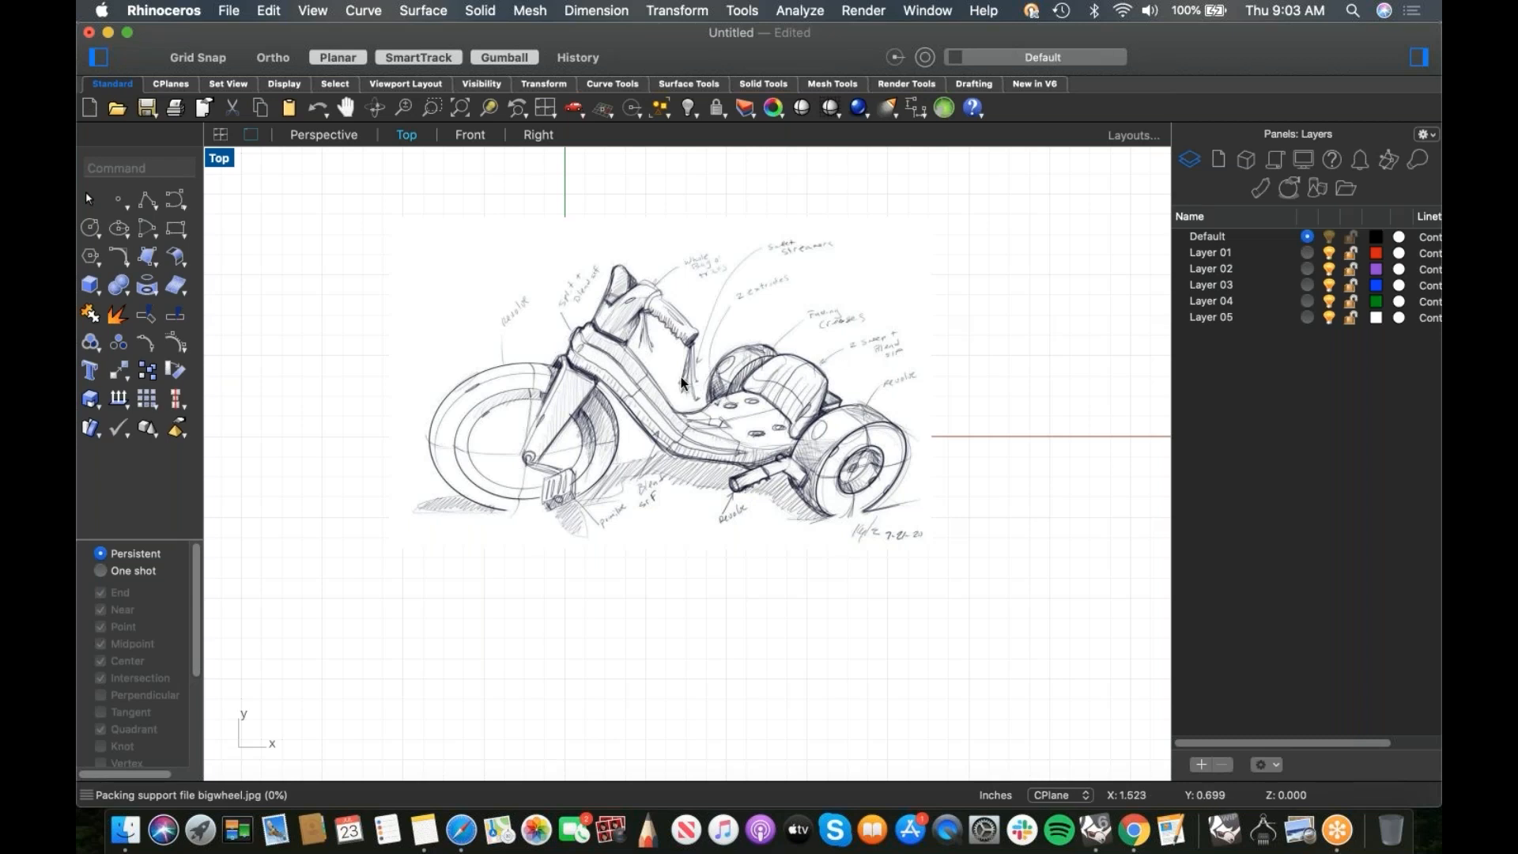
Step: Review the Themes preferences and the available interface themes, keeping Rhino for Windows selected
scroll(625, 378, "up", 3)
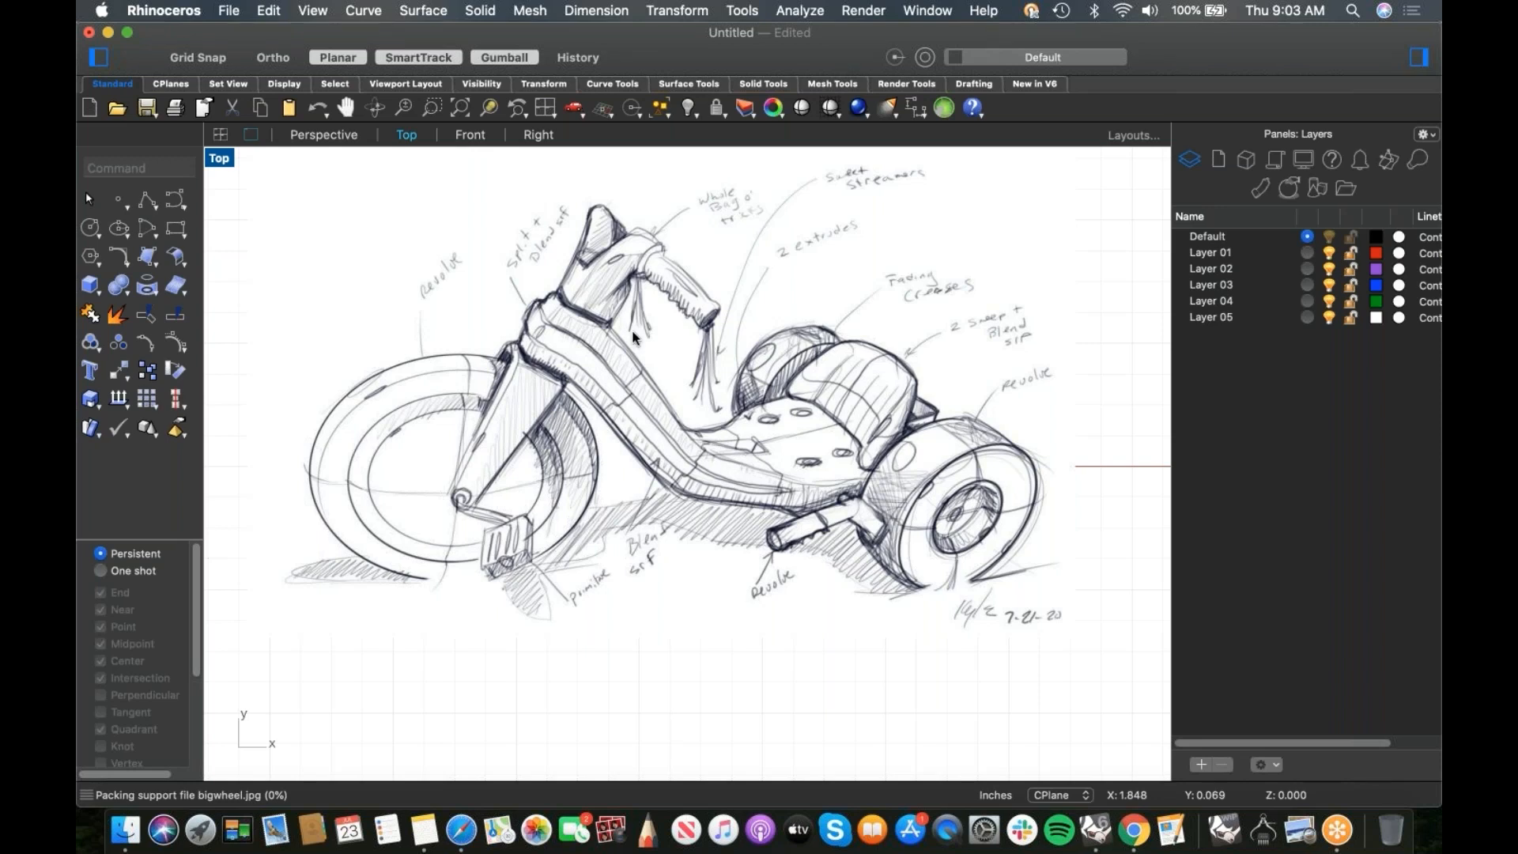
left_click(166, 11)
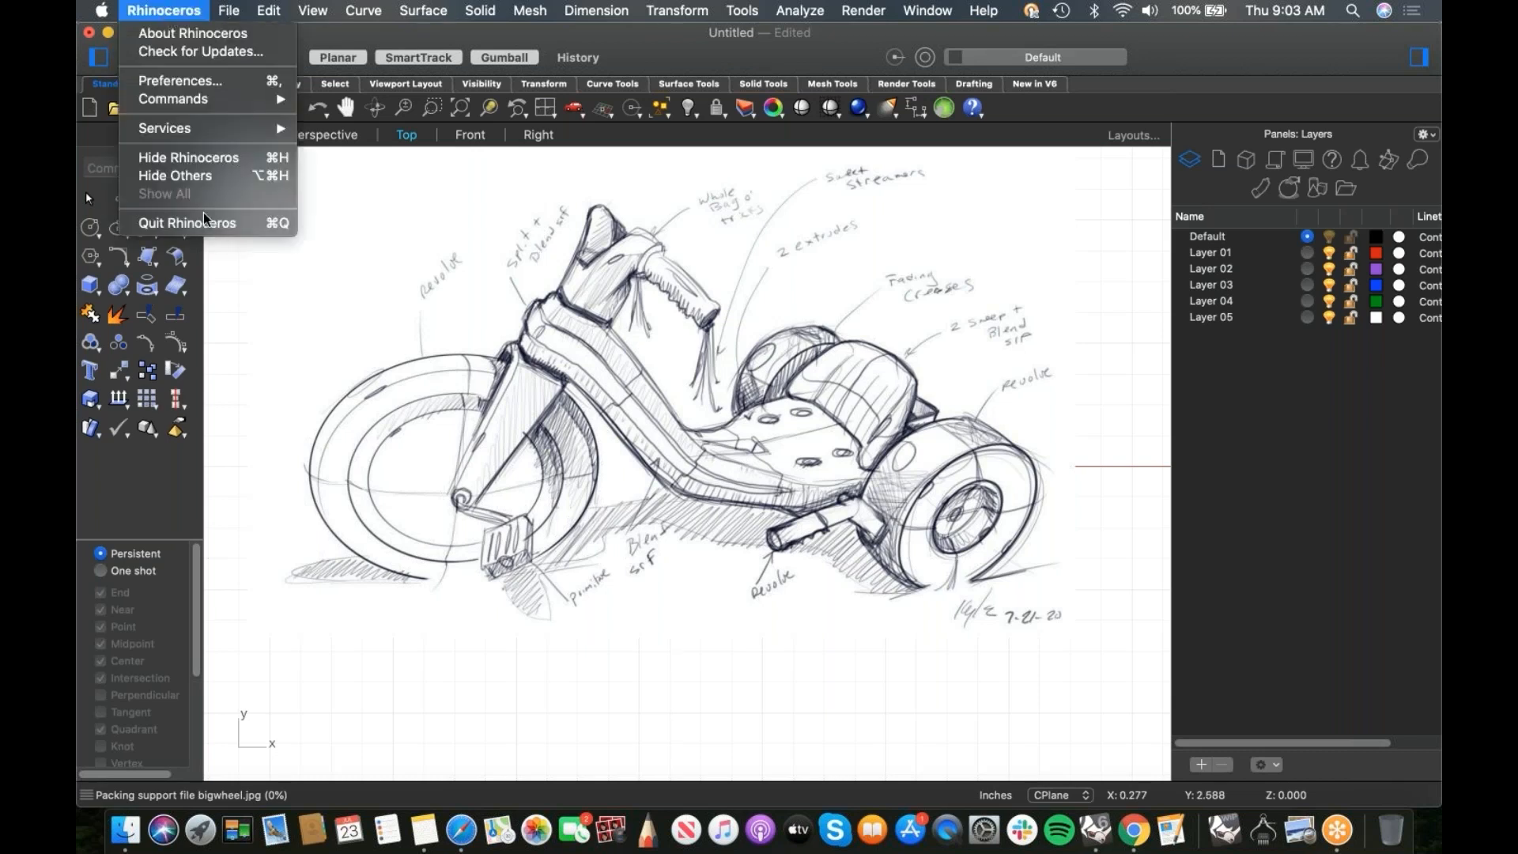
left_click(199, 82)
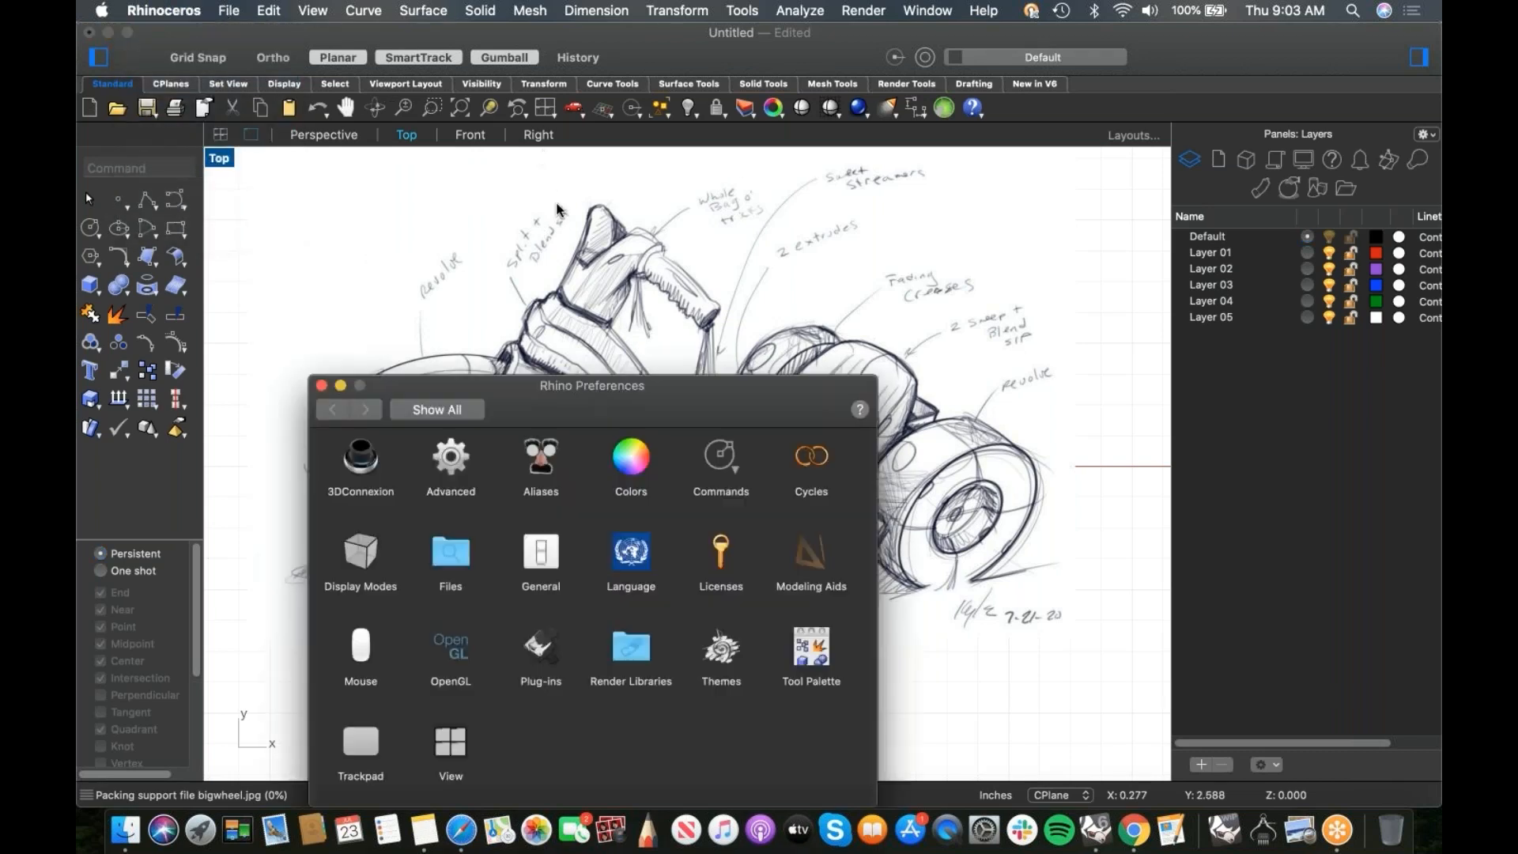
left_click(724, 651)
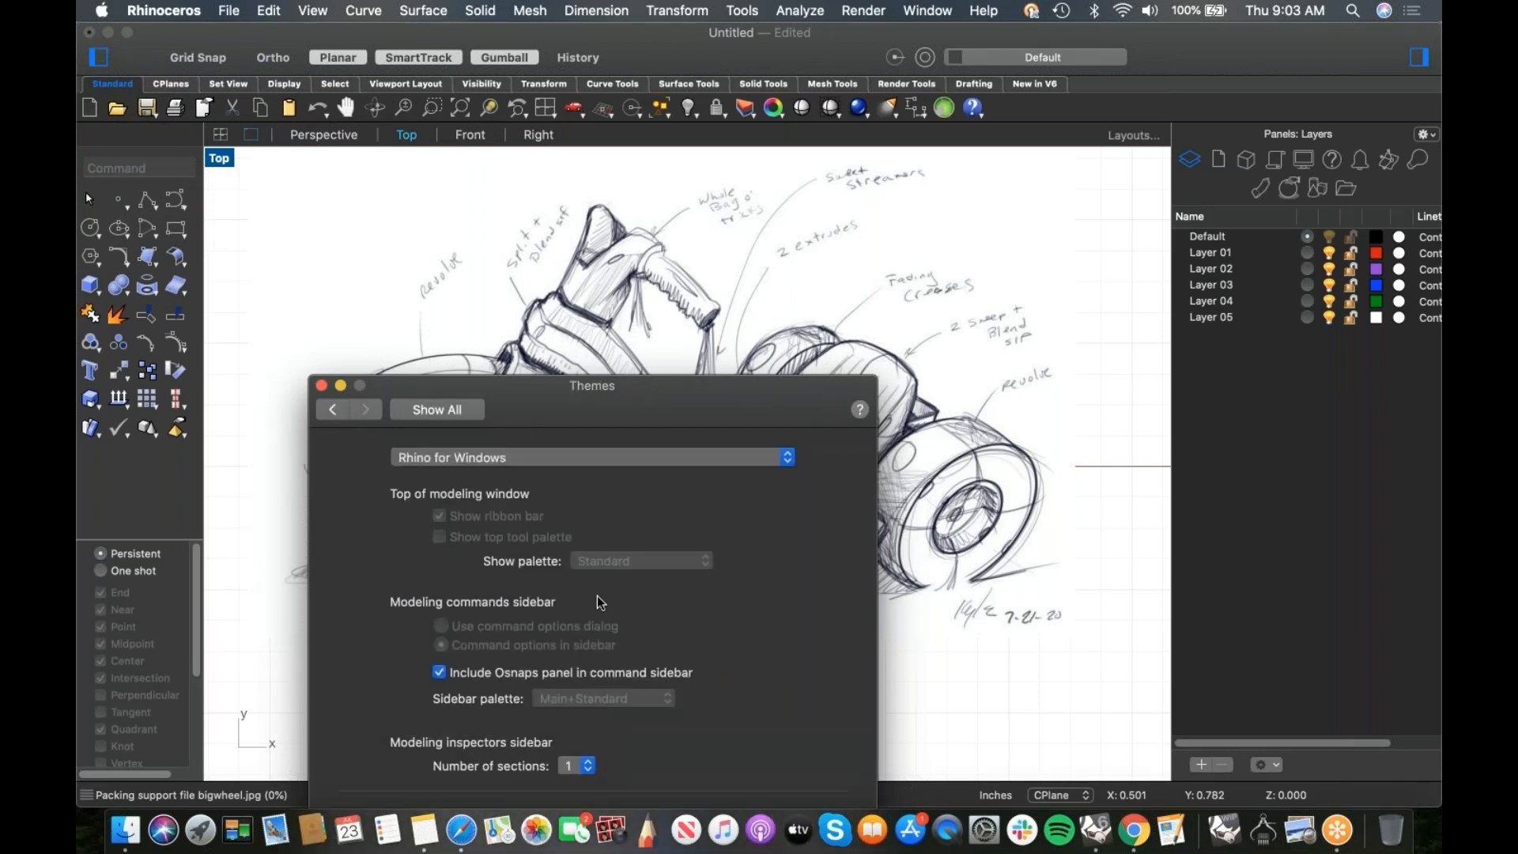
left_click(568, 459)
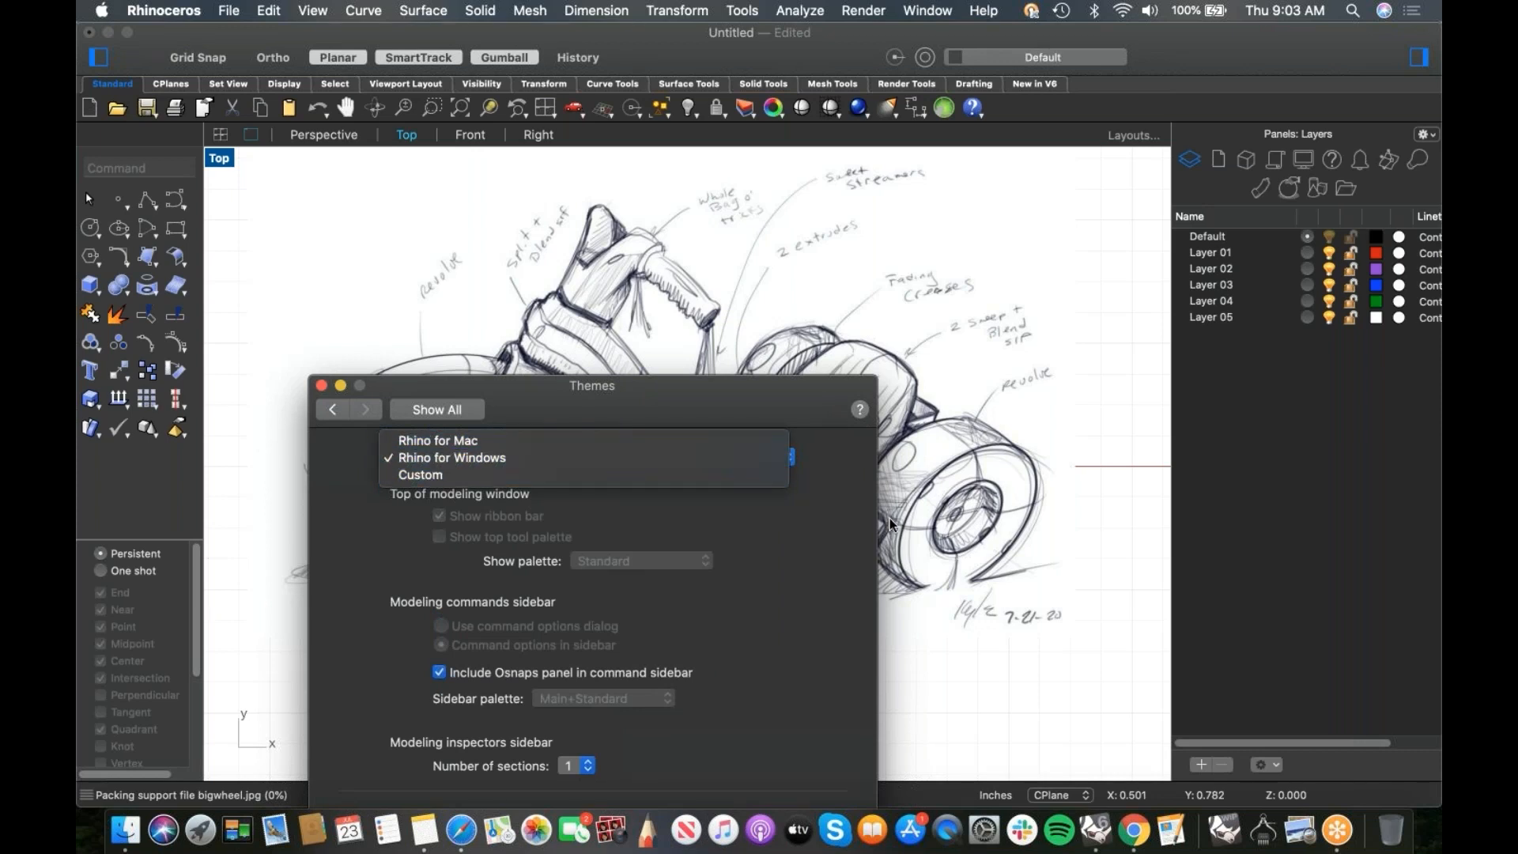
left_click(849, 529)
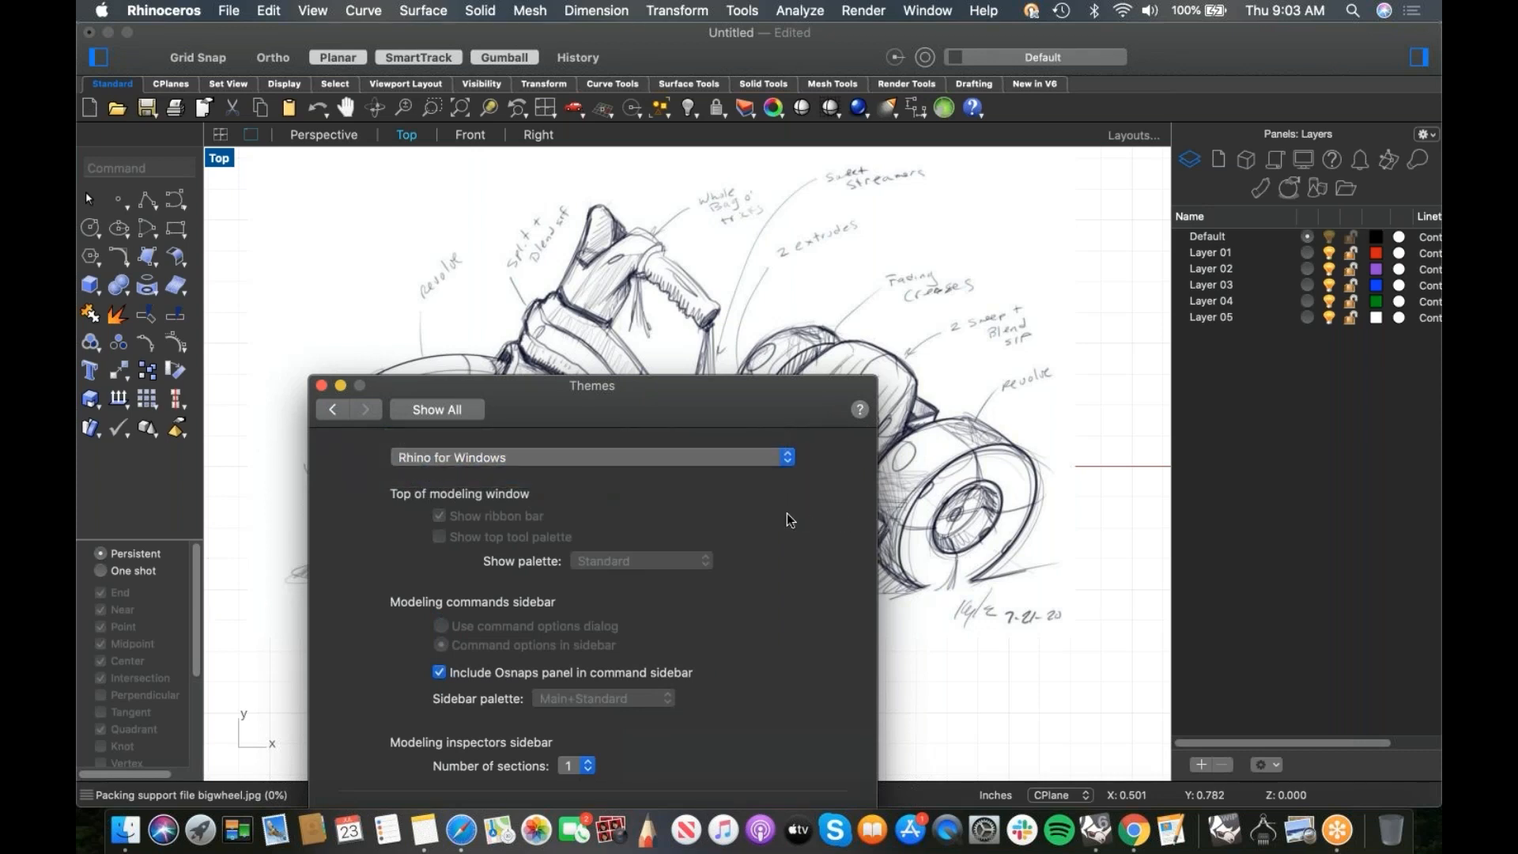
left_click(321, 386)
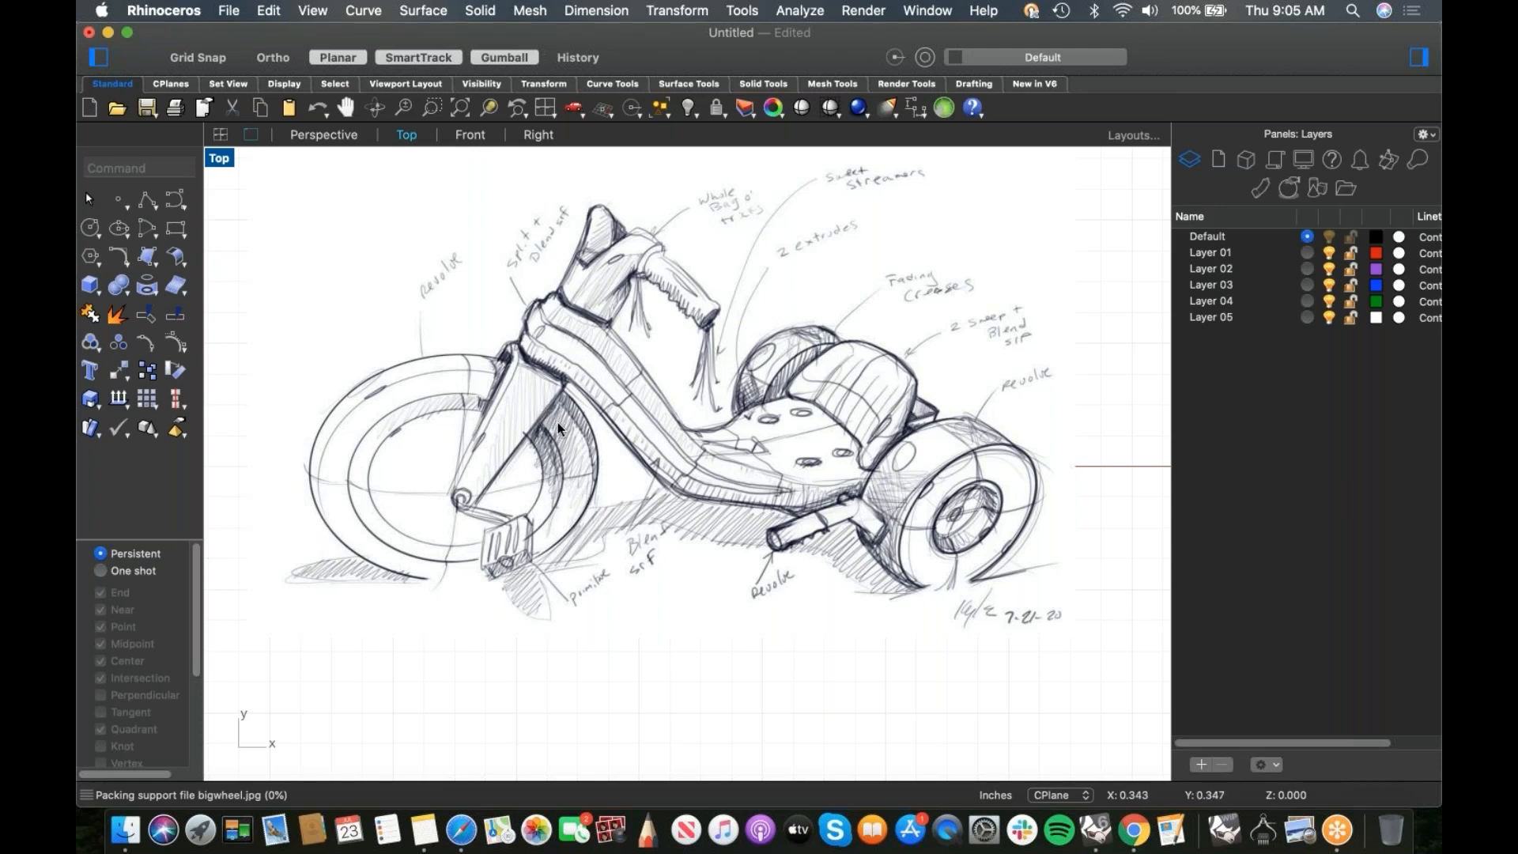
Step: Examine the tricycle sketch and its handwritten modeling notes for the wheels, fork, frame, handlebars and seat
scroll(445, 278, "up", 5)
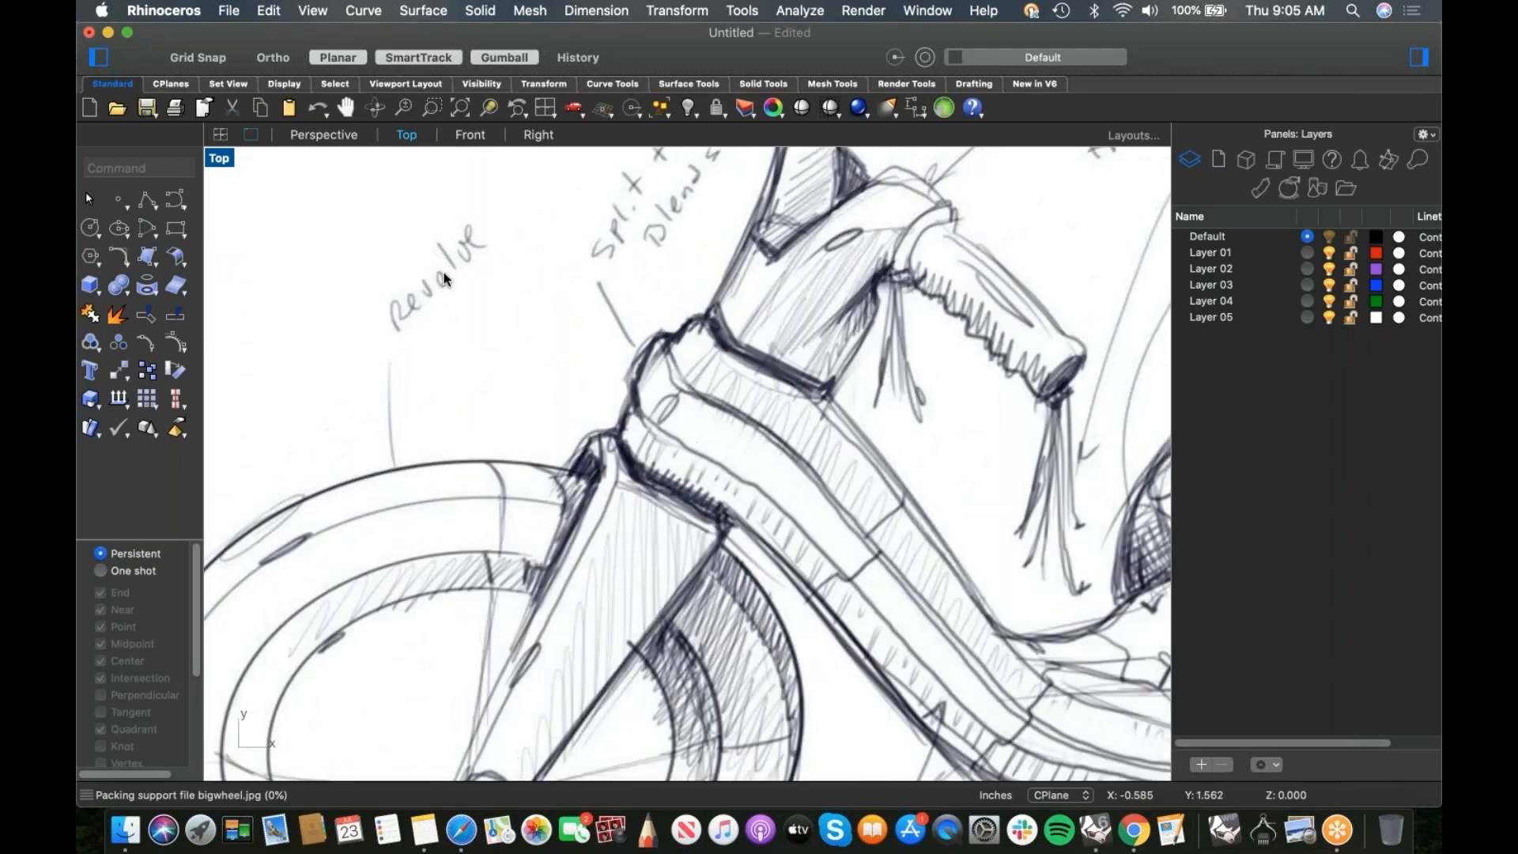
scroll(446, 281, "up", 2)
scroll(444, 284, "down", 8)
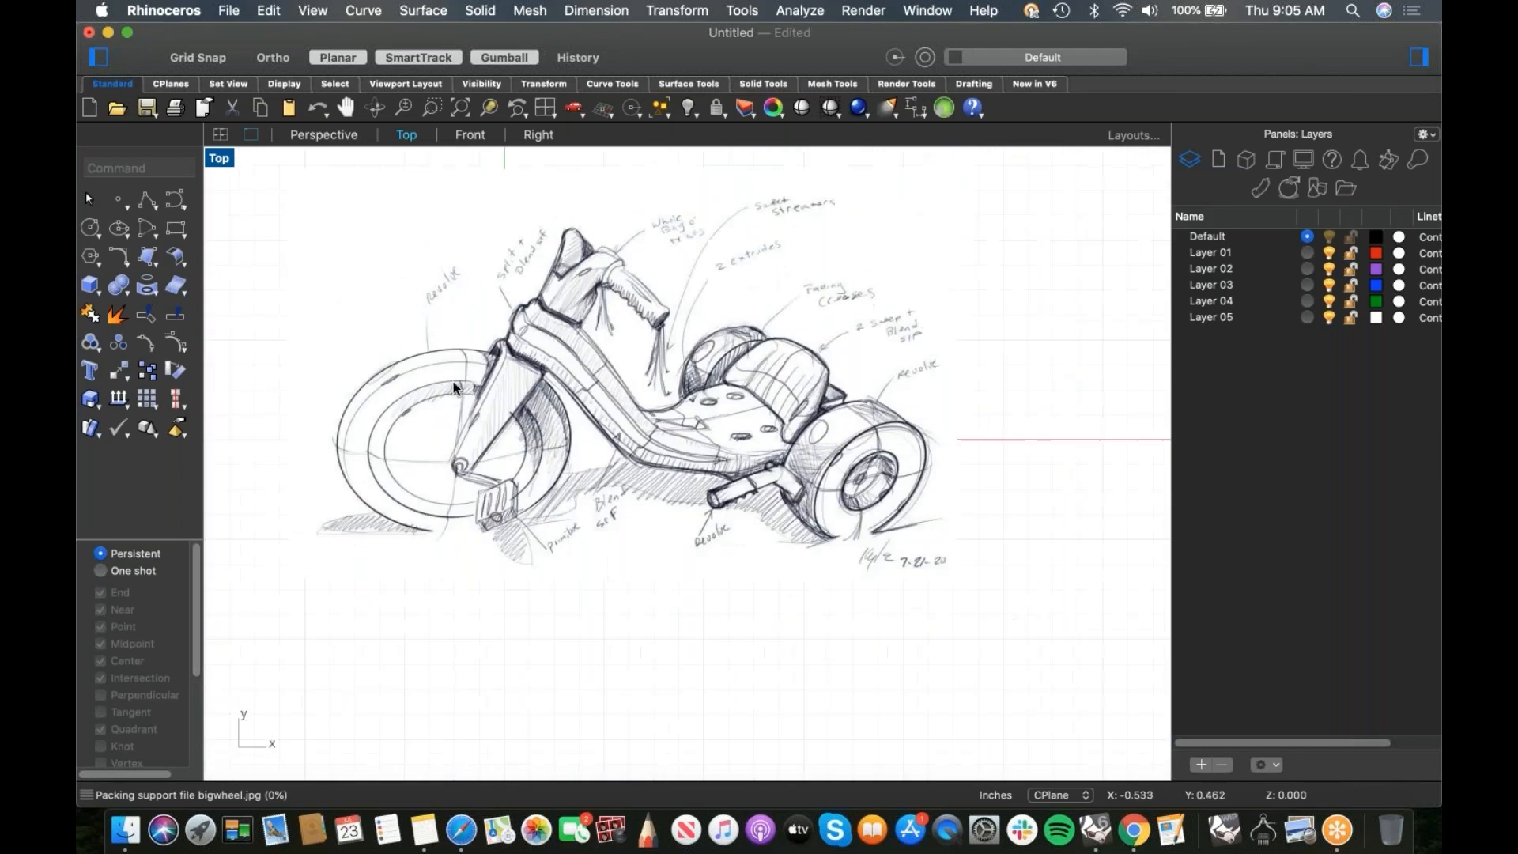
scroll(399, 383, "up", 3)
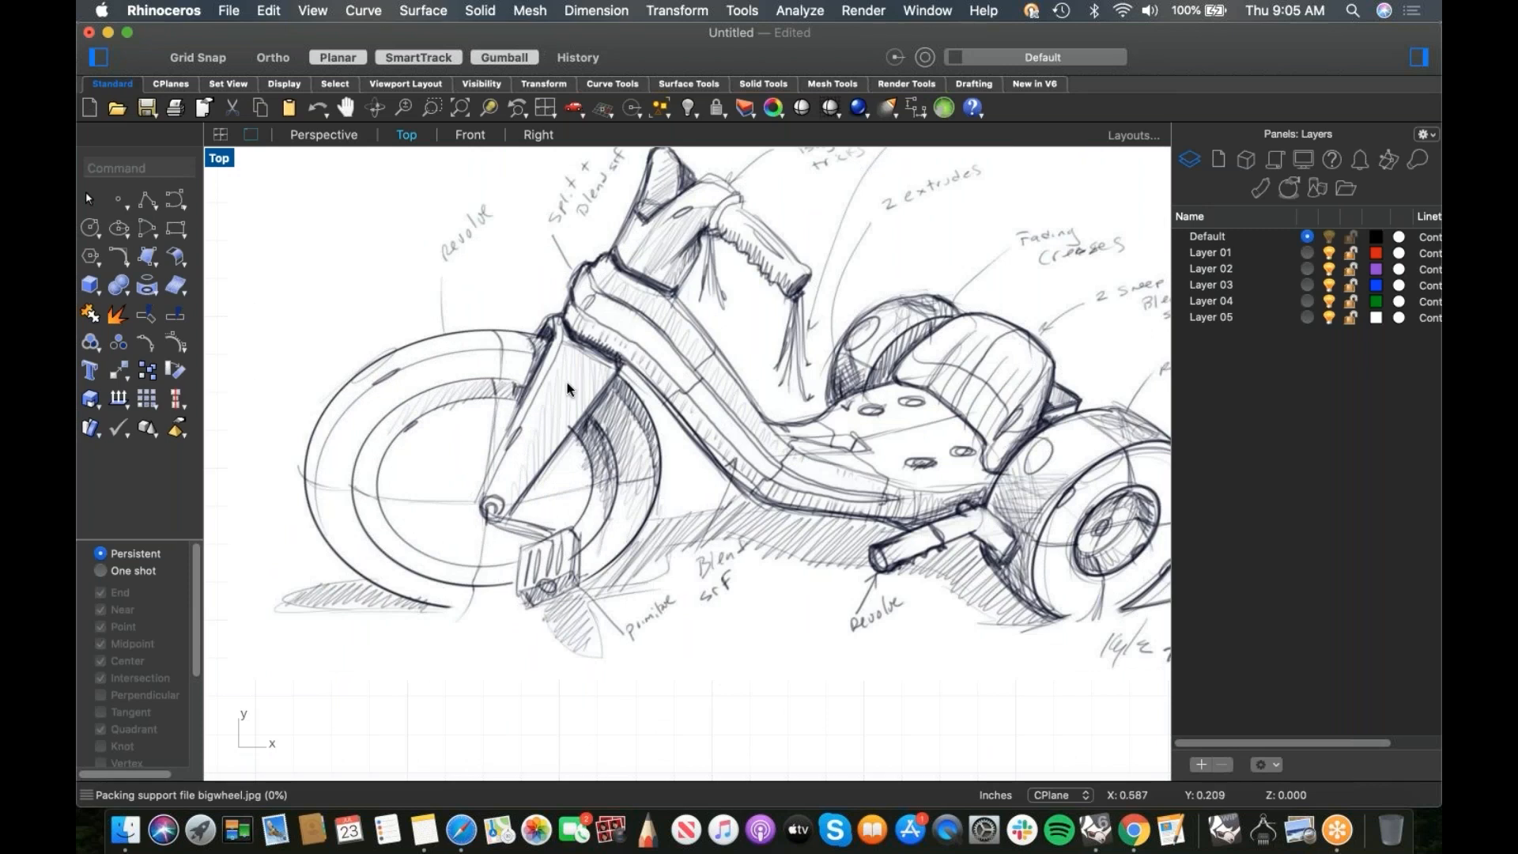
scroll(626, 421, "down", 2)
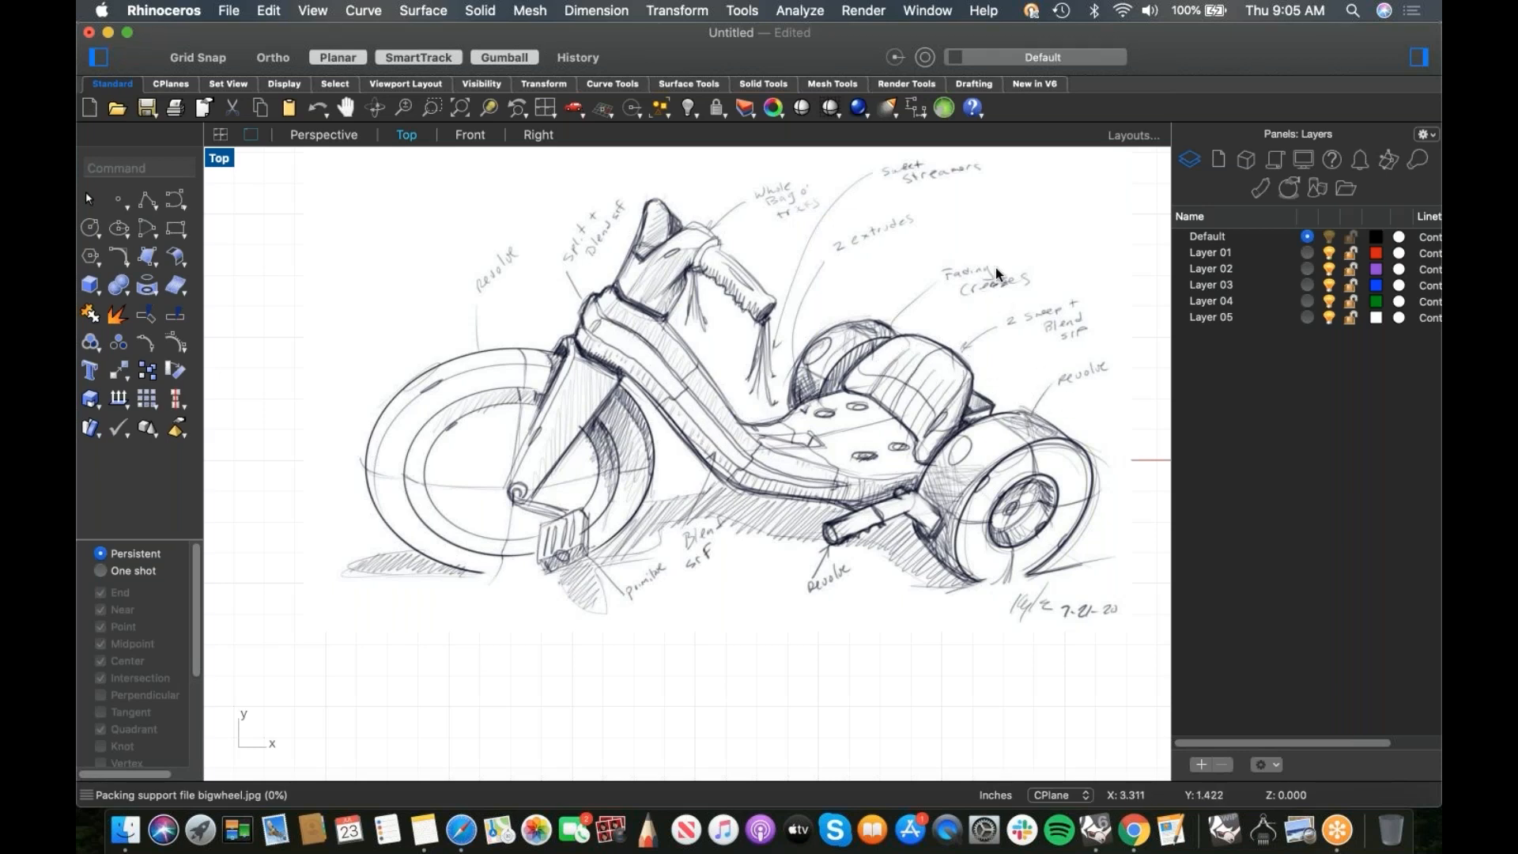
scroll(677, 233, "up", 3)
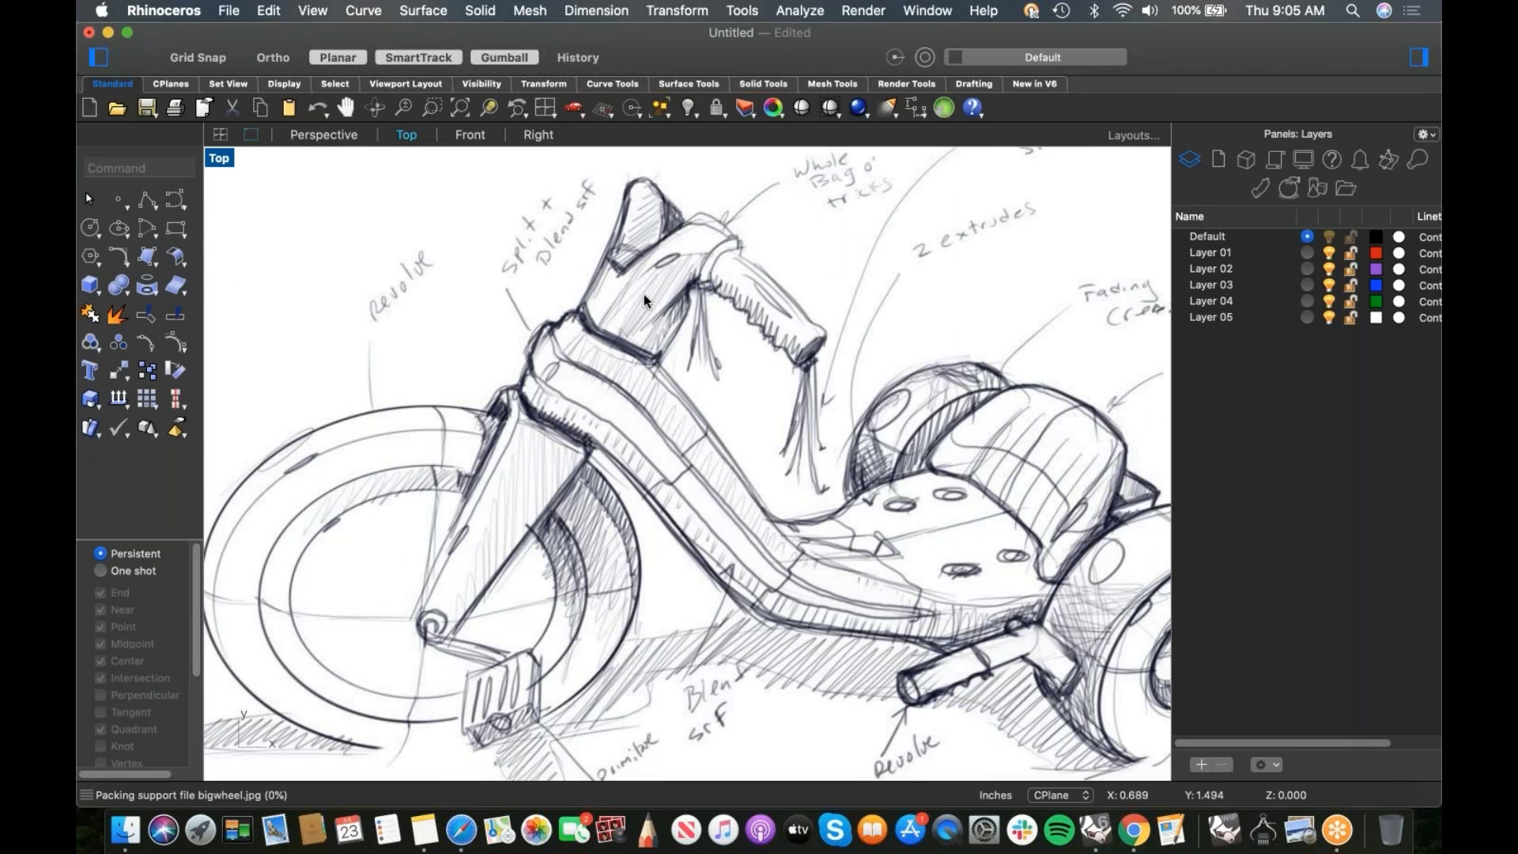
scroll(644, 294, "down", 2)
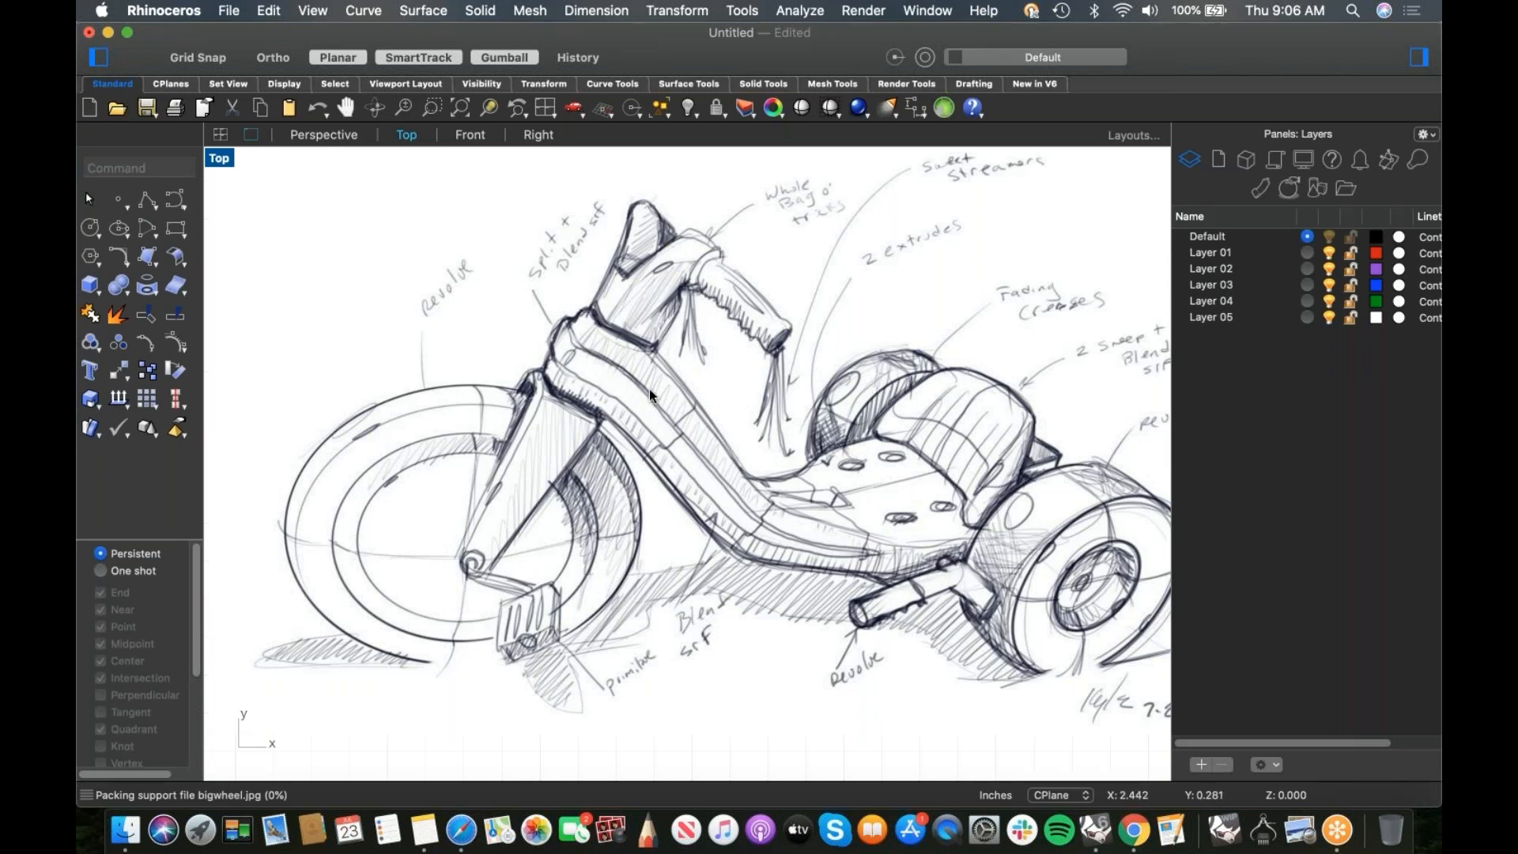
scroll(648, 391, "down", 5)
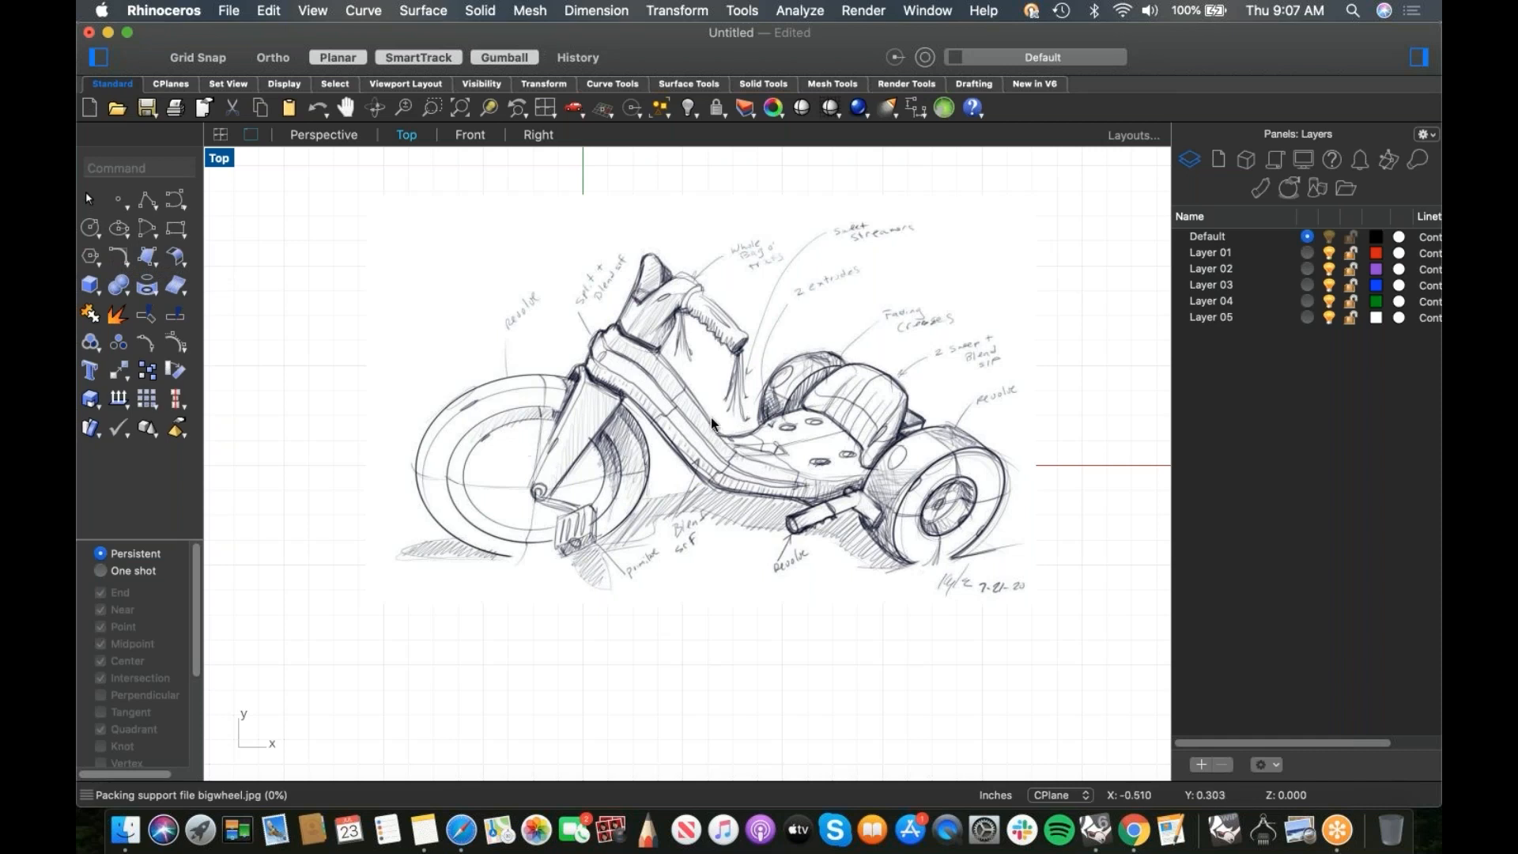
scroll(664, 440, "down", 5)
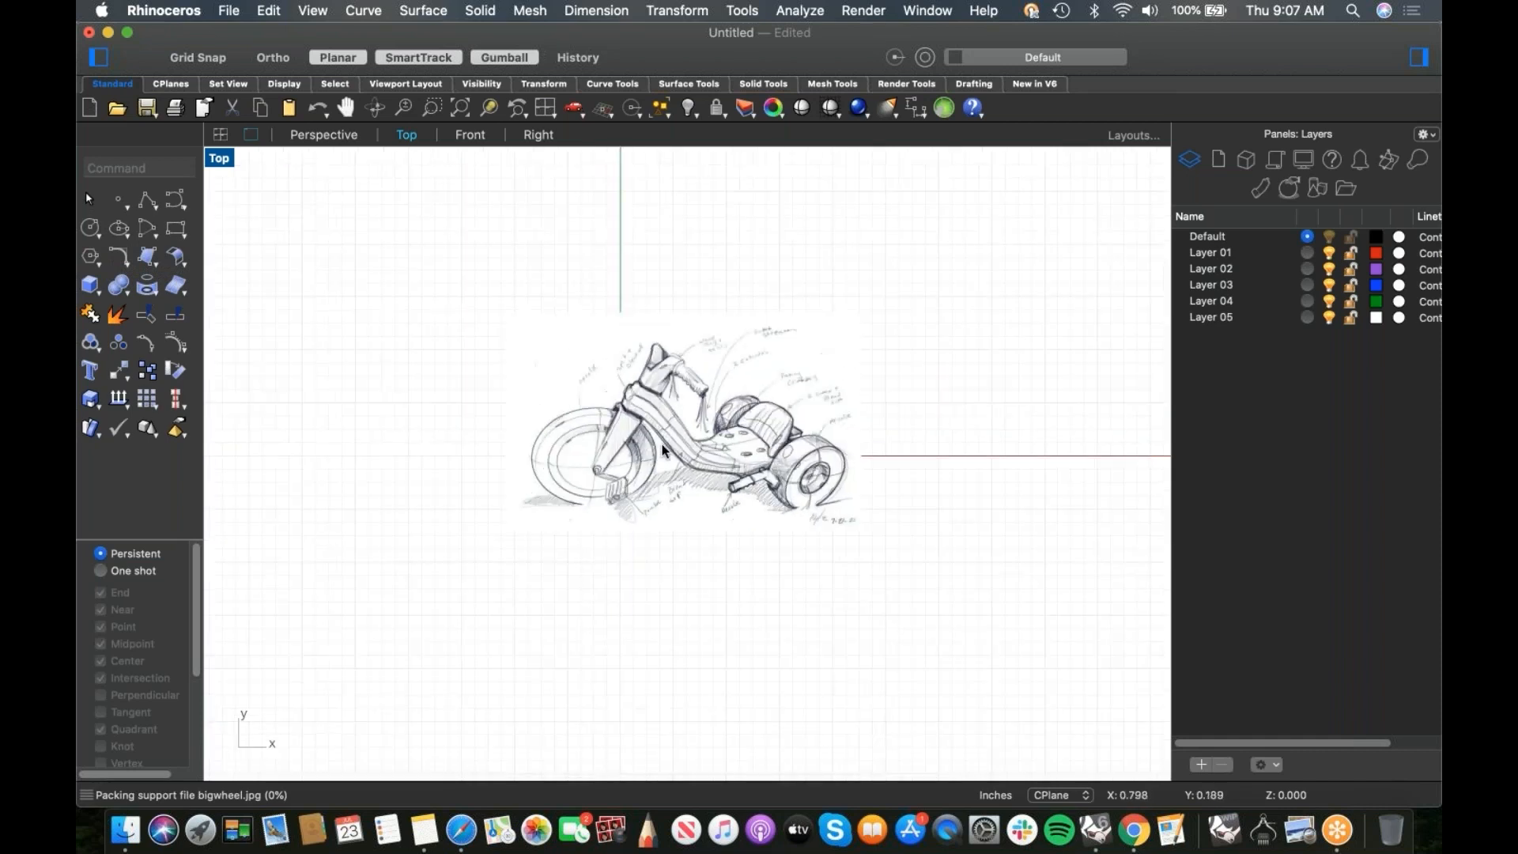
Step: Draw a circle centred on the origin with a diameter of 16 inches for the front wheel
left_click(90, 229)
type("0")
key("Return")
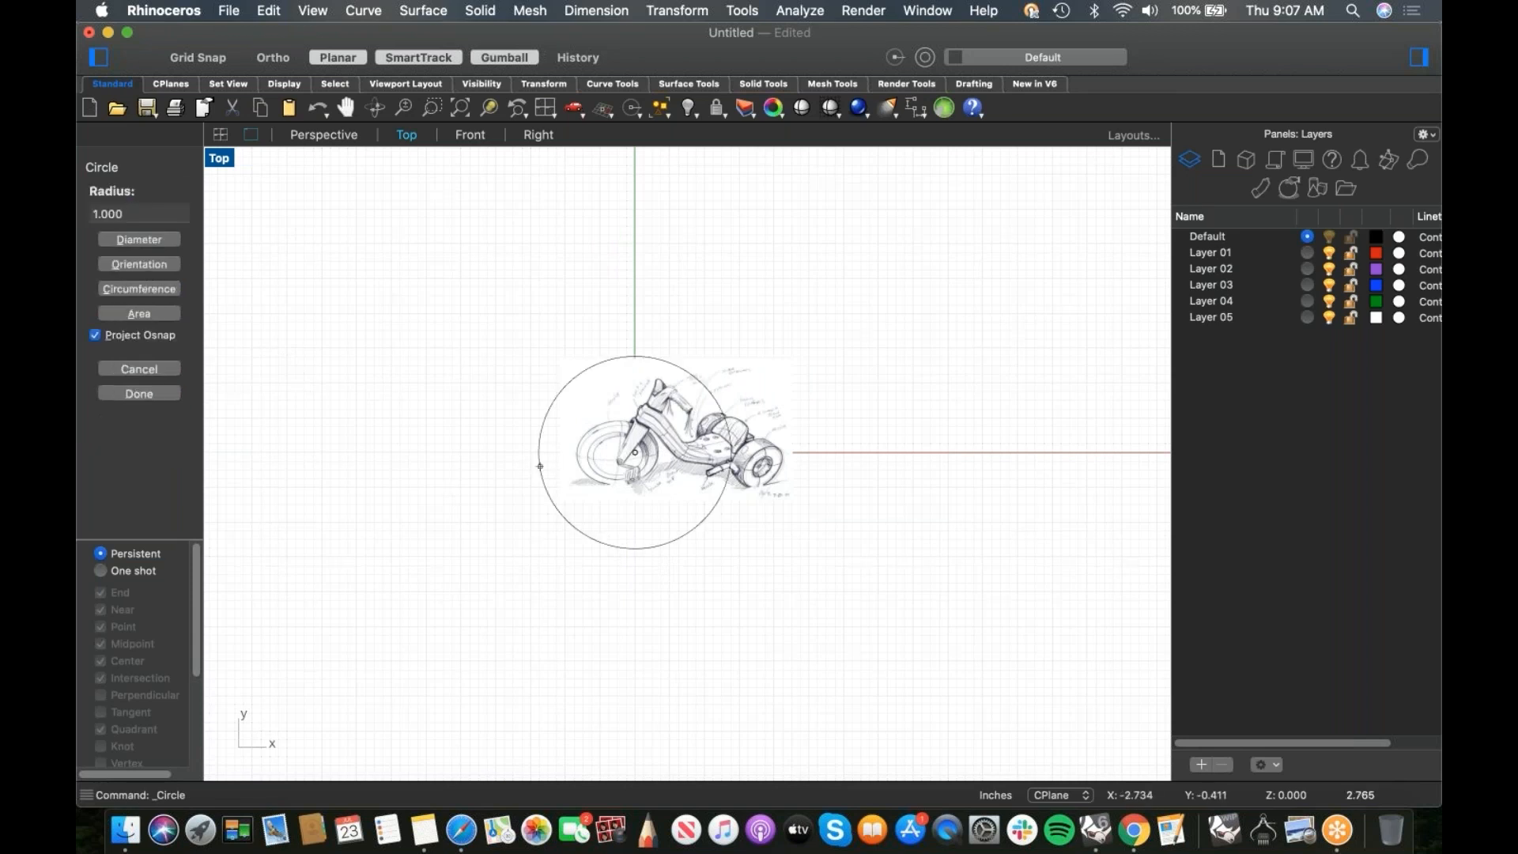
left_click(148, 240)
type("16")
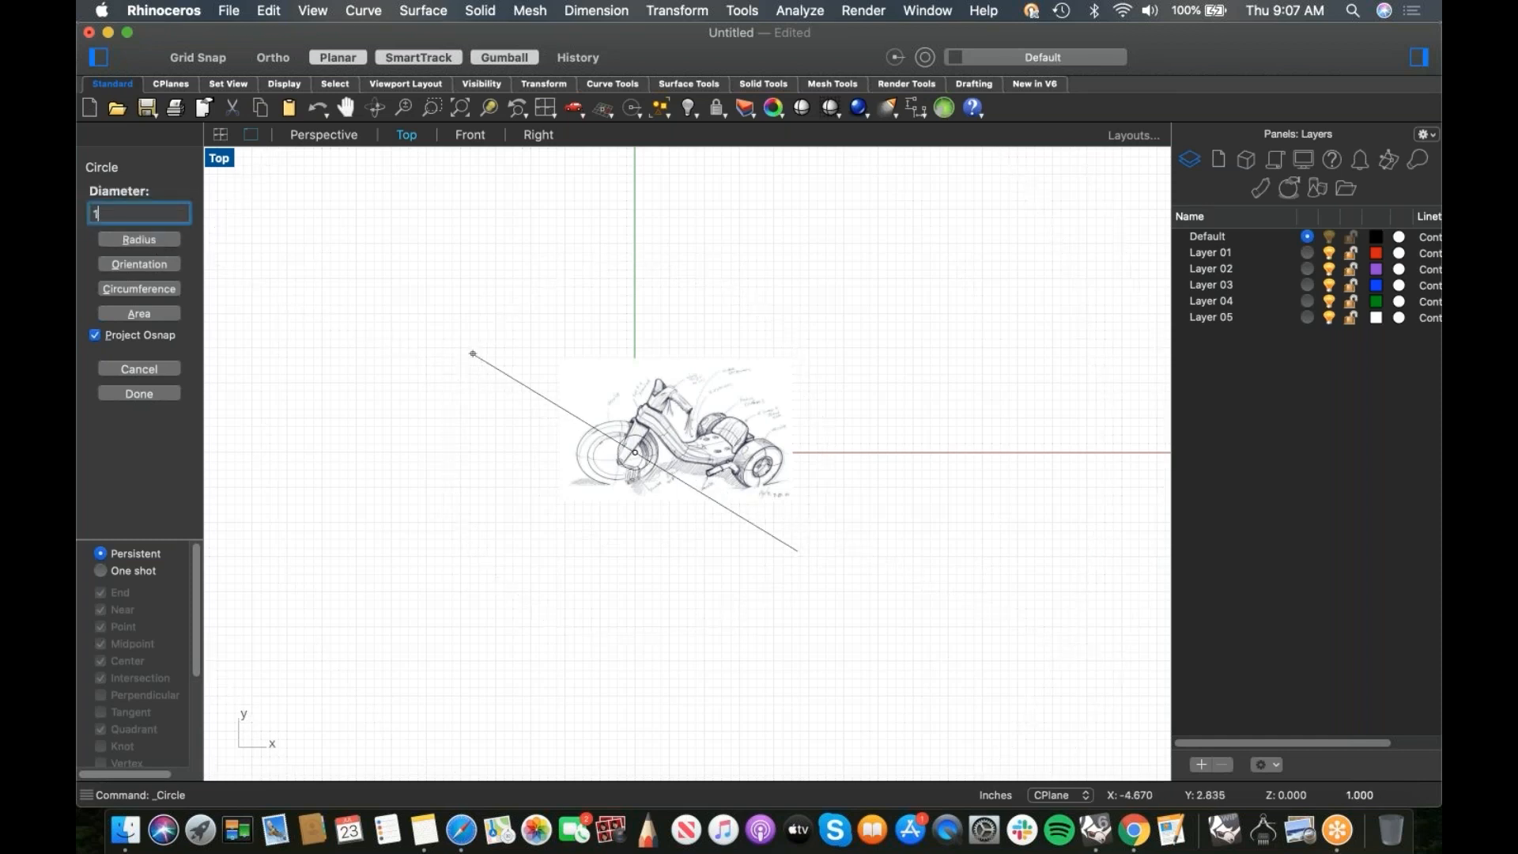
key("Return")
Step: Scale up the sketch image uniformly and position it so its front wheel matches the 16-inch circle
scroll(743, 499, "down", 4)
mouse_move(835, 517)
right_mouse_down()
mouse_move(648, 525)
mouse_move(729, 538)
right_mouse_up()
left_click(570, 484)
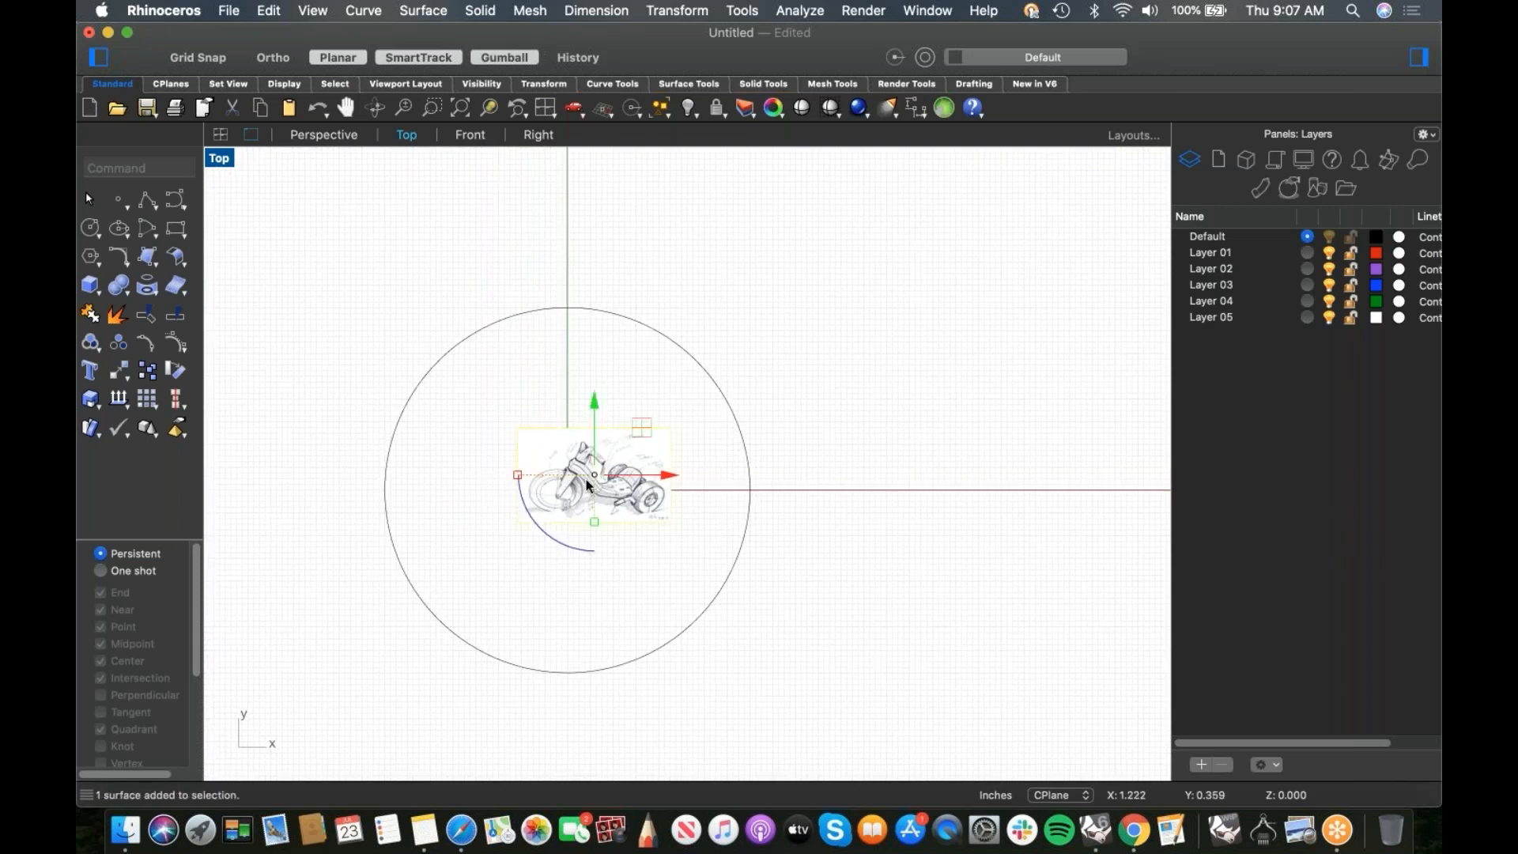
mouse_move(515, 471)
left_mouse_down()
mouse_move(393, 496)
mouse_move(319, 545)
mouse_move(328, 629)
left_mouse_up()
scroll(366, 624, "down", 8)
mouse_move(531, 595)
right_mouse_down()
mouse_move(627, 566)
mouse_move(756, 476)
right_mouse_up()
scroll(755, 476, "up", 4)
mouse_move(489, 450)
left_mouse_down()
mouse_move(321, 488)
mouse_move(366, 472)
left_mouse_up()
left_click_drag(427, 530, 540, 486)
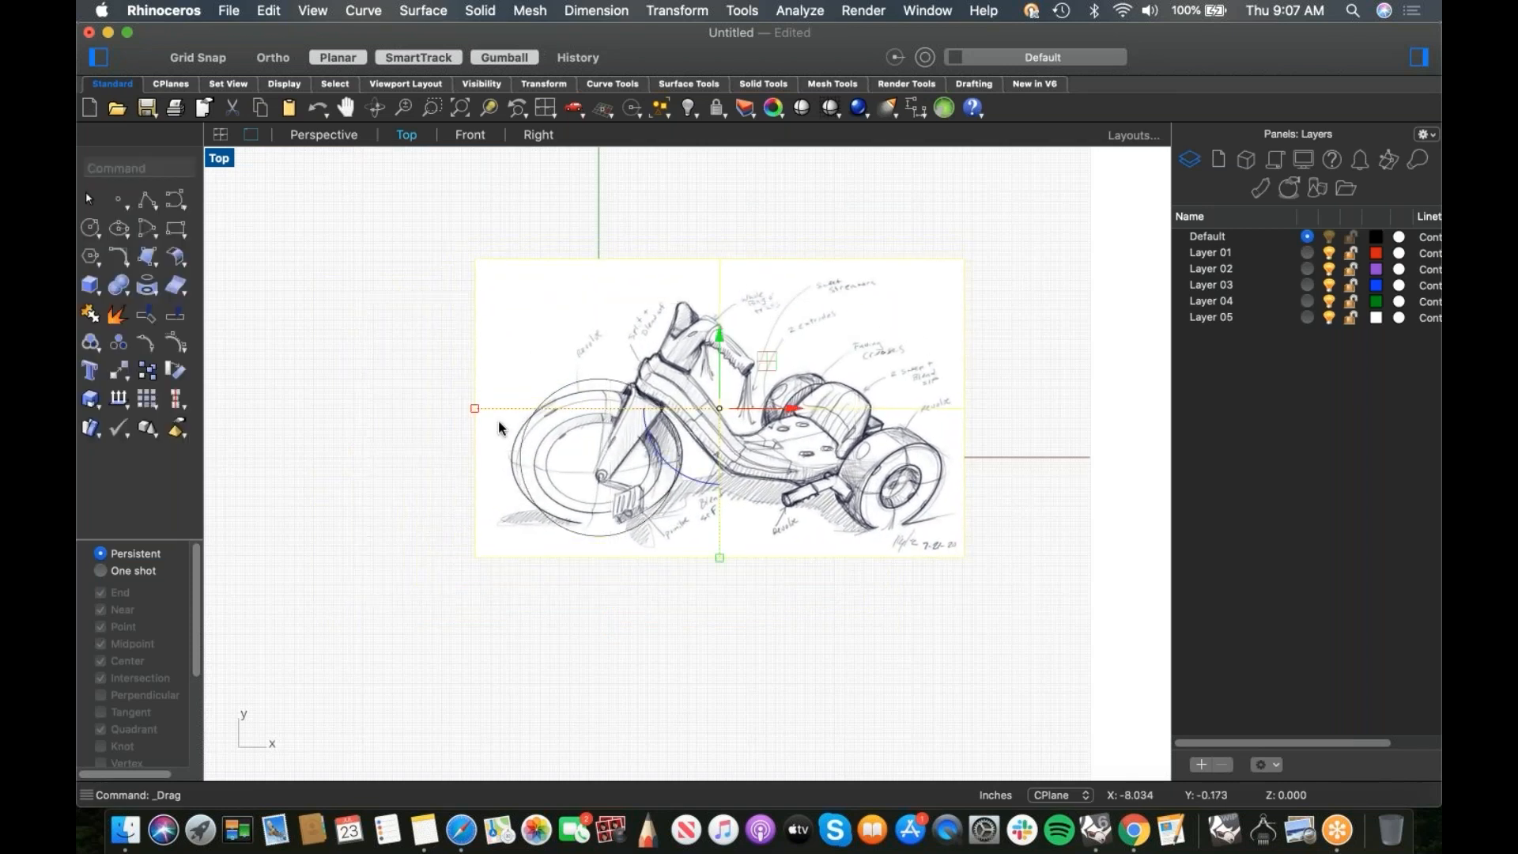
left_click_drag(474, 408, 488, 408, "shift")
left_click_drag(696, 513, 689, 515)
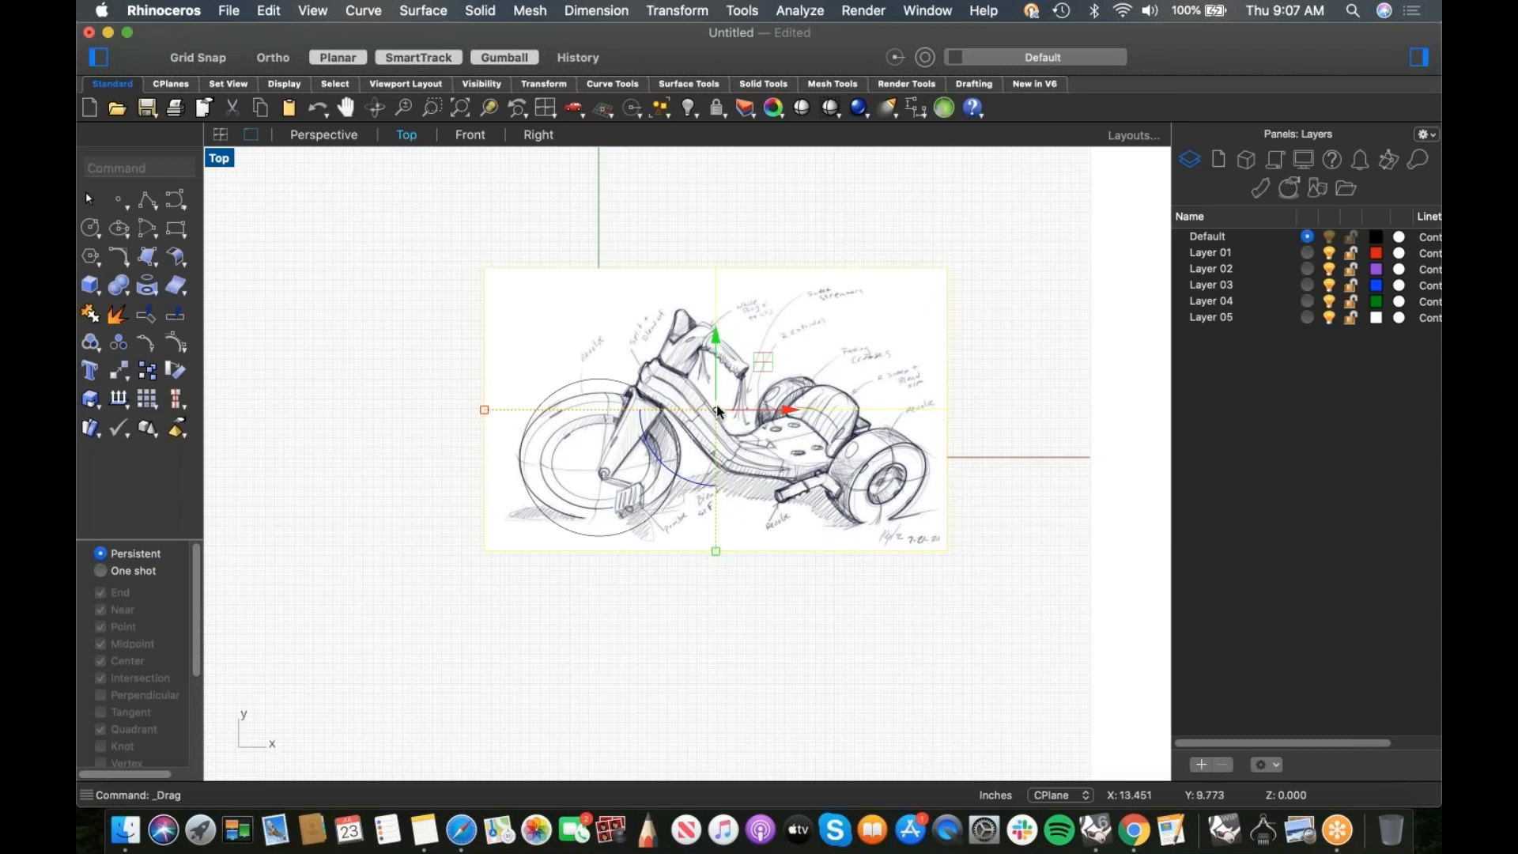
Step: Move the sketch image straight up, clear of the wheel circle, and deselect it
scroll(703, 578, "down", 2)
scroll(702, 578, "down", 1)
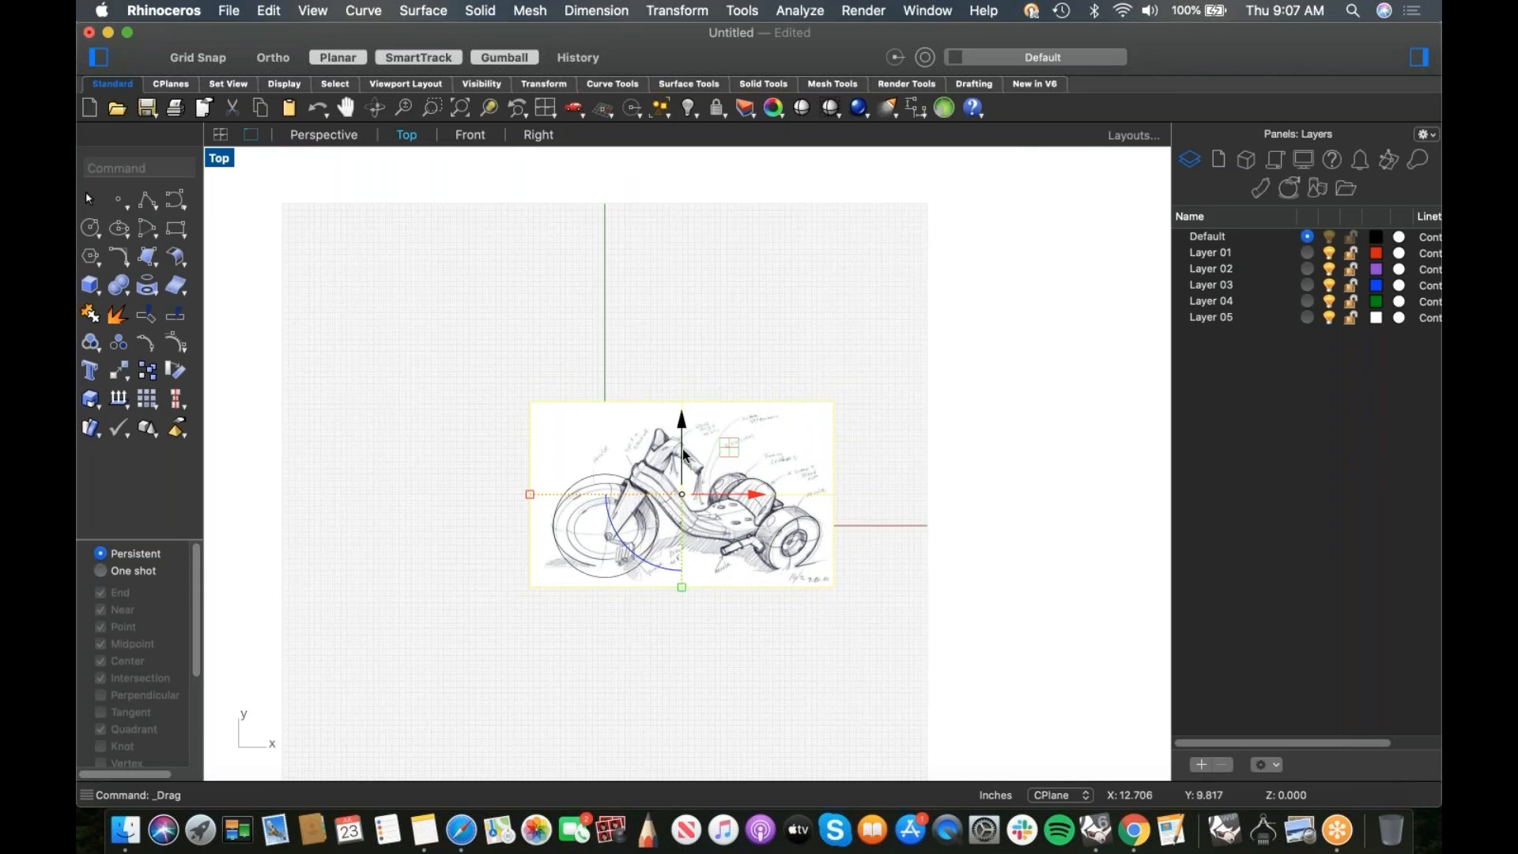
left_click_drag(678, 425, 679, 304)
right_click_drag(659, 524, 662, 568)
scroll(633, 533, "up", 4)
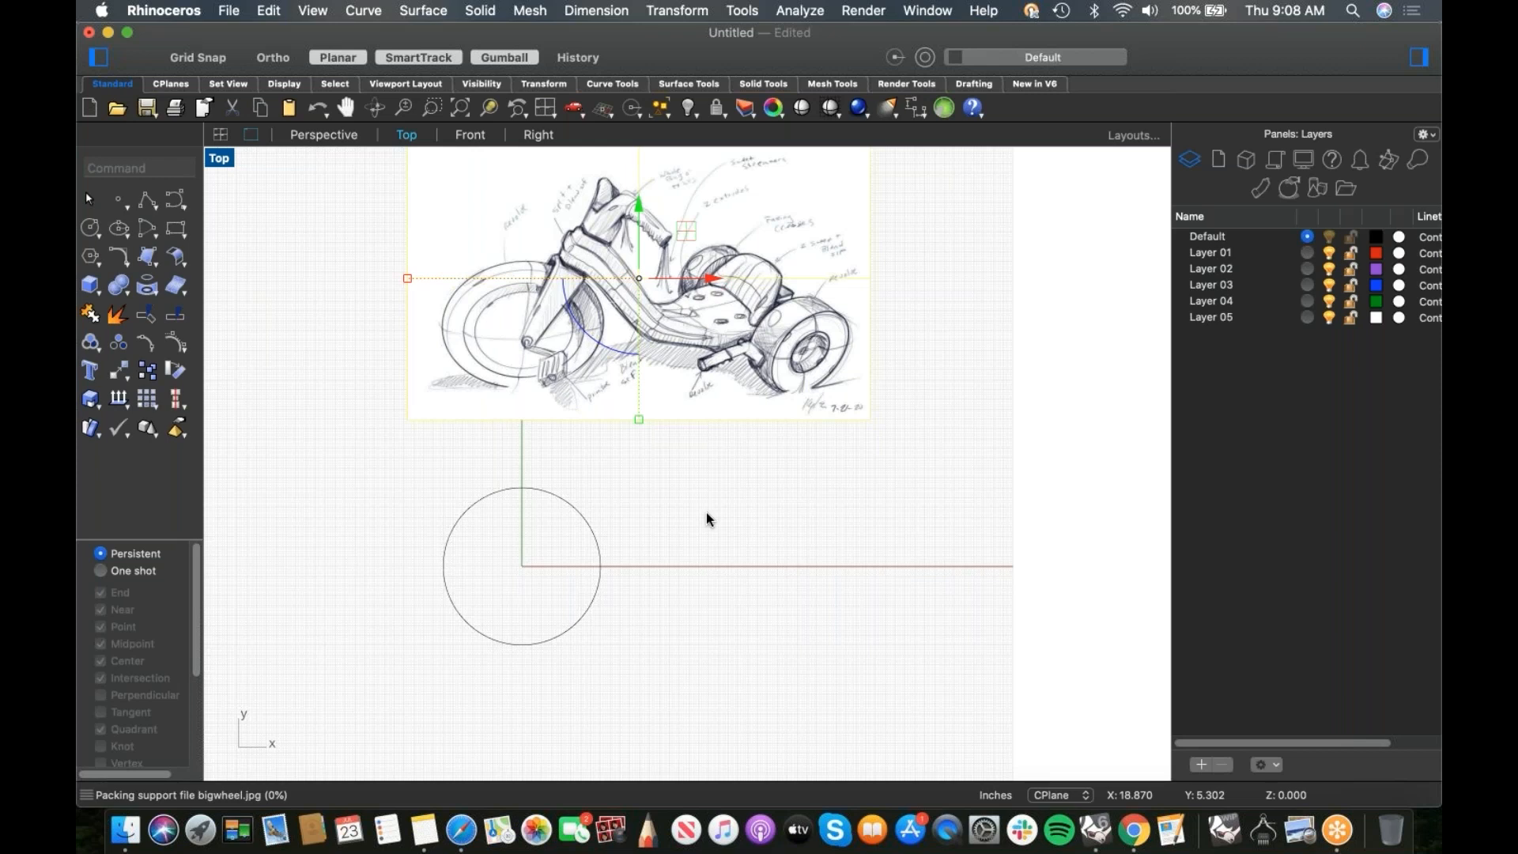
left_click(710, 521)
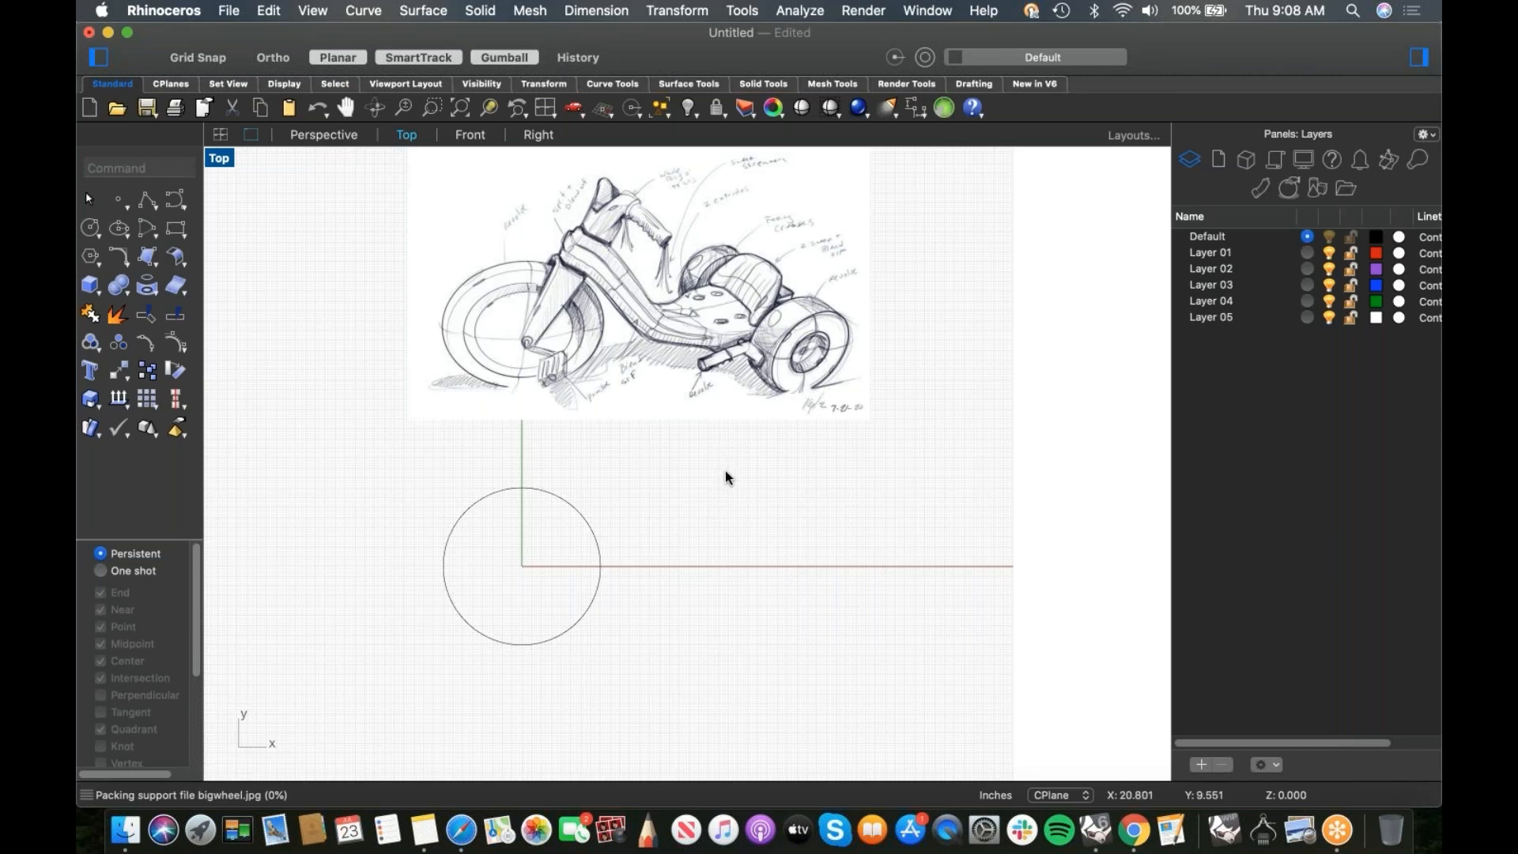
Step: Draw a second circle centred on the origin, about half the diameter of the front wheel circle
left_click(90, 230)
type("o")
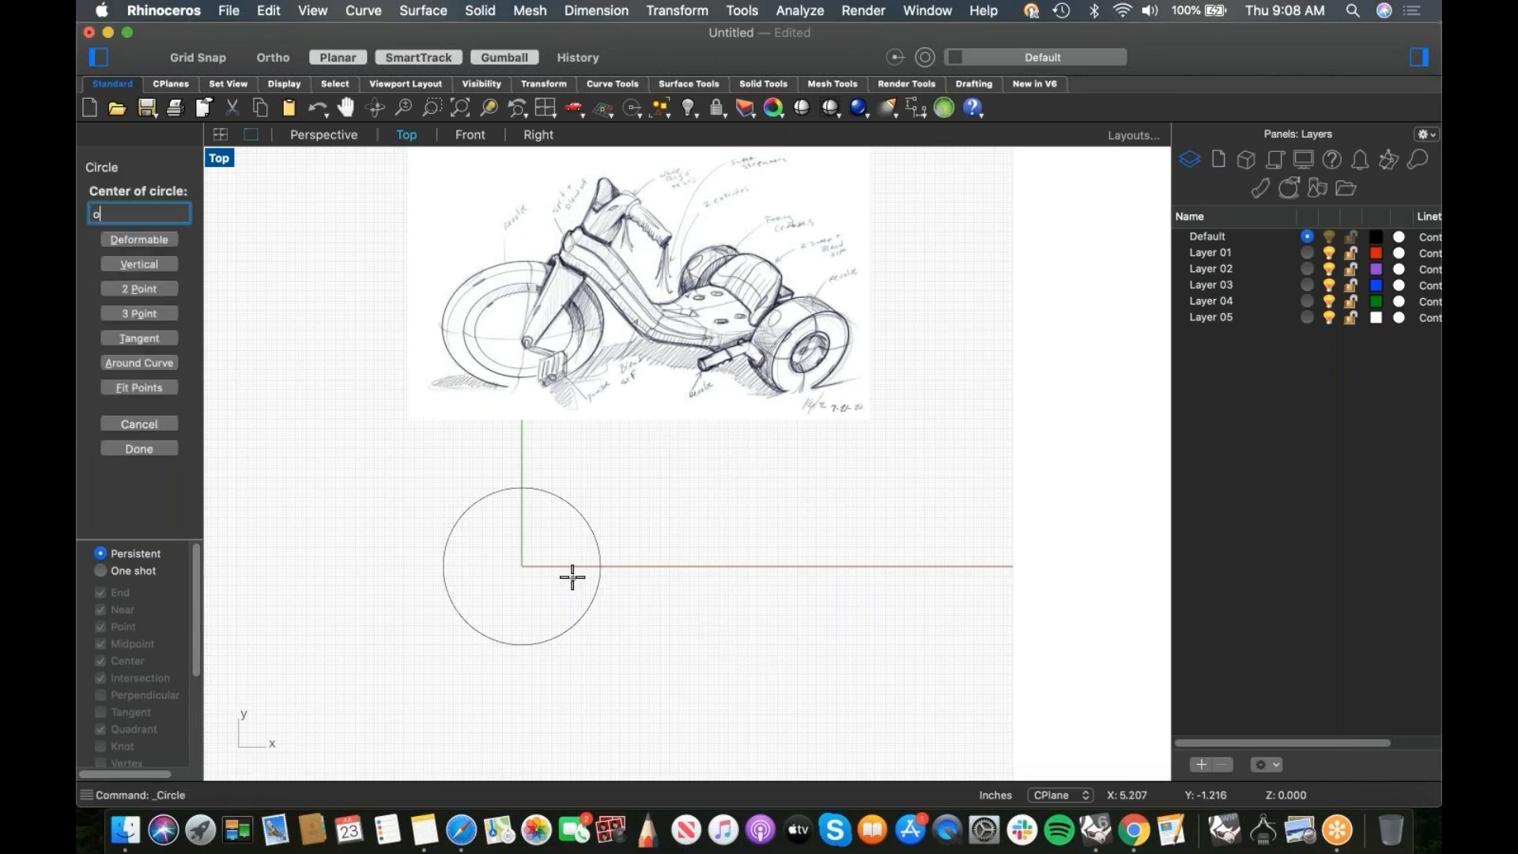
key("Return")
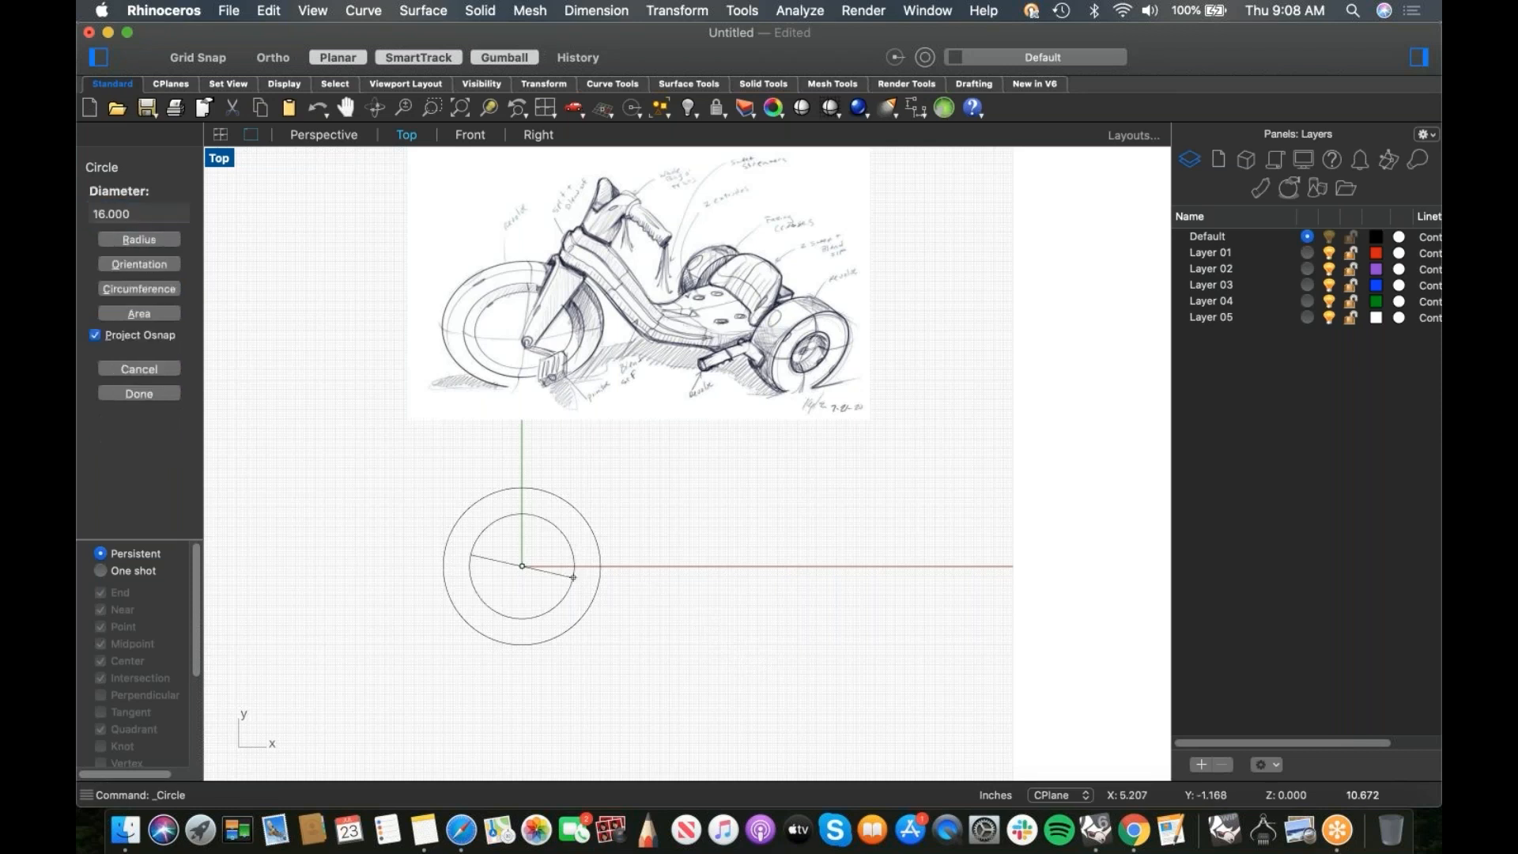
left_click(560, 575)
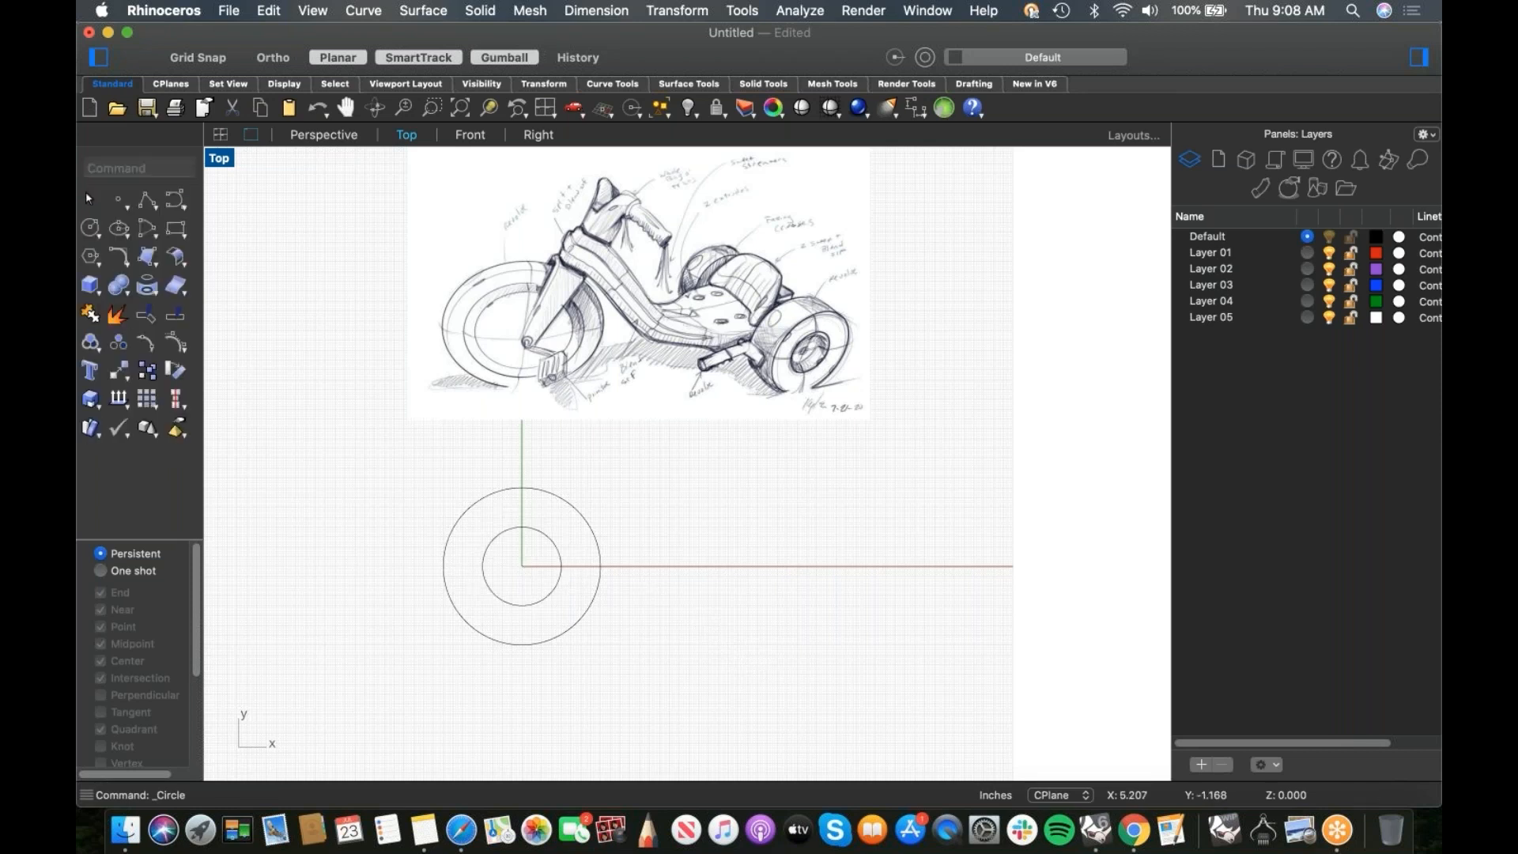
Step: Move the small circle about 28 inches along the X axis and raise the large circle so both roughly rest on the axis
left_click(521, 604)
left_click_drag(586, 567, 795, 525)
key("Escape")
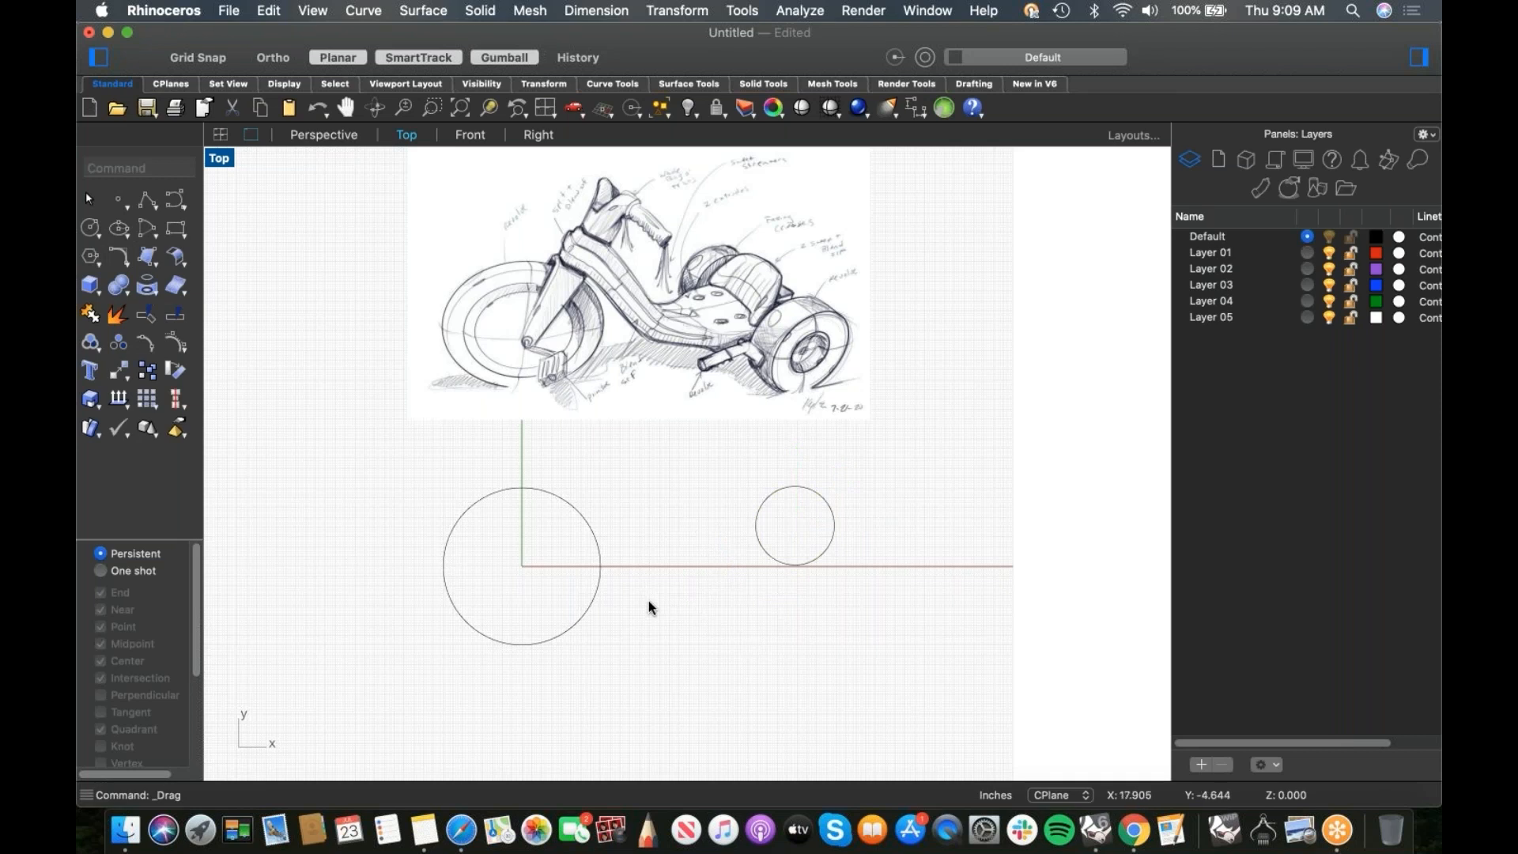
left_click(583, 611)
left_click_drag(522, 549, 520, 490)
left_click(663, 605)
Step: Move the large circle from its bottom quadrant point toward the origin so it sits on the X axis
scroll(616, 579, "up", 5)
scroll(616, 580, "up", 5)
left_click(520, 589)
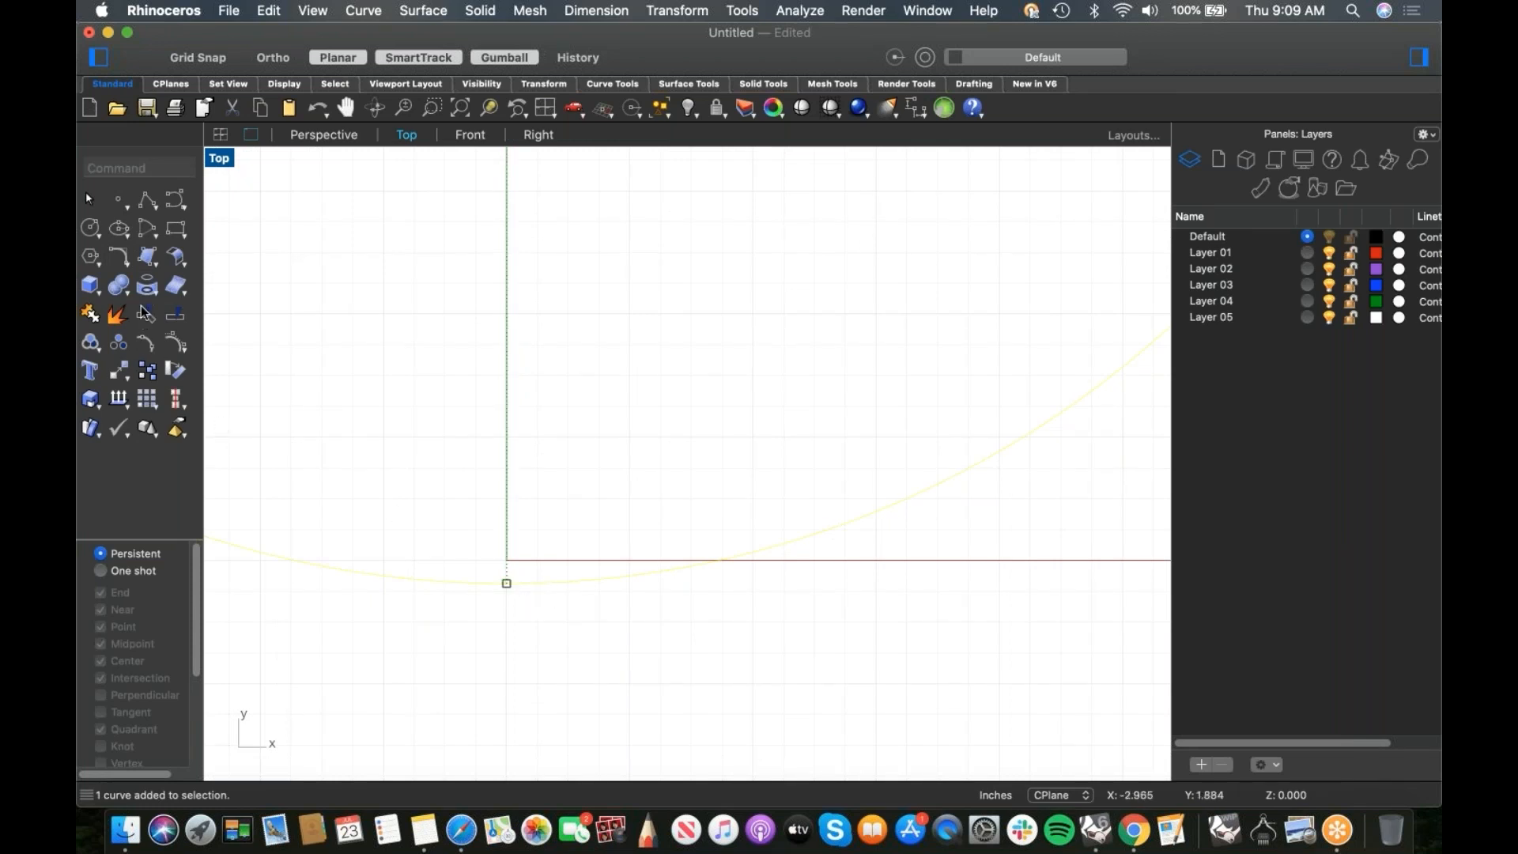
type("moveuvn")
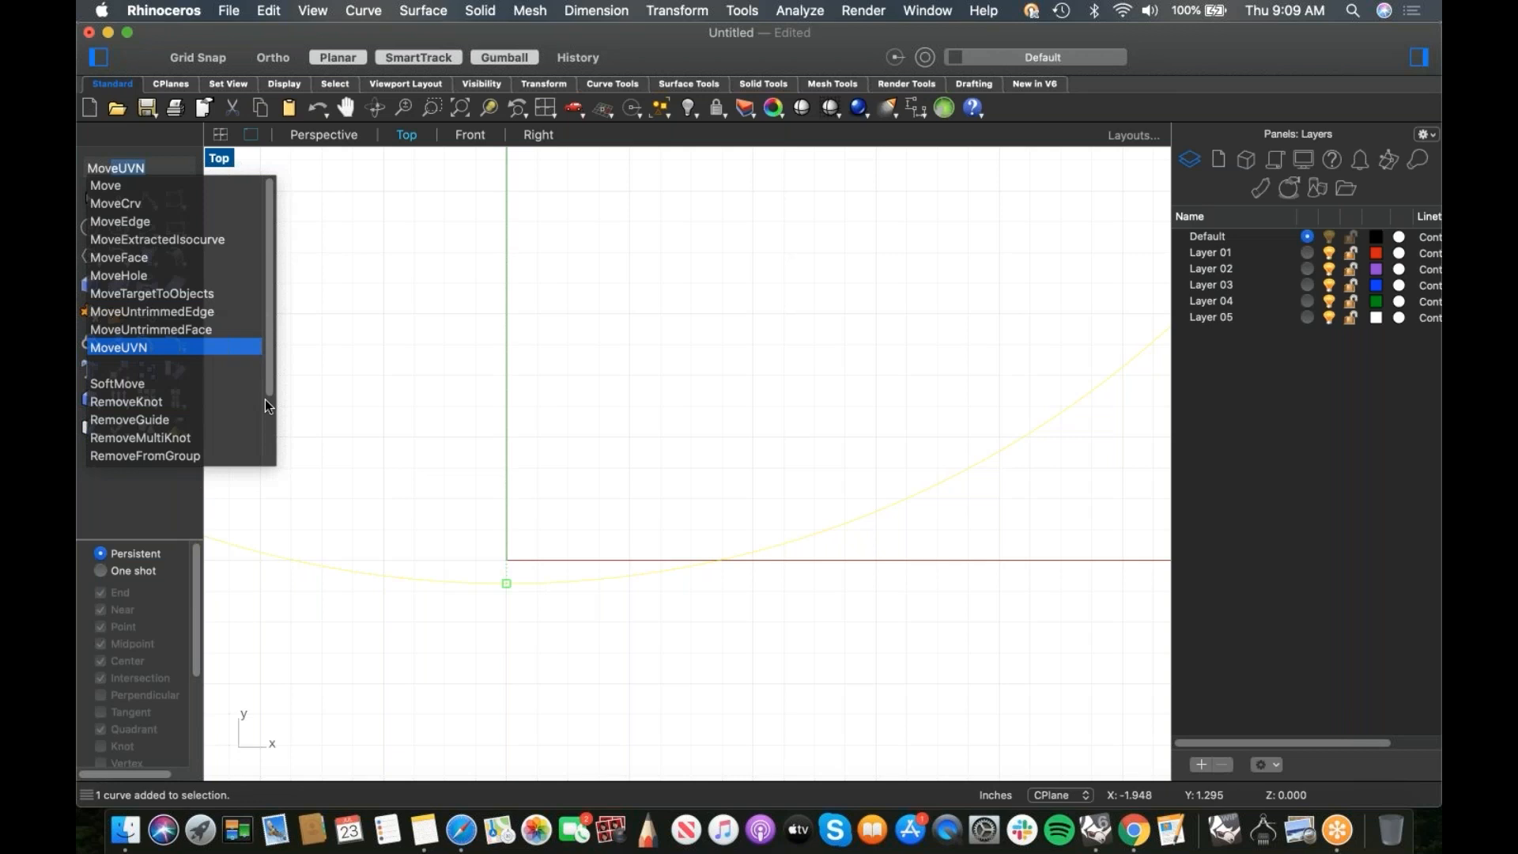
key("BackSpace")
key("BackSpace")
key("BackSpace")
key("Return")
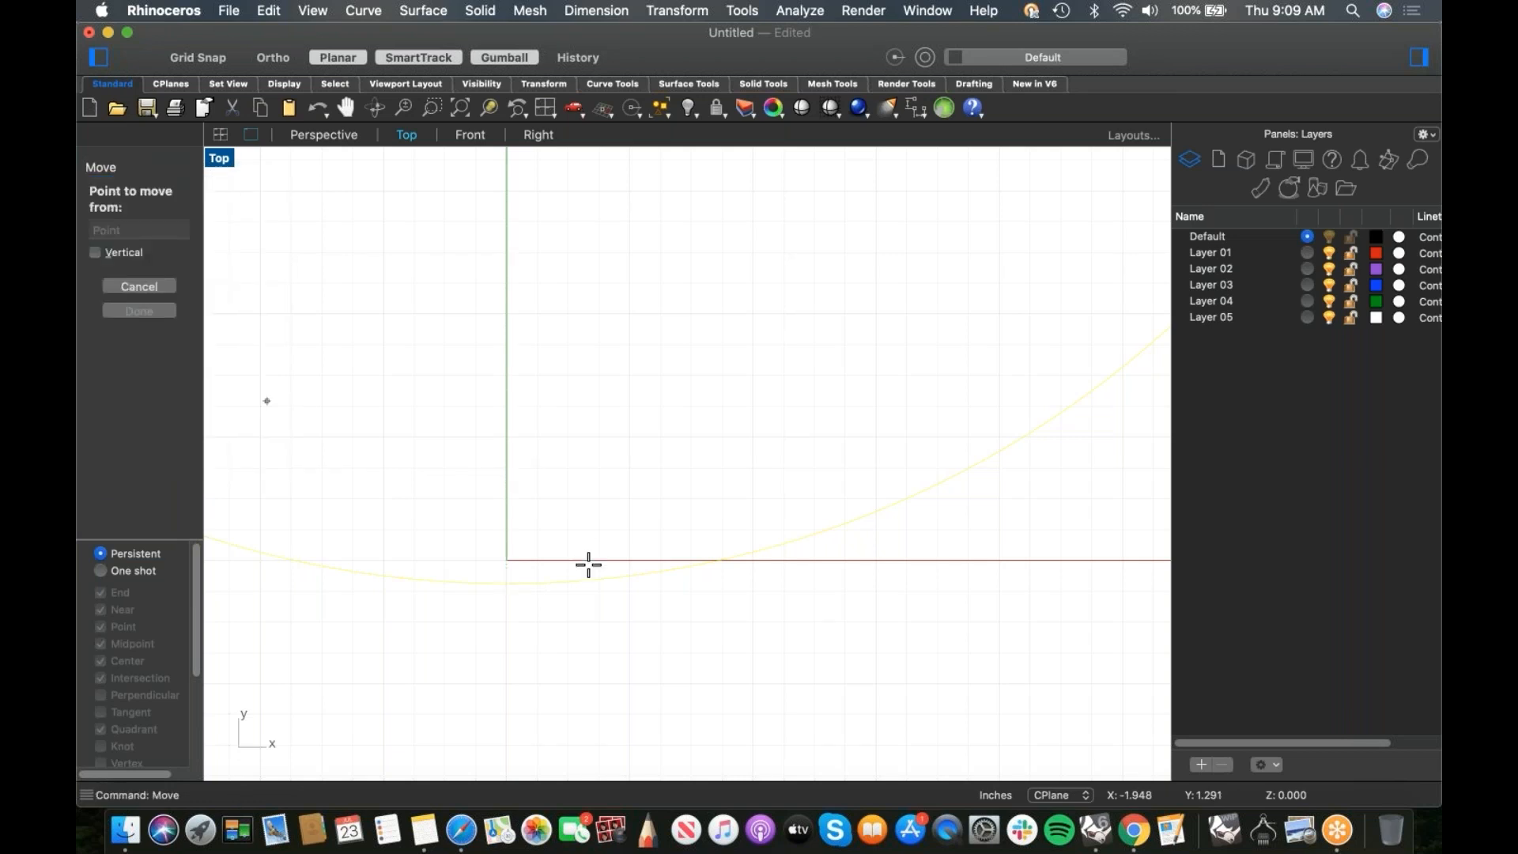
left_click(507, 582)
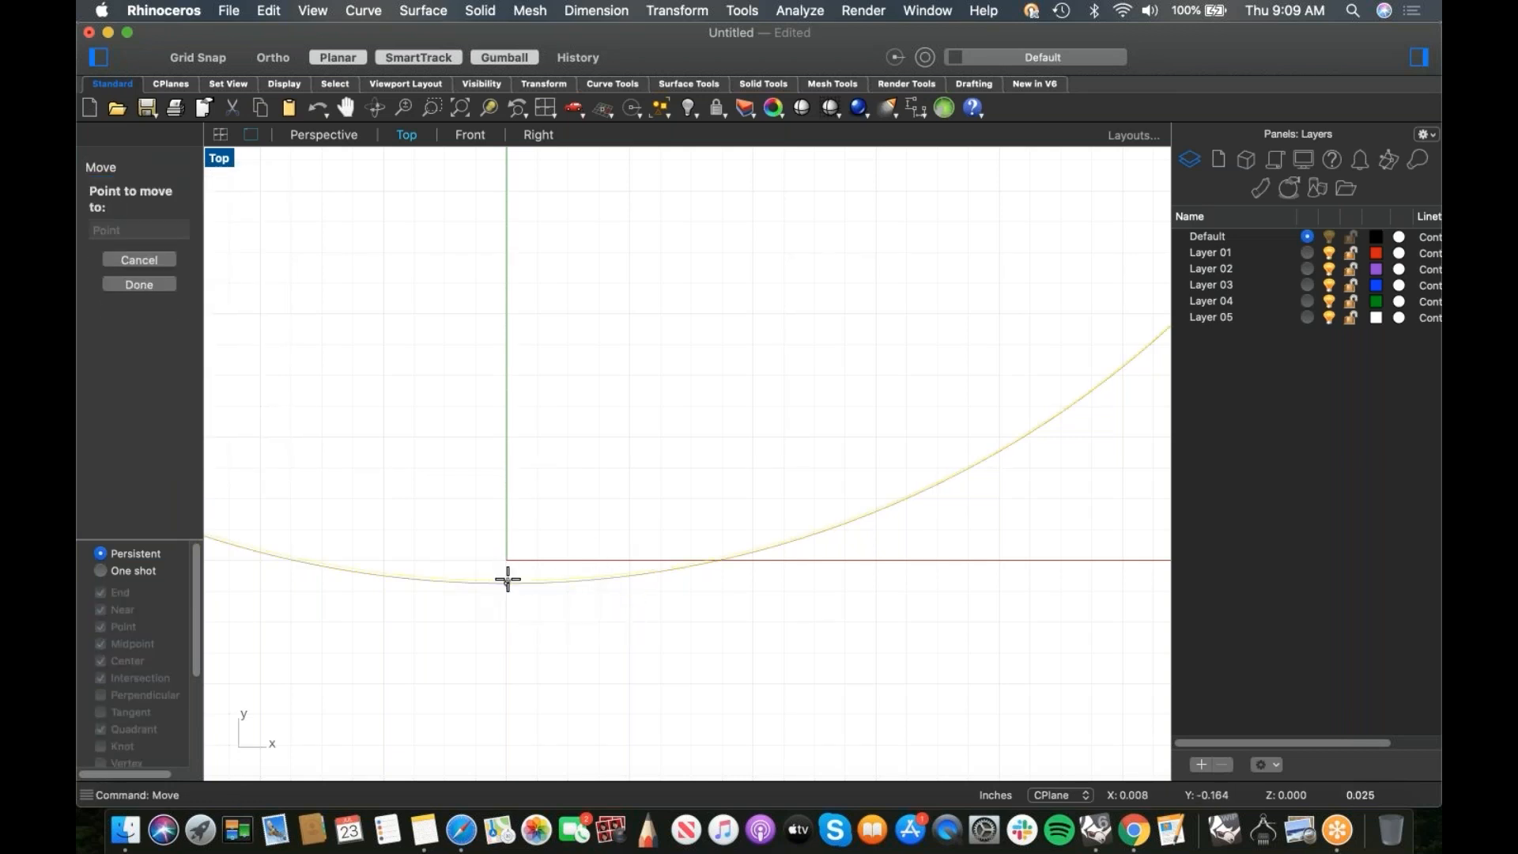
left_click(507, 577)
Step: Move the small circle from its bottom quadrant point down onto the X axis, with Grid Snap turned on
scroll(560, 607, "down", 10)
scroll(511, 513, "up", 10)
left_click(516, 500)
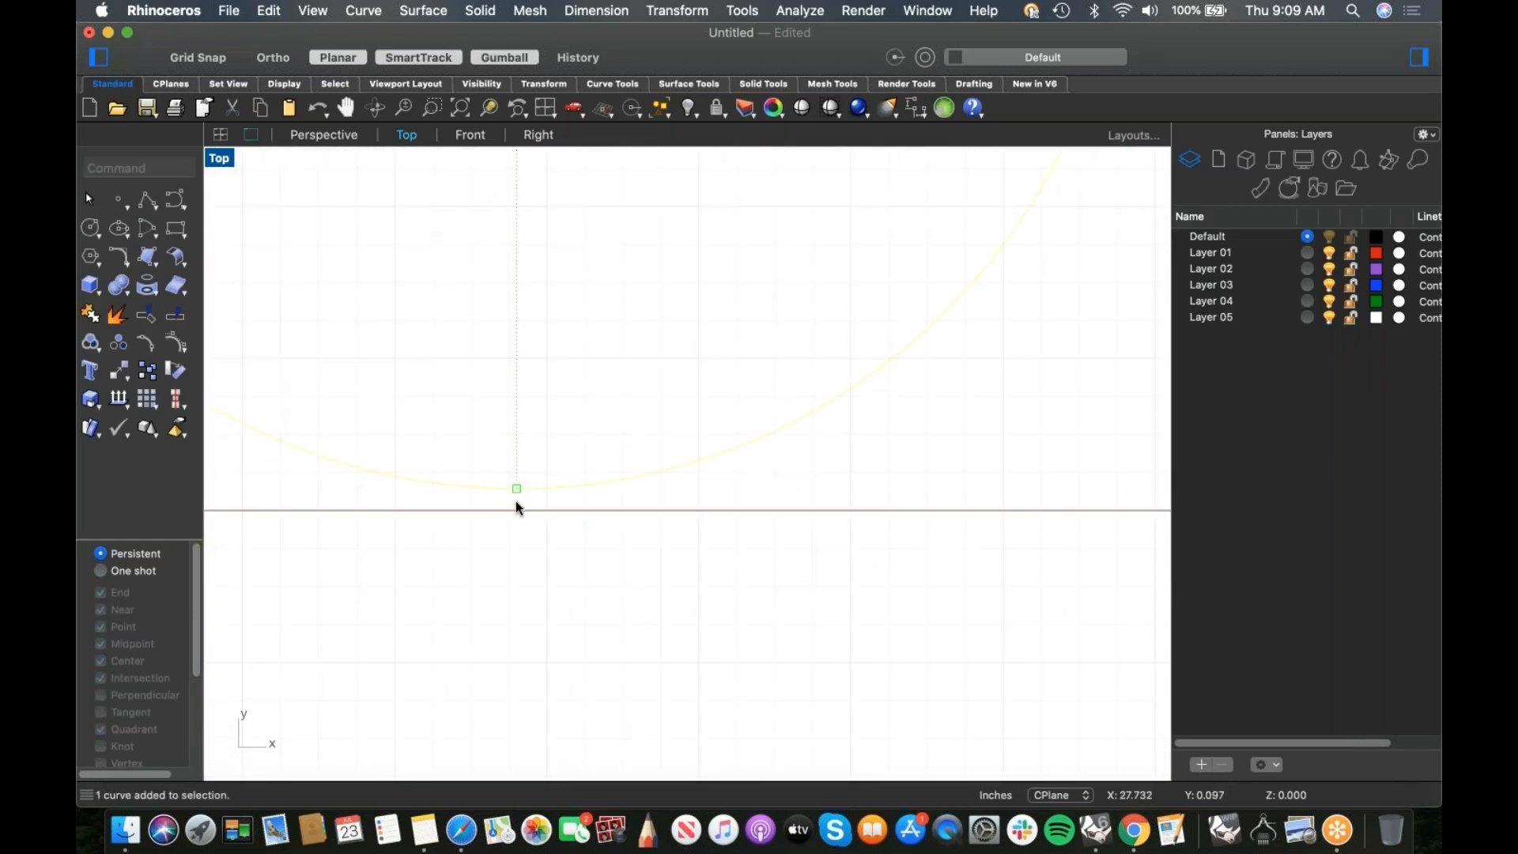
right_click(518, 514)
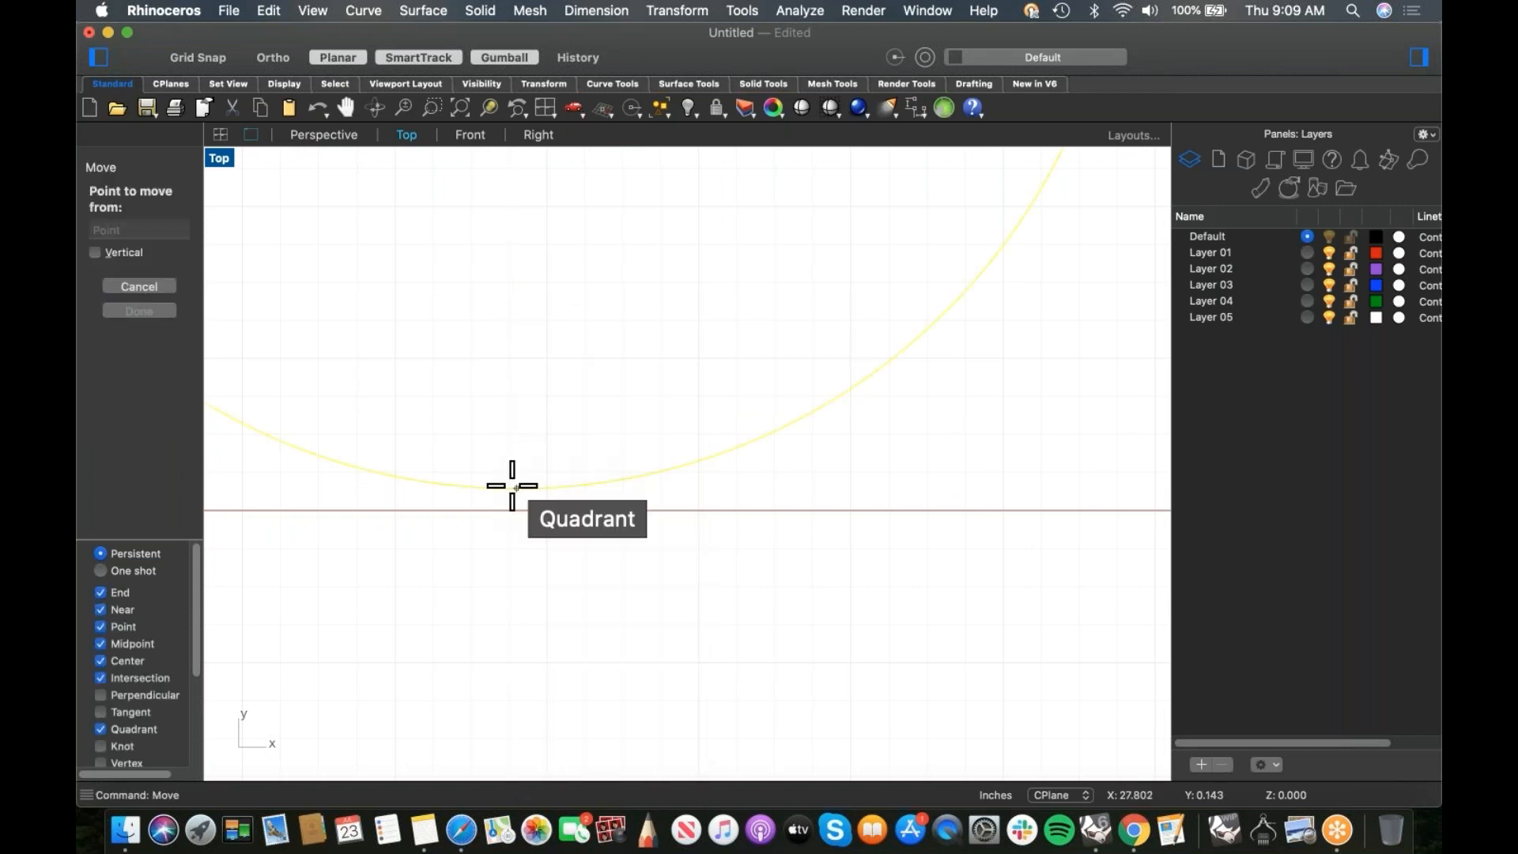
left_click(517, 488)
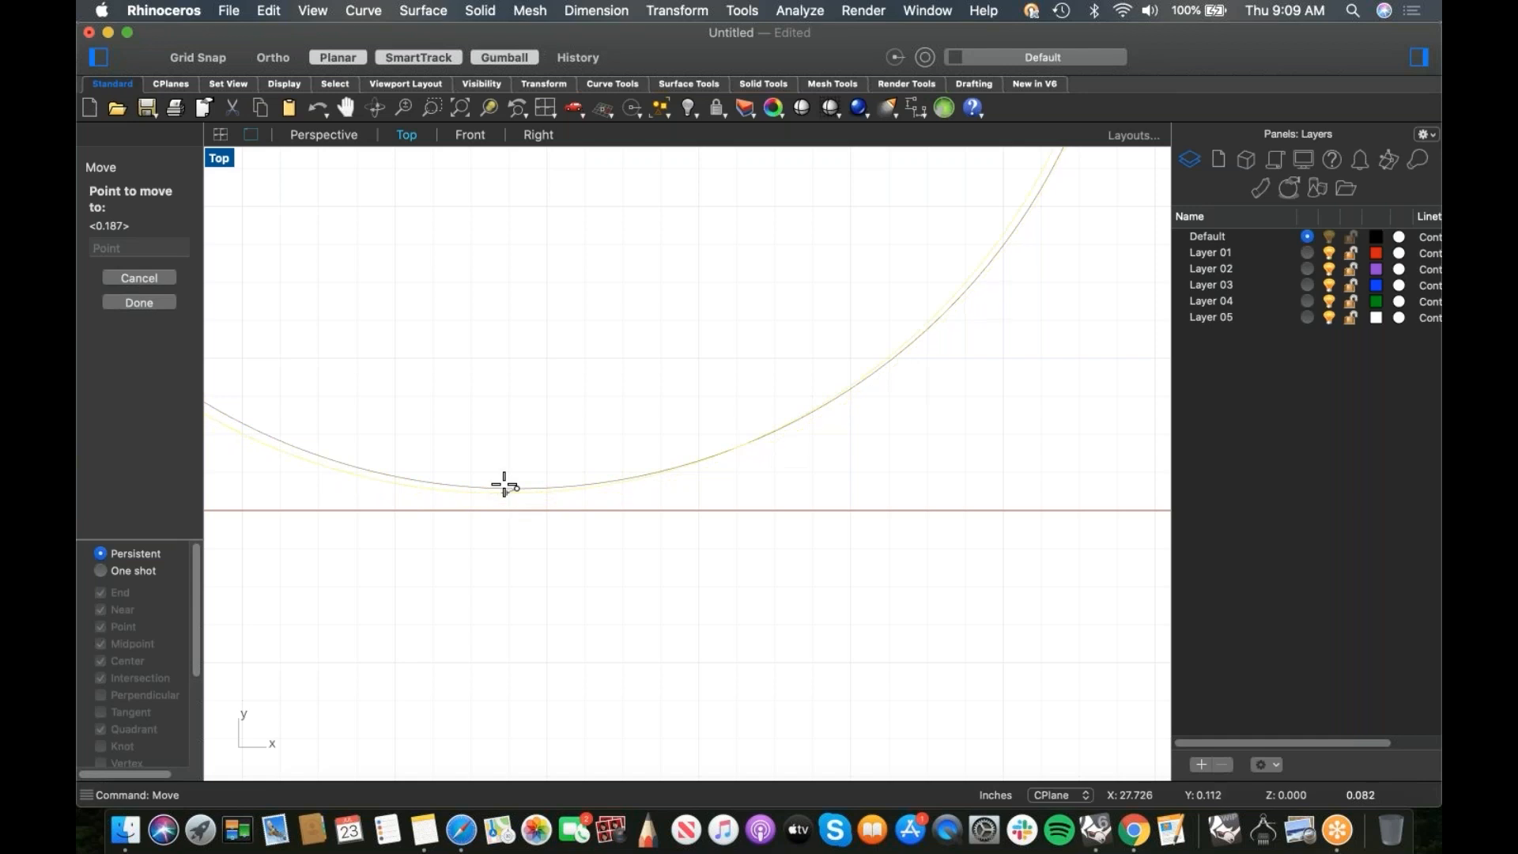
left_click(200, 57)
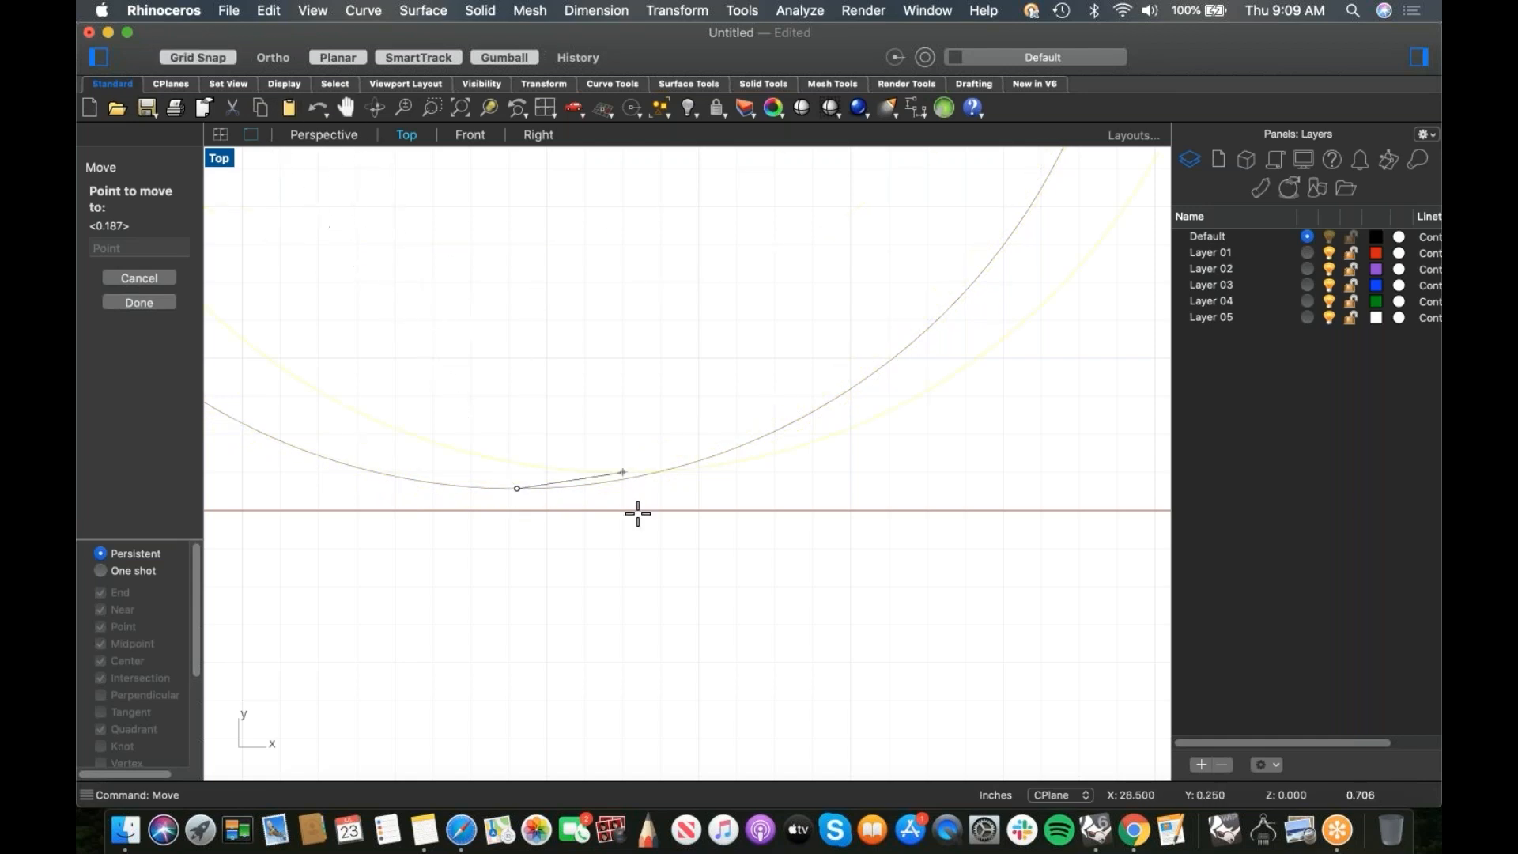
left_click(515, 503)
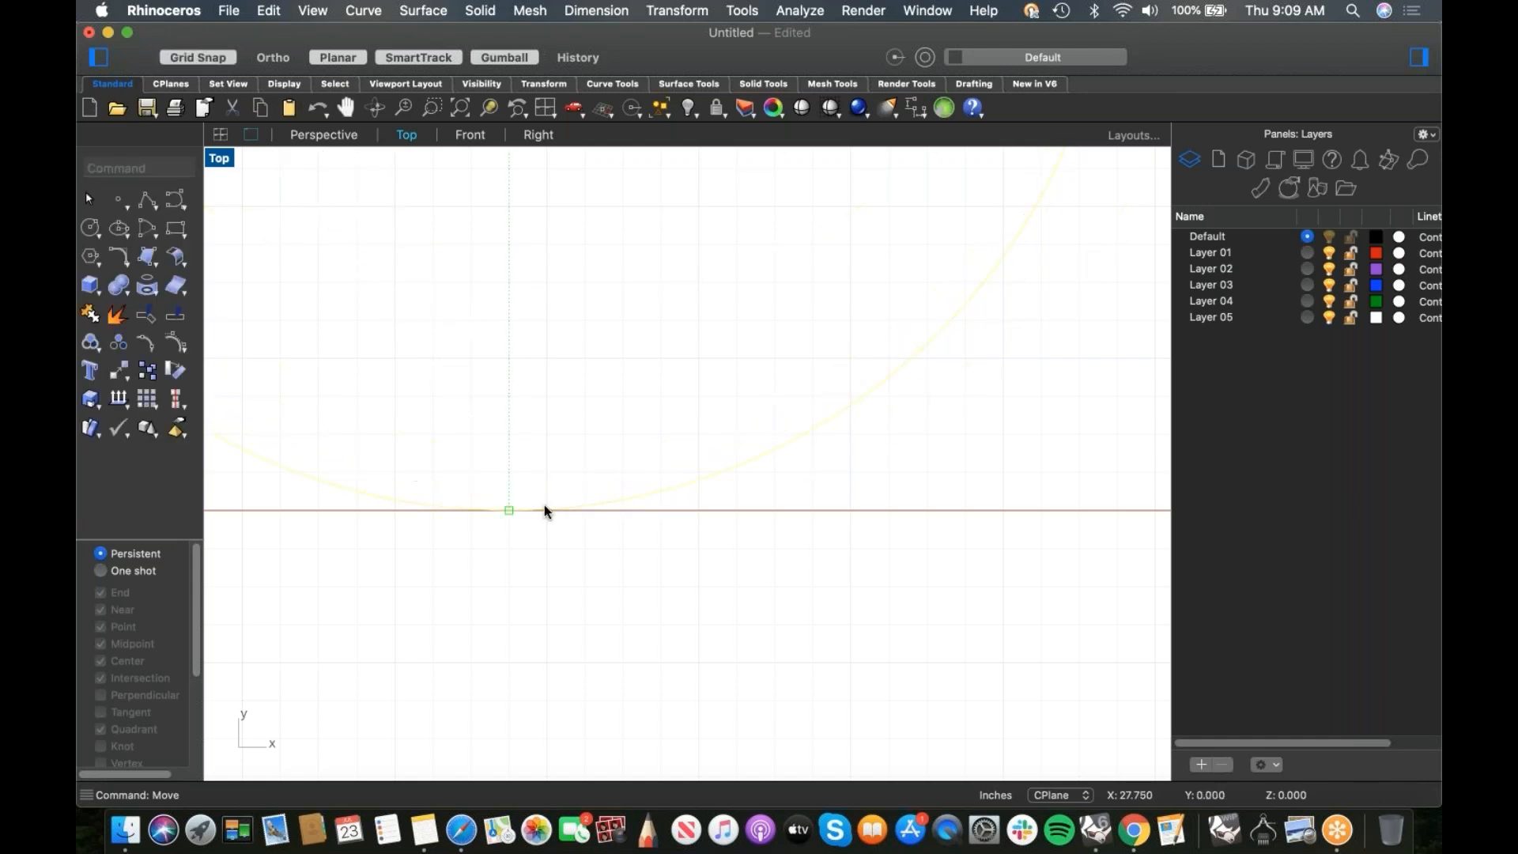
Step: Place a point object at the centre of the large circle and another at the centre of the small circle
scroll(567, 518, "down", 10)
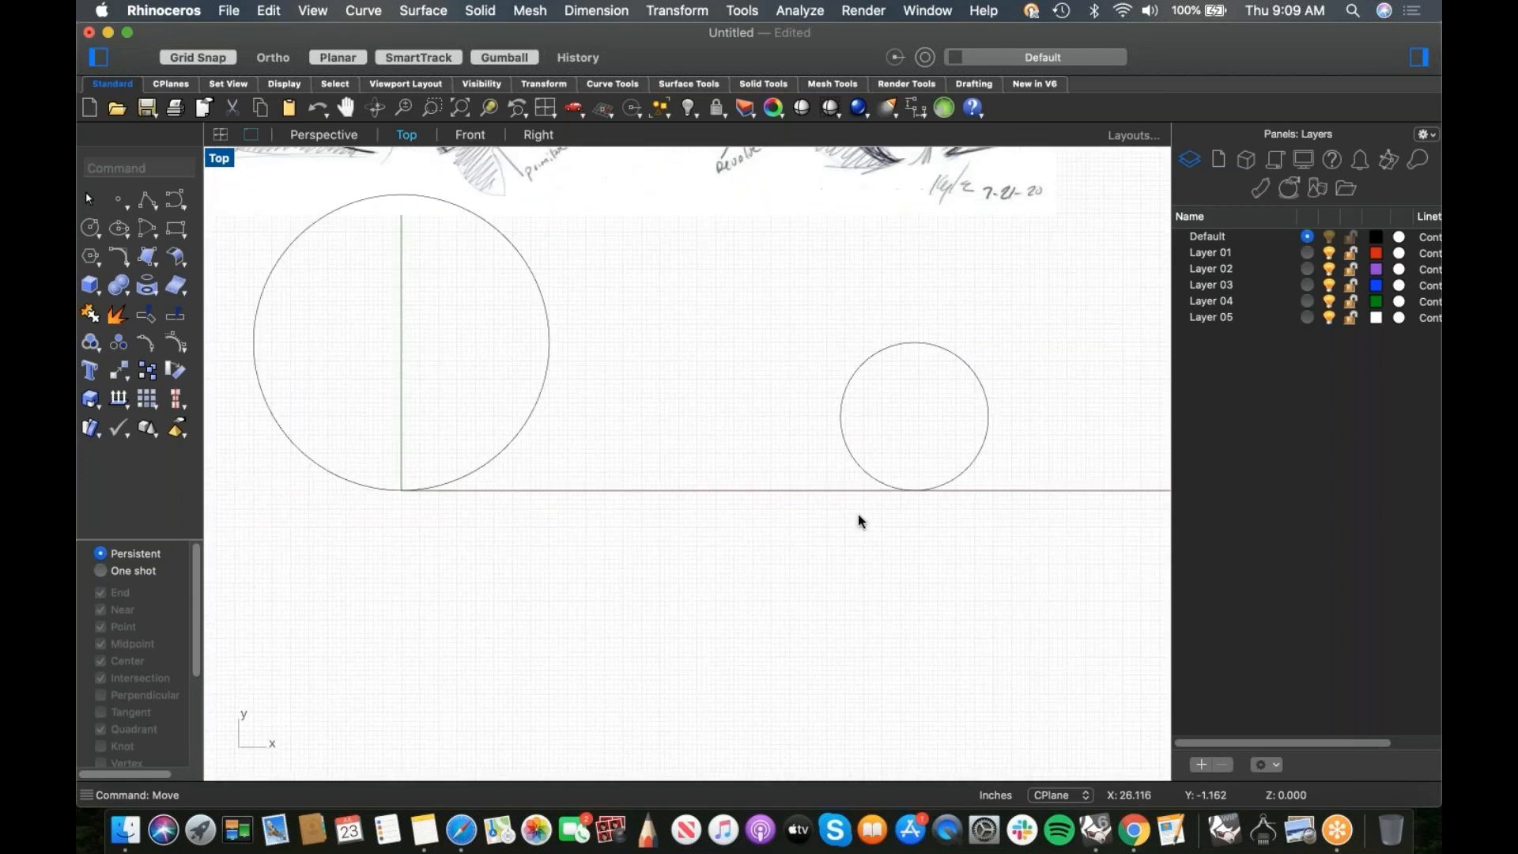
scroll(712, 451, "up", 3)
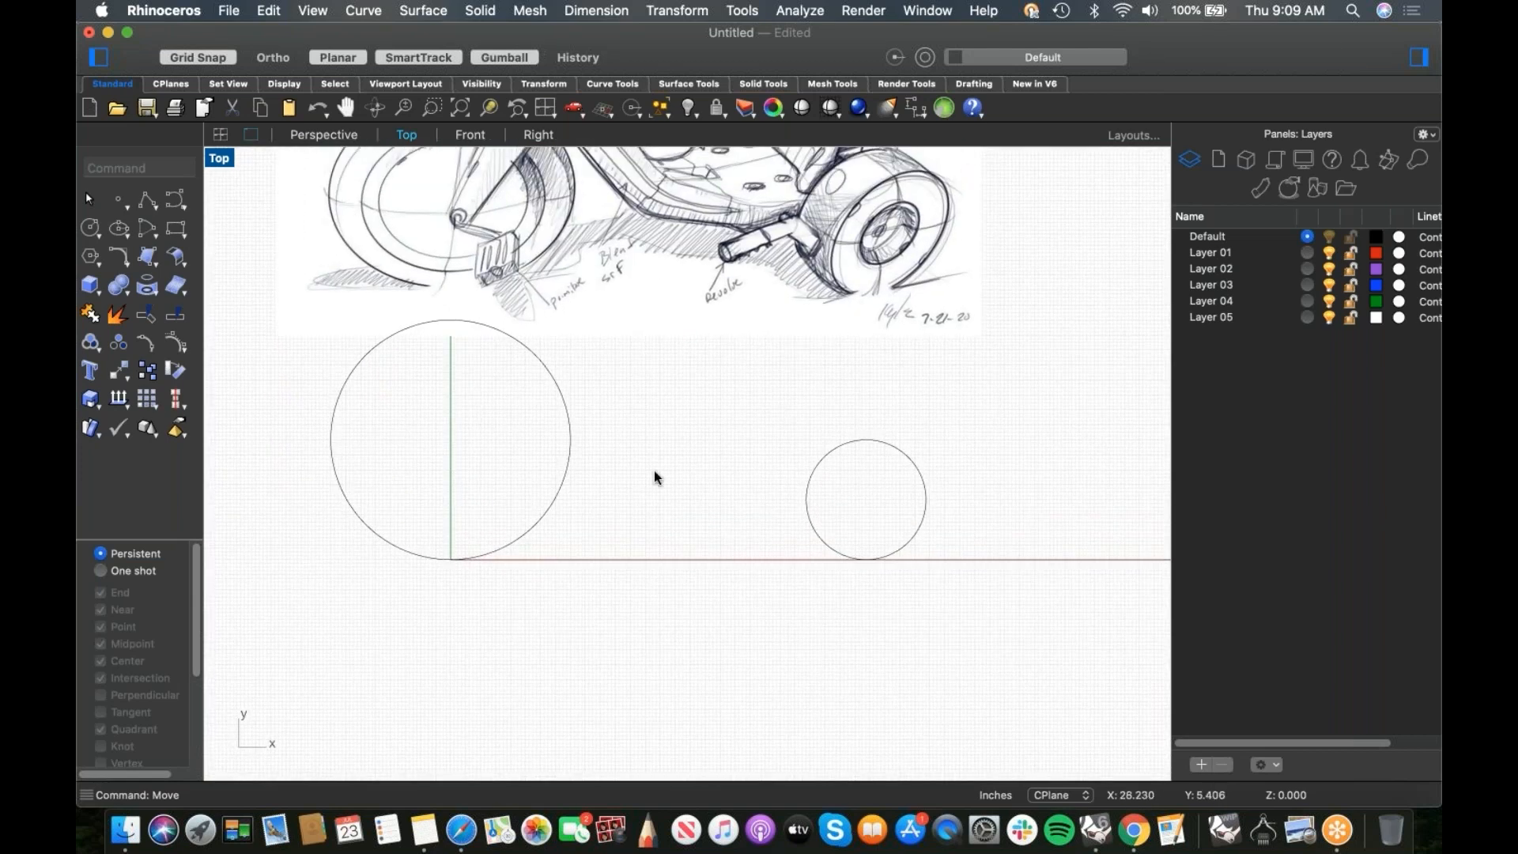
scroll(619, 488, "up", 2)
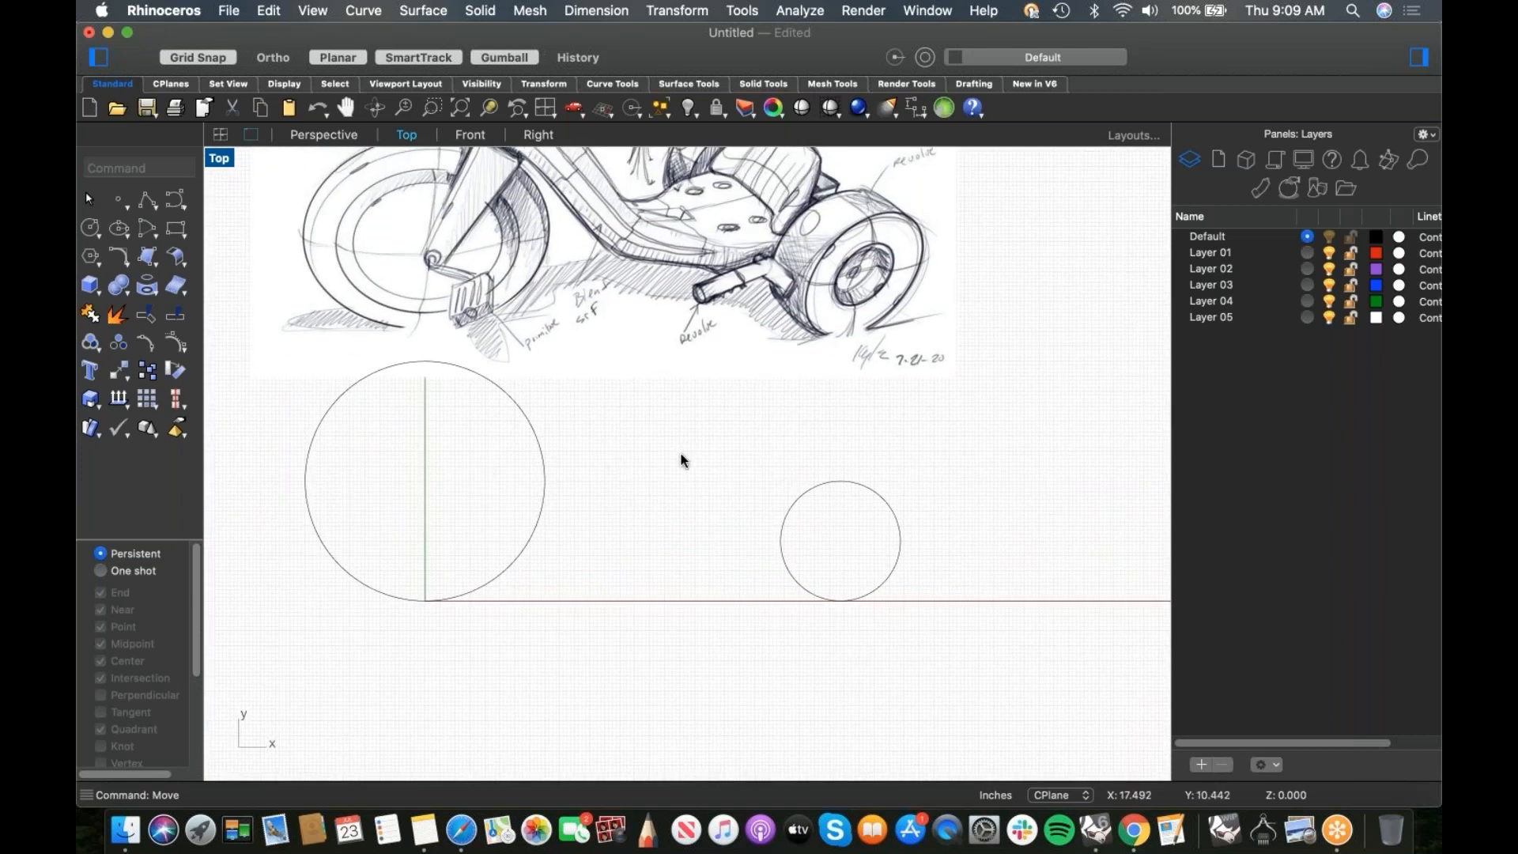
scroll(633, 491, "down", 3)
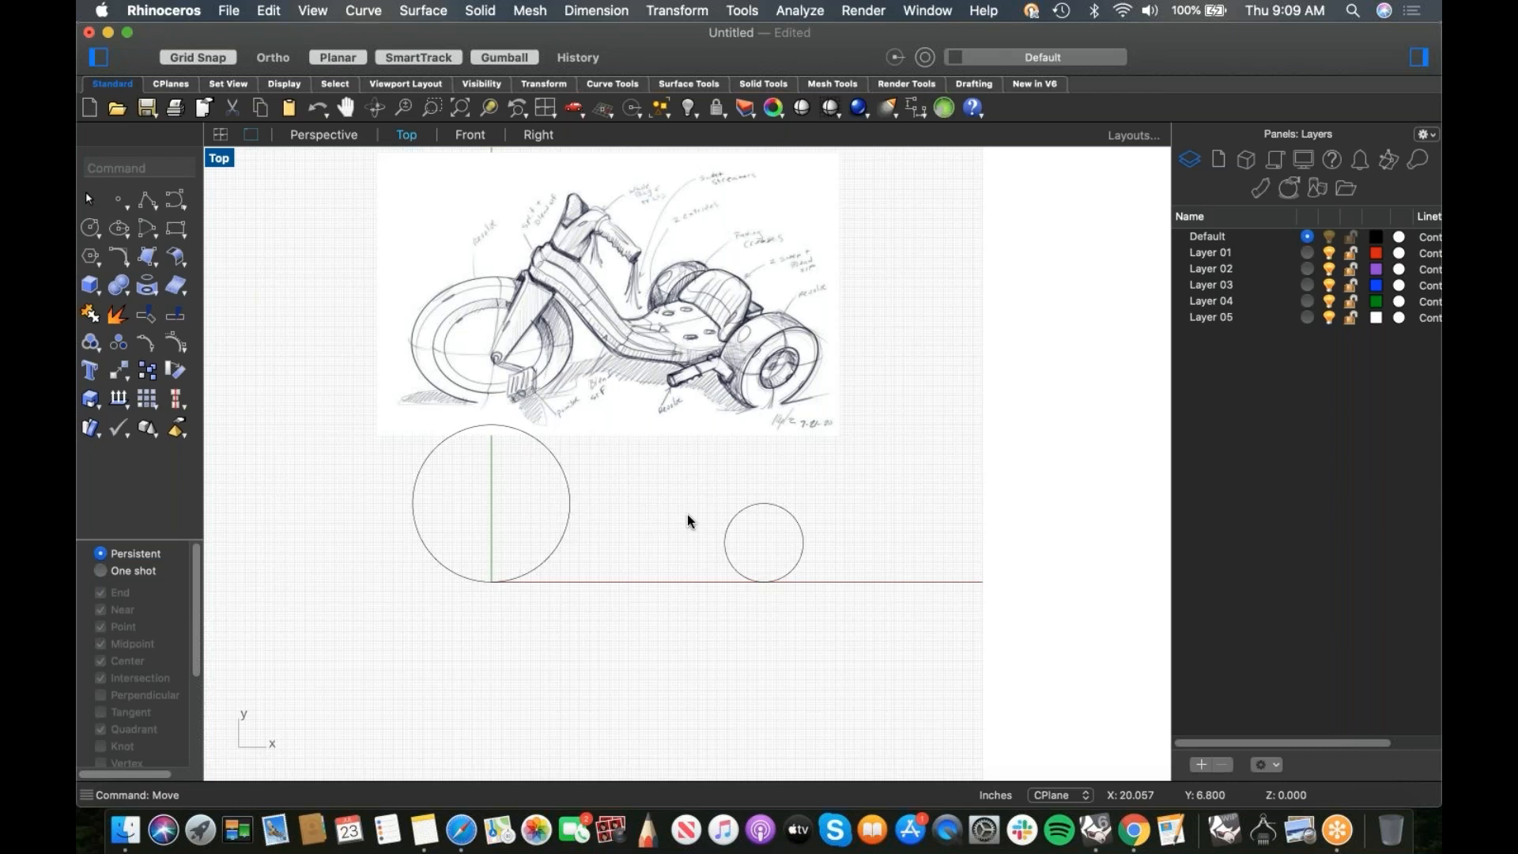
left_click(120, 201)
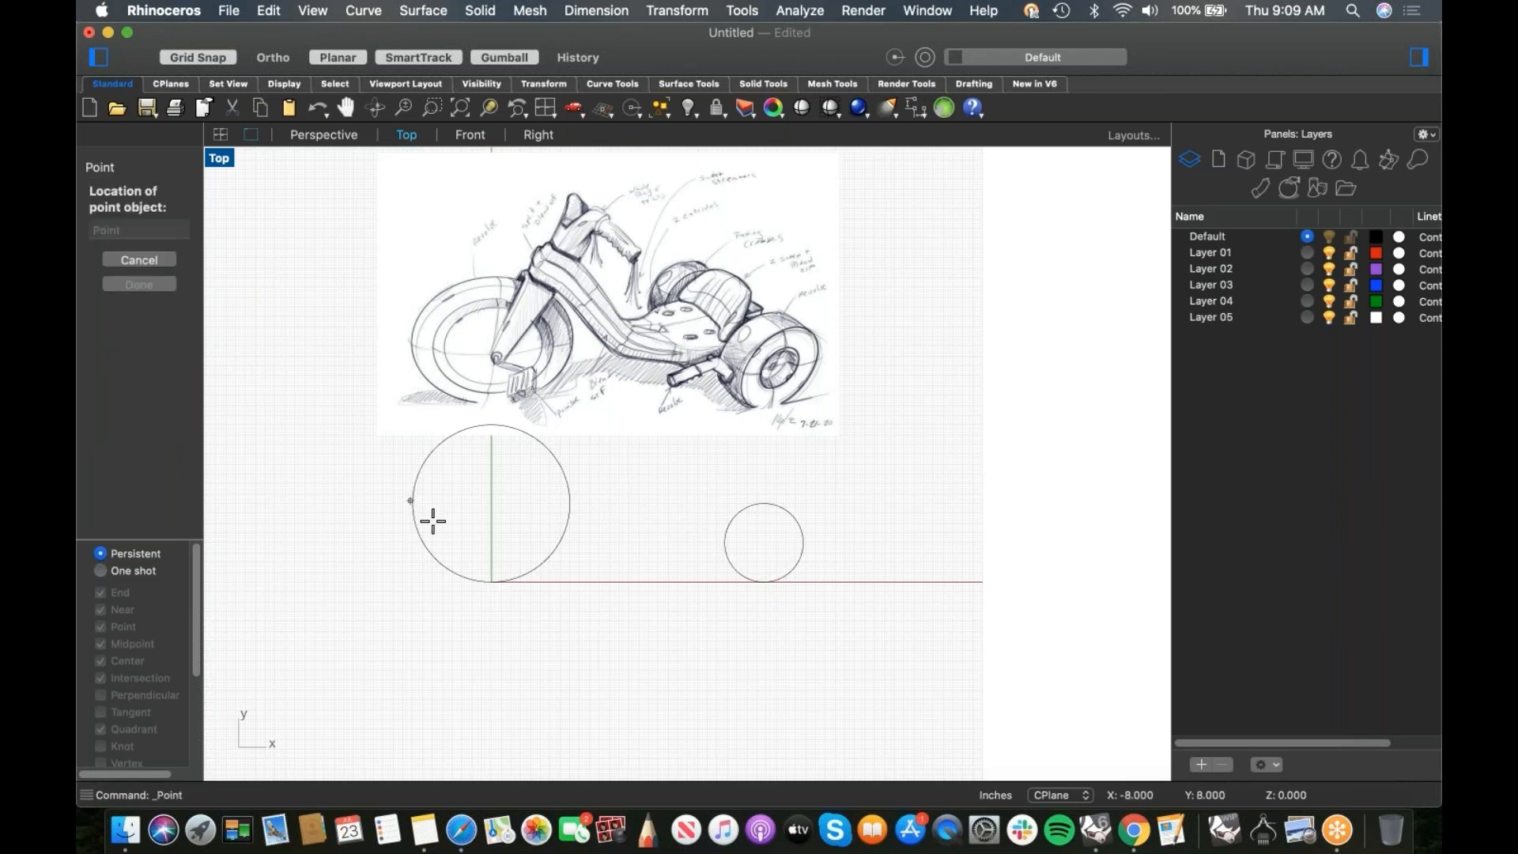
left_click(457, 568)
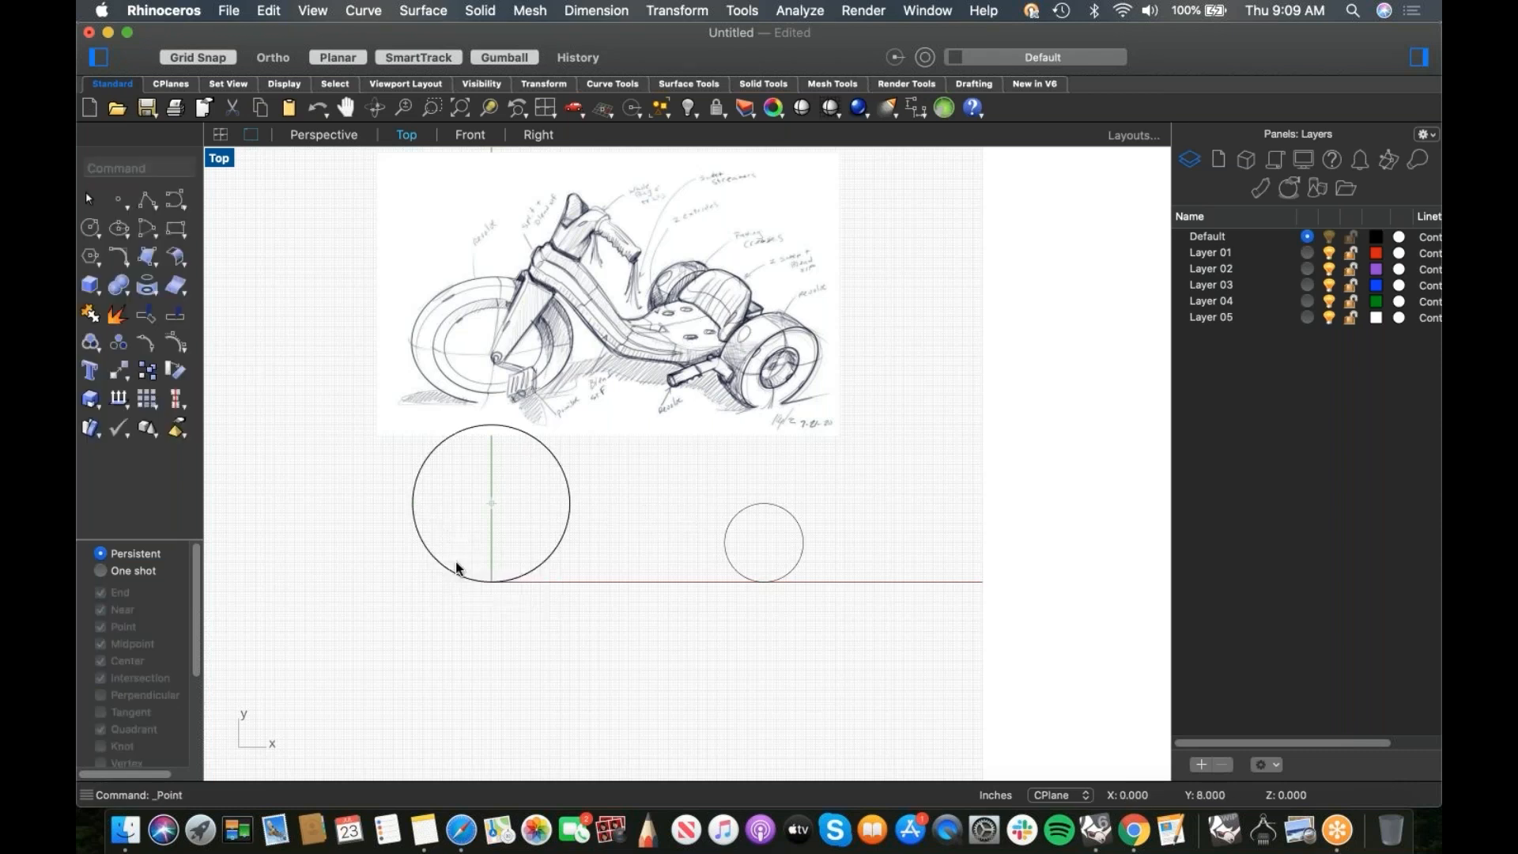
right_click(732, 574)
key("Return")
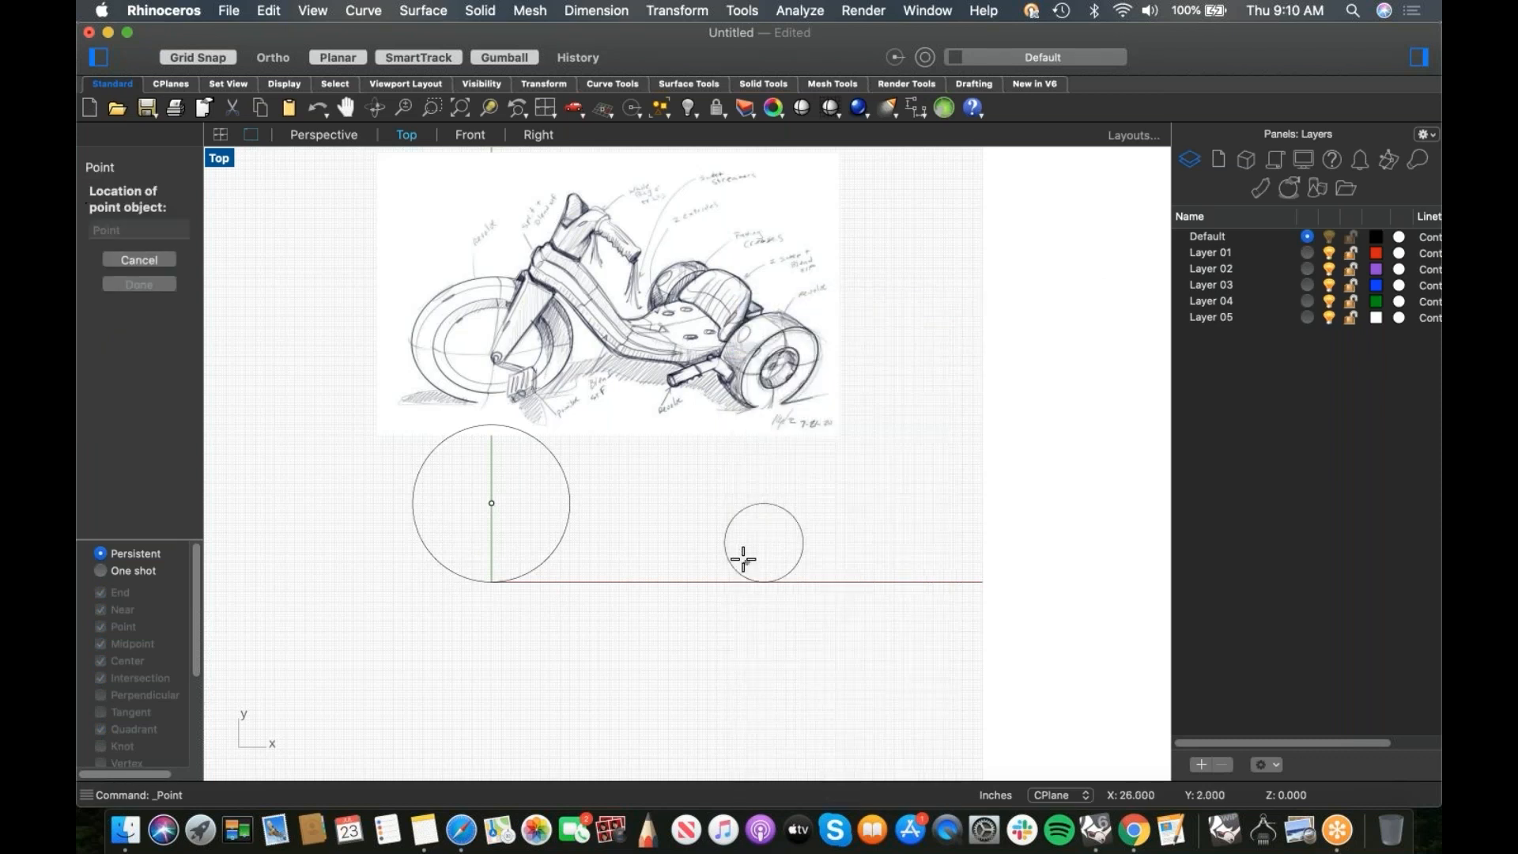
left_click(739, 559)
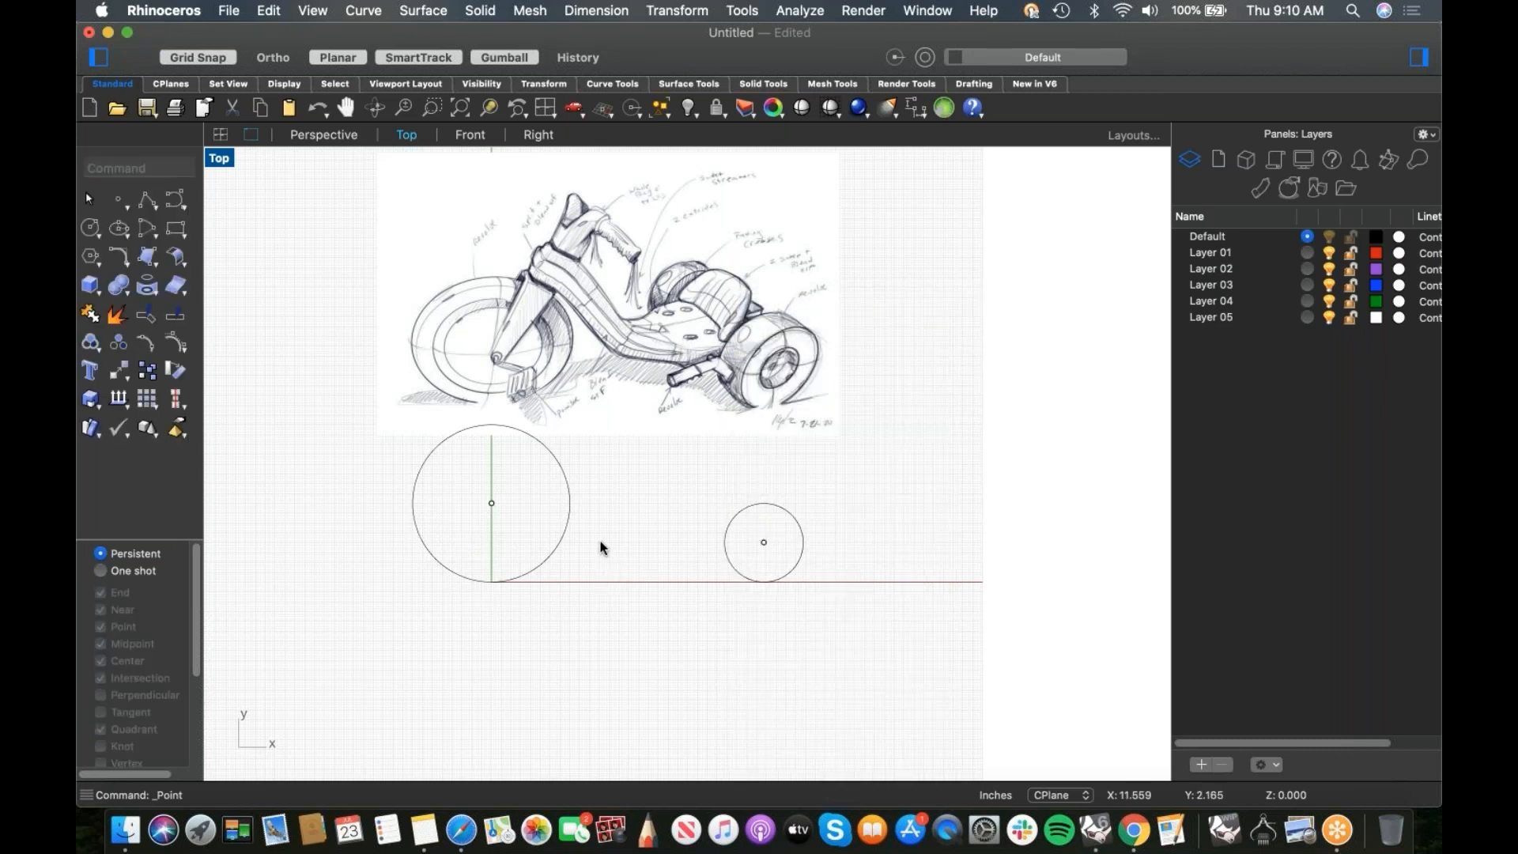
Step: Scale the small circle up by about a quarter from its bottom quadrant point, keeping it resting on the X axis
scroll(610, 519, "up", 3)
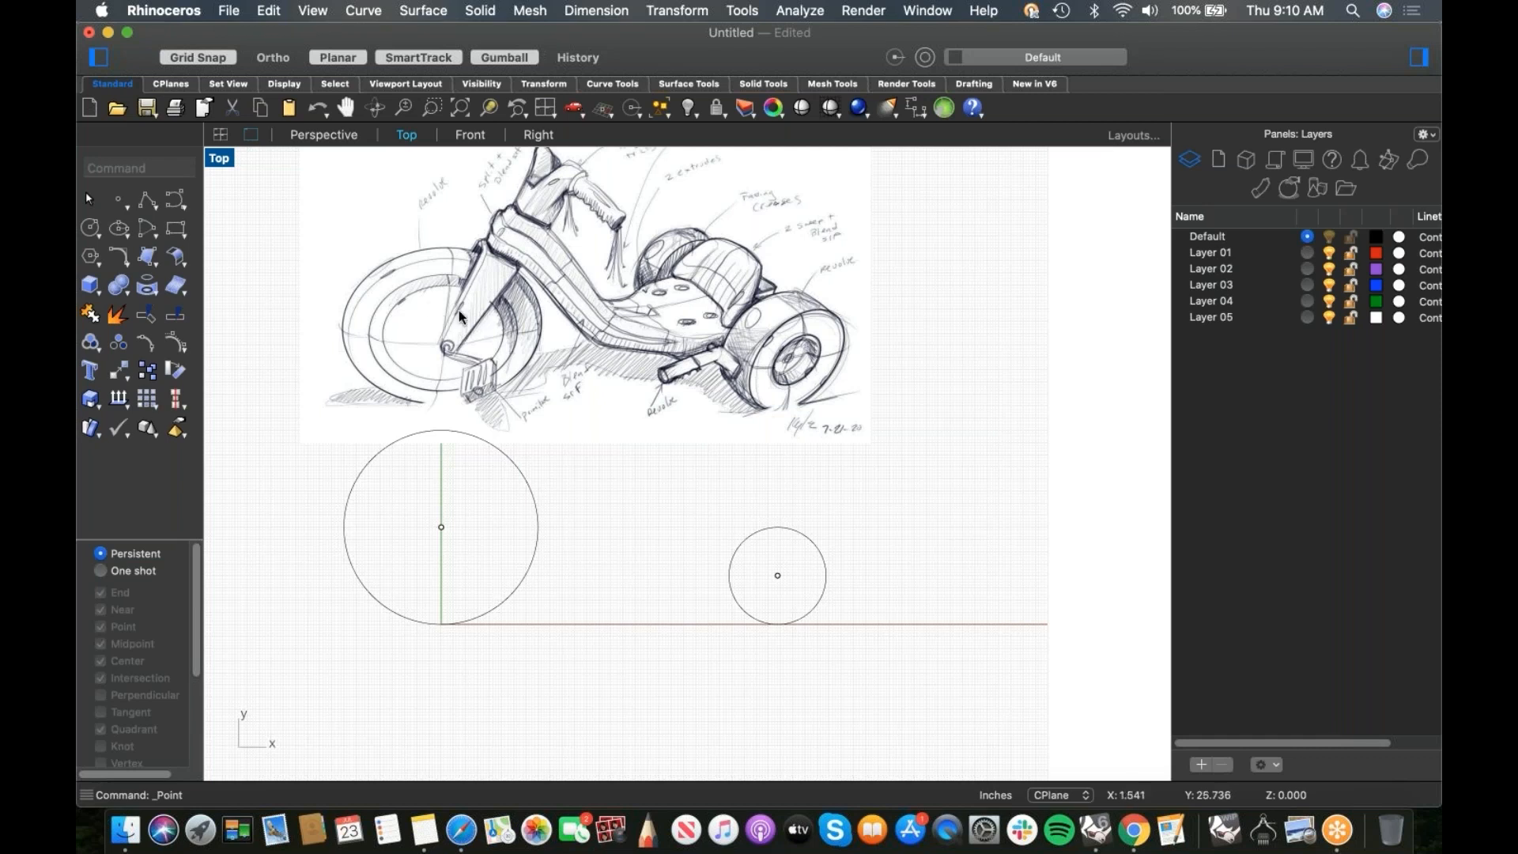
left_click(800, 535)
type("scale")
key("Return")
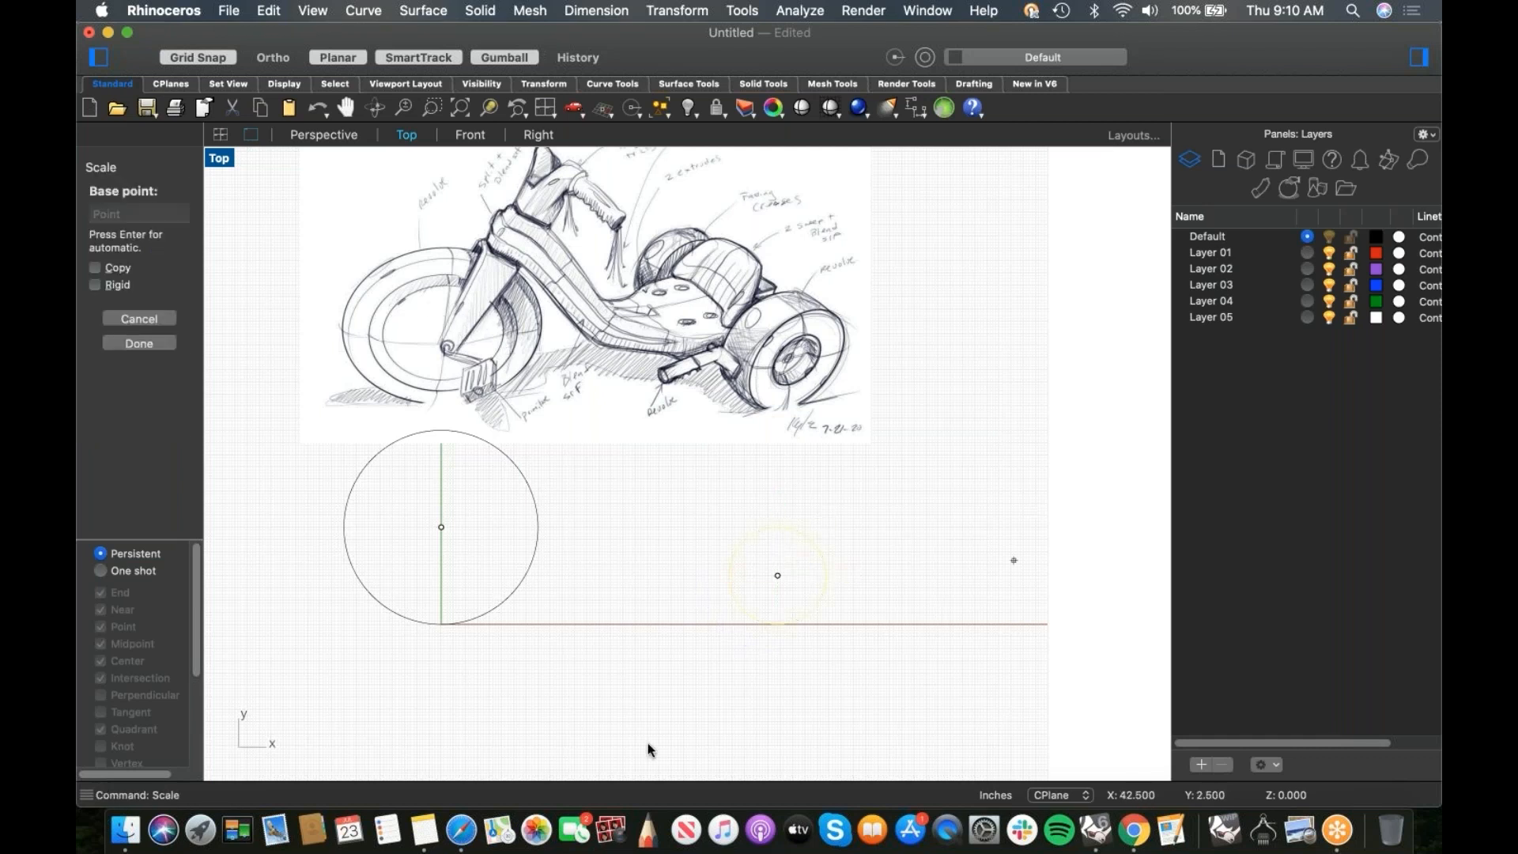
left_click(779, 625)
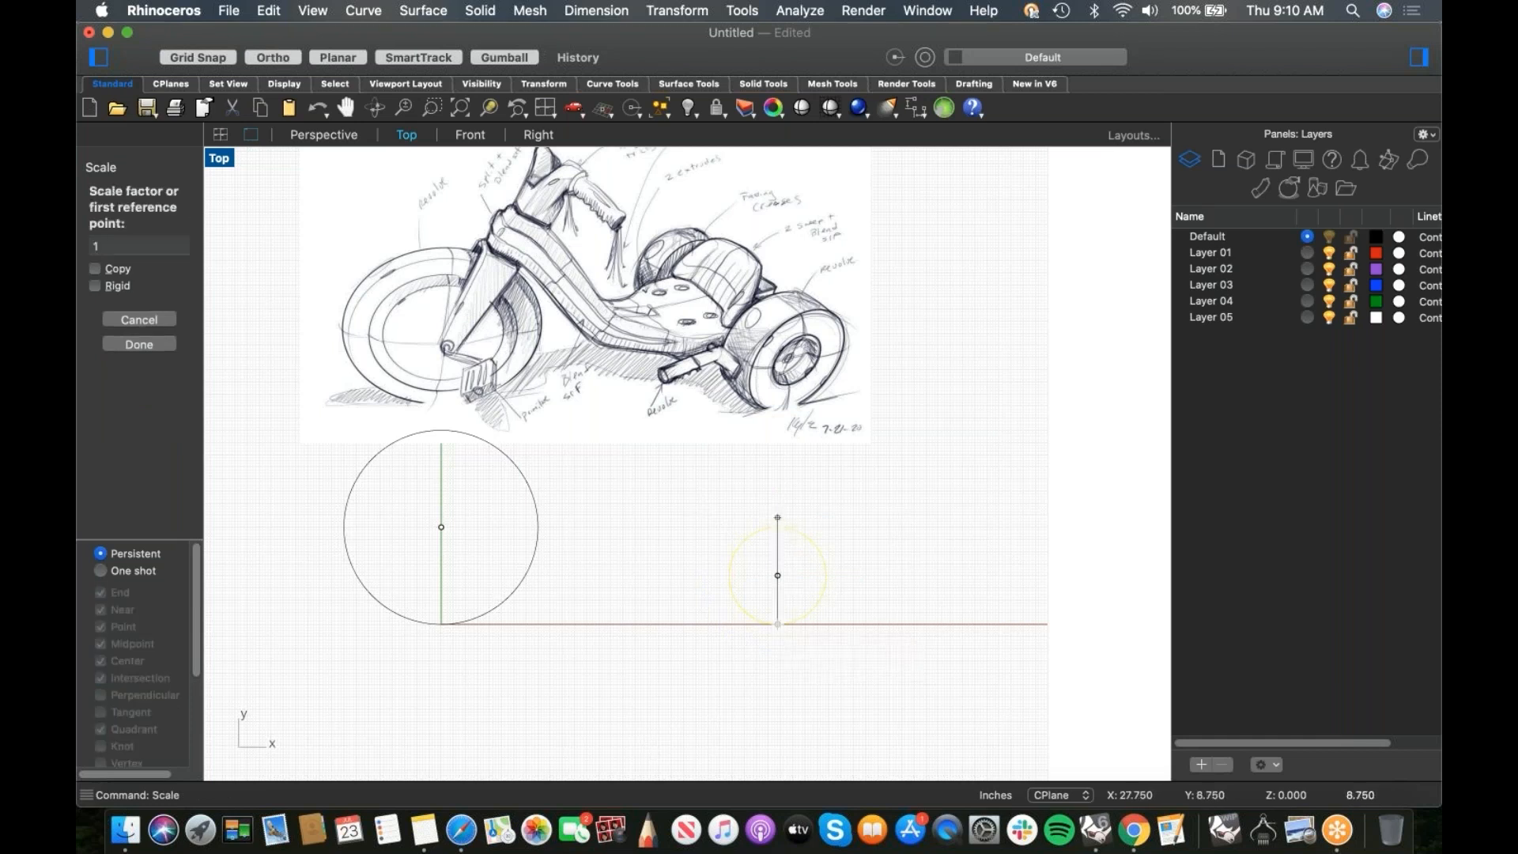
left_click(777, 518)
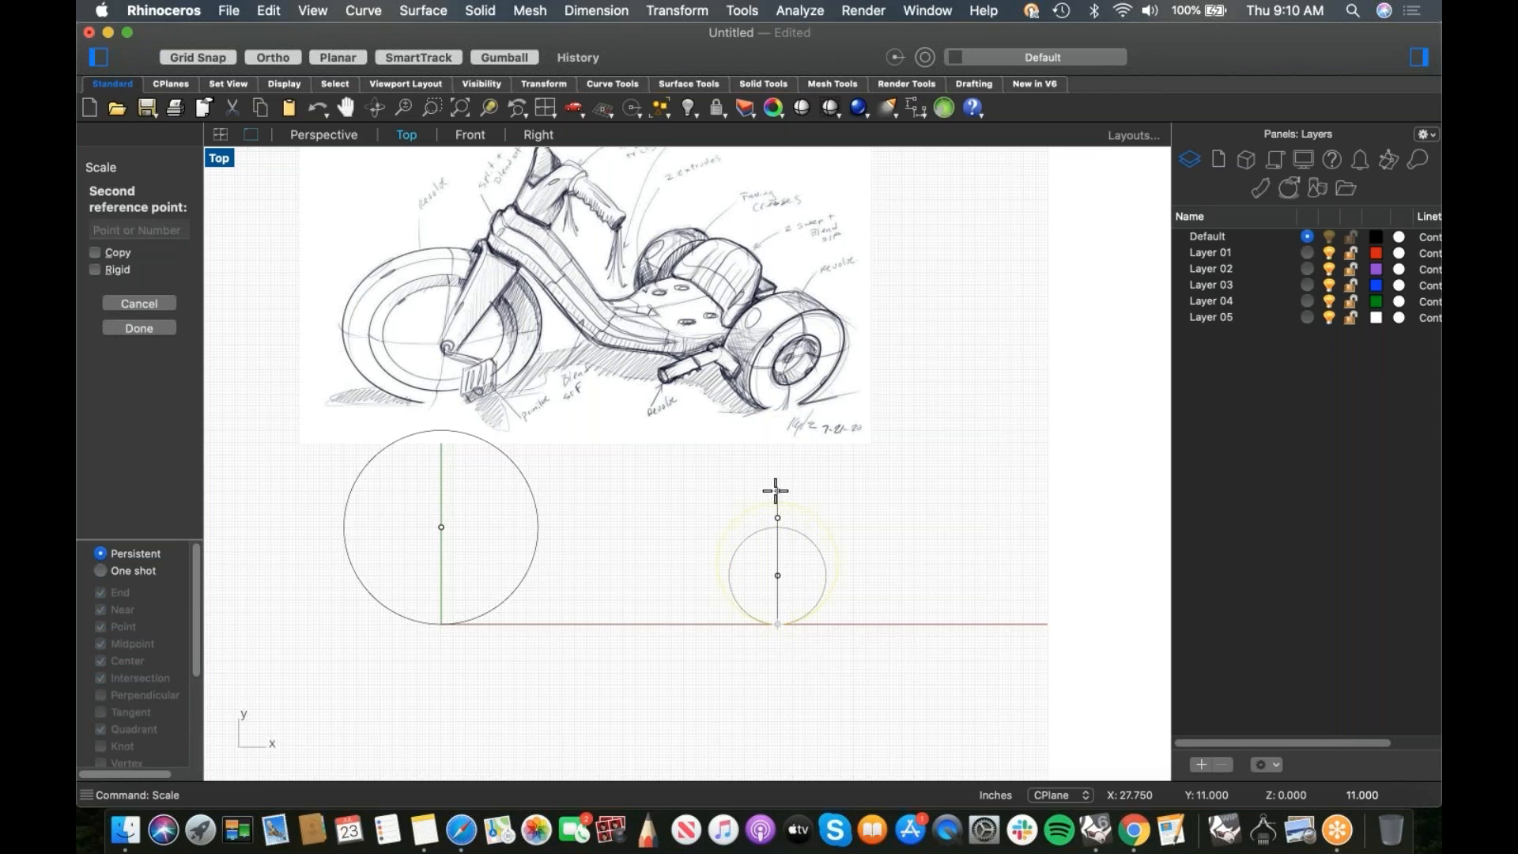
left_click(775, 492)
left_click(947, 595)
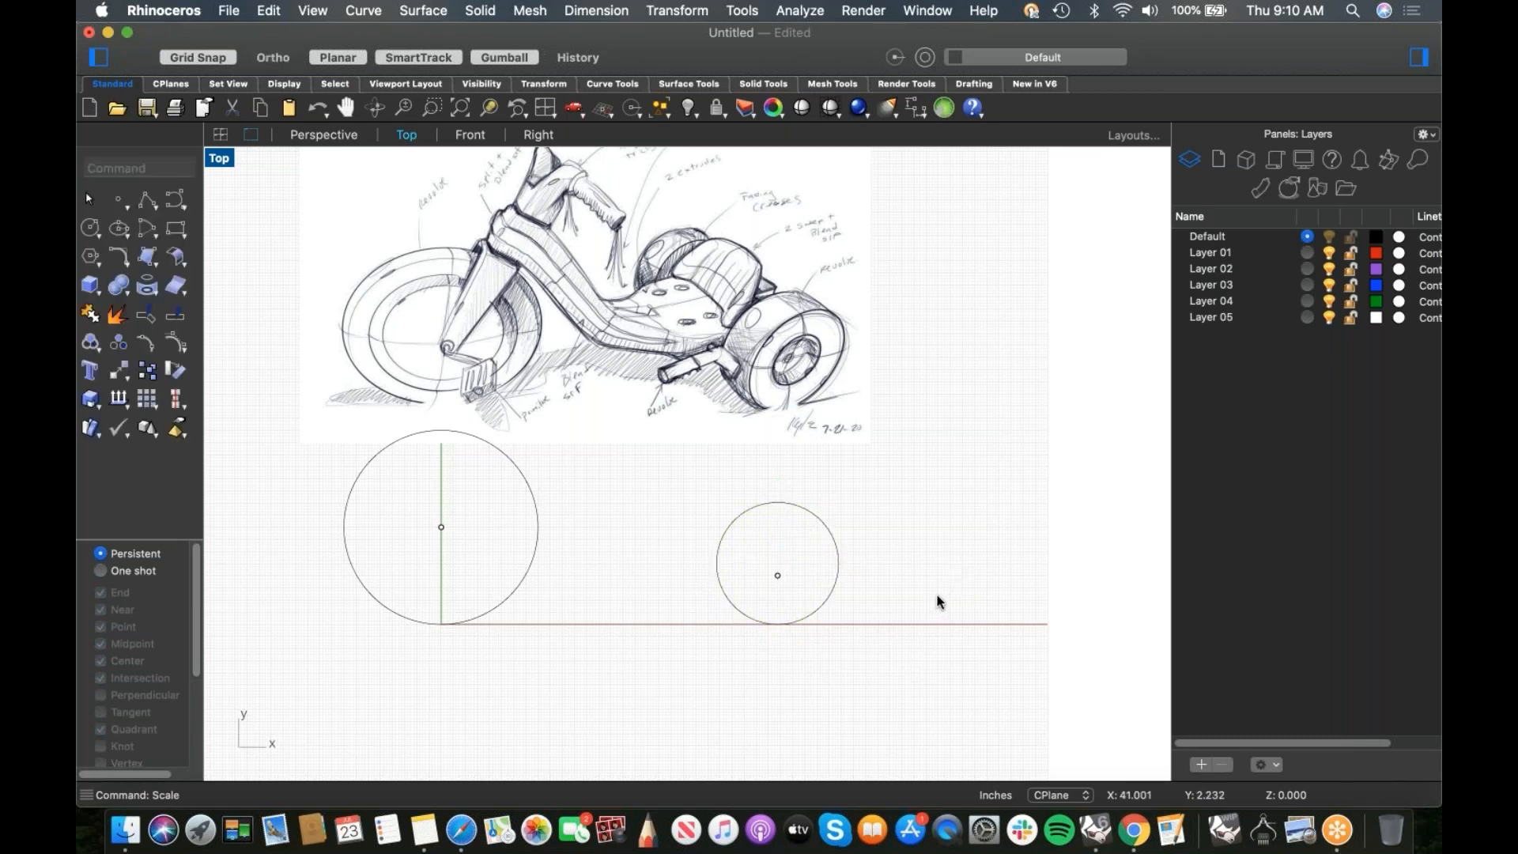
Step: Move the enlarged rear wheel circle about 4 inches along the X axis, away from the front wheel, and deselect it
left_click(833, 589)
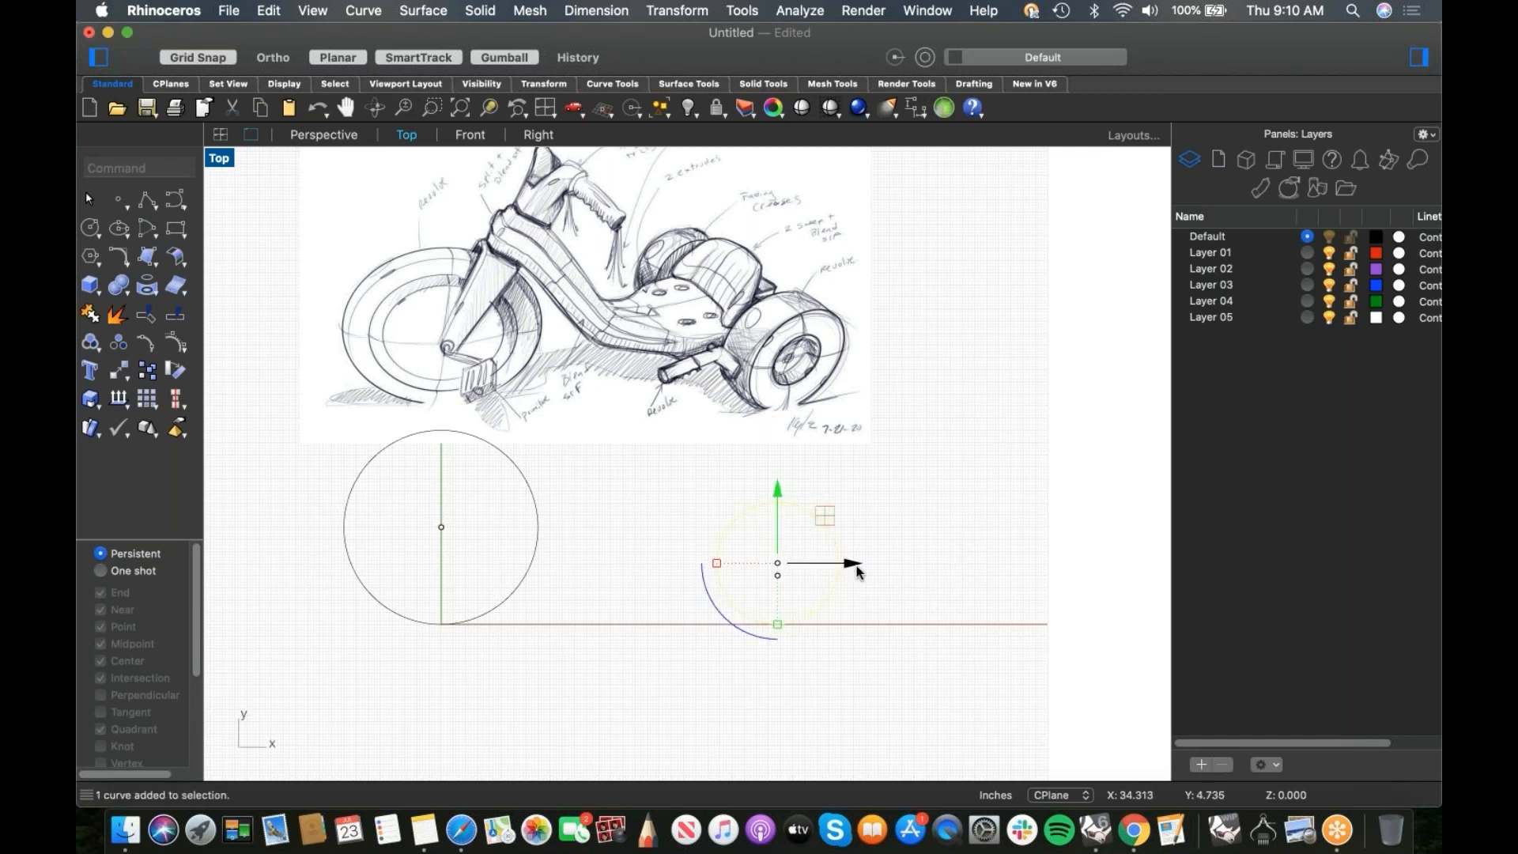
left_click_drag(777, 563, 823, 558)
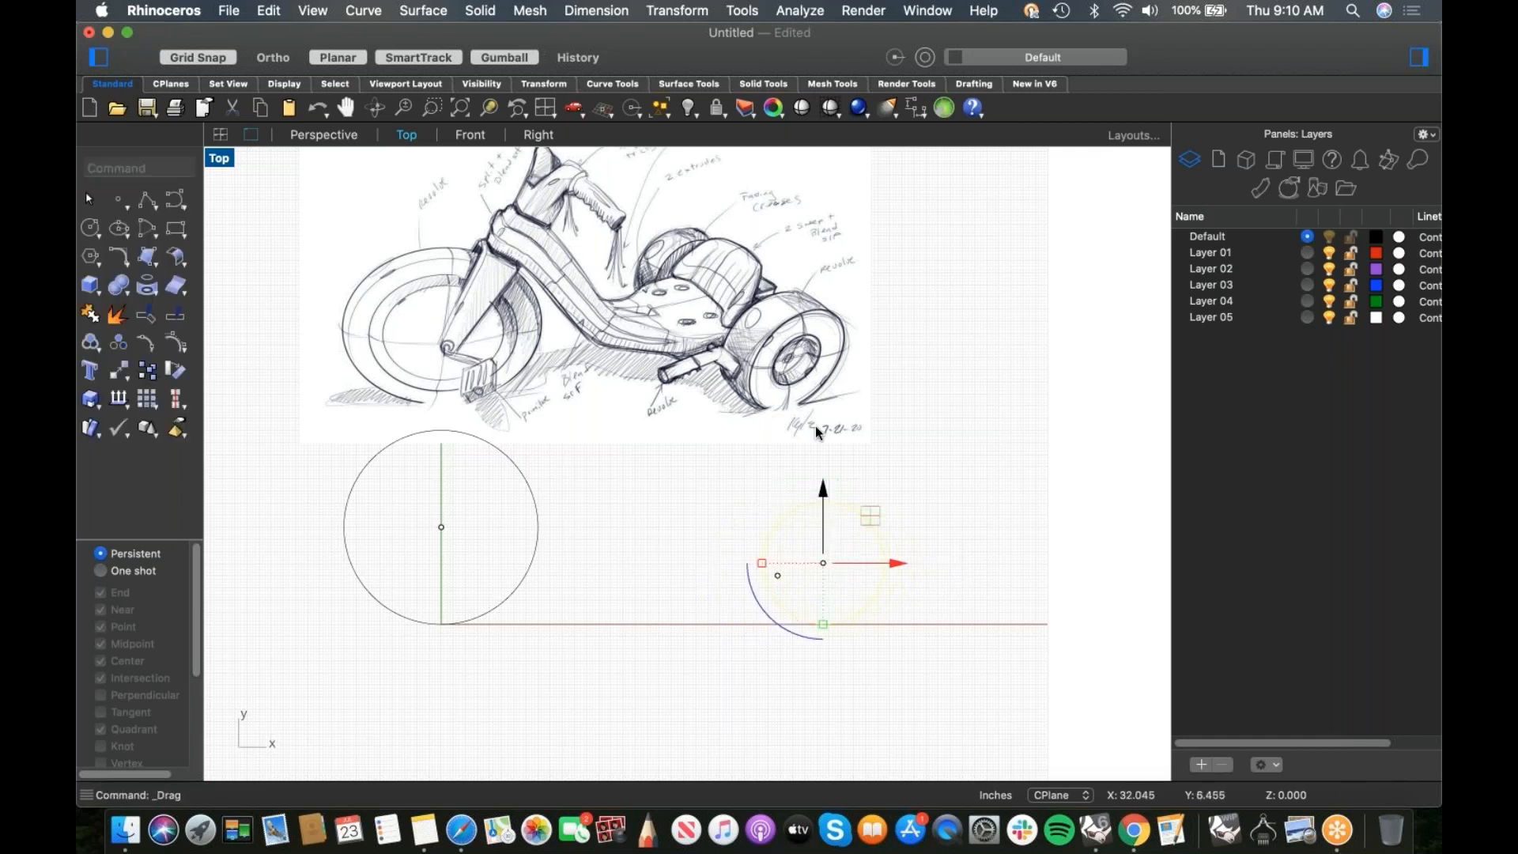
left_click(909, 476)
scroll(719, 562, "down", 3)
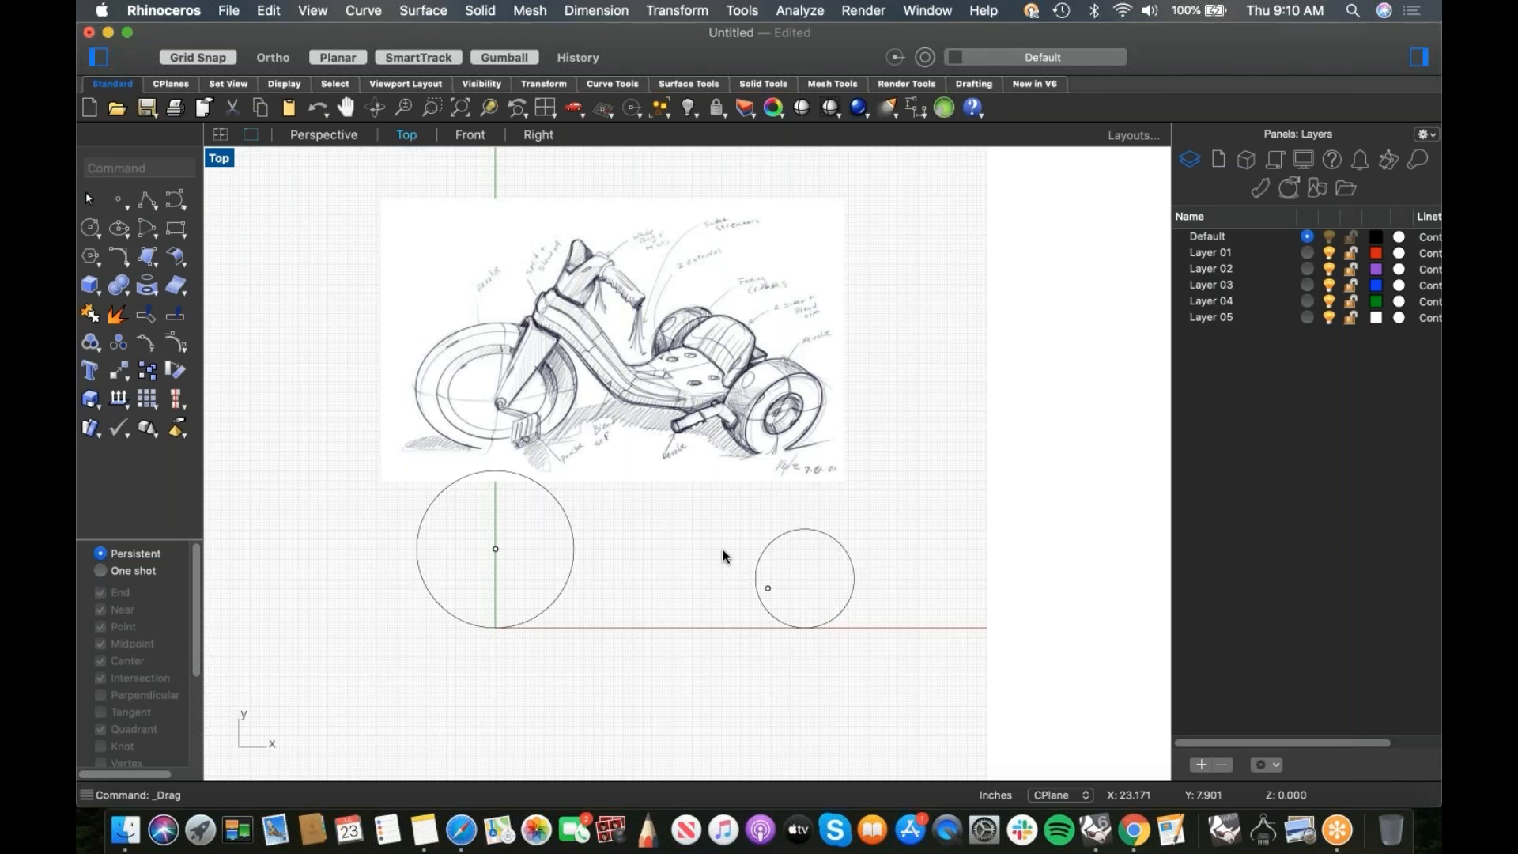
Step: Look through the command aliases and their macros in the Rhino preferences, and close the preferences
left_click(186, 10)
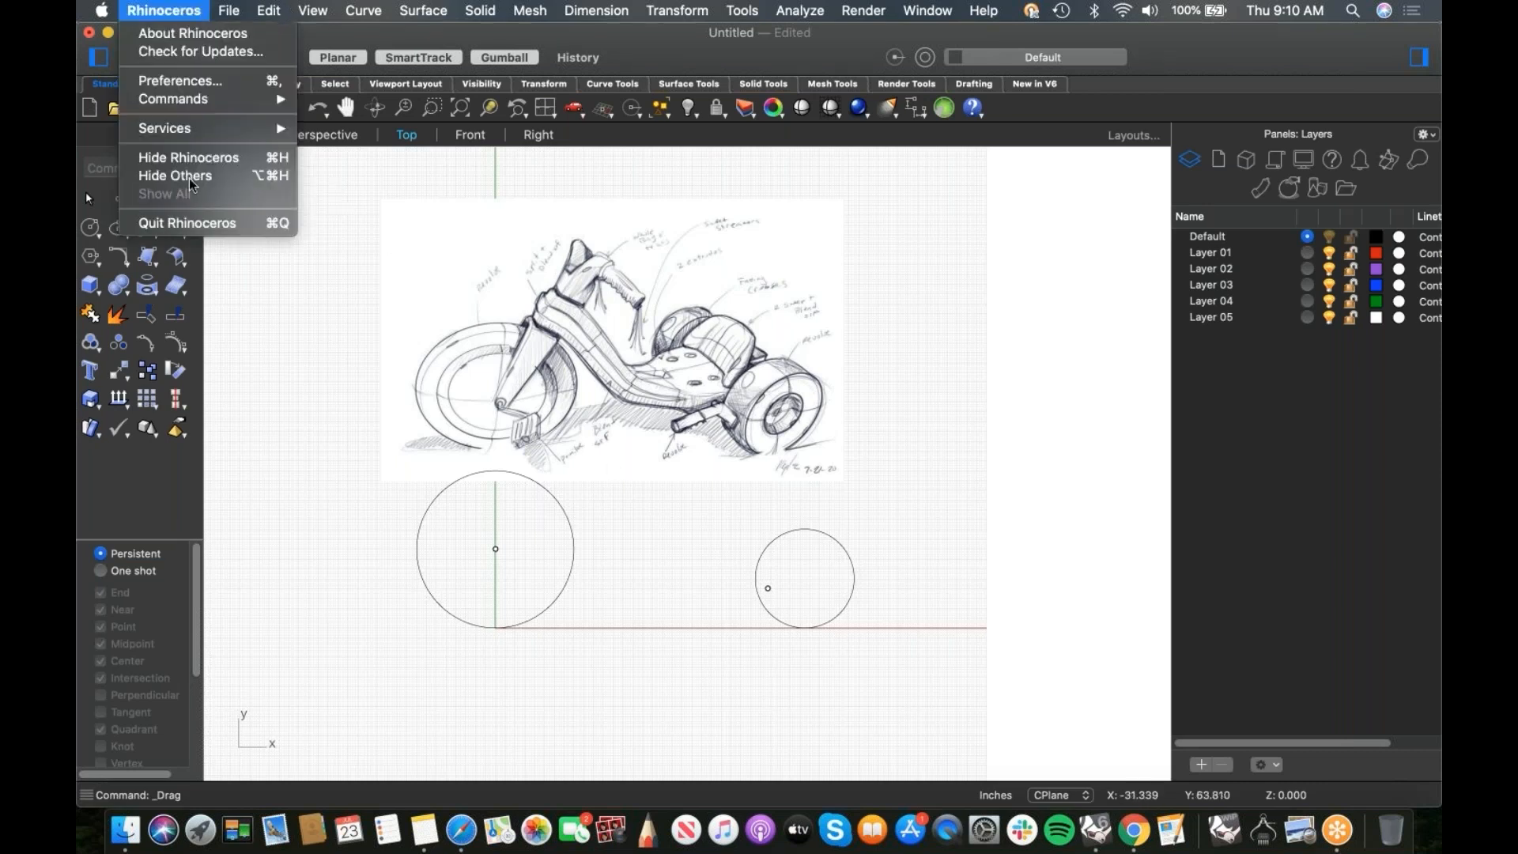
left_click(180, 82)
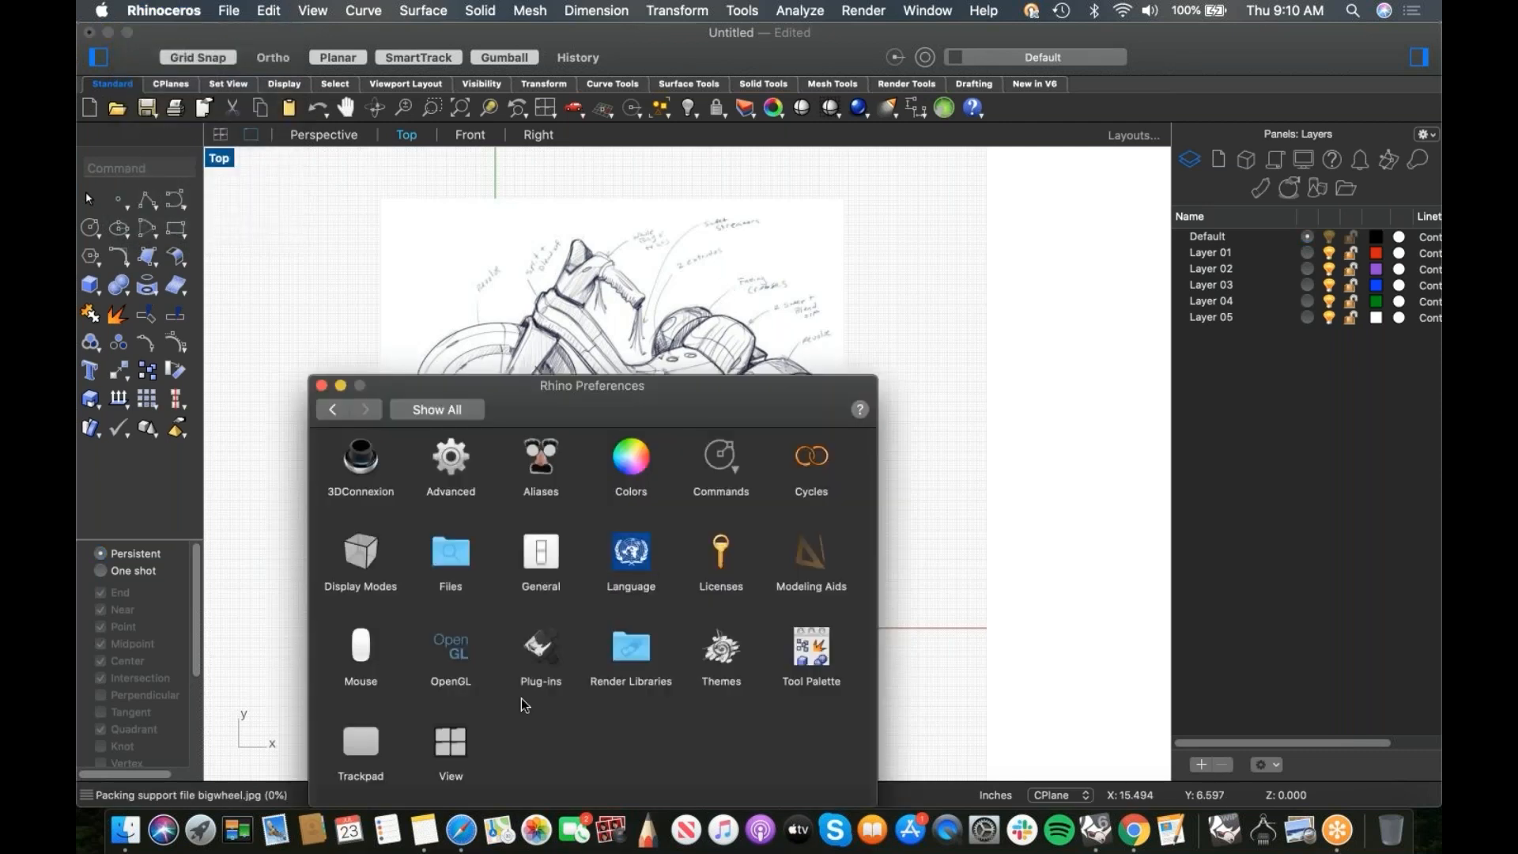
left_click(548, 463)
scroll(502, 566, "down", 5)
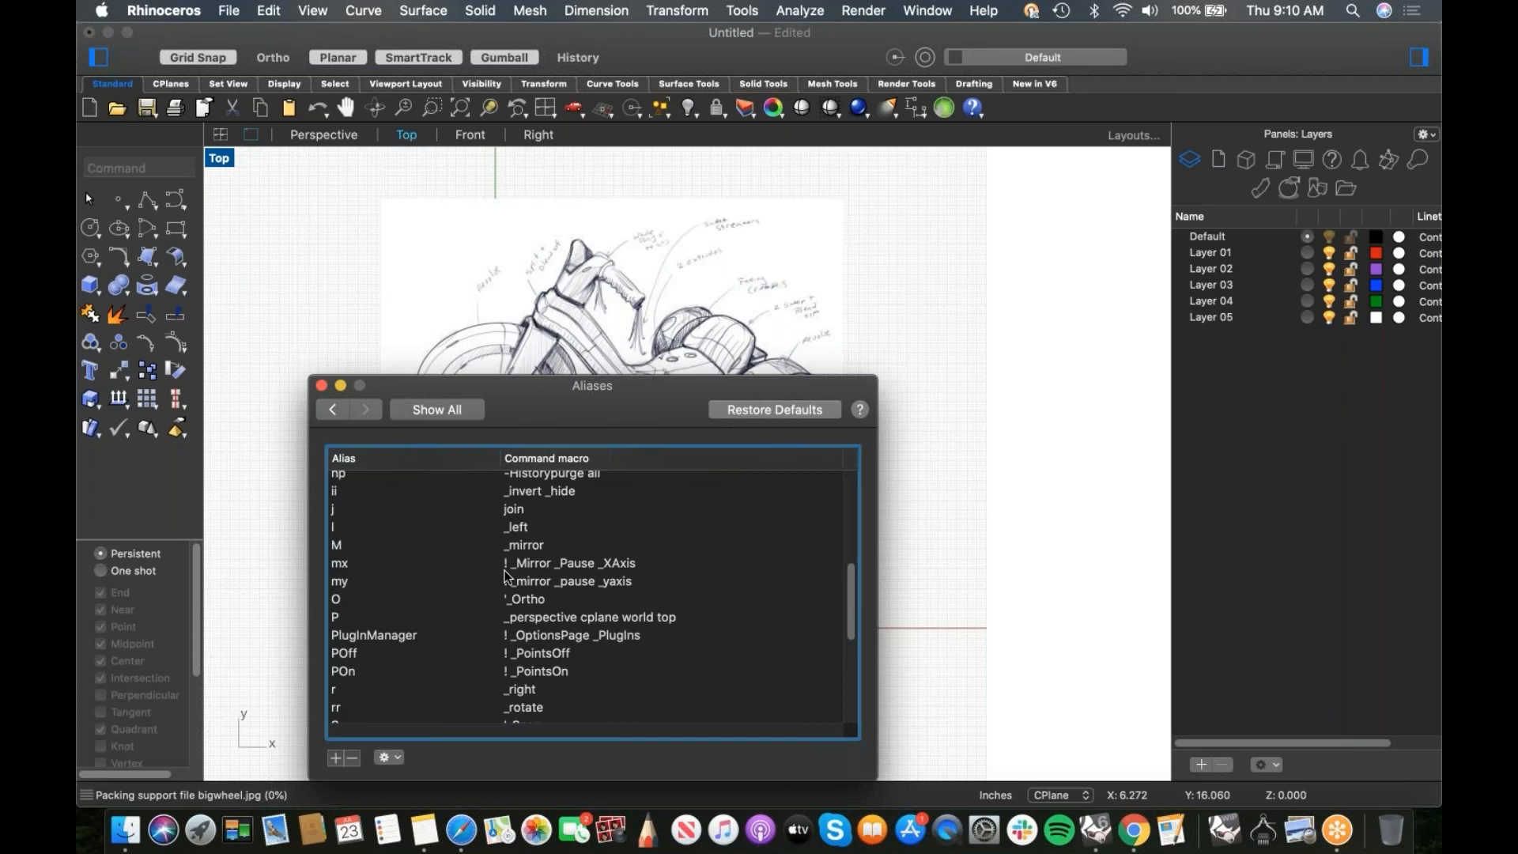
scroll(505, 574, "down", 5)
scroll(506, 574, "up", 10)
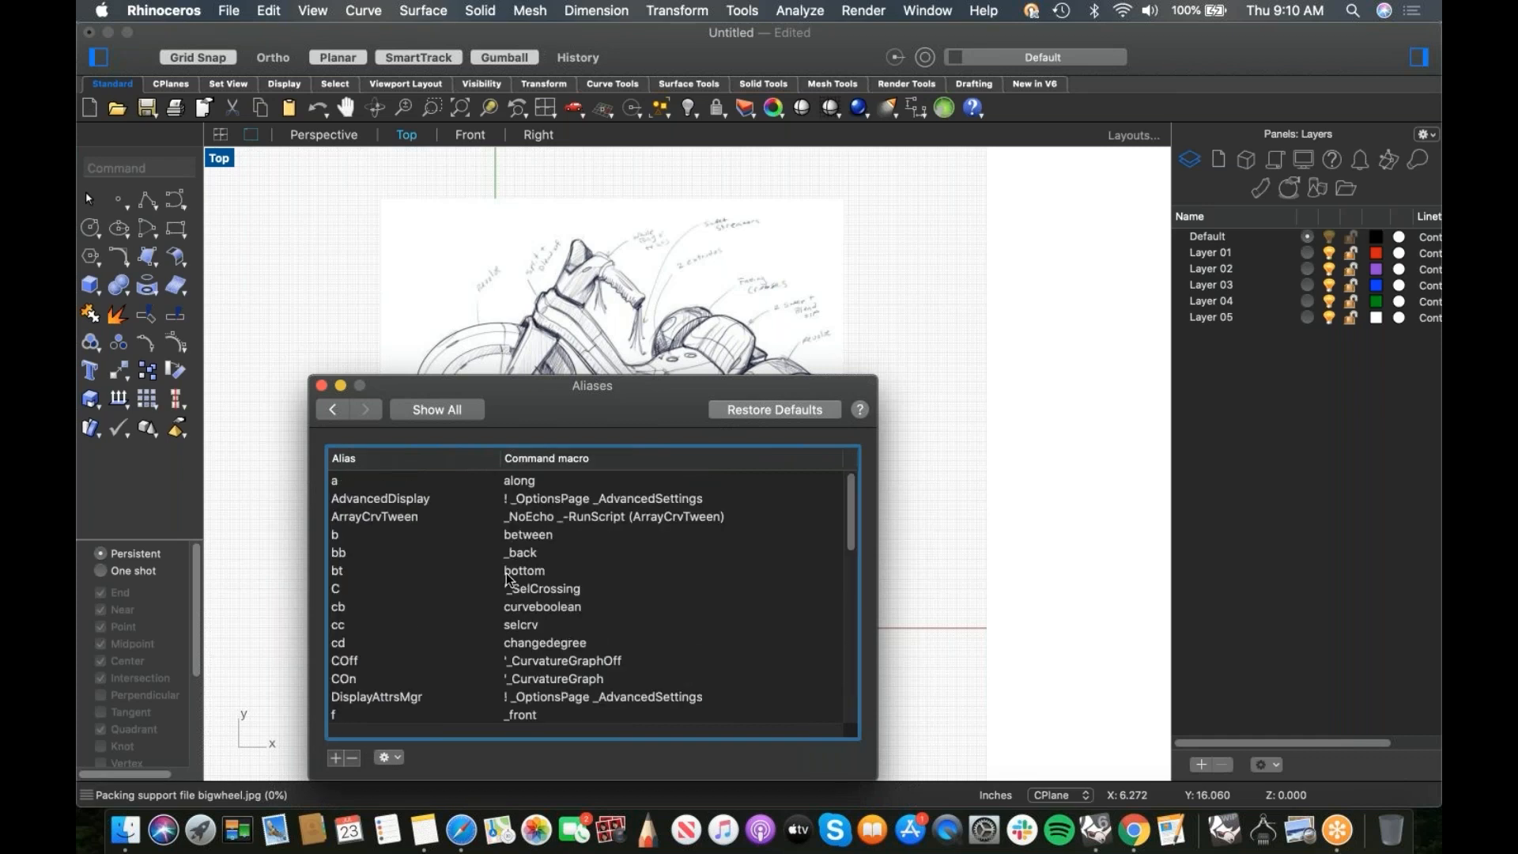
left_click(322, 385)
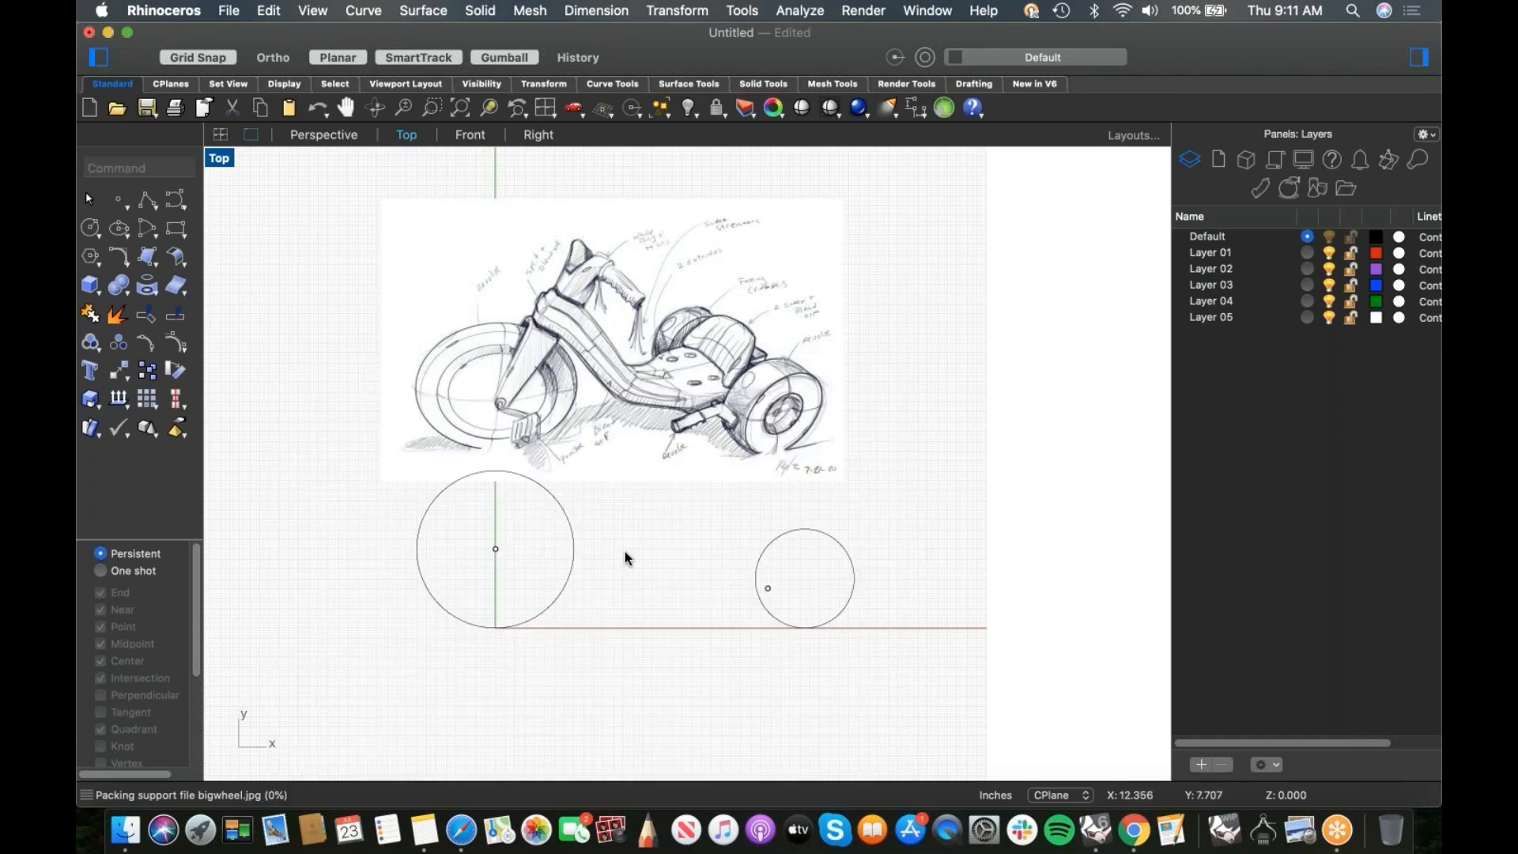
Step: Draw a straight two-point curve from the front wheel's centre point diagonally up to the handlebar grip in the sketch image
scroll(605, 539, "up", 5)
left_click(170, 199)
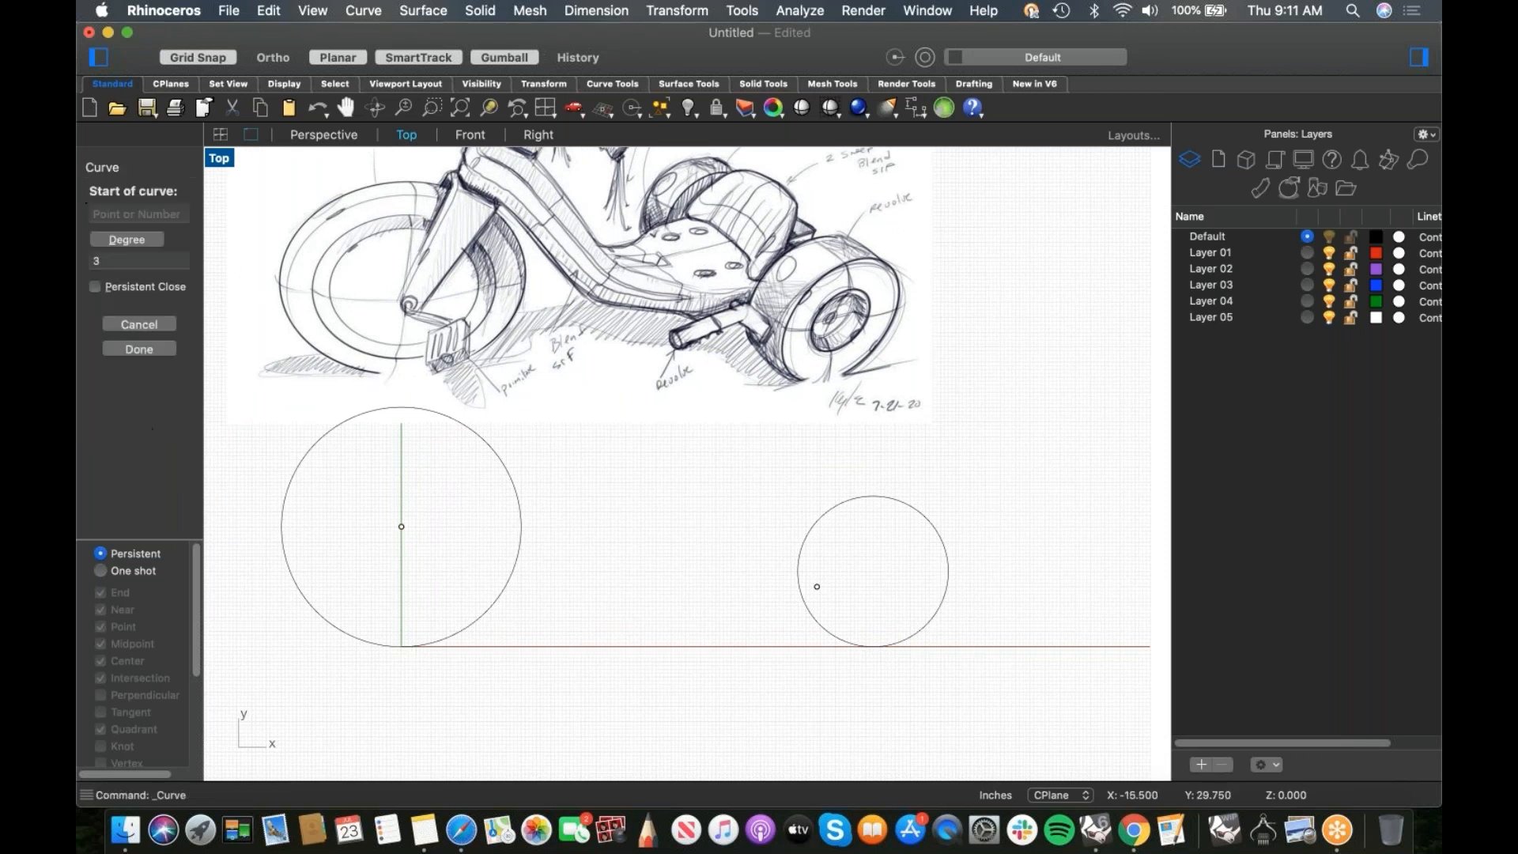
scroll(447, 507, "down", 2)
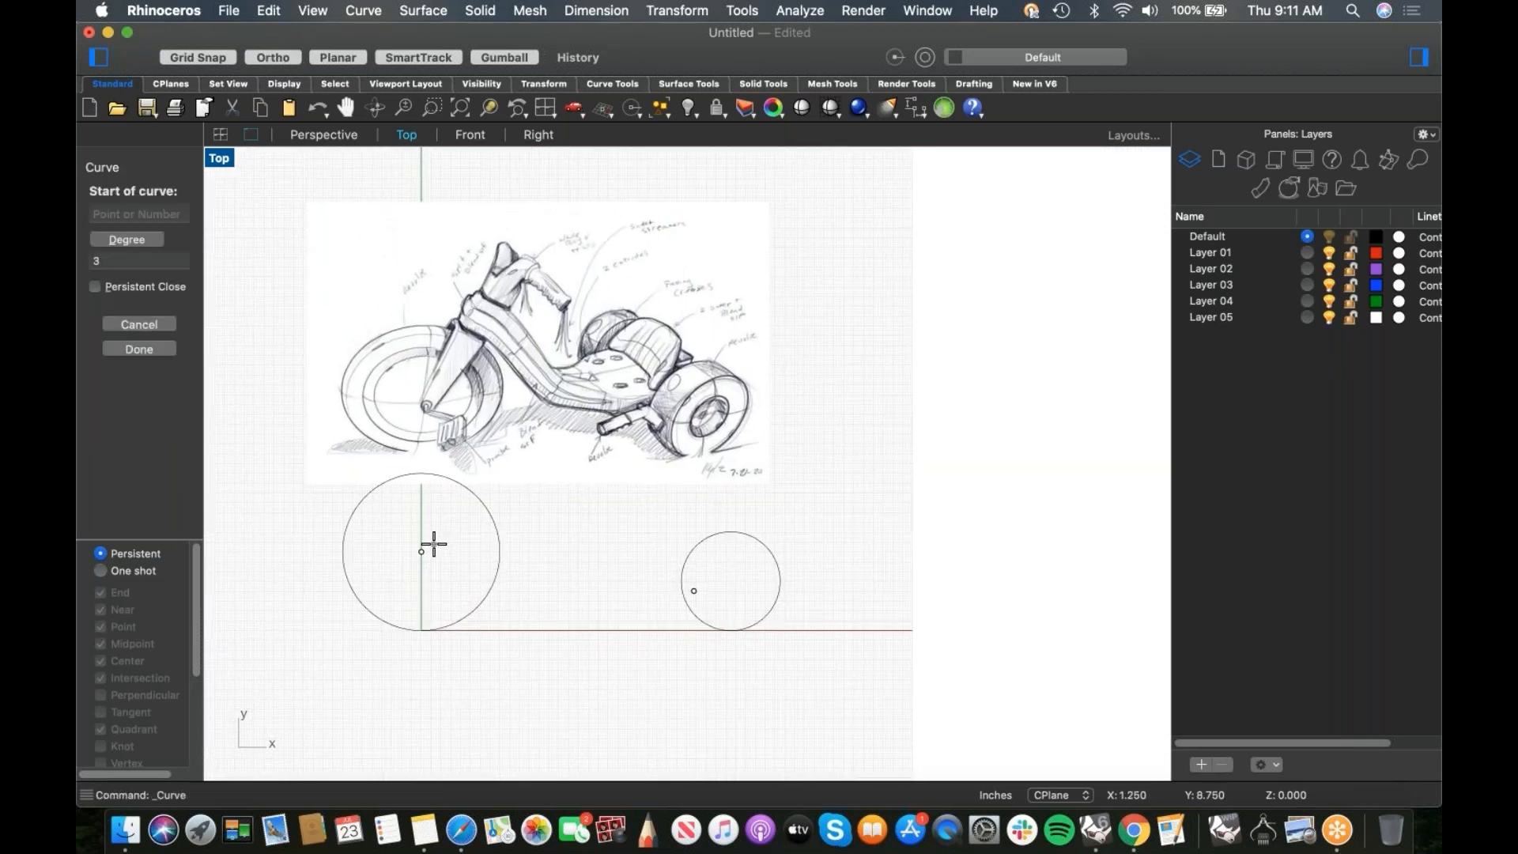
left_click(422, 551)
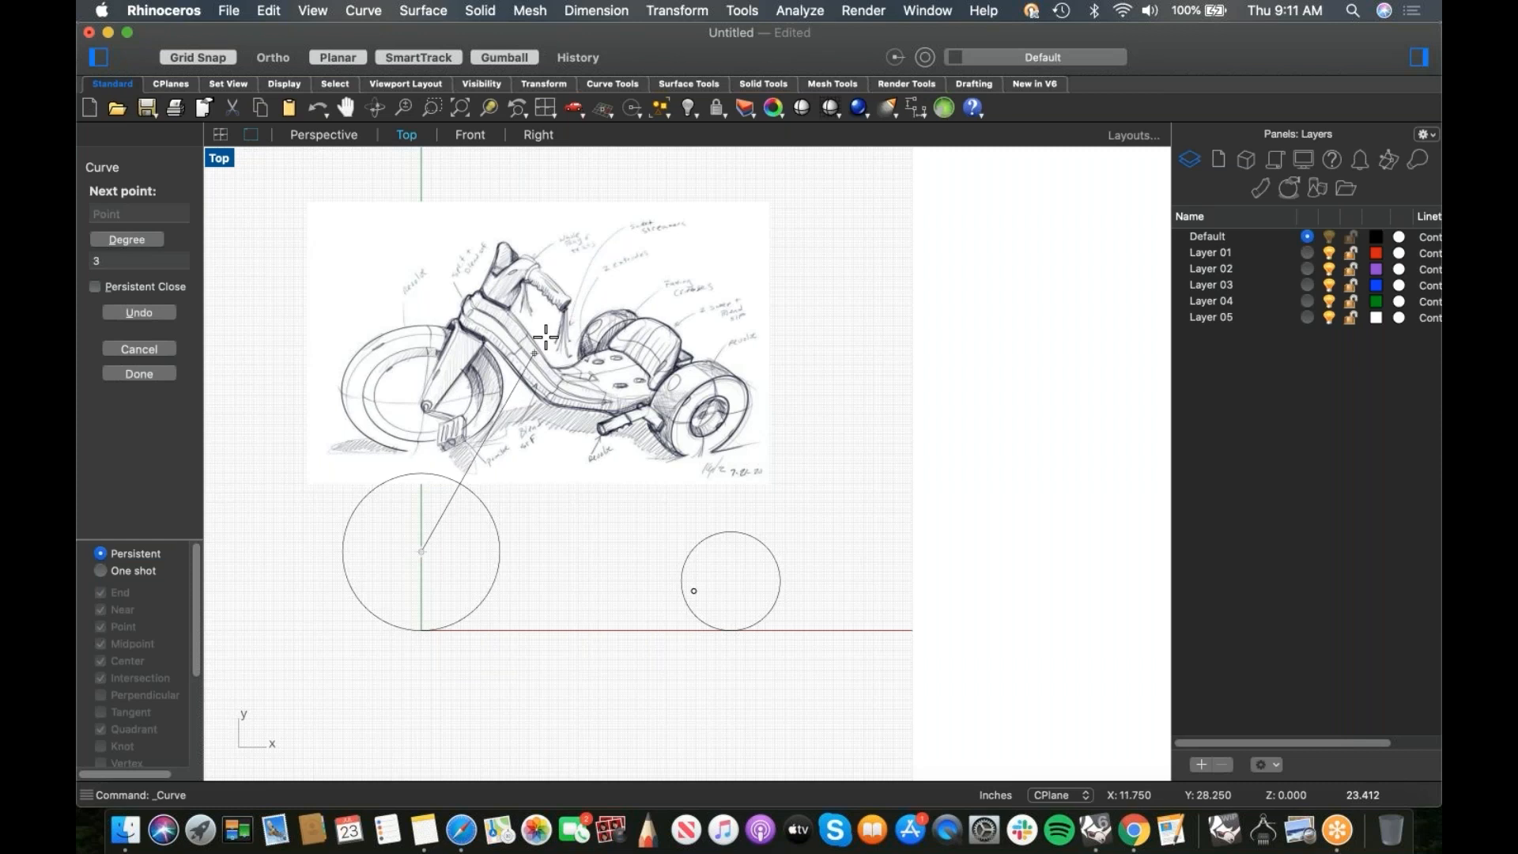
left_click(566, 303)
key("Return")
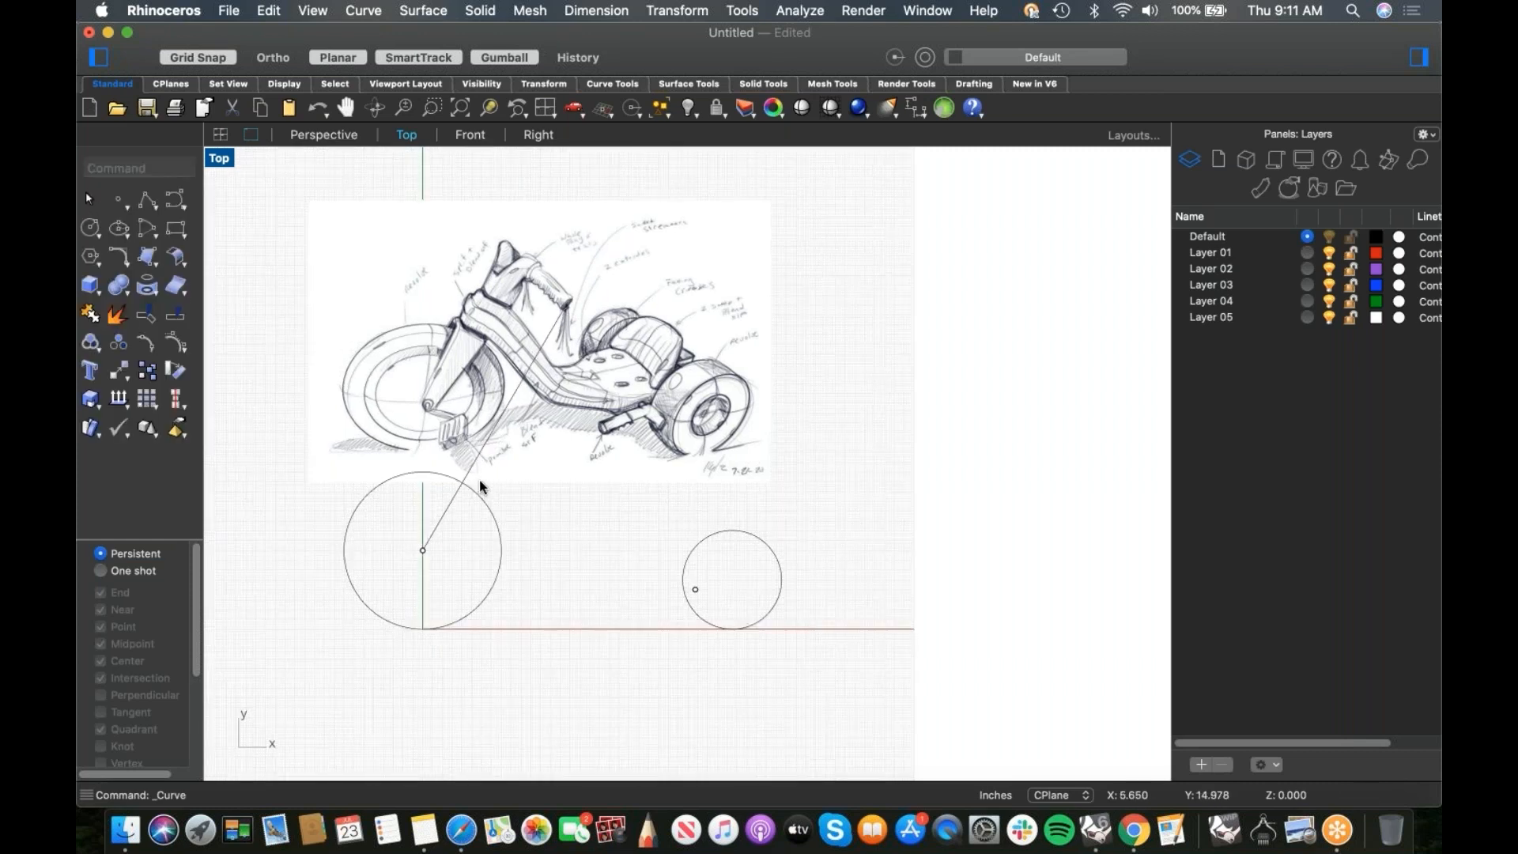
Step: Draw a degree 3 frame curve with six control points, sweeping from above the front wheel down to a nearly level end inside the rear wheel
key("Return")
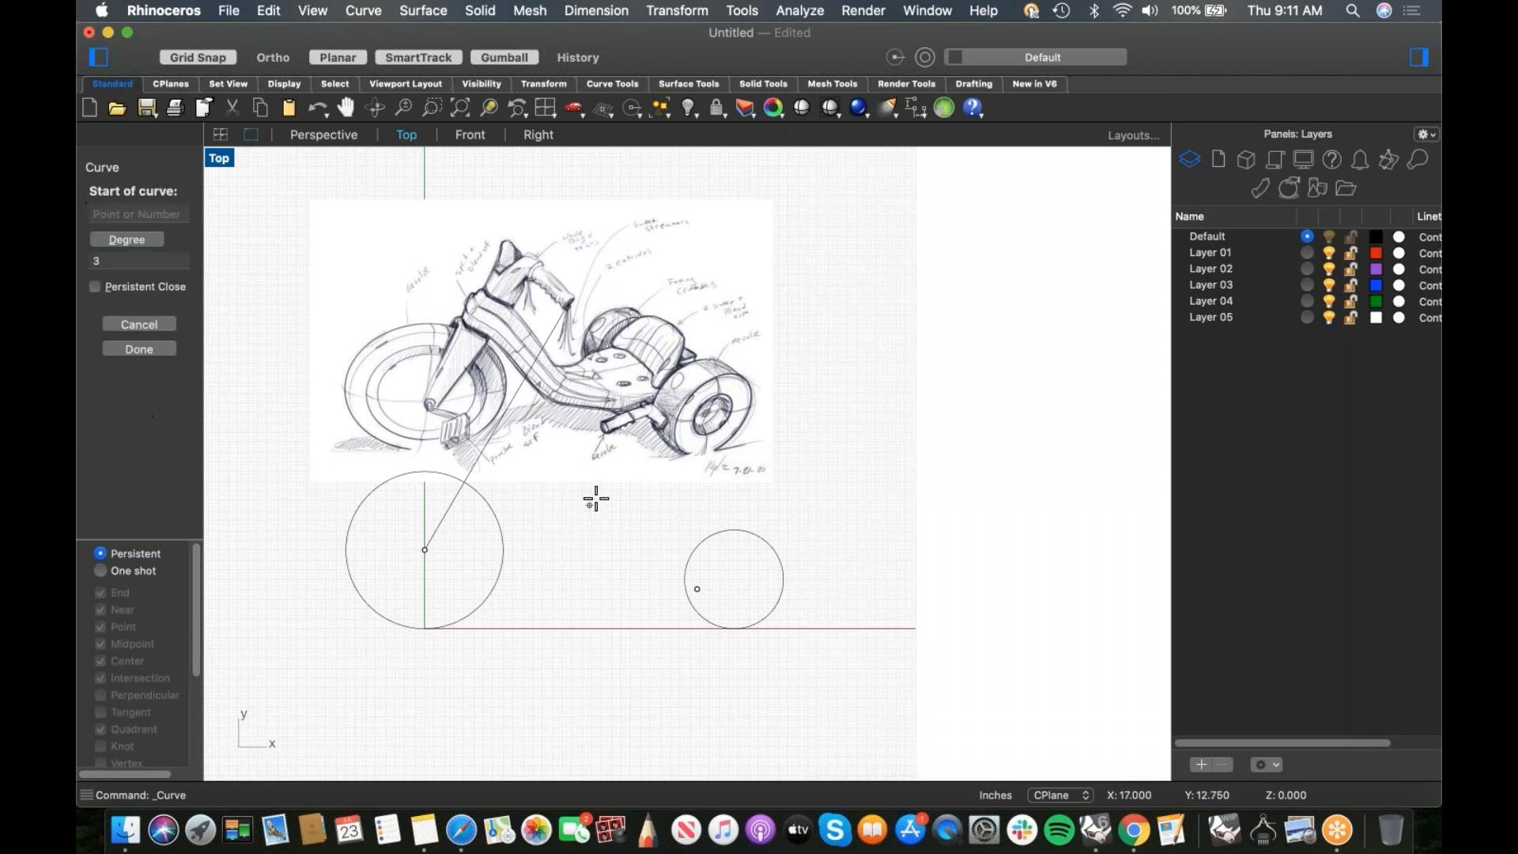
left_click(456, 460)
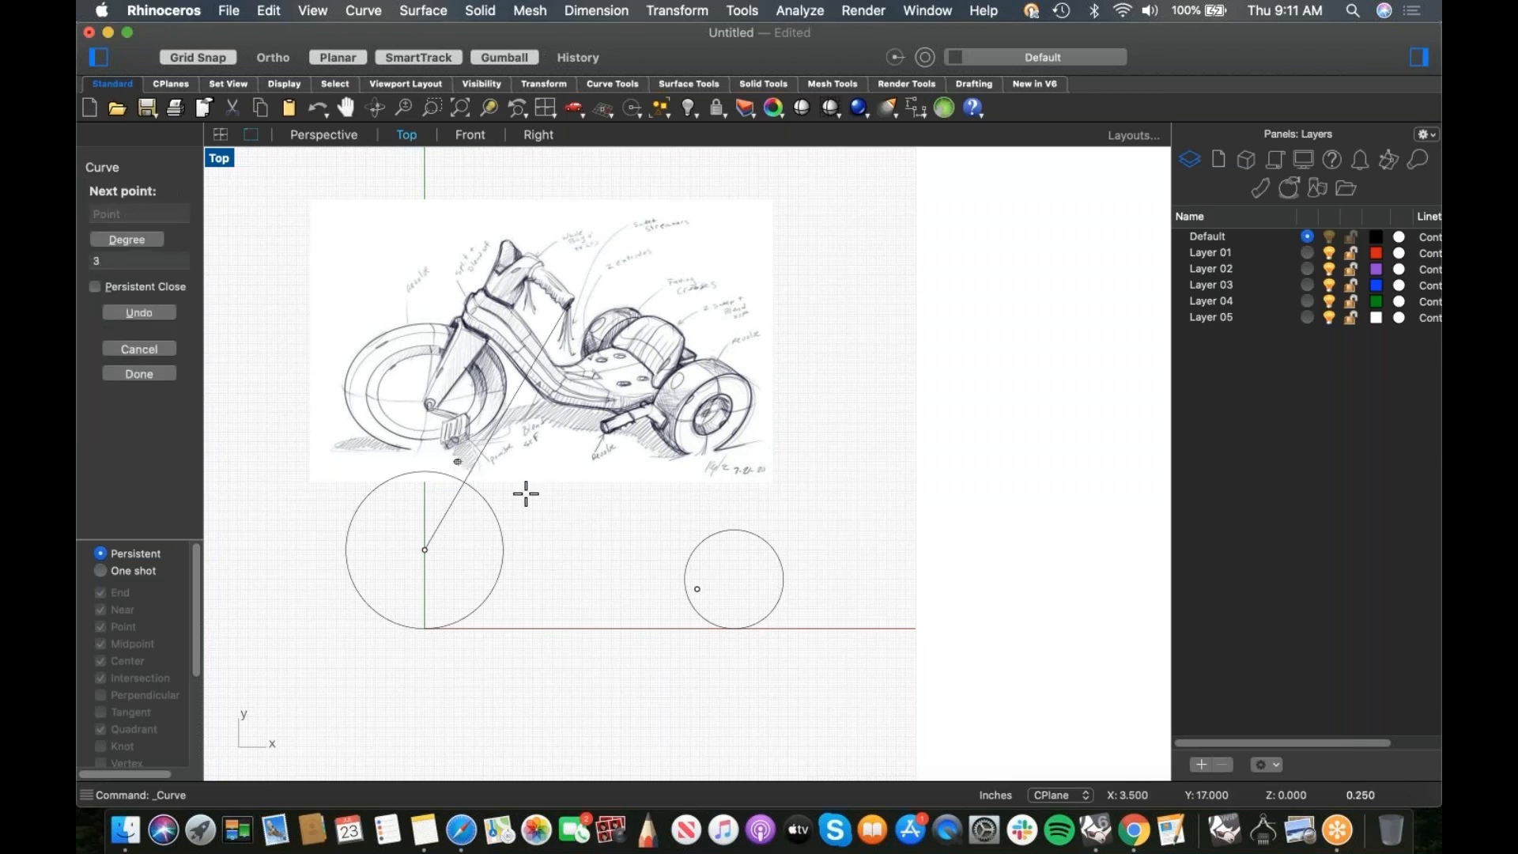
left_click(511, 493)
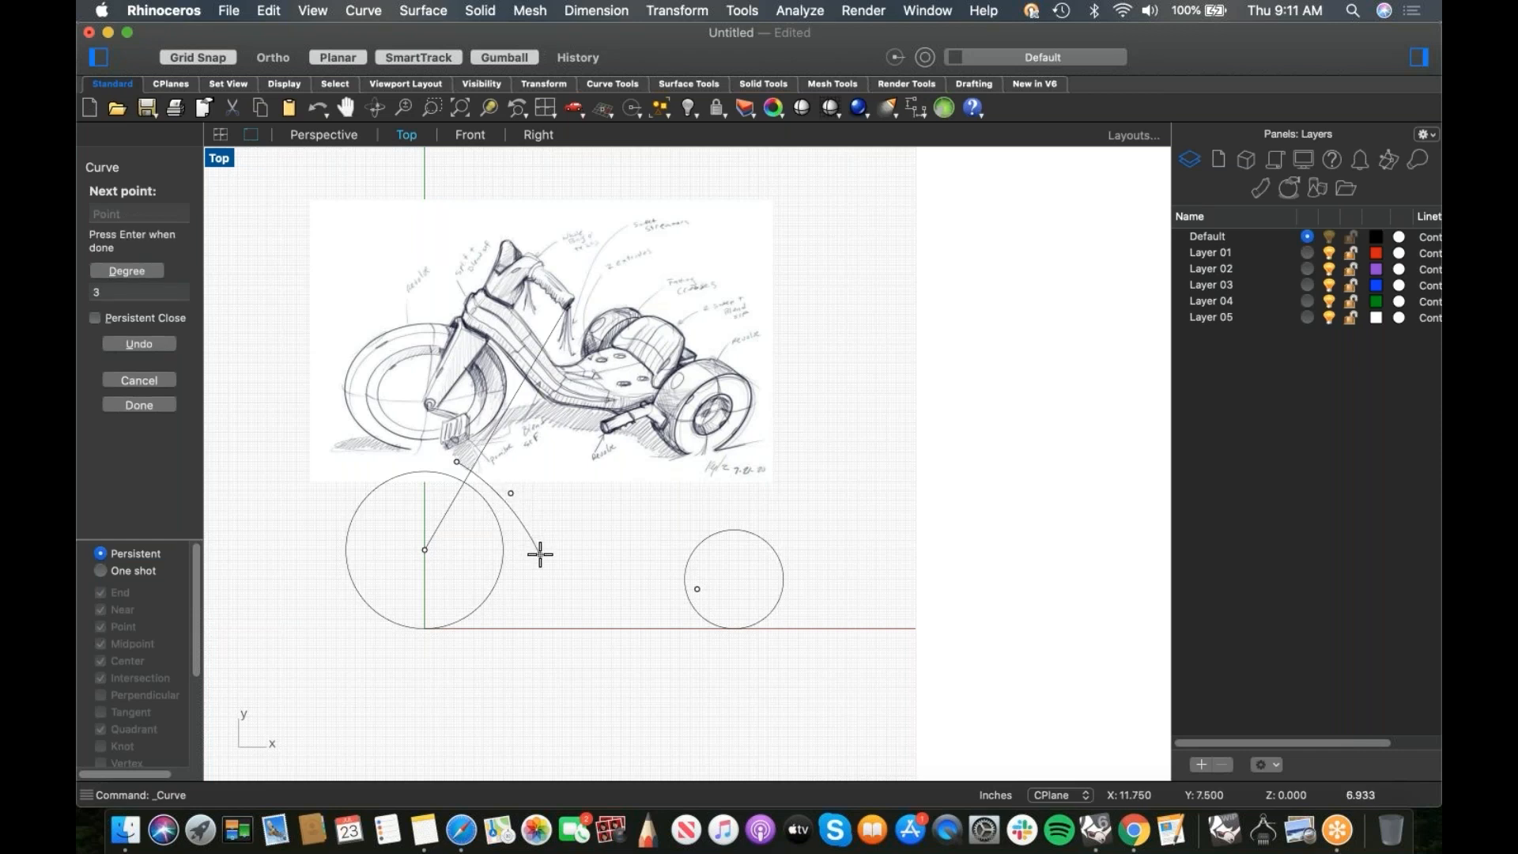
left_click(543, 557)
left_click(580, 590)
left_click(631, 601)
key("F8")
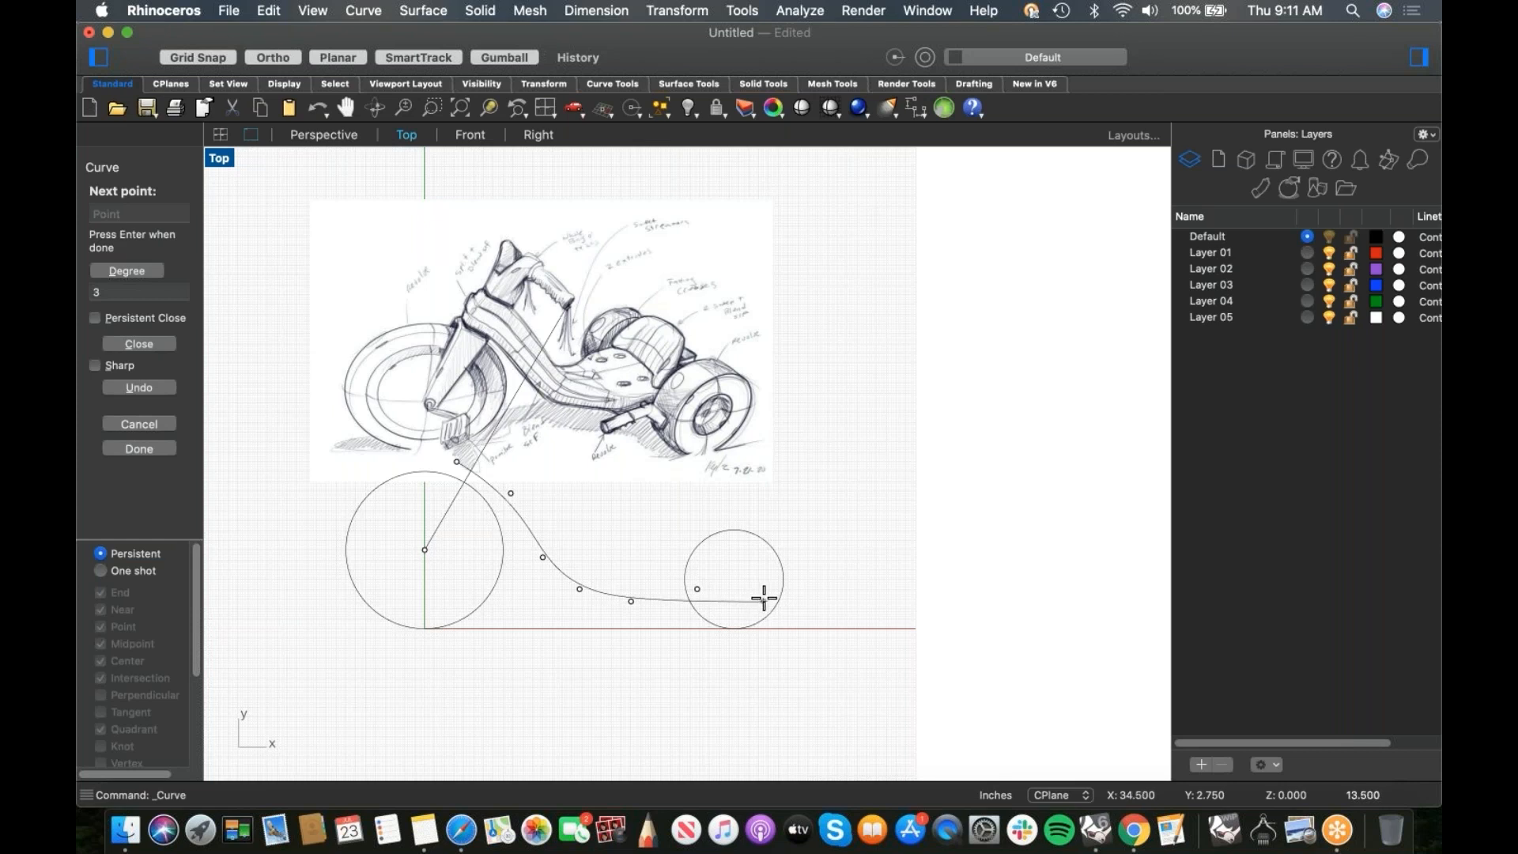
left_click(766, 598, "shift")
key("Return")
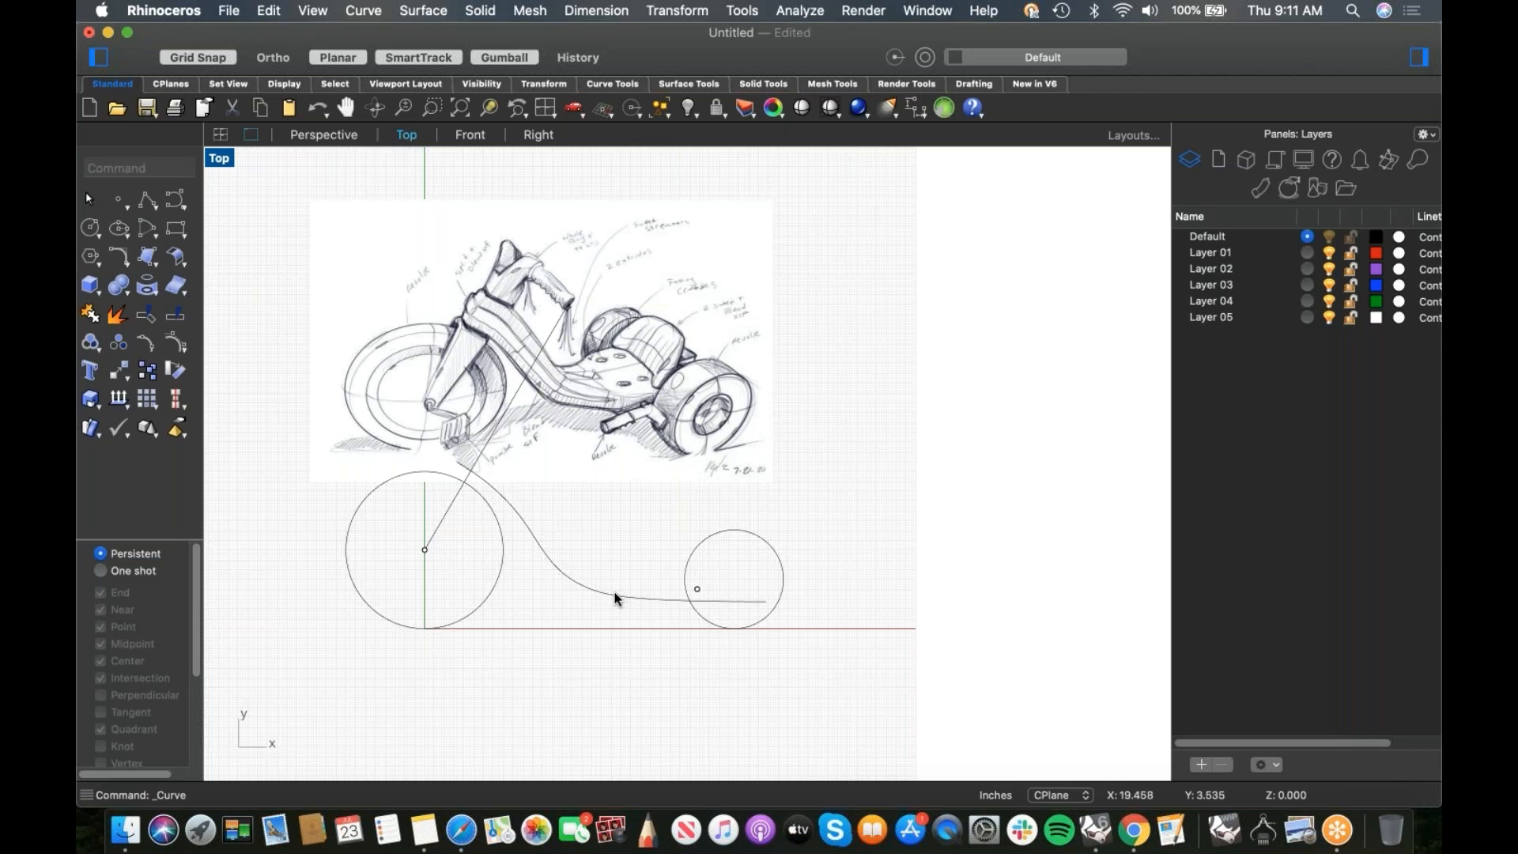
Step: Copy the frame curve up and slightly toward the rear, making a second curve above the original
left_click(558, 566)
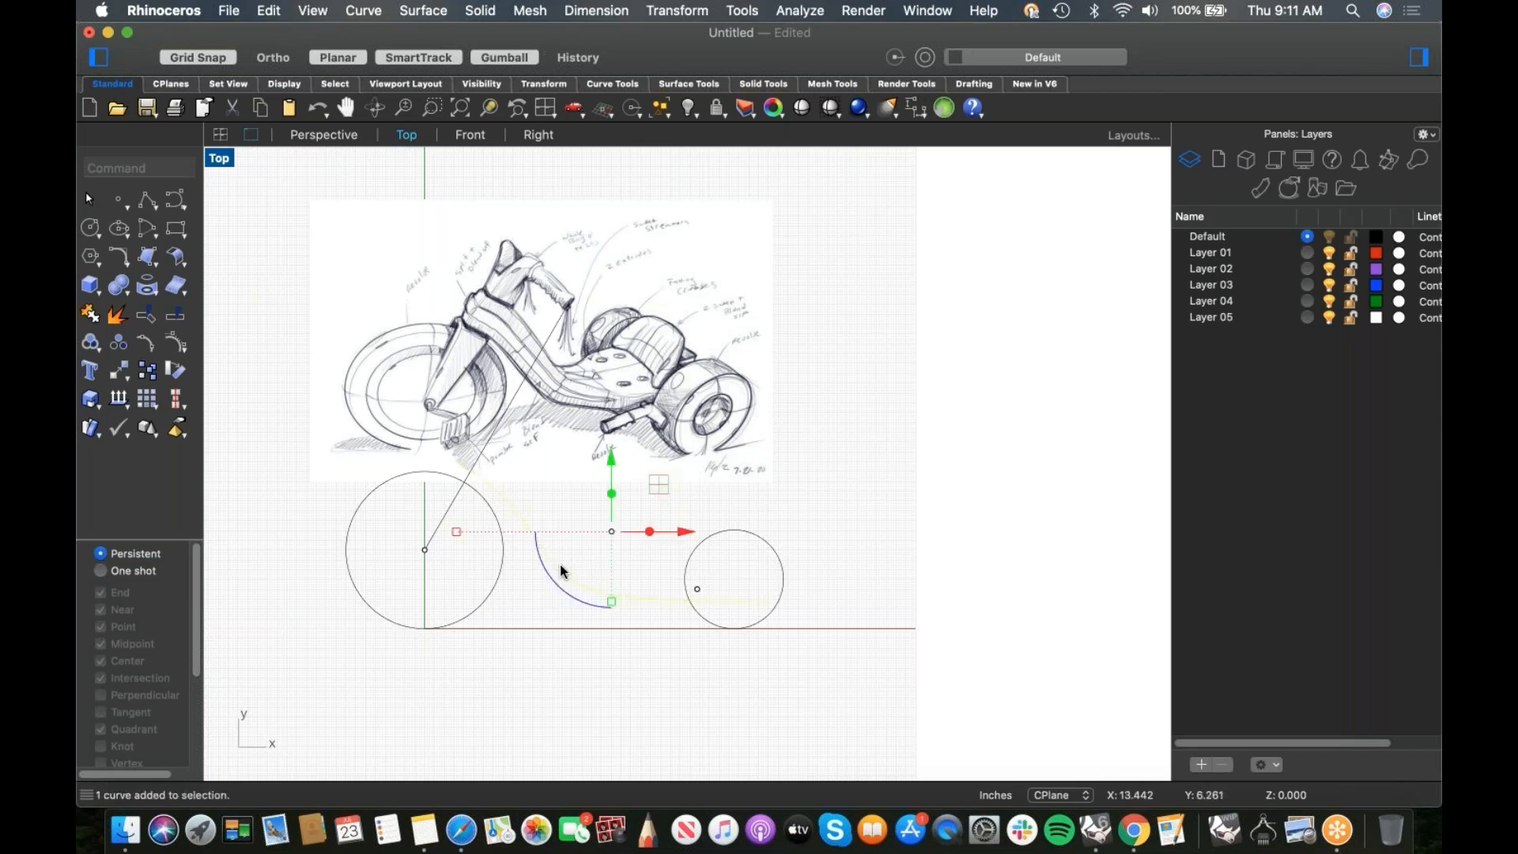
mouse_move(655, 494)
left_mouse_down()
mouse_move(633, 443)
mouse_move(621, 518)
mouse_move(634, 502)
left_mouse_up()
left_click(551, 608)
scroll(546, 520, "up", 3)
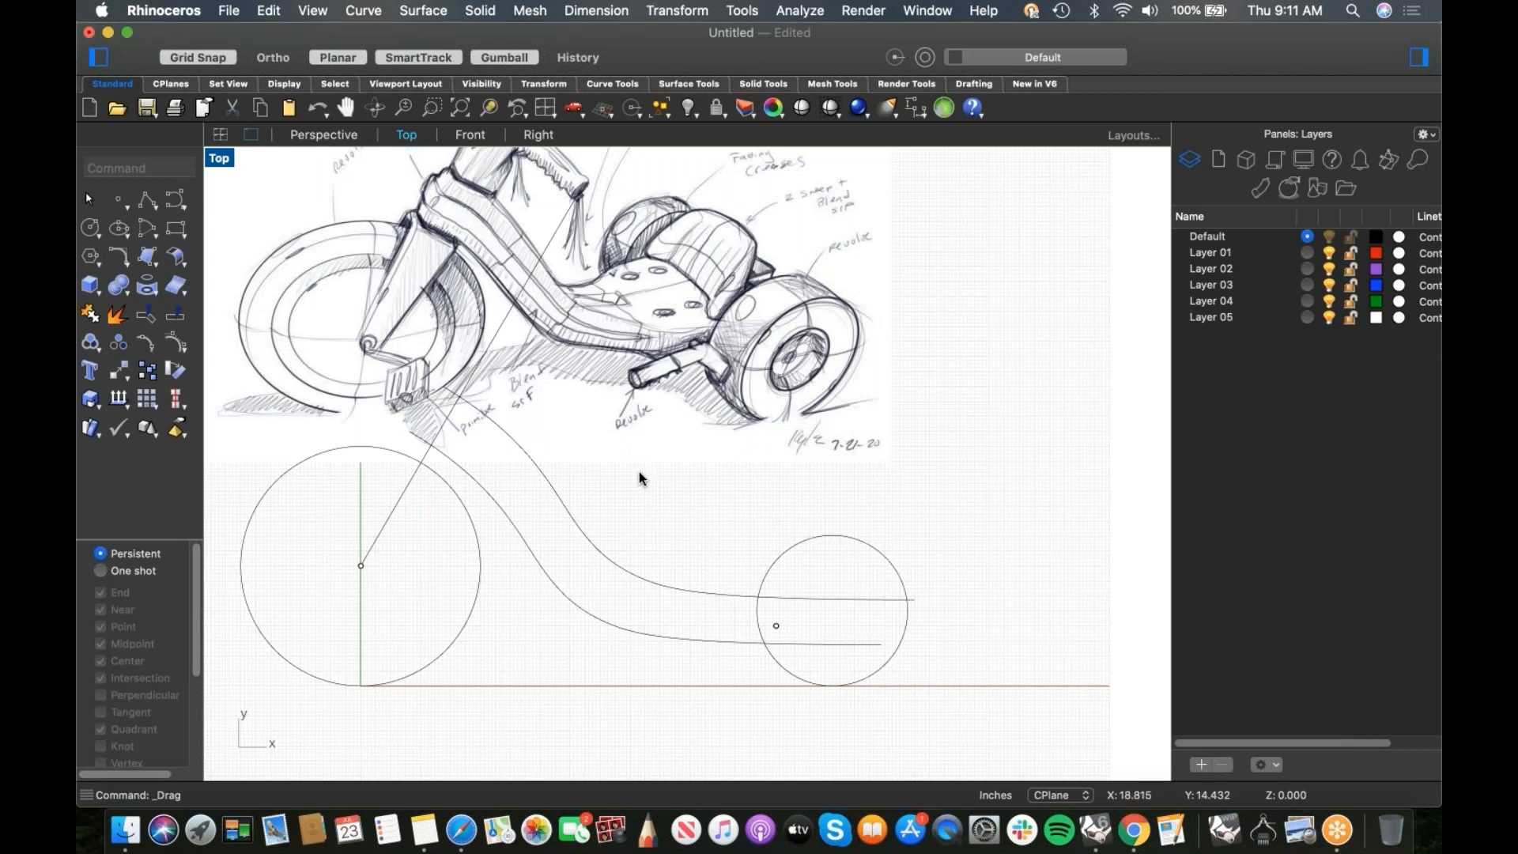
Step: Move the sketch image further up along the Y axis, clear of the profile curves, and deselect it
scroll(642, 471, "down", 6)
left_click(641, 439)
left_click_drag(586, 277, 586, 151)
left_click(609, 463)
scroll(579, 467, "up", 4)
Step: Turn on the upper frame curve's control points and raise its two rearmost points slightly
left_click(613, 499)
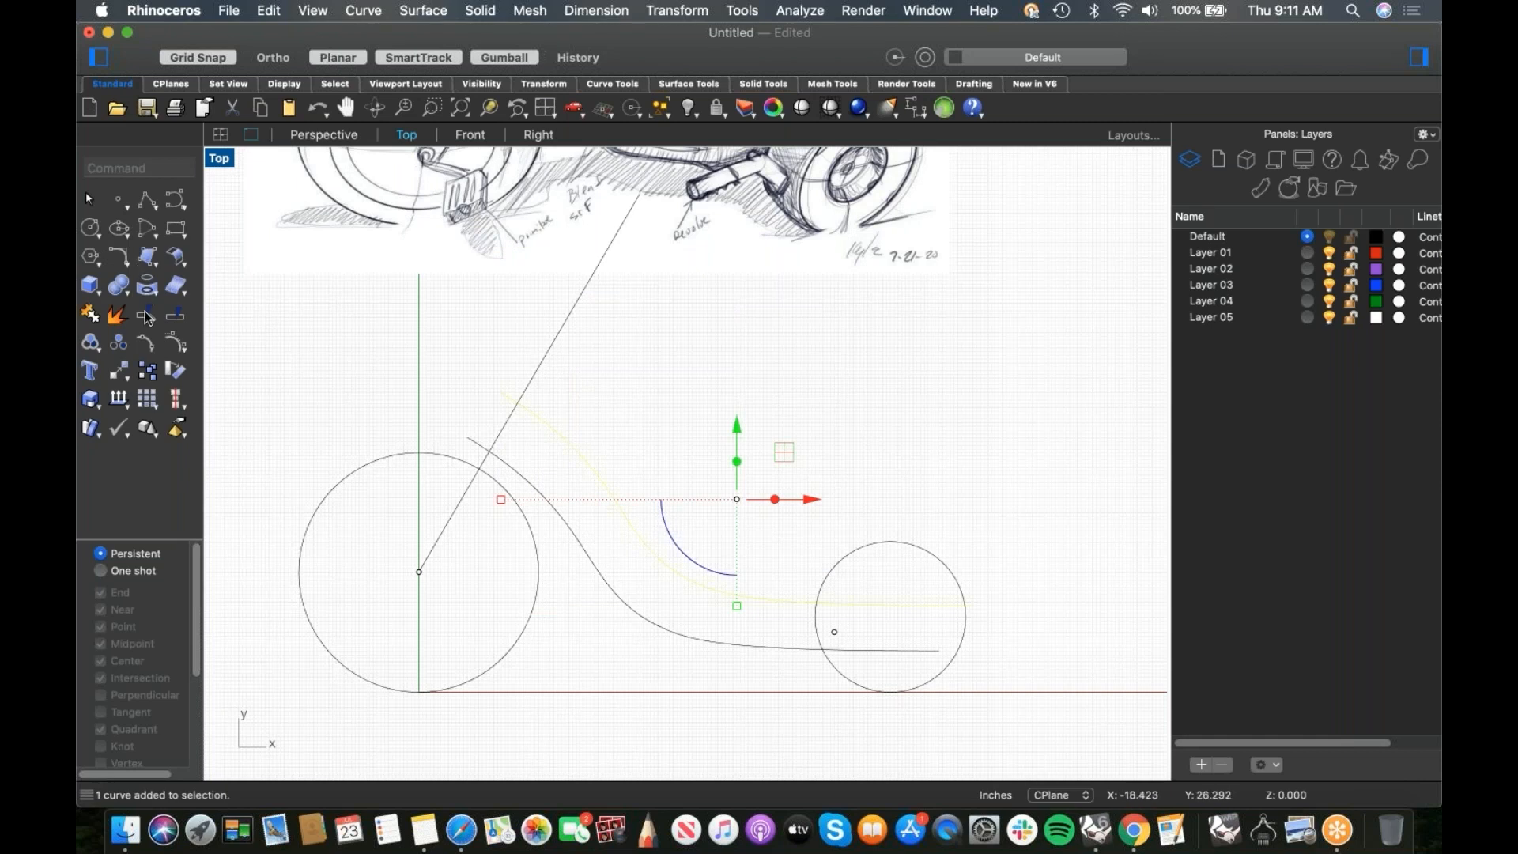
left_click(176, 342)
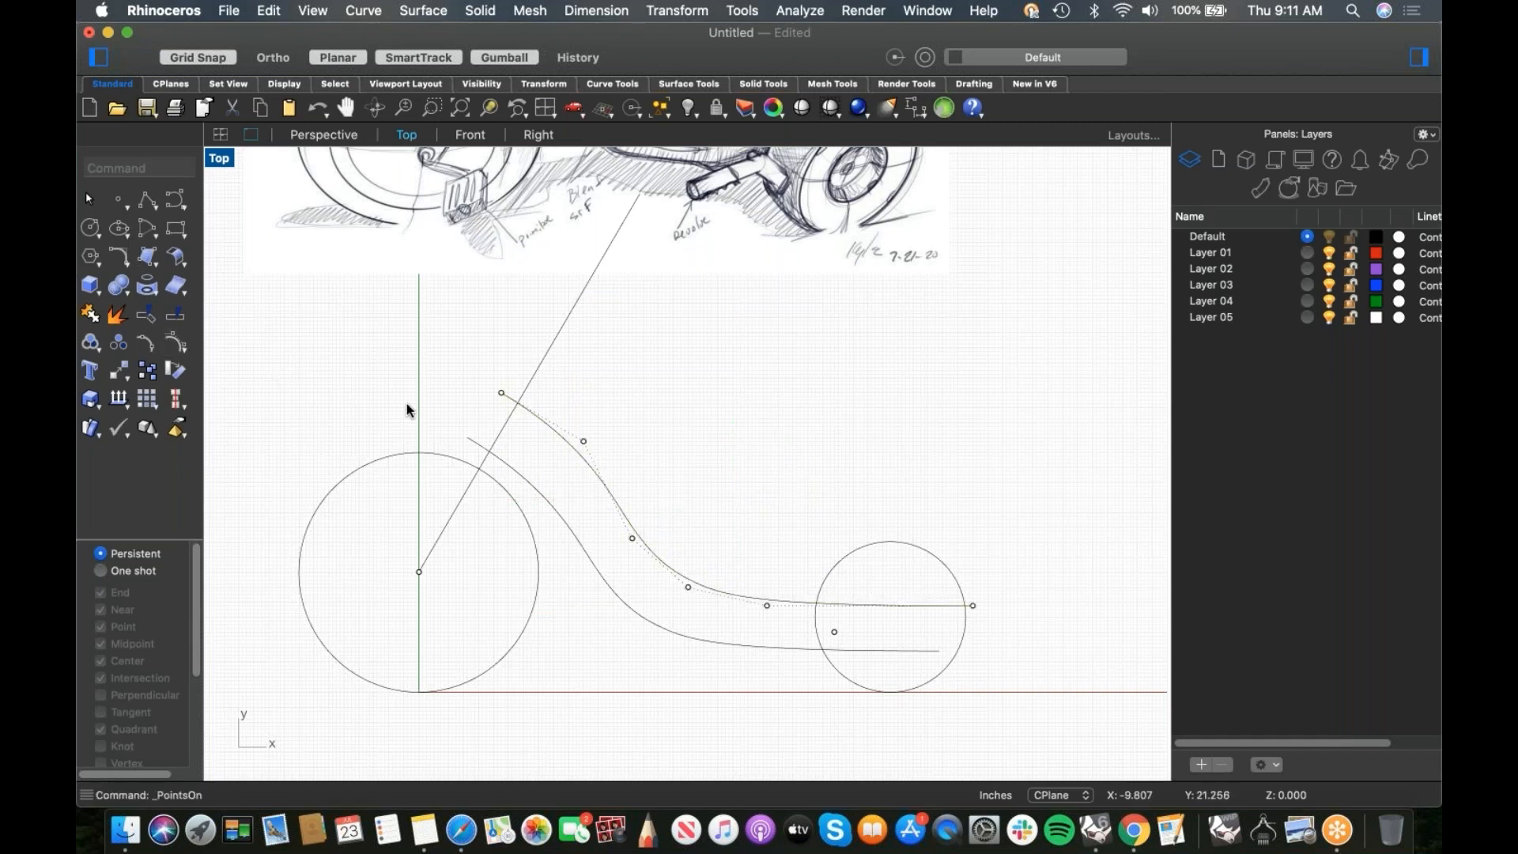
left_click_drag(719, 562, 1004, 614)
left_click_drag(862, 605, 857, 594)
left_click(762, 537)
Step: Lower the first two control points at the front of the upper frame curve slightly
left_click(502, 392)
left_click_drag(501, 393, 497, 404)
left_click(604, 432)
left_click(584, 441)
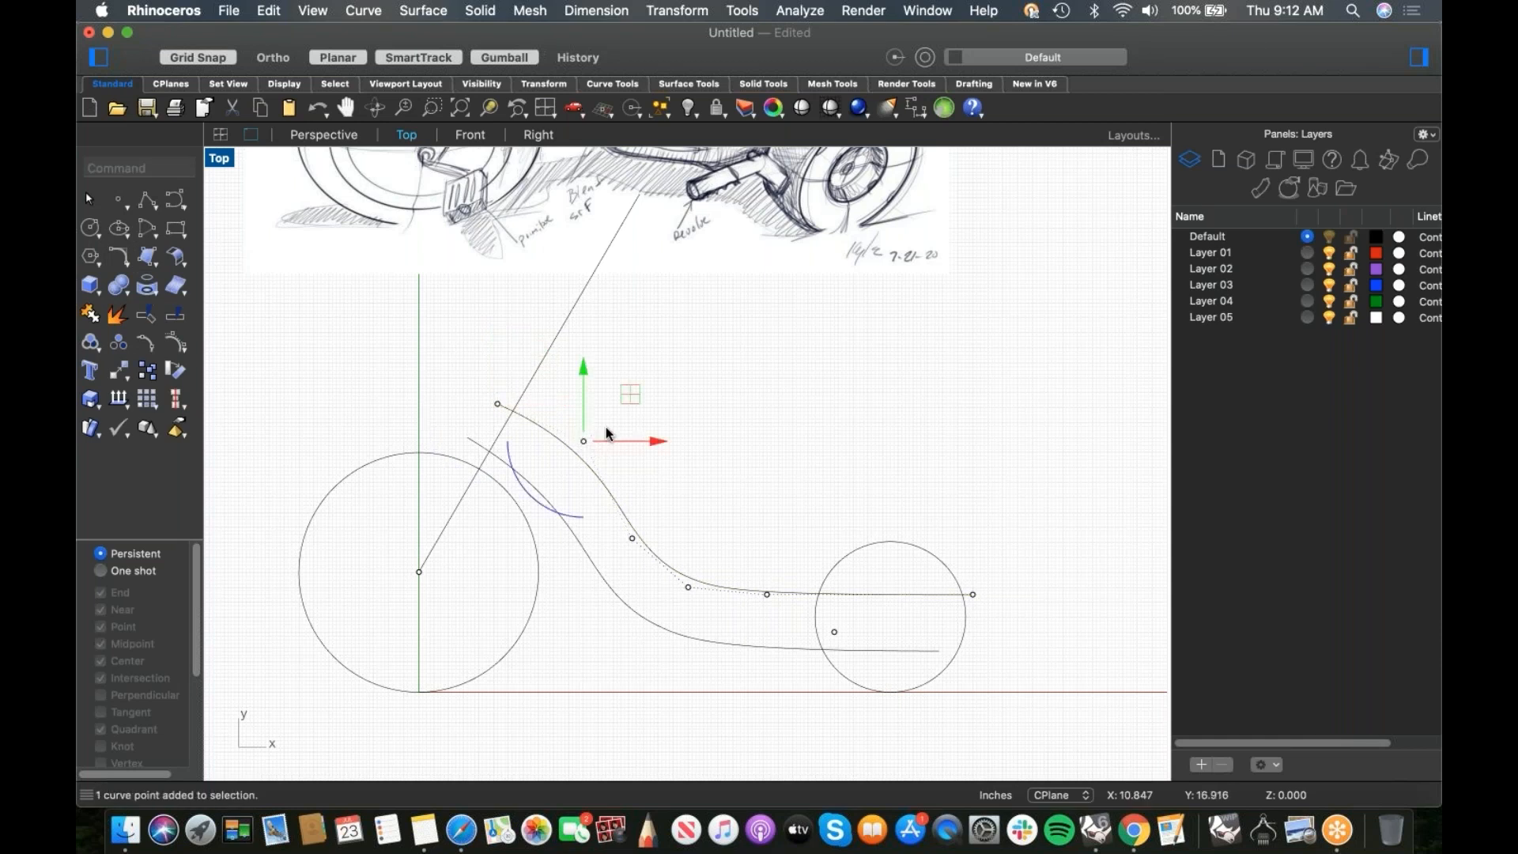
left_click_drag(584, 441, 589, 451)
left_click_drag(585, 453, 583, 452)
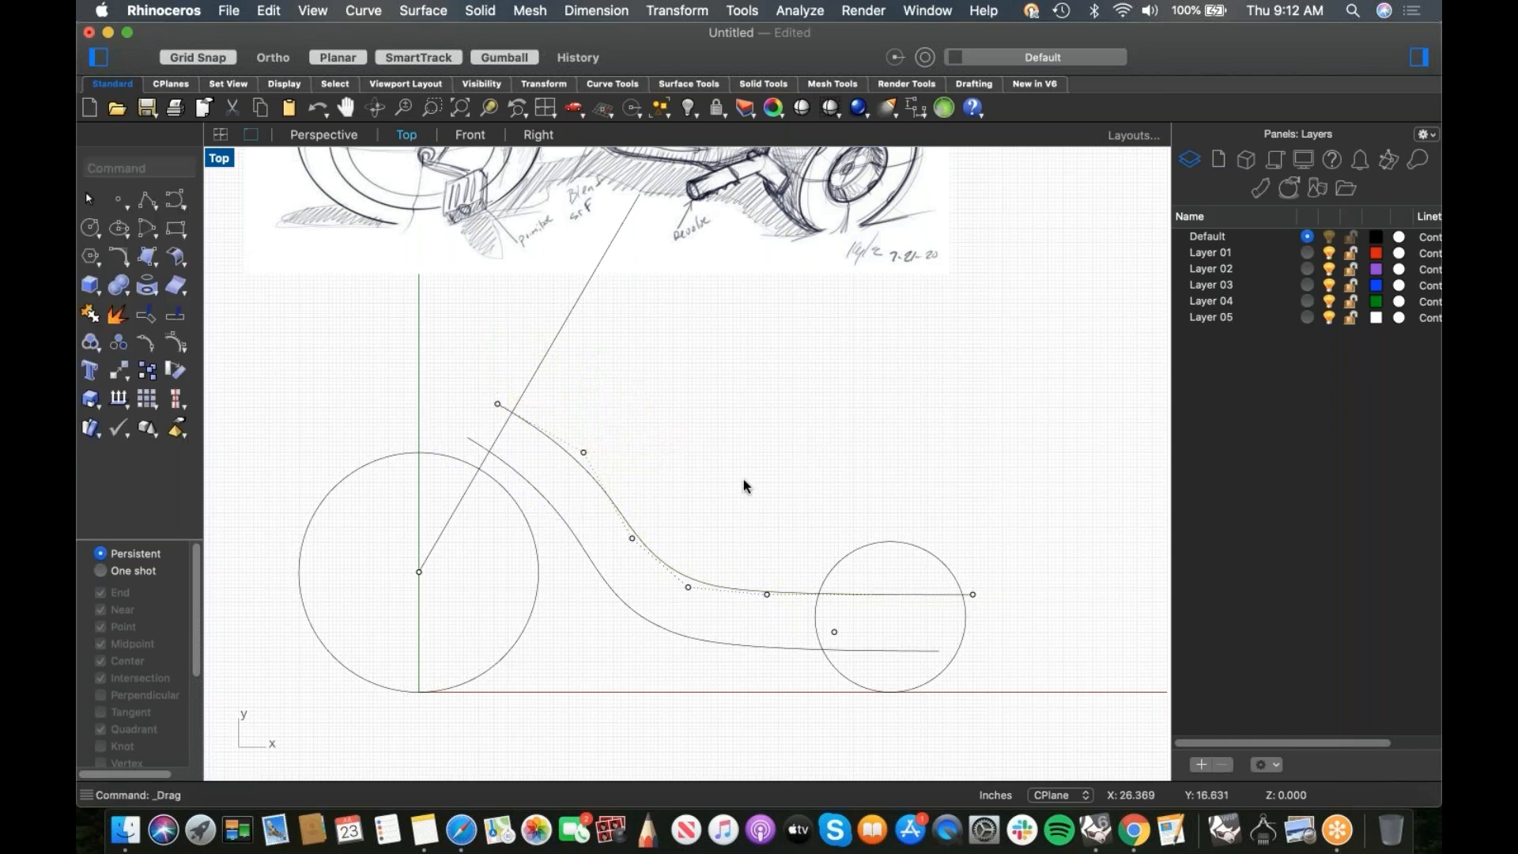
Step: Shift the upper frame curve's third, fourth and fifth control points toward the rear wheel, and turn the control points off
left_click(633, 539)
left_click_drag(633, 538, 644, 538)
key("Escape")
left_click(687, 588)
left_click_drag(688, 586, 802, 594)
left_click(766, 594)
key("Escape")
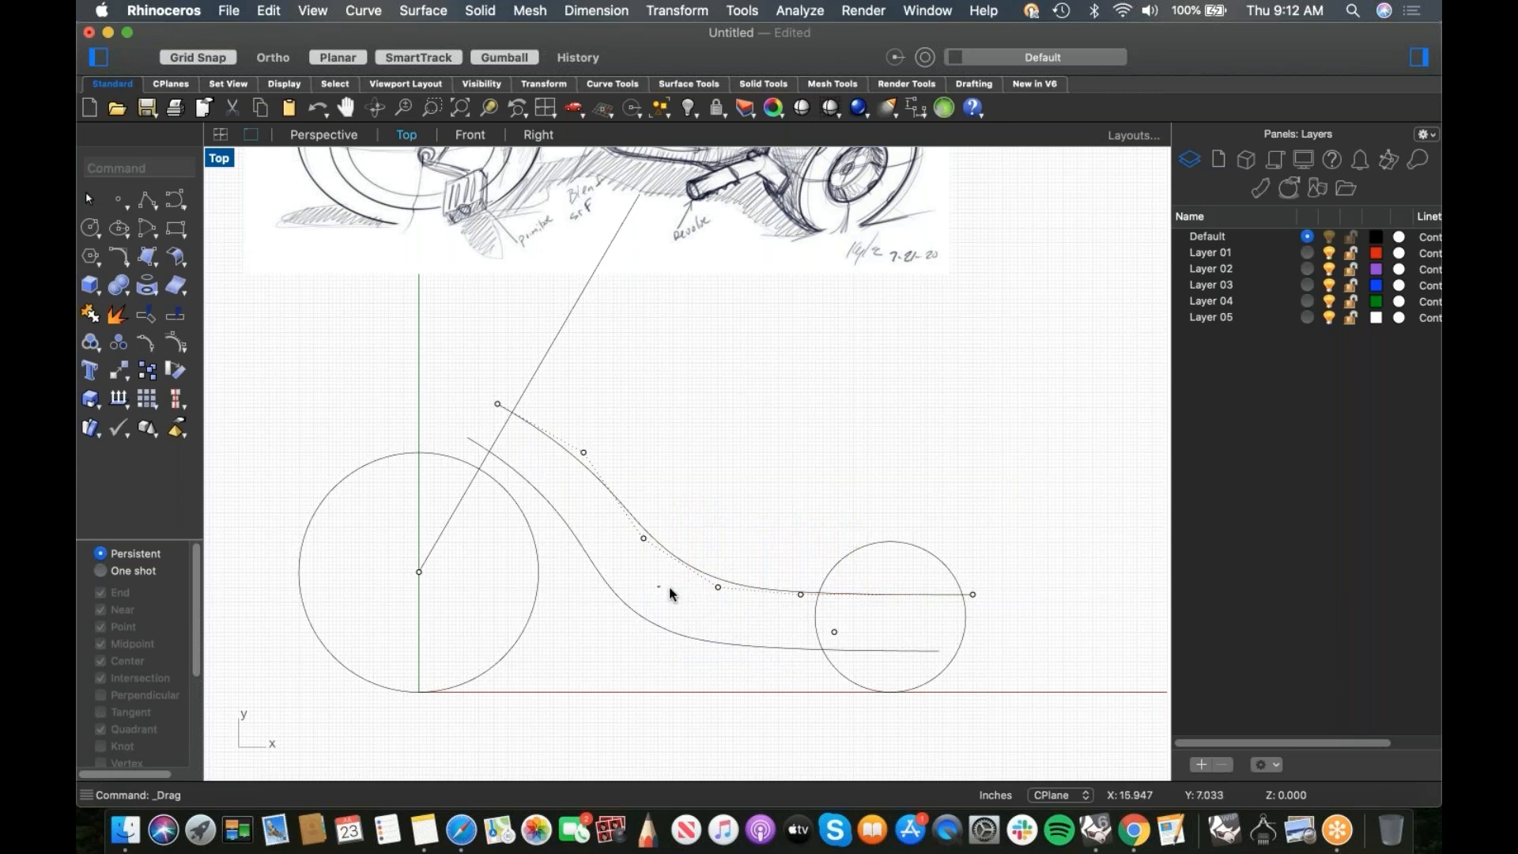
key("Escape")
scroll(492, 429, "up", 2)
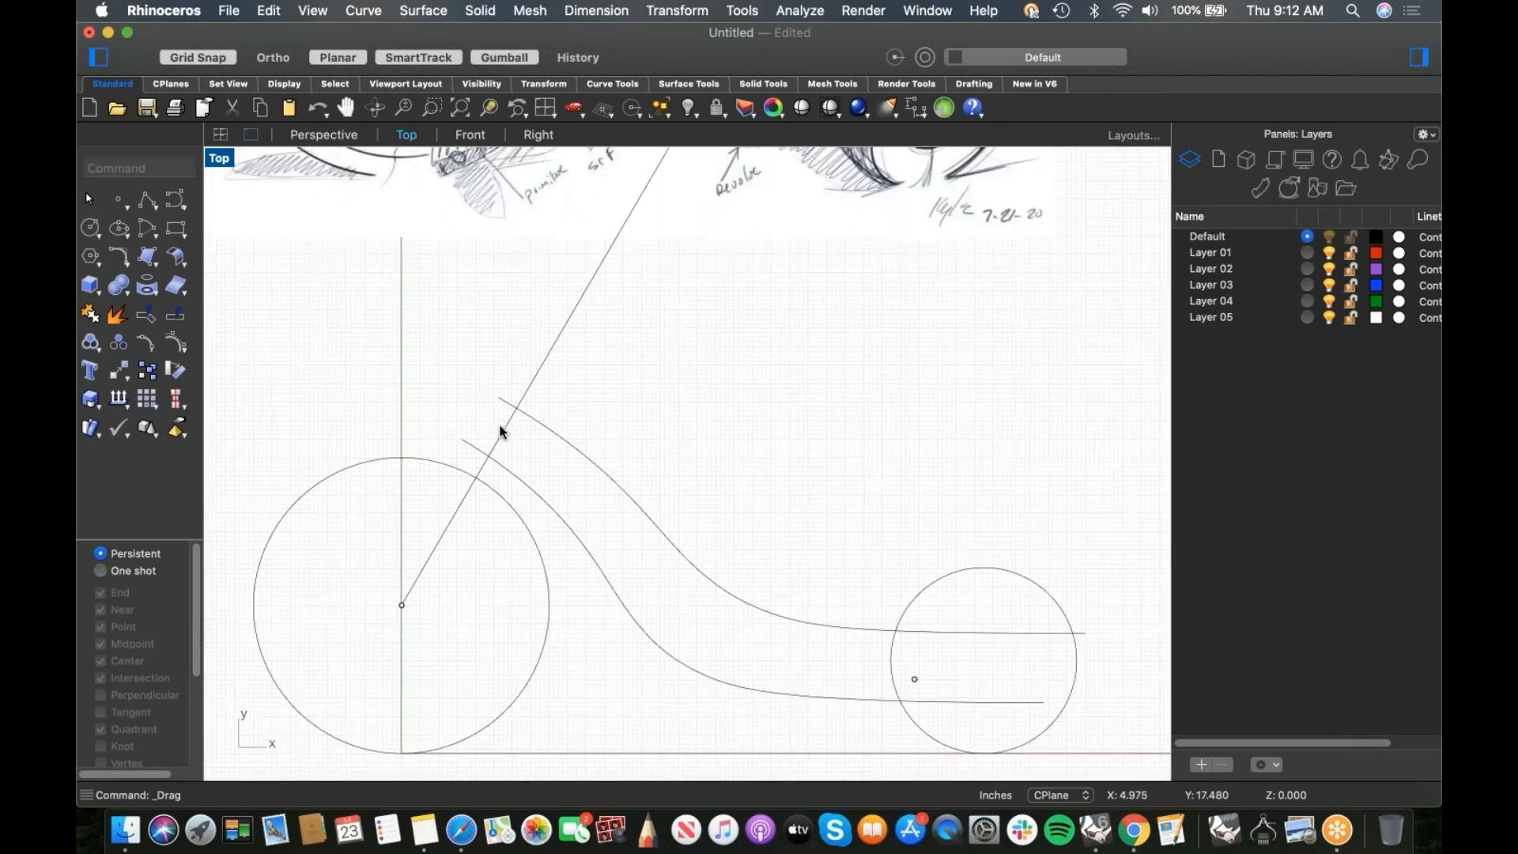
Step: Show the upper frame curve's control points and pull its front end point slightly further forward past the fork line
left_click(501, 400)
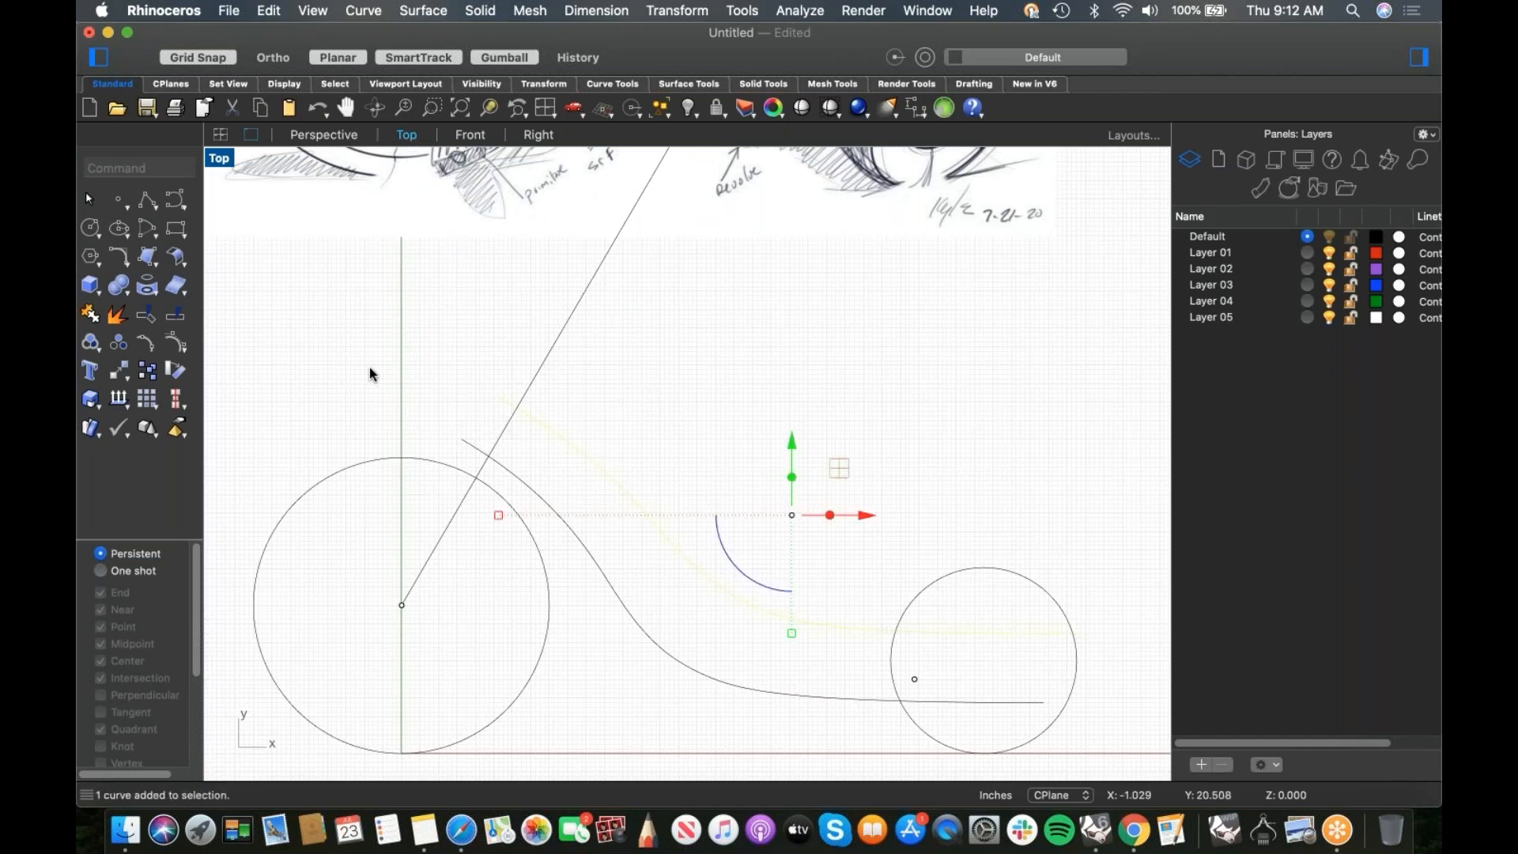
left_click(180, 341)
left_click(498, 397)
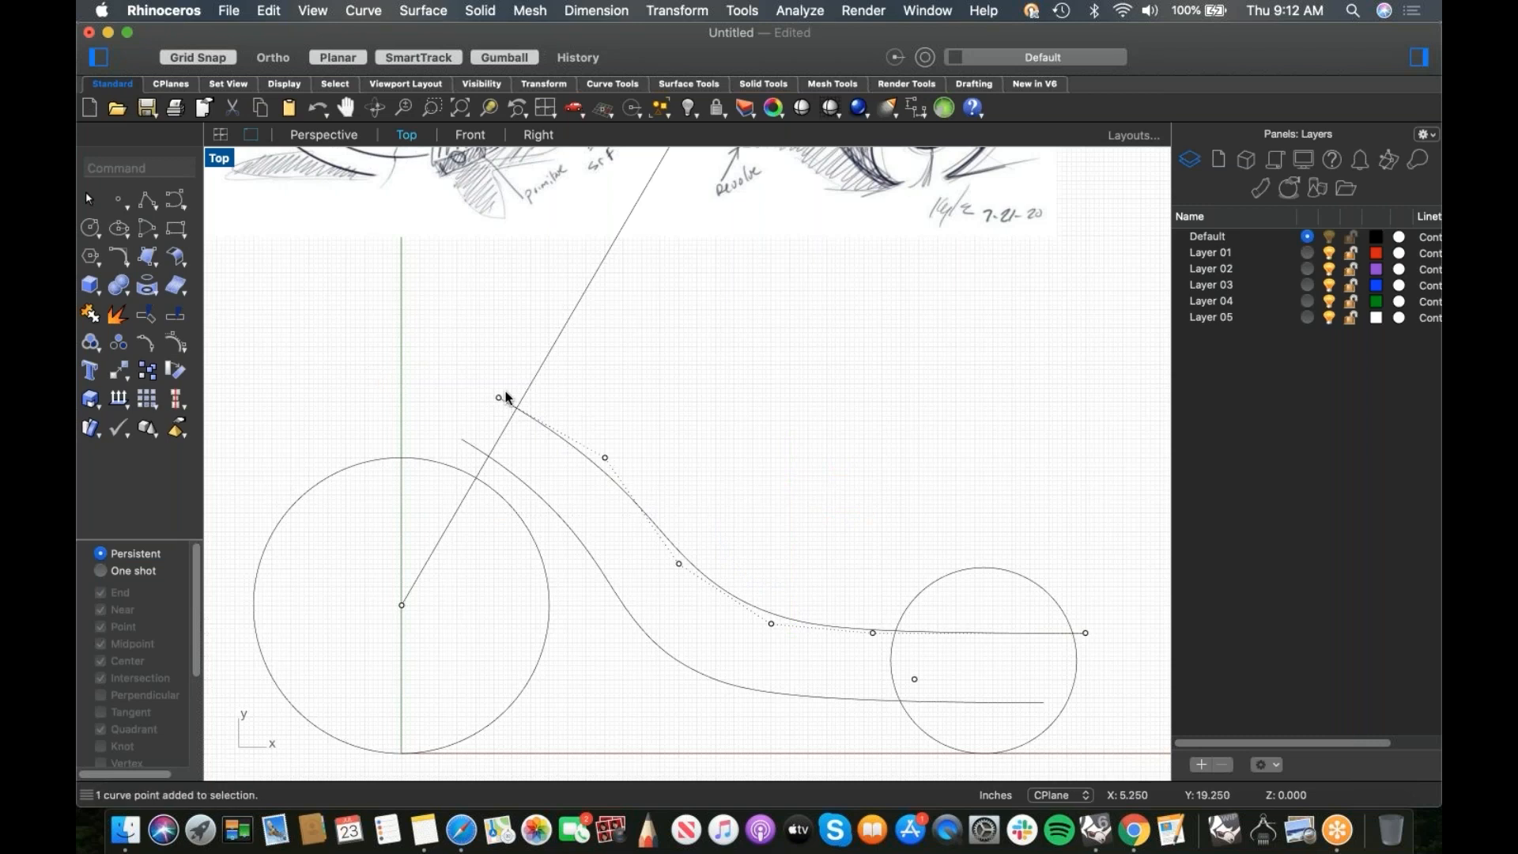
mouse_move(499, 398)
left_mouse_down()
mouse_move(492, 377)
mouse_move(489, 396)
left_mouse_up()
key("Escape")
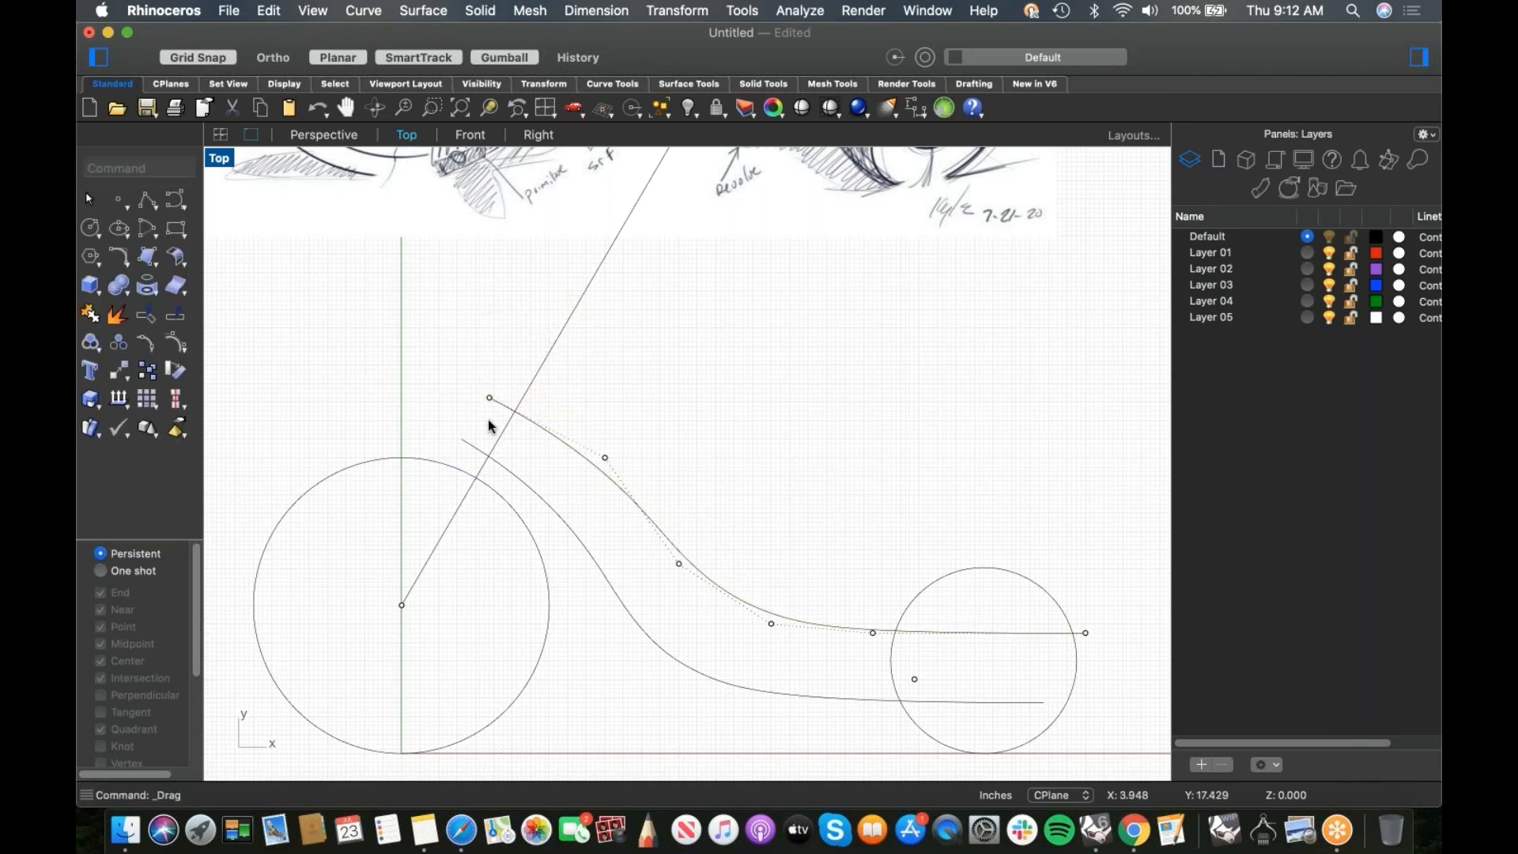
Step: Switch to the Perspective view and orient it to see the flat profile beside the sketch image, with nothing selected
scroll(490, 433, "down", 5)
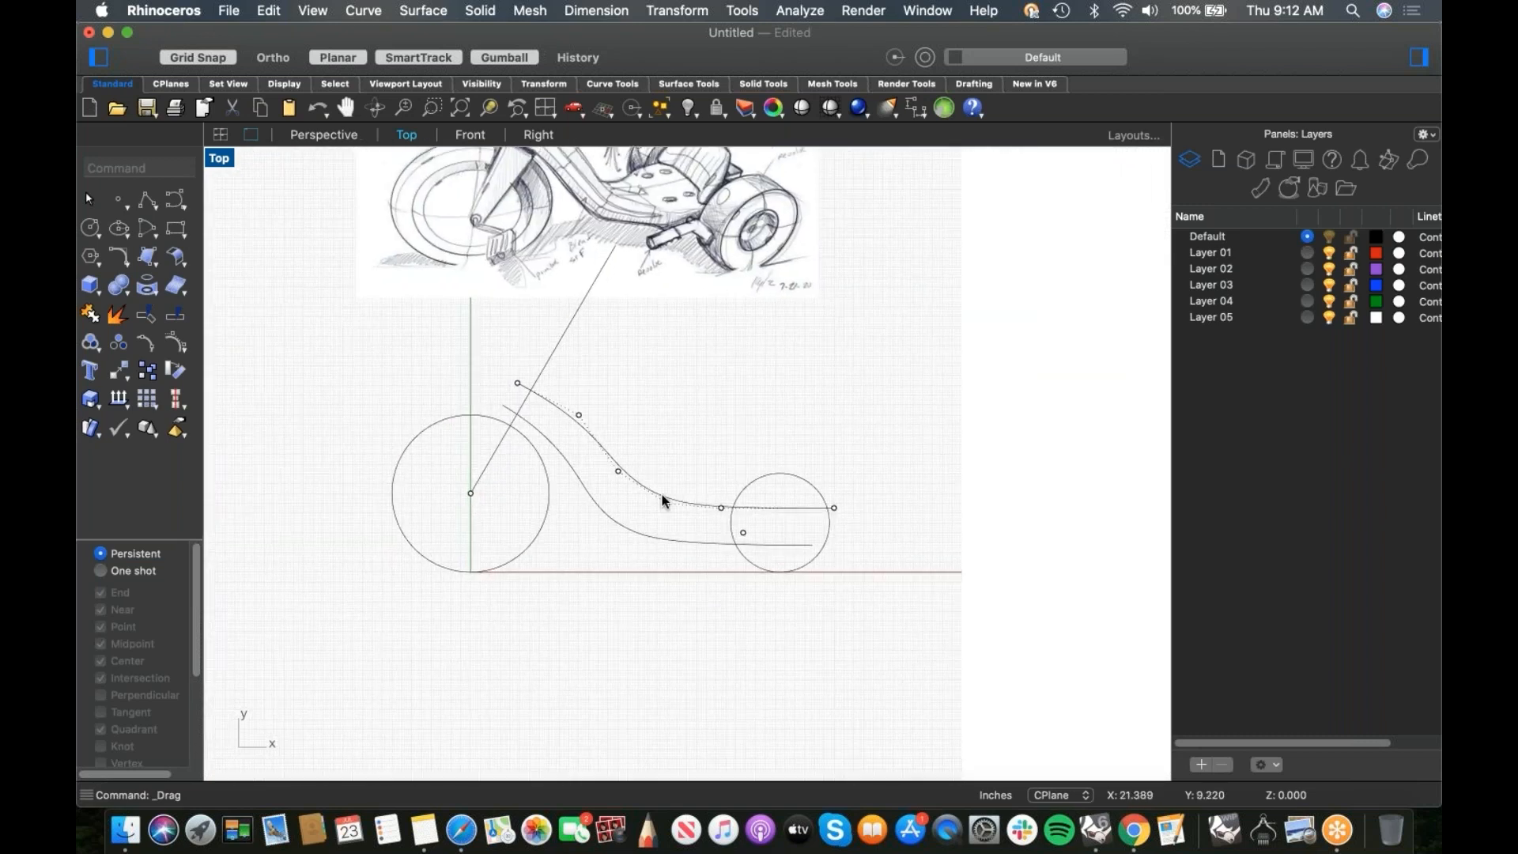
left_click_drag(668, 484, 608, 554)
key("ctrl+F4")
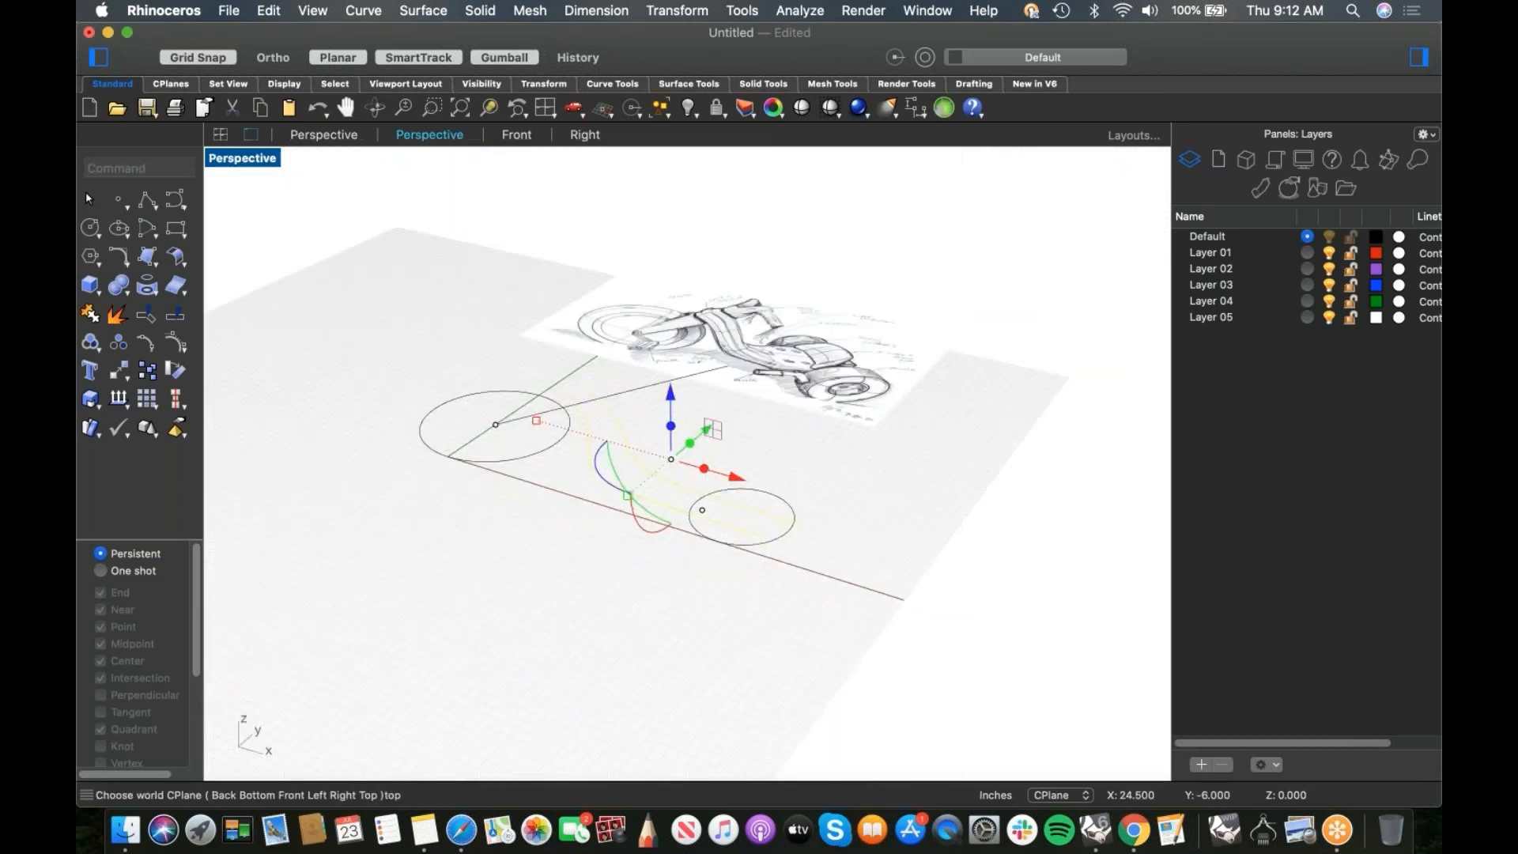
right_click_drag(648, 522, 580, 532)
right_click_drag(778, 451, 751, 475)
key("Escape")
Step: Select all the tricycle profile curves and points and relocate their gumball to the origin with GumballRelocate
left_click_drag(652, 279, 467, 661)
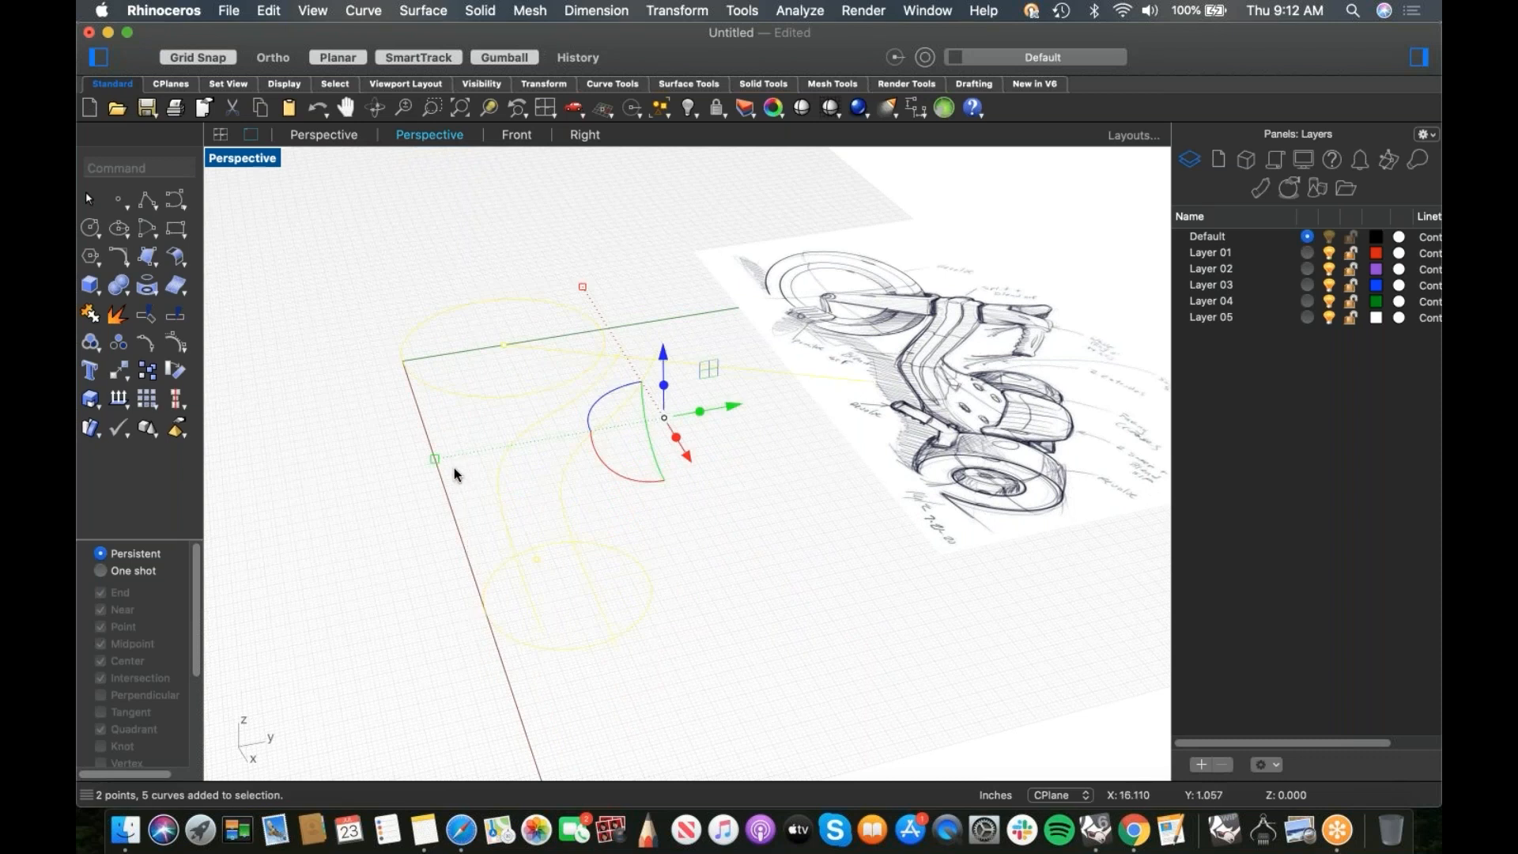
type("gr")
key("Return")
type("reloc")
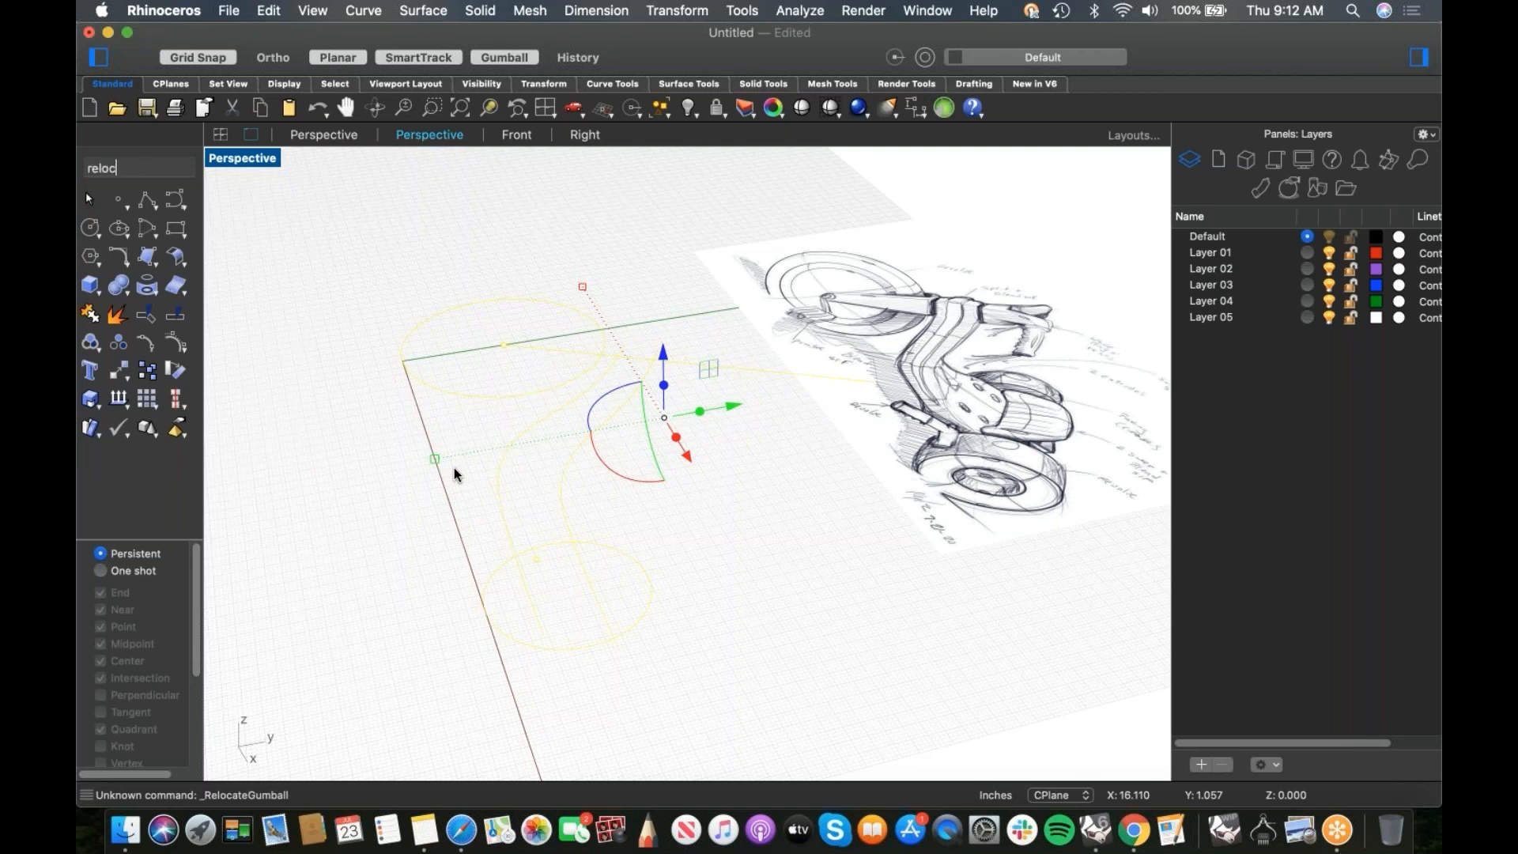
type("a")
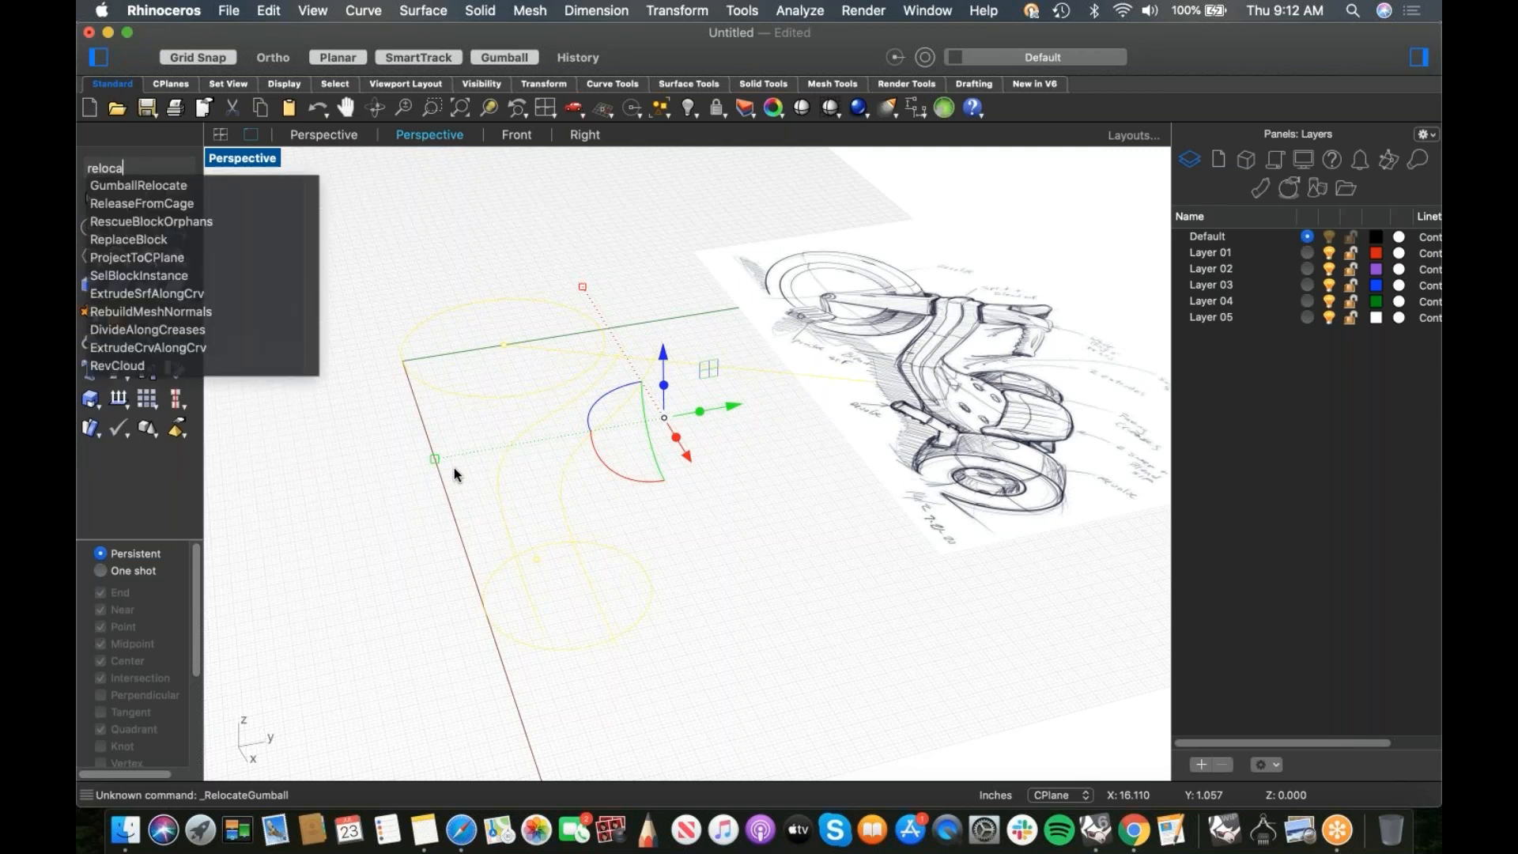
left_click(136, 185)
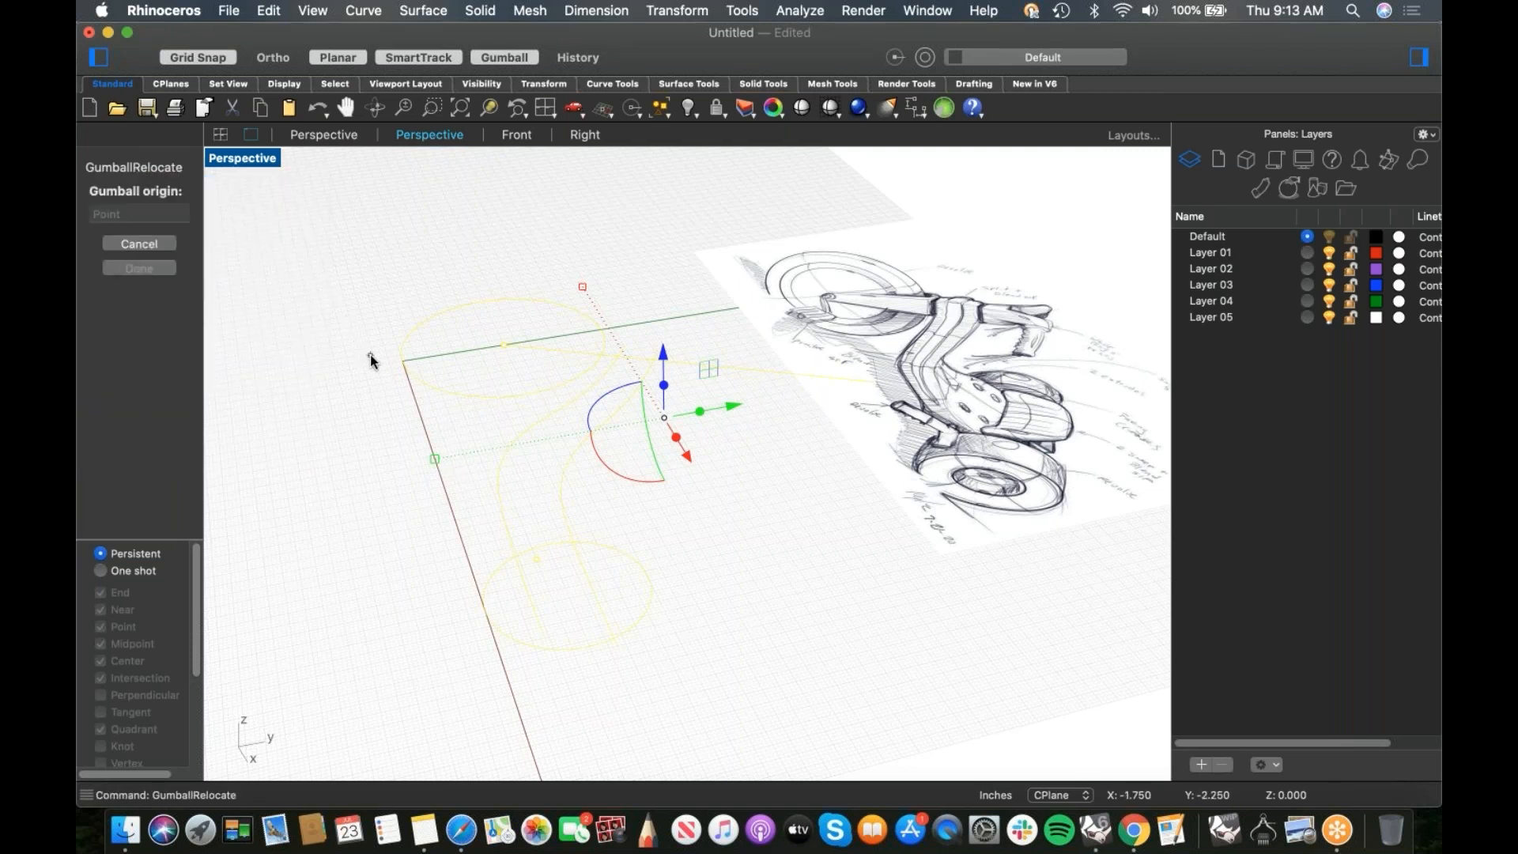
type("o")
key("Return")
key("Return")
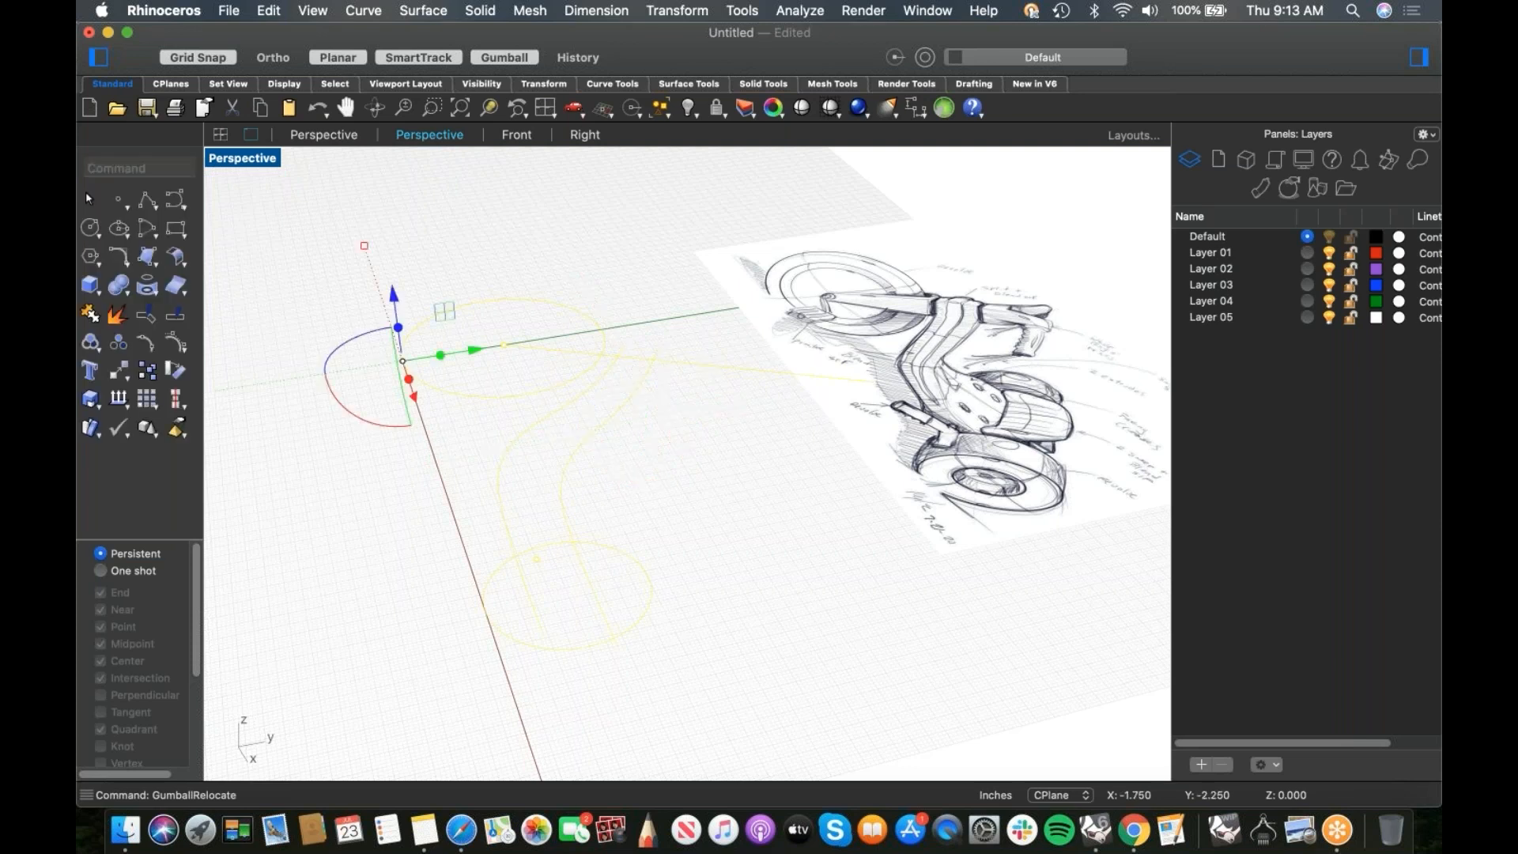
Step: Rotate both the tricycle profile and the sketch image 90 degrees about the X axis
left_click(378, 425)
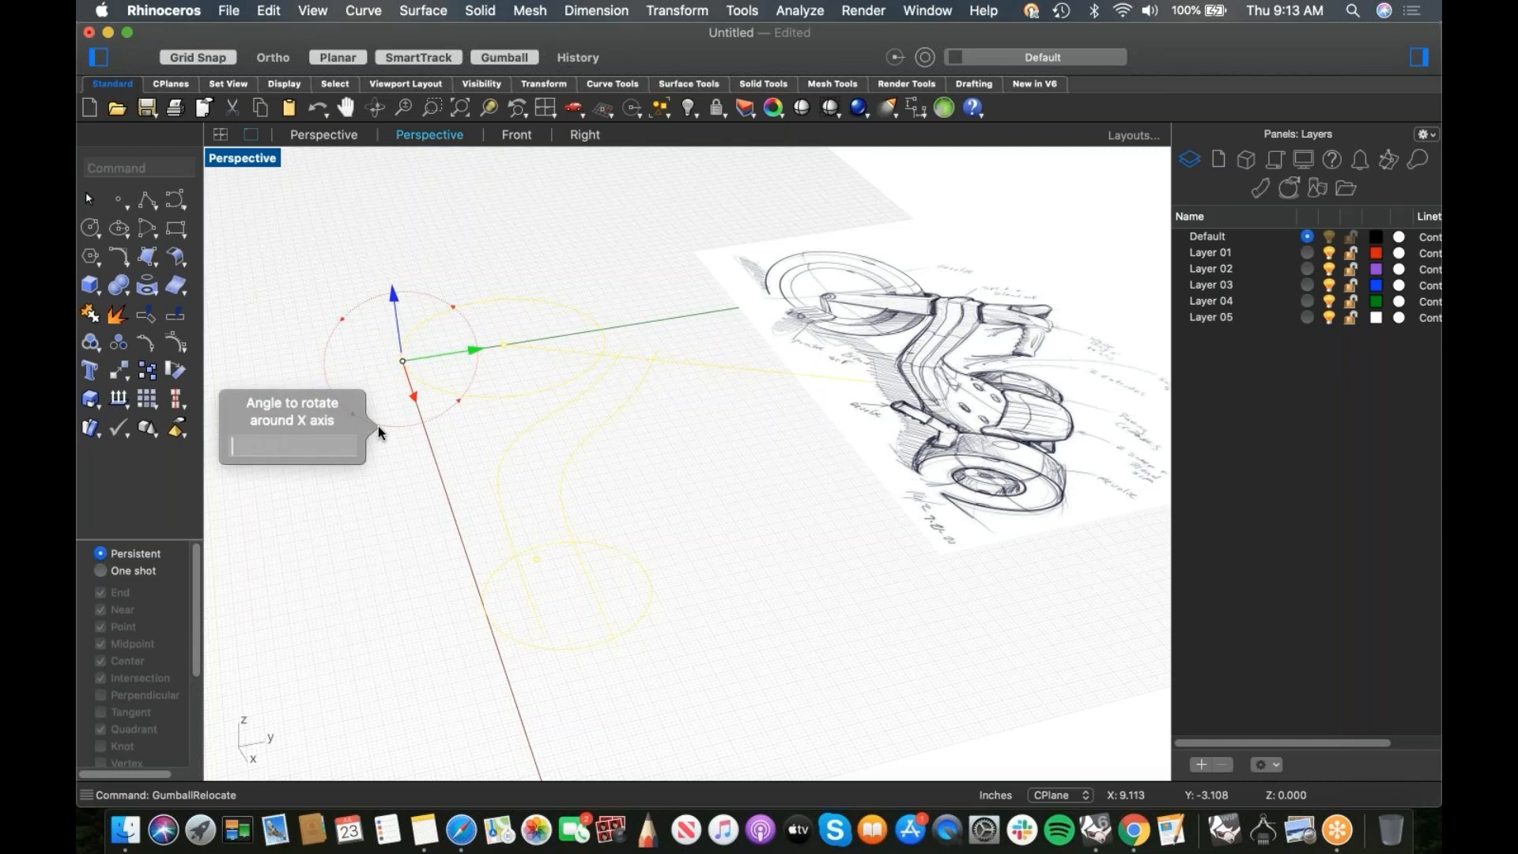
type("90")
key("Return")
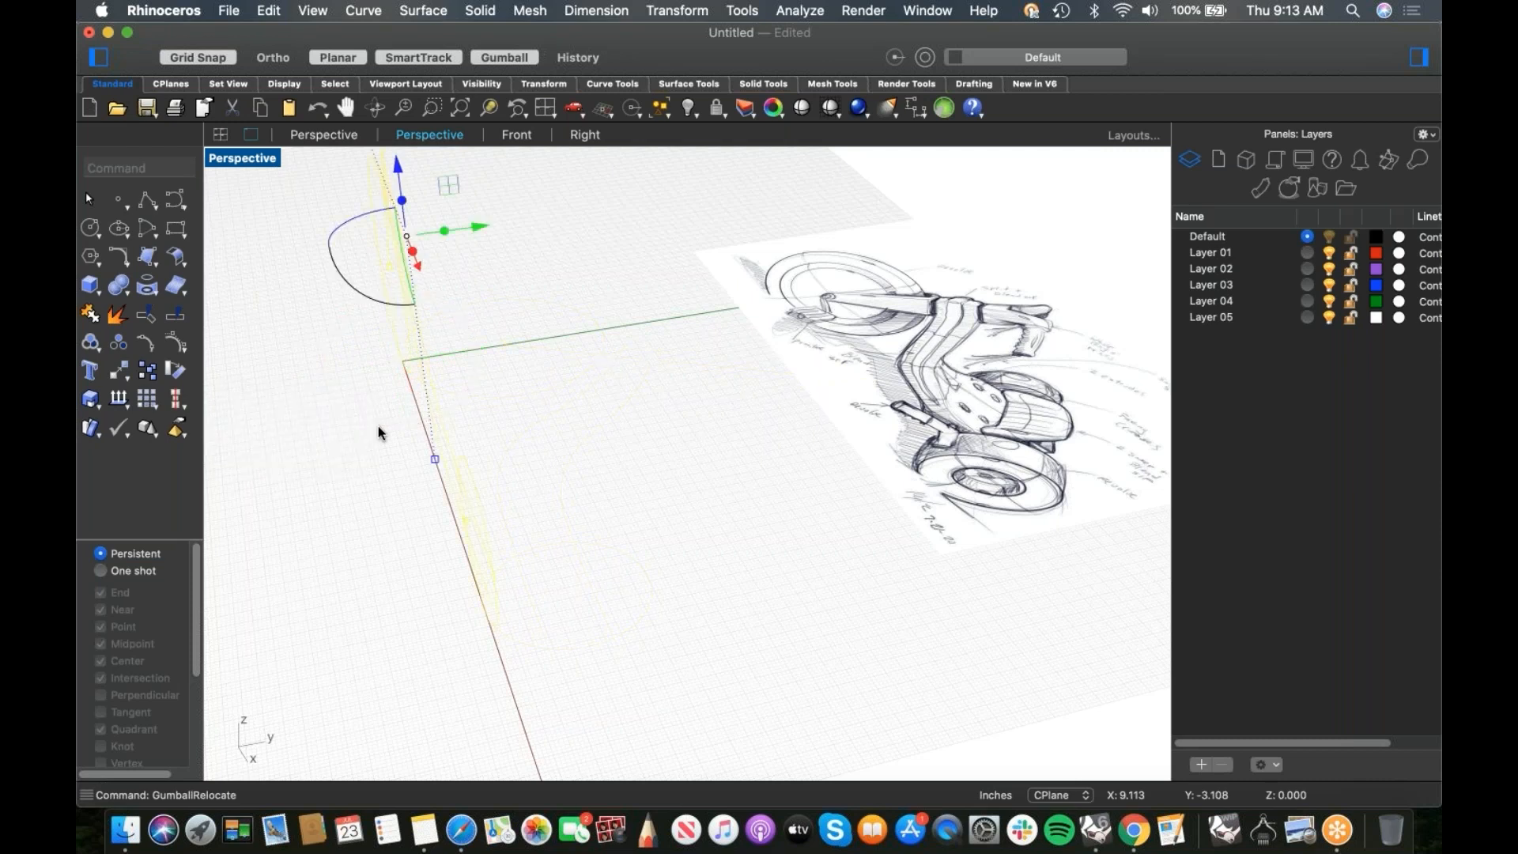
left_click(910, 399)
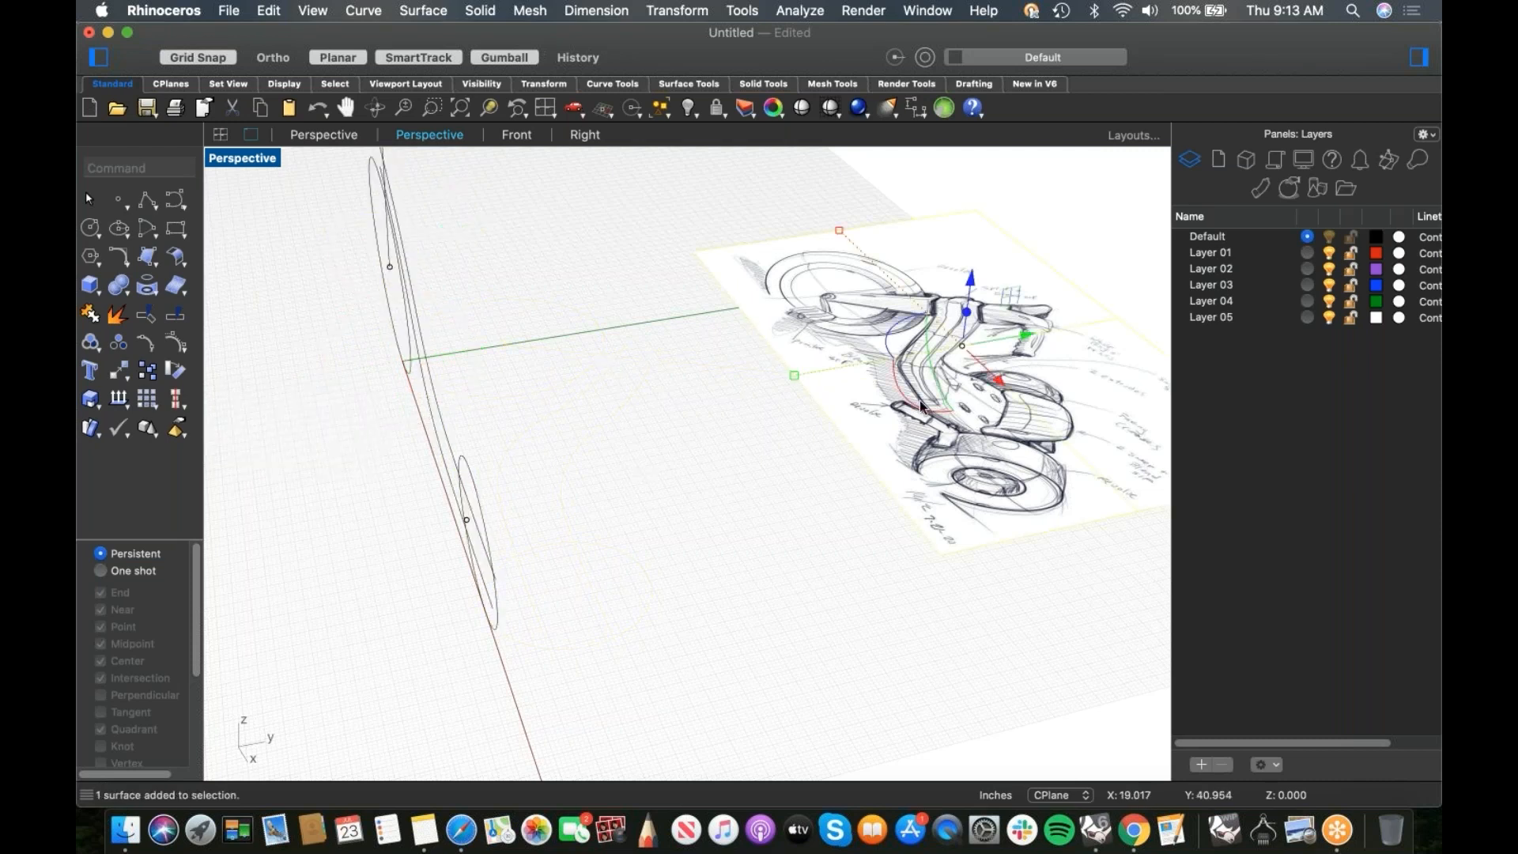
left_click(912, 401)
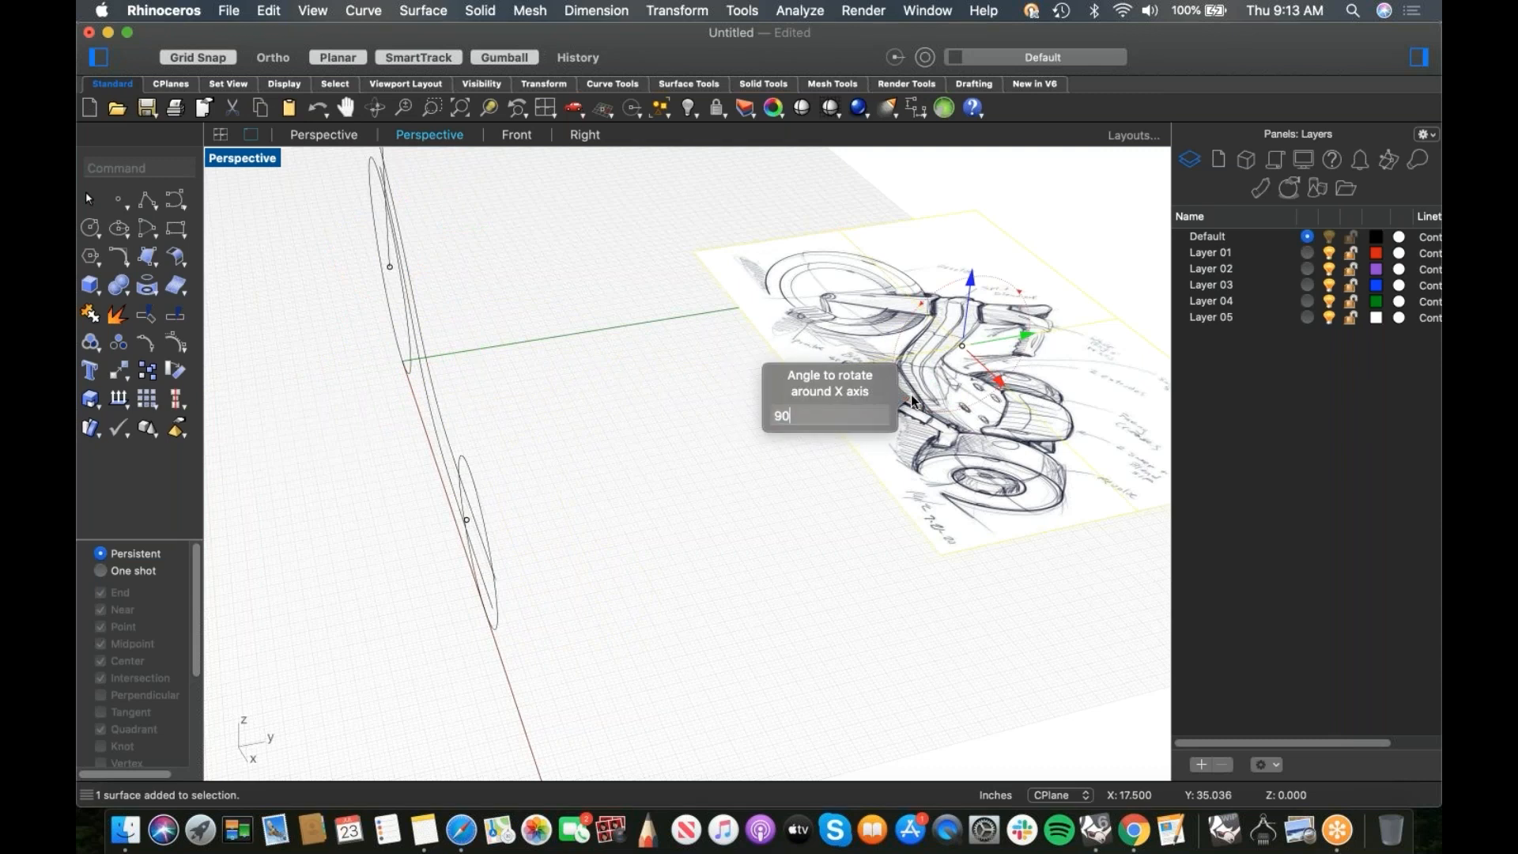
key("Return")
Step: Switch to the Front view and move the sketch image up above the tricycle profile
key("ctrl+super+f")
mouse_move(609, 516)
left_mouse_down()
mouse_move(631, 174)
mouse_move(624, 216)
left_mouse_up()
right_click(876, 435)
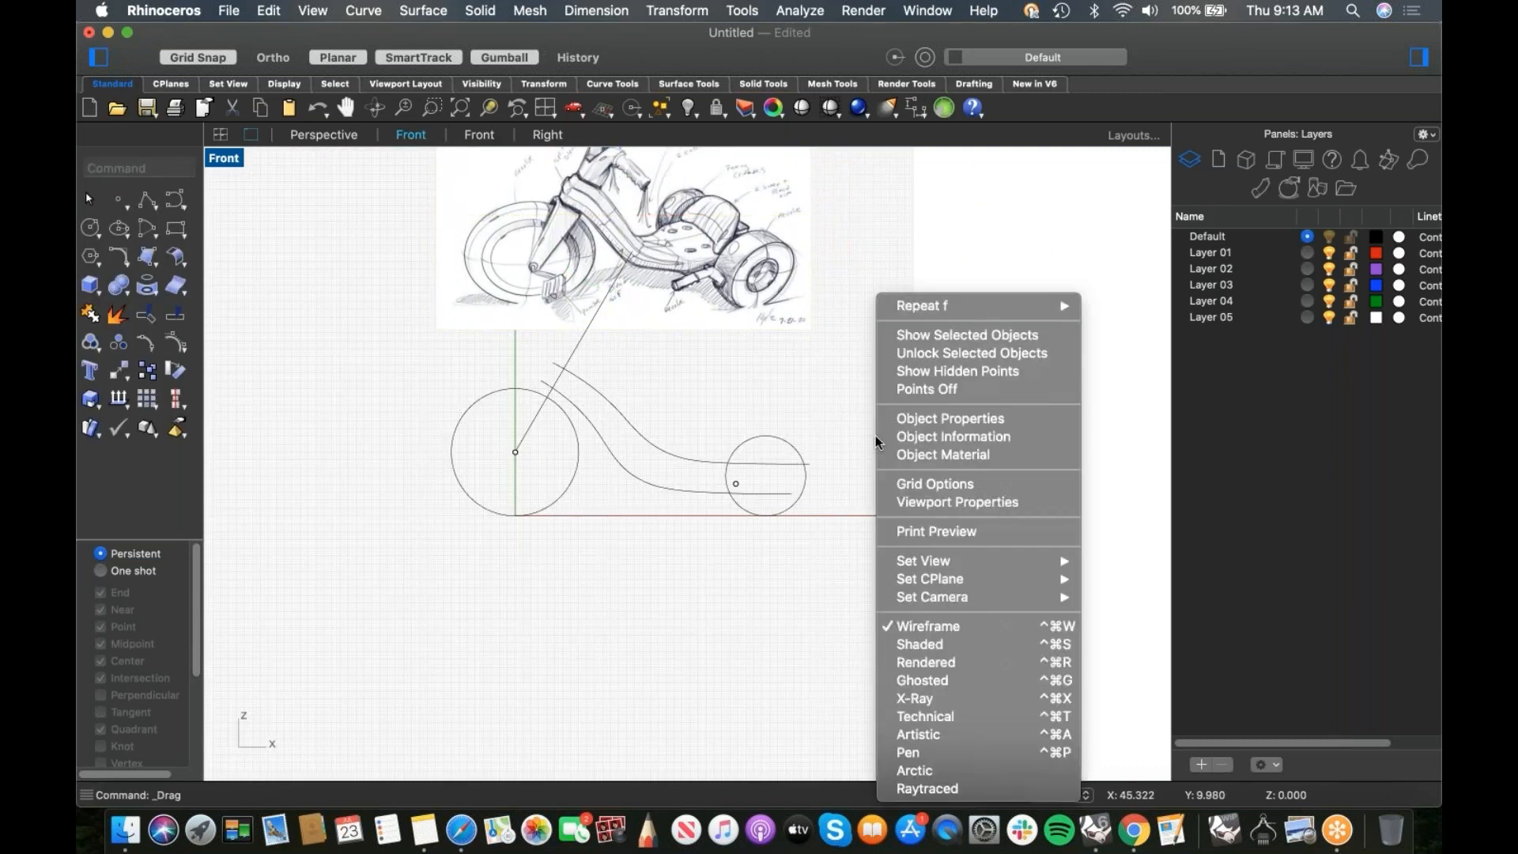
left_click(875, 436)
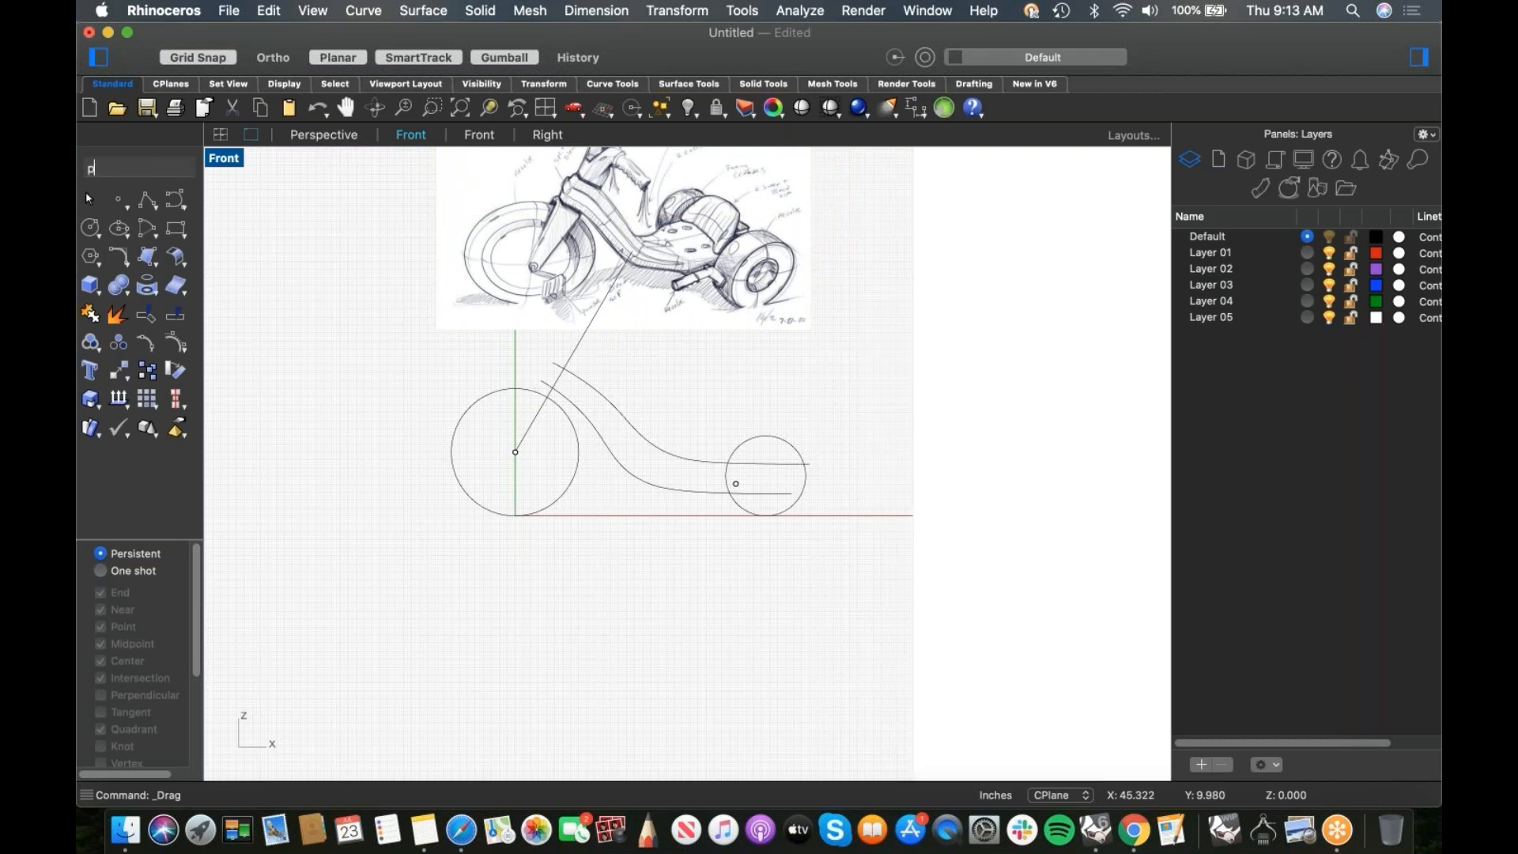
Step: In the Perspective view, extrude the two frame curves along the Y axis to both sides, and deselect them
key("ctrl+super+p")
right_click_drag(649, 443, 520, 548)
left_click_drag(521, 548, 515, 559)
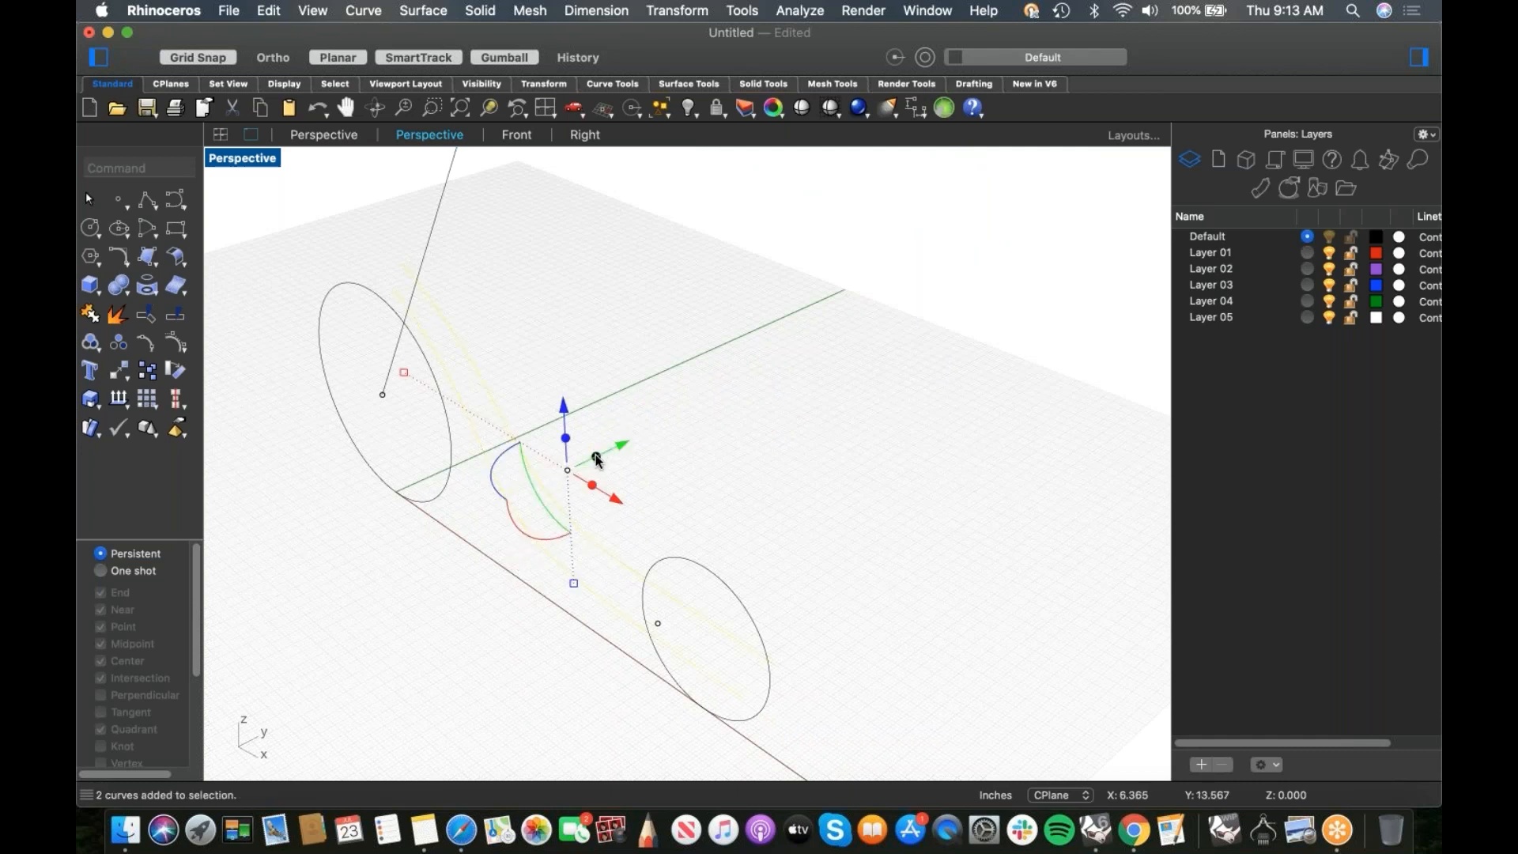
left_click_drag(599, 460, 710, 411)
left_click(823, 419)
Step: Set the Perspective viewport to Shaded display and orbit to view the frame surfaces from above
scroll(696, 453, "down", 4)
right_click_drag(603, 506, 642, 468)
left_click(221, 159)
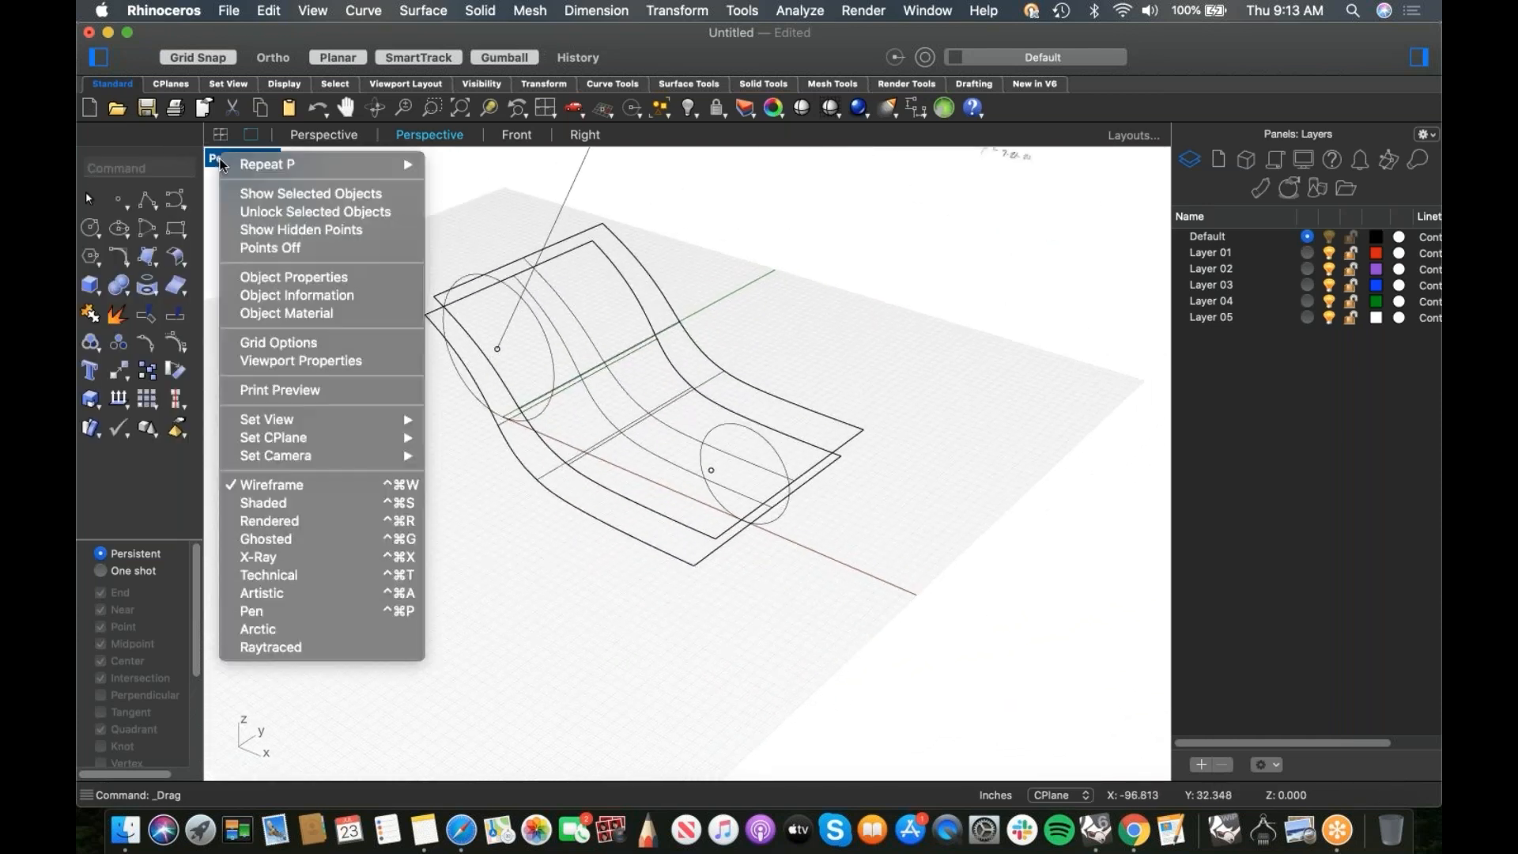
left_click(260, 503)
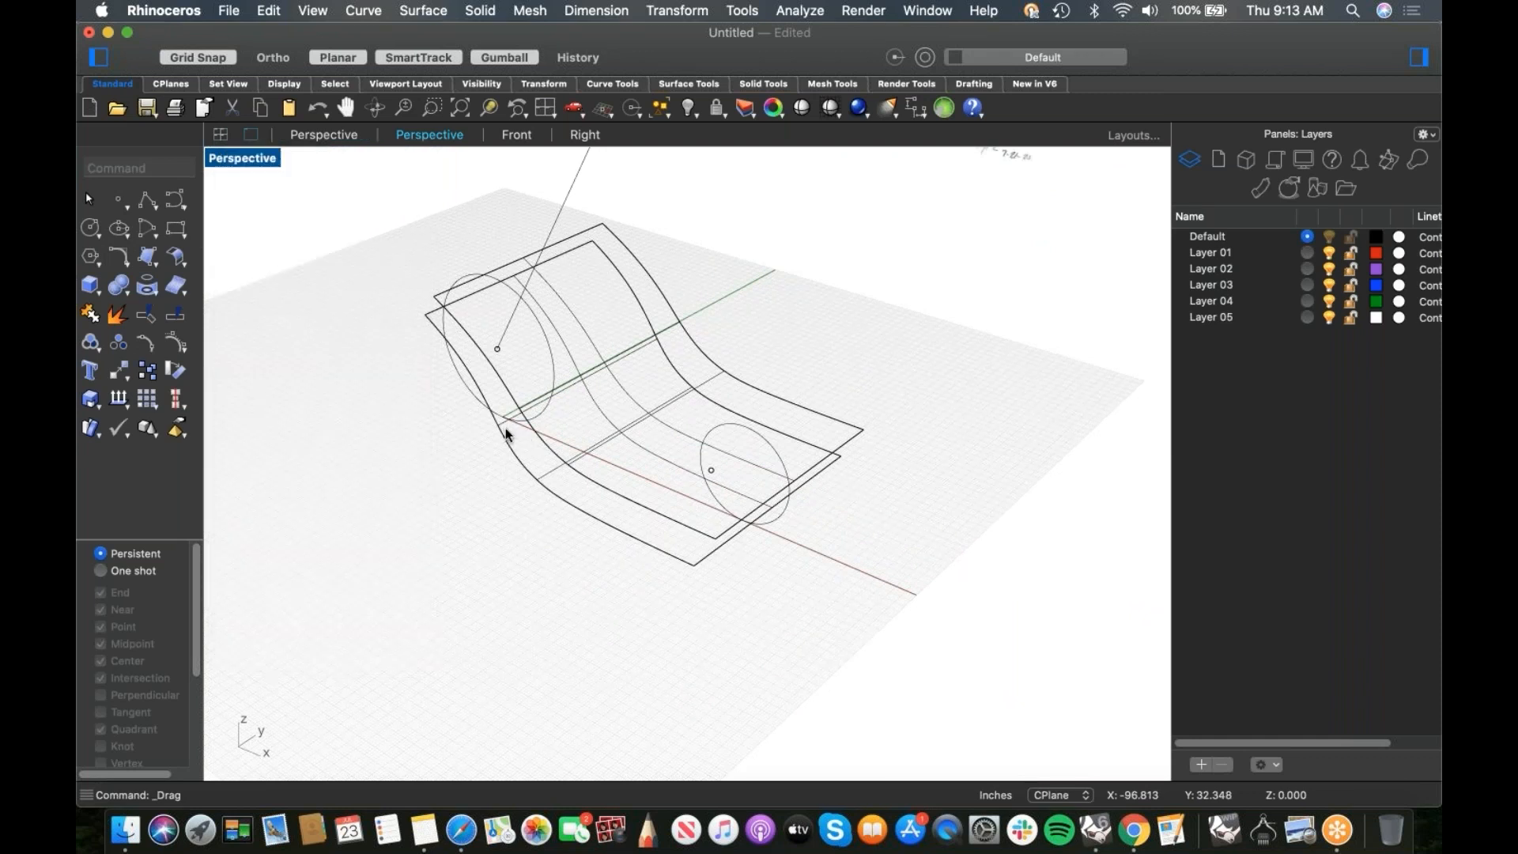
mouse_move(517, 443)
right_mouse_down()
mouse_move(587, 486)
mouse_move(627, 453)
mouse_move(434, 535)
mouse_move(598, 538)
mouse_move(627, 569)
mouse_move(673, 568)
mouse_move(582, 552)
mouse_move(595, 566)
mouse_move(578, 587)
mouse_move(590, 562)
right_mouse_up()
Step: Scale both extruded frame surfaces slightly narrower along the Y axis
left_click(558, 596)
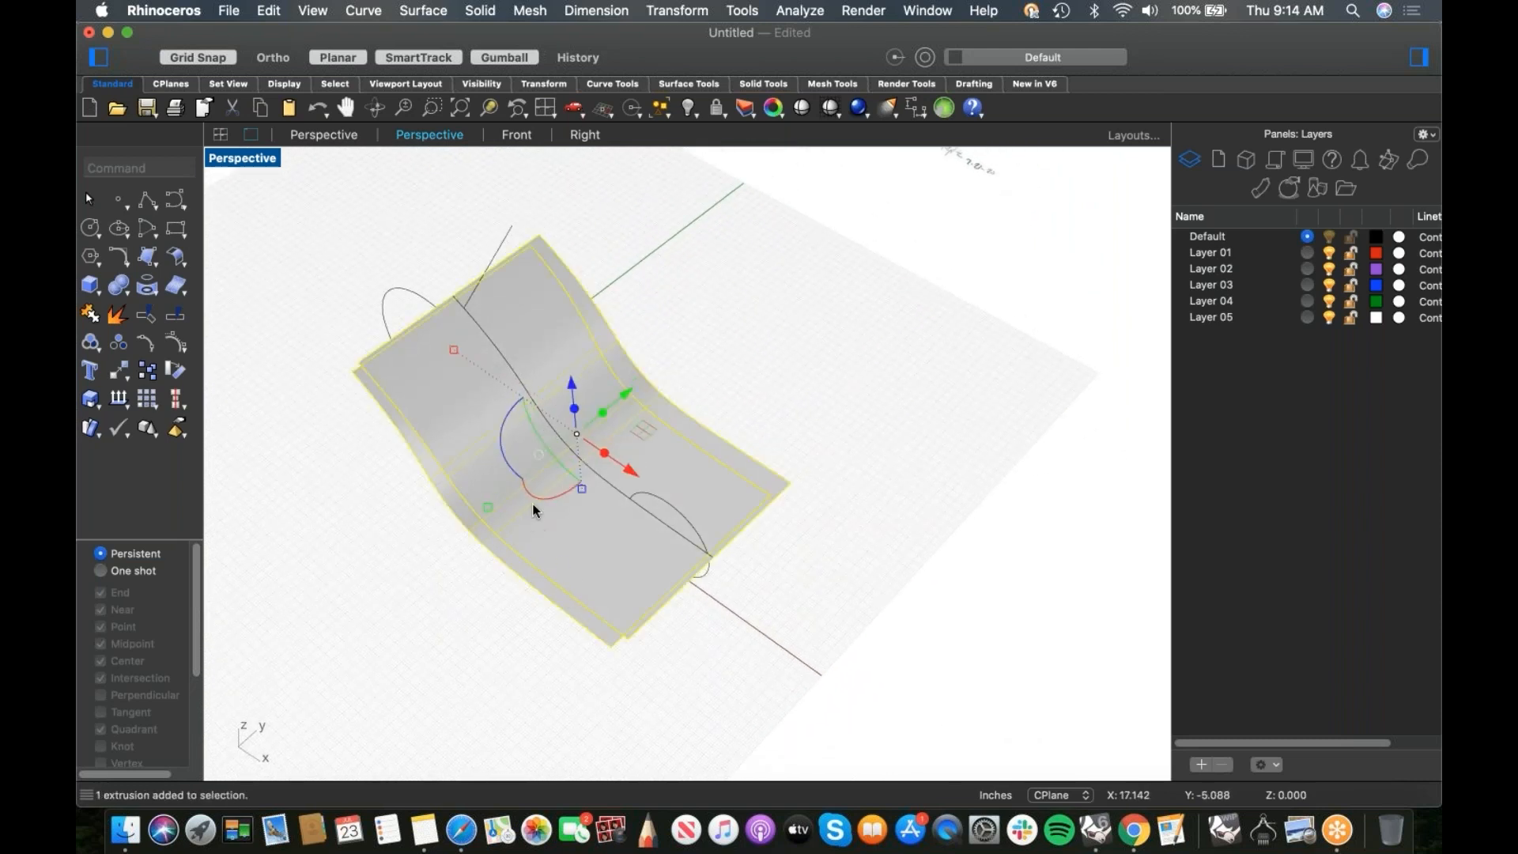
left_click_drag(486, 510, 501, 503)
left_click(703, 572)
left_click(706, 572)
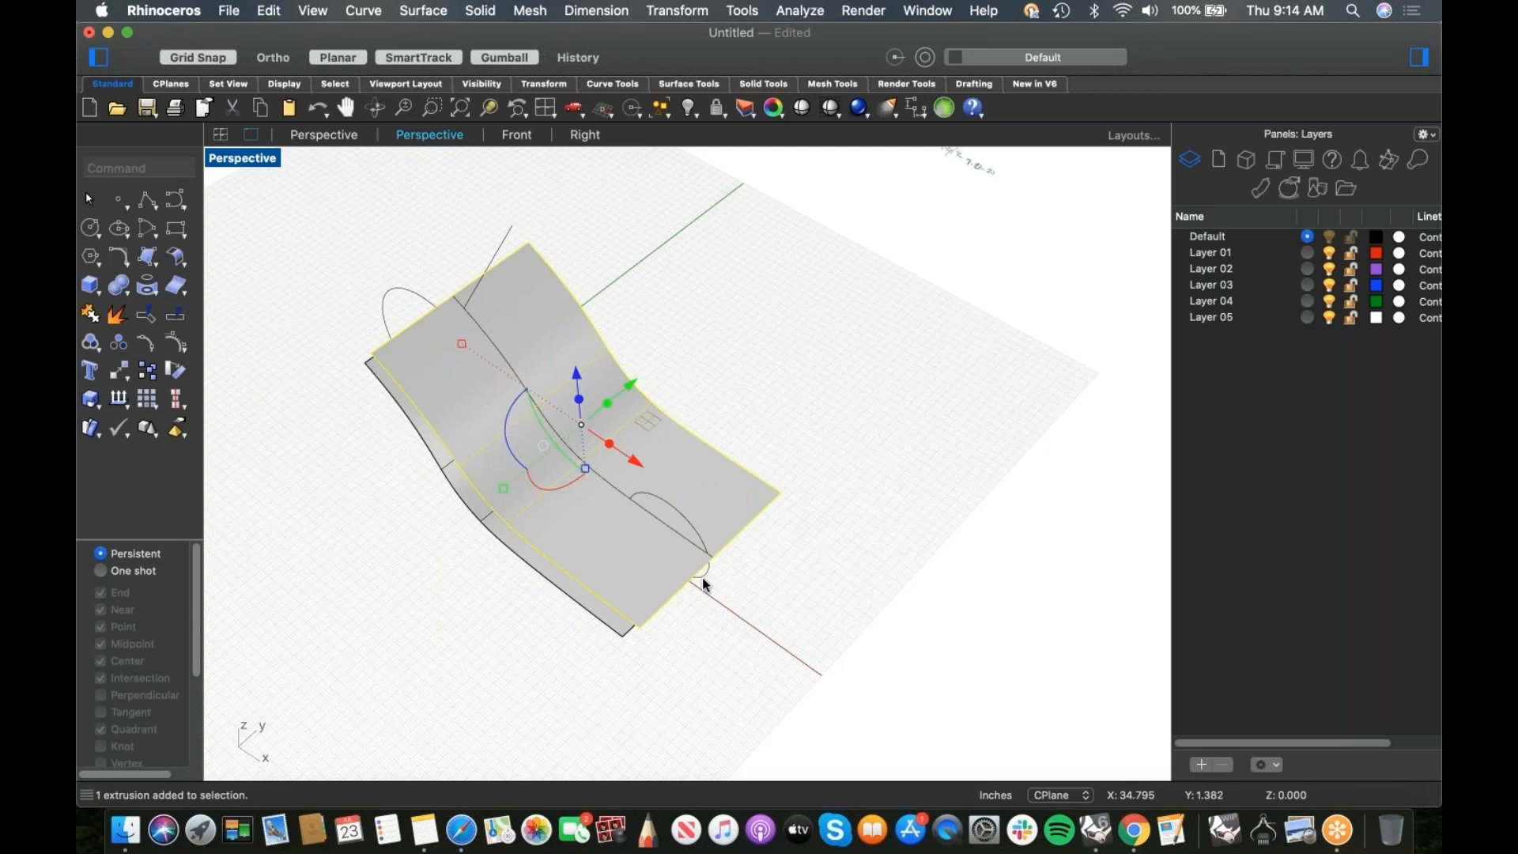
Step: Move the rear wheel circle sideways to the near edge of the frame and extrude it outward into a wheel cylinder
left_click(584, 669)
left_click_drag(584, 669, 819, 443)
left_click_drag(633, 599, 549, 646)
left_click(676, 661)
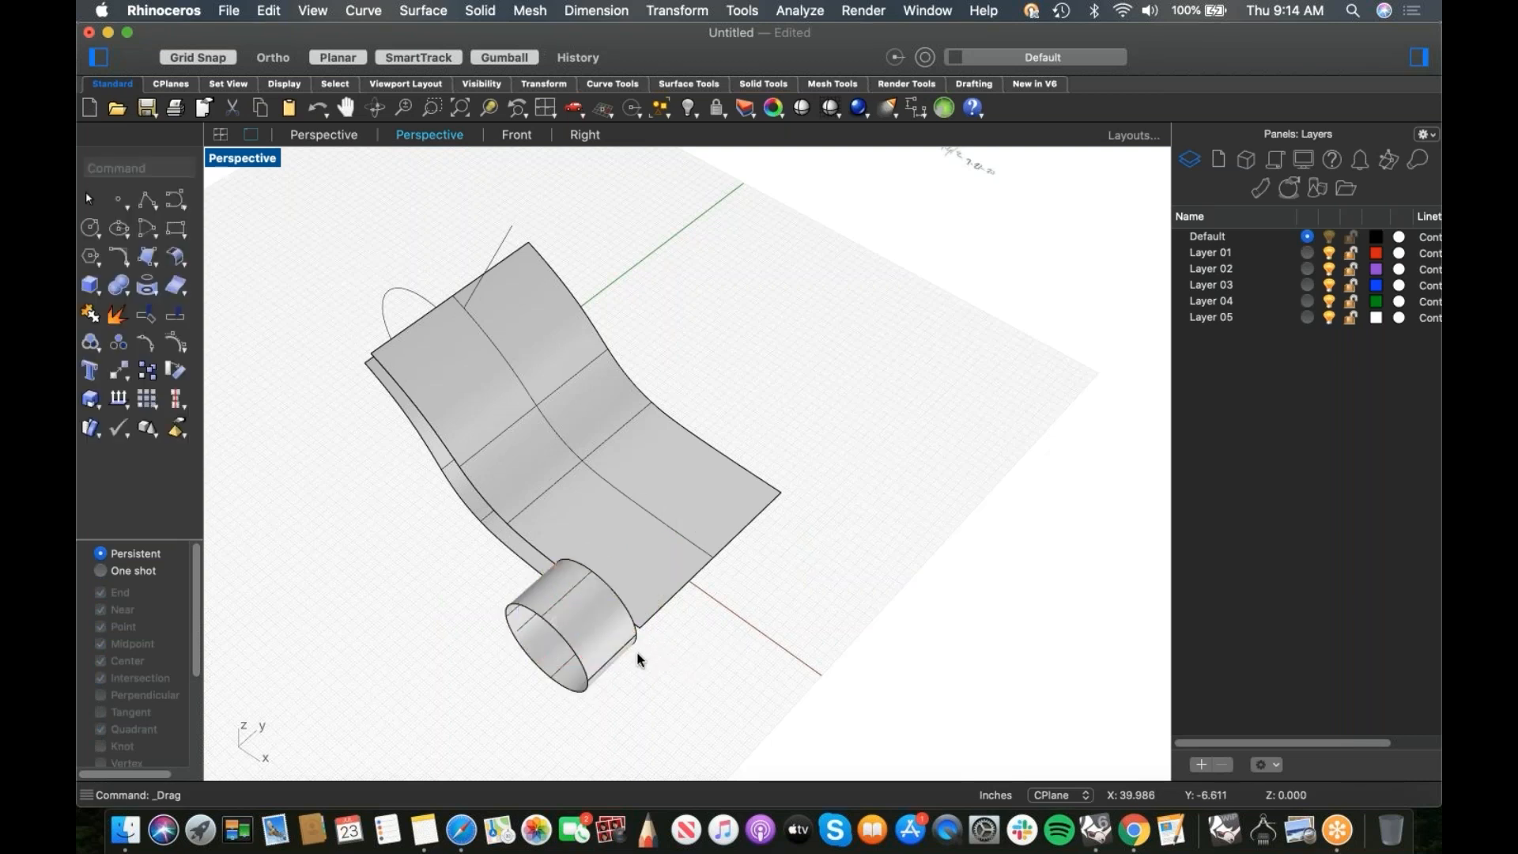
Step: Mirror a copy of the rear wheel cylinder to the frame's other side, across a plane from the origin along the X axis
left_click(642, 646)
type("Mirror")
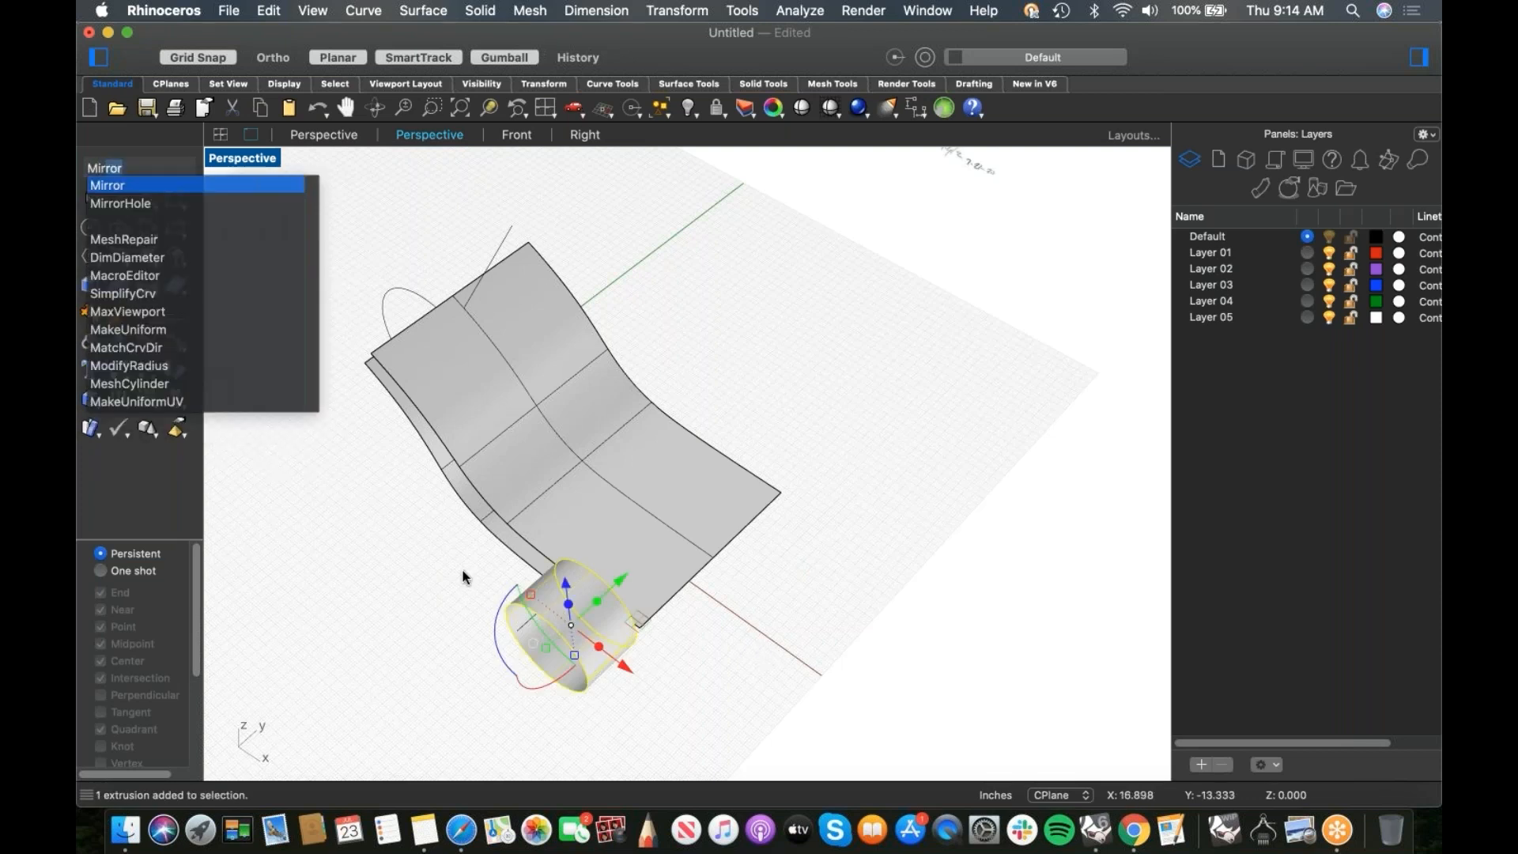
key("Return")
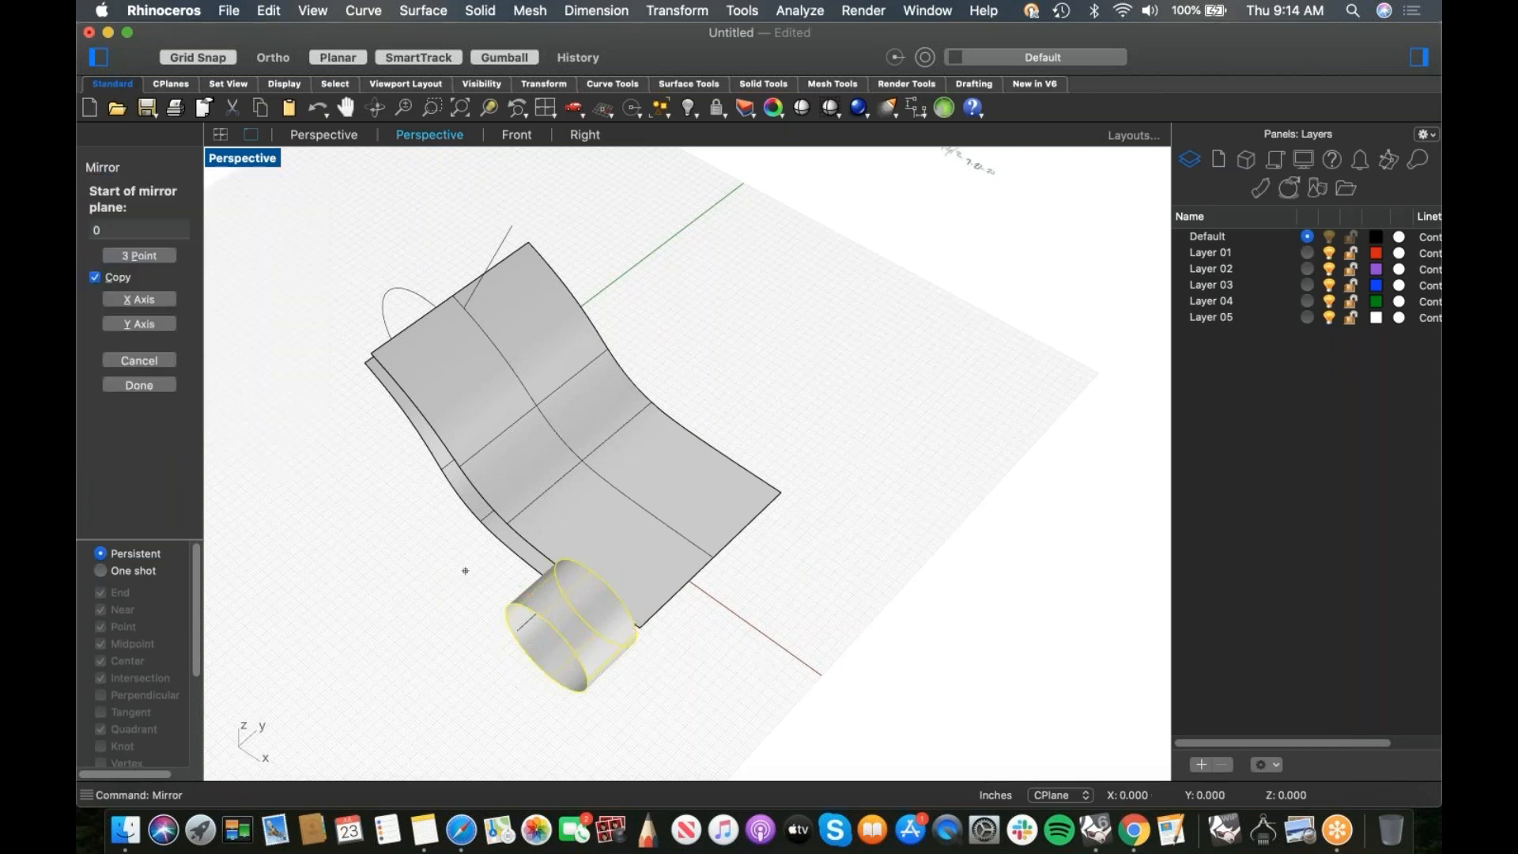
left_click(447, 408)
key("F8")
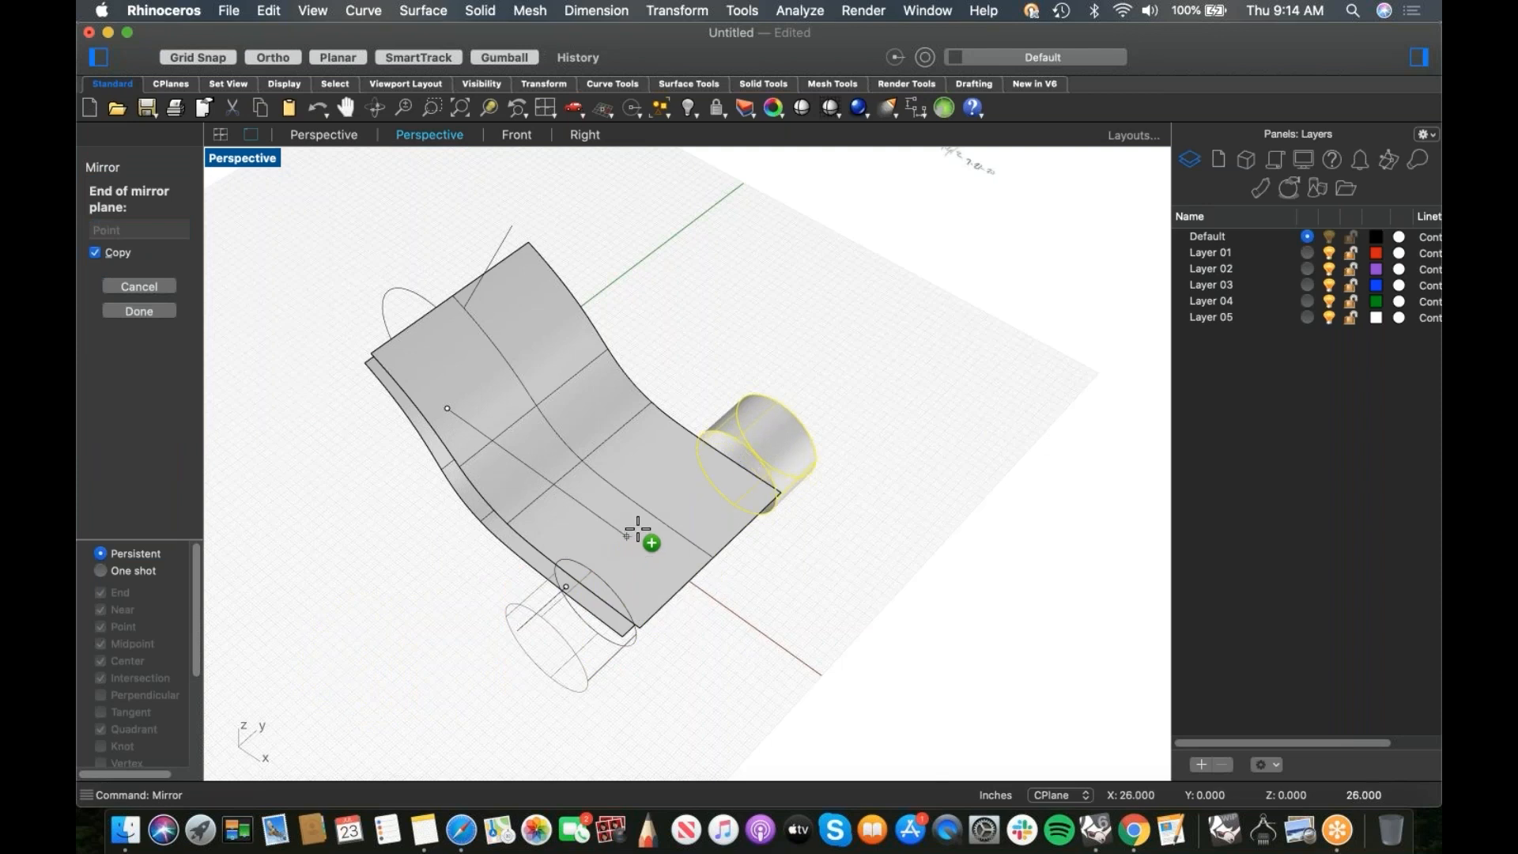
left_click(637, 528)
key("Escape")
right_click_drag(667, 633, 736, 604)
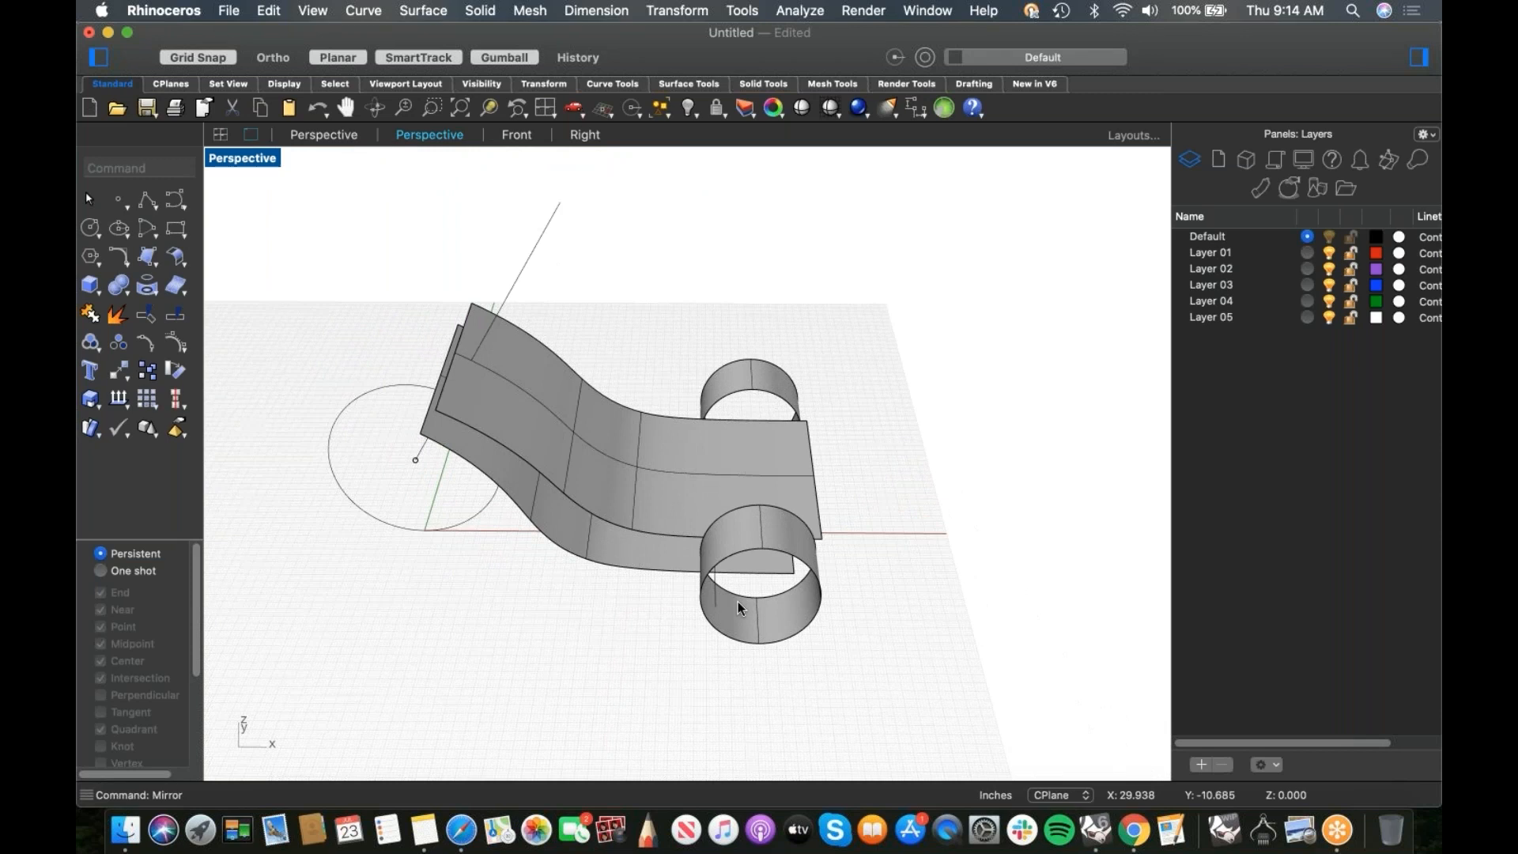
right_click_drag(662, 584, 688, 617)
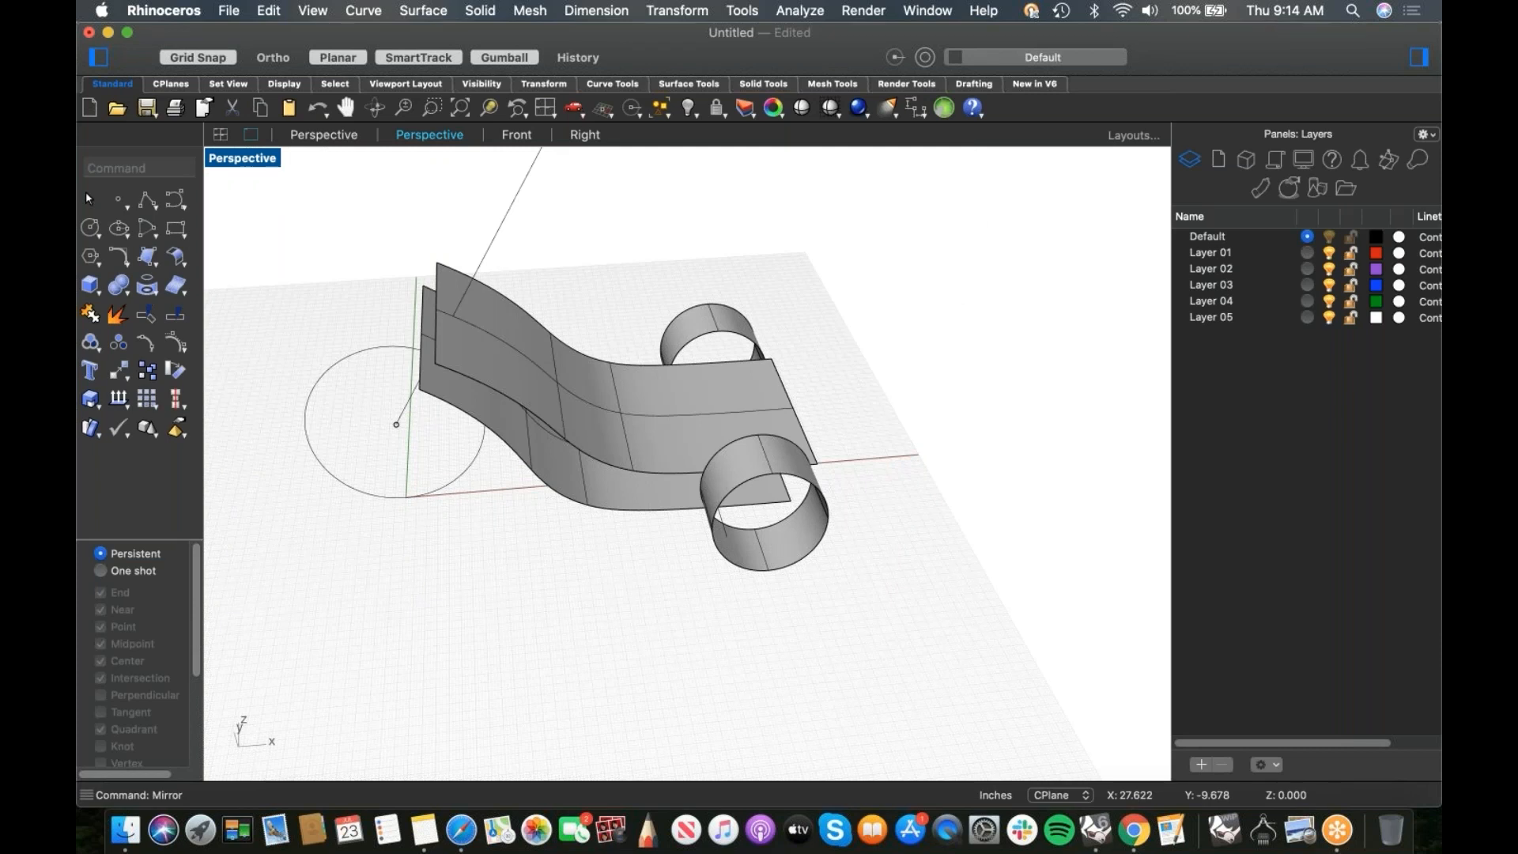
Step: Switch the viewport from Perspective to the Front view, showing the frame profile beneath the sketch
right_click_drag(664, 536, 678, 566)
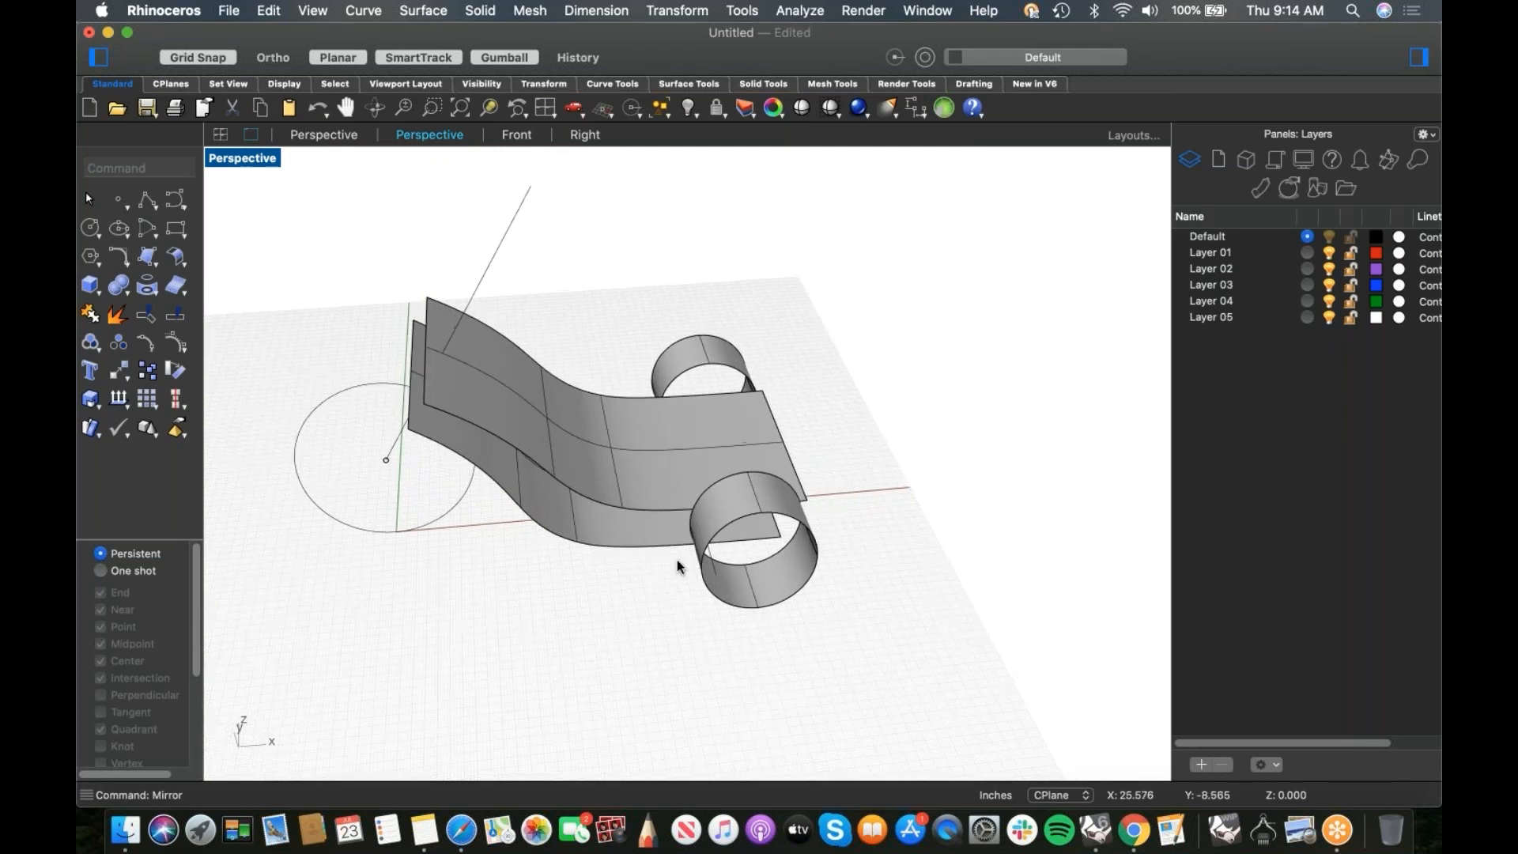
type("f")
key("Return")
right_click_drag(603, 479, 626, 551)
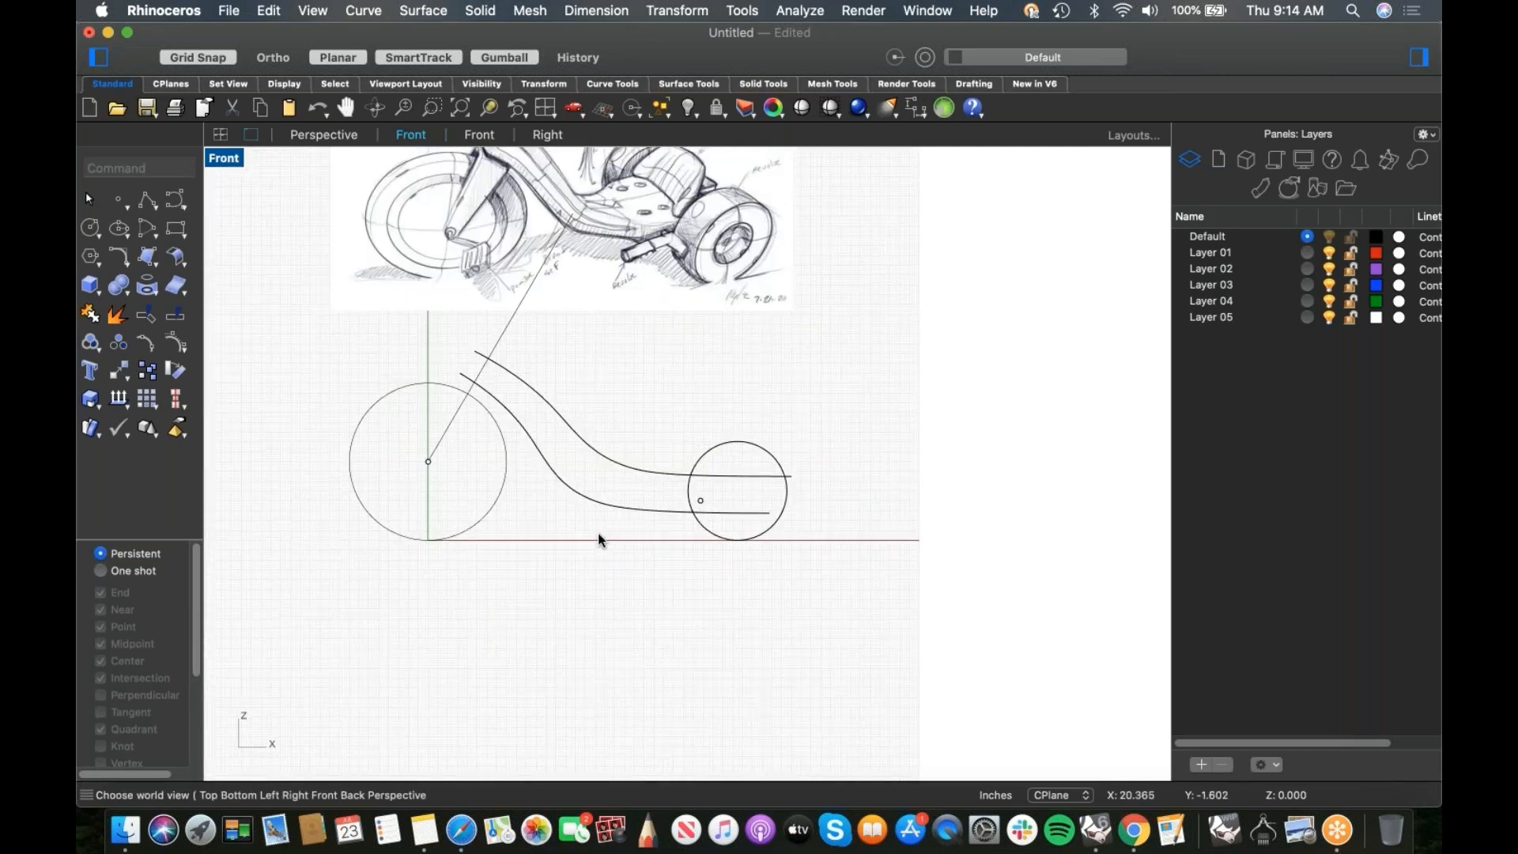
left_click(584, 500)
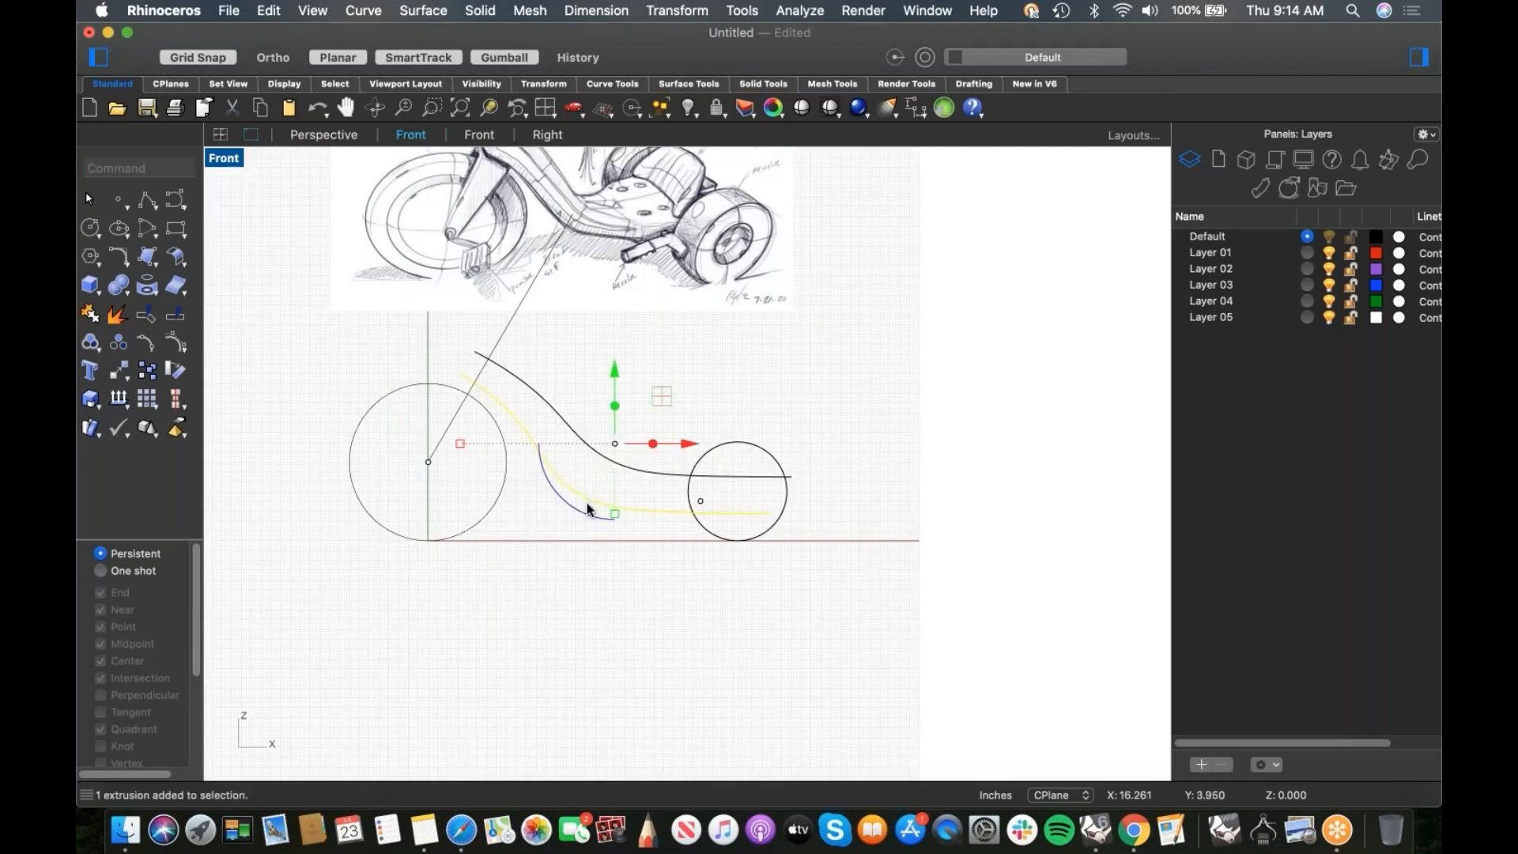
left_click(130, 269)
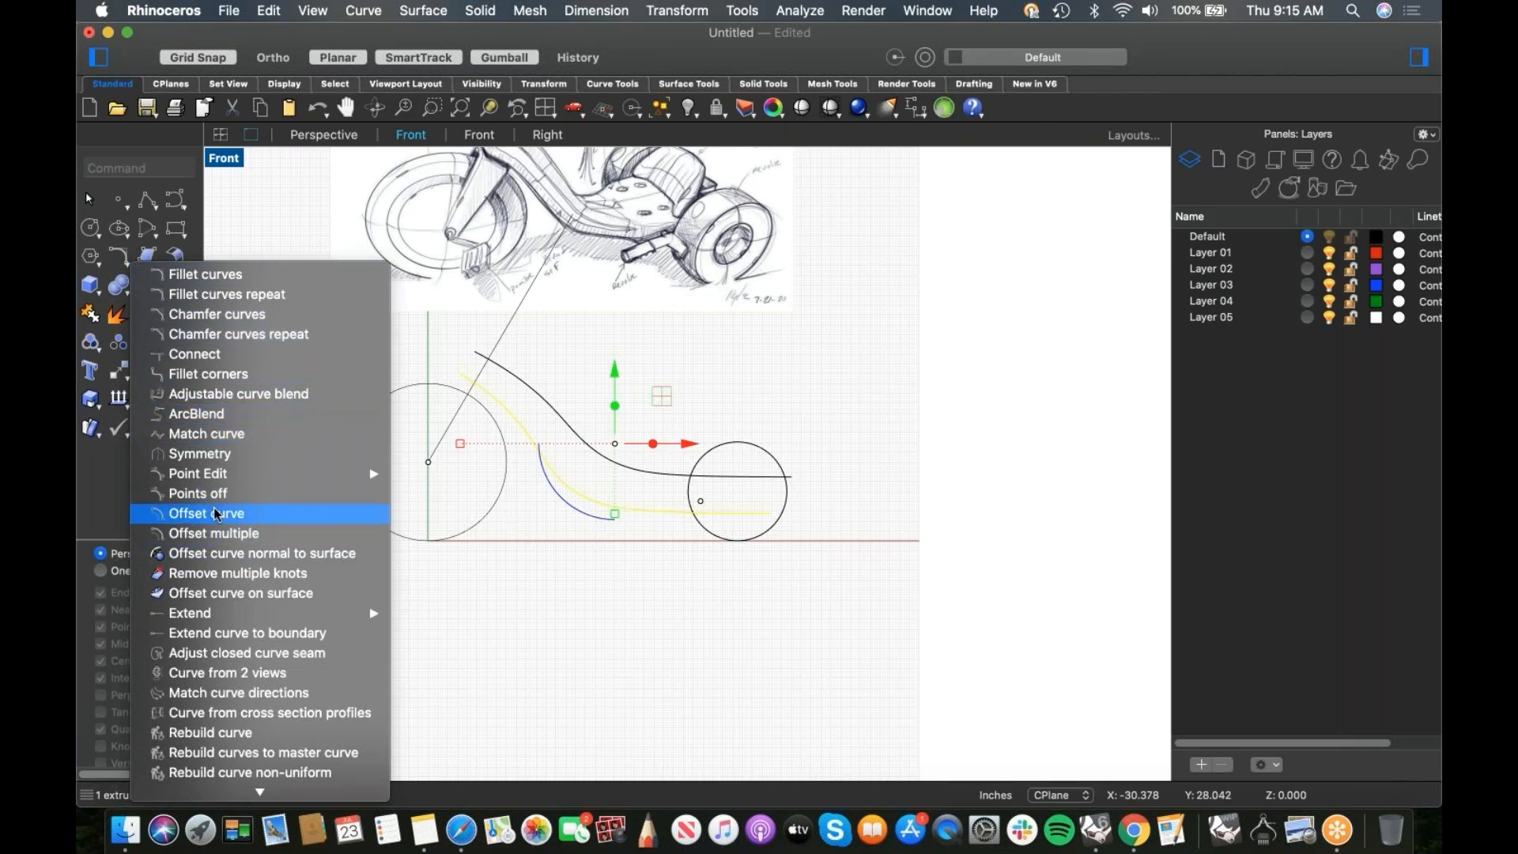
left_click(746, 644)
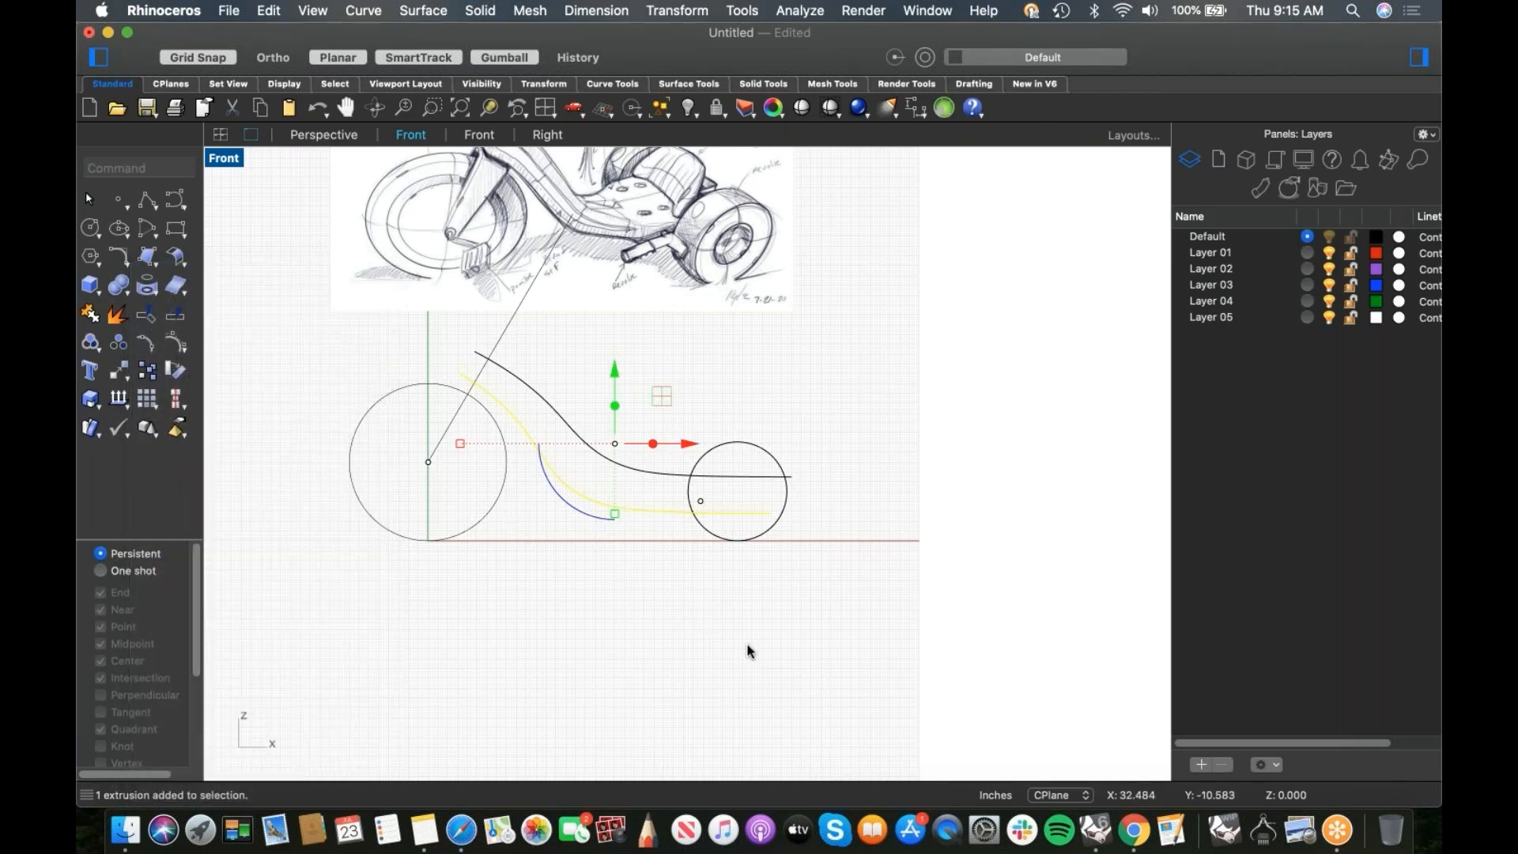
left_click(746, 644)
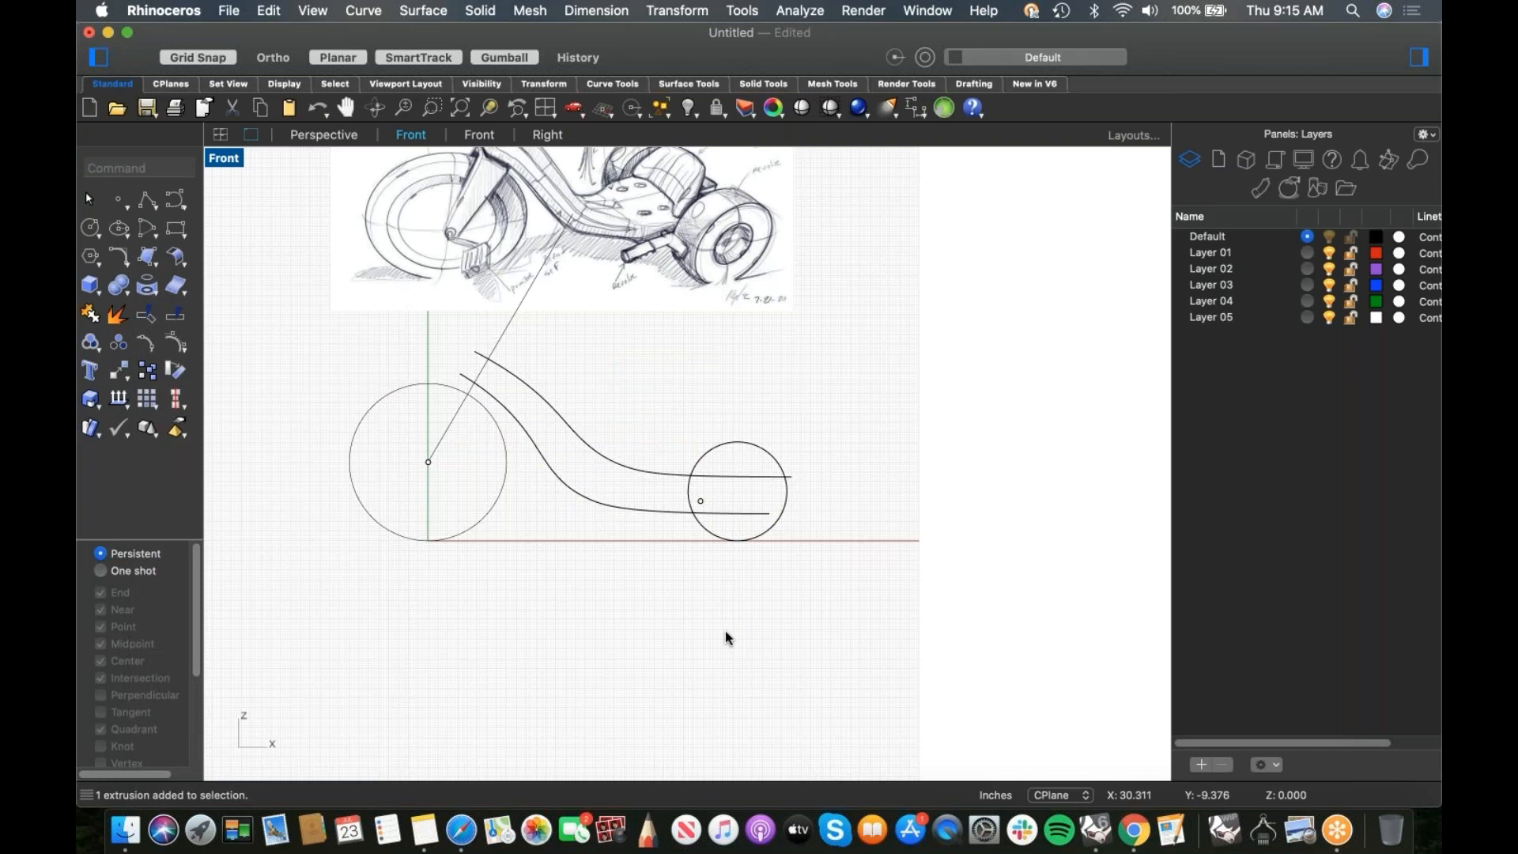
Step: Draw a degree 3 curve through eight control points beside the frame, sloping down into a flat end, and show its control points
left_click(172, 202)
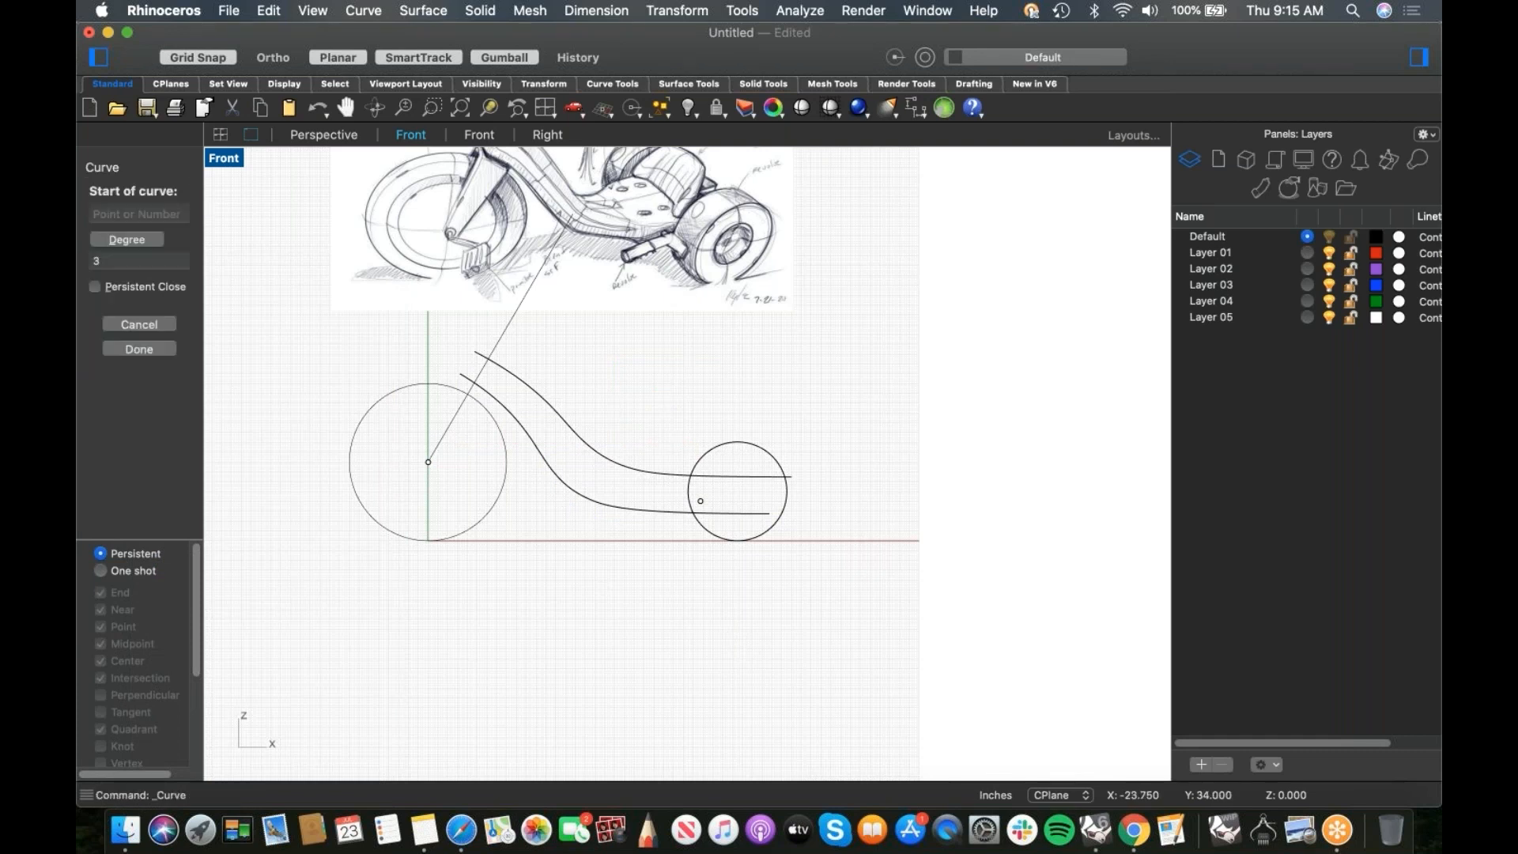
left_click(654, 356)
left_click(713, 351)
left_click(762, 382)
left_click(817, 420)
left_click(844, 445)
left_click(878, 444)
left_click(990, 440)
left_click(1044, 442)
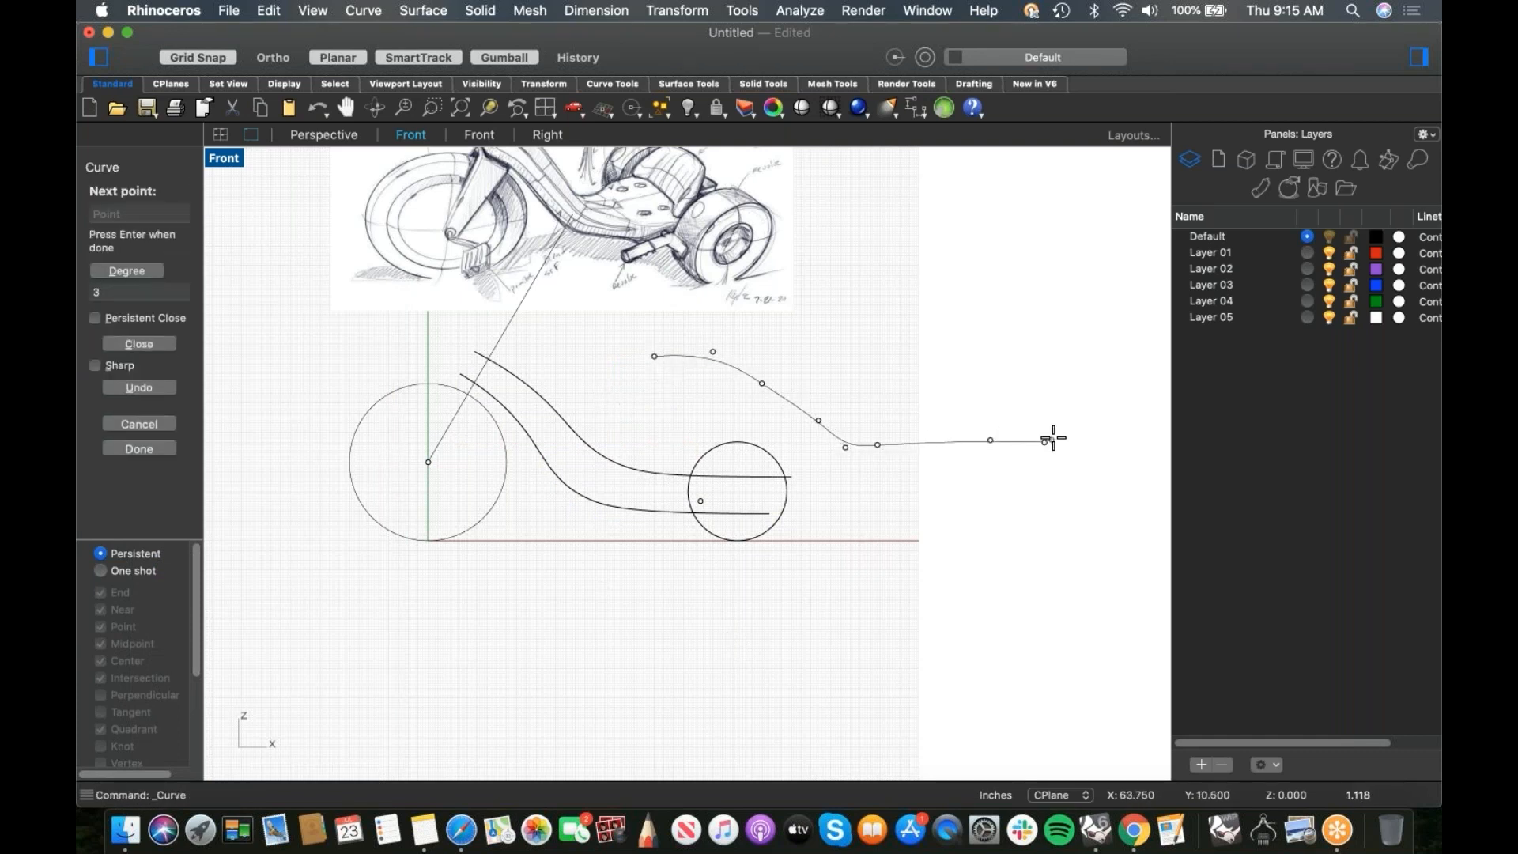
key("Return")
left_click(921, 443)
key("F10")
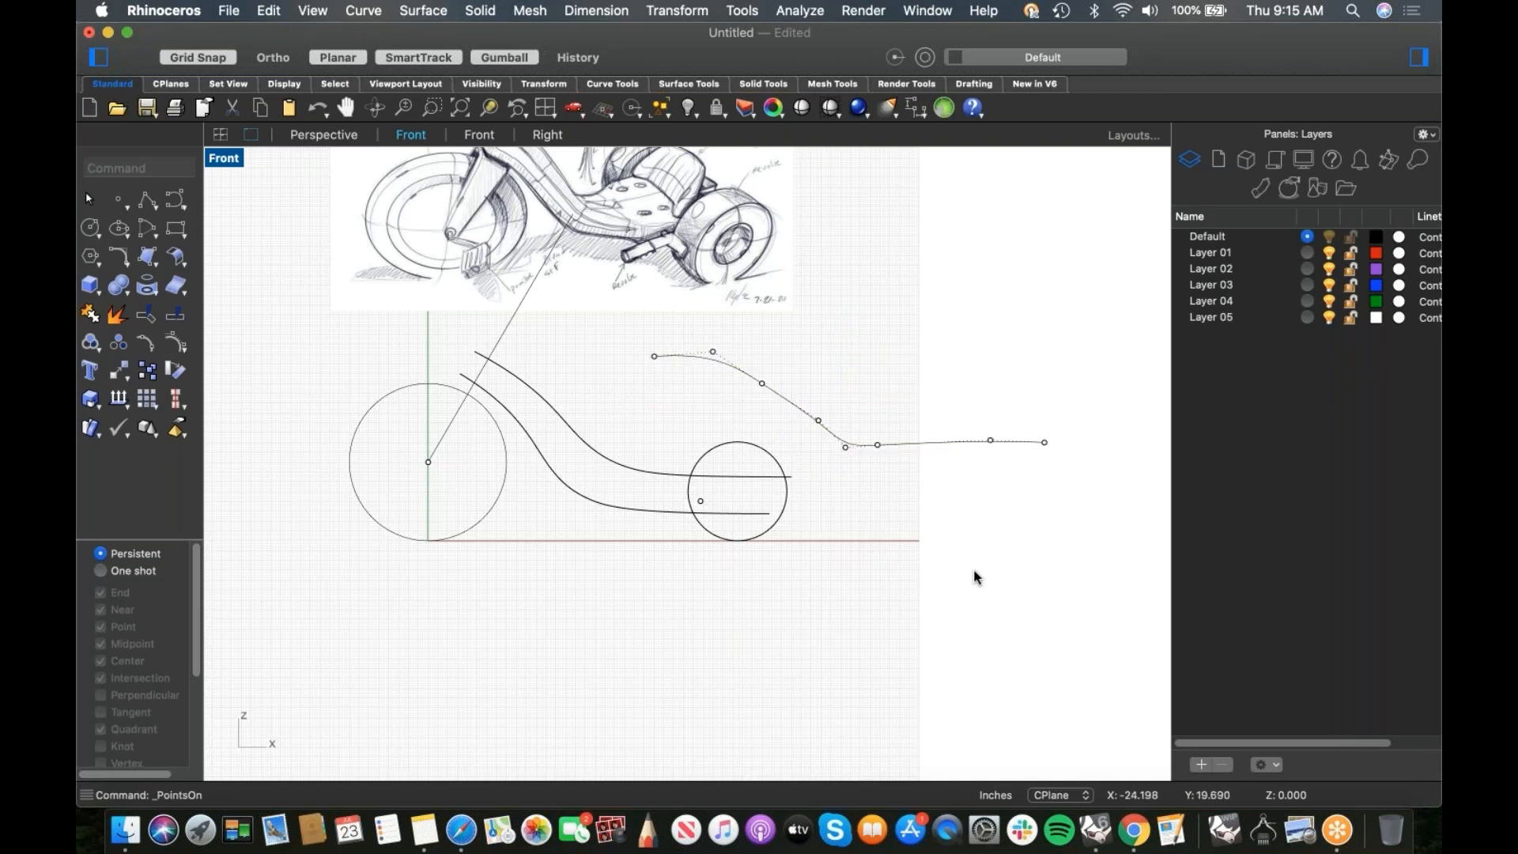
left_click(846, 446)
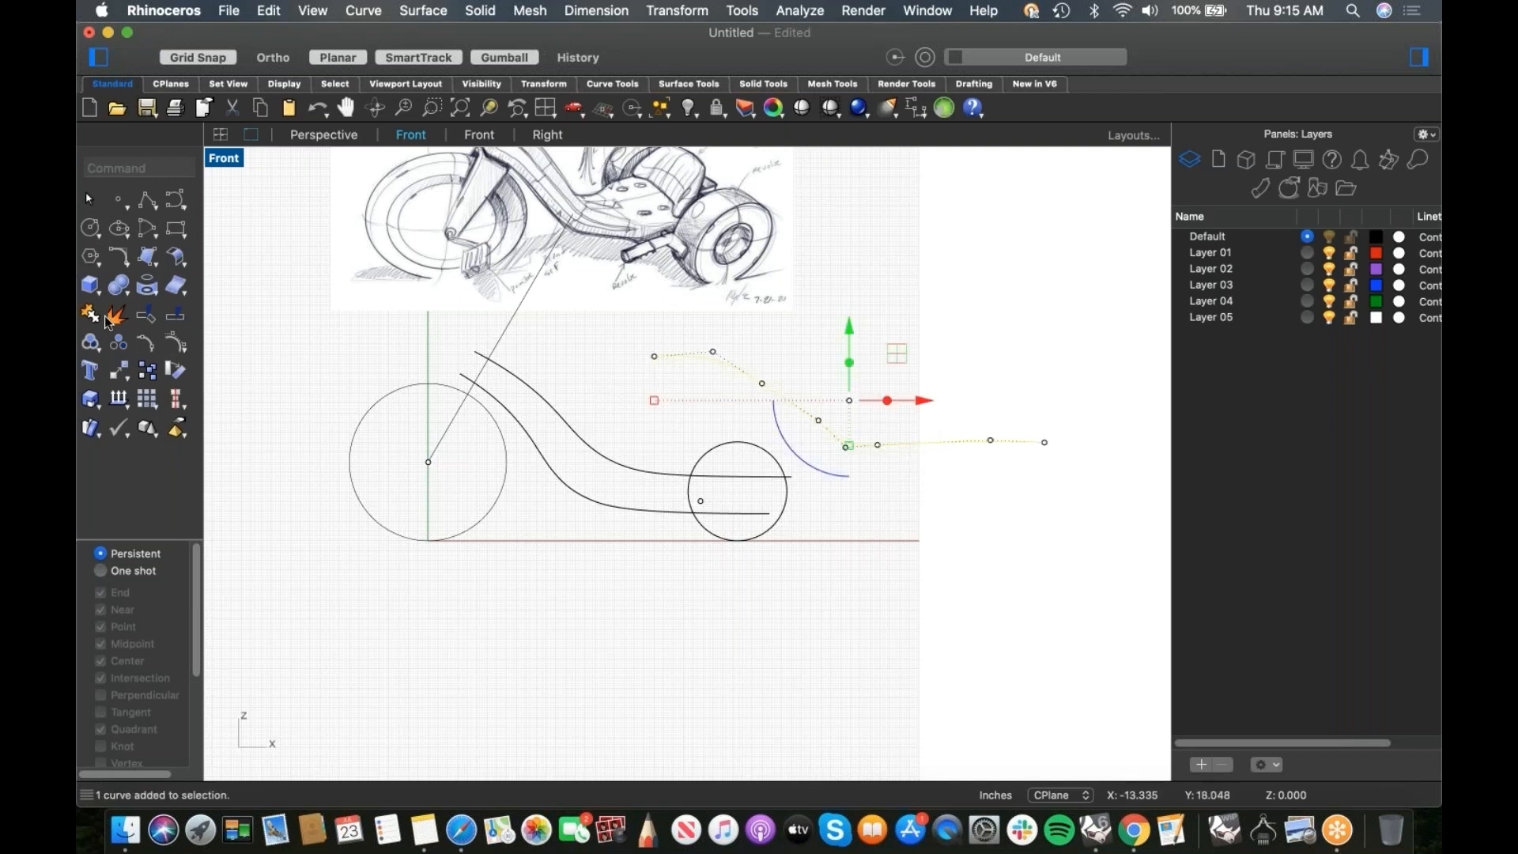
left_click(125, 266)
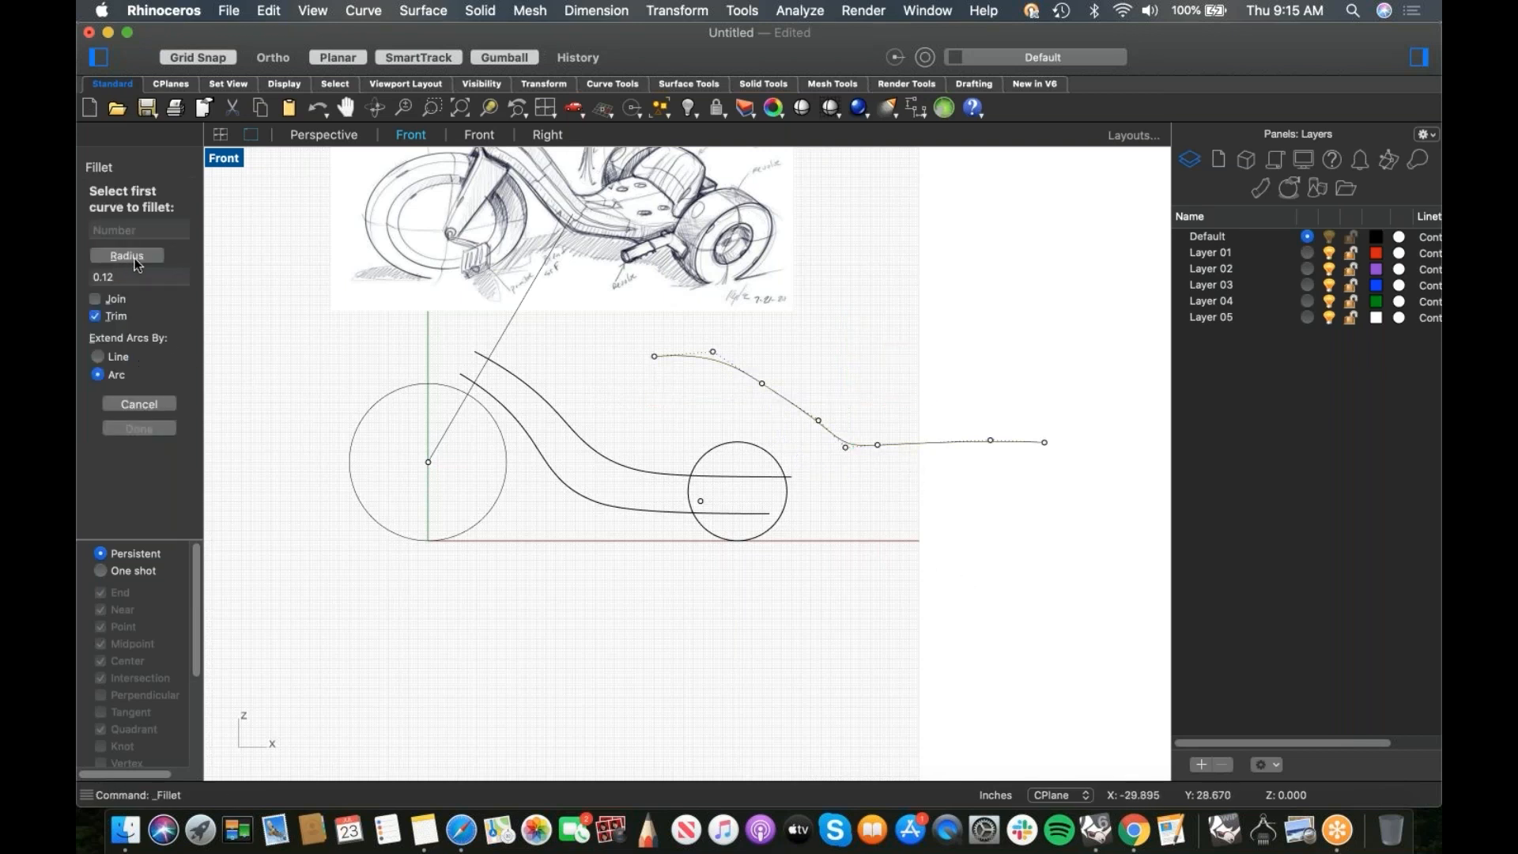
key("Escape")
left_click(127, 259)
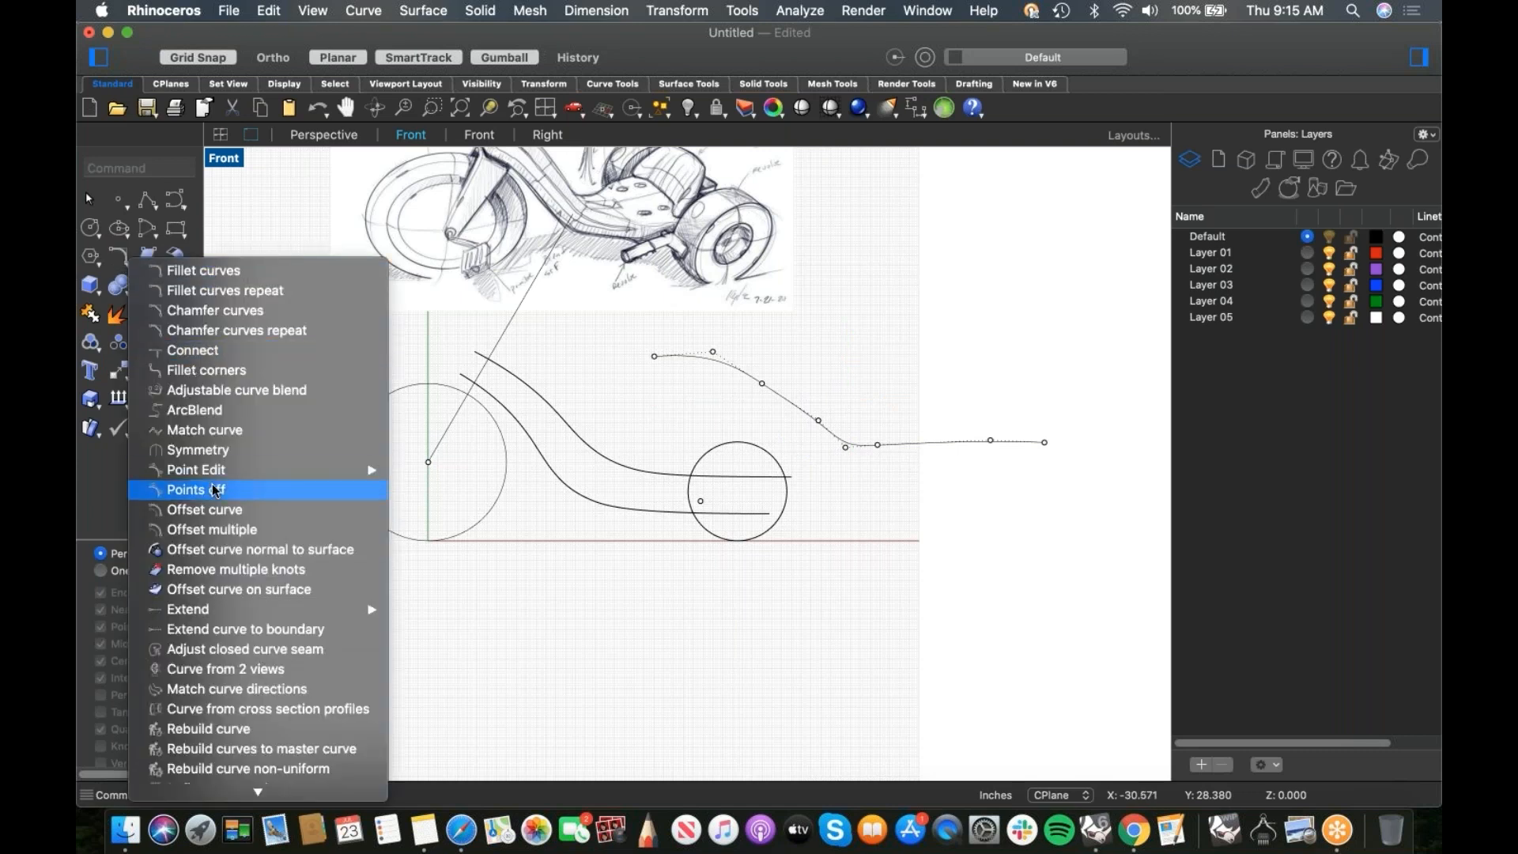
left_click(215, 510)
left_click(858, 441)
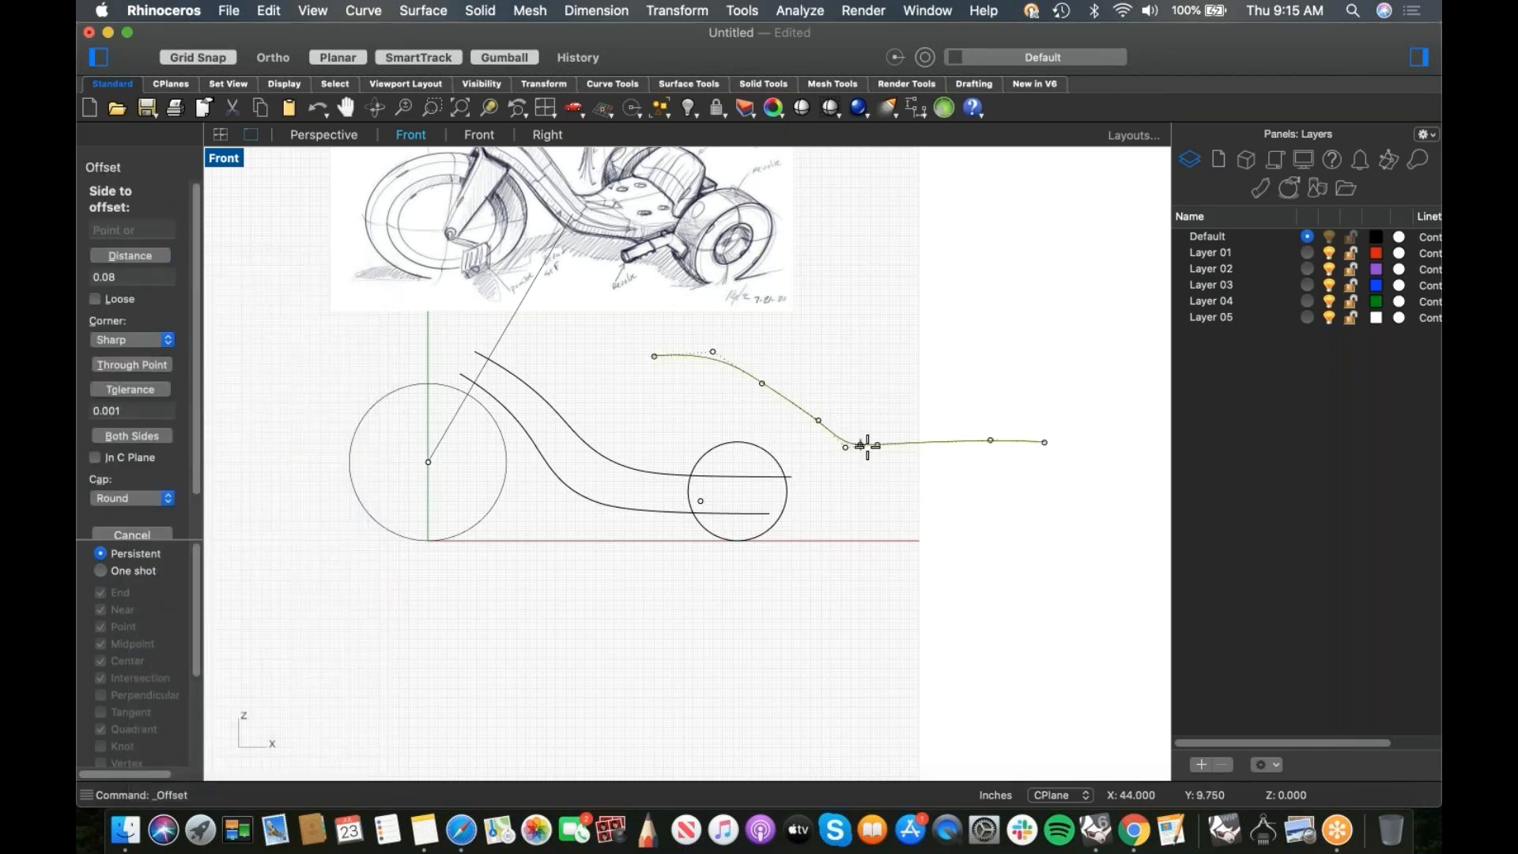
left_click(861, 443)
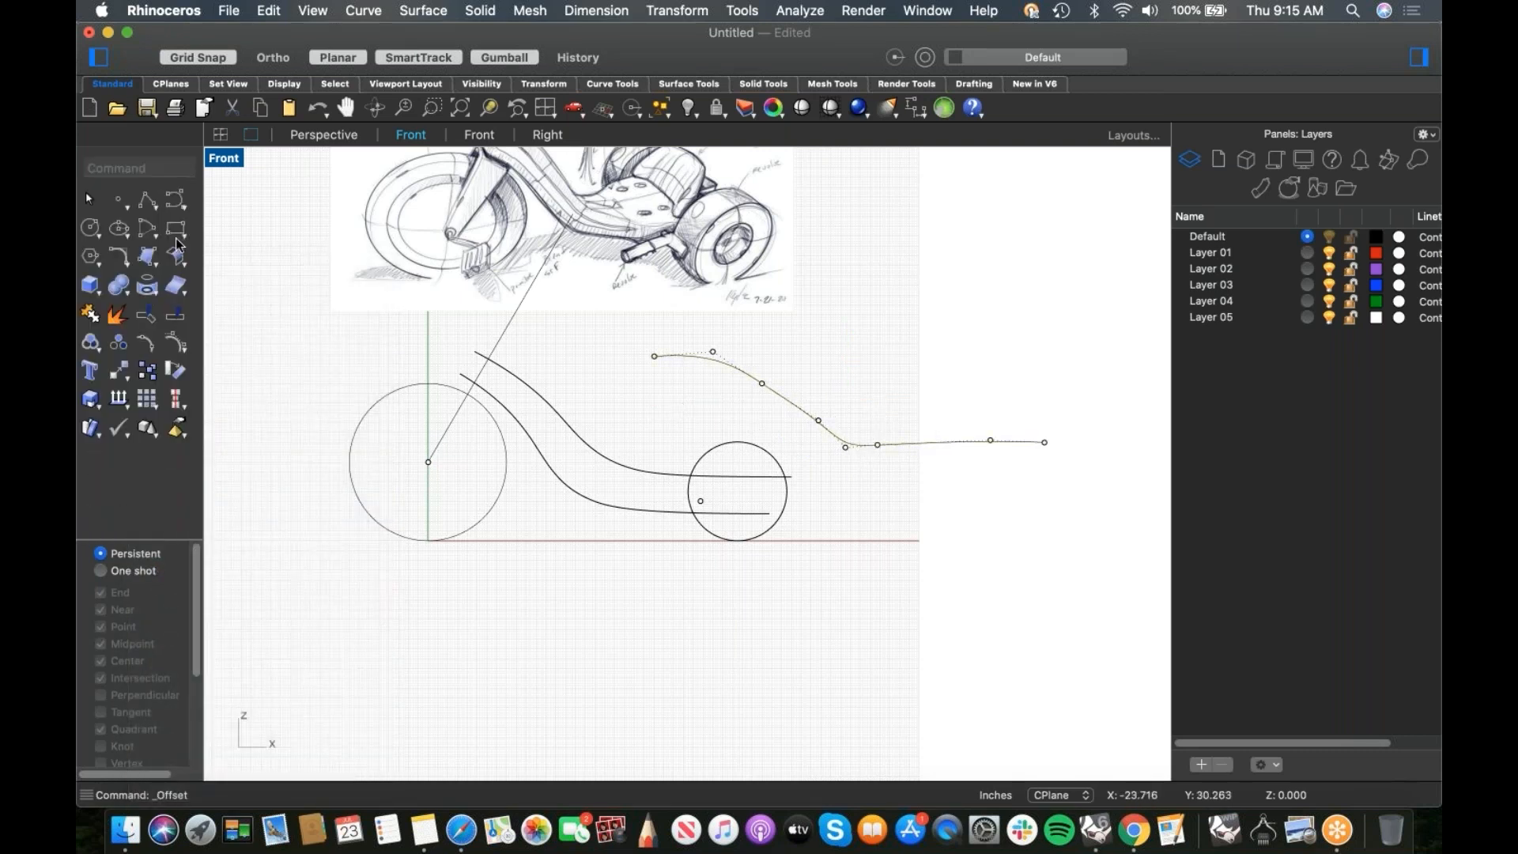
Step: Offset the new freehand curve upward by a distance of 2 inches with the cap set to None
left_click(125, 260)
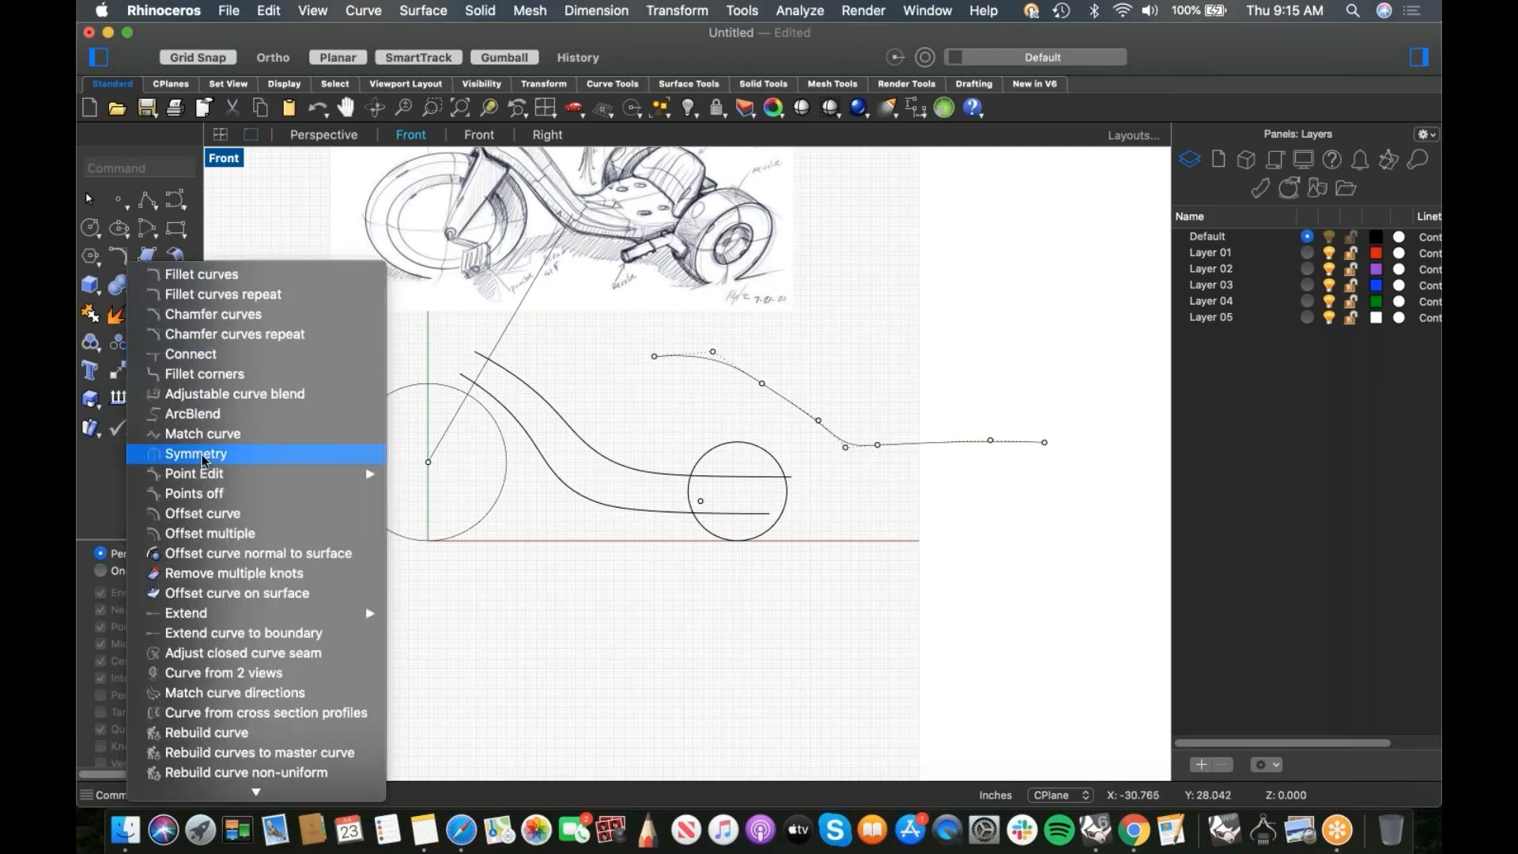
left_click(207, 513)
left_click(916, 443)
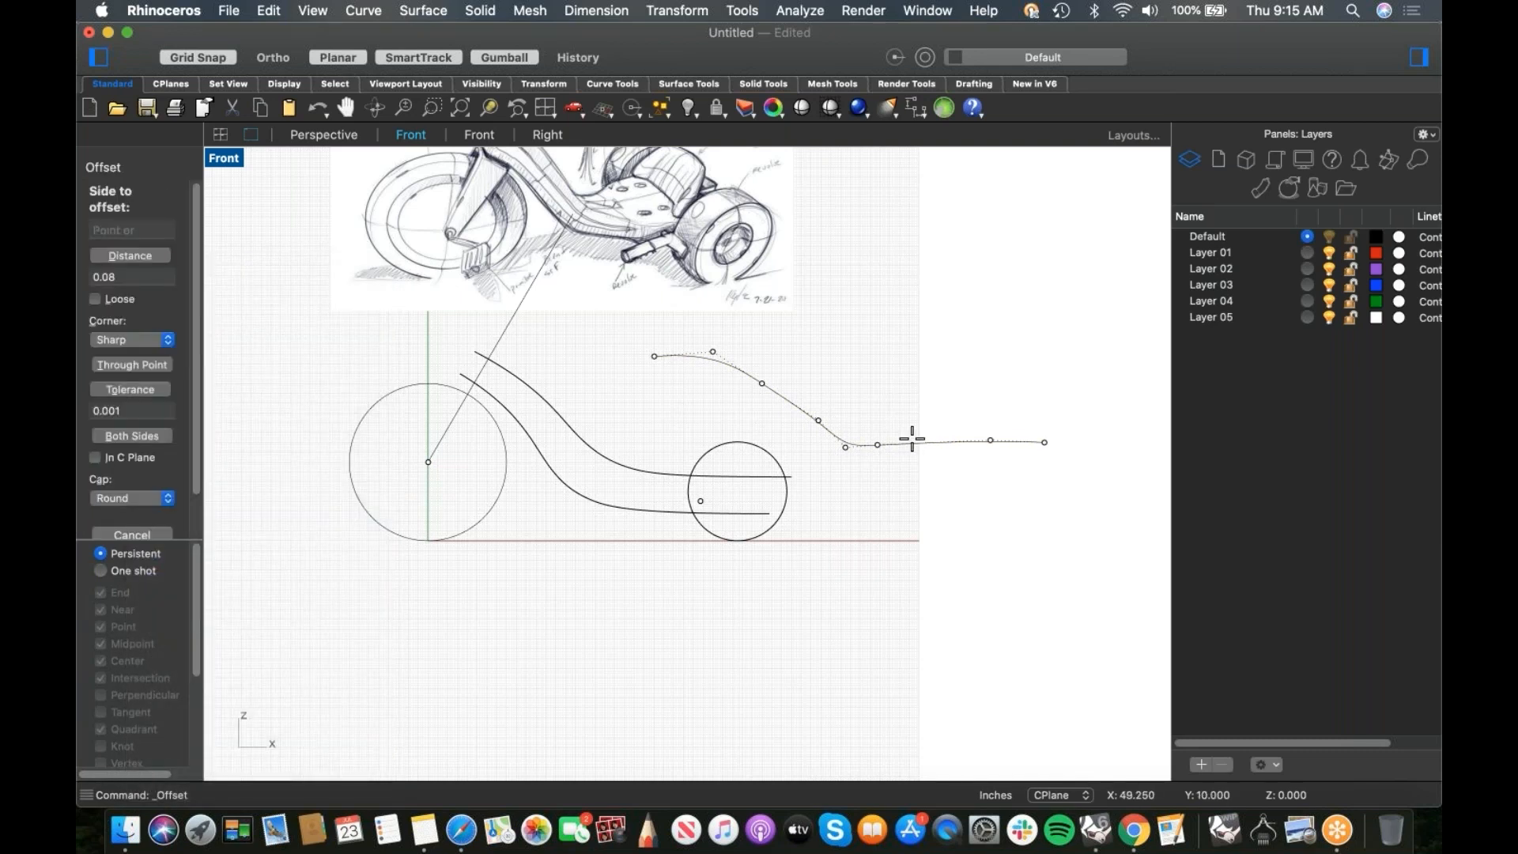
type("2")
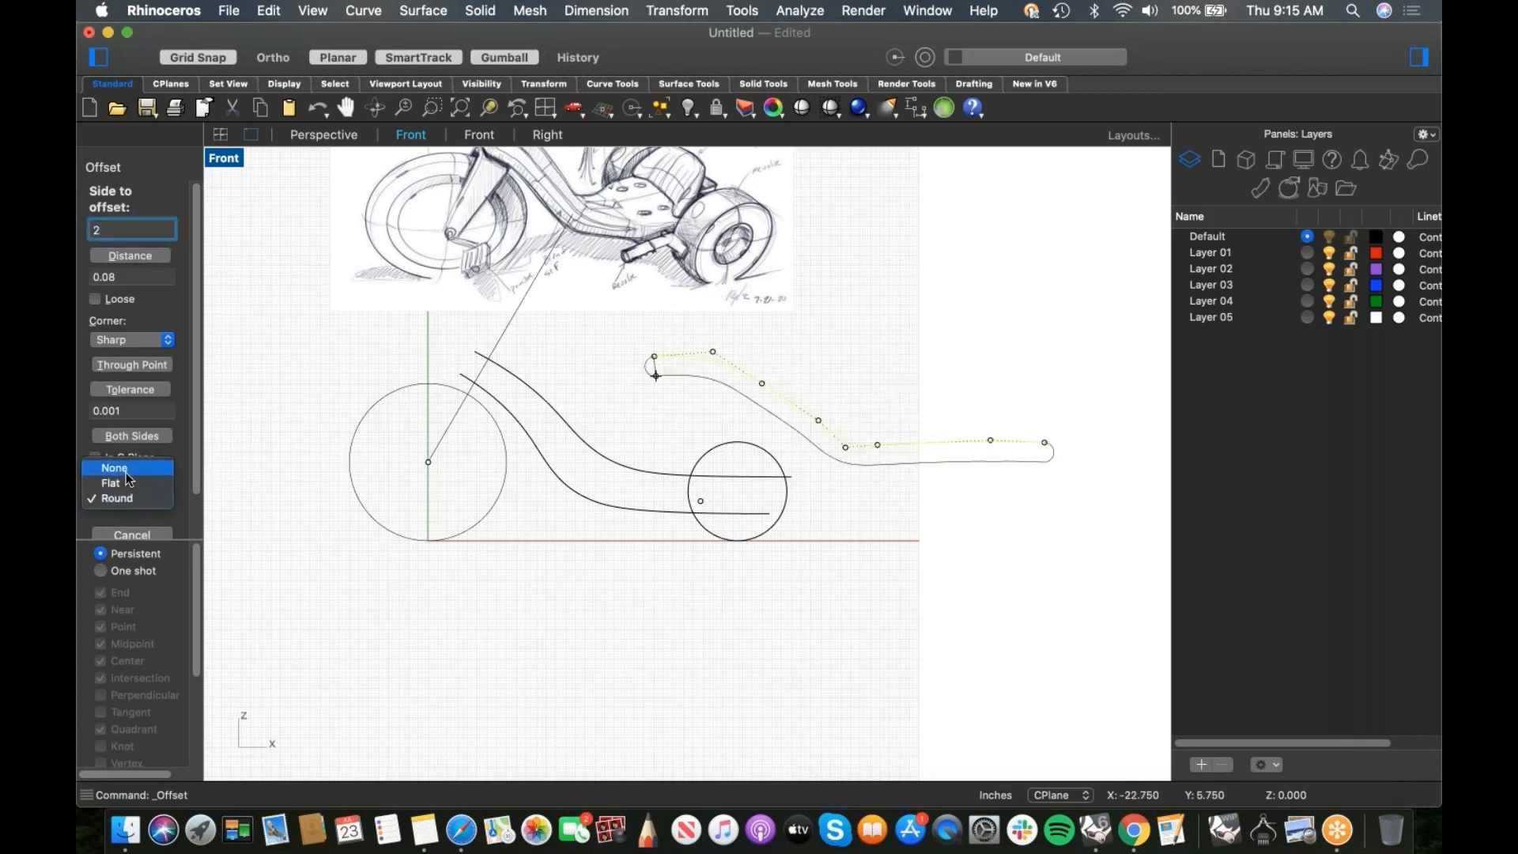
left_click(126, 472)
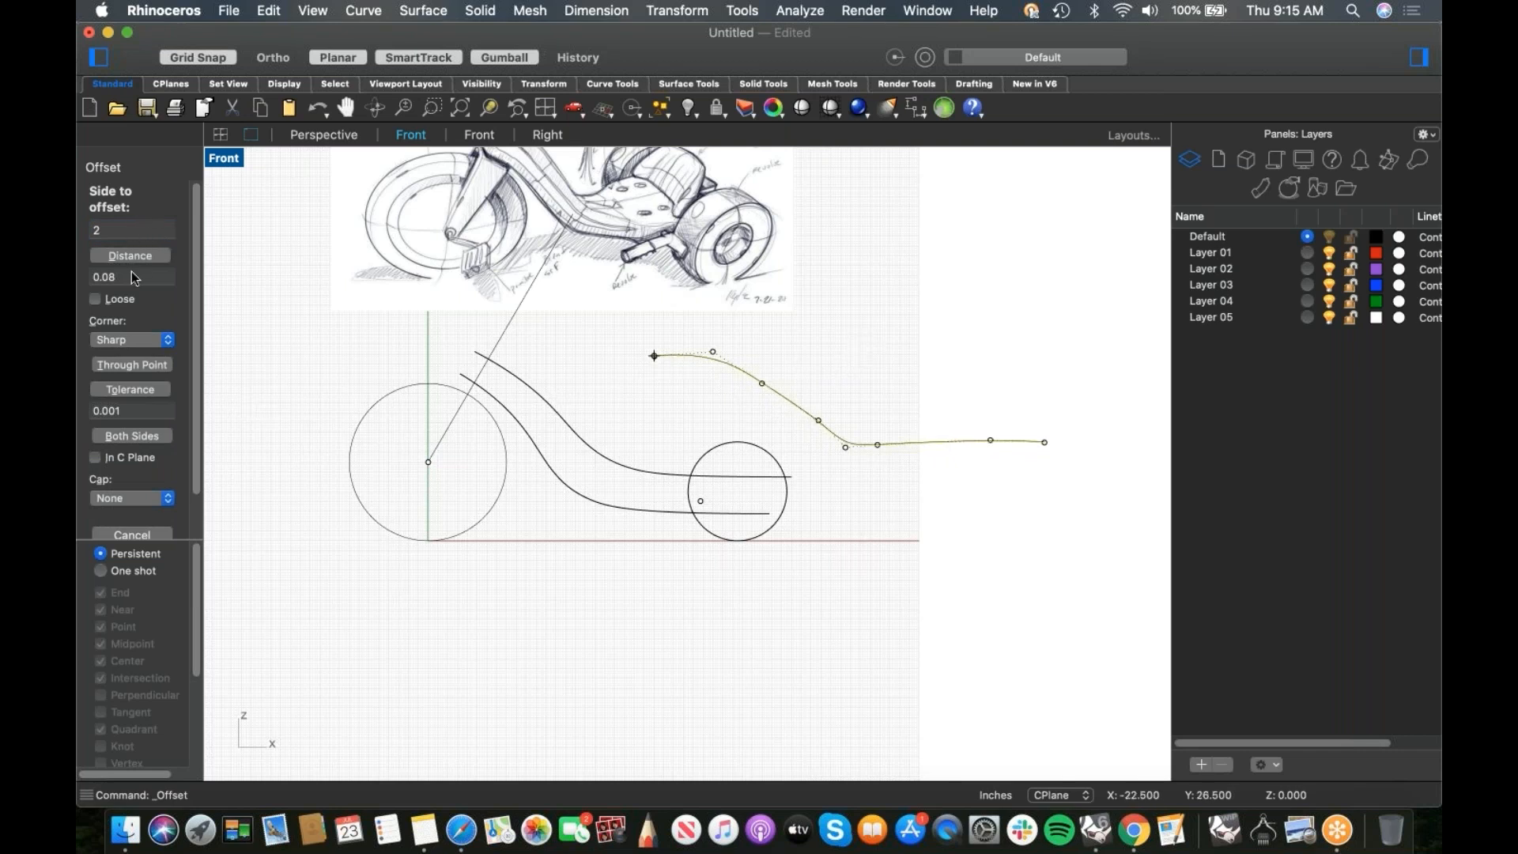
left_click(104, 276)
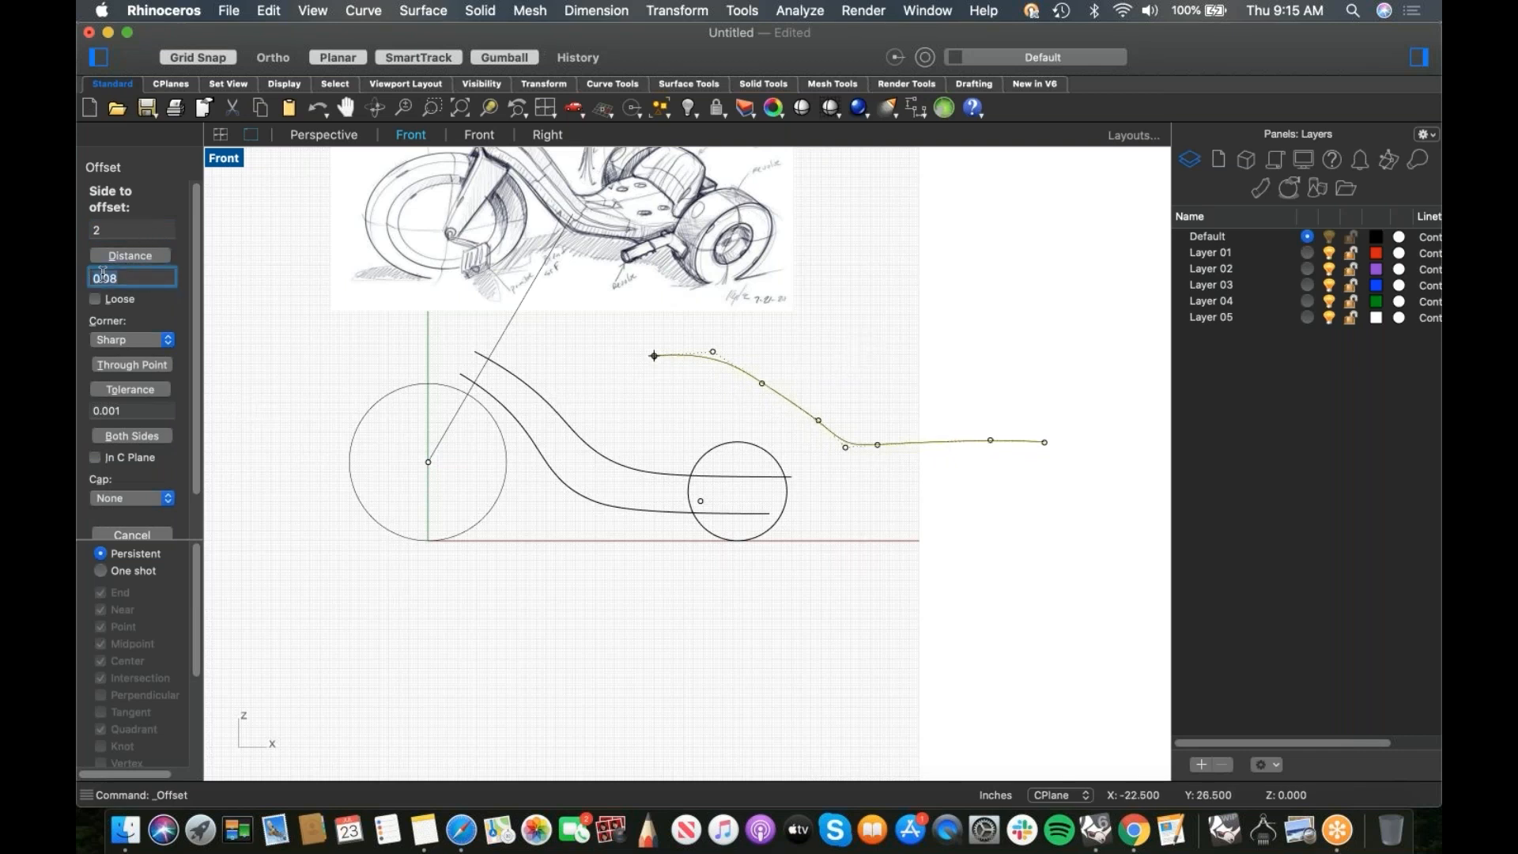
key("Return")
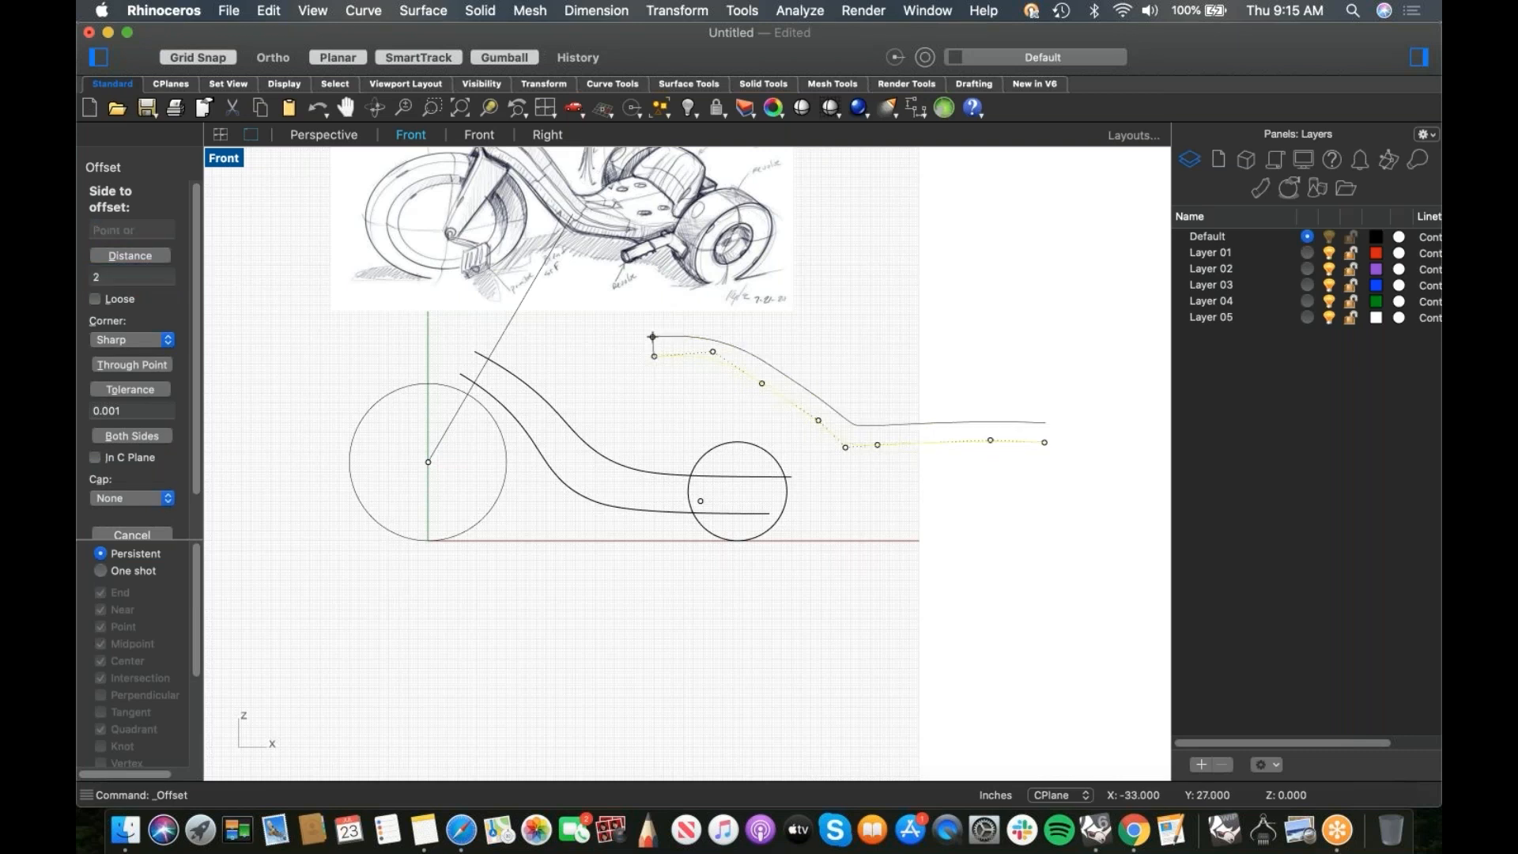
left_click(959, 381)
Step: Show the control points of the offset curve to compare their density with the original curve's
left_click(918, 425)
left_click(179, 344)
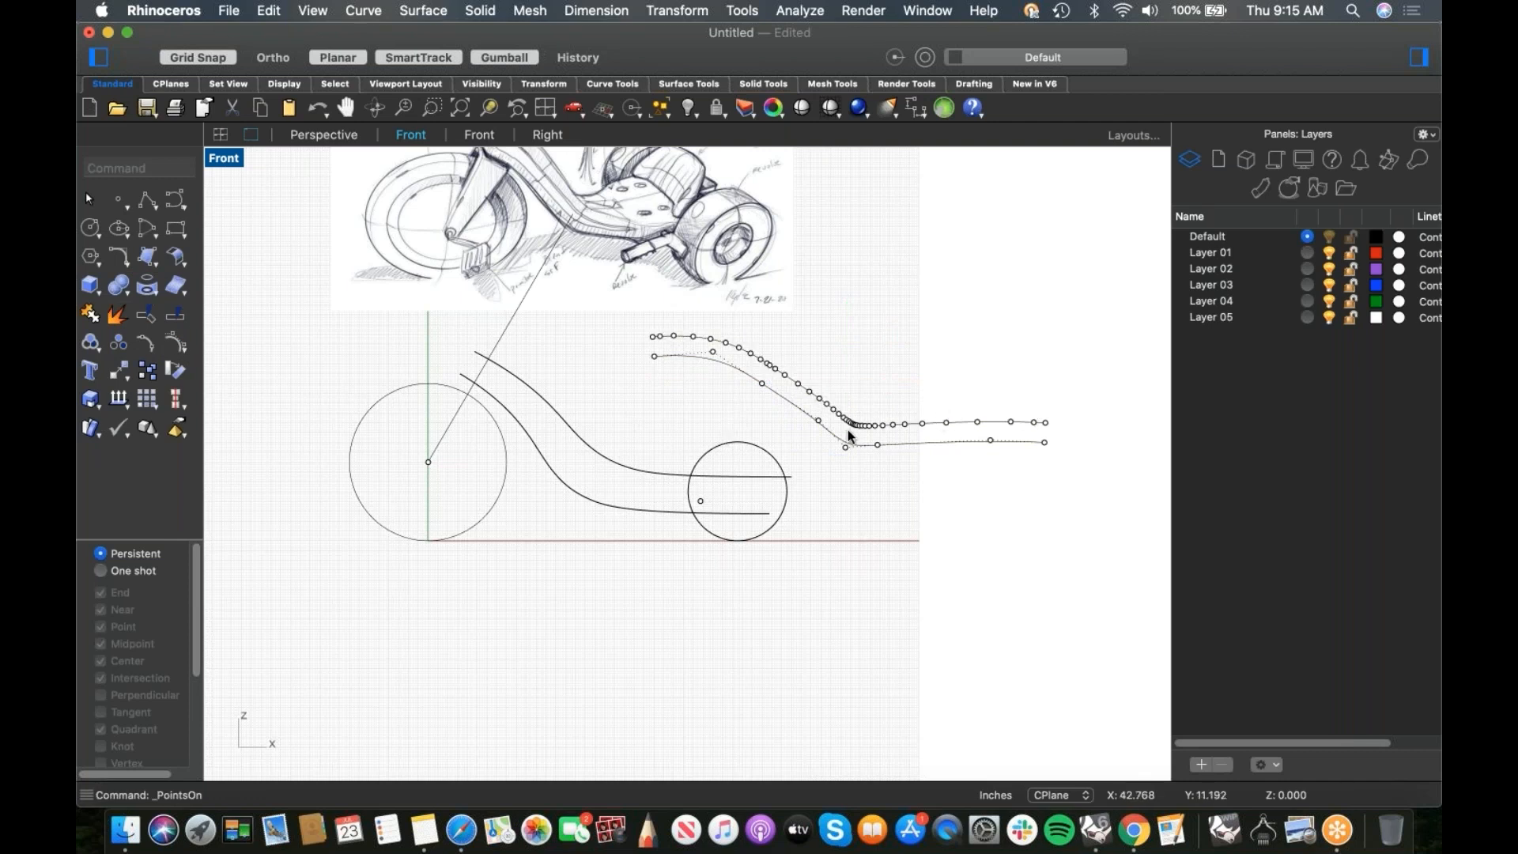
left_click(961, 425)
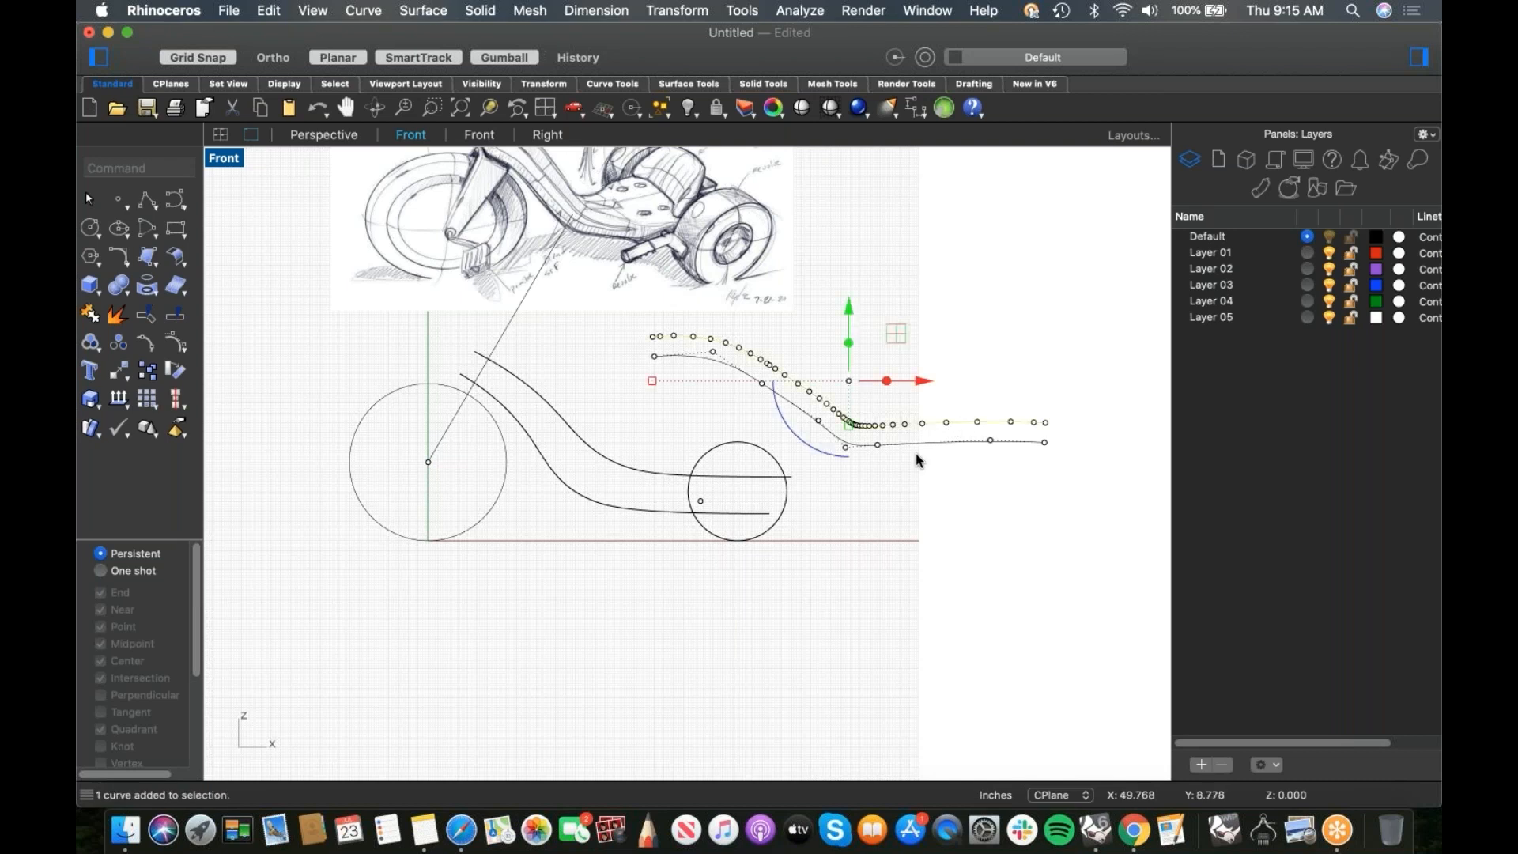
key("Escape")
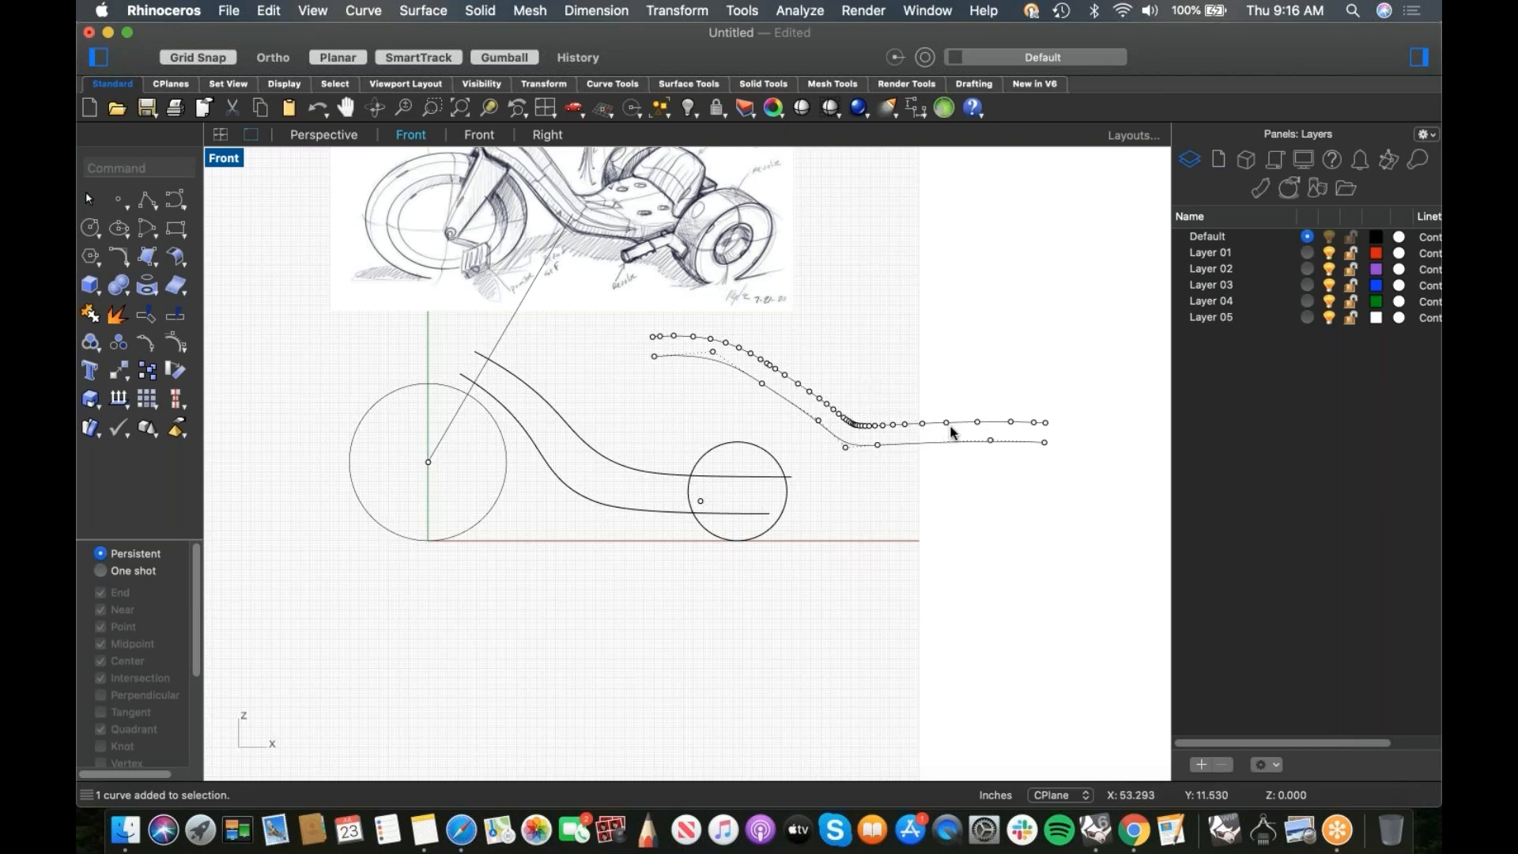
Step: Extrude the freehand curve and its offset copy sideways into two wide surfaces in the Perspective view
key("F4")
scroll(828, 549, "up", 3)
left_click(806, 492)
left_click_drag(806, 492, 961, 265)
left_click(833, 611)
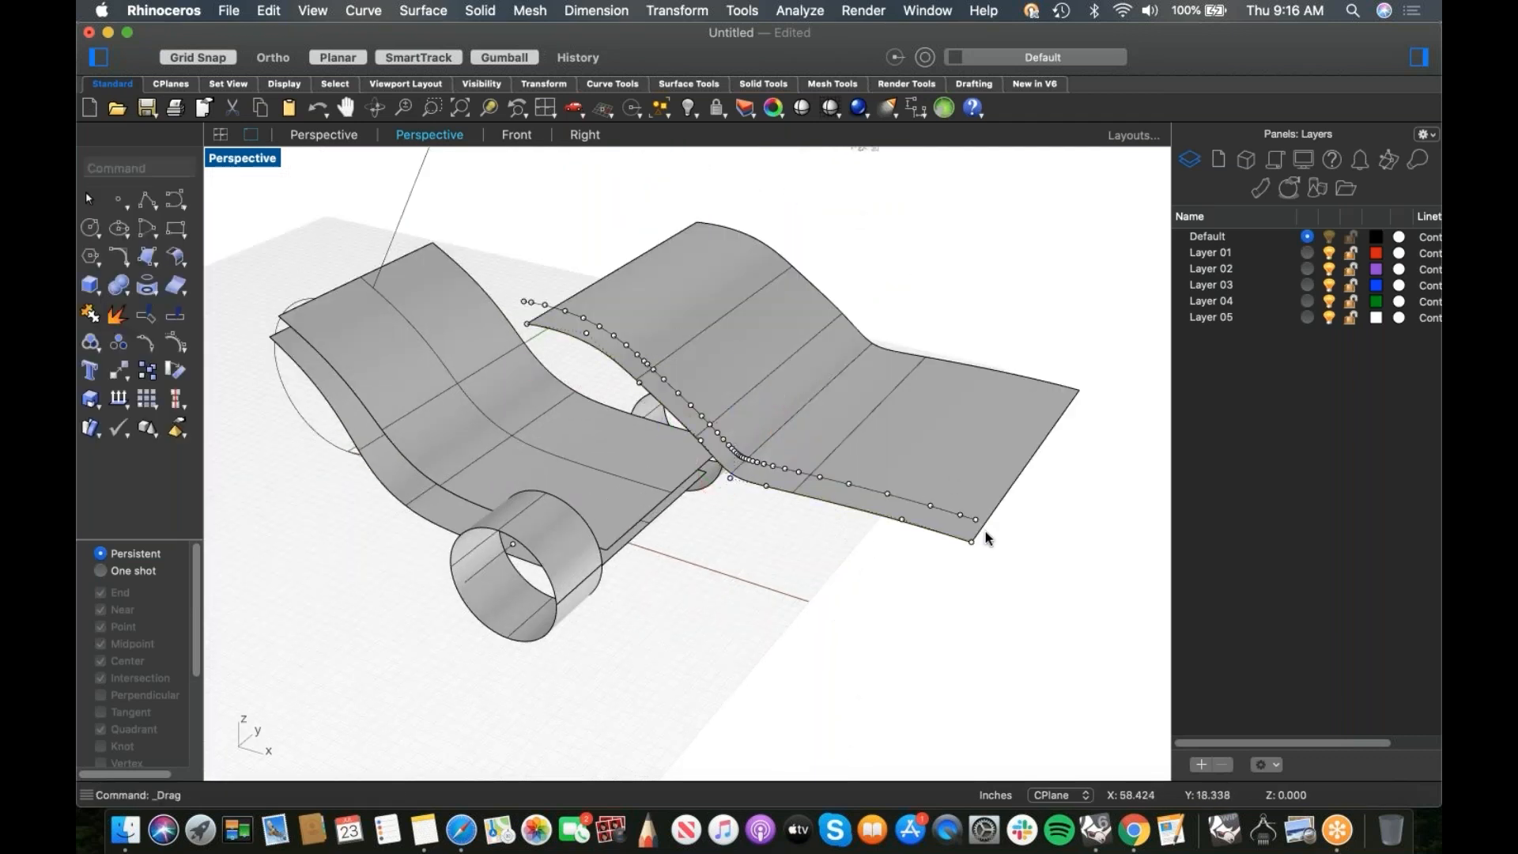
left_click(918, 503)
left_click_drag(754, 390, 809, 540)
left_click(817, 544)
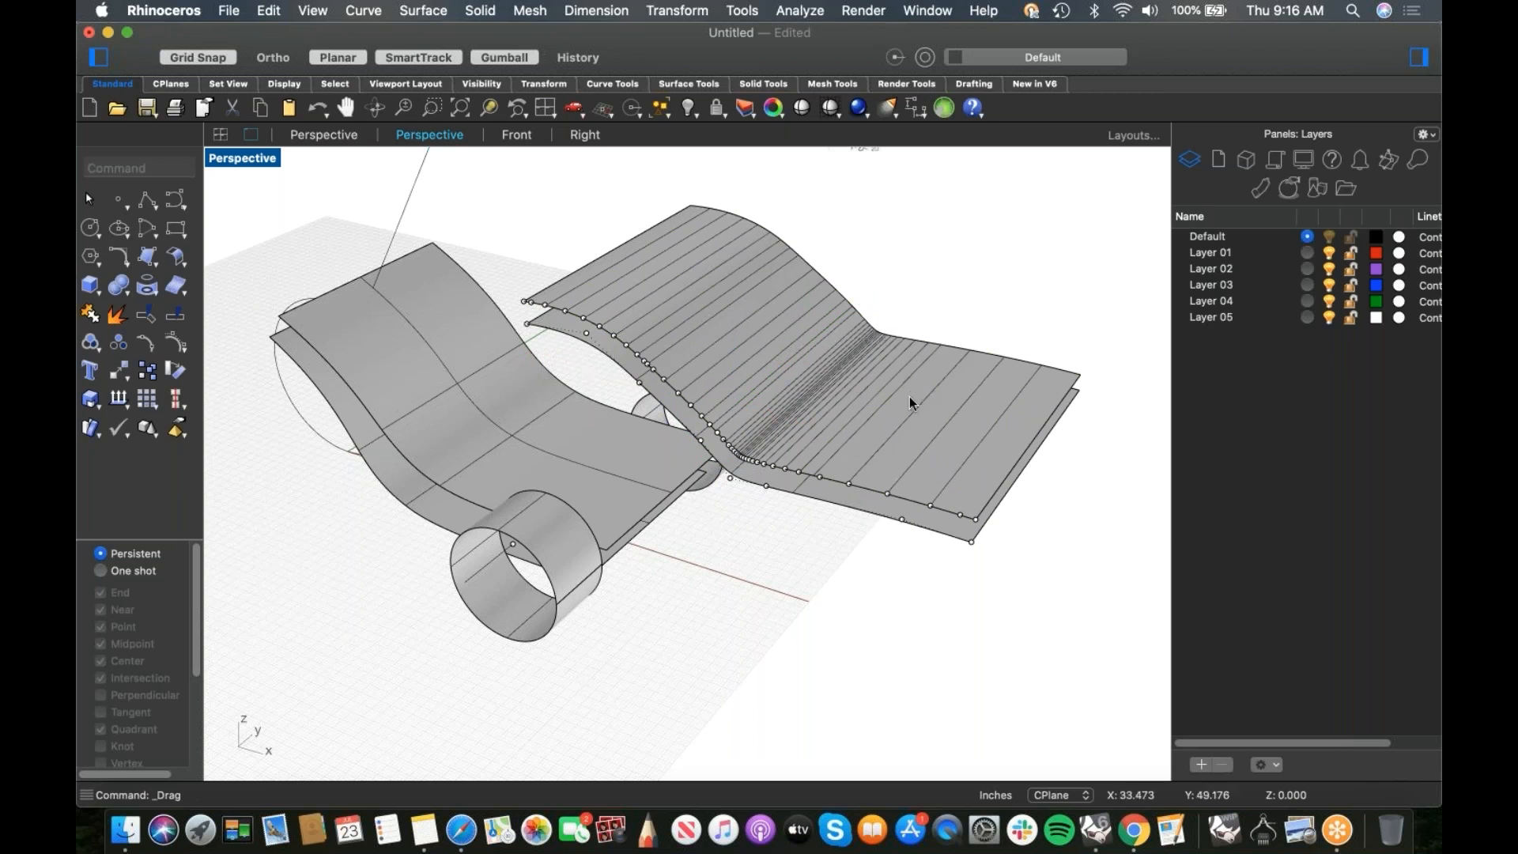
Step: Delete the two practice curves together with their extruded surfaces
right_click_drag(794, 520, 932, 523)
left_click(875, 408)
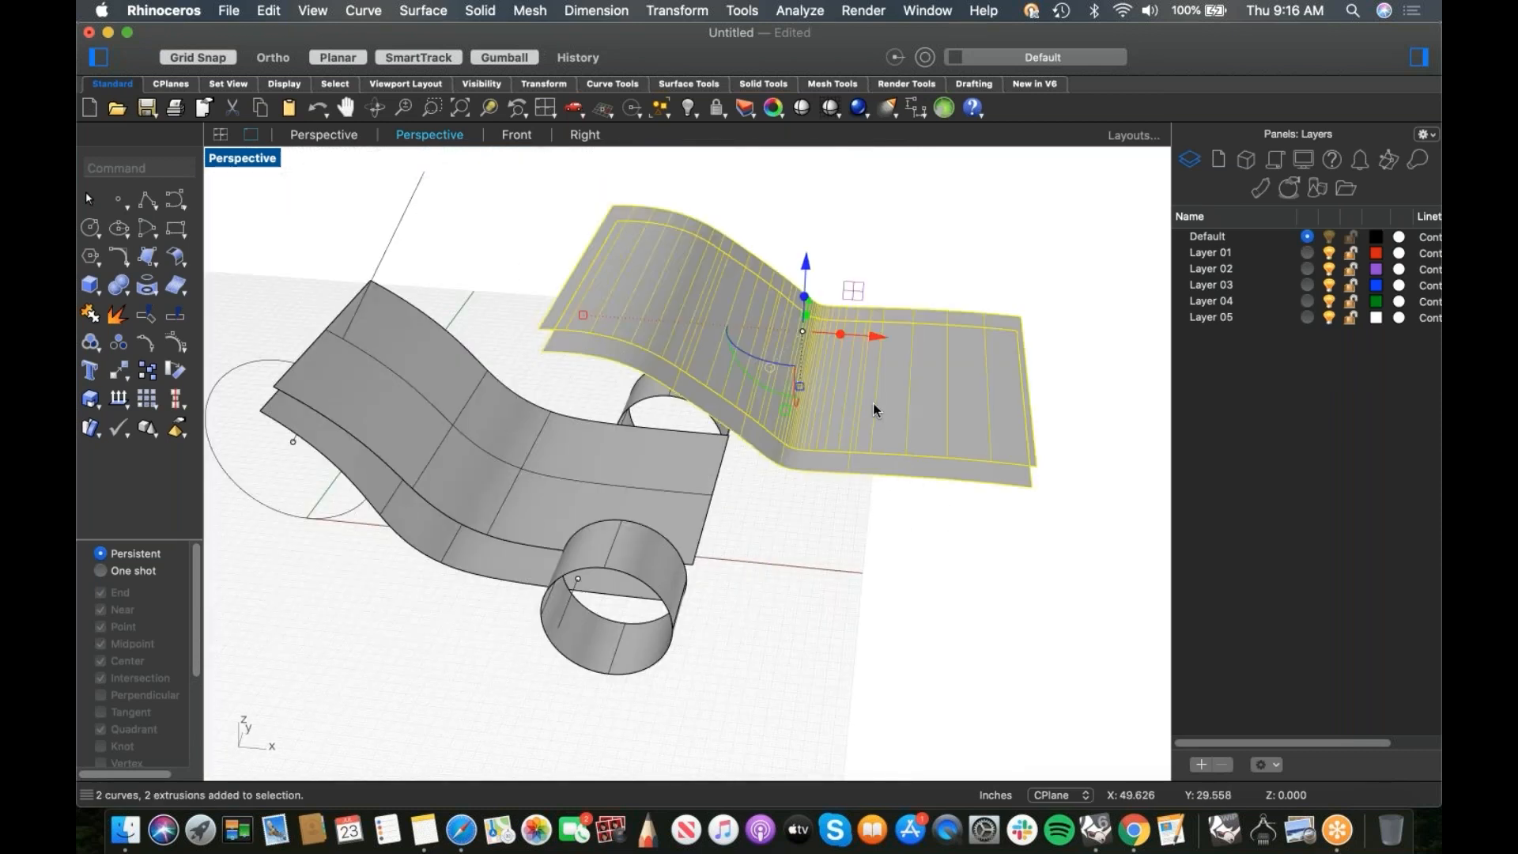
key("Delete")
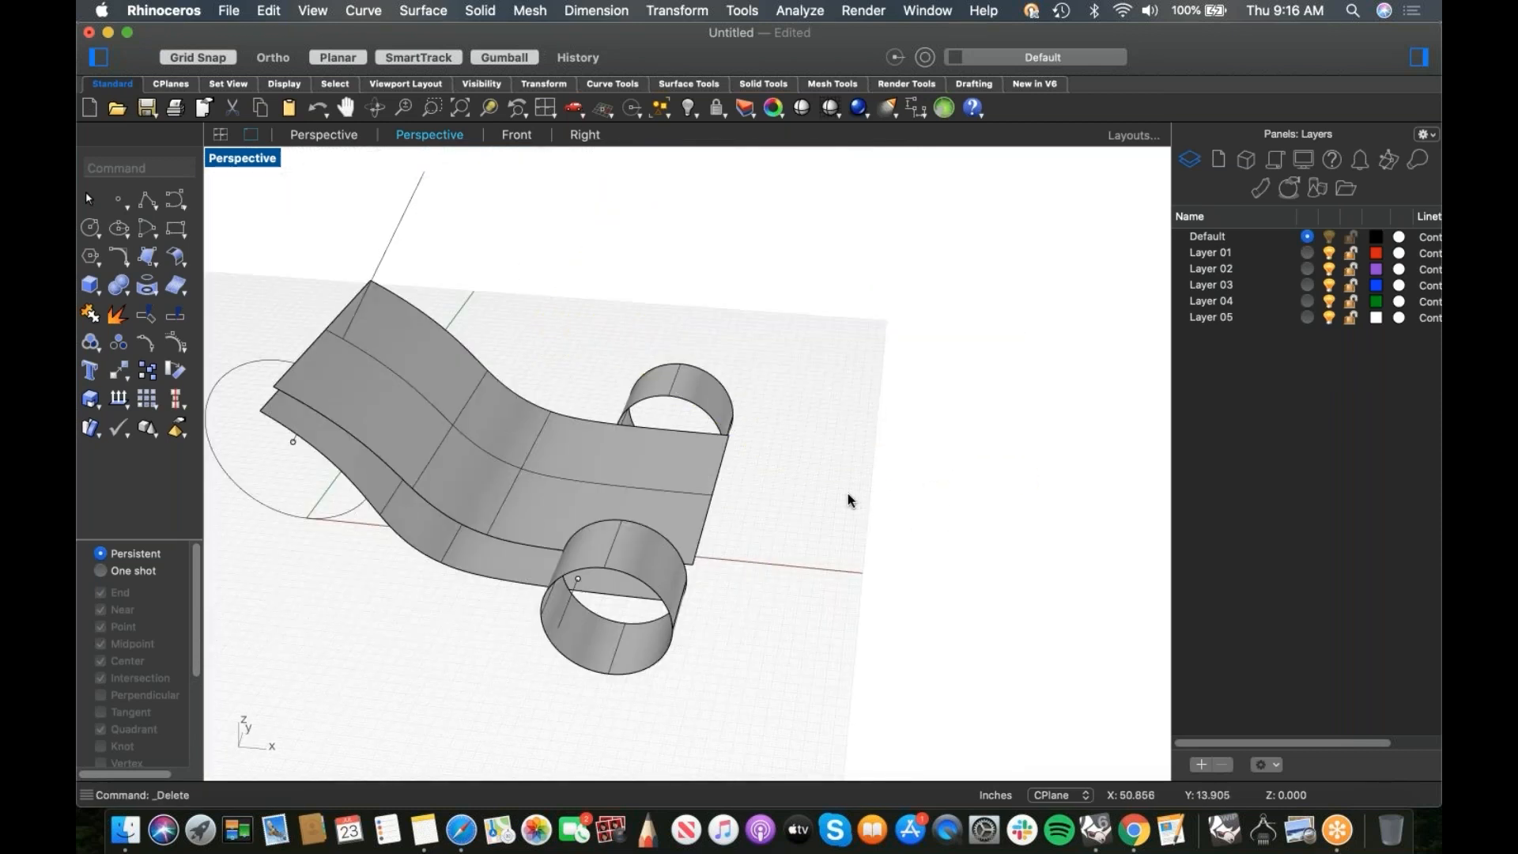
right_click_drag(851, 498, 882, 474)
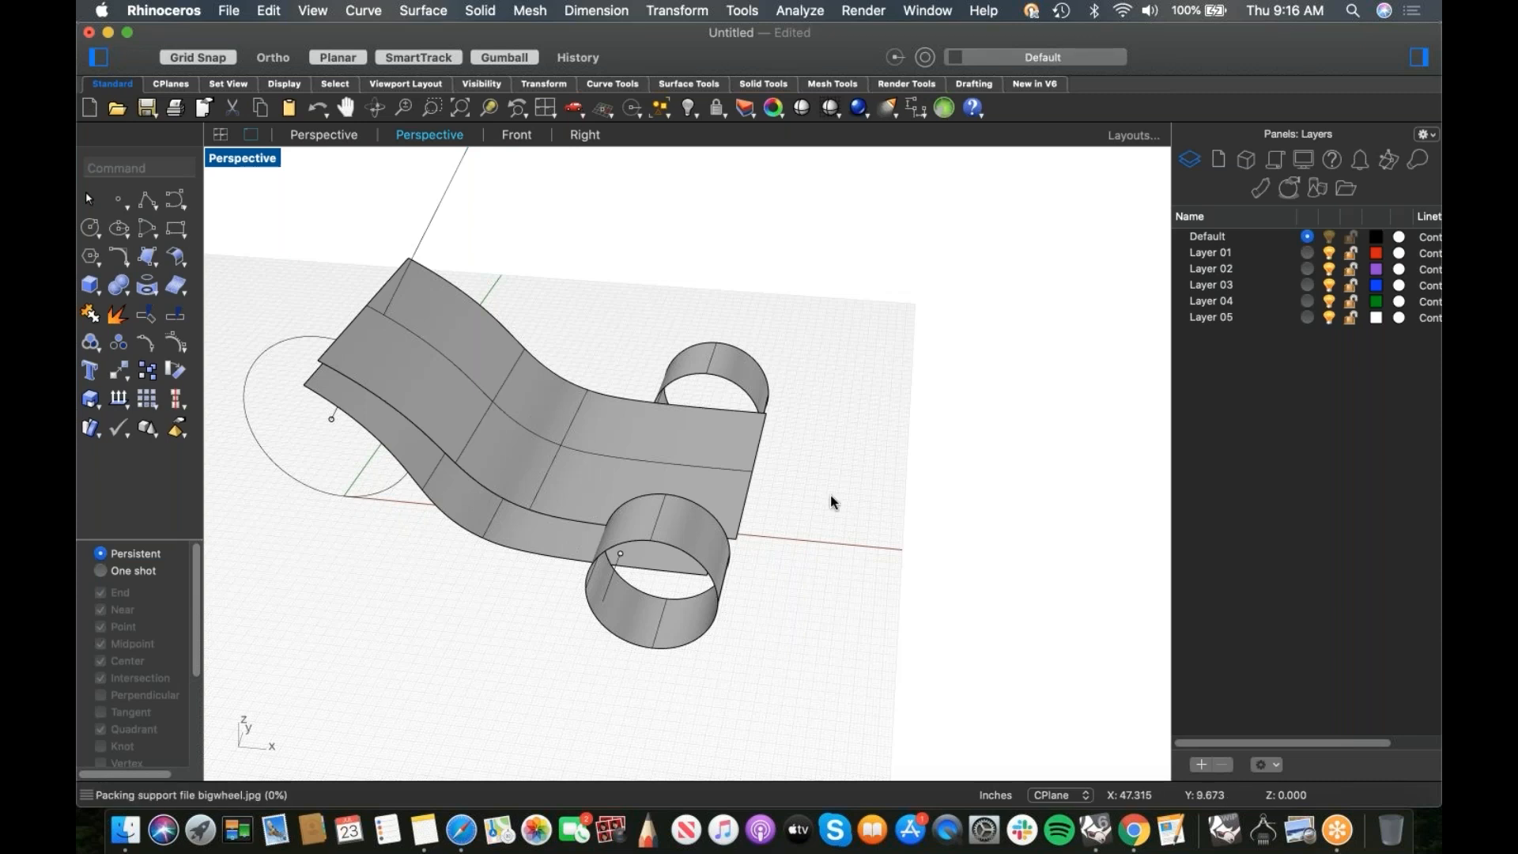
right_click_drag(831, 495, 806, 498, "shift")
Step: Extrude the front wheel circle in the Top view into a narrow wheel cylinder centred on the frame's centreline
type("top")
key("Return")
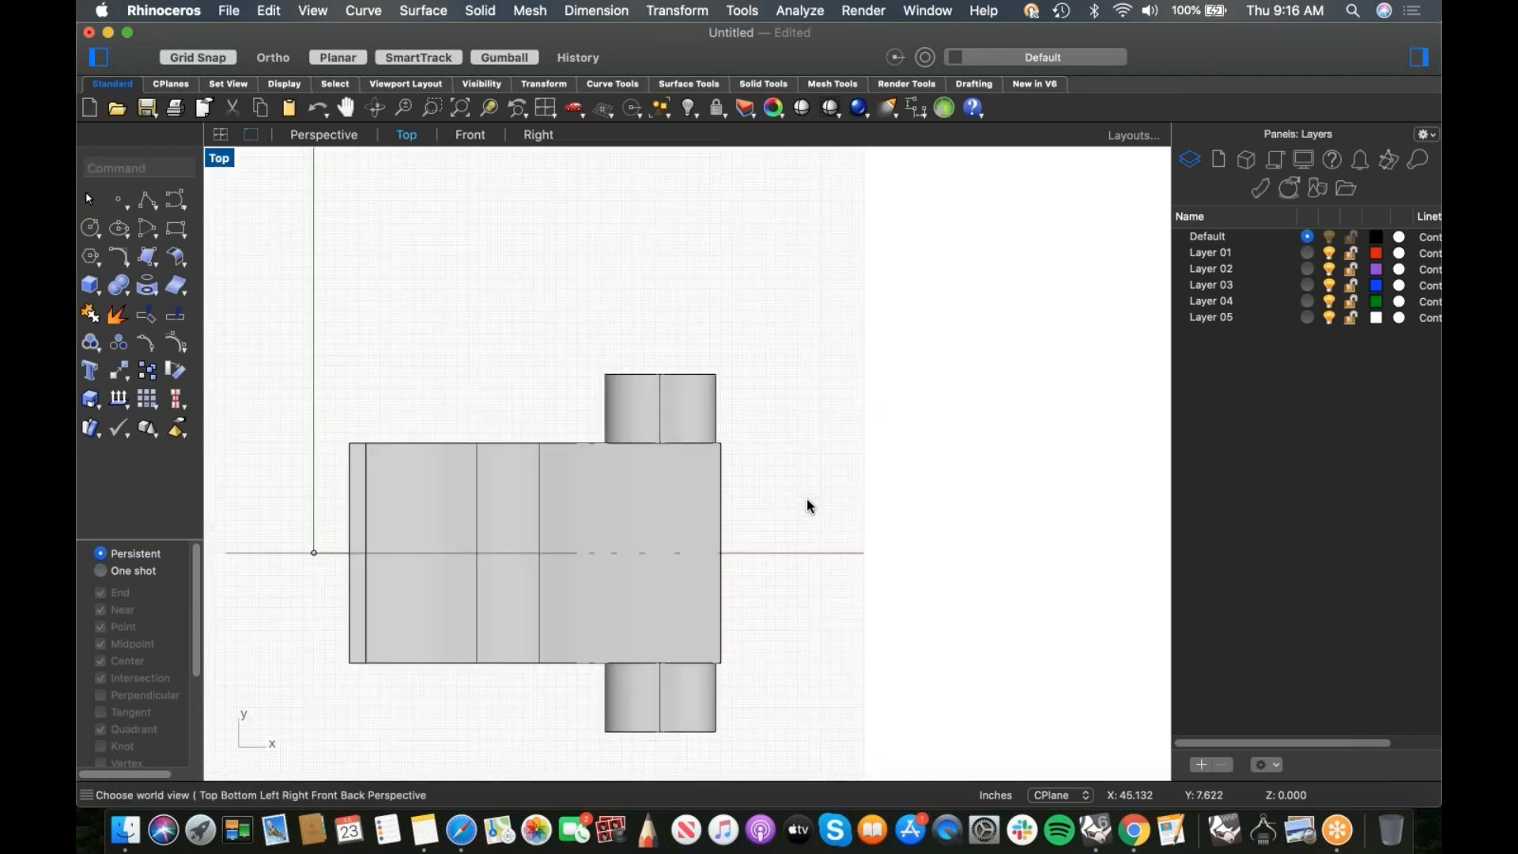
right_click_drag(699, 478, 758, 363)
scroll(579, 429, "up", 4)
right_click_drag(560, 462, 761, 427)
left_click(393, 401)
mouse_move(465, 371)
left_mouse_down()
mouse_move(462, 352)
mouse_move(458, 371)
left_mouse_up()
left_click(406, 564)
type("p")
key("Return")
right_click_drag(667, 518, 585, 526)
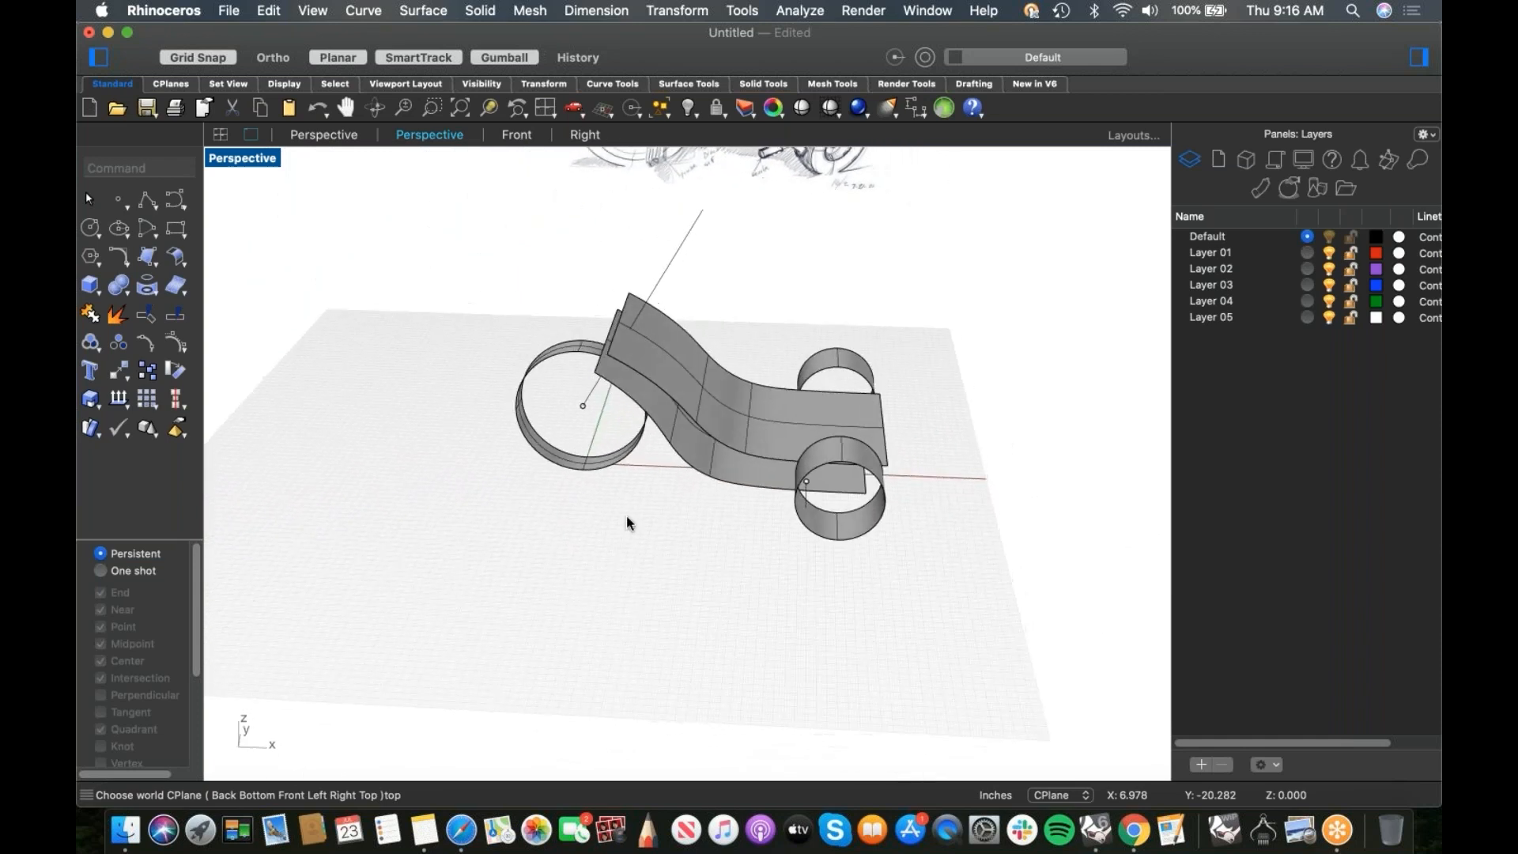
Step: Draw a small rounded square in the Top view, centred on the frame's centreline at its front end
scroll(626, 516, "up", 5)
type("top")
key("Return")
right_click_drag(486, 486, 511, 432)
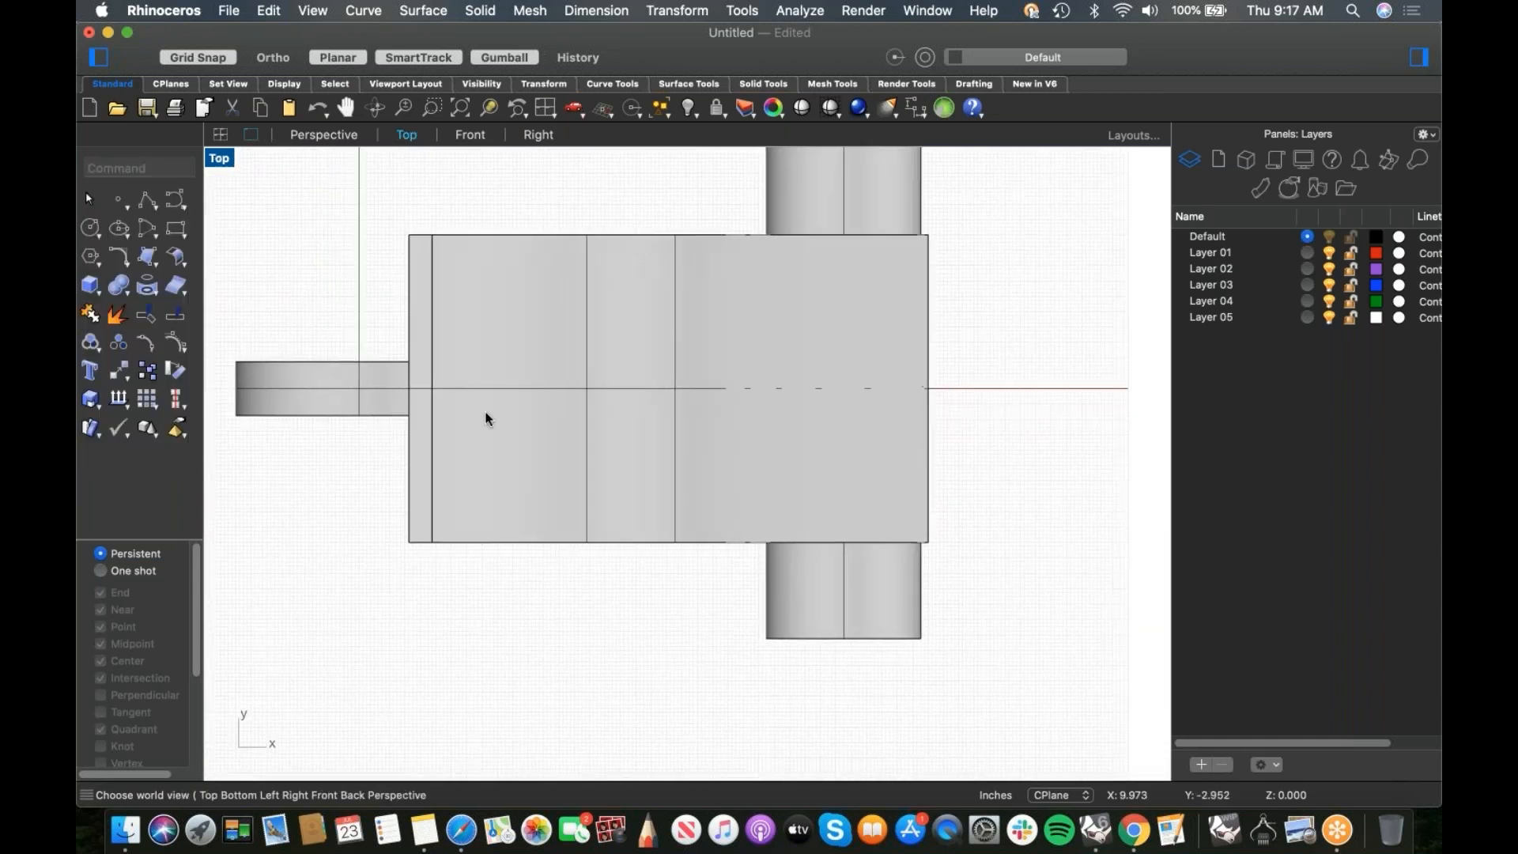
left_click(175, 234)
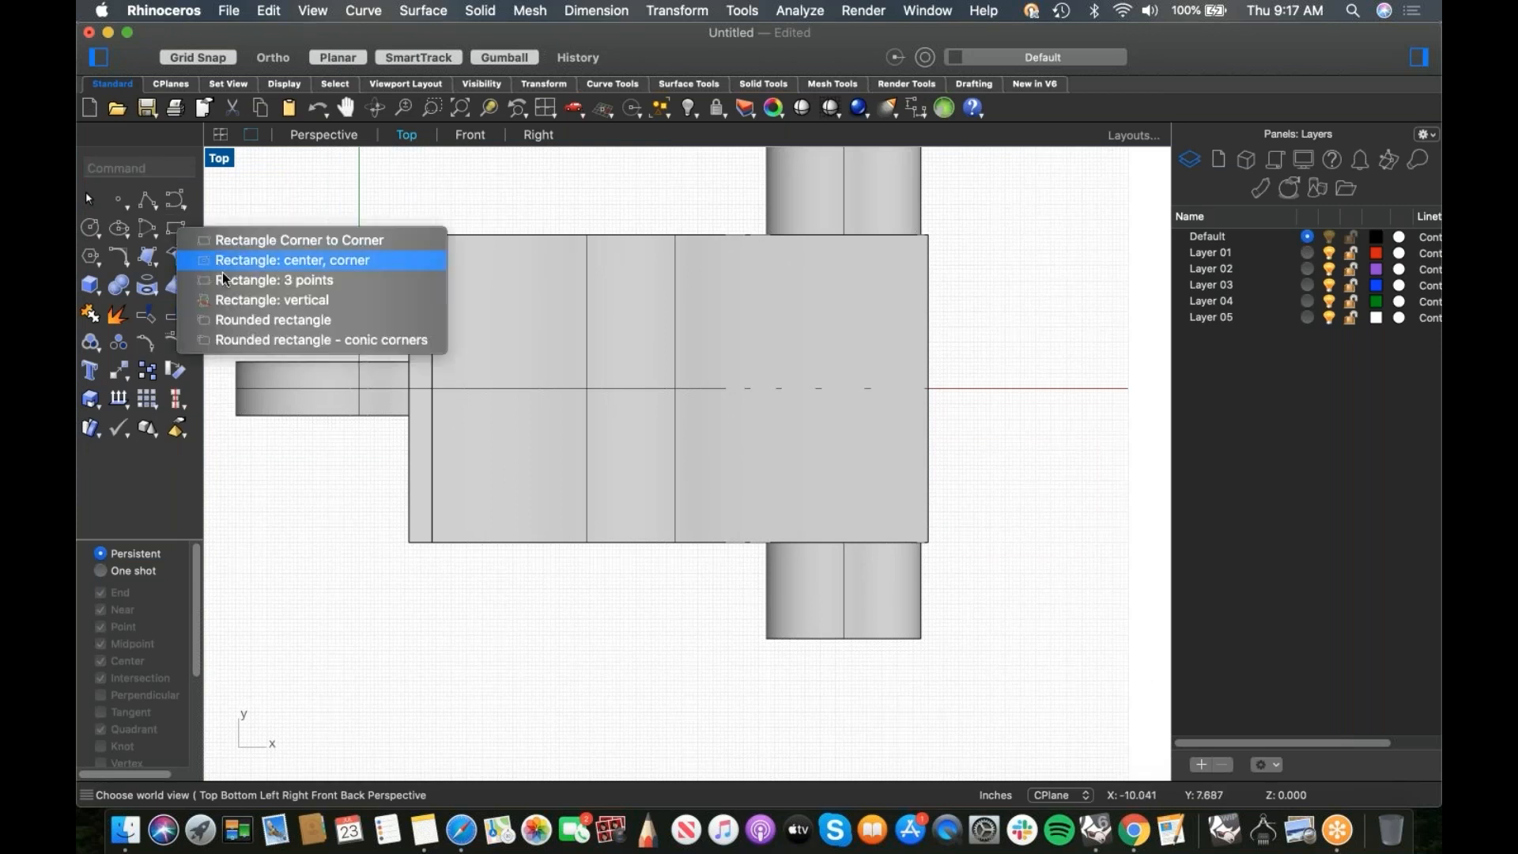
left_click(235, 261)
left_click(144, 257)
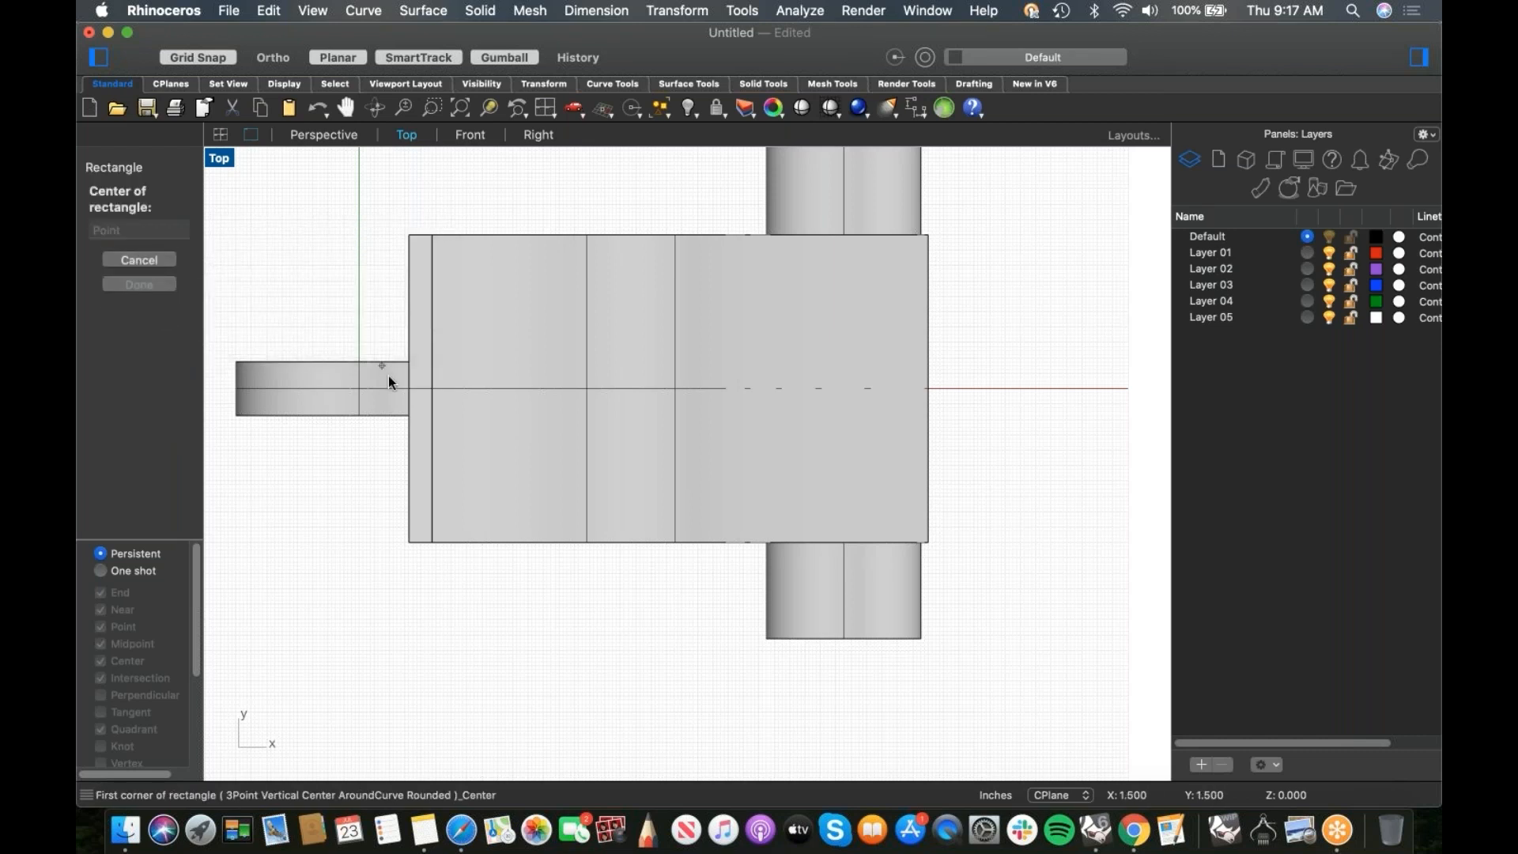
left_click(433, 389)
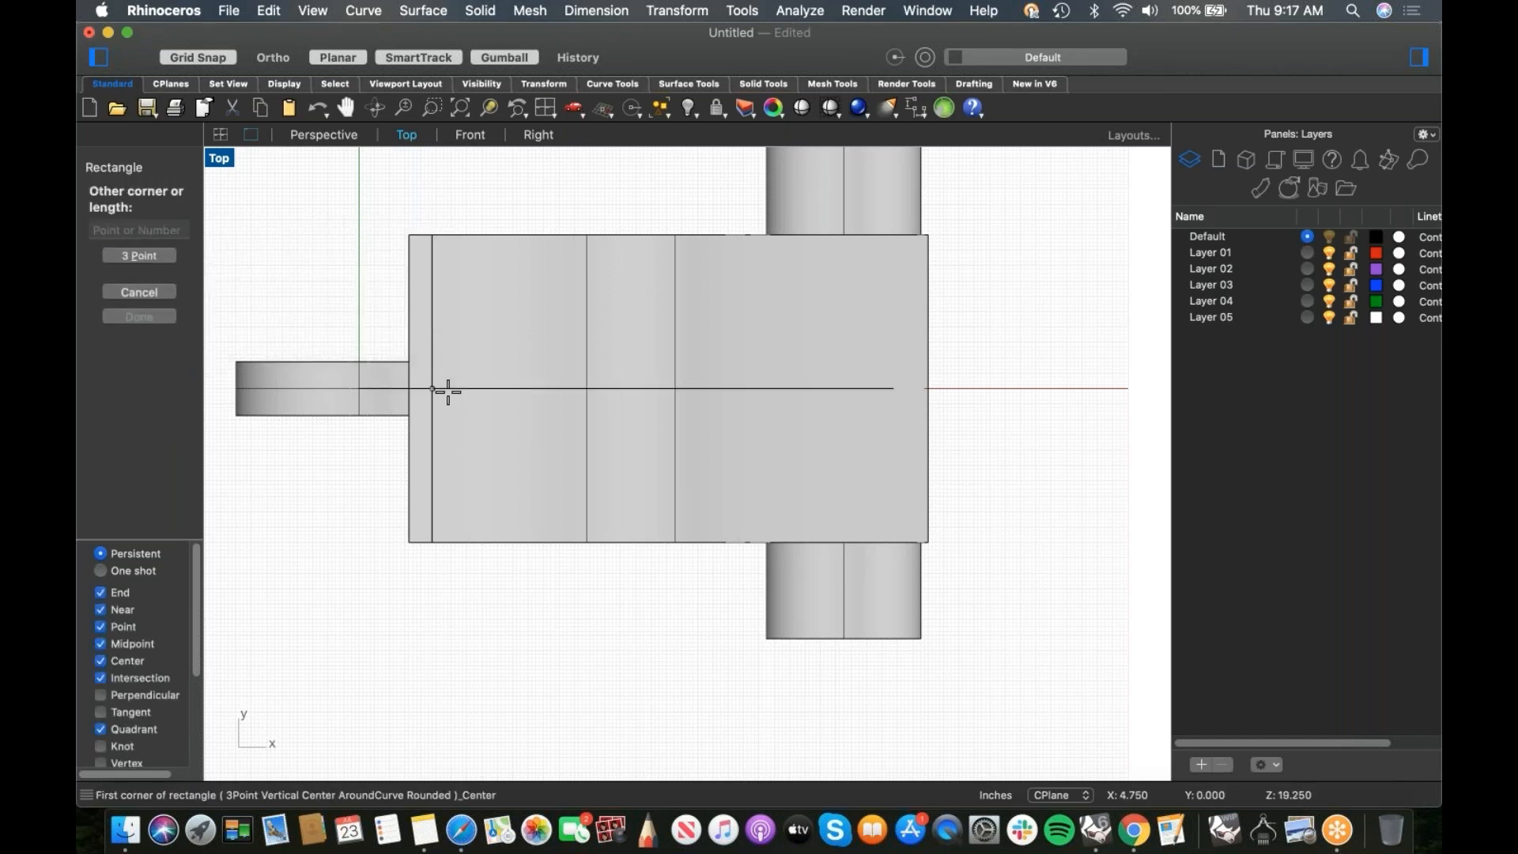
left_click(482, 436)
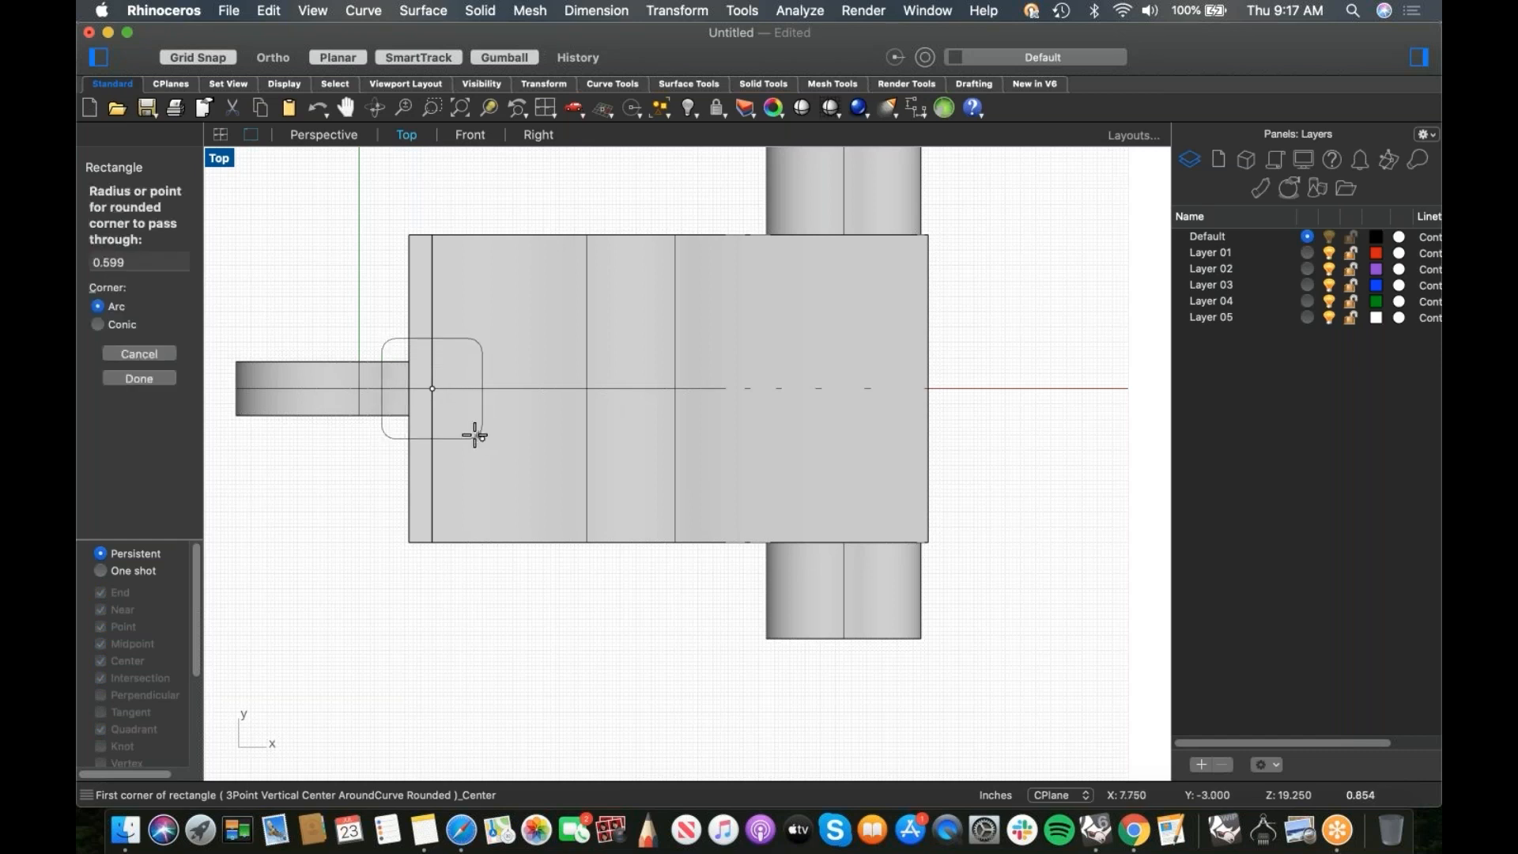
left_click(479, 436)
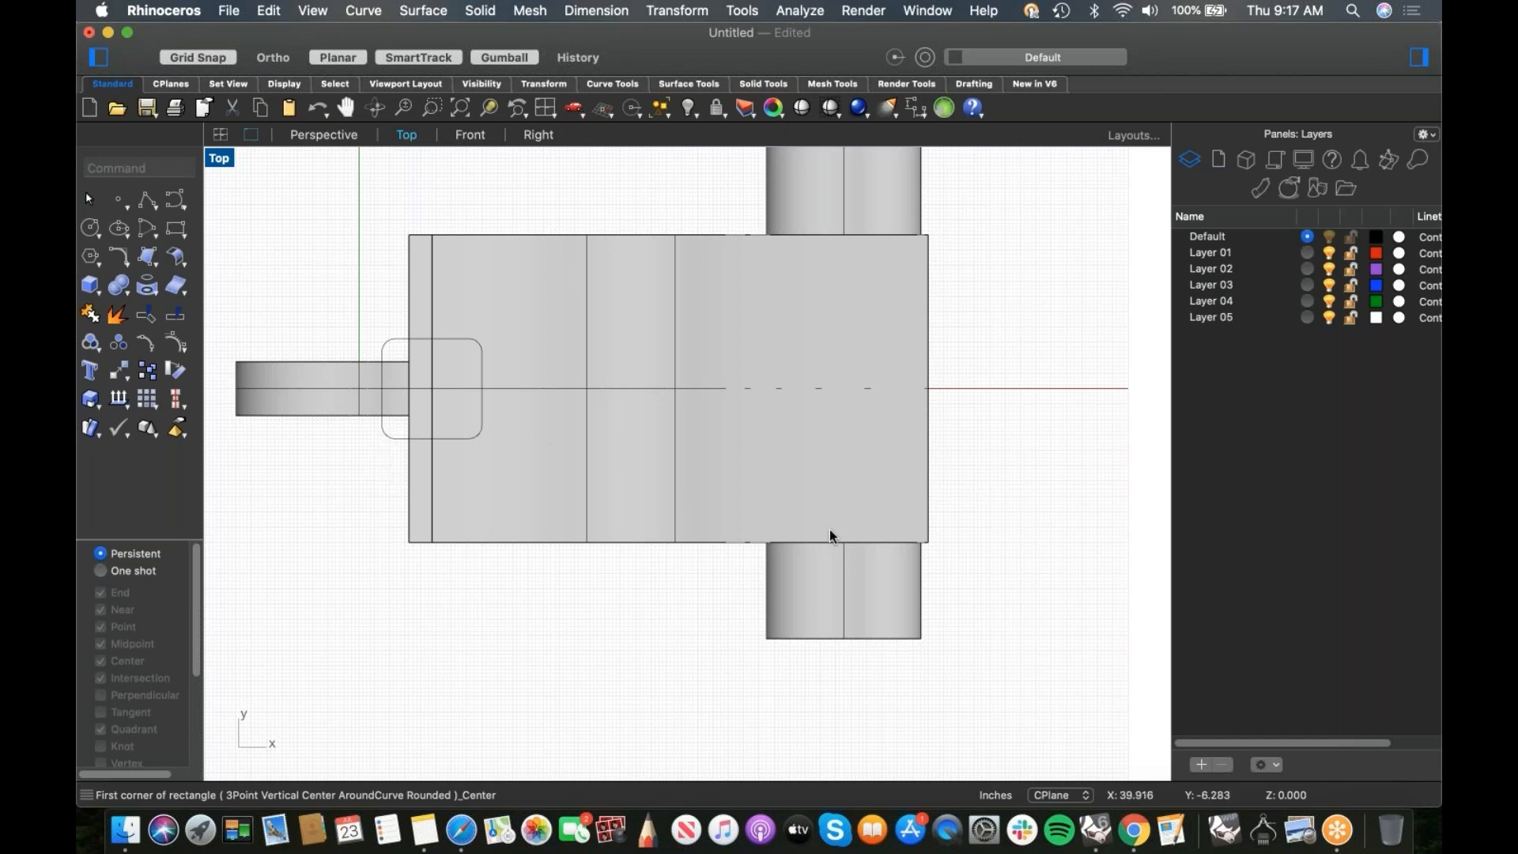
Step: Draw a degree 3 control point curve parallel to the centreline from the front wheel, flaring out at the rear wheel and turning back to the centreline behind it
left_click(176, 201)
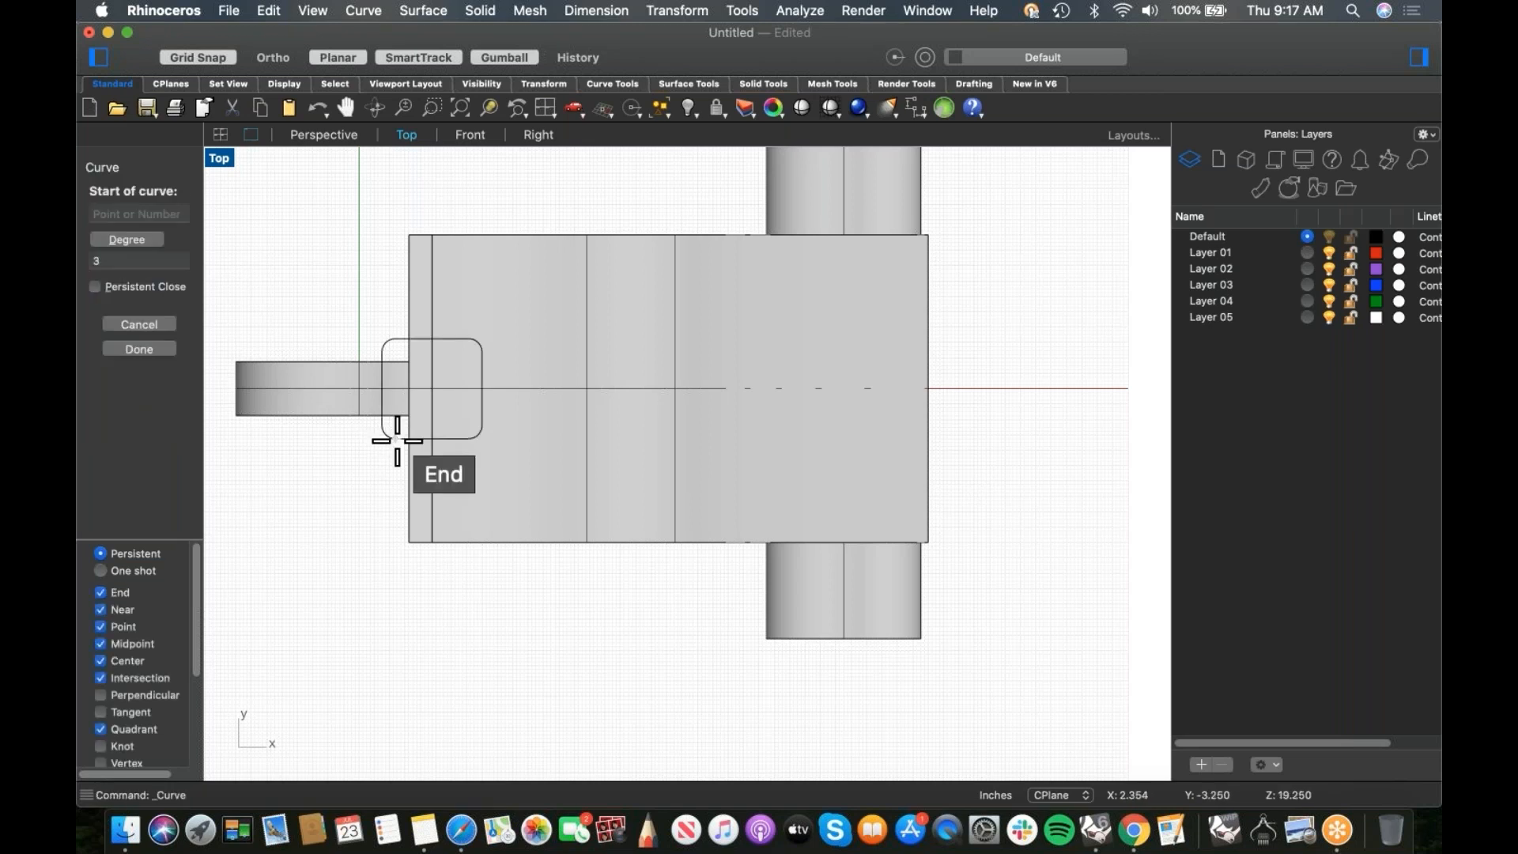
left_click(351, 438)
key("F8")
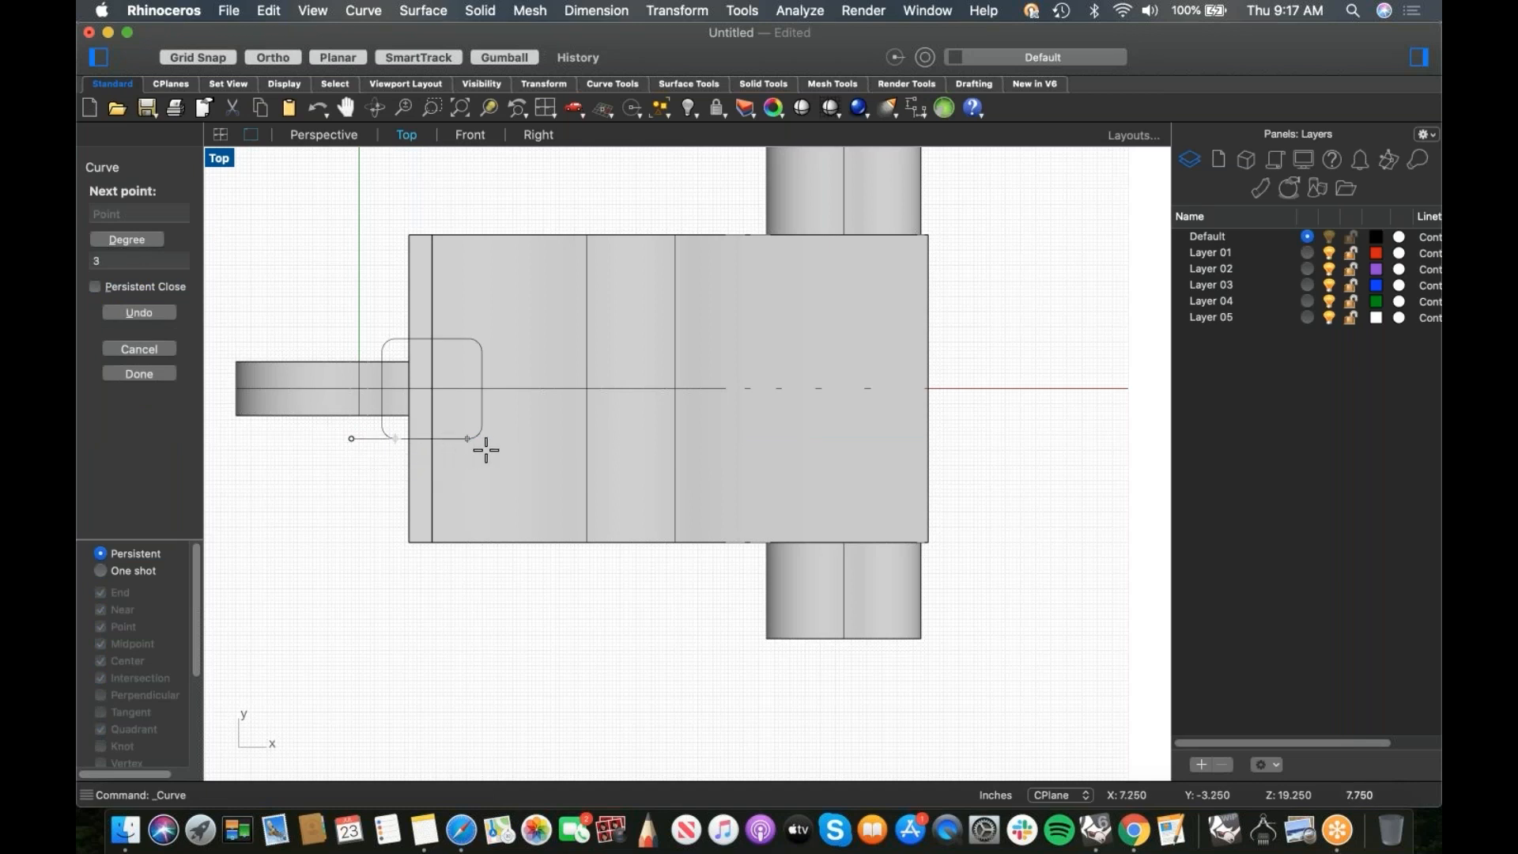
left_click(558, 439)
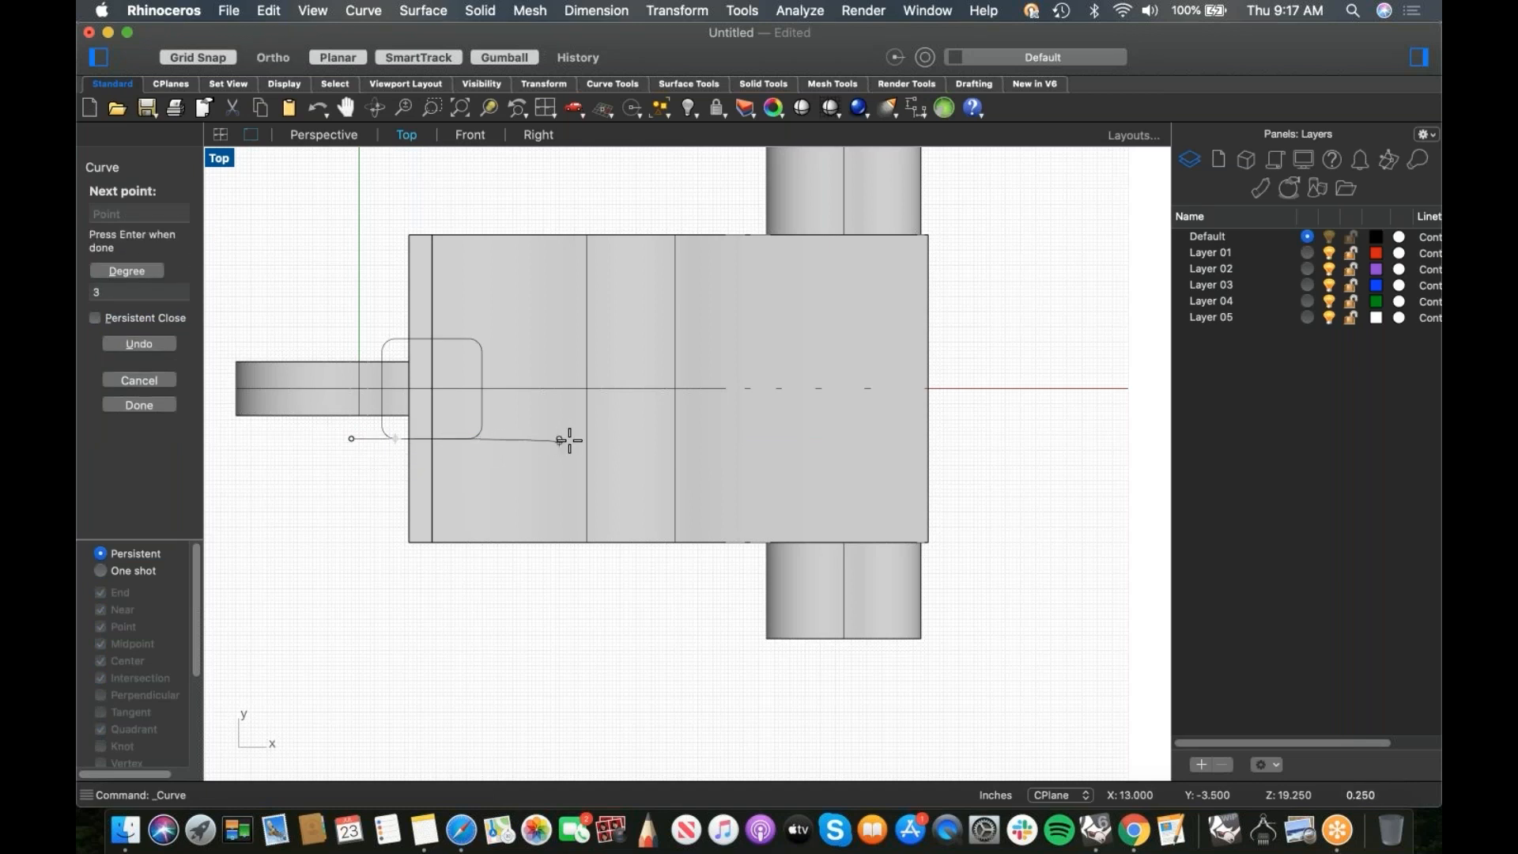
left_click(663, 438)
key("F8")
left_click(705, 446)
left_click(751, 504)
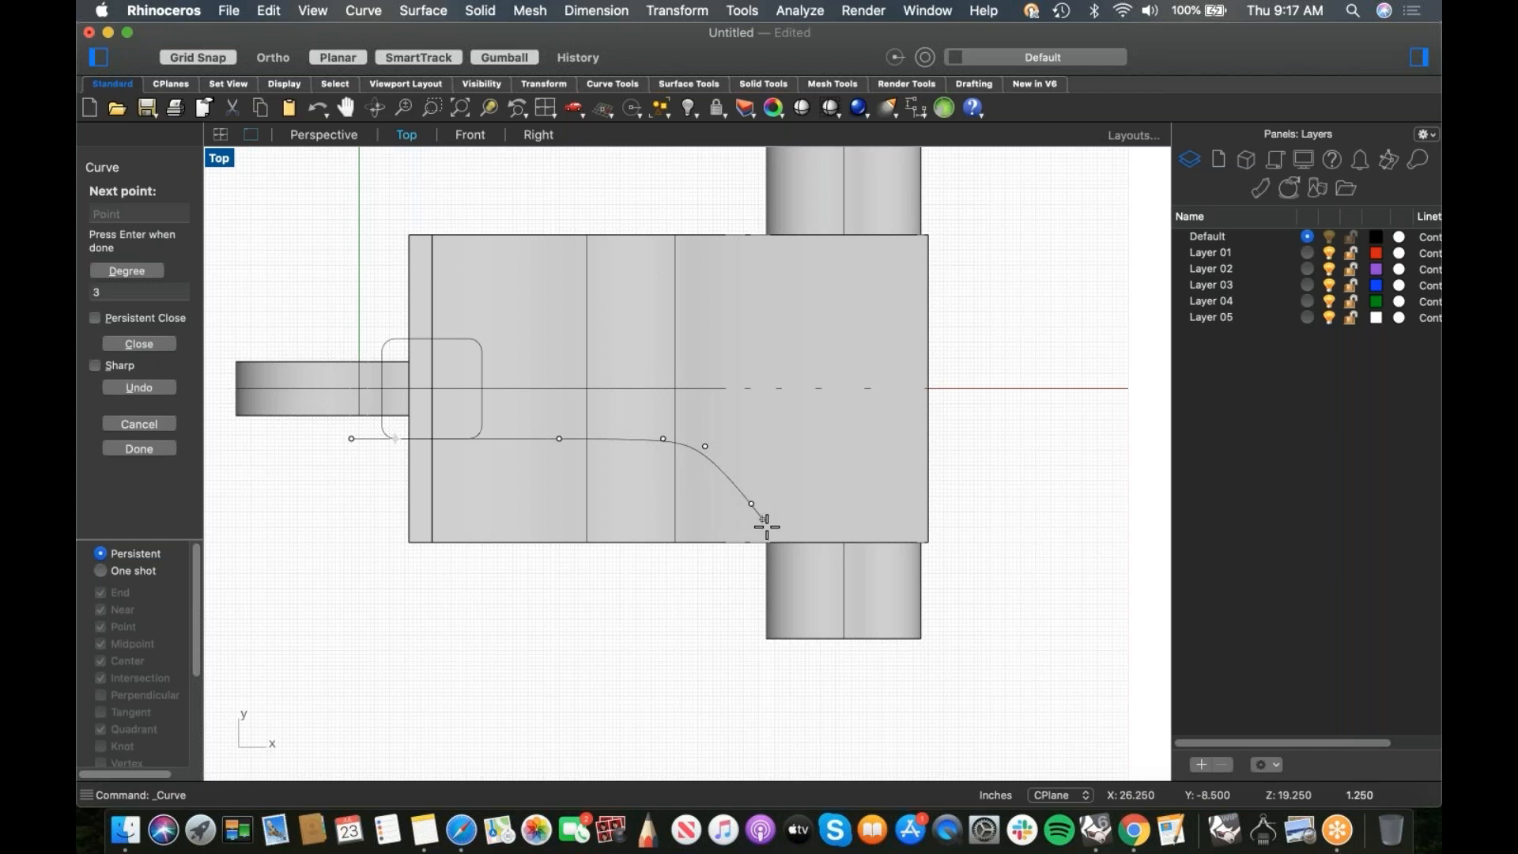
left_click(771, 531)
left_click(794, 535)
key("F8")
left_click(886, 534)
left_click(921, 535)
left_click(920, 515, "shift")
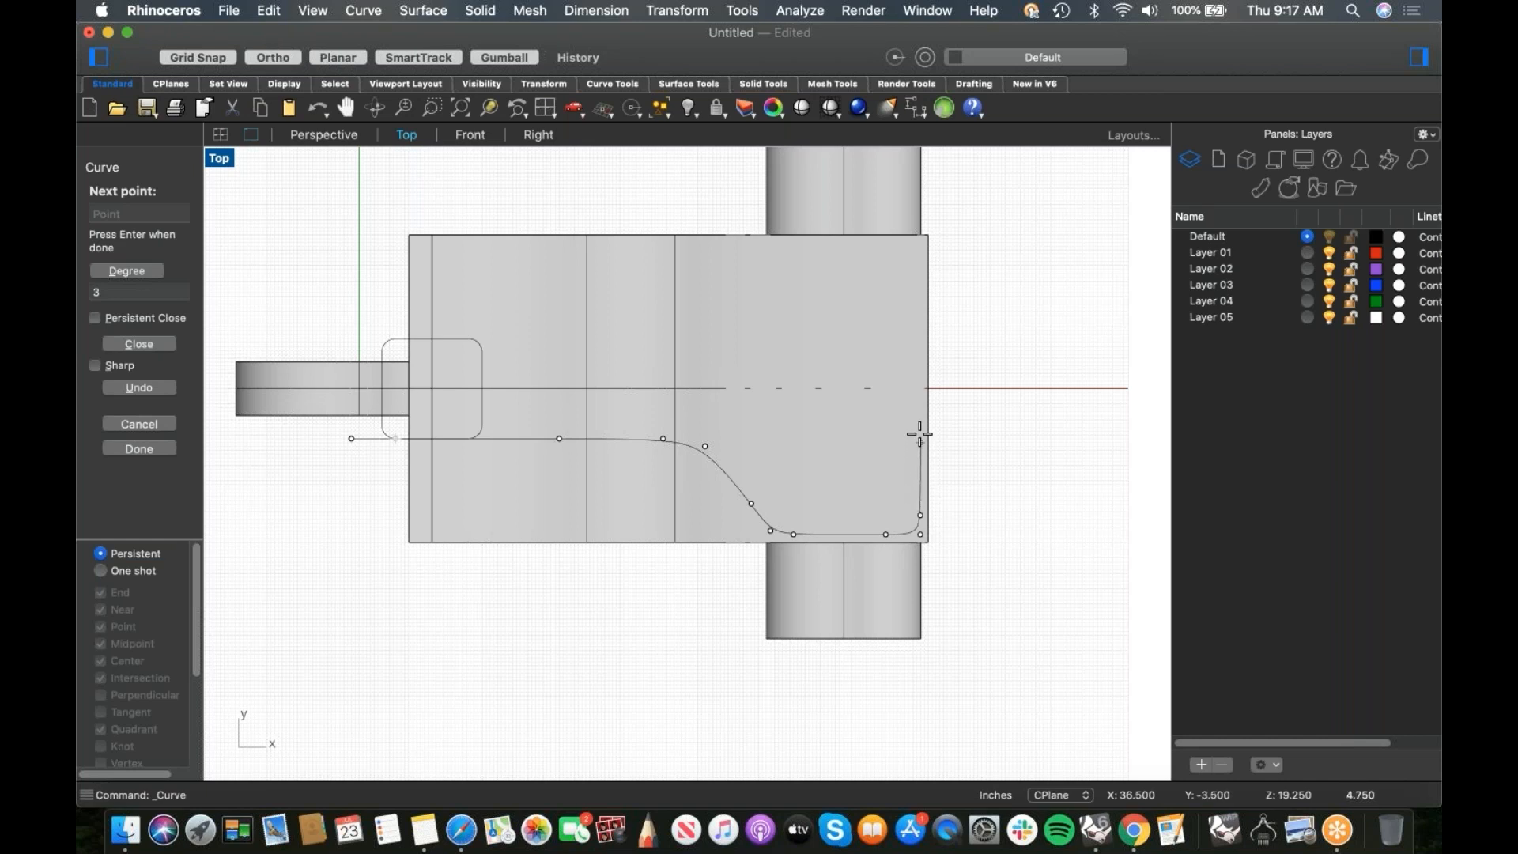
left_click(920, 383)
key("F8")
key("Return")
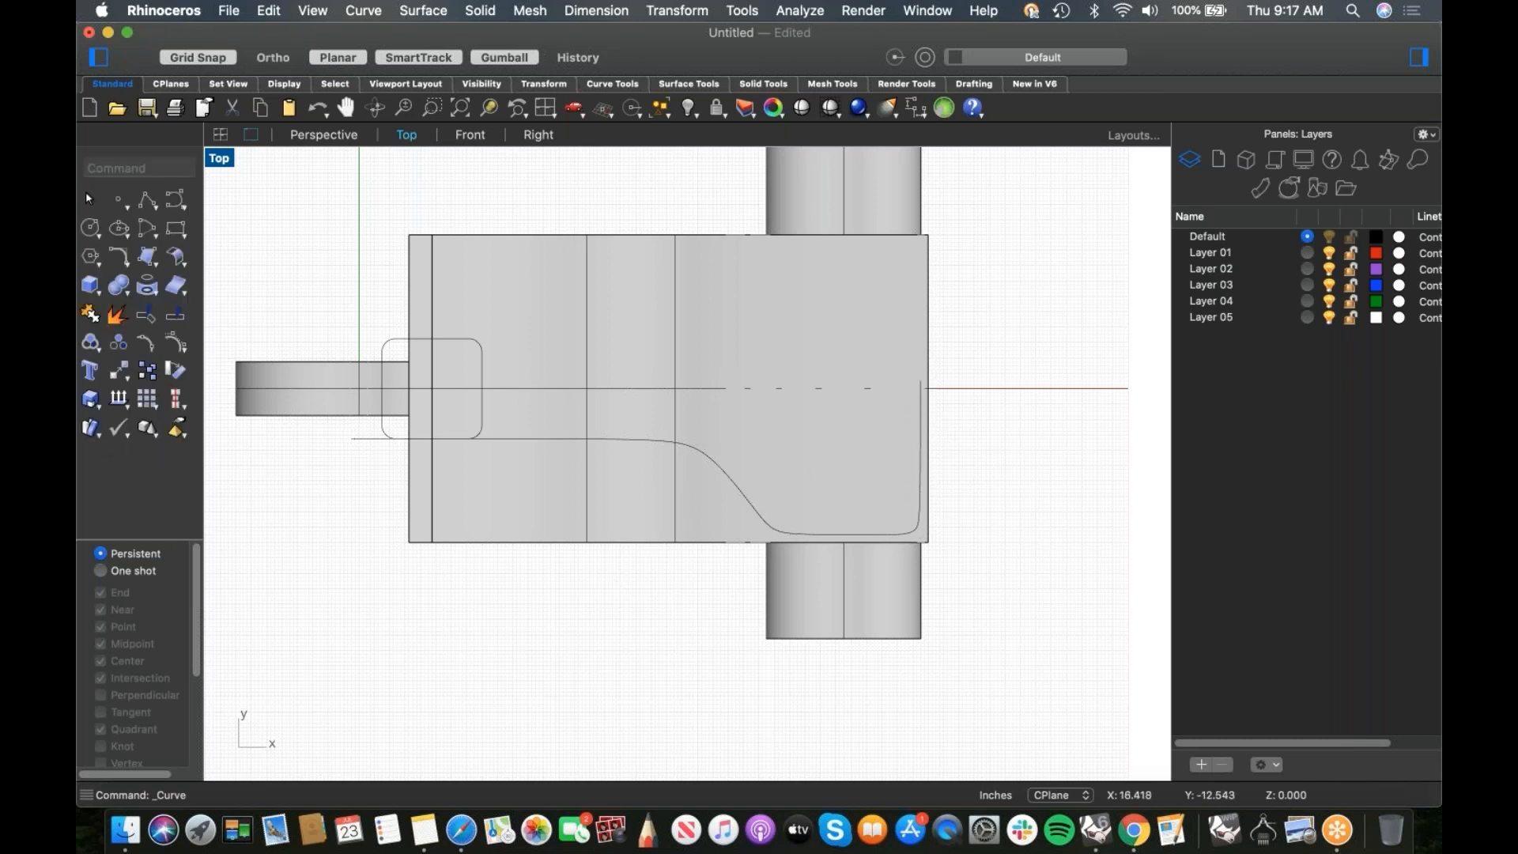
Step: Draw an L-shaped practice curve in the empty area beside the tricycle using five control points, and show its control points
right_click_drag(618, 588, 882, 469)
right_click(422, 427)
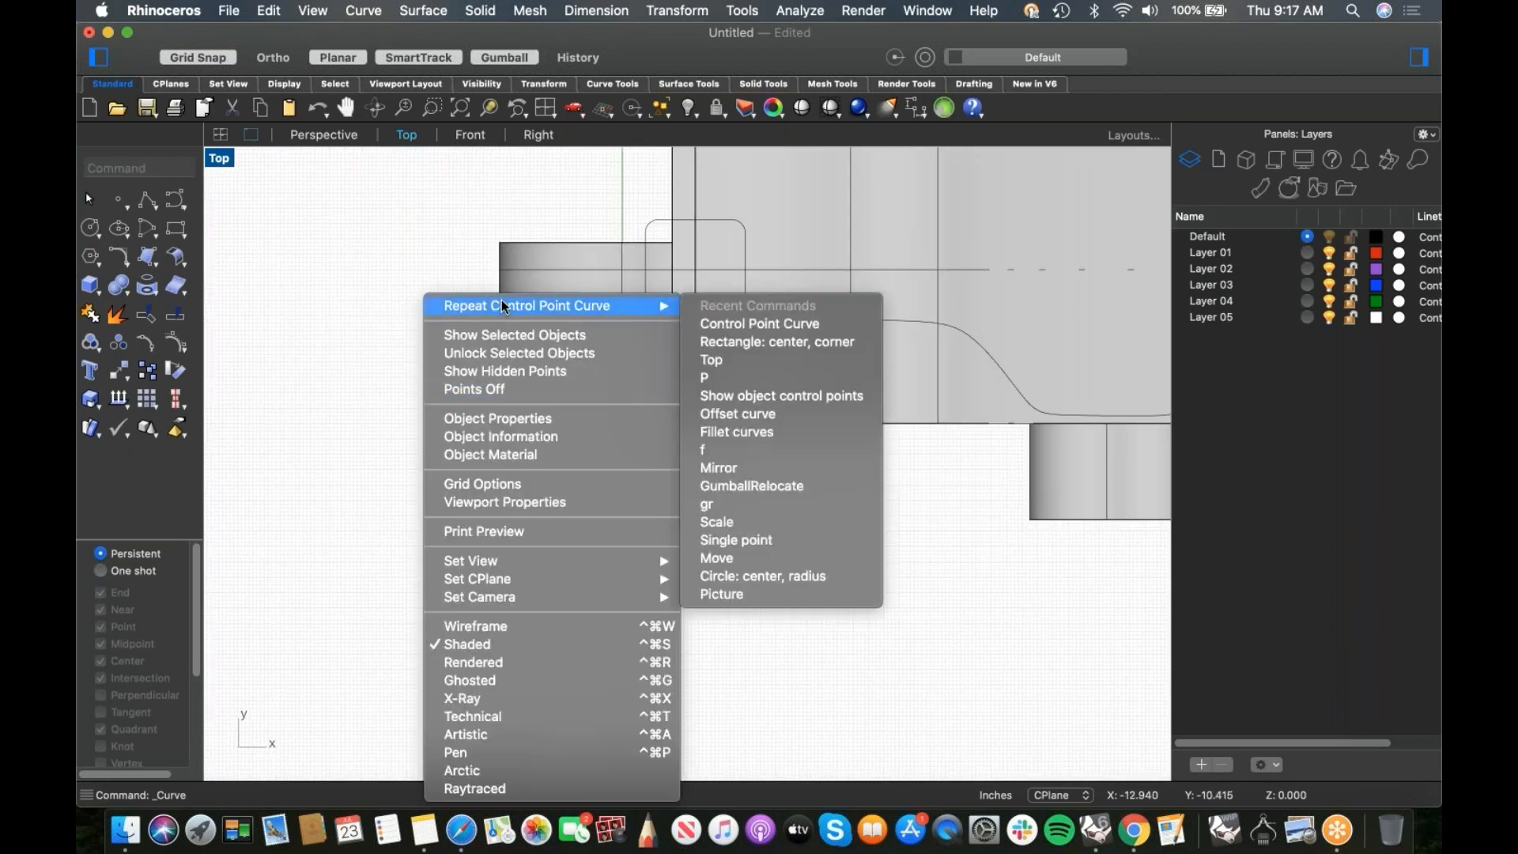
left_click(502, 305)
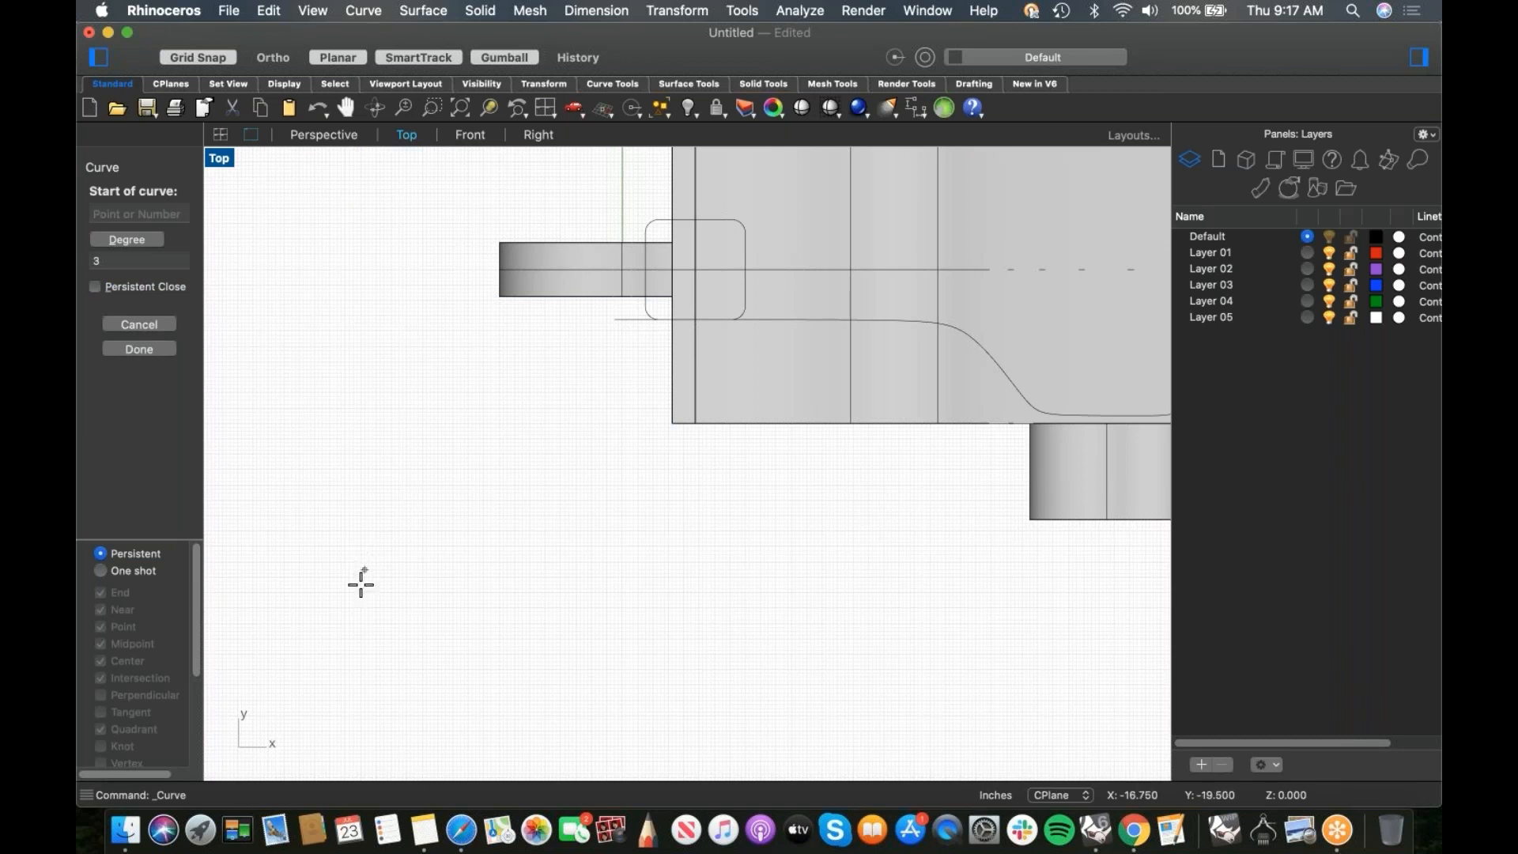
left_click(361, 589)
key("F8")
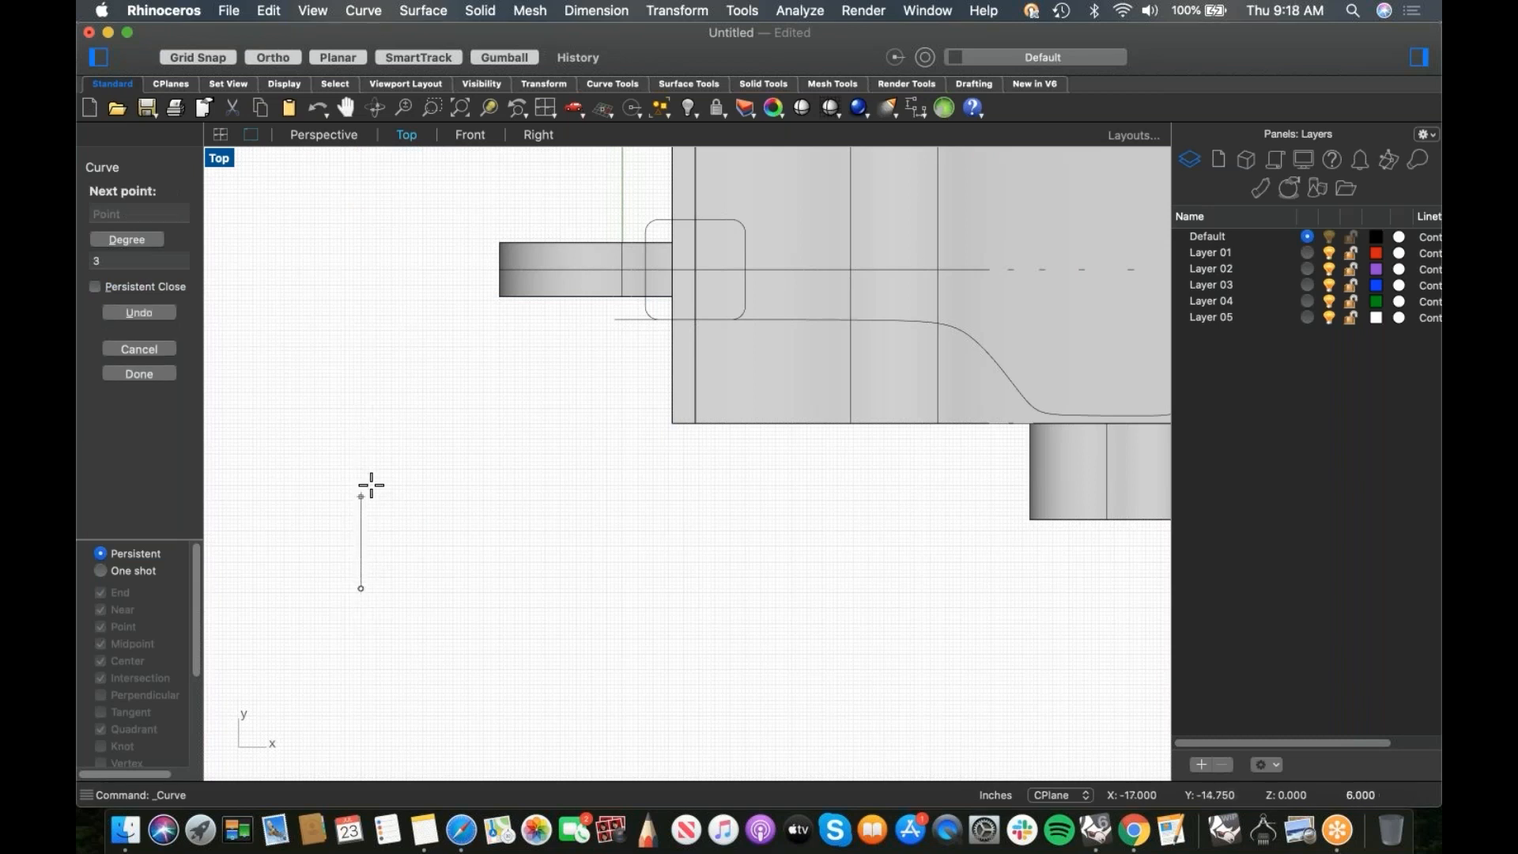
left_click(363, 473)
left_click(362, 408)
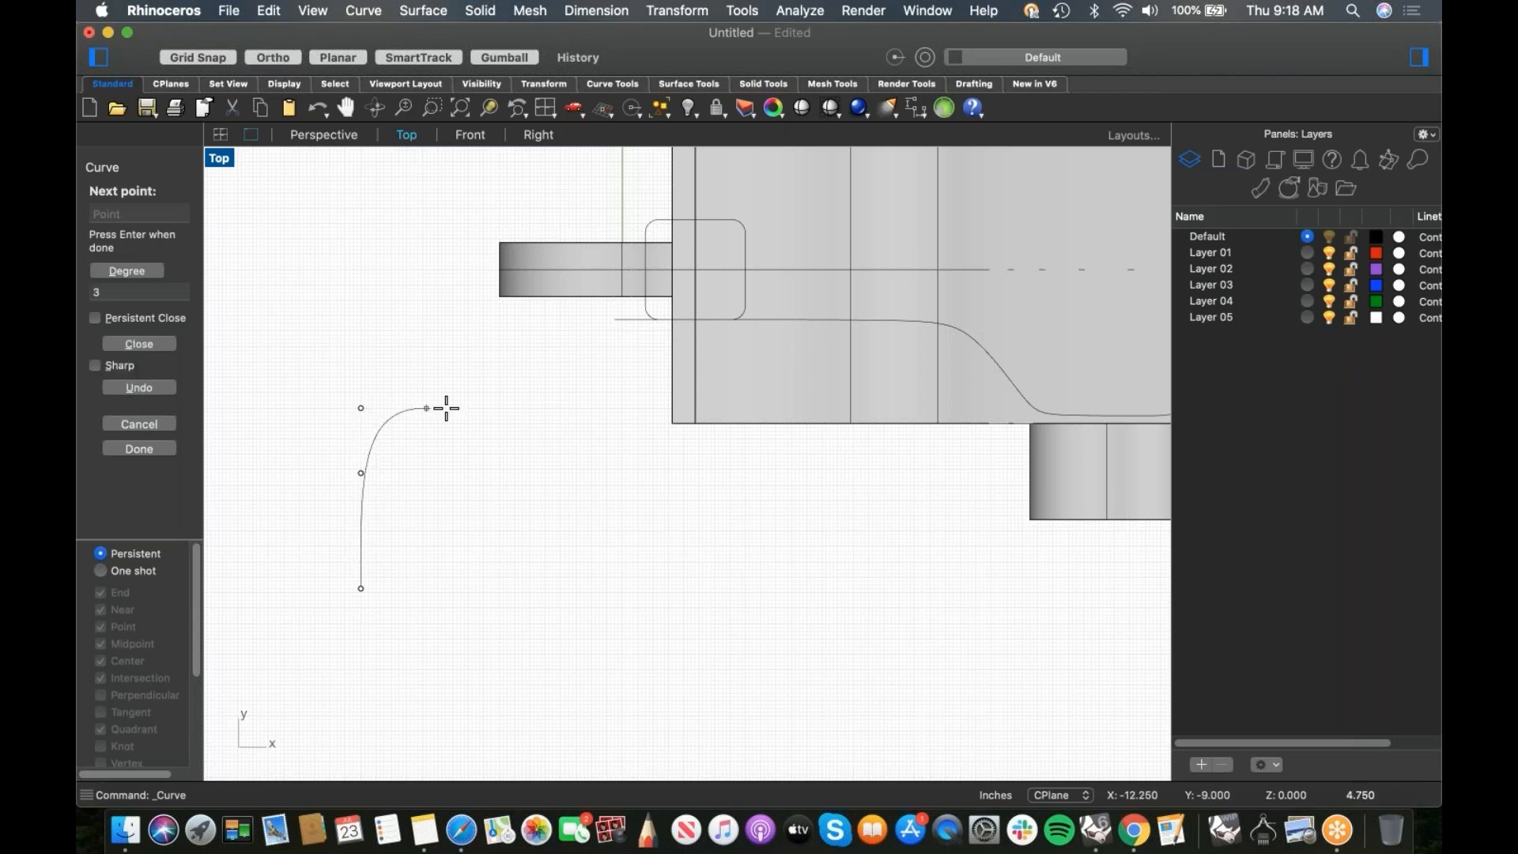
left_click(594, 408)
key("F8")
key("Return")
left_click_drag(546, 387, 529, 483)
key("F10")
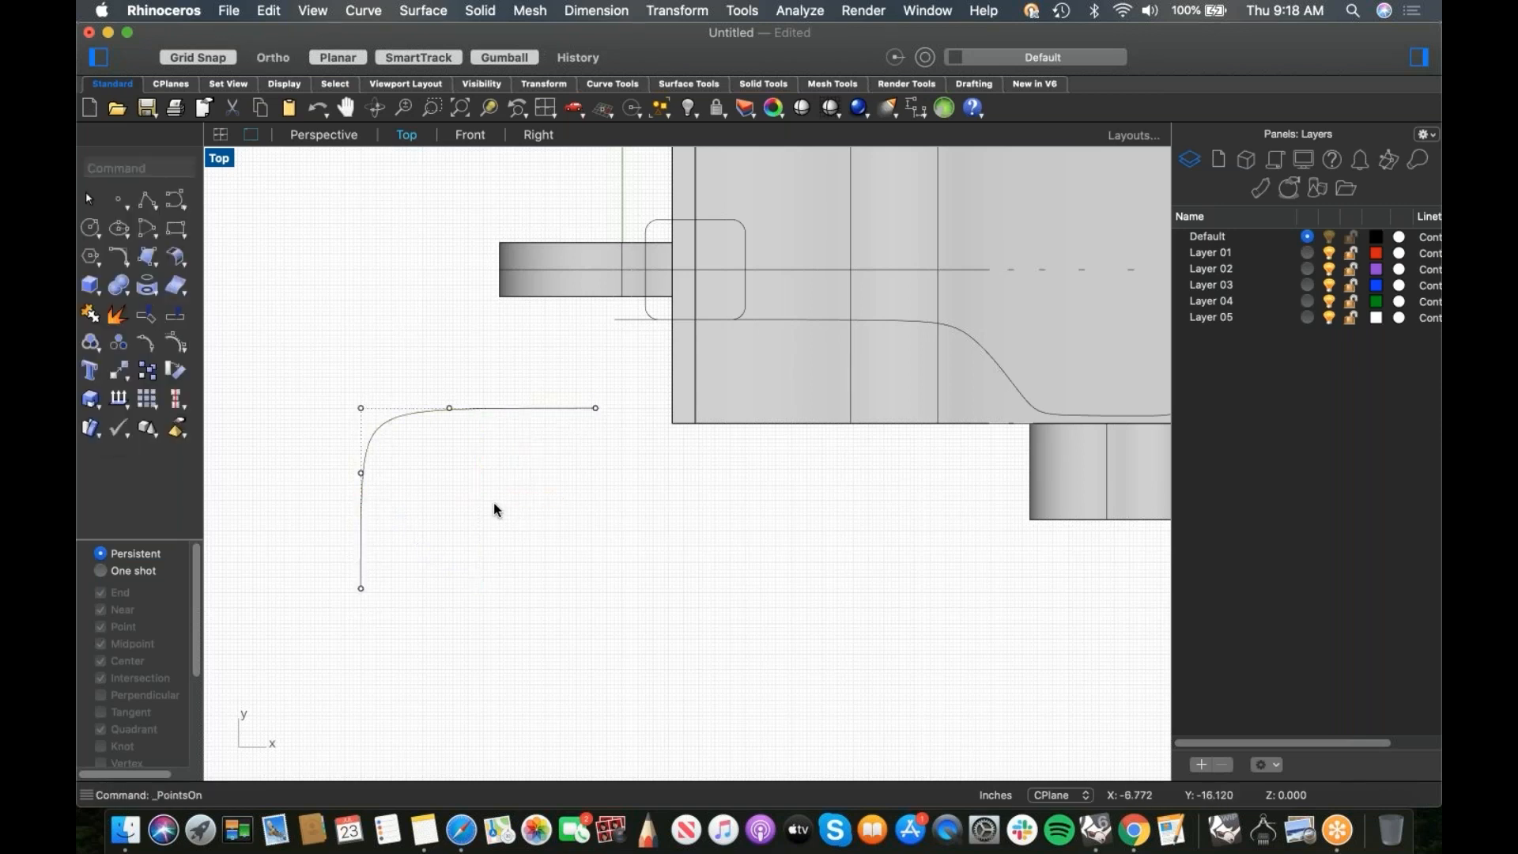
Step: Draw a second L-shaped practice curve inside the first one, using many closely spaced control points
right_click(465, 528)
mouse_move(551, 305)
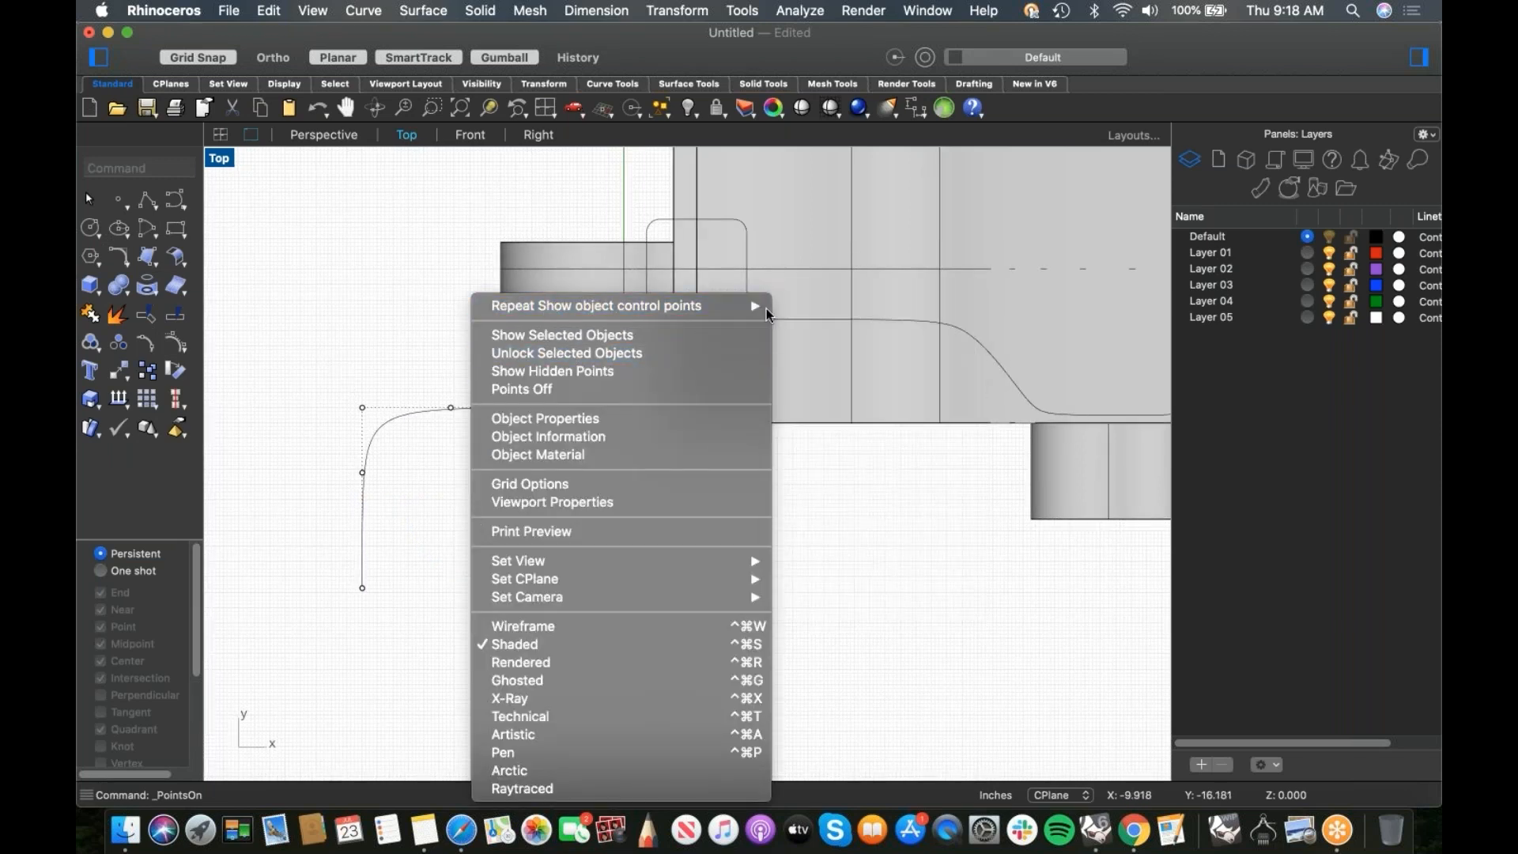
mouse_move(767, 314)
left_click(860, 345)
left_click(458, 587)
left_click(459, 538)
left_click(459, 519, "shift")
left_click(459, 507, "shift")
left_click(459, 496, "shift")
left_click(458, 480, "shift")
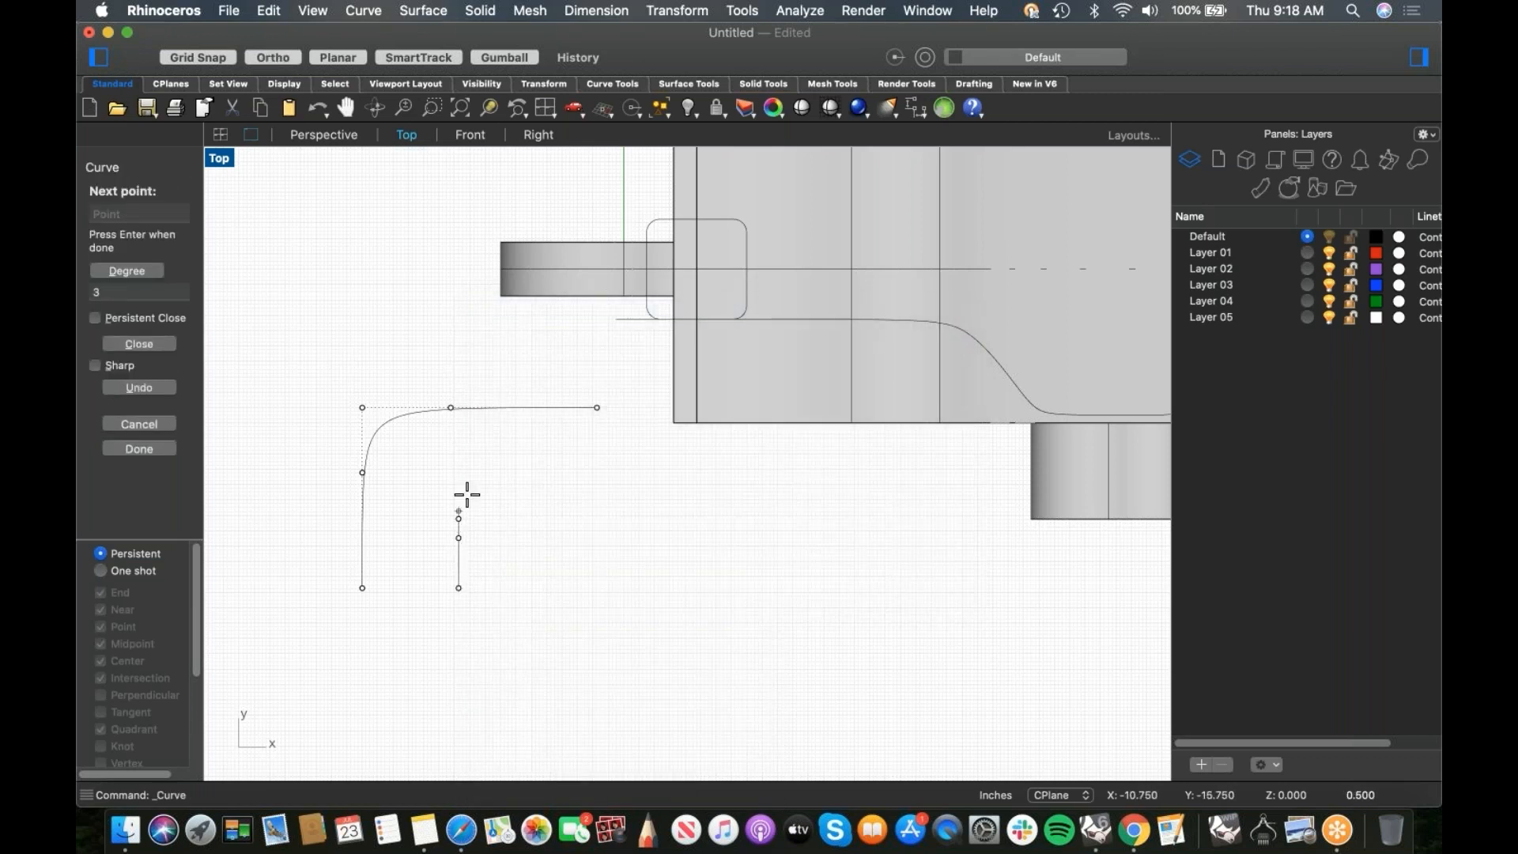
left_click(469, 480, "shift")
left_click(469, 465, "shift")
left_click(489, 465, "shift")
left_click(512, 465, "shift")
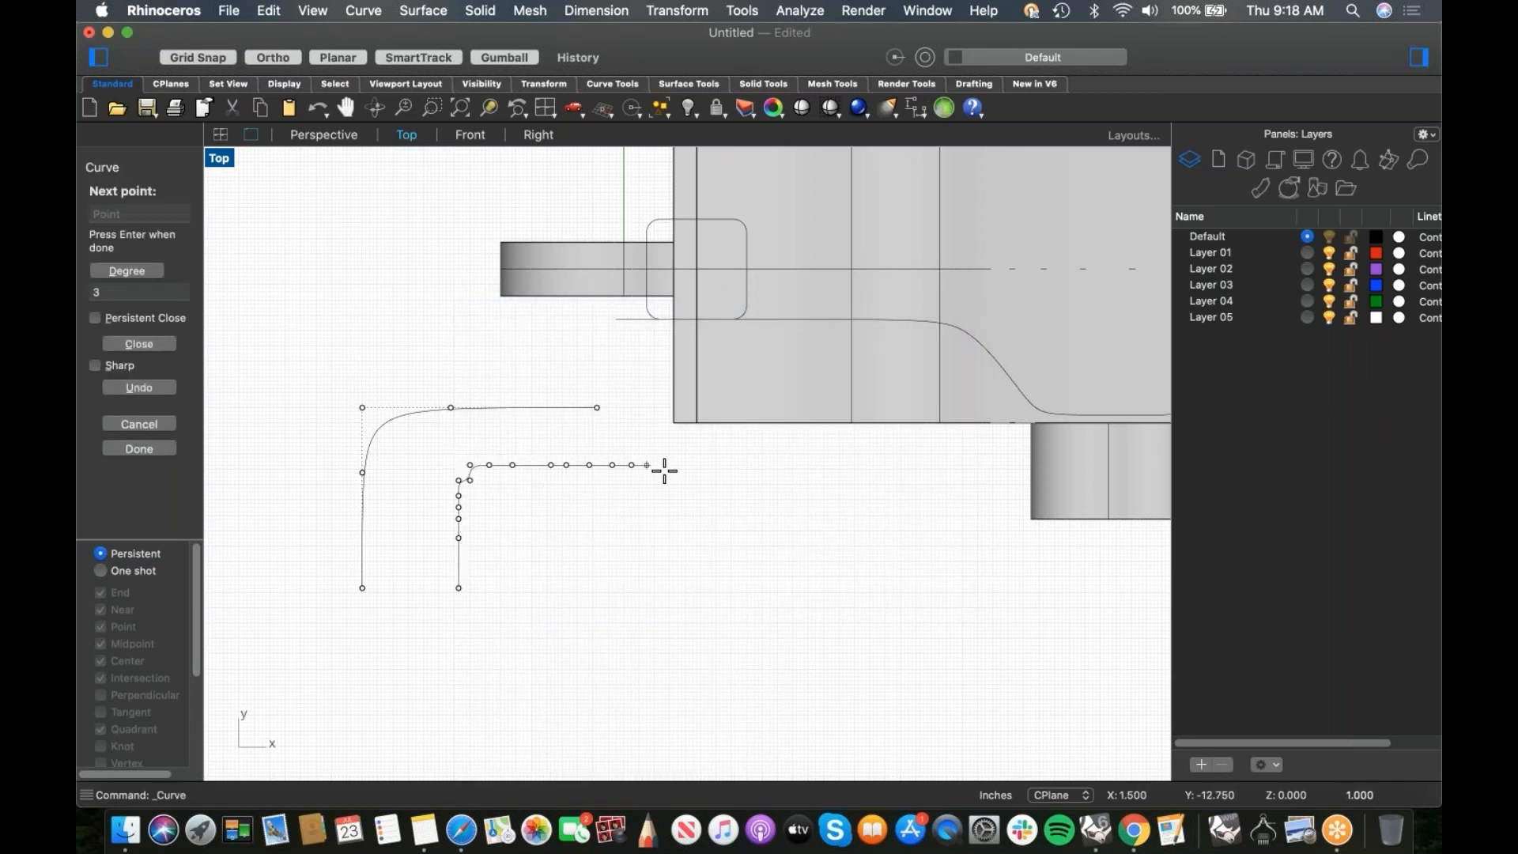
key("Return")
Step: Show the control points of the densely built curve and delete that curve
left_click(497, 467)
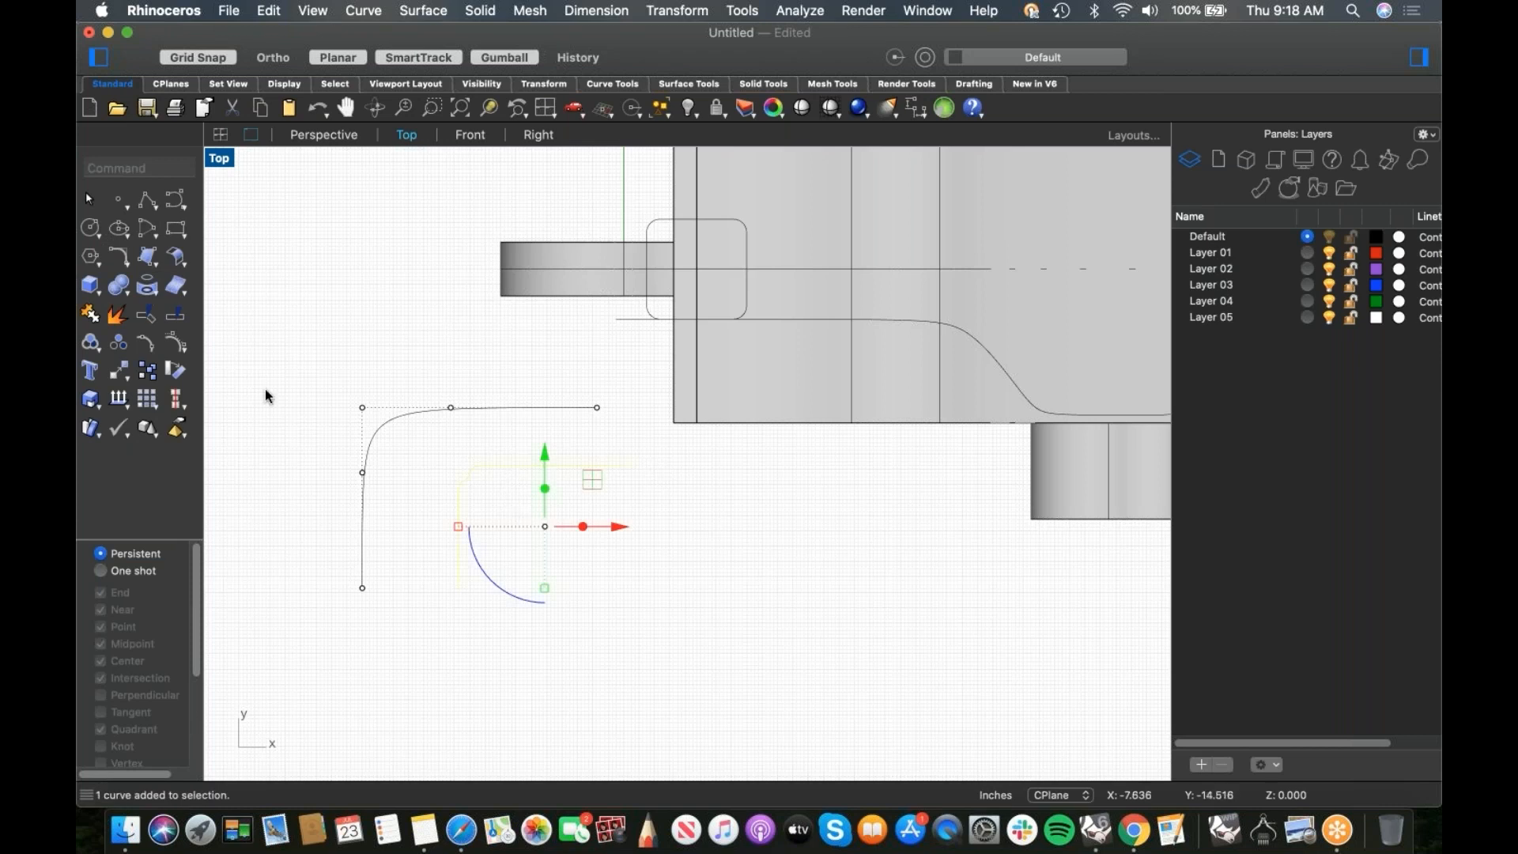
left_click(179, 345)
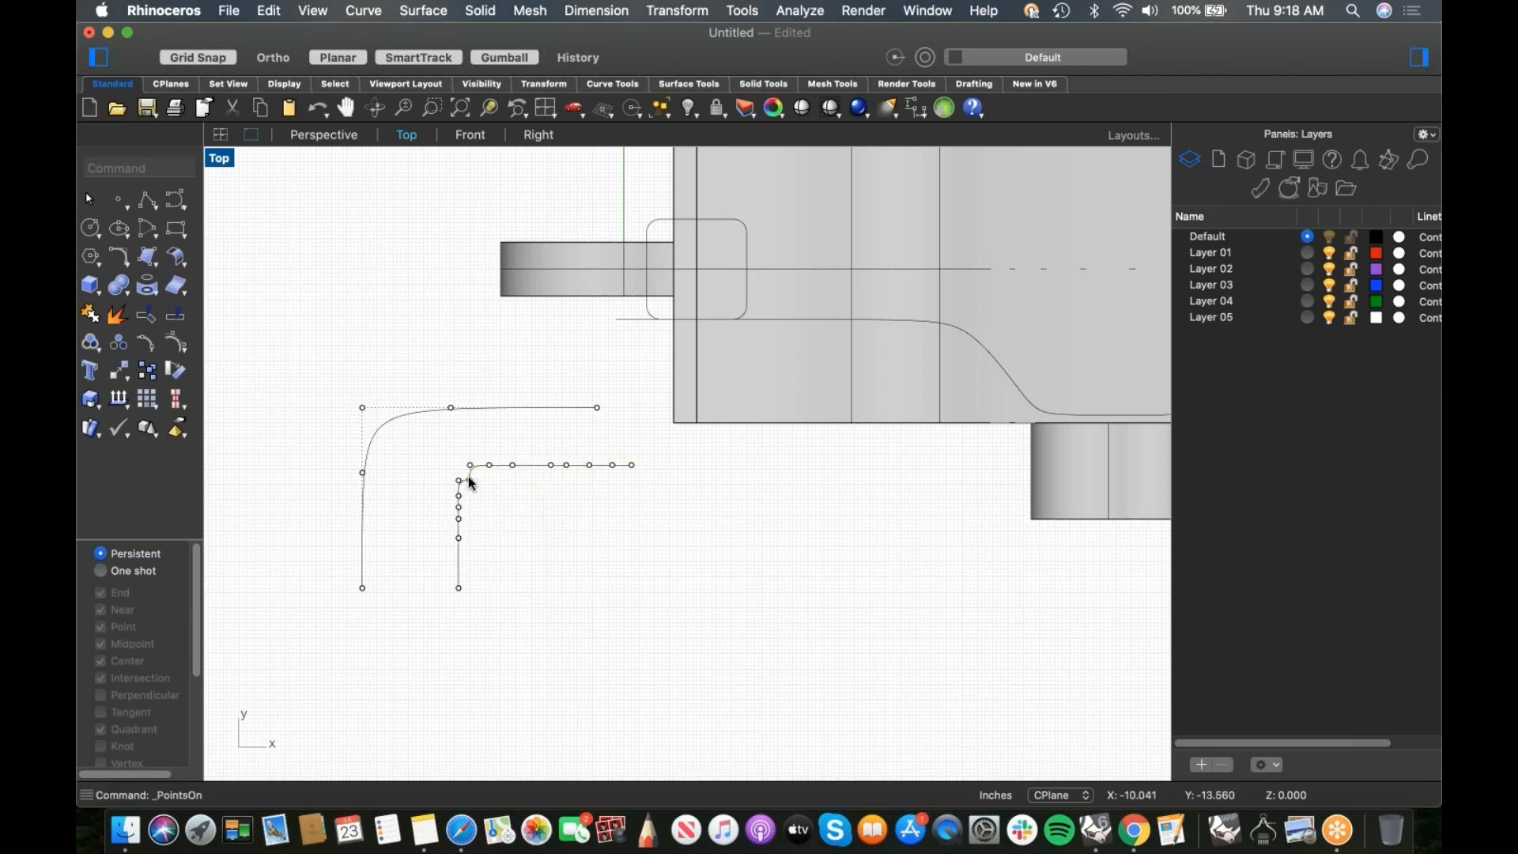
left_click(530, 467)
key("Delete")
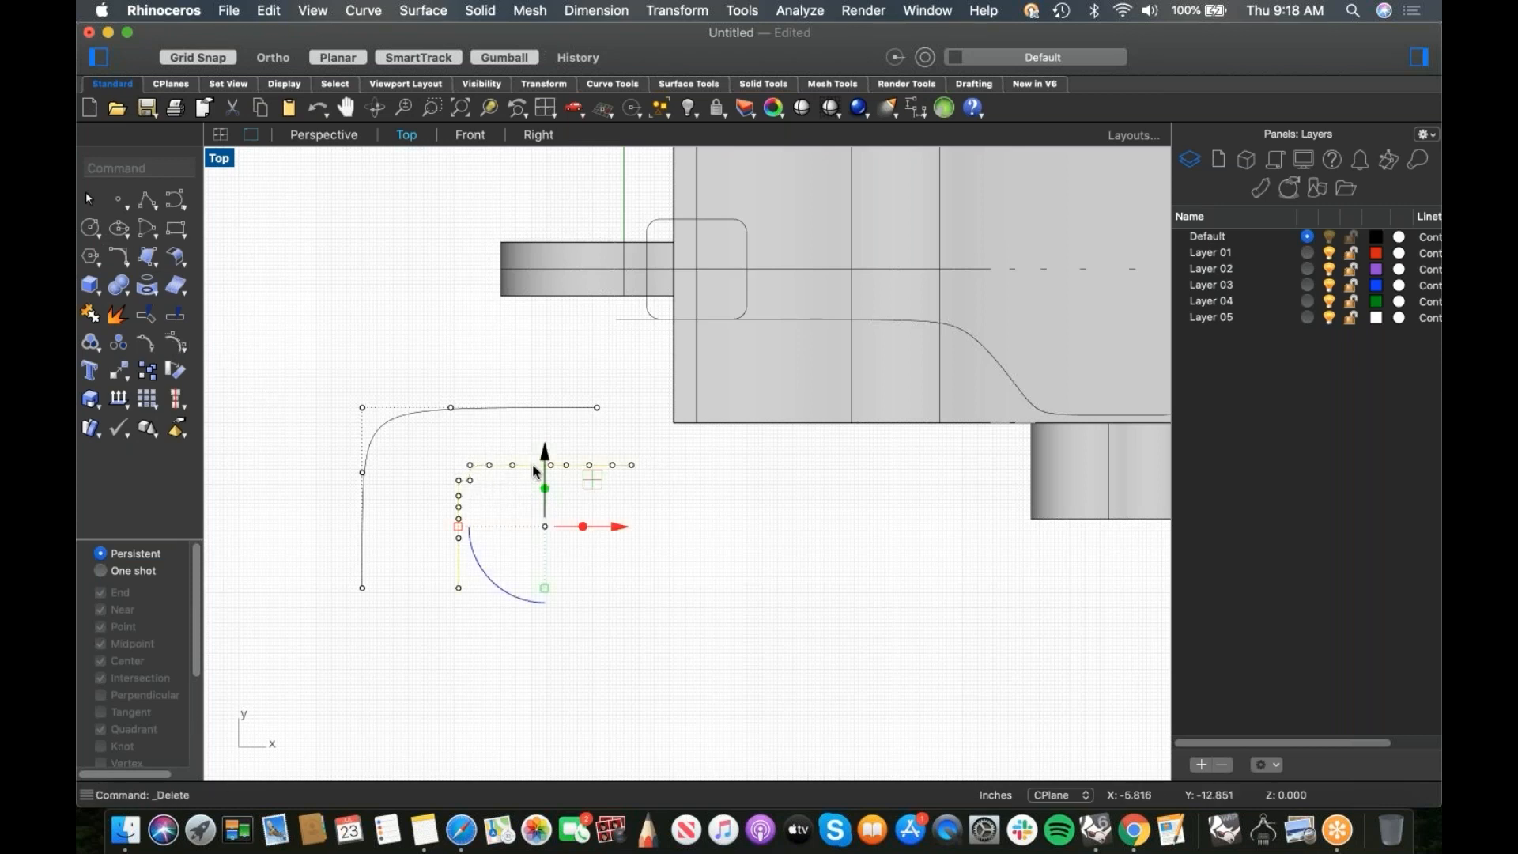
Step: Draw a winding practice curve with three rounded bends, placing one control point at each corner and one on each straight between them
scroll(528, 538, "down", 2)
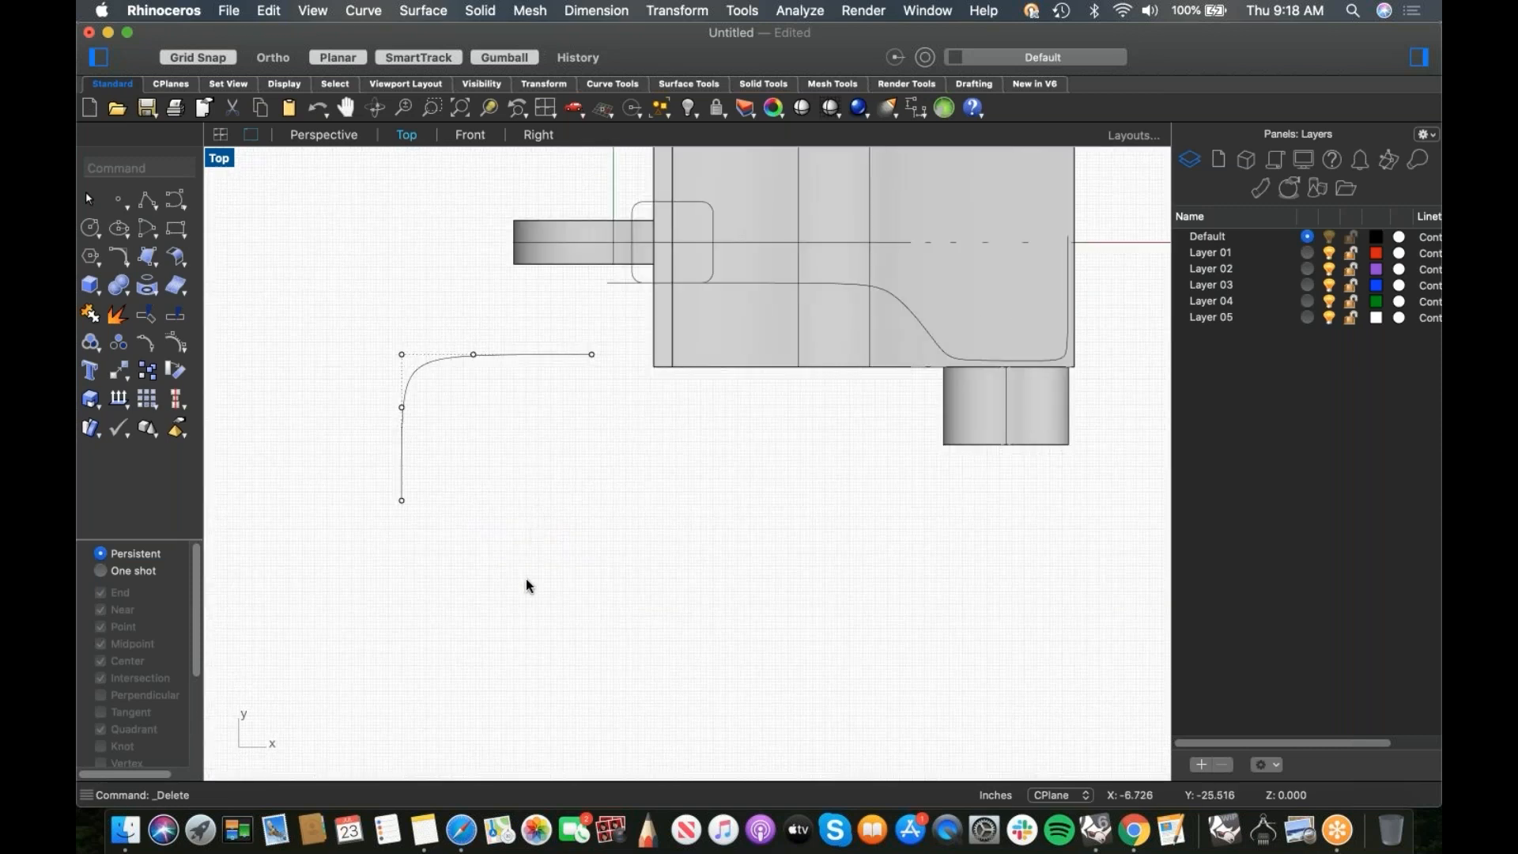
left_click(147, 200)
left_click(532, 665)
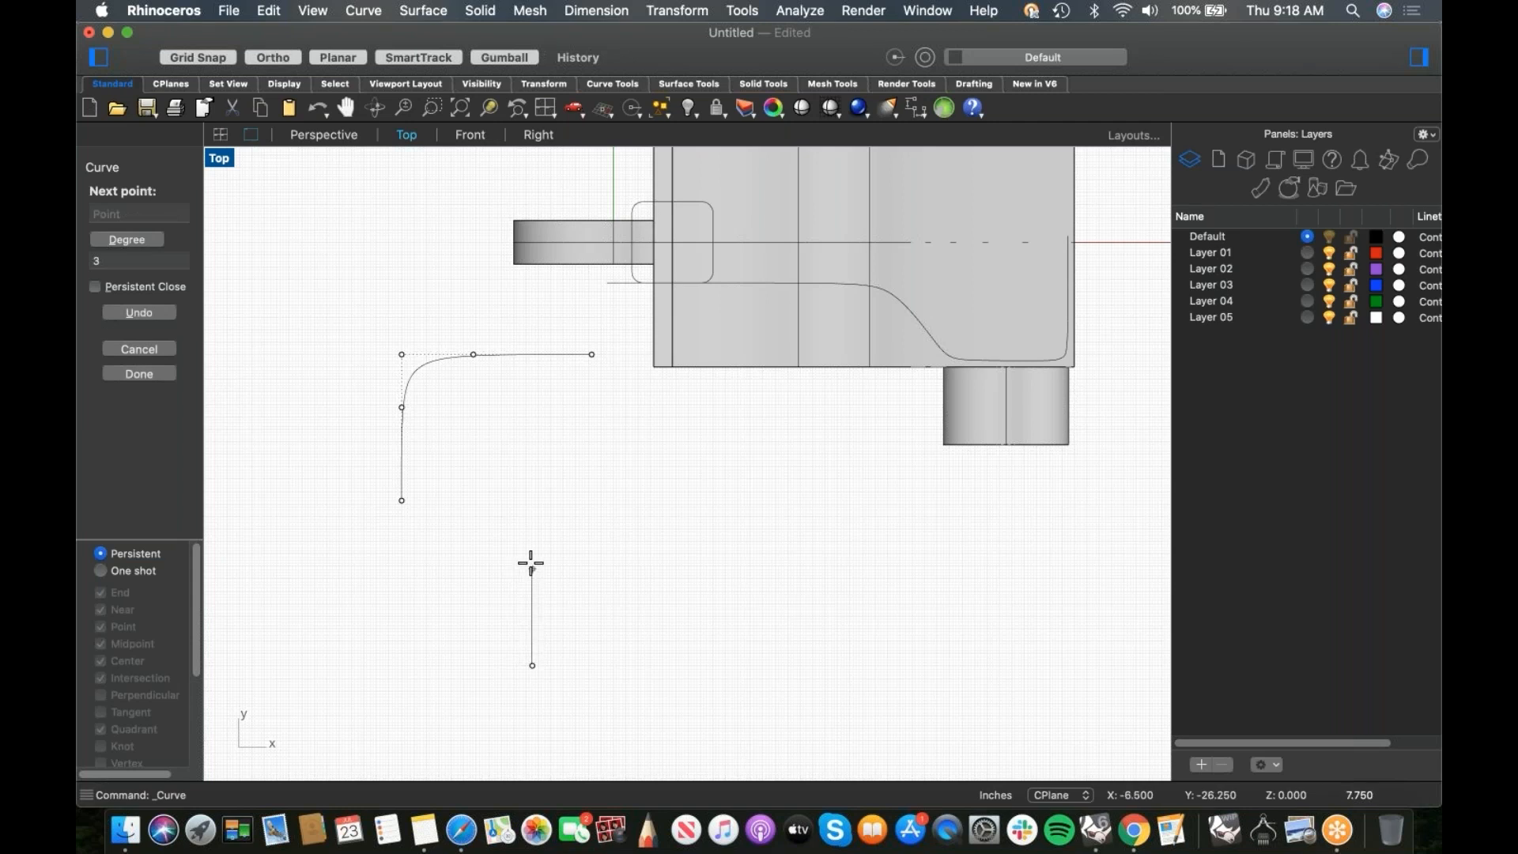
left_click(531, 564)
left_click(532, 507, "shift")
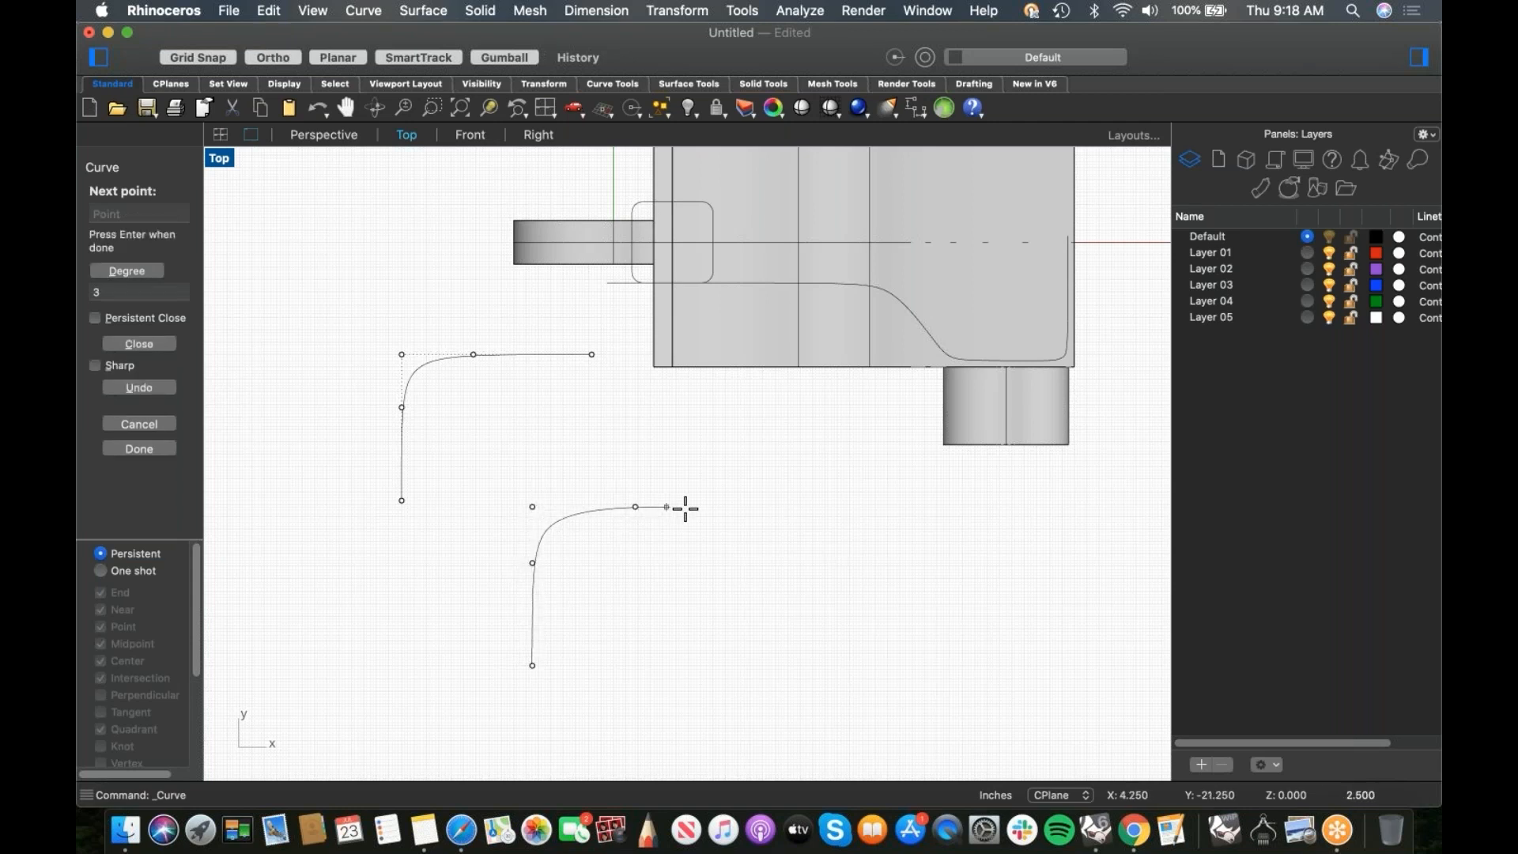
left_click(635, 507)
left_click(703, 507)
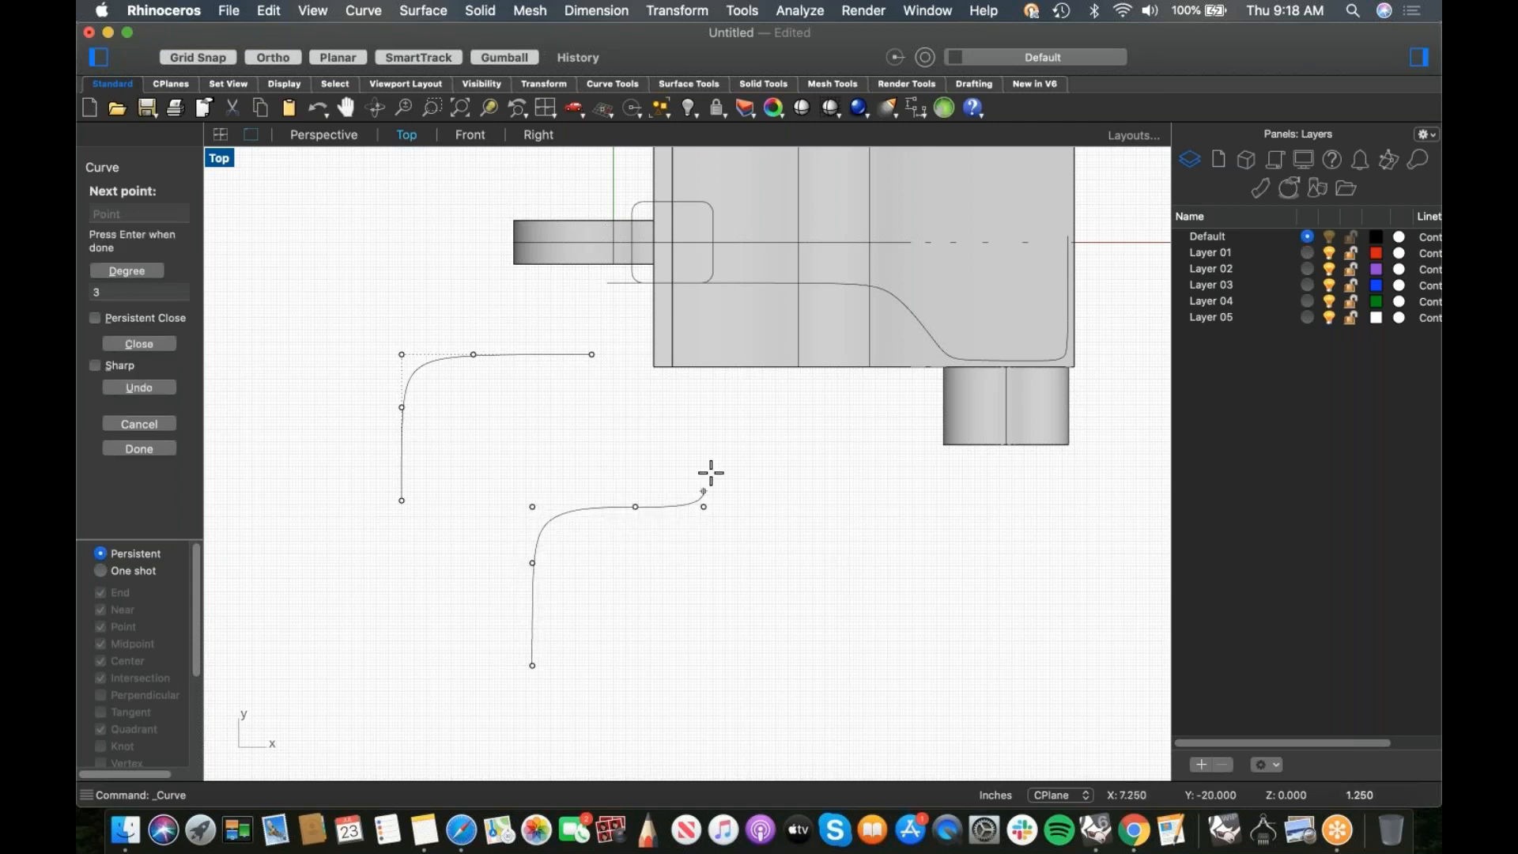
left_click(704, 445, "shift")
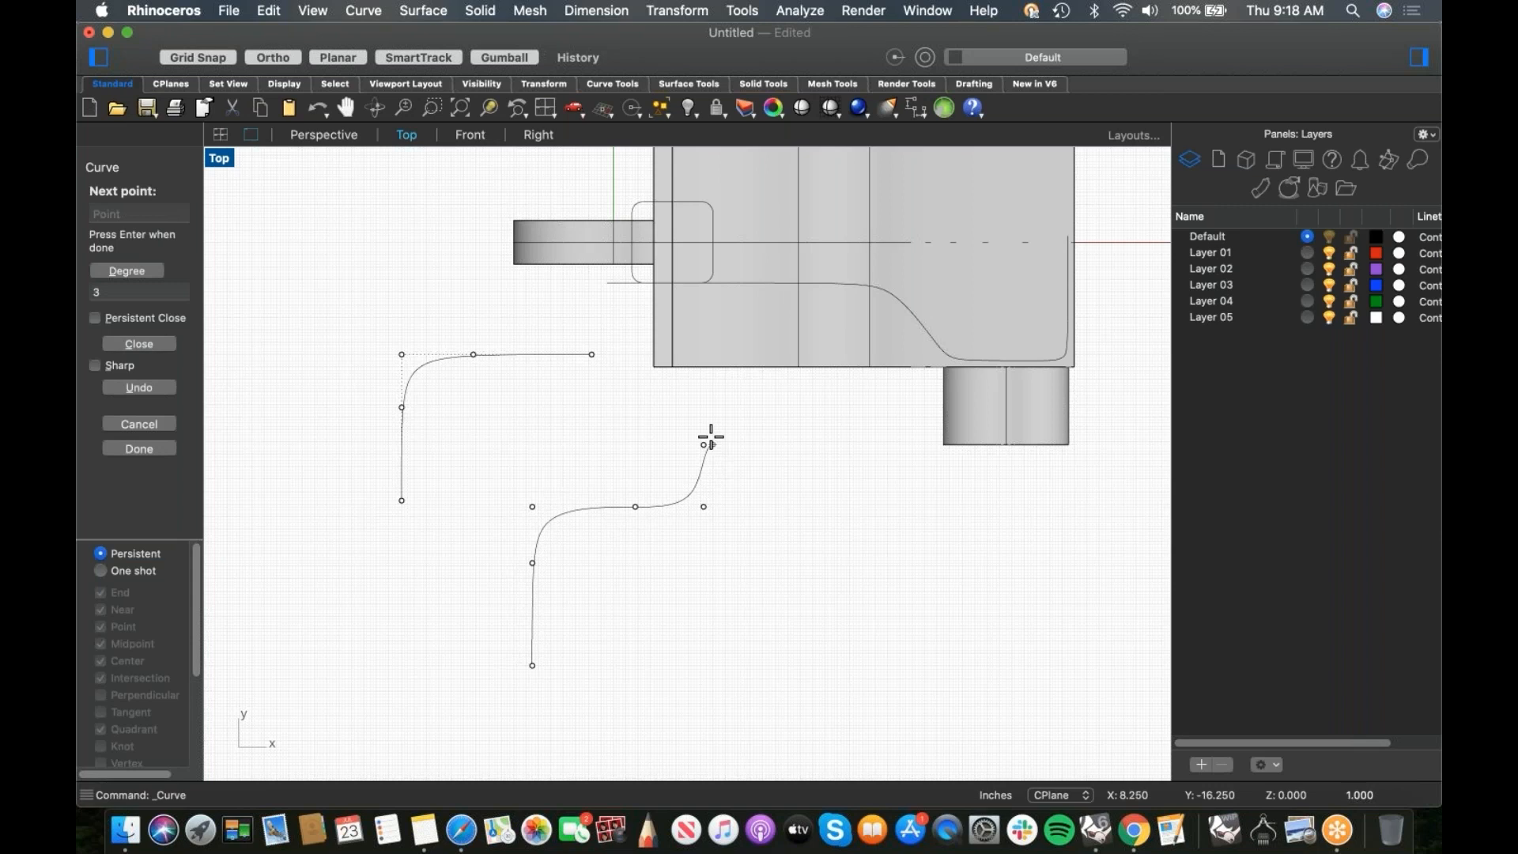
left_click(704, 393, "shift")
left_click(620, 388)
key("Return")
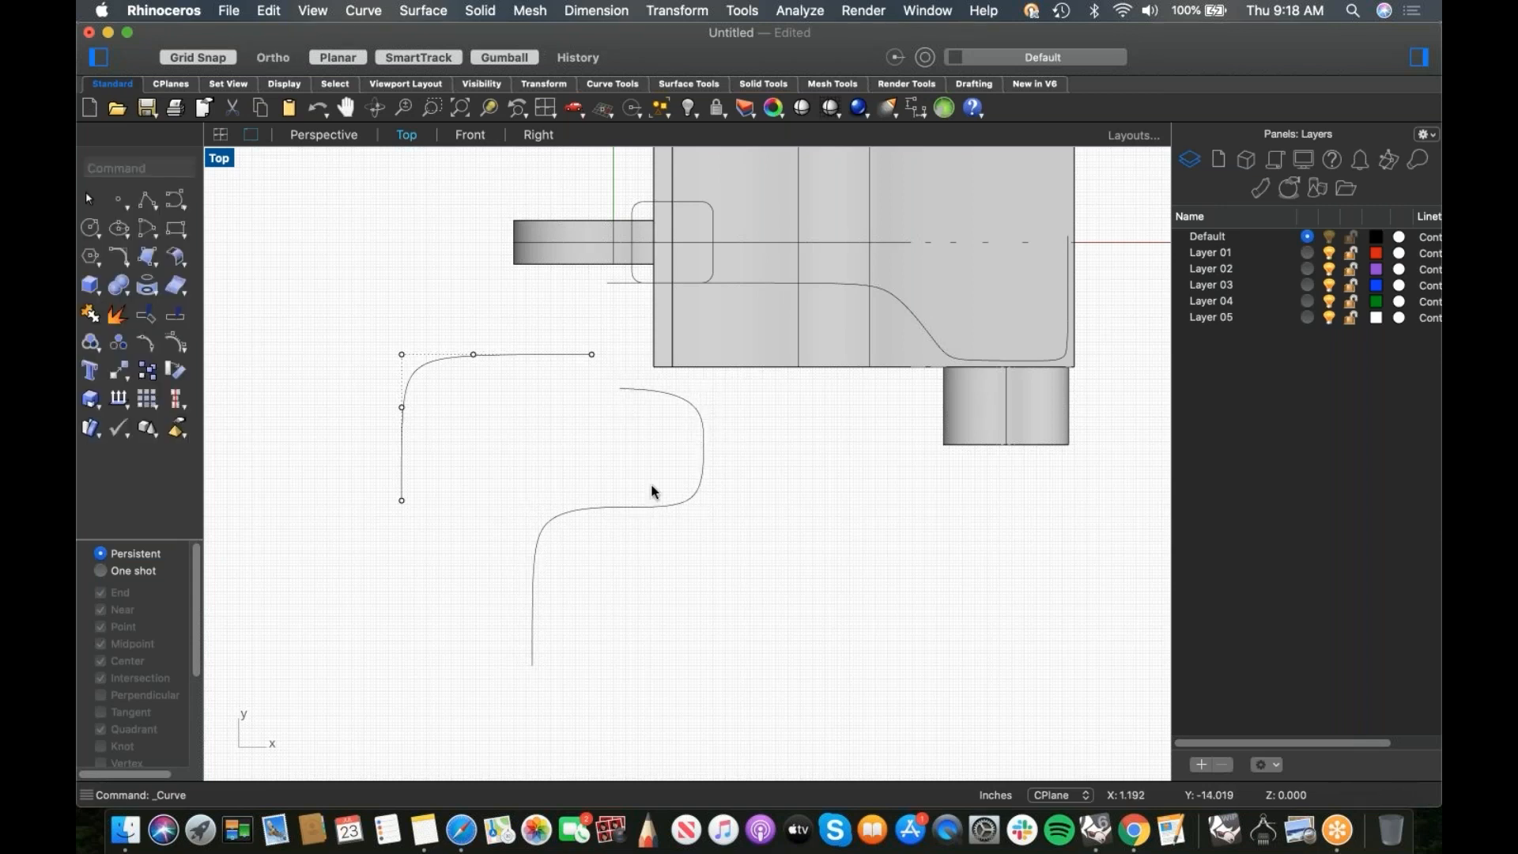
Step: Show the winding curve's control points and move the two points either side of its first corner slightly farther from that corner
left_click(650, 507)
left_click(175, 341)
left_click_drag(593, 488, 642, 507)
left_click(586, 566)
left_click(533, 563)
left_click(593, 560)
left_click(547, 509)
left_click(520, 524)
left_click(530, 524)
left_click_drag(532, 523, 540, 588)
Step: Select the control point groups around the winding curve's bends and the end point of the L-shaped curve to examine how points form each bend
left_click(712, 535)
left_click_drag(609, 479, 724, 514)
left_click(631, 436)
left_click_drag(631, 436, 846, 596)
left_click(722, 616)
left_click_drag(491, 471, 663, 601)
left_click(659, 512)
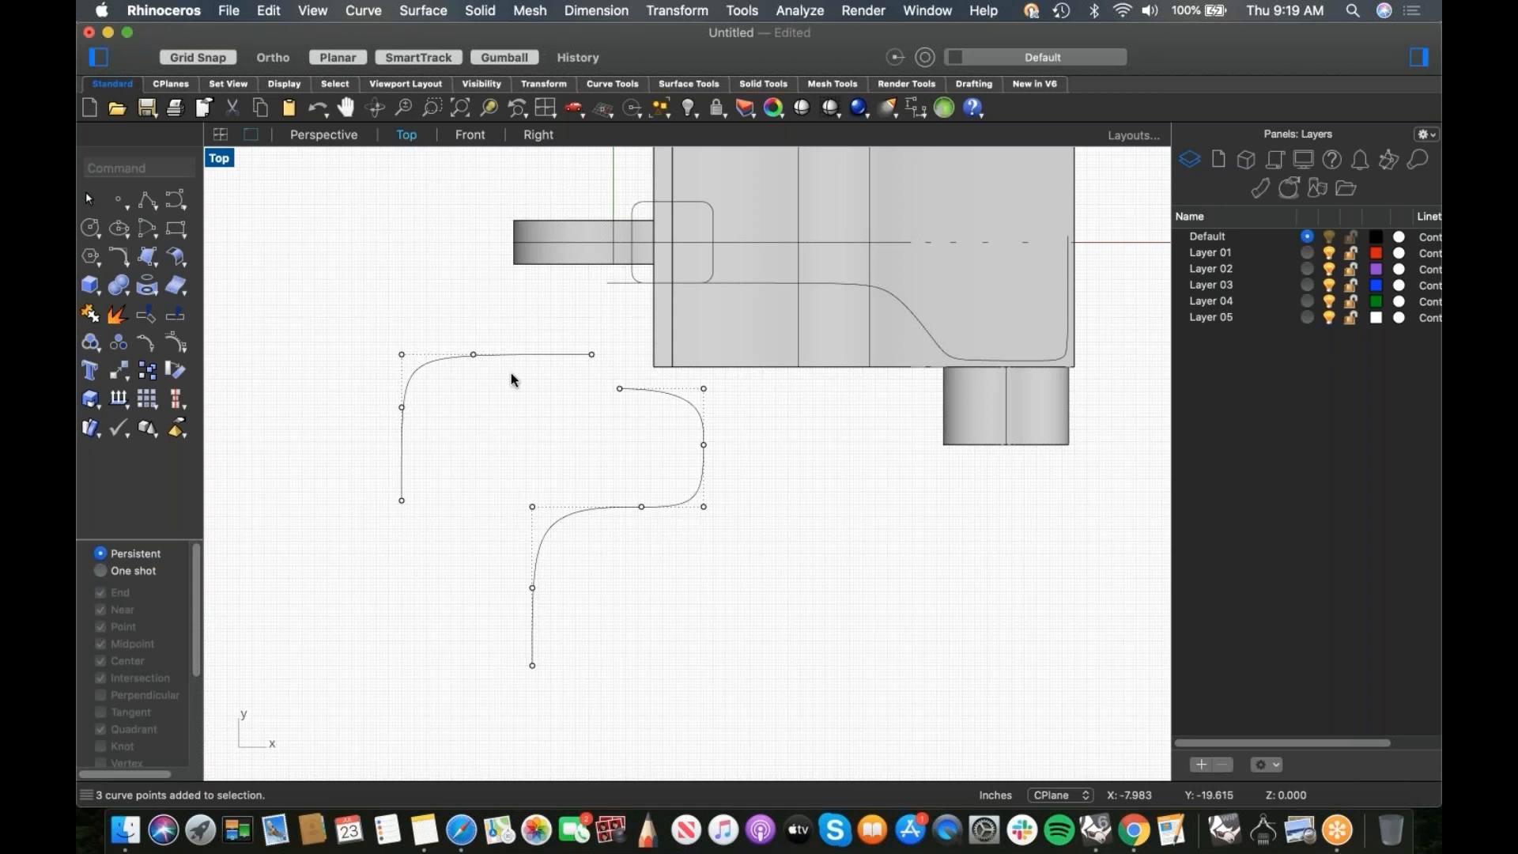
left_click_drag(376, 475, 429, 512)
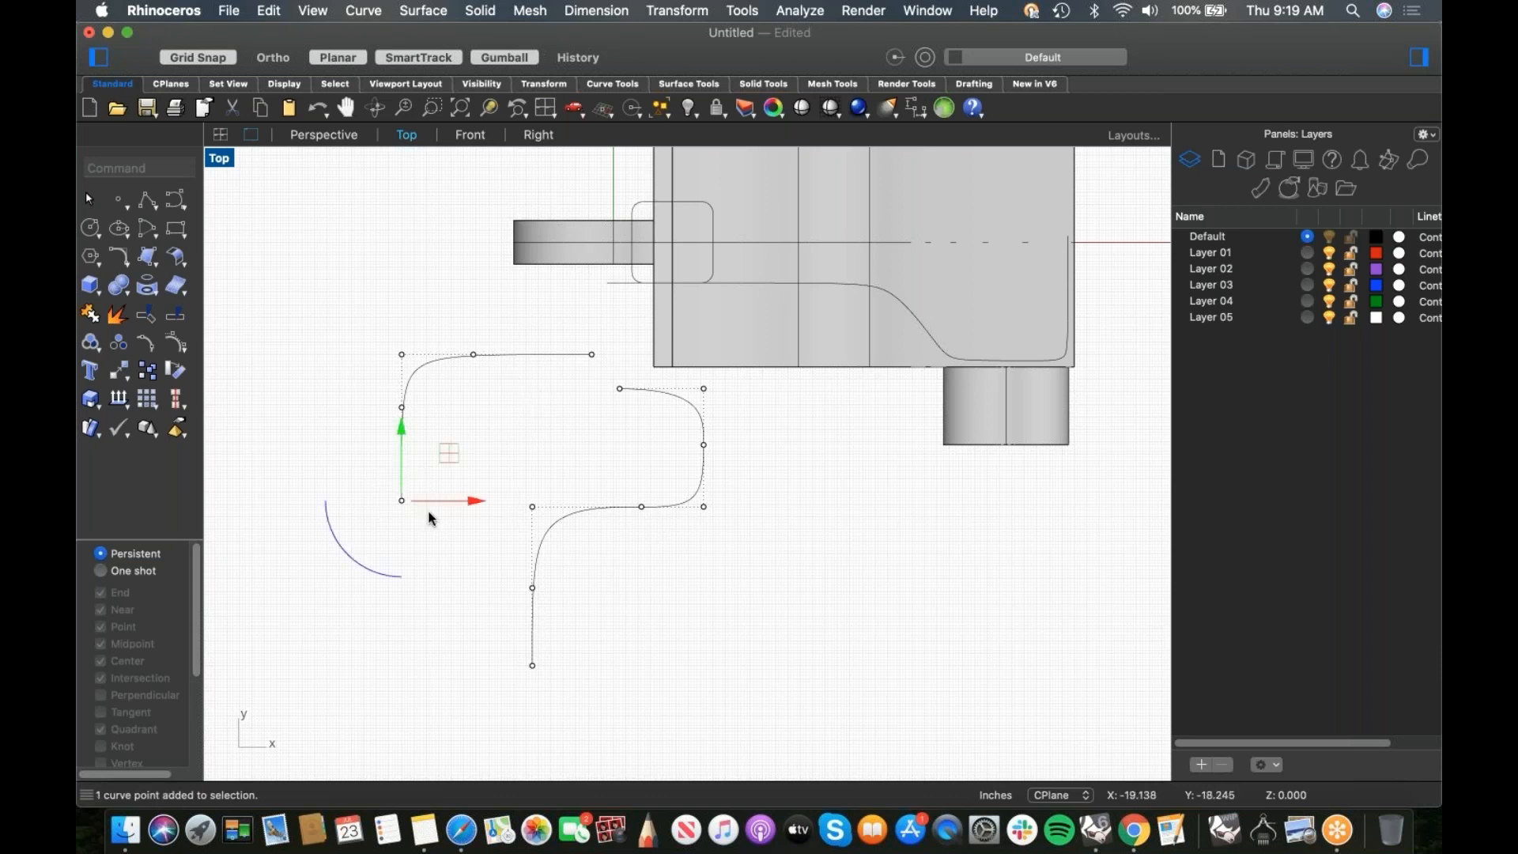
left_click(401, 494)
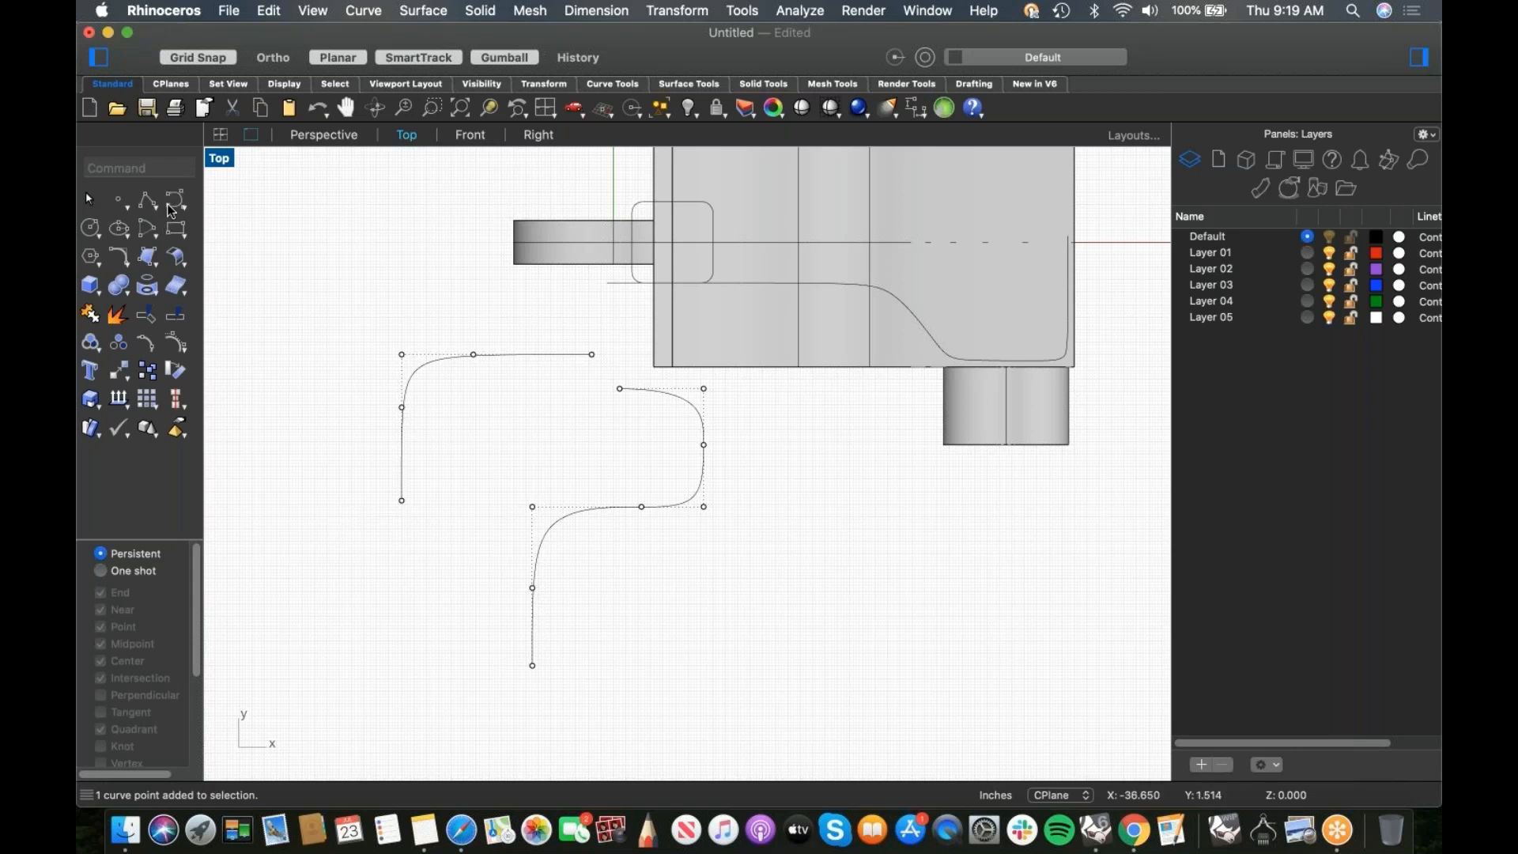
Step: Draw another practice curve with two opposite rounded bends beside the L-shaped curve and show its control points
left_click(165, 227)
left_click(268, 606)
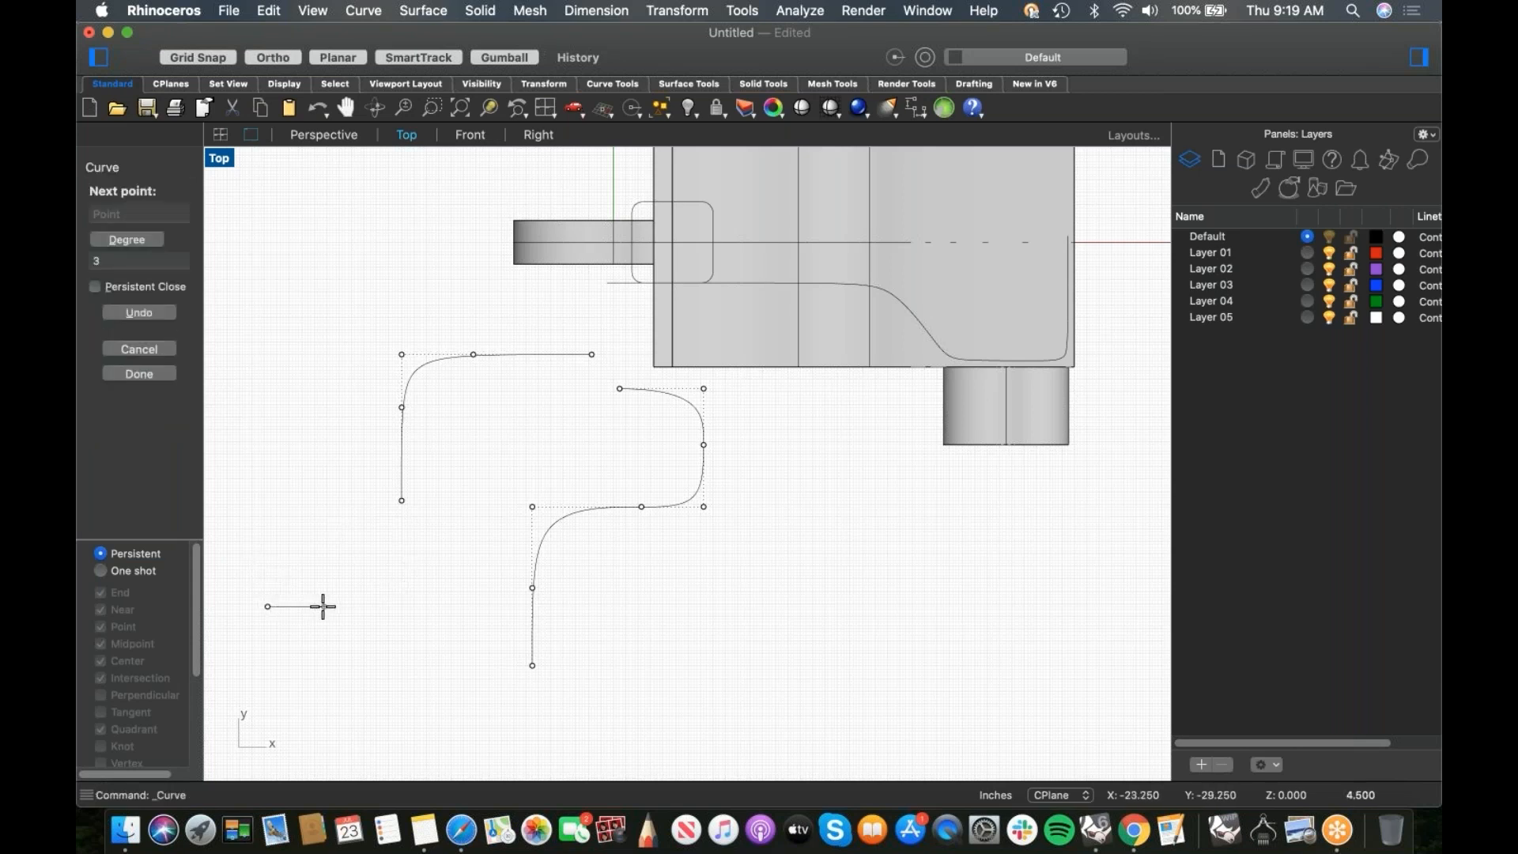
left_click(324, 606)
left_click(324, 548)
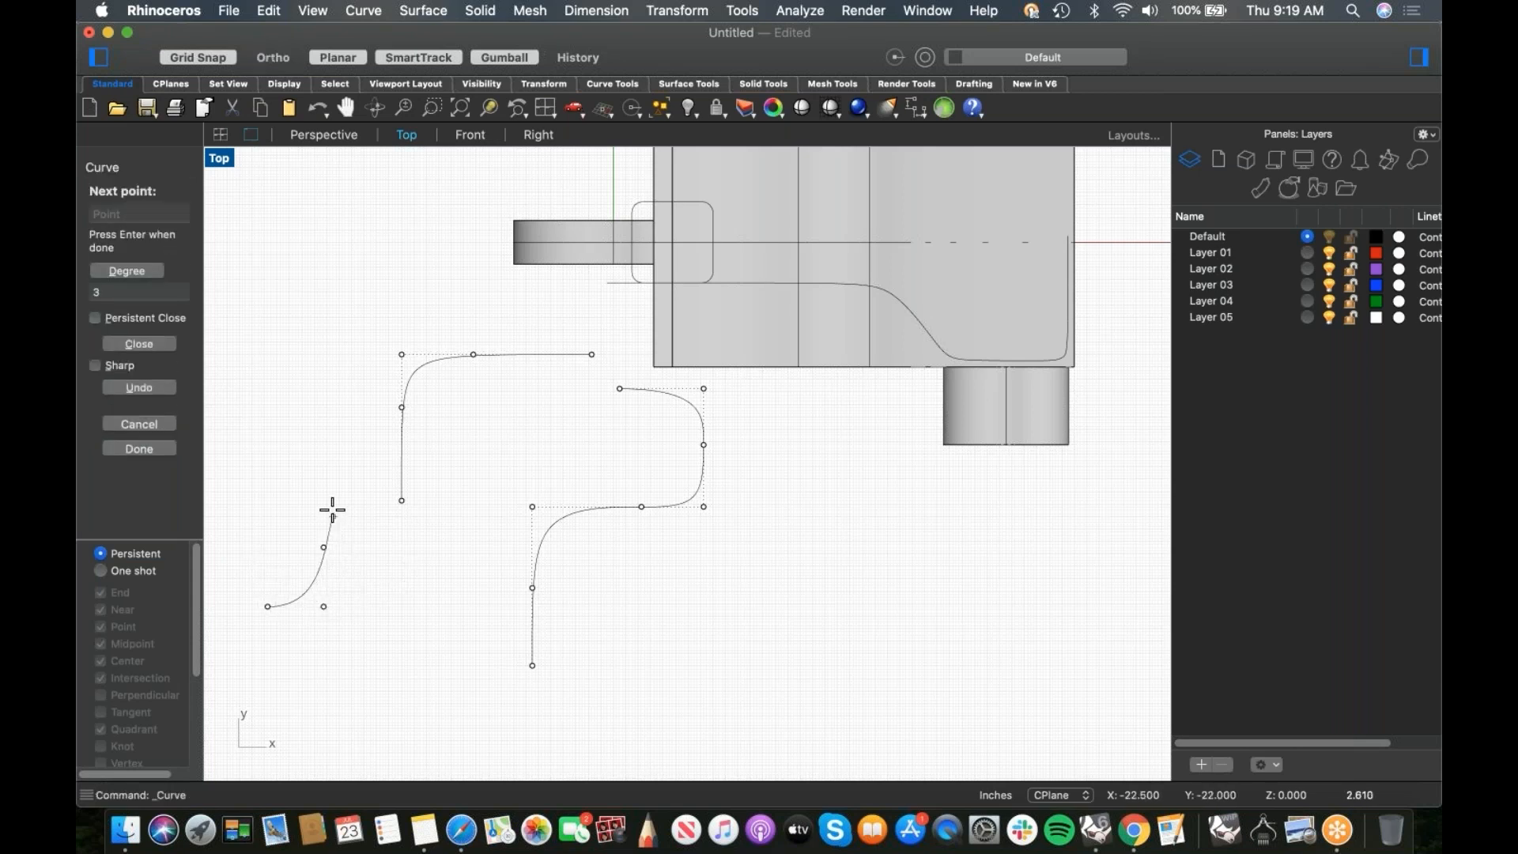
left_click(324, 485, "shift")
left_click(316, 427, "shift")
left_click(373, 427, "shift")
left_click(513, 442, "shift")
key("Return")
left_click(329, 439)
left_click(174, 340)
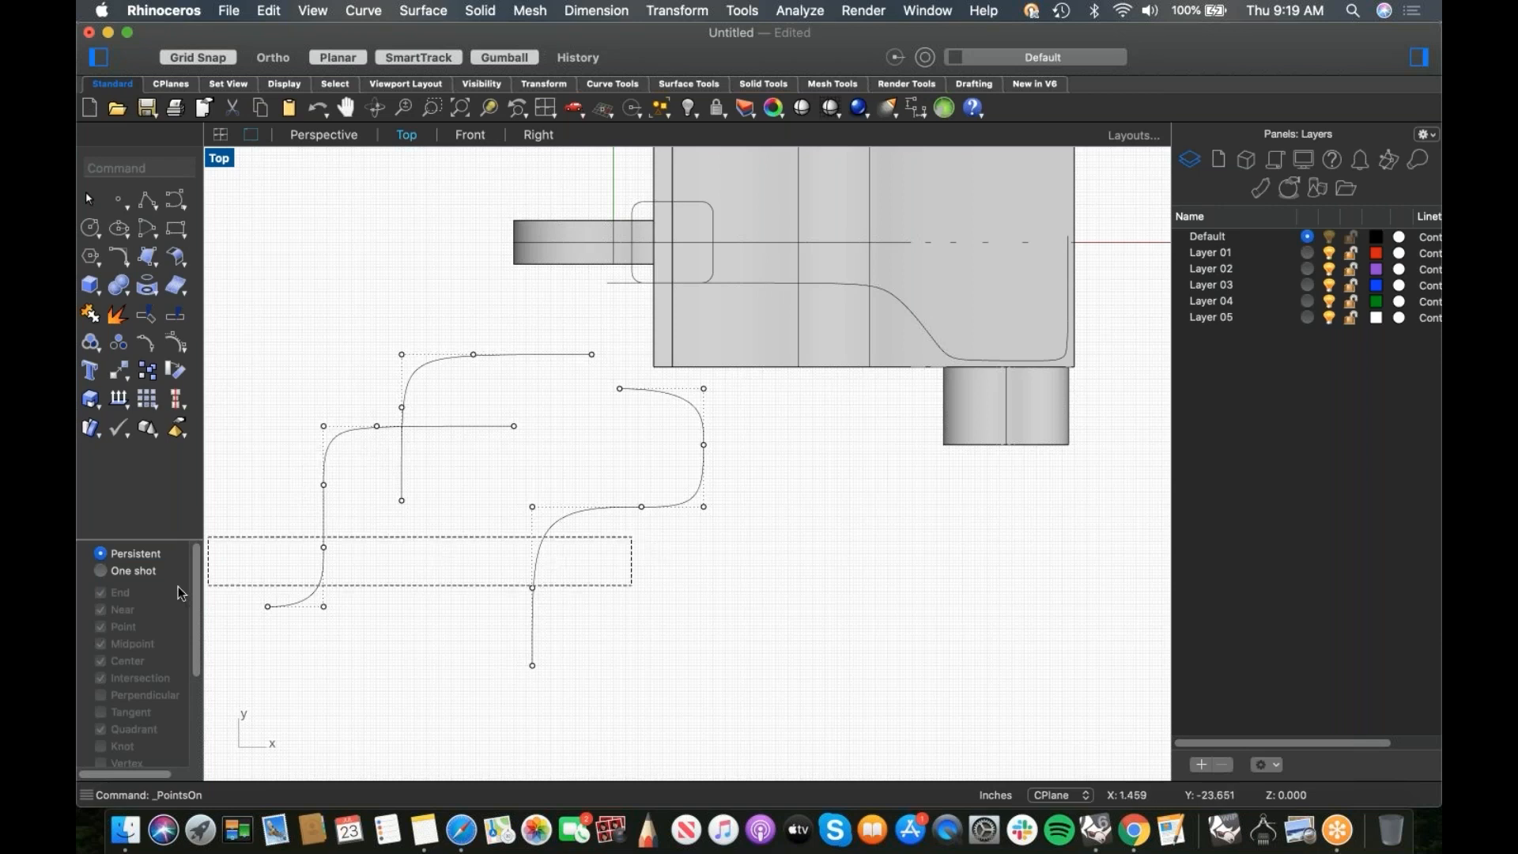
Step: Delete all the practice curves beside the tricycle body in the Top view
left_click_drag(653, 543, 368, 597)
key("super+z")
key("Escape")
left_click_drag(682, 551, 212, 577)
key("Delete")
left_click(424, 548)
key("Delete")
left_click(176, 229)
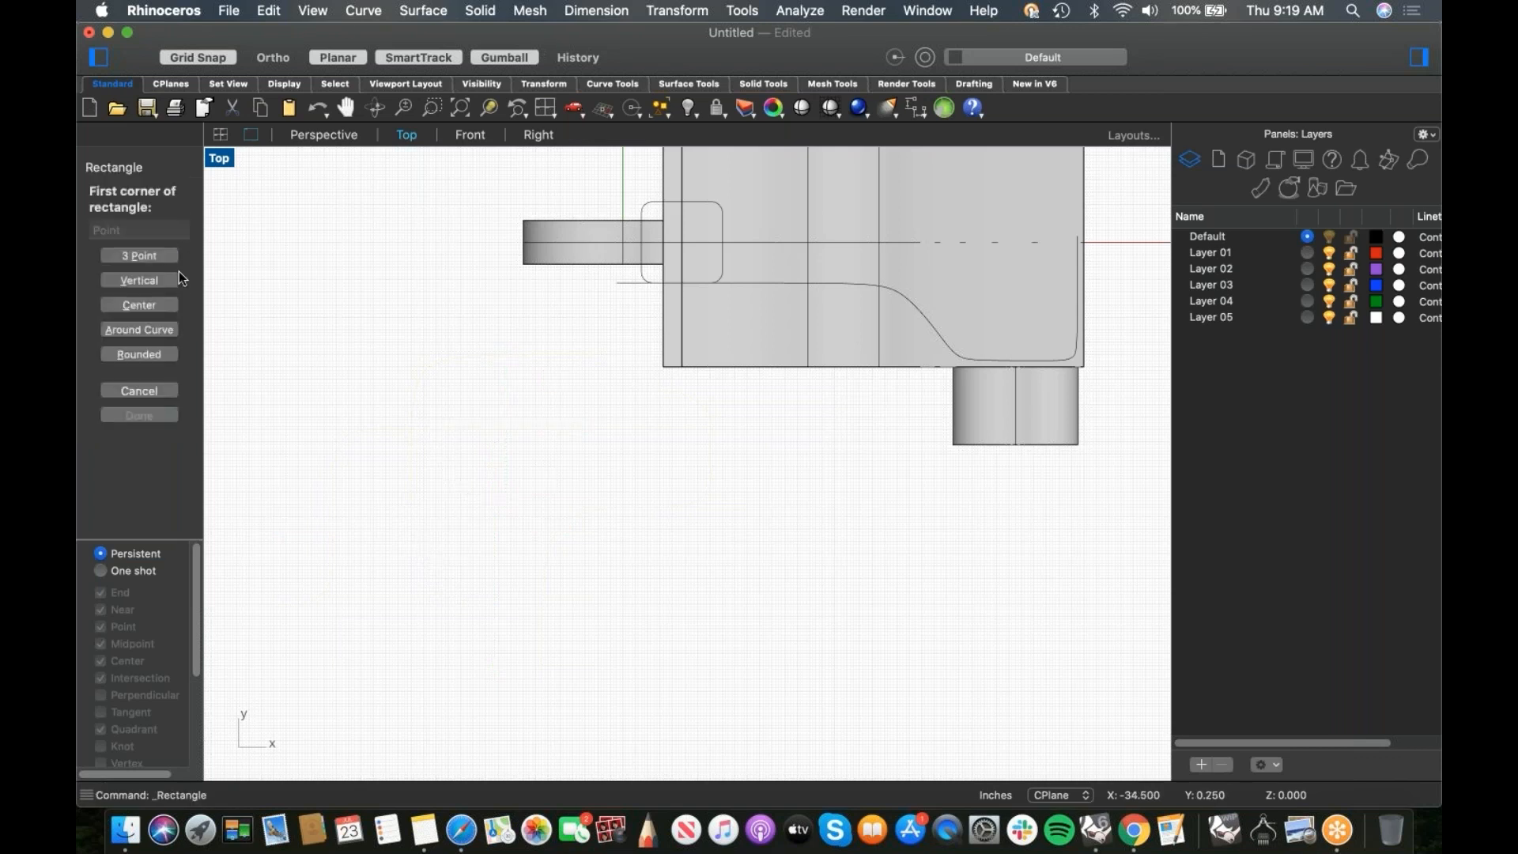
left_click(149, 356)
left_click(324, 348)
left_click(523, 601)
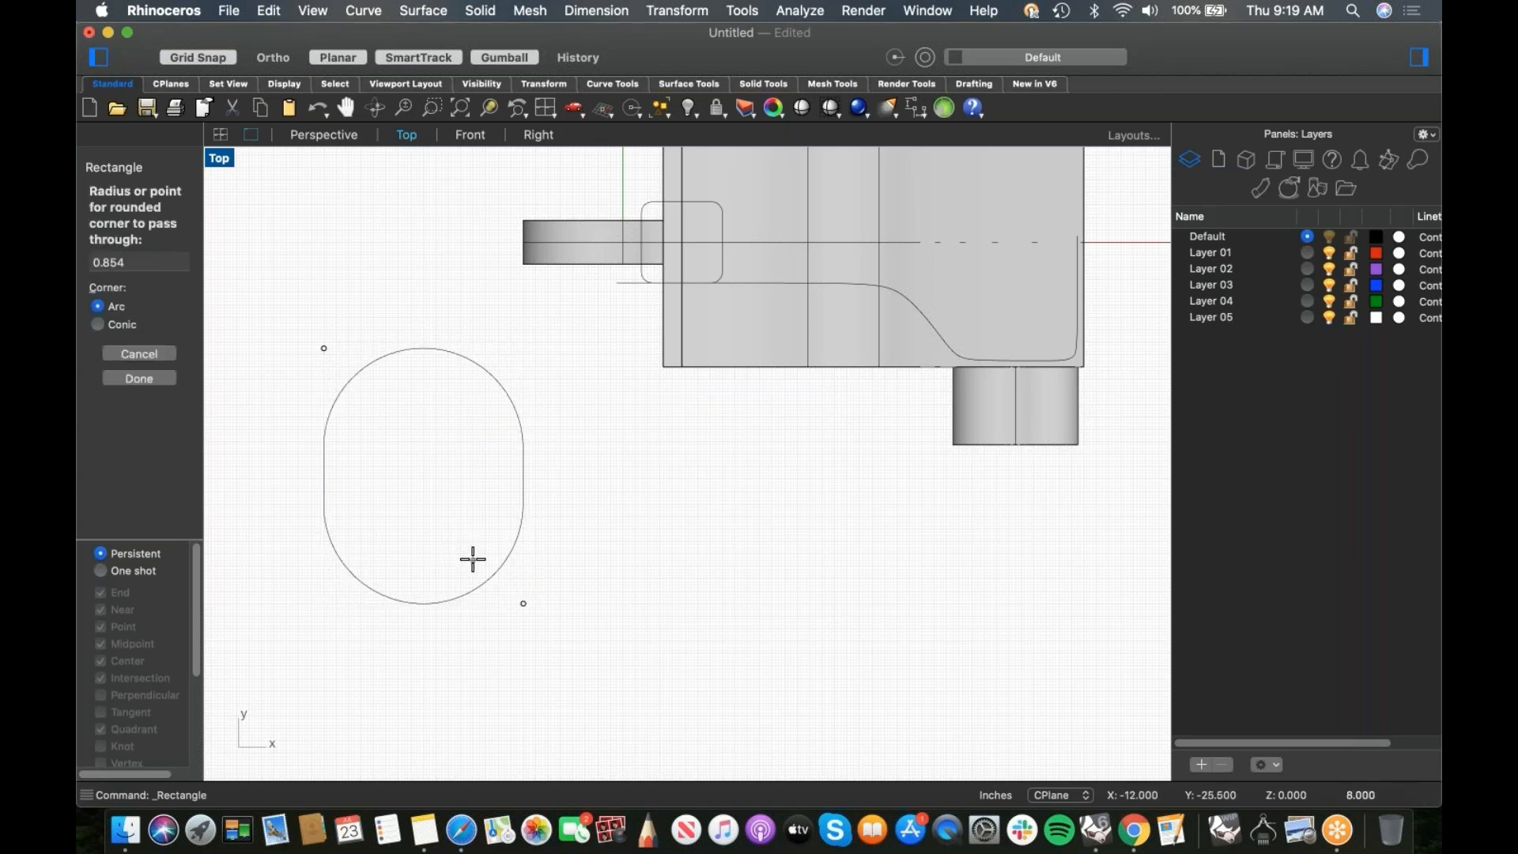
key("Escape")
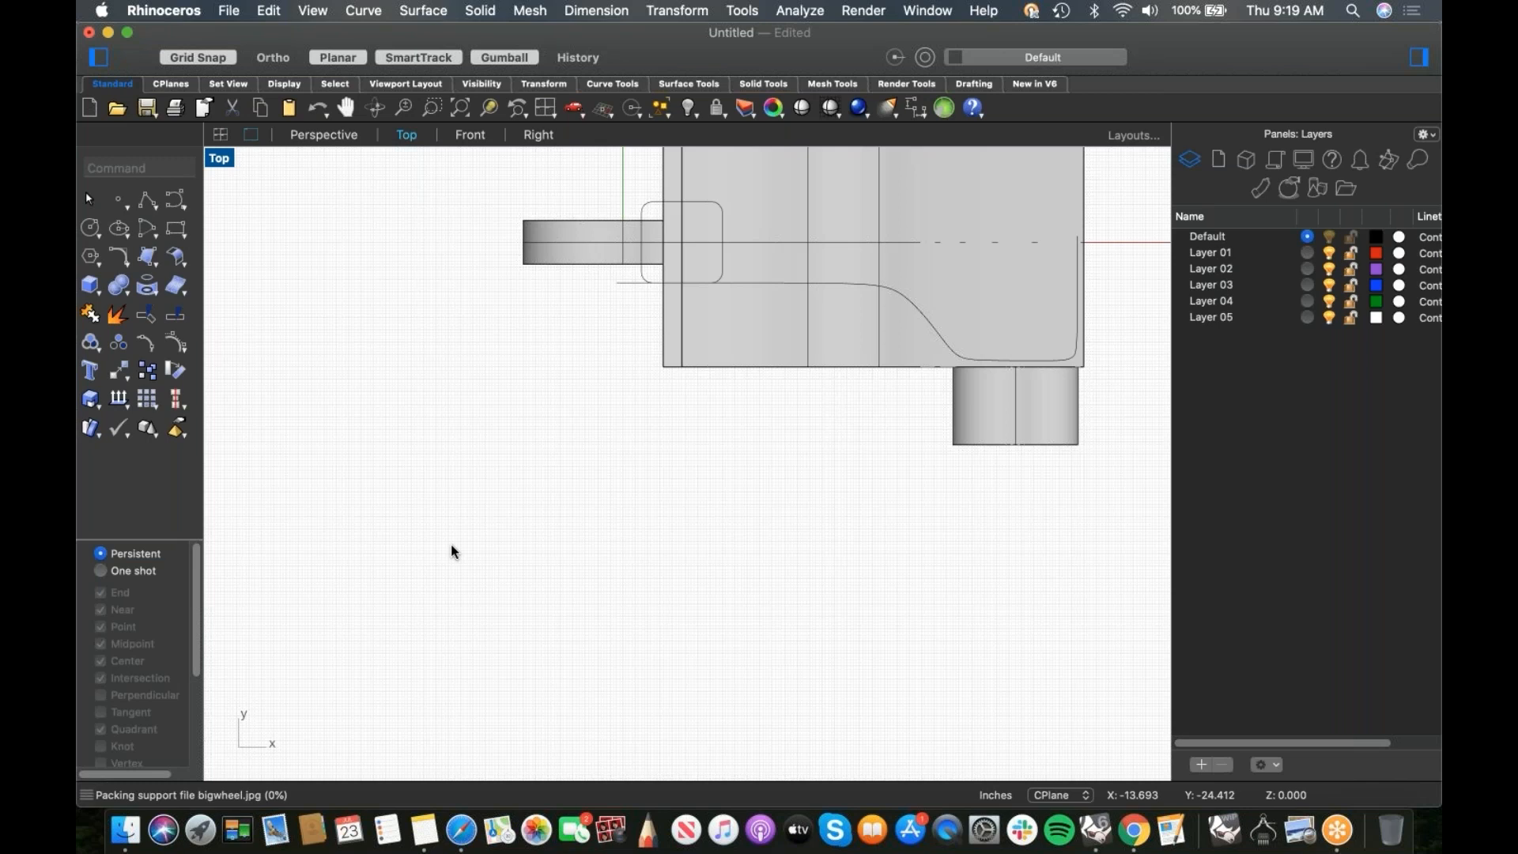
Step: Show the control points of the frame outline curve and examine the point on its diagonal stretch before the rear bend
scroll(624, 467, "up", 5)
scroll(625, 466, "right", 4)
scroll(657, 490, "up", 3)
scroll(657, 490, "right", 2)
scroll(616, 445, "up", 3)
left_click(615, 452)
left_click(178, 349)
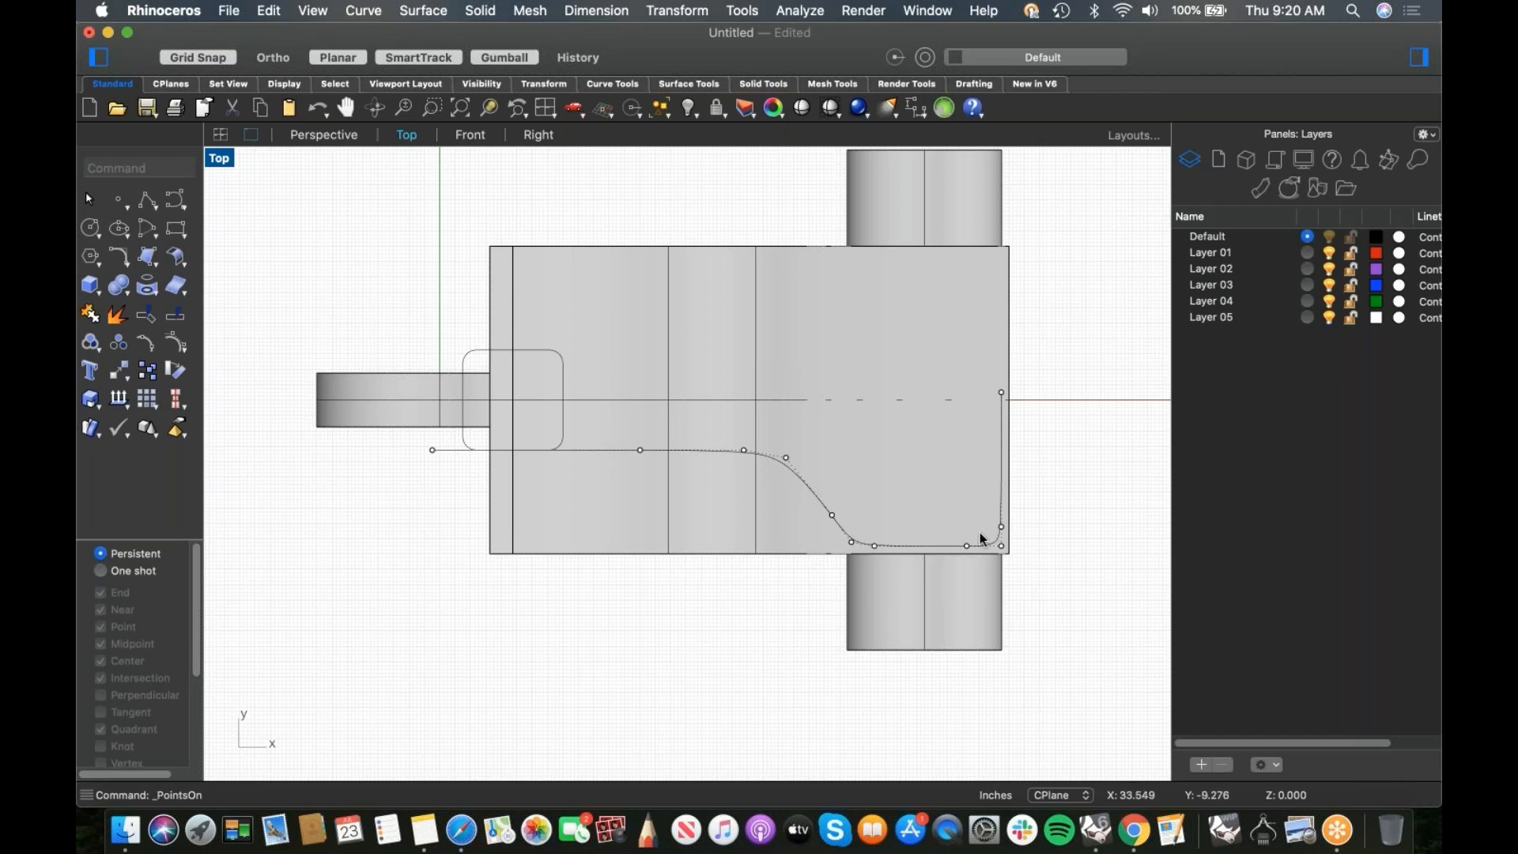
left_click(832, 517)
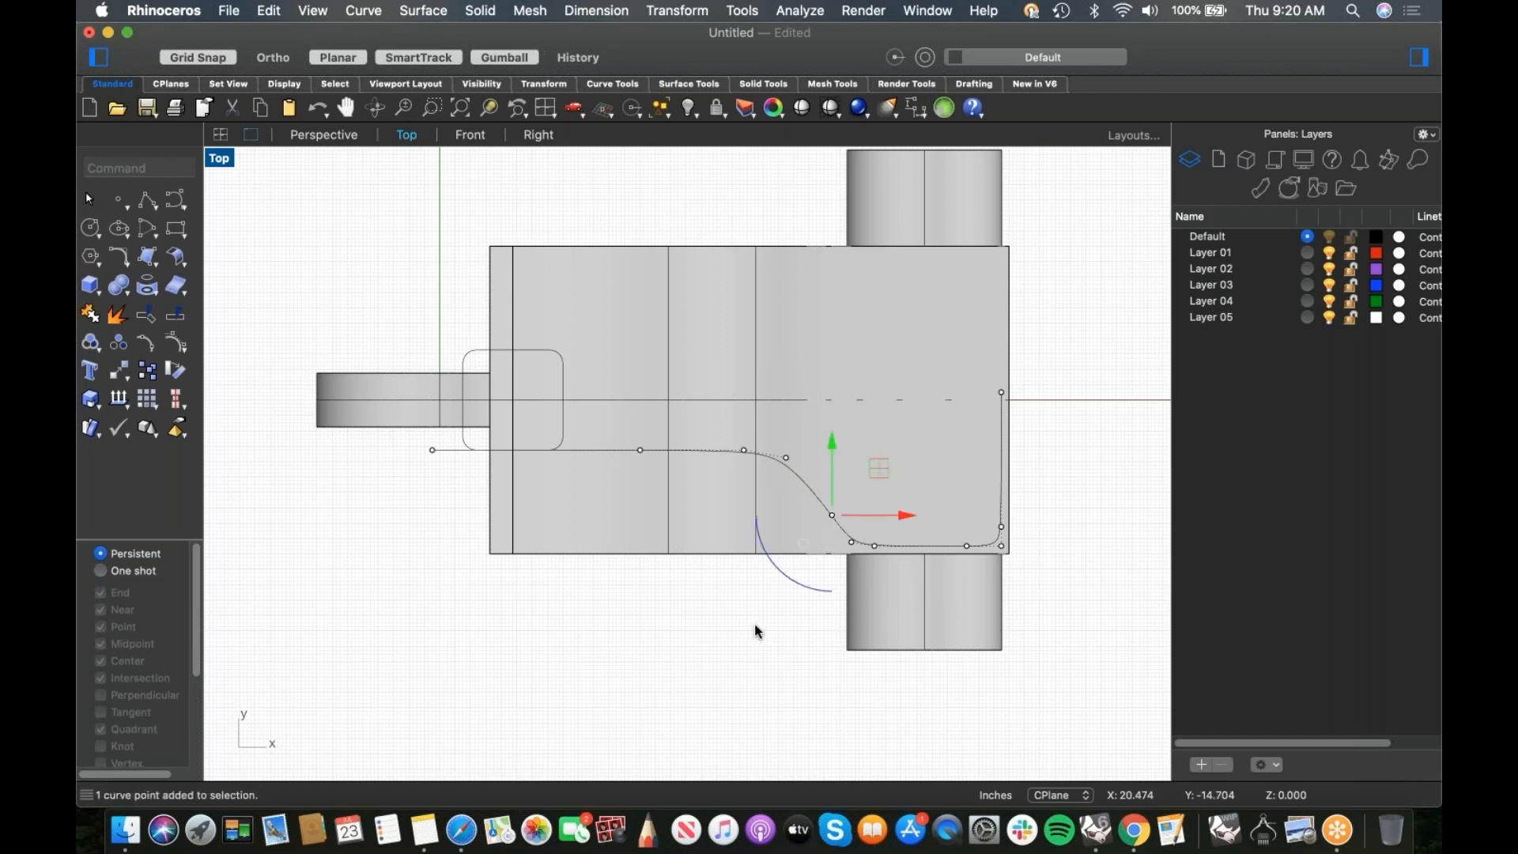
left_click(641, 630)
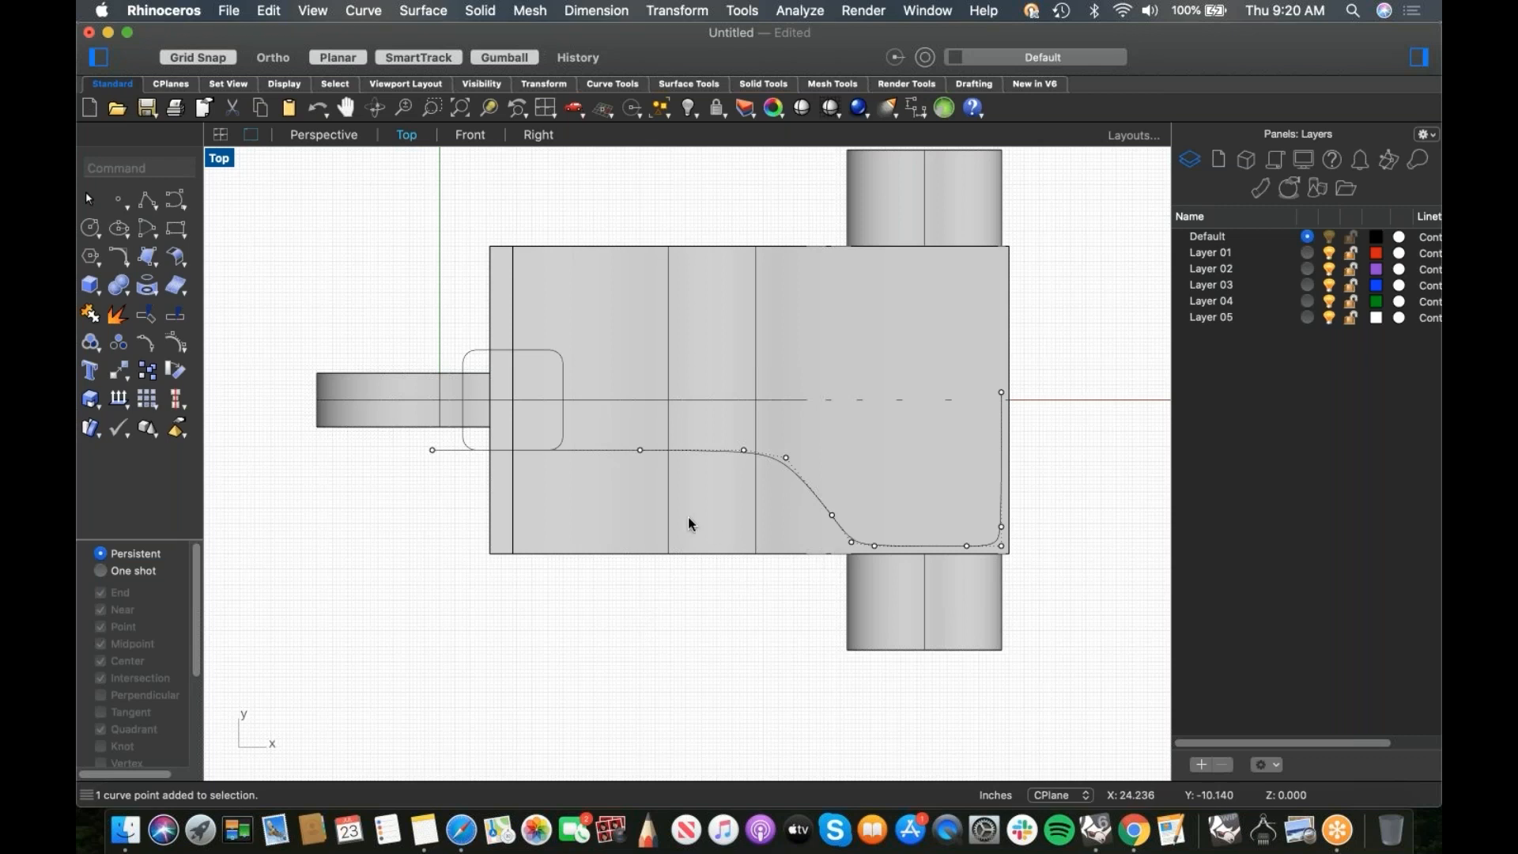
Step: Mirror a copy of the frame outline curve across the X axis, starting the mirror plane at the origin
left_click(769, 459)
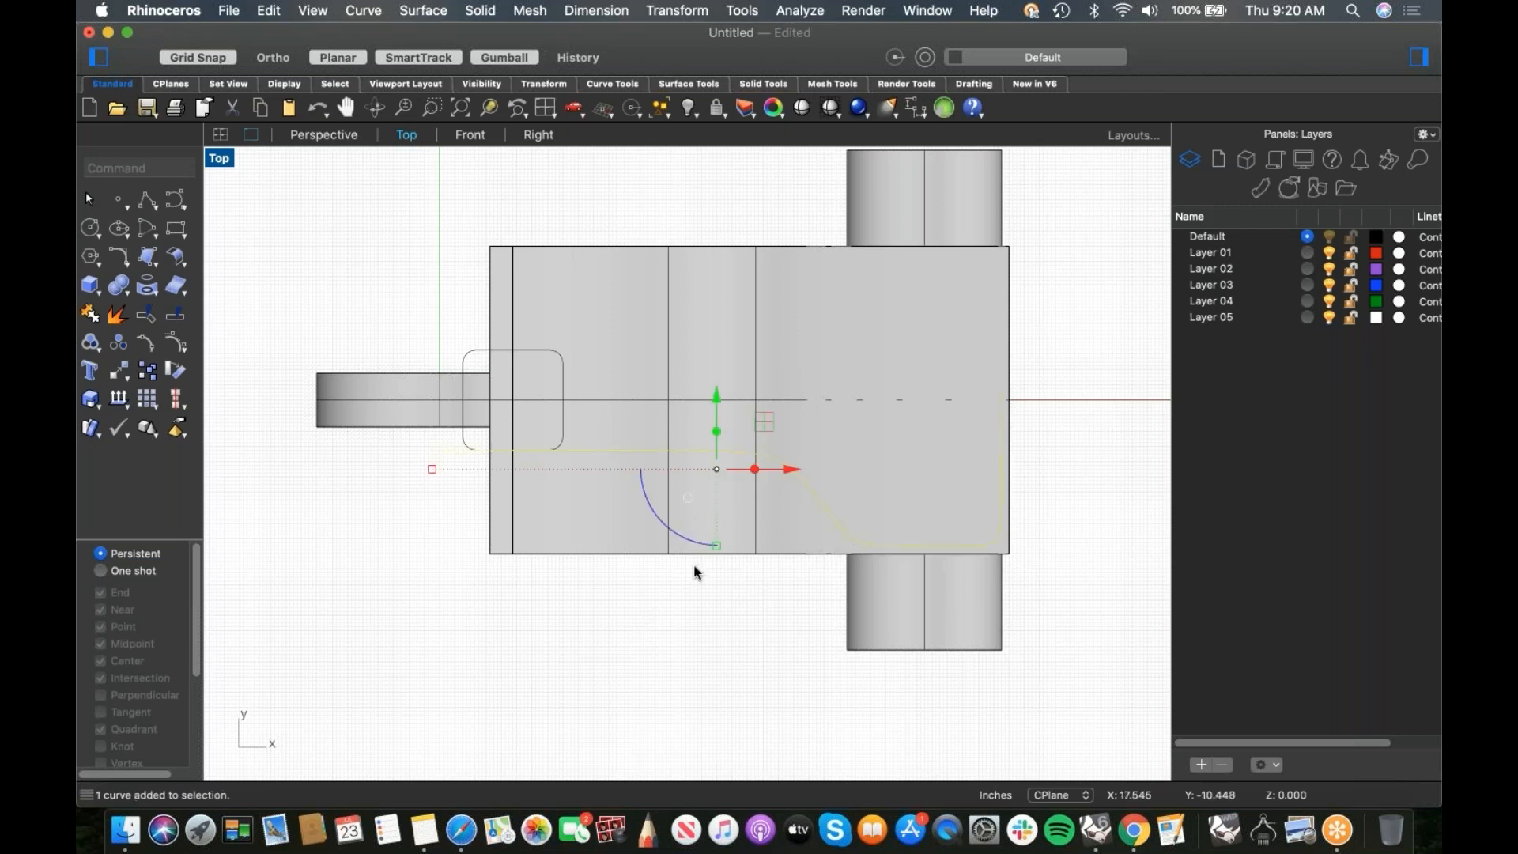
type("mirror")
key("Return")
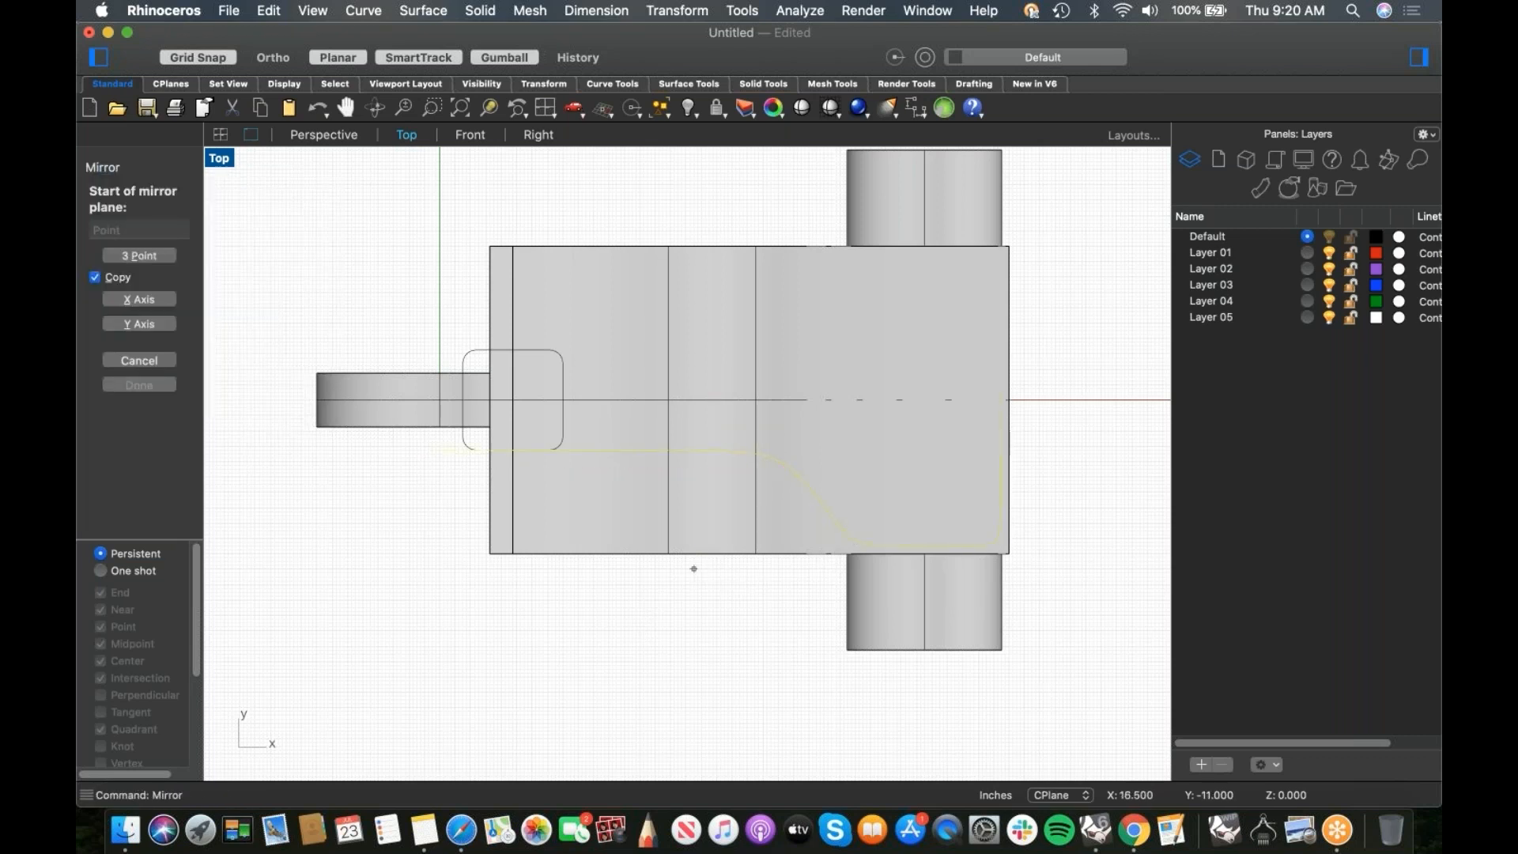
type("0")
key("Return")
key("F8")
left_click(927, 394)
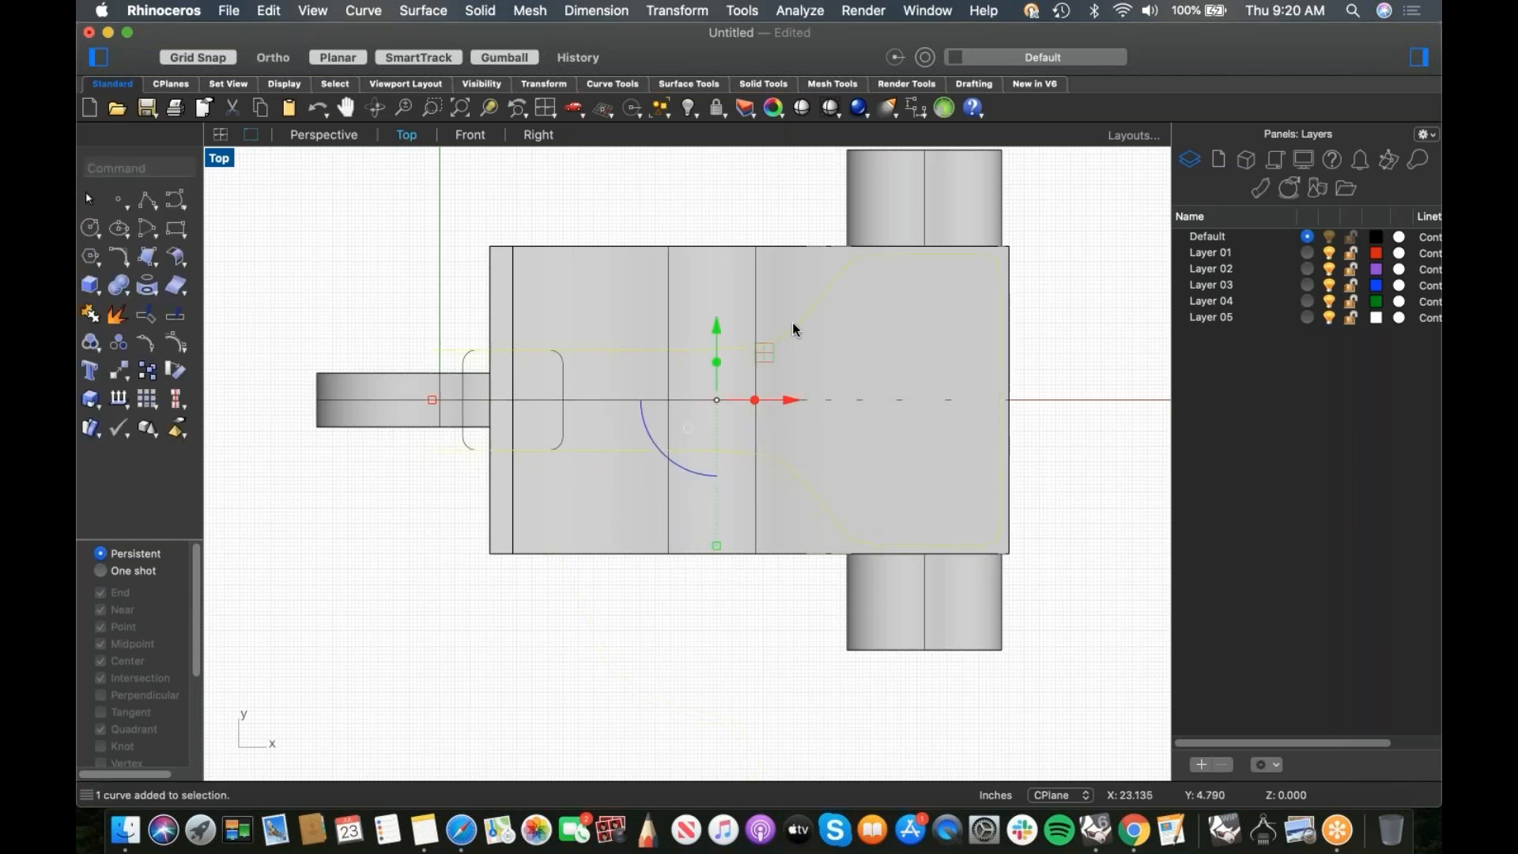
Step: Isolate the two outline halves and examine how their rear ends meet at the centre line
type("Isolate")
key("Return")
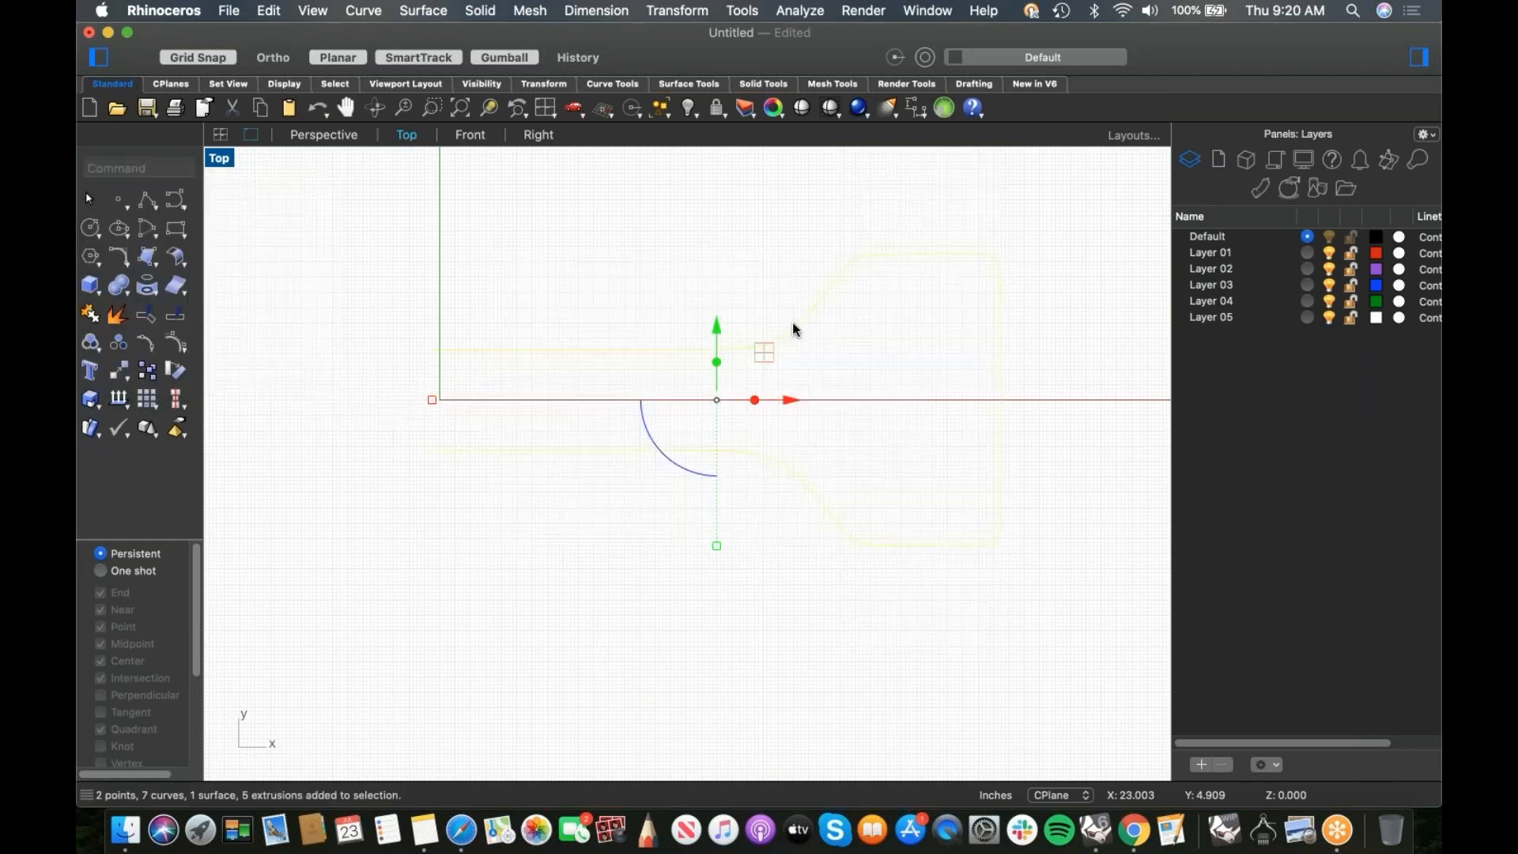
key("Escape")
scroll(787, 363, "up", 3)
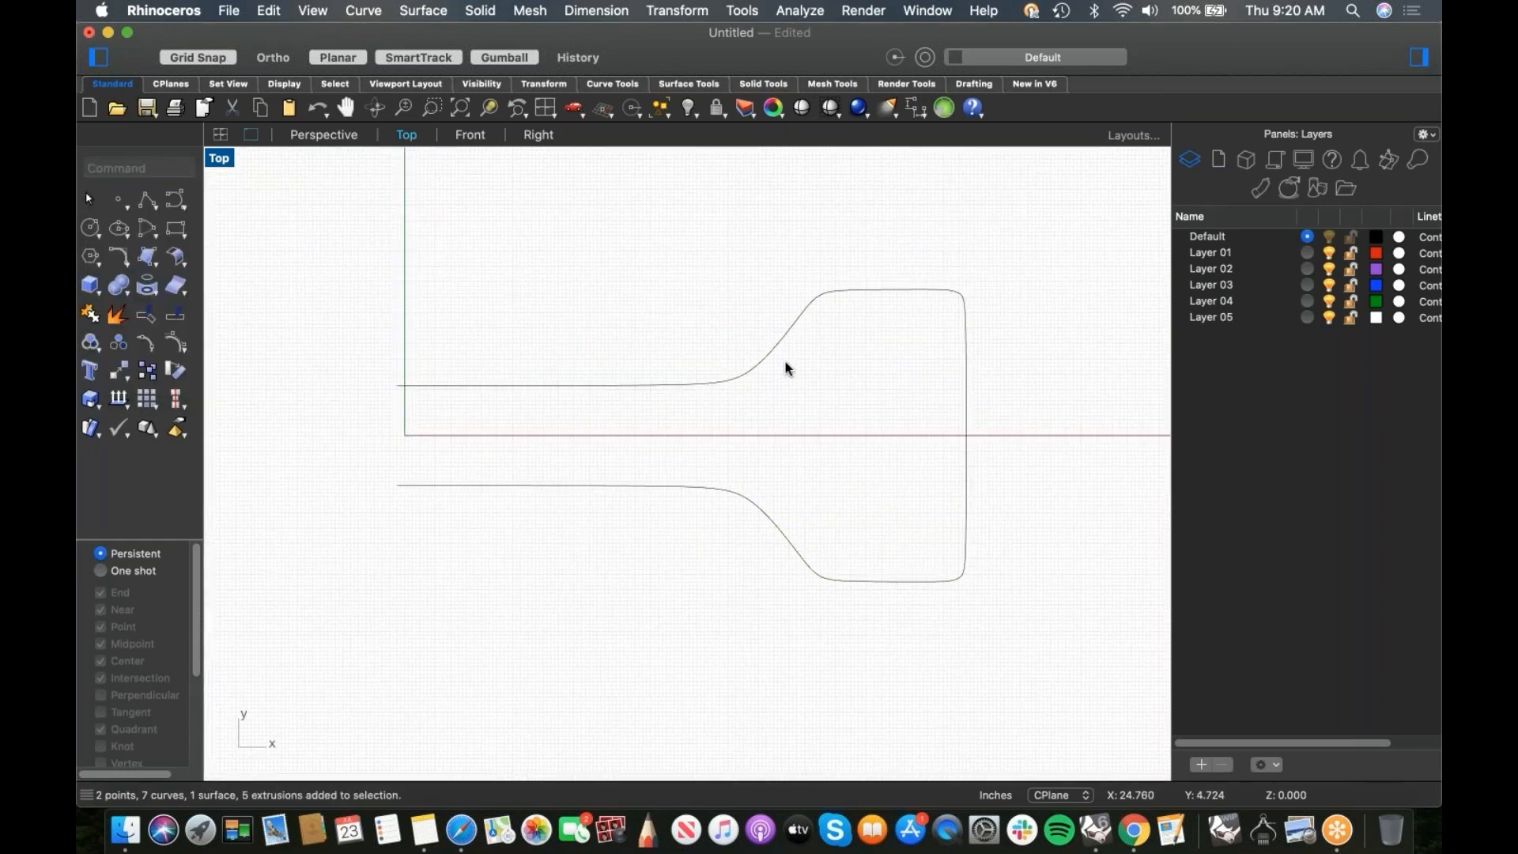
left_click(966, 394)
left_click(967, 461, "shift")
left_click(993, 458)
scroll(990, 458, "up", 8)
left_click(928, 479)
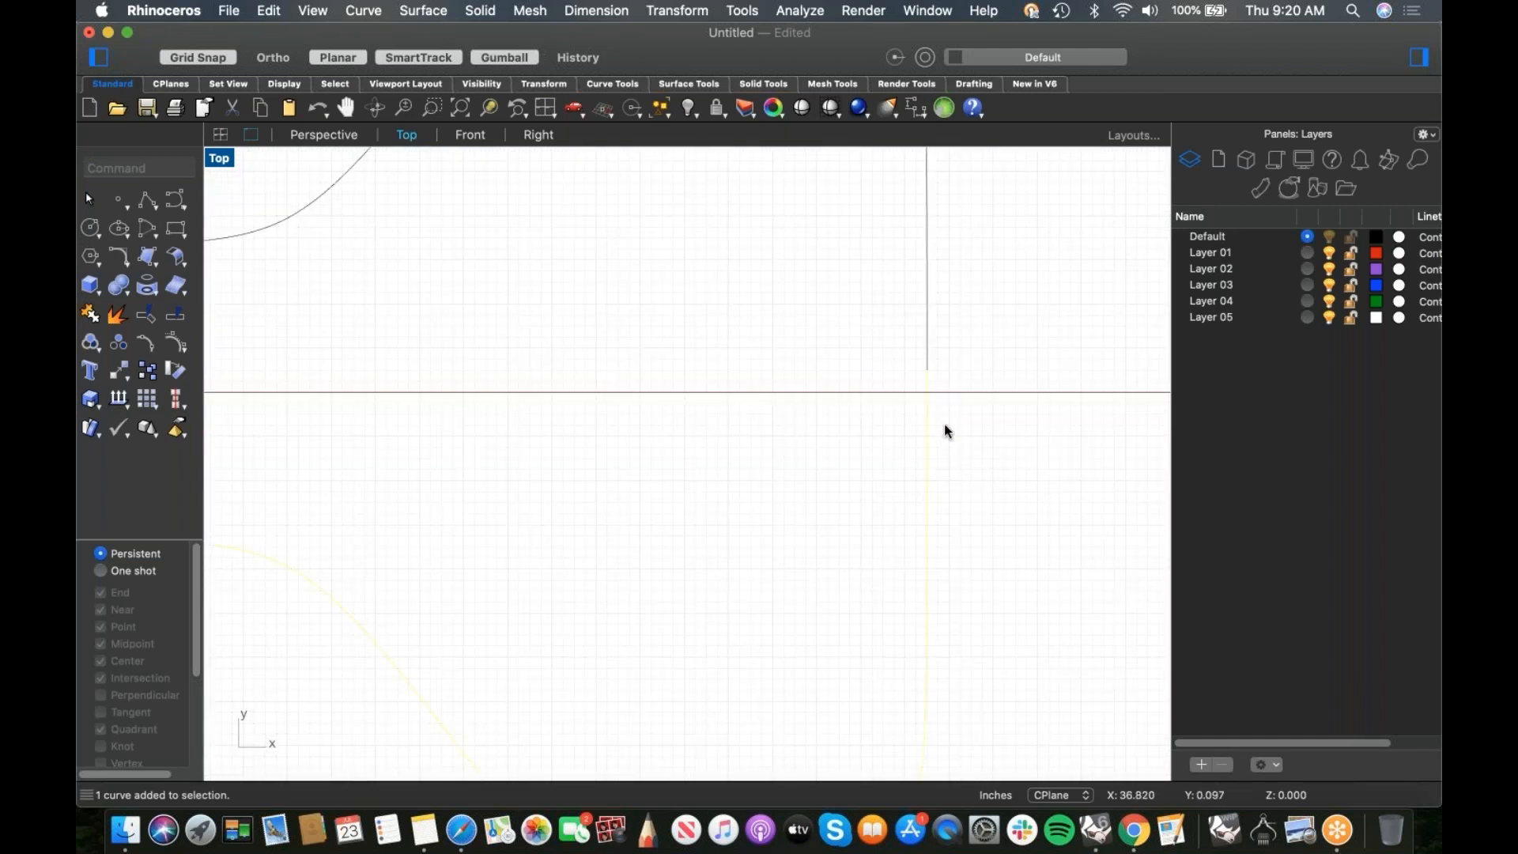
left_click(978, 448)
Step: Match the rear ends of the two outline halves with Tangency continuity and Average Curves enabled
type("Match")
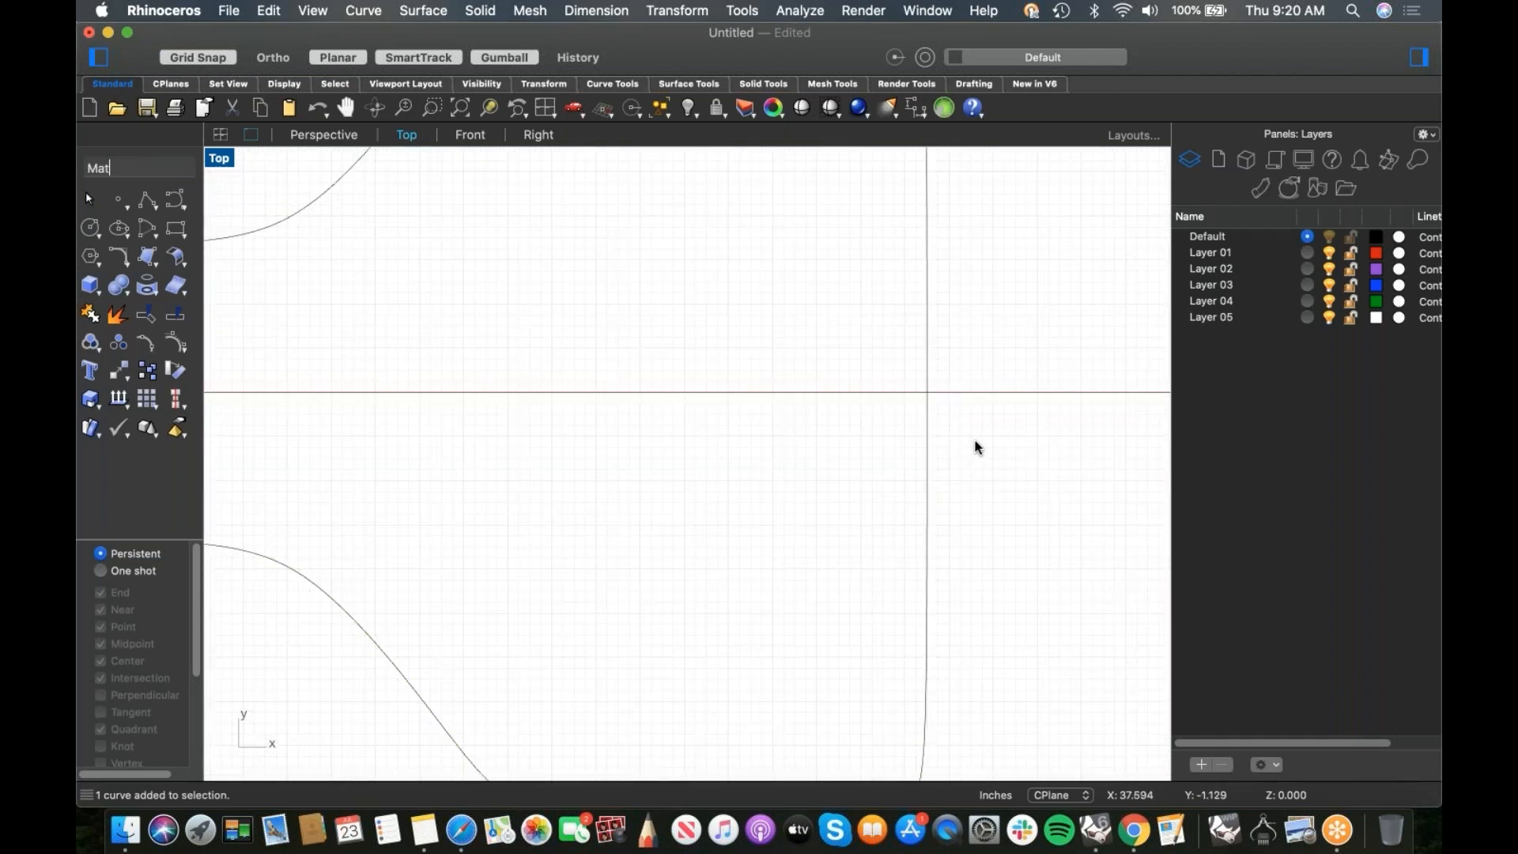
key("Return")
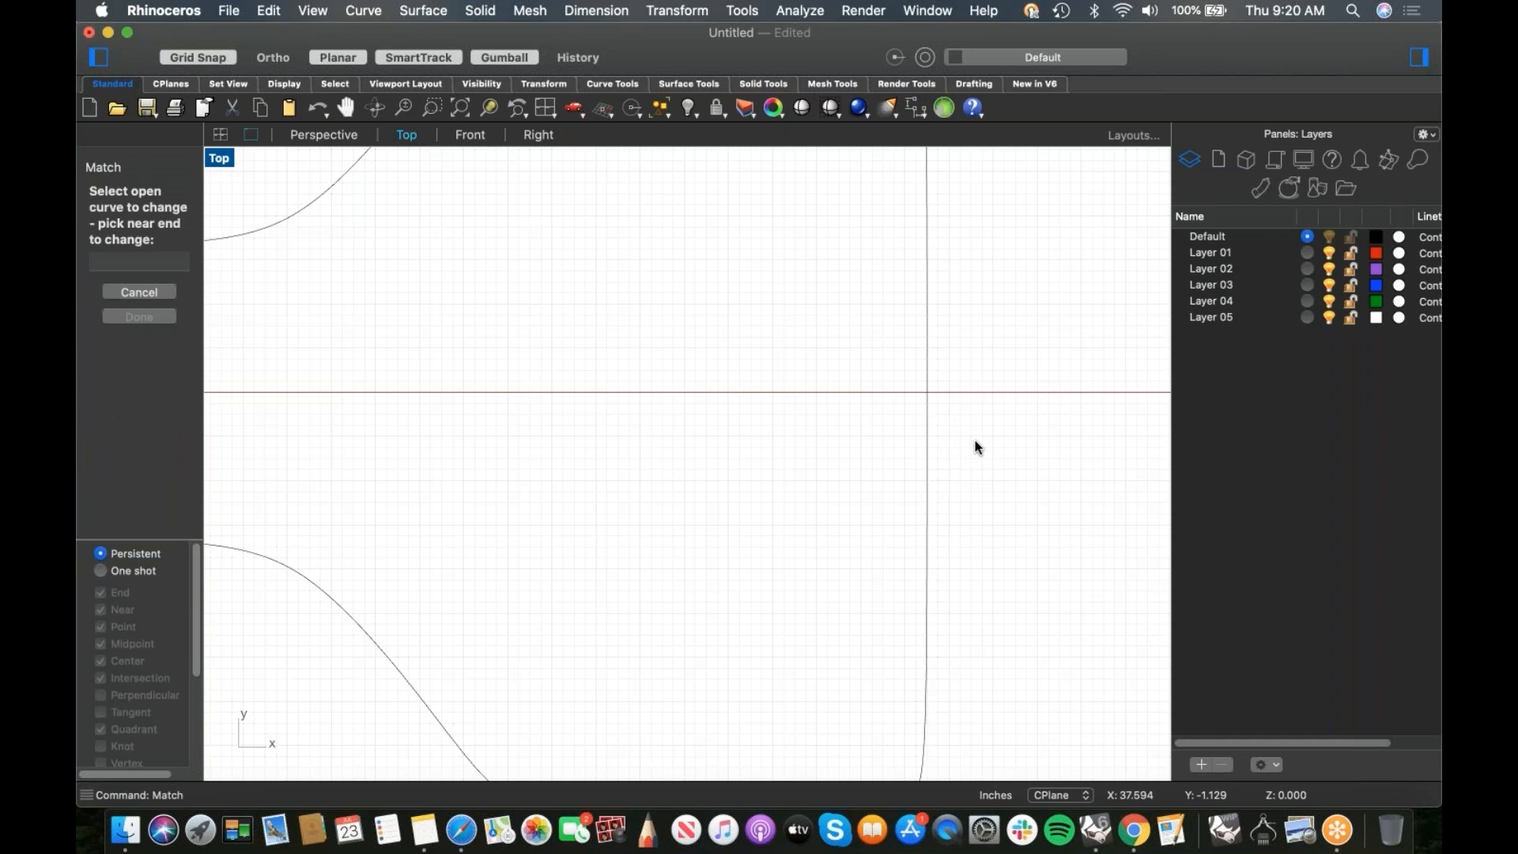
left_click(926, 290)
left_click(926, 537)
left_click(1037, 375)
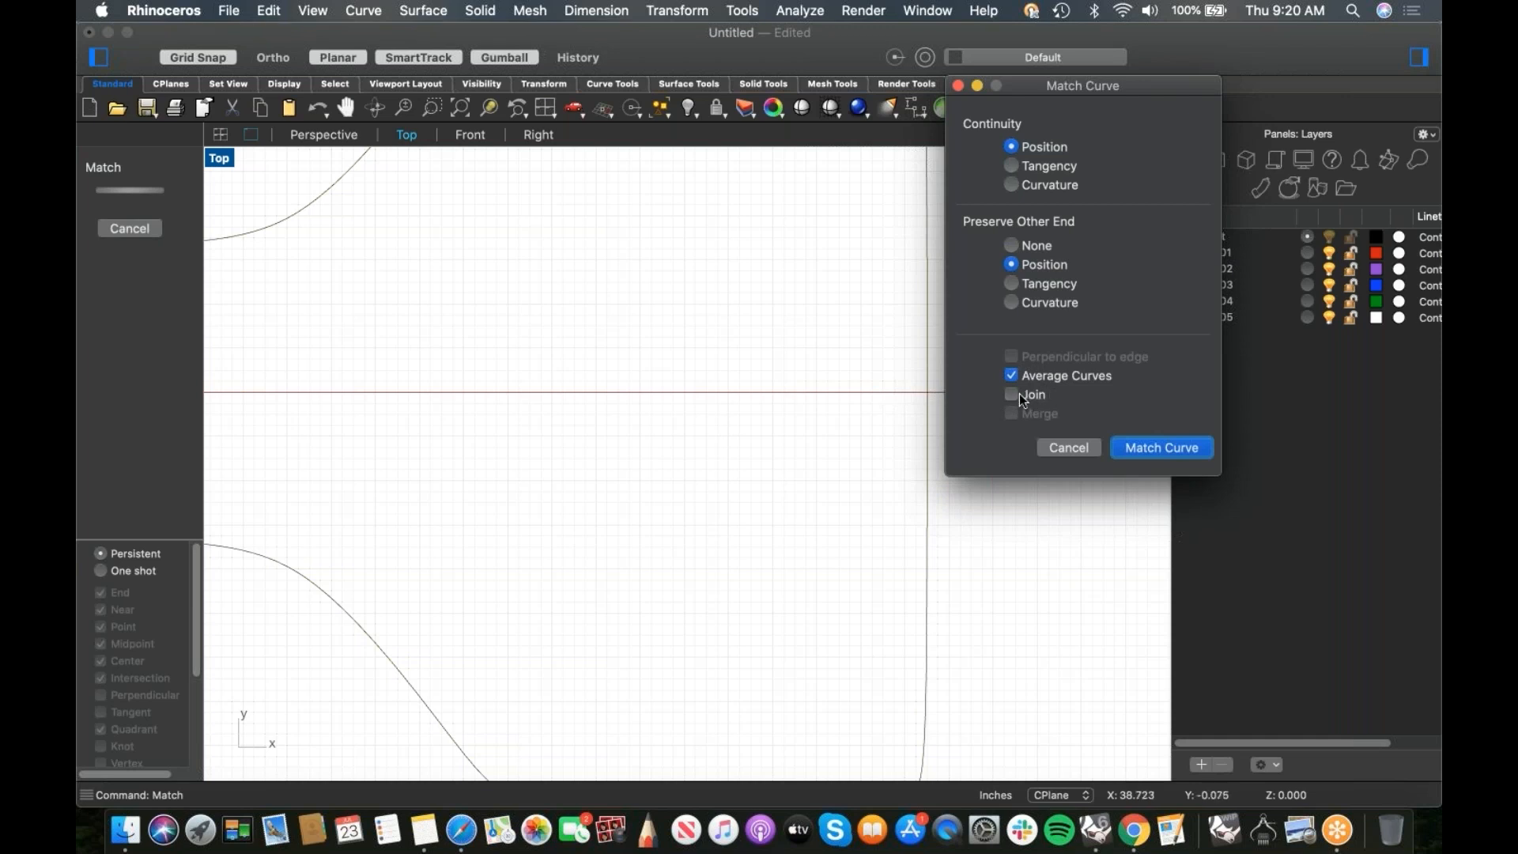
left_click(1012, 166)
left_click(1144, 448)
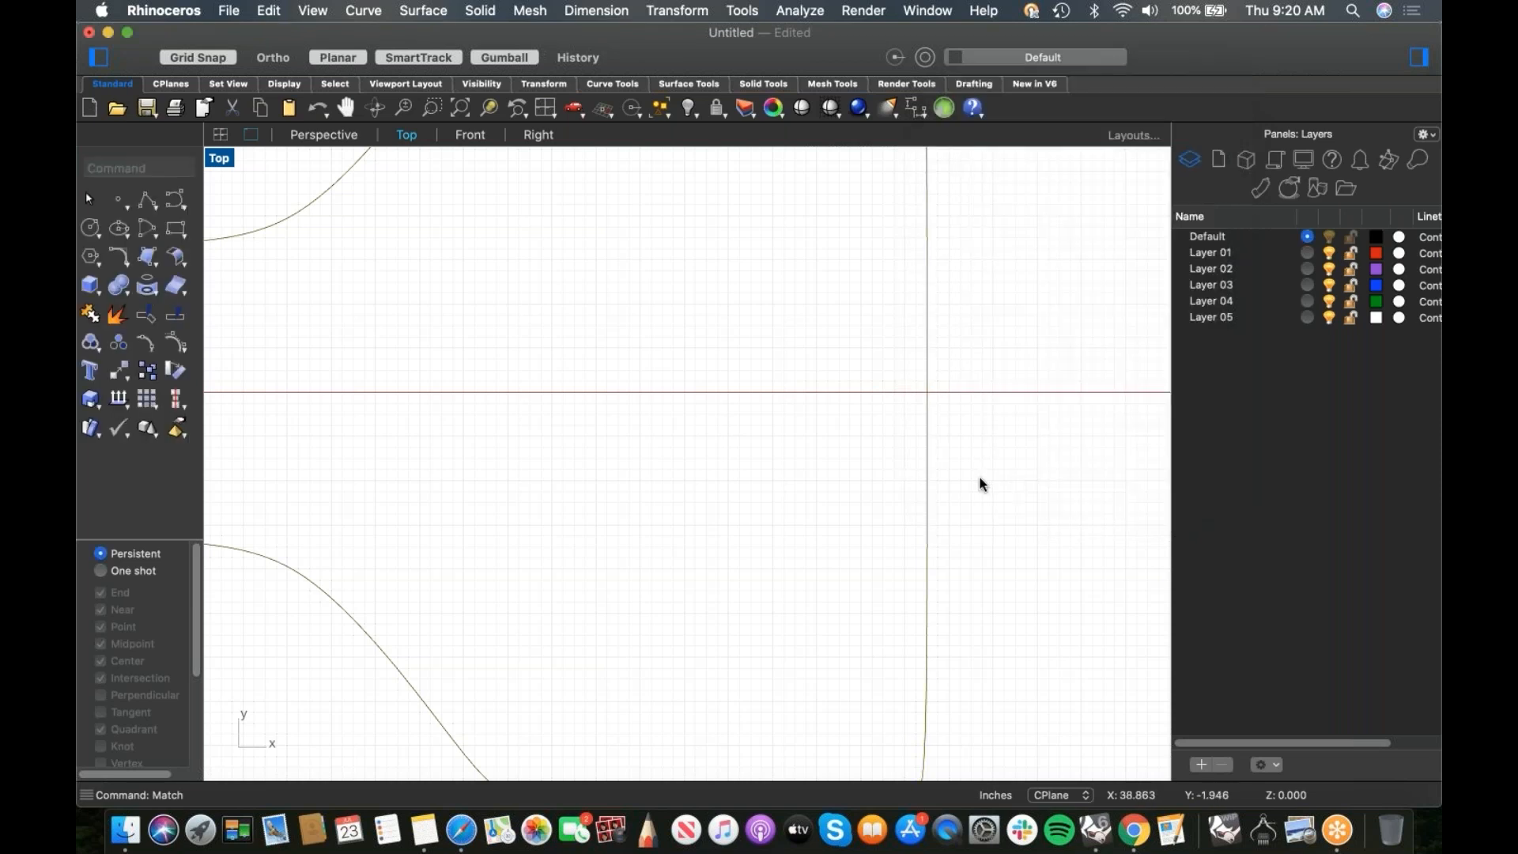
left_click(926, 444)
left_click(928, 378)
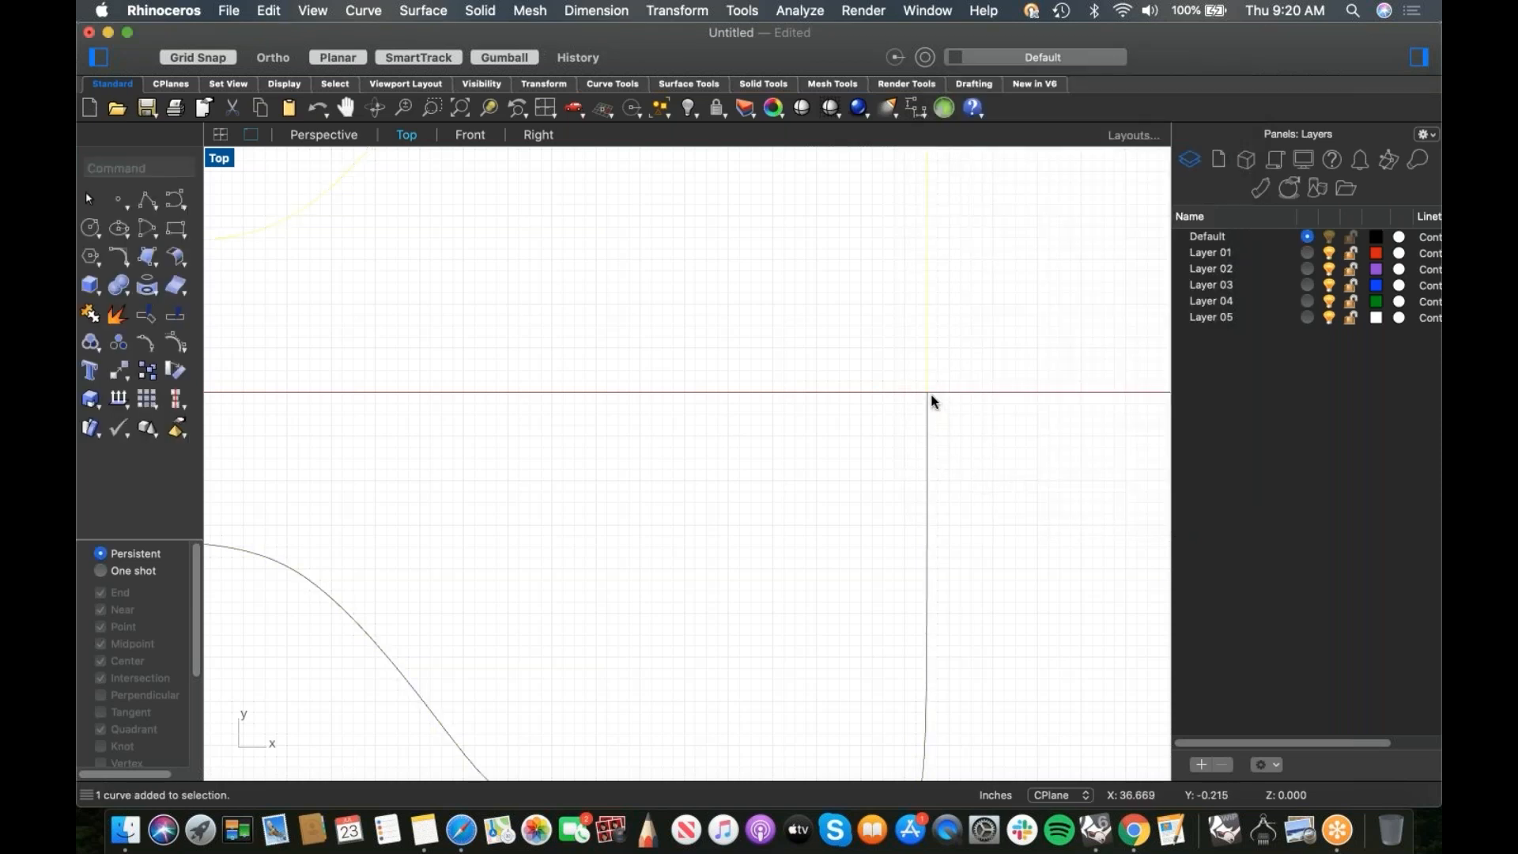
left_click(981, 434)
Step: Start an adjustable blend curve between the open front ends of the two outline halves, with Tangency at both ends
scroll(762, 378, "down", 5)
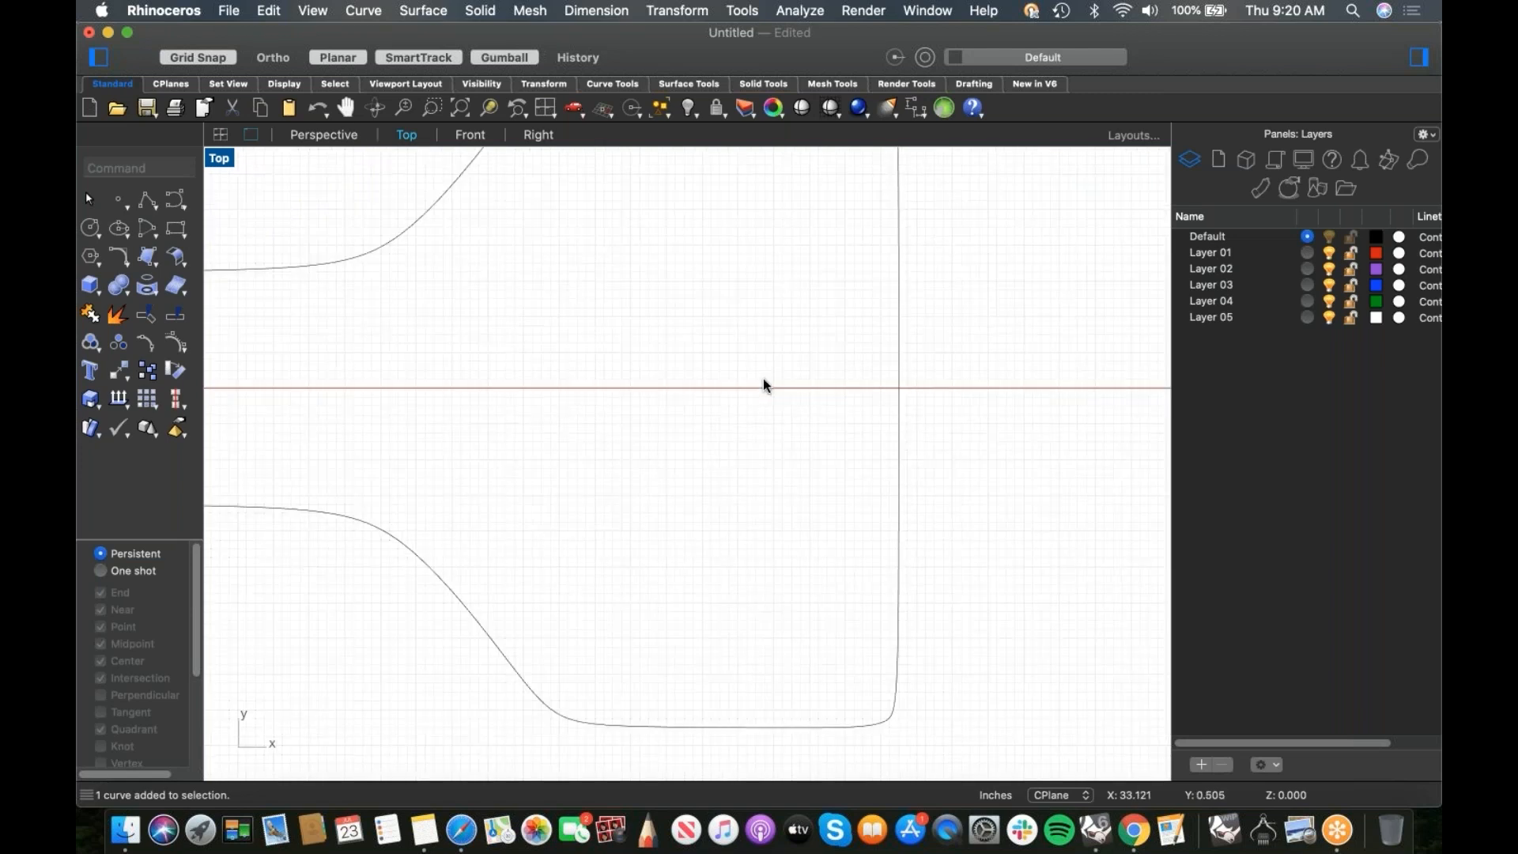
scroll(688, 462, "left", 4)
scroll(313, 389, "up", 2)
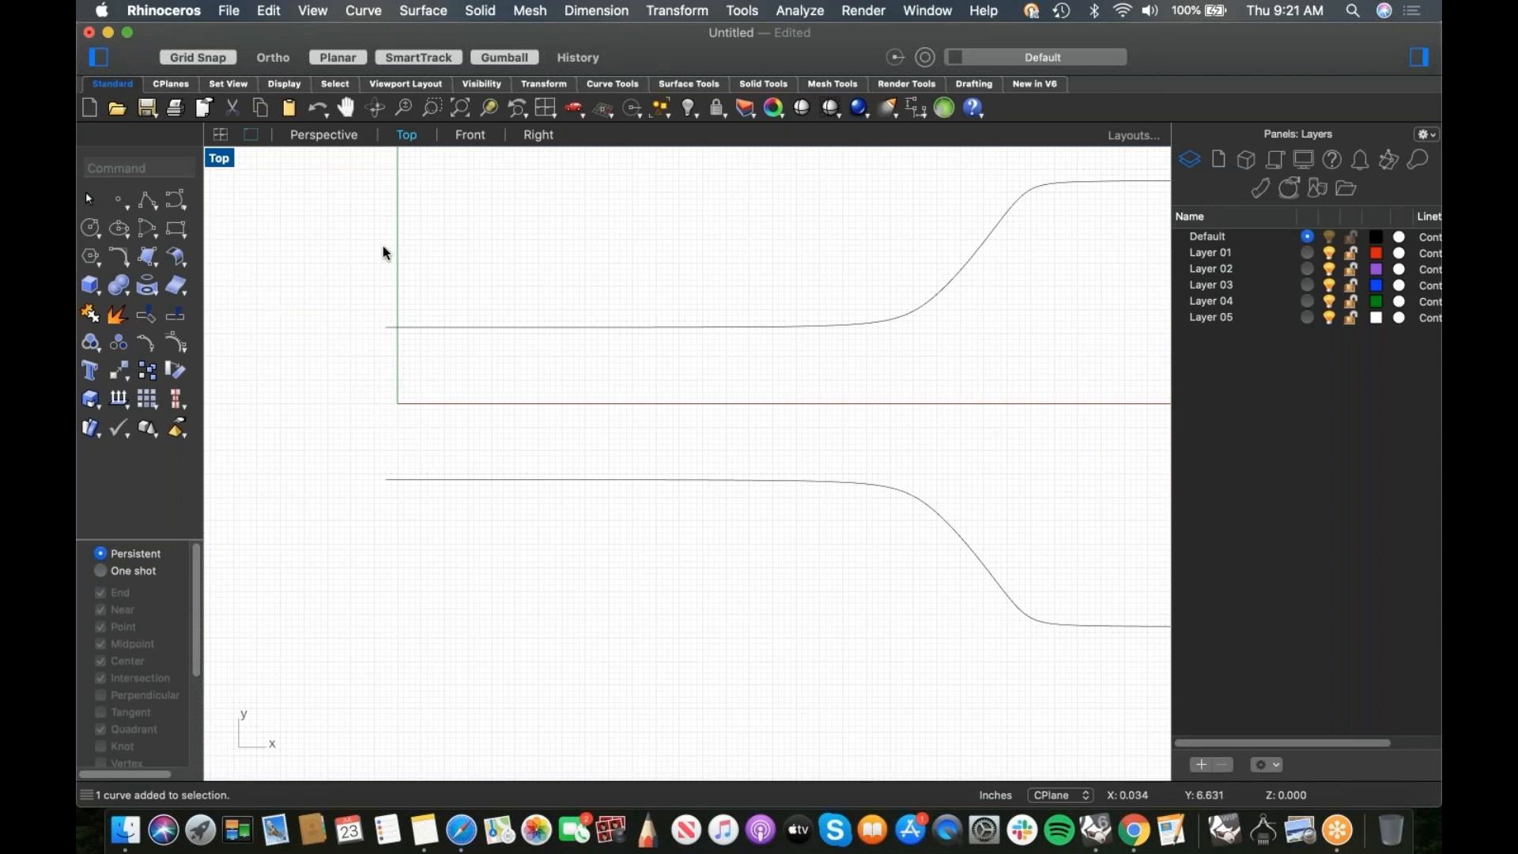
left_click(122, 264)
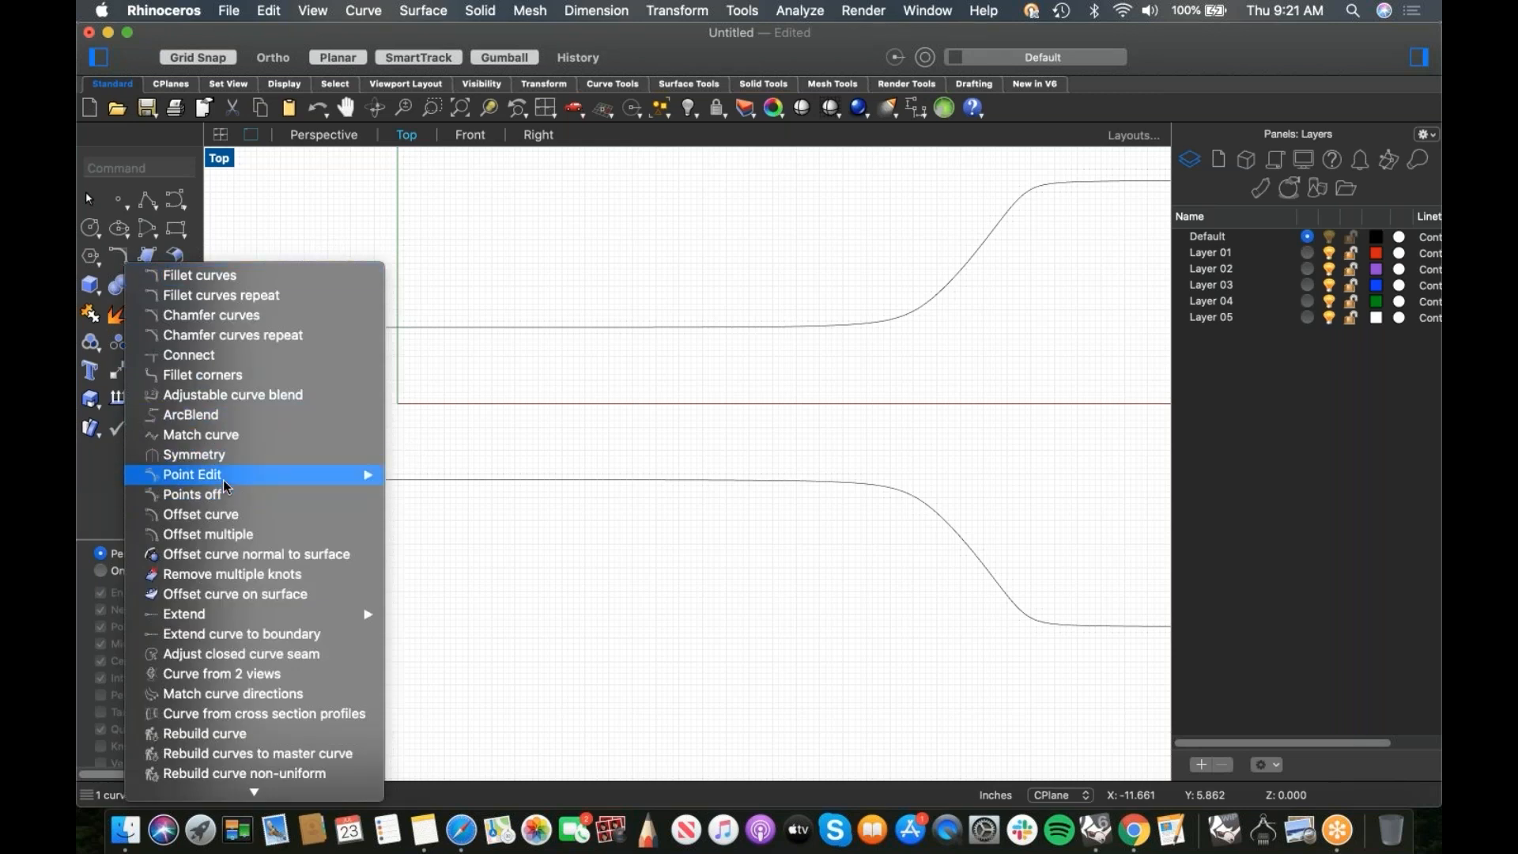
mouse_move(223, 481)
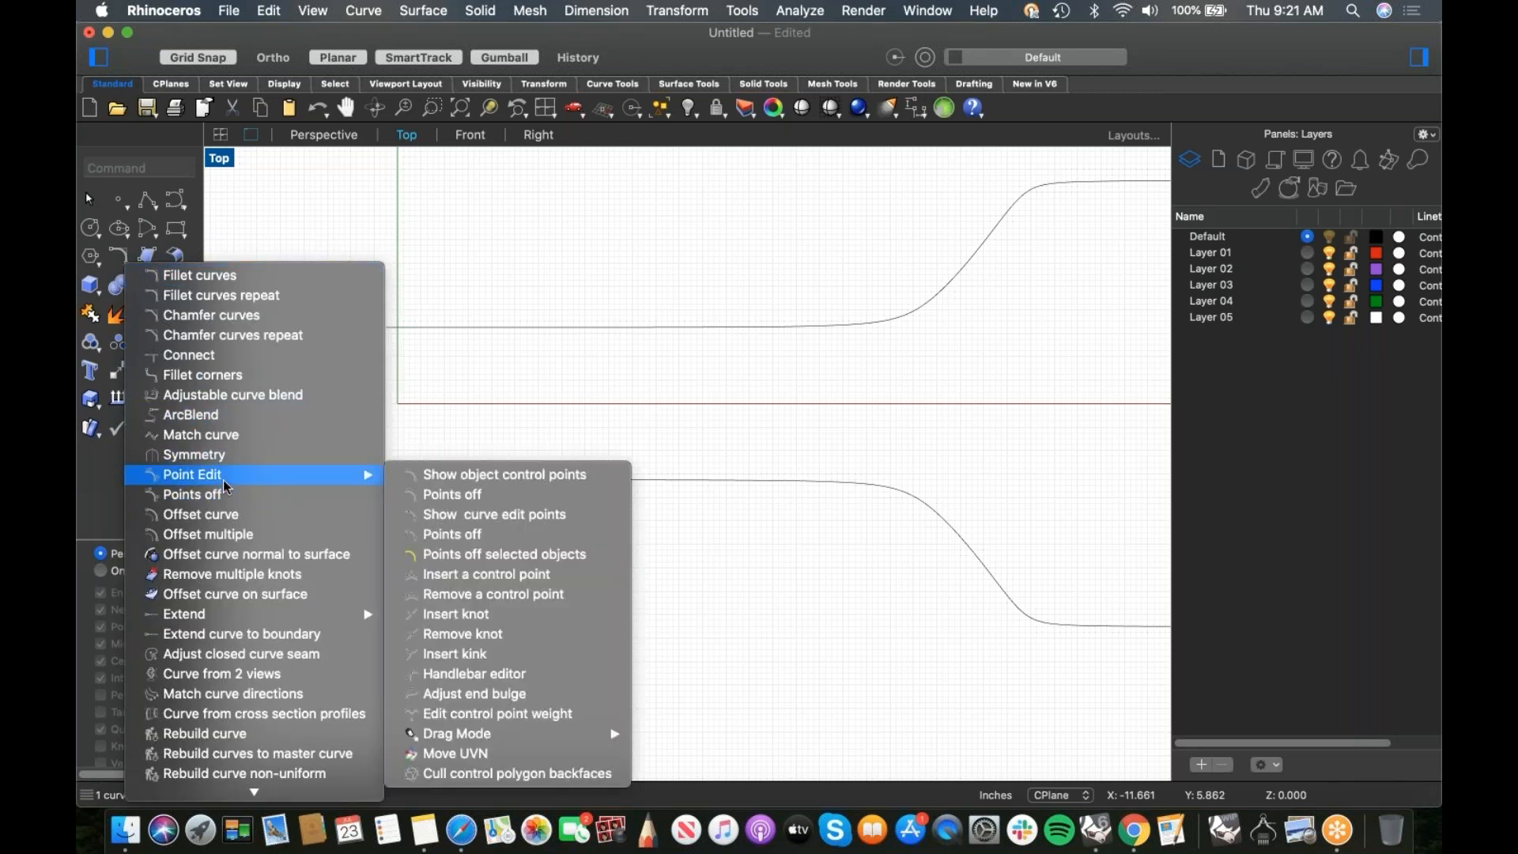
left_click(212, 394)
left_click(410, 329)
left_click(418, 484)
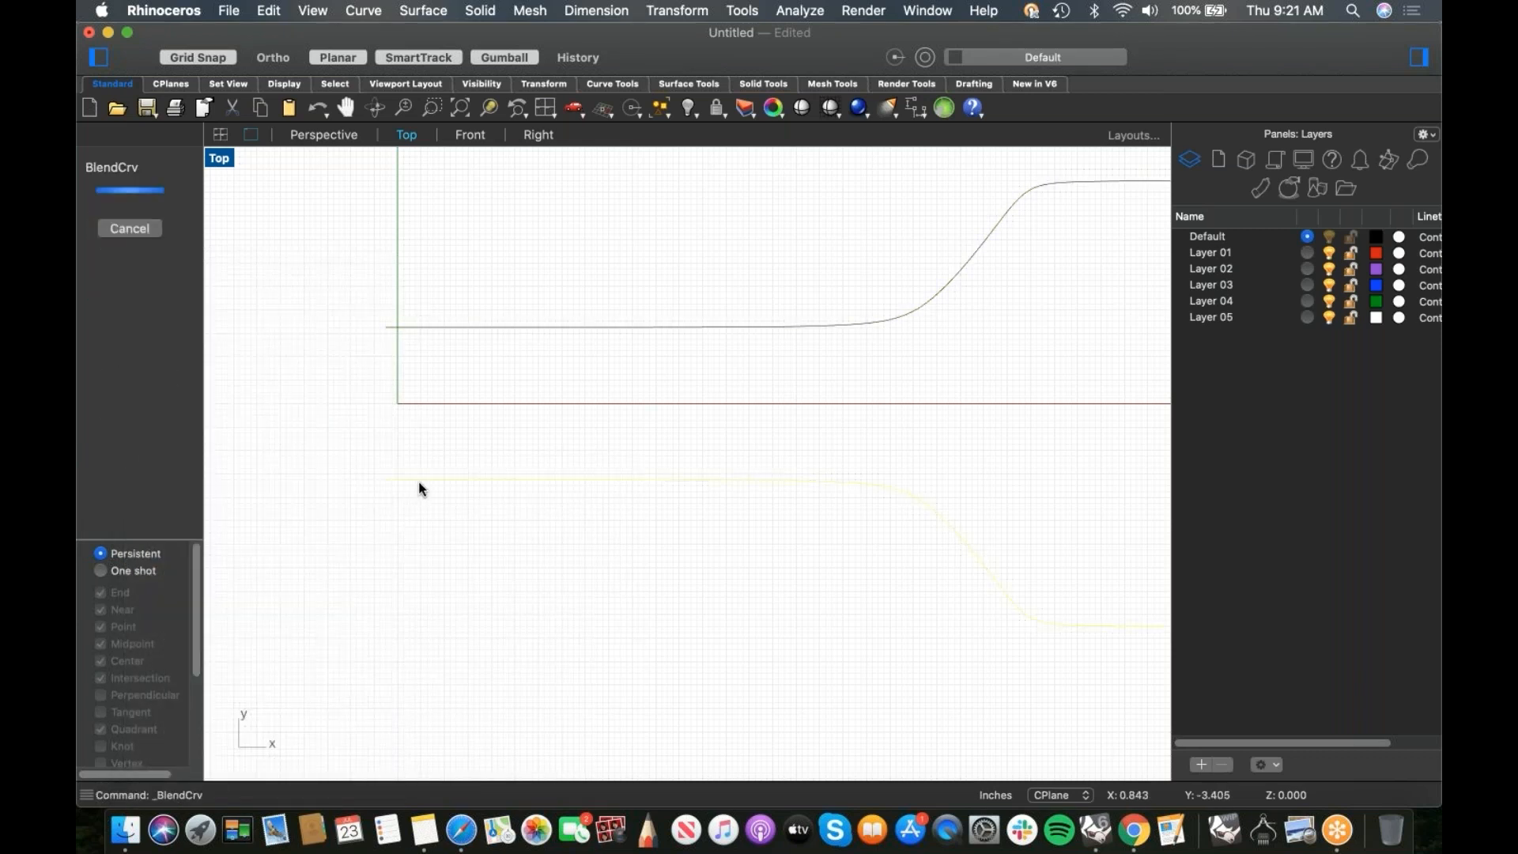
left_click_drag(305, 261, 634, 195)
left_click_drag(597, 139, 392, 520)
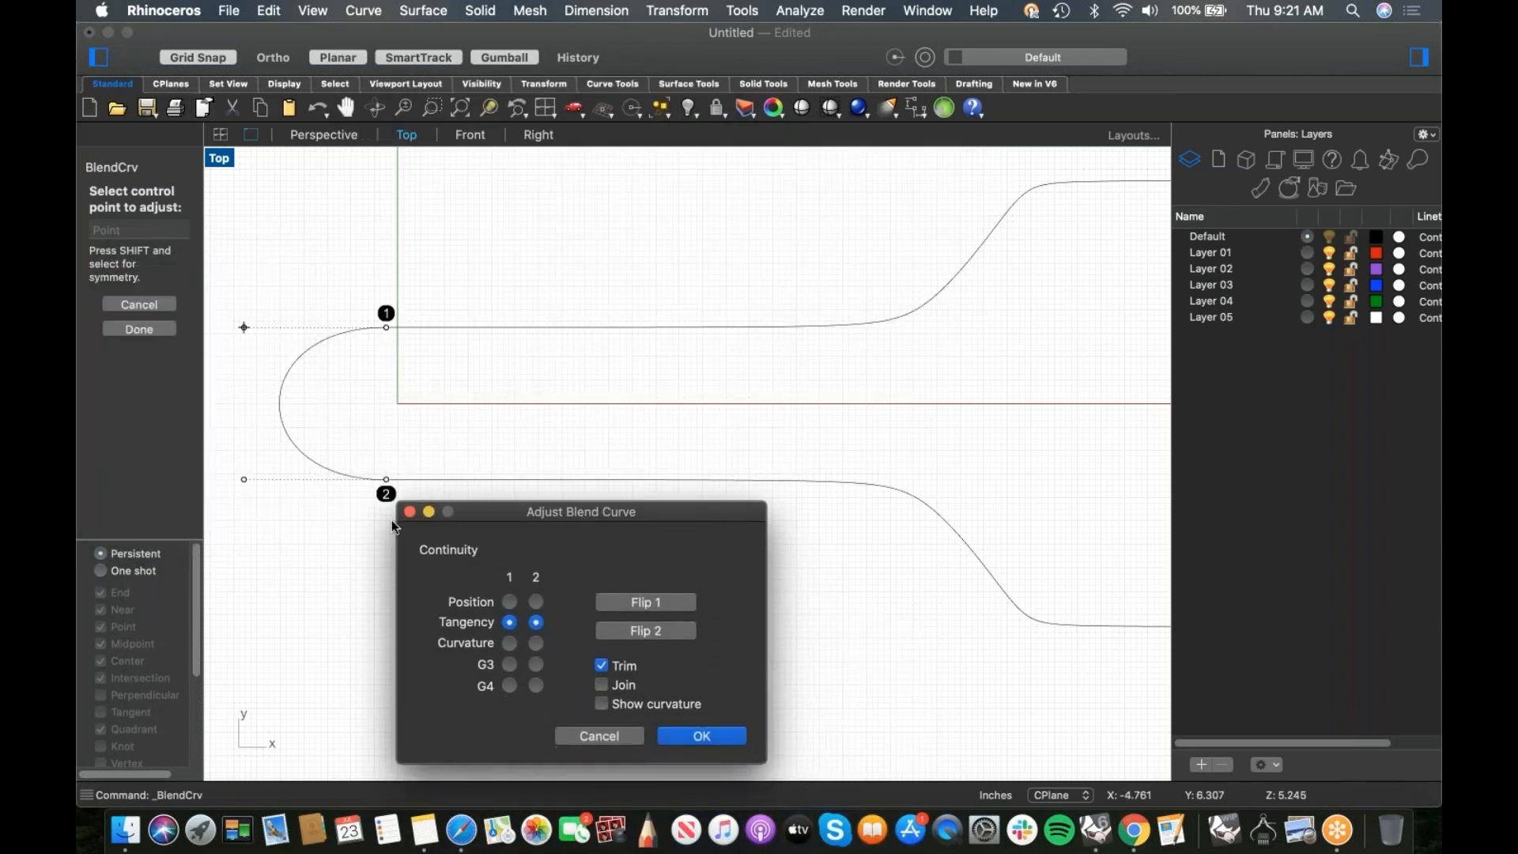
Step: Pull both blend handles symmetrically back to about X -1.75 to flatten the front end, and accept the blend
left_click(245, 480)
left_click(242, 480)
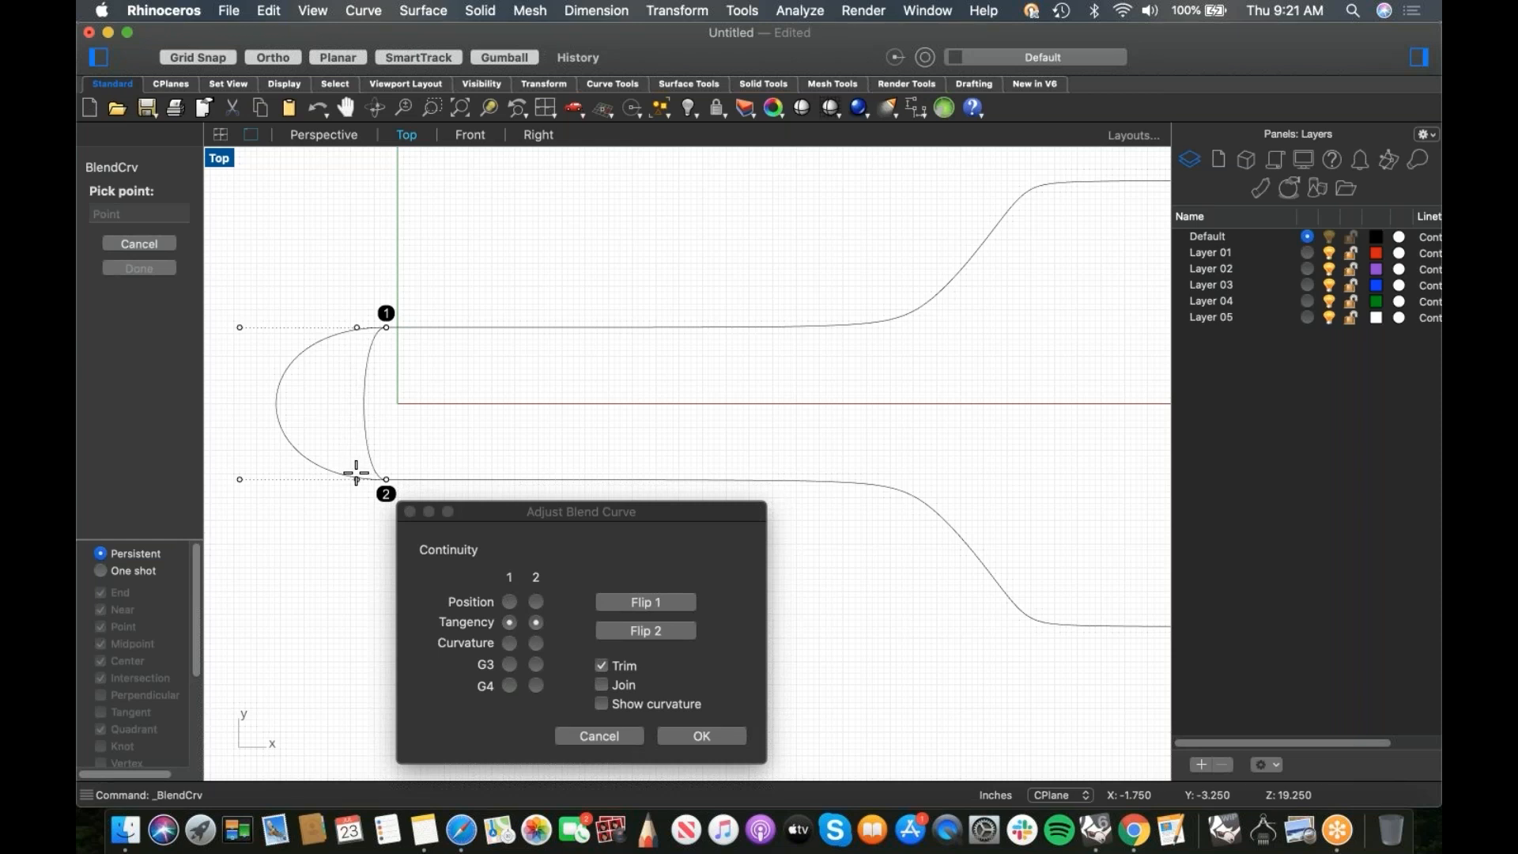
left_click(356, 473)
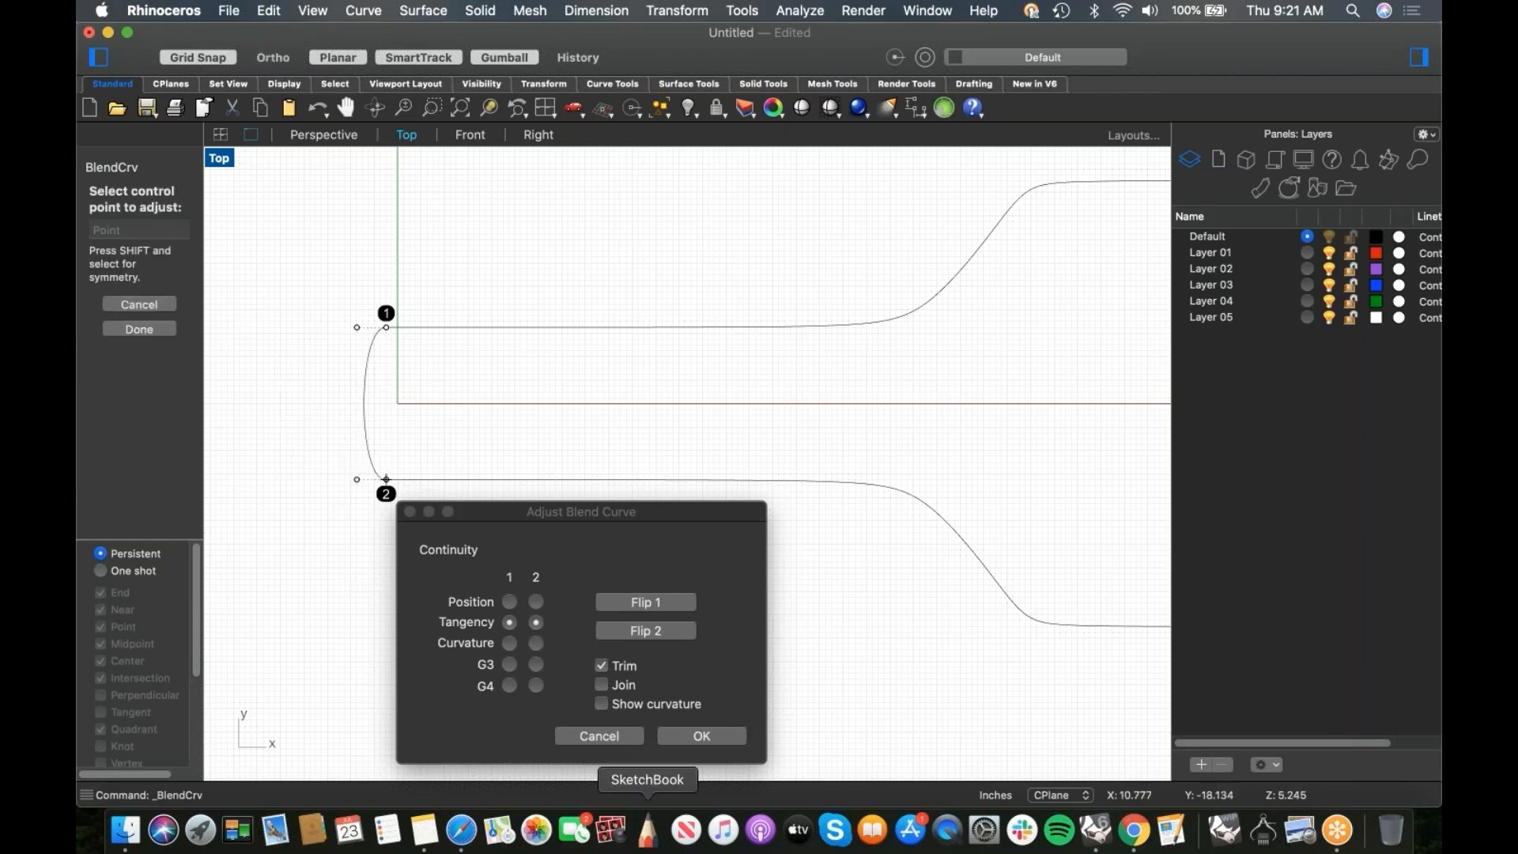
left_click(701, 735)
Step: Join the two outline halves and the front blend into one closed curve
scroll(514, 554, "down", 3)
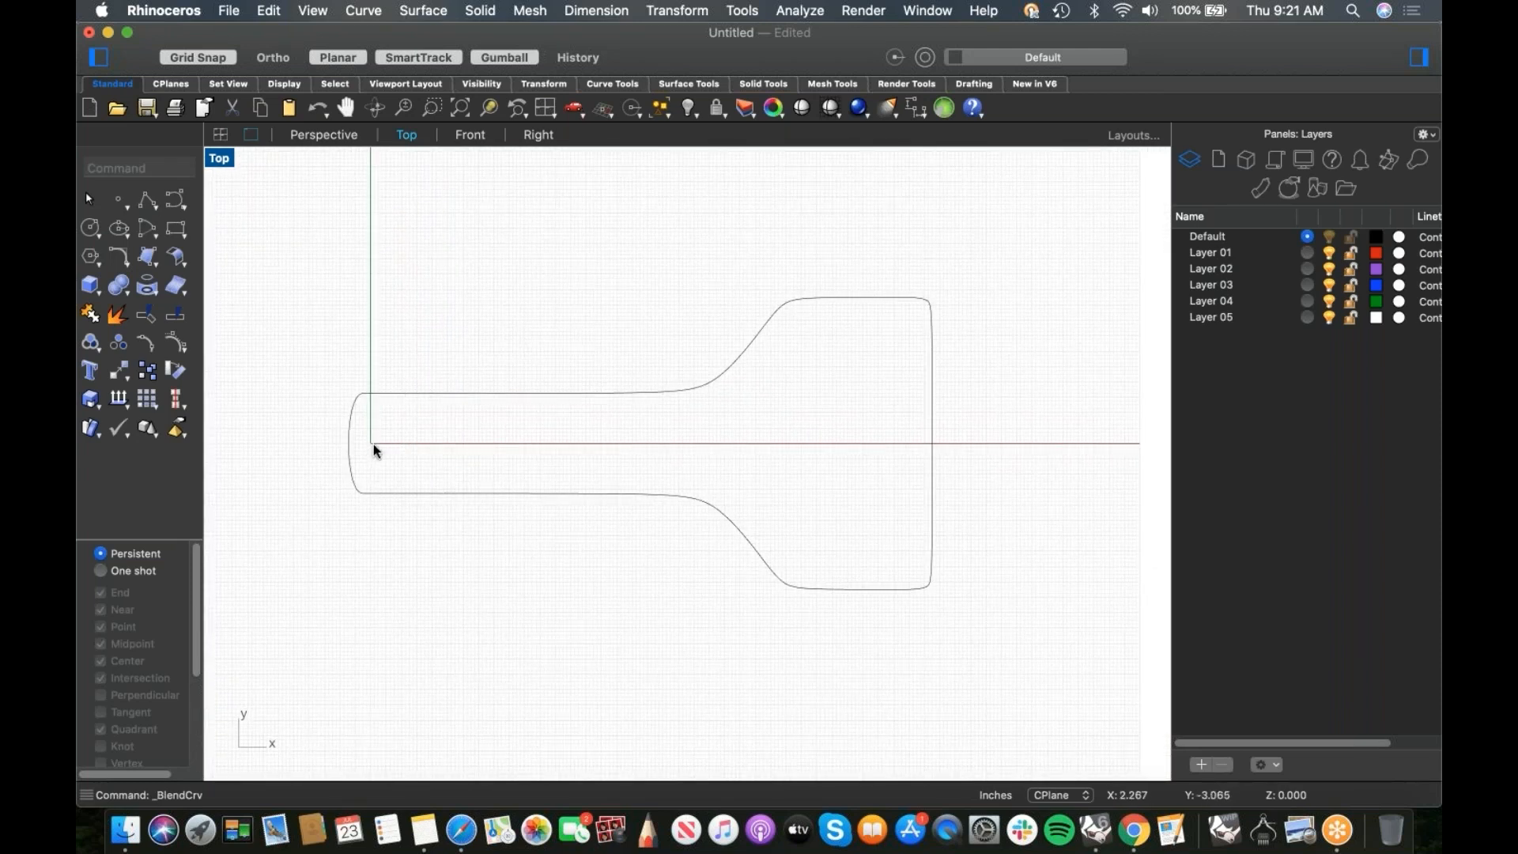
left_click_drag(334, 290, 1049, 656)
type("join")
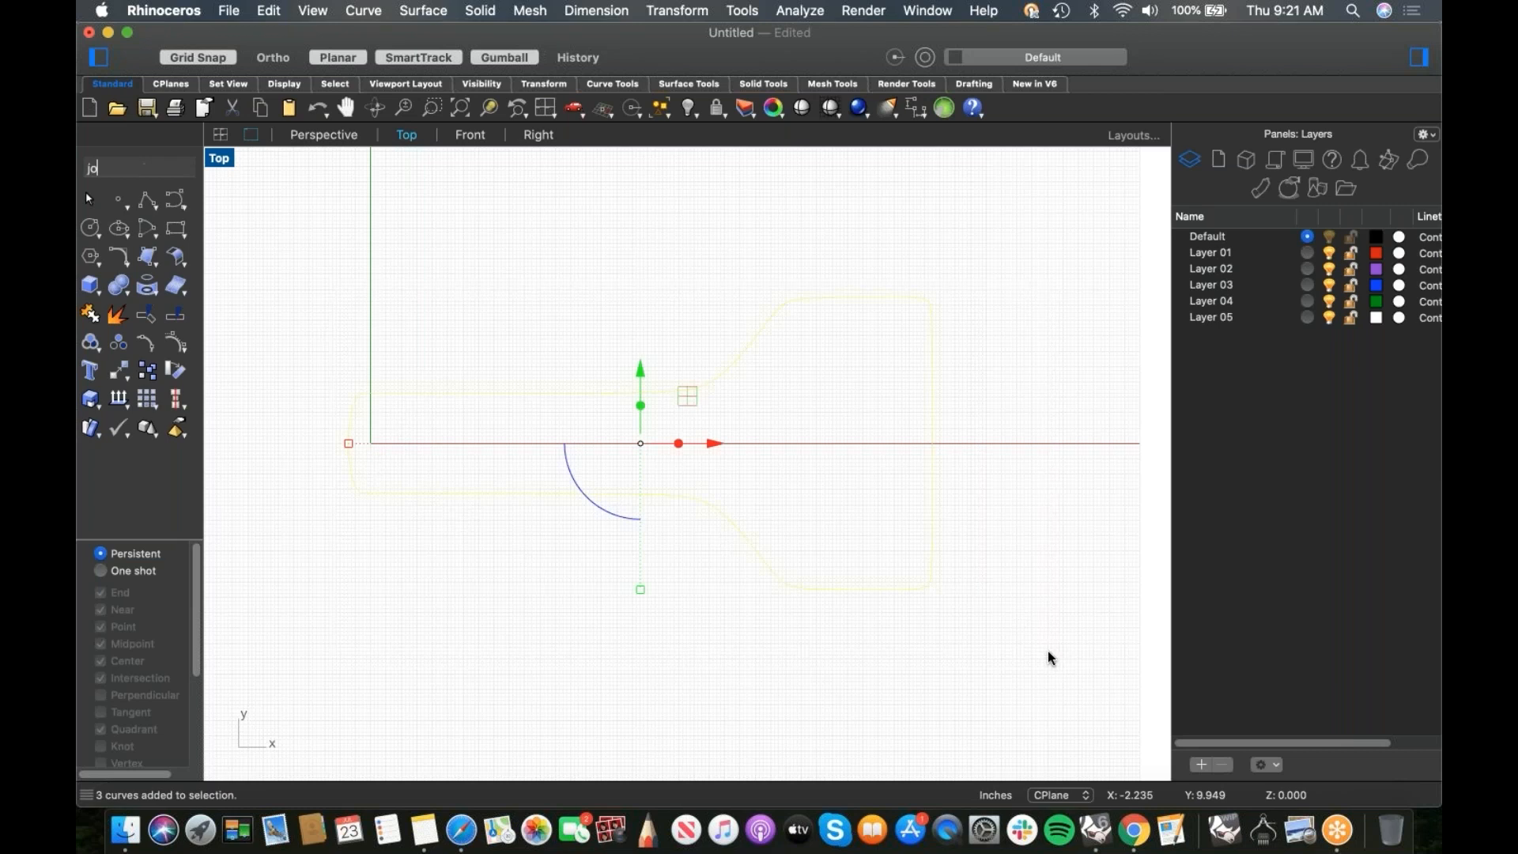
key("Return")
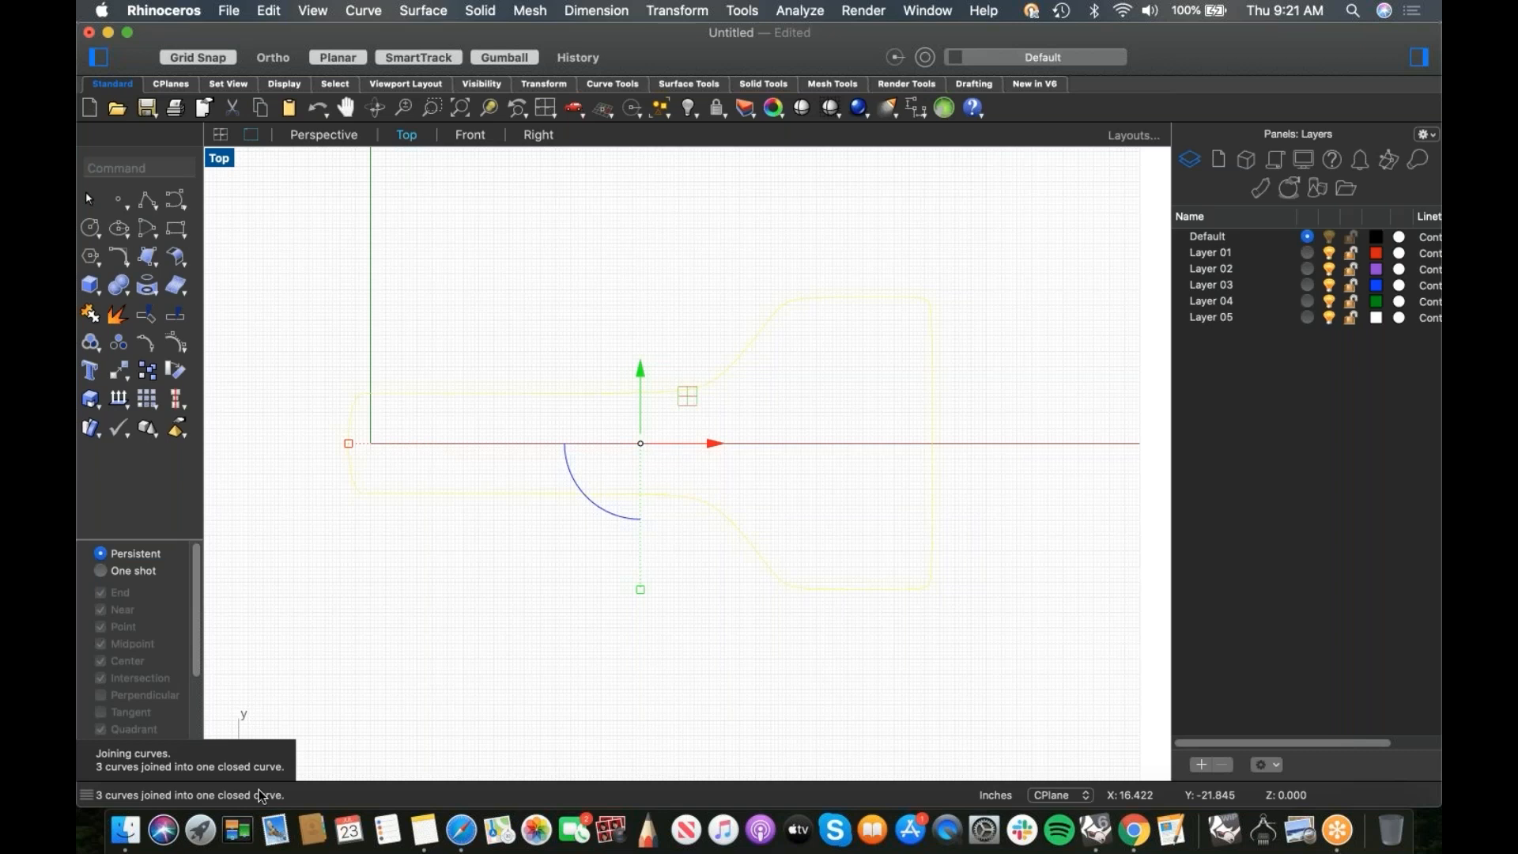
left_click(498, 597)
Step: Show all the hidden tricycle objects again
right_click_drag(540, 595, 582, 583)
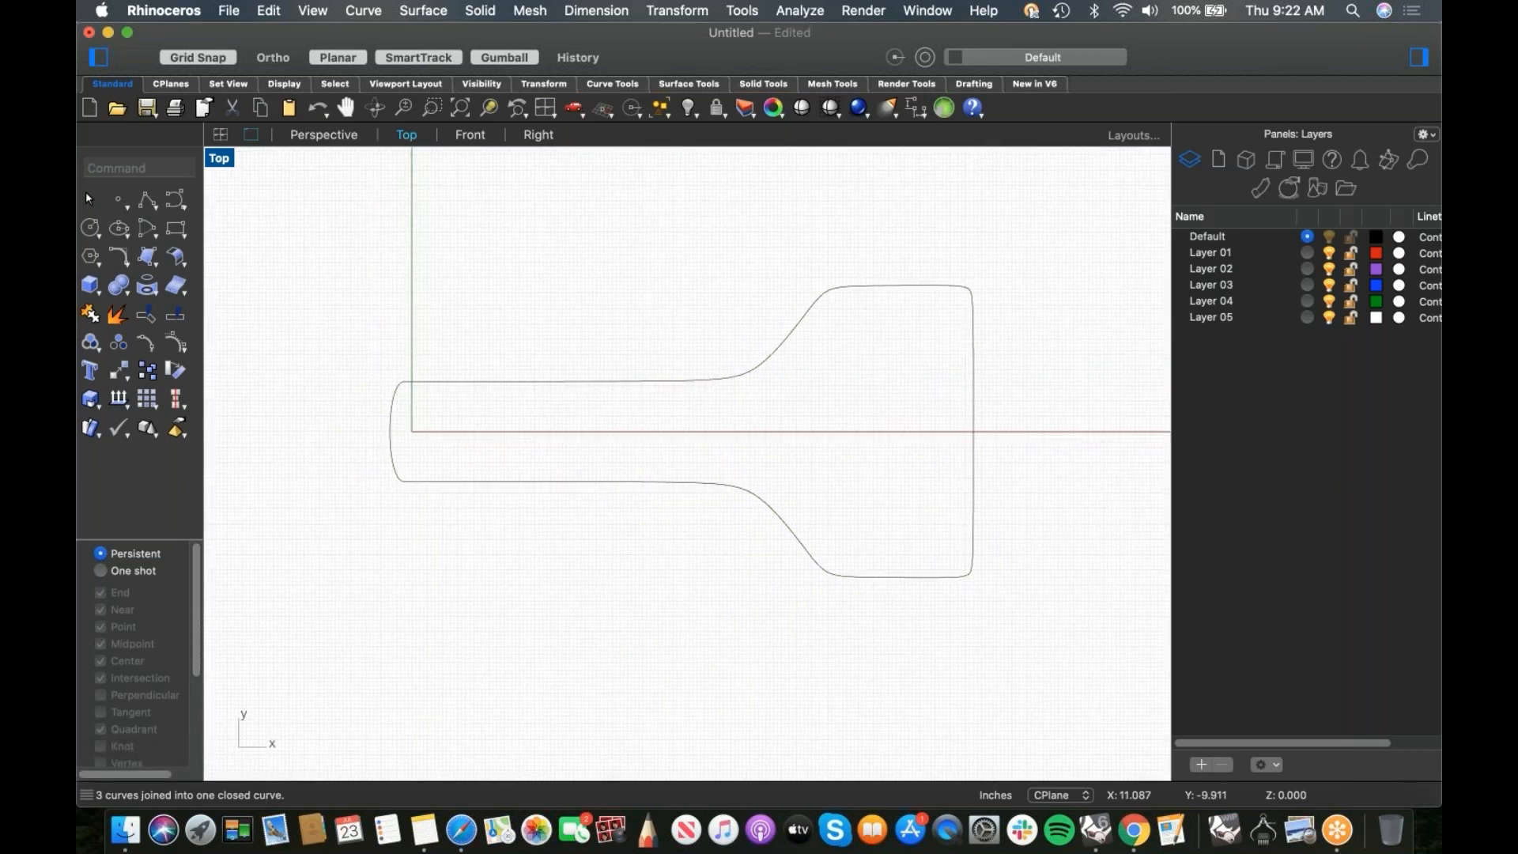
type("Show")
key("Return")
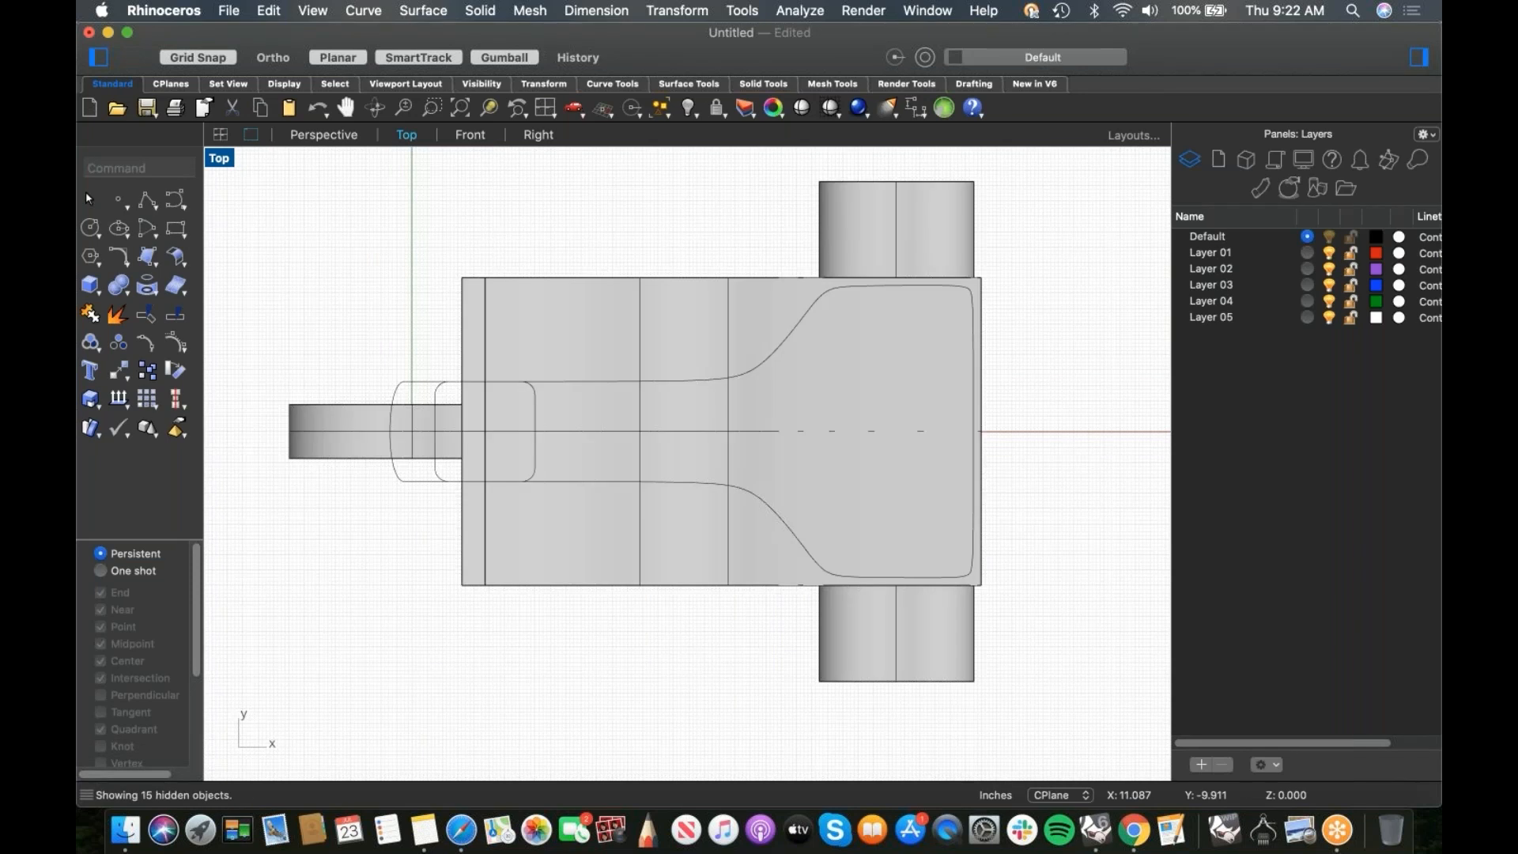
Step: Scale the closed outline in one direction along X from its rear edge, bringing its front end to about X 5.75
left_click(690, 480)
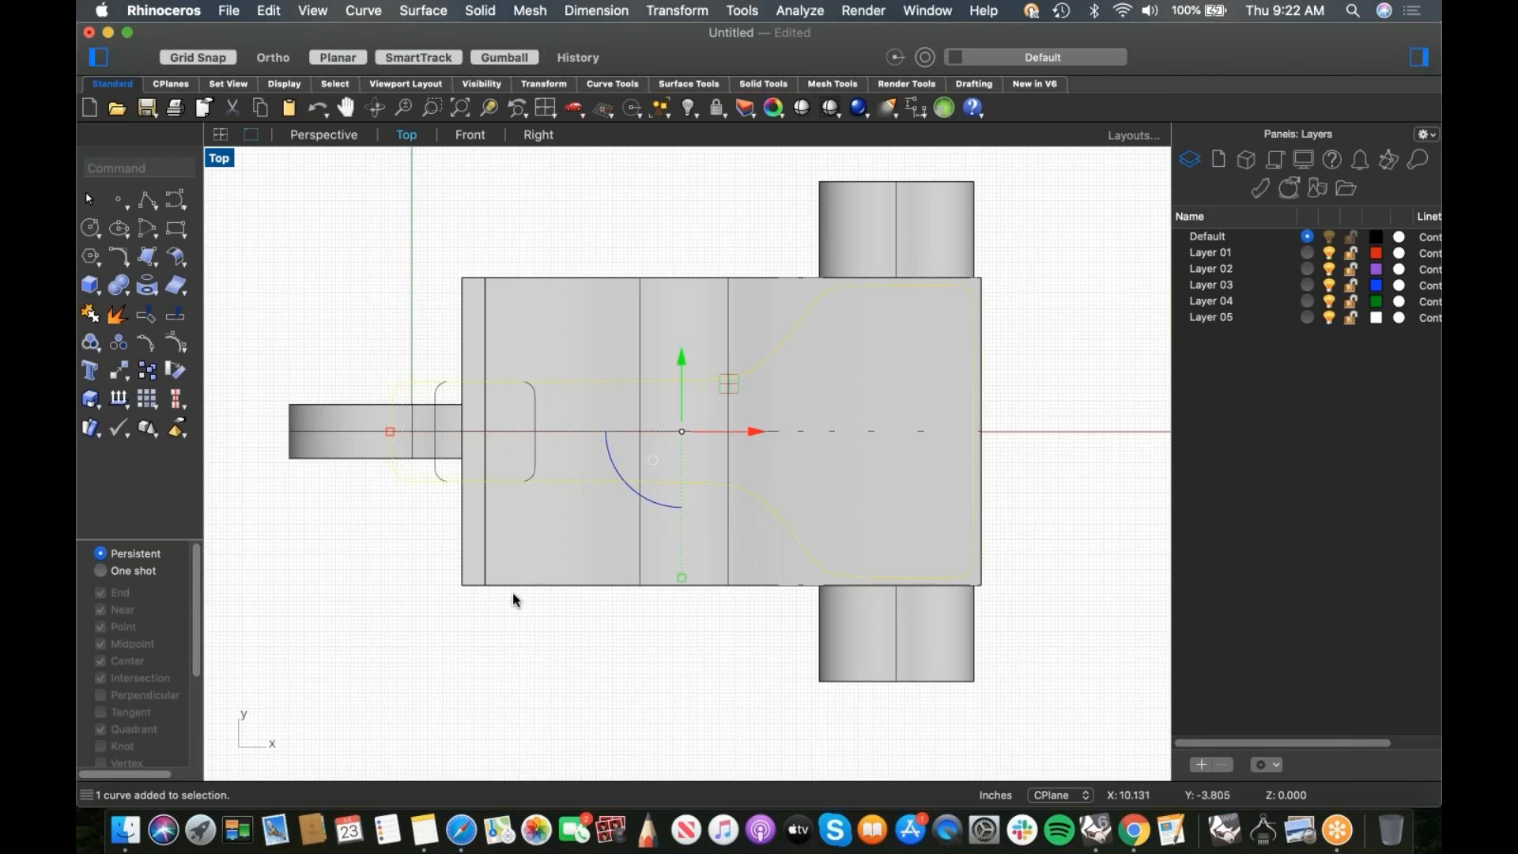
type("Scale1")
key("Return")
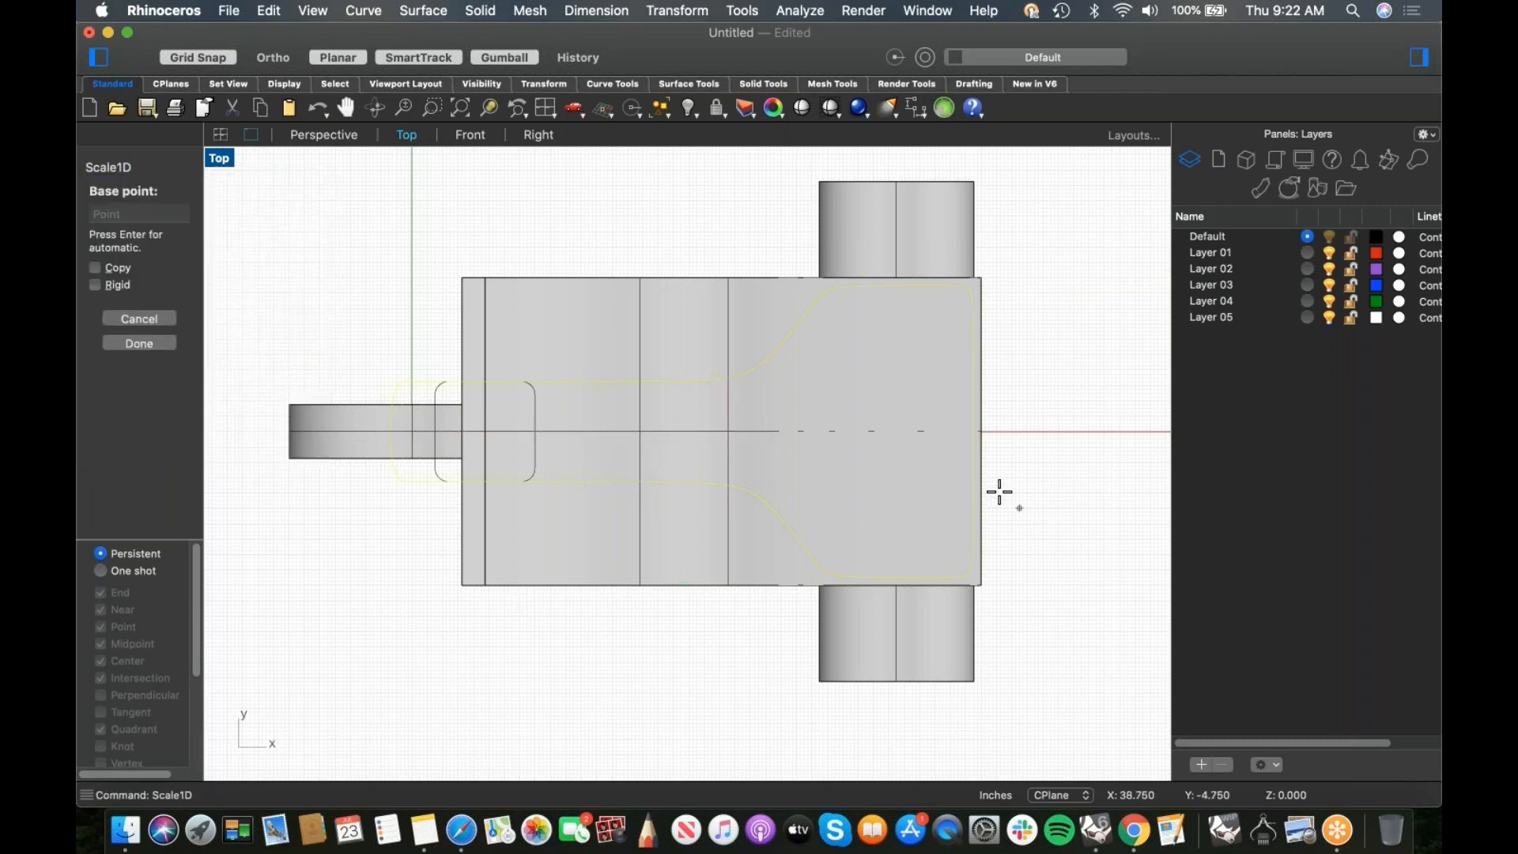
left_click(969, 431)
key("F8")
left_click(404, 468)
key("F8")
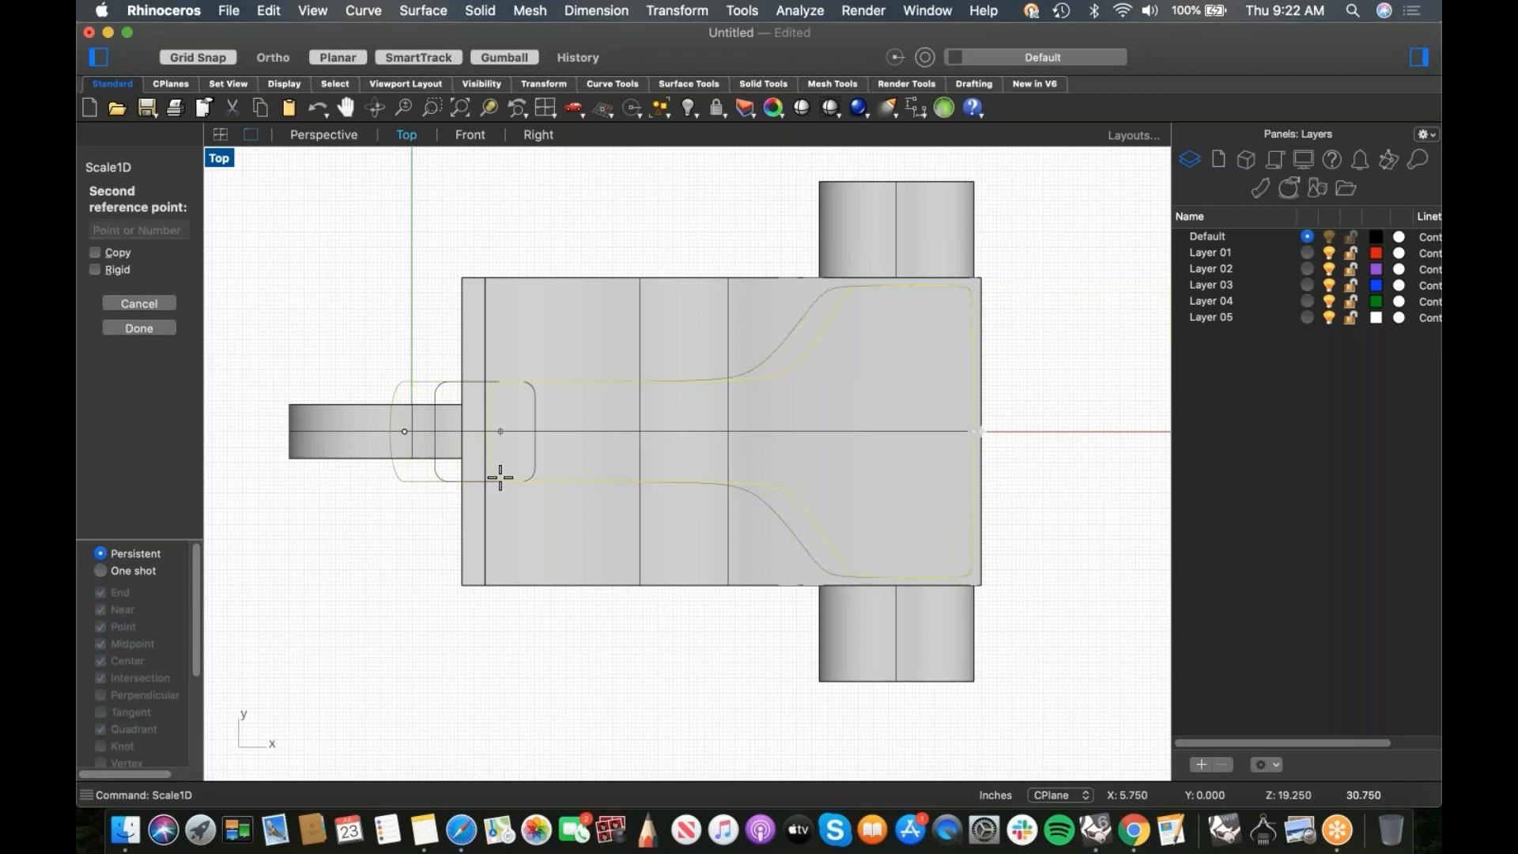
left_click(503, 478)
left_click(516, 629)
Step: Delete the small rounded rectangle at the front of the frame and view the model in Perspective
left_click(436, 477)
key("Delete")
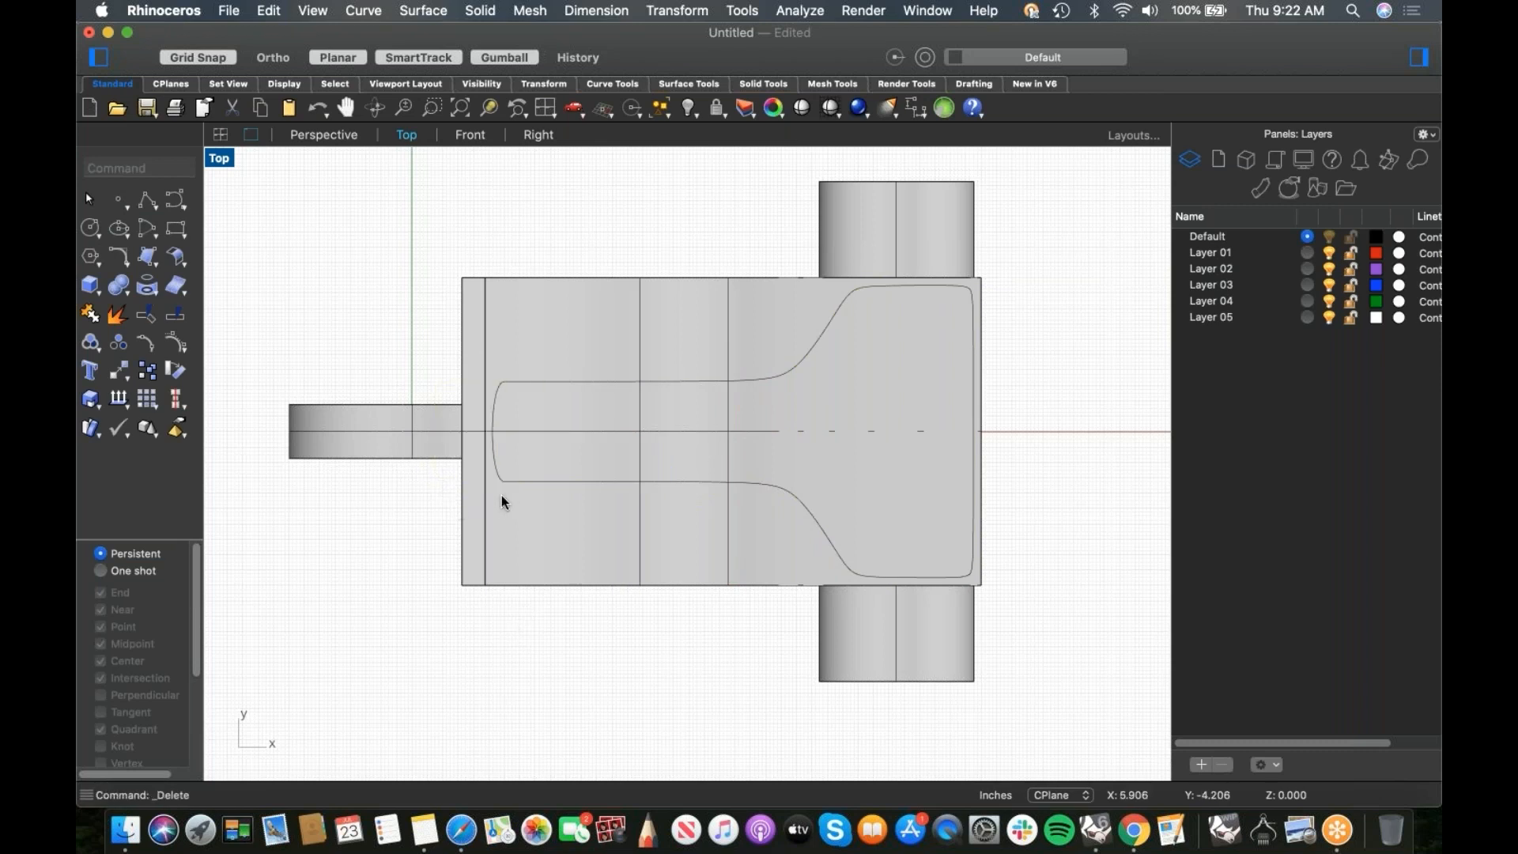
key("super+4")
right_click_drag(482, 482, 657, 516)
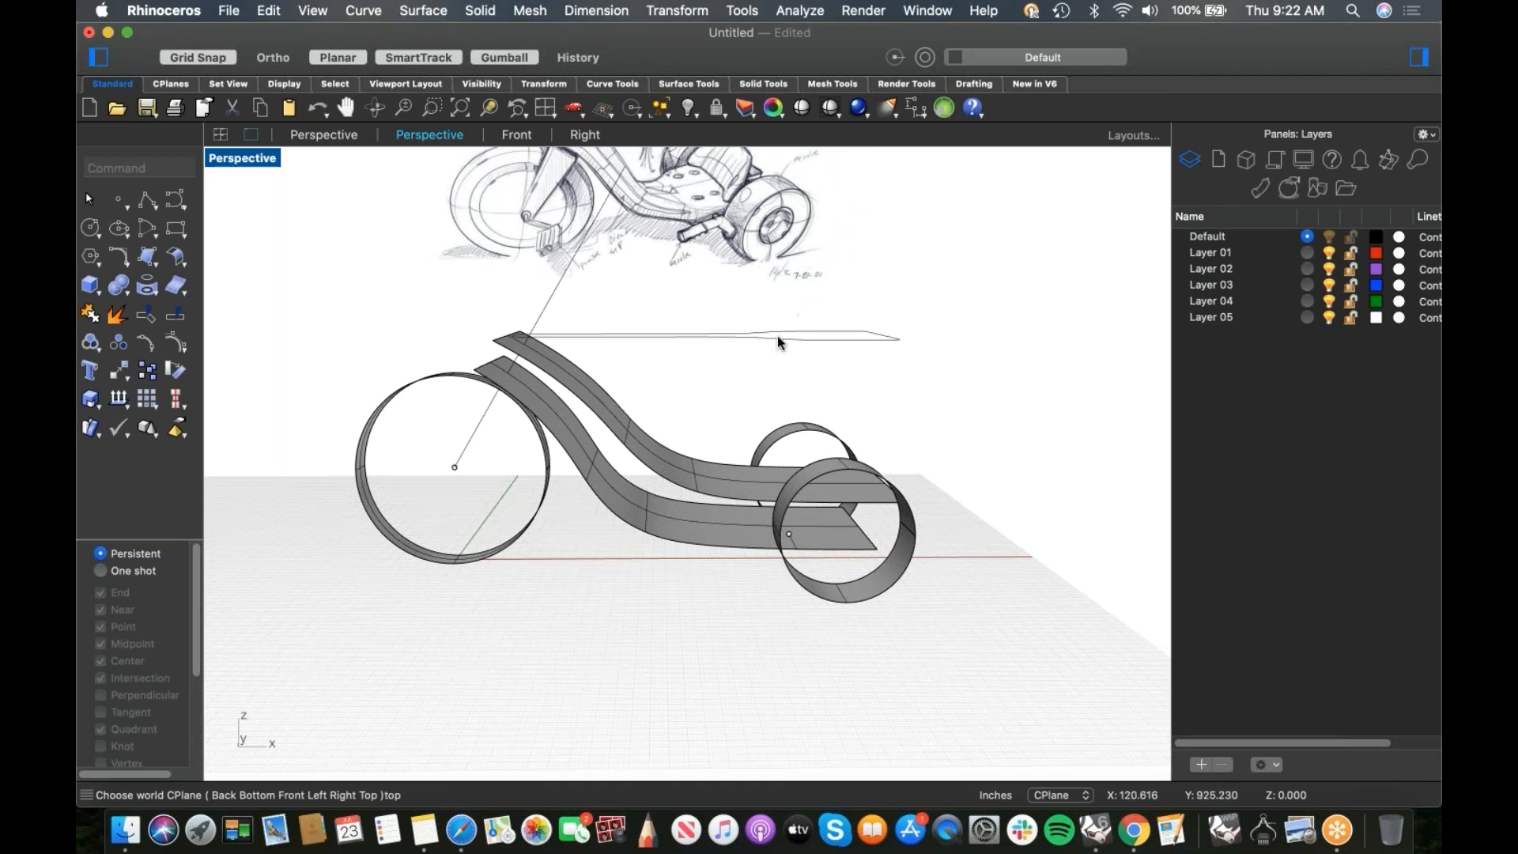
Step: In Top view, project the closed outline curve onto the upper curved frame surface along the C Plane Z direction, without deleting the input
mouse_move(736, 408)
right_mouse_down()
mouse_move(713, 456)
mouse_move(728, 450)
right_mouse_up()
type("top")
key("Return")
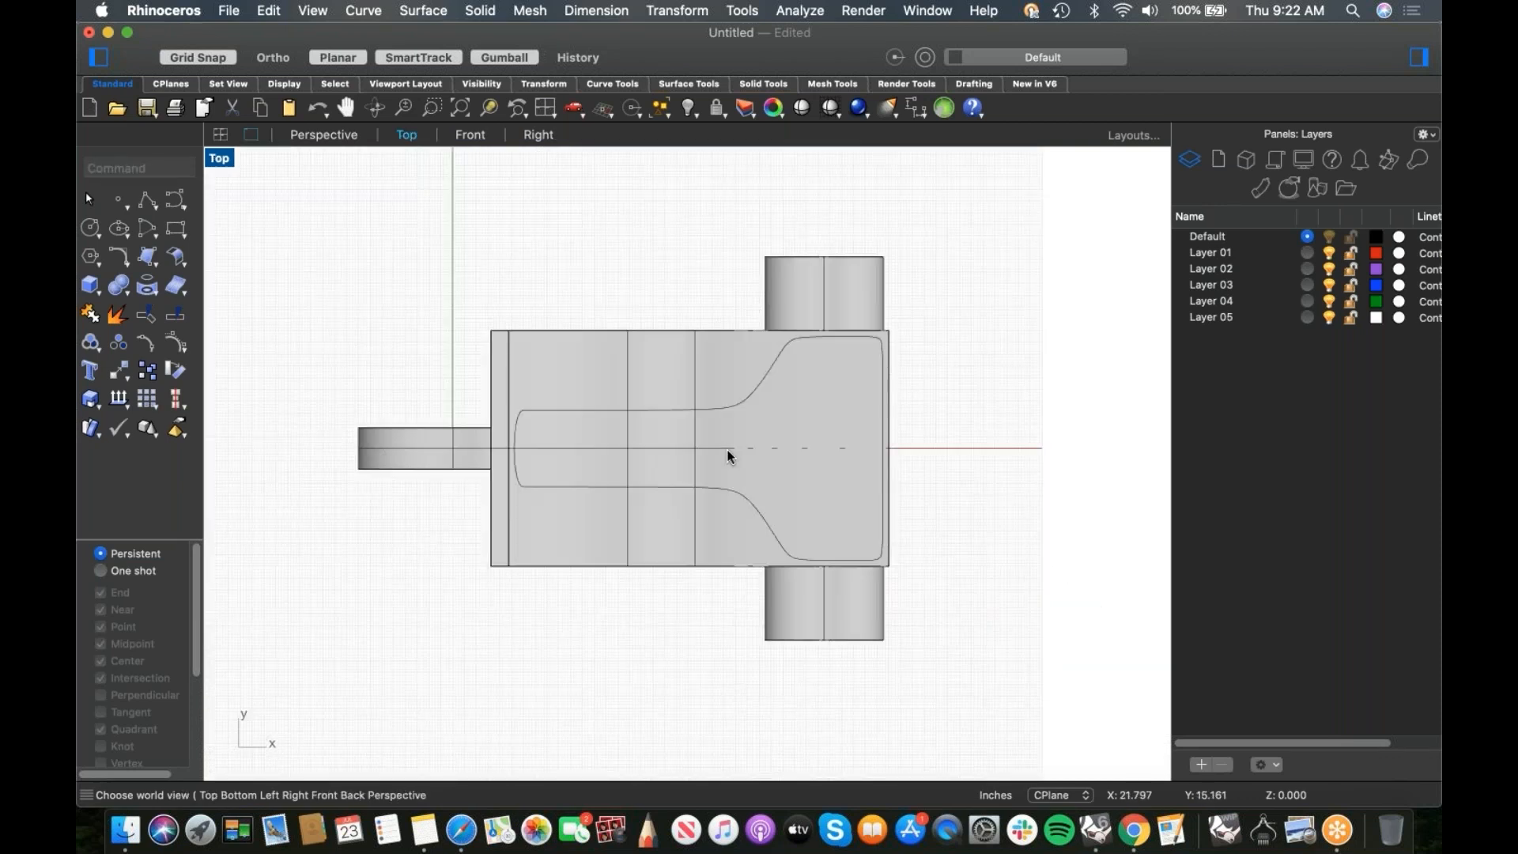
left_click(155, 292)
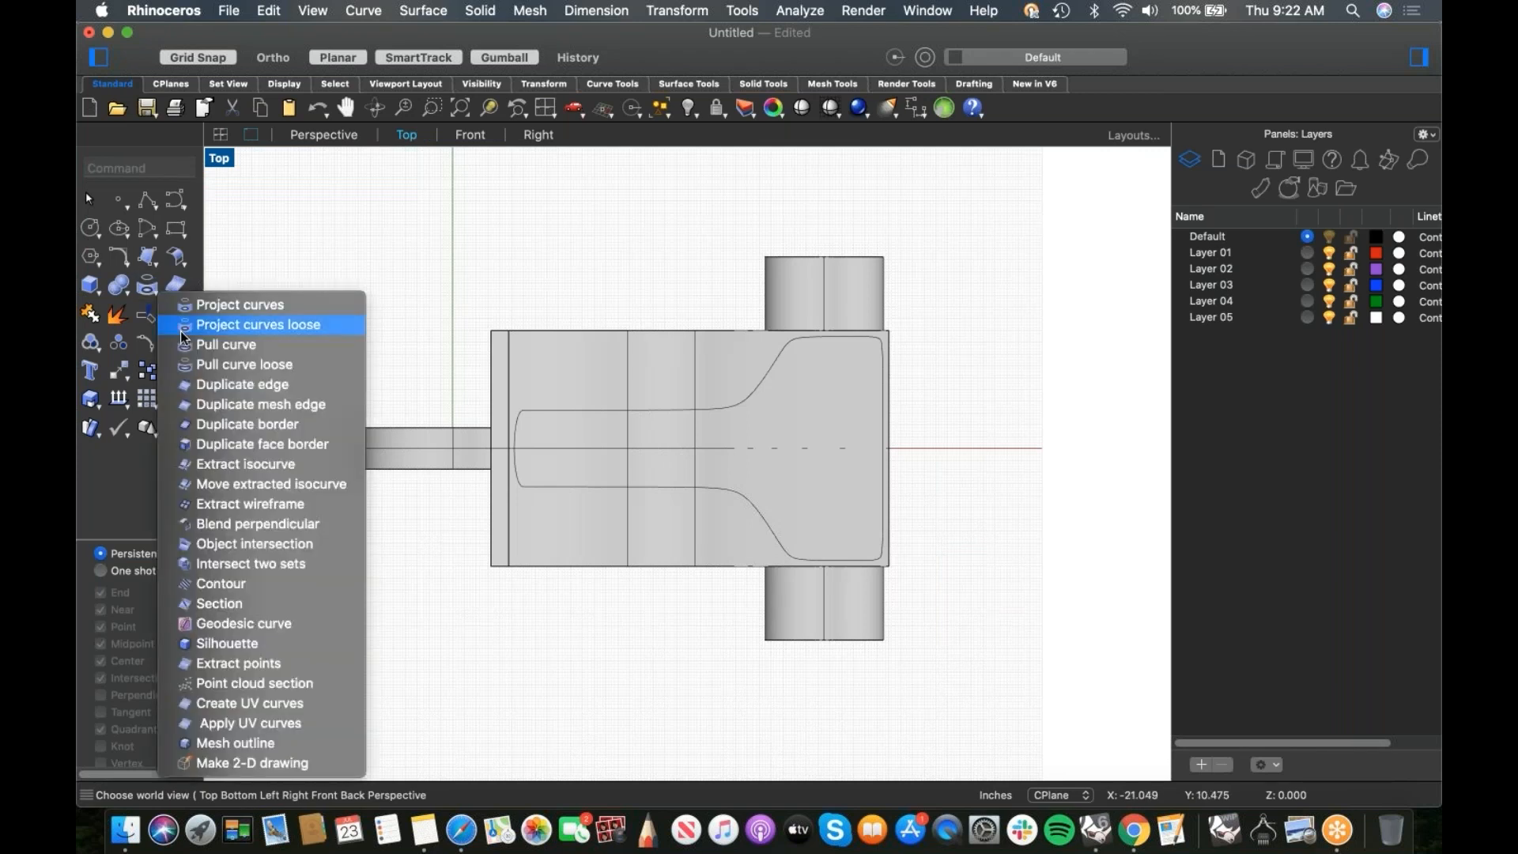
left_click(228, 305)
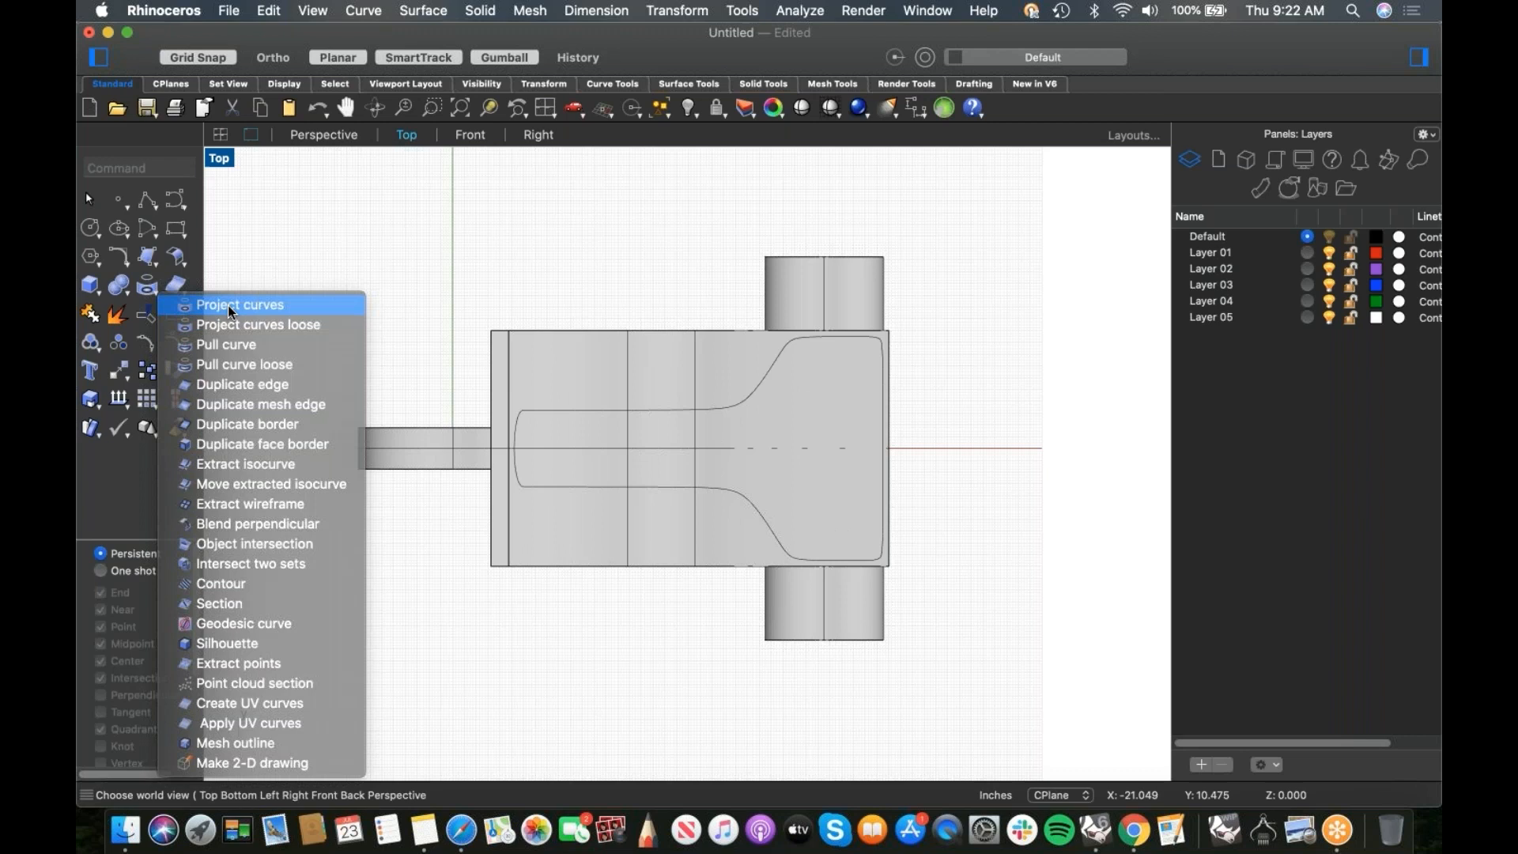
left_click(576, 488)
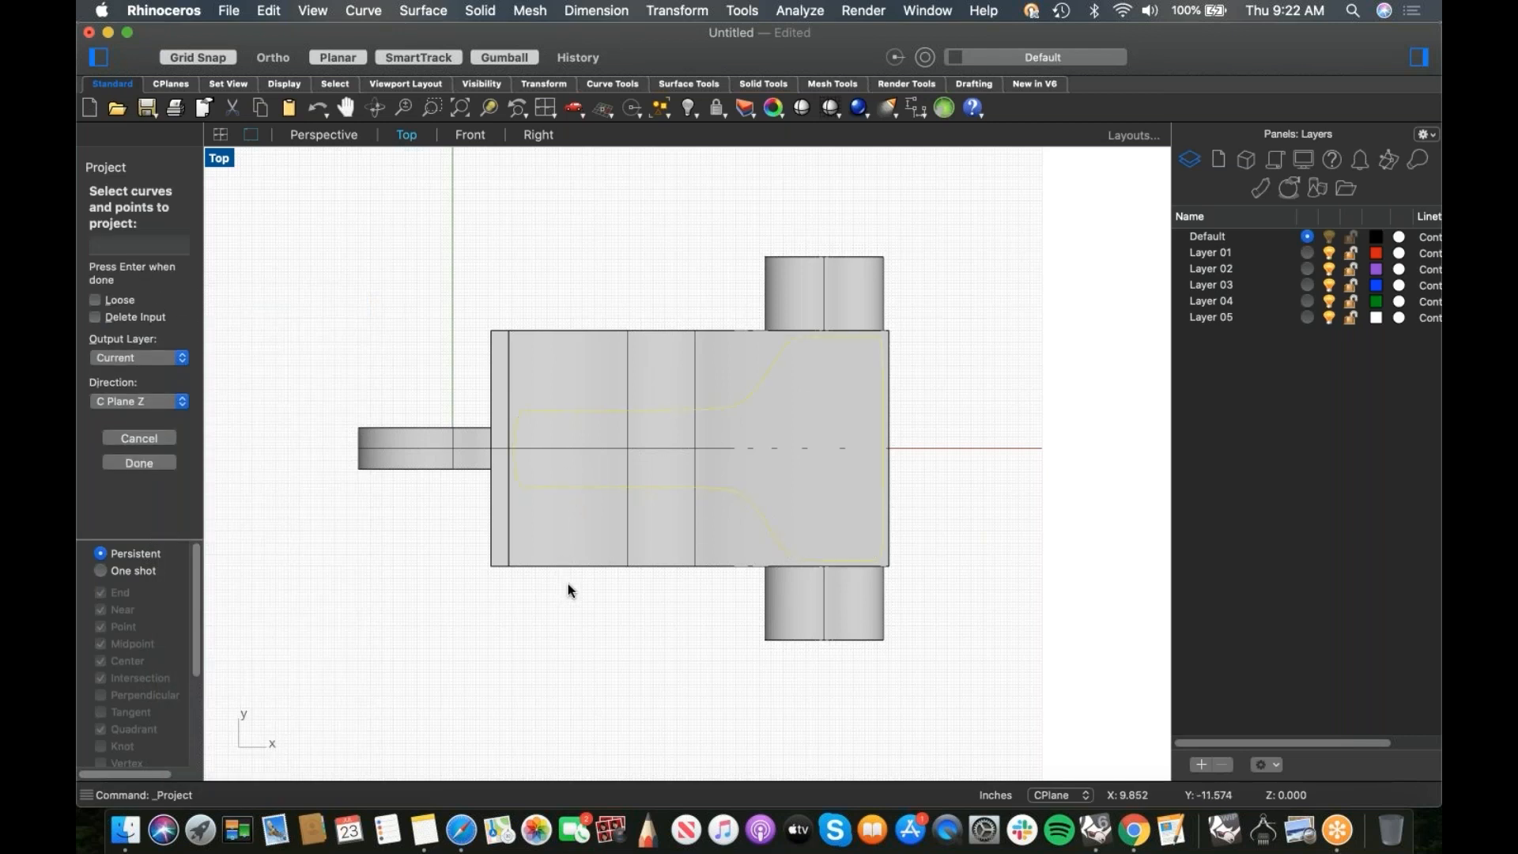
key("Return")
left_click(572, 535)
key("Return")
key("Escape")
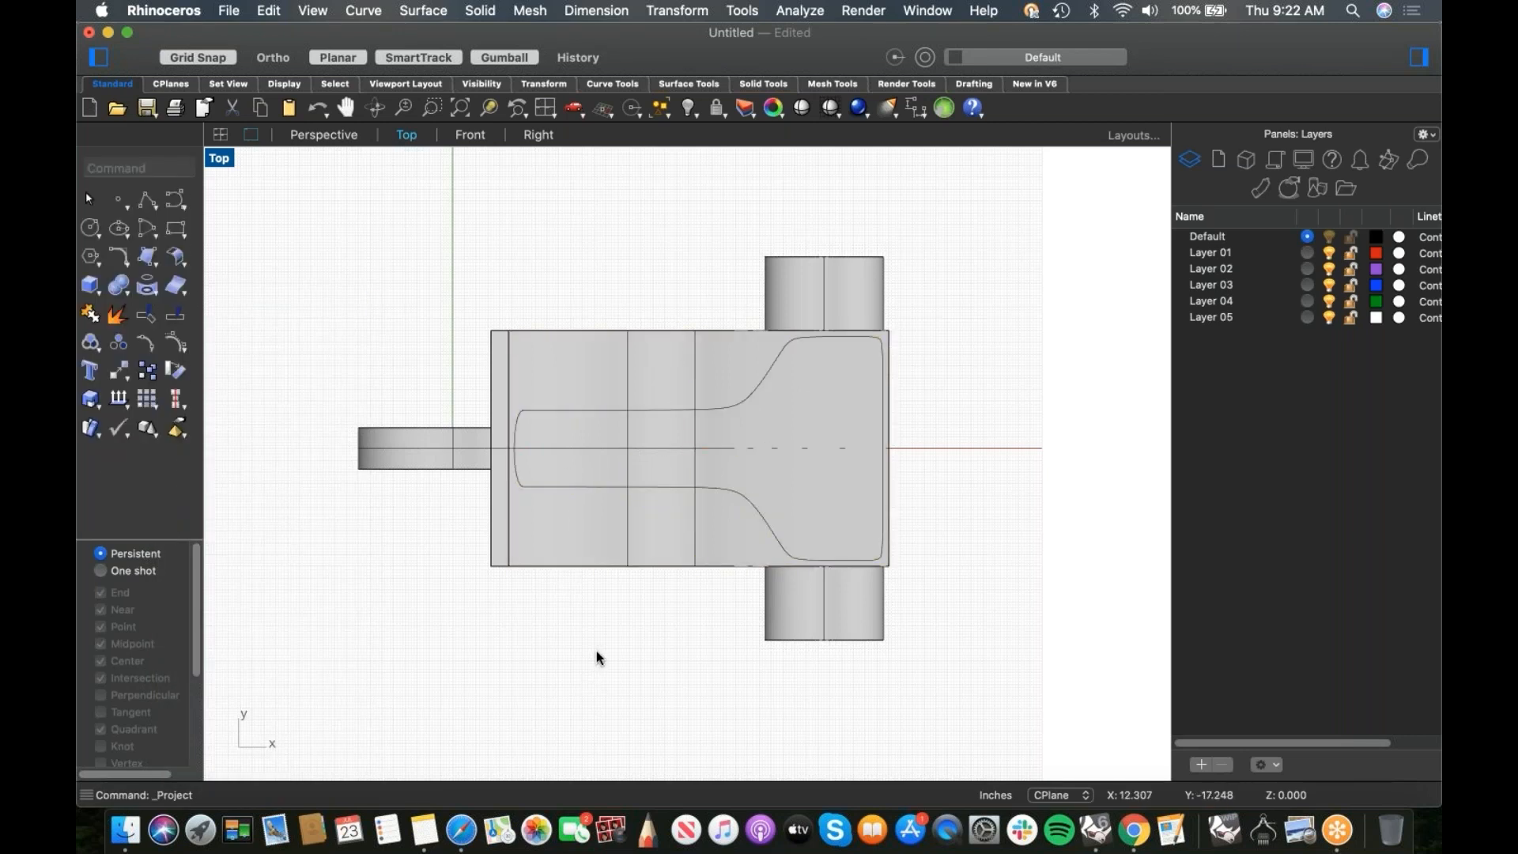
Step: Examine the projected outline on the upper frame surface from several angles in Perspective, including its front end
type("p")
key("Return")
mouse_move(678, 642)
right_mouse_down()
mouse_move(513, 603)
mouse_move(528, 646)
mouse_move(601, 546)
right_mouse_up()
scroll(750, 430, "up", 10)
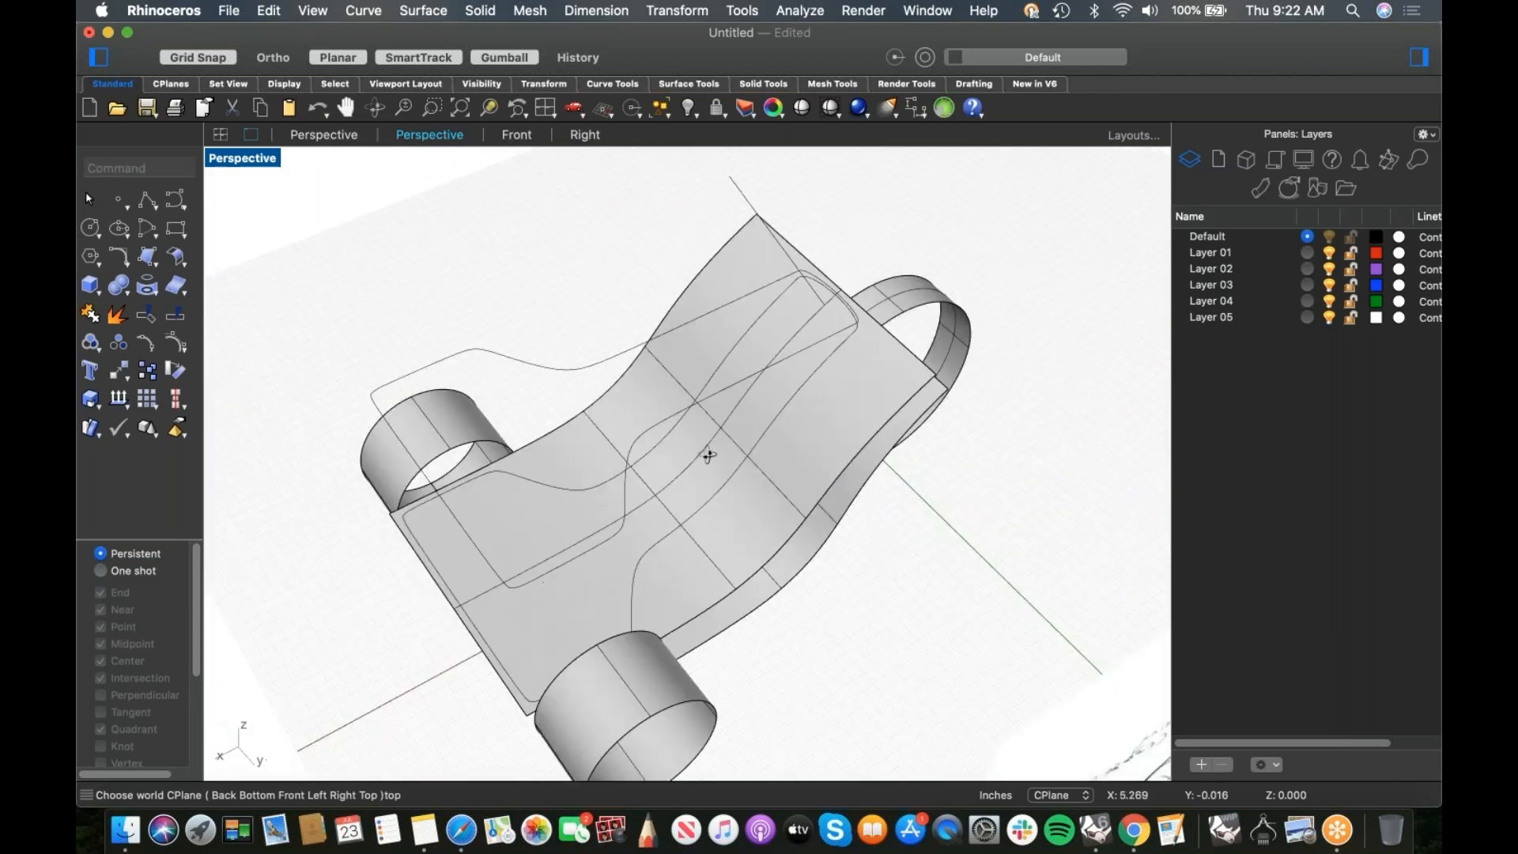
scroll(726, 462, "down", 10)
right_click_drag(786, 434, 973, 410)
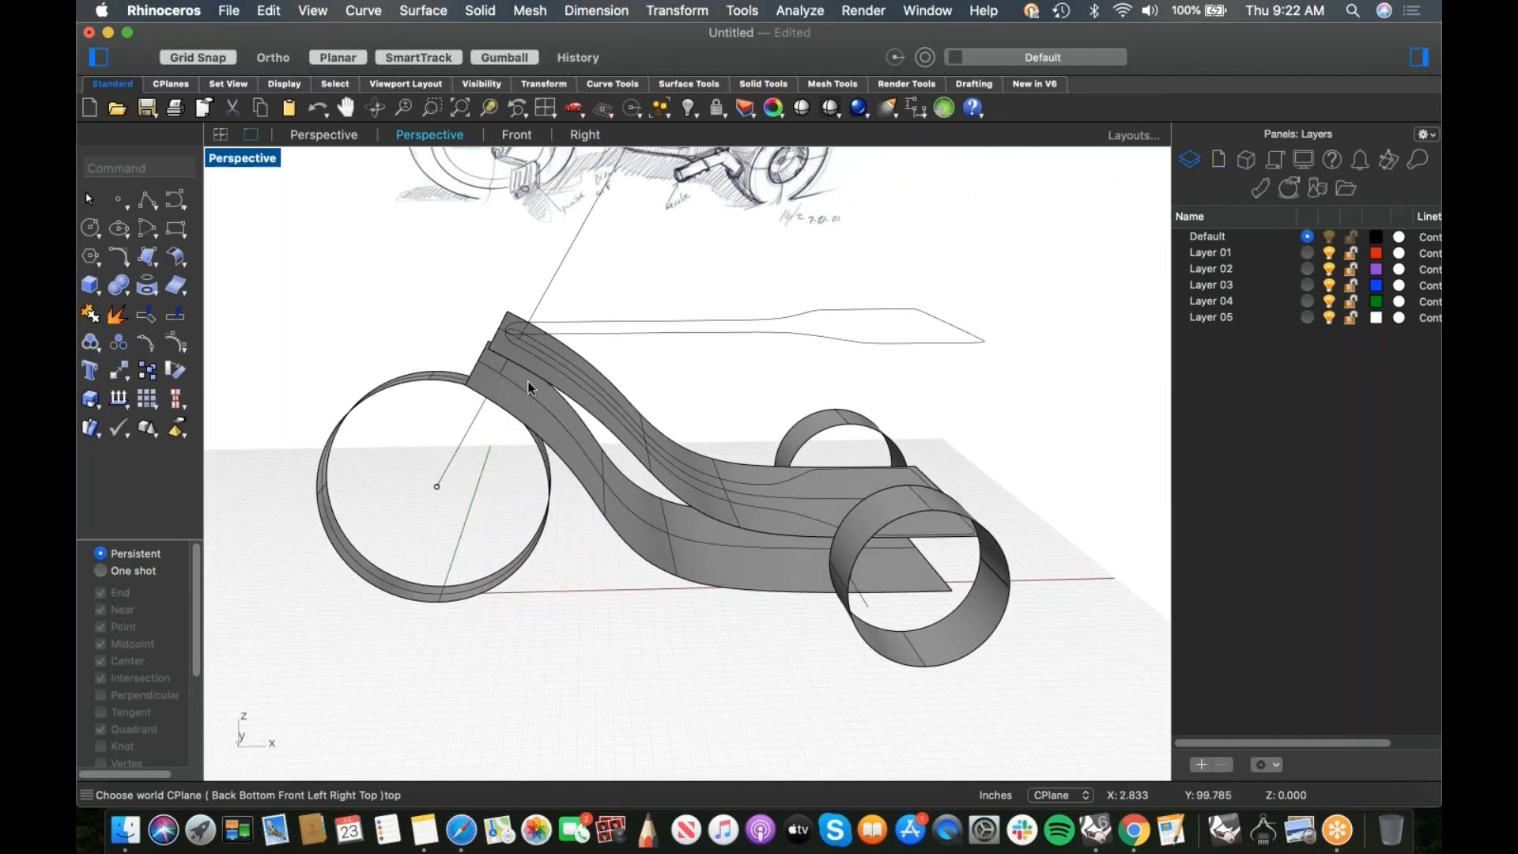
right_click_drag(515, 448, 520, 399)
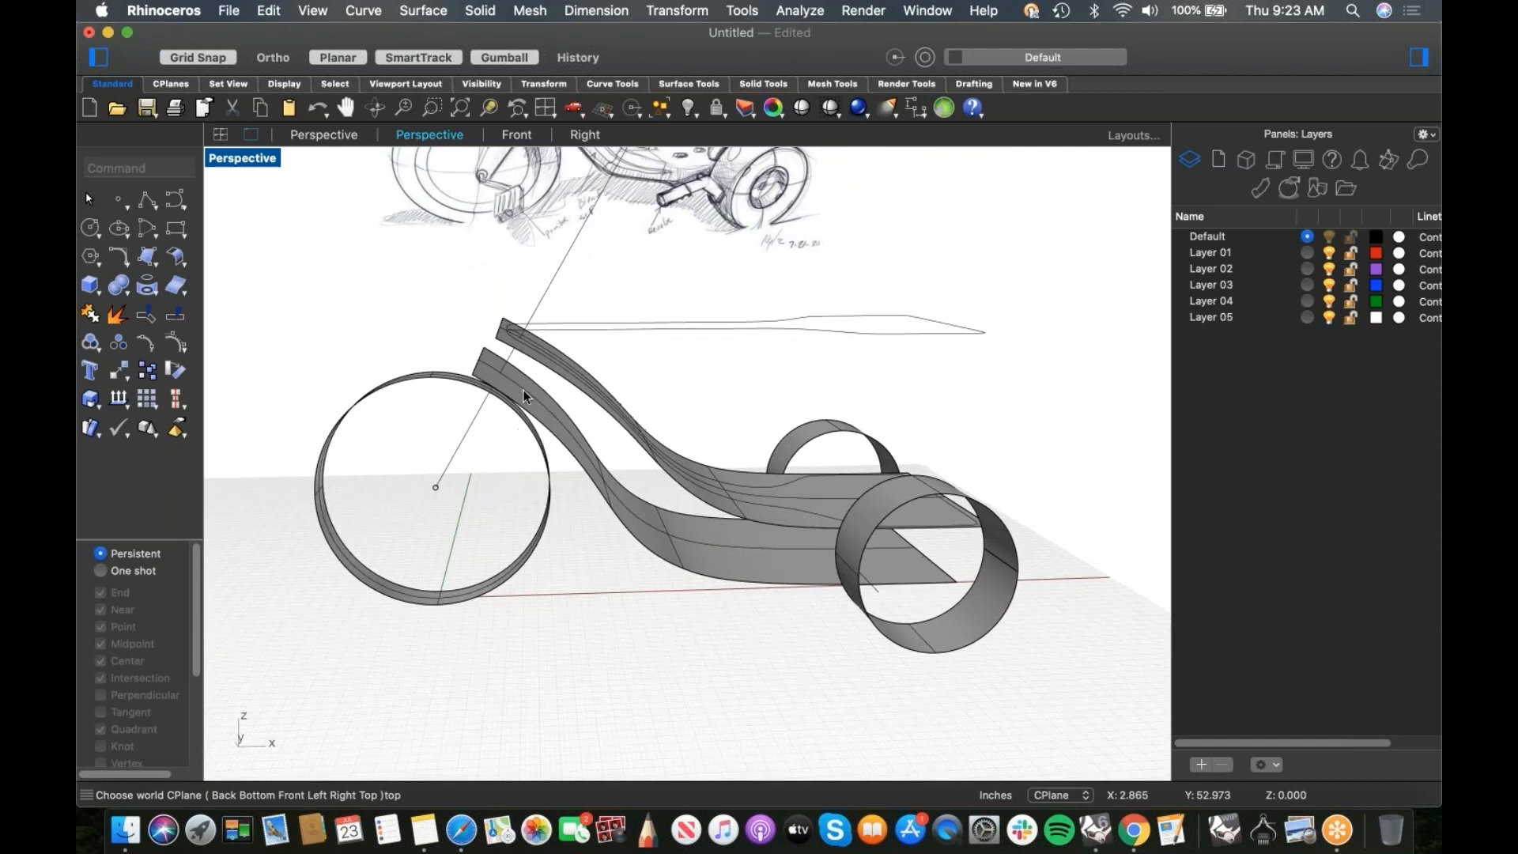
scroll(522, 382, "up", 5)
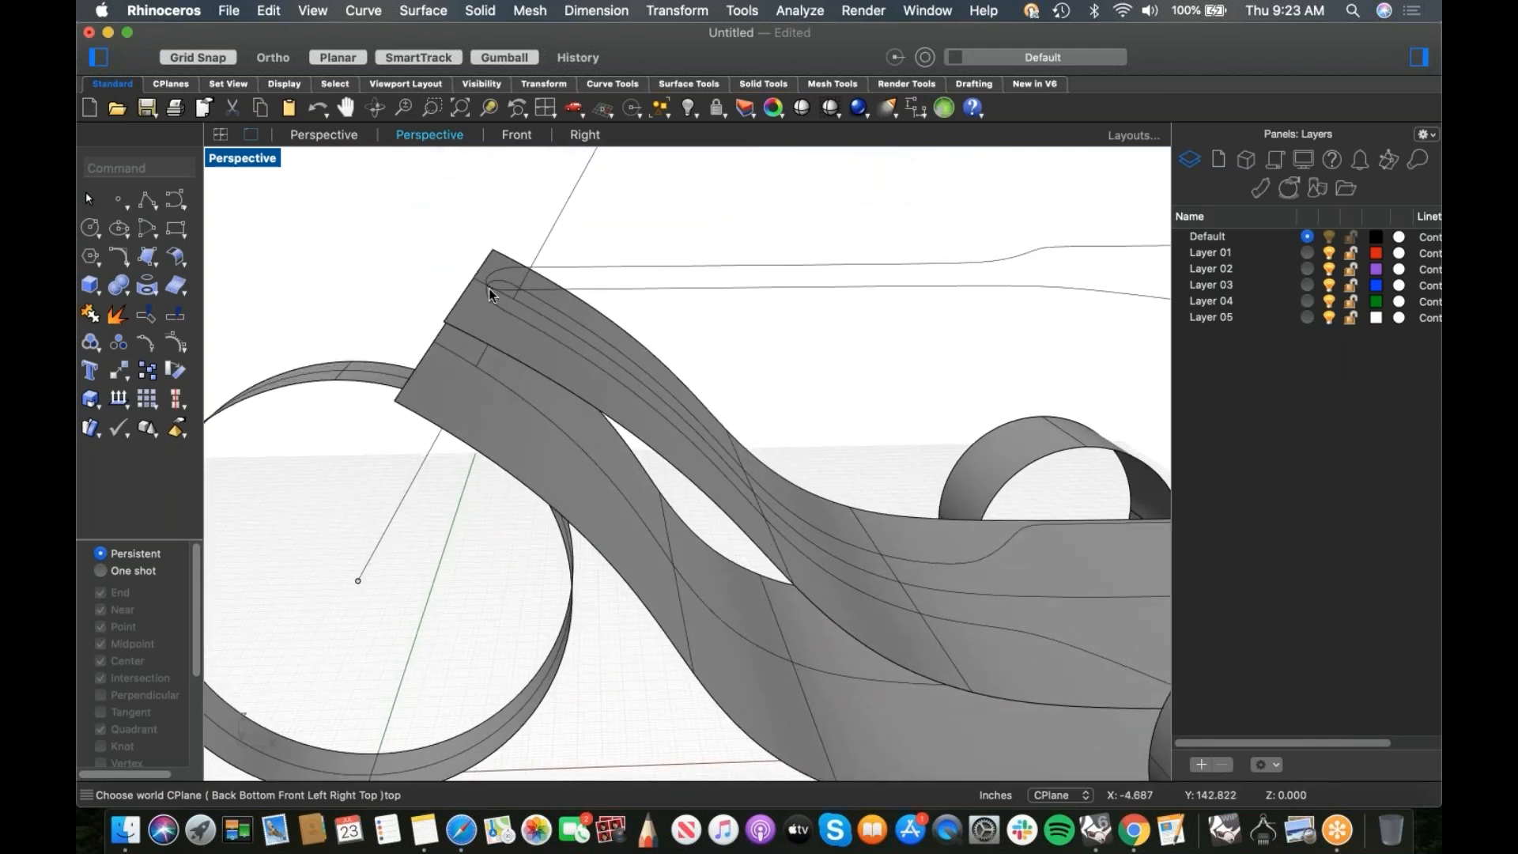
scroll(480, 397, "down", 5)
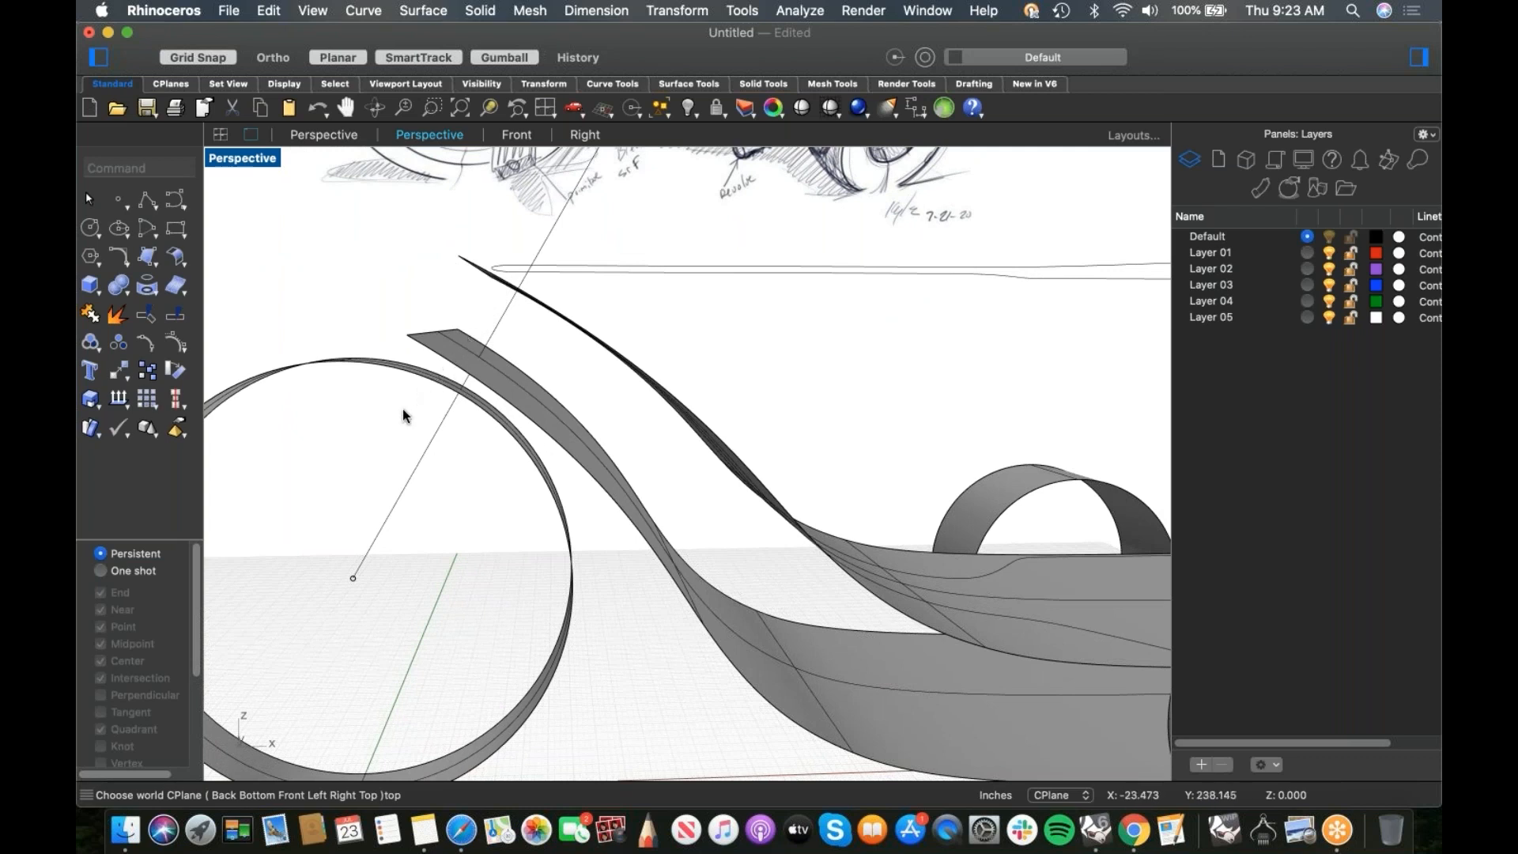
Step: Trim away the part of the upper frame surface outside the projected outline, using that curve as the cutting object
right_click_drag(613, 363, 717, 442)
left_click(625, 401)
left_click(719, 397)
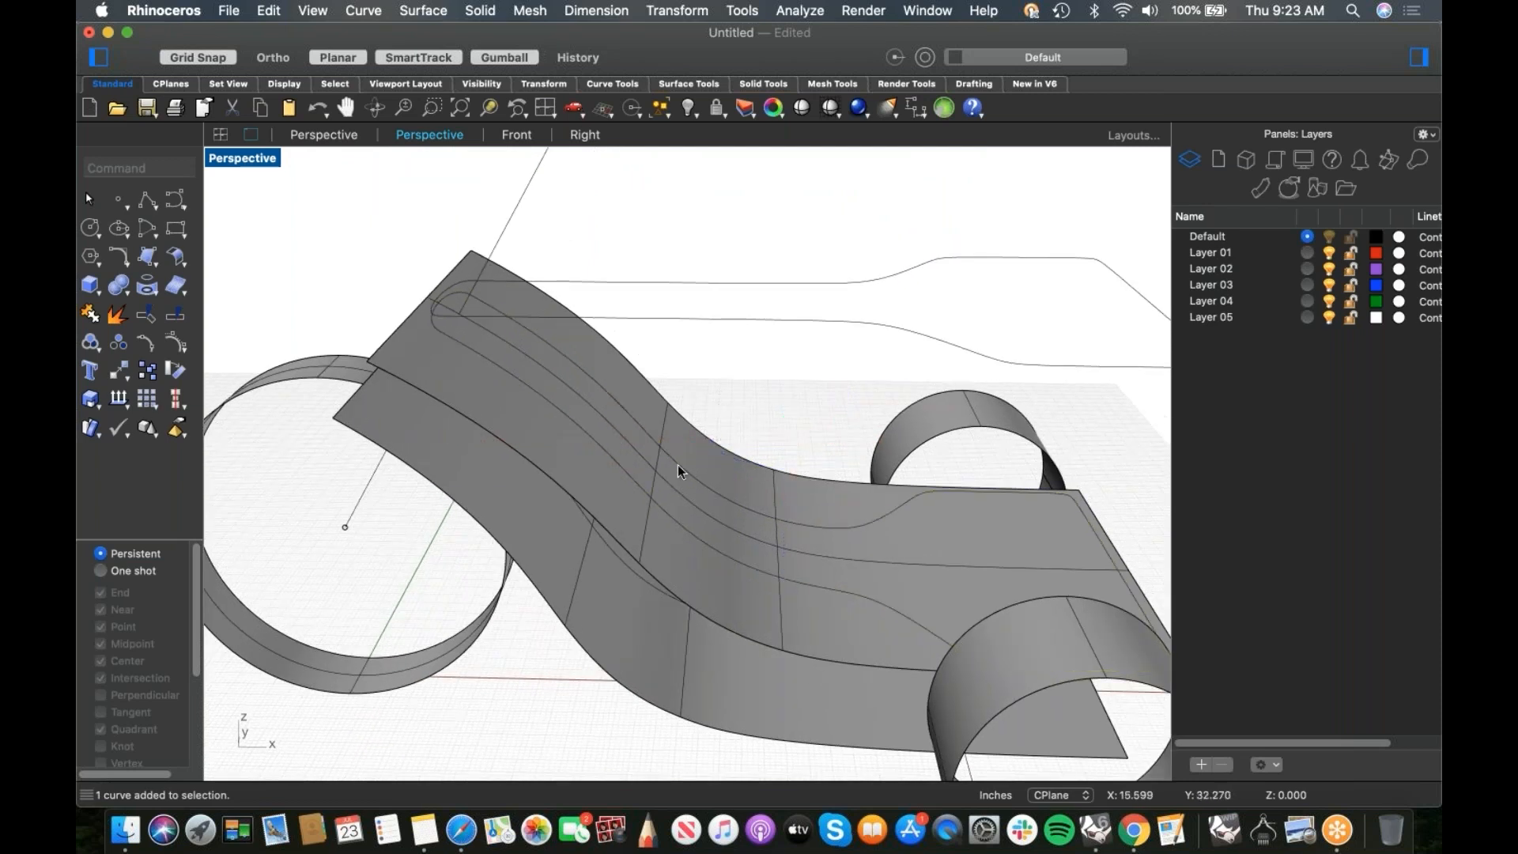
left_click(680, 469)
left_click(685, 470)
type("trim")
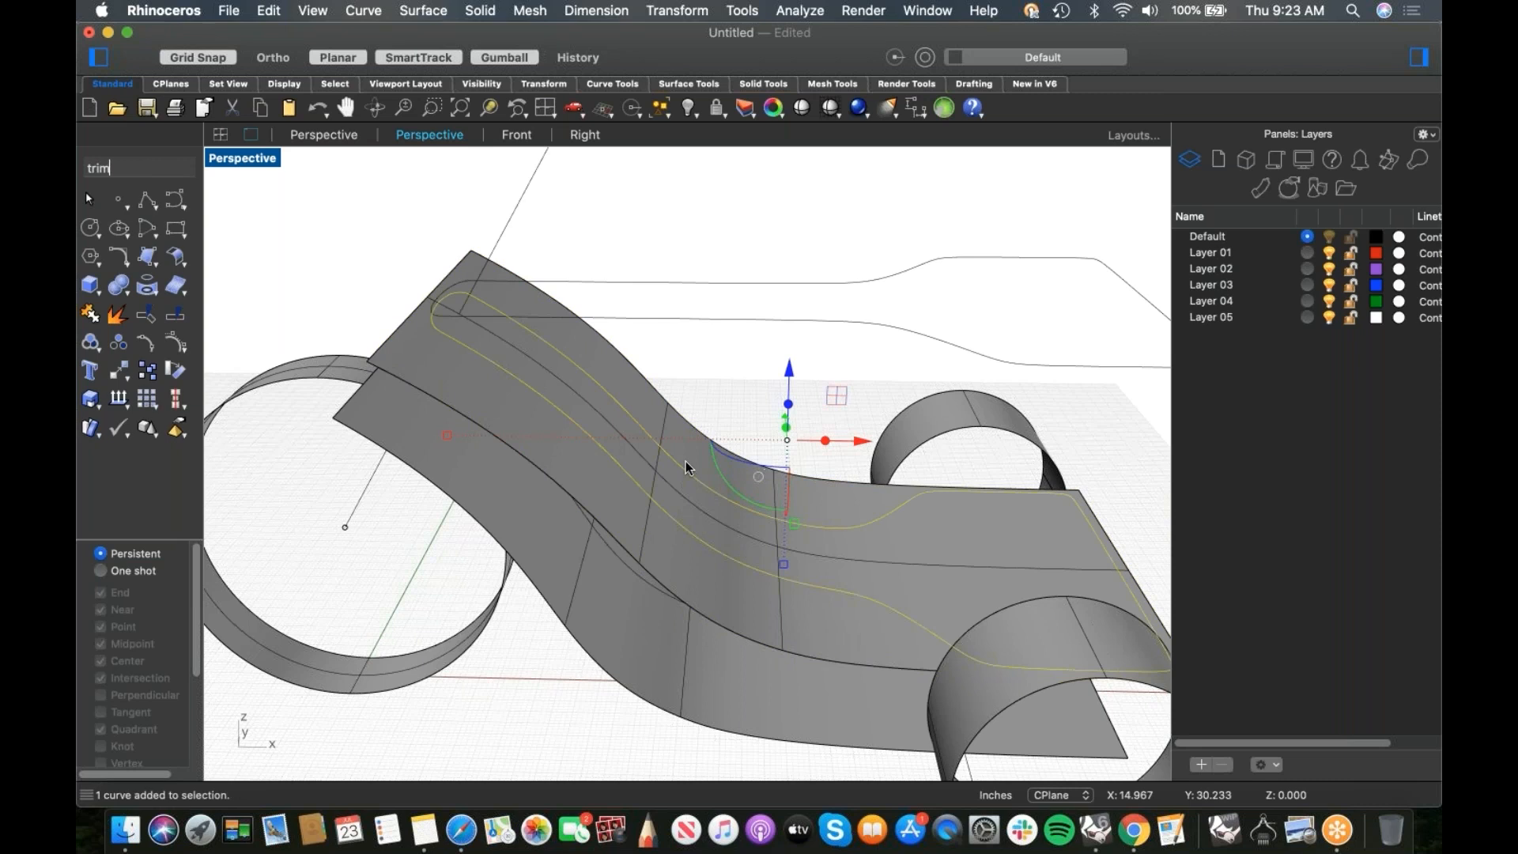
key("Return")
left_click(714, 462)
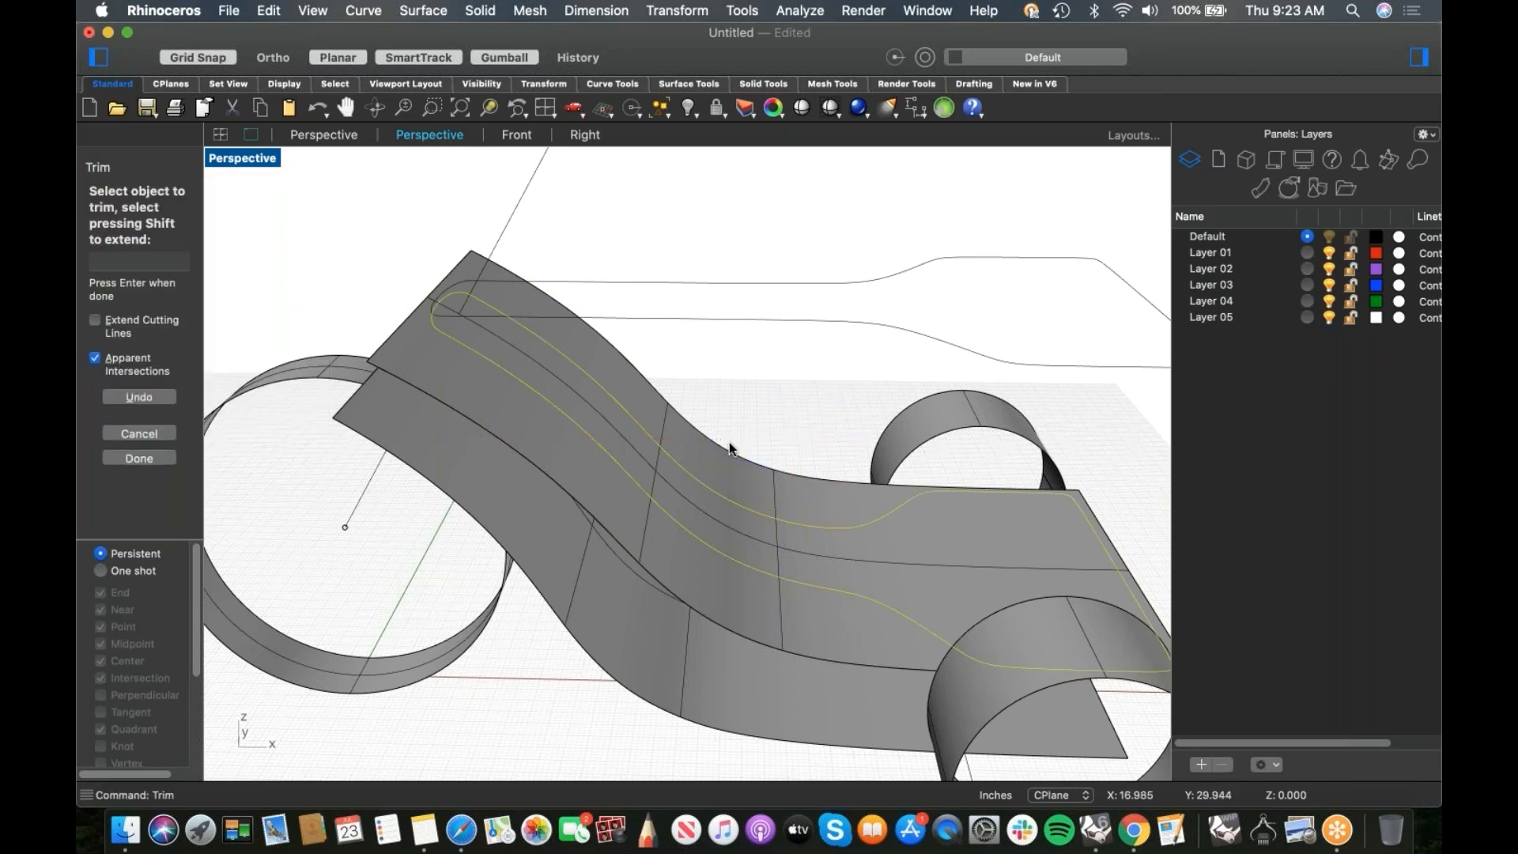
right_click_drag(729, 429, 625, 443)
scroll(733, 448, "down", 3)
key("Return")
Step: Select the projected outline curve running around the trimmed upper frame surface
left_click(745, 460)
left_click(559, 528)
left_click(862, 583)
left_click(548, 493)
left_click(619, 519)
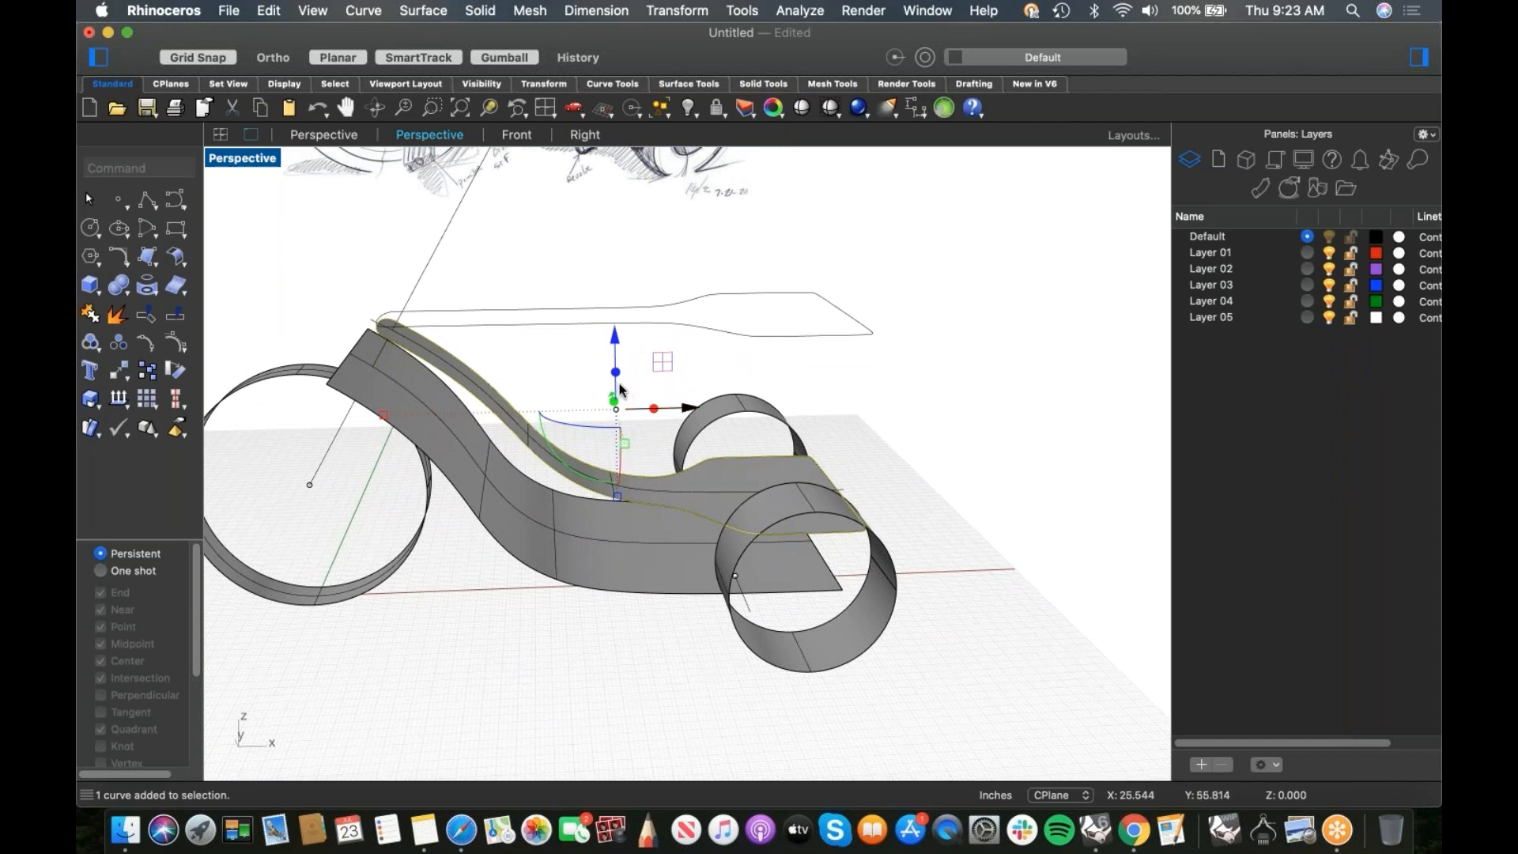
Step: Try to extrude the selected outline straight down through the lower frame surface, and undo the extrusion
left_click_drag(615, 348, 553, 593)
right_click_drag(490, 636, 439, 453)
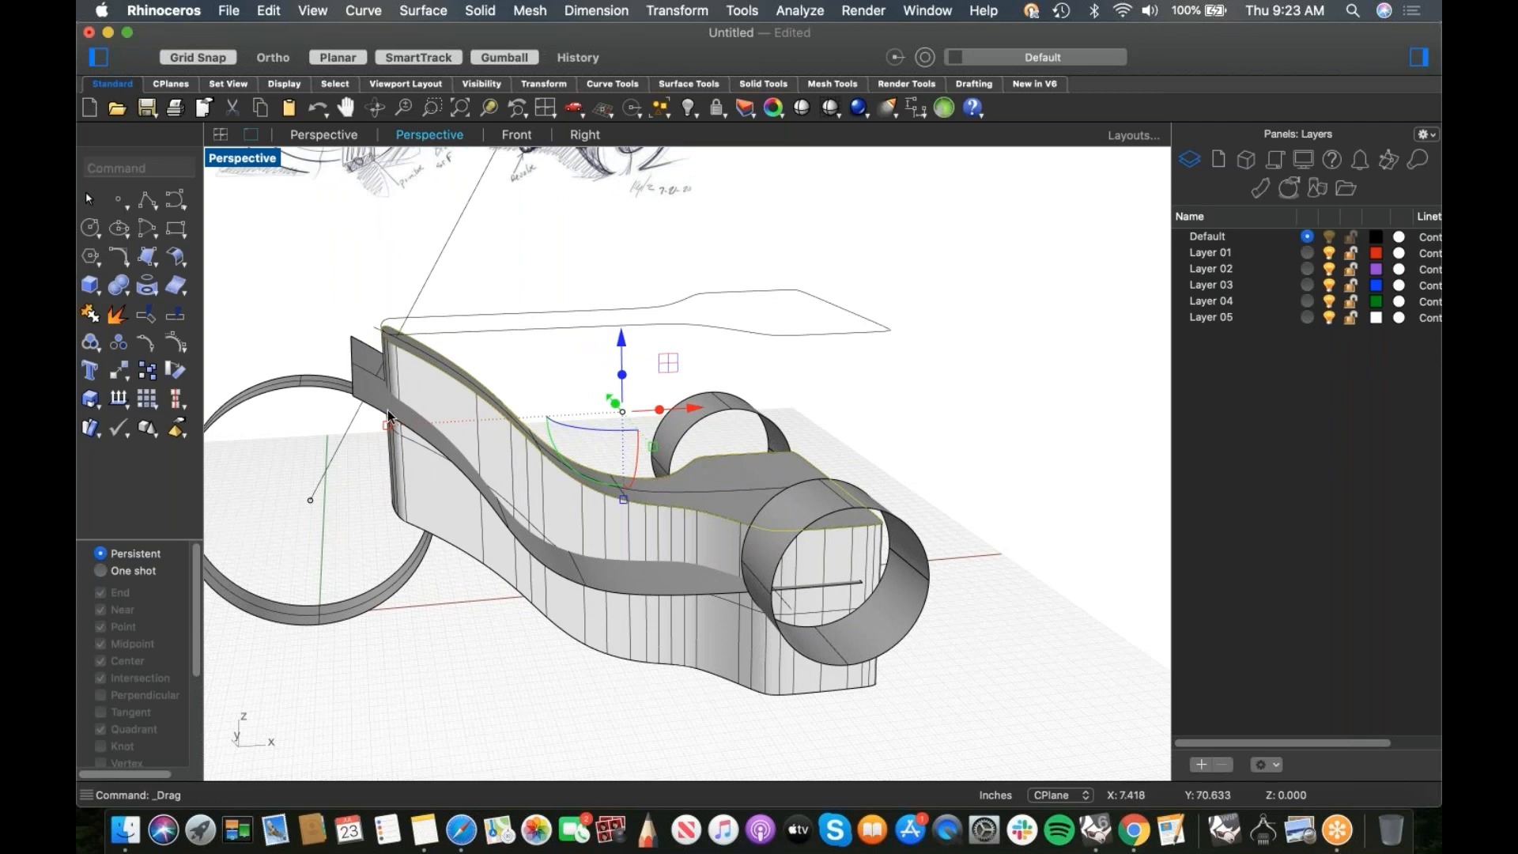
mouse_move(575, 522)
right_mouse_down()
mouse_move(562, 515)
mouse_move(595, 533)
right_mouse_up()
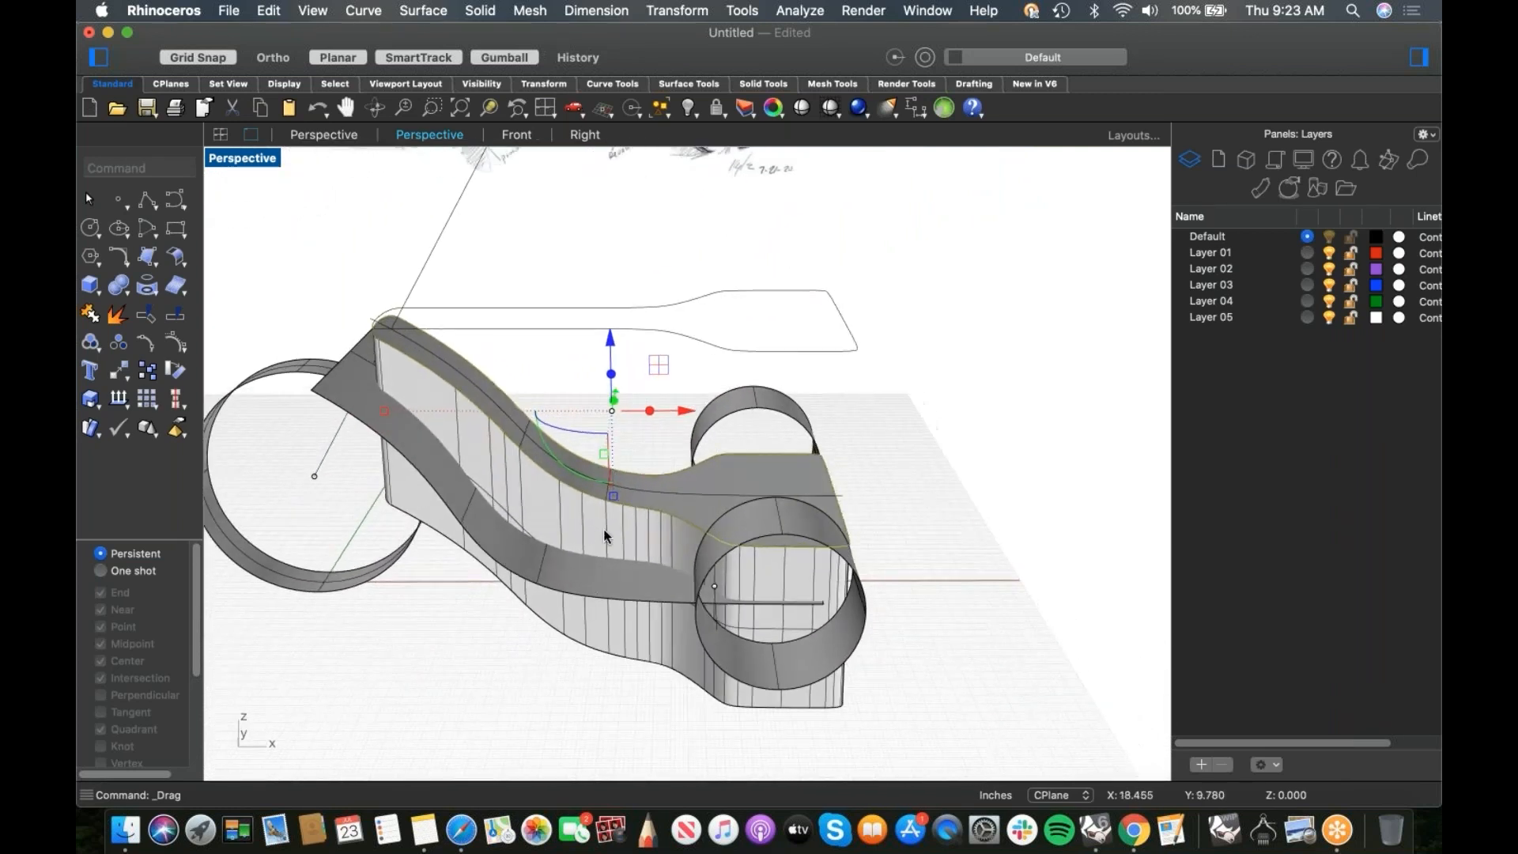
key("super+z")
right_click_drag(508, 597, 602, 525)
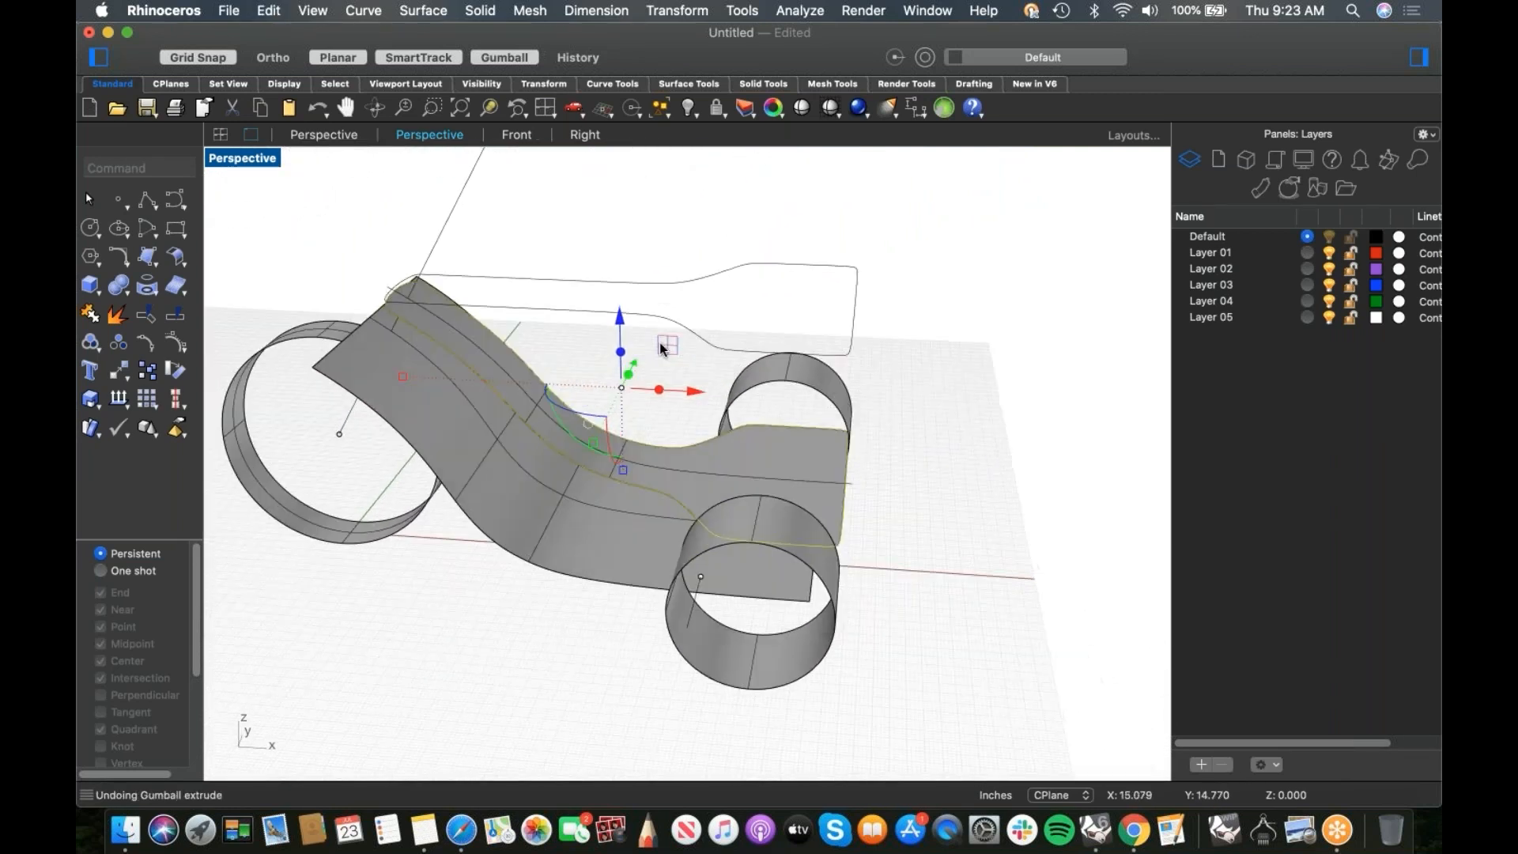
Step: Extrude the selected outline curve straight down along Z so the side walls pass well below the lower frame surface
left_click_drag(602, 524, 477, 644)
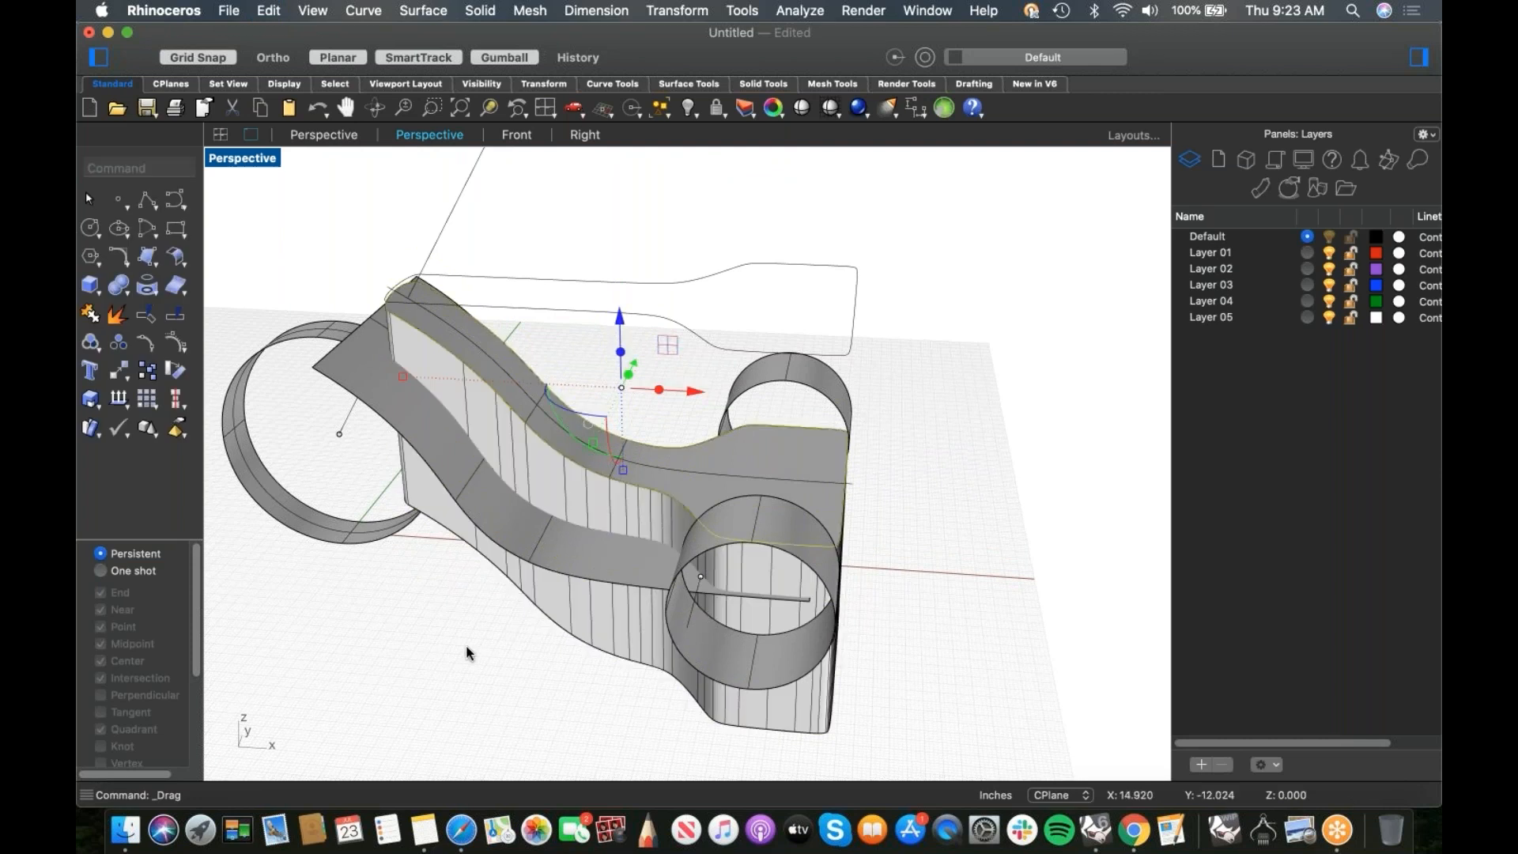
right_click_drag(478, 644, 541, 600)
key("super+z")
left_click(654, 620)
mouse_move(654, 620)
right_mouse_down()
mouse_move(593, 610)
mouse_move(629, 574)
right_mouse_up()
key("Escape")
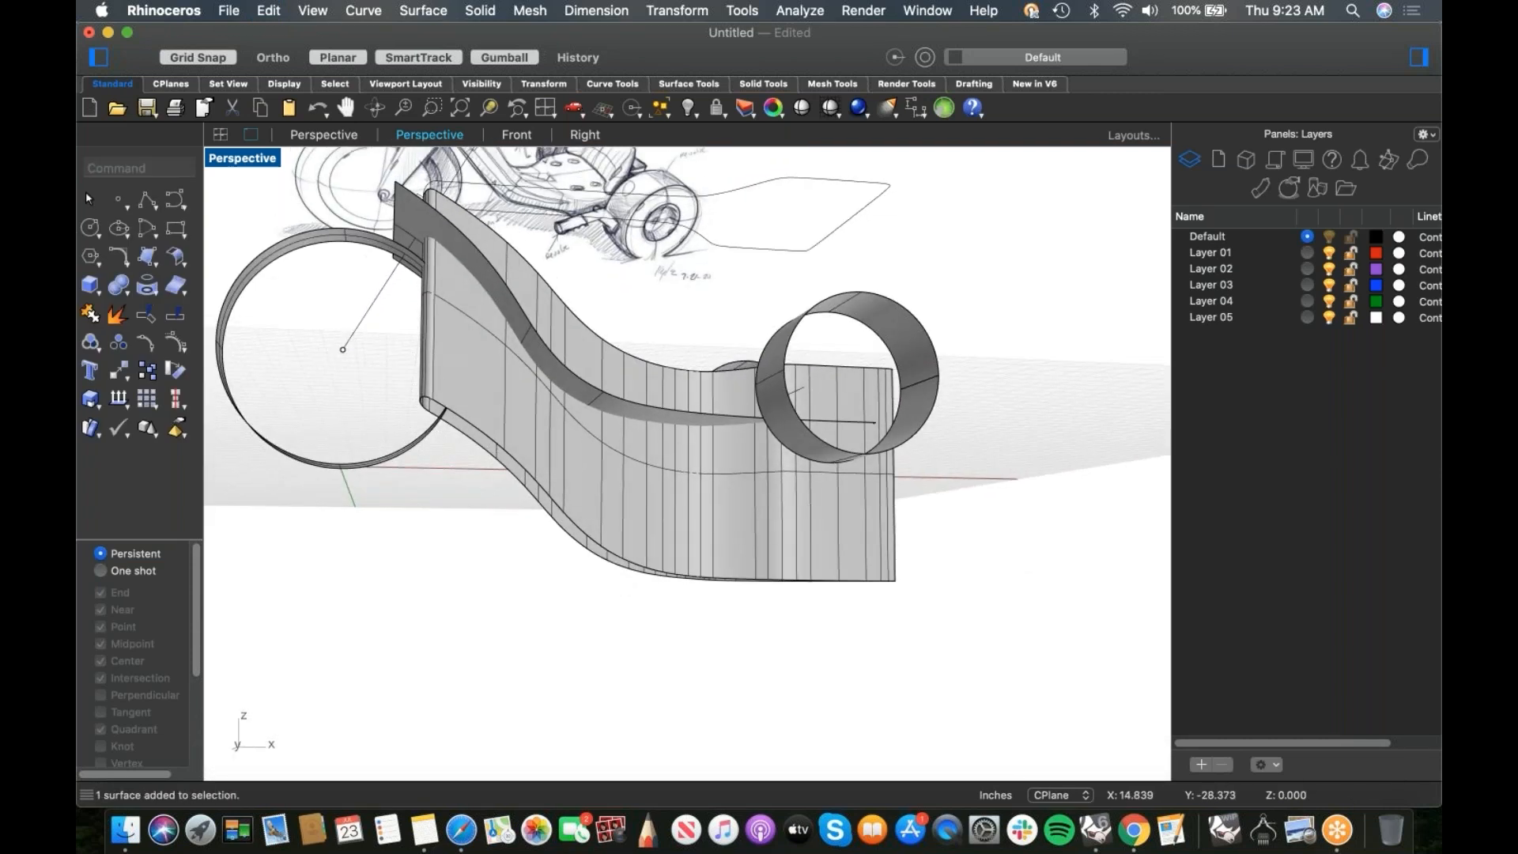
Step: Try to slant the extruded walls by moving their whole bottom edge forward along X, and undo the move
left_click(619, 560, "shift+super")
key("Escape")
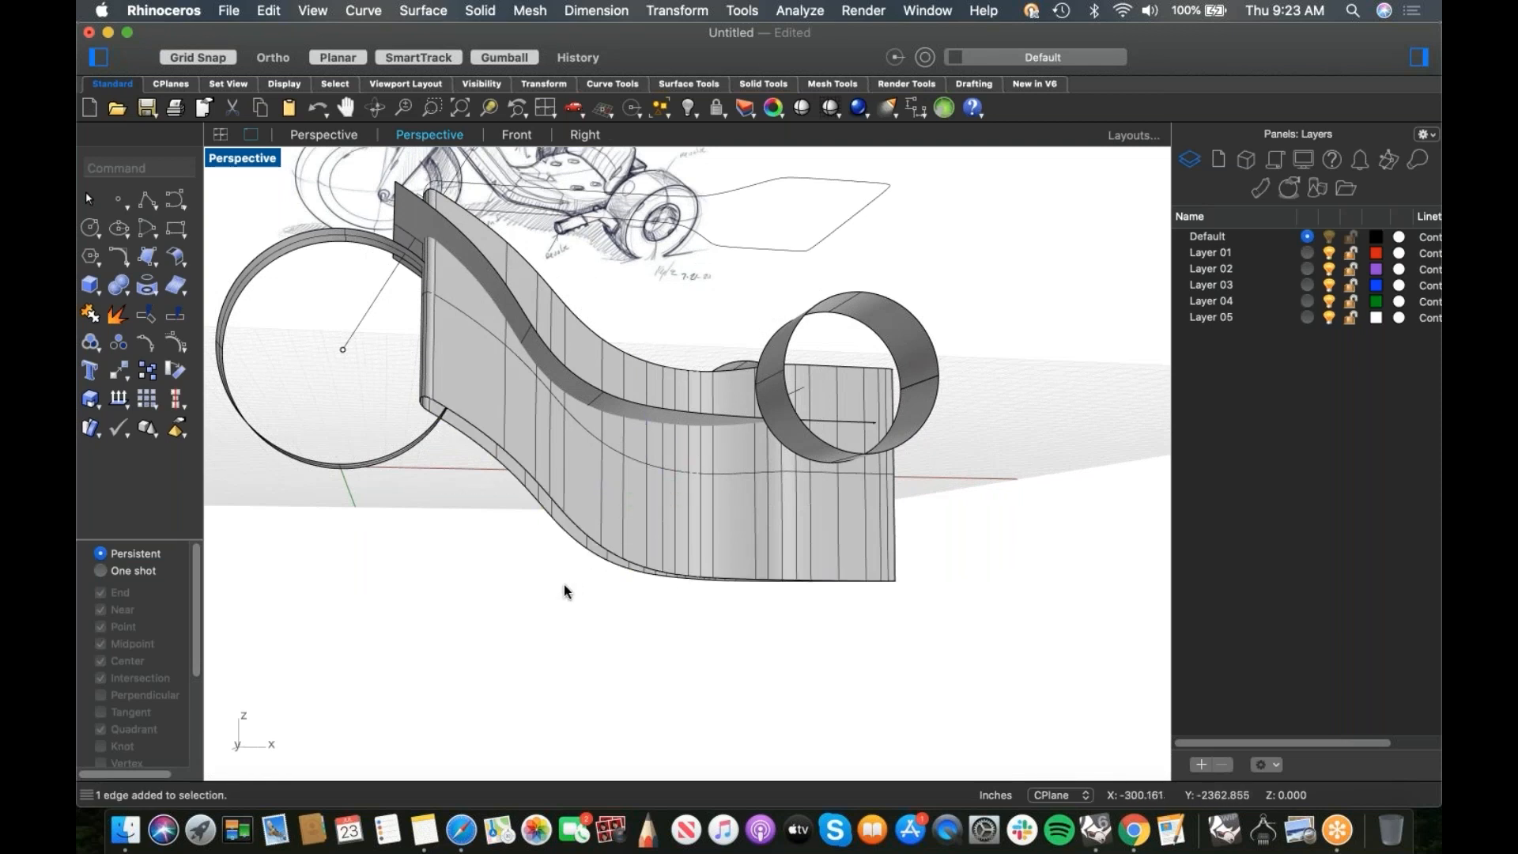
left_click(588, 537, "shift+super")
scroll(552, 553, "up", 10)
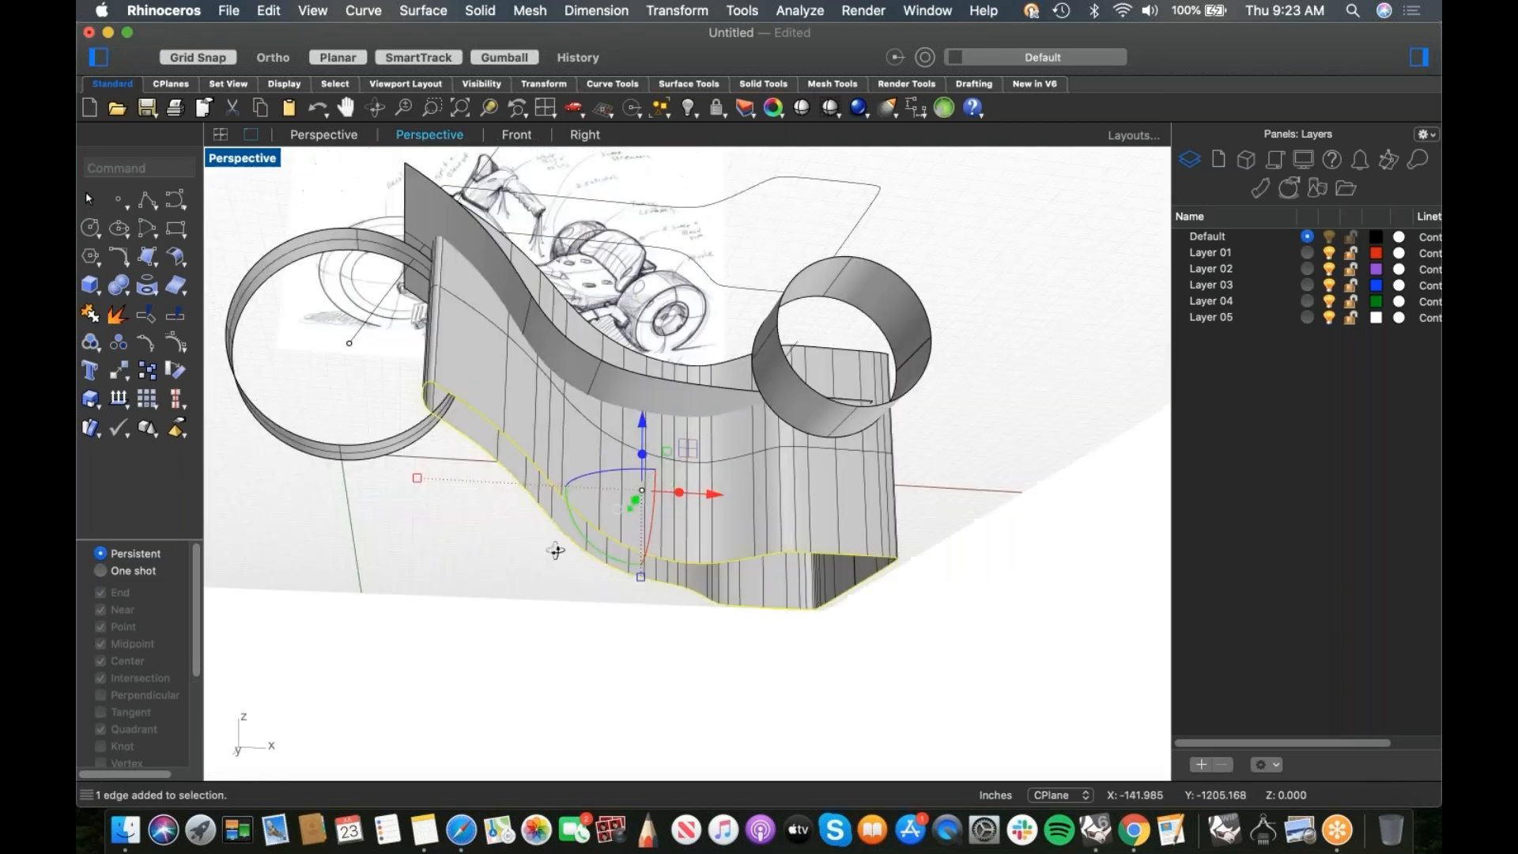
scroll(553, 554, "down", 10)
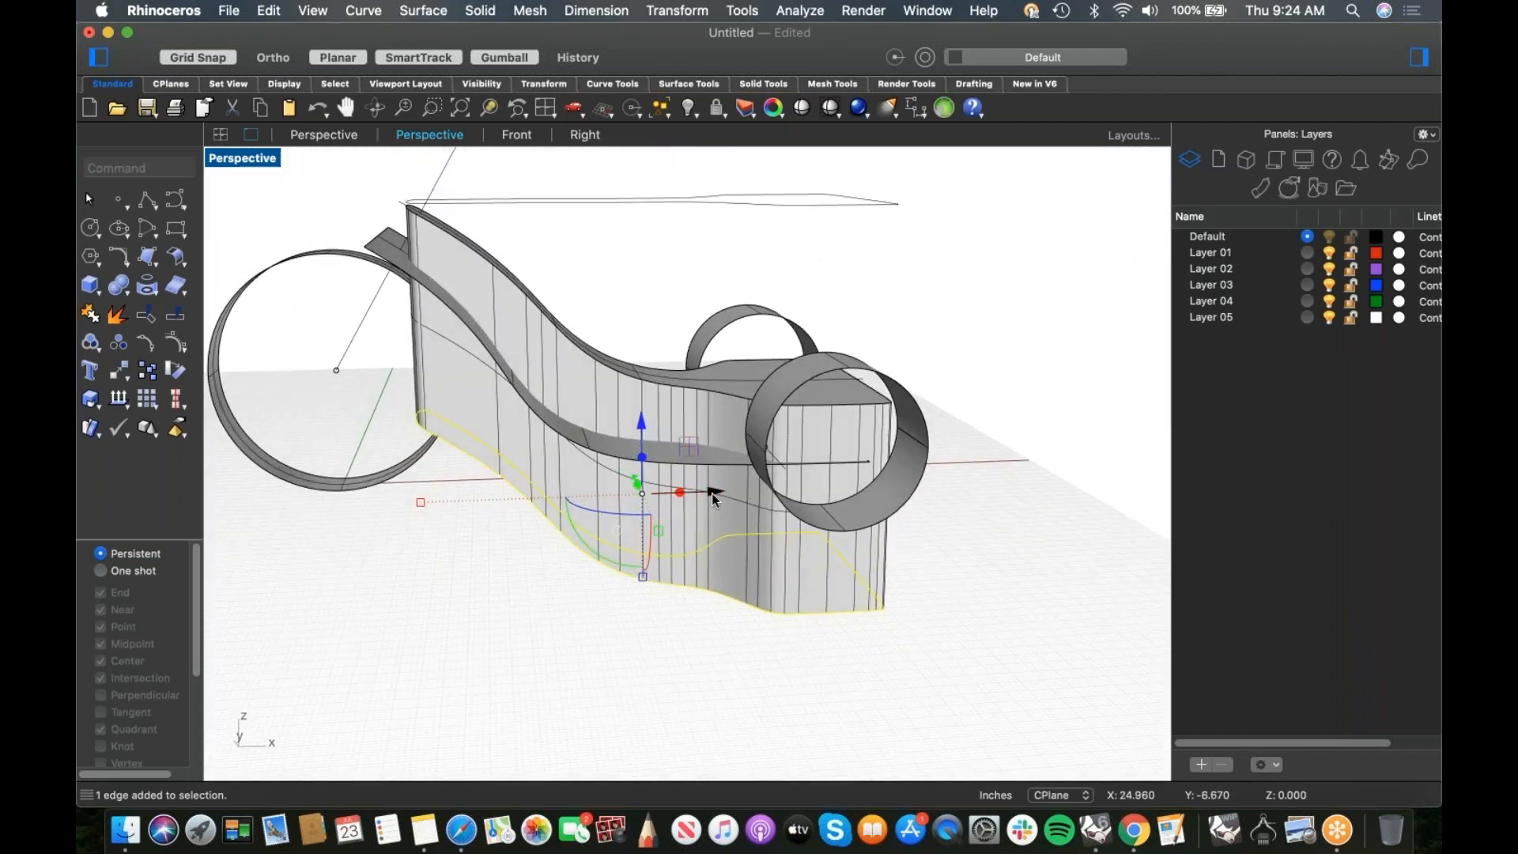
left_click_drag(714, 497, 544, 488)
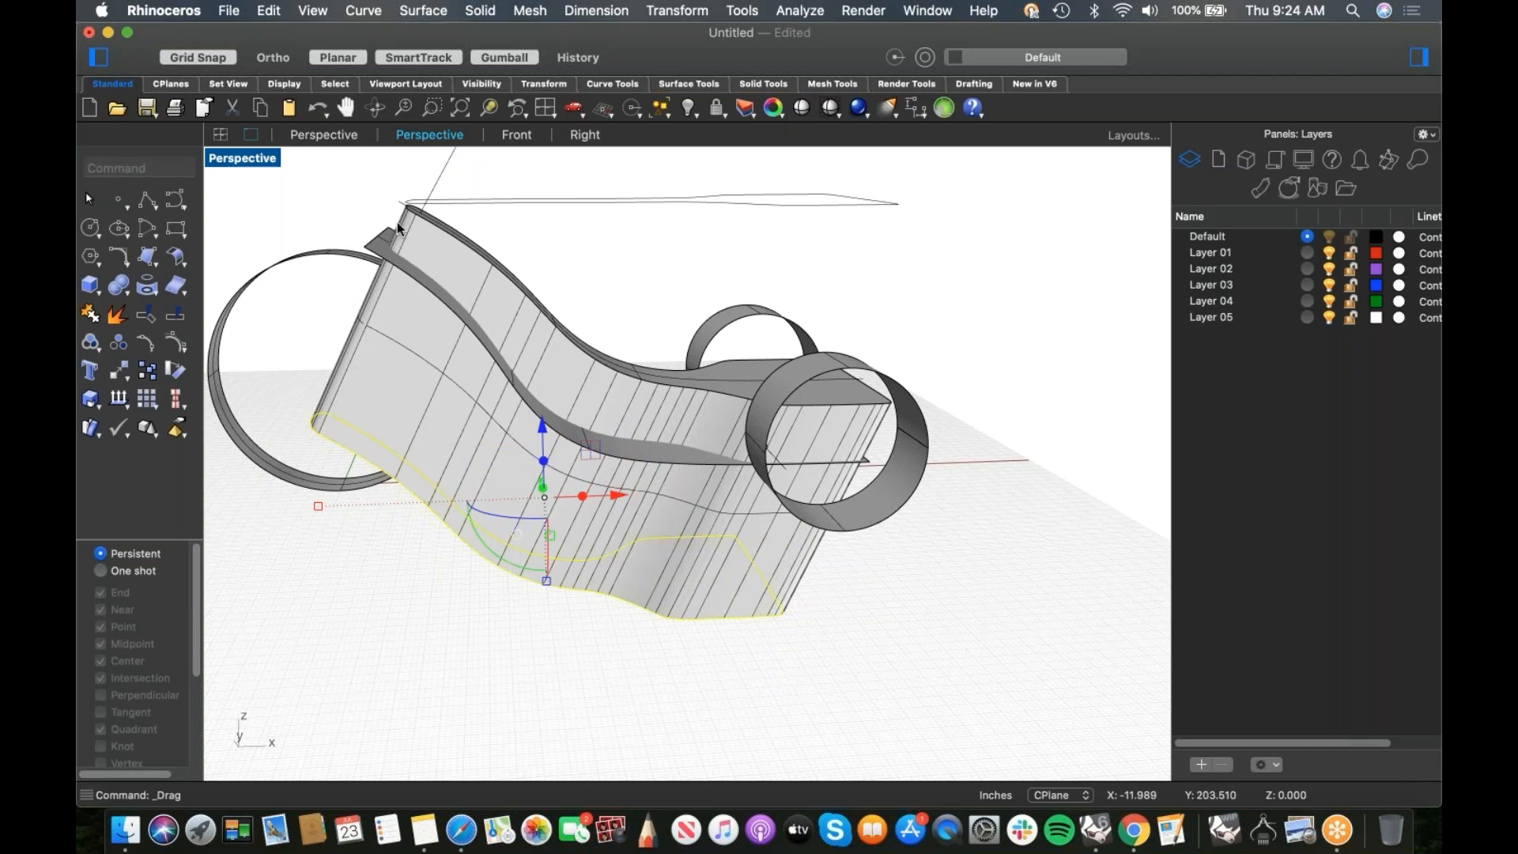
right_click_drag(356, 312, 366, 345)
mouse_move(439, 409)
right_mouse_down()
mouse_move(766, 535)
mouse_move(708, 534)
mouse_move(772, 538)
right_mouse_up()
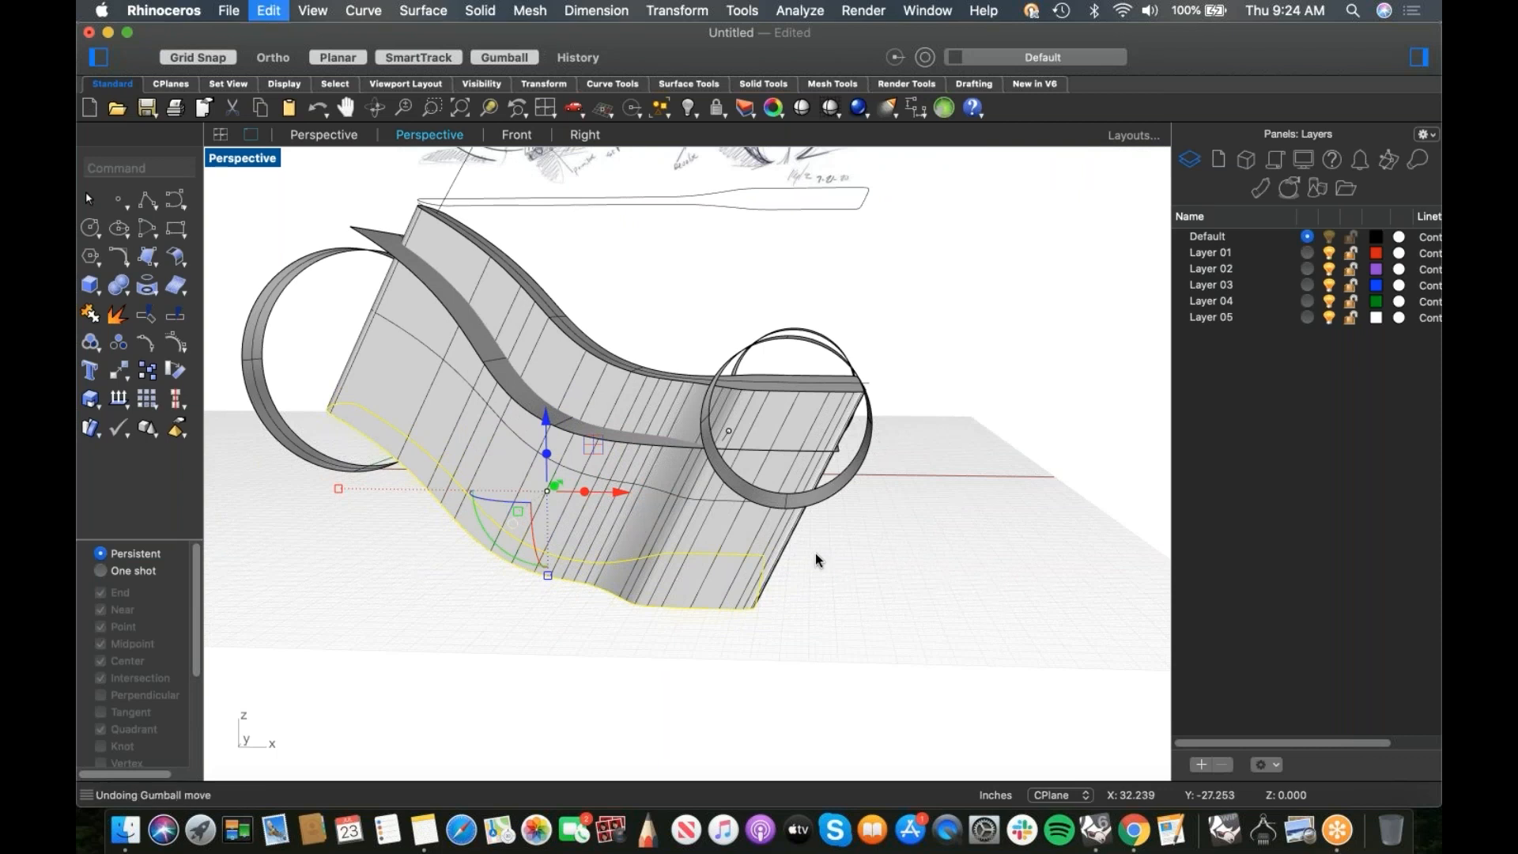
key("super+z")
mouse_move(875, 597)
right_mouse_down()
mouse_move(888, 576)
mouse_move(867, 595)
right_mouse_up()
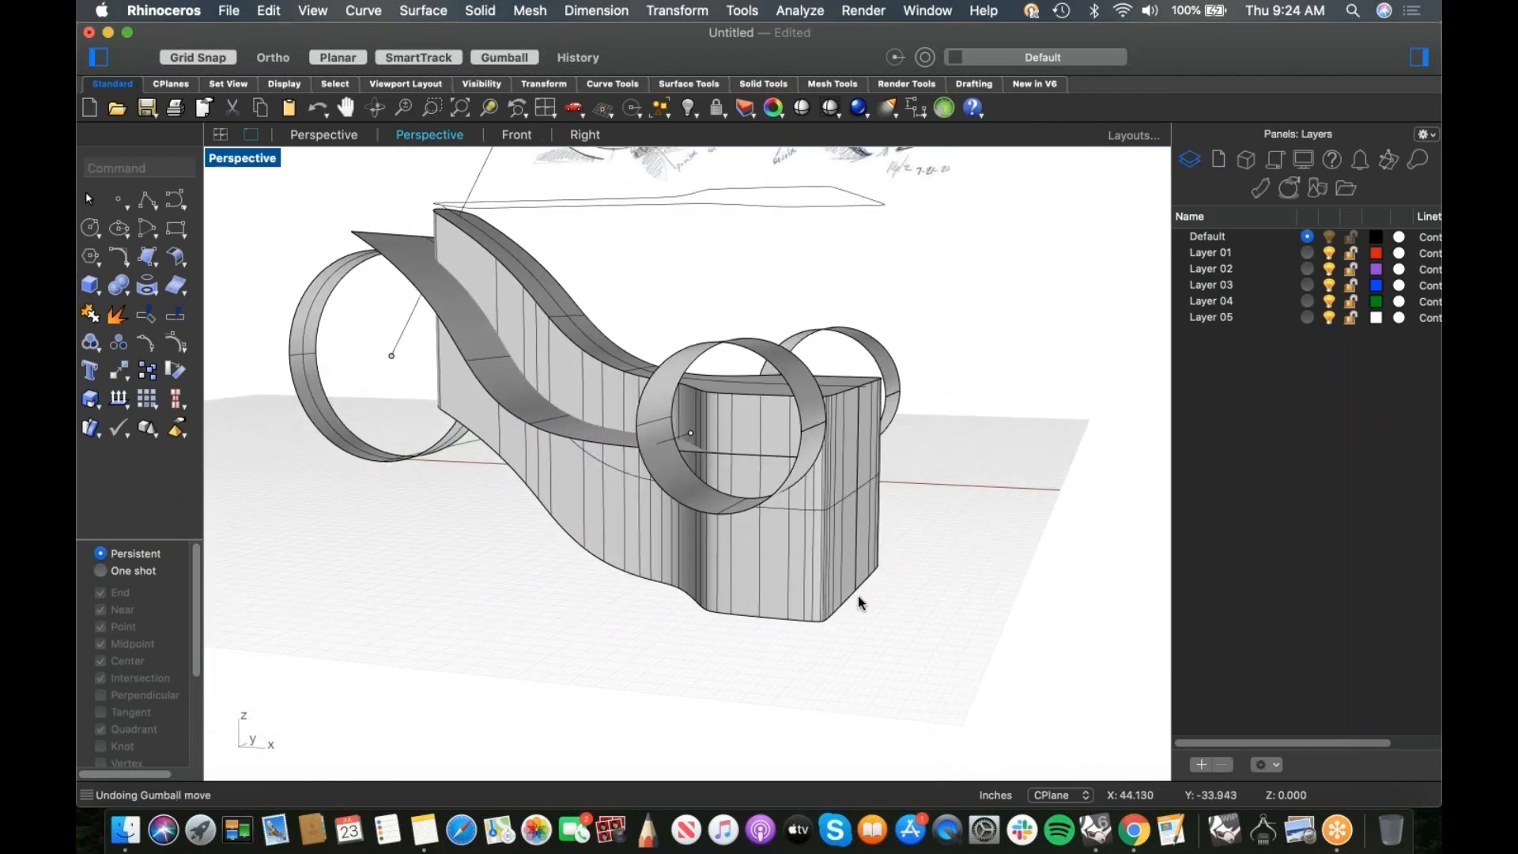
Step: Scale the extrusion's bottom edge in one direction along X from its rear, stretching the front end forward to a reference length of about 45 inches
left_click(815, 622, "shift+super")
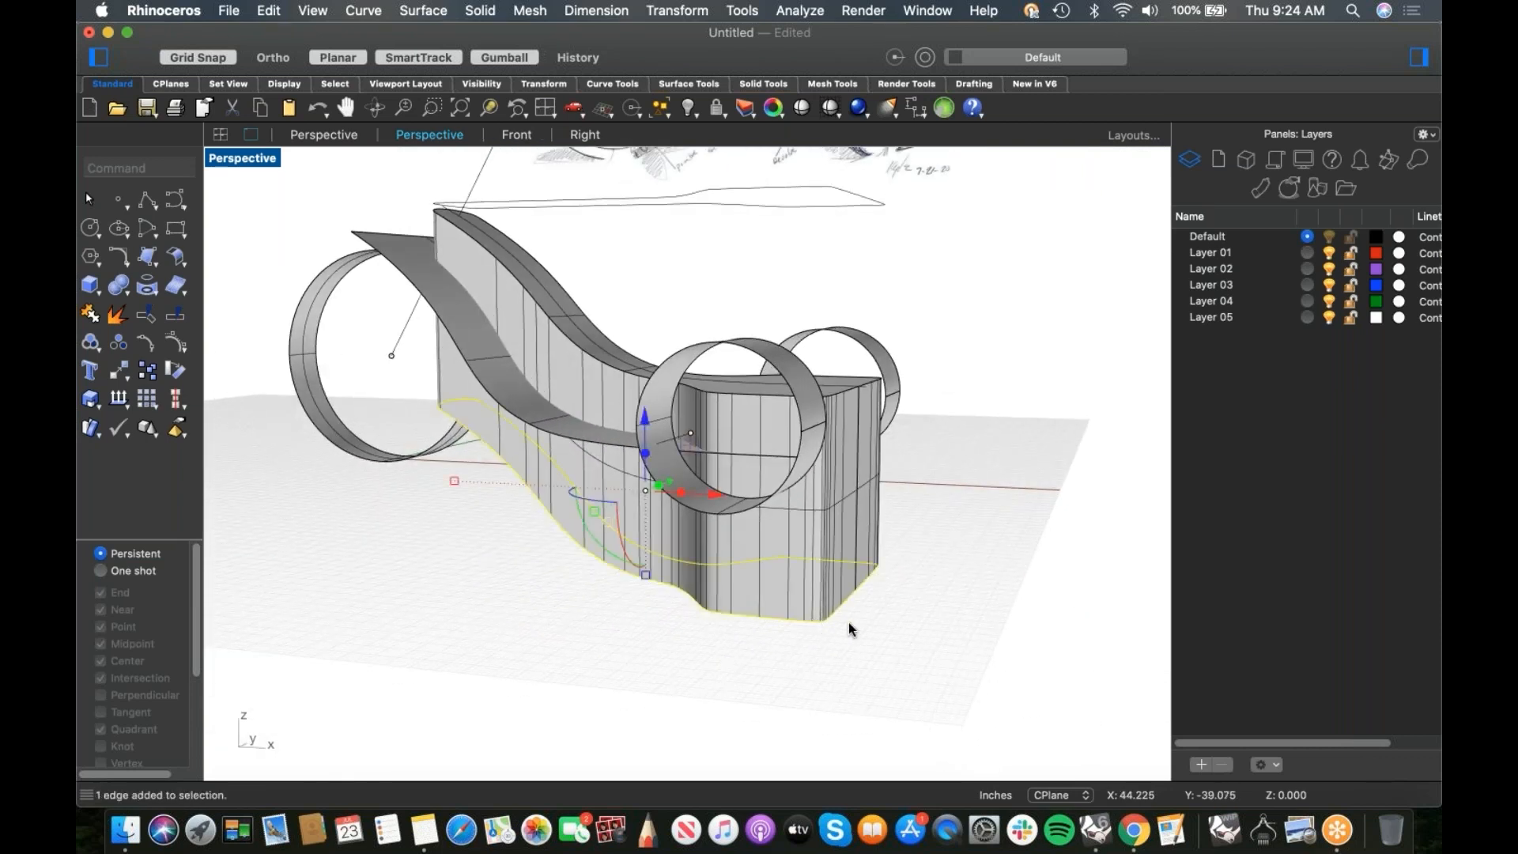
type("scale1d")
key("Return")
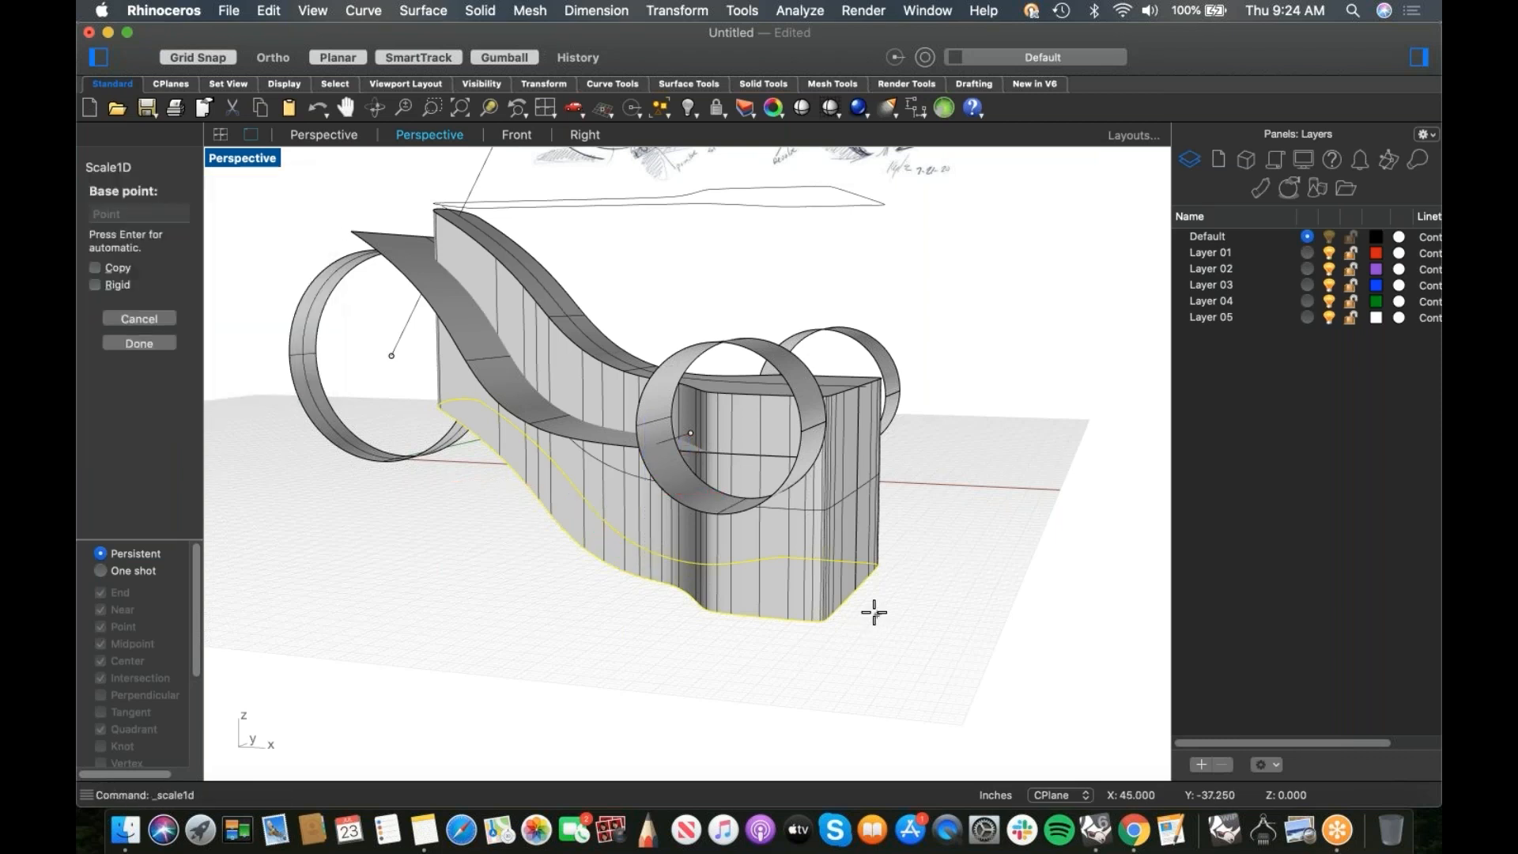
left_click(857, 590)
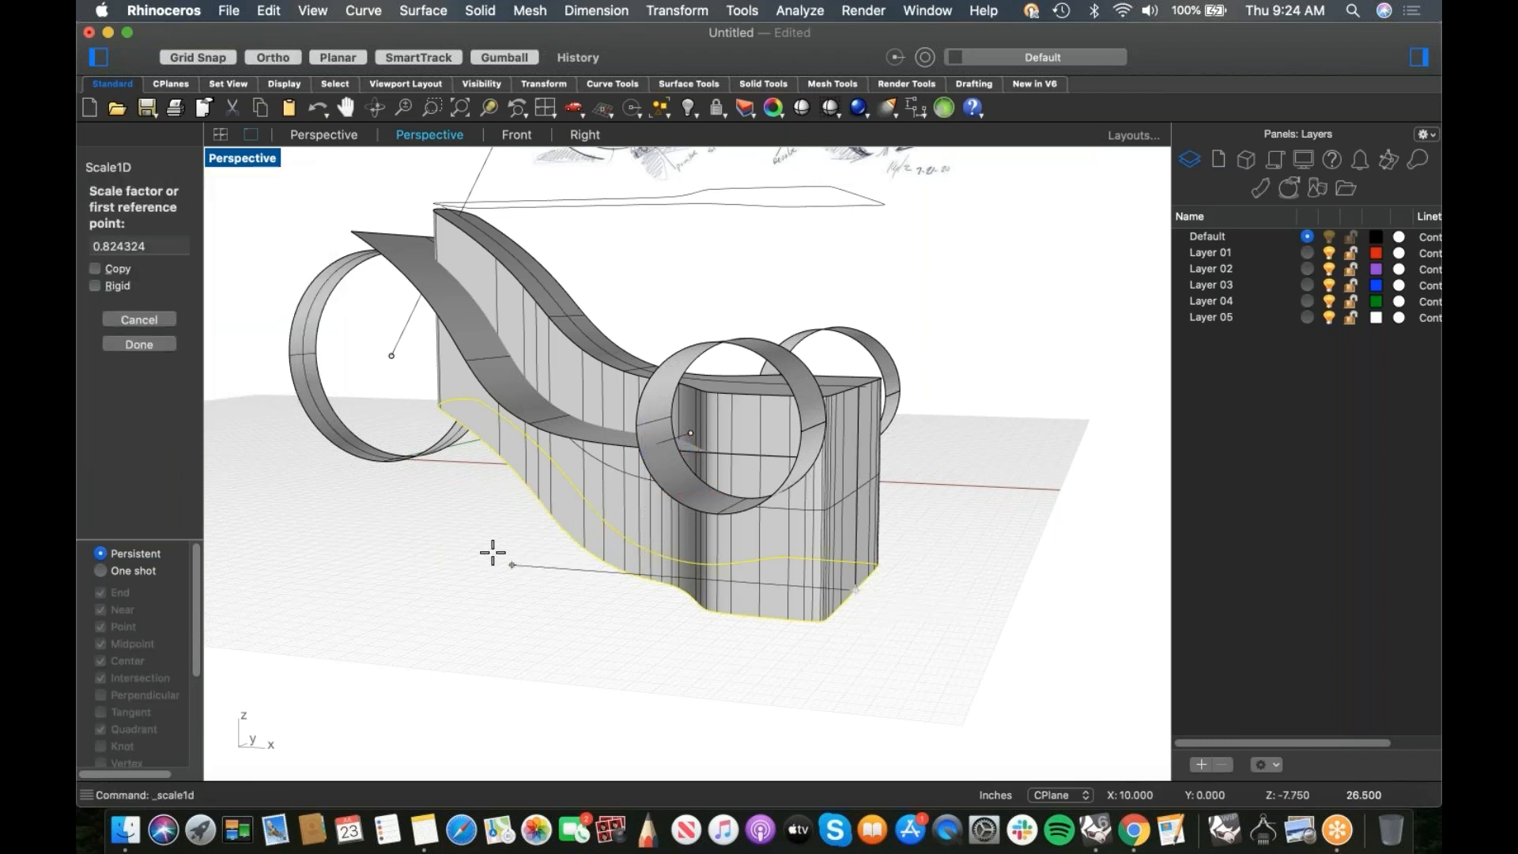
right_click_drag(426, 546, 542, 546, "shift")
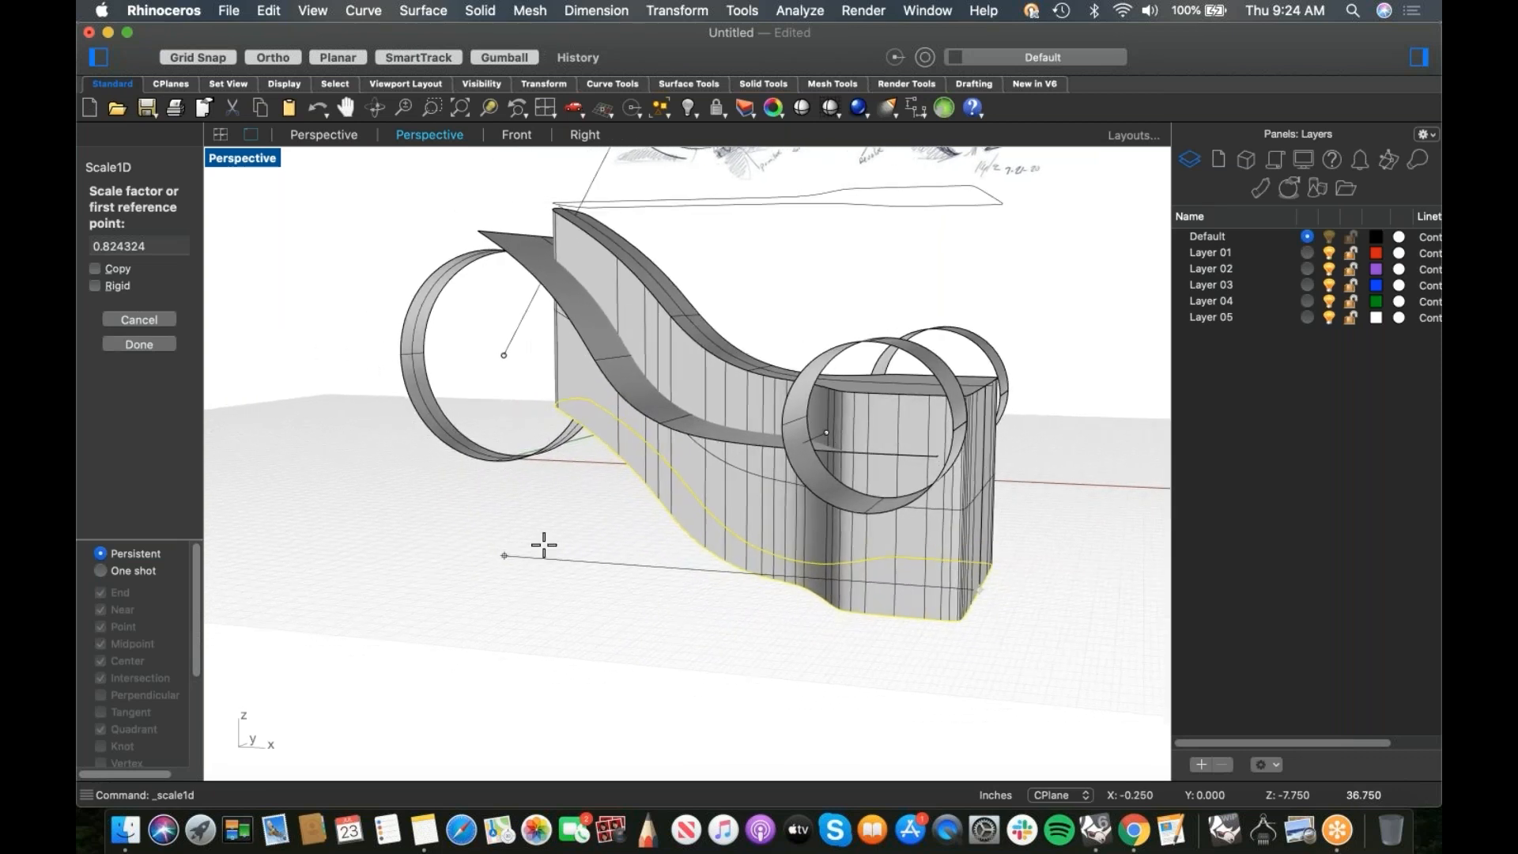
left_click(507, 556)
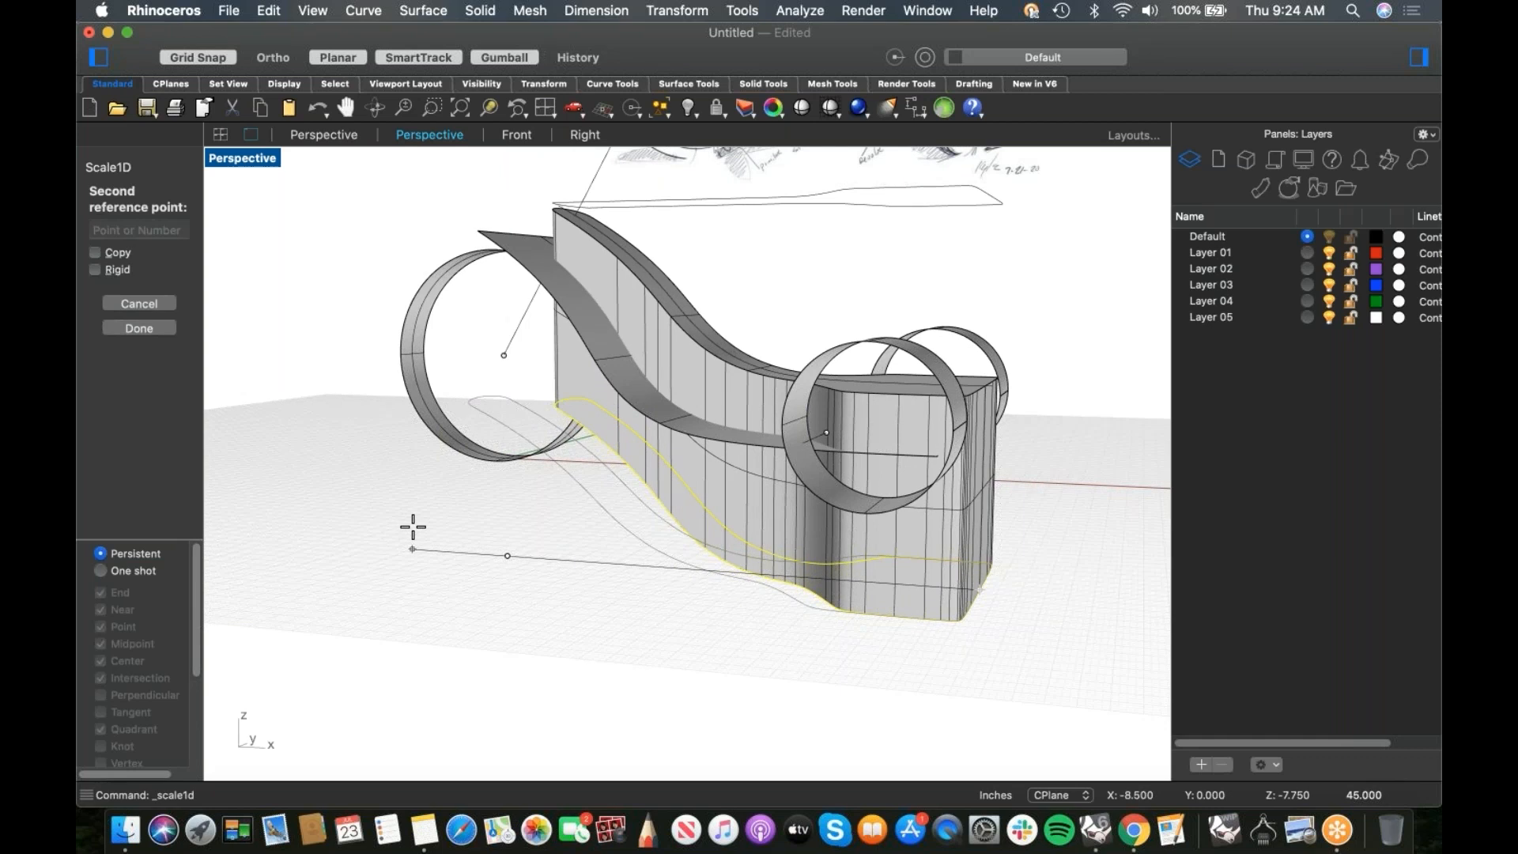
left_click(416, 531)
right_click_drag(447, 555, 498, 559)
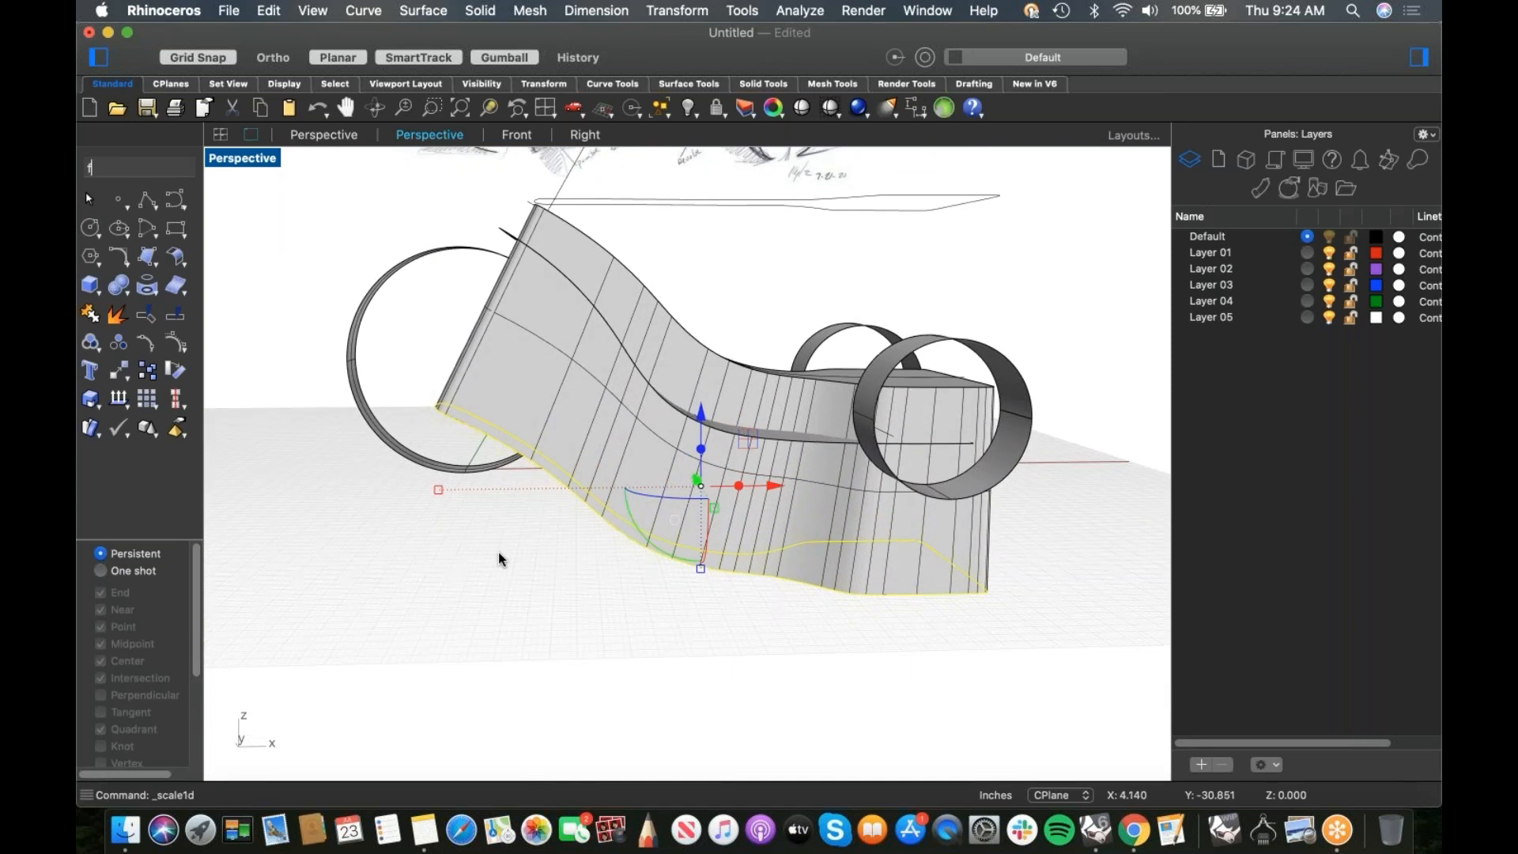
Step: In the Front view, scale the side walls' bottom edge in one direction along X from its rear end to a reference length of about 46 inches
key("ctrl+super+f")
left_click(563, 188)
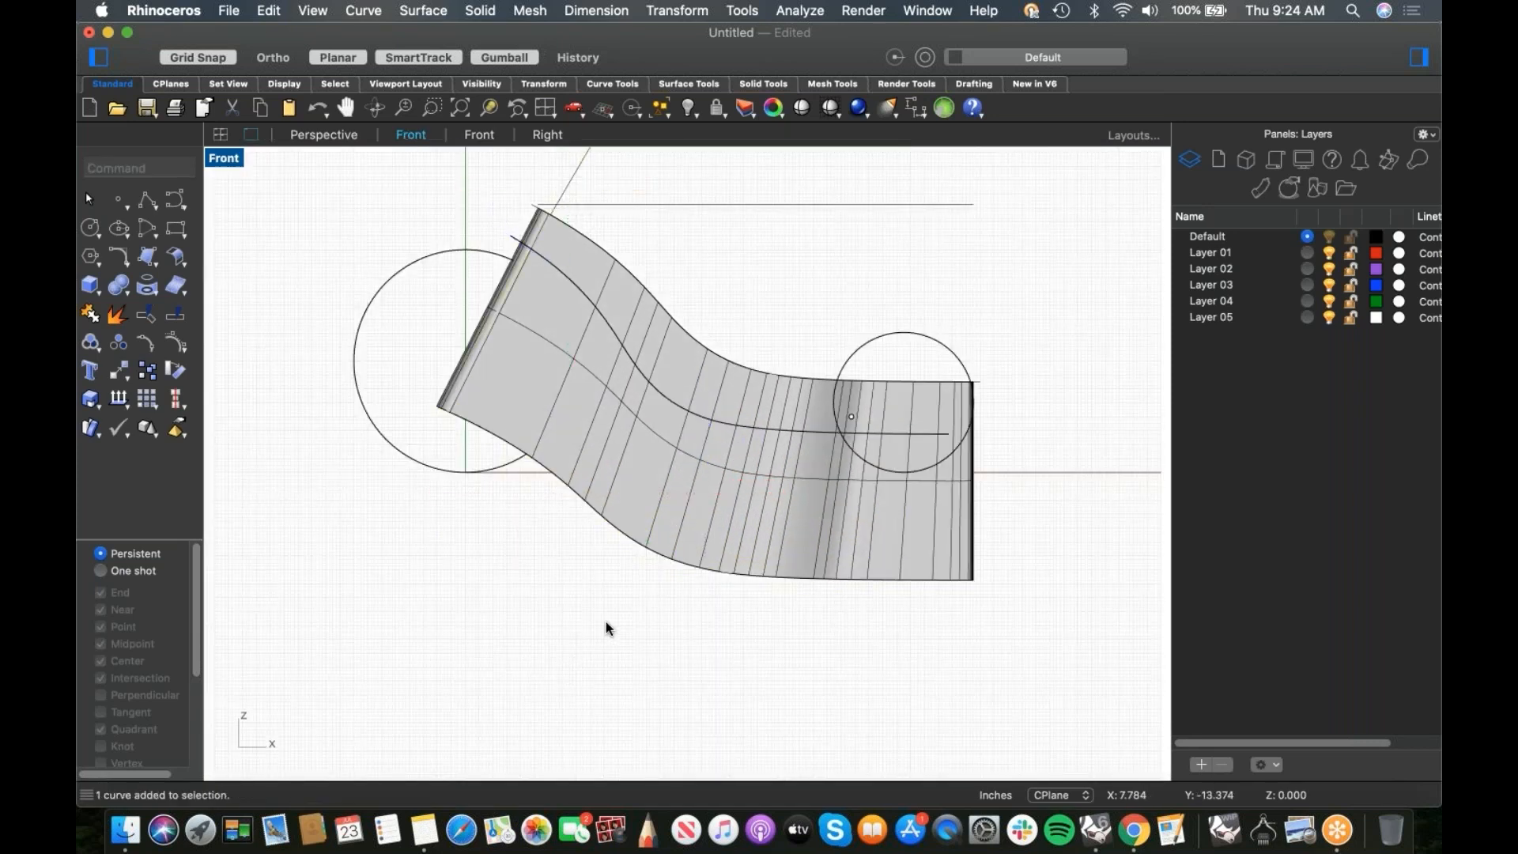
left_click(655, 552)
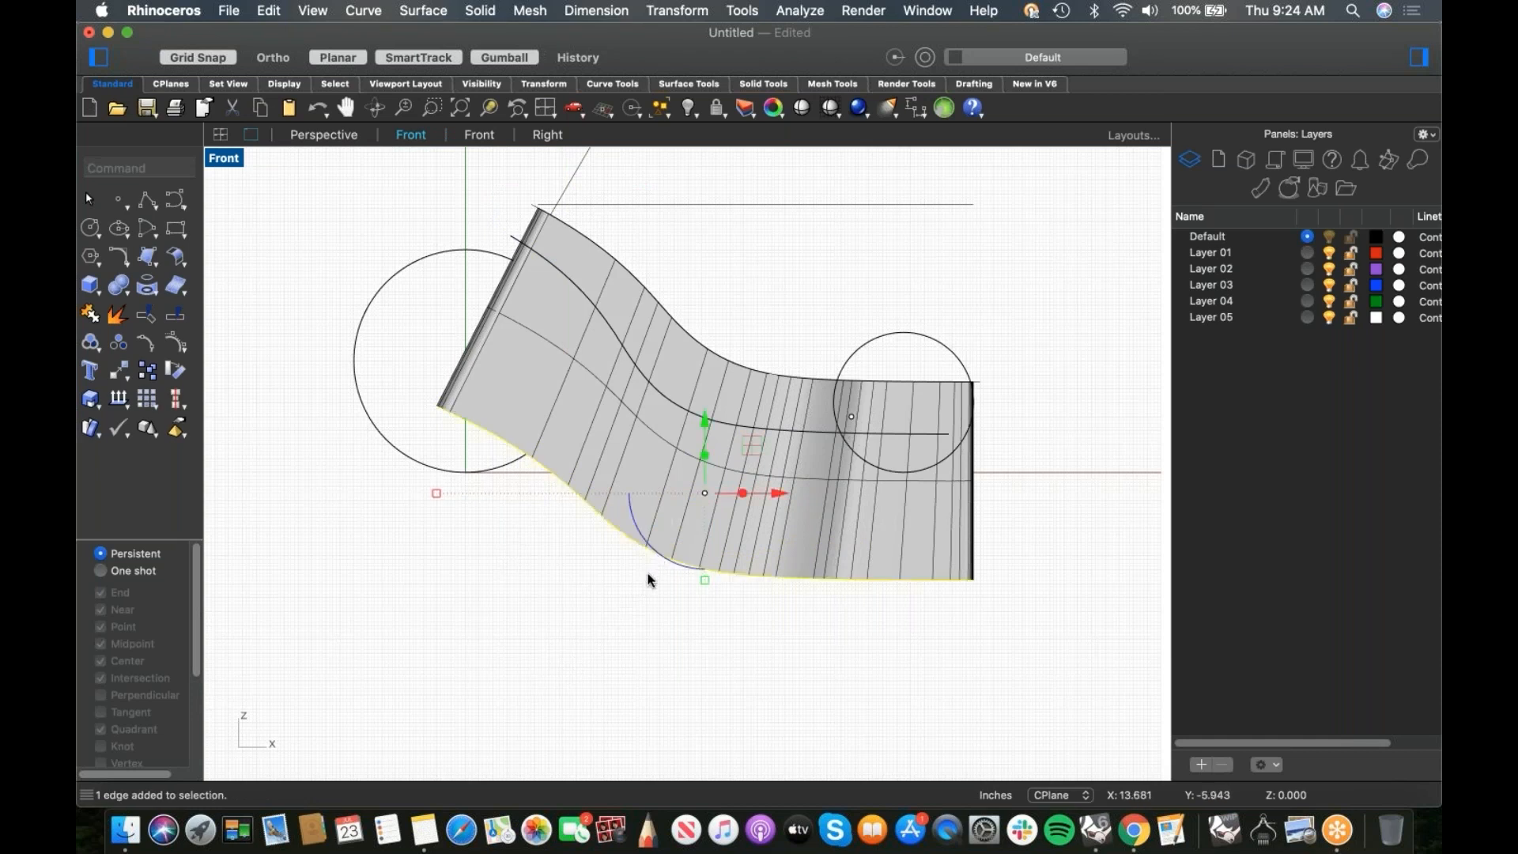
type("scale1d")
key("Return")
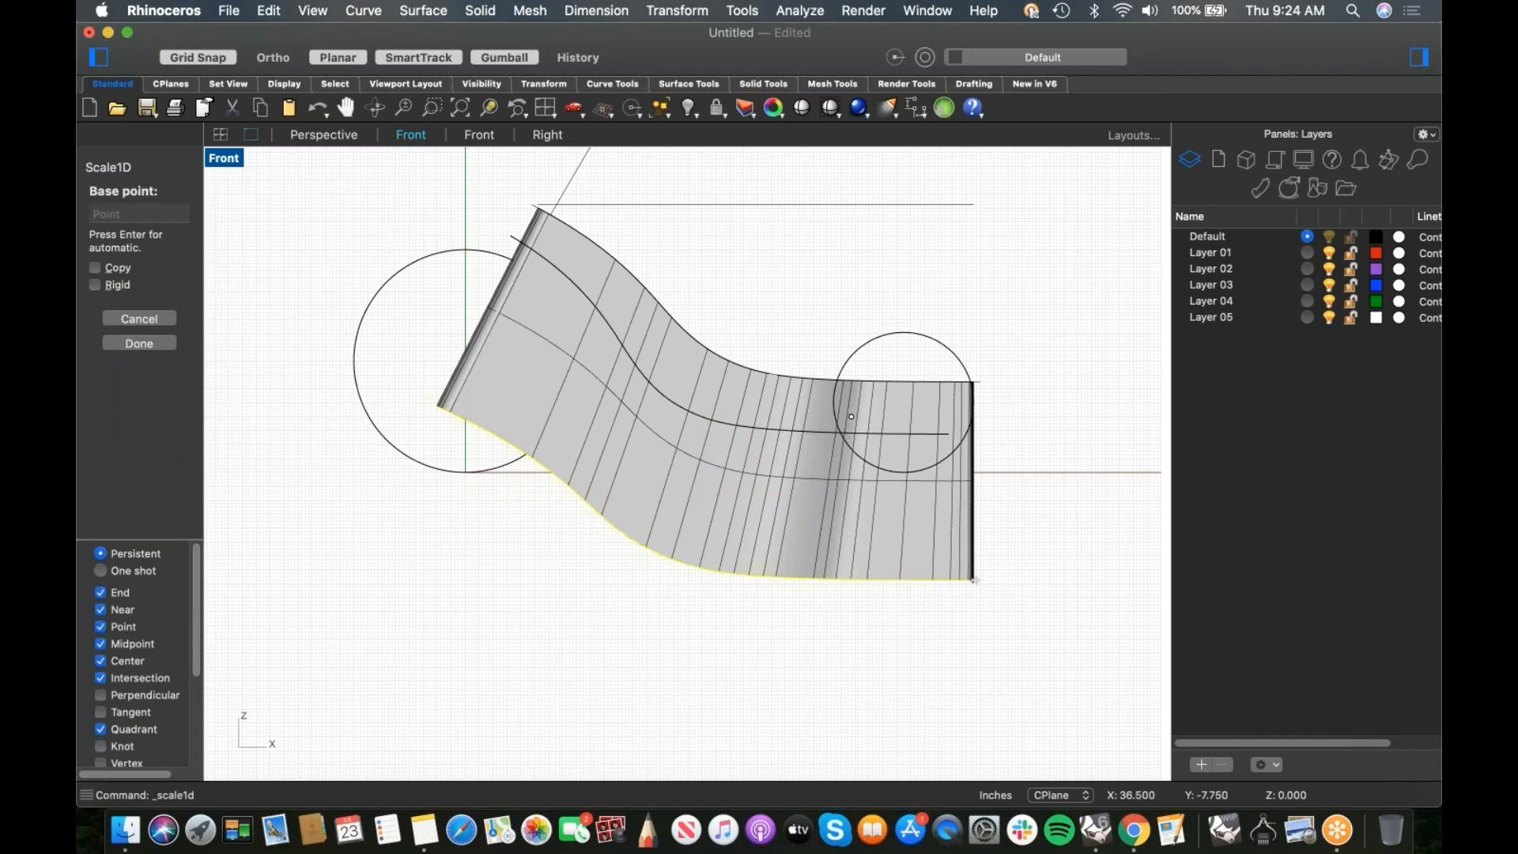
left_click(975, 579)
left_click(346, 537)
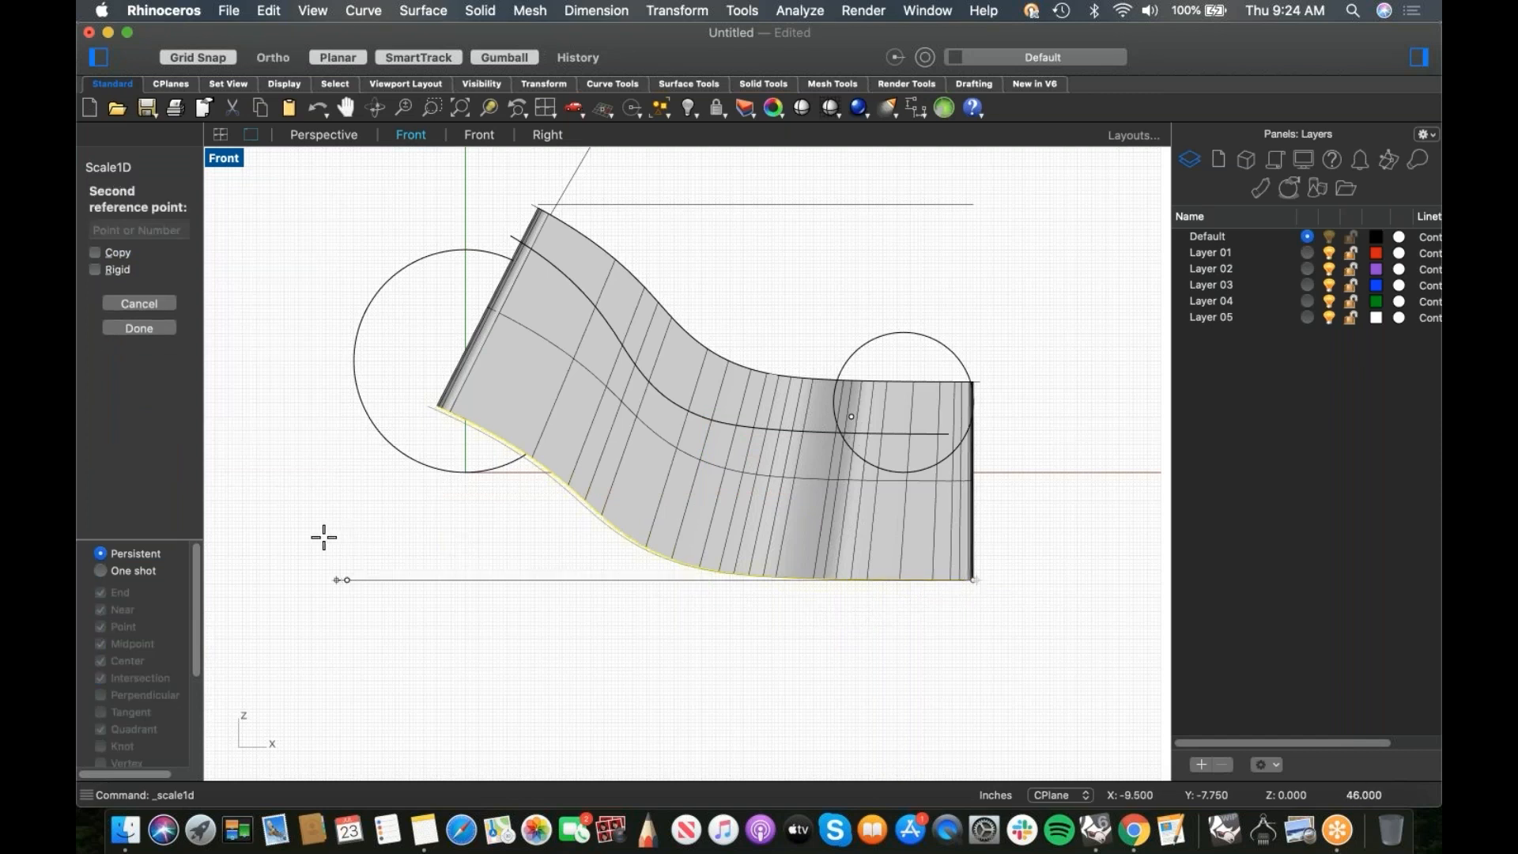
left_click(324, 537)
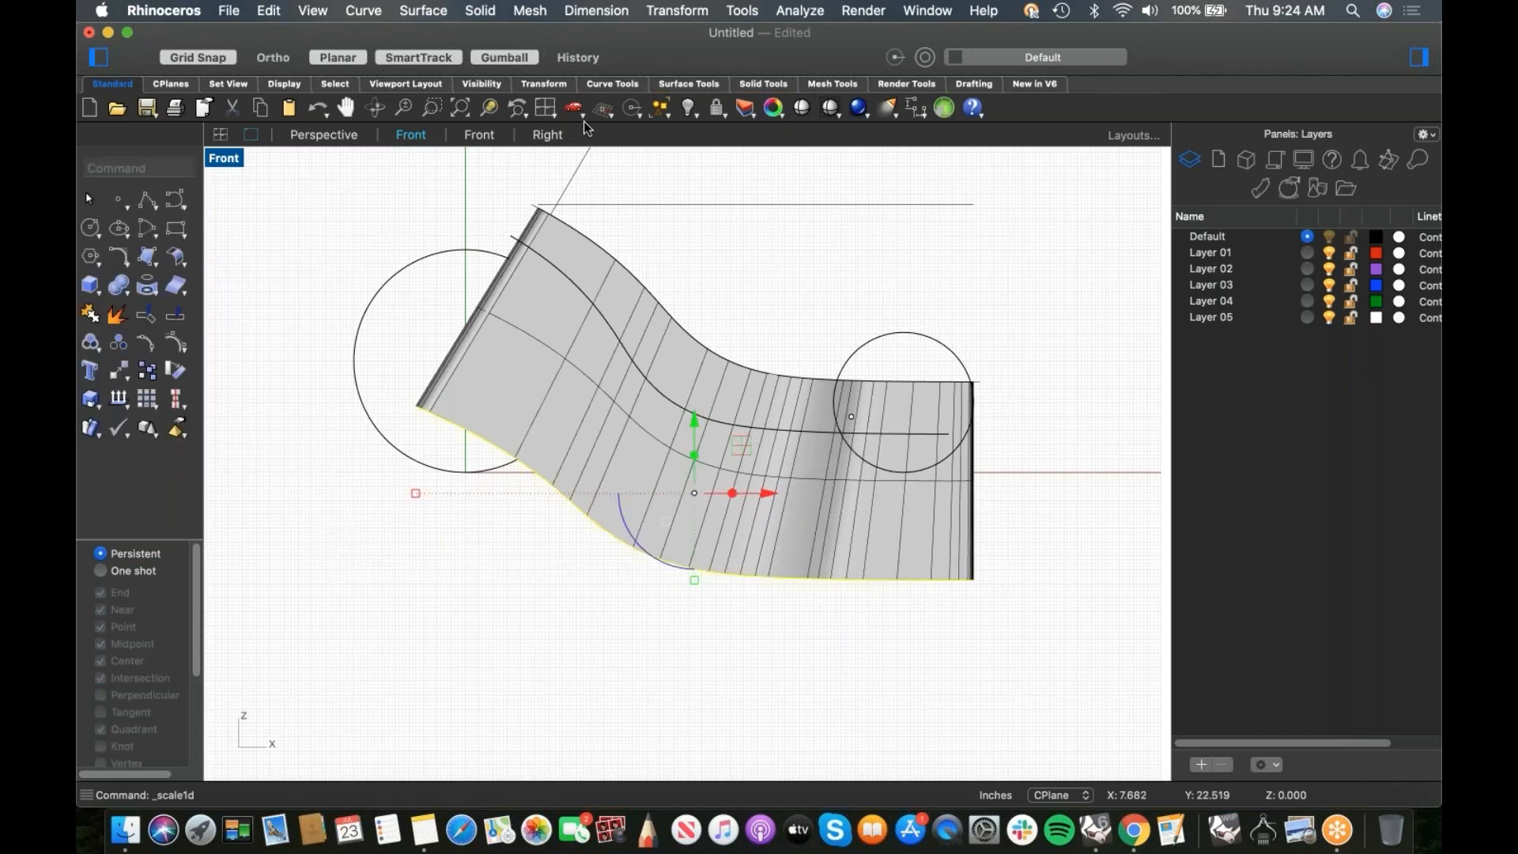
Step: Isolate the lower frame surface in the Perspective view
left_click(579, 168)
left_click(684, 263)
right_click_drag(898, 554, 716, 584)
type("p")
key("Return")
left_click(715, 492)
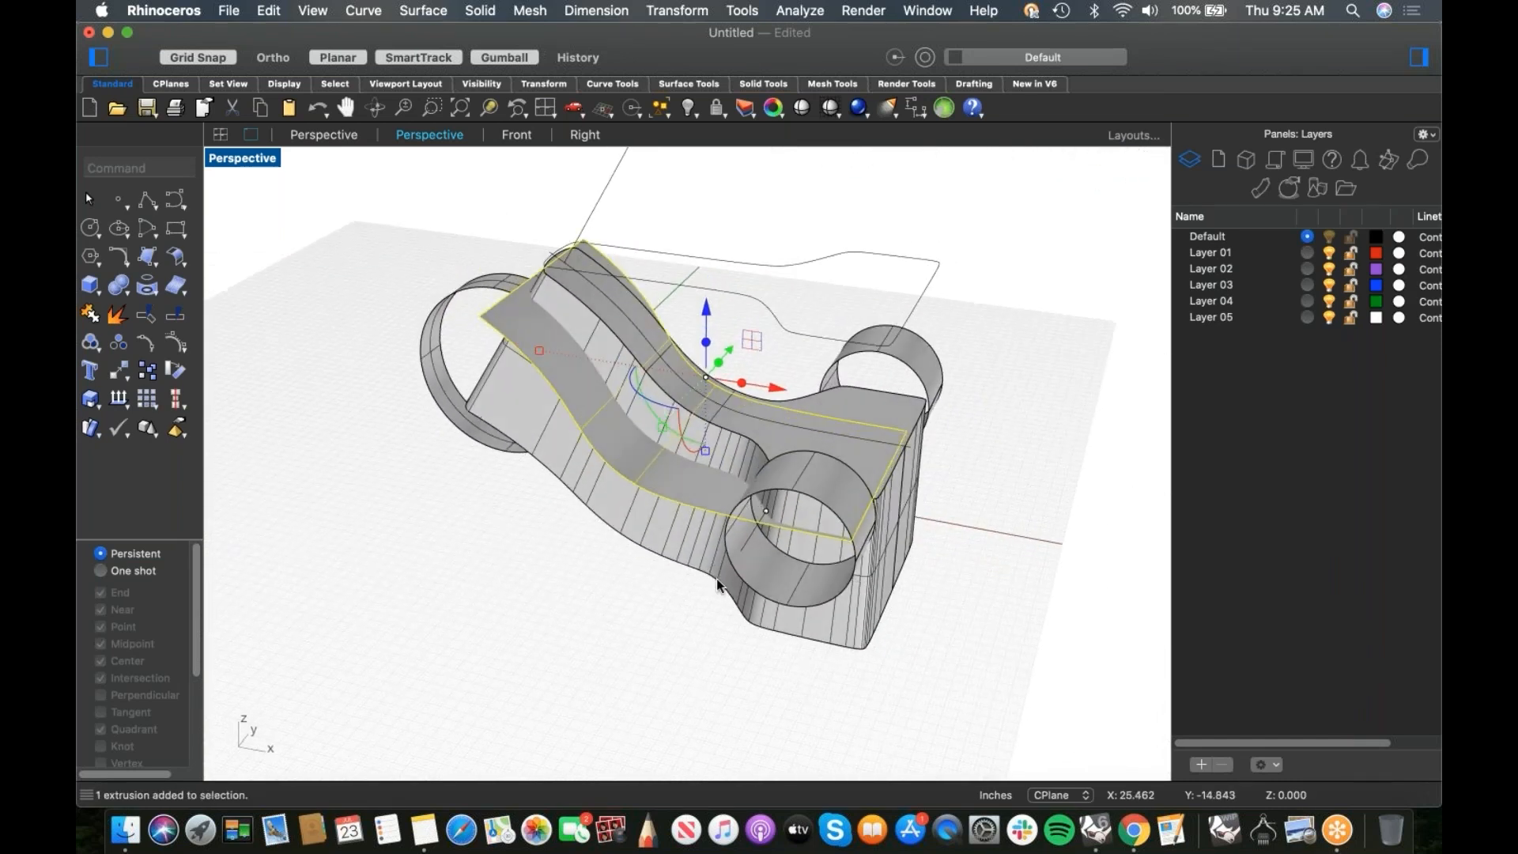
type("iso")
key("Return")
left_click(671, 558)
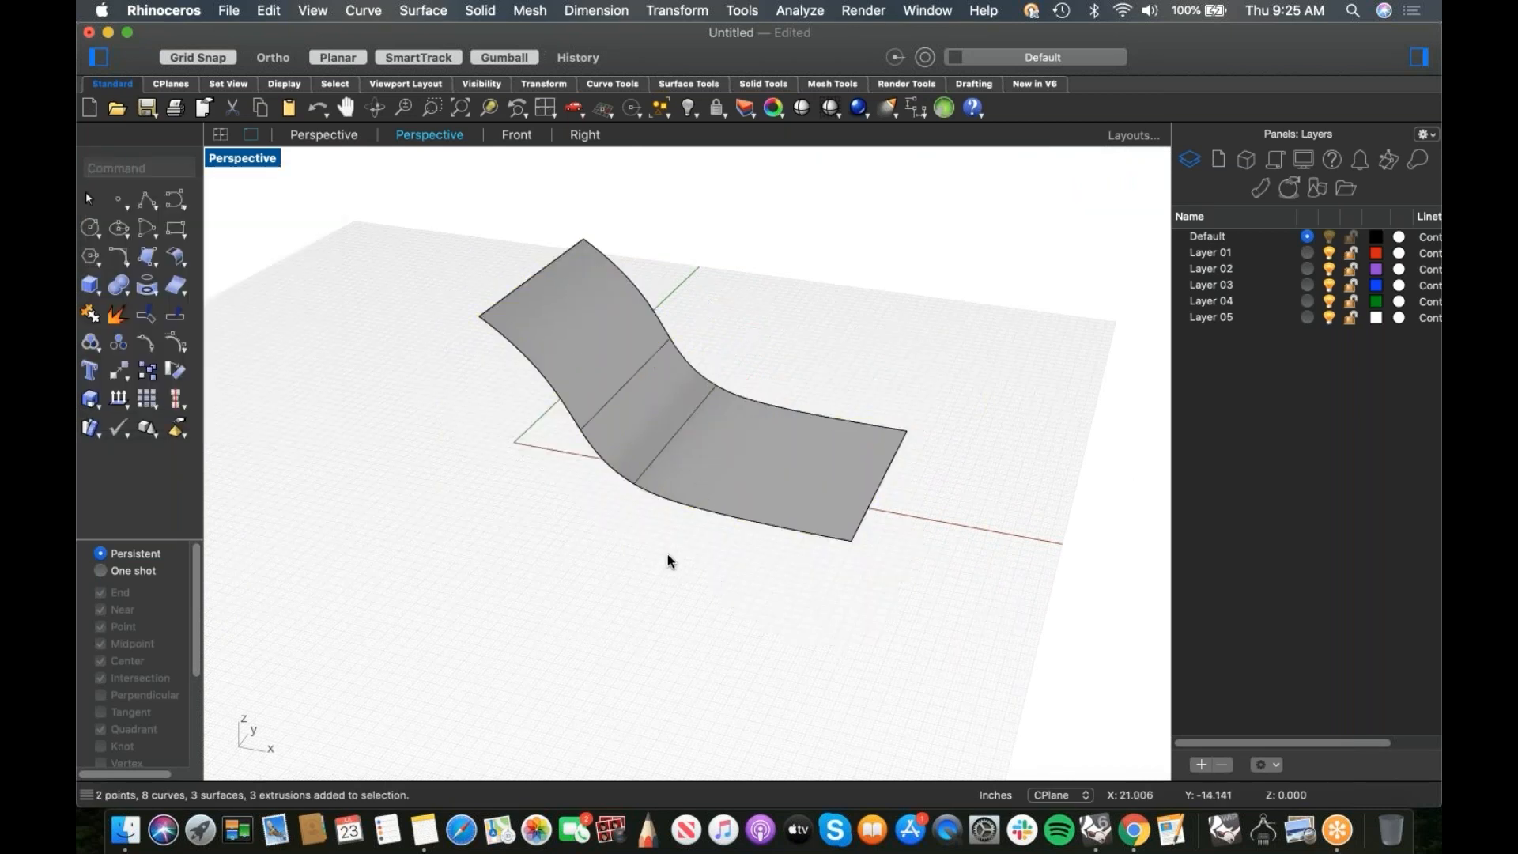
Step: Turn on the control points of the isolated extruded surface
left_click(688, 488)
left_click(175, 340)
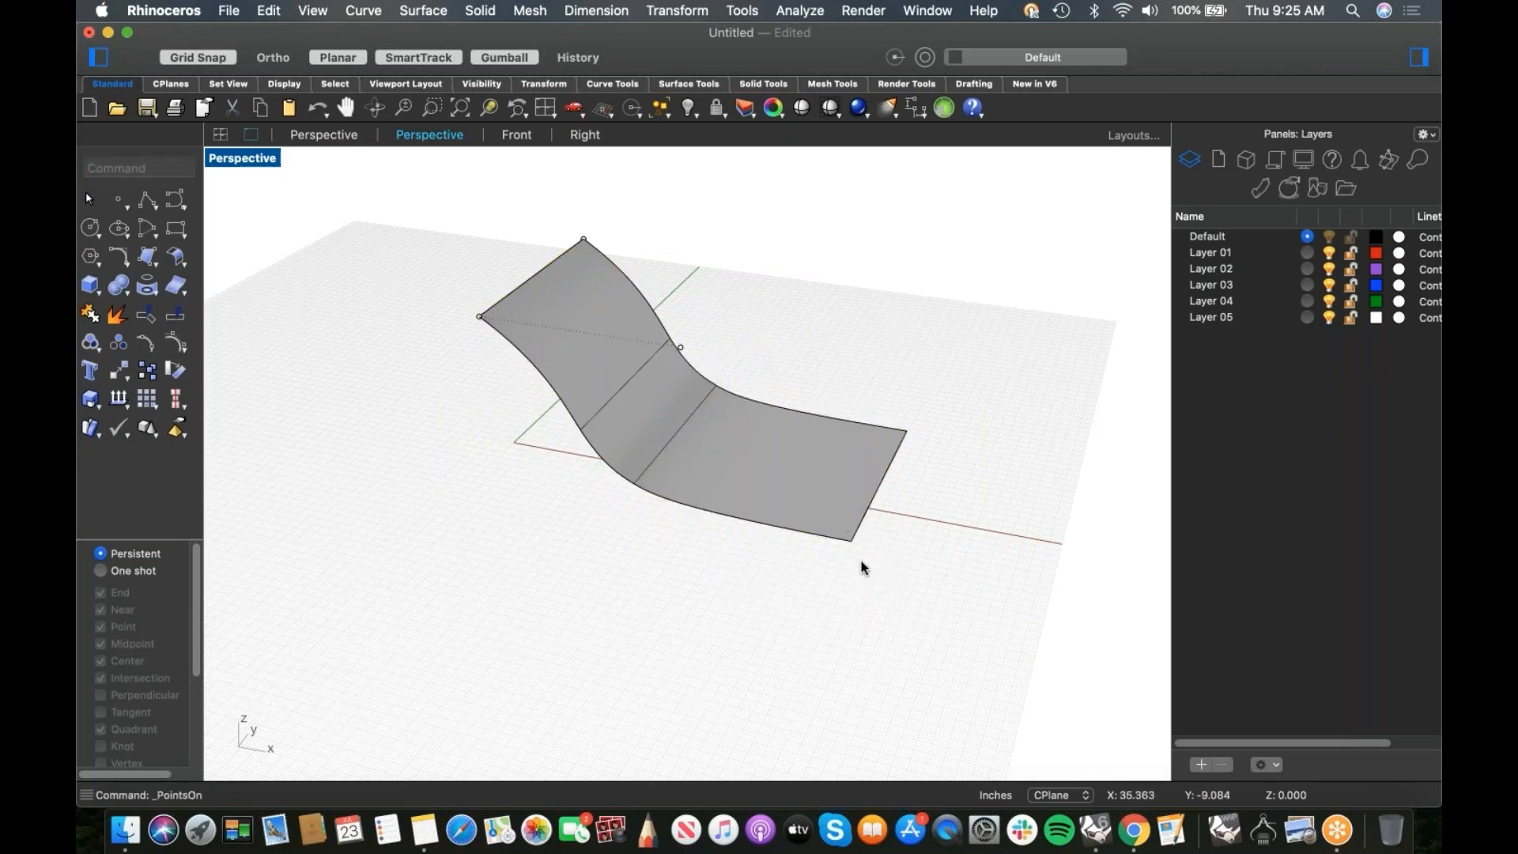
left_click(824, 510)
right_click_drag(787, 566, 740, 578)
left_click(562, 540)
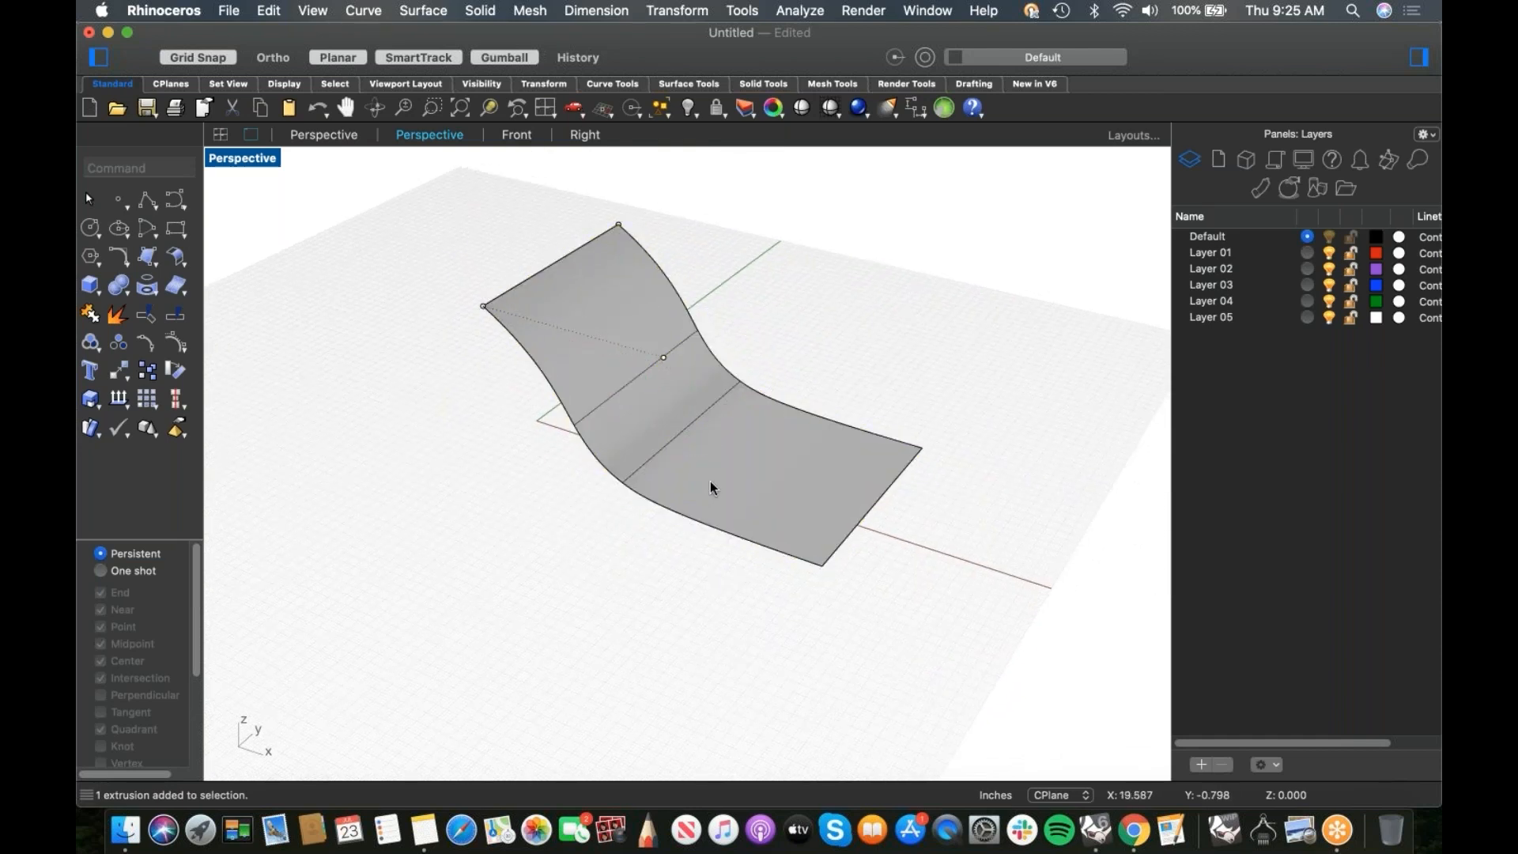
Step: Explode the isolated extrusion into an ordinary surface and turn on that surface's control points
left_click(153, 322)
left_click(734, 511)
left_click(139, 315)
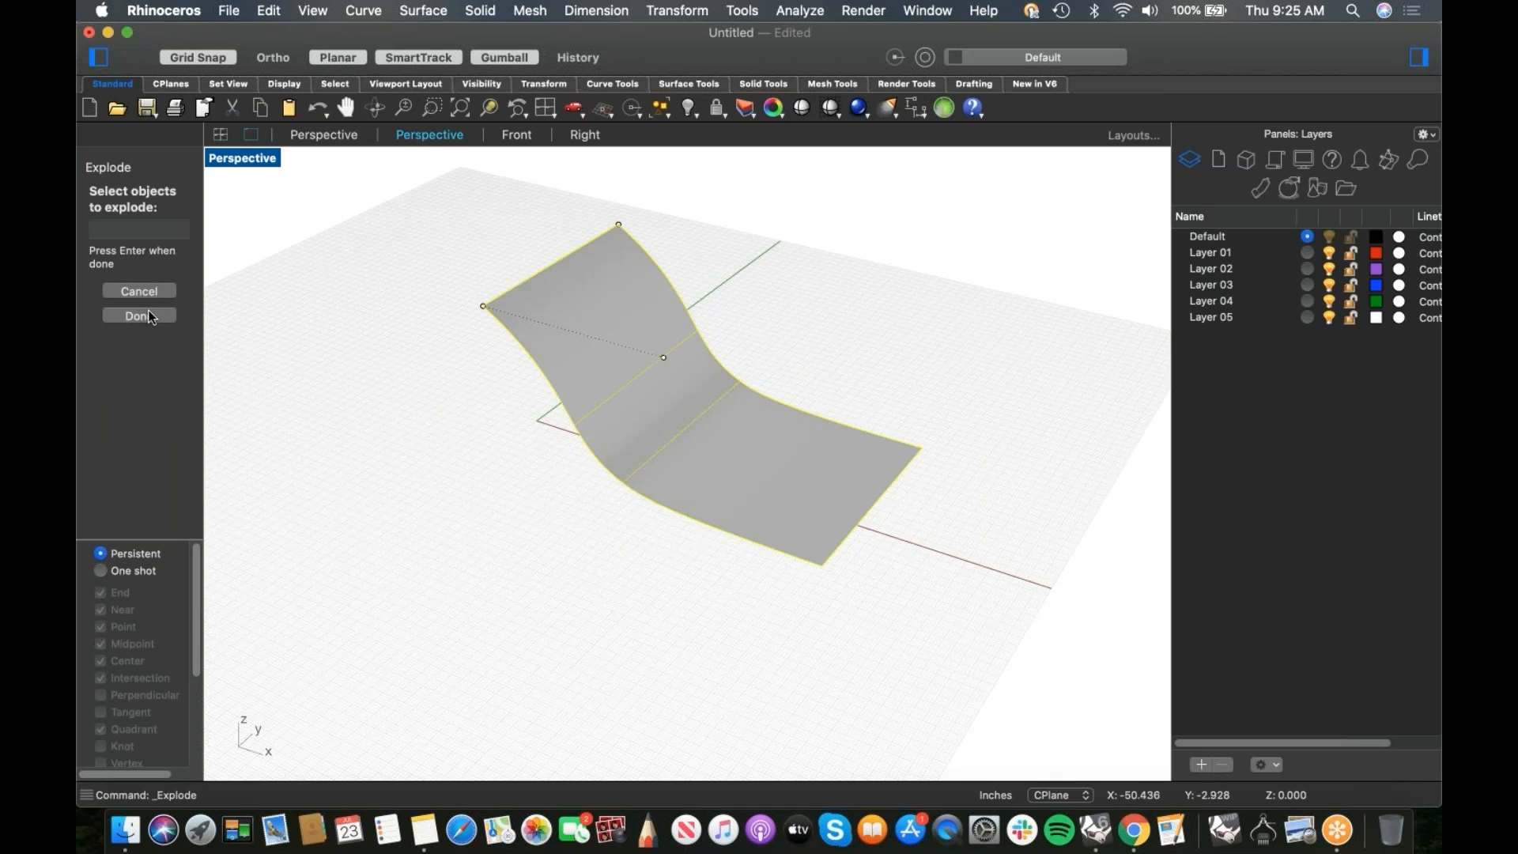
left_click(795, 453)
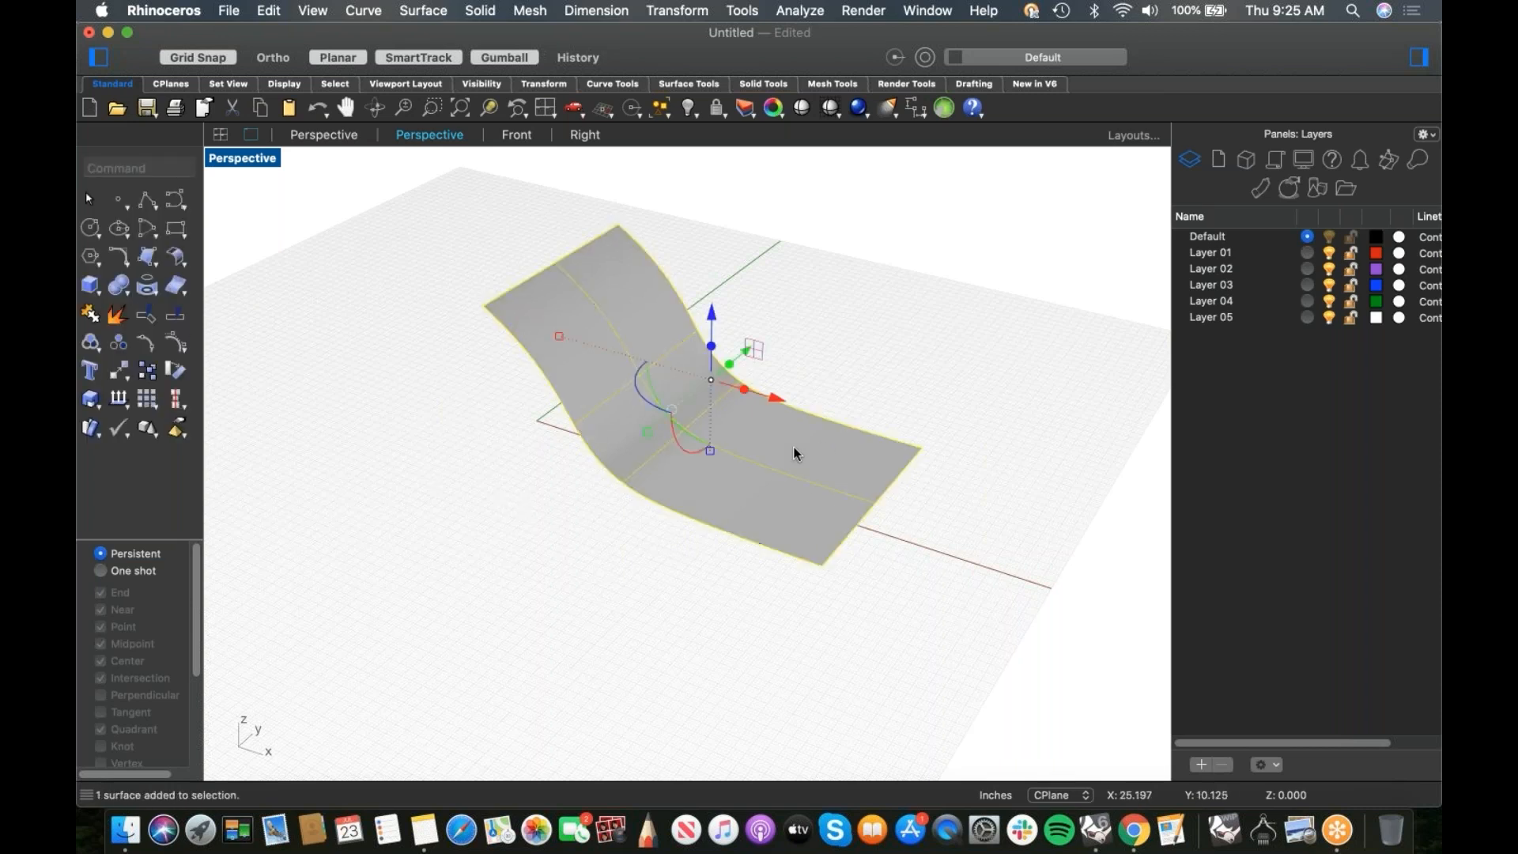
left_click(175, 341)
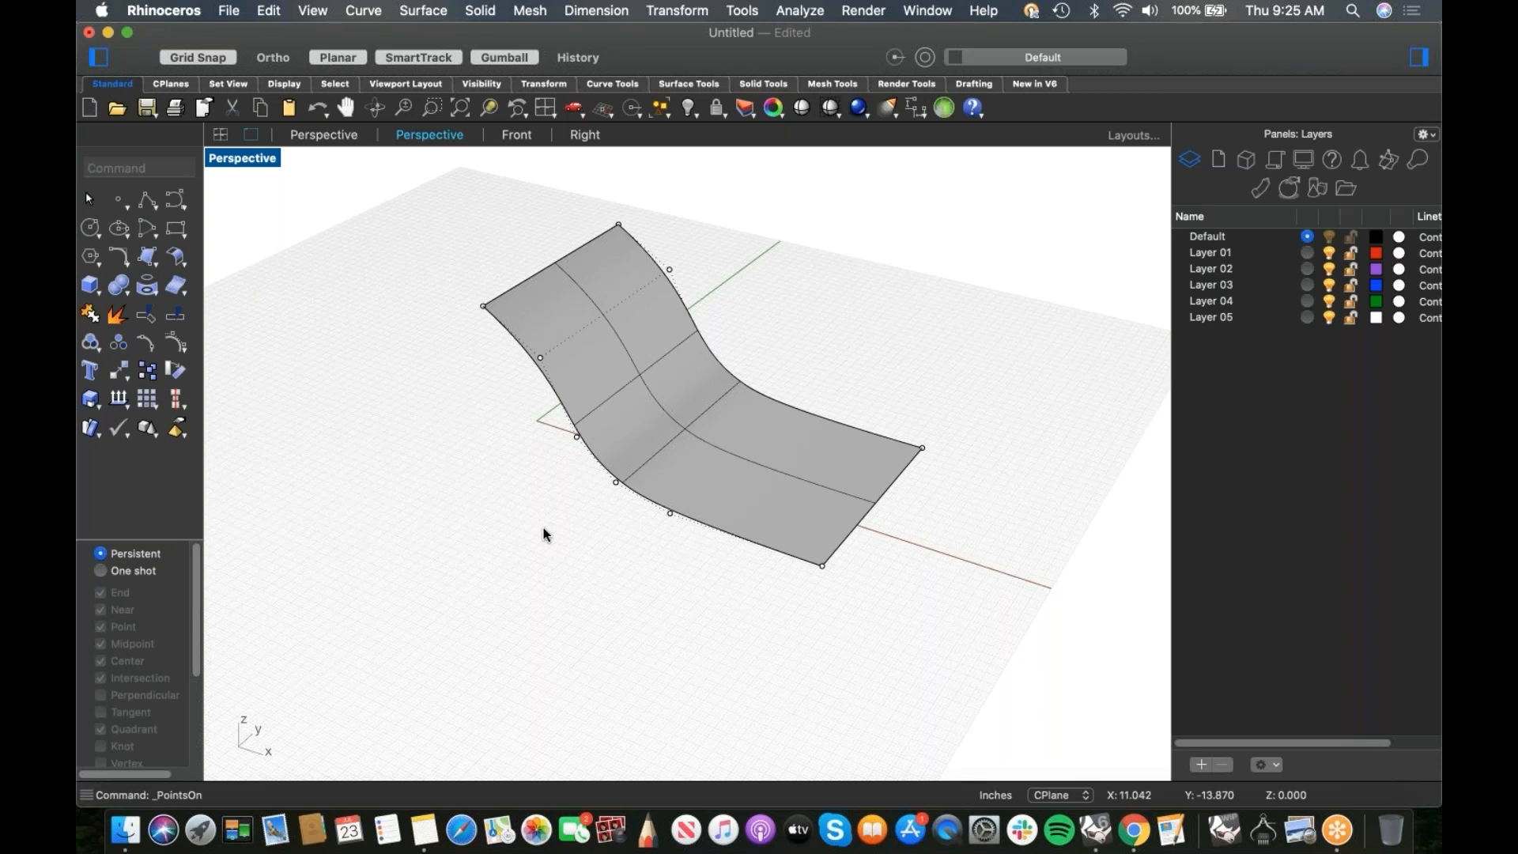
right_click_drag(582, 552, 621, 547)
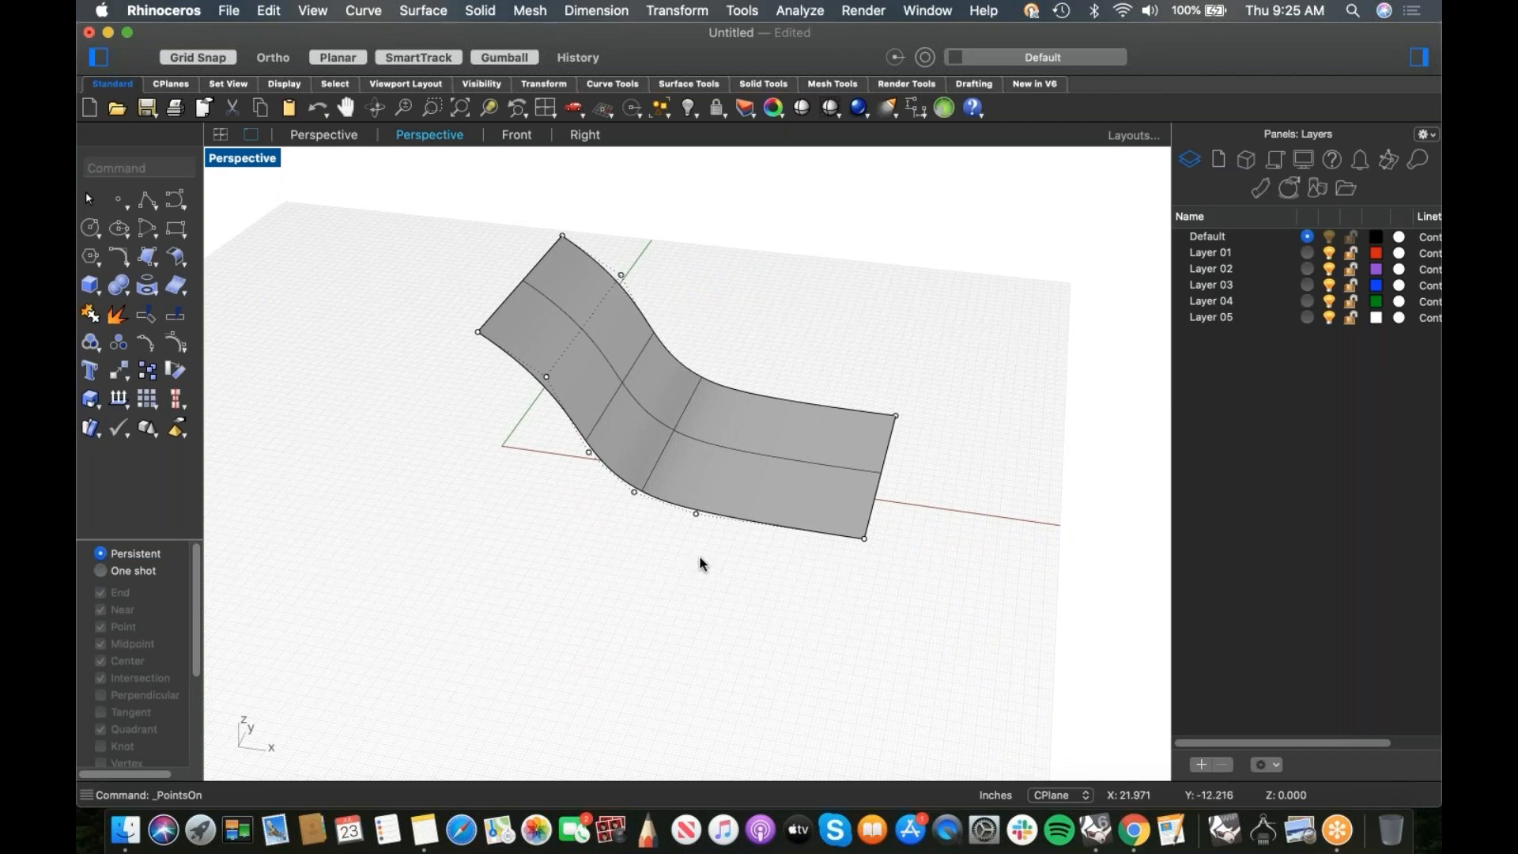
Step: Set the UseExtrusions output type for planar extrusions to Polysurface
type("usions")
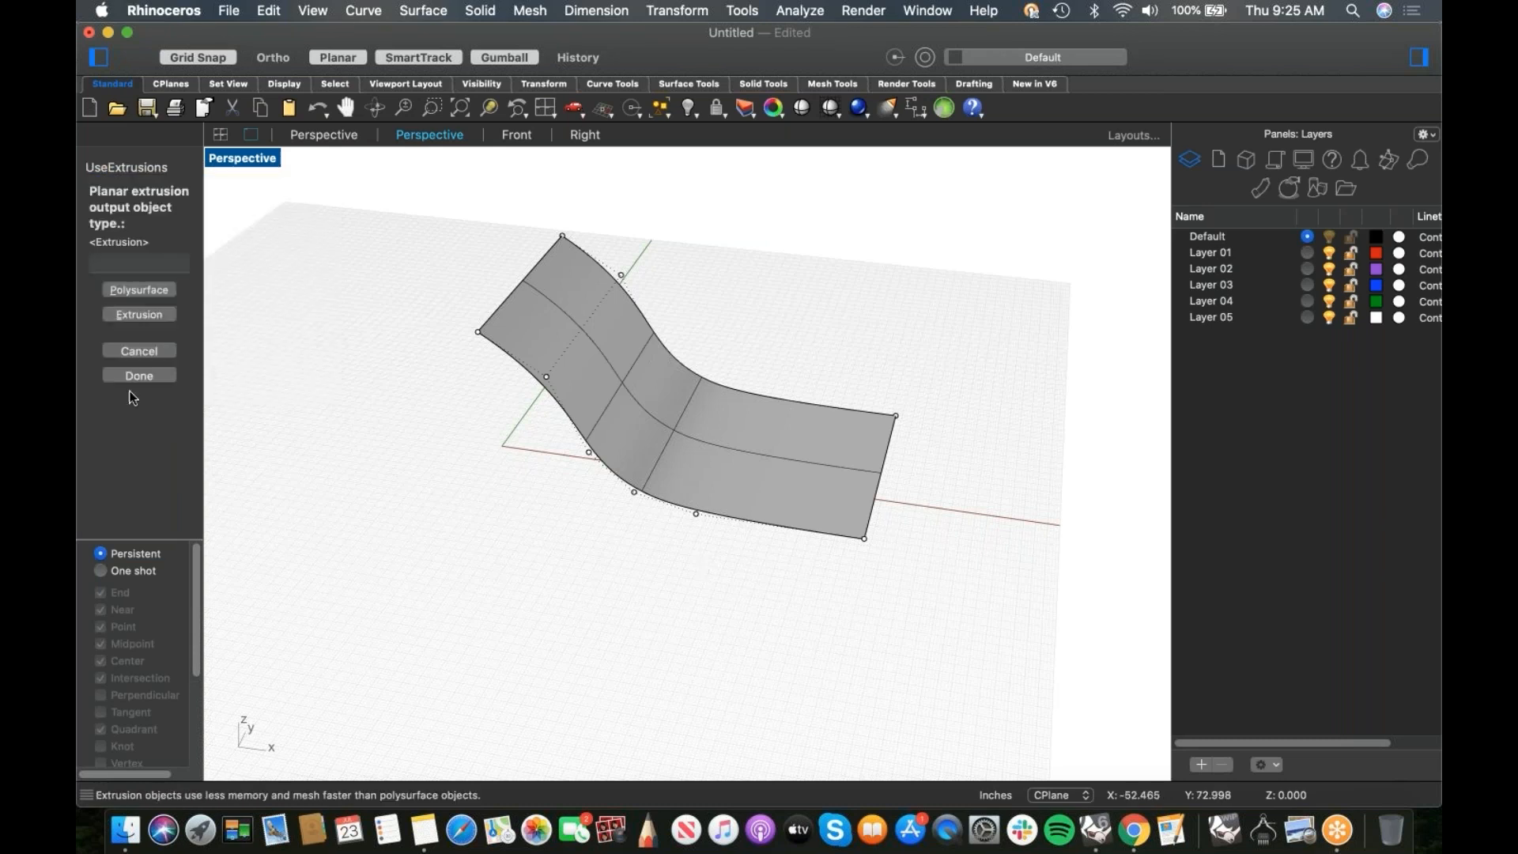
left_click(136, 291)
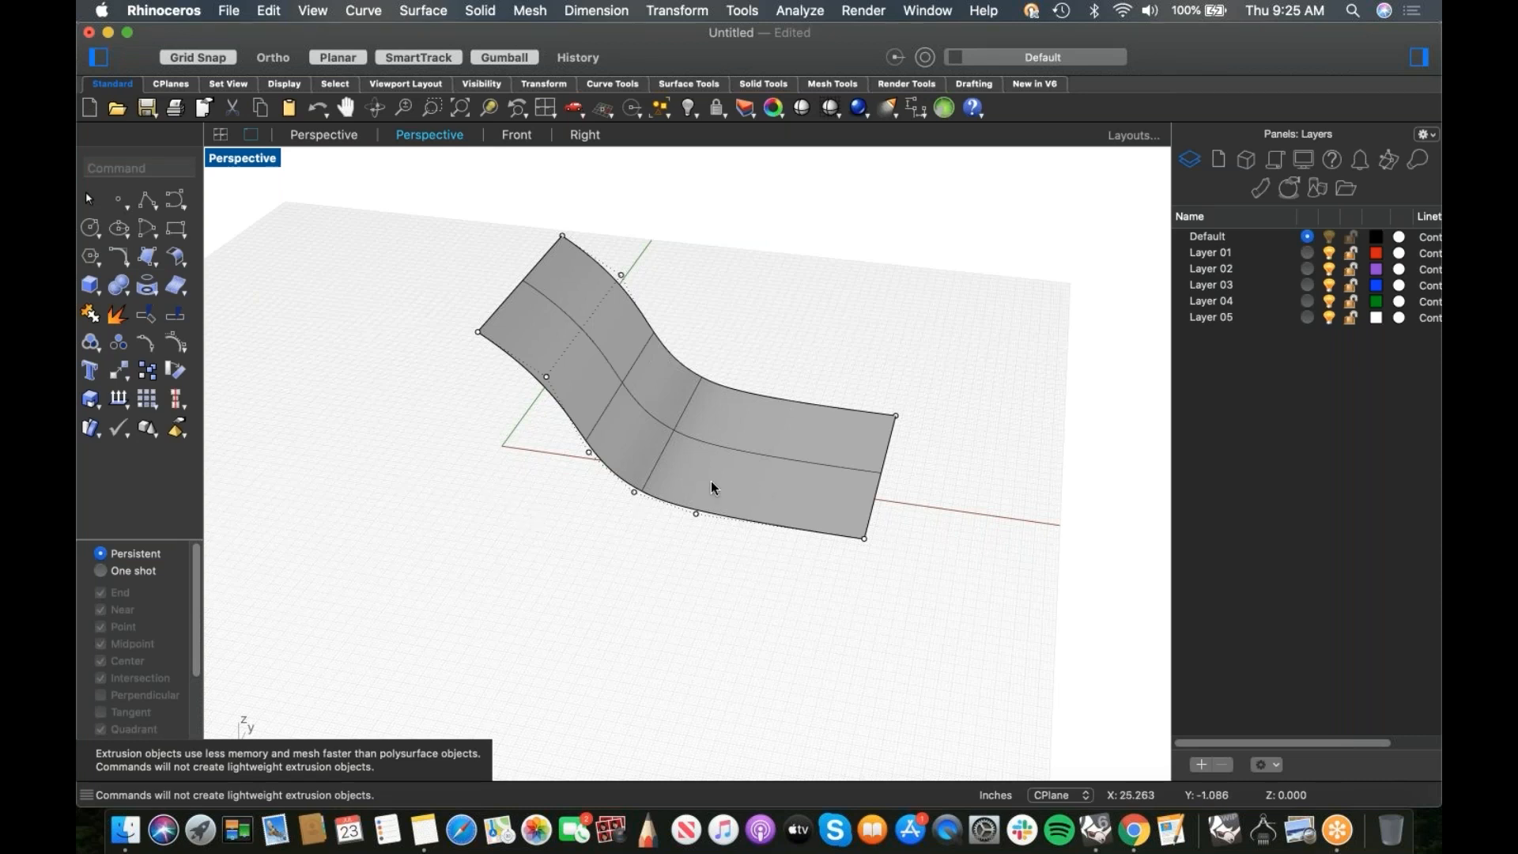
Step: Move the surface's two rear end control points backward along X to lengthen it past the body, and show all hidden objects
right_click_drag(729, 568, 793, 420)
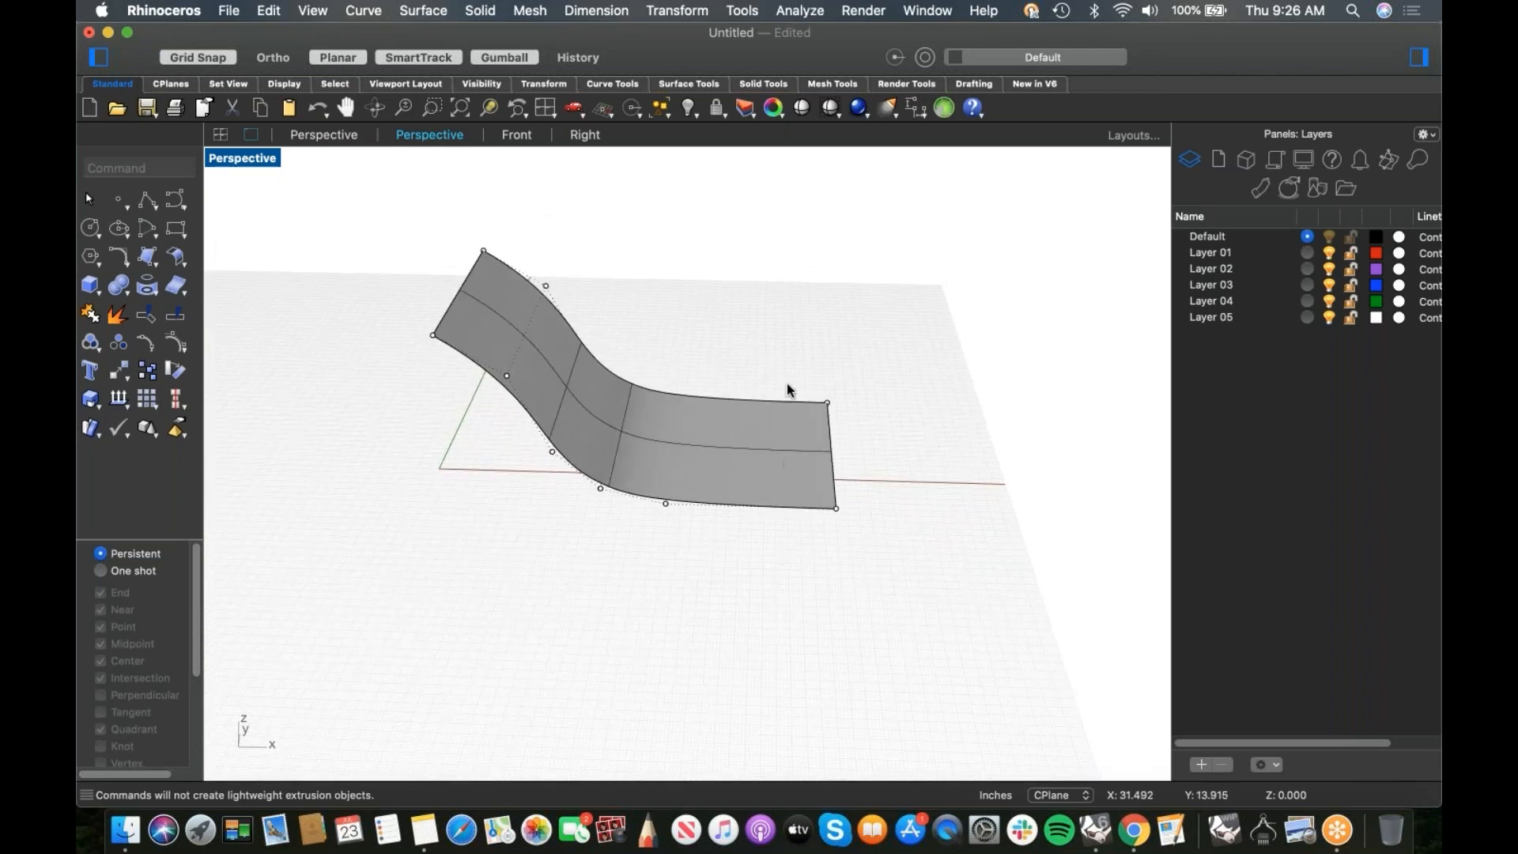
left_click_drag(788, 362, 881, 556)
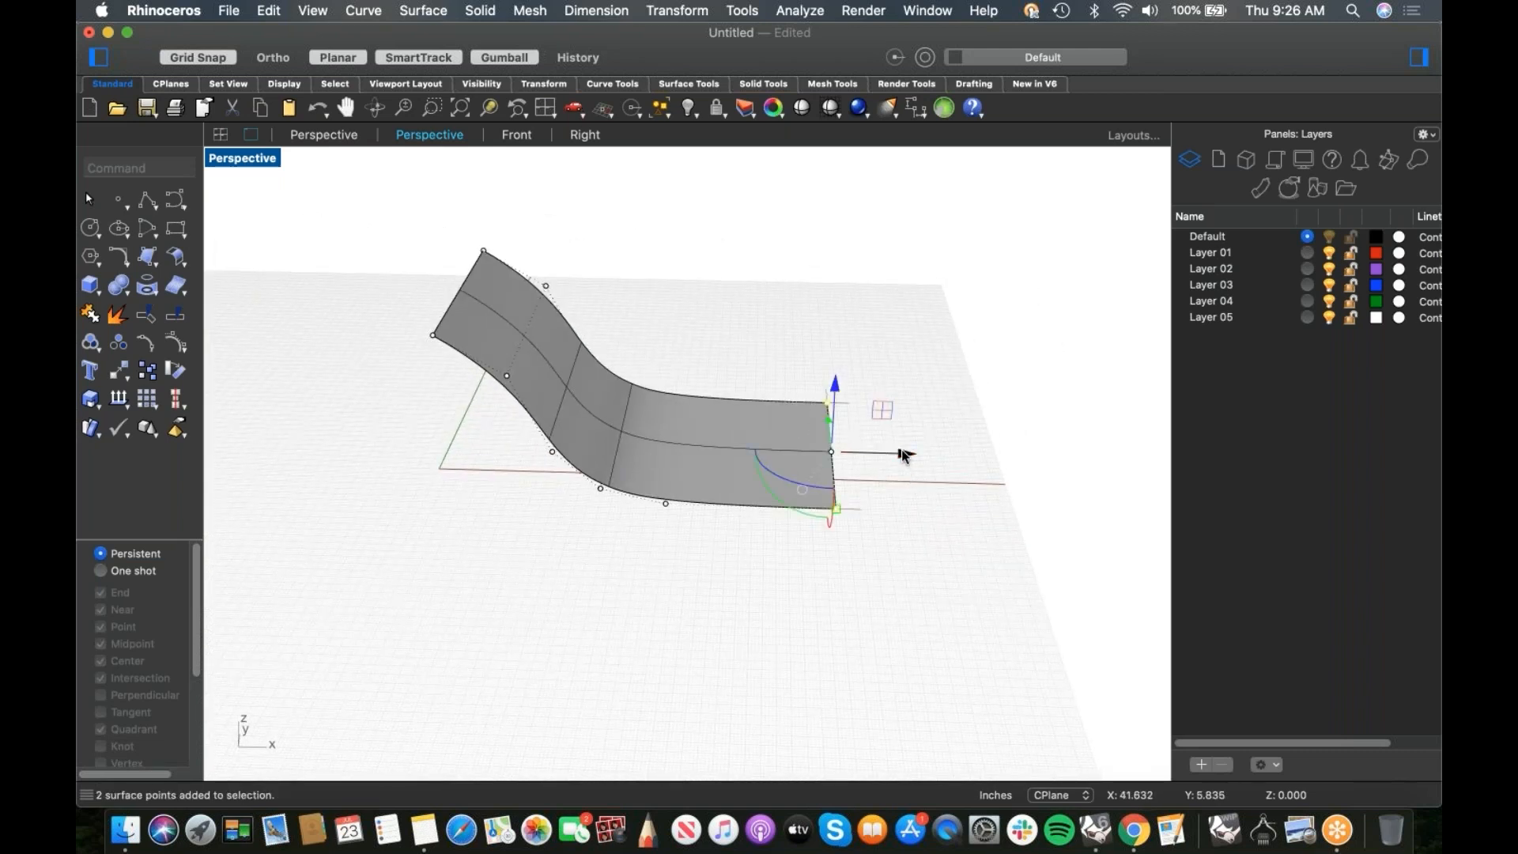
left_click_drag(908, 450, 892, 456)
left_click(780, 633)
type("Show")
key("Return")
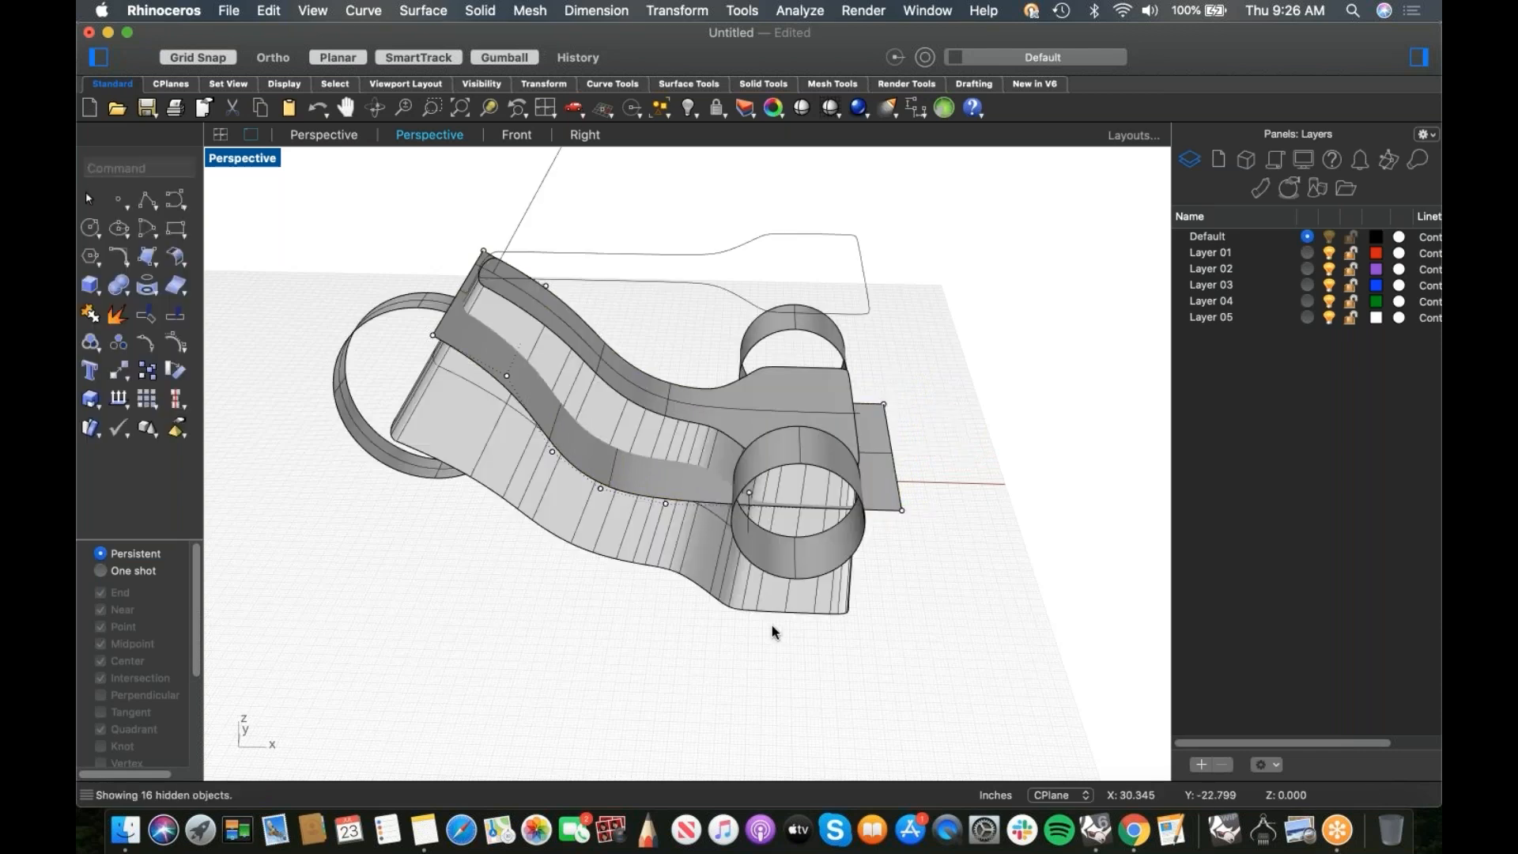
Step: Trim the lengthened lower frame surface with the extruded side walls, removing the parts outside the body outline
right_click_drag(866, 573, 525, 661)
left_click(682, 473)
type("Trim")
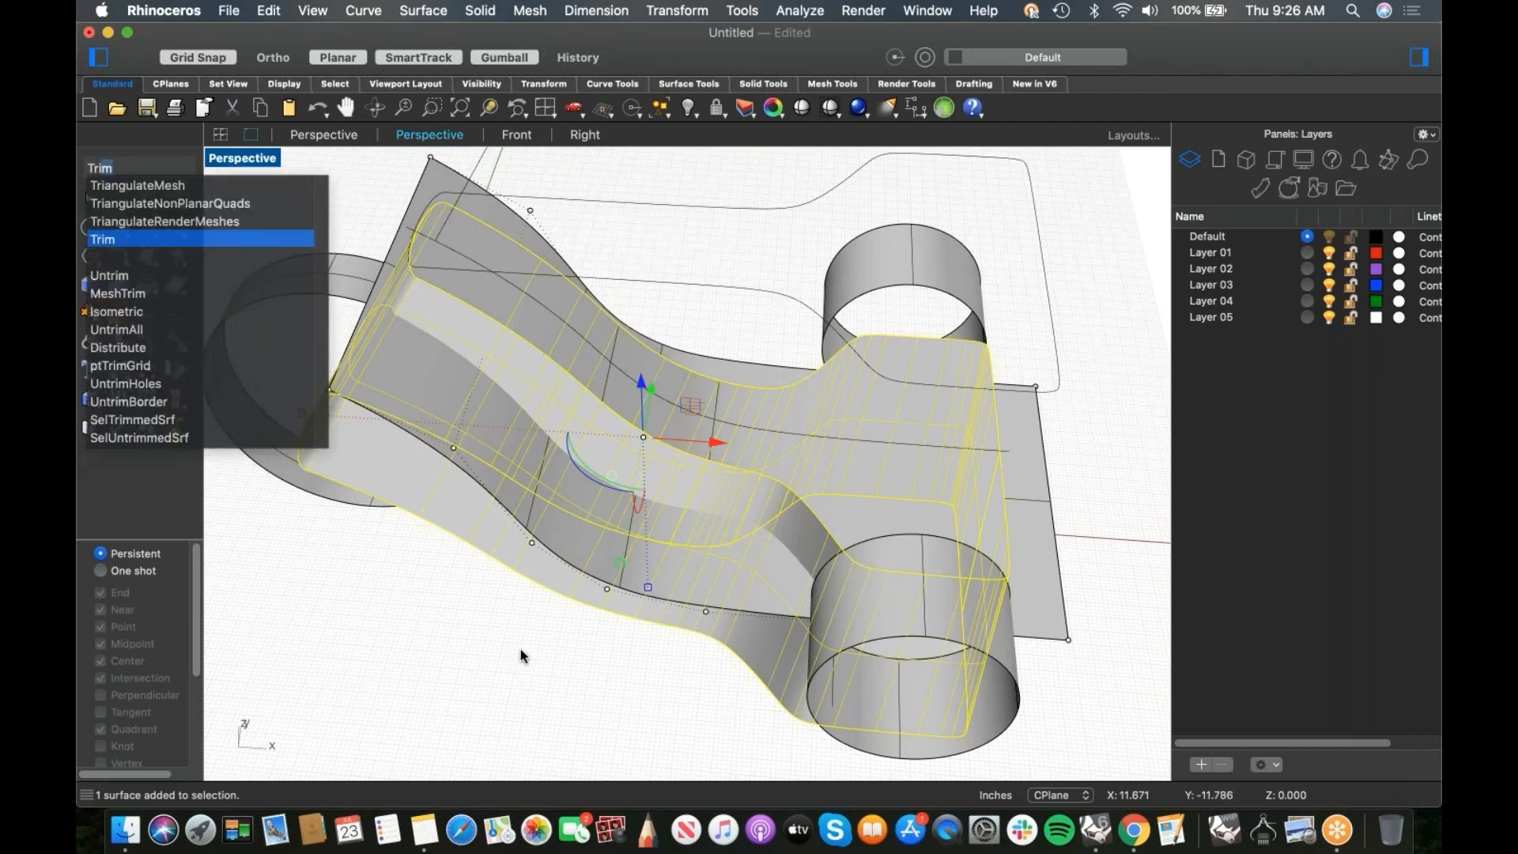
key("Return")
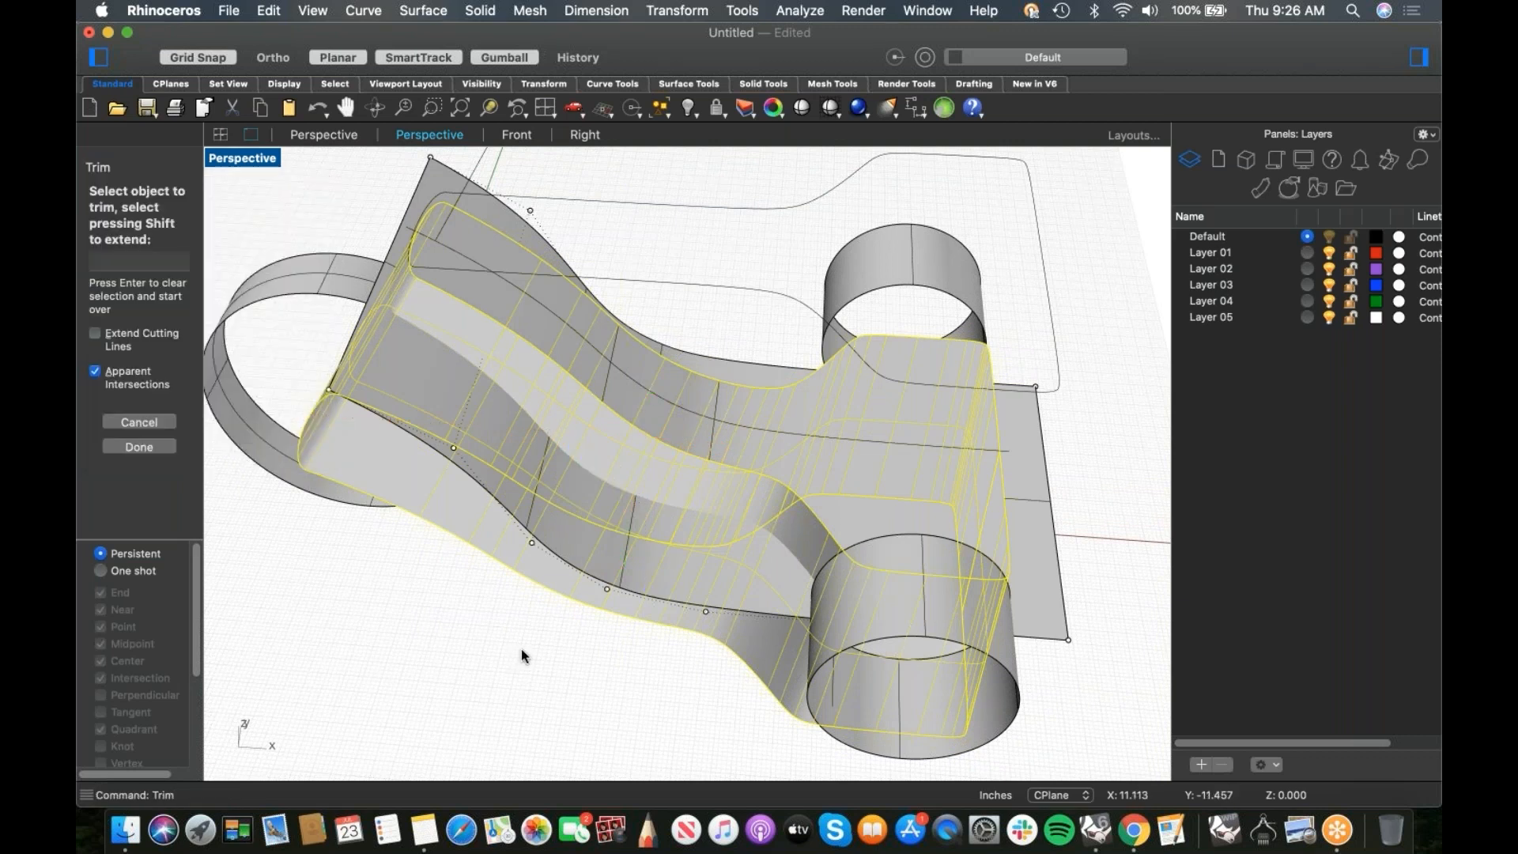
right_click_drag(601, 556, 626, 463)
right_click(586, 574)
left_click(771, 562)
right_click_drag(771, 562, 587, 658)
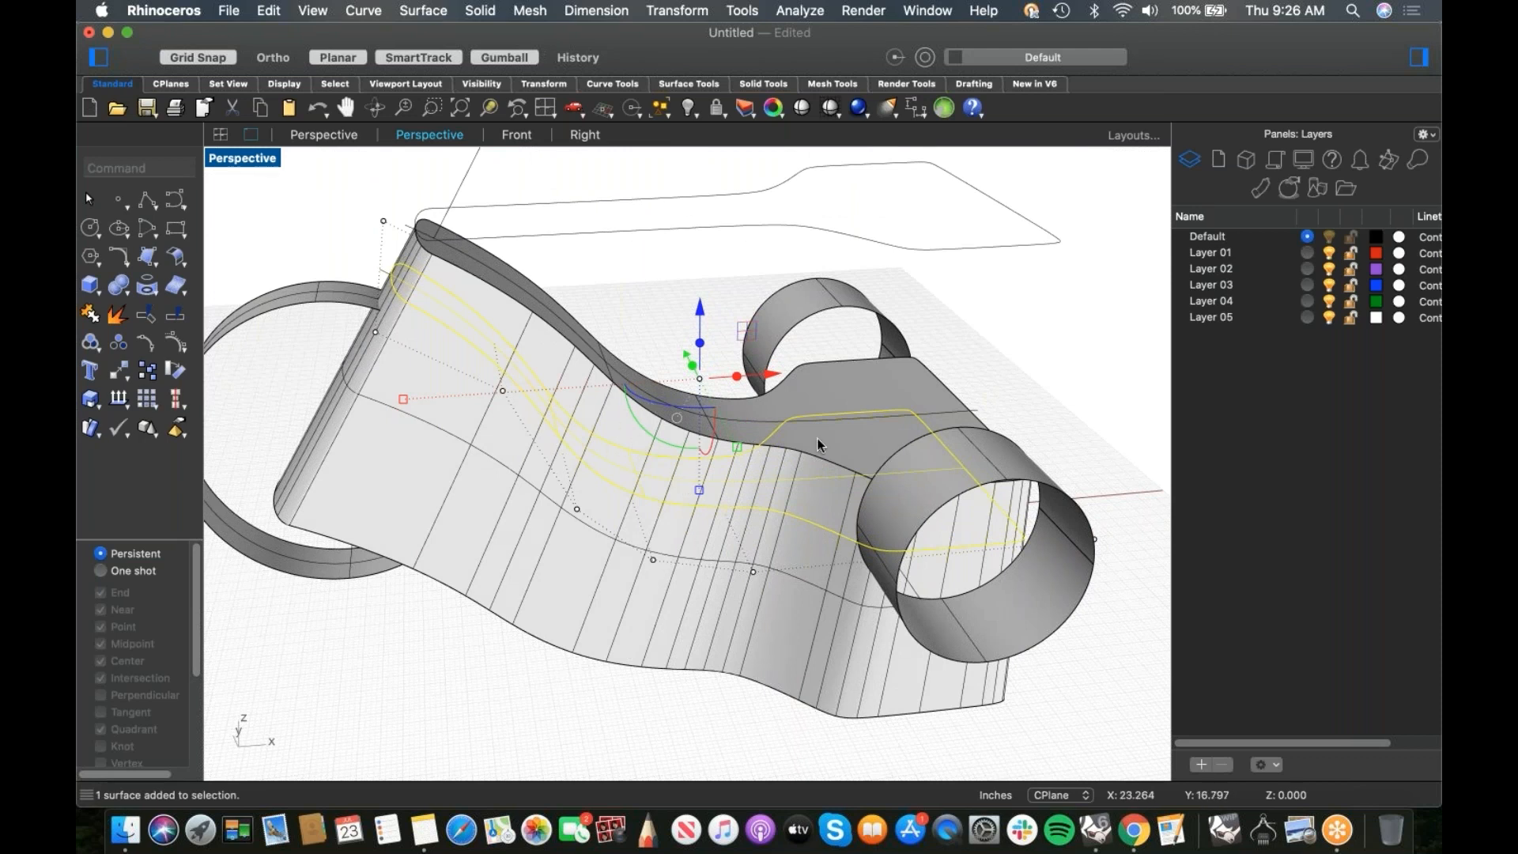
Step: Delete the extruded side walls, keeping the trimmed upper and lower frame surfaces
left_click(673, 586)
key("Delete")
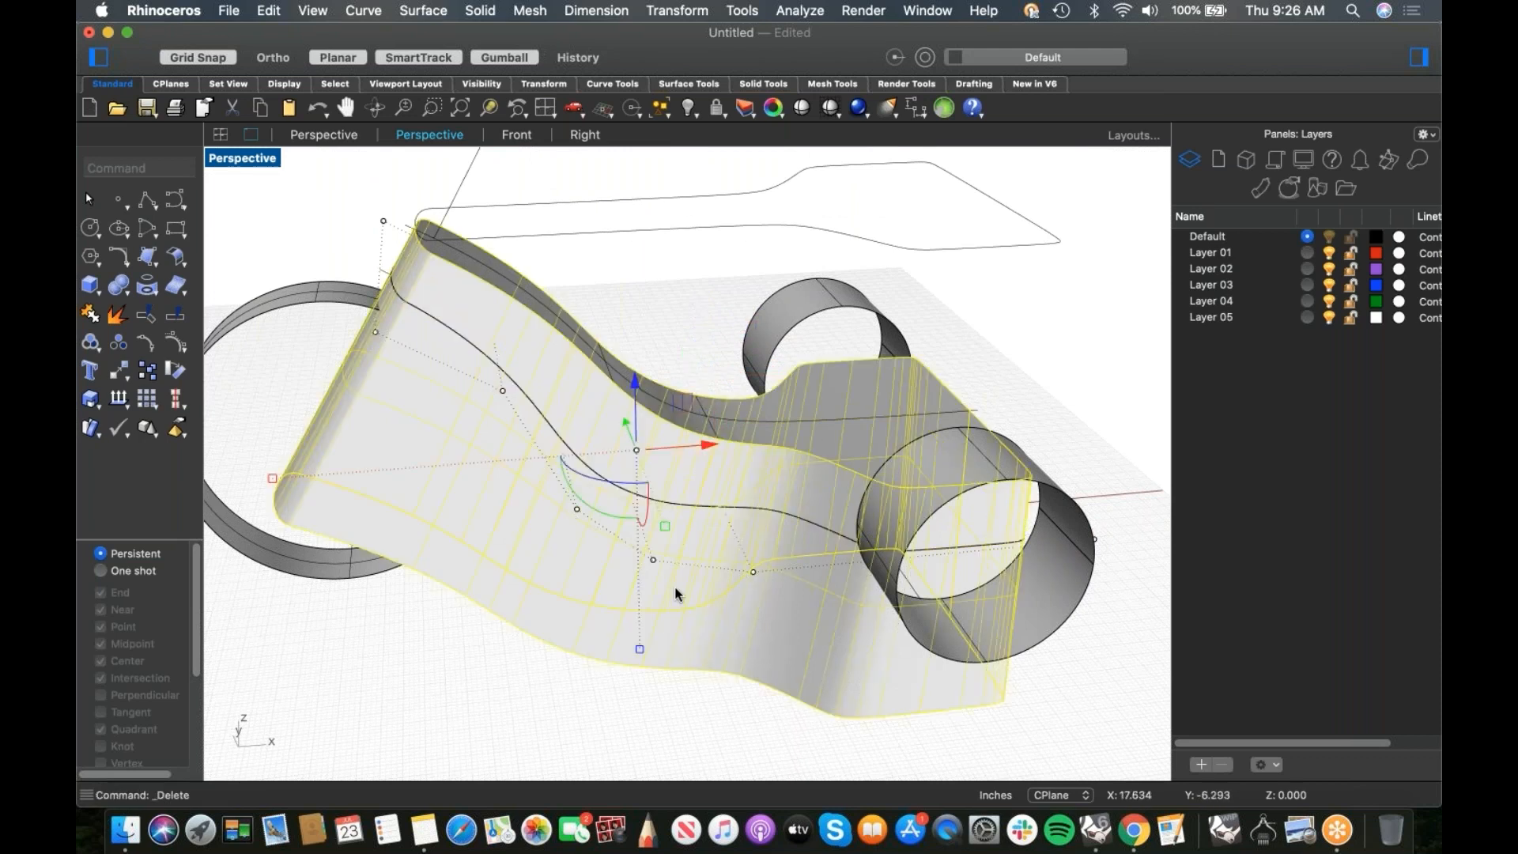
right_click_drag(795, 531, 703, 474)
right_click_drag(562, 428, 569, 434)
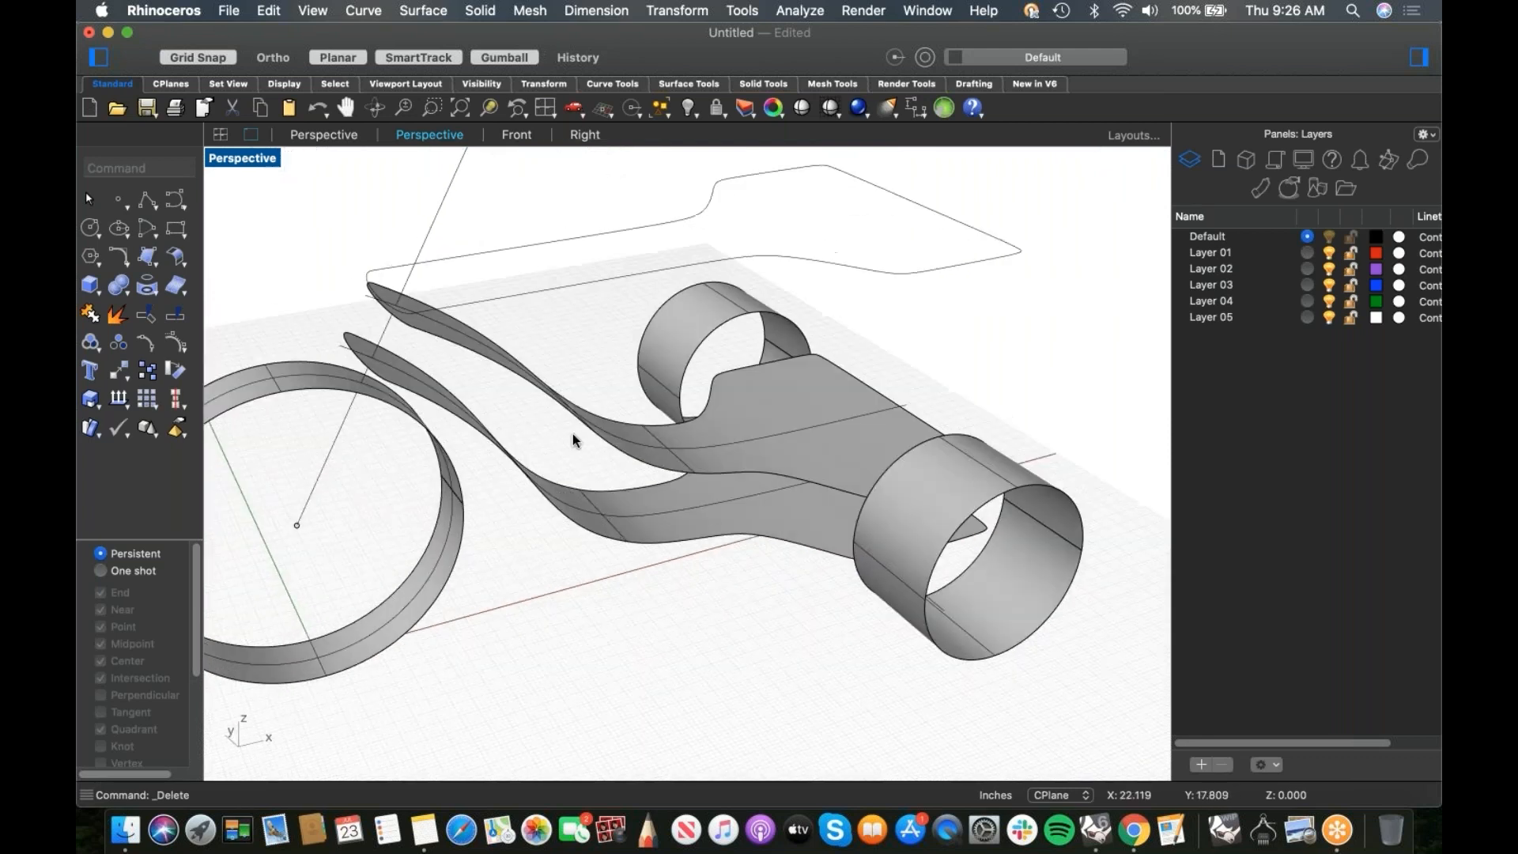
Step: Start a Blend Surface between the outer edges of the upper and lower frame surfaces, accepting the suggested seam points
middle_click(285, 292)
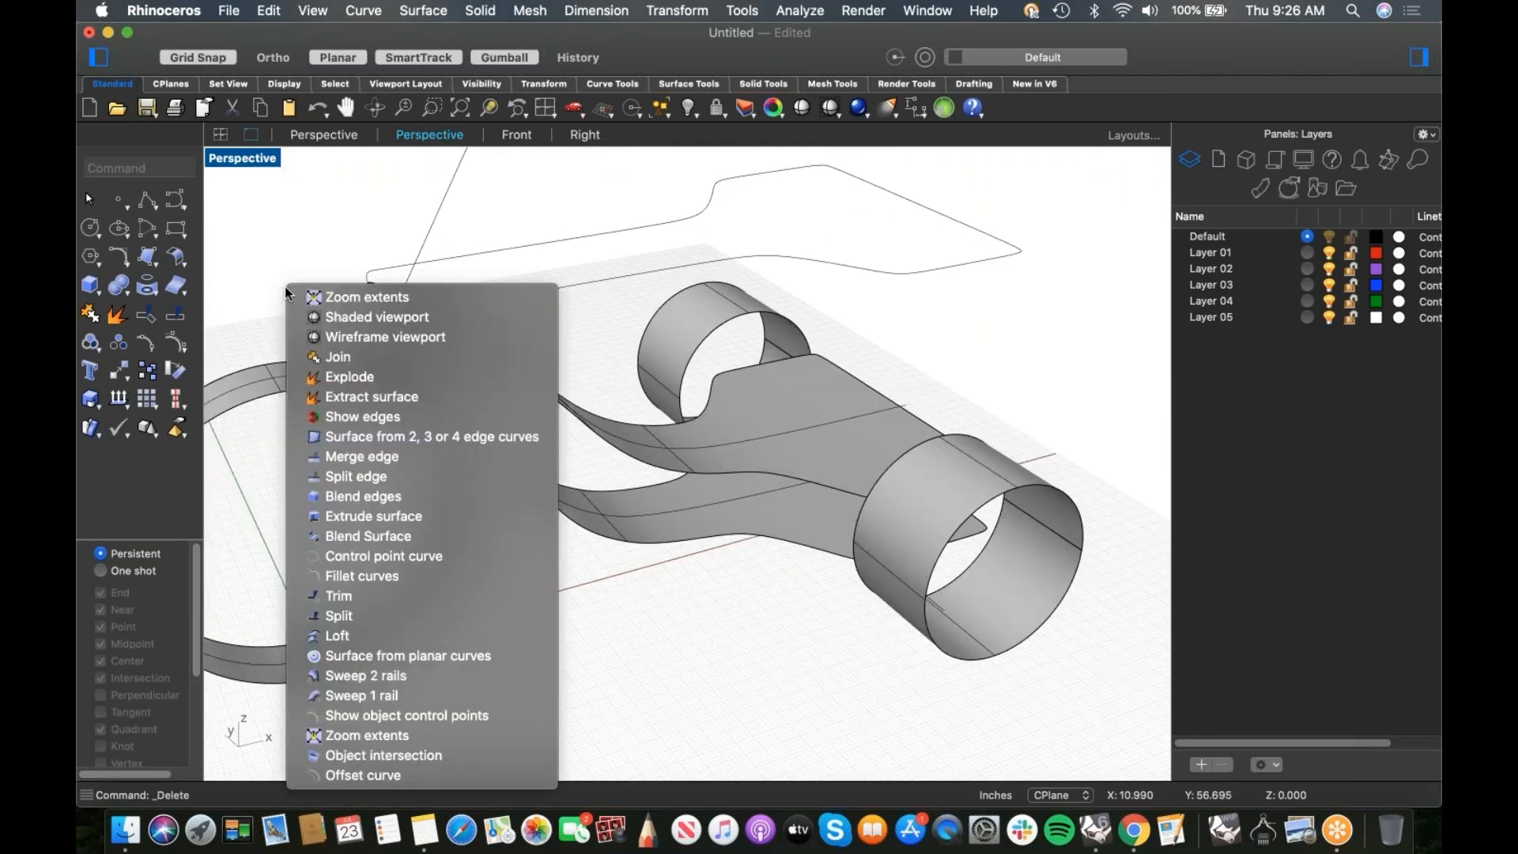
left_click(273, 201)
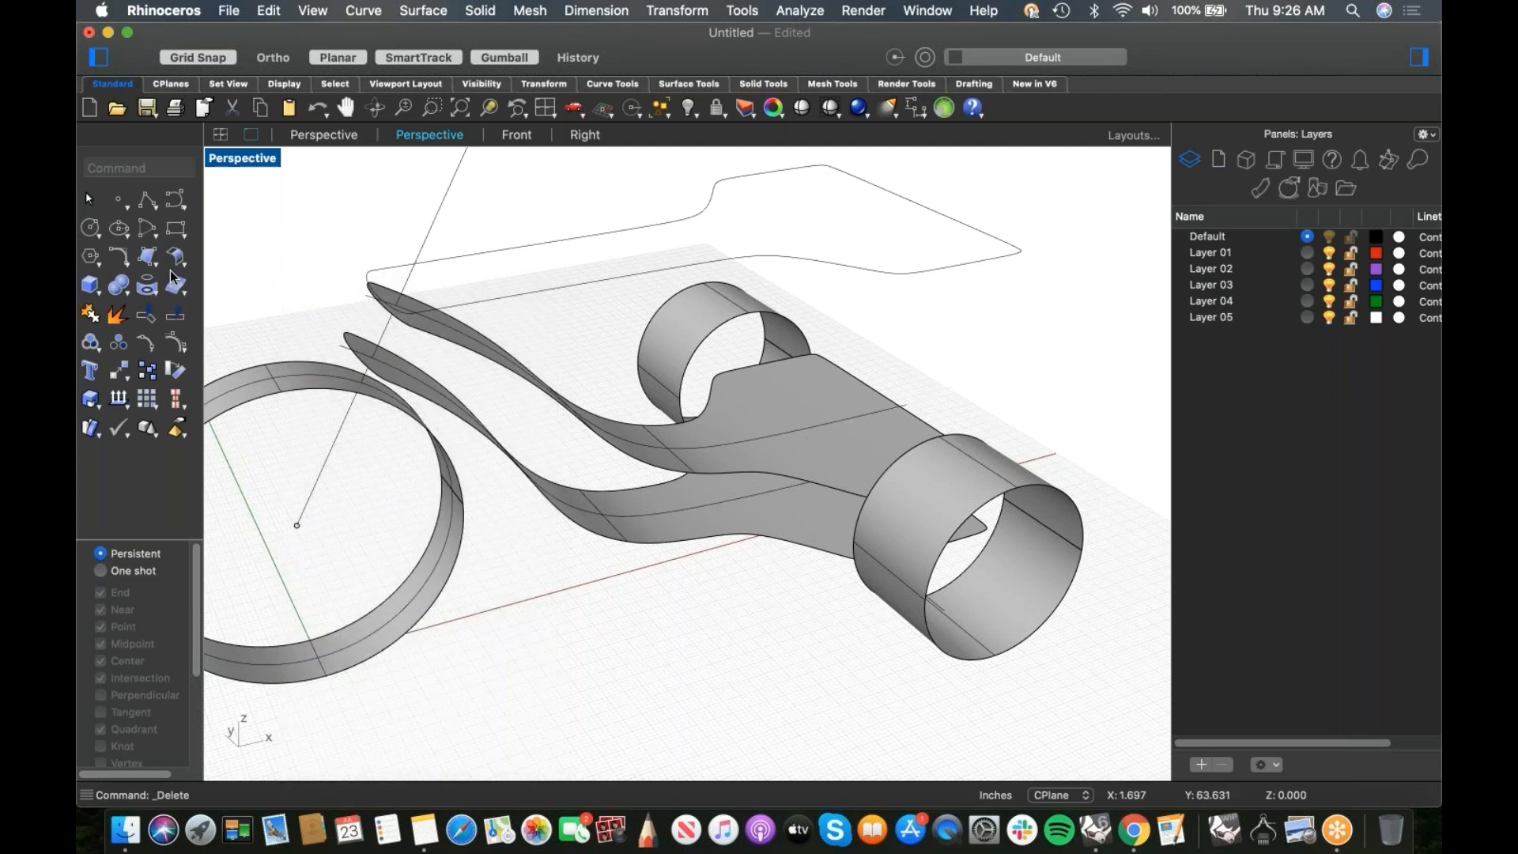
left_click(183, 267)
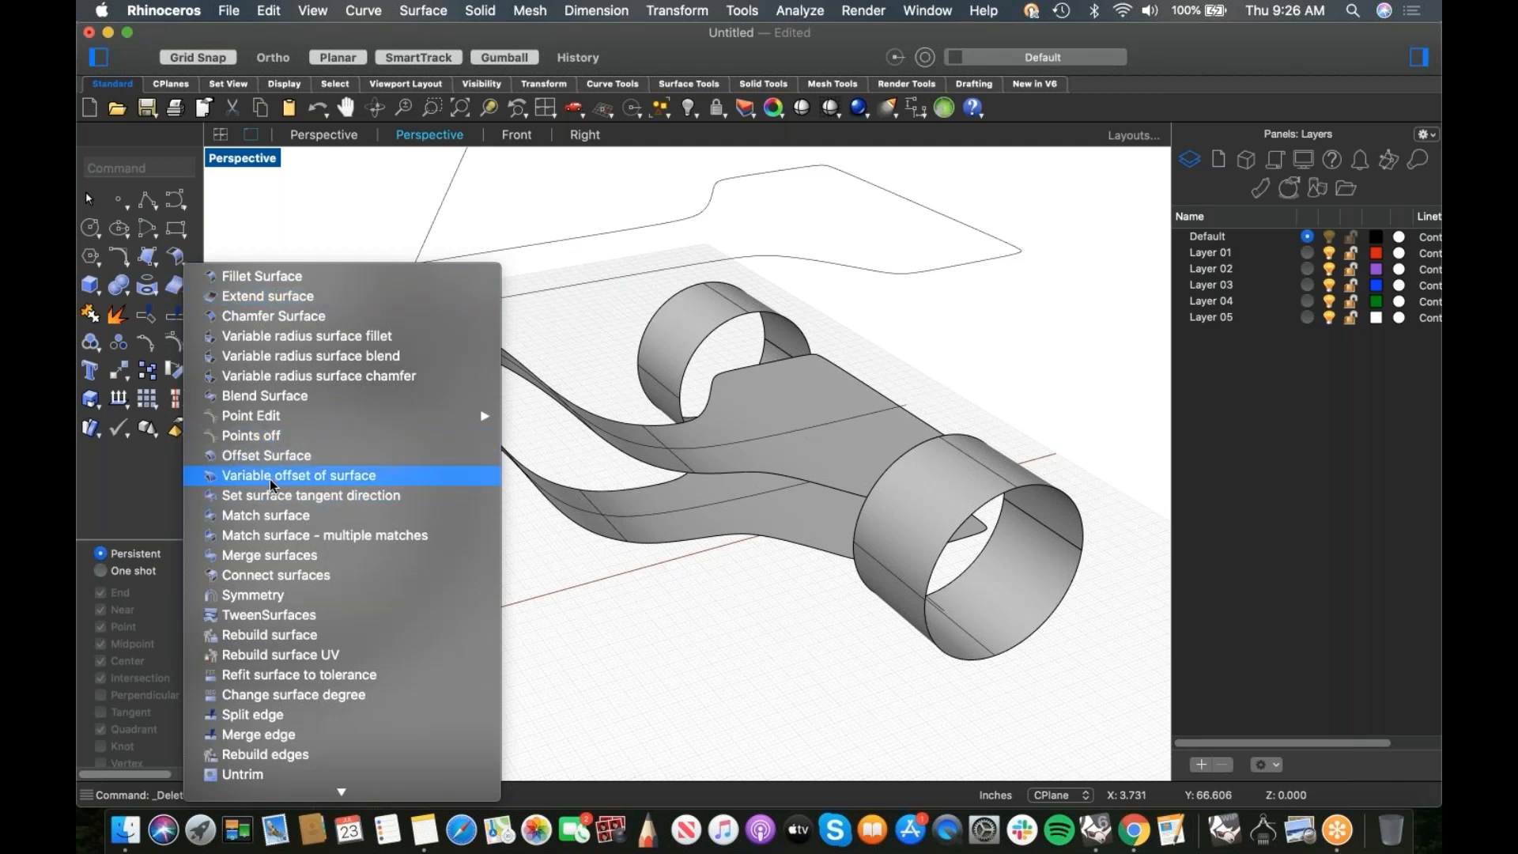
left_click(261, 396)
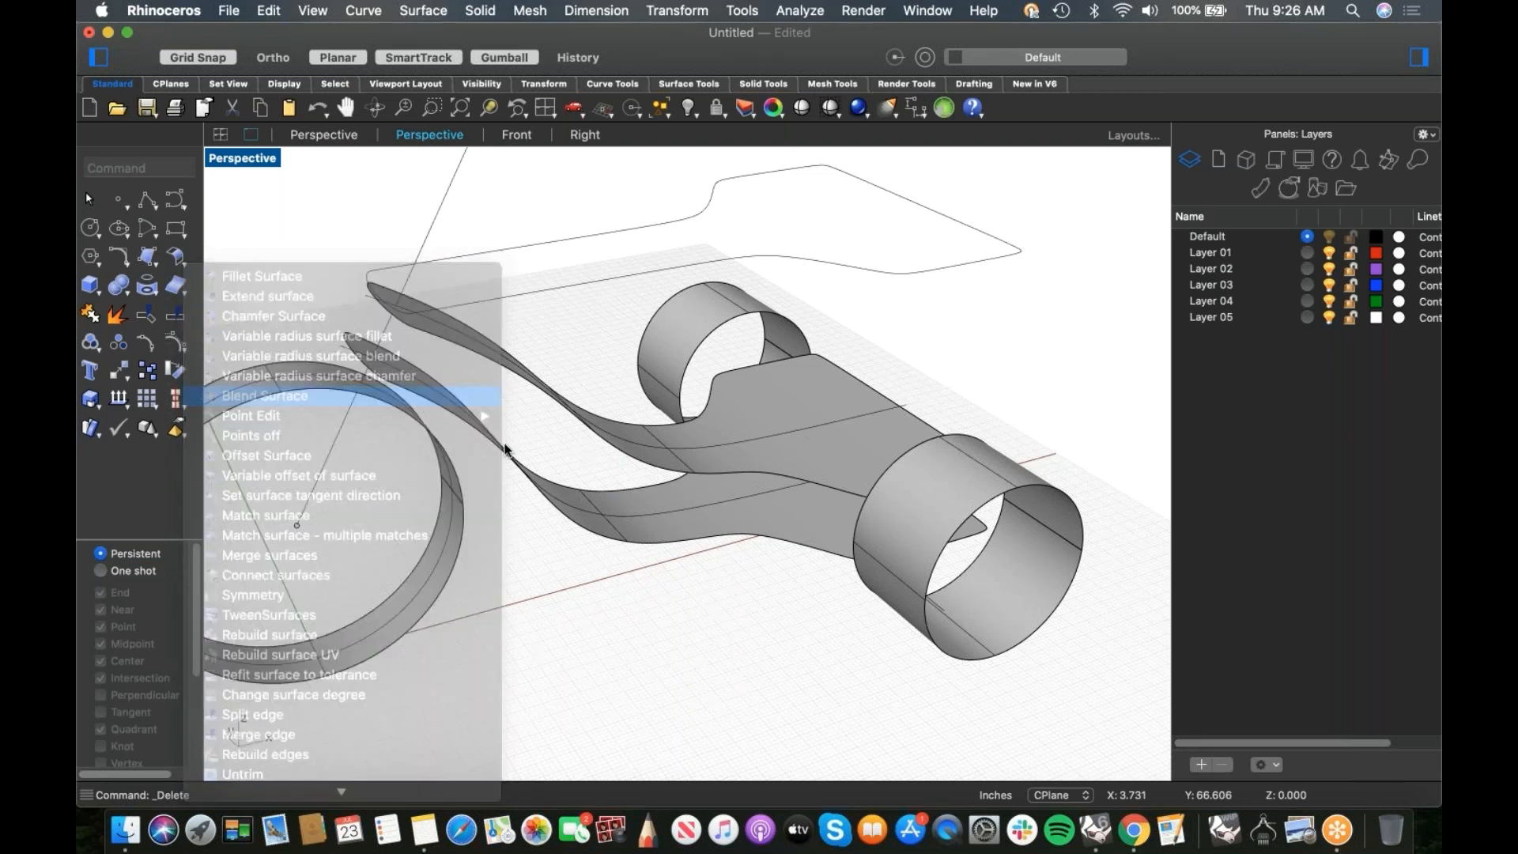
scroll(601, 477, "up", 3)
left_click(606, 473)
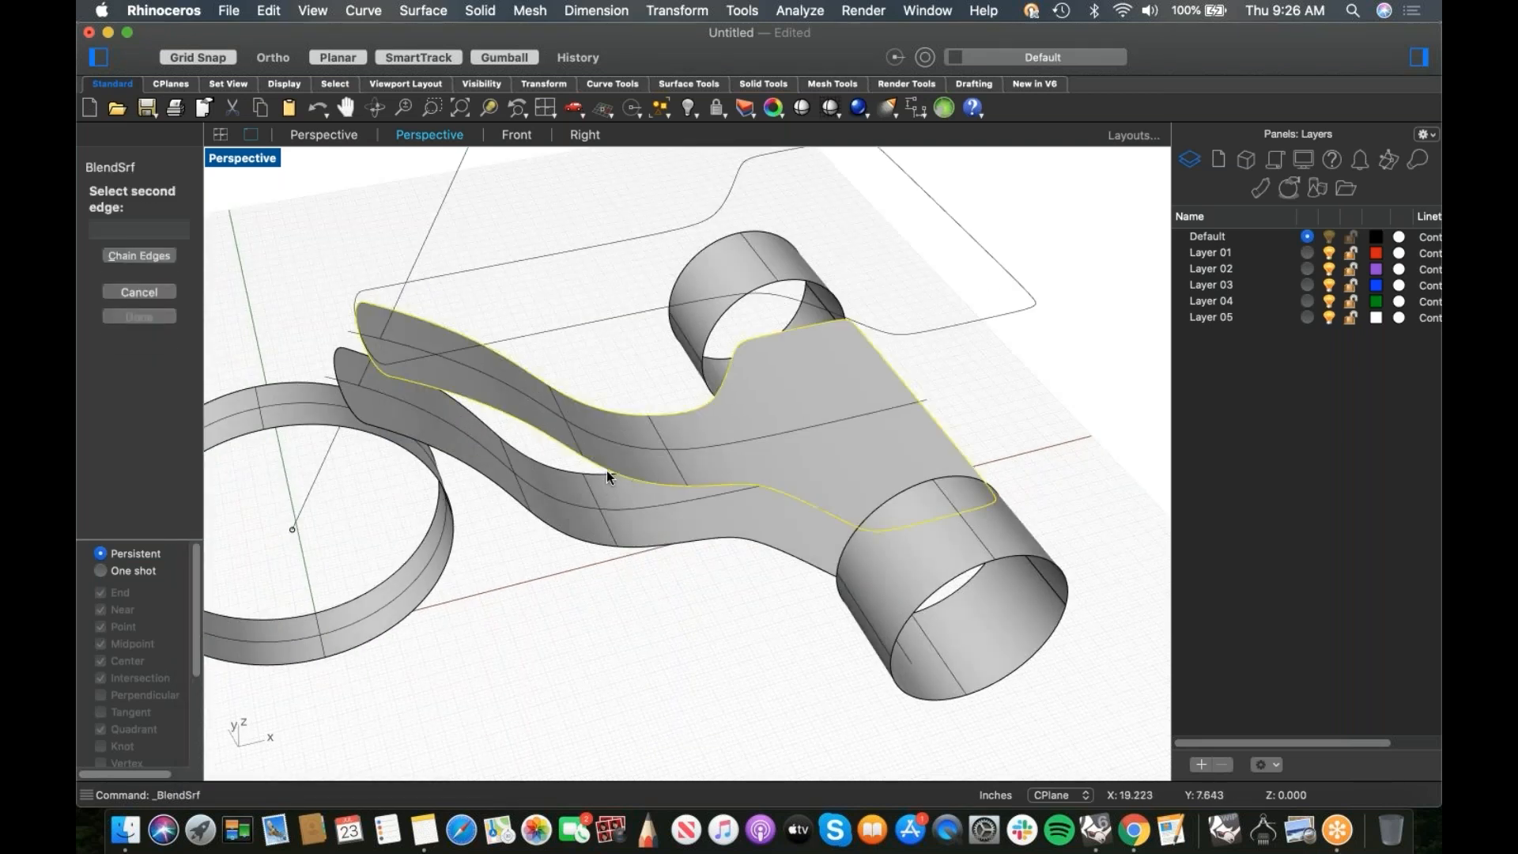
left_click(559, 531)
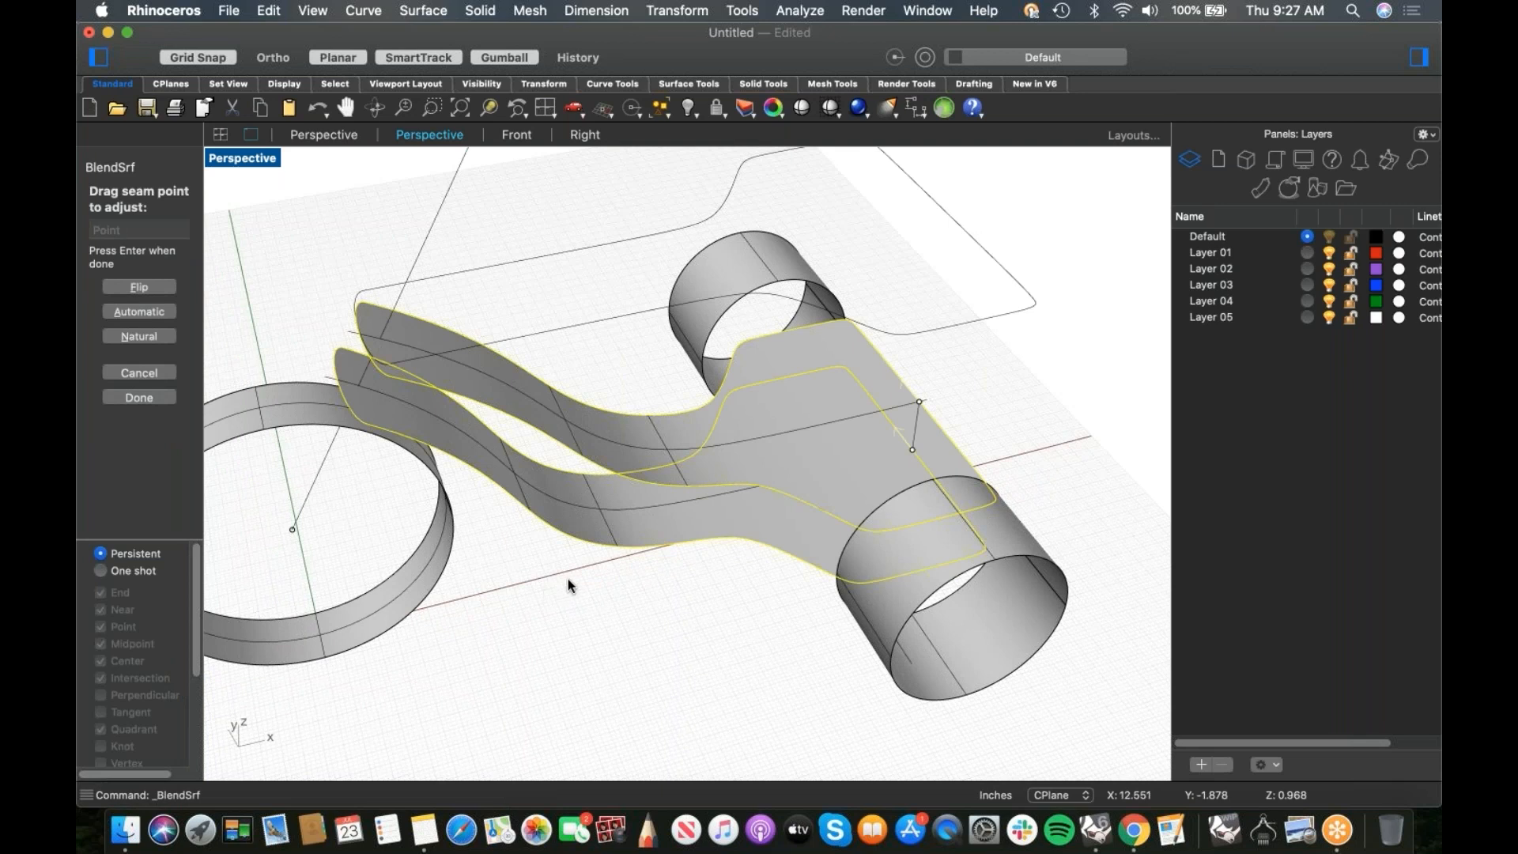
key("Return")
right_click_drag(711, 667, 648, 633)
scroll(644, 630, "up", 3)
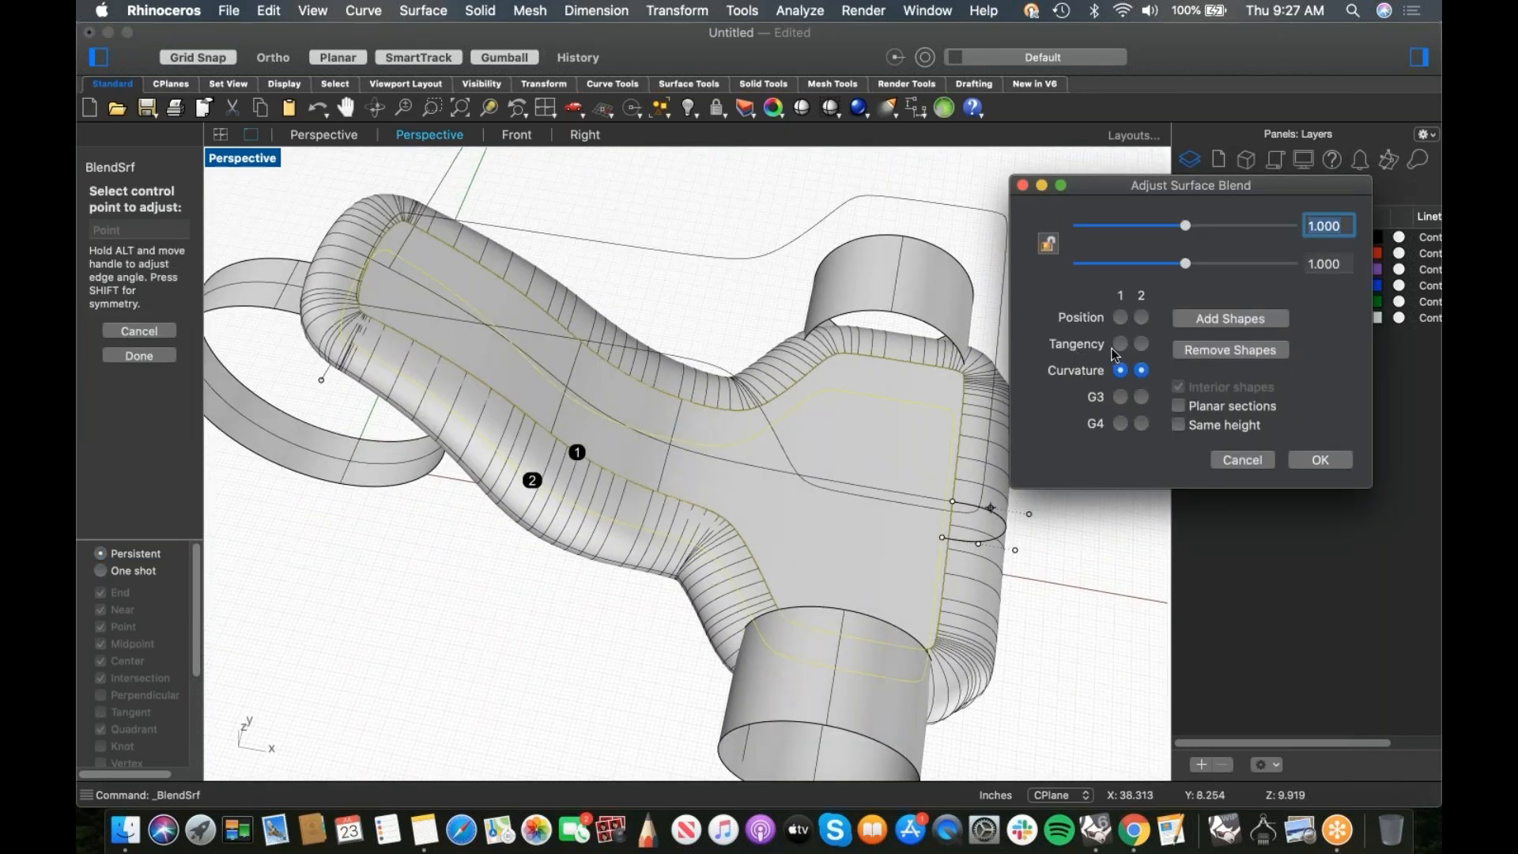
Step: Set the surface blend to Tangency on both edges, link the two sliders and lower both values to 0.250
left_click(1122, 345)
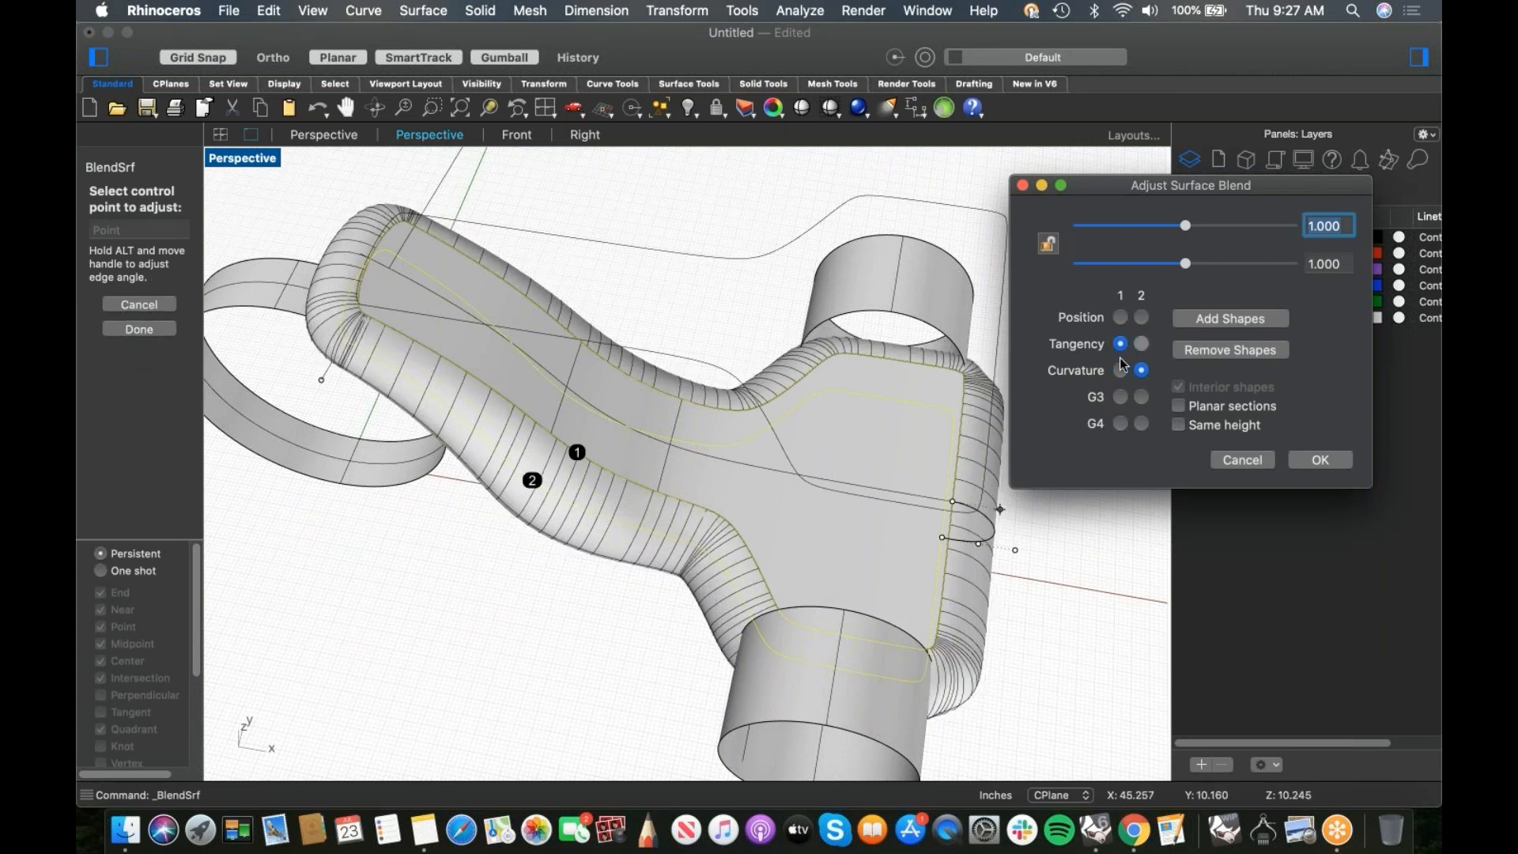
left_click(1142, 344)
left_click(1047, 244)
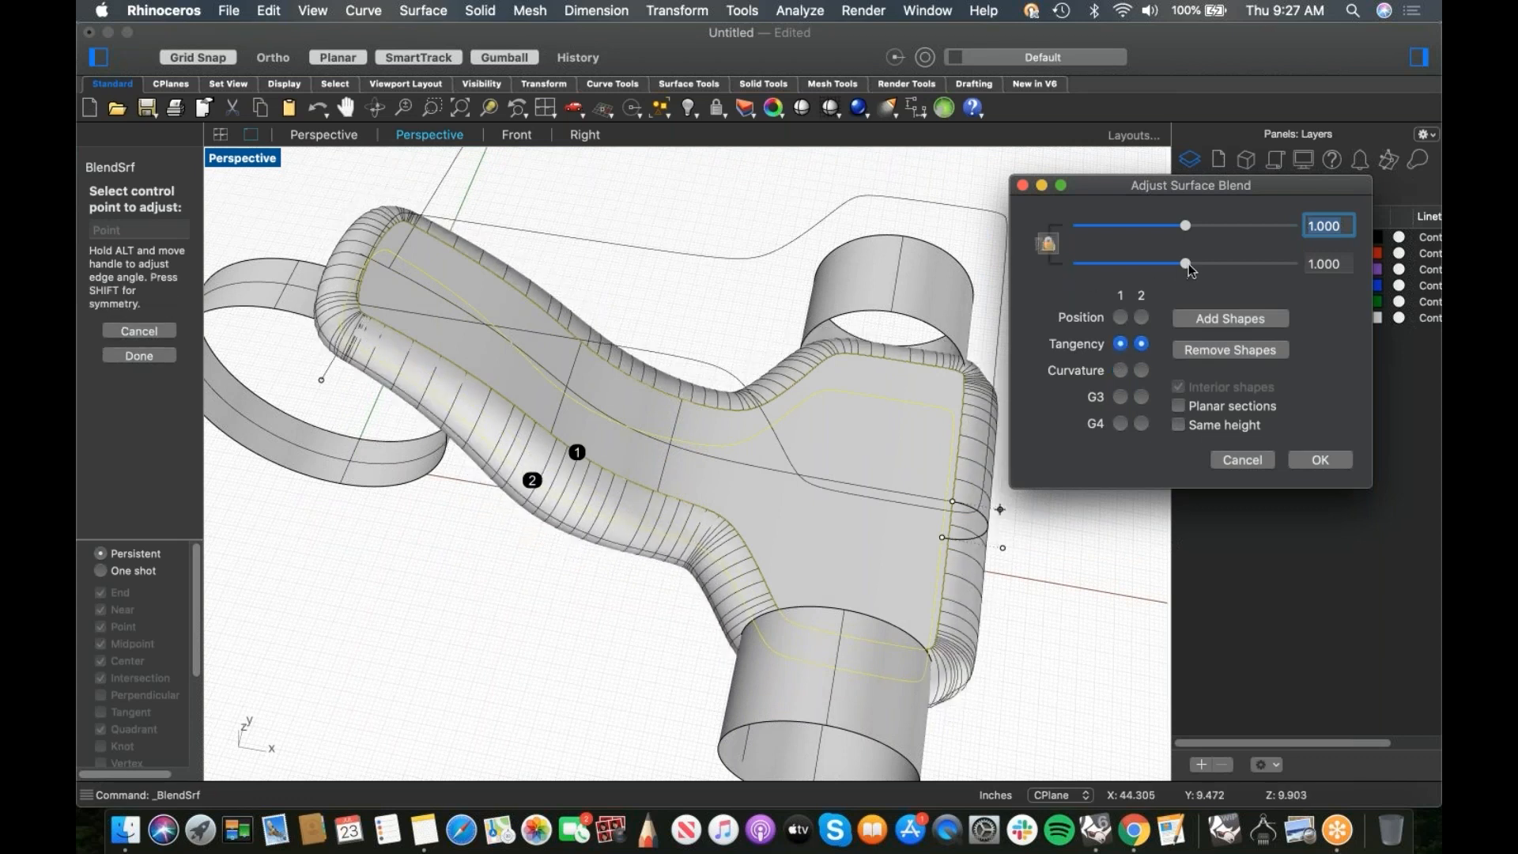
left_click_drag(1187, 265, 1064, 267)
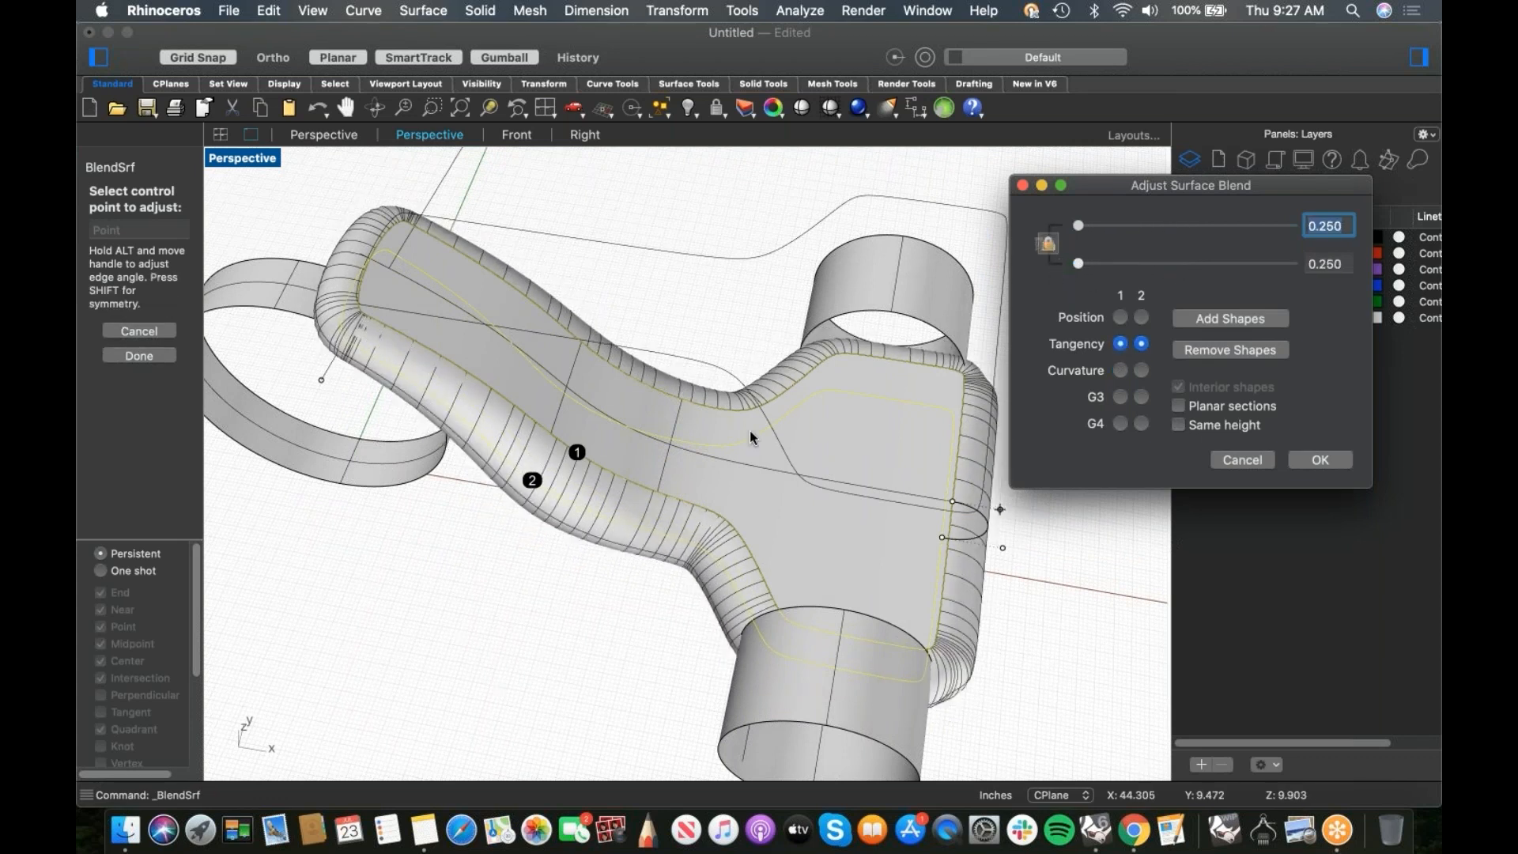
scroll(543, 600, "up", 10)
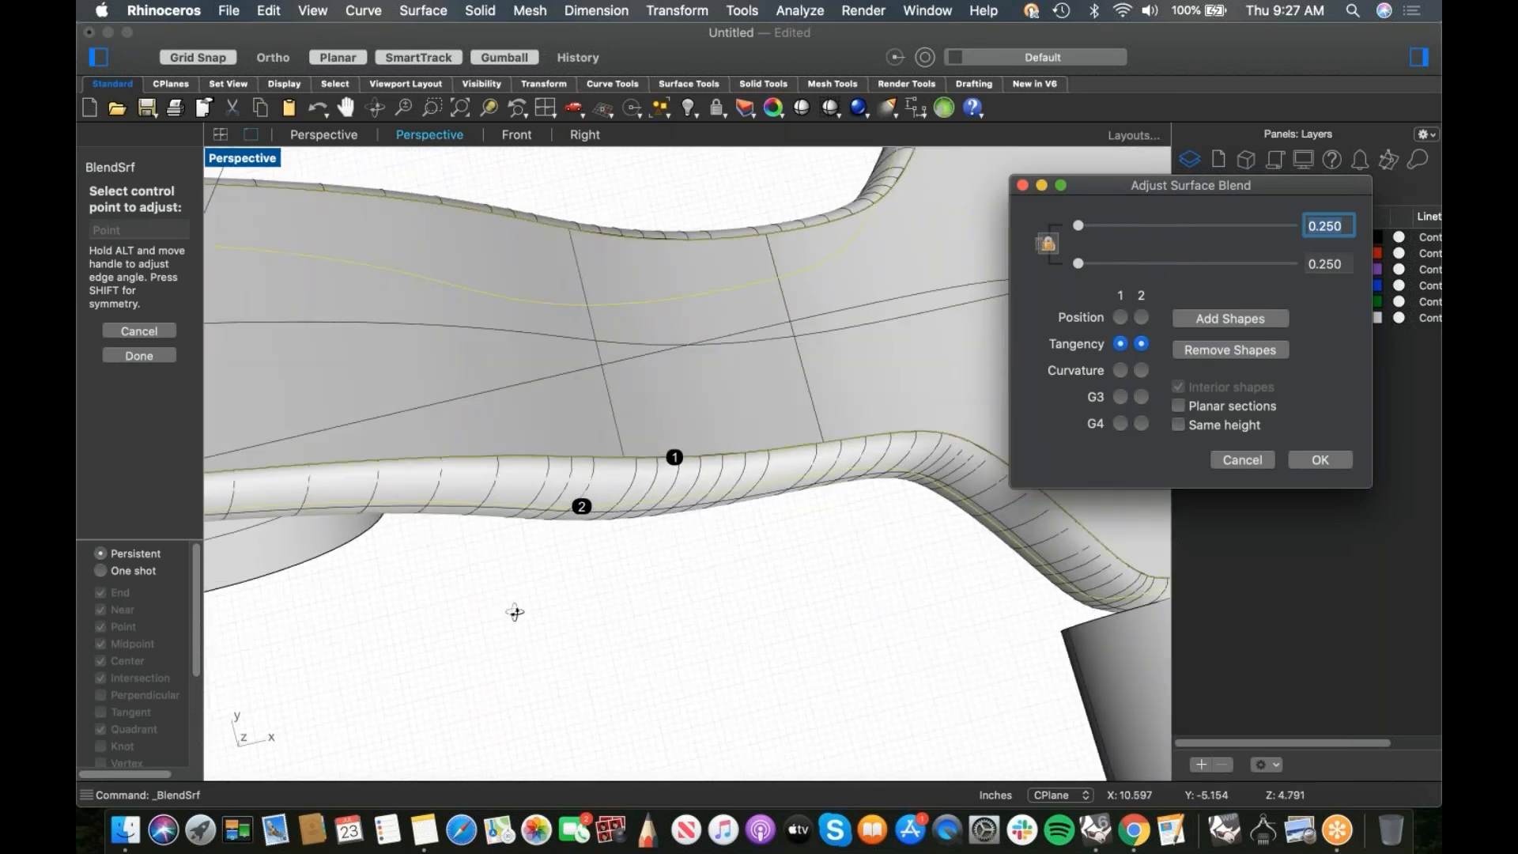
right_click_drag(548, 604, 856, 614)
scroll(856, 614, "up", 5)
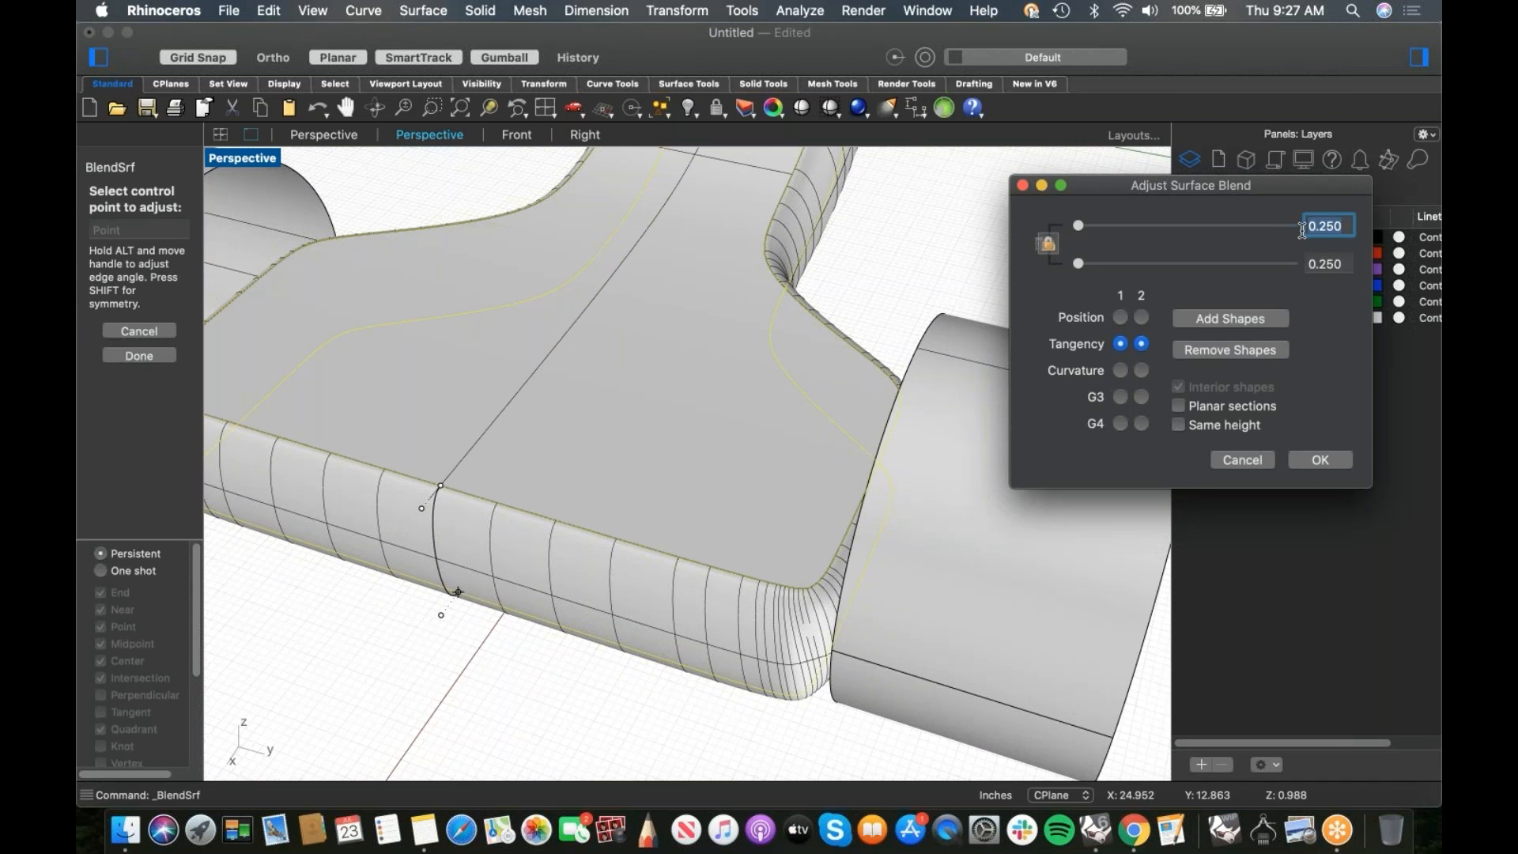
Step: Try to lower the blend below the slider minimum by unlinking the two values and entering 0.1 and 0.15 for the first
key("BackSpace")
key("Return")
left_click(1046, 245)
key("BackSpace")
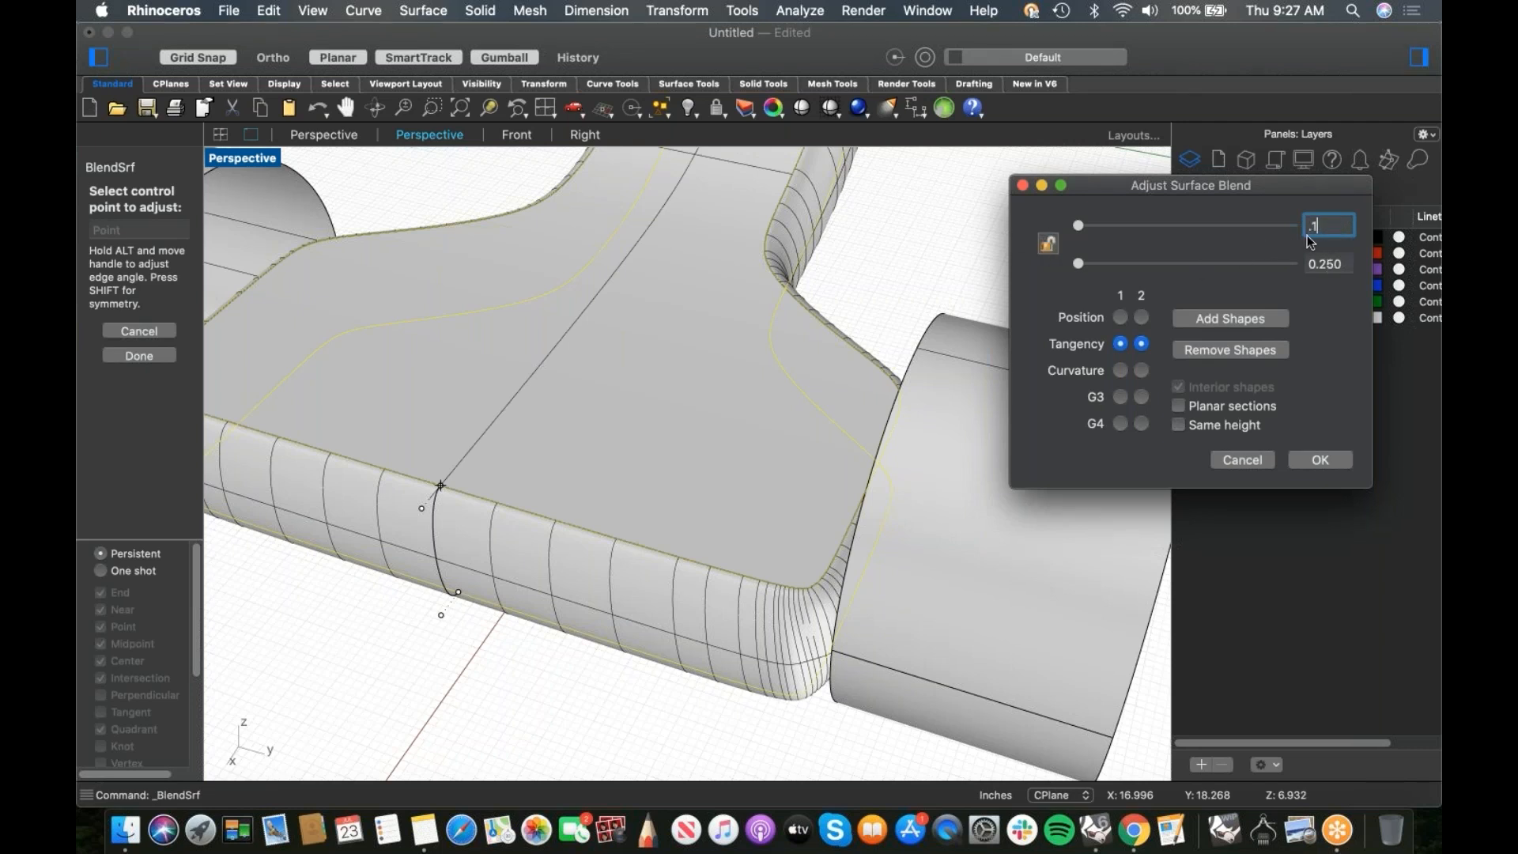
key("Return")
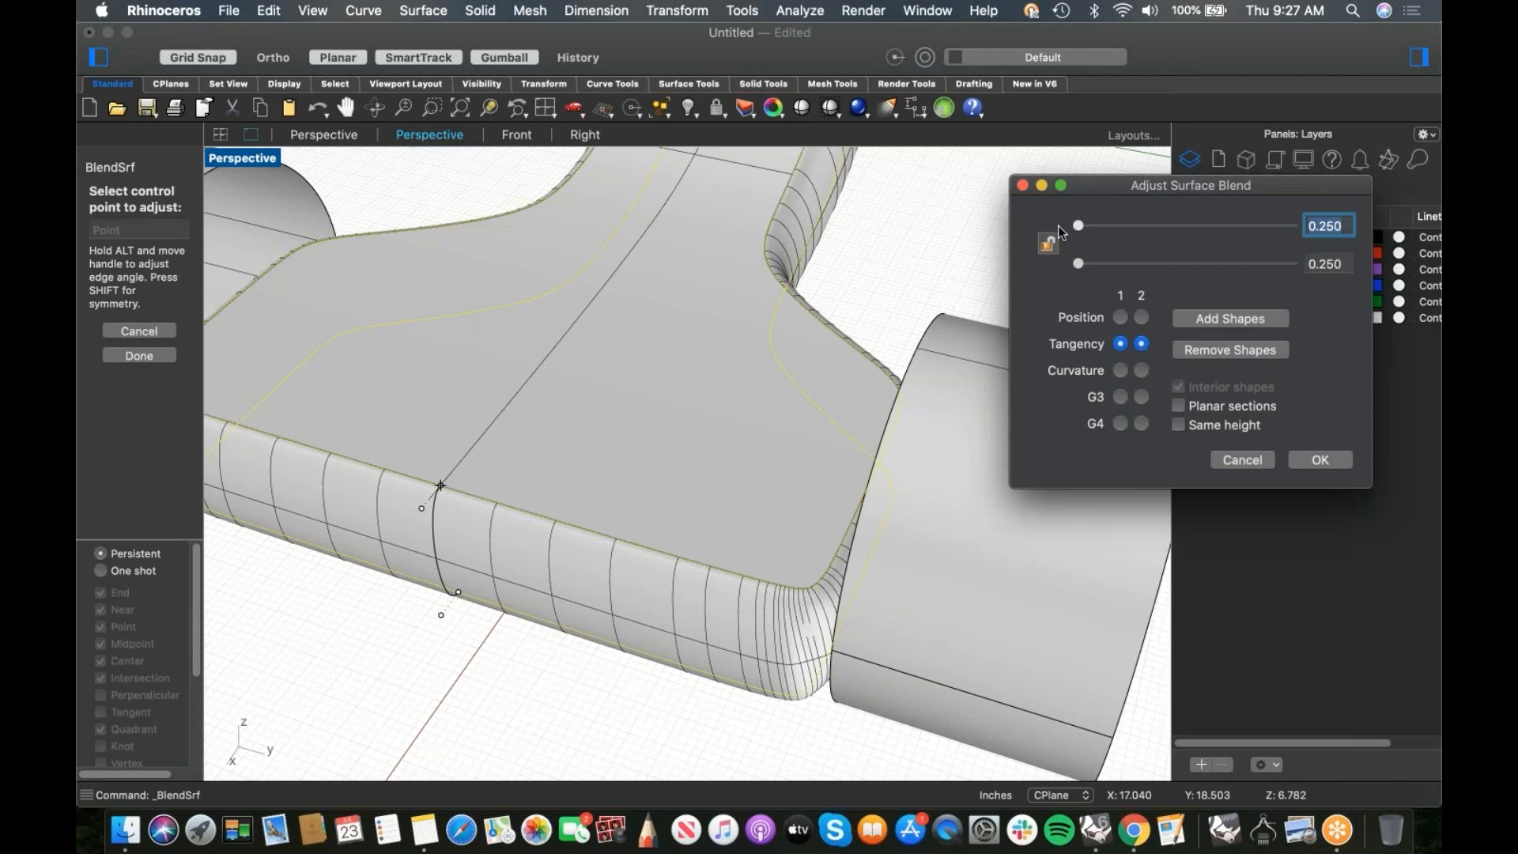
type(".15")
key("super+z")
left_click(1343, 267)
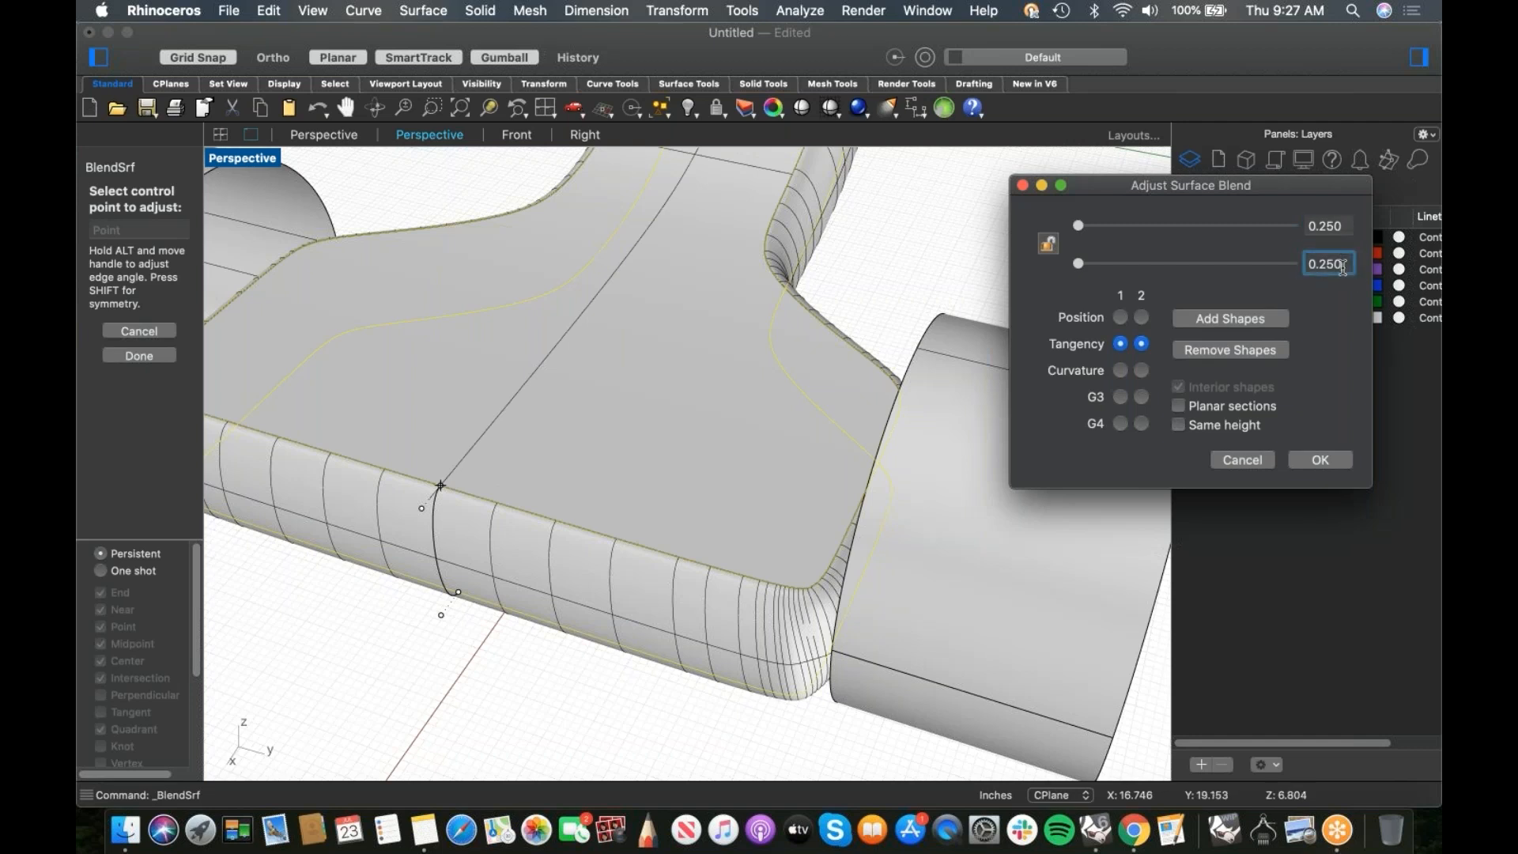
left_click_drag(1343, 267, 1291, 275)
Step: Add blend shapes at the two rear corners of the frame body, each running from the upper edge to the lower edge
right_click_drag(739, 435, 813, 533)
scroll(800, 387, "up", 5)
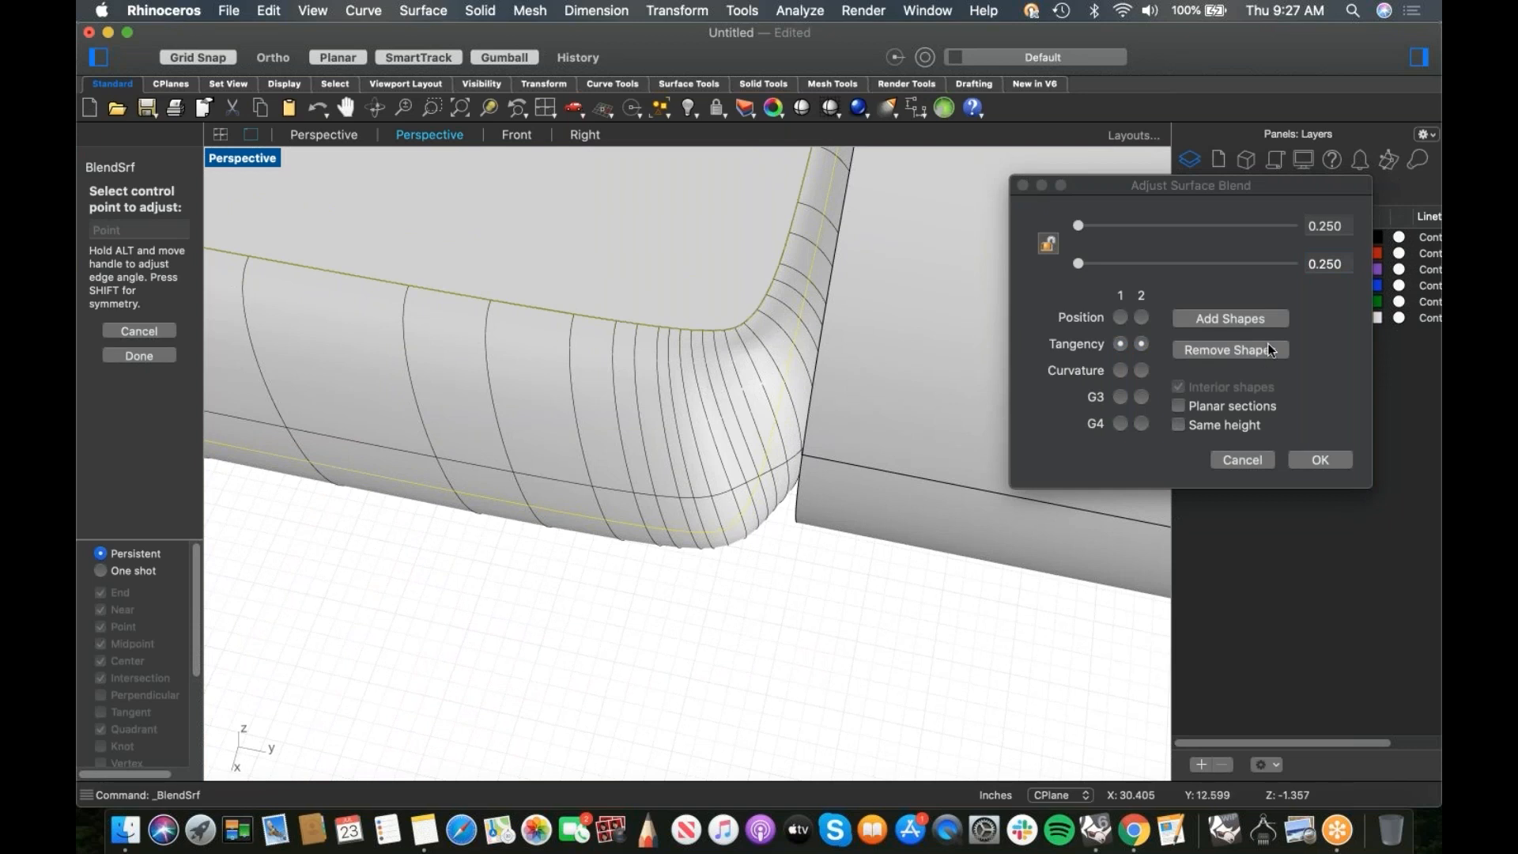
left_click(1255, 323)
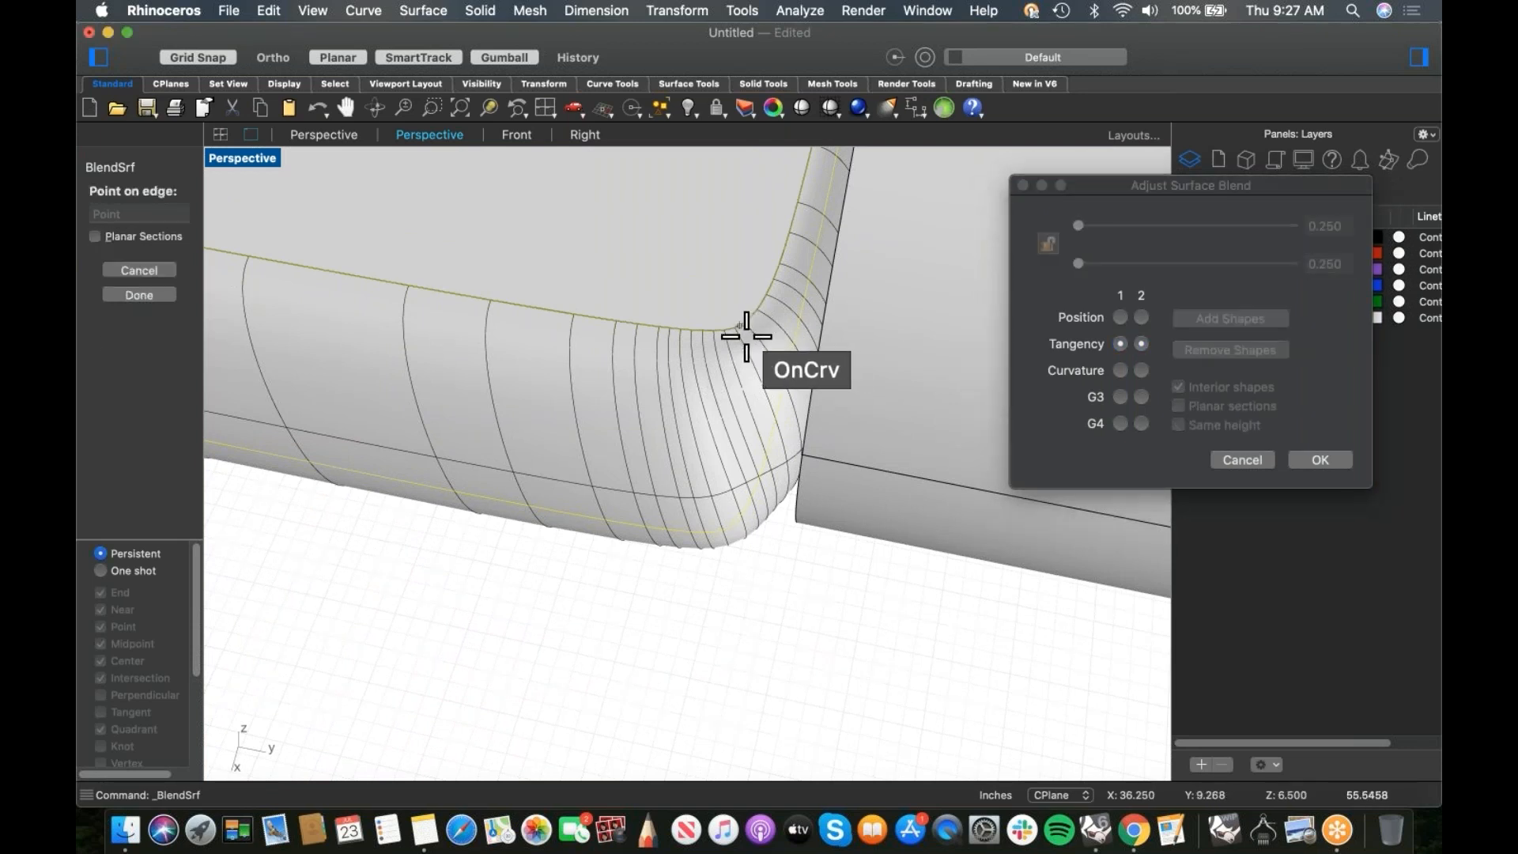
left_click(750, 329)
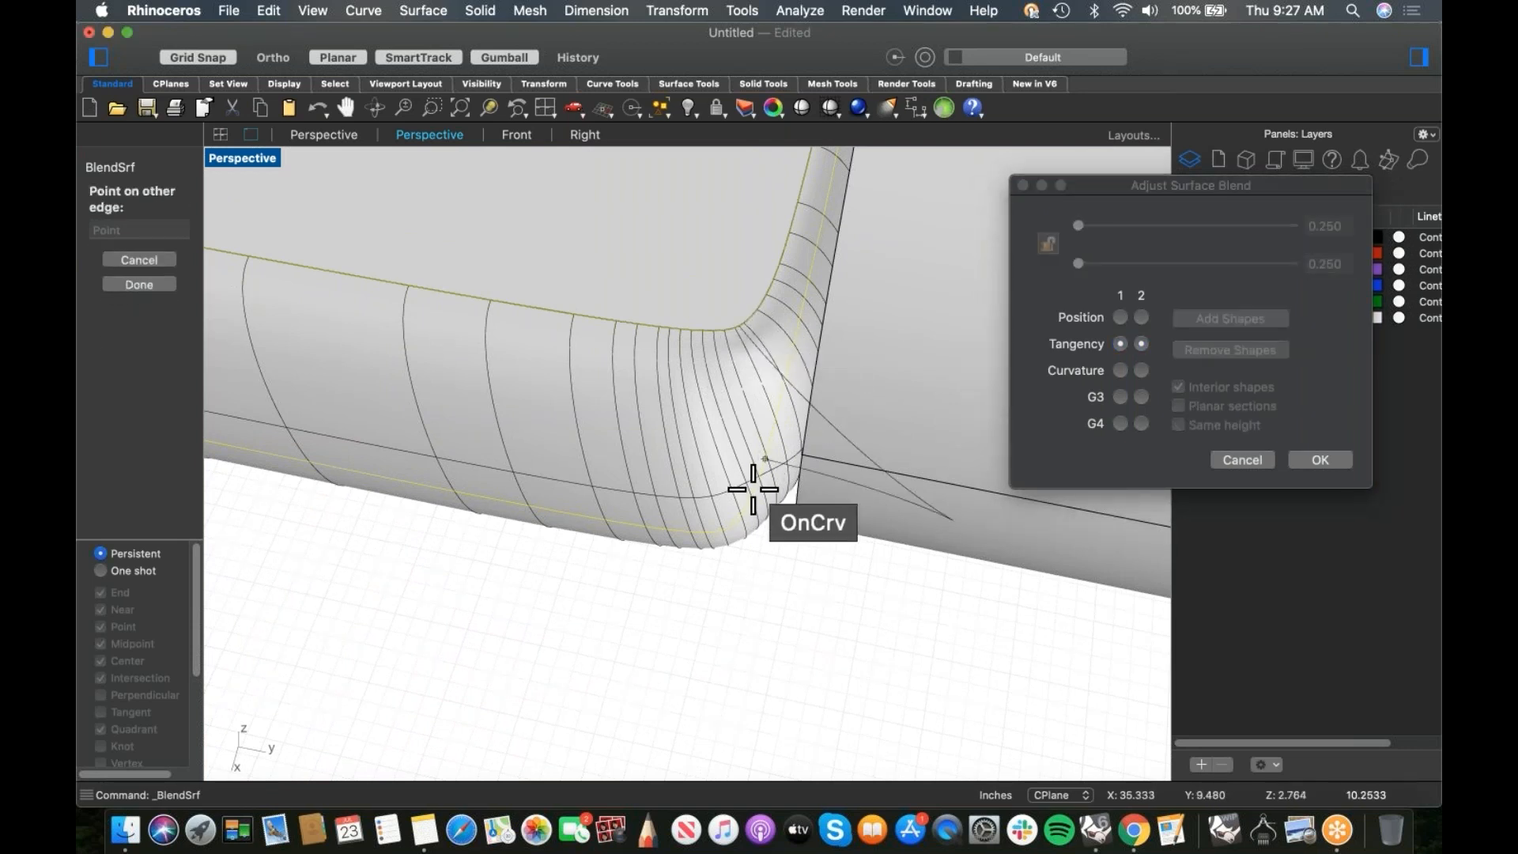
left_click(737, 541)
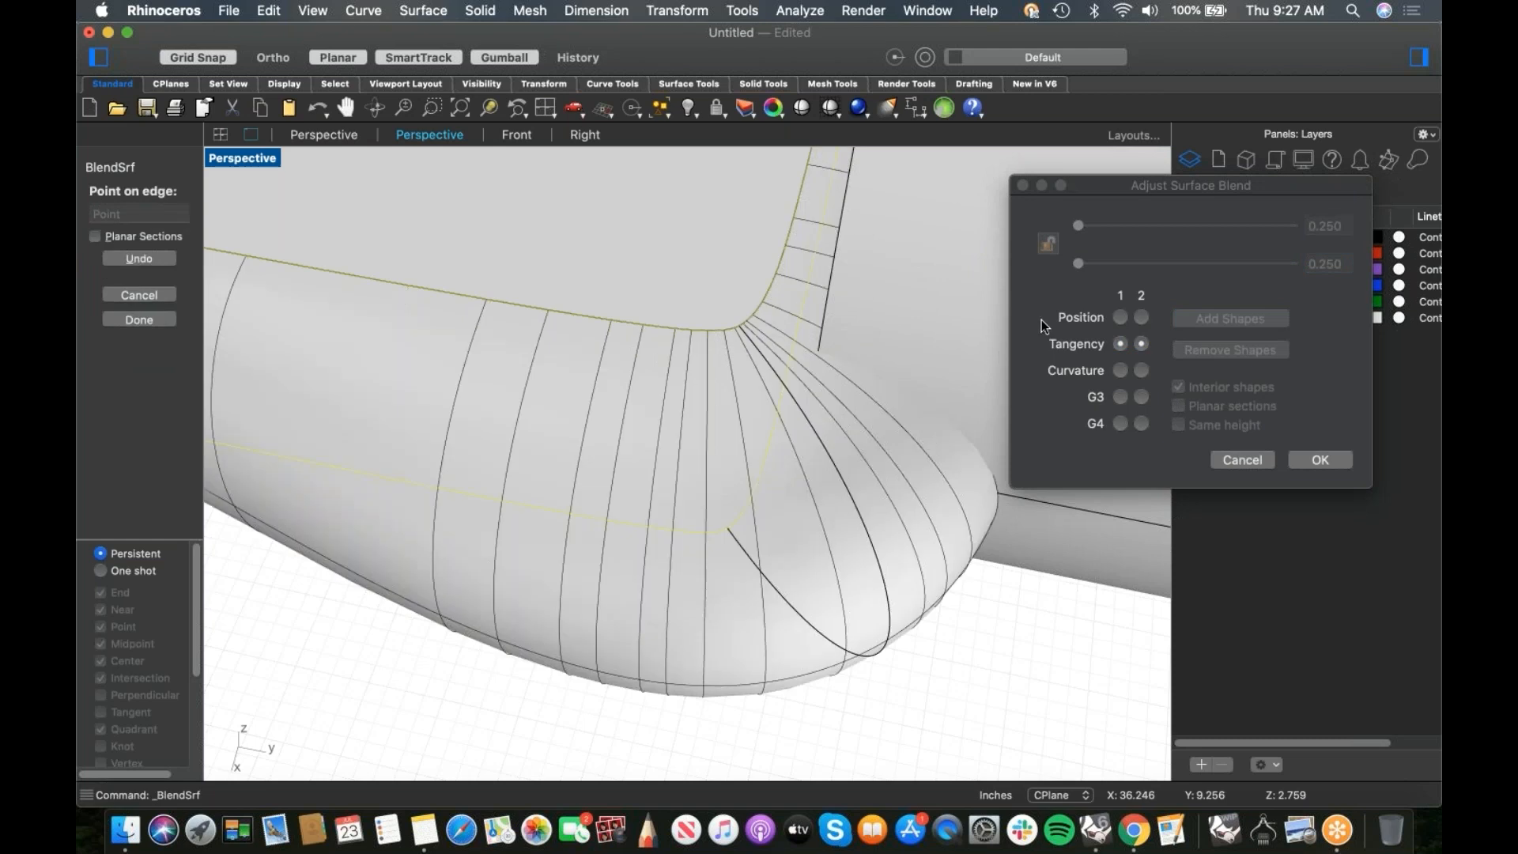
scroll(632, 495, "down", 5)
right_click_drag(559, 491, 981, 485, "shift")
mouse_move(463, 483)
right_mouse_down()
mouse_move(567, 485)
mouse_move(485, 481)
right_mouse_up()
scroll(487, 362, "up", 3)
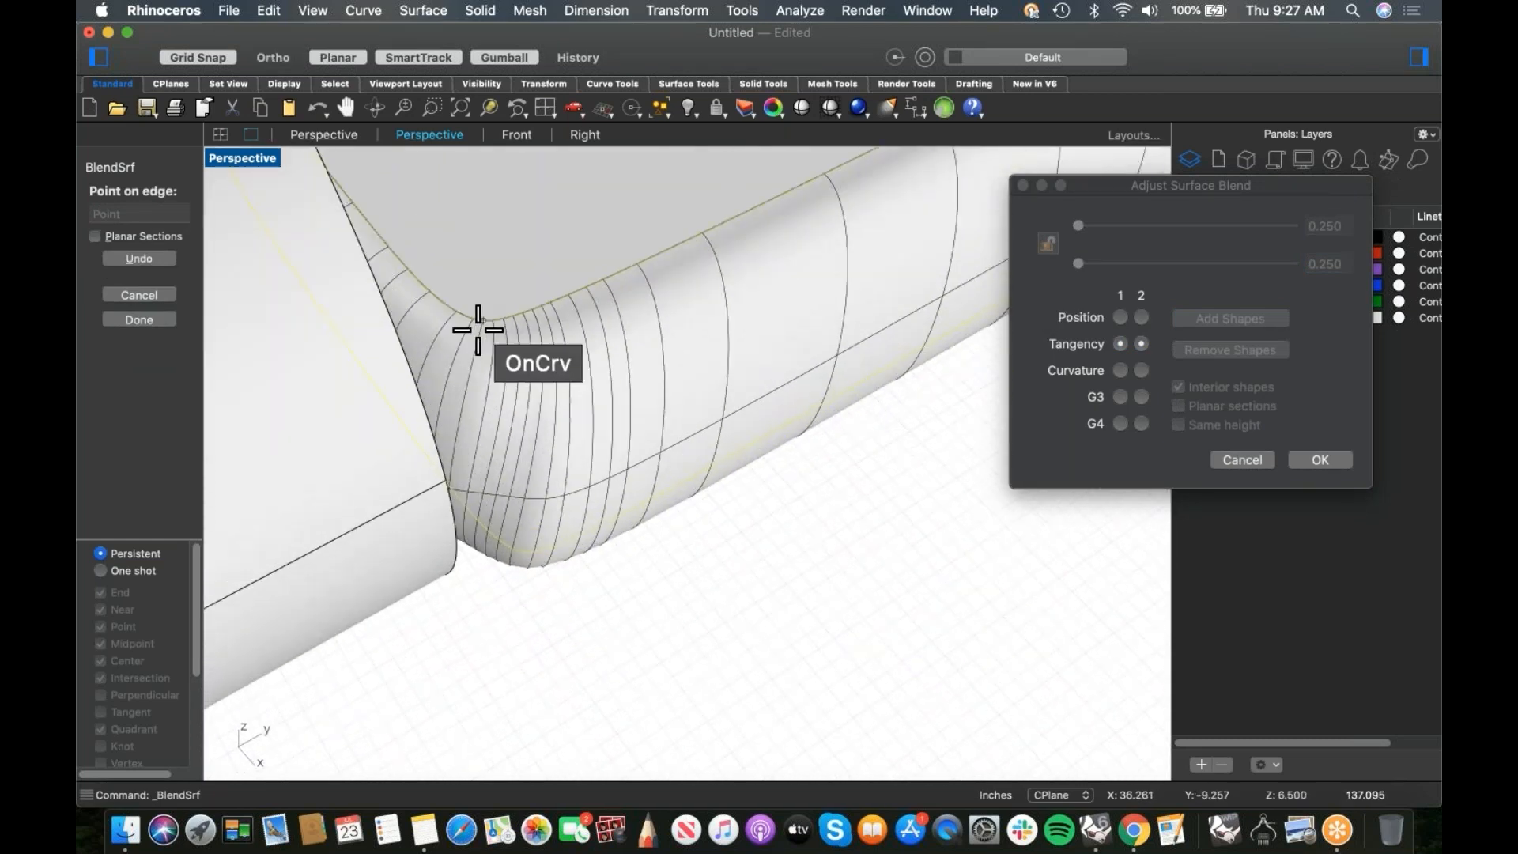
left_click(476, 330)
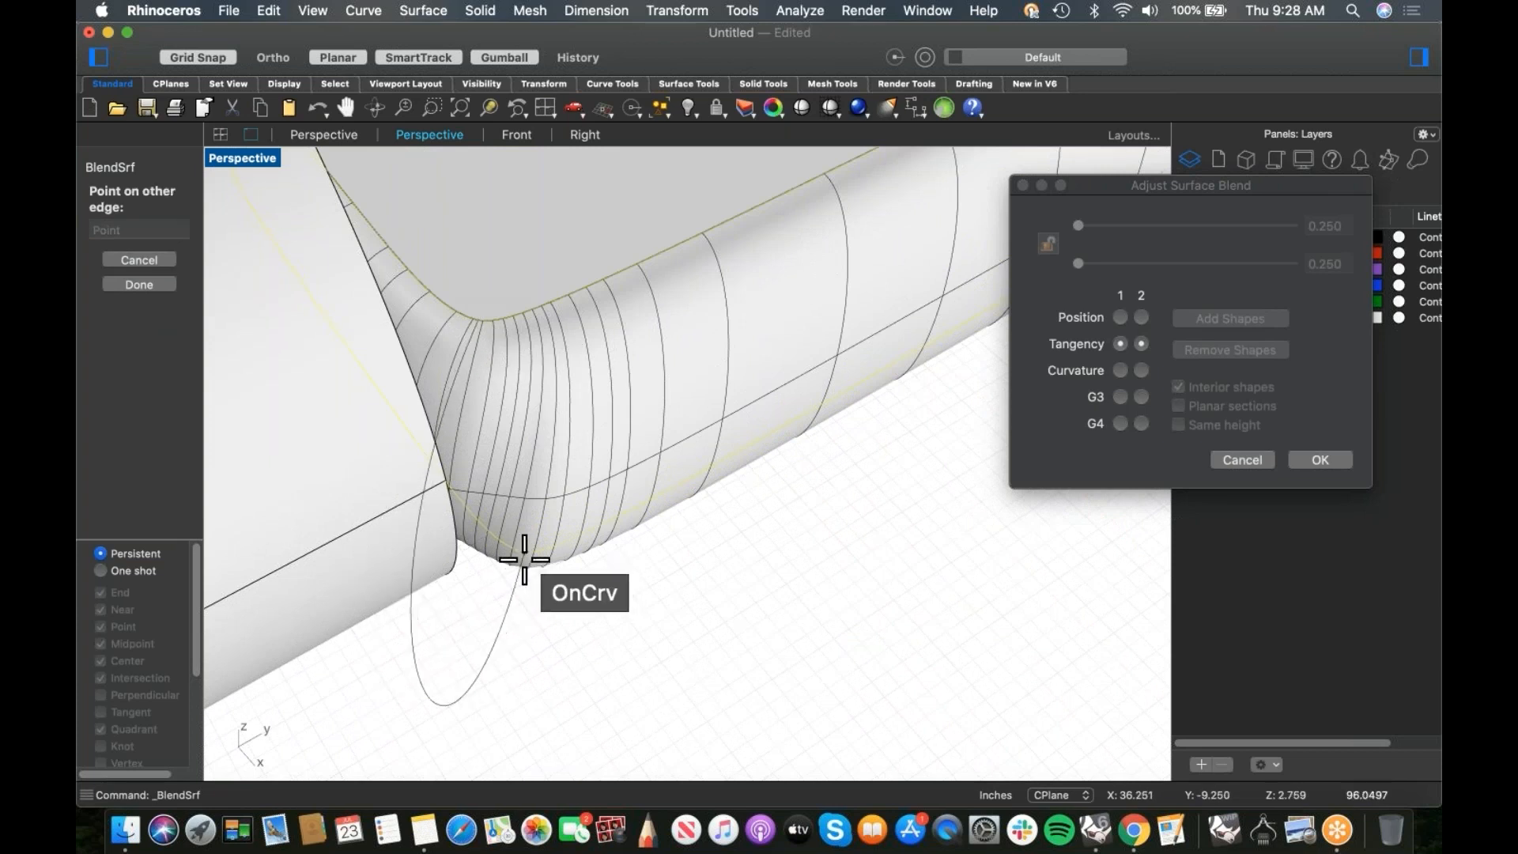
left_click(522, 559)
Step: Add blend shapes across the side surface at the two front corners of the frame body and finish adding shapes
right_click_drag(617, 502, 732, 582)
scroll(491, 537, "up", 10)
right_click_drag(491, 546, 549, 476)
left_click(553, 414)
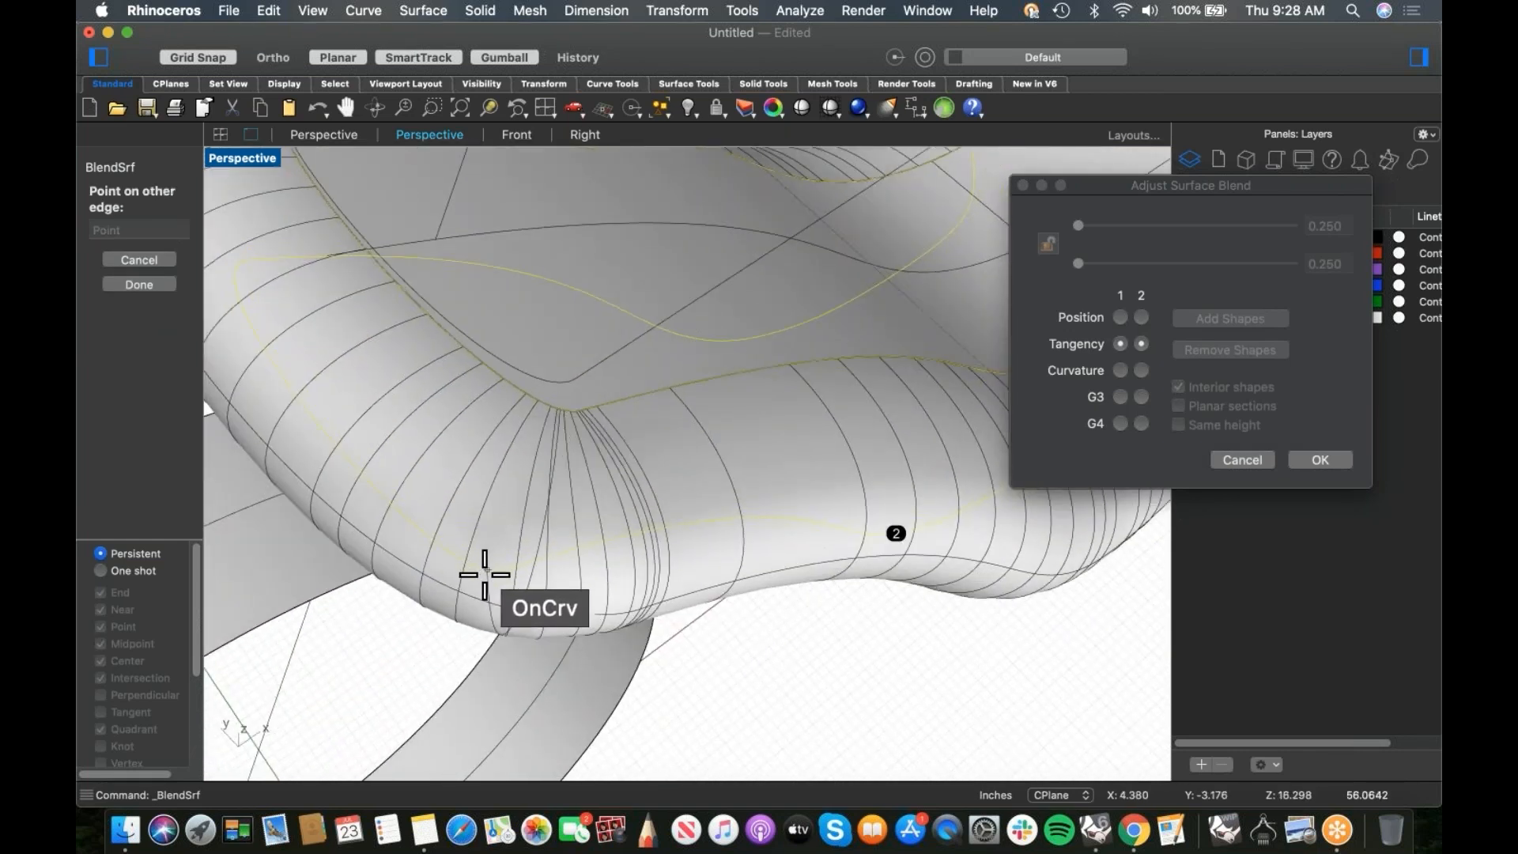
left_click(481, 576)
scroll(539, 504, "down", 8)
right_click_drag(539, 505, 943, 476)
scroll(949, 425, "up", 5)
scroll(949, 425, "up", 5)
right_click_drag(937, 357, 801, 413, "shift")
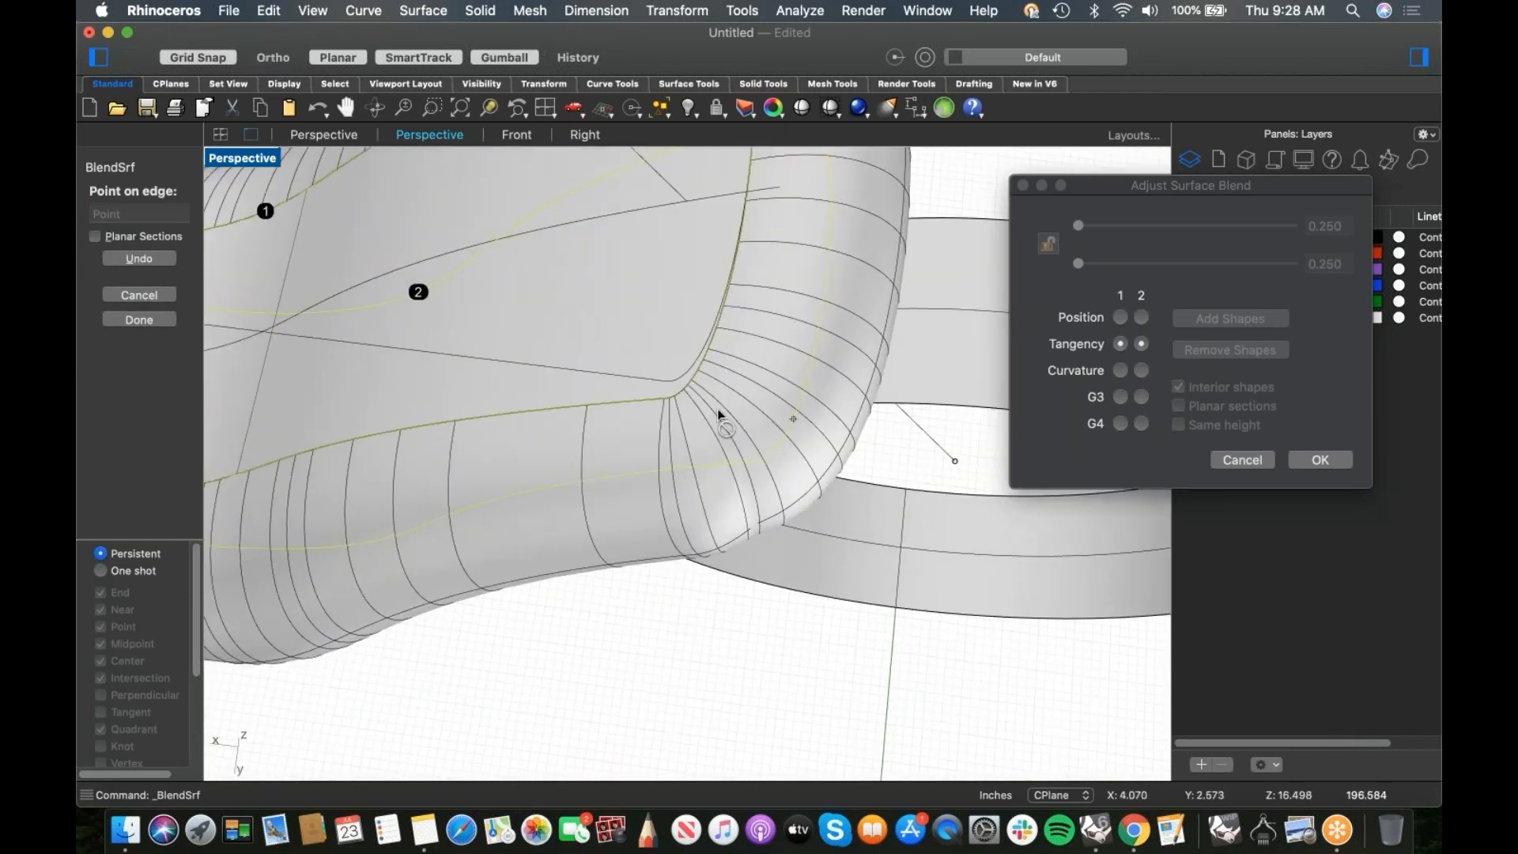
left_click(689, 402)
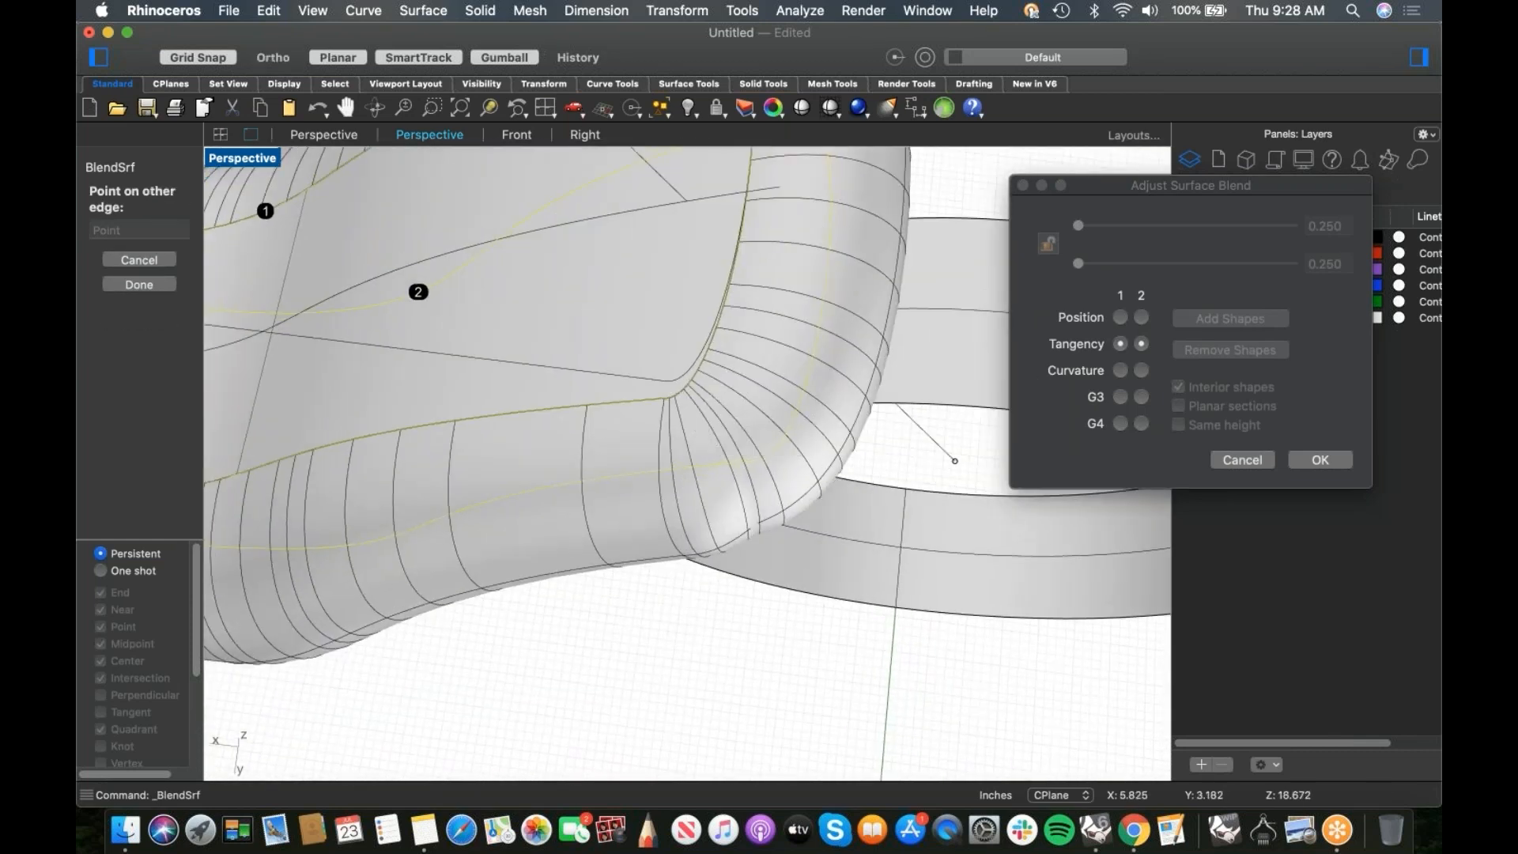
left_click(774, 467)
right_click_drag(886, 613, 906, 600)
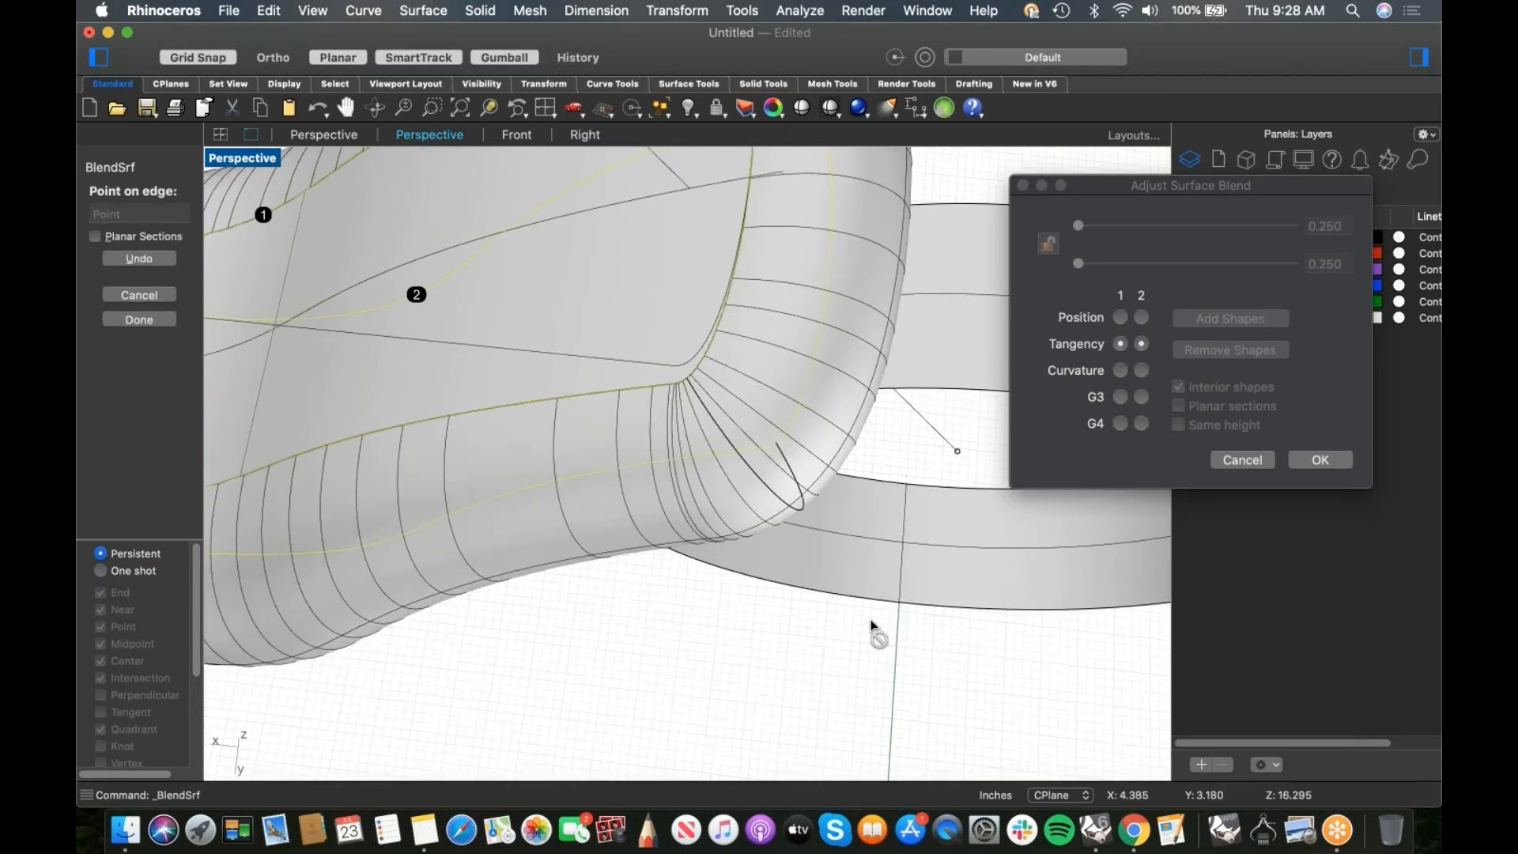
key("Return")
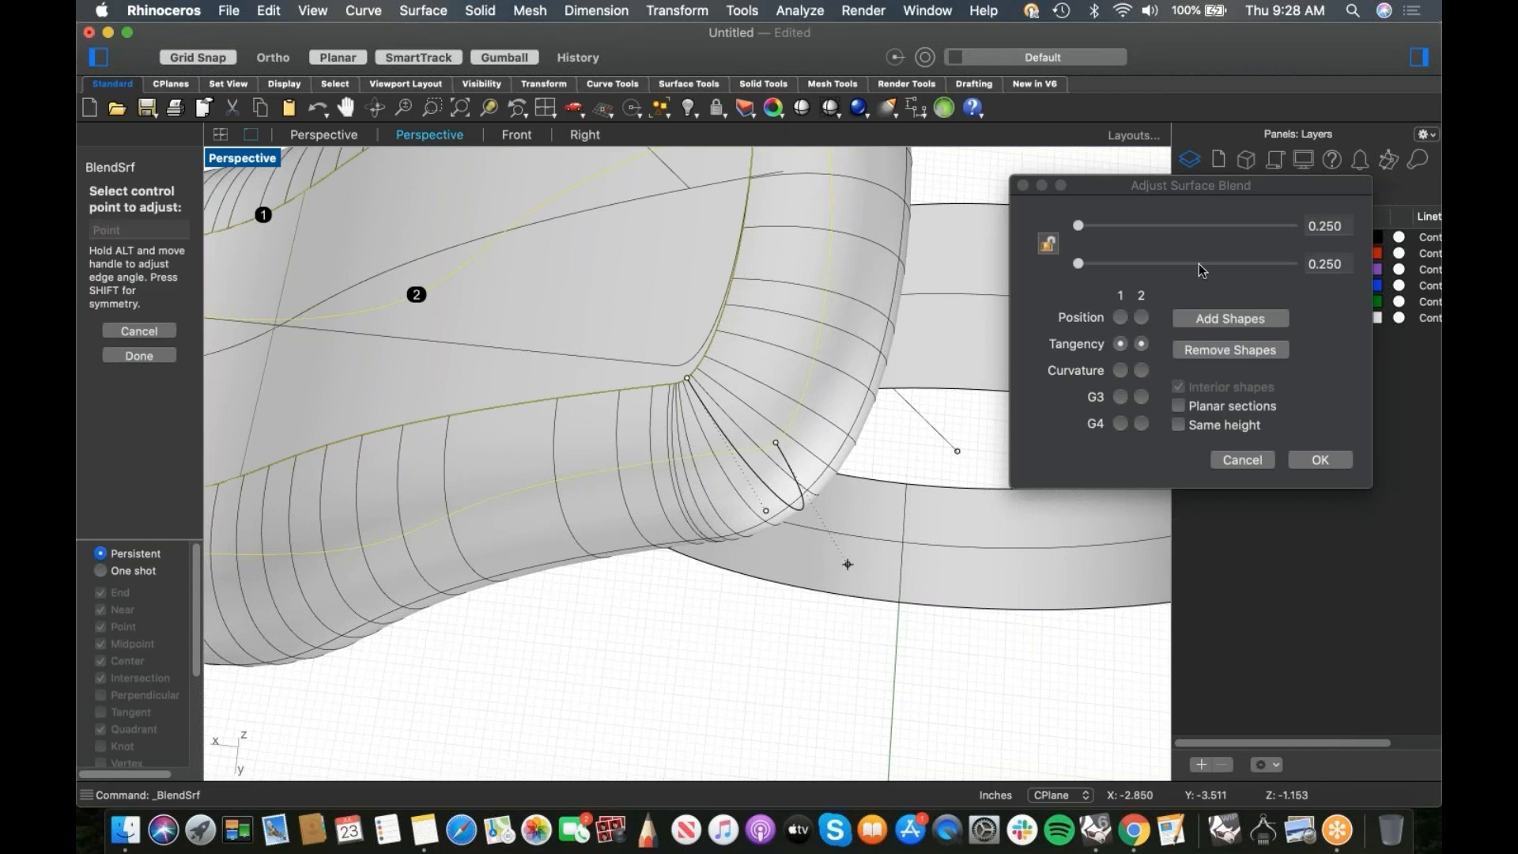
Step: Link the two blend values again and accept the blend surface around the frame body
left_click(1338, 230)
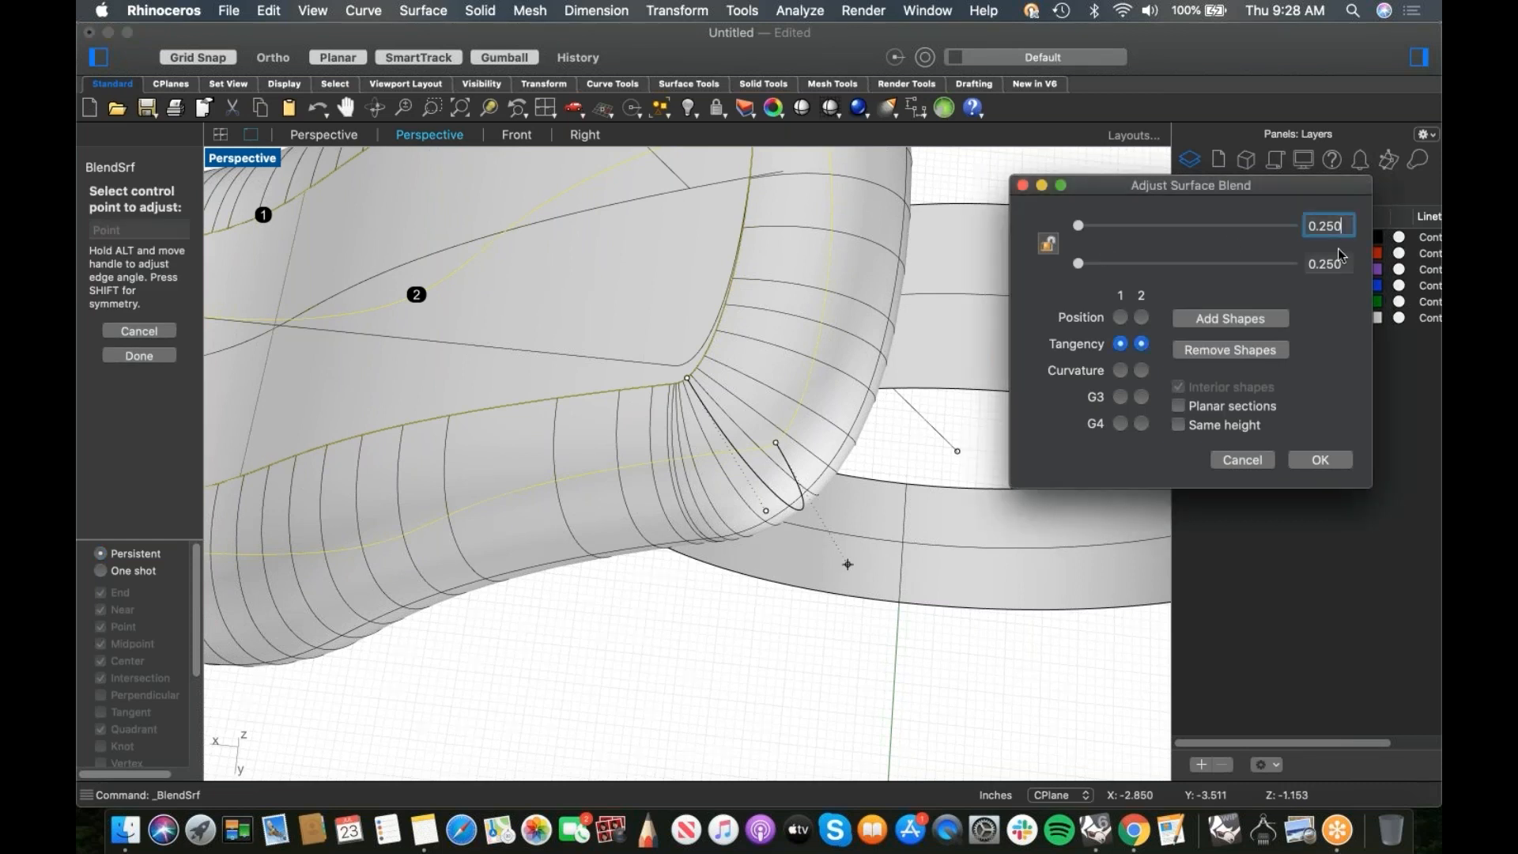
left_click(1333, 266)
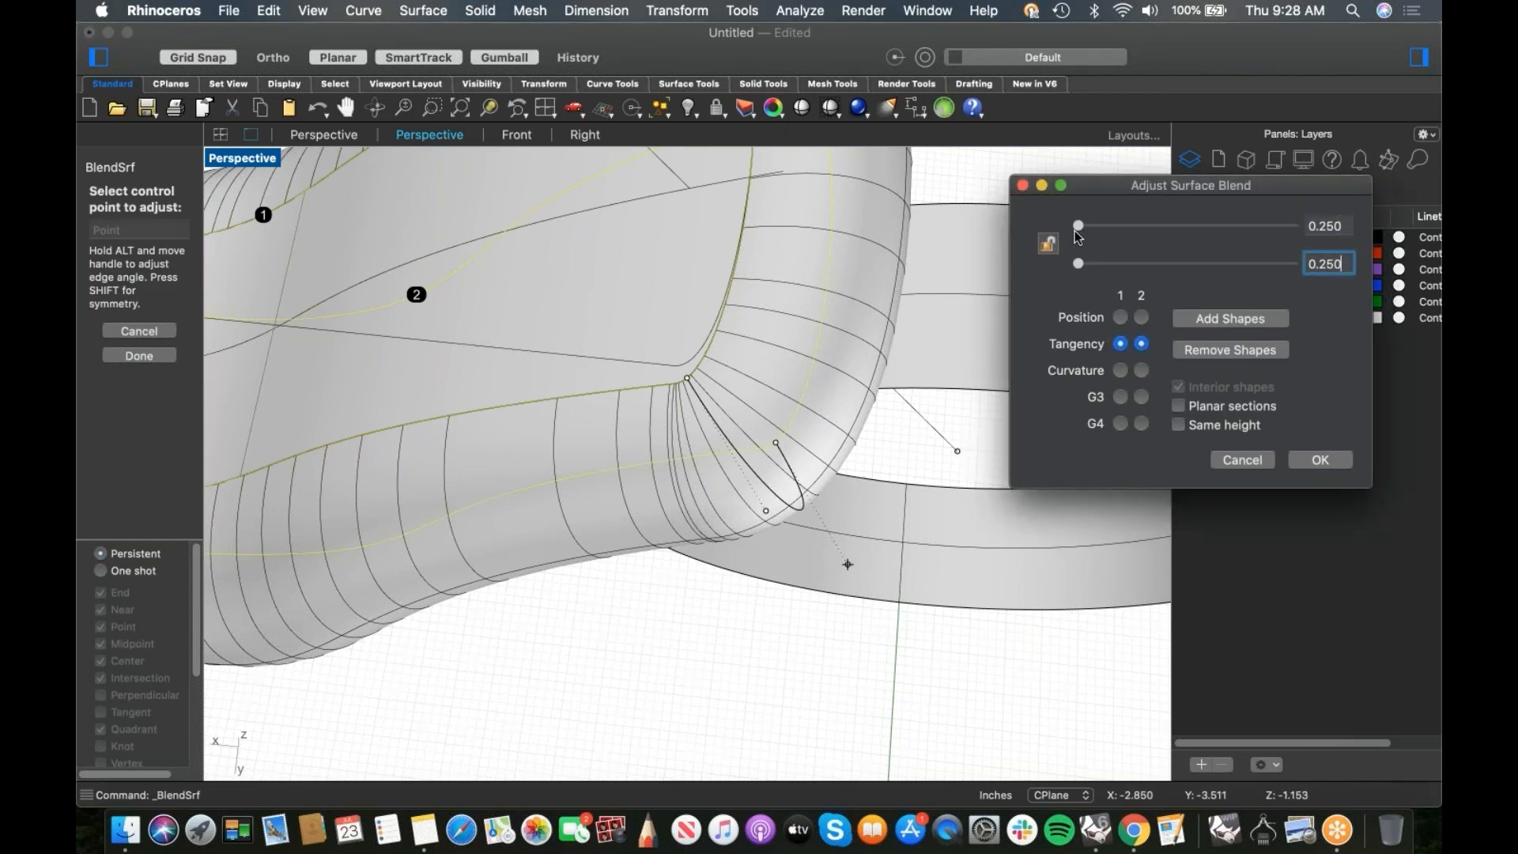
left_click(1049, 245)
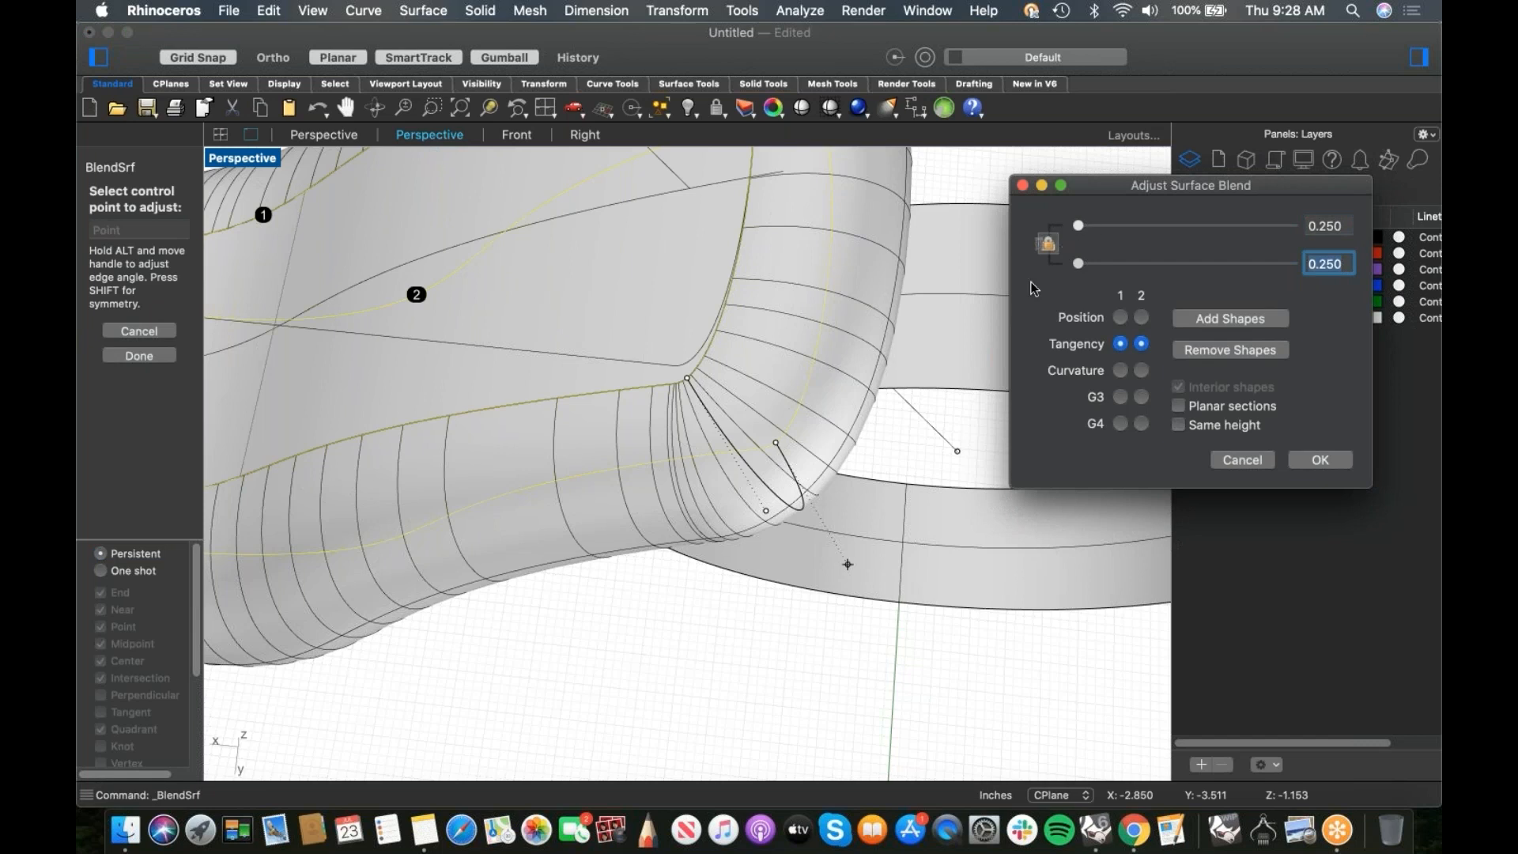
scroll(888, 468, "down", 6)
right_click_drag(930, 475, 569, 451)
right_click_drag(792, 442, 649, 522, "shift")
right_click_drag(854, 505, 670, 475, "shift")
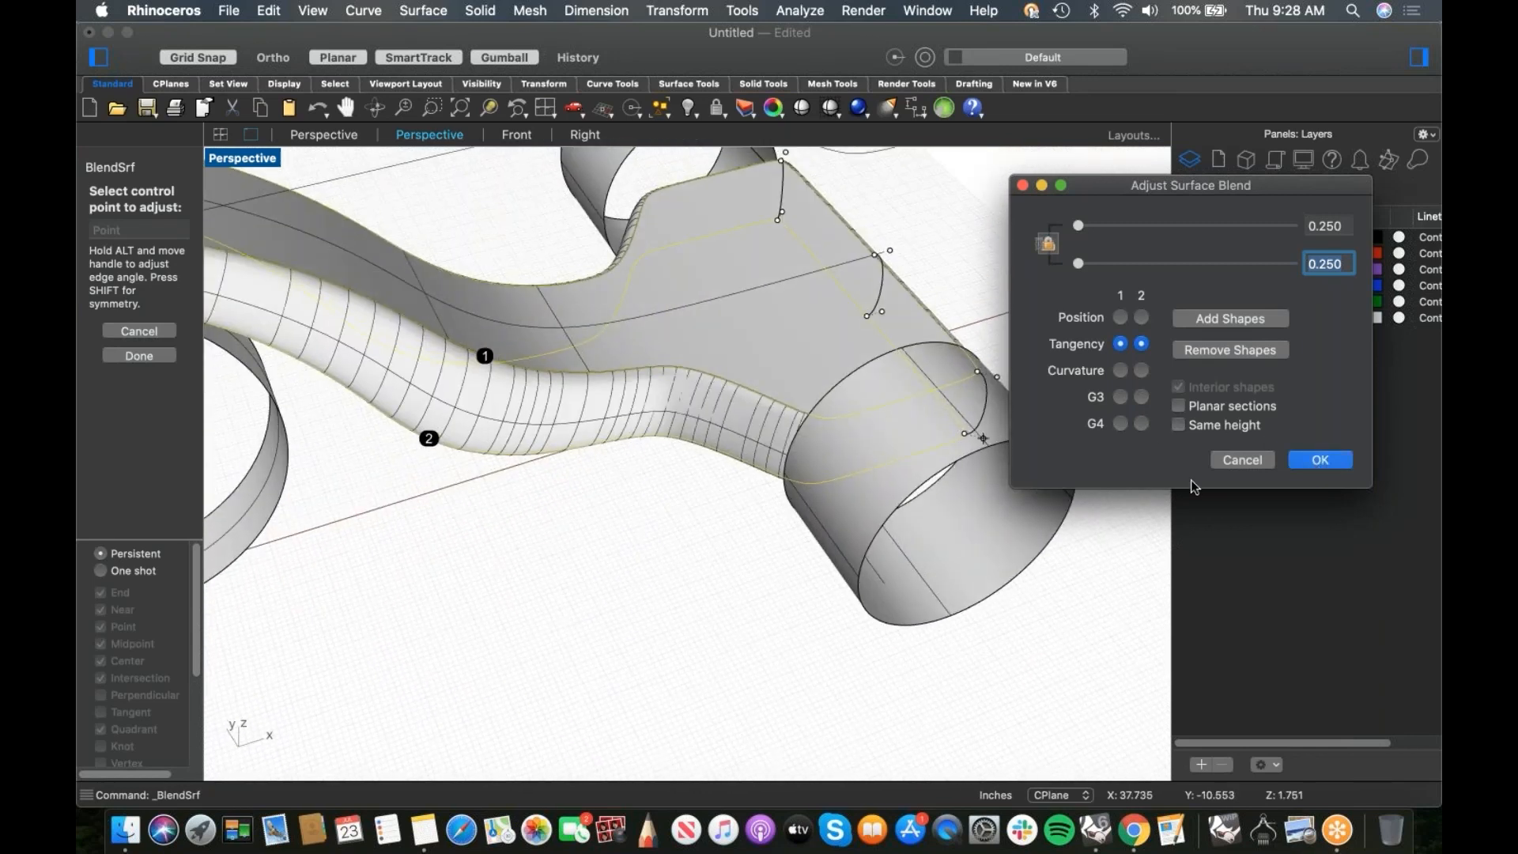
key("Return")
Step: Preview the tricycle in Rendered display mode in the Perspective view, and return to Shaded mode
right_click_drag(614, 536, 376, 258)
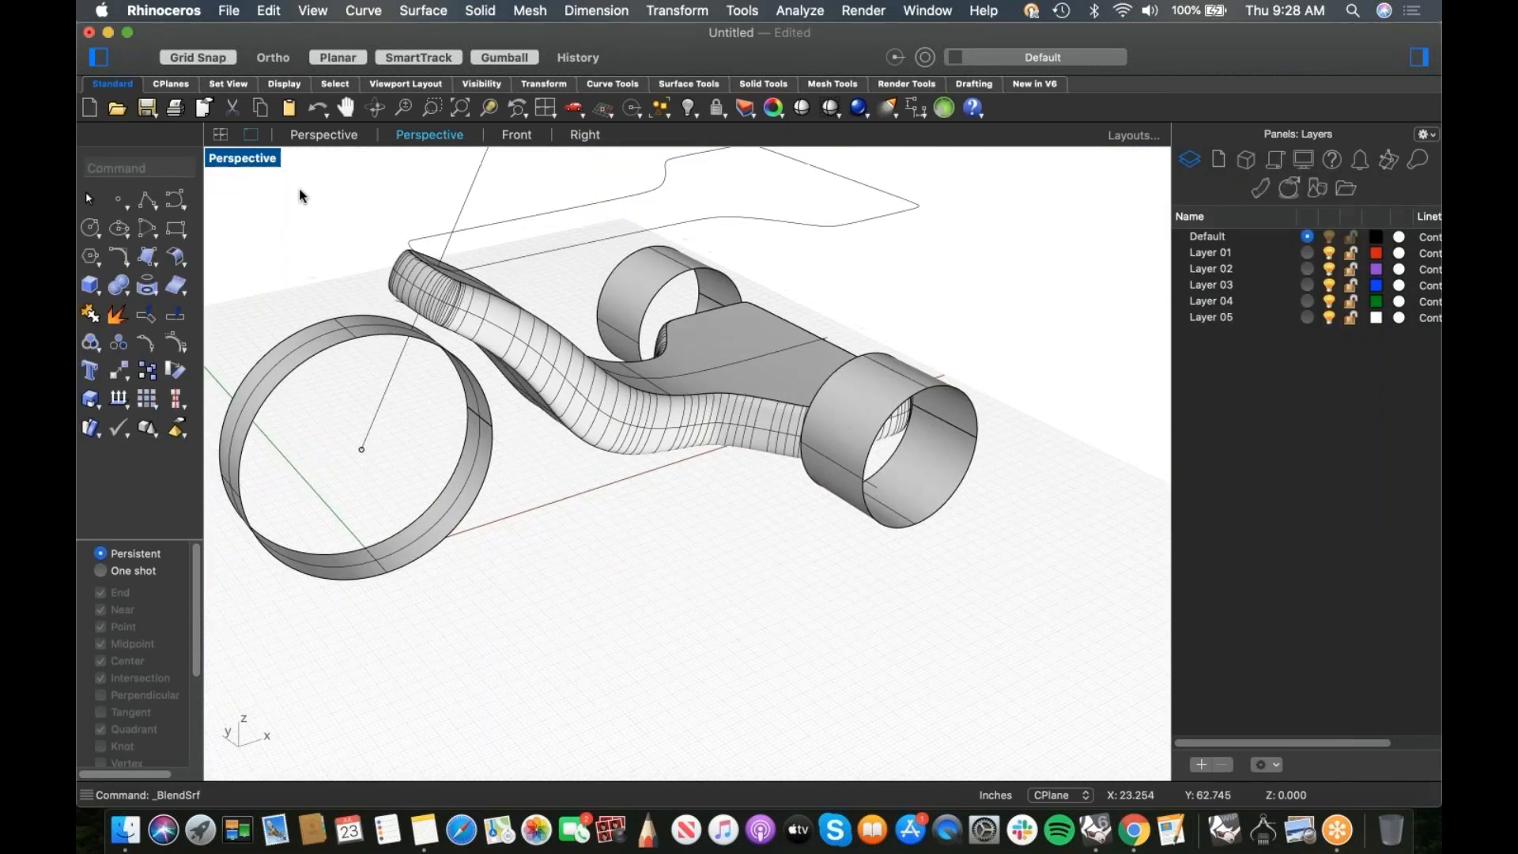
right_click(246, 161)
left_click(295, 529)
mouse_move(722, 496)
right_mouse_down()
mouse_move(508, 479)
mouse_move(366, 271)
right_mouse_up()
left_click(239, 158)
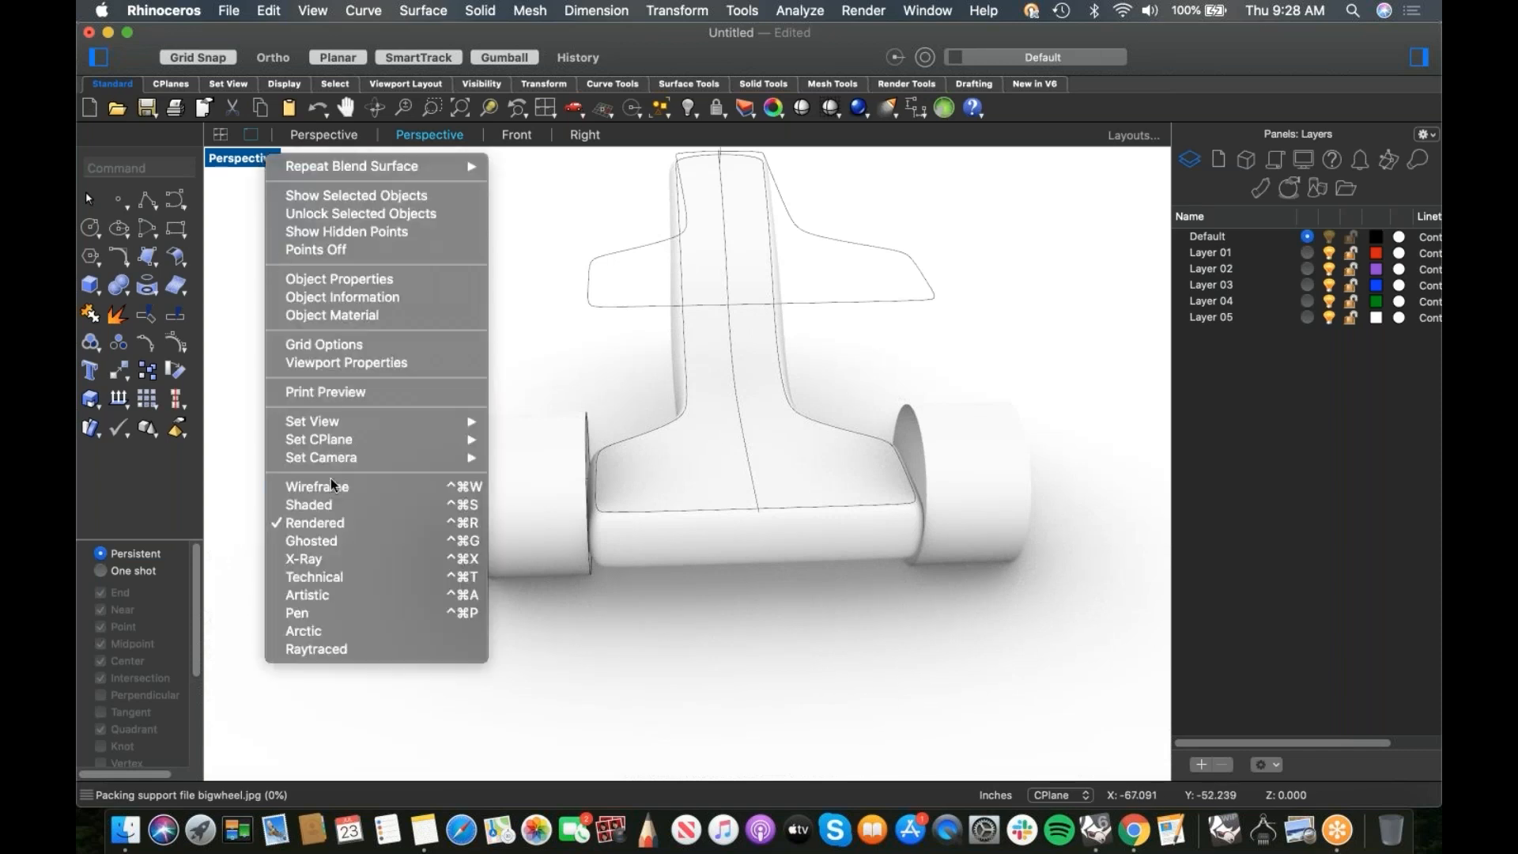
left_click(326, 504)
mouse_move(443, 482)
right_mouse_down()
mouse_move(583, 464)
mouse_move(677, 495)
right_mouse_up()
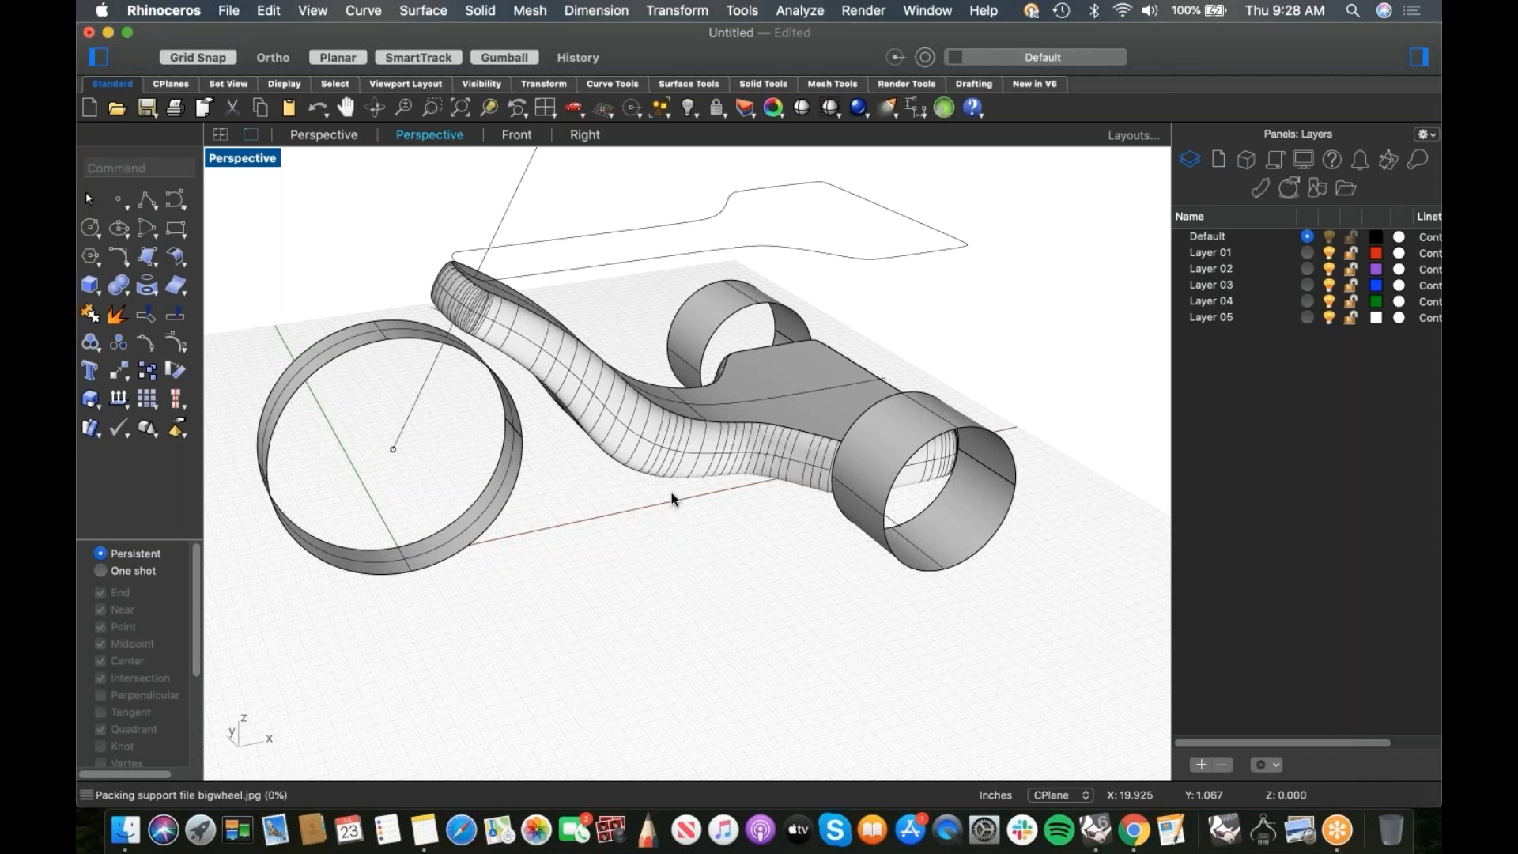
Step: Join the upper, lower and blended side surfaces of the frame body, and clear the selection
right_click_drag(614, 392, 598, 419)
left_click_drag(677, 337, 602, 509)
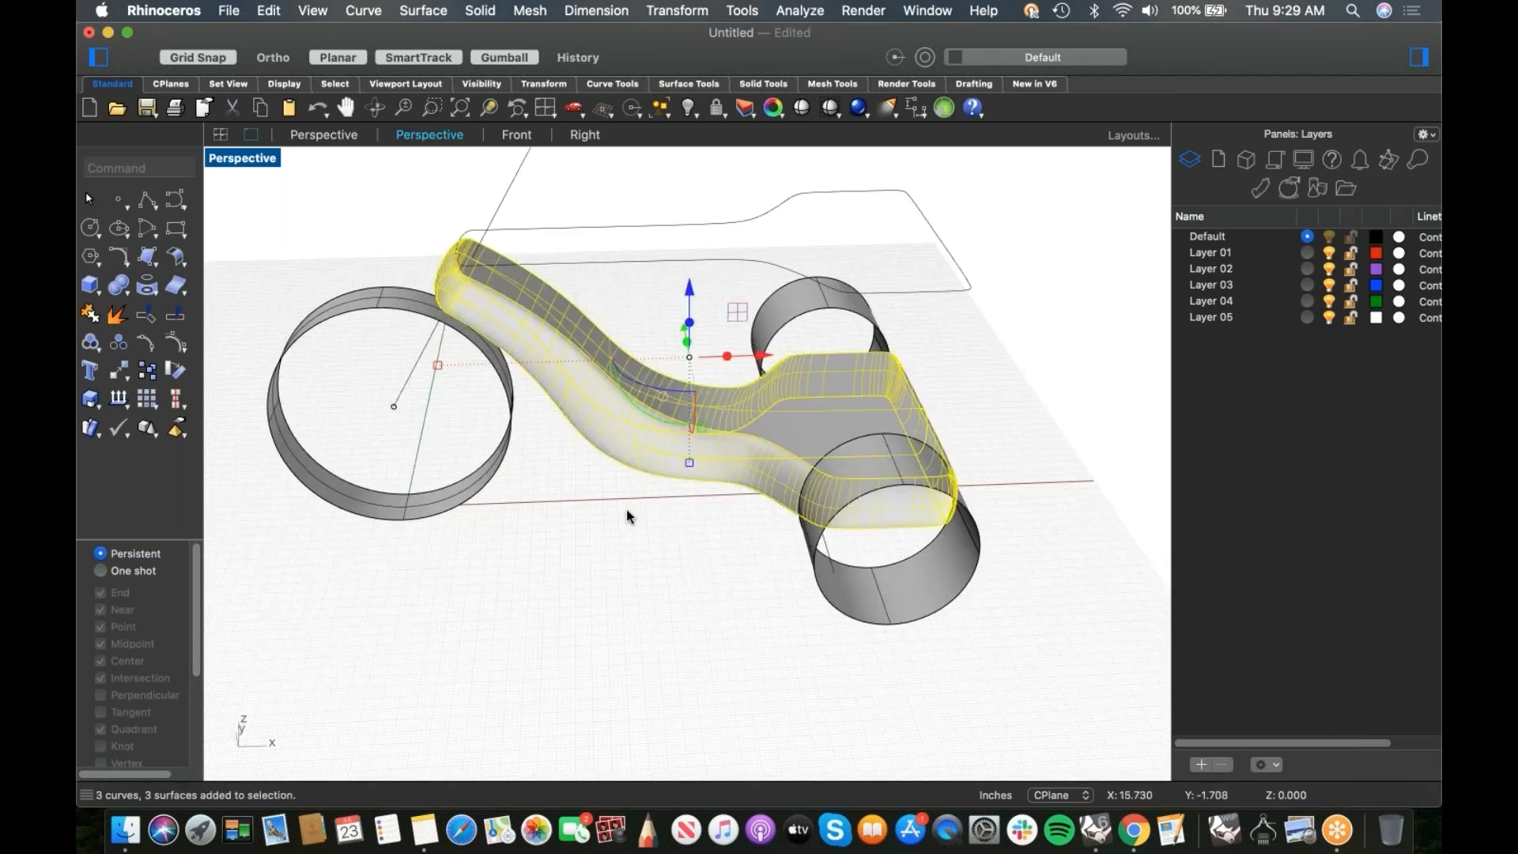
type("Joiin")
key("Return")
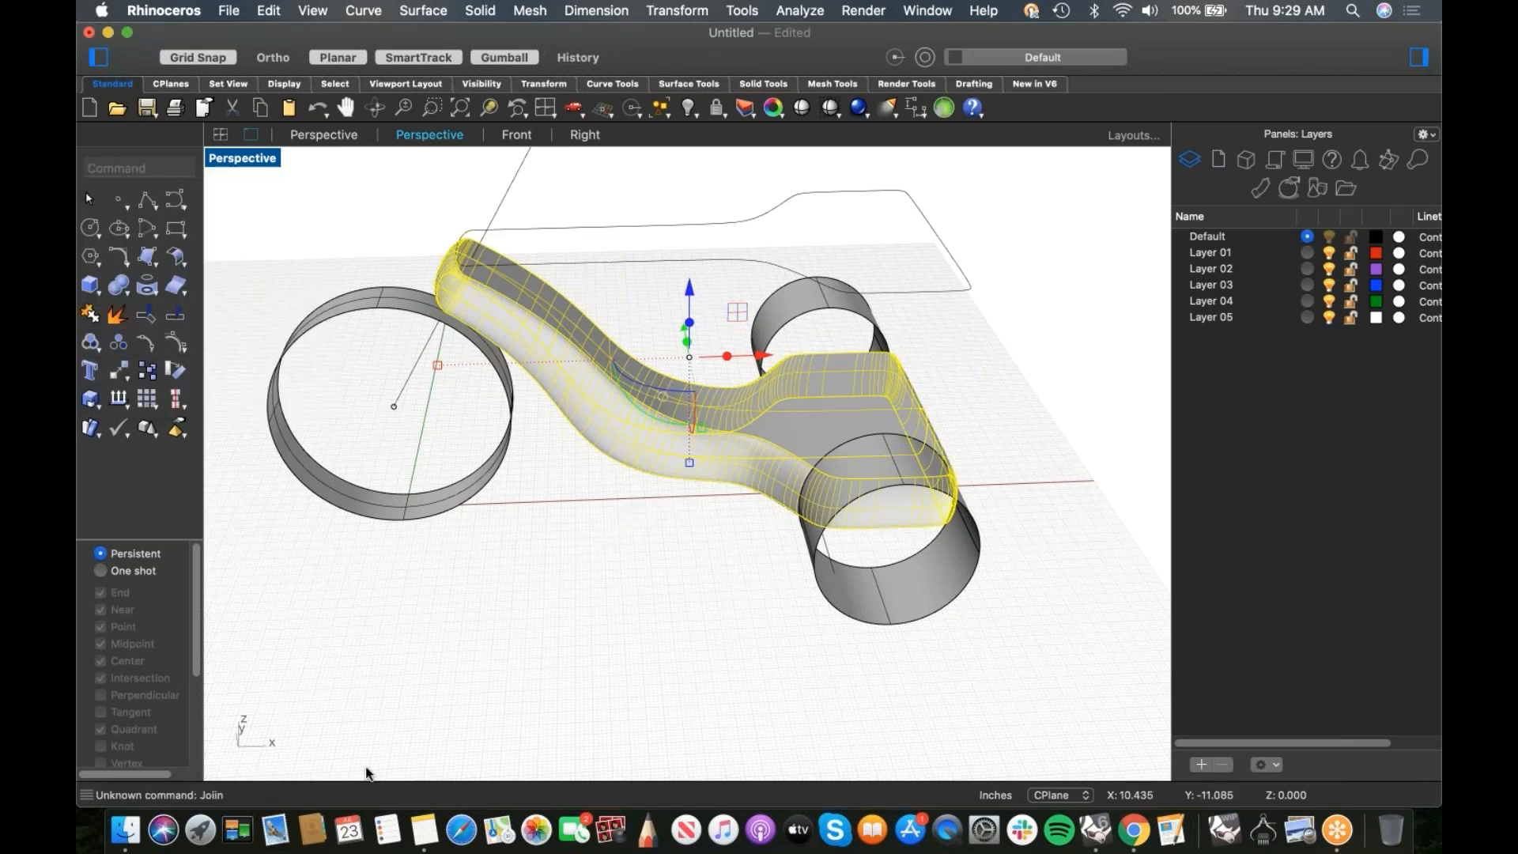
type("join")
key("Return")
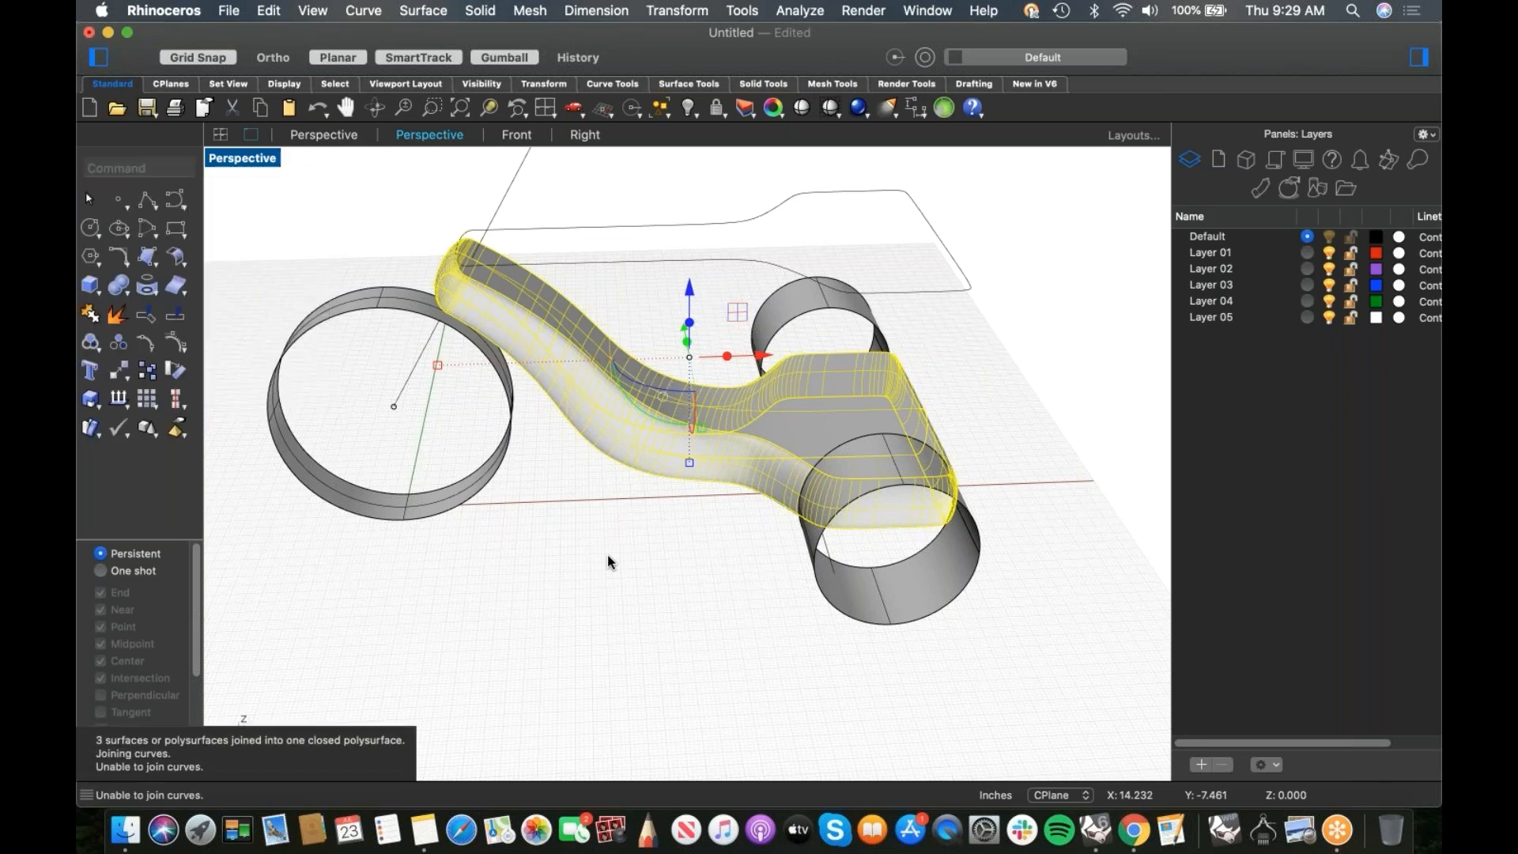
key("Escape")
Step: In the Front view, draw a degree-3 control point curve with six points from the frame's front tip down along its bend
mouse_move(609, 552)
right_mouse_down()
mouse_move(637, 529)
mouse_move(633, 634)
mouse_move(674, 661)
right_mouse_up()
scroll(735, 162, "up", 3)
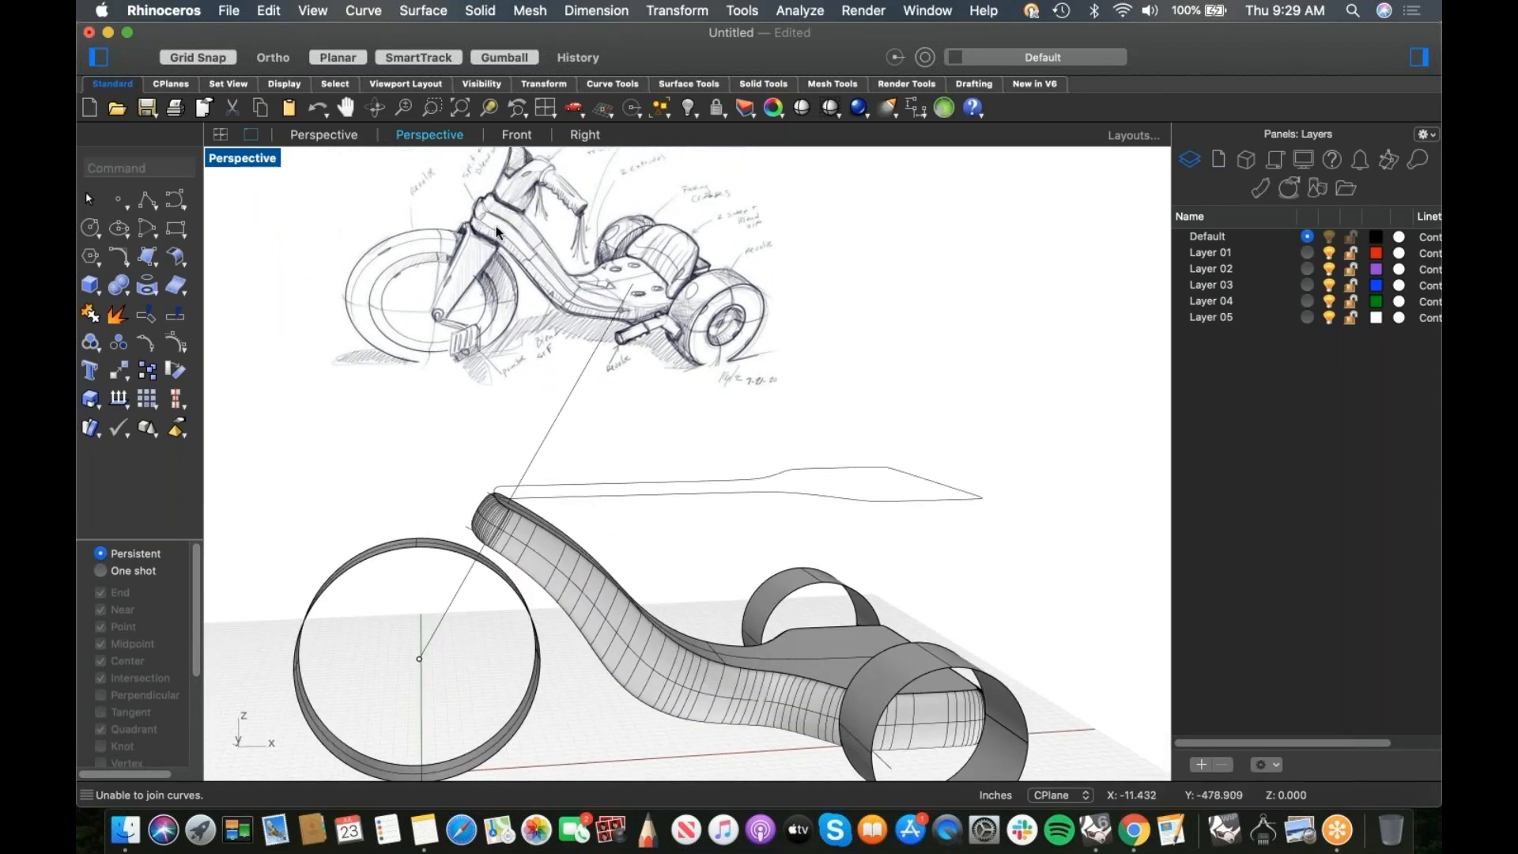
key("super+2")
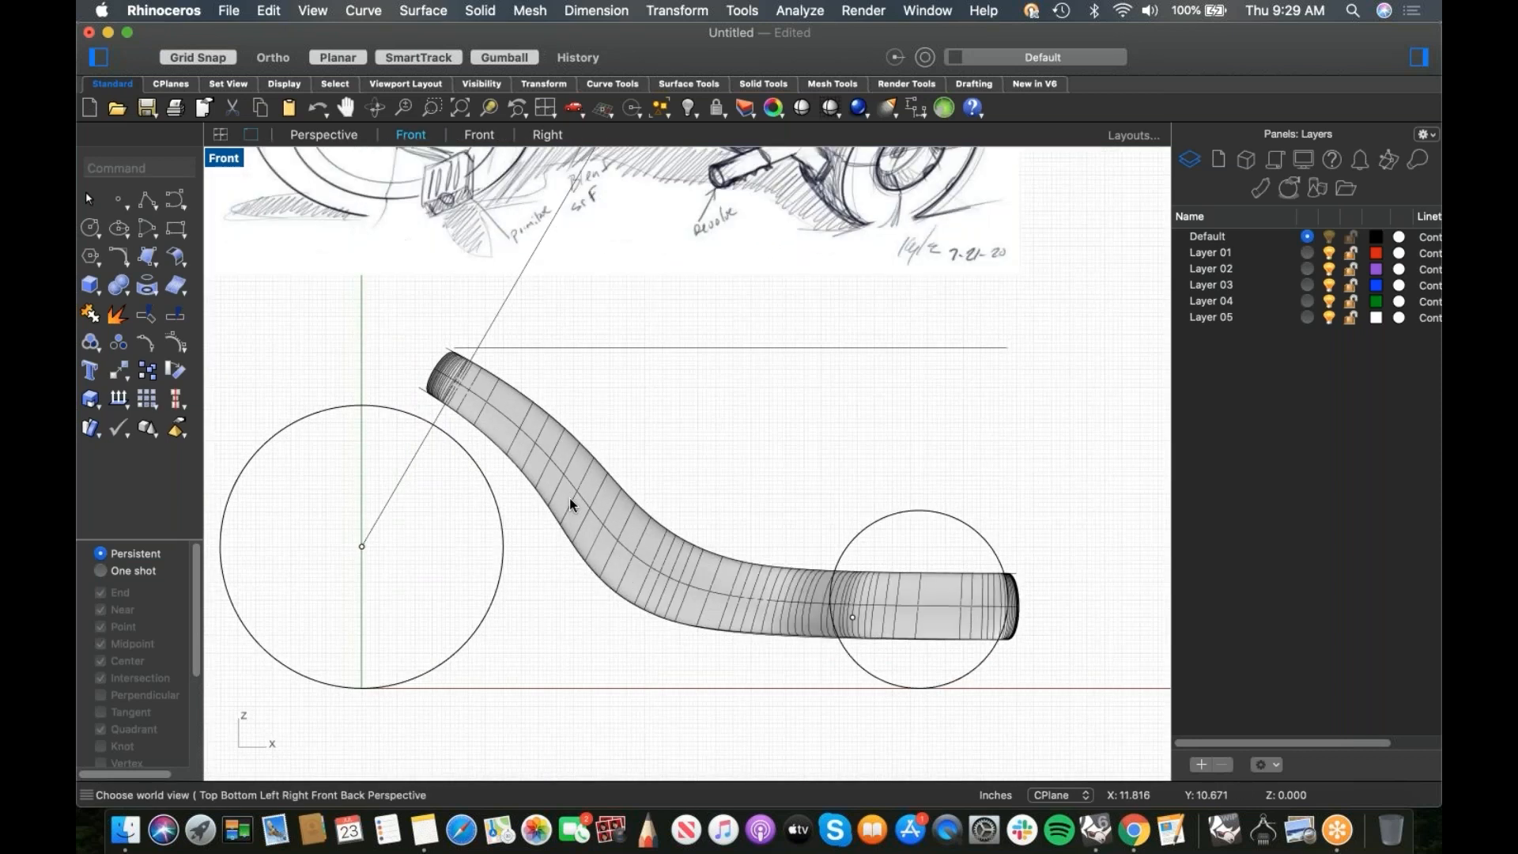
left_click(176, 199)
left_click(404, 254)
left_click(508, 314)
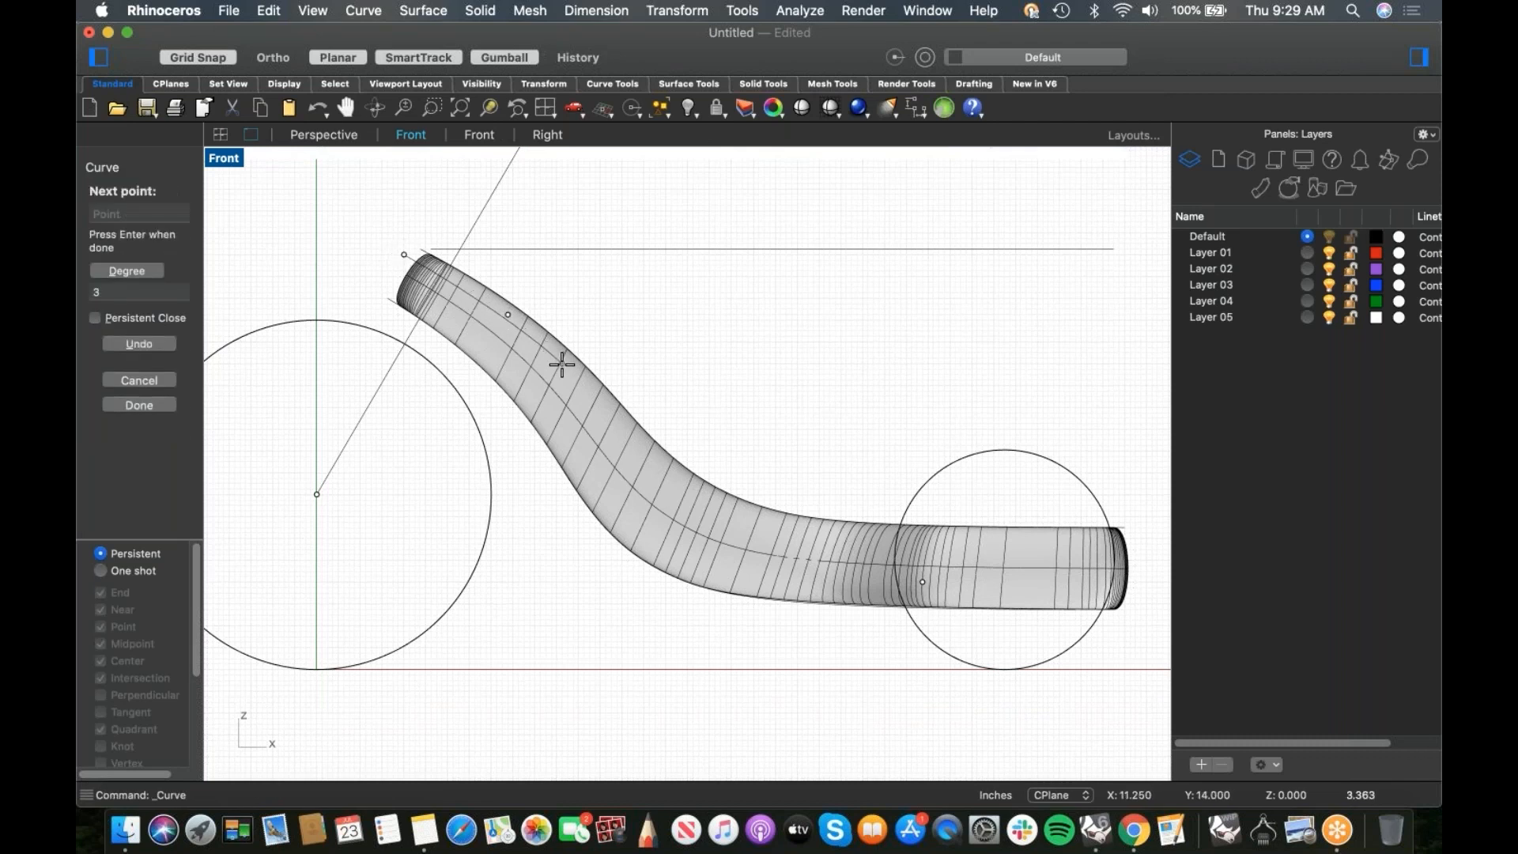
left_click(562, 363)
left_click(650, 467)
left_click(688, 505)
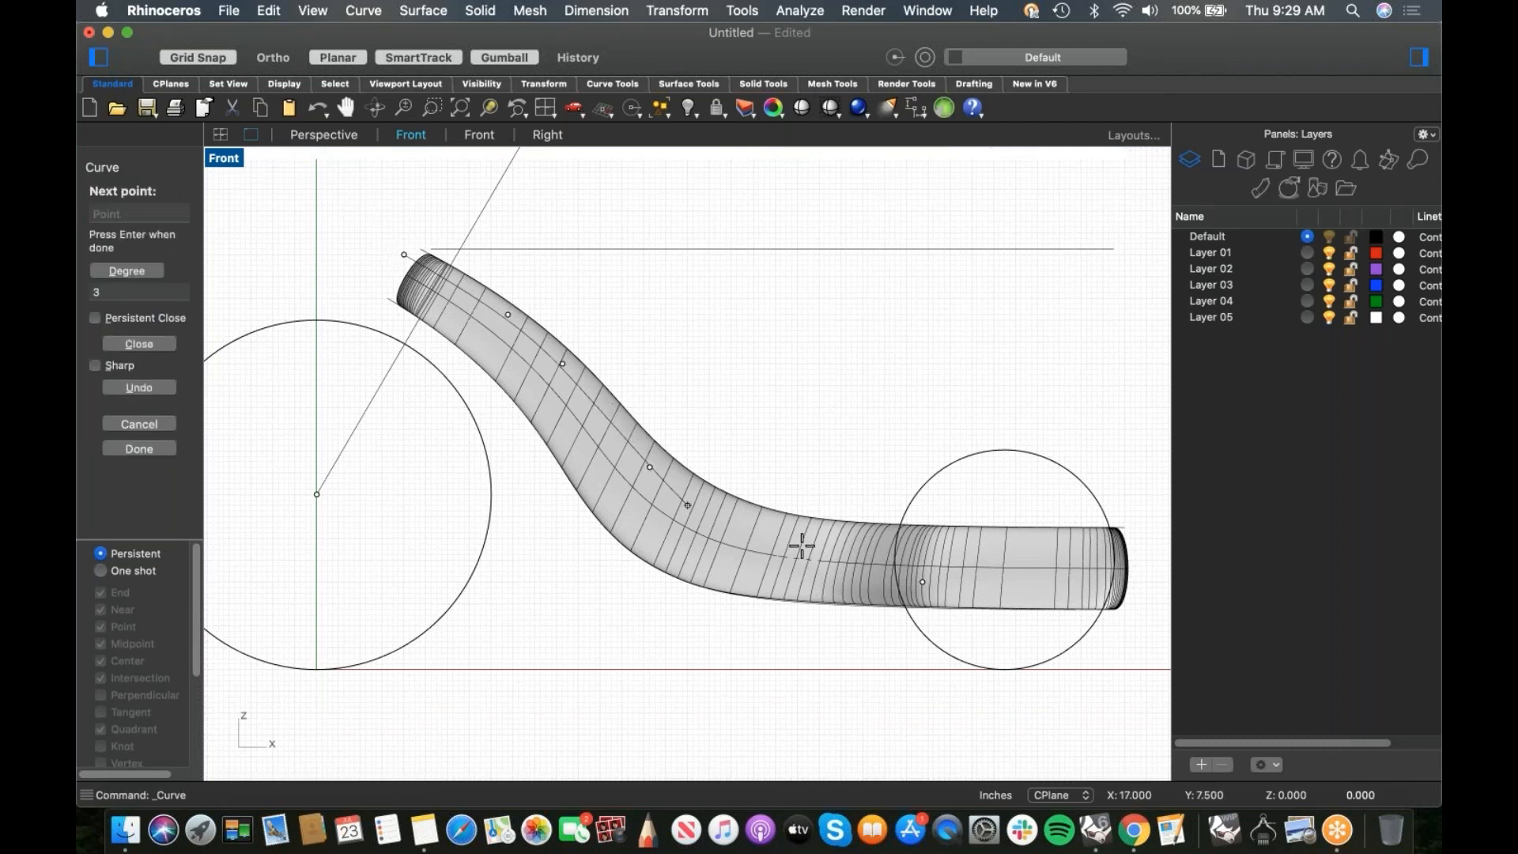
left_click(753, 548)
key("Return")
Step: Finish the control point curve and switch the Front view to Wireframe display mode
right_click(608, 242)
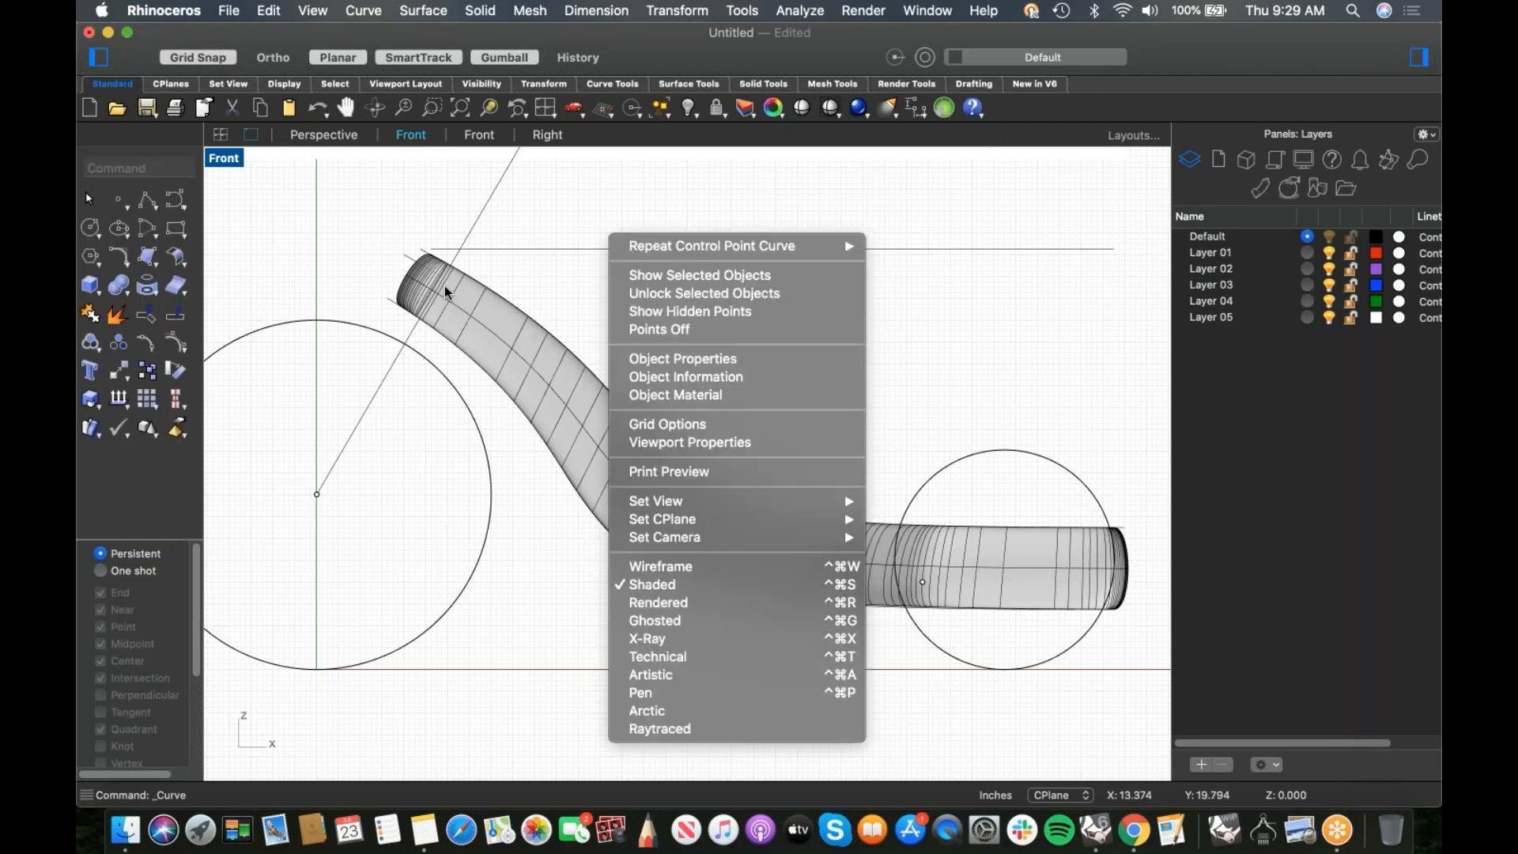
left_click(483, 221)
left_click(225, 159)
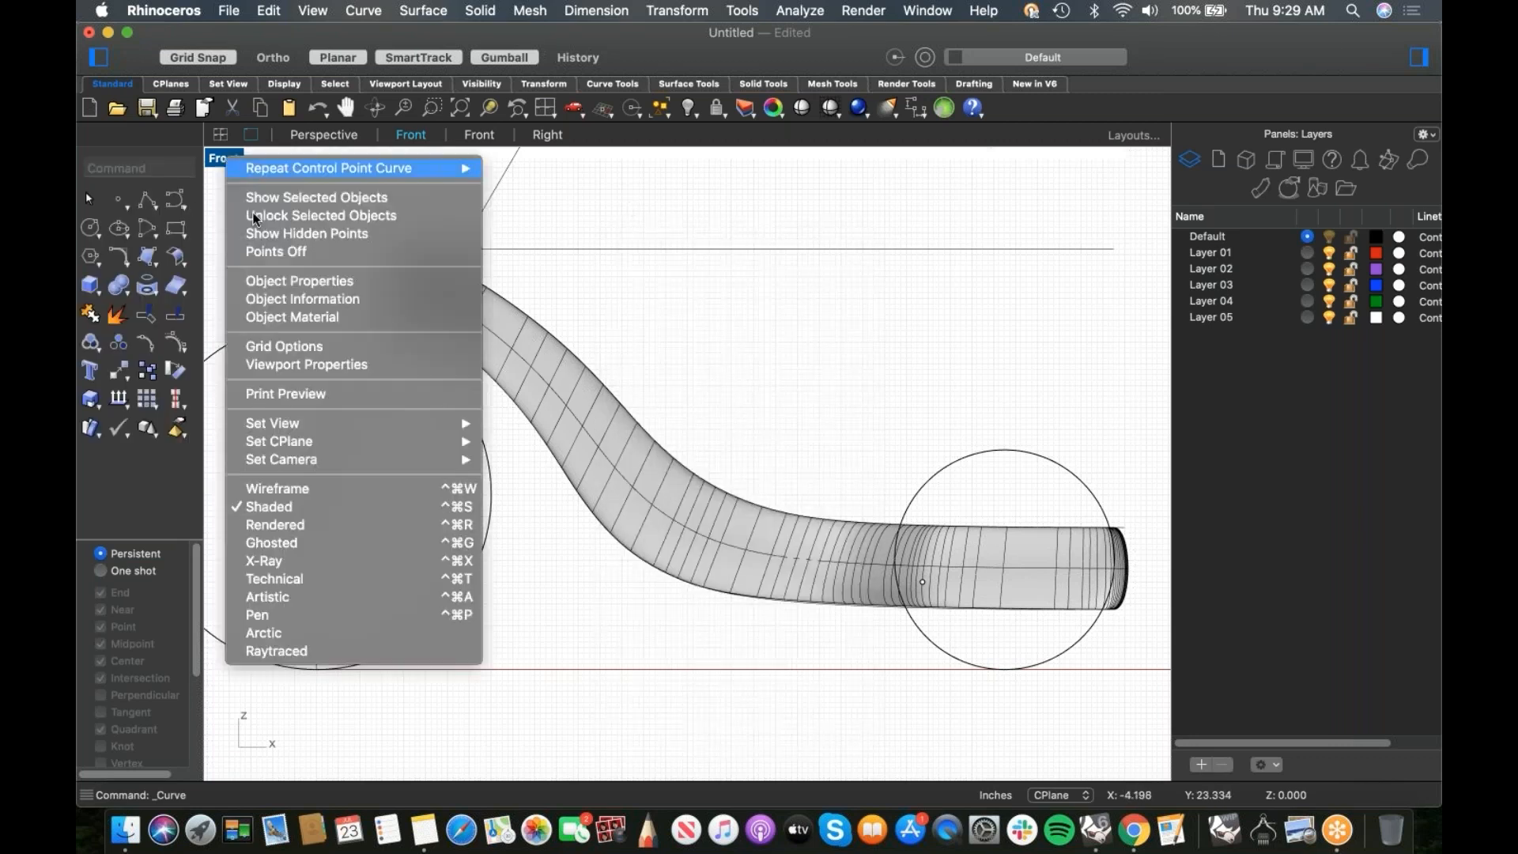
left_click(340, 488)
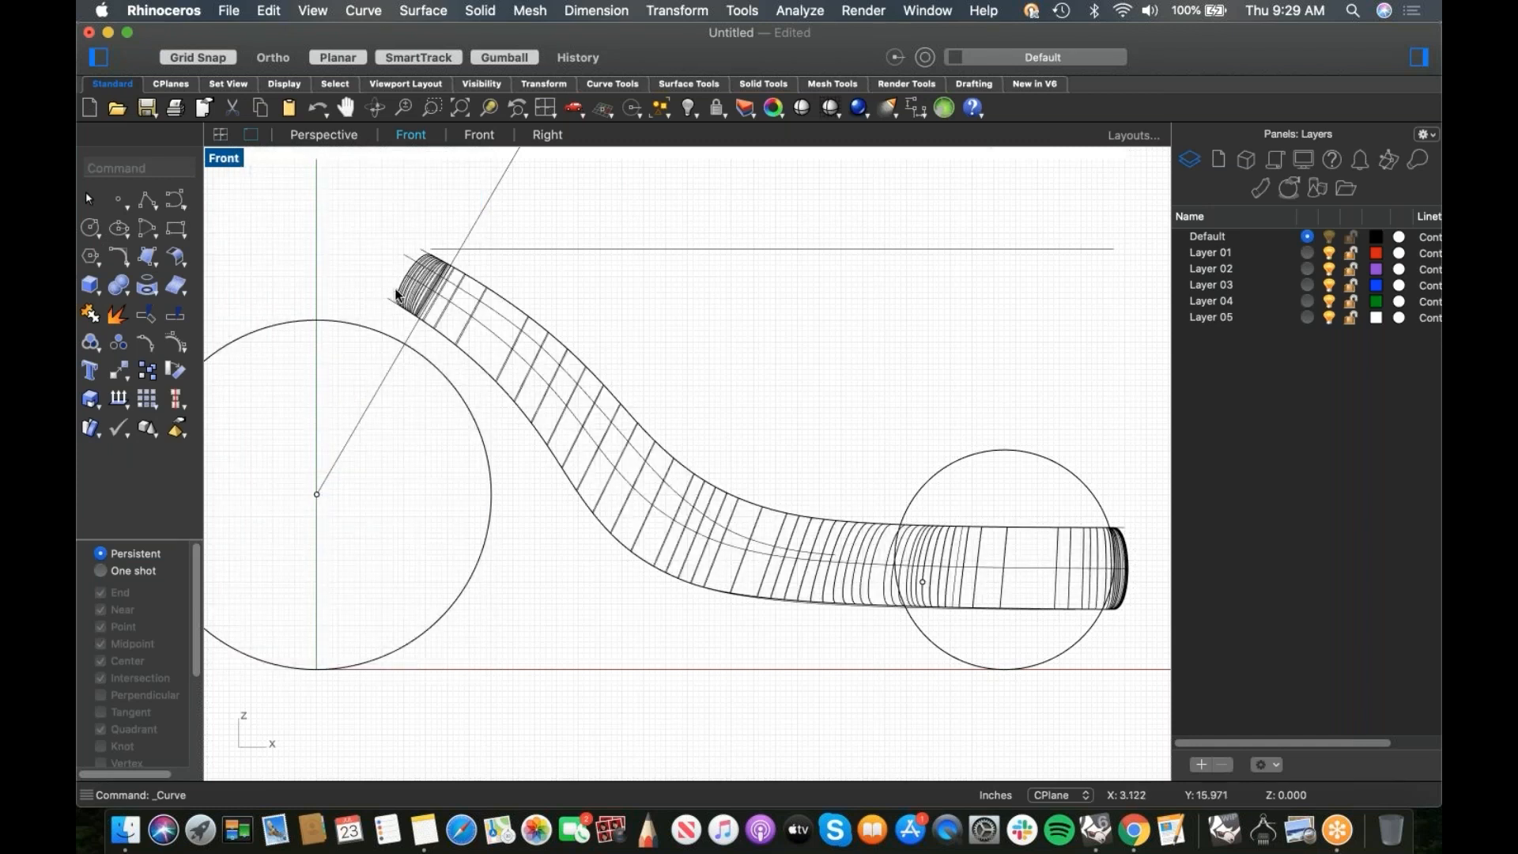
Step: Copy the new curve a short distance down and toward the front wheel, inside the frame outline
left_click(571, 325)
left_click_drag(618, 405, 582, 415)
key("Escape")
Step: Show the lower curve's control points, turn off grid snap, and move its rear end point farther back and slightly down
scroll(783, 562, "up", 5)
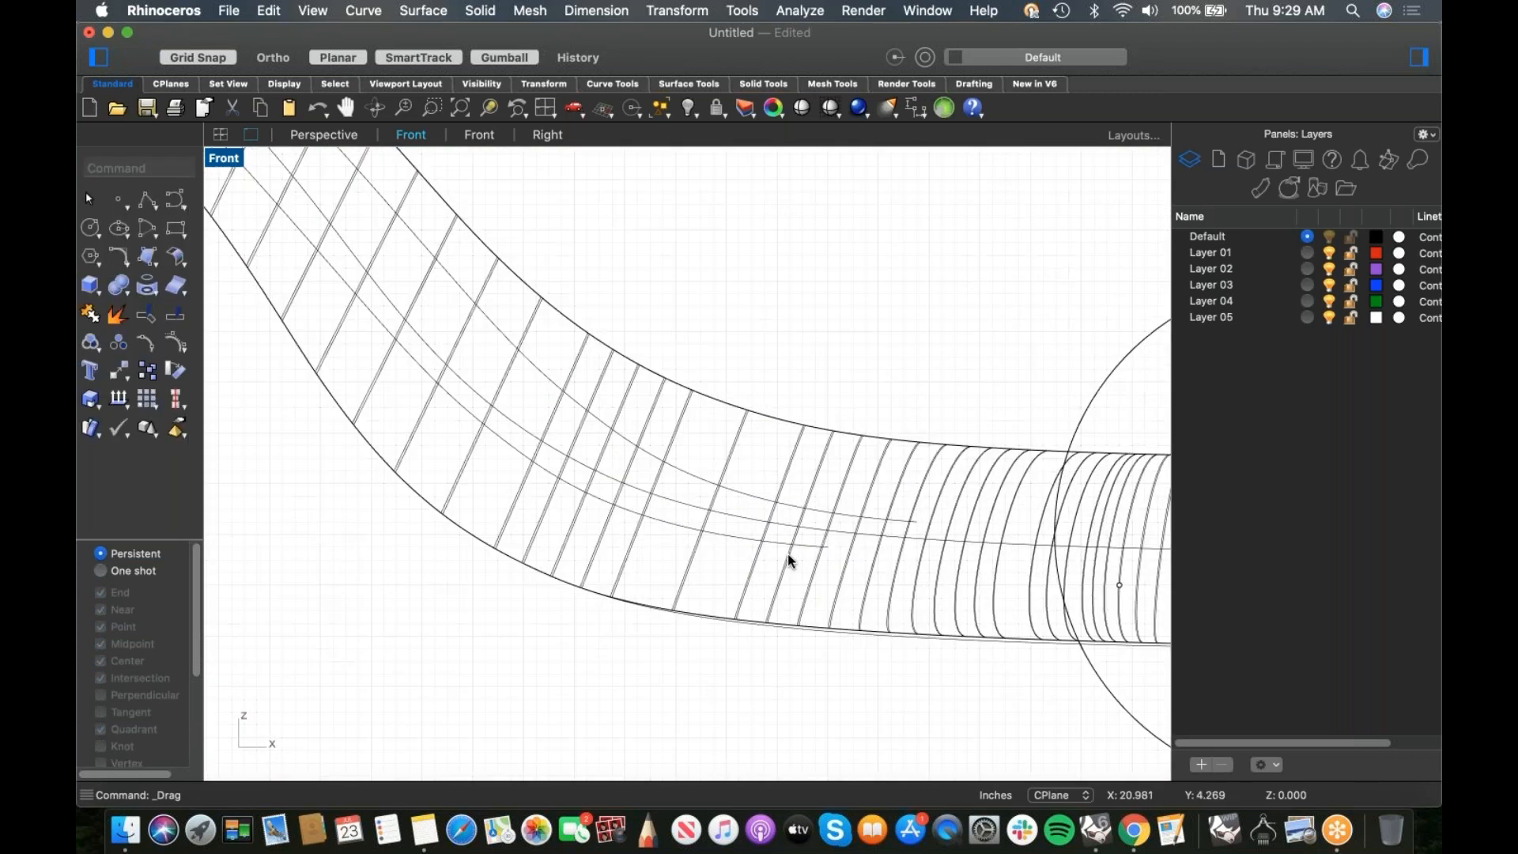
left_click(806, 550)
left_click(174, 318)
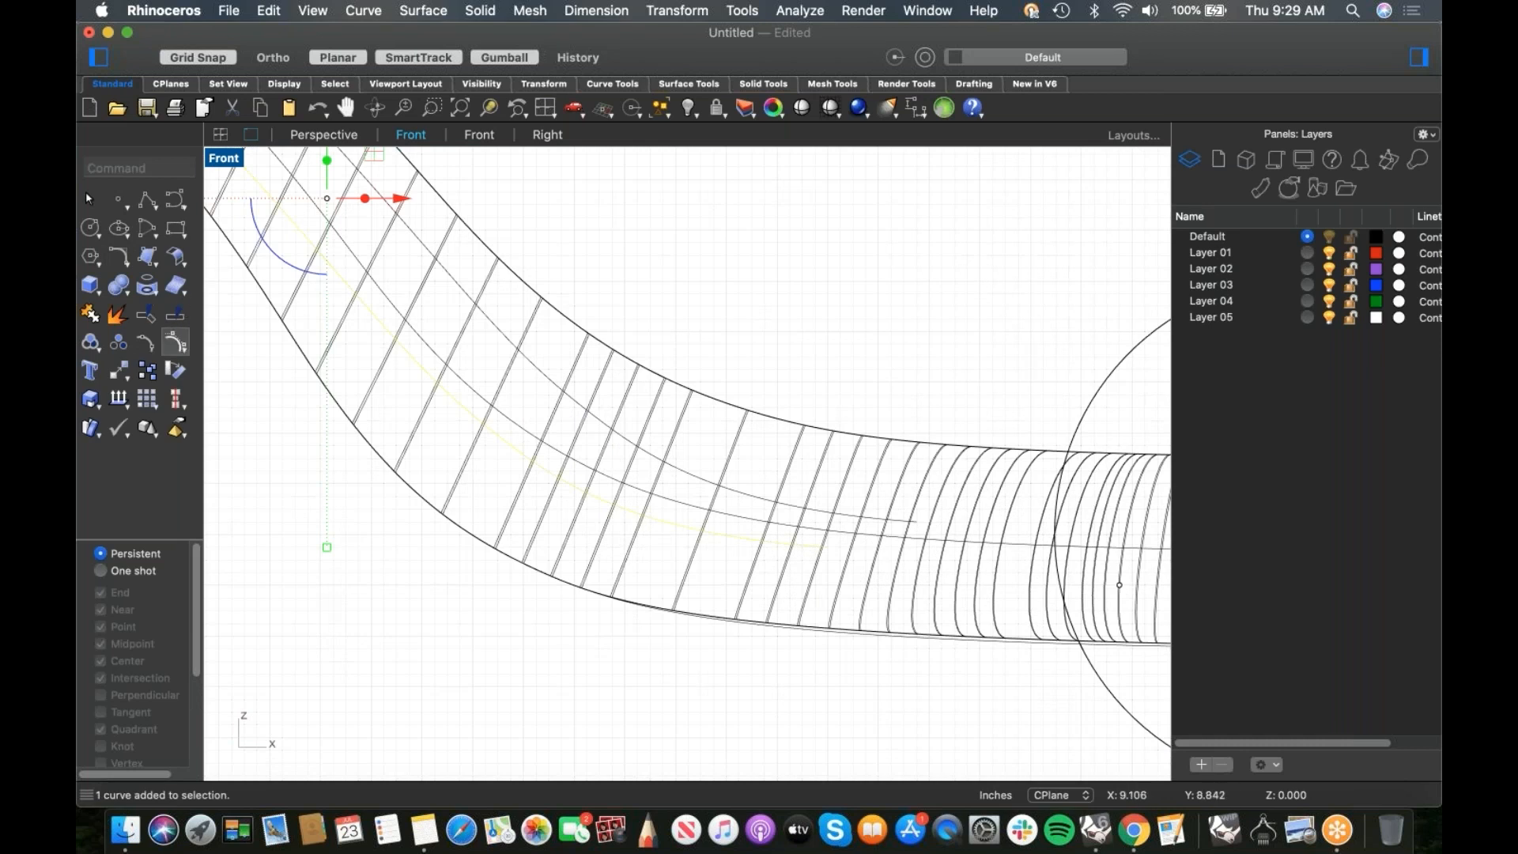
left_click(829, 554)
left_click_drag(829, 554, 916, 547)
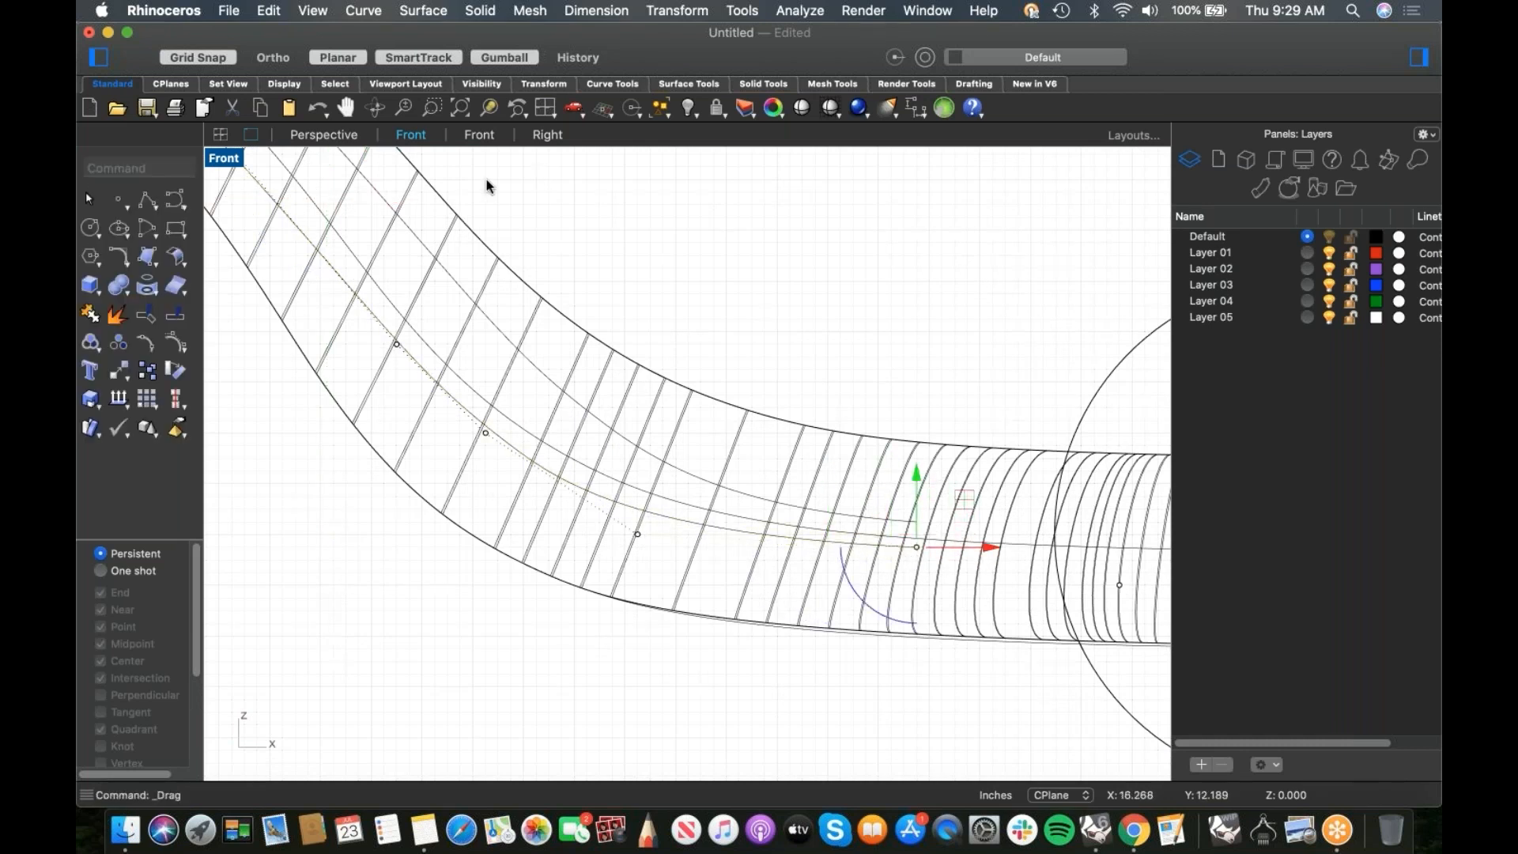
key("F9")
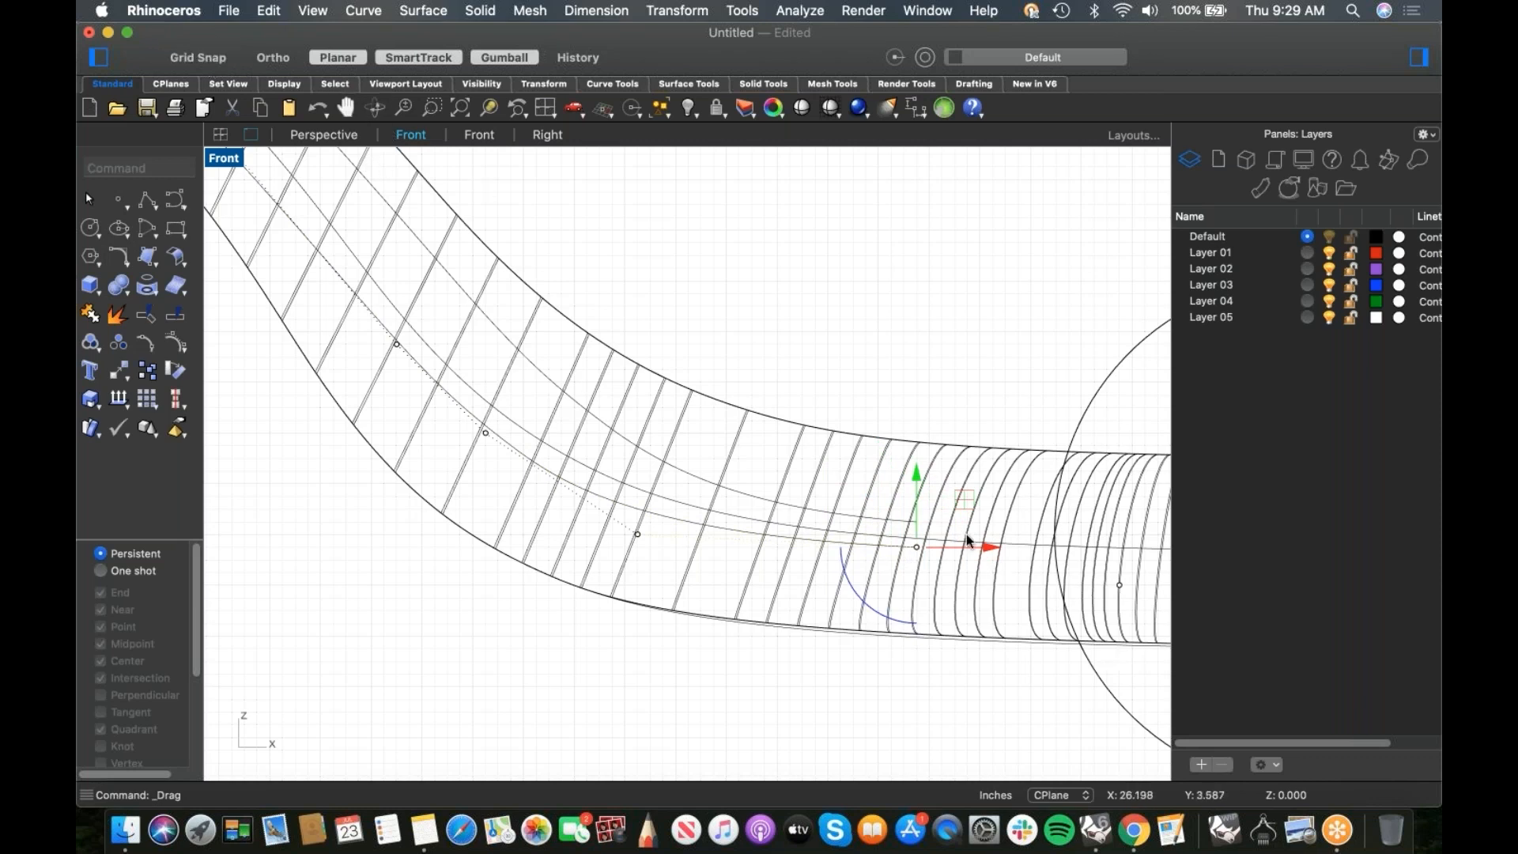
left_click_drag(917, 547, 913, 560)
key("Escape")
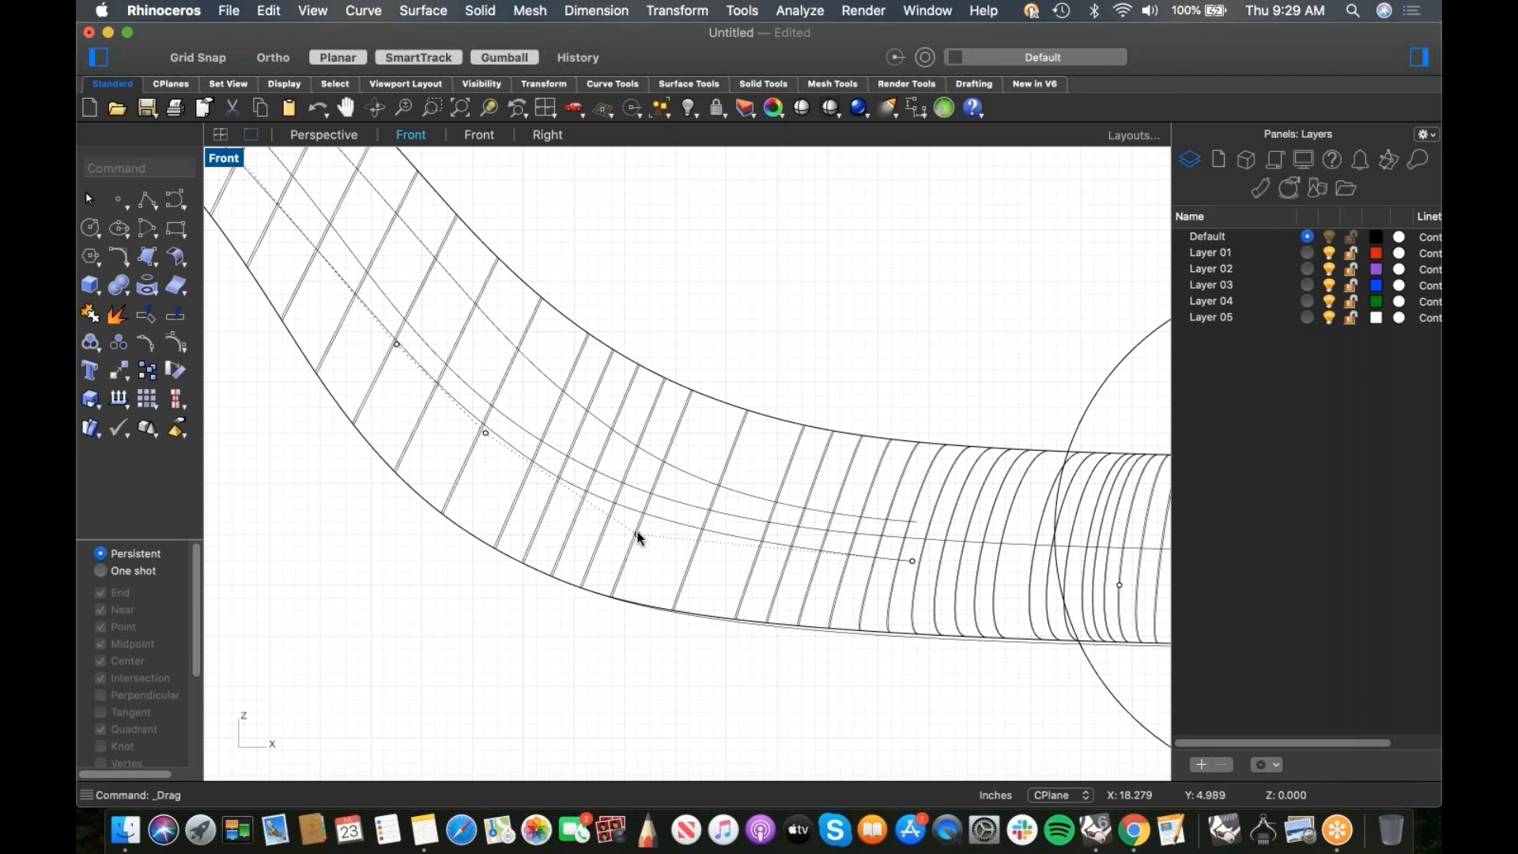
Step: Reposition the lower curve's second-to-last control point rearward and slightly down to smooth the end of the bend
left_click(637, 536)
left_click(726, 560)
mouse_move(638, 534)
left_mouse_down()
mouse_move(641, 514)
mouse_move(614, 532)
left_mouse_up()
key("Escape")
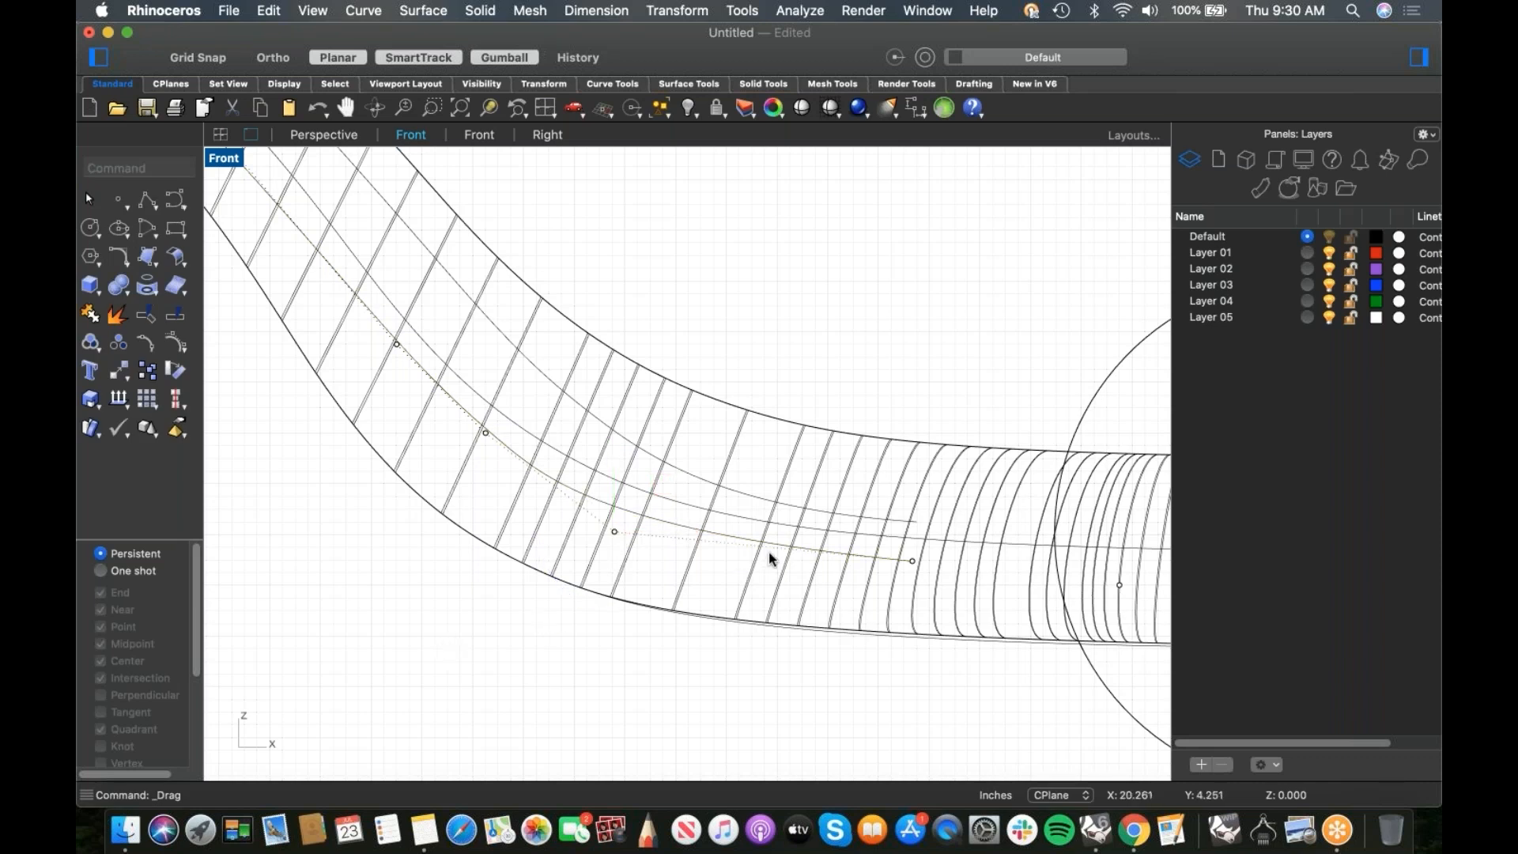
scroll(771, 557, "down", 3)
scroll(773, 559, "down", 2)
scroll(800, 548, "up", 5)
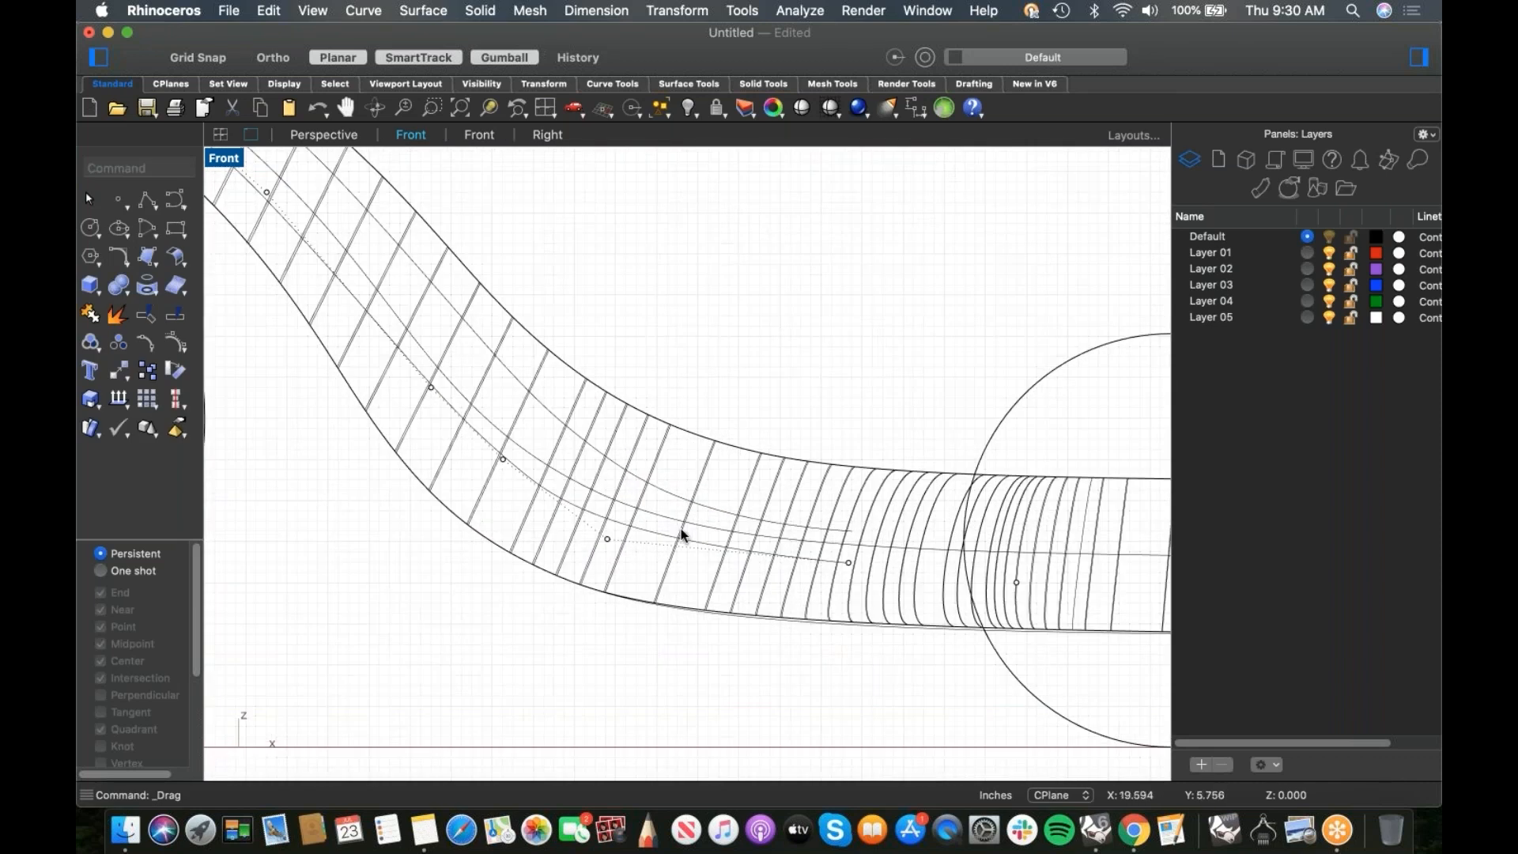
left_click(606, 537)
left_click_drag(609, 537, 662, 566)
key("Escape")
scroll(691, 515, "down", 3)
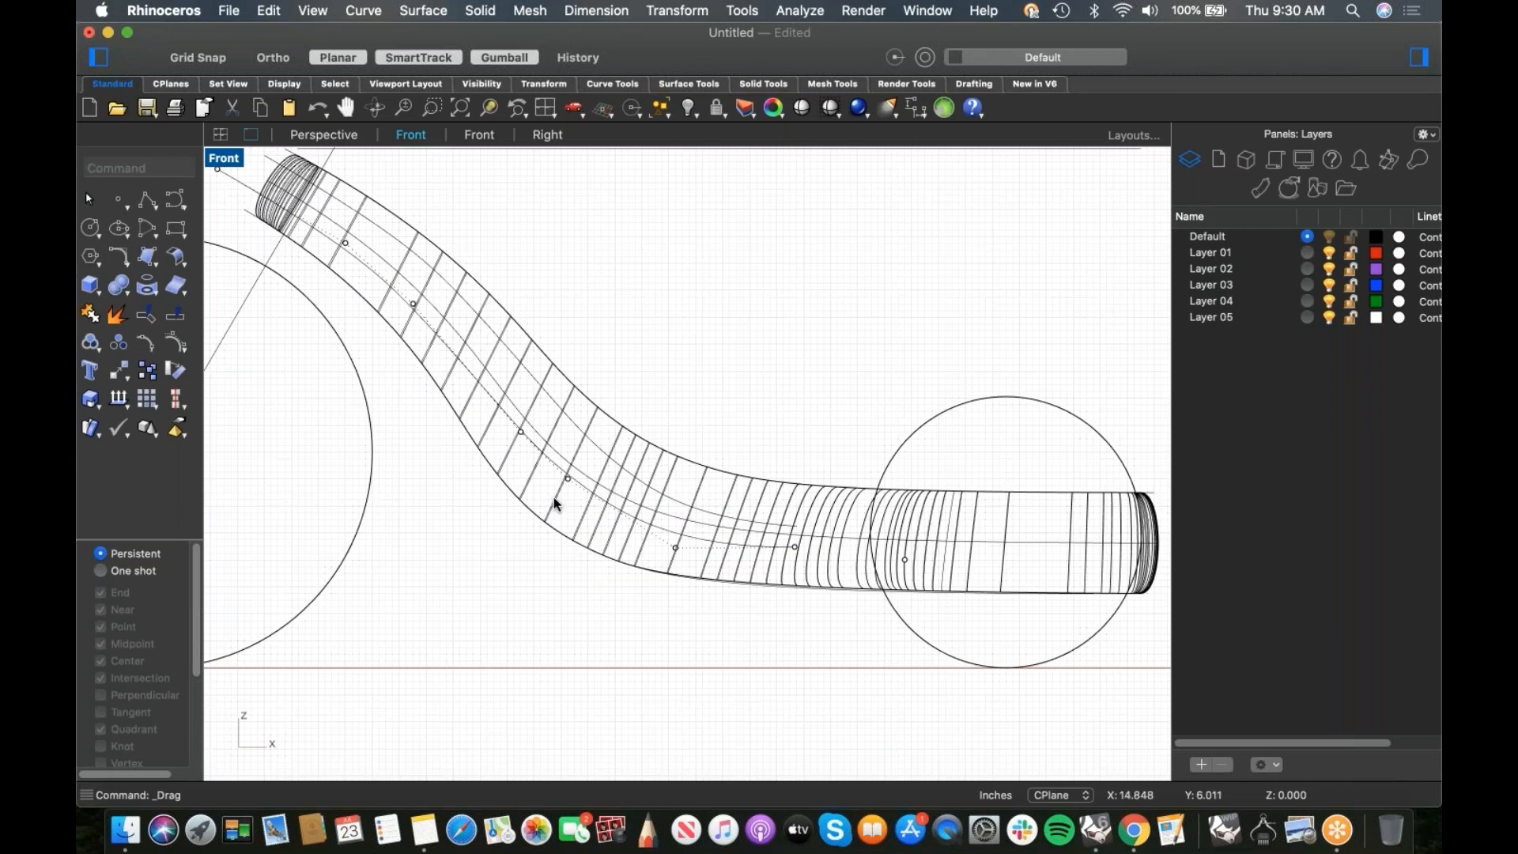
Step: Shift the lower curve's two middle control points toward the frame's lower edge and lower its rear end point slightly
left_click(567, 477)
left_click_drag(568, 477, 573, 505)
left_click(520, 432)
left_click_drag(555, 388, 542, 391)
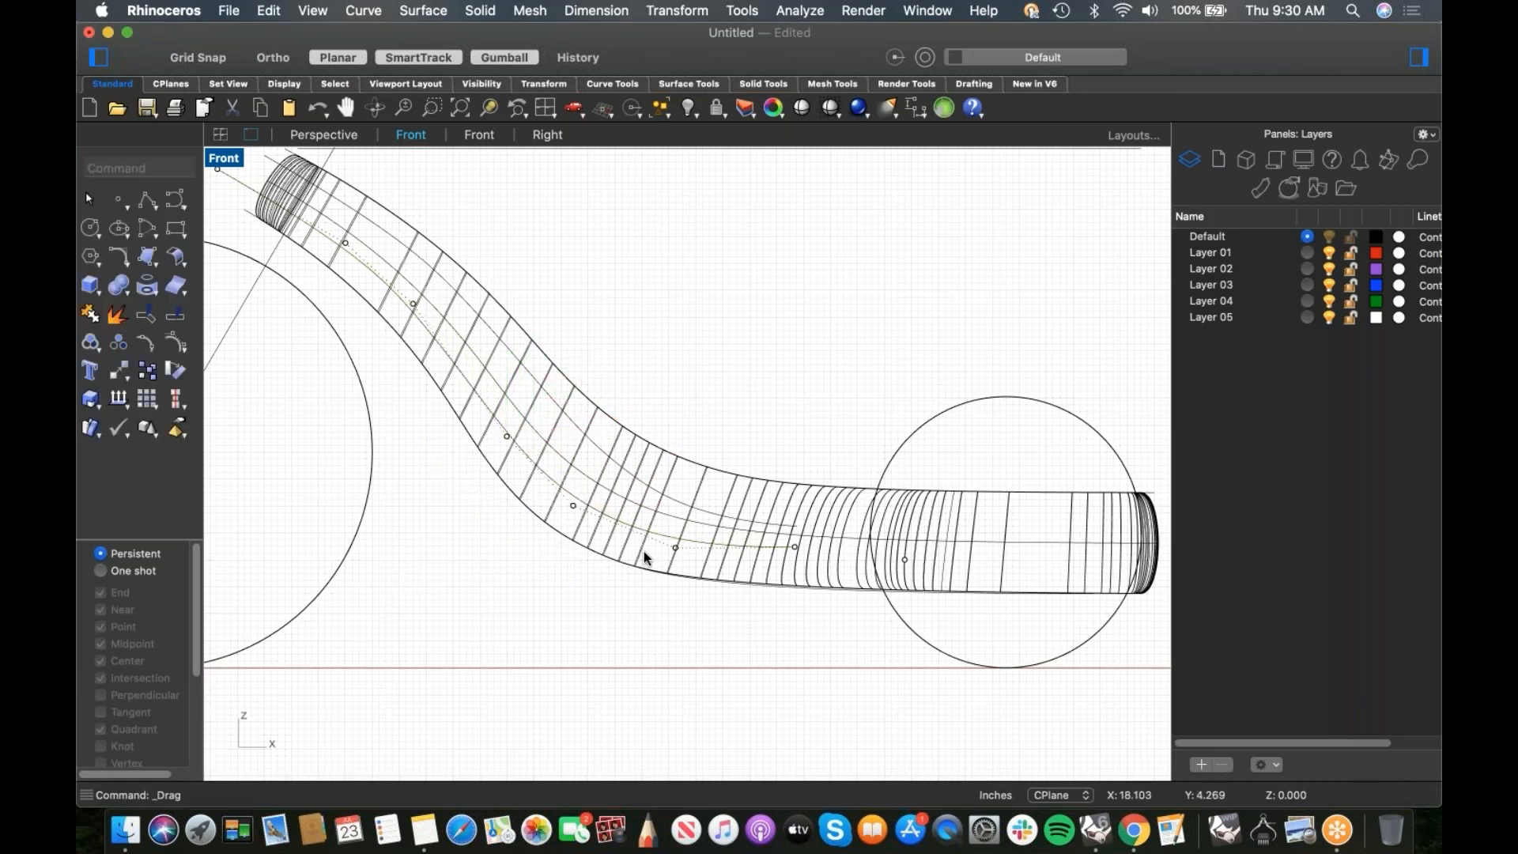
left_click(795, 549)
left_click_drag(796, 473, 796, 484)
left_click(706, 614)
Step: Show the upper curve's control points and move its last two points slightly upward
left_click(711, 510)
left_click(178, 342)
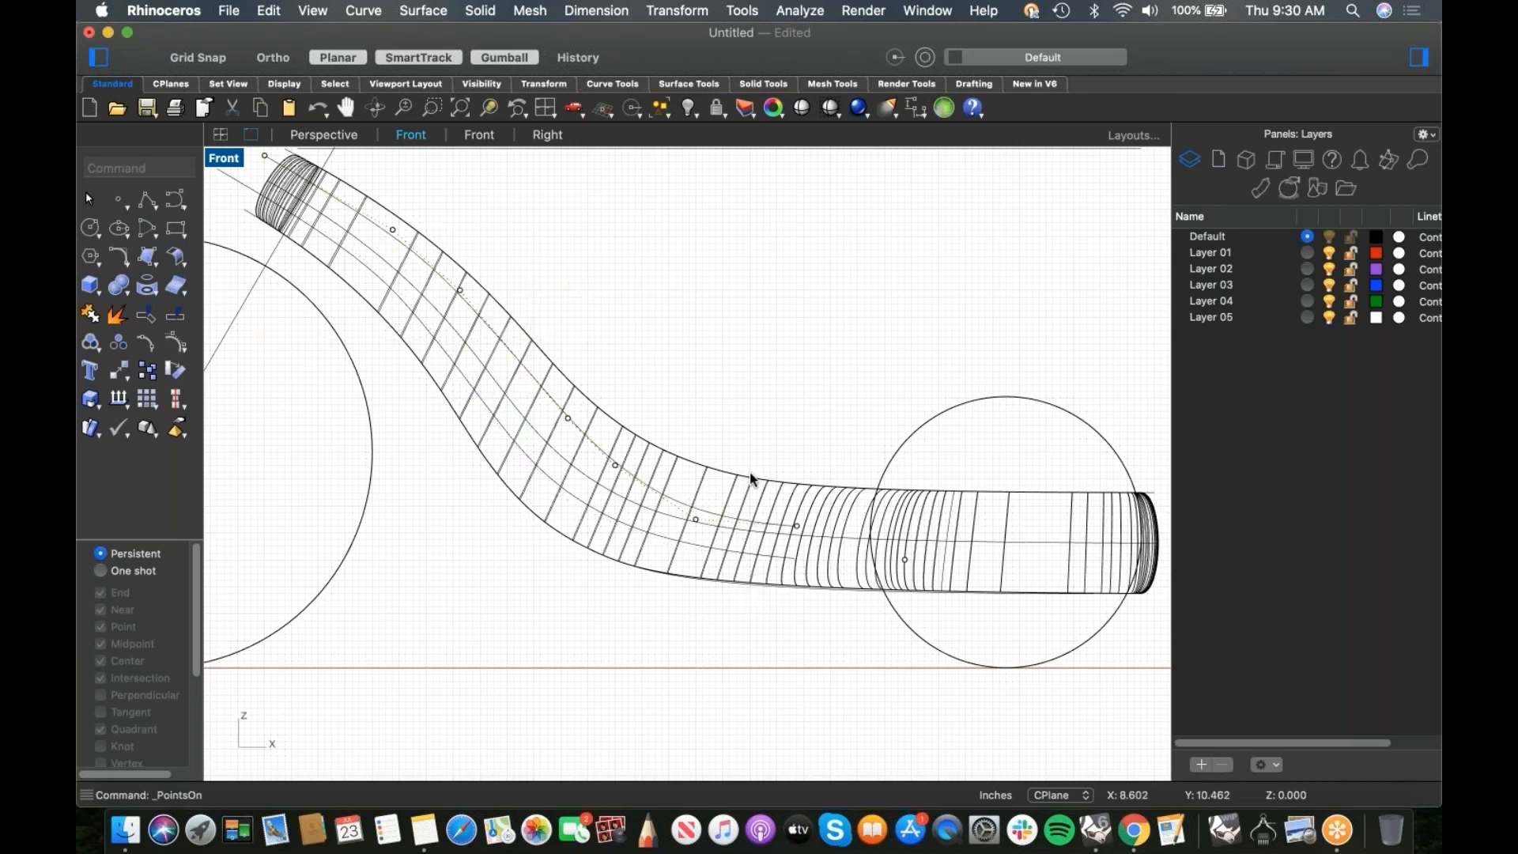
left_click(796, 526)
left_click_drag(796, 525, 803, 517)
left_click(726, 414)
left_click(695, 520)
mouse_move(695, 519)
left_mouse_down()
mouse_move(711, 494)
mouse_move(699, 508)
left_mouse_up()
left_click(757, 428)
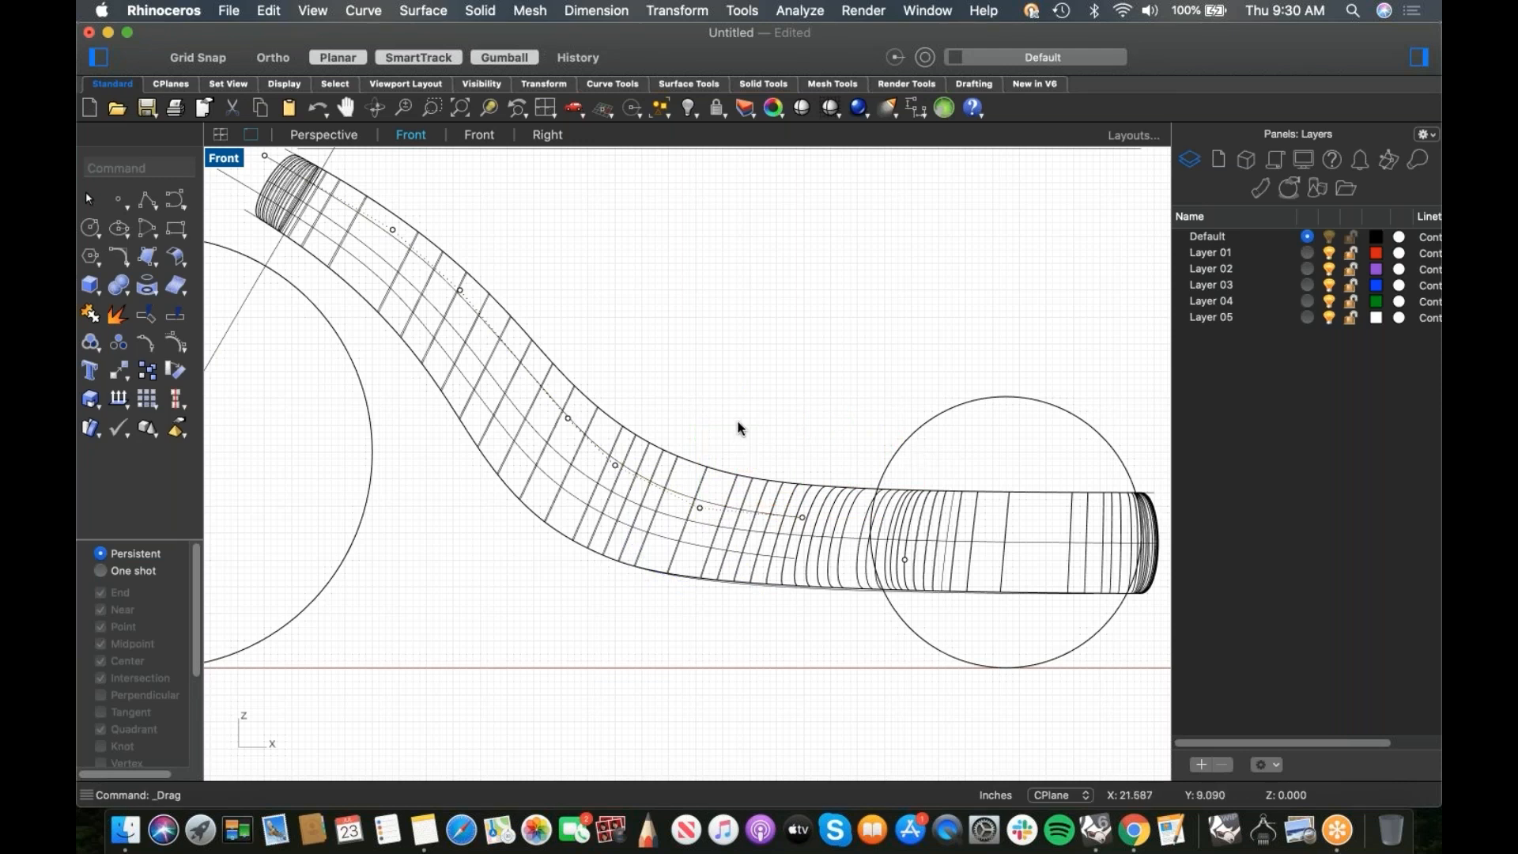
Step: Select the upper curve's last four control points and move them together slightly down, then clear the selection
left_click_drag(700, 512, 658, 488)
left_click_drag(568, 417, 682, 481)
key("Escape")
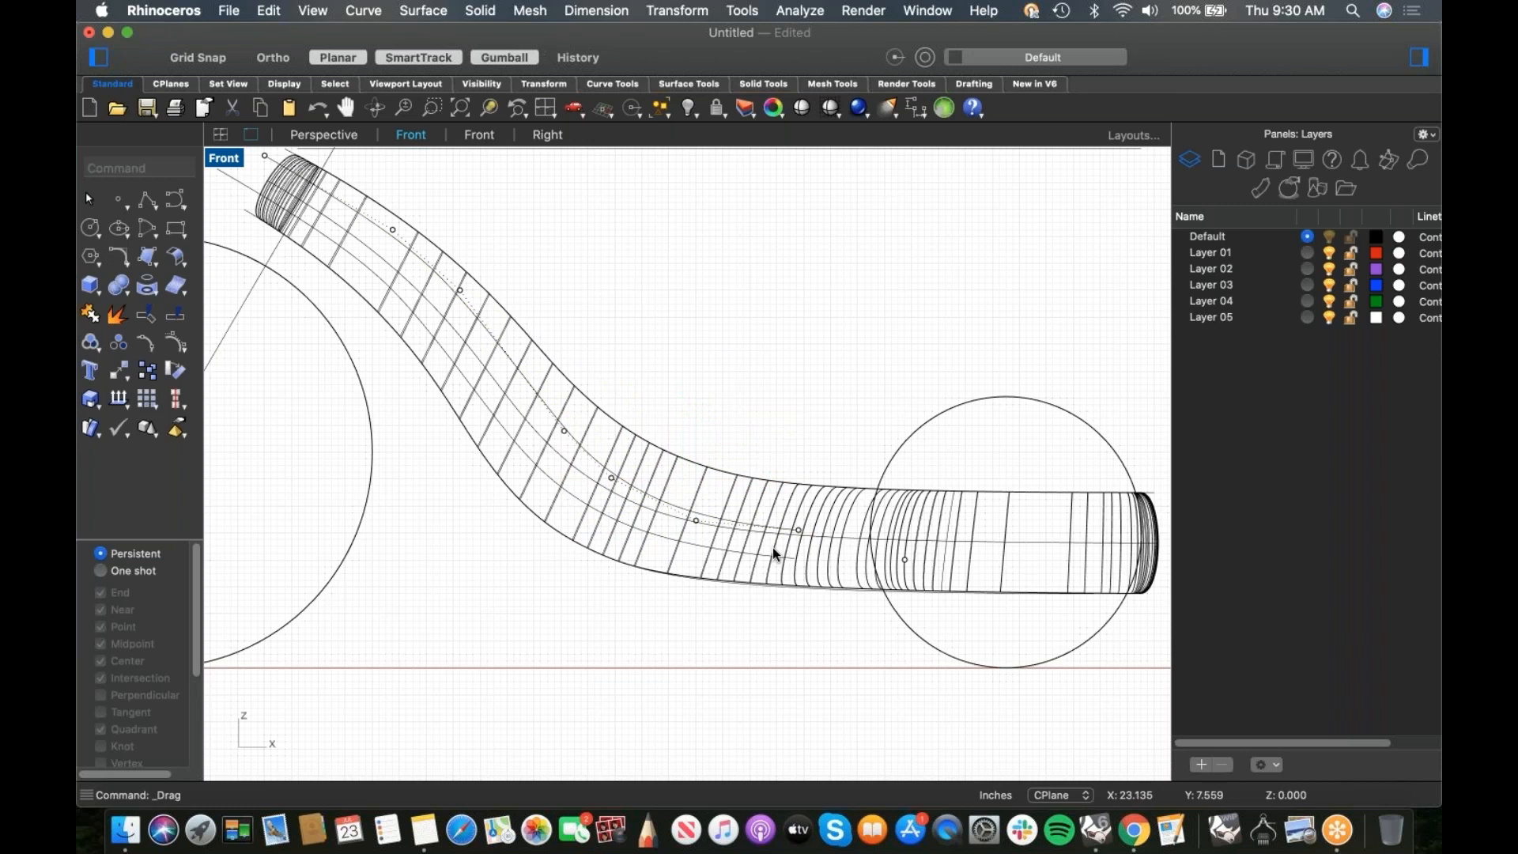
Step: Show the lower curve's control points, nudge its last two points together, and hide all control points
left_click(731, 539)
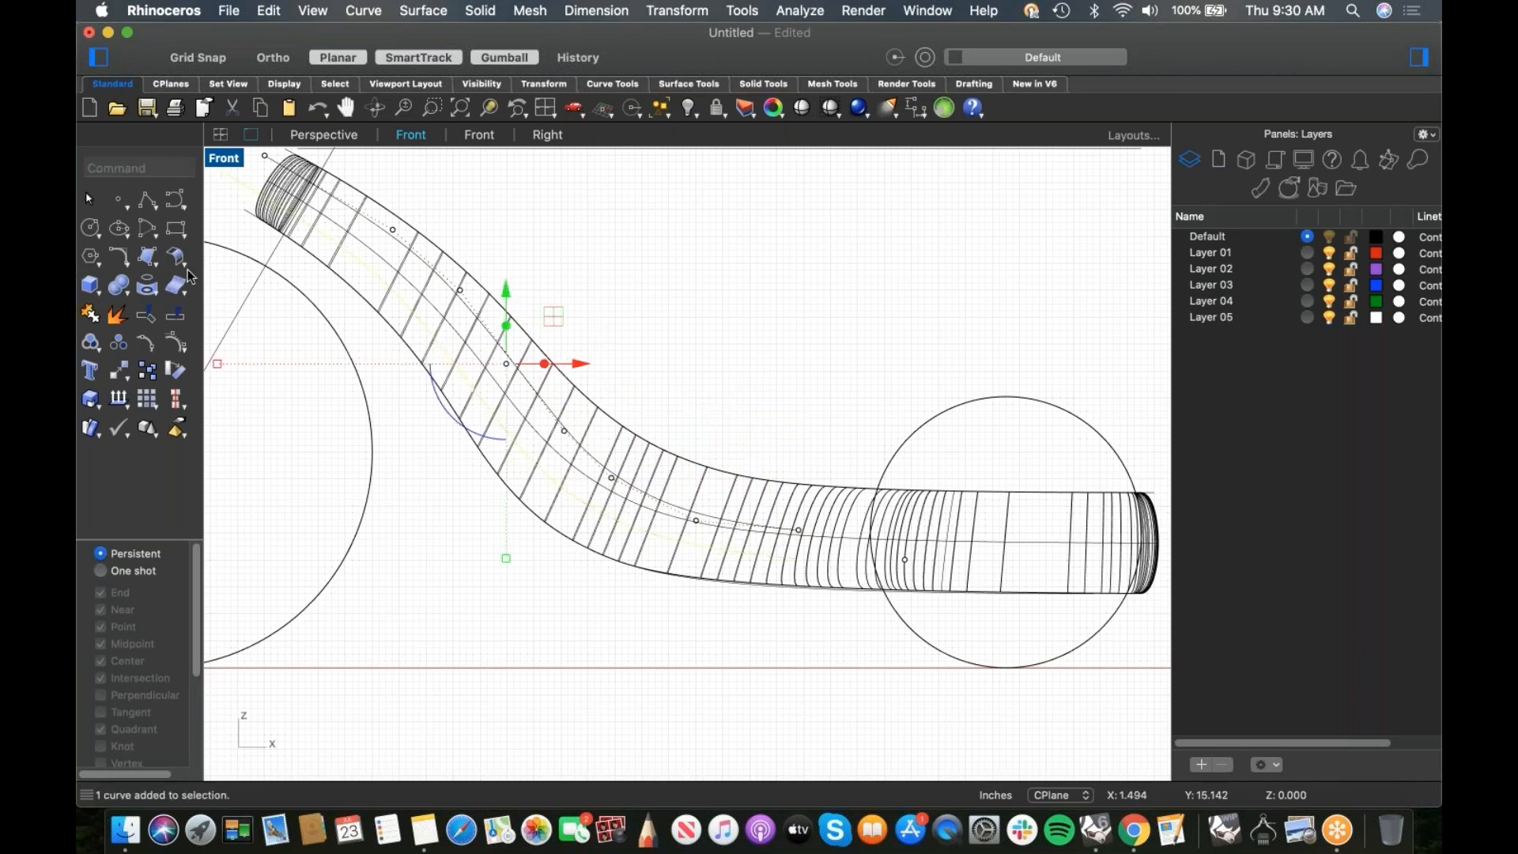
left_click(177, 344)
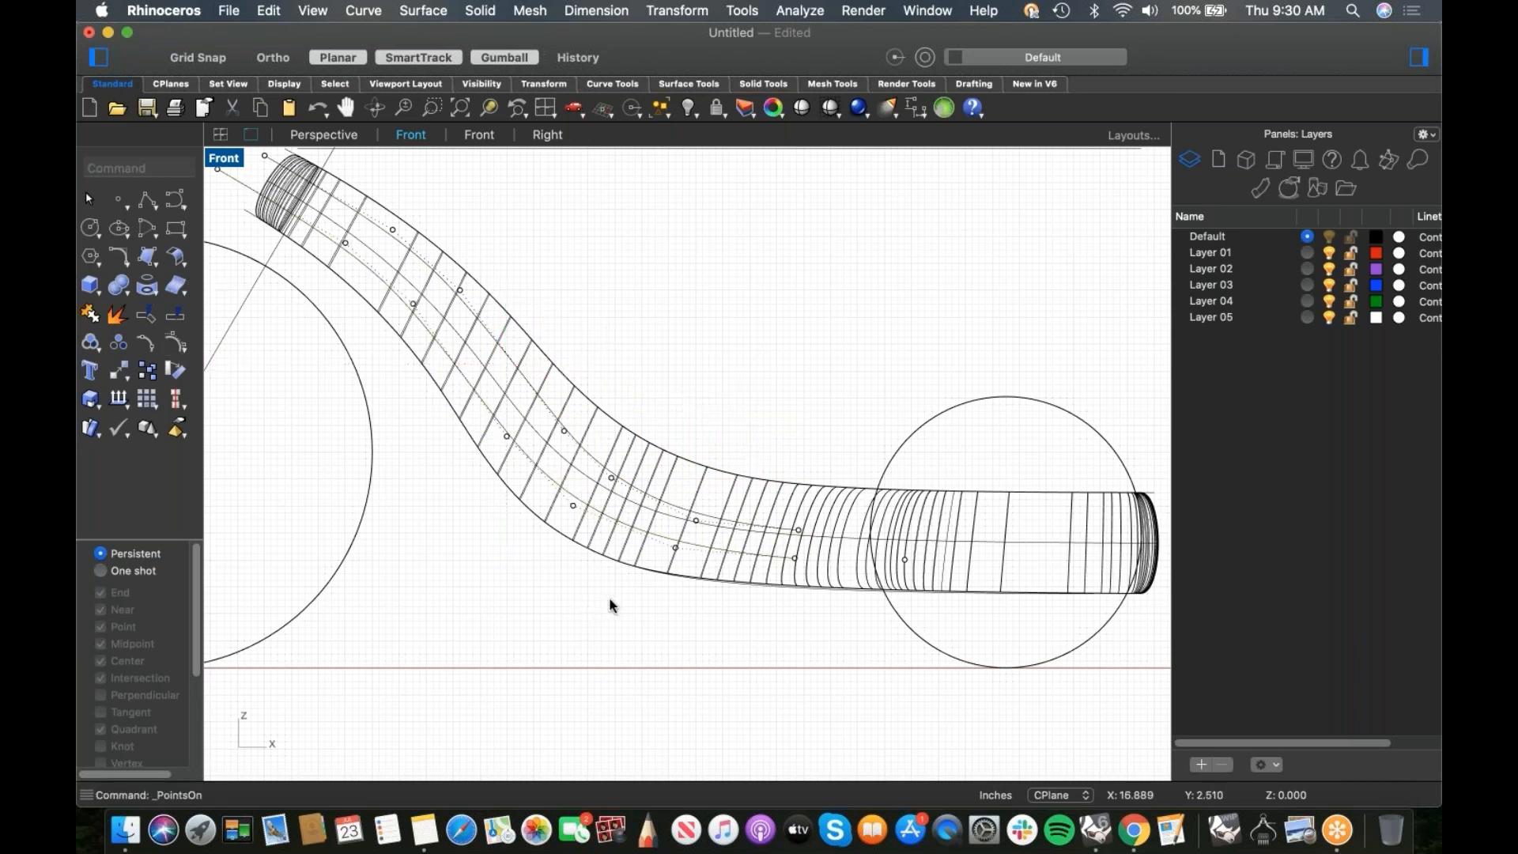
left_click(676, 551)
left_click(800, 577)
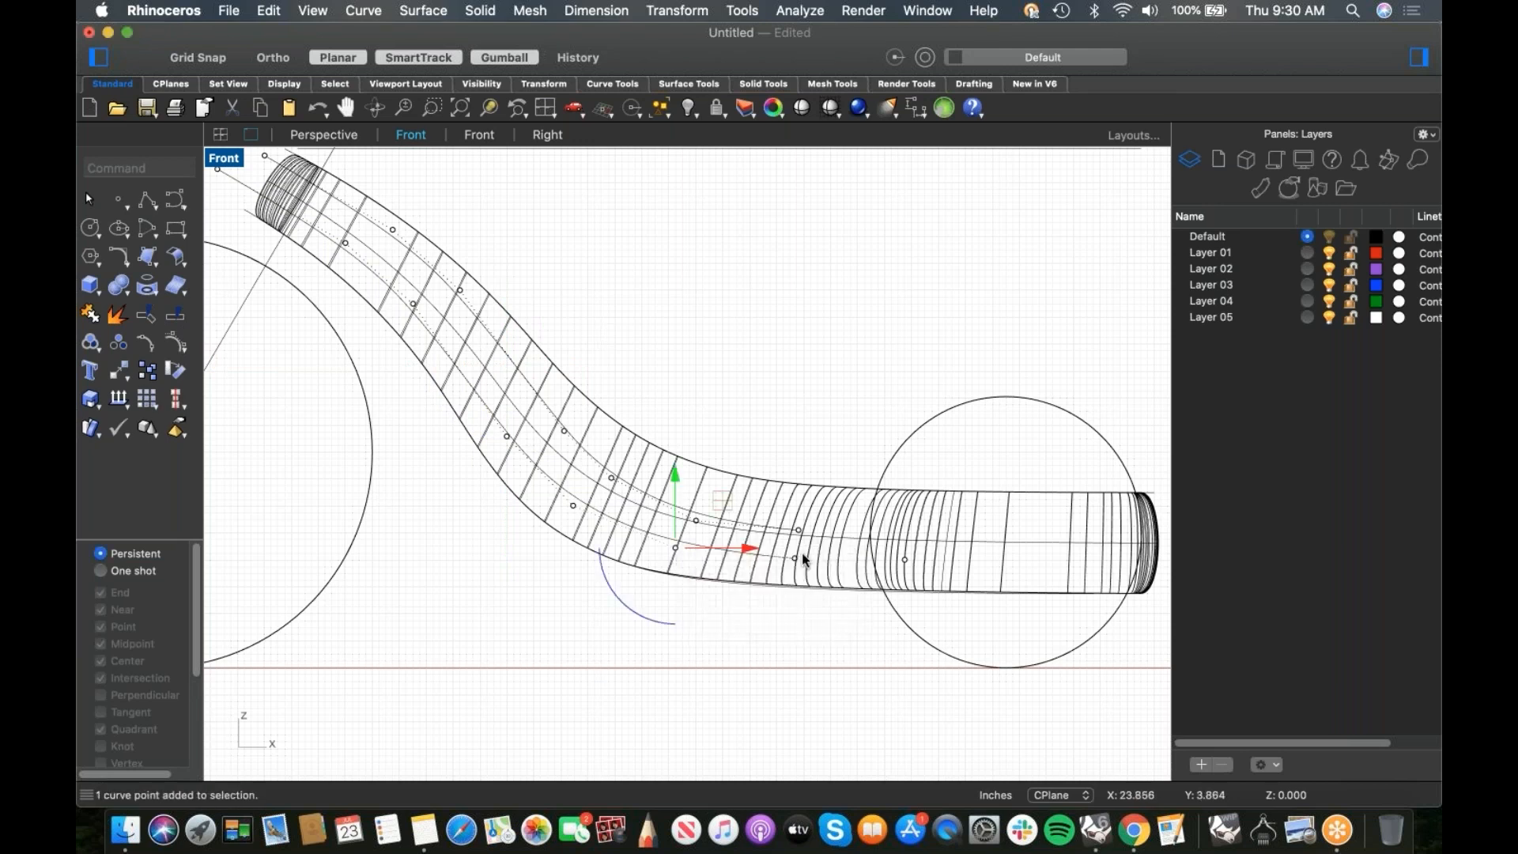
left_click(794, 559, "shift")
mouse_move(735, 554)
left_mouse_down()
mouse_move(779, 552)
mouse_move(740, 552)
left_mouse_up()
left_click(632, 613)
key("Escape")
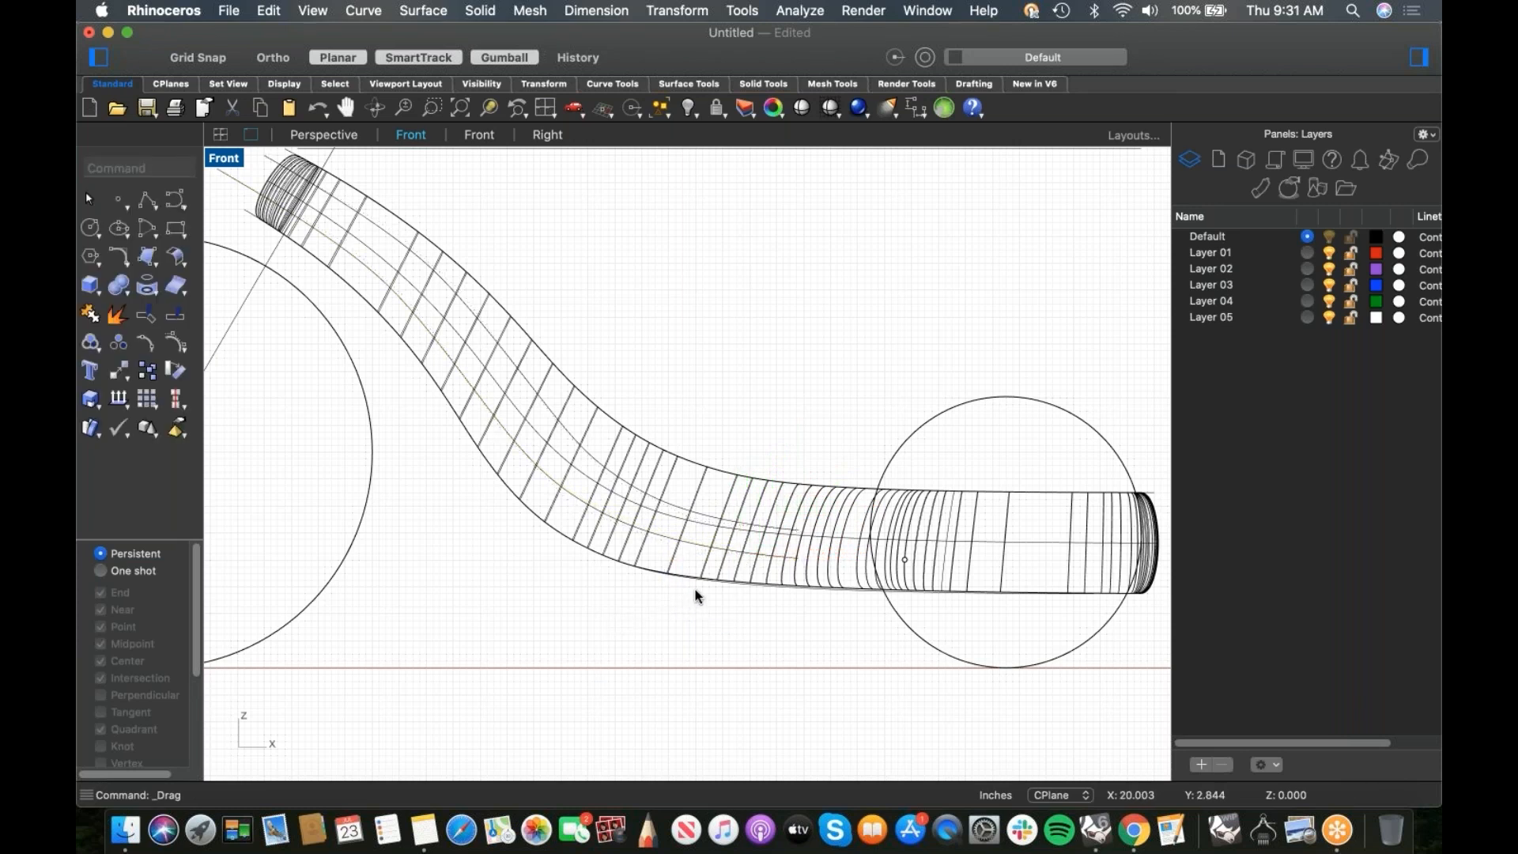
scroll(620, 539, "up", 5)
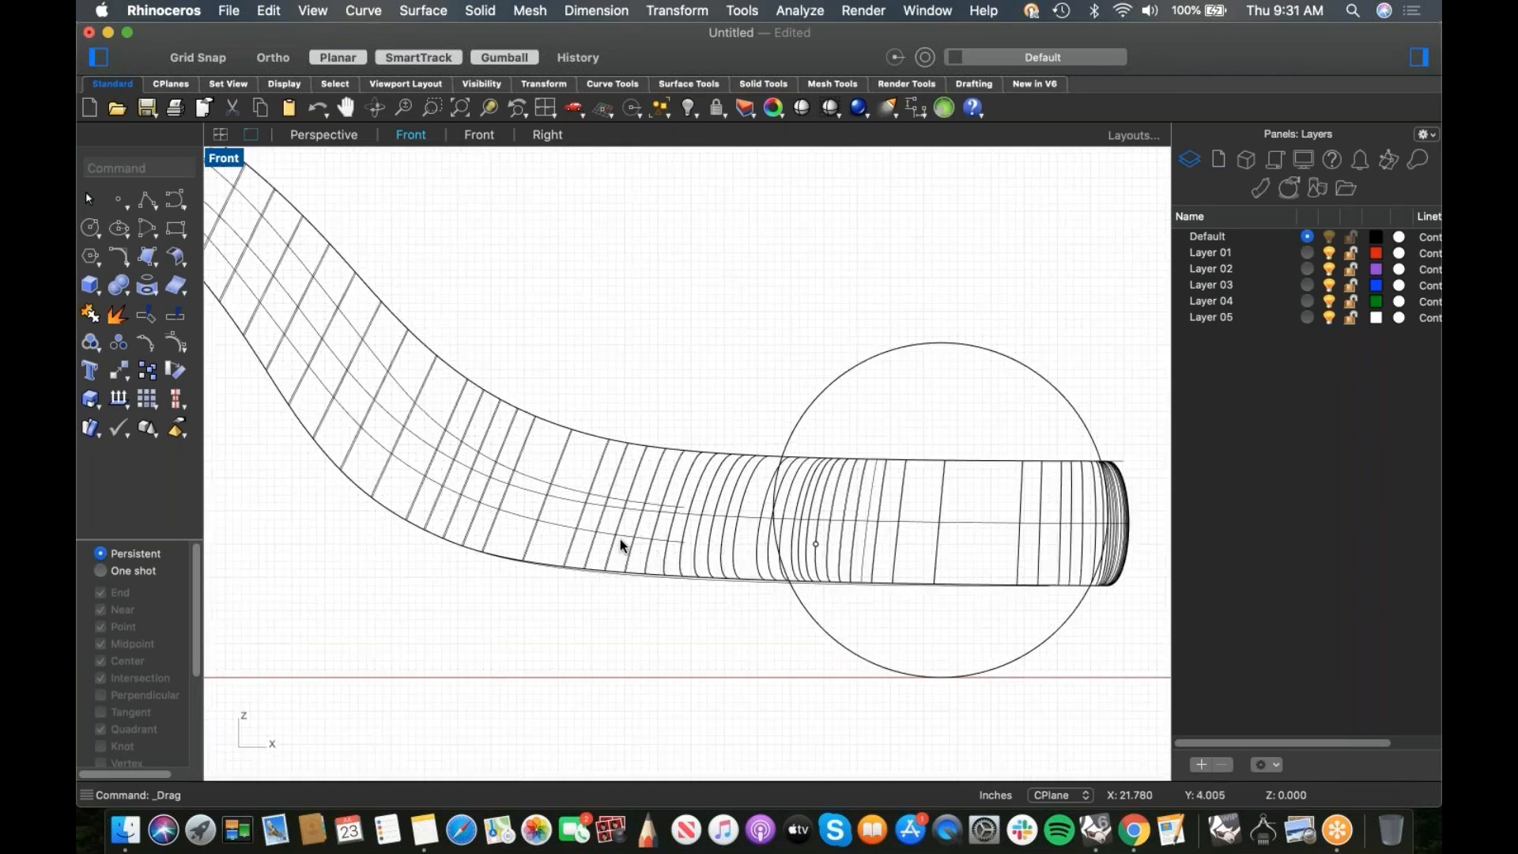
left_click(615, 472)
left_click(526, 510, "shift")
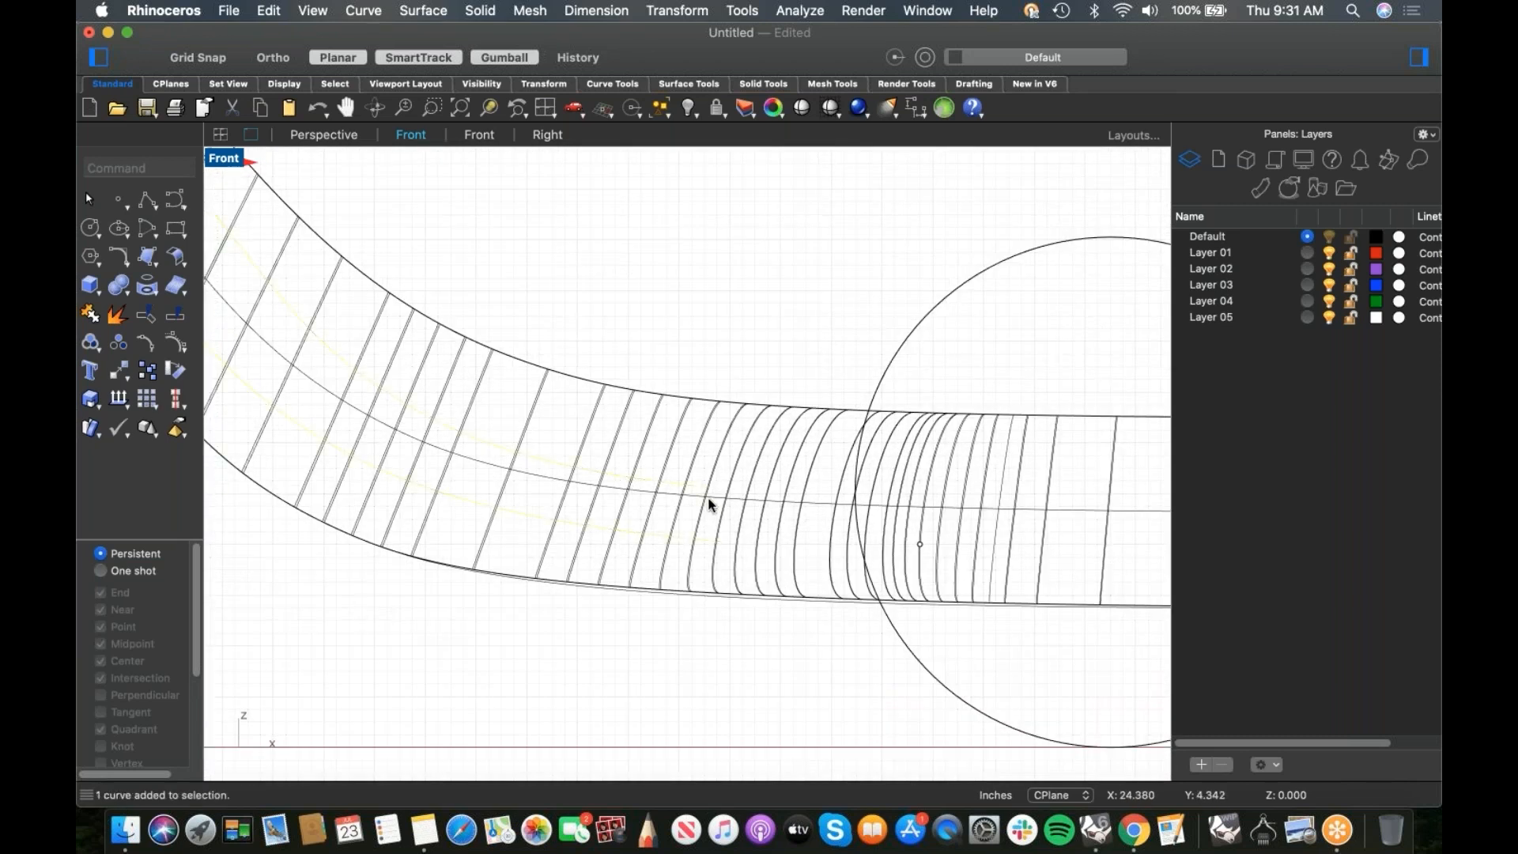
middle_click(635, 342)
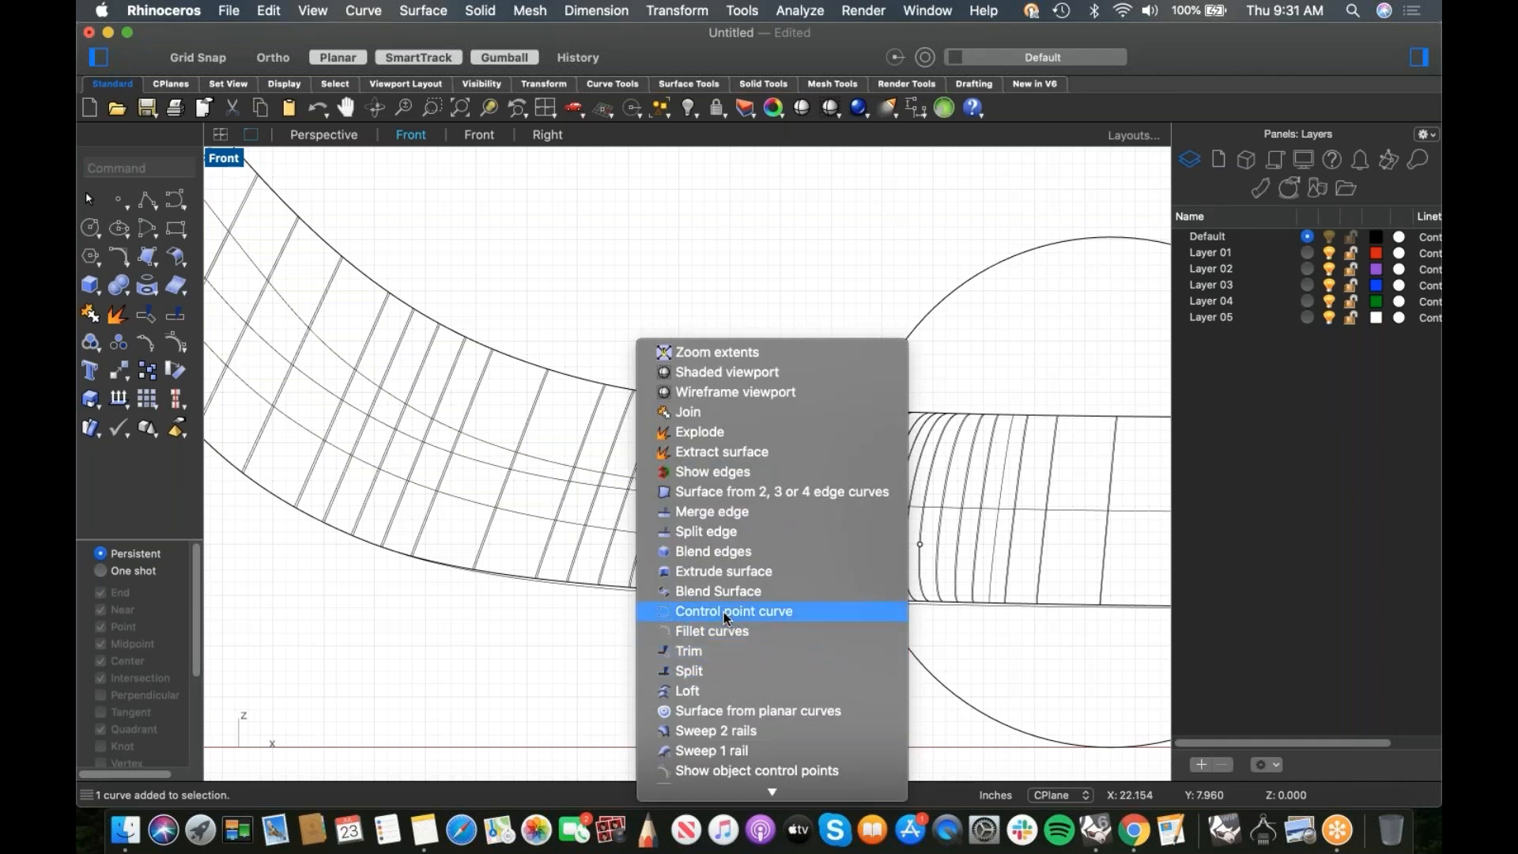
left_click(183, 353)
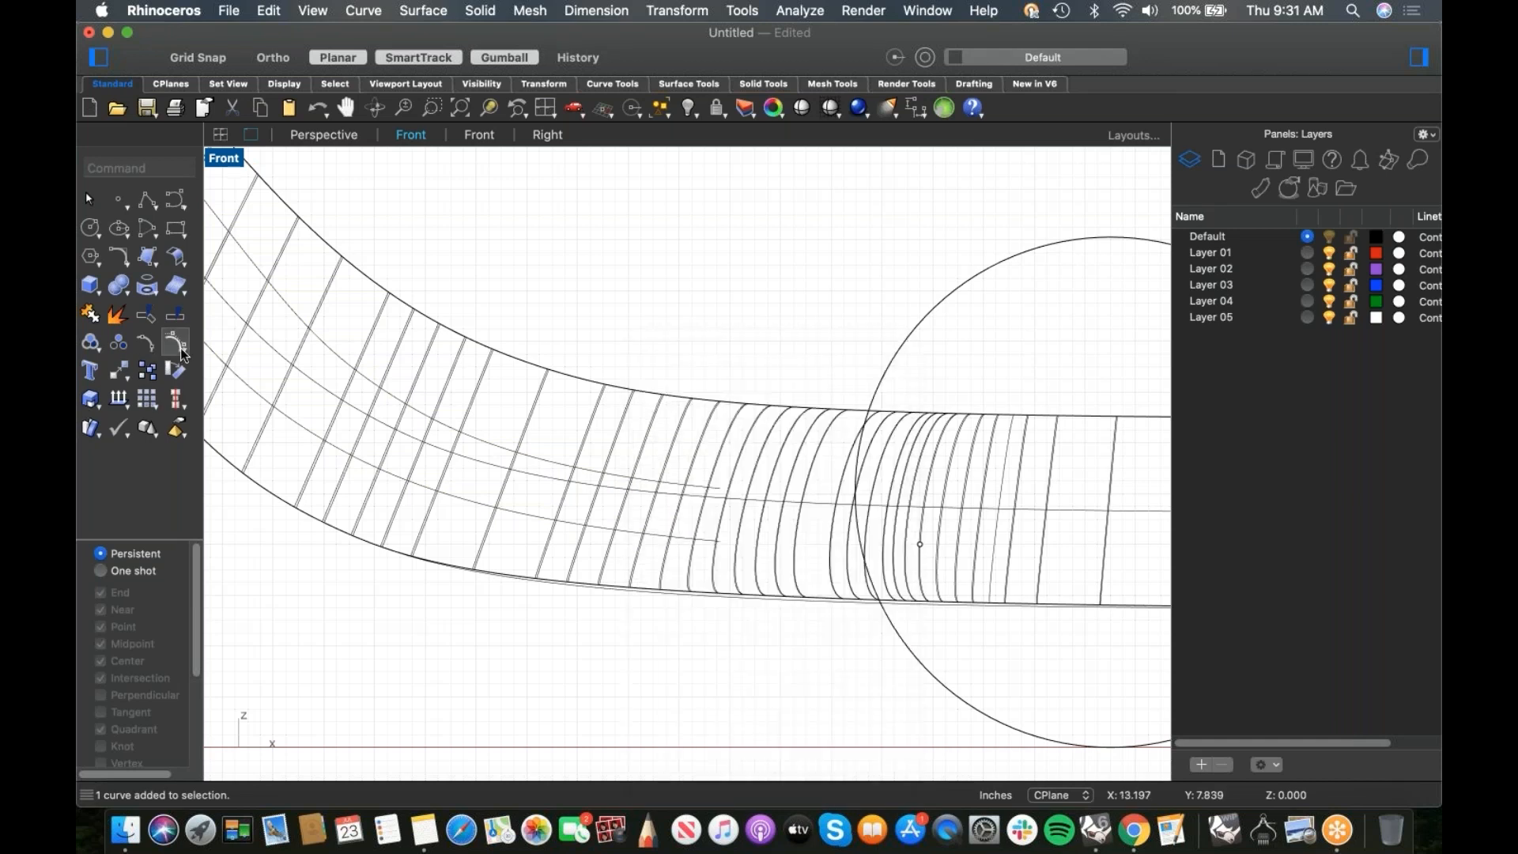
left_click(184, 353)
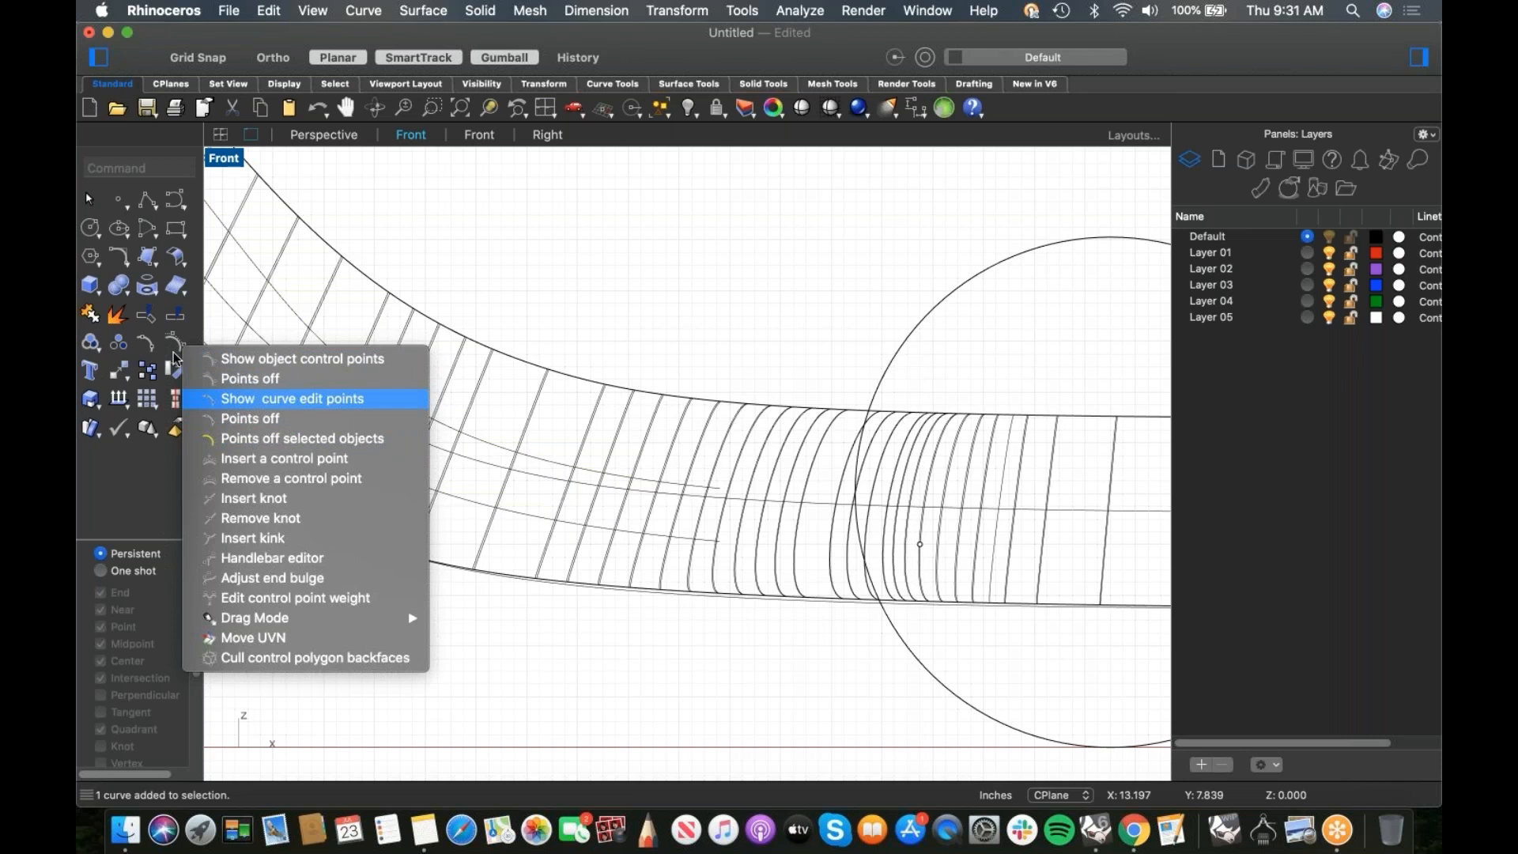
left_click(259, 396)
left_click(157, 280)
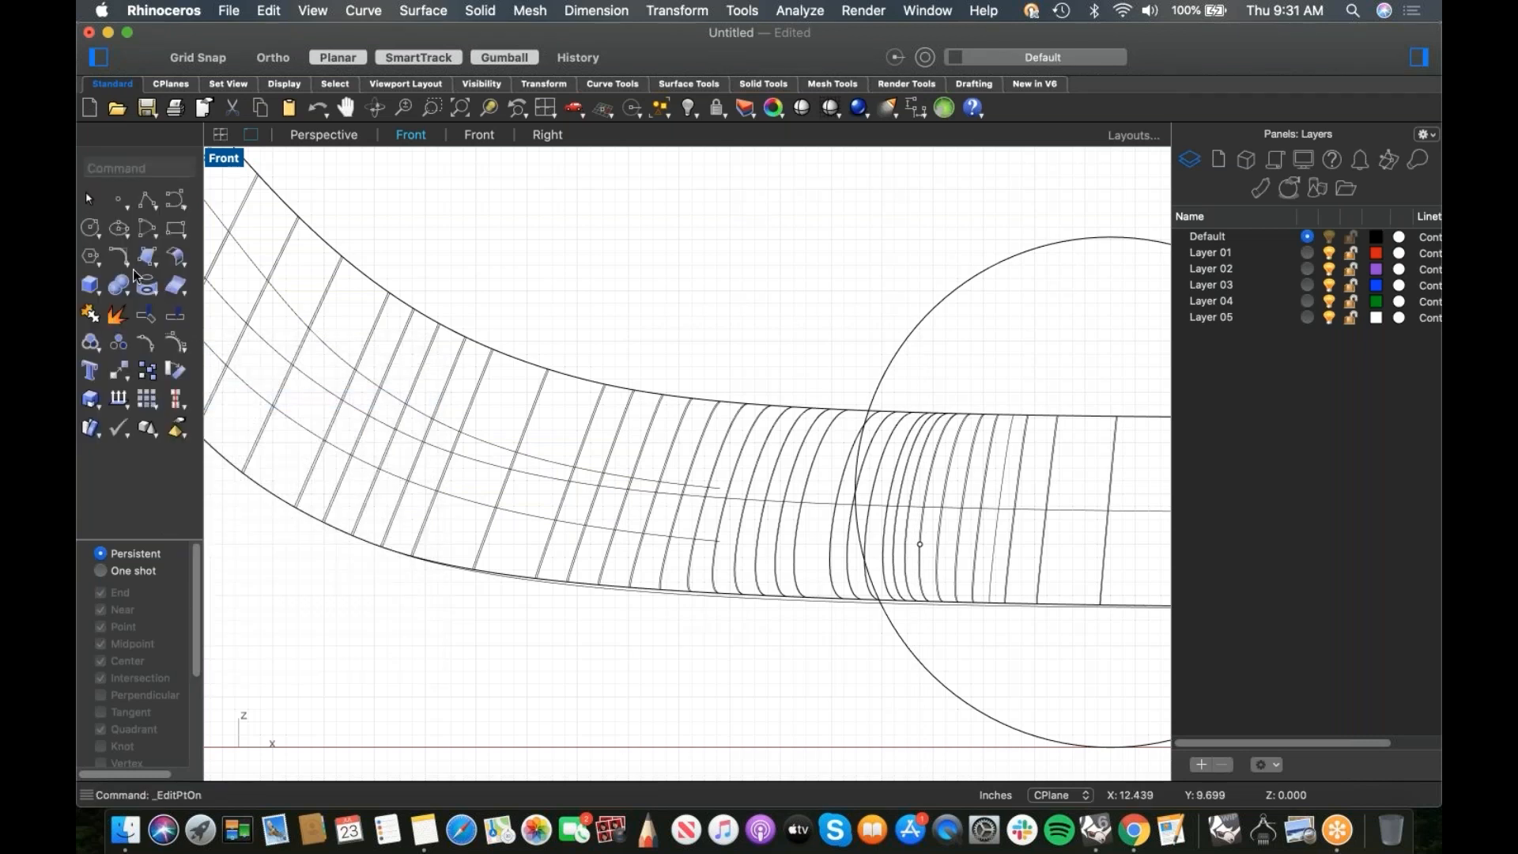
Step: Connect the open ends of the two offset curves on the body with an adjustable curve blend using Tangency at both ends
left_click(125, 264)
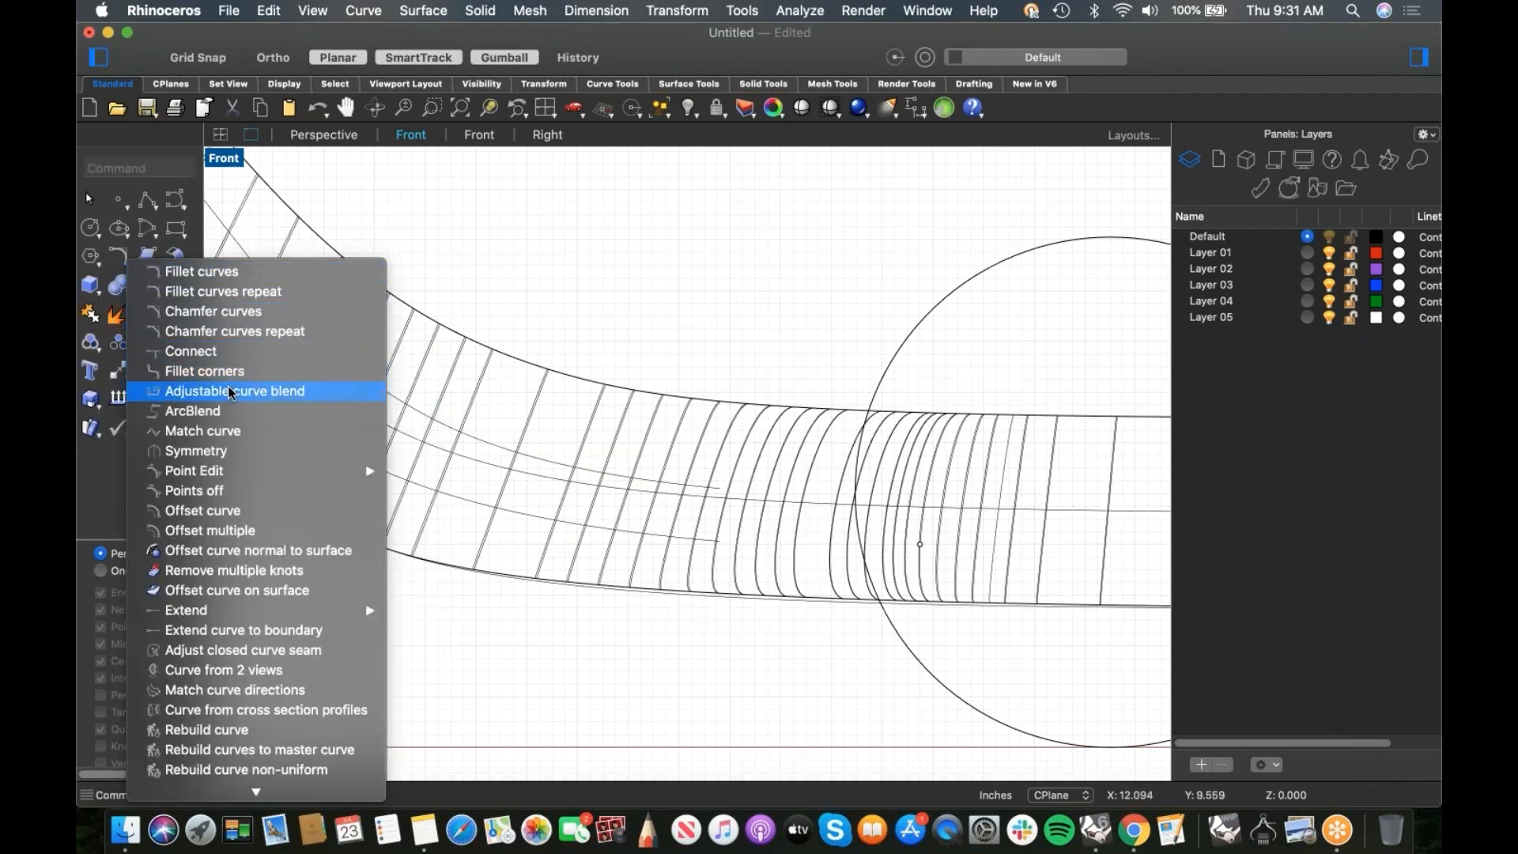
left_click(783, 505)
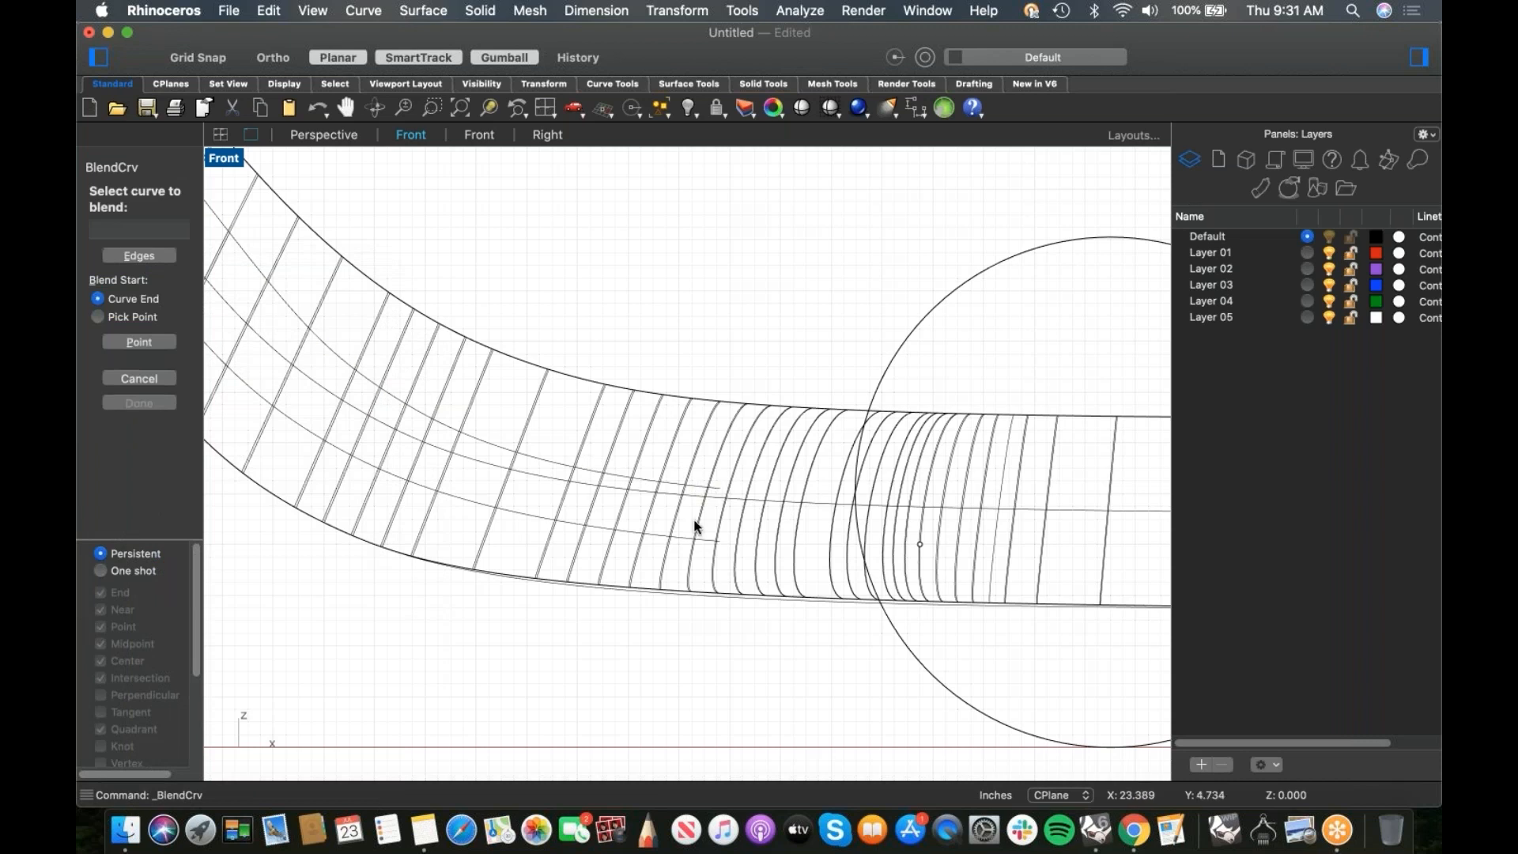
left_click(688, 542)
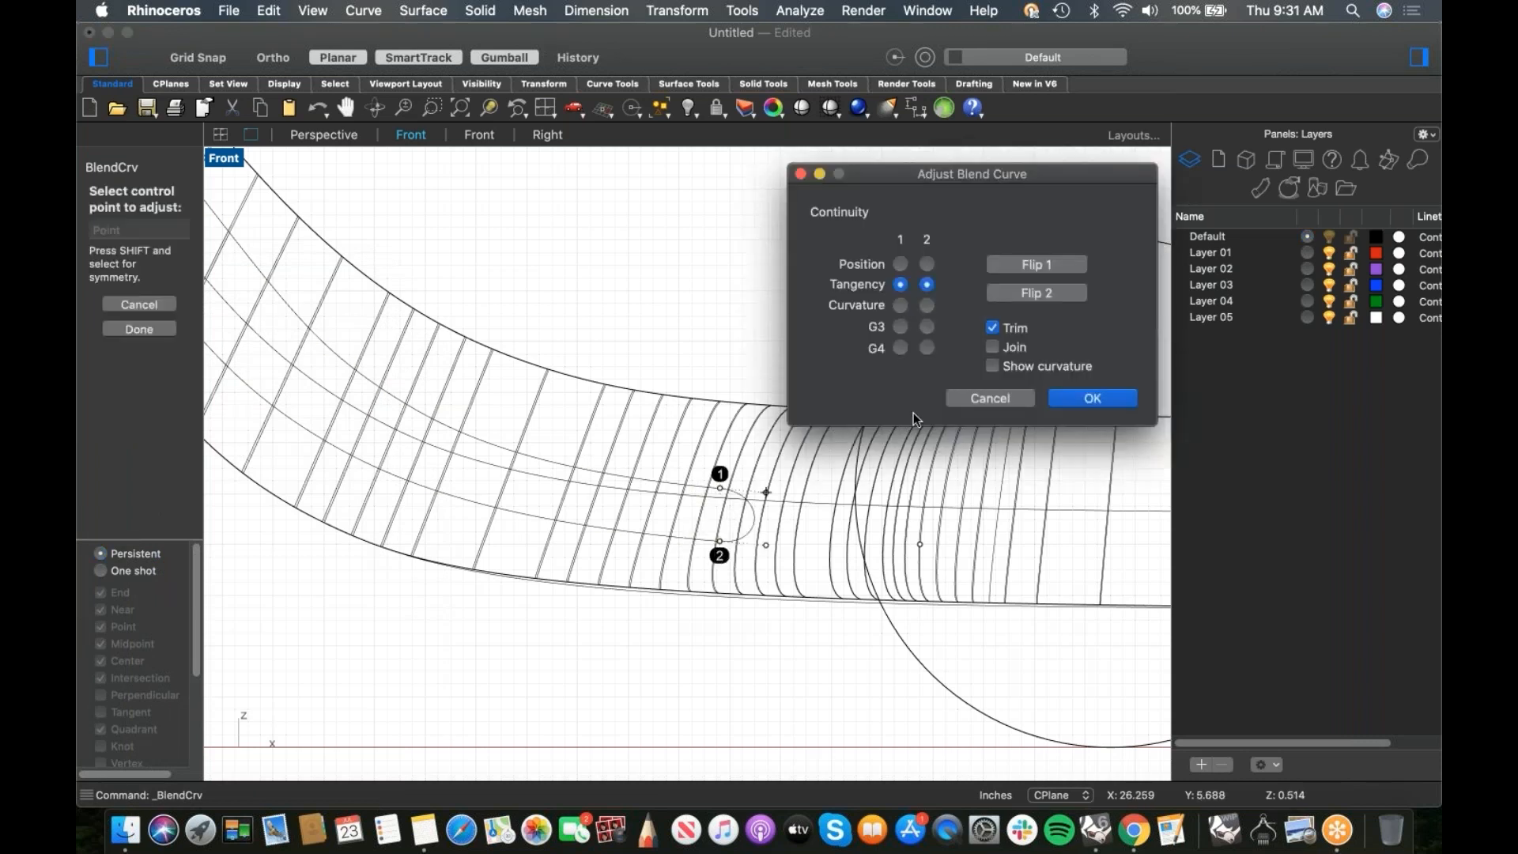
left_click(1080, 408)
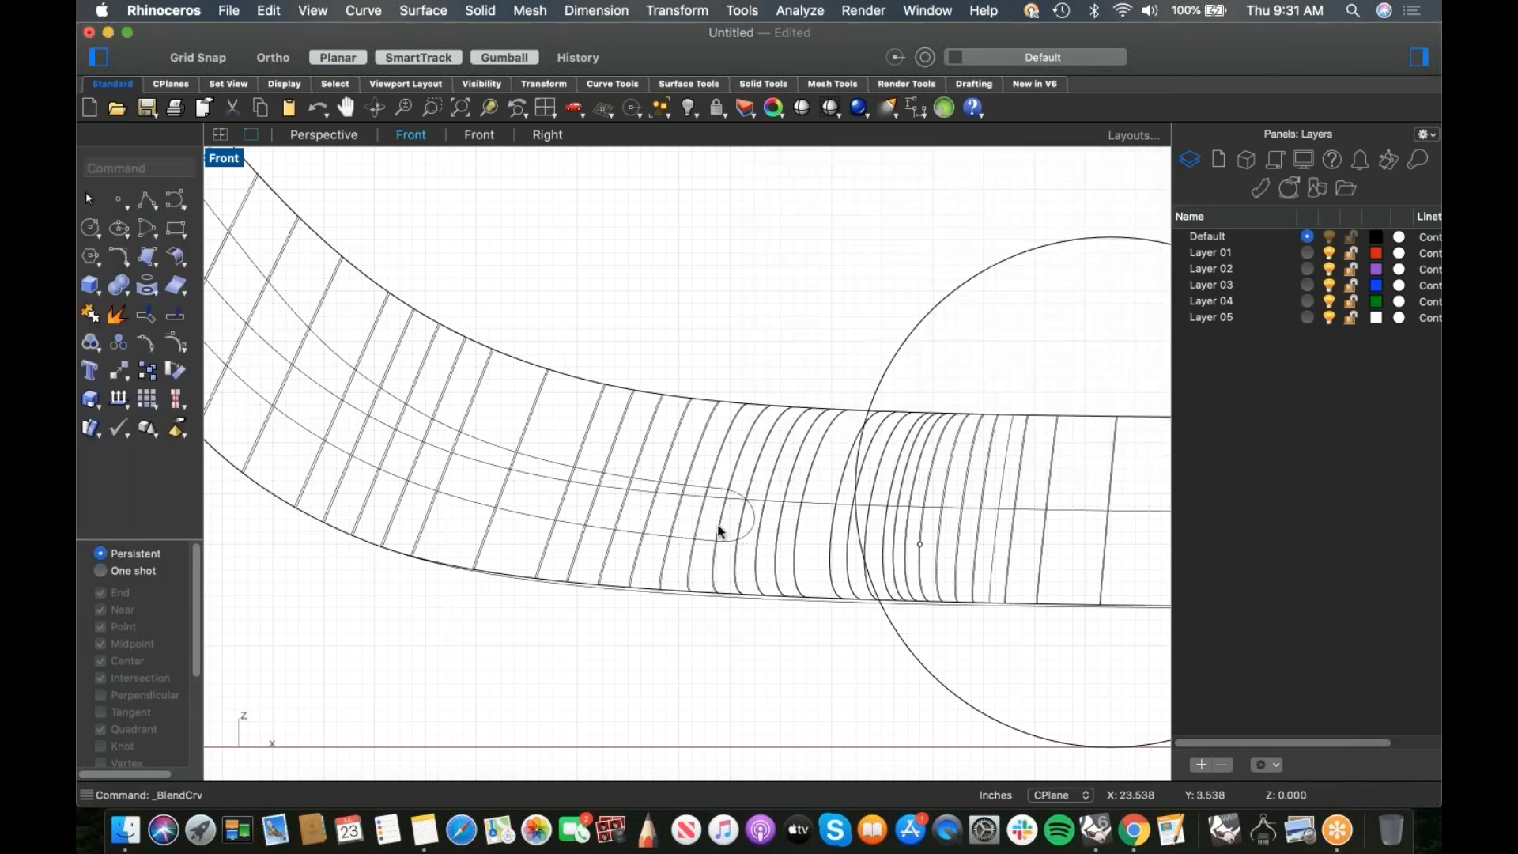
Step: Join the rounded end blend and the two long offset curves into one U-shaped slot curve
left_click(703, 492)
left_click_drag(733, 496, 699, 537)
left_click(706, 541, "shift")
scroll(698, 542, "down", 6)
right_click_drag(522, 552, 558, 601)
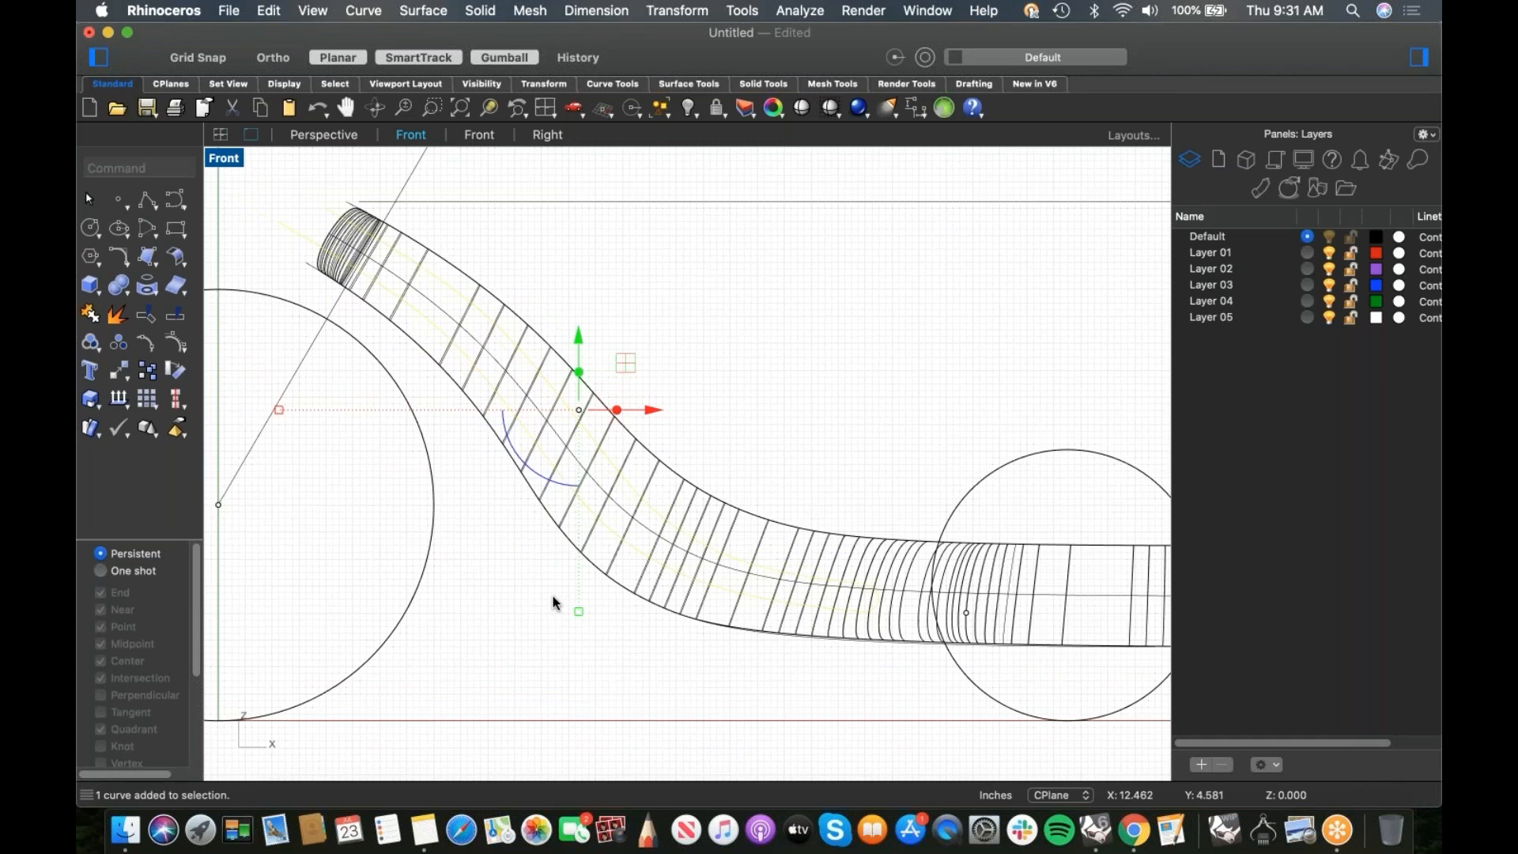
type("join")
key("Return")
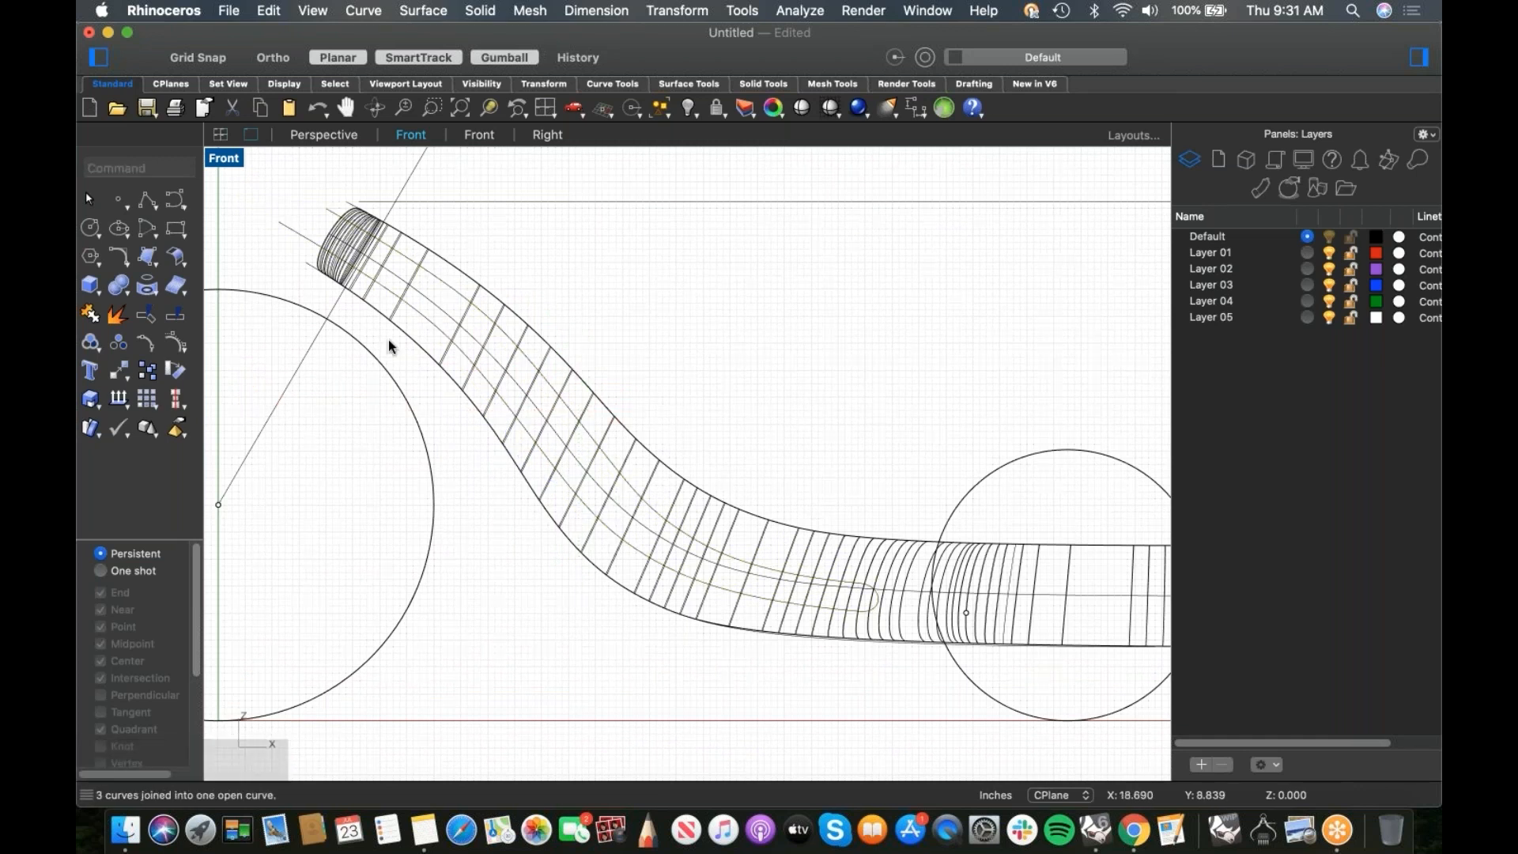
Step: Split the body polysurface using the joined U-shaped slot curve as the cutting object
left_click(549, 476)
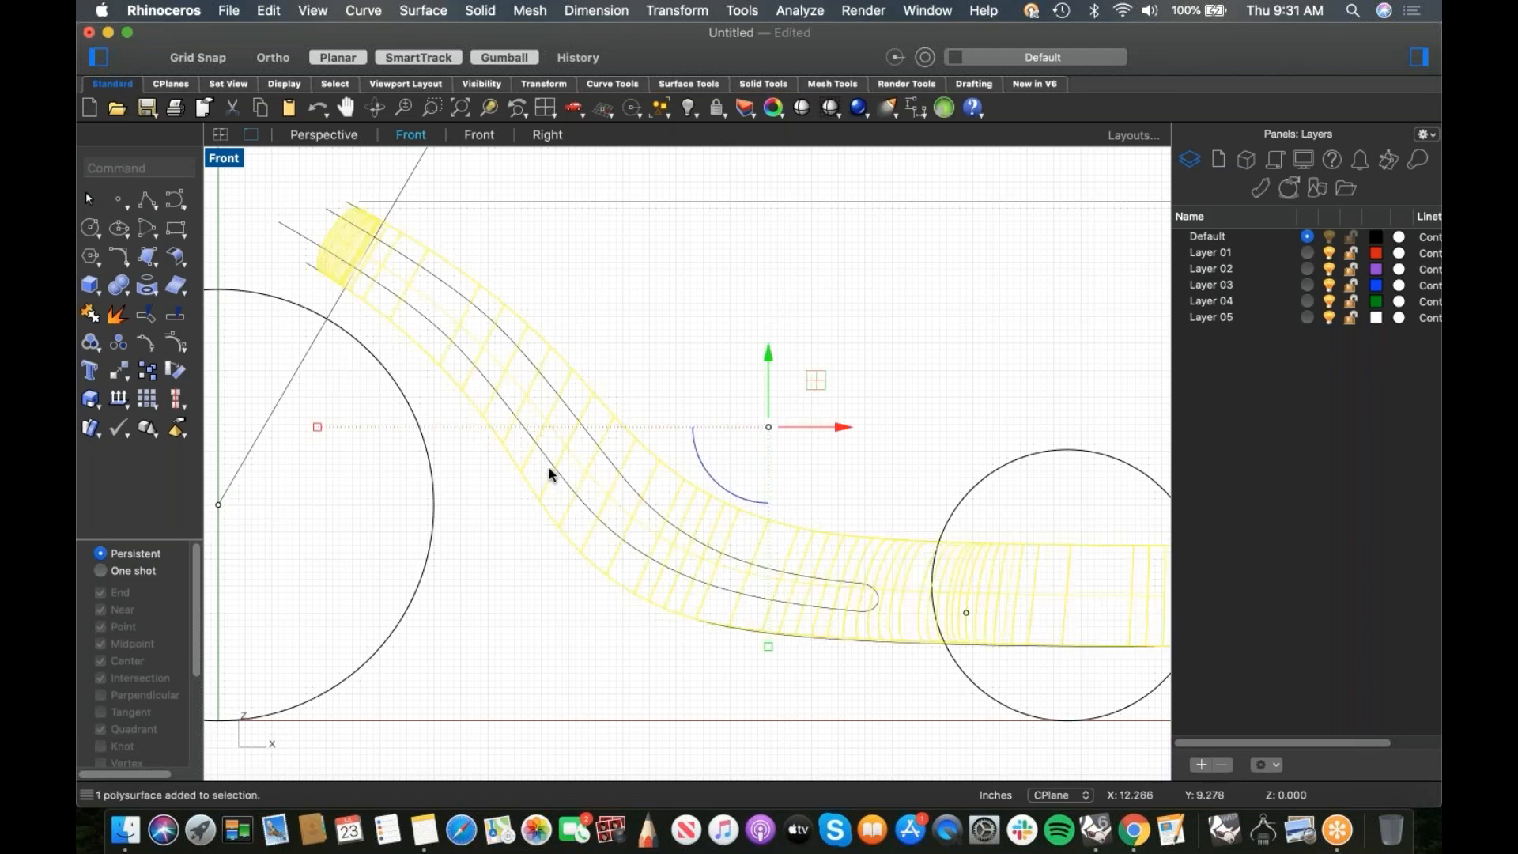
type("s")
key("Escape")
left_click(180, 320)
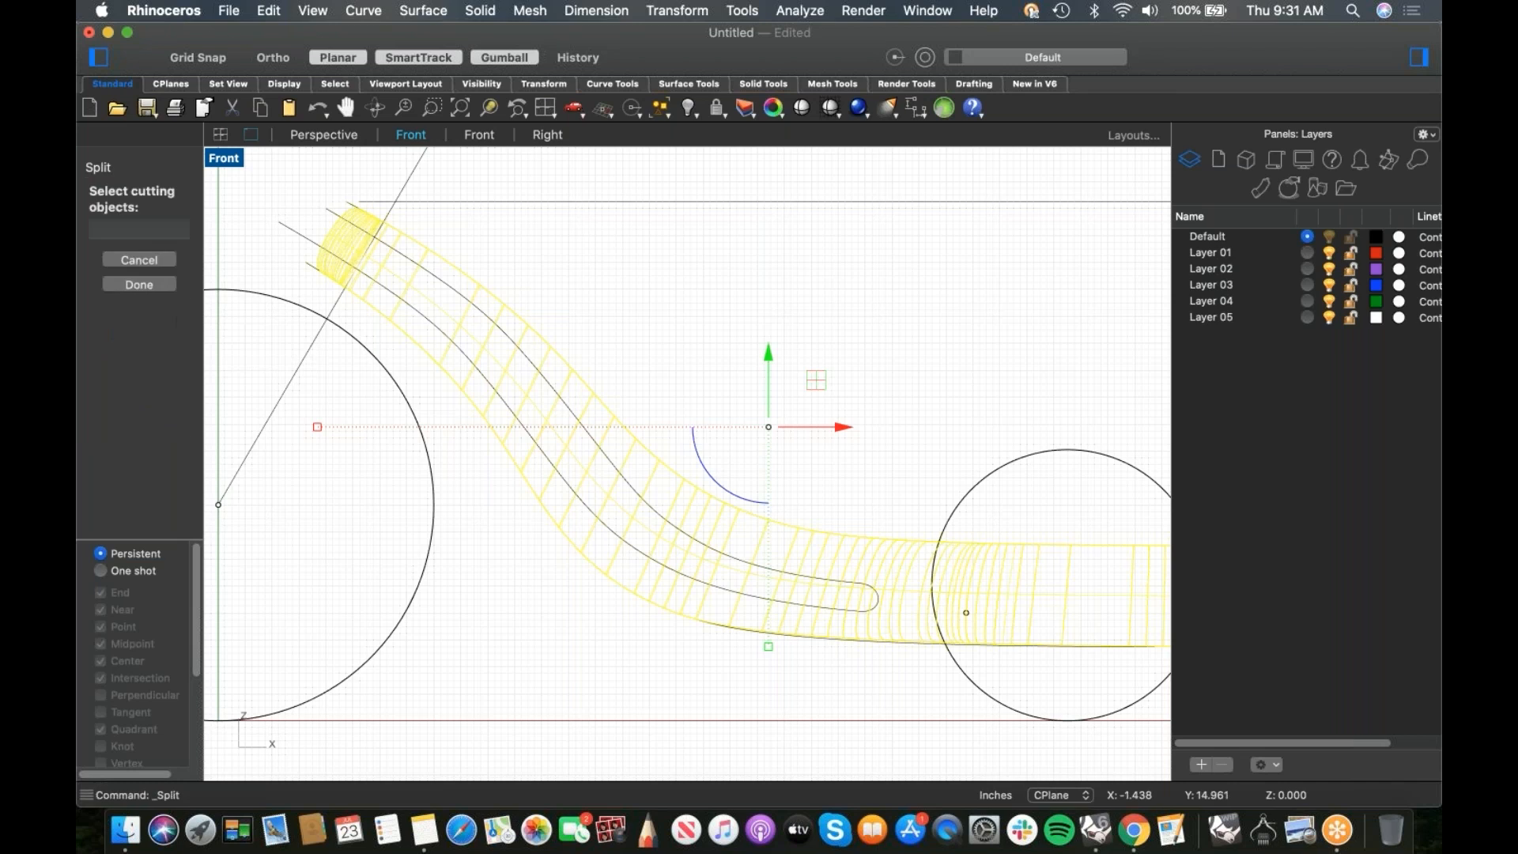
left_click(310, 231)
key("Return")
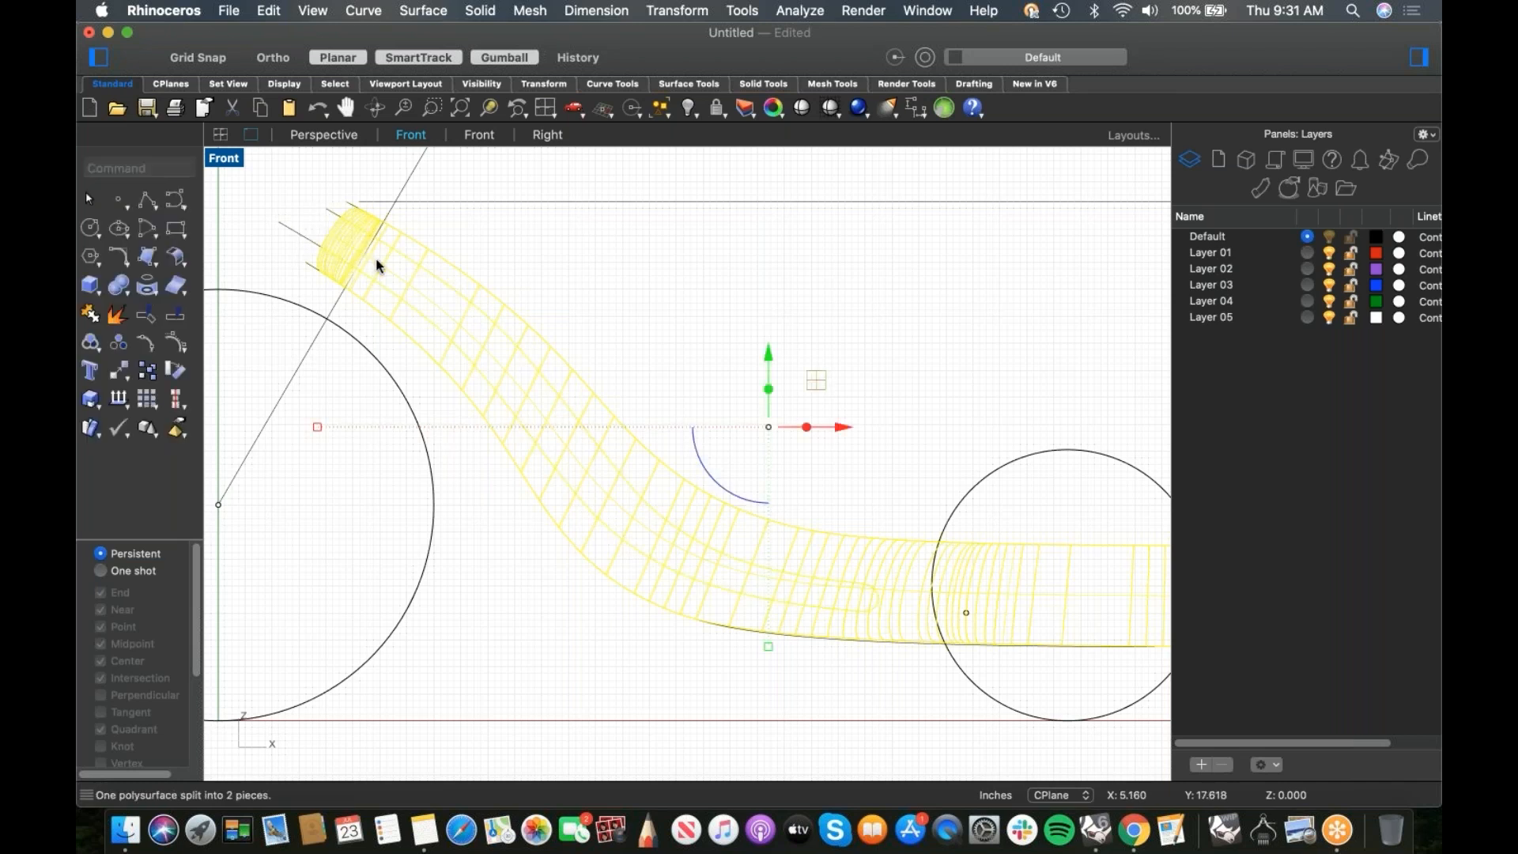
Step: Select the slot-shaped surface to check that it is separate from the rest of the body, and clear the selection
left_click(379, 259)
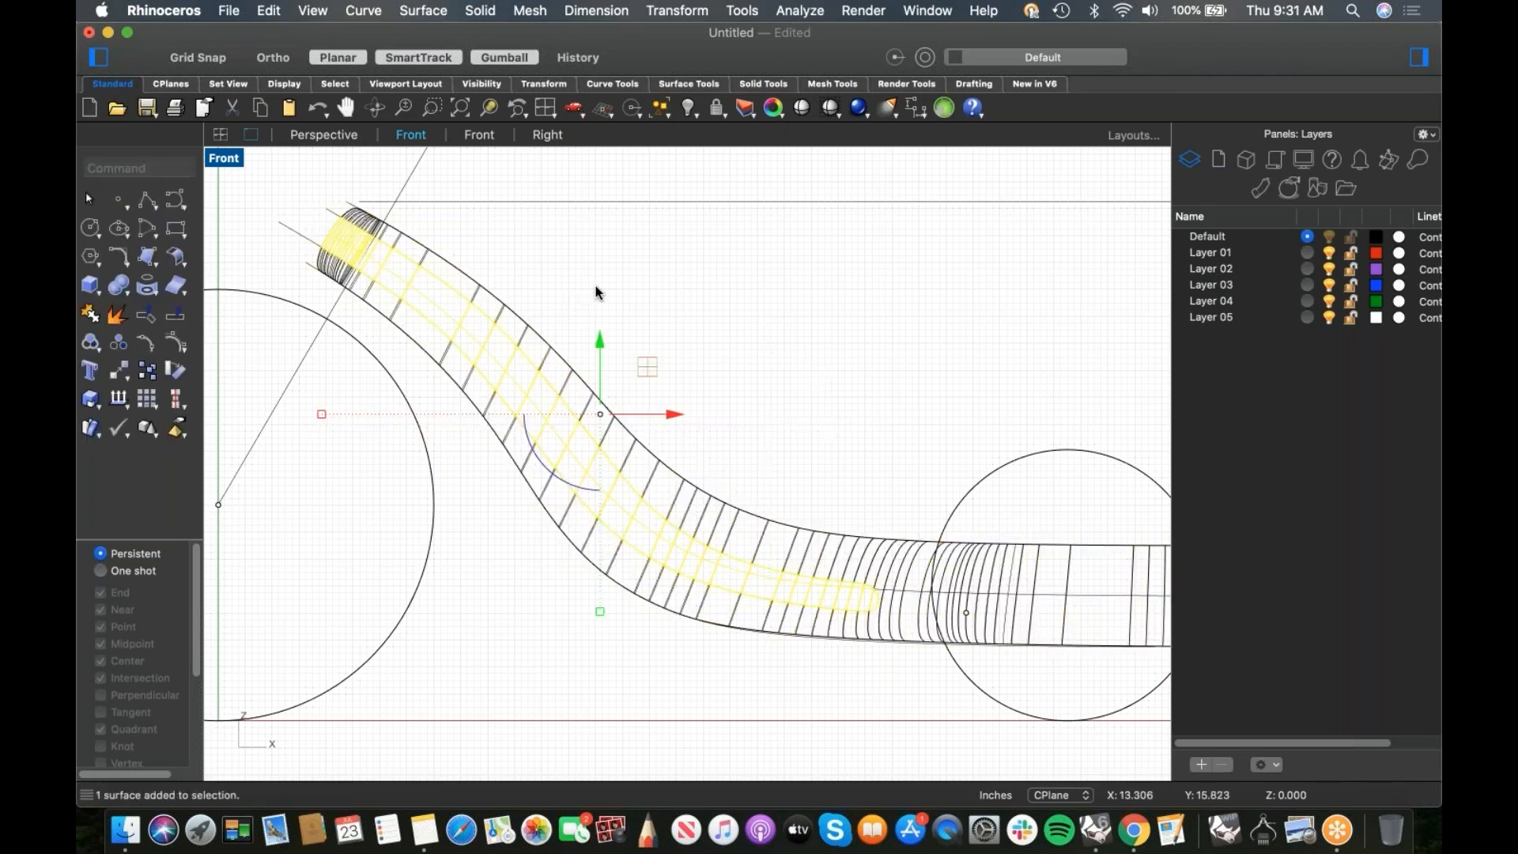
left_click(575, 284)
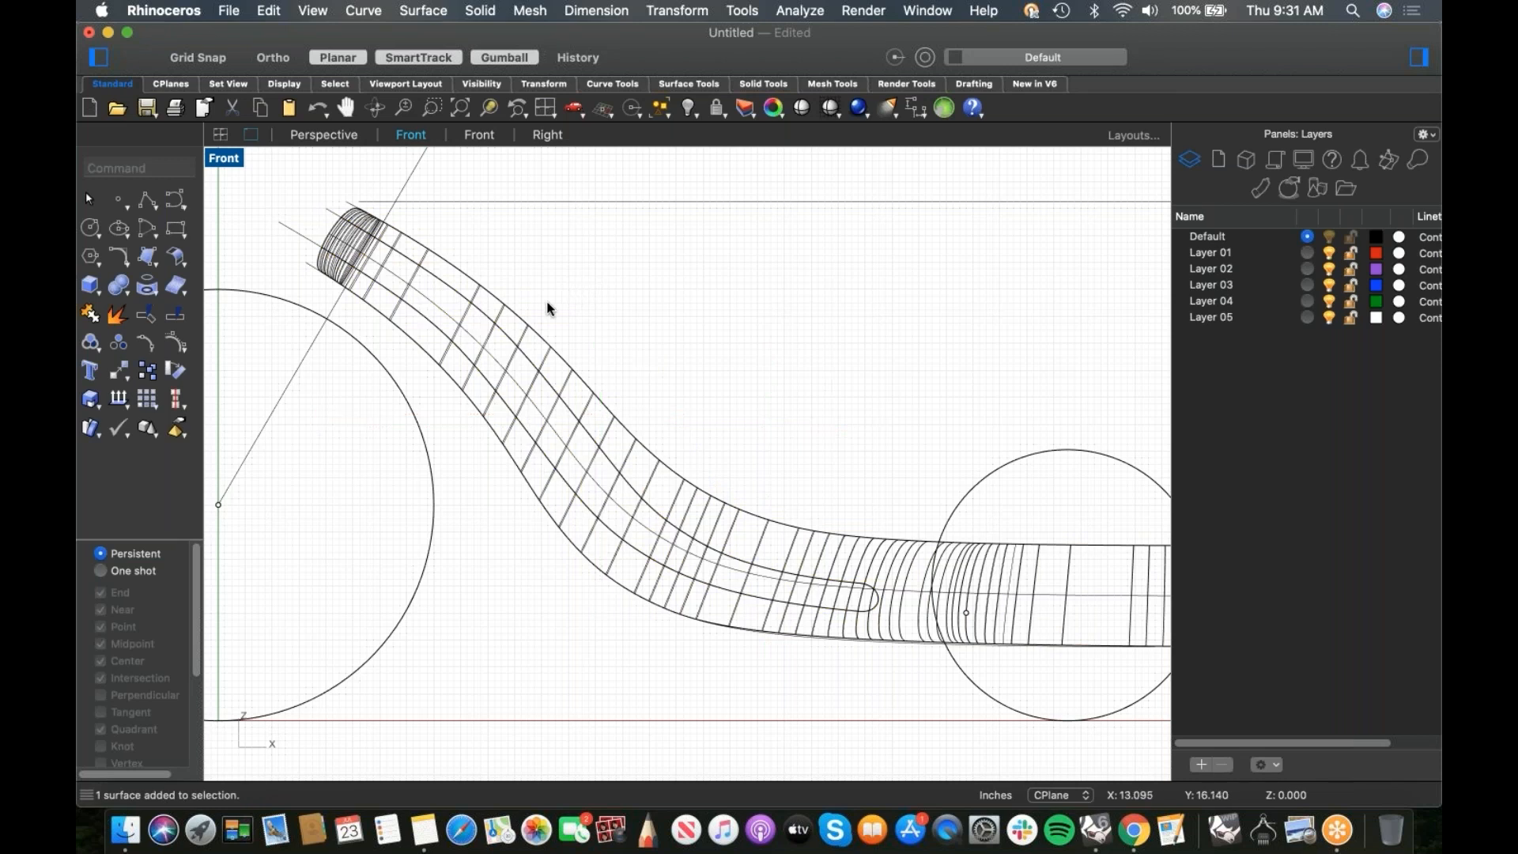
left_click(476, 335)
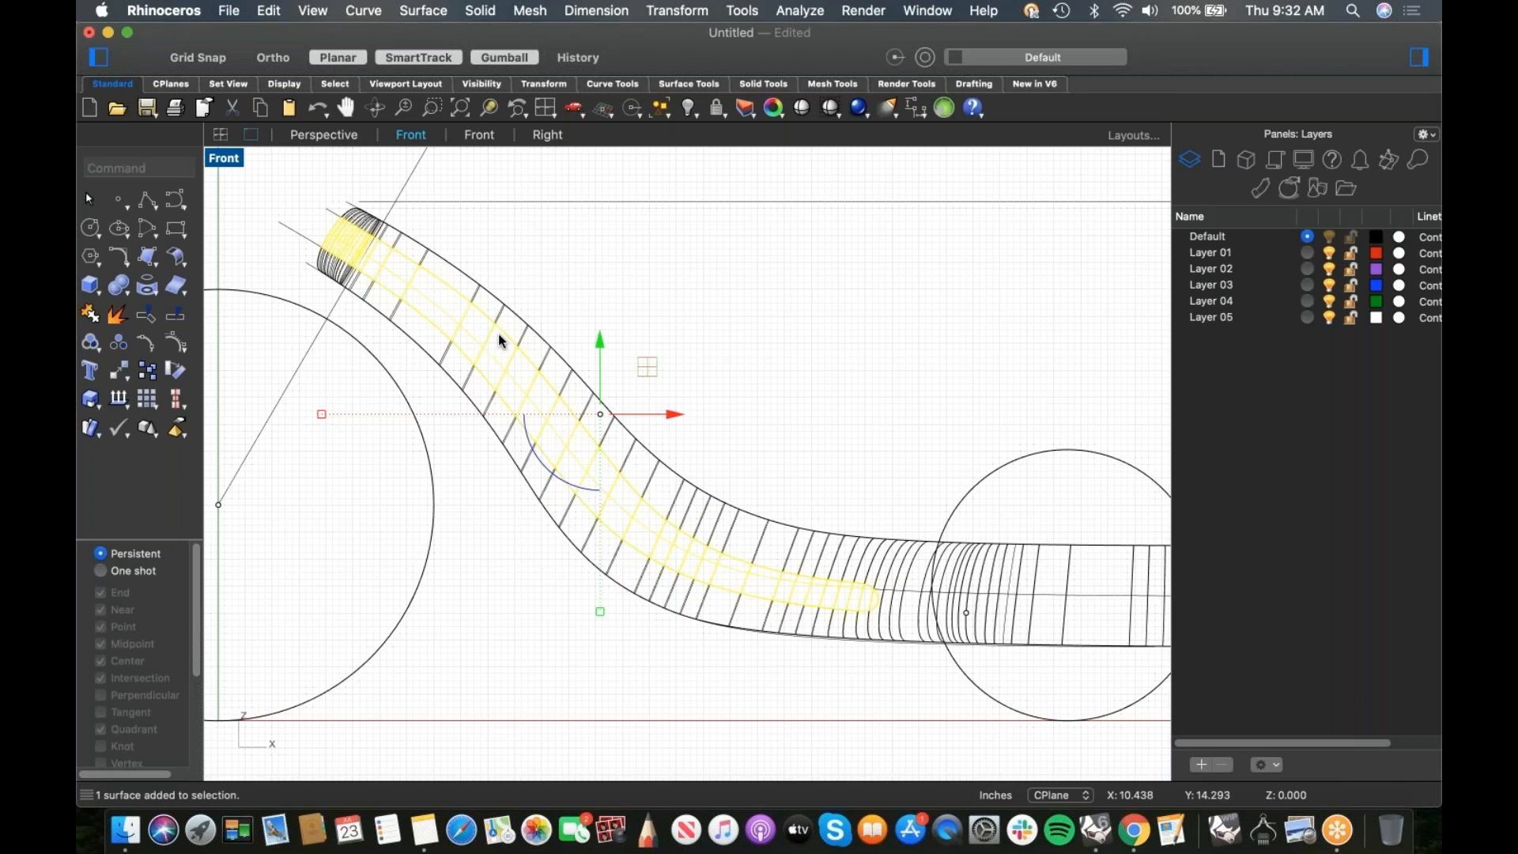
left_click(558, 262)
Step: Delete the joined U-shaped curve that was used to split the body
left_click(302, 236)
left_click_drag(280, 410, 296, 412, "shift")
left_click(299, 237)
key("Delete")
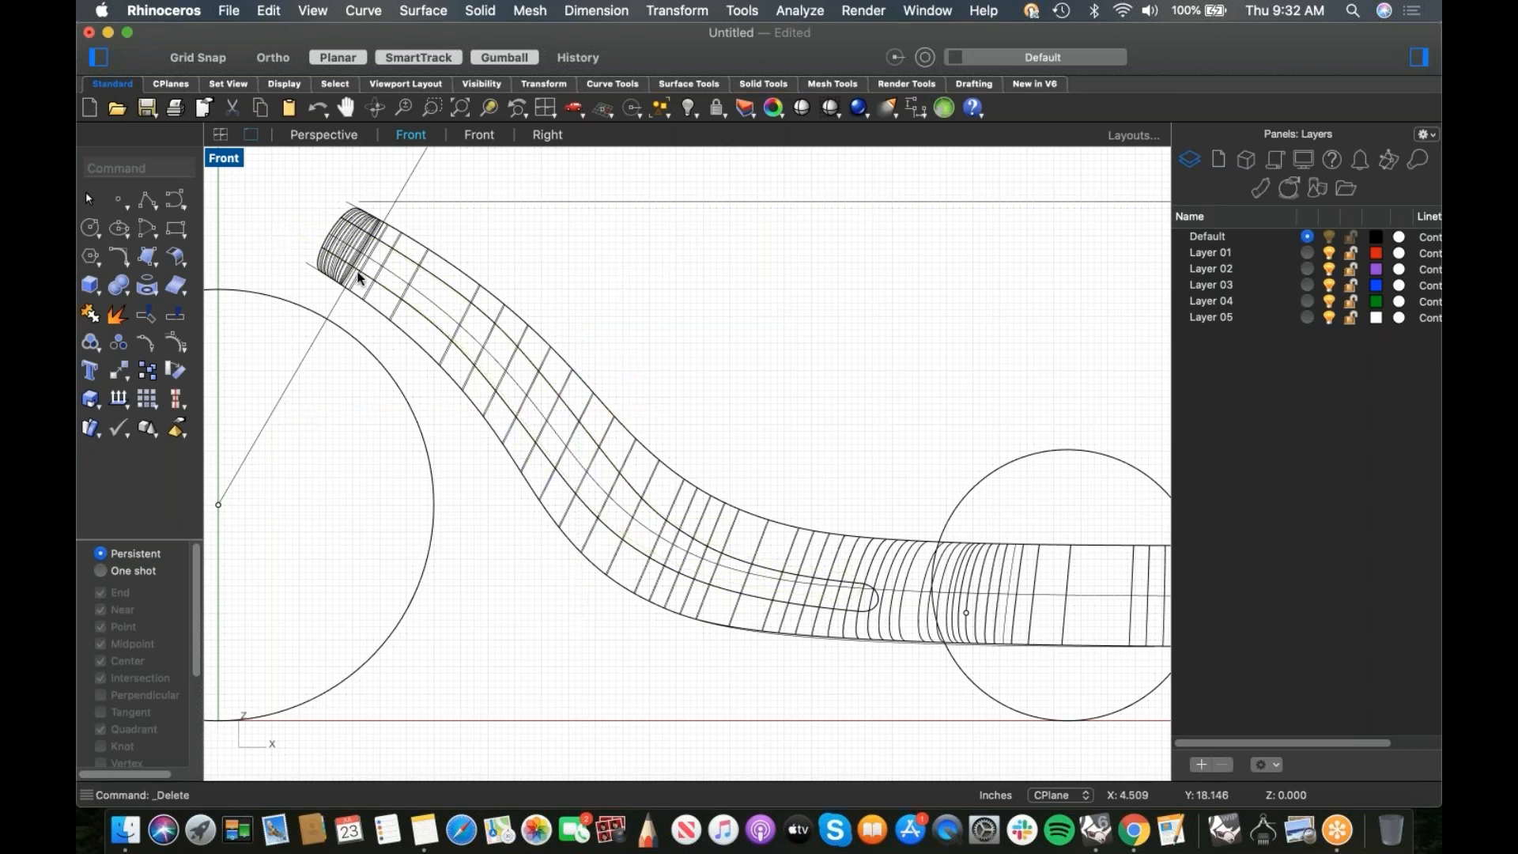
Step: Draw a degree 3 control point curve just inside the slot outline, around its rounded end and back past the upper end
scroll(336, 271, "up", 3)
scroll(459, 269, "up", 3)
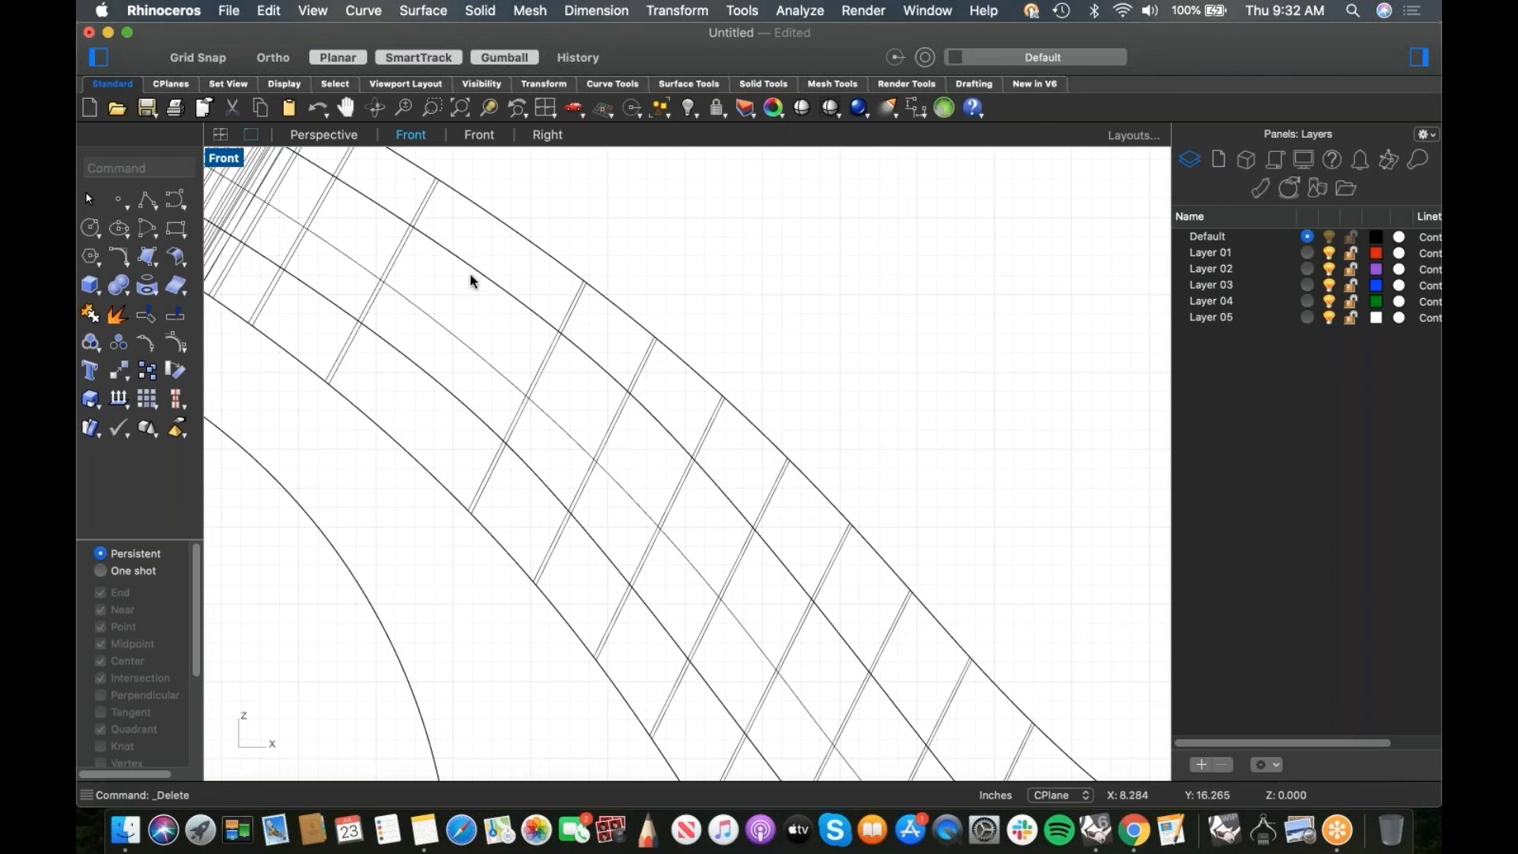
scroll(464, 285, "down", 5)
right_click_drag(451, 304, 460, 290)
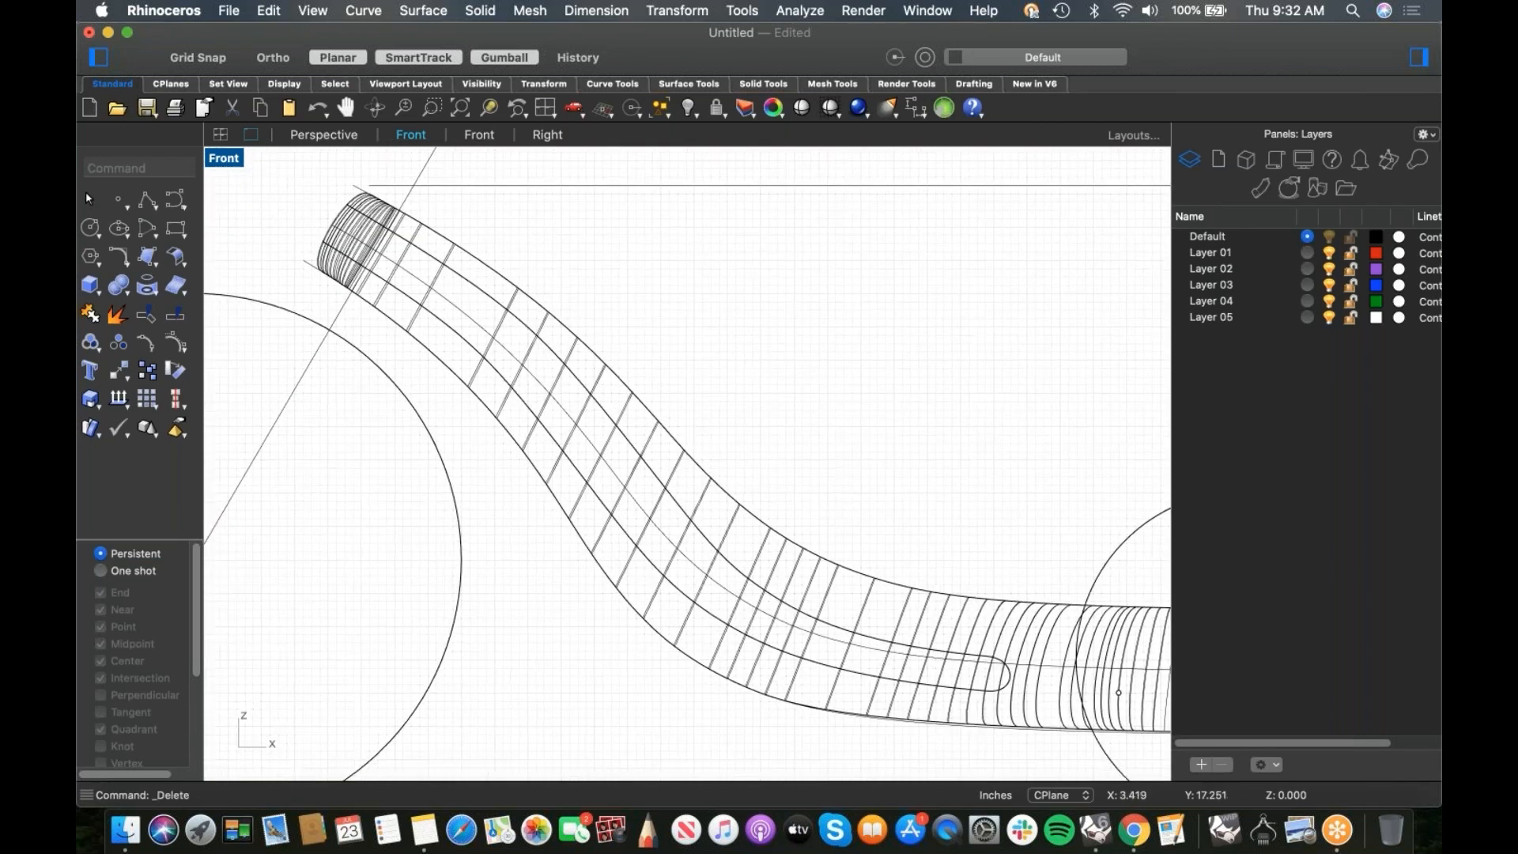
left_click(175, 201)
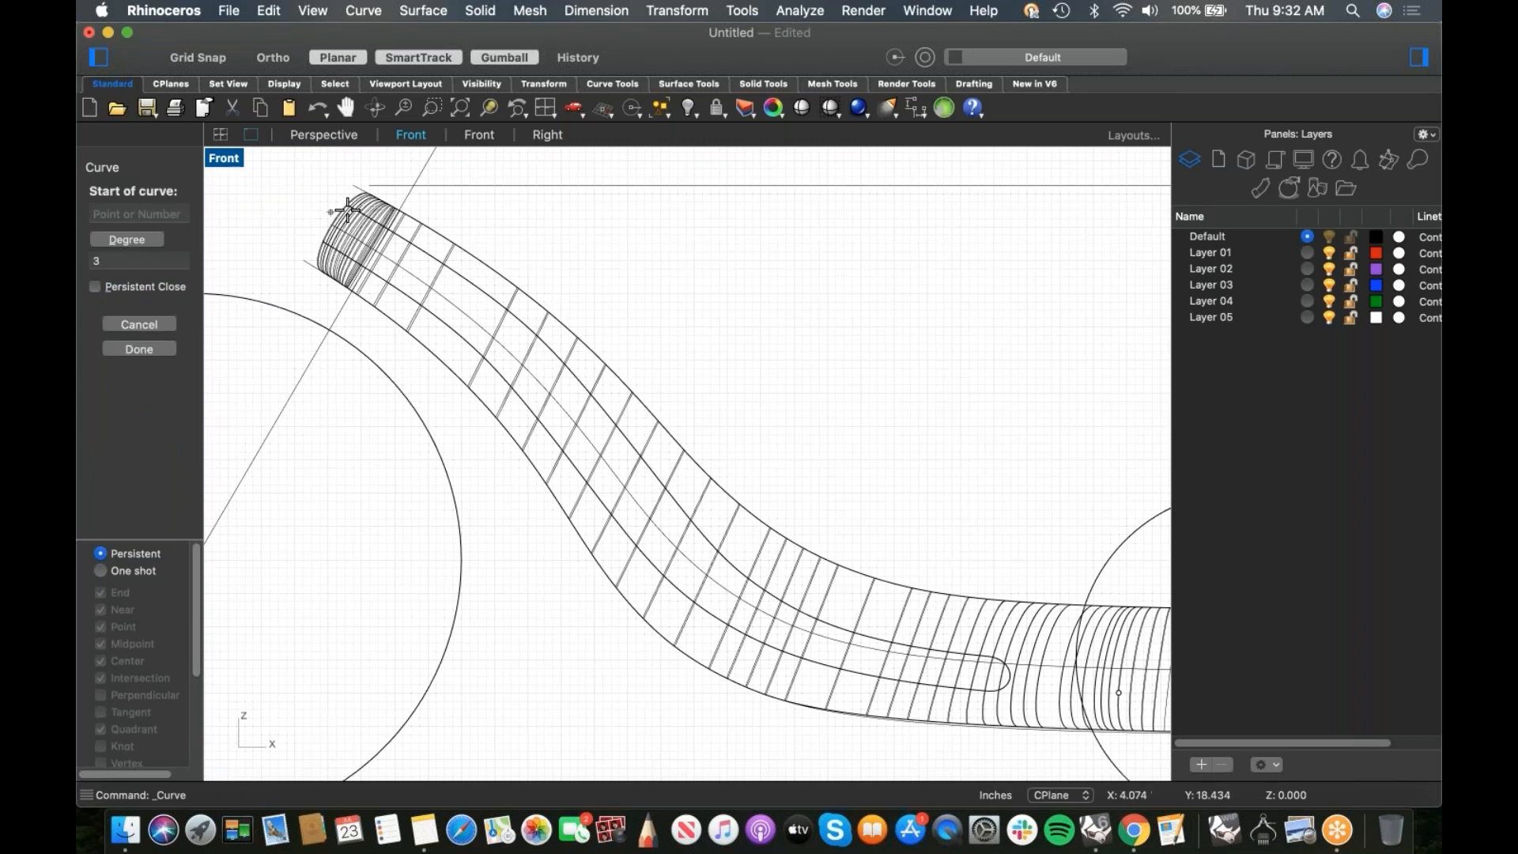
left_click(331, 203)
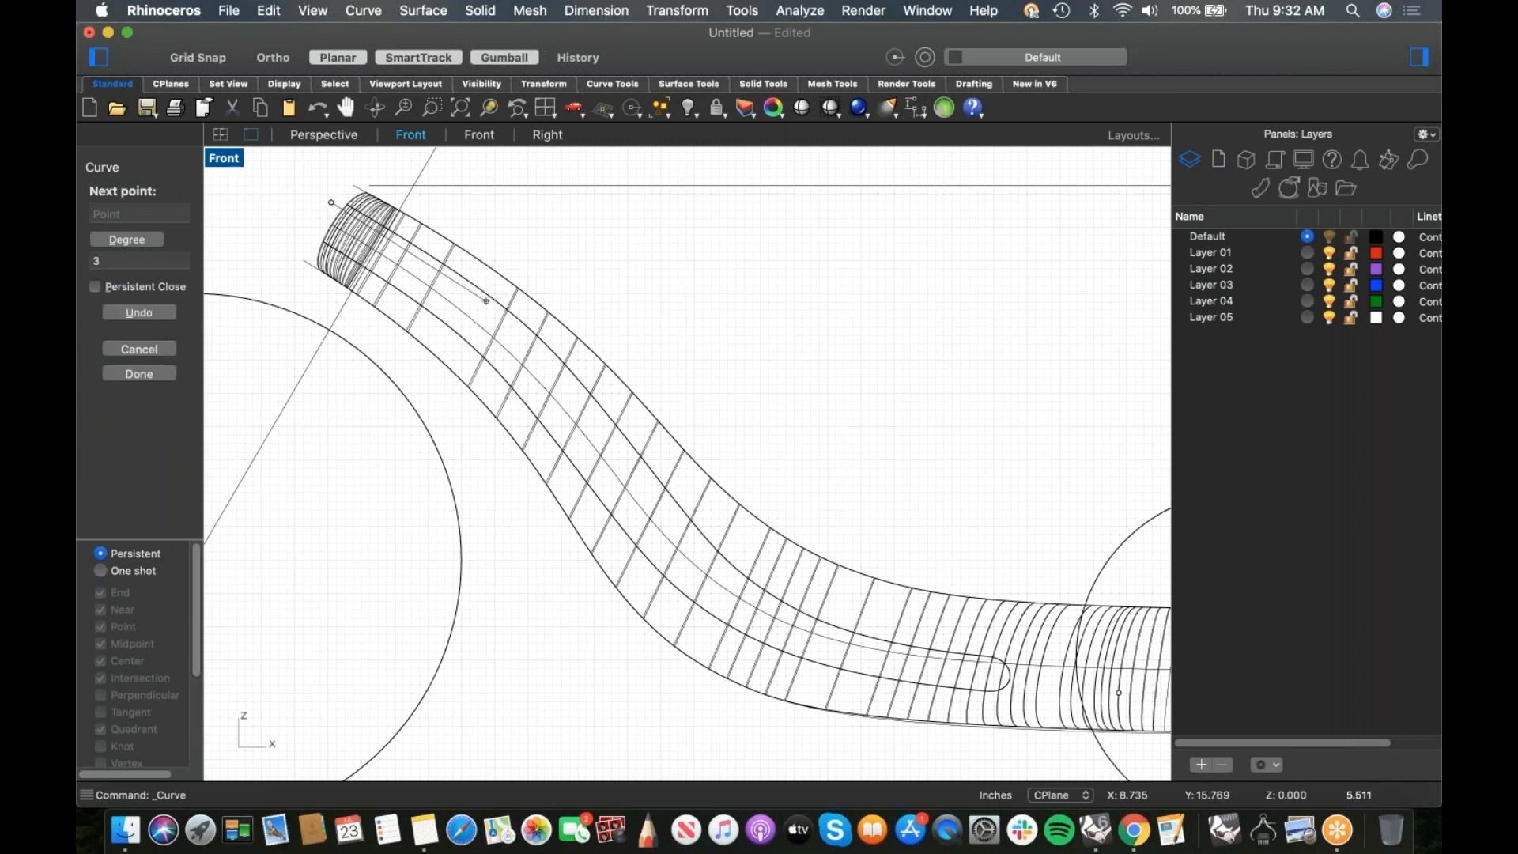
left_click(485, 302)
left_click(530, 340)
left_click(619, 442)
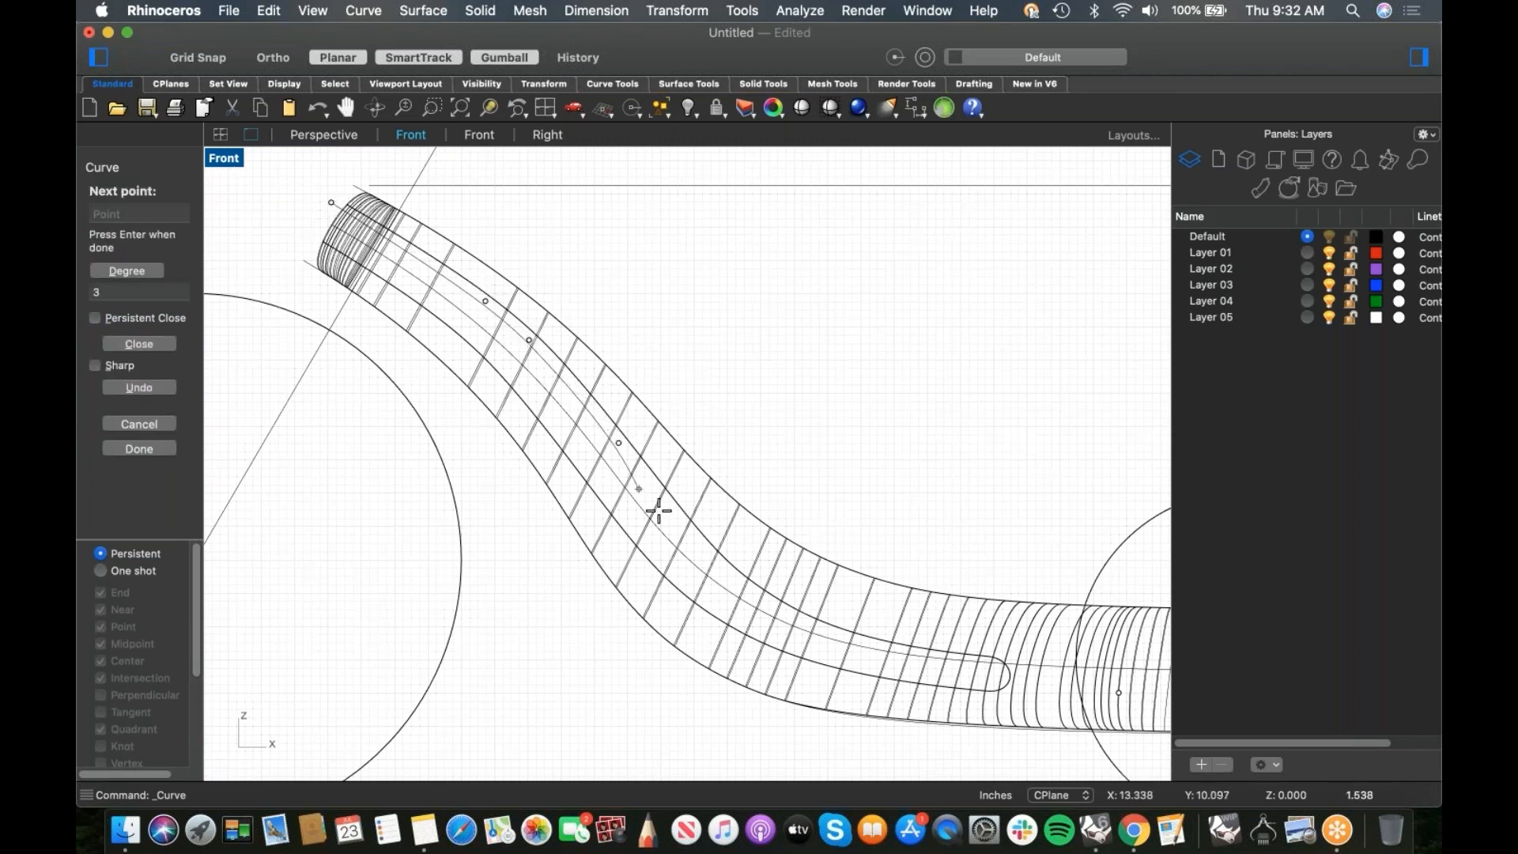
left_click(703, 552)
left_click(777, 609)
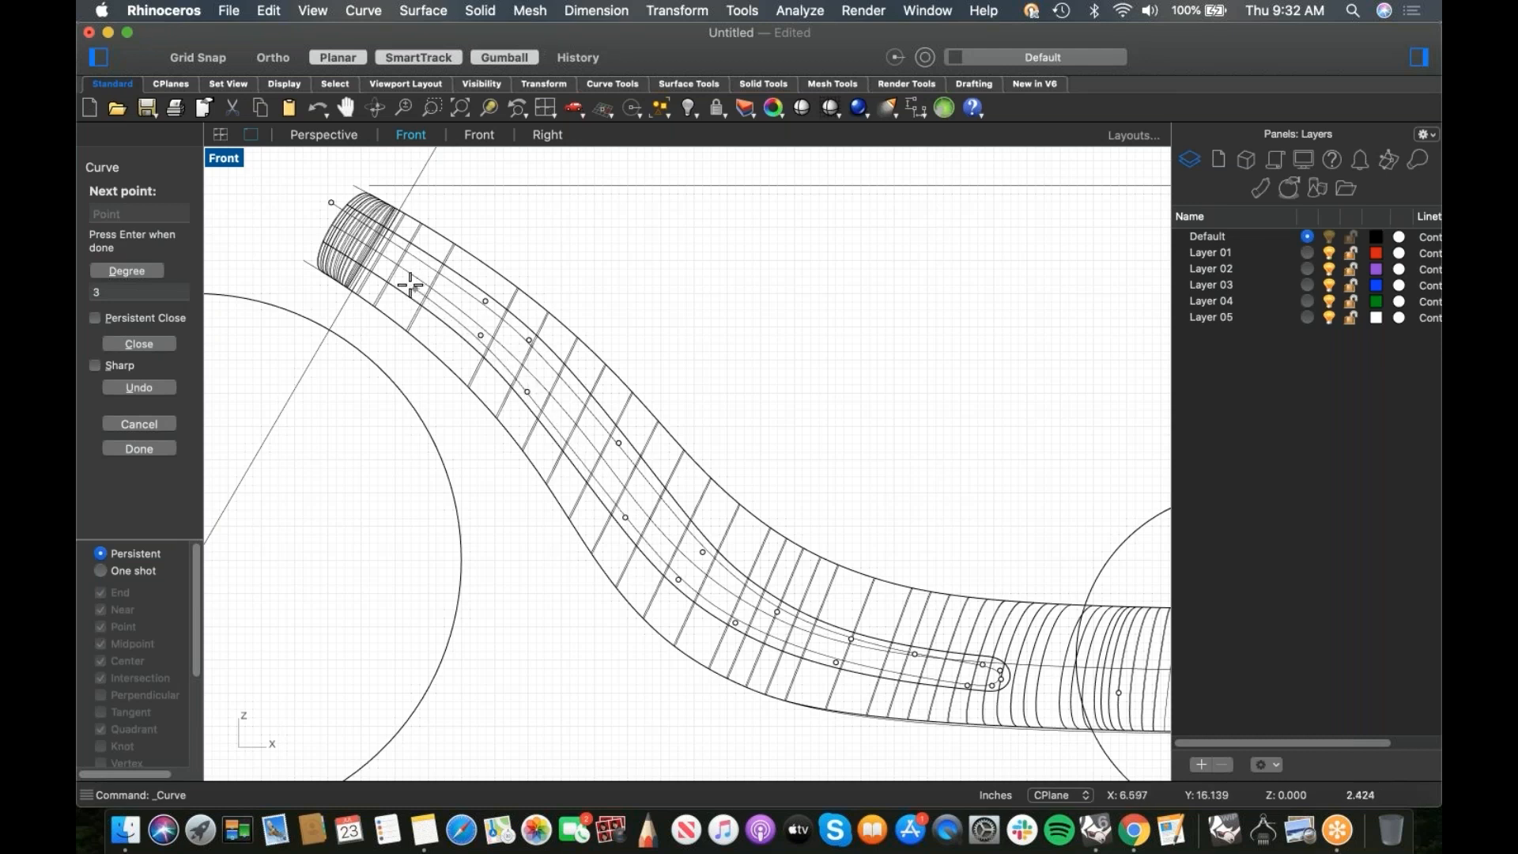
left_click(288, 216)
key("Return")
left_click(399, 231)
scroll(396, 244, "up", 5)
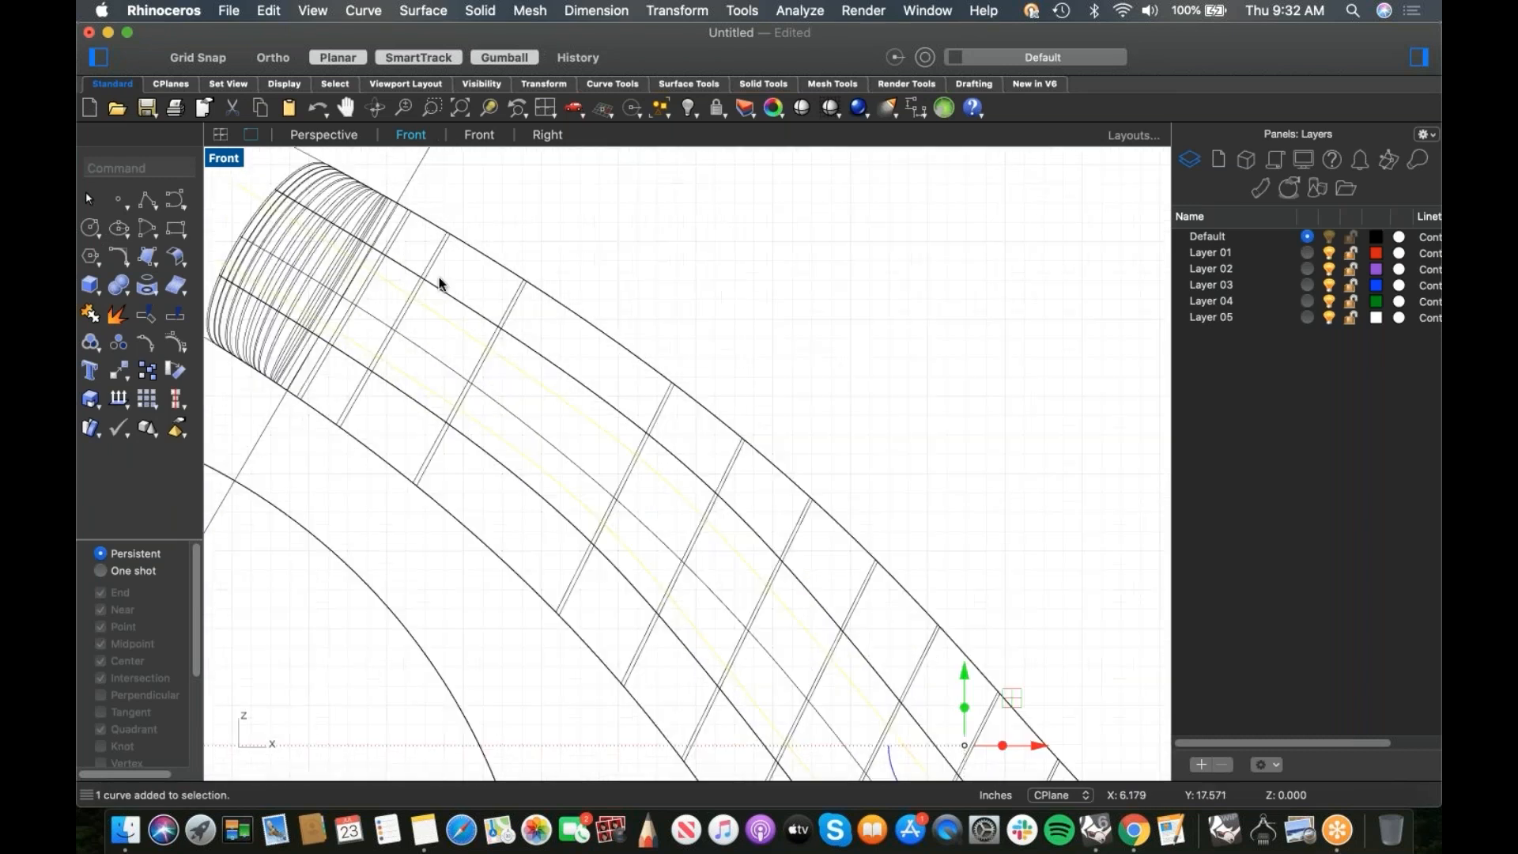
type("Trim")
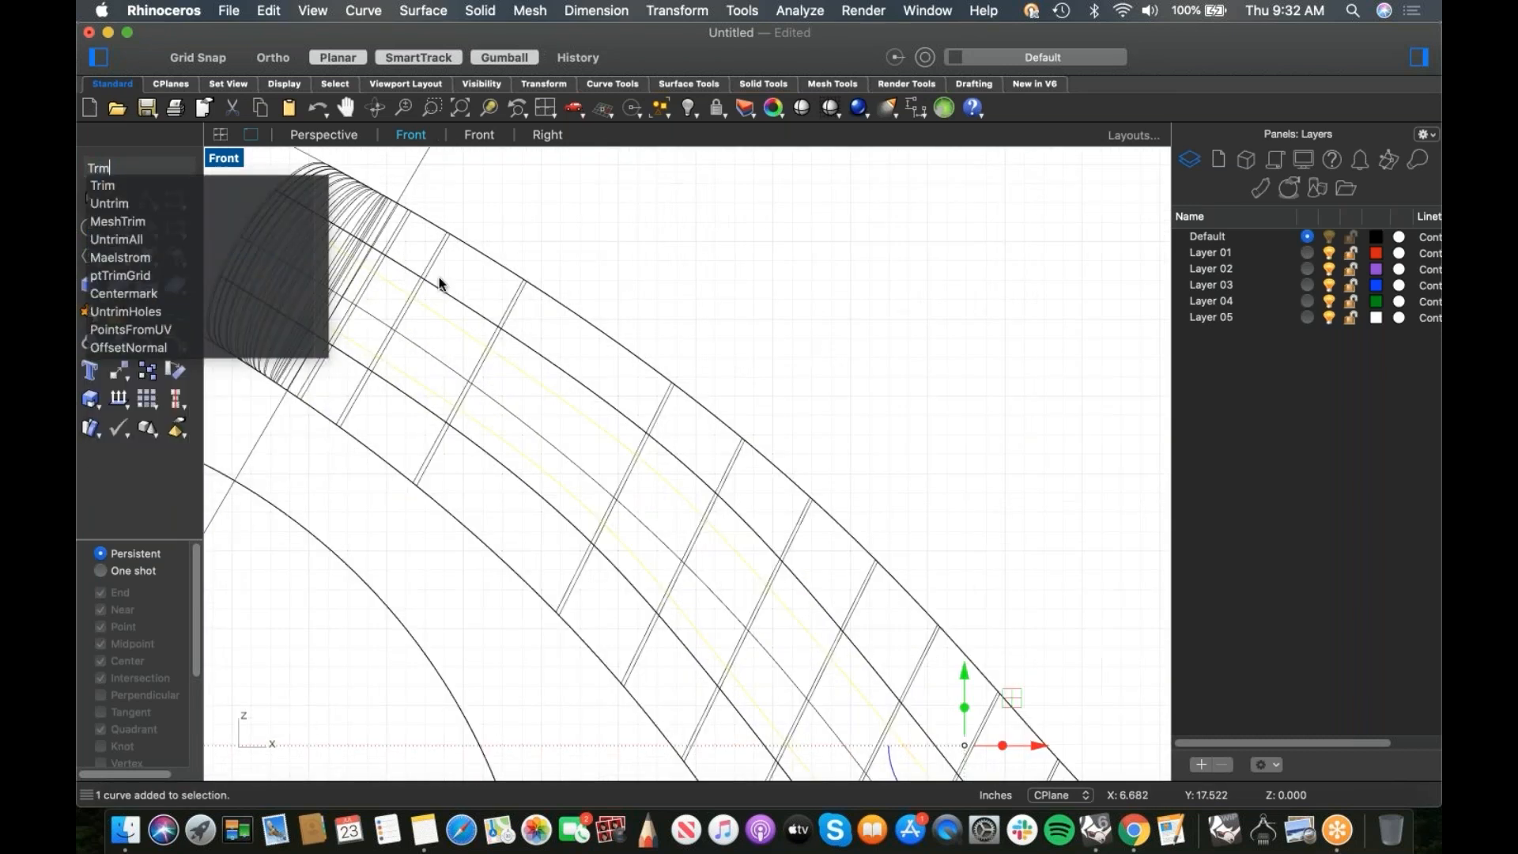
type("om")
key("Return")
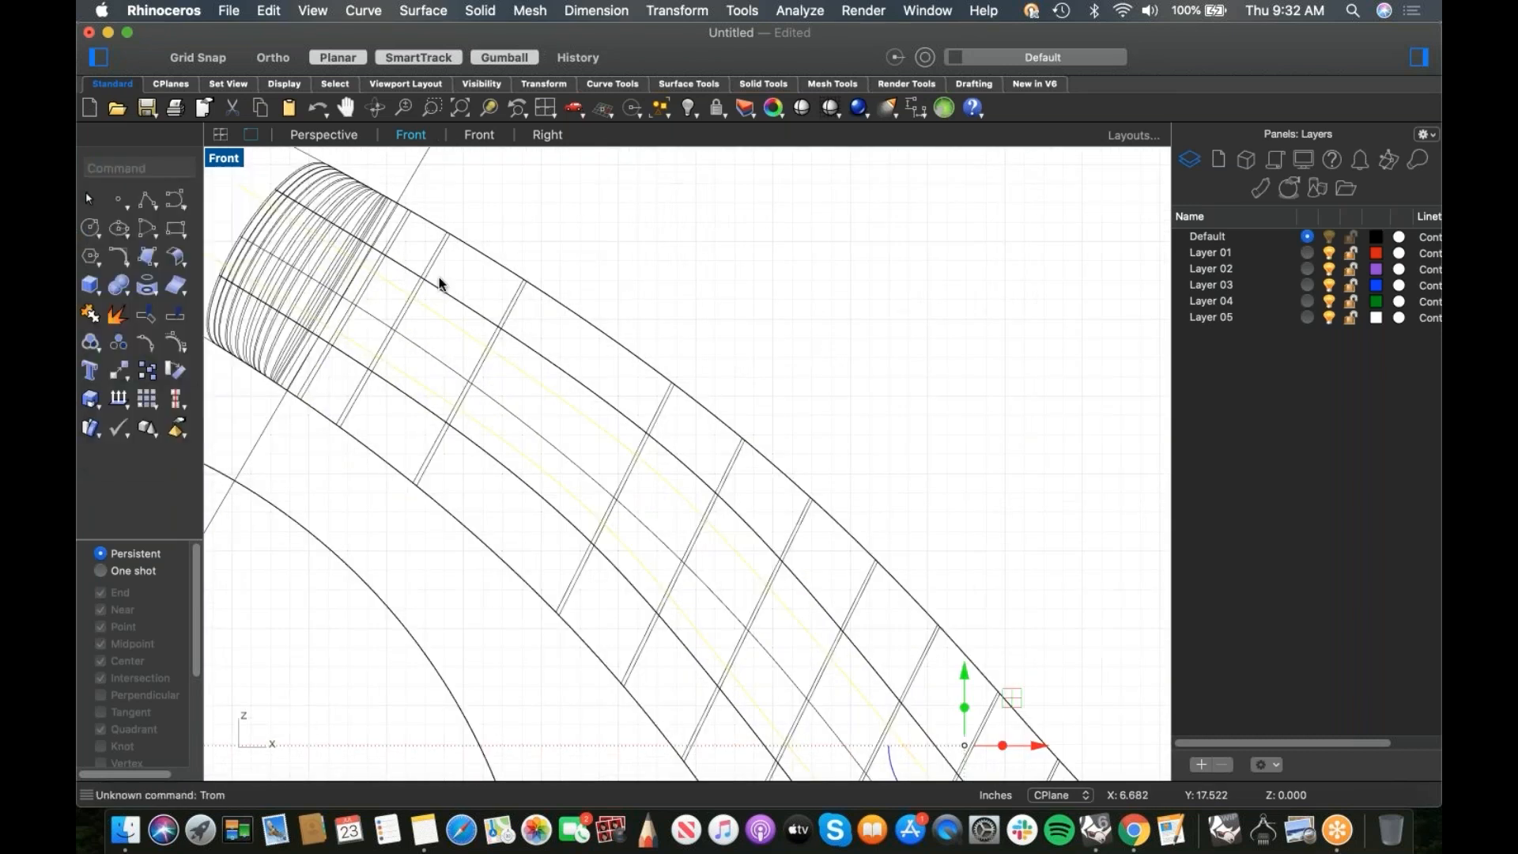
scroll(558, 342, "up", 3)
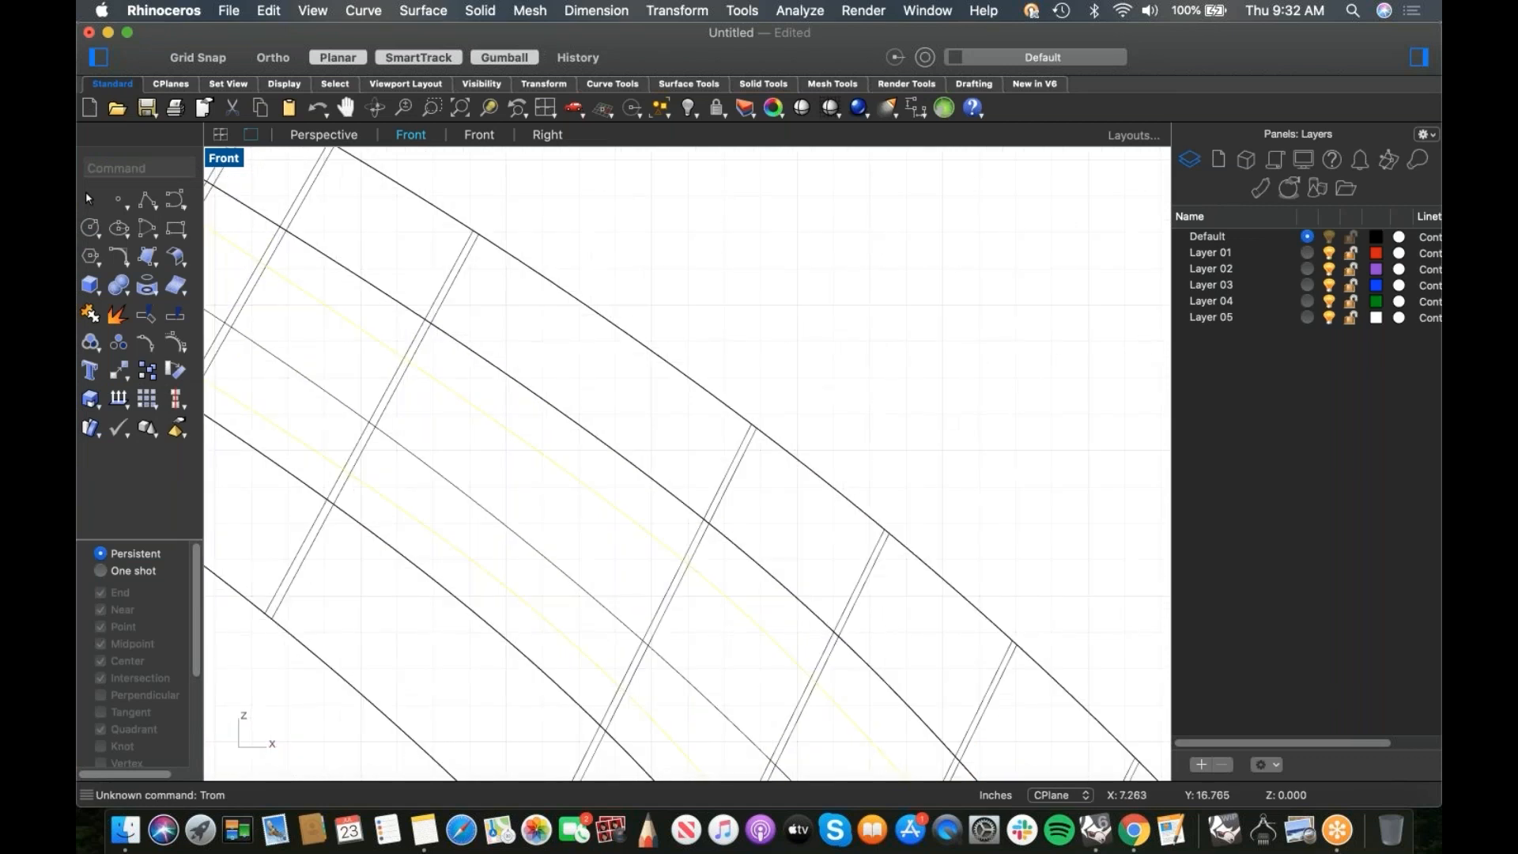
left_click(416, 340)
left_click(419, 360)
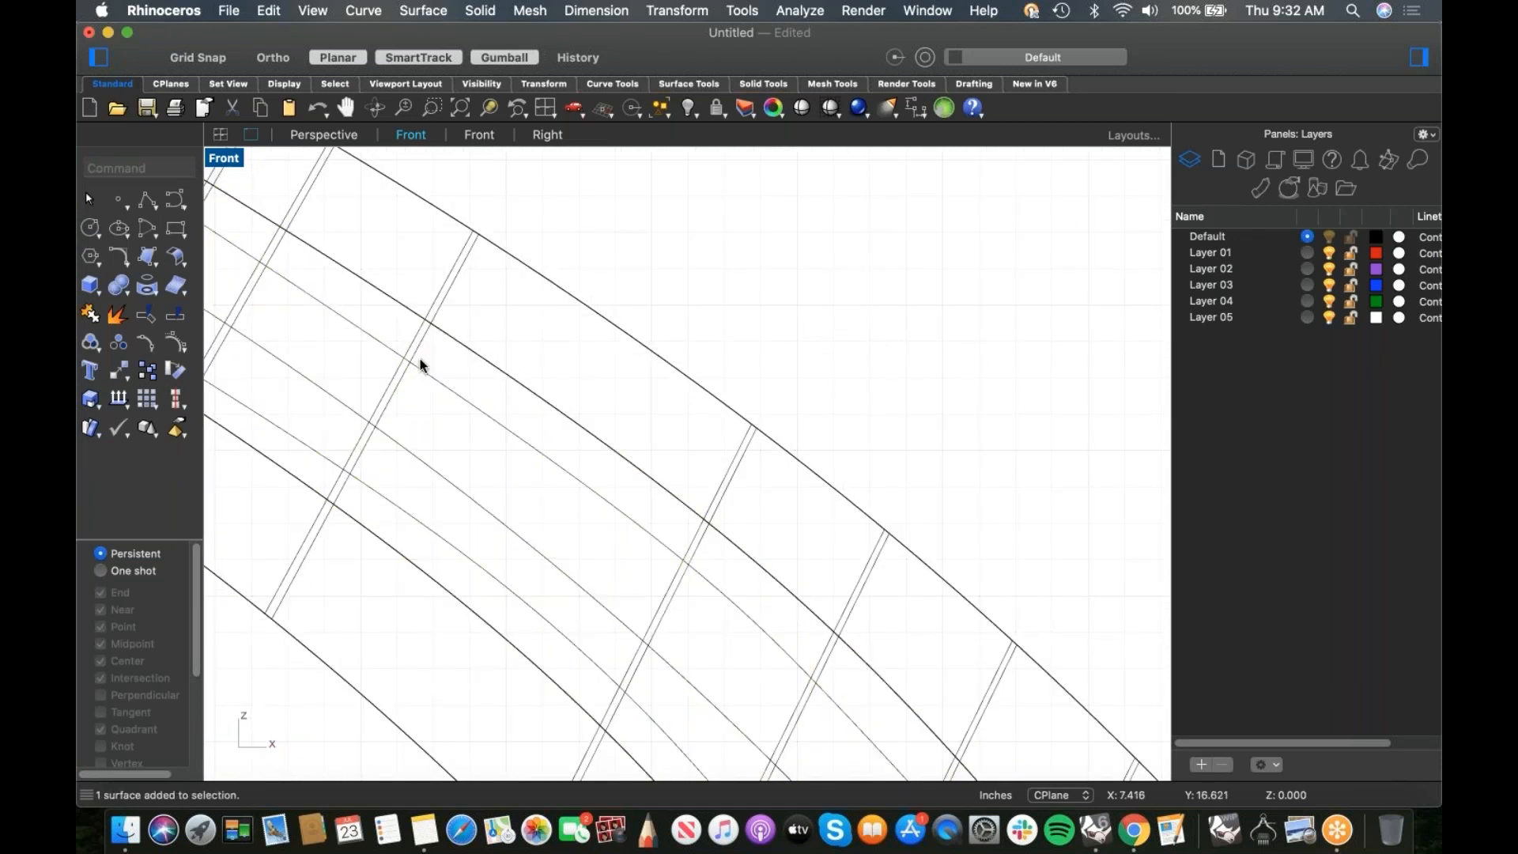
right_click(420, 364)
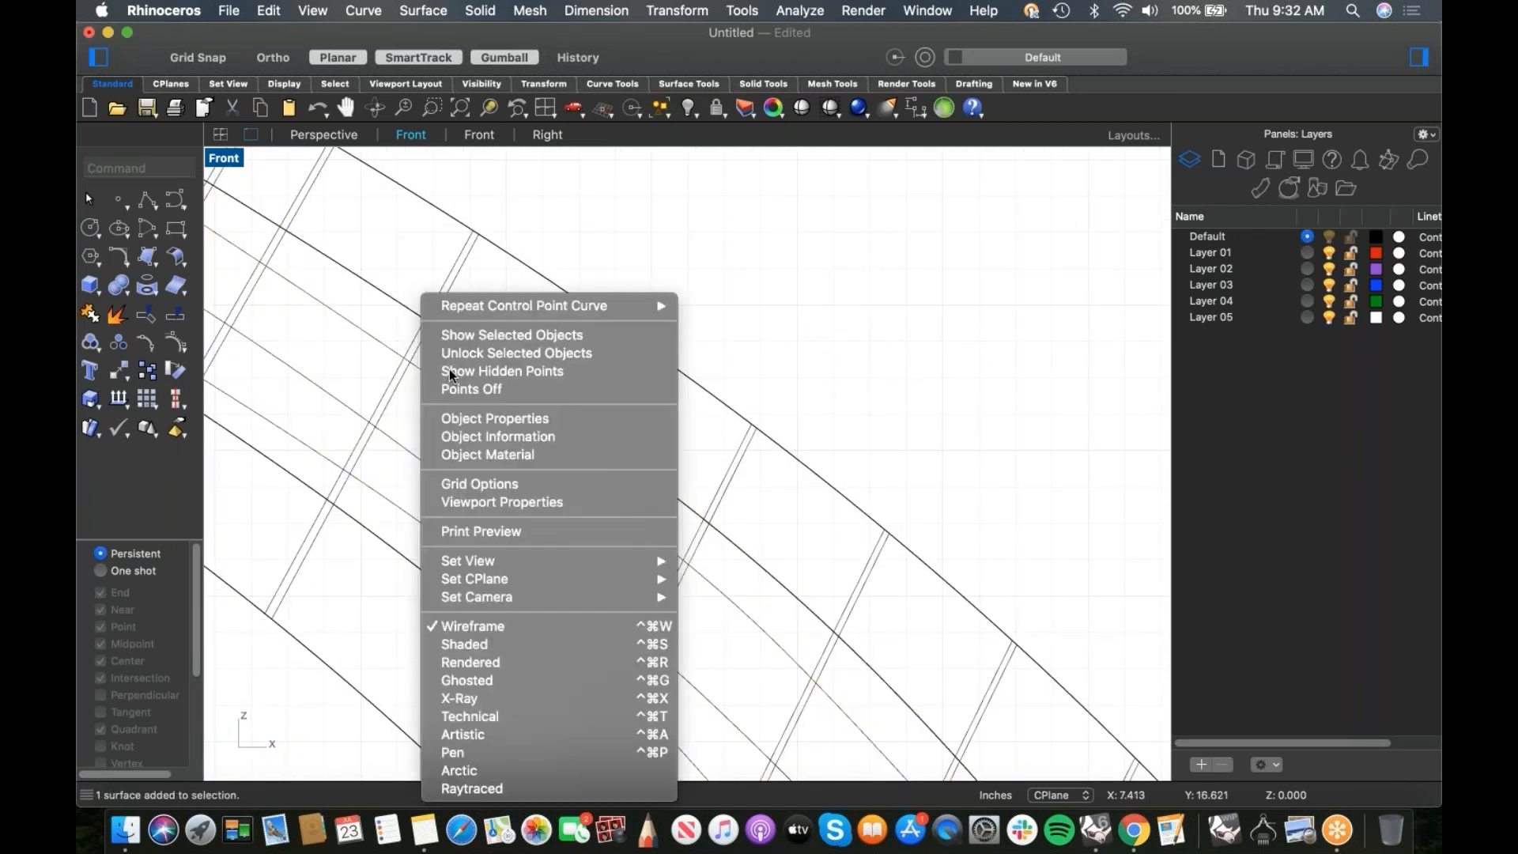
left_click(584, 231)
Step: Trim the slot surface with the inner control point curve, removing the narrow strip between the curve and the slot edge
key("Return")
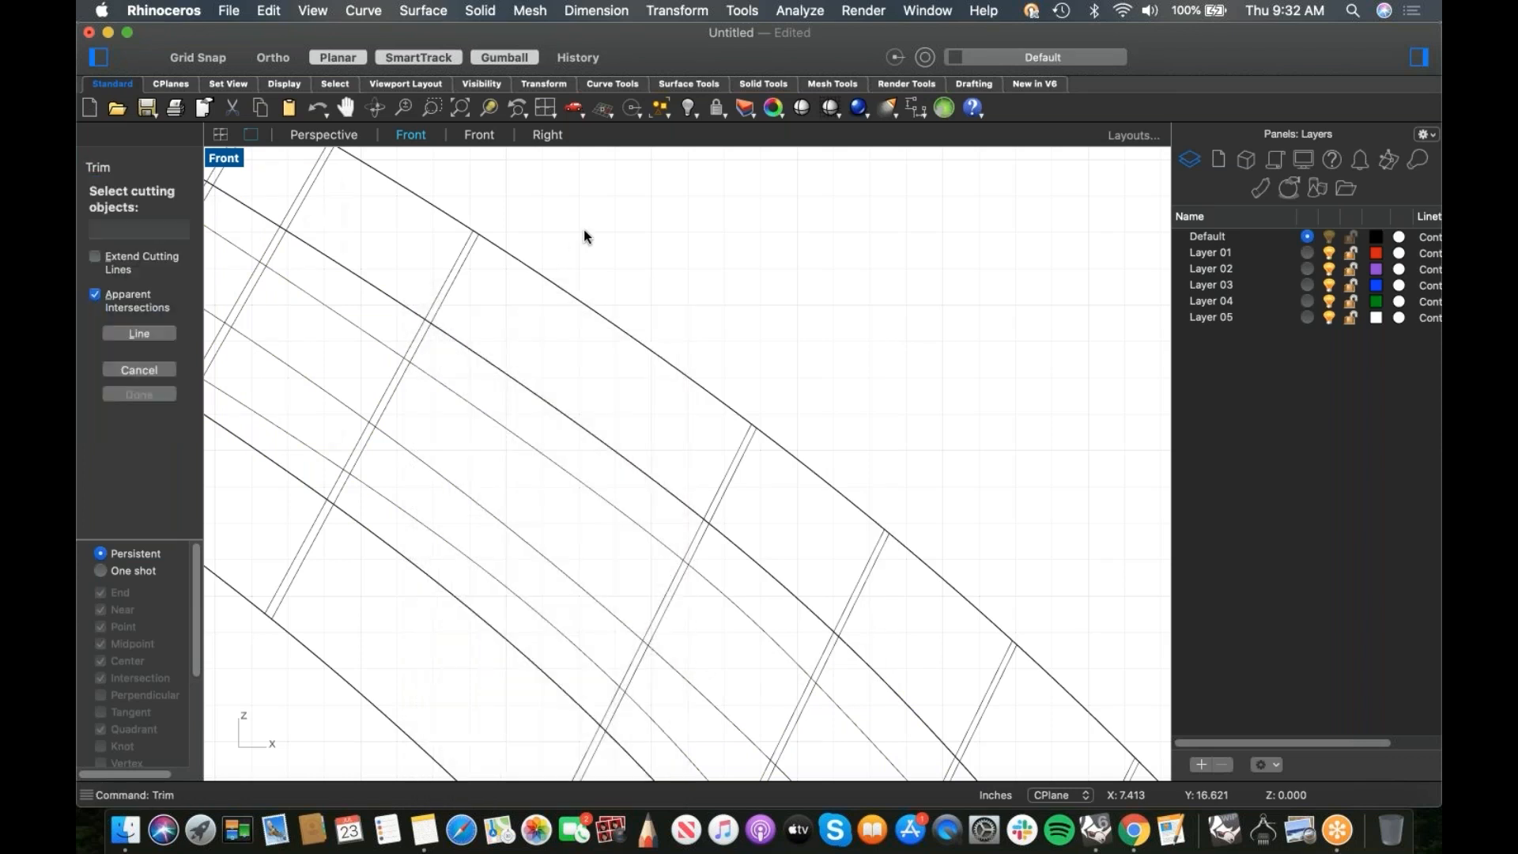
left_click(449, 385)
key("Return")
left_click(418, 343)
scroll(420, 352, "down", 5)
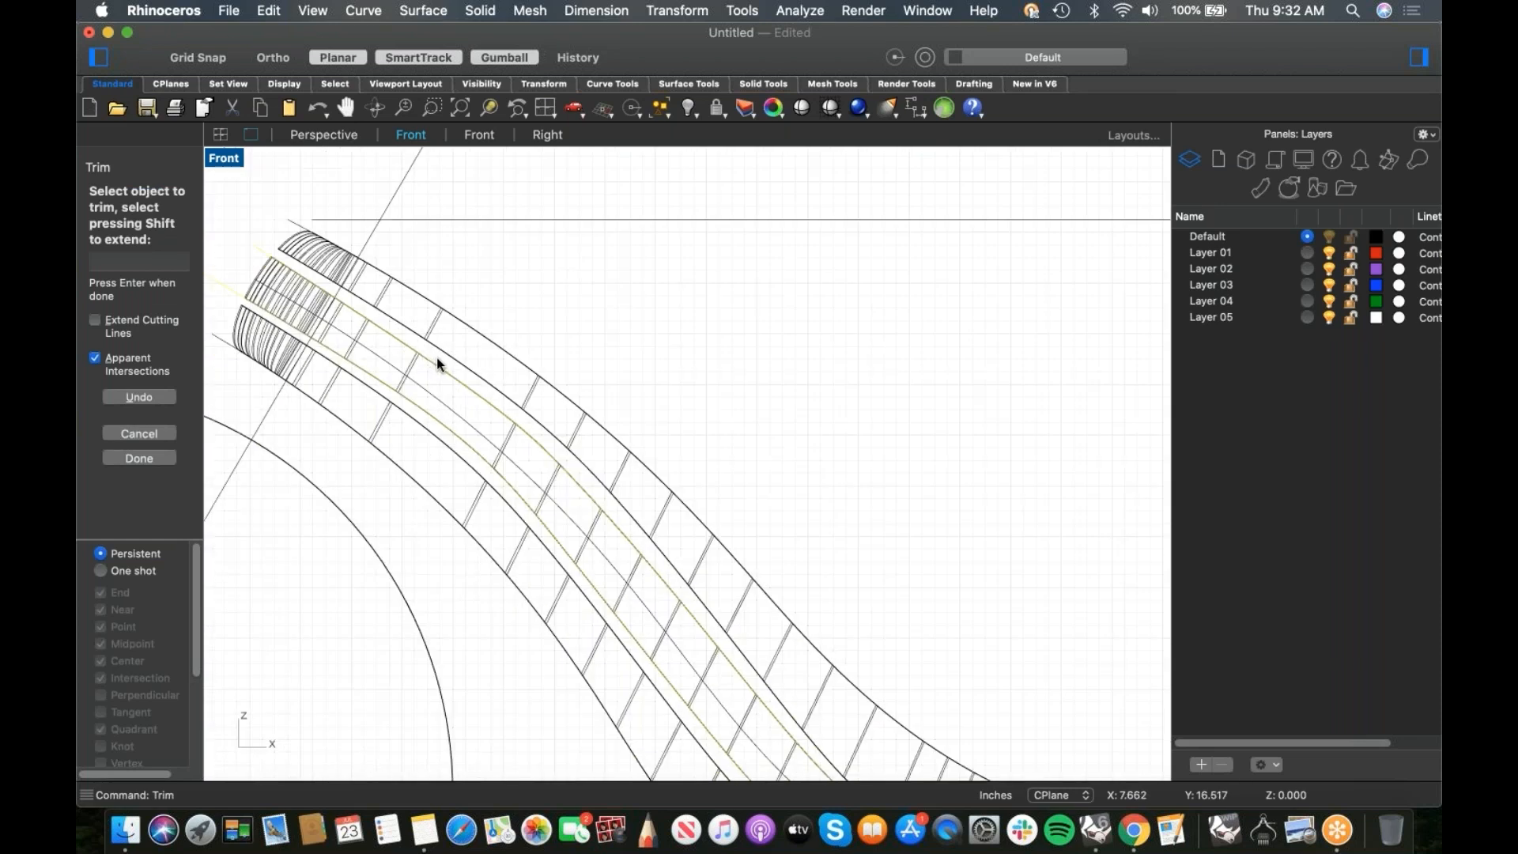
key("Return")
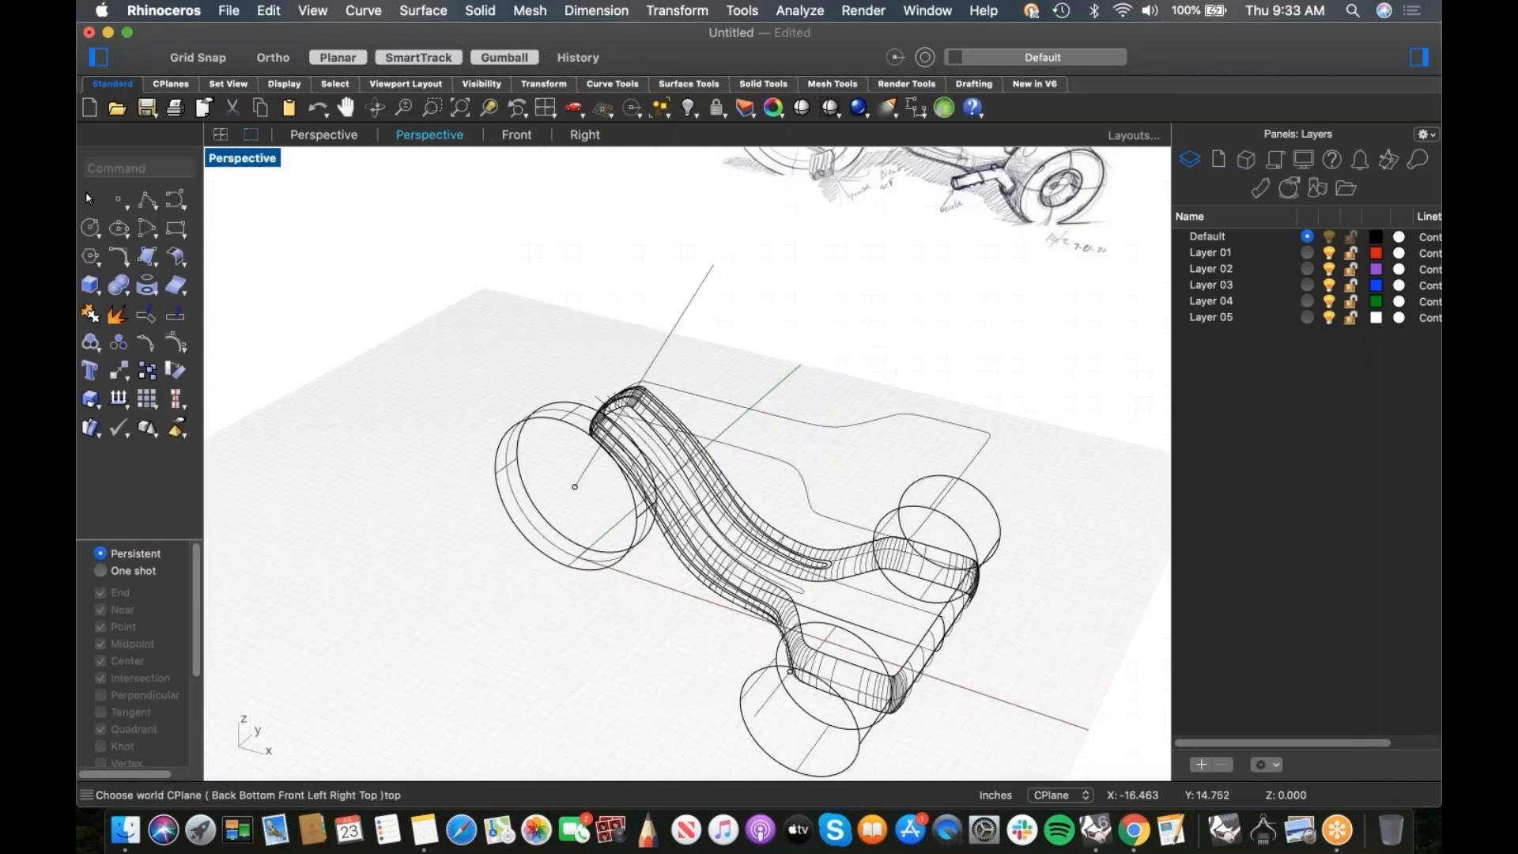
Step: Set the Perspective viewport to shaded display and inspect the gap around the trimmed inset panel
left_click(242, 158)
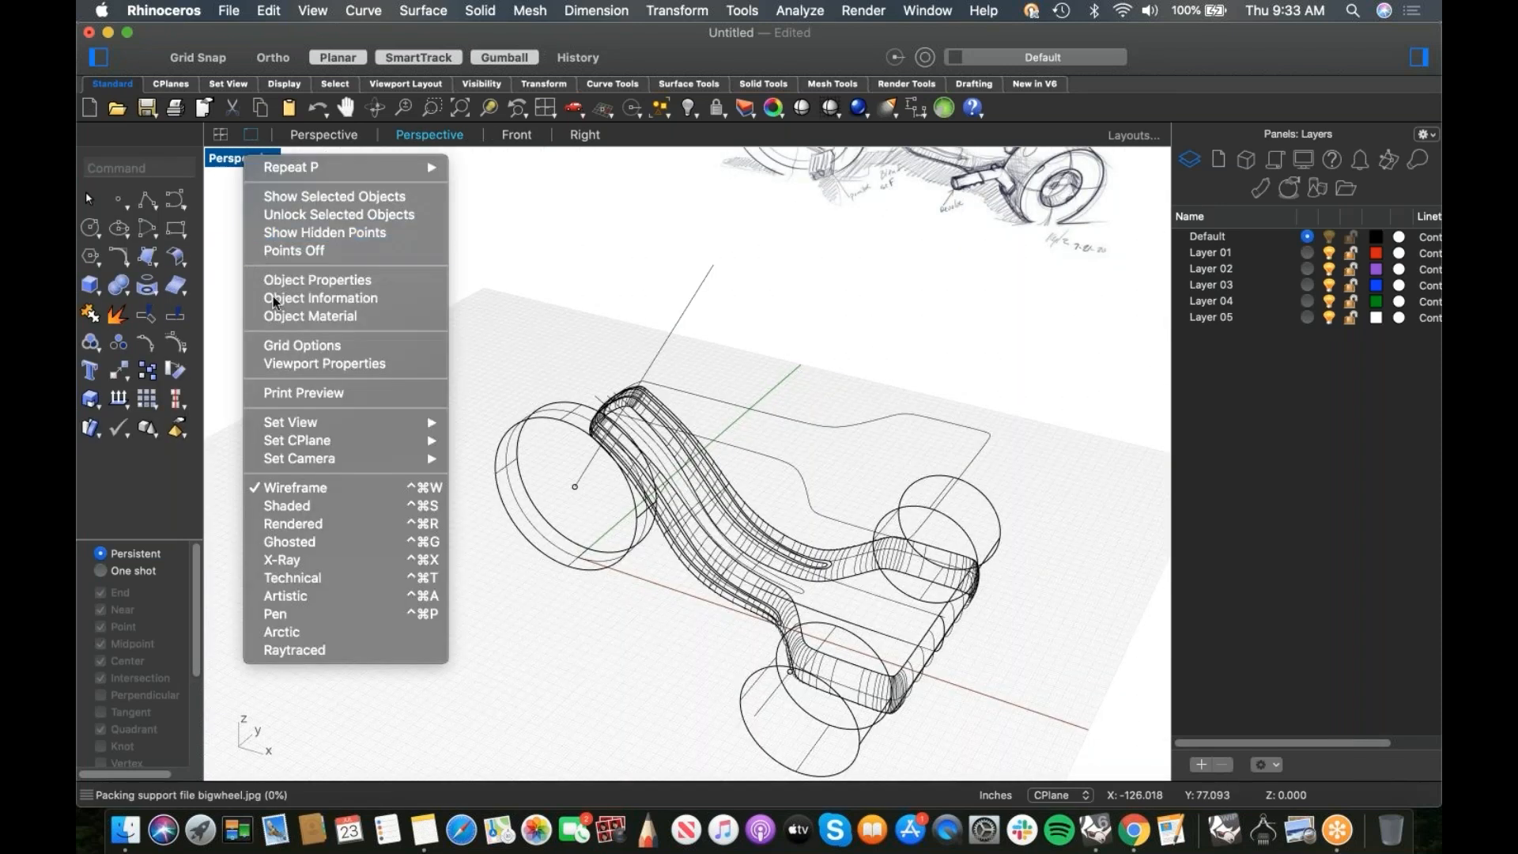
left_click(307, 505)
mouse_move(704, 502)
right_mouse_down()
mouse_move(667, 505)
mouse_move(601, 406)
mouse_move(934, 535)
right_mouse_up()
scroll(668, 505, "up", 5)
scroll(601, 406, "up", 3)
Step: Select the inset panel surface and show its control points in the Front view
left_click(592, 414)
left_click_drag(891, 544, 901, 546)
right_click_drag(901, 546, 739, 539)
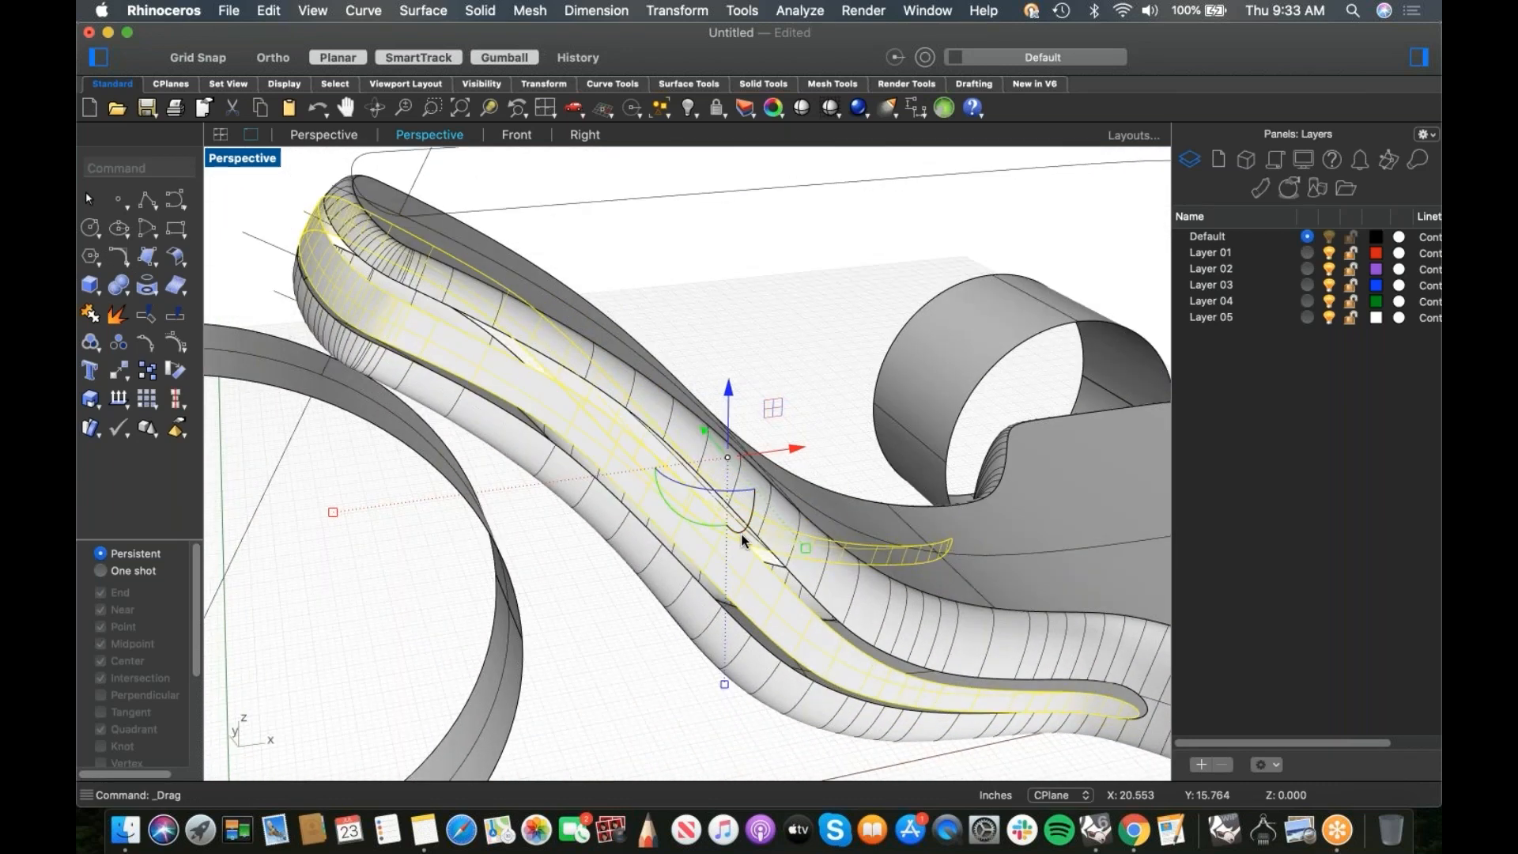
key("super+2")
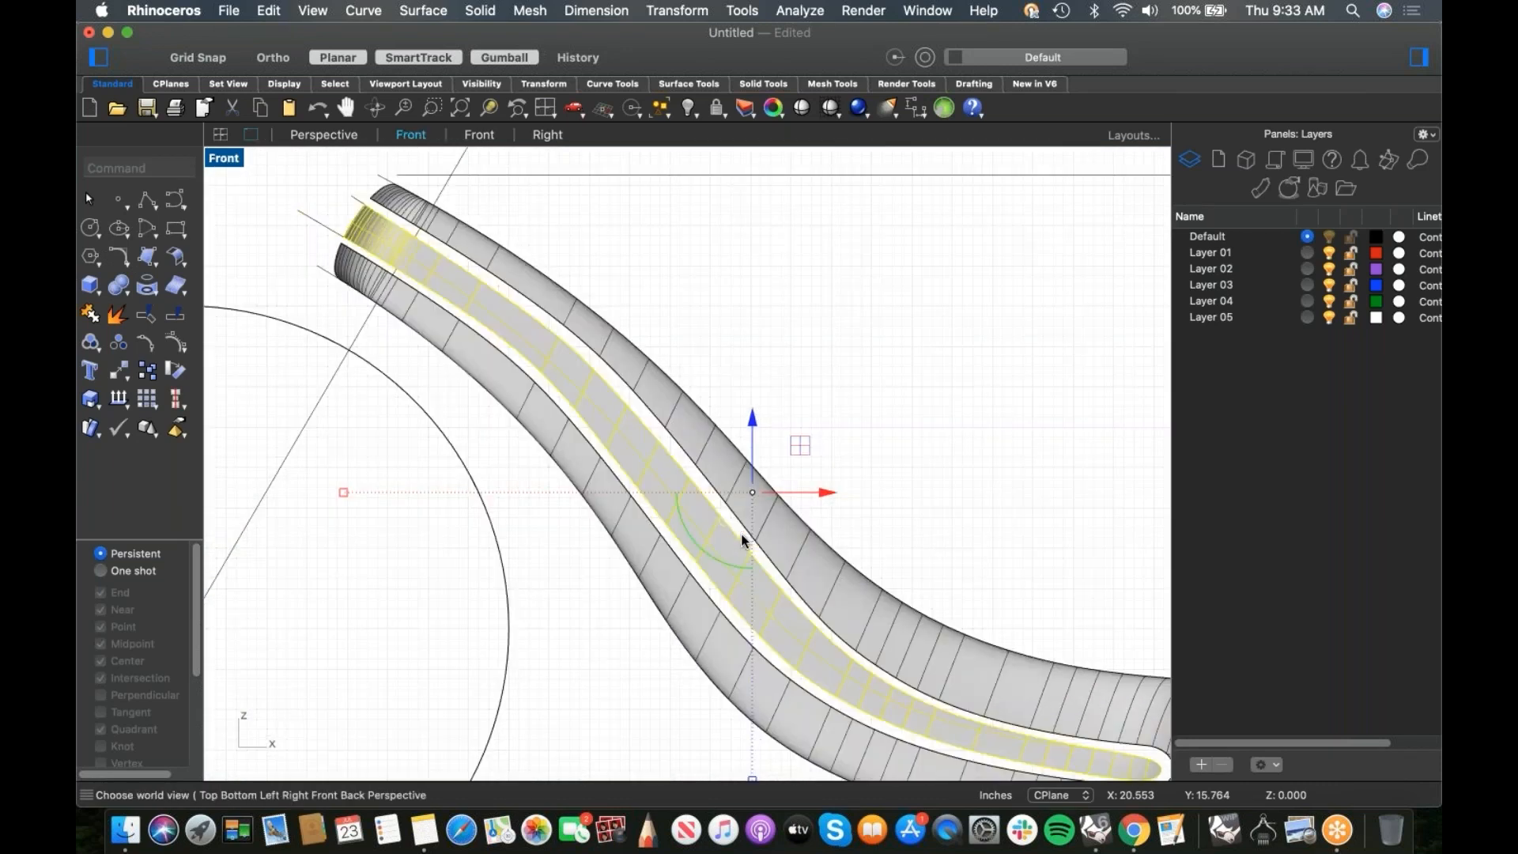
middle_click(465, 372)
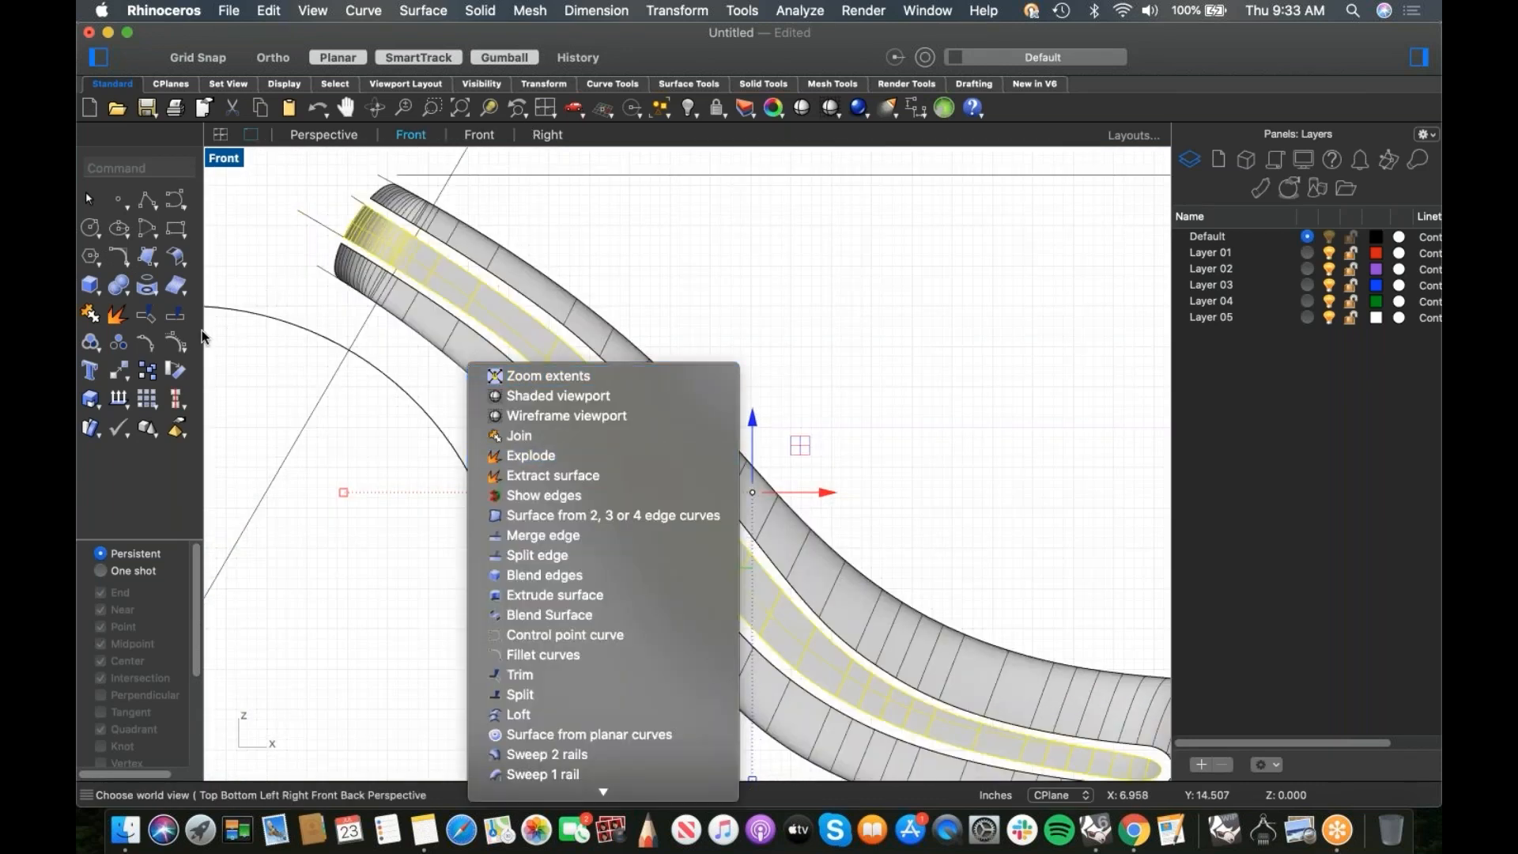
left_click(178, 345)
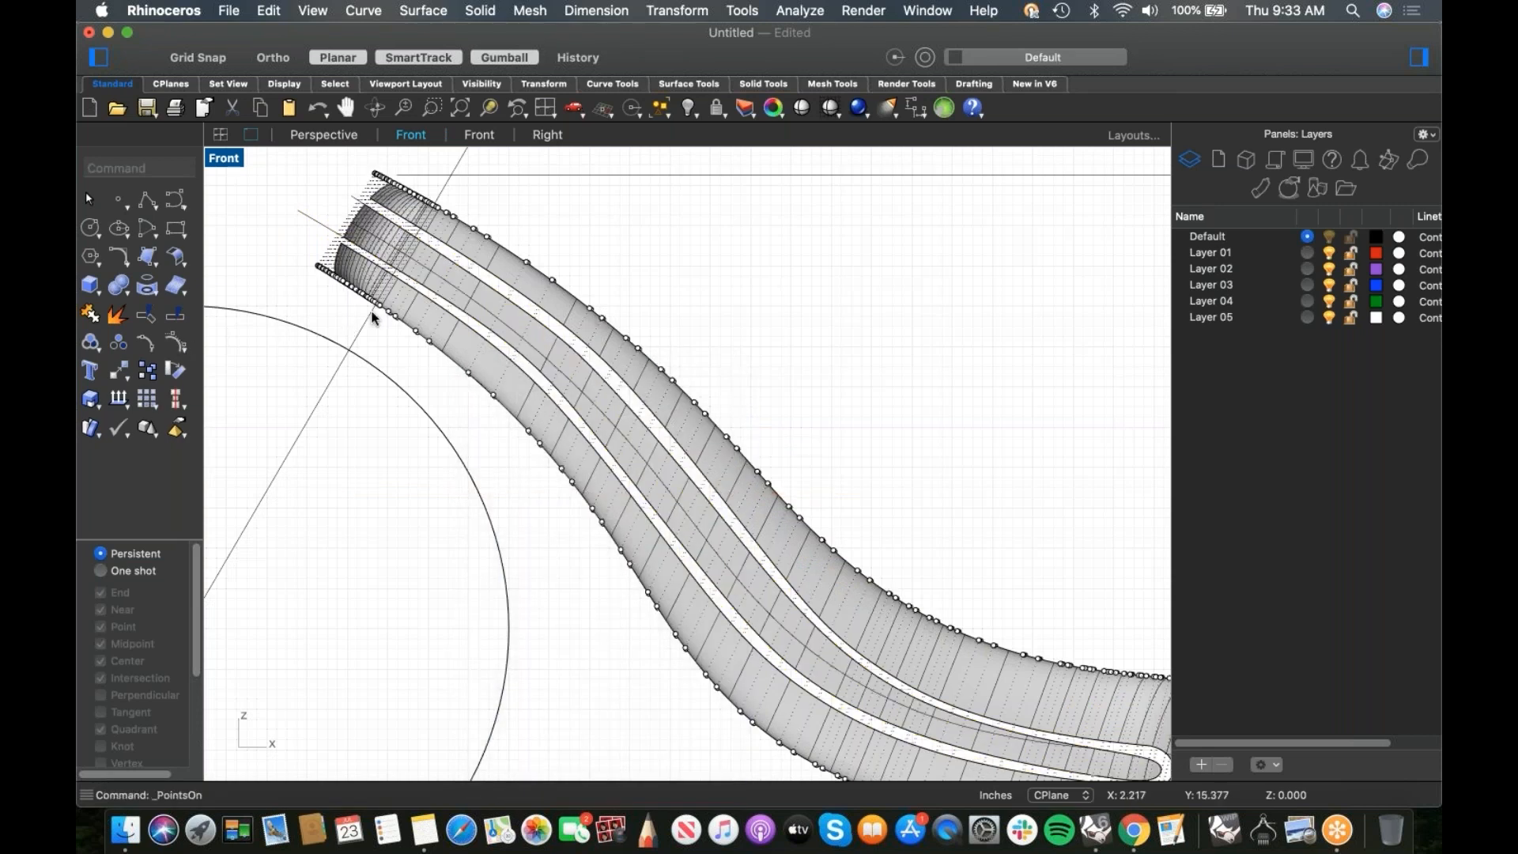
Step: Move the control points at the inset panel's upper end slightly forward and up from the body, and turn the points off
right_click_drag(348, 259, 477, 333)
left_click_drag(376, 228, 691, 484)
scroll(585, 327, "up", 5)
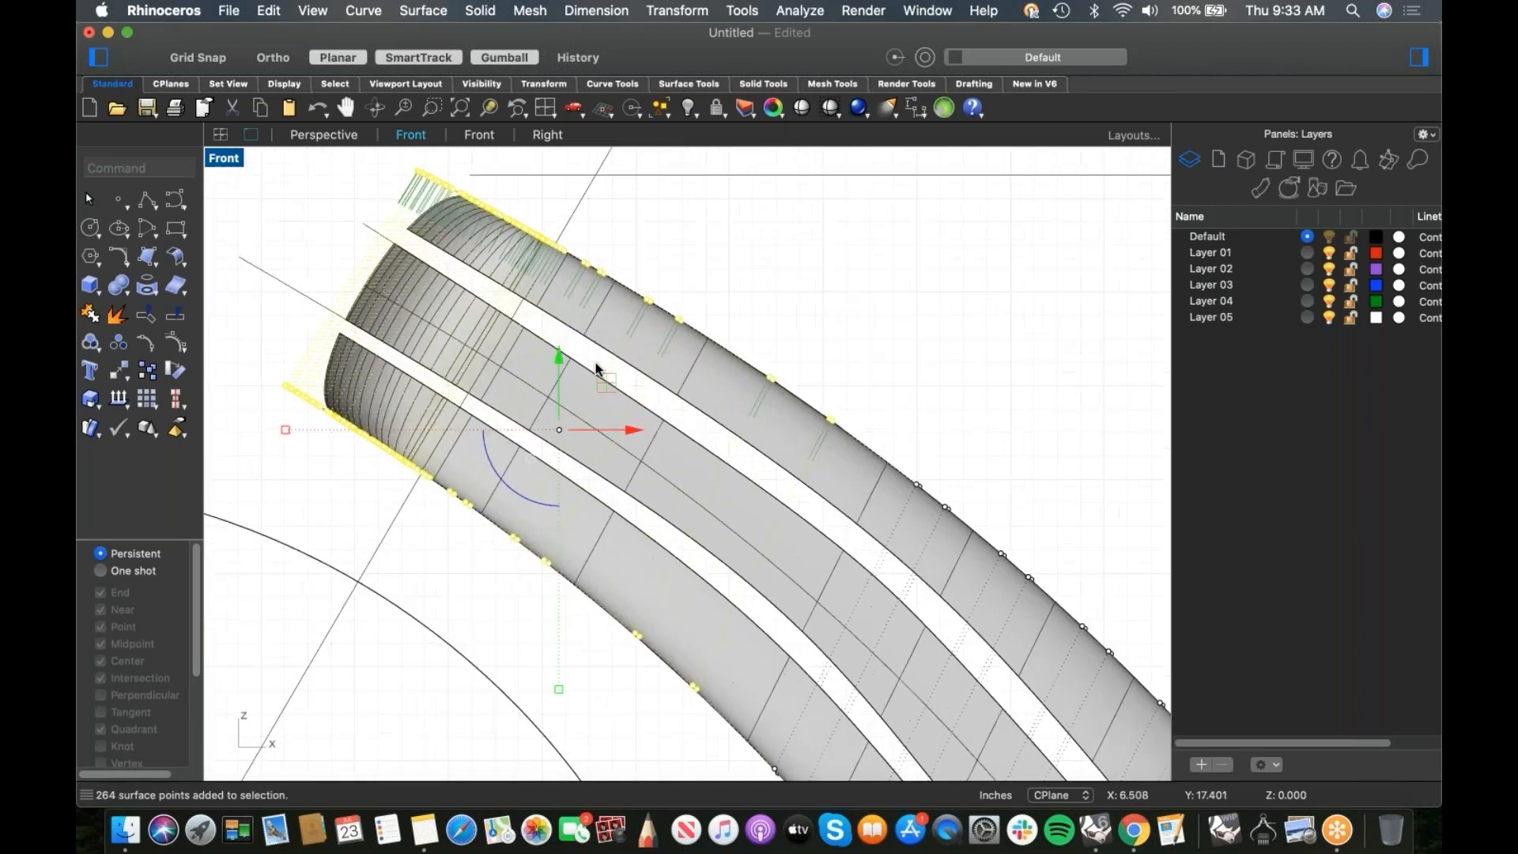
left_click_drag(590, 368, 545, 418)
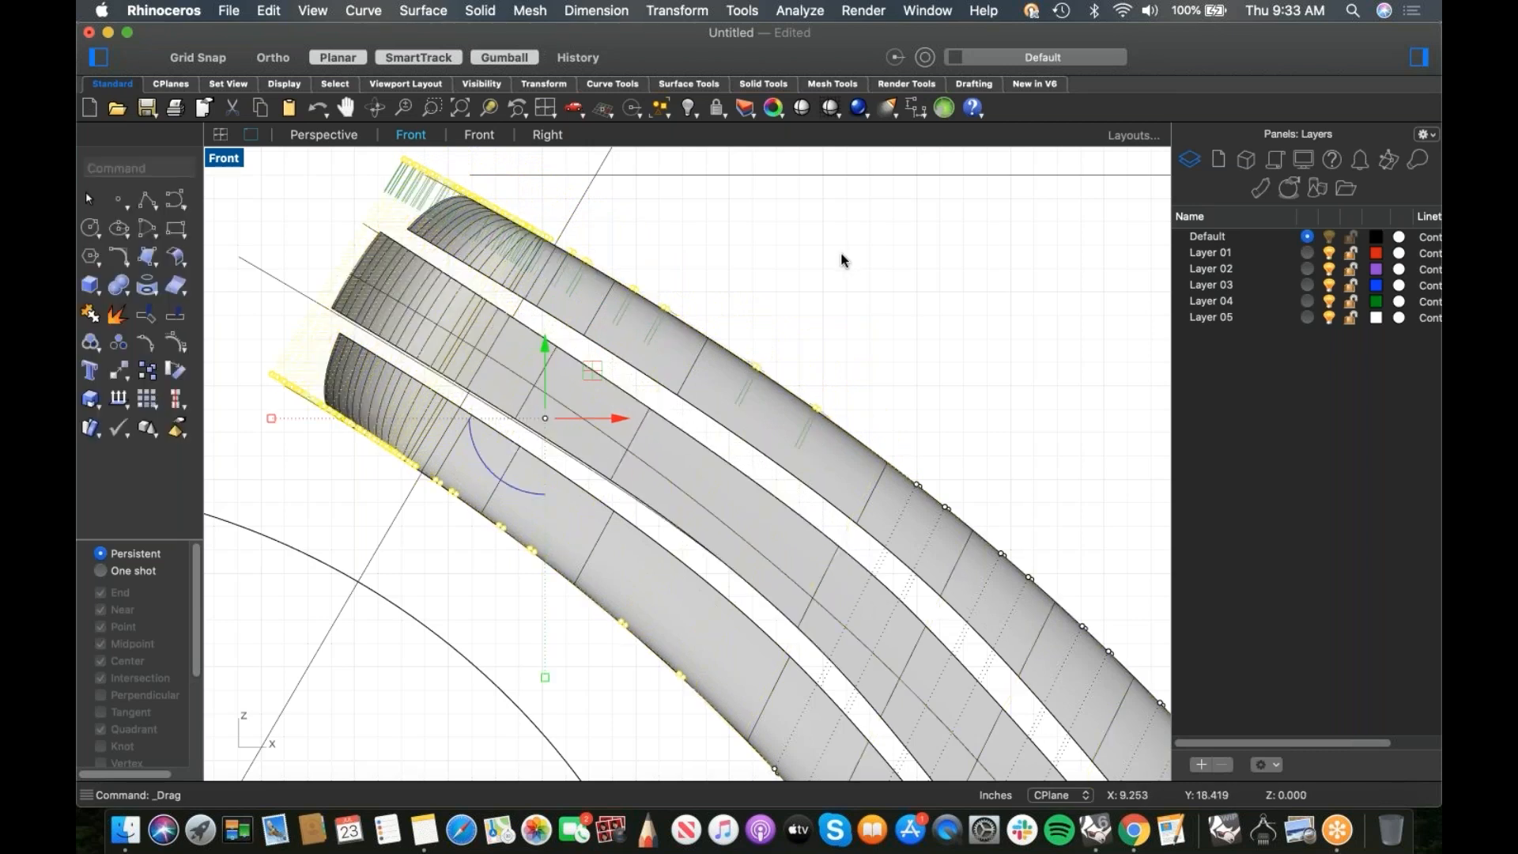
key("Escape")
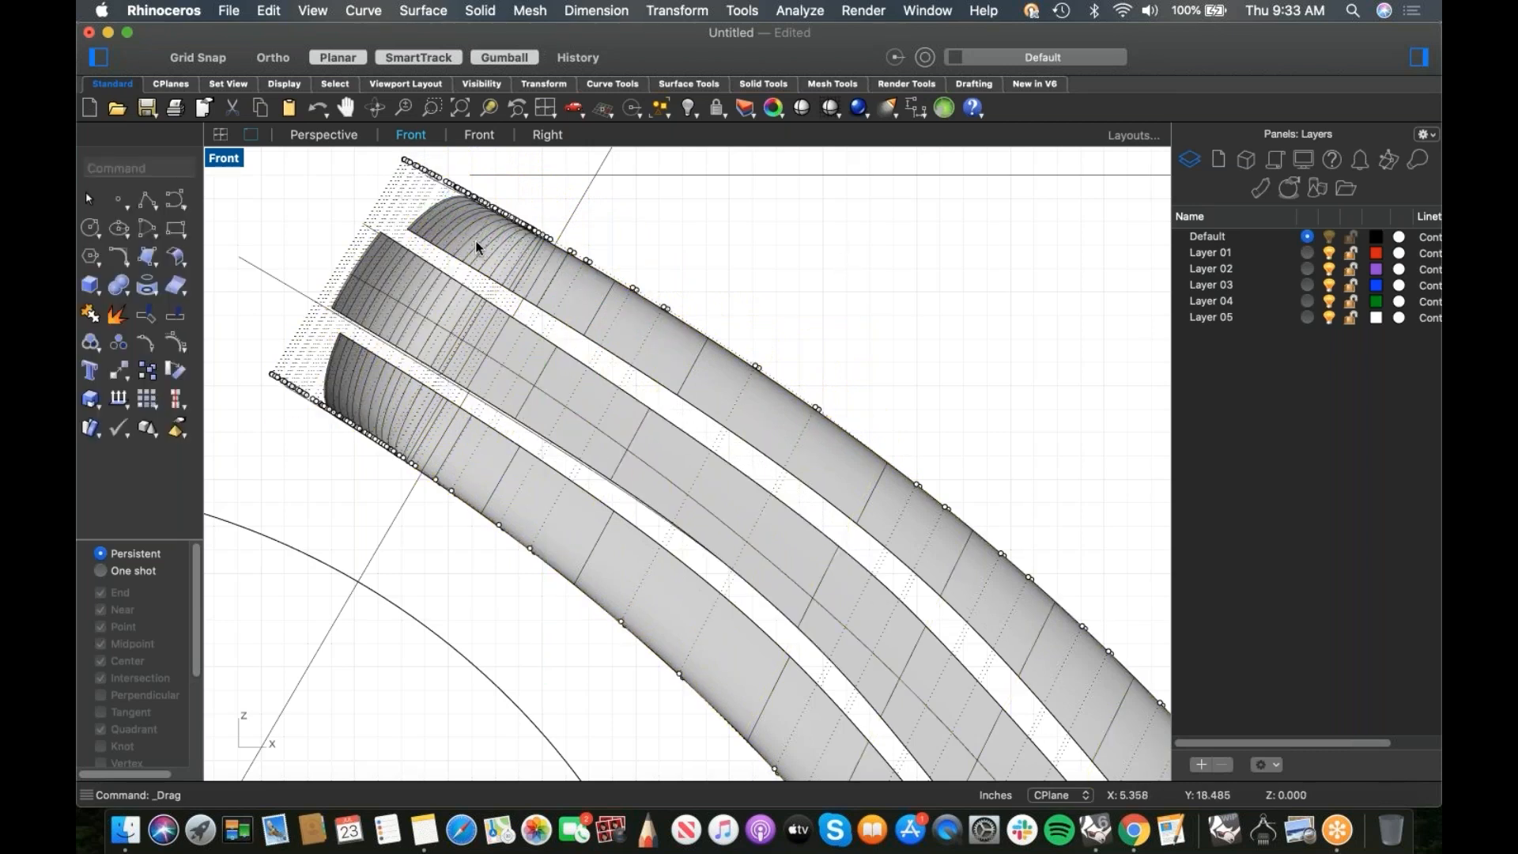
key("Escape")
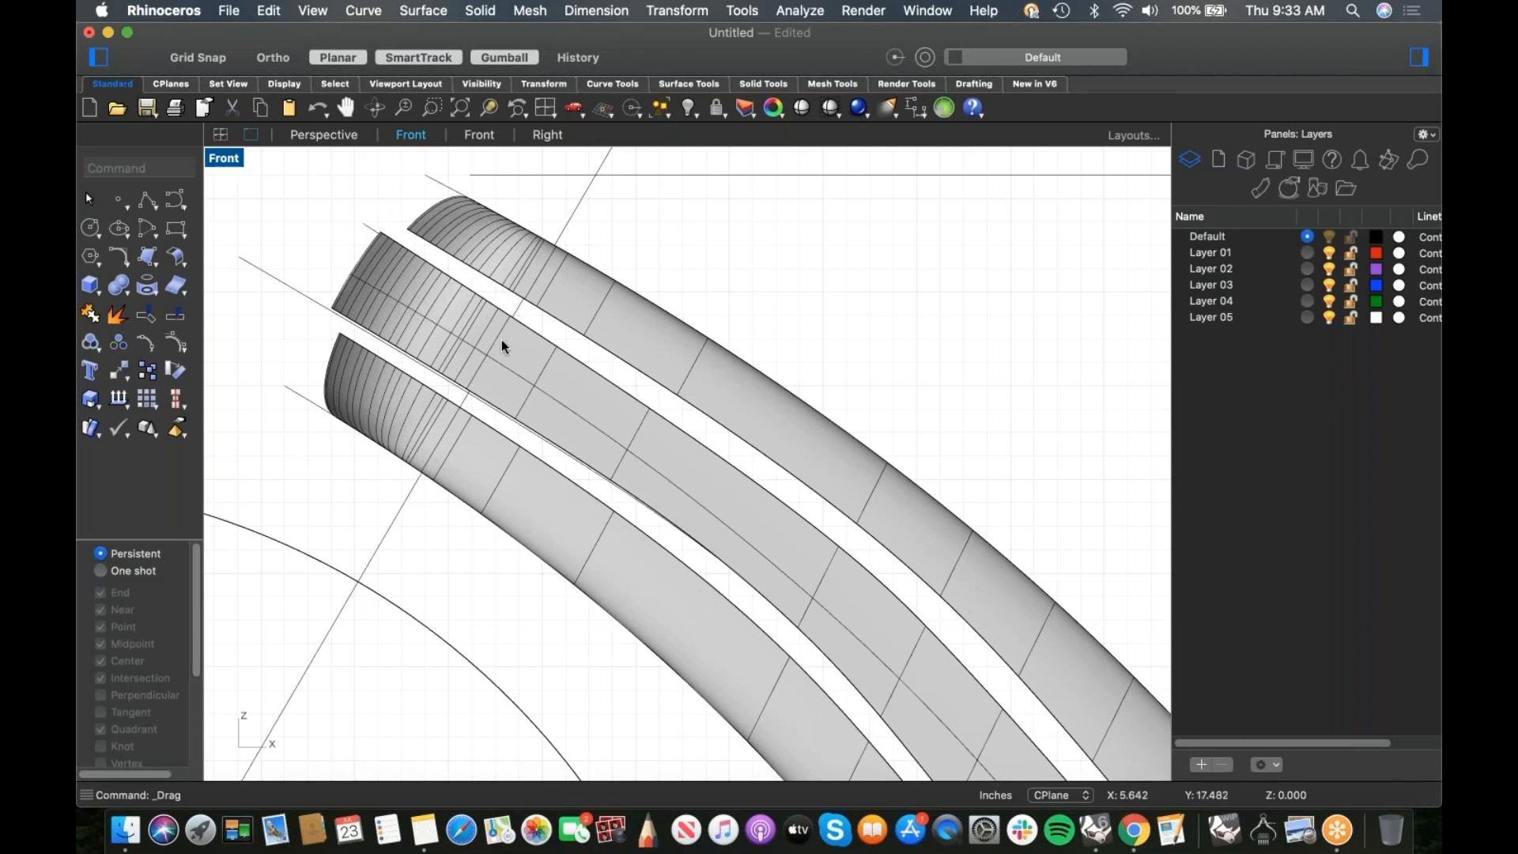
Step: Start a tangency surface blend between the inset panel's edge and the body's slot edge, setting both linked blend values to 0.304
type("p")
key("Return")
right_click_drag(574, 430, 736, 451)
middle_click(272, 240)
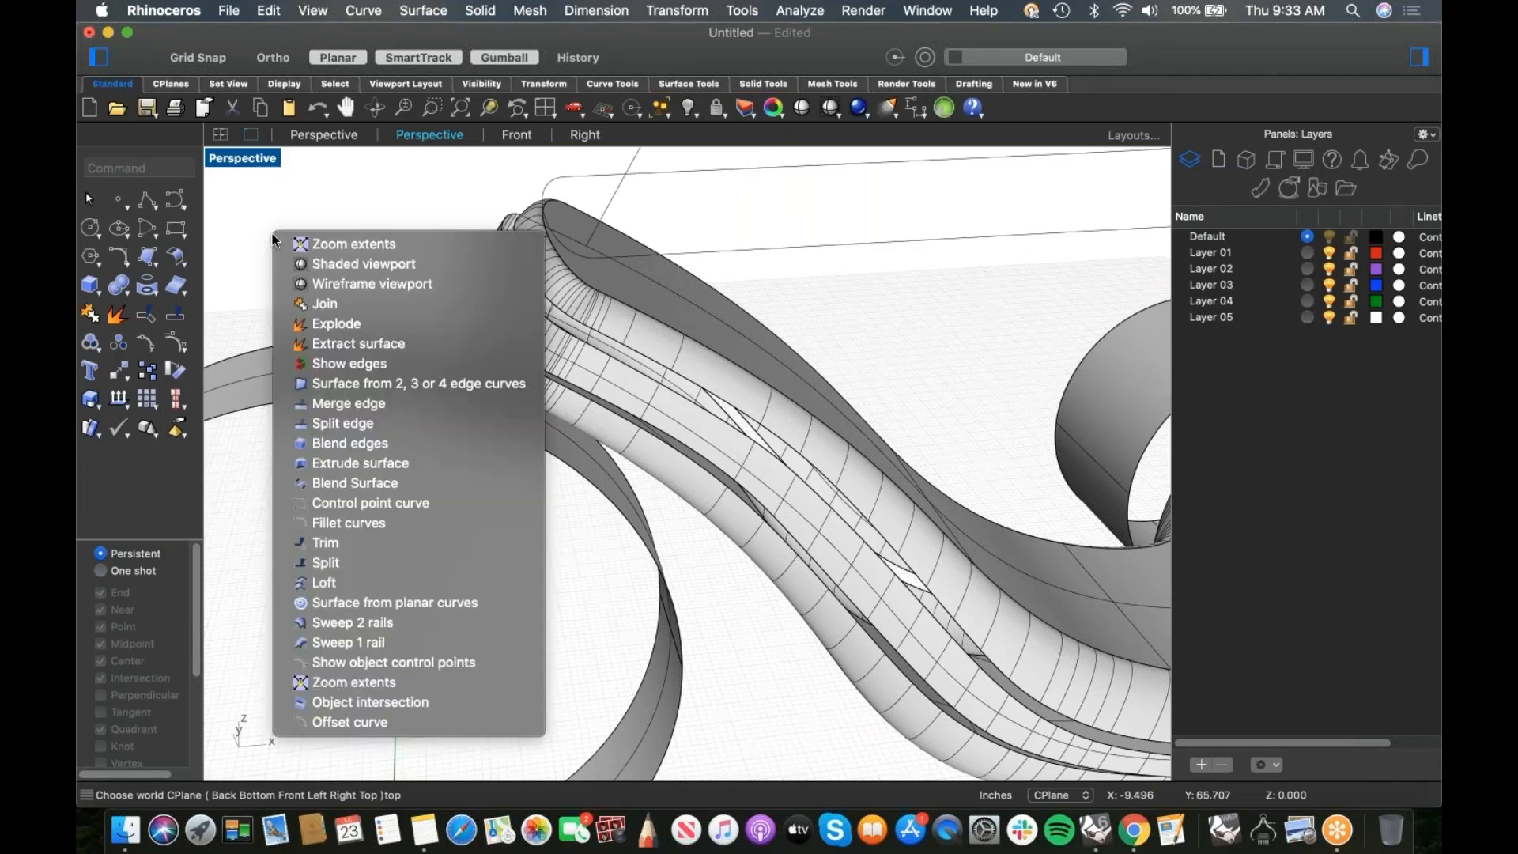
left_click(361, 484)
left_click(597, 352)
left_click(602, 355)
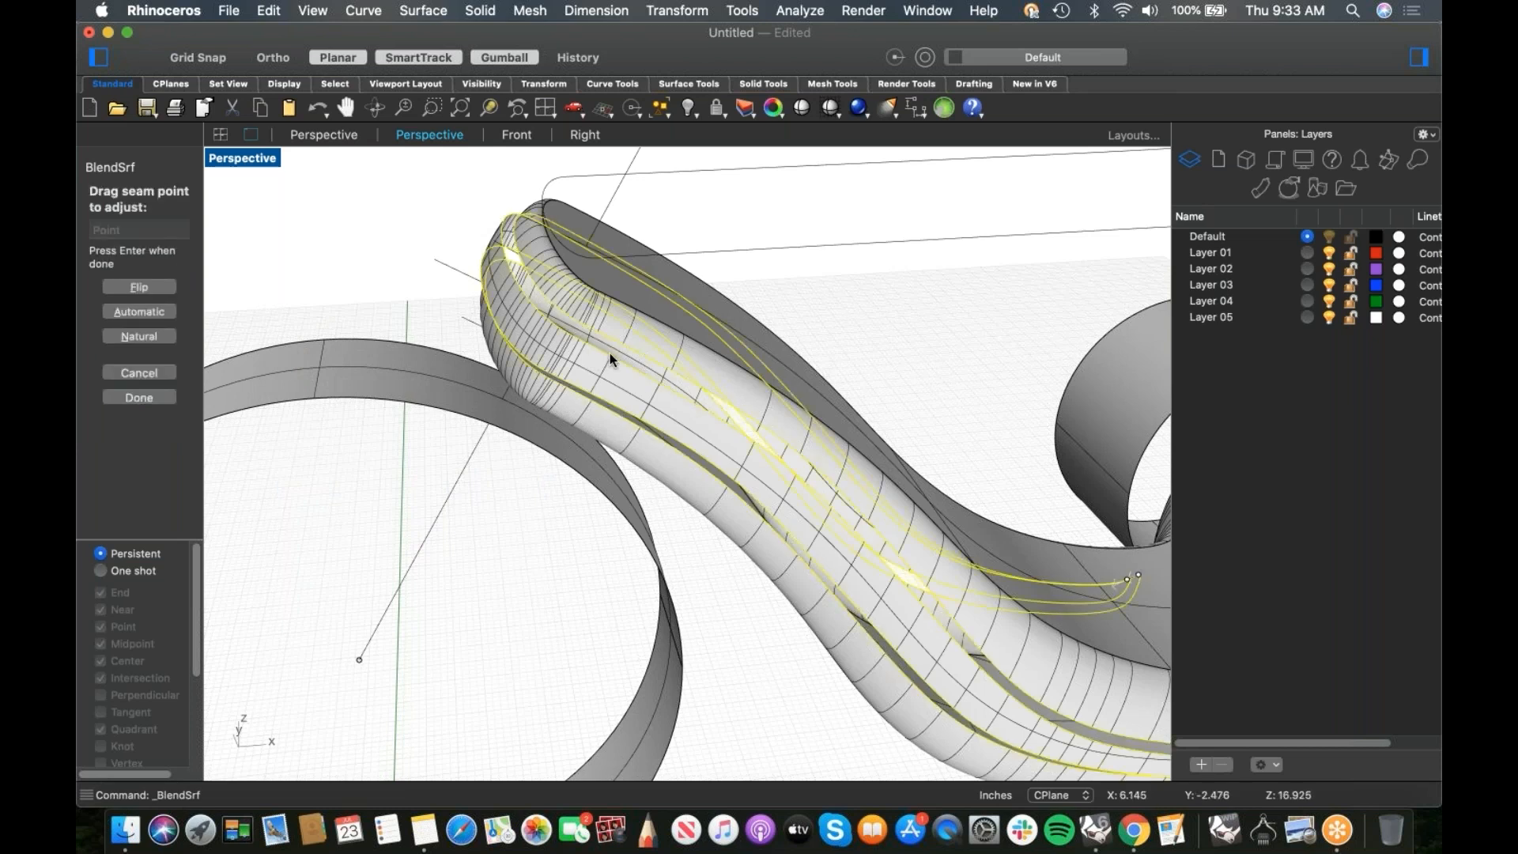
key("Return")
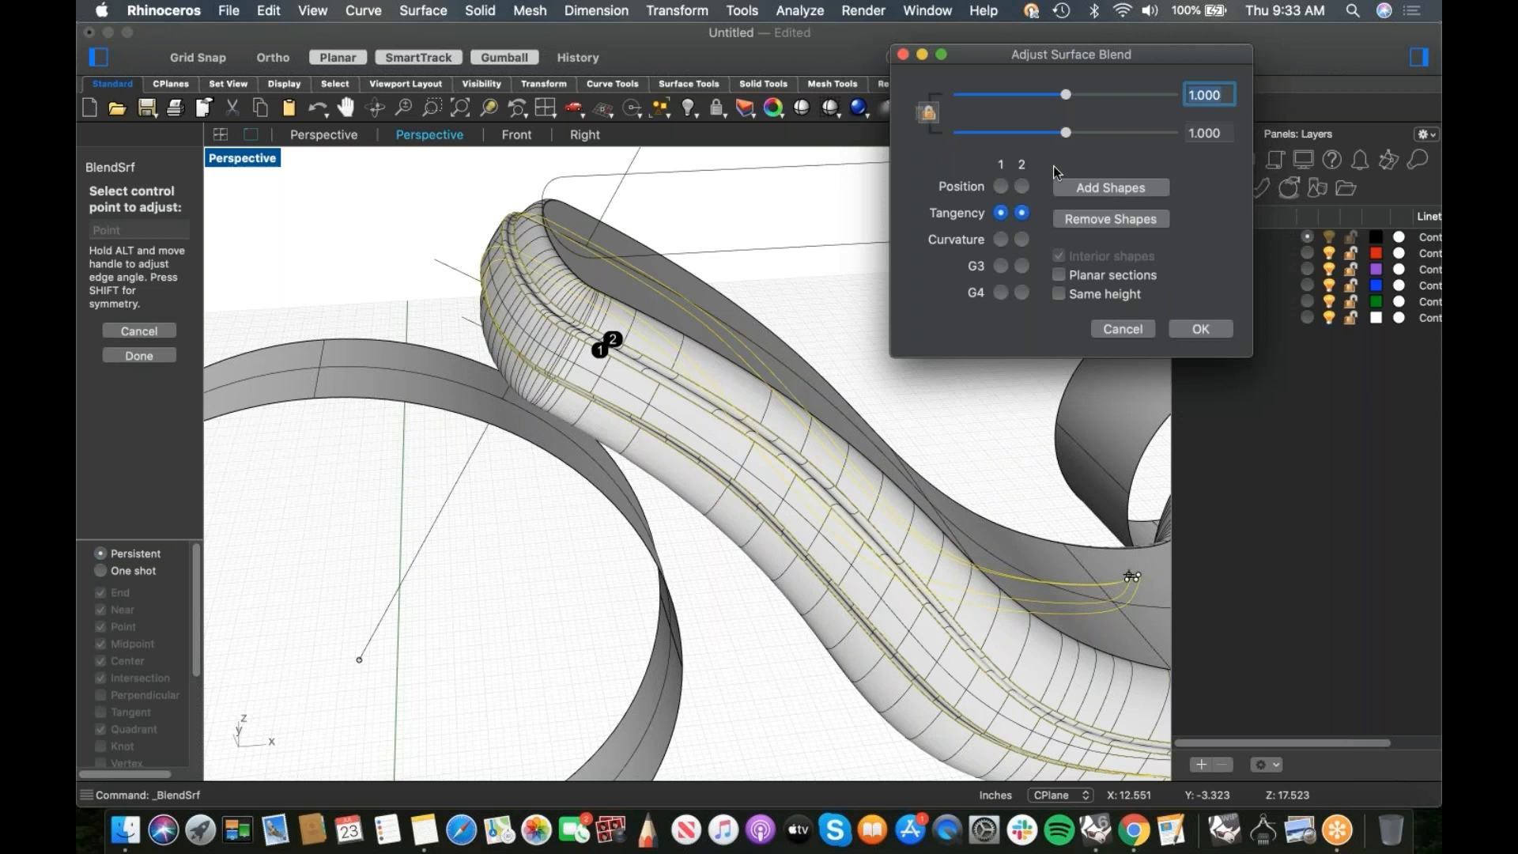
left_click_drag(1036, 137, 989, 134)
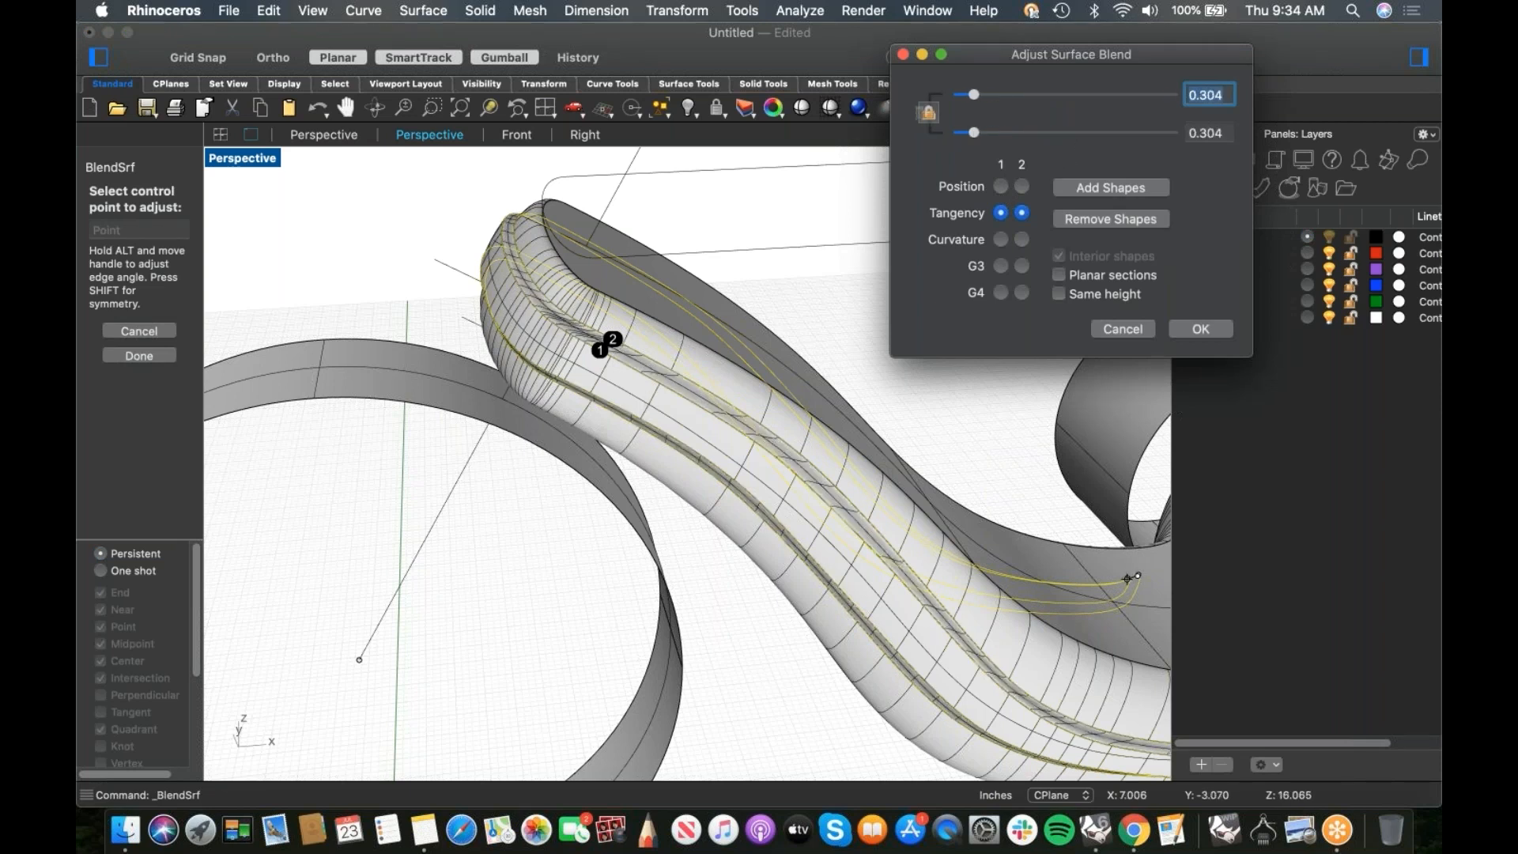
Step: Add a blend shape across the upper gap, between the panel and slot edges, beside the body's front bend
scroll(646, 395, "up", 5)
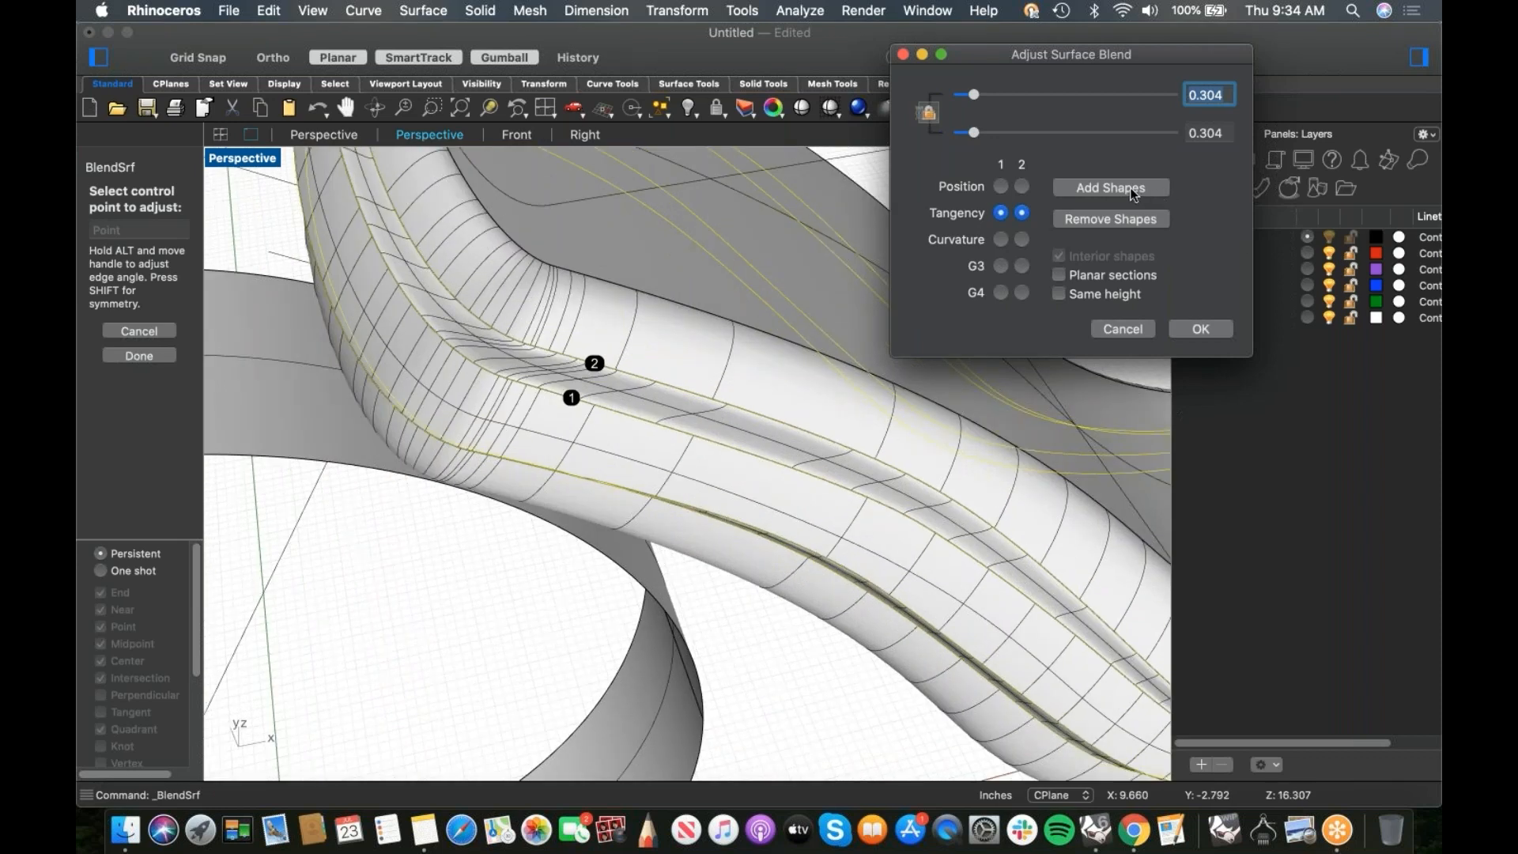
left_click(637, 408)
left_click(615, 398)
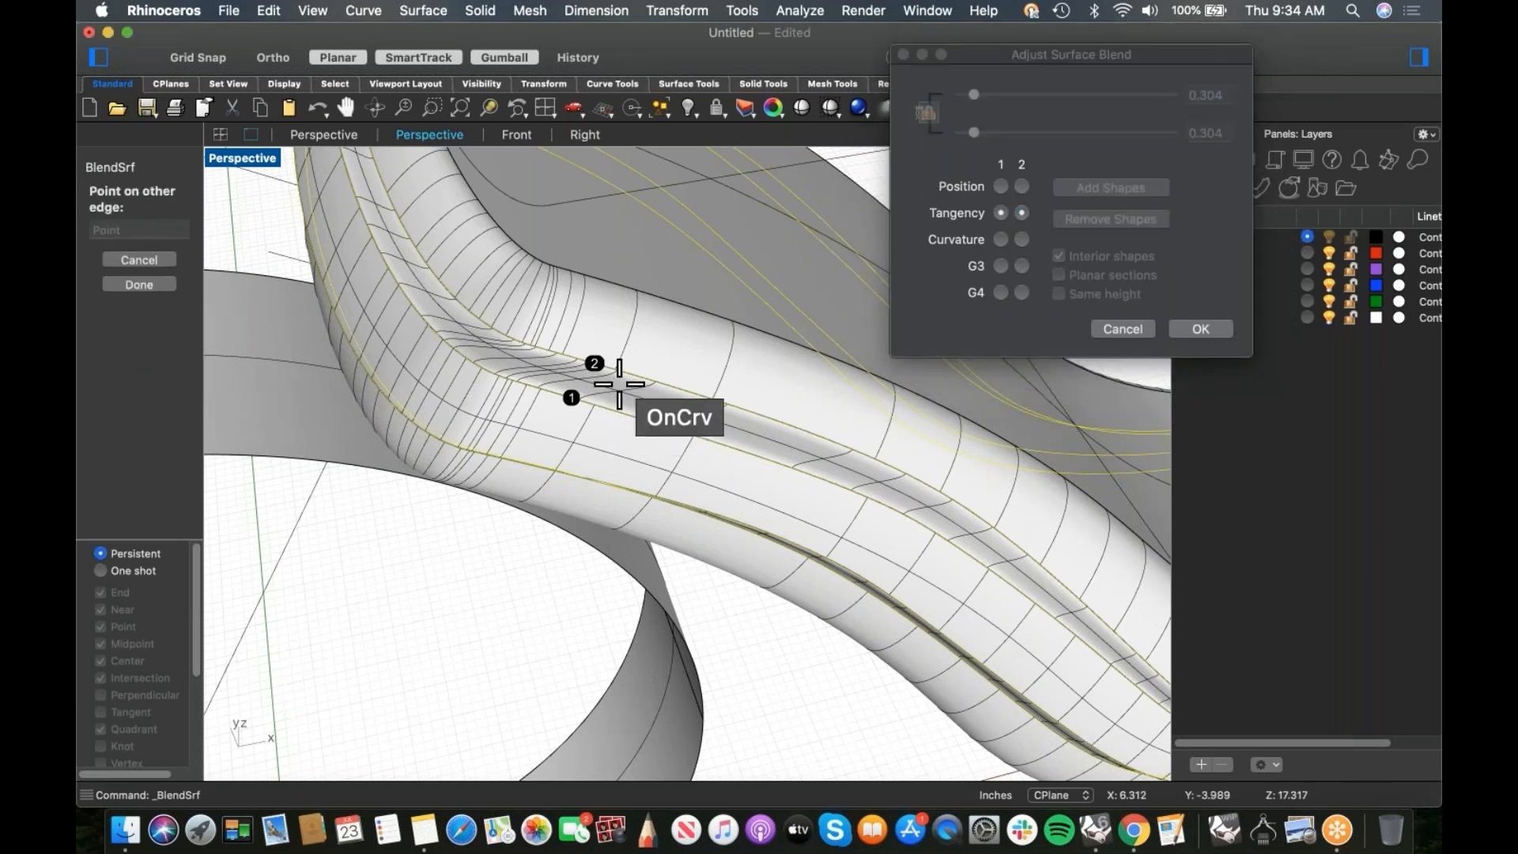
left_click(570, 373)
left_click(434, 307)
left_click(492, 434)
Step: Add further blend shapes across the upper gap around the opposite front corner of the body
right_click_drag(492, 434, 583, 566)
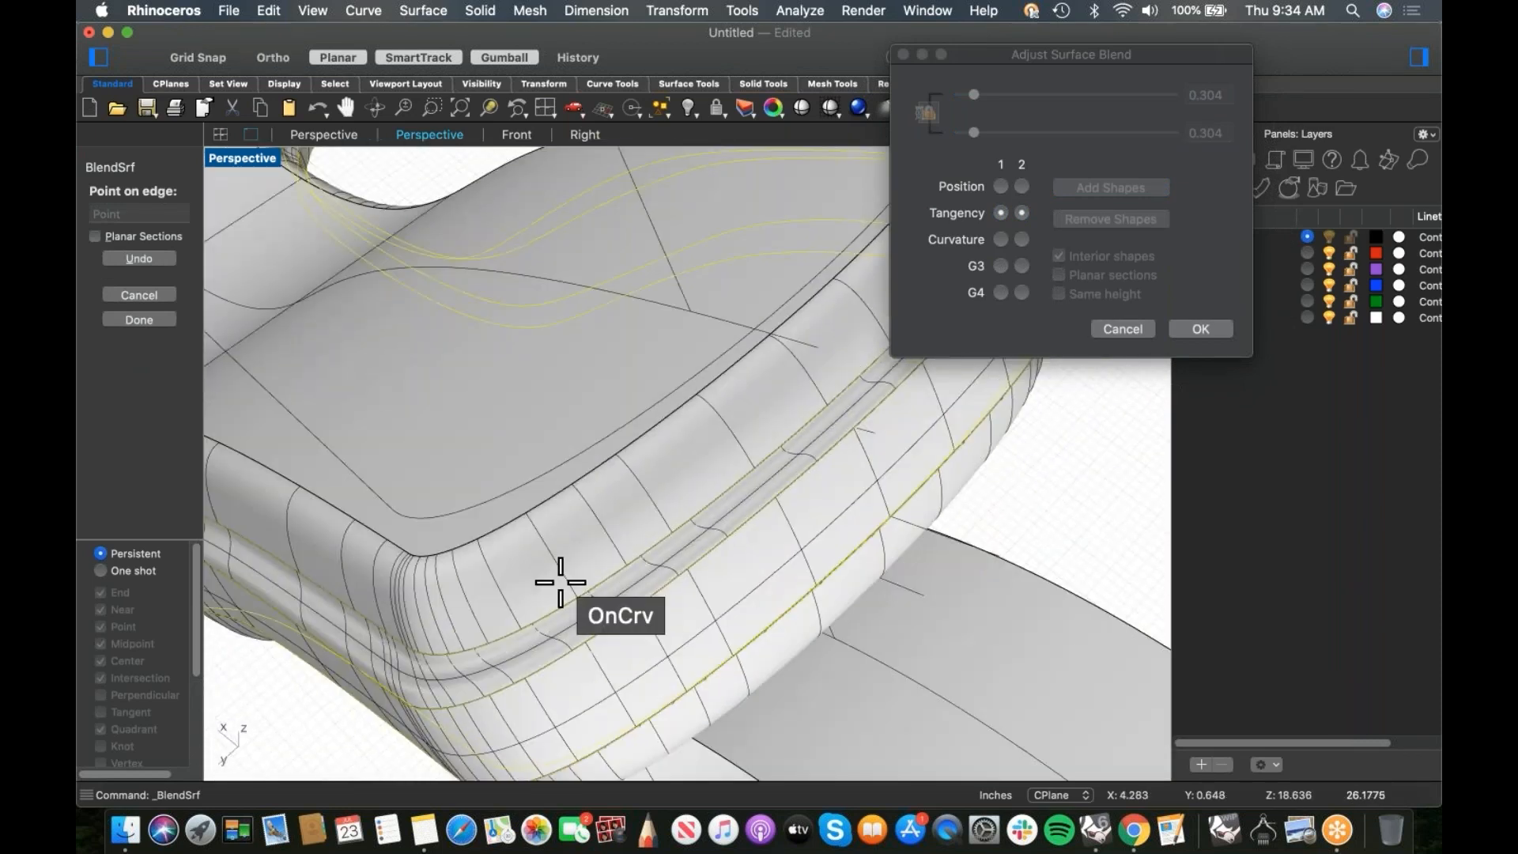
left_click(556, 653)
left_click(553, 663)
right_click_drag(532, 668, 728, 440)
left_click(728, 441)
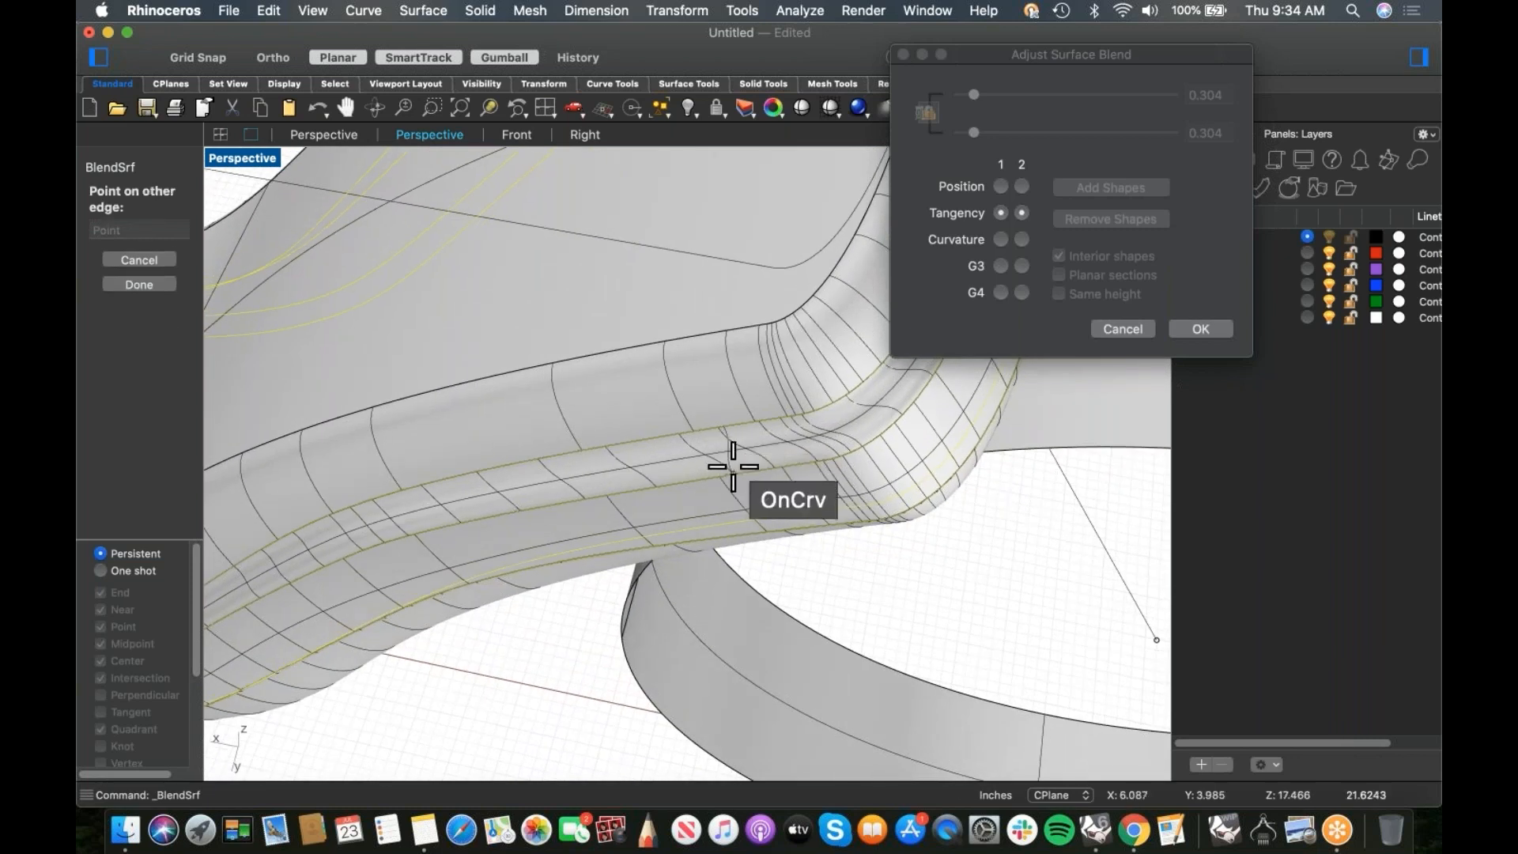
left_click(651, 534)
Step: Add blend shapes across the gap on both edges of the slot's rounded end on the far side
right_click_drag(651, 535, 454, 529)
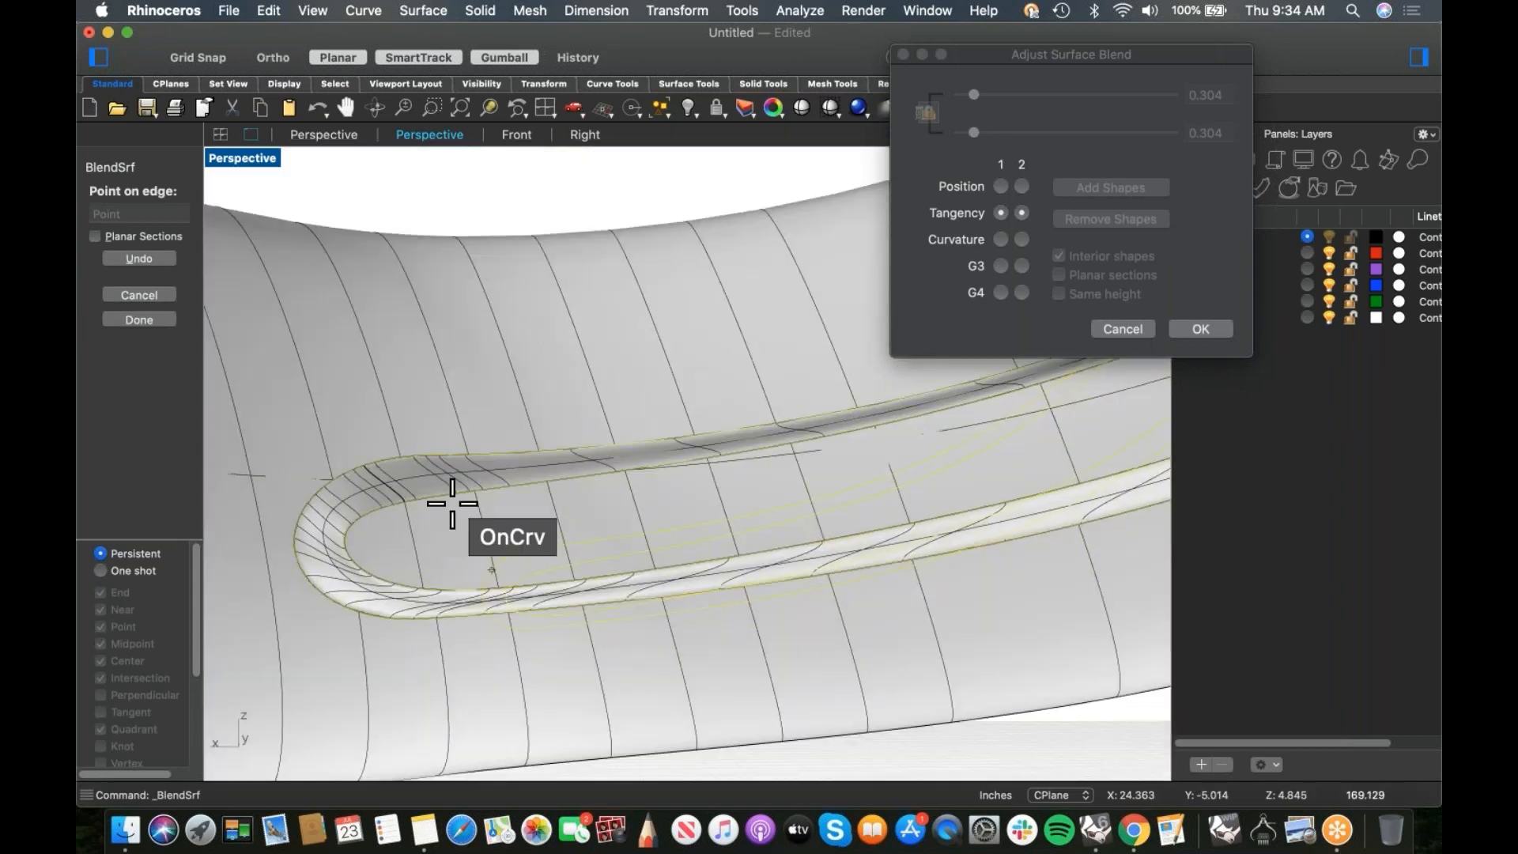
left_click(448, 492)
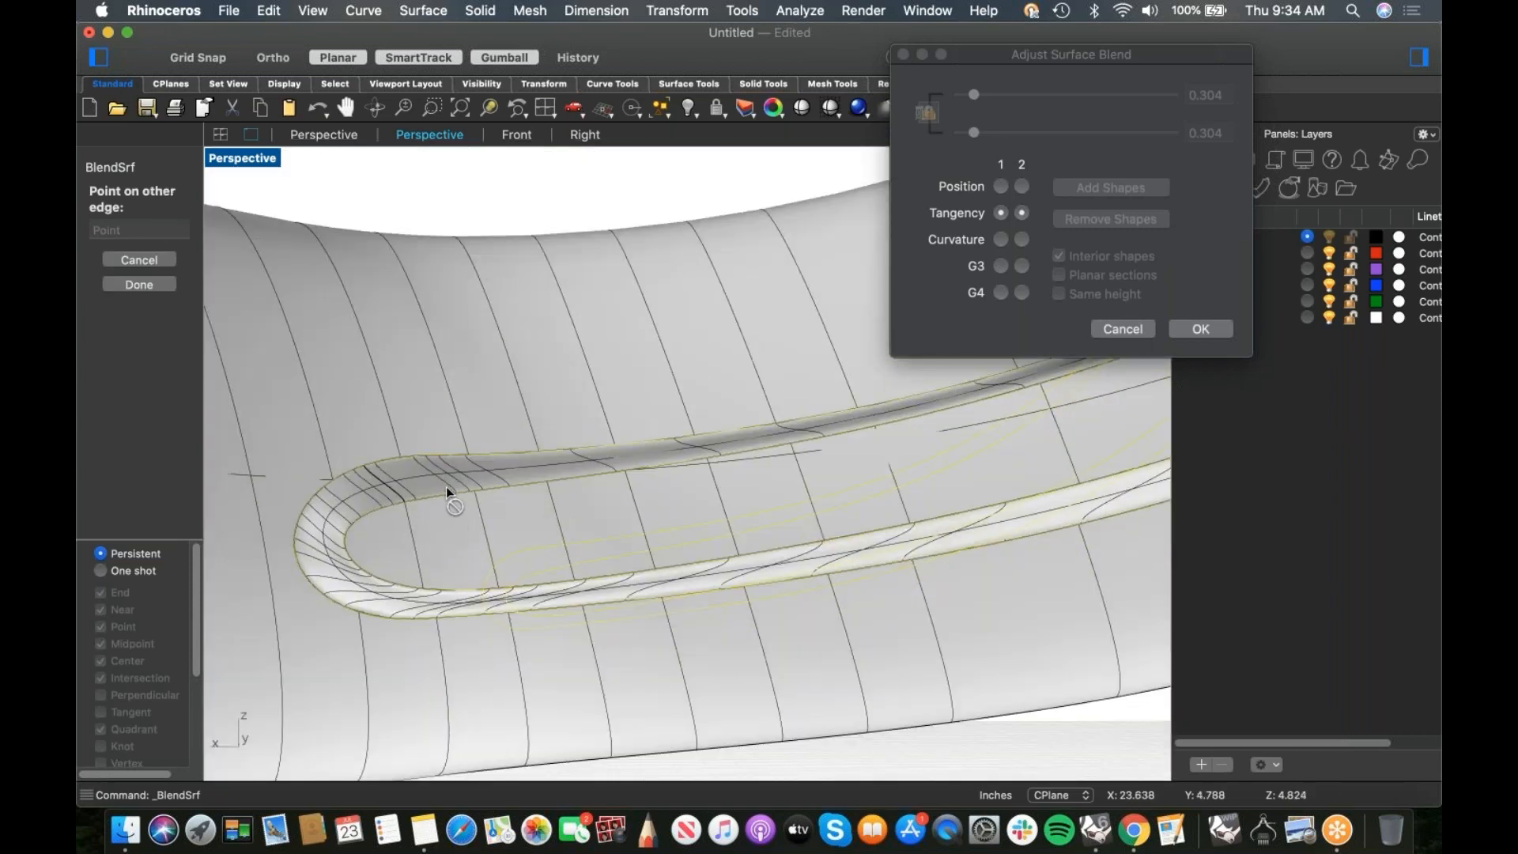
left_click(447, 613)
left_click(379, 609)
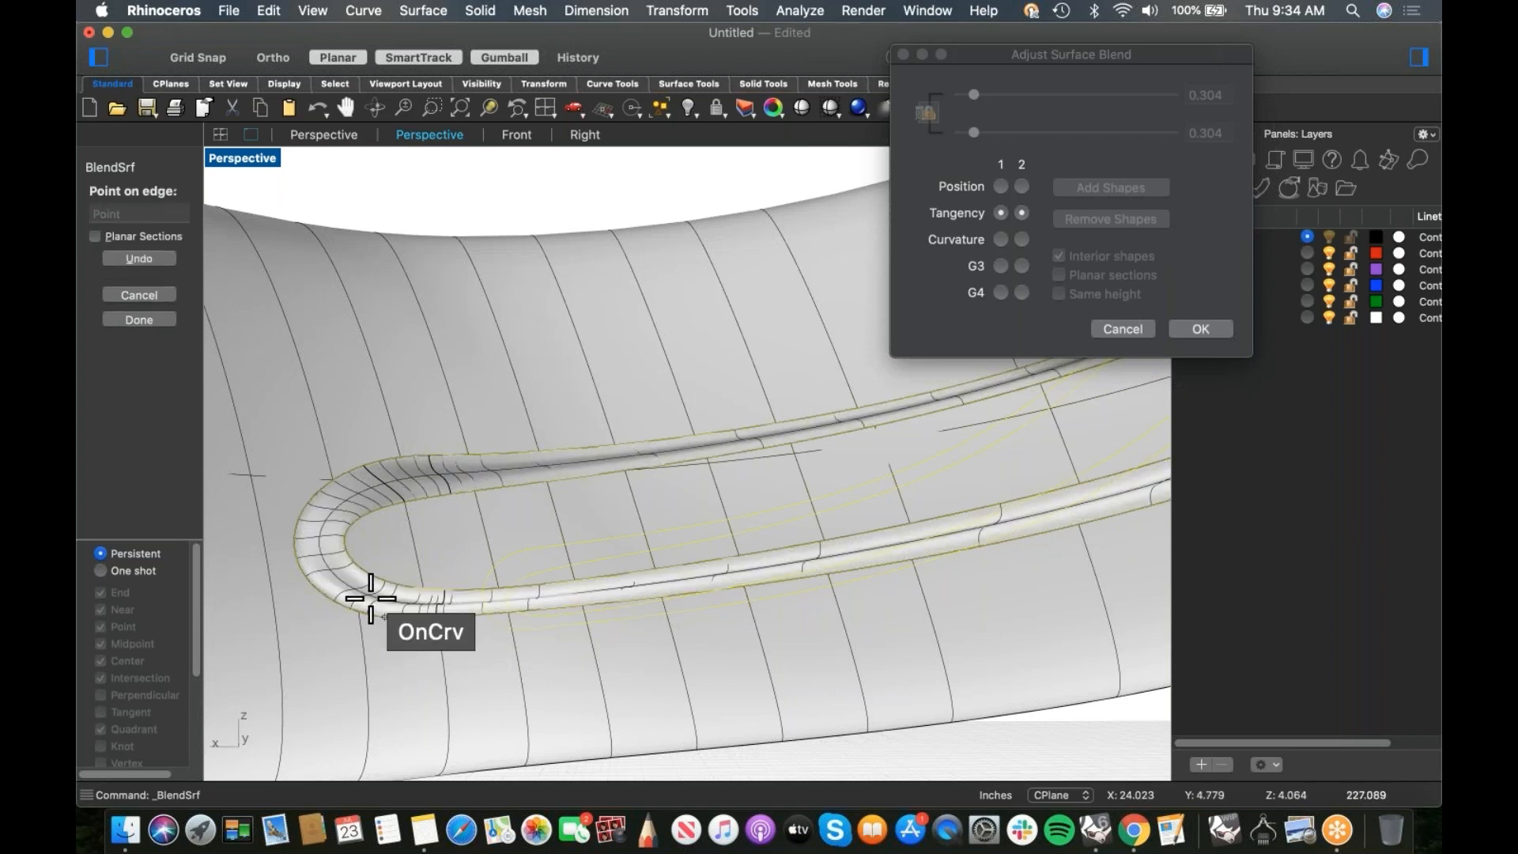
Step: Add blend shapes across the lower gap on either side of the body's far front corner
right_click_drag(543, 630, 654, 485)
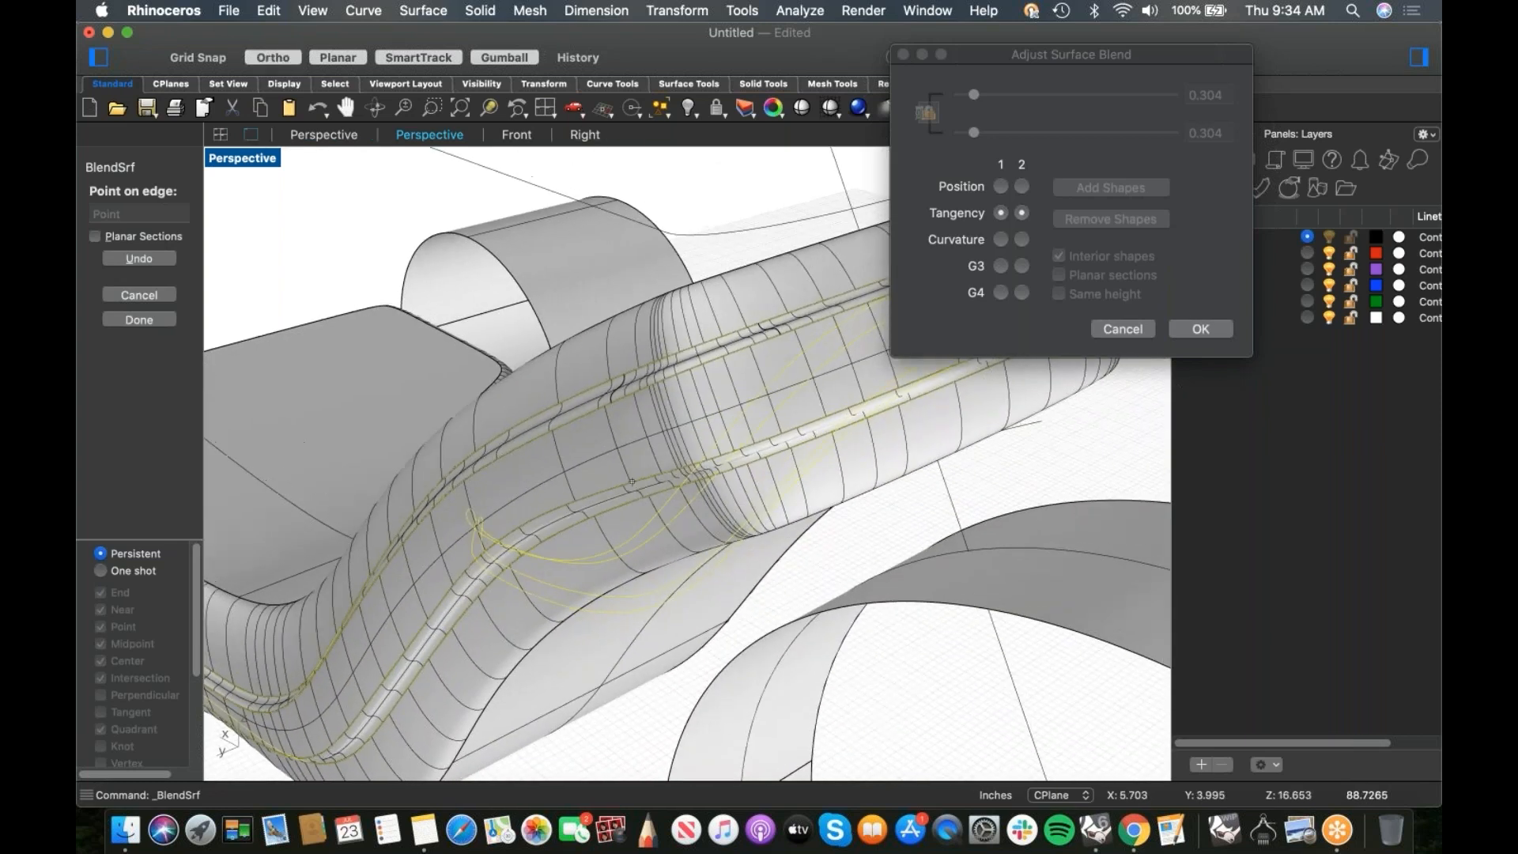
scroll(699, 356, "up", 5)
right_click_drag(699, 356, 657, 327)
scroll(656, 326, "up", 3)
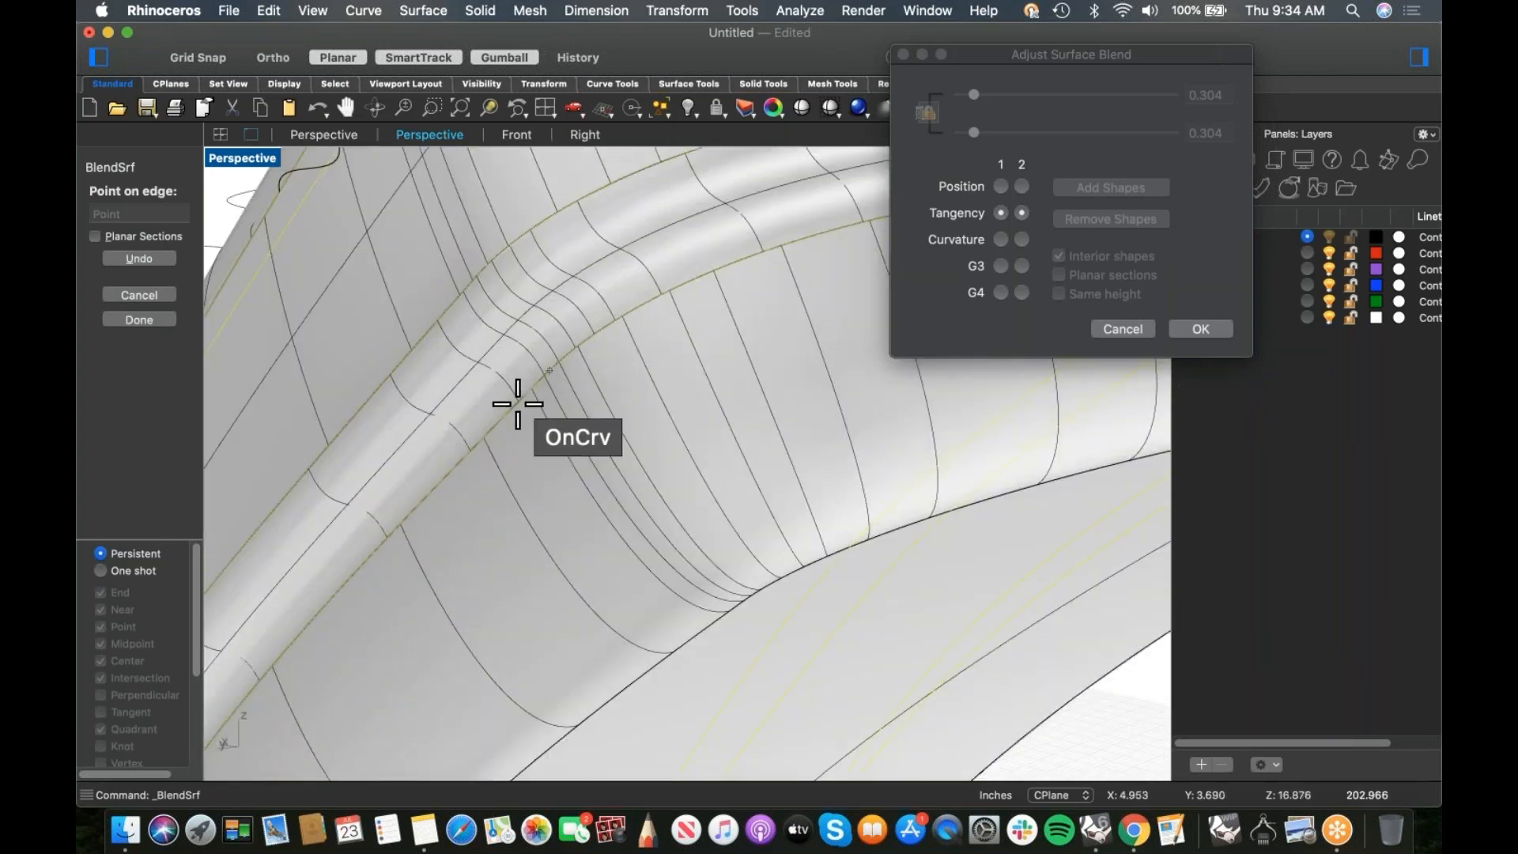
left_click(430, 382)
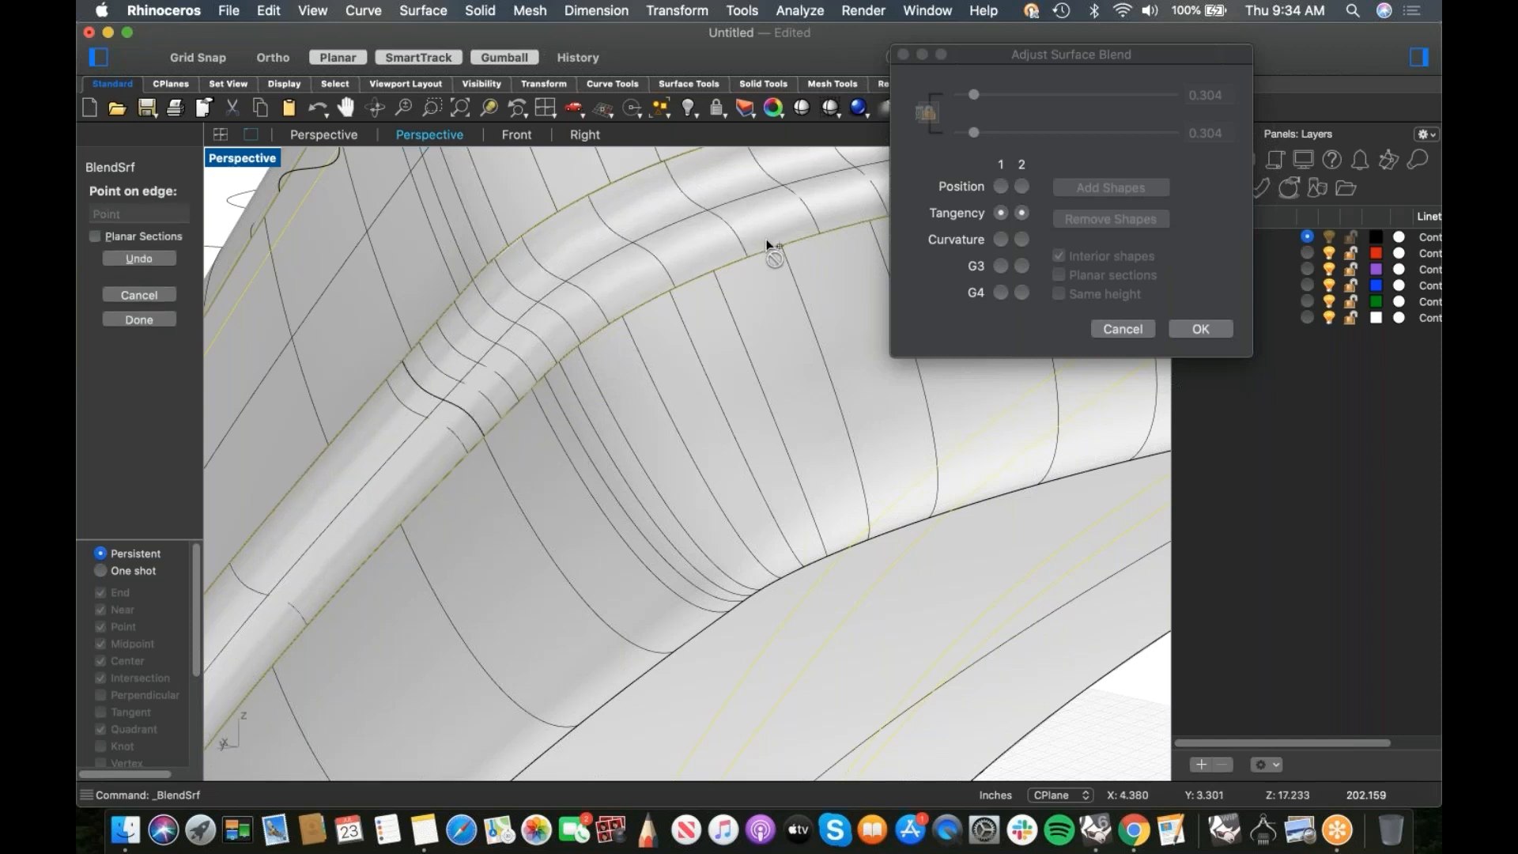
right_click_drag(720, 158, 659, 269)
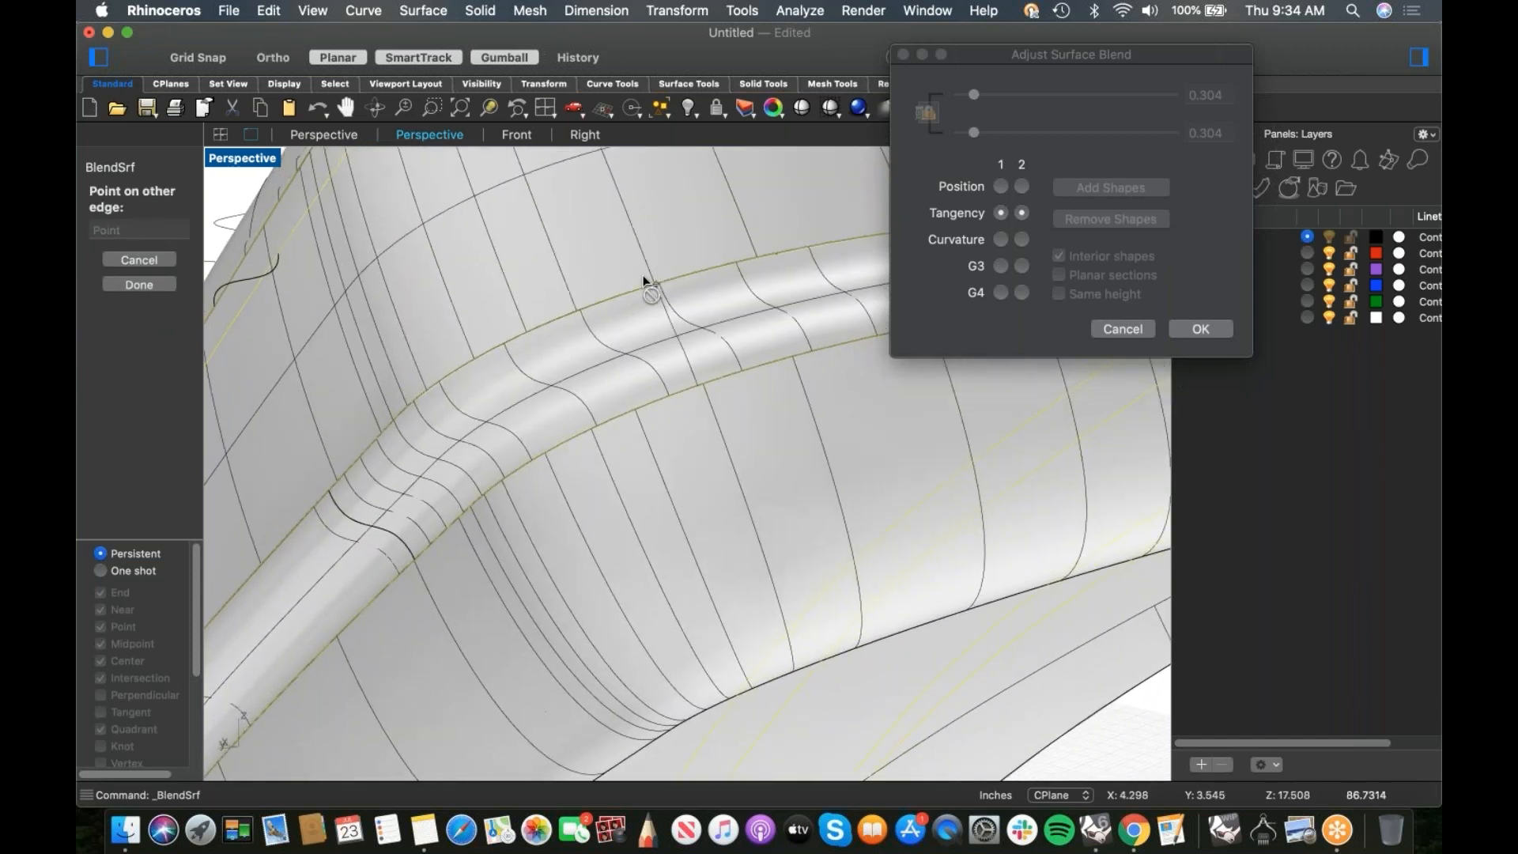
left_click(709, 345)
Step: Add blend shapes across the lower gap before and after the body's near front corner
right_click_drag(709, 345, 480, 428)
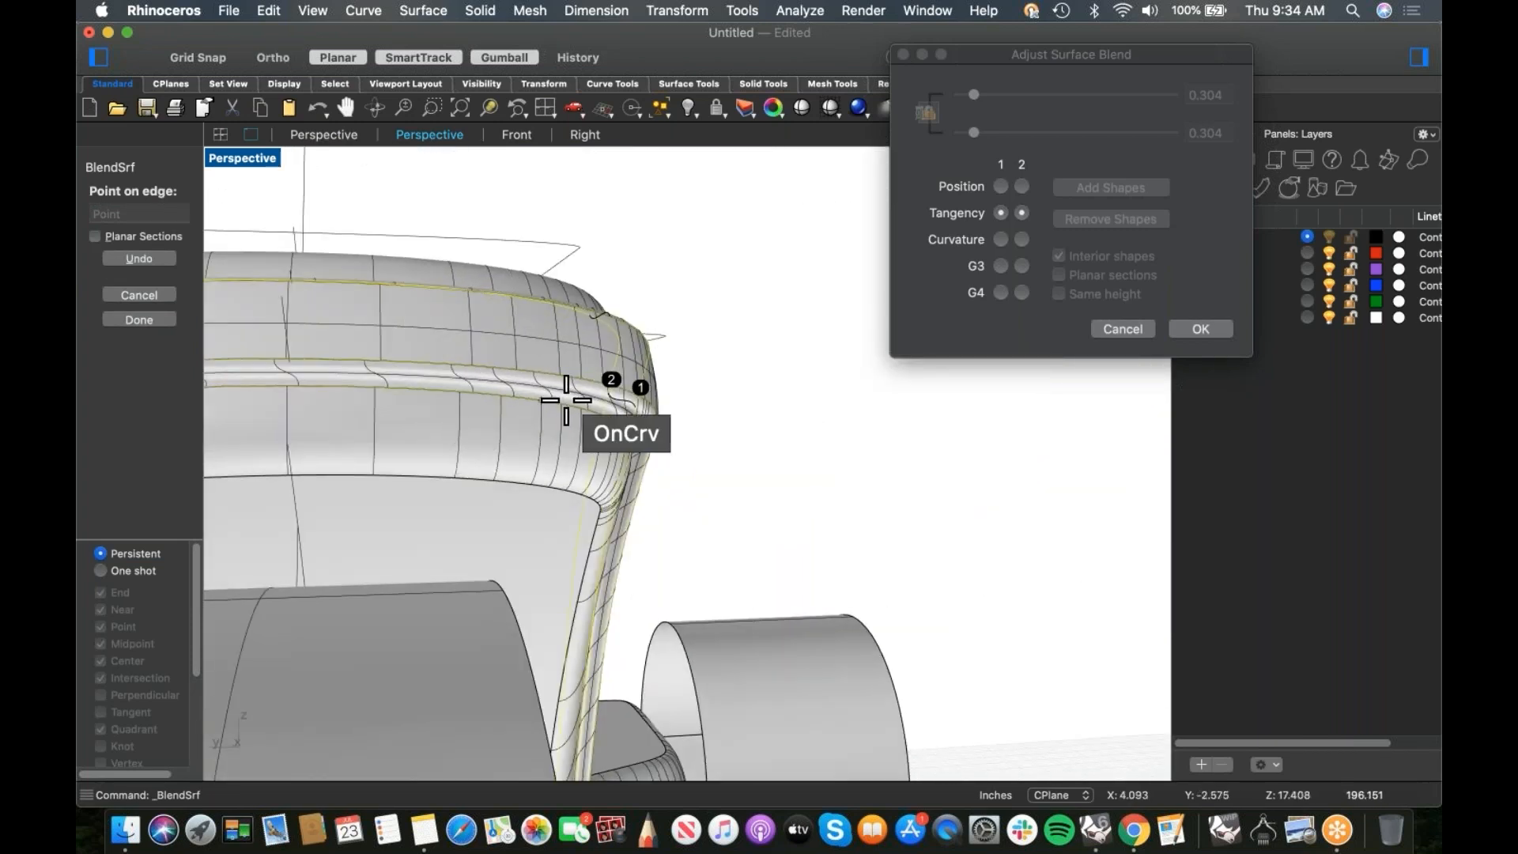
scroll(589, 410, "up", 3)
left_click(632, 356)
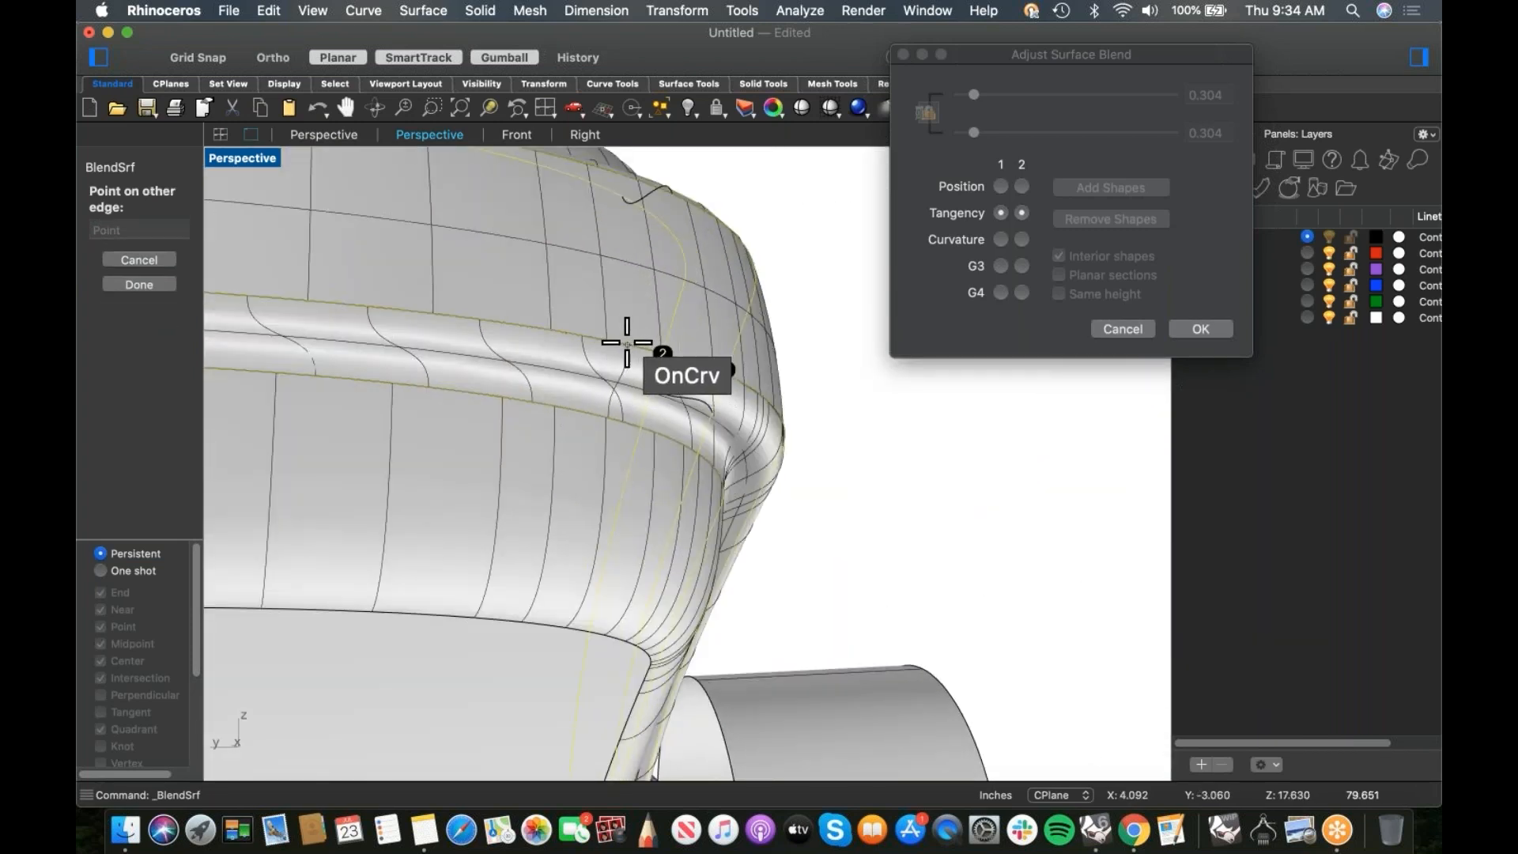
left_click(632, 355)
scroll(743, 490, "up", 5)
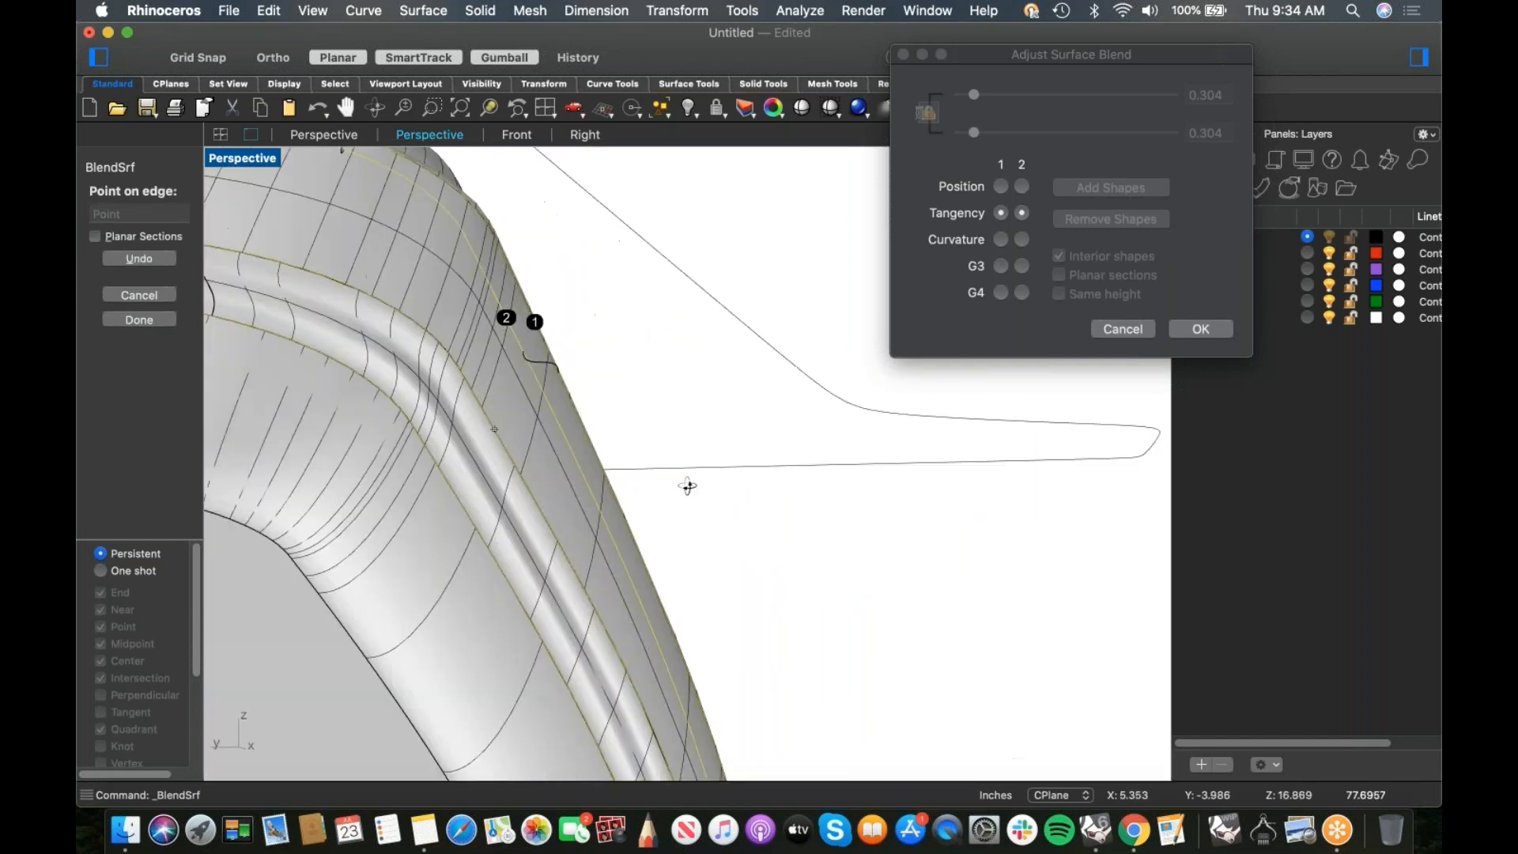
left_click(338, 424)
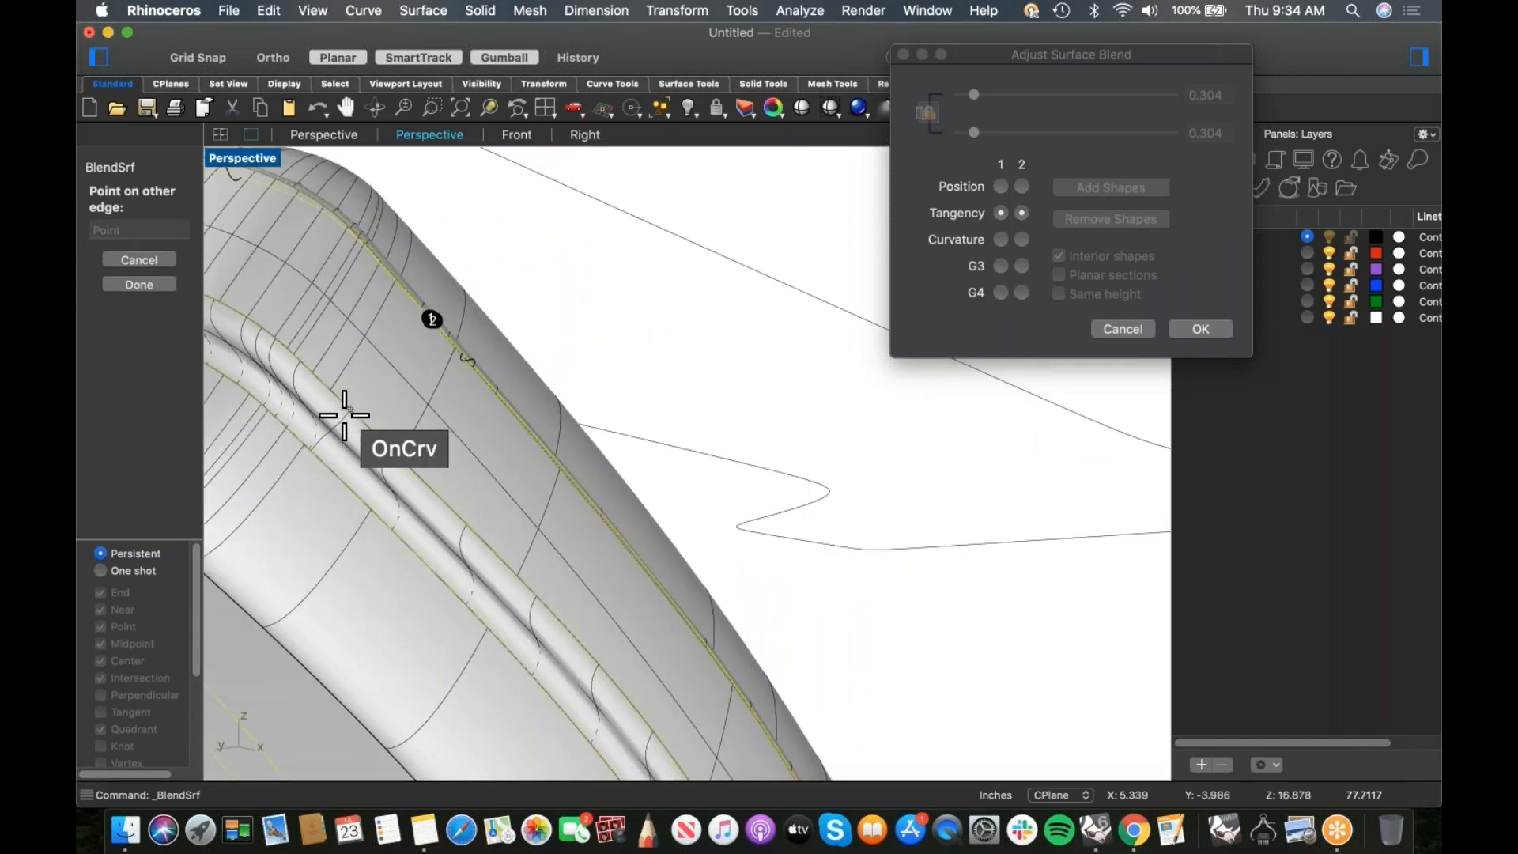
left_click(555, 425)
Step: Add blend shapes on the lower and upper edges of the near side's rounded slot end, and finish adding shapes
scroll(586, 392, "down", 3)
scroll(586, 392, "down", 3)
right_click_drag(658, 448, 549, 427)
scroll(603, 468, "up", 7)
left_click(625, 480)
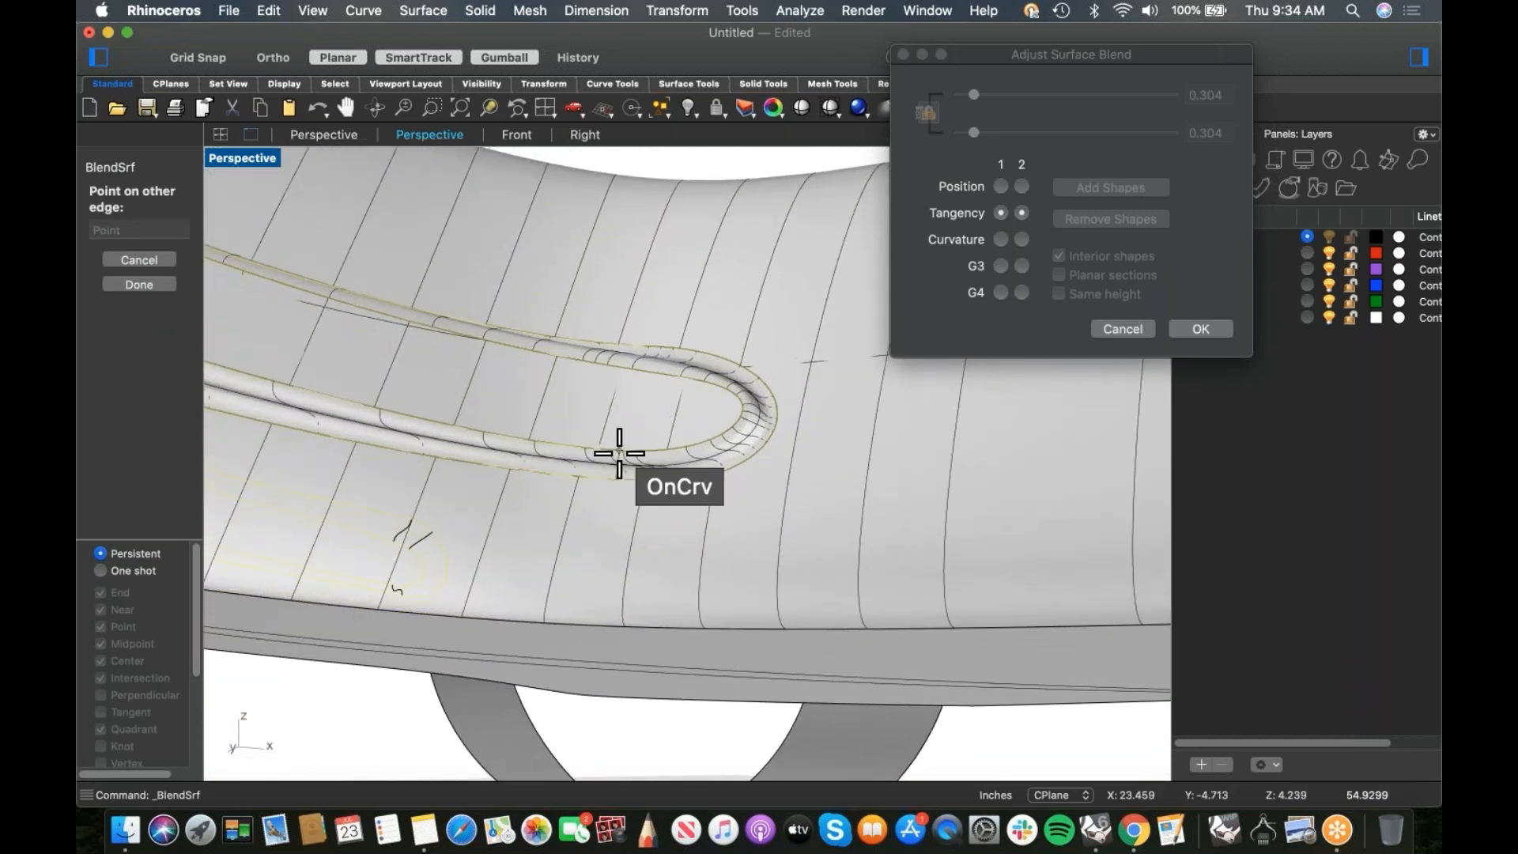
left_click(642, 394)
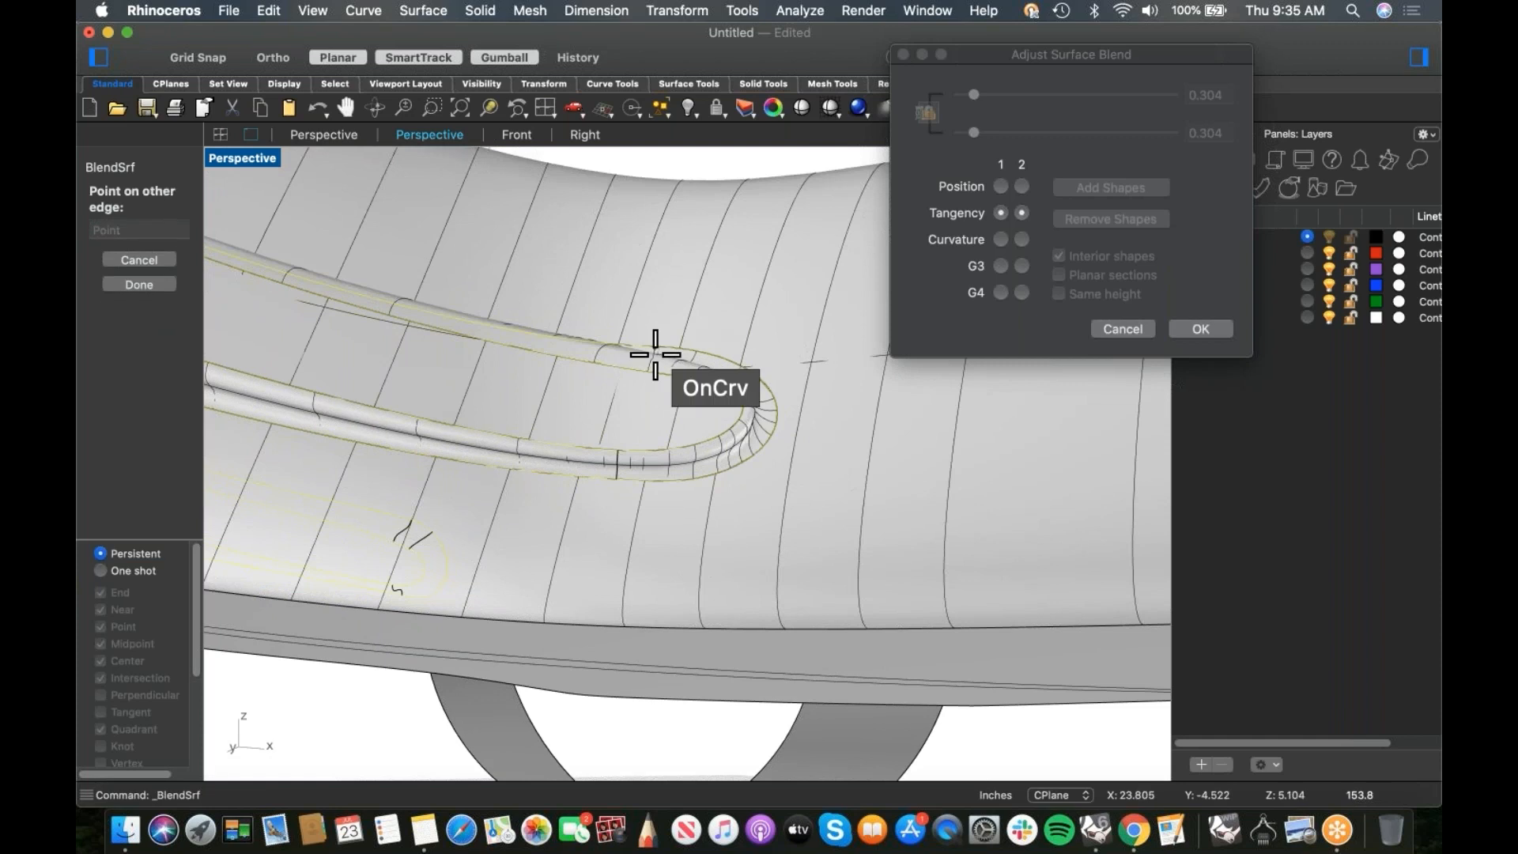
mouse_move(630, 407)
right_mouse_down()
mouse_move(639, 442)
mouse_move(786, 525)
right_mouse_up()
scroll(644, 426, "down", 4)
scroll(655, 423, "down", 5)
mouse_move(603, 434)
right_mouse_down("shift")
mouse_move(698, 521)
mouse_move(810, 577)
right_mouse_up("shift")
scroll(667, 495, "down", 5)
scroll(698, 521, "up", 10)
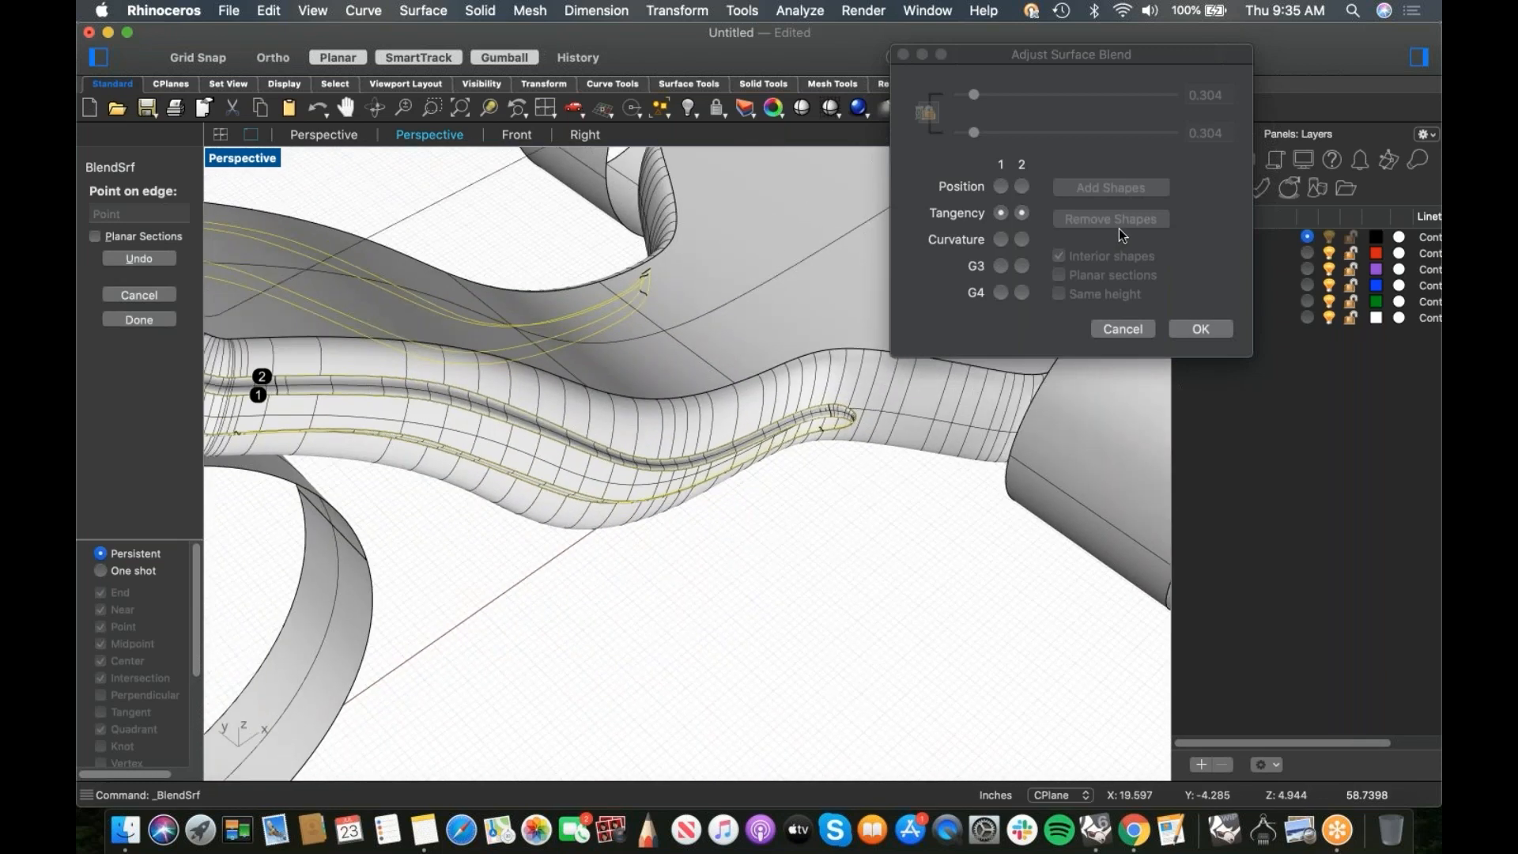
right_click(848, 498)
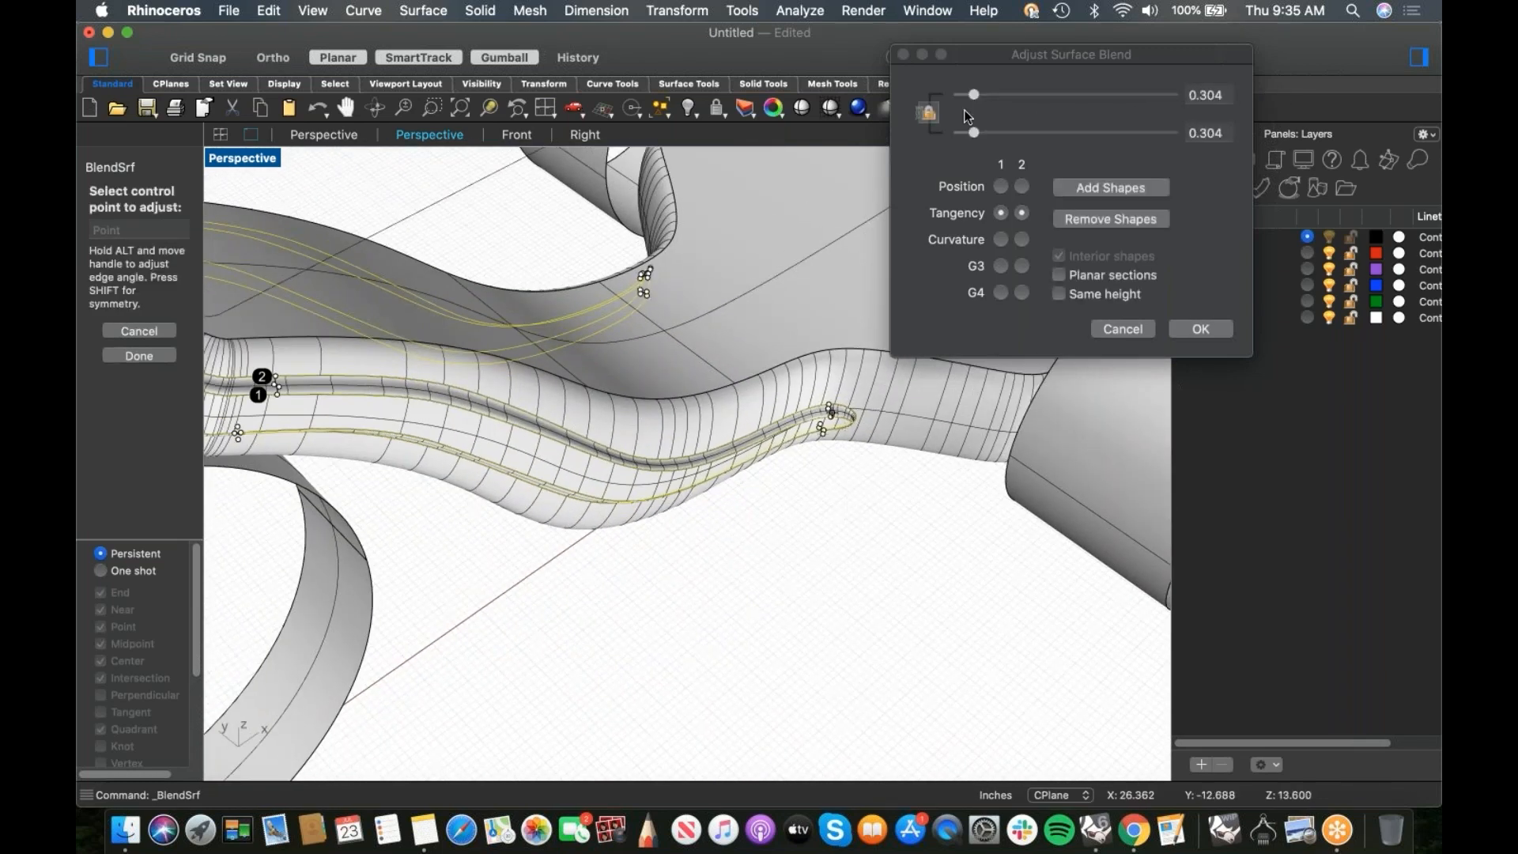
Step: Set both linked surface blend values to 0.295 and check the preview along the slot
left_click_drag(977, 99, 975, 101)
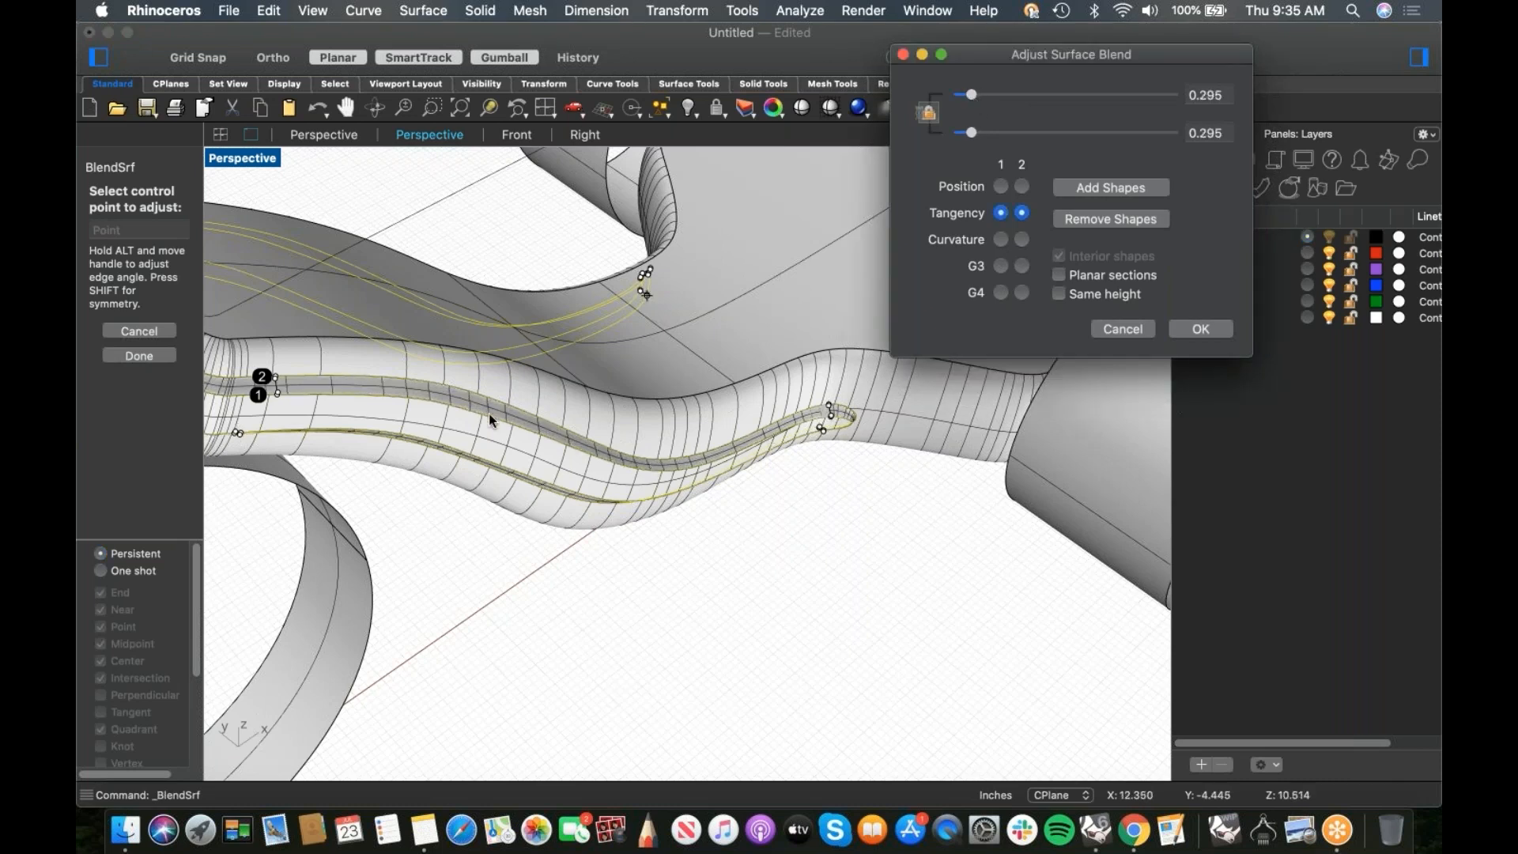
right_click_drag(626, 470, 674, 493)
scroll(674, 493, "up", 6)
scroll(817, 543, "up", 3)
right_click_drag(796, 534, 885, 533)
scroll(852, 518, "down", 3)
scroll(522, 432, "down", 4)
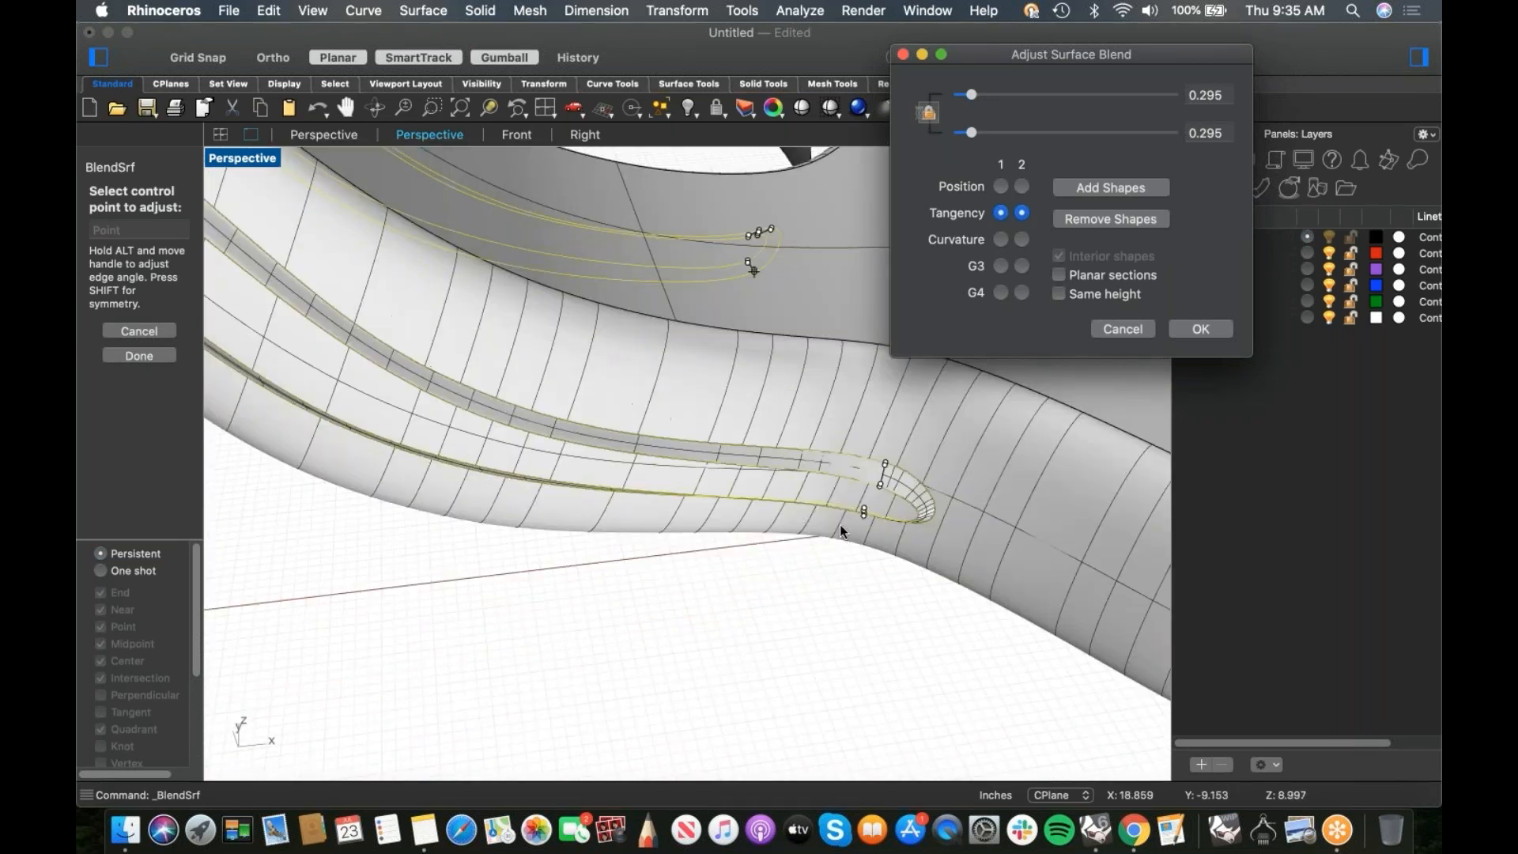
Step: Set both linked surface blend values to 0.435 with Tangency continuity and complete the blend around the slot
right_click_drag(755, 484, 776, 481)
scroll(775, 481, "up", 4)
right_click_drag(645, 276, 594, 237, "shift")
scroll(787, 445, "down", 3)
right_click_drag(787, 445, 862, 471)
scroll(862, 464, "up", 4)
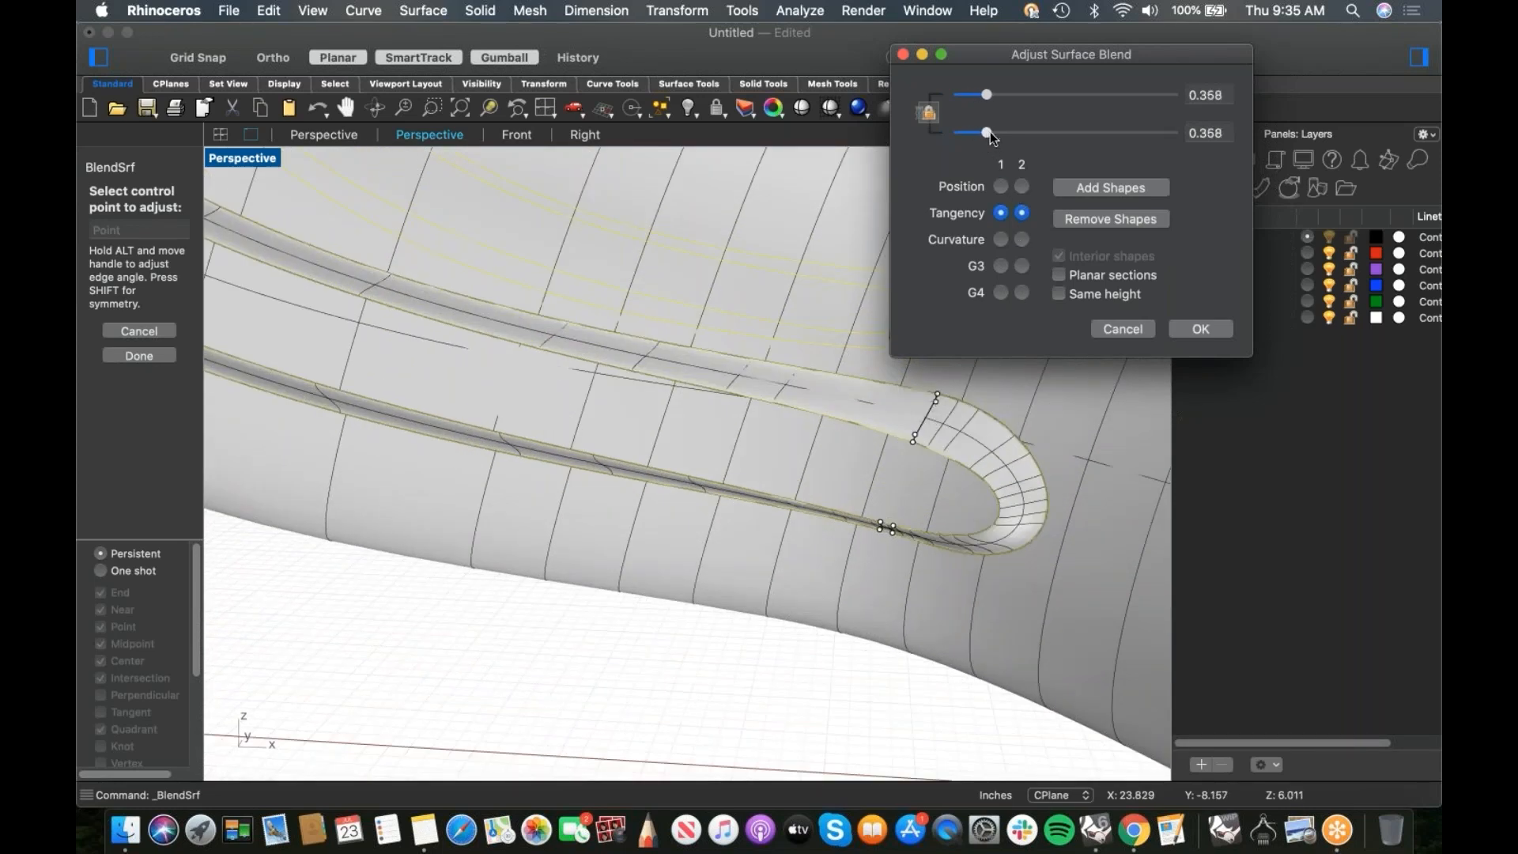
left_click_drag(1003, 133, 1004, 130)
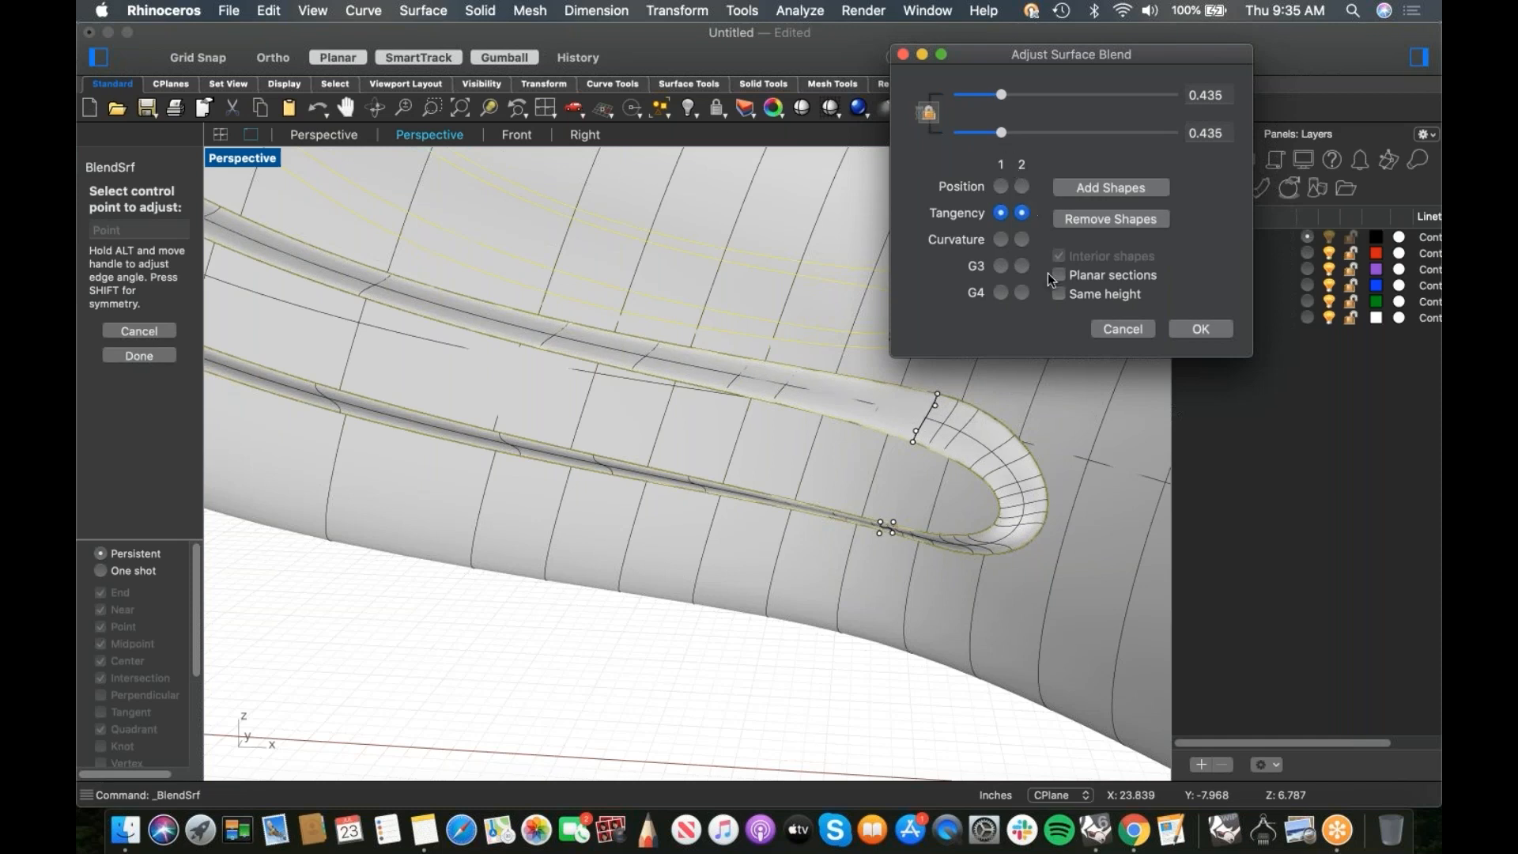
key("Return")
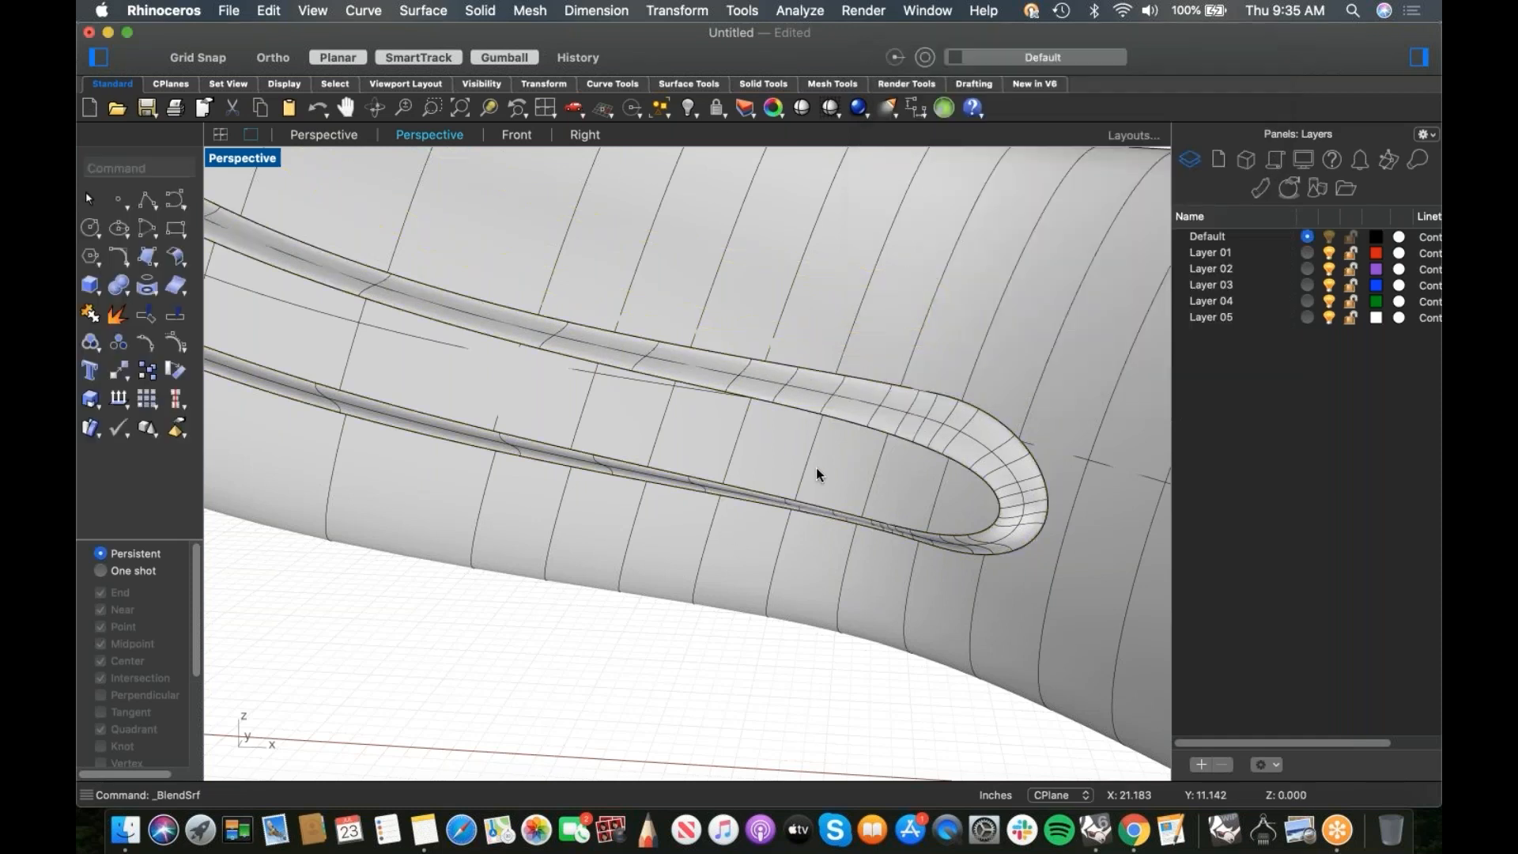
Step: Try to join the body with its slot blend surfaces and the neighbouring curves, and clear the selection
scroll(739, 448, "down", 18)
left_click_drag(700, 288, 584, 537)
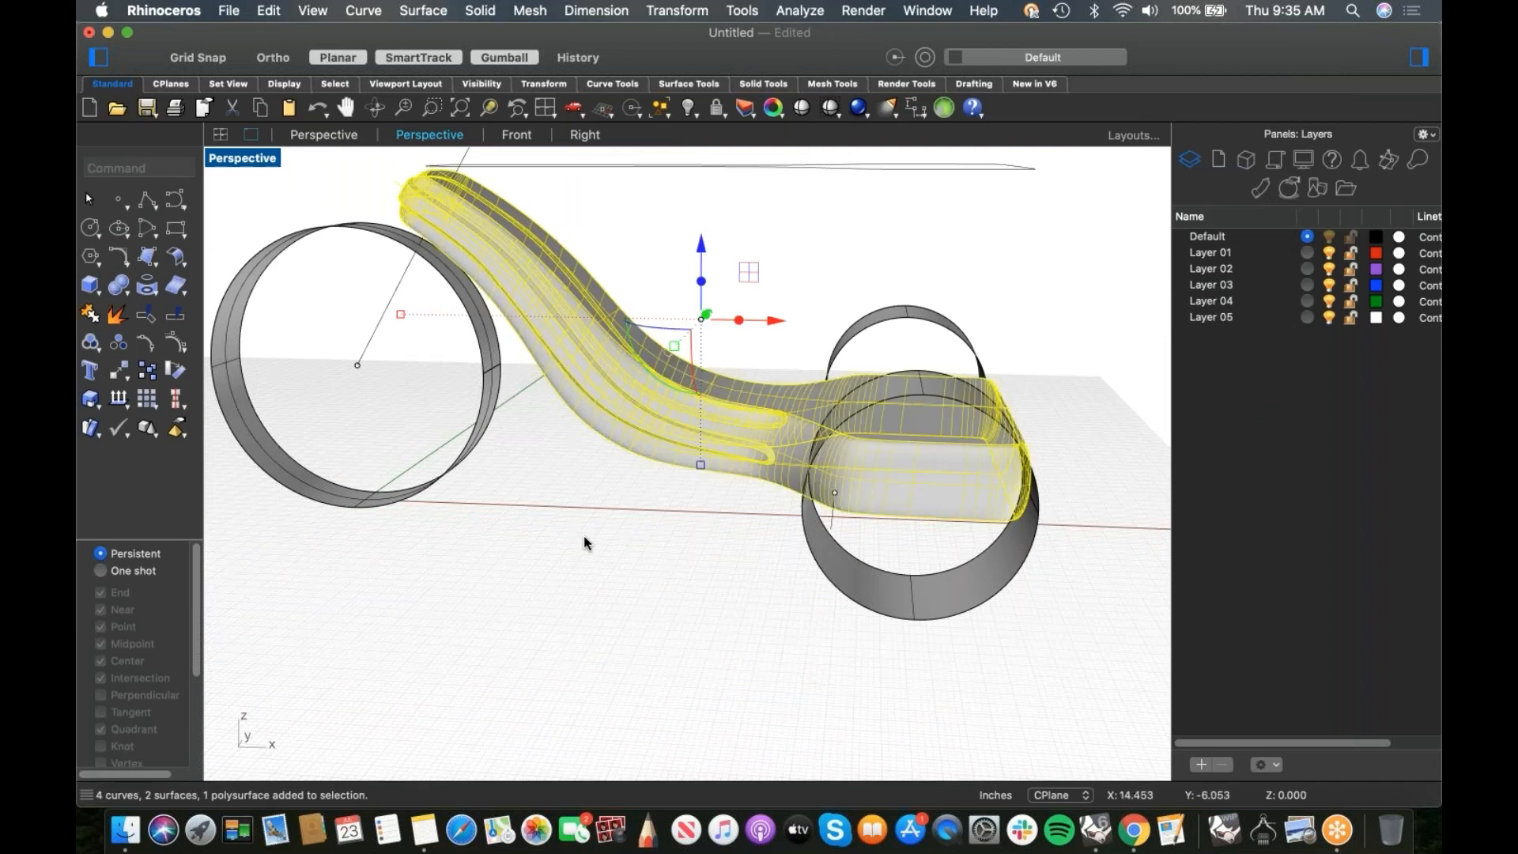
type("join")
key("Return")
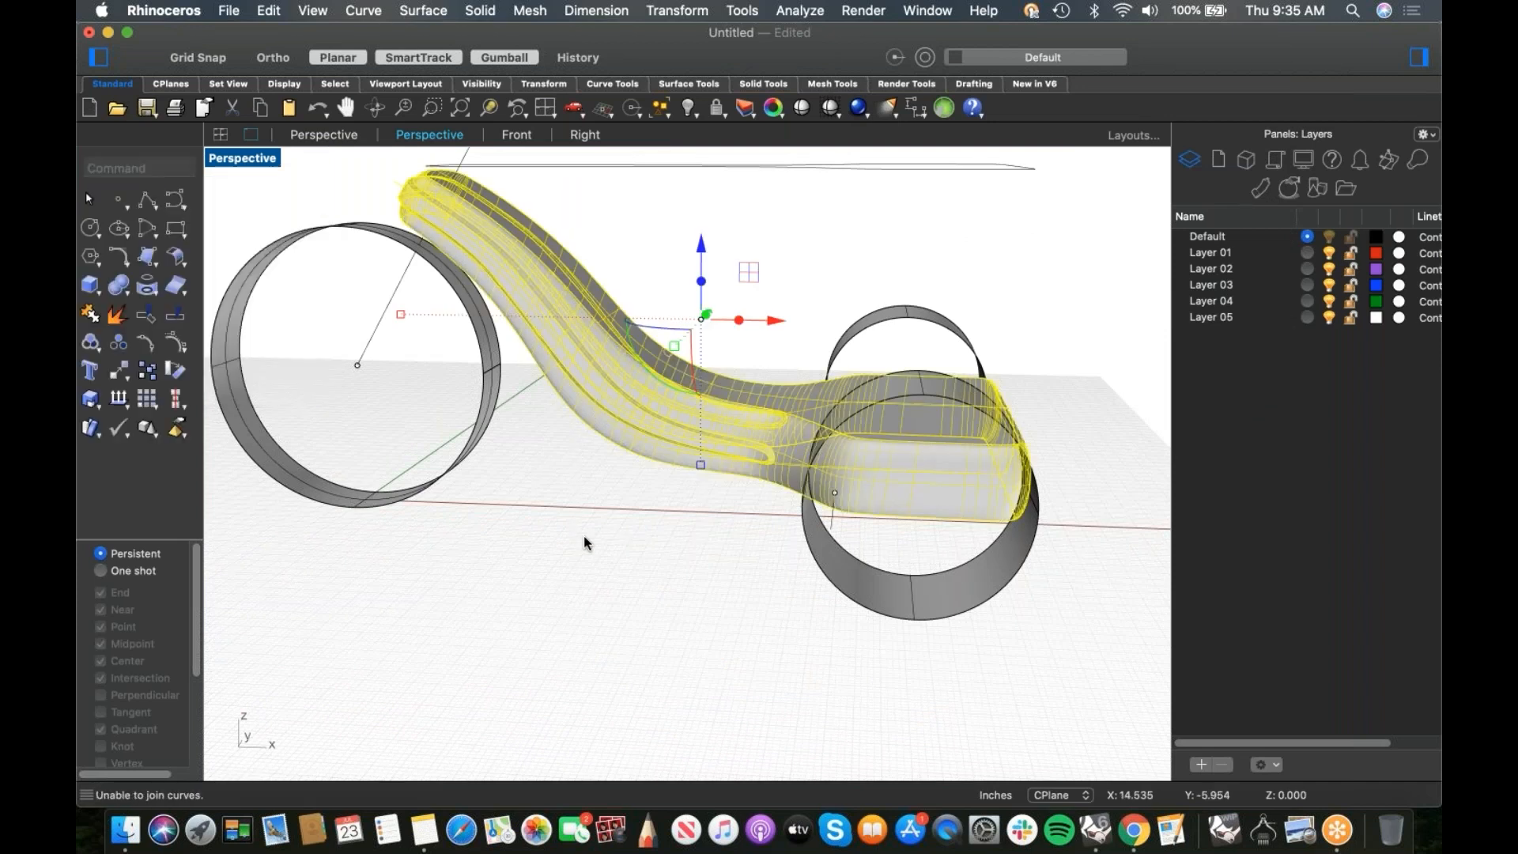
left_click(584, 537)
Step: Inspect the blended slot on the body in Rendered display, and return the perspective view to Shaded
left_click(241, 162)
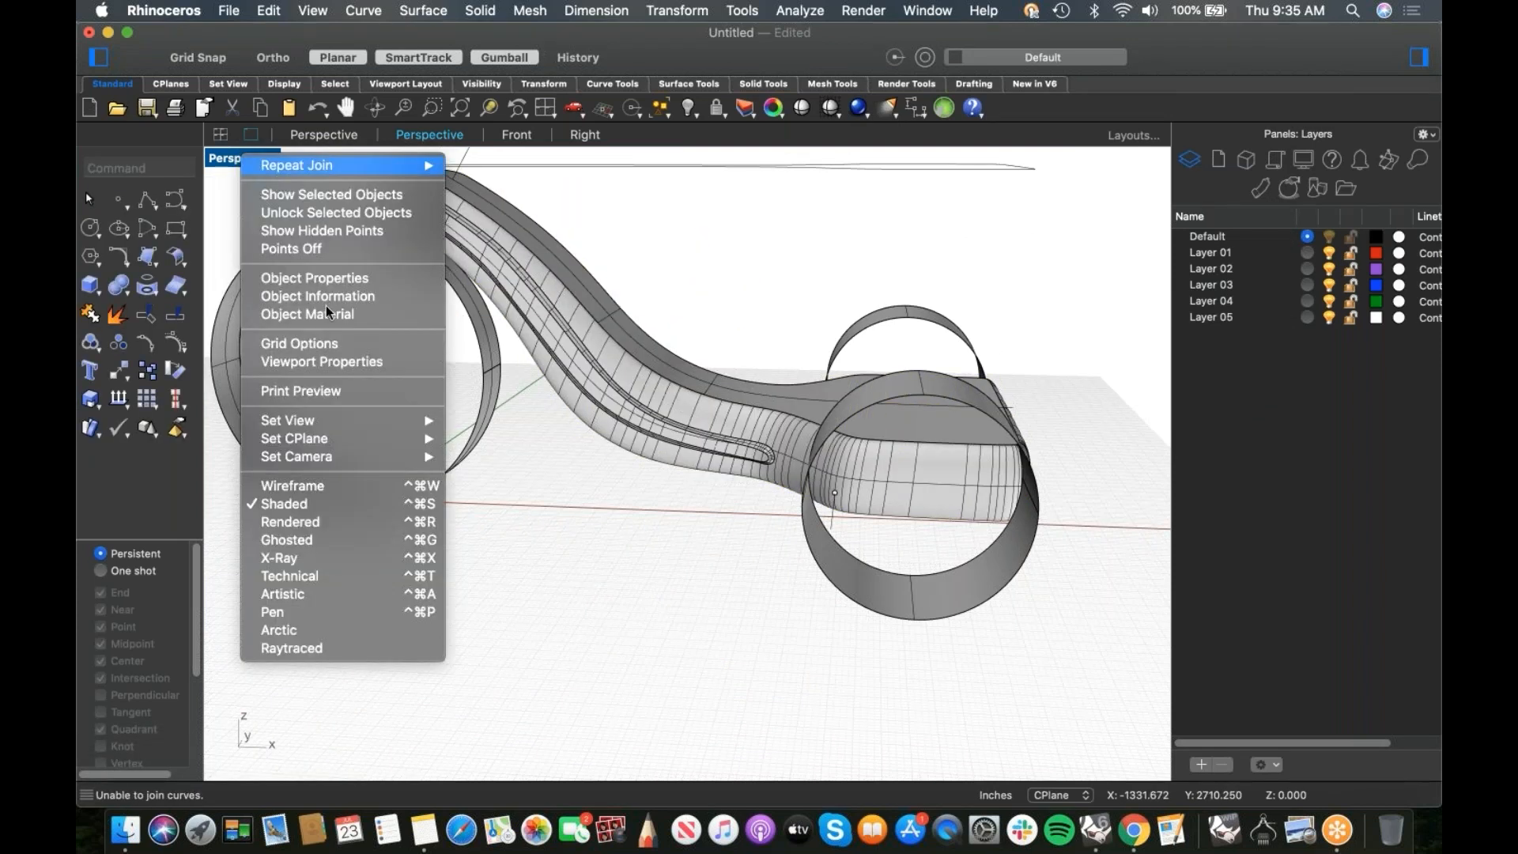
right_click_drag(577, 516, 625, 439)
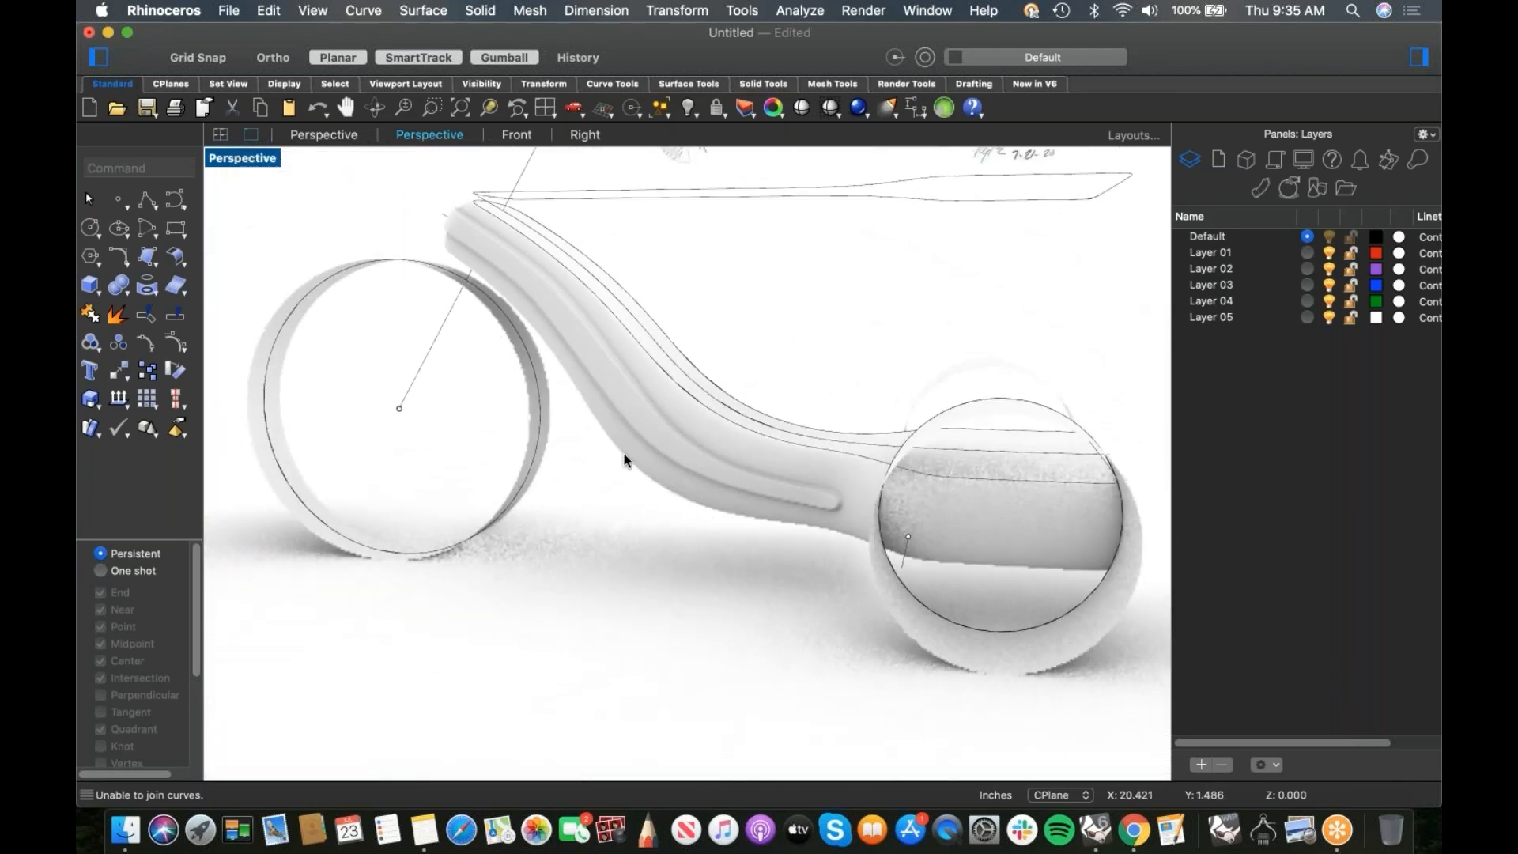
scroll(653, 410, "up", 6)
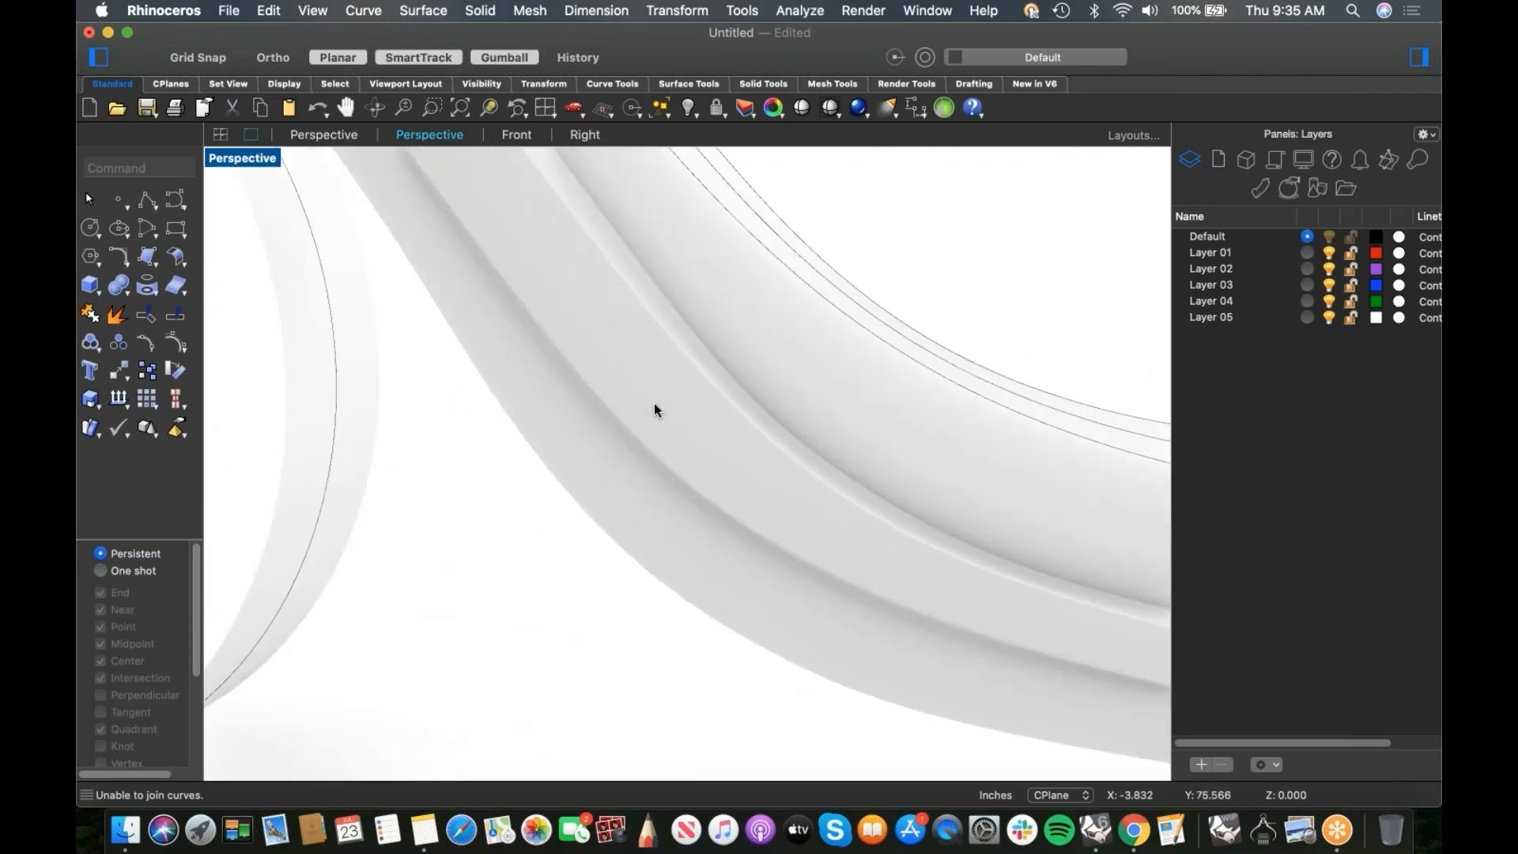
scroll(655, 402, "down", 8)
right_click_drag(646, 472, 667, 524)
left_click(251, 160)
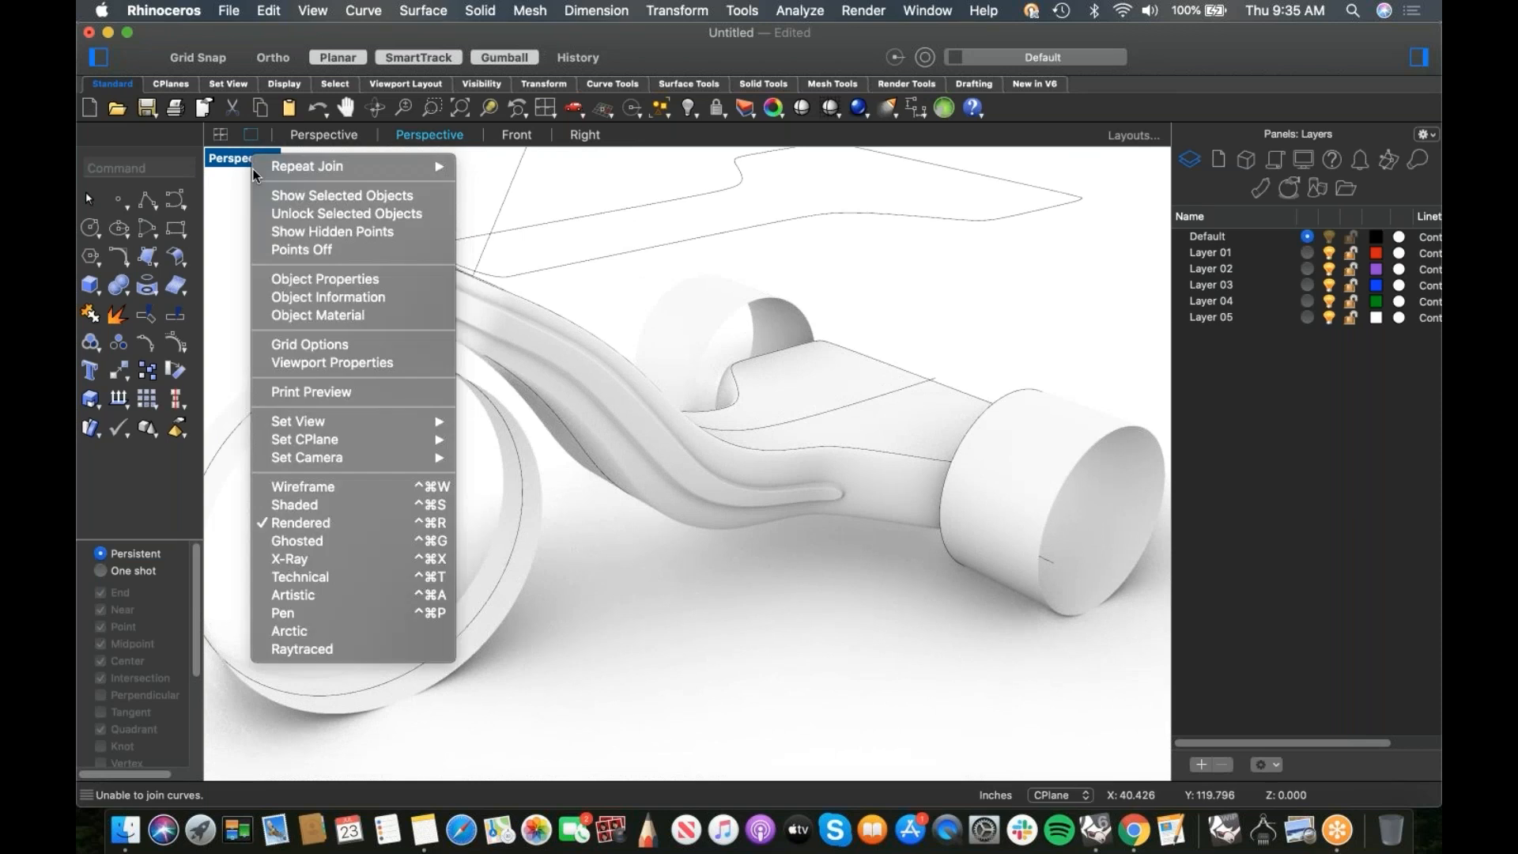
left_click(340, 506)
mouse_move(650, 506)
right_mouse_down()
mouse_move(724, 506)
mouse_move(663, 526)
mouse_move(674, 555)
right_mouse_up()
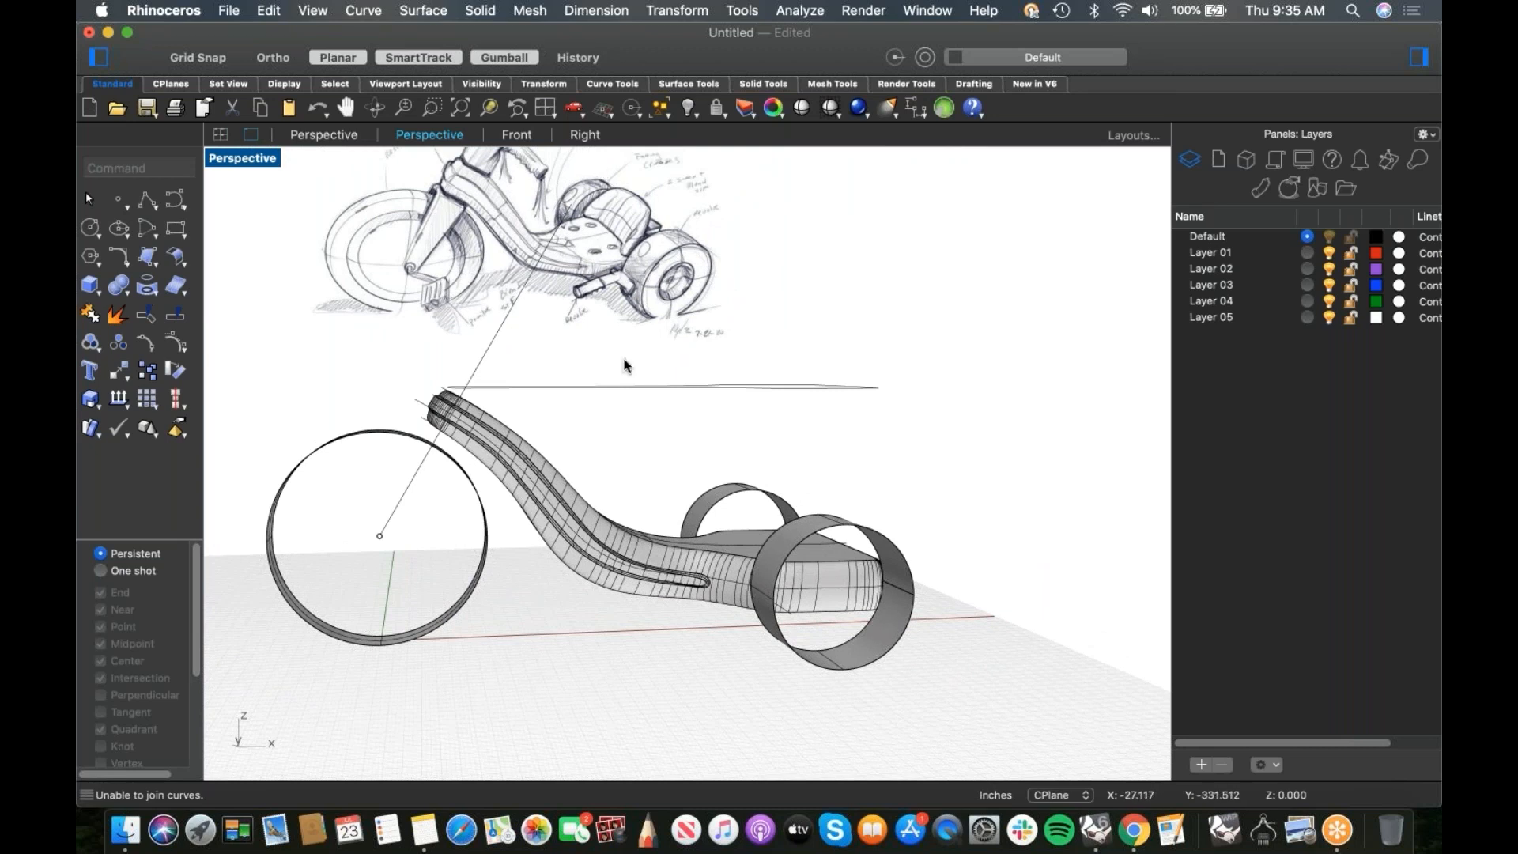
Step: Examine the seat and rear wheels in the reference sketch and compare them with the body's rear deck
right_click_drag(618, 410, 618, 393)
scroll(454, 247, "down", 5)
right_click_drag(454, 247, 533, 374, "shift")
scroll(475, 282, "up", 8)
scroll(473, 273, "up", 2)
right_click_drag(403, 296, 486, 401, "shift")
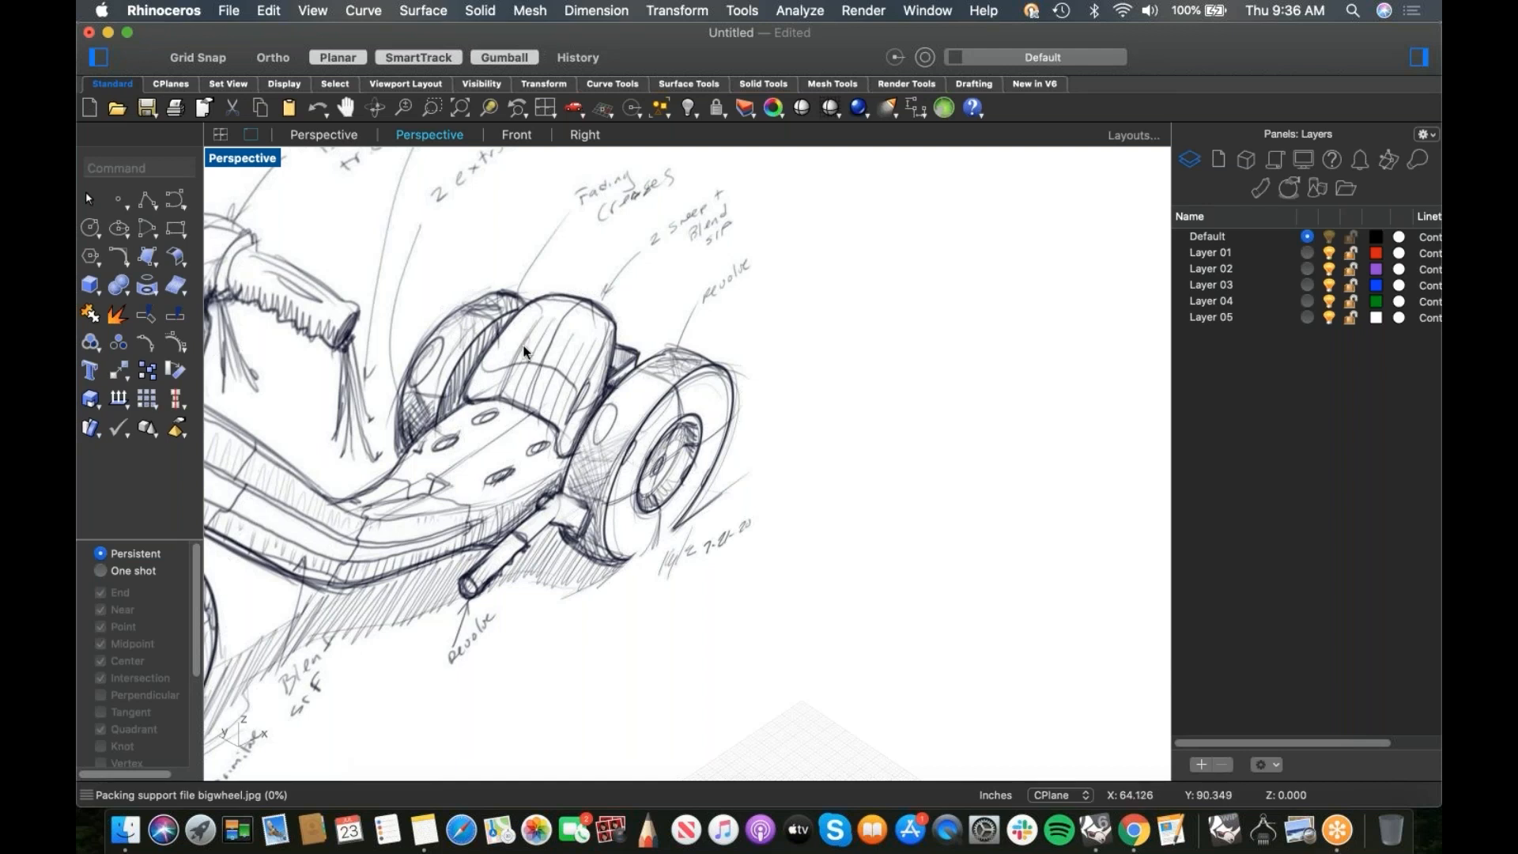
scroll(611, 336, "down", 10)
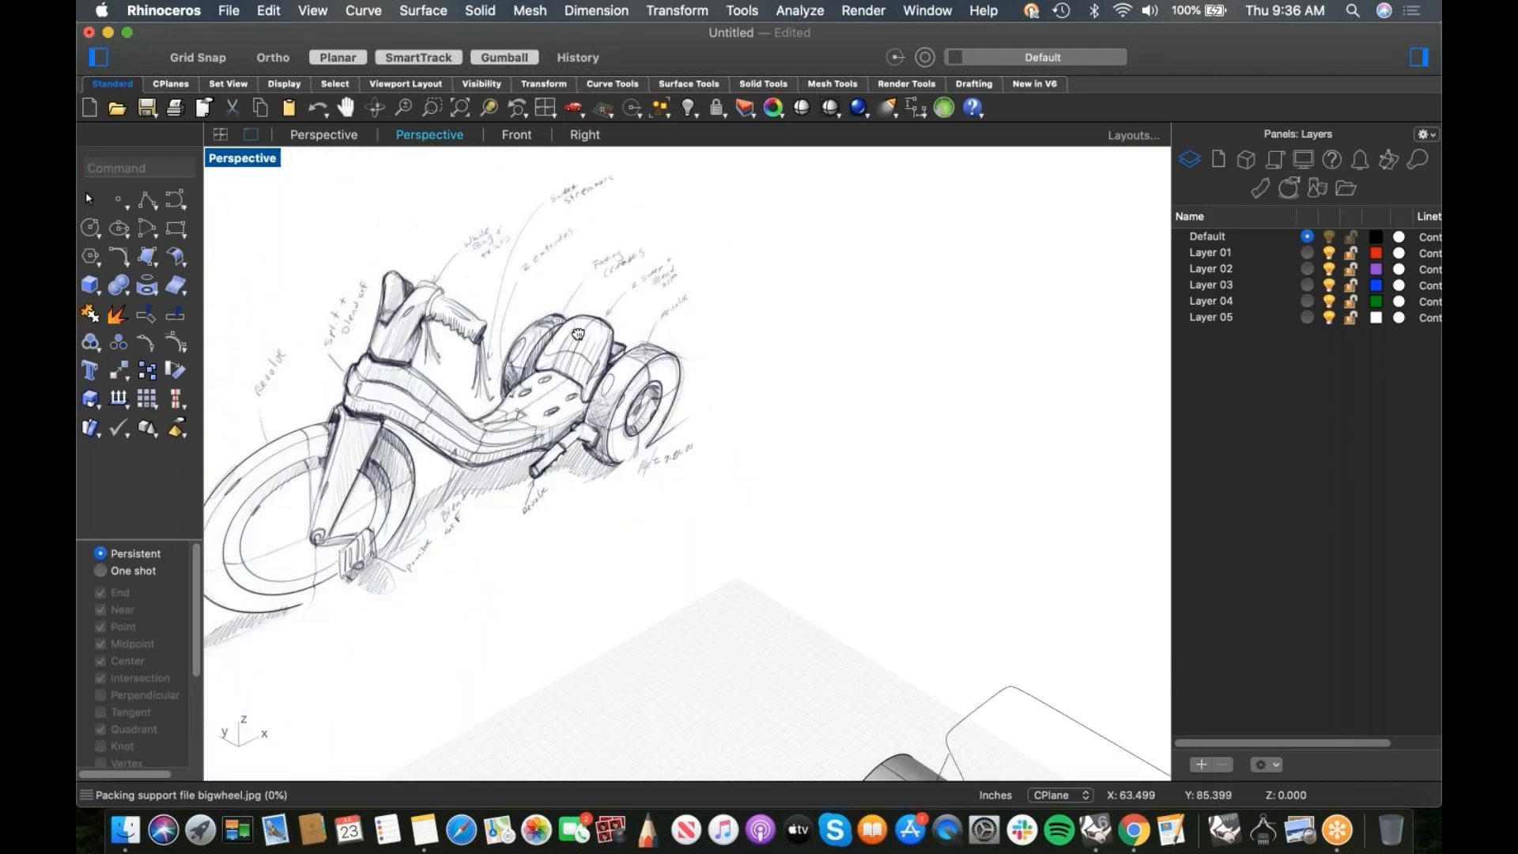
scroll(586, 406, "down", 5)
scroll(800, 511, "up", 10)
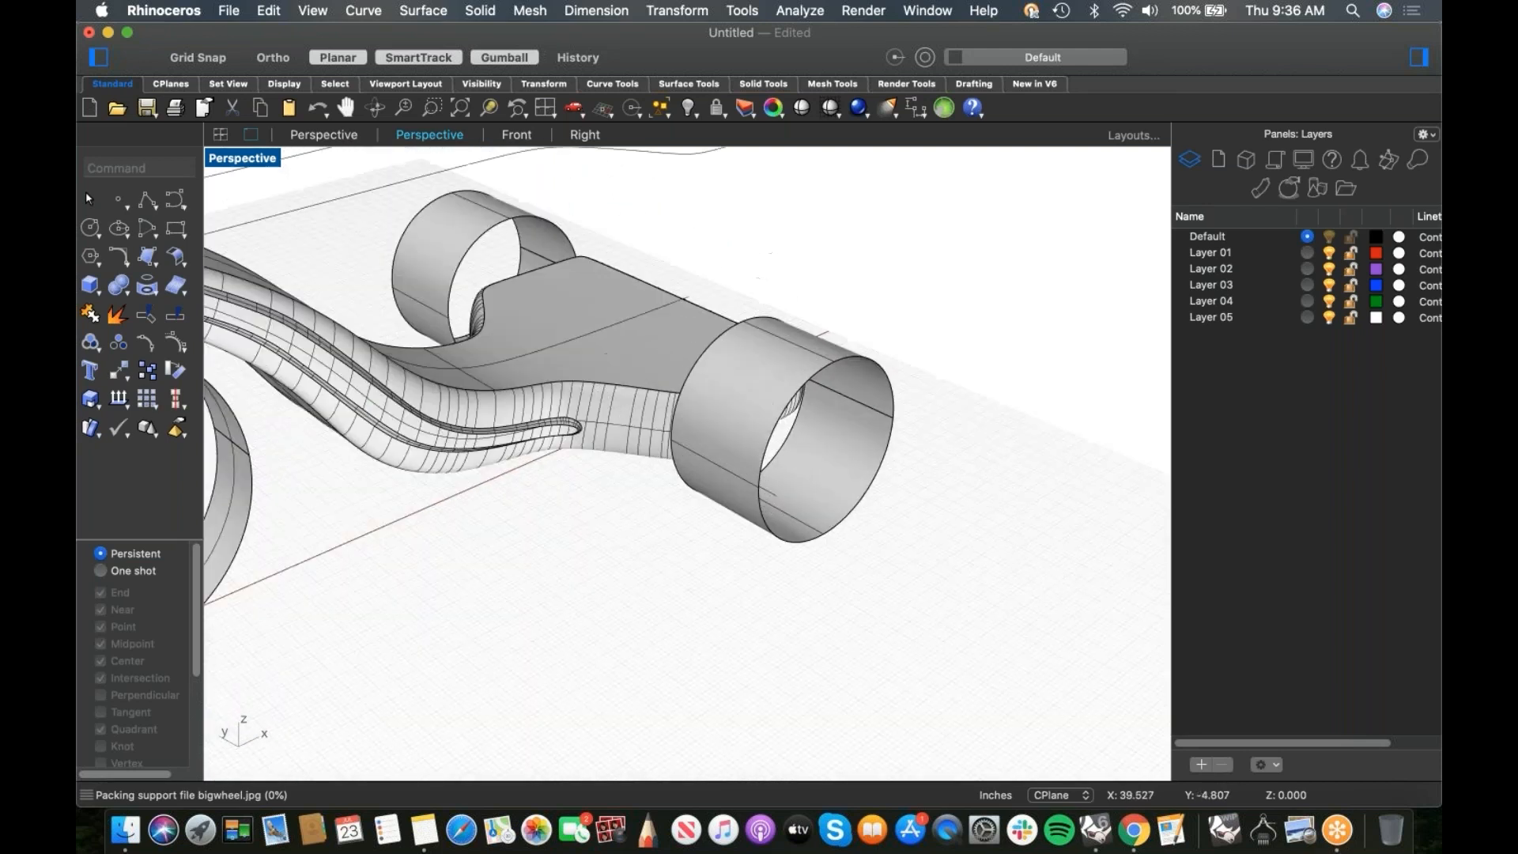
Step: In the Top view, draw a degree-3 control point curve just inside the rear deck's upper-right corner, ending on the centerline
type("top")
key("Return")
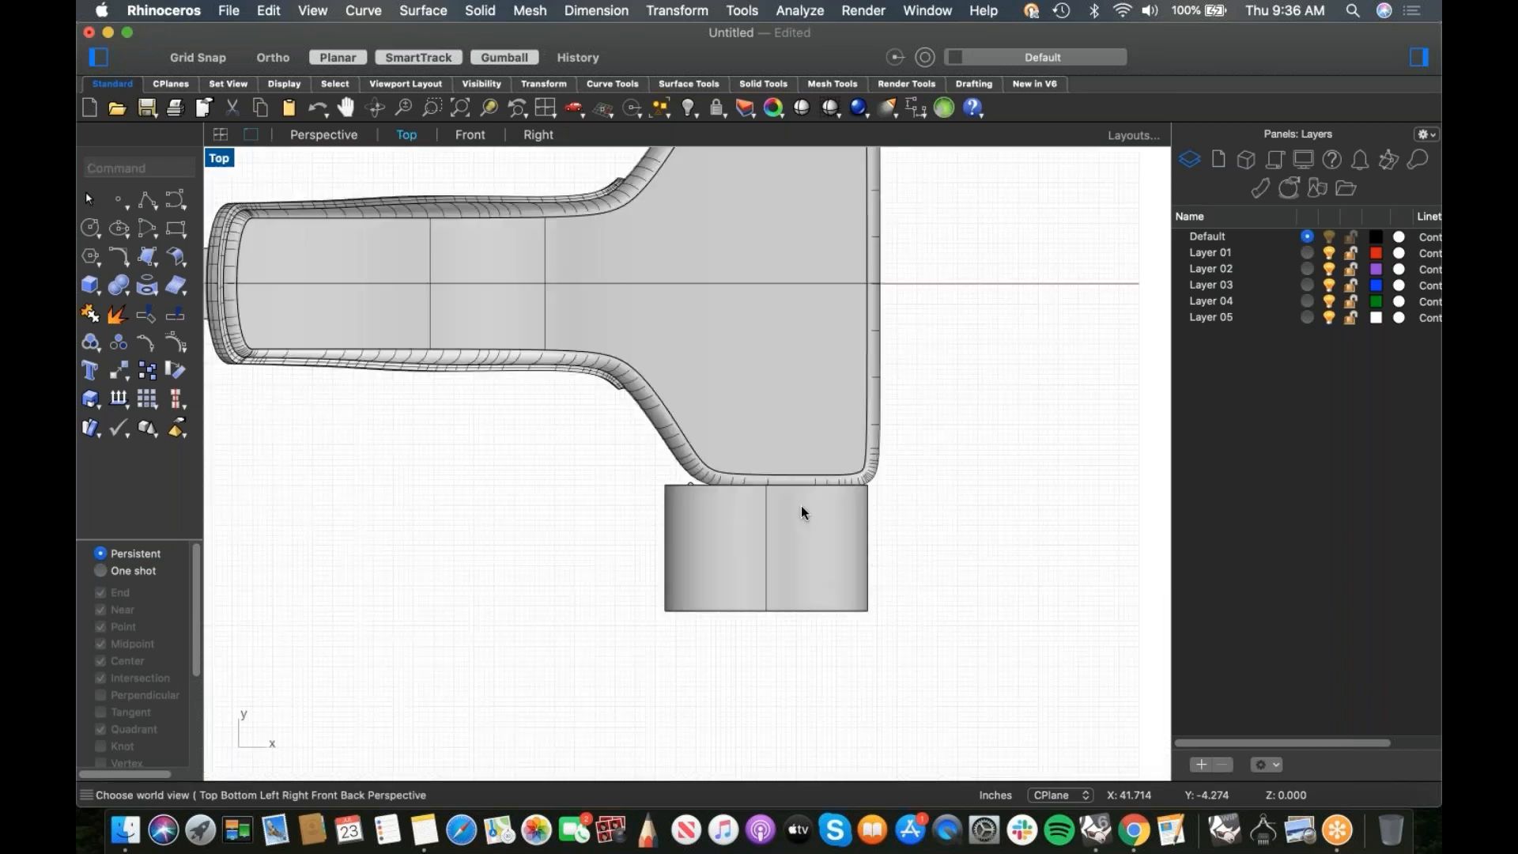
scroll(654, 628, "up", 4)
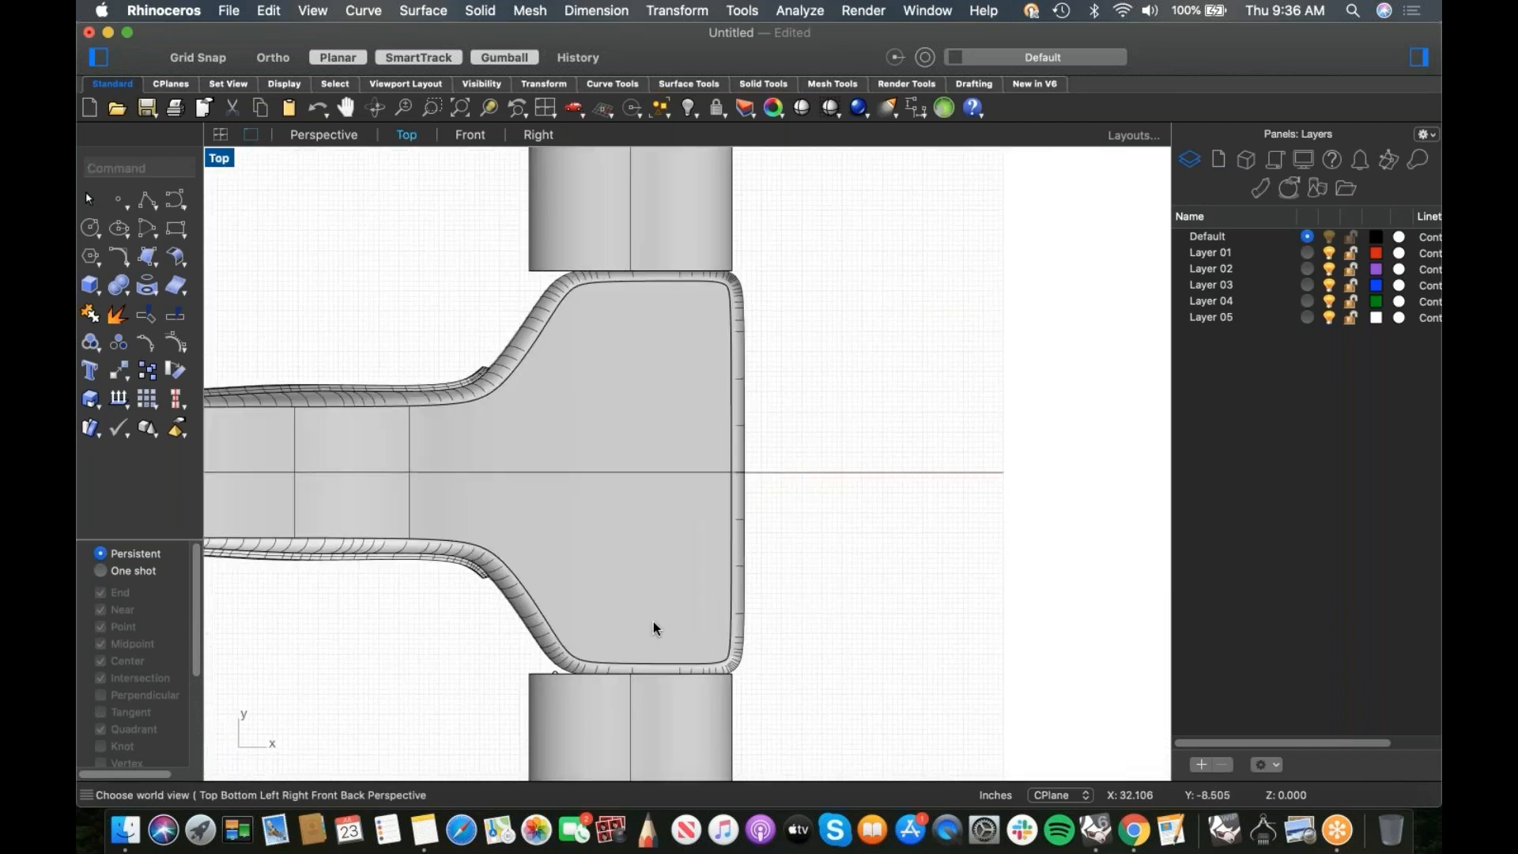
left_click(183, 204)
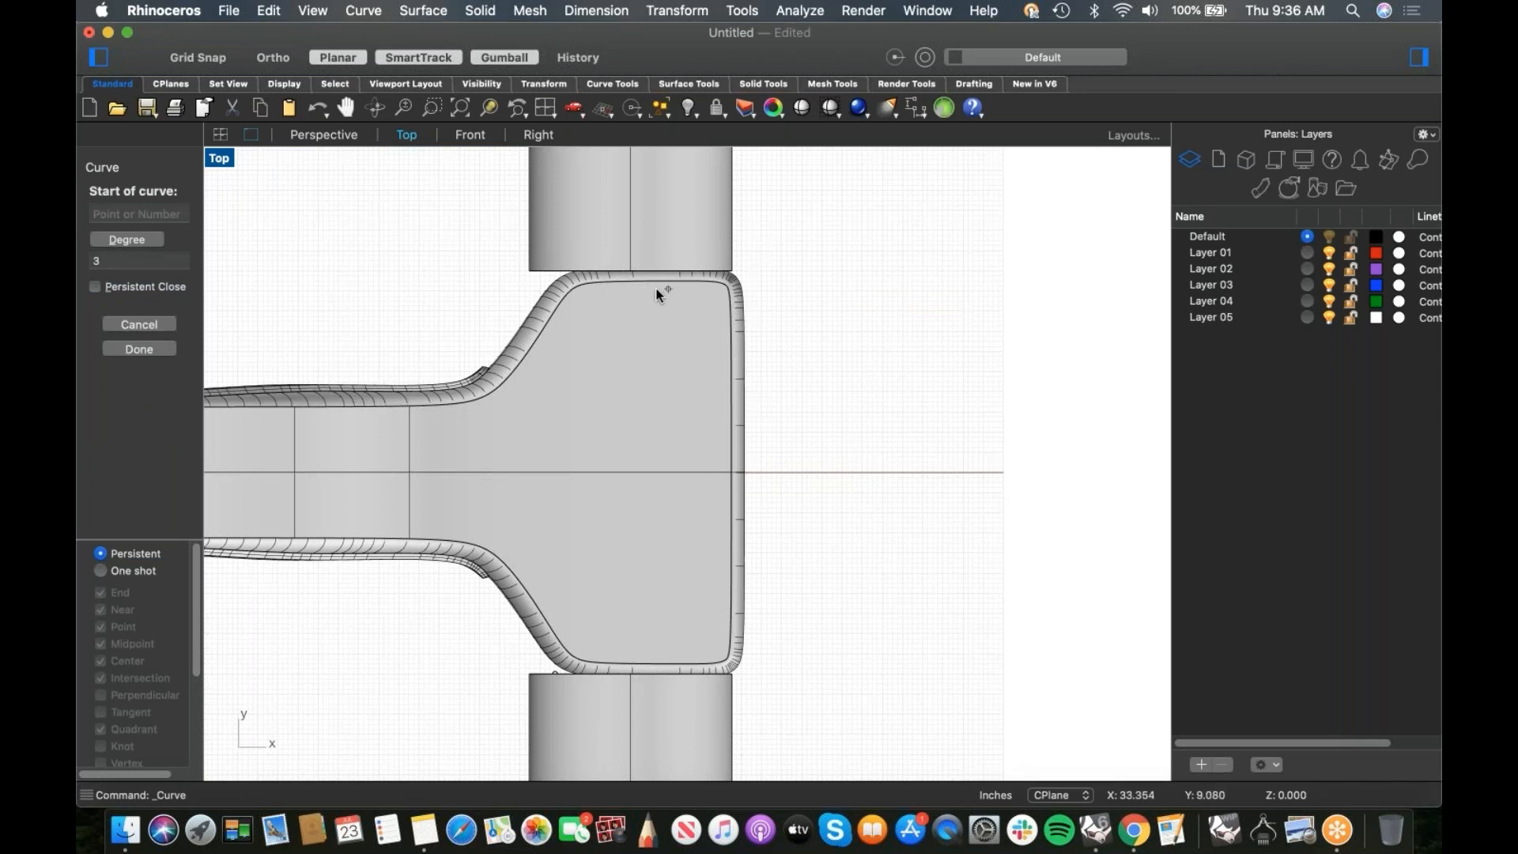
left_click(626, 286)
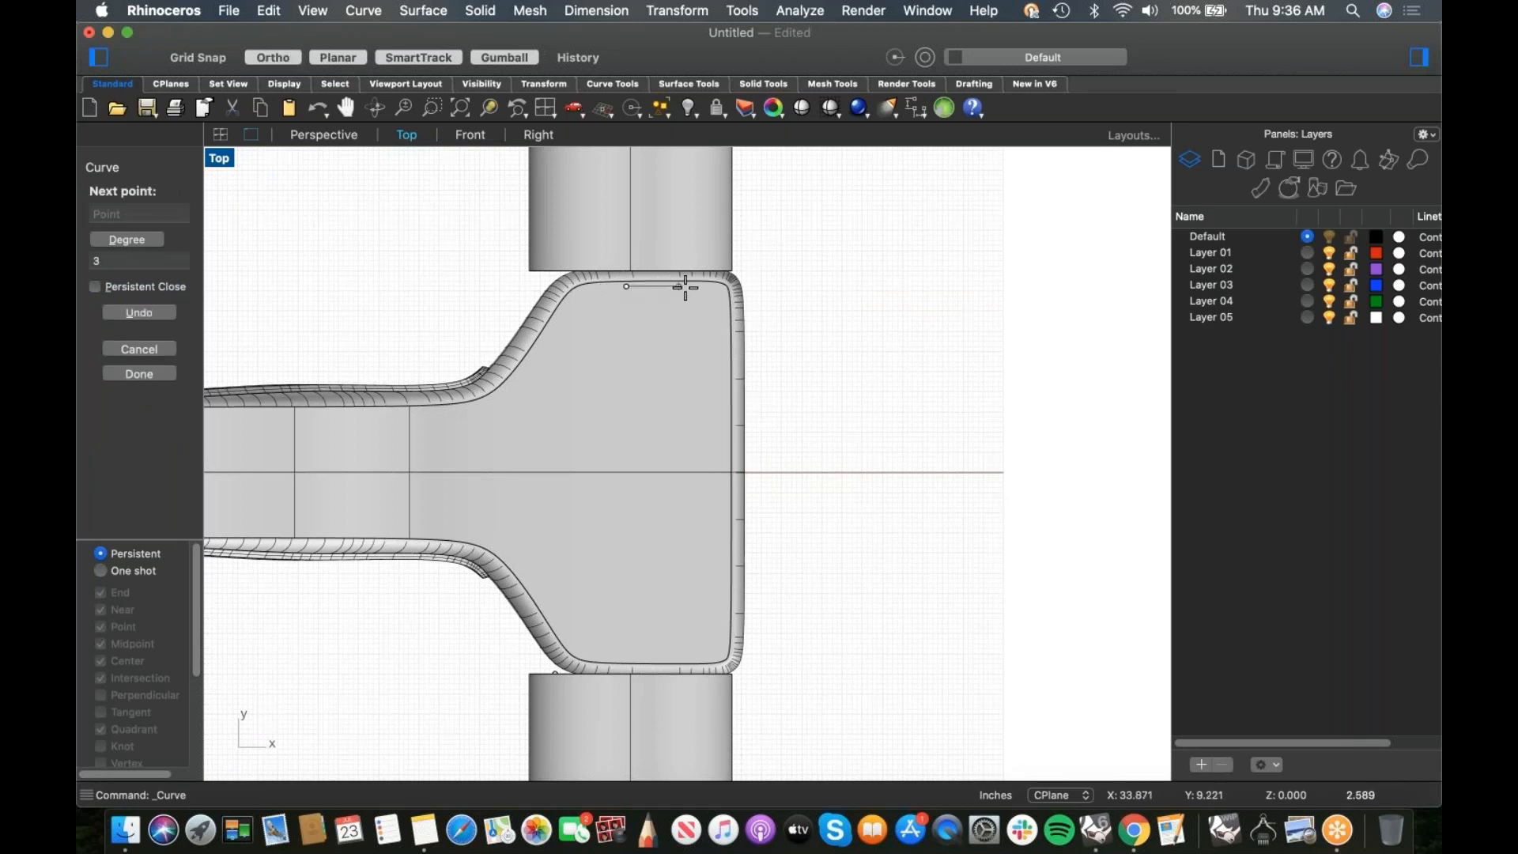
left_click(687, 286, "shift")
left_click(717, 286)
left_click(724, 305)
left_click(726, 364, "shift")
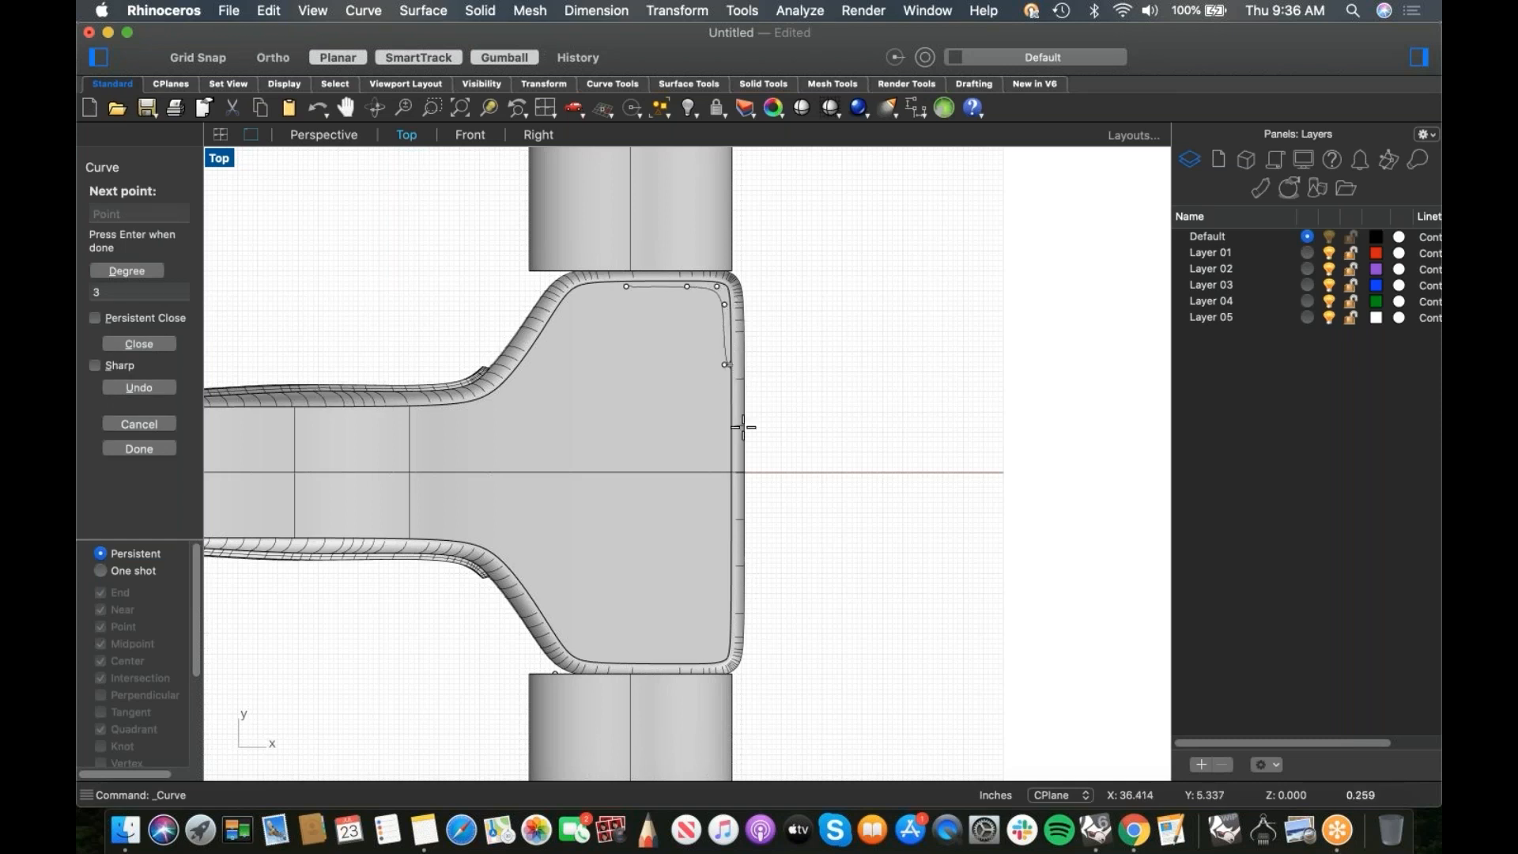
left_click(723, 472)
key("Return")
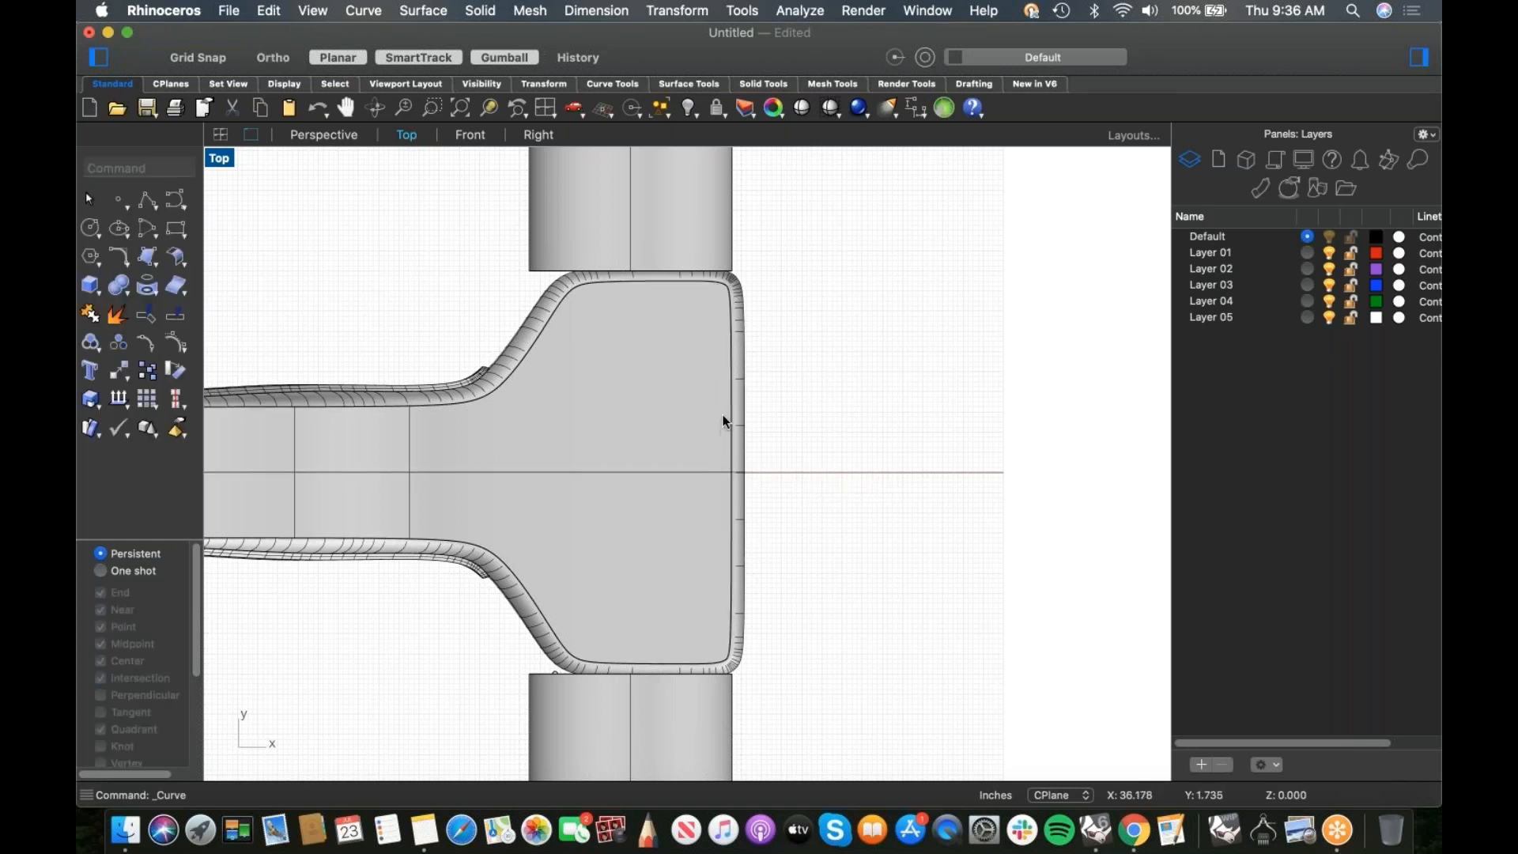
Step: Mirror a copy of the new corner curve across the centerline, starting the mirror plane at the origin
left_click_drag(440, 209, 906, 492)
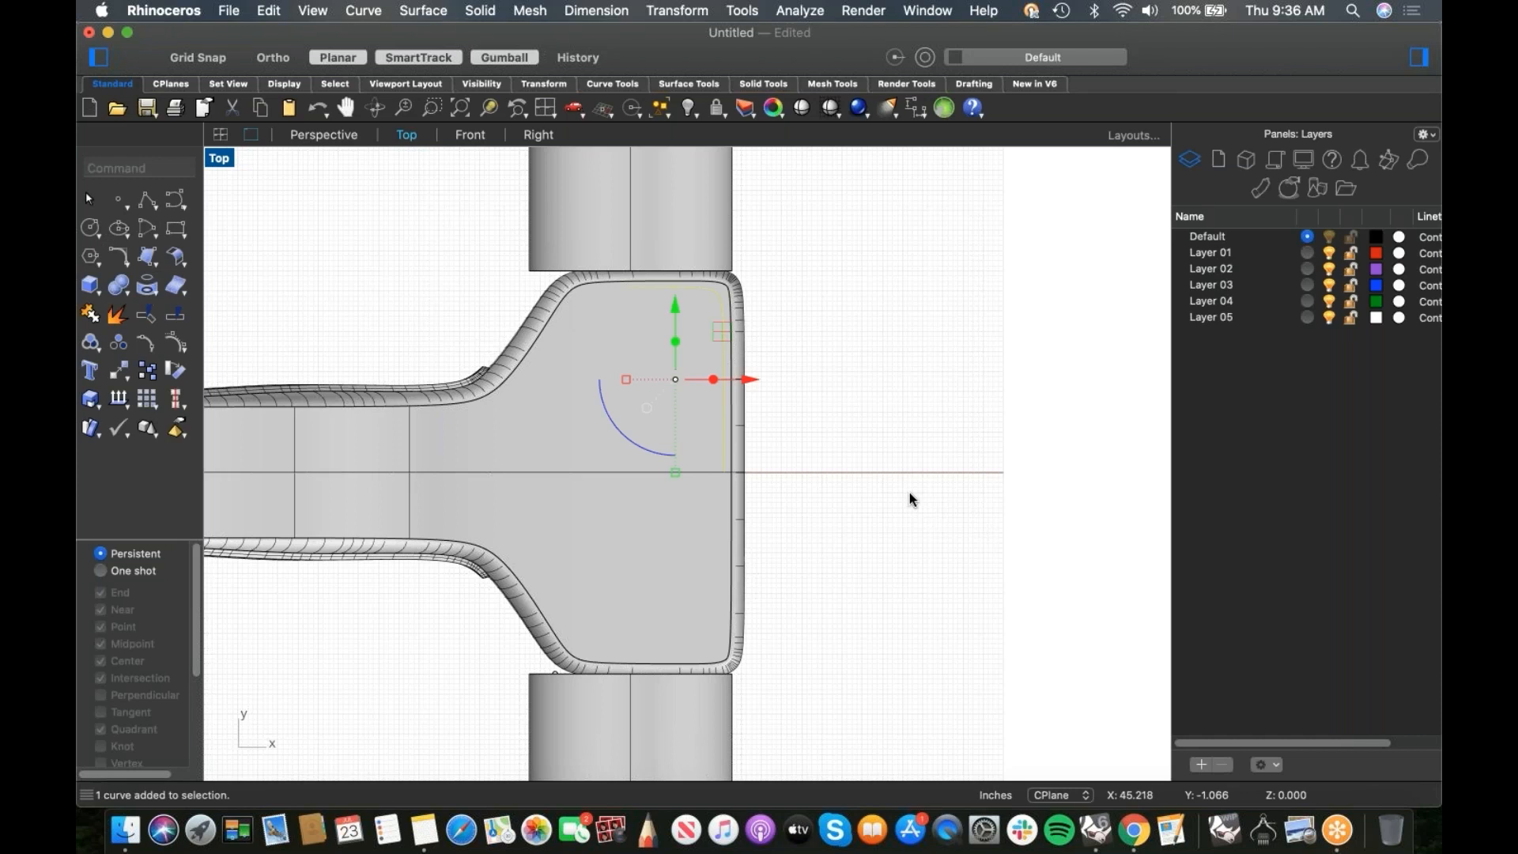
type("Mirror")
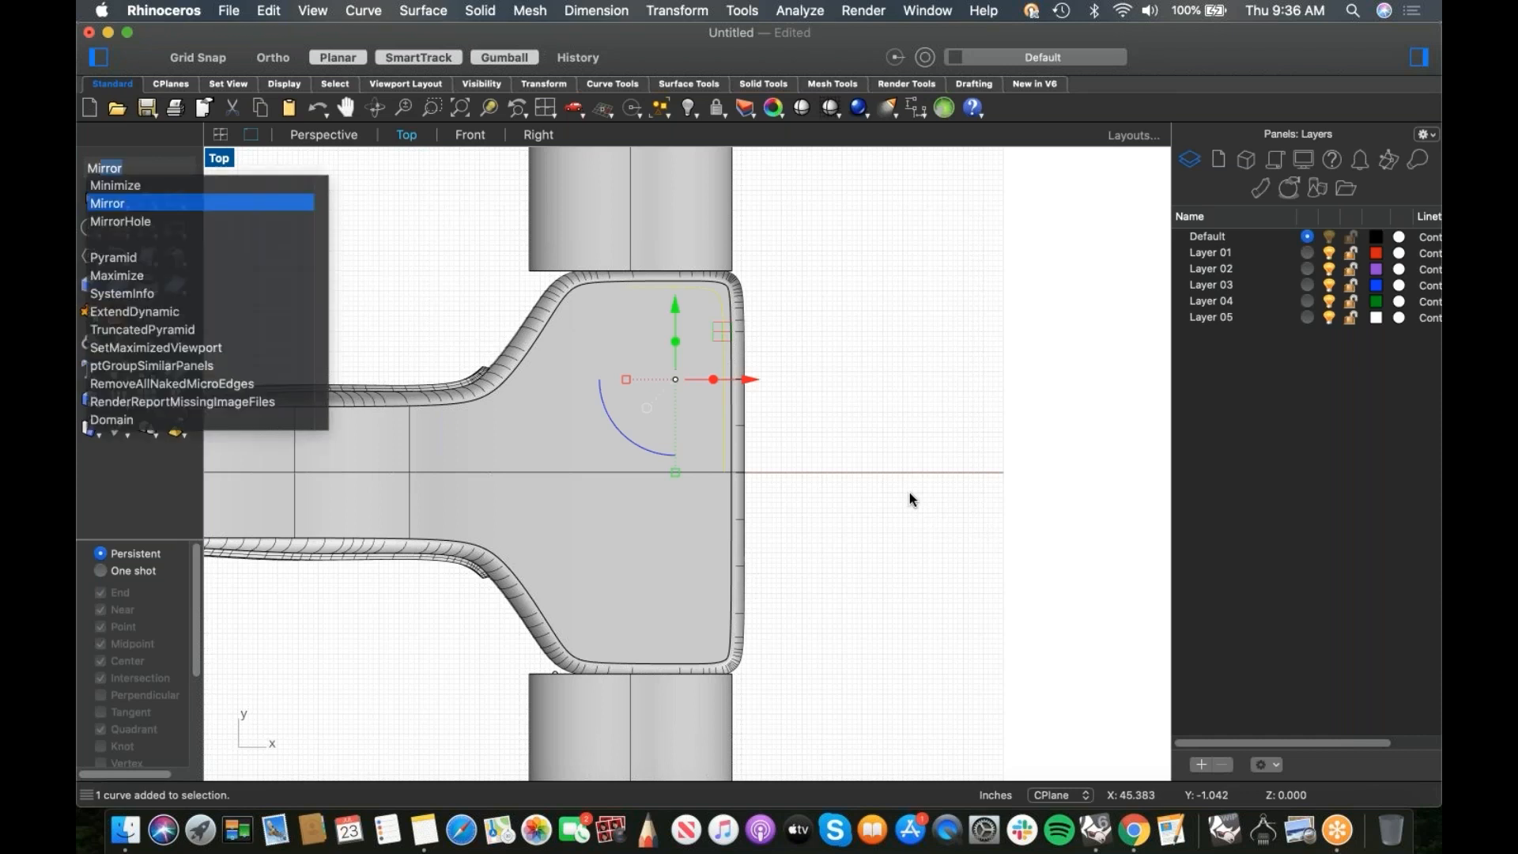
key("Return")
type("0")
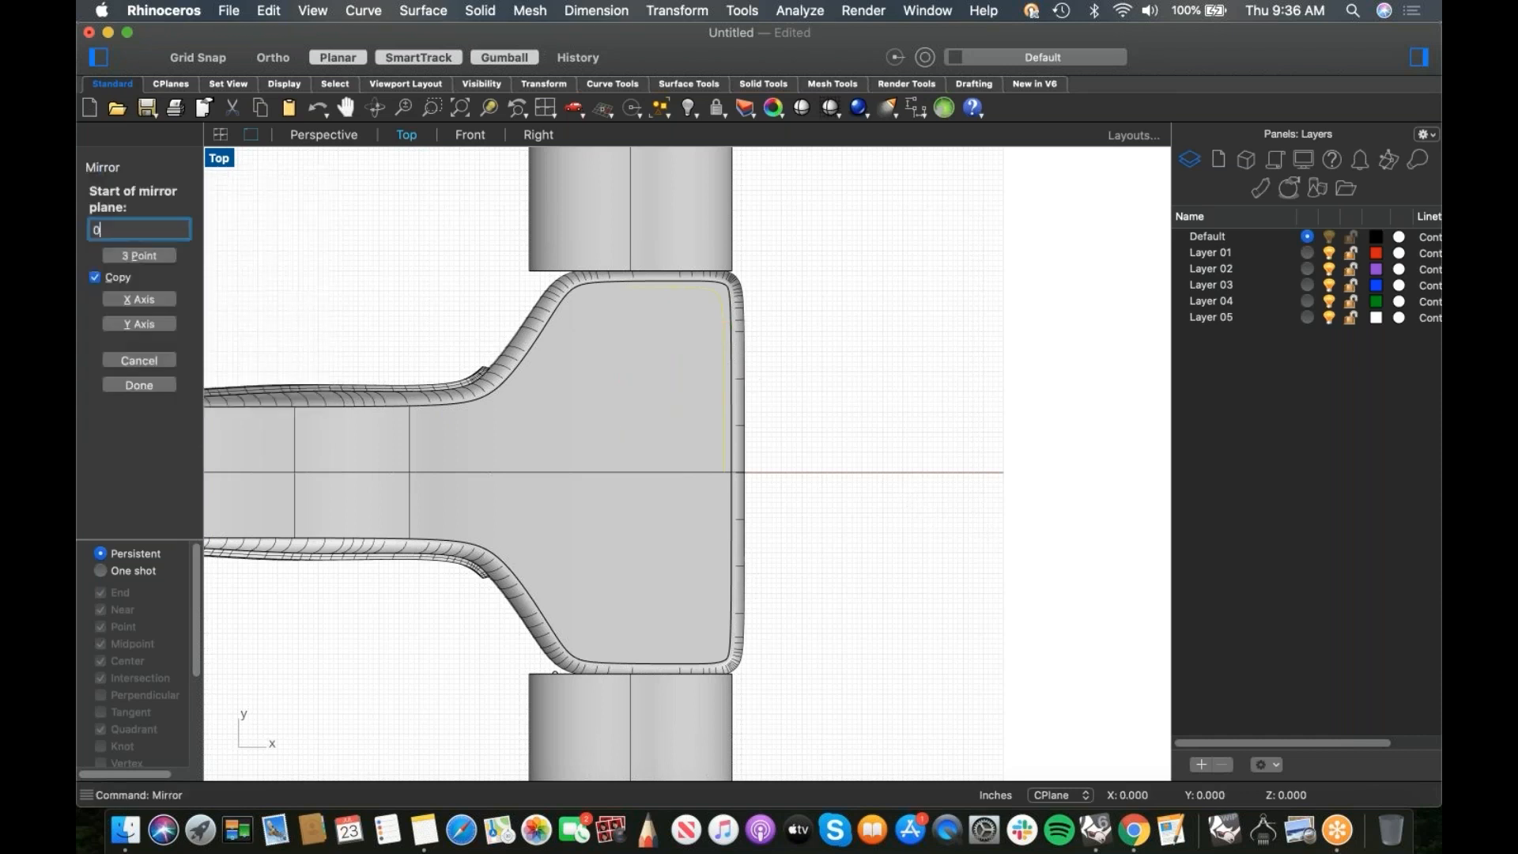
key("Return")
left_click(934, 472, "shift")
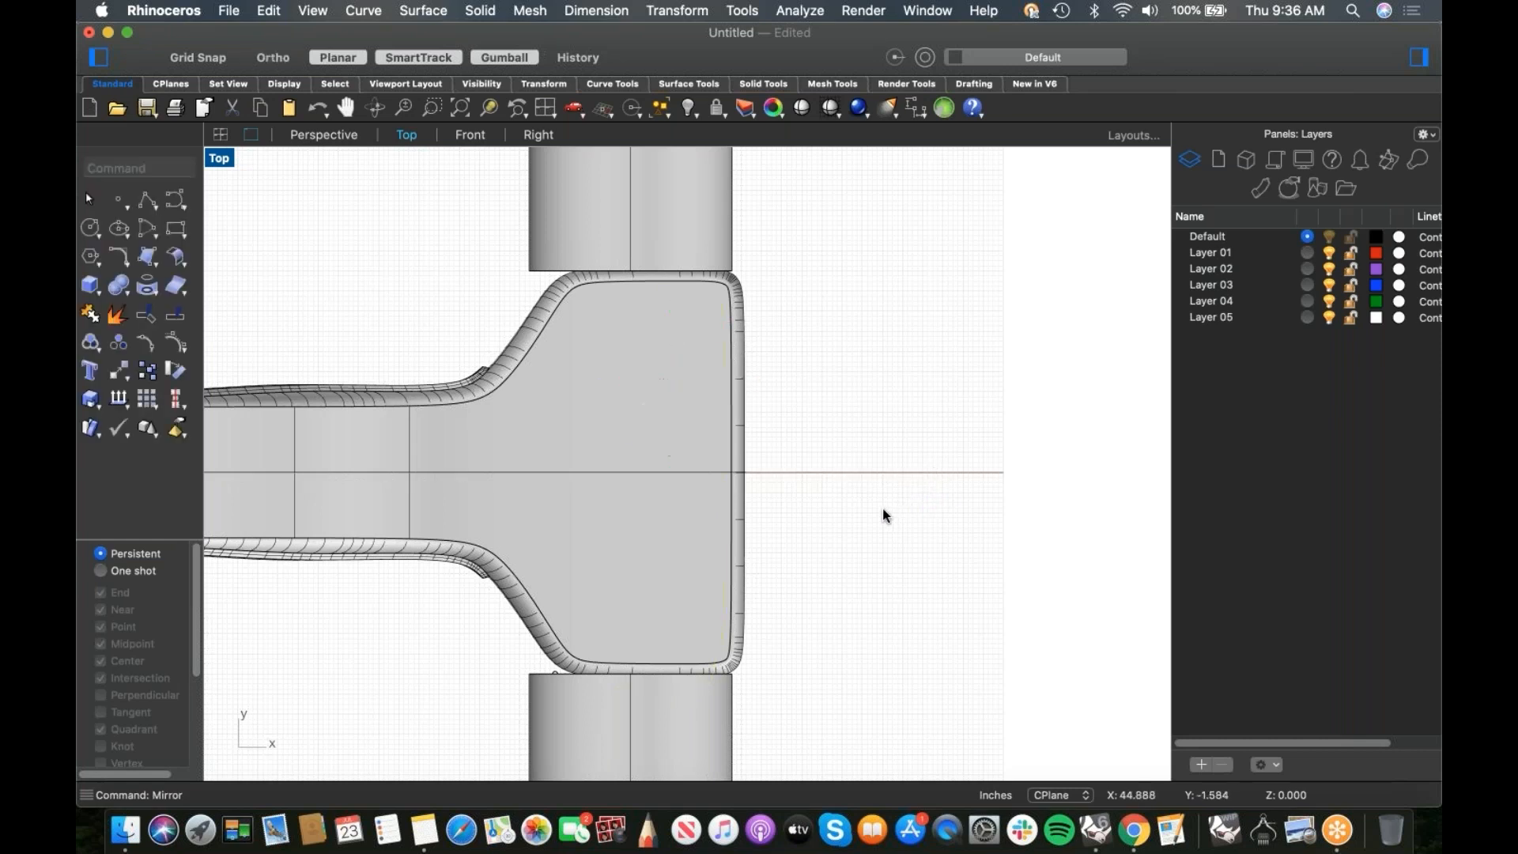
Step: Switch the Top view to Wireframe and draw a second degree-3 curve inside the first one, ending on the centerline
middle_click(841, 495)
left_click(886, 540)
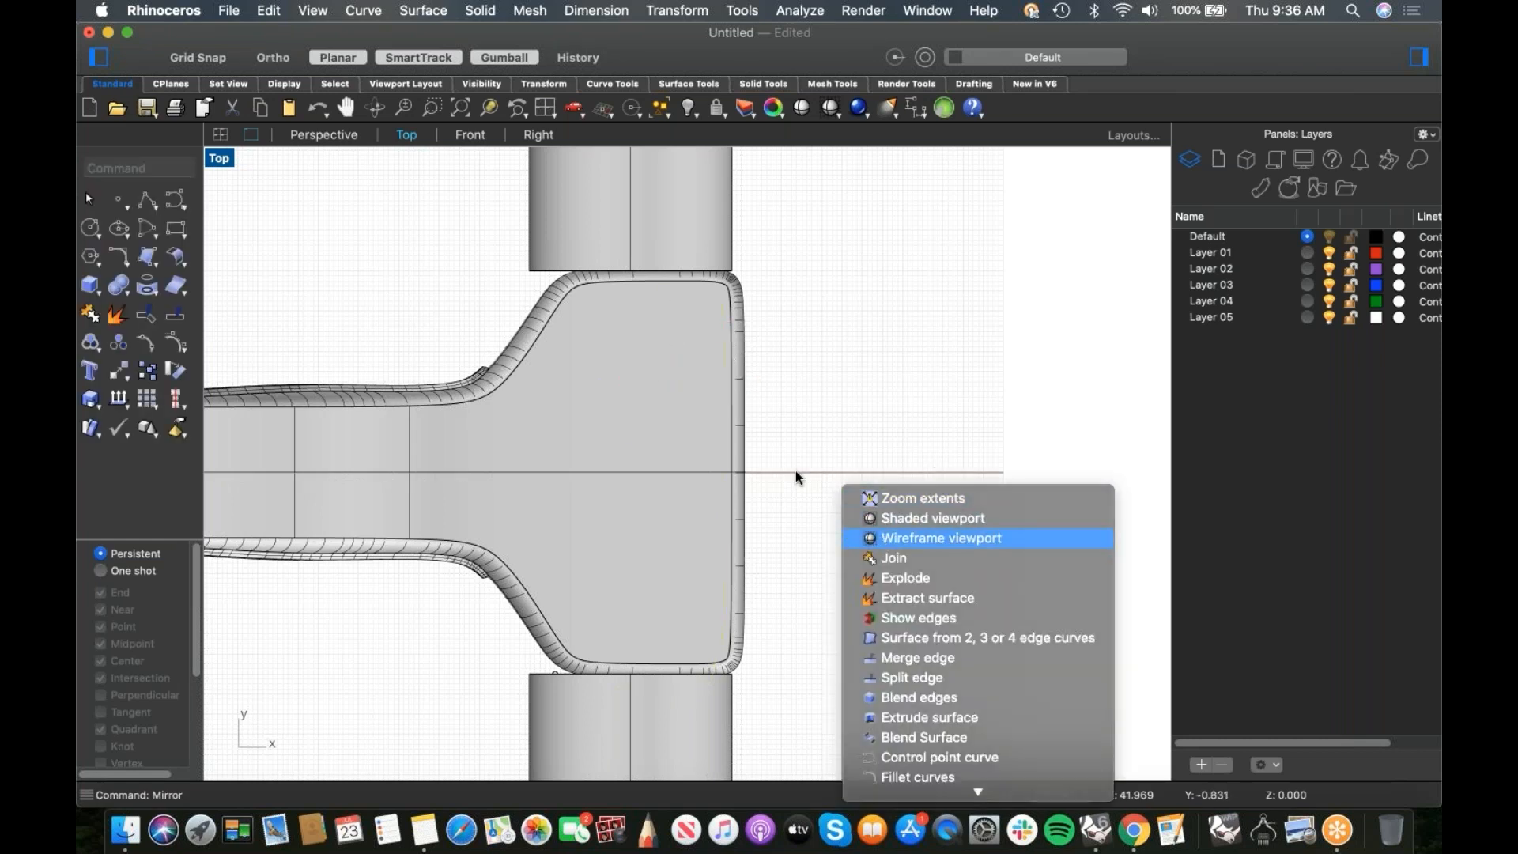
scroll(688, 399, "up", 3)
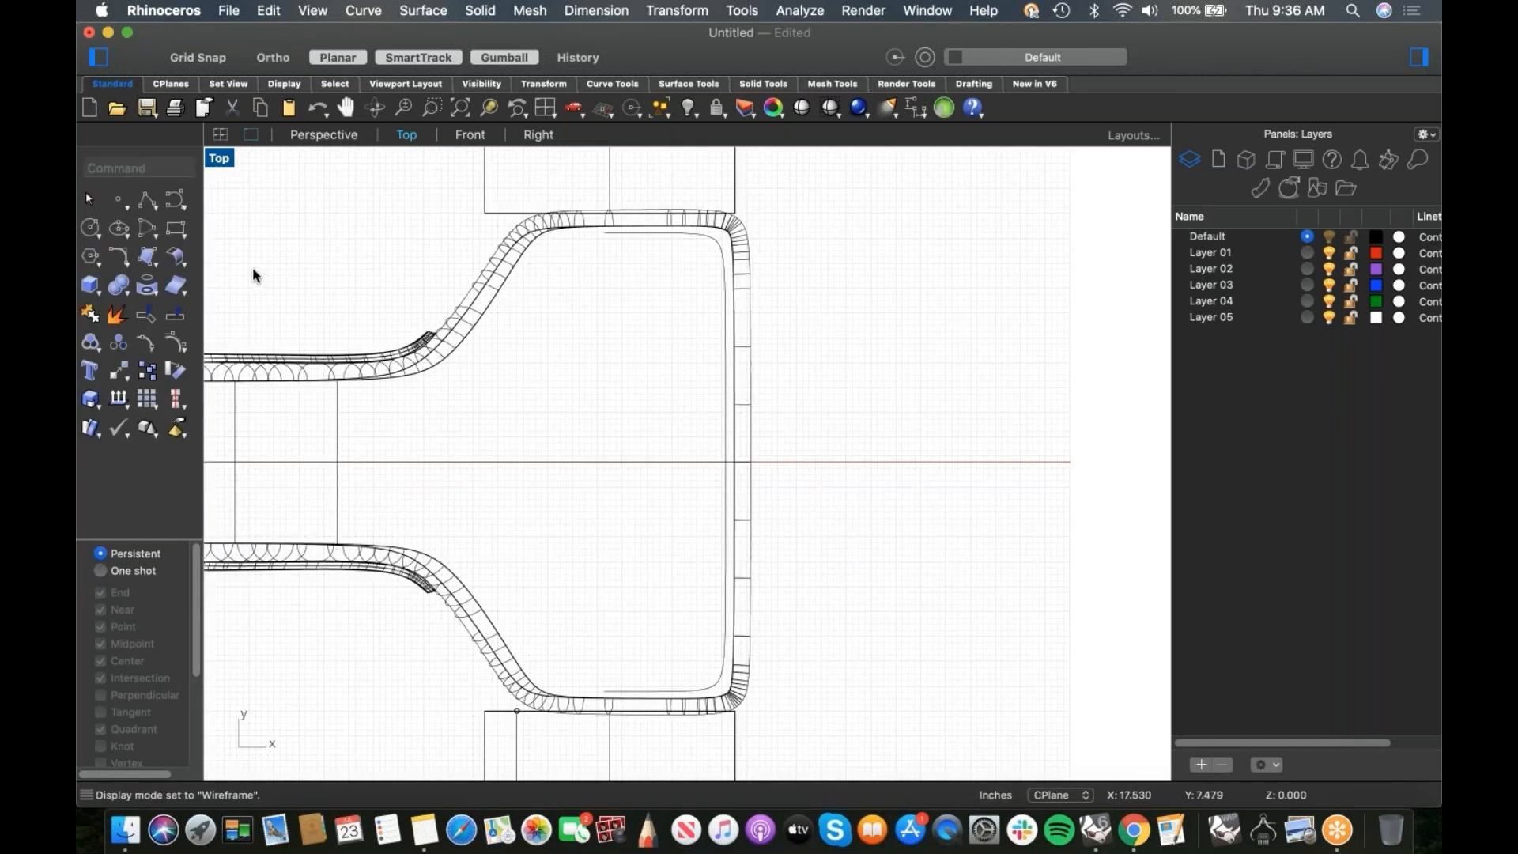
left_click(177, 207)
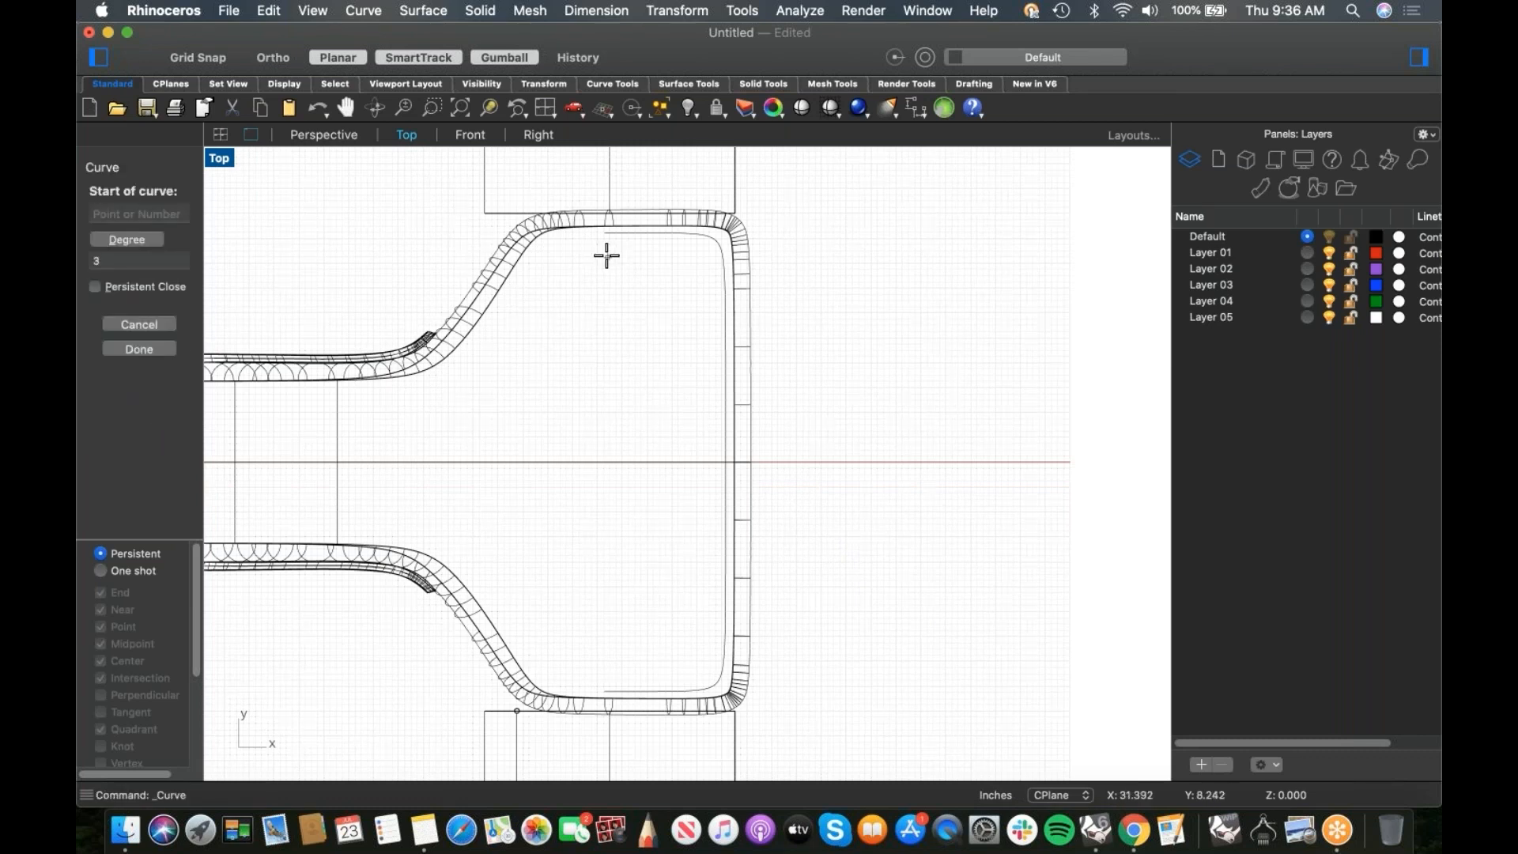
left_click(611, 257)
left_click(671, 271)
left_click(689, 291)
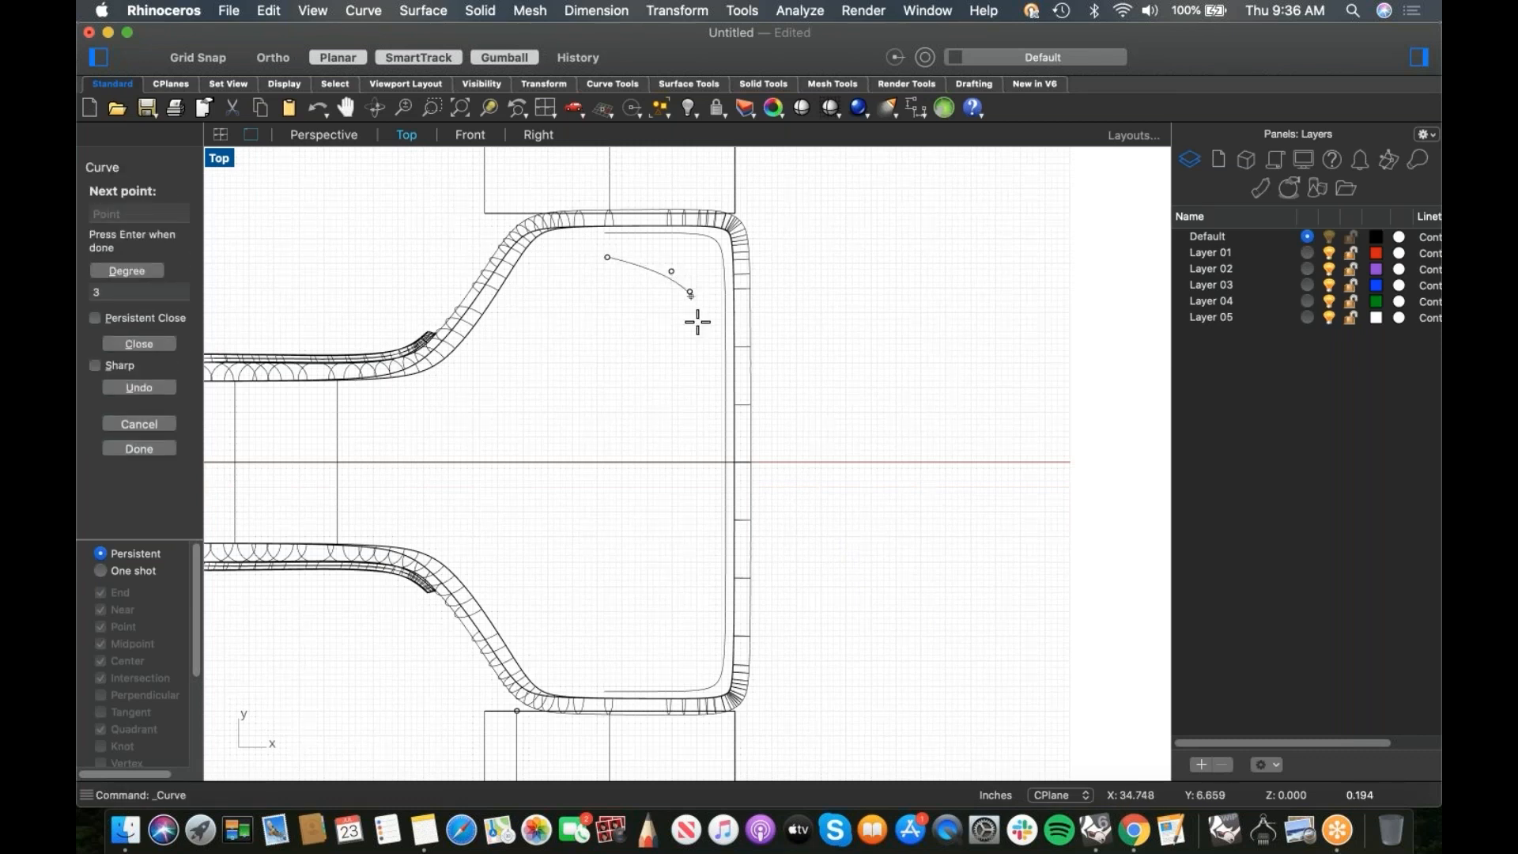
left_click(698, 338)
key("shift")
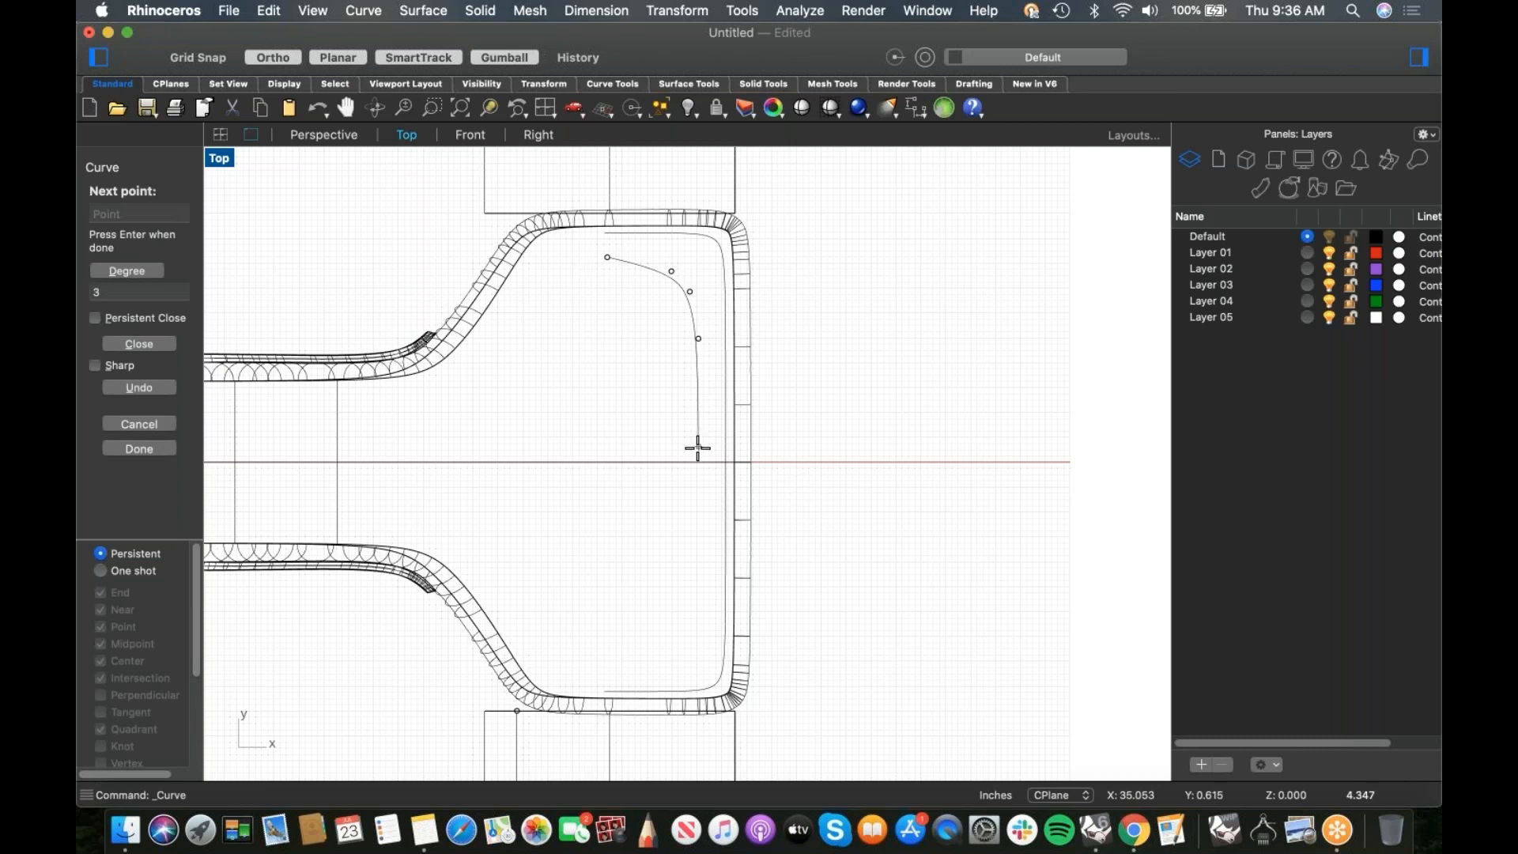
left_click(700, 461, "alt+shift")
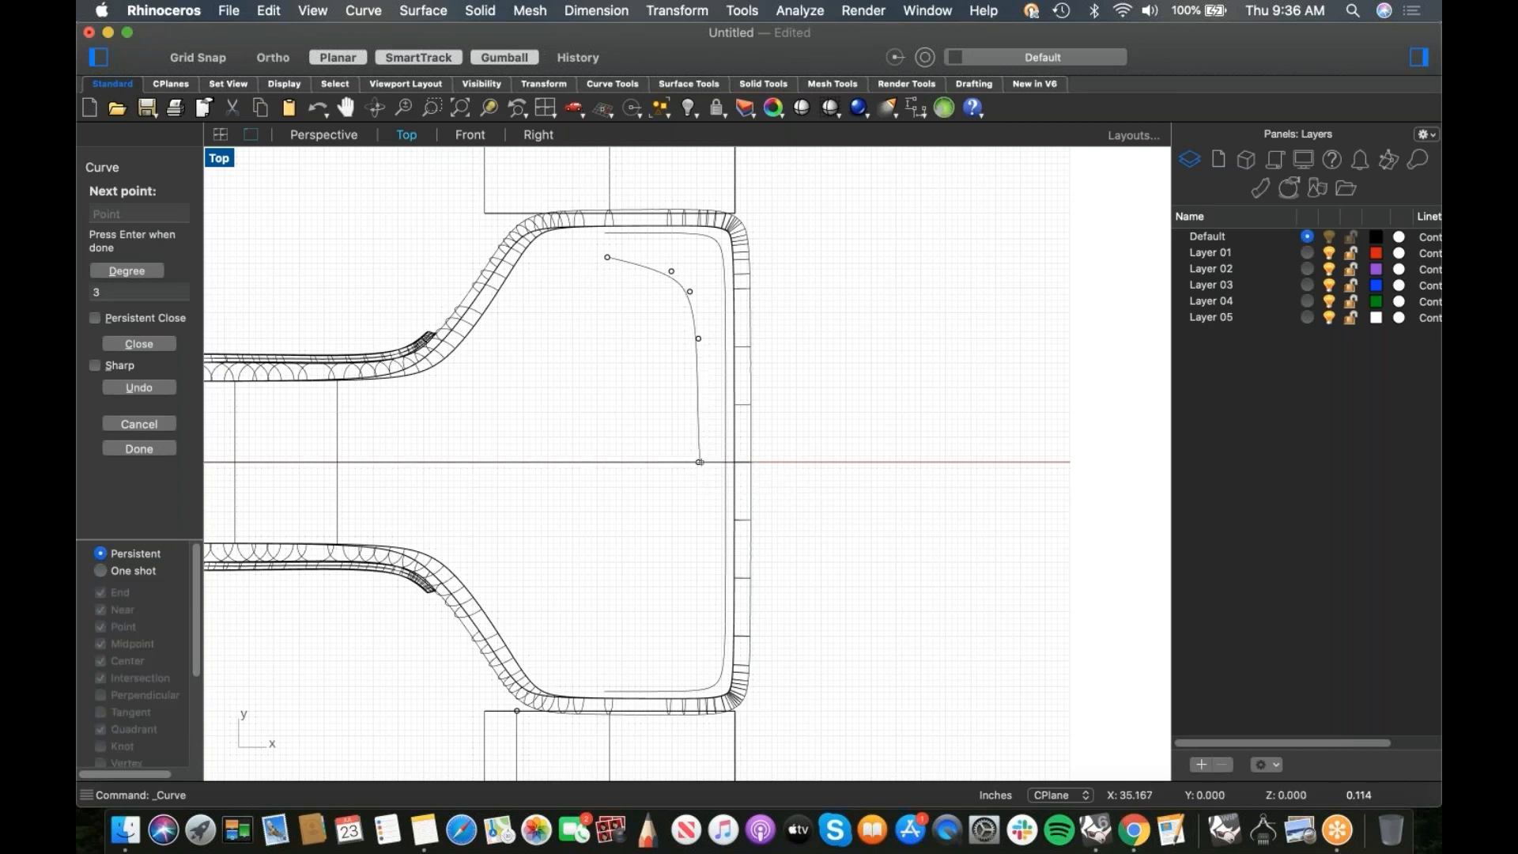
key("Return")
Step: Mirror a copy of the inner curve across the centerline to the other half of the rear deck
left_click(697, 448)
type("Mirror")
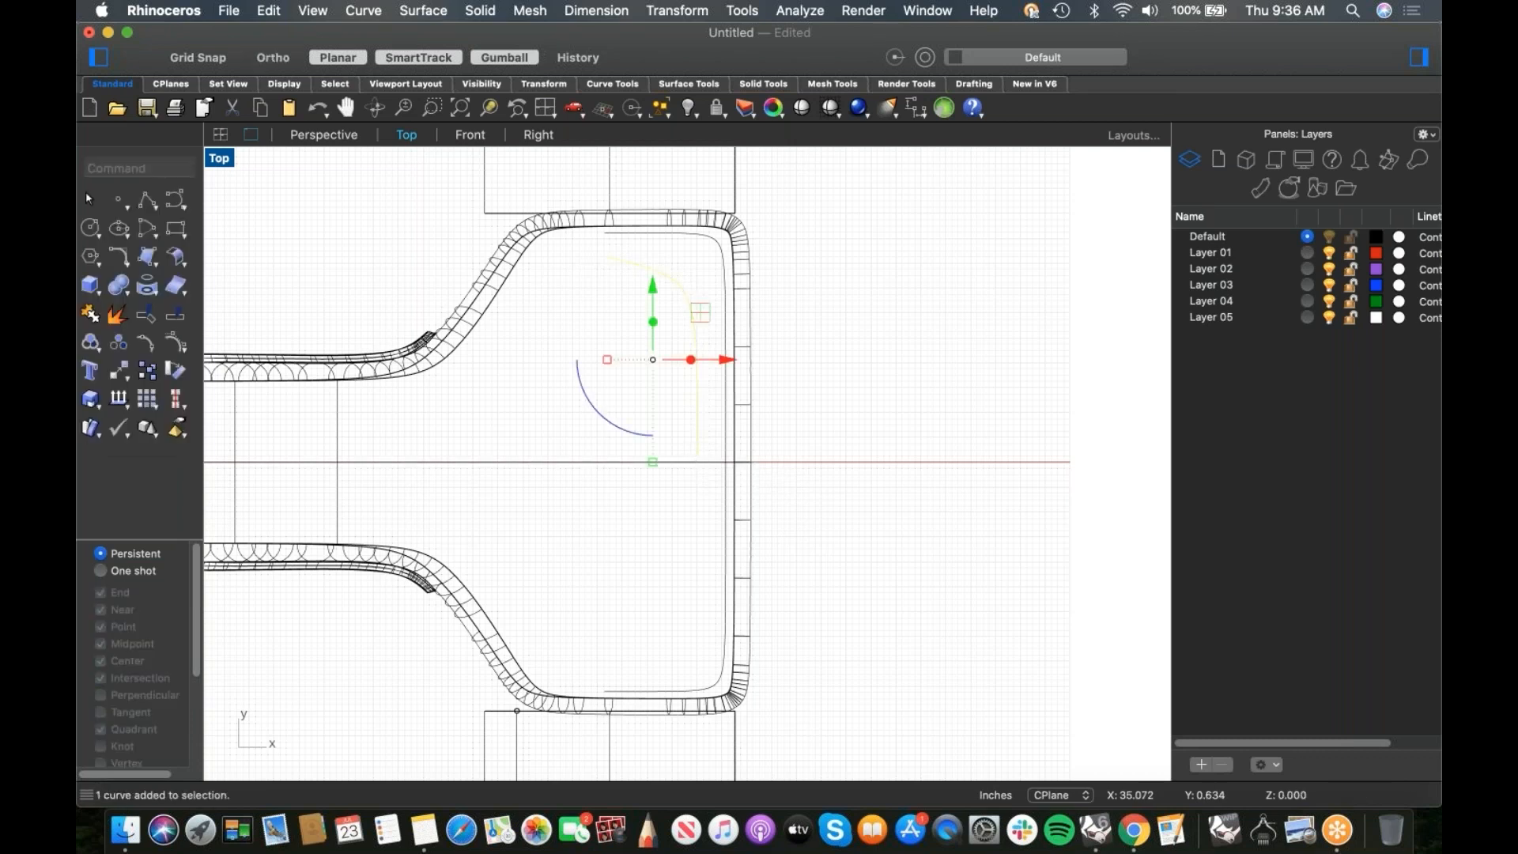
key("Return")
left_click(699, 451)
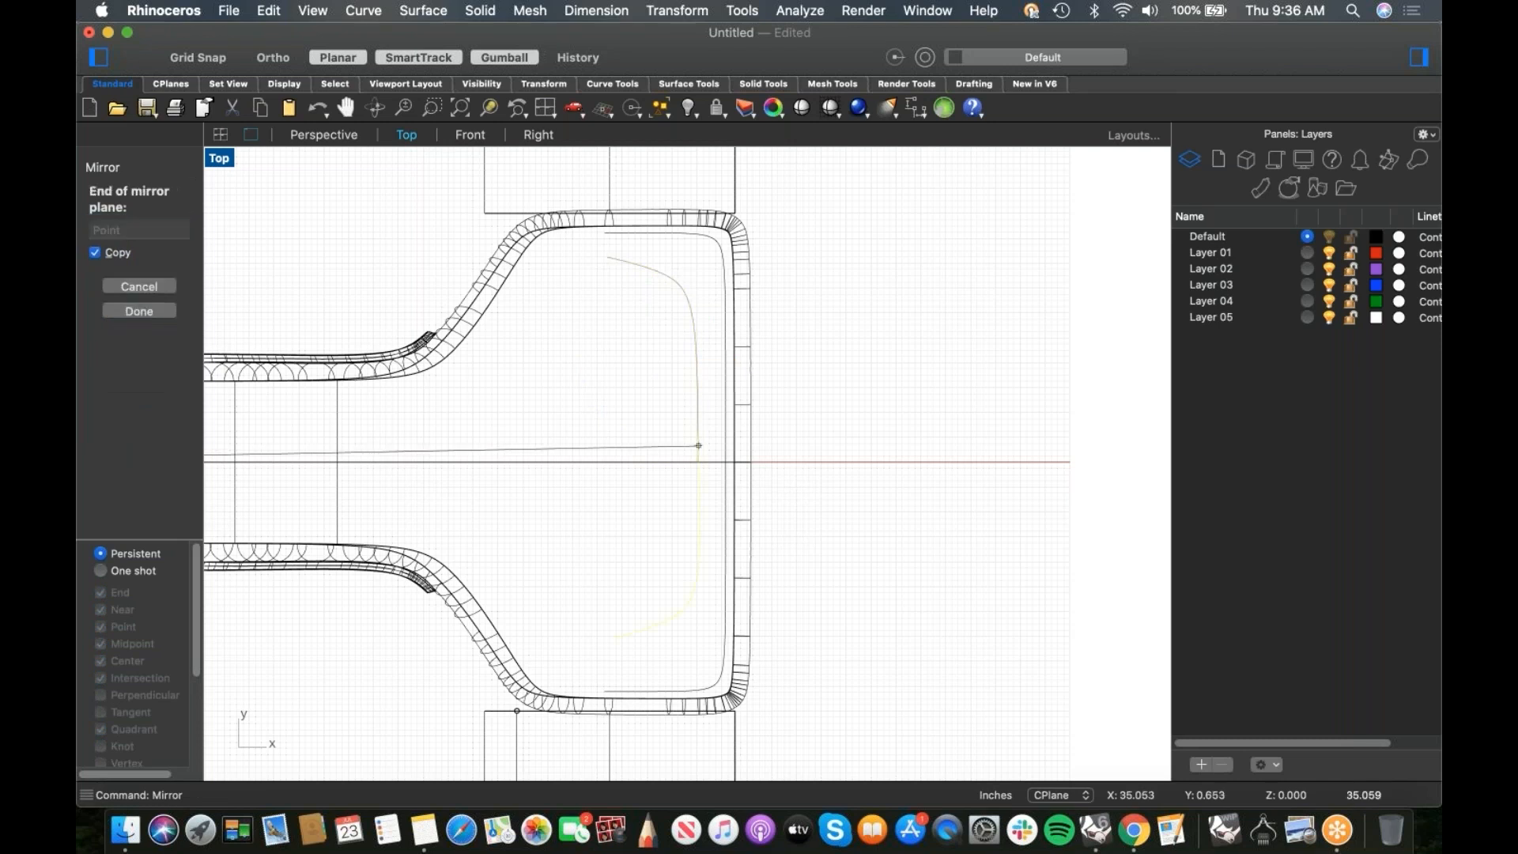
left_click(723, 477)
Step: Join the inner curve and its mirrored copy into one open curve
left_click(699, 484, "shift")
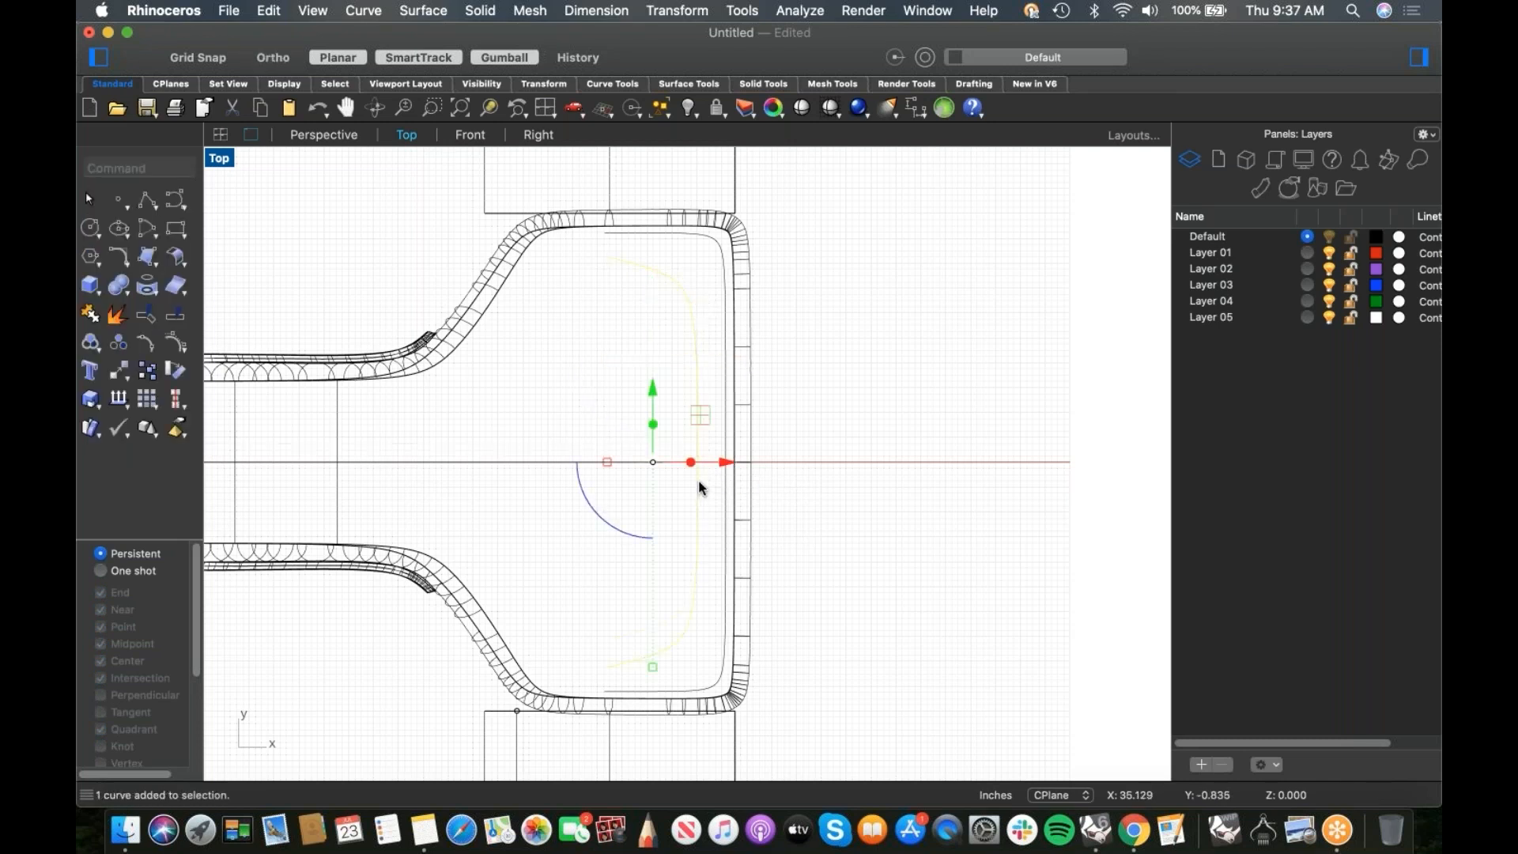
type("Rebuild")
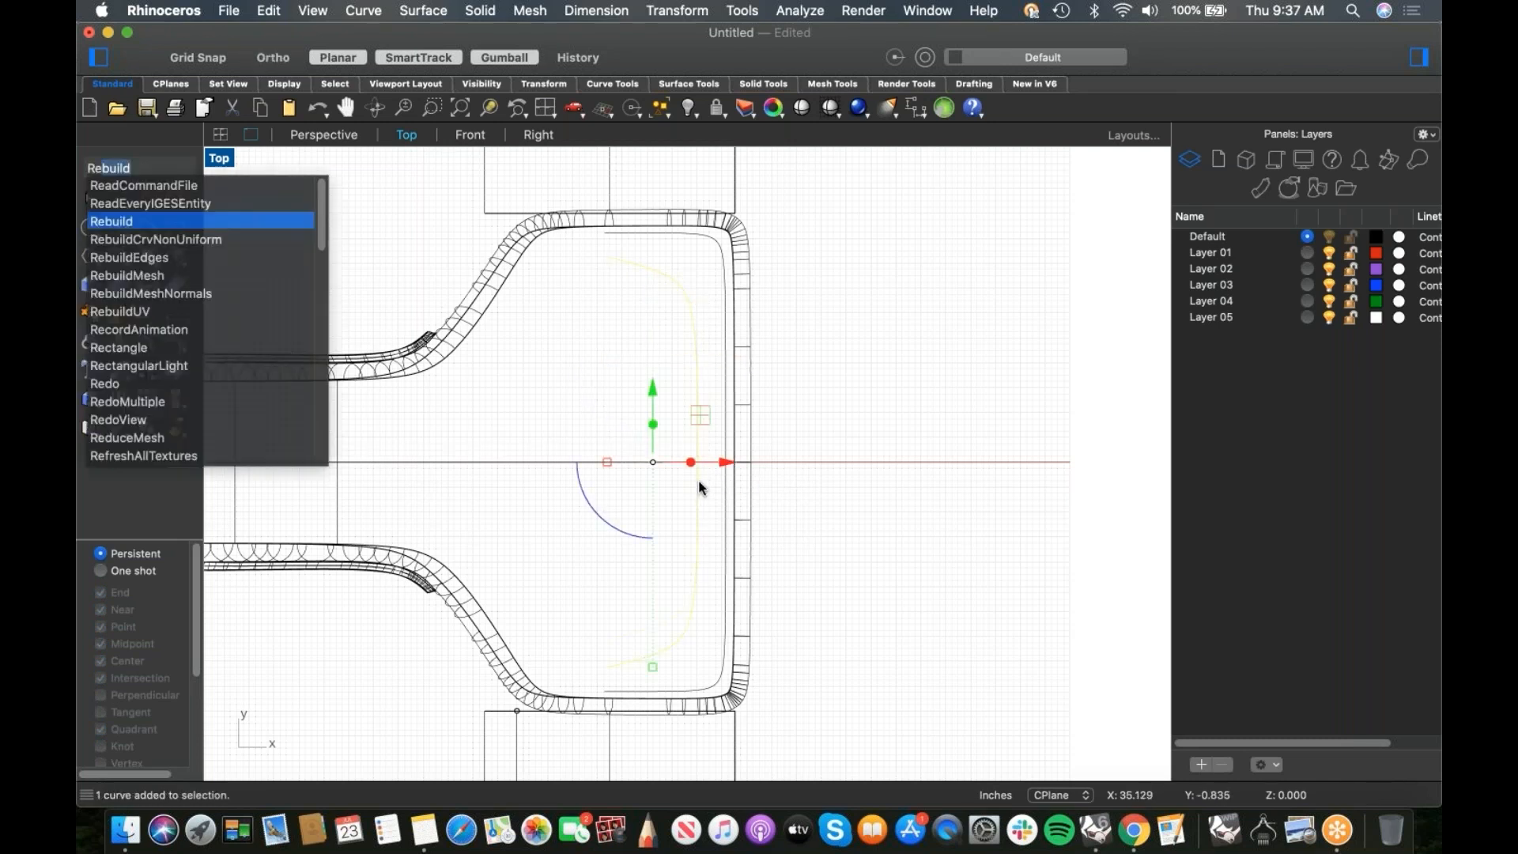
key("Return")
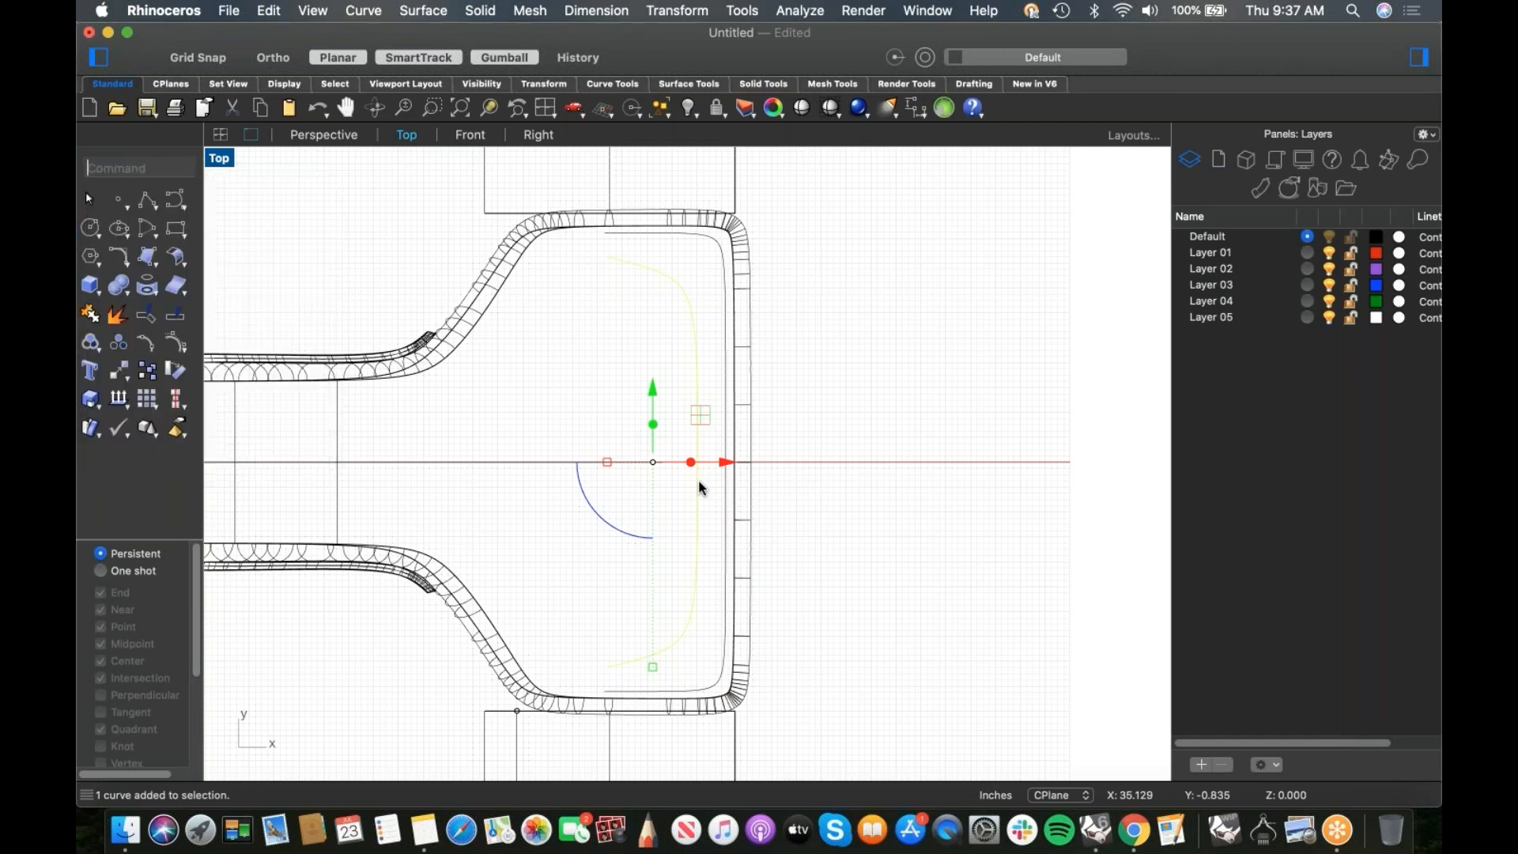
type("join")
key("Return")
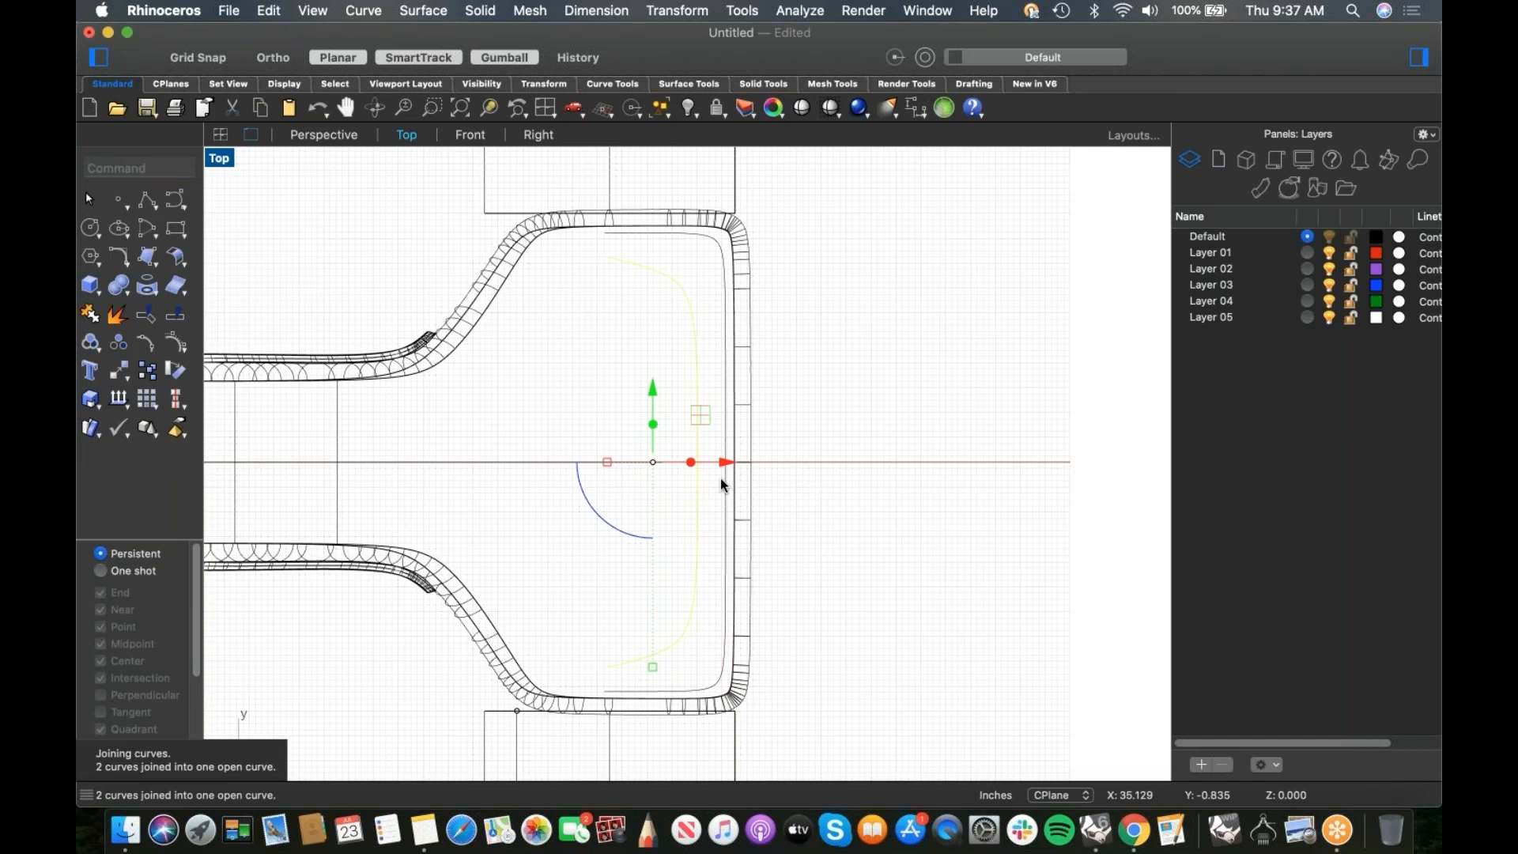
Step: Join the outer curve and its mirrored copy into one open curve
left_click(804, 502)
left_click(697, 435)
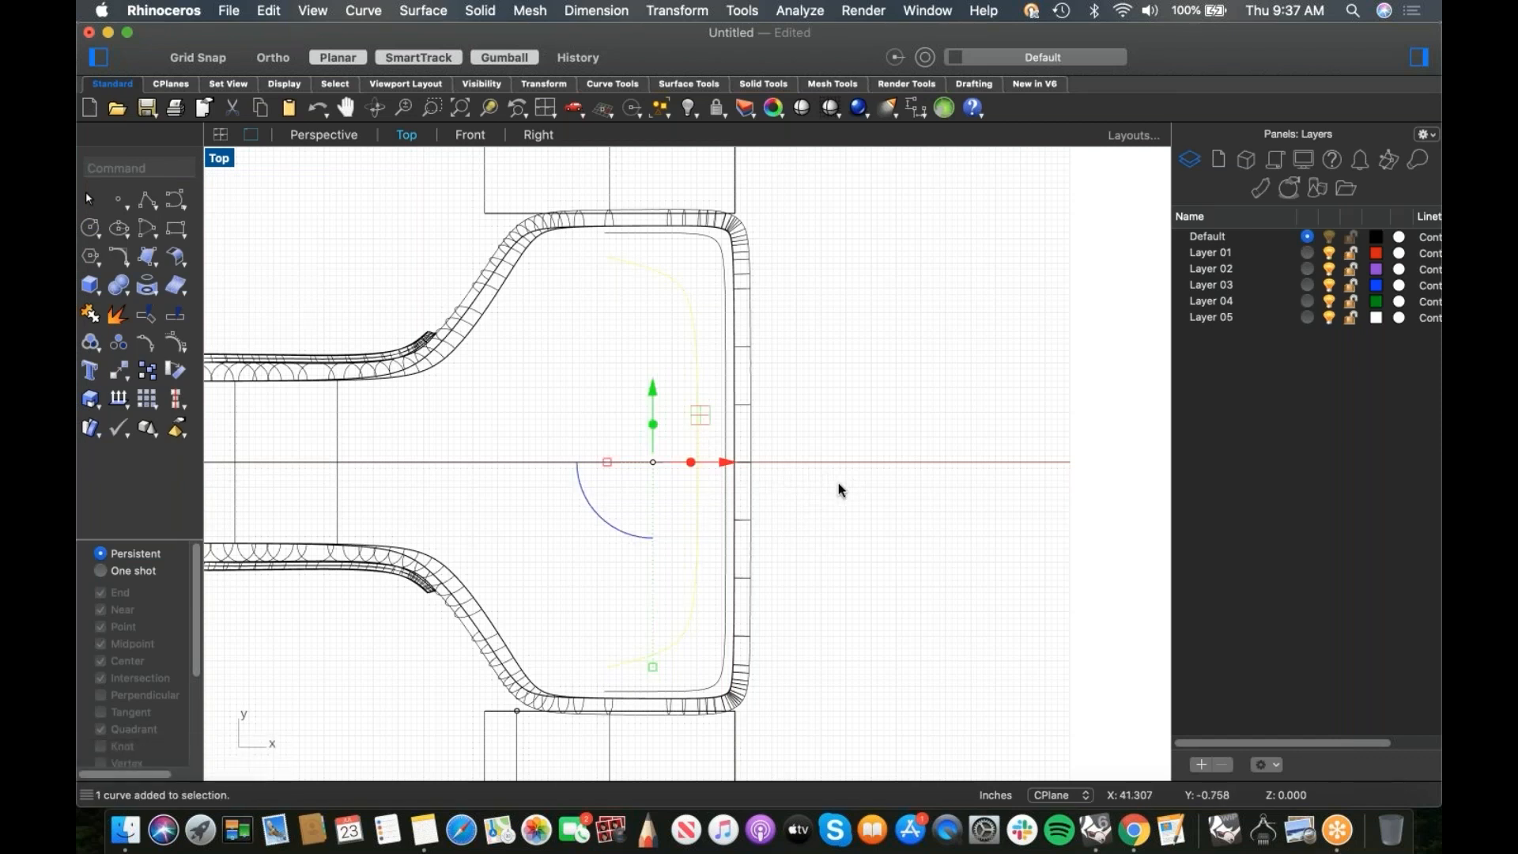
left_click(724, 494)
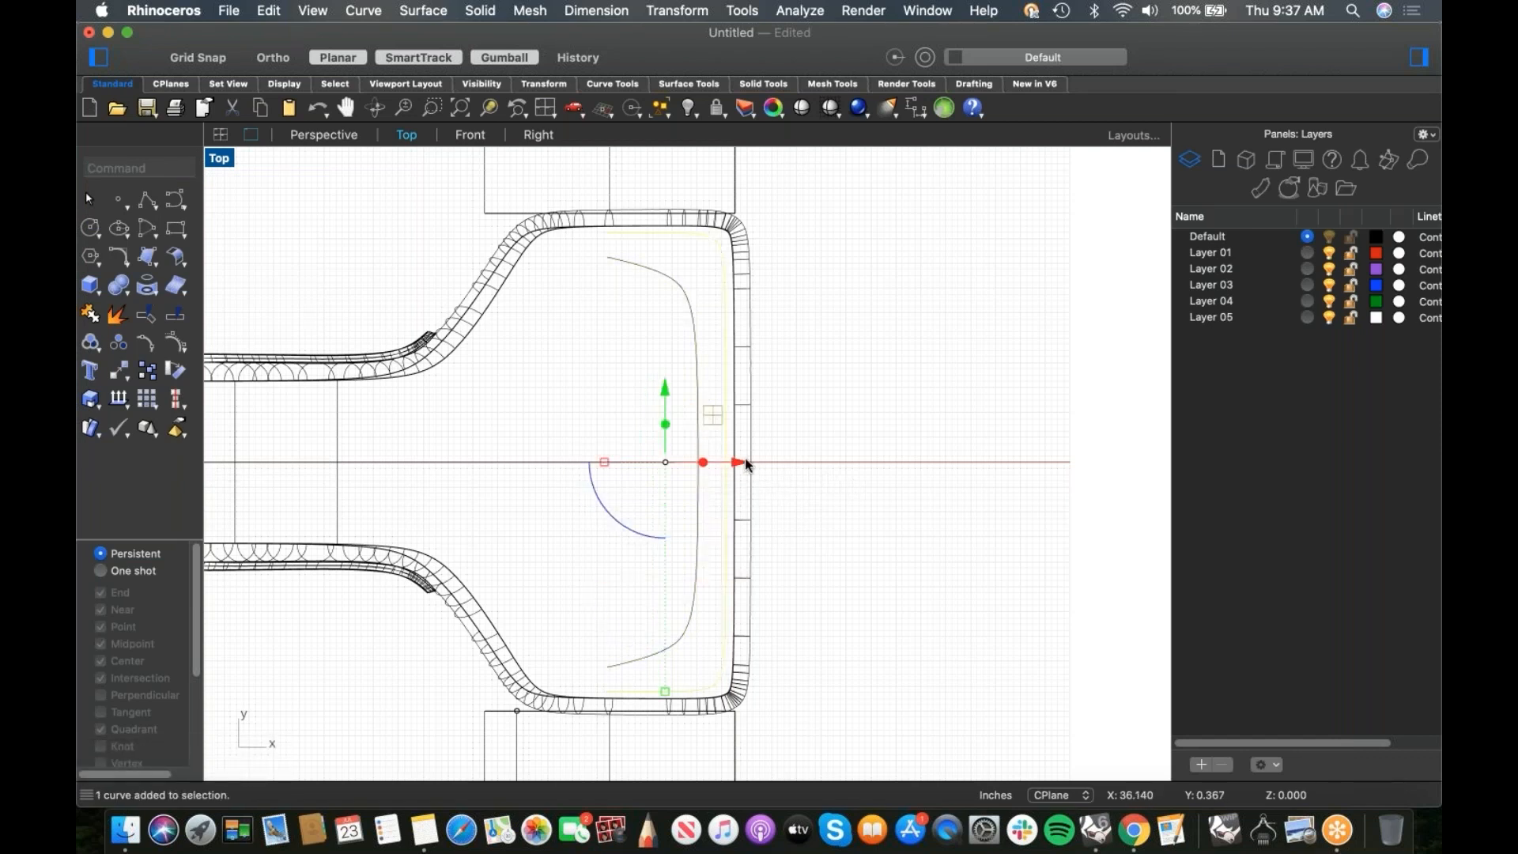
type("join")
key("Return")
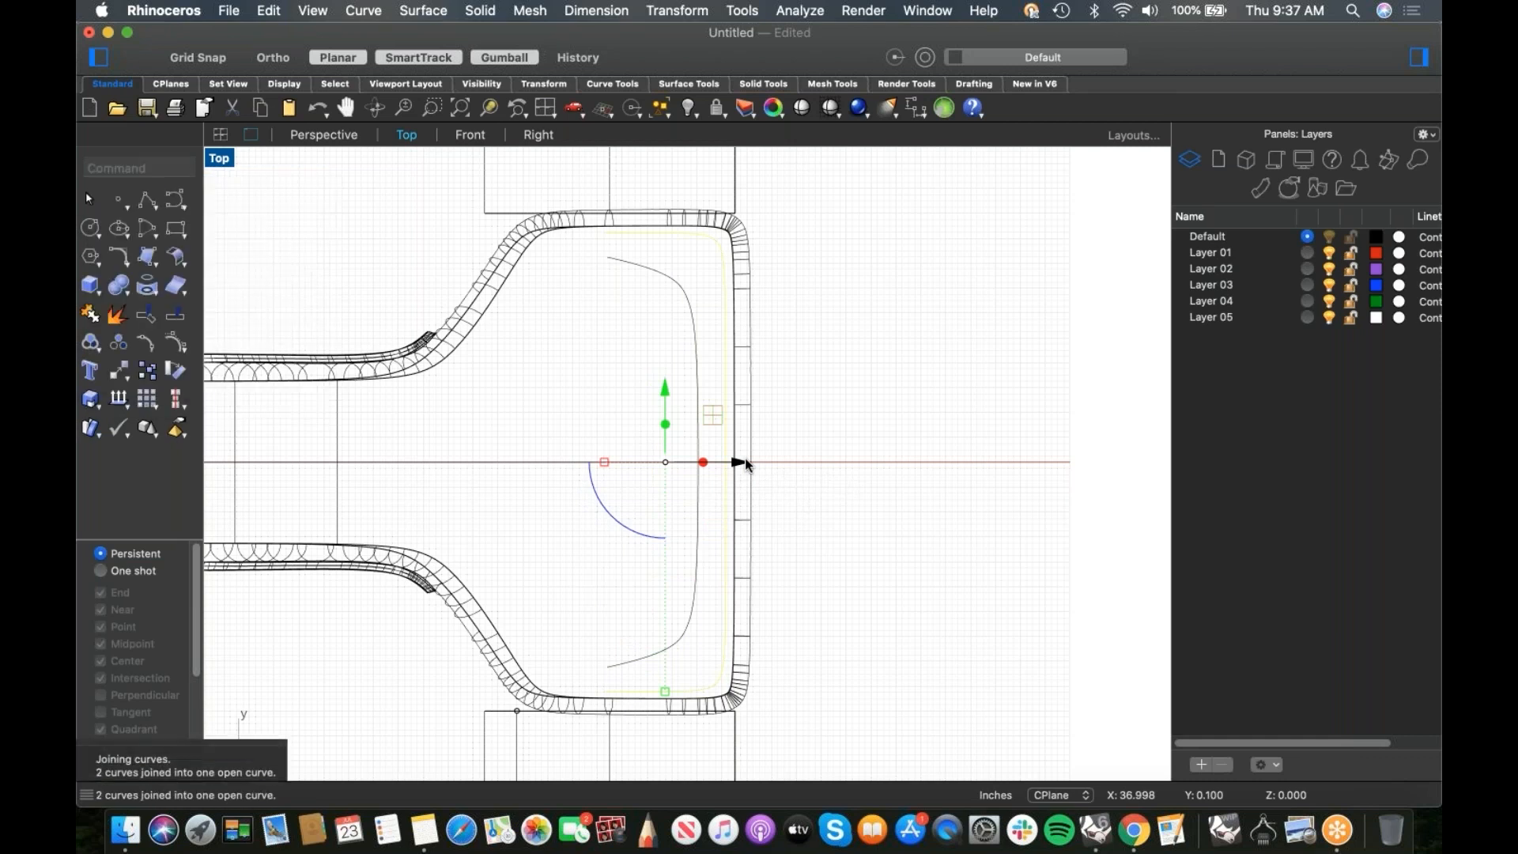
left_click(816, 427)
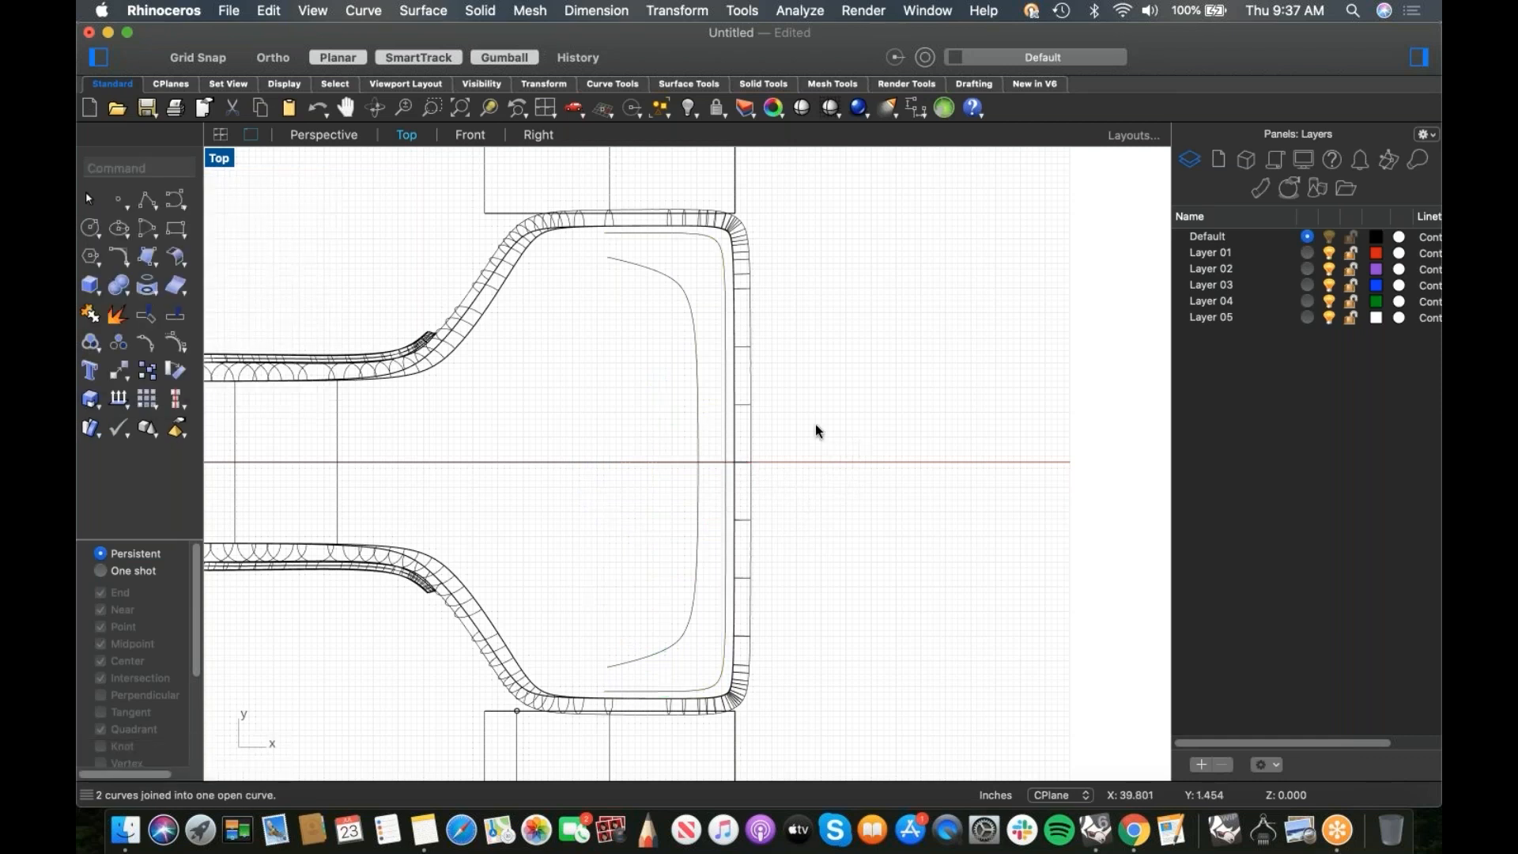
Step: Scale the inner curve in one dimension along X from its end point, reducing its front-to-back depth
left_click(698, 508)
left_click(741, 550)
left_click(698, 561)
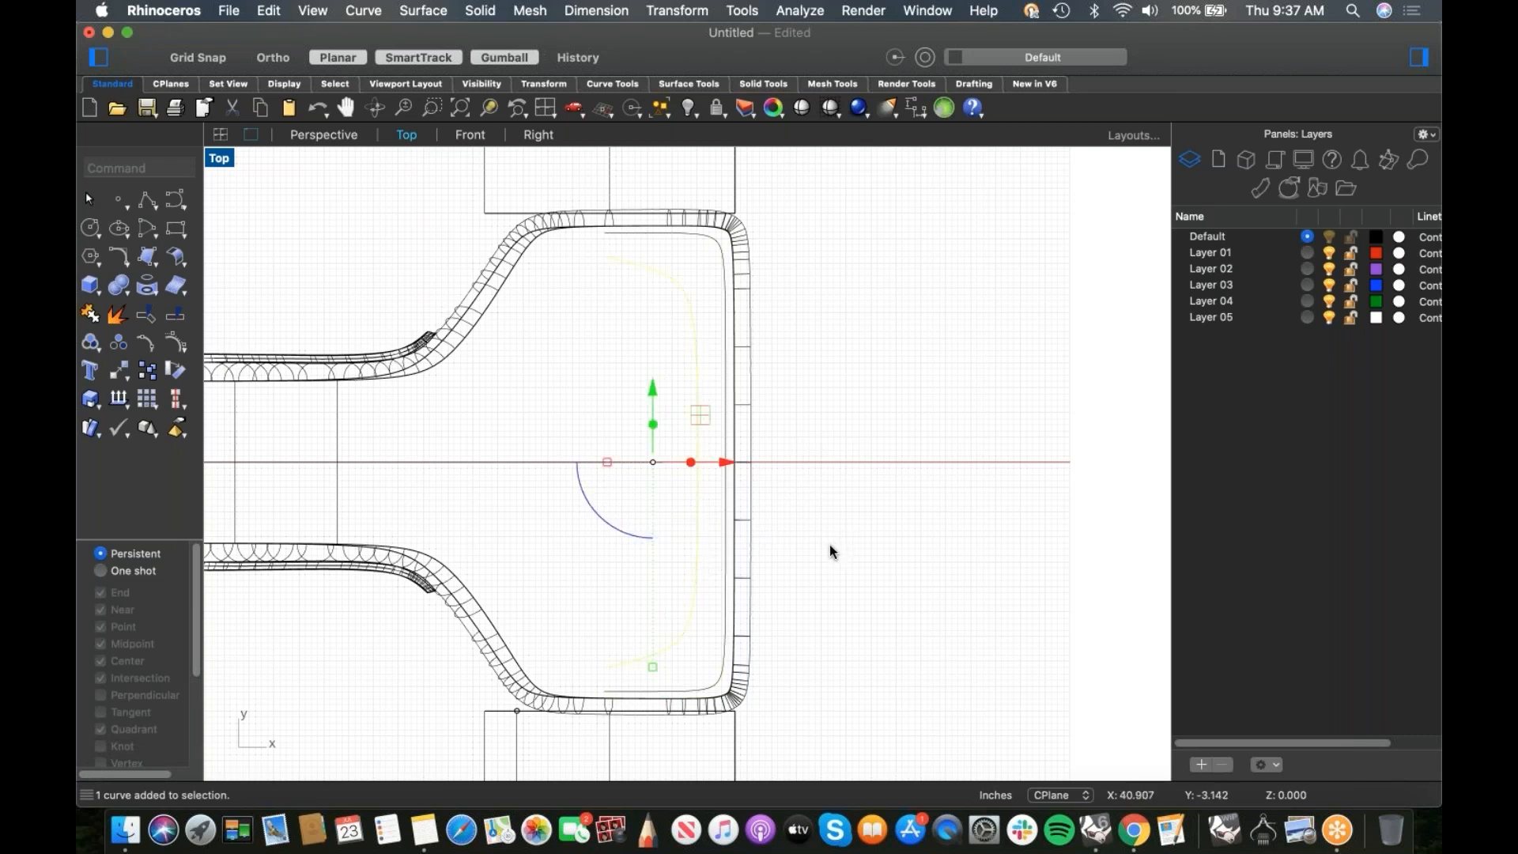
type("scale1d")
key("Return")
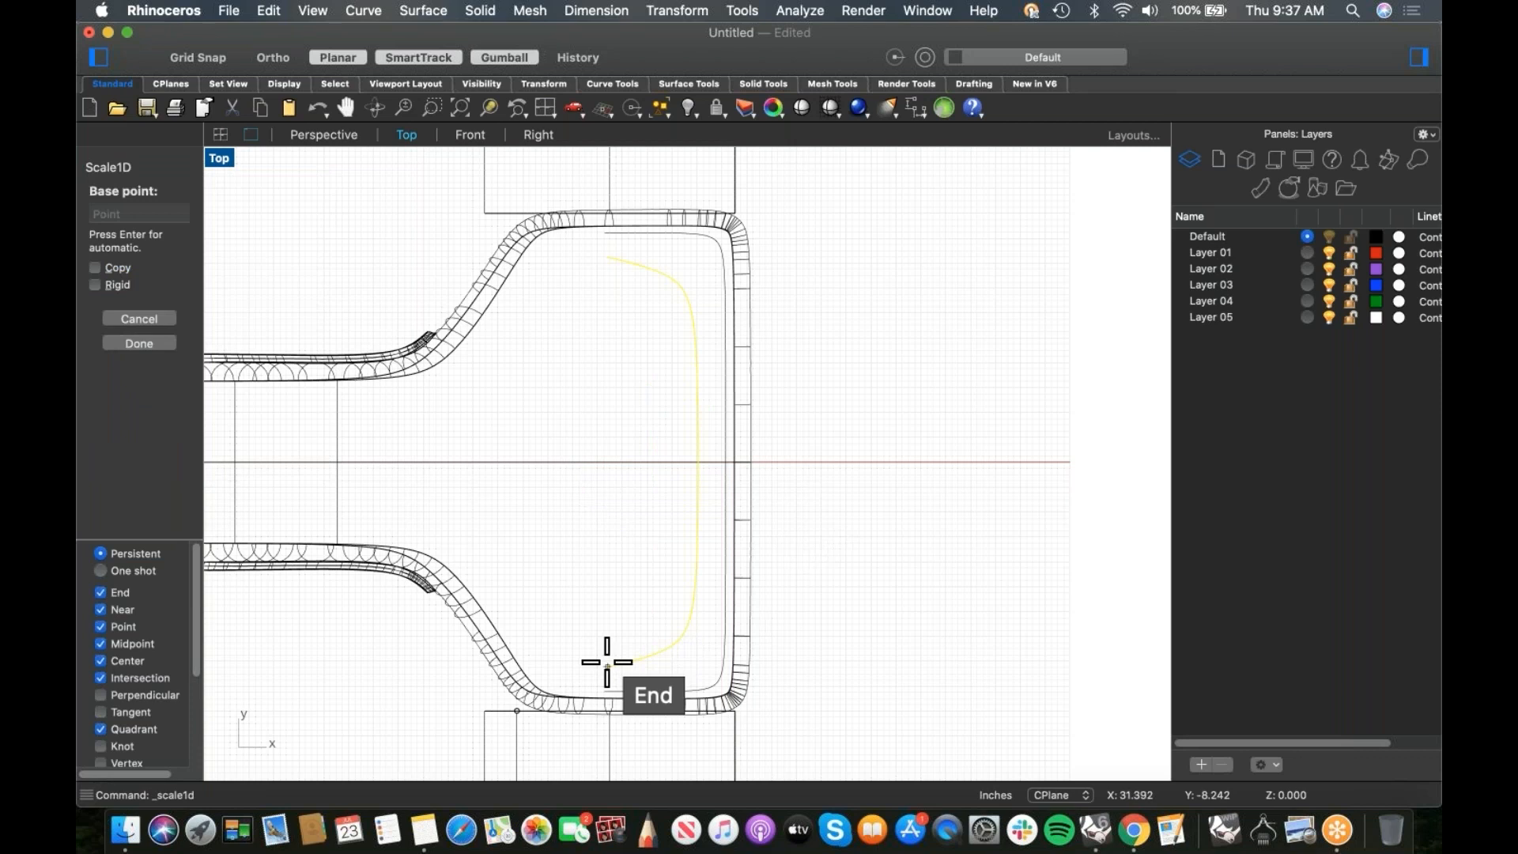
left_click(606, 664)
key("F8")
left_click(826, 653)
key("F8")
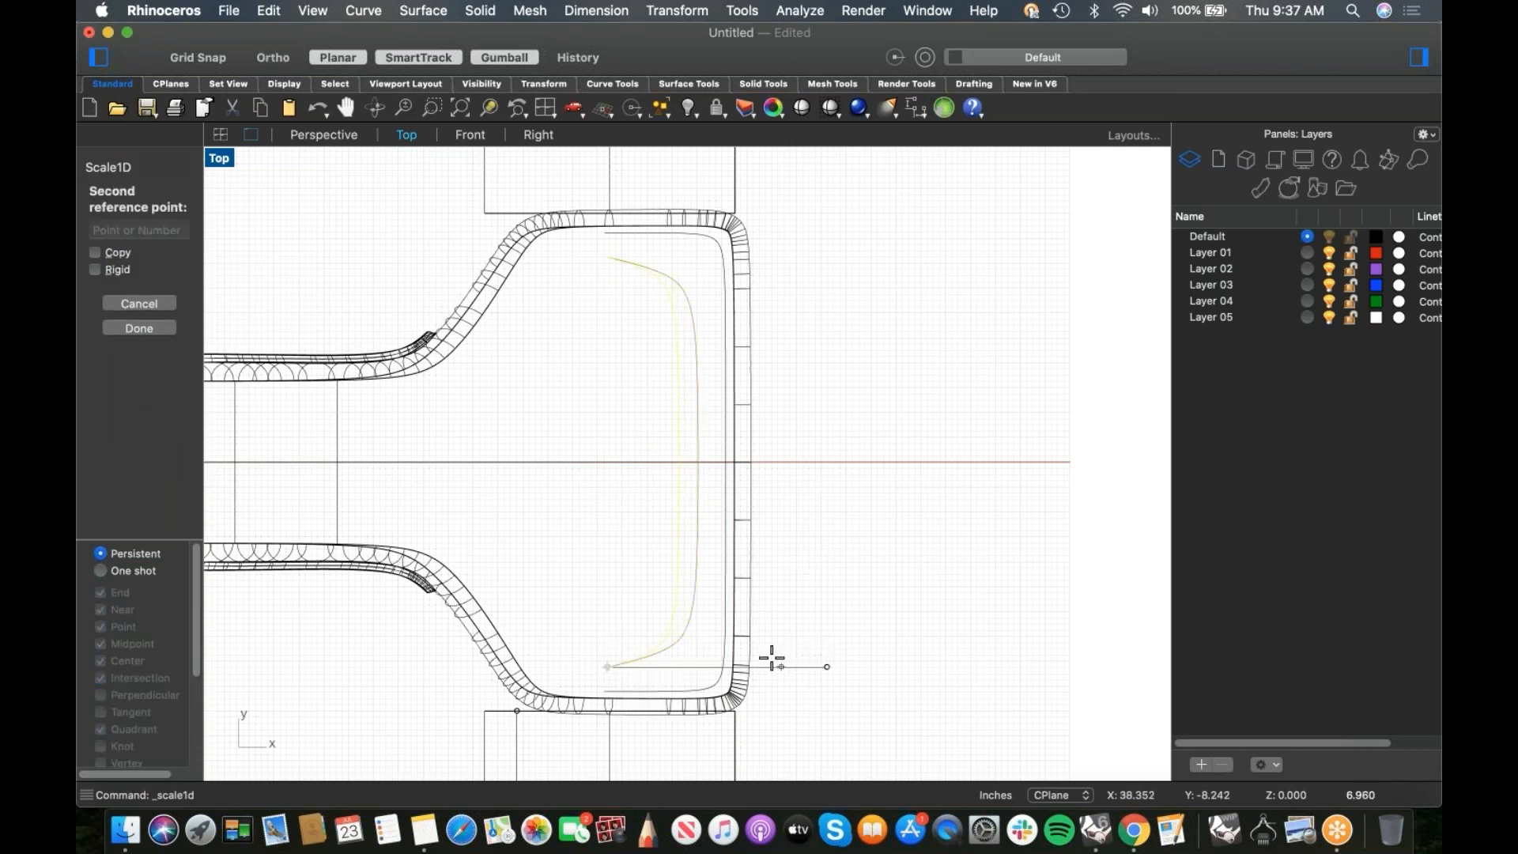
left_click(766, 656)
key("Escape")
Step: Extrude the inner and outer seat curves together straight up from the rear deck, working in the Front view
left_click(671, 542)
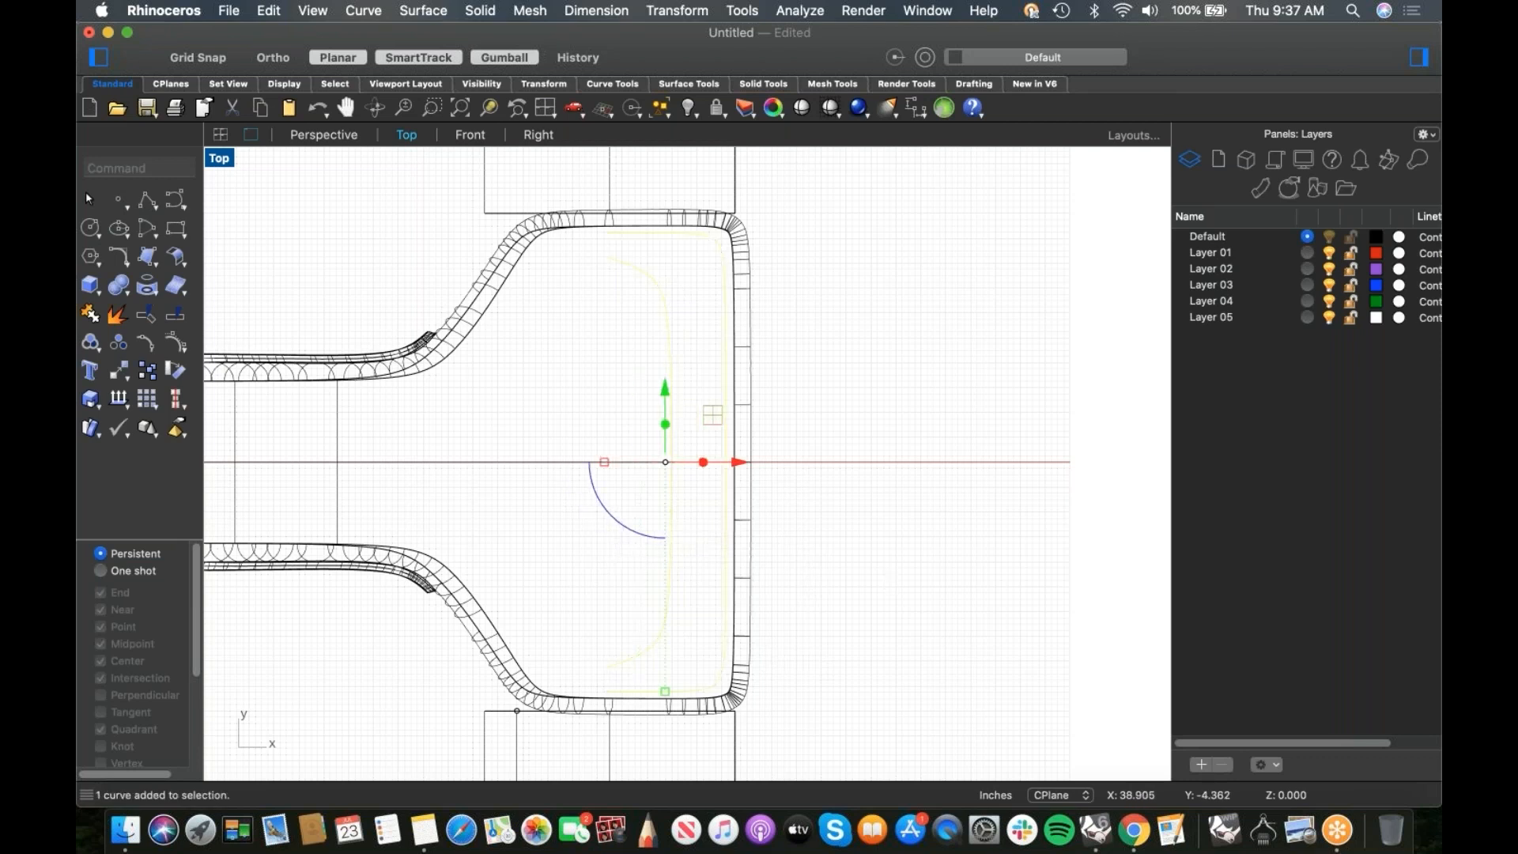
type("4")
key("Return")
right_click_drag(800, 578, 879, 603)
scroll(696, 569, "up", 5)
mouse_move(696, 570)
right_mouse_down()
mouse_move(791, 585)
mouse_move(680, 581)
right_mouse_up()
left_click_drag(680, 581, 667, 474)
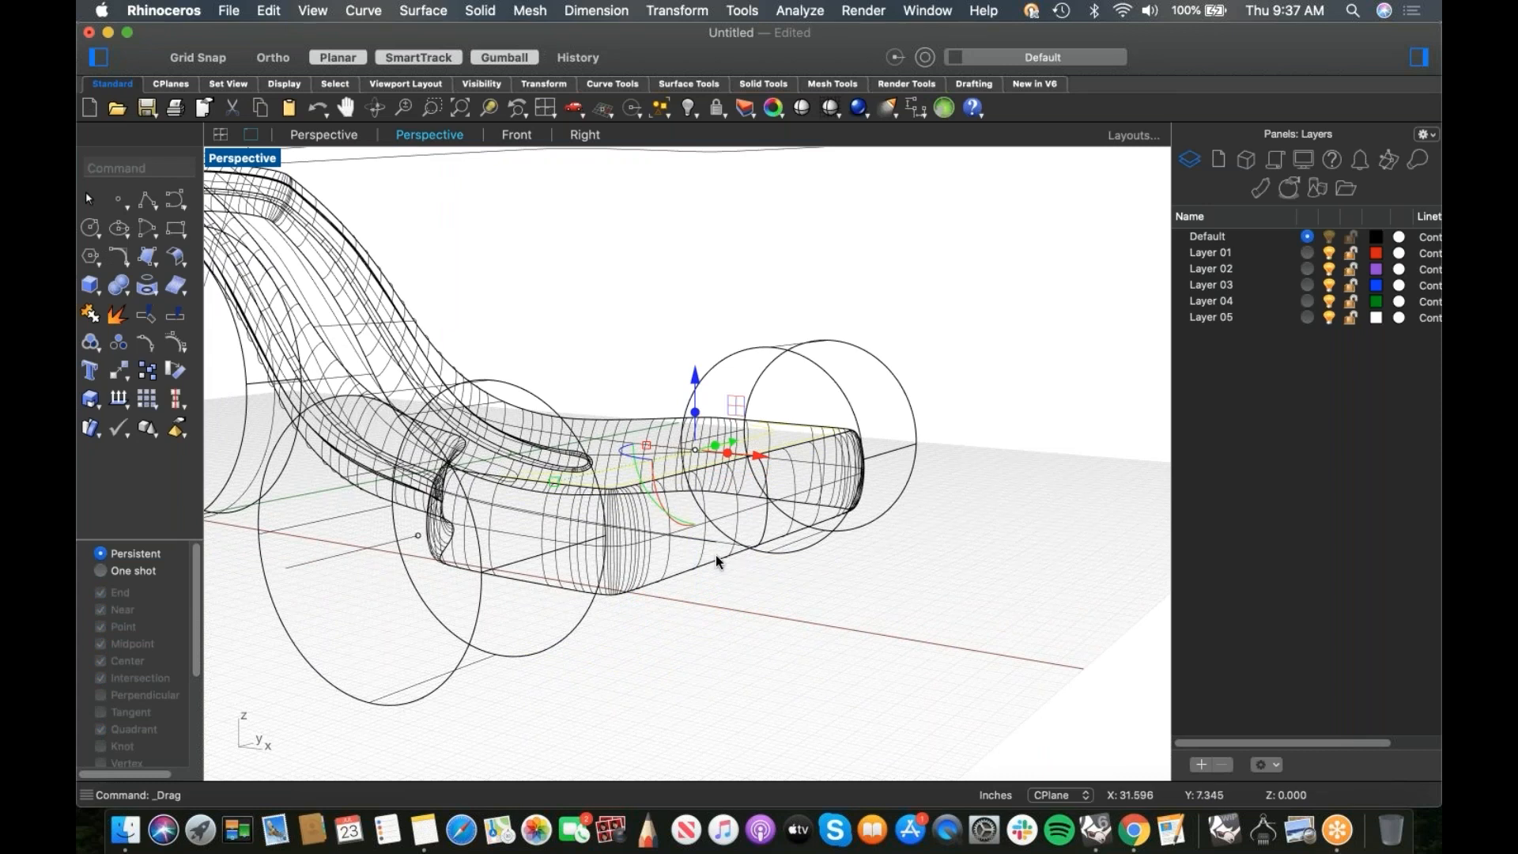
right_click_drag(711, 583, 771, 626)
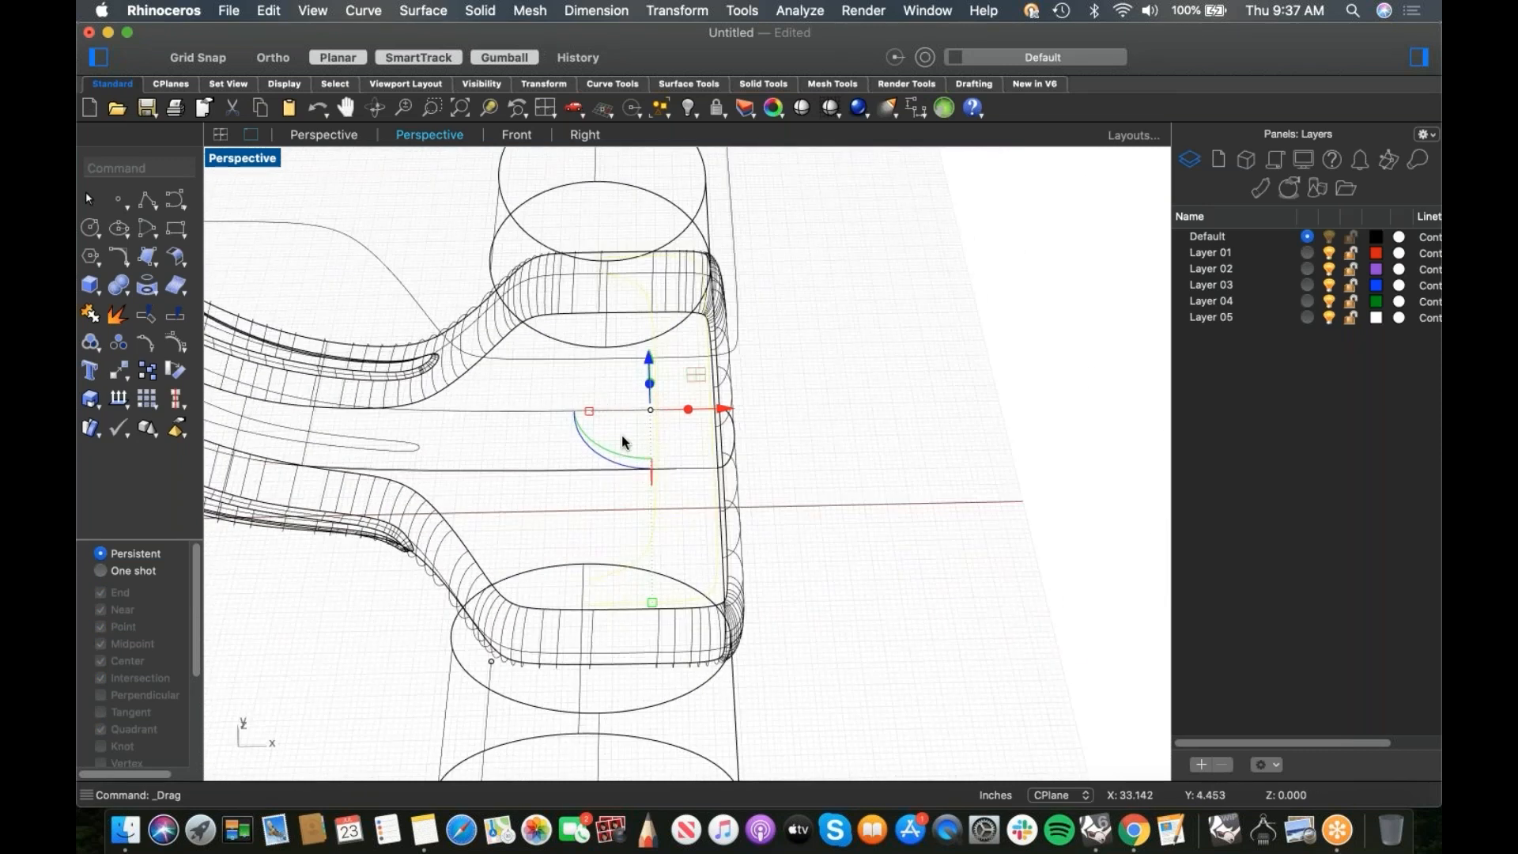
right_click_drag(676, 430, 634, 406)
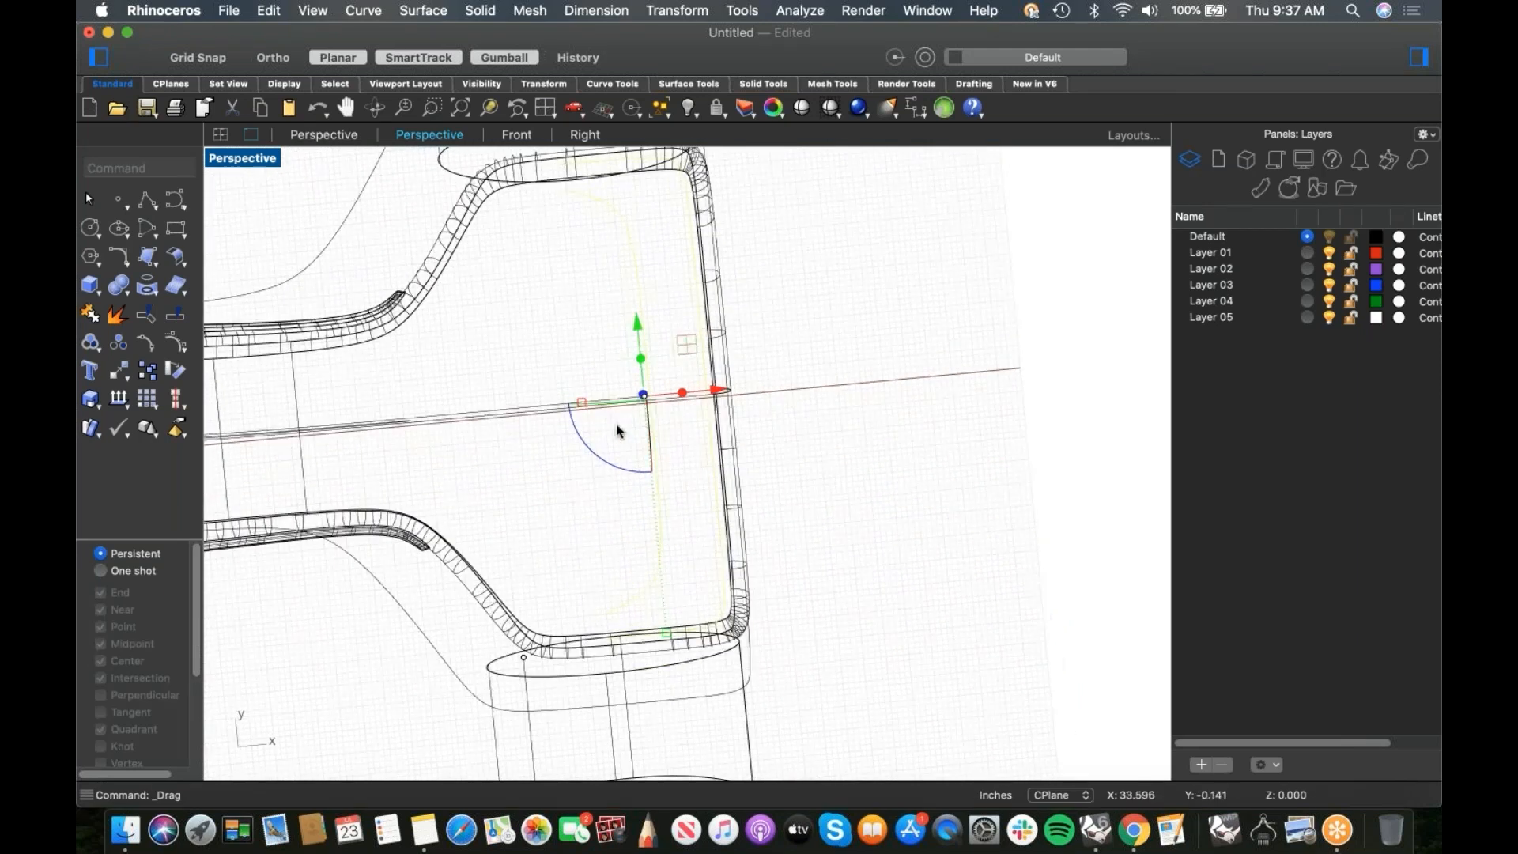
left_click(619, 429)
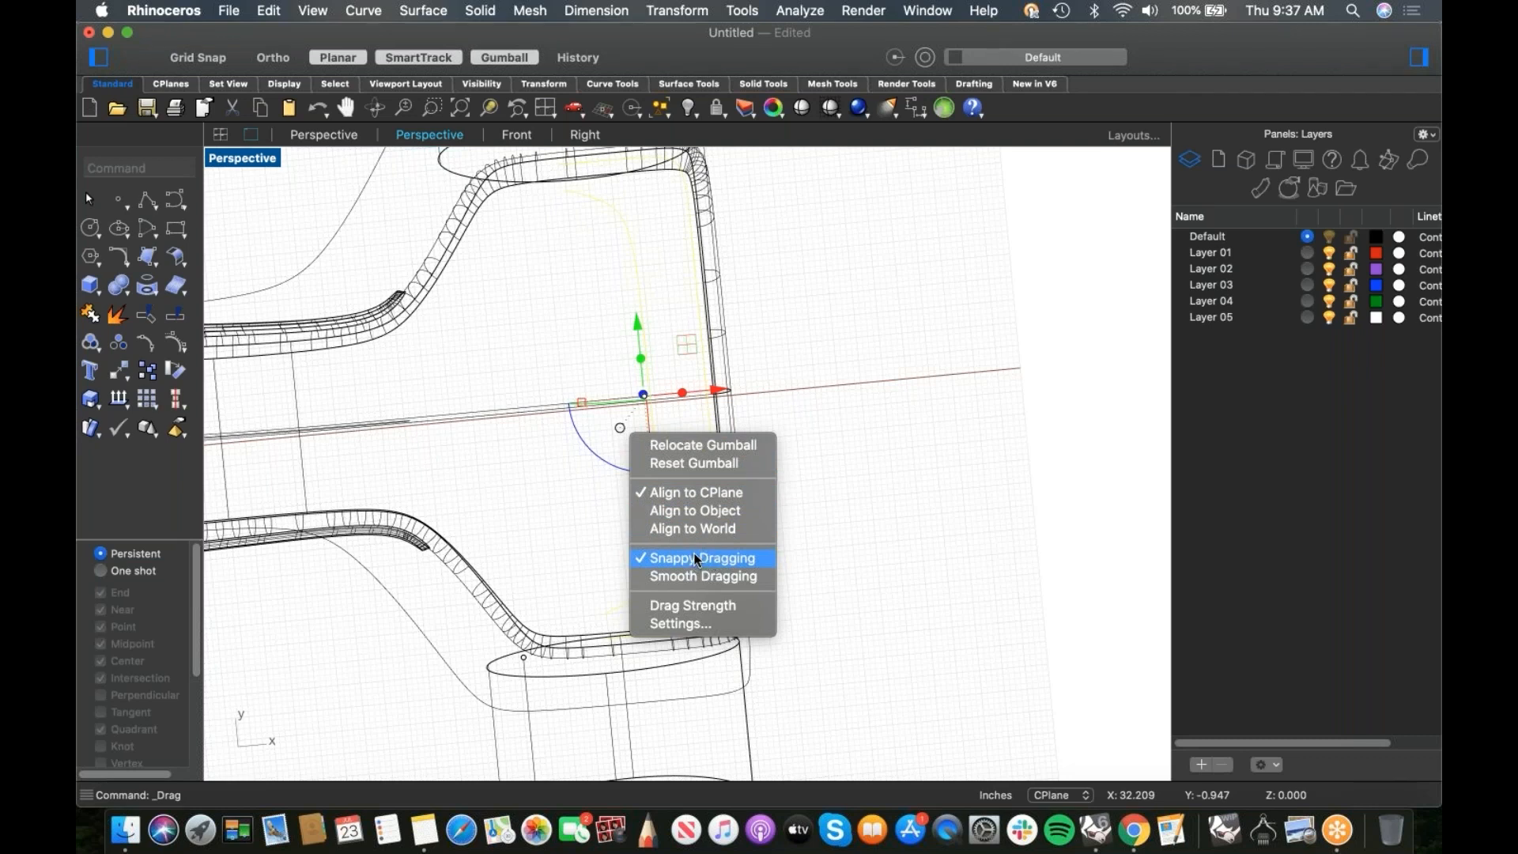
left_click(937, 490)
right_click_drag(734, 544, 735, 453)
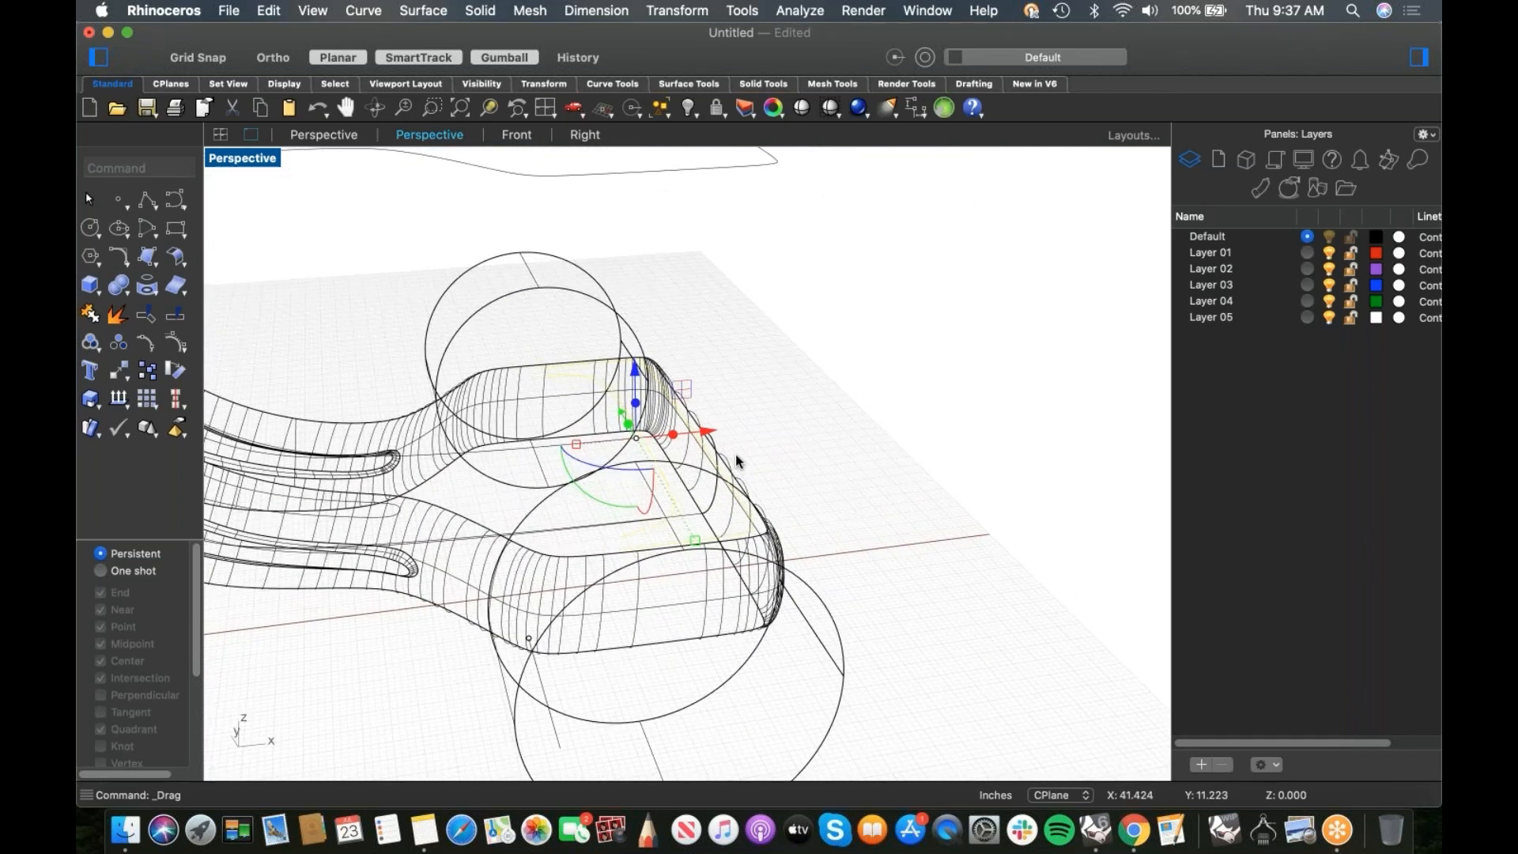
key("ctrl+super+f")
scroll(674, 448, "up", 5)
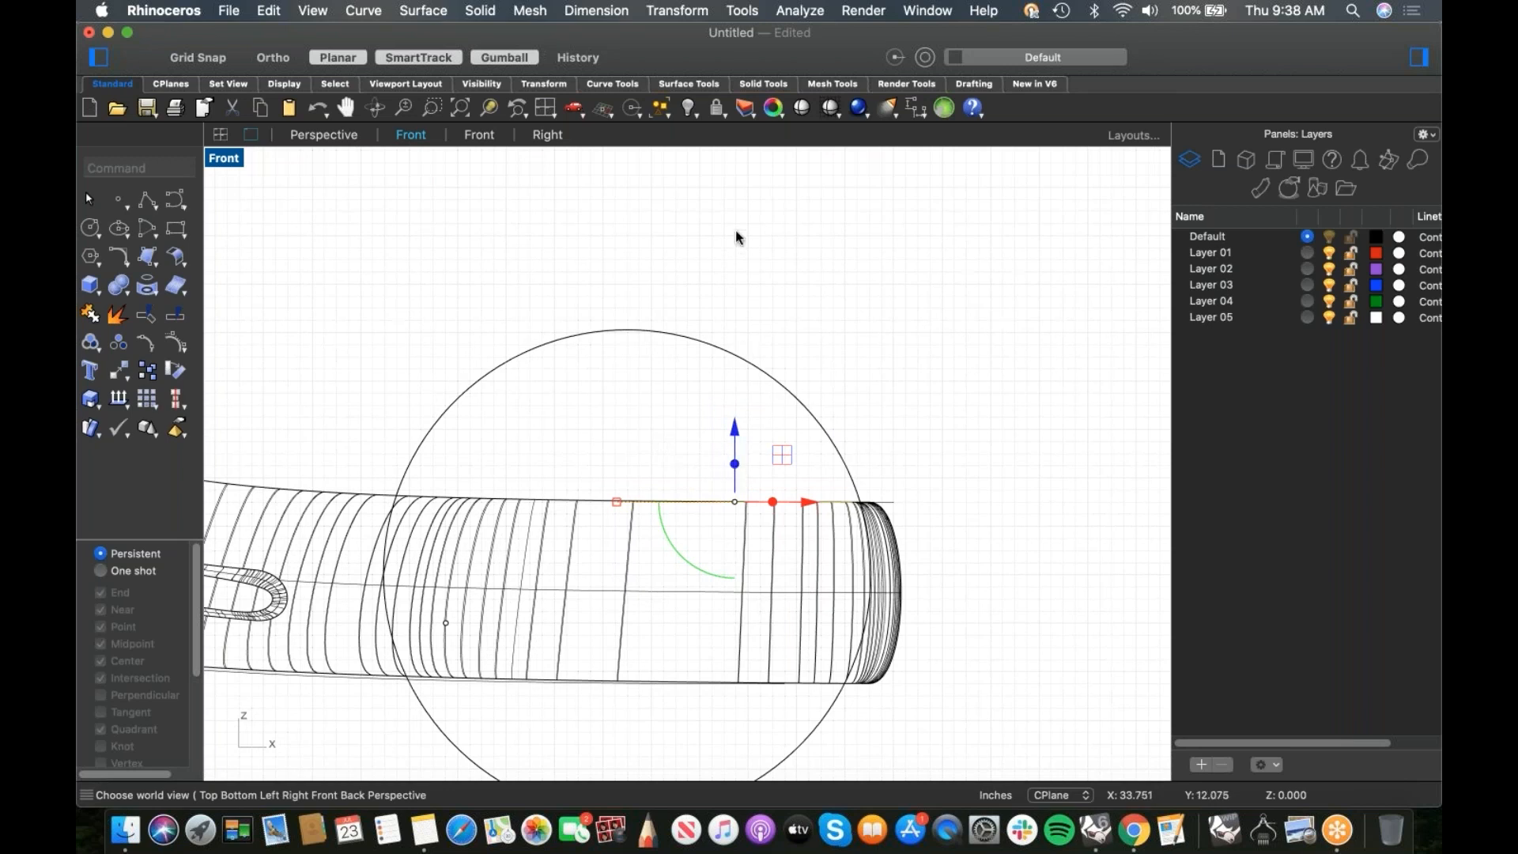
left_click_drag(735, 465, 757, 175)
left_click(957, 401)
right_click_drag(957, 401, 933, 448)
Step: Return to the Perspective view and set its display to Shaded, framing the extruded seat walls
type("p")
key("Return")
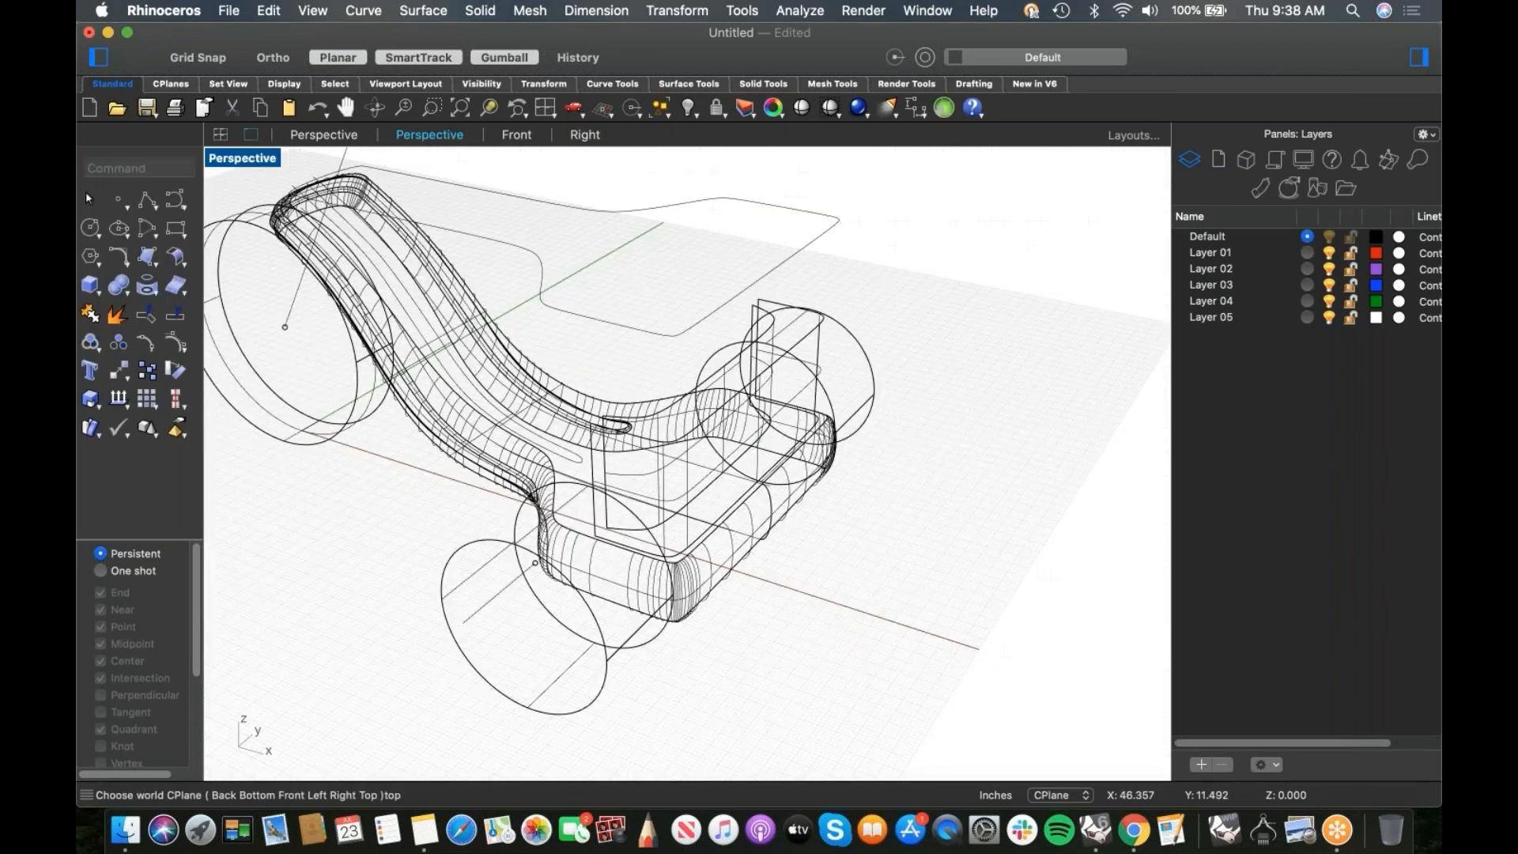
mouse_move(726, 459)
right_mouse_down()
mouse_move(753, 474)
mouse_move(592, 463)
right_mouse_up()
middle_click(753, 474)
left_click(817, 504)
right_click_drag(709, 445, 730, 438)
scroll(729, 434, "up", 5)
scroll(728, 438, "down", 2)
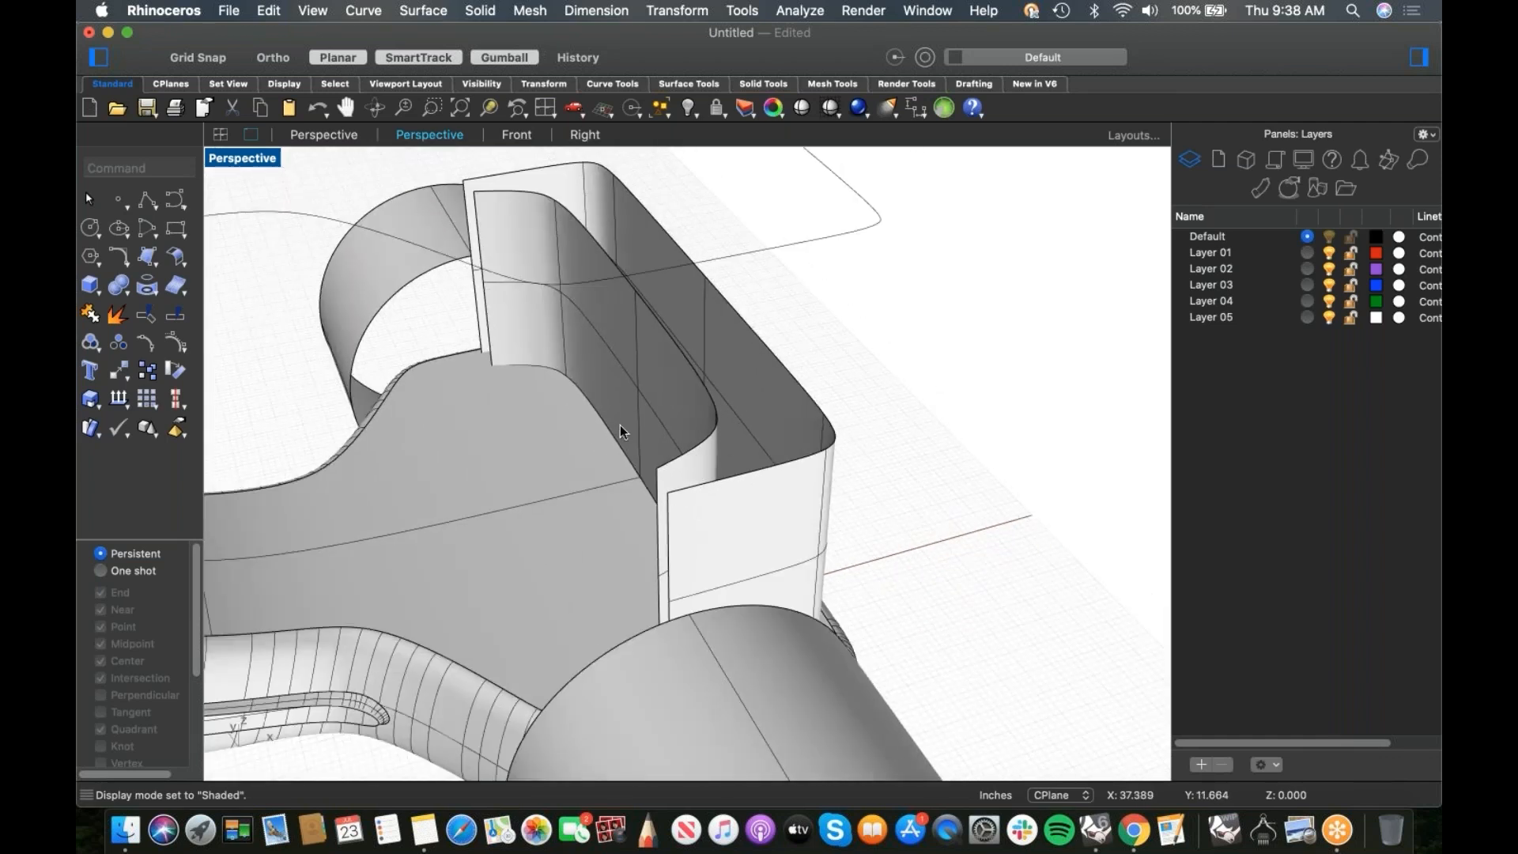
Step: Move the top edge of the inner seat wall rearward so the wall leans toward the outer one
left_click(711, 398, "shift+super")
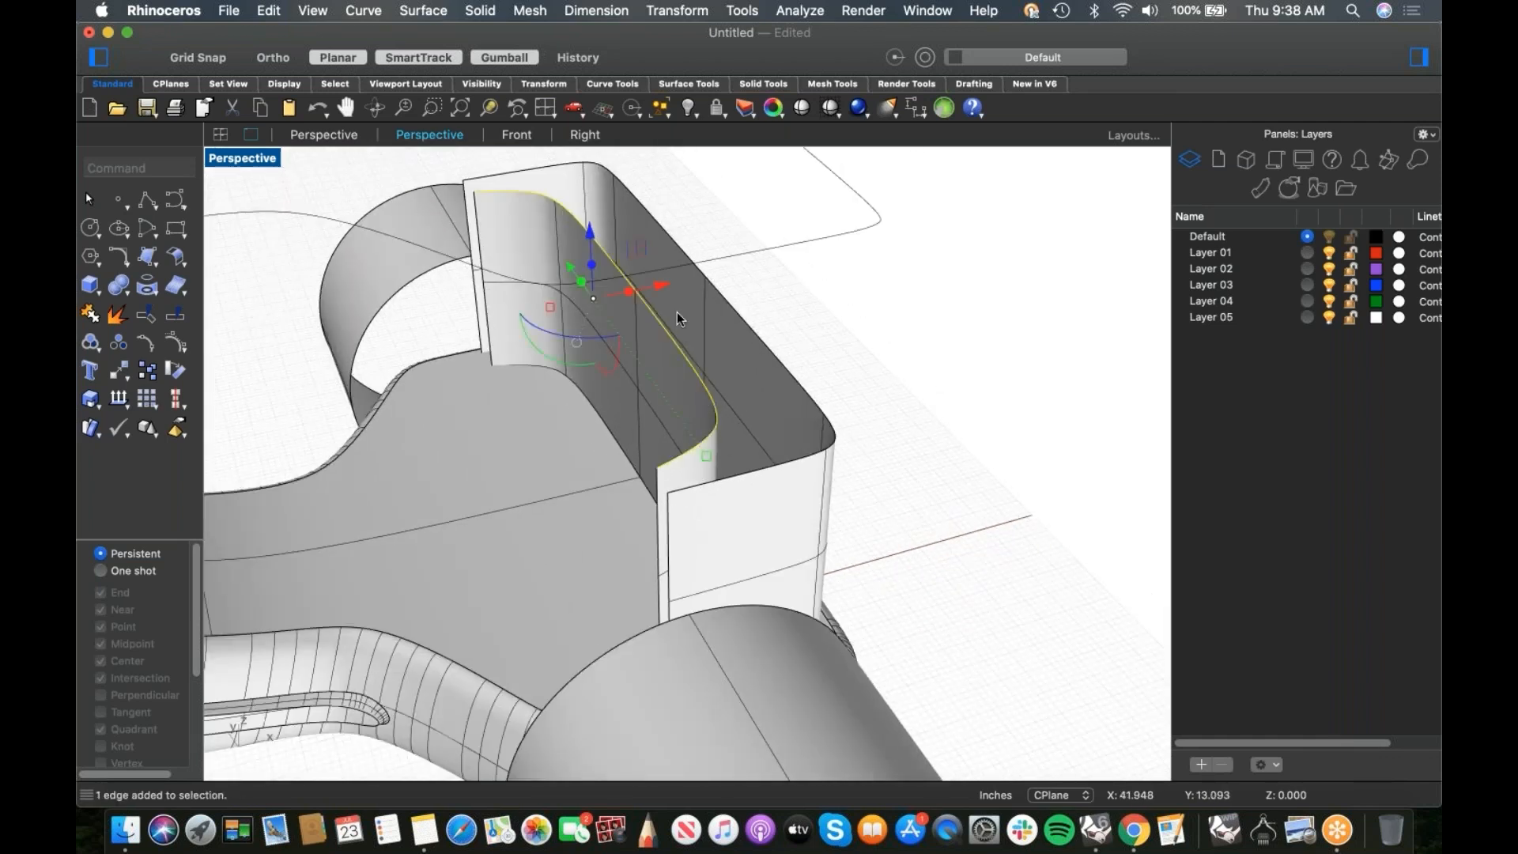
left_click_drag(637, 292, 636, 298)
left_click(836, 311)
Step: Turn on the control points of the inner seat wall surface
right_click_drag(803, 381, 691, 397)
left_click(629, 405)
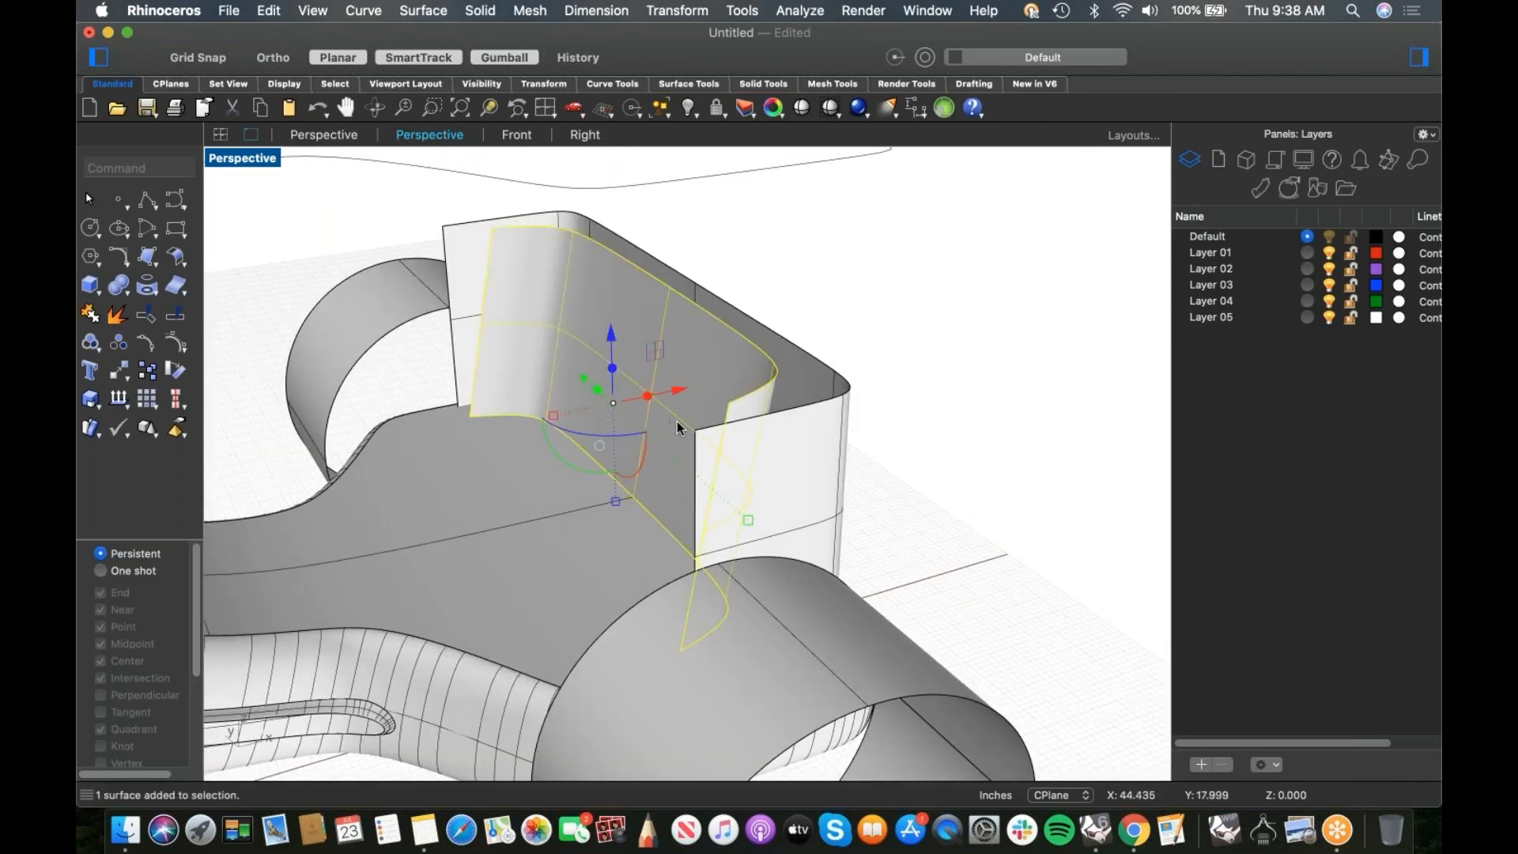
left_click(913, 424)
left_click(651, 362)
left_click(177, 342)
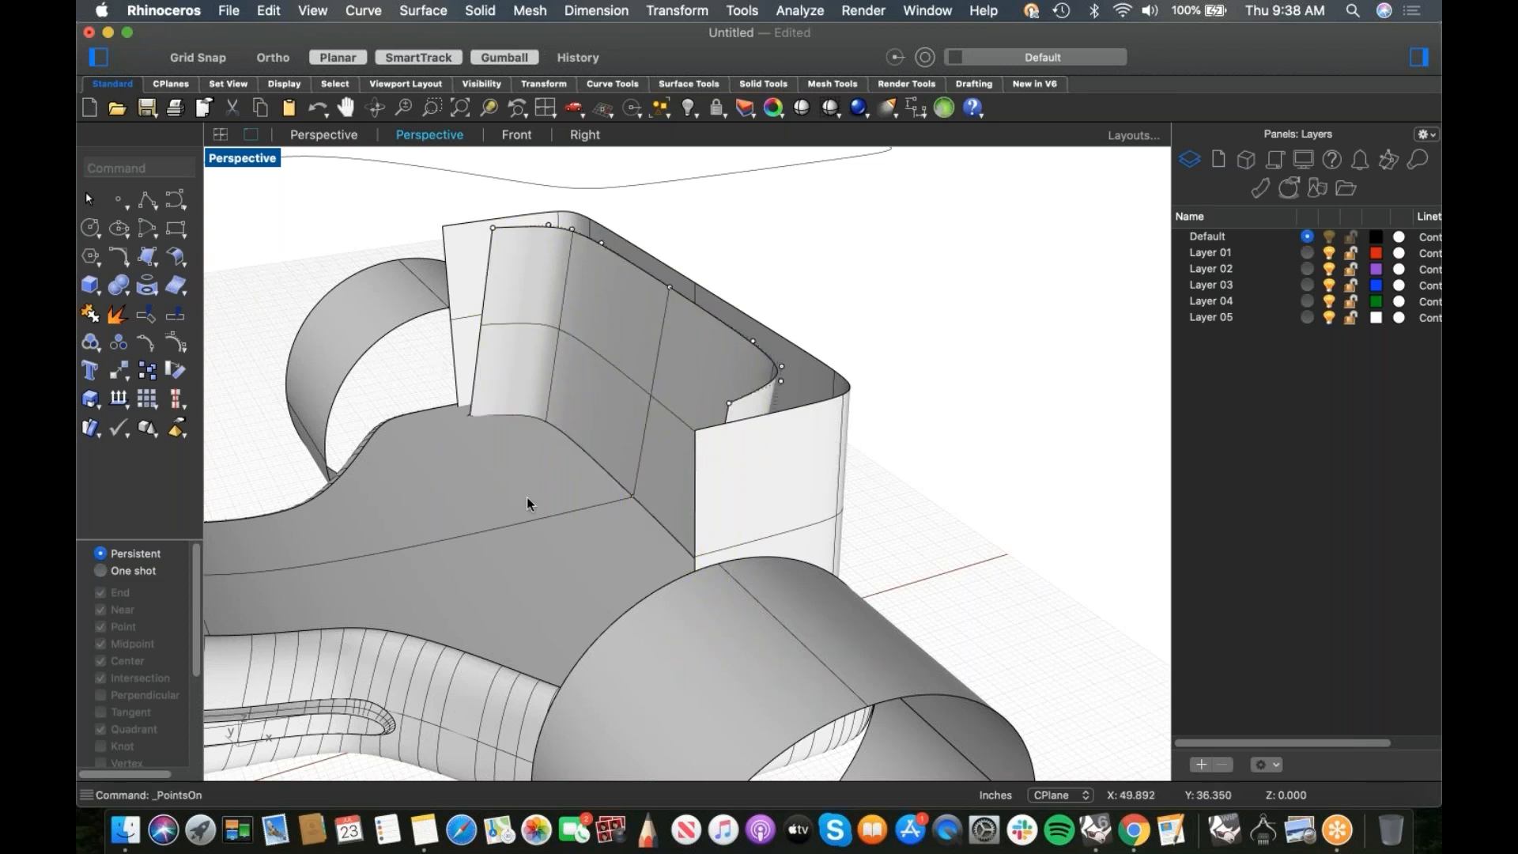
Step: Change the inner seat wall's U degree to 3 with ChangeDegree
type("ChangeDegree")
key("Return")
left_click(569, 348)
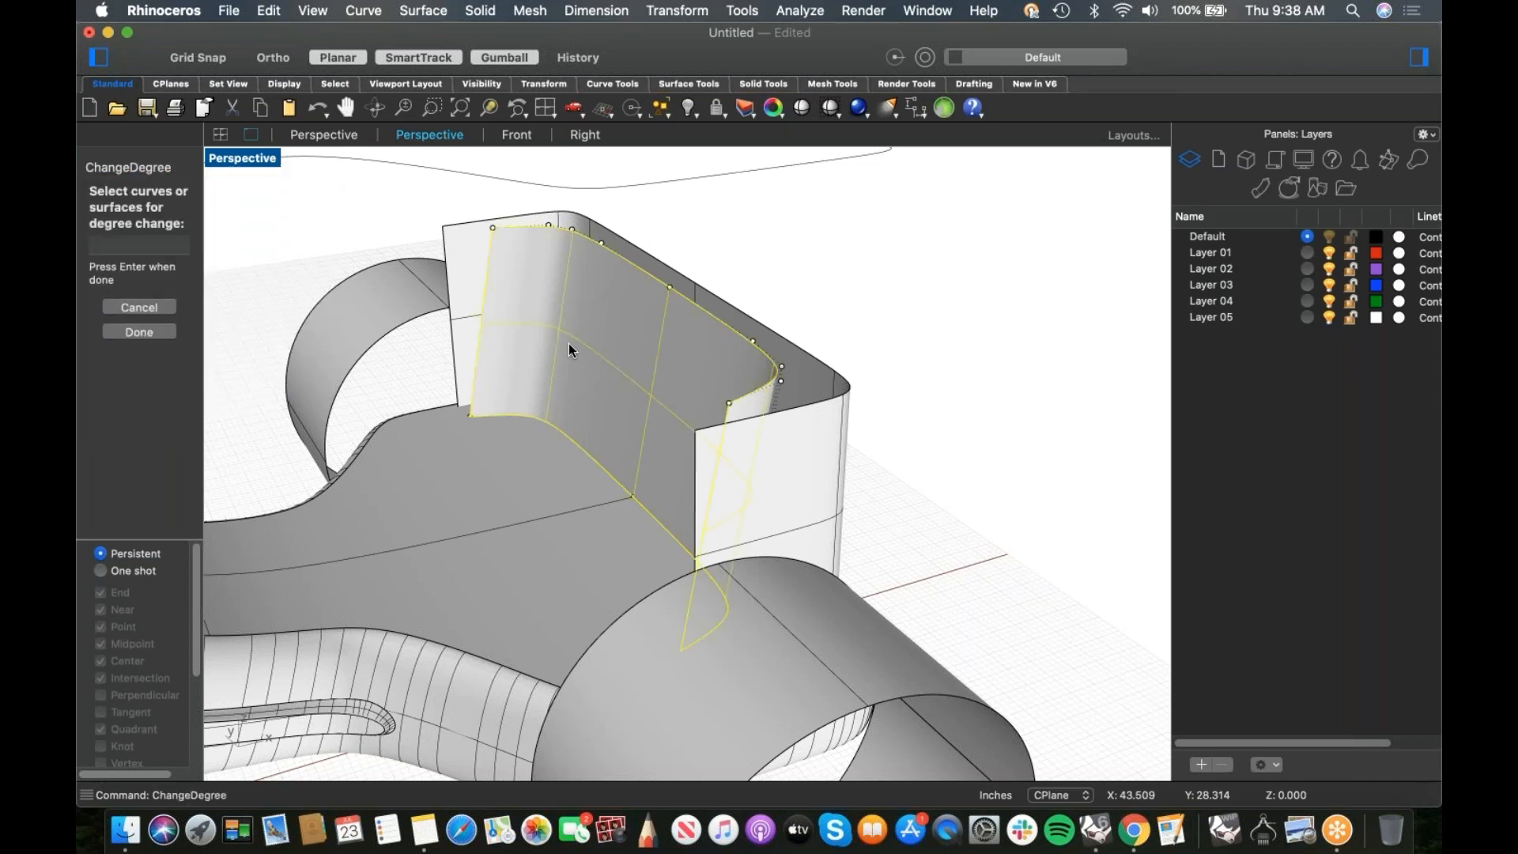
type("3")
key("Return")
key("Return")
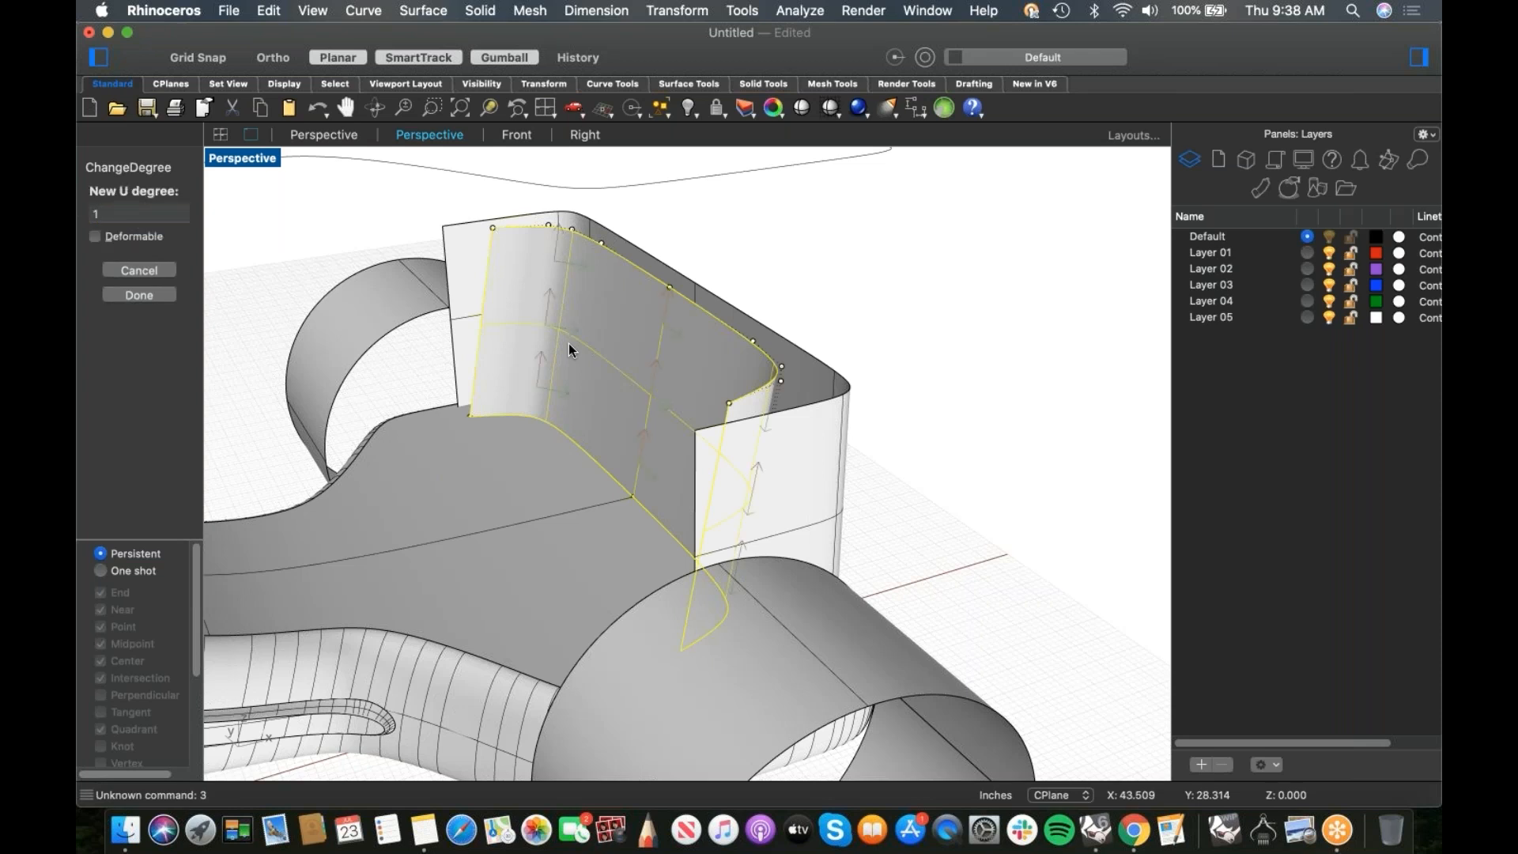
type("3")
key("Return")
key("Return")
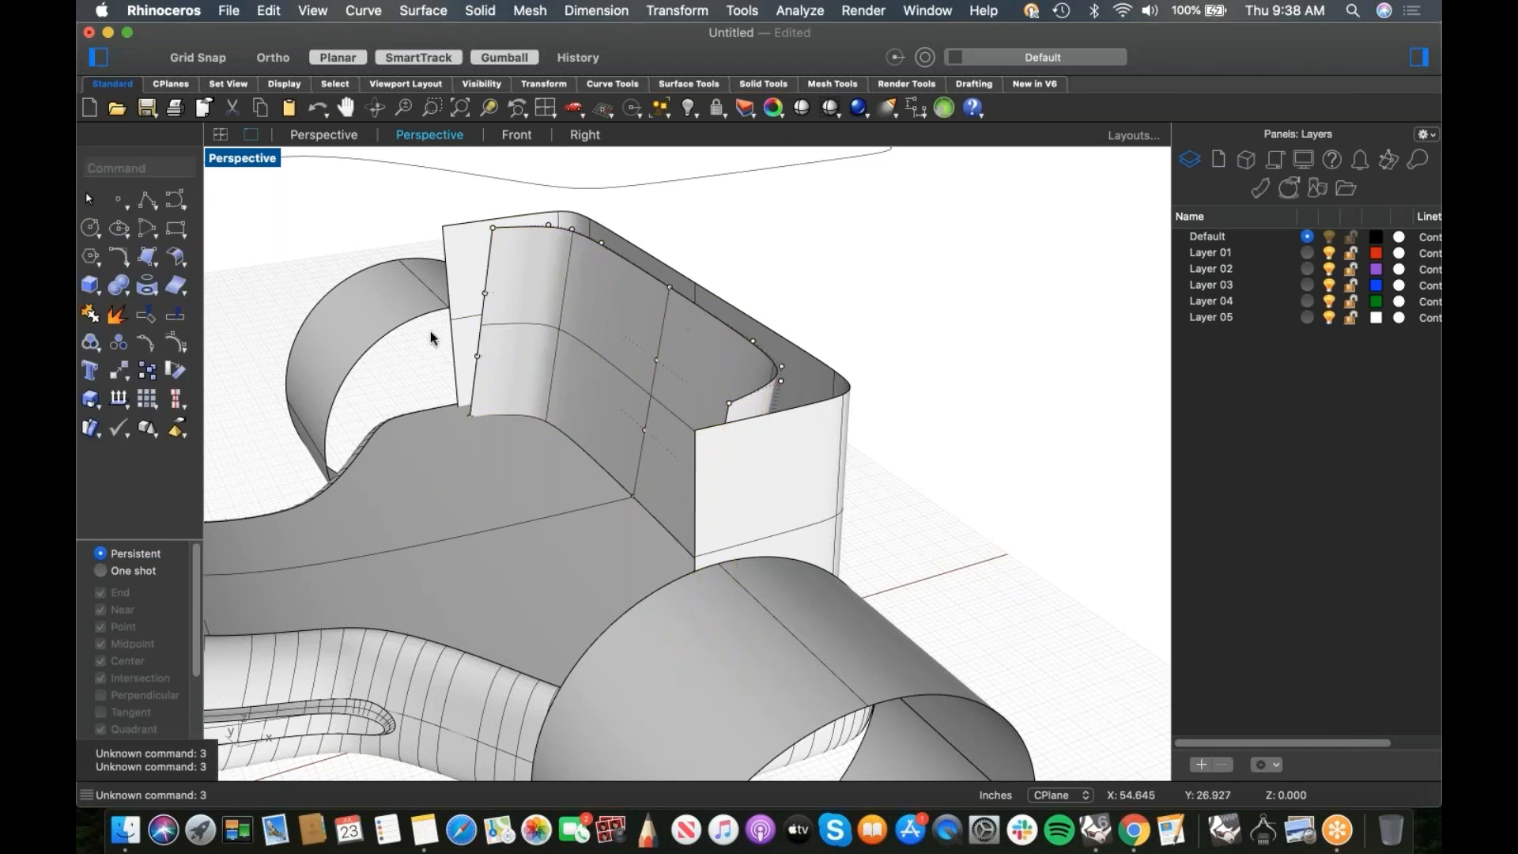
Step: Relocate the gumball to a middle control point on the inner wall's end edge and move both ends' middle points forward to bow the edges
scroll(488, 320, "up", 5)
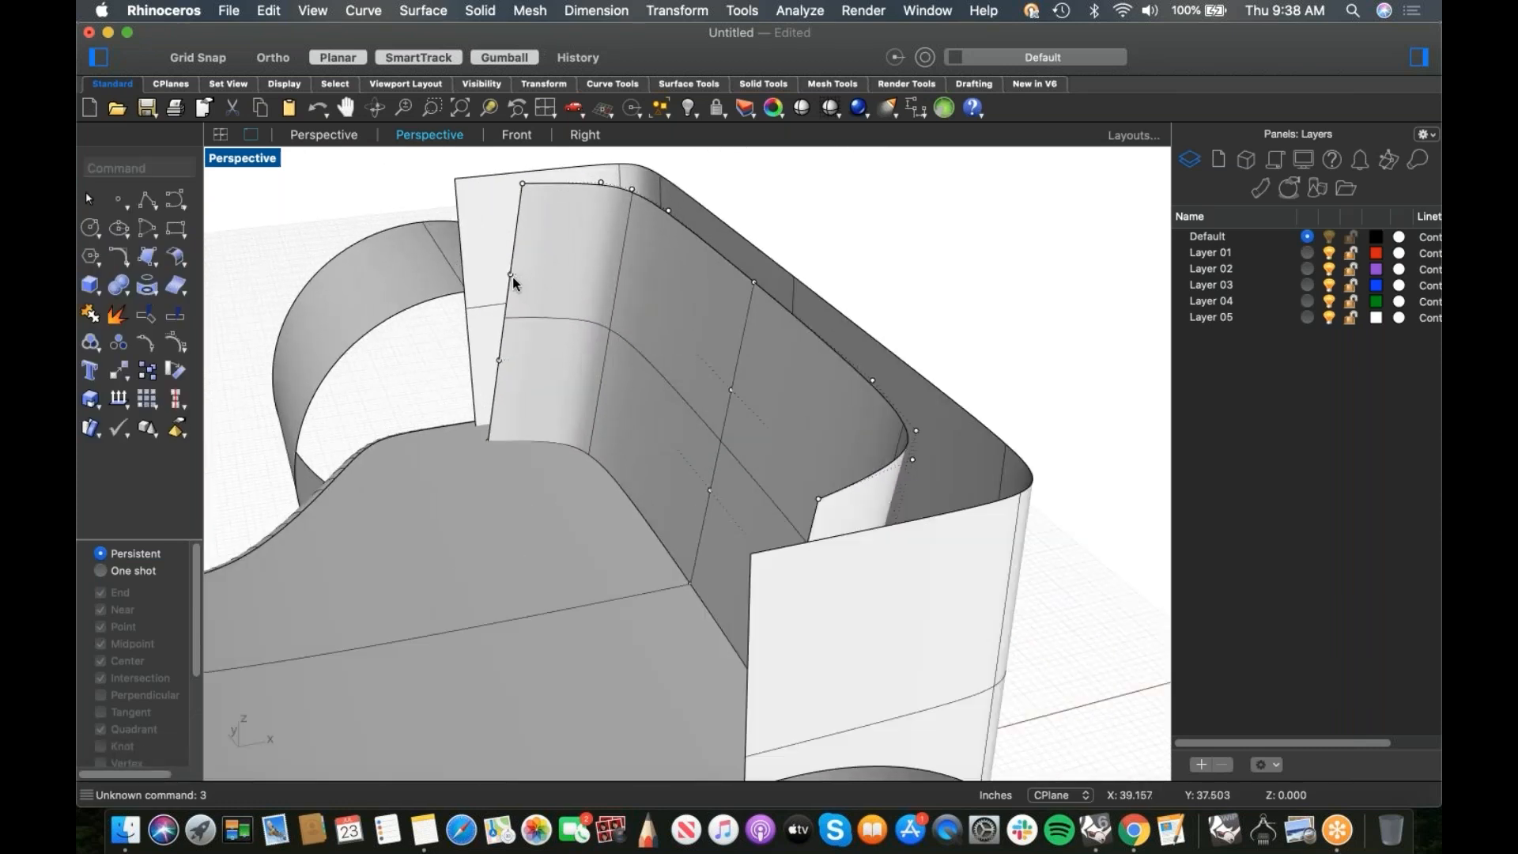
left_click(500, 316)
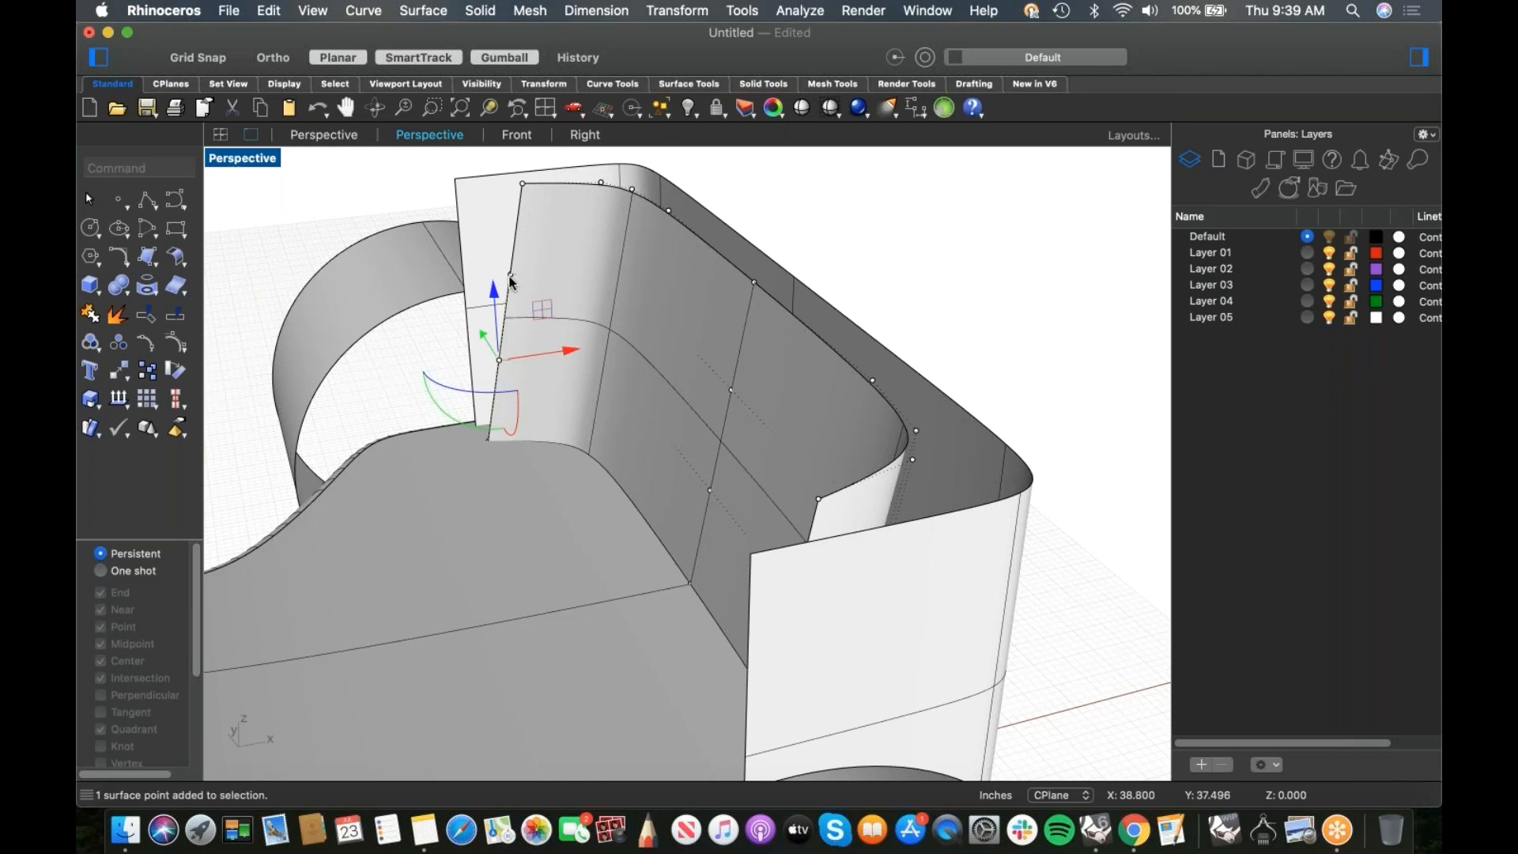
right_click_drag(504, 312, 973, 467)
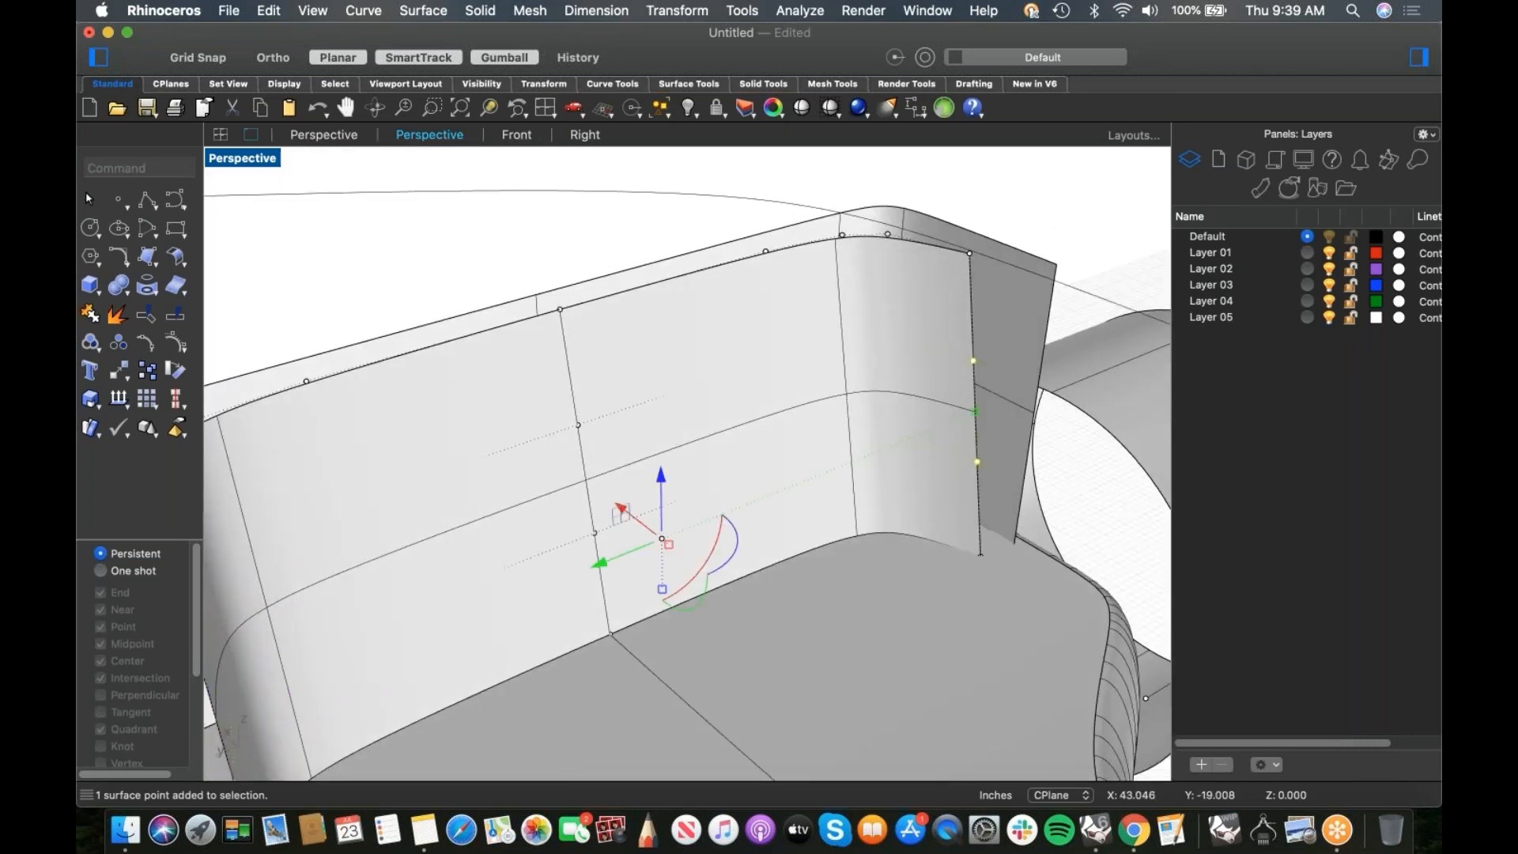
right_click_drag(898, 481, 712, 506)
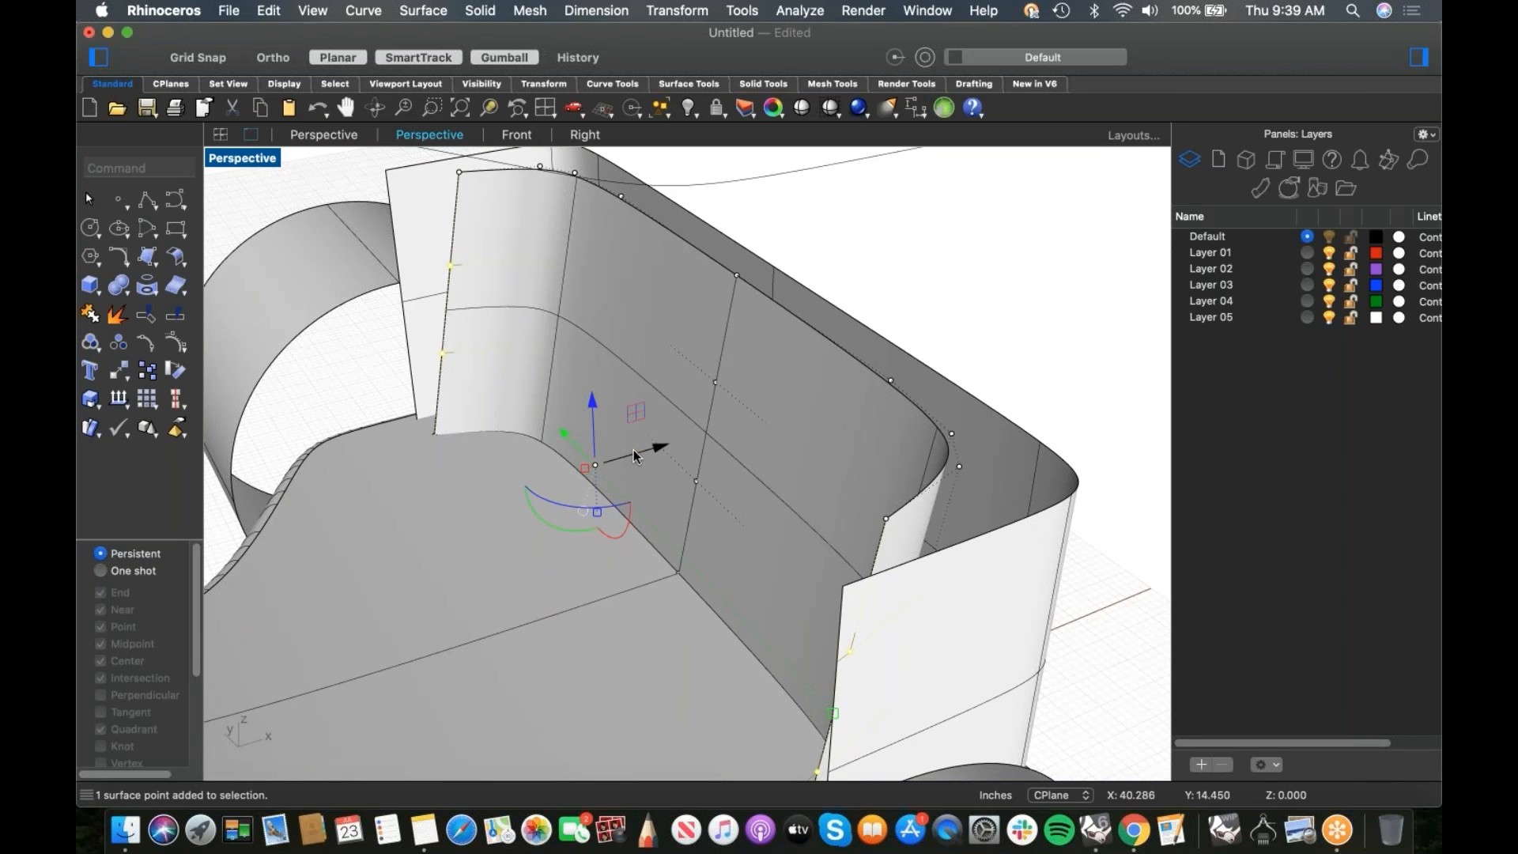
left_click(583, 511)
left_click(665, 528)
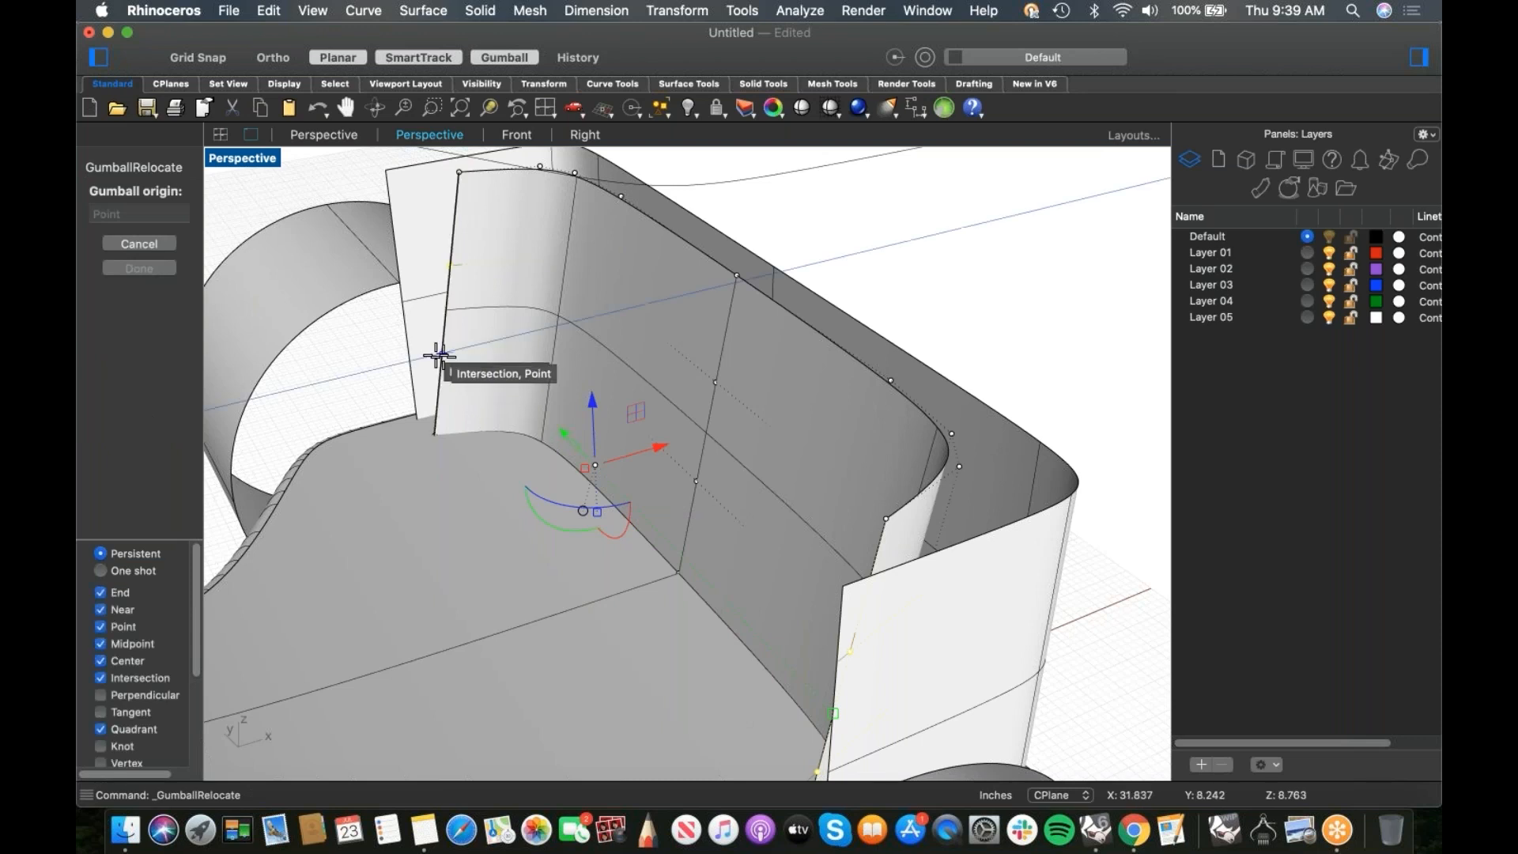
left_click(443, 357)
key("Return")
left_click_drag(508, 339, 409, 363)
right_click_drag(479, 421, 680, 411)
right_click_drag(926, 510, 510, 425)
left_click_drag(490, 356, 448, 468)
right_click_drag(405, 411, 844, 457)
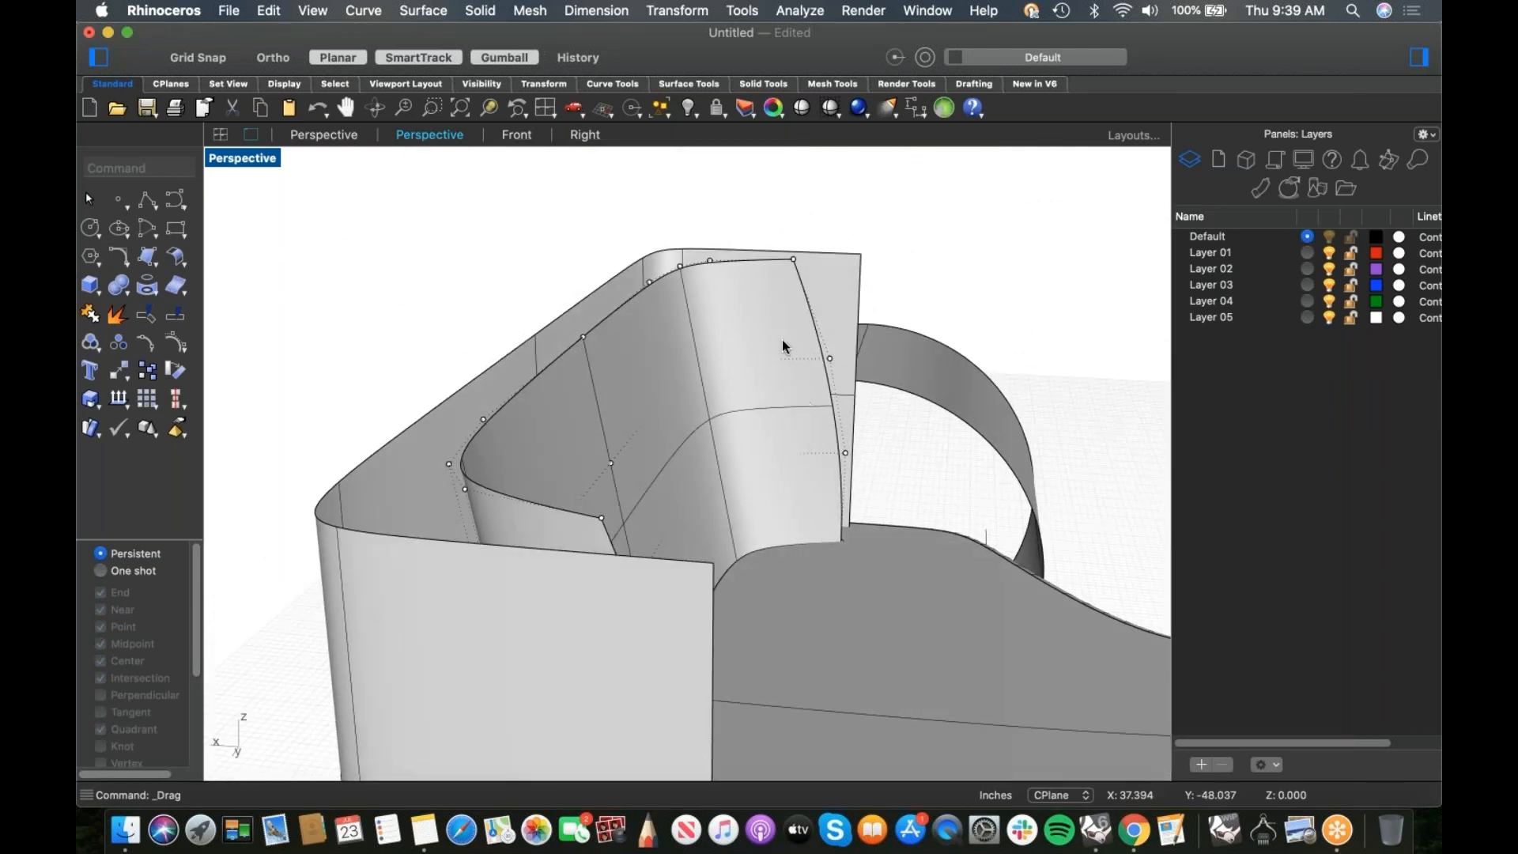
Step: Isolate the inner and outer seat walls from the rest of the model
right_click_drag(575, 443, 688, 480)
left_click(799, 495)
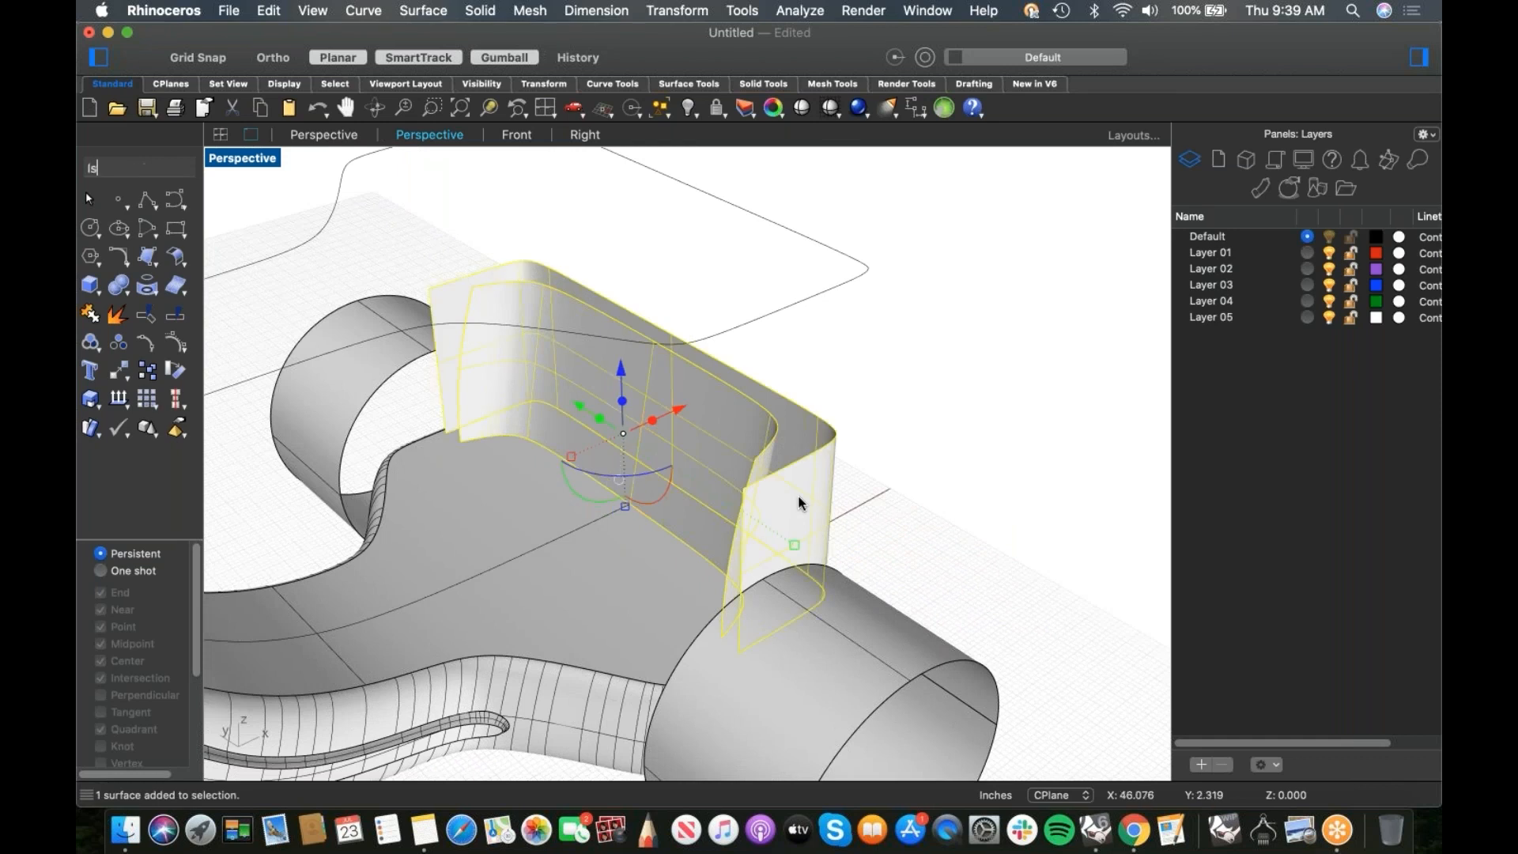
type("Iso")
key("Return")
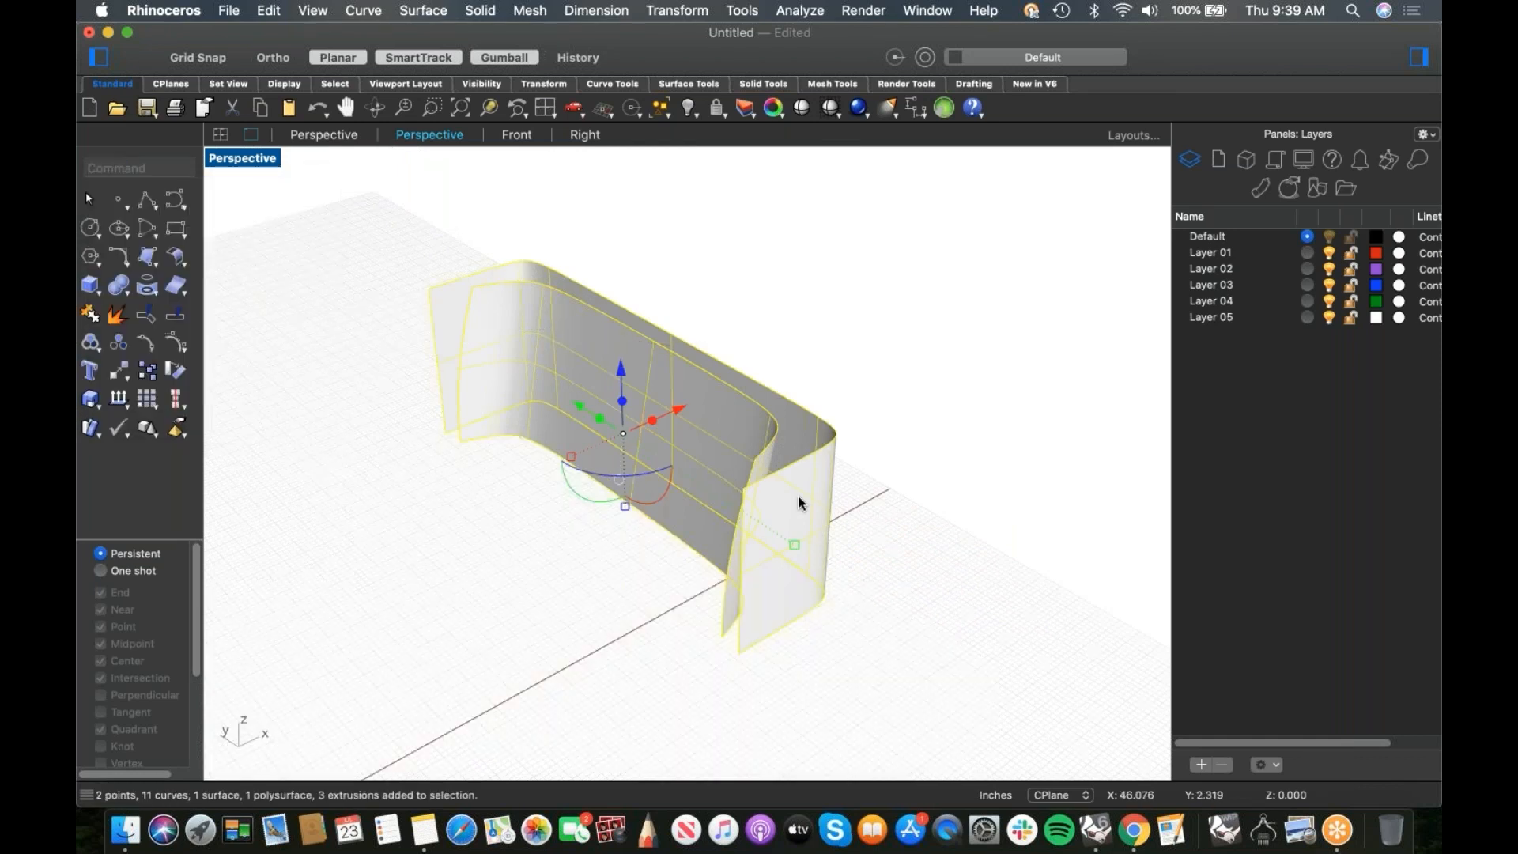
Step: In a wireframe Front view, draw a degree-3 control point curve rising along the inner wall's bowed edge and bending back past the outer wall near the top
key("ctrl+F2")
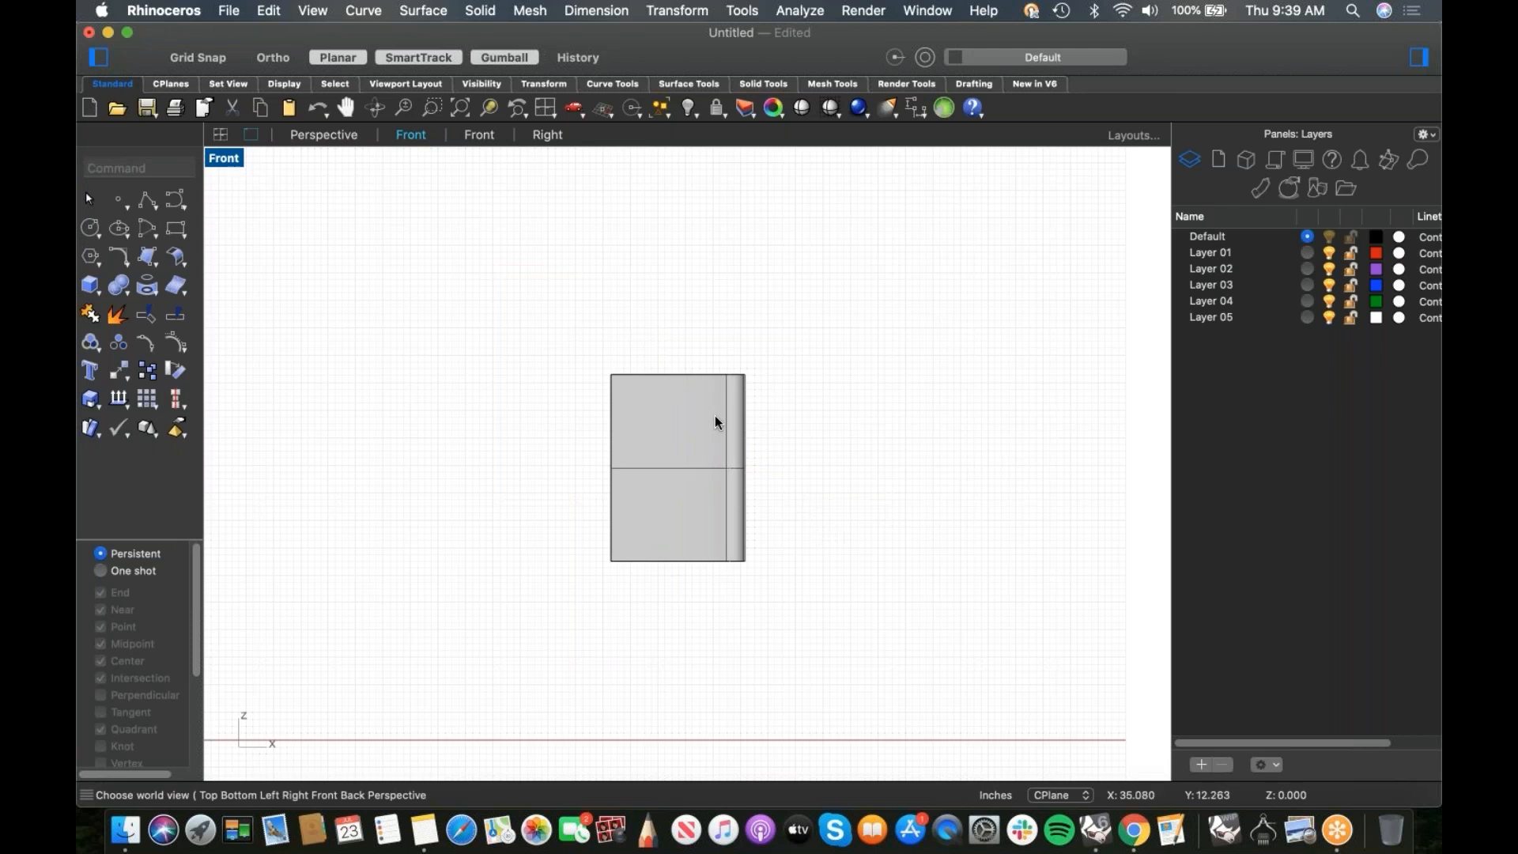
scroll(714, 406, "up", 4)
middle_click(478, 319)
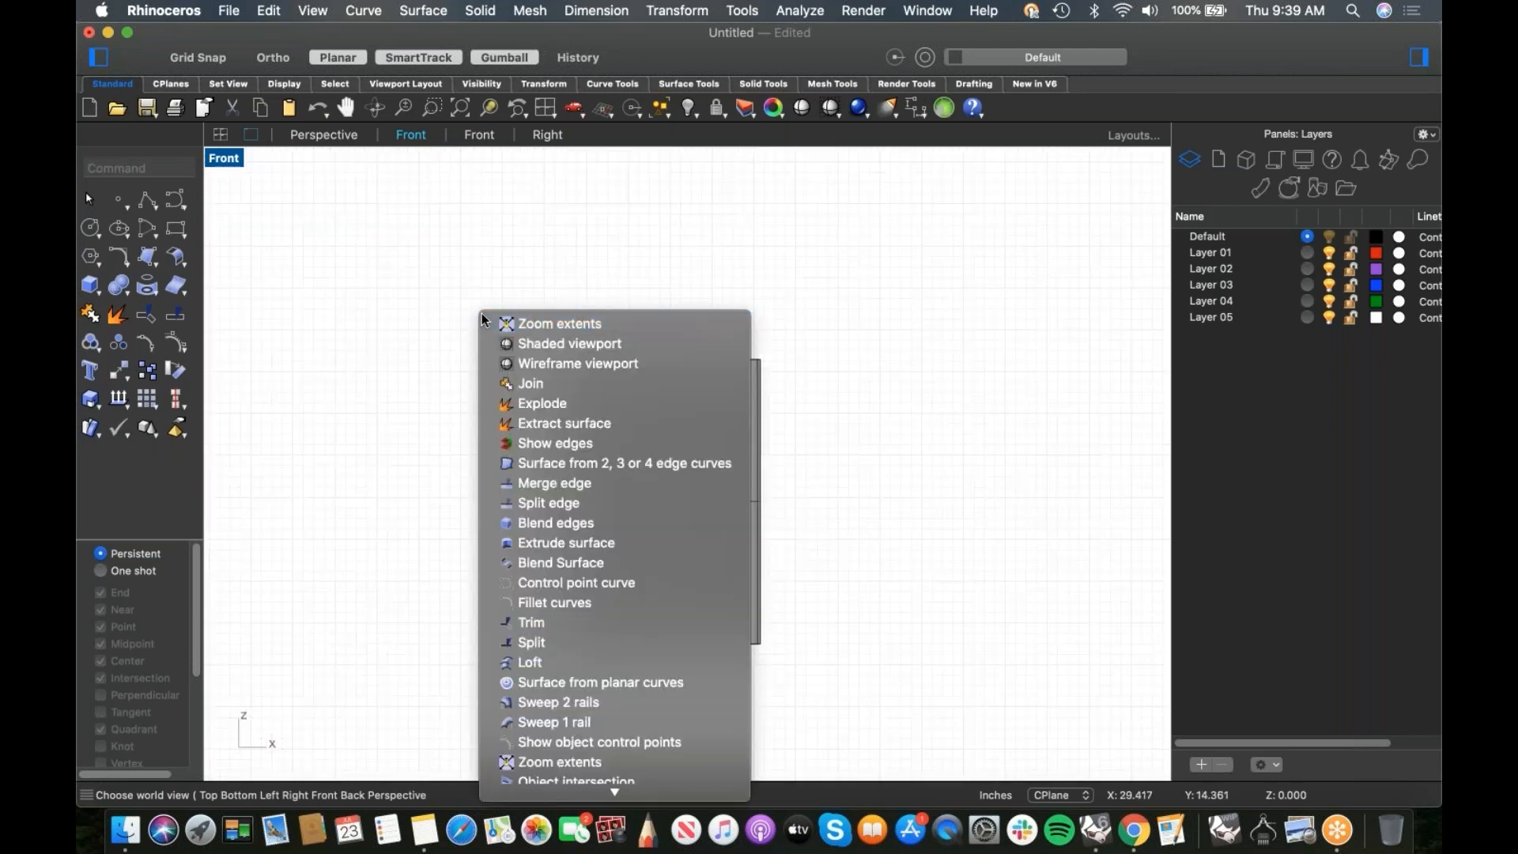
left_click(545, 364)
scroll(637, 549, "up", 3)
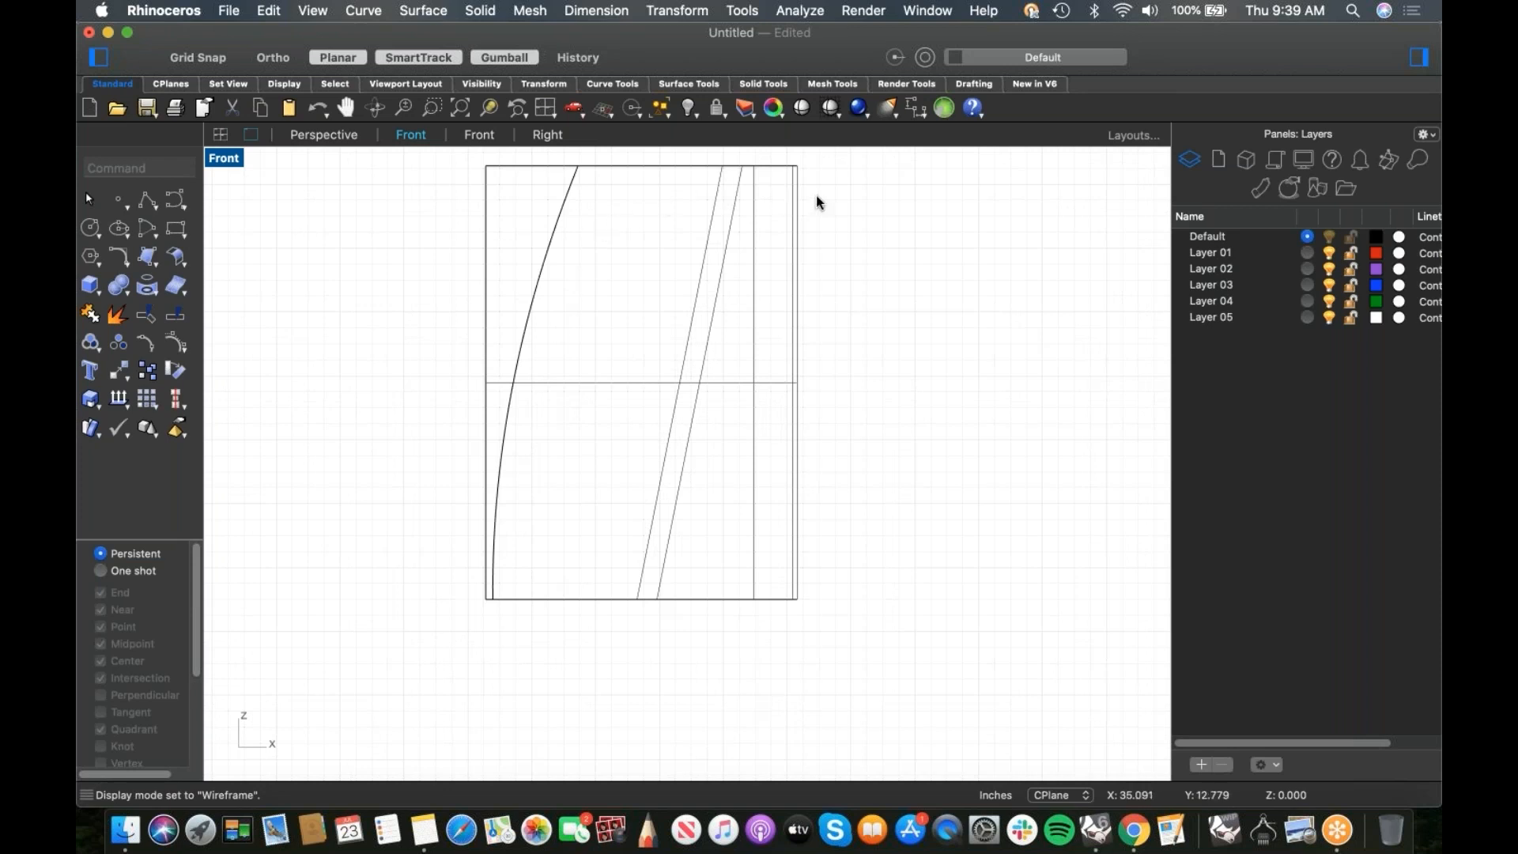
left_click(176, 199)
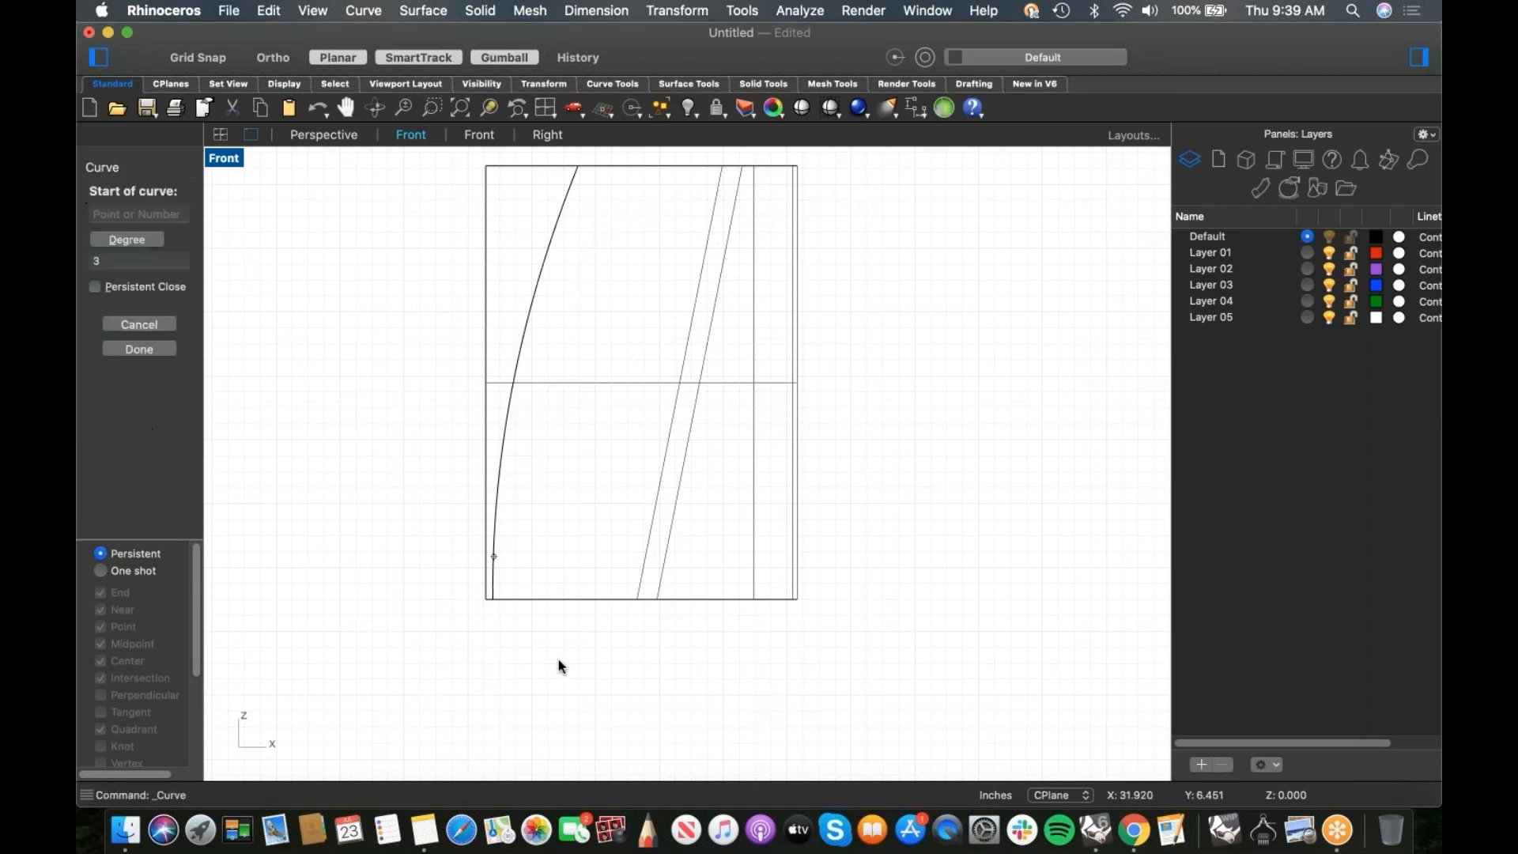
left_click(502, 607)
left_click(522, 420)
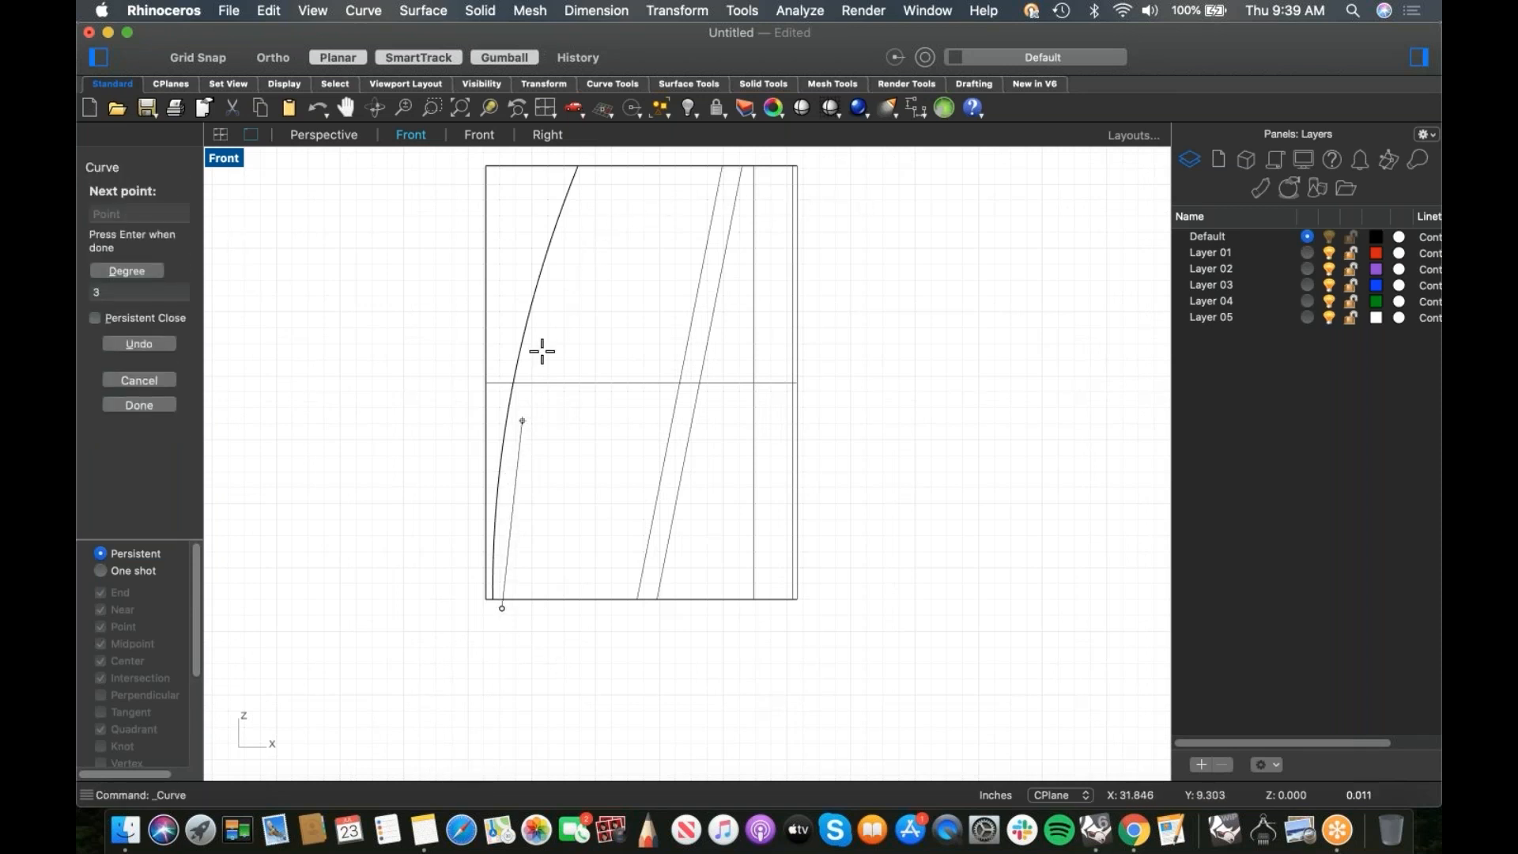
left_click(570, 253)
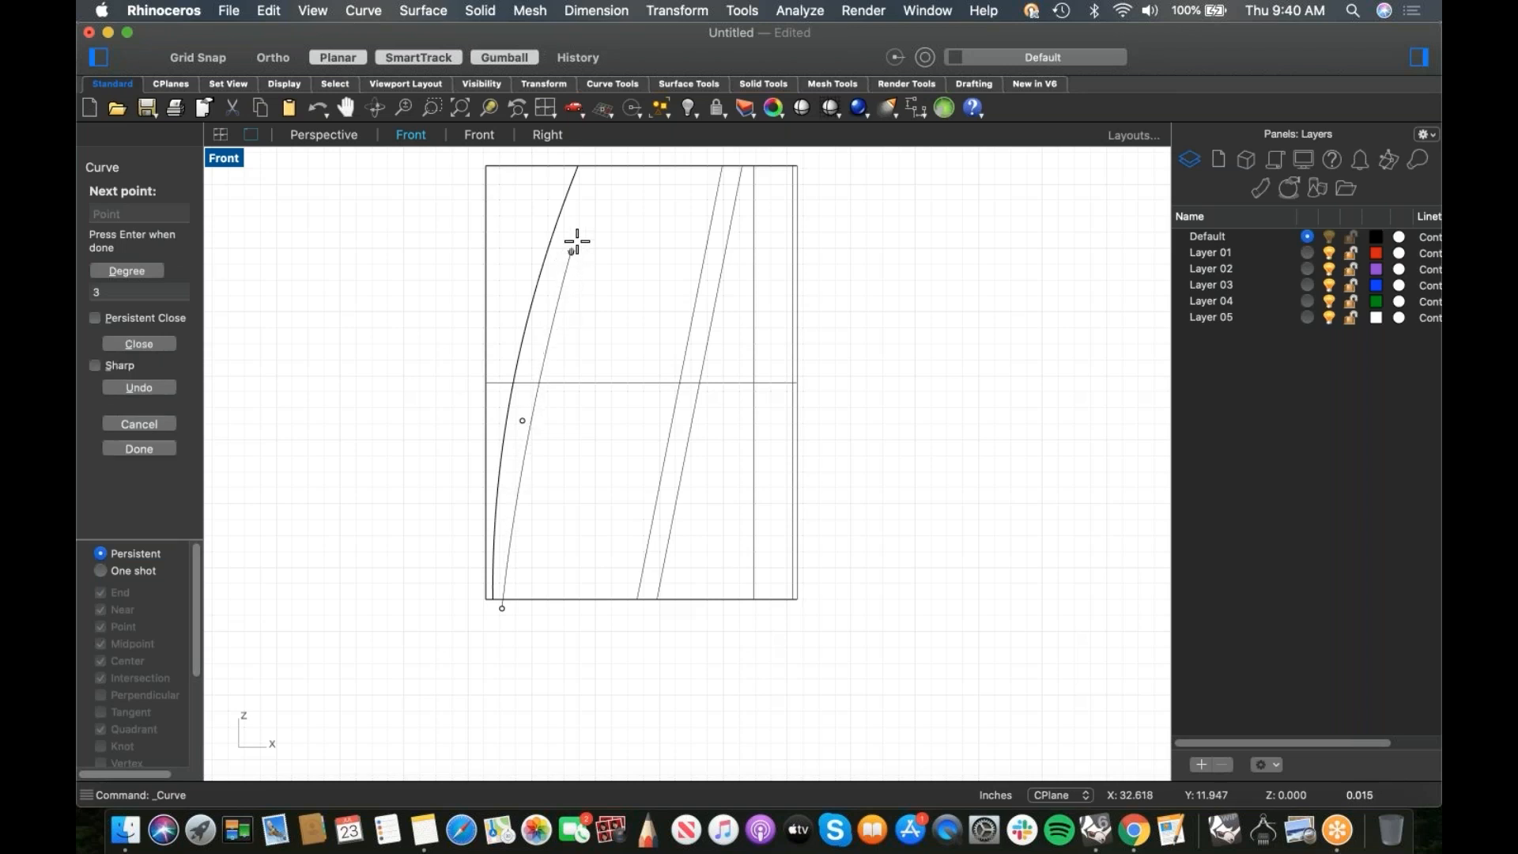
left_click(599, 199)
left_click(674, 186)
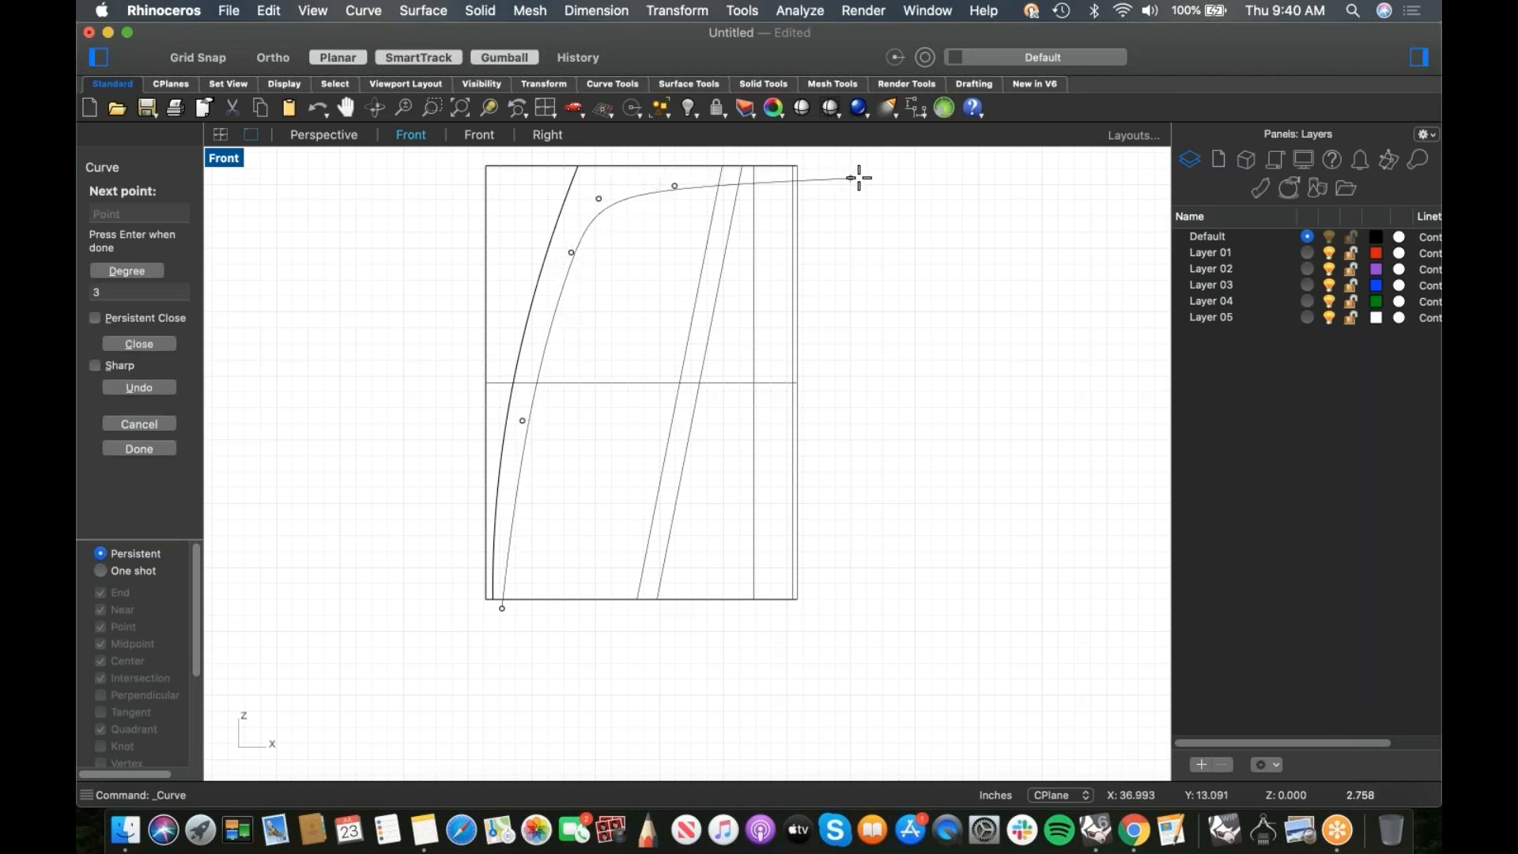
left_click(874, 183)
key("Return")
Step: Trim away the part of the seat walls above the side profile curve
left_click(838, 197)
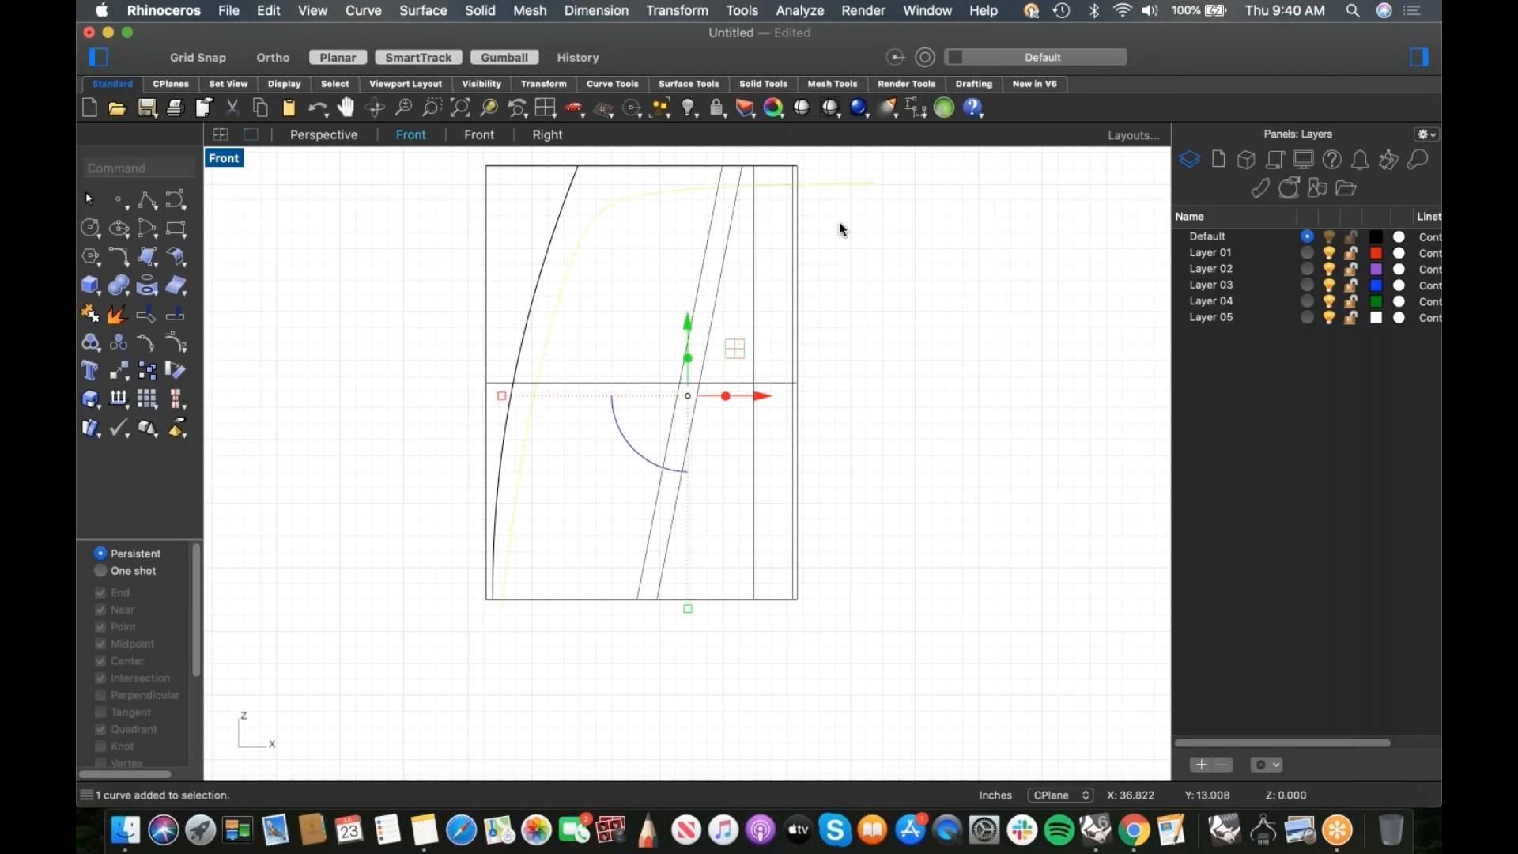
scroll(848, 268, "up", 2)
type("tr")
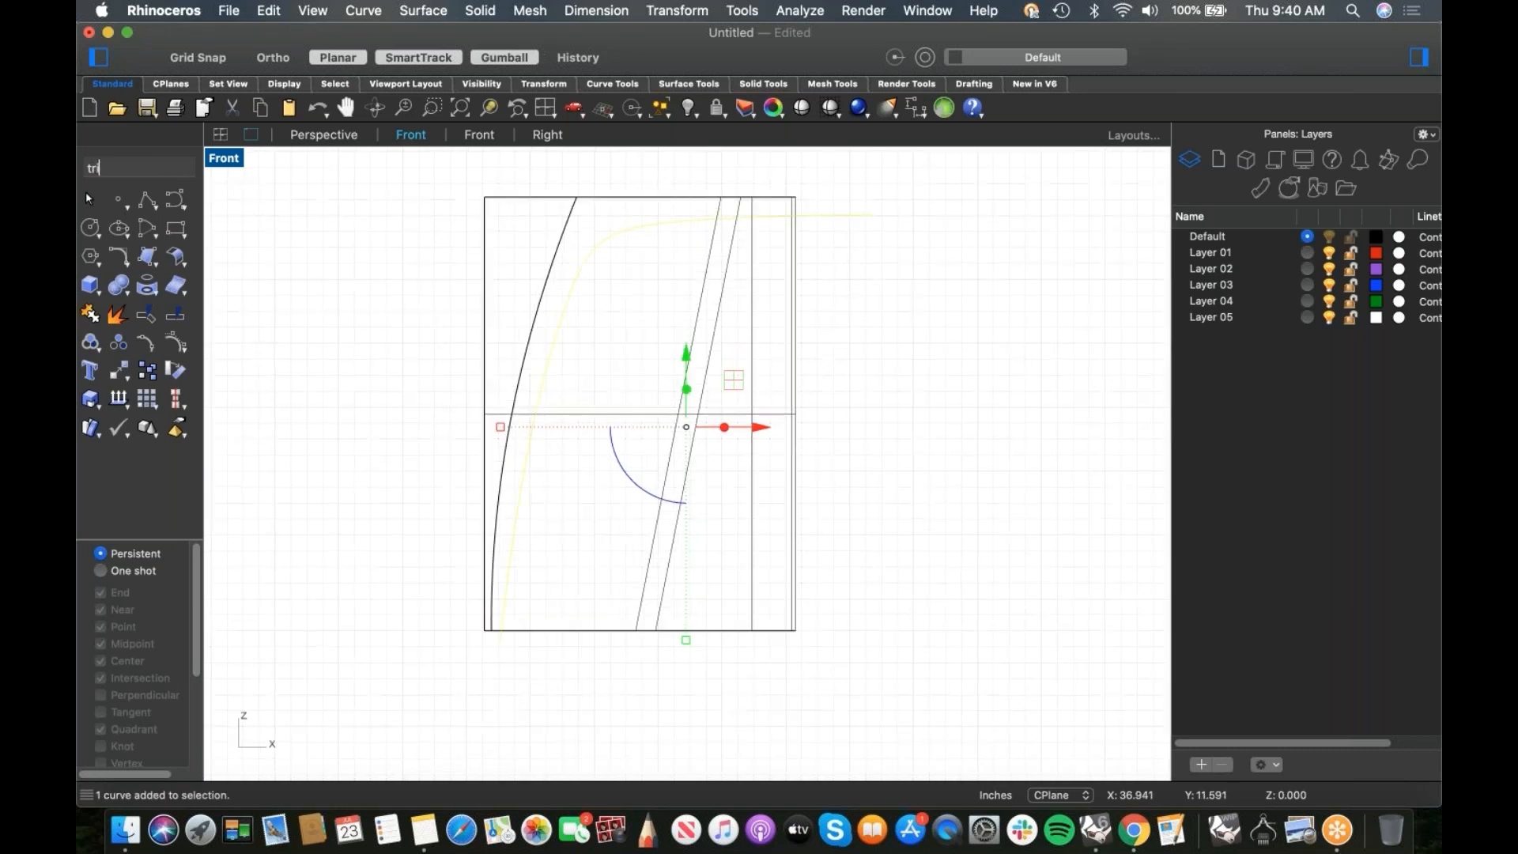
type("im")
key("Return")
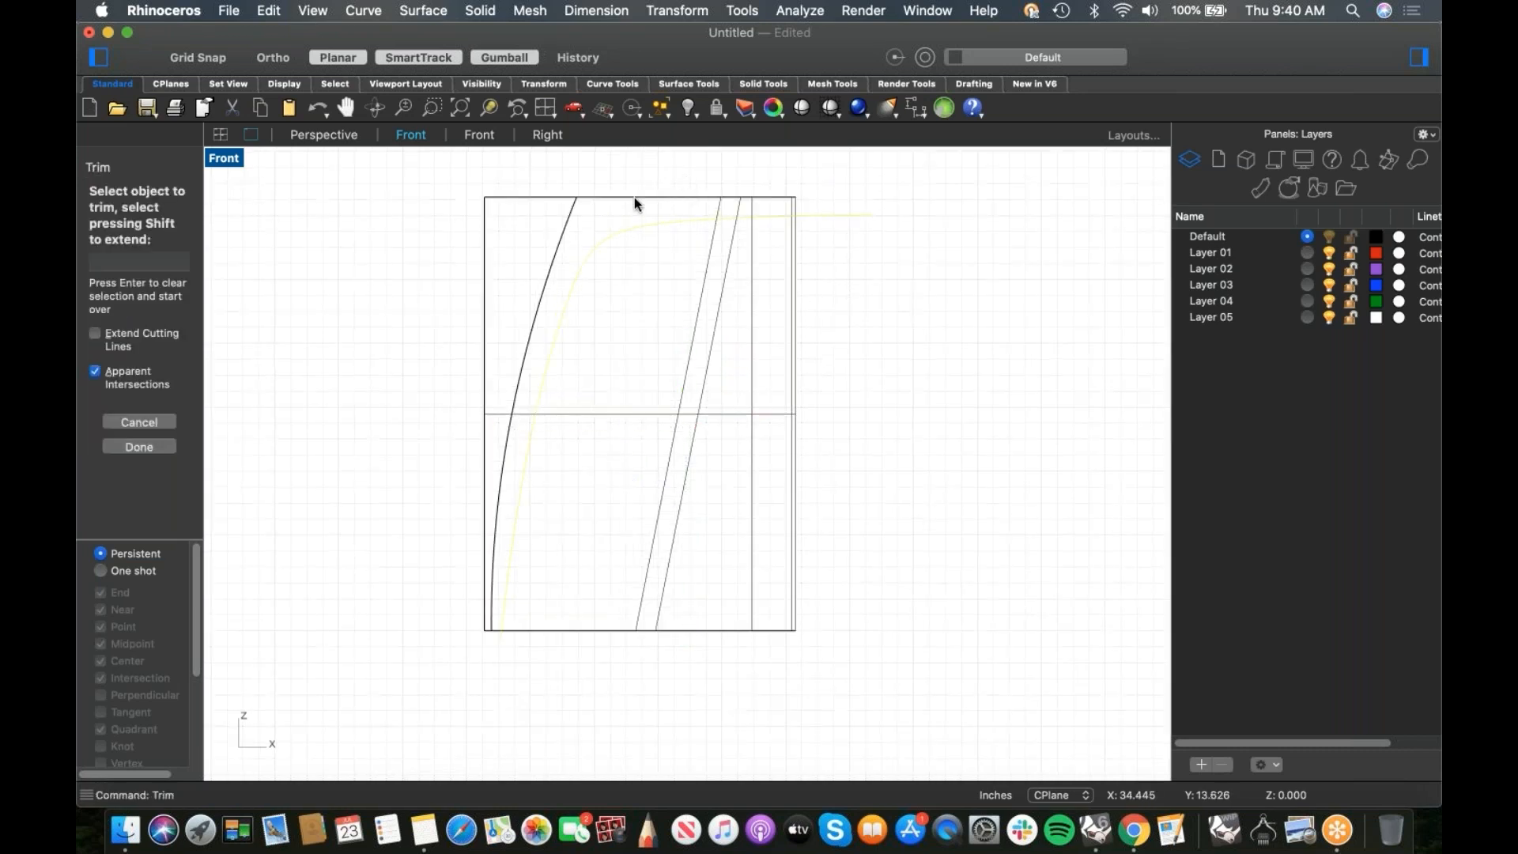
left_click(634, 197)
key("Return")
Step: Set the Perspective viewport to Shaded display and inspect the trimmed seat walls from the front
key("Escape")
type("4")
key("Return")
right_click_drag(613, 634, 617, 458)
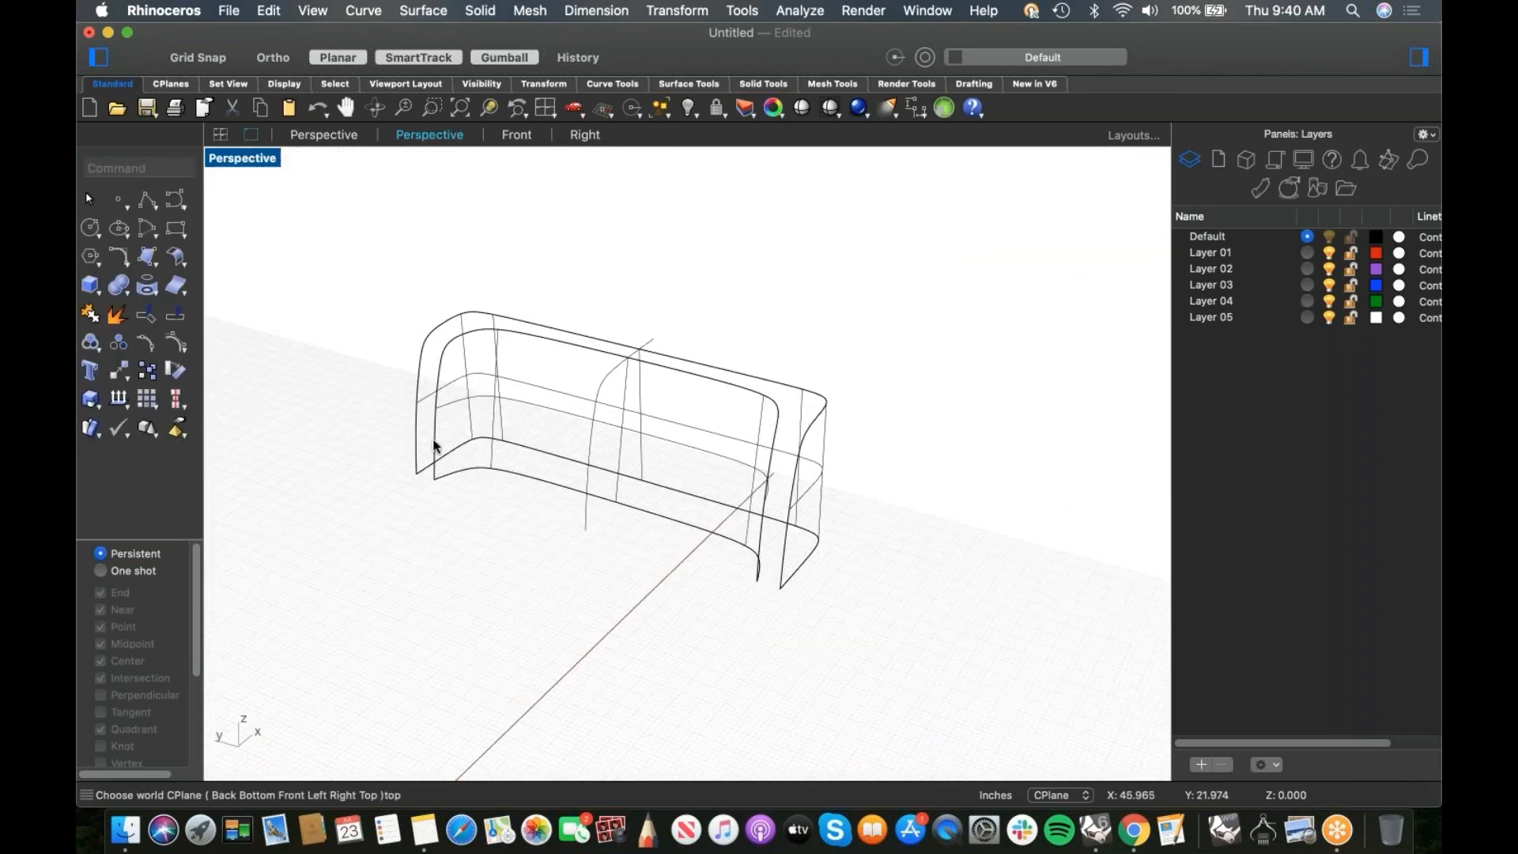
right_click_drag(418, 409, 393, 401)
left_click(248, 166)
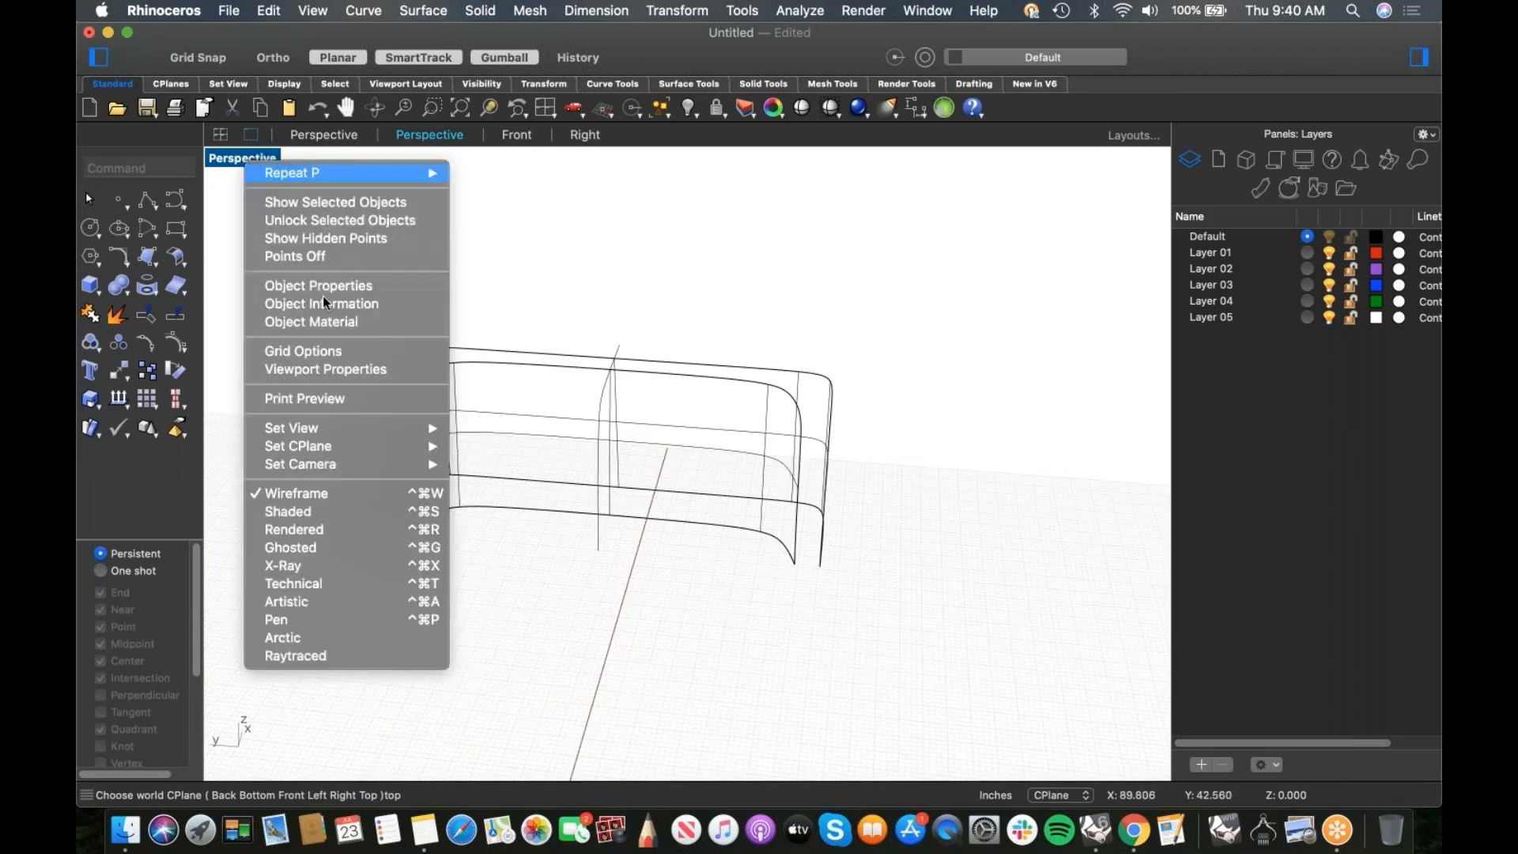
left_click(319, 518)
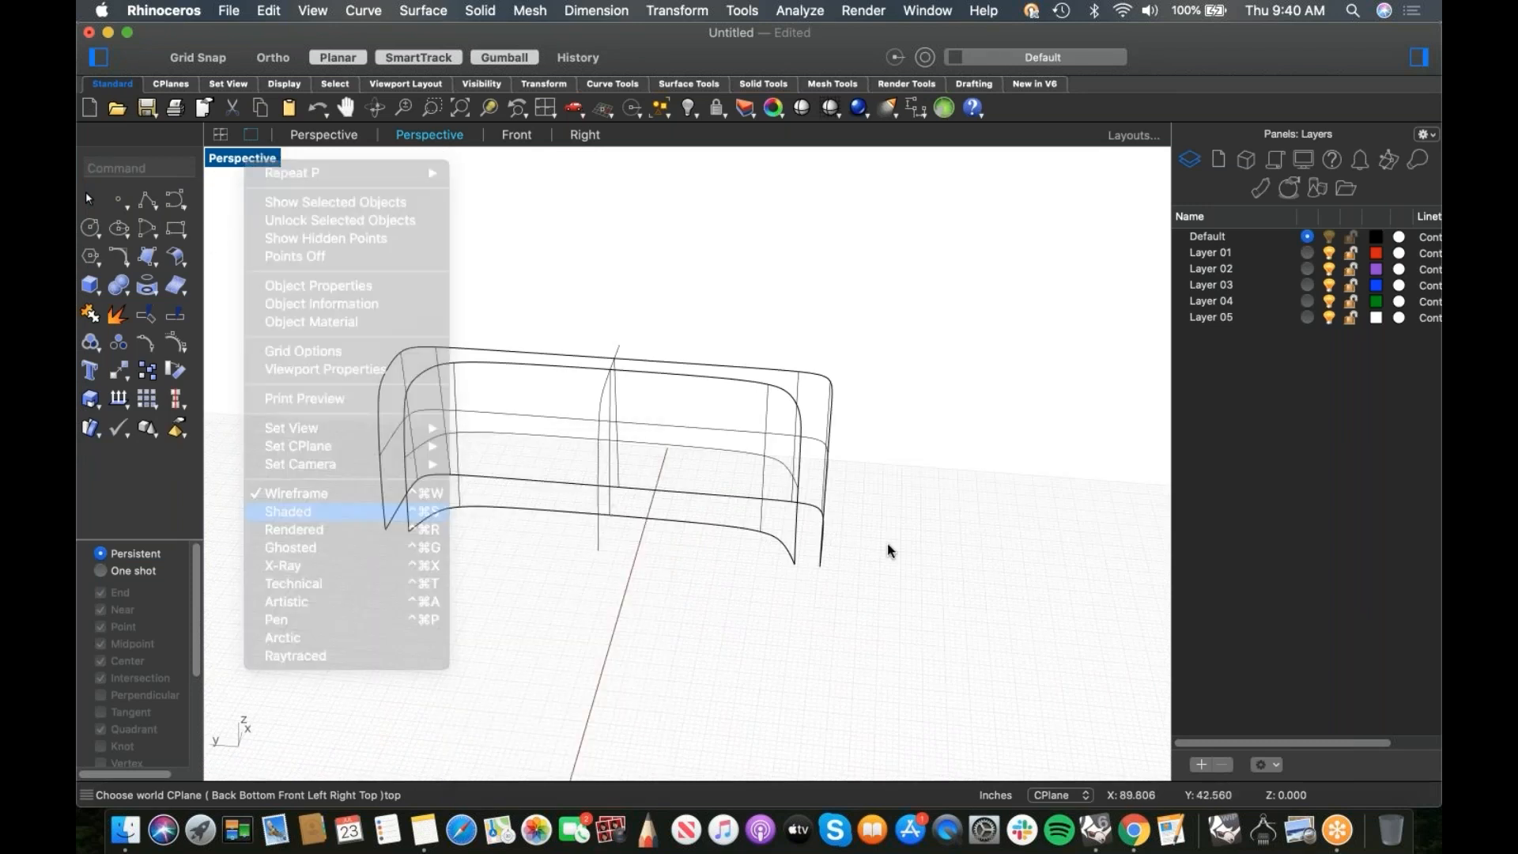
mouse_move(881, 543)
right_mouse_down()
mouse_move(776, 495)
mouse_move(959, 519)
mouse_move(620, 516)
mouse_move(881, 525)
right_mouse_up()
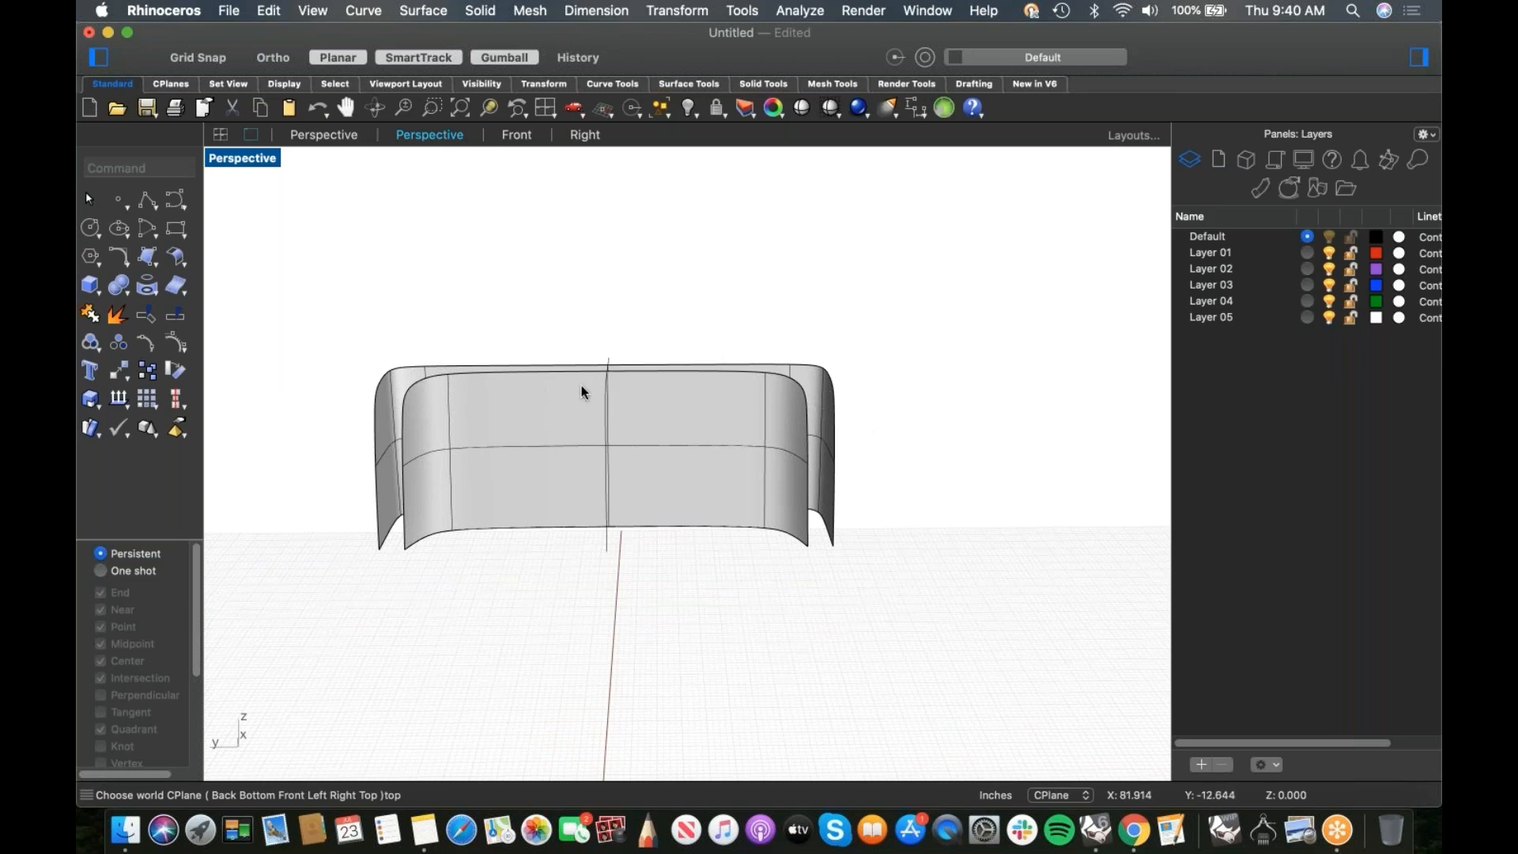
Step: Undo the trim of the seat walls
left_click(596, 438)
left_click(623, 585)
key("super+z")
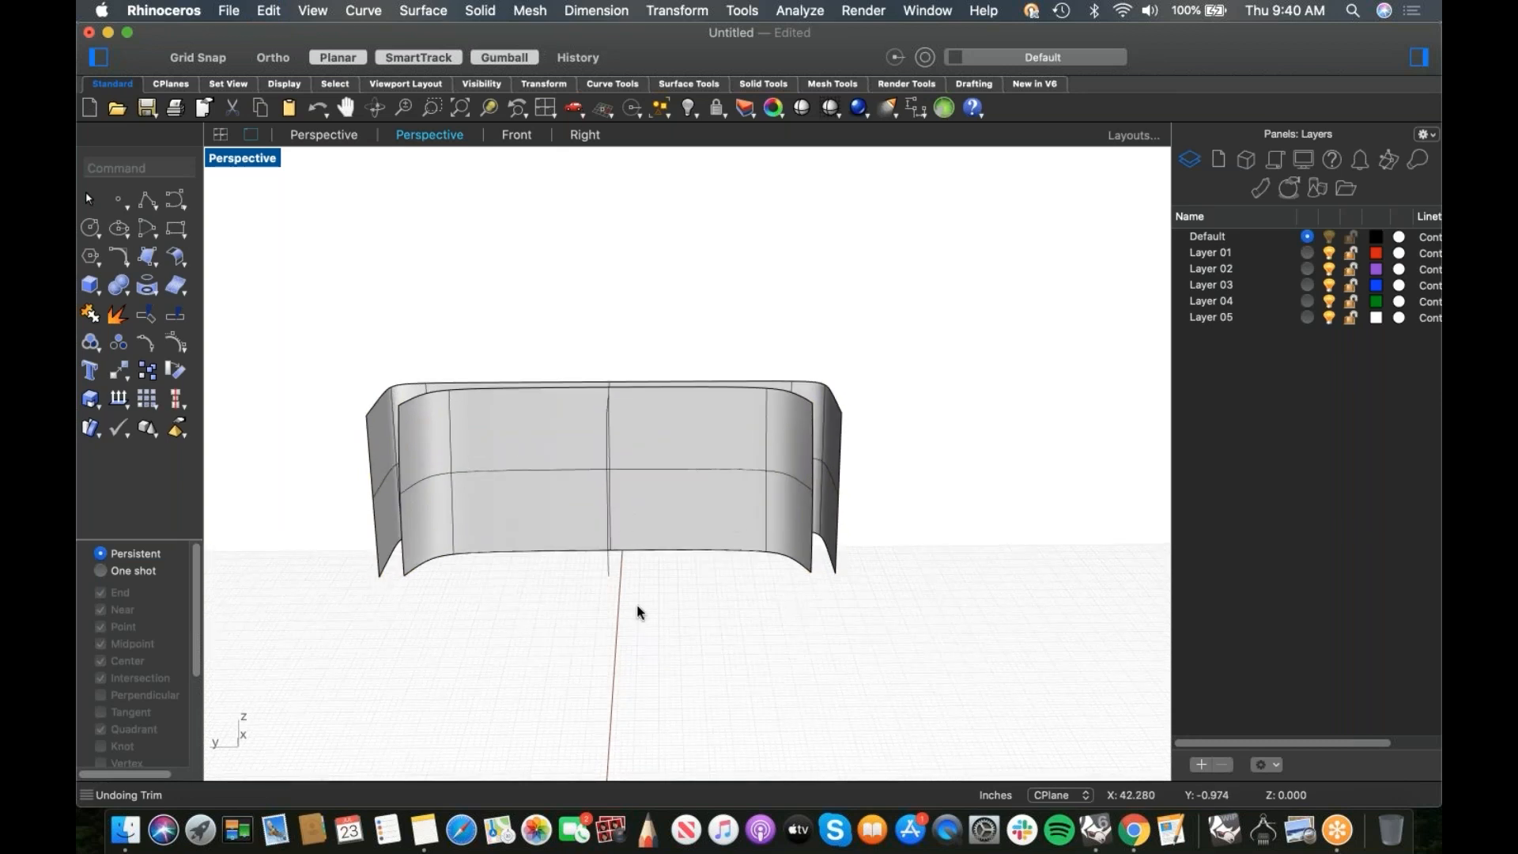
Step: In the Left view, draw a degree-3 half-curve straight up the inner wall's side edge, rounding over to the center line just below the top
key("super+2")
key("super+3")
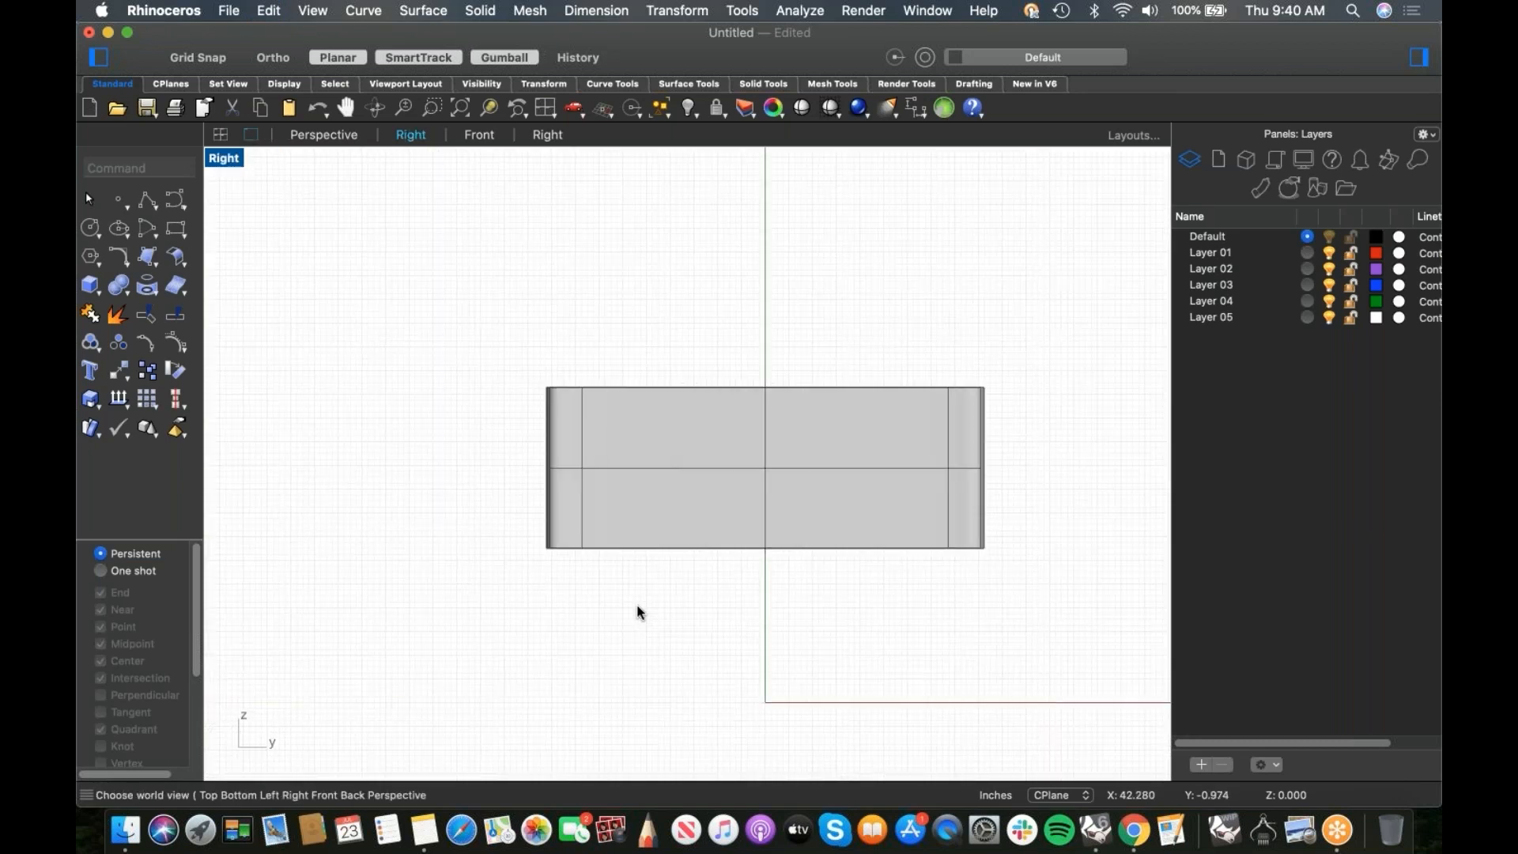
right_click_drag(803, 559, 606, 488)
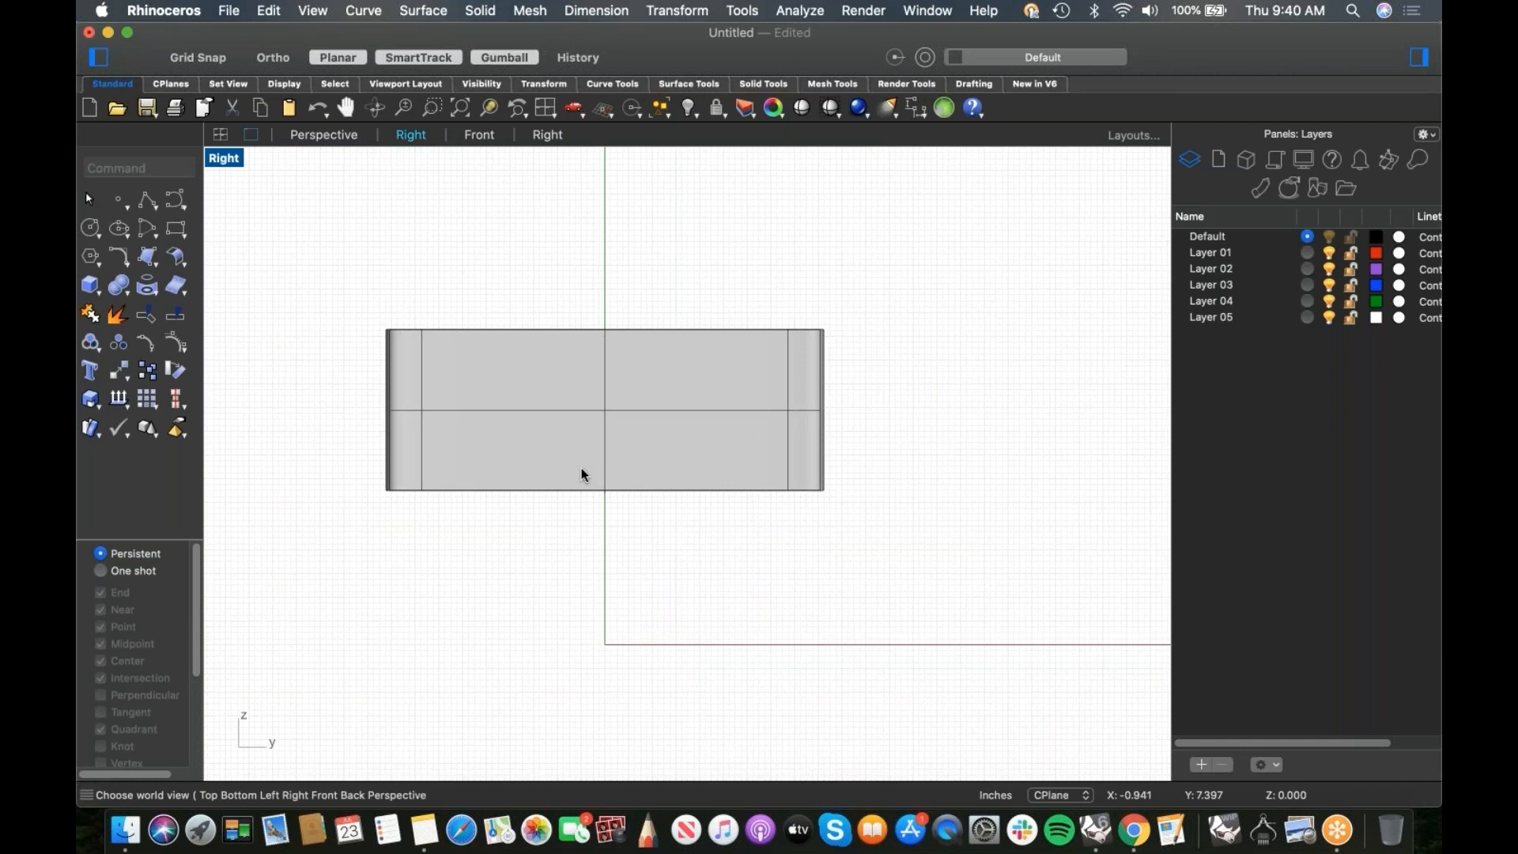
type("ft")
key("Return")
right_click_drag(803, 462, 560, 472)
scroll(467, 466, "up", 3)
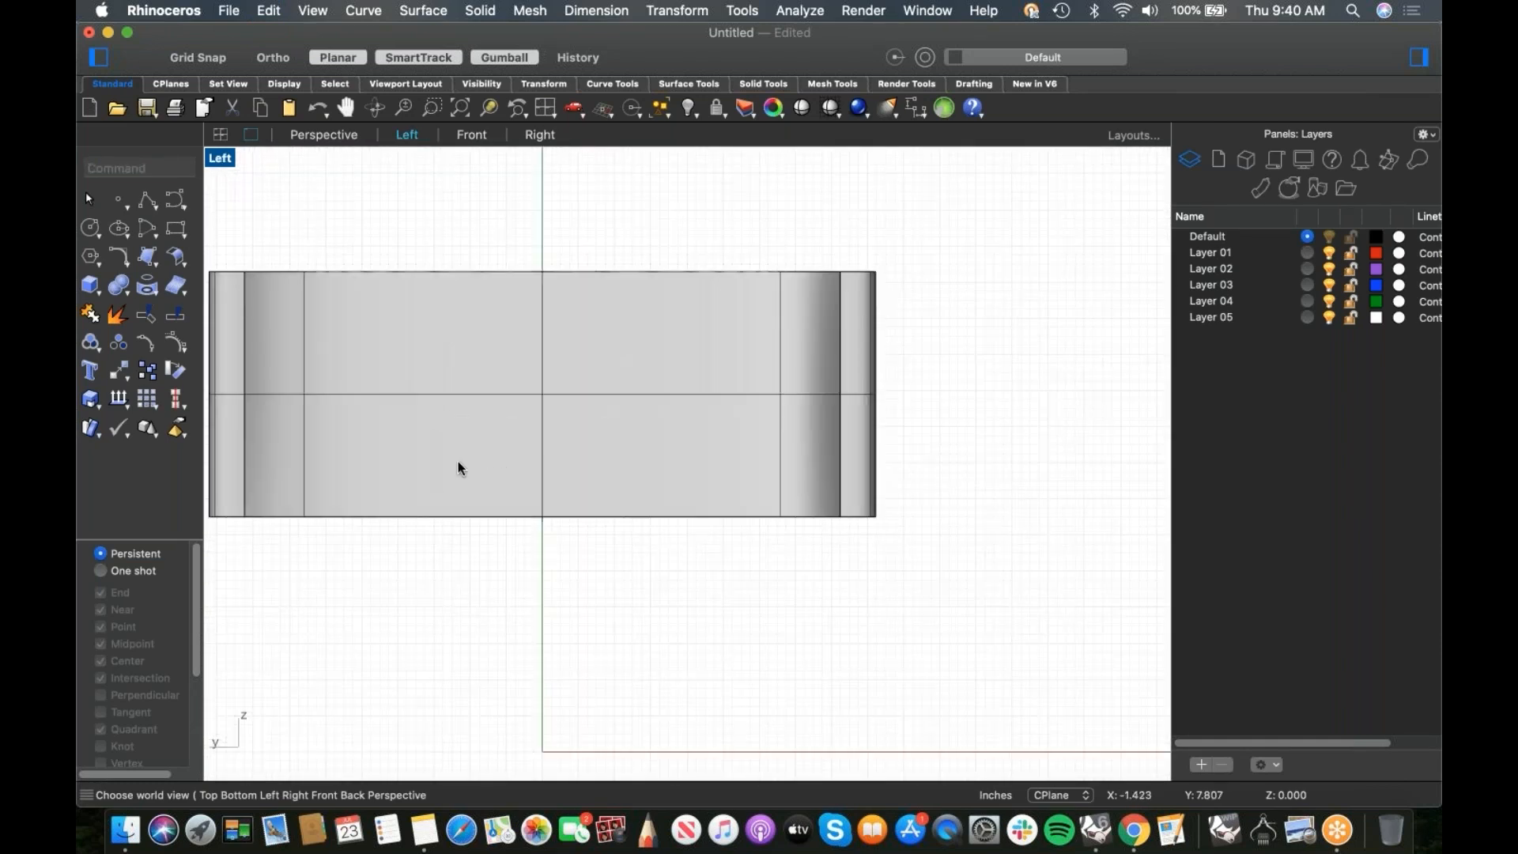
left_click(177, 200)
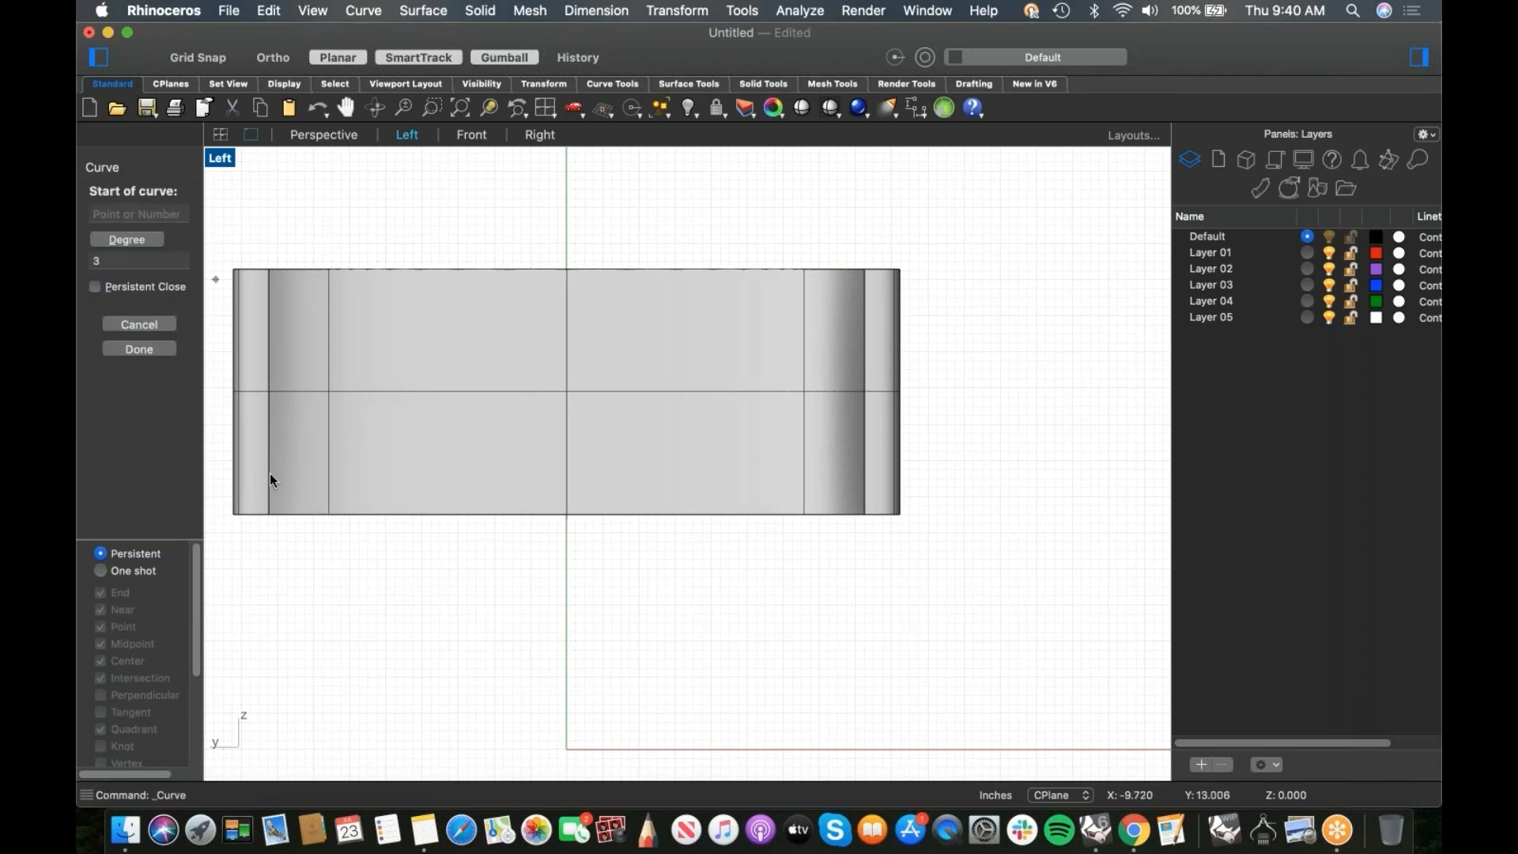
left_click(274, 522)
left_click(274, 406, "shift")
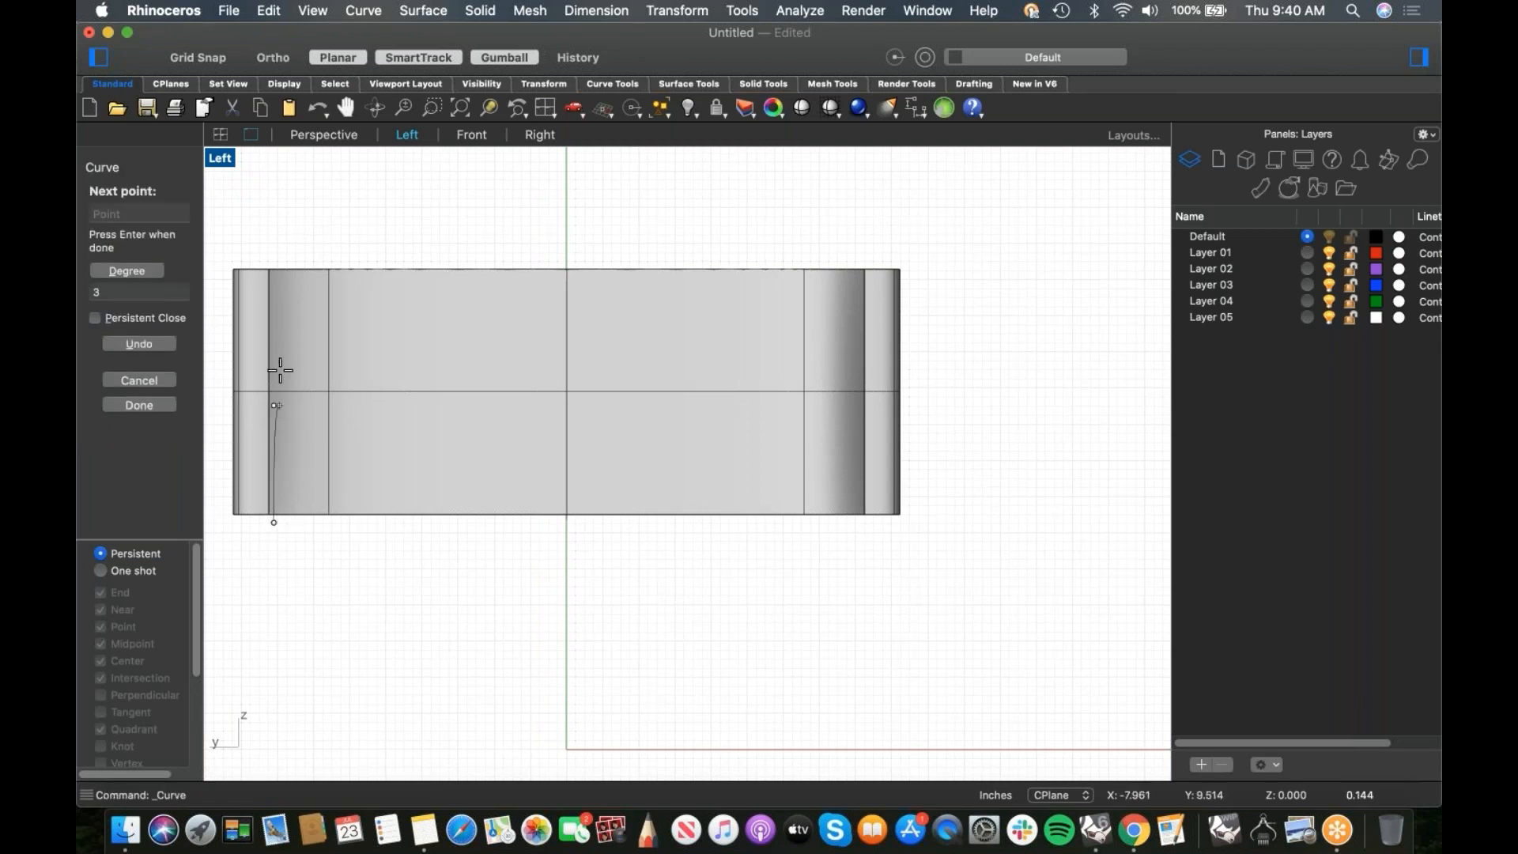
left_click(280, 319, "shift")
left_click(344, 294)
left_click(461, 280)
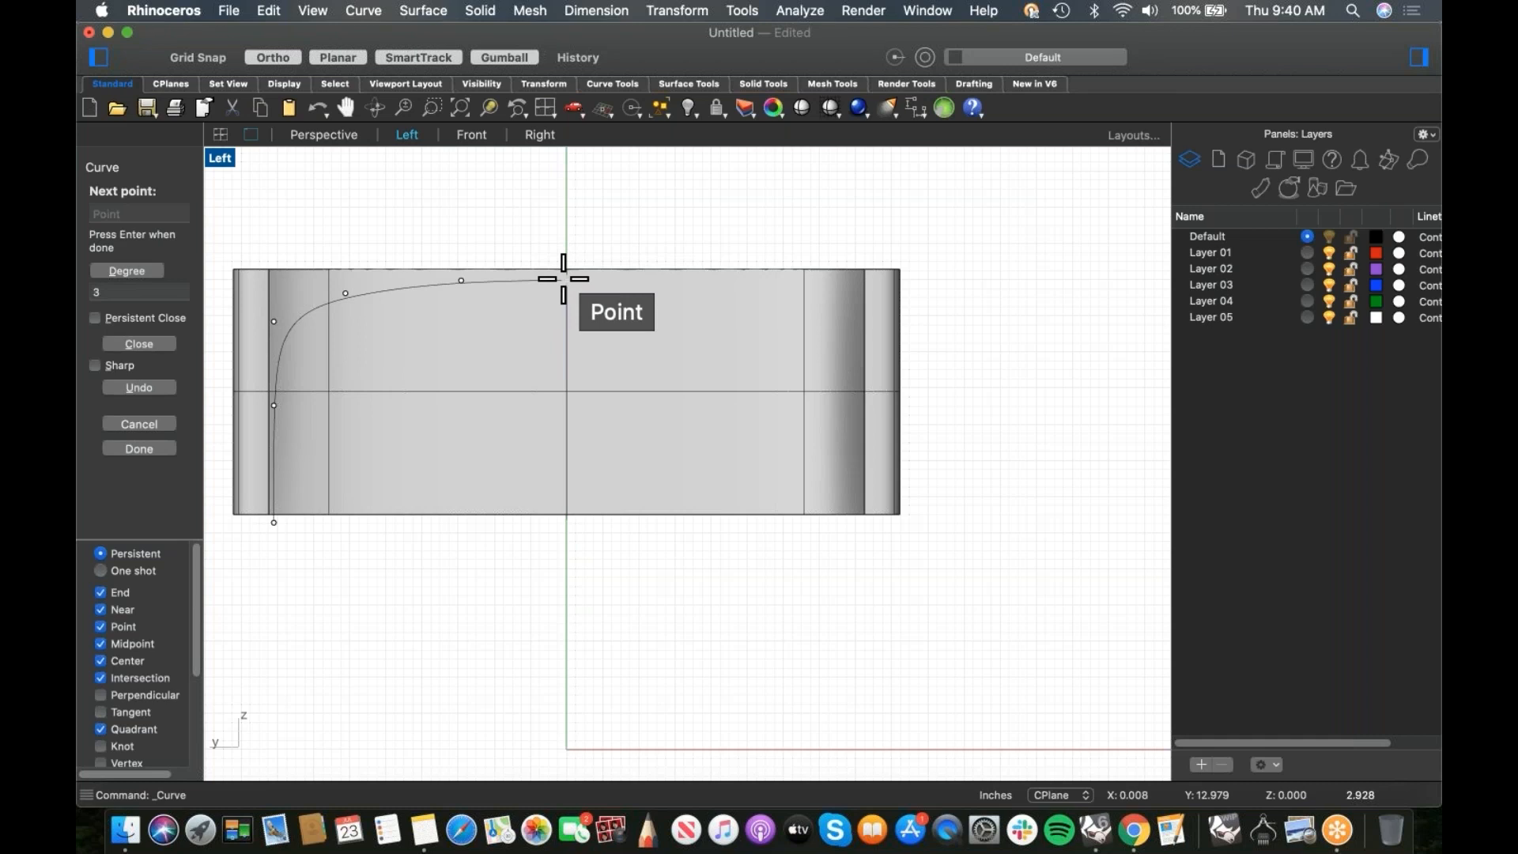
left_click(564, 278, "shift")
key("Return")
Step: Turn on the half-curve's control points and slide the point next to the center-line end outward, level with that end
left_click(503, 282)
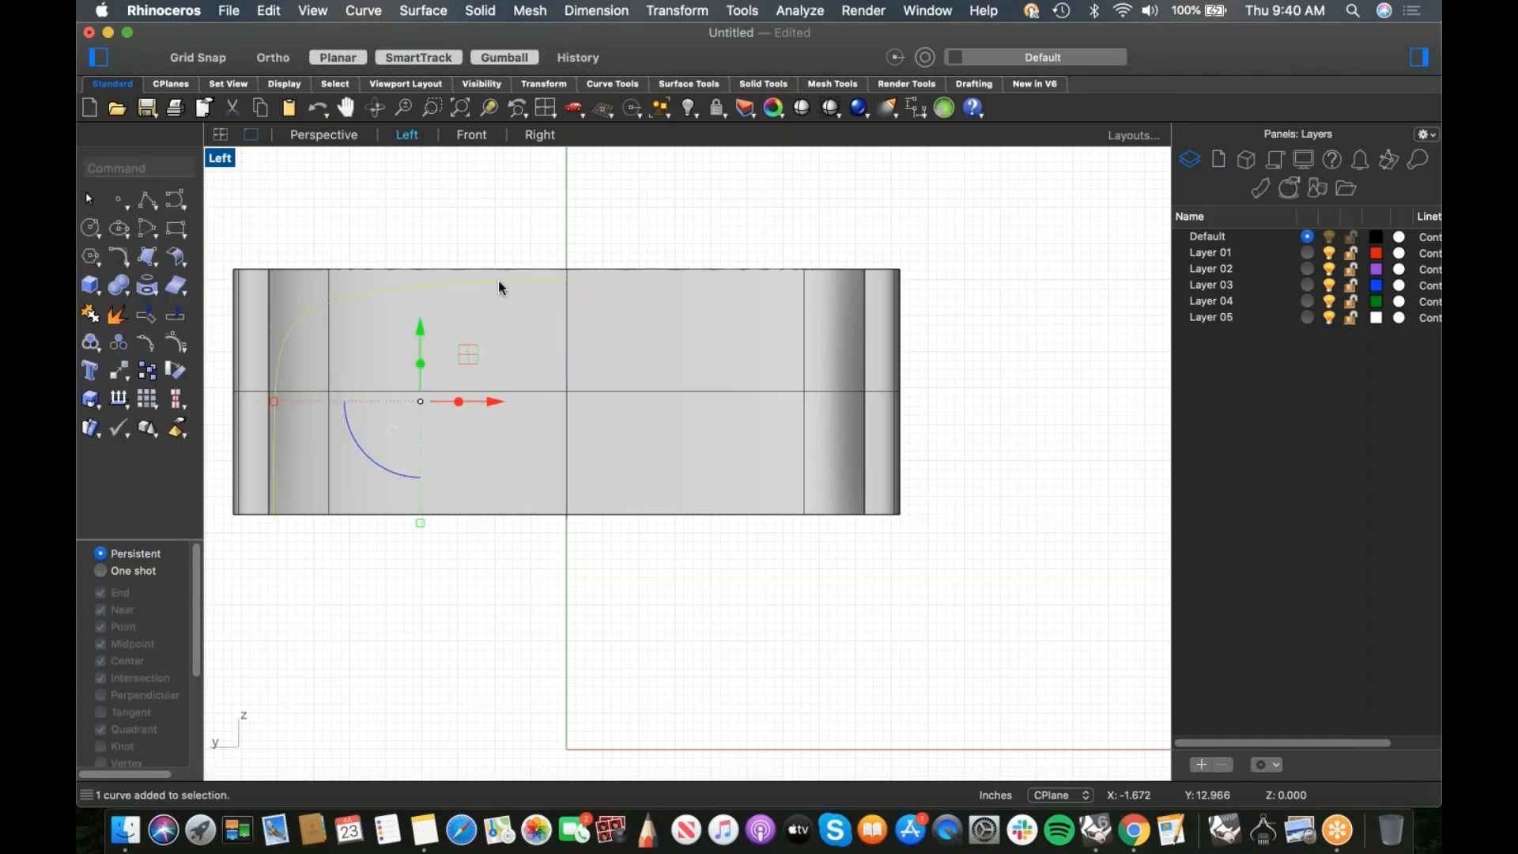
left_click(176, 342)
left_click_drag(691, 339, 439, 215)
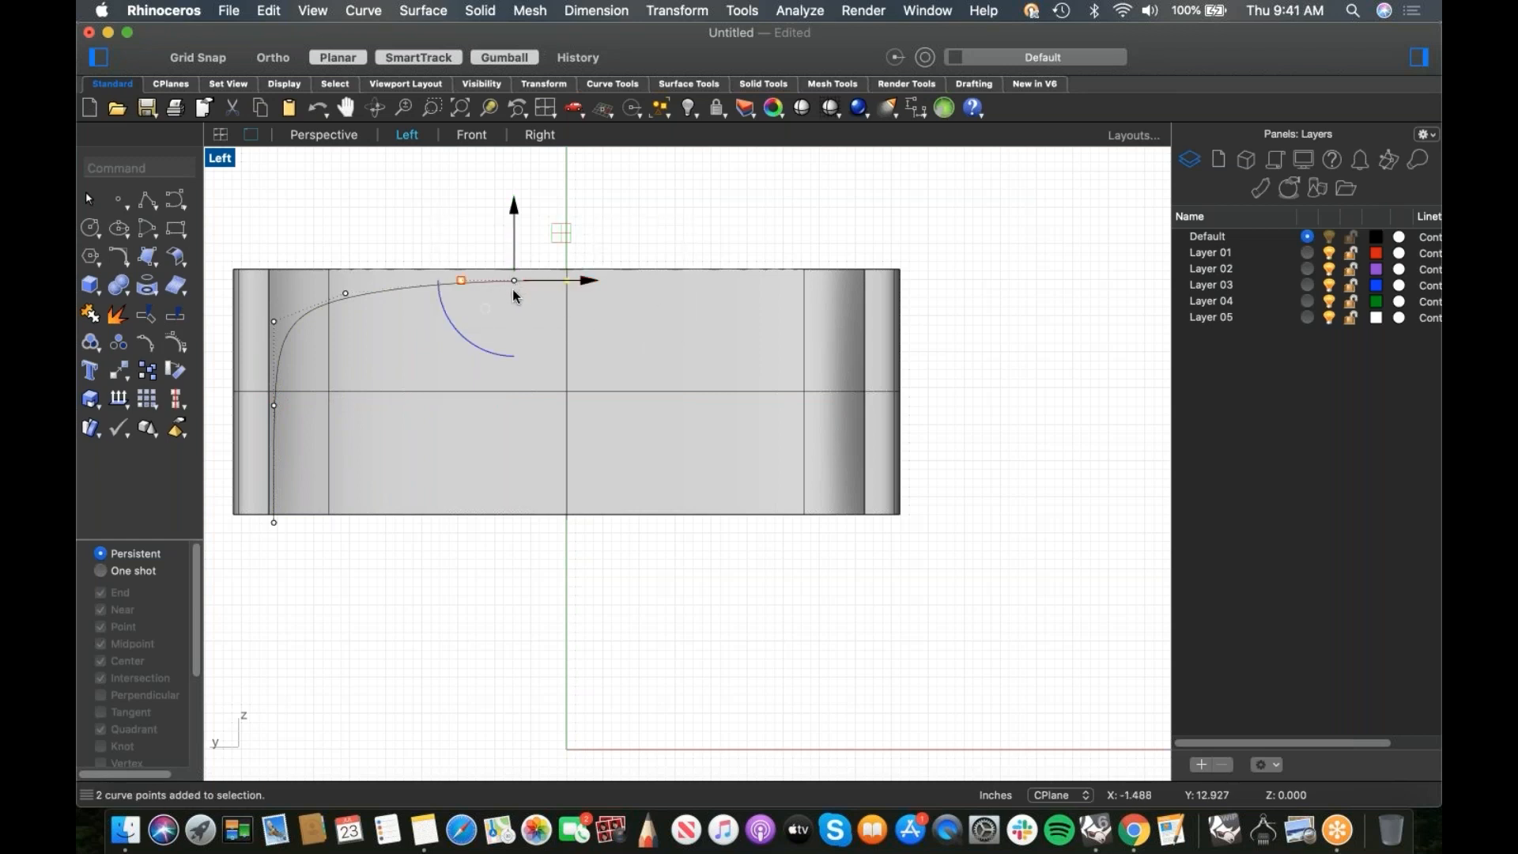
left_click_drag(438, 221, 435, 280)
key("Escape")
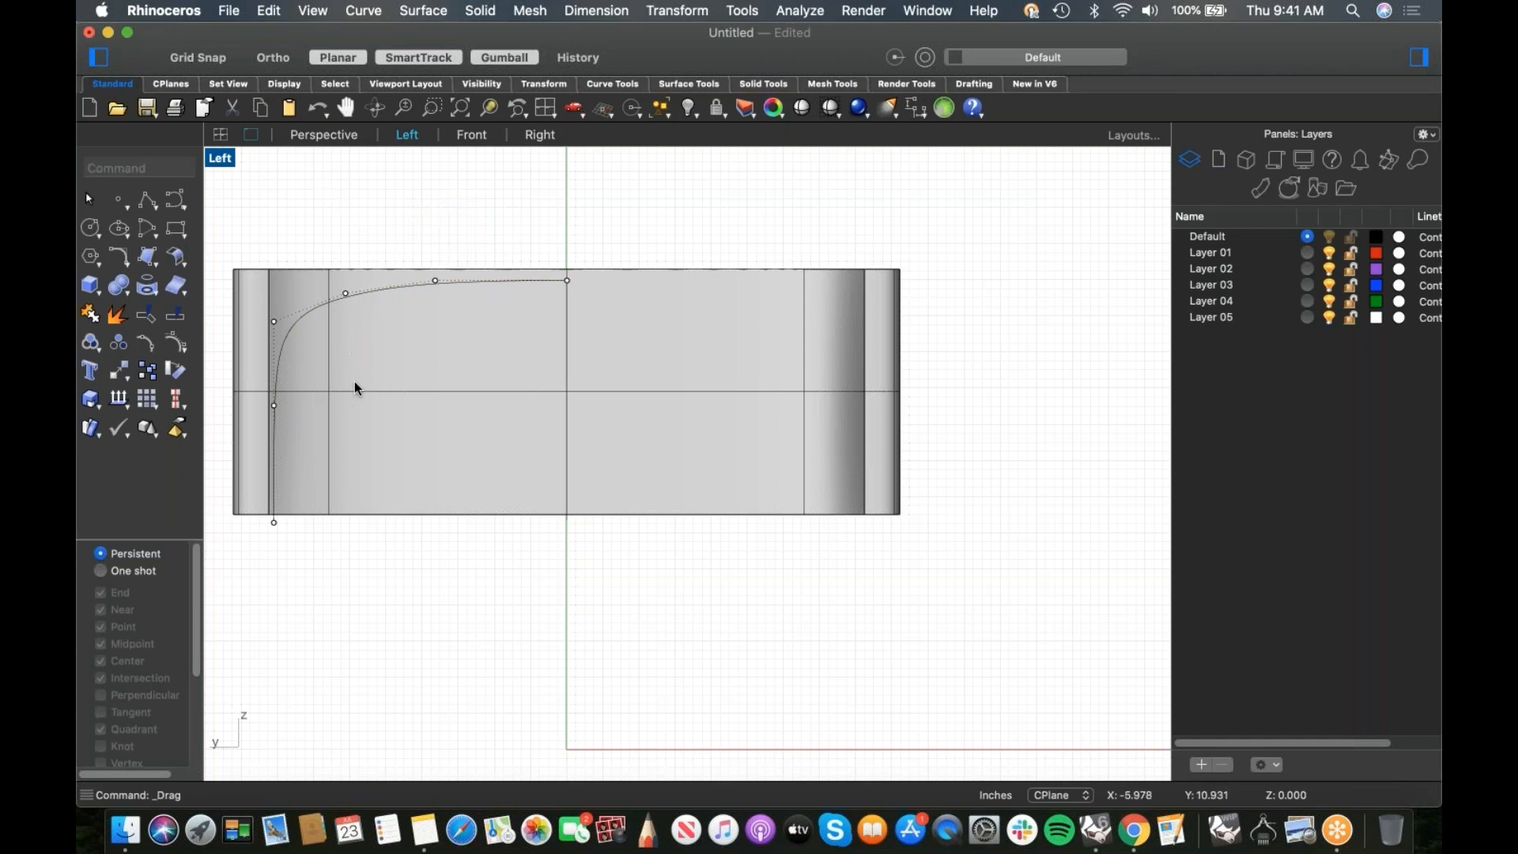
Step: Raise the half-curve's two uppermost points closer to the walls' top edge and shift the corner point up and toward the center
left_click_drag(596, 333, 427, 273)
left_click_drag(501, 224, 502, 273)
left_click(447, 239)
left_click(345, 293)
left_click_drag(346, 294, 374, 285)
left_click(486, 238)
Step: Mirror the half-curve across a vertical plane through the origin (0)
left_click(454, 278)
type("Mirror")
key("Return")
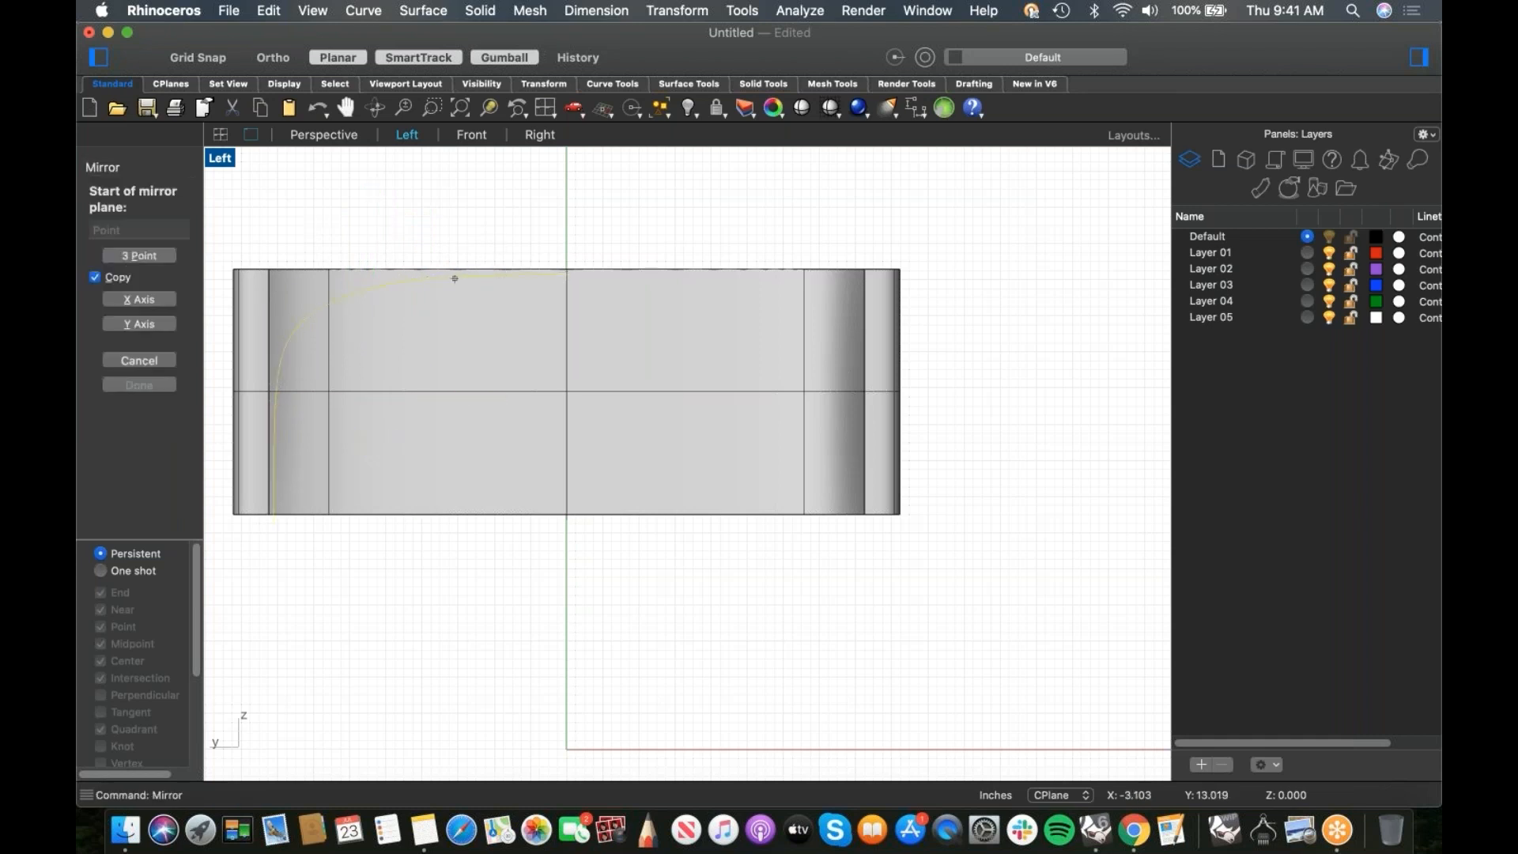
type("0")
key("Return")
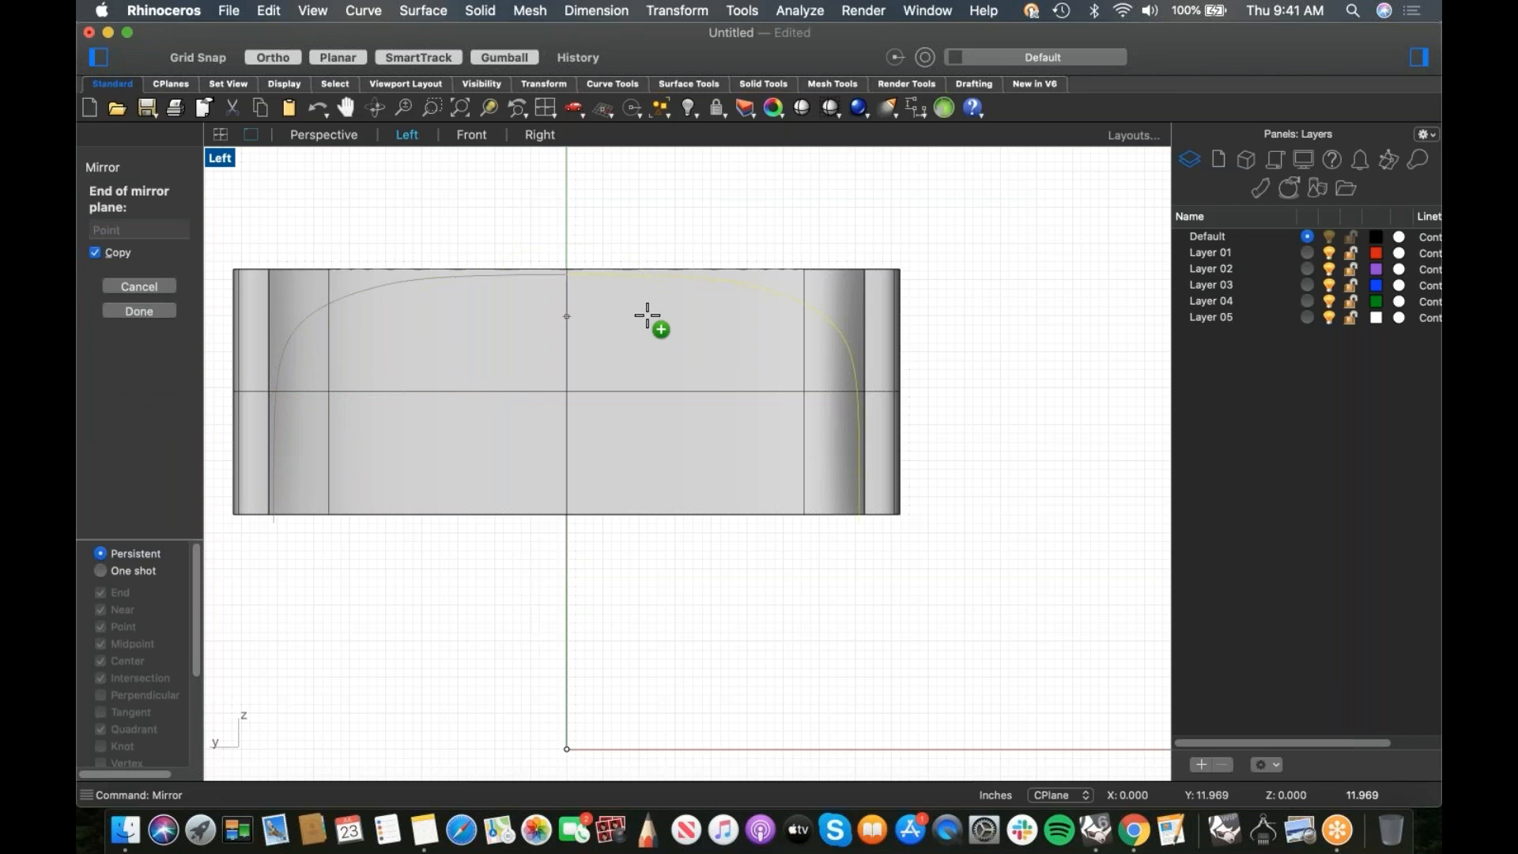
left_click(646, 314, "shift")
key("Escape")
Step: Select both halves of the mirrored curve and try to join them
left_click(774, 293)
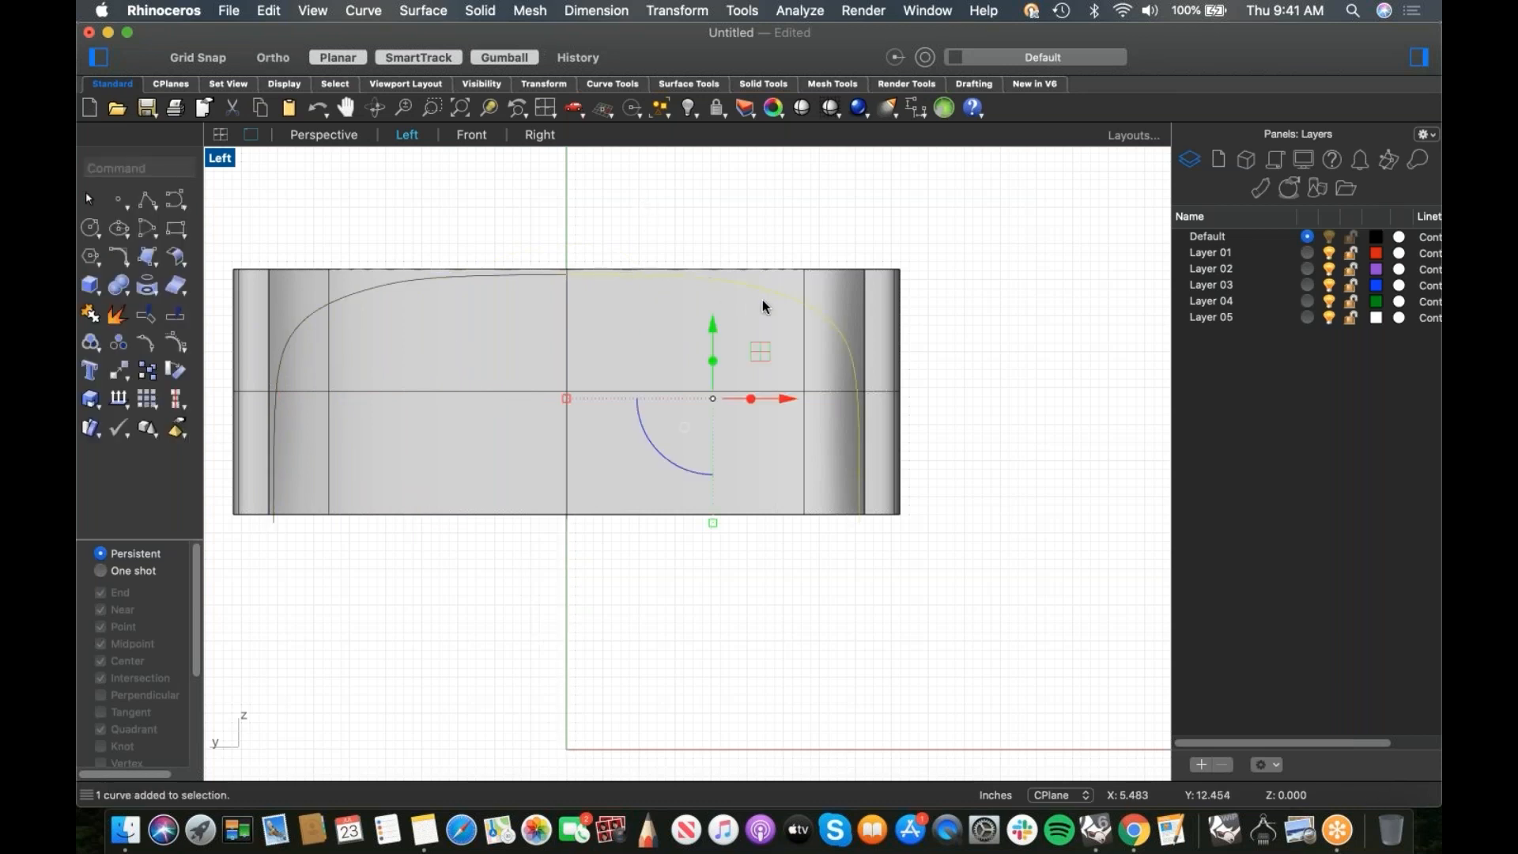
left_click(512, 276, "shift")
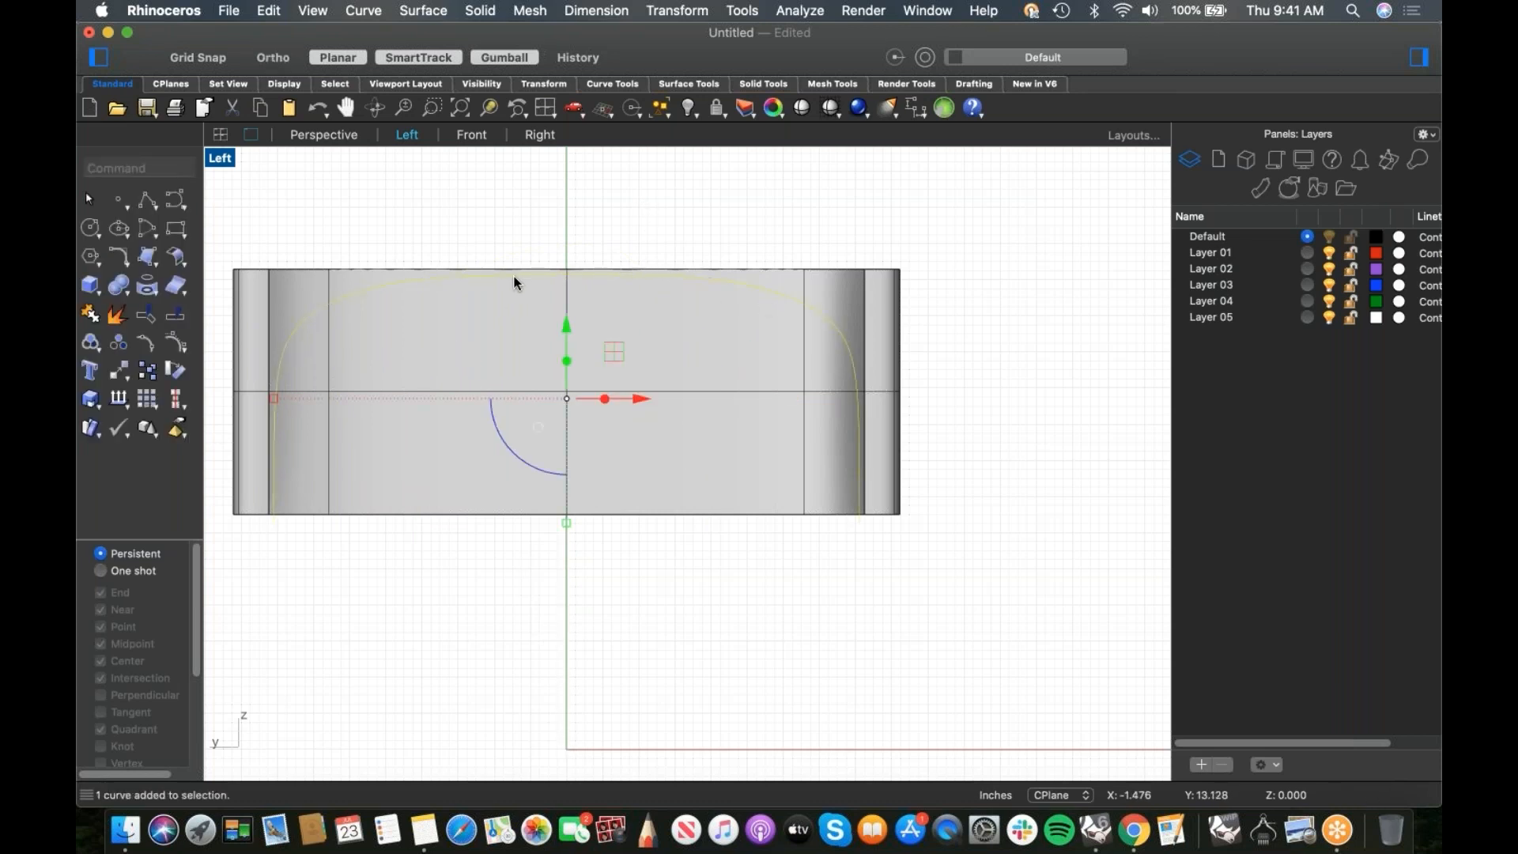
type("joi")
key("Return")
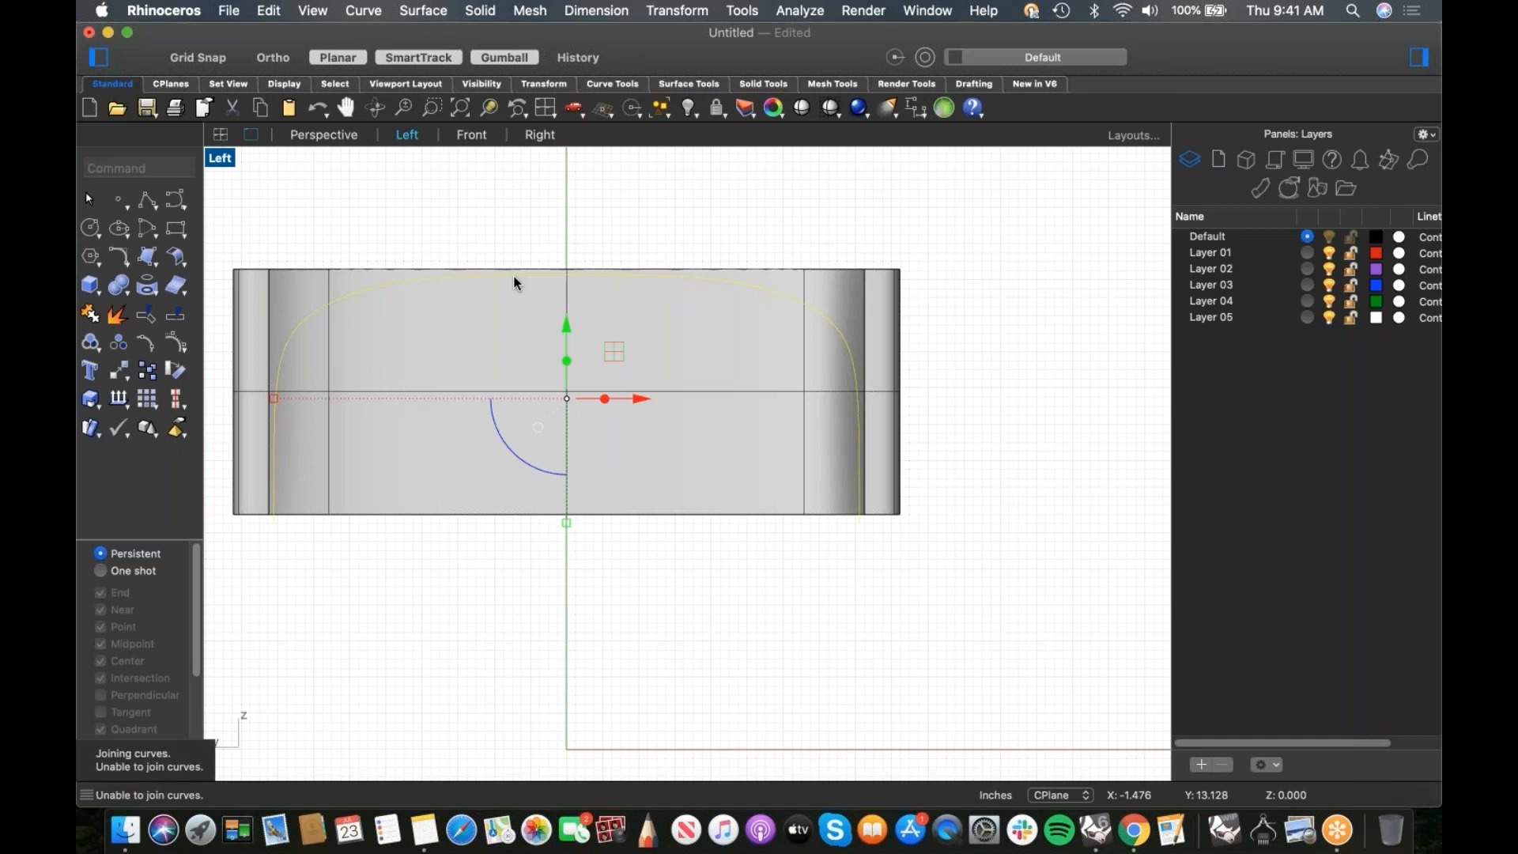
Step: Trim the inner seat wall with both half-curves, removing the material outside the arch, and check the result in Perspective
type("trim")
key("Return")
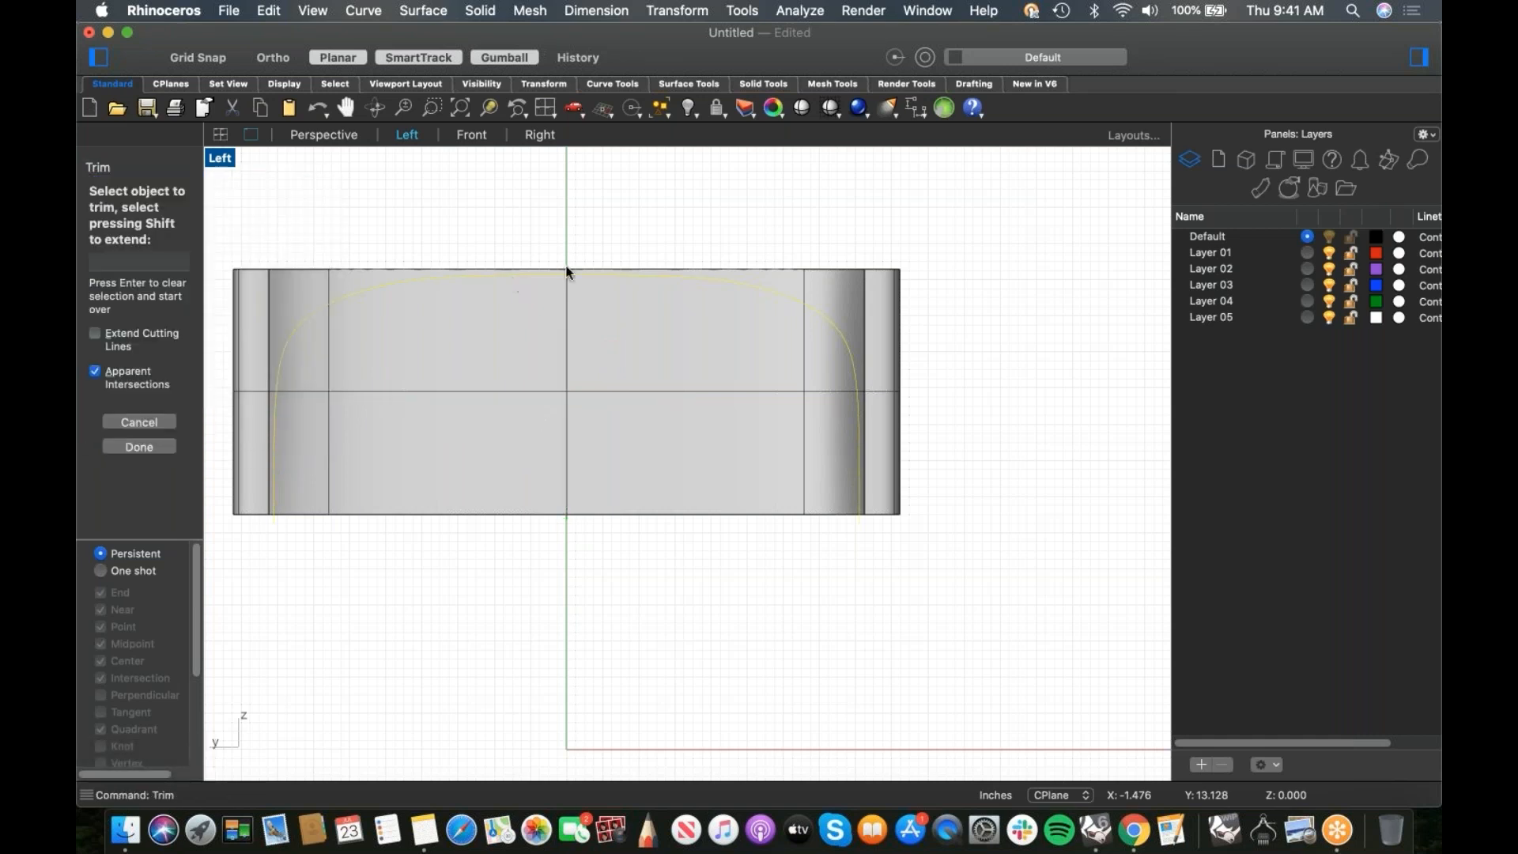
left_click(841, 307)
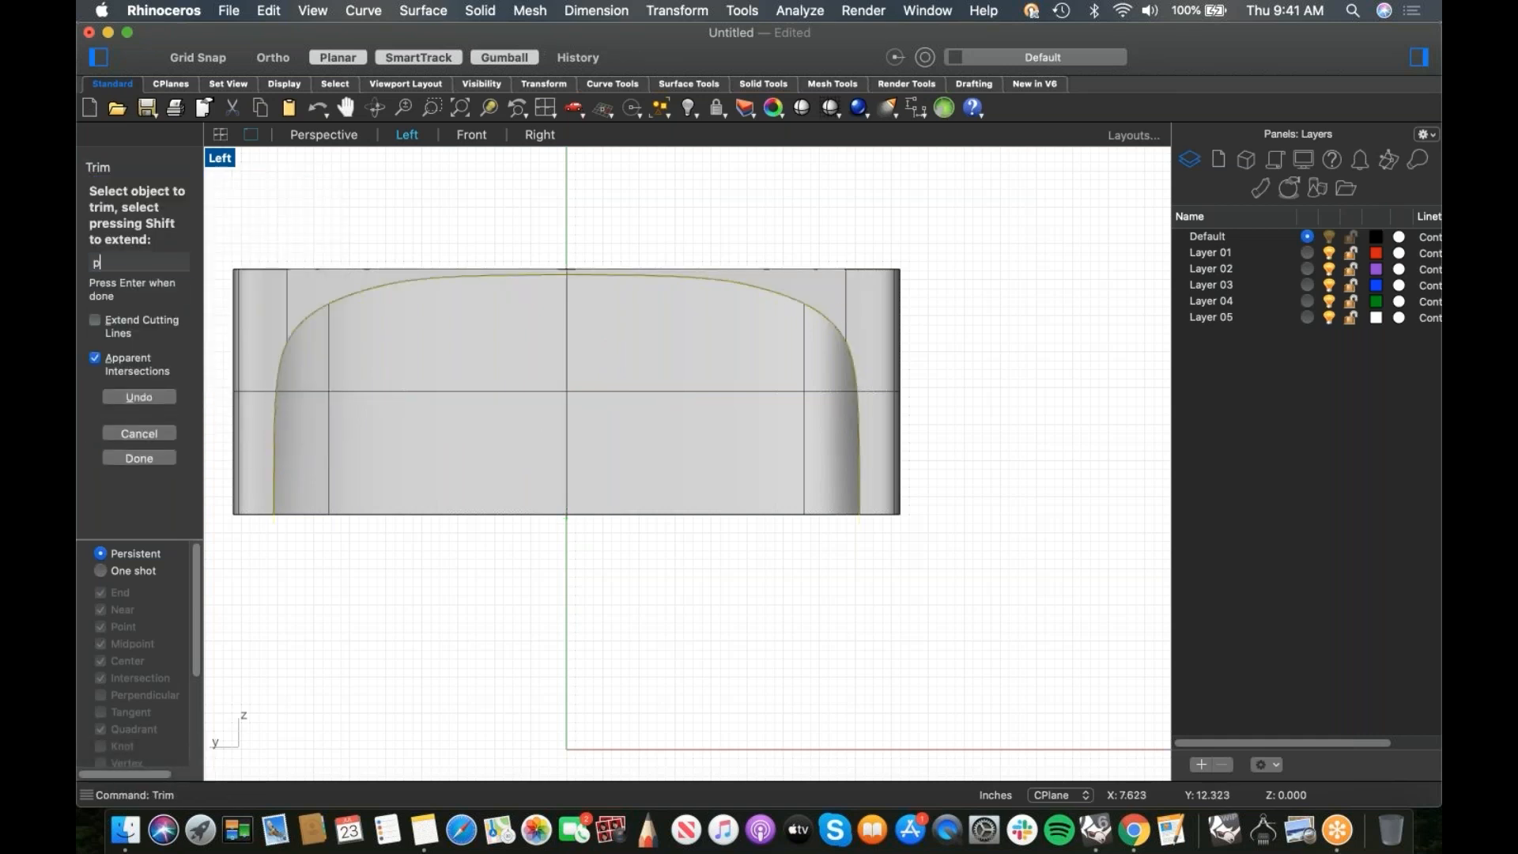
key("ctrl+super+p")
right_click_drag(570, 218, 806, 458)
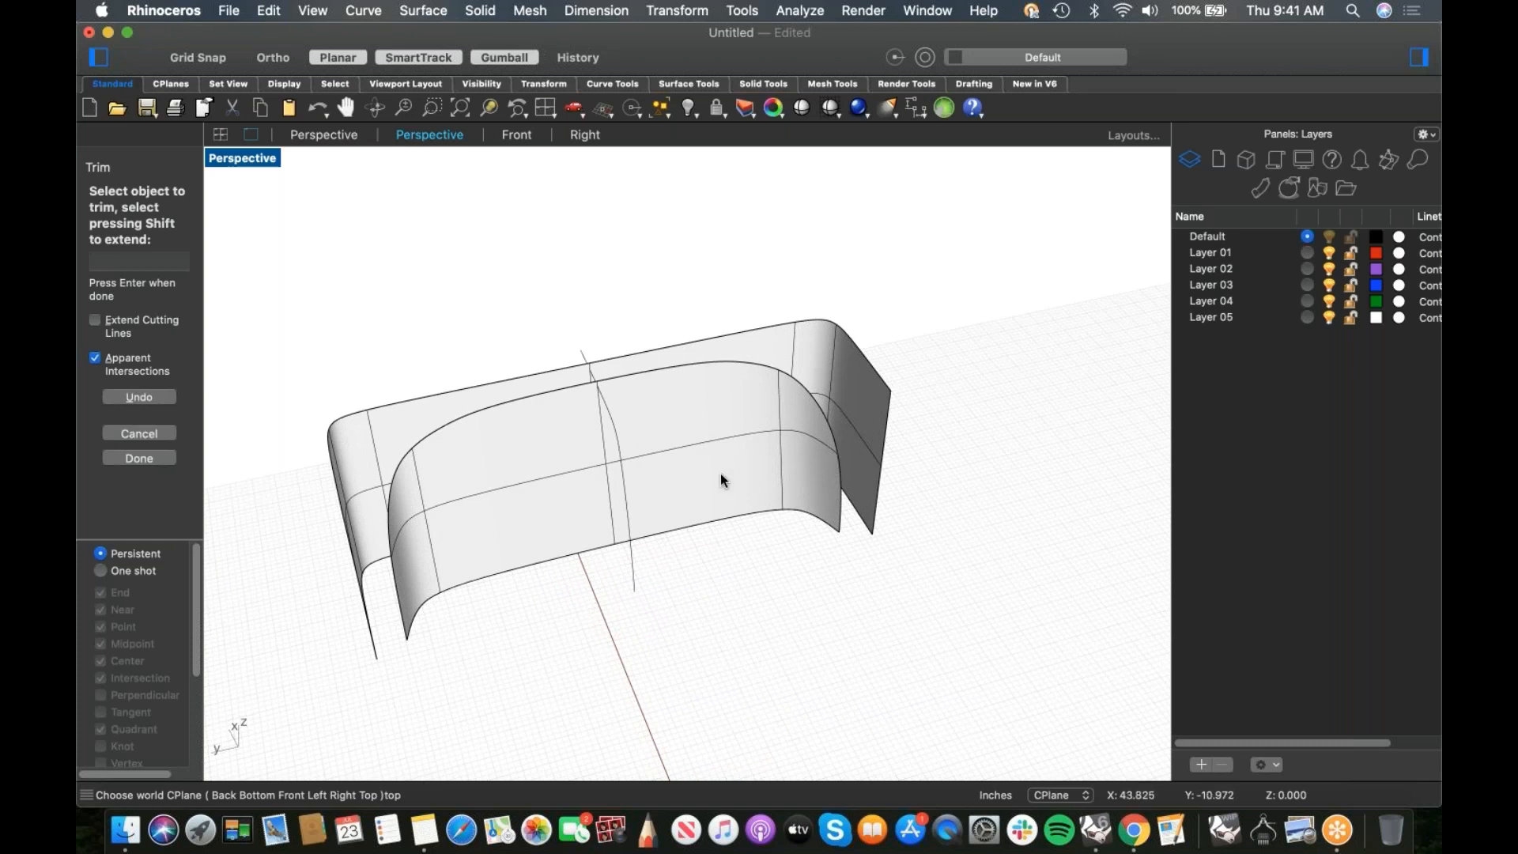
right_click_drag(682, 476, 685, 450)
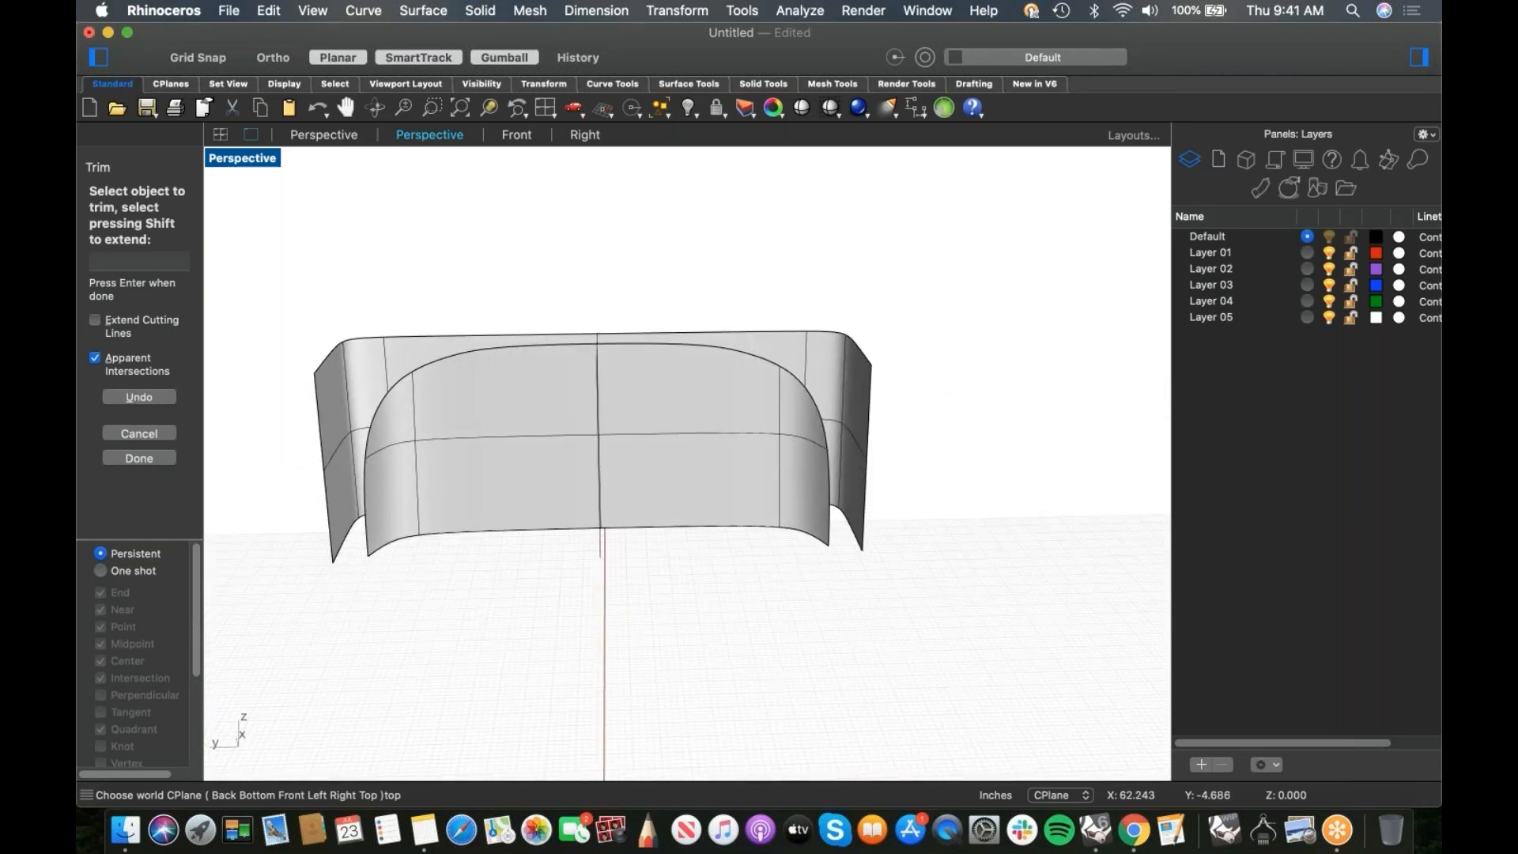
key("Escape")
Step: Copy the trimmed inner seat wall a short distance forward along the X axis in the Top view
left_click(681, 448)
type("top")
key("Return")
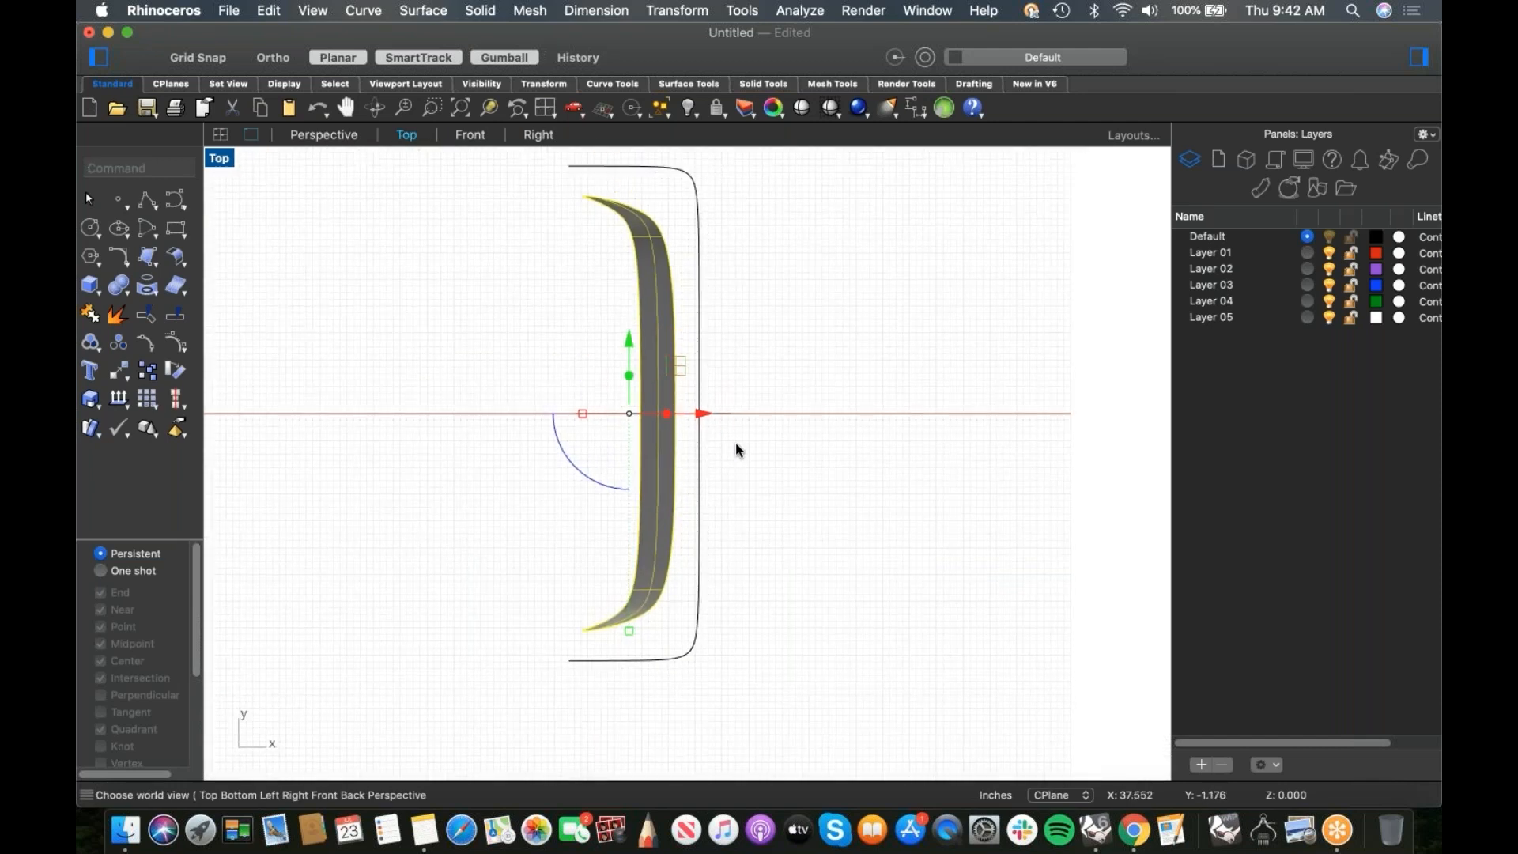
left_click_drag(702, 409, 654, 421)
key("F4")
left_click(780, 492)
Step: Try to shift a sub-selected part of the inner seat wall in Perspective, and undo the move
right_click_drag(794, 513, 761, 696)
scroll(644, 410, "up", 6)
scroll(654, 451, "up", 2)
right_click_drag(663, 559, 762, 558)
left_click(684, 481, "shift+super")
mouse_move(761, 558)
left_mouse_down()
mouse_move(764, 528)
mouse_move(781, 546)
left_mouse_up()
right_click_drag(882, 542, 672, 507)
key("super+z")
Step: Isolate the rear one of the two arched seat walls, hiding all other objects
right_click_drag(673, 512, 894, 437)
left_click(863, 460)
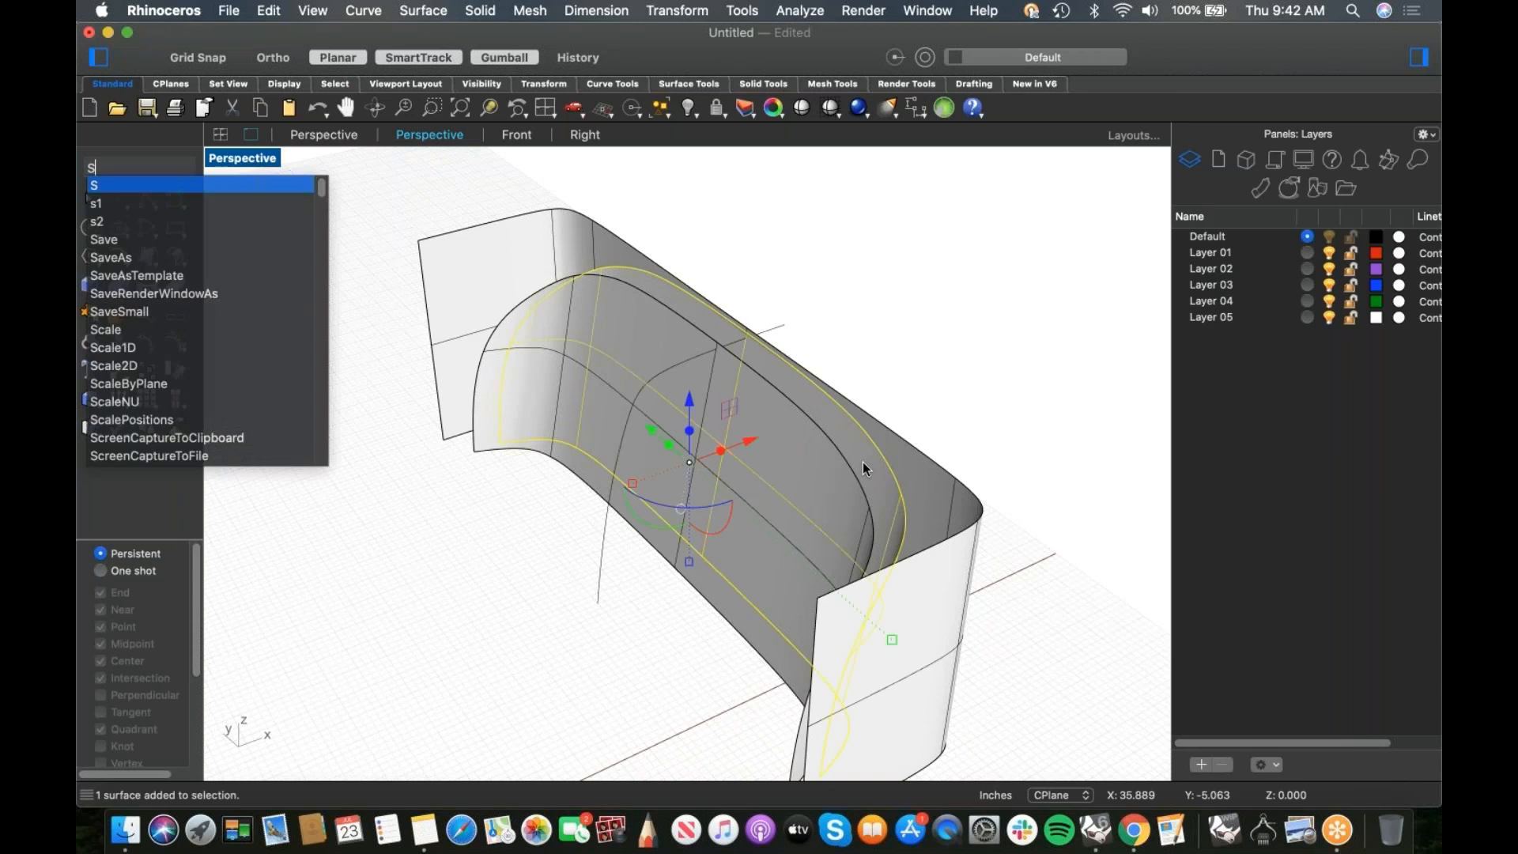
key("BackSpace")
type("iso")
key("Return")
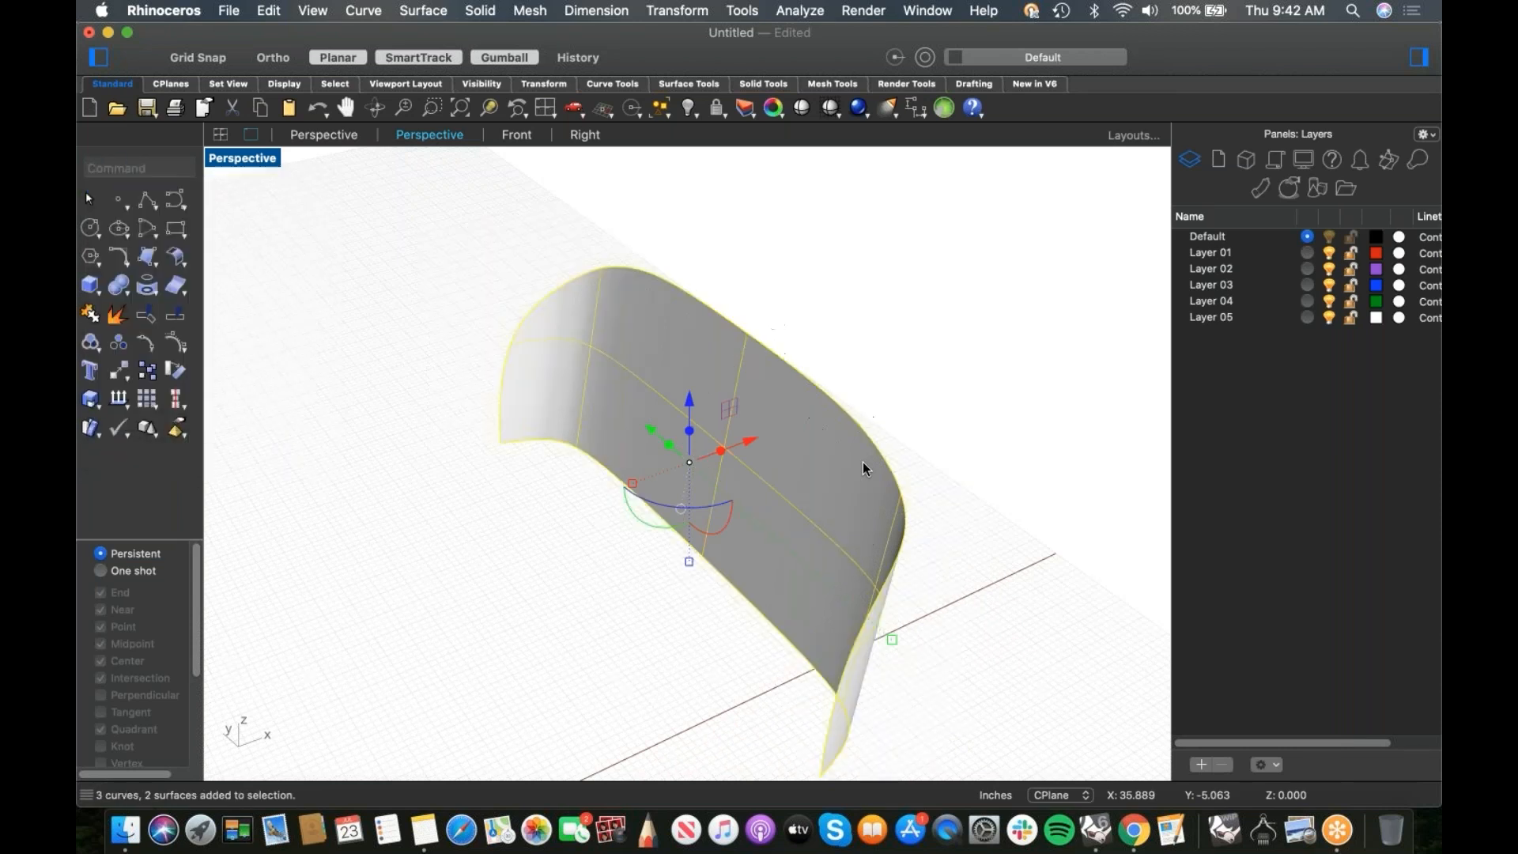
Step: Turn on the isolated wall's control points and shift its bottom row along the X axis in Perspective
left_click(176, 342)
right_click_drag(535, 528, 506, 514)
left_click_drag(525, 515, 875, 609)
right_click_drag(875, 609, 743, 557)
left_click_drag(754, 544, 727, 557)
left_click(467, 570)
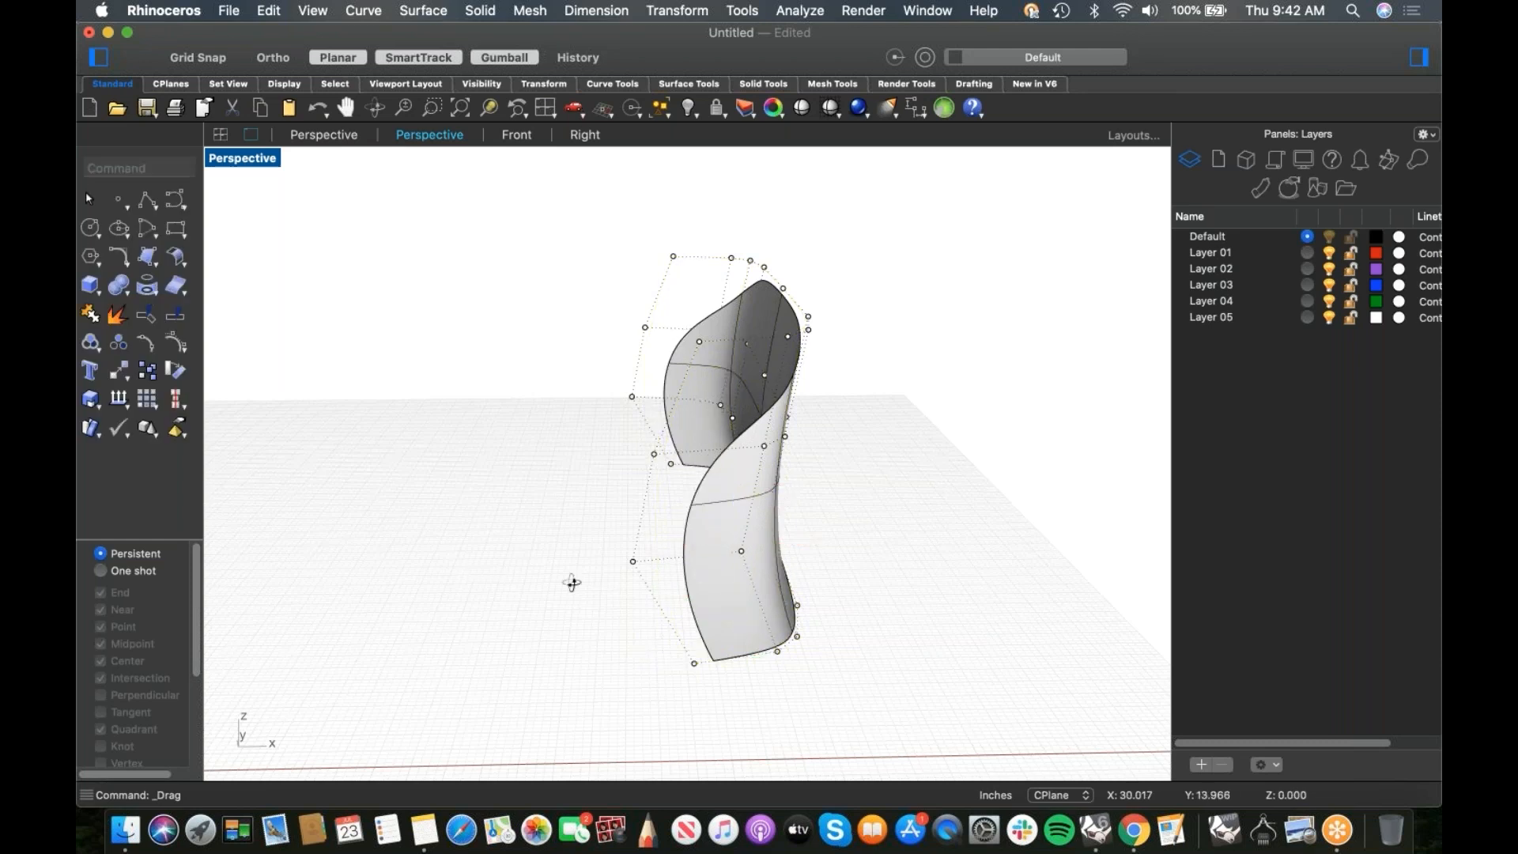
Step: In the Front view, adjust the middle and bottom control-point rows along X to make the wall's back more upright, and hide the points
right_click_drag(587, 605, 574, 580)
type("f")
key("Return")
left_click_drag(583, 451, 943, 487)
left_click_drag(764, 475, 722, 477)
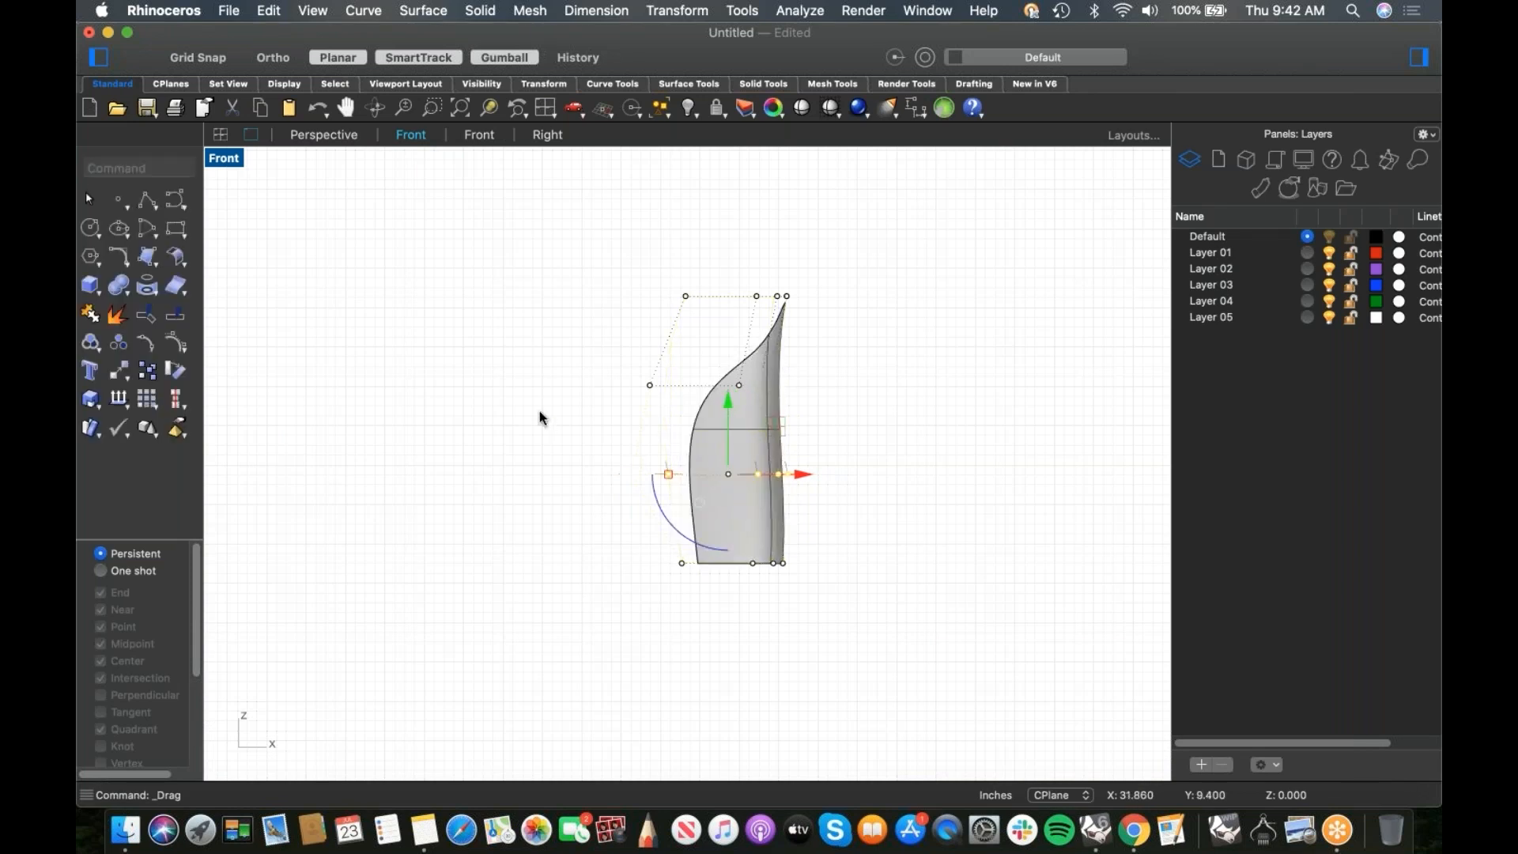
left_click_drag(583, 367, 911, 409)
left_click_drag(791, 391, 724, 387)
left_click(876, 427)
left_click_drag(598, 519, 838, 576)
mouse_move(732, 563)
left_mouse_down()
mouse_move(780, 563)
mouse_move(736, 564)
left_mouse_up()
key("Escape")
key("Escape")
Step: Show all hidden objects in Perspective and delete the outer untrimmed seat wall surface
key("ctrl+super+p")
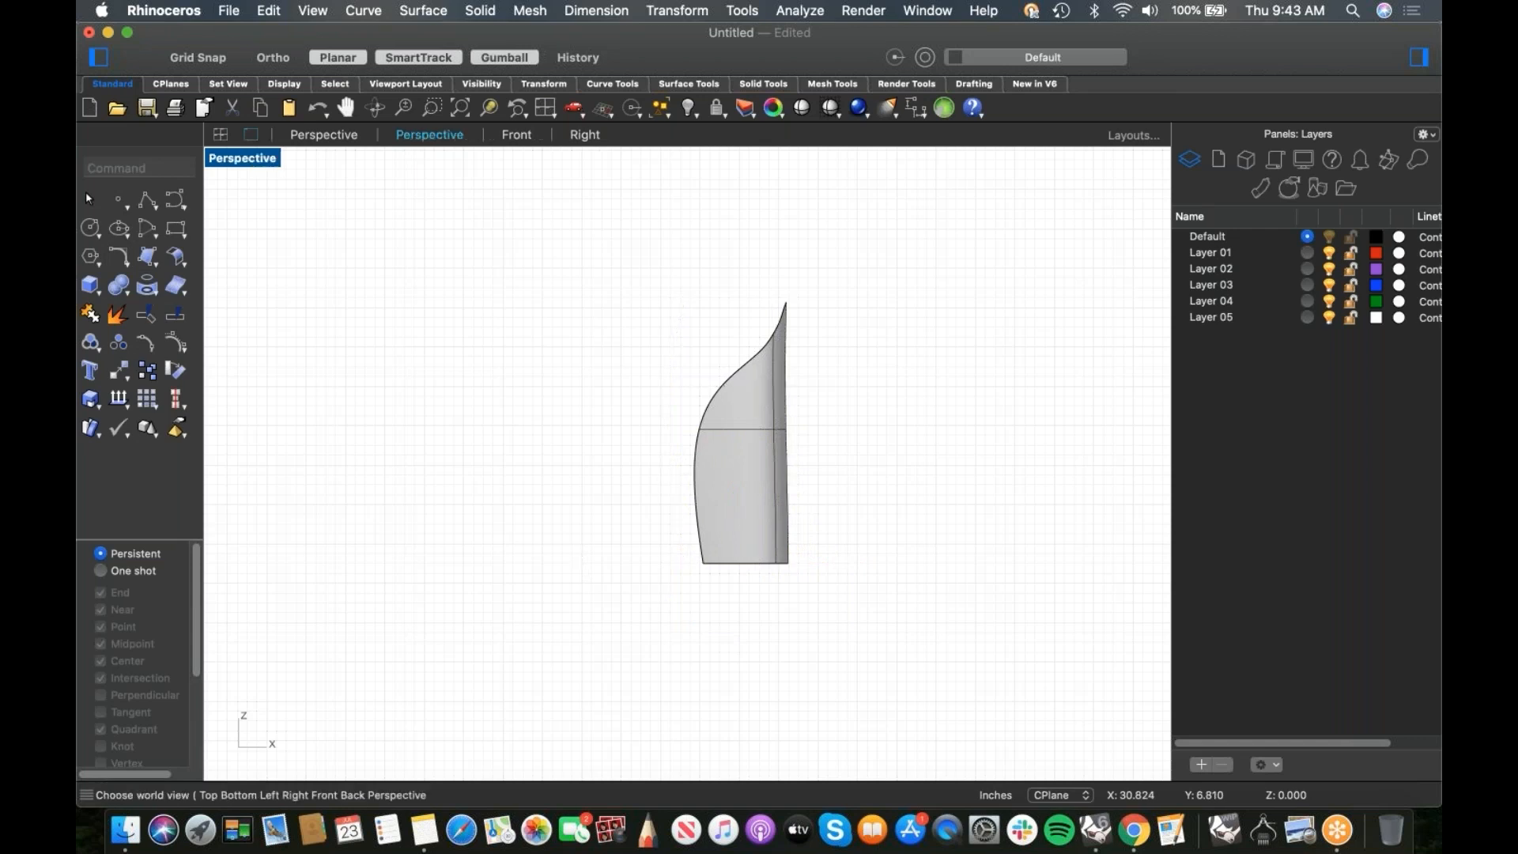
key("super+alt+h")
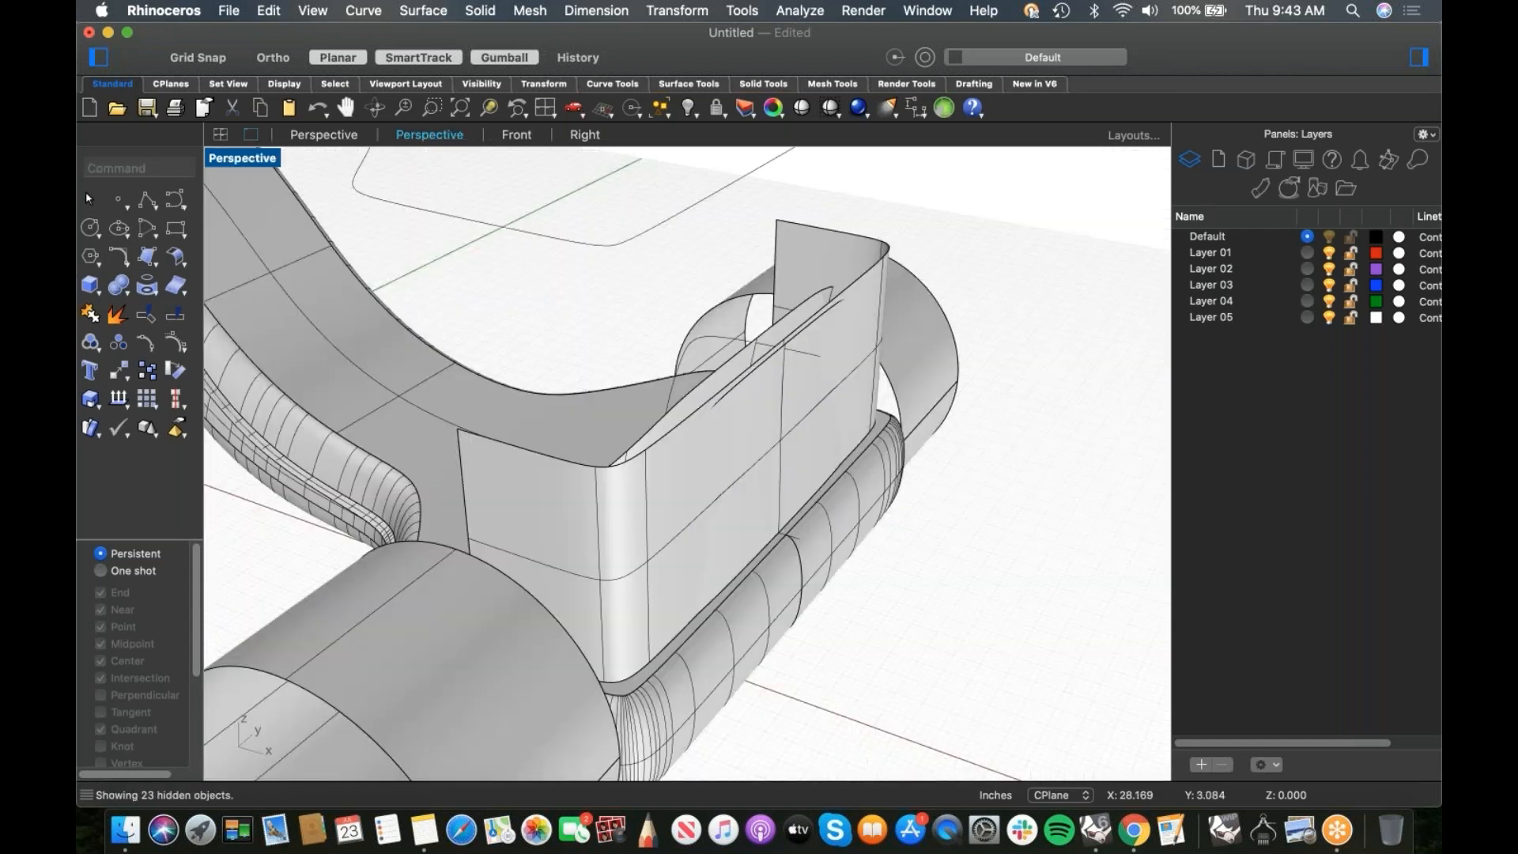
left_click(847, 269)
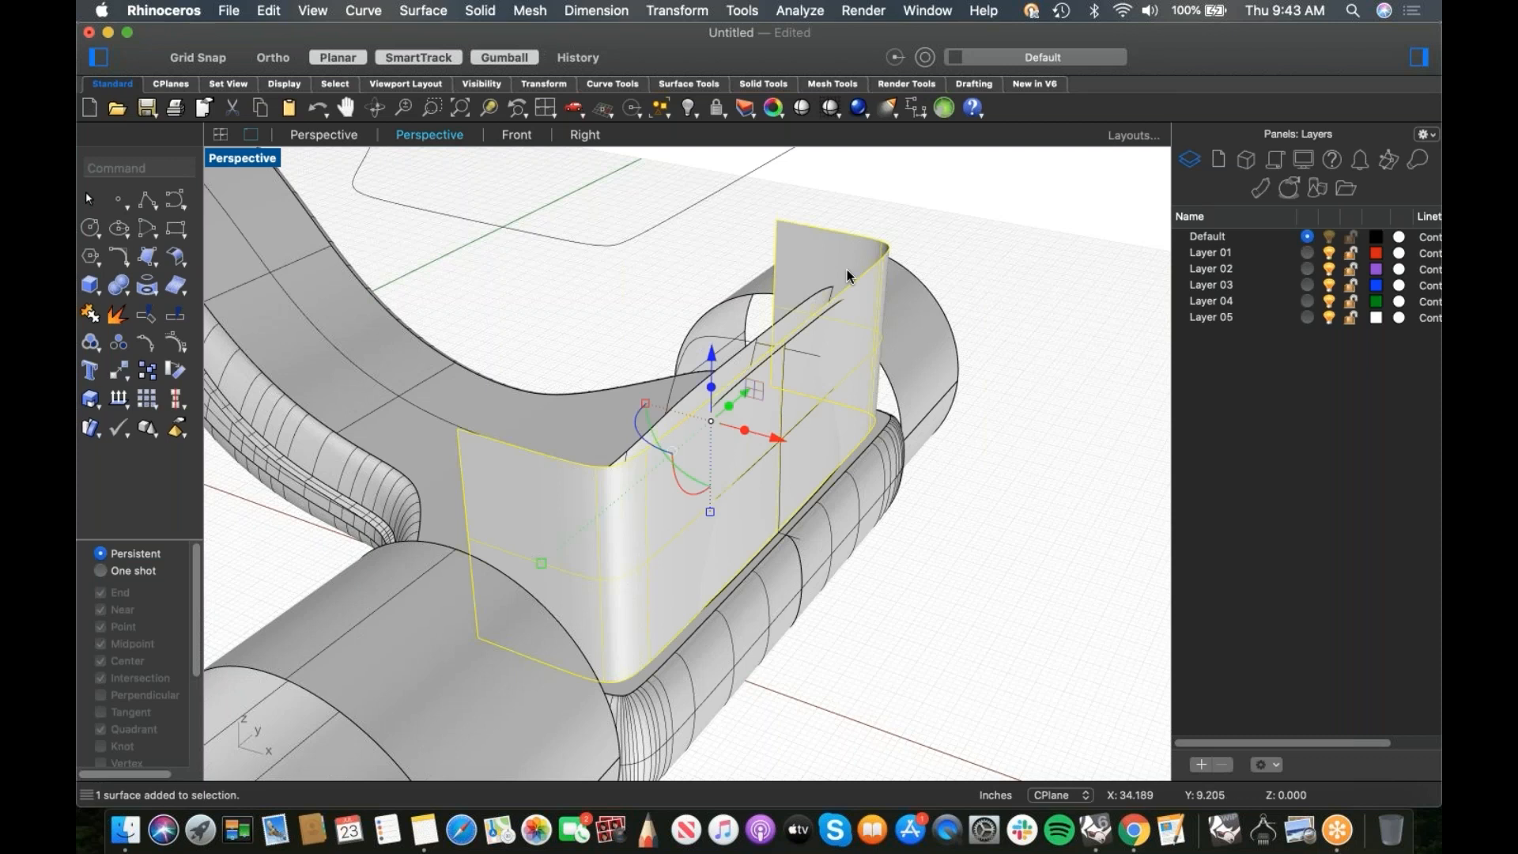
key("Delete")
Step: Isolate the two arched seat walls from the rest of the tricycle
right_click_drag(847, 269, 681, 363)
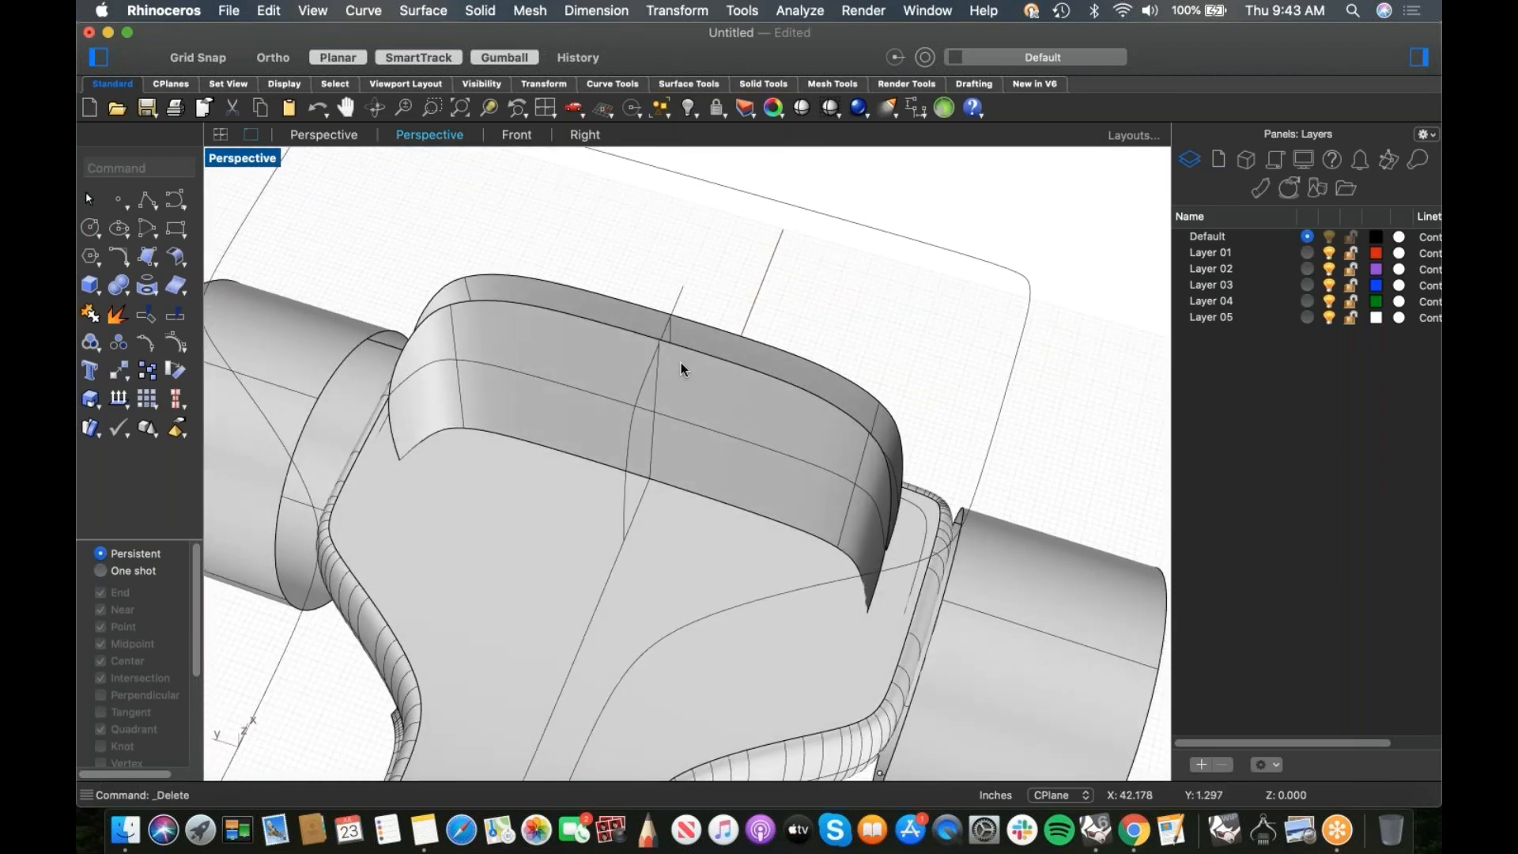
left_click(723, 344)
type("Isolate")
key("Return")
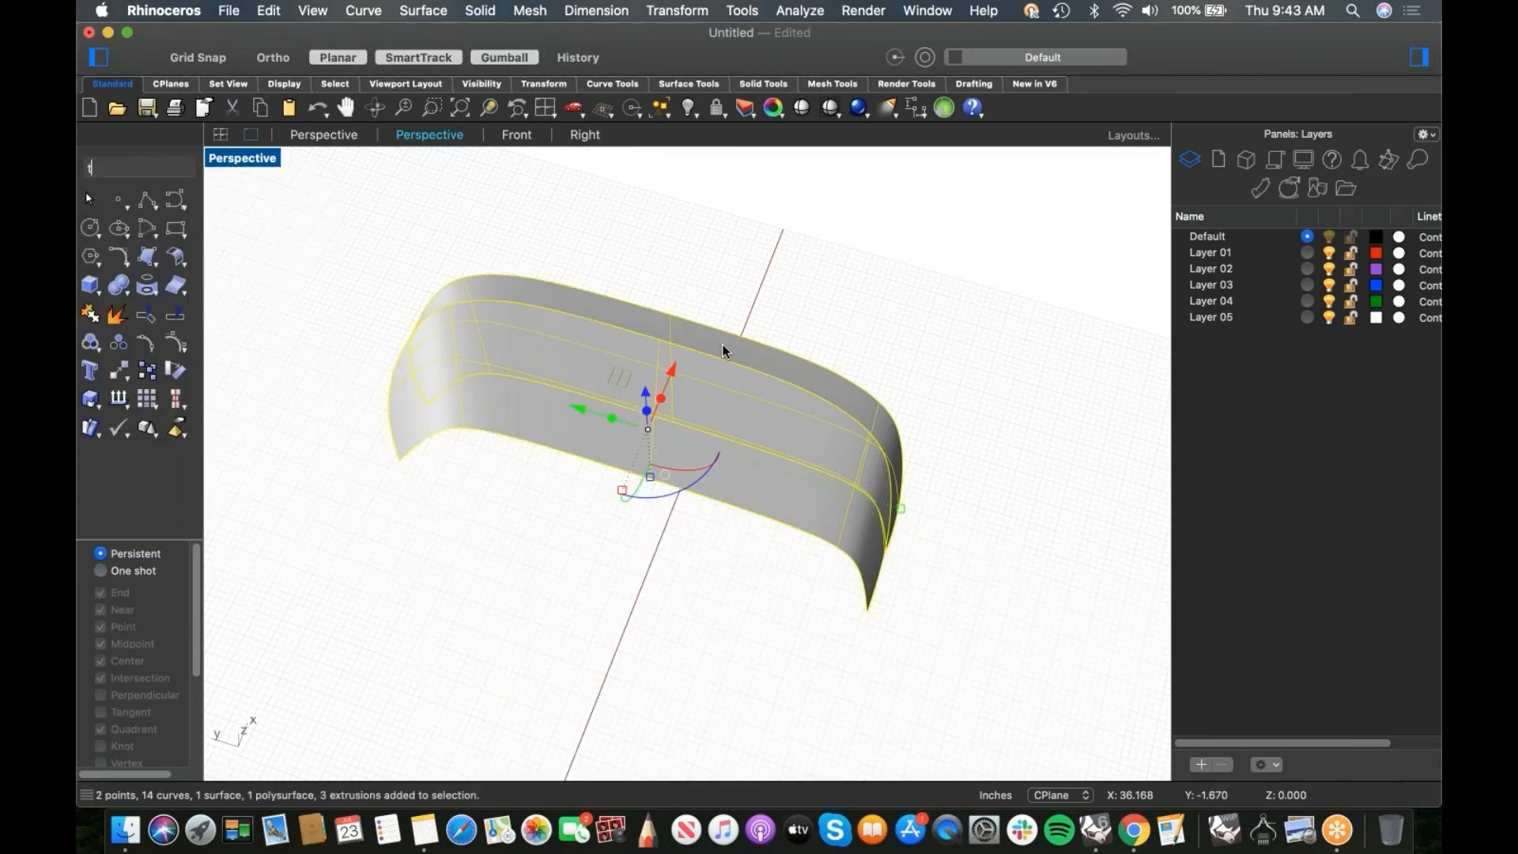
Step: In the Top view, undo the trial scaling of the selected walls and widen only the rear wall slightly along Y
type("top")
key("Return")
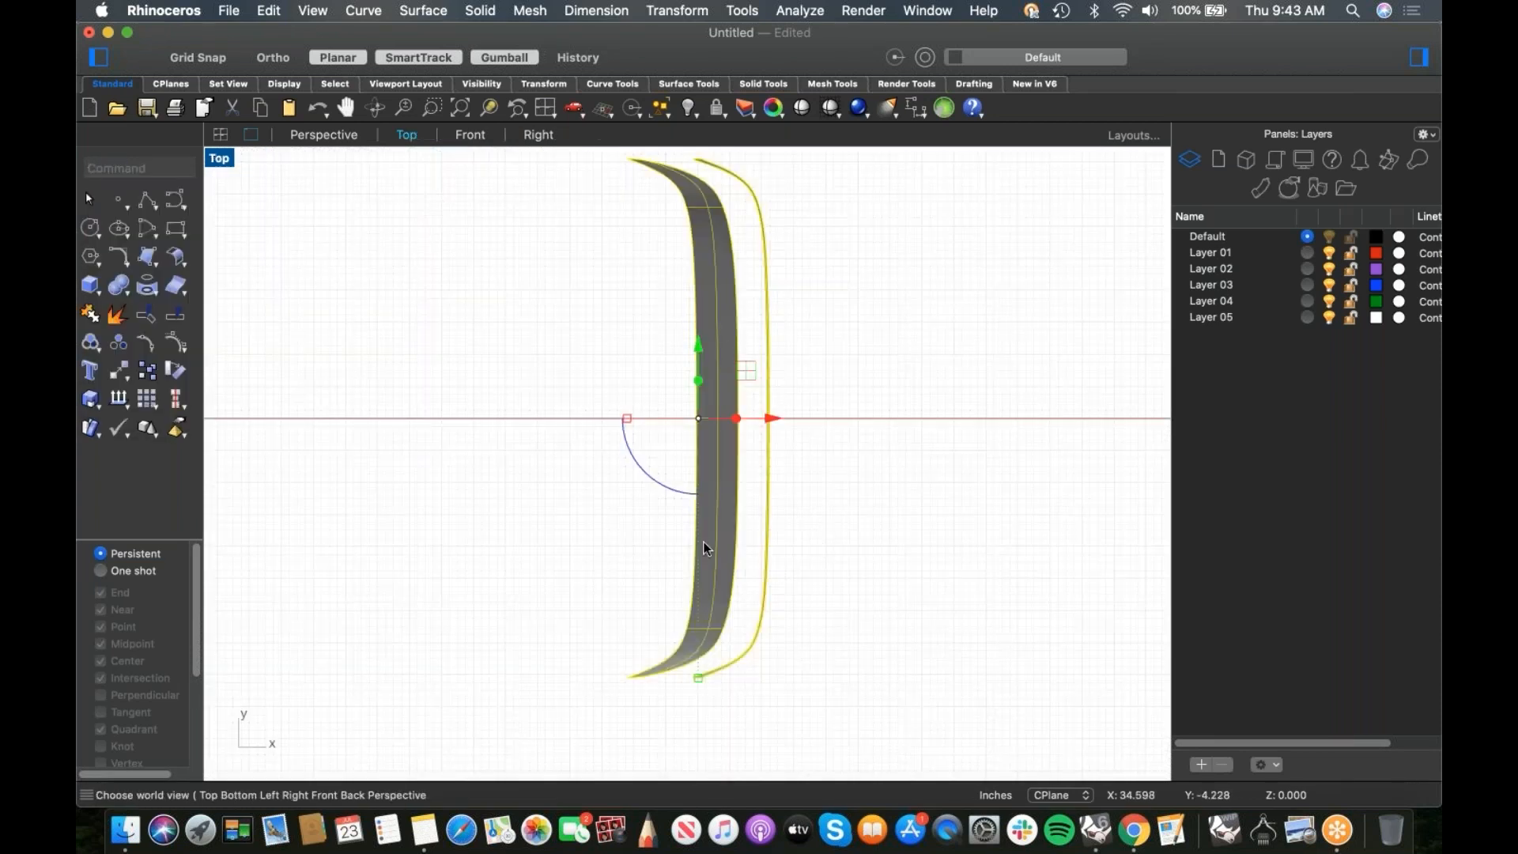
left_click_drag(705, 676, 732, 693)
key("super+z")
left_click(745, 650)
left_click(820, 673)
Step: In the Front view, show the rear wall's control points and move the lower front-edge points forward along X
key("super+2")
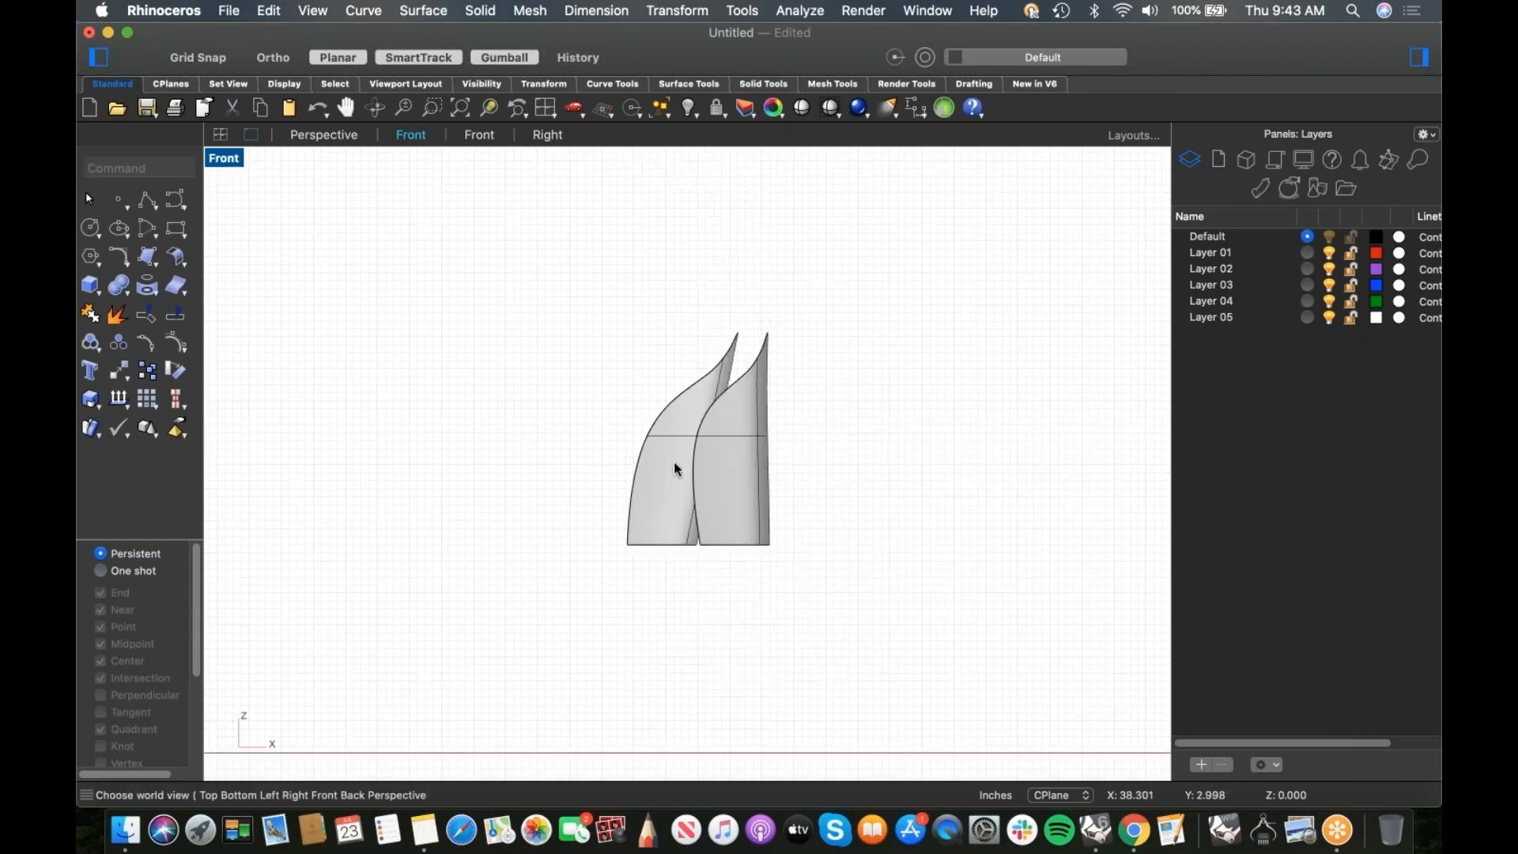
left_click(753, 534)
left_click(176, 344)
scroll(698, 552, "up", 3)
left_click(701, 552)
left_click_drag(766, 552, 652, 557)
key("super+z")
left_click_drag(553, 418, 661, 449)
left_click(547, 456)
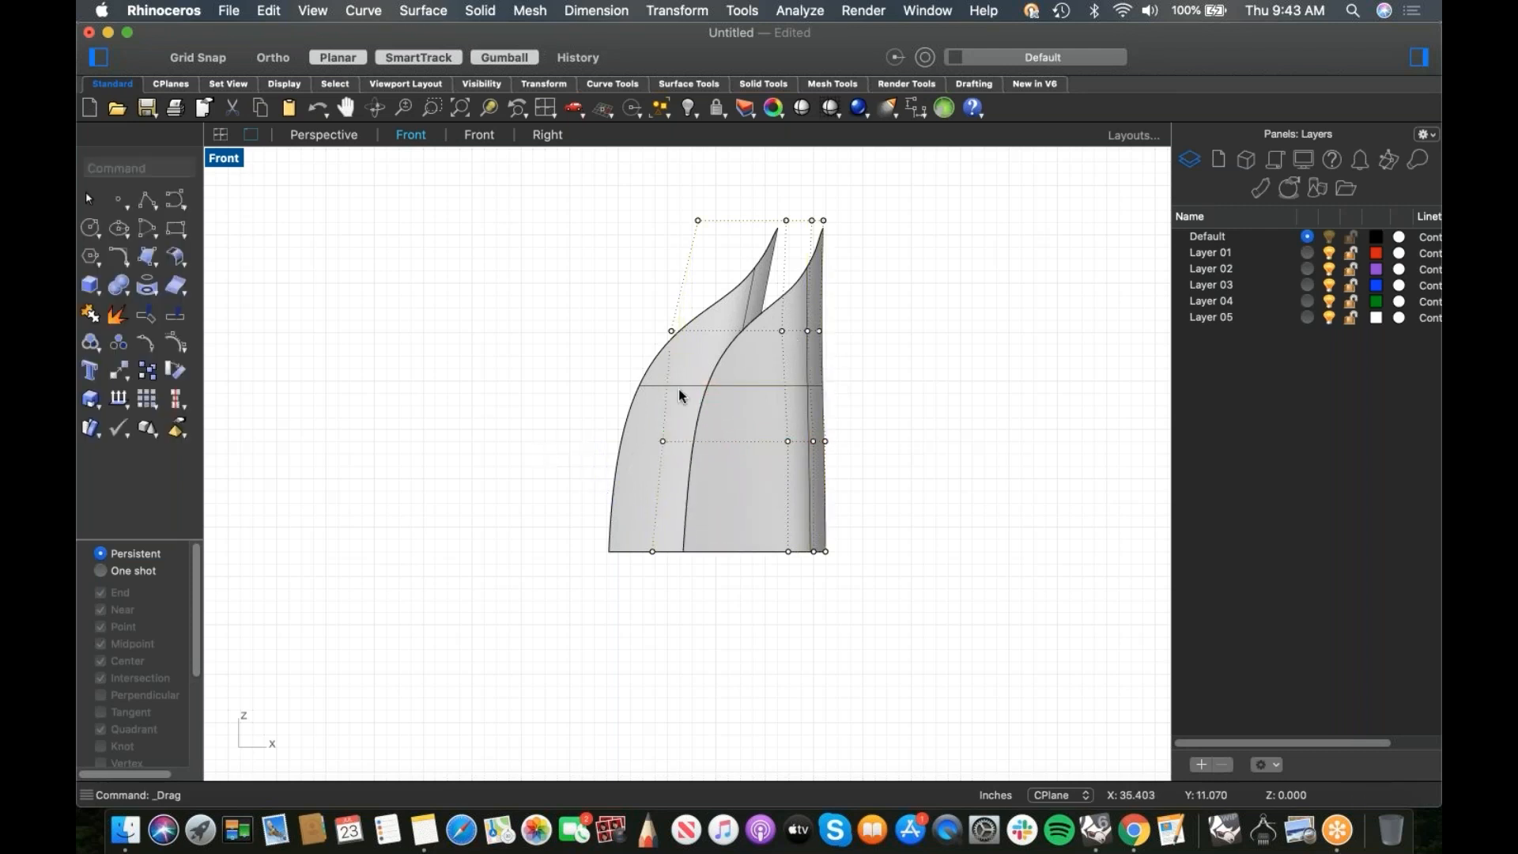
Step: In the Top view, move the rear wall's end control points at both tips forward along X and slightly farther apart
key("Return")
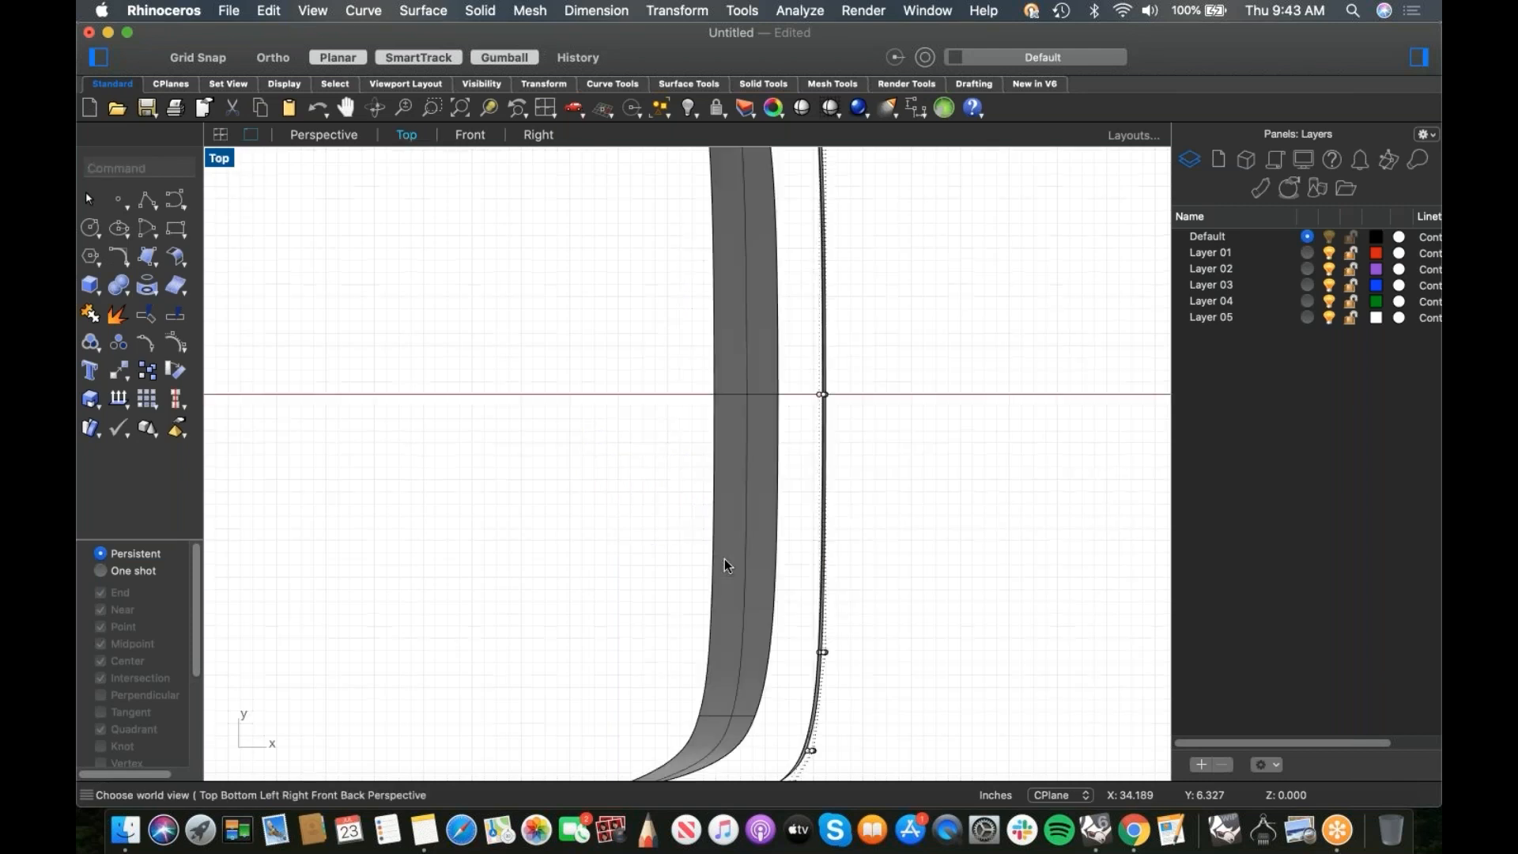
scroll(685, 667, "up", 2)
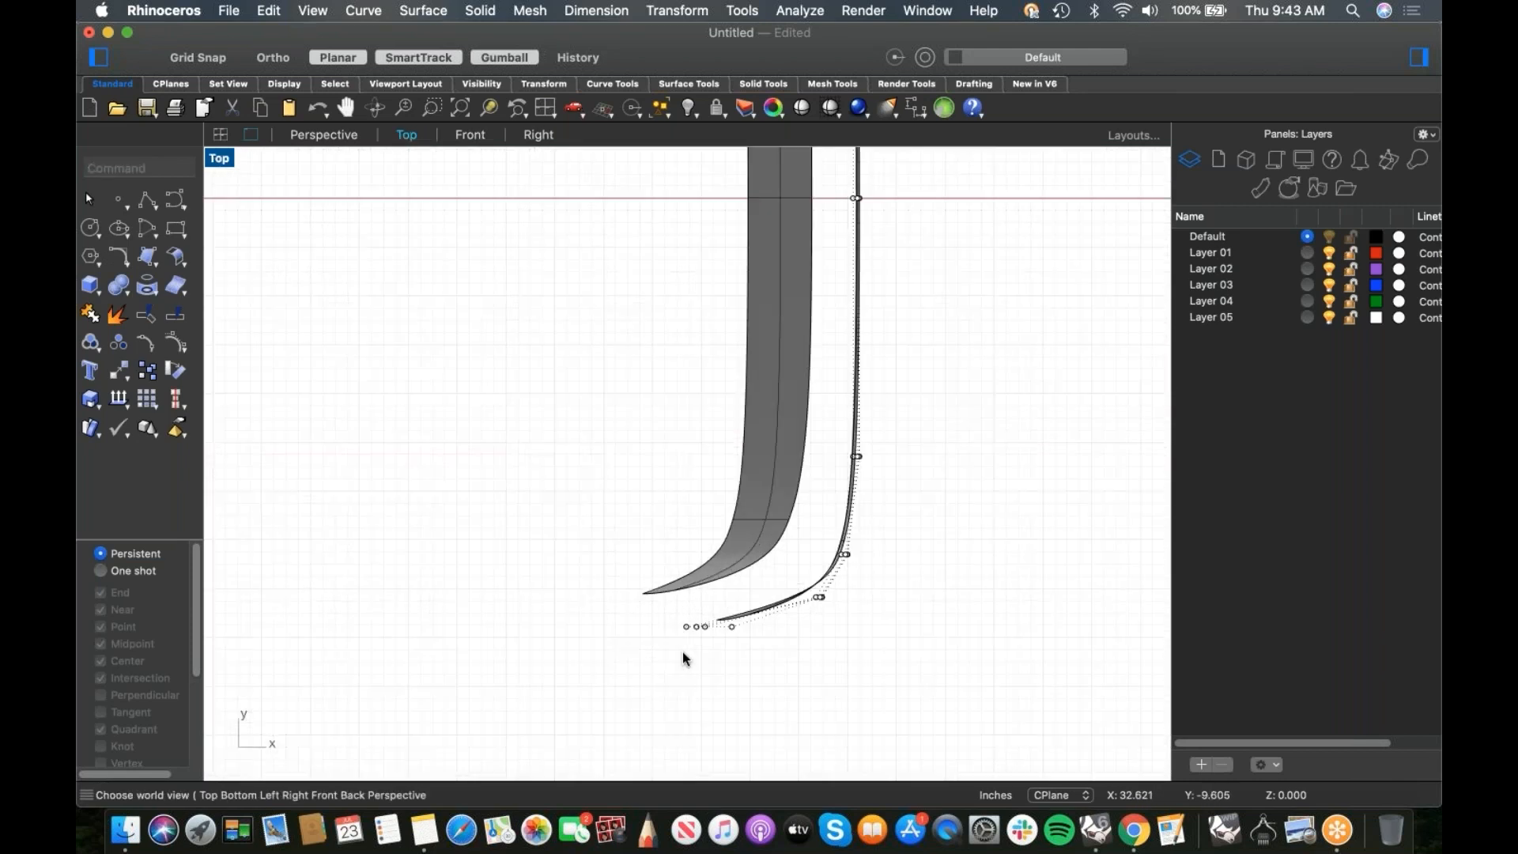
left_click_drag(654, 610, 760, 644)
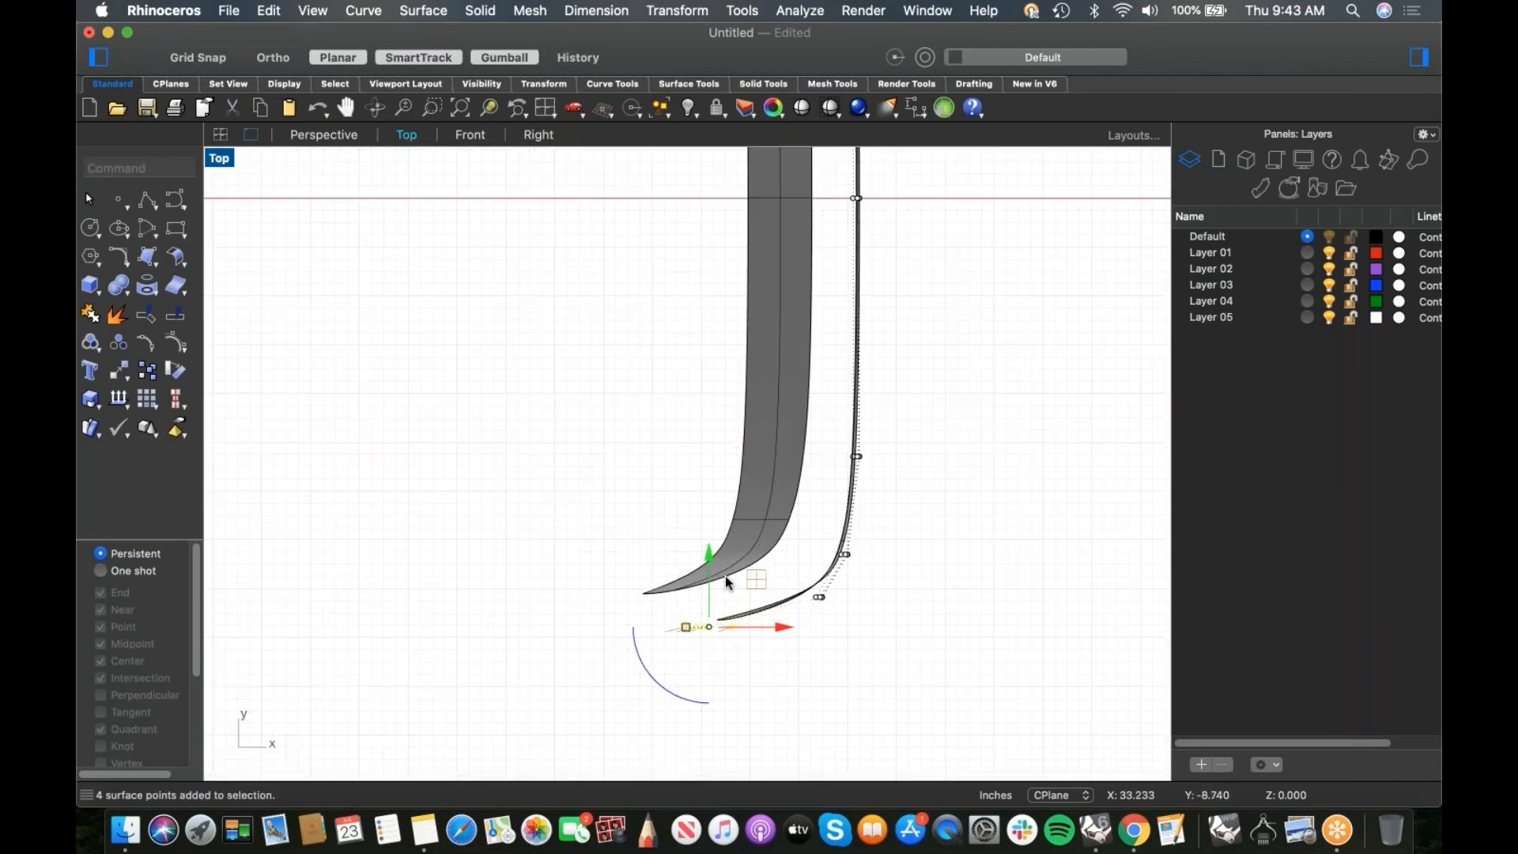
scroll(777, 613, "up", 3)
scroll(703, 368, "down", 2)
left_click_drag(679, 184, 753, 233, "shift")
scroll(675, 380, "down", 2)
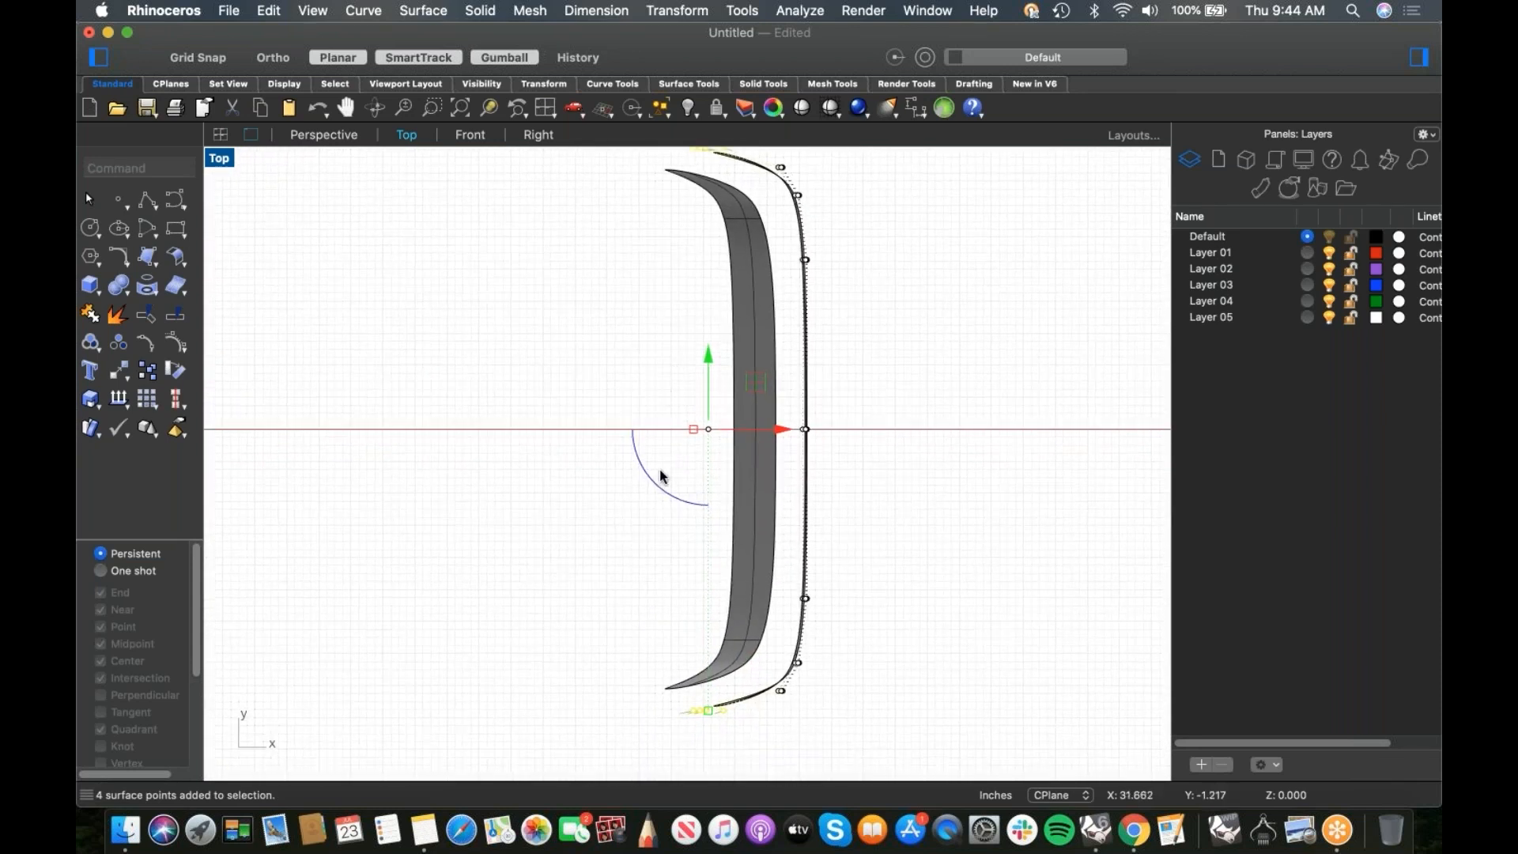
scroll(682, 577, "down", 2)
left_click_drag(700, 663, 696, 665)
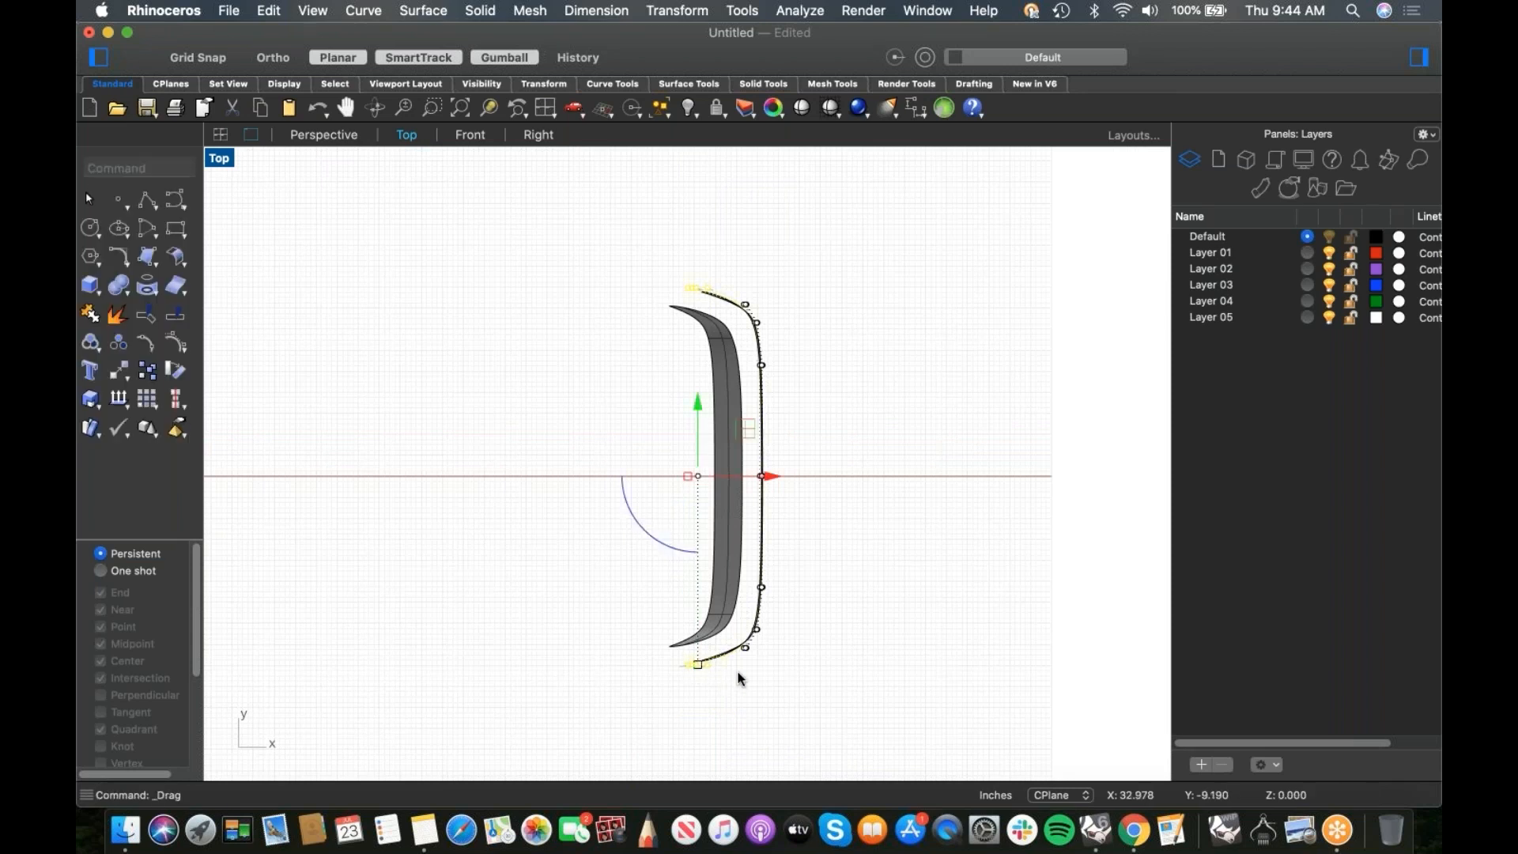
left_click_drag(768, 480, 681, 476)
left_click_drag(685, 664, 680, 669)
left_click(784, 654)
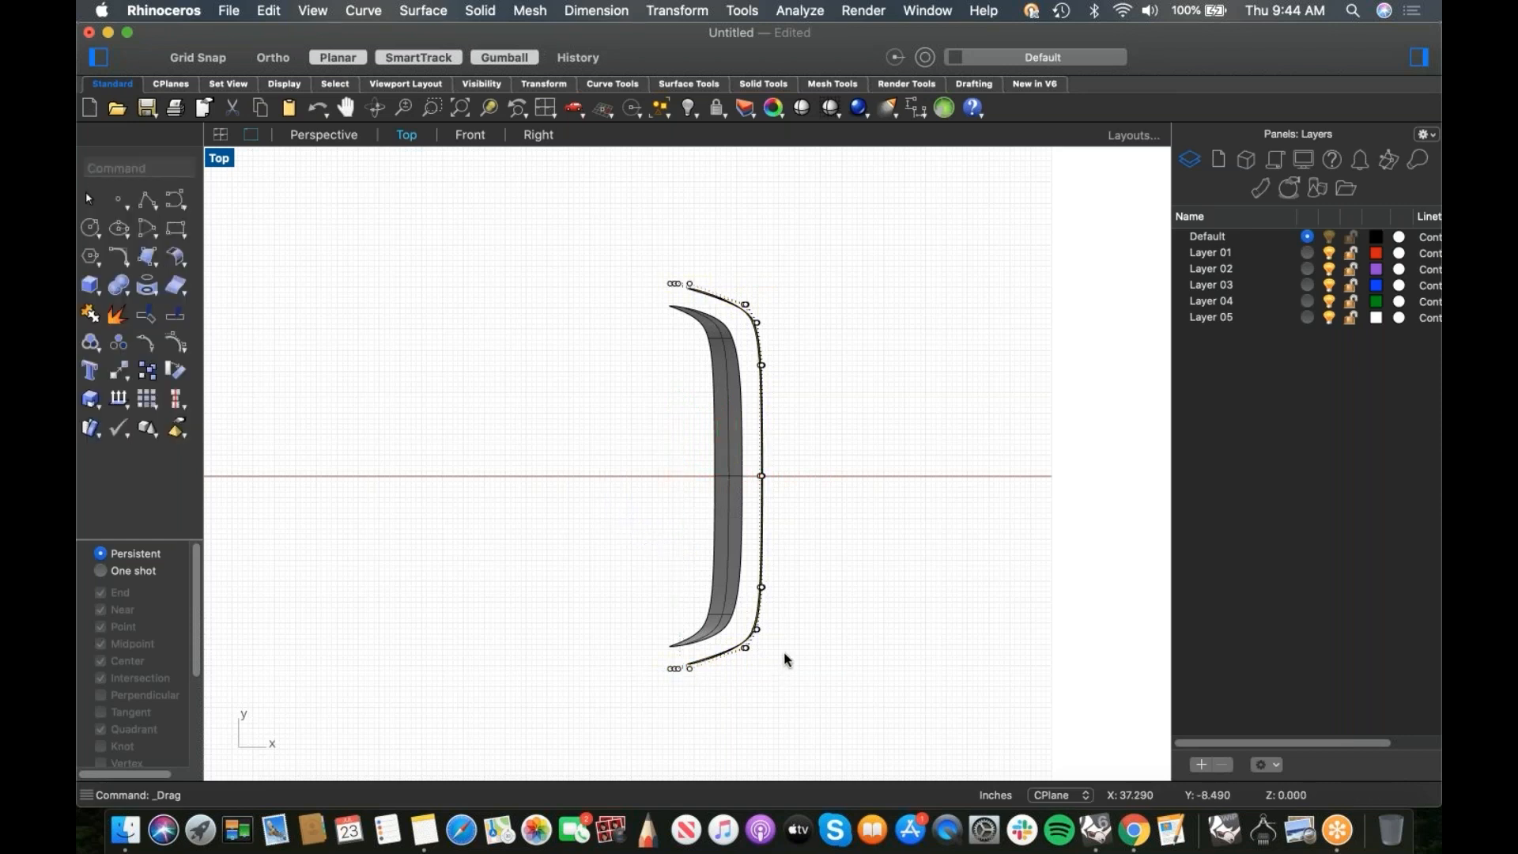
Step: Check the reshaped rear wall in Perspective and hide its control points
type("p")
key("Return")
mouse_move(796, 604)
right_mouse_down()
mouse_move(744, 561)
mouse_move(857, 543)
mouse_move(814, 482)
mouse_move(781, 504)
mouse_move(810, 584)
right_mouse_up()
key("Escape")
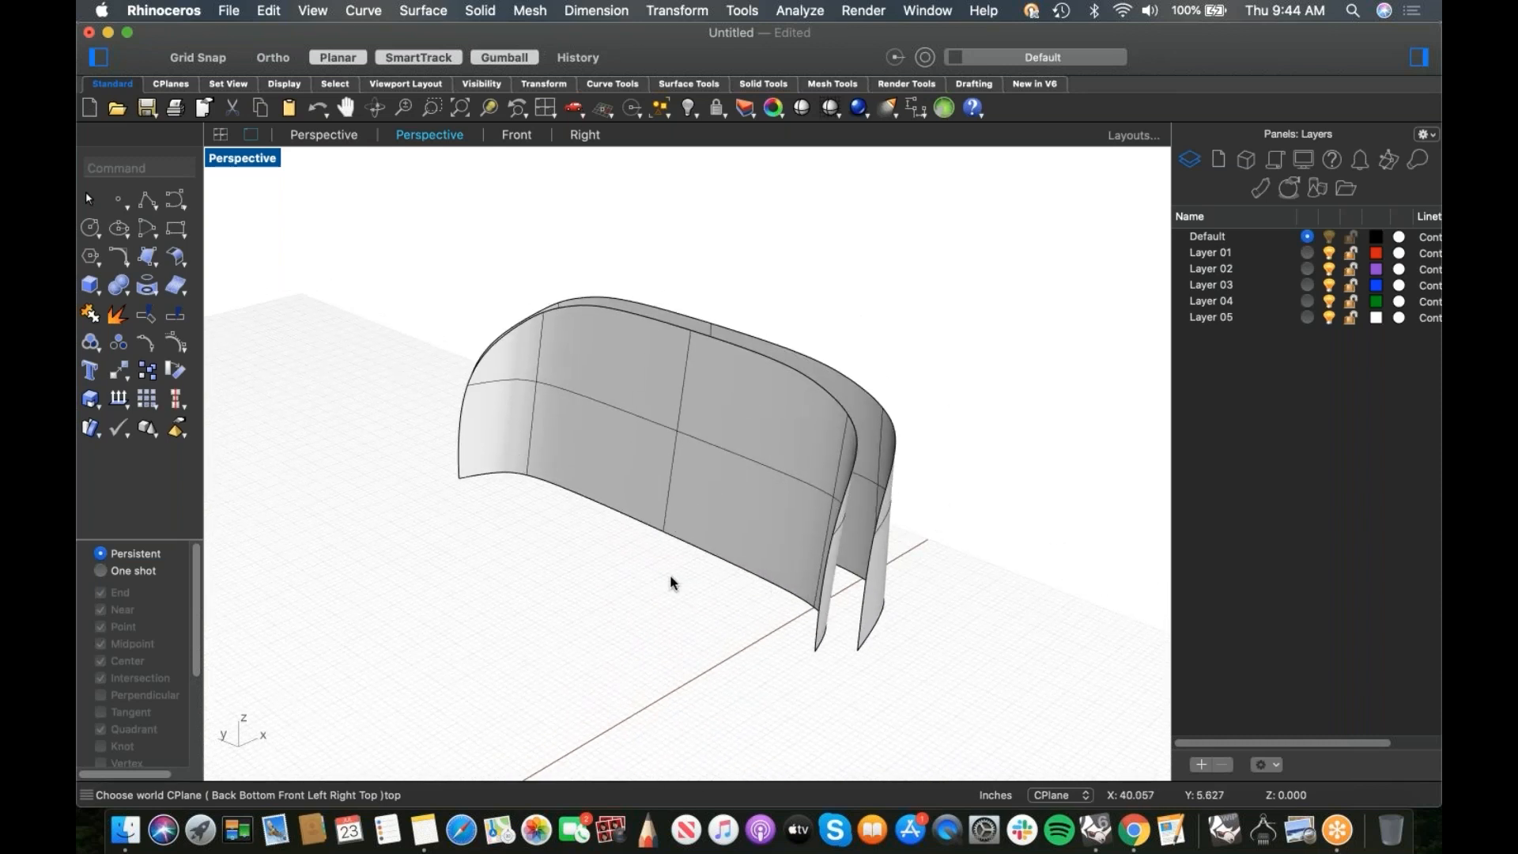
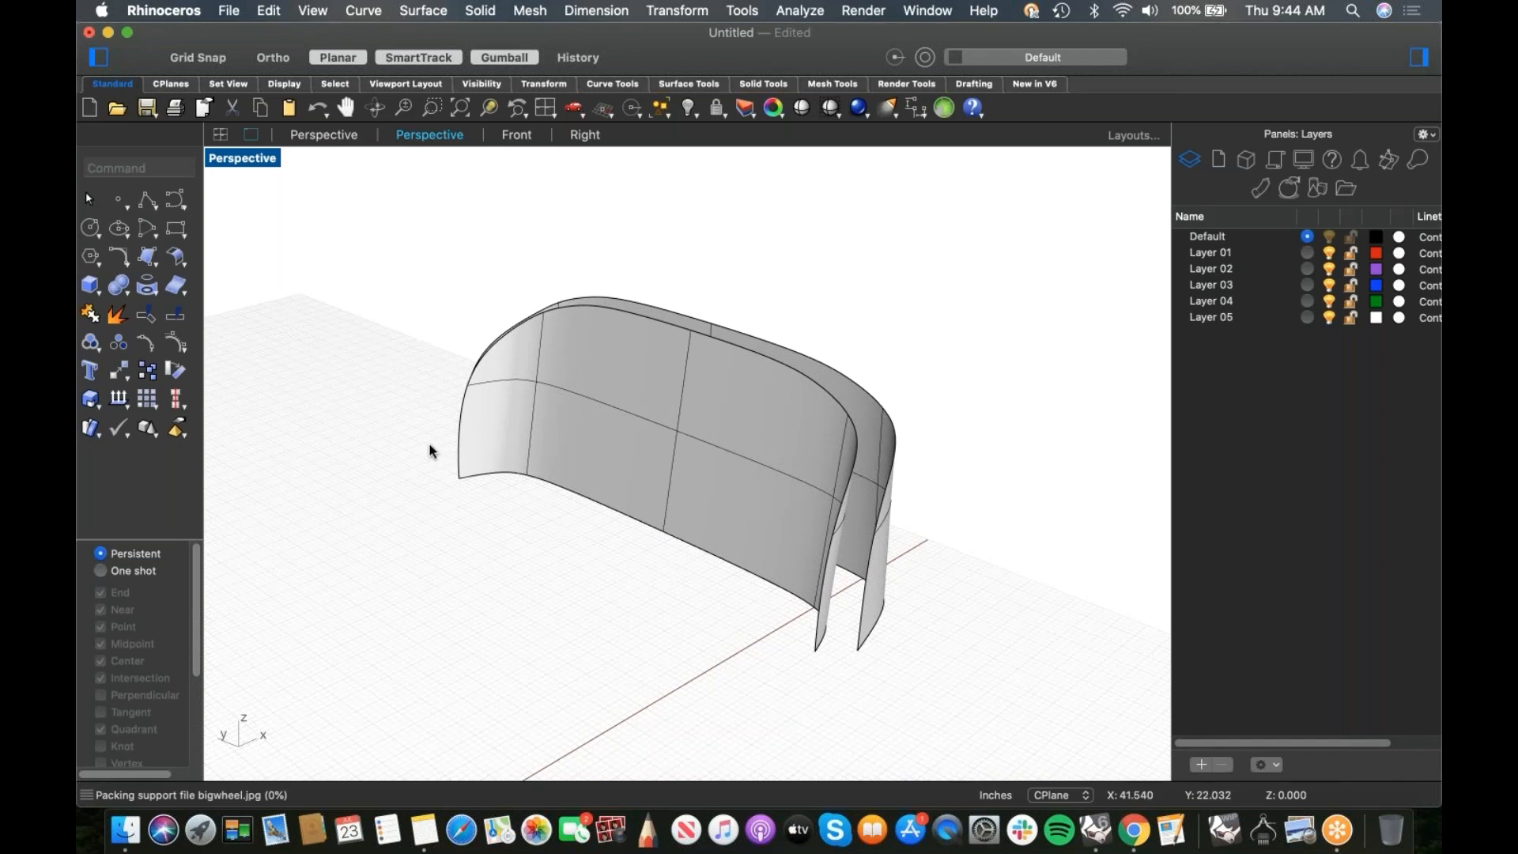
middle_click(343, 378)
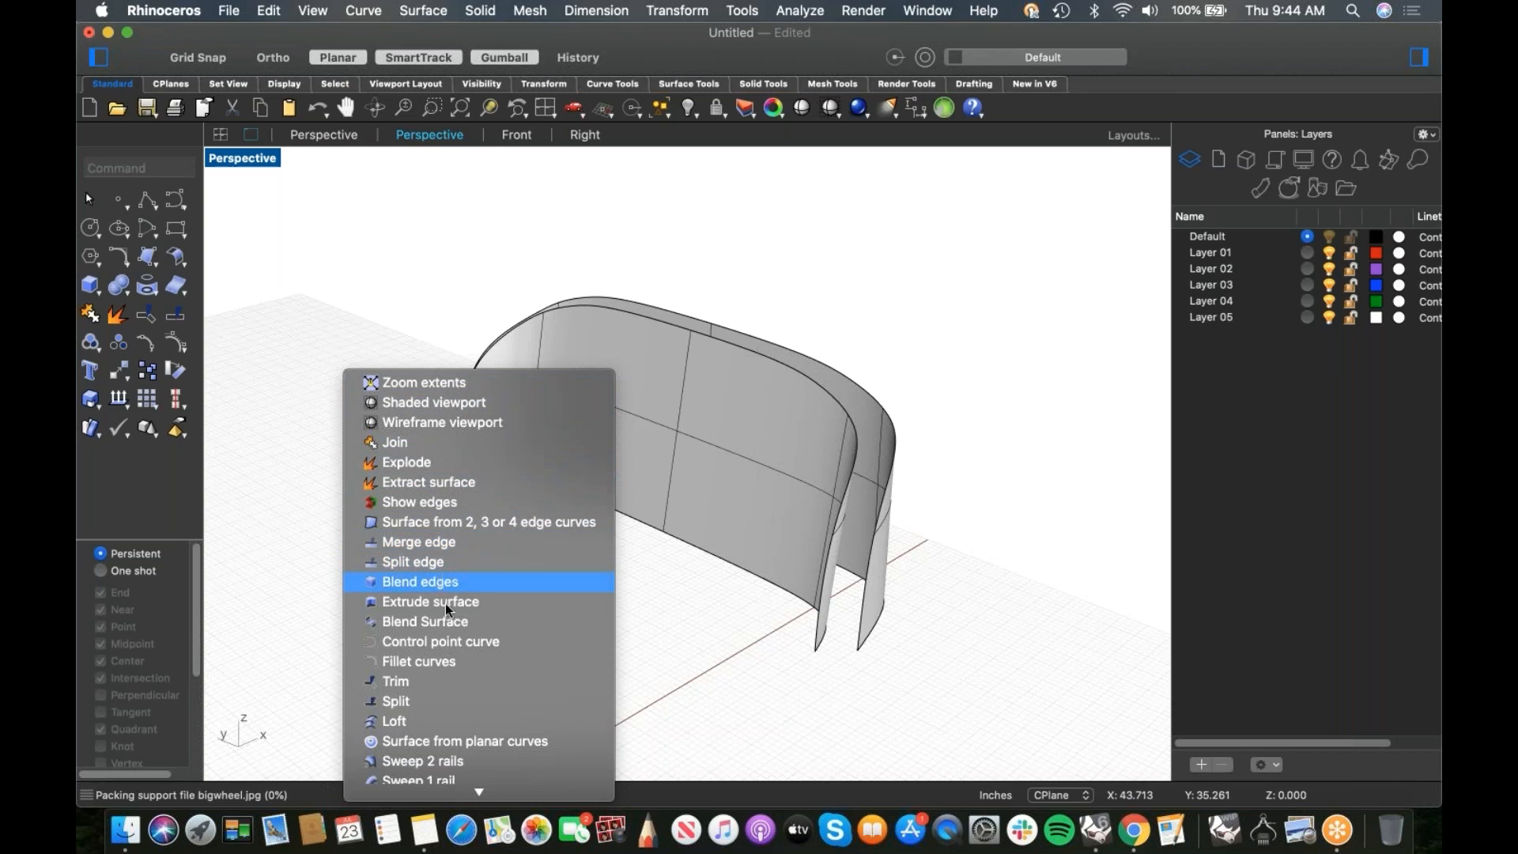
key("Return")
left_click(828, 633)
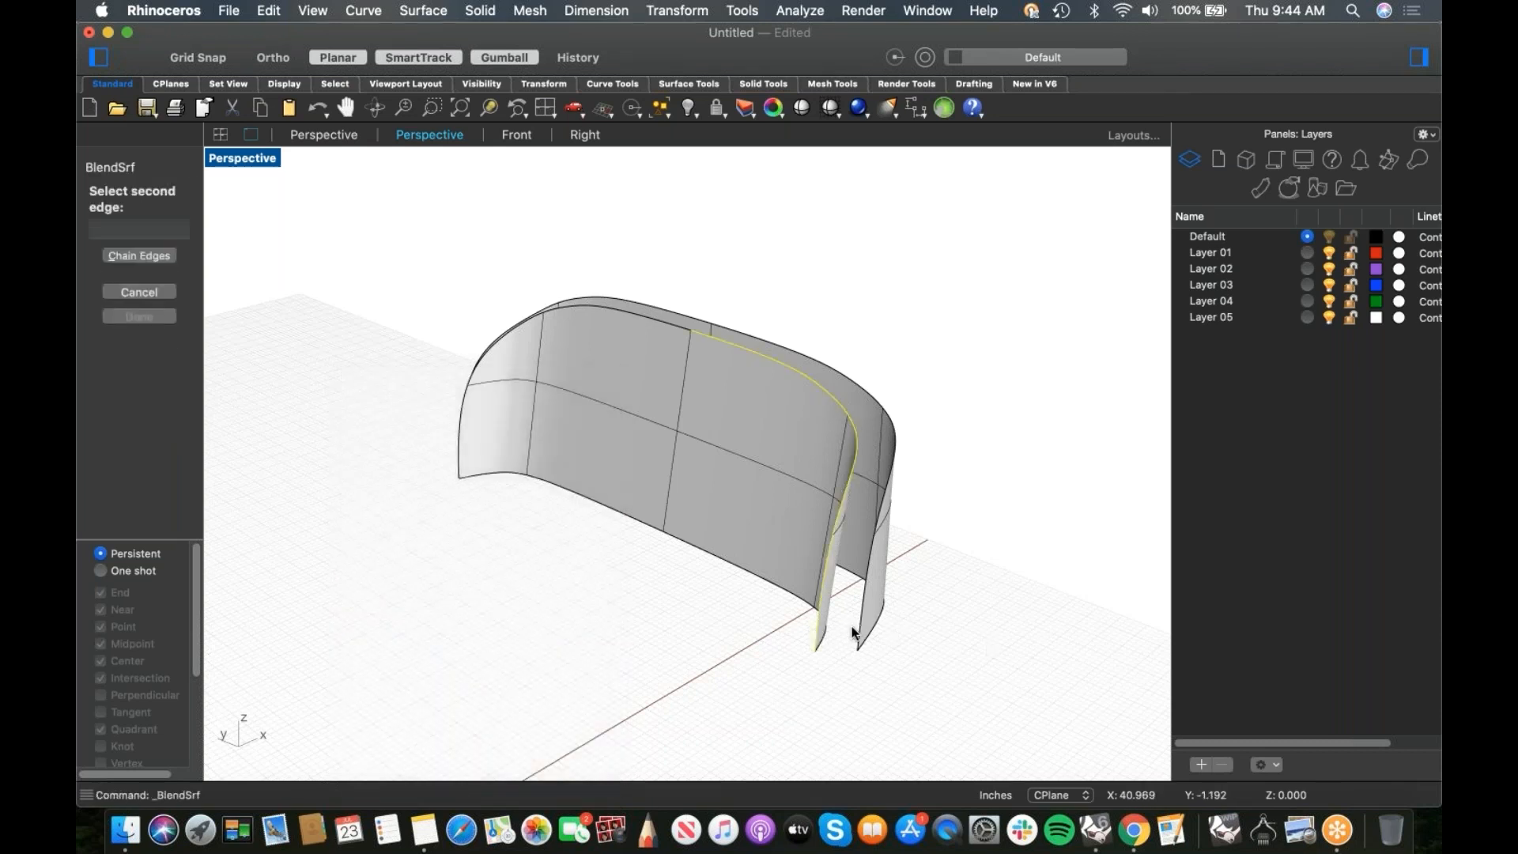
left_click(169, 255)
left_click(681, 330)
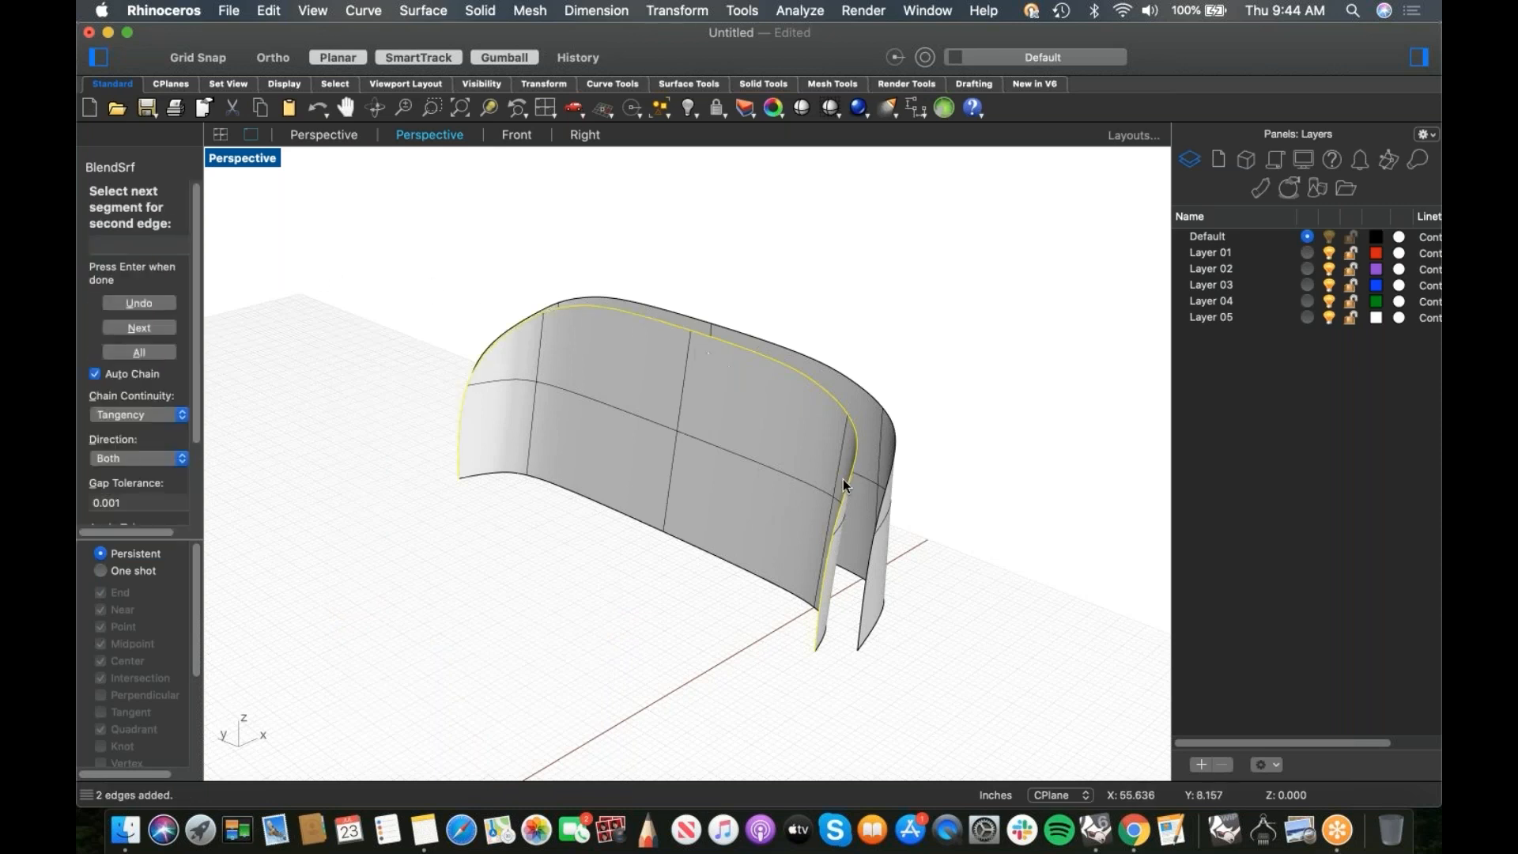
key("Return")
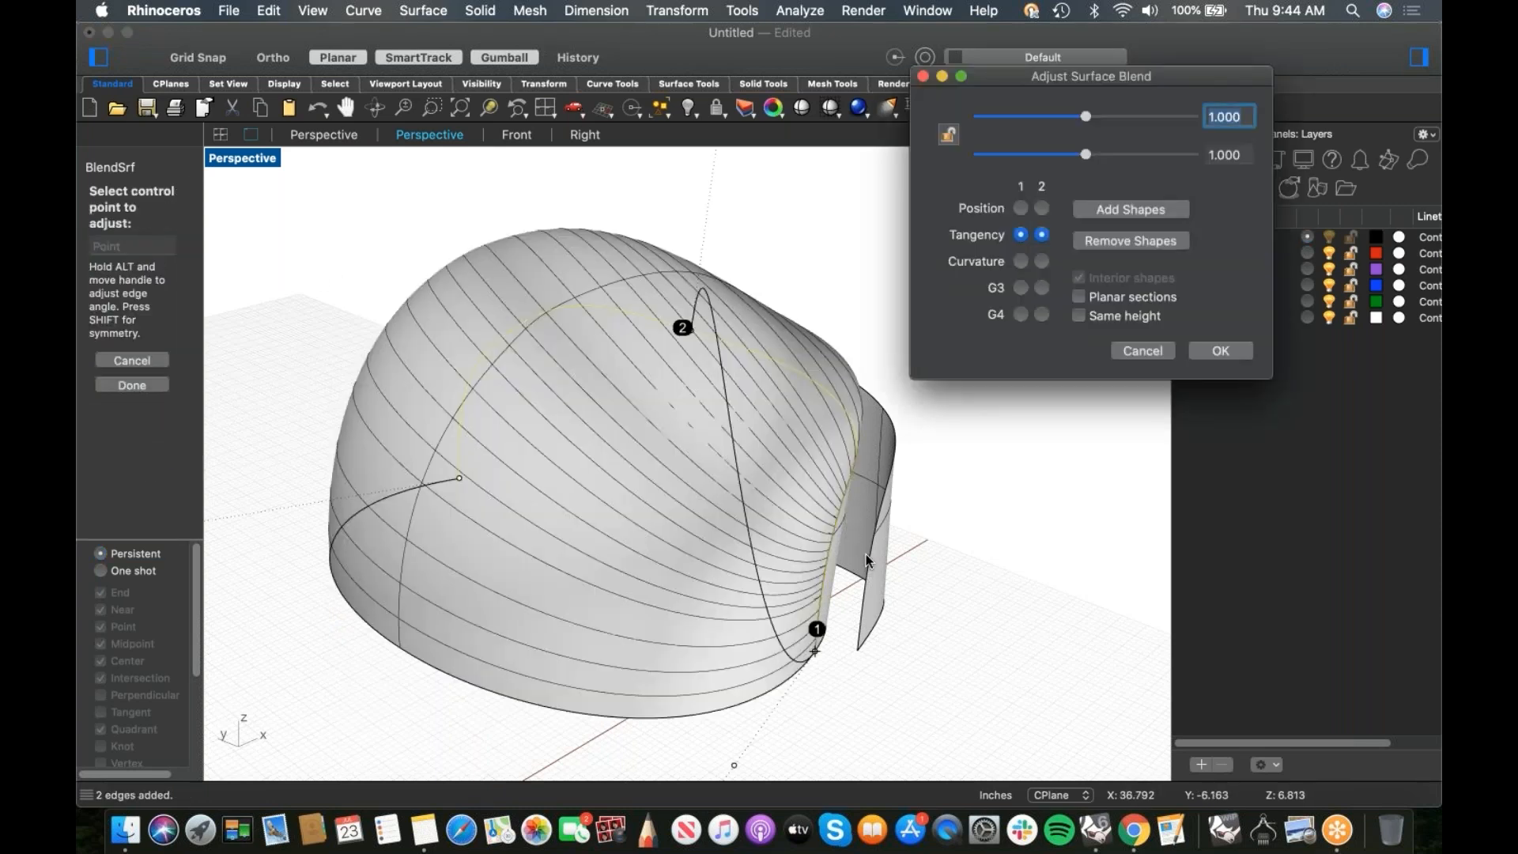
key("Escape")
Step: Blend the arched top edges of the front and rear seat walls with a tangency-continuous surface, using the full edge chain on each wall
right_click(825, 536)
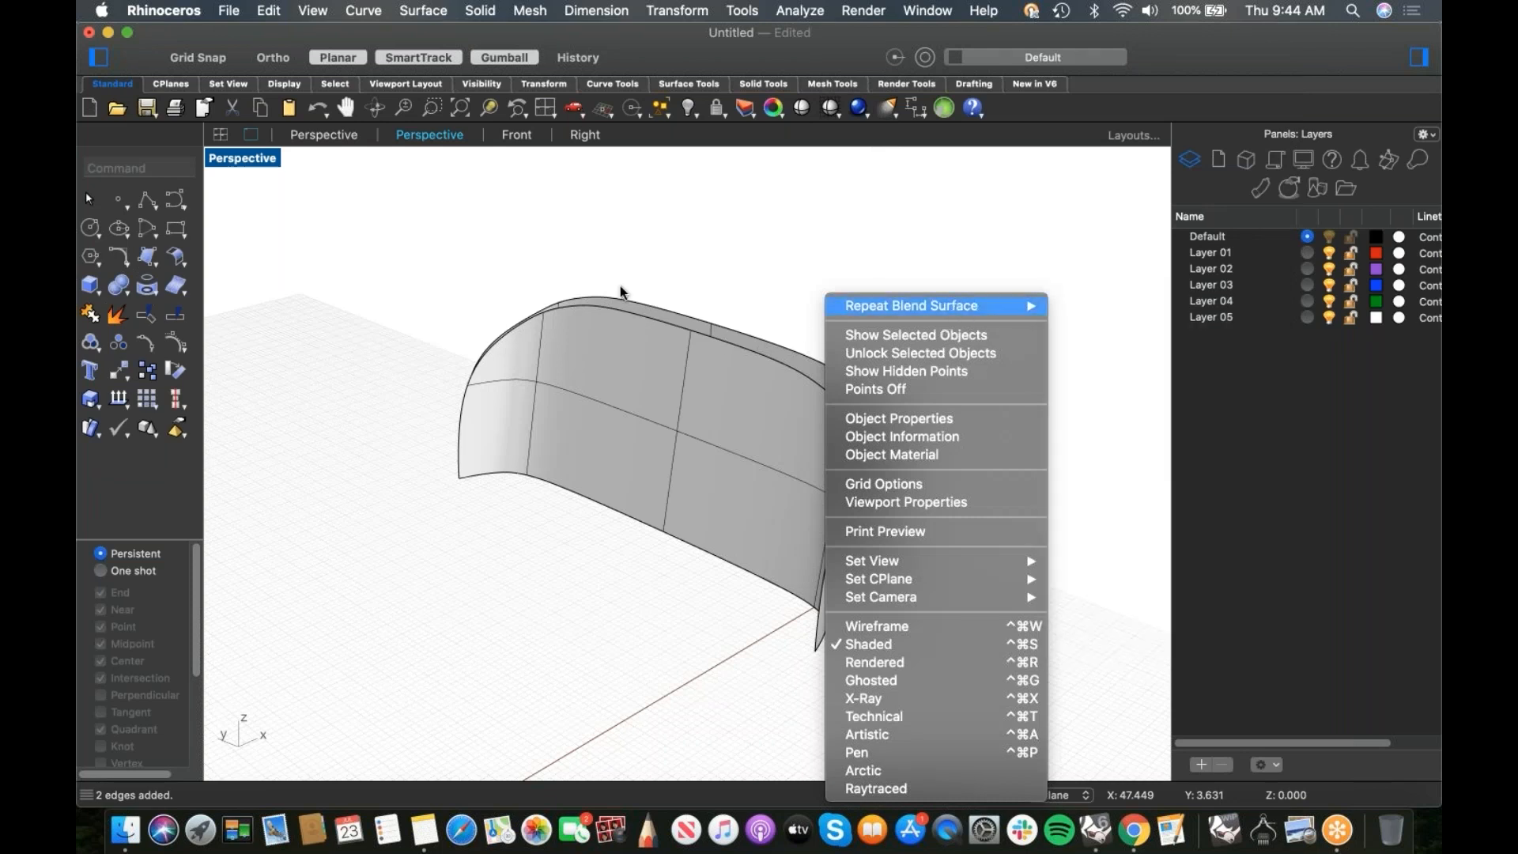
left_click(950, 305)
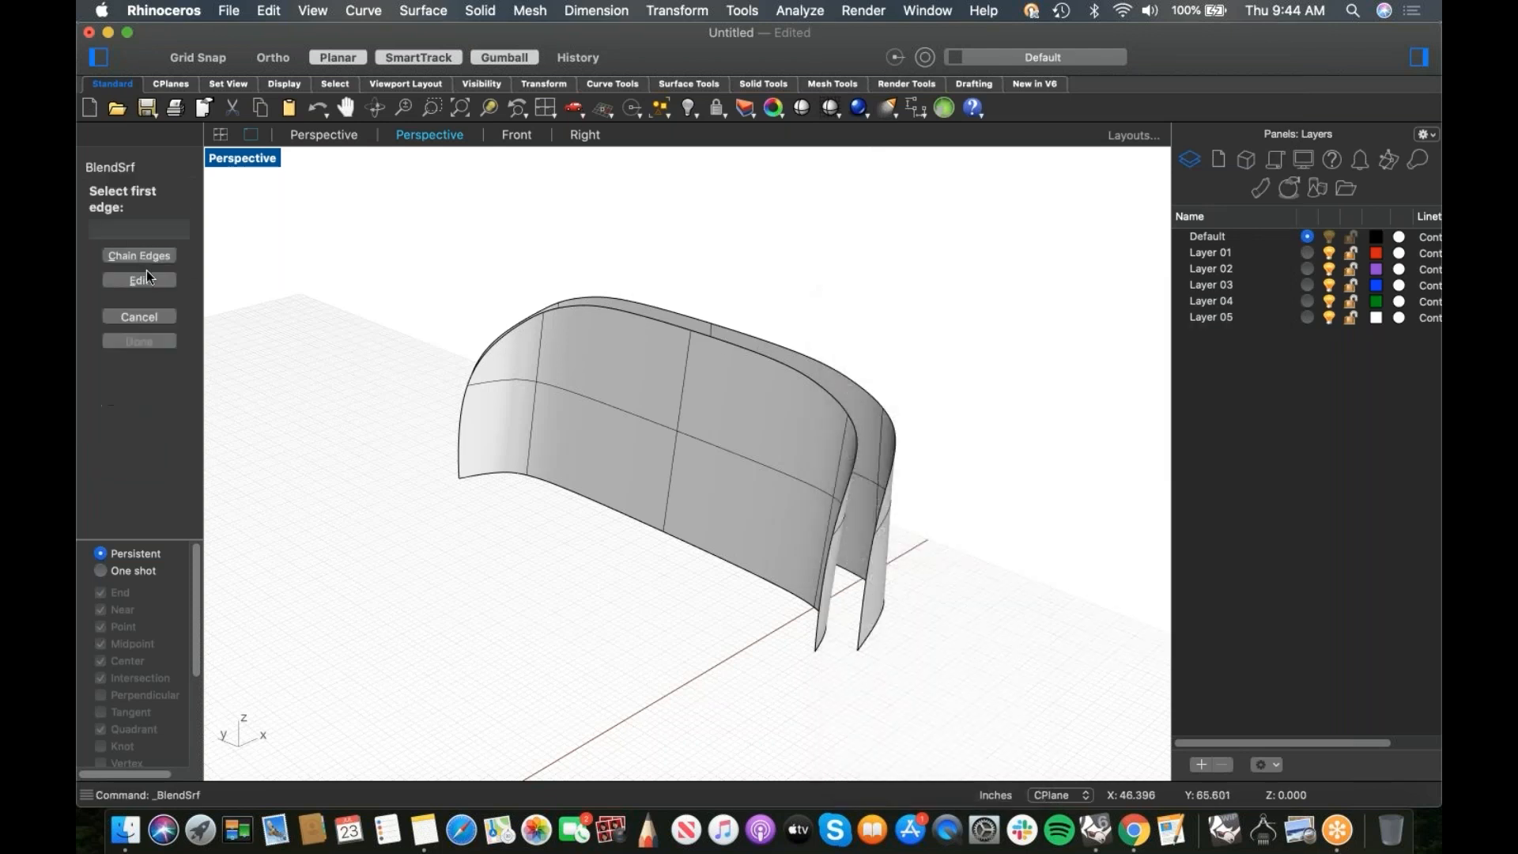
left_click(843, 500)
left_click(872, 531)
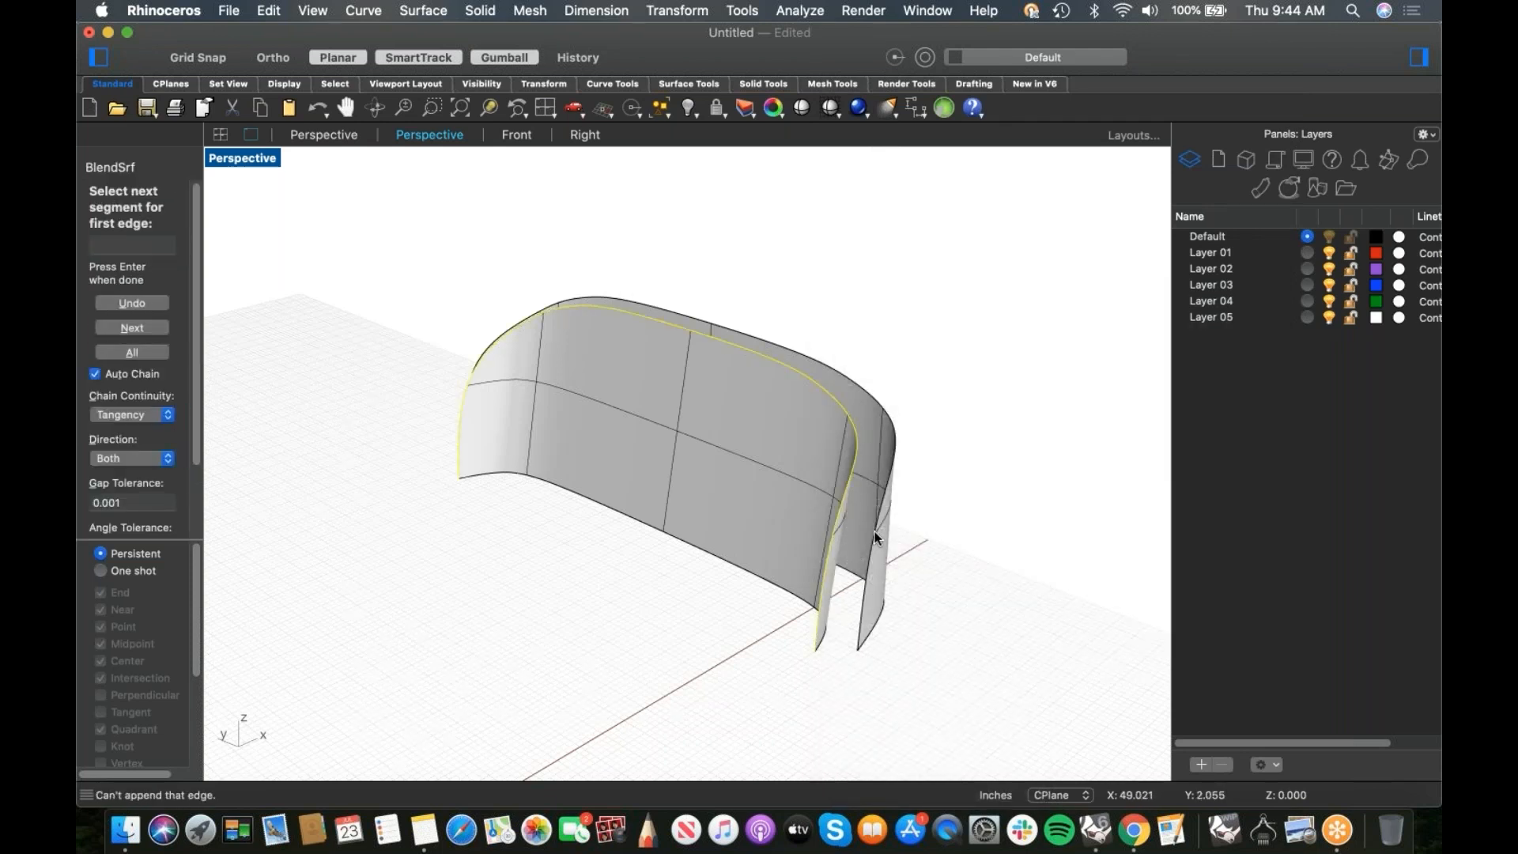
key("Return")
left_click(874, 538)
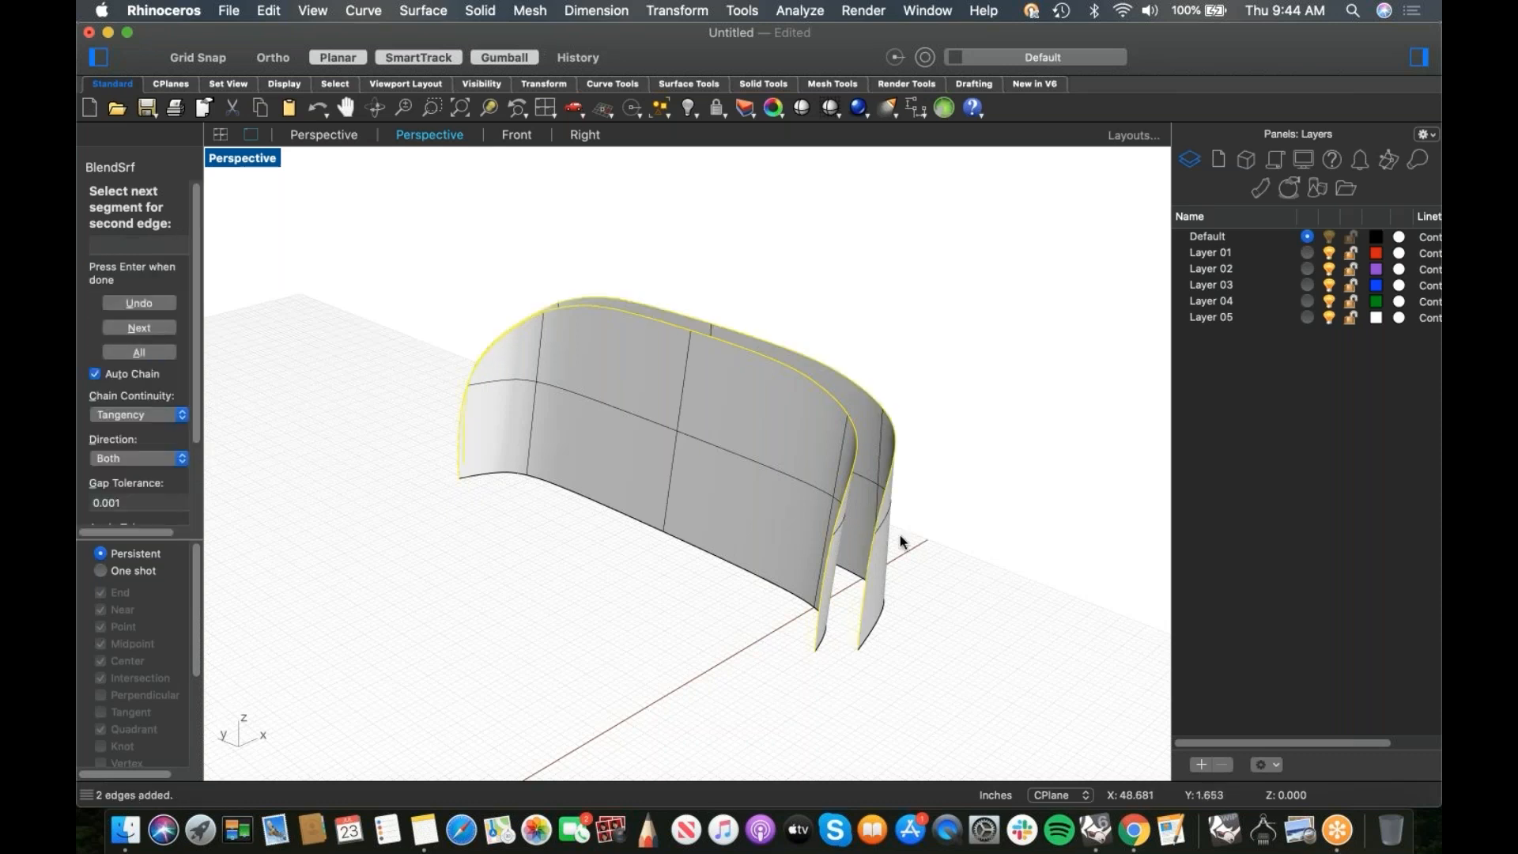
key("Return")
right_click_drag(673, 492, 720, 506)
left_click(1227, 375)
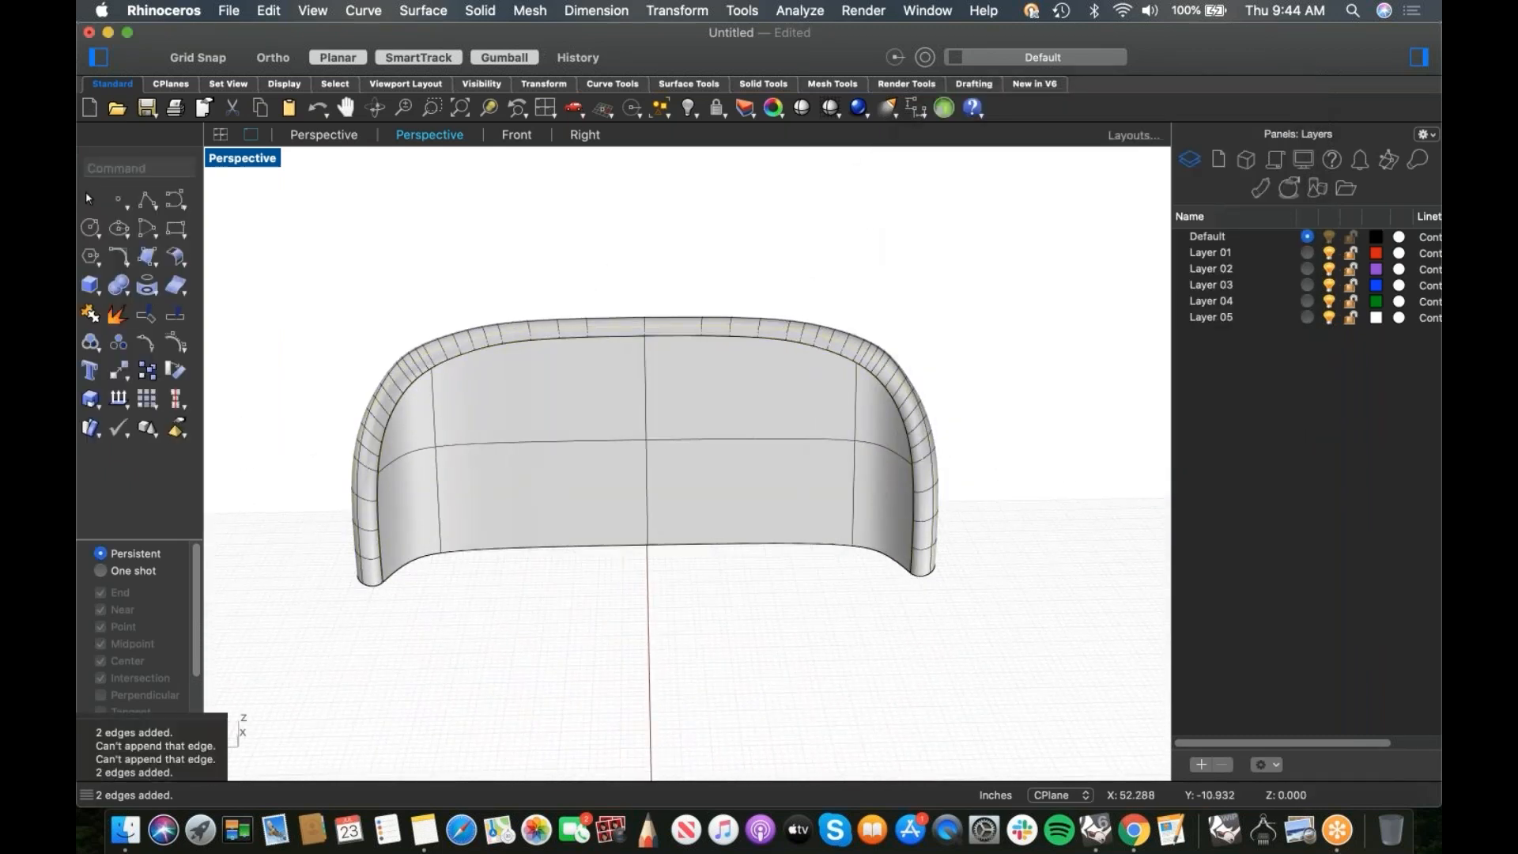
Step: Join the two seat walls and the blend surface into one polysurface
right_click_drag(876, 479, 795, 490)
left_click_drag(979, 393, 823, 534)
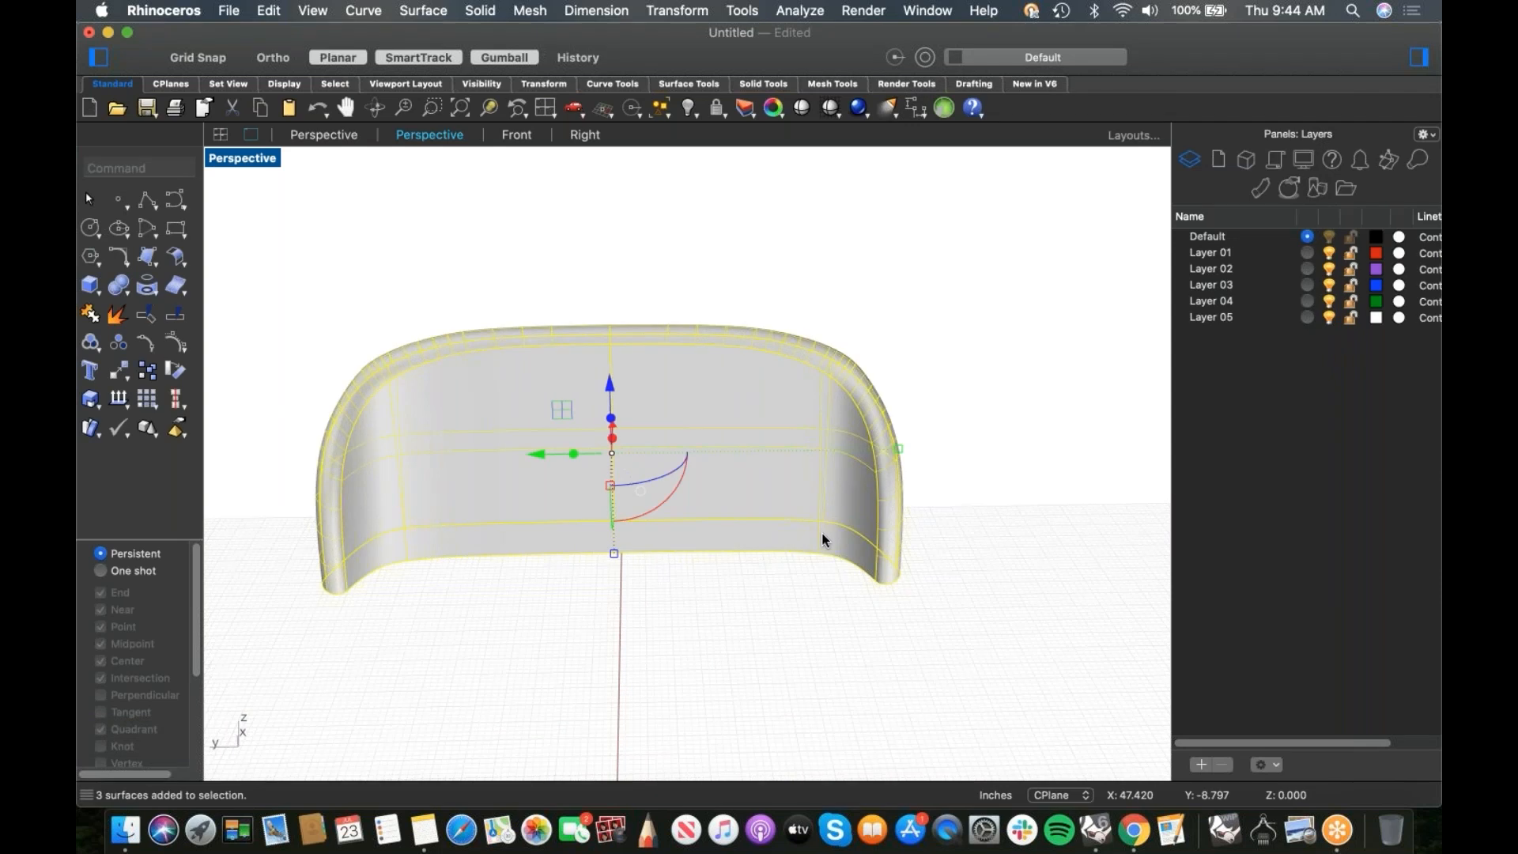
type("oin")
key("Return")
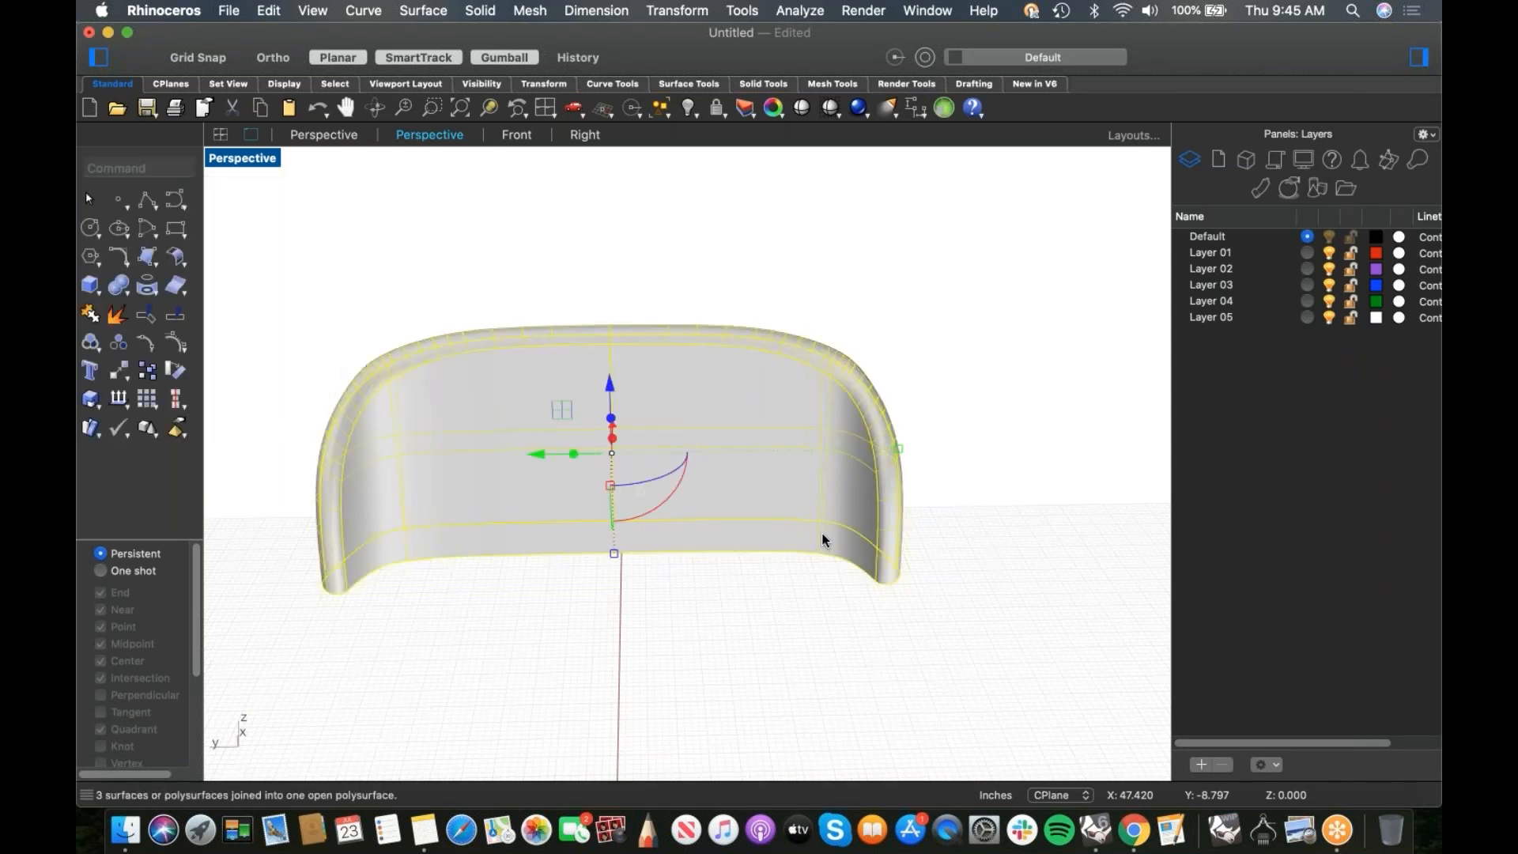
left_click(654, 676)
Step: Try to cap the open underside of the joined seat back, and inspect it from the front
right_click_drag(675, 613, 617, 567)
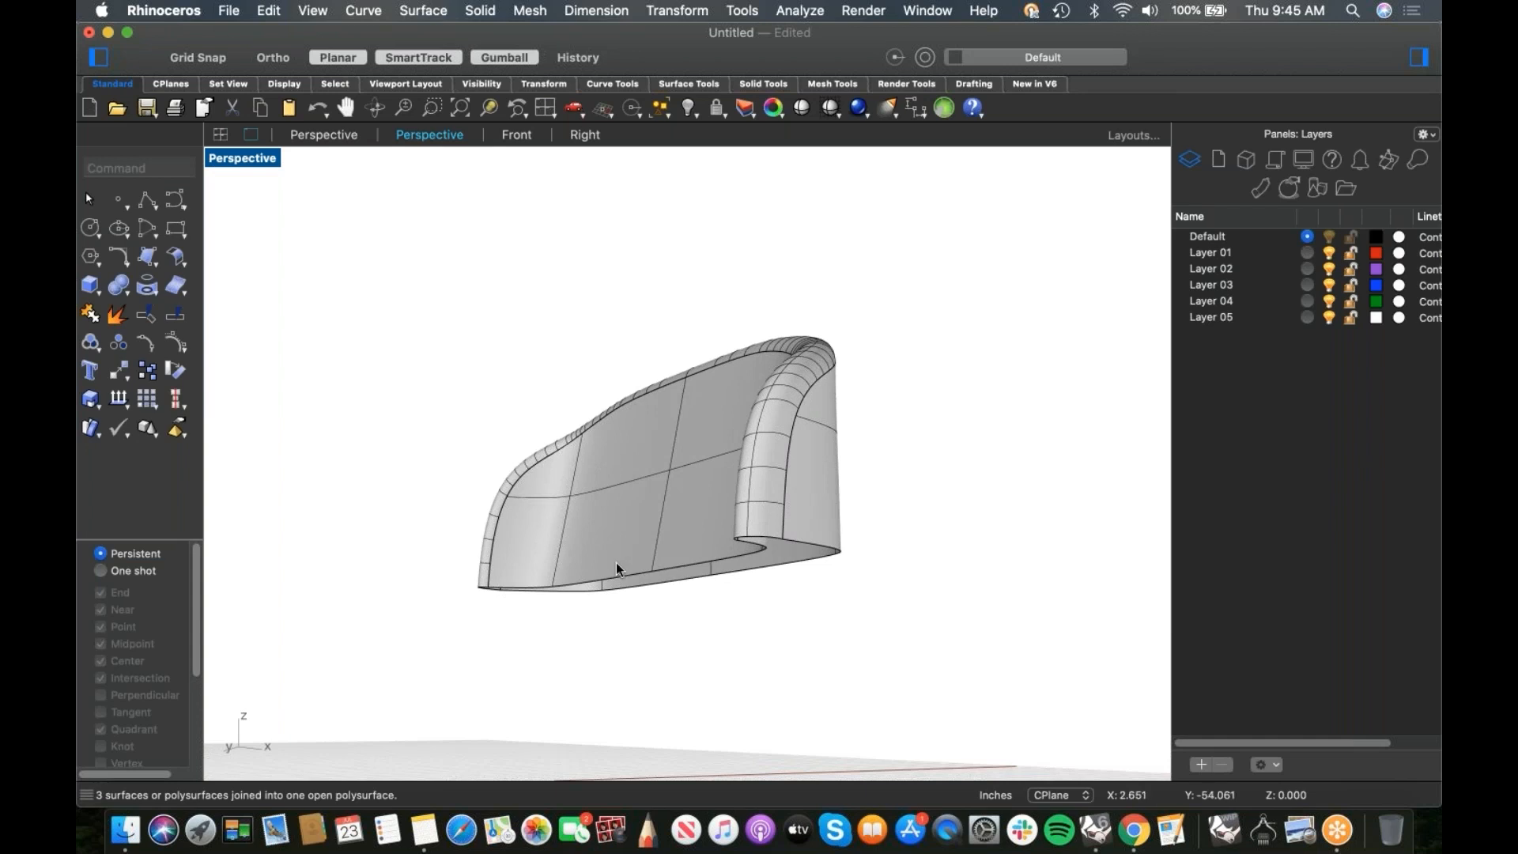
right_click_drag(615, 562, 663, 549)
left_click(663, 547)
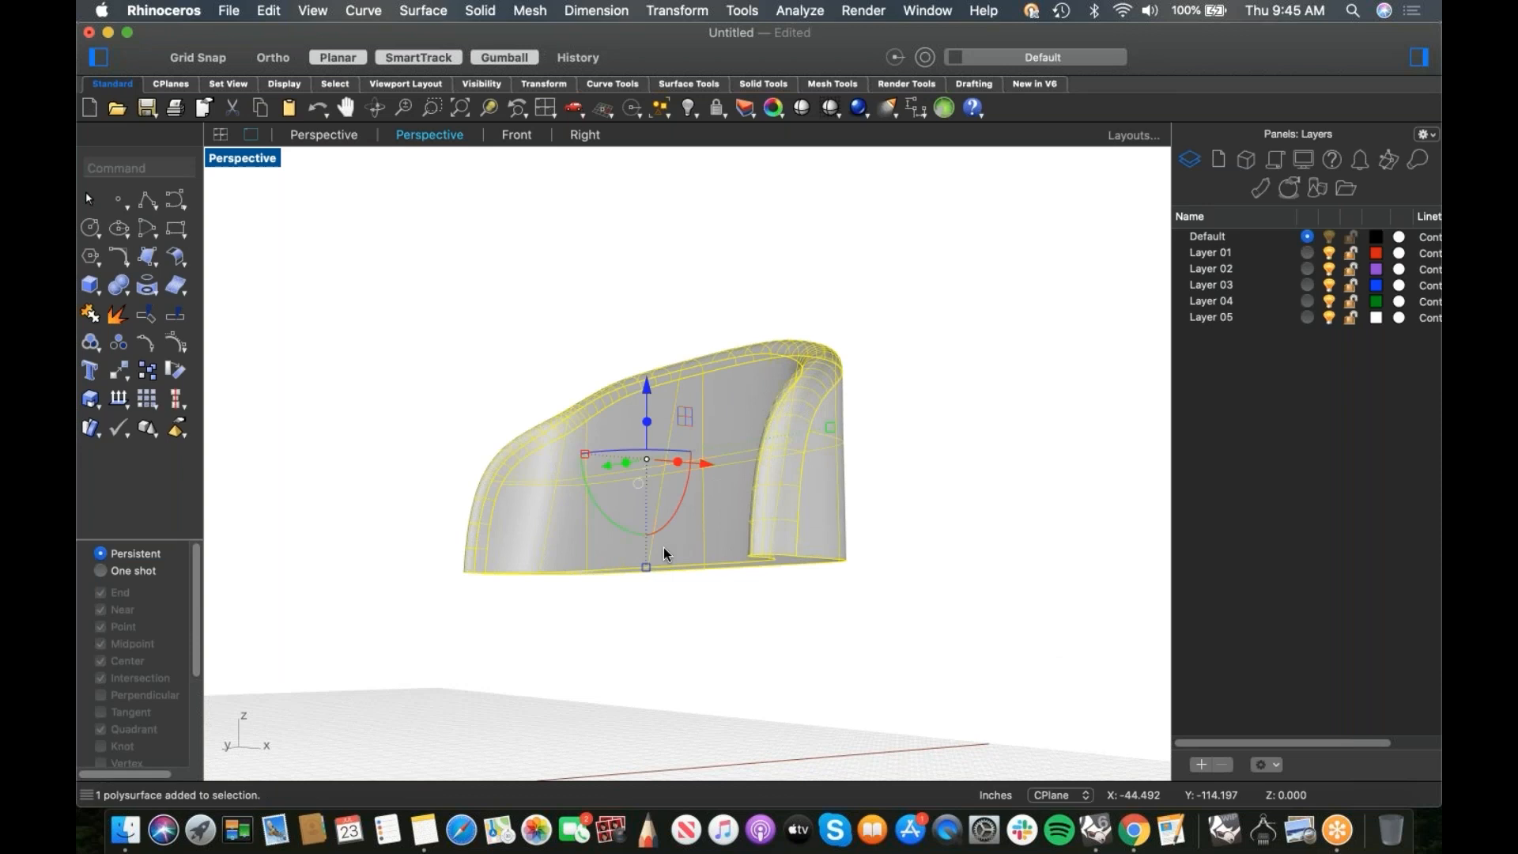
key("Return")
right_click_drag(707, 591, 719, 576)
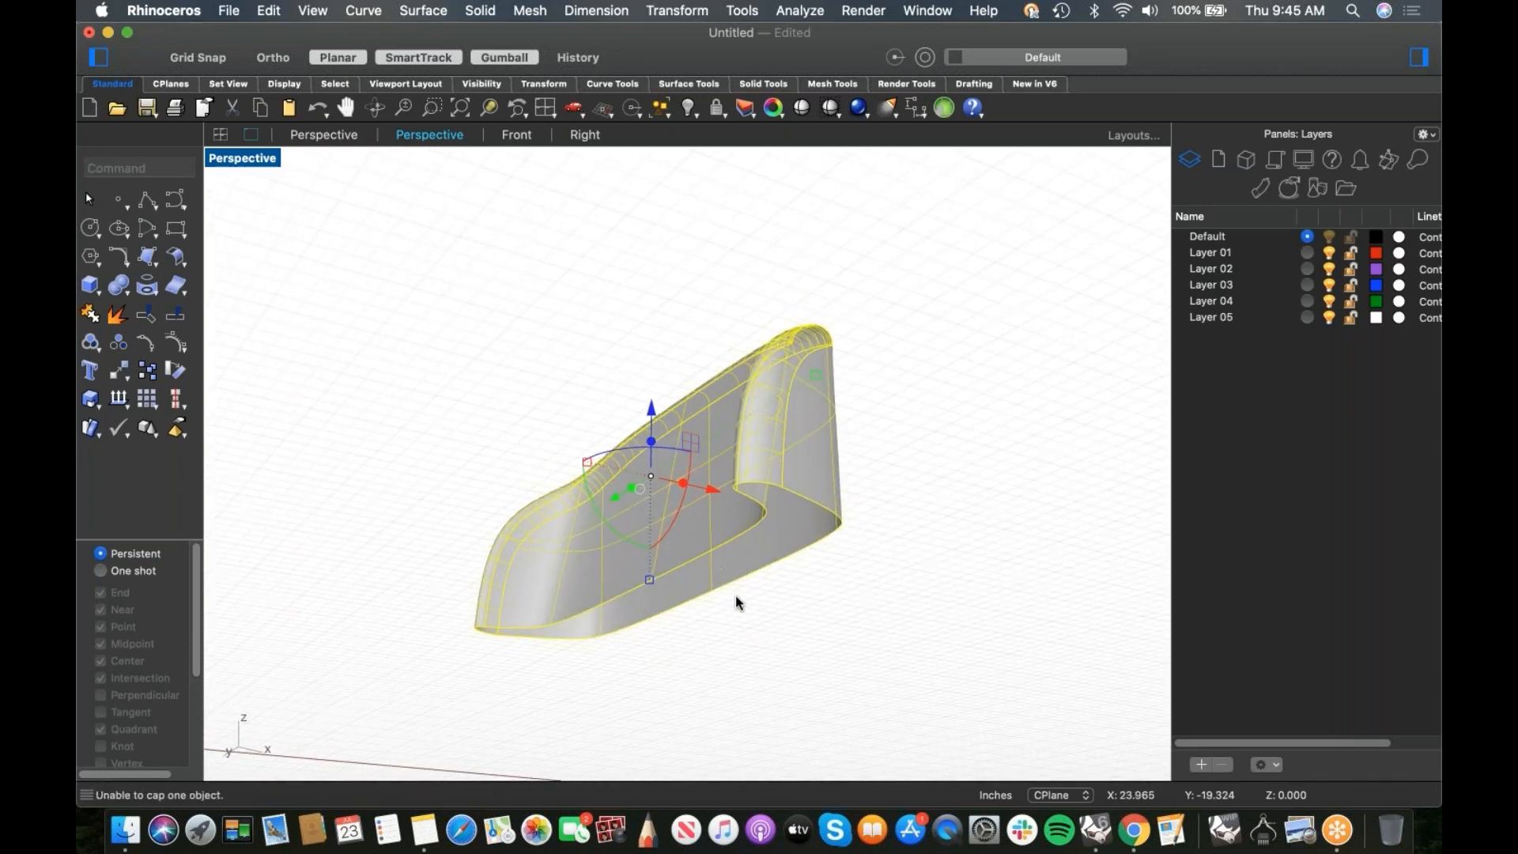
left_click(756, 601)
key("ctrl+super+f")
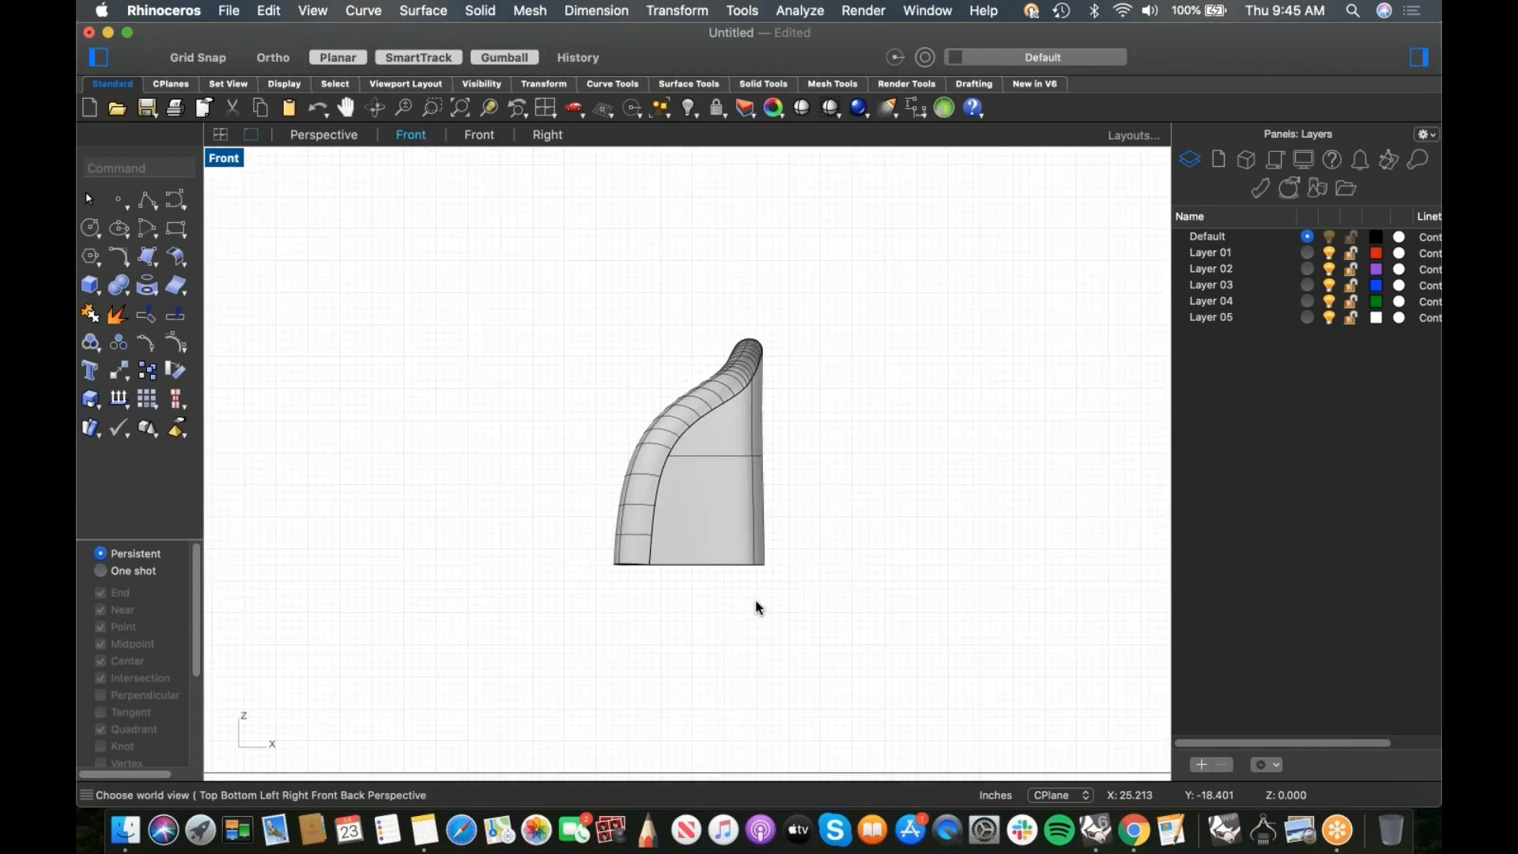
Step: Draw a horizontal line just above the seat back's bottom edge in the Front view and trim away the strip below it
scroll(715, 568, "up", 5)
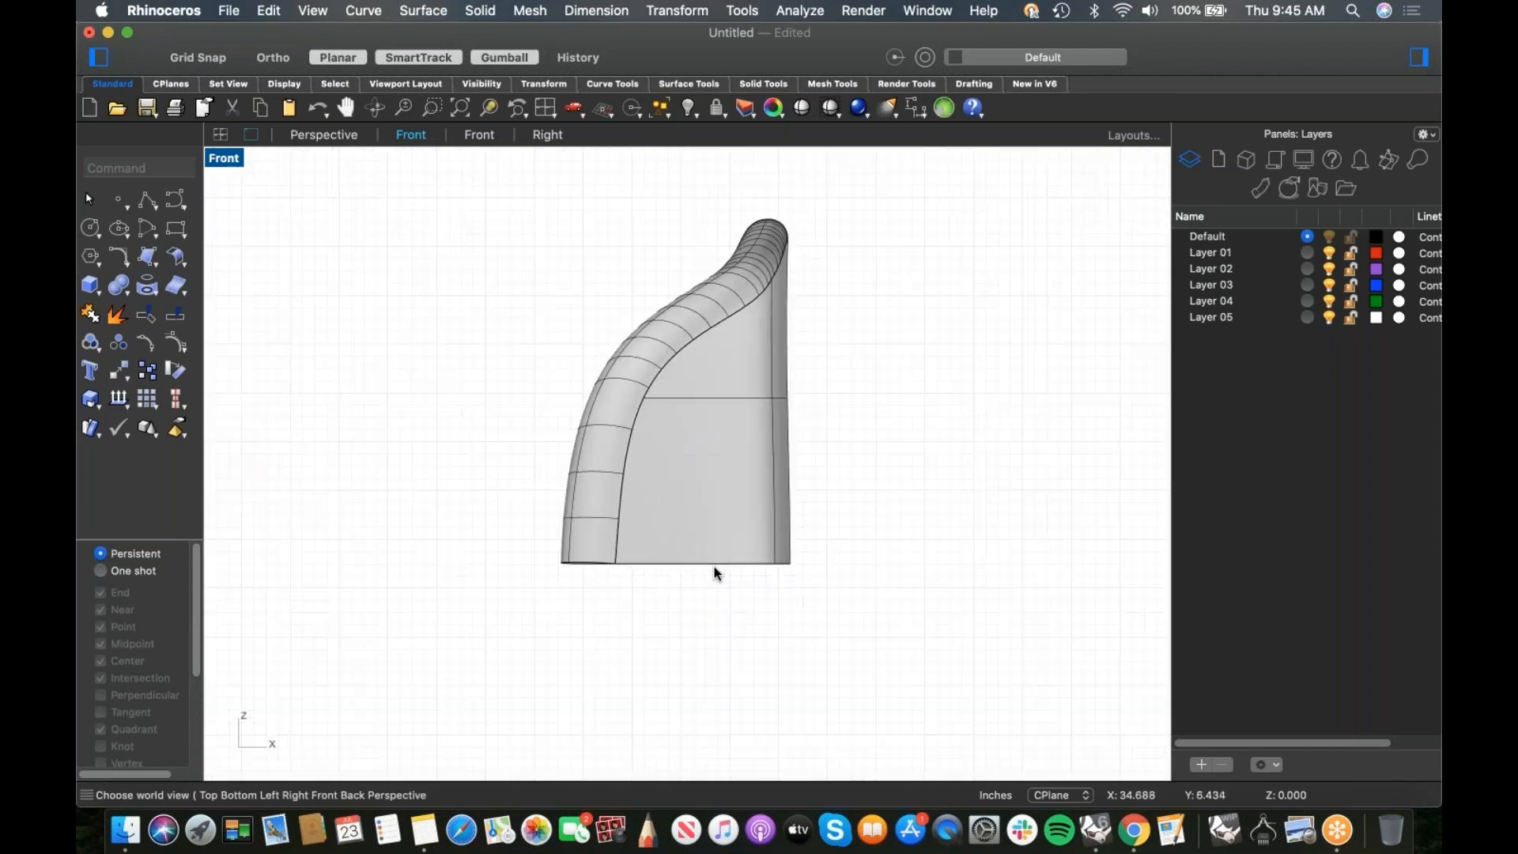
left_click(148, 202)
left_click(517, 556)
key("shift")
left_click(1009, 556)
key("Return")
type("trim")
key("Return")
scroll(814, 582, "up", 4)
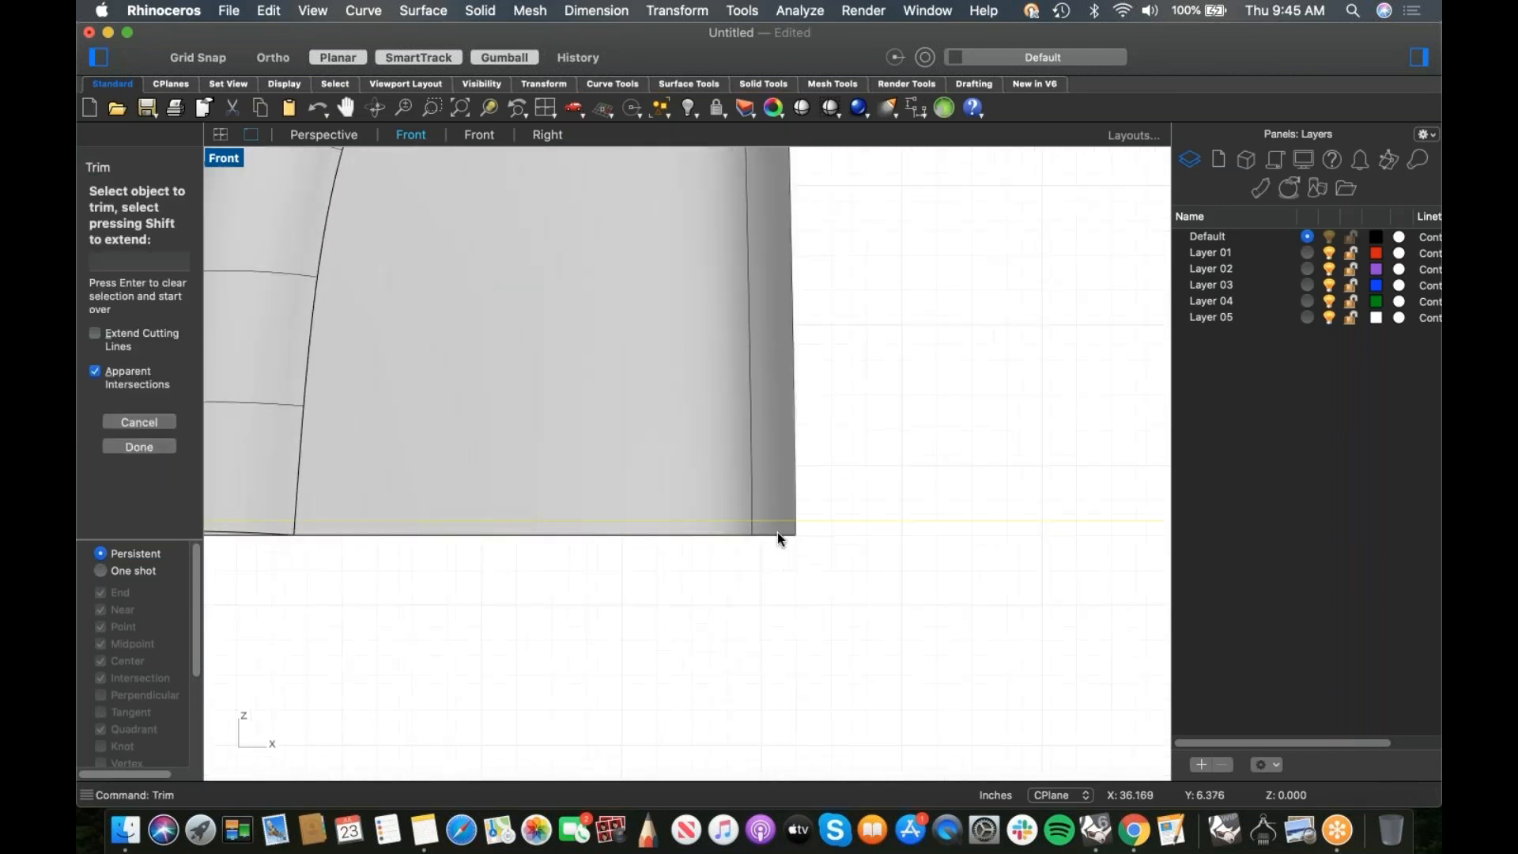
scroll(814, 443, "down", 3)
key("Escape")
Step: Cap the trimmed underside of the seat back and check it in the Perspective view
left_click(767, 422)
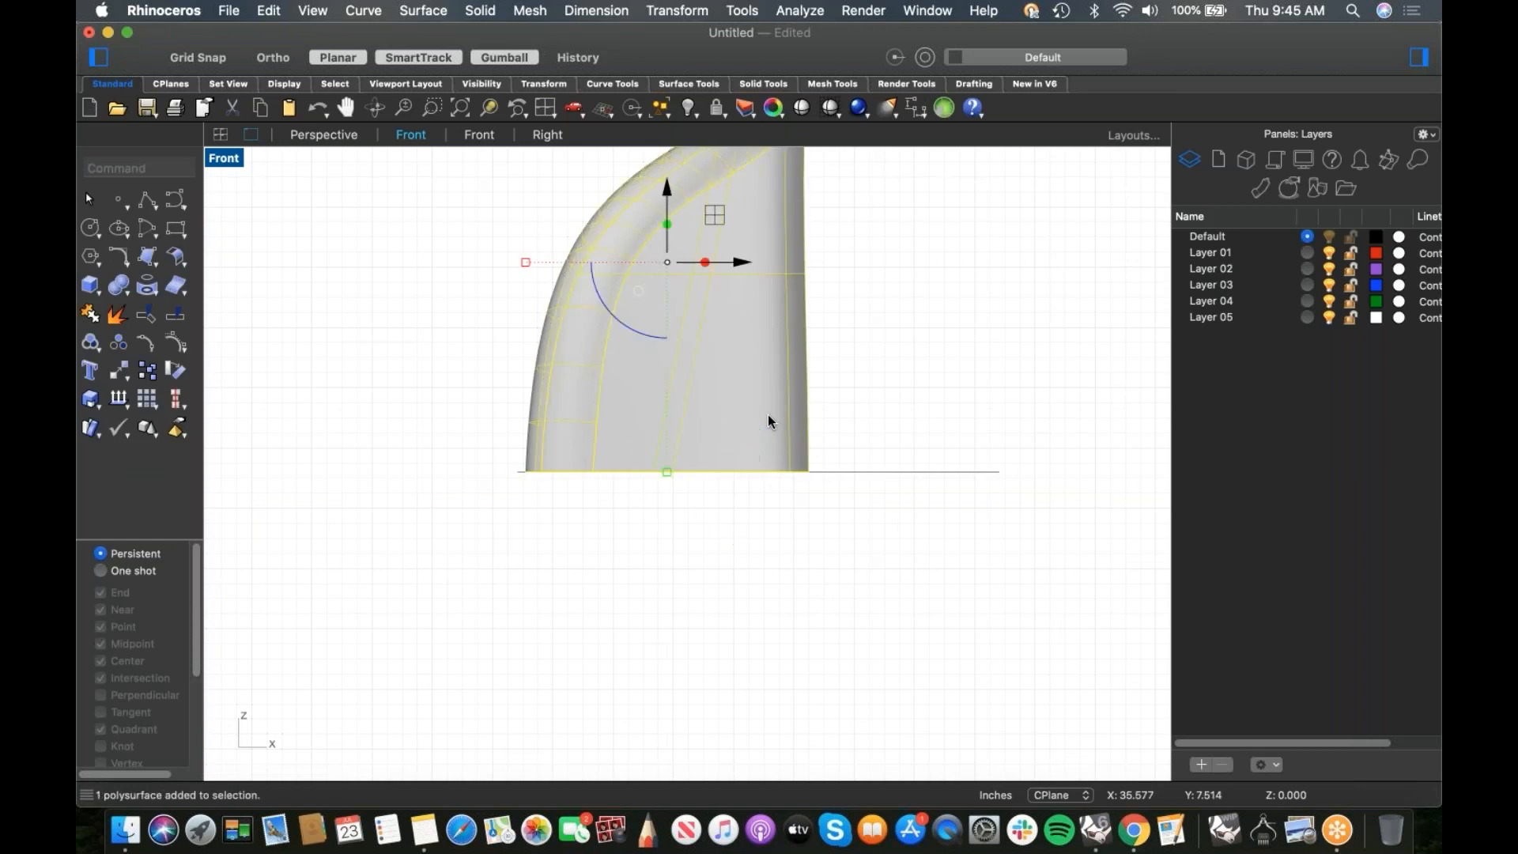
type("Cap")
key("Return")
type("4")
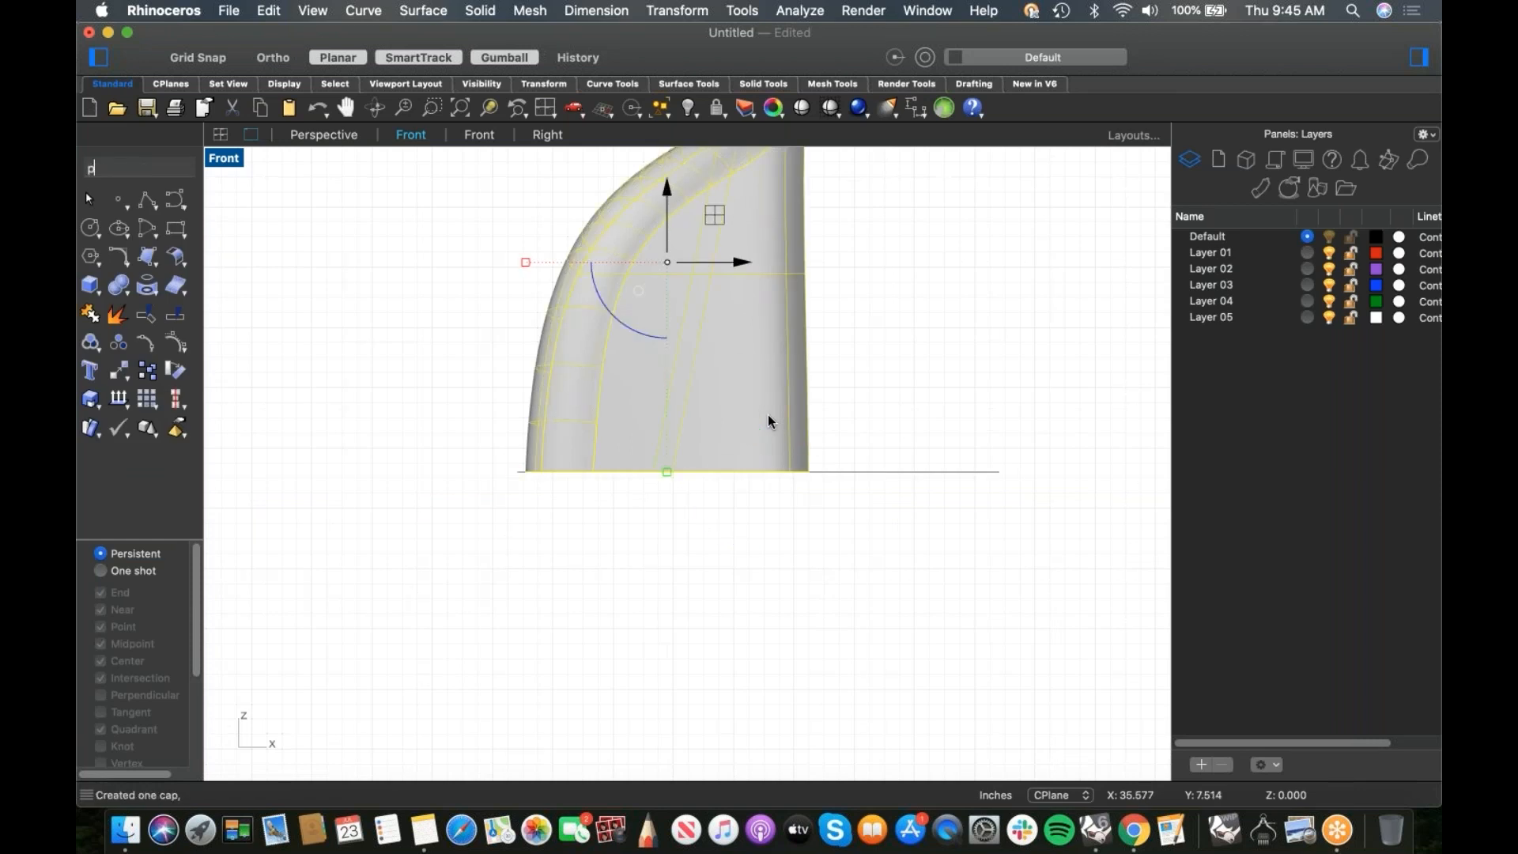
key("Return")
left_click(707, 594)
right_click_drag(707, 594, 795, 578)
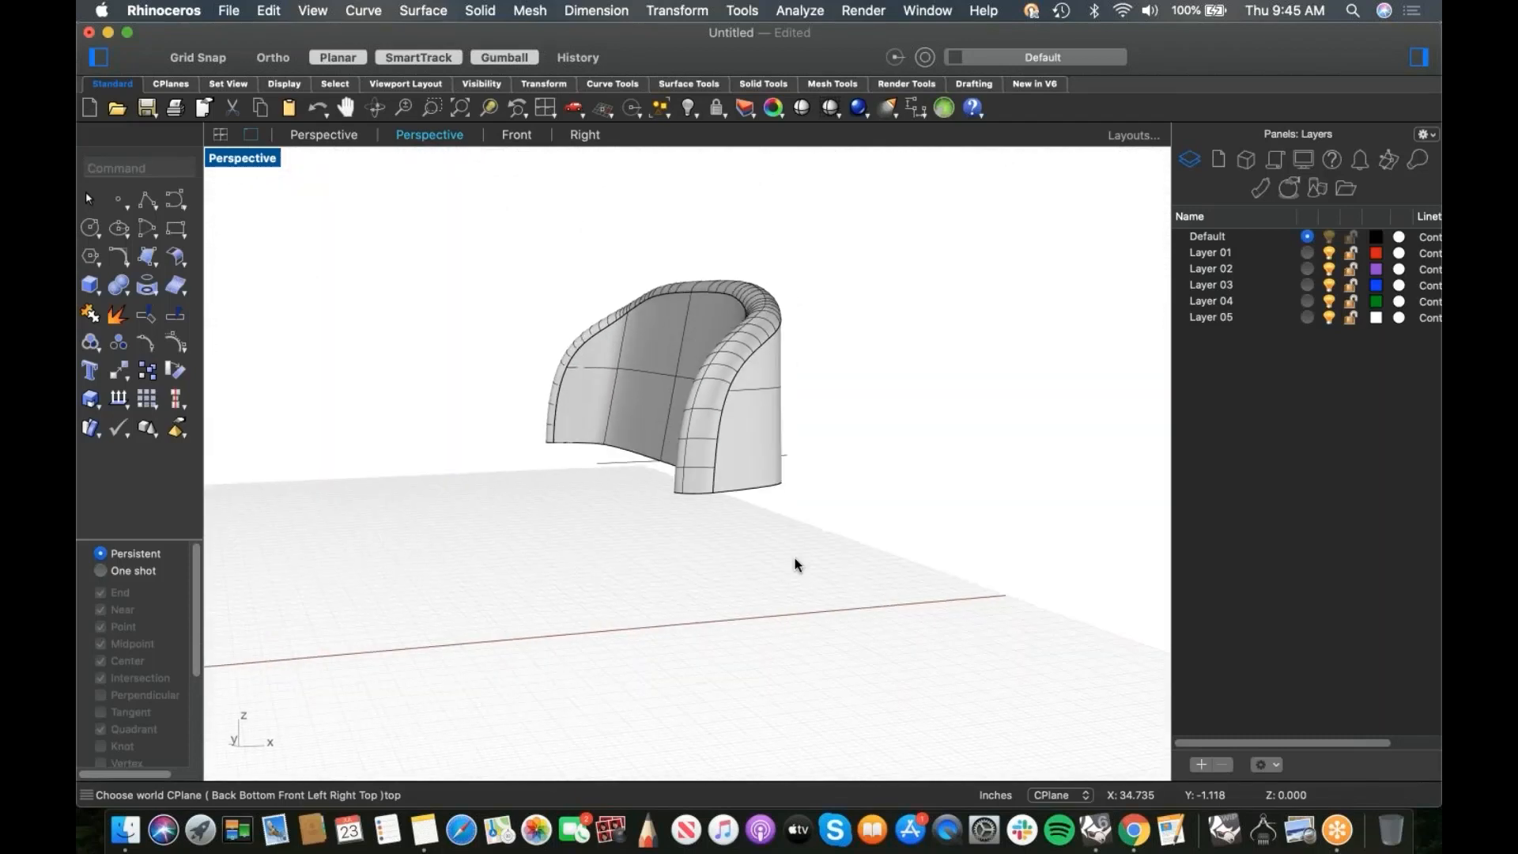
Step: Show all hidden tricycle parts and view the whole model from the top
key("ctrl+alt+h")
scroll(668, 482, "down", 6)
mouse_move(779, 484)
right_mouse_down()
mouse_move(806, 548)
mouse_move(875, 569)
mouse_move(910, 442)
mouse_move(800, 524)
mouse_move(933, 576)
right_mouse_up()
right_click_drag(766, 553, 806, 629)
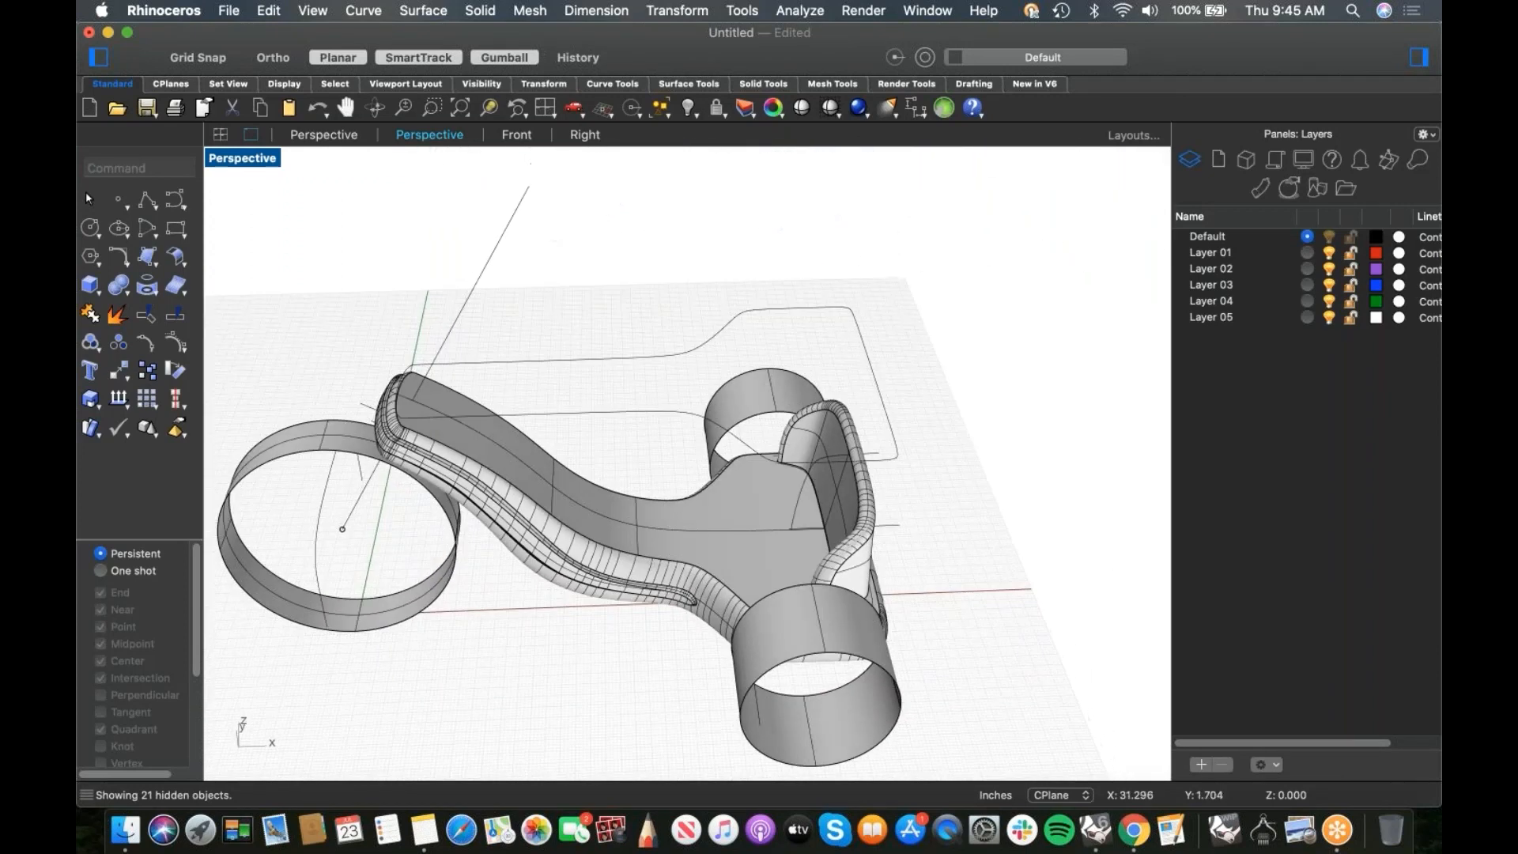
type("top")
key("Return")
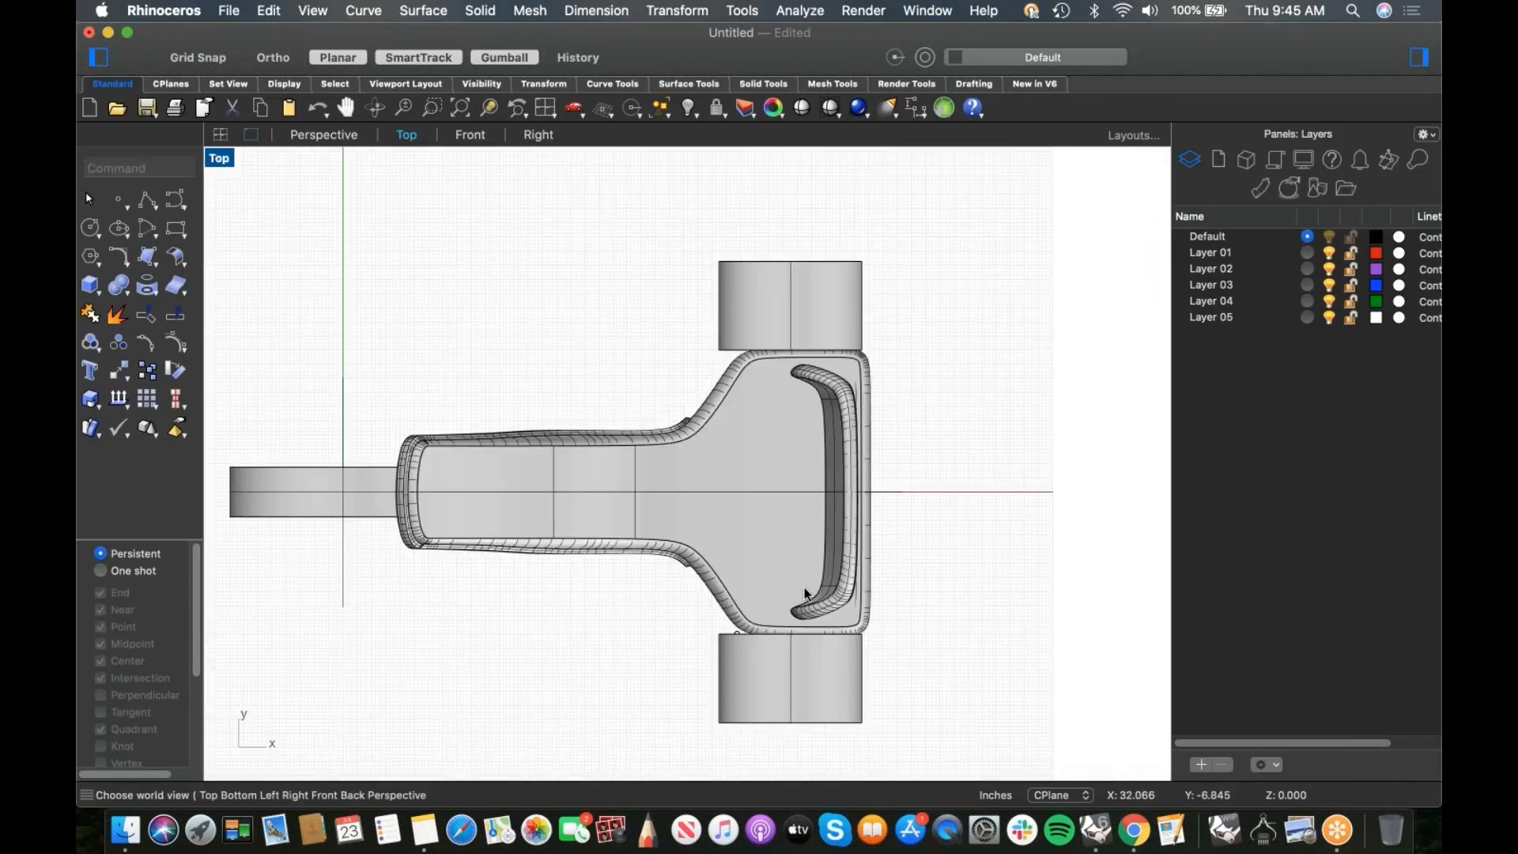
Step: Draw a circle about 1.8 inches in diameter on the rear deck in front of the seat back and copy it forward along X
scroll(801, 593, "up", 4)
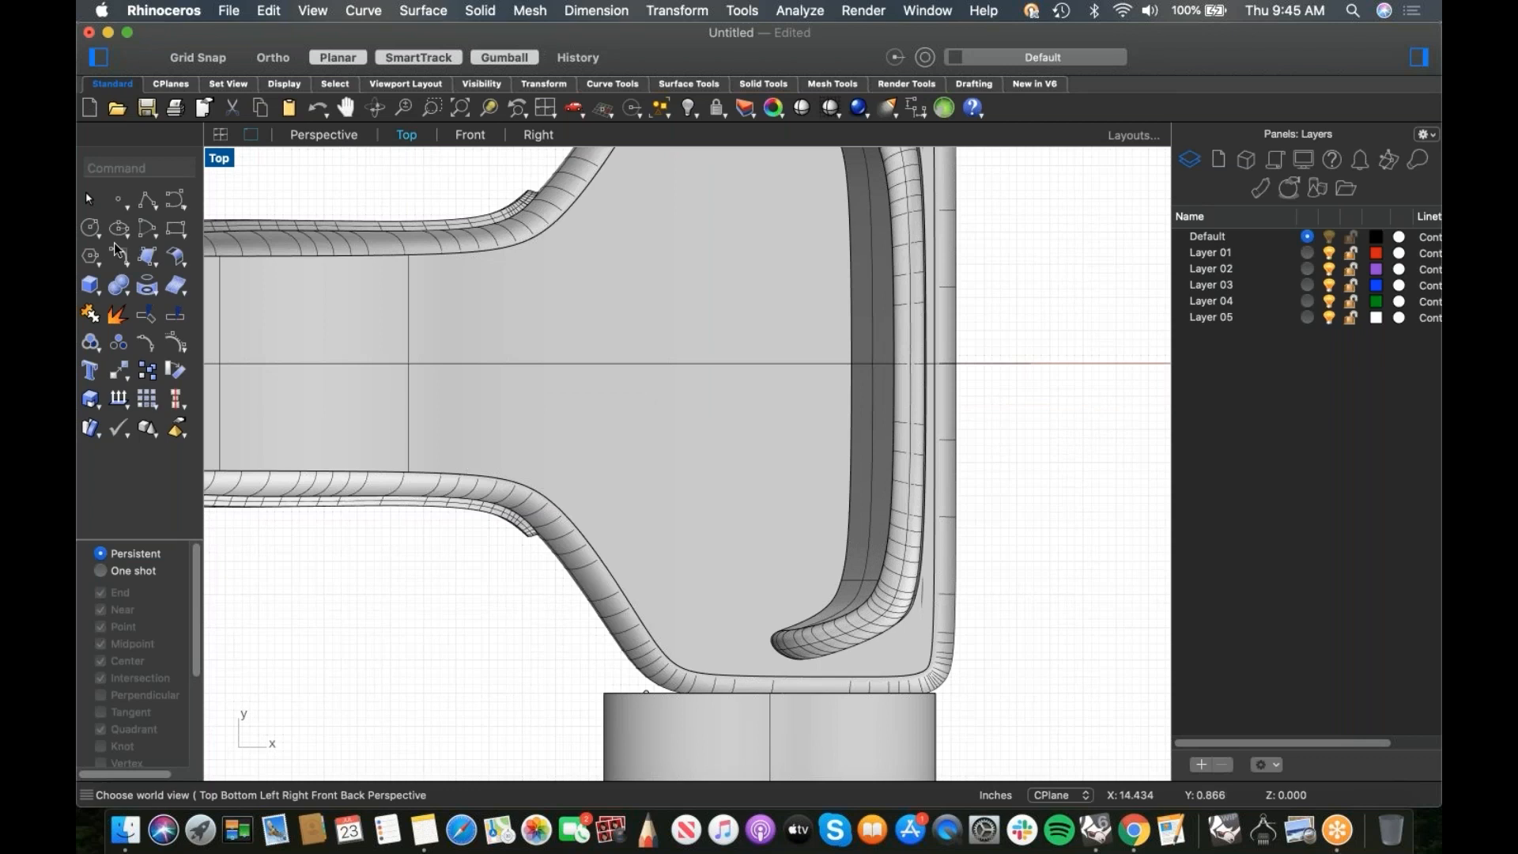
left_click(91, 229)
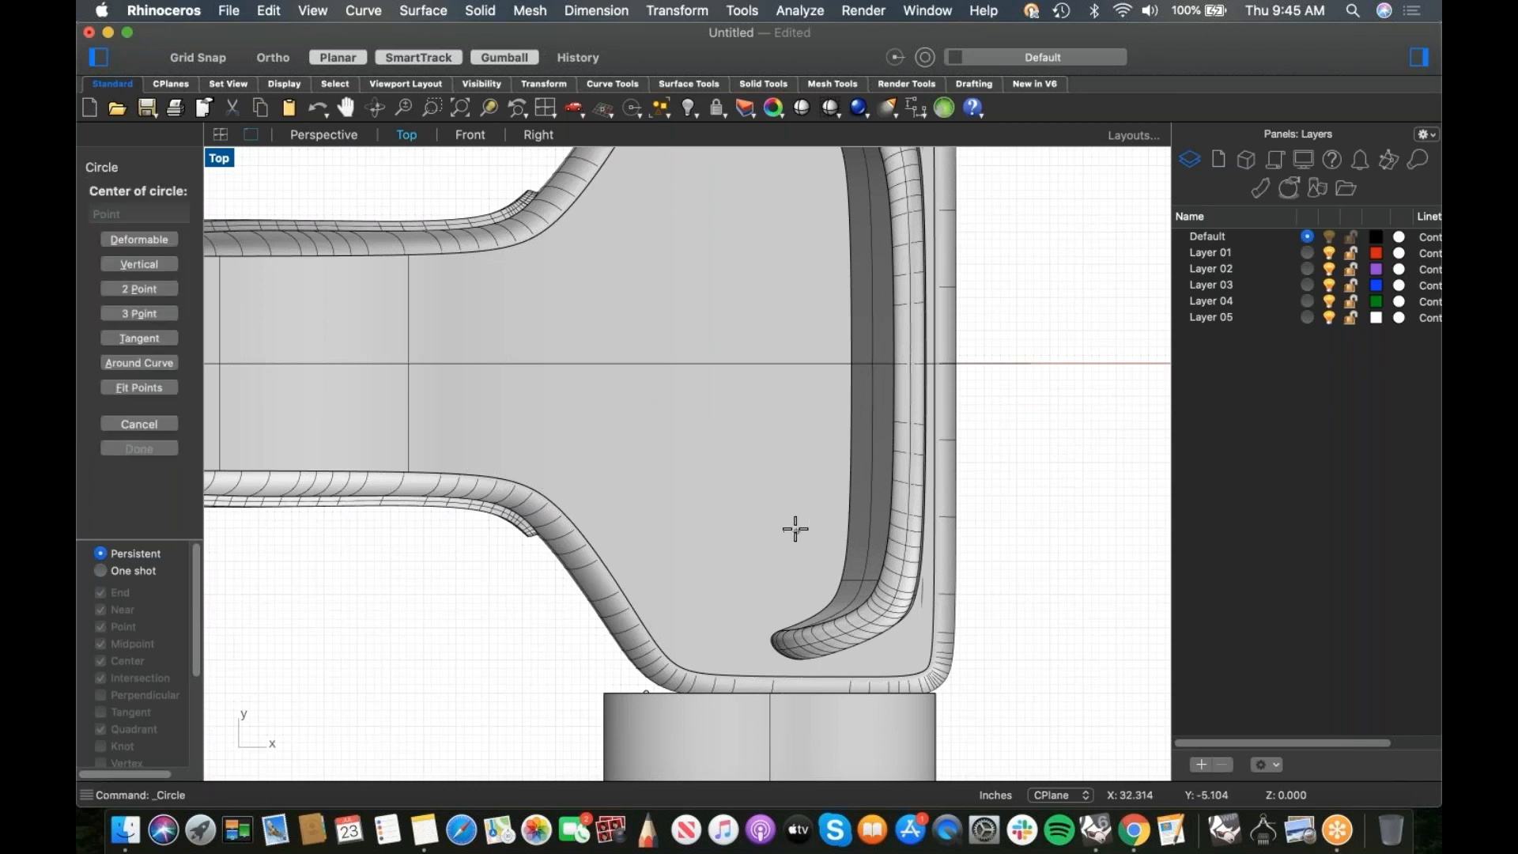
left_click(791, 528)
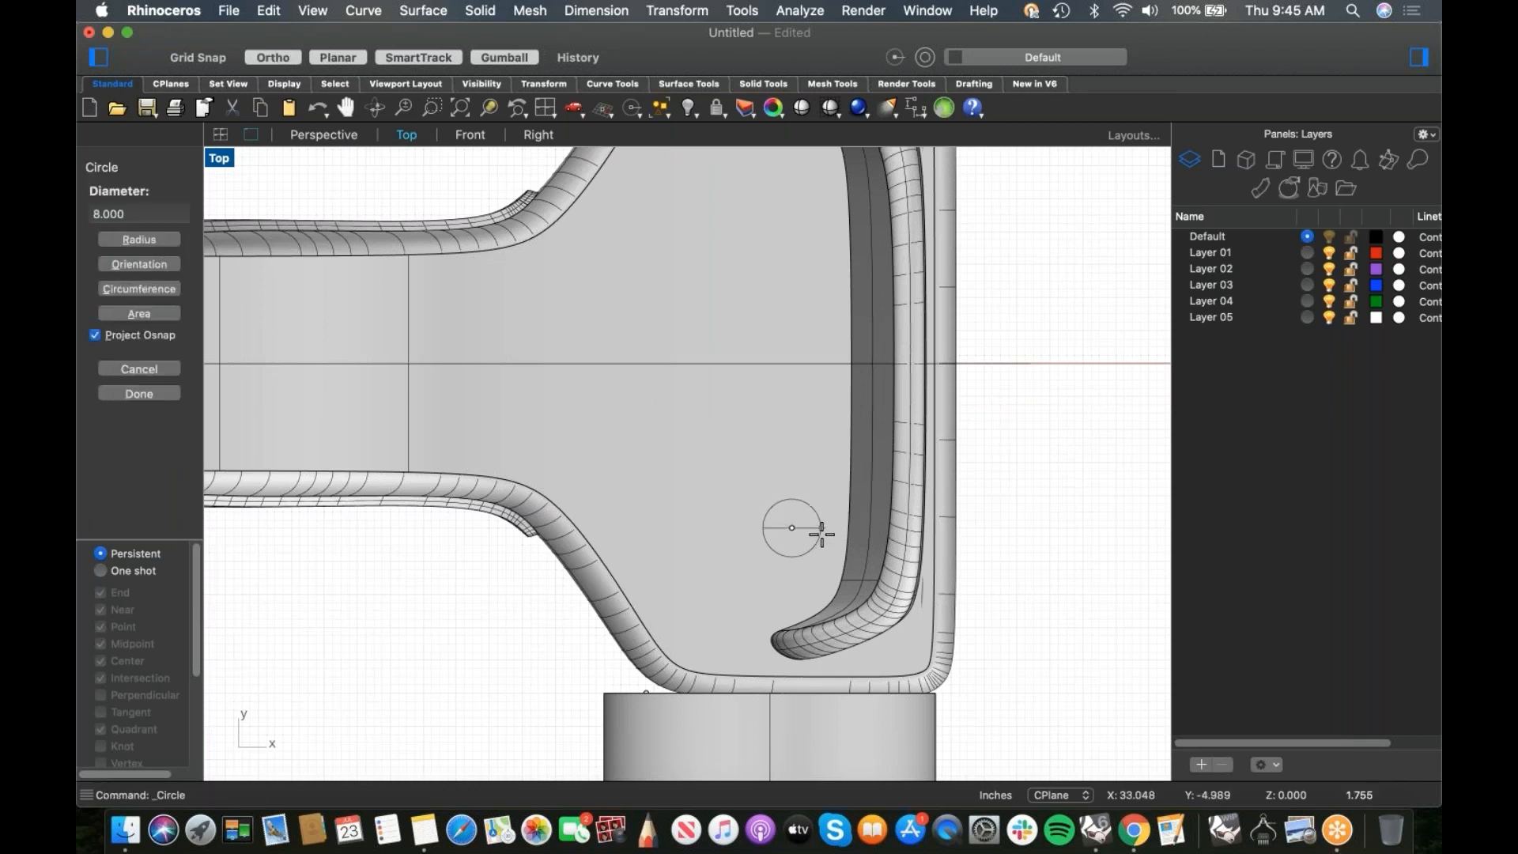
key("Escape")
left_click(896, 595)
left_click_drag(822, 532, 694, 542)
Step: Mirror the two circles across the tricycle's X axis through the origin, keeping the originals
left_click_drag(467, 678, 1127, 483)
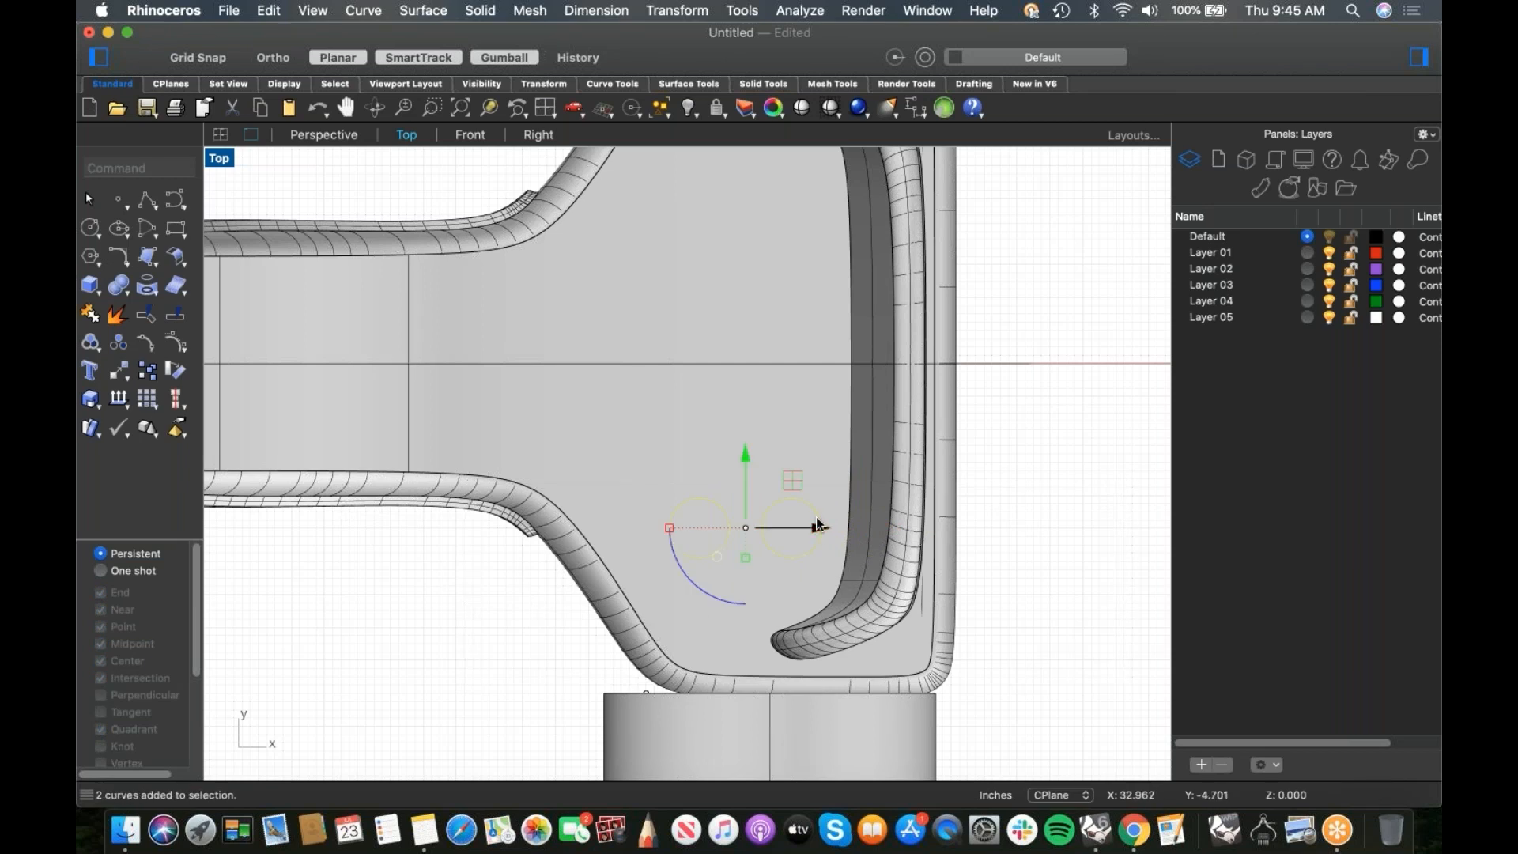
type("mi")
key("Return")
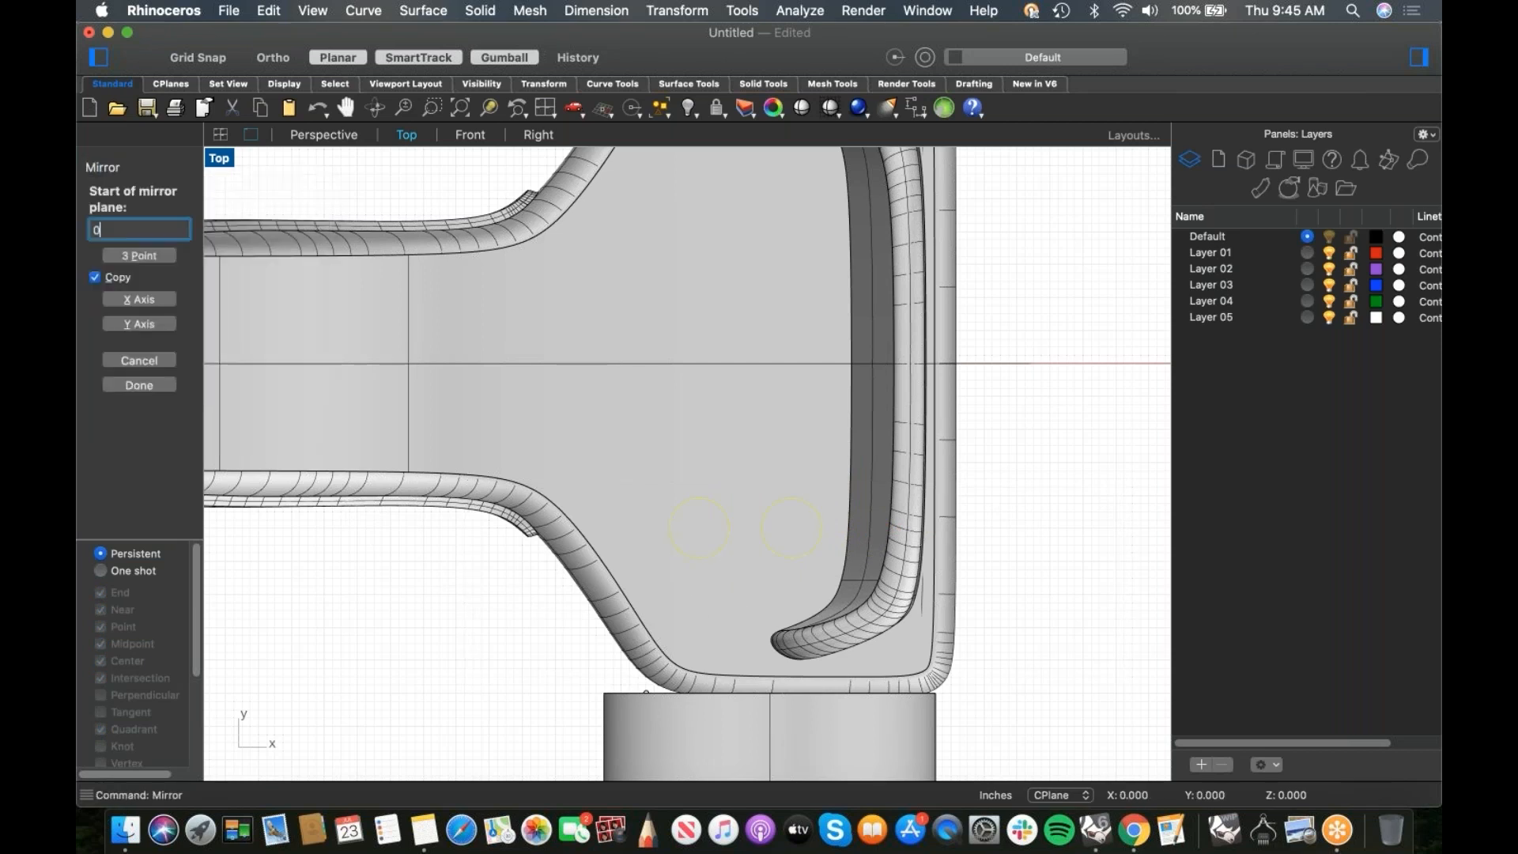
left_click(818, 517)
left_click(1024, 381)
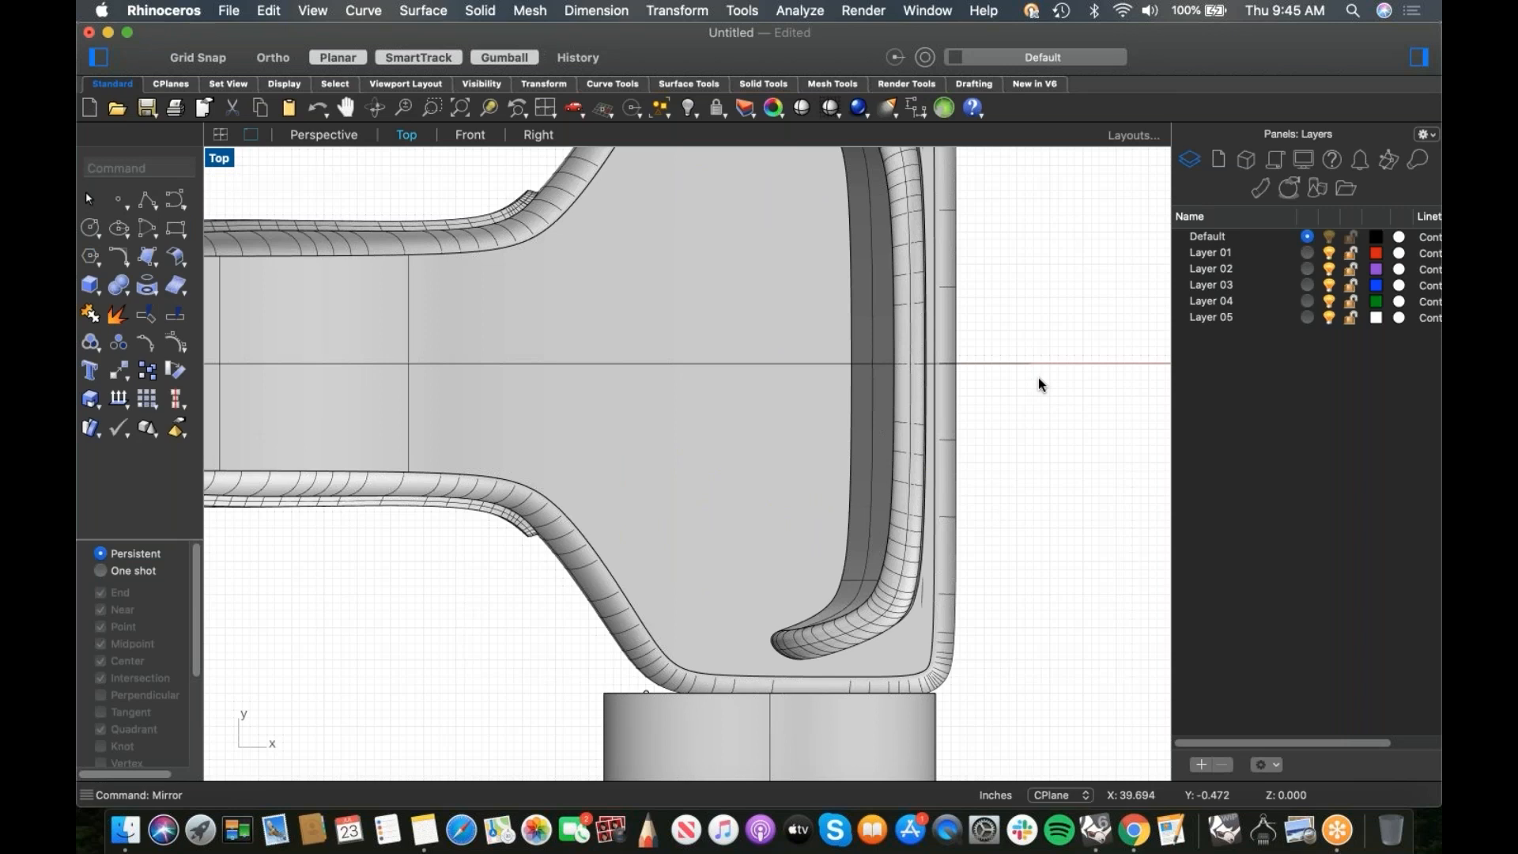
Step: Extrude the four circles vertically into cylinders that pass through the rear deck
type("p")
key("Return")
right_click_drag(799, 508, 613, 582)
scroll(642, 578, "up", 8)
left_click_drag(620, 602, 848, 546)
right_click_drag(848, 546, 790, 620)
left_click_drag(732, 513, 723, 332)
left_click(651, 581)
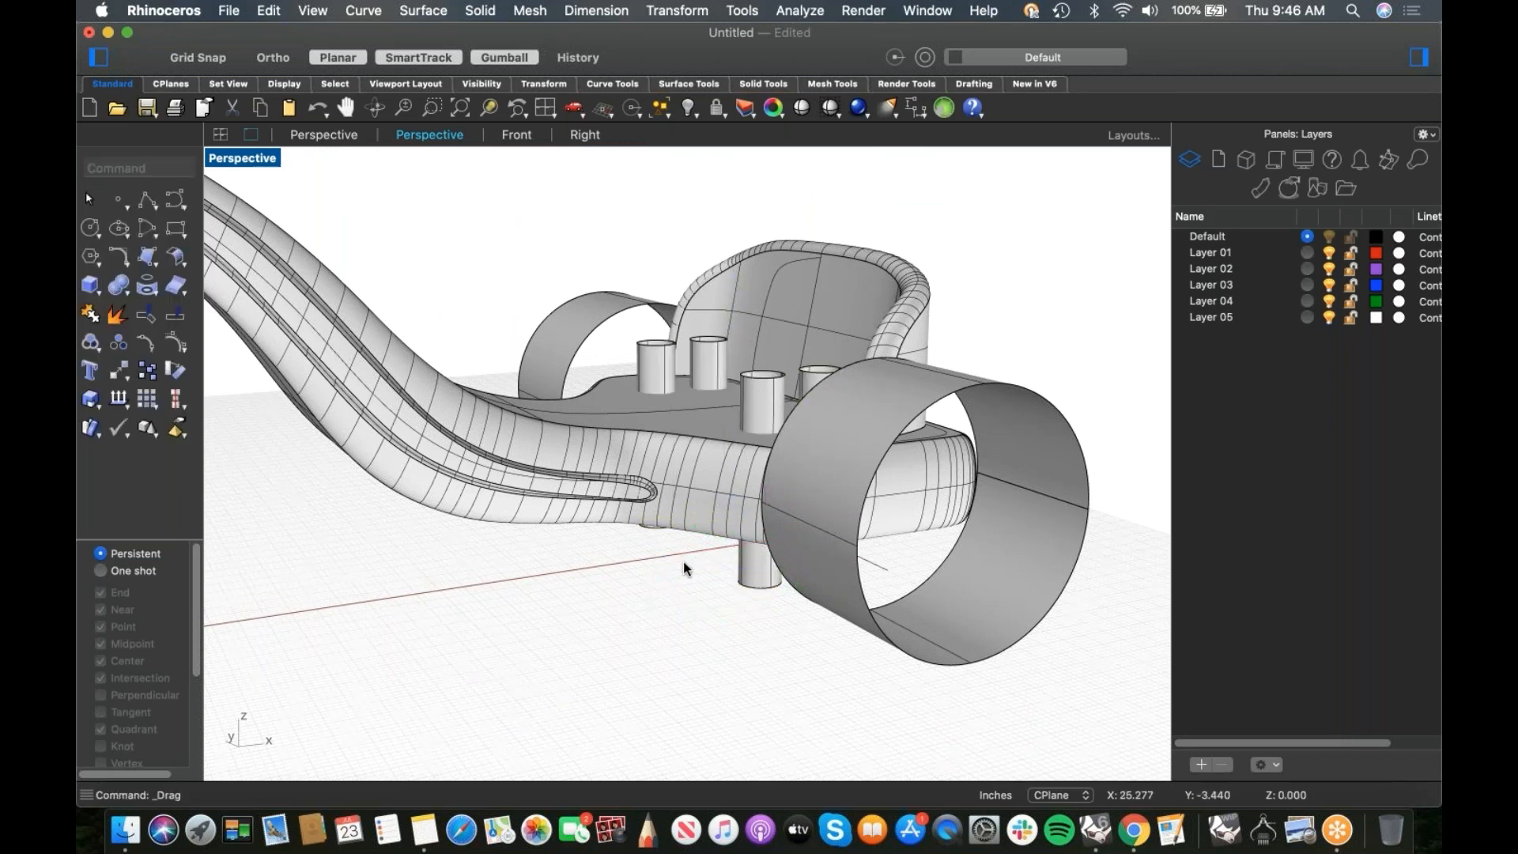
Step: Select all four cylinders and move them straight up so their lower ends sit inside the rear deck
right_click_drag(685, 567, 862, 613)
left_click(740, 391)
left_click(510, 354, "shift")
left_click(550, 335, "shift")
left_click(774, 356, "shift")
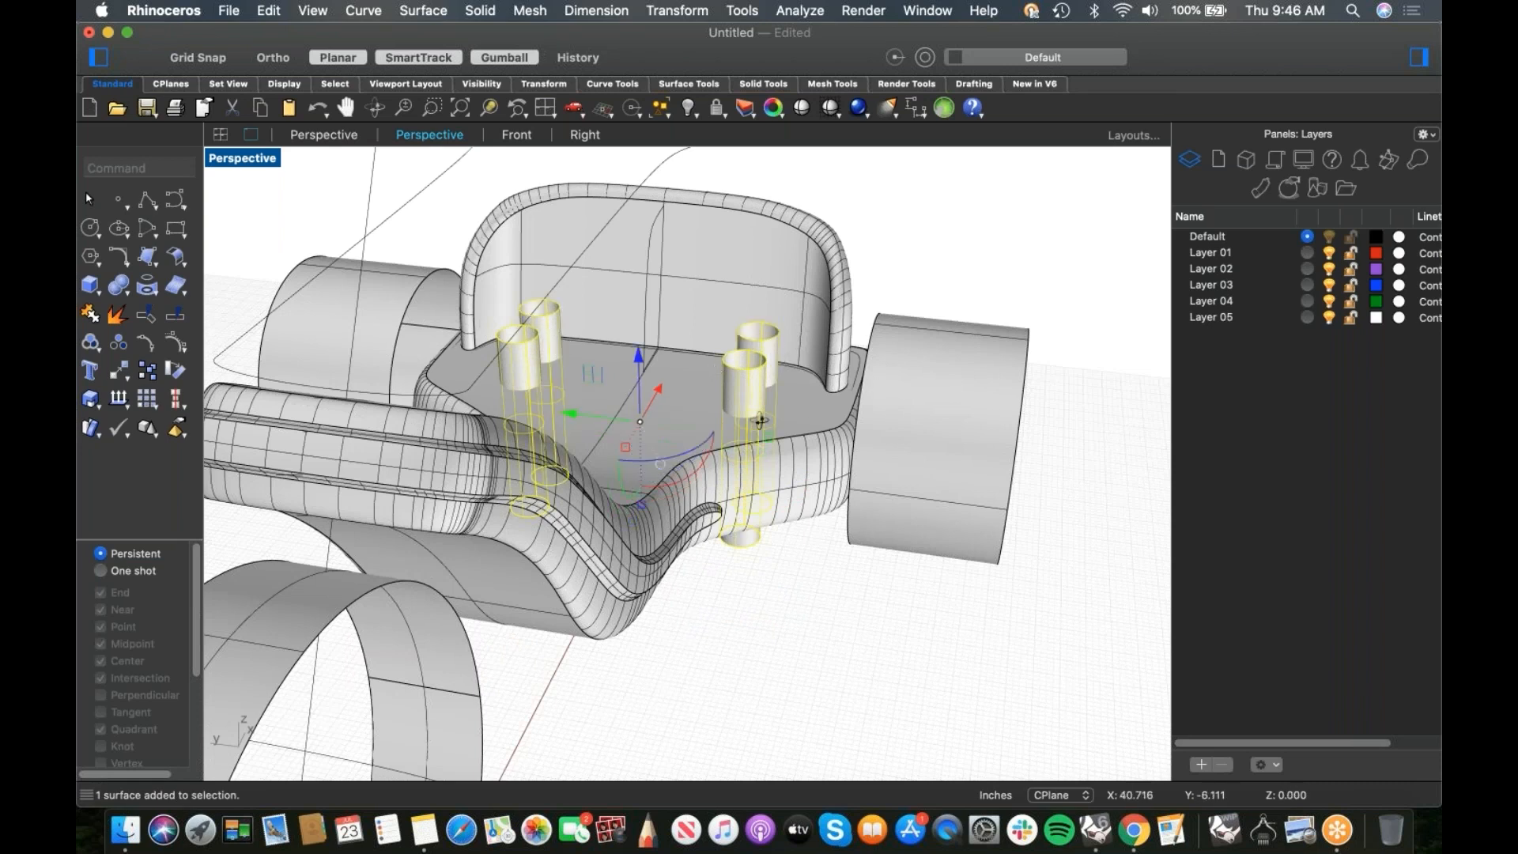
right_click_drag(774, 356, 709, 368)
left_click_drag(704, 362, 698, 335)
Step: Cap both open ends of the four cylinders to make them solid
right_click_drag(707, 557, 787, 524)
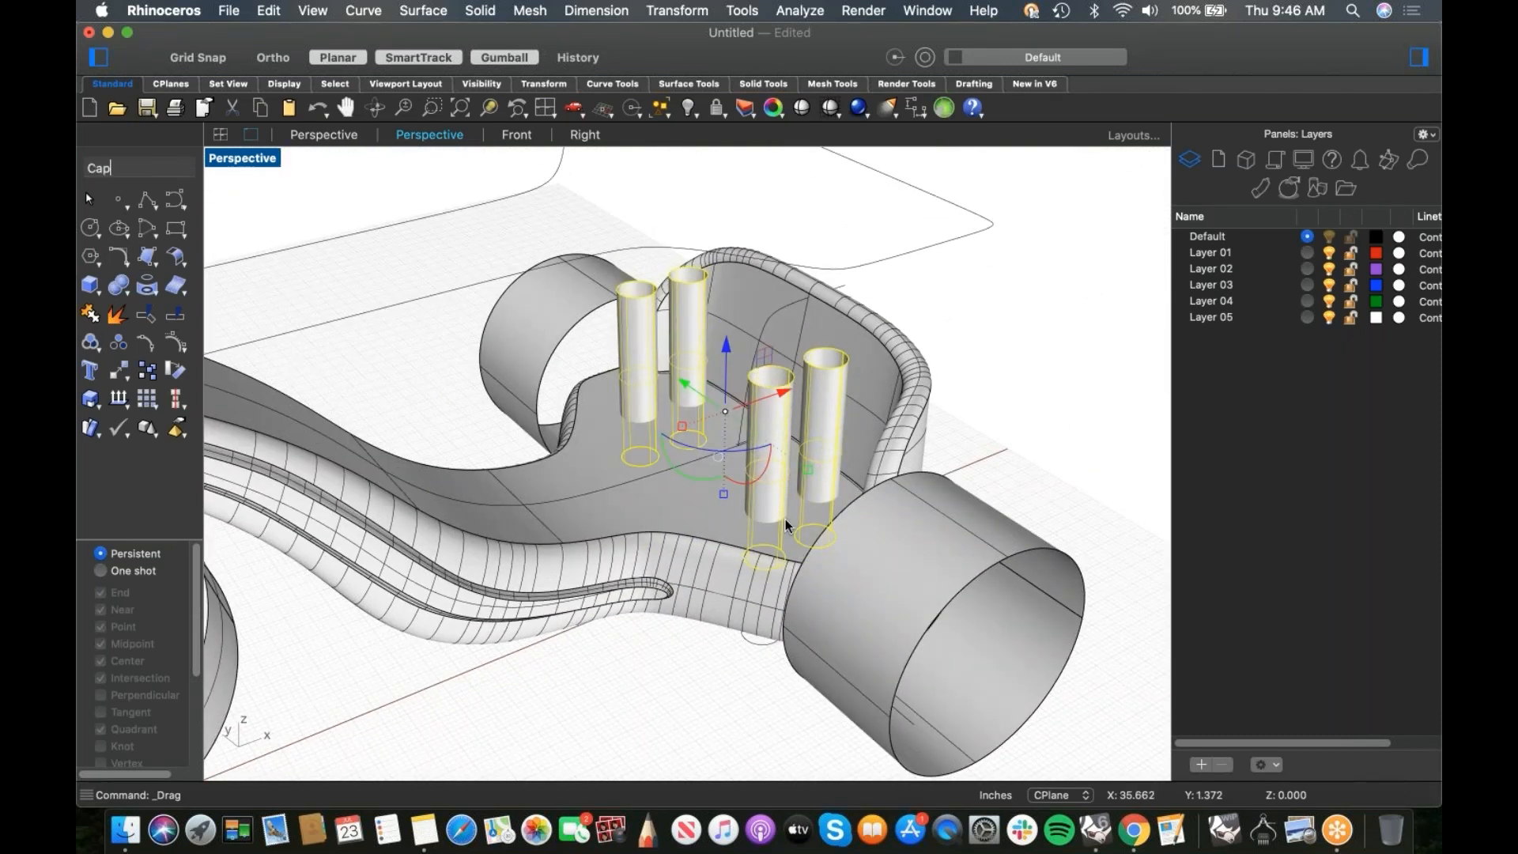
key("Return")
left_click(958, 317)
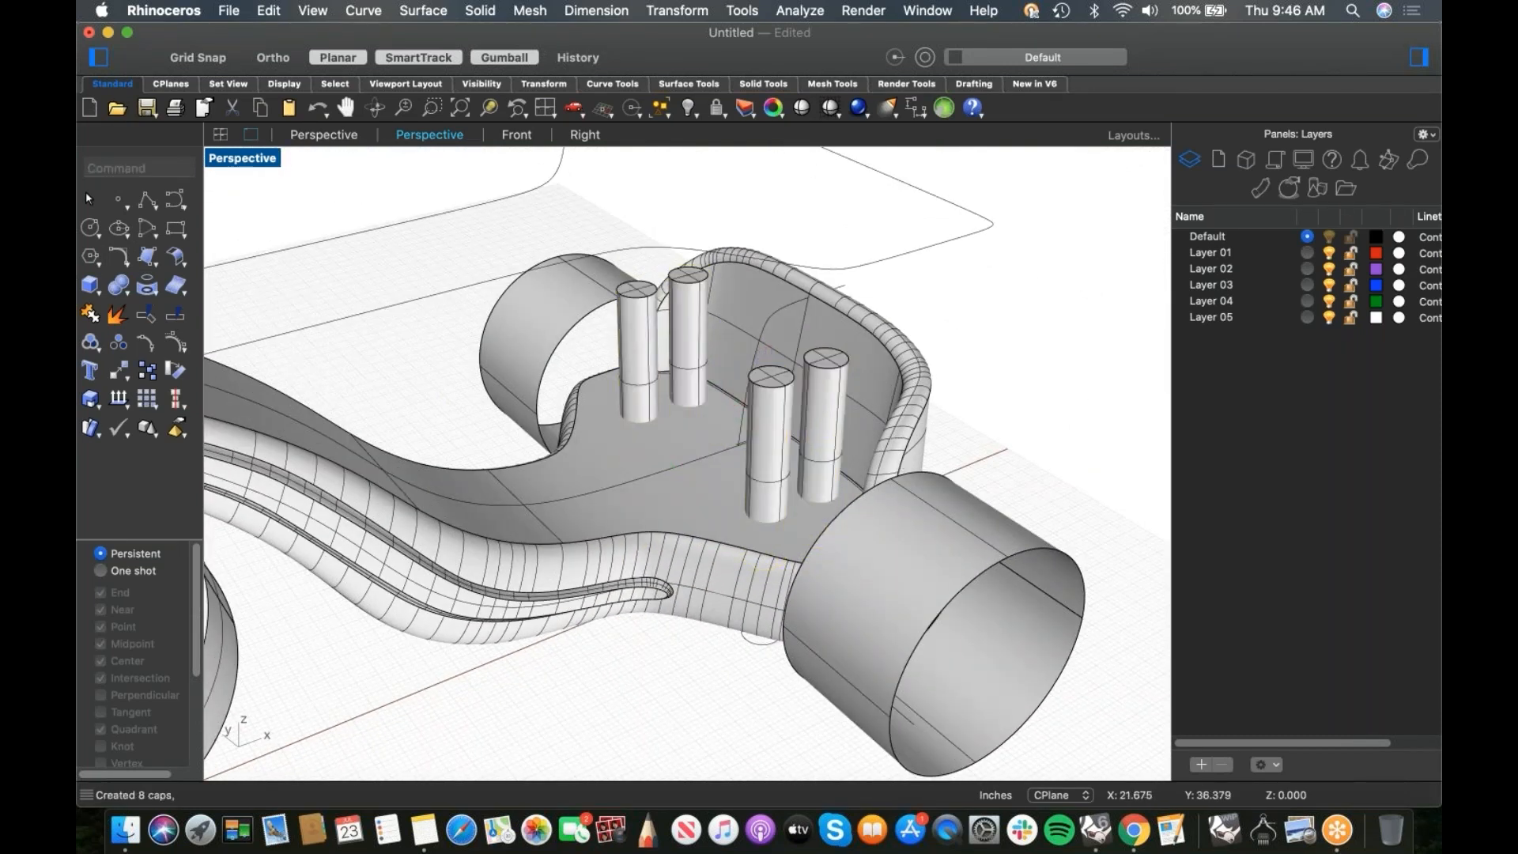
Step: Subtract the four cylinders from the tricycle body with Boolean Difference to cut the seat-adjustment holes
left_click_drag(123, 293, 206, 321)
left_click(644, 482)
key("Return")
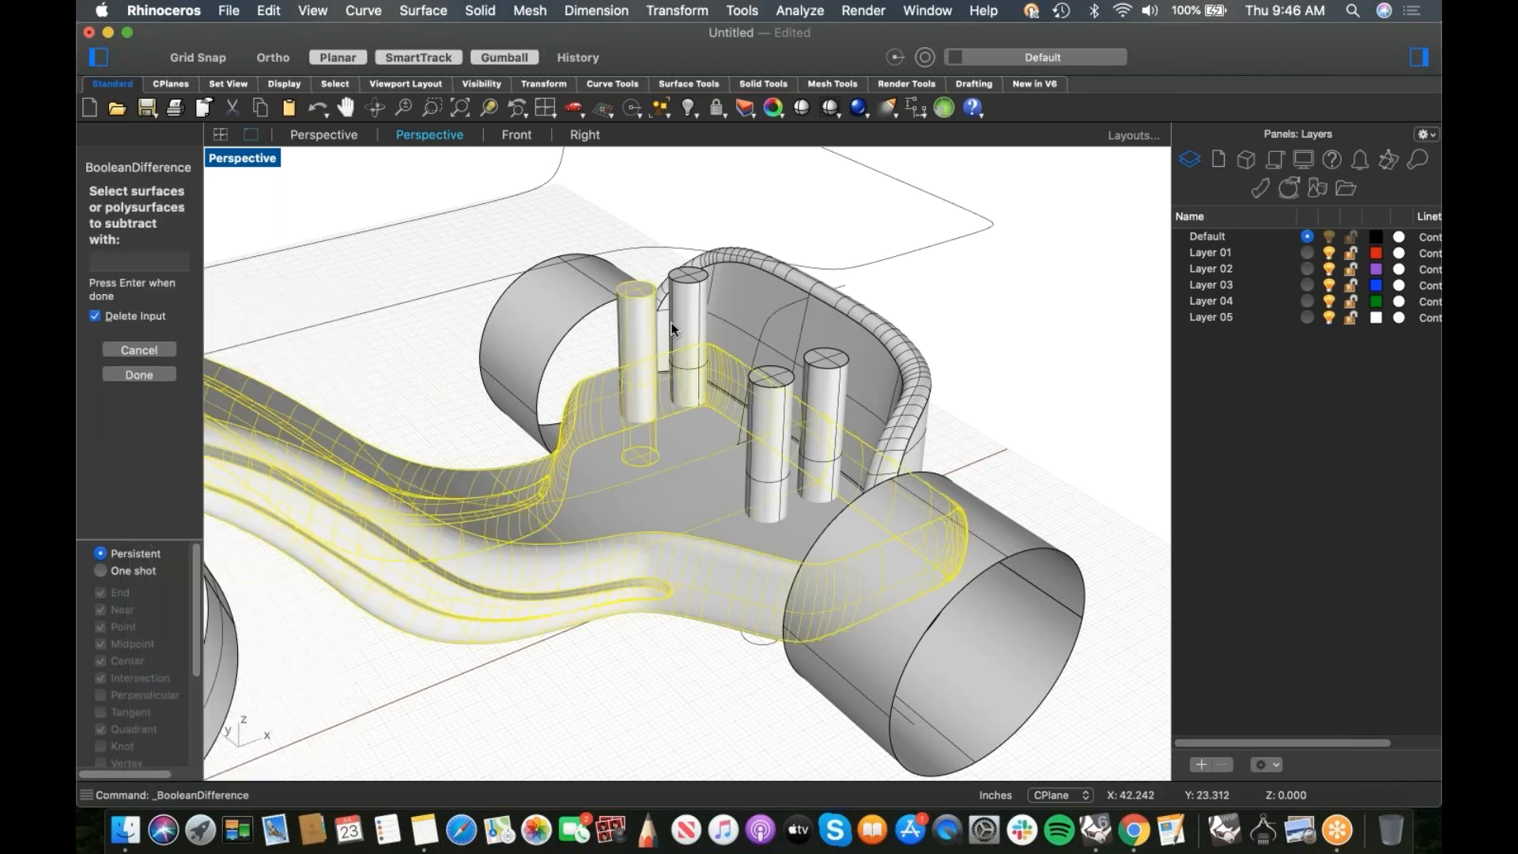
left_click(762, 434)
left_click(813, 413)
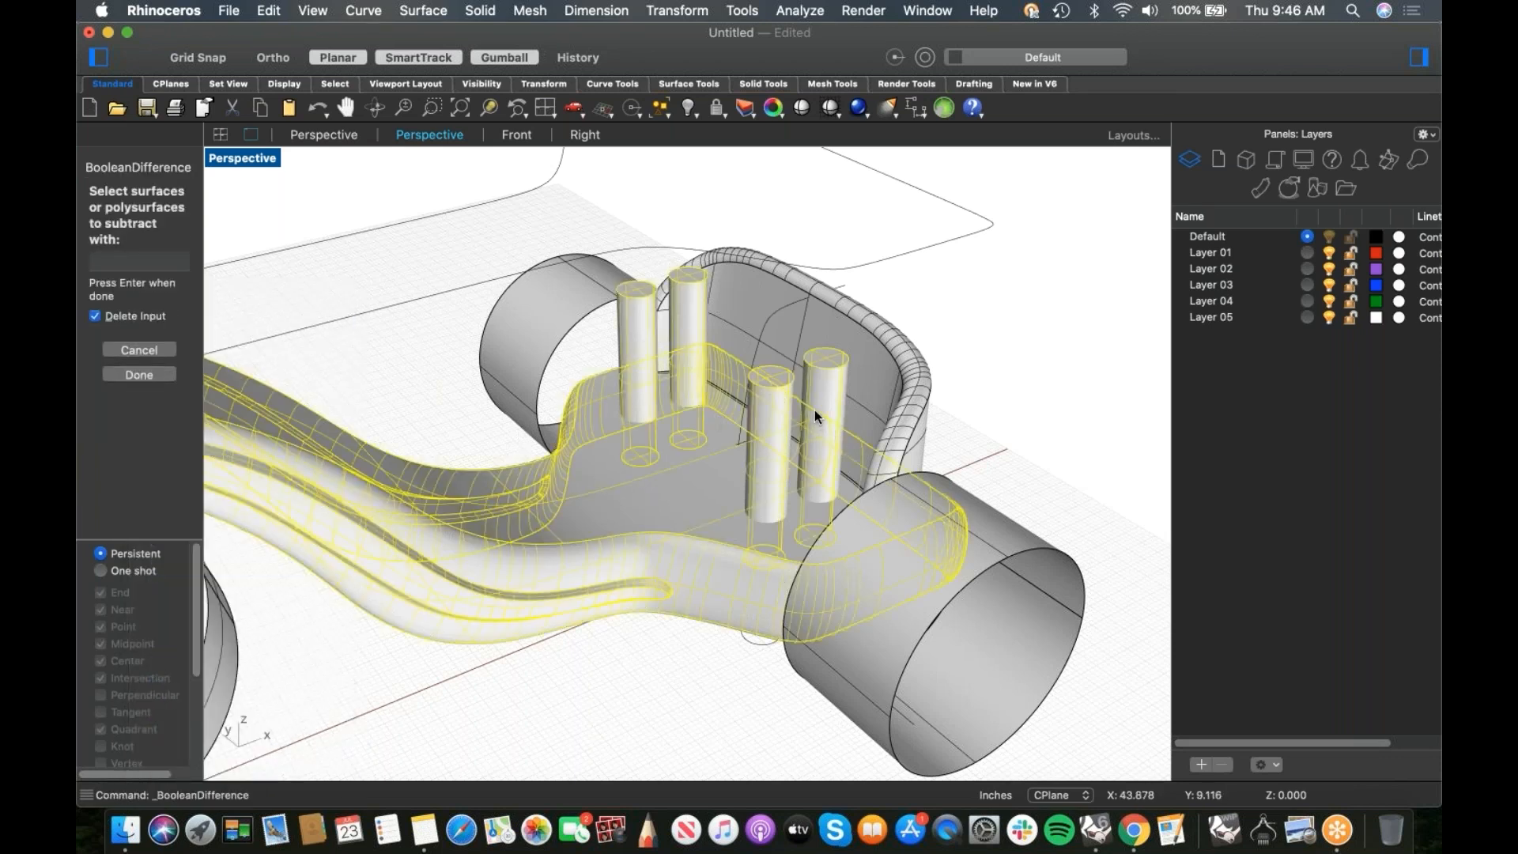
key("Return")
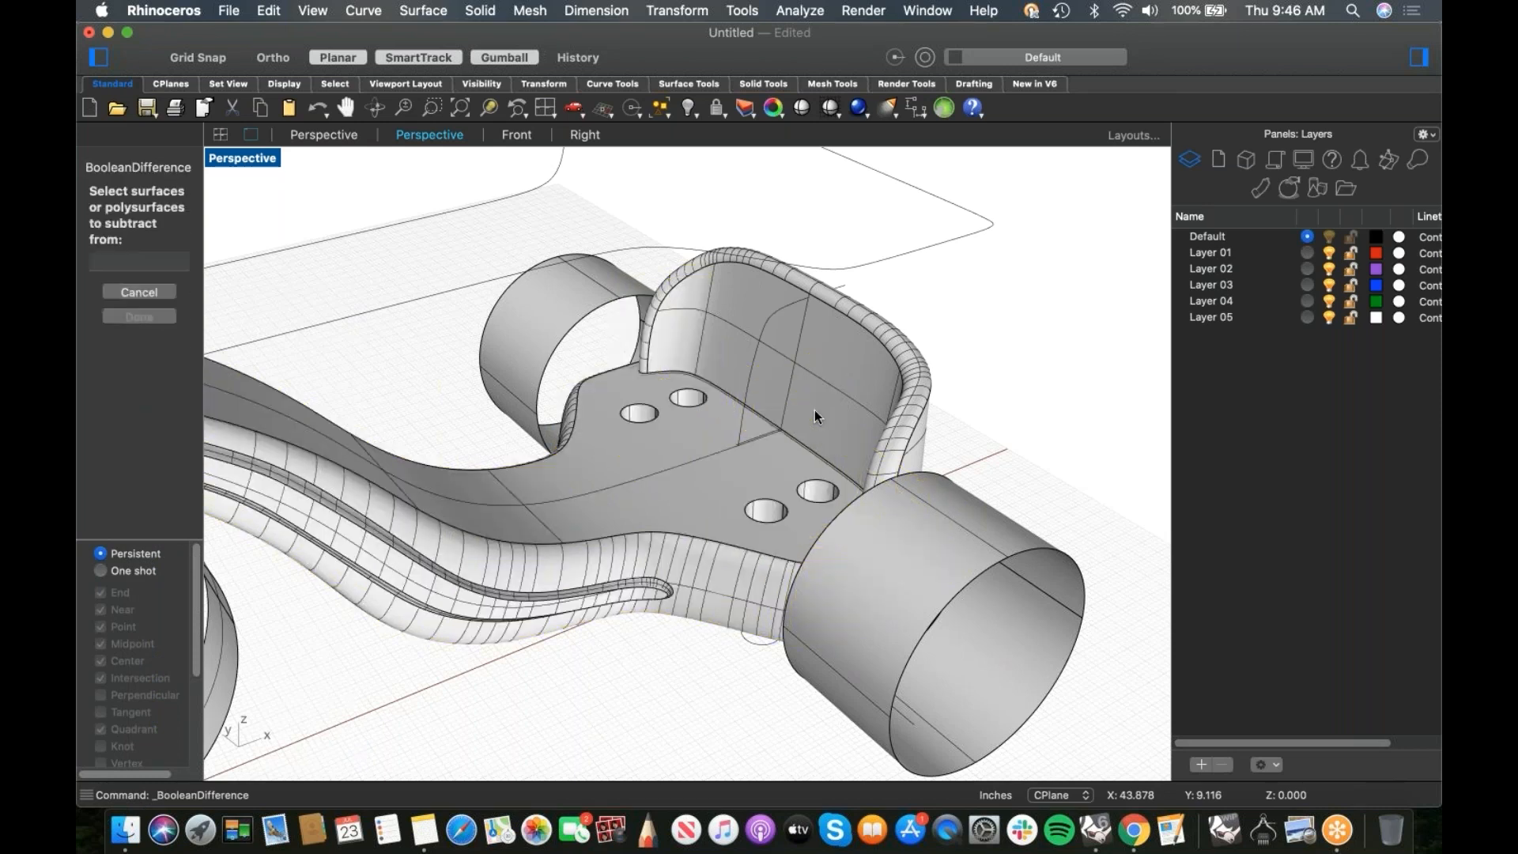
key("Escape")
Step: Blend the upper edges of the four deck holes with Blend Edges, setting all radii to 0.15
scroll(781, 479, "up", 6)
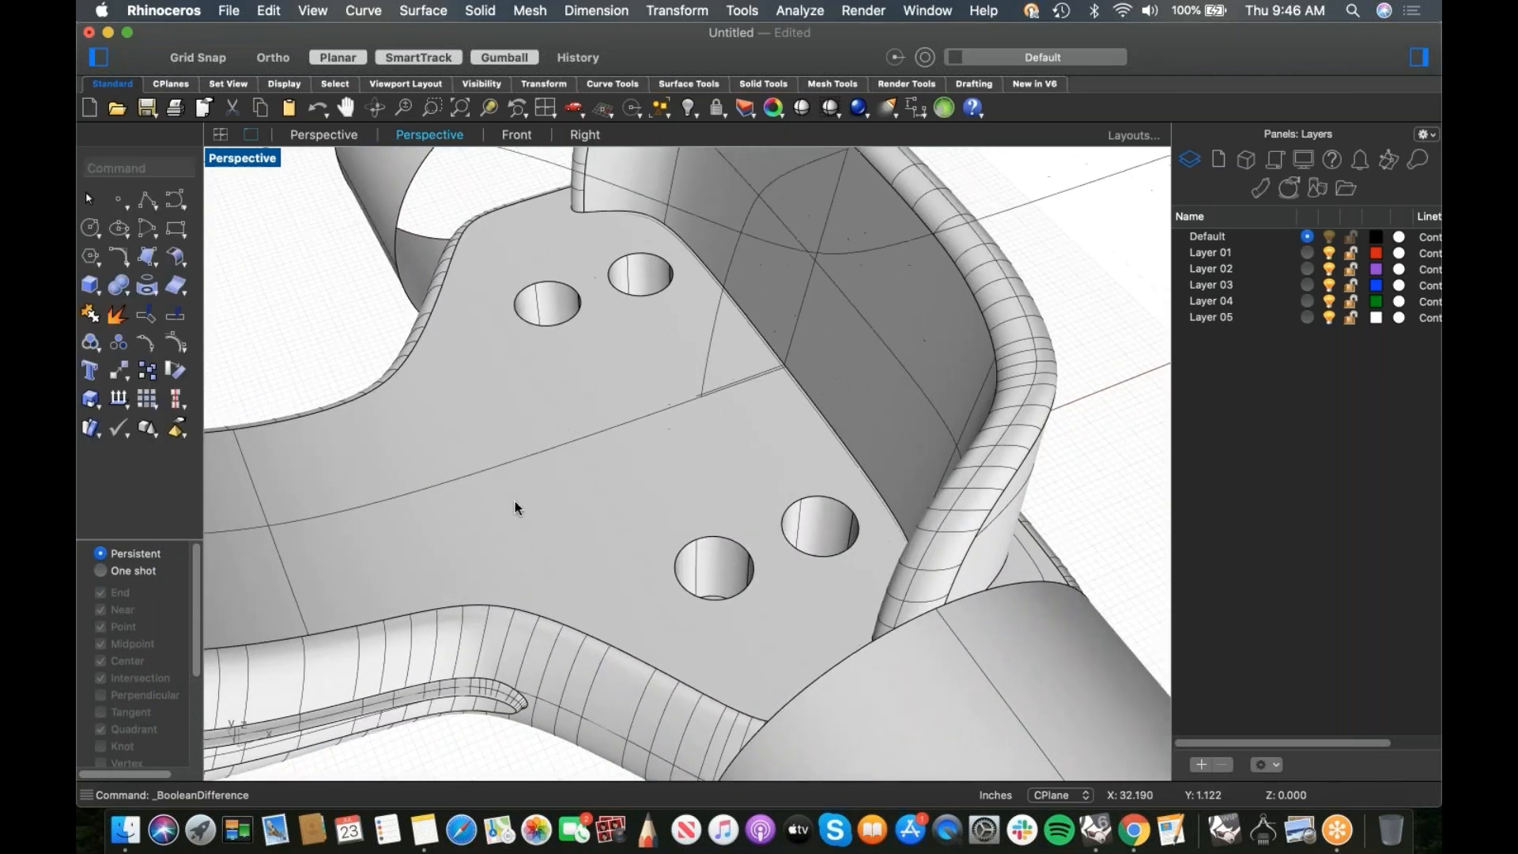
left_click(127, 295)
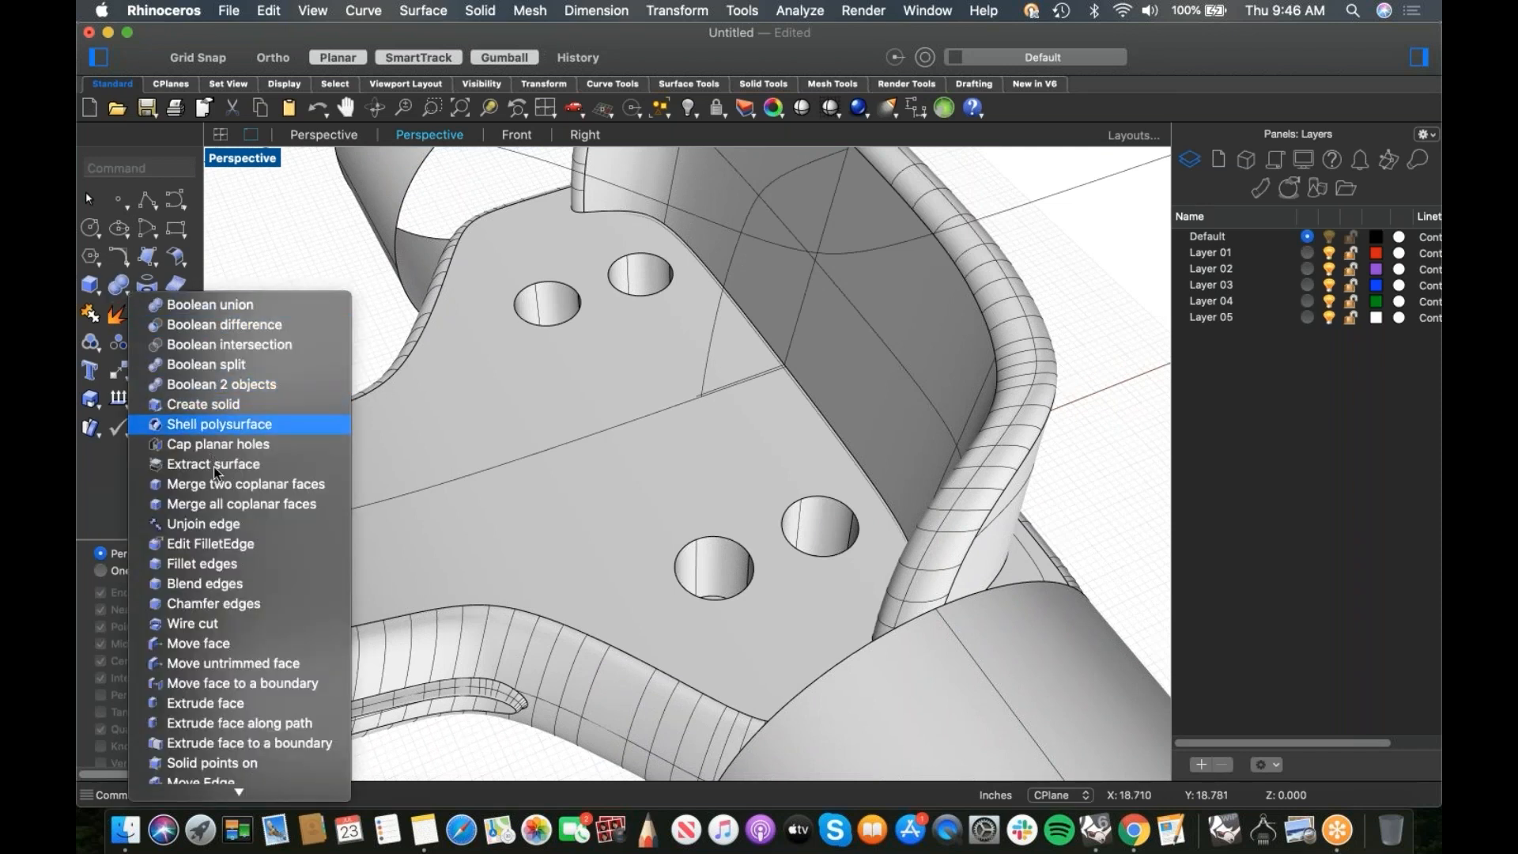
left_click(221, 584)
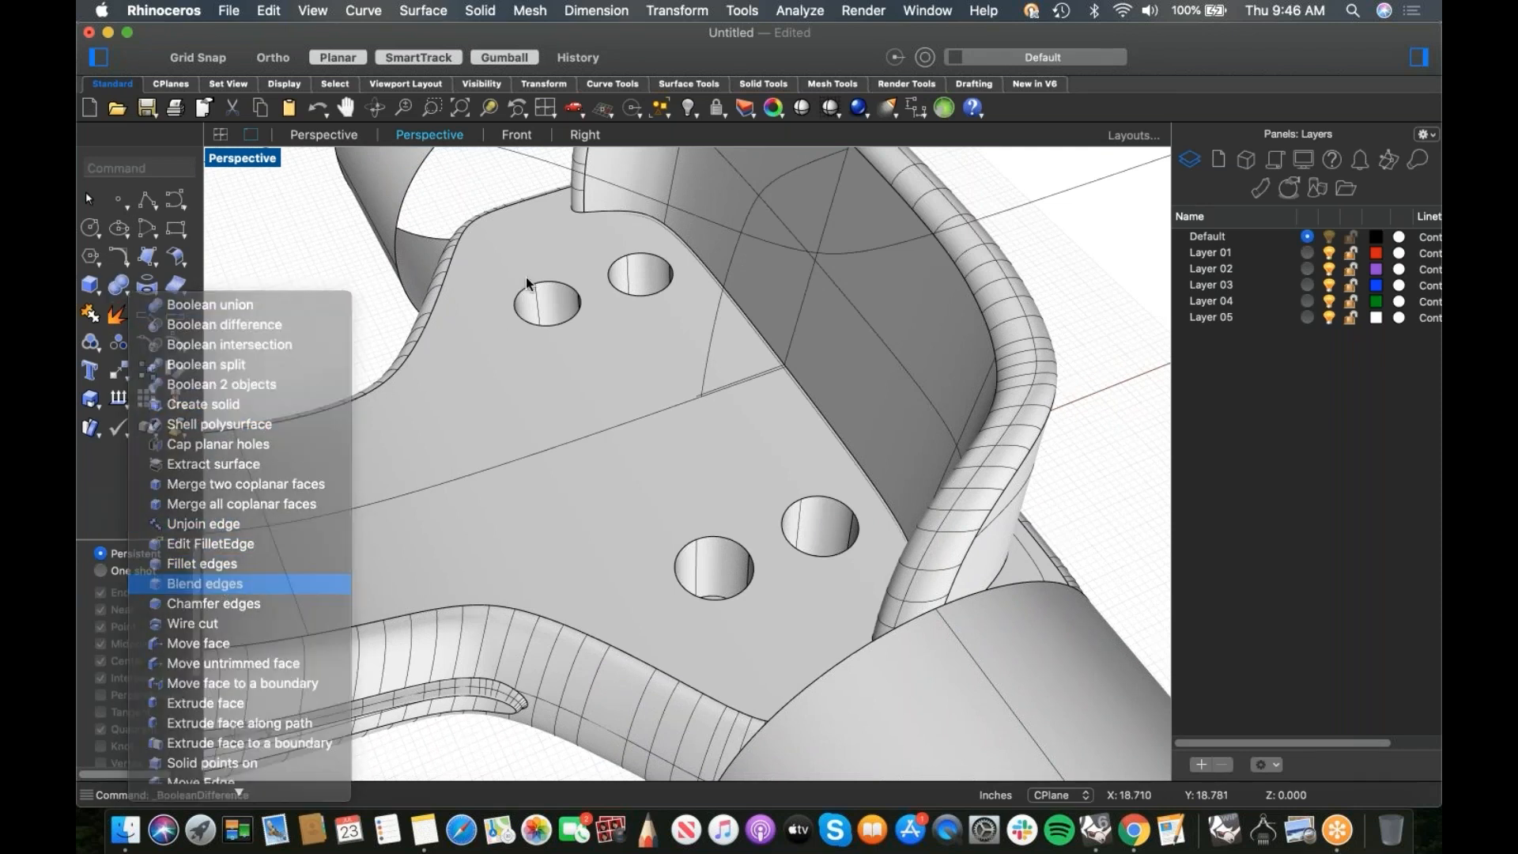
left_click(540, 325)
left_click(650, 293)
left_click(716, 541)
left_click(822, 552)
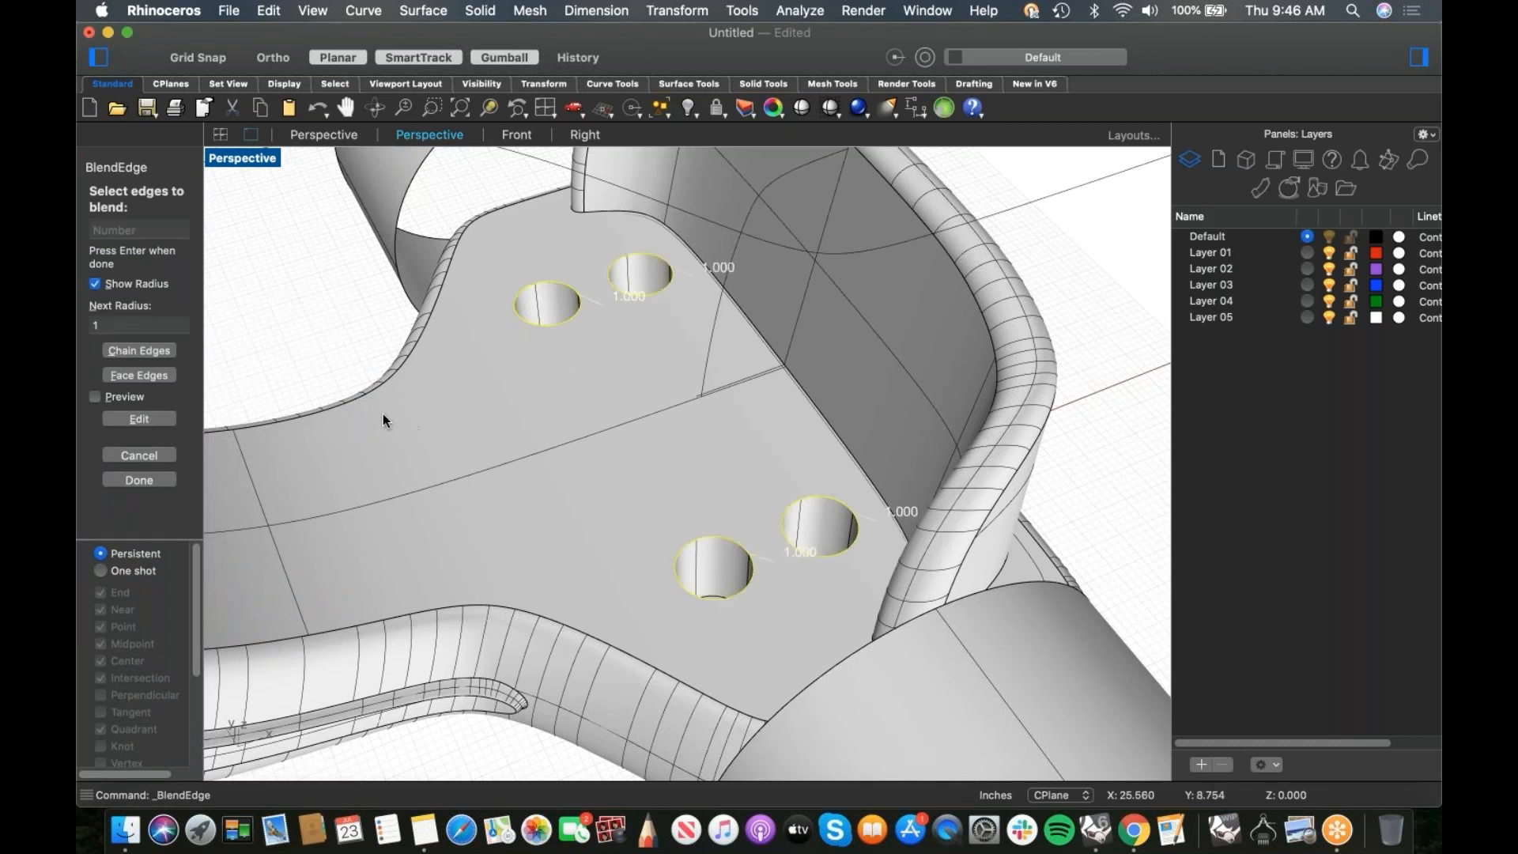
key("Return")
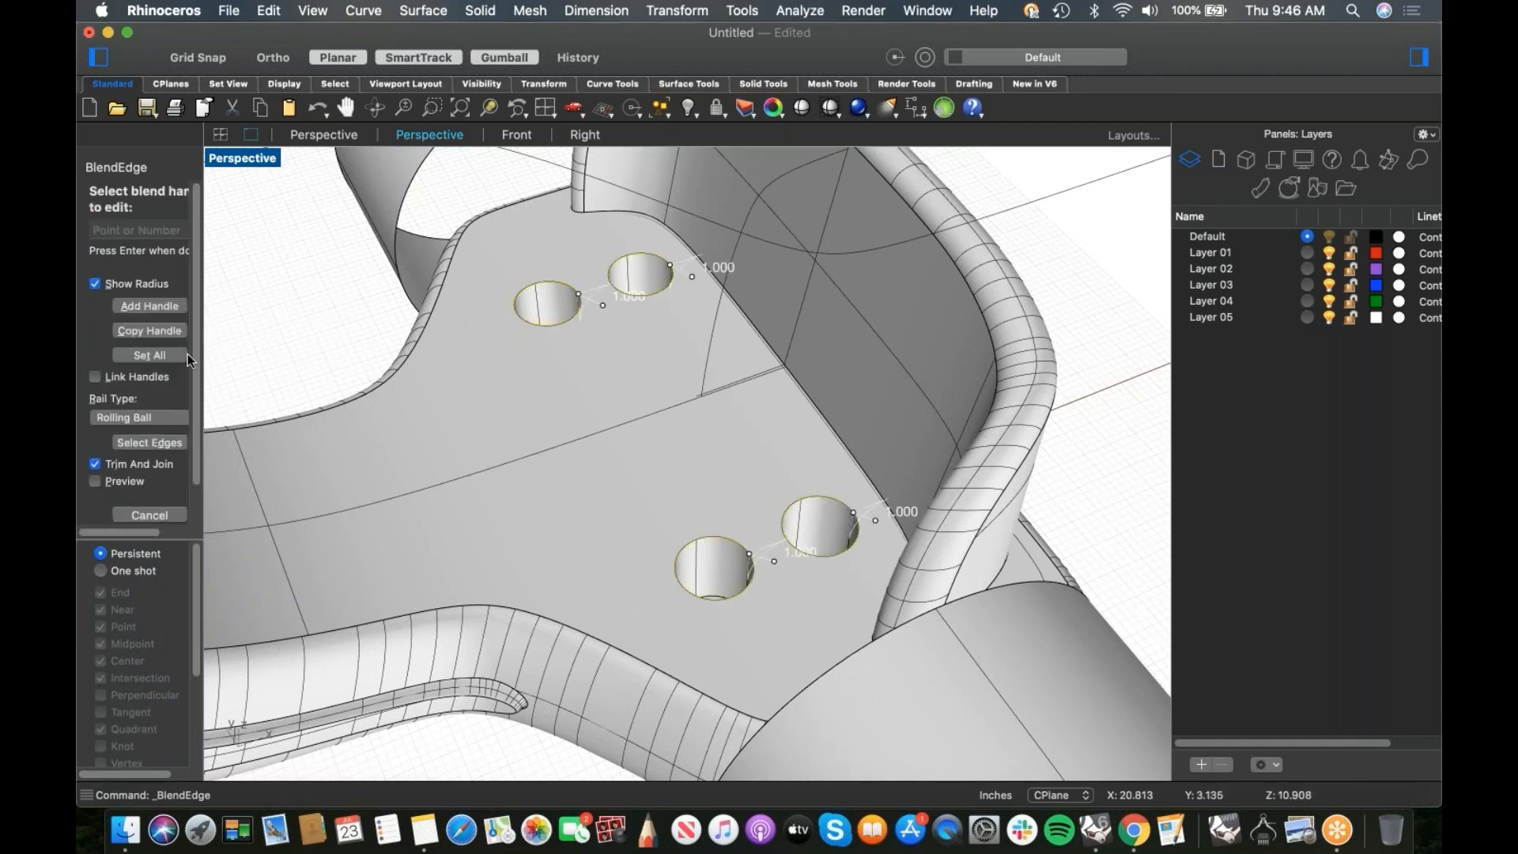
left_click(157, 356)
type(".15")
key("Return")
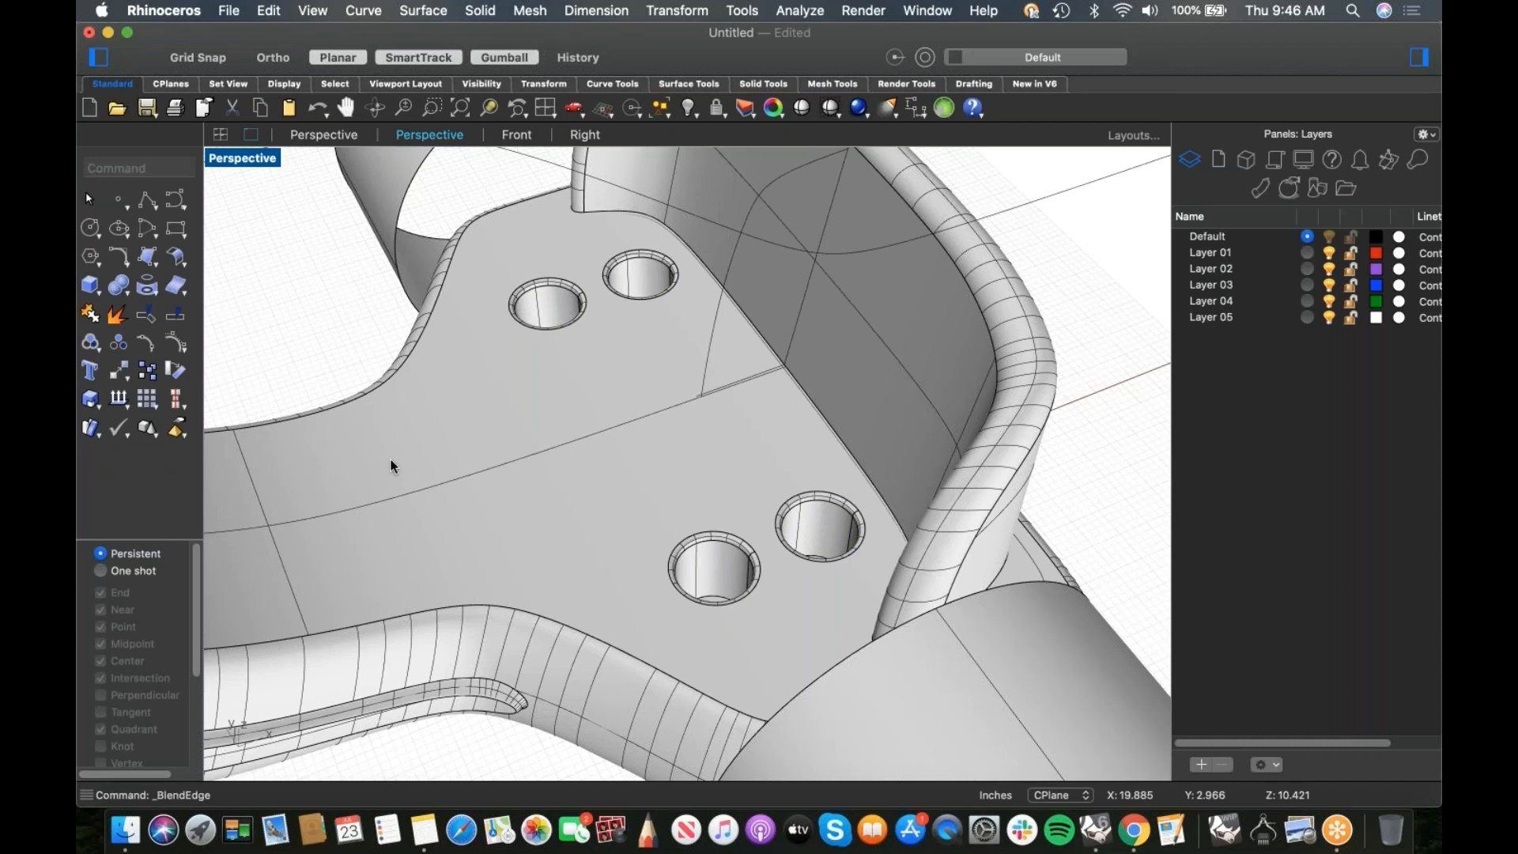
Step: Isolate the near rear wheel cylinder so that only it is shown
right_click_drag(566, 488, 569, 483)
scroll(739, 481, "down", 5)
right_click_drag(739, 482, 734, 553)
scroll(686, 473, "down", 4)
scroll(790, 580, "up", 5)
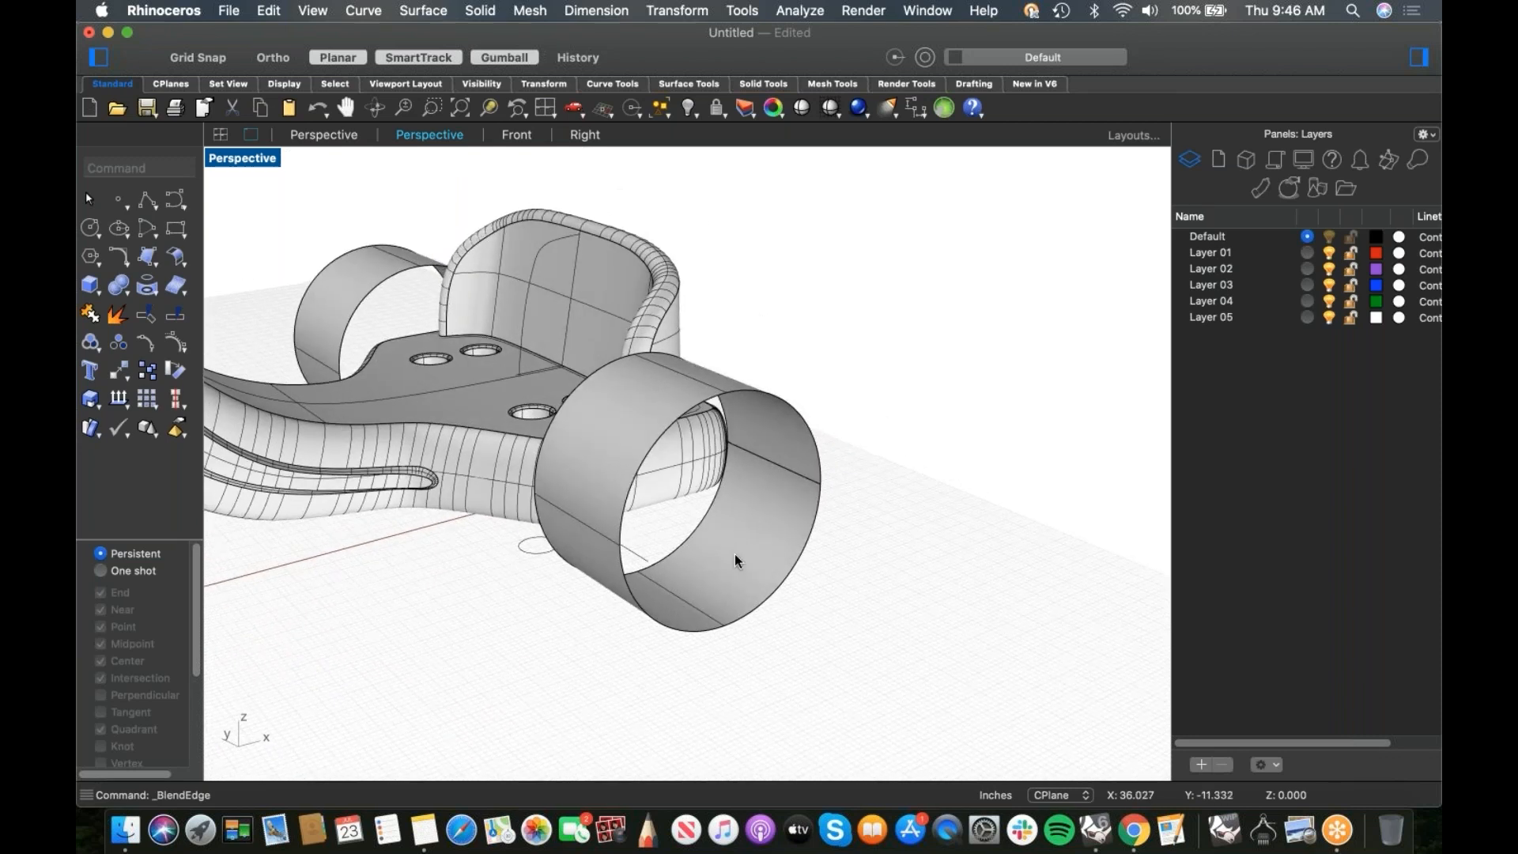
left_click(734, 559)
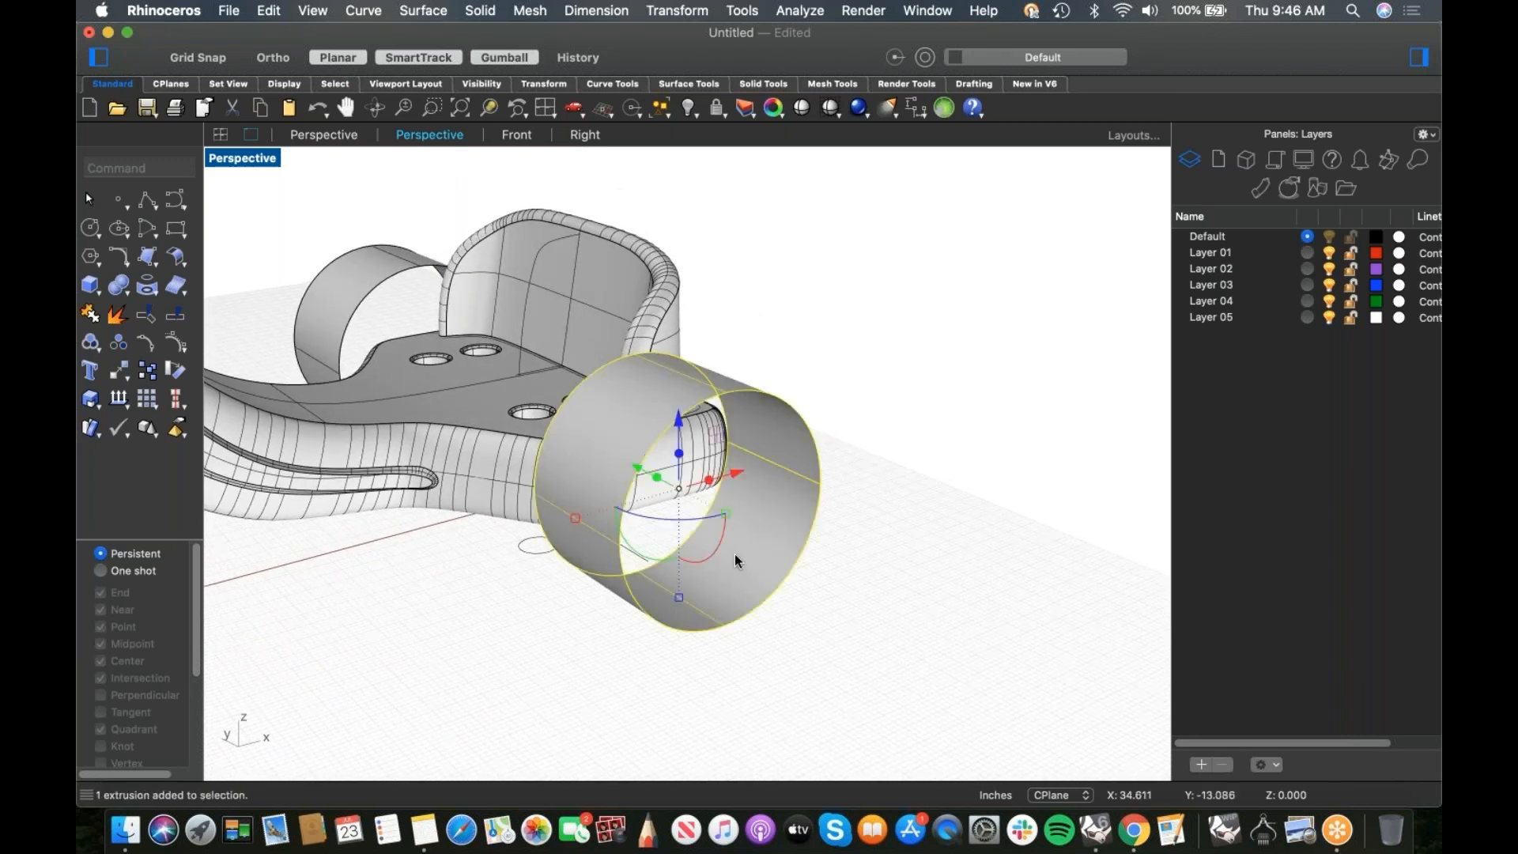
type("Isolate")
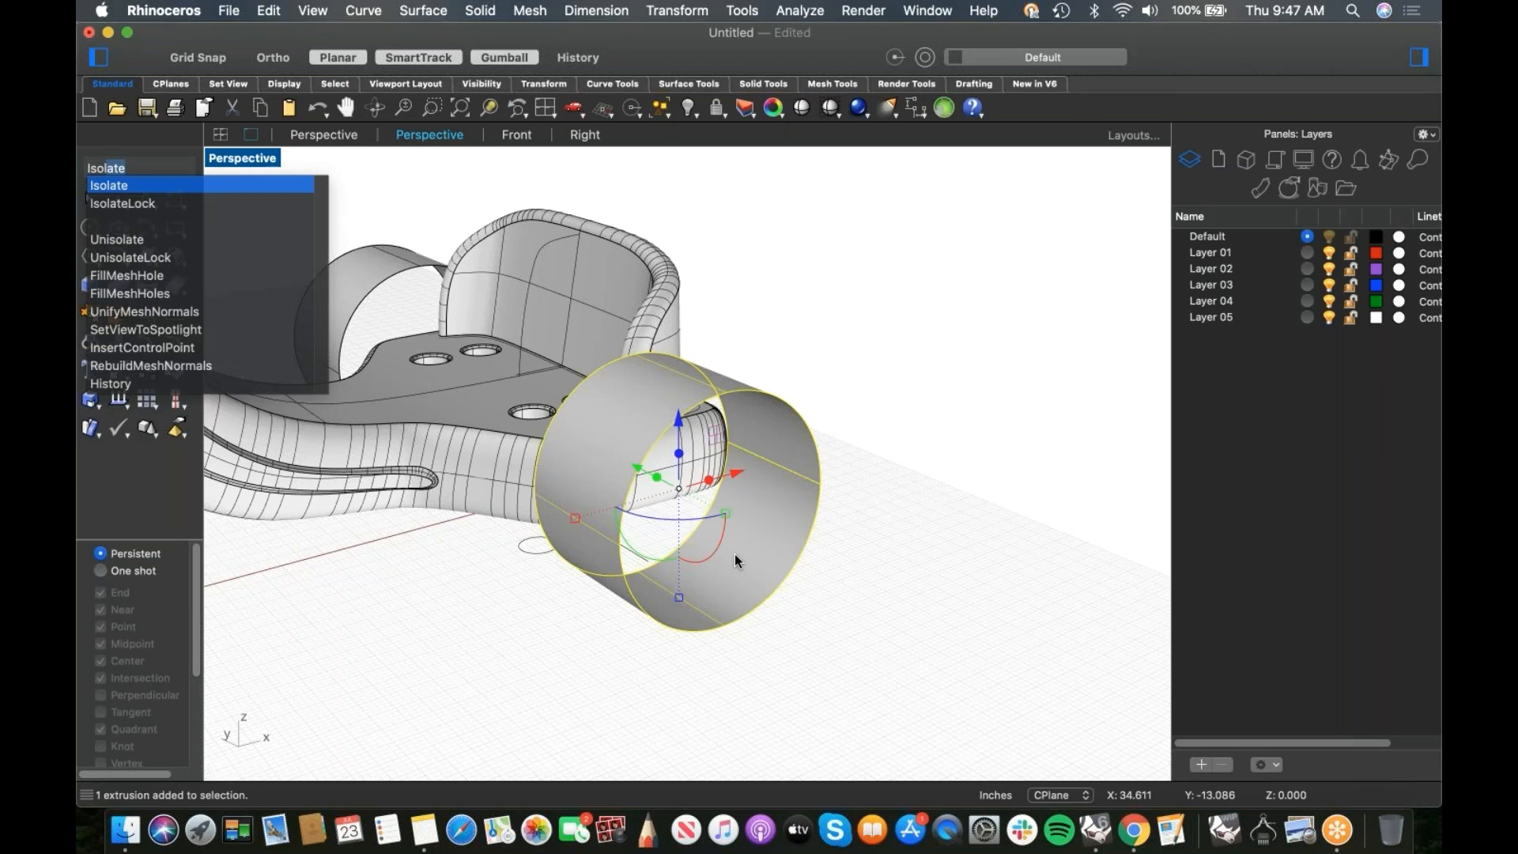
key("Return")
Step: Show the isolated rear wheel from the Right view in wireframe display
key("super+2")
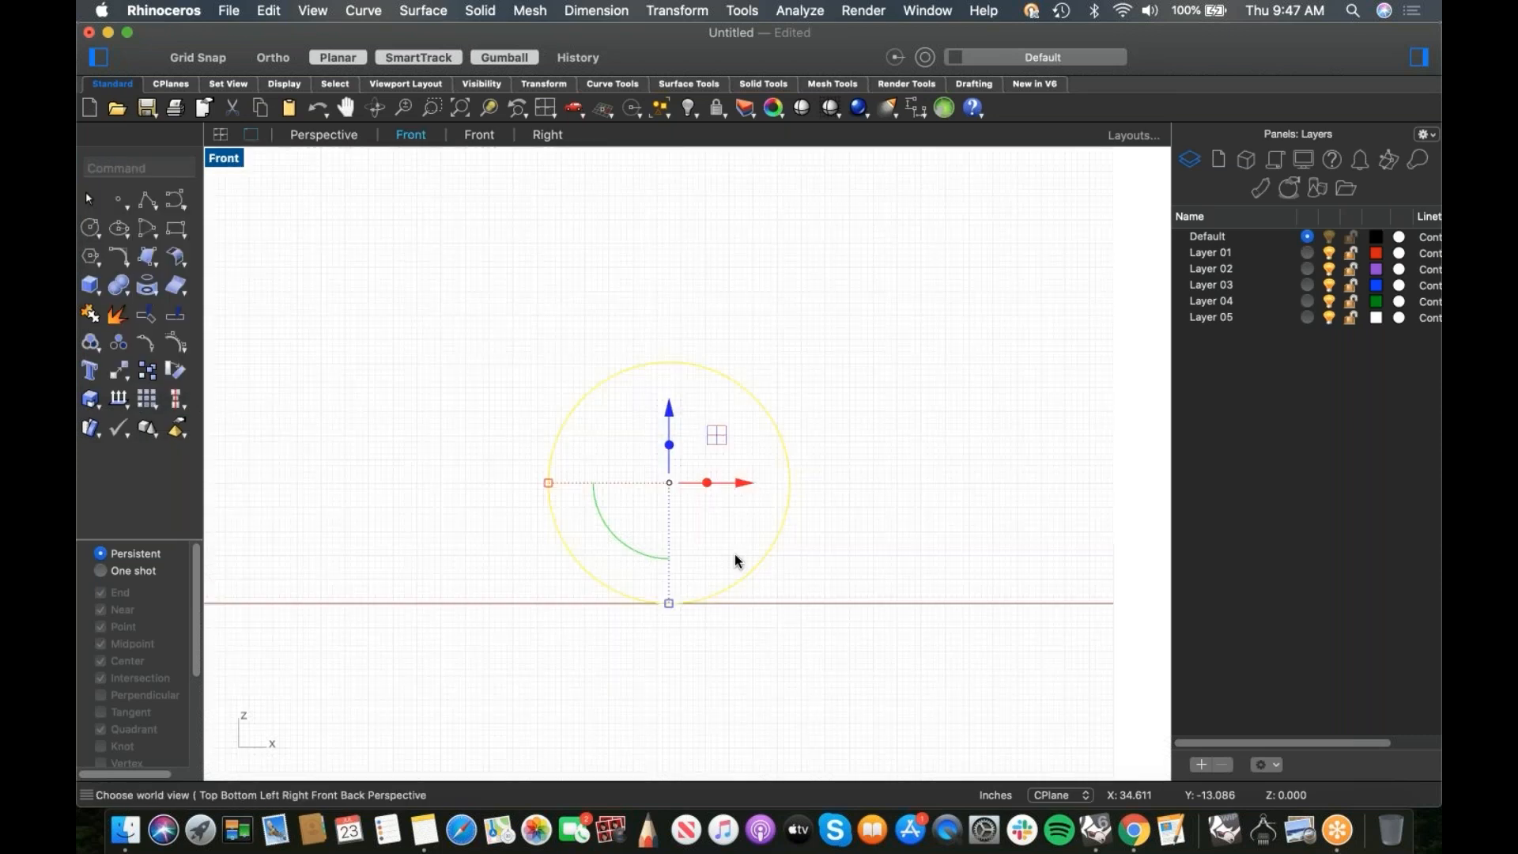
key("super+3")
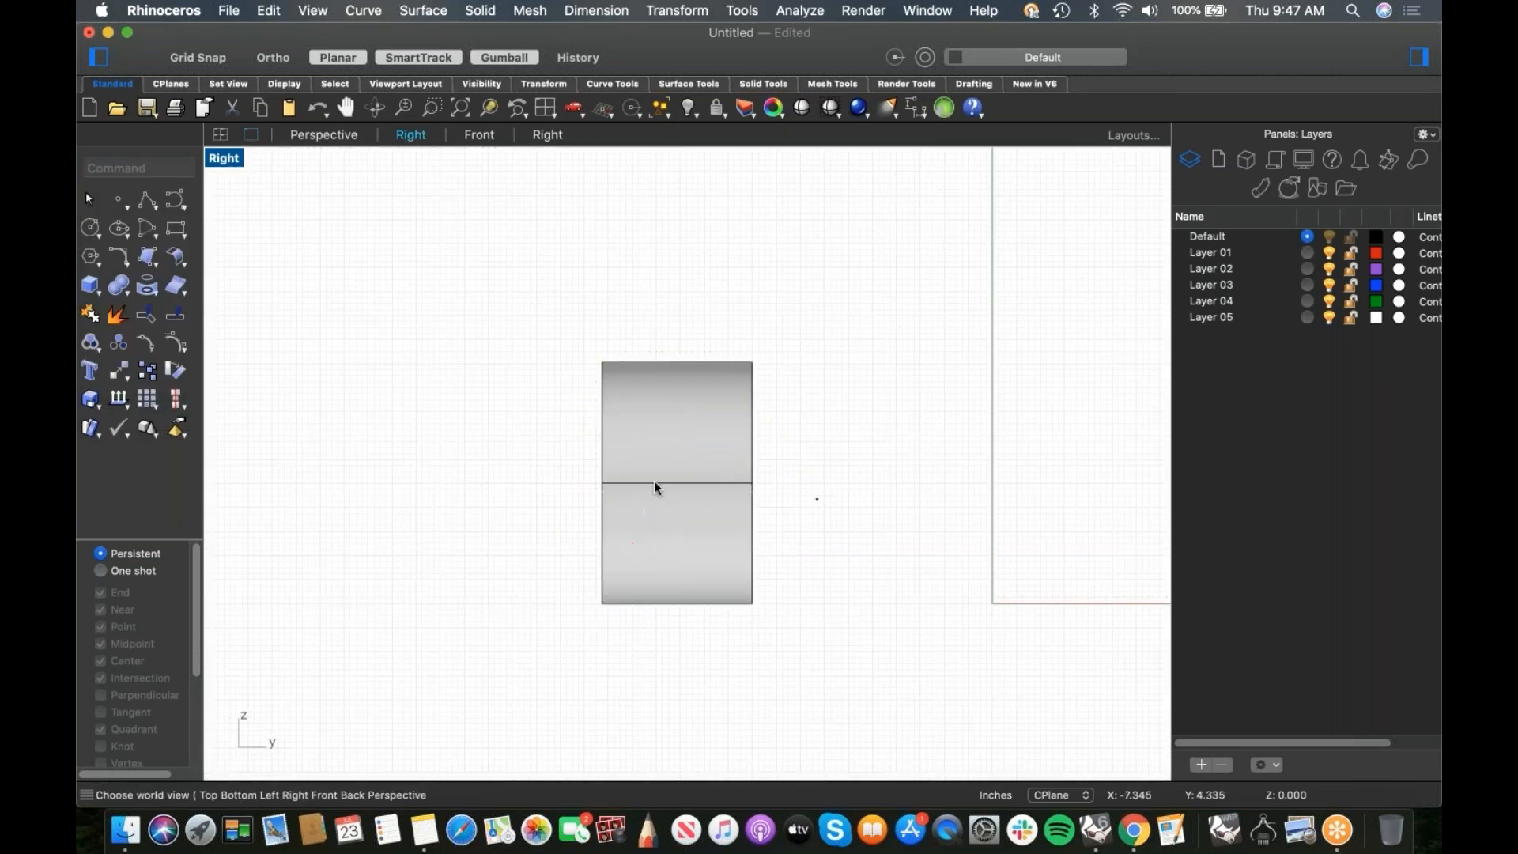
key("Escape")
scroll(692, 486, "up", 3)
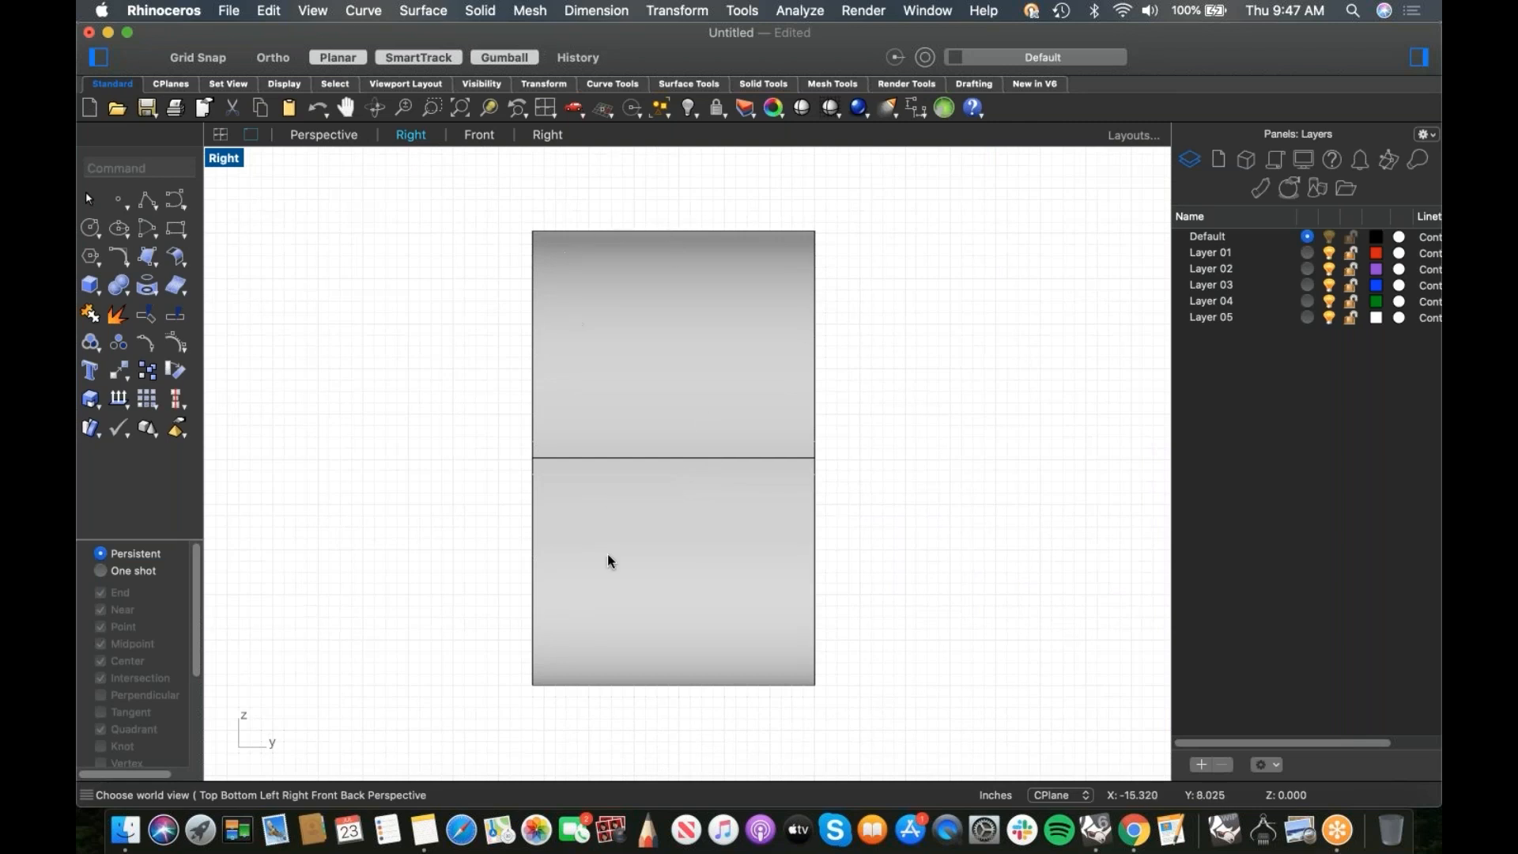
right_click(357, 447)
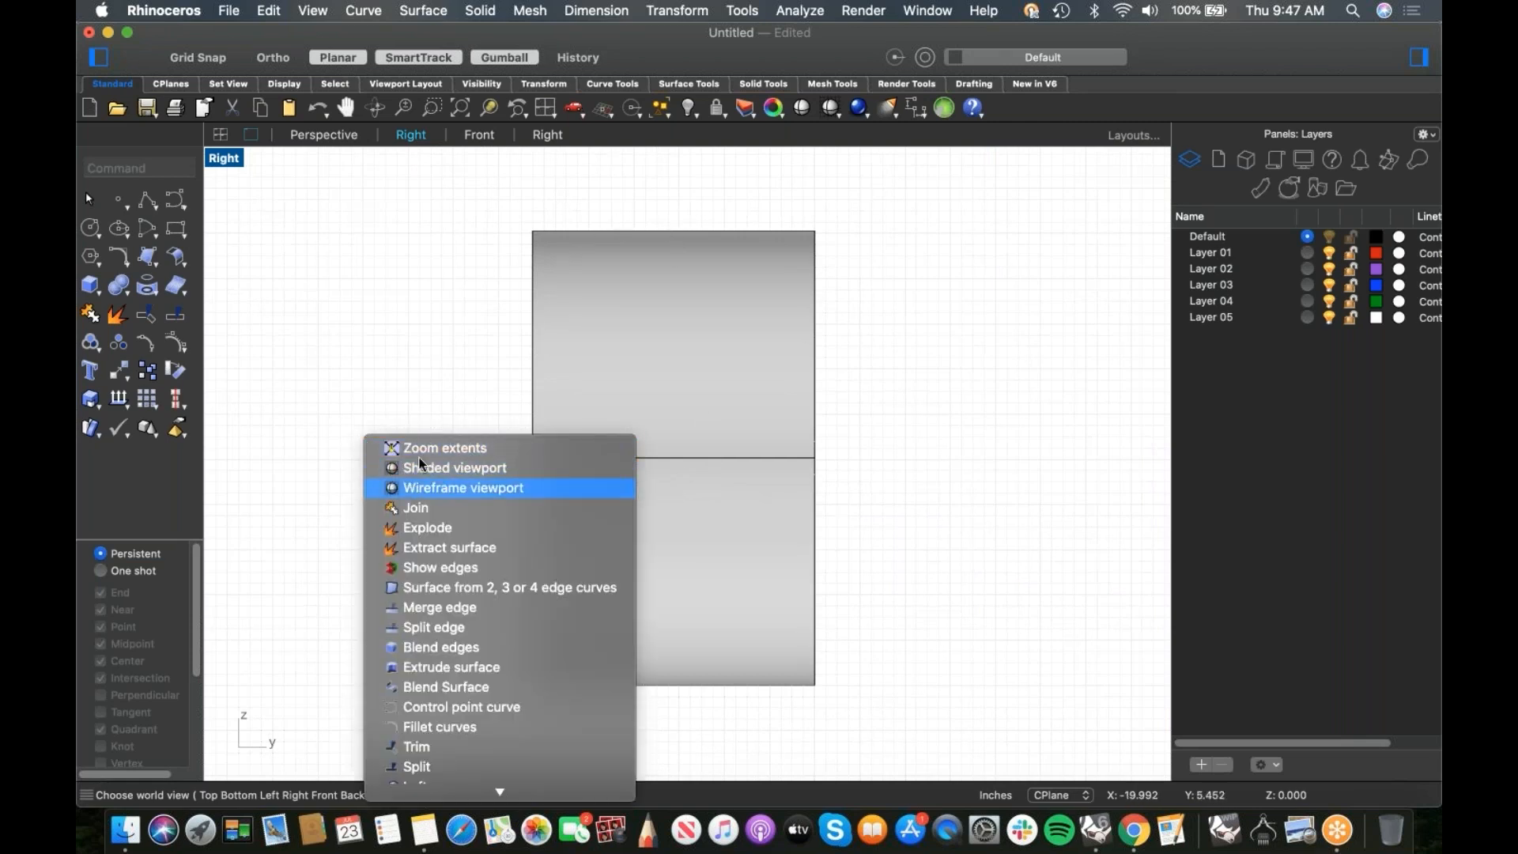
left_click(413, 486)
Step: Start a degree-3 control point curve at the midpoint of the wheel's upper edge and run it along the edge, around the corner, onto the side
left_click(176, 199)
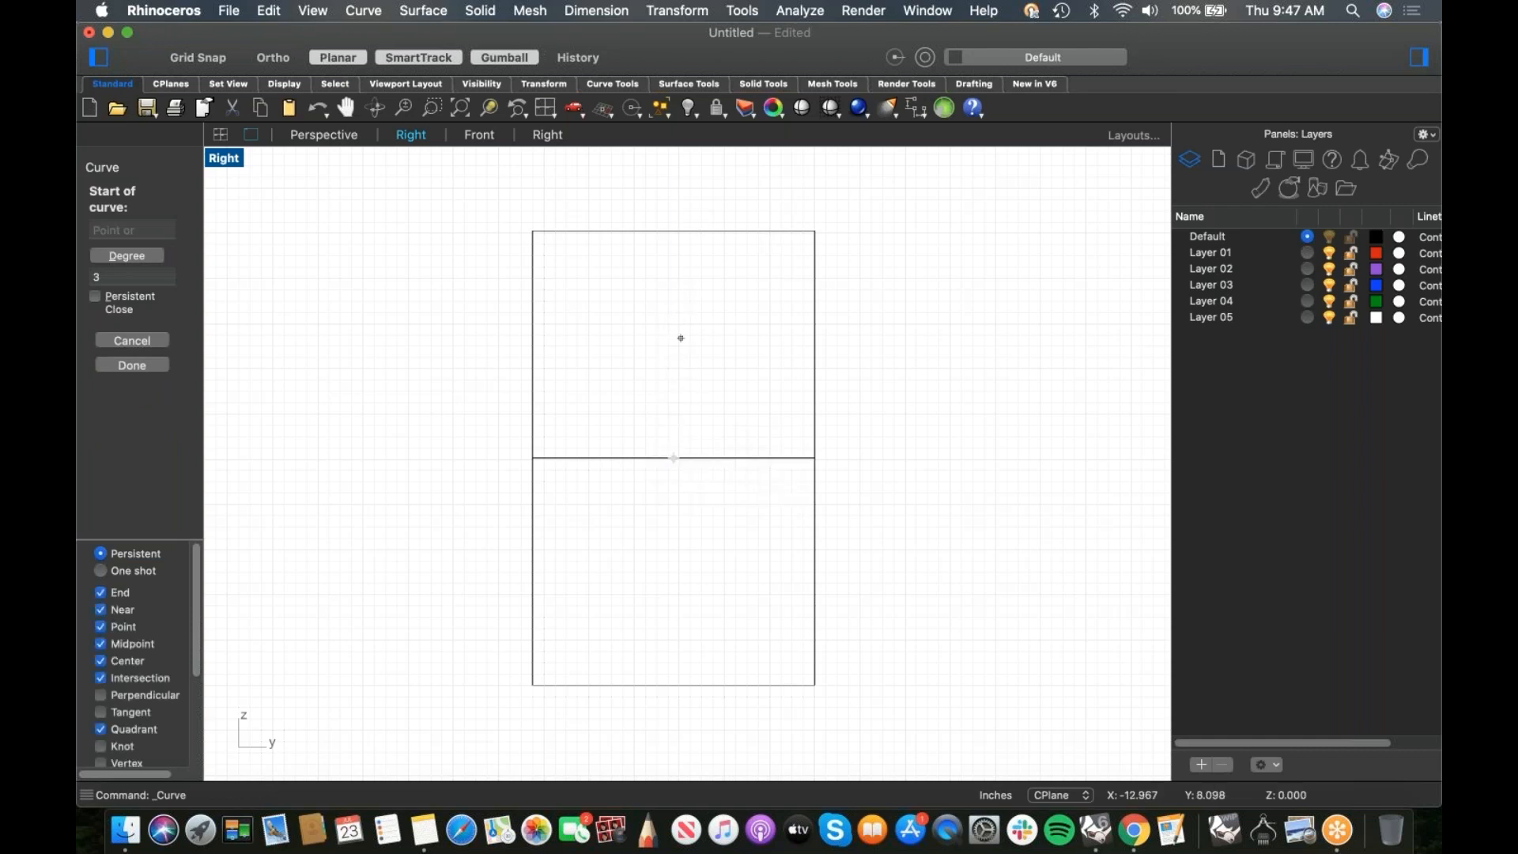
left_click(674, 230)
key("F8")
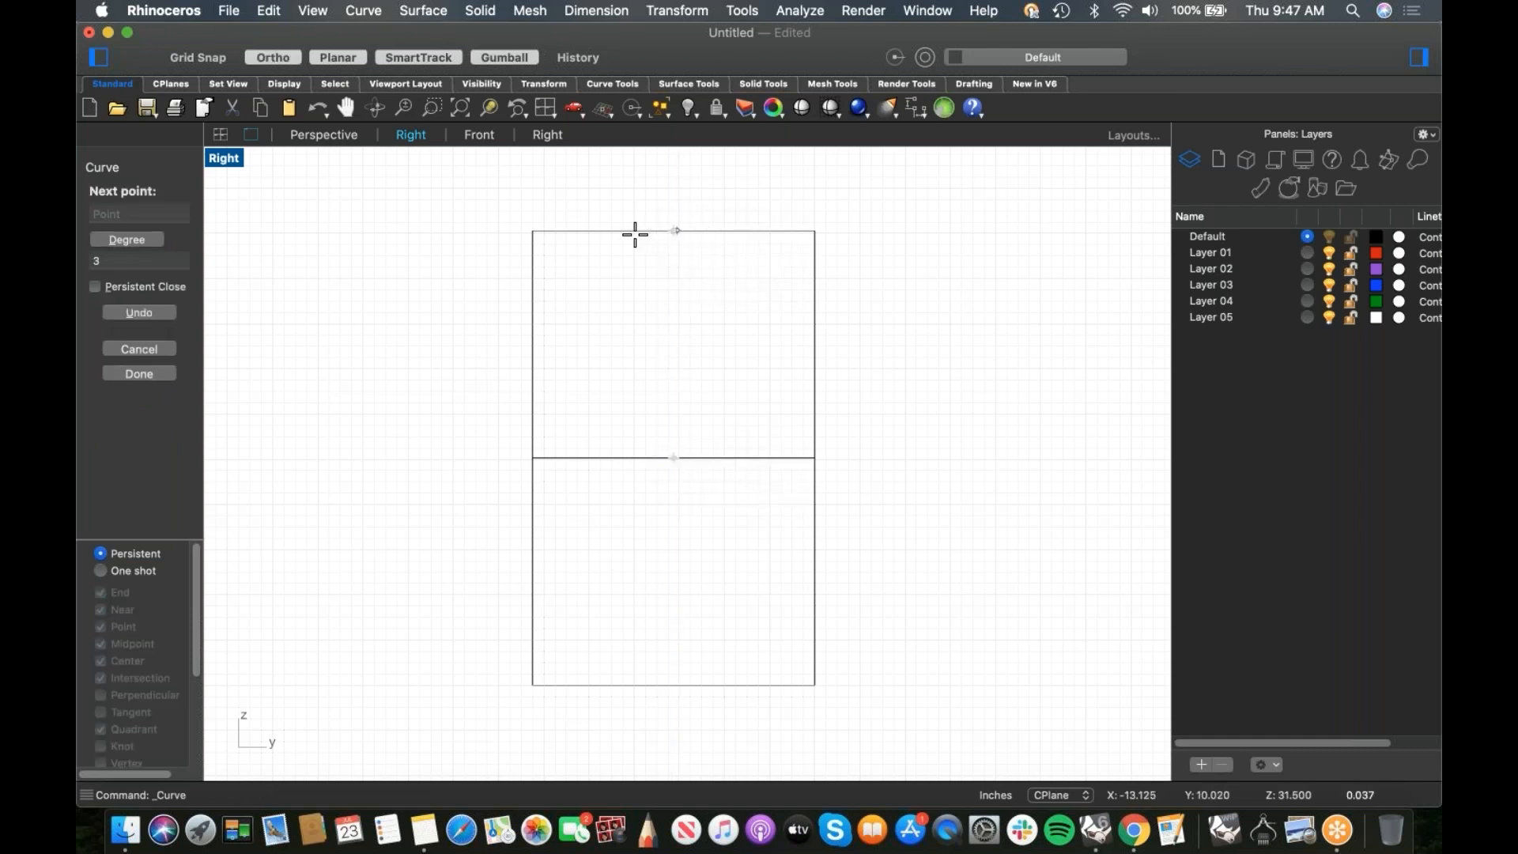
left_click(592, 232)
scroll(563, 231, "up", 5)
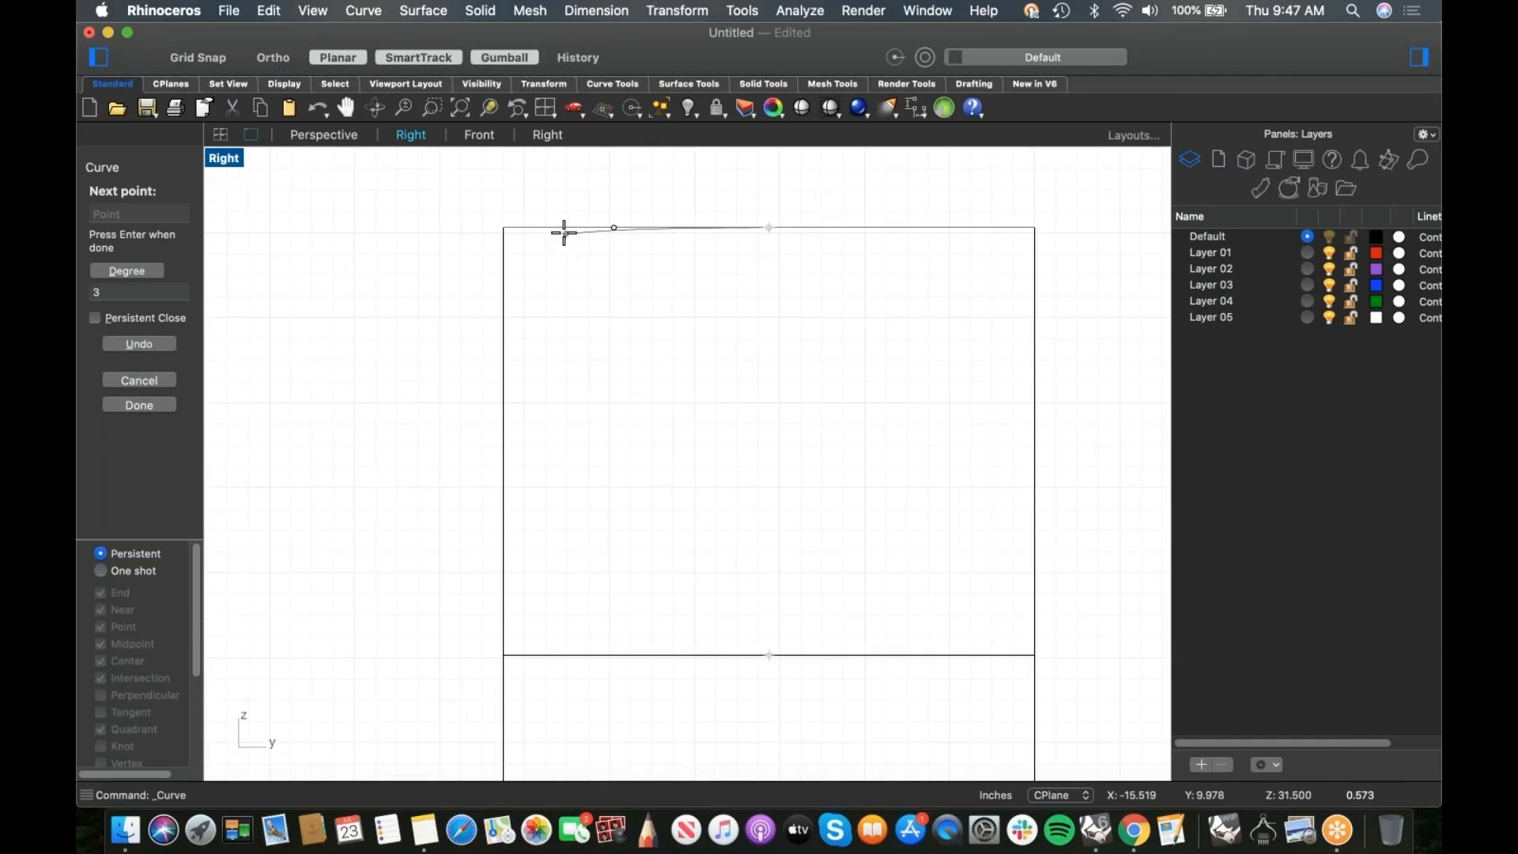
left_click(528, 226)
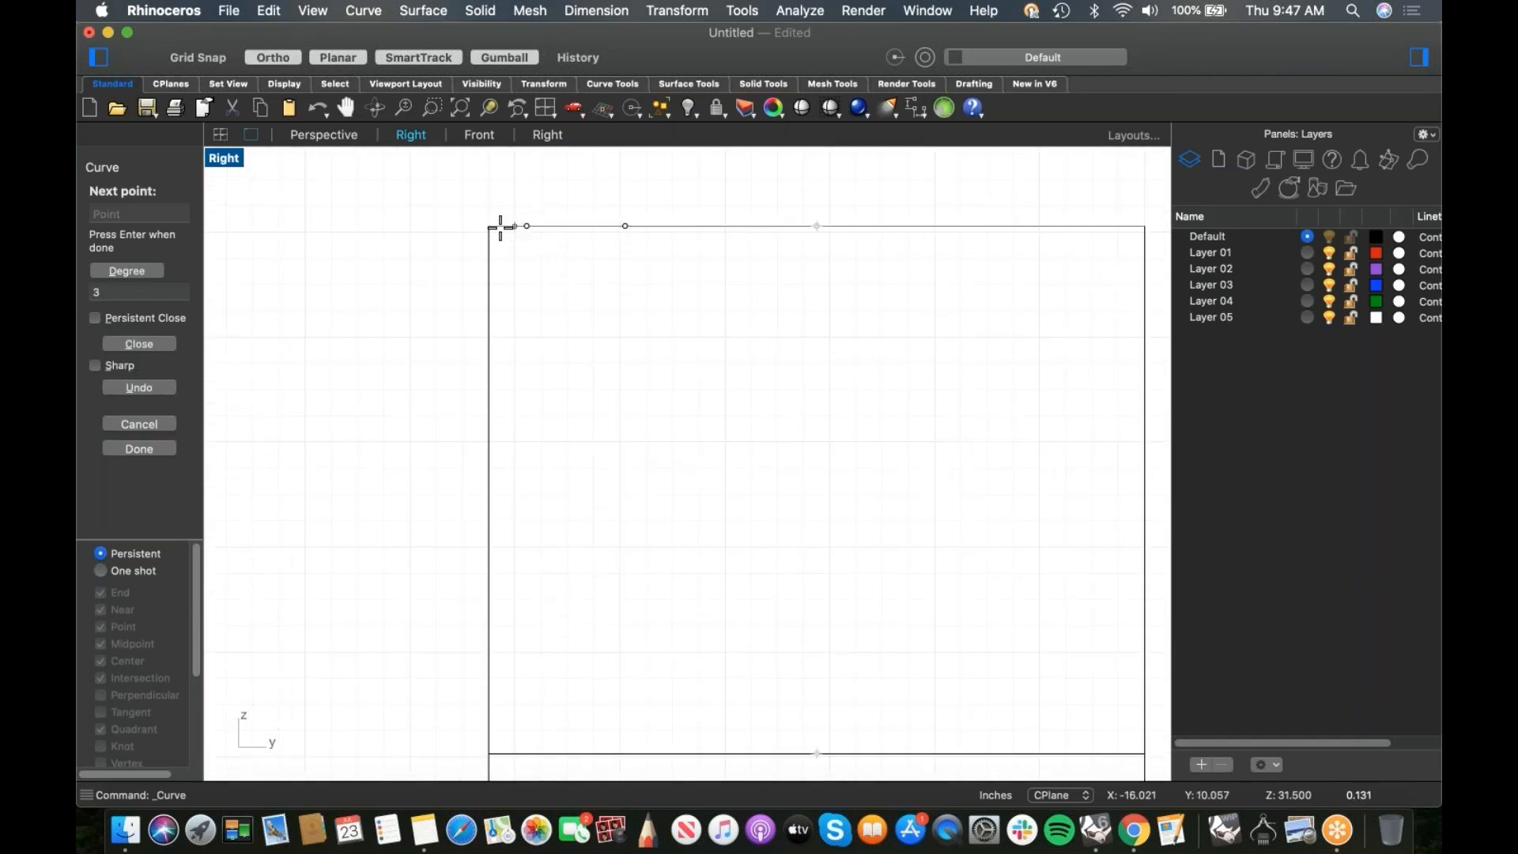
left_click(488, 226)
left_click(488, 287)
Step: Continue the profile curve down the wheel's side and add a small inward lip partway to the axle line
scroll(488, 288, "down", 3)
scroll(491, 317, "down", 2)
key("shift")
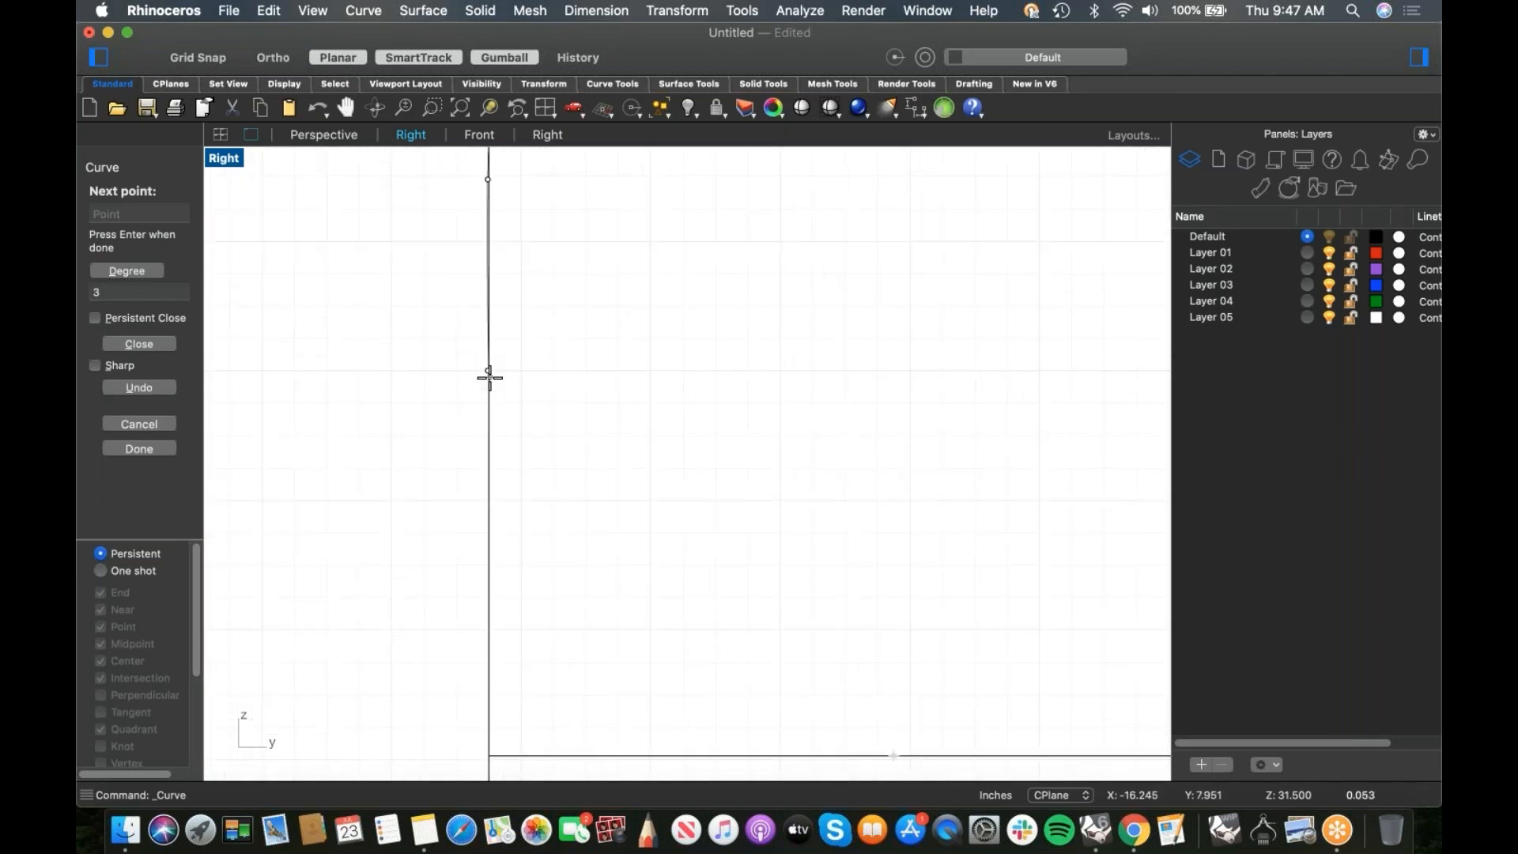
scroll(488, 371, "up", 5)
key("shift")
left_click(498, 378, "shift")
key("shift")
scroll(554, 401, "down", 3)
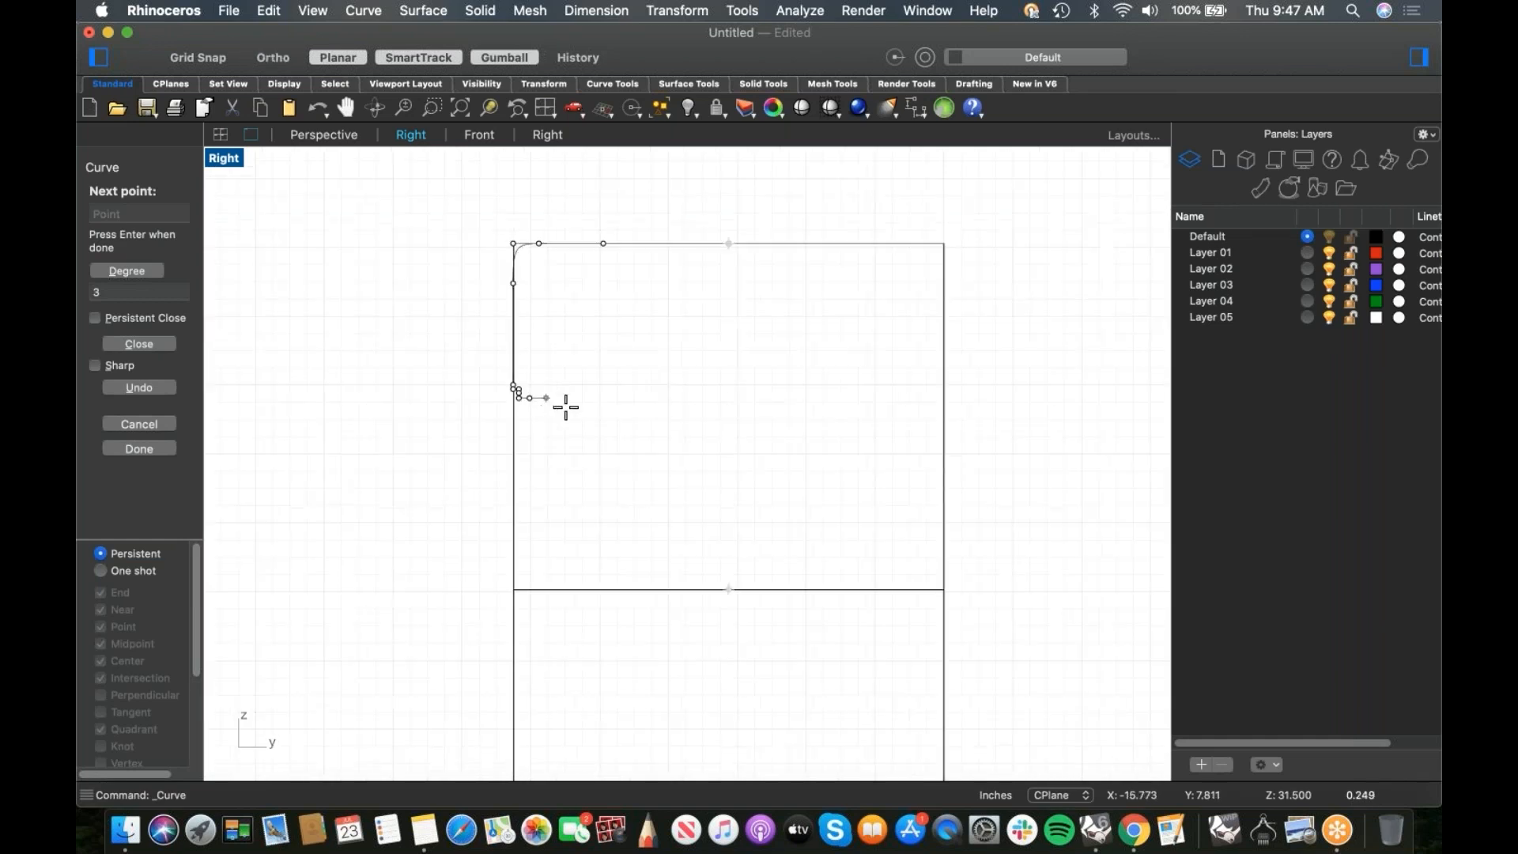
Step: Slope the profile curve into the wheel as a recess, bring it back outward to the horizontal centre line, and finish the curve
left_click(649, 441)
key("shift")
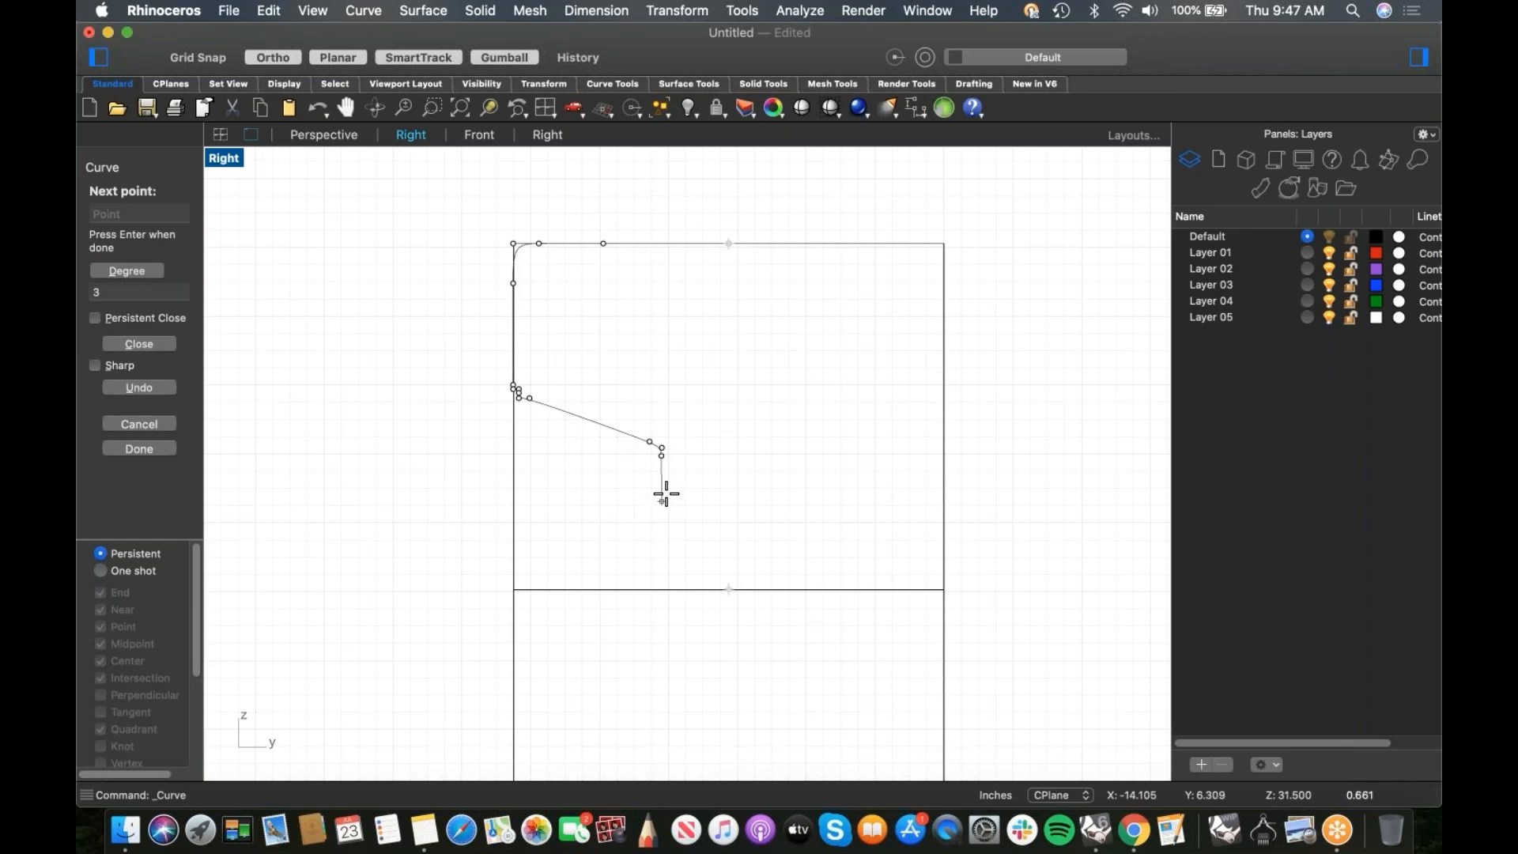
key("shift")
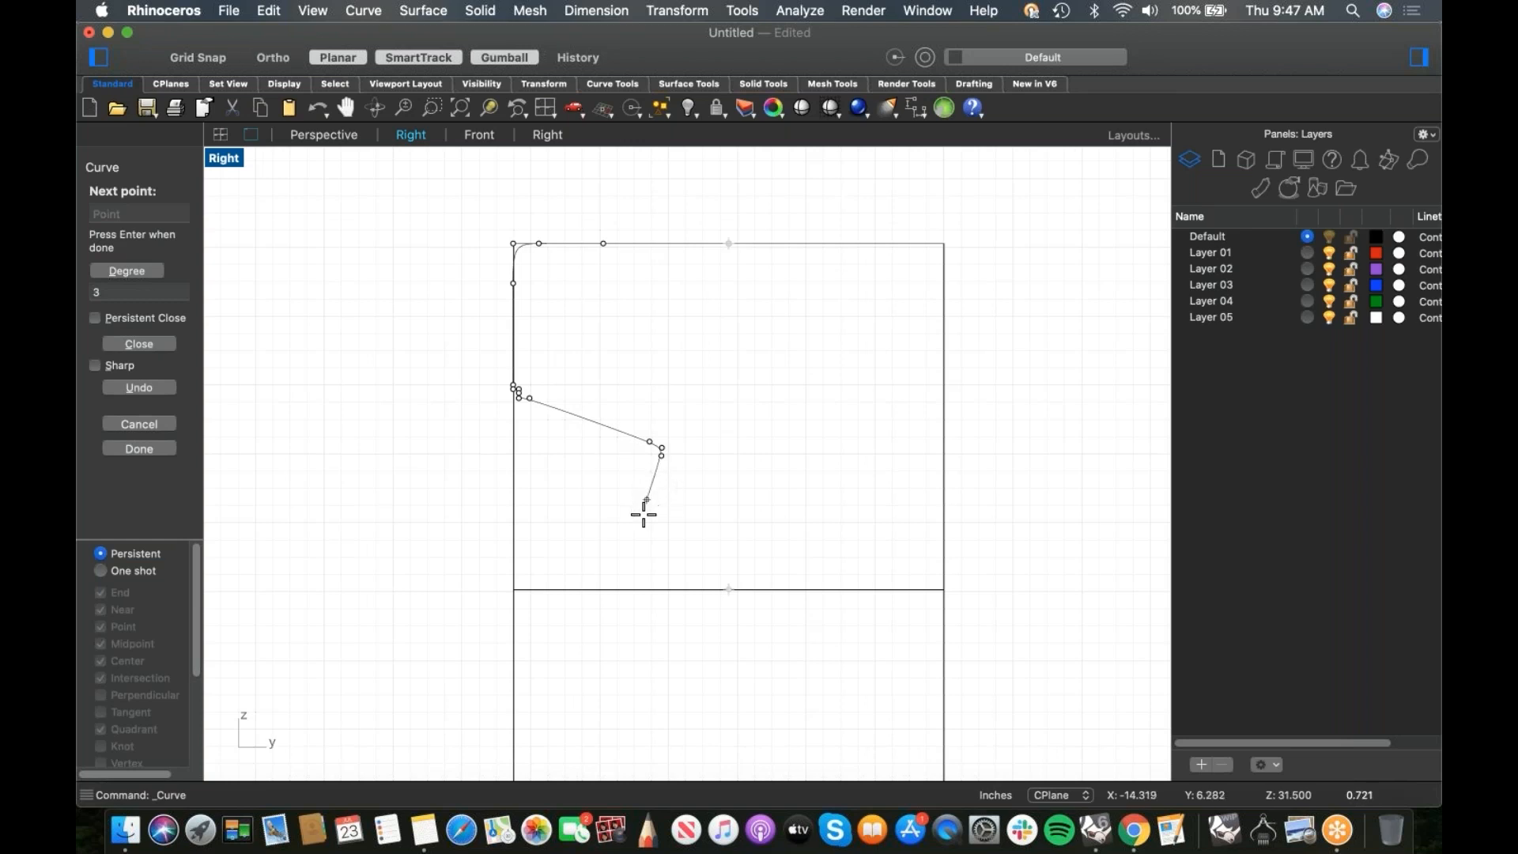
key("shift")
left_click(619, 589)
key("Return")
Step: Examine the profile curve's position within the wheel cylinder from the Top and Perspective views
left_click(635, 529)
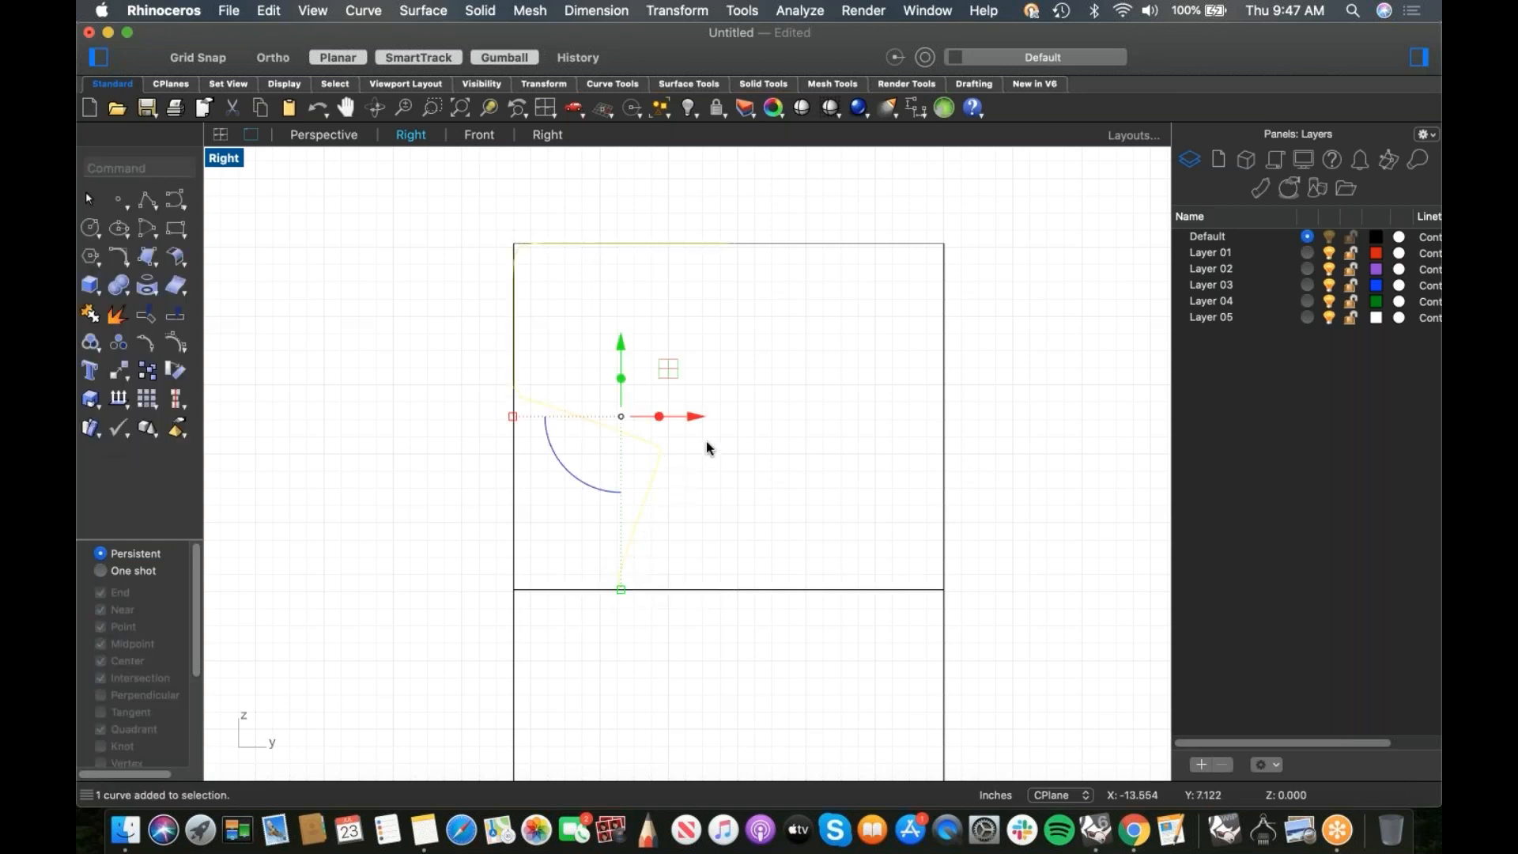
key("ctrl+F1")
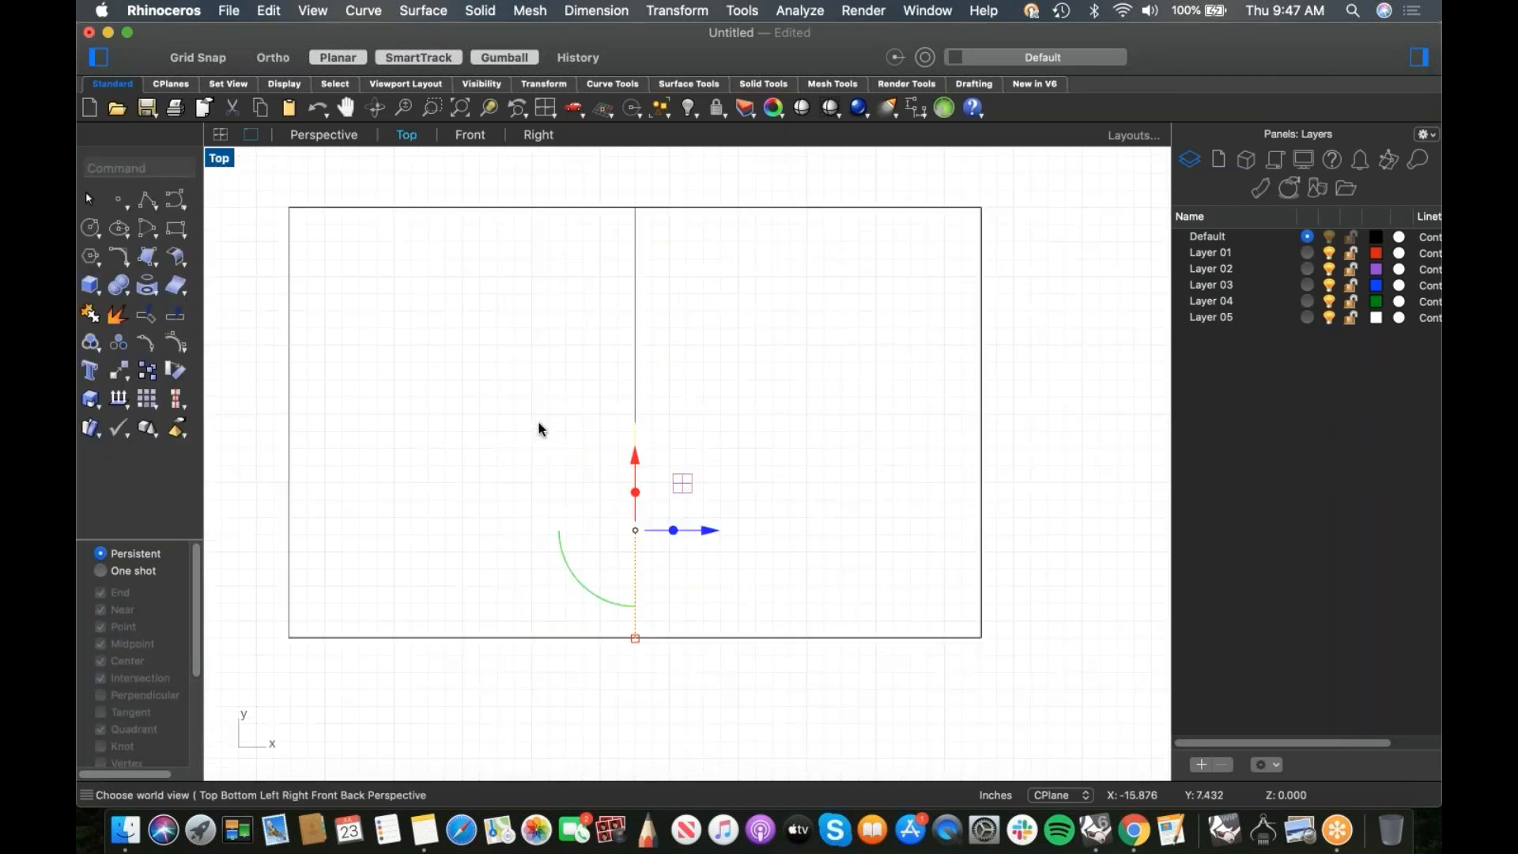
key("Escape")
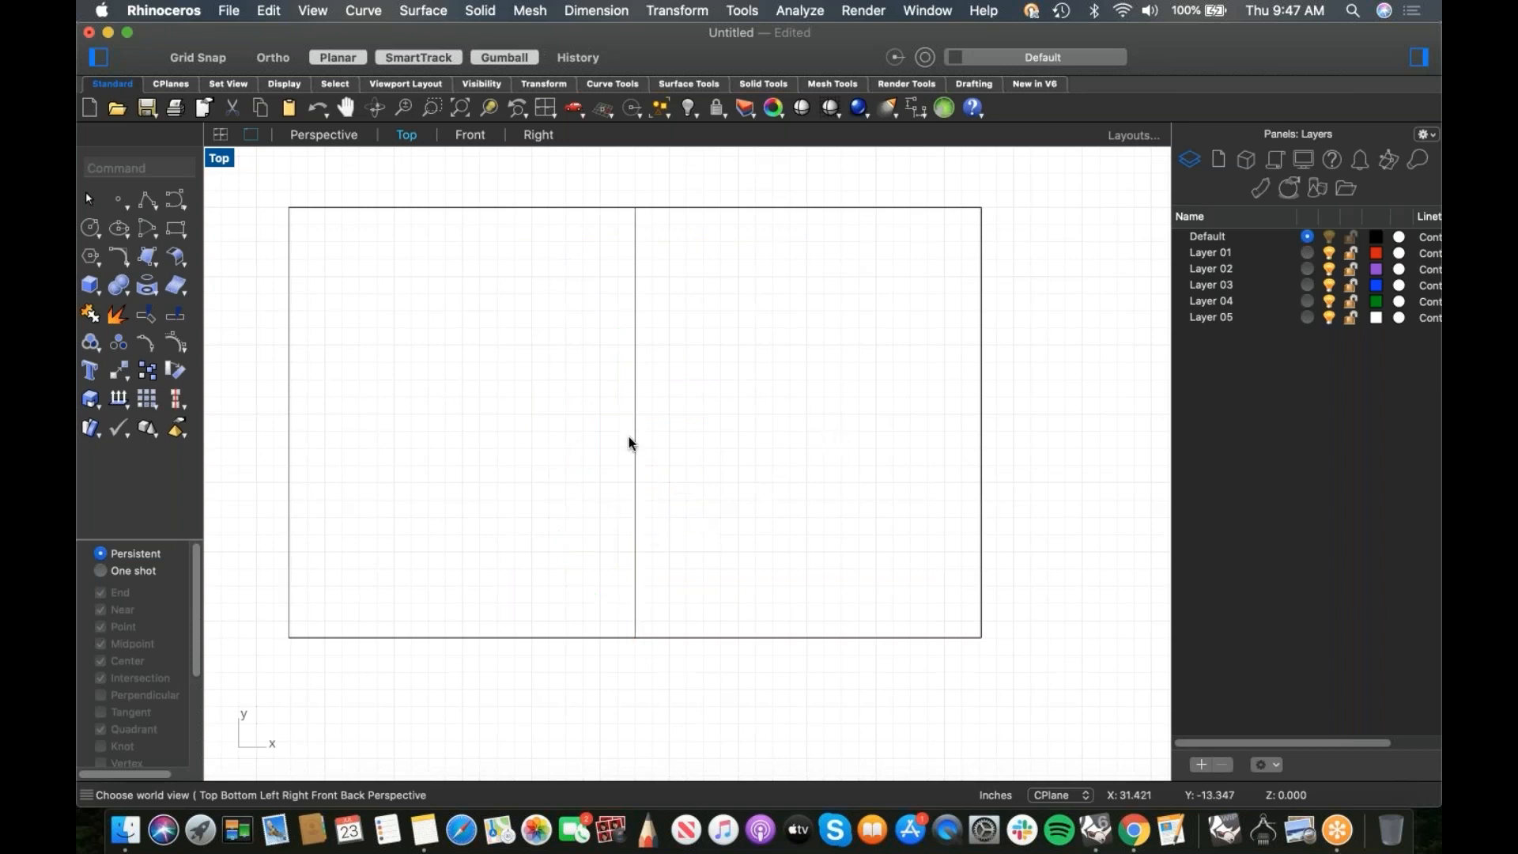
key("ctrl+F3")
scroll(668, 474, "up", 3)
mouse_move(667, 474)
right_mouse_down()
mouse_move(715, 468)
mouse_move(617, 474)
mouse_move(624, 495)
mouse_move(659, 490)
right_mouse_up()
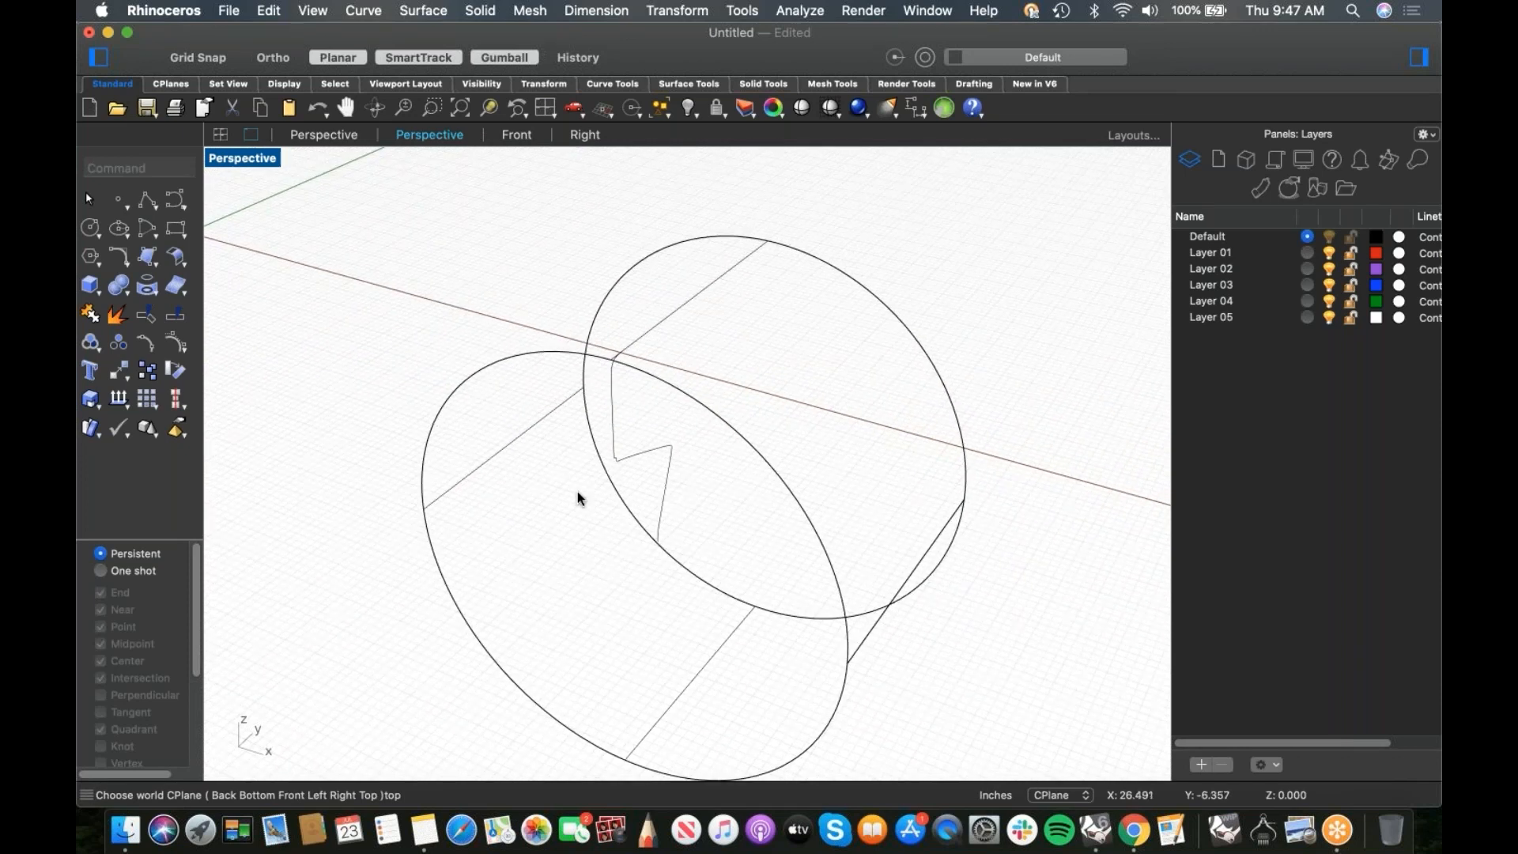
left_click(666, 482)
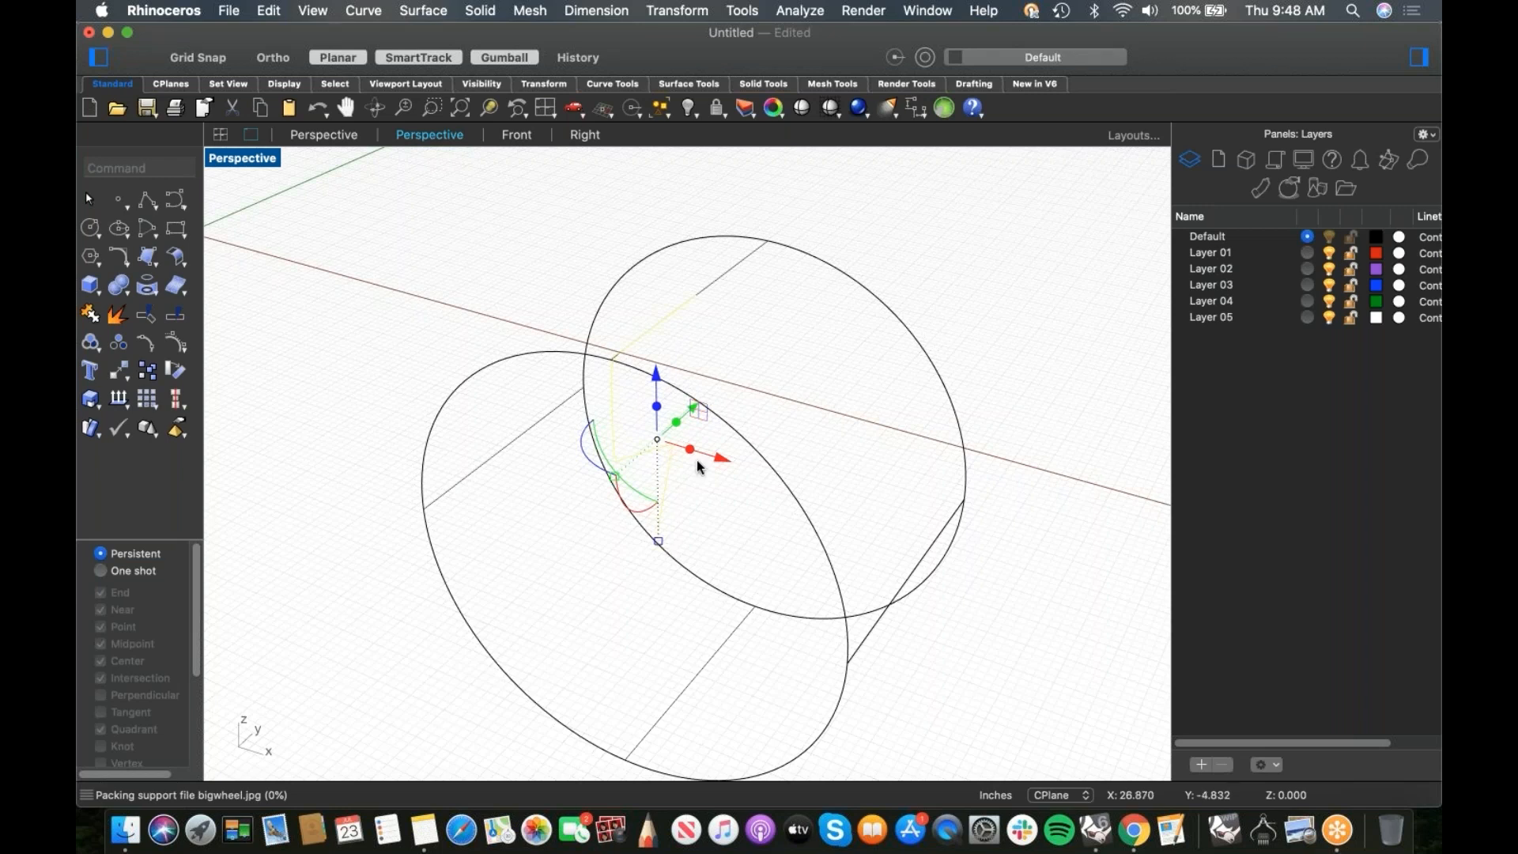
left_click(772, 411)
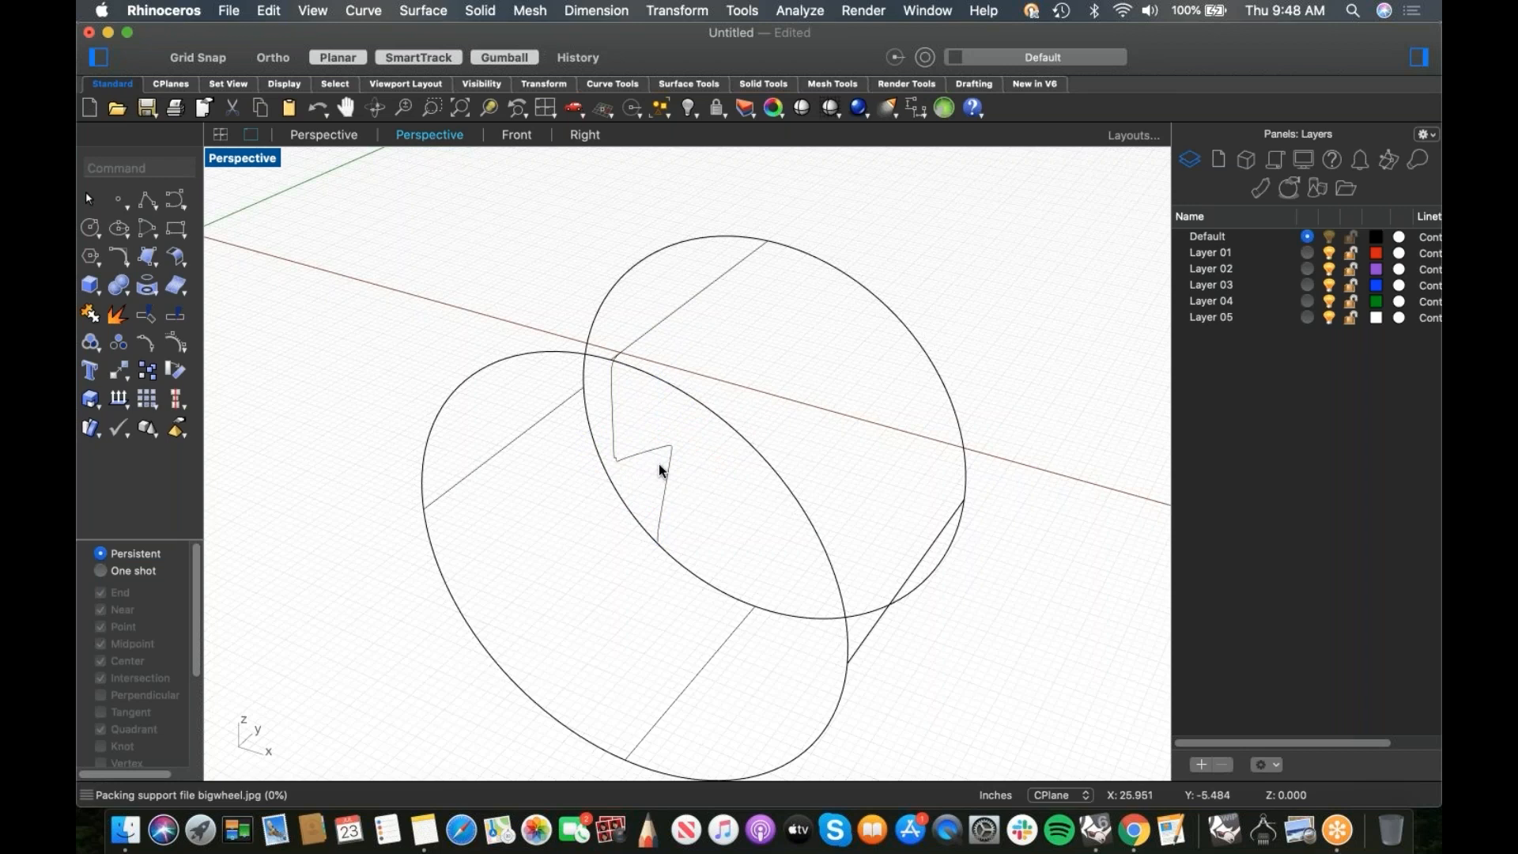
Step: Mirror the profile curve about its upper endpoint across the wheel's mid-width and join both halves into one curve
left_click(658, 464)
type("mirror")
key("Return")
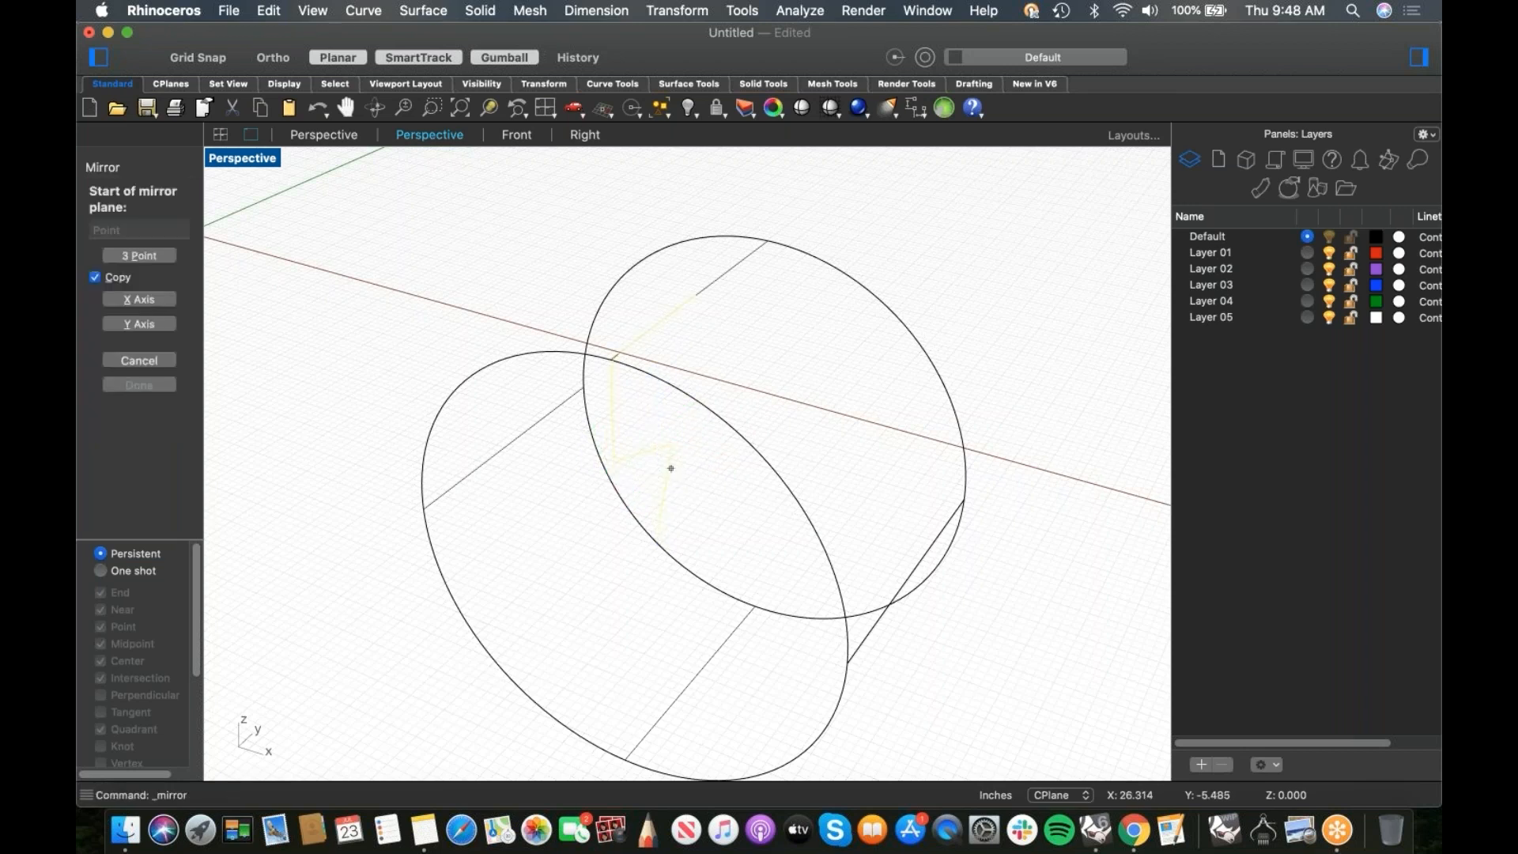
left_click(702, 297)
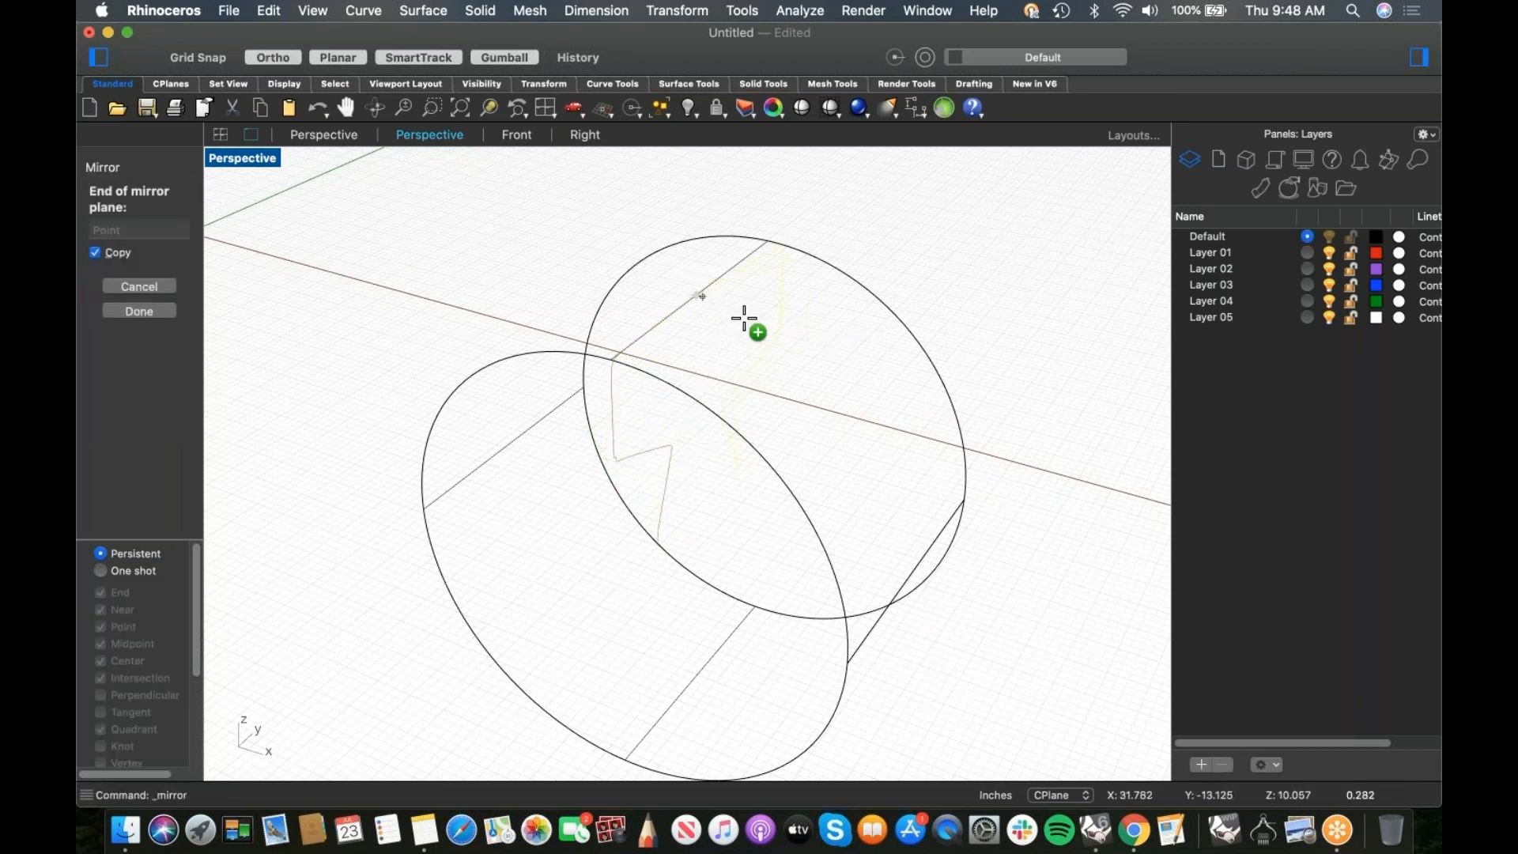
left_click(759, 331, "shift")
left_click(760, 334, "shift")
key("super+j")
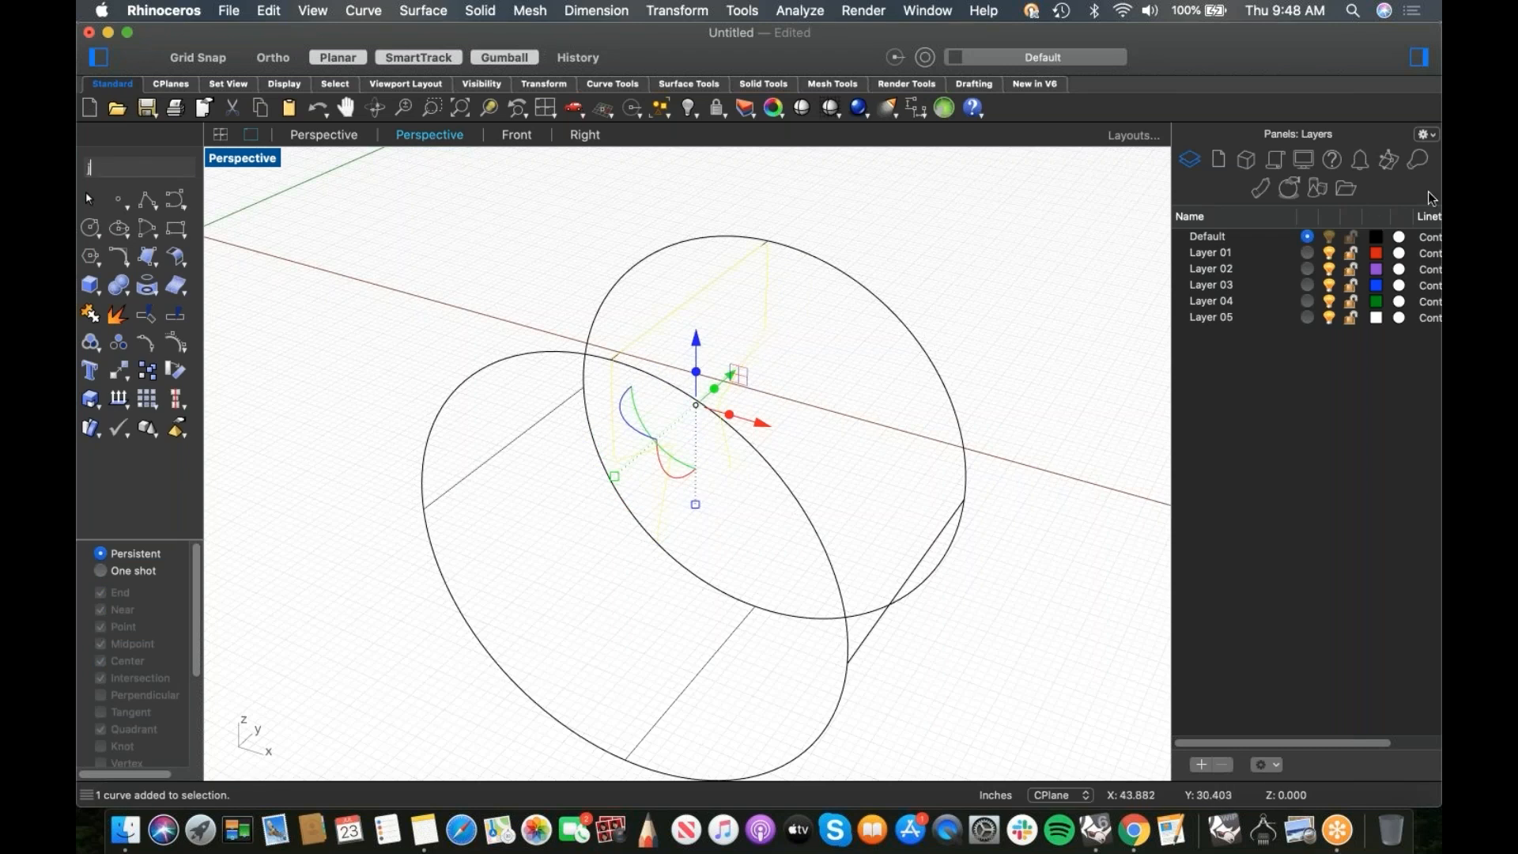
left_click(826, 444)
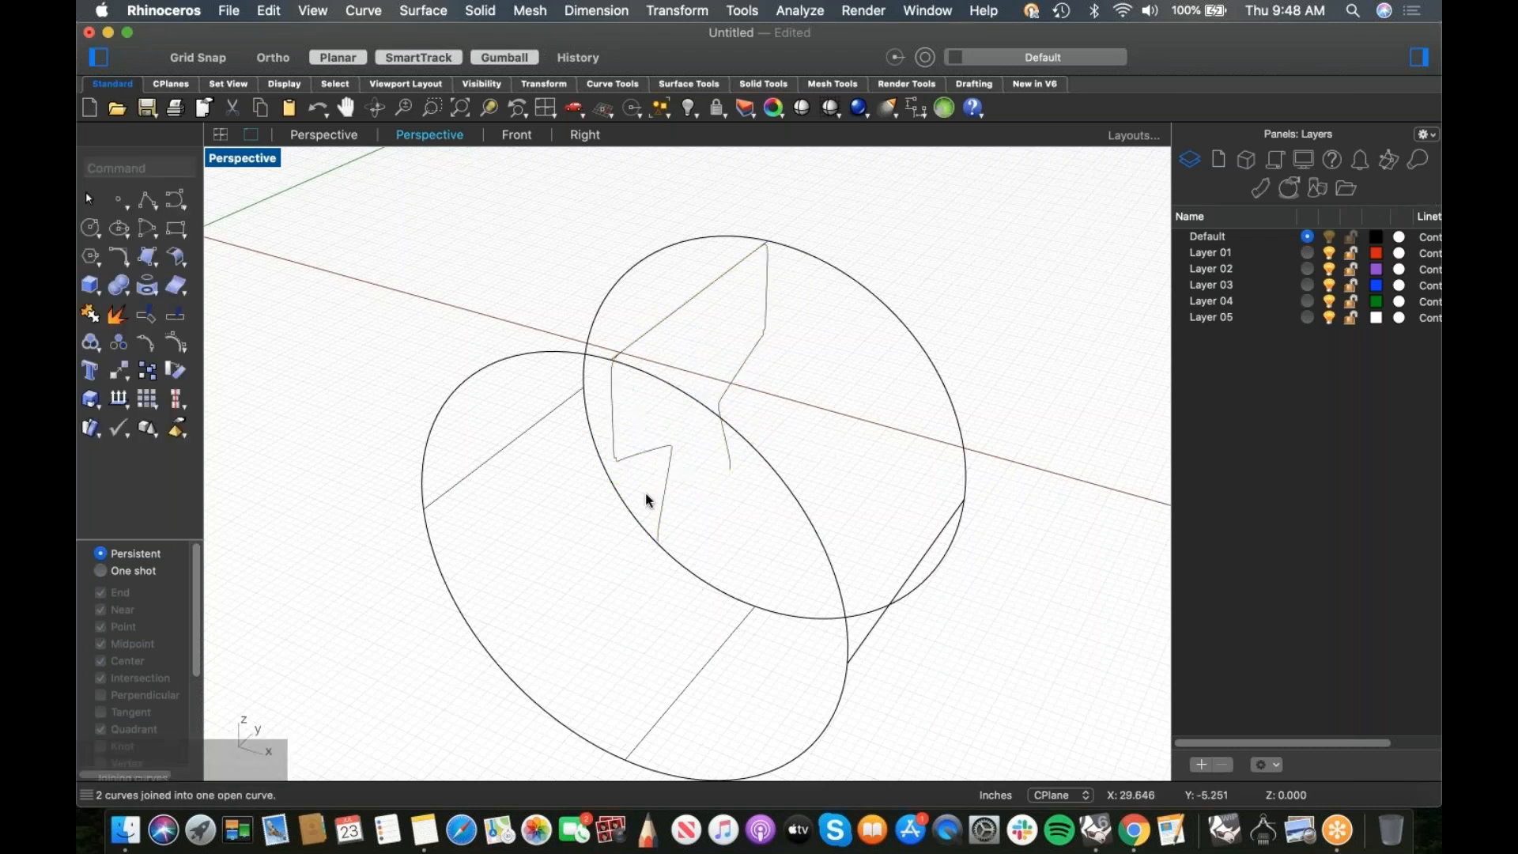
left_click(147, 256)
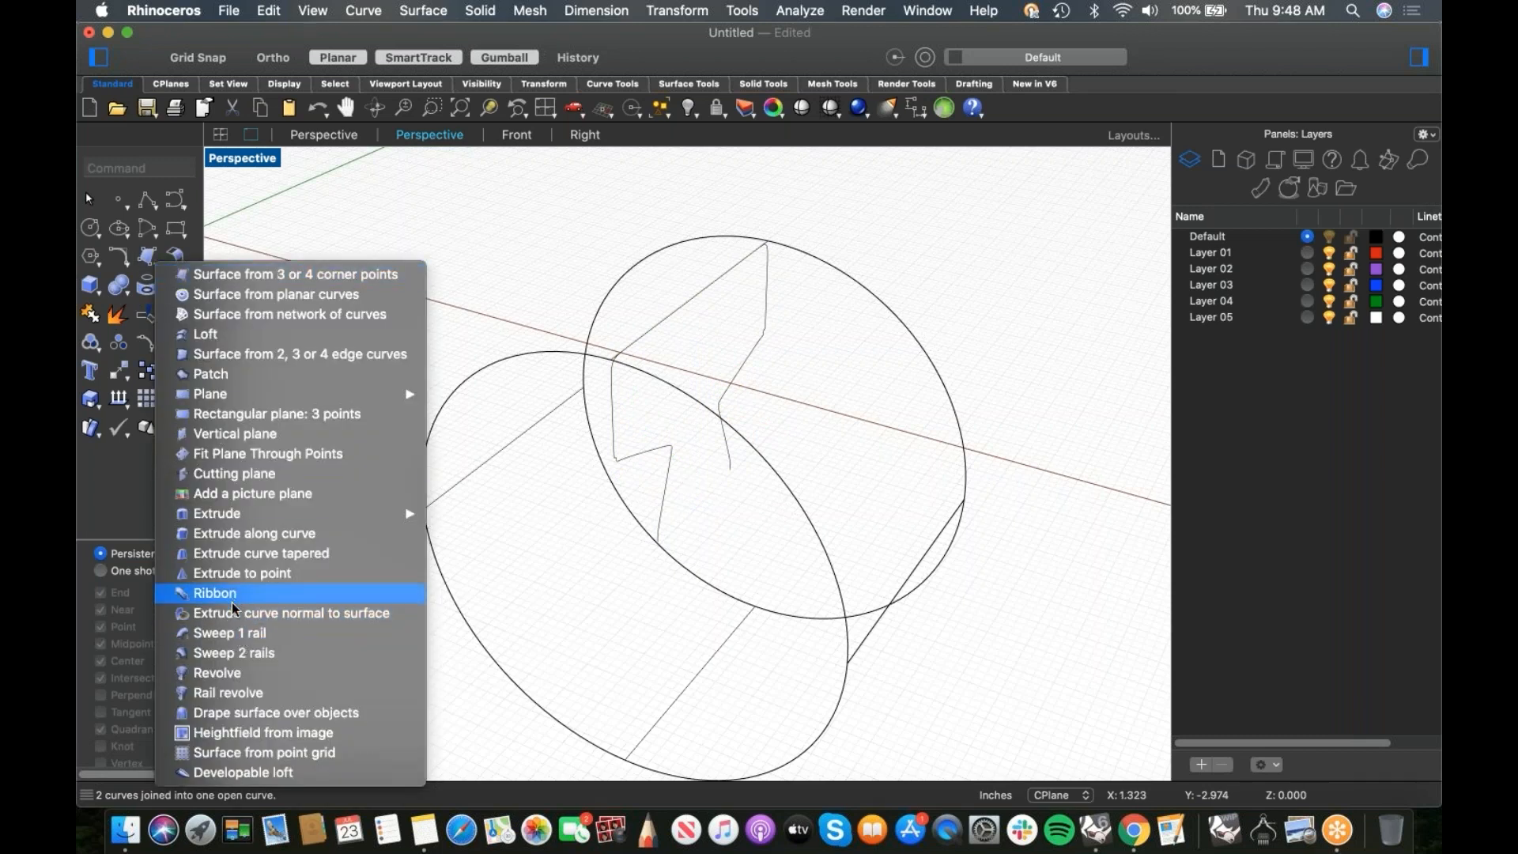
left_click(231, 676)
left_click(661, 537)
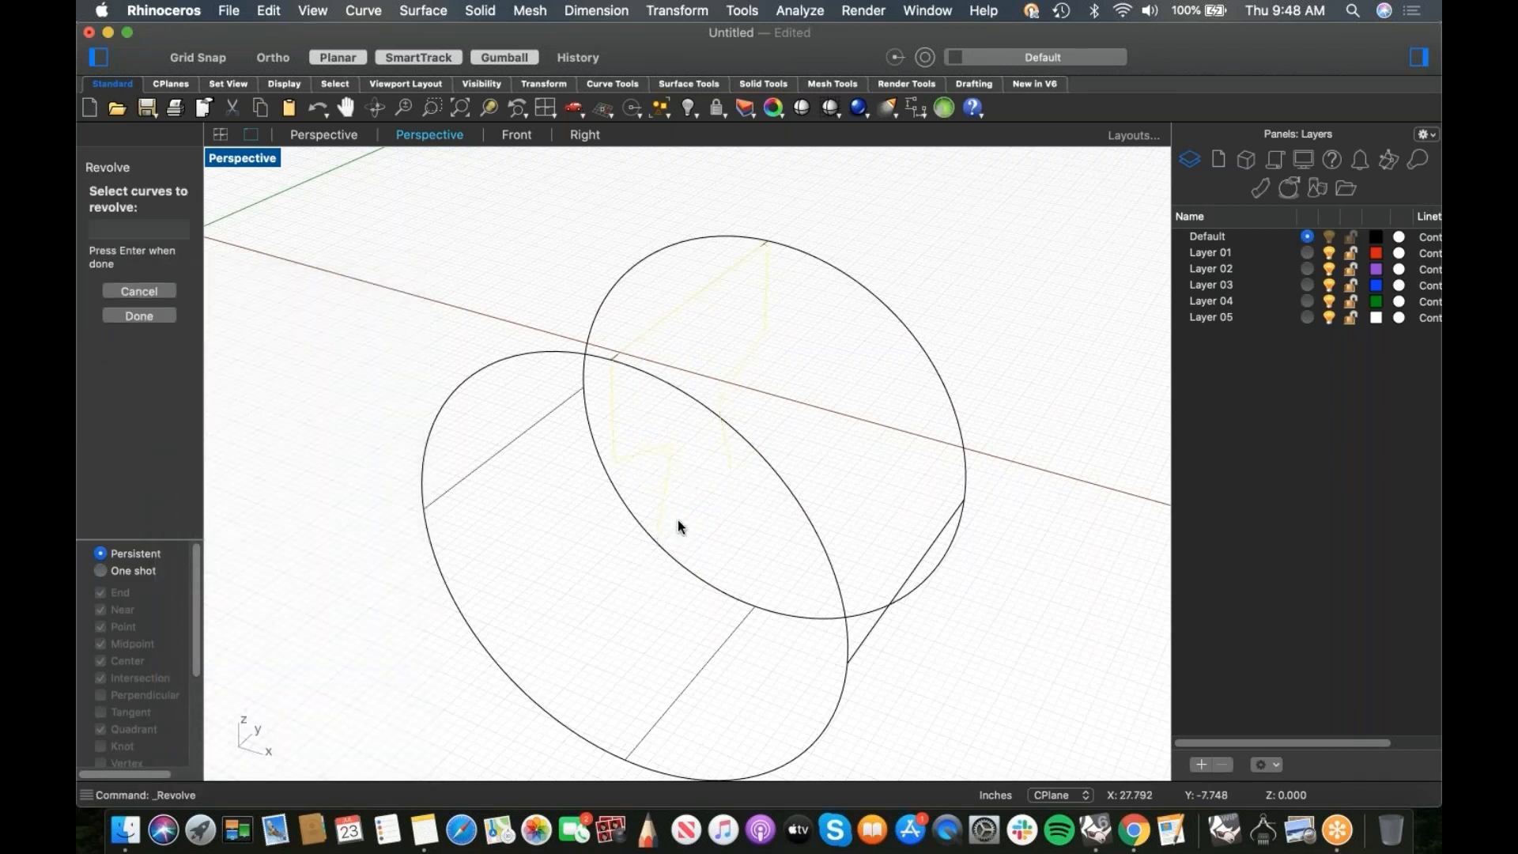
key("Return")
left_click(654, 540)
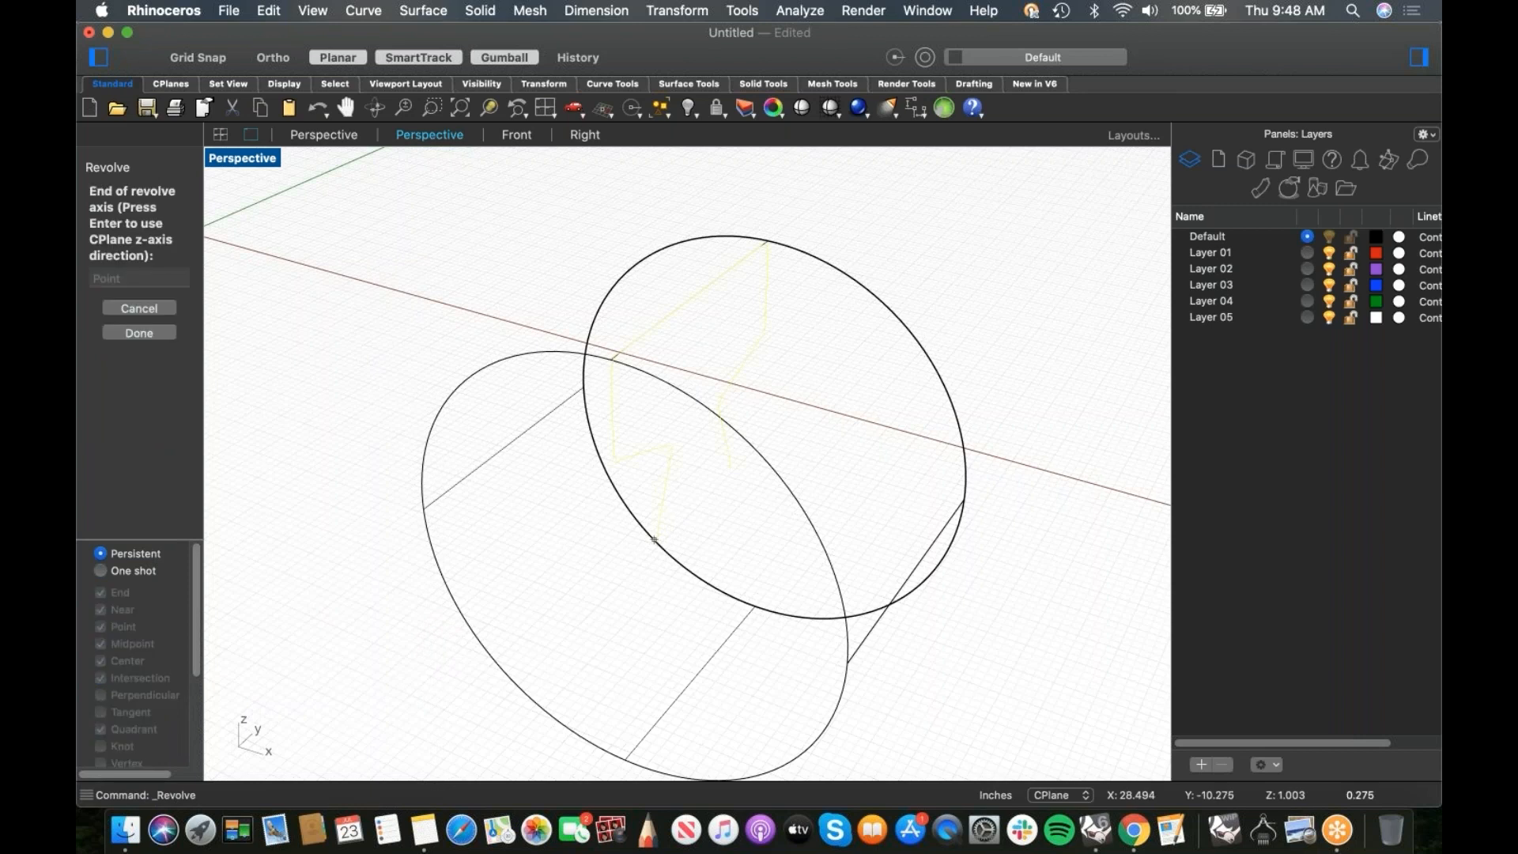
right_click_drag(711, 513, 669, 501)
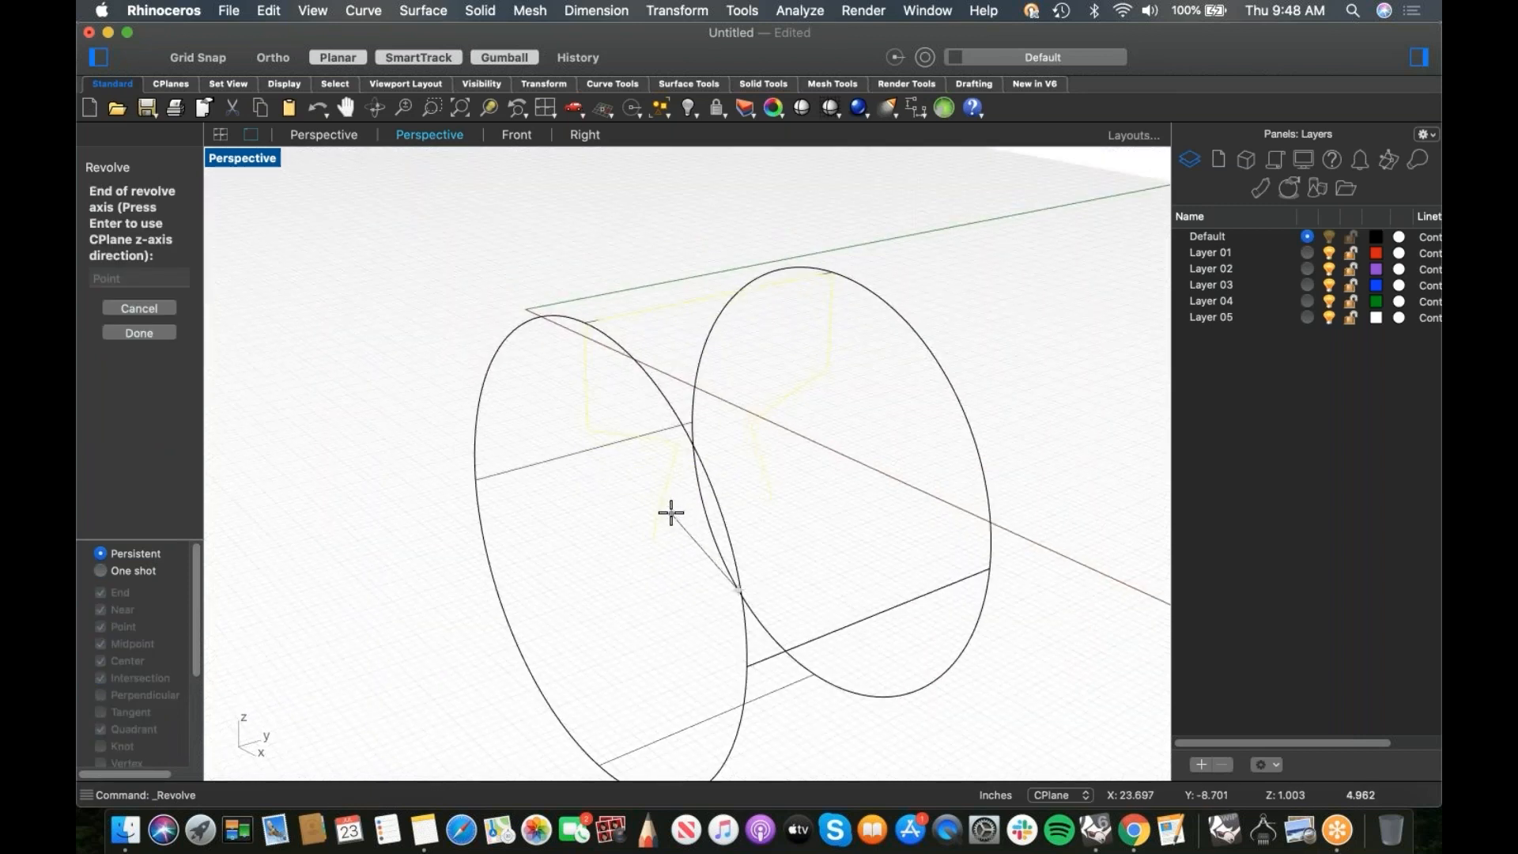
key("Escape")
Step: Revolve the joined profile curve a full circle about the axle line starting at its hub endpoint
right_click(658, 527)
left_click(716, 302)
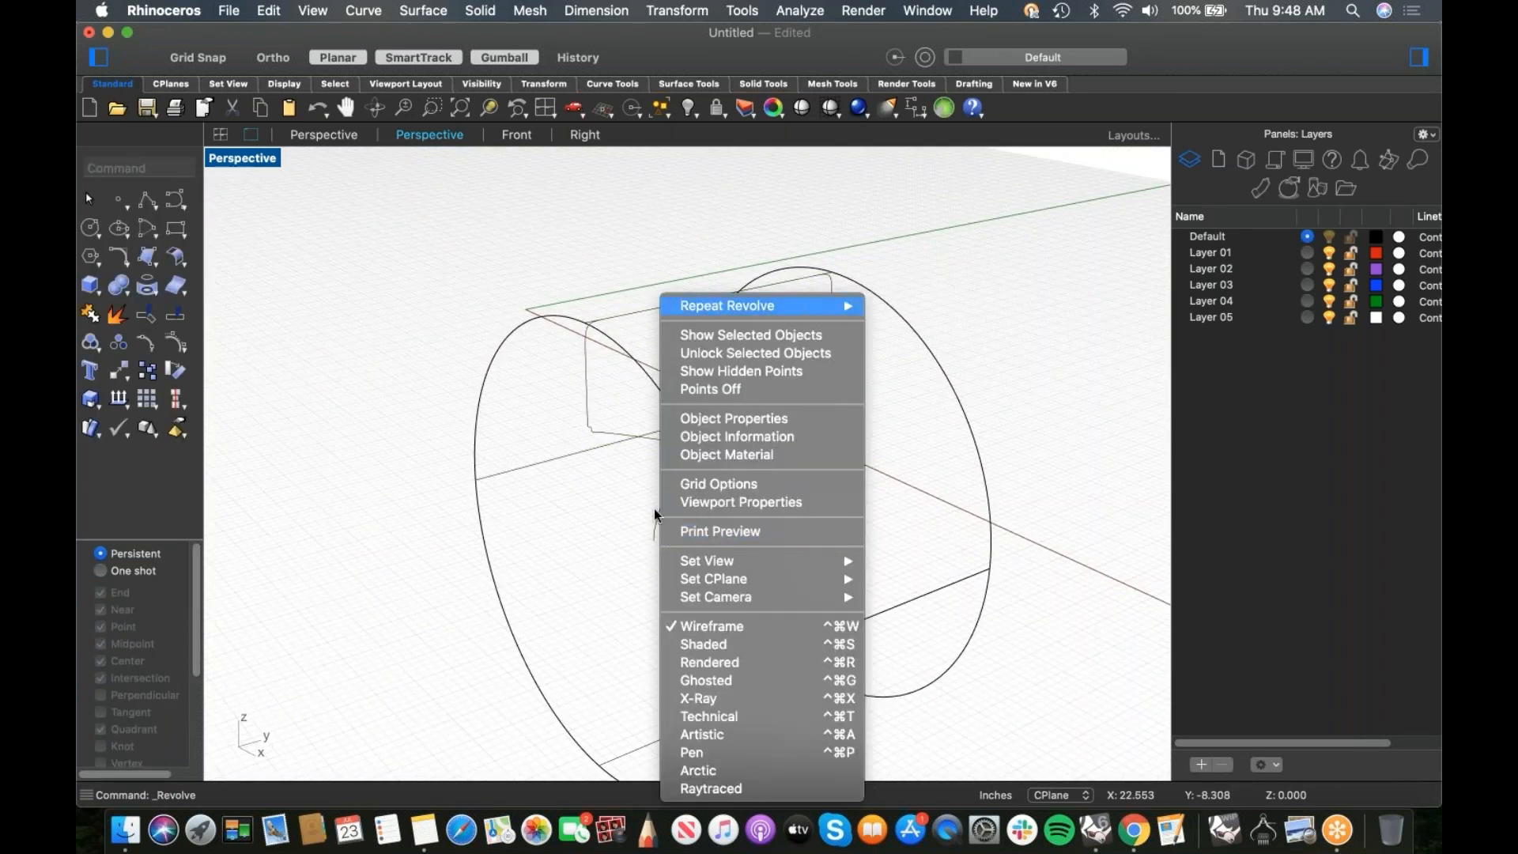
left_click(655, 537)
key("Return")
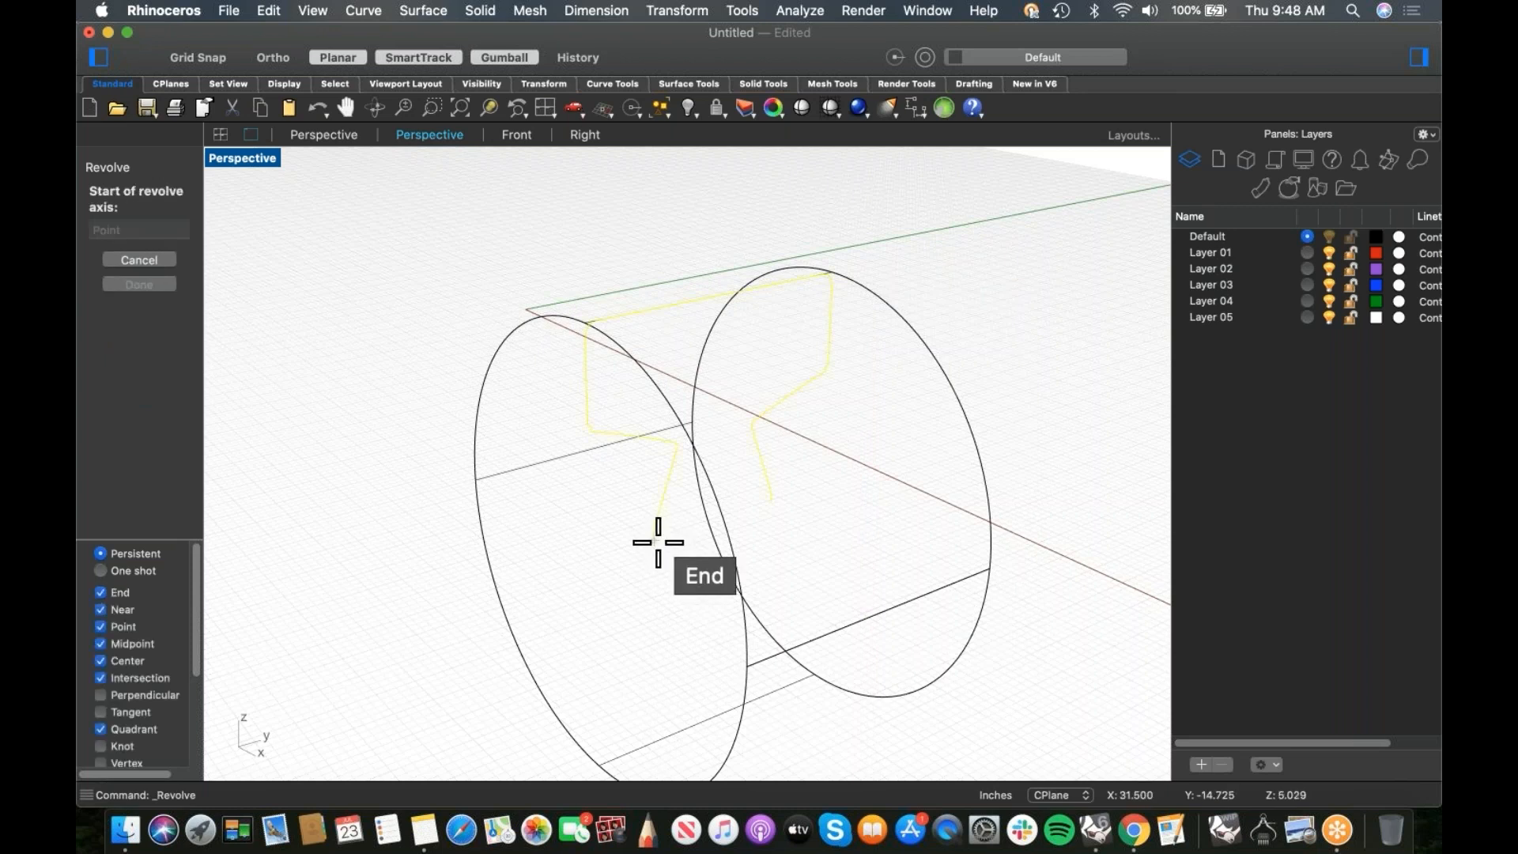
left_click(654, 541)
key("shift")
left_click(867, 490, "shift")
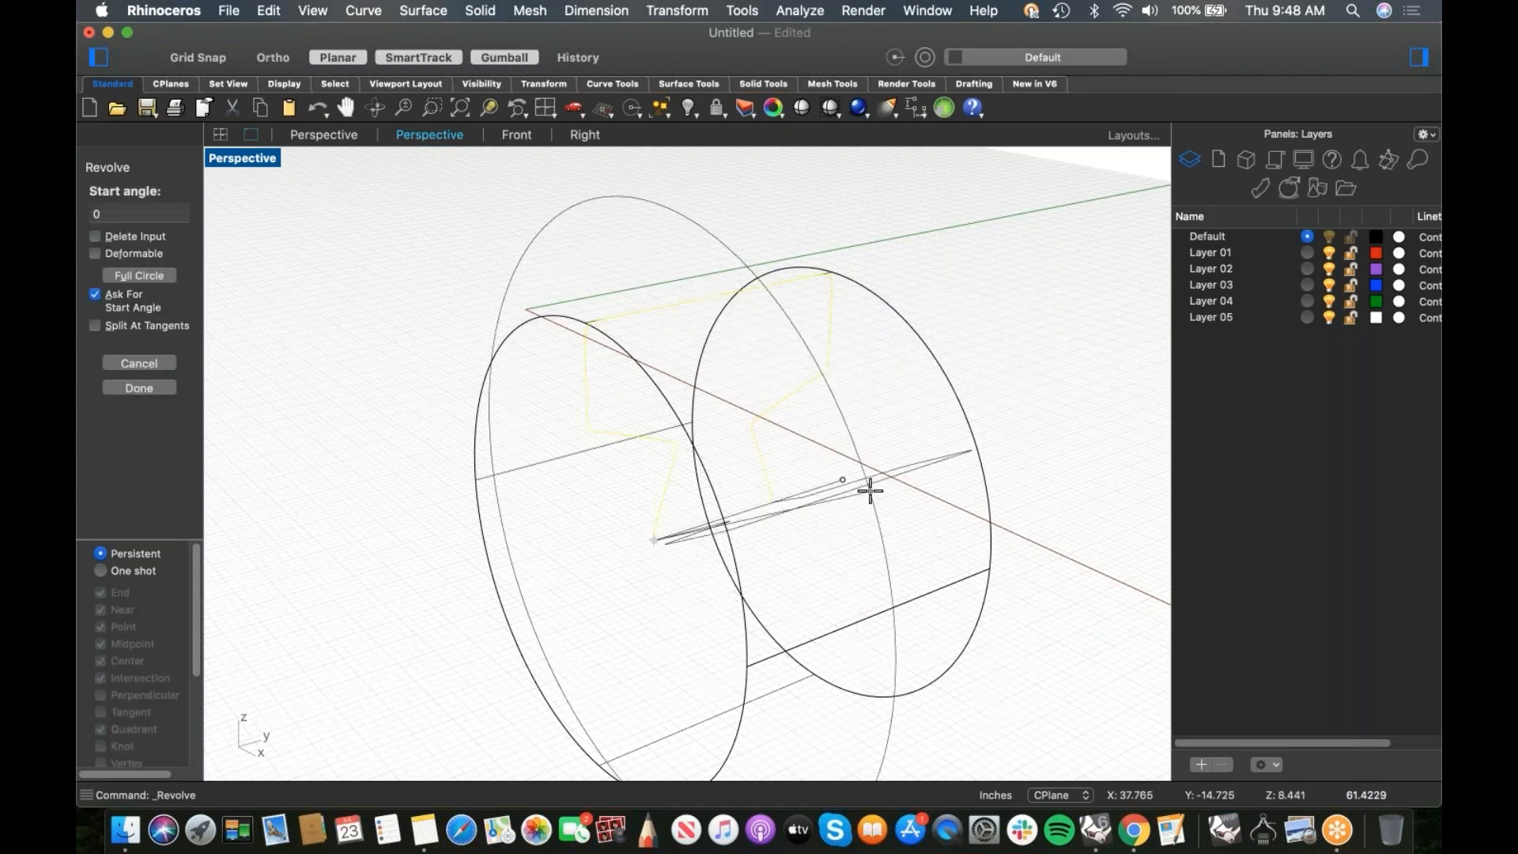
left_click(153, 276)
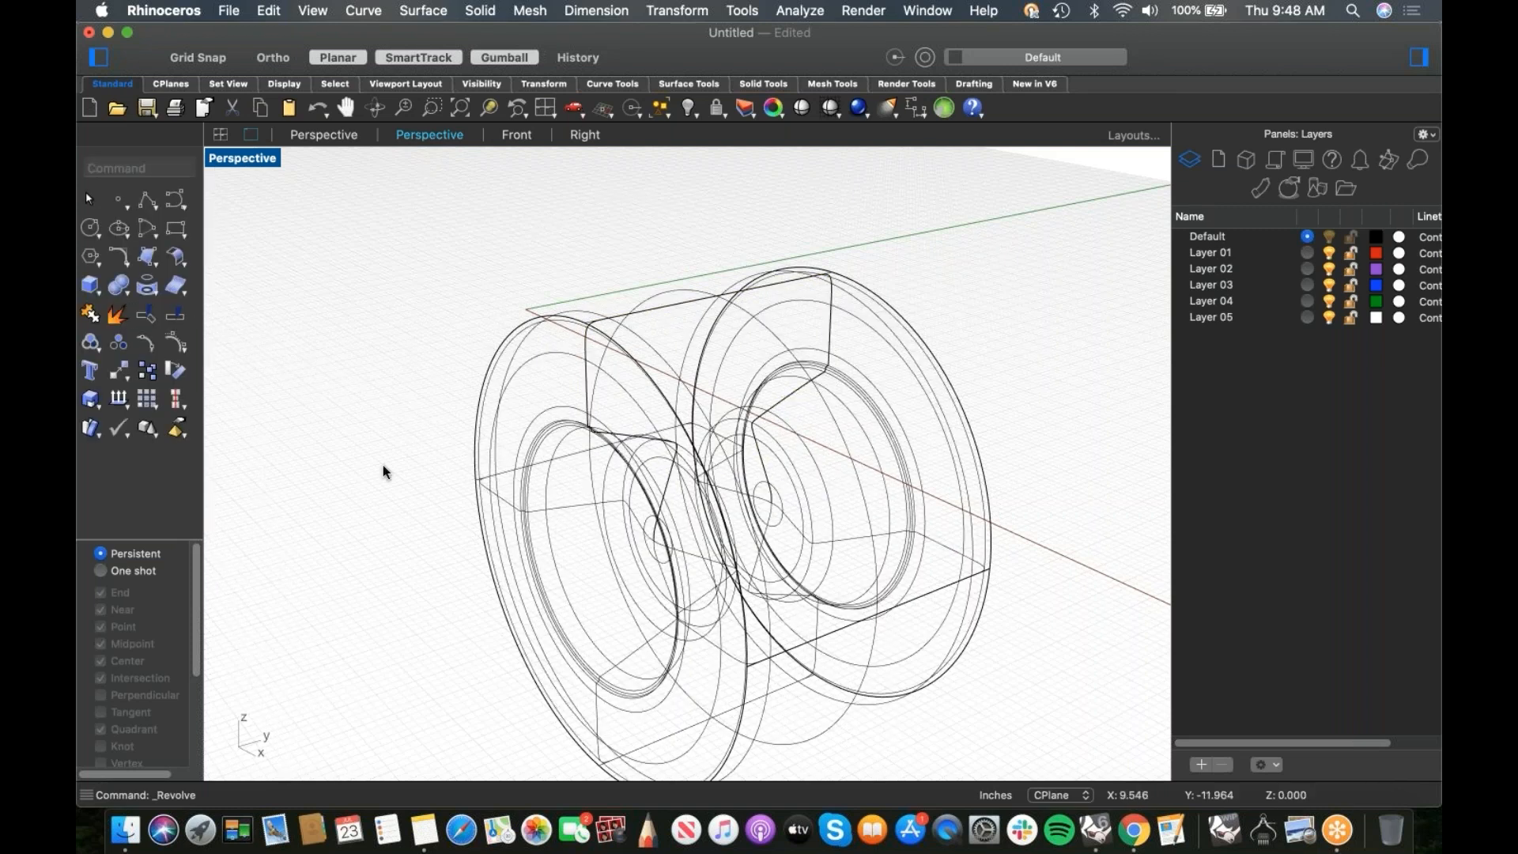
Step: Delete the original wheel cylinder around the revolved wheel and show all hidden objects
right_click_drag(432, 503, 653, 314)
left_click(644, 315)
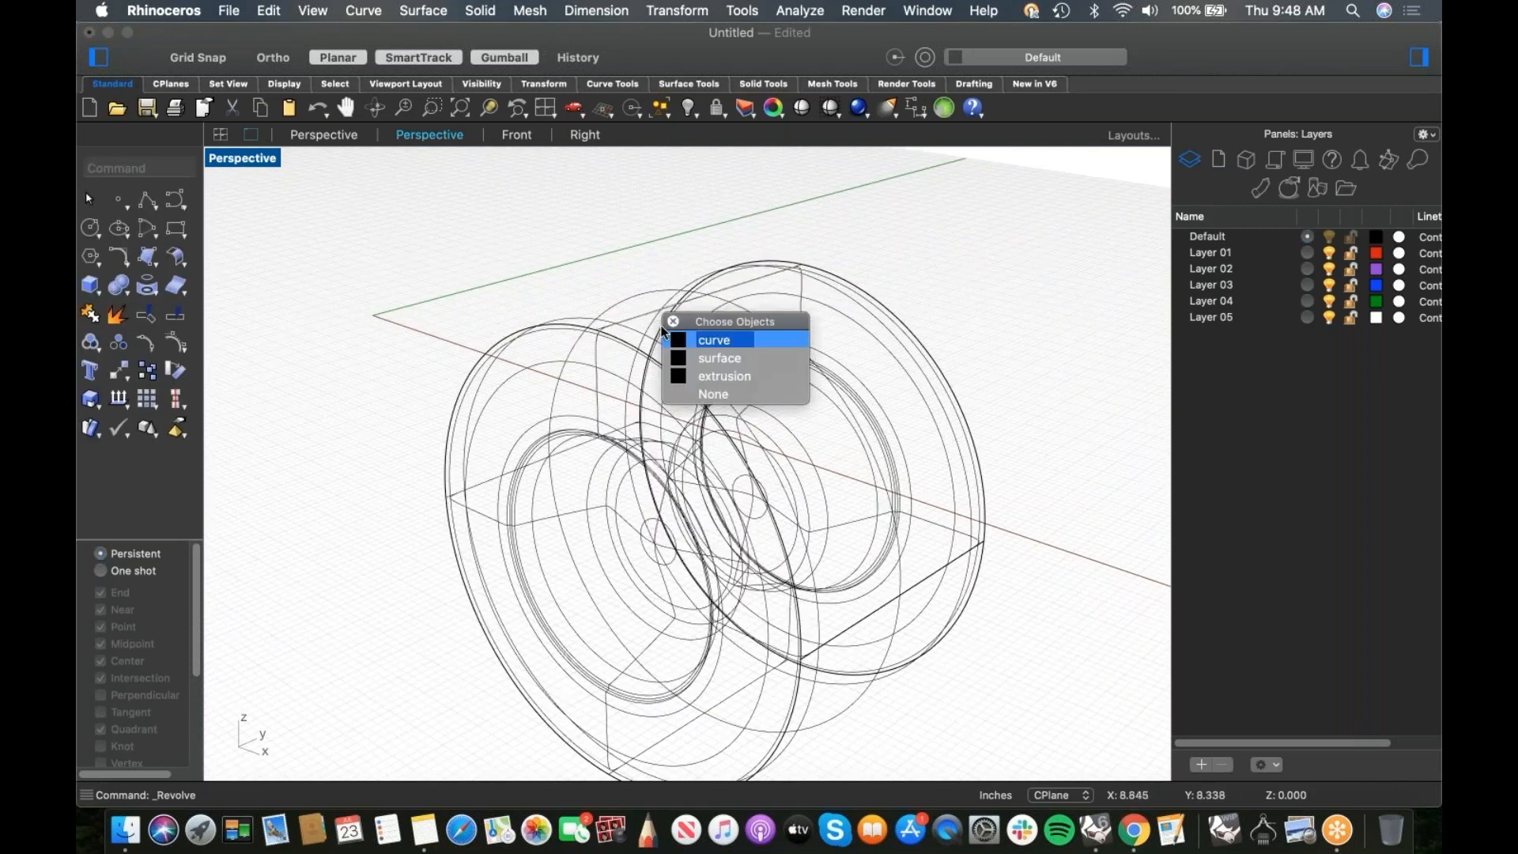
left_click(704, 354)
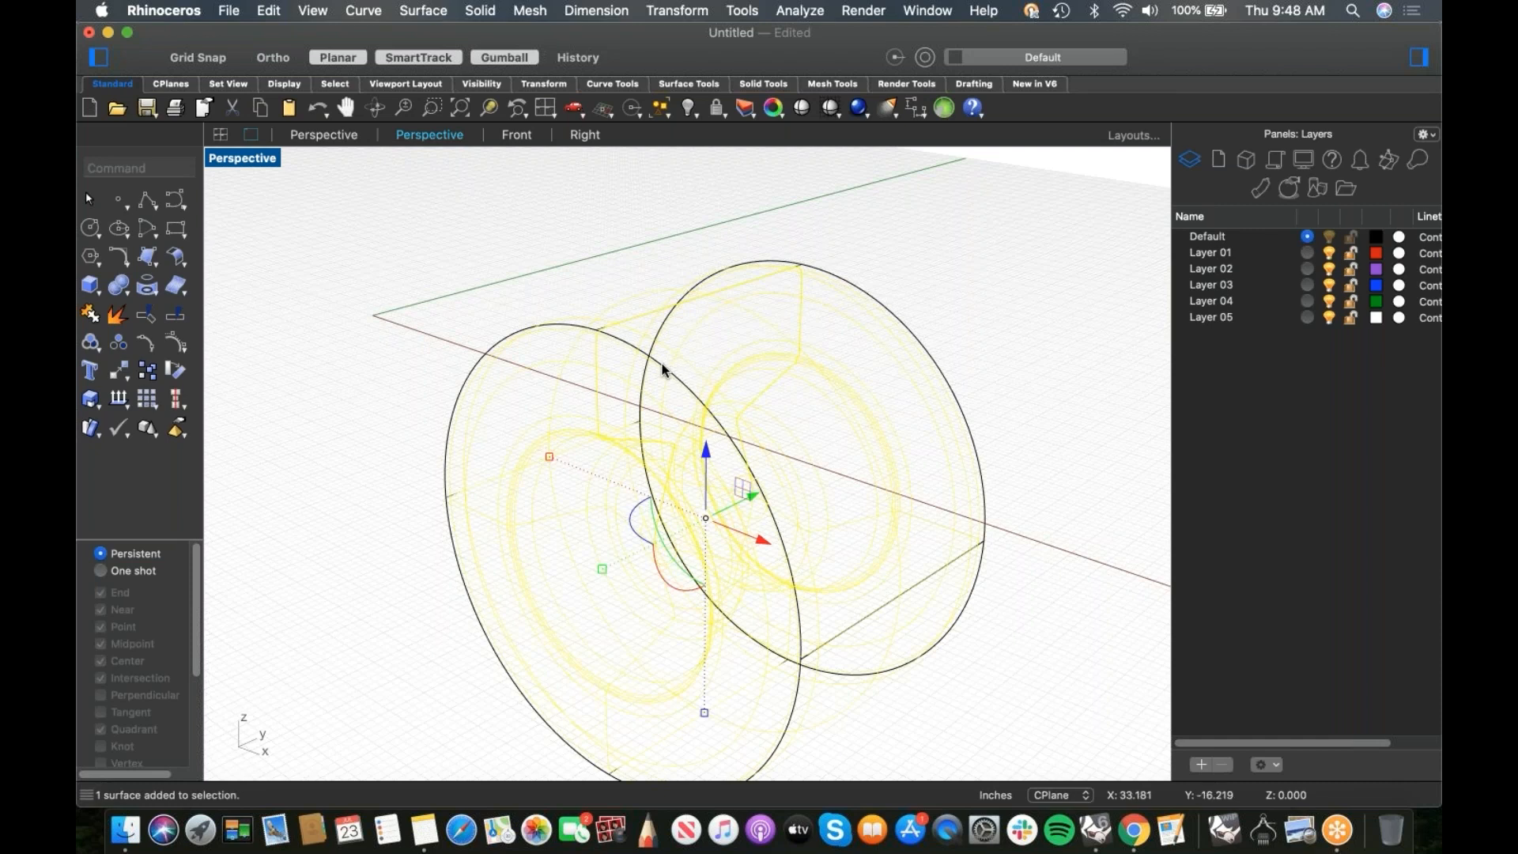
key("Delete")
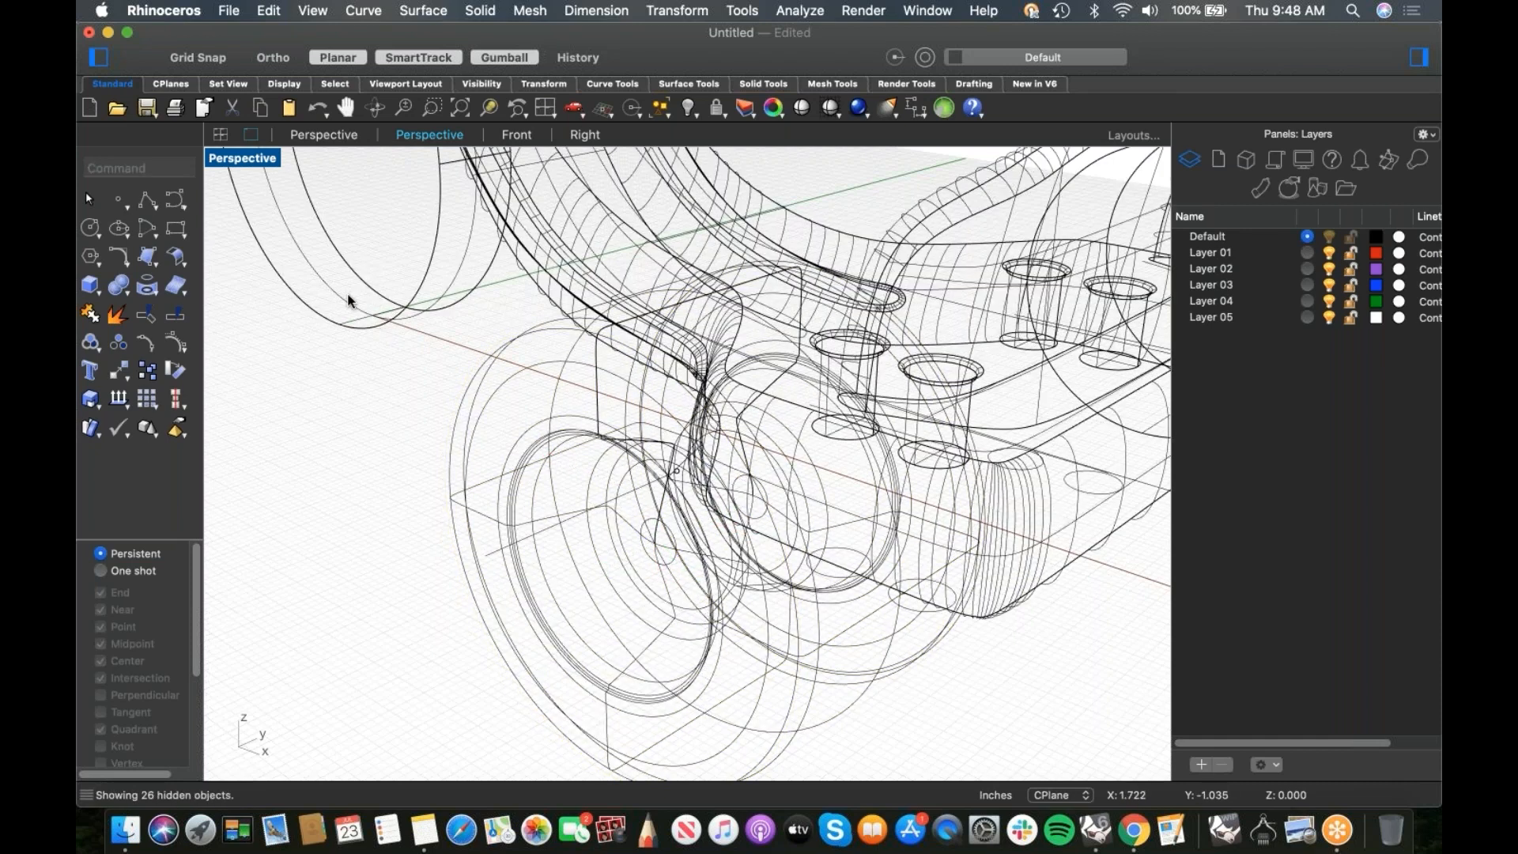
Step: Set the Perspective view to shaded display and delete the plain cylinder wheel on the tricycle's opposite rear side
left_click(226, 160)
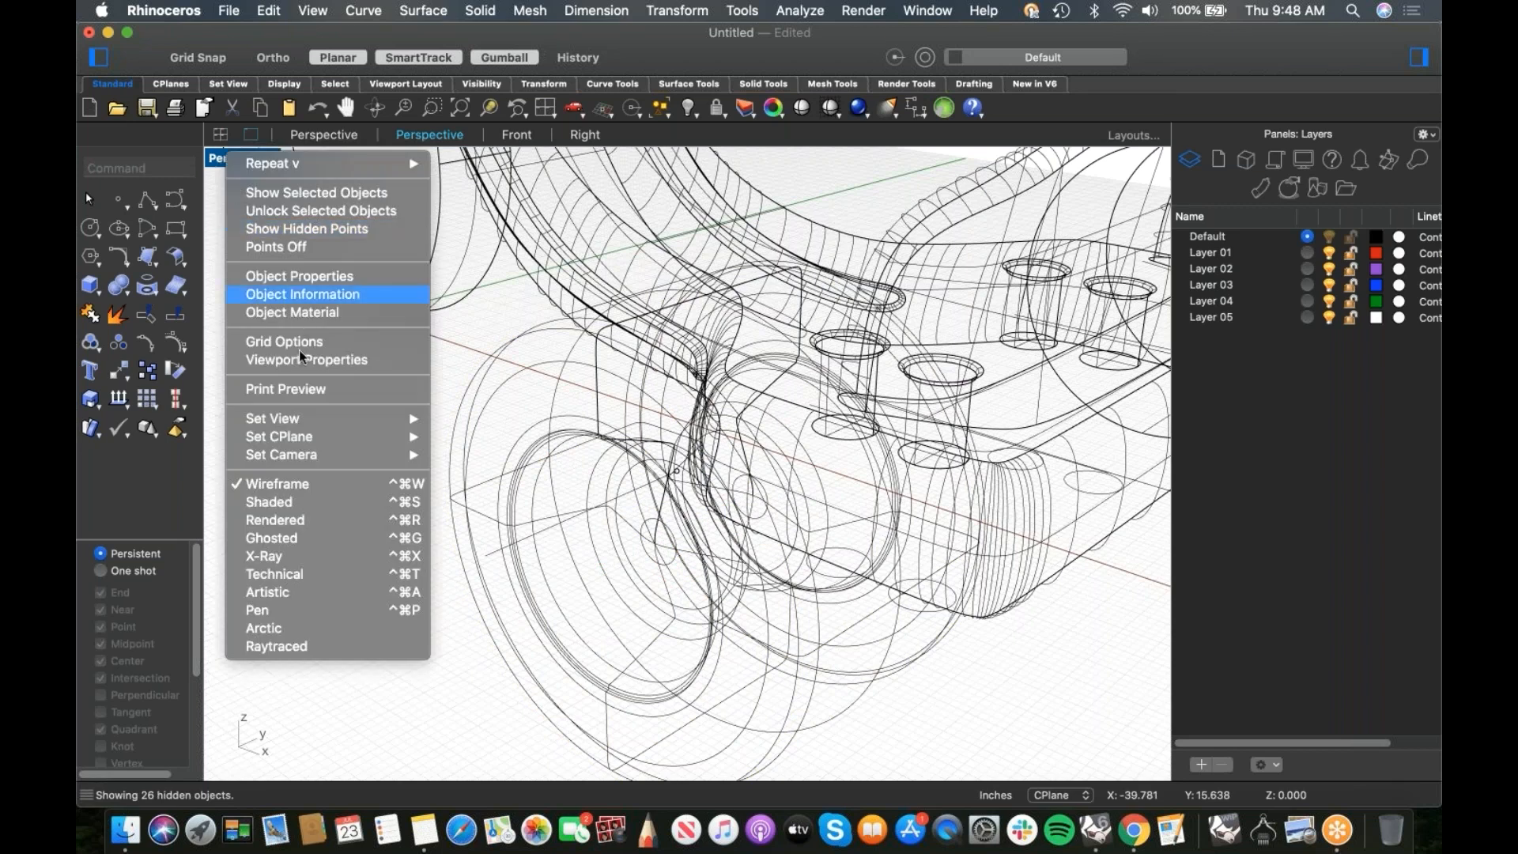
left_click(289, 501)
scroll(739, 520, "down", 8)
right_click_drag(738, 522, 551, 546)
left_click(995, 453)
key("Delete")
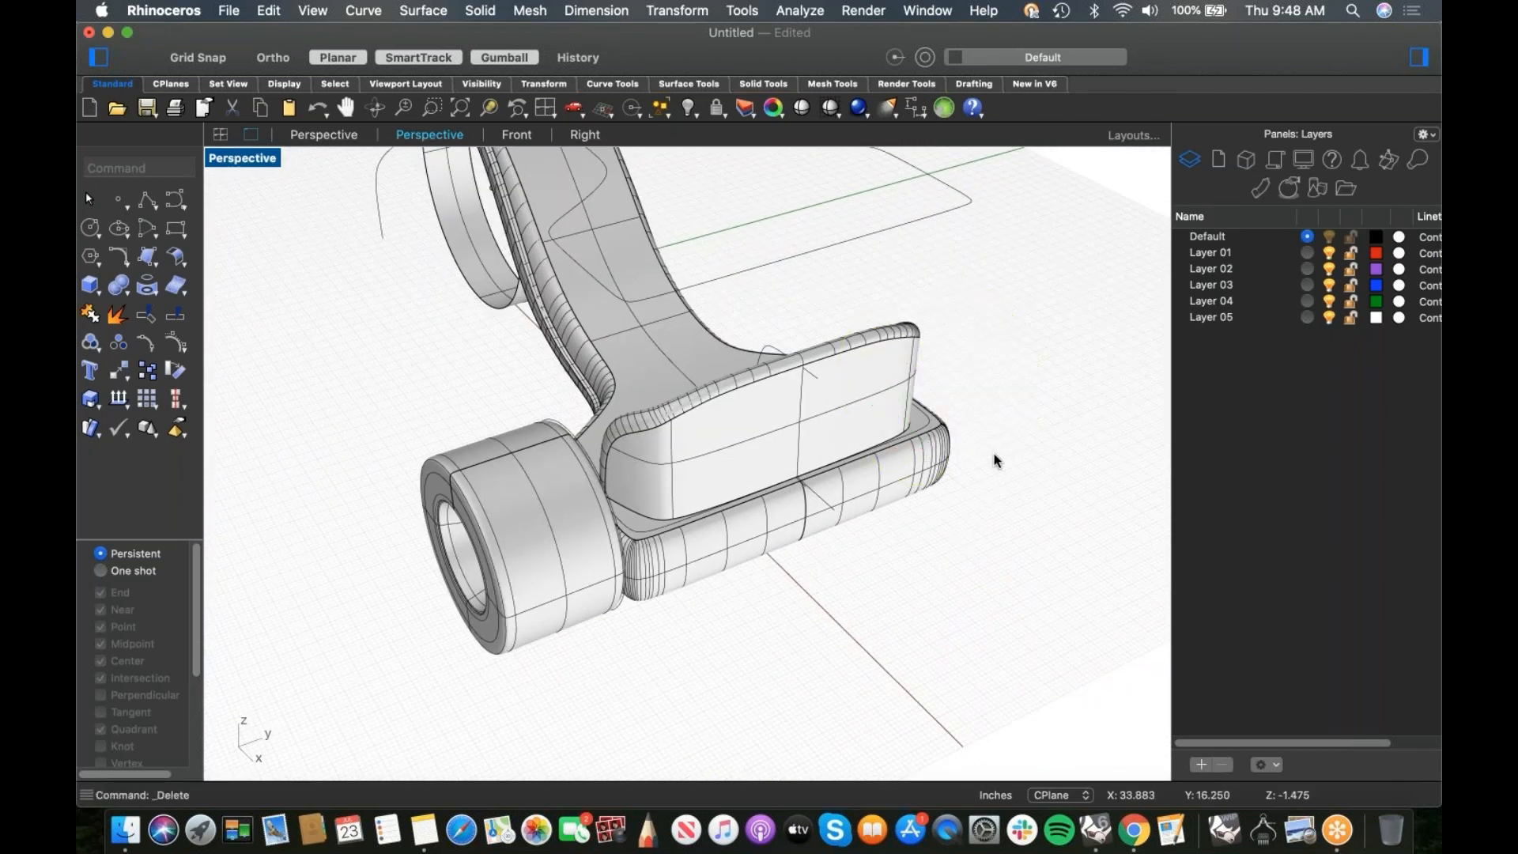
Step: Mirror a copy of the revolved rear wheel to the tricycle's other side, using a lengthwise mirror plane starting at origin 0
left_click_drag(605, 557, 539, 566)
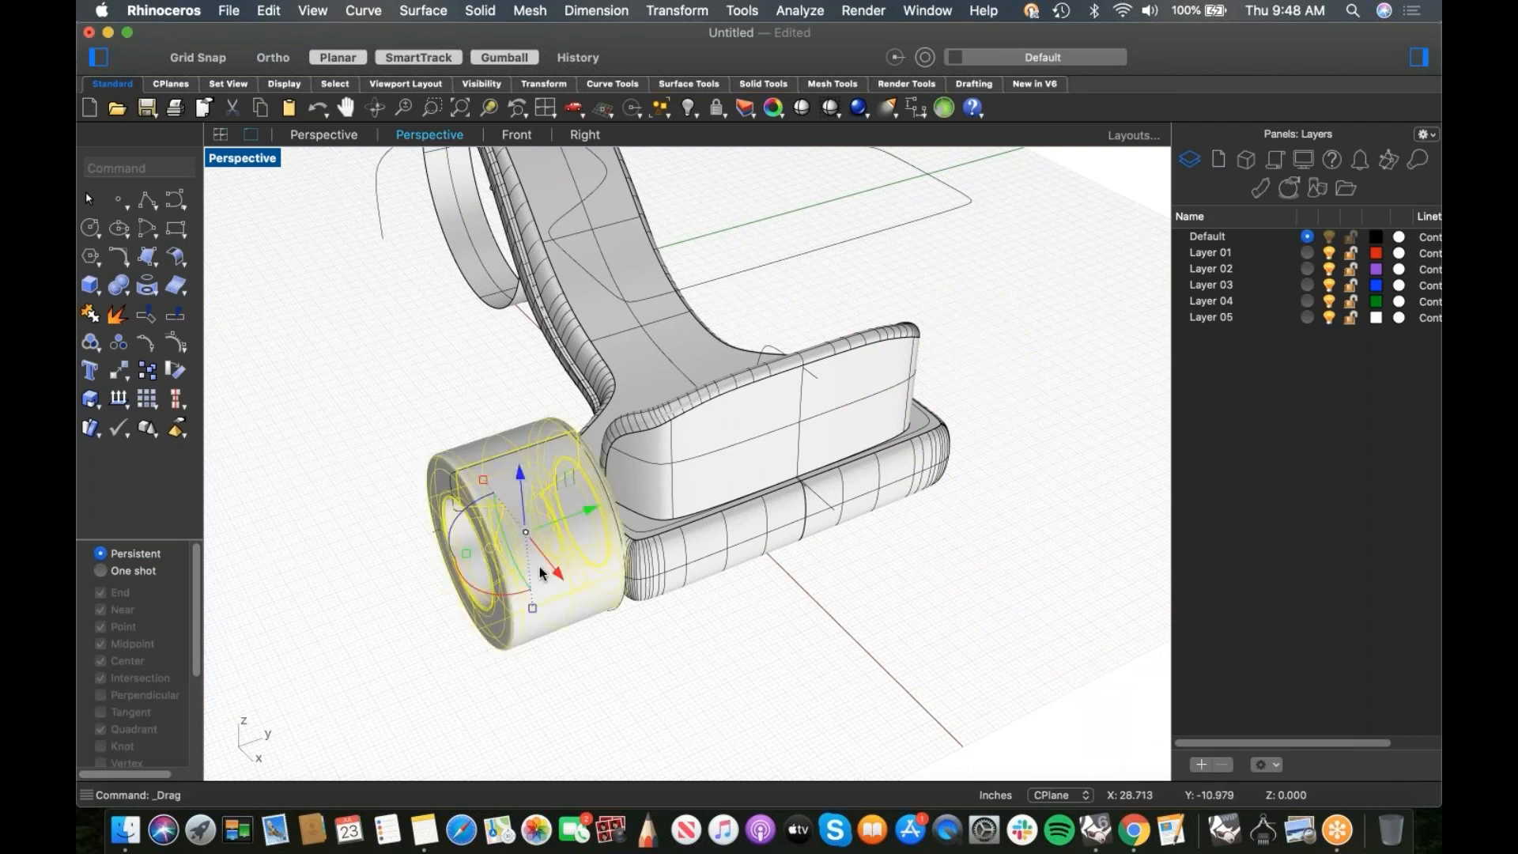
key("super+z")
right_click(539, 566)
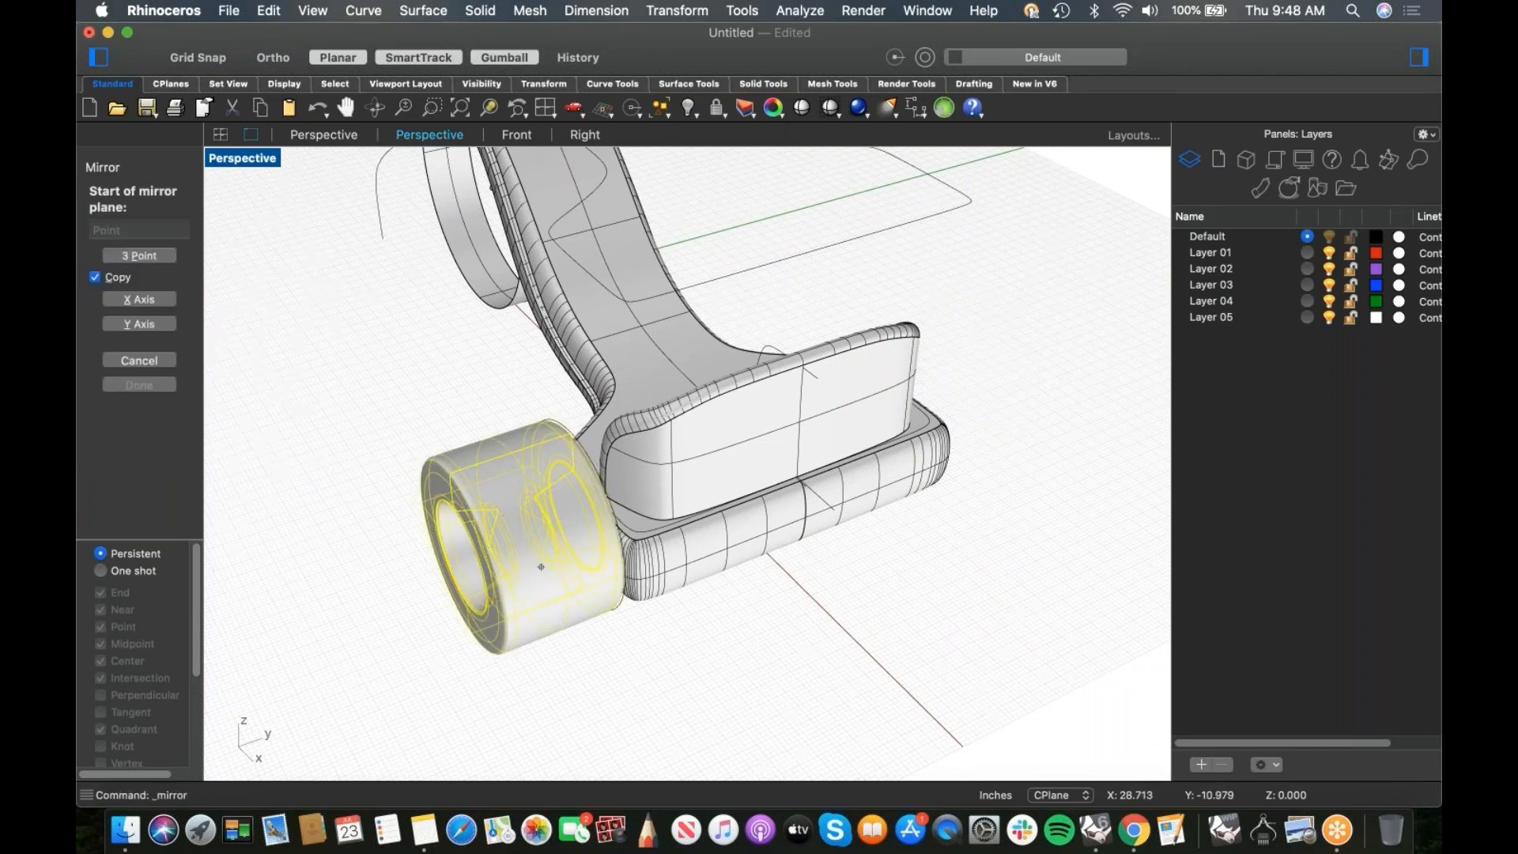
type("0")
key("Return")
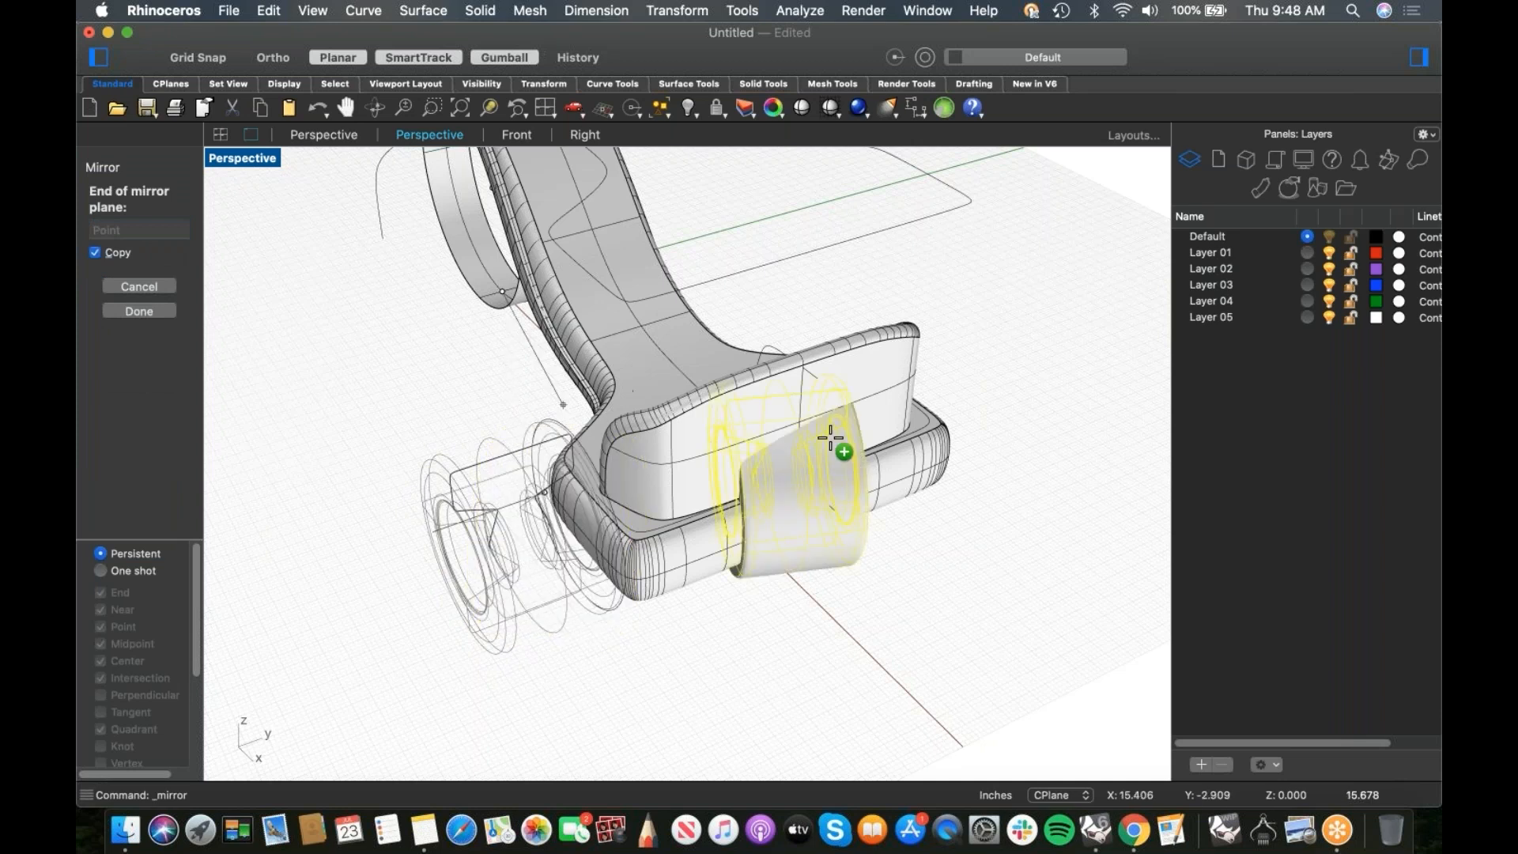
left_click(707, 493, "shift")
right_click_drag(823, 549, 910, 530)
scroll(830, 545, "down", 4)
right_click_drag(767, 564, 840, 549)
scroll(585, 450, "up", 2)
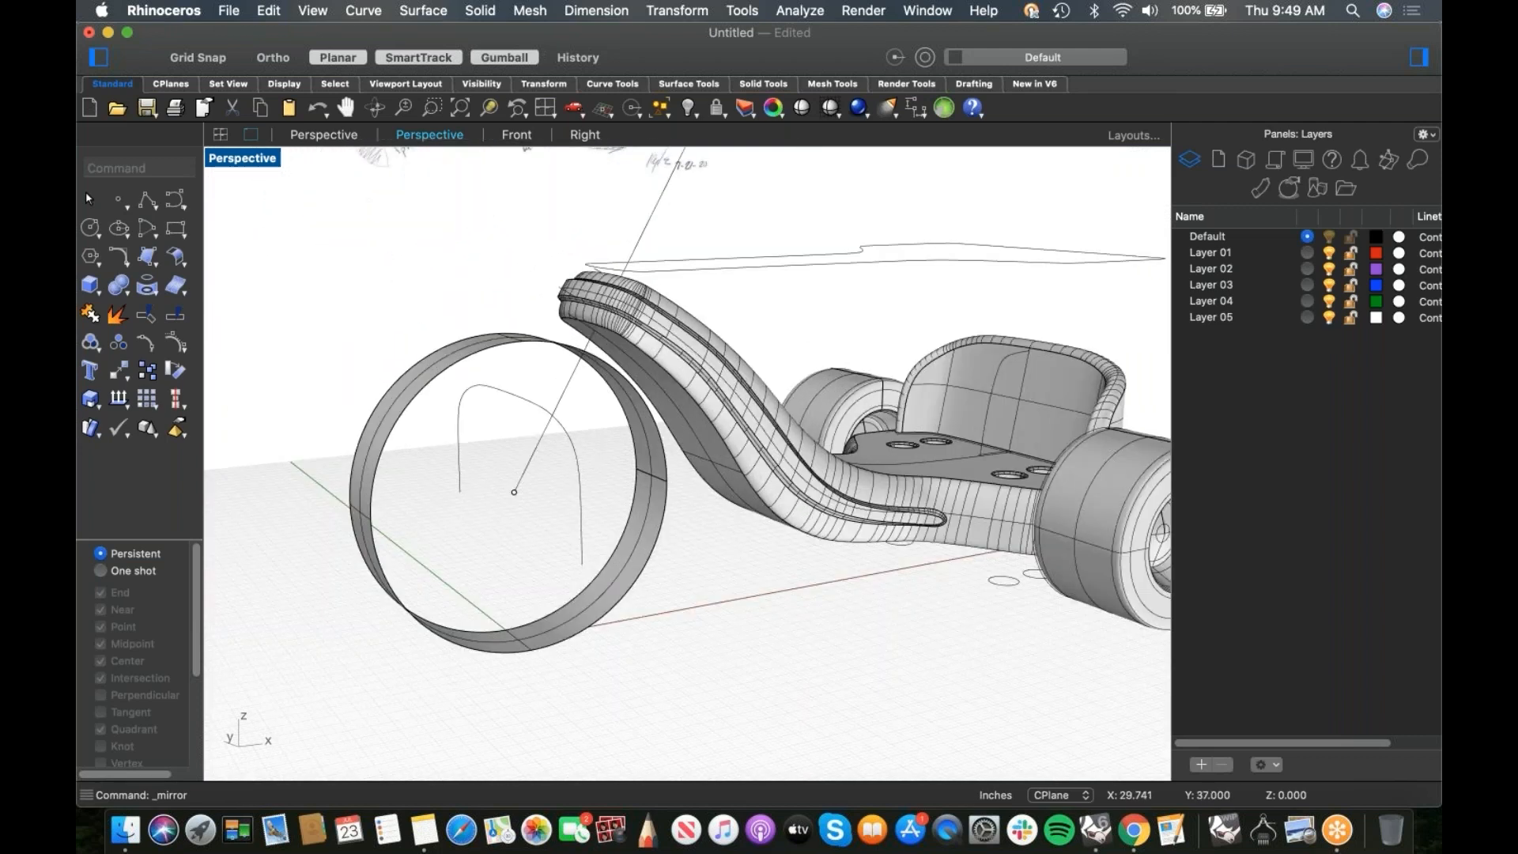
Step: Isolate the plain front wheel cylinder and show it in the Right view
scroll(681, 477, "up", 2)
left_click(681, 484)
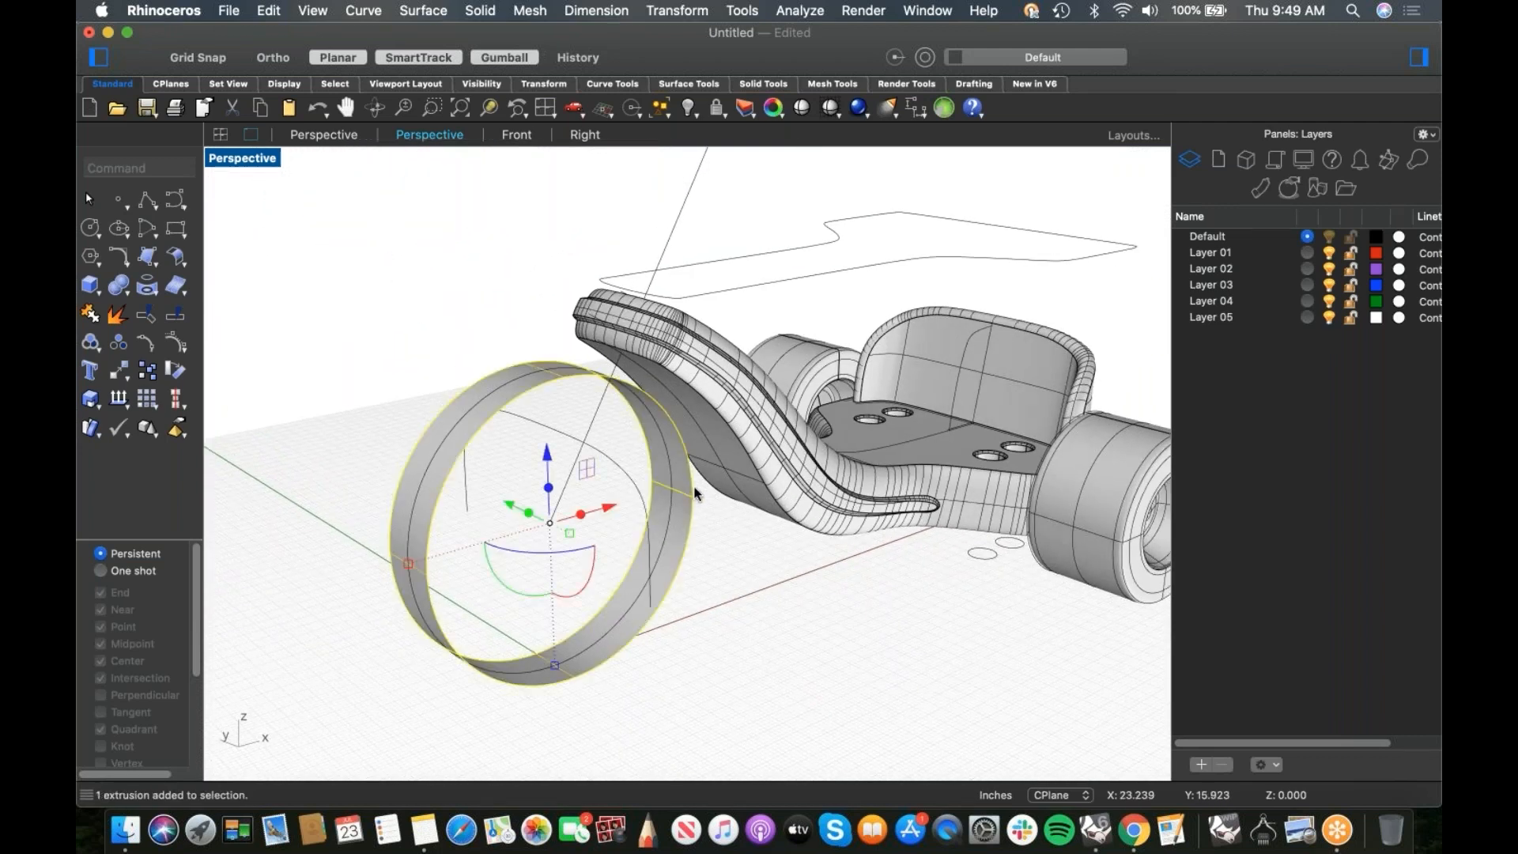
type("i")
key("Return")
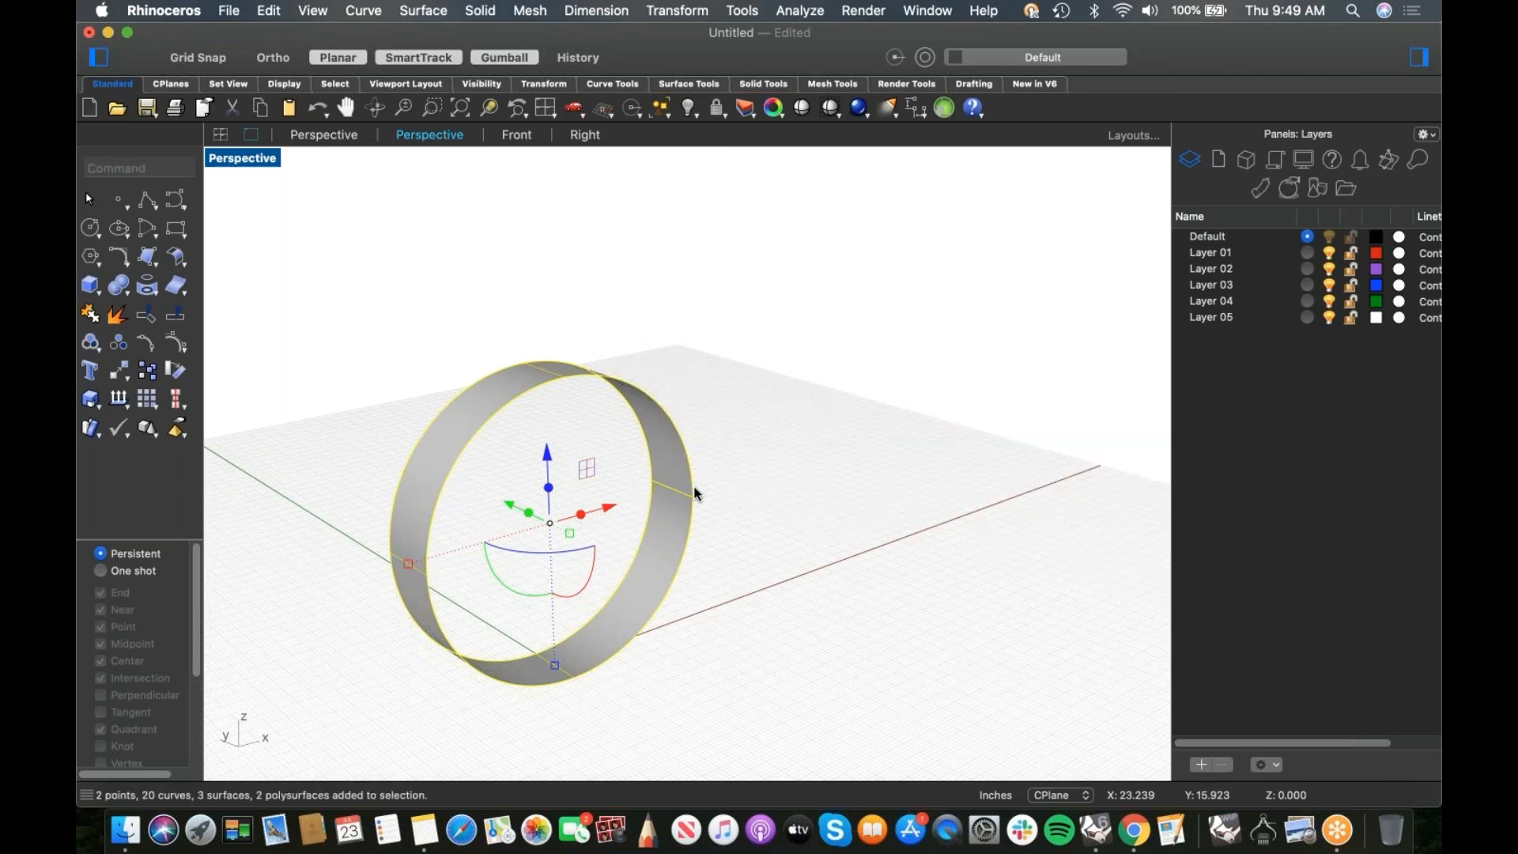
type("f")
key("Return")
type("r")
key("Return")
key("Escape")
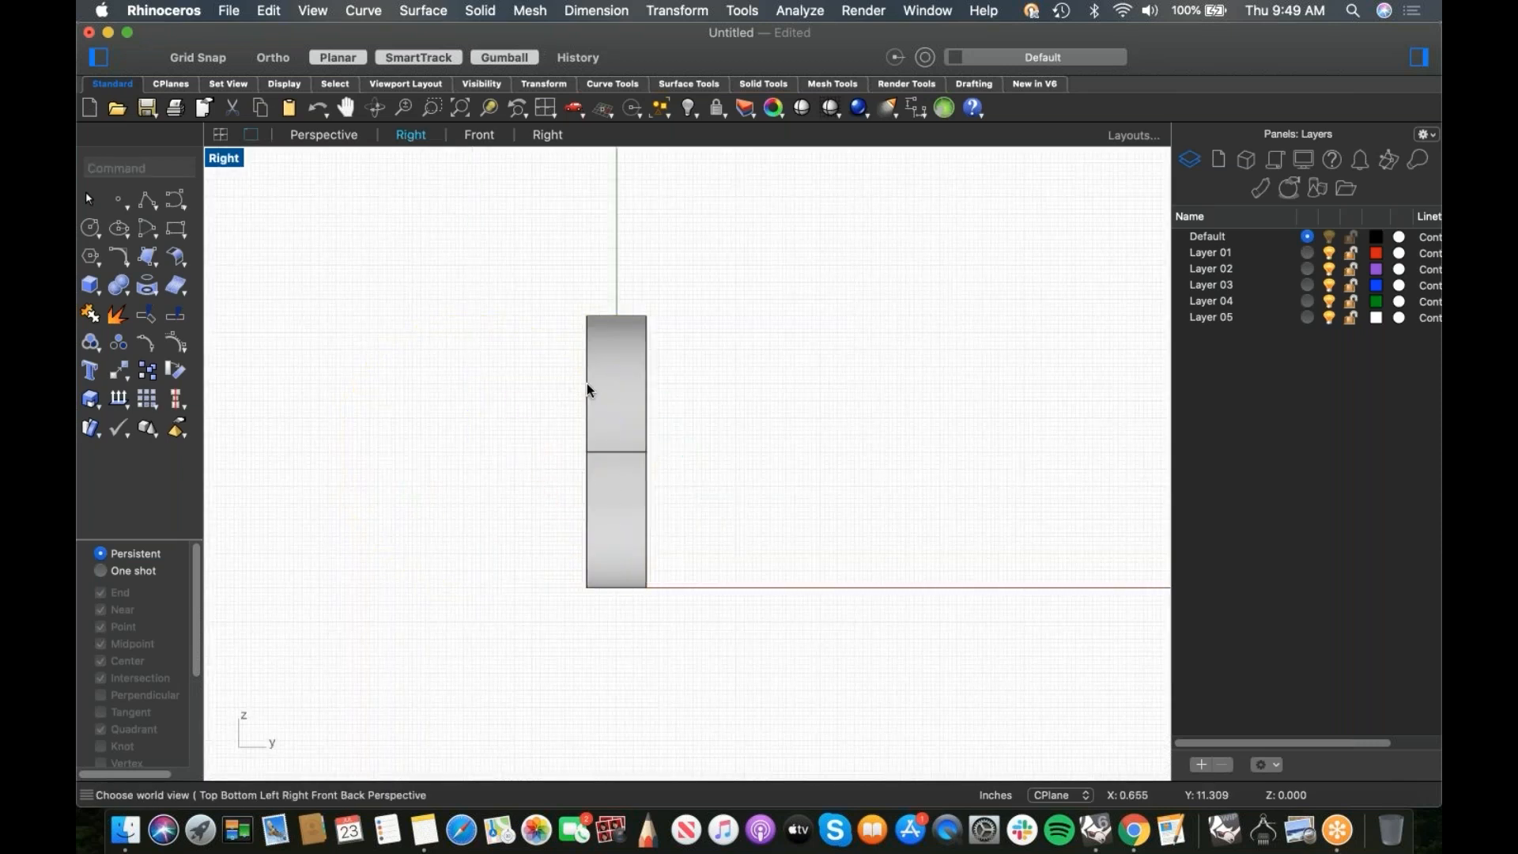
Step: Start a degree 3 curve at the cylinder's top edge midpoint, tracing the tyre's rounded shoulder and the upper sidewall with its inward lip
scroll(595, 381, "up", 3)
left_click(171, 204)
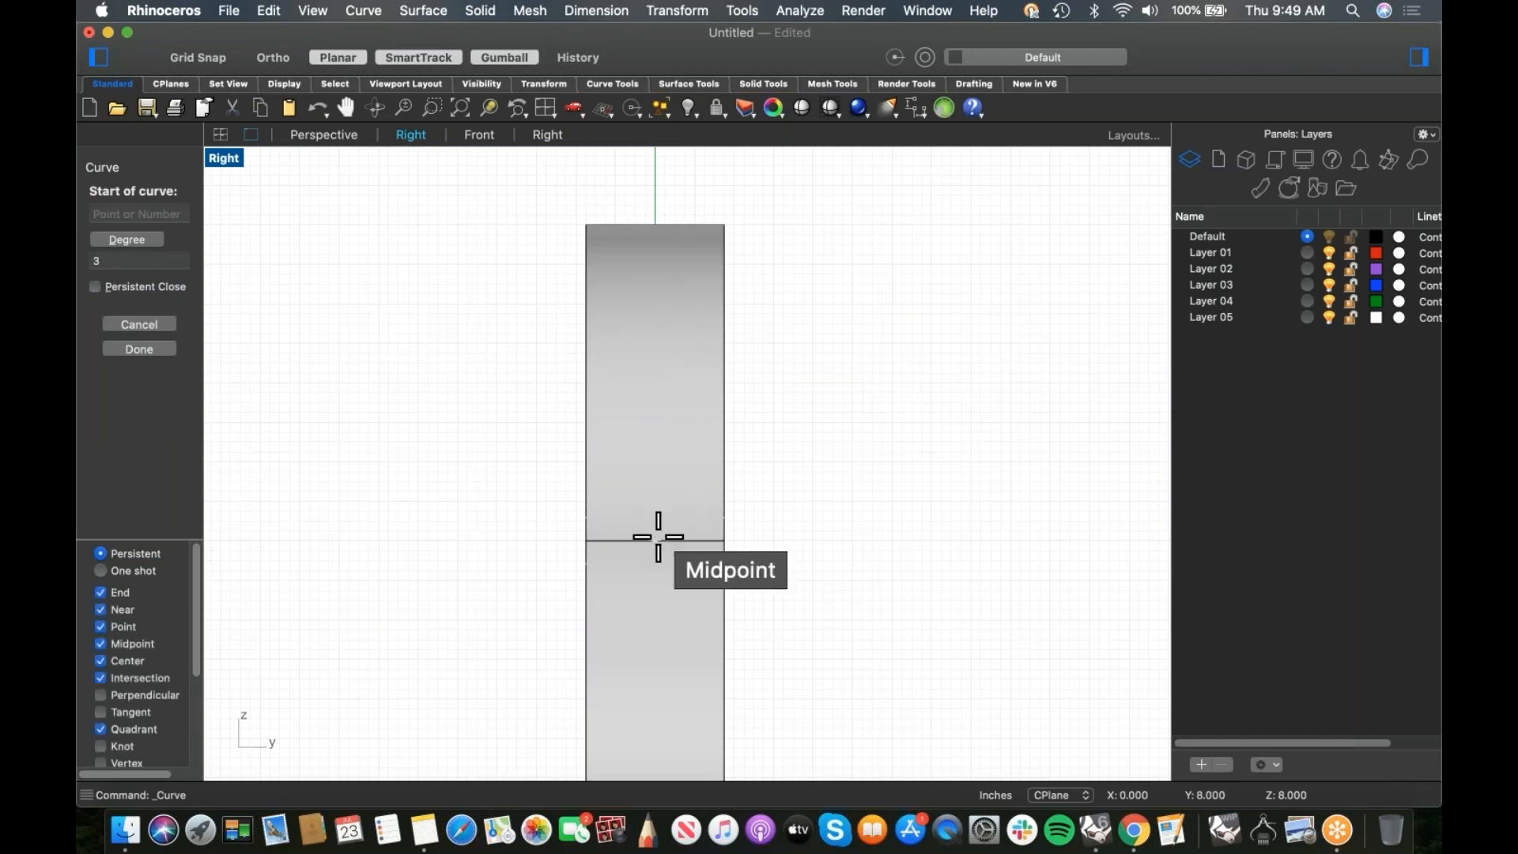
left_click(661, 221)
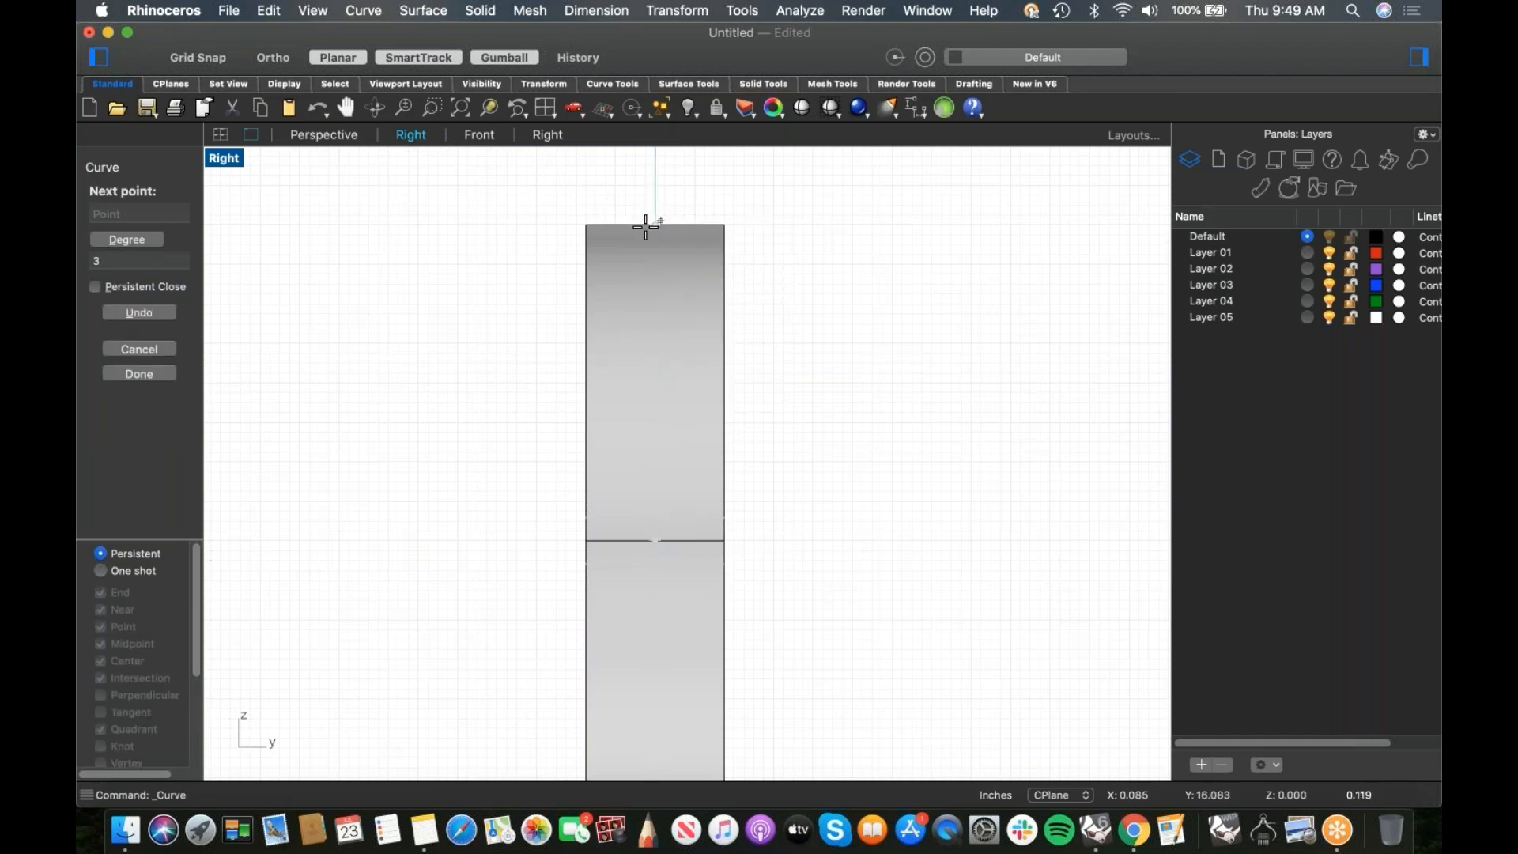
scroll(631, 227, "up", 3)
left_click(601, 221, "shift")
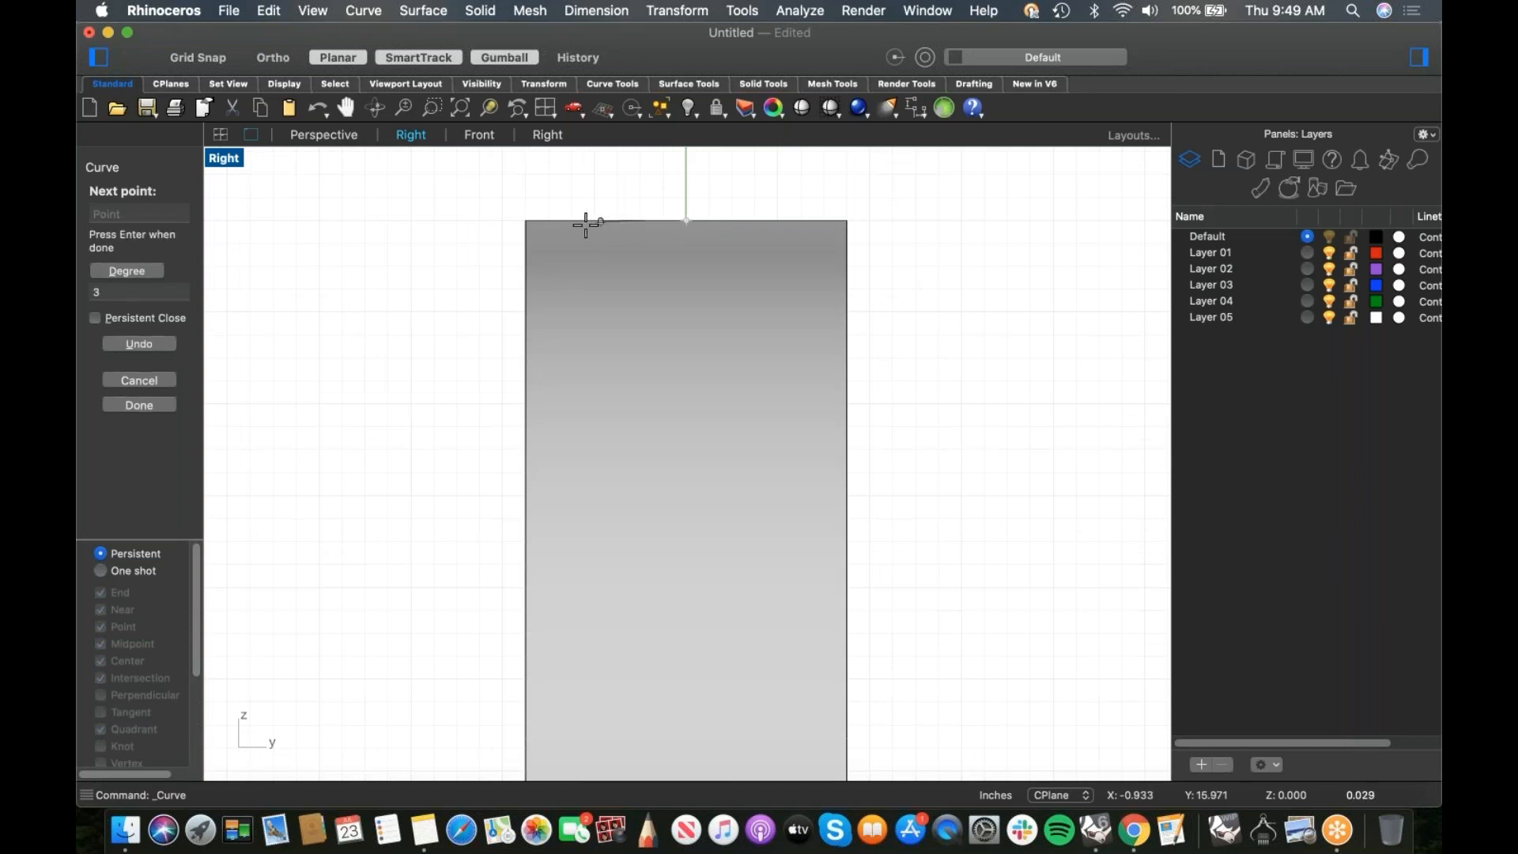
left_click(558, 236)
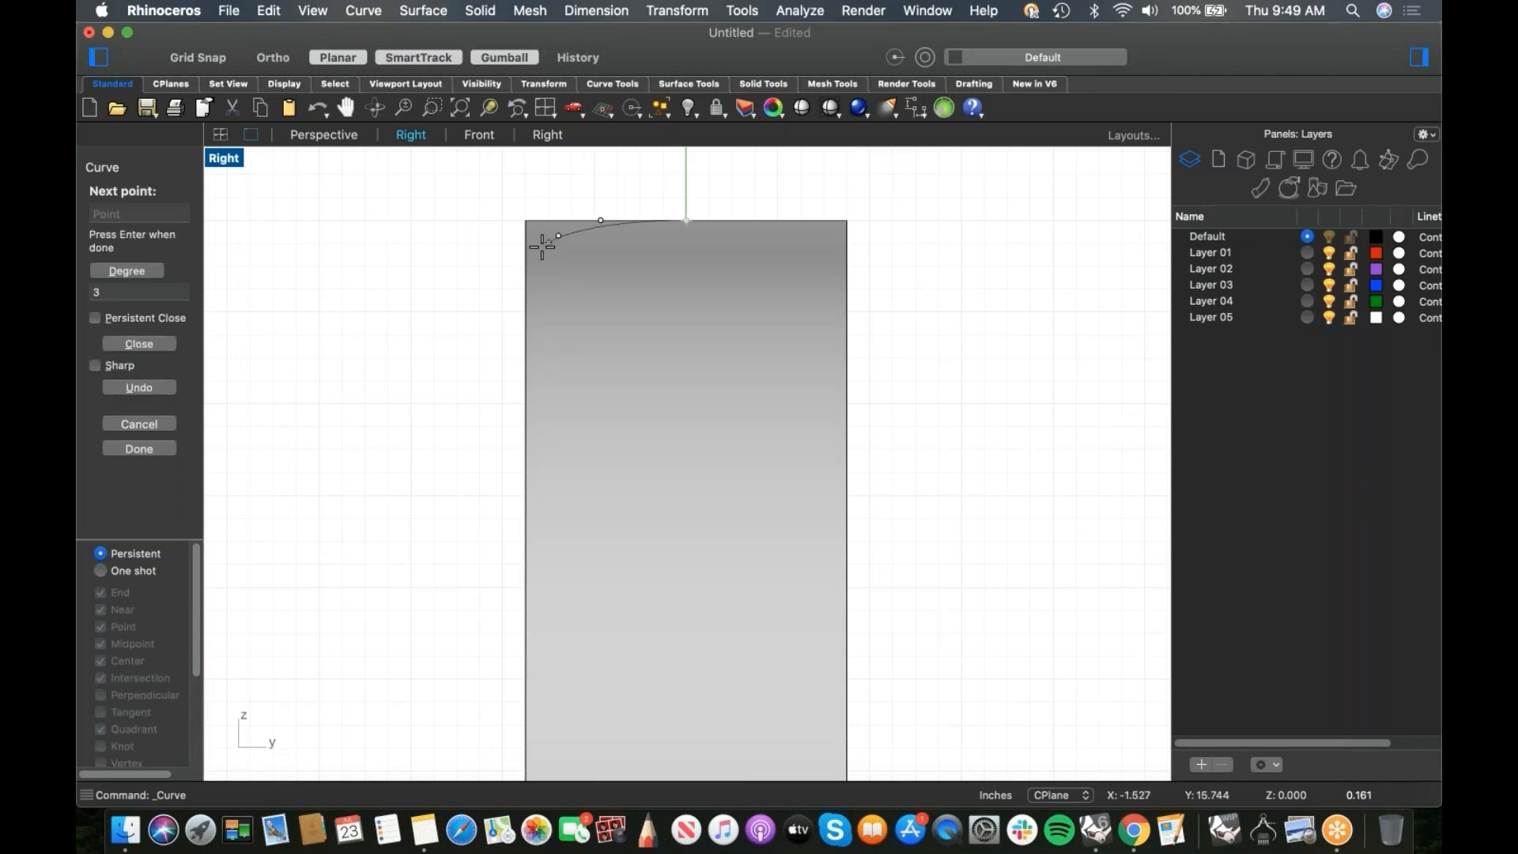
left_click(526, 290)
left_click(525, 316)
left_click(536, 326)
left_click(538, 333)
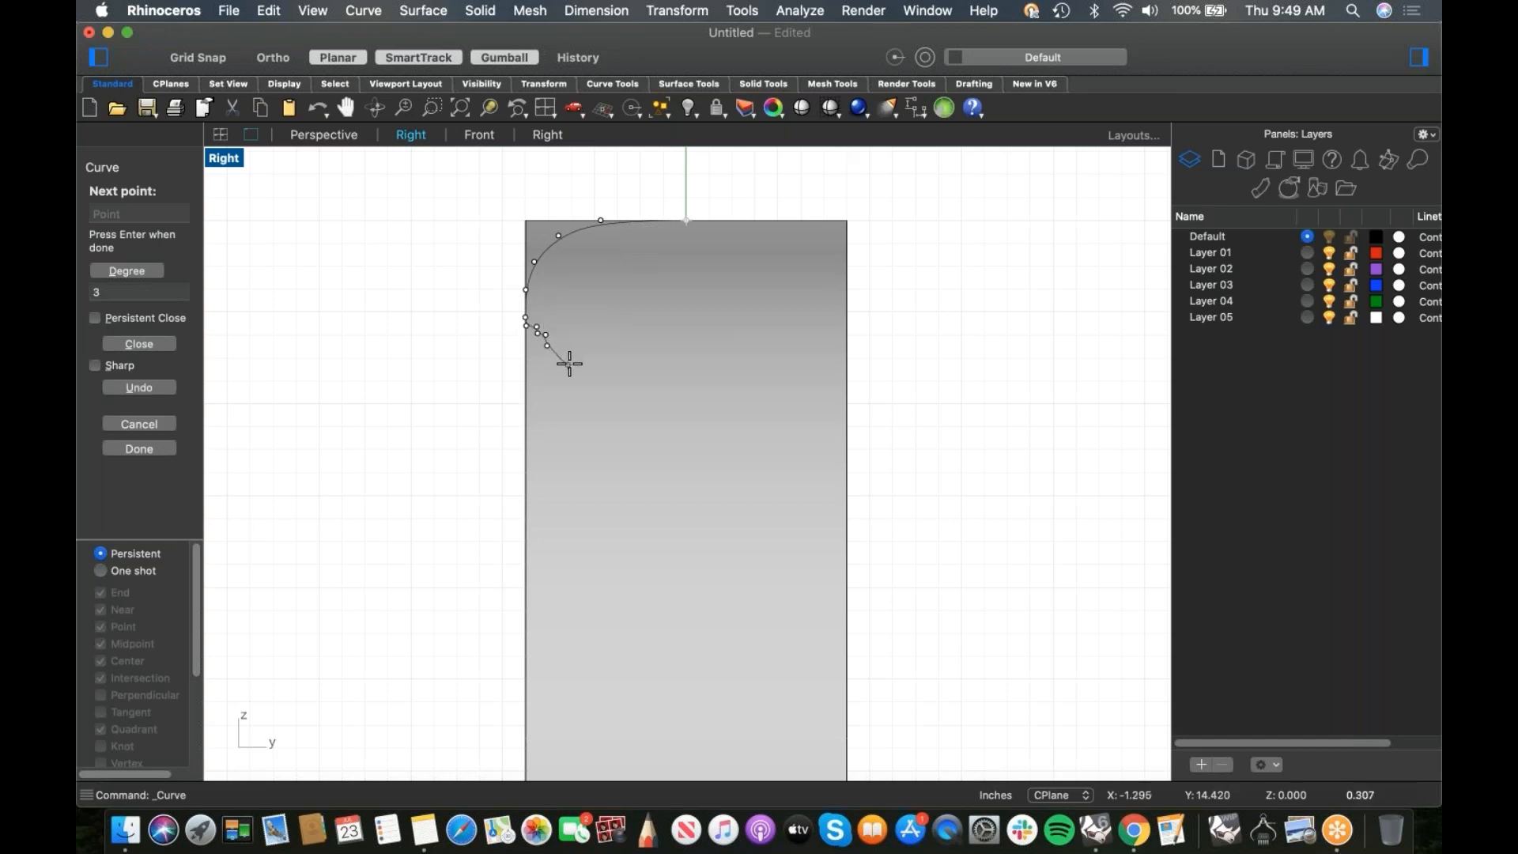
Step: Continue the profile curve inward for the rim recess, then slope it outward along the wheel disc to end on the axle line
scroll(566, 363, "down", 3)
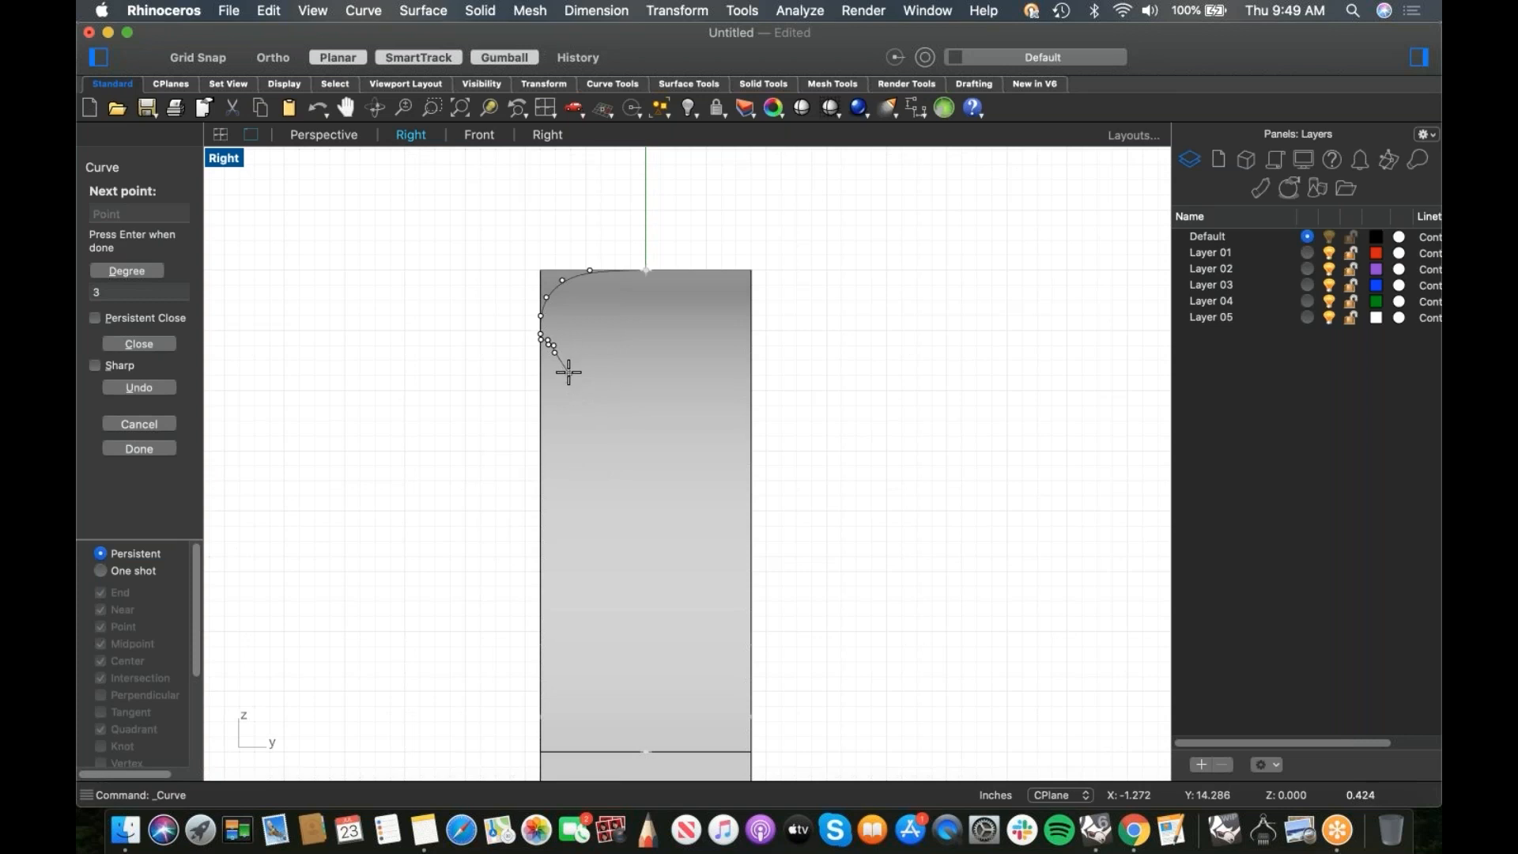
key("F8")
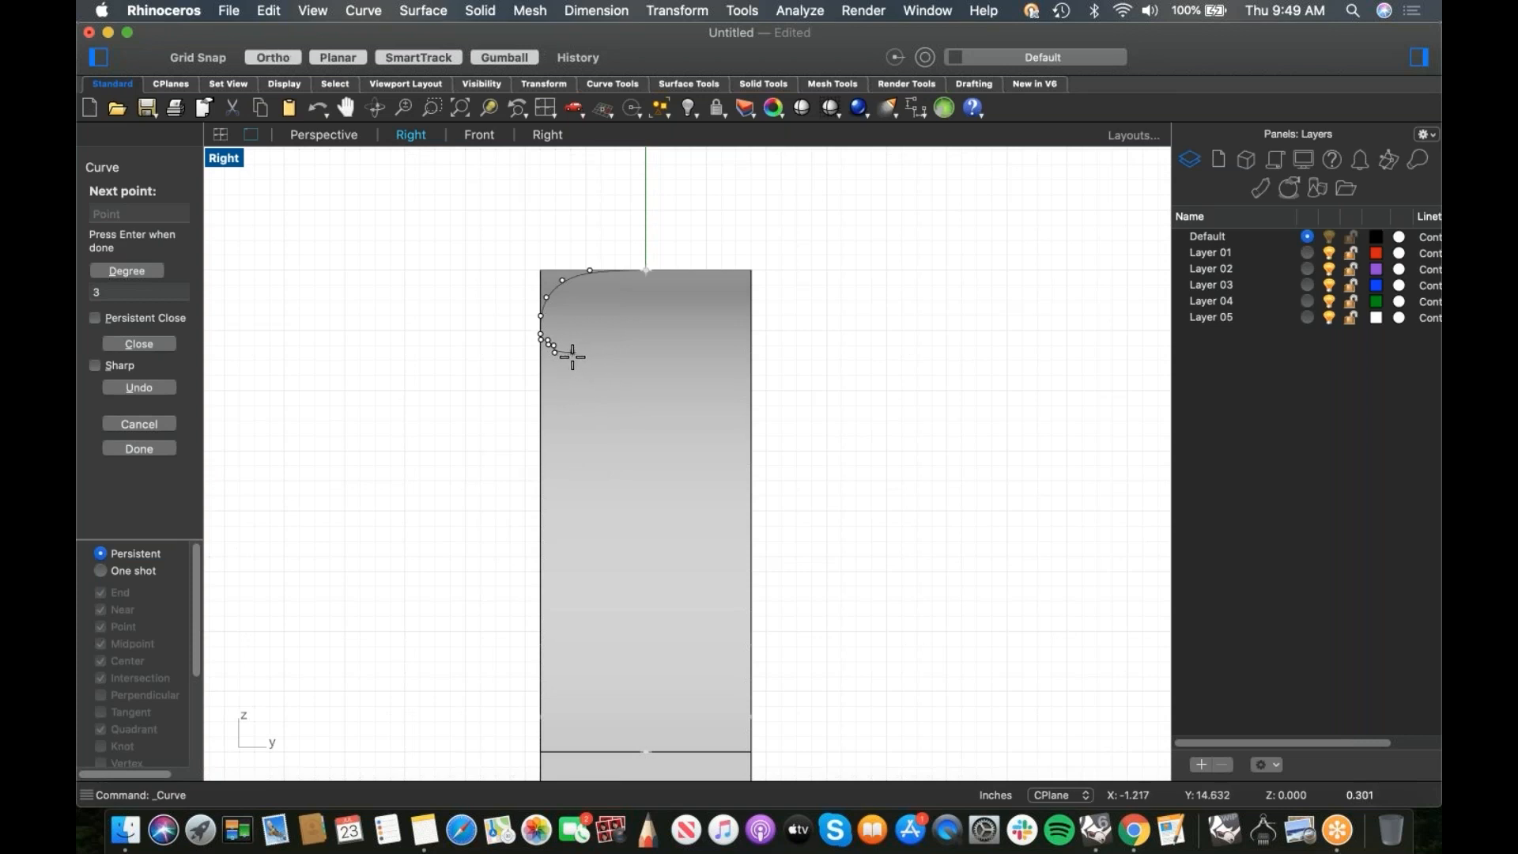
left_click(589, 353)
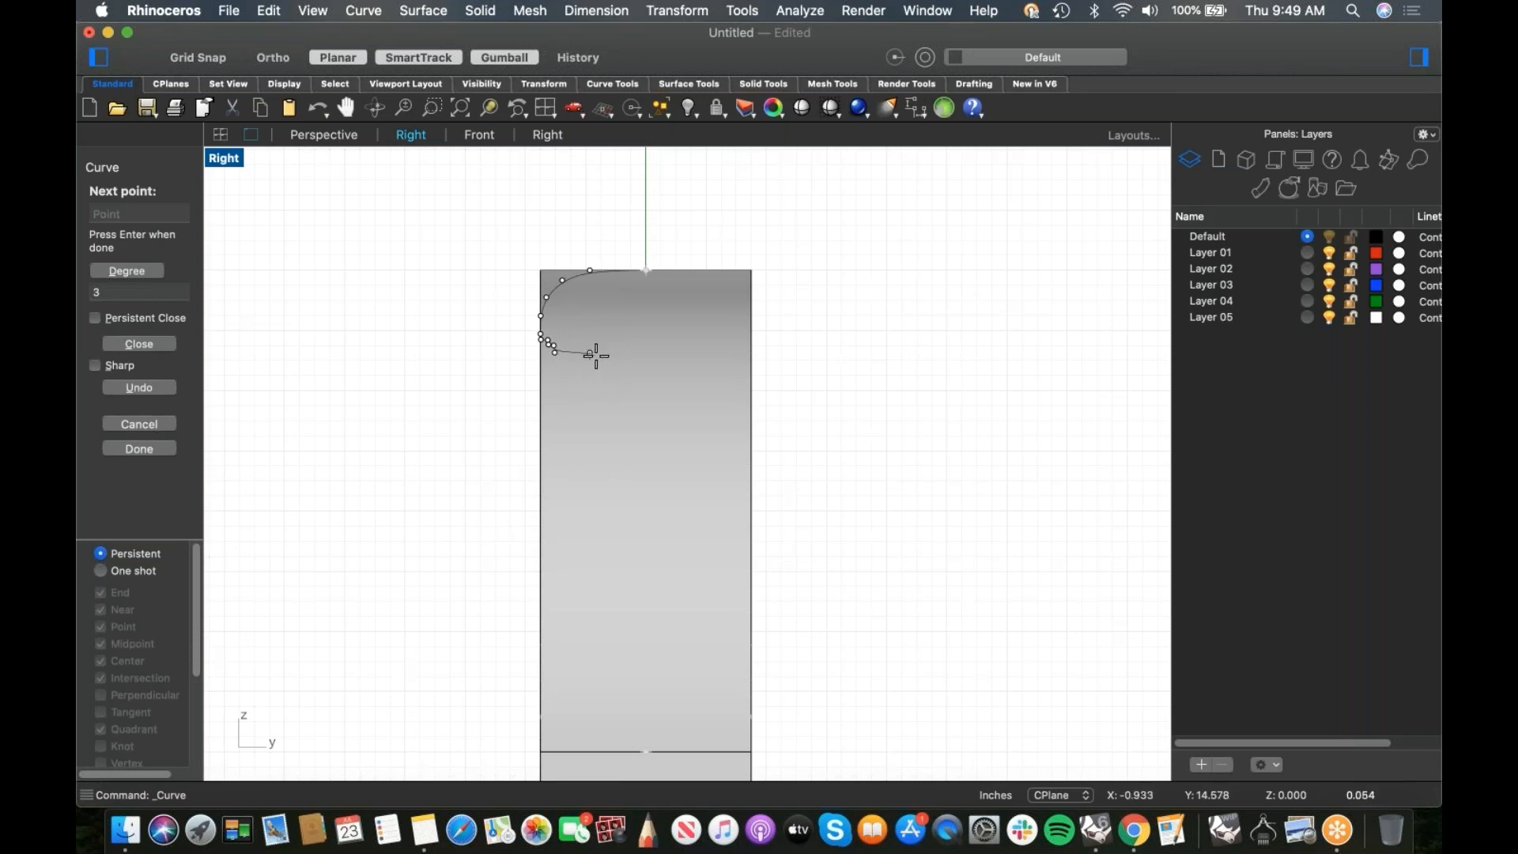
left_click(598, 352)
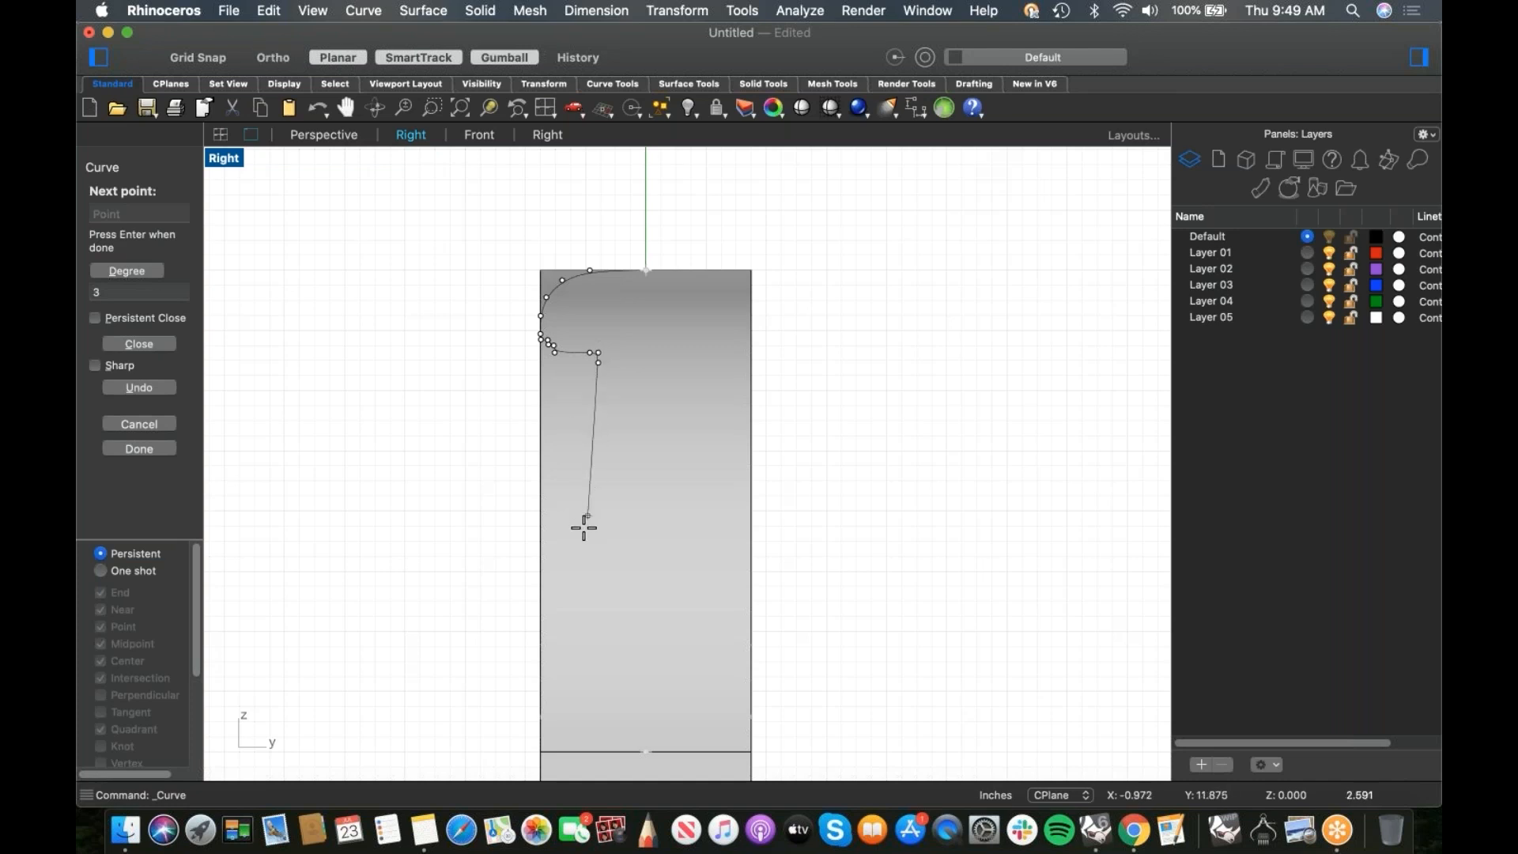
right_click_drag(561, 692, 571, 512, "shift")
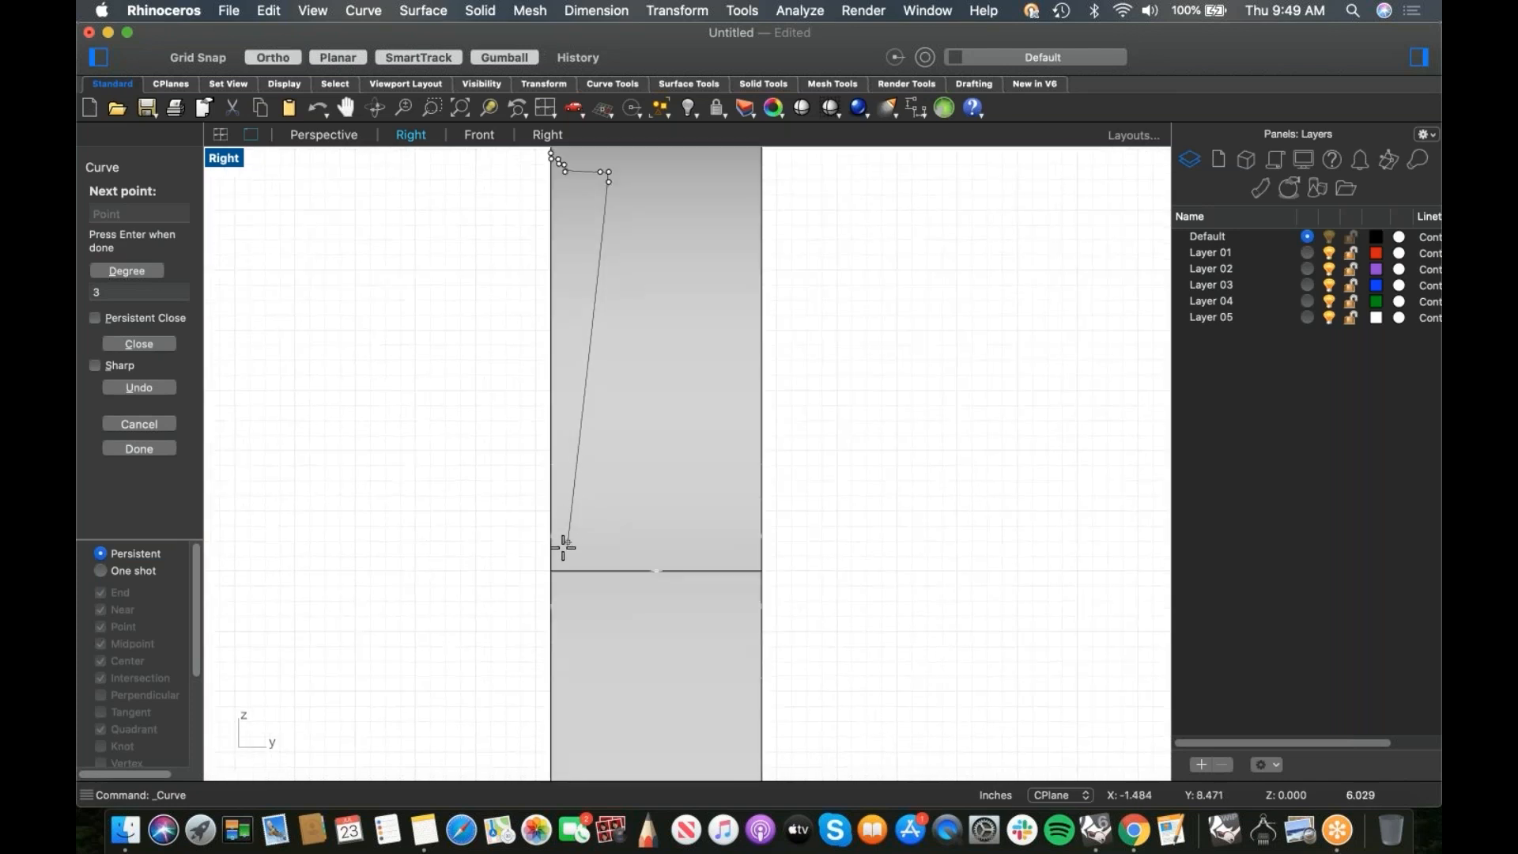
left_click(561, 554)
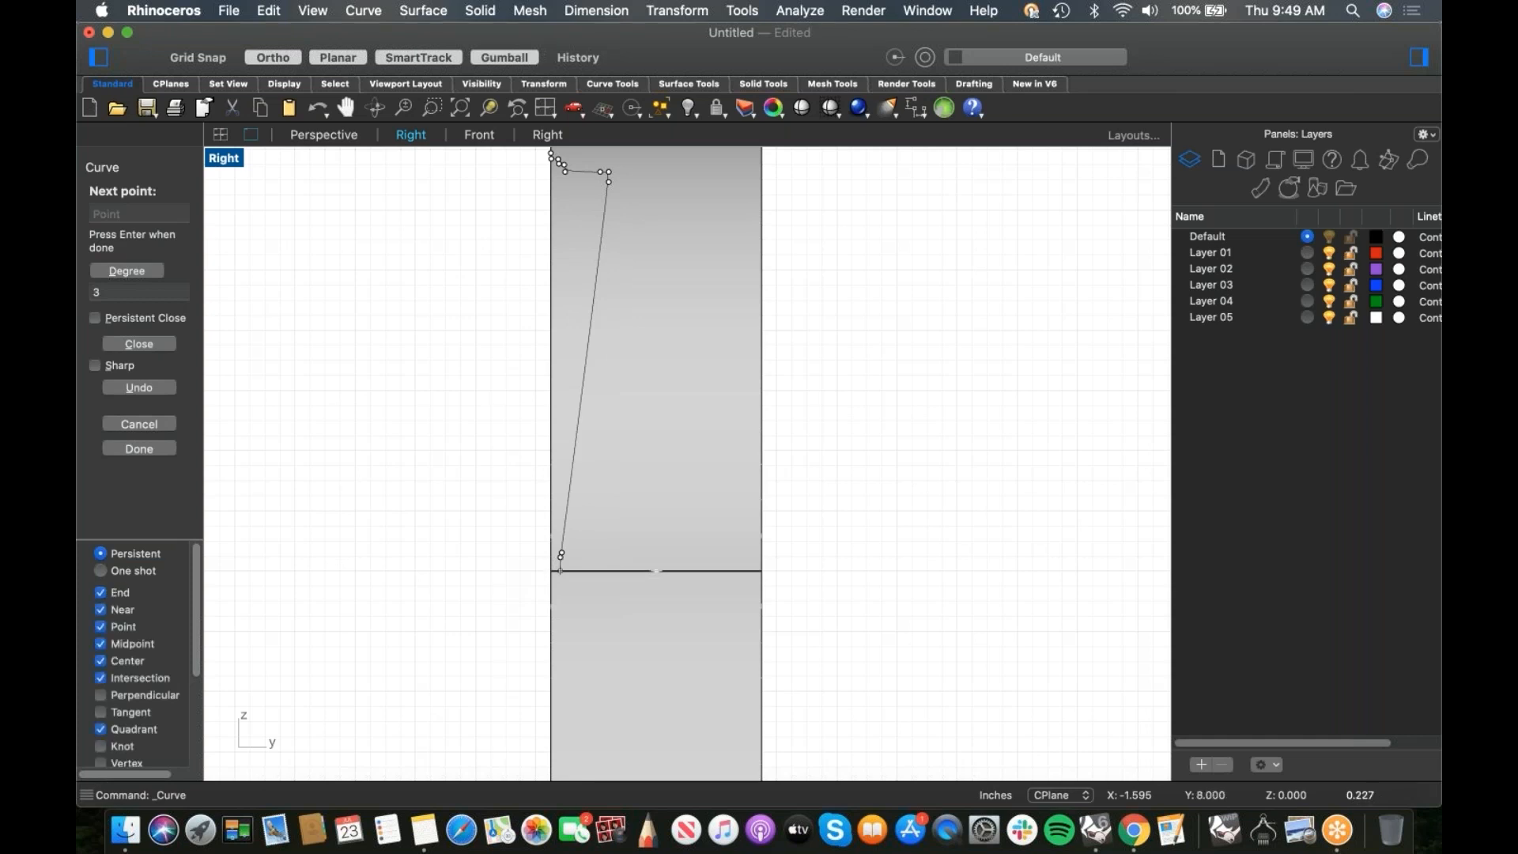
key("Escape")
Step: Mirror a copy of the half profile across the wheel's lengthwise centre plane, starting from the profile's top endpoint
key("ctrl+F4")
scroll(478, 398, "up", 5)
right_click_drag(611, 433, 629, 485, "shift")
left_click(633, 486)
type("mirror")
key("Return")
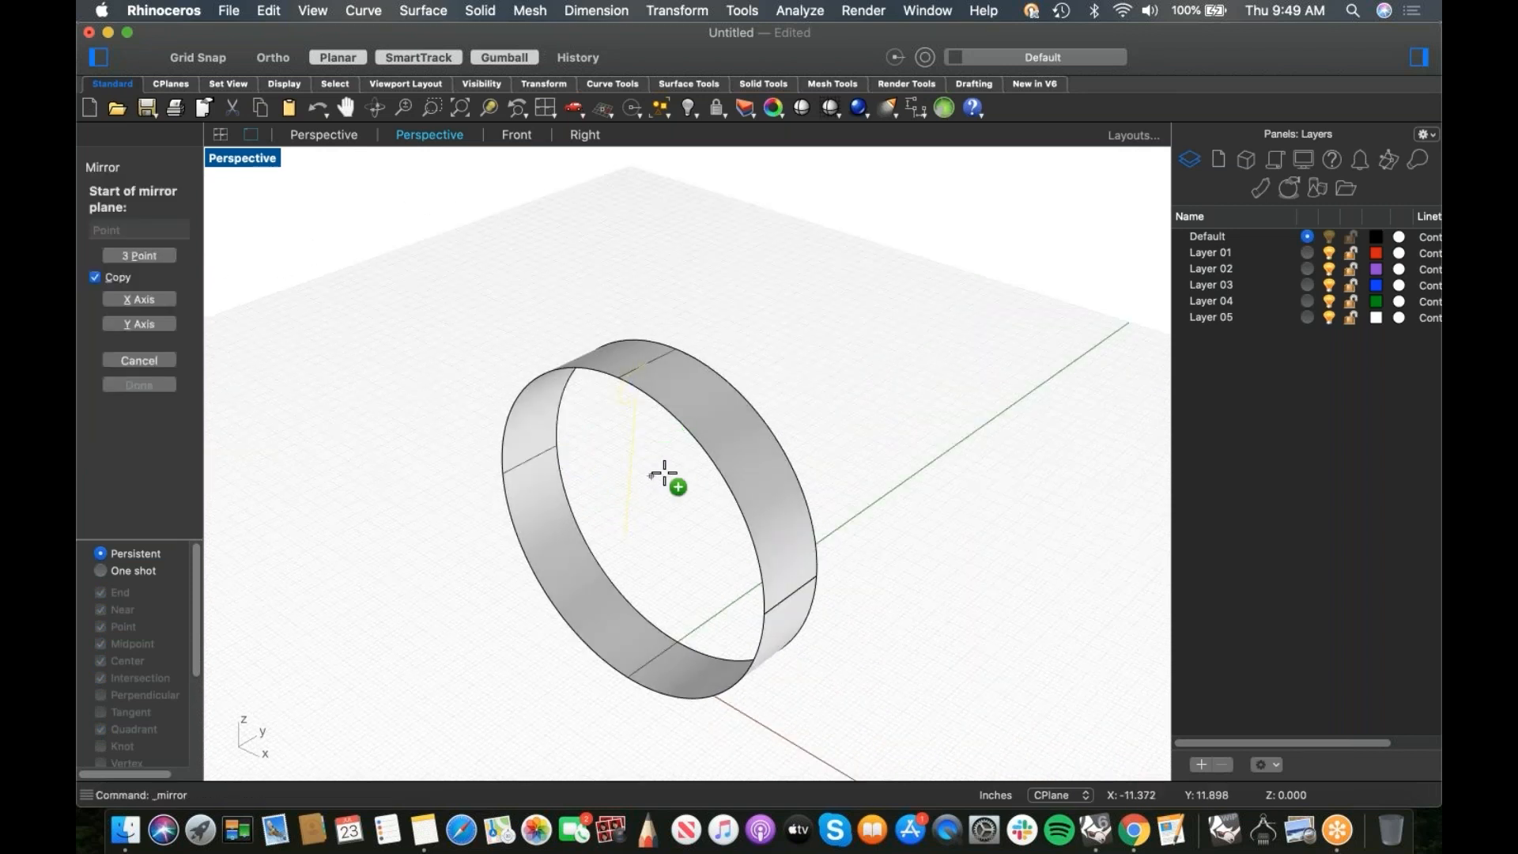
left_click(661, 386)
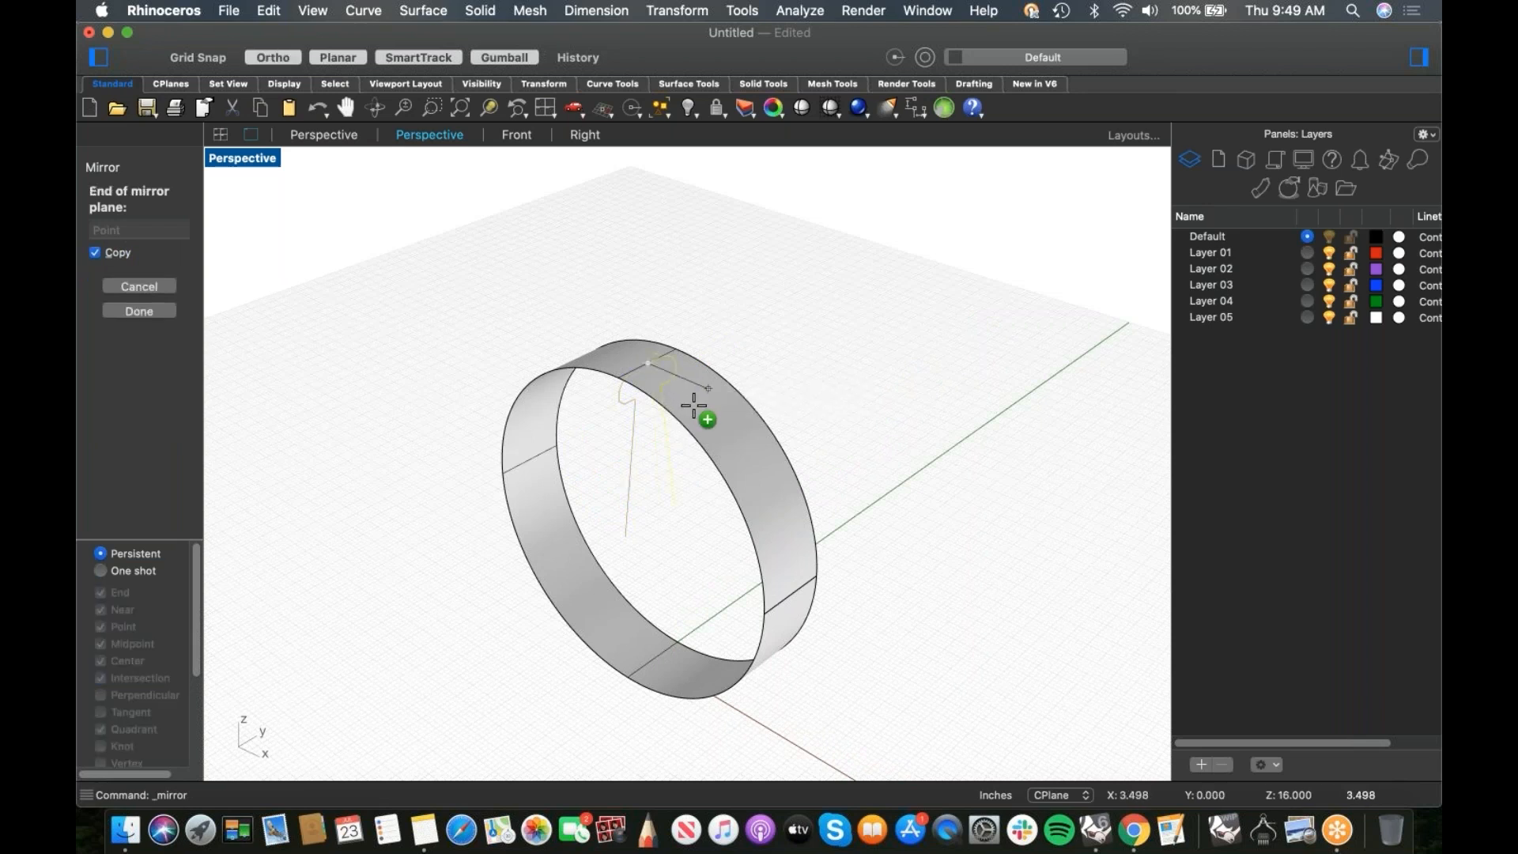
left_click(676, 498)
left_click(676, 503)
Step: Join the two profile halves and revolve them a full circle about the axle line through the hub endpoint
key("super+j")
type("revolve")
key("Return")
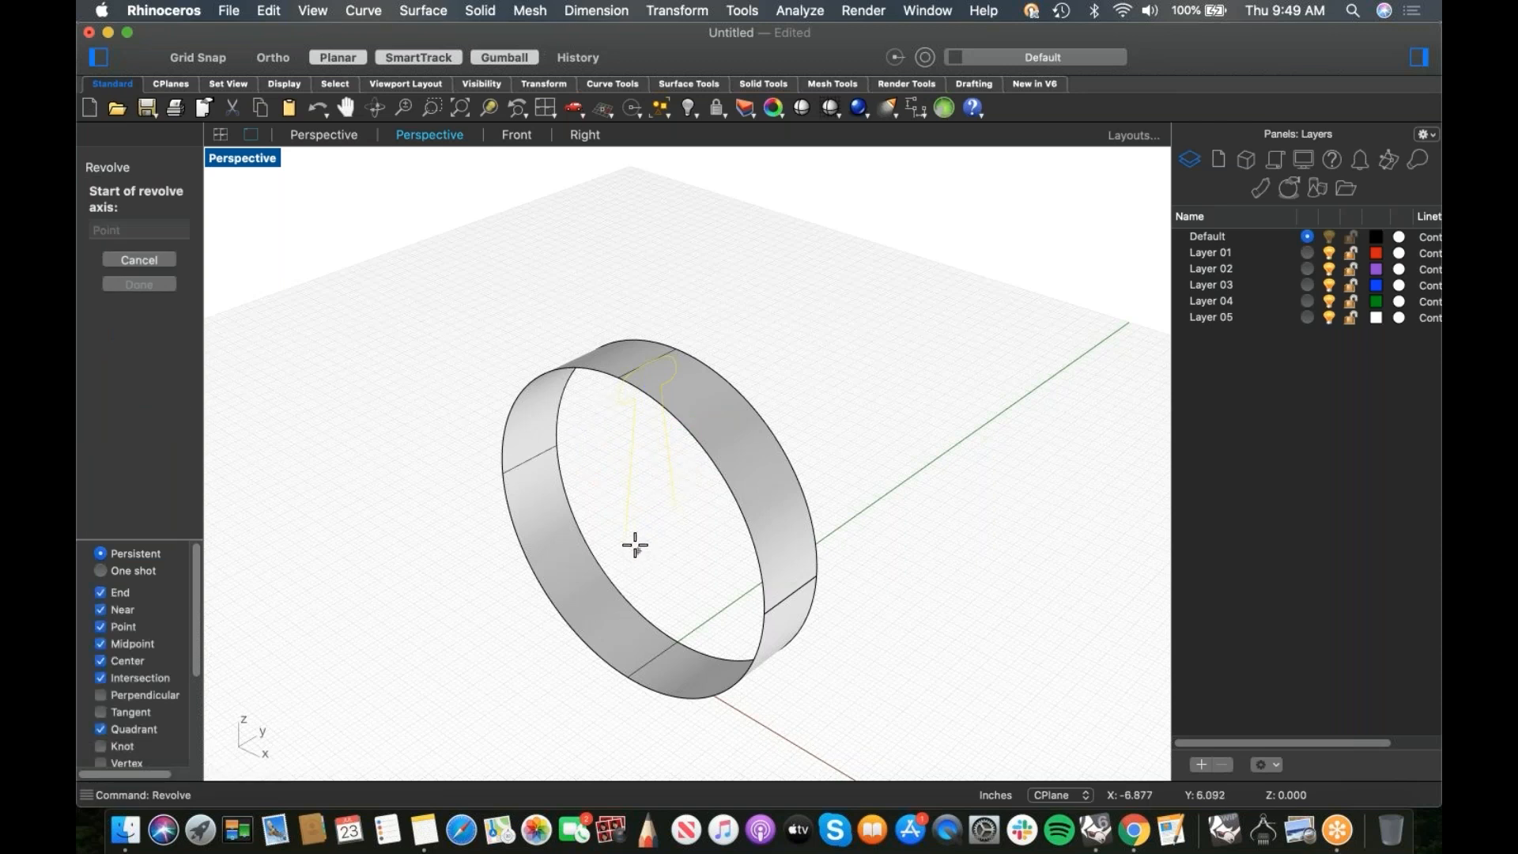
left_click(629, 536)
left_click(697, 493)
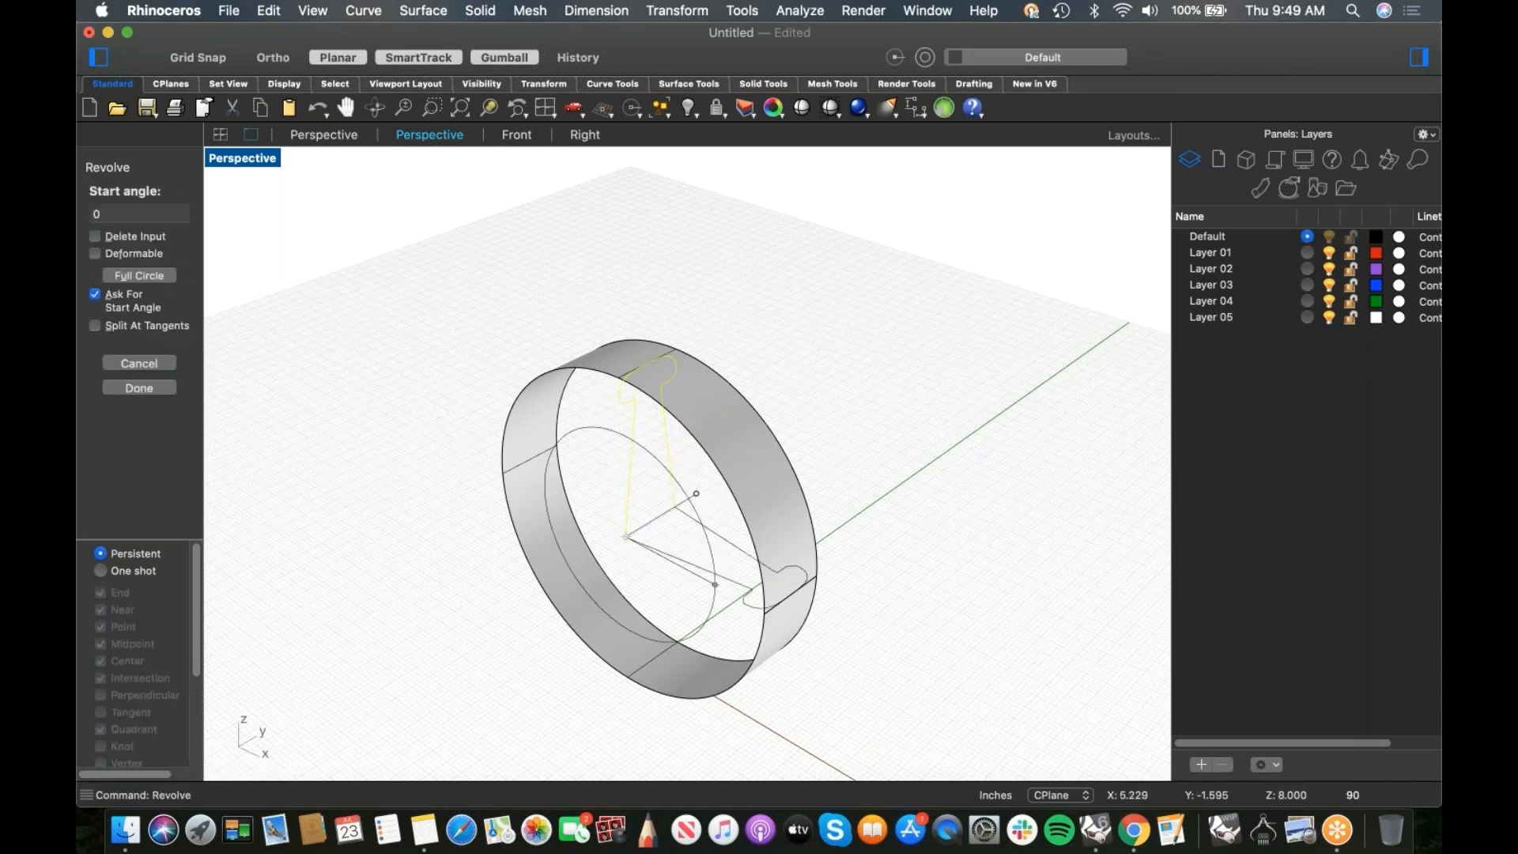
type("u")
key("Return")
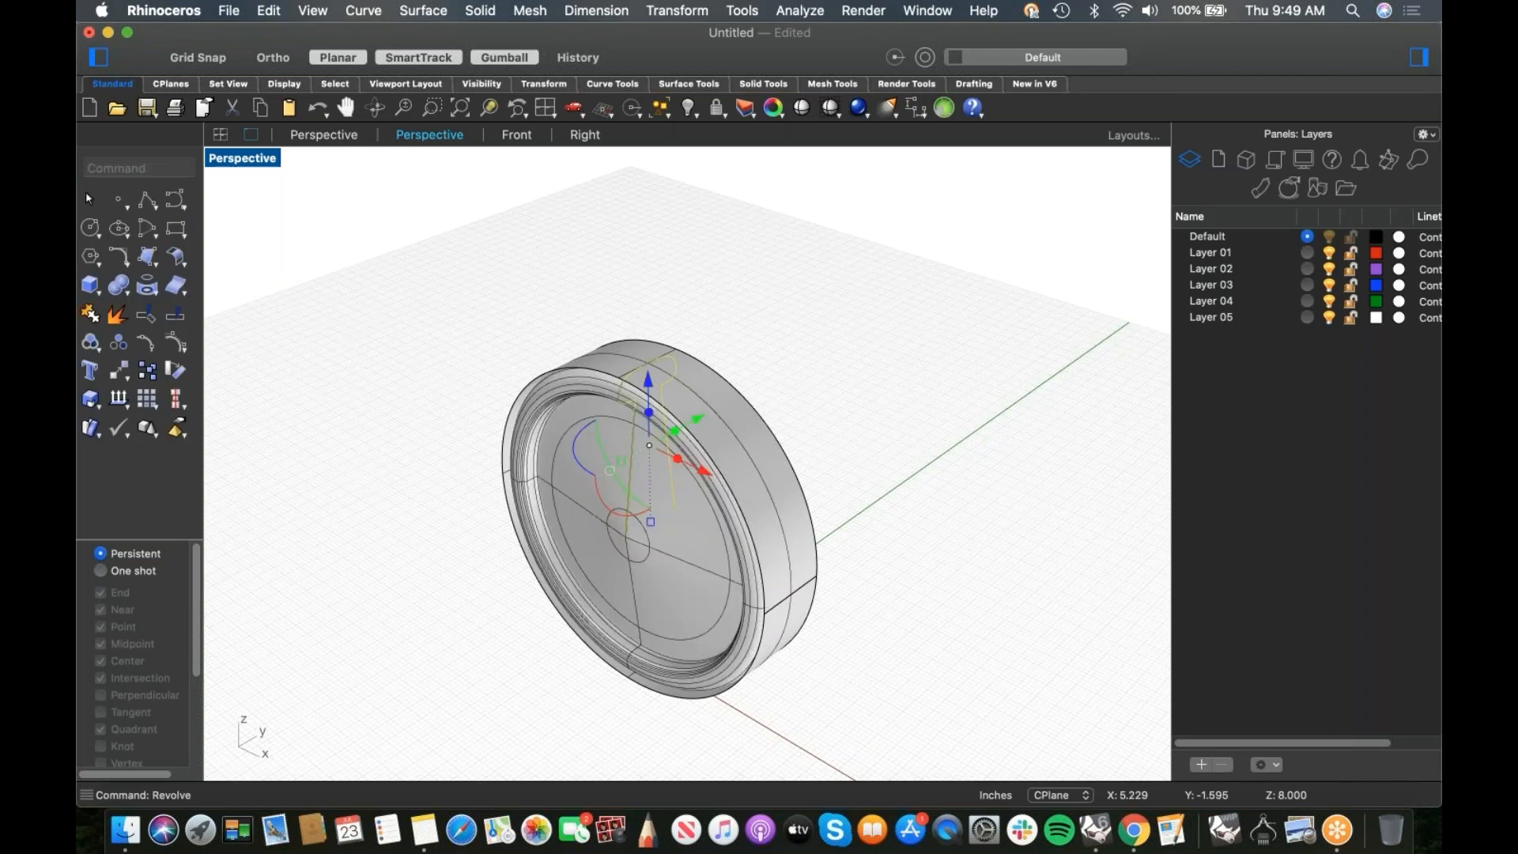
Step: Delete the original front wheel cylinder around the revolved wheel and show all hidden objects
left_click(741, 442)
key("Escape")
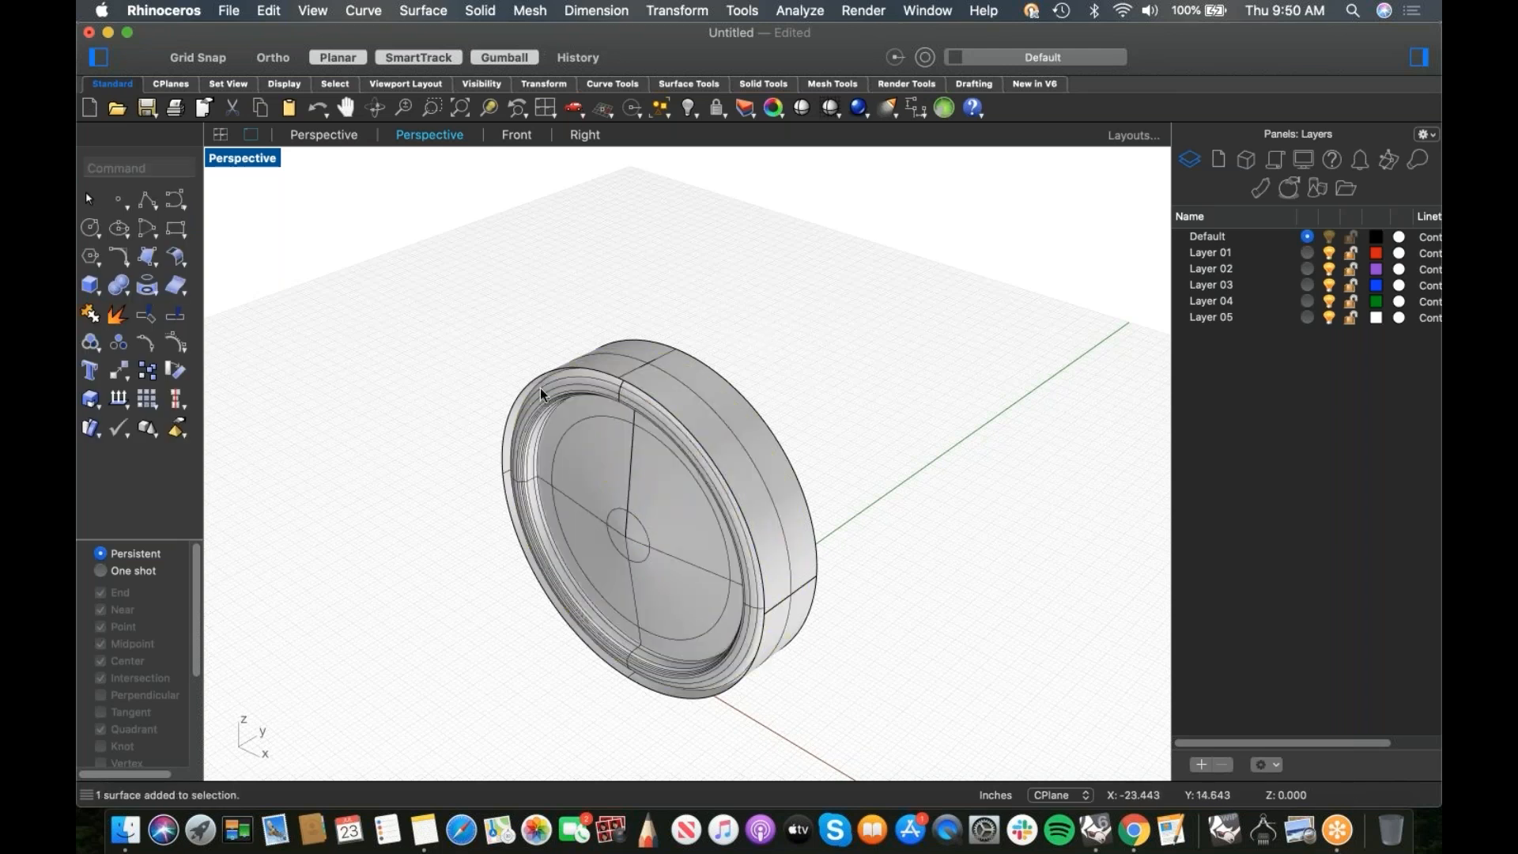
left_click(530, 383)
key("Delete")
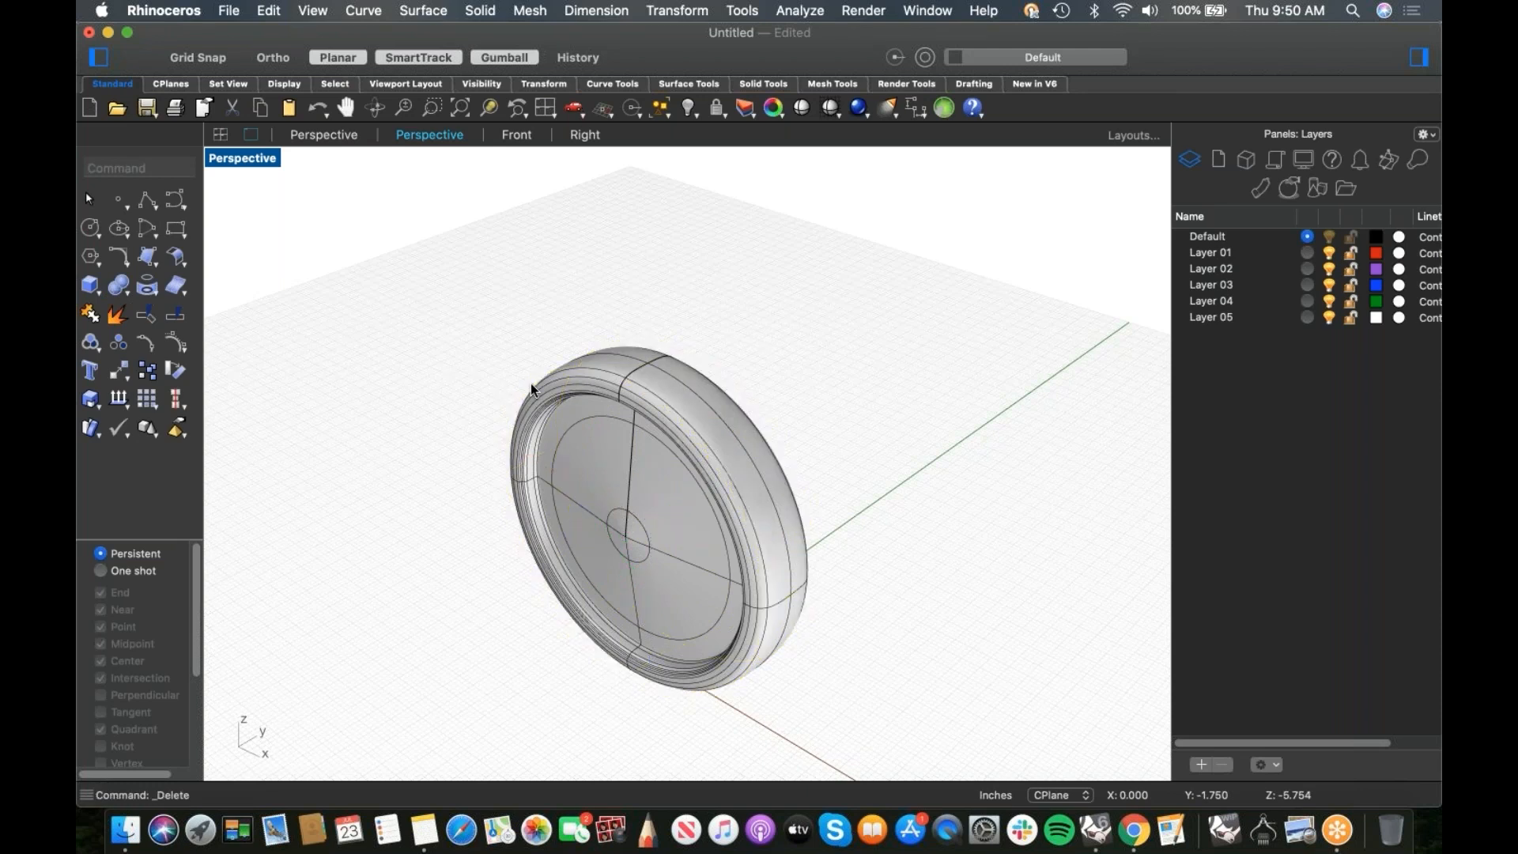
key("alt+super+h")
scroll(524, 385, "down", 4)
mouse_move(525, 537)
right_mouse_down()
mouse_move(682, 476)
mouse_move(732, 509)
right_mouse_up()
mouse_move(480, 185)
right_mouse_down("shift")
mouse_move(482, 217)
mouse_move(545, 304)
right_mouse_up("shift")
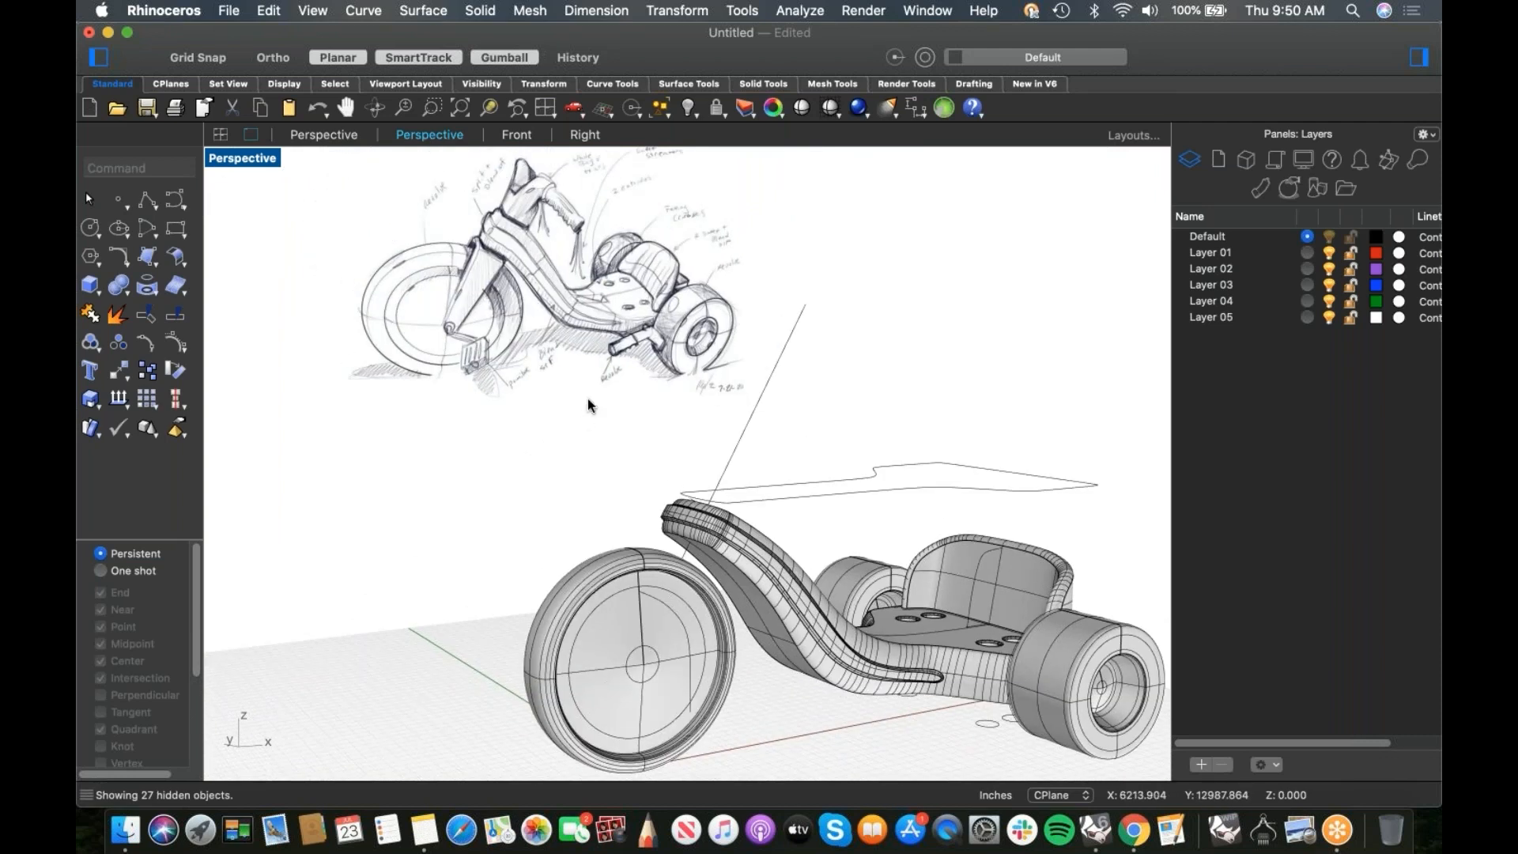
right_click_drag(548, 409, 525, 382, "shift")
mouse_move(718, 604)
right_mouse_down("shift")
mouse_move(688, 572)
mouse_move(671, 601)
right_mouse_up("shift")
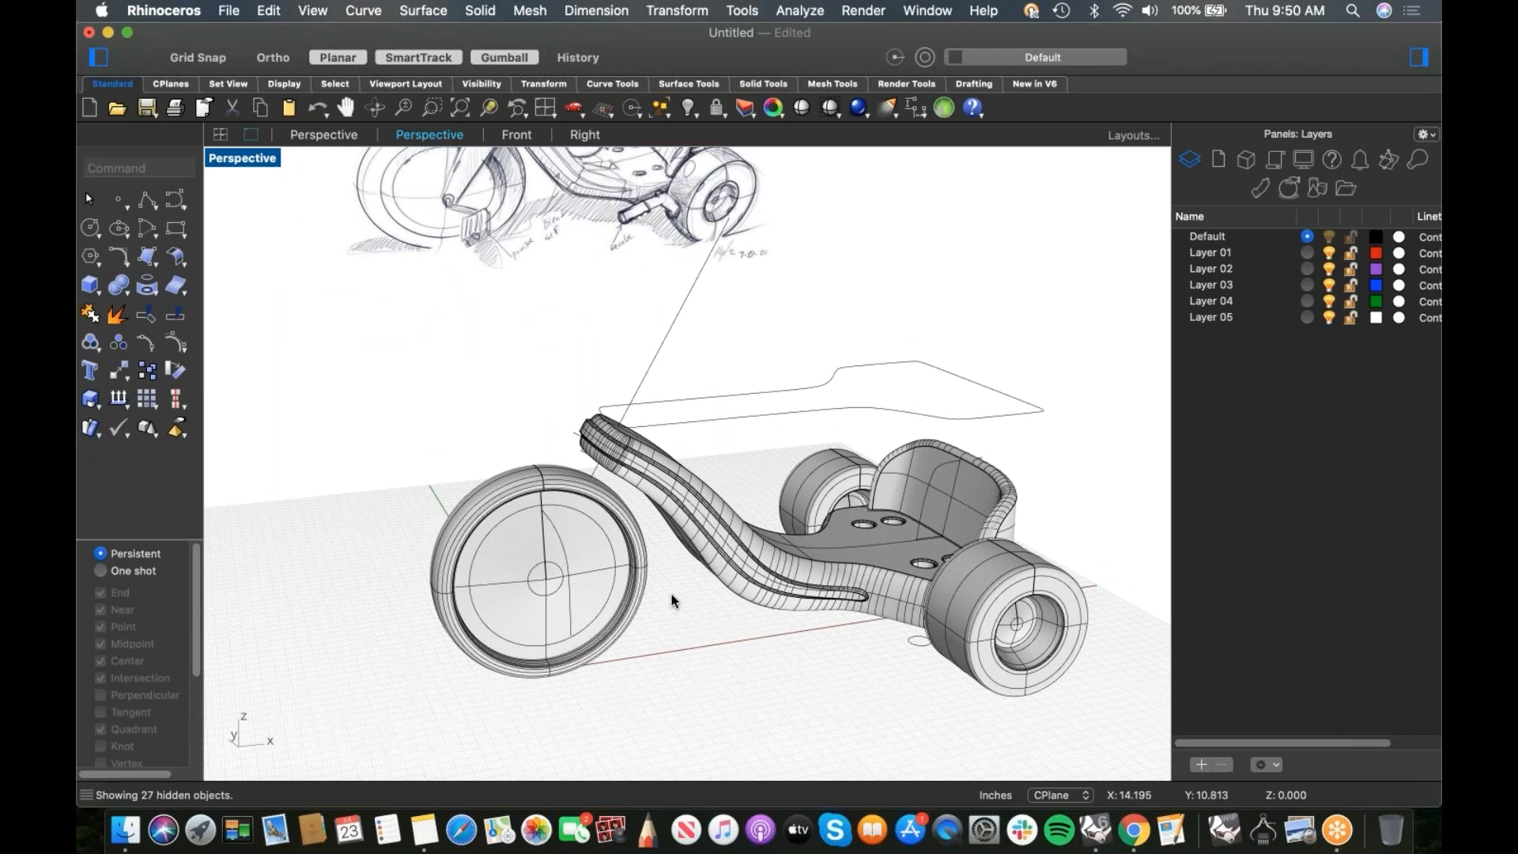
Step: In the Left view, draw half an arch curve about 2 inches off the centre line, running up beside the front wheel and over to the centre
key("ctrl+F2")
scroll(585, 529, "up", 5)
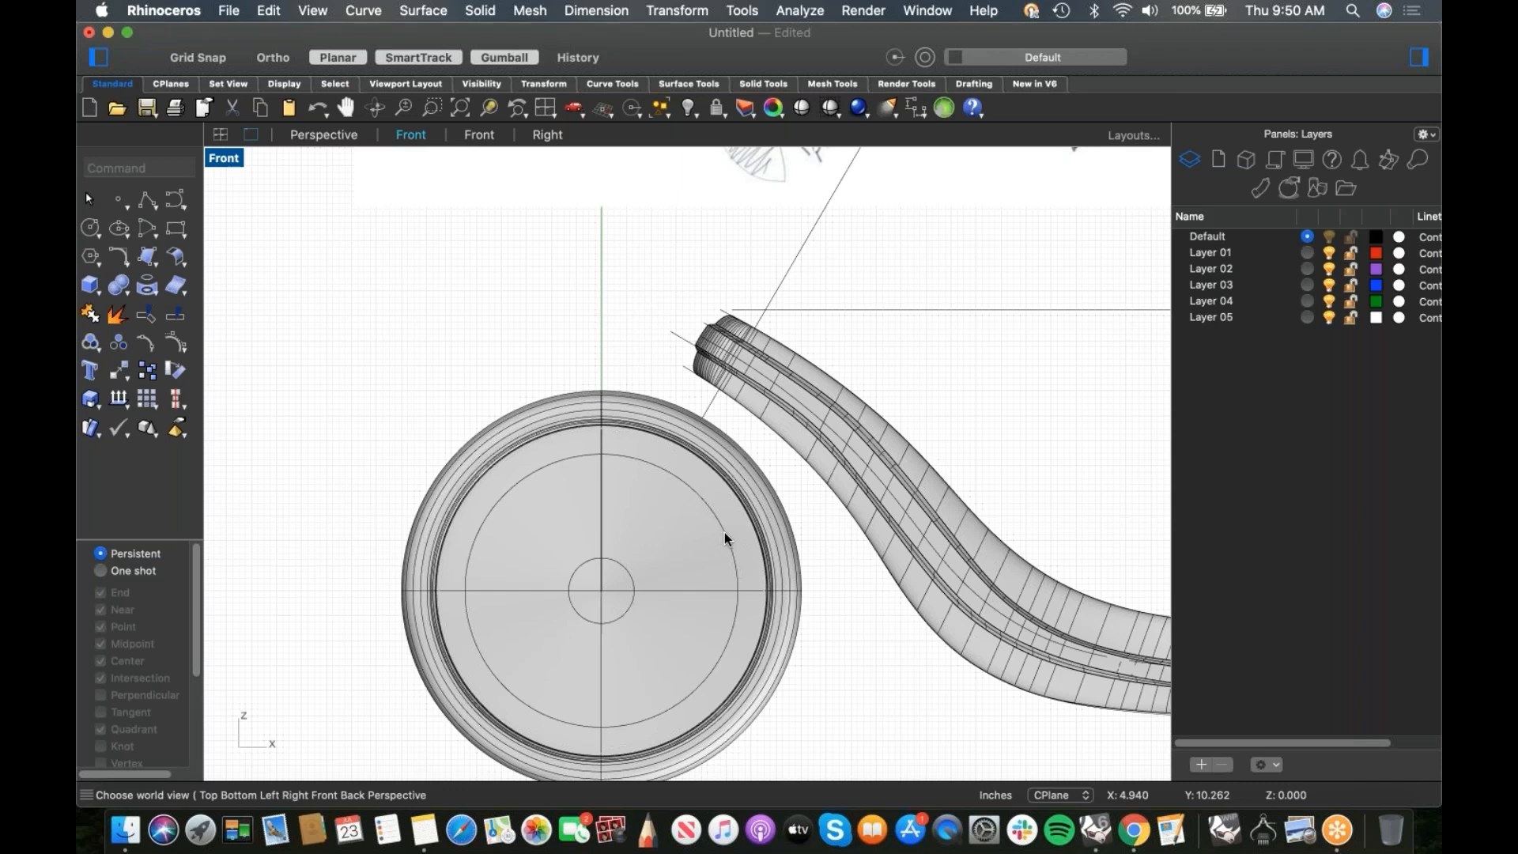
key("ctrl+F3")
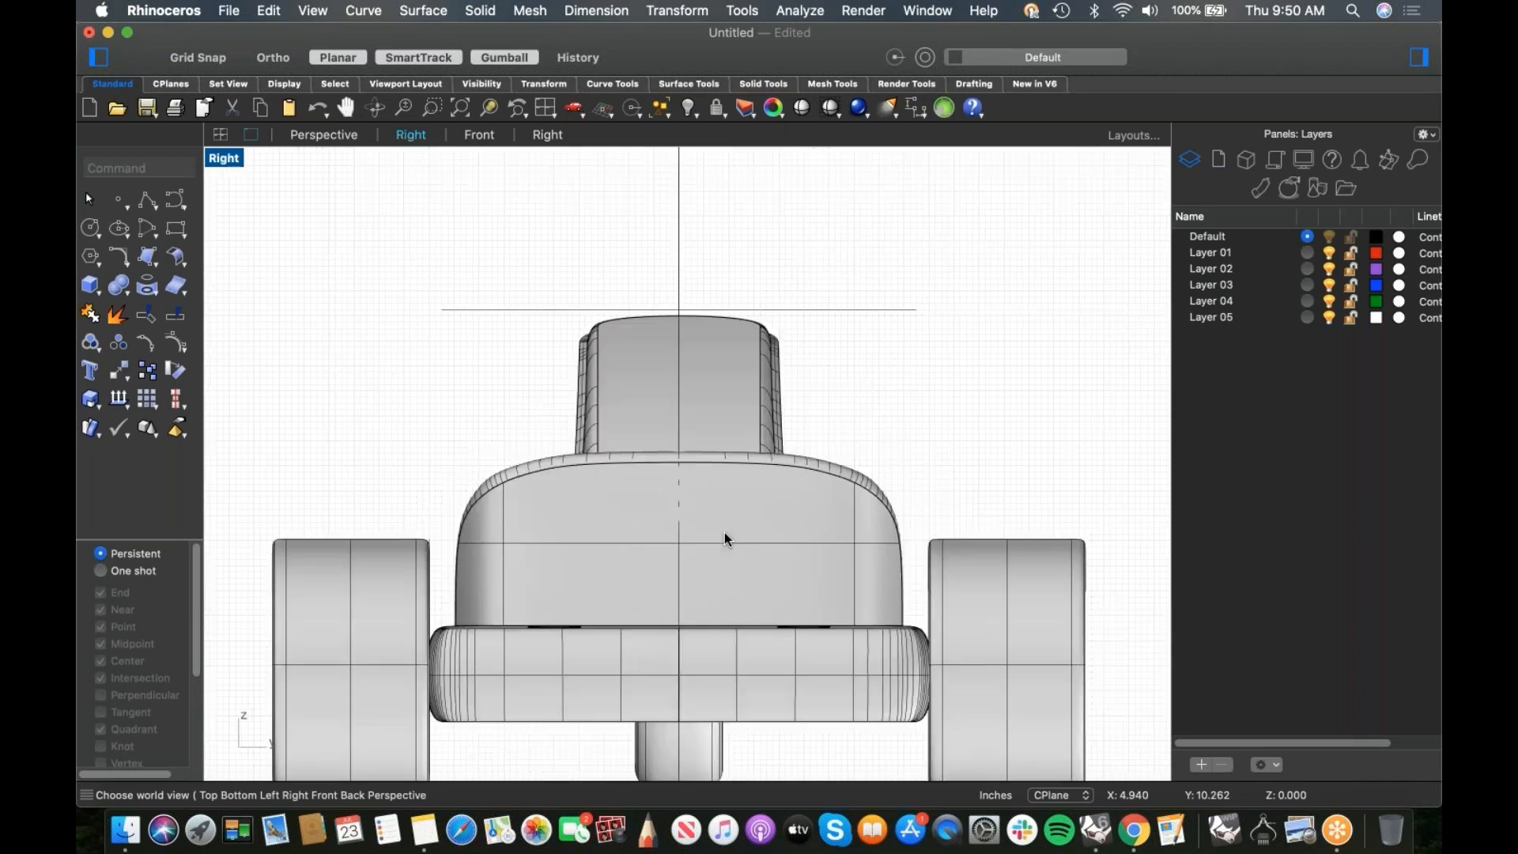
type("Left")
key("Return")
right_click_drag(696, 555, 657, 468)
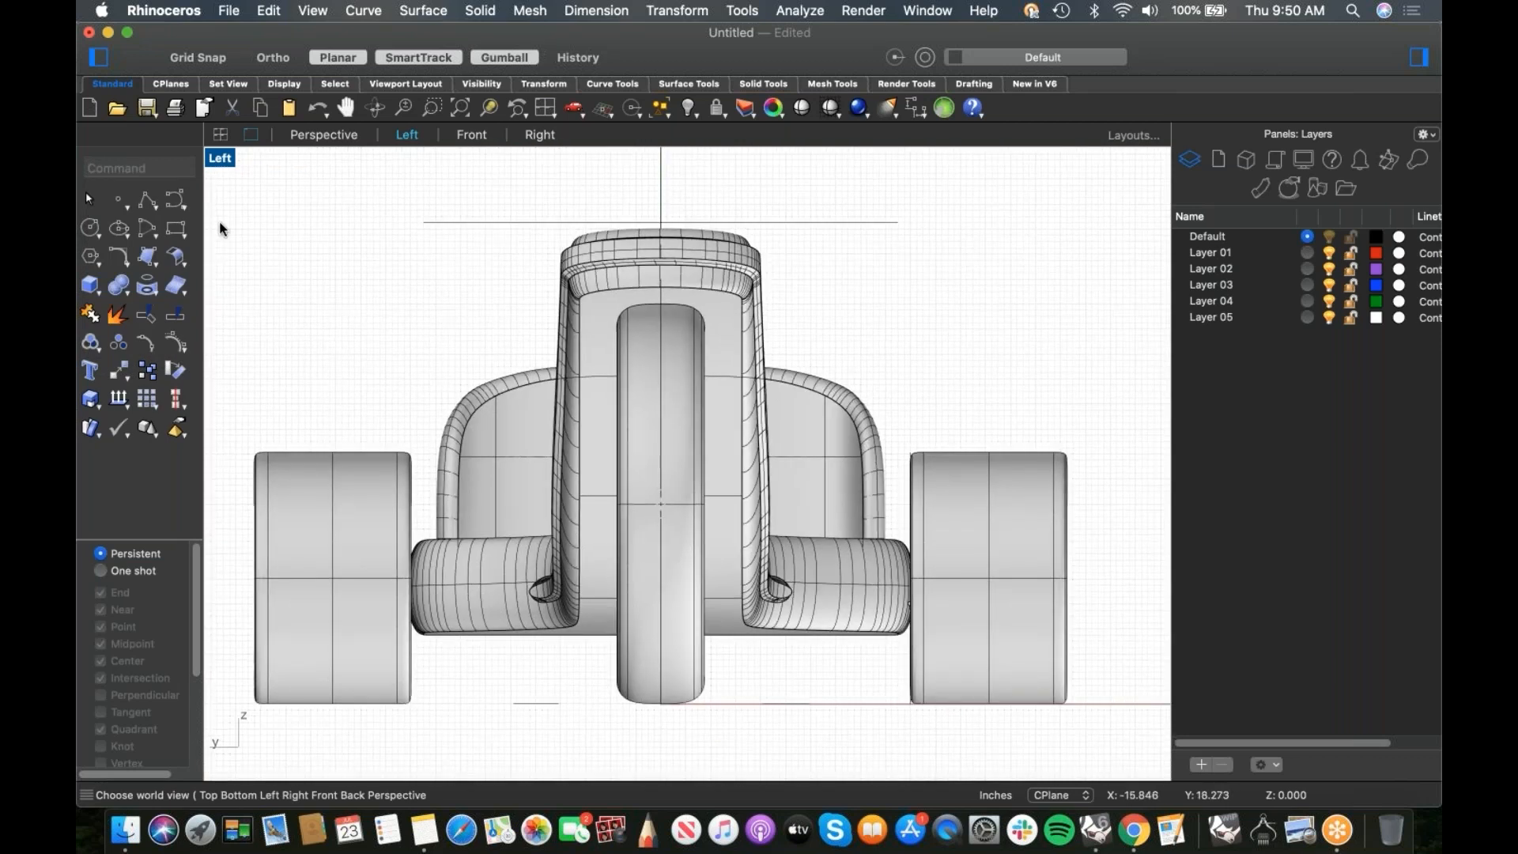
left_click(176, 200)
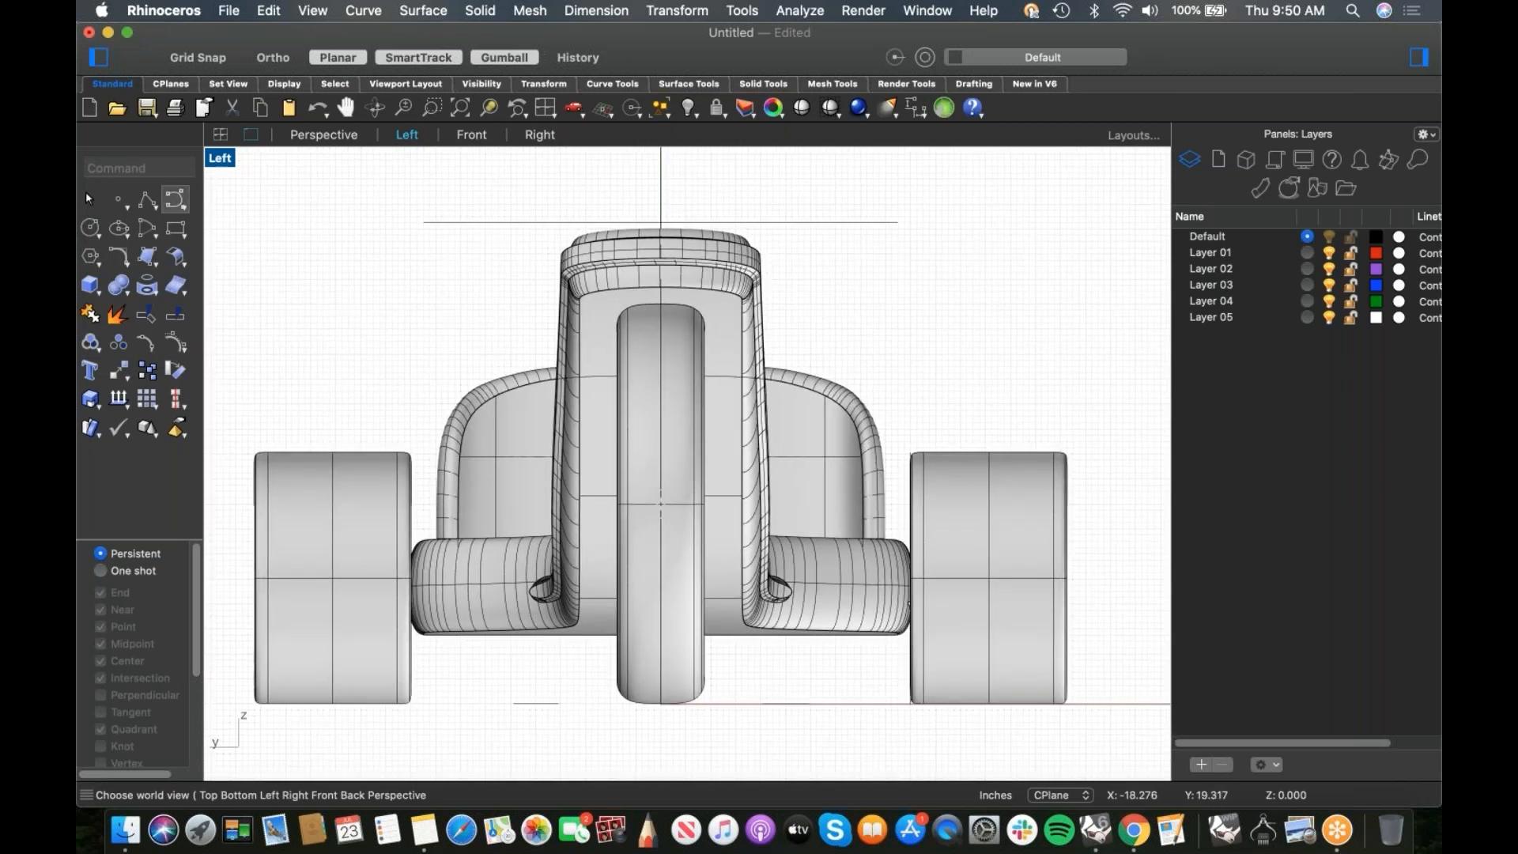
left_click(711, 539)
left_click(711, 375)
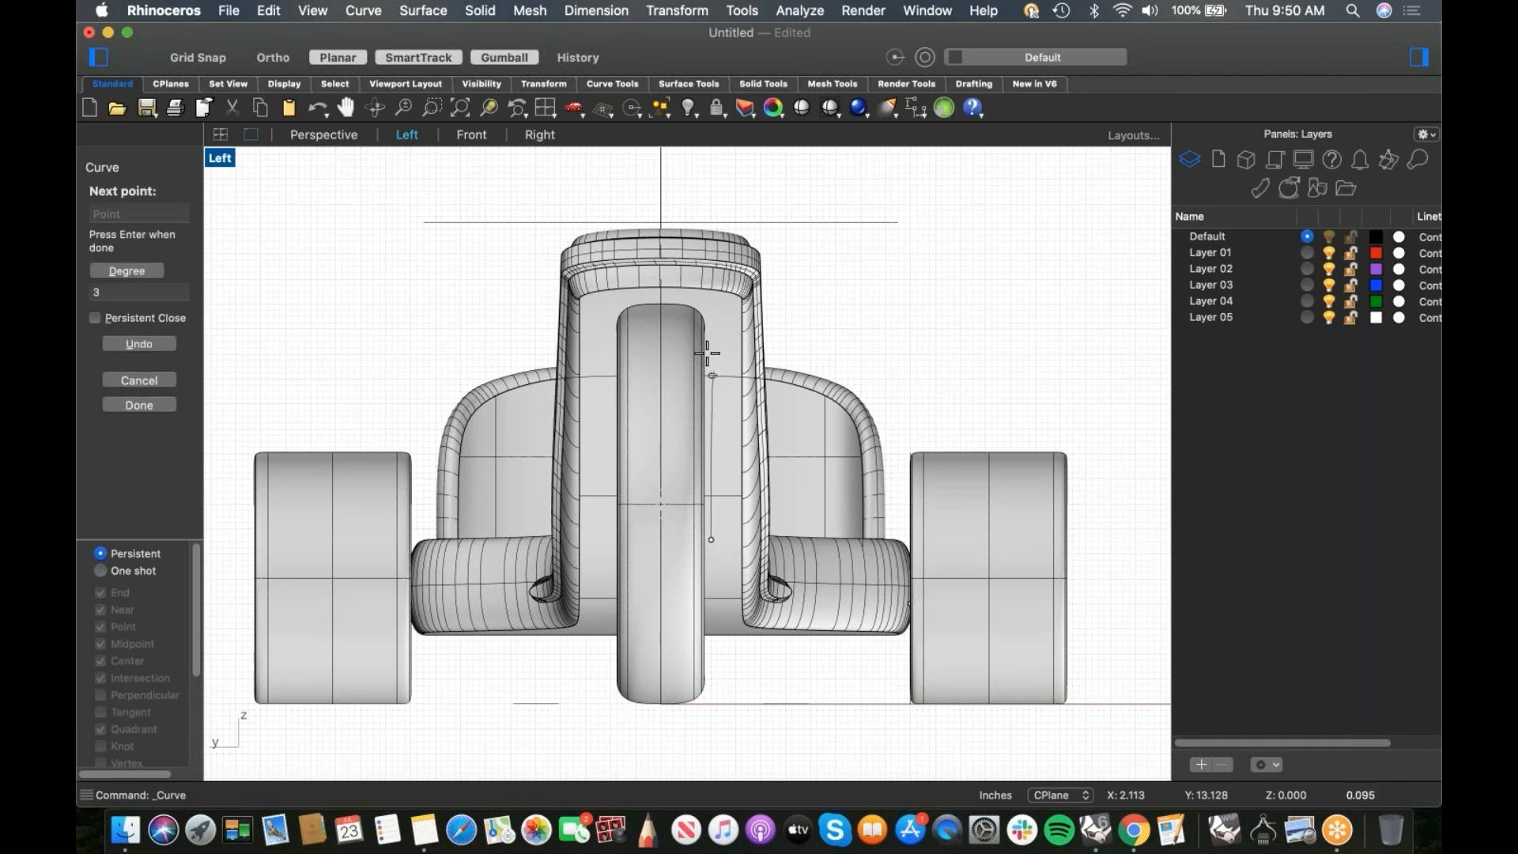
scroll(711, 340, "up", 3)
left_click(711, 322, "shift")
left_click(710, 302, "shift")
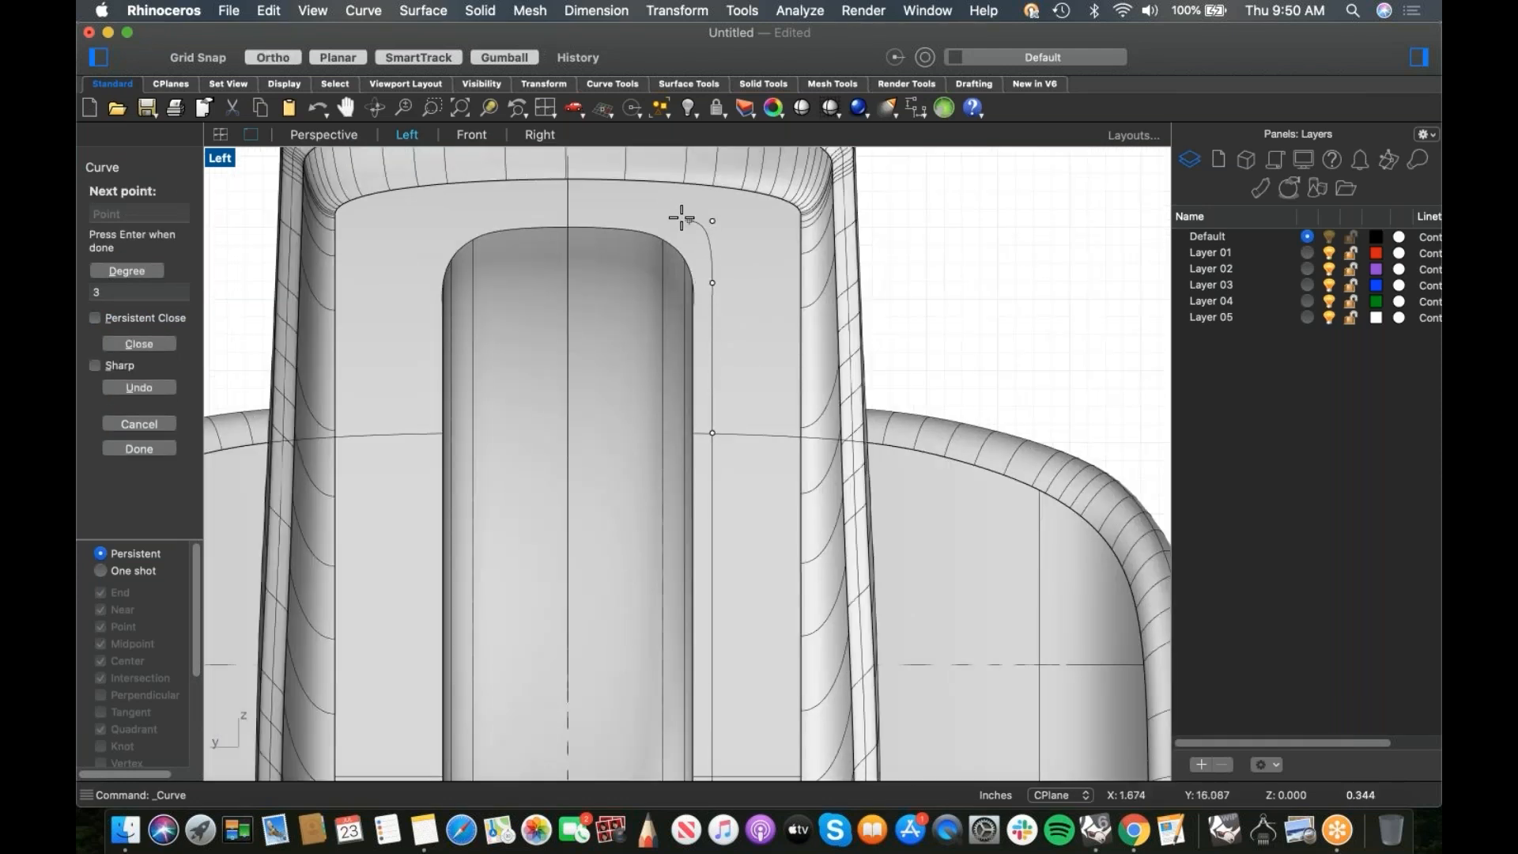
left_click(644, 205)
left_click(599, 206, "shift")
left_click(568, 207, "shift")
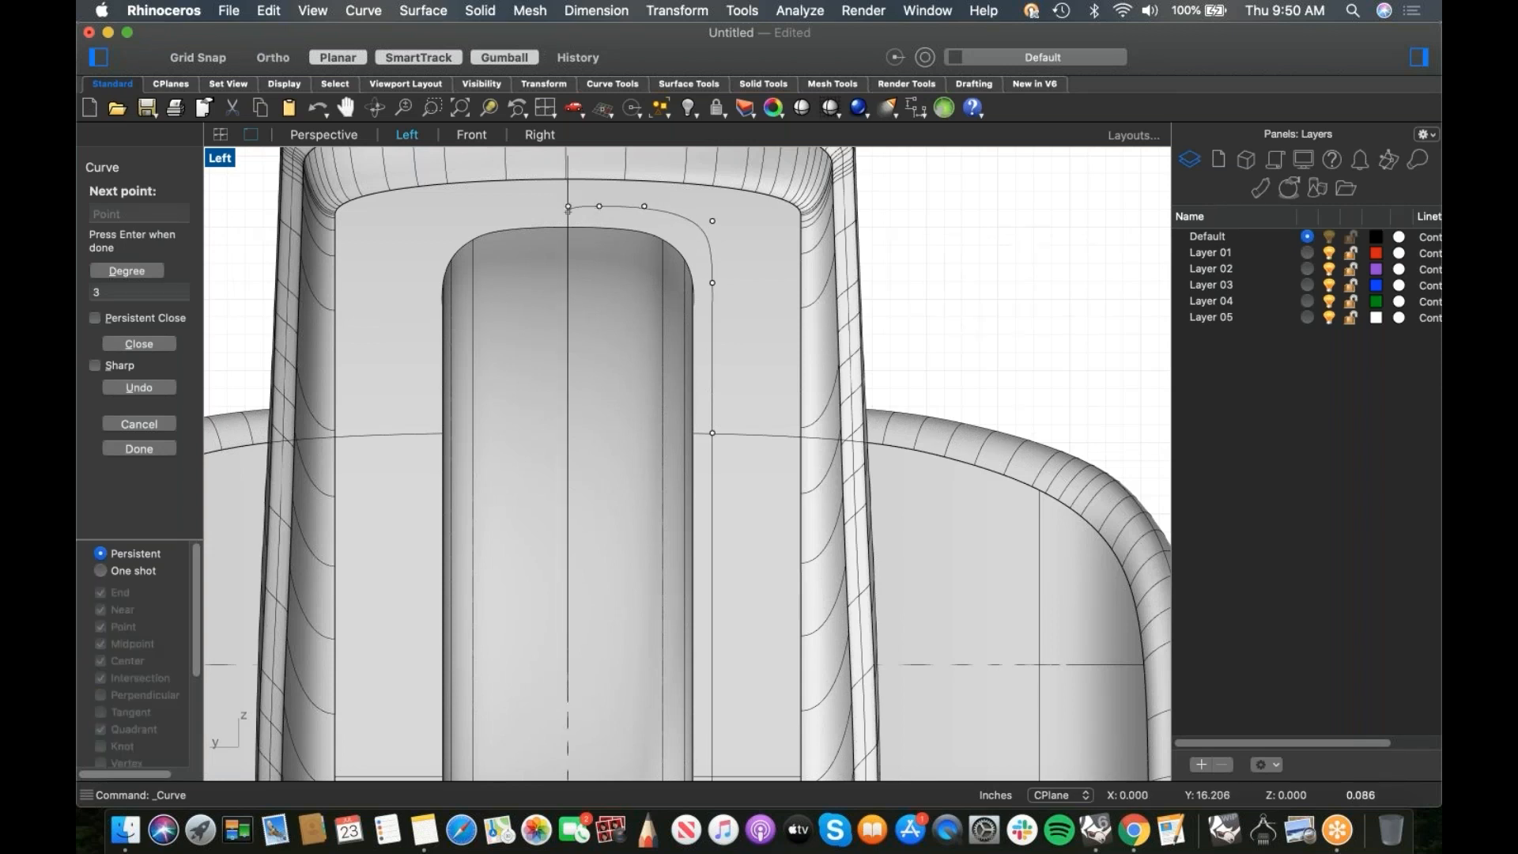
key("Return")
Step: Mirror a copy of the half arch across the vertical centre line starting at origin 0, and join both halves
left_click(648, 210)
type("mirror")
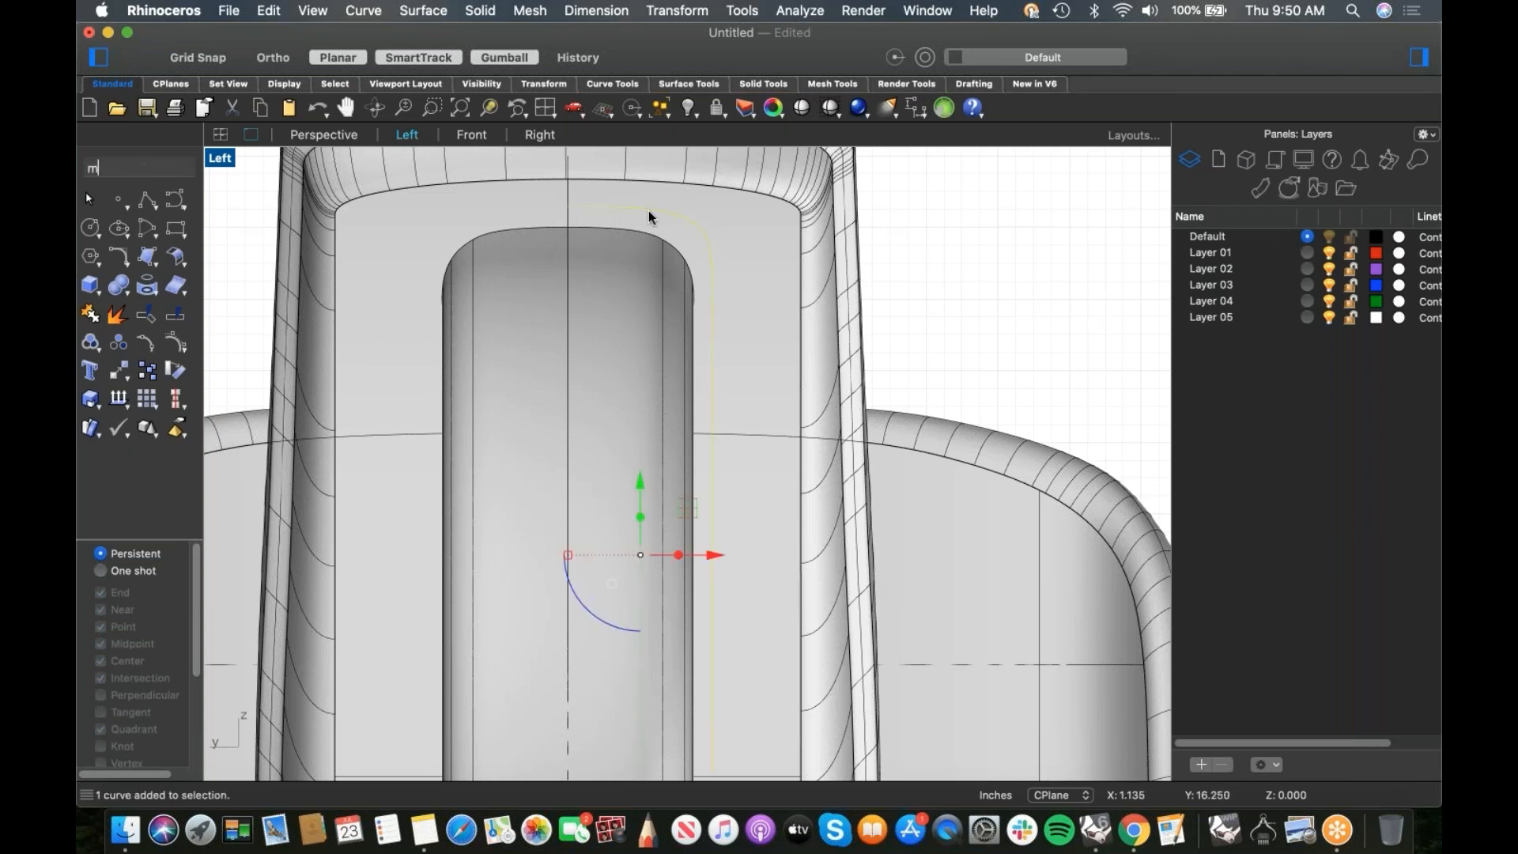
key("Return")
type("0")
key("Return")
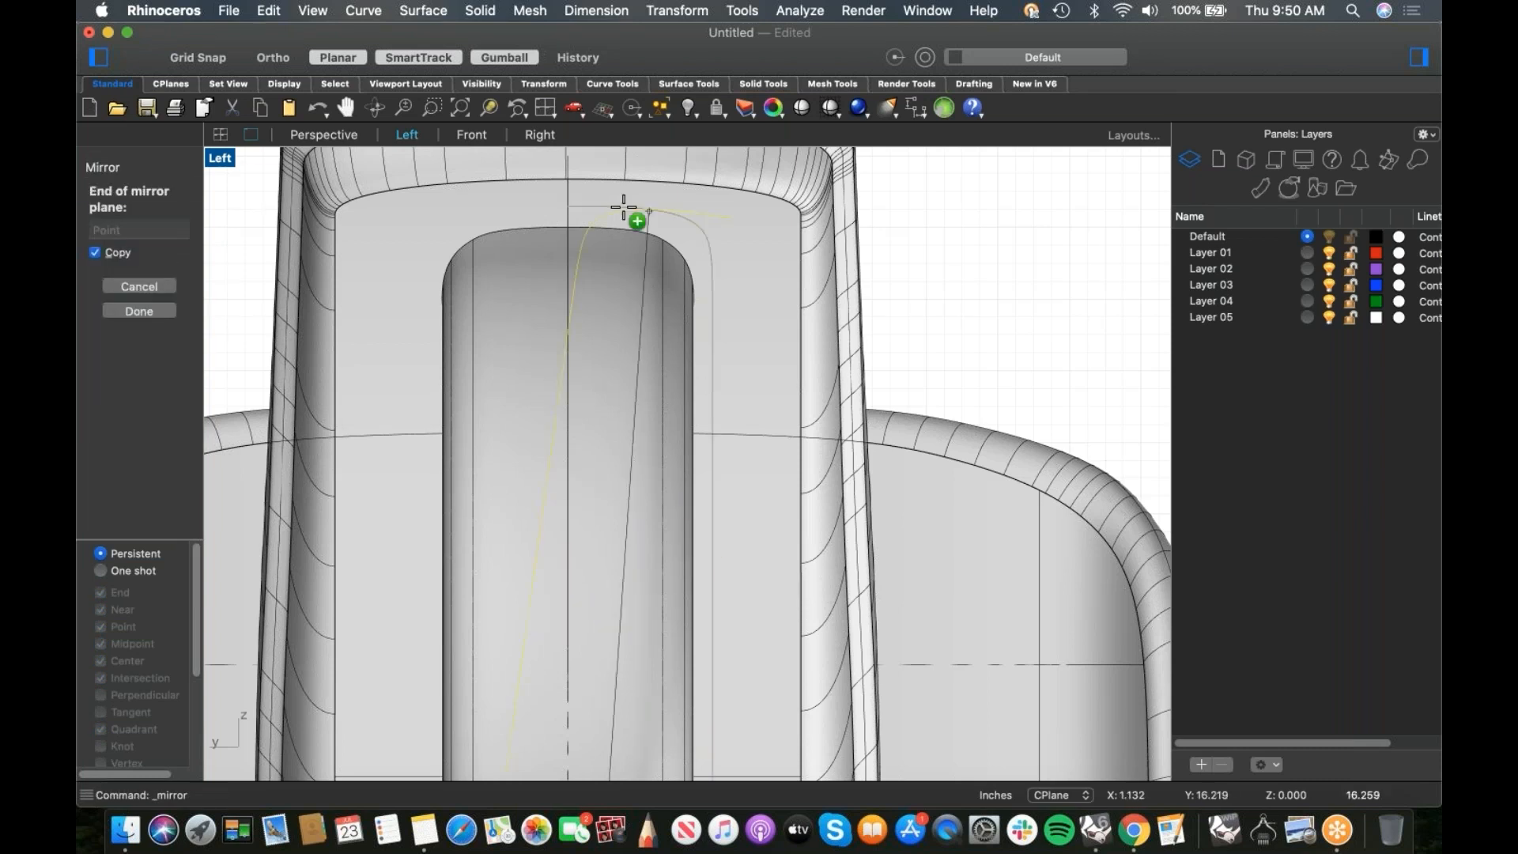
left_click(539, 211, "shift")
left_click(538, 207, "shift")
key("super+j")
Step: In the Front view, rotate the joined arch curve about the front wheel's centre until it lines up with the slanted steering axis line
key("ctrl+super+p")
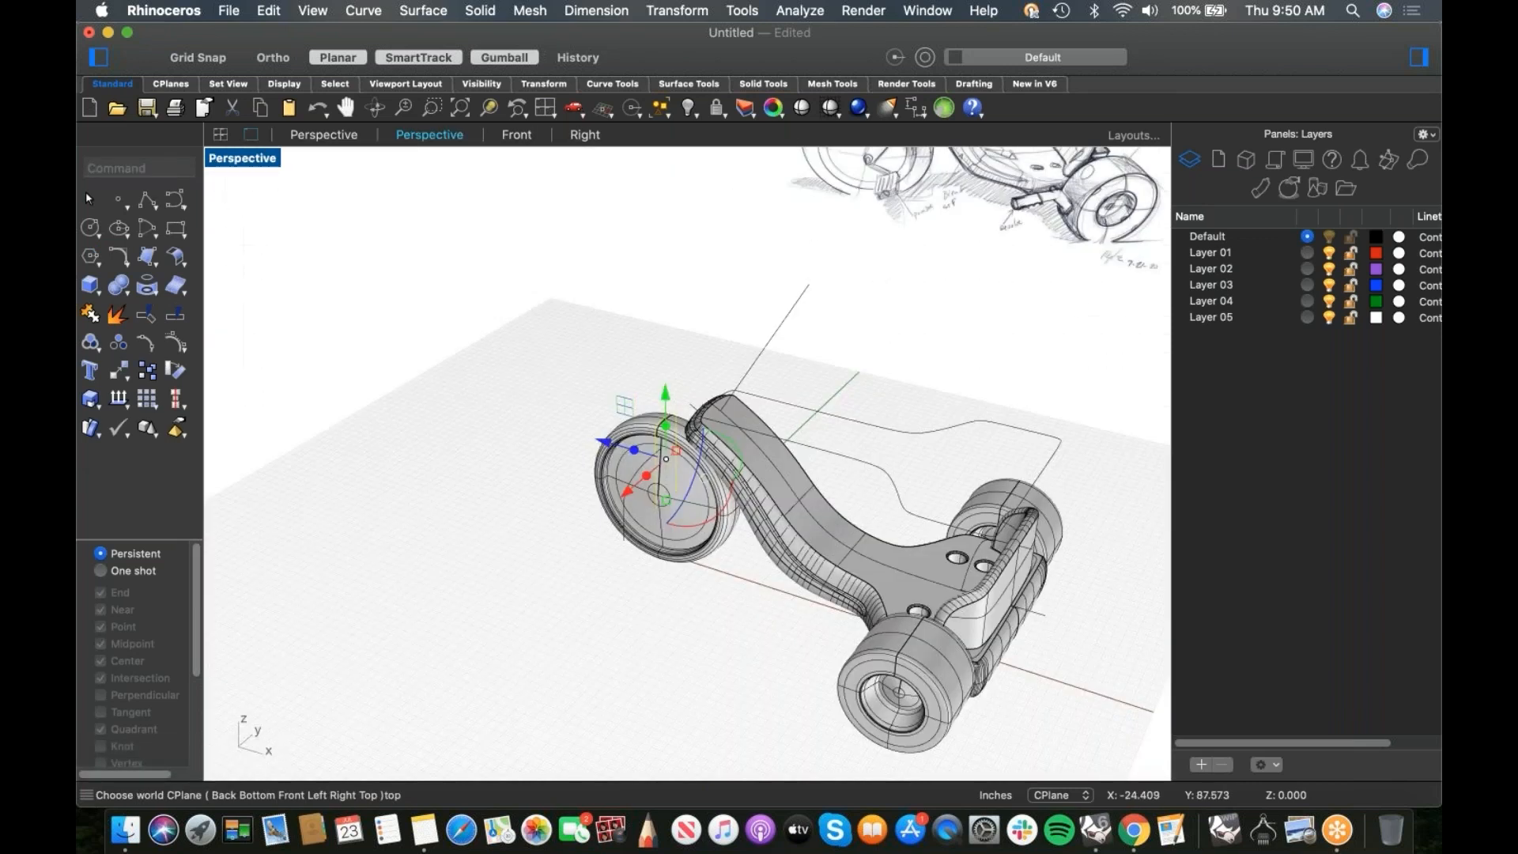
key("ctrl+super+f")
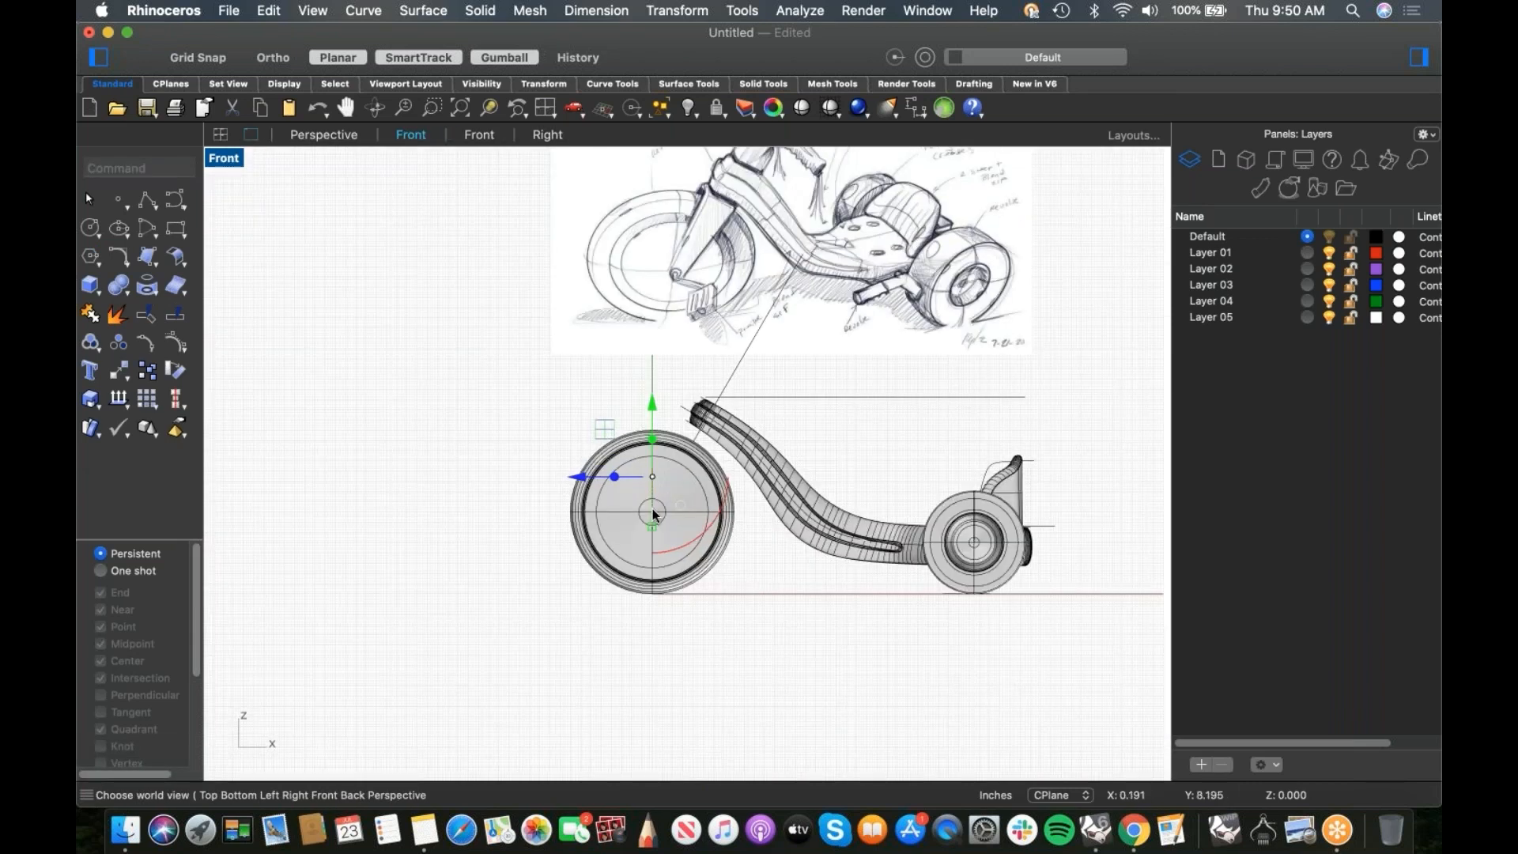
scroll(653, 513, "up", 5)
key("super+r")
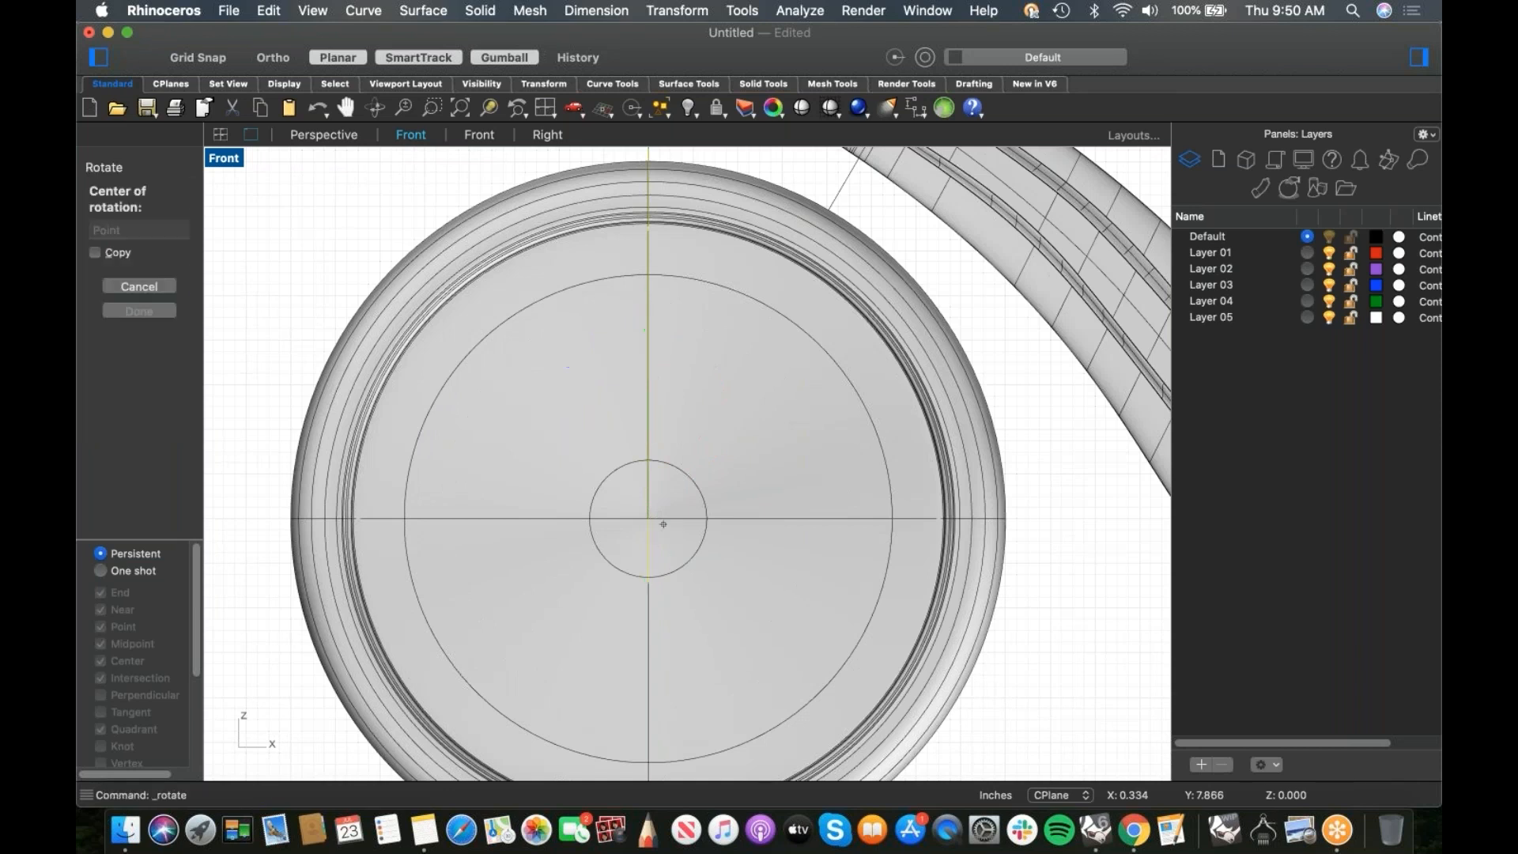
left_click(664, 521)
key("Escape")
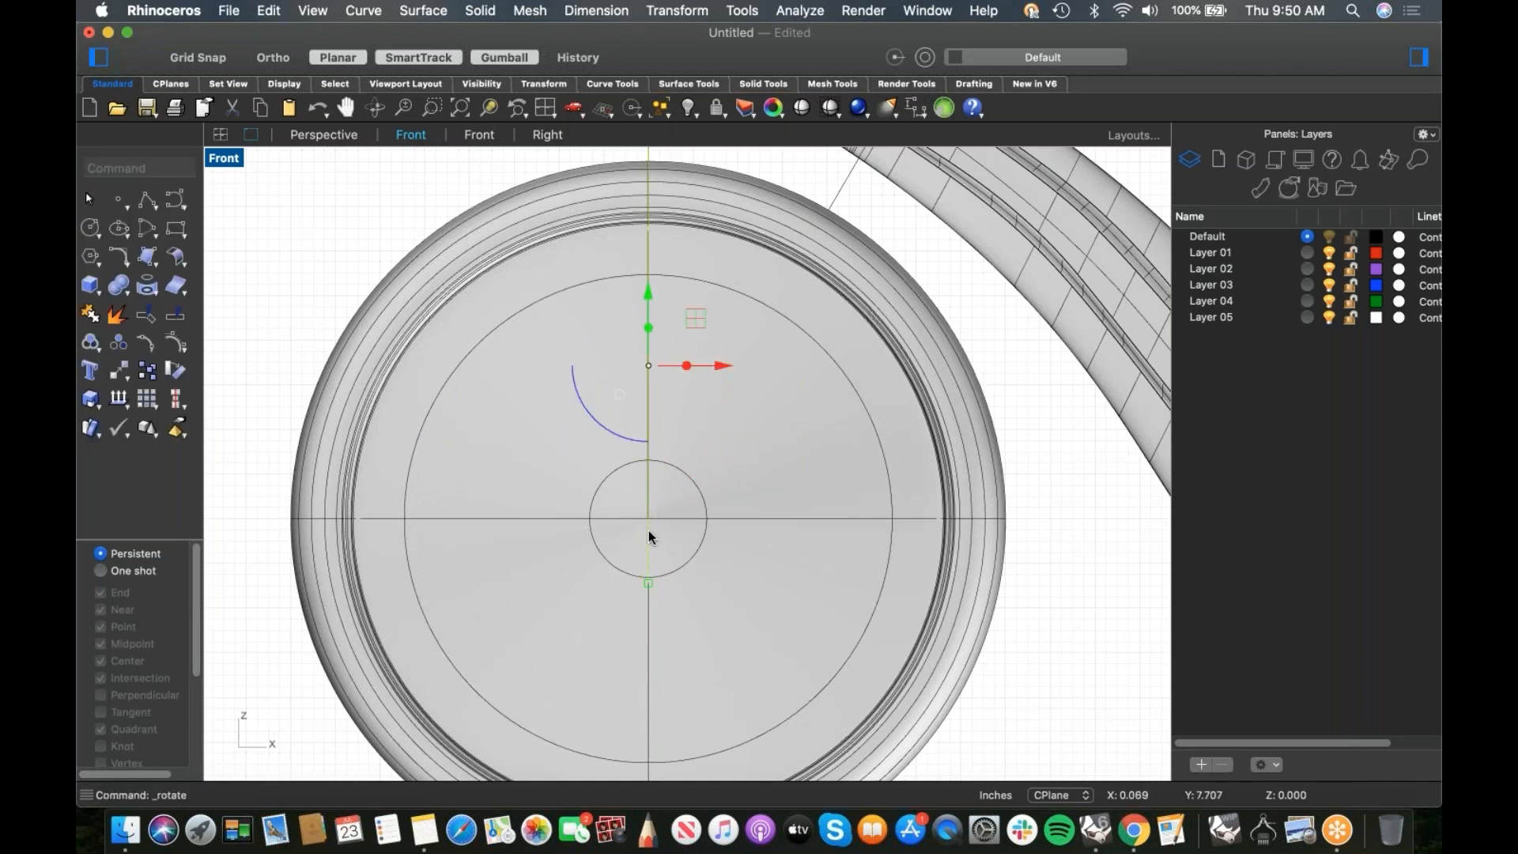
right_click(648, 536)
left_click(696, 324)
left_click(652, 511)
scroll(653, 512, "down", 4)
left_click(650, 258)
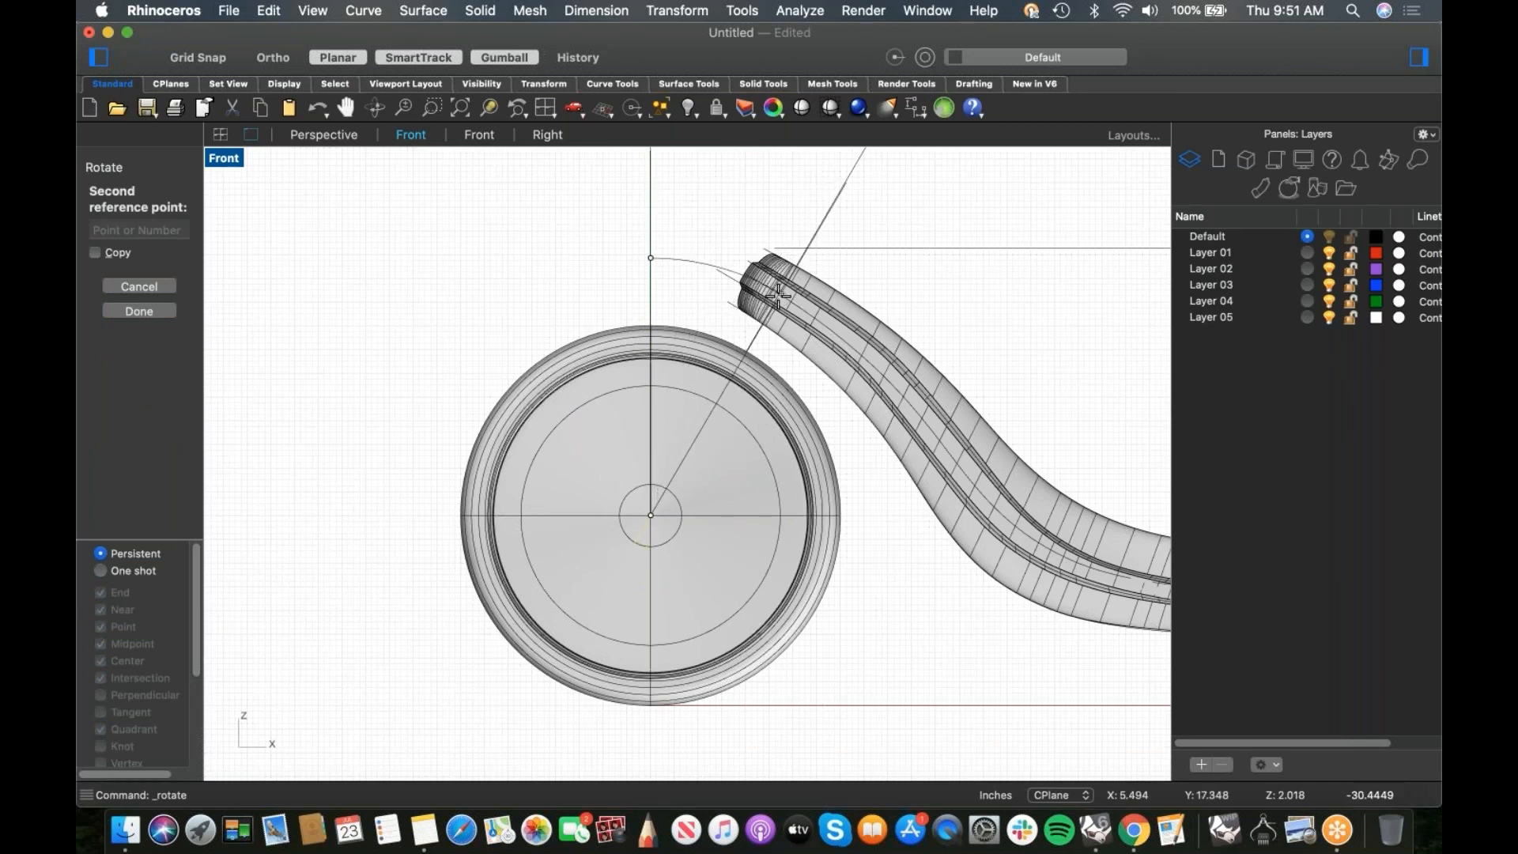
left_click(776, 298)
left_click(776, 299)
scroll(763, 356, "up", 4)
right_click_drag(797, 498, 846, 432)
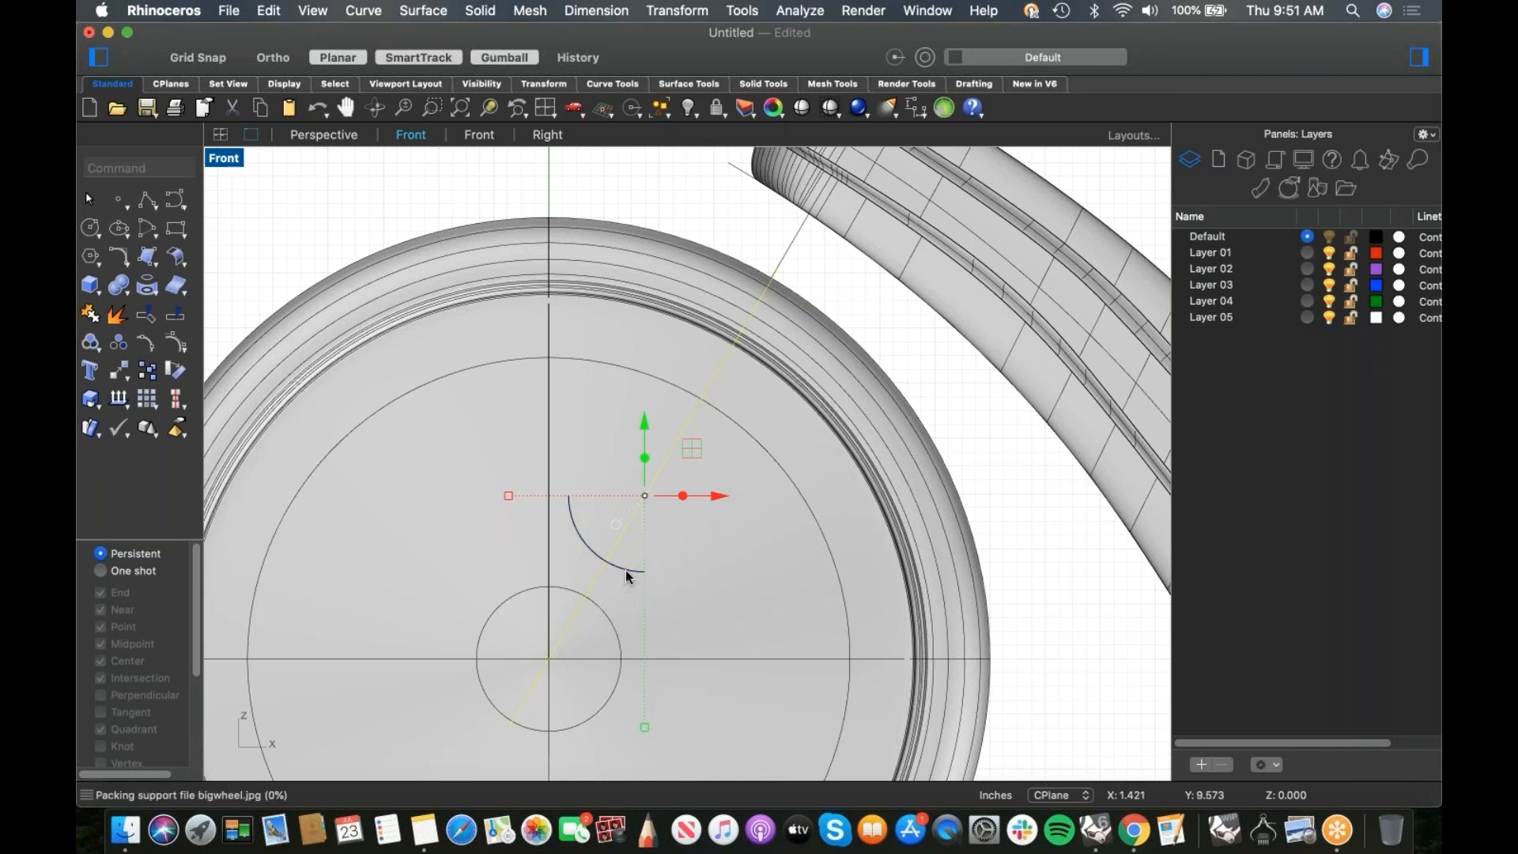
right_click_drag(626, 570, 632, 561)
left_click_drag(628, 557, 628, 559)
key("super+z")
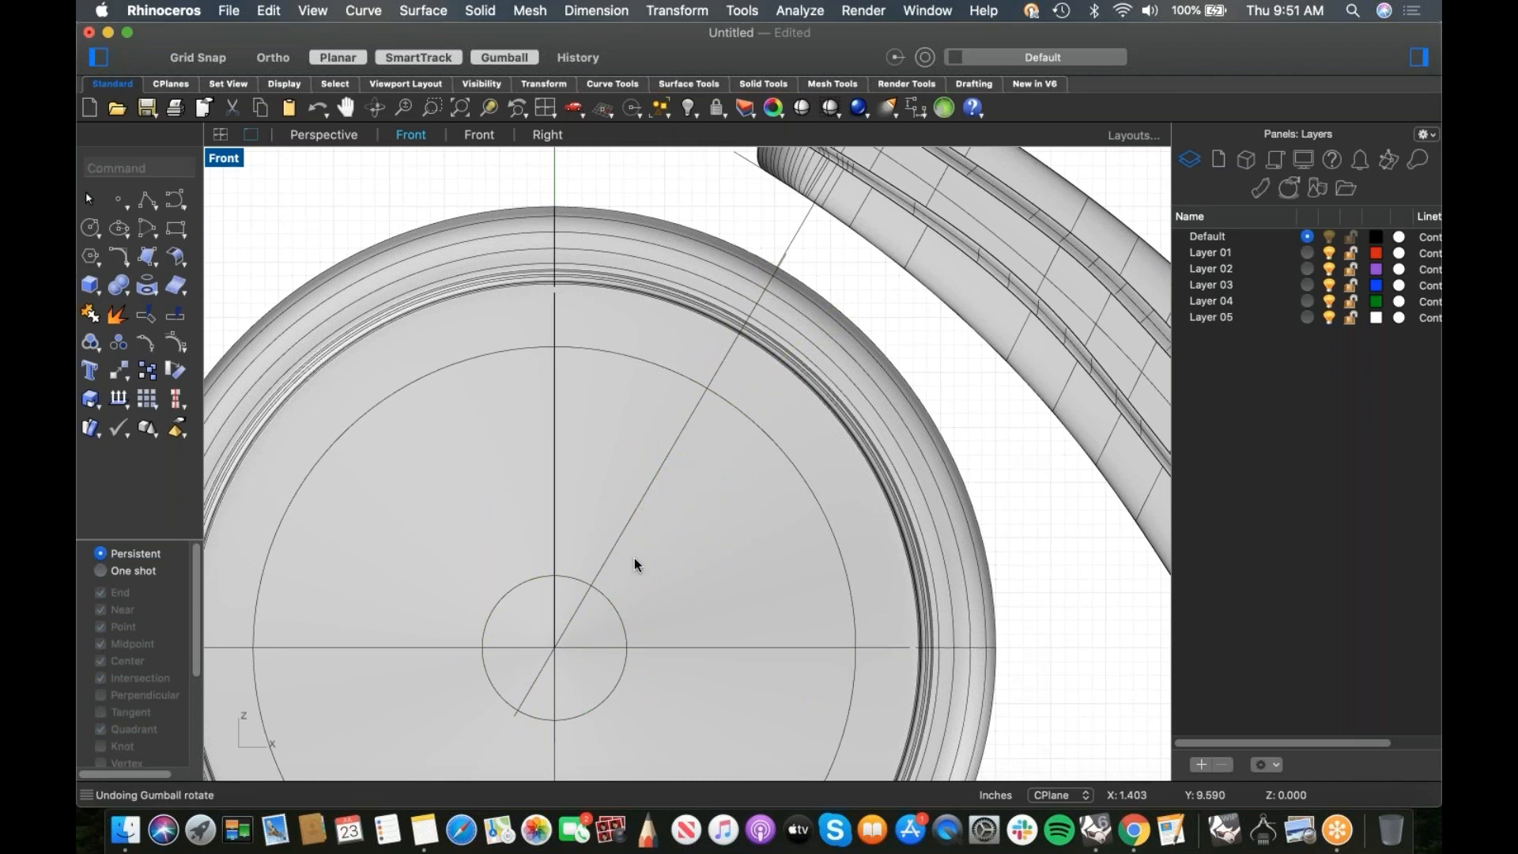
Step: Align the gumball with the slanted arch curve, then extrude the curve to both sides, perpendicular to its plane, into a fork surface
left_click(633, 551)
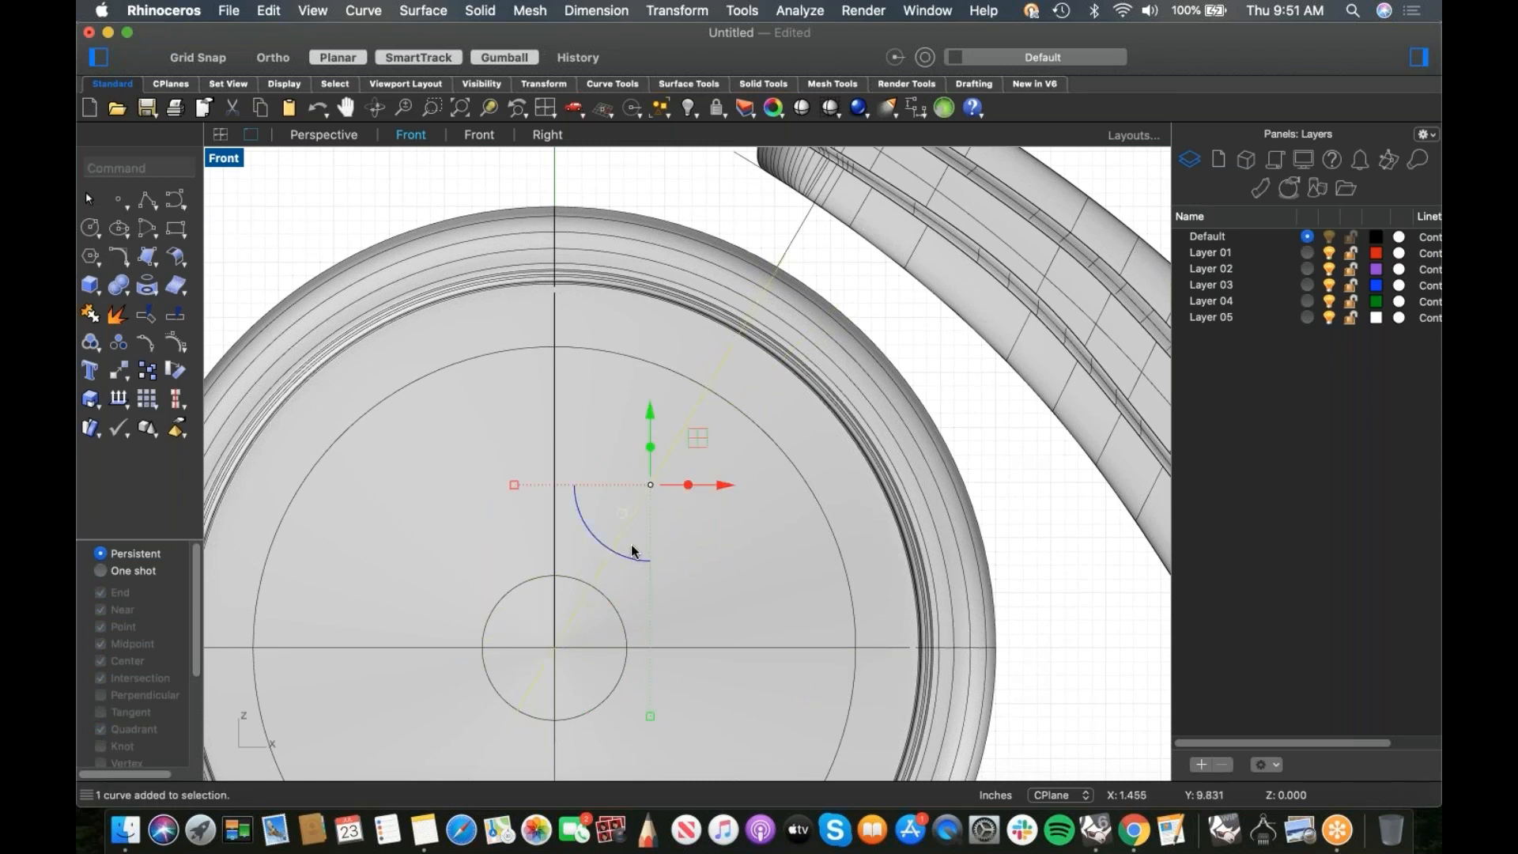
left_click_drag(634, 558, 697, 522)
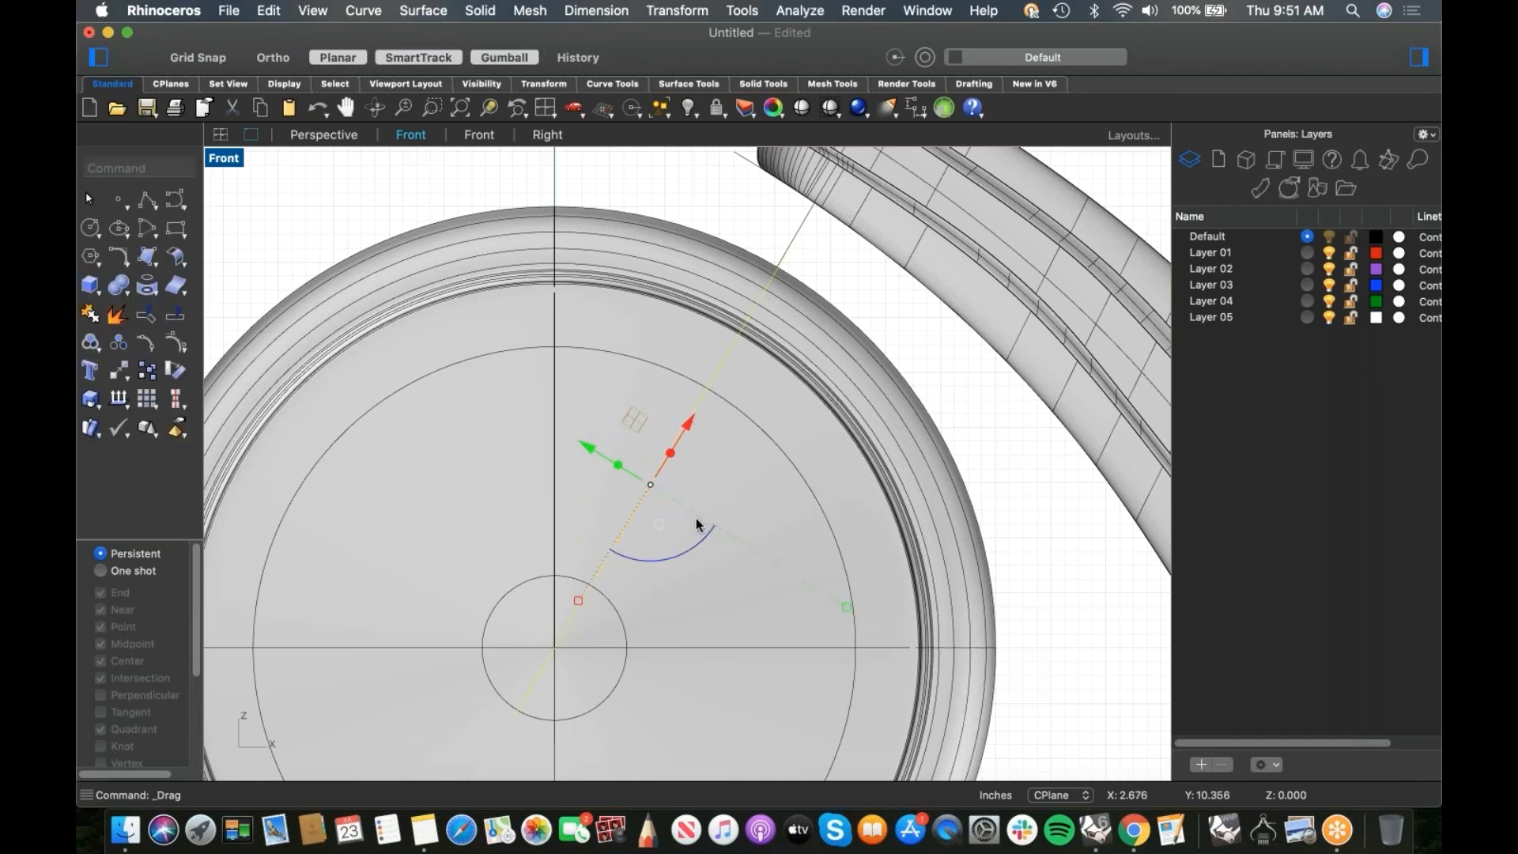
left_click_drag(619, 468, 575, 428)
key("Escape")
scroll(636, 316, "down", 5)
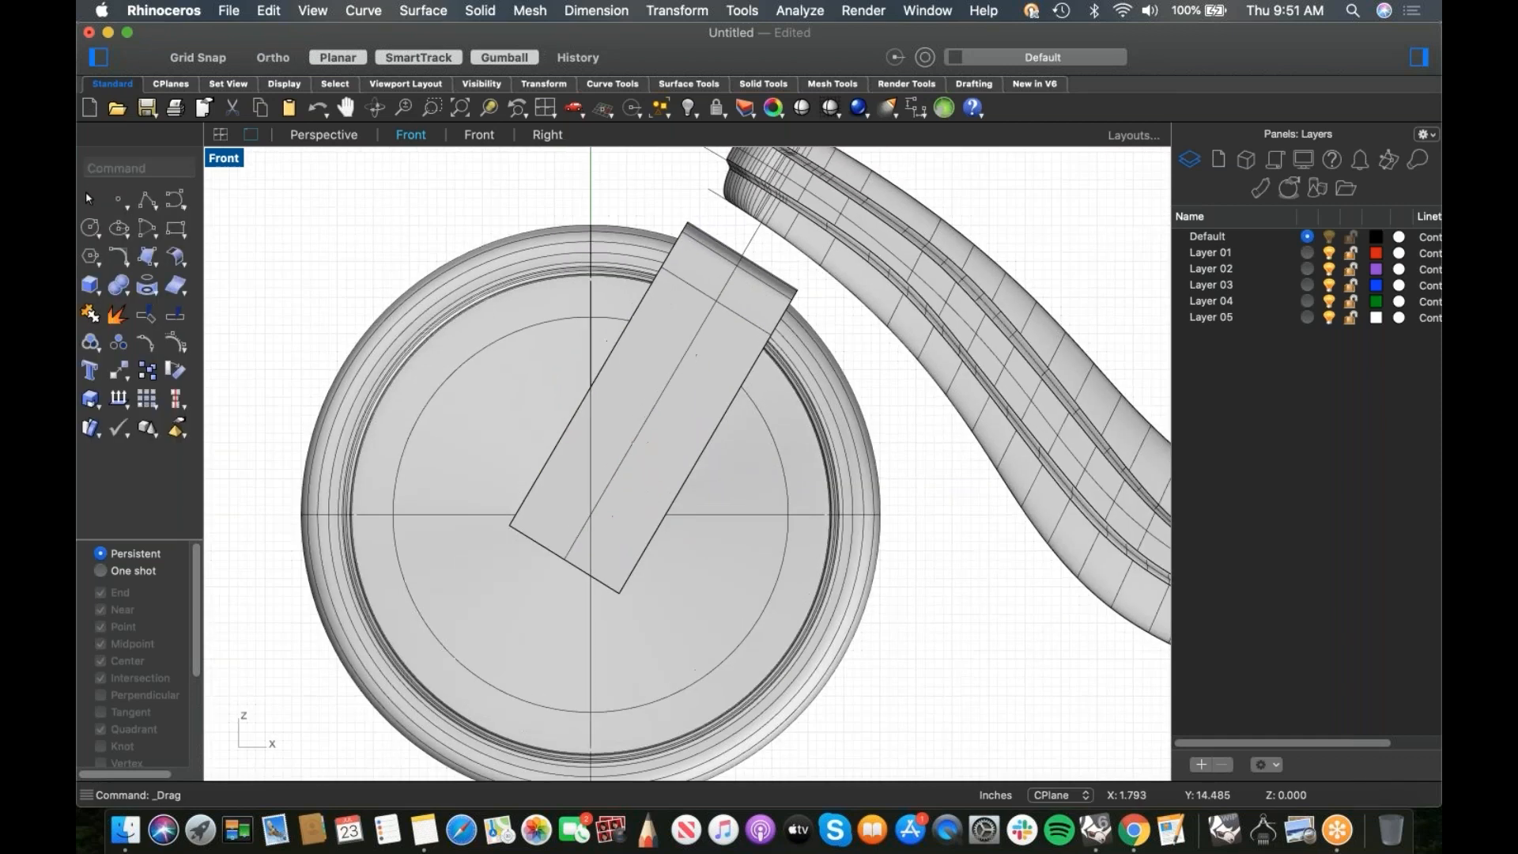
Step: Select the extruded fork surface, view it in Perspective, and paste a duplicate of it in place
left_click(710, 289)
key("ctrl+F4")
right_click_drag(749, 389, 649, 431)
scroll(722, 462, "up", 6)
scroll(723, 468, "up", 6)
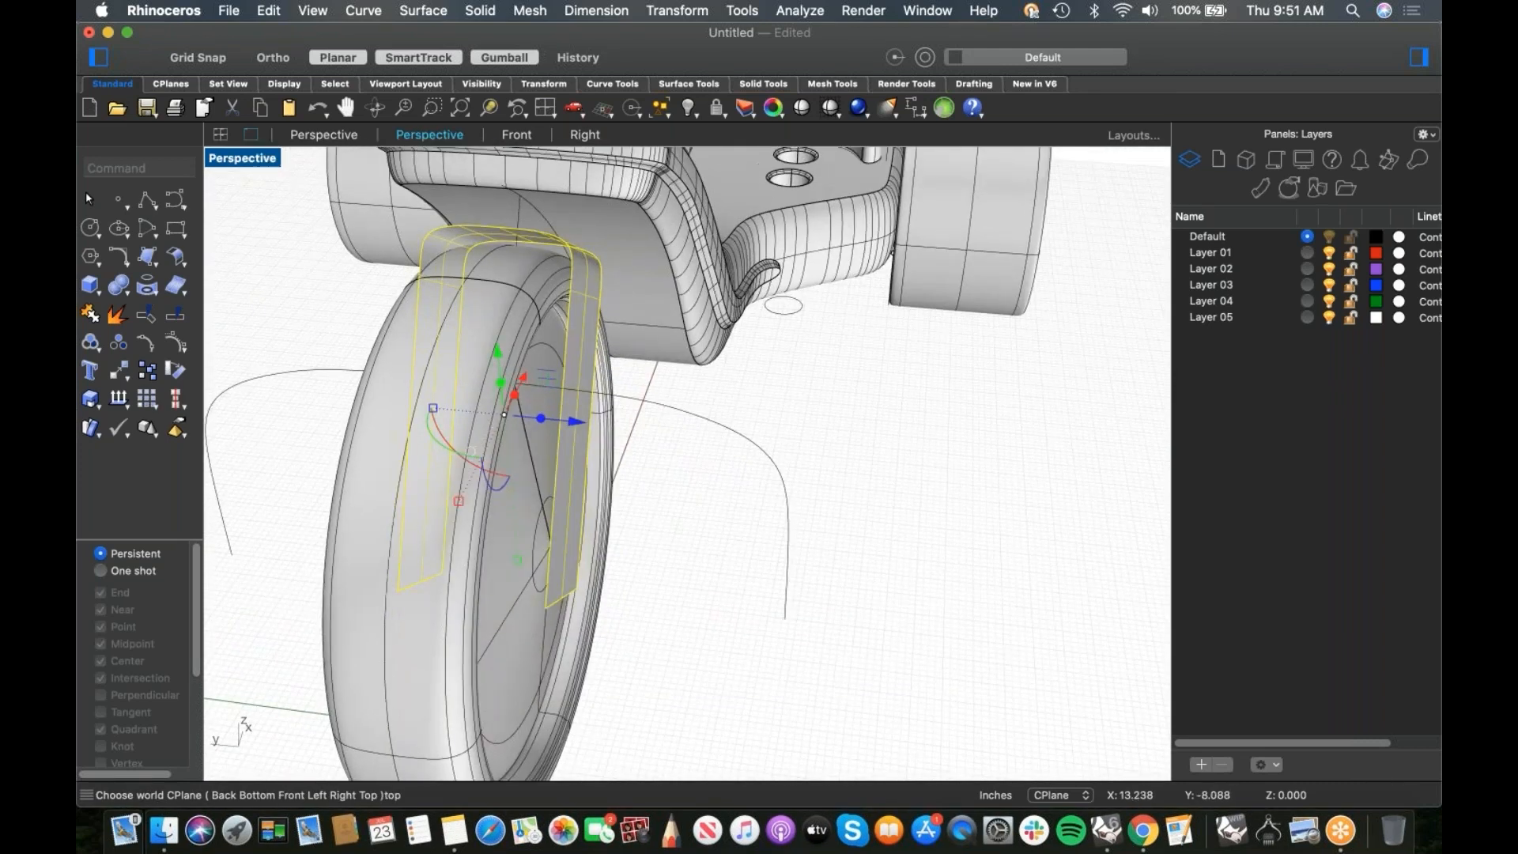
key("super+c")
key("super+v")
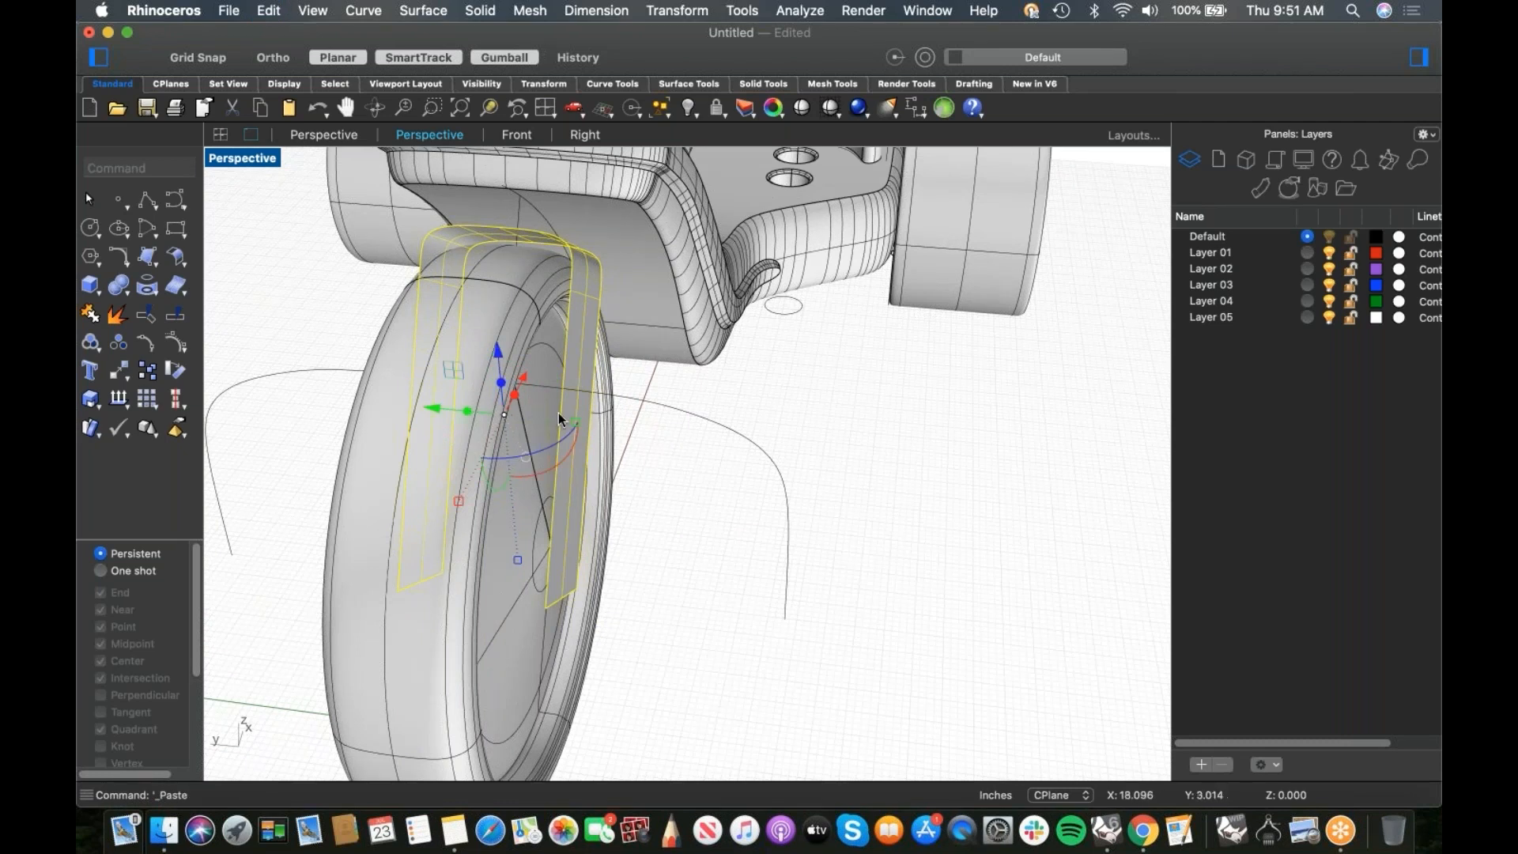
Step: Switch to the front view and clear the selection of the fork strip
left_click_drag(572, 419, 588, 429, "shift")
key("ctrl+super+f")
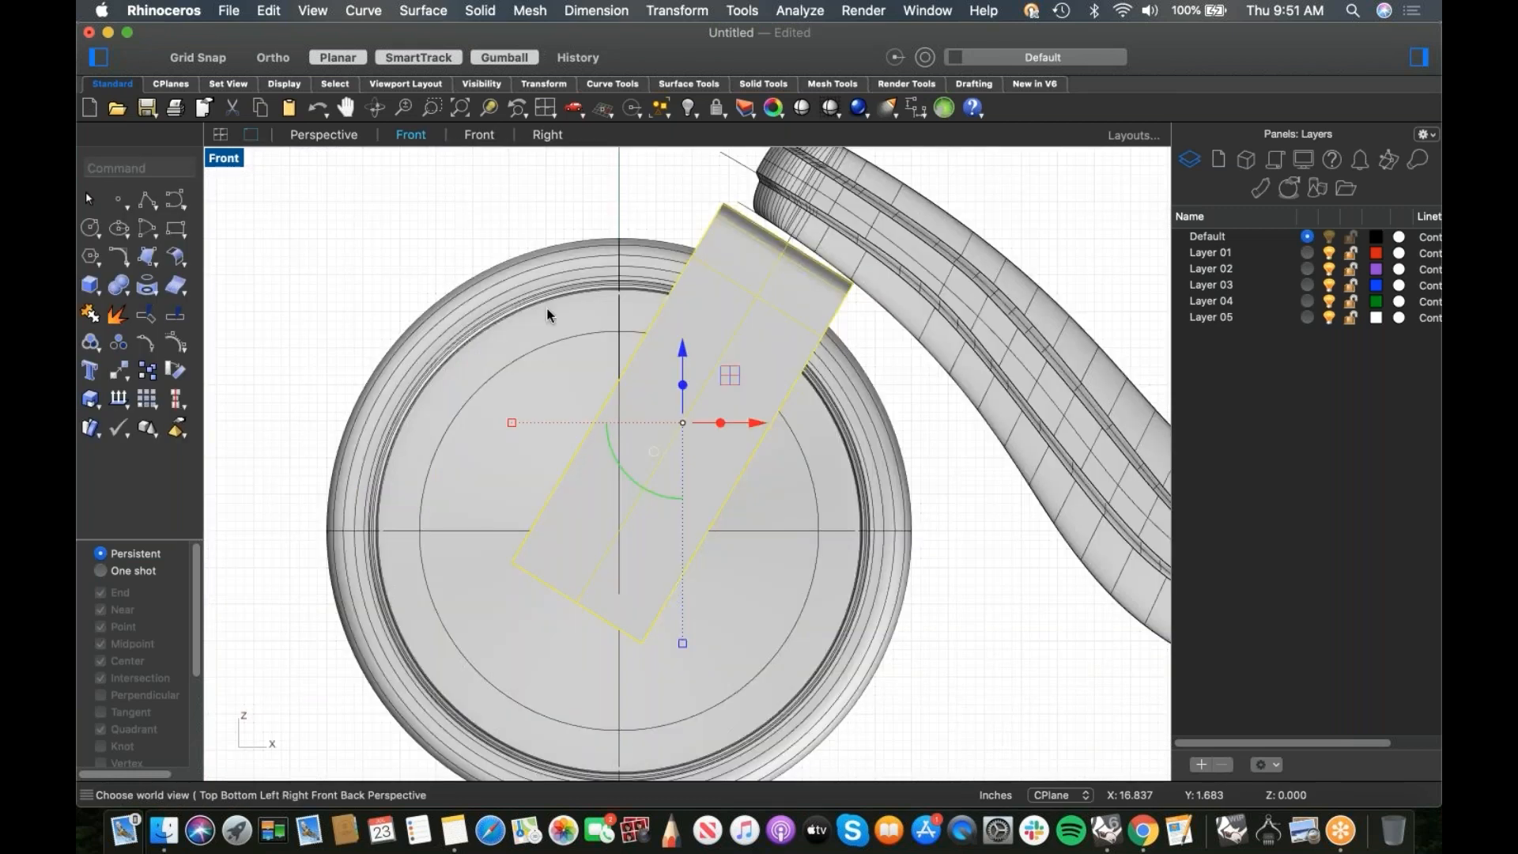
left_click(468, 212)
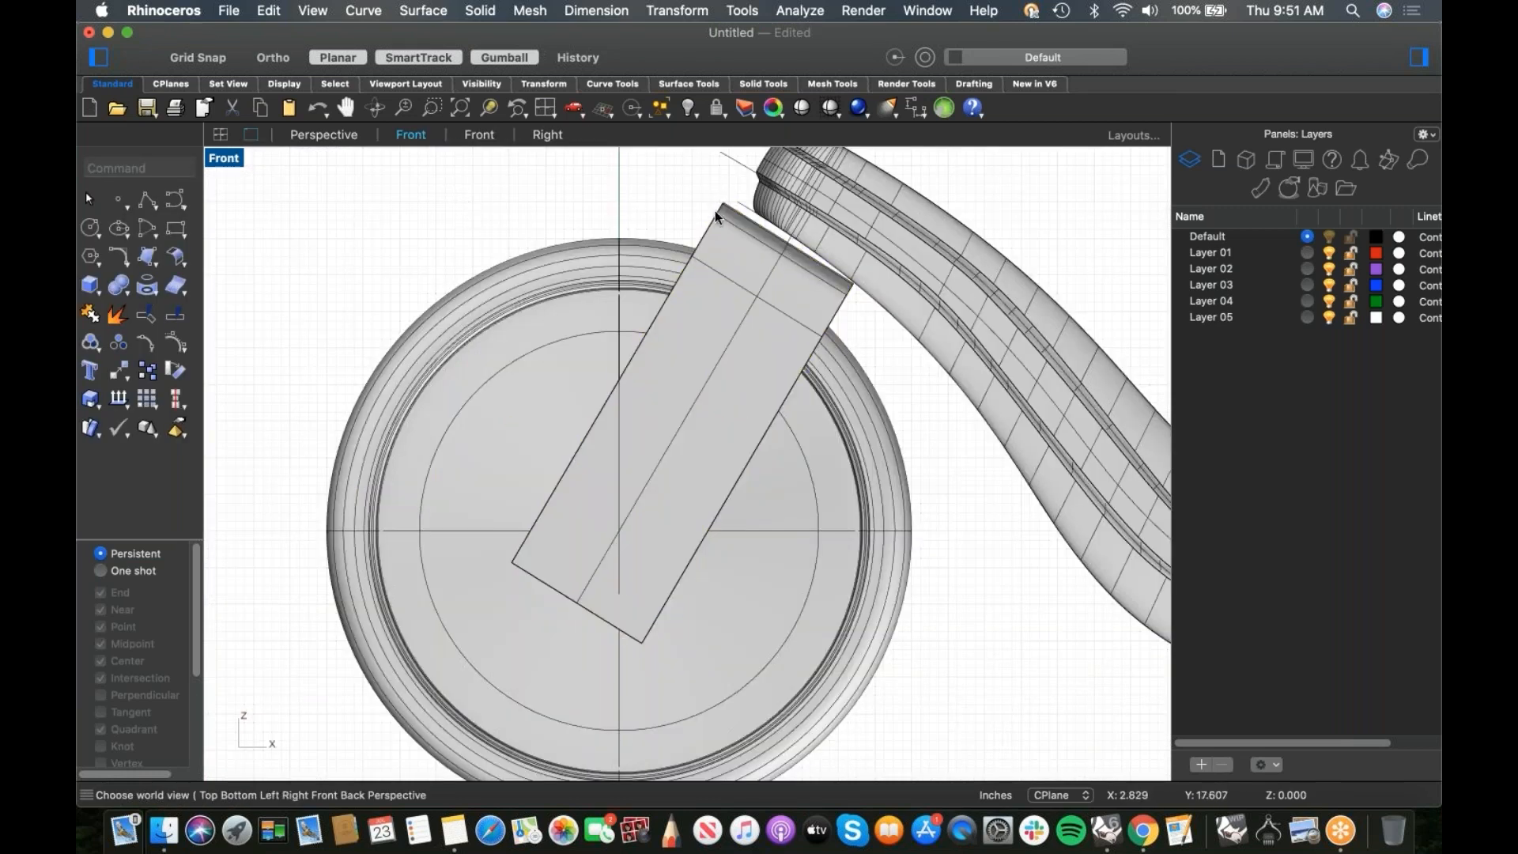
Step: Isolate the fork strip and the curved body frame above it
left_click(702, 226)
left_click(840, 239, "shift")
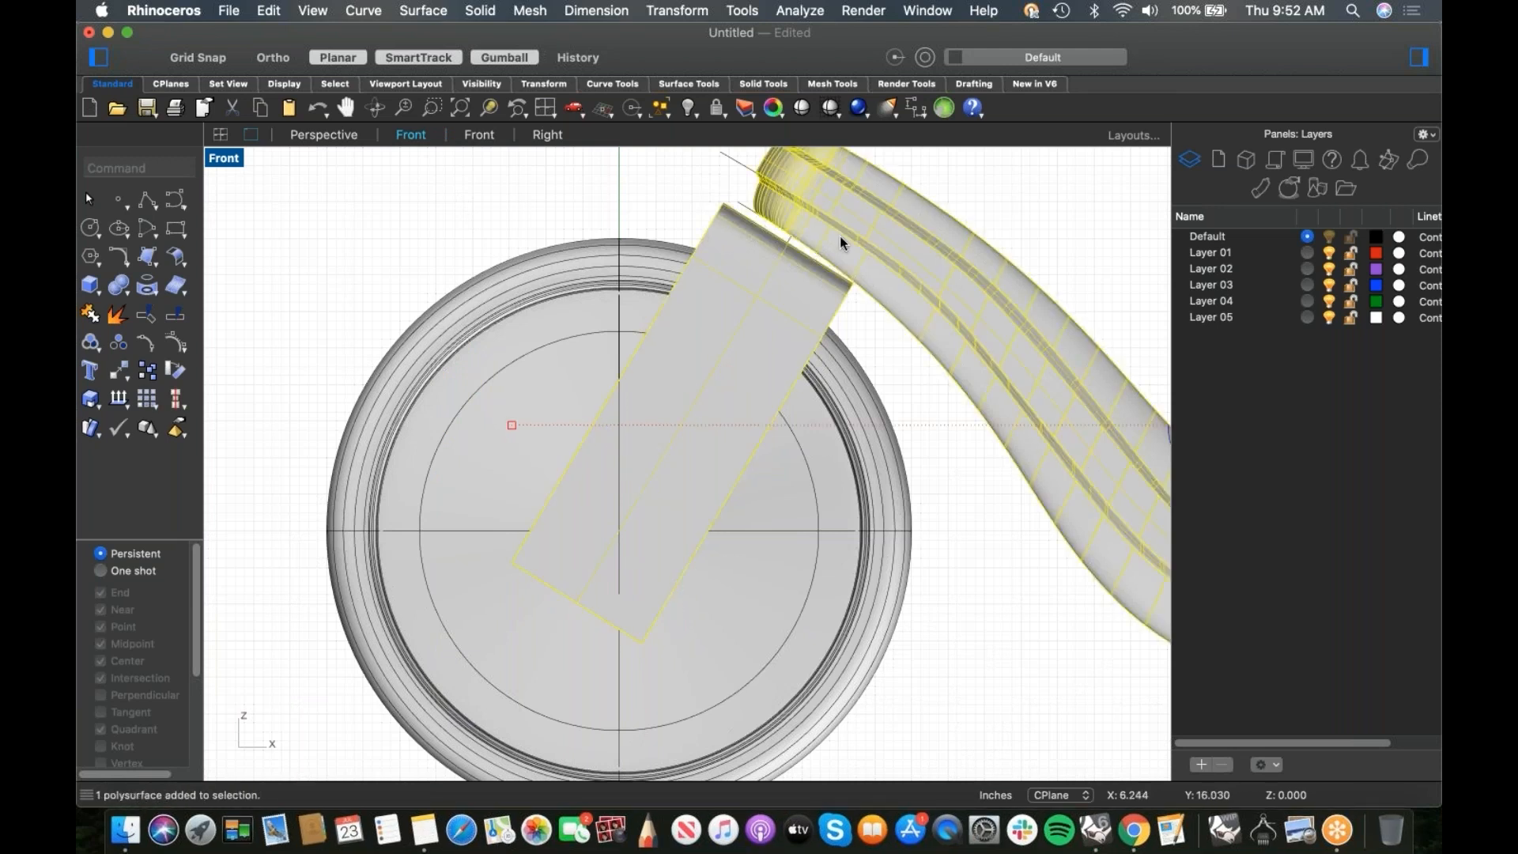
scroll(785, 216, "up", 3)
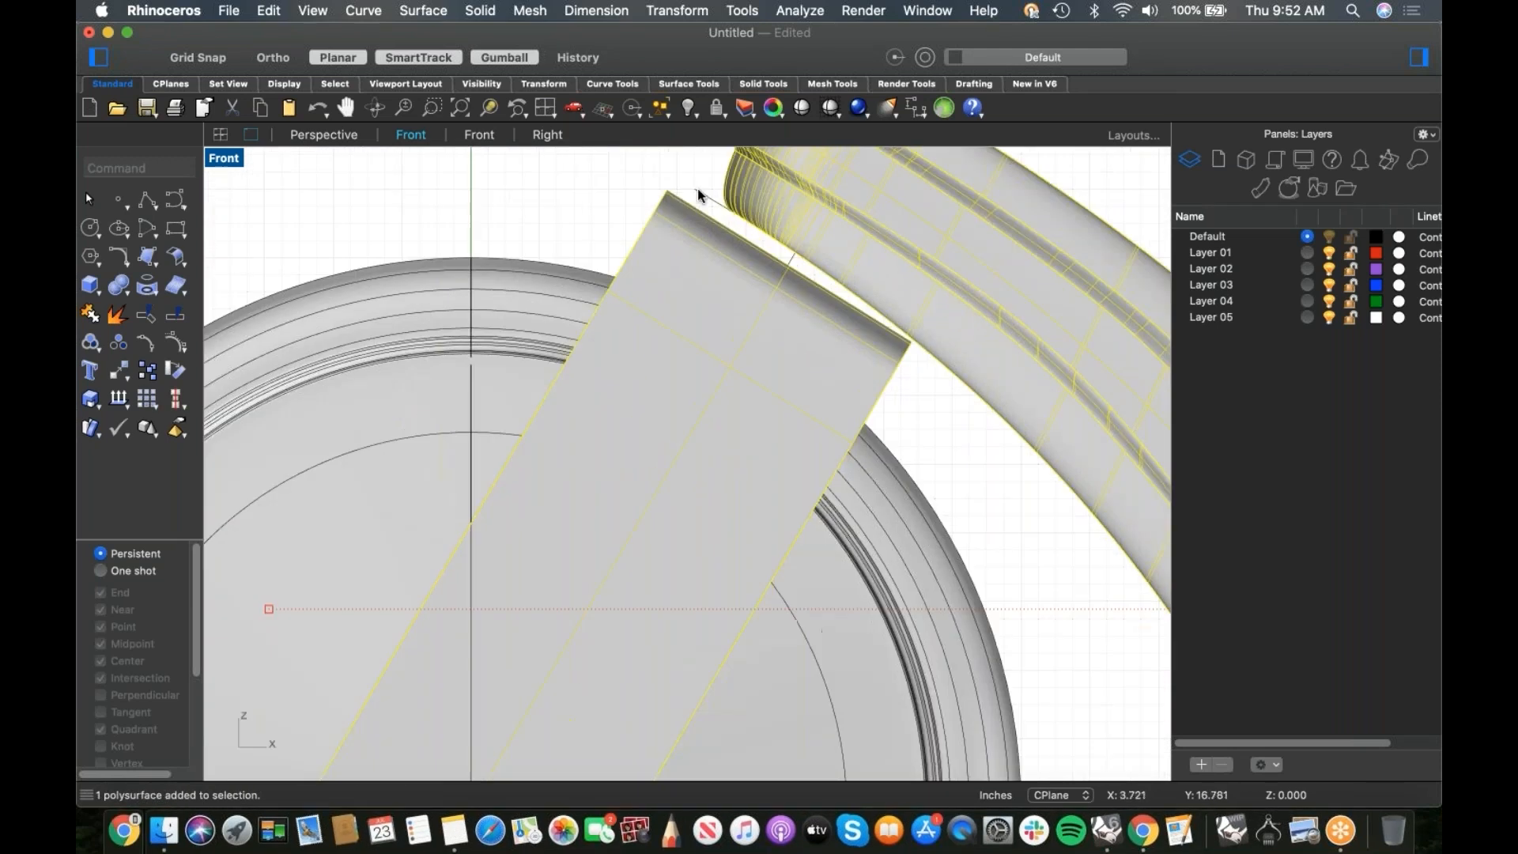
left_click_drag(684, 278, 681, 278, "shift")
type("is")
key("Return")
scroll(669, 389, "down", 4)
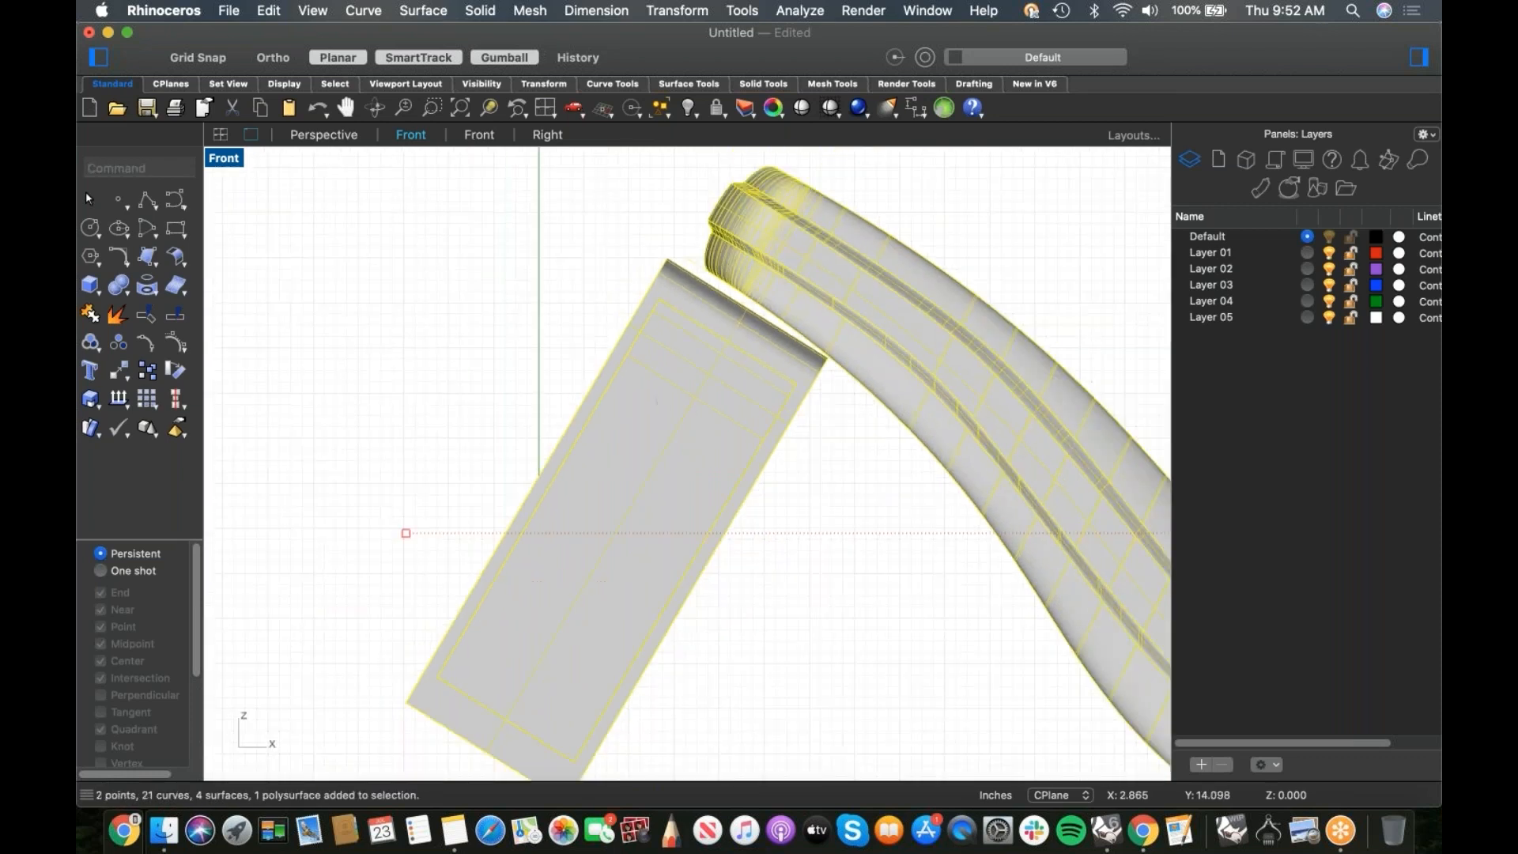
scroll(521, 356, "down", 2)
left_click(502, 363)
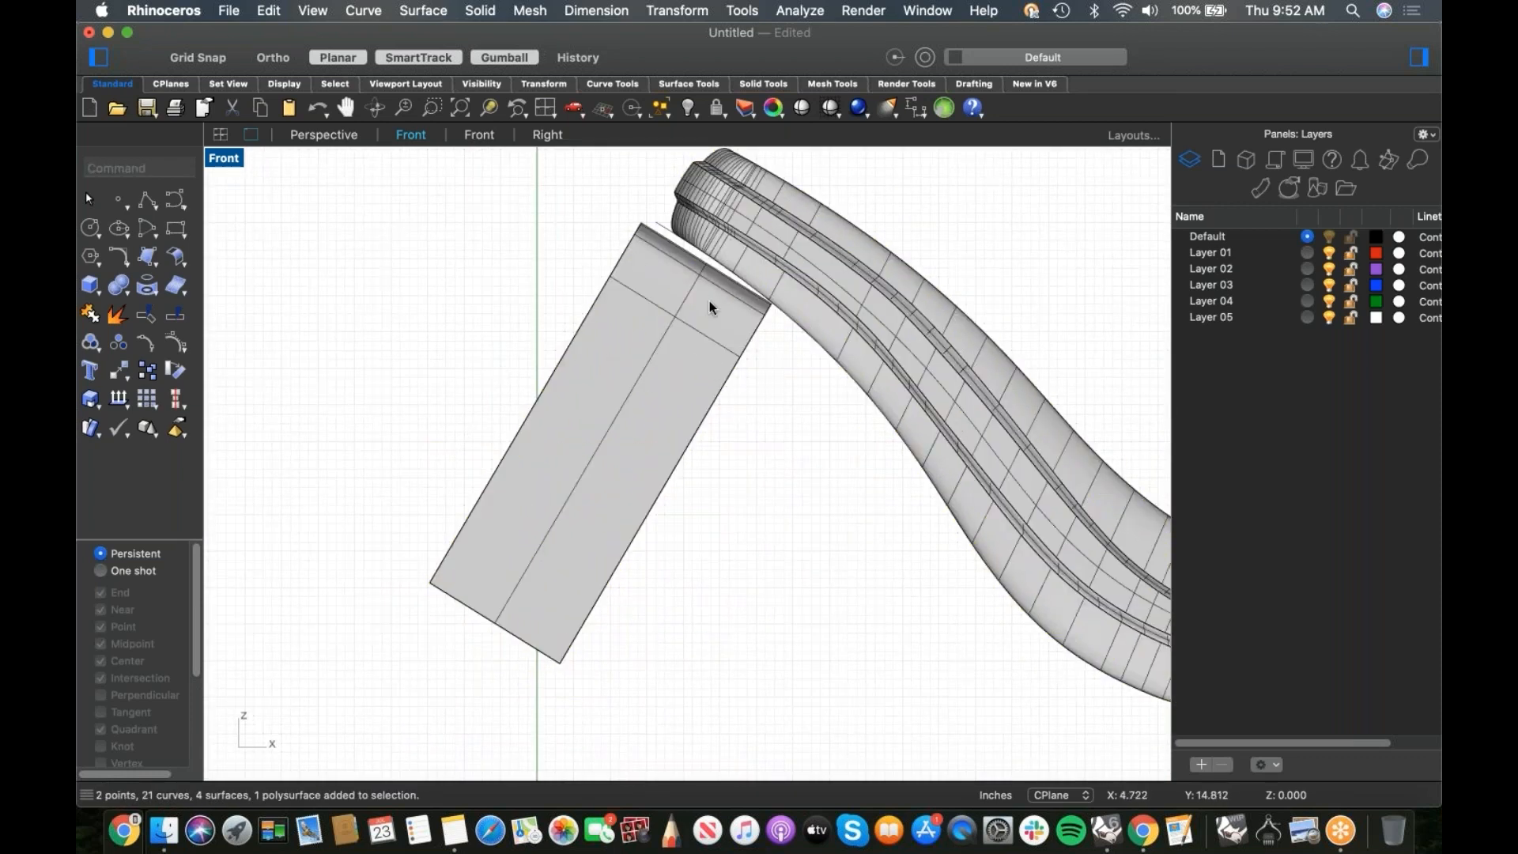
Step: Show all hidden objects again
scroll(691, 264, "up", 2)
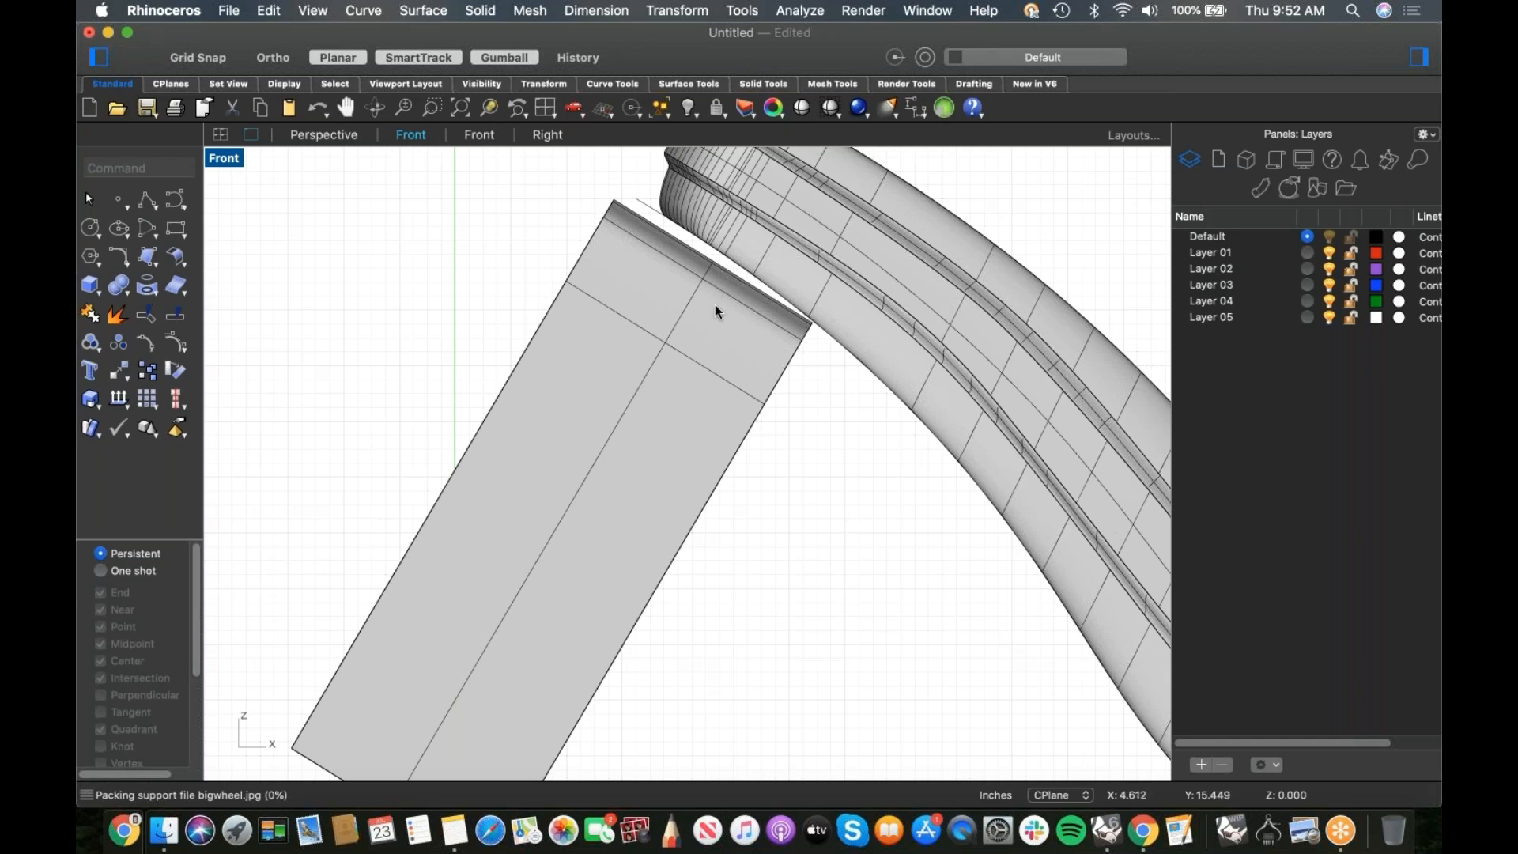
scroll(685, 359, "down", 3)
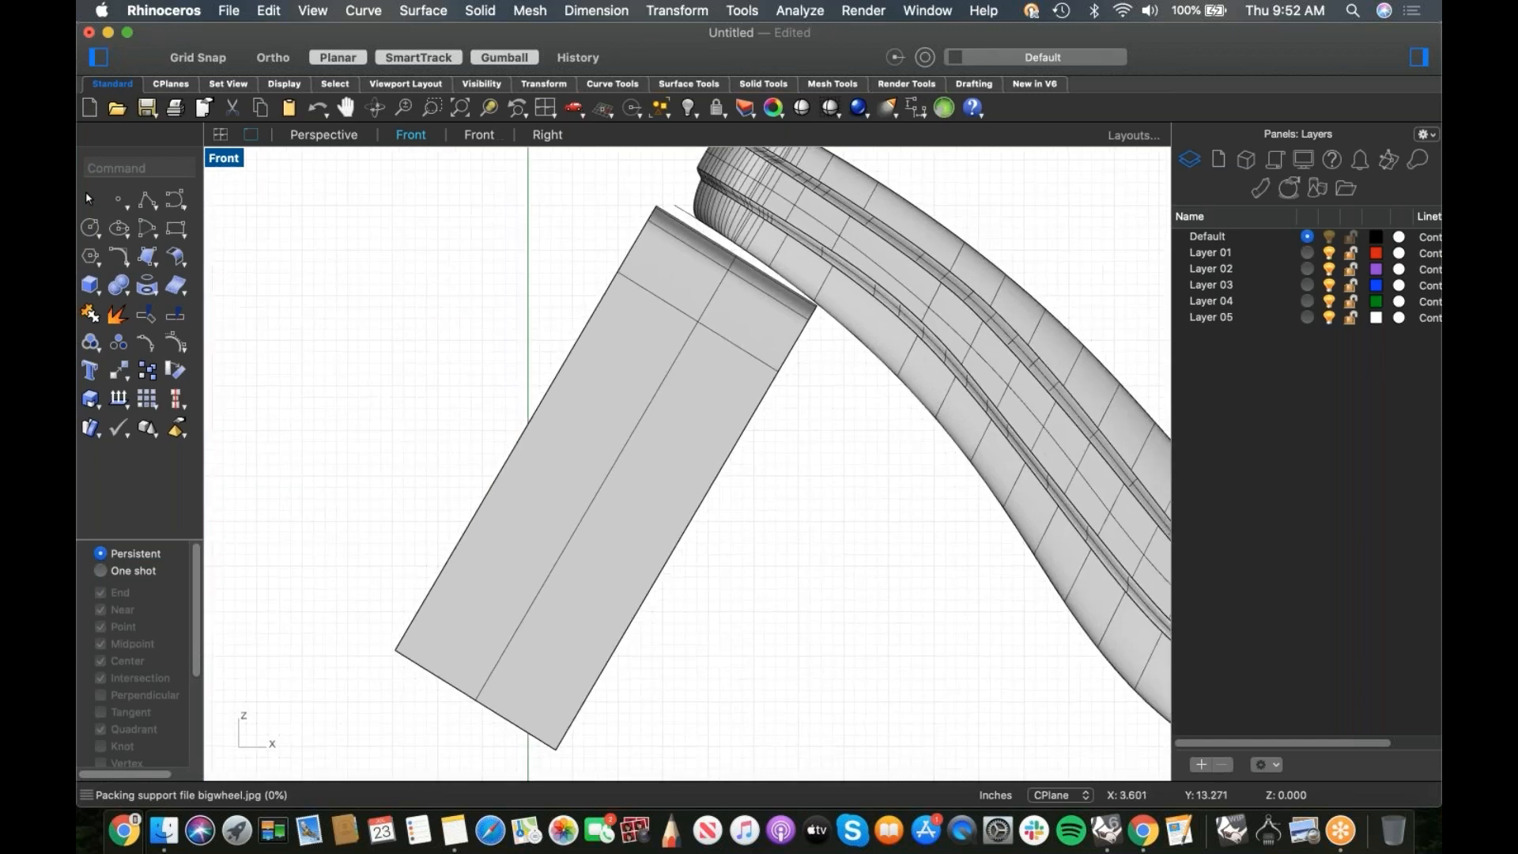
type("ow")
key("Return")
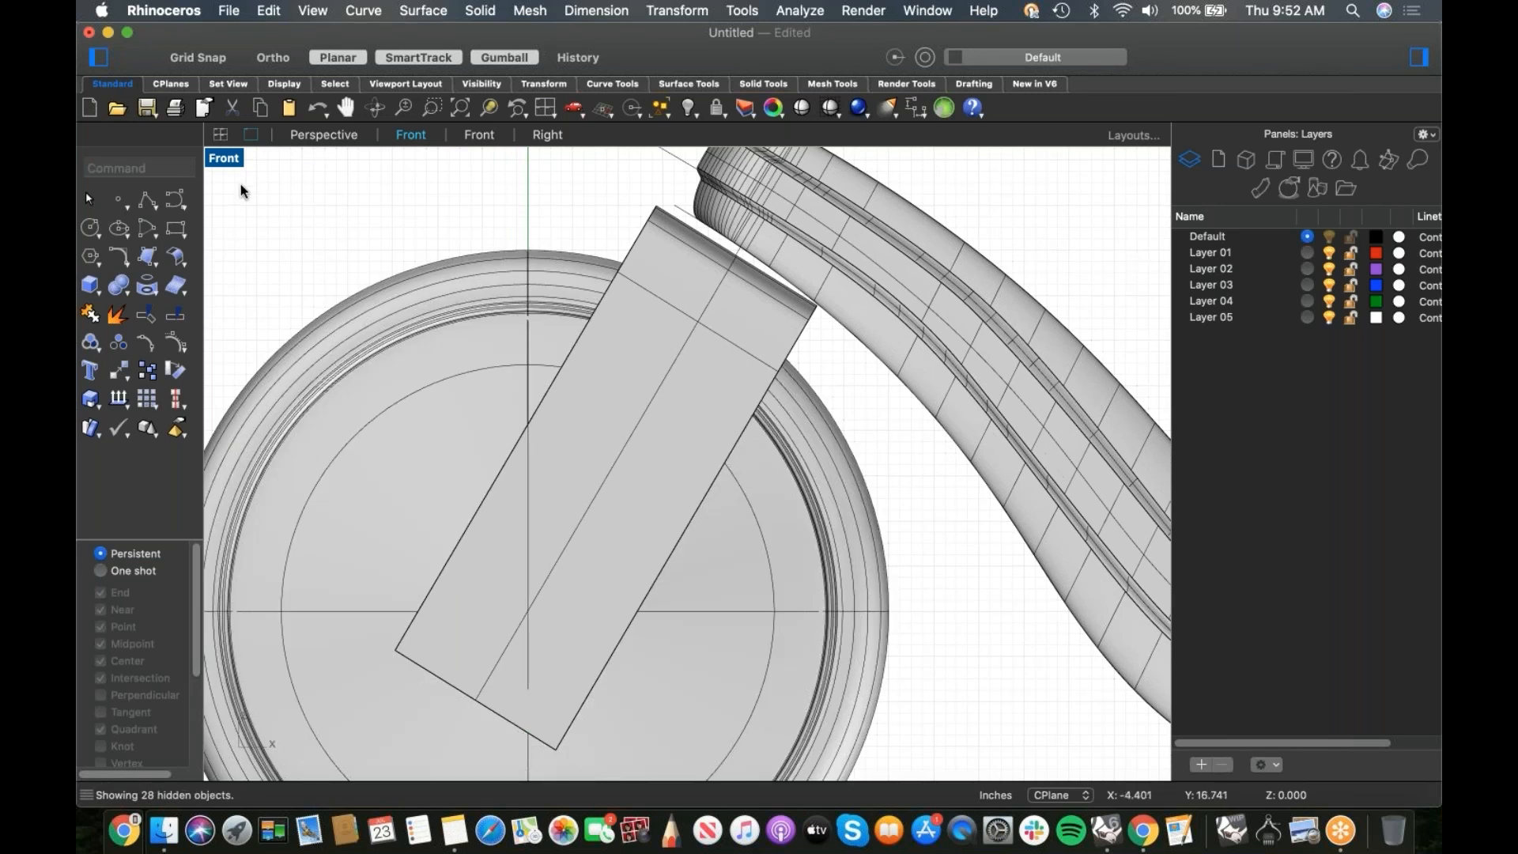
Step: Place a point at the center of the front wheel and set the viewport display to wireframe
left_click(121, 202)
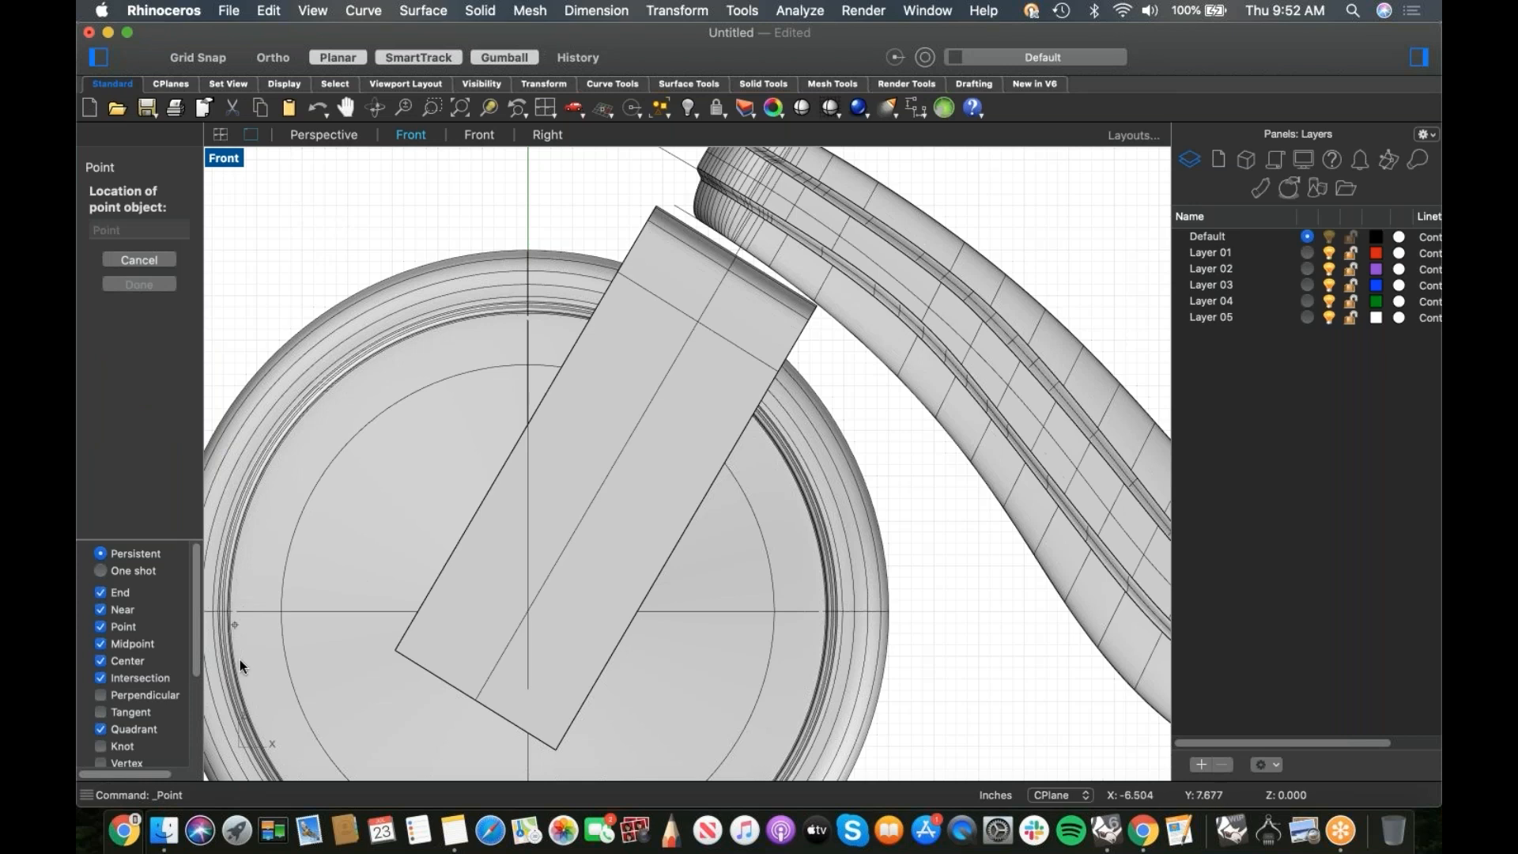
left_click(528, 617)
right_click(353, 440)
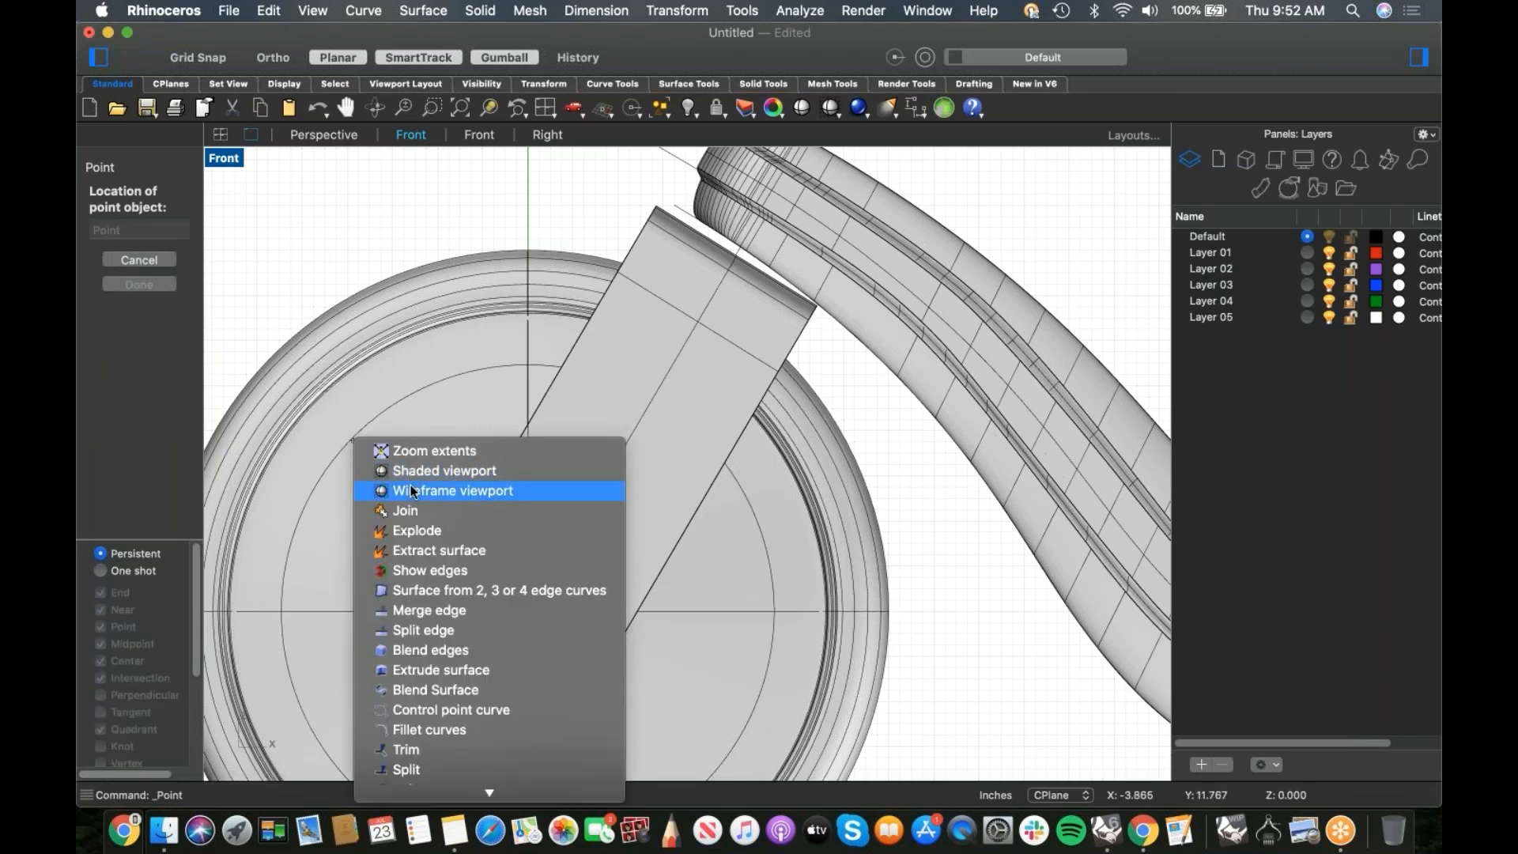
left_click(410, 485)
scroll(535, 612, "up", 5)
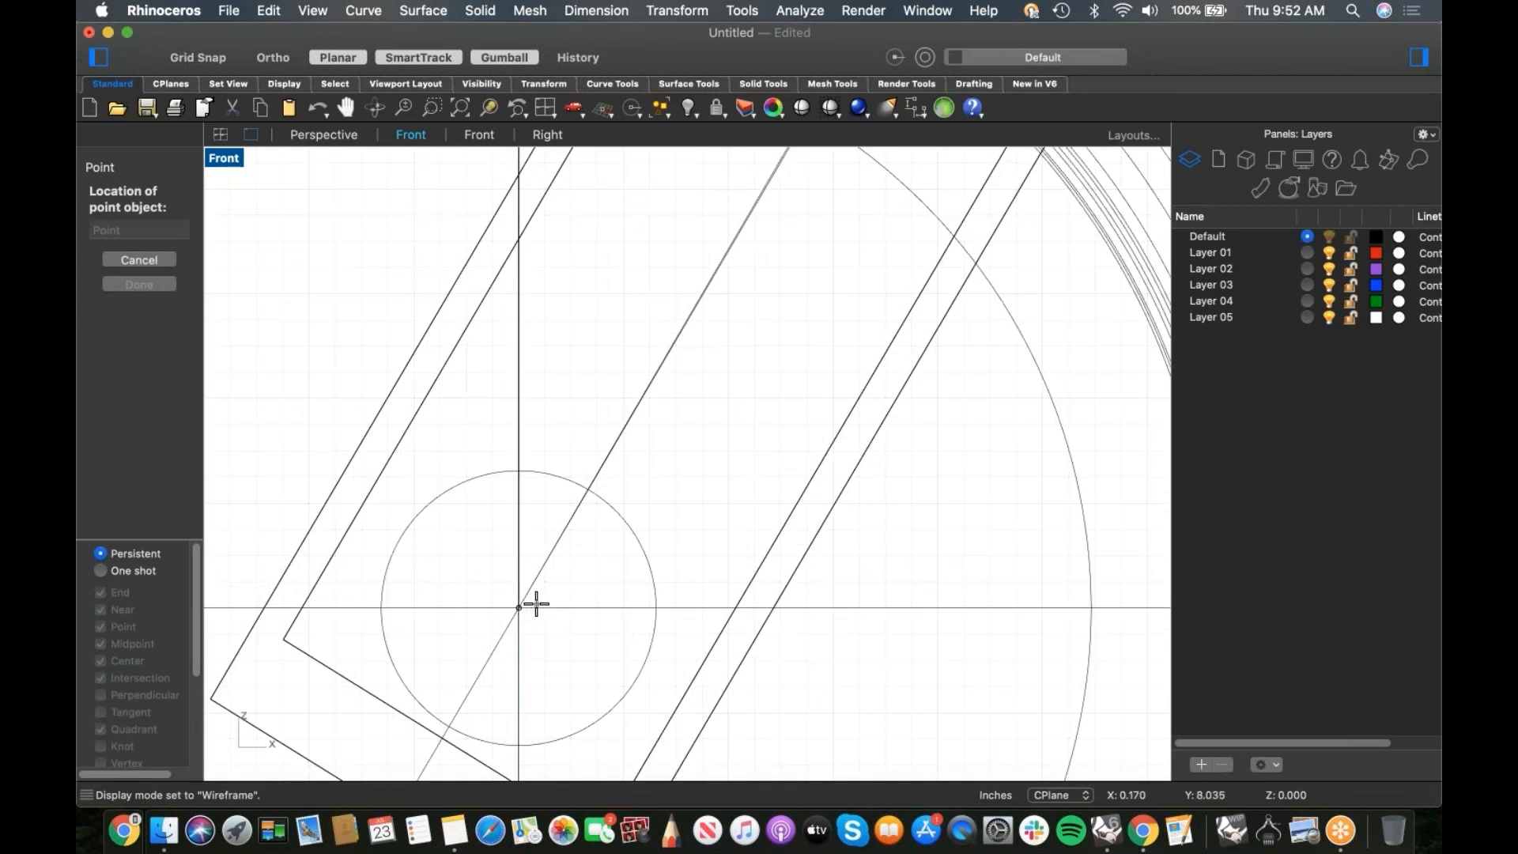
scroll(535, 598, "down", 5)
key("Escape")
scroll(514, 554, "down", 3)
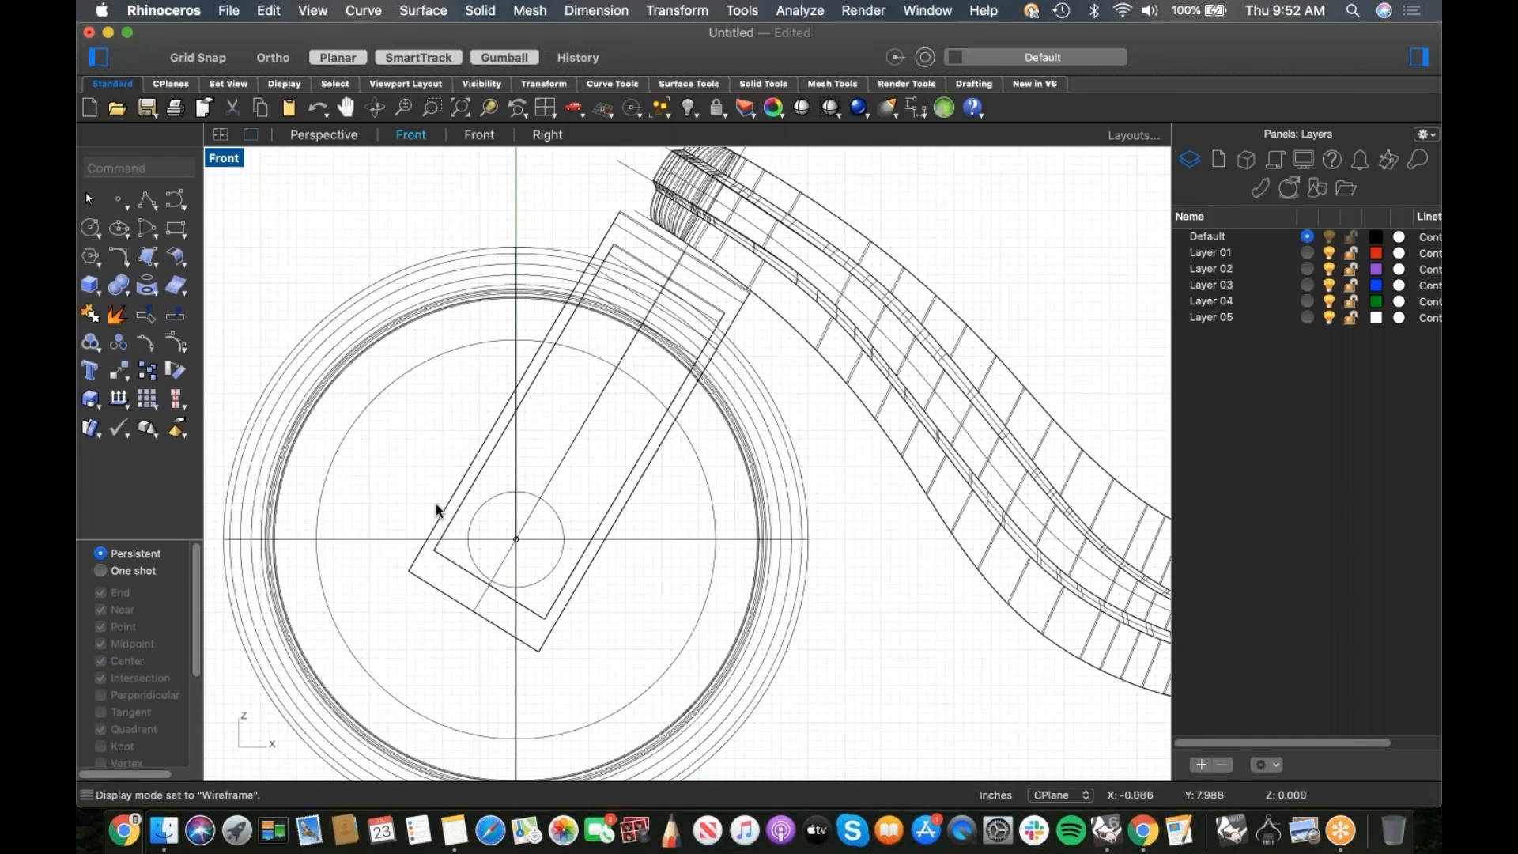
Step: Isolate the wheel's center point together with the fork and the curved body frame
left_click_drag(682, 671, 439, 526)
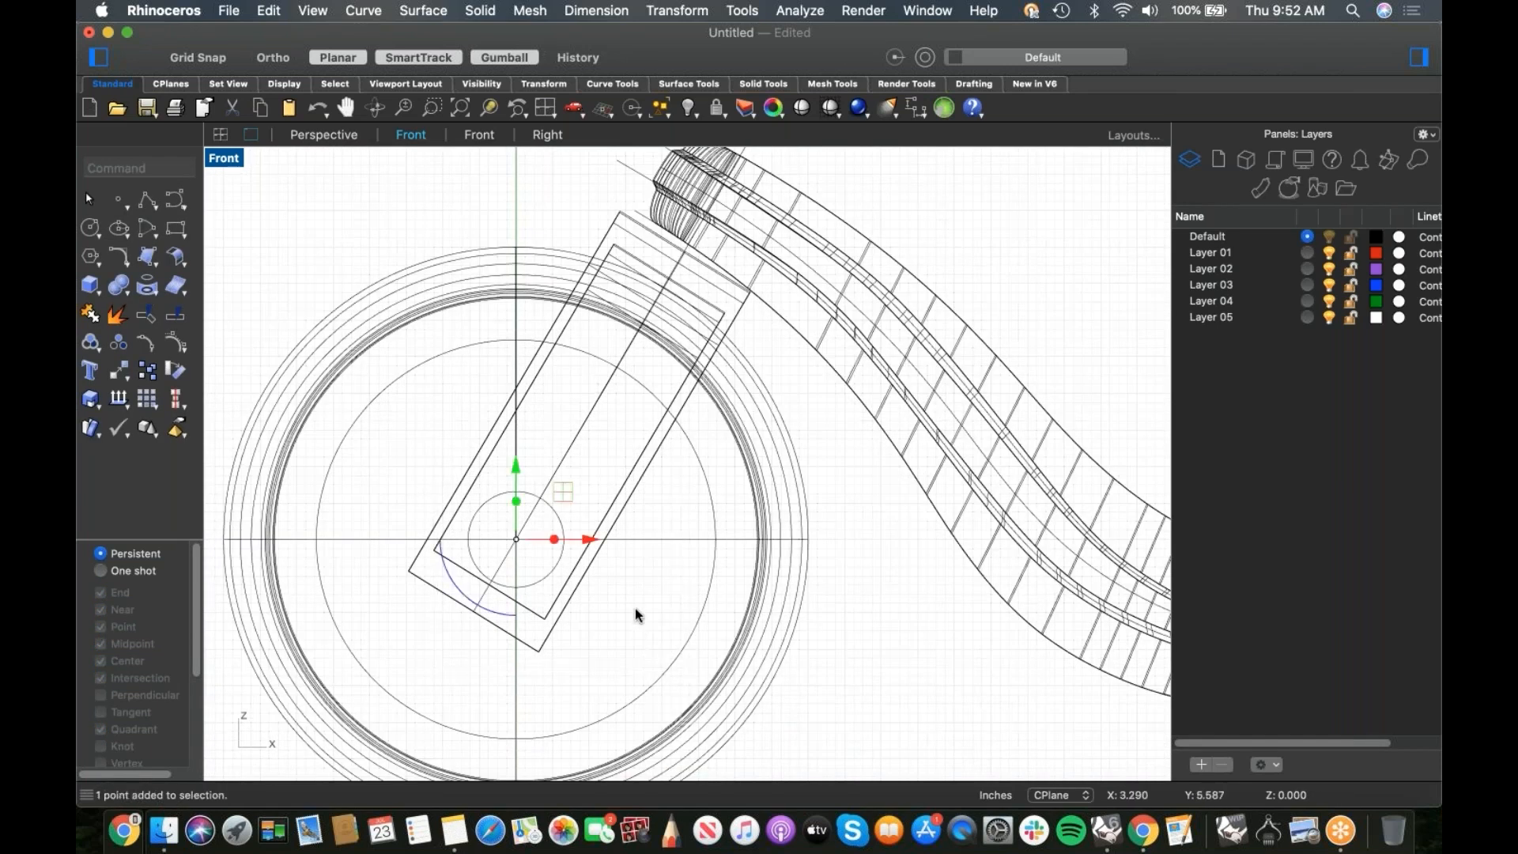
left_click(604, 495)
left_click(953, 393, "shift")
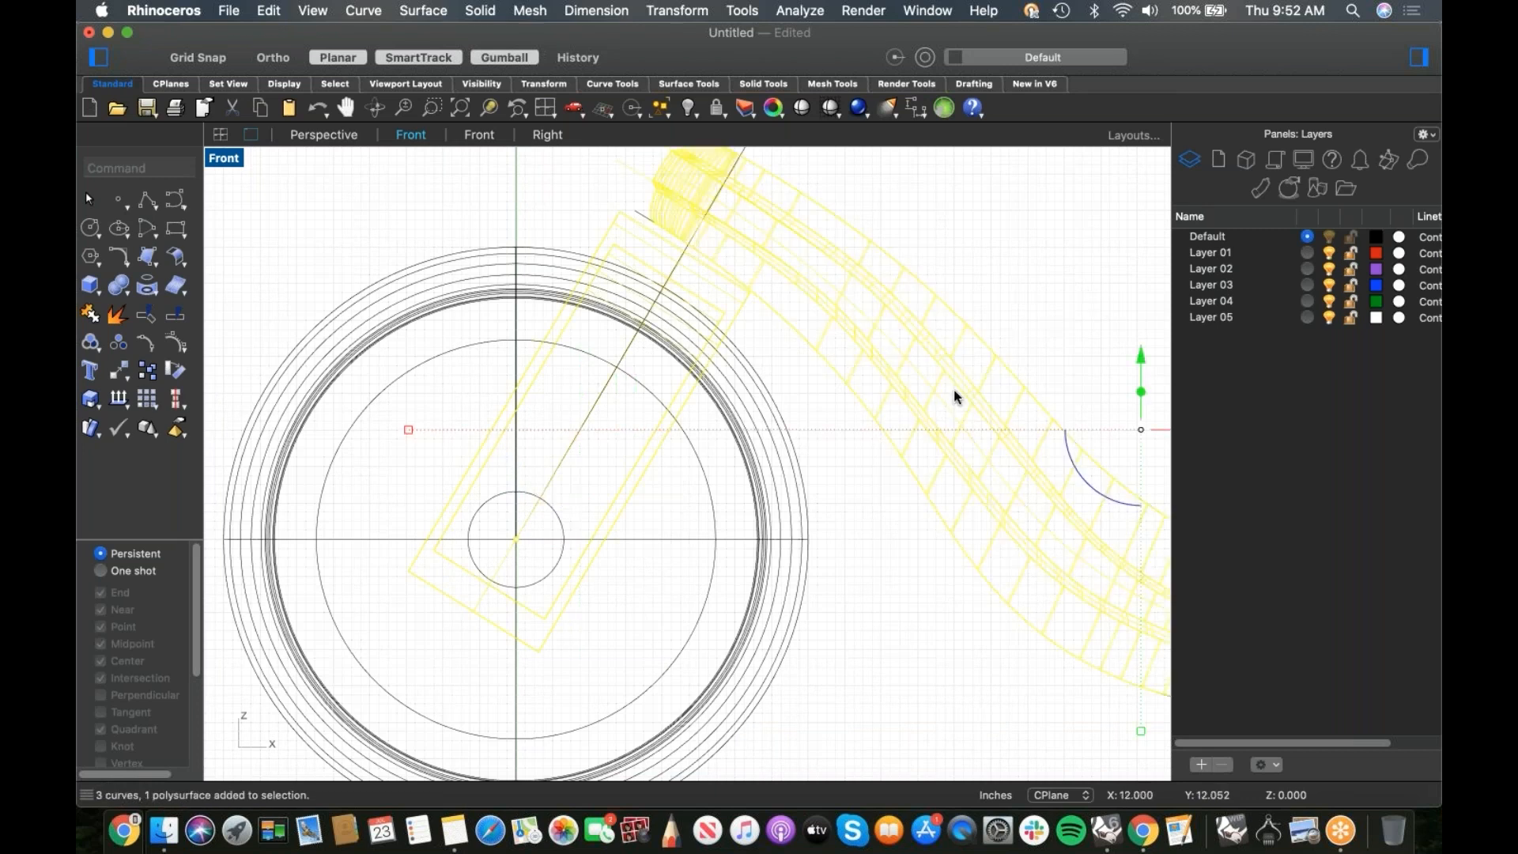
key("Return")
left_click(764, 538)
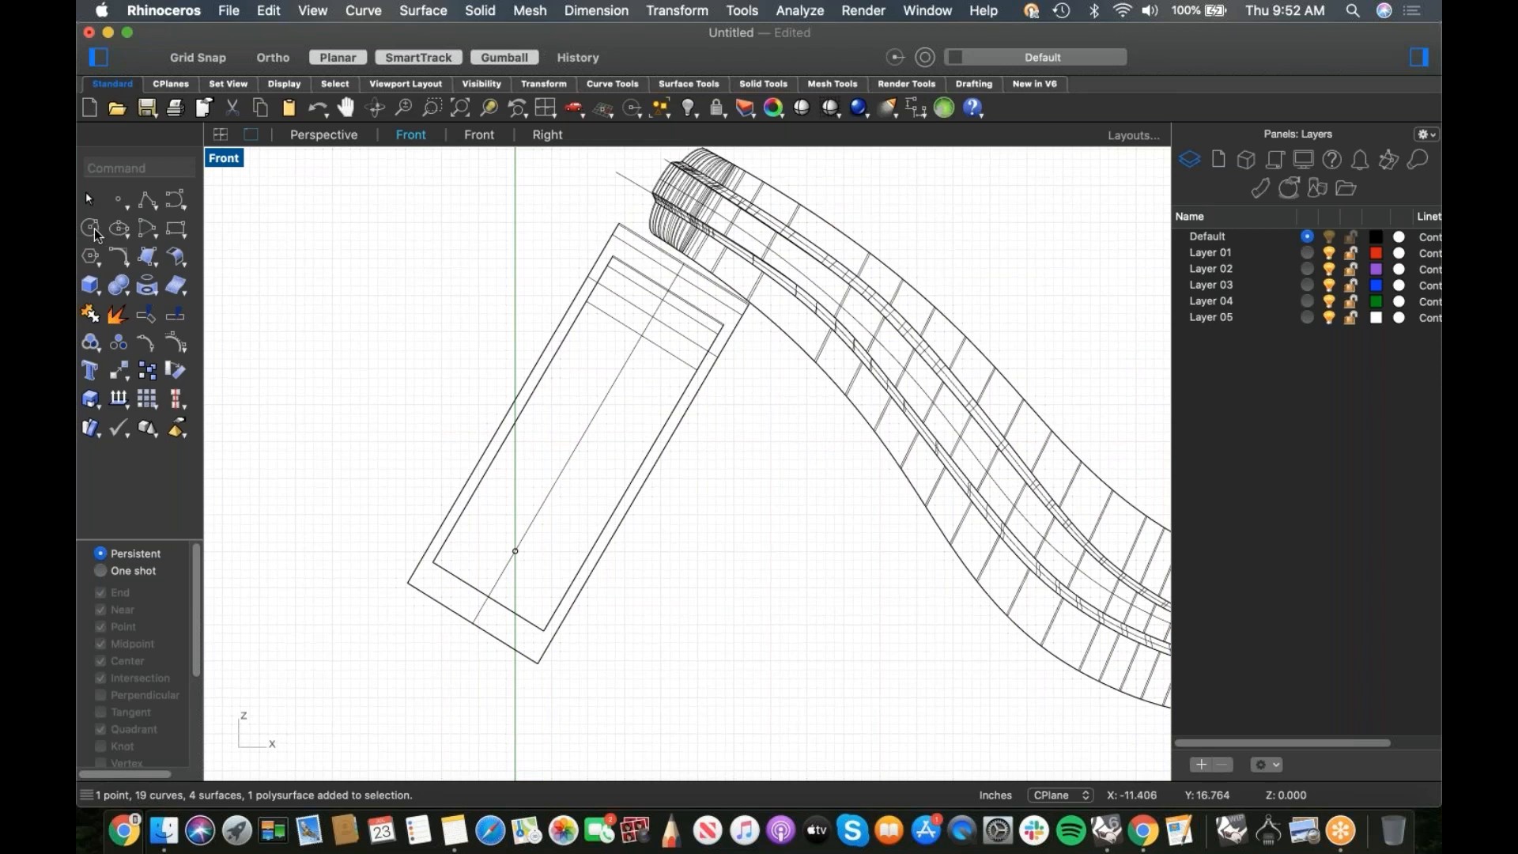
Step: Draw a circle centered on the wheel's center point, fitting inside the width of the fork's lower end
key("Return")
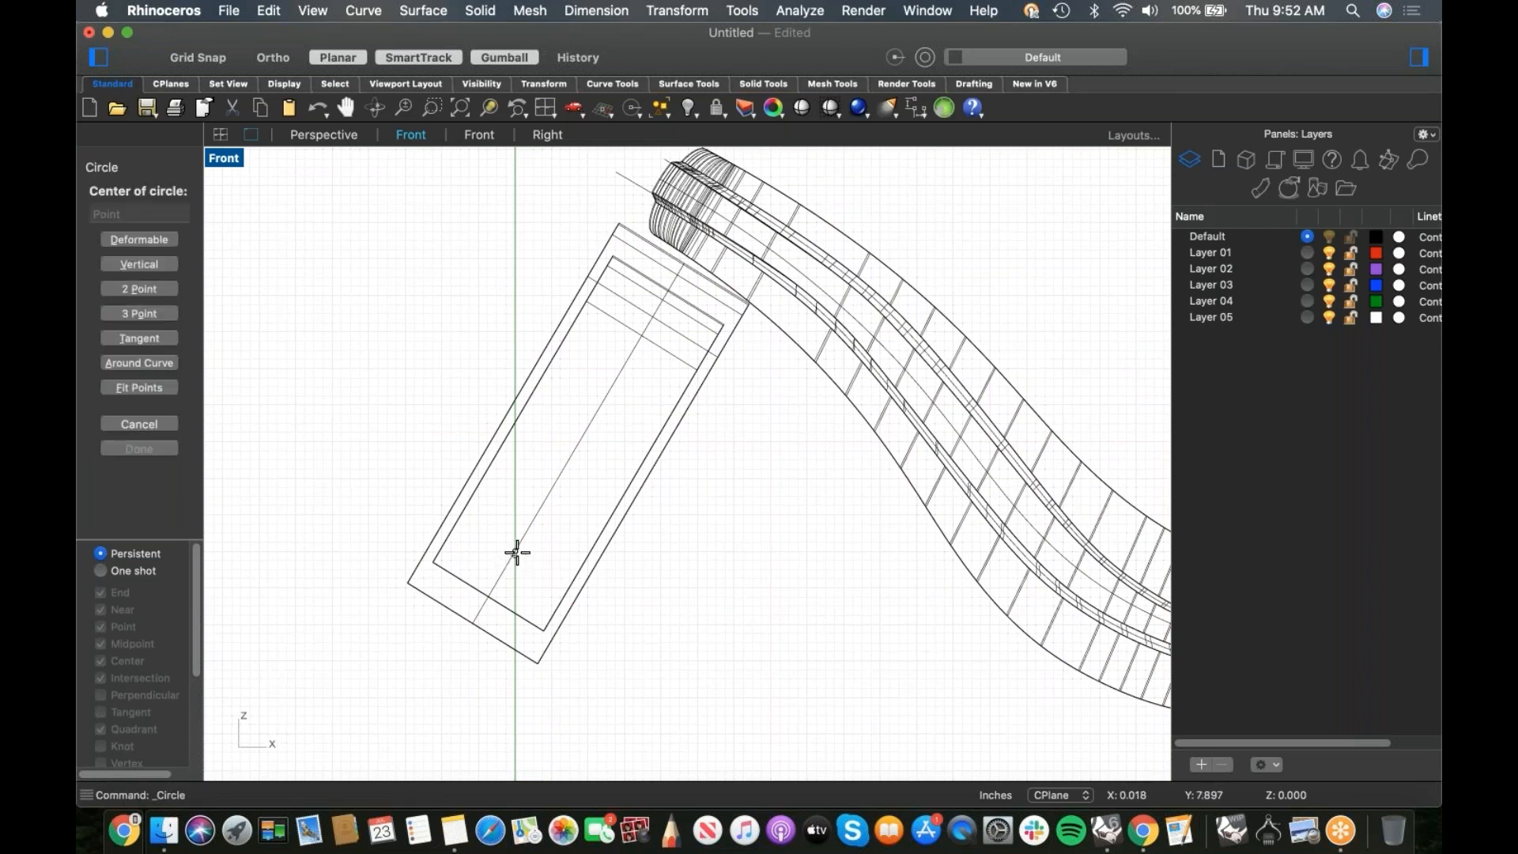
left_click(514, 551)
key("F8")
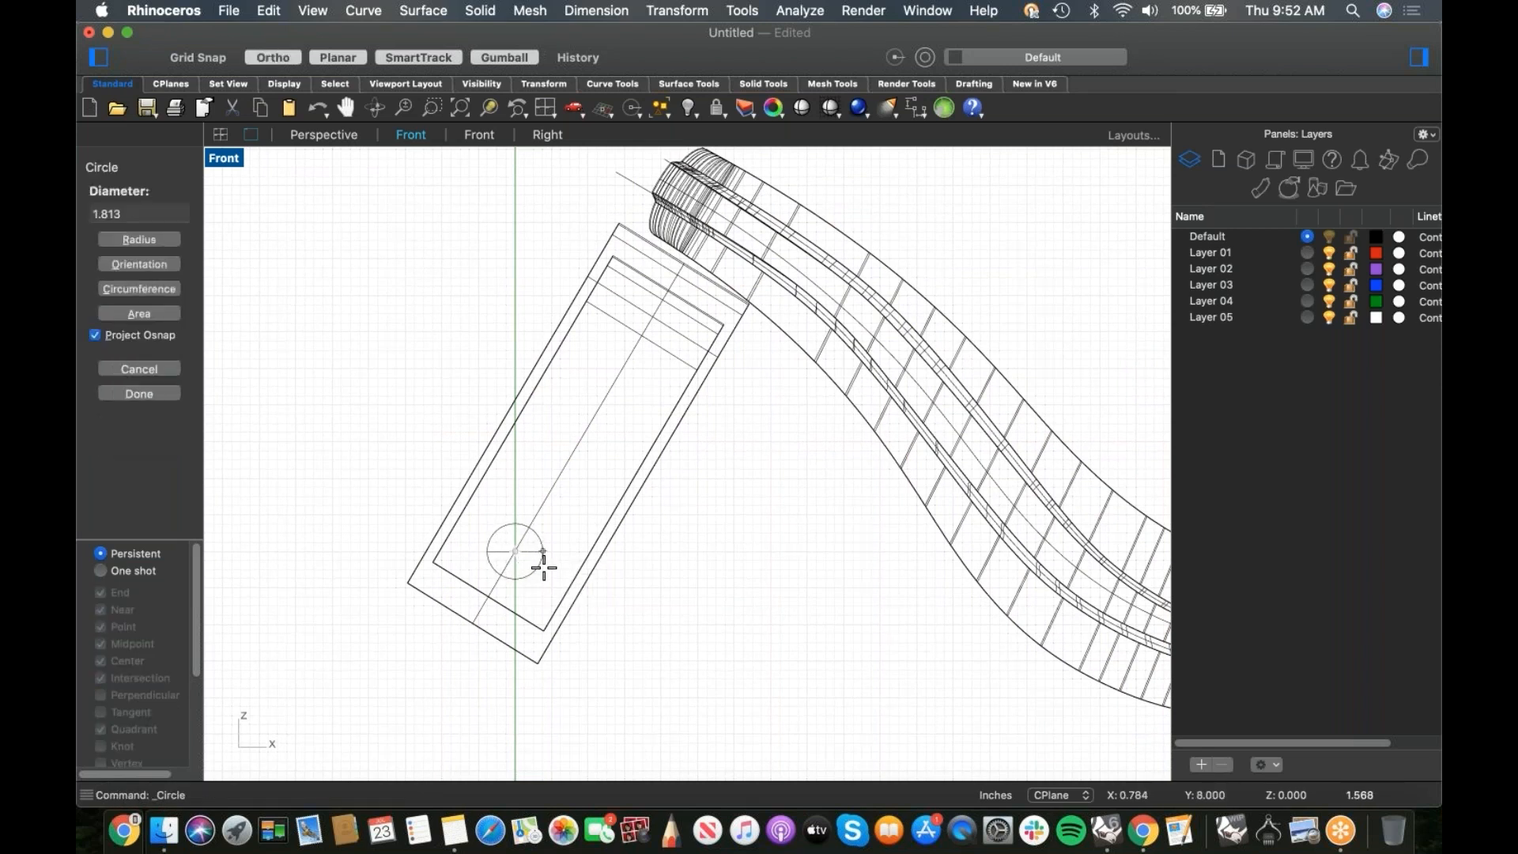
key("F8")
left_click(546, 571)
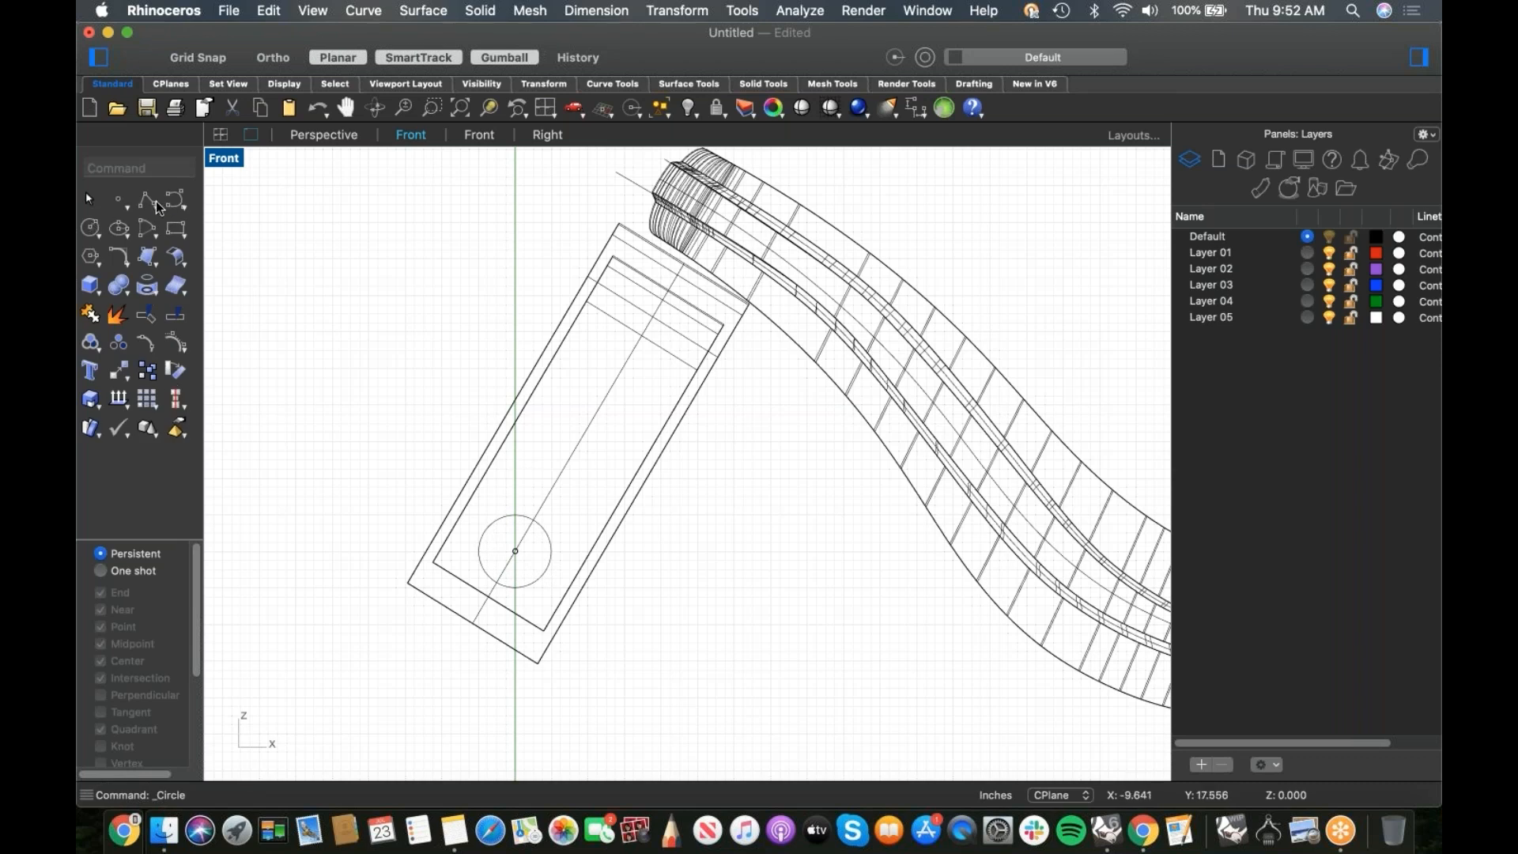
Step: Draw a line tangent from the circle's right side up past the fork's upper end
left_click(150, 202)
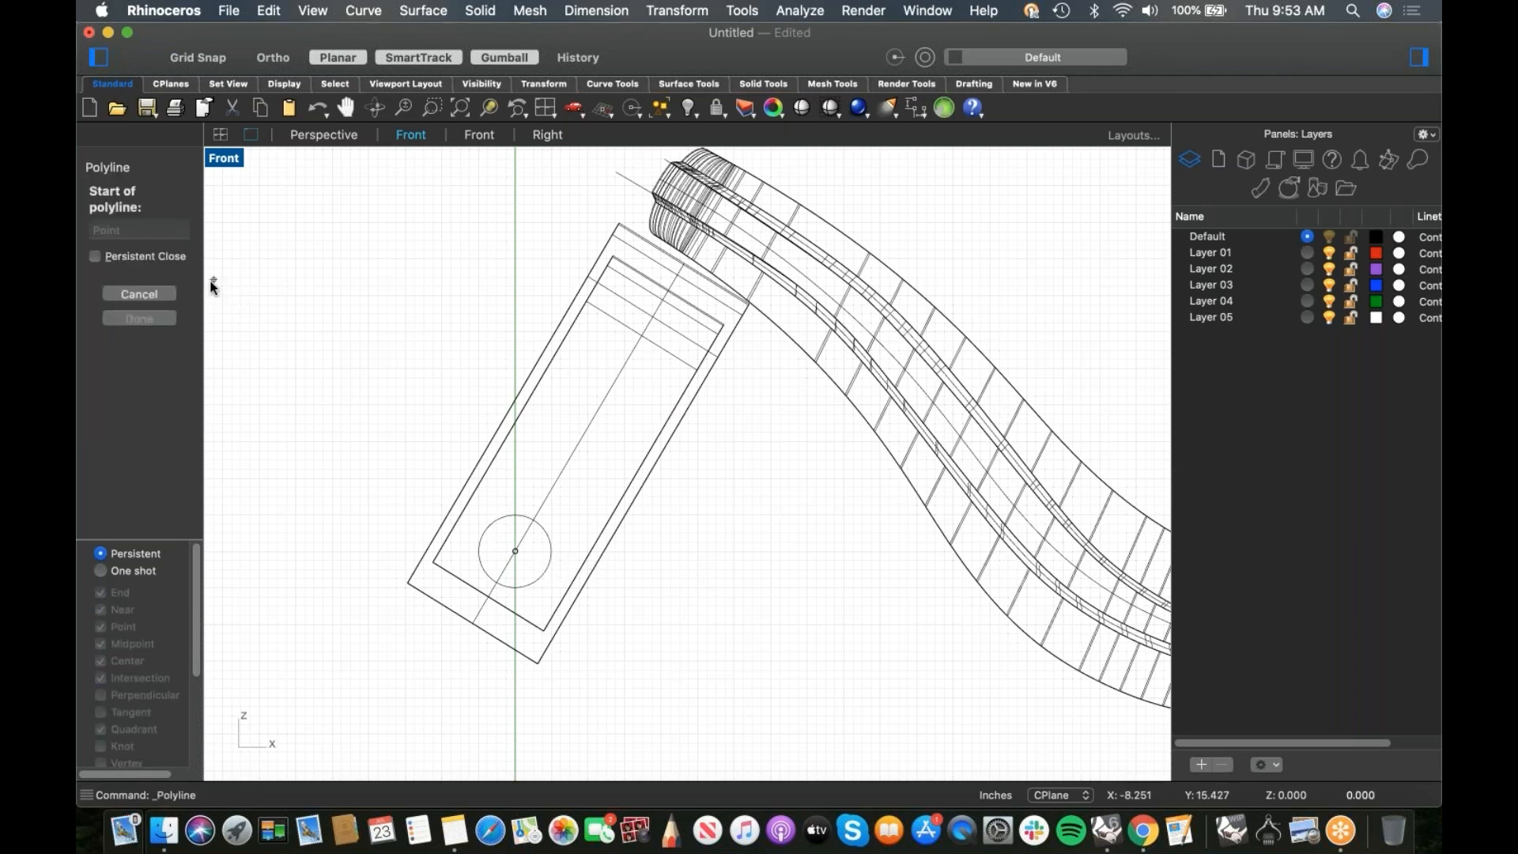
key("Escape")
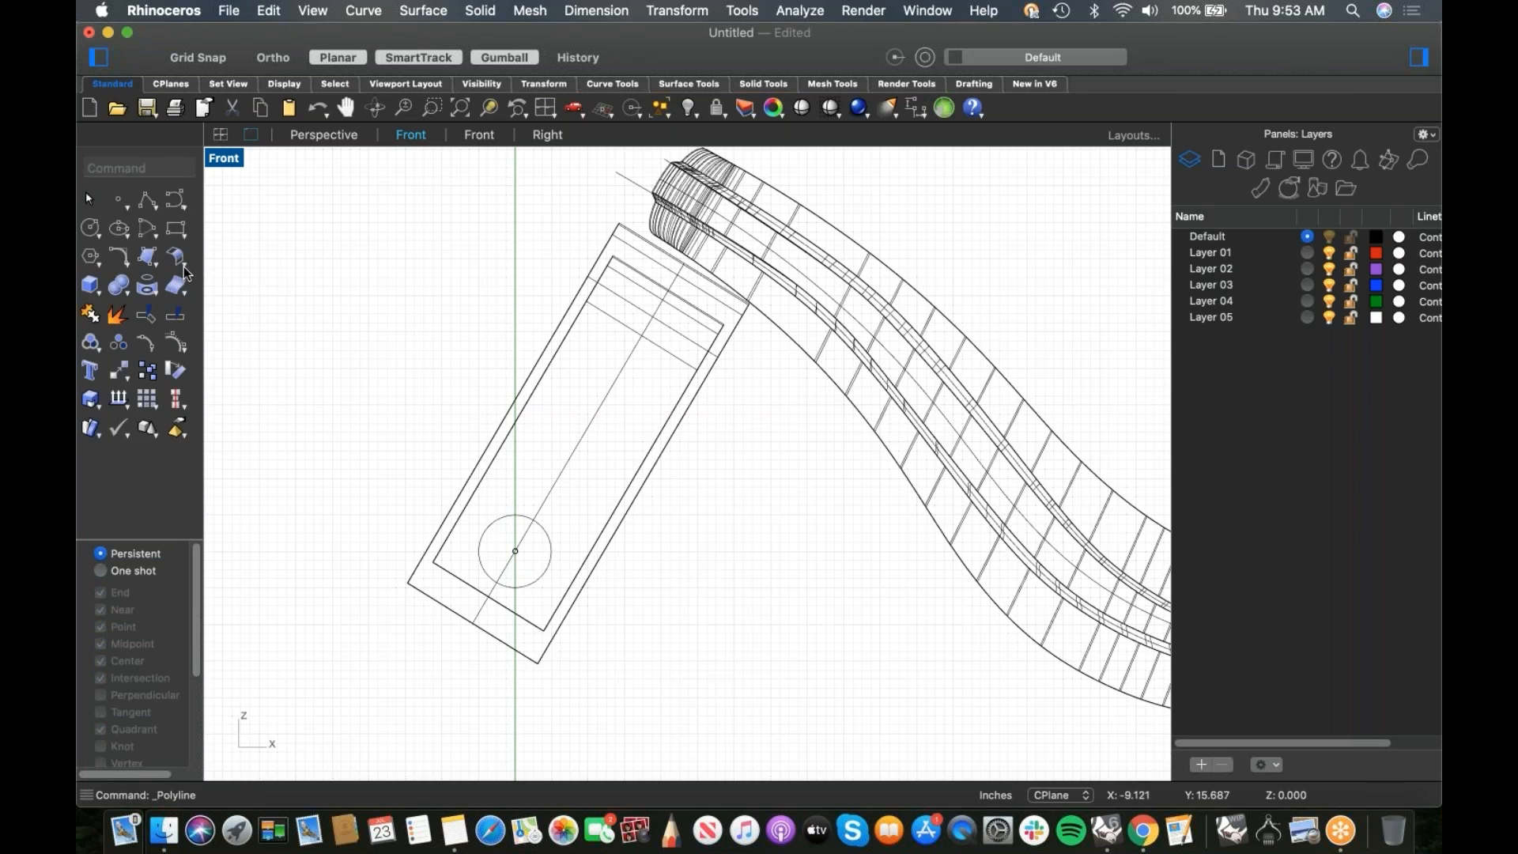
left_click(154, 208)
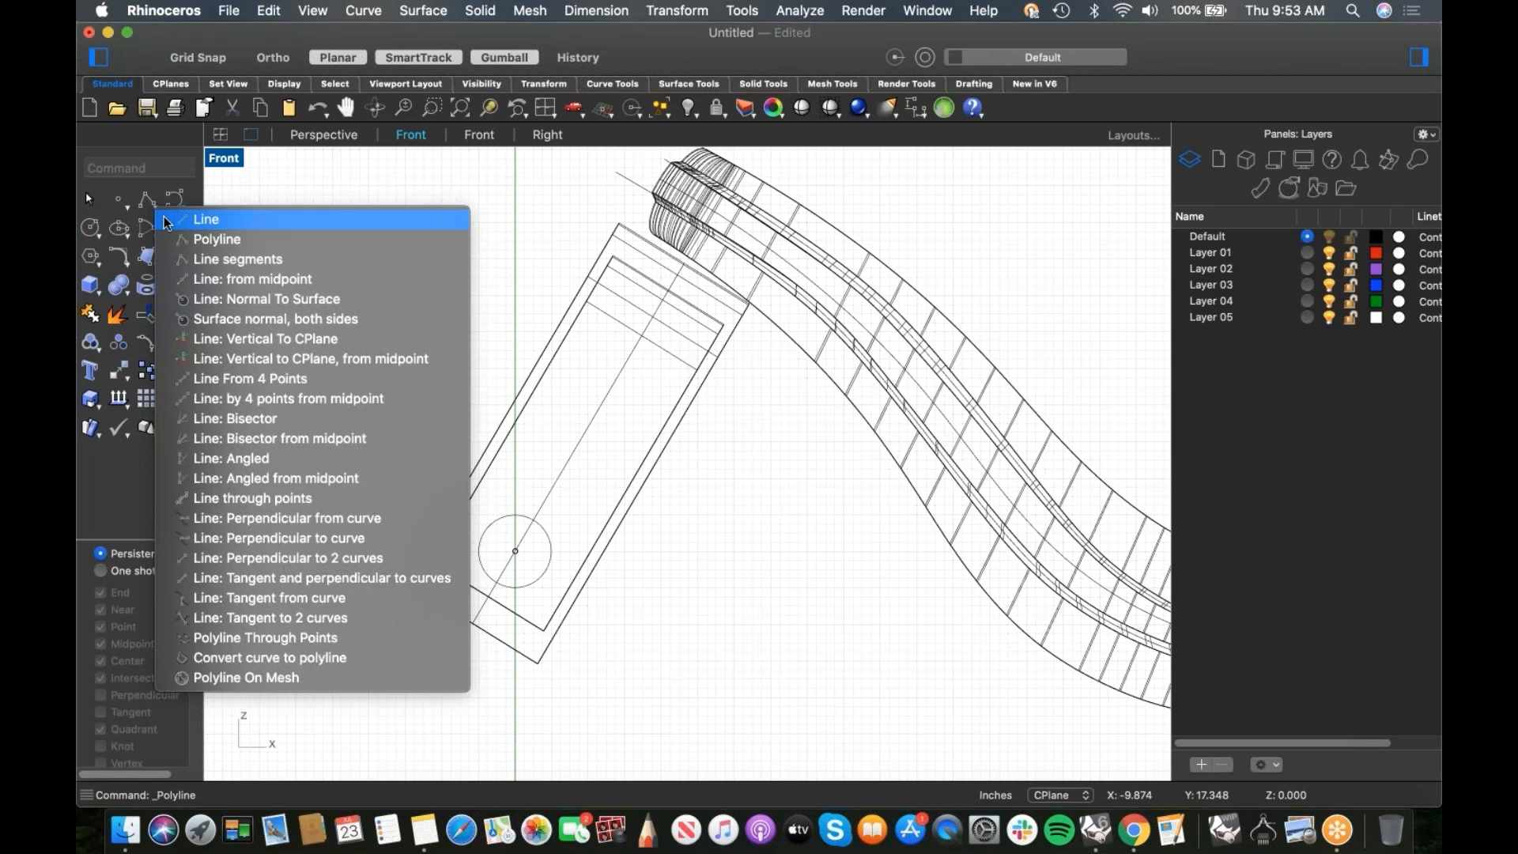
left_click(318, 597)
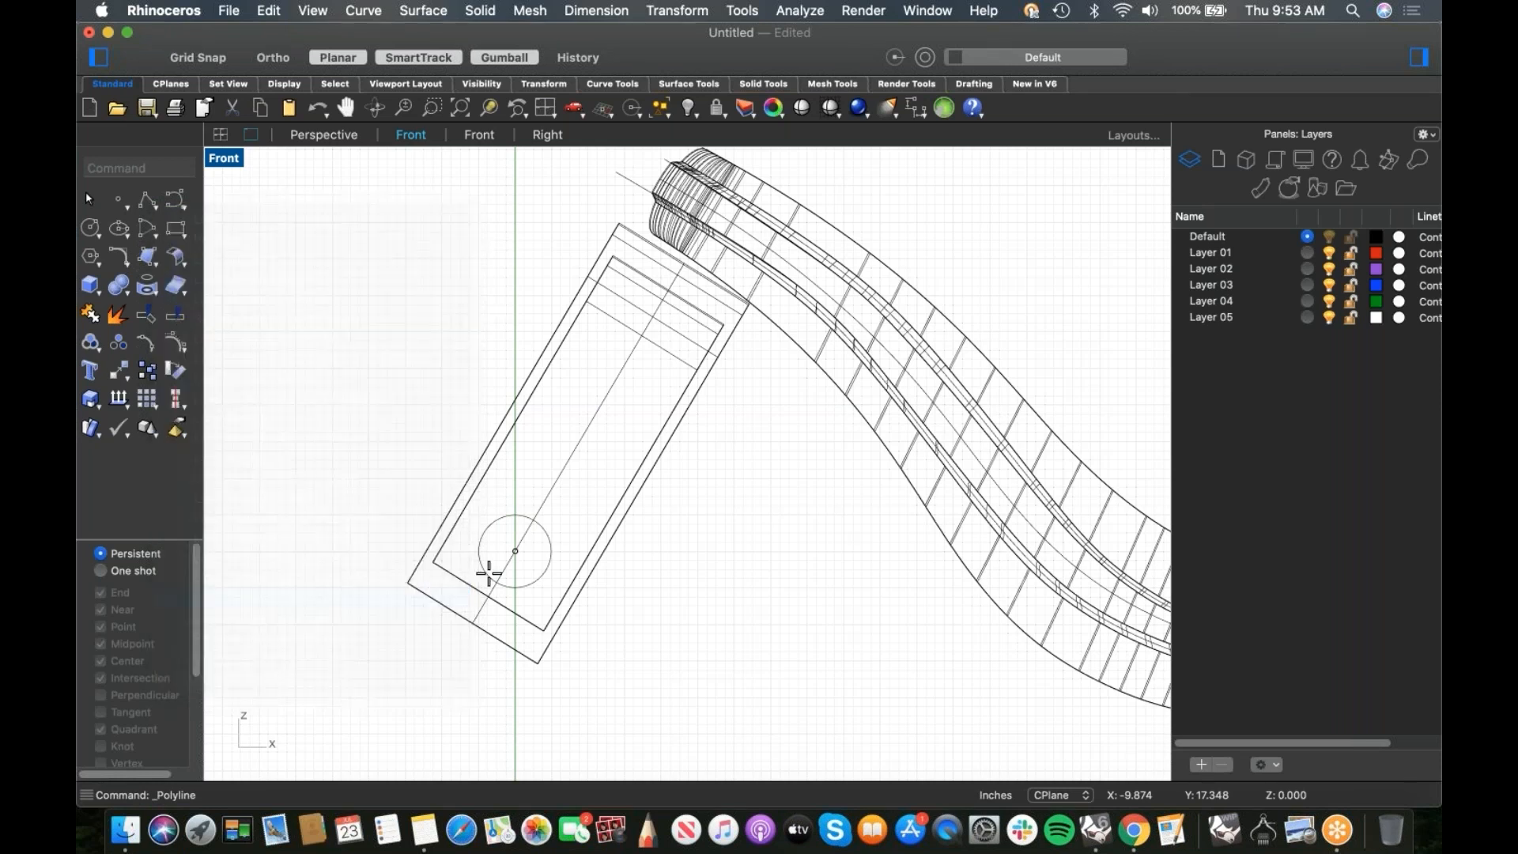
left_click(545, 571)
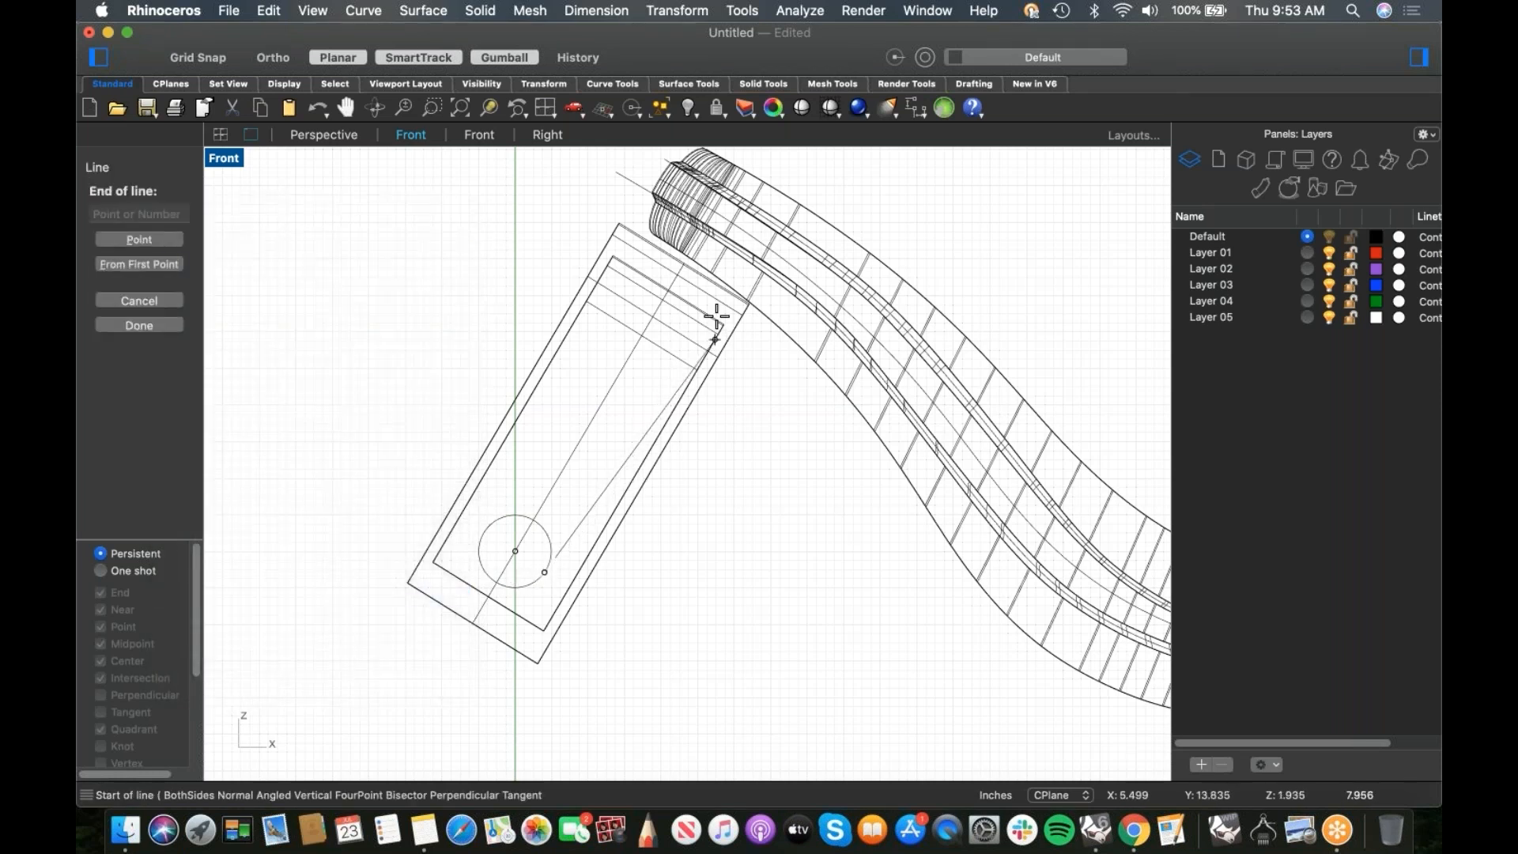
right_click(735, 271)
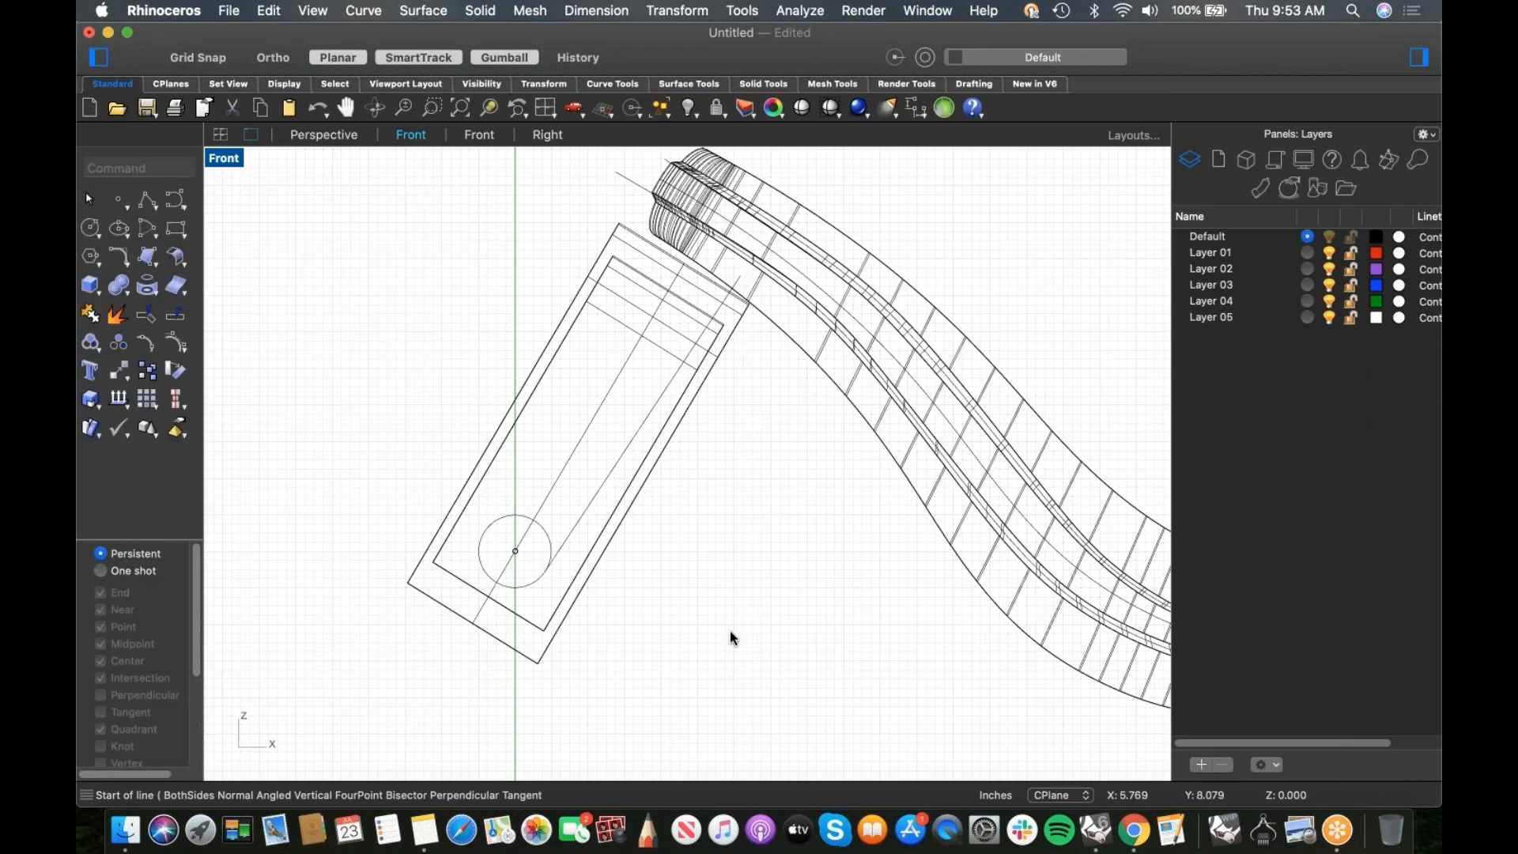
Step: Draw a second tangent line from the circle's left side up past the fork's upper end
right_click(740, 345)
left_click(838, 306)
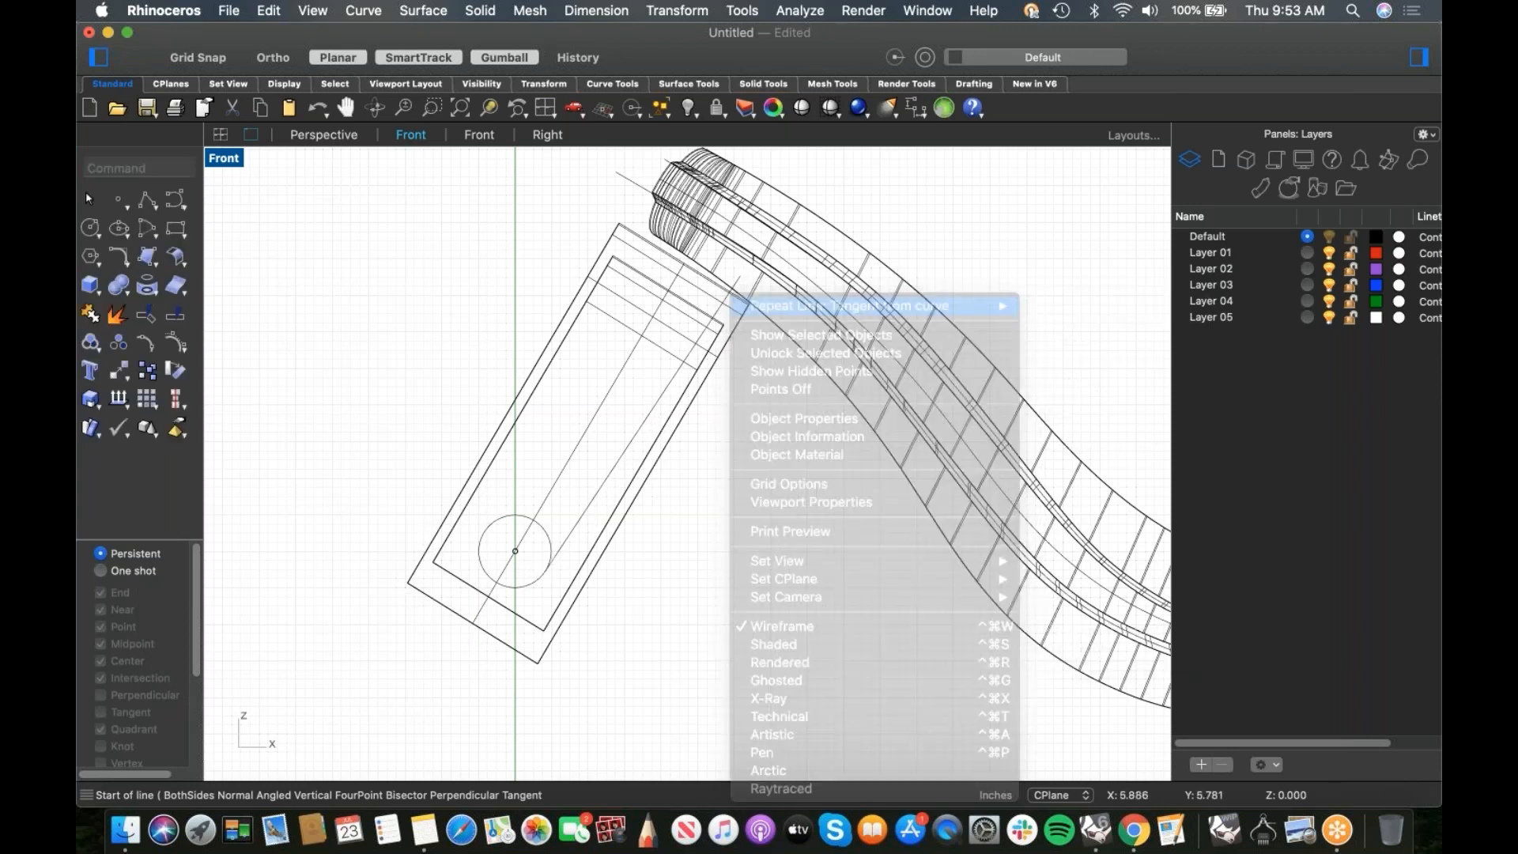
left_click(480, 540)
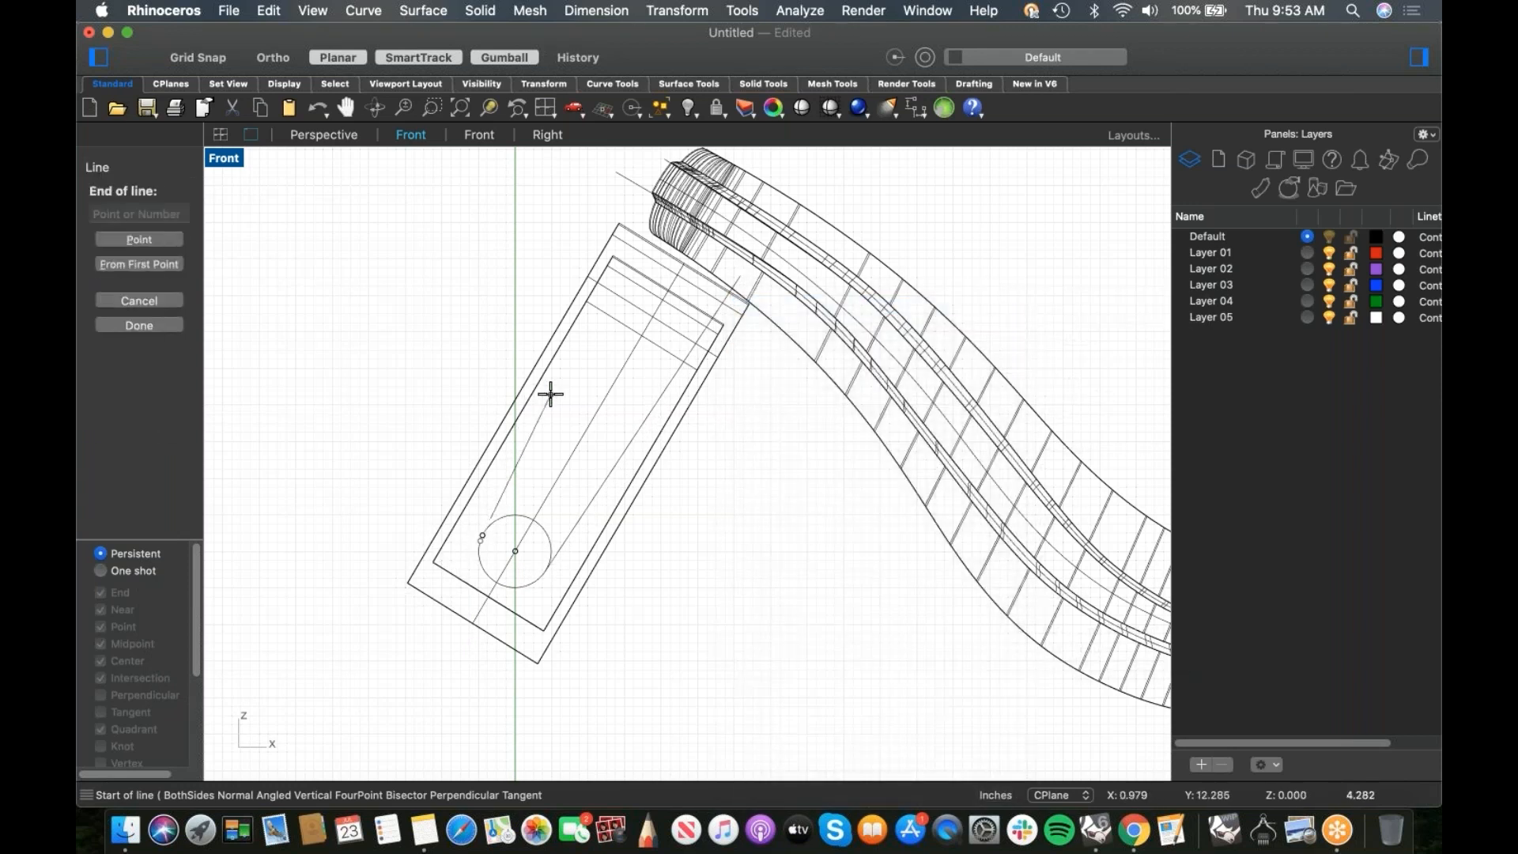
left_click(654, 202)
Step: Trim away the circle's inner arc between the two tangent lines, keeping the rounded lower end
scroll(639, 234, "up", 3)
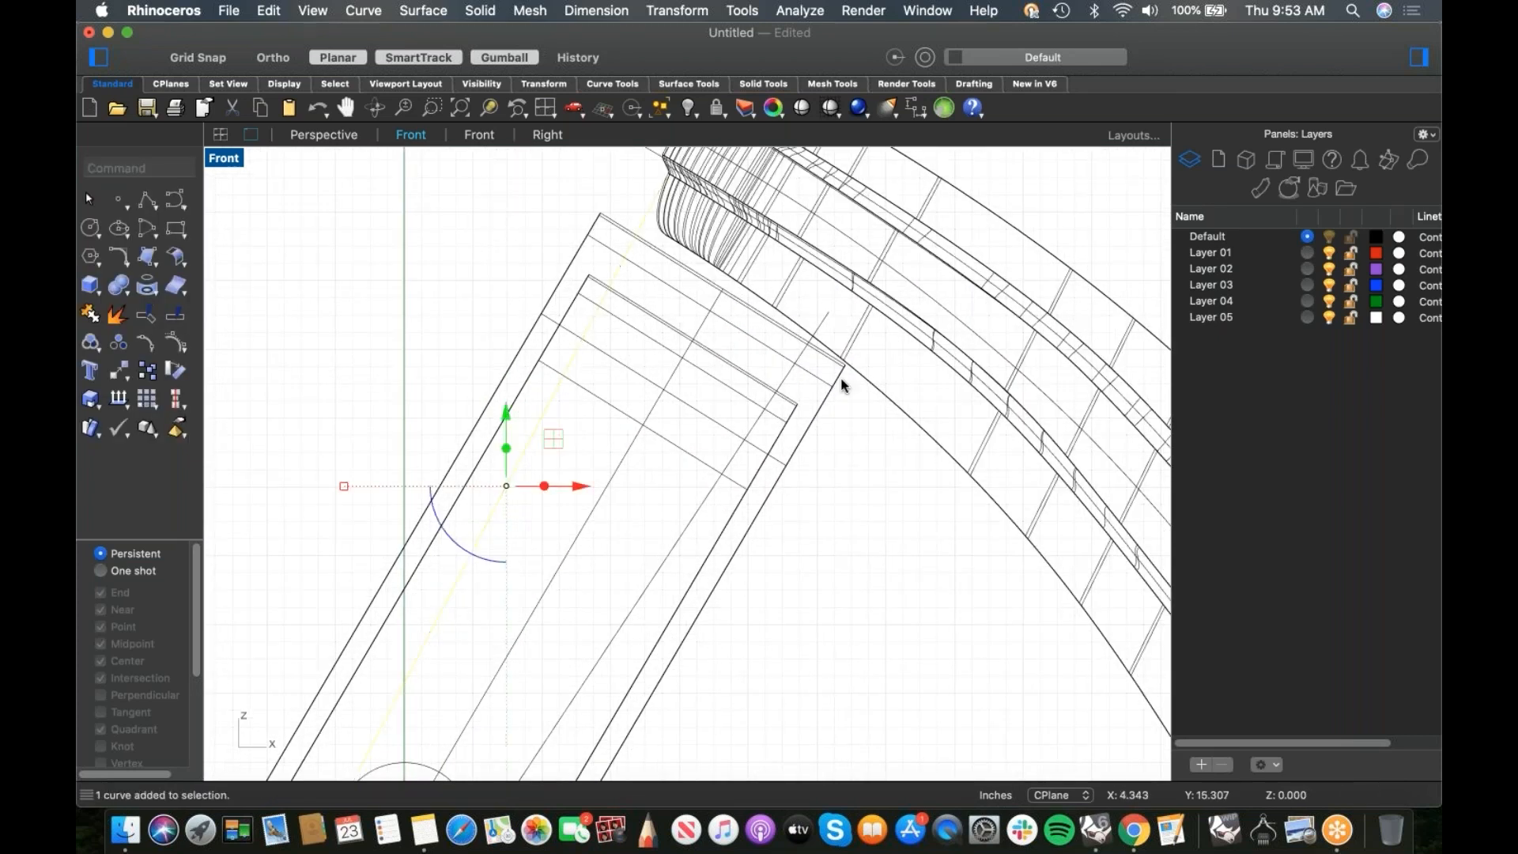
scroll(625, 497, "down", 3)
right_click(482, 703)
left_click(475, 700)
left_click(477, 701, "shift")
right_click_drag(501, 687, 523, 631)
type("trim")
key("Return")
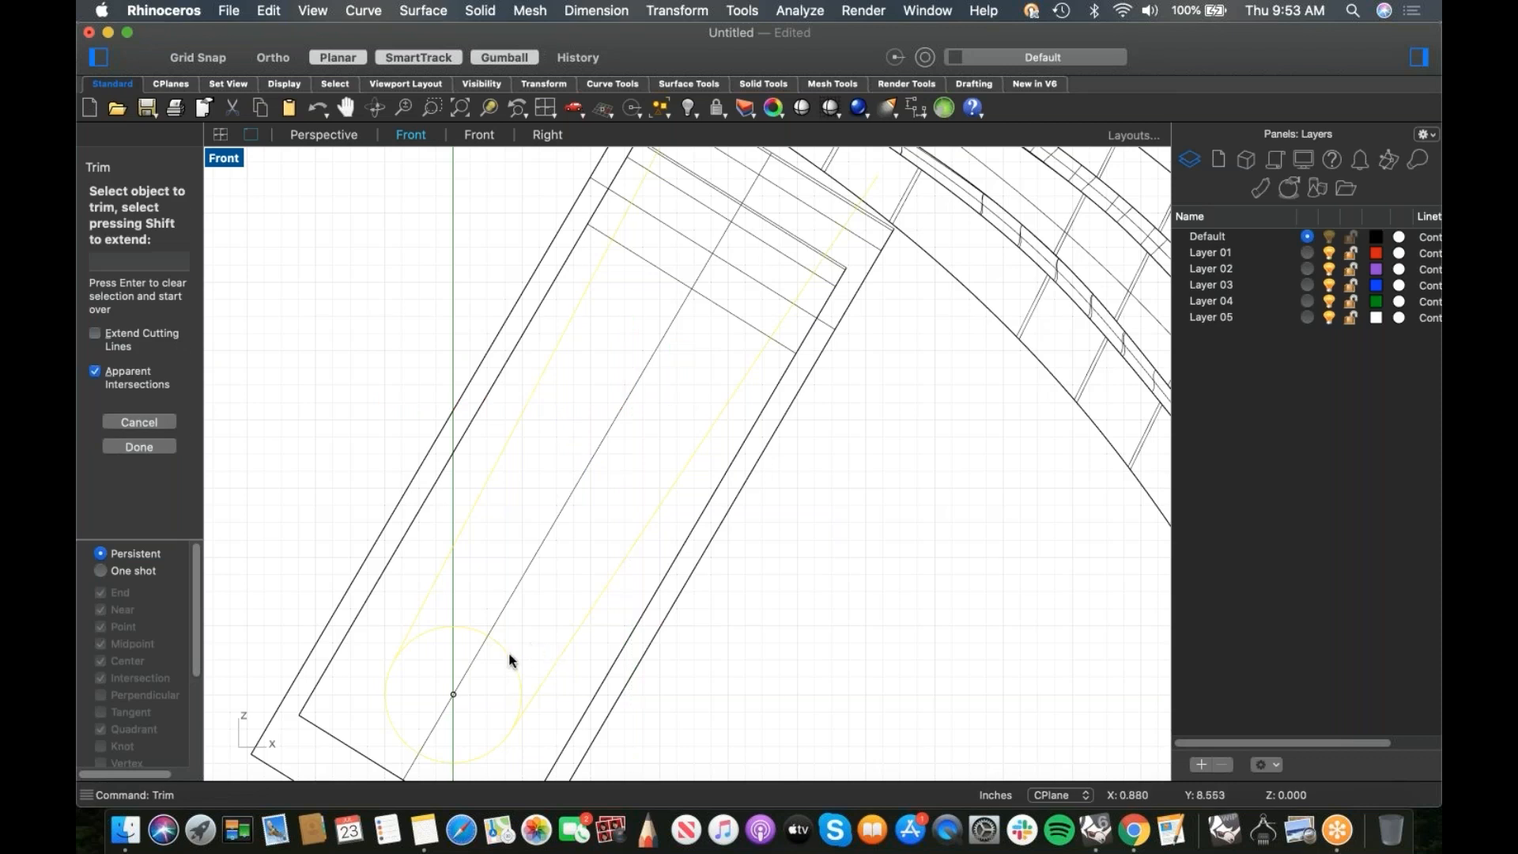
left_click(512, 652)
key("Return")
Step: Join the two tangent lines and the remaining arc into one tapered fork outline
scroll(516, 650, "down", 6)
scroll(508, 682, "up", 8)
left_click(535, 676)
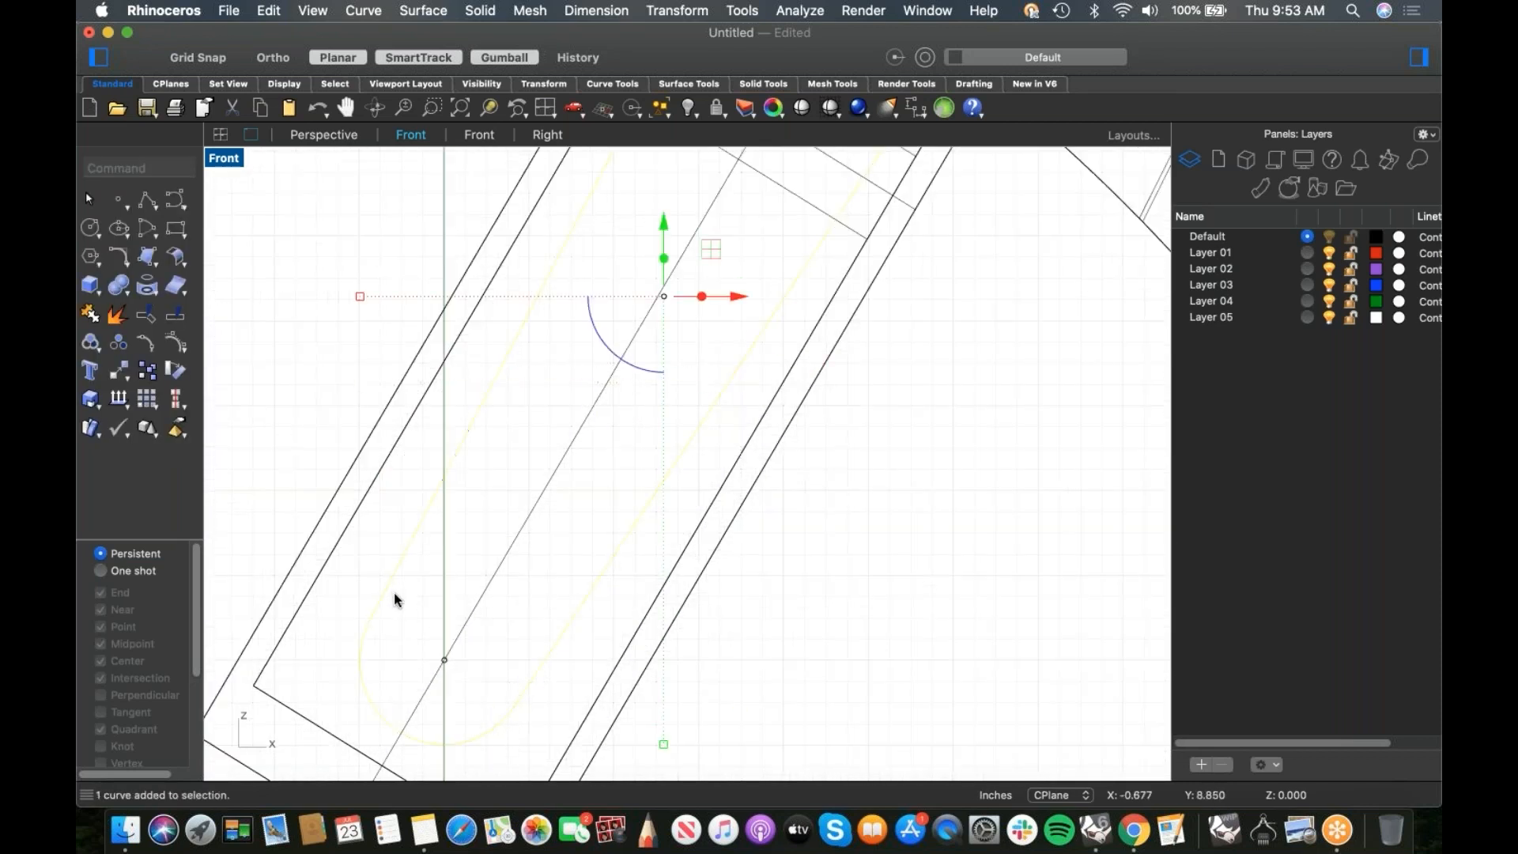
type("join")
key("Return")
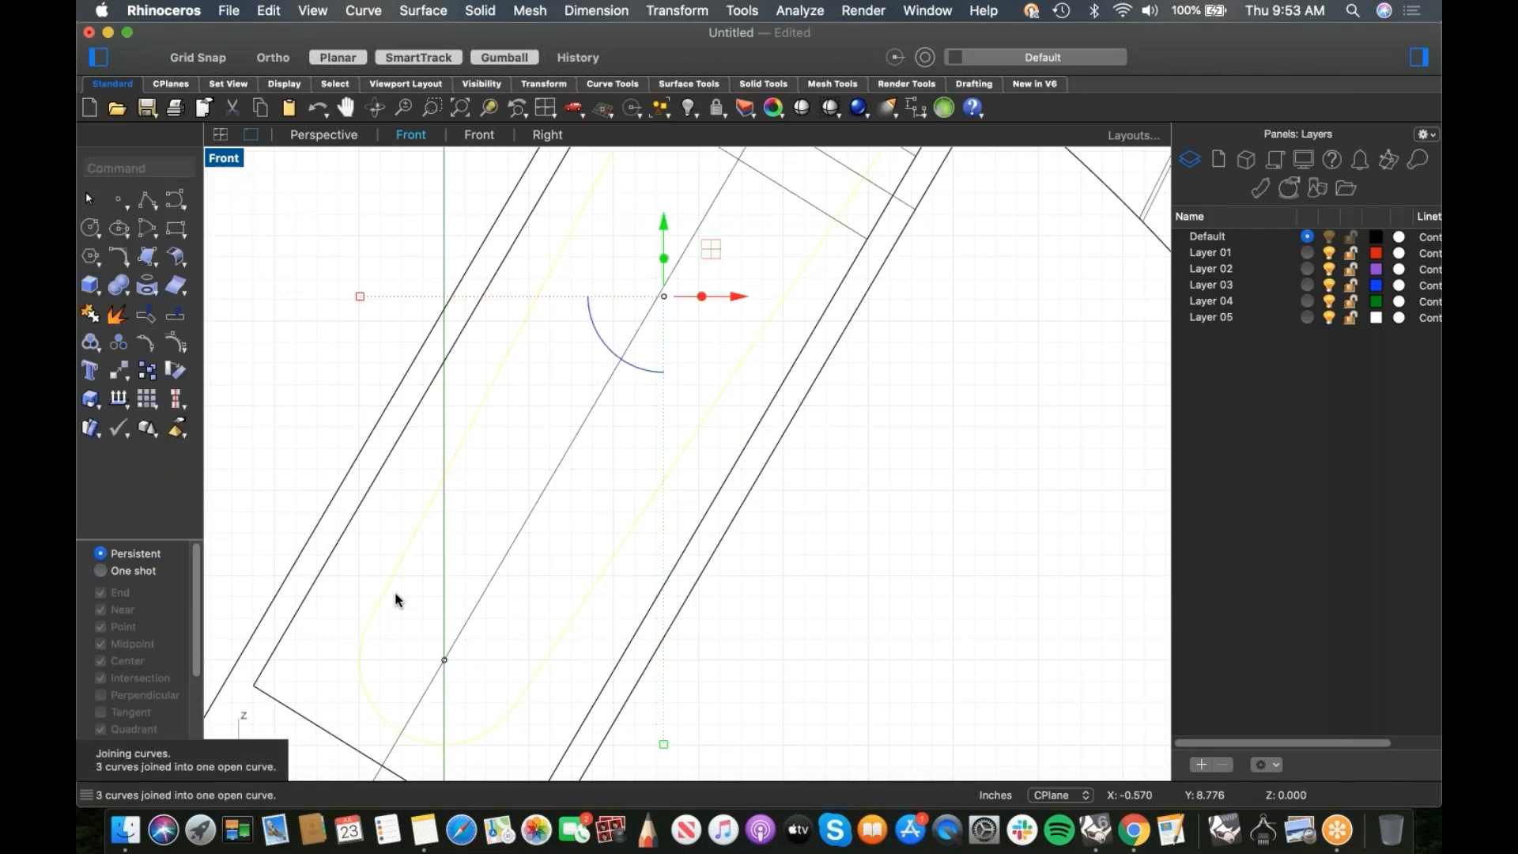
Step: Trim off the fork surfaces outside the tapered, rounded outline
type("trim")
key("Return")
left_click_drag(787, 612, 629, 649)
key("Return")
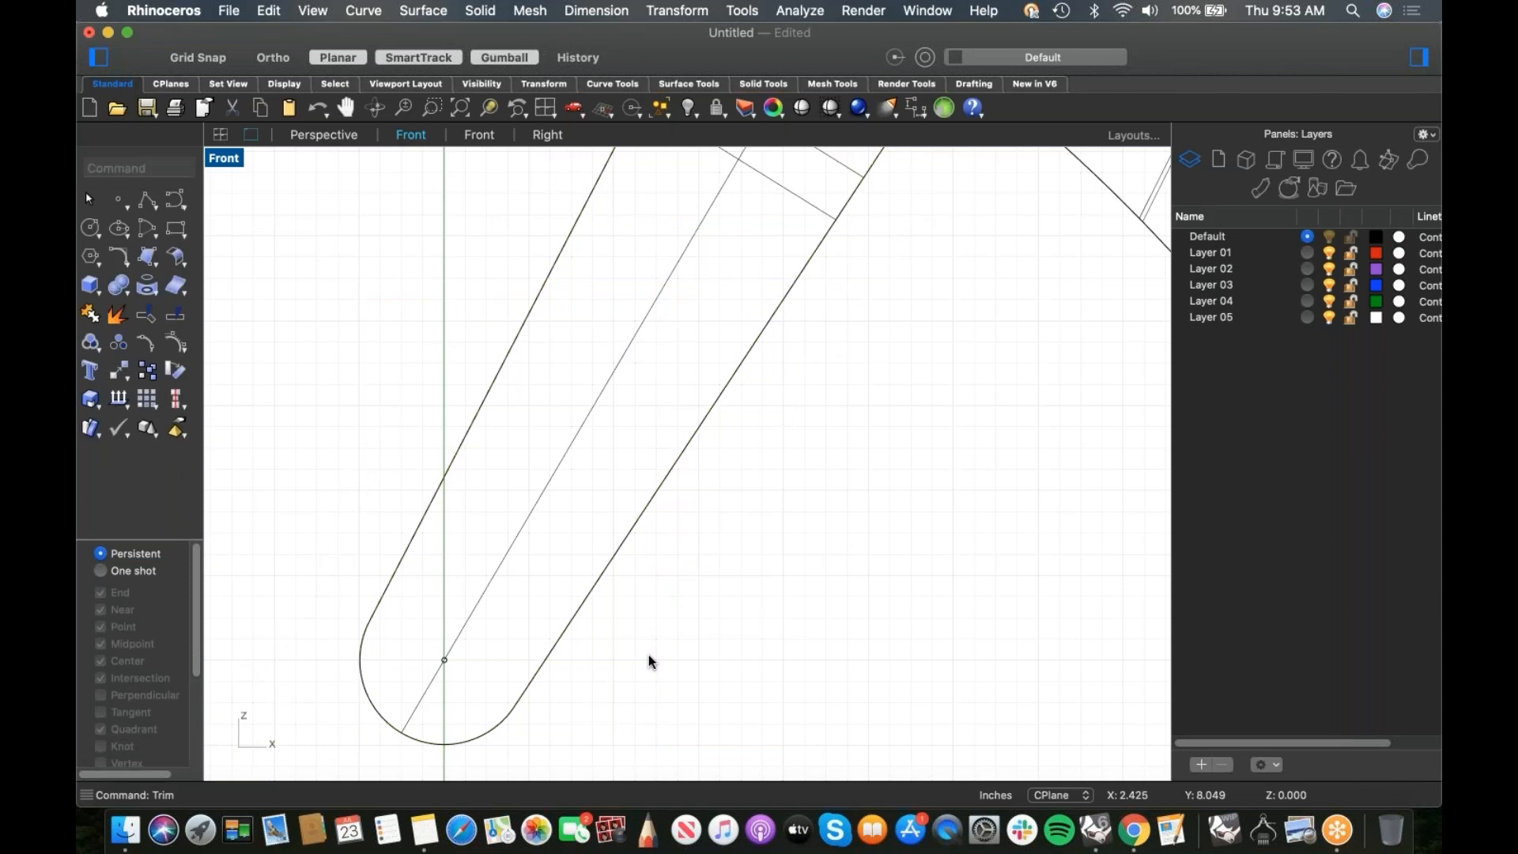
Step: Start a surface blend between the matching edges of the inner and outer fork surfaces, shade the view, and accept the seam points
type("p")
key("Return")
right_click_drag(625, 544, 722, 464)
scroll(715, 501, "up", 5)
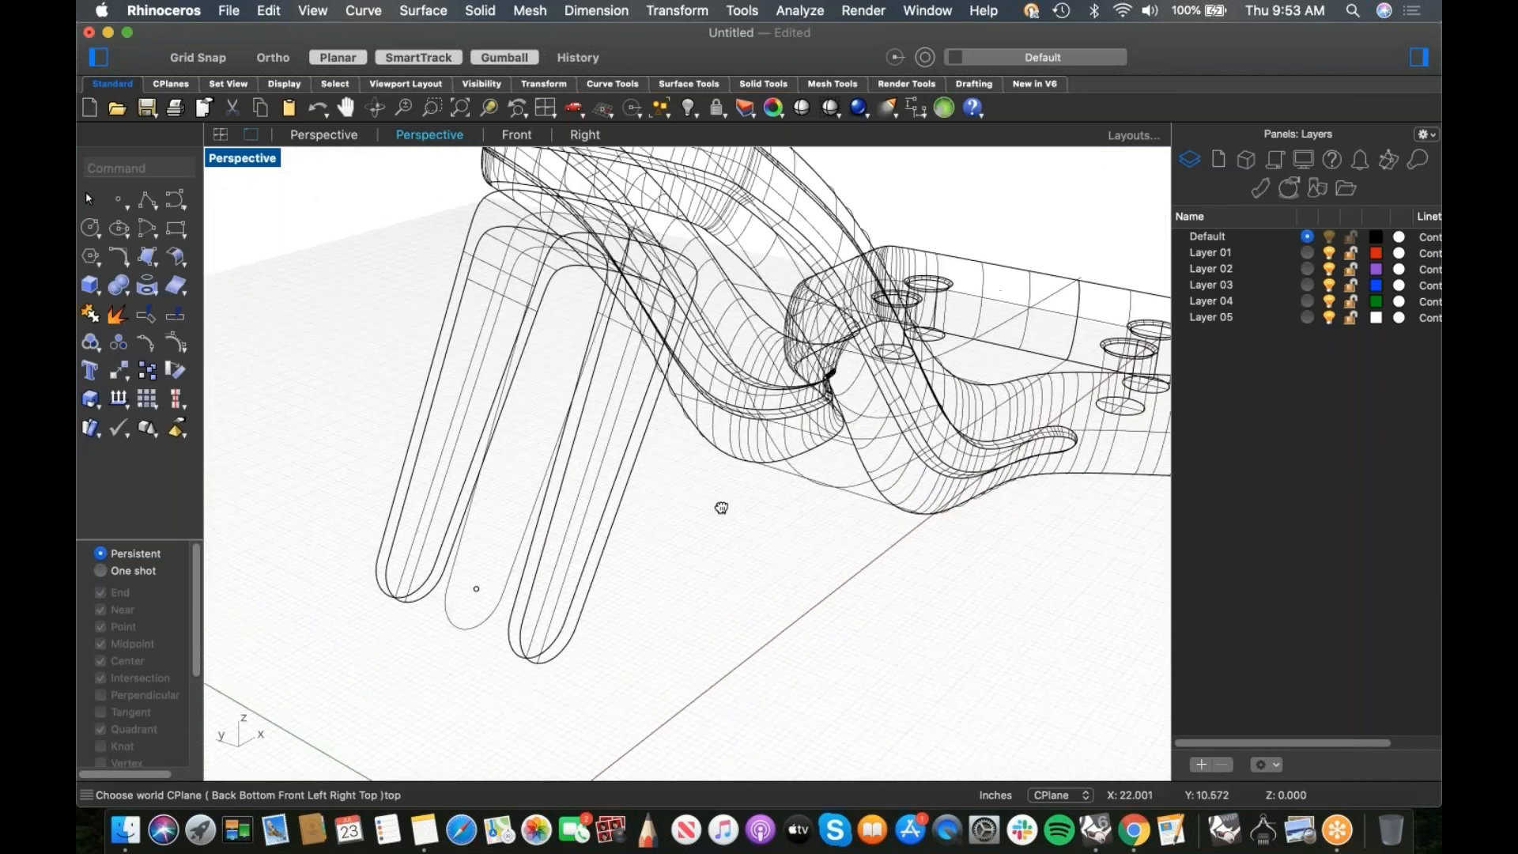
middle_click(707, 492)
left_click(732, 558)
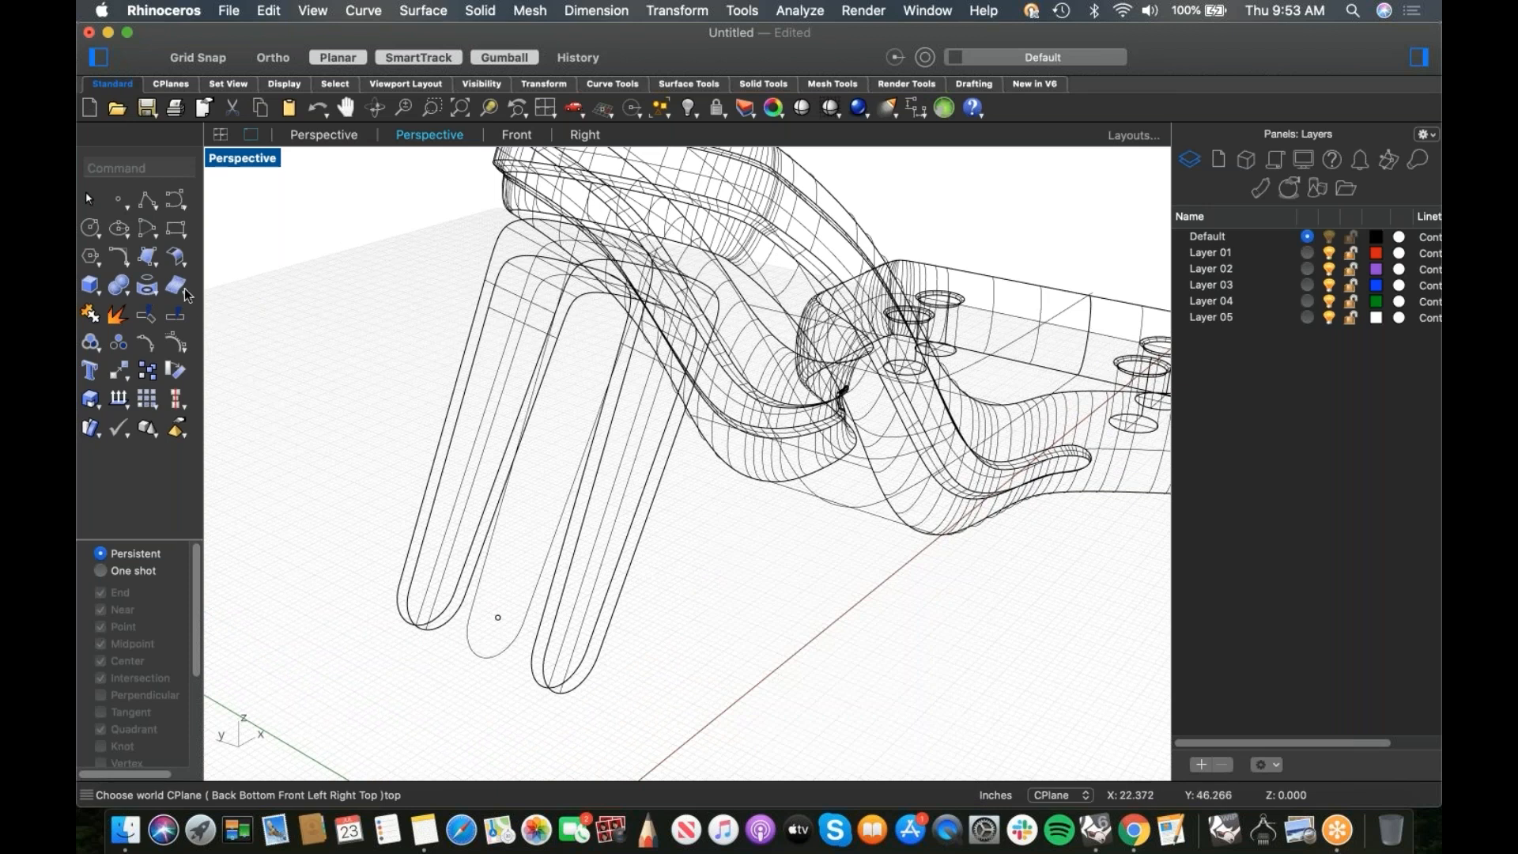
middle_click(325, 311)
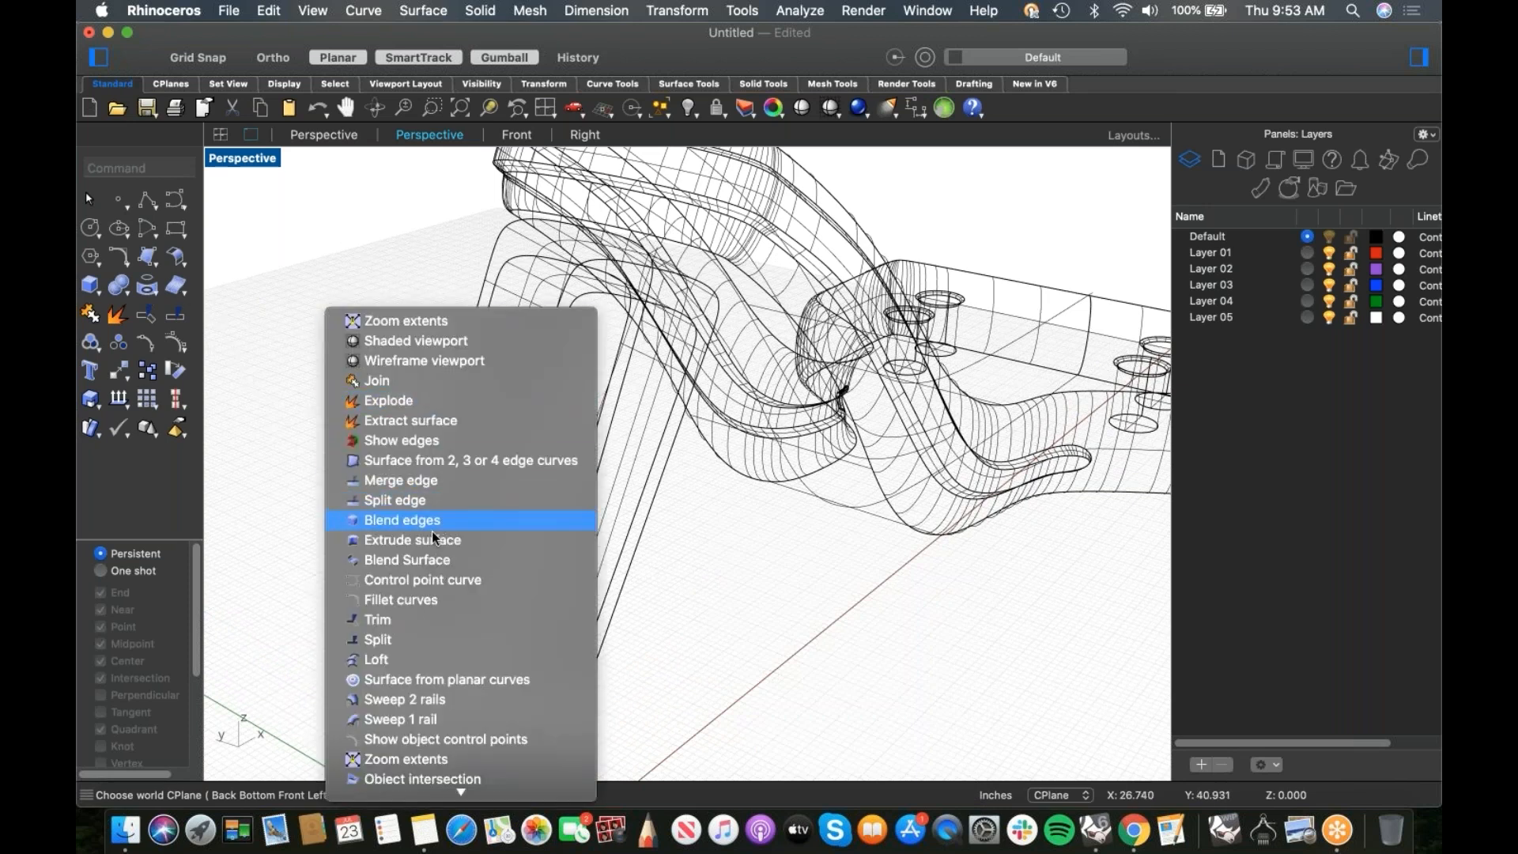
left_click(427, 560)
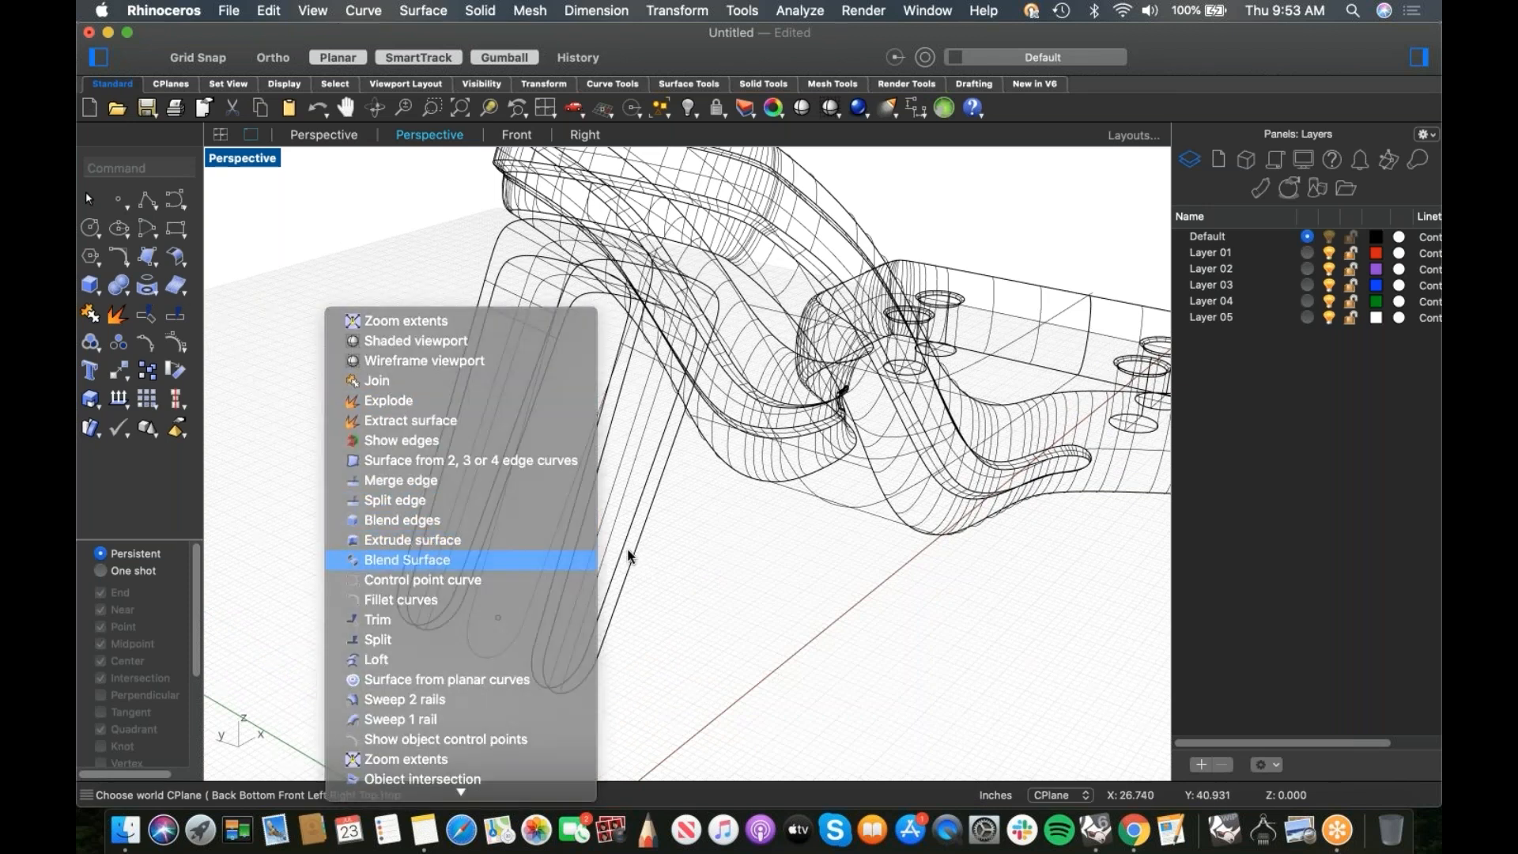
scroll(581, 557, "up", 3)
left_click(564, 557)
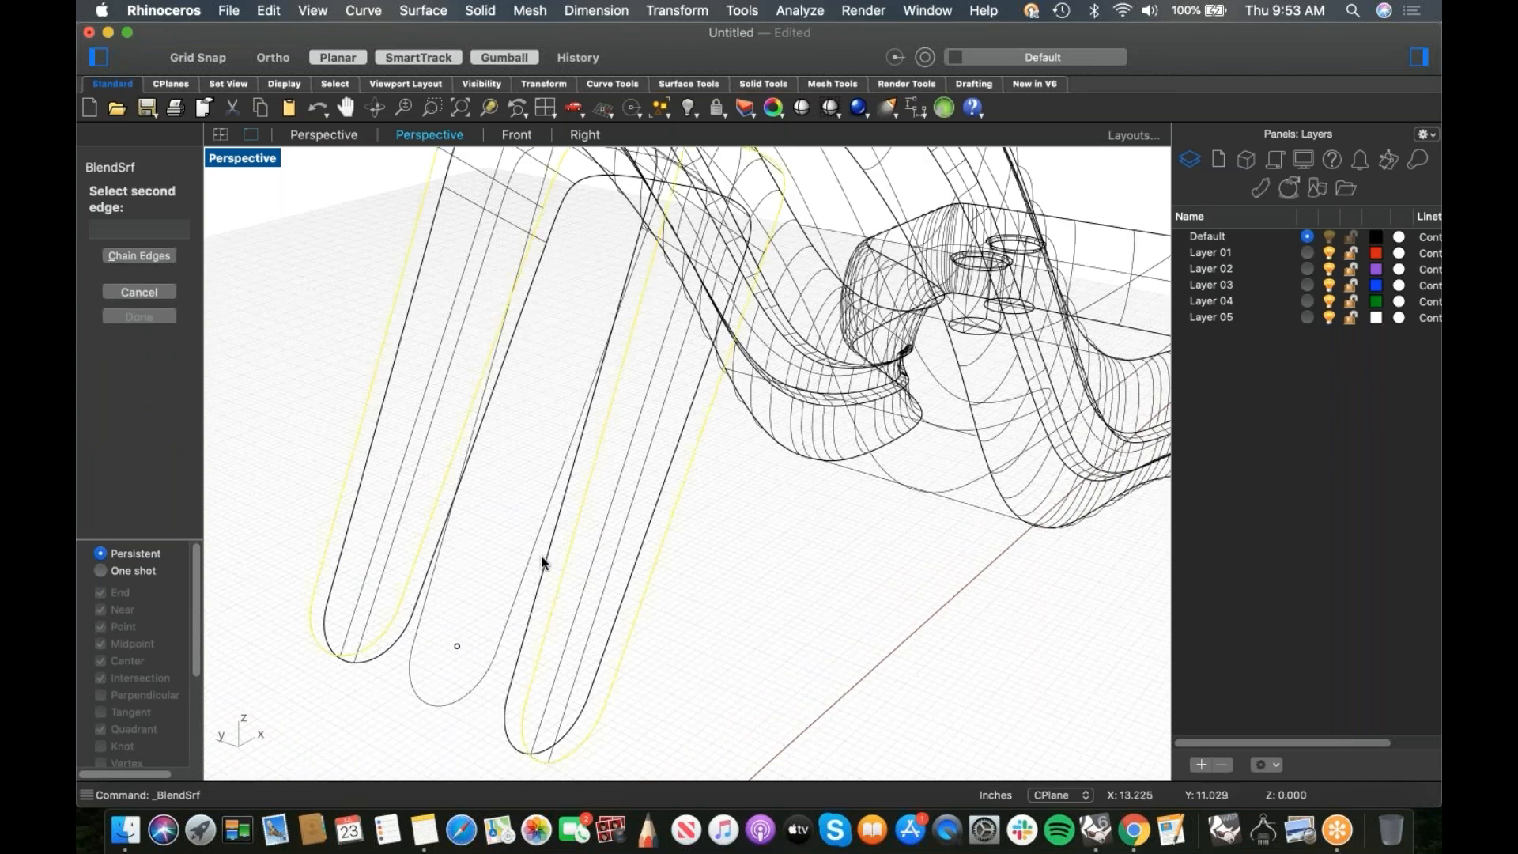
left_click(560, 554)
middle_click(563, 554)
left_click(602, 578)
scroll(593, 546, "down", 2)
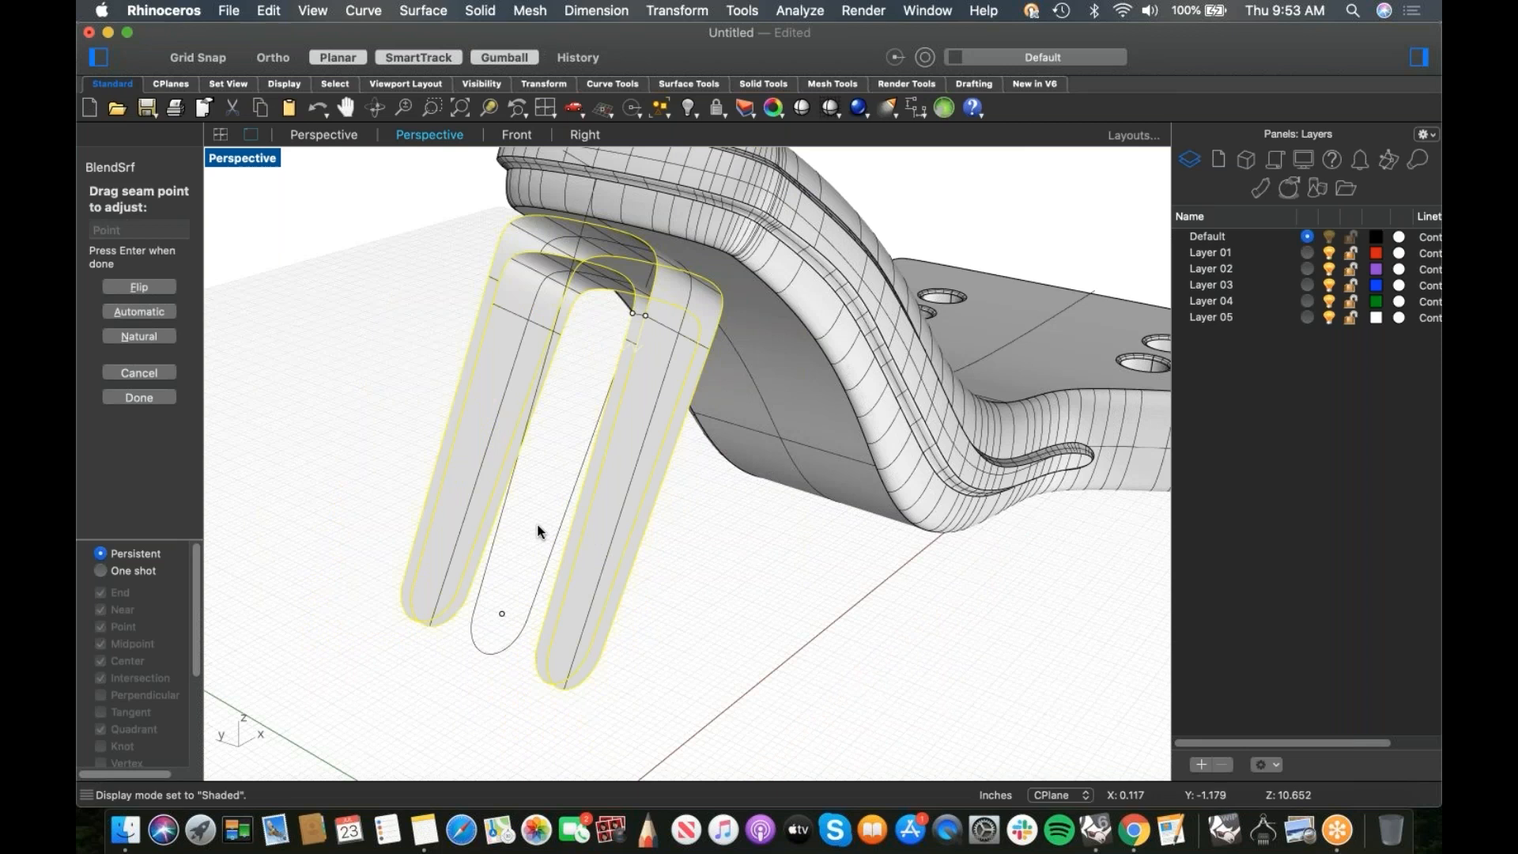
key("Return")
Step: Reduce both blend bulge values to 0.250, keeping tangency on the two edges
right_click_drag(695, 530, 680, 531)
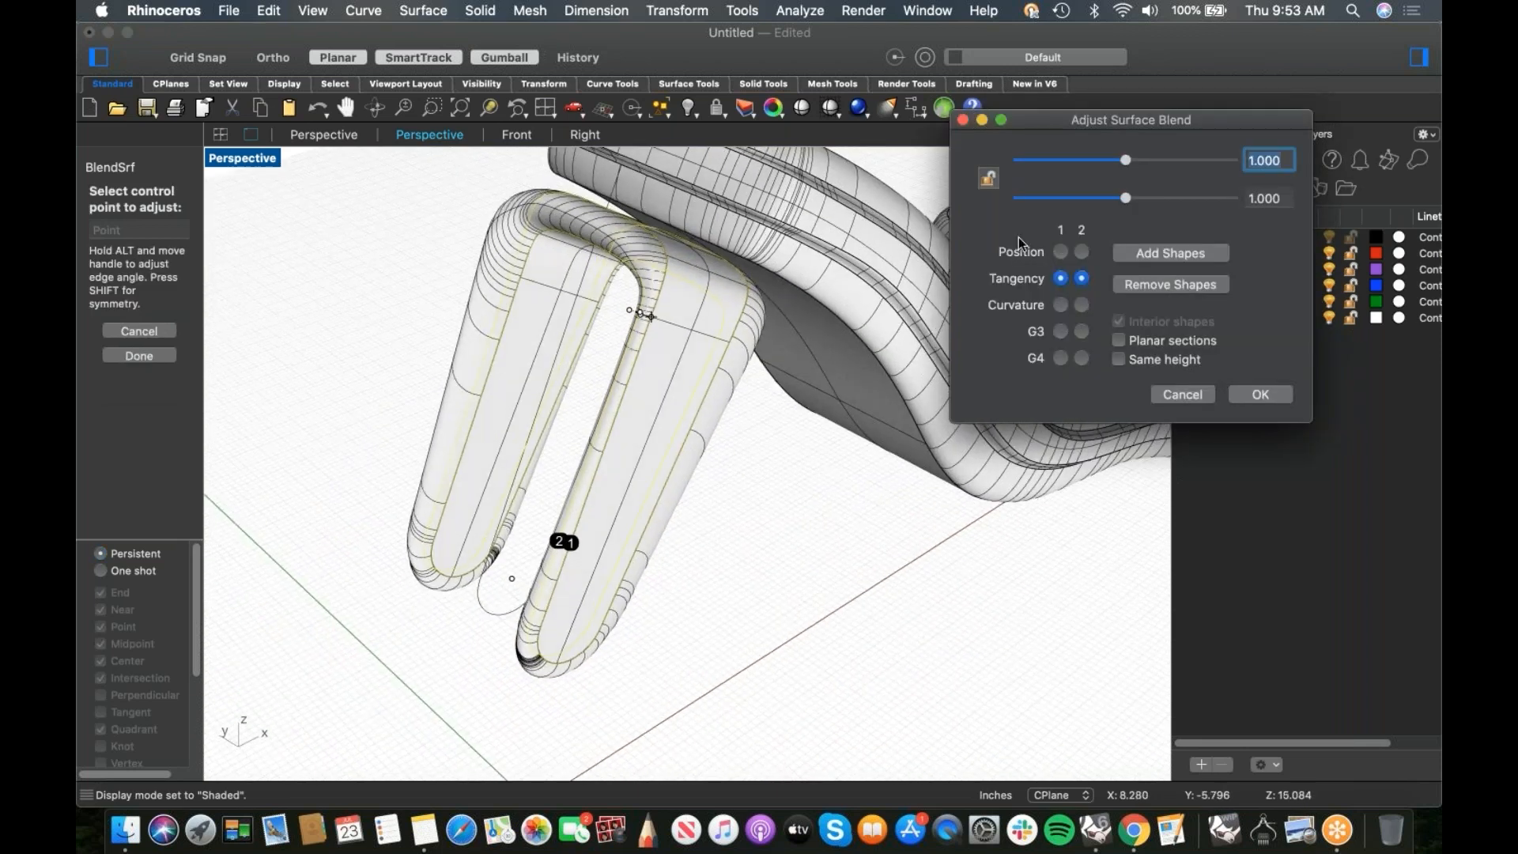
left_click_drag(1126, 198, 977, 197)
scroll(807, 467, "up", 5)
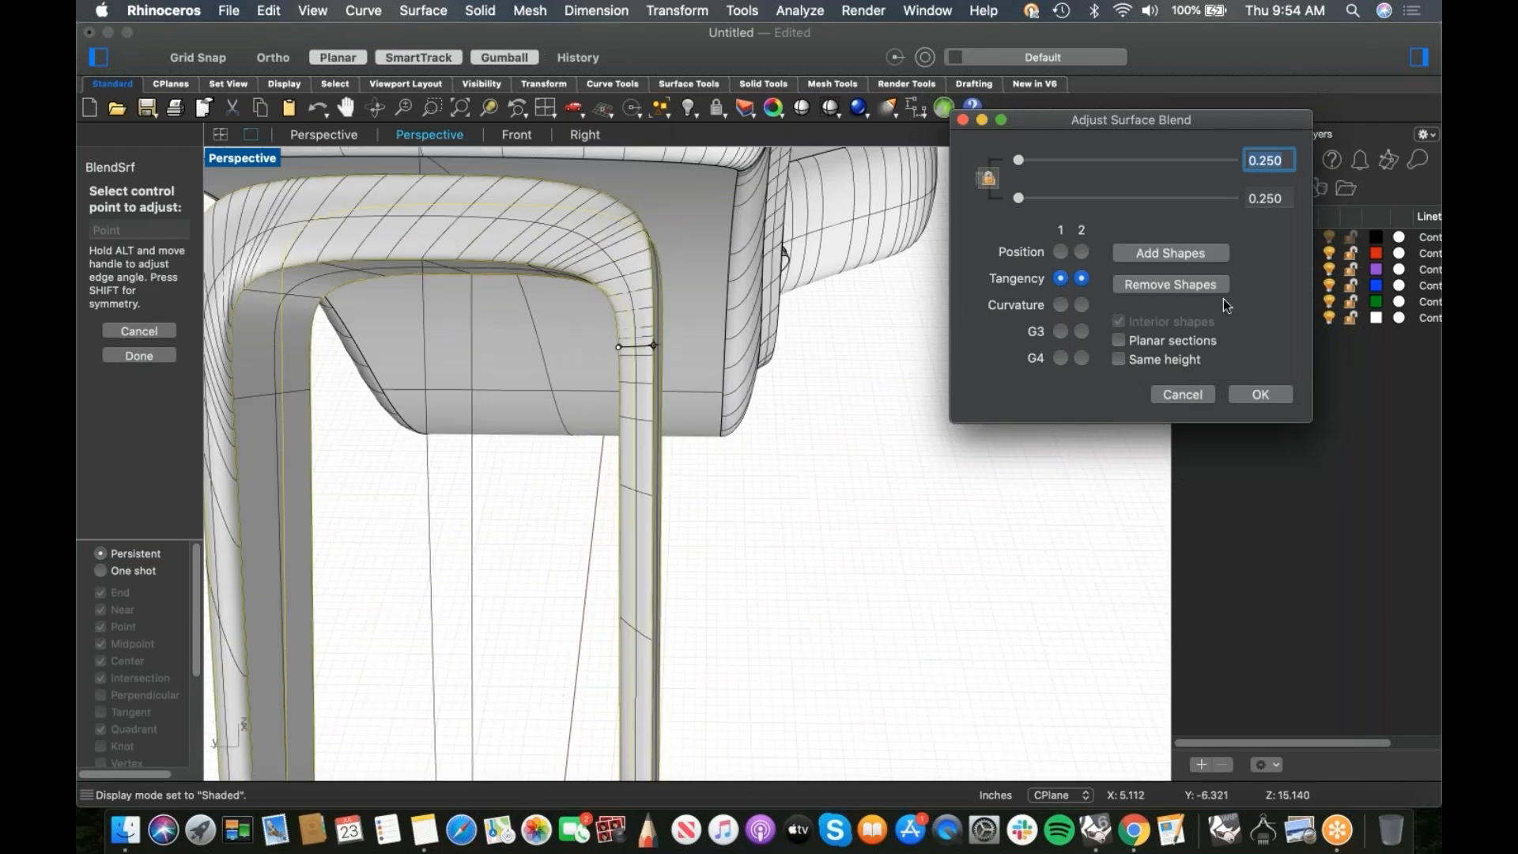
Step: Add extra blend shapes between the two edges around the fork's rounded upper corners
left_click(1177, 255)
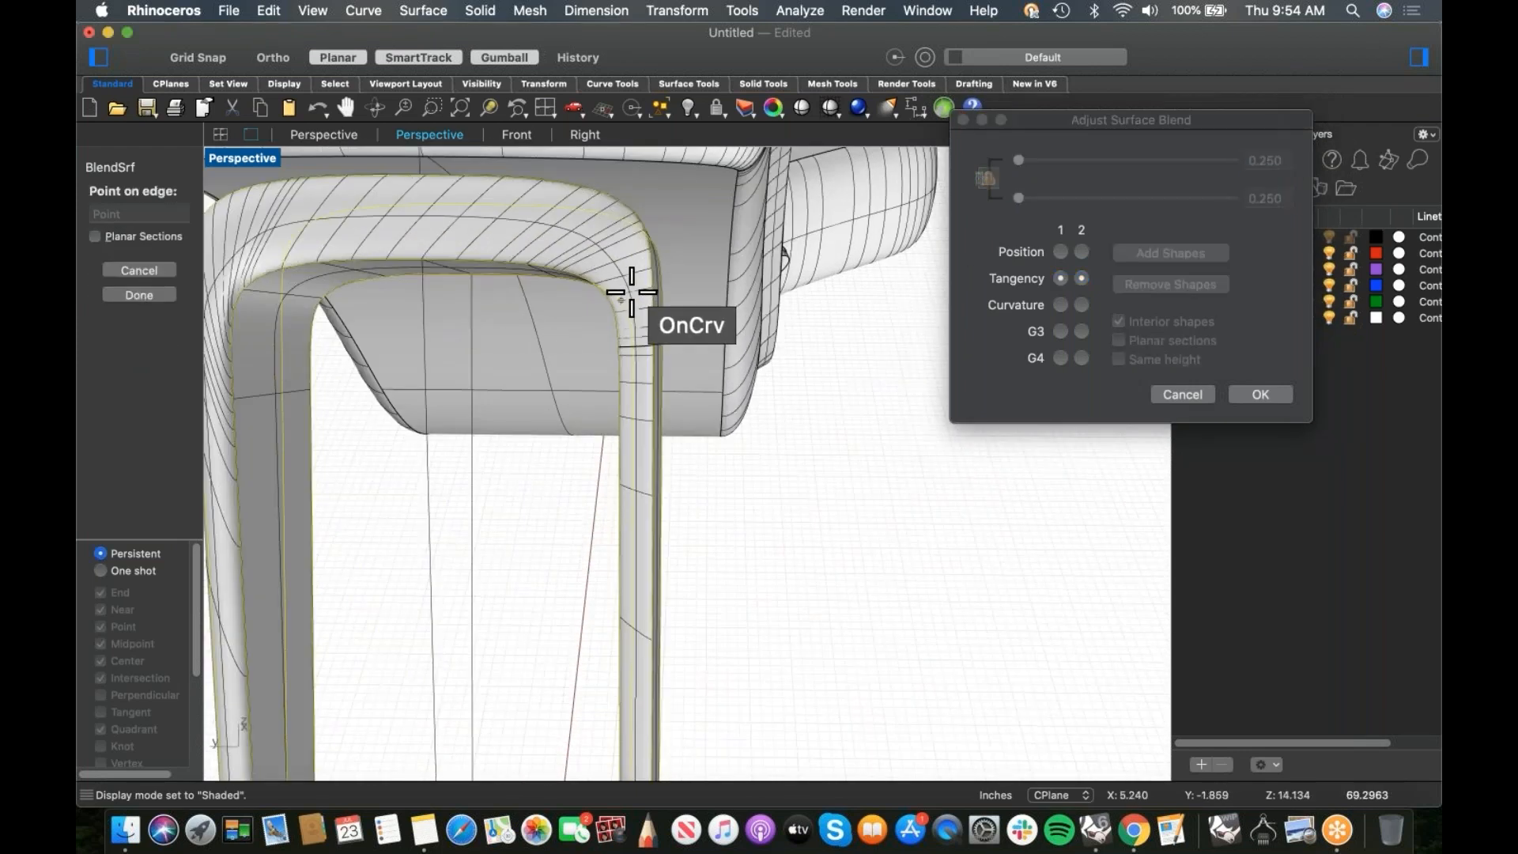
left_click(630, 290)
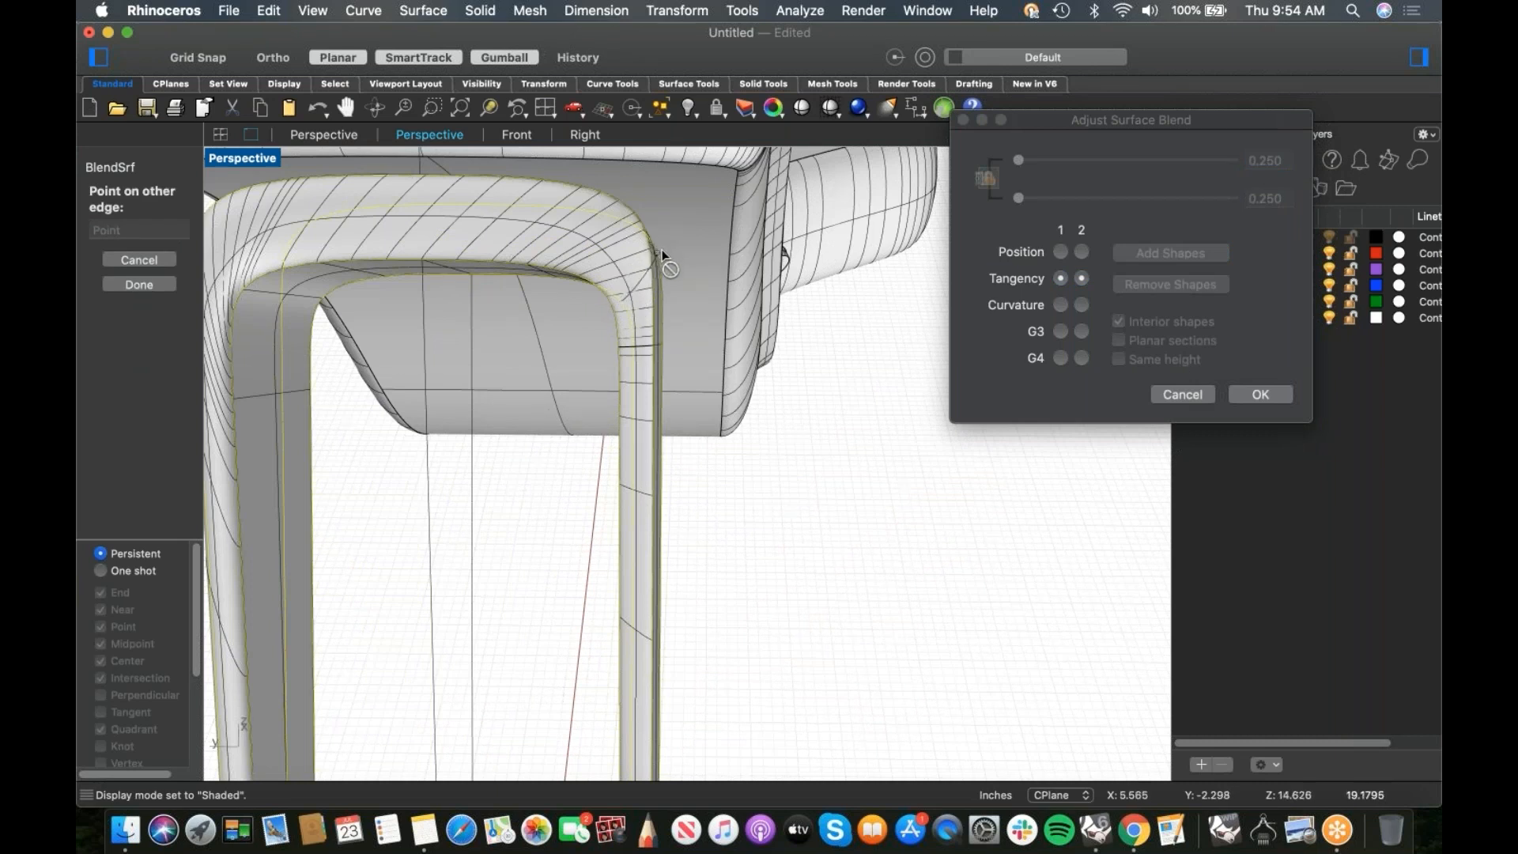
left_click(299, 299)
scroll(364, 303, "left", 5)
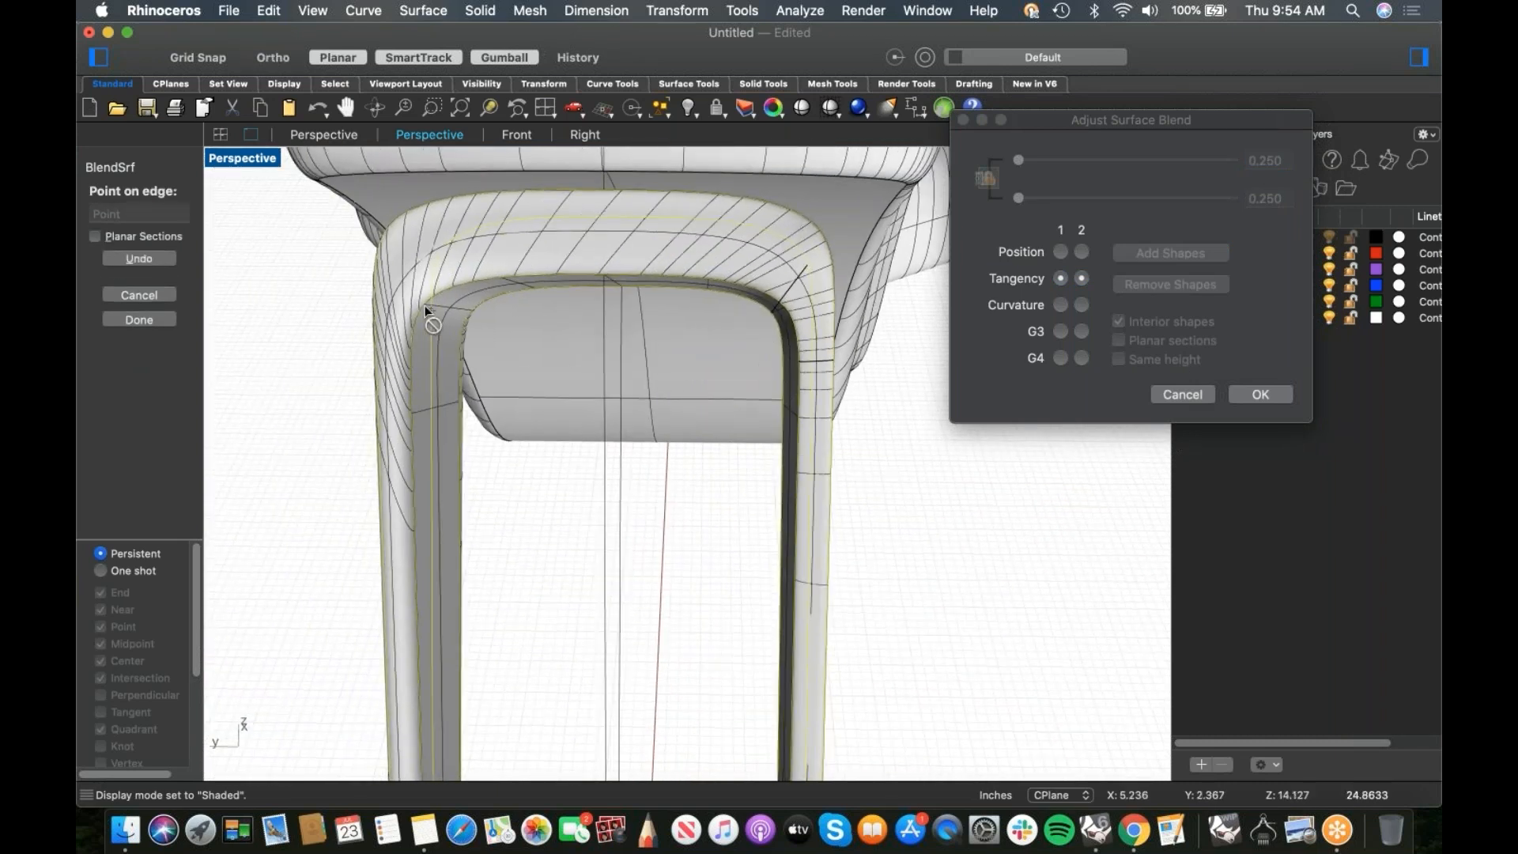
left_click(419, 301)
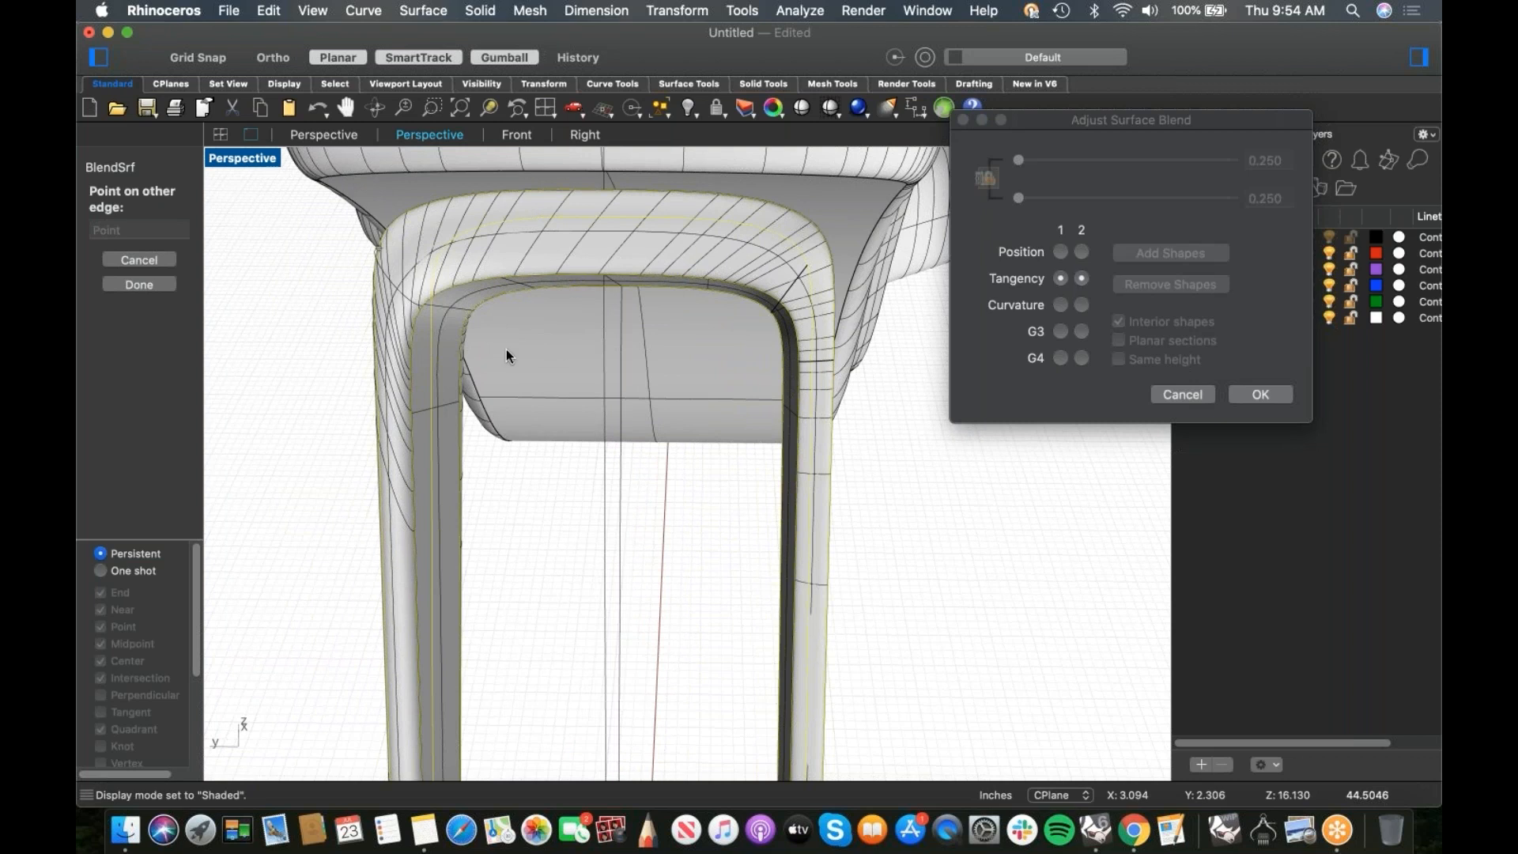
left_click(533, 390)
scroll(534, 391, "left", 10)
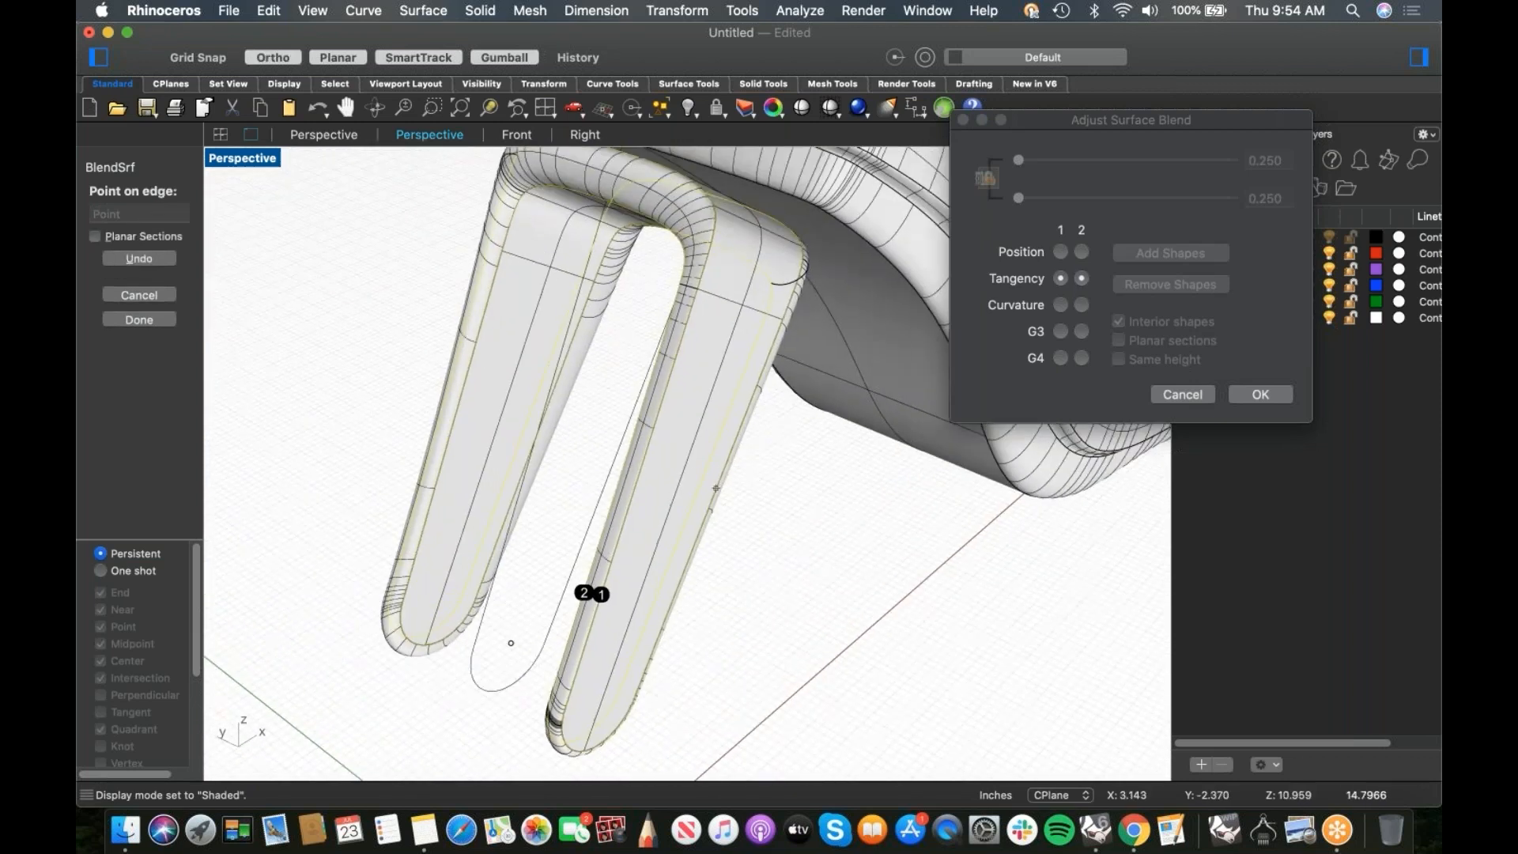
scroll(642, 399, "left", 10)
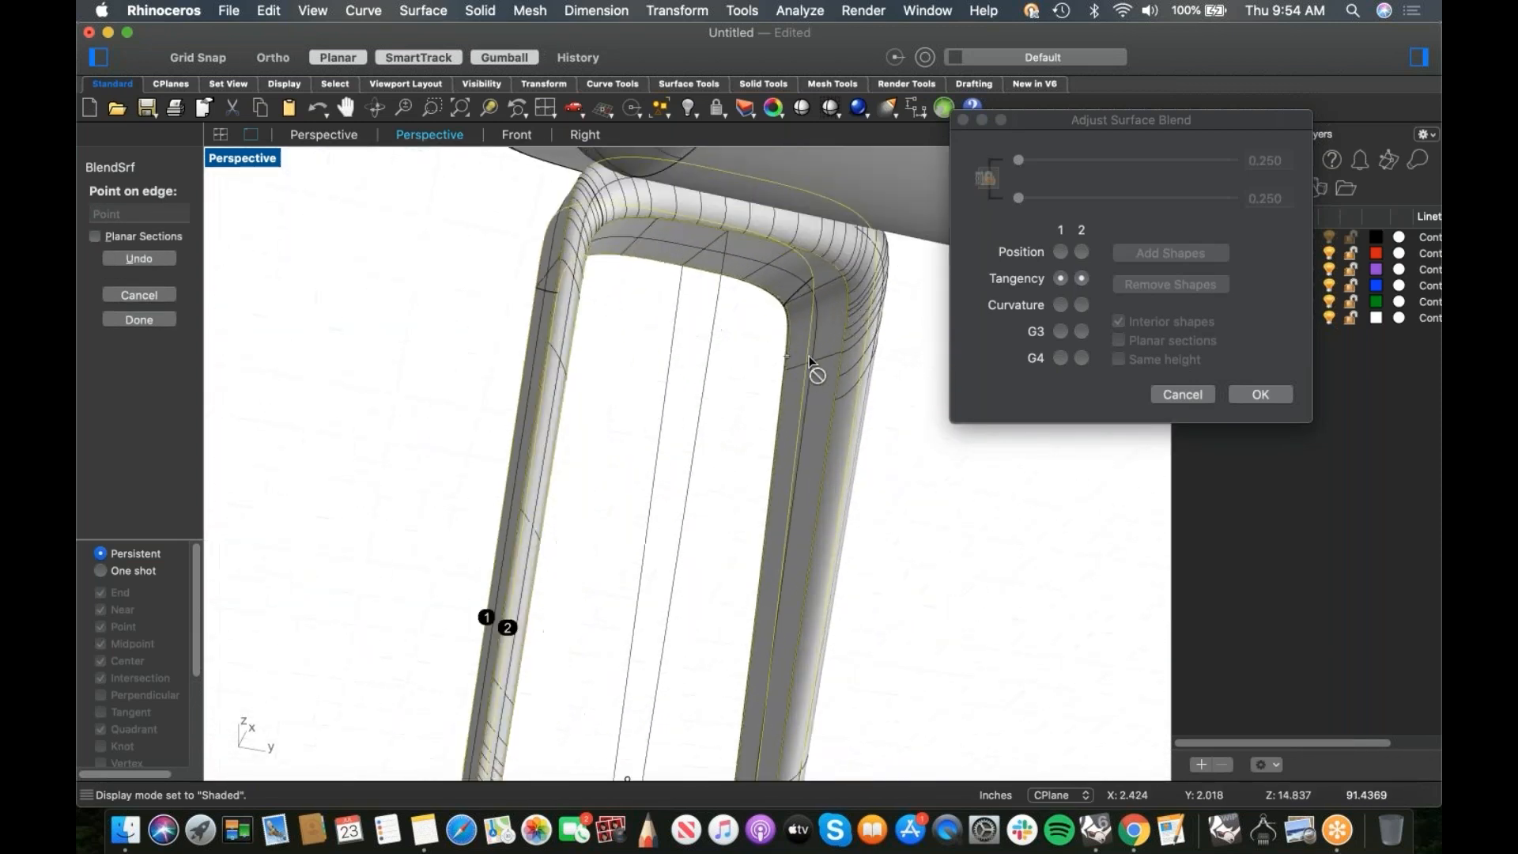
left_click(820, 221)
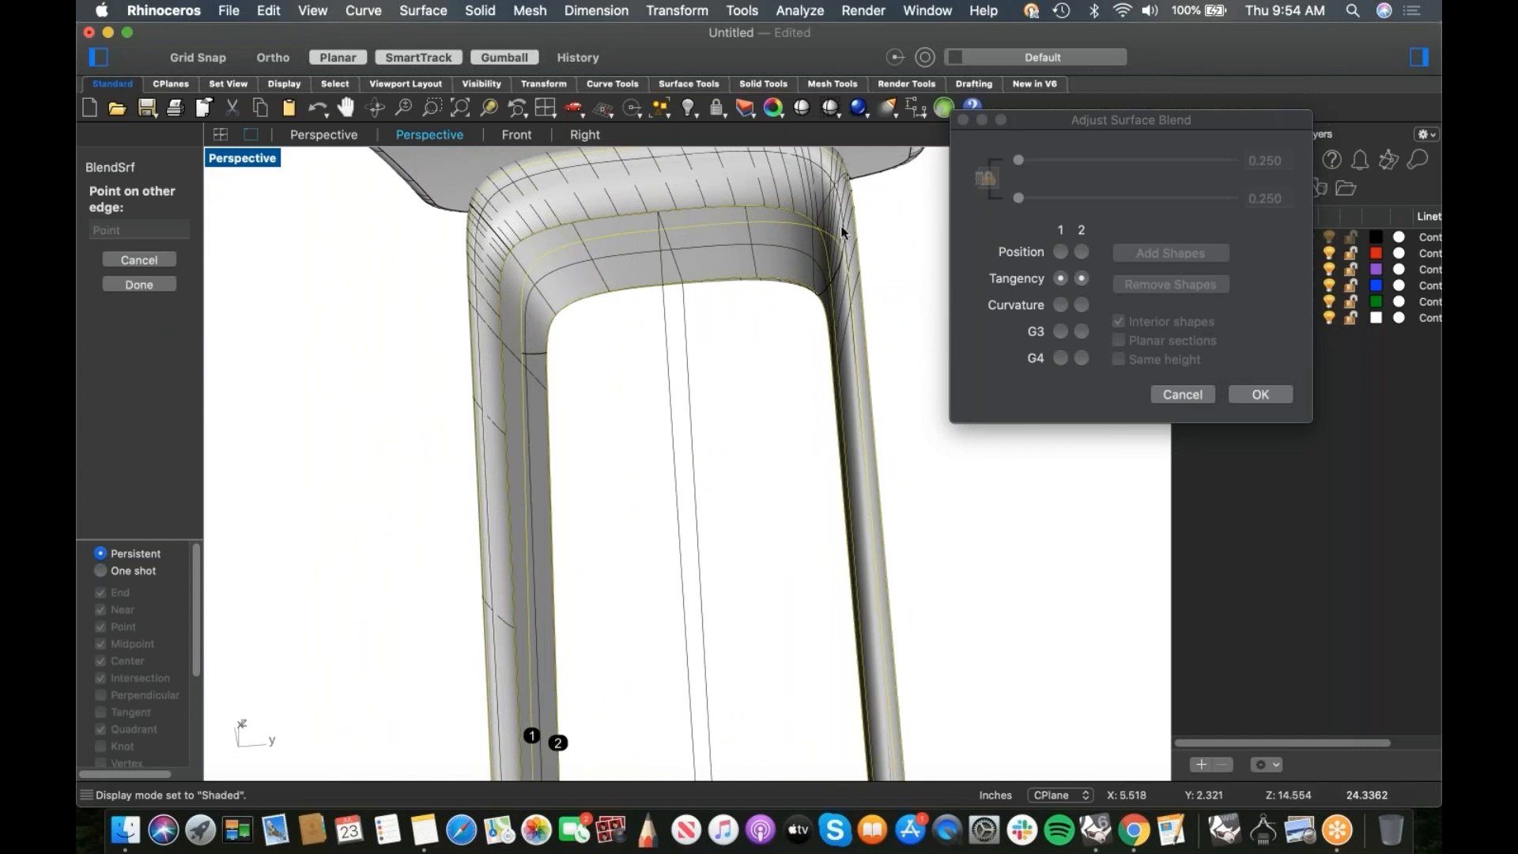
left_click(848, 186)
Step: Add another blend shape near the rounded lower end of a fork leg and finish adding shapes
scroll(762, 457, "left", 10)
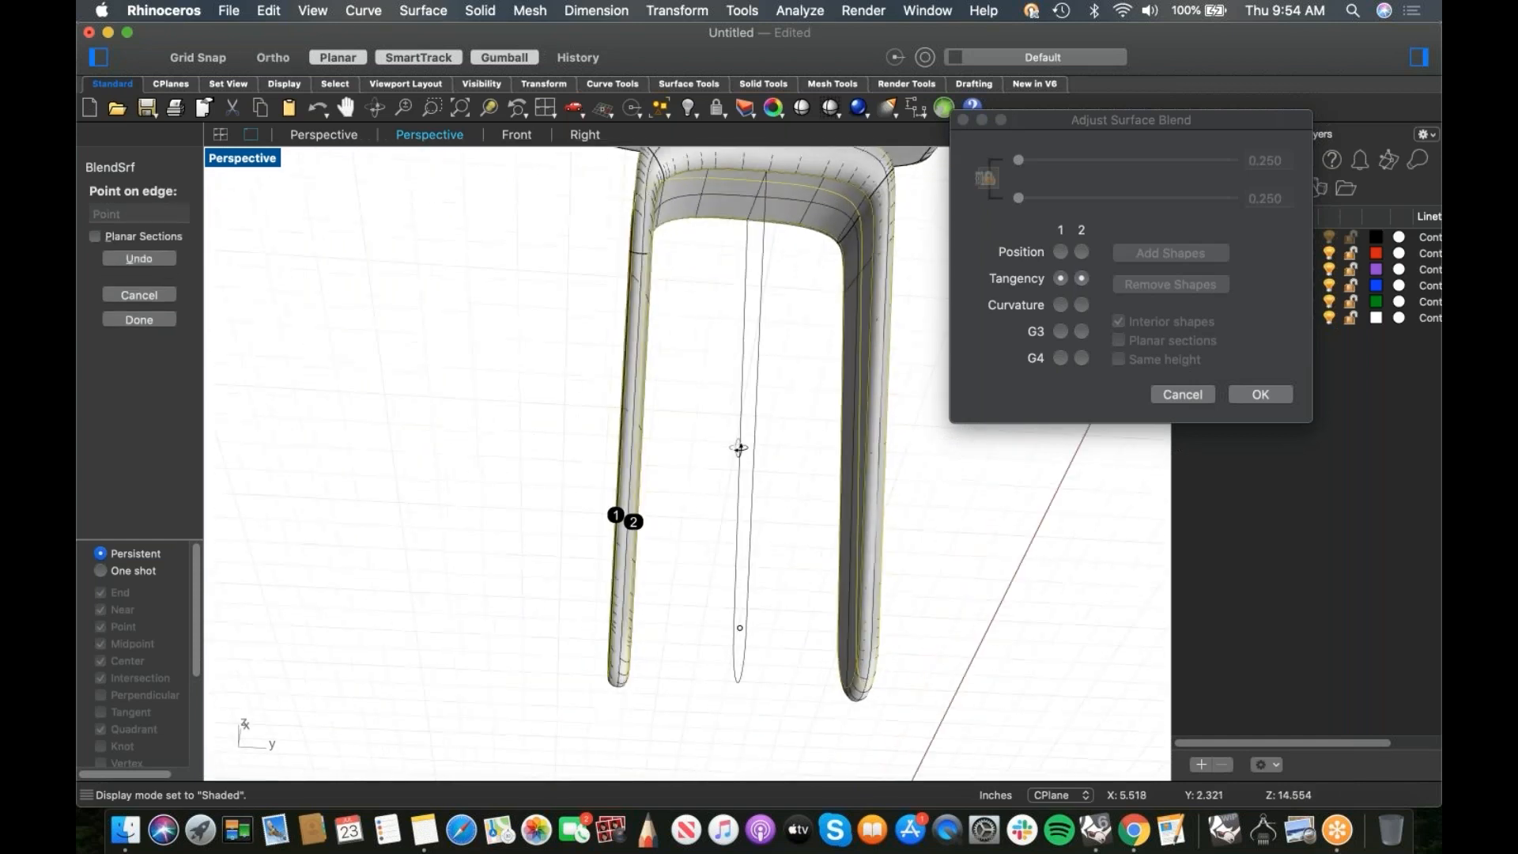
scroll(780, 445, "left", 5)
scroll(610, 543, "up", 5)
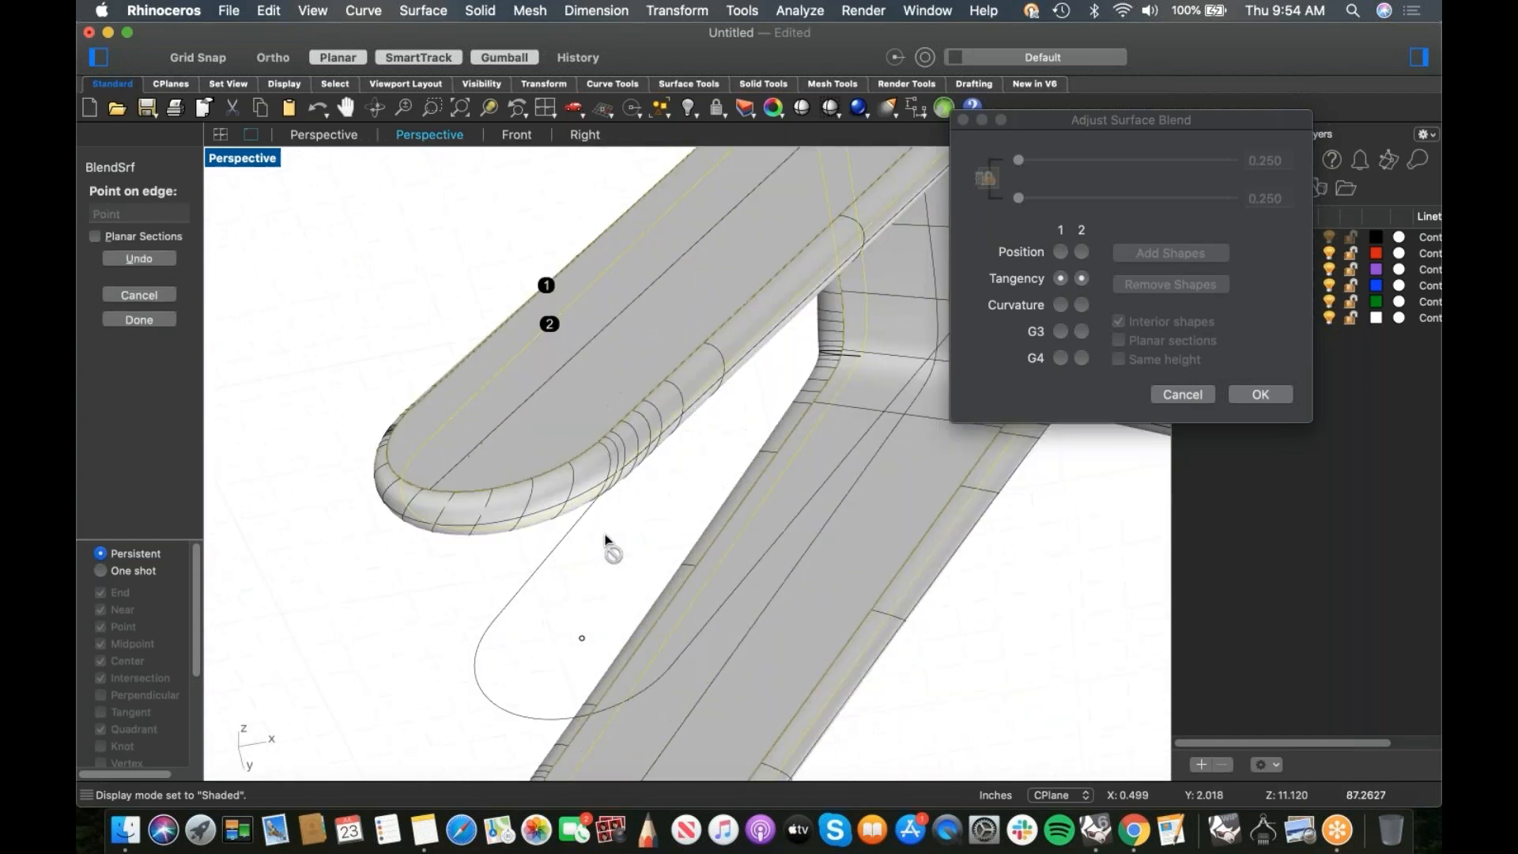
left_click(606, 468)
left_click(606, 443)
scroll(607, 576, "left", 5)
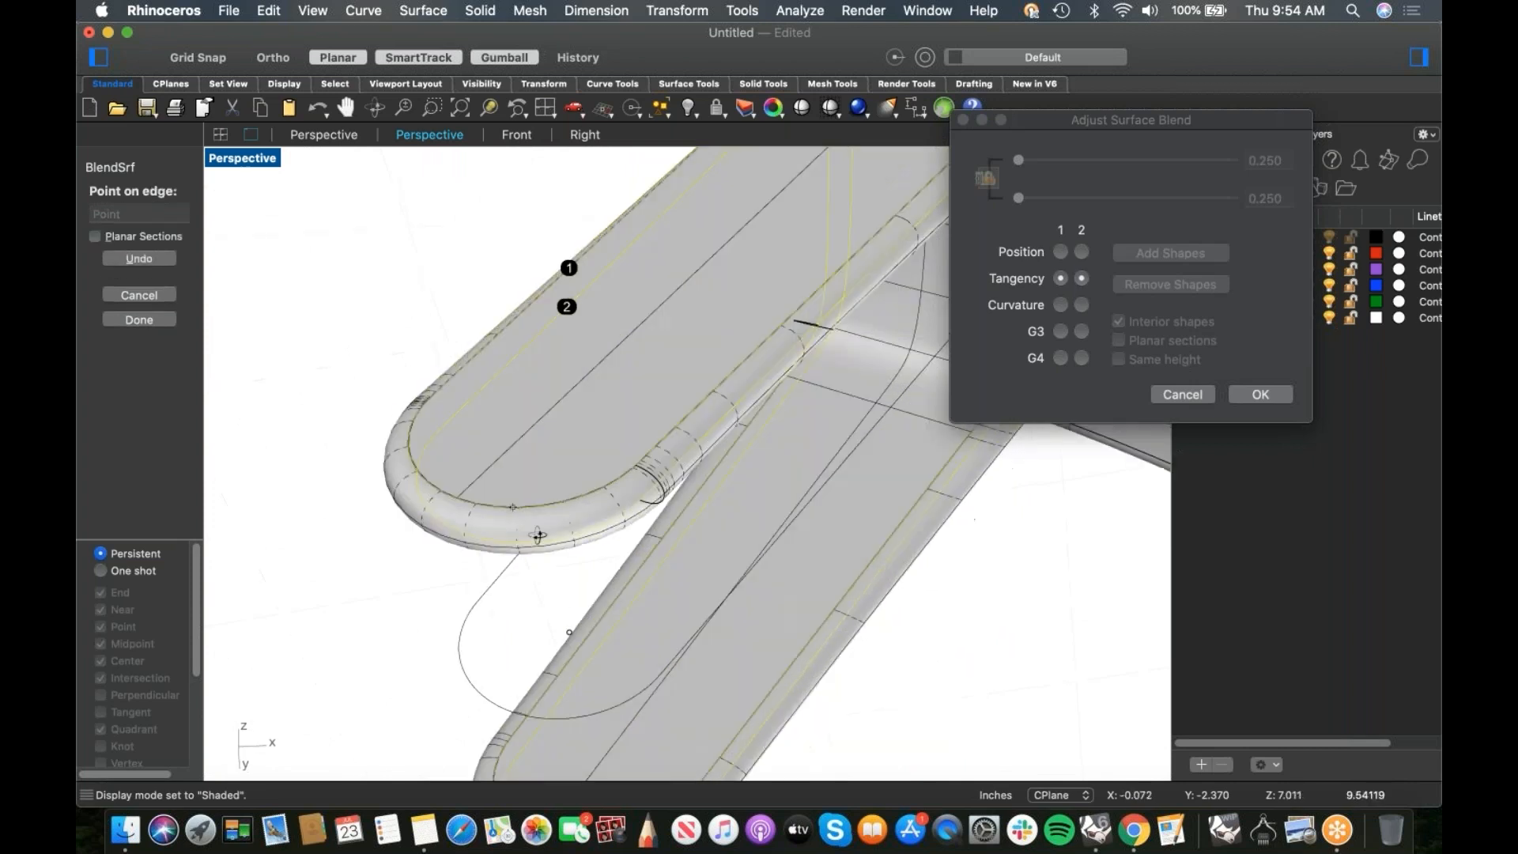
scroll(606, 576, "left", 10)
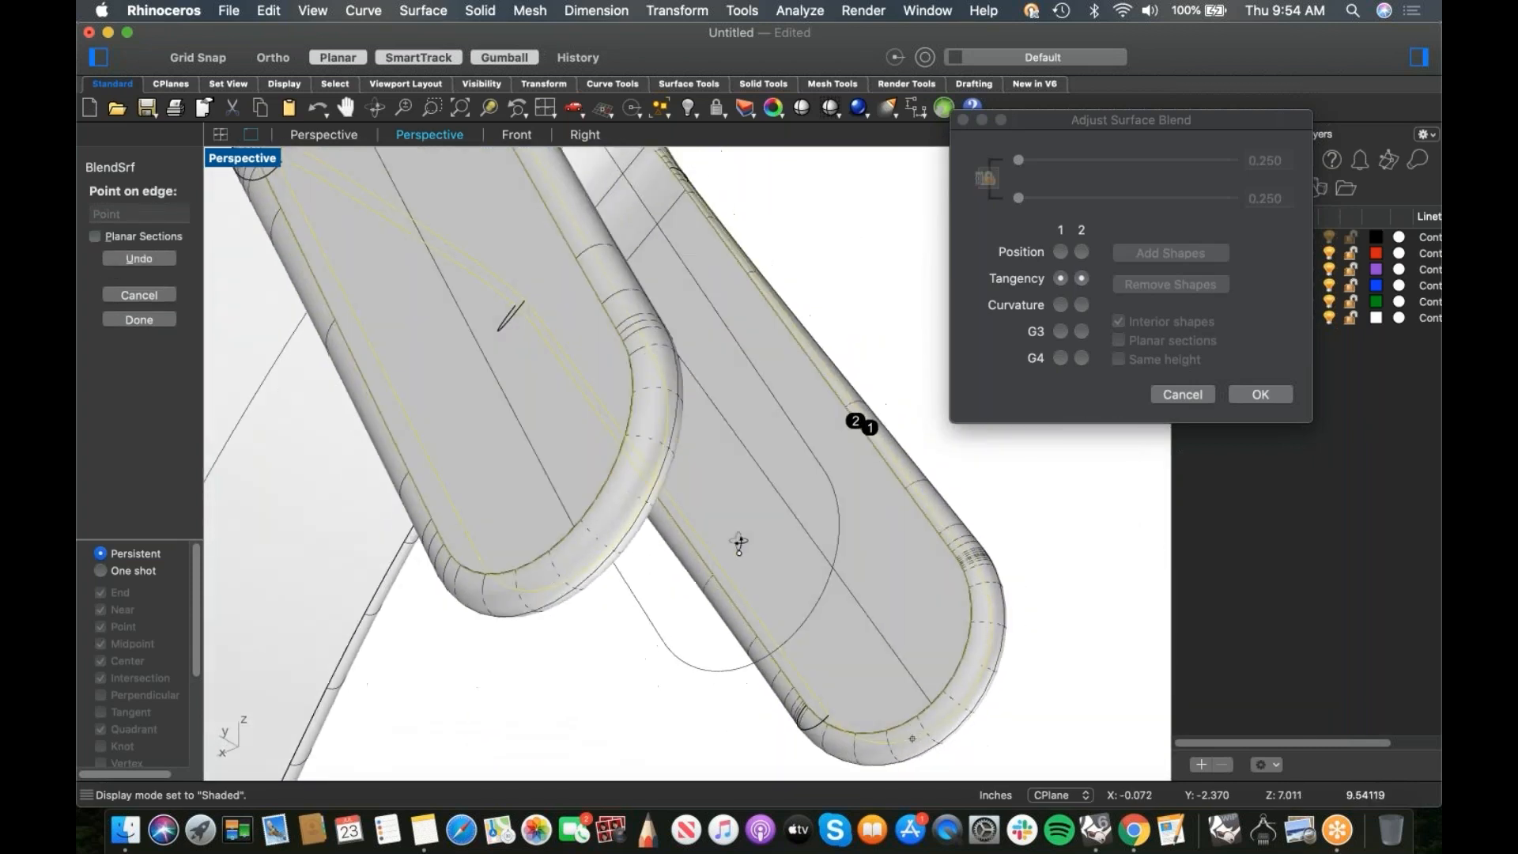
scroll(760, 539, "down", 5)
scroll(617, 589, "left", 10)
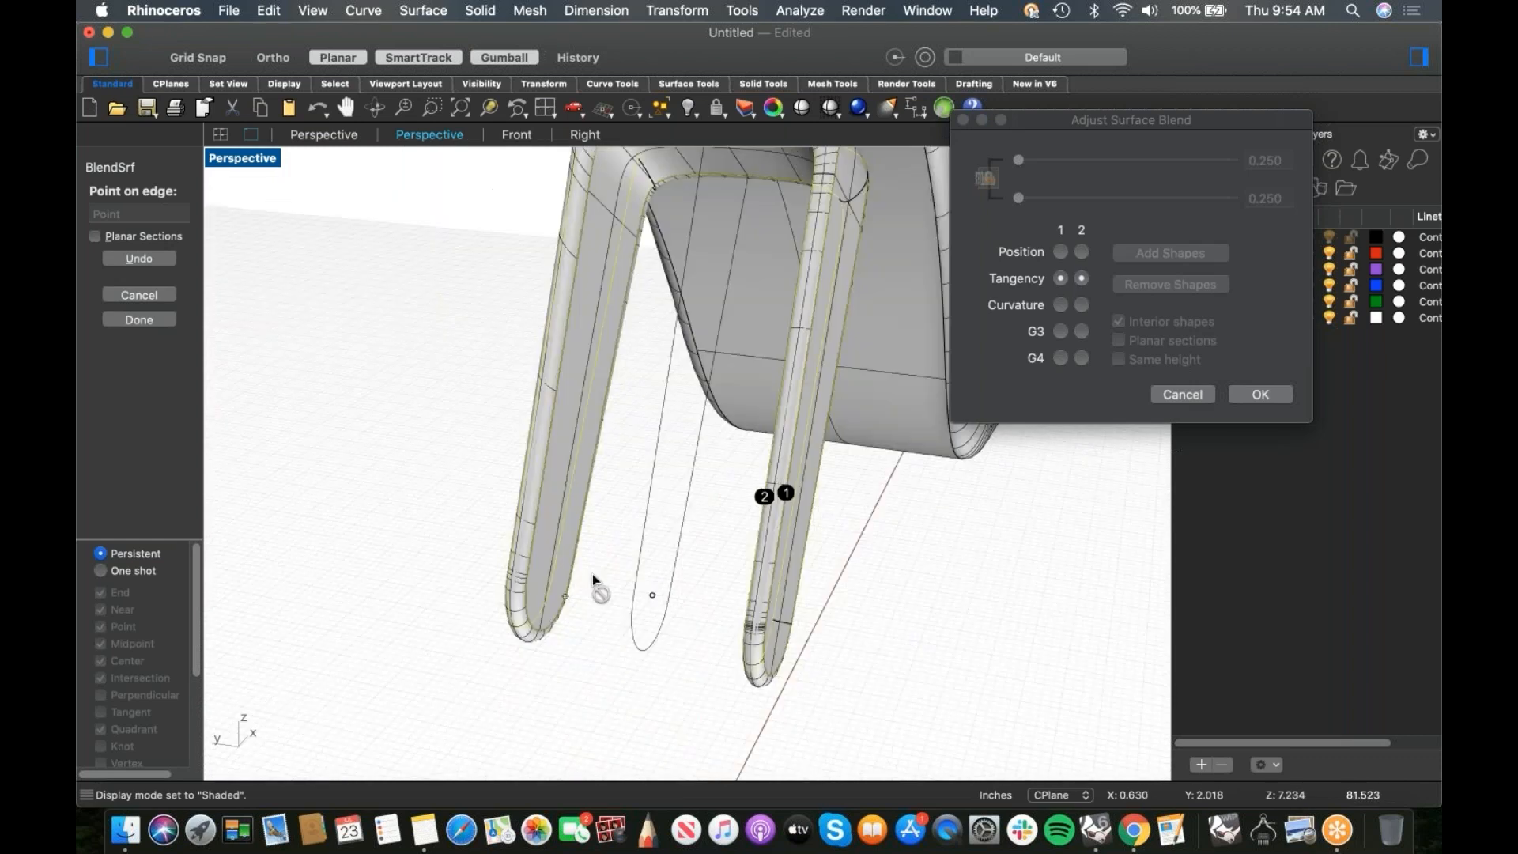
scroll(610, 588, "left", 10)
scroll(611, 587, "up", 5)
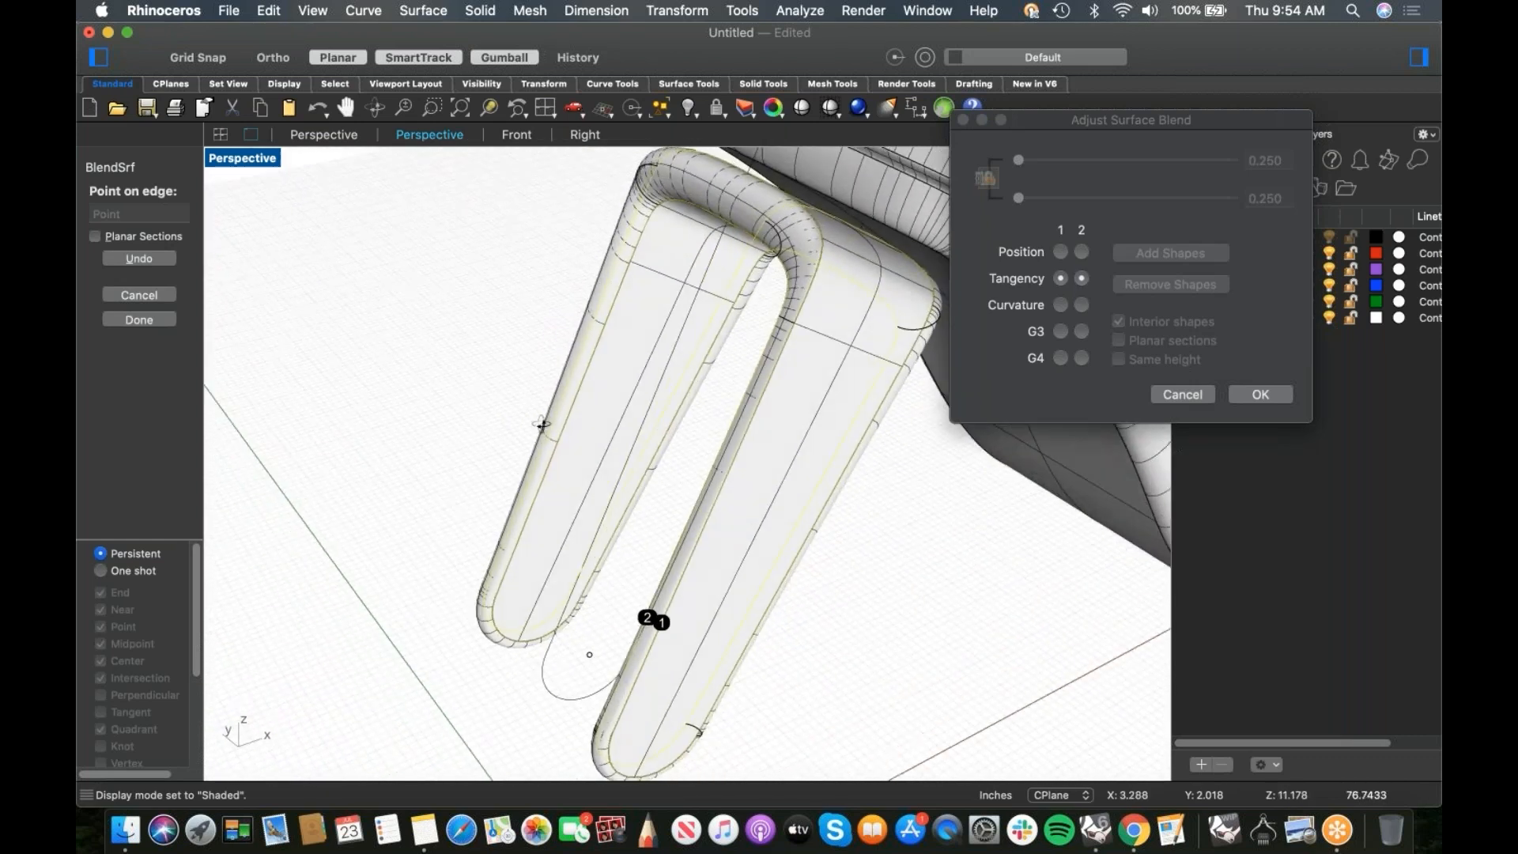
scroll(786, 515, "left", 8)
key("Return")
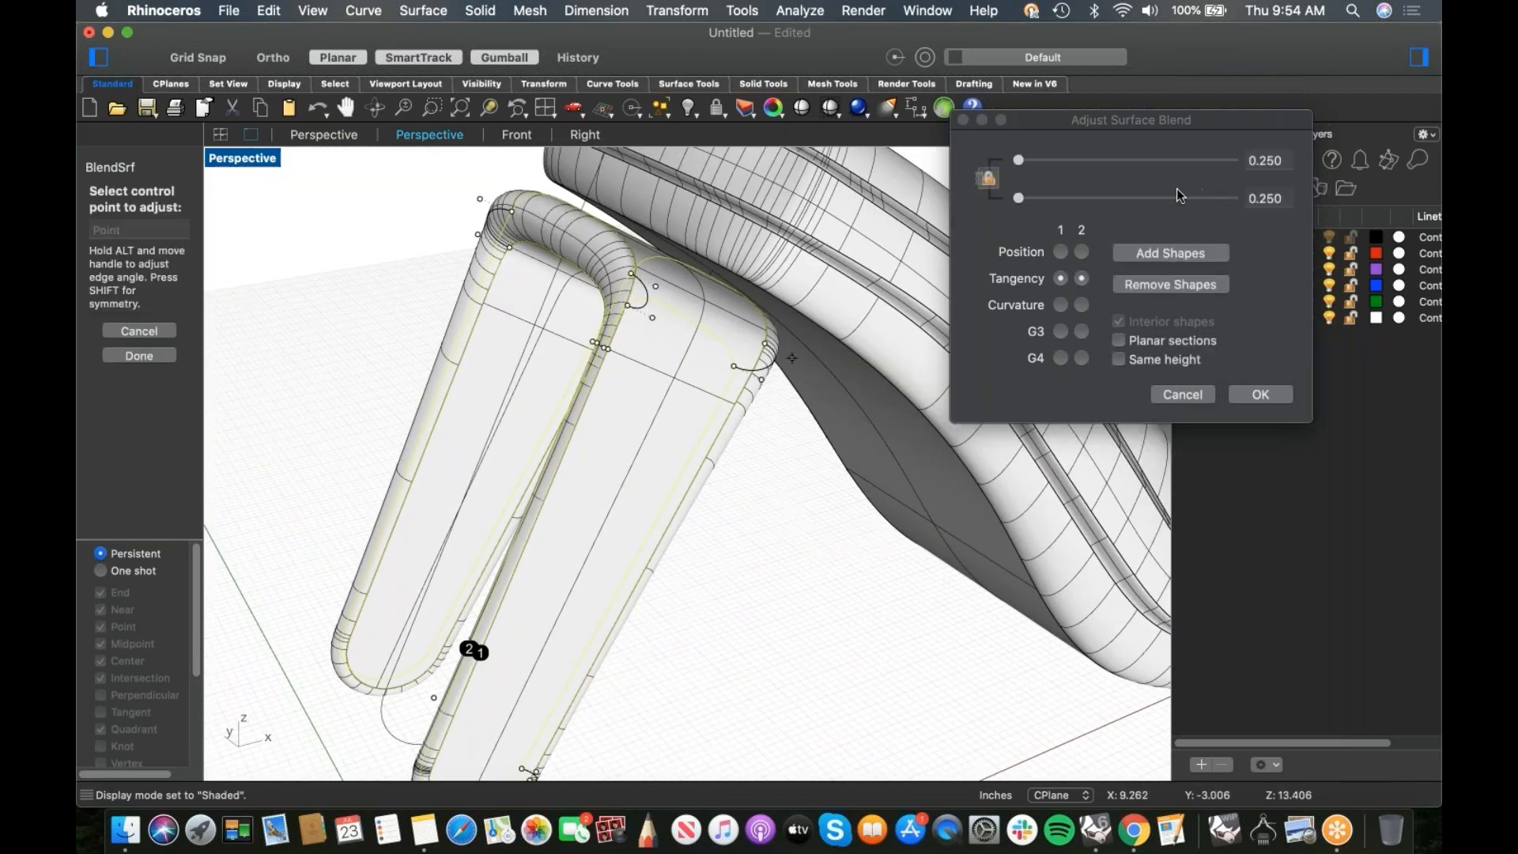
Step: Accept the surface blend and join it with the inner and outer fork surfaces
left_click(1020, 160)
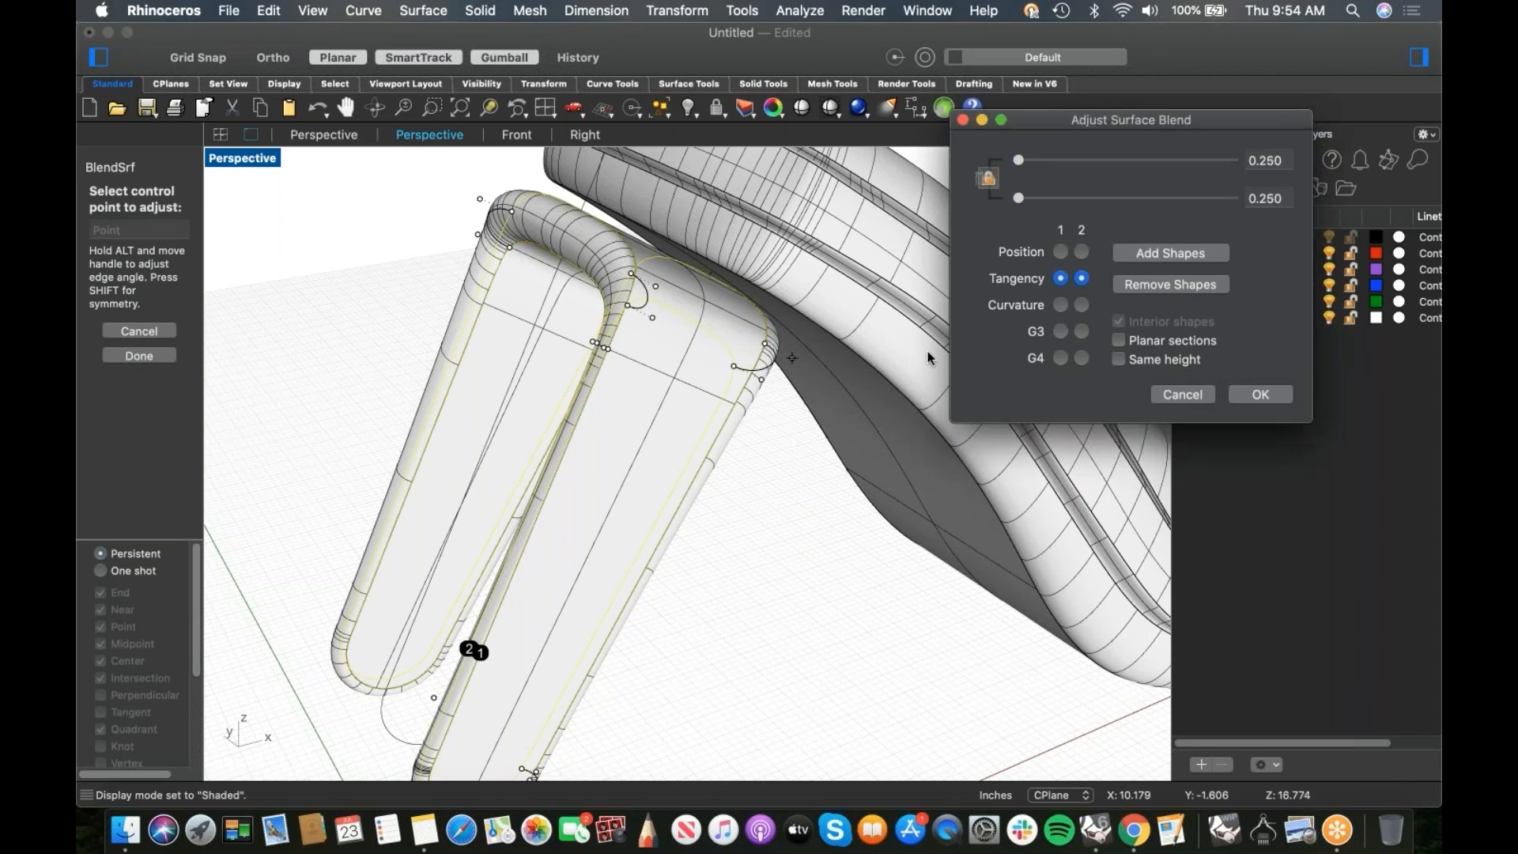
scroll(784, 469, "left", 5)
scroll(783, 469, "left", 6)
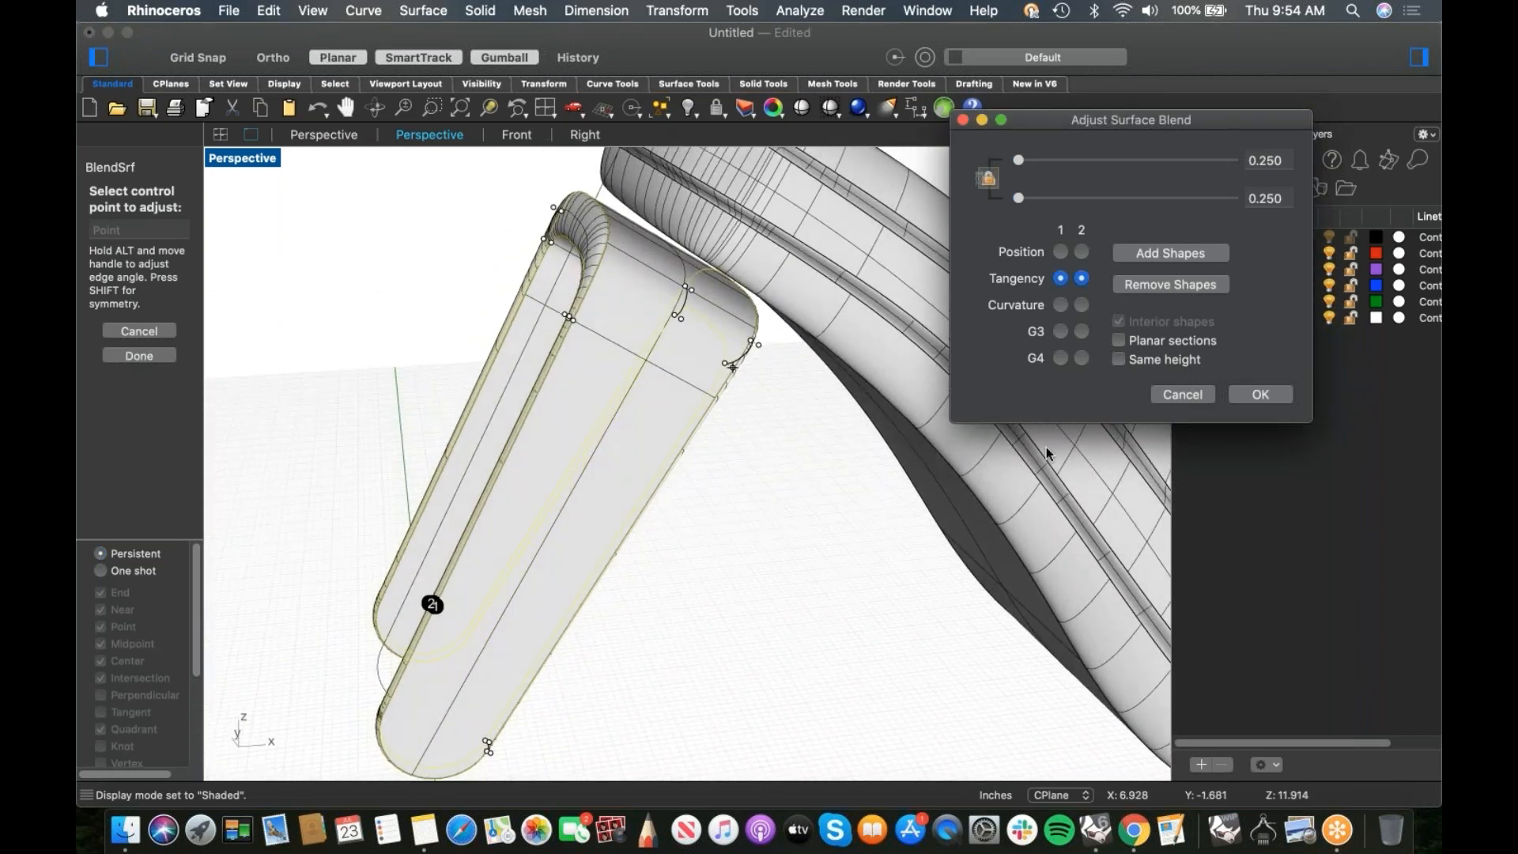
left_click(1261, 395)
left_click_drag(691, 543, 387, 571)
key("super+j")
left_click(688, 566)
Step: Show all hidden objects so the fork is displayed with the complete tricycle and the reference sketch
scroll(688, 566, "left", 5)
type("sh")
right_click_drag(688, 566, 667, 530)
key("Return")
scroll(704, 544, "down", 4)
scroll(668, 530, "down", 6)
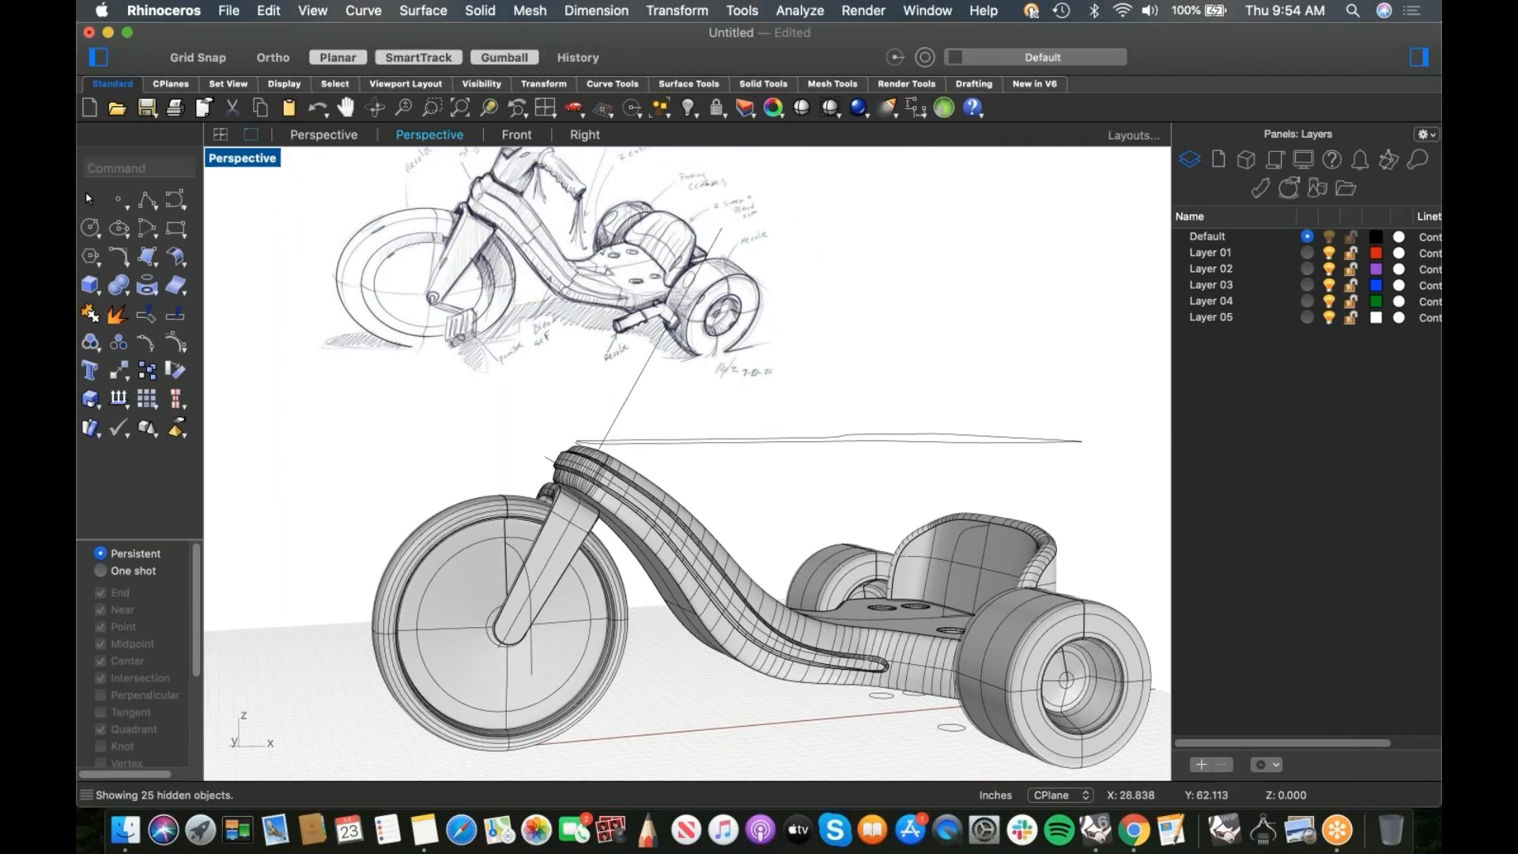
right_click_drag(620, 595, 667, 571, "shift")
Step: In the left view, draw a stepped pedal-crank polyline from the front wheel's center: about 3.8 in outward, 3.1 in up, 4.4 in outward
type("f")
key("Return")
type("left")
key("Return")
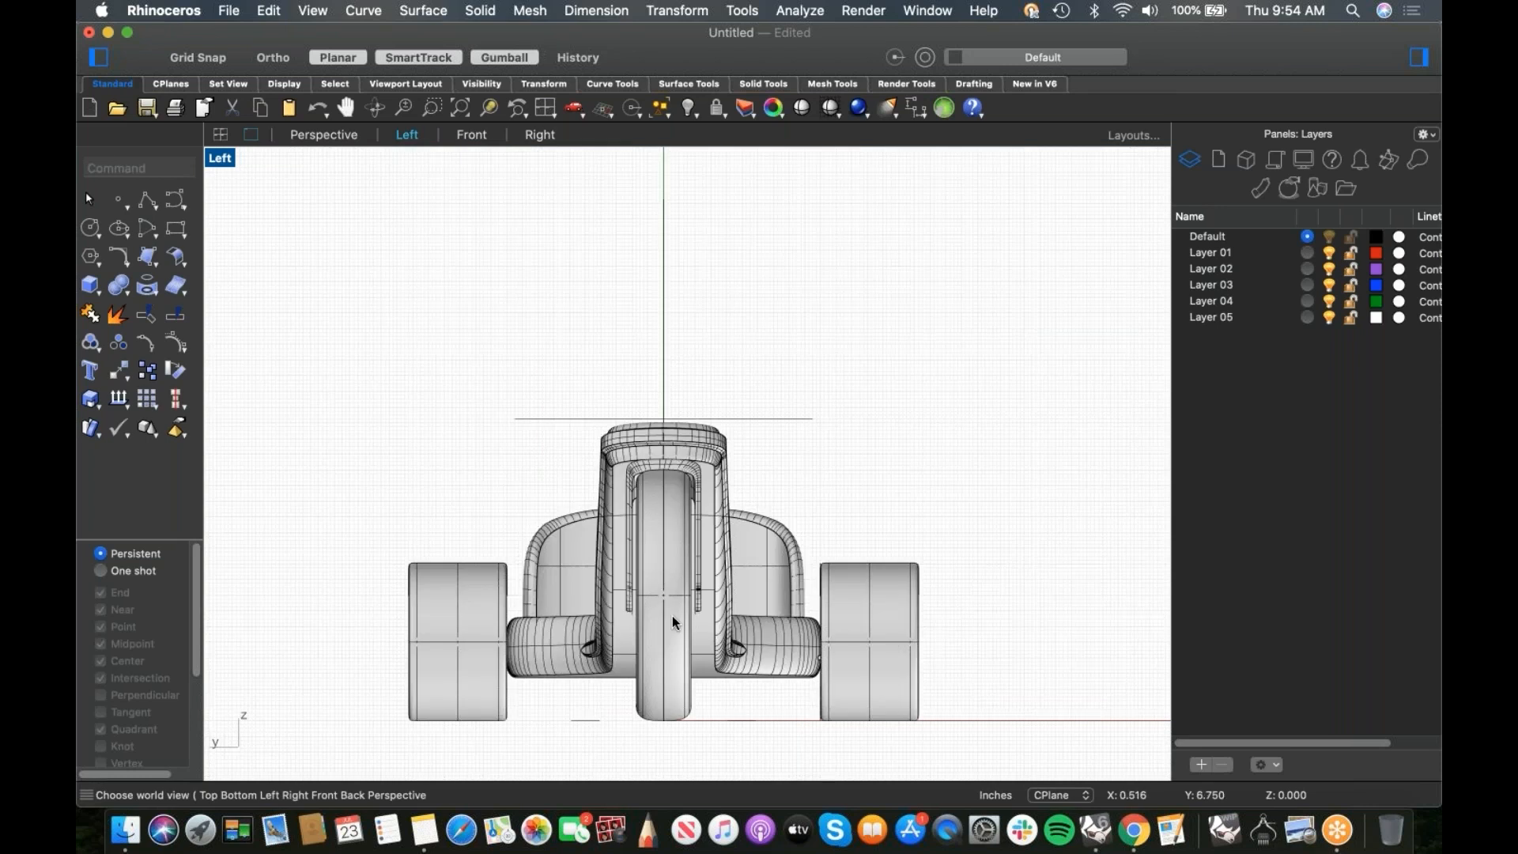
scroll(673, 615, "up", 4)
left_click(147, 199)
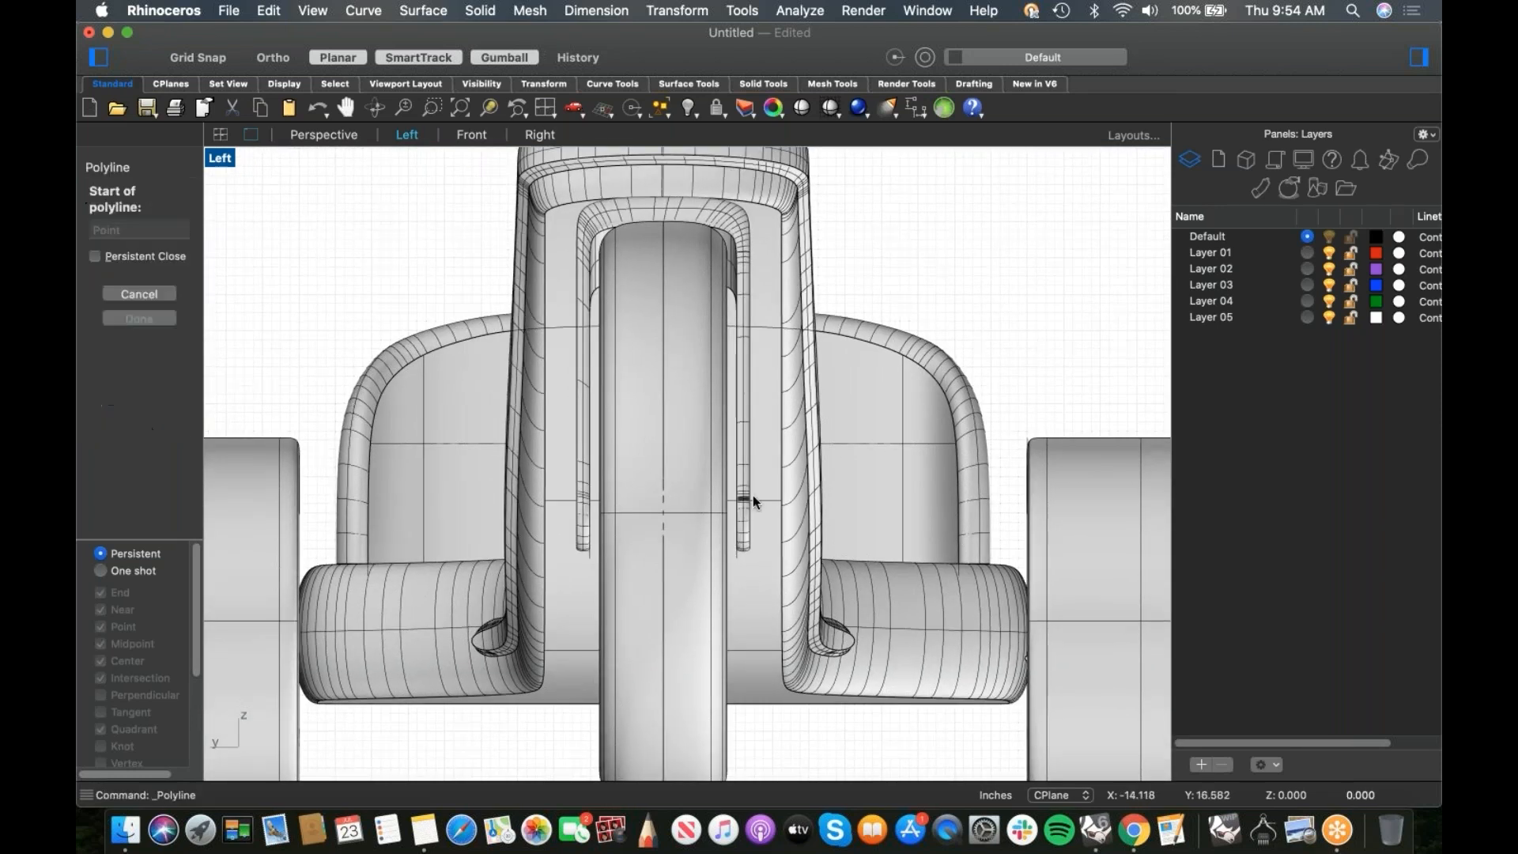
left_click(664, 513)
left_click(803, 512, "shift")
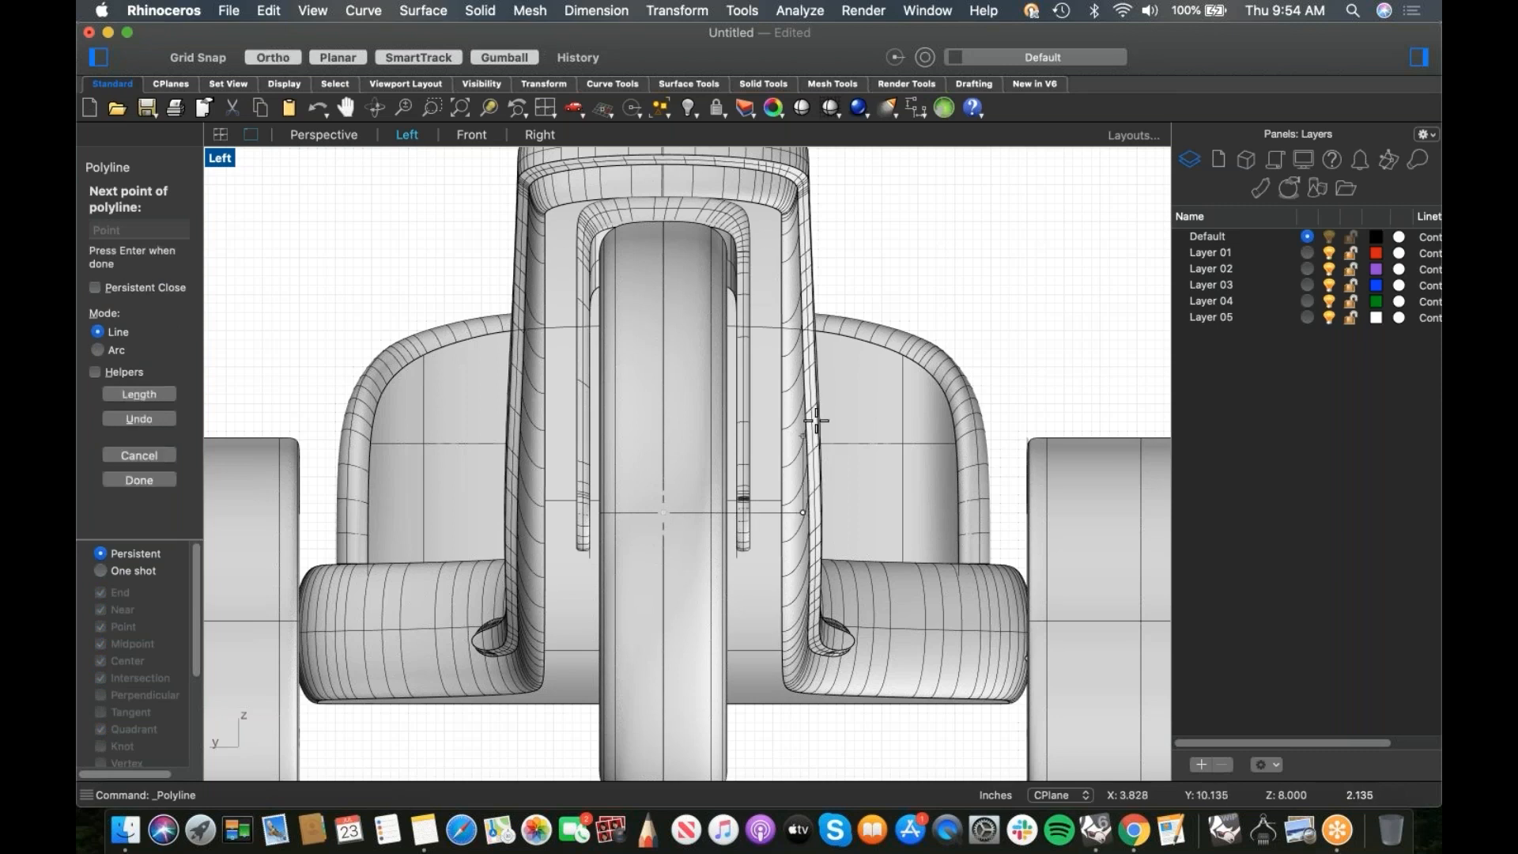
left_click(804, 400)
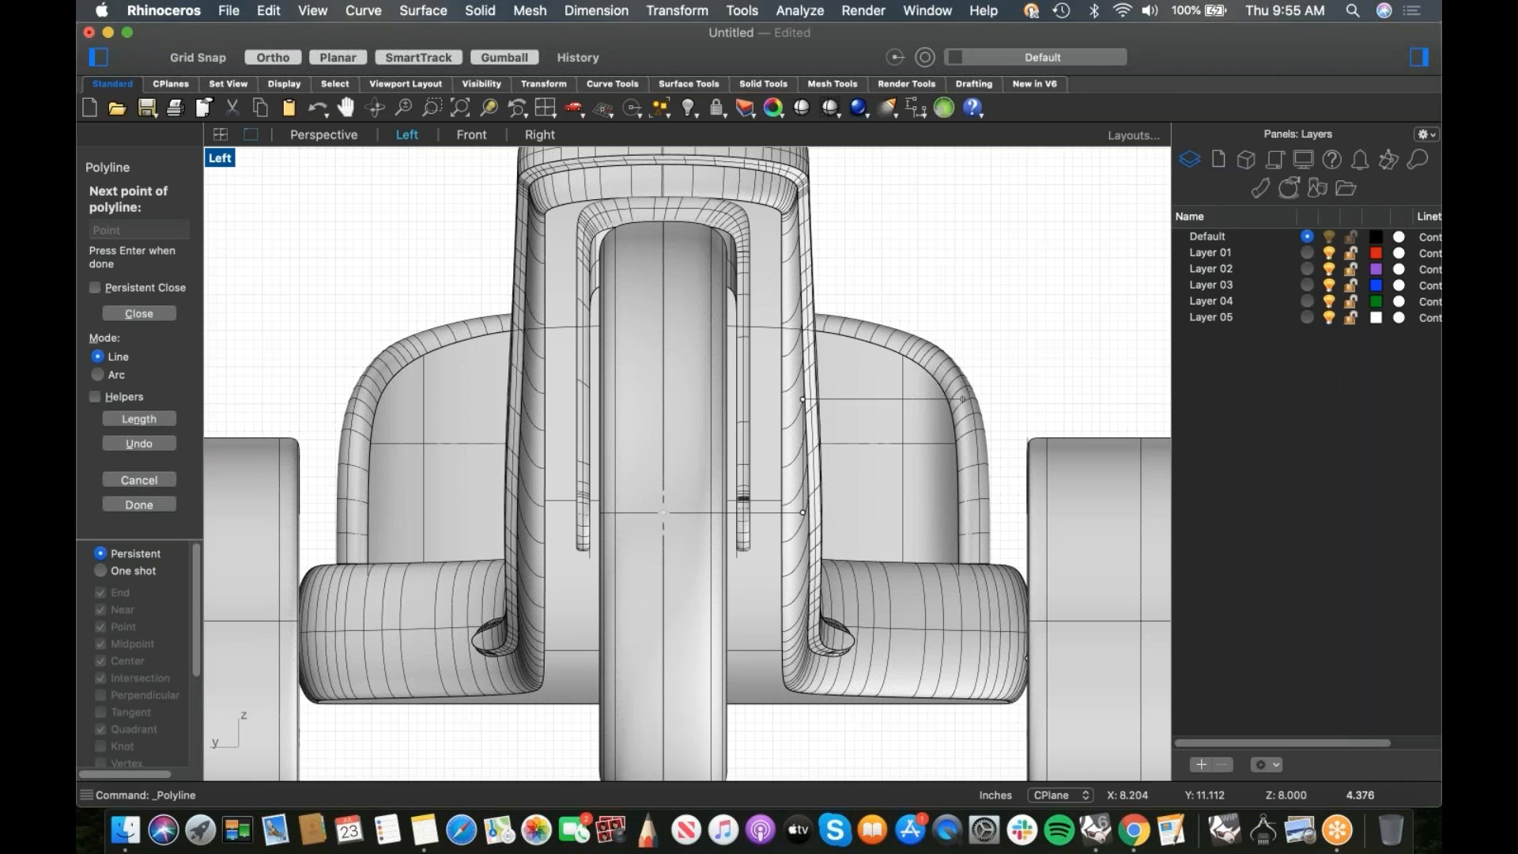
left_click(961, 393)
key("F8")
key("Return")
Step: Move the crank polyline back along the tricycle's length onto the front wheel's center axis
left_click(942, 411)
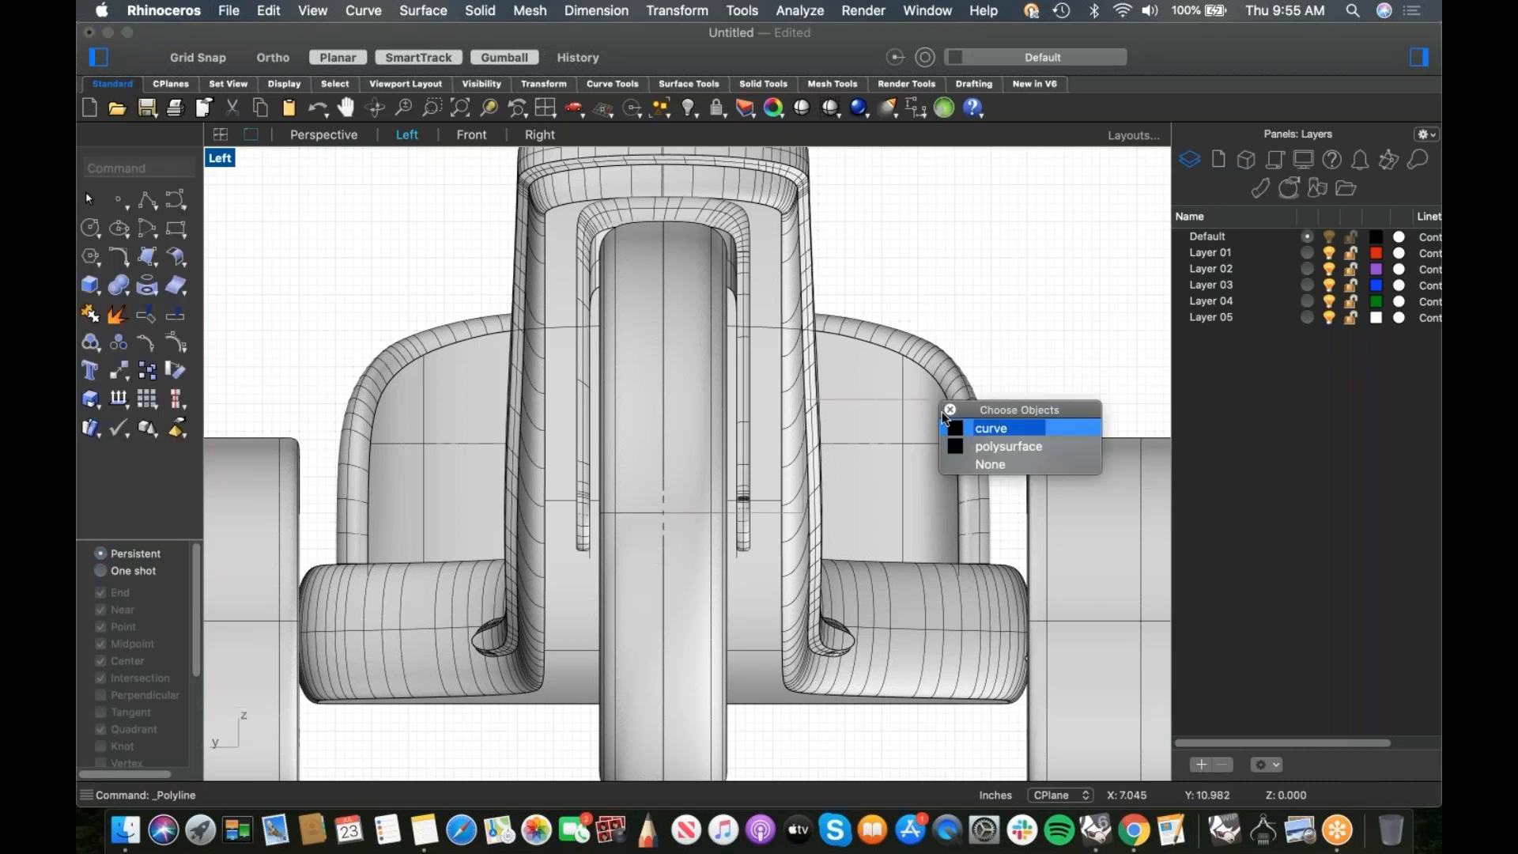
left_click(998, 428)
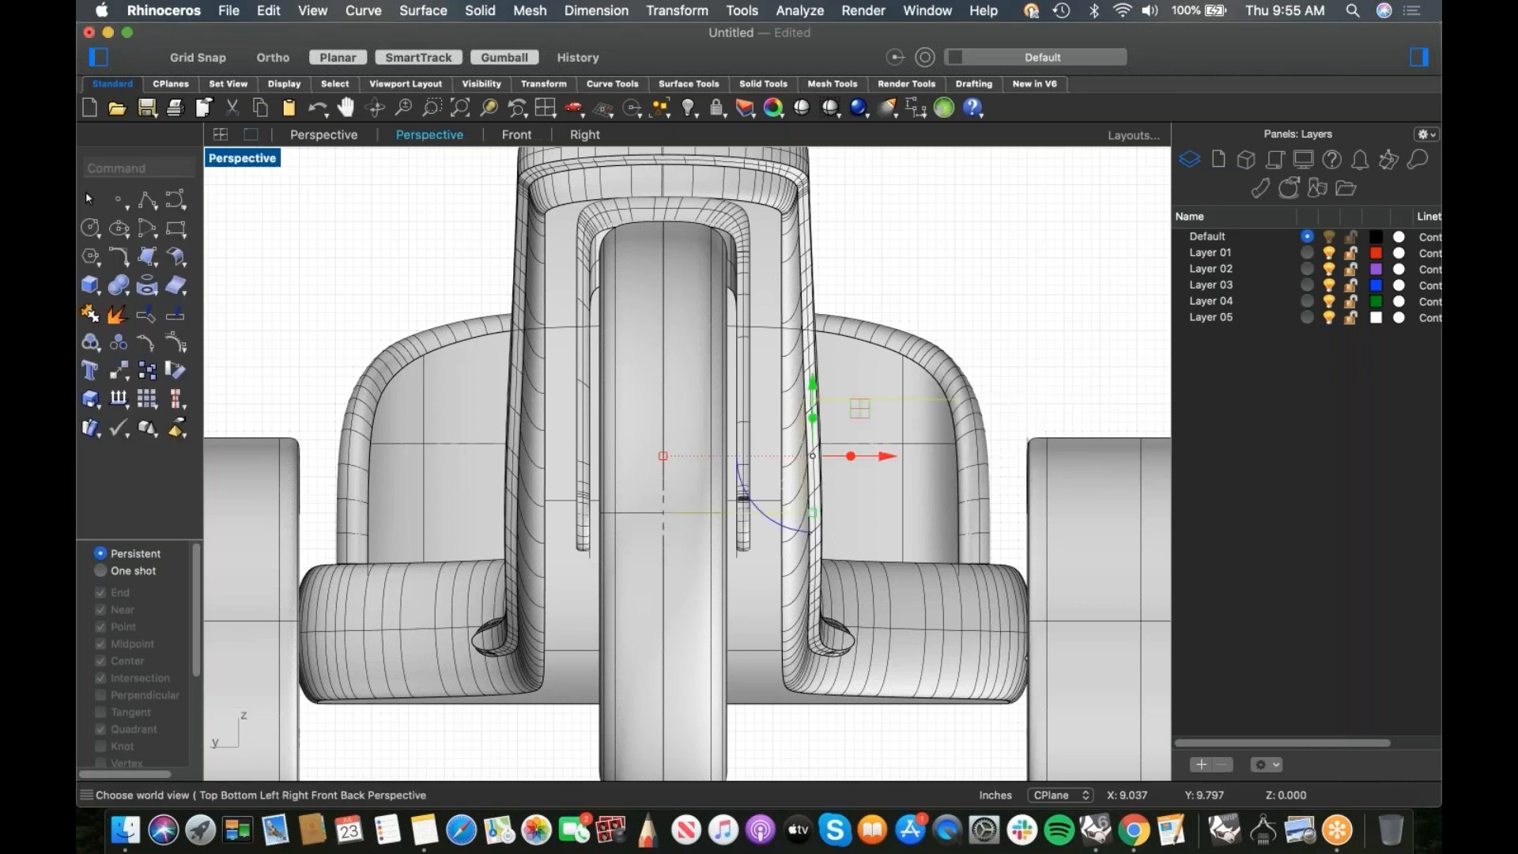
key("F4")
scroll(459, 426, "up", 8)
scroll(431, 441, "up", 5)
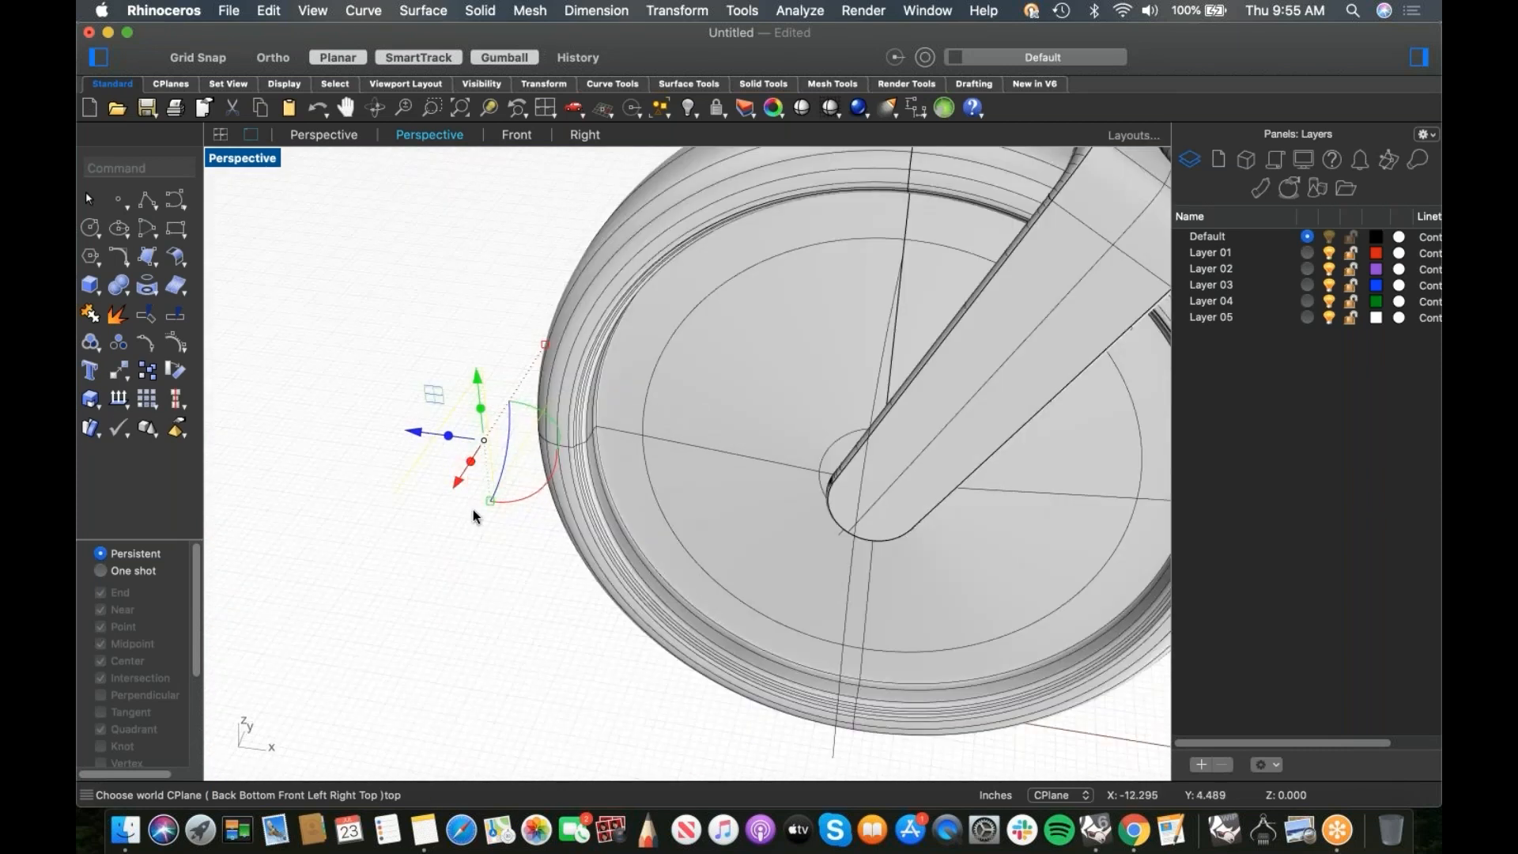
left_click_drag(440, 442, 871, 539)
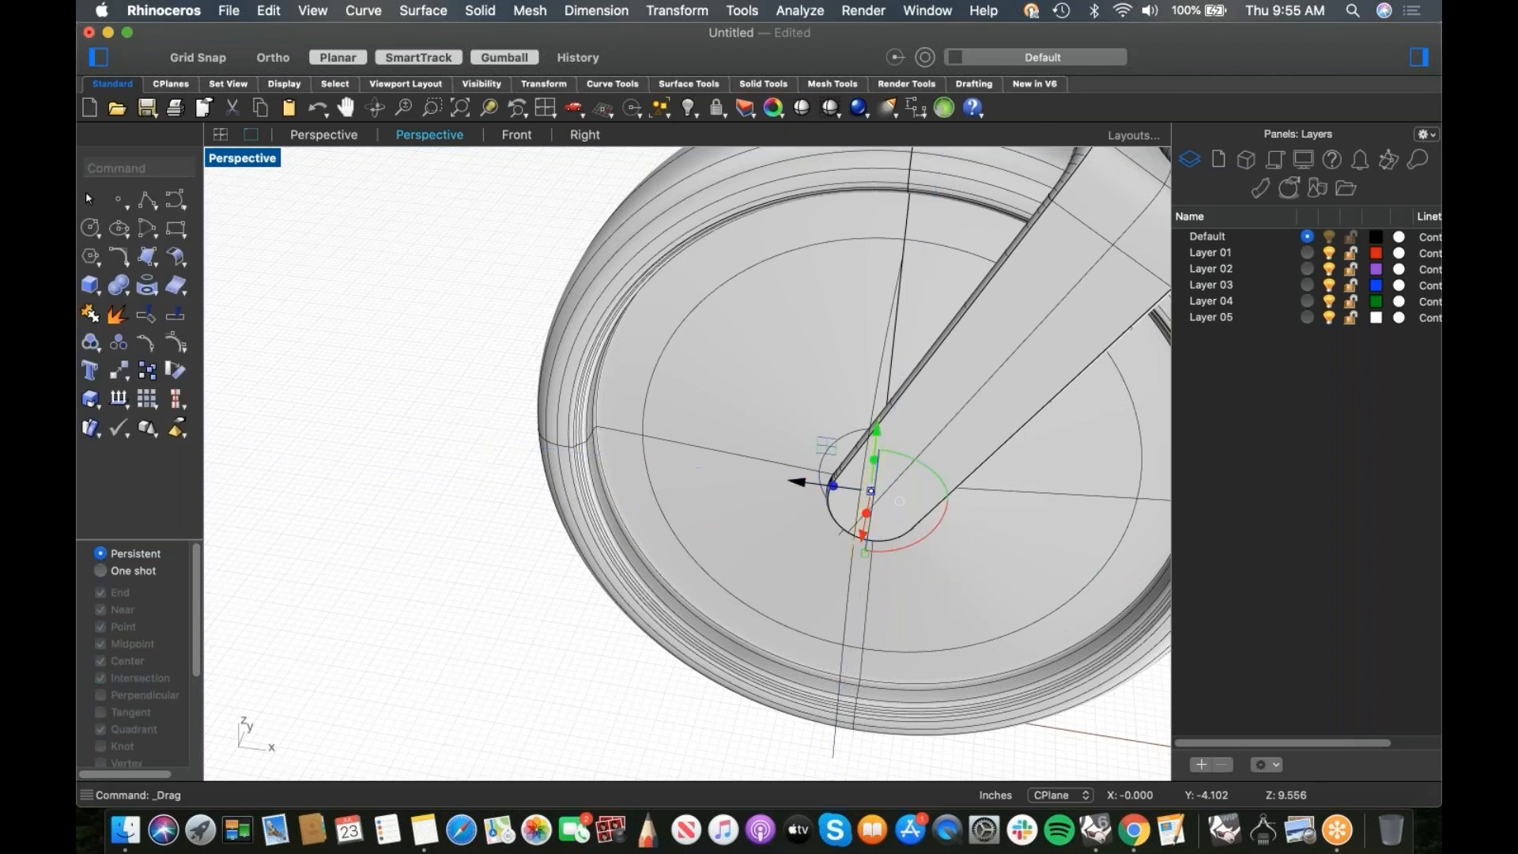
Step: Isolate the front wheel and the crank polyline by hiding the rest of the model
right_click_drag(793, 604, 746, 566)
left_click(761, 560)
key("super+i")
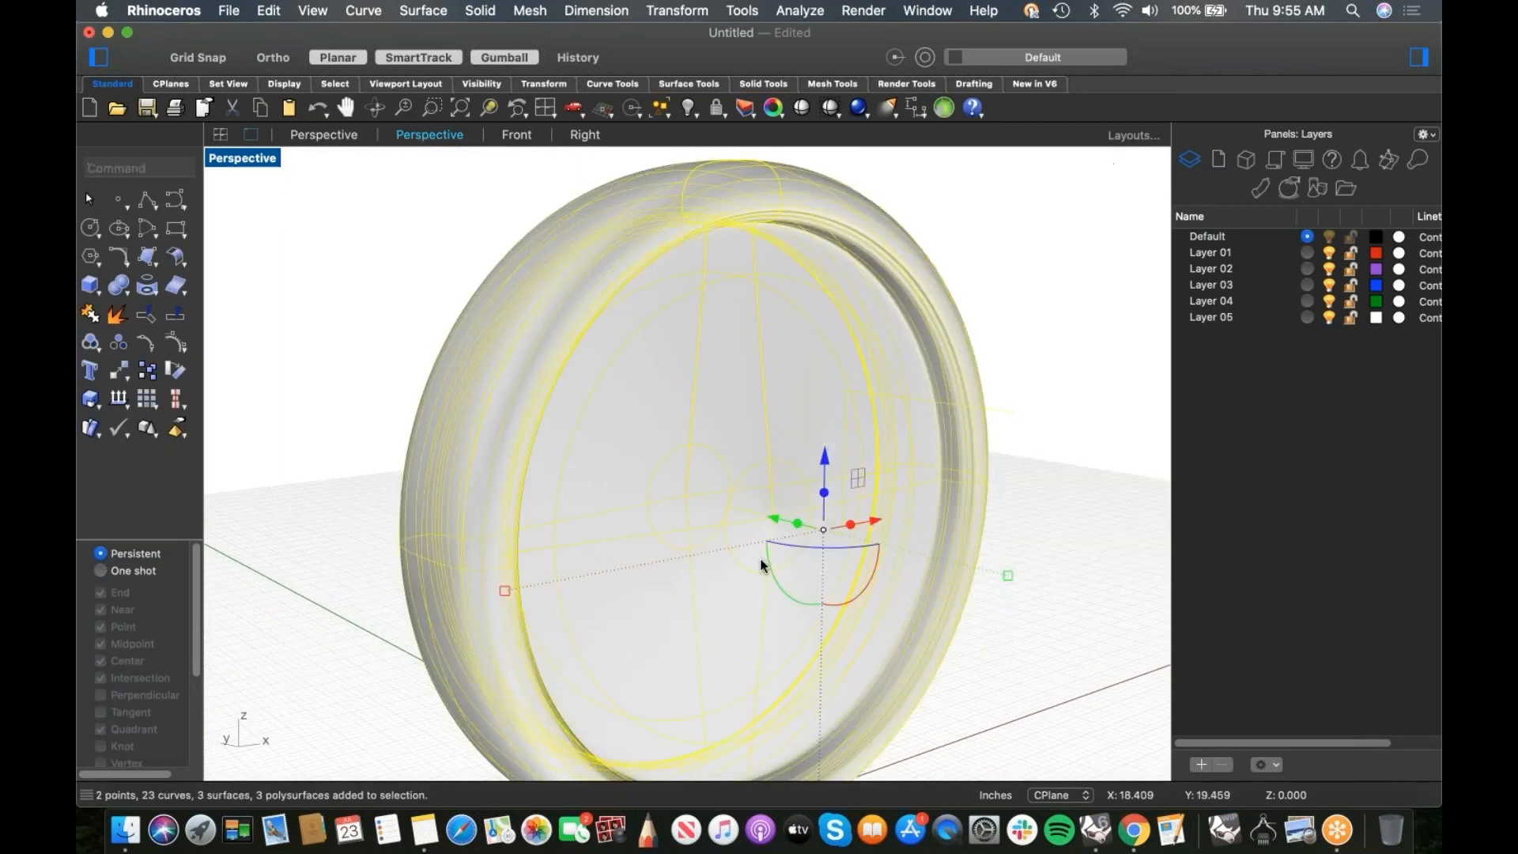
left_click(1029, 625)
right_click_drag(893, 585, 716, 581)
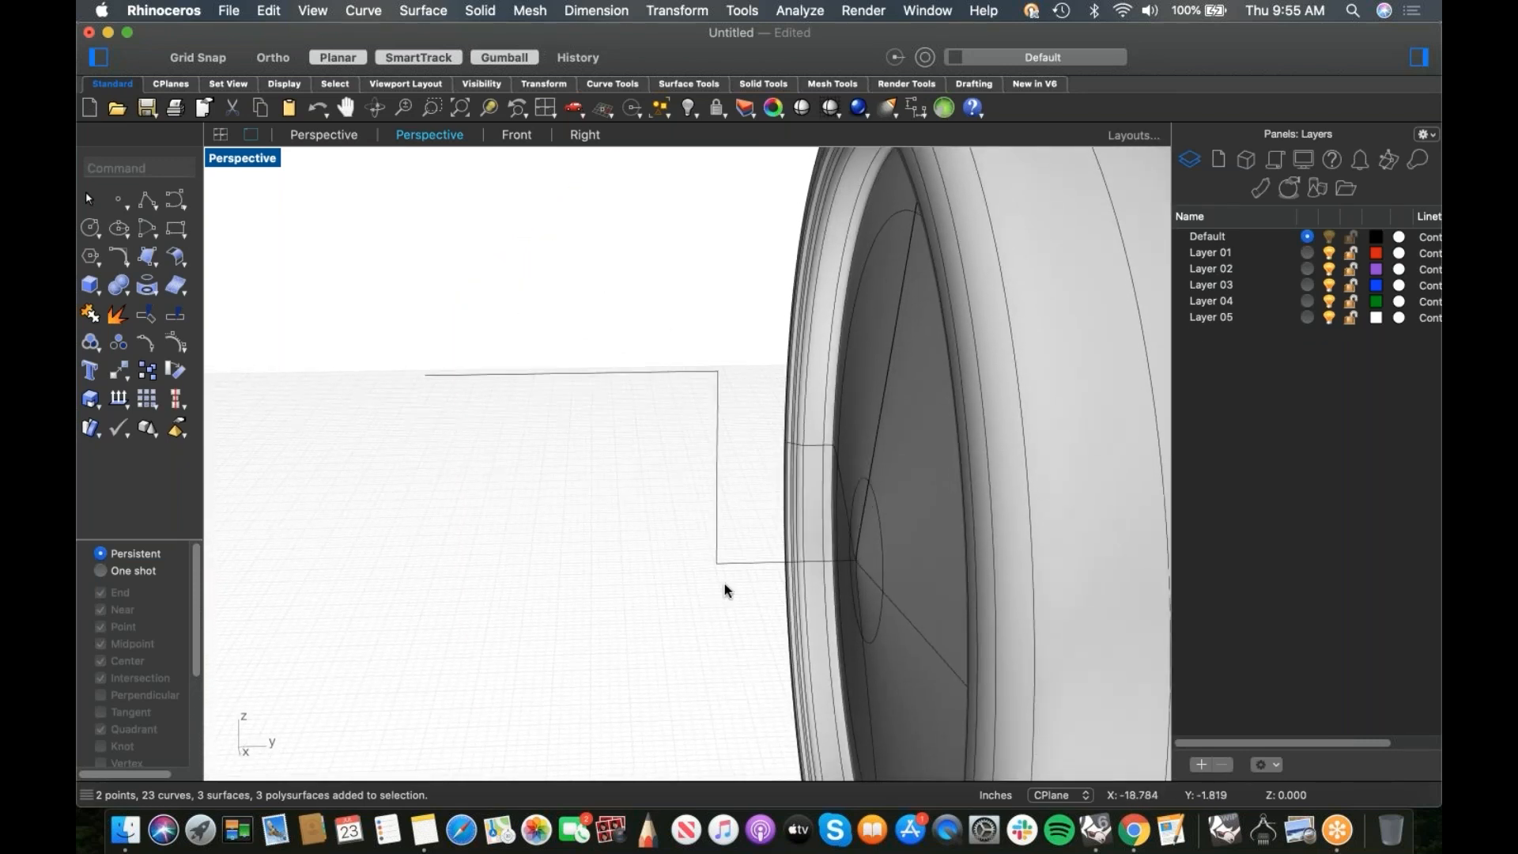
Step: Fillet the corners of the stepped crank polyline with a 0.25 in radius
type("fillet")
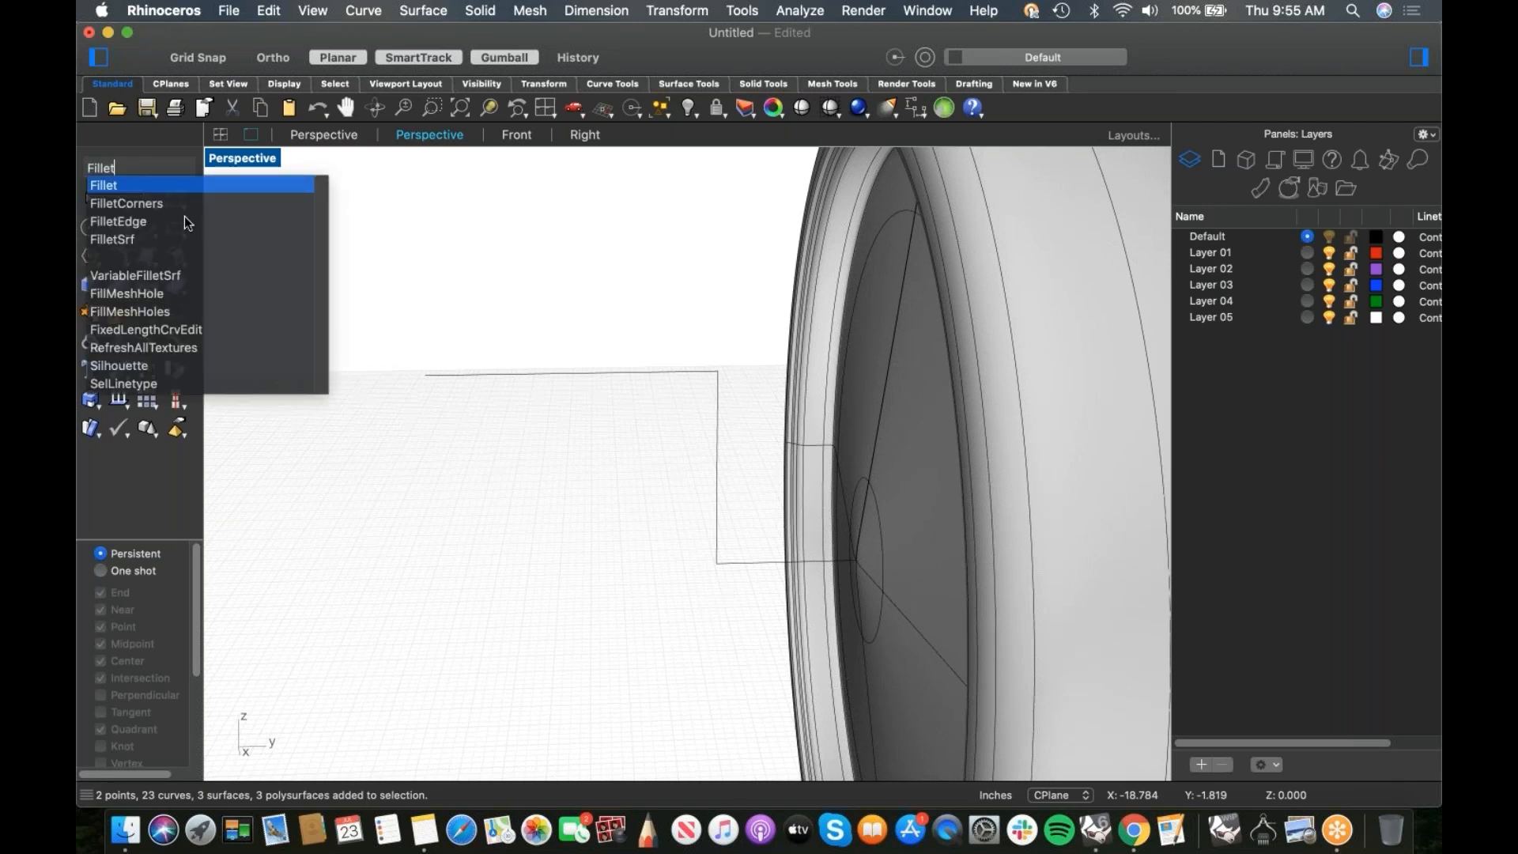
left_click(160, 205)
left_click(716, 497)
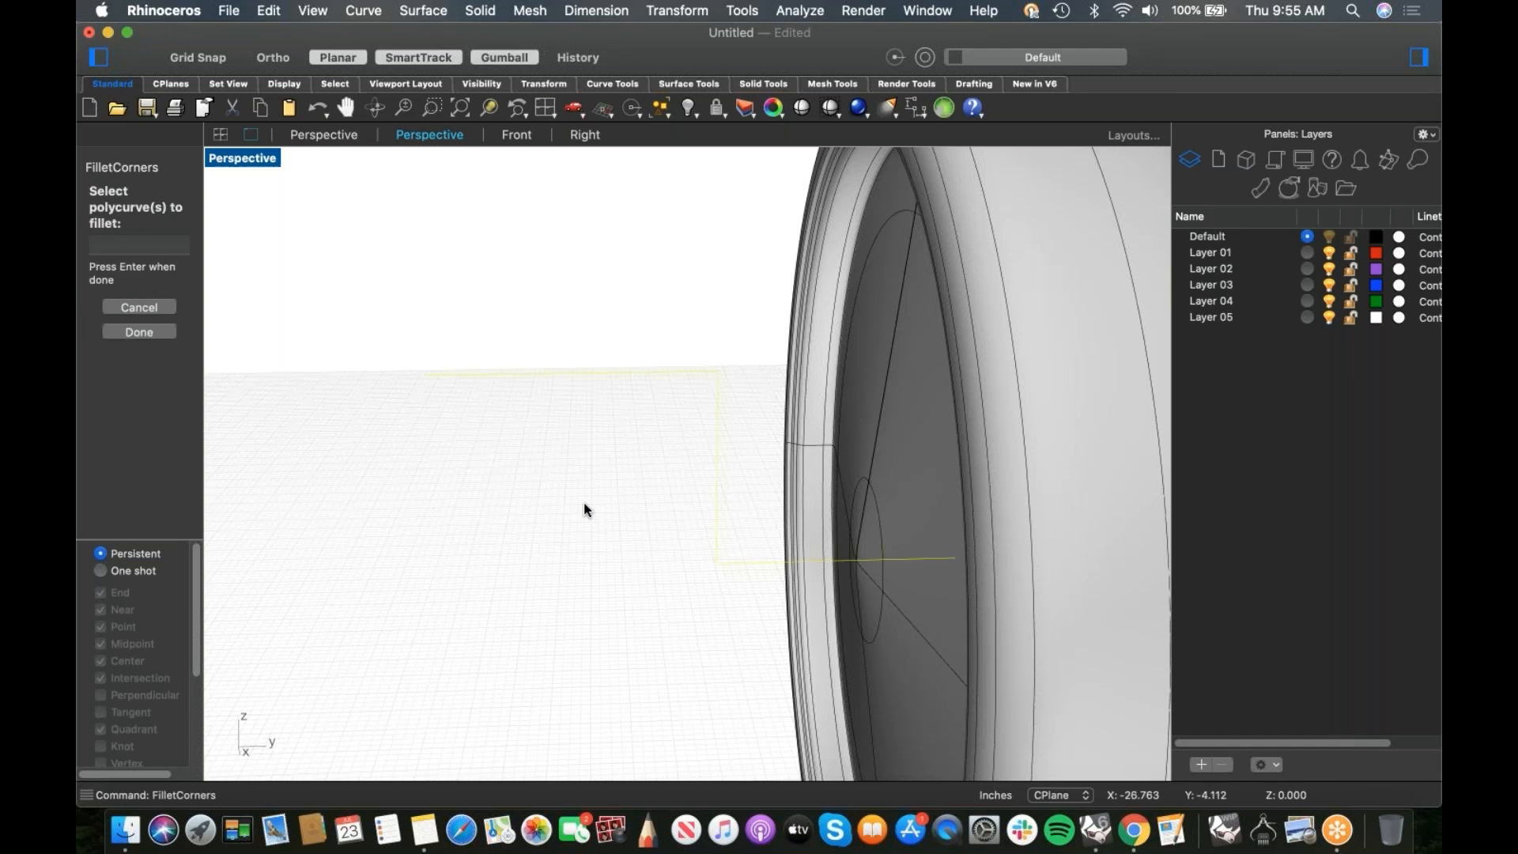
key("Return")
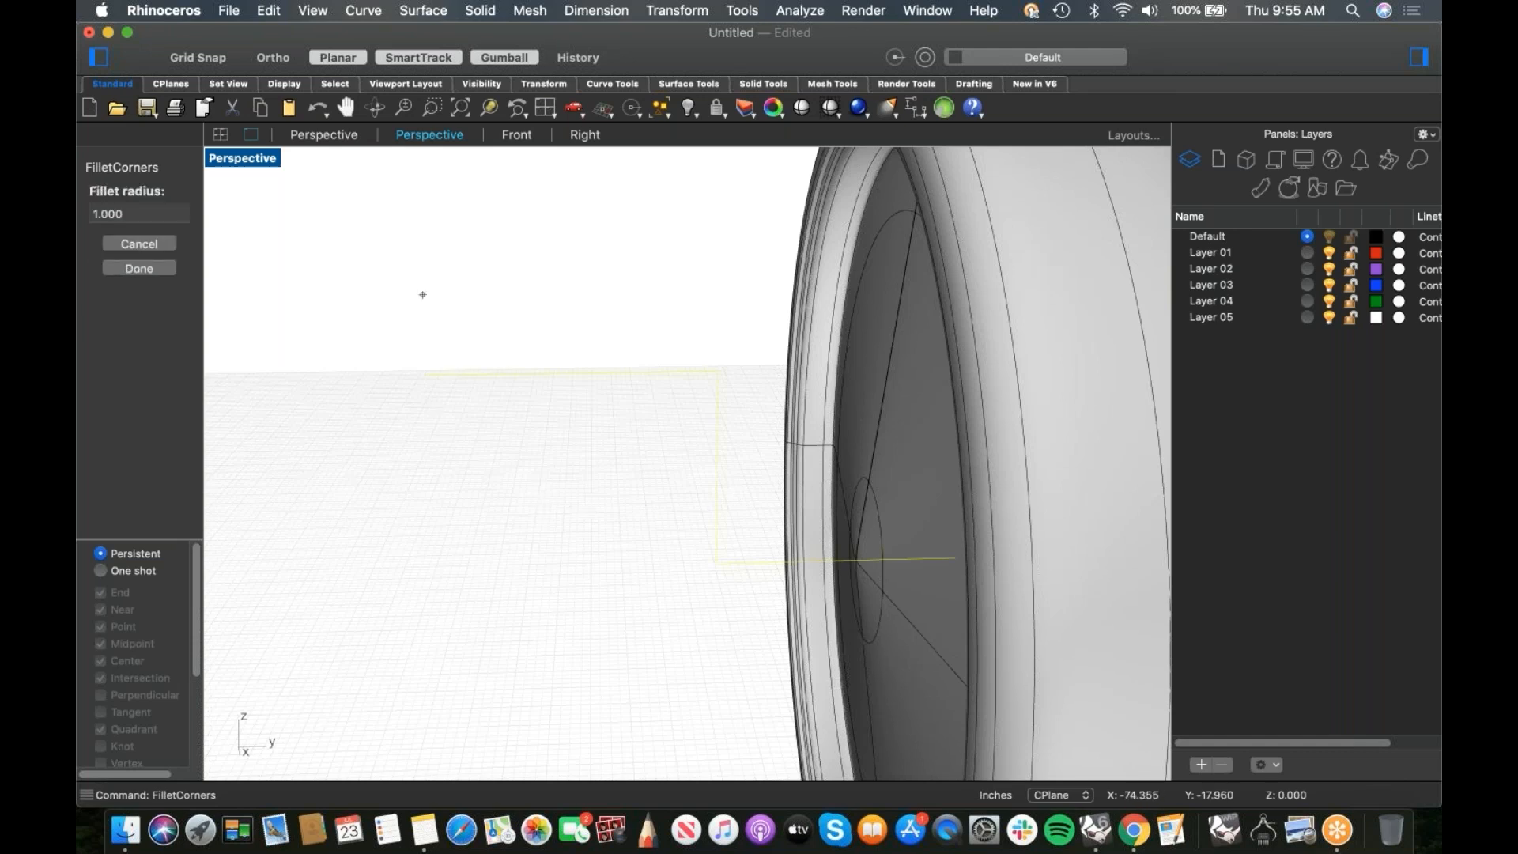
left_click(152, 213)
type(".25")
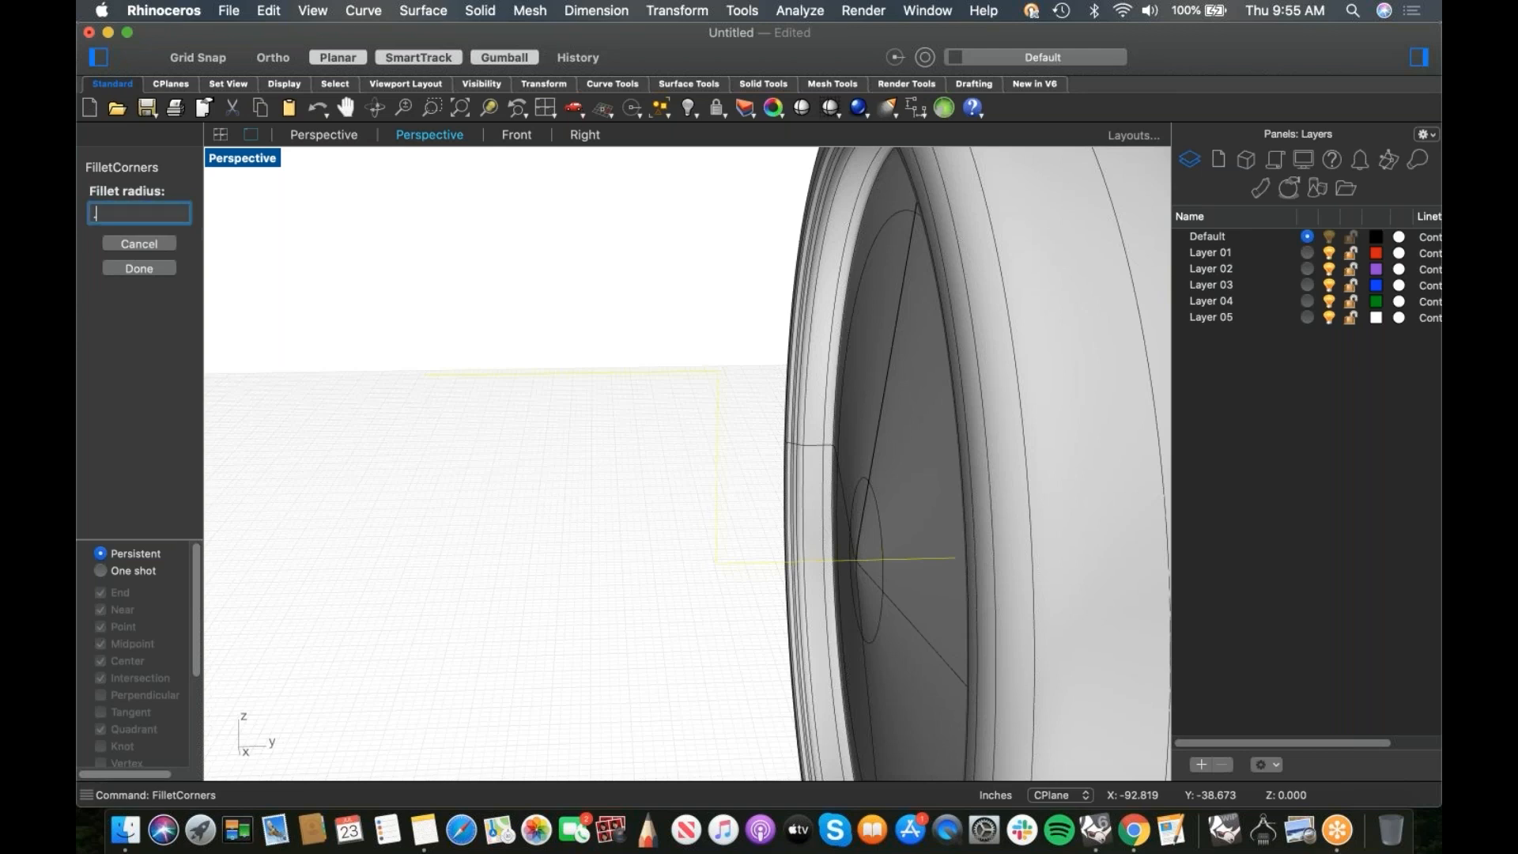
key("Return")
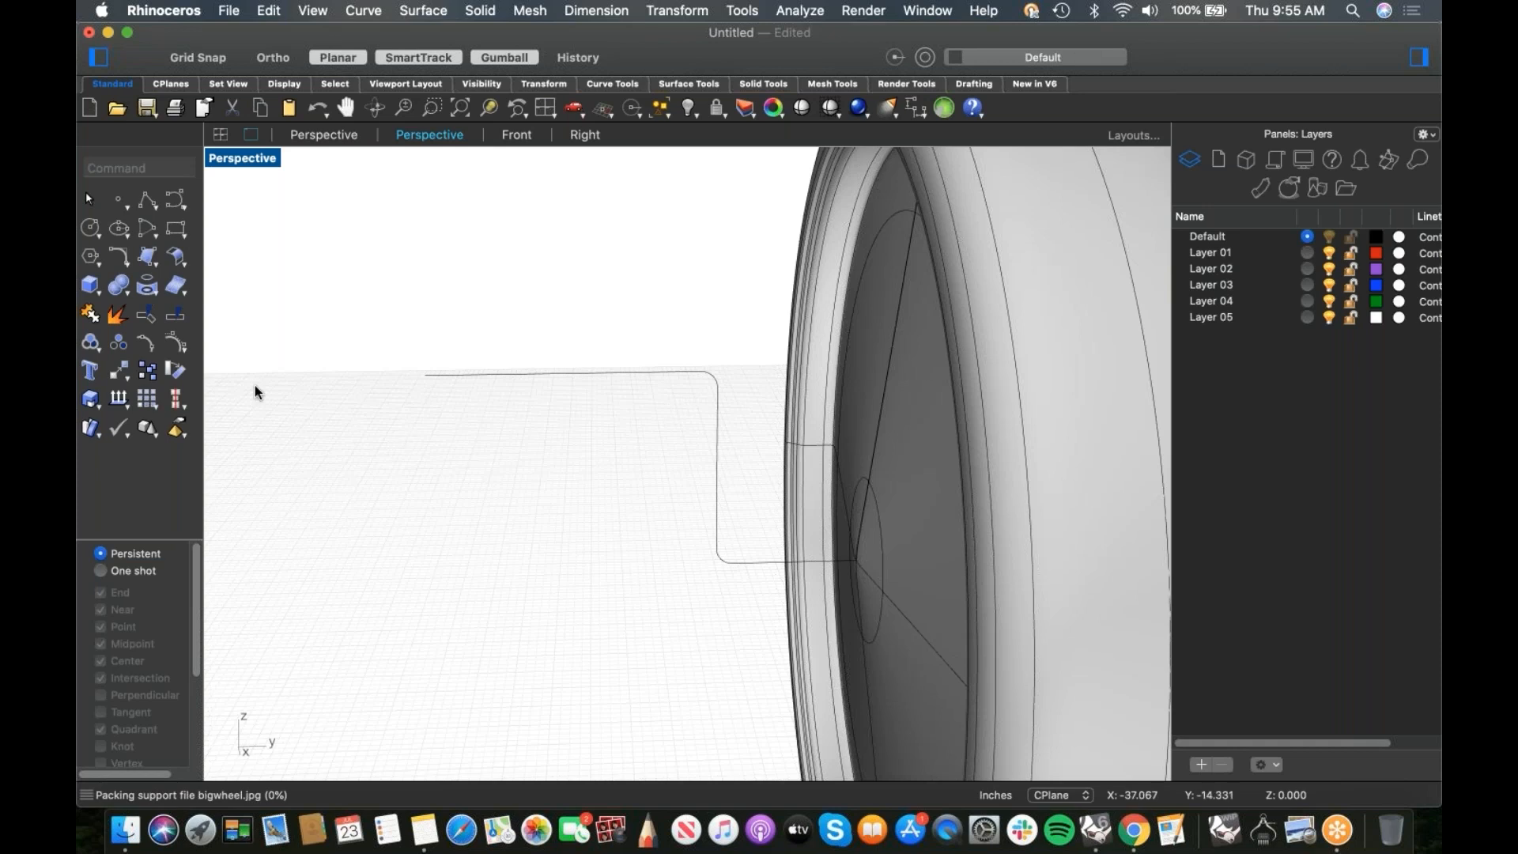
Step: Try a round-capped pipe along the crank curve, tapering from a 1 in start radius to a 0.241 in end radius
left_click(98, 295)
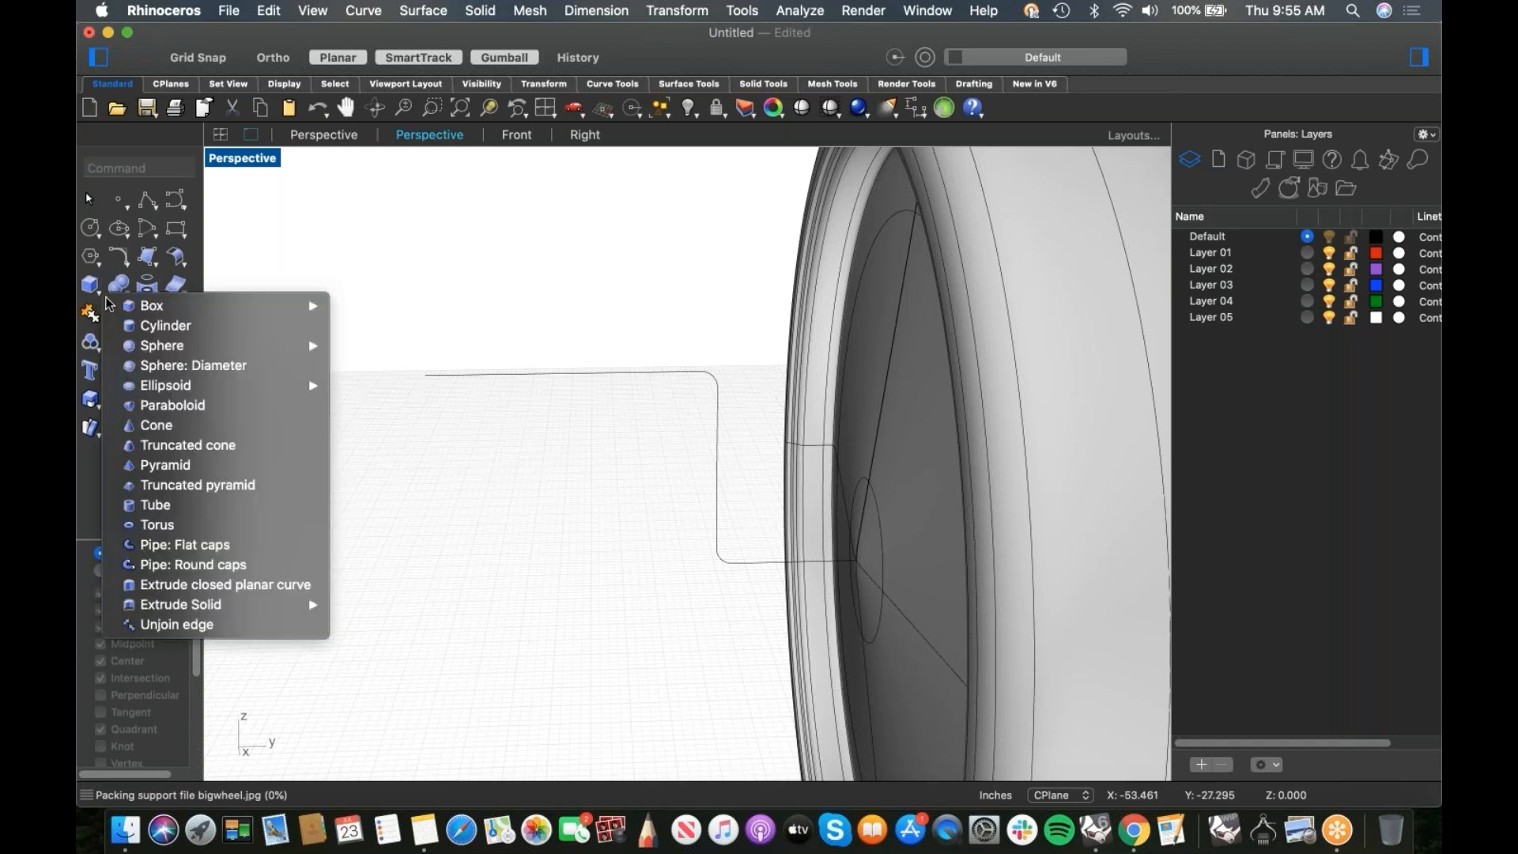
left_click(194, 564)
left_click(449, 373)
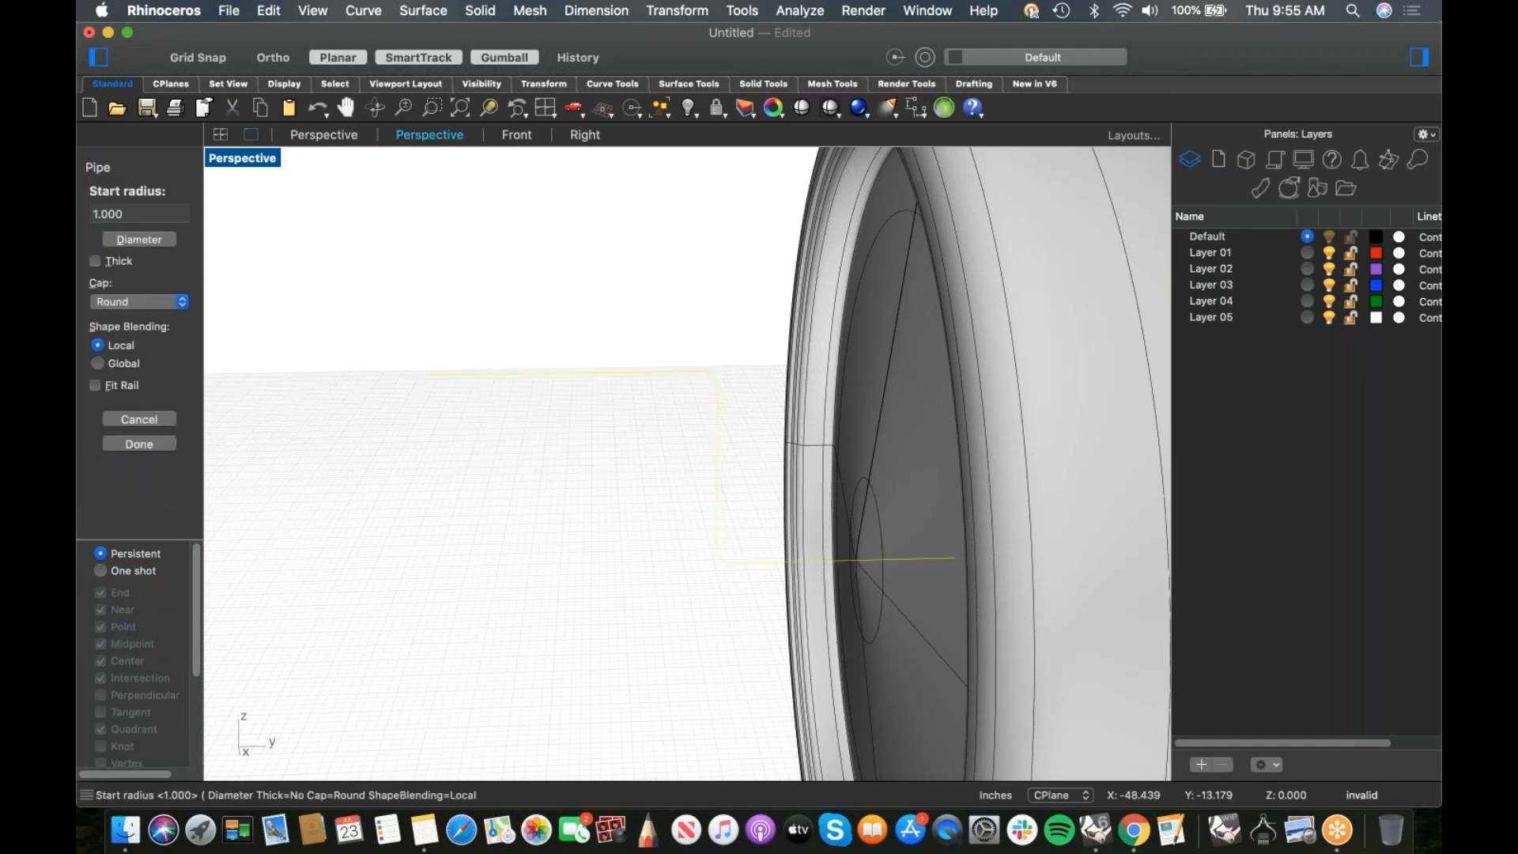
left_click(454, 376)
scroll(452, 378, "right", 3)
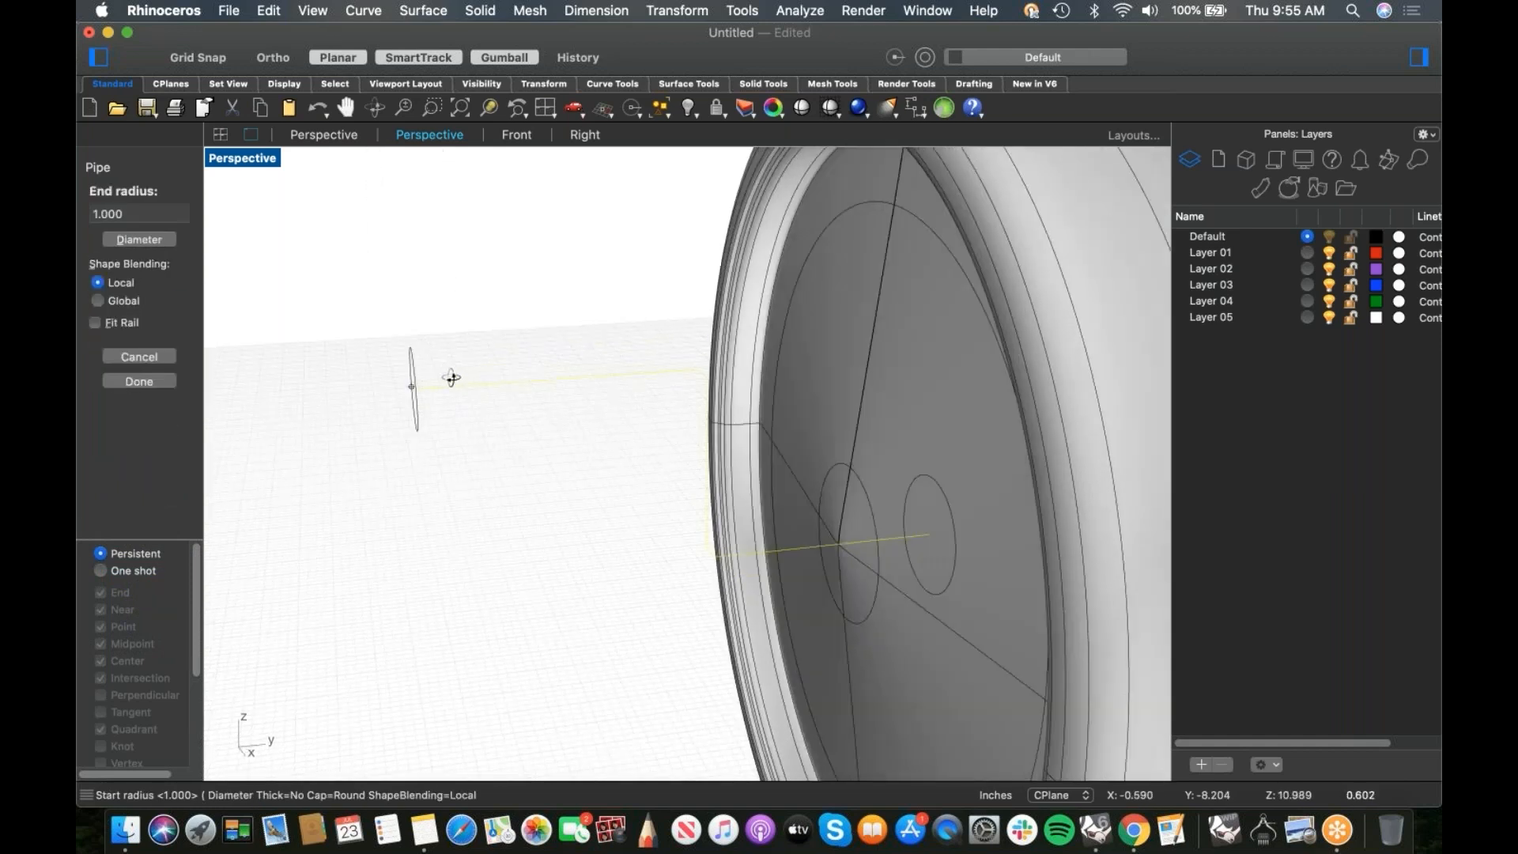
scroll(452, 378, "right", 5)
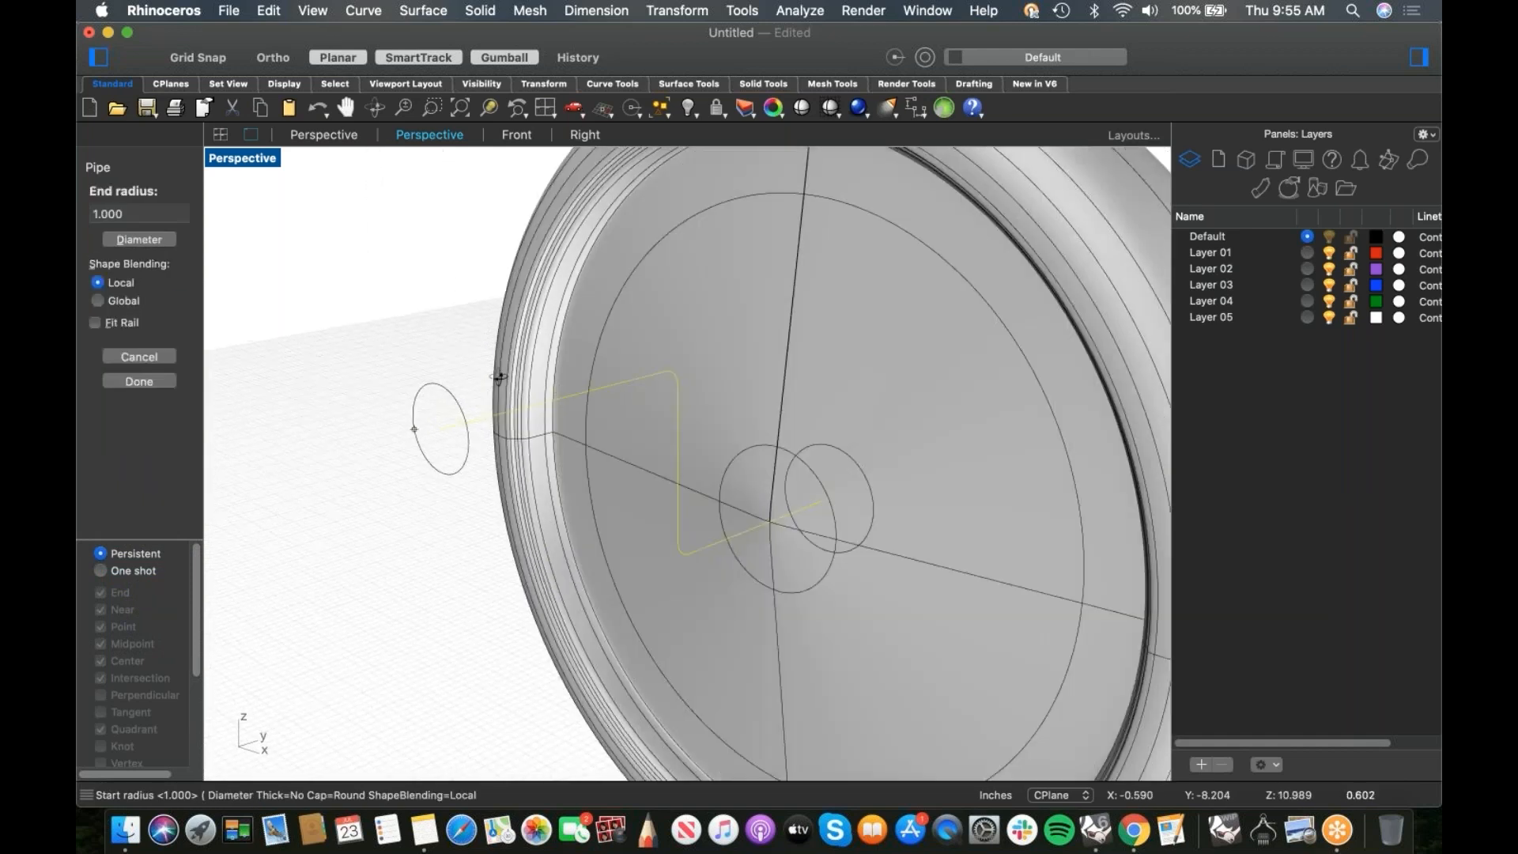
left_click(439, 412)
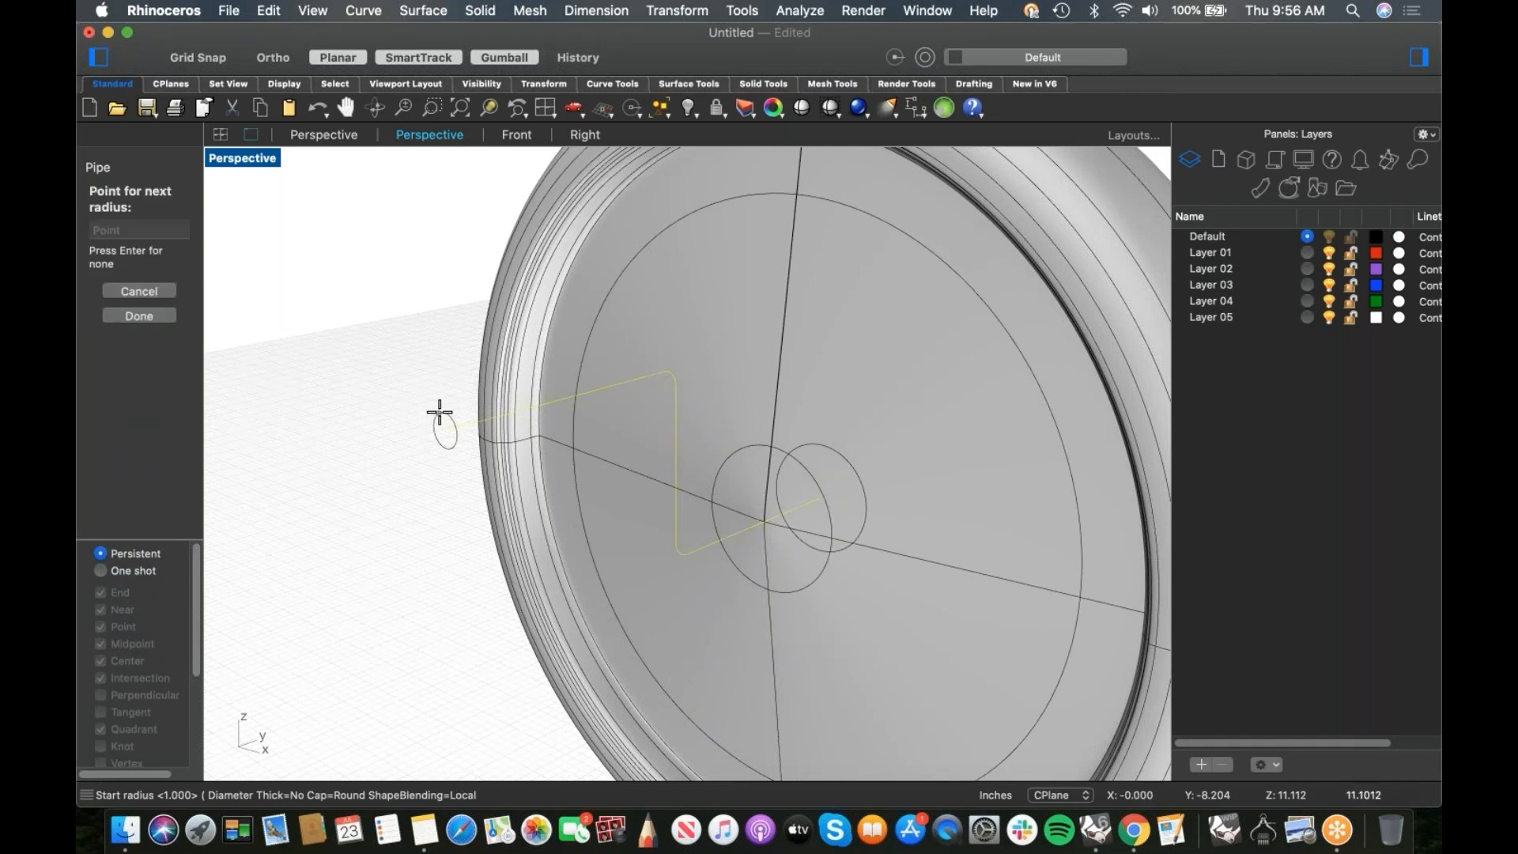
key("Return")
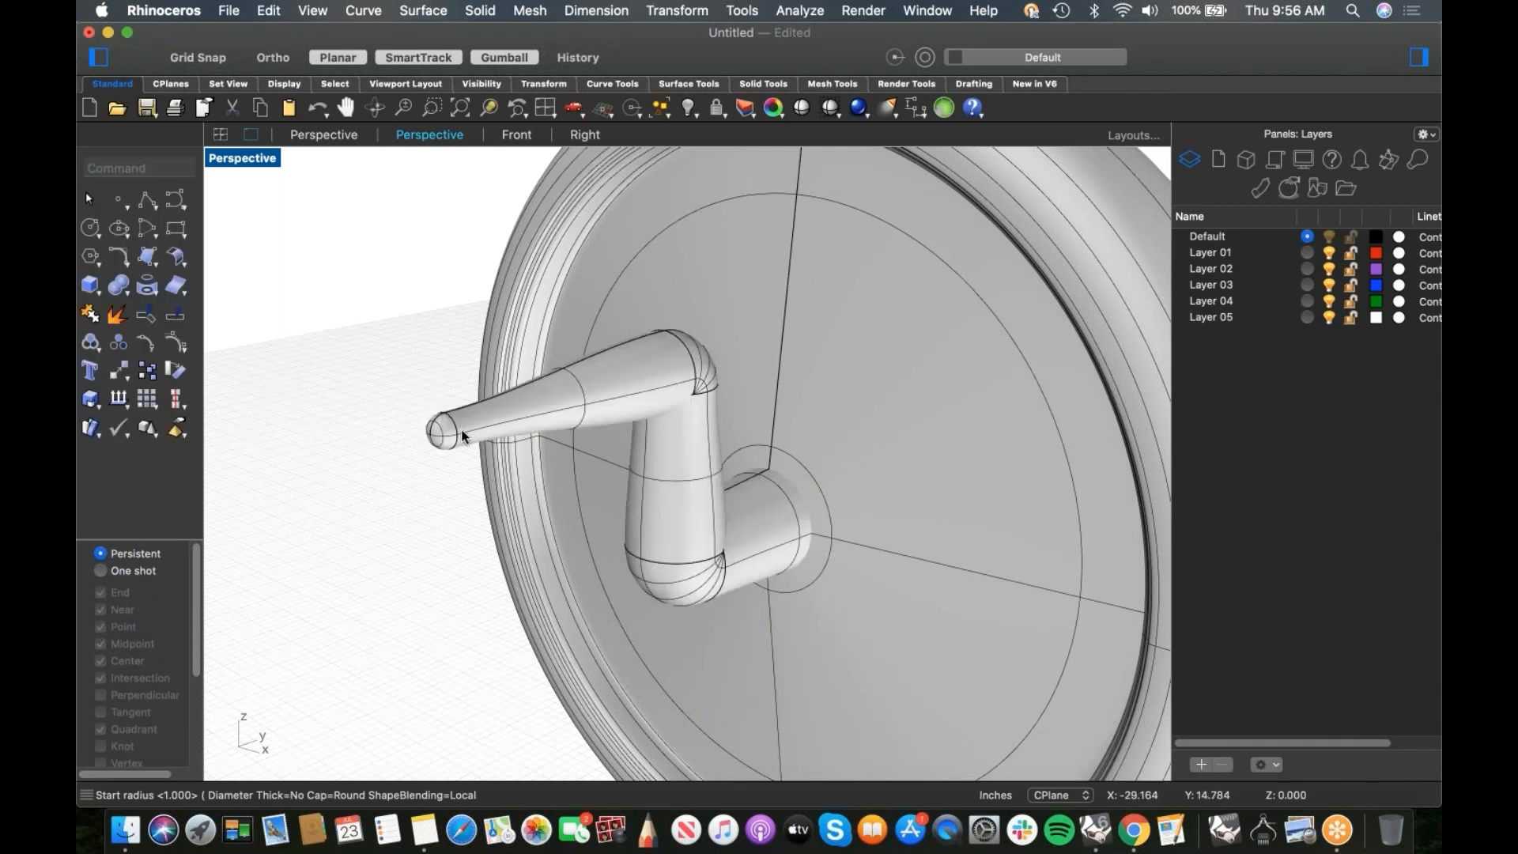
key("super+z")
Step: Pipe the filleted crank curve with round caps and a uniform 0.241 in radius
right_click(462, 429)
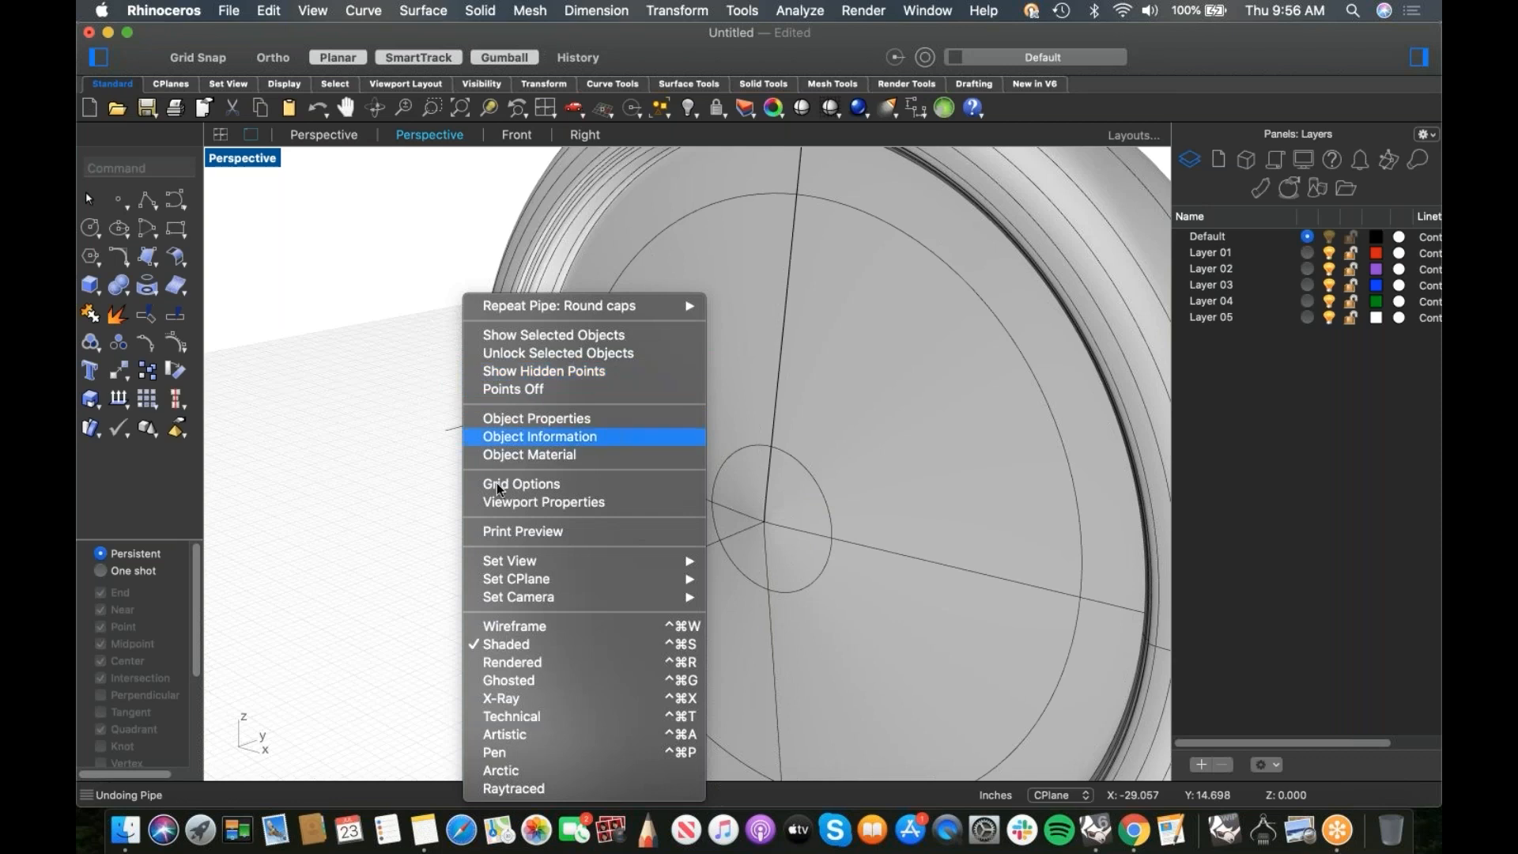
left_click(455, 432)
left_click(455, 433)
right_click(454, 430)
left_click(538, 323)
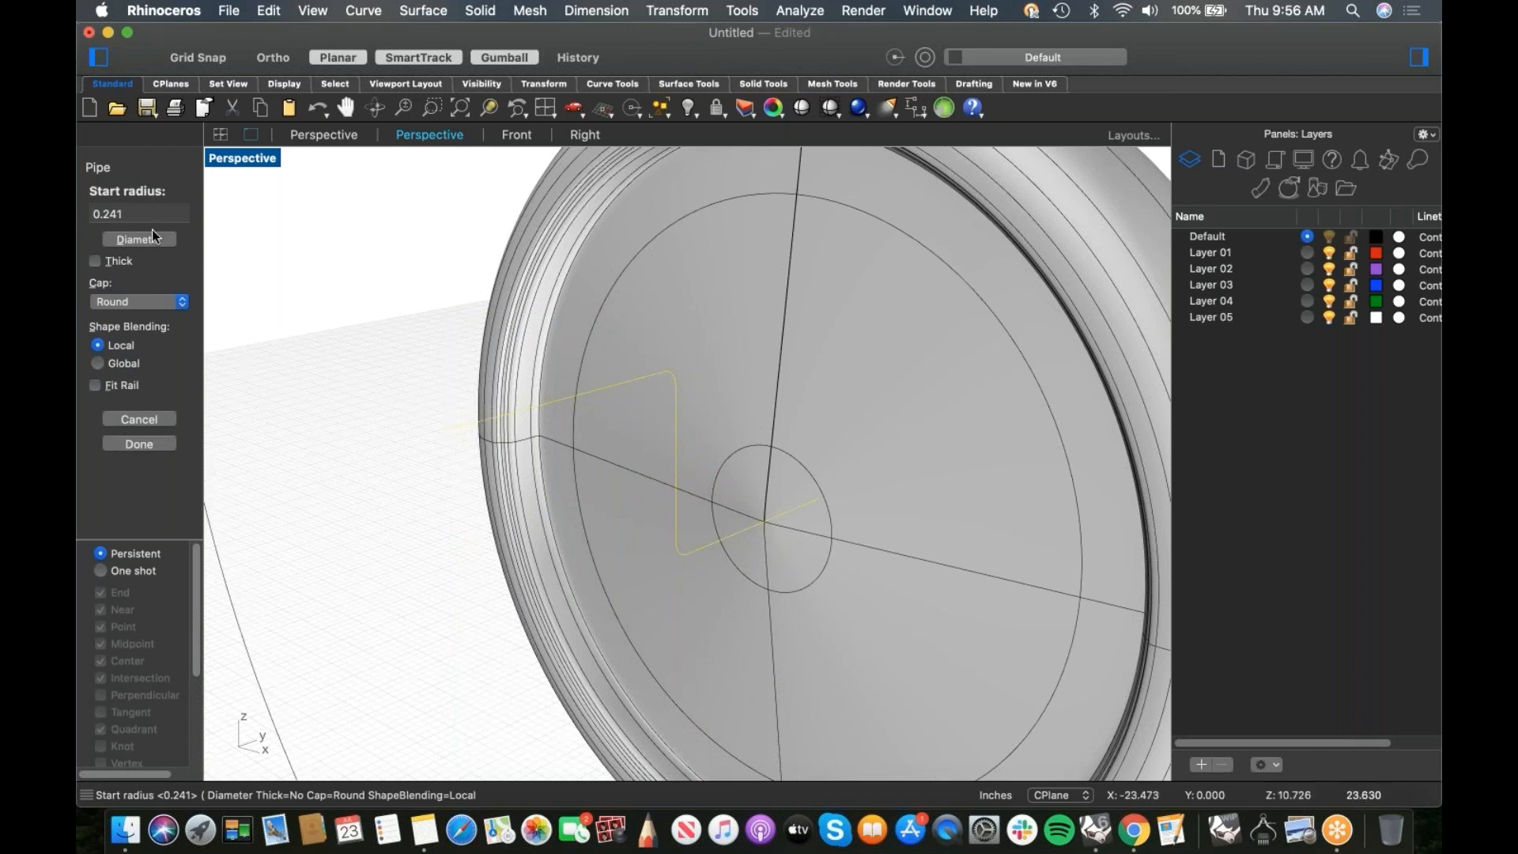
key("Return")
key("Return")
key("Return")
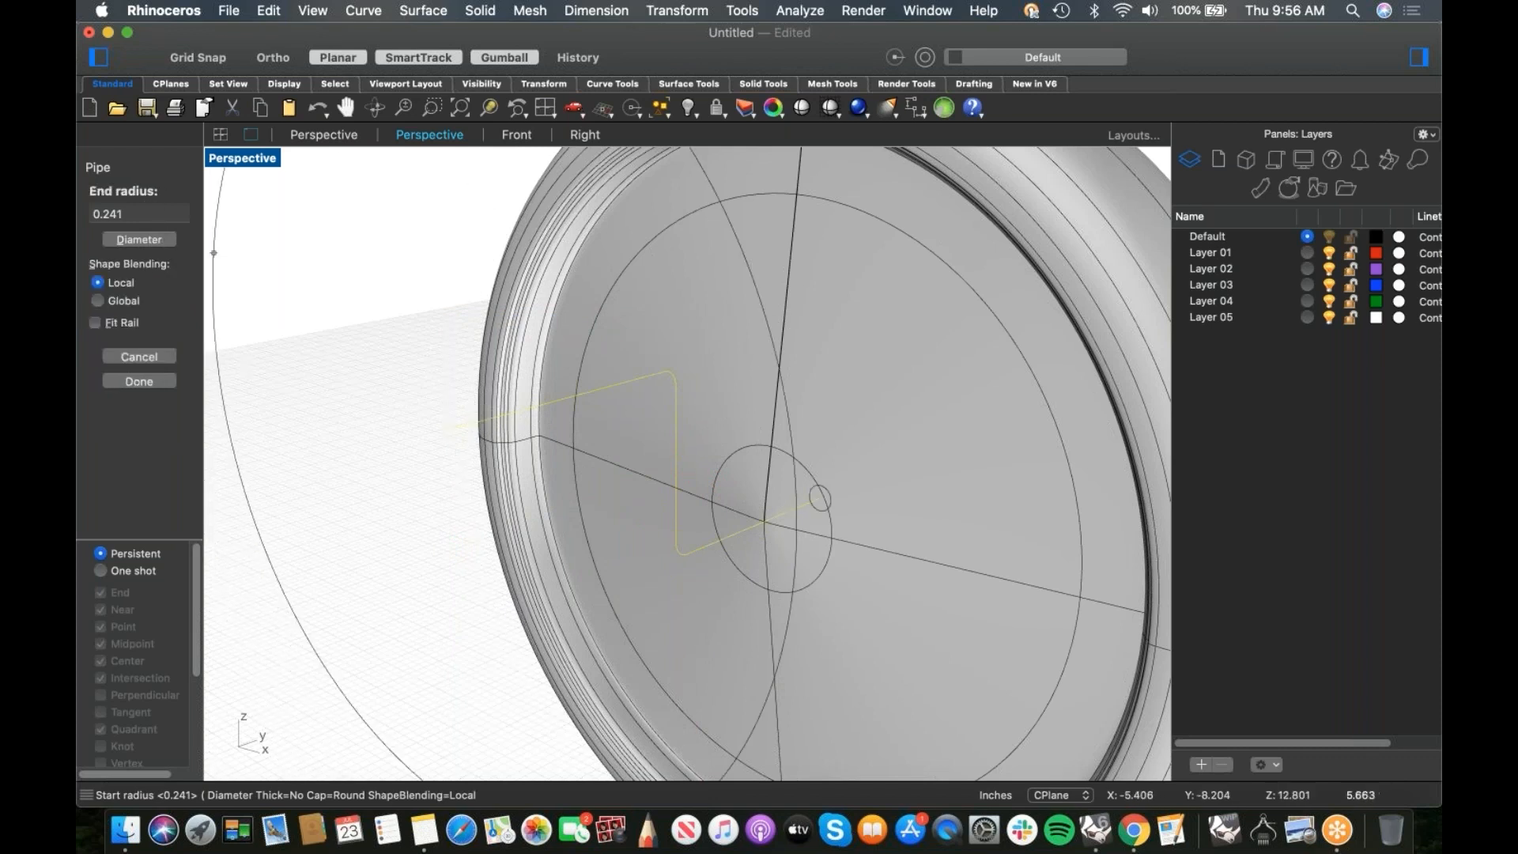
right_click_drag(389, 316, 743, 554)
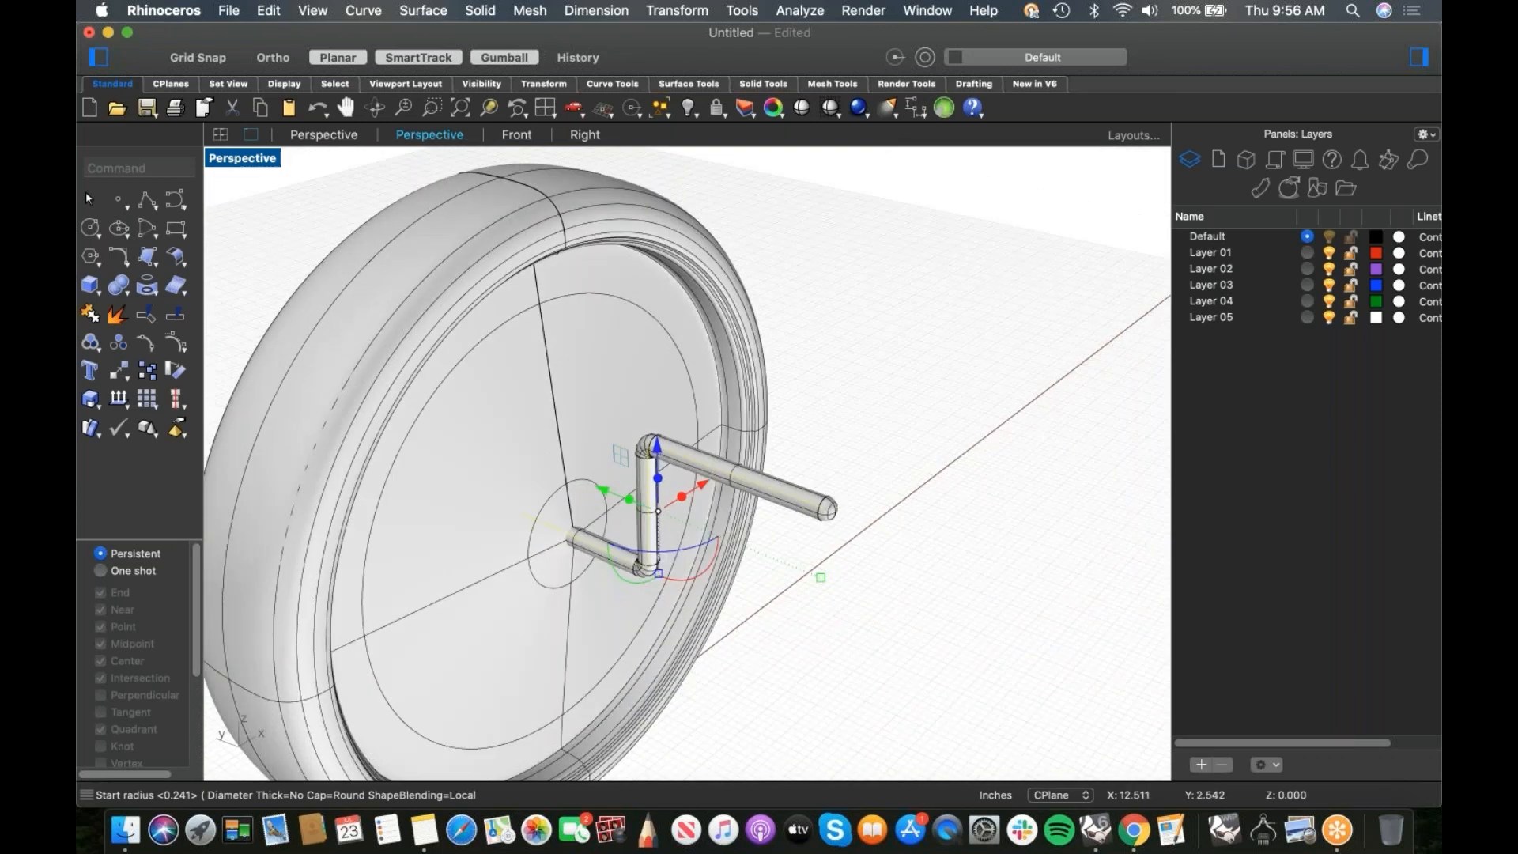
left_click(824, 563)
left_click(813, 518)
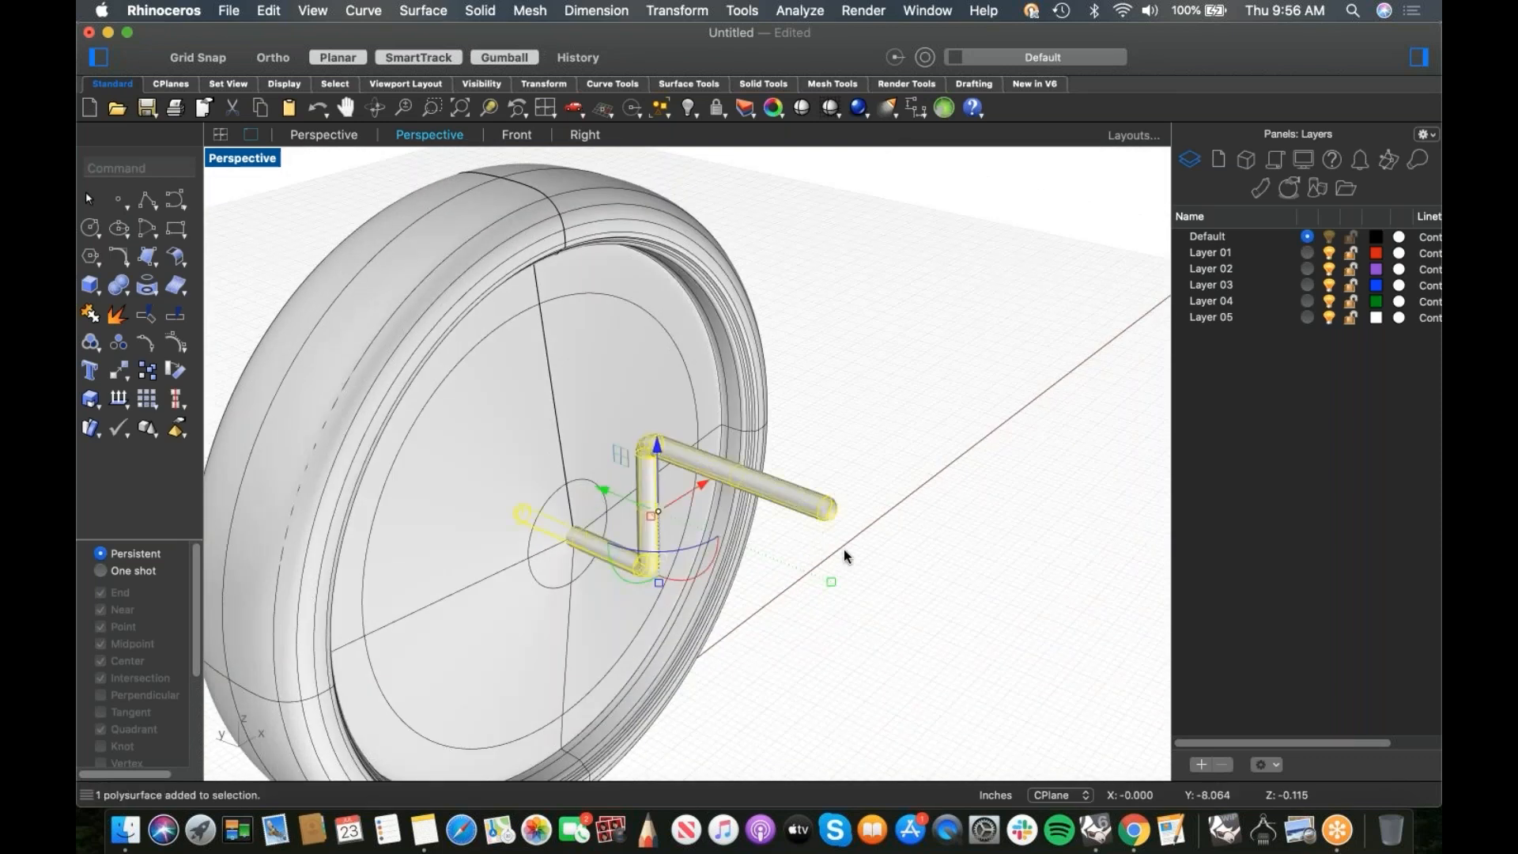
left_click(900, 546)
right_click_drag(900, 546, 866, 537)
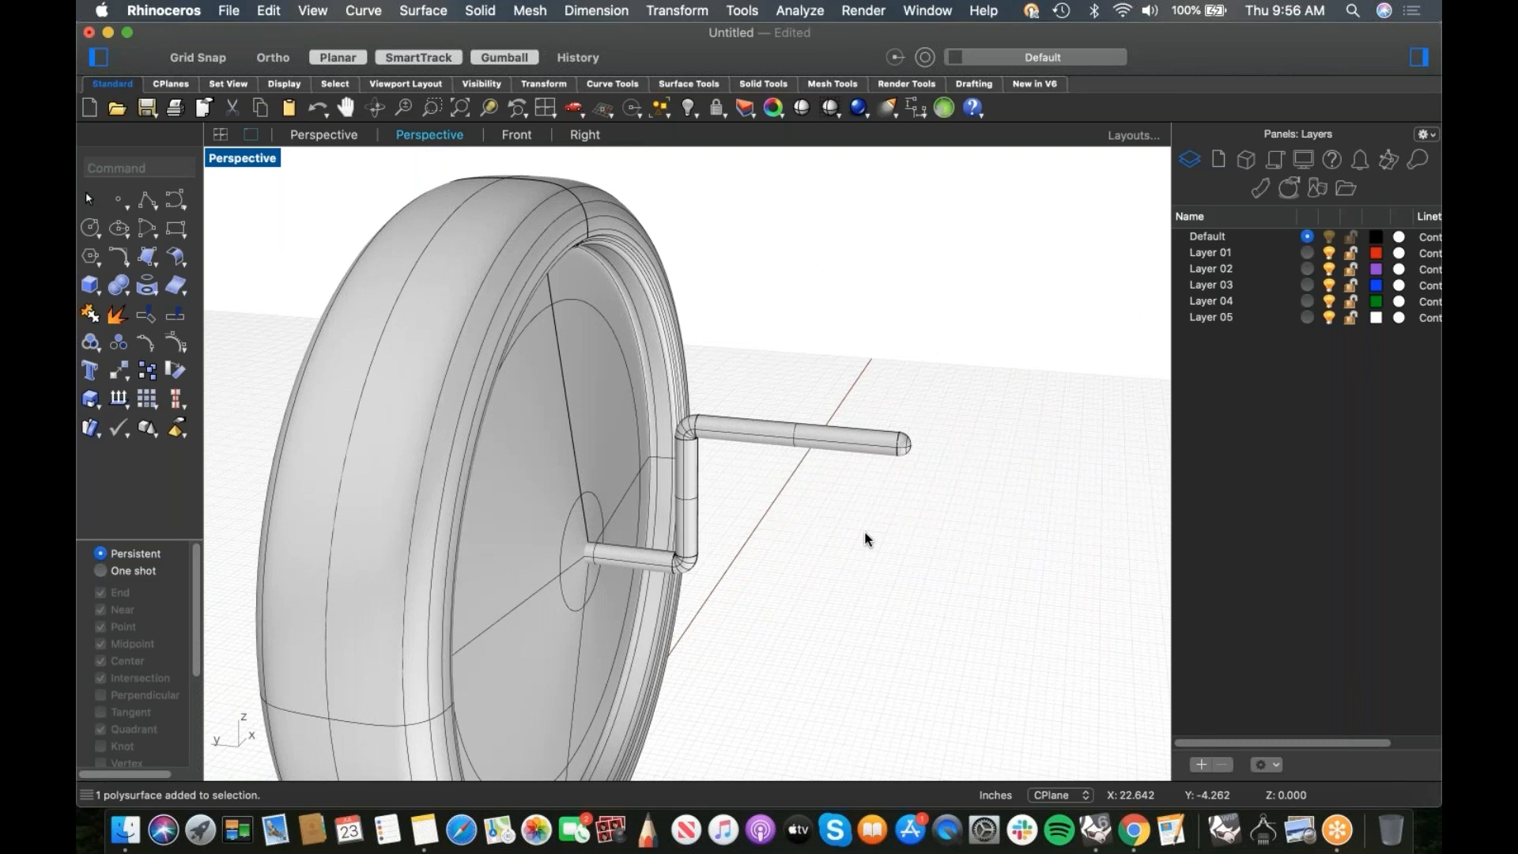
Step: Draw a pedal box centered on the crank's outer arm from the top view, about 3.2 by 5.7 in and 1 in high
key("super+1")
scroll(690, 476, "down", 3)
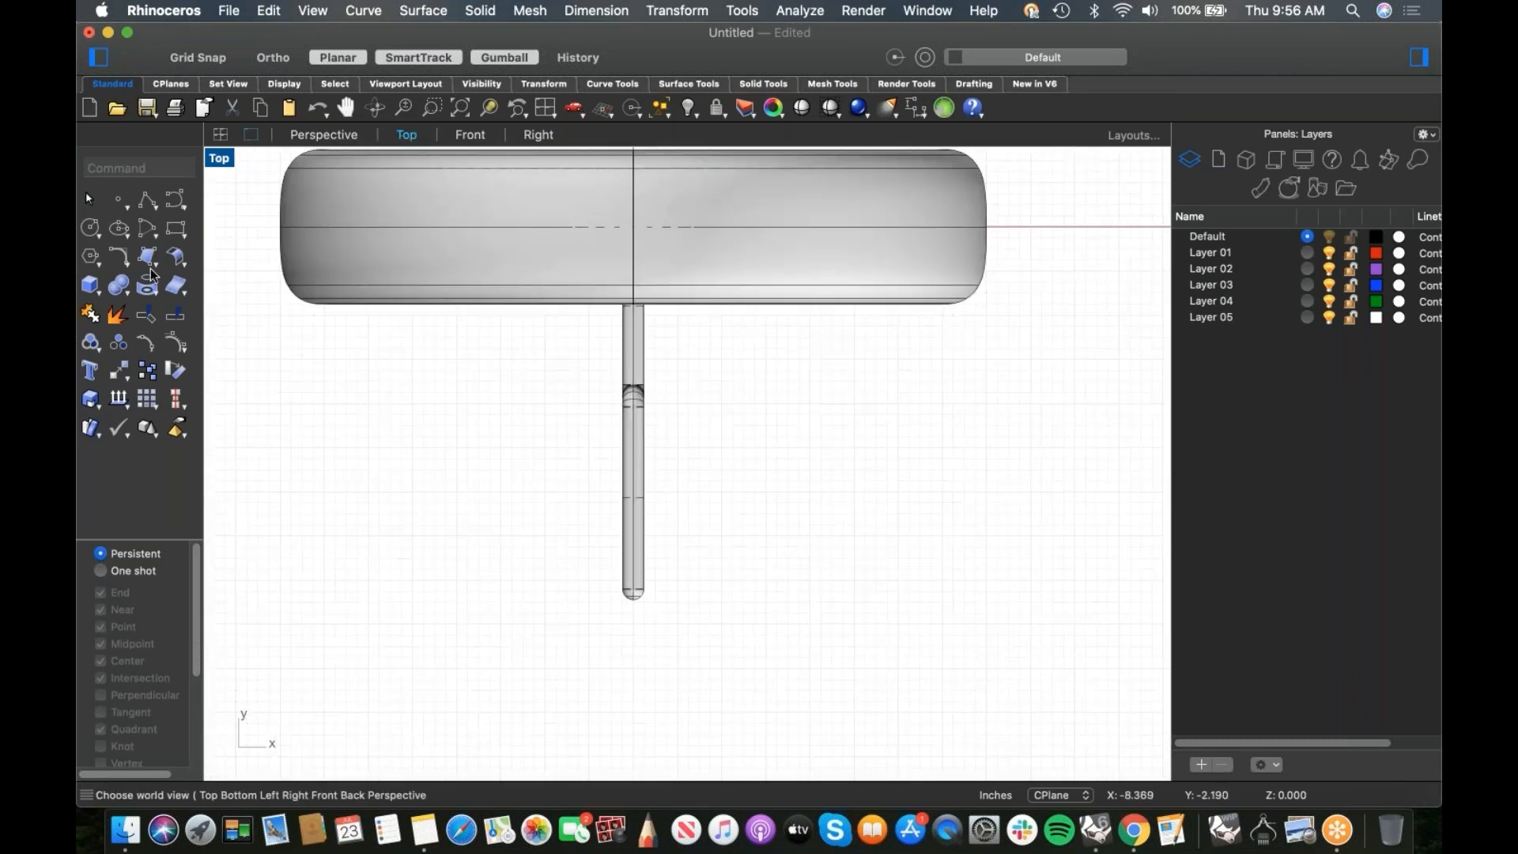
left_click(100, 291)
mouse_move(281, 300)
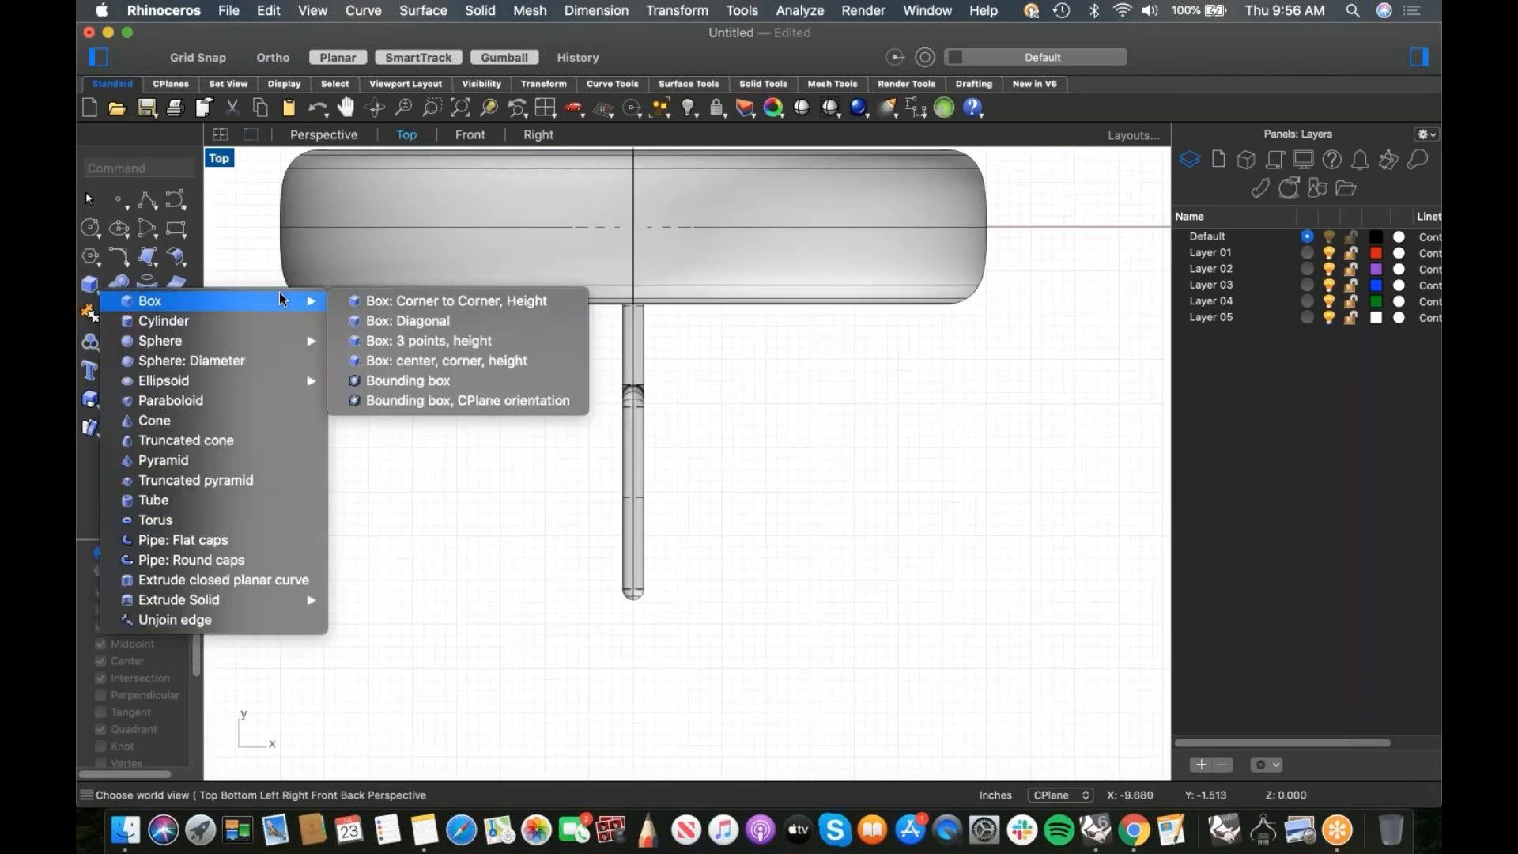
left_click(425, 300)
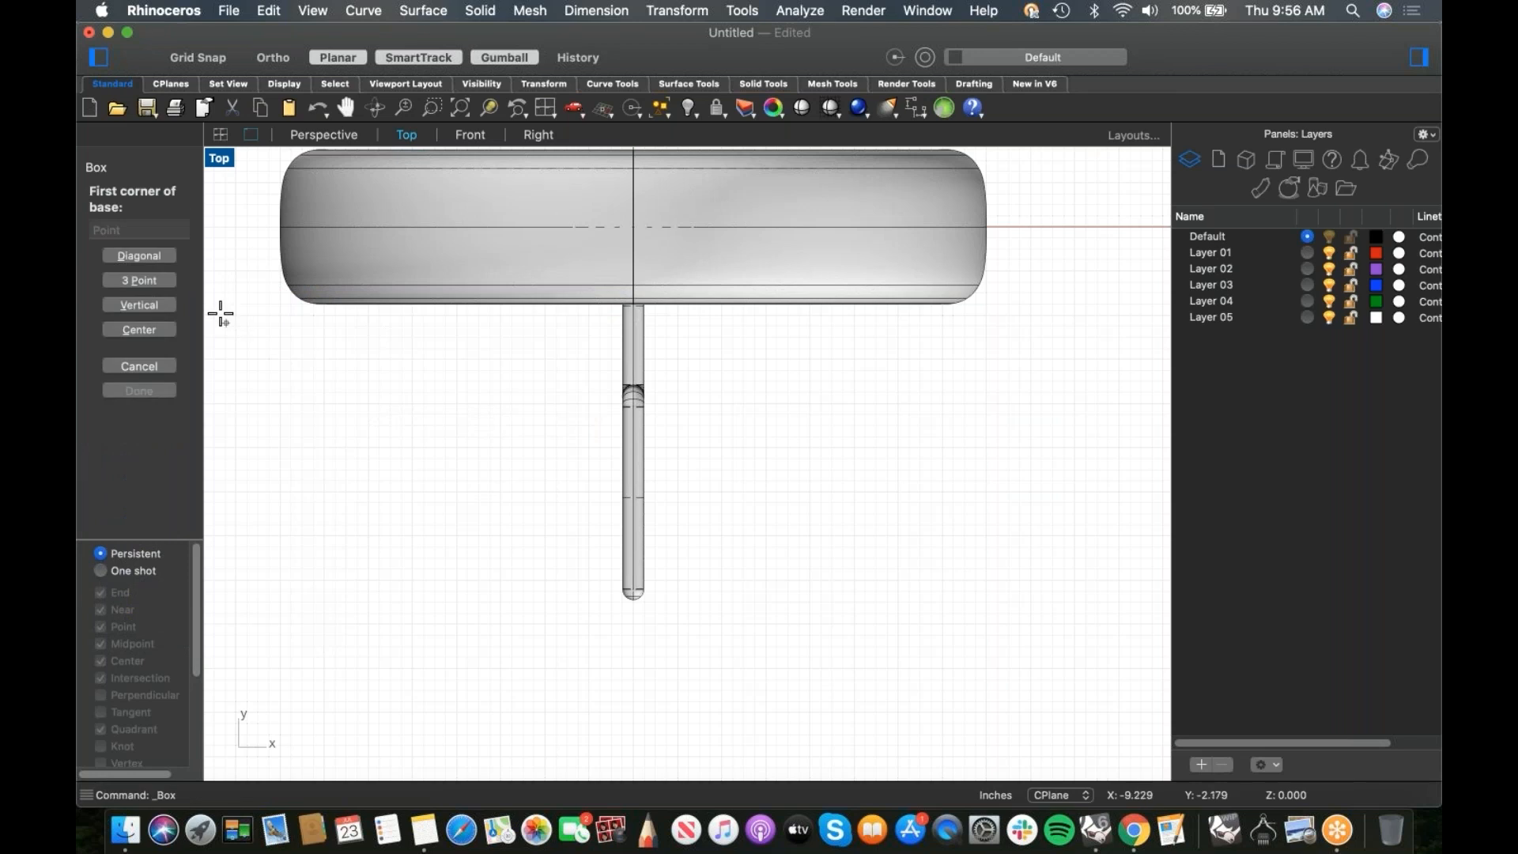
left_click(111, 332)
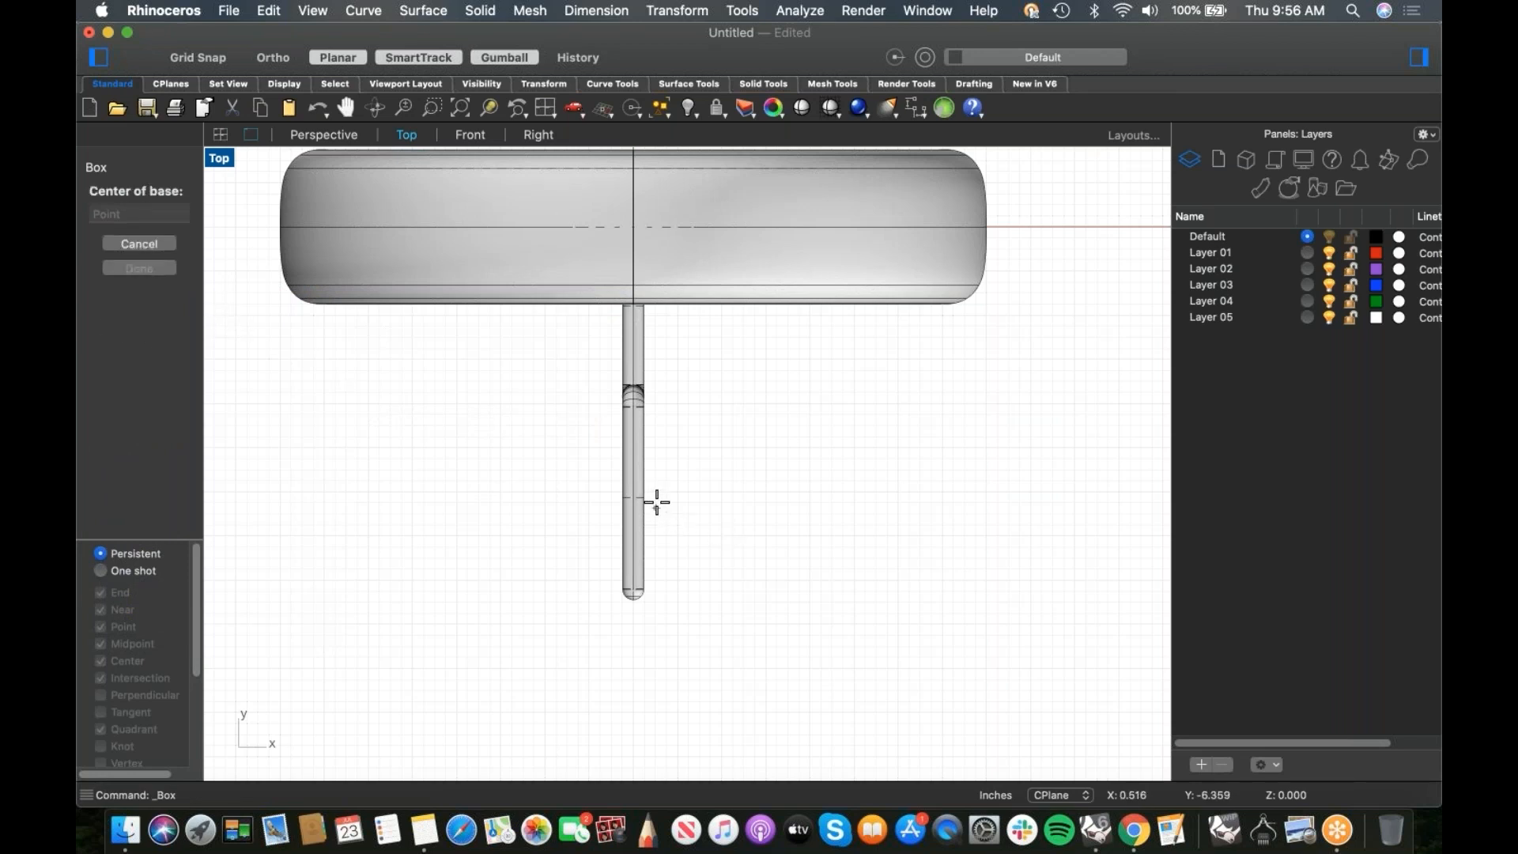
mouse_move(634, 589)
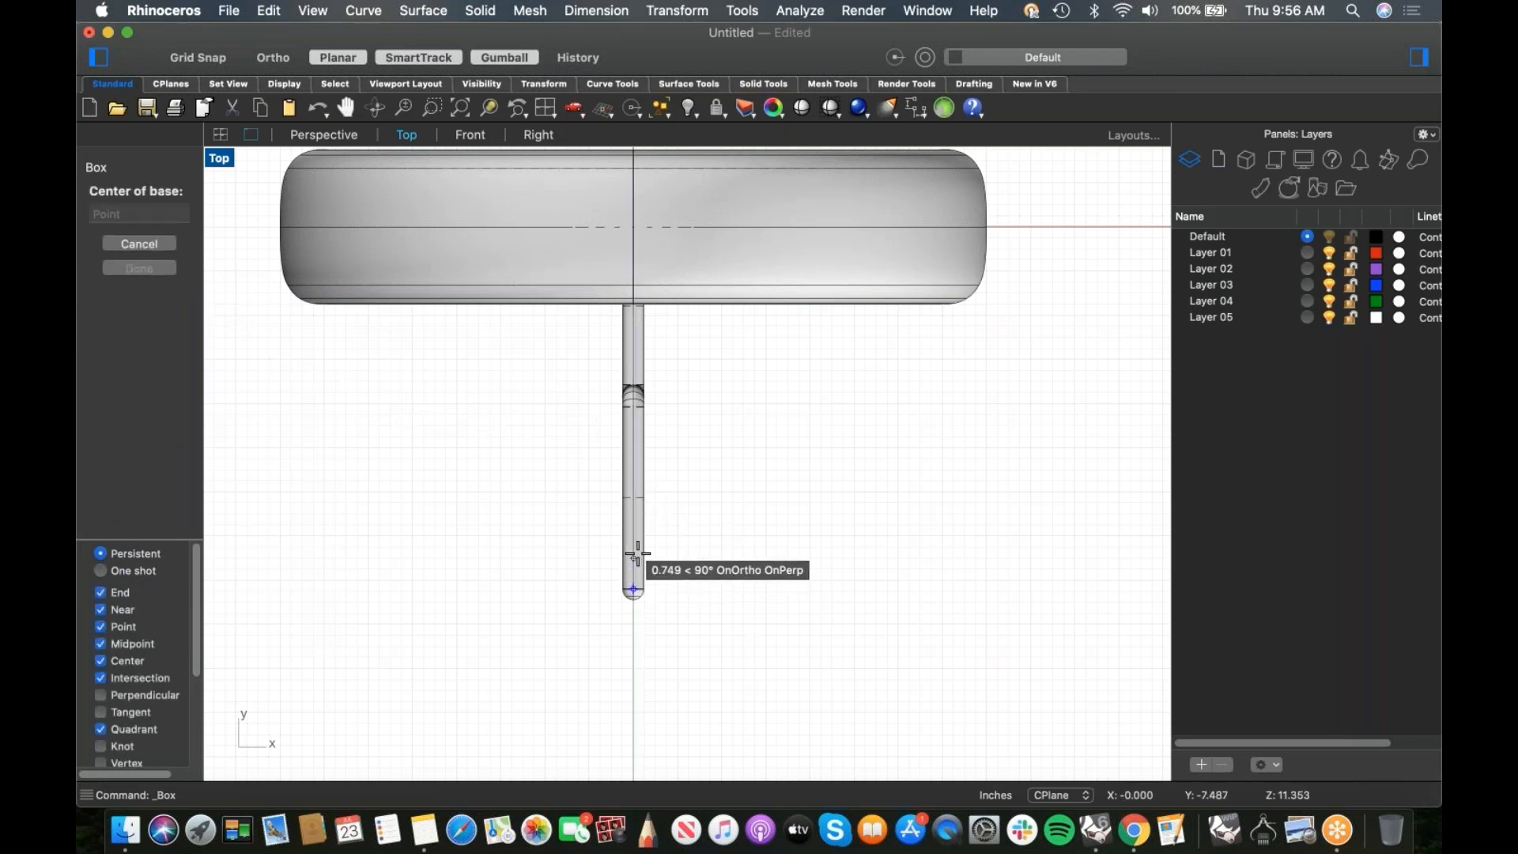
left_click(633, 496)
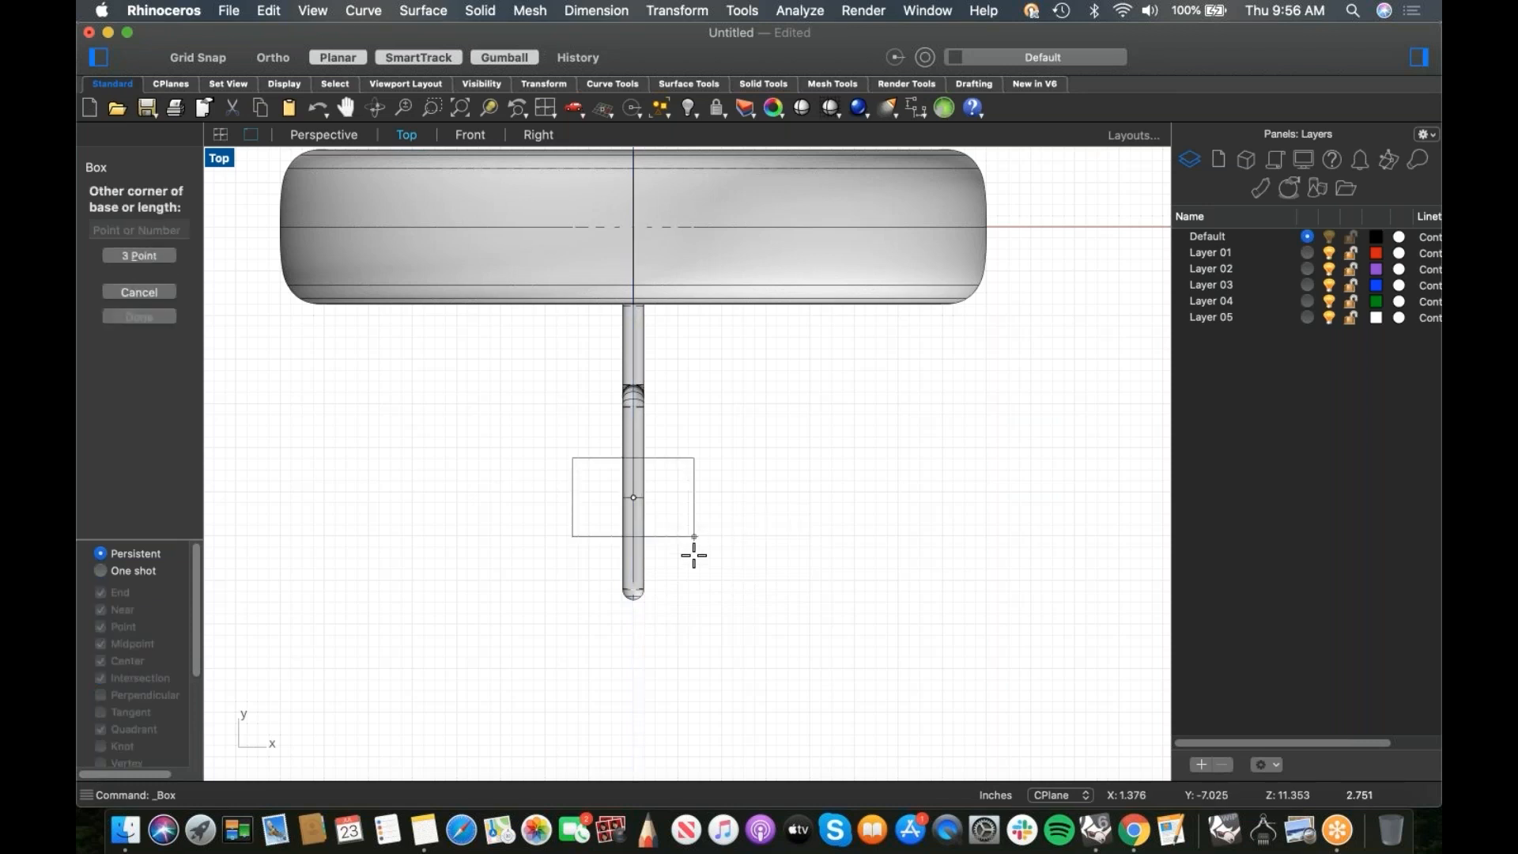
left_click(703, 623)
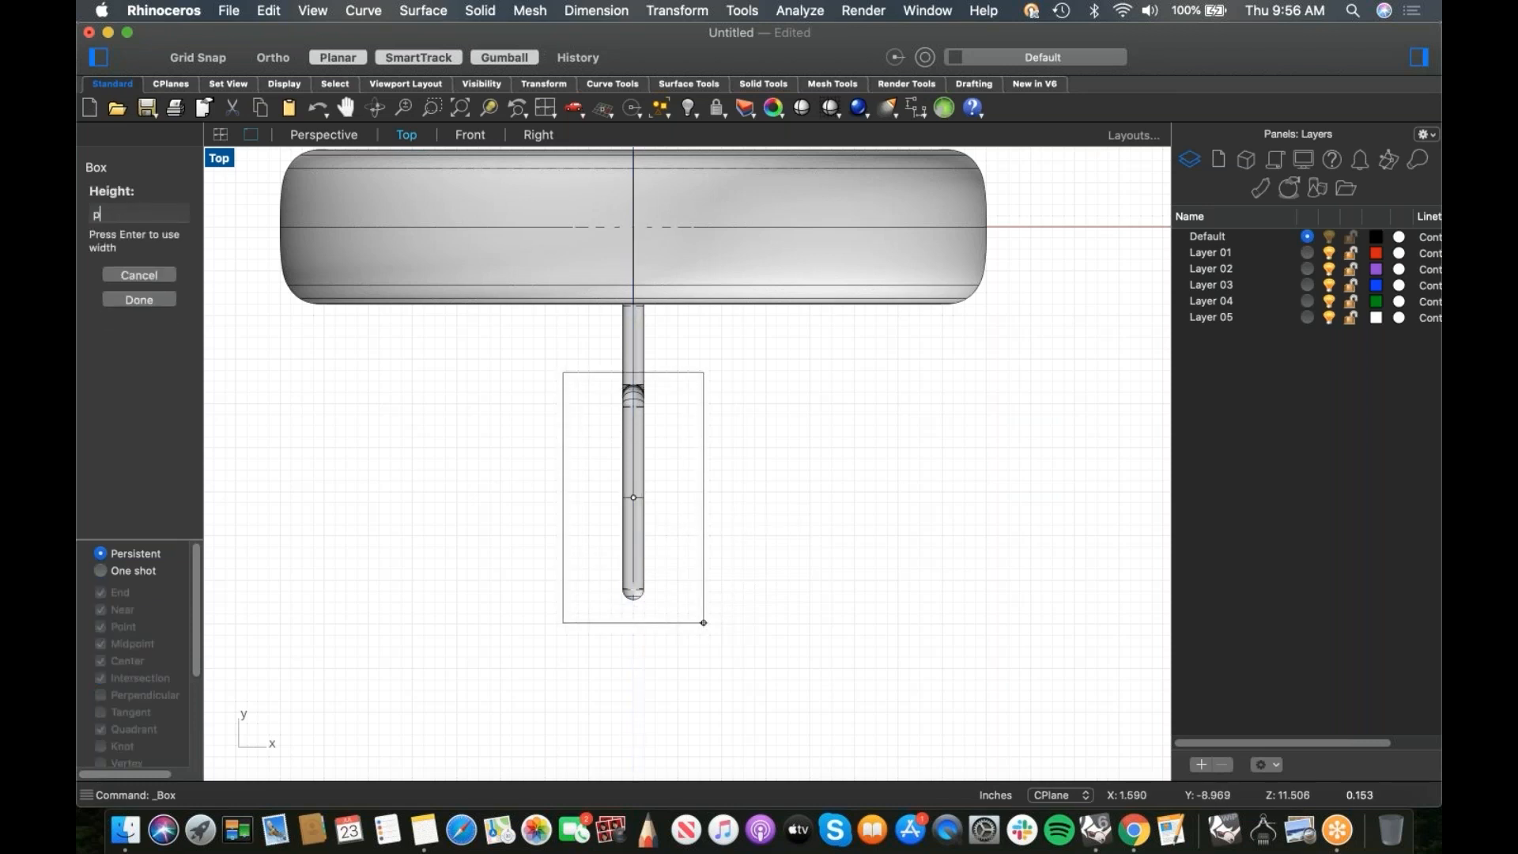
key("super+4")
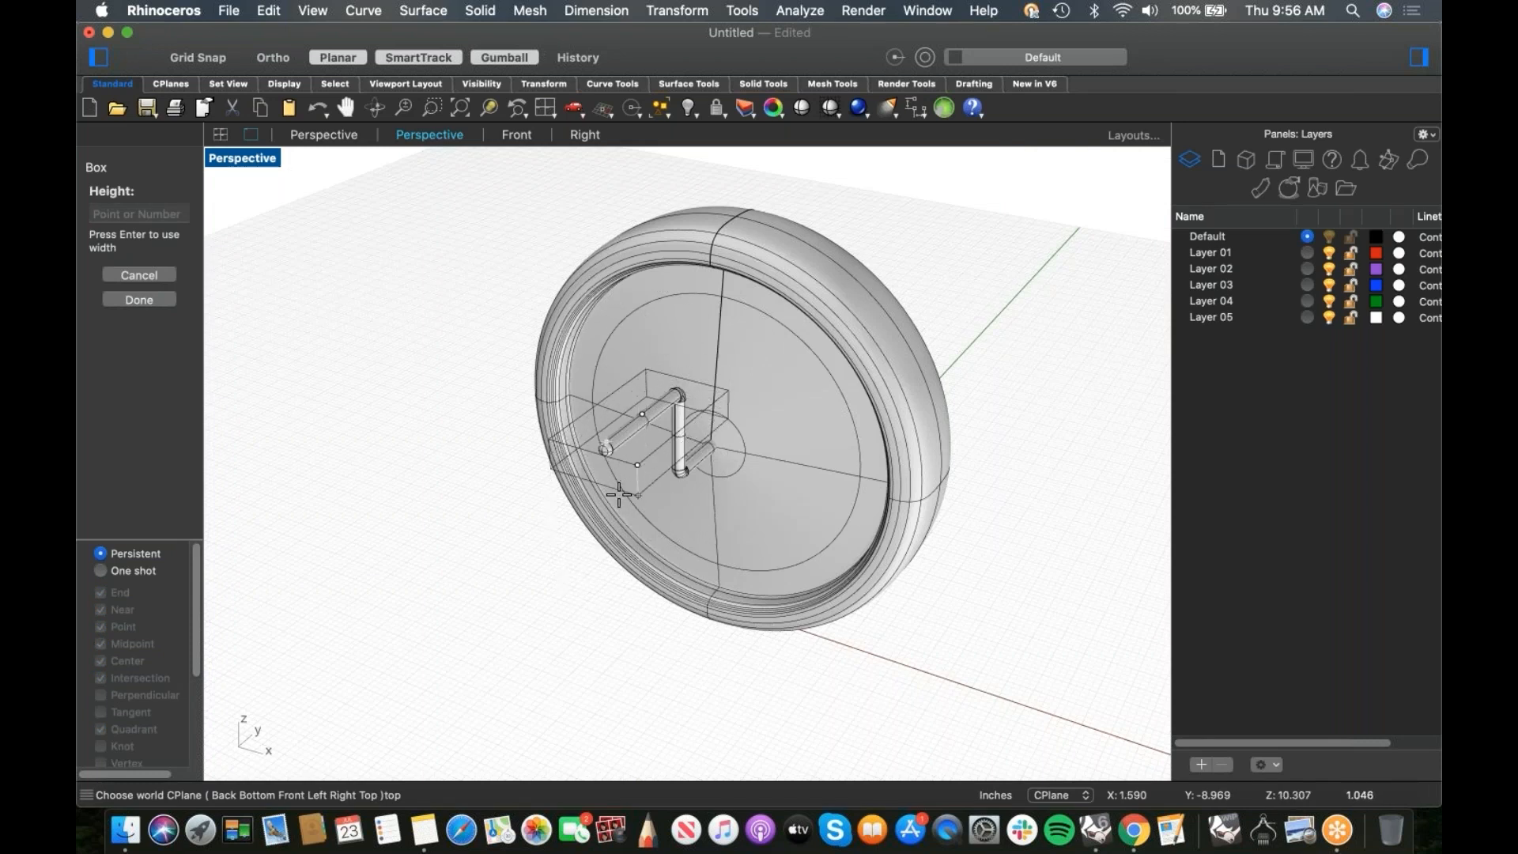
left_click(619, 495)
Step: Shorten the pedal box slightly along its length and reposition it outward and upward around the crank's outer arm
scroll(619, 489, "up", 8)
right_click_drag(618, 487, 601, 419)
left_click(614, 410)
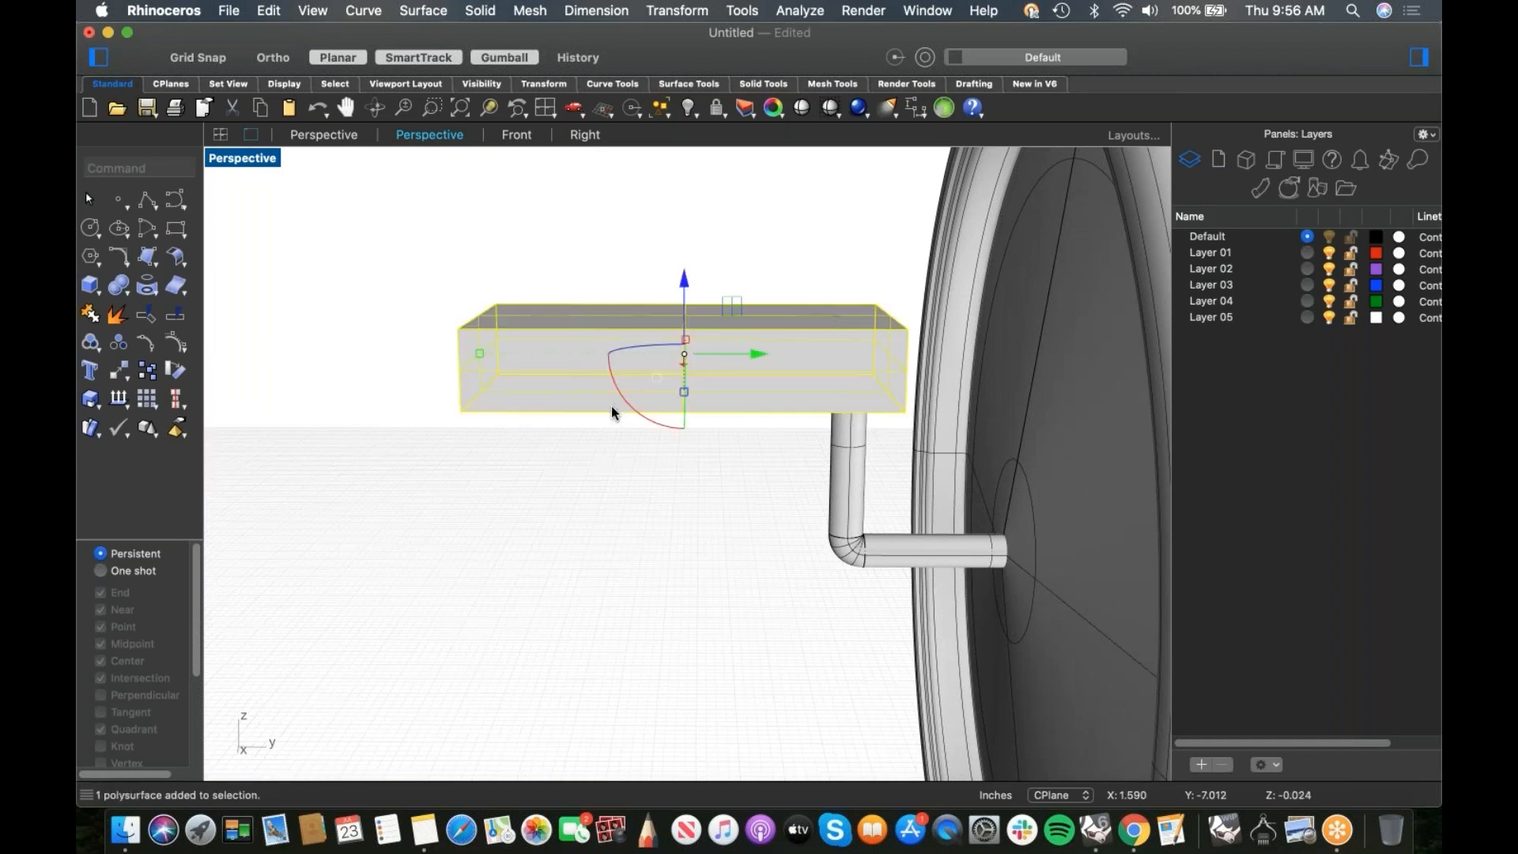
left_click_drag(480, 354, 508, 354)
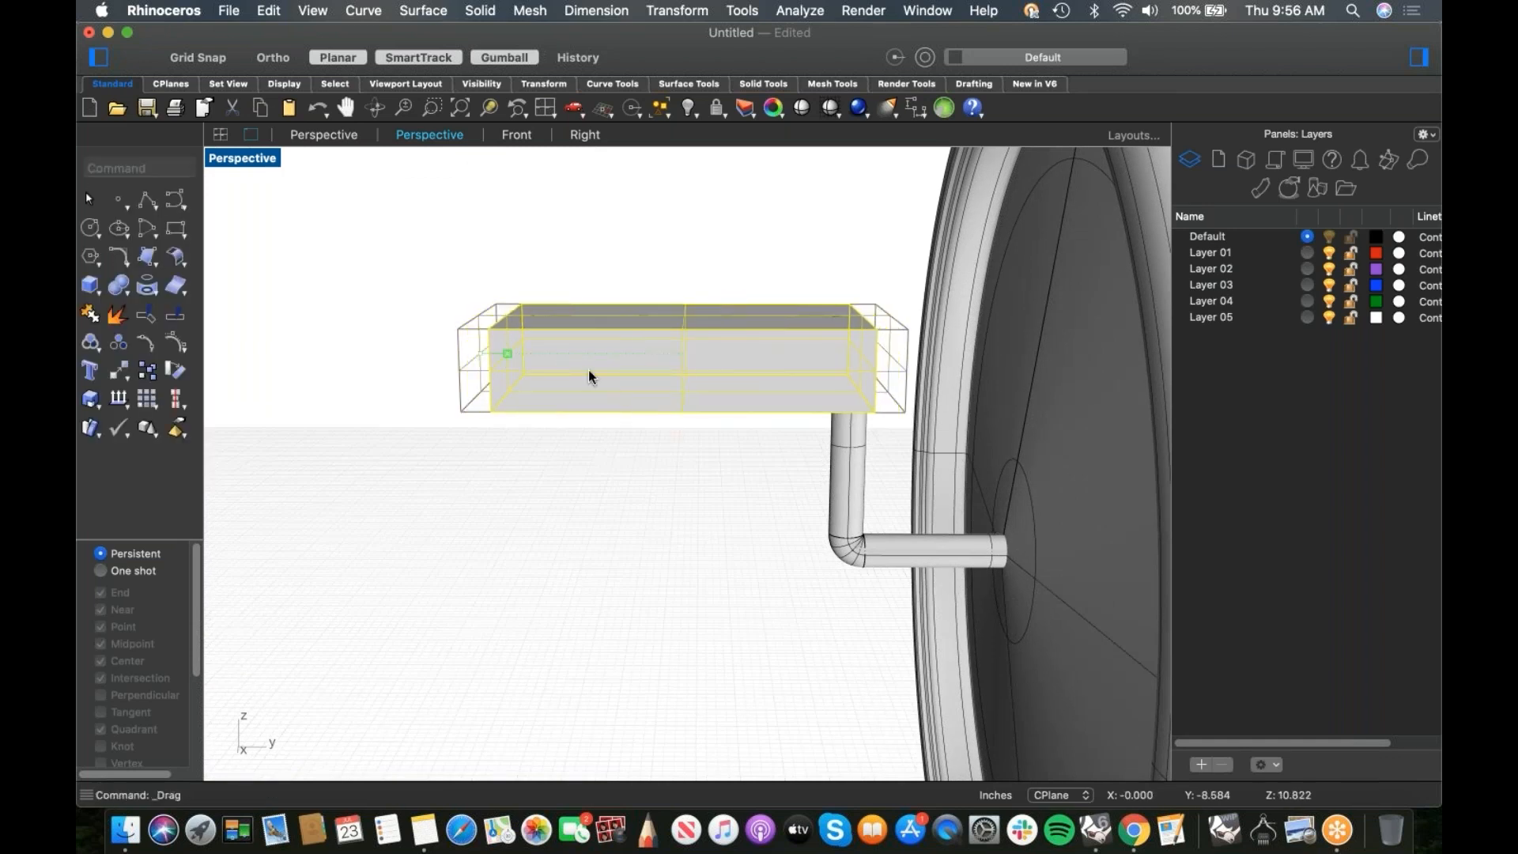
left_click_drag(758, 355, 642, 353)
right_click_drag(732, 414, 648, 308)
left_click_drag(639, 285, 492, 350)
scroll(654, 458, "left", 10)
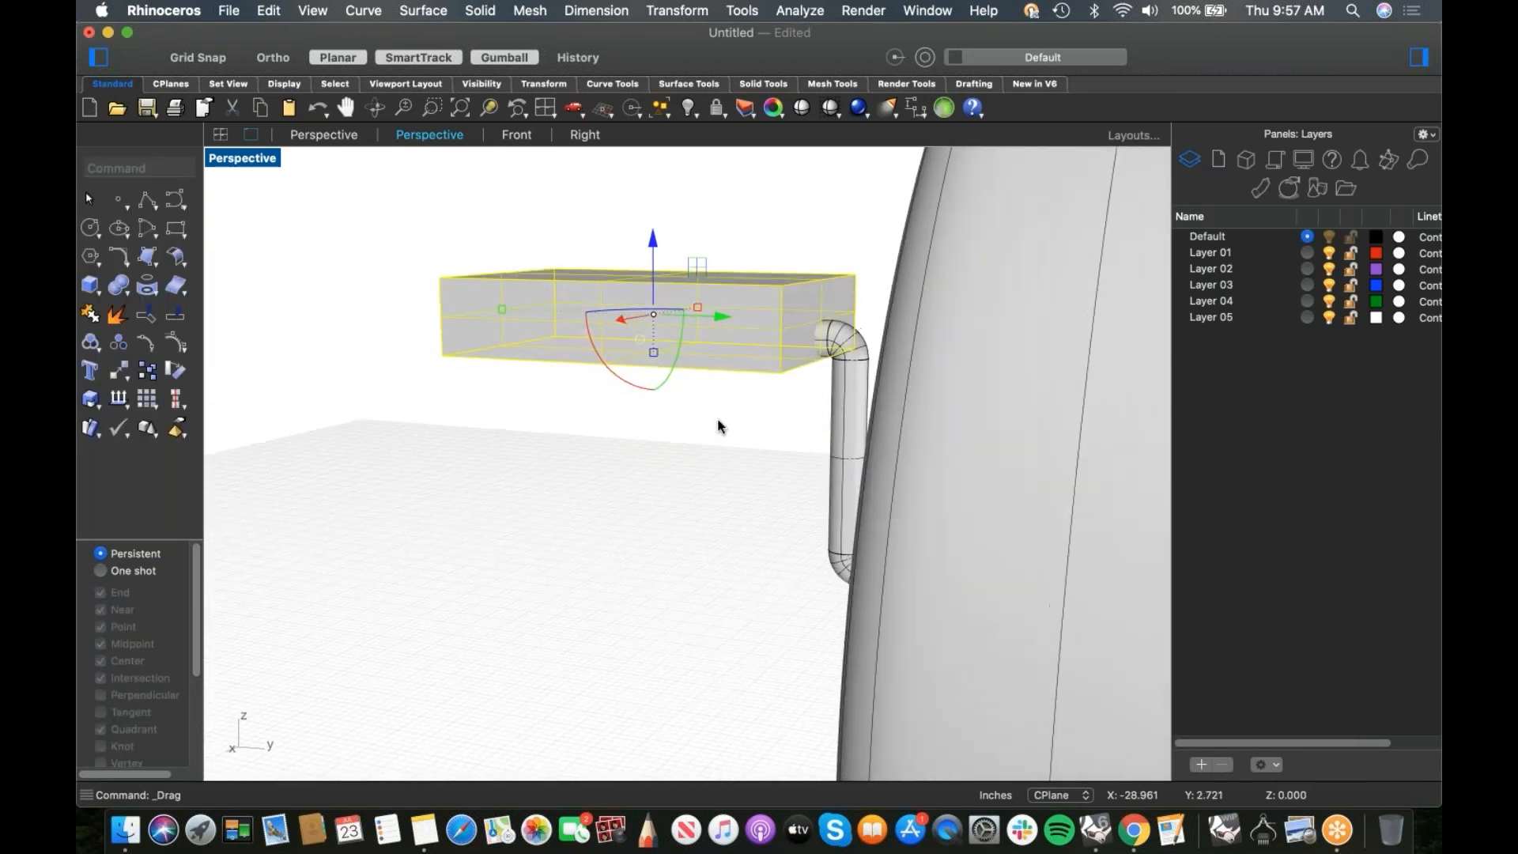
Step: Switch the perspective view to wireframe display to check how the crank arm sits inside the pedal box
left_click(250, 159)
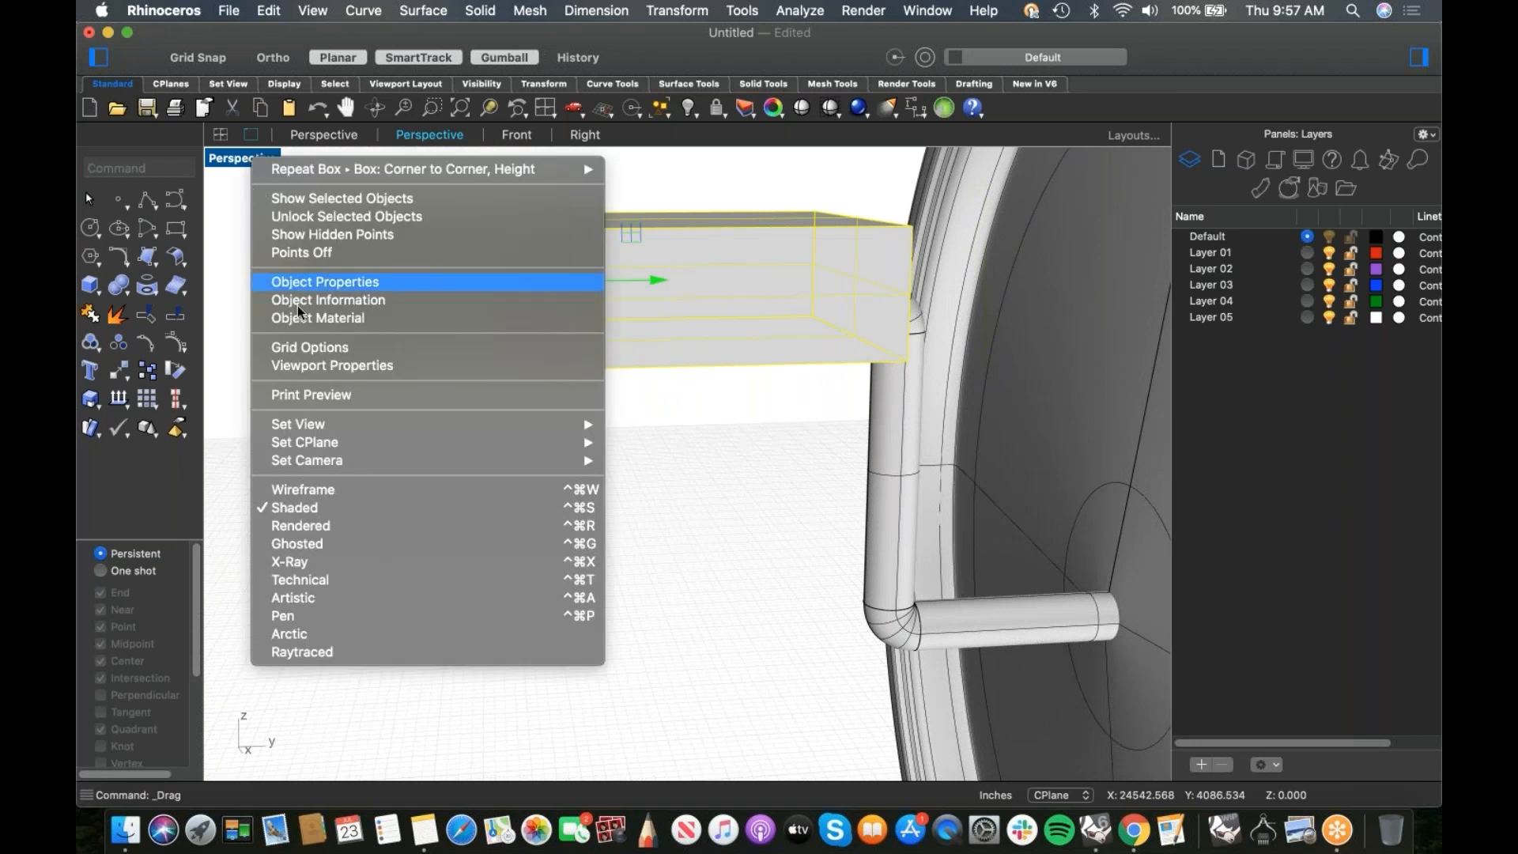
left_click(372, 490)
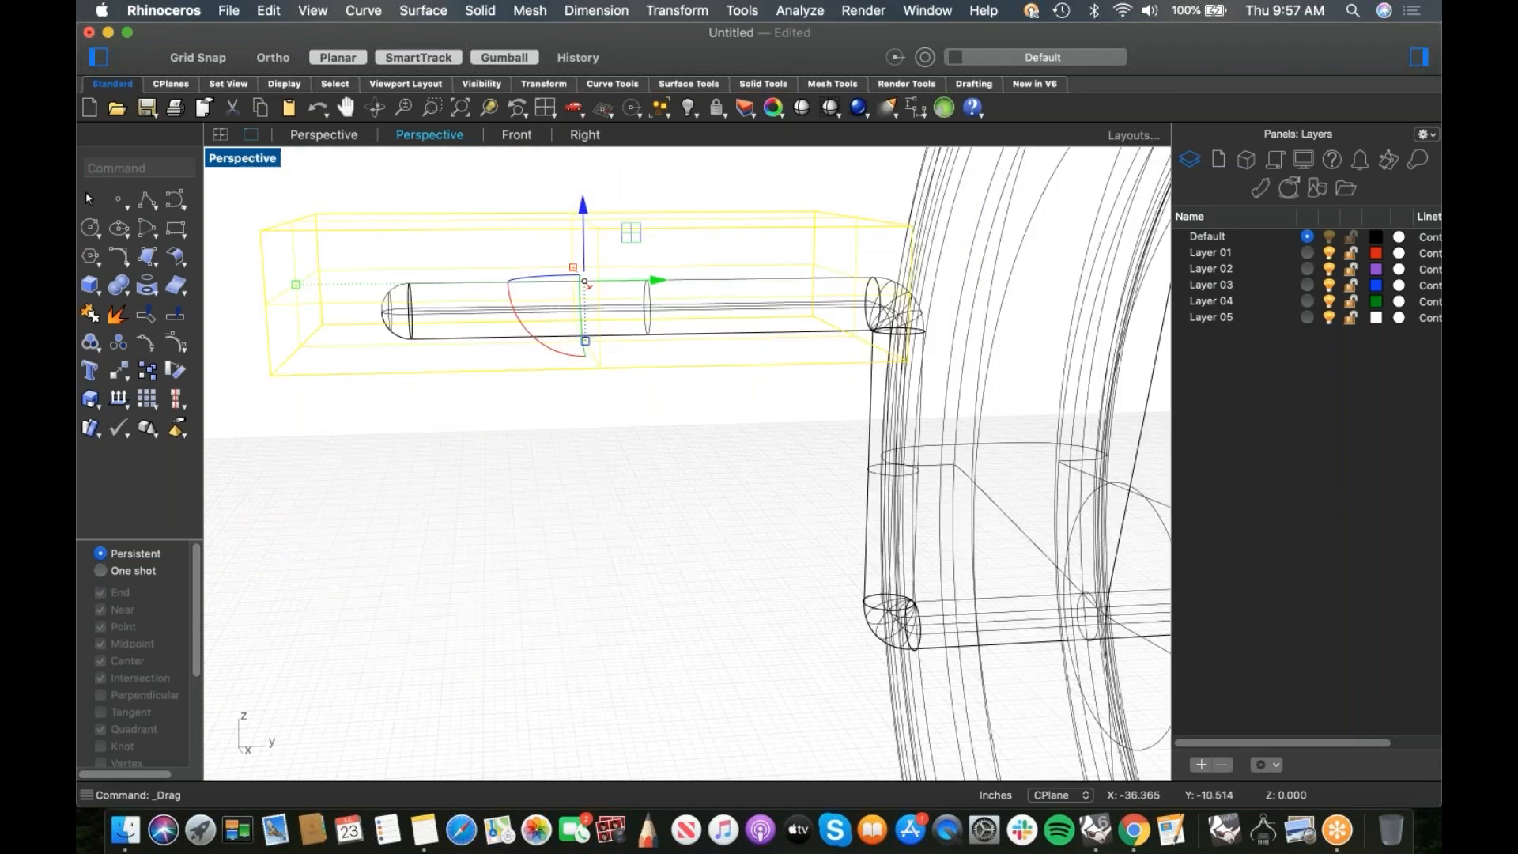
scroll(556, 501, "right", 5)
left_click_drag(668, 277, 491, 388)
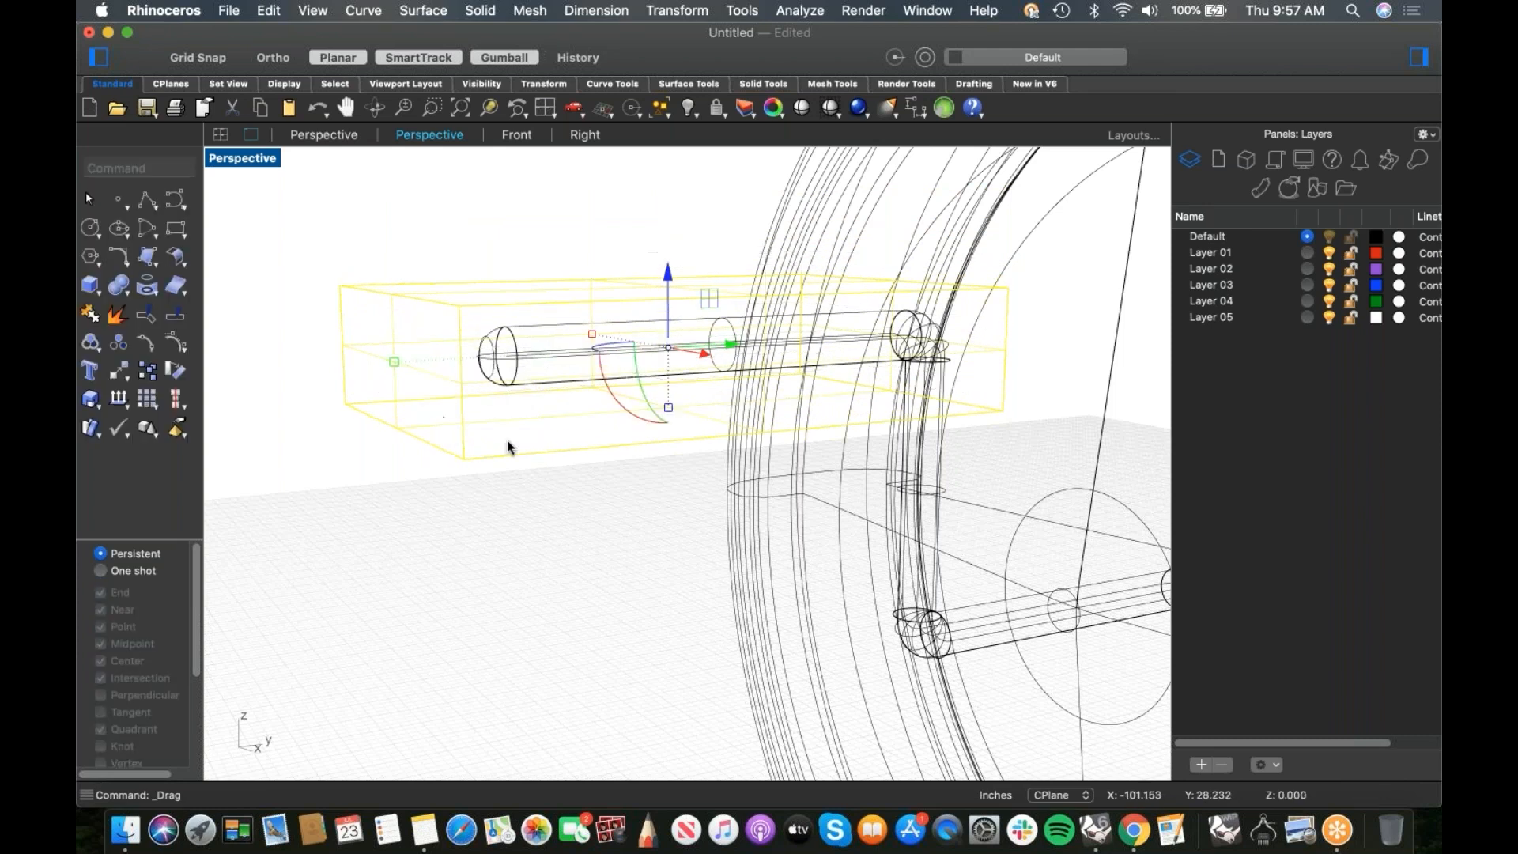
Step: Isolate the pedal box by hiding the front wheel and the crank
scroll(541, 469, "down", 5)
left_click(574, 487)
right_click_drag(578, 487, 558, 563)
left_click(575, 484)
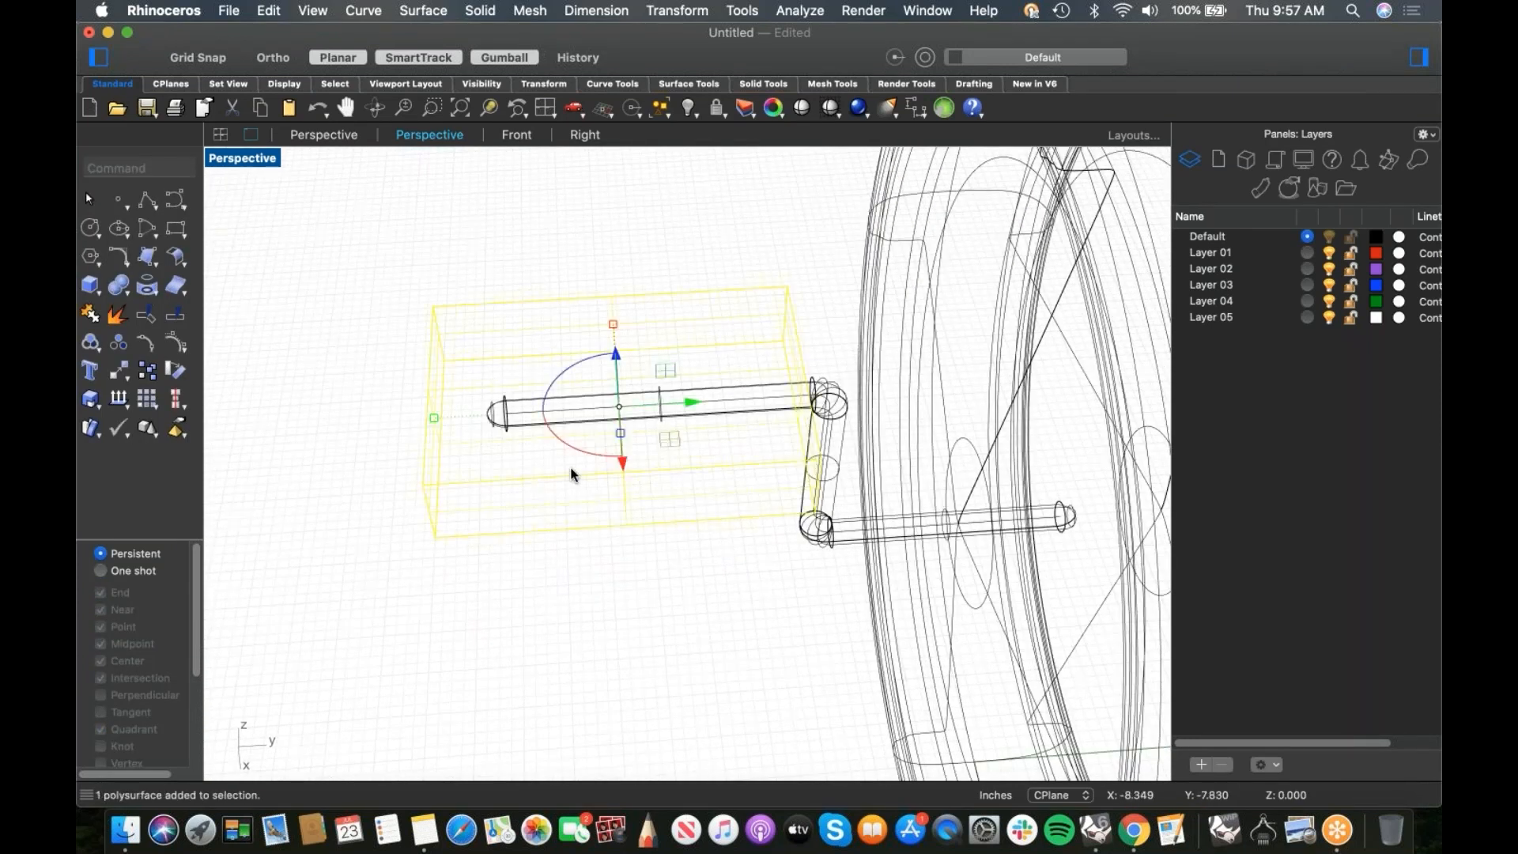
type("top")
key("Return")
type("hide")
key("Return")
type("p")
key("Return")
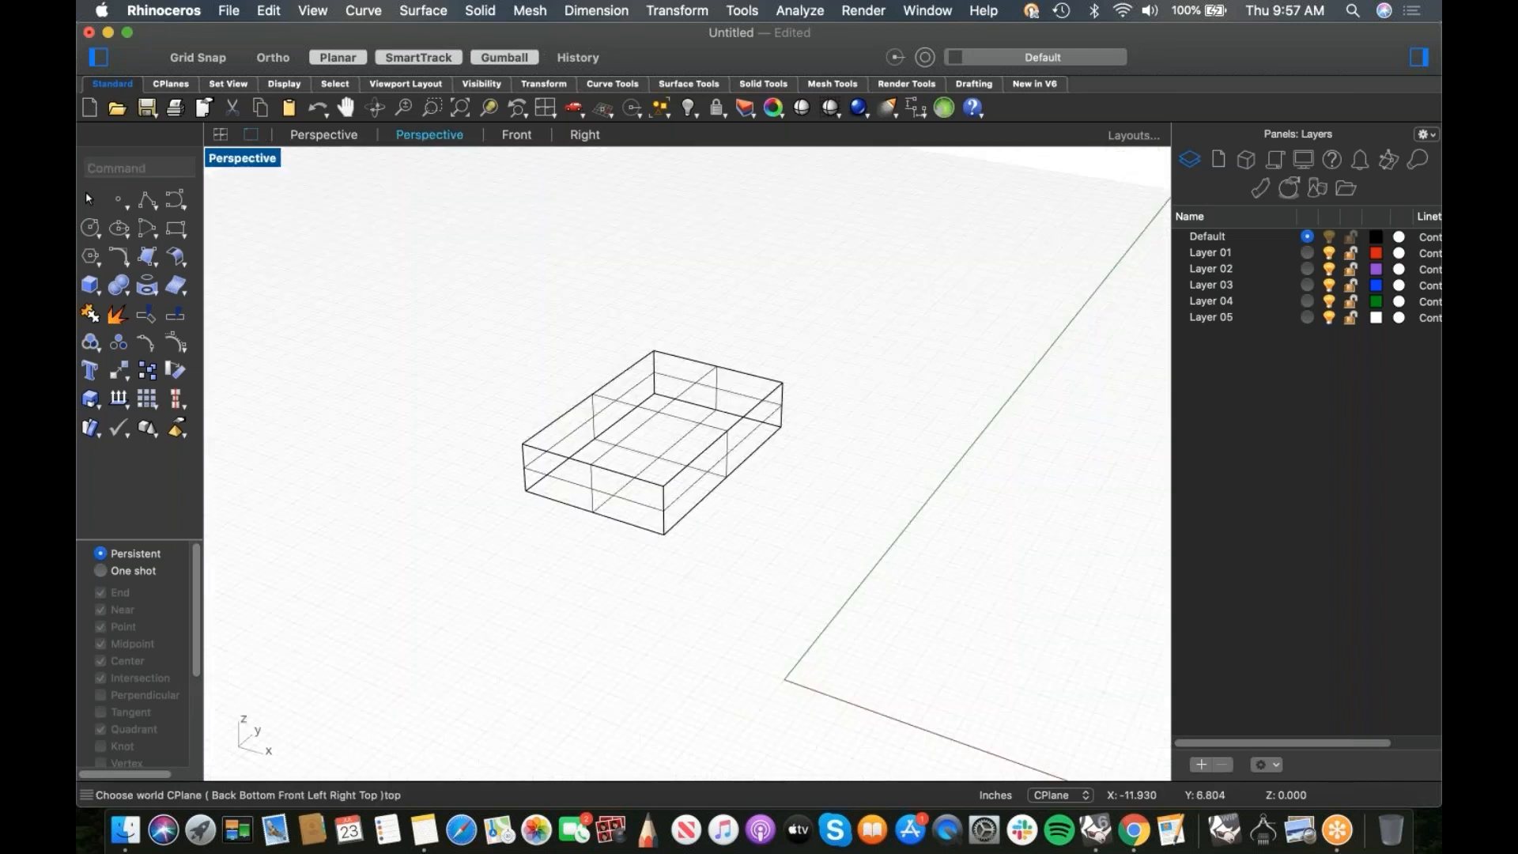
Step: Blend all edges of the pedal box with Blend Edges, keeping the default radius
scroll(590, 474, "up", 3)
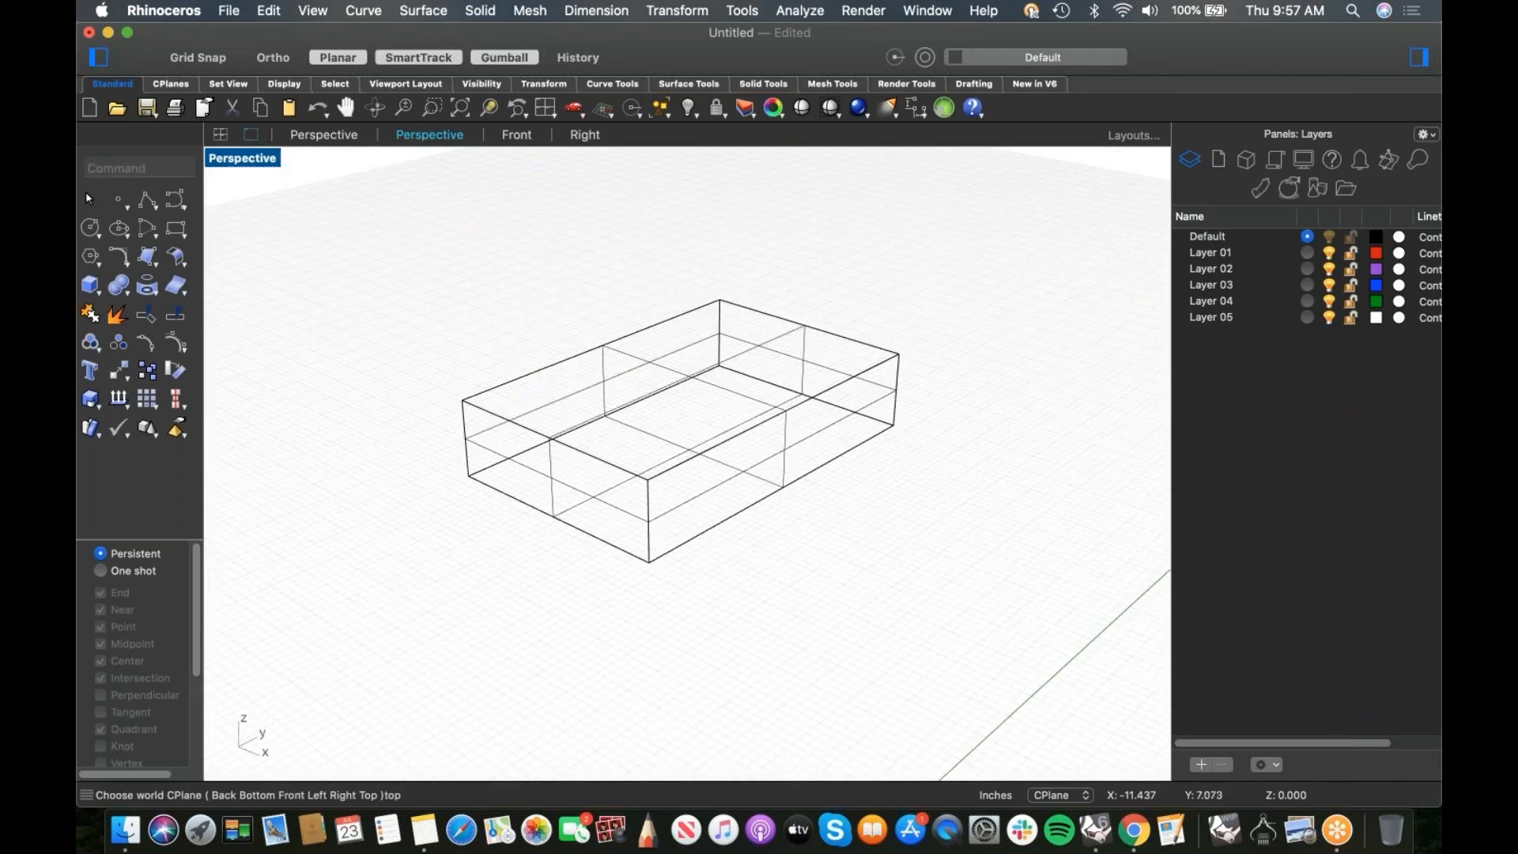
left_click(128, 293)
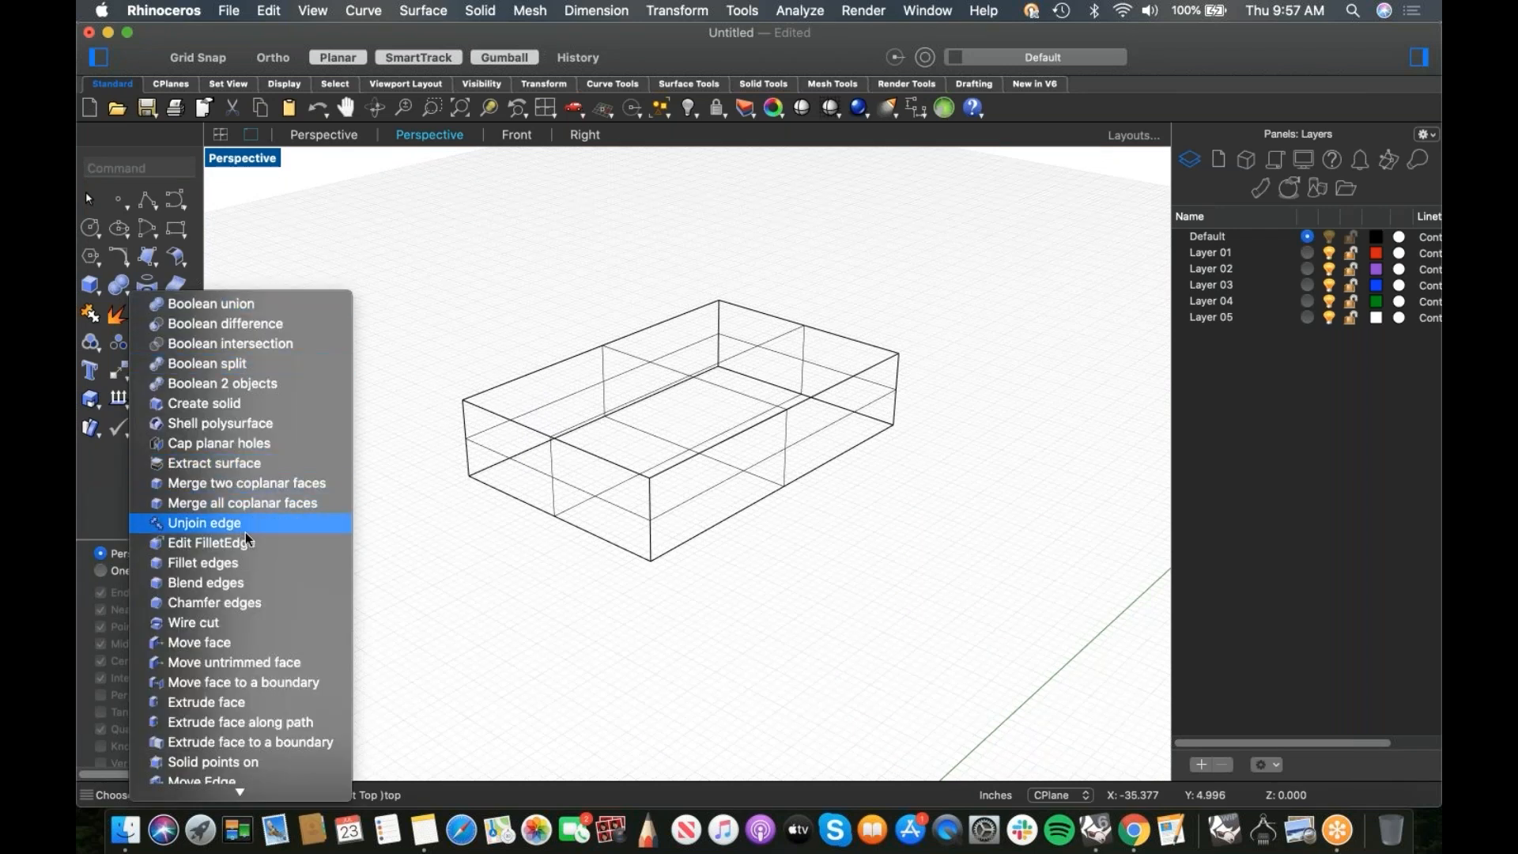
left_click(241, 582)
left_click_drag(411, 239, 929, 586)
key("Return")
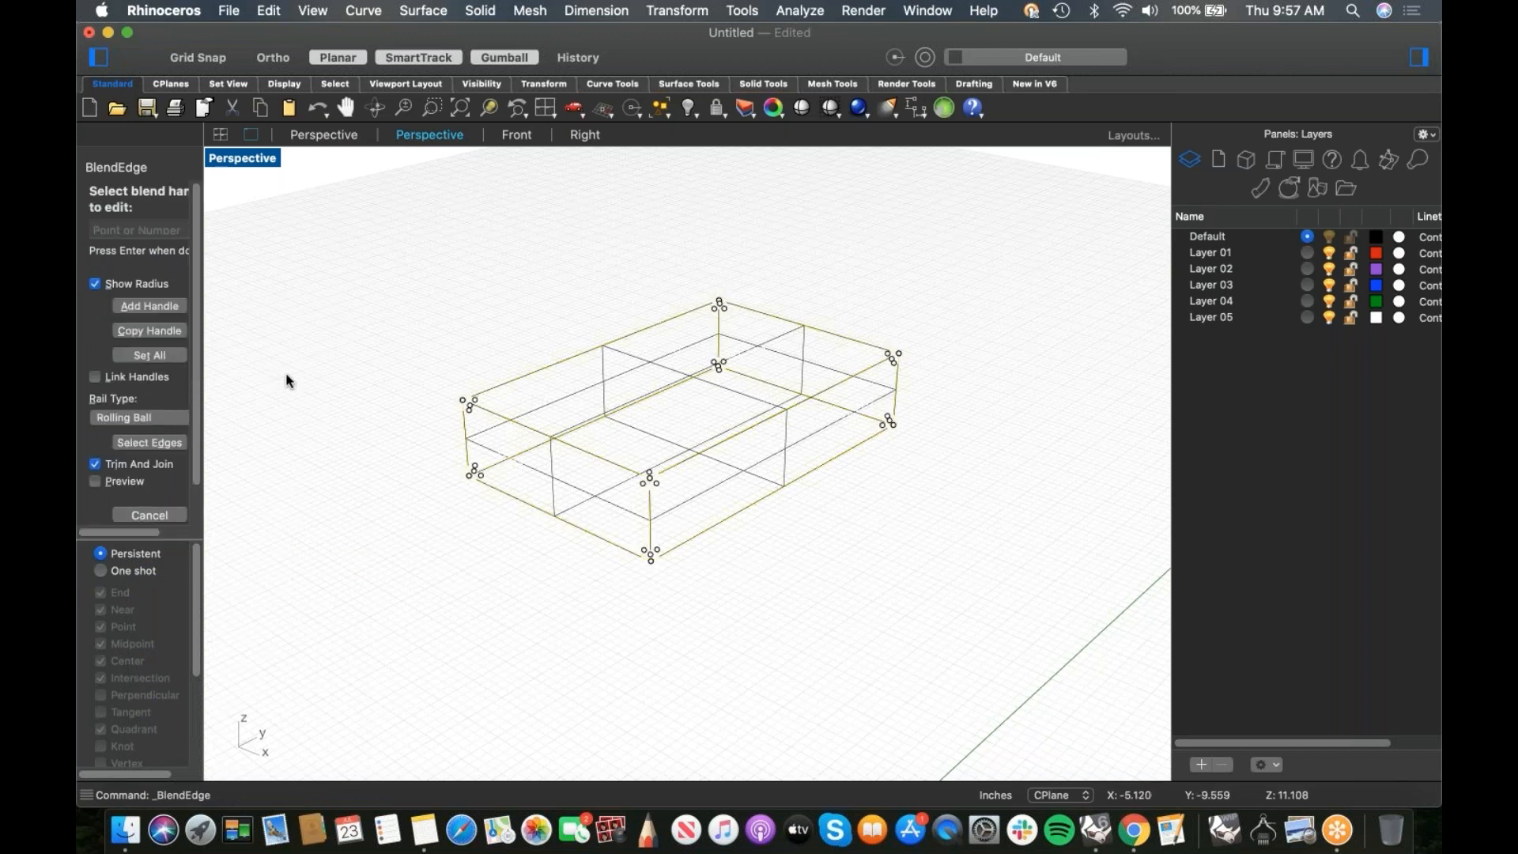
key("Return")
right_click_drag(657, 467, 655, 471)
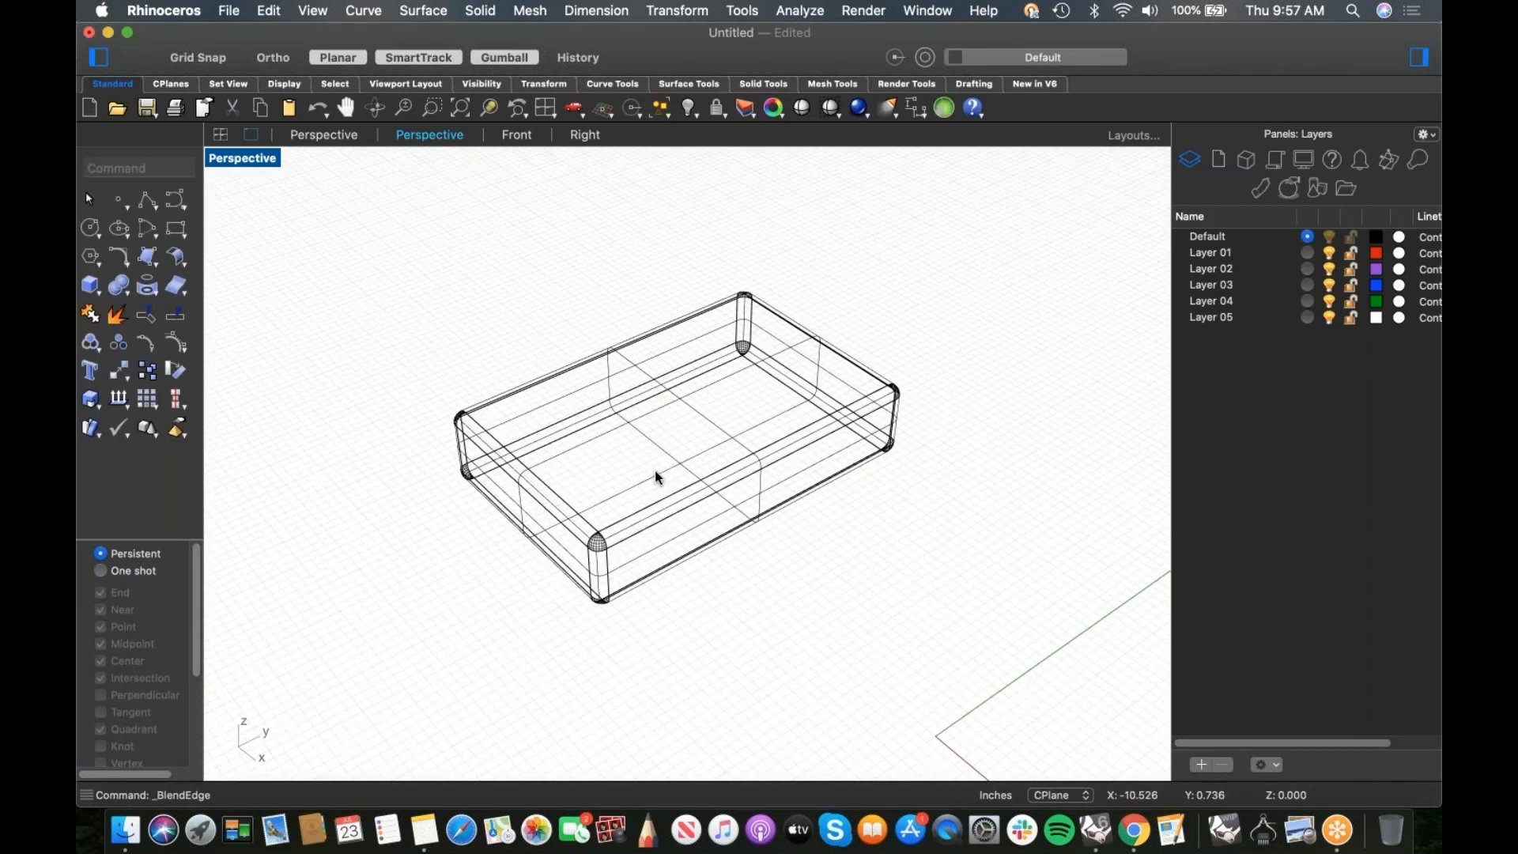
Step: In the top view, draw a narrow, fully rounded rectangle as a lengthwise slot just inside one long edge of the pedal
type("top")
key("Return")
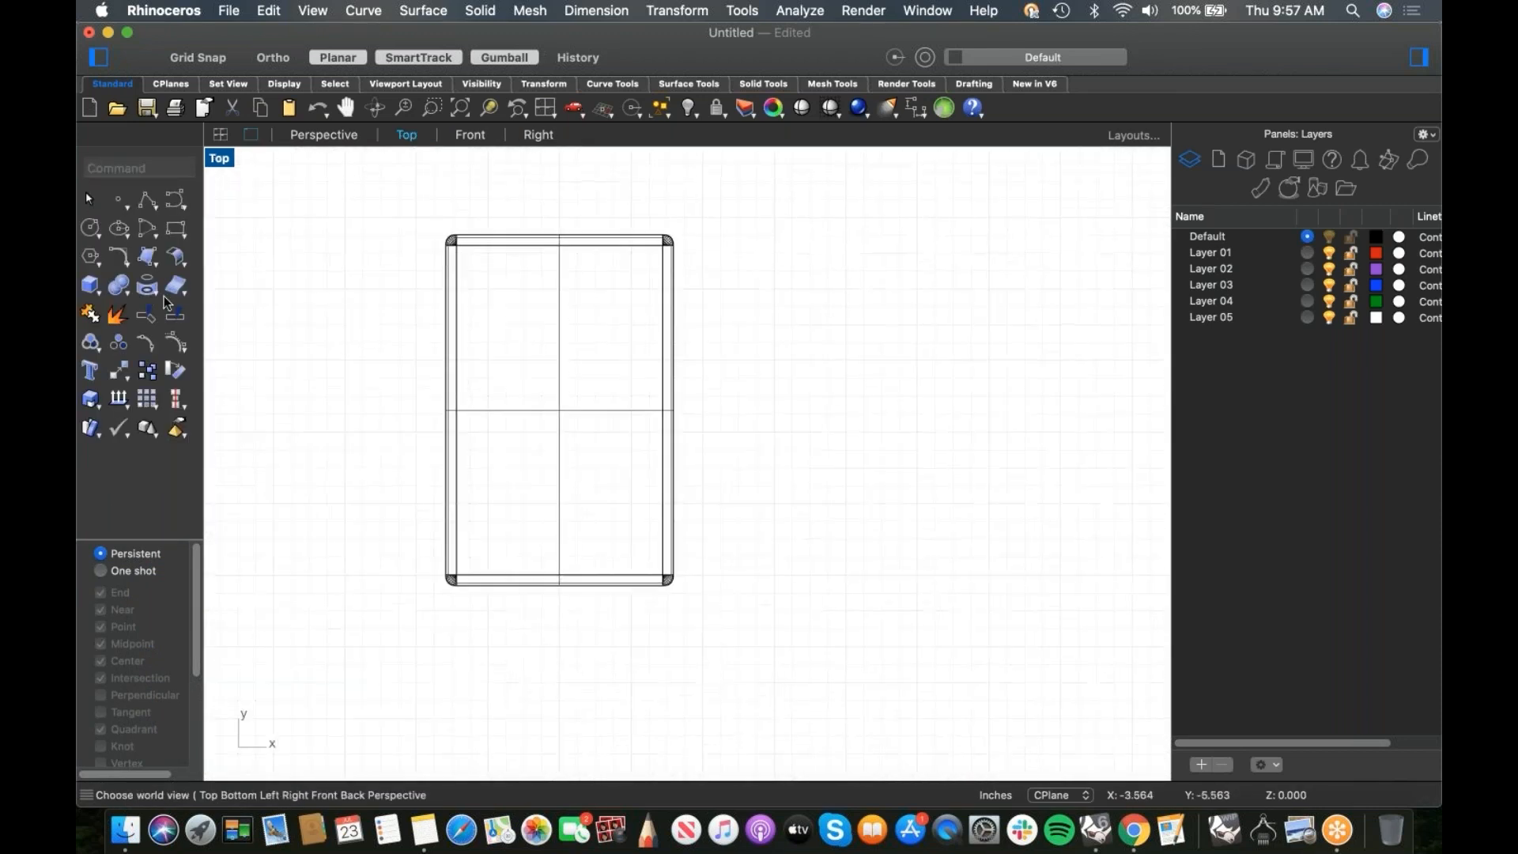
left_click(176, 230)
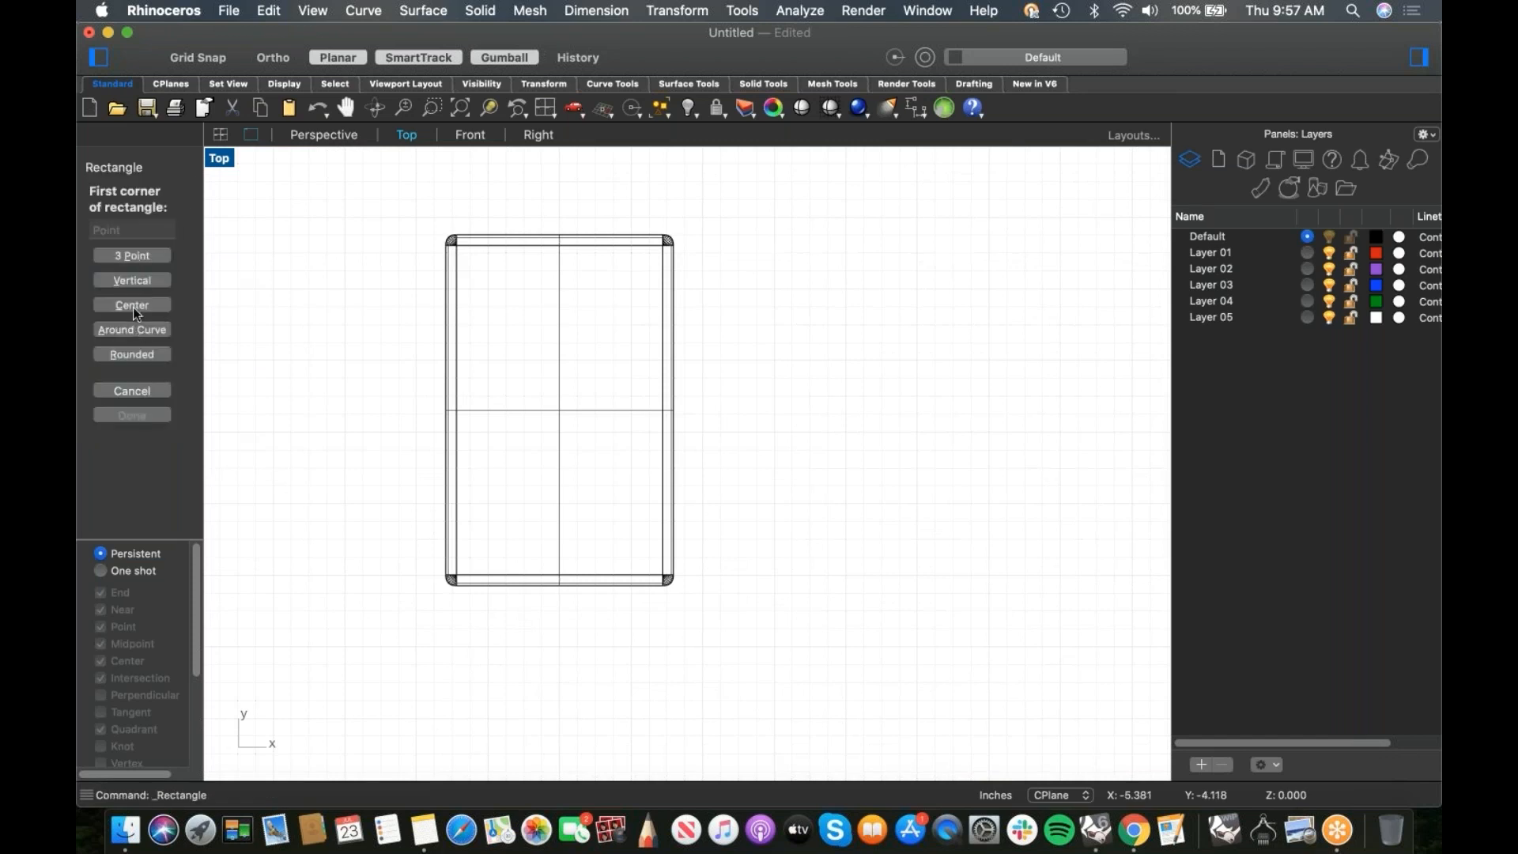
left_click(131, 354)
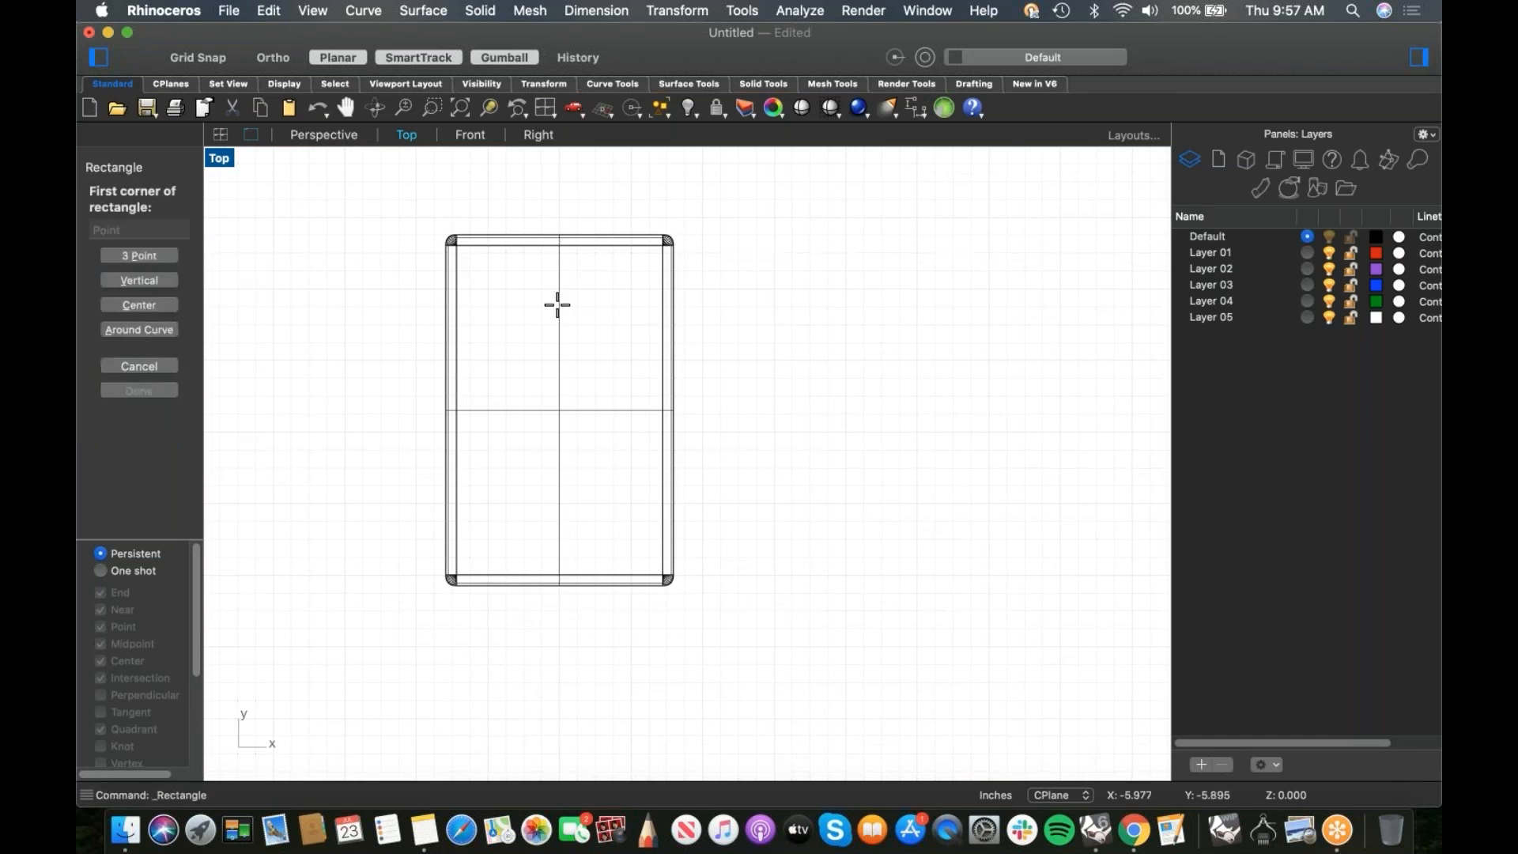
left_click(469, 258)
left_click(498, 565)
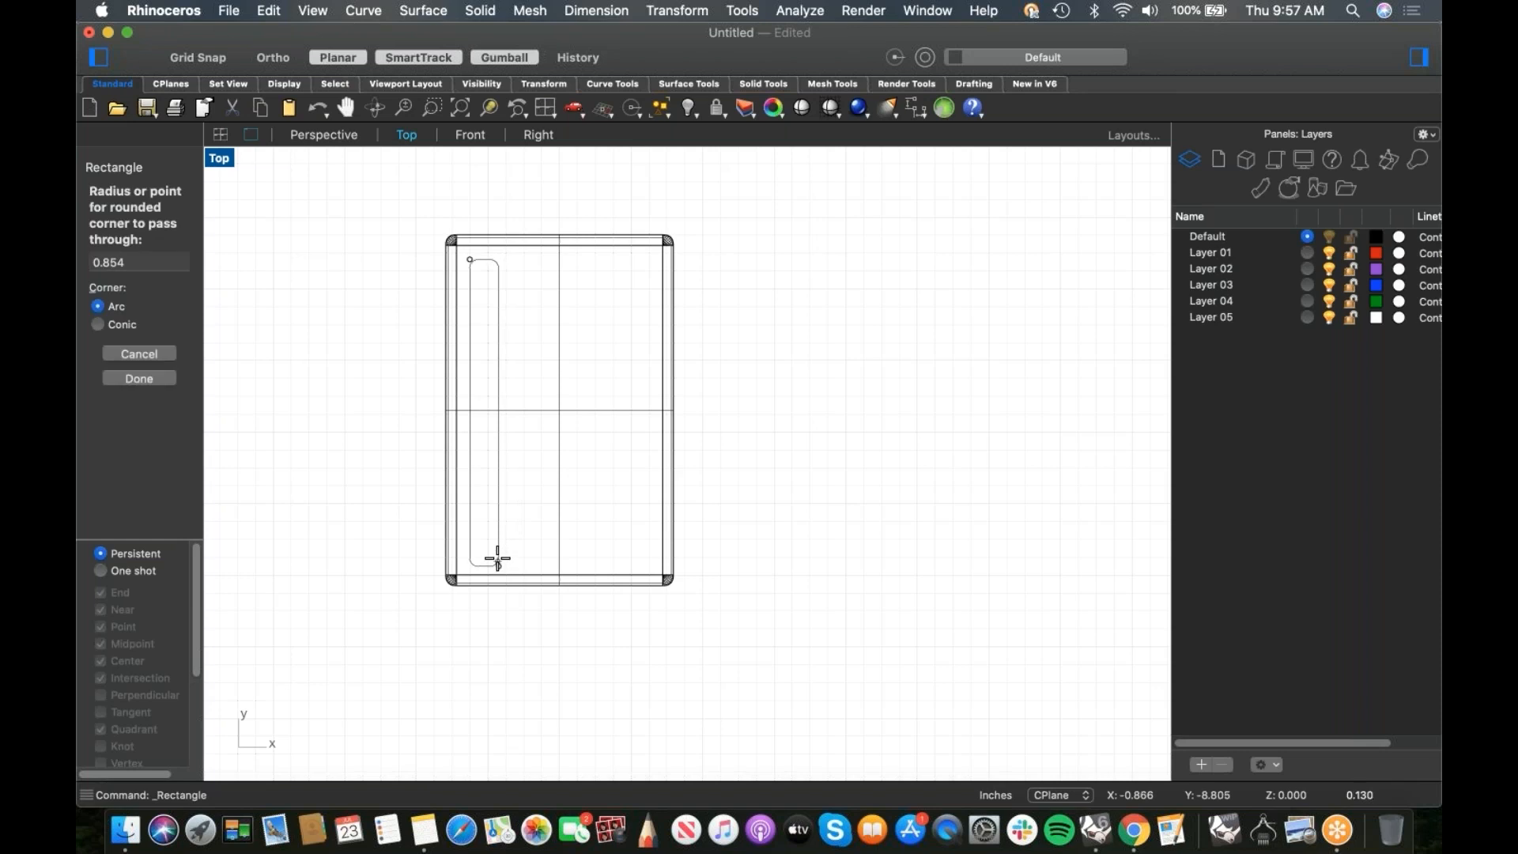
left_click(496, 557)
Step: Copy the slot outline four times across the pedal's width to make a row of five
left_click(498, 543)
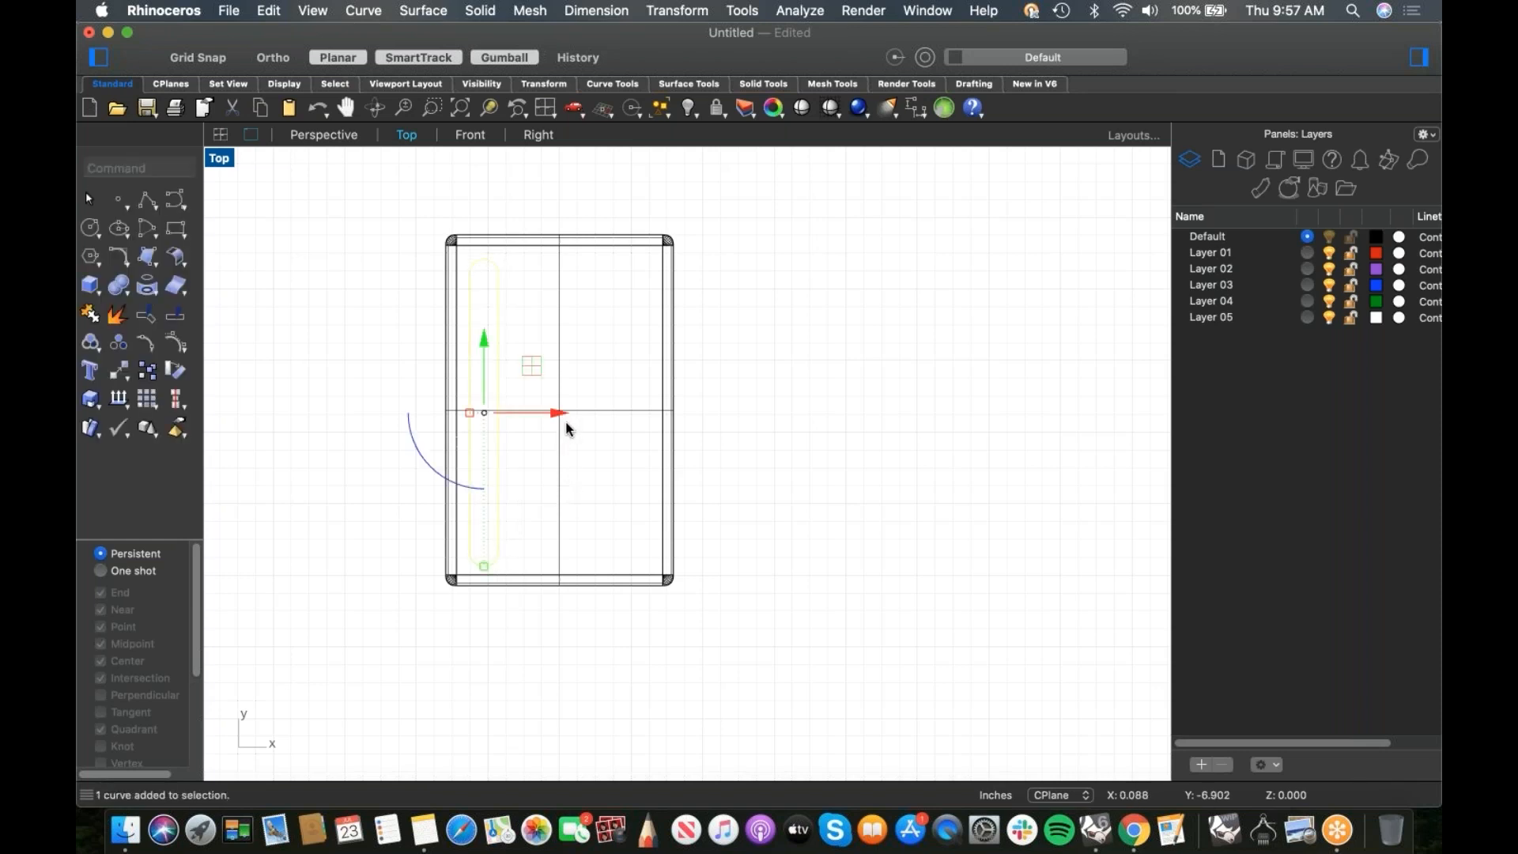
left_click_drag(562, 412, 646, 433)
key("alt")
key("alt")
key("alt")
key("Escape")
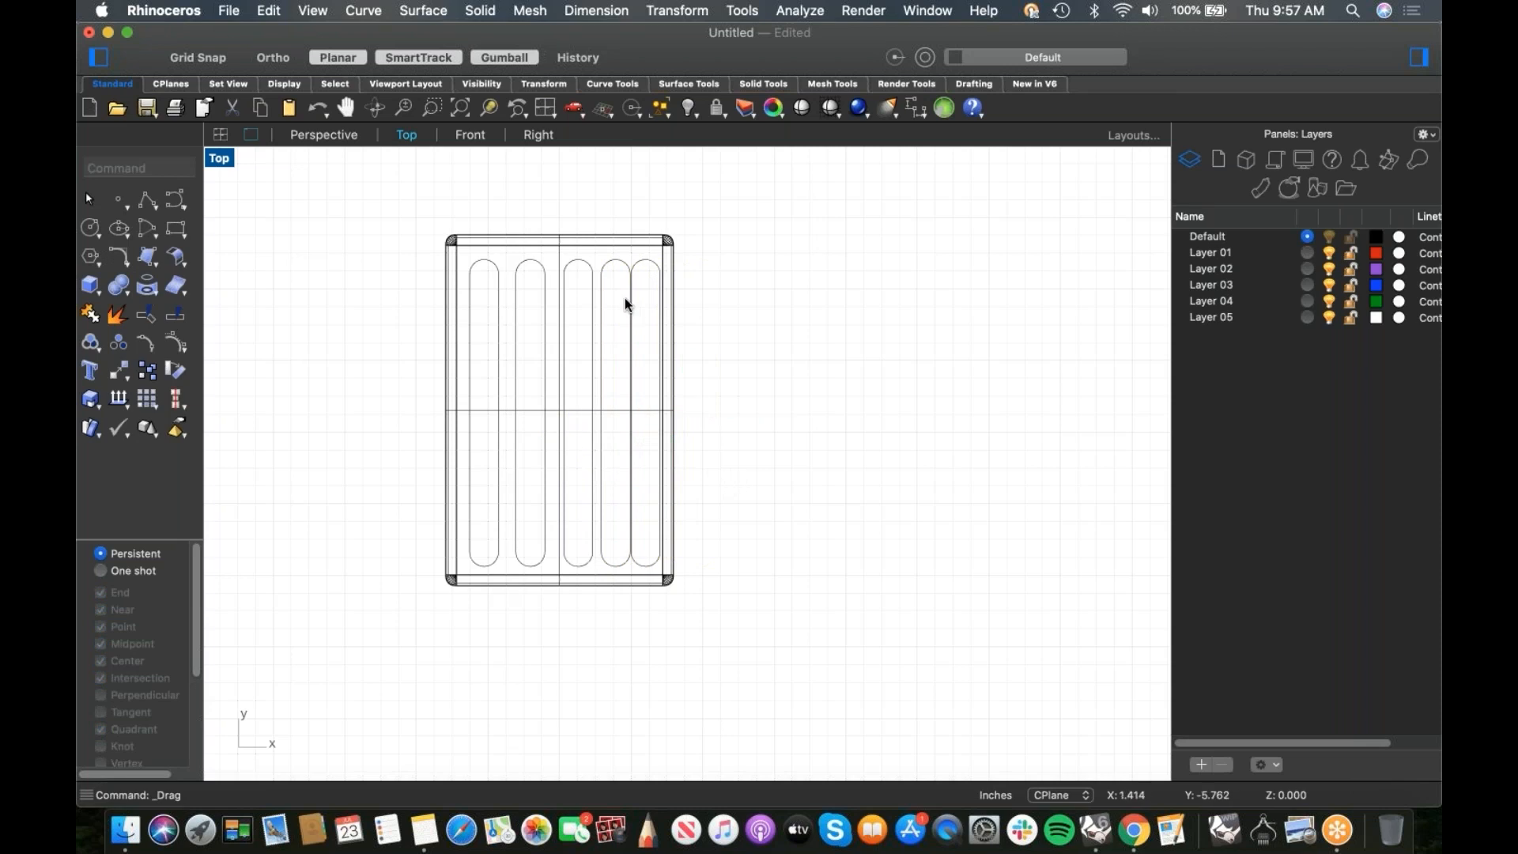
Step: Distribute the five slot outlines along the X axis with equal gaps
left_click(641, 270)
left_click(620, 266, "shift")
left_click(594, 270, "shift")
left_click(540, 270, "shift")
left_click(493, 266, "shift")
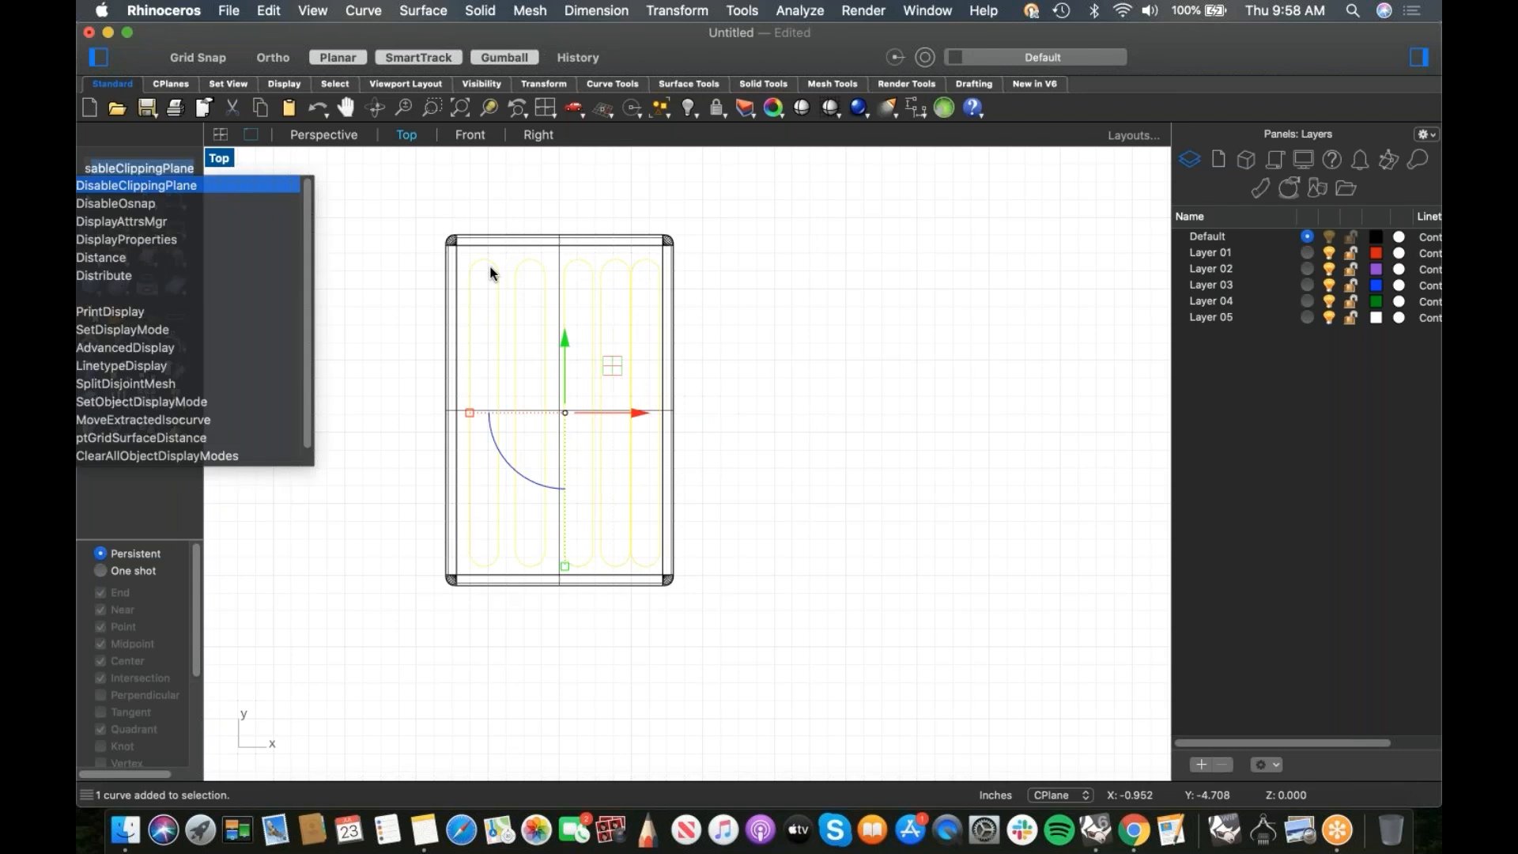
type("dist")
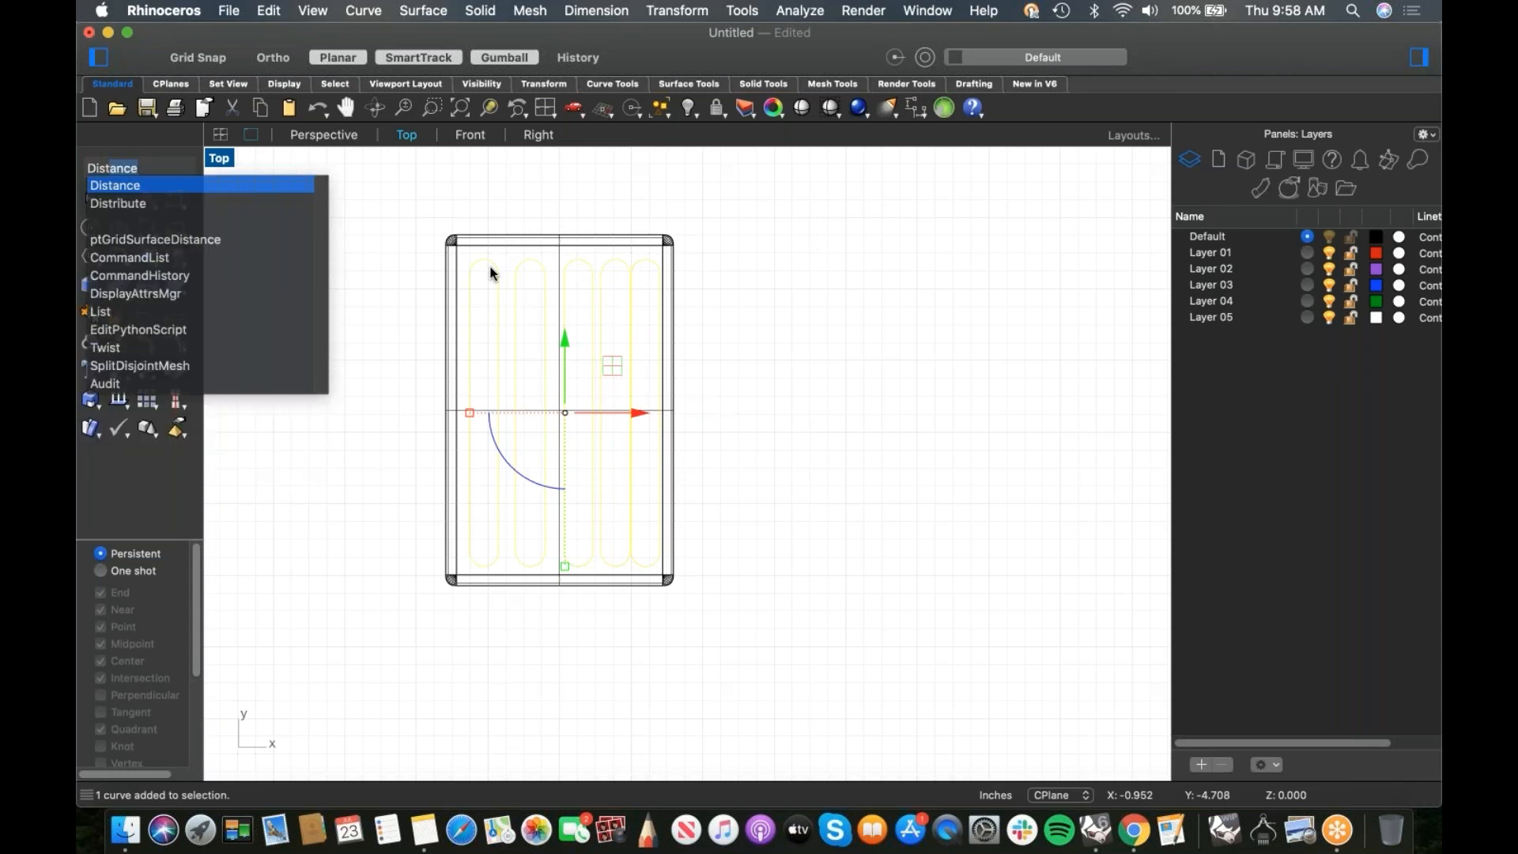
left_click(142, 202)
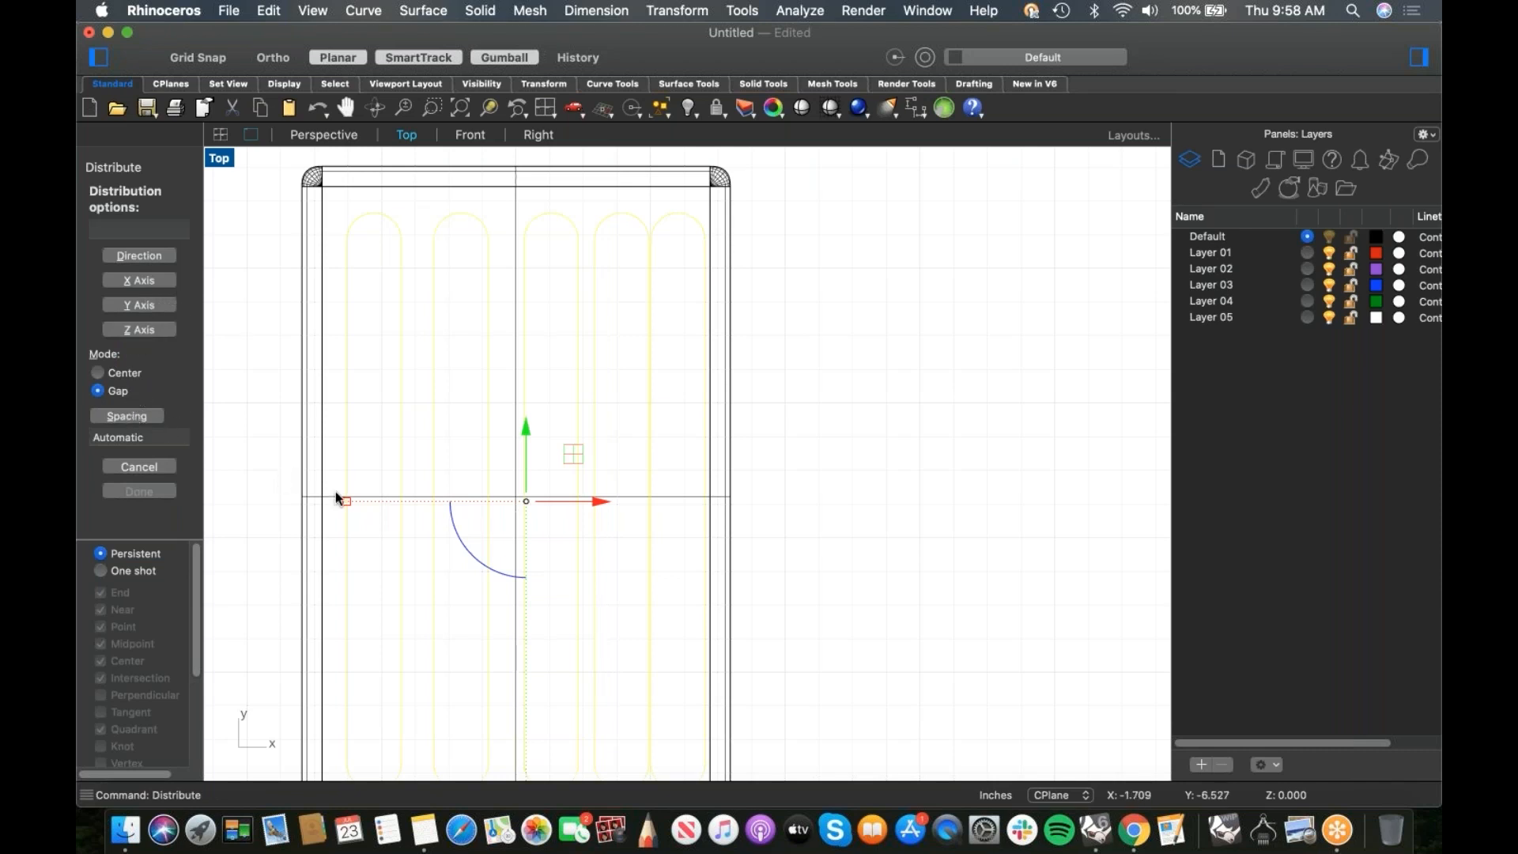
left_click(140, 279)
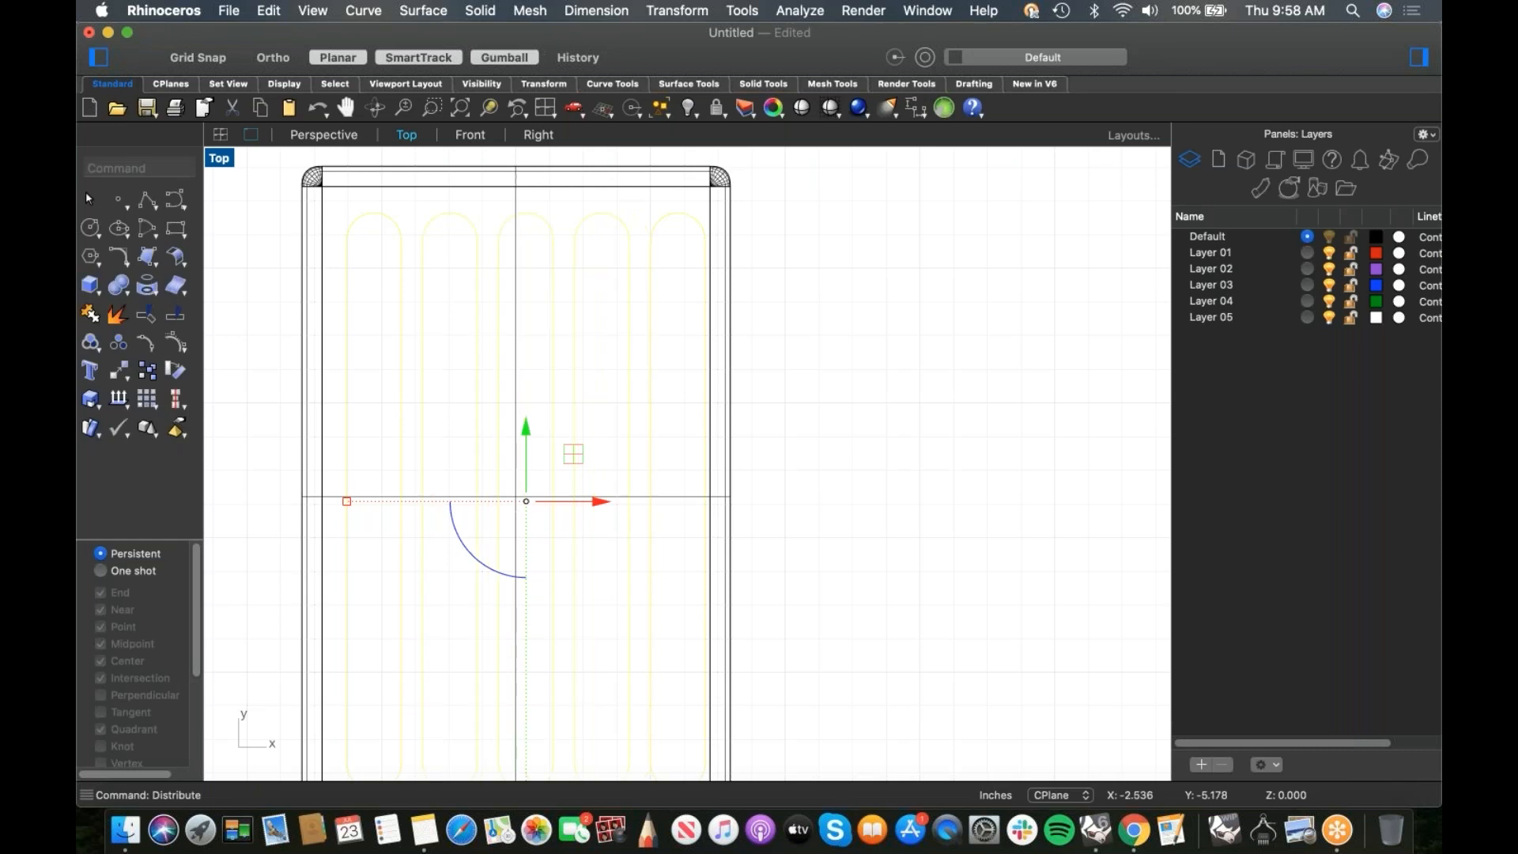
left_click(814, 313)
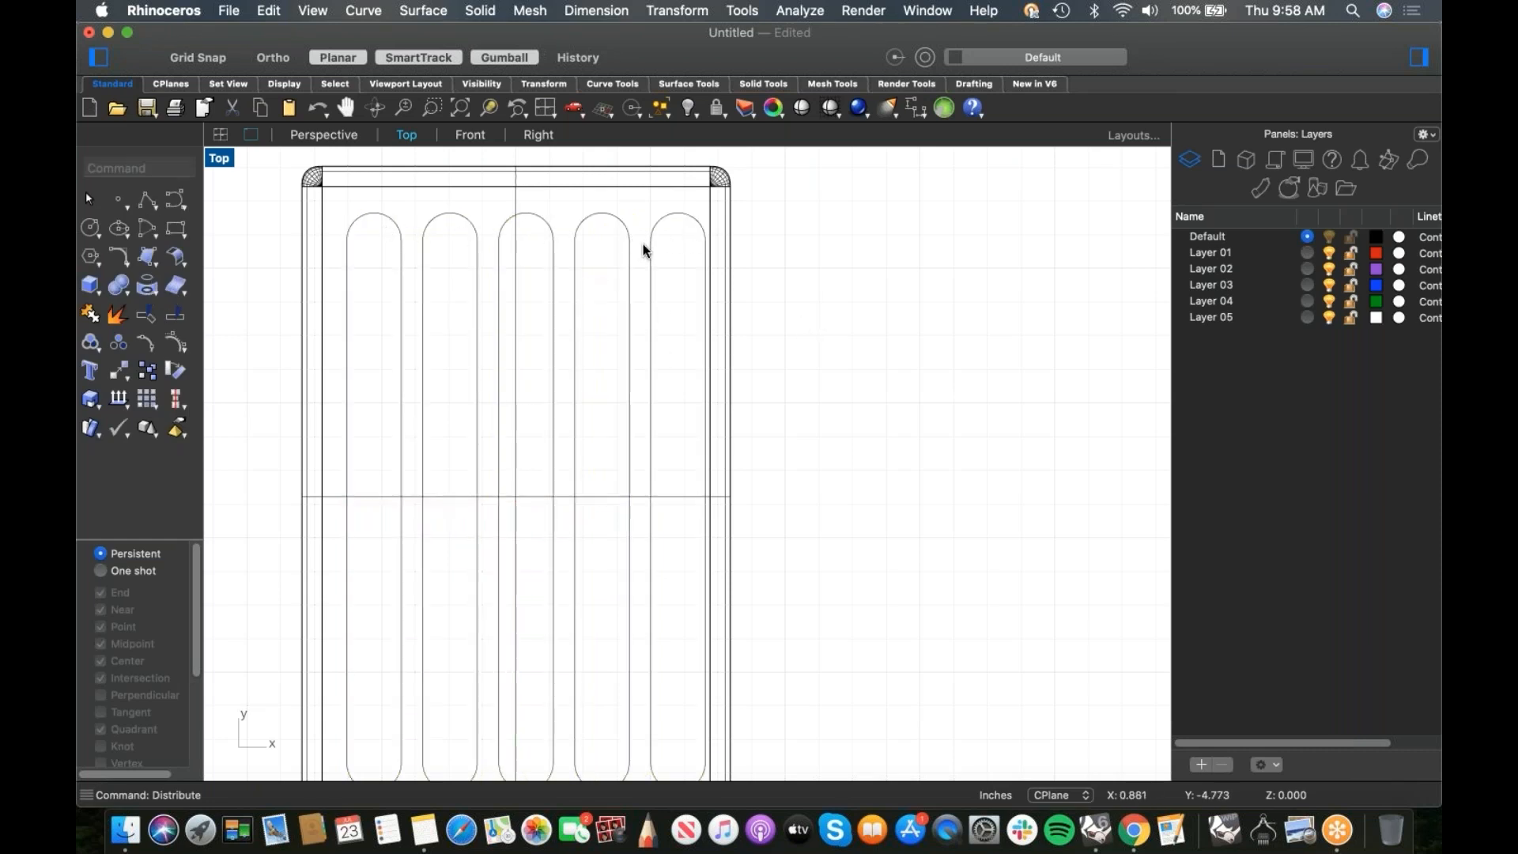
Step: Shift the five slot outlines together slightly along X to center them across the pedal
left_click_drag(671, 197, 482, 242)
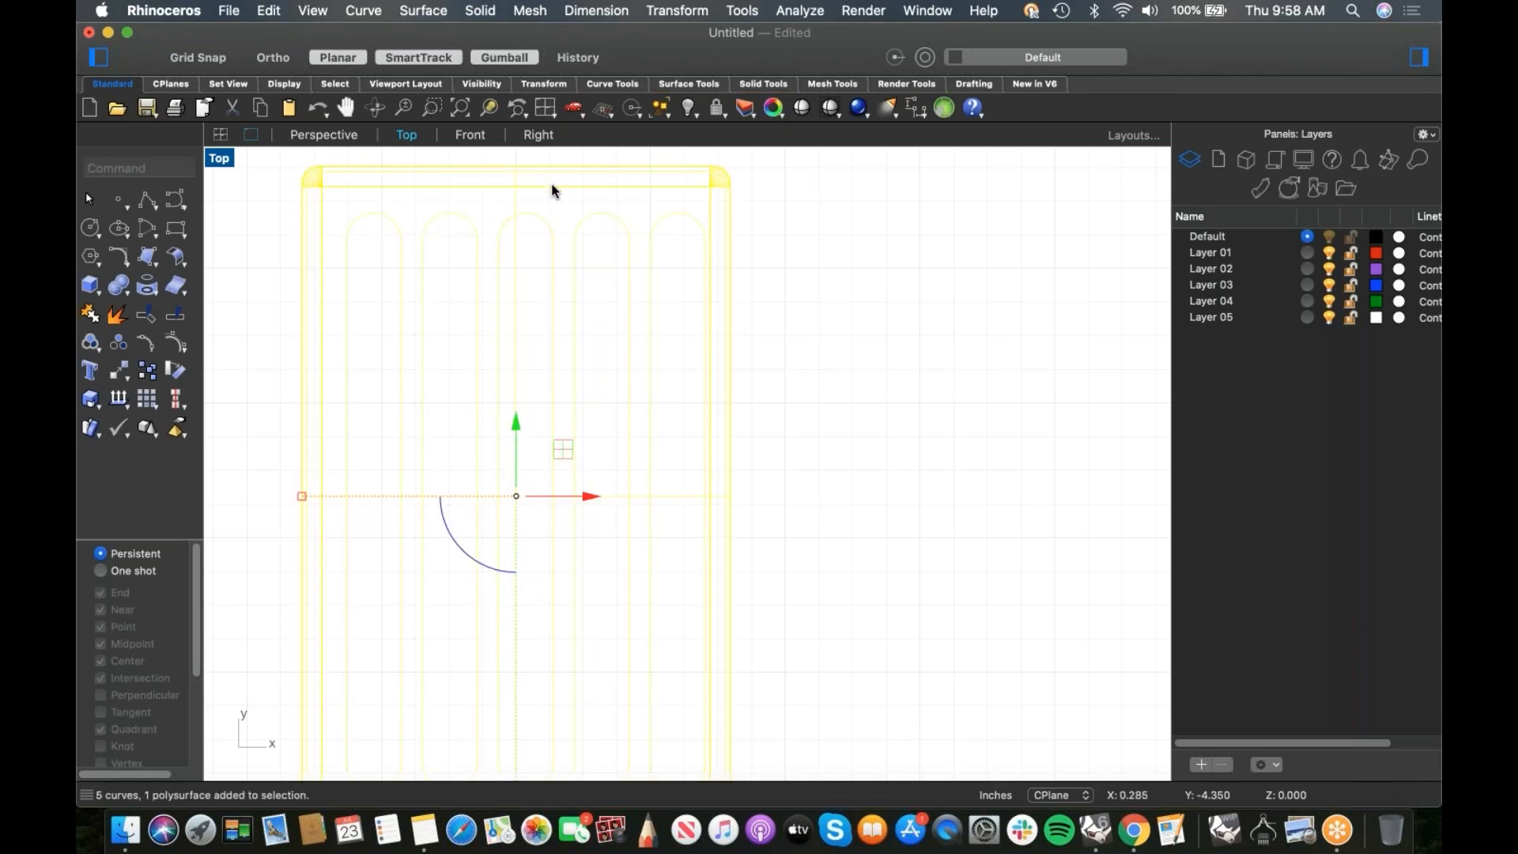
left_click(590, 269)
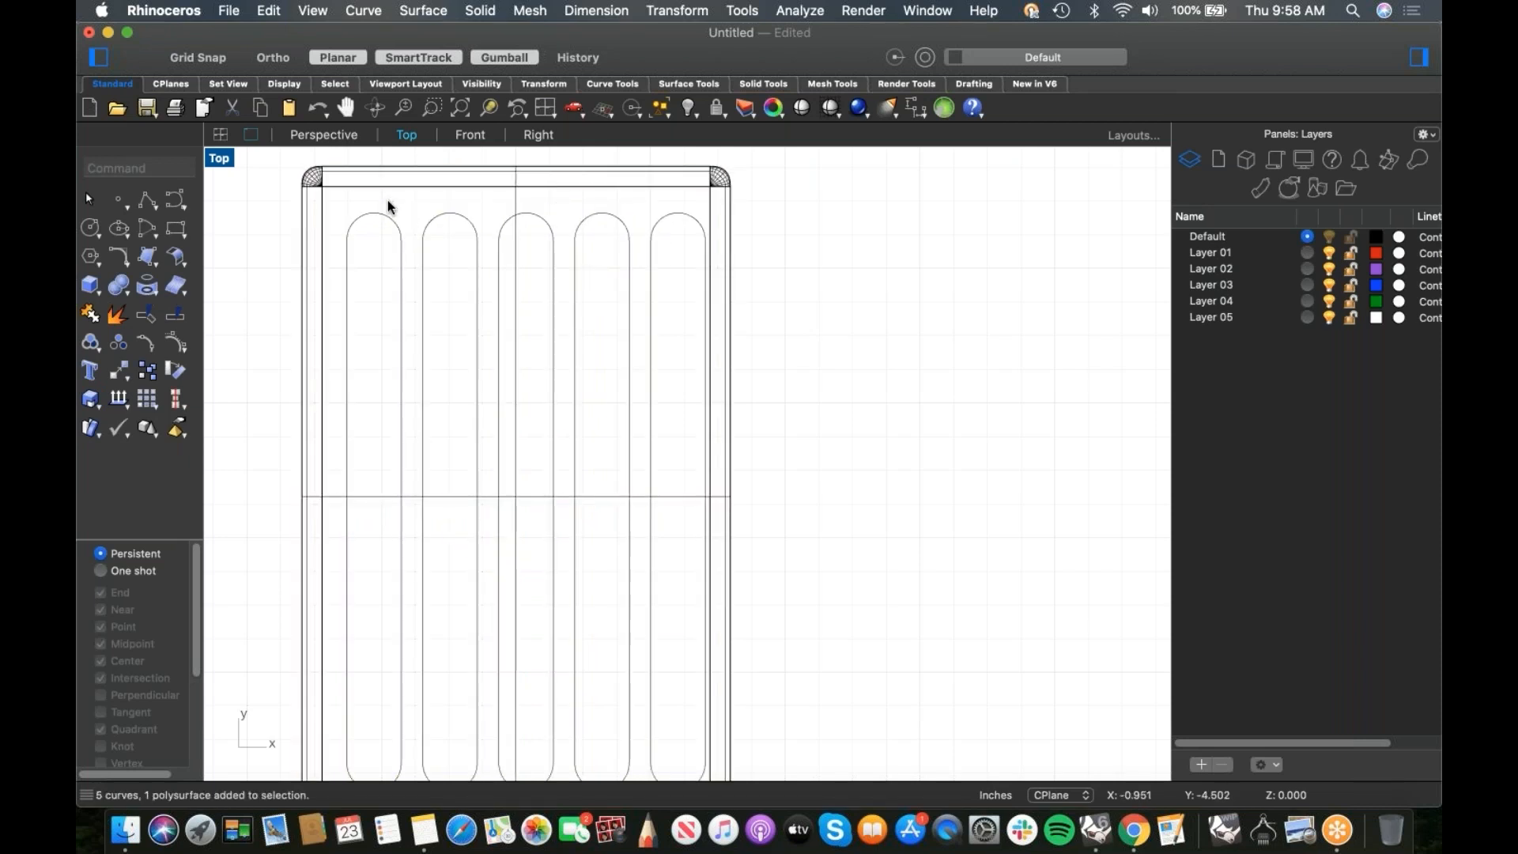
left_click(382, 221)
left_click(465, 220, "shift")
left_click(541, 227, "shift")
left_click(628, 238, "shift")
left_click(660, 233, "shift")
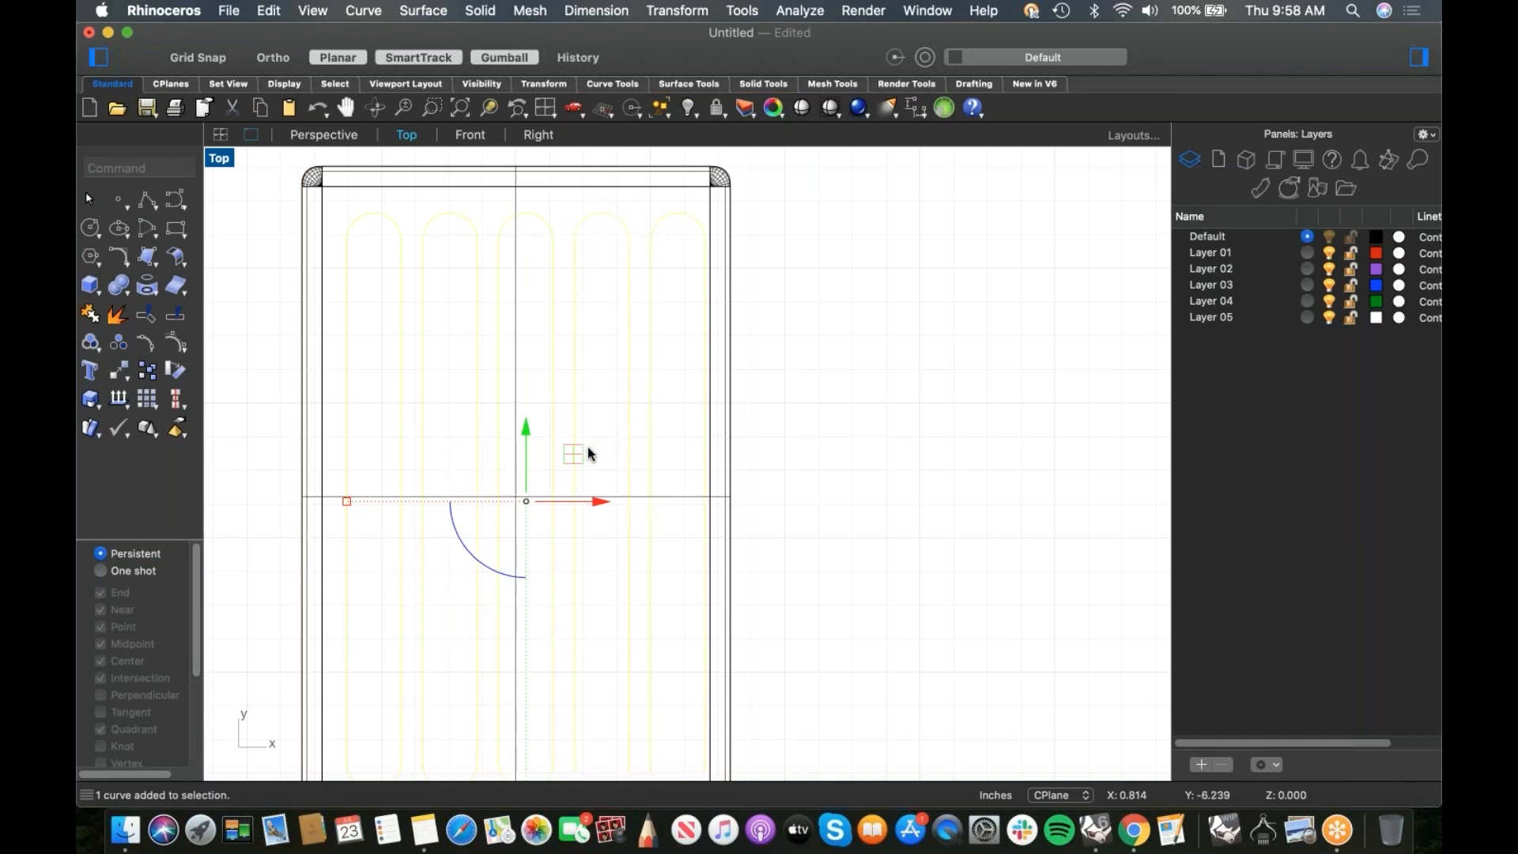
left_click_drag(603, 505, 517, 193)
left_click(854, 415)
Step: In the perspective view, raise the five slot outlines to the pedal and extrude them upward past its top face
scroll(735, 457, "down", 3)
type("p")
key("Return")
scroll(732, 473, "down", 6)
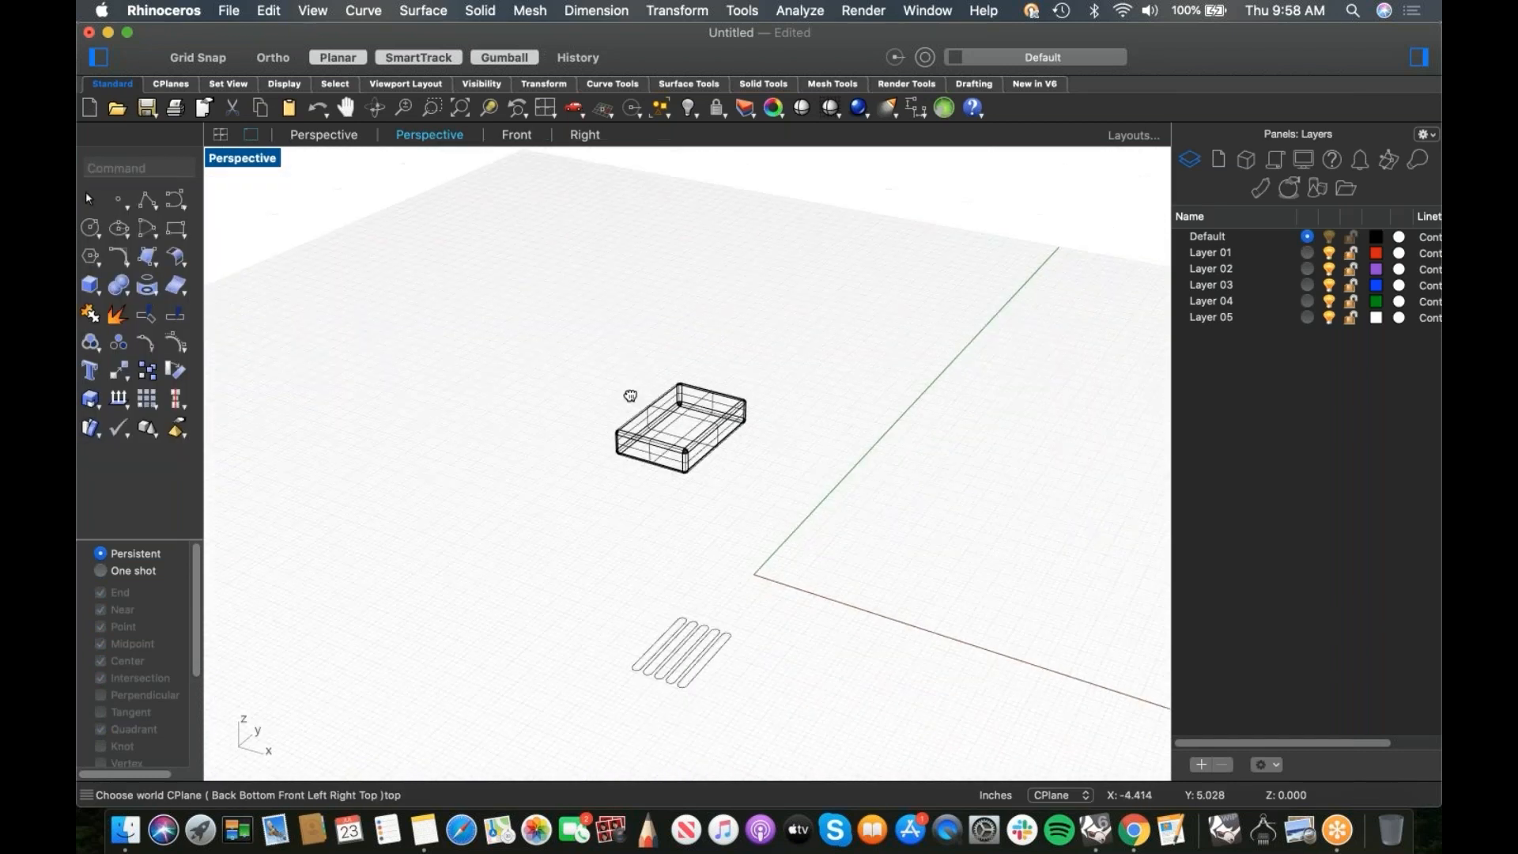
right_click_drag(631, 396, 541, 296, "shift")
left_click_drag(507, 514, 696, 636)
left_click_drag(597, 480, 585, 388)
scroll(580, 225, "up", 3)
left_click(738, 411)
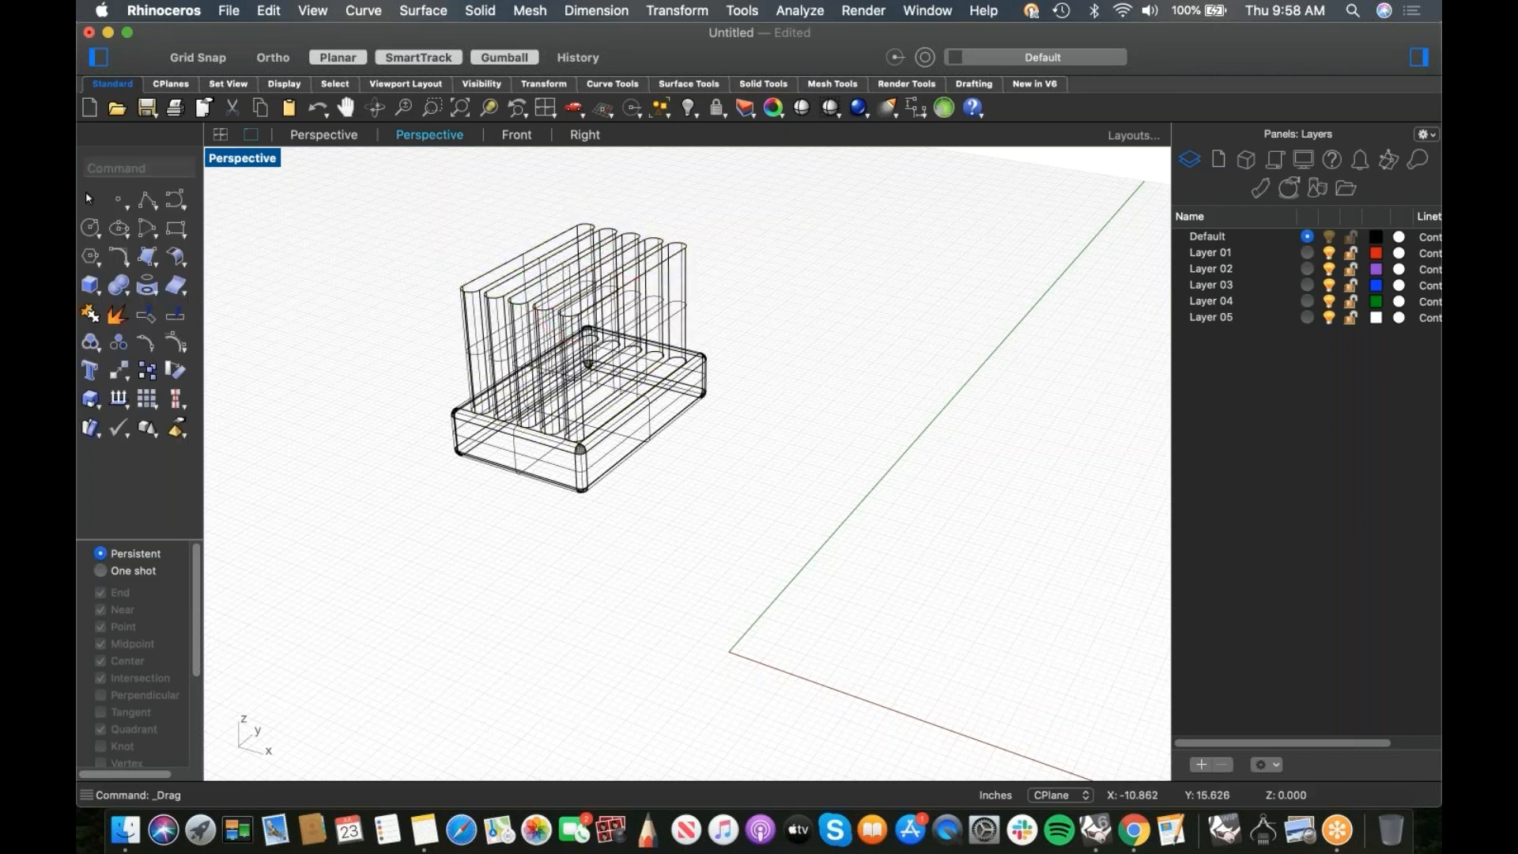
Step: Cap the five slot extrusions into closed solids and switch the viewport to shaded display
right_click_drag(740, 415, 733, 207)
left_click_drag(733, 209, 477, 313)
type("cap")
key("Return")
middle_click(434, 308)
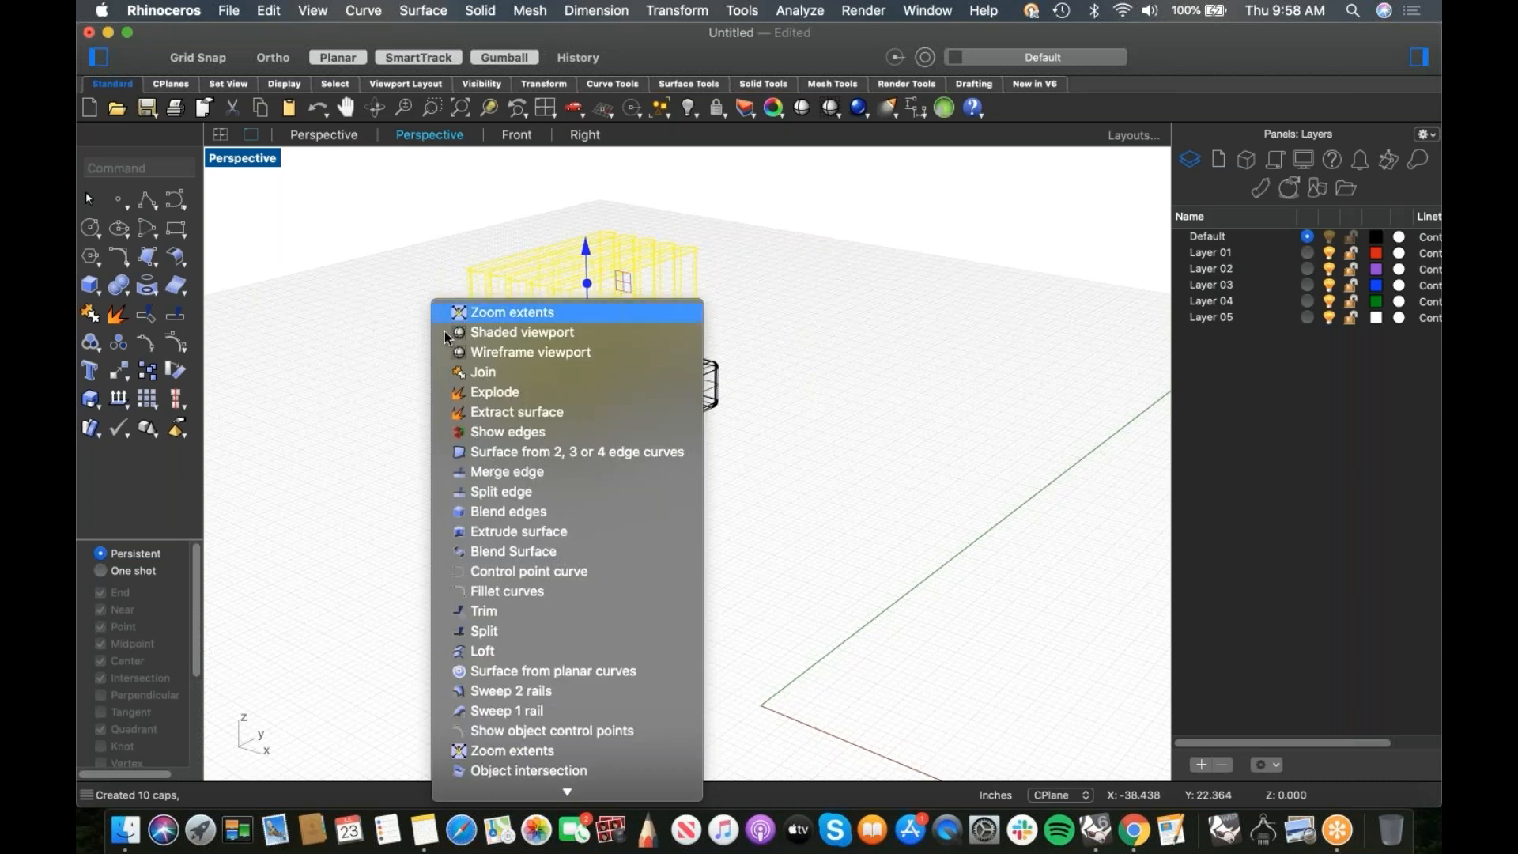
left_click(470, 329)
Step: Adjust the height of the capped slot solids so their lower ends sit in the pedal's top surface
scroll(567, 363, "up", 5)
right_click_drag(672, 423, 856, 312)
left_click_drag(862, 254, 404, 351)
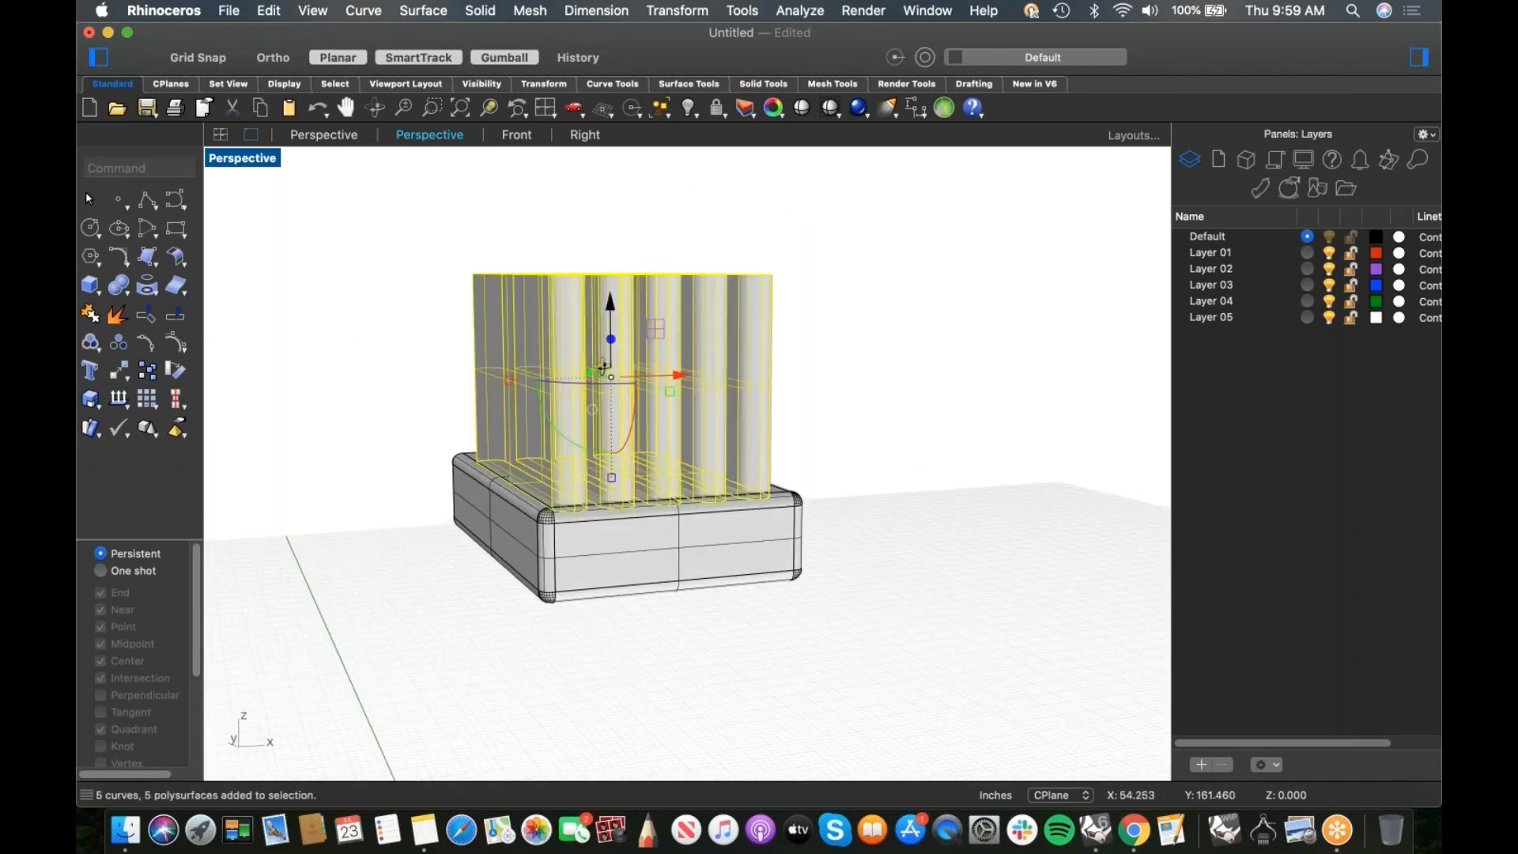
right_click_drag(672, 363, 606, 336)
left_click_drag(603, 370, 606, 386)
right_click_drag(826, 385, 794, 402)
scroll(765, 404, "up", 3)
left_click(773, 393)
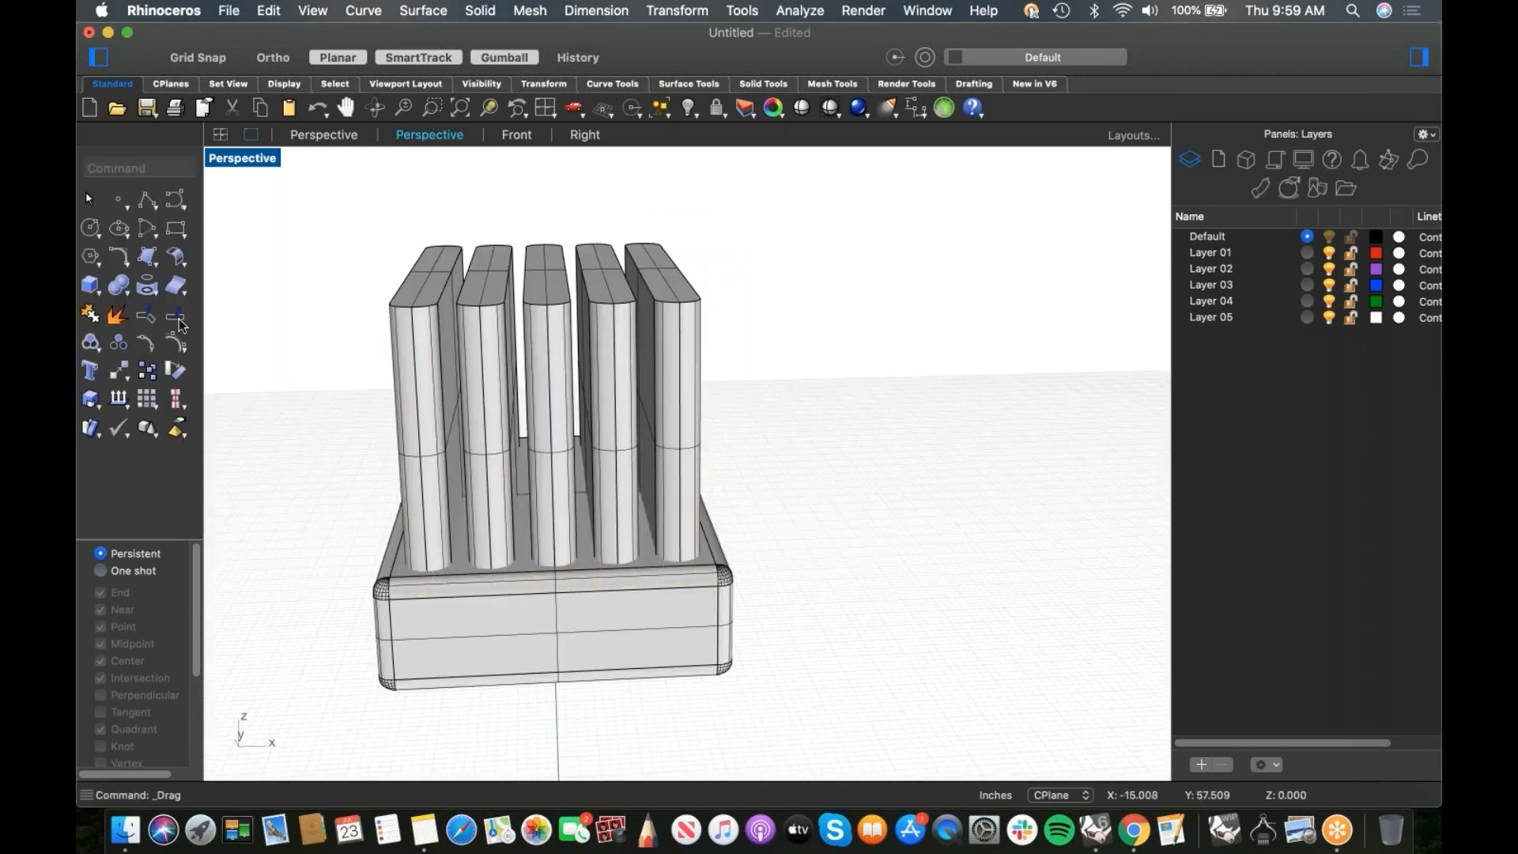
Step: Subtract the five slot solids from the pedal with Boolean Difference to cut grooves in its top
left_click(126, 292)
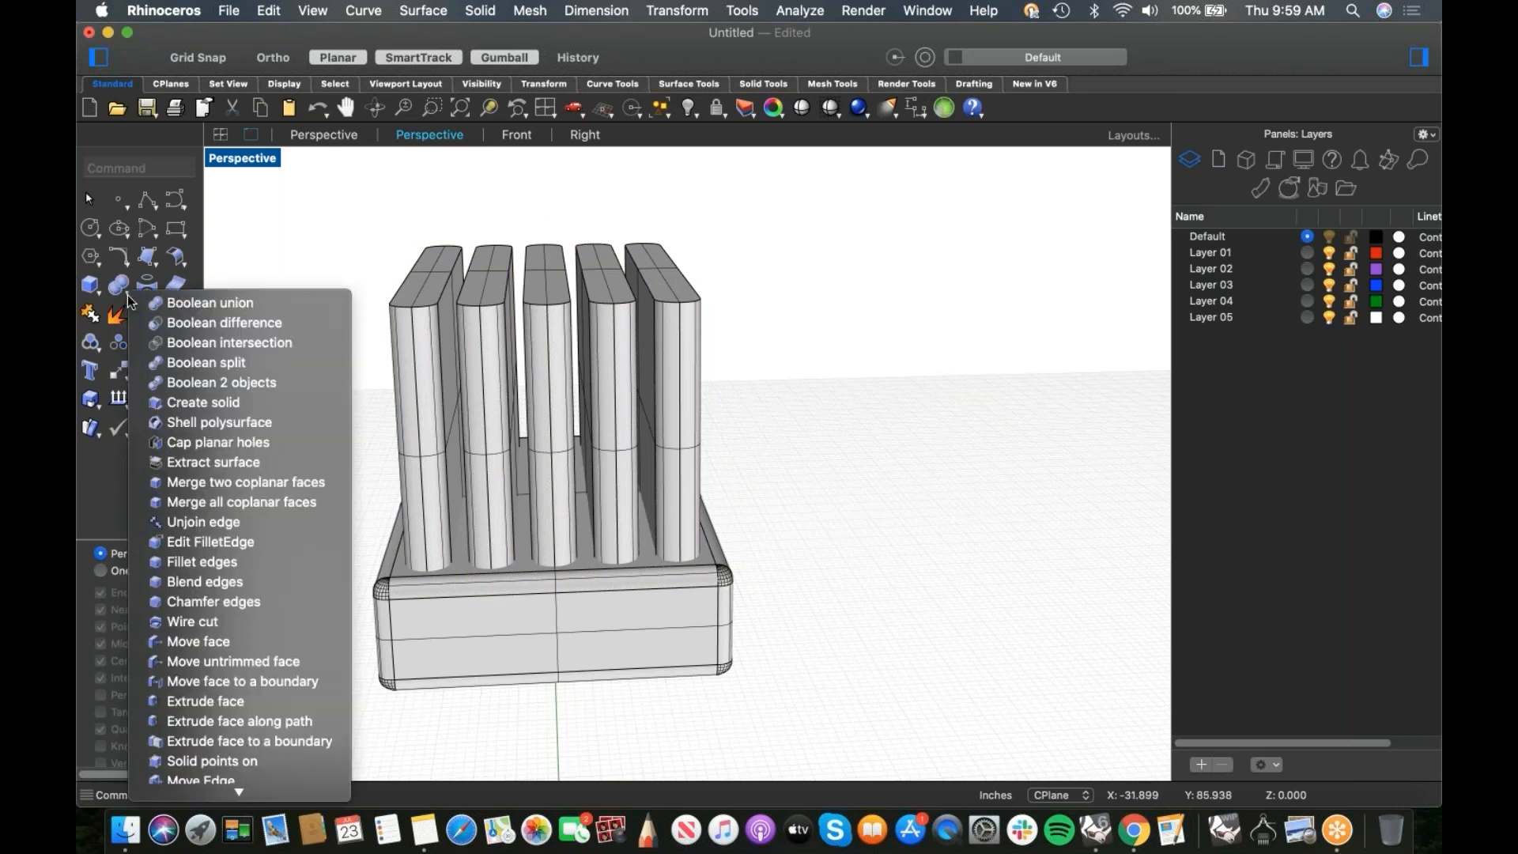
left_click(208, 323)
left_click(578, 617)
right_click(807, 170)
left_click_drag(802, 168, 316, 394)
right_click(470, 384)
Step: Show the hidden front wheel and crank parts around the grooved pedal again
right_click_drag(688, 396, 648, 484)
scroll(686, 441, "down", 5)
key("ctrl+alt+h")
scroll(512, 533, "down", 5)
scroll(596, 404, "up", 5)
Step: Scale the grooved pedal down uniformly and reposition it around the crank's outer arm
left_click(607, 444)
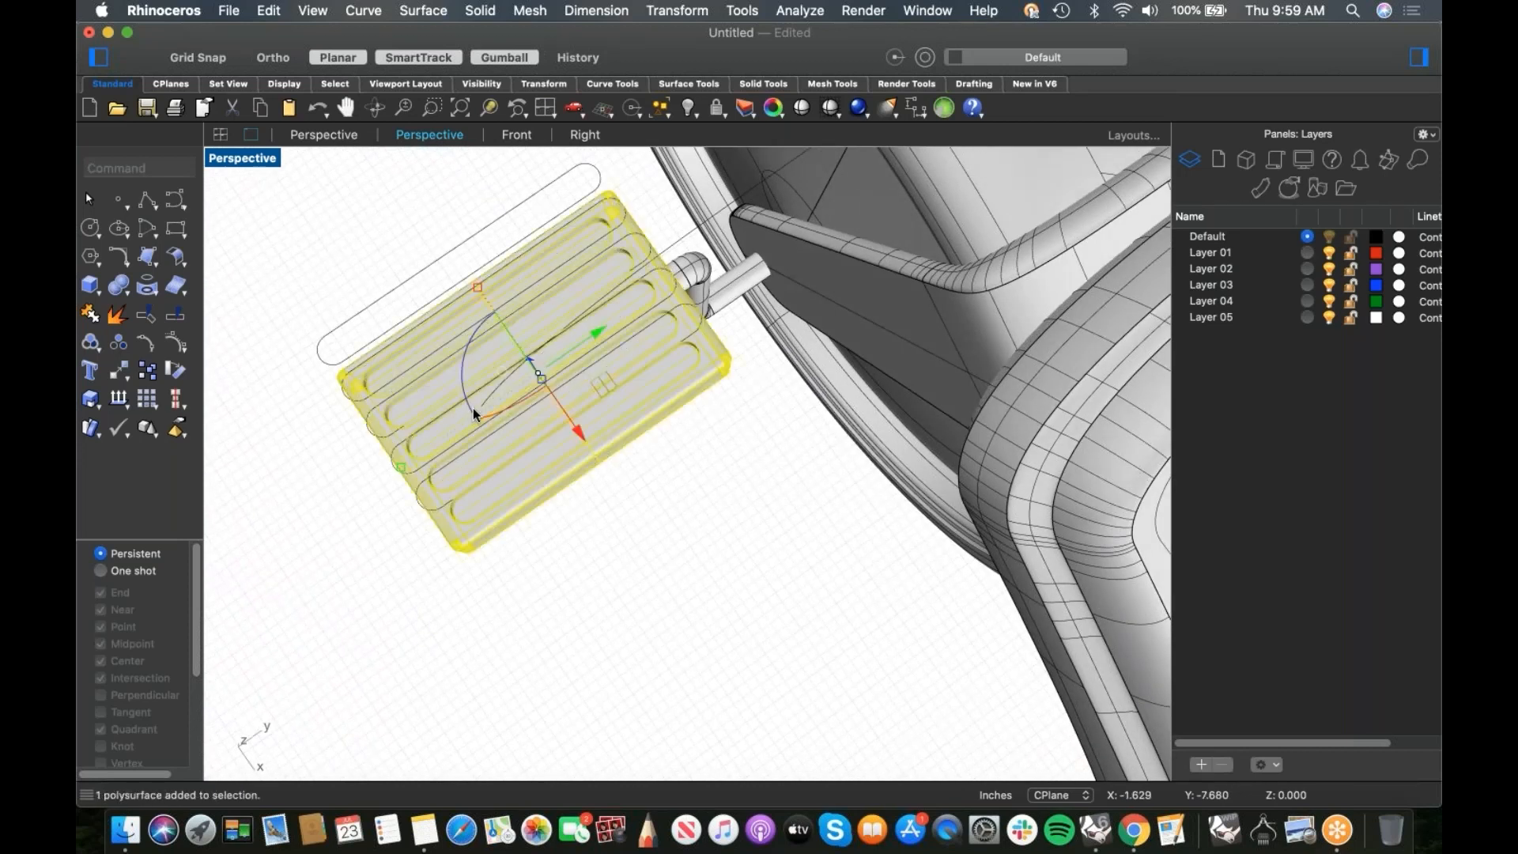
left_click_drag(403, 464, 446, 439, "shift")
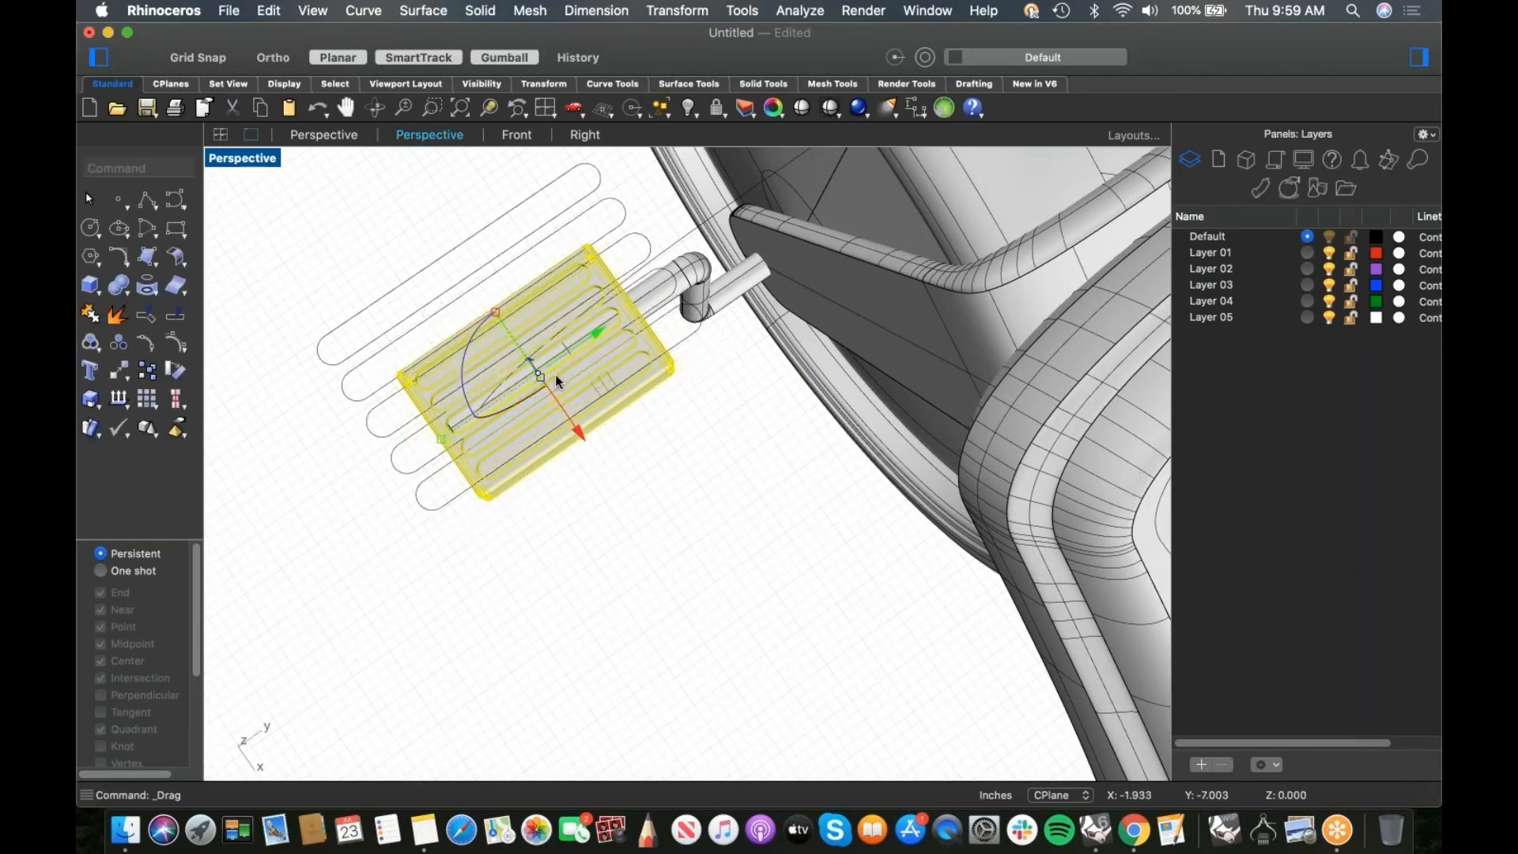
left_click_drag(587, 337, 543, 390)
left_click_drag(449, 433, 434, 444)
left_click_drag(545, 369, 568, 353)
Step: Mirror a copy of the pedal and crank to the wheel's other side, starting the mirror plane at the origin (0)
right_click_drag(698, 430, 682, 385)
scroll(570, 576, "up", 5)
left_click(535, 632)
right_click_drag(593, 605, 791, 686)
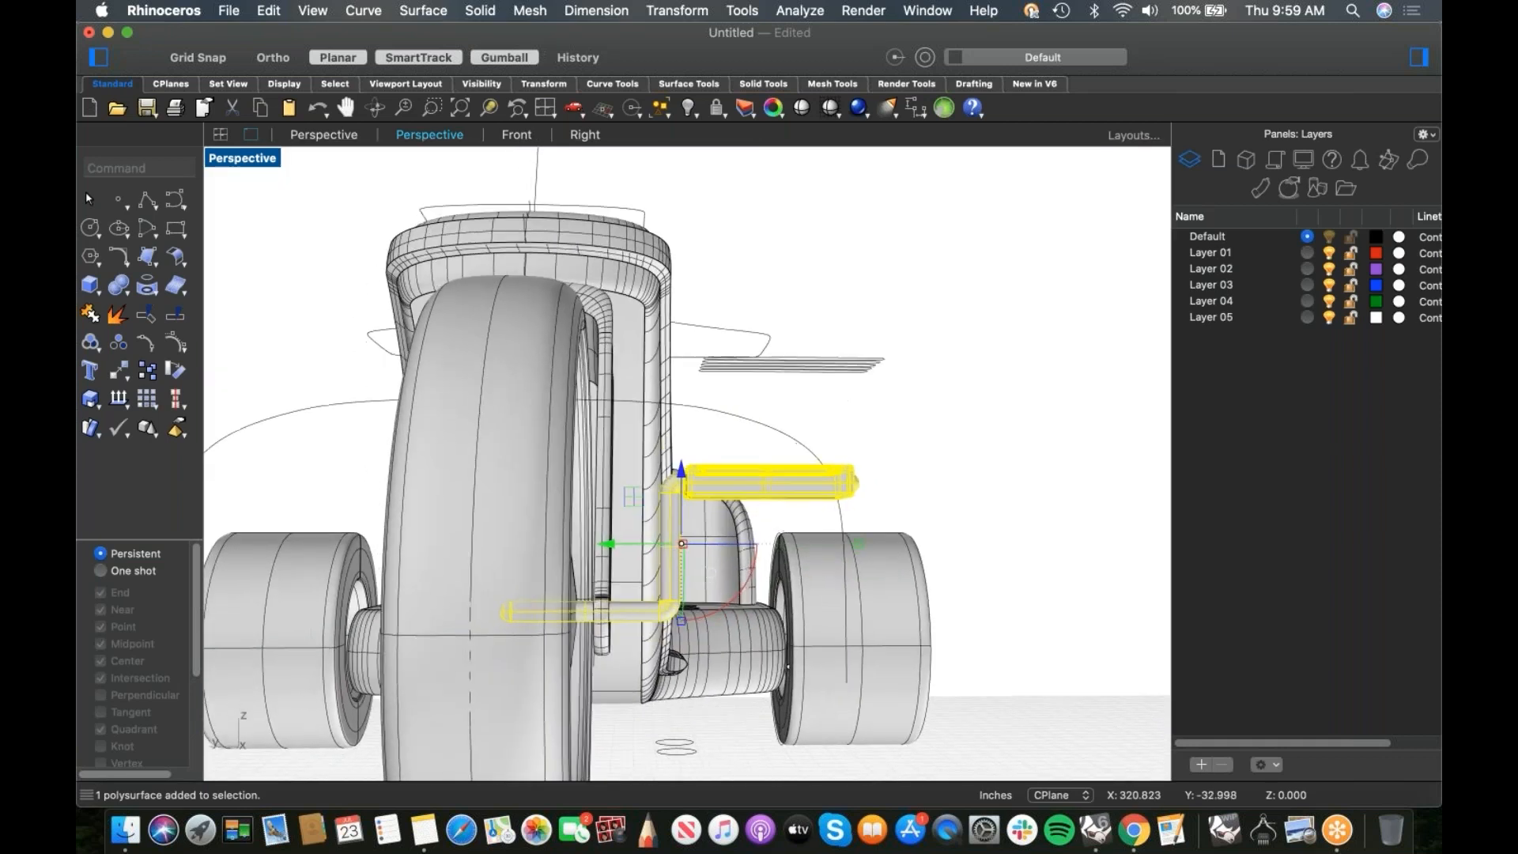
type("mirror")
key("Return")
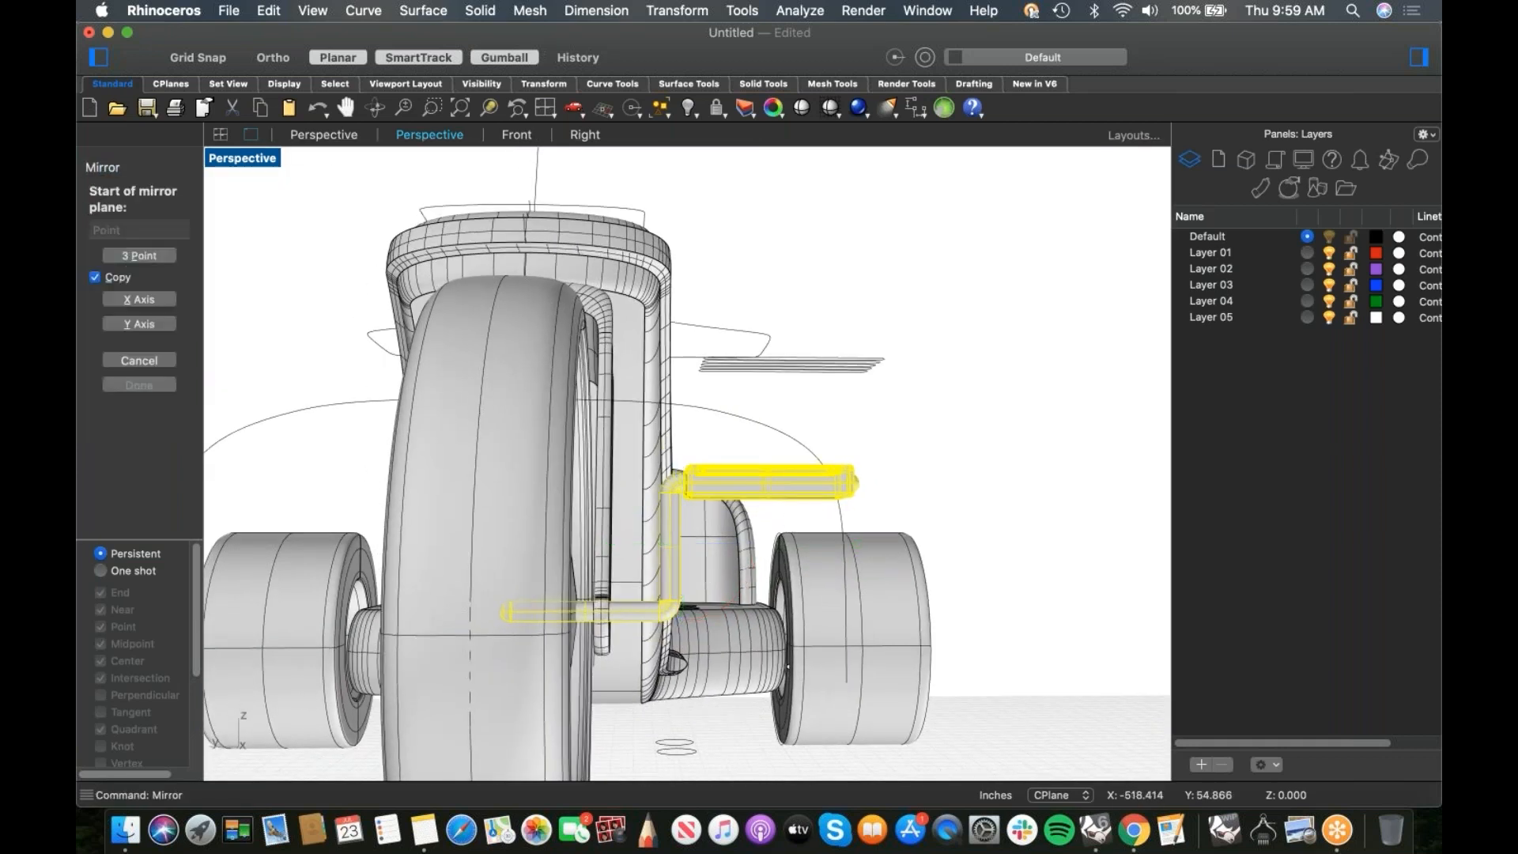
type("0")
key("Return")
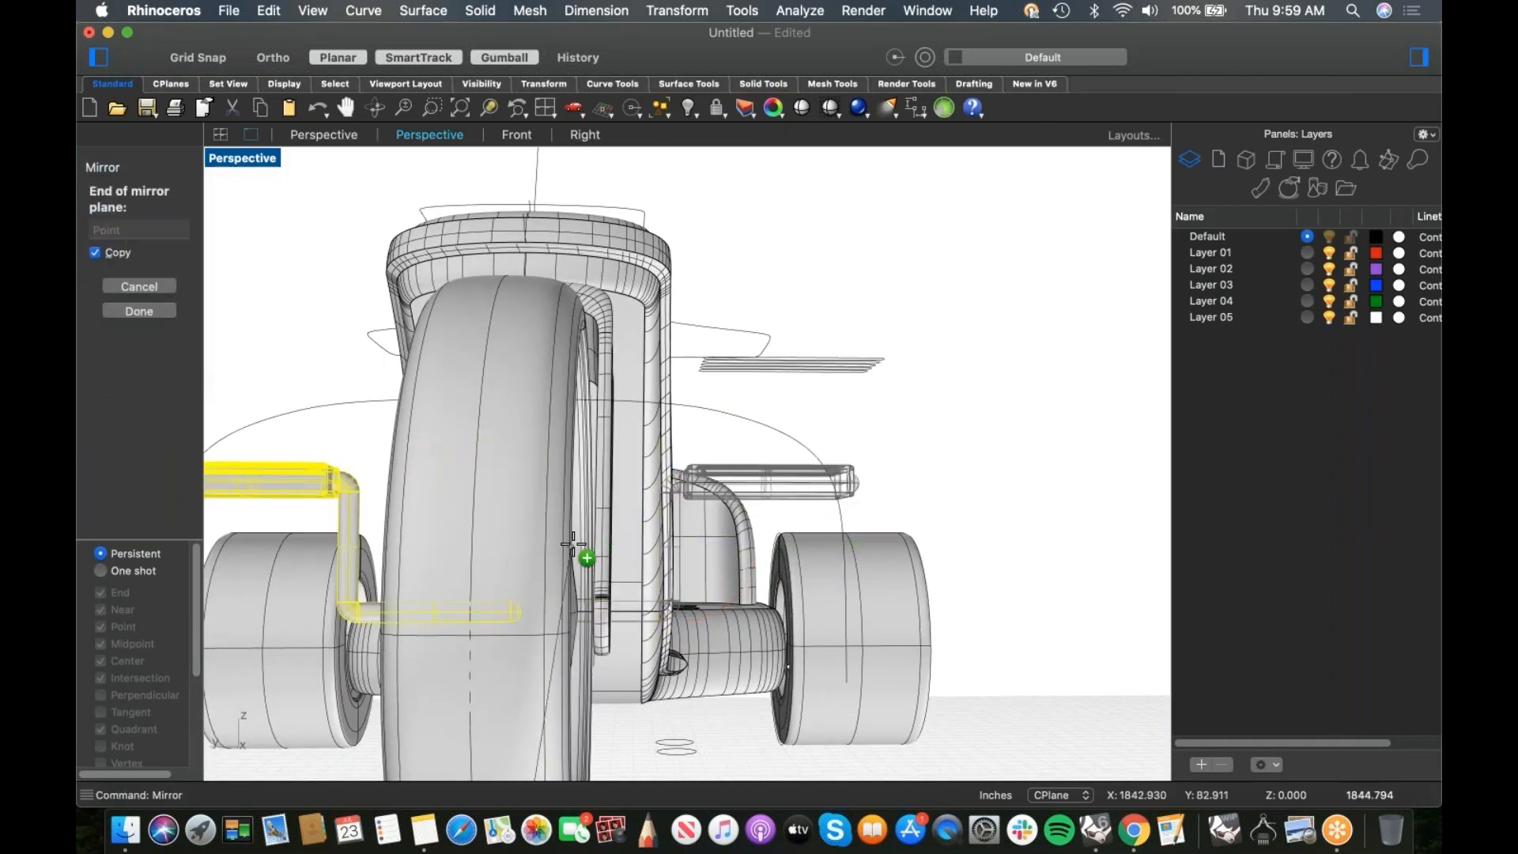
scroll(570, 546, "down", 6)
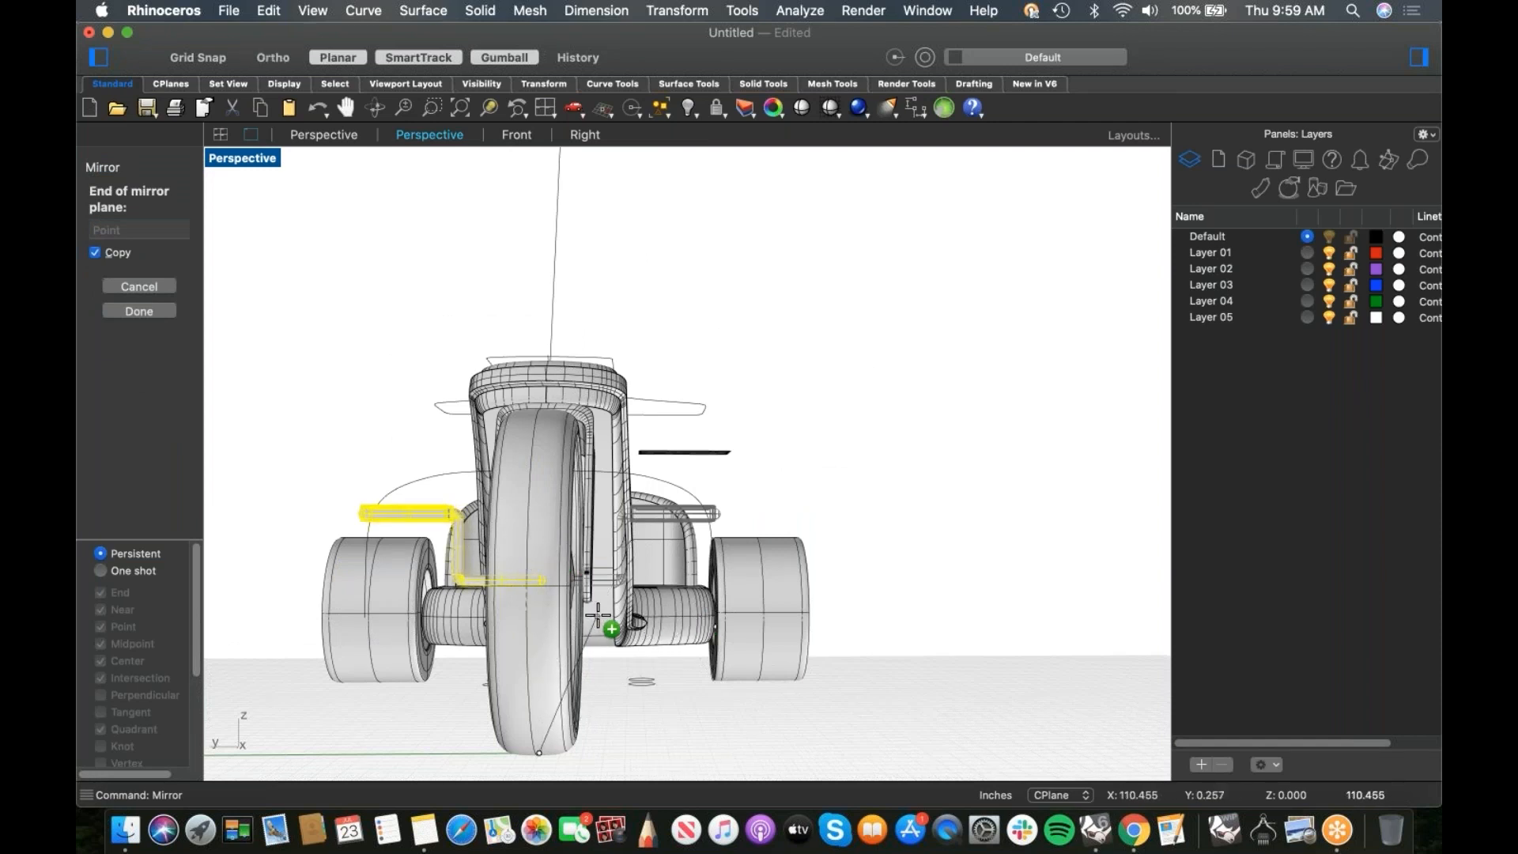
left_click(480, 642)
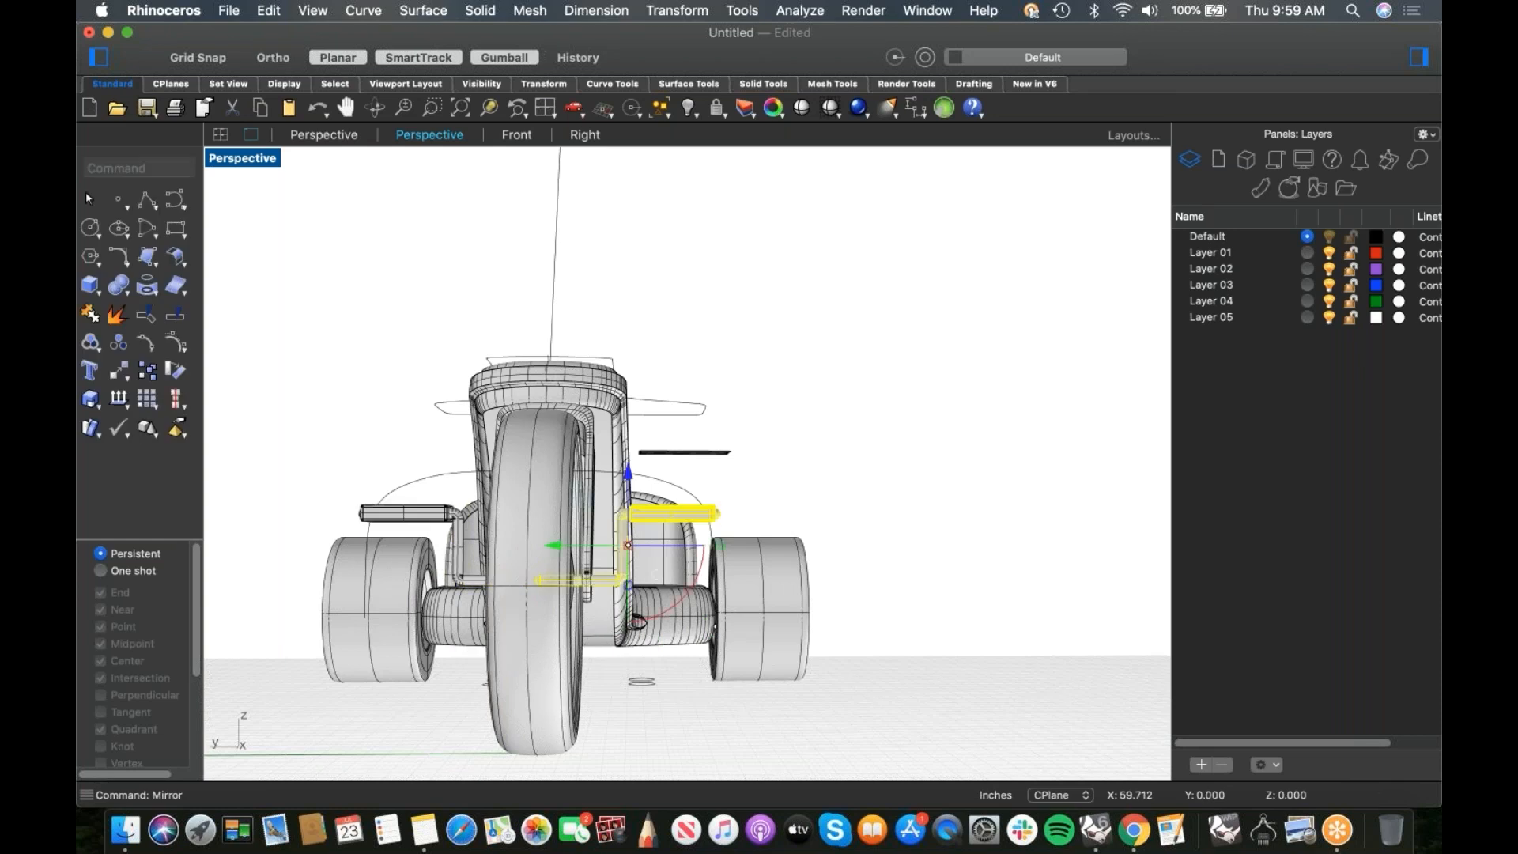
Step: Select only one side's crank and pedal, and relocate their gumball to the crank's inner end at the wheel axle
right_click_drag(546, 654, 586, 643)
left_click(586, 643, "shift")
right_click_drag(889, 550, 713, 567)
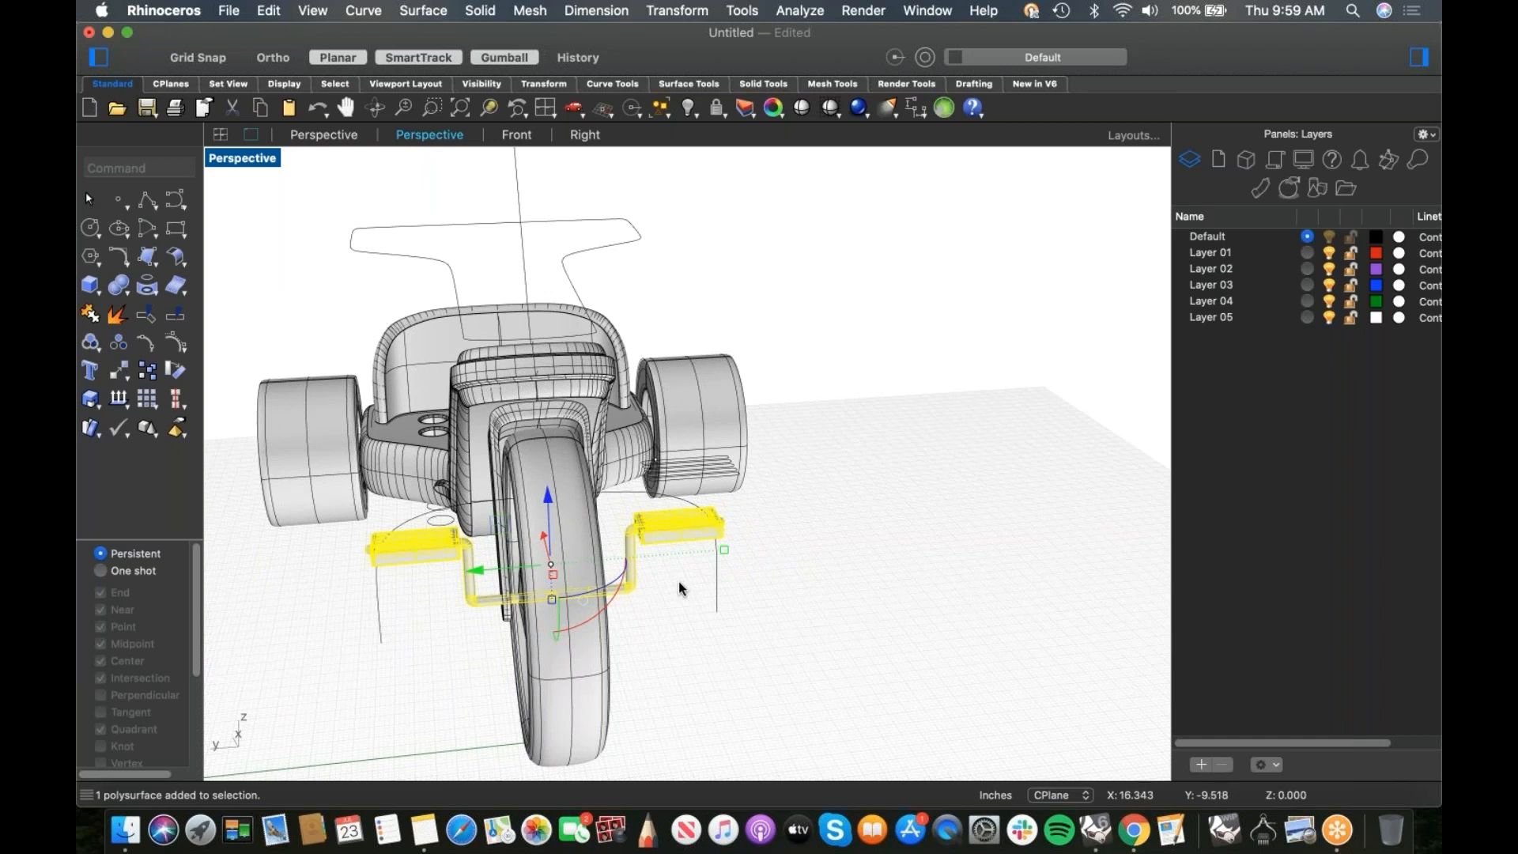
left_click(637, 555, "super")
right_click_drag(637, 555, 589, 593)
scroll(589, 593, "up", 5)
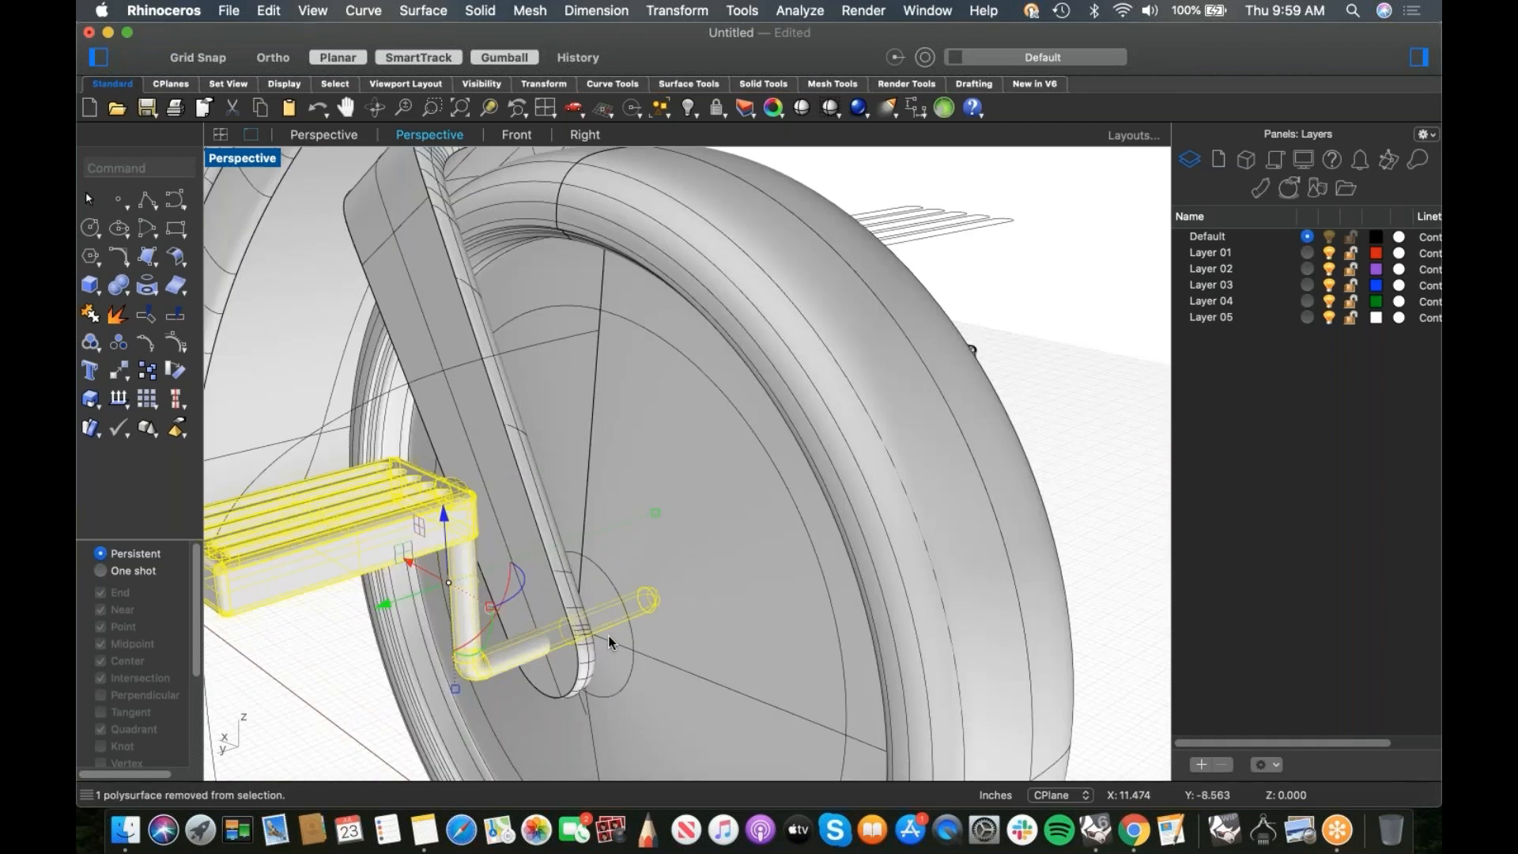
scroll(609, 635, "up", 2)
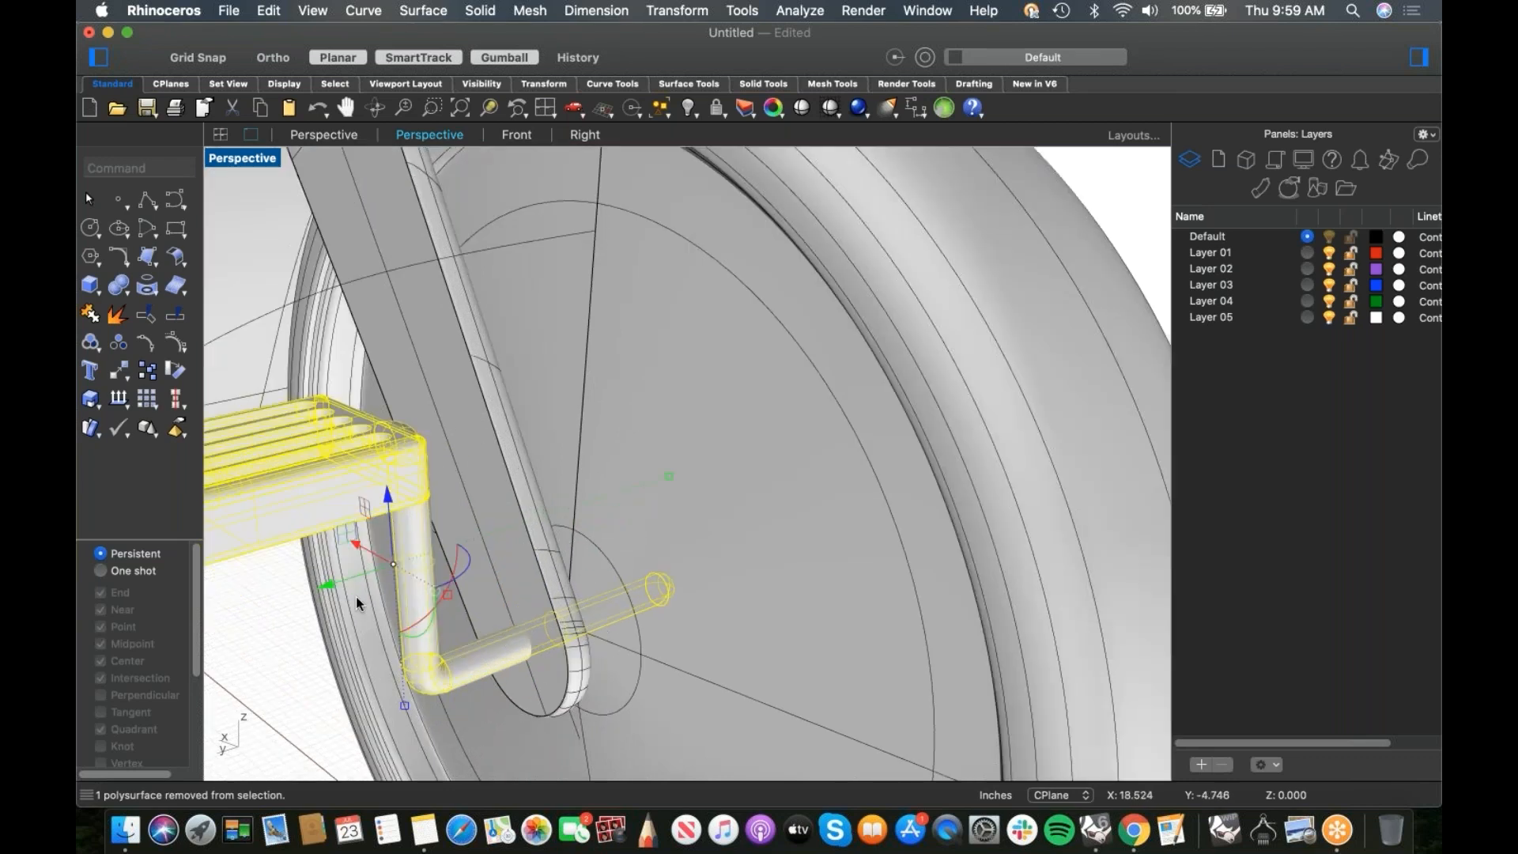
right_click_drag(351, 644, 474, 509)
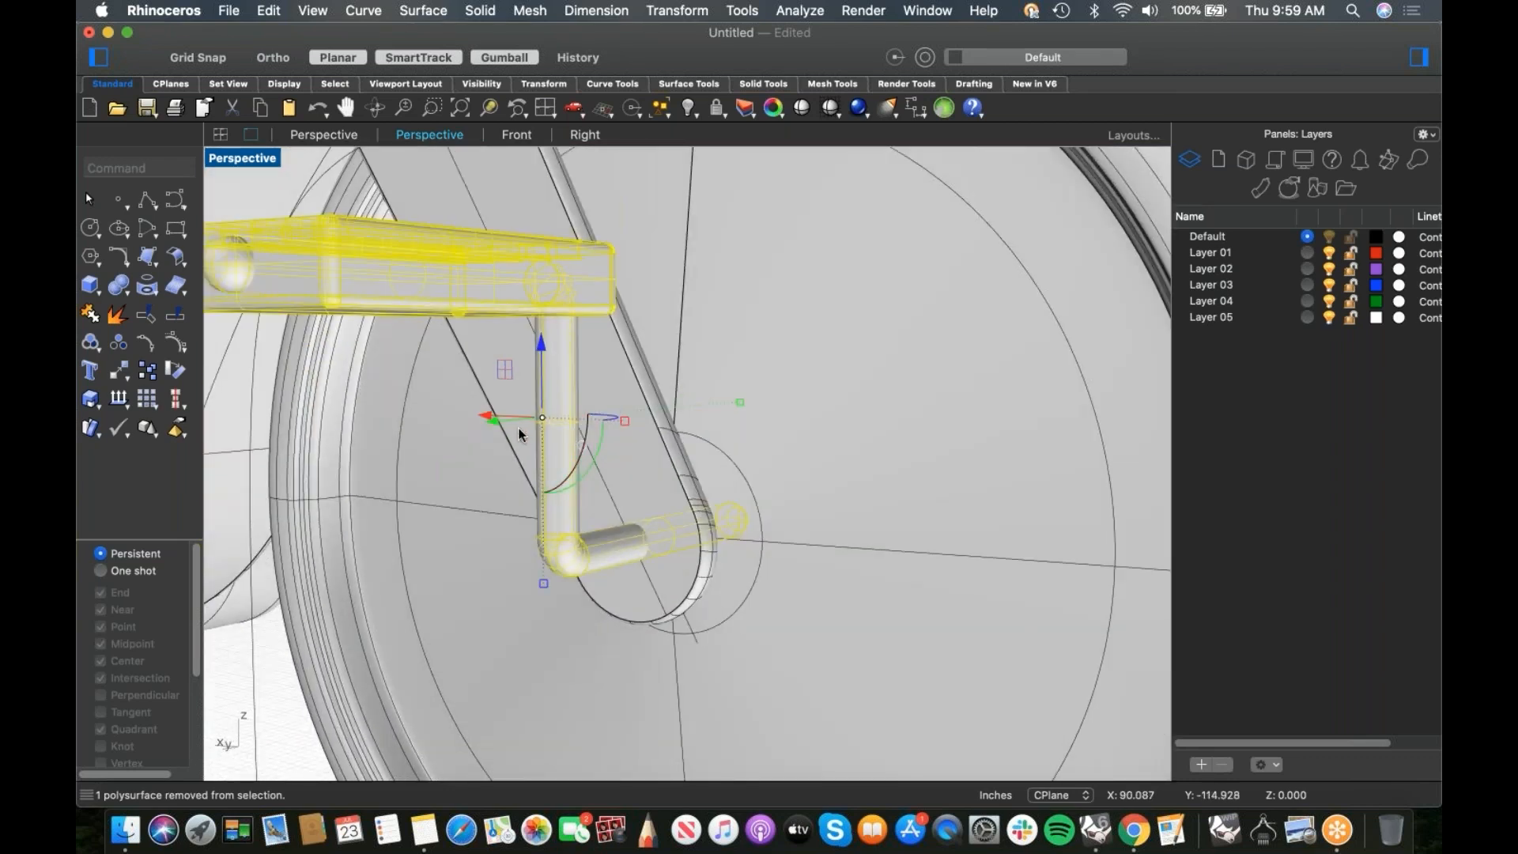
left_click(601, 419)
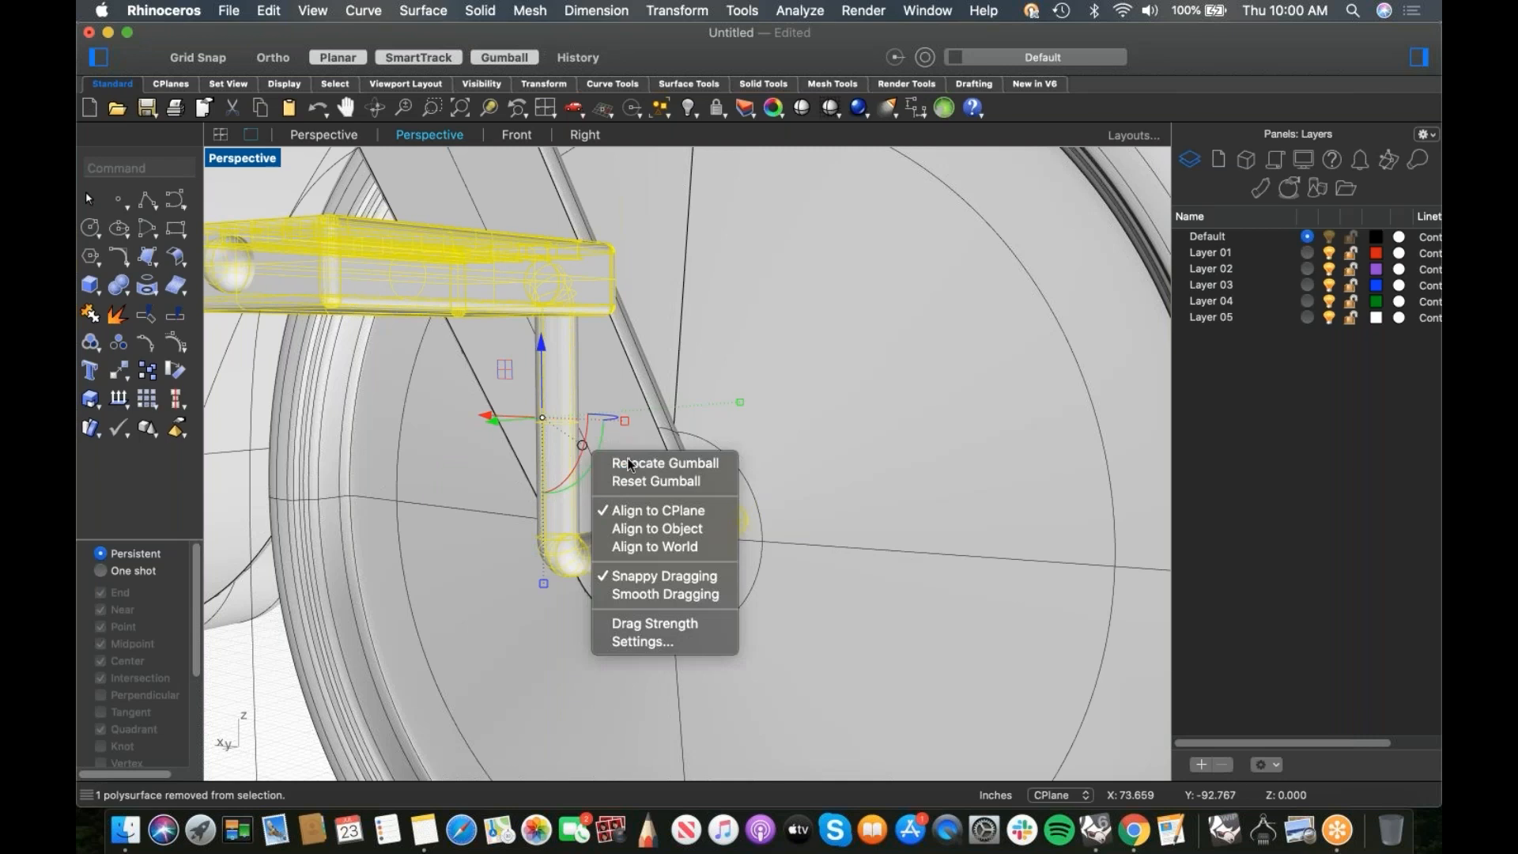
left_click(656, 462)
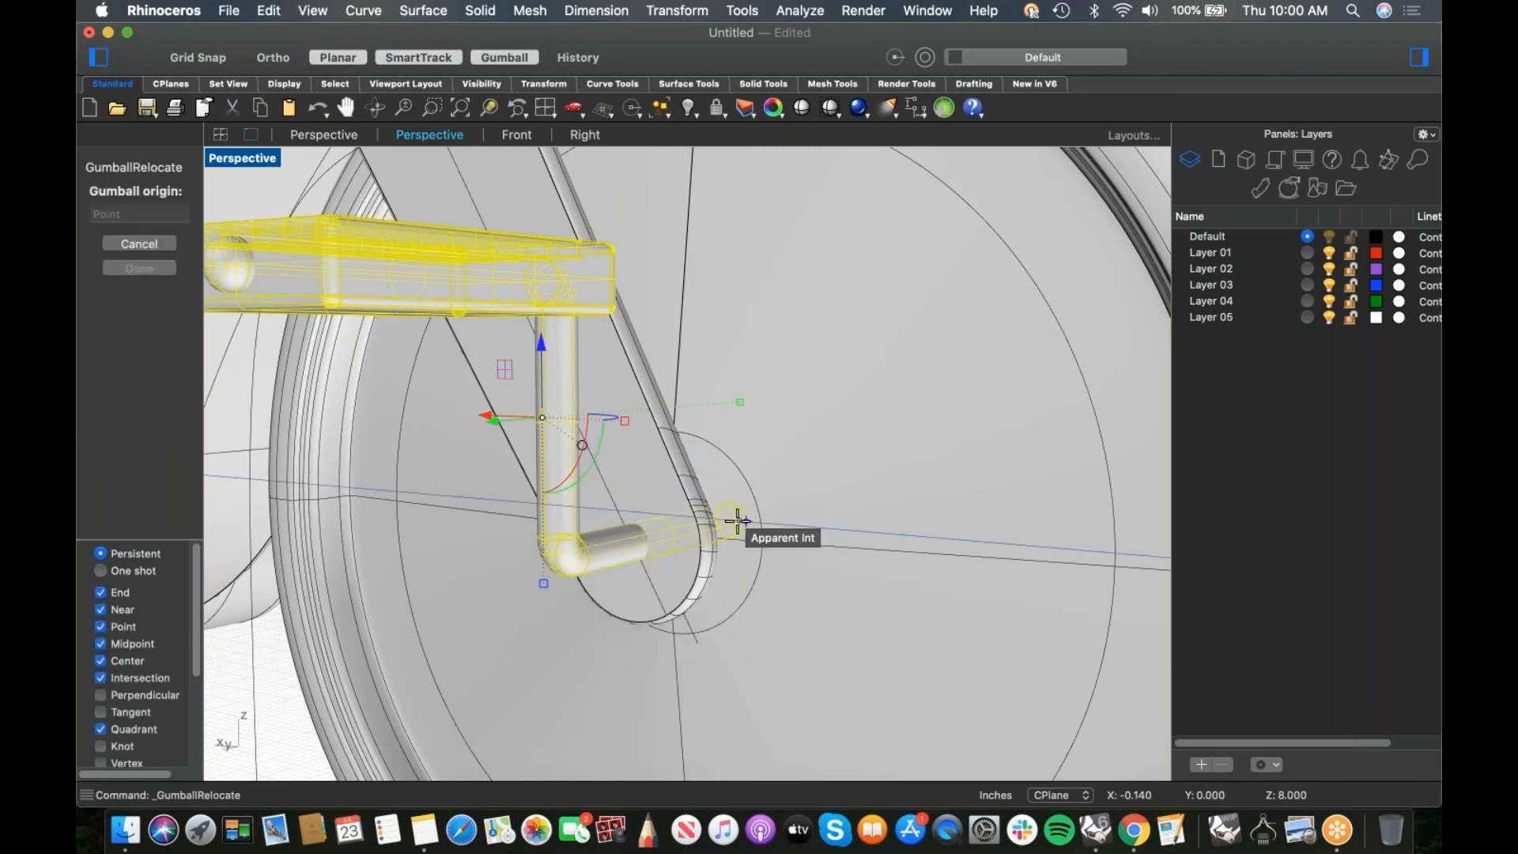
scroll(722, 542, "up", 10)
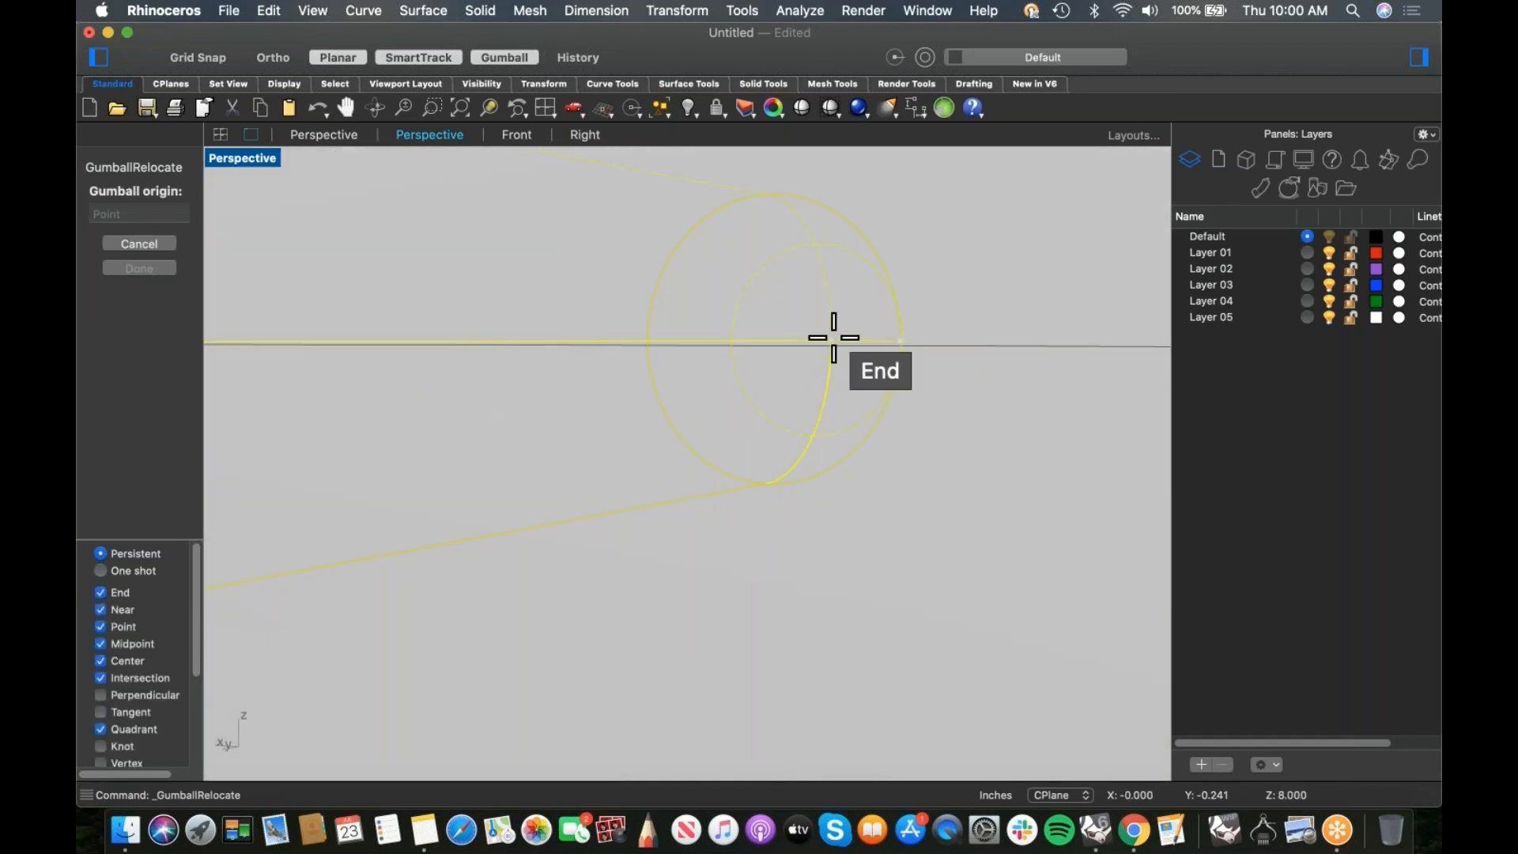
left_click(834, 338)
key("Return")
scroll(843, 366, "down", 5)
scroll(901, 510, "up", 2)
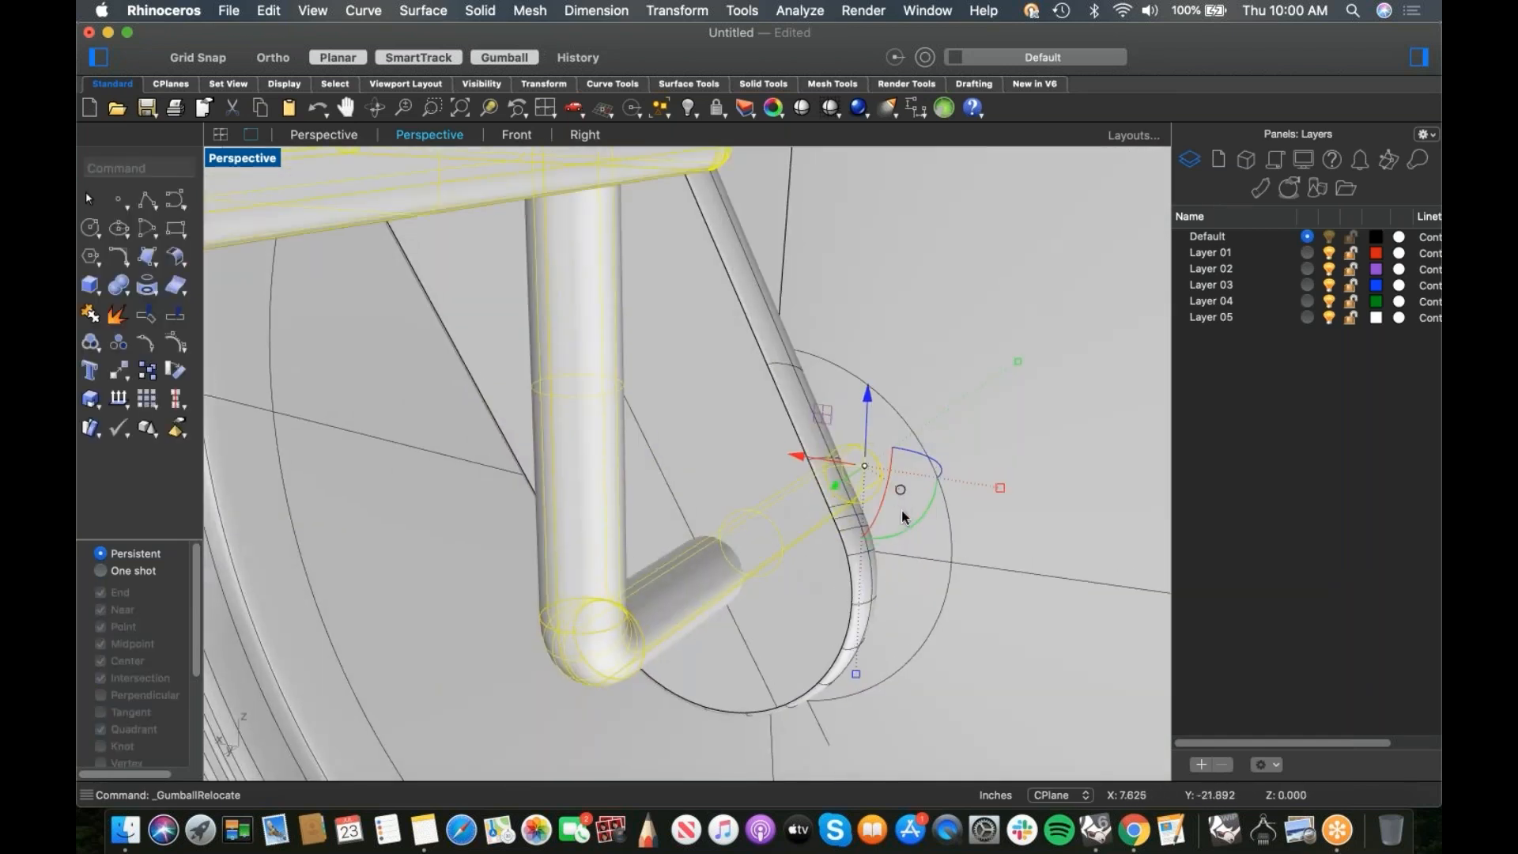
Step: Rotate the selected crank and pedal half a turn around the Y axis so the pedal hangs below the axle
left_click(909, 532)
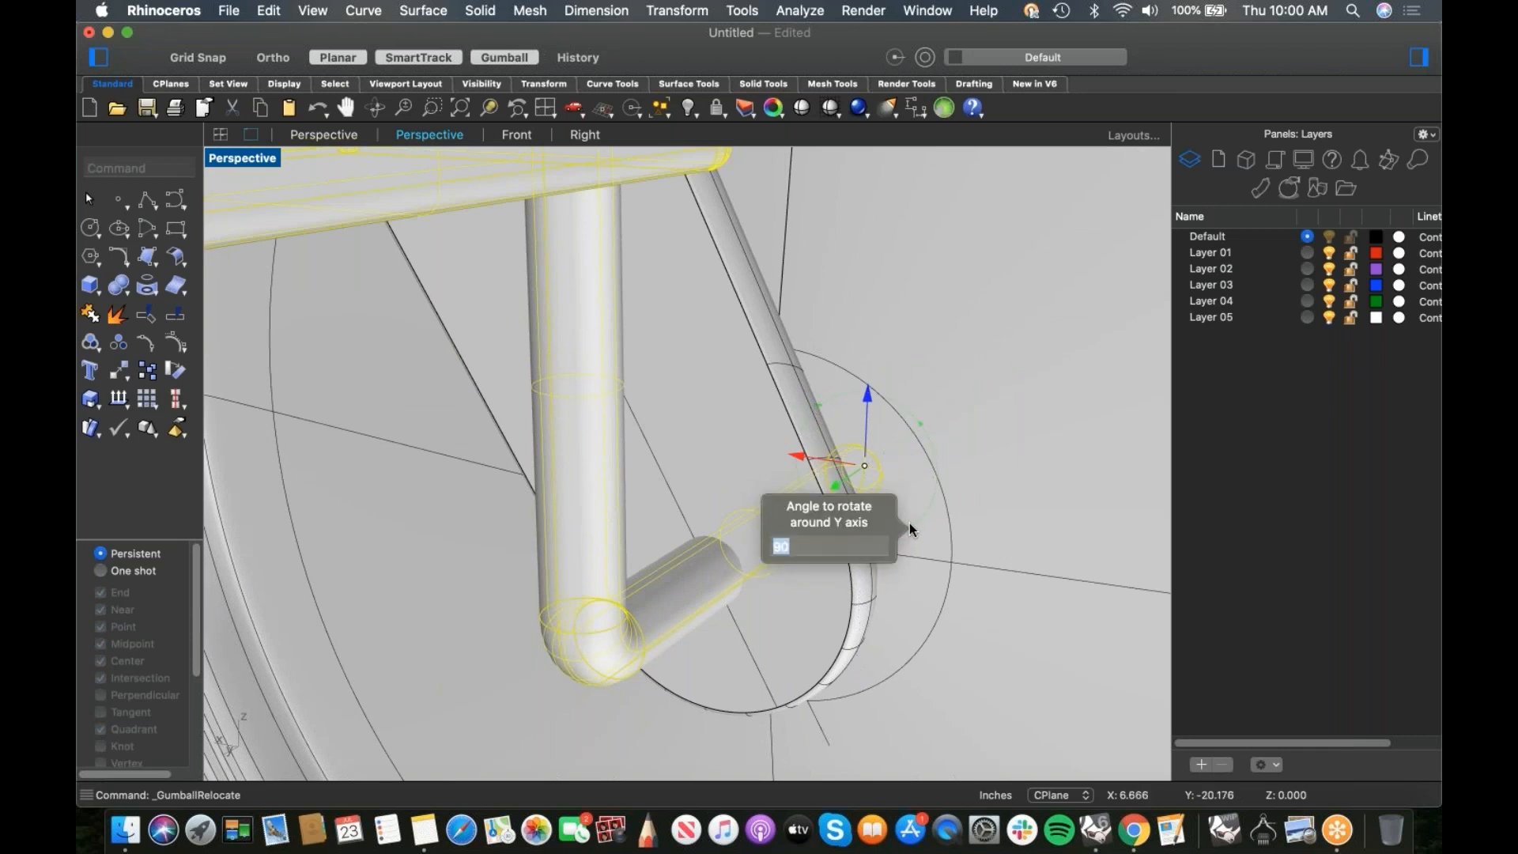
type("1")
key("Return")
scroll(718, 438, "down", 14)
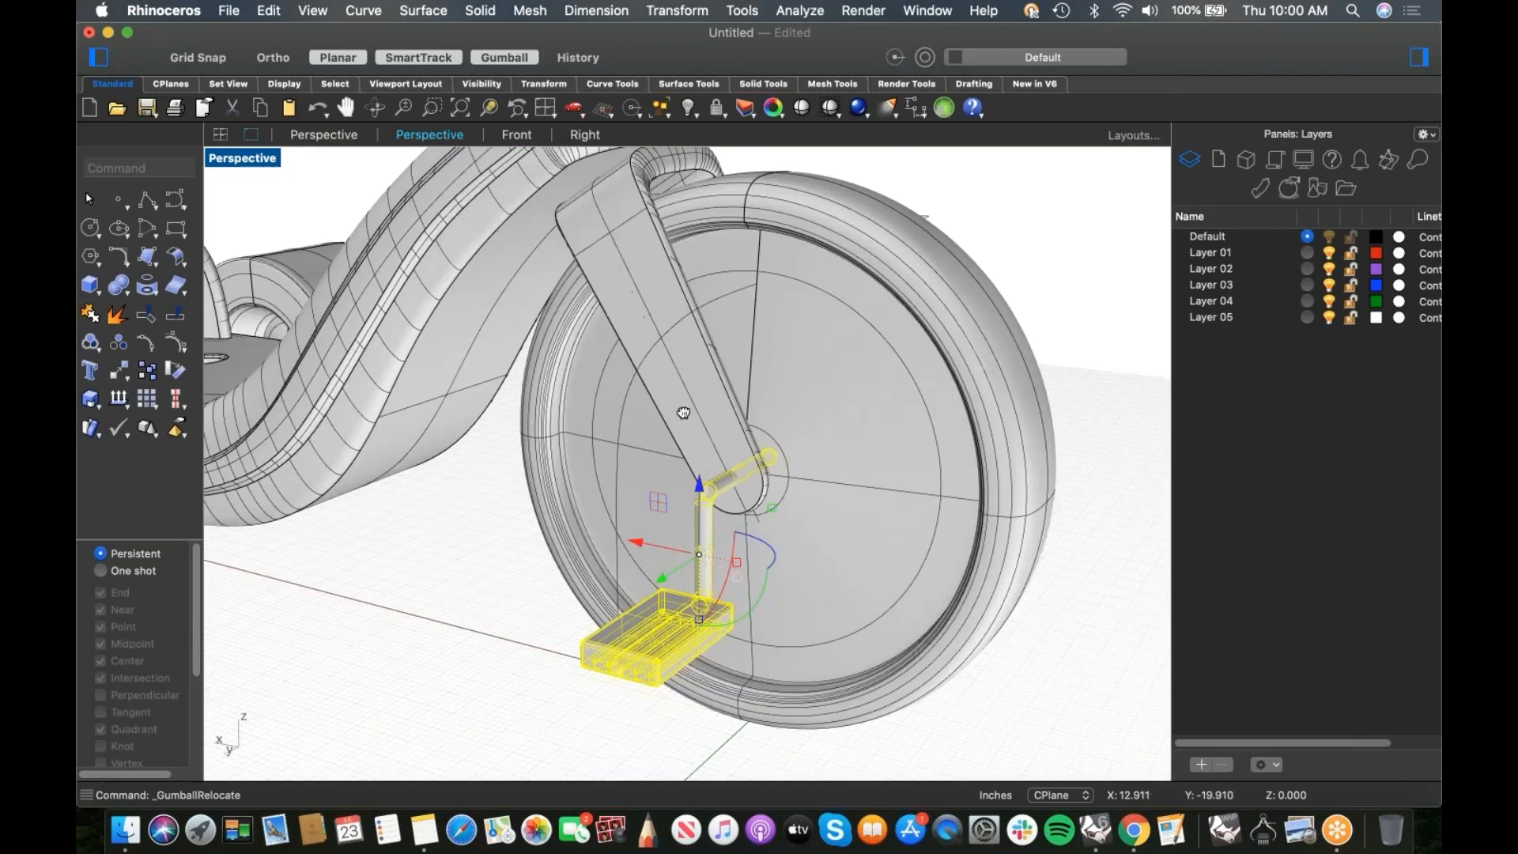
Step: Rotate the lowered pedal 180 degrees around its Y axis so the grooves face up
right_click_drag(682, 410, 658, 340, "shift")
left_click(590, 702)
scroll(620, 619, "up", 8)
left_click(622, 571)
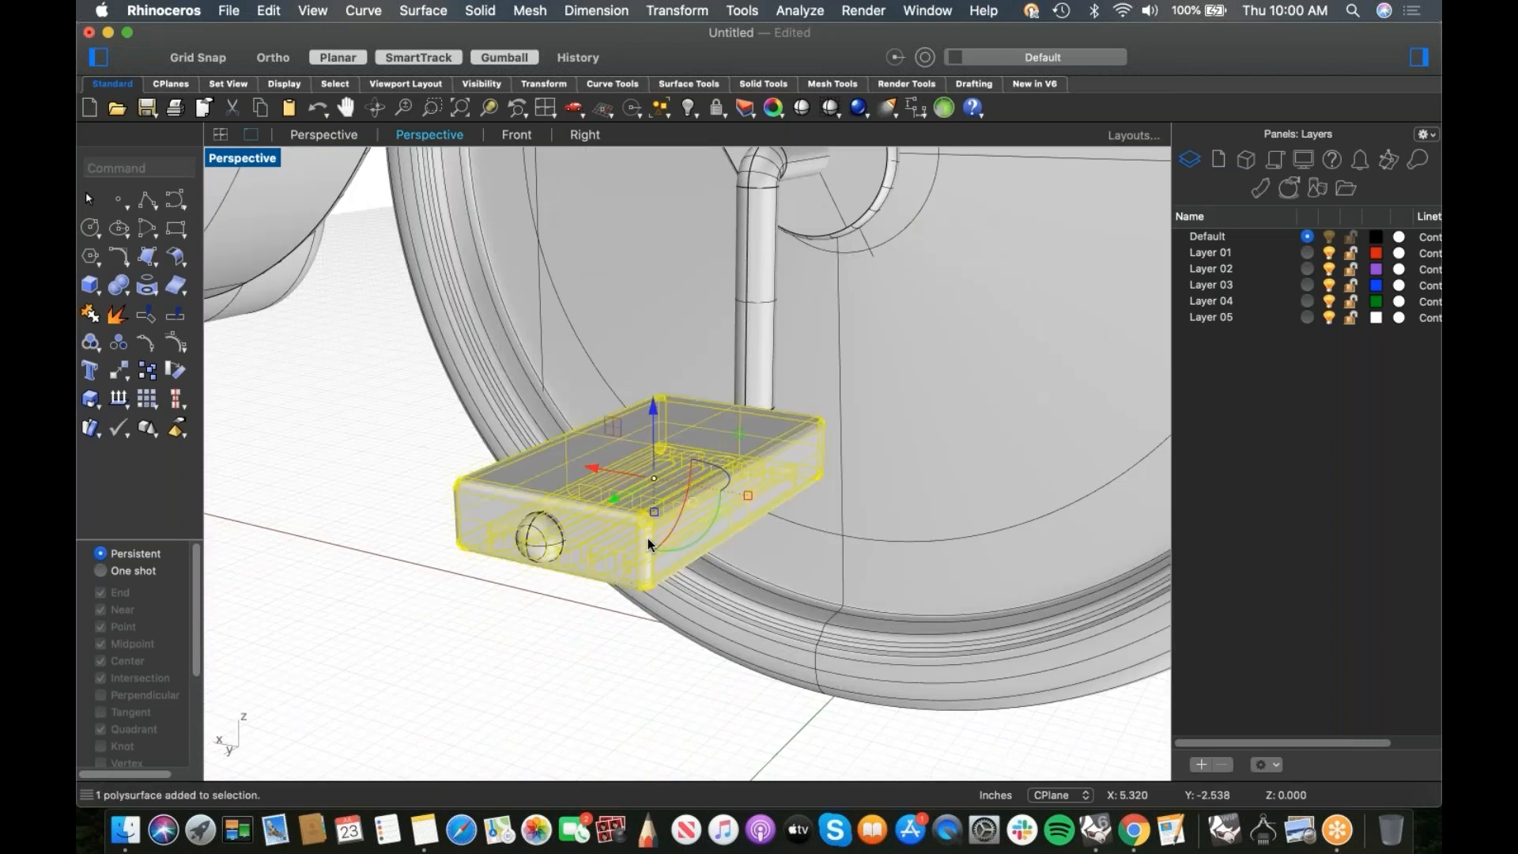
left_click(696, 540)
type("180")
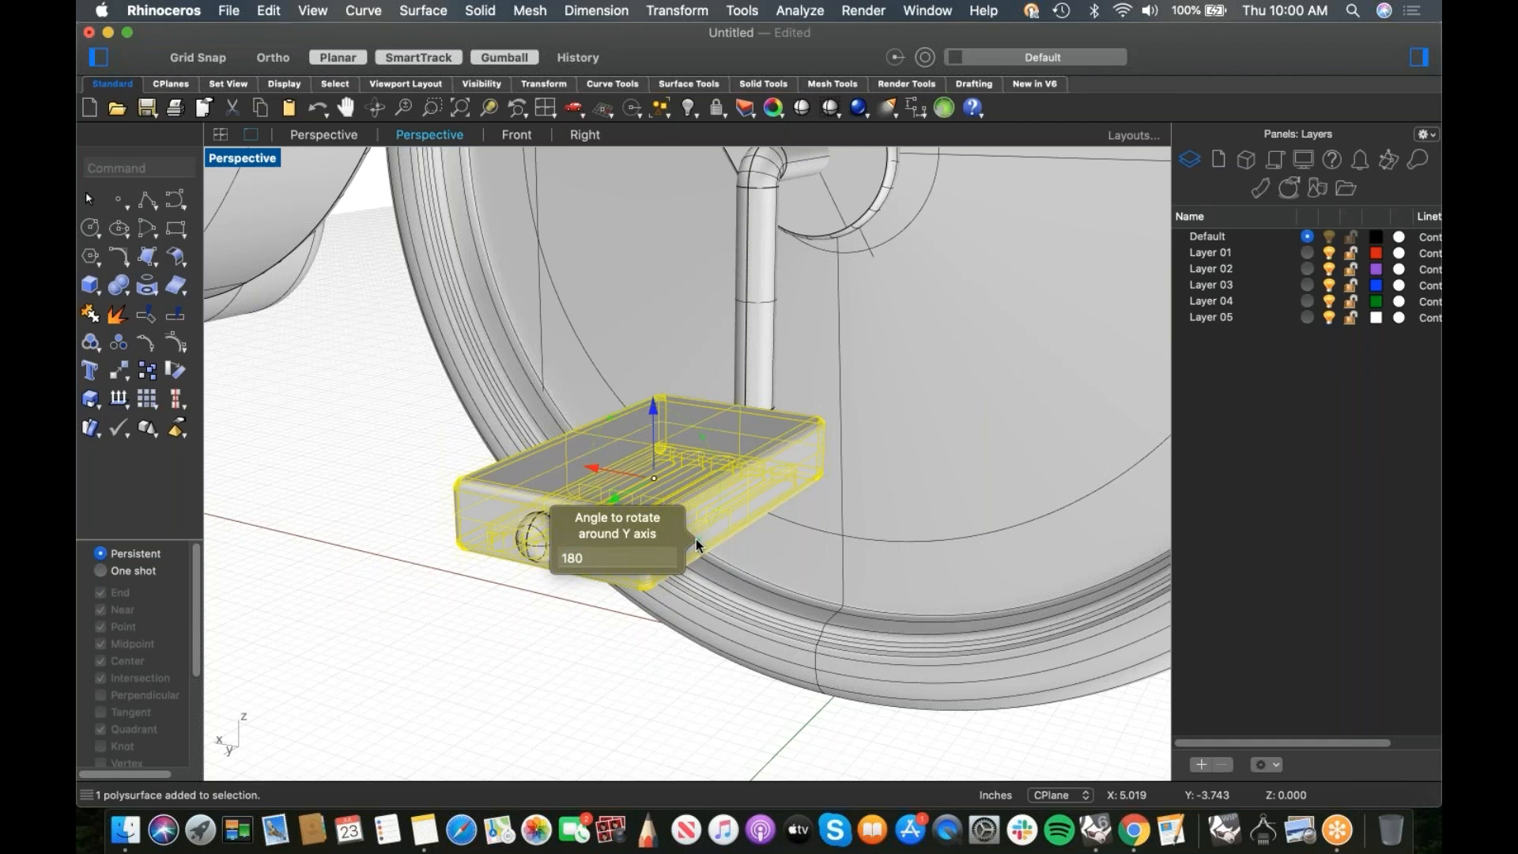
key("Return")
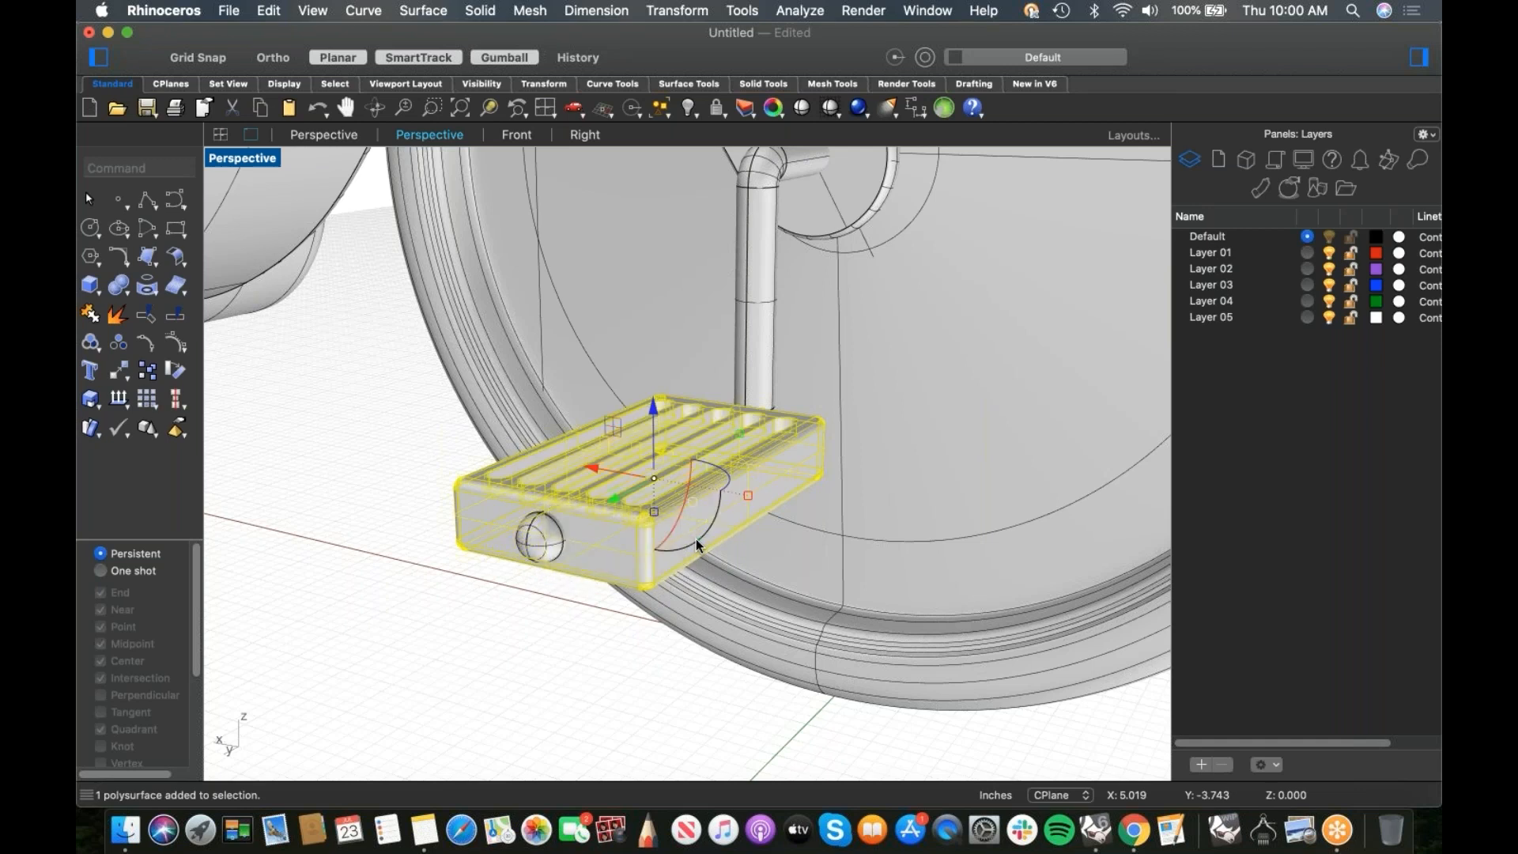
left_click(502, 603)
Step: Examine the handlebar stem in the reference sketch and the matching frame neck area in the Front view
scroll(502, 603, "down", 5)
right_click_drag(689, 498, 700, 583)
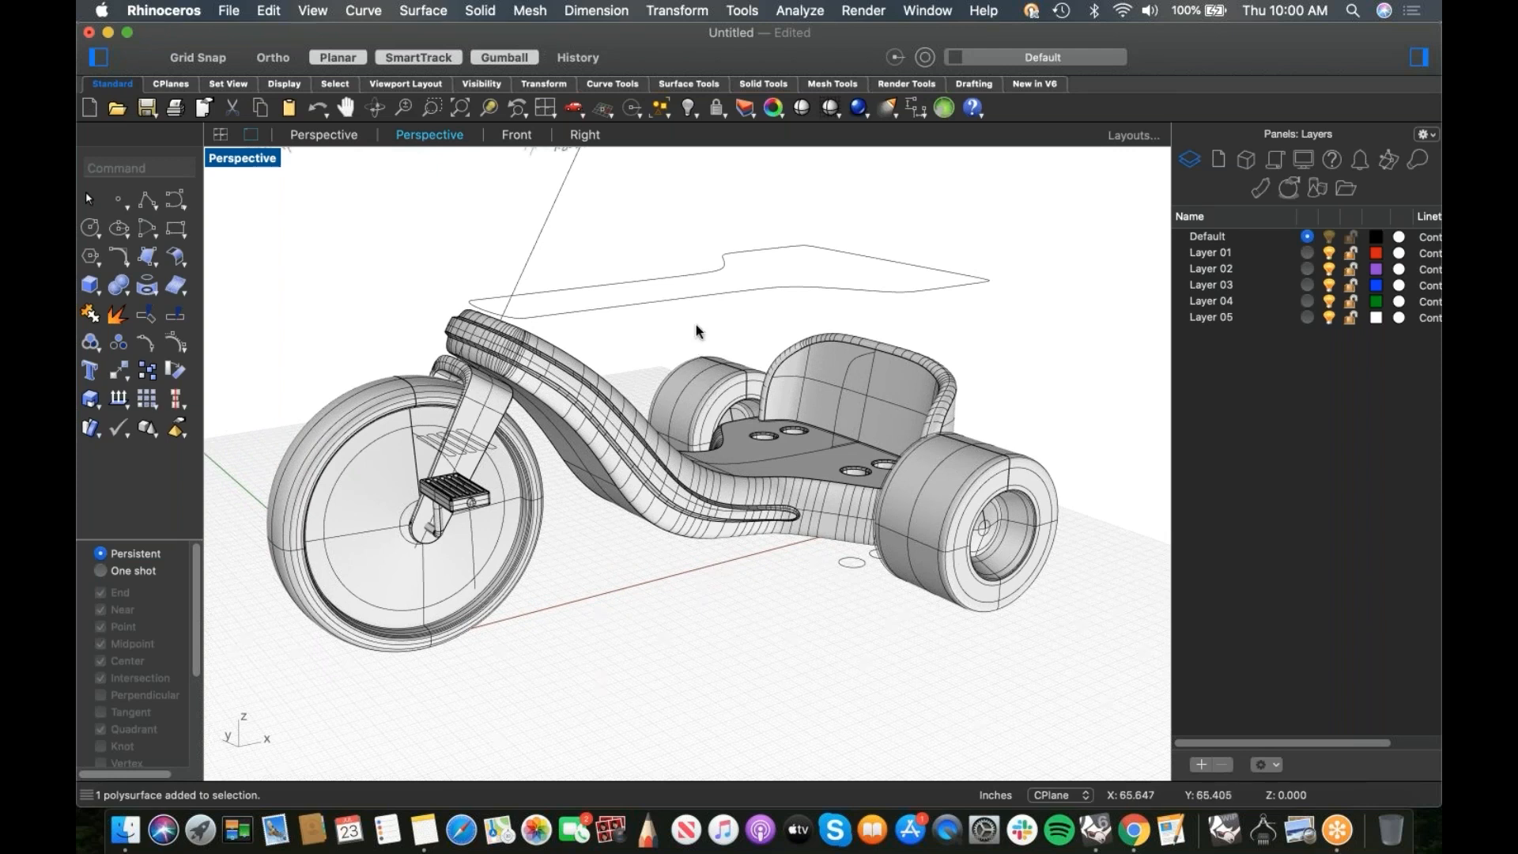
scroll(691, 358, "down", 5)
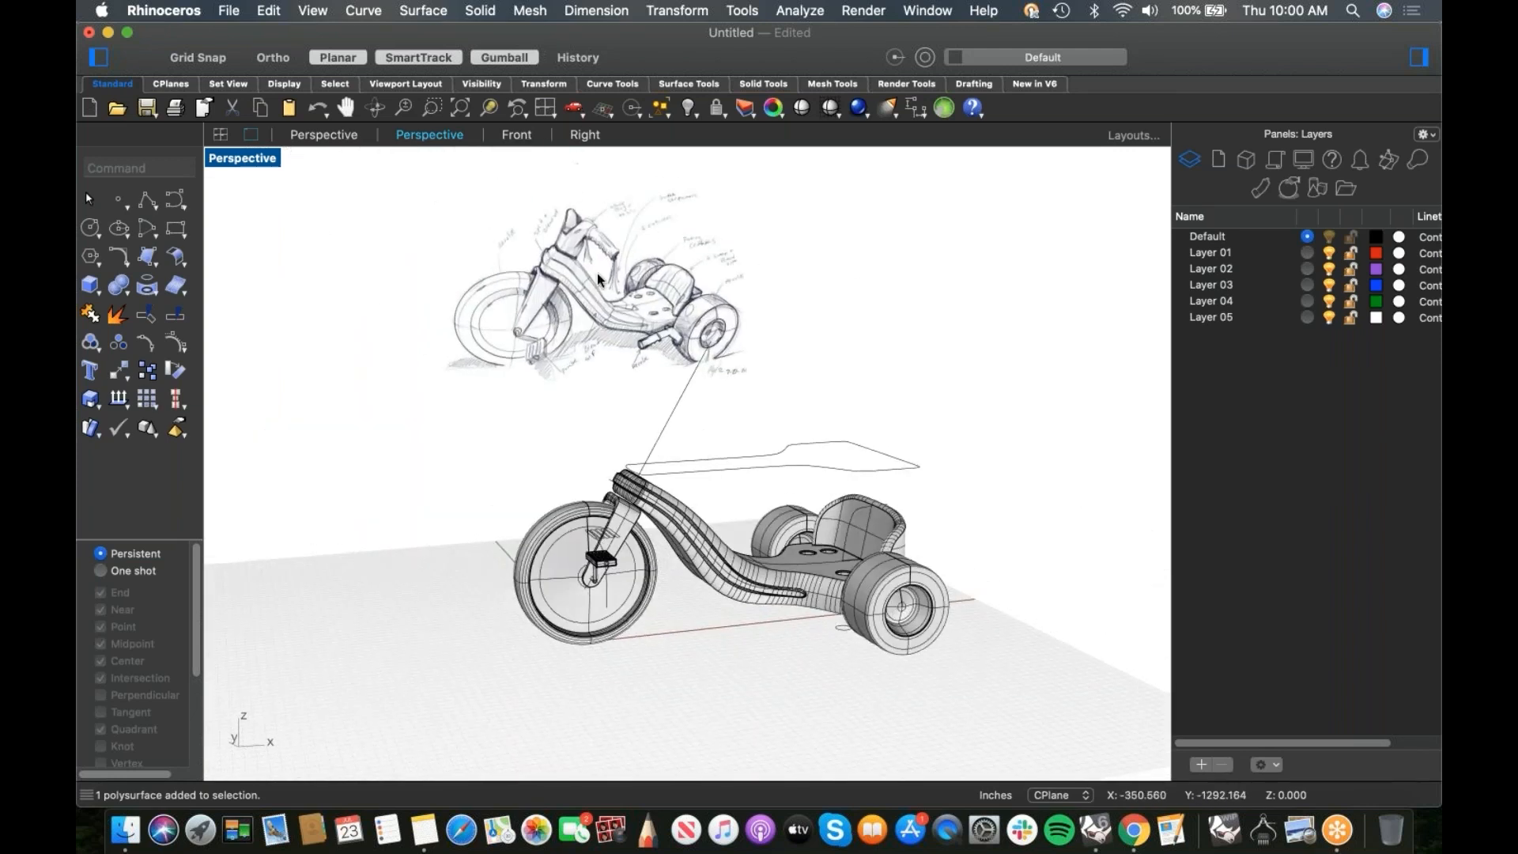
scroll(569, 215, "up", 3)
scroll(557, 225, "up", 3)
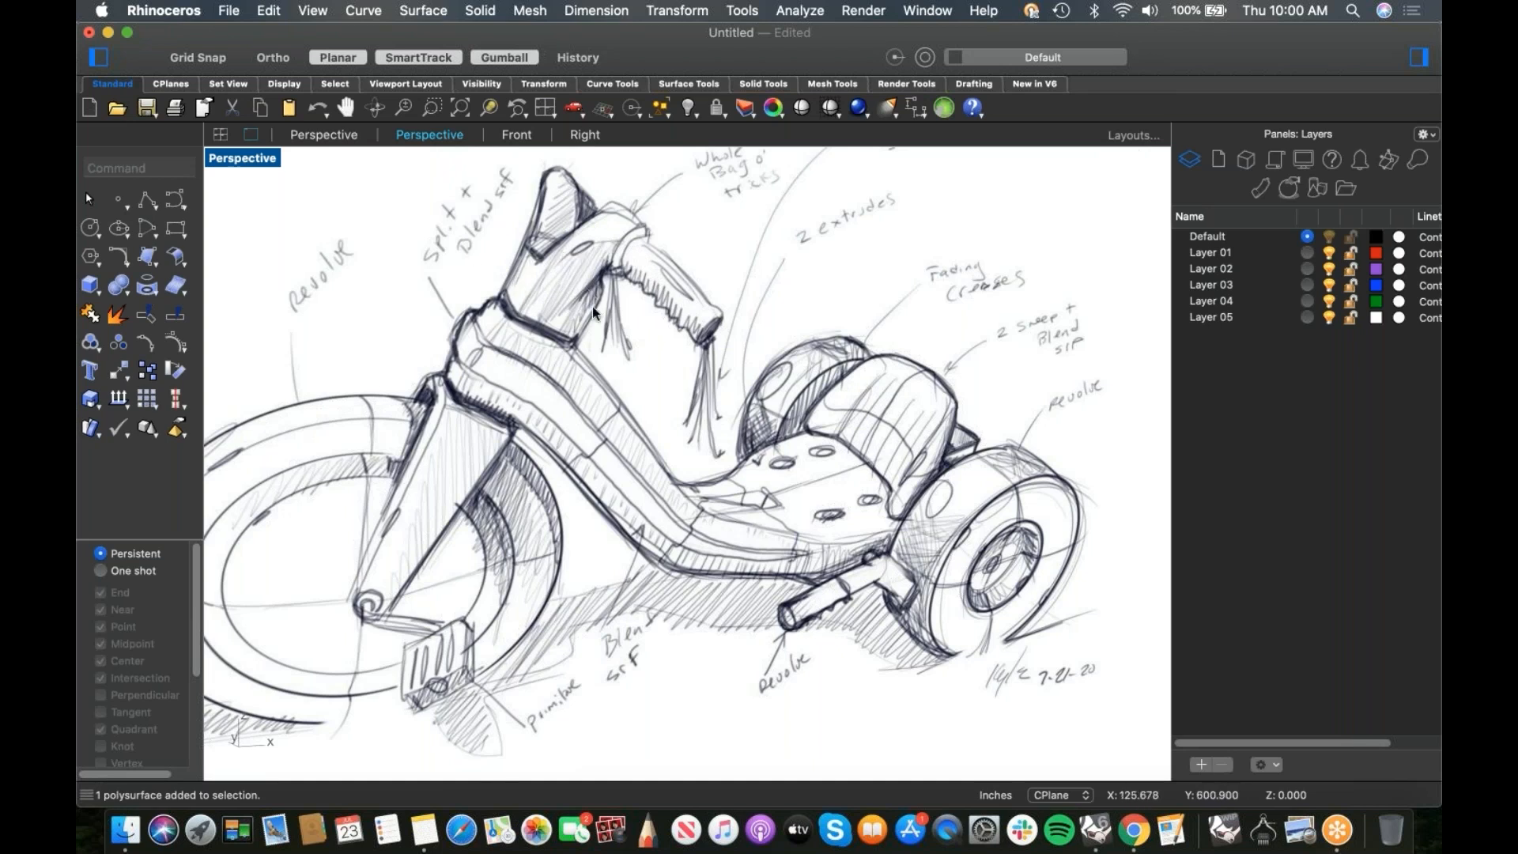
scroll(610, 318, "down", 10)
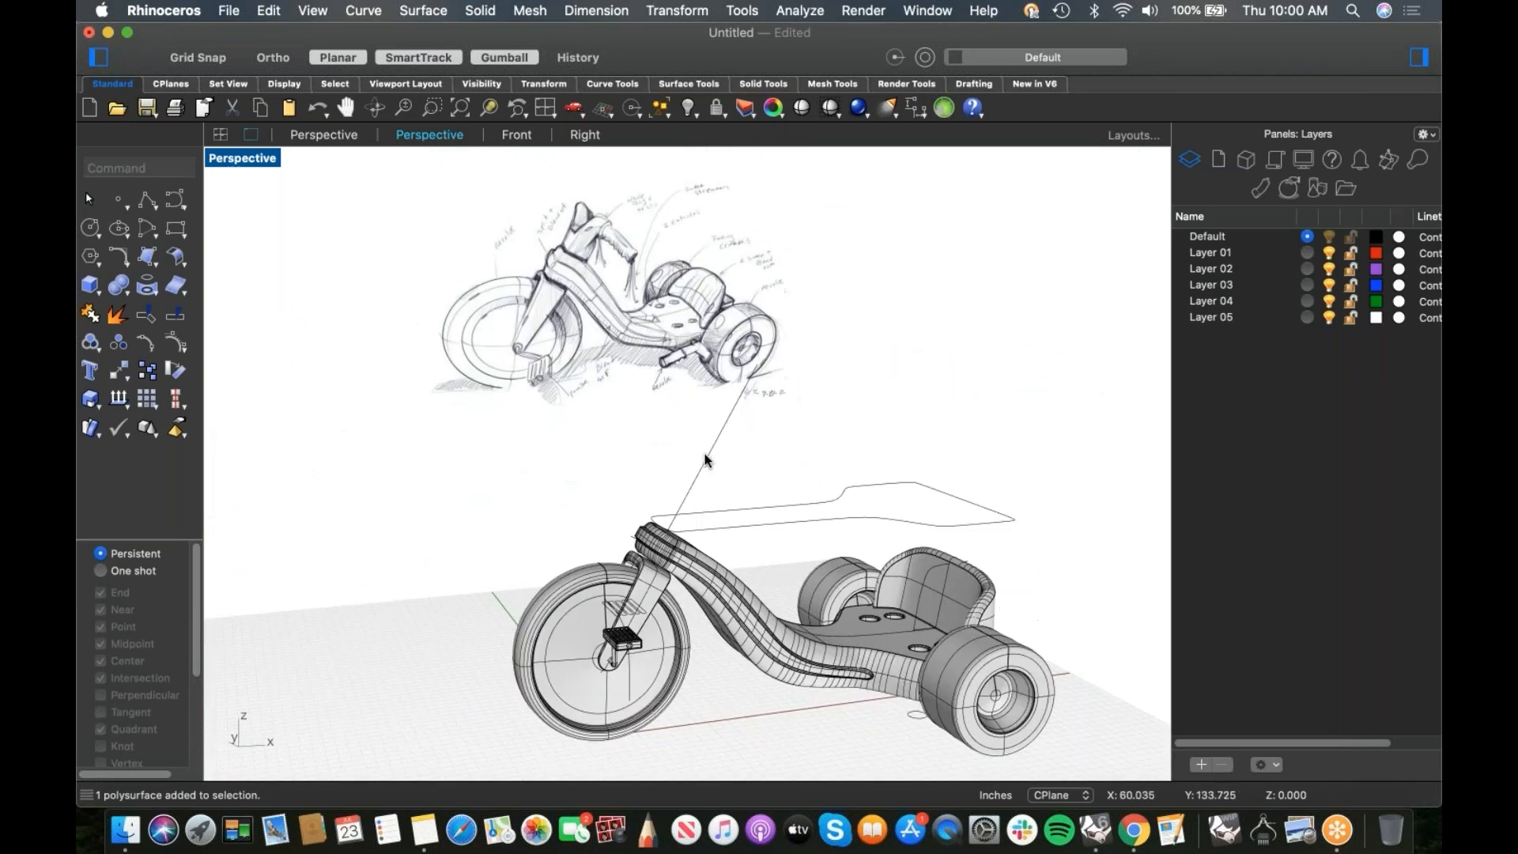
key("ctrl+F2")
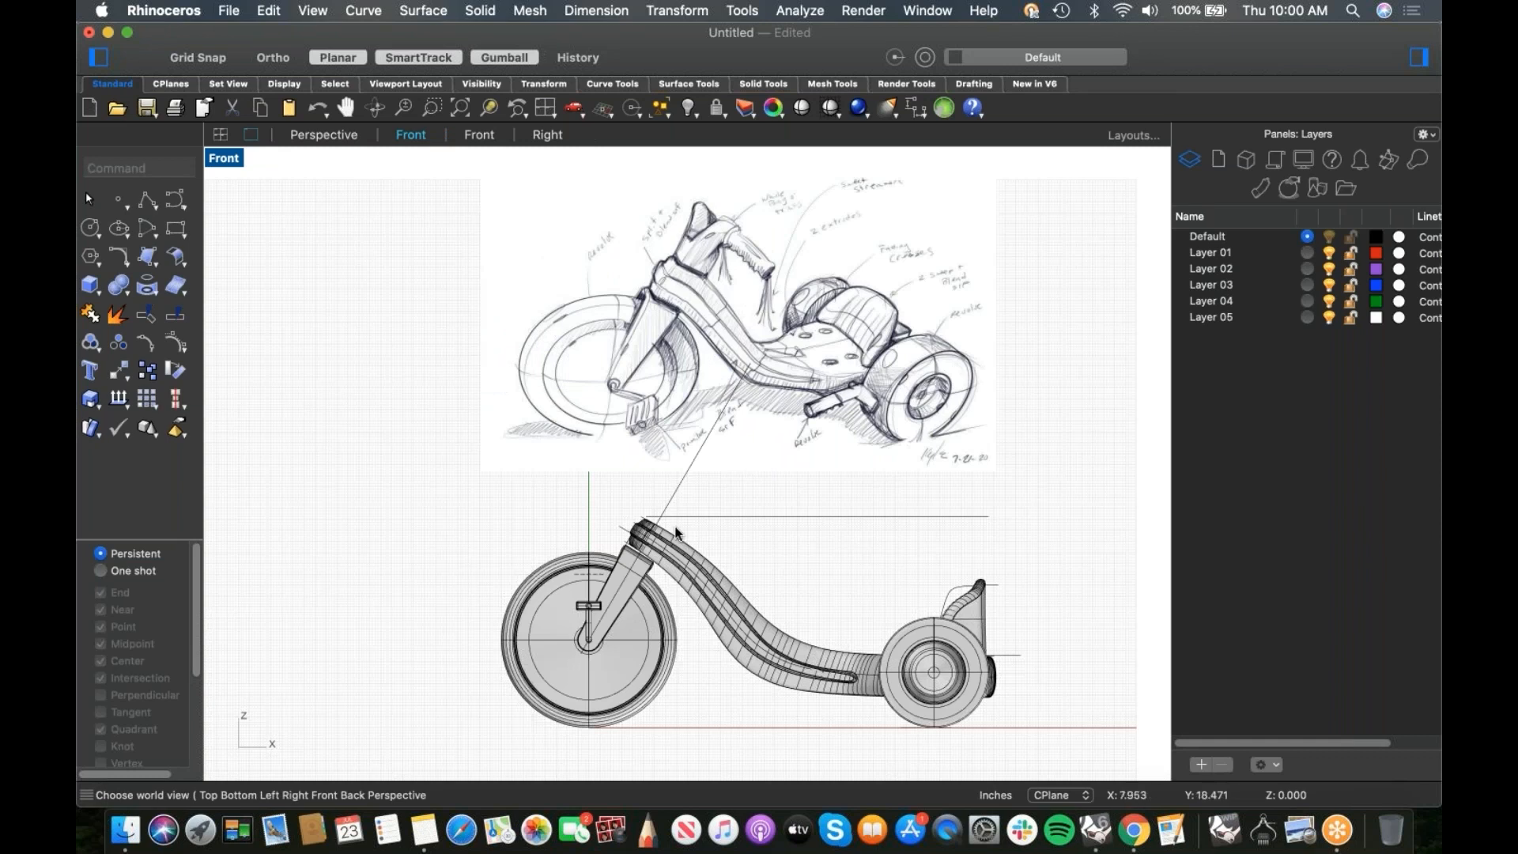
scroll(699, 547, "up", 5)
scroll(695, 474, "down", 3)
scroll(792, 447, "left", 4)
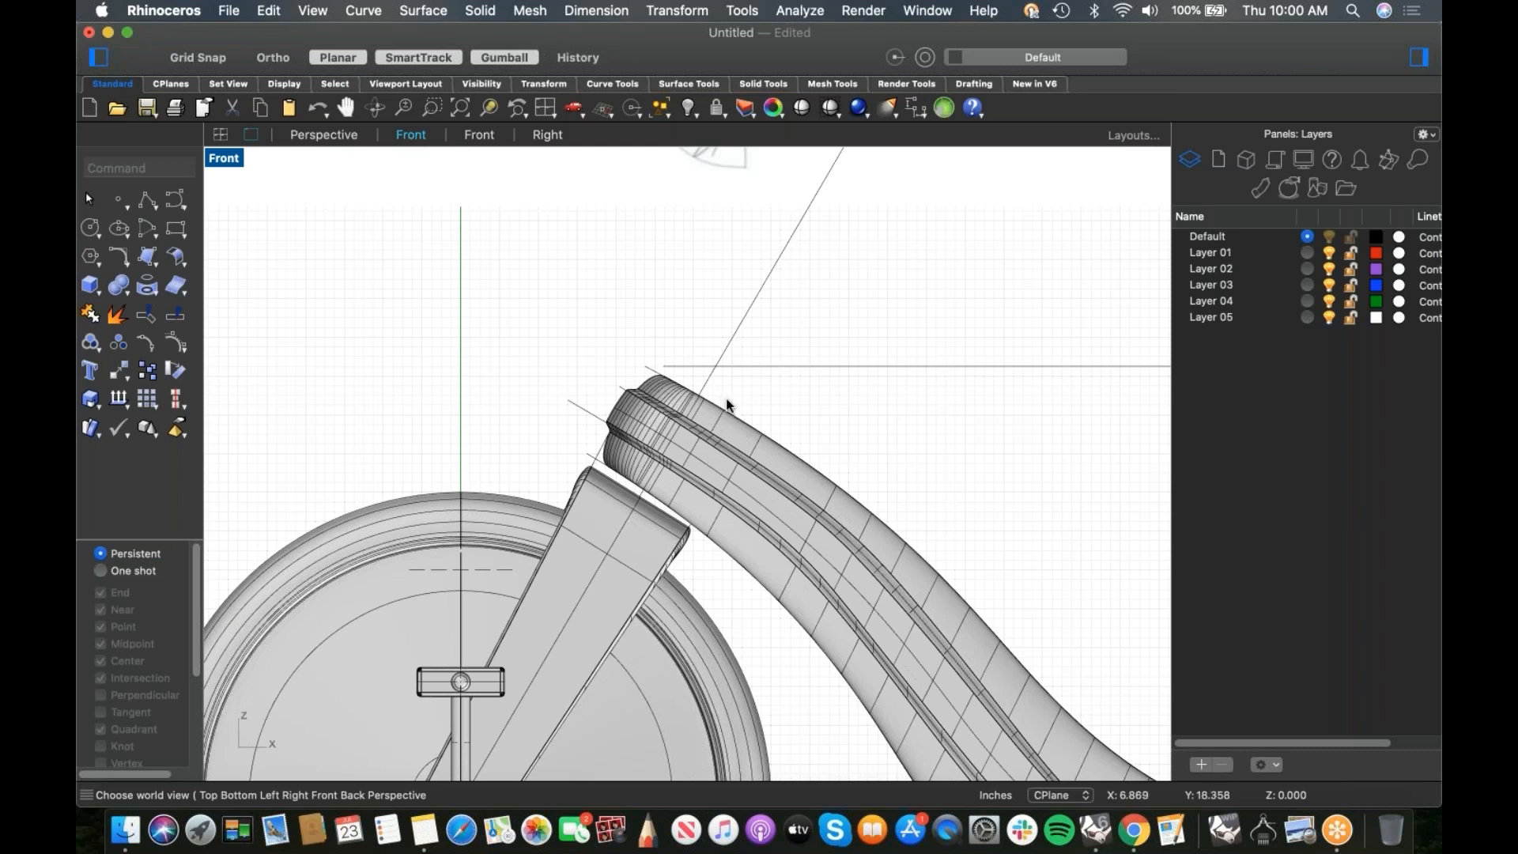
scroll(725, 385, "down", 2)
scroll(725, 383, "down", 2)
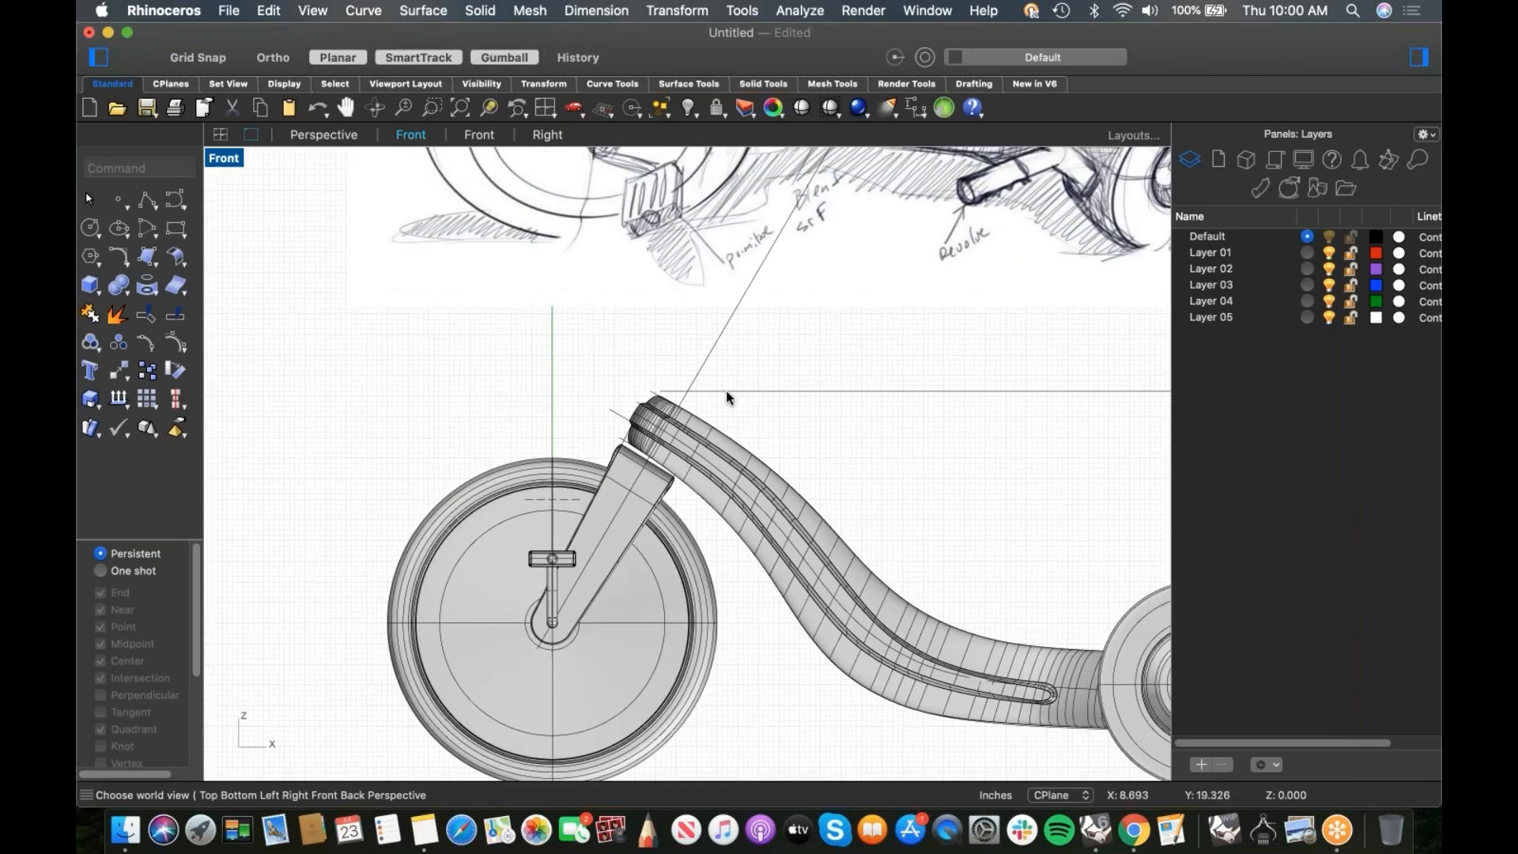
scroll(705, 395, "up", 3)
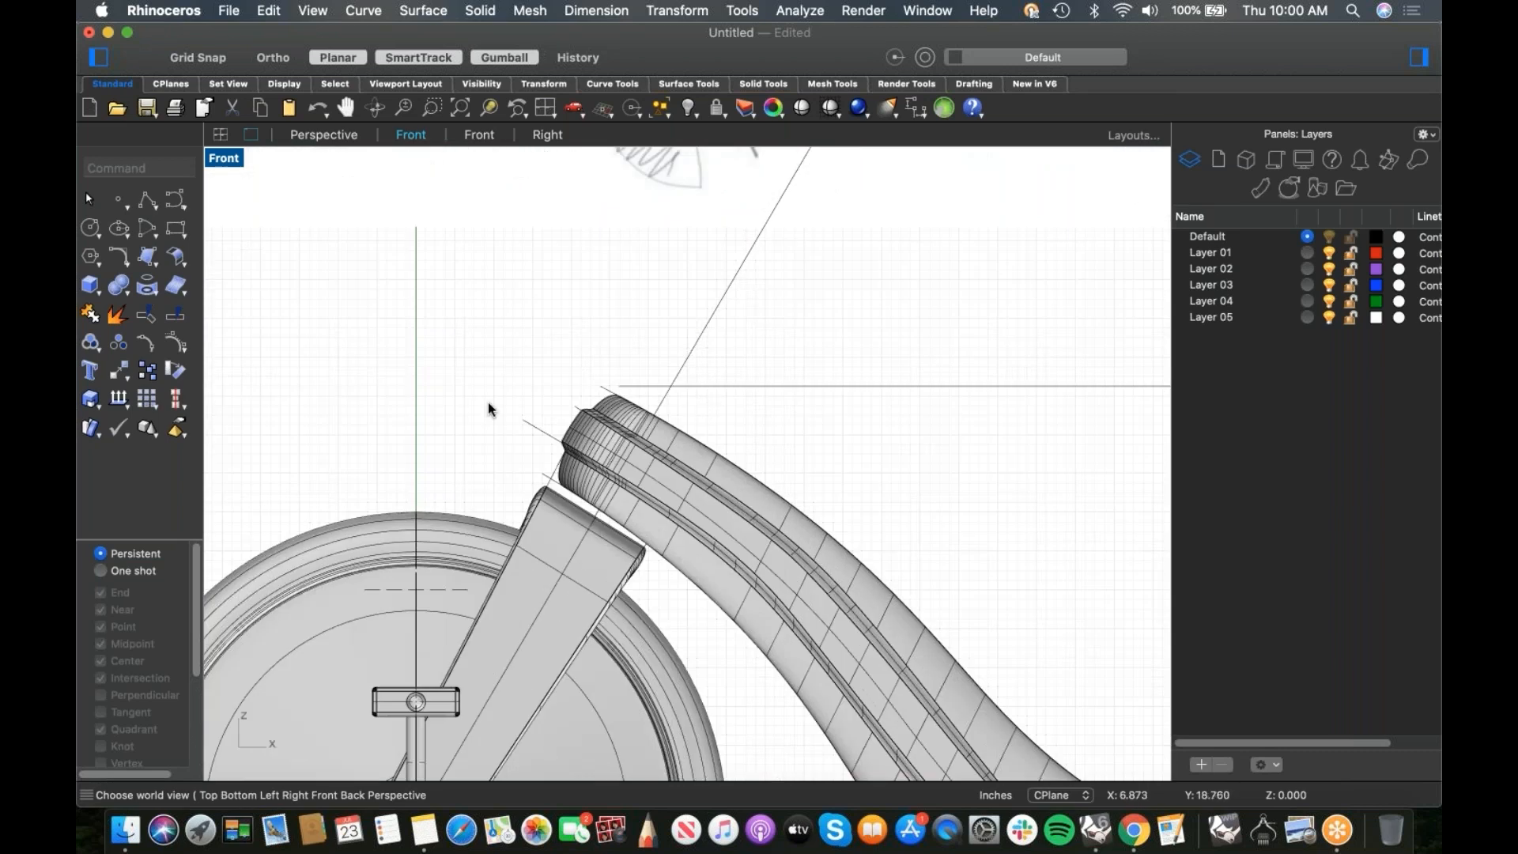
Step: Draw a rectangle from its center on the slanted steering axis, just above the frame's neck
left_click(181, 235)
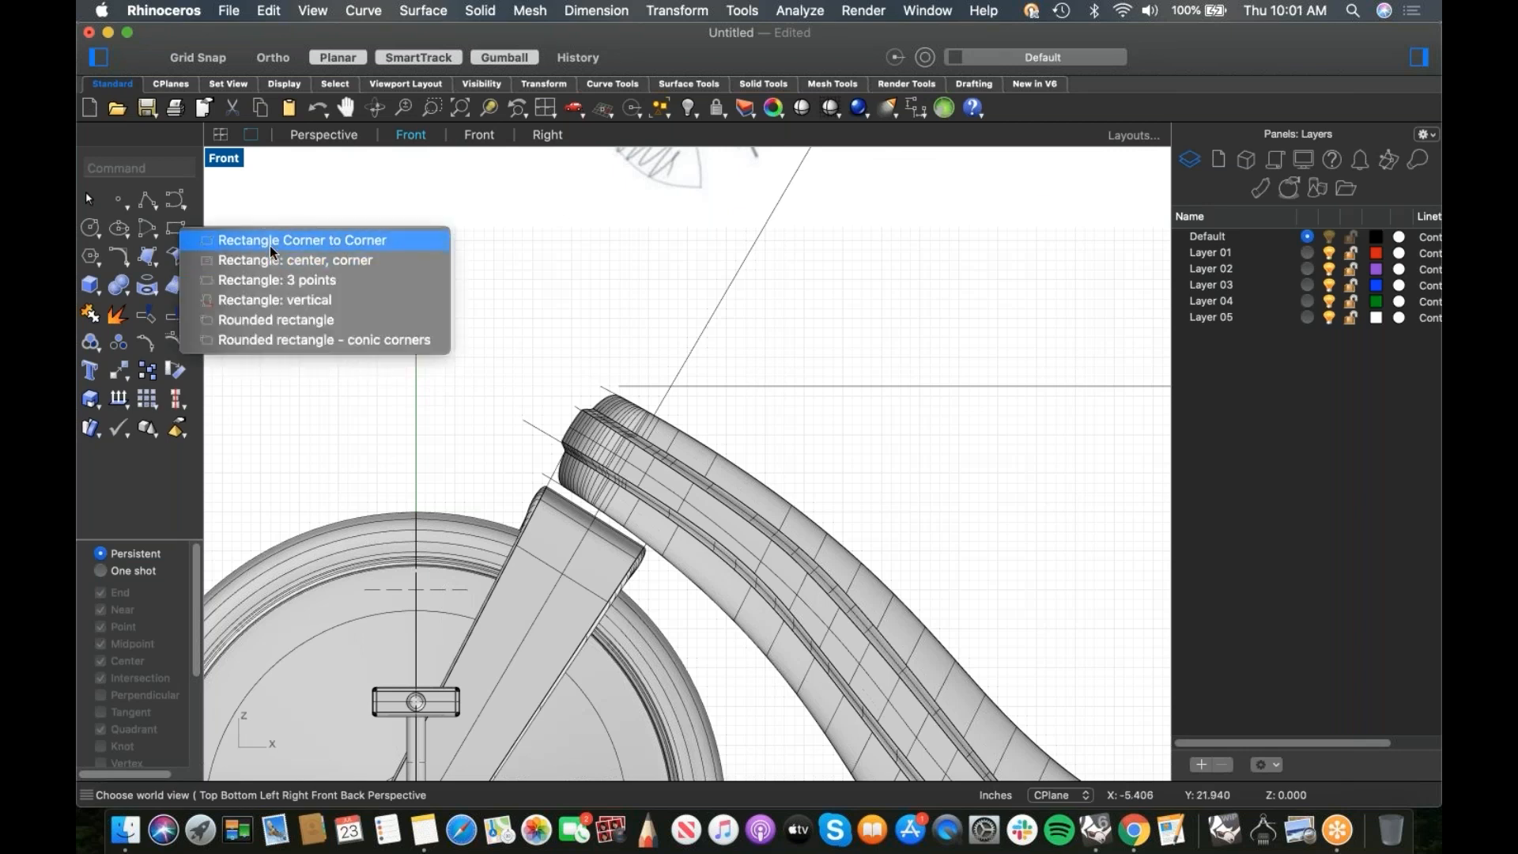
left_click(320, 262)
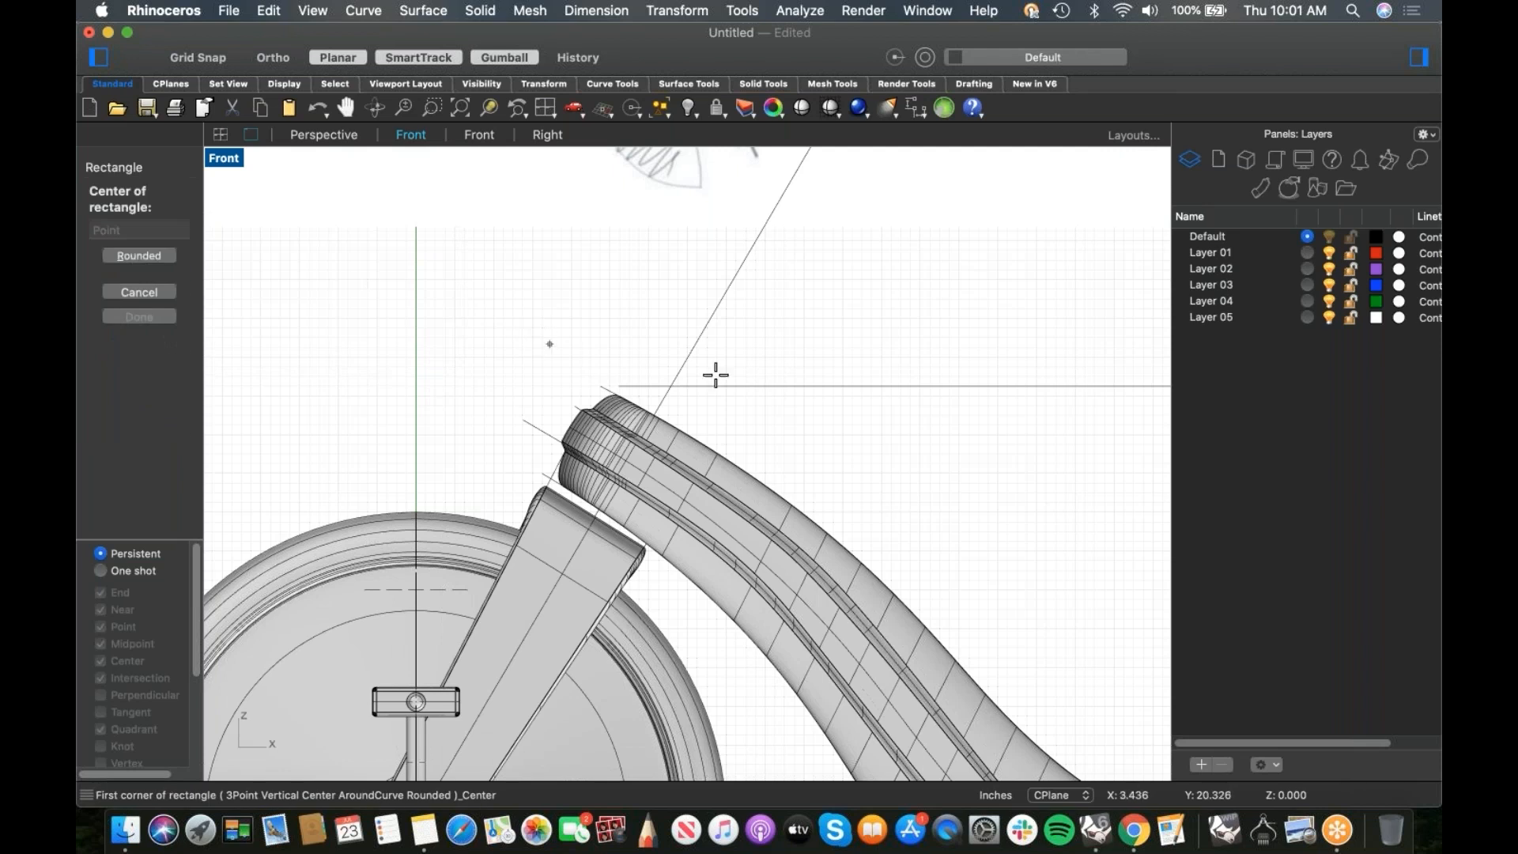
left_click(685, 362)
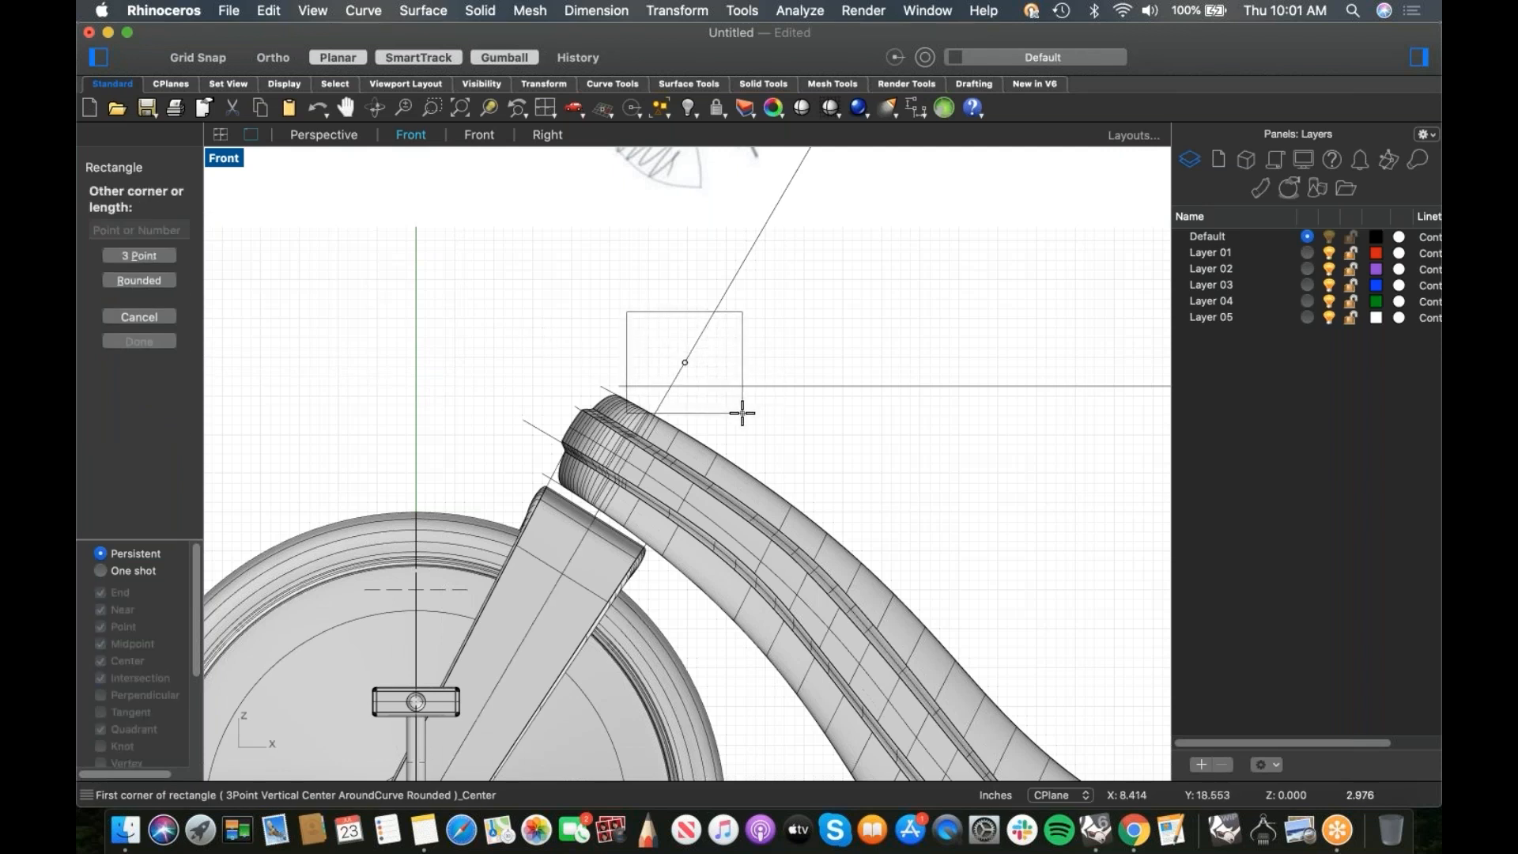
left_click(743, 416)
Step: Try rotating the rectangle toward the steering axis angle, first freehand and again by 40 degrees, undoing each attempt
left_click(715, 416)
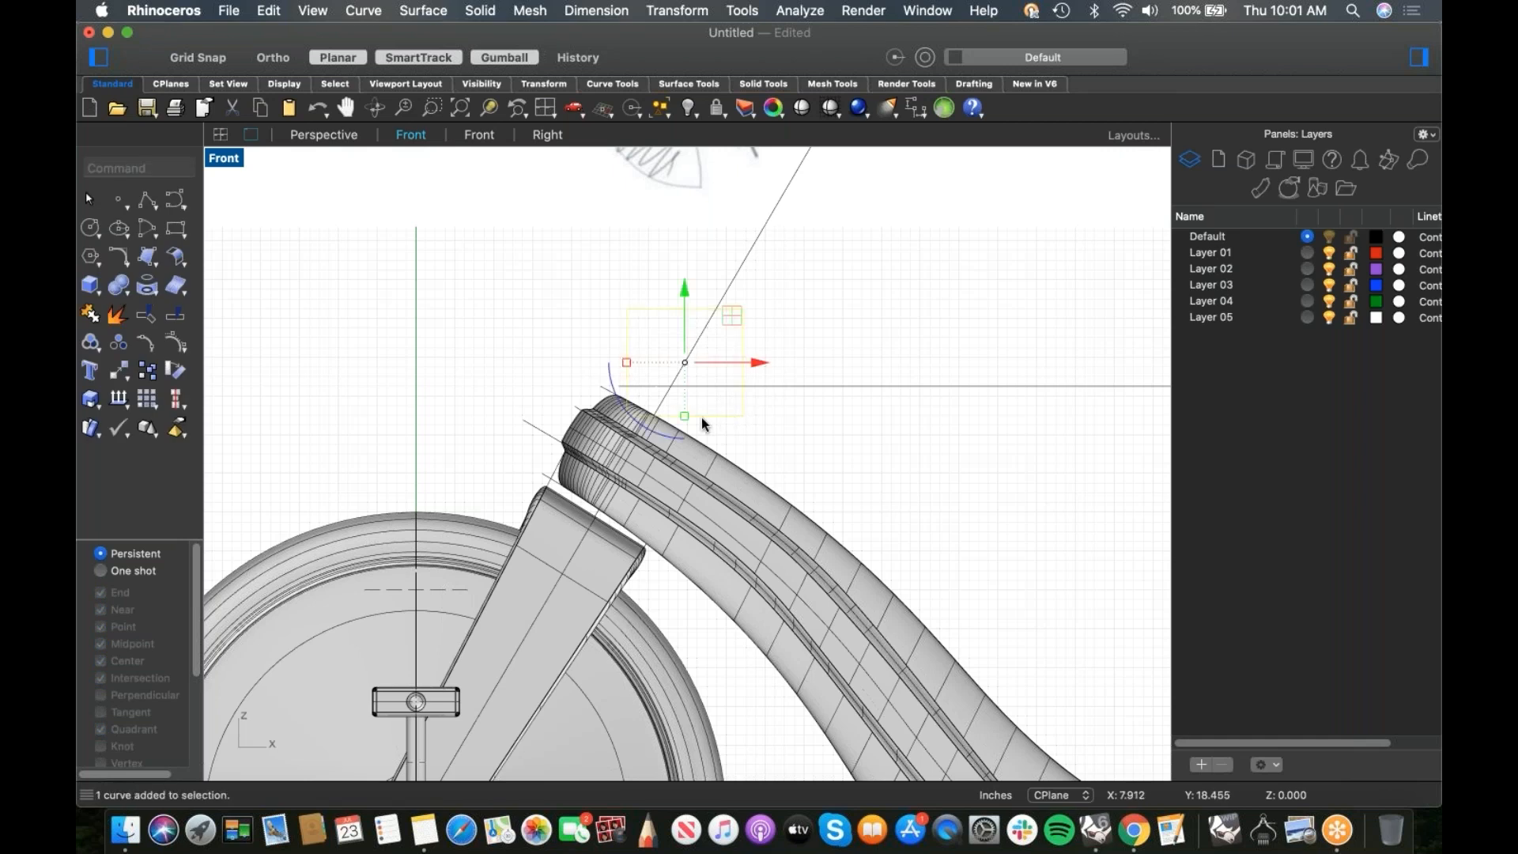
left_click_drag(681, 433, 644, 439)
left_click(451, 349)
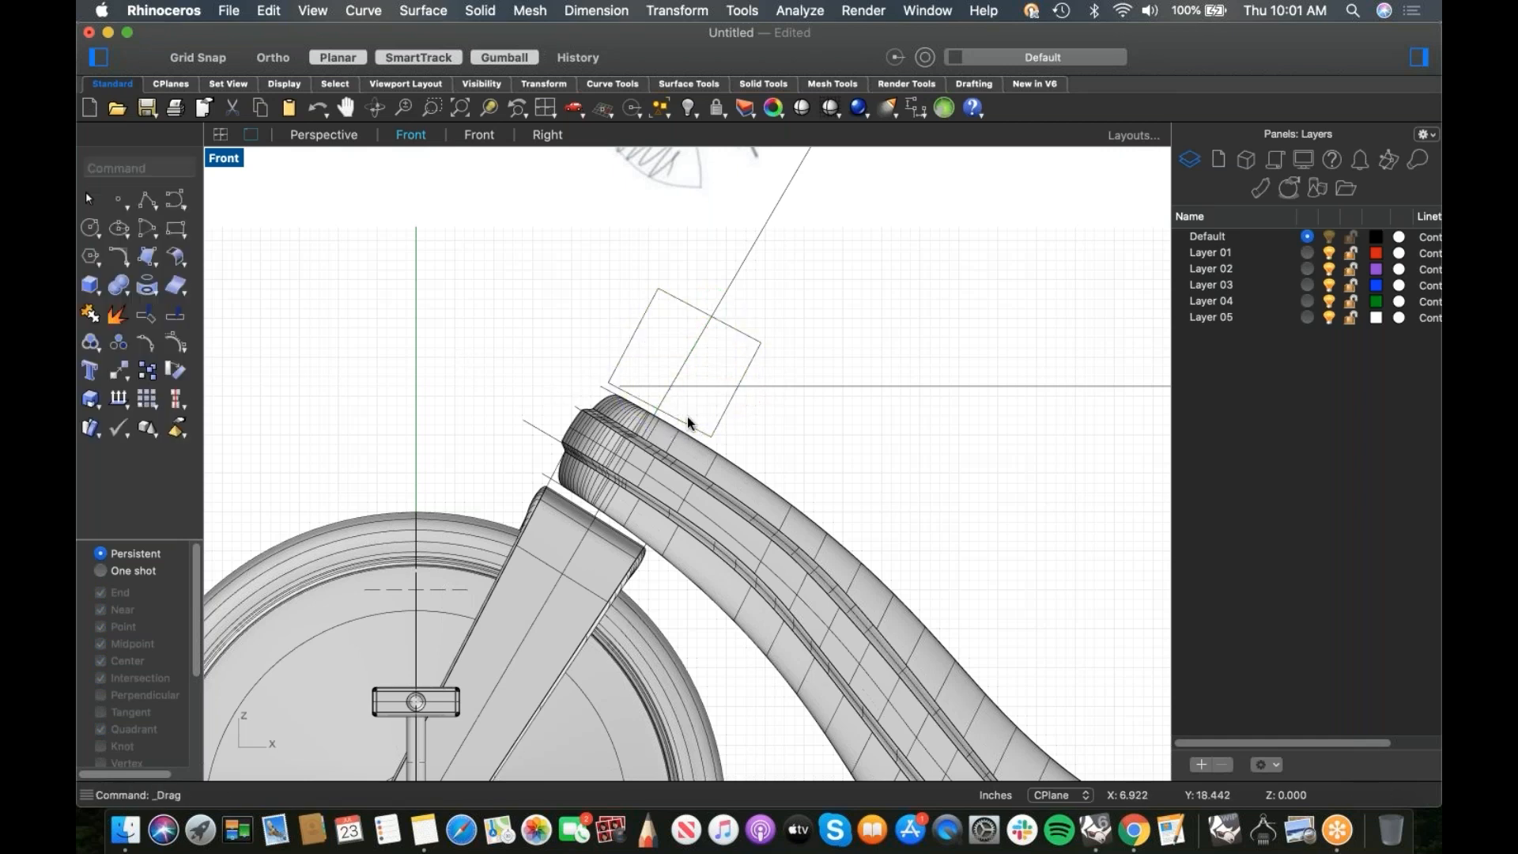
key("super+z")
left_click(666, 437)
type("40")
key("Return")
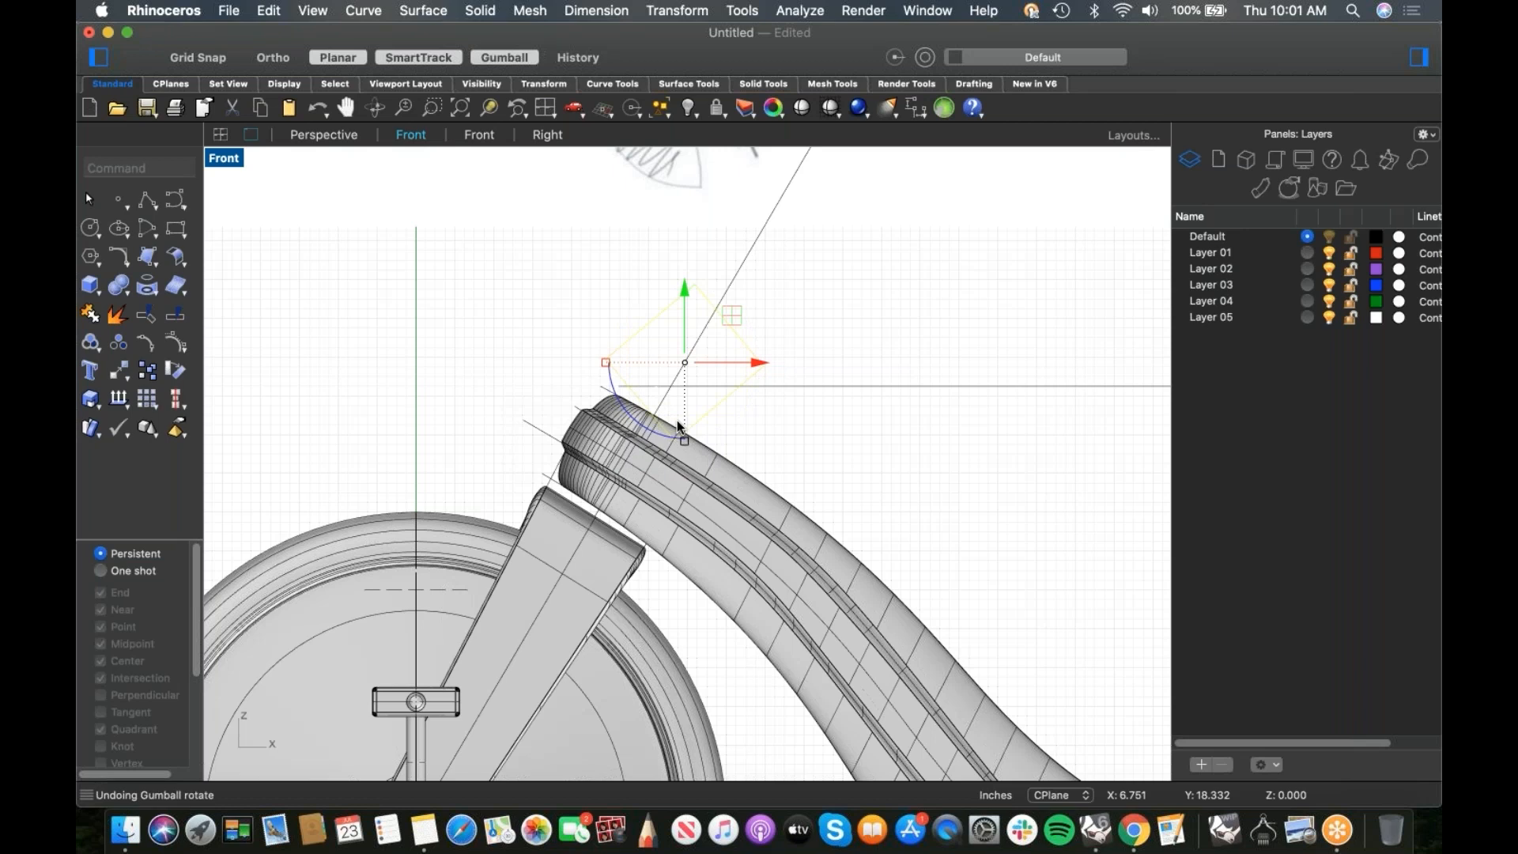
key("super+z")
Step: Rotate the rectangle by 23 degrees and fine-tune the angle until its lower edge is parallel to the frame's neck
left_click(649, 429)
type("23")
key("Return")
left_click_drag(634, 420, 631, 425)
key("Escape")
Step: Move the tilted rectangle so it is centered on the steering axis with its lower edge close to the frame's neck
scroll(691, 435, "up", 3)
left_click(676, 433)
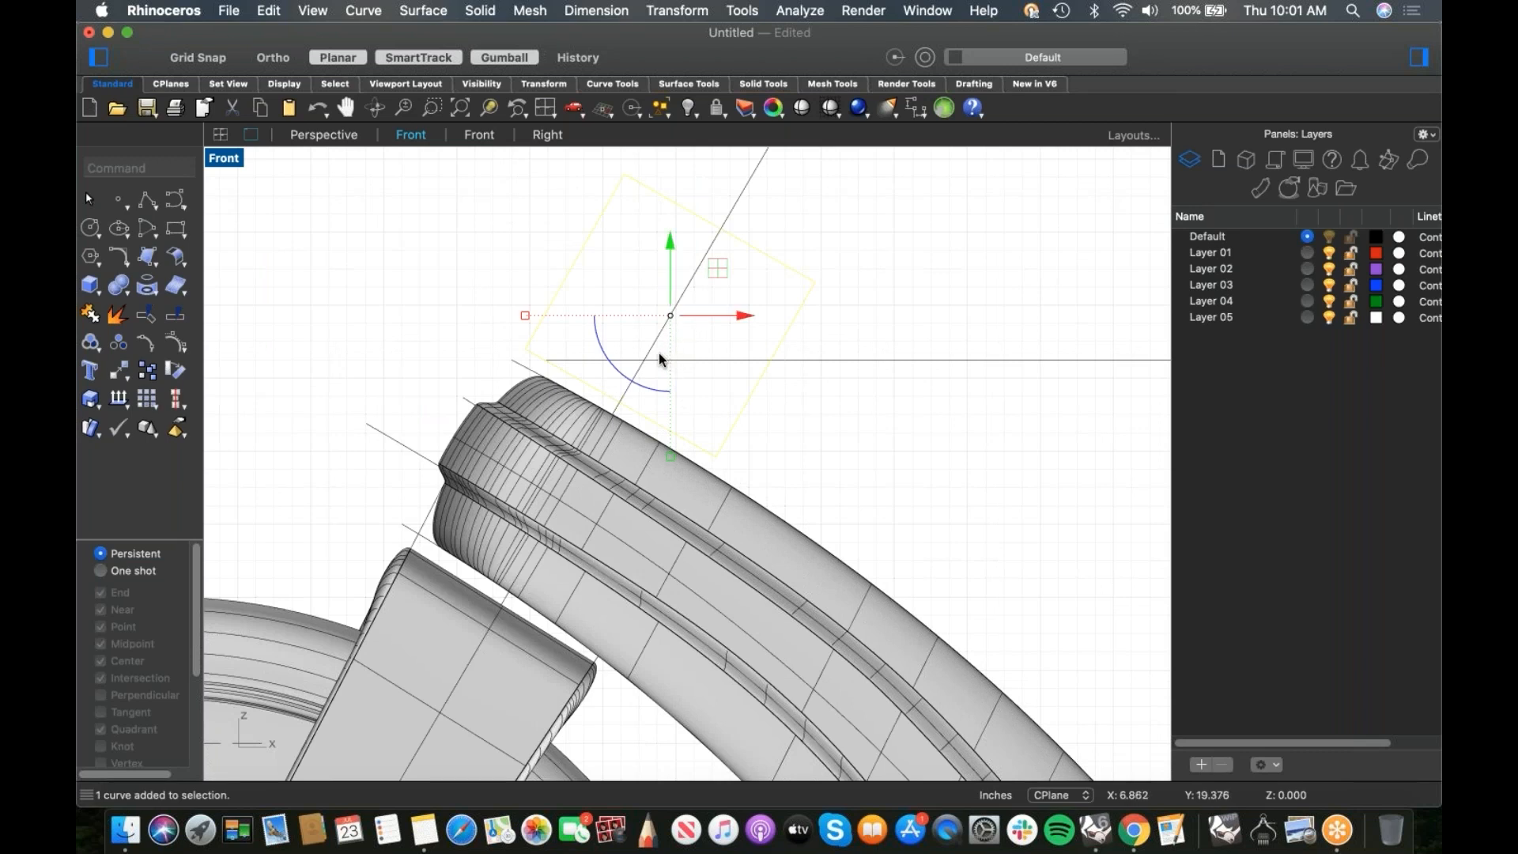
left_click_drag(639, 384, 713, 338)
left_click_drag(707, 255, 665, 321)
left_click(860, 431)
Step: Extrude the tilted rectangle to both sides of the frame's center plane in the Perspective view, forming an open box
scroll(872, 437, "down", 2)
right_click_drag(890, 434, 867, 429)
type("4")
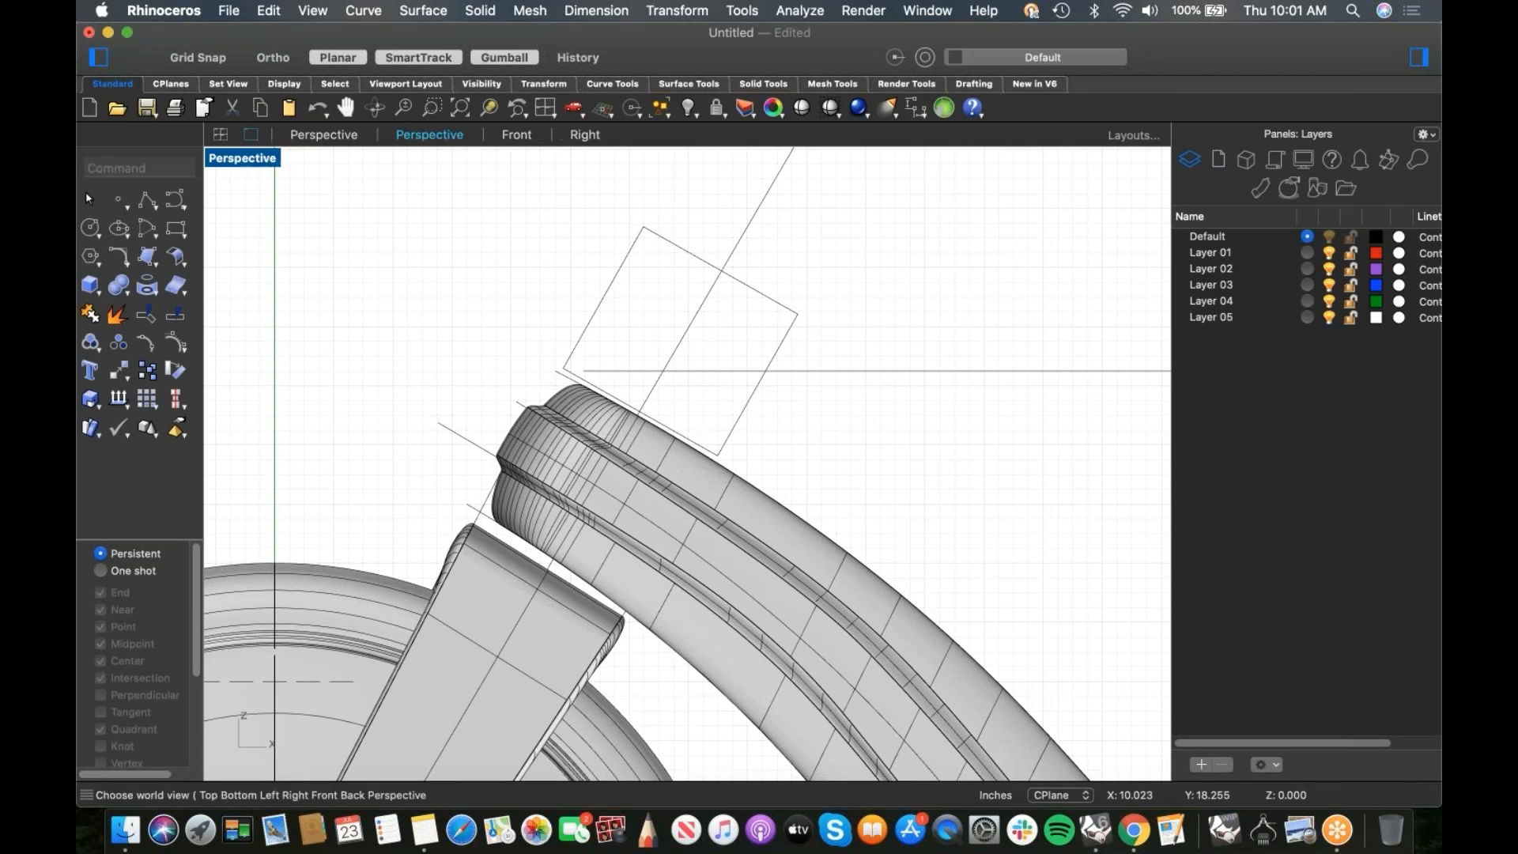
key("Return")
right_click_drag(586, 349, 697, 450)
scroll(678, 475, "up", 7)
scroll(710, 444, "up", 4)
left_click(674, 452)
left_click_drag(757, 429, 790, 468)
left_click(411, 373)
Step: Cap both open ends of the extruded box above the frame's neck
right_click_drag(712, 384, 638, 432)
left_click(638, 432)
type("cap")
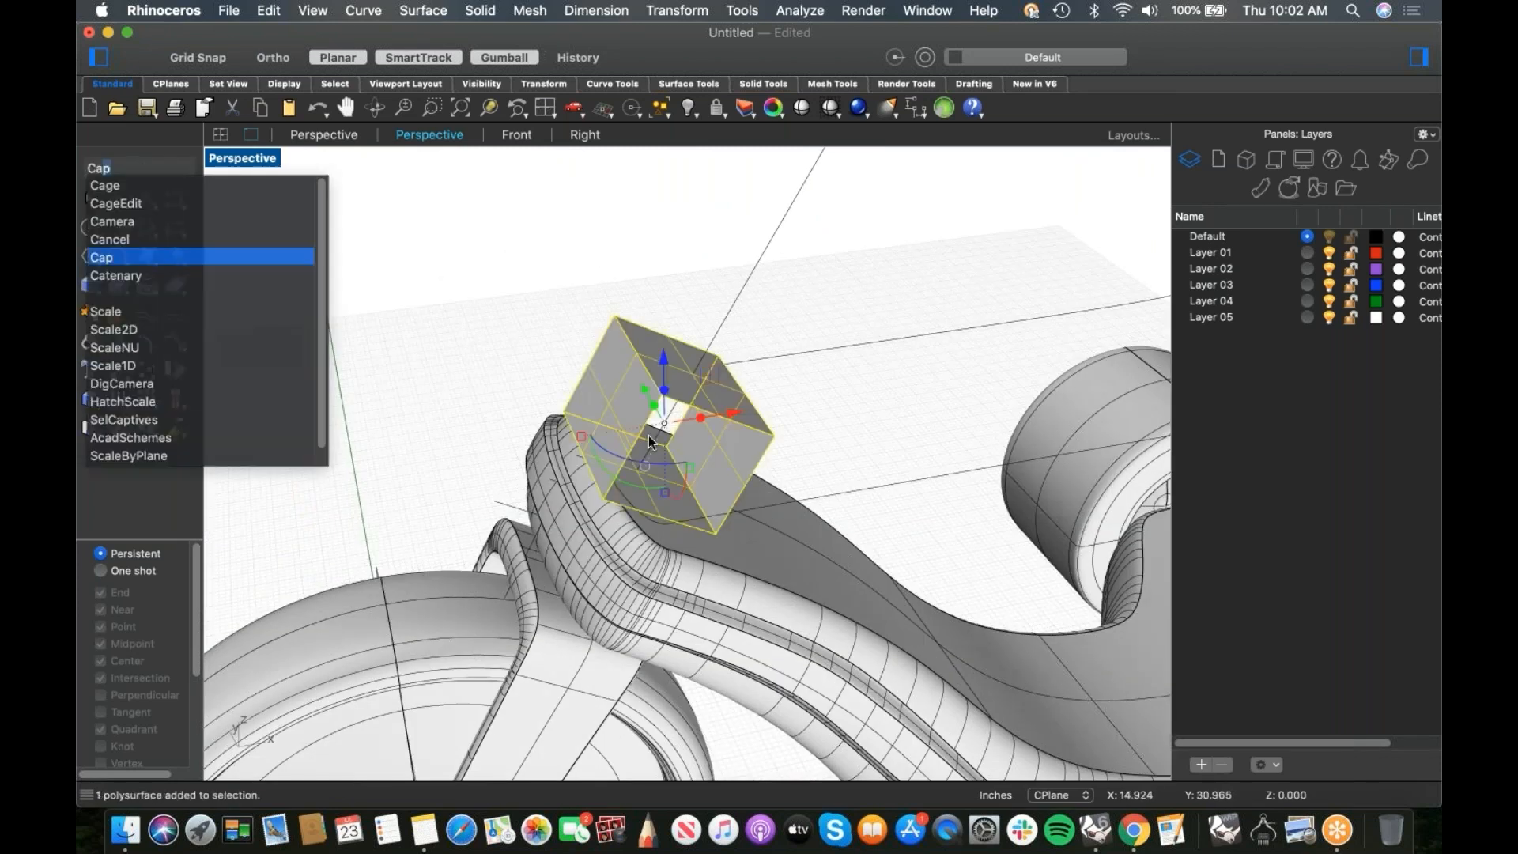
key("Return")
left_click(440, 368)
Step: Isolate the capped box by inverting the selection and hiding all other objects
right_click_drag(672, 523, 647, 544, "shift")
scroll(566, 555, "up", 6)
left_click(642, 416)
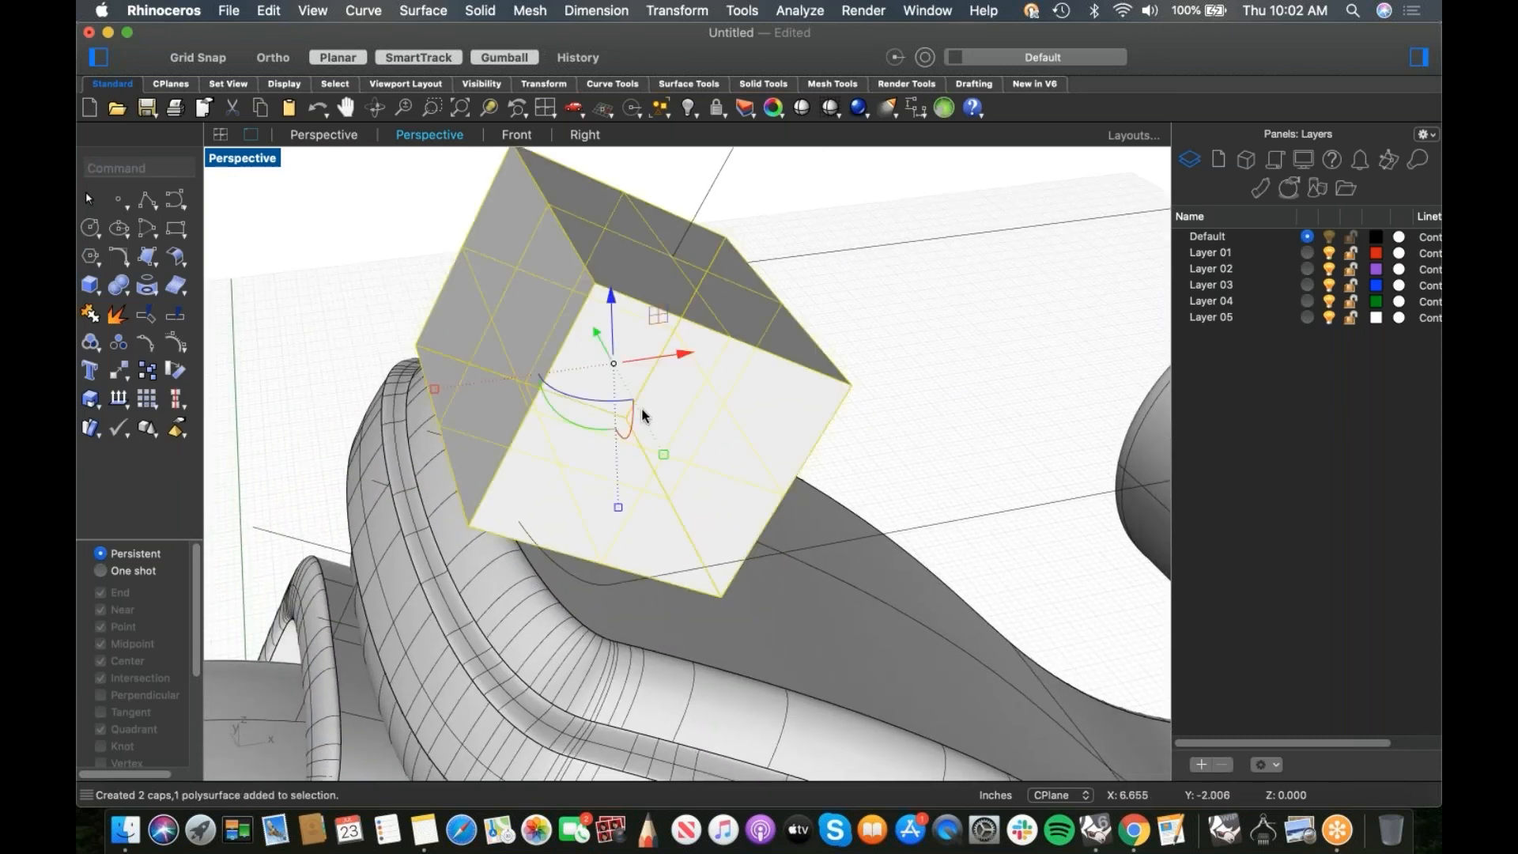
type("i")
key("Return")
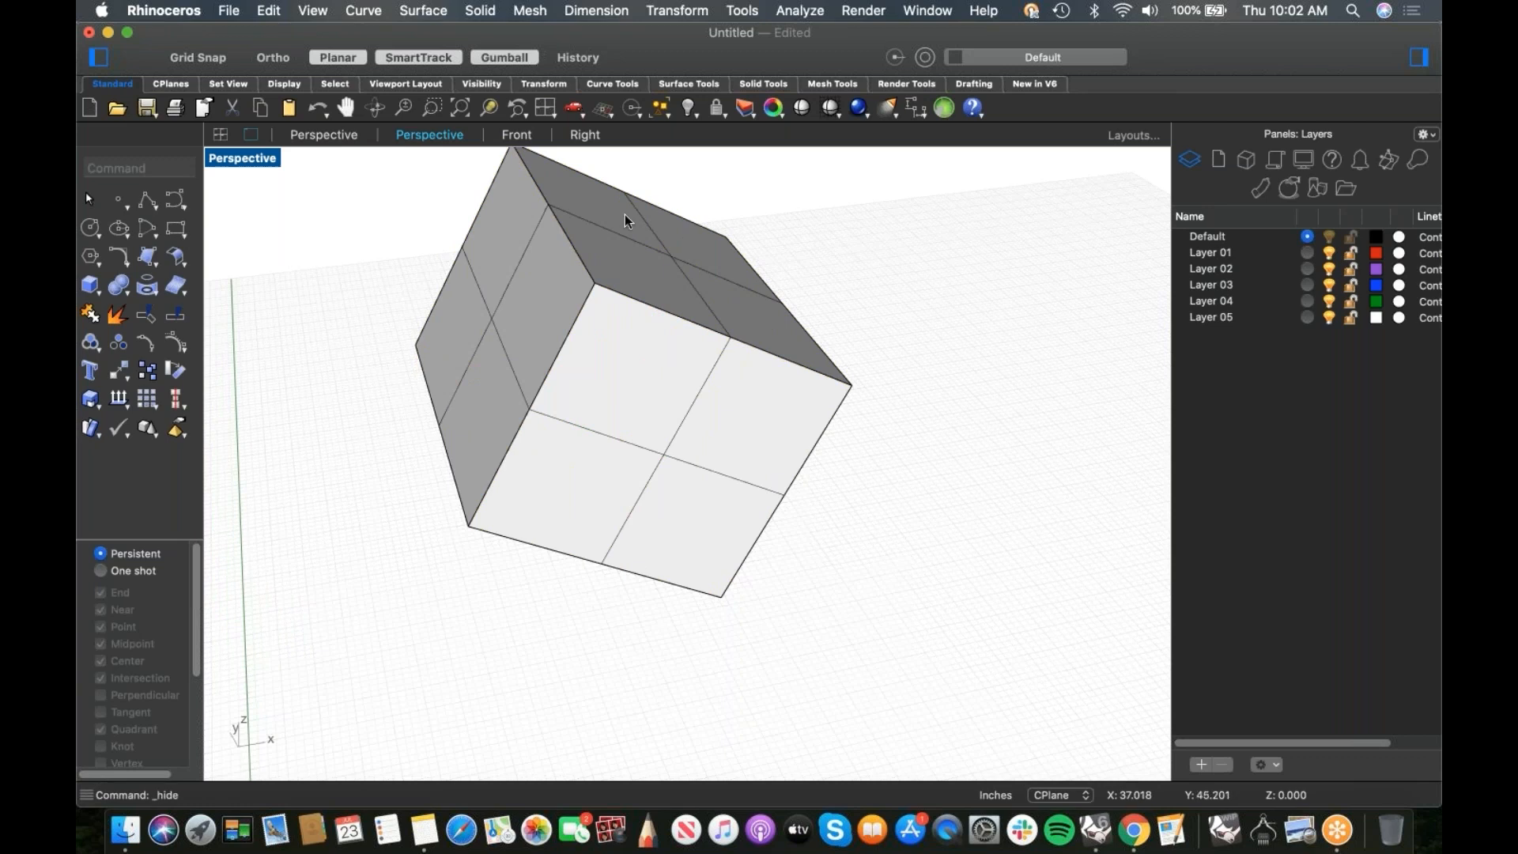
Step: Blend all edges of the isolated stem block with a radius of 0.3 on every handle
scroll(624, 401, "down", 5)
right_click_drag(626, 419, 642, 543, "shift")
right_click_drag(642, 543, 637, 497)
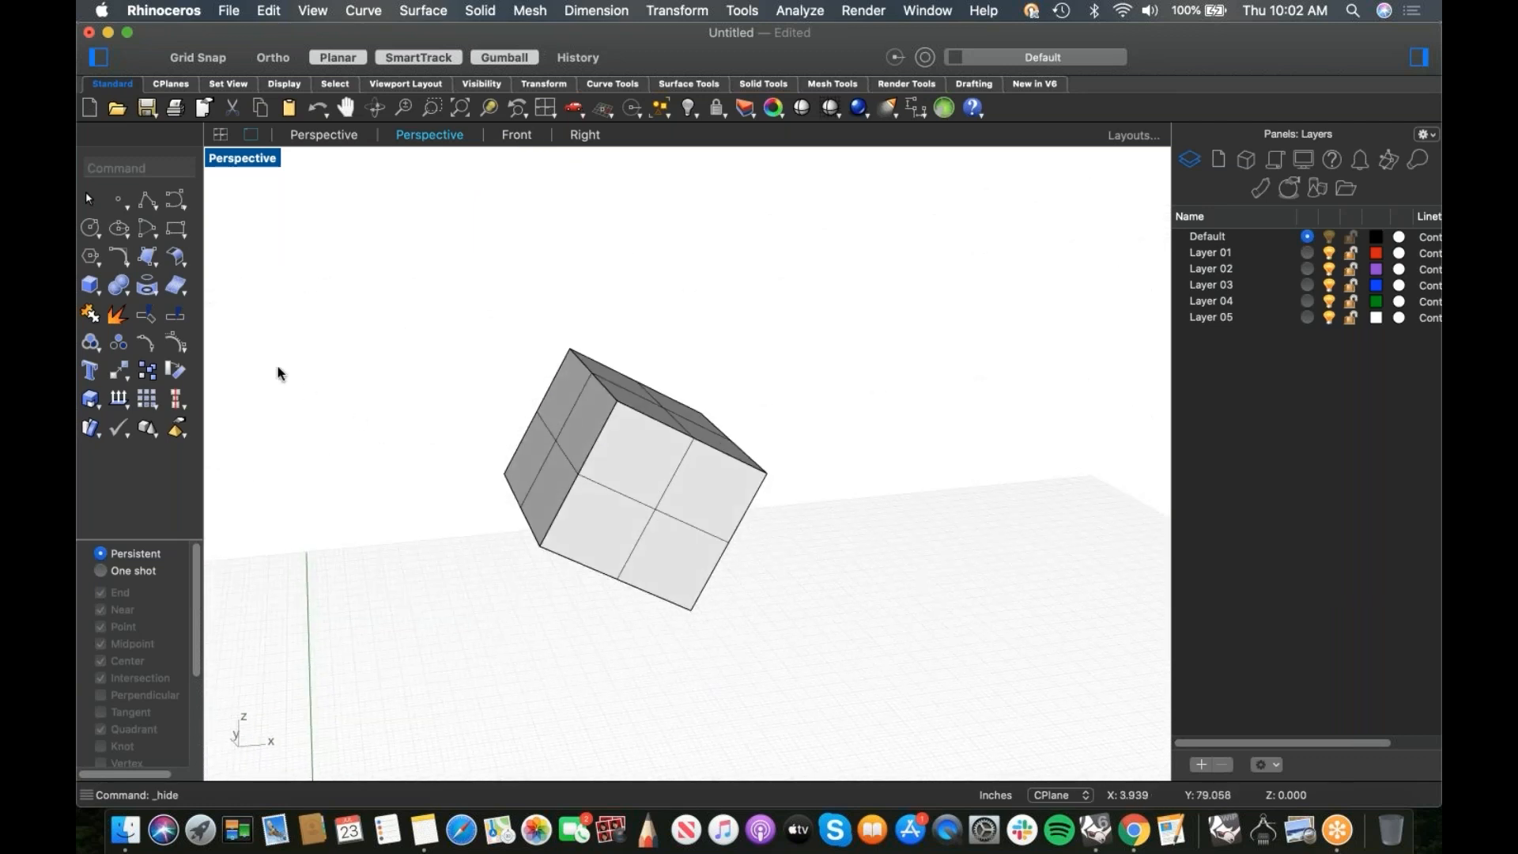
left_click(128, 292)
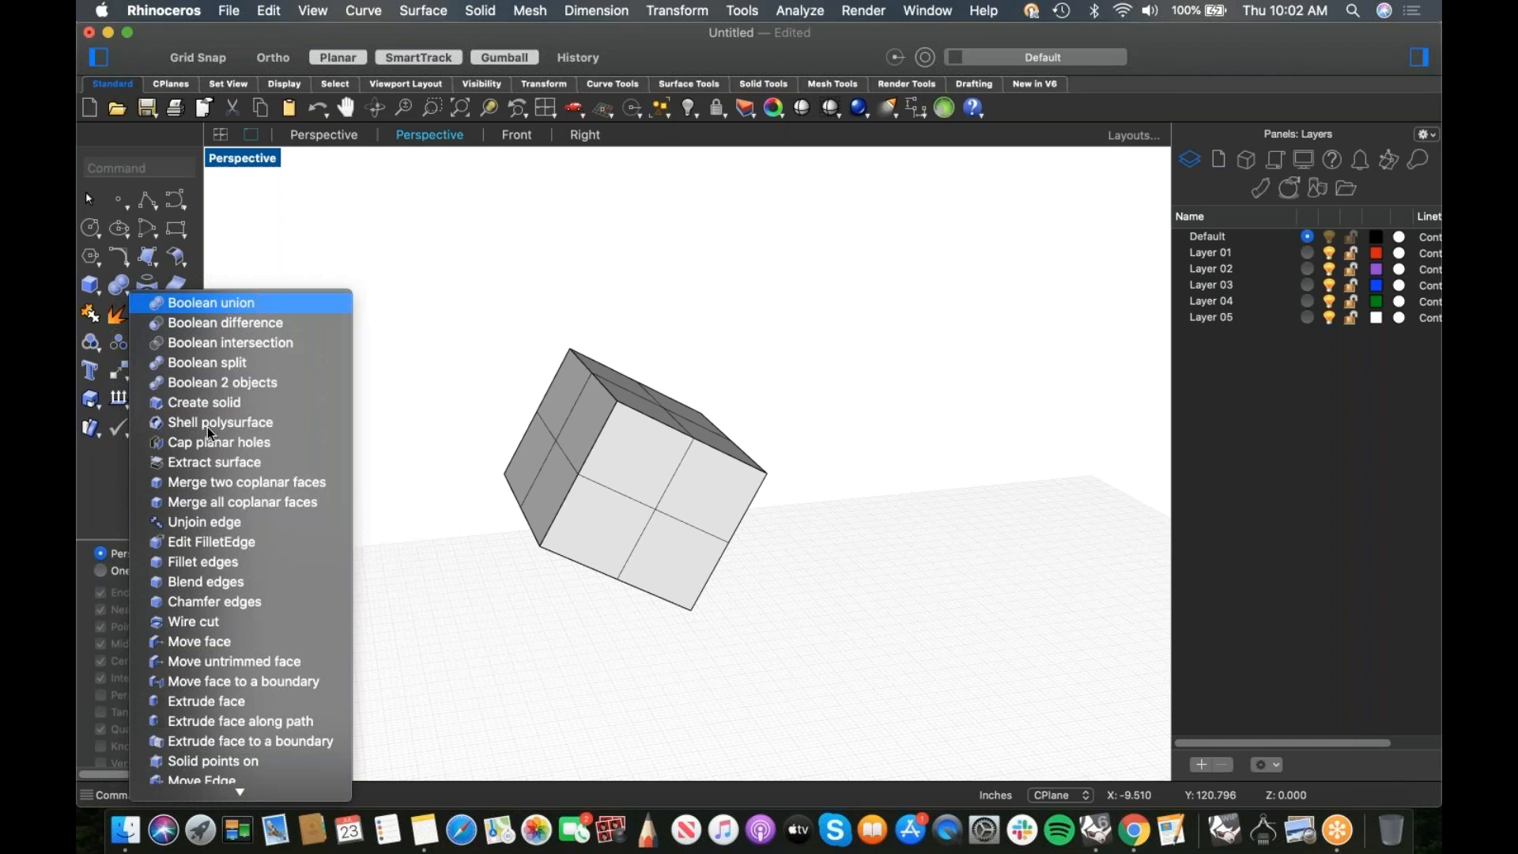
left_click(210, 583)
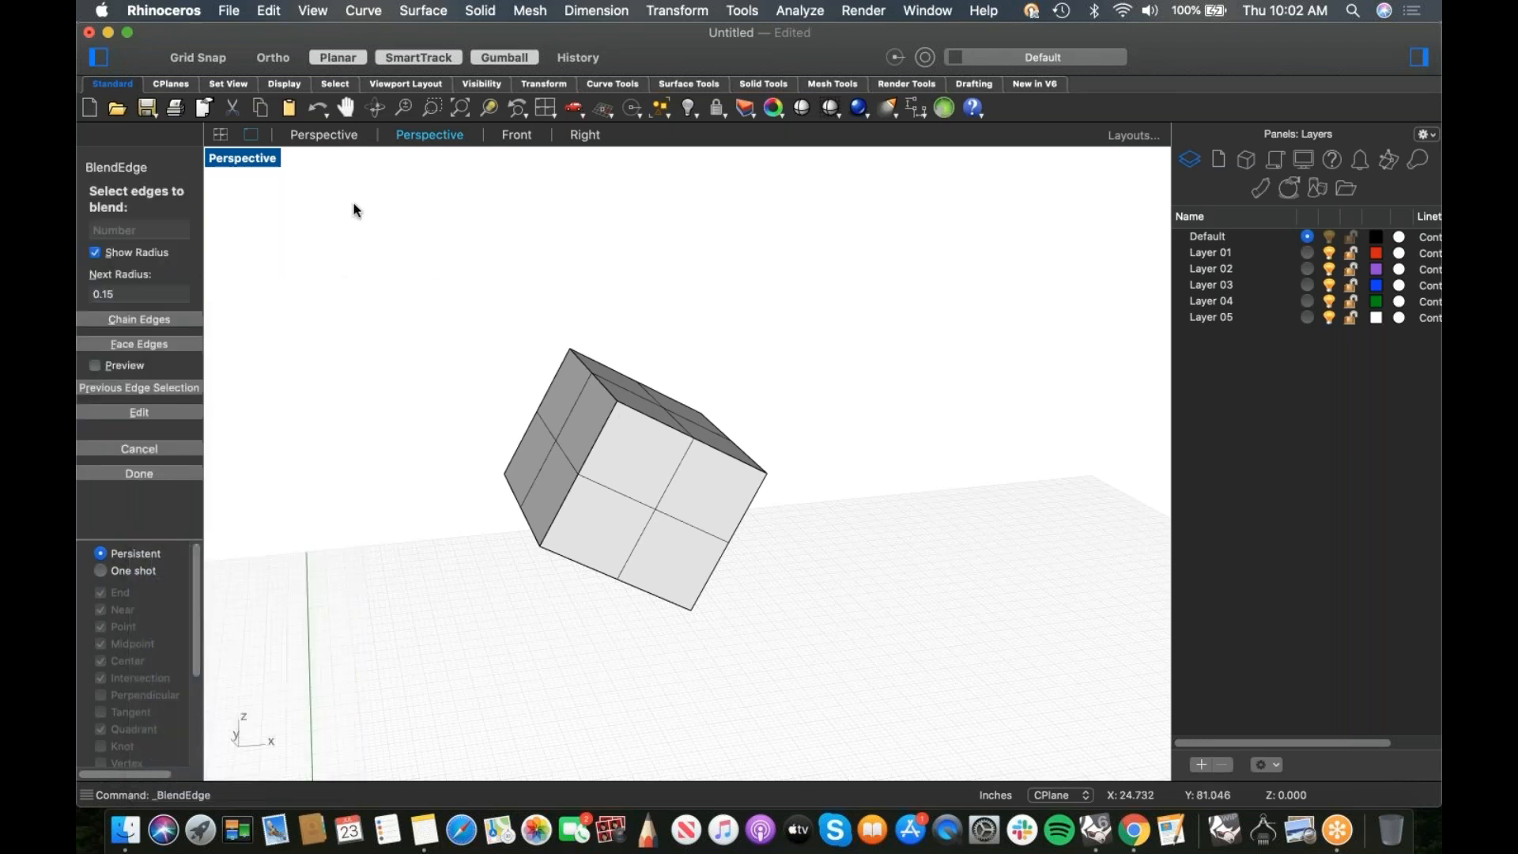
left_click_drag(353, 207, 822, 633)
left_click(127, 324)
left_click_drag(137, 325, 90, 327)
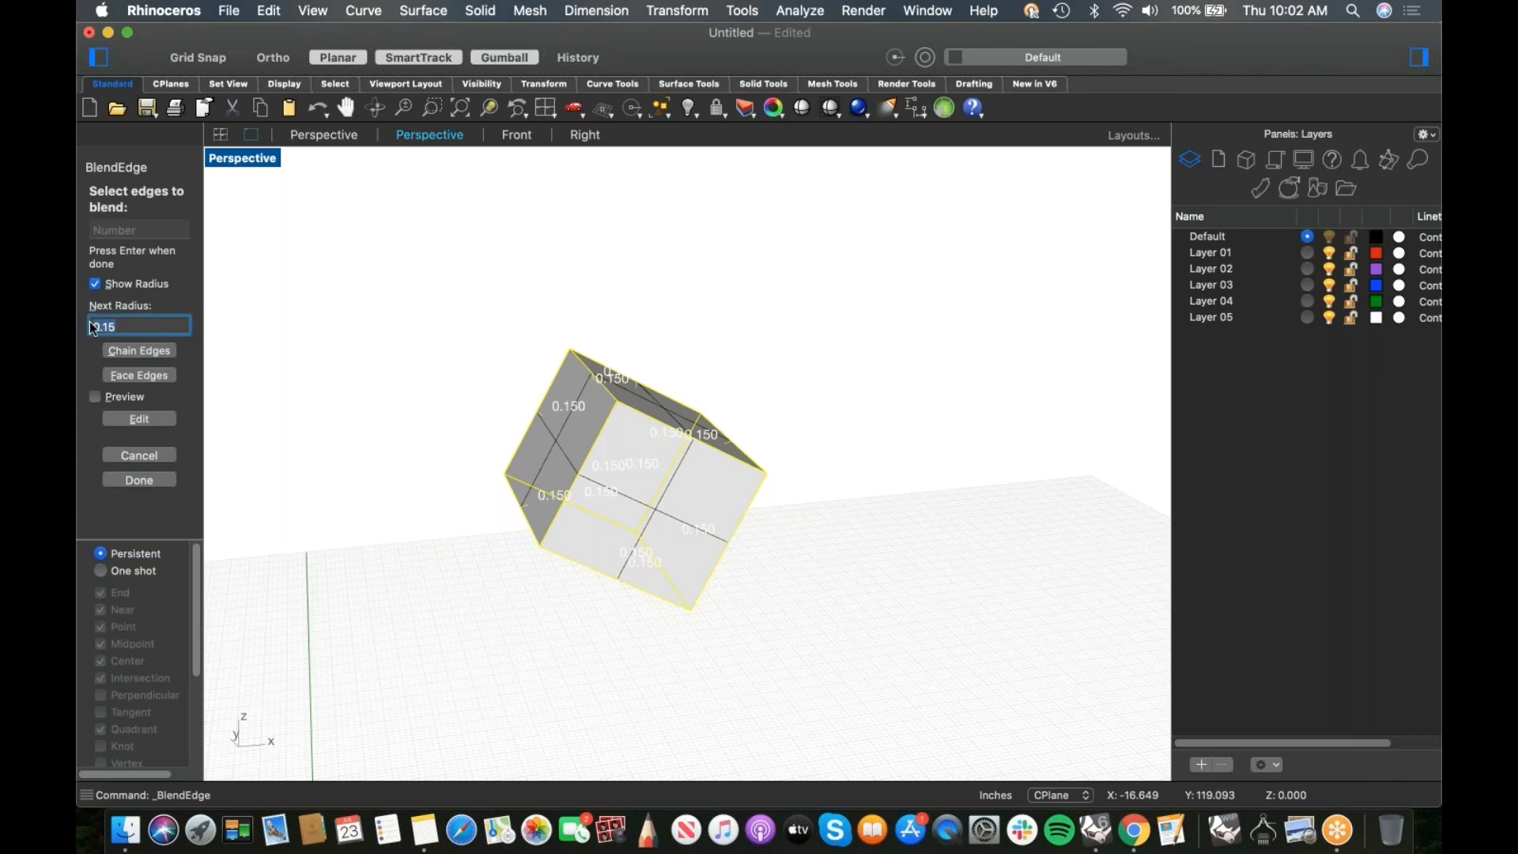
key("BackSpace")
type(".3")
key("Return")
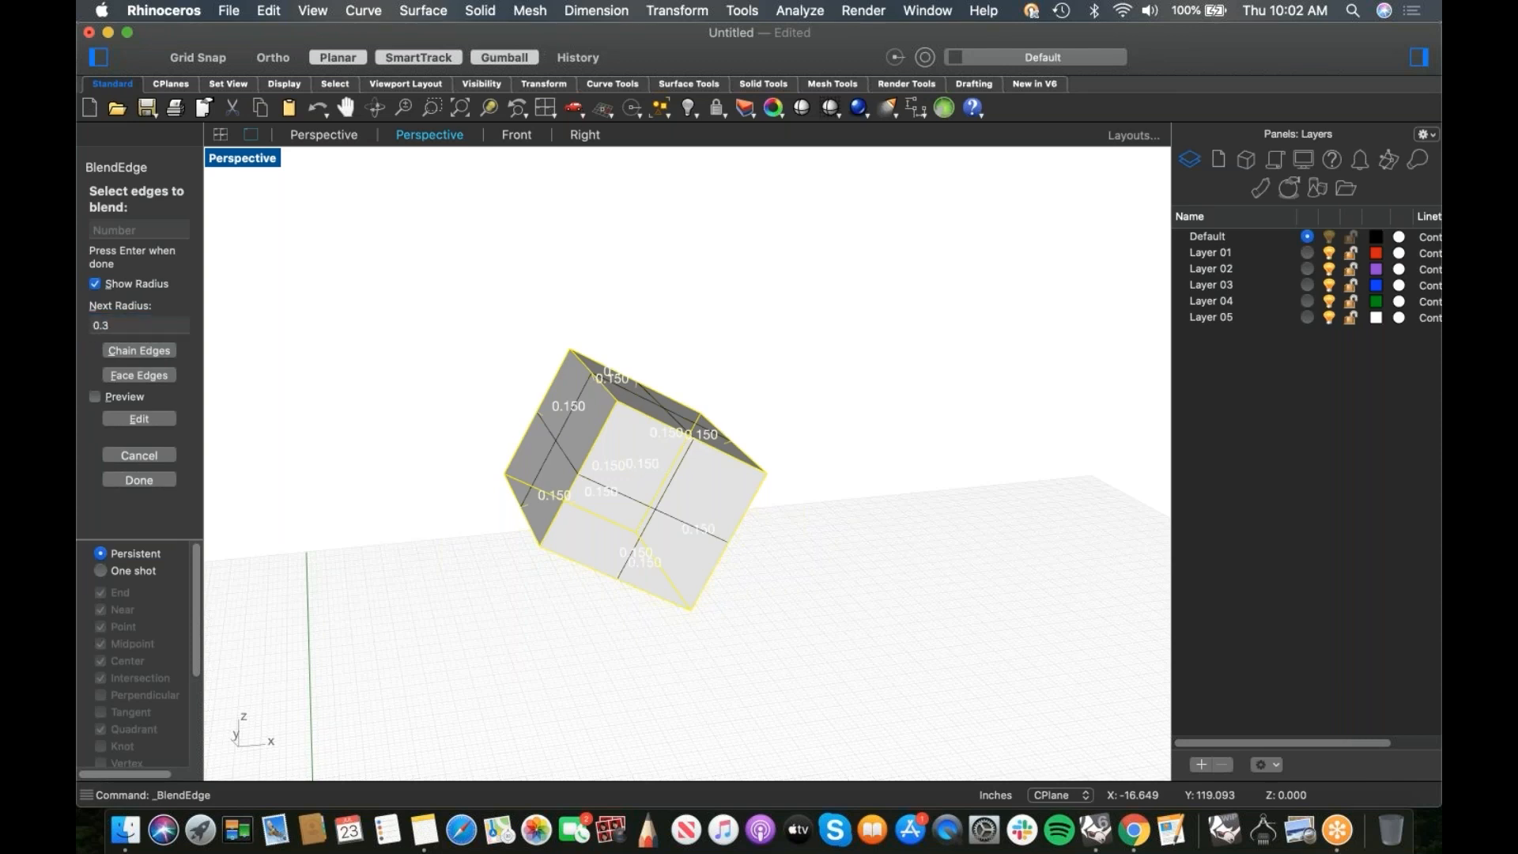
key("Return")
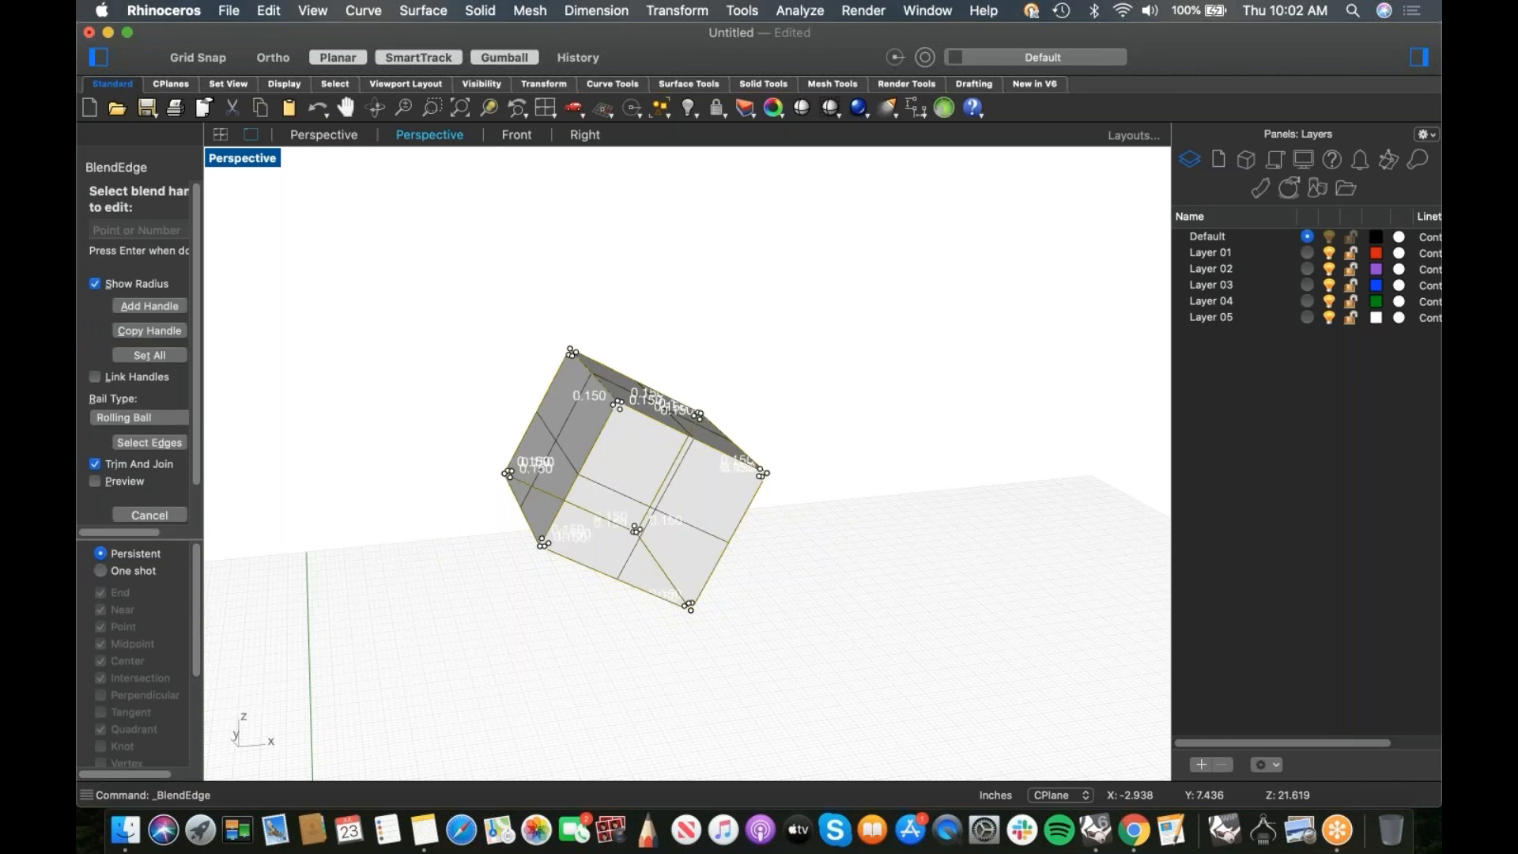
left_click(149, 355)
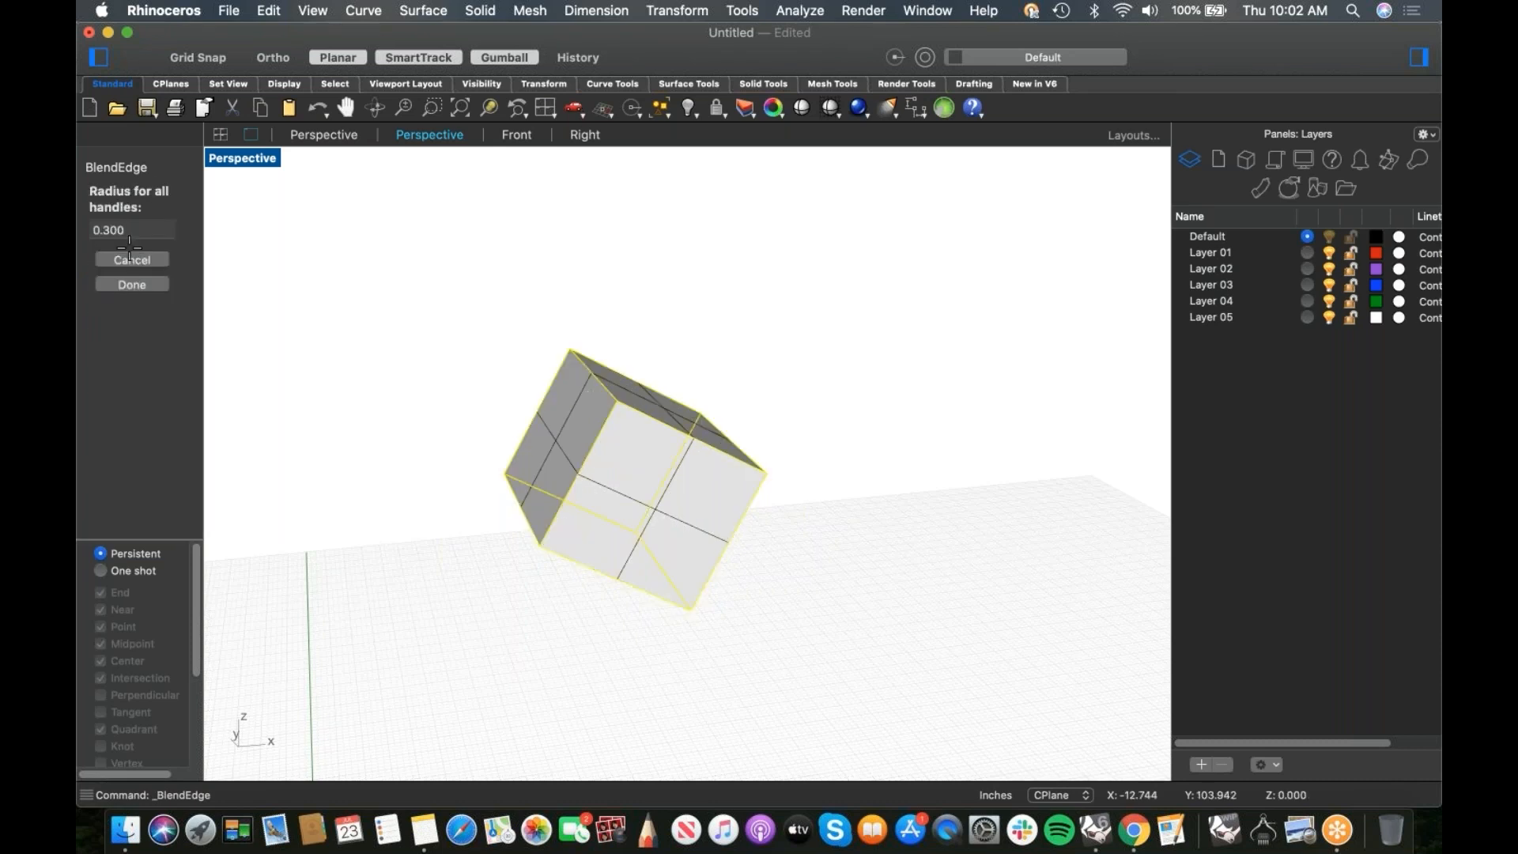
key("Return")
key("Return")
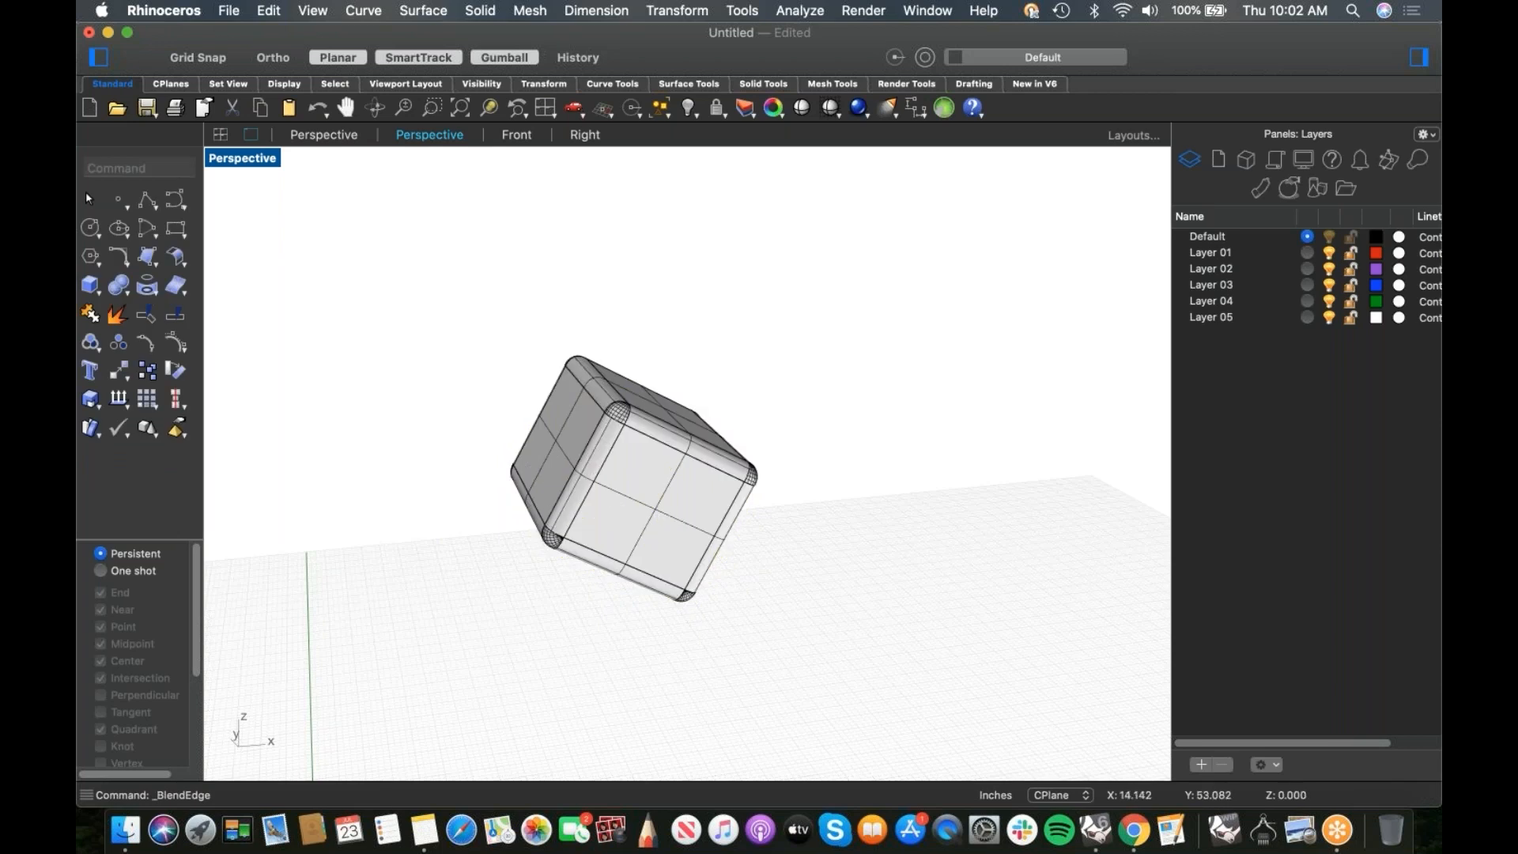
Step: Show all the hidden tricycle parts around the rounded stem block again
right_click_drag(544, 507, 595, 568)
key("super+alt+h")
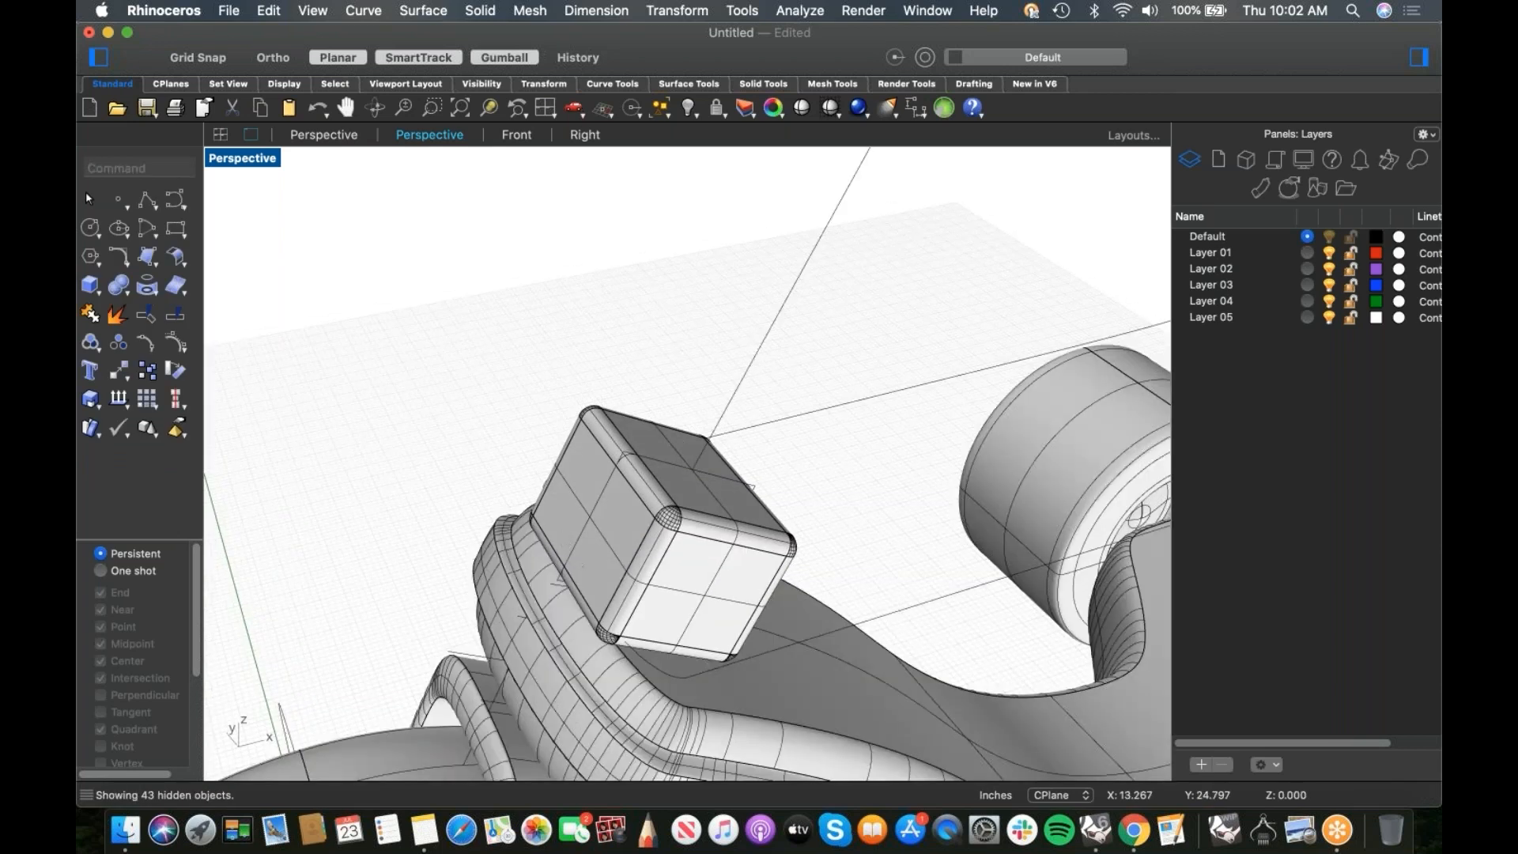
scroll(544, 488, "down", 5)
mouse_move(547, 554)
right_mouse_down()
mouse_move(589, 560)
mouse_move(548, 511)
mouse_move(597, 472)
mouse_move(620, 485)
right_mouse_up()
Step: Draw a degree-3 handlebar curve from the stem block up and outward in the Left view, placing its last point rearward in the Front view
key("ctrl+super+f")
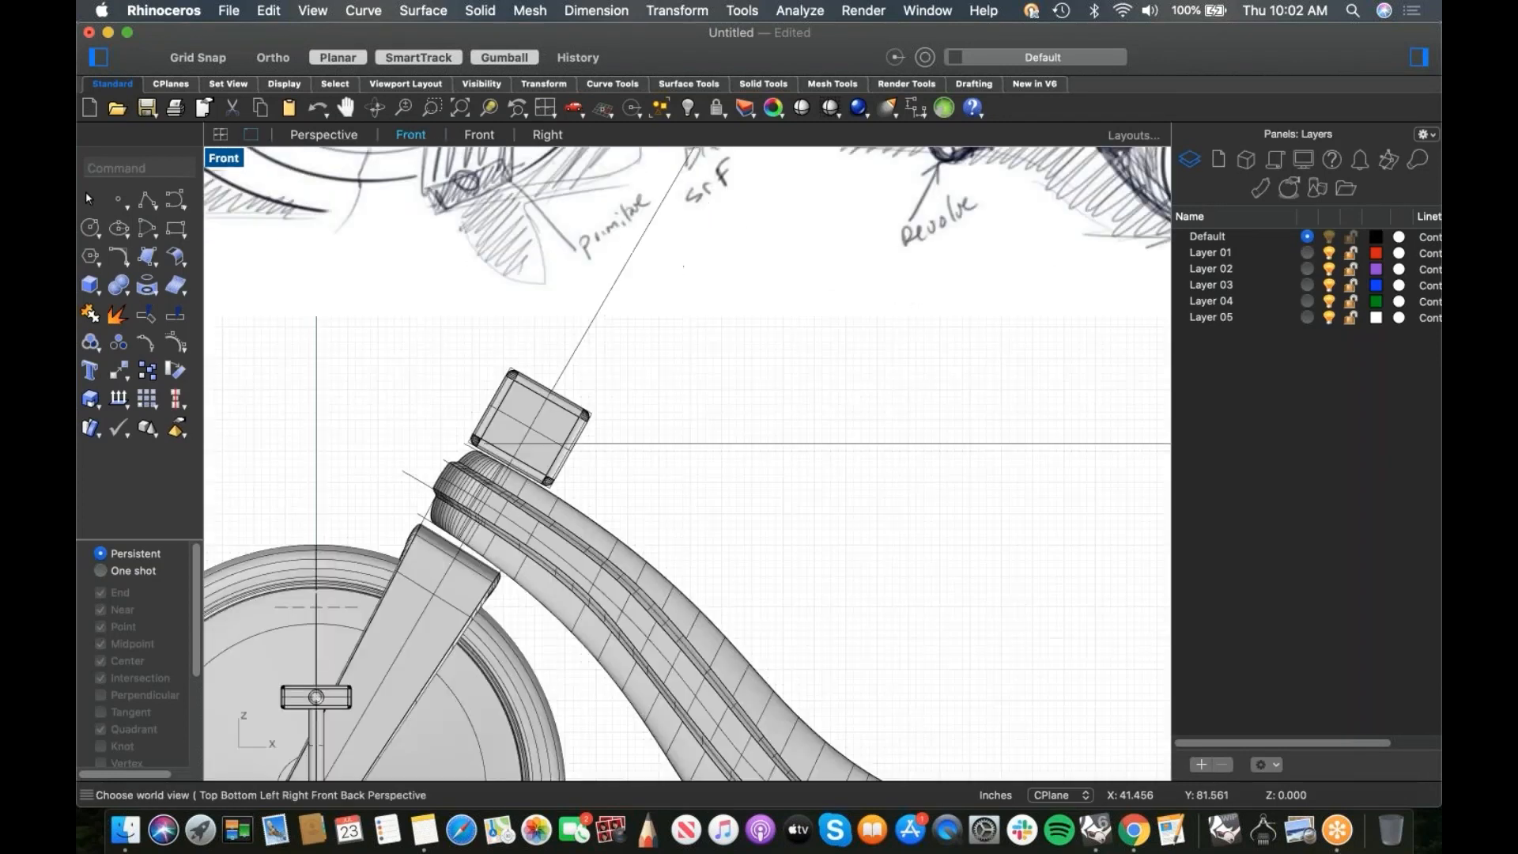
key("ctrl+super+l")
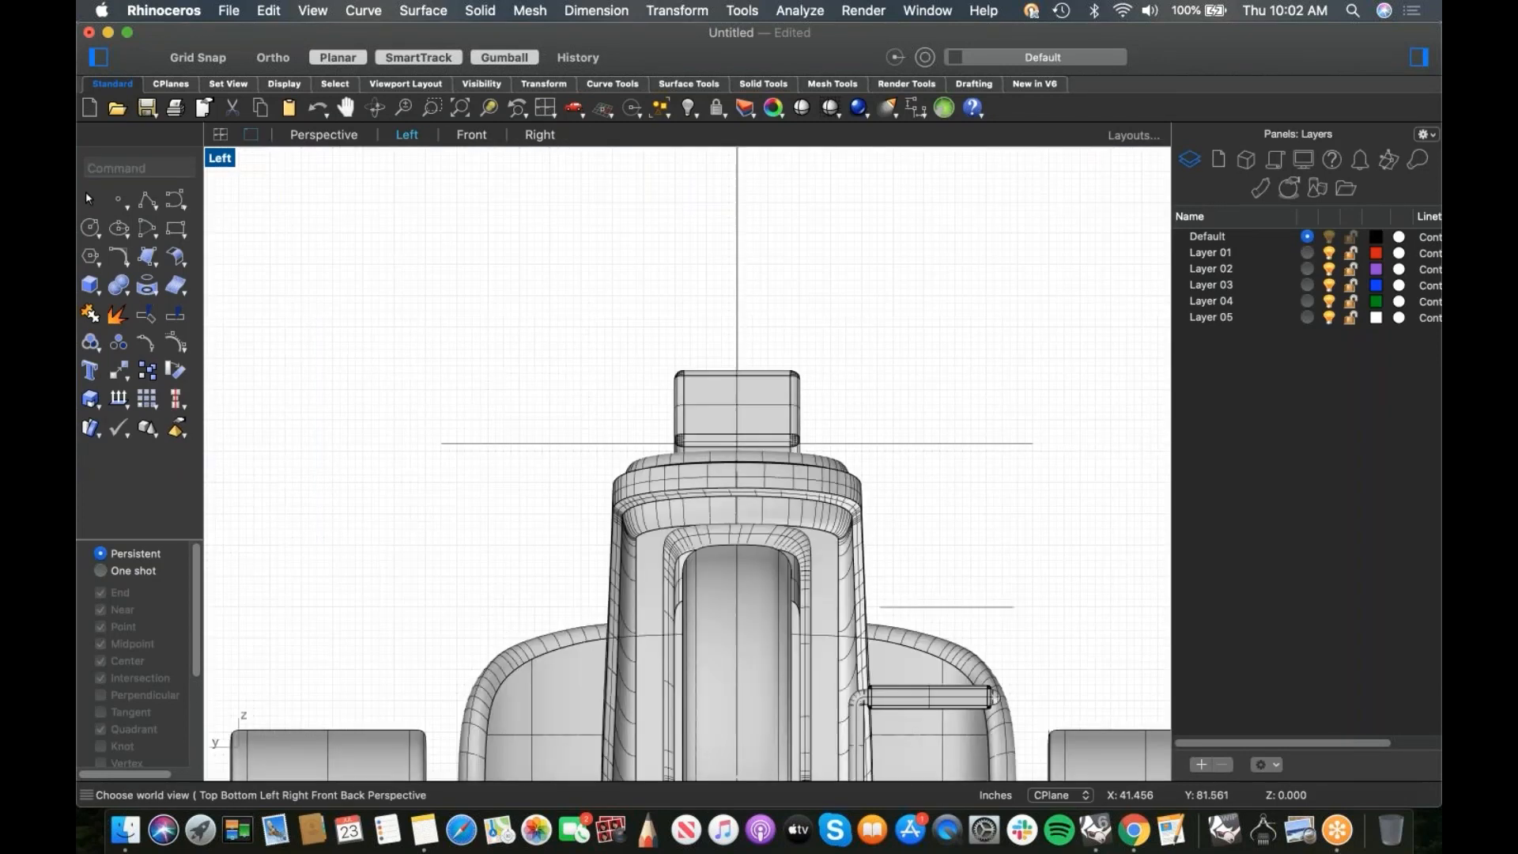
left_click(163, 199)
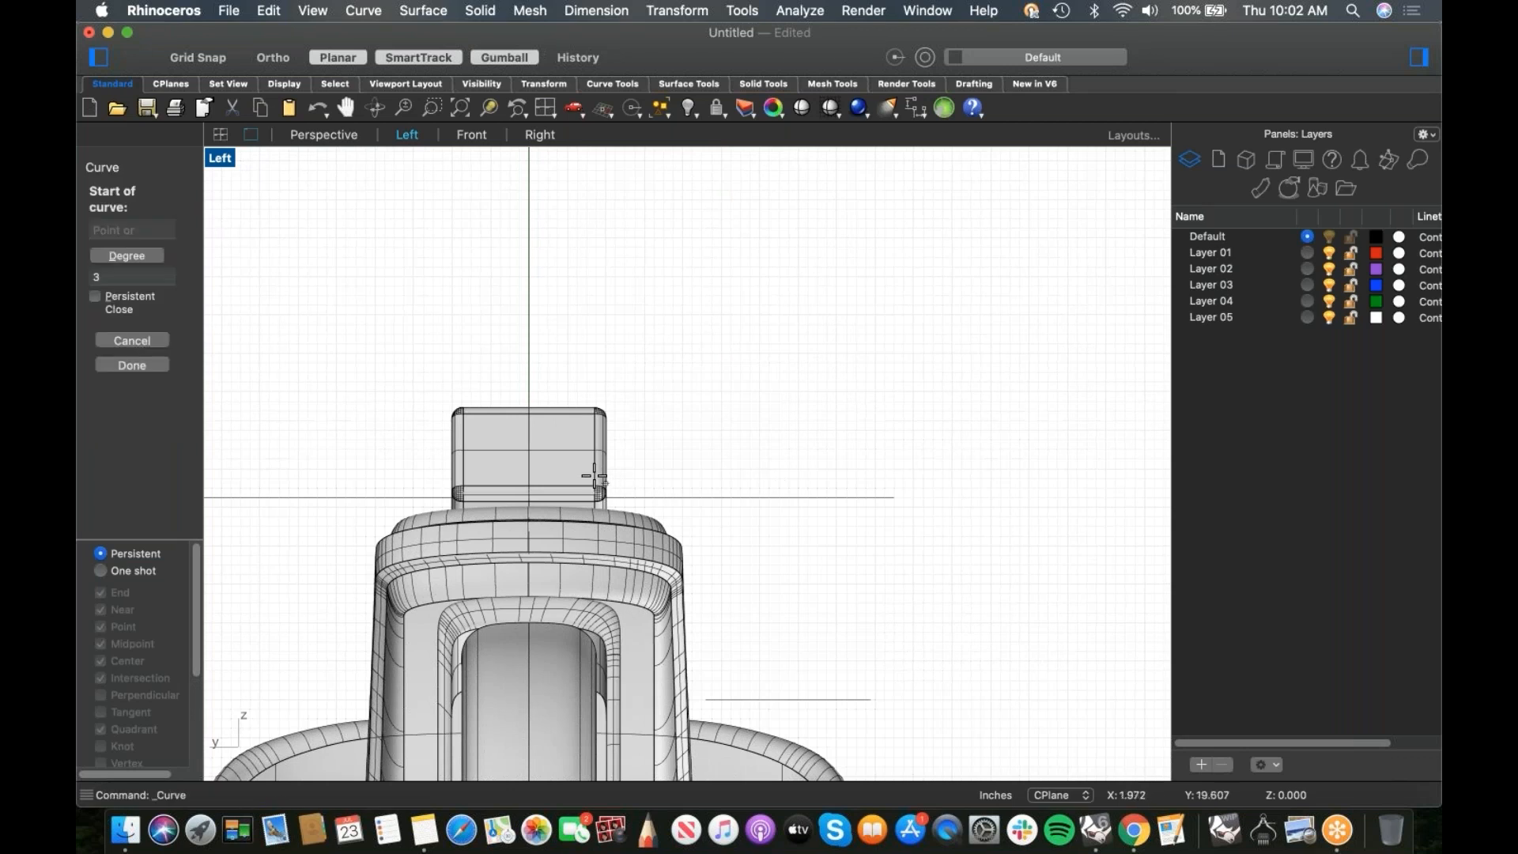
left_click(571, 483)
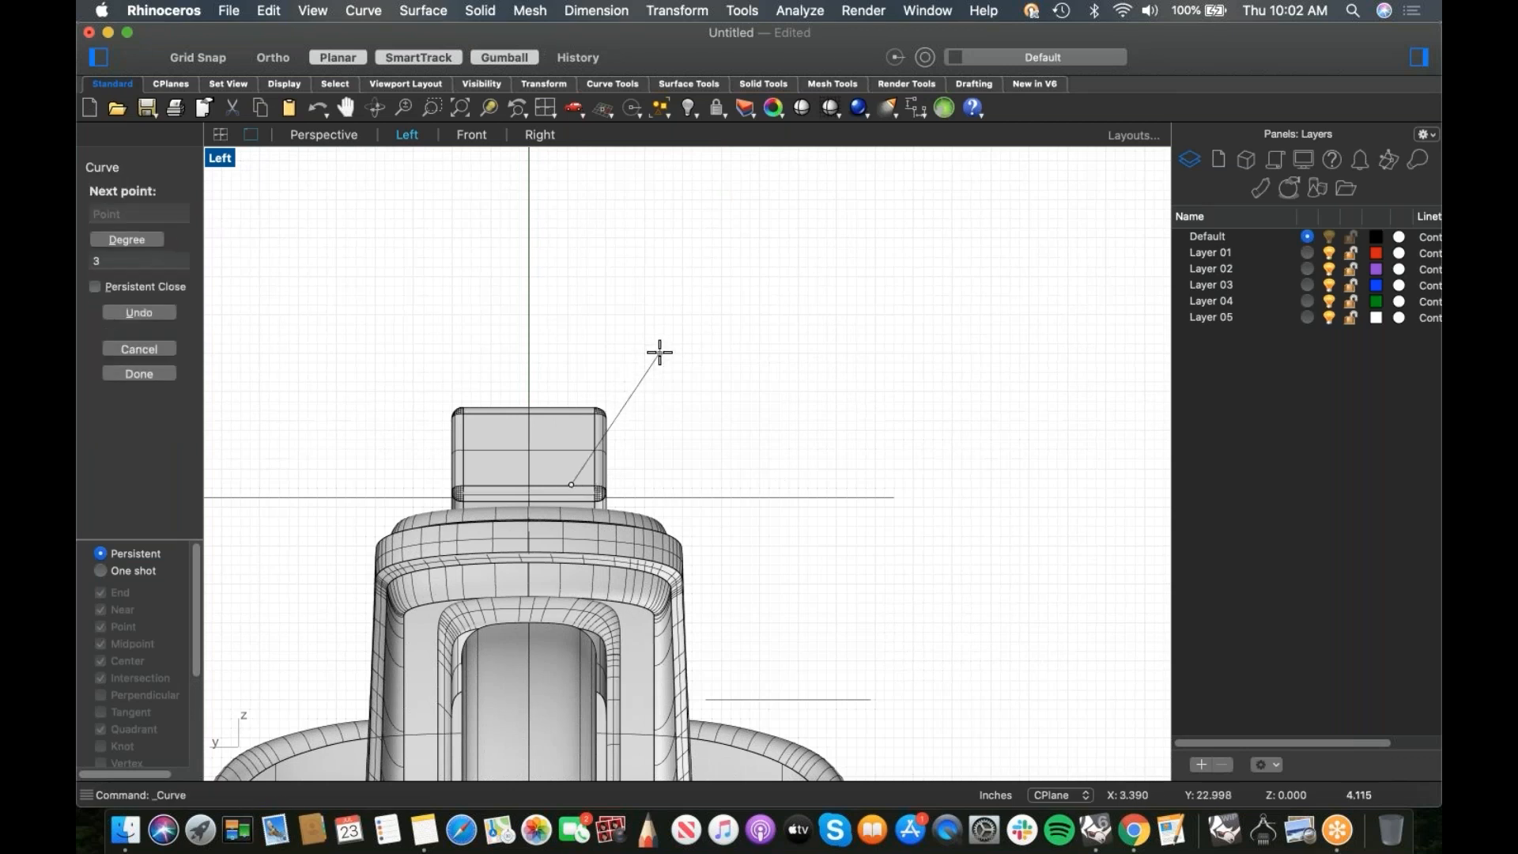
left_click(662, 353)
scroll(636, 368, "up", 3)
left_click(645, 325)
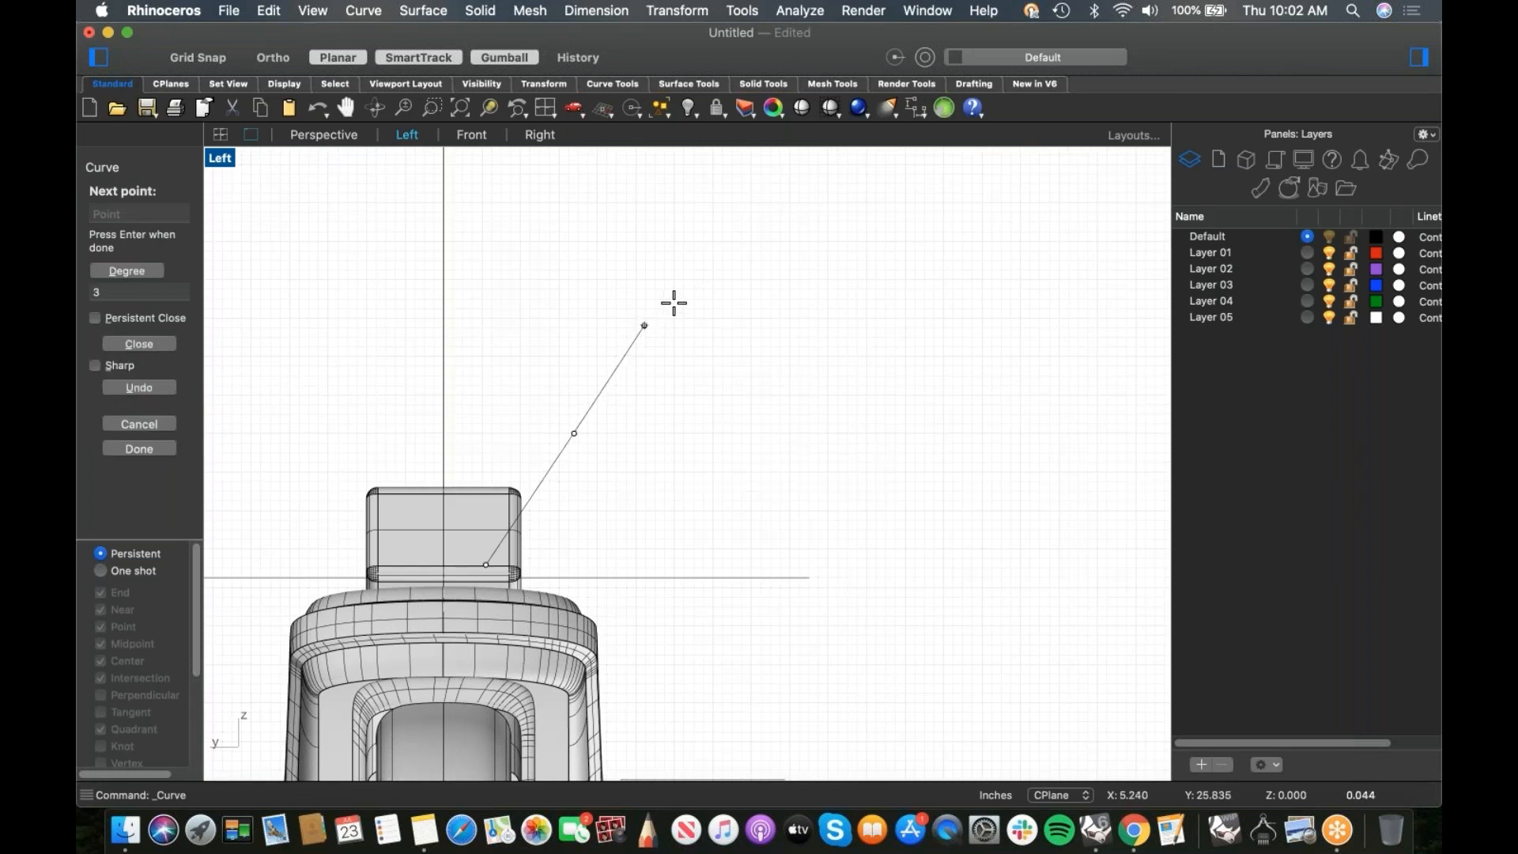
left_click(685, 295)
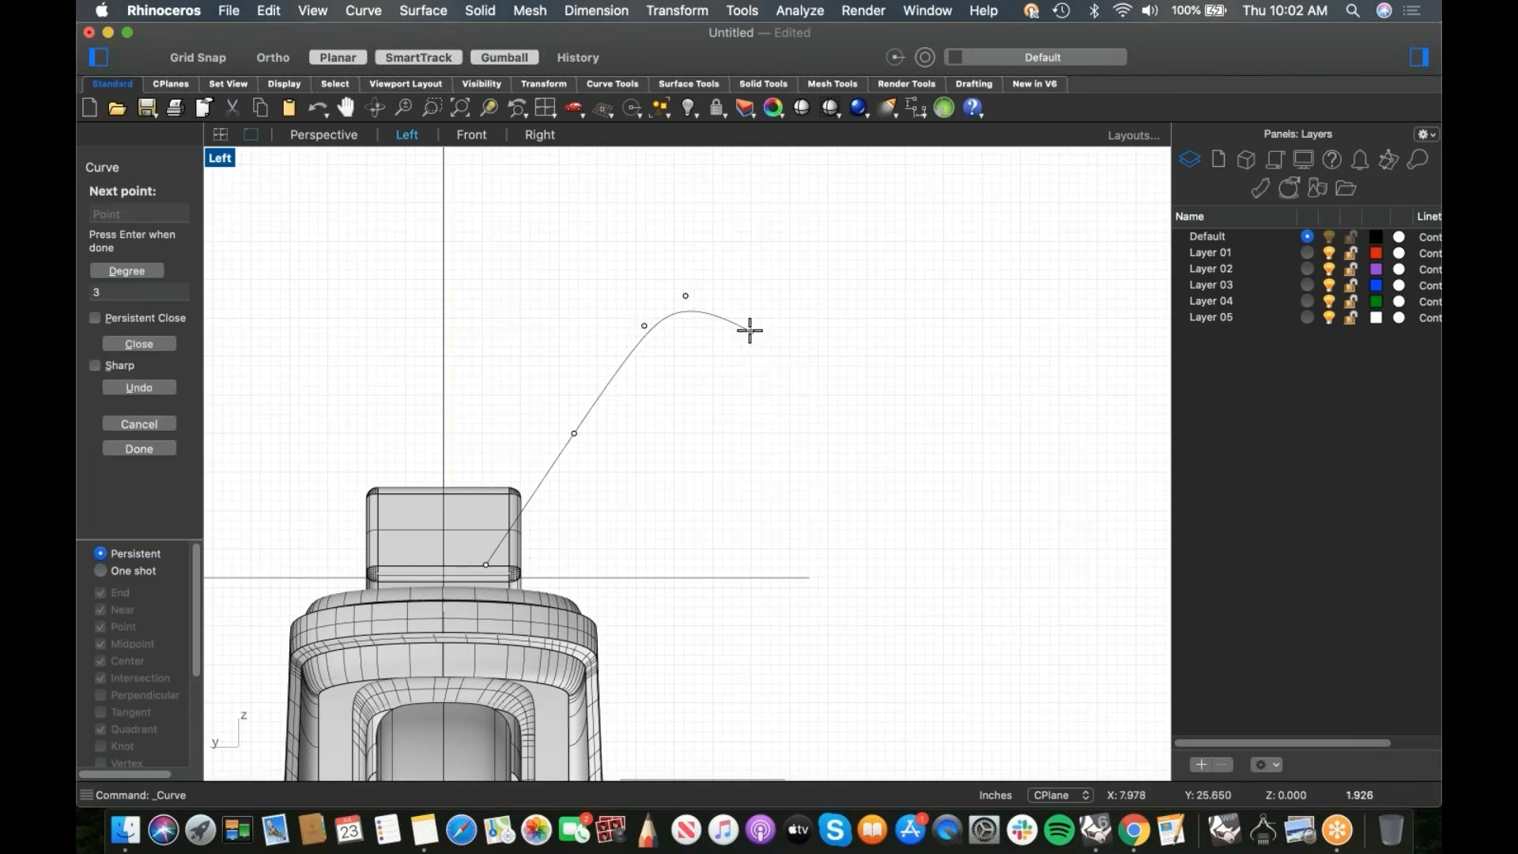
key("ctrl+F2")
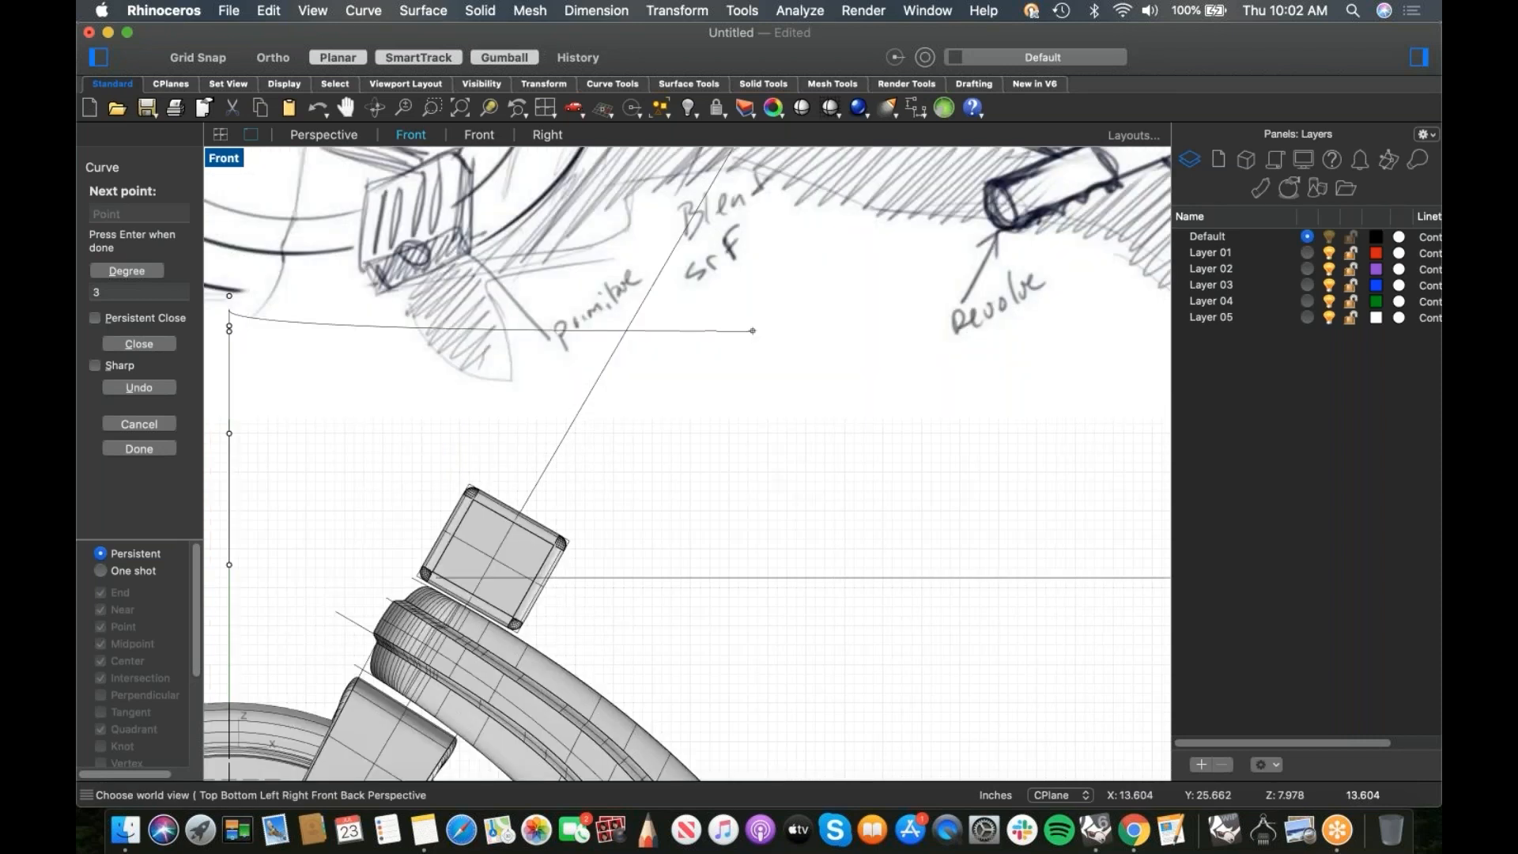
scroll(414, 406, "down", 5)
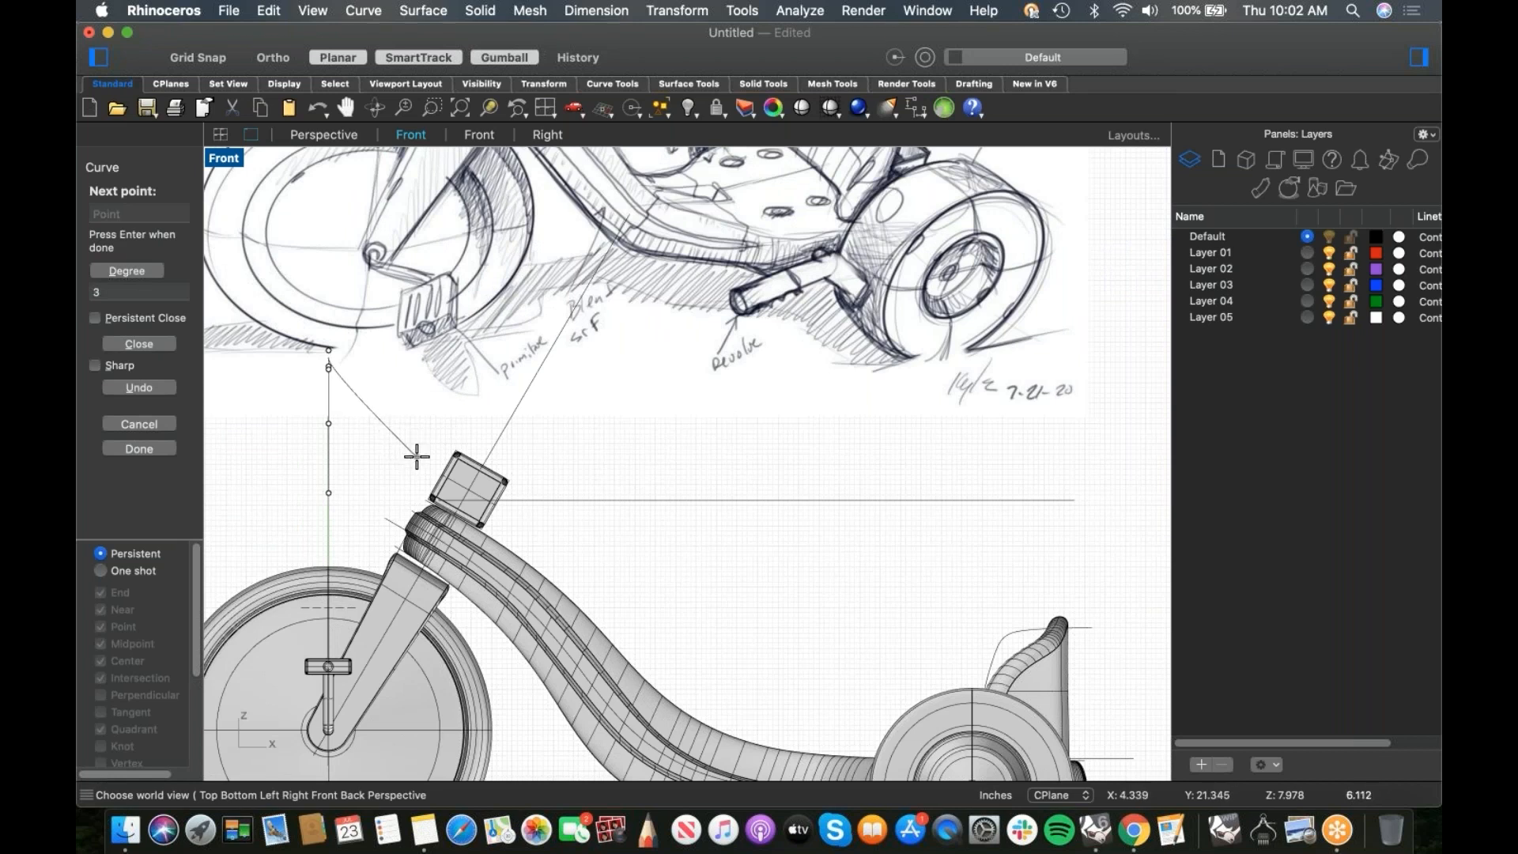
key("Return")
Step: Flatten the handlebar curve in the X direction and move it over to the stem block in the Front view
left_click(329, 427)
scroll(510, 454, "up", 5)
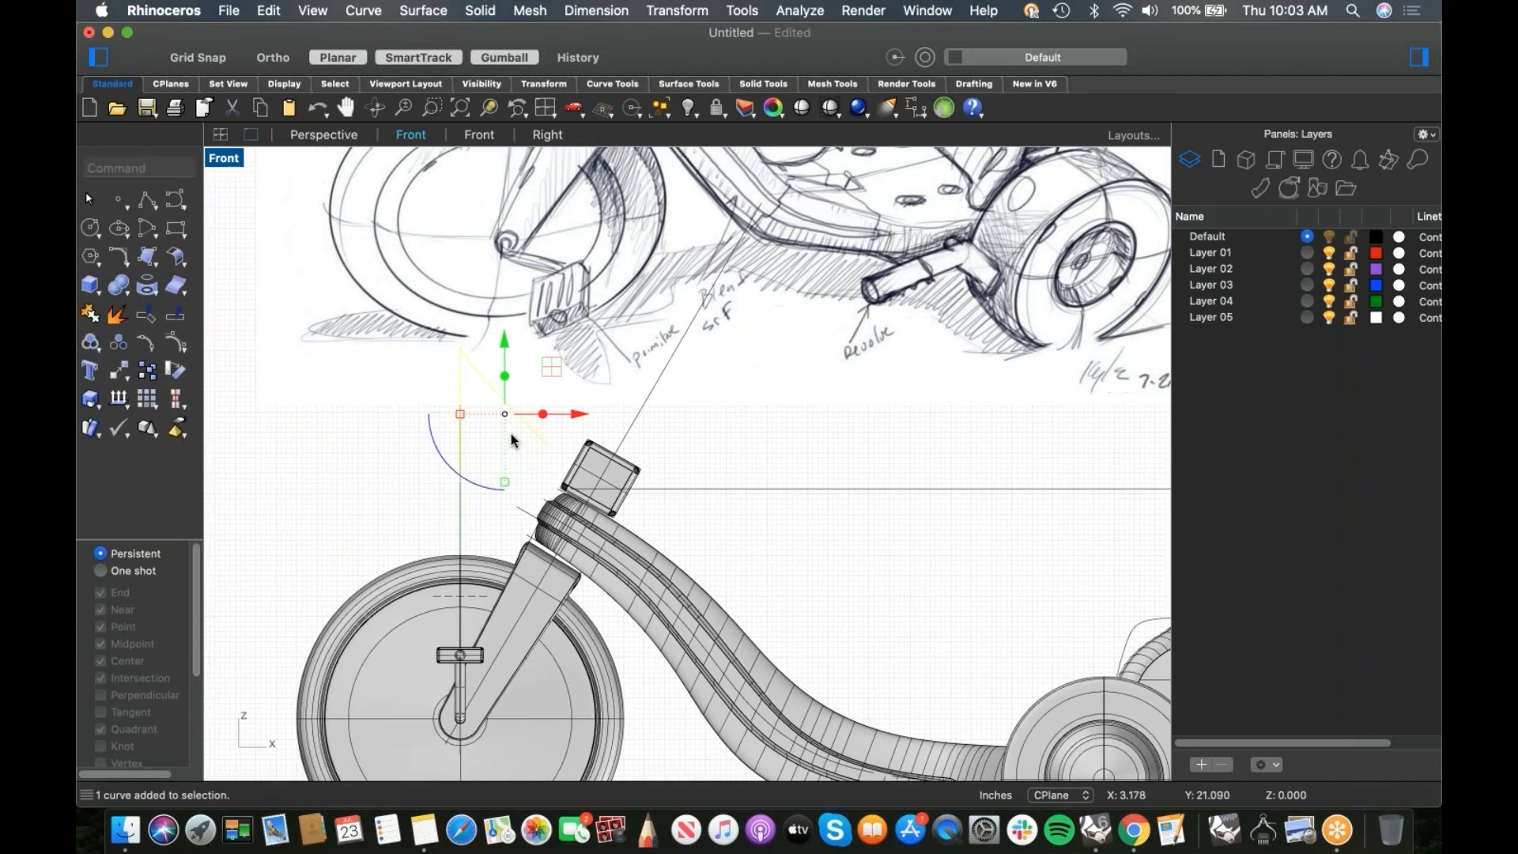
left_click(416, 397)
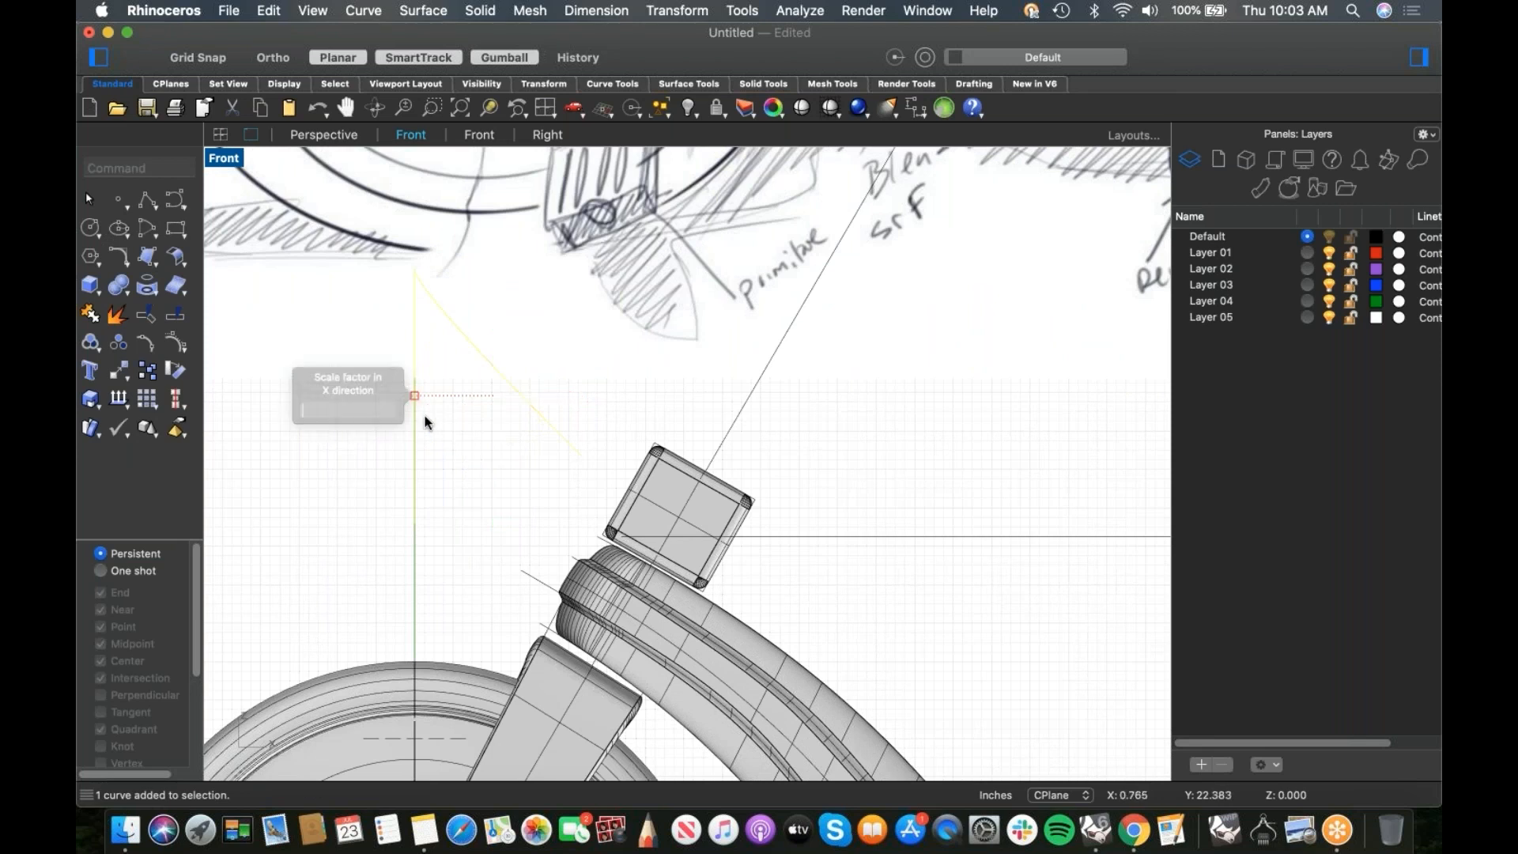
type("-1")
key("Return")
left_click_drag(571, 395, 678, 428)
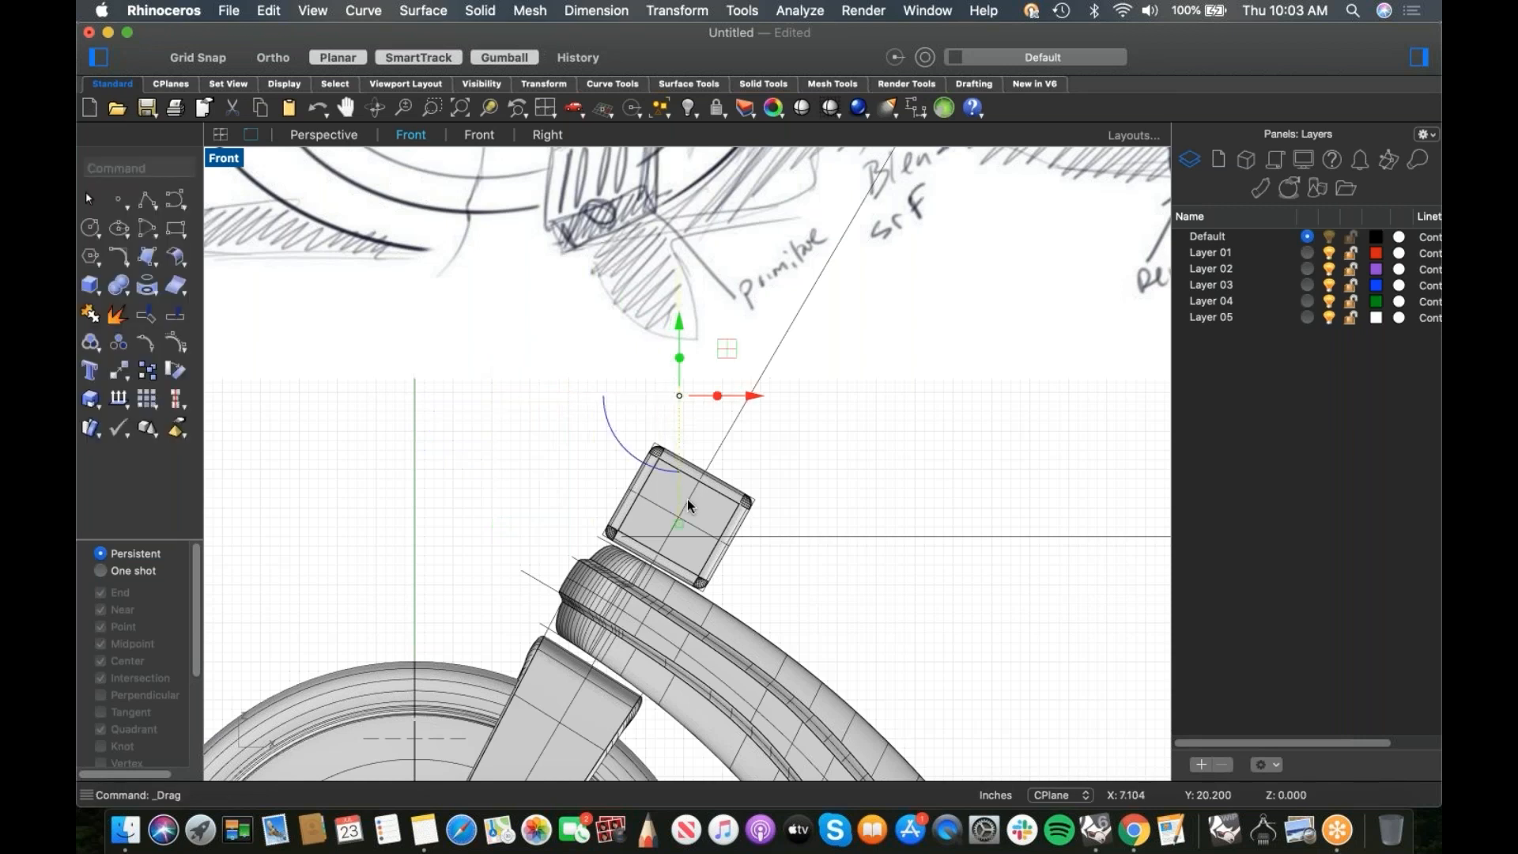
Step: Relocate the gumball to the curve's lower end inside the stem block and rotate the curve to lean rearward
left_click(649, 423)
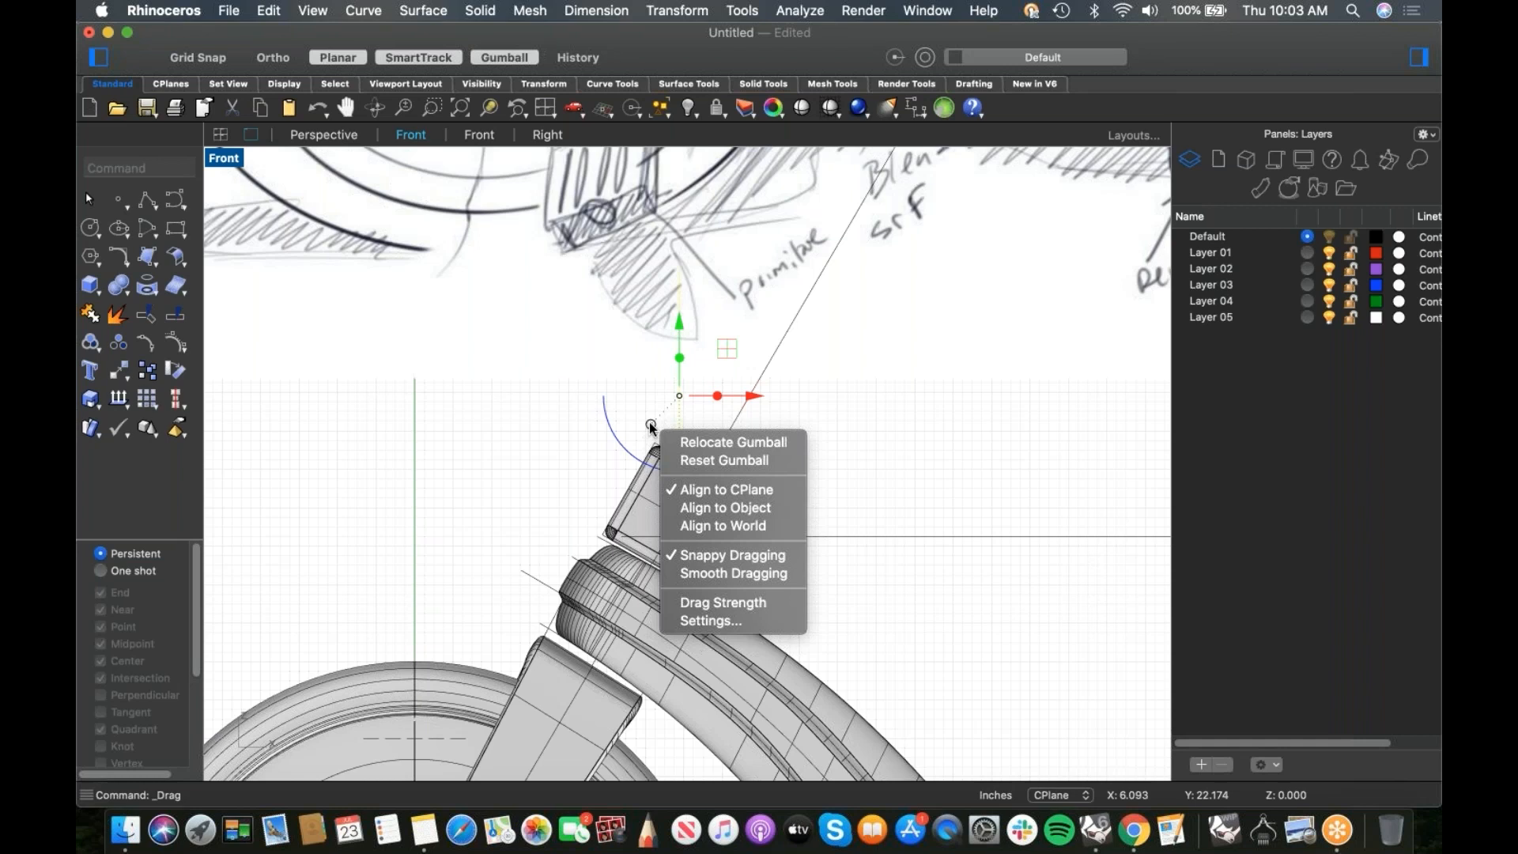
left_click(696, 444)
left_click(679, 523)
key("Return")
mouse_move(660, 599)
left_mouse_down()
mouse_move(632, 603)
mouse_move(640, 590)
left_mouse_up()
Step: Show the handlebar curve's control points in the Perspective view and move its two outermost points rearward
key("ctrl+super+p")
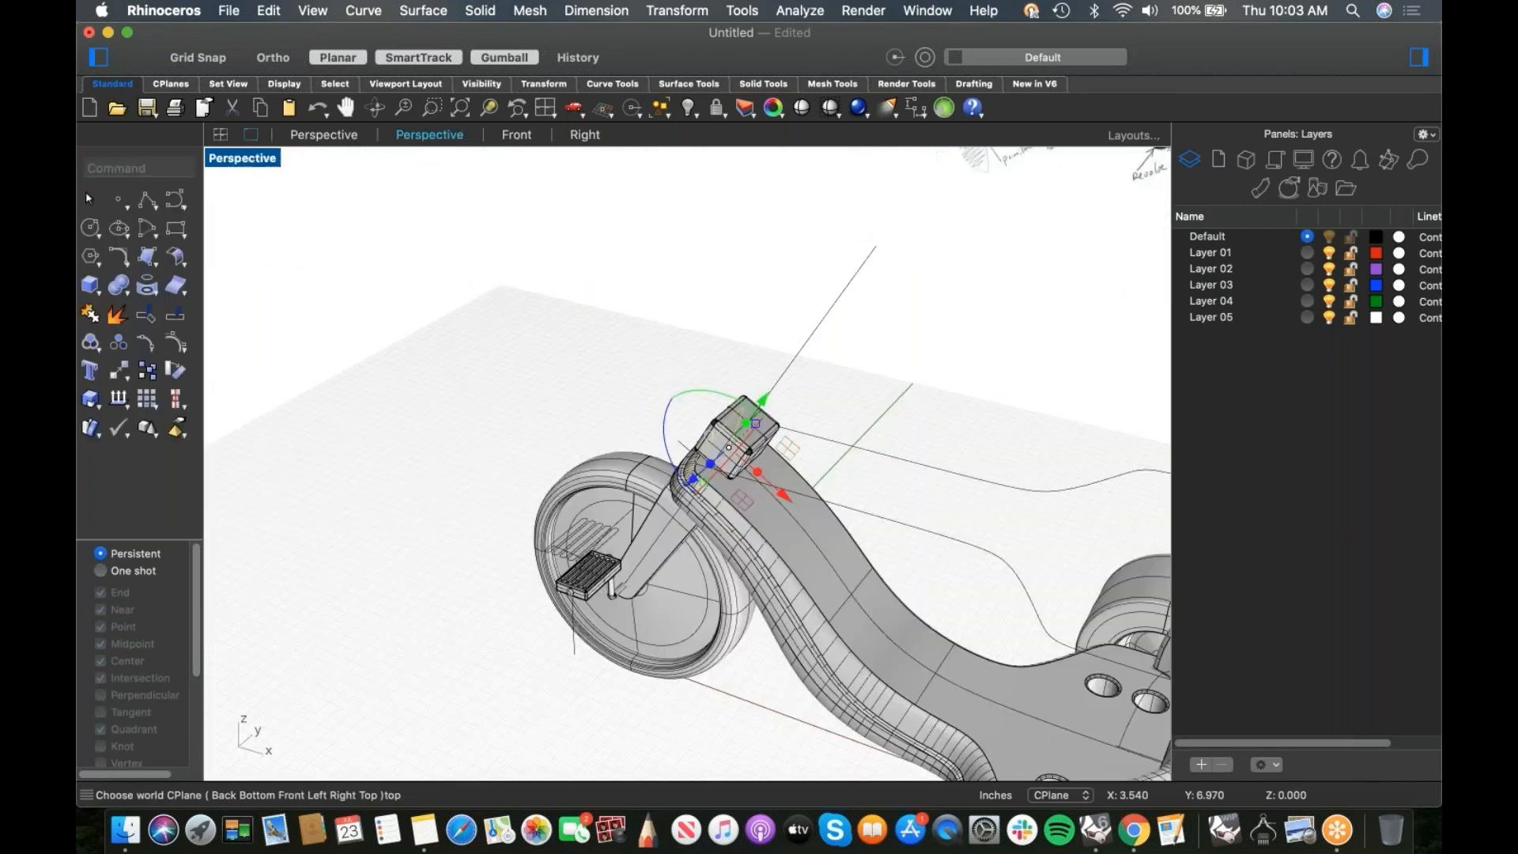
right_click_drag(961, 514, 766, 457)
scroll(778, 420, "up", 6)
left_click(749, 333)
left_click(773, 482)
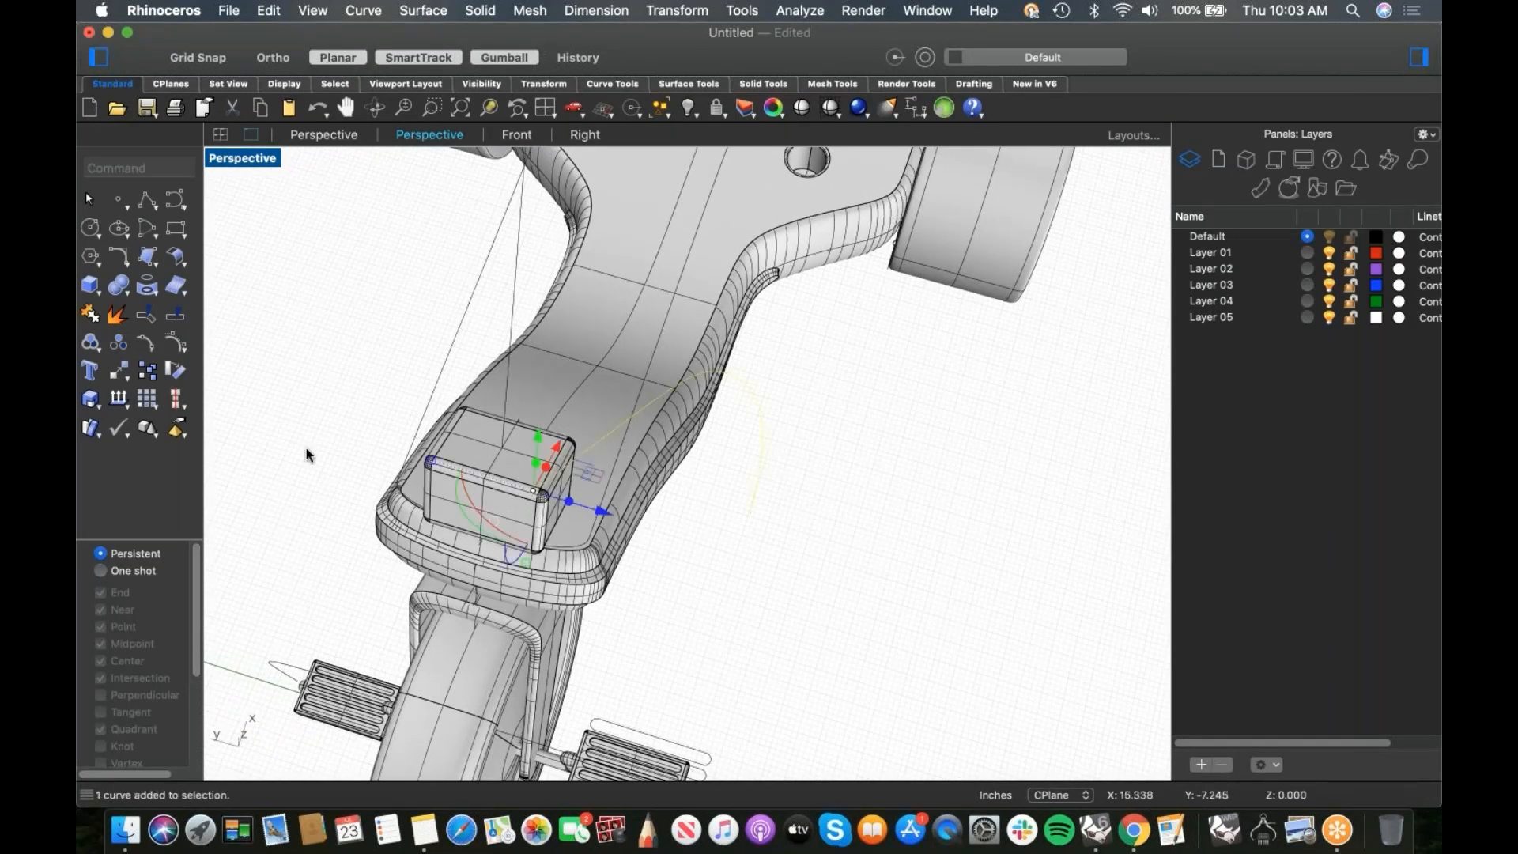
left_click(169, 349)
left_click(751, 514)
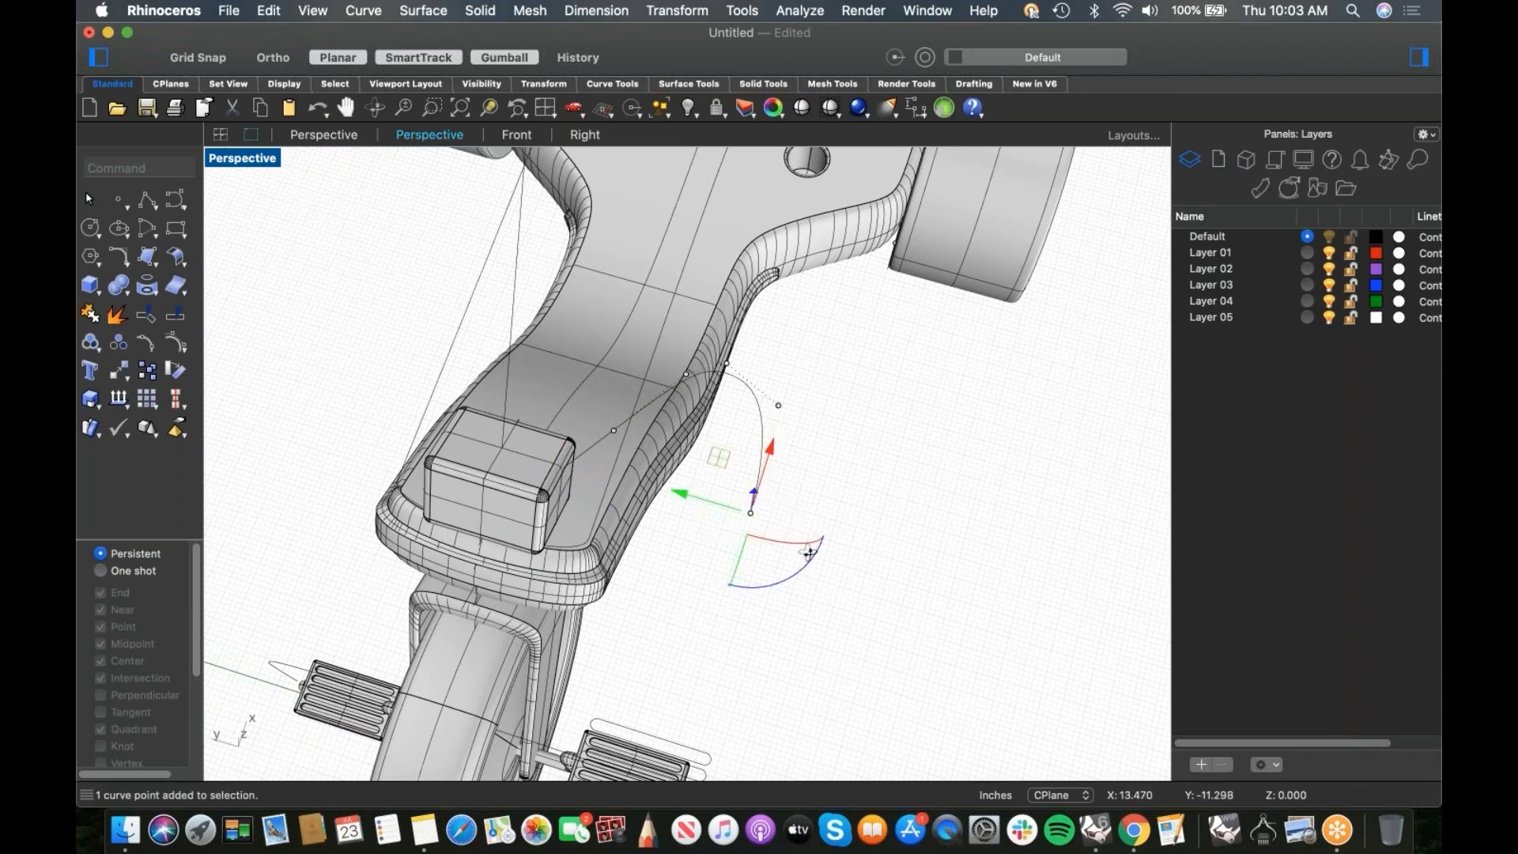
right_click_drag(833, 553, 780, 424)
left_click_drag(786, 434, 819, 522)
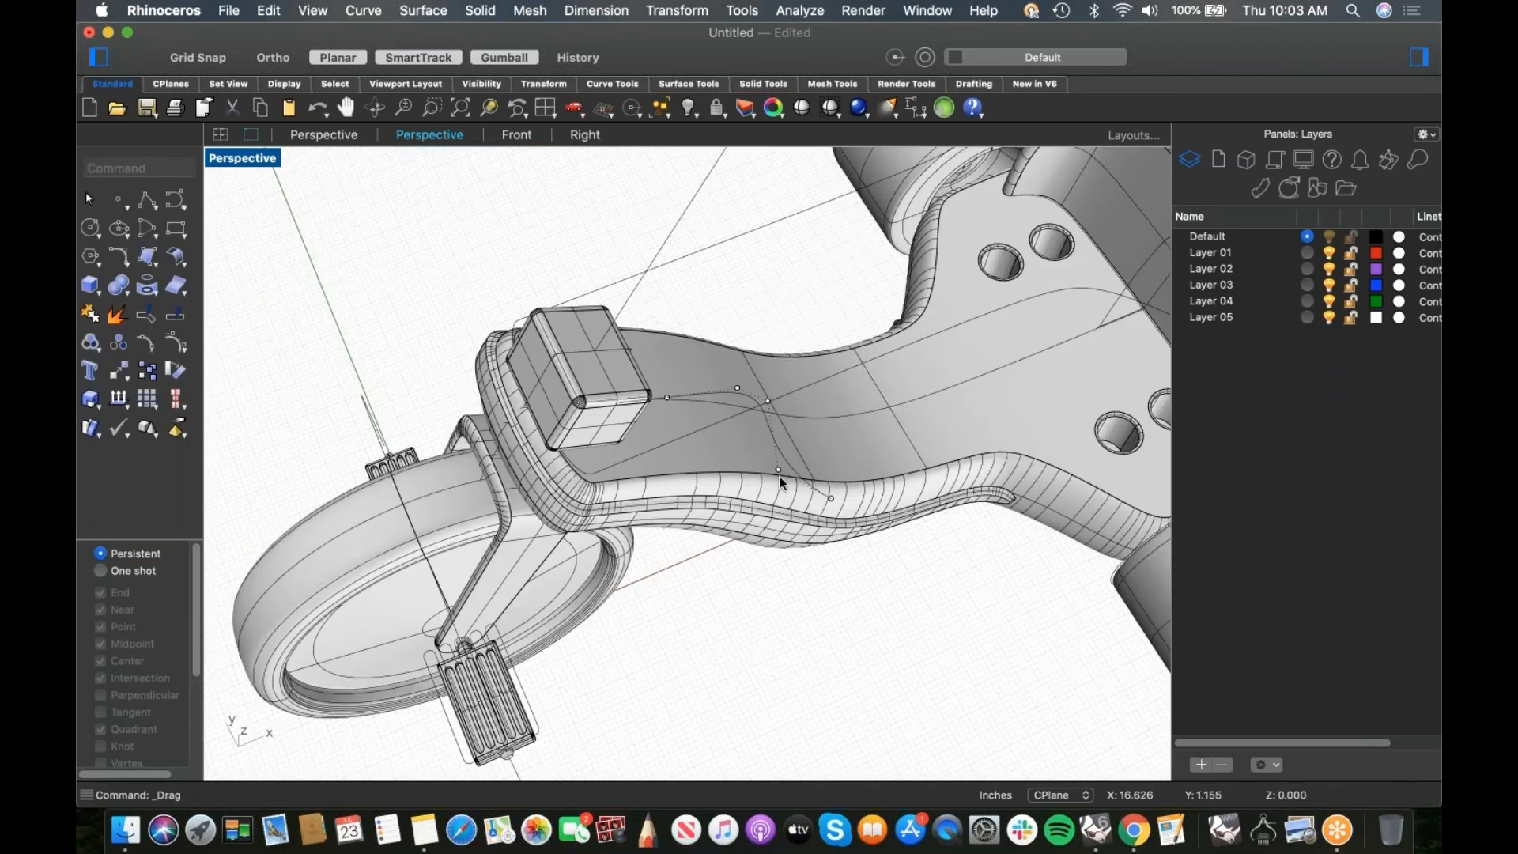
left_click(779, 471)
left_click_drag(838, 441, 867, 430)
Step: Shift the control point at the top of the handlebar bend slightly rearward
right_click_drag(707, 620, 945, 581)
scroll(623, 388, "up", 2)
right_click_drag(608, 352, 616, 366)
left_click(614, 354)
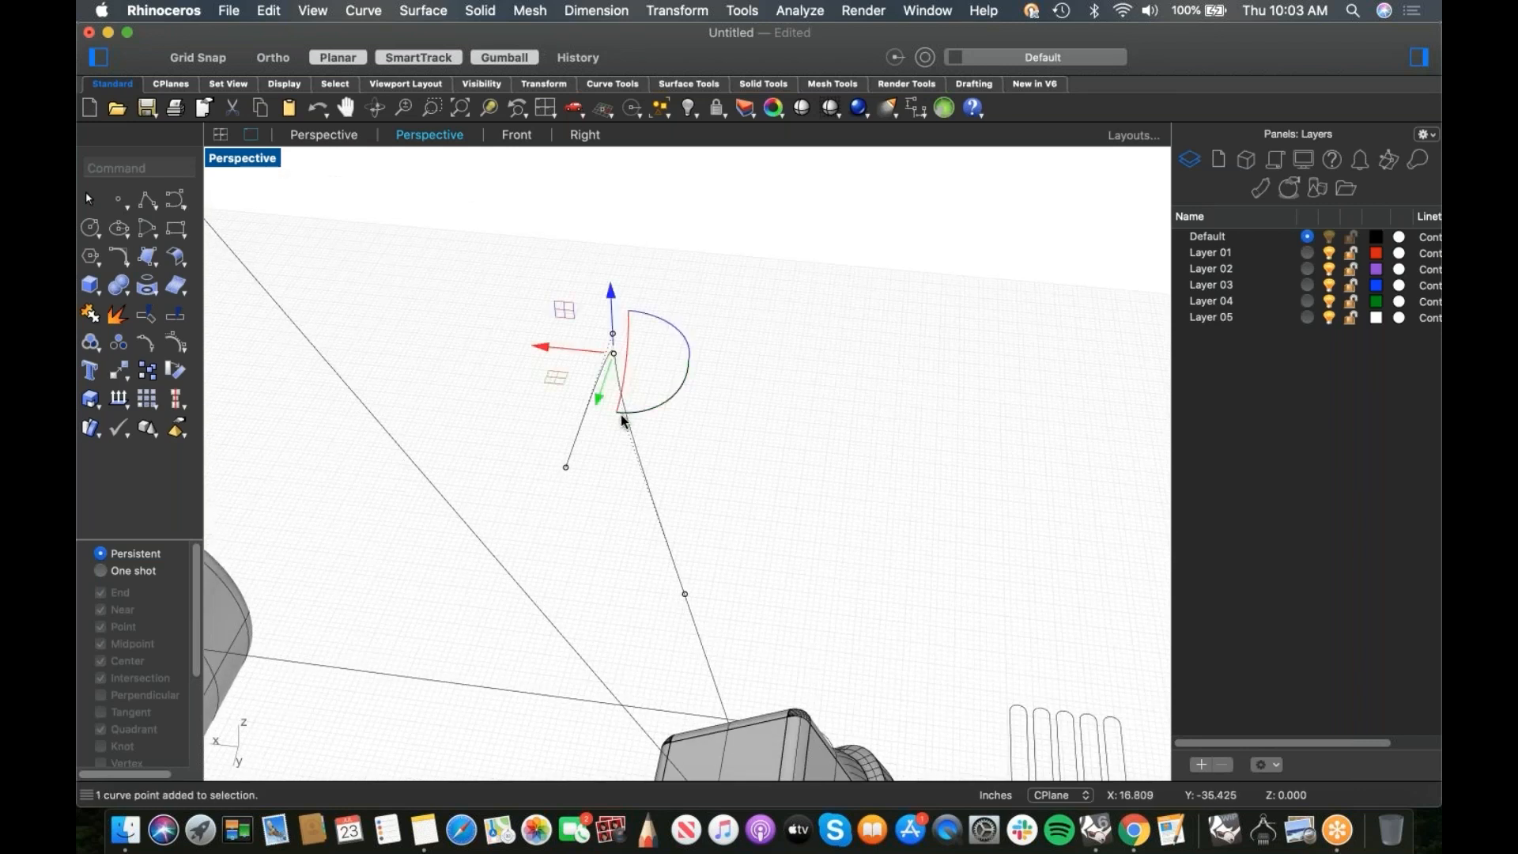
left_click(612, 334)
left_click_drag(613, 329, 581, 331)
left_click(745, 478)
Step: Raise the inner control point of the handlebar bend toward the height of the neighbouring top point
right_click_drag(746, 478, 348, 423)
right_click_drag(711, 401, 710, 395)
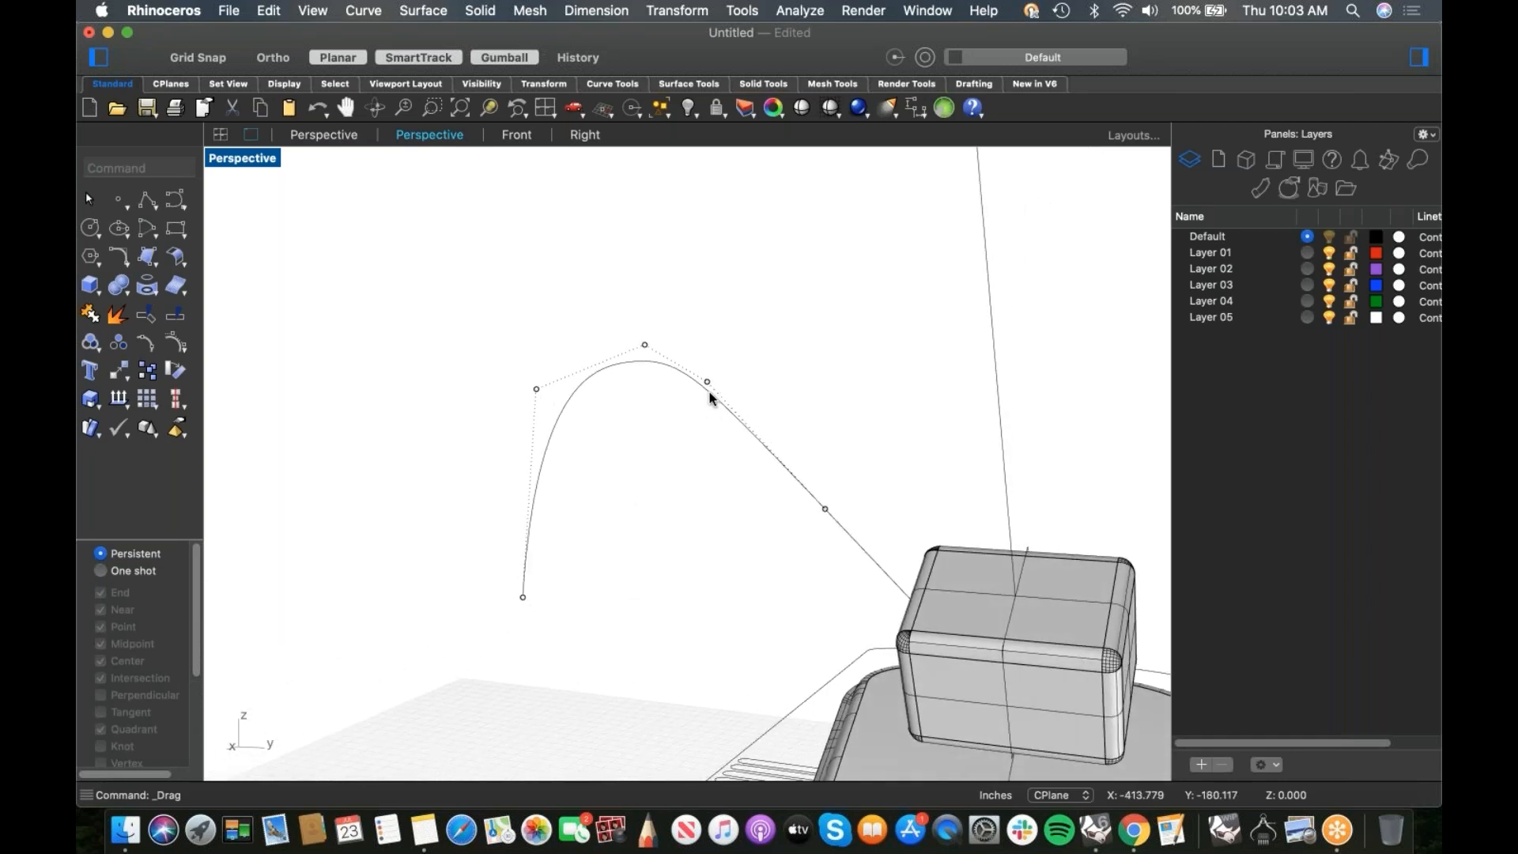
left_click(705, 381)
right_click_drag(846, 376, 751, 389)
left_click_drag(749, 393, 726, 357)
Step: Lower the three upper control points of the handlebar curve together and shift them sideways to flatten the bend
right_click_drag(791, 356, 696, 430)
left_click_drag(437, 288, 752, 453)
mouse_move(656, 372)
left_mouse_down()
mouse_move(687, 412)
mouse_move(666, 433)
mouse_move(679, 475)
left_mouse_up()
left_click(688, 552)
mouse_move(688, 552)
right_mouse_down()
mouse_move(1014, 566)
mouse_move(1014, 625)
mouse_move(1090, 589)
mouse_move(995, 603)
right_mouse_up()
left_click(665, 574)
mouse_move(665, 574)
left_mouse_down()
mouse_move(620, 562)
mouse_move(642, 570)
left_mouse_up()
Step: Start a round-capped pipe along the handlebar curve with a radius of about 1.157 at the block and about 0.448 at the outer end
right_click_drag(794, 525, 463, 540)
left_click(535, 569)
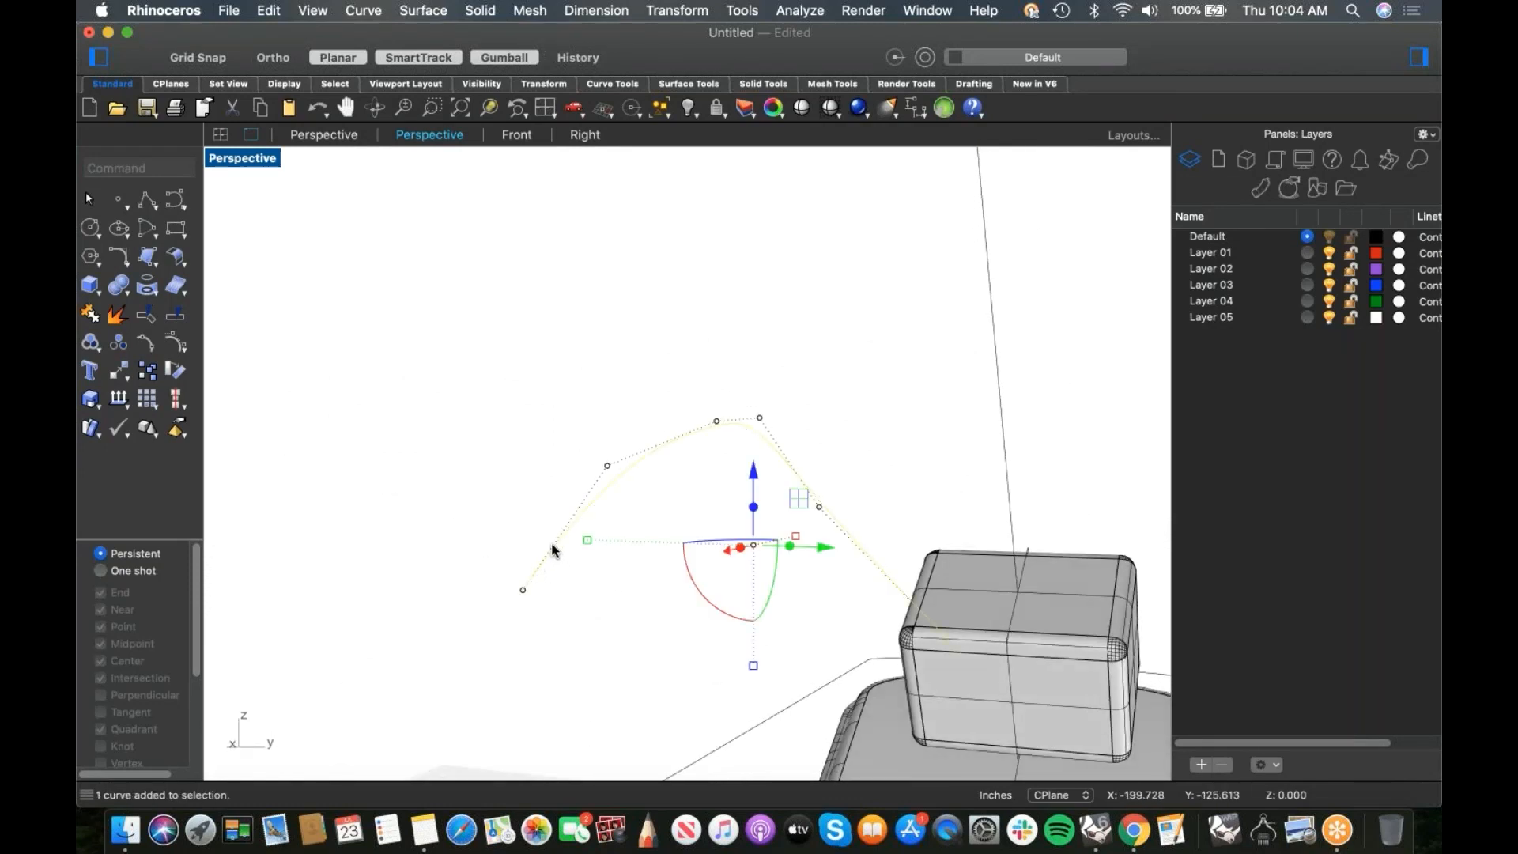
left_click(98, 293)
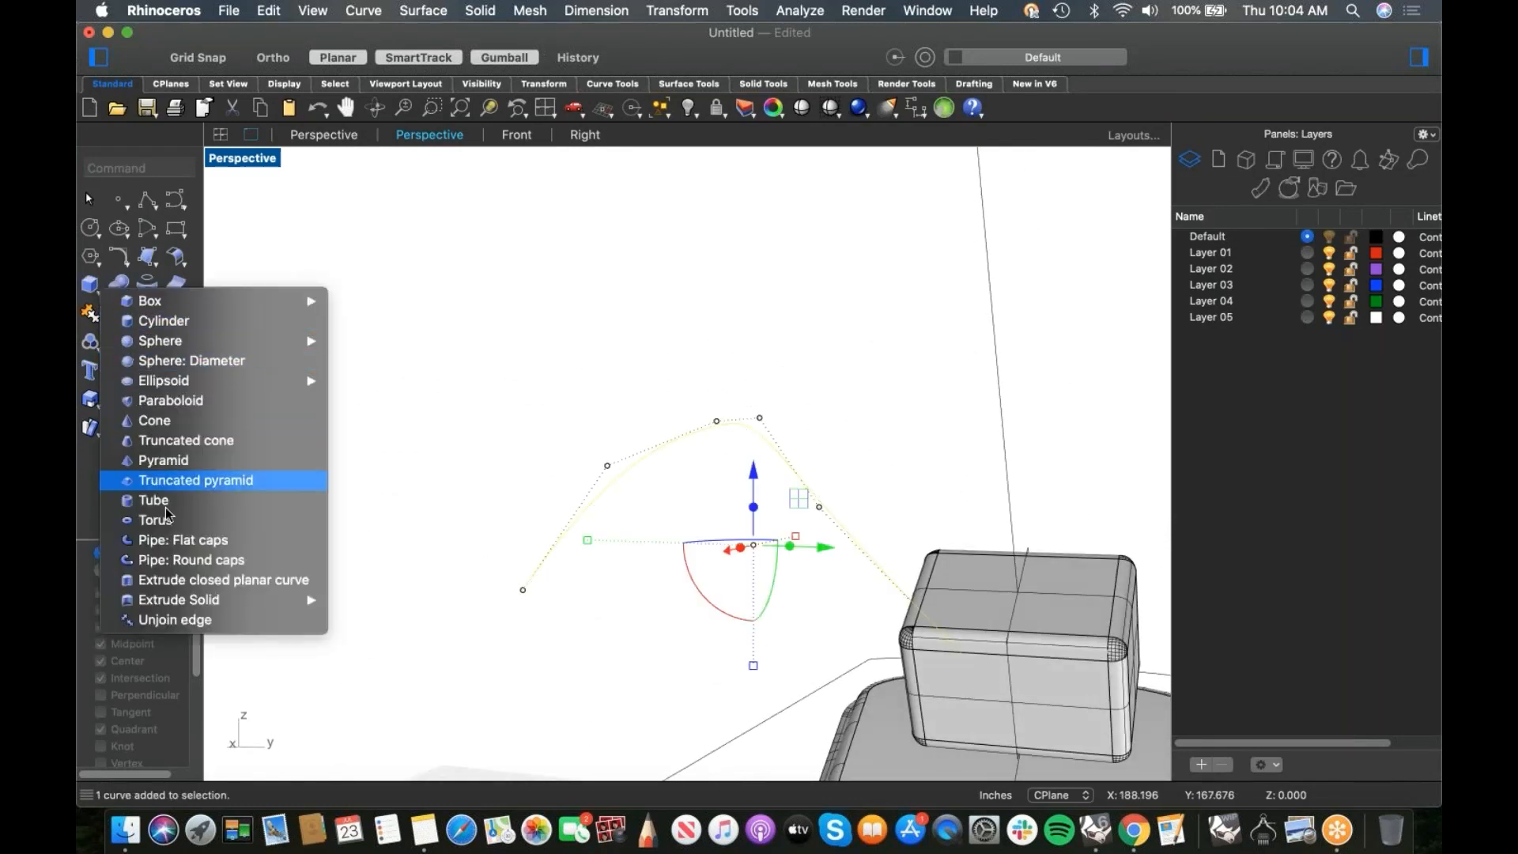
left_click(184, 560)
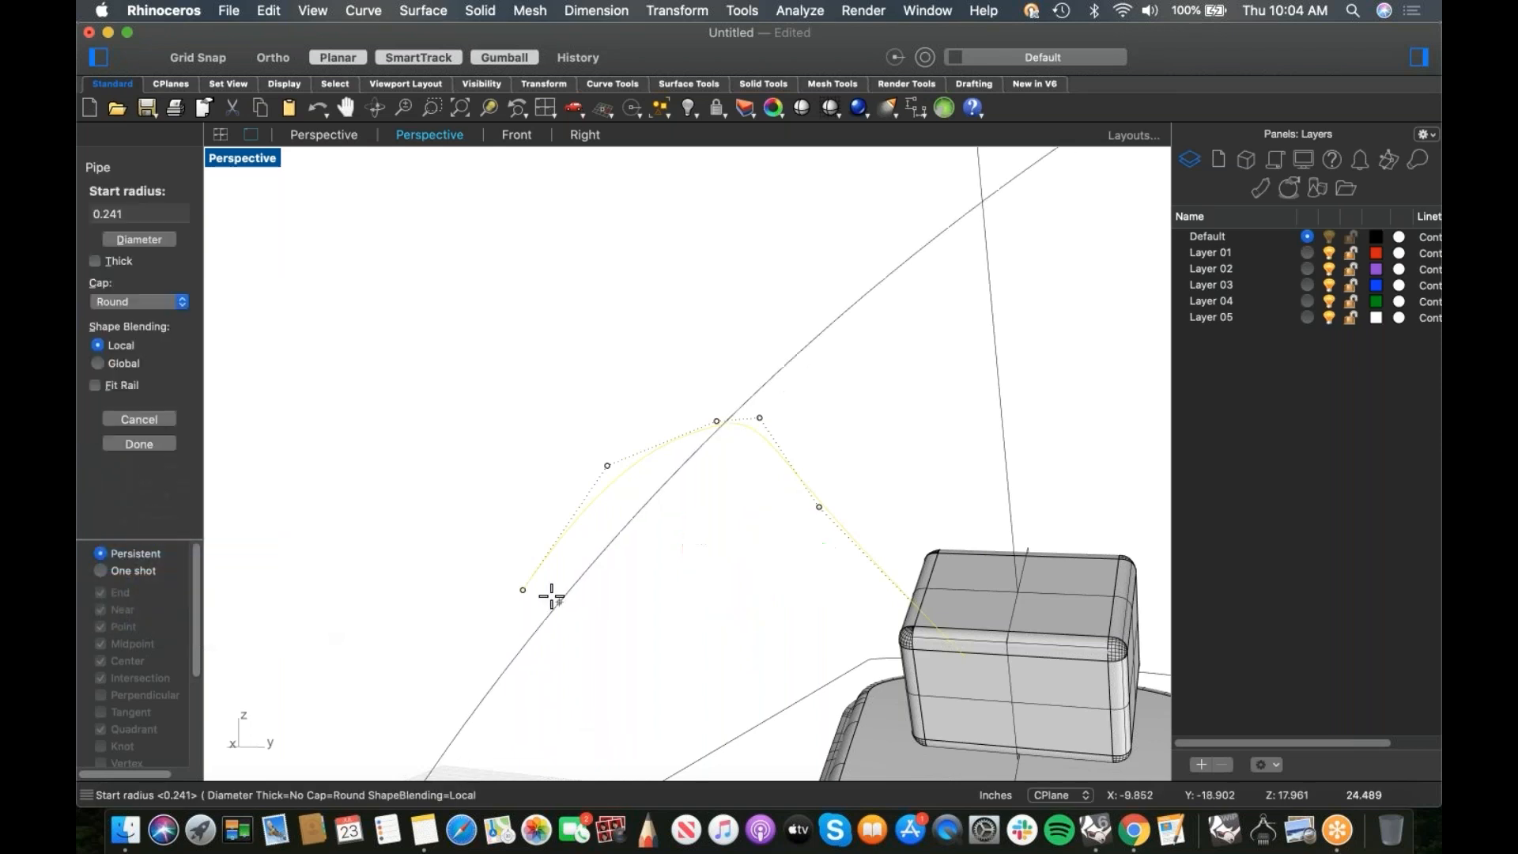
left_click(959, 619)
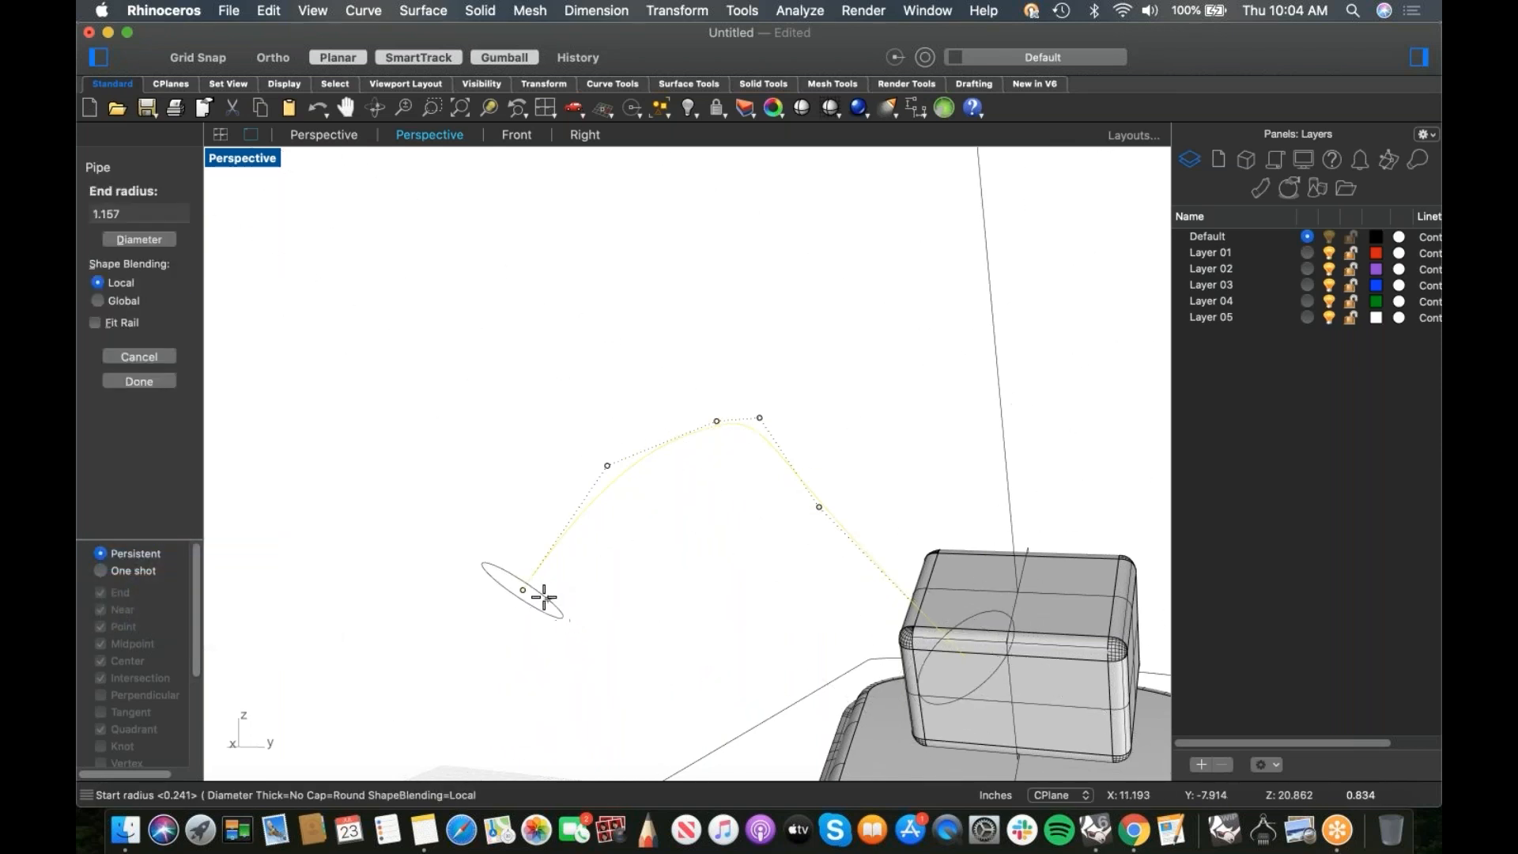
left_click(535, 593)
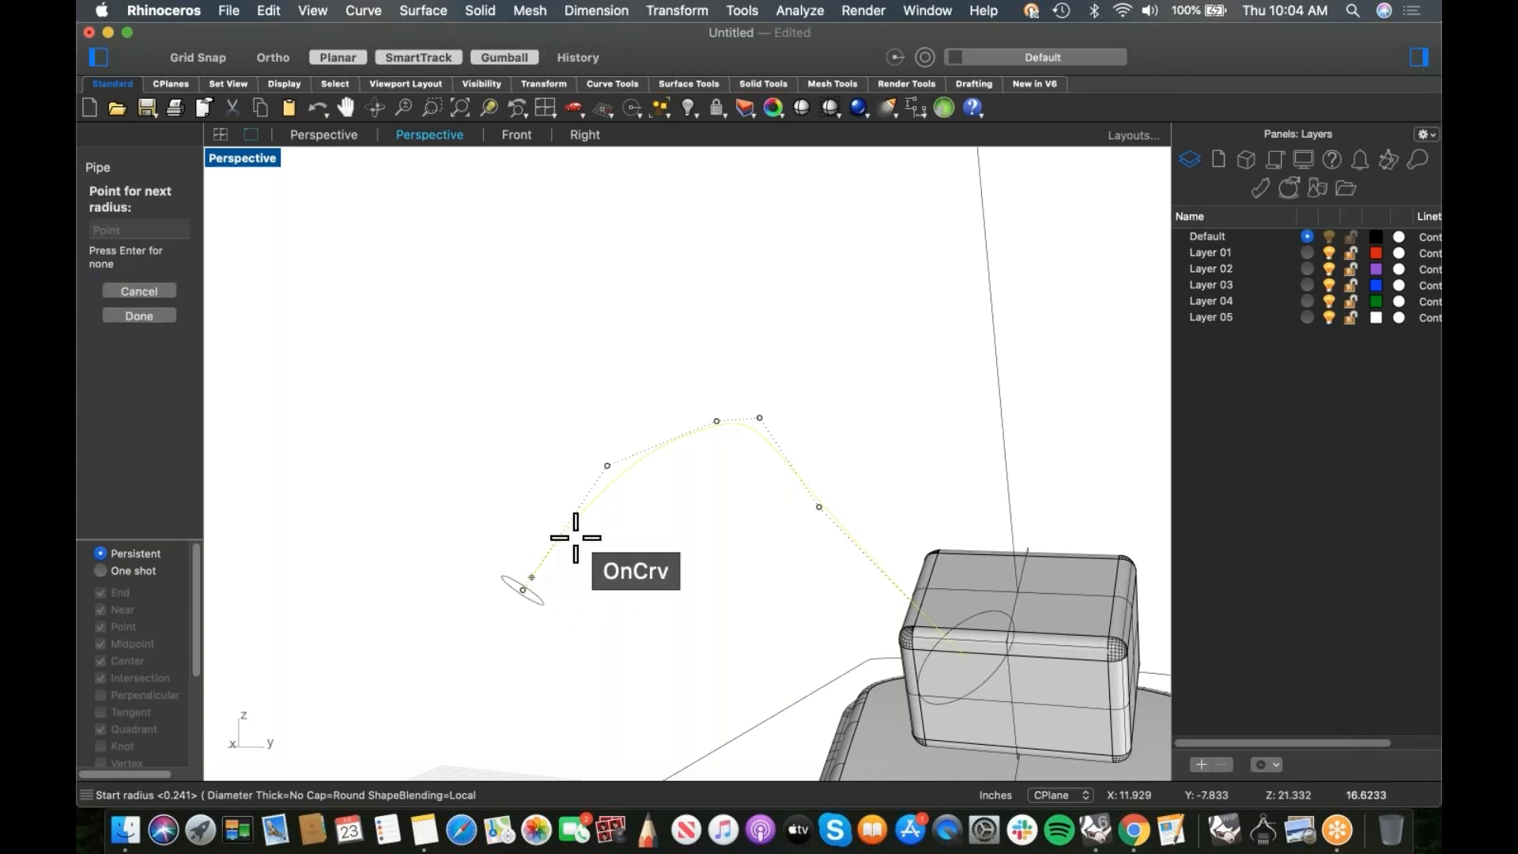
Step: Add a radius of about 0.580 on the handlebar's outer bend and a similar one beside the inner bend, and complete the pipe
left_click(628, 479)
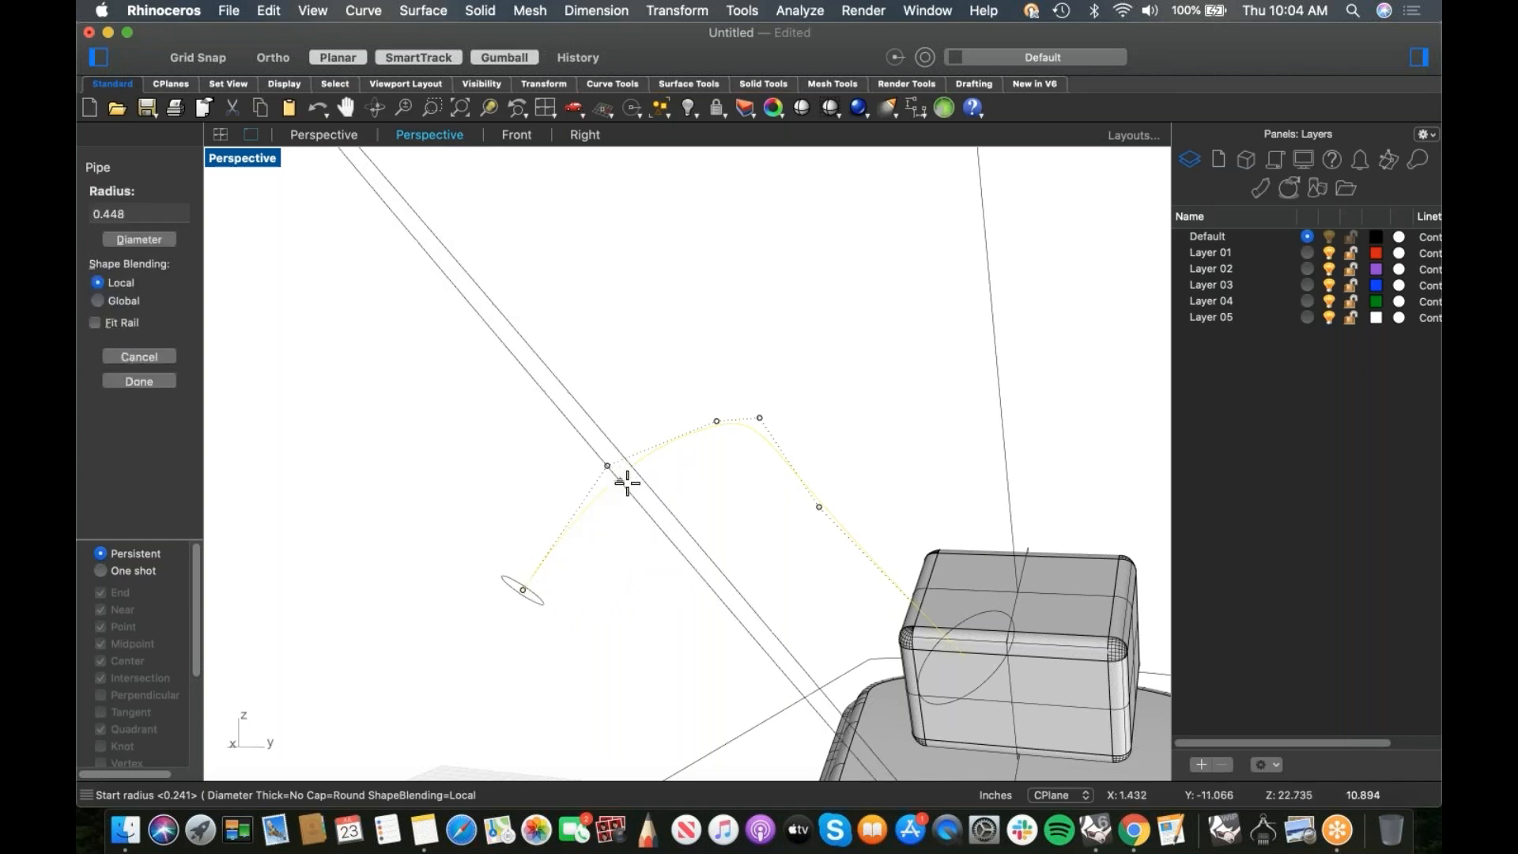
left_click(631, 487)
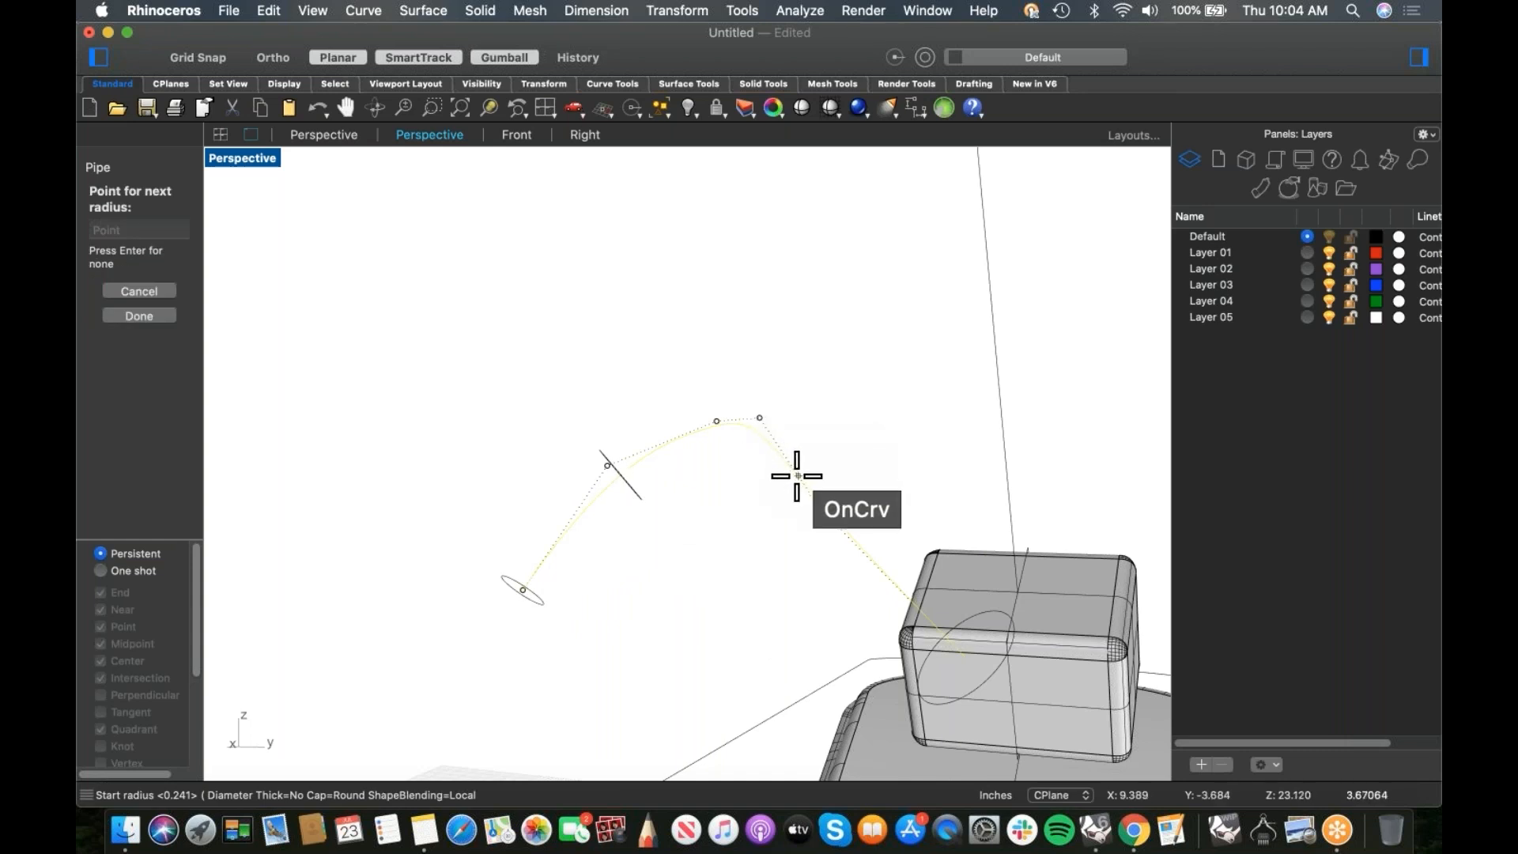
left_click(795, 470)
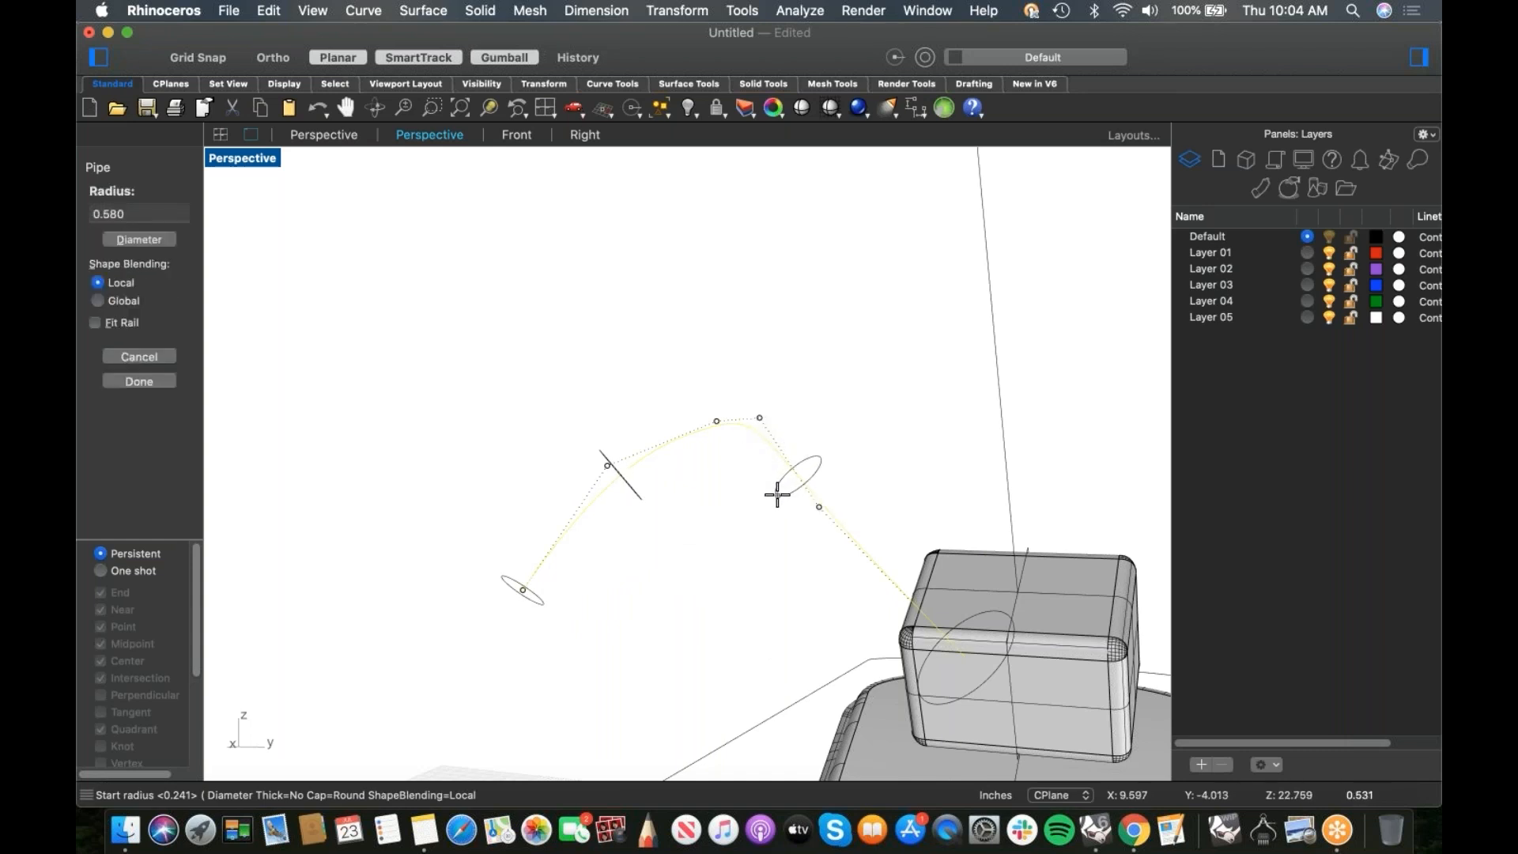
left_click(774, 496)
key("Return")
Step: Explode the handlebar pipe and isolate its main tubular surface from the rest of the tricycle
right_click_drag(762, 515, 852, 315)
left_click(852, 314)
scroll(721, 486, "up", 3)
right_click_drag(721, 486, 749, 388)
left_click(750, 387)
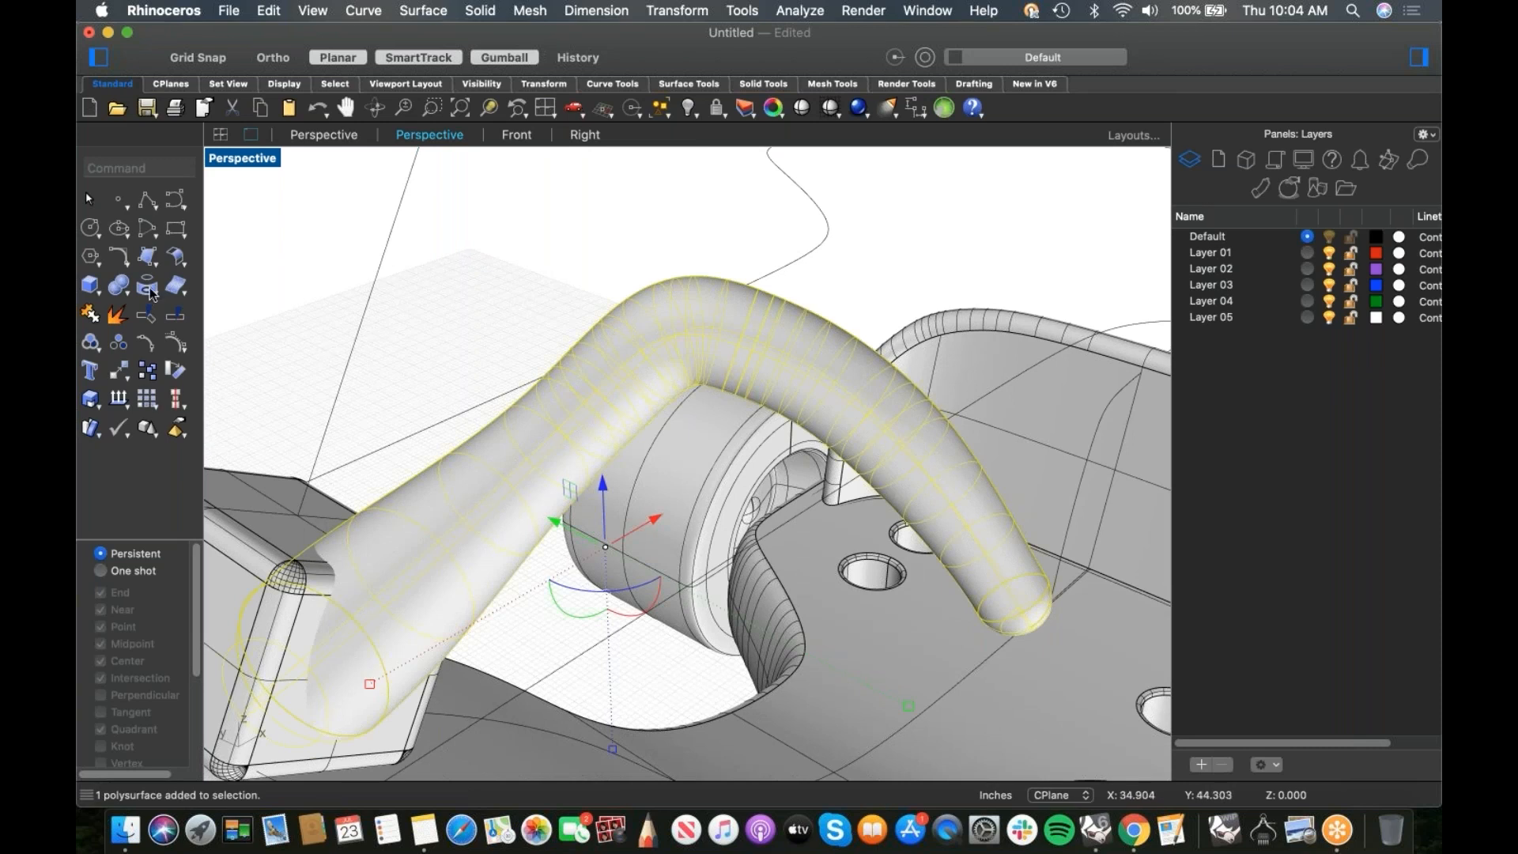
left_click(115, 317)
left_click(581, 379)
type("Iso")
key("Return")
left_click(535, 309)
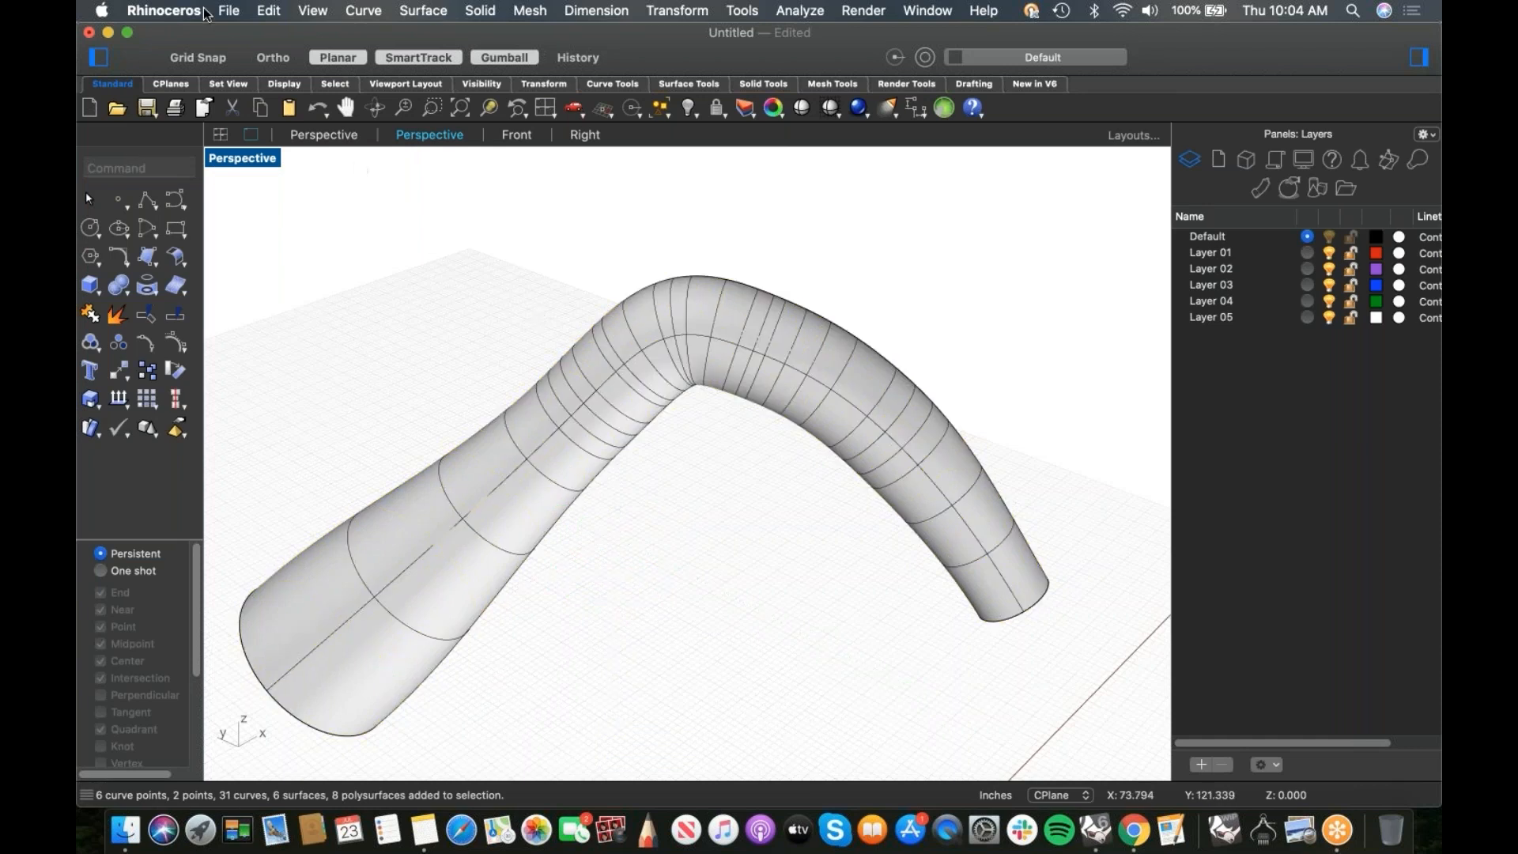
Step: Remove the densely packed V-direction knotlines from the handlebar surface, keeping a few around the bend and toward the grip end
left_click(254, 12)
mouse_move(373, 235)
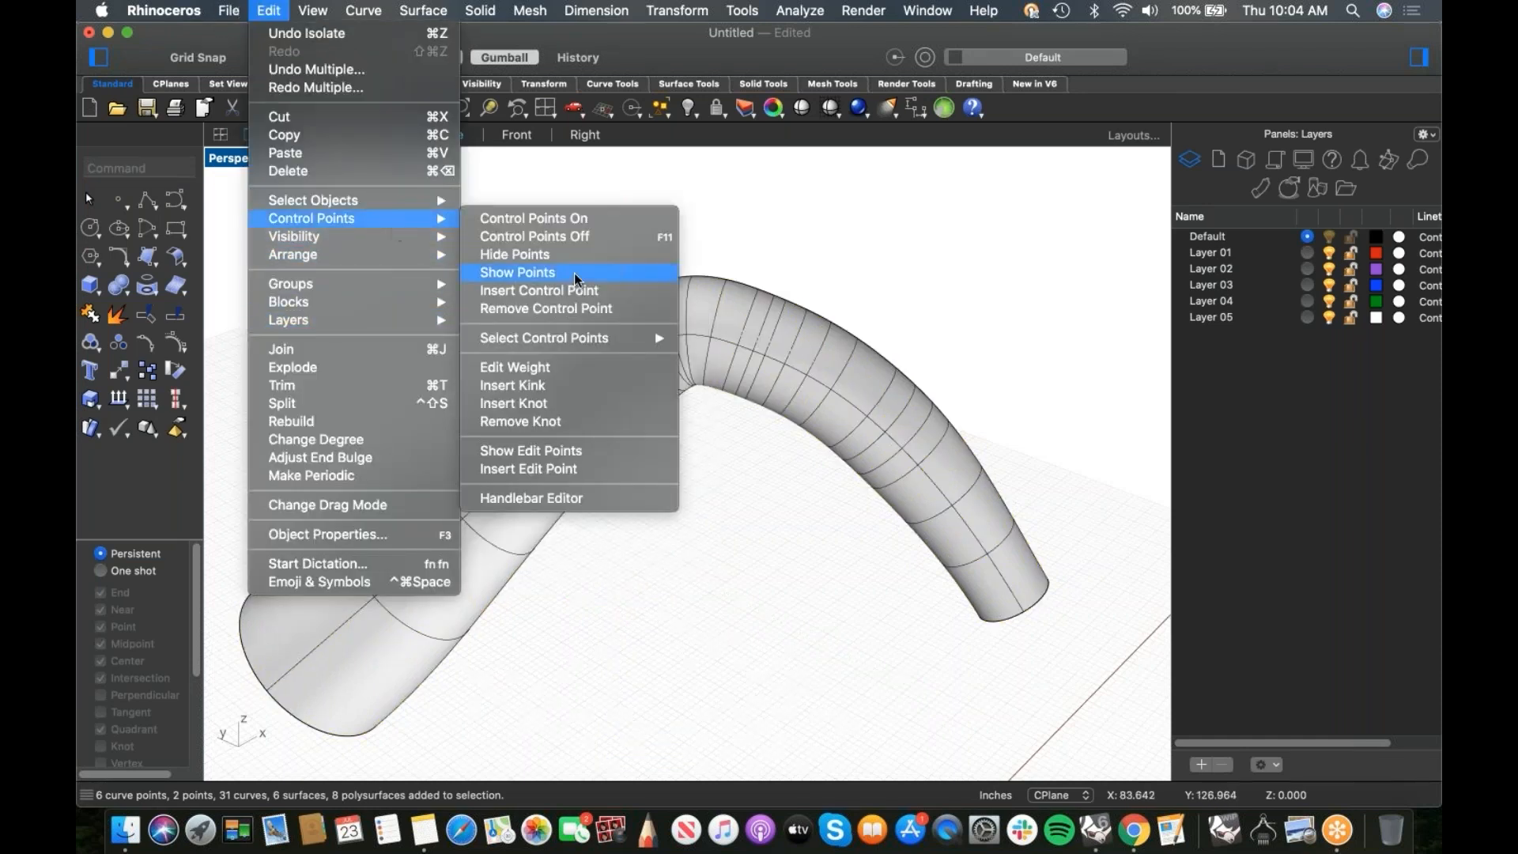
left_click(553, 422)
left_click(748, 387)
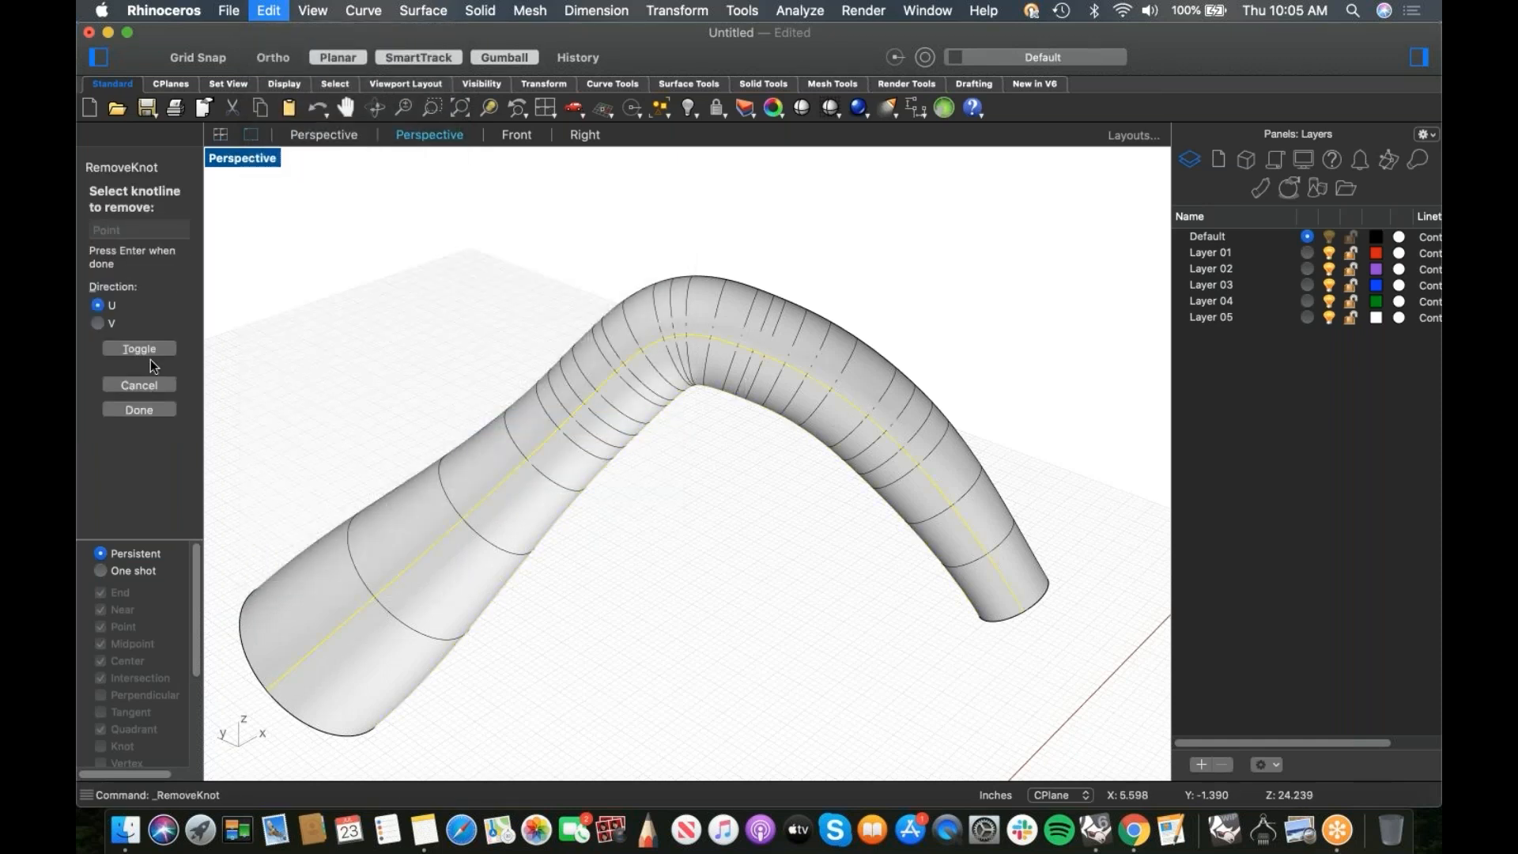
left_click(887, 472)
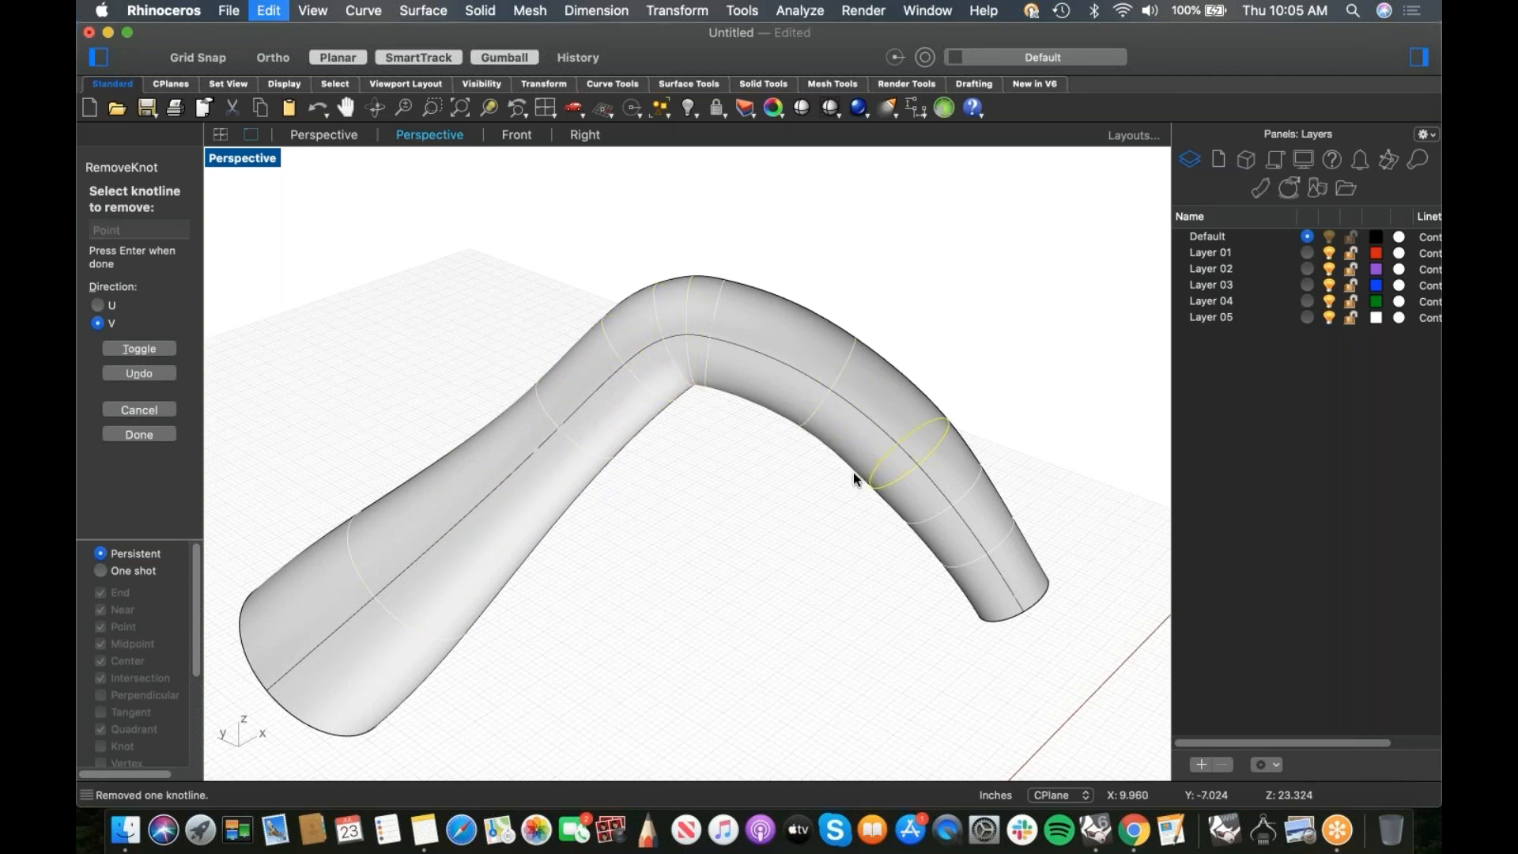
key("Return")
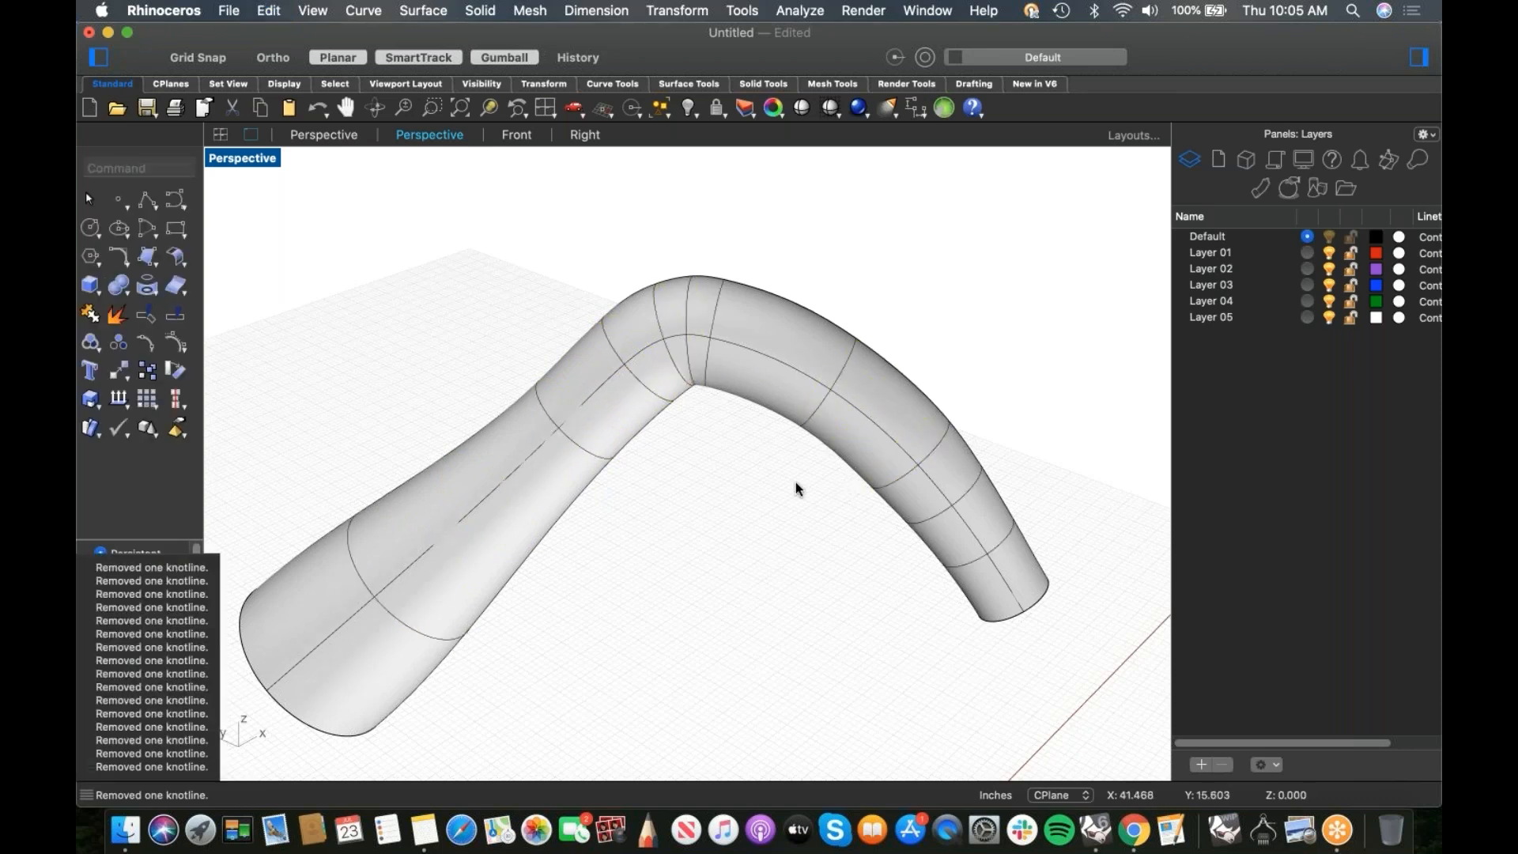
Step: Turn on the control points of the simplified handlebar surface
left_click(762, 393)
middle_click(738, 440)
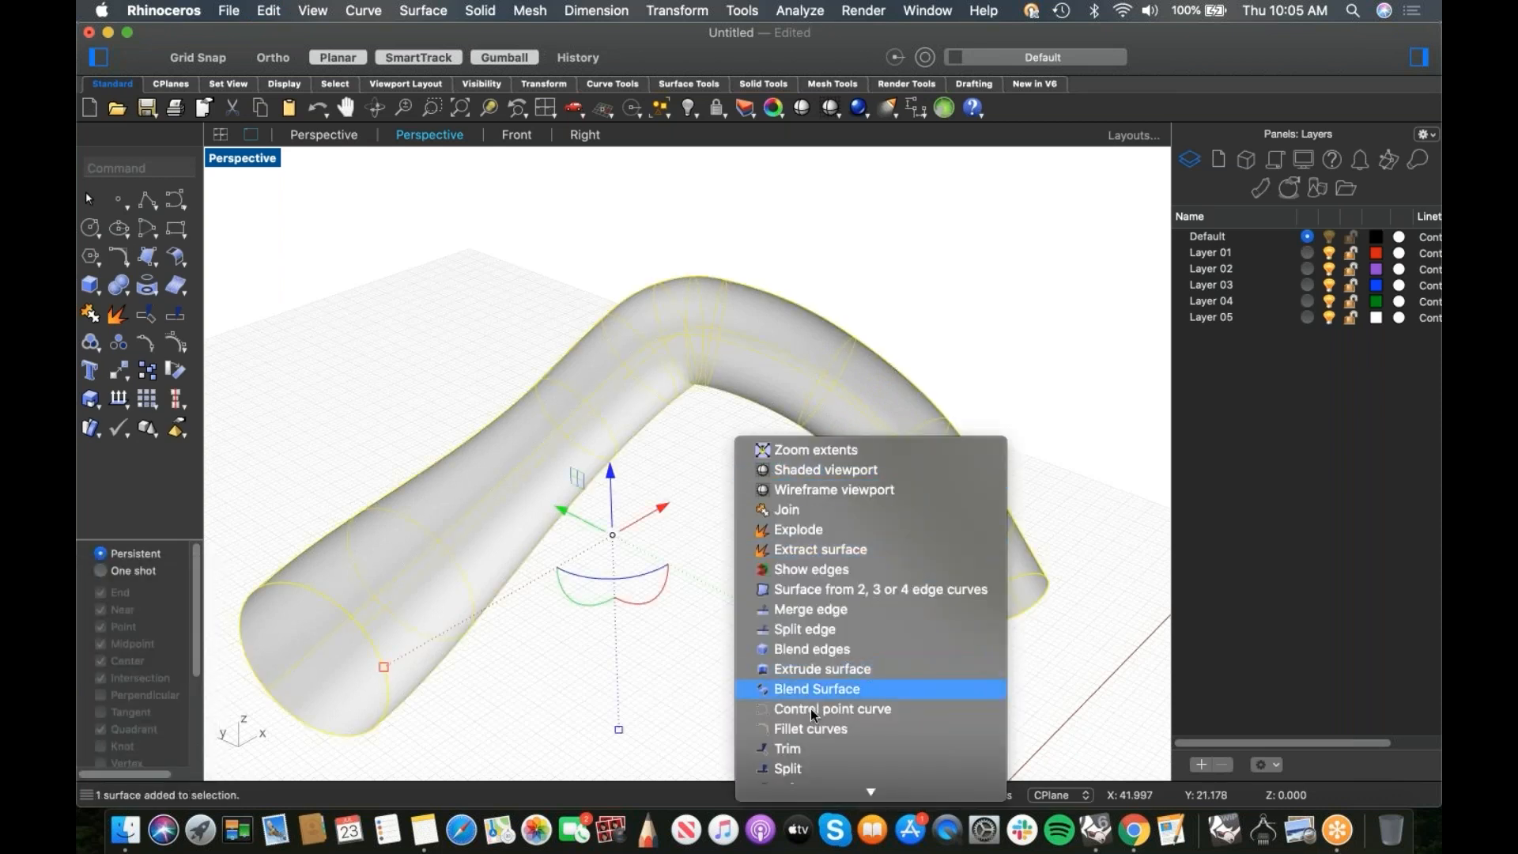
left_click(255, 372)
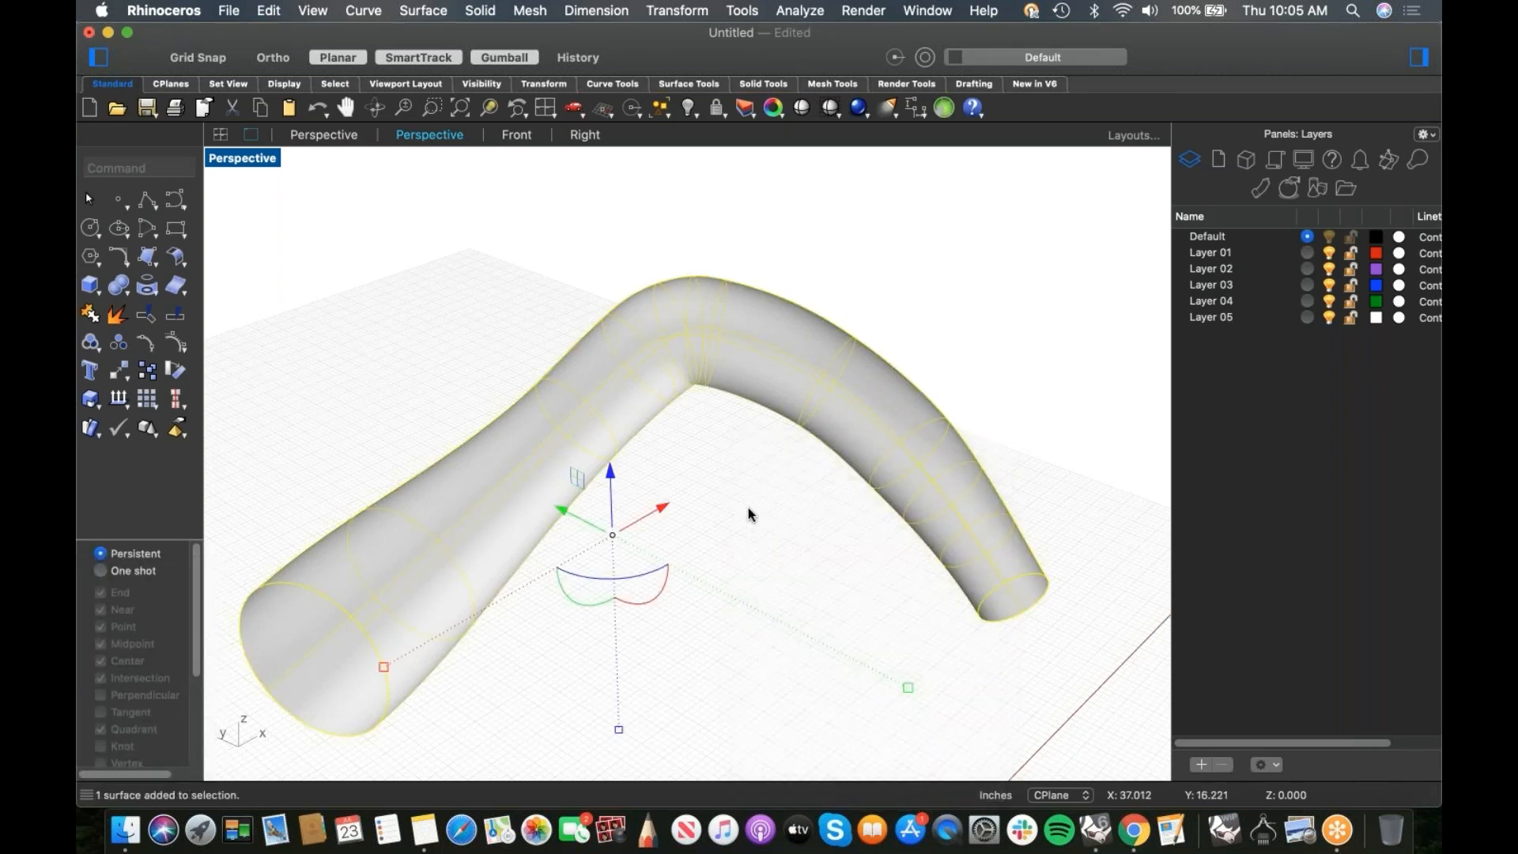
left_click(171, 347)
mouse_move(709, 474)
right_mouse_down()
mouse_move(722, 457)
mouse_move(693, 477)
right_mouse_up()
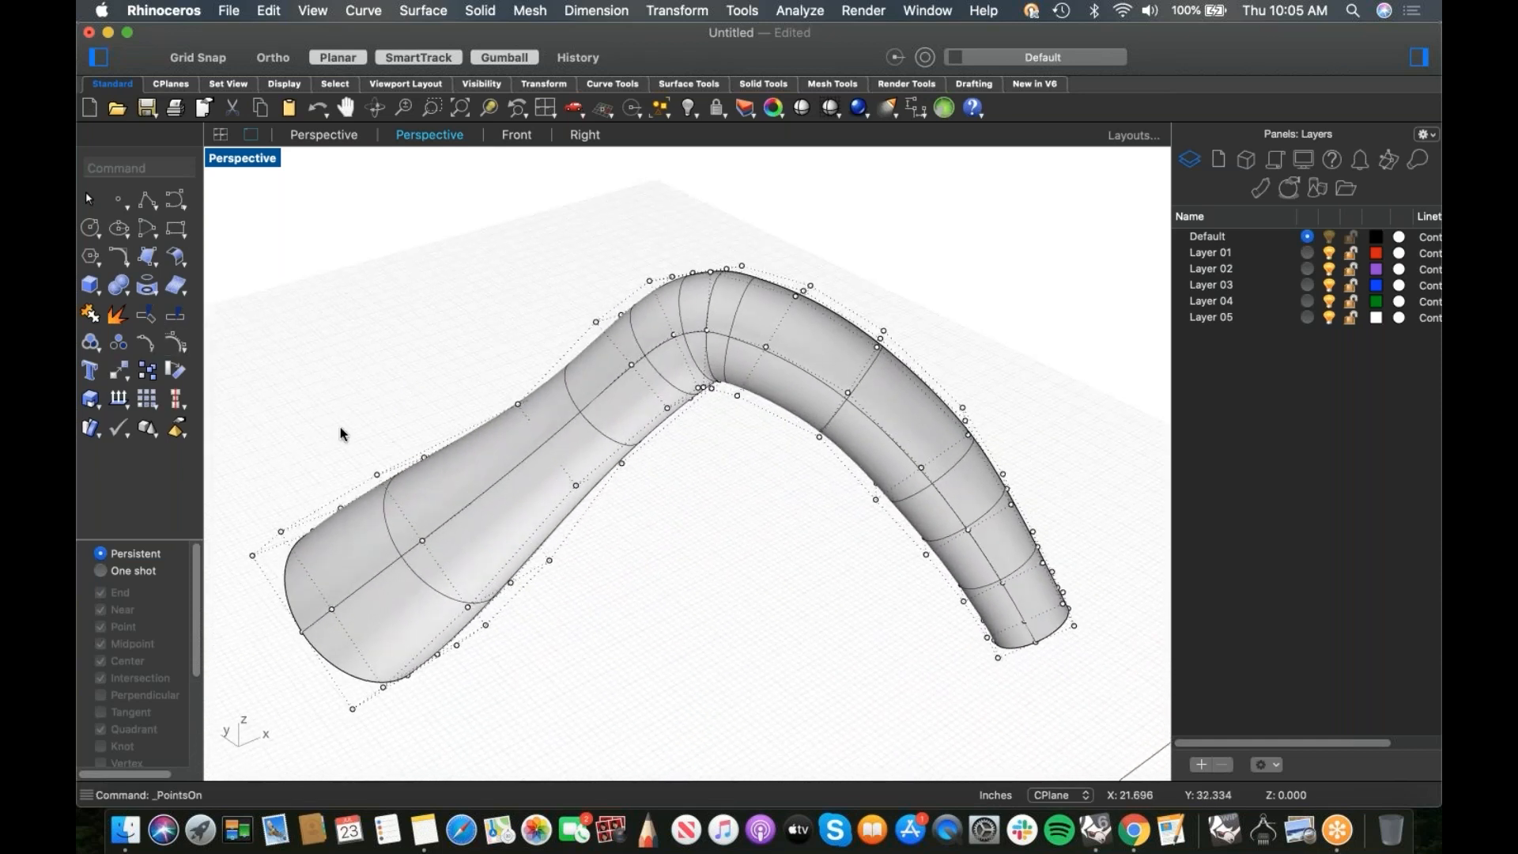
Step: Remove further V-direction knotlines on both sides of the handlebar bend, keeping the ones at its peak
left_click(269, 10)
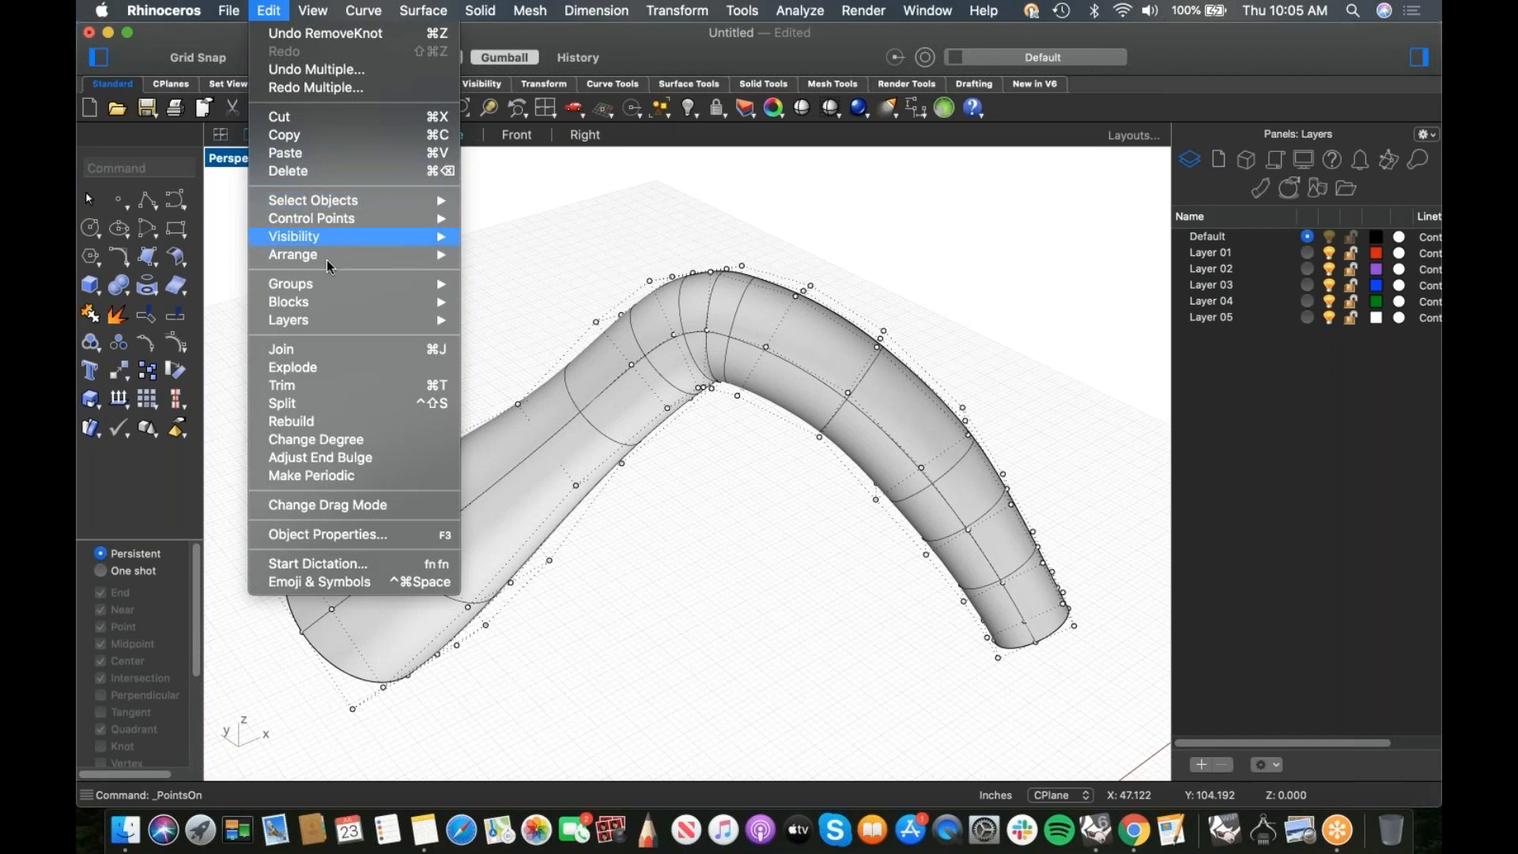
mouse_move(348, 221)
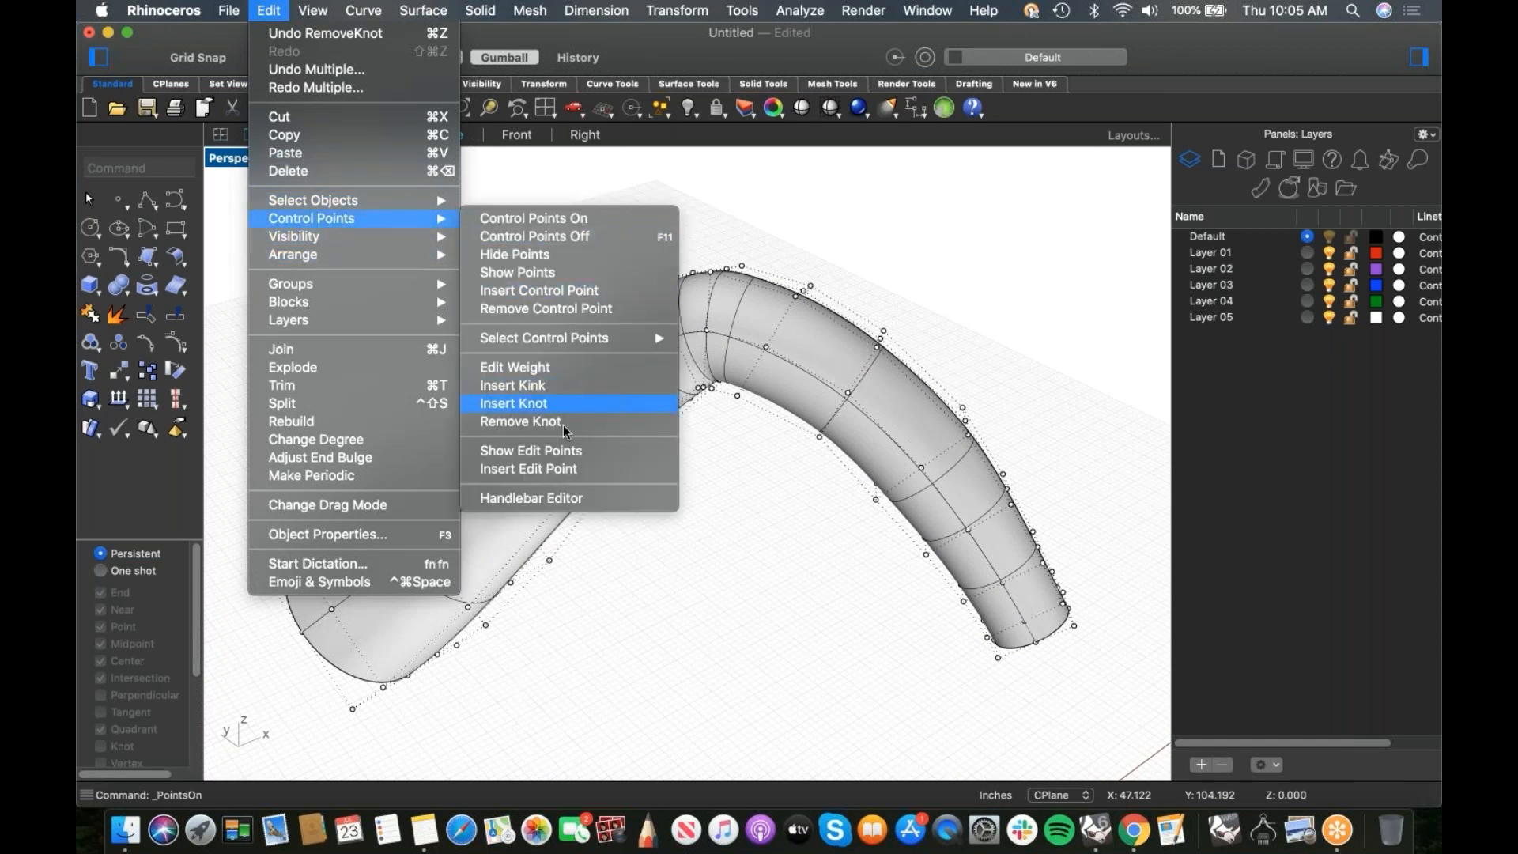
left_click(595, 420)
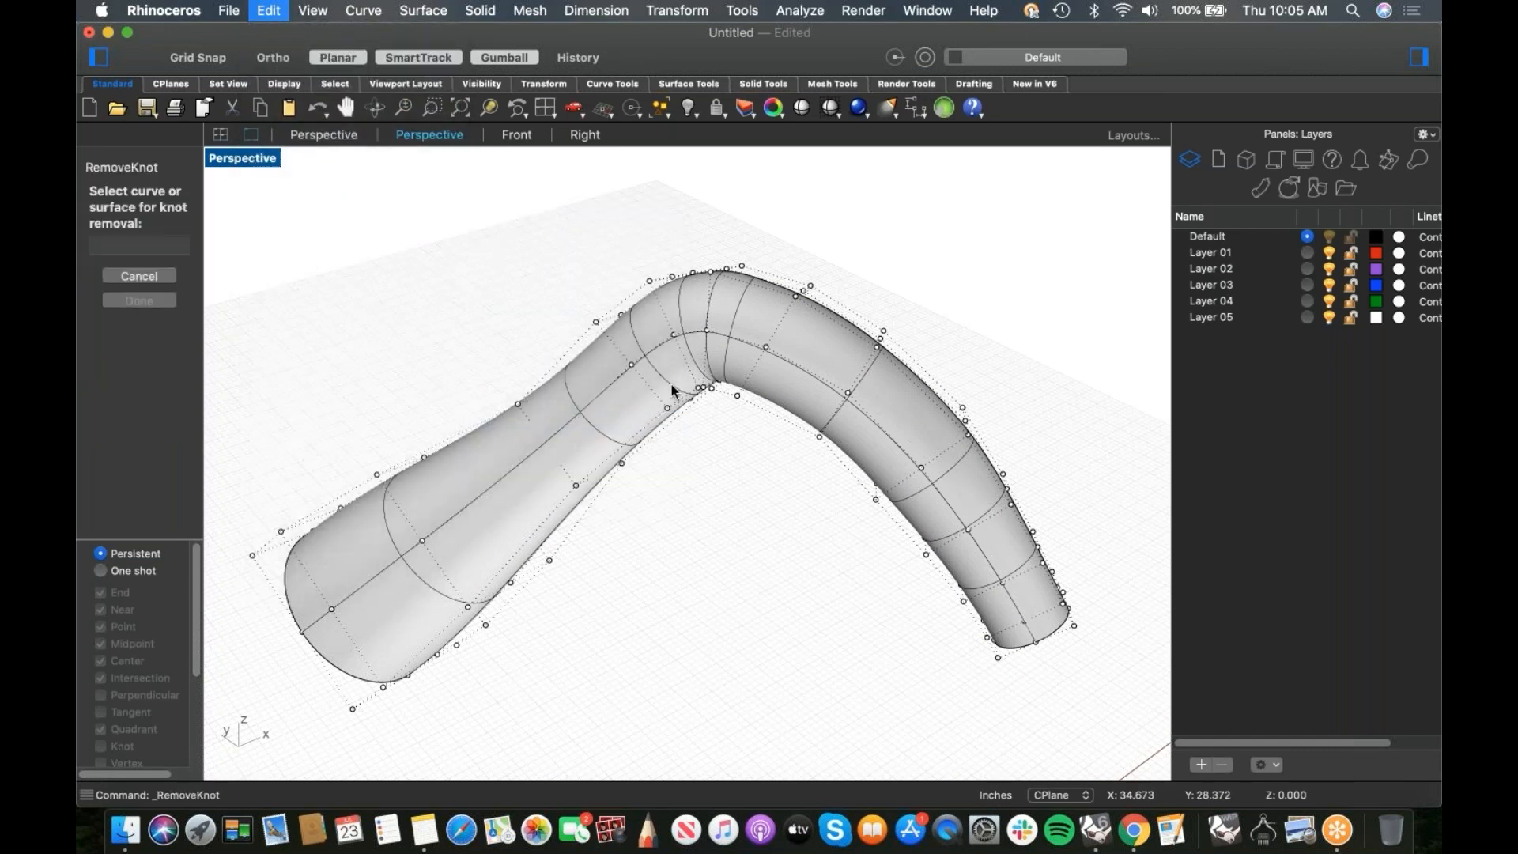
left_click(672, 386)
left_click(669, 388)
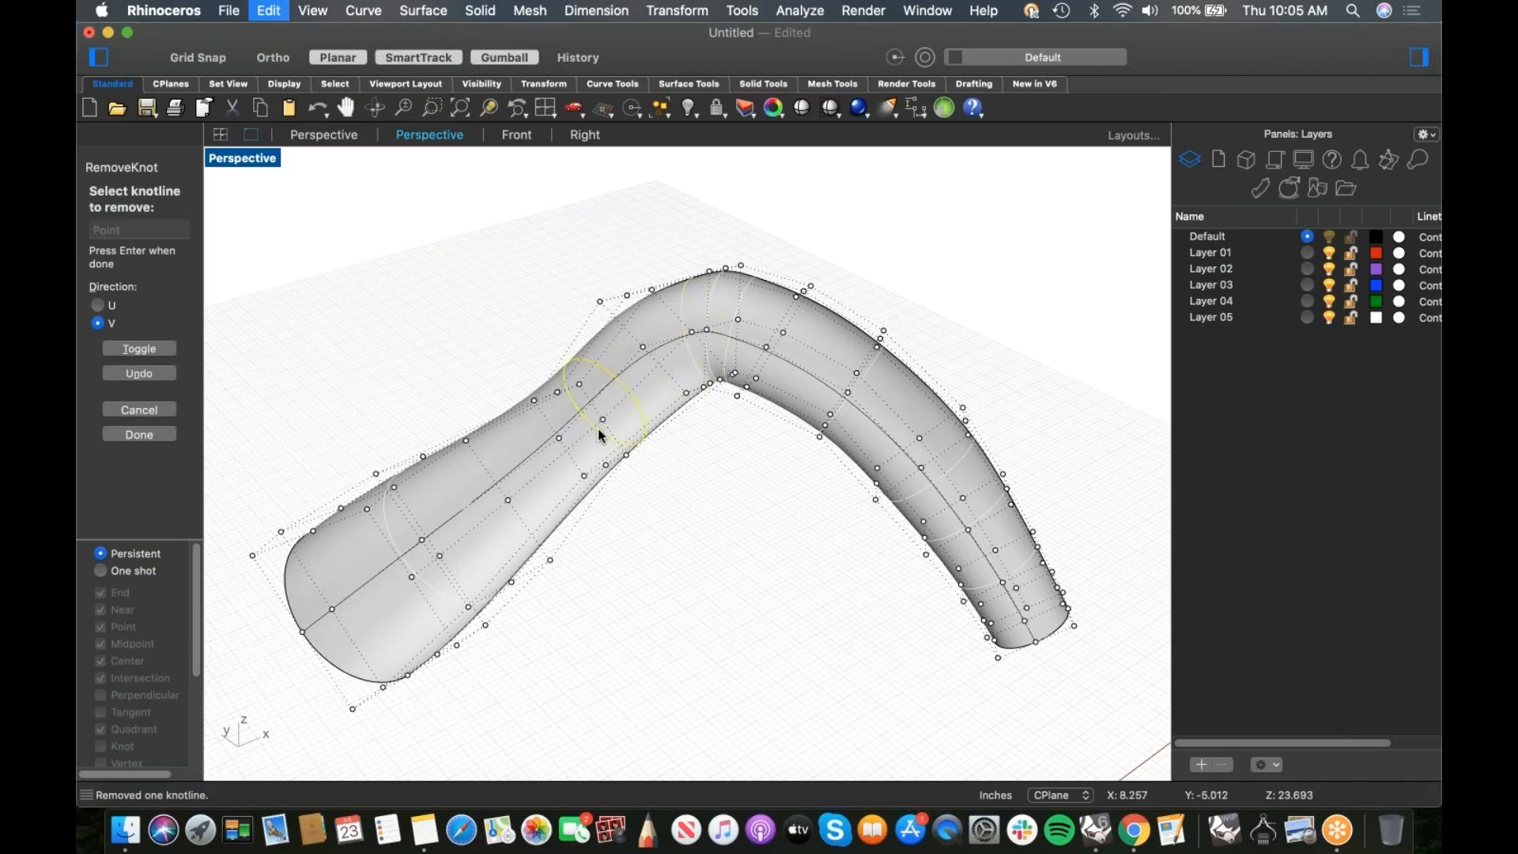
left_click(602, 432)
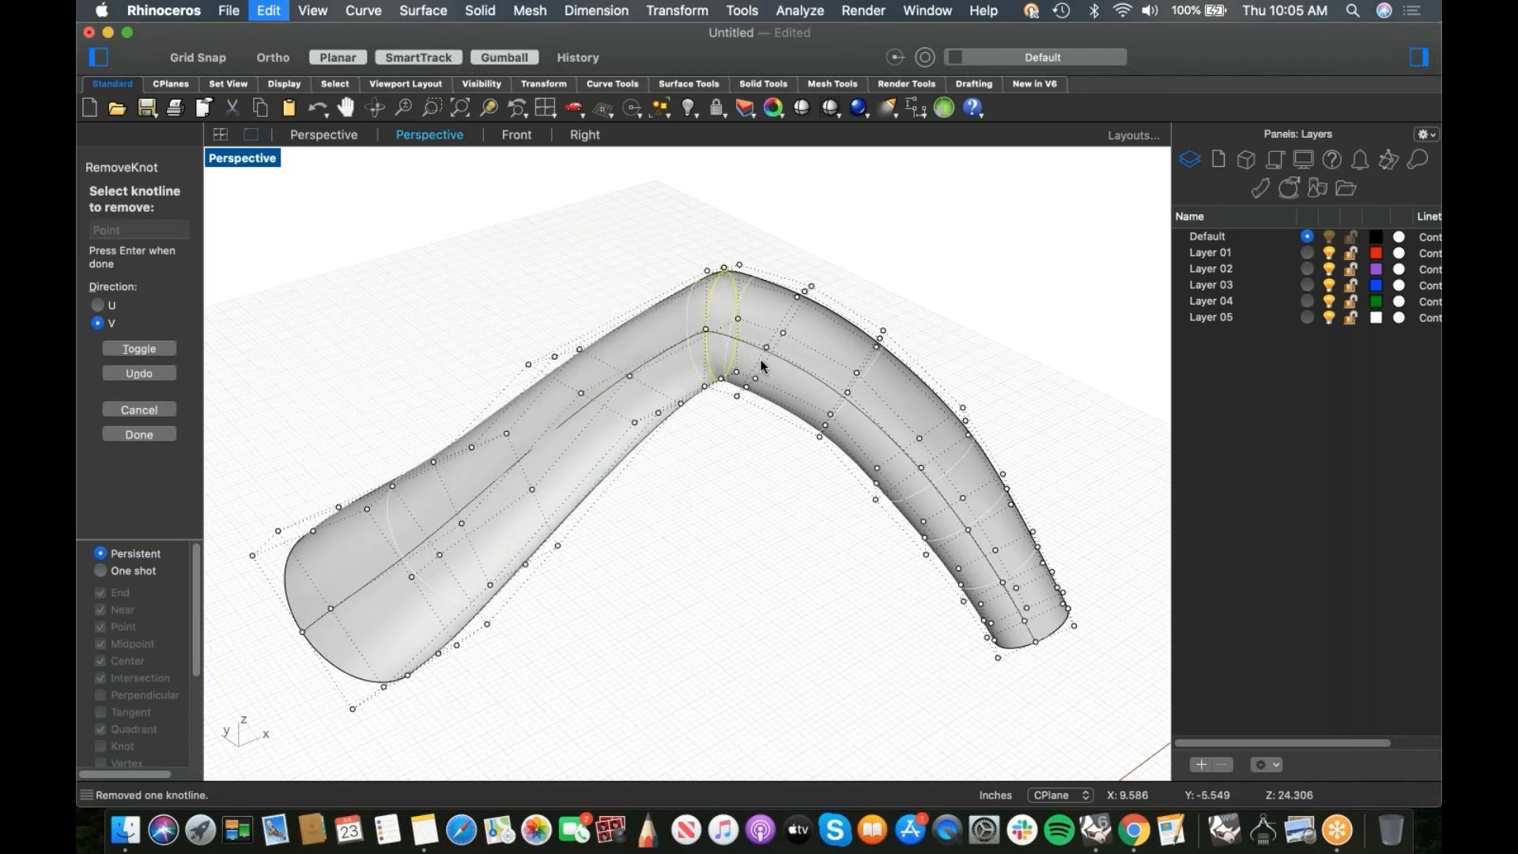
left_click(840, 397)
left_click(913, 463)
left_click(961, 514)
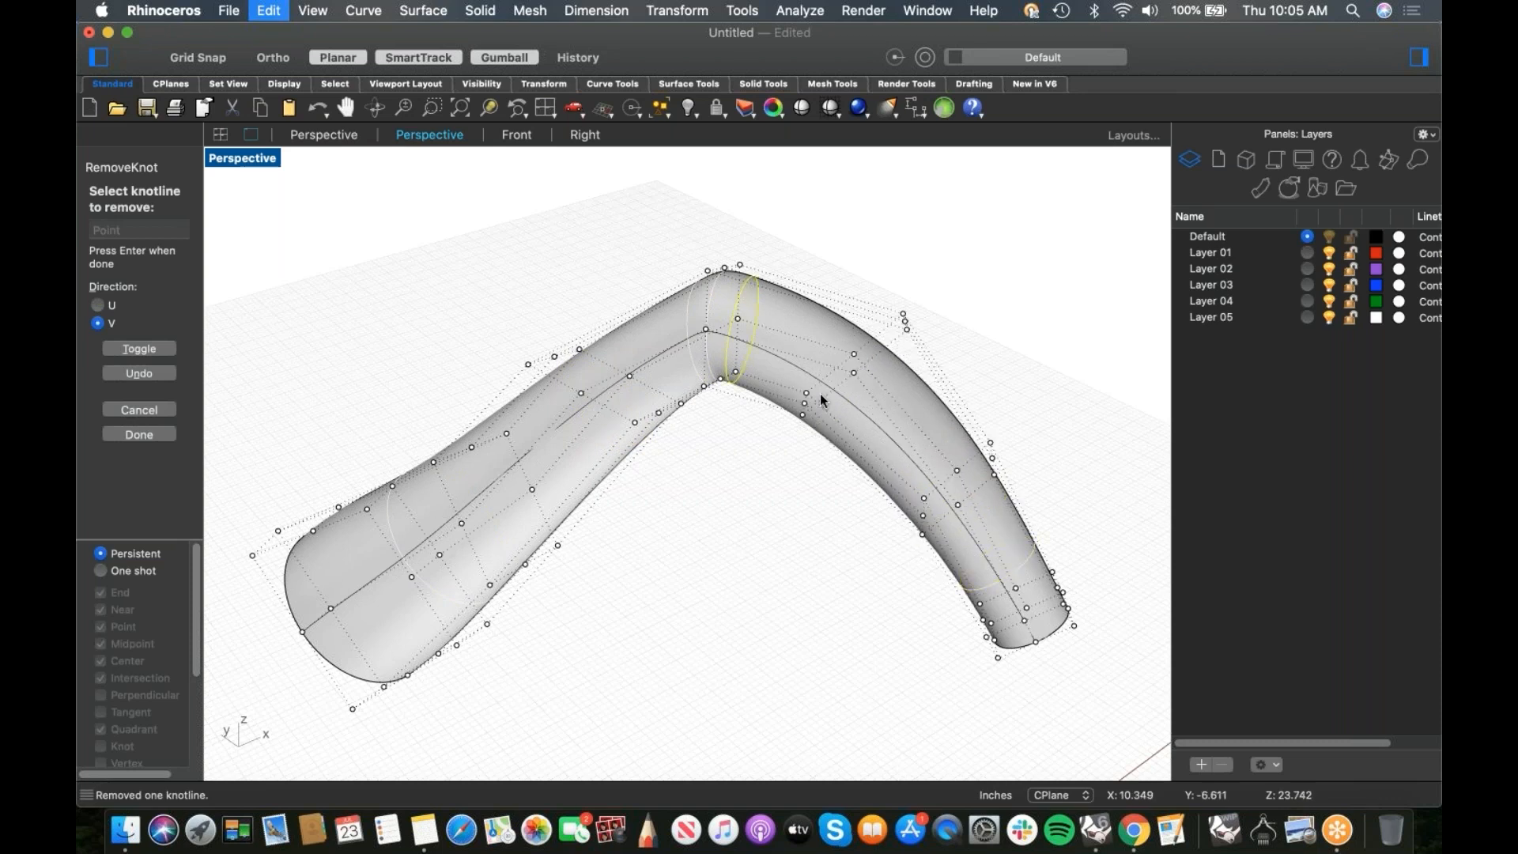
Step: Try removing single knotlines at the peak of the handlebar bend, undoing each removal
left_click(722, 329)
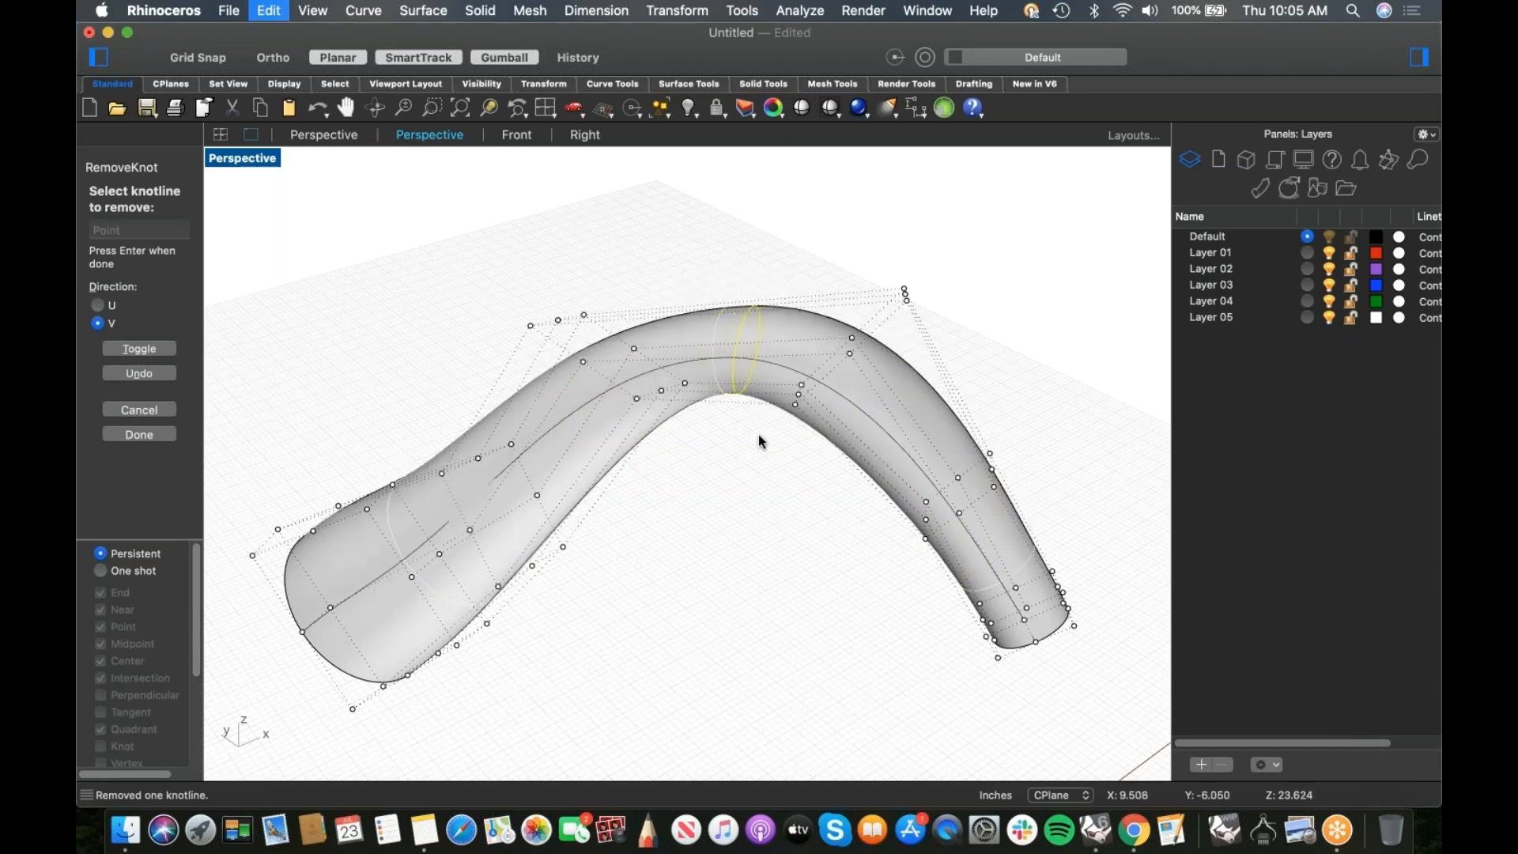
key("super+z")
left_click(750, 358)
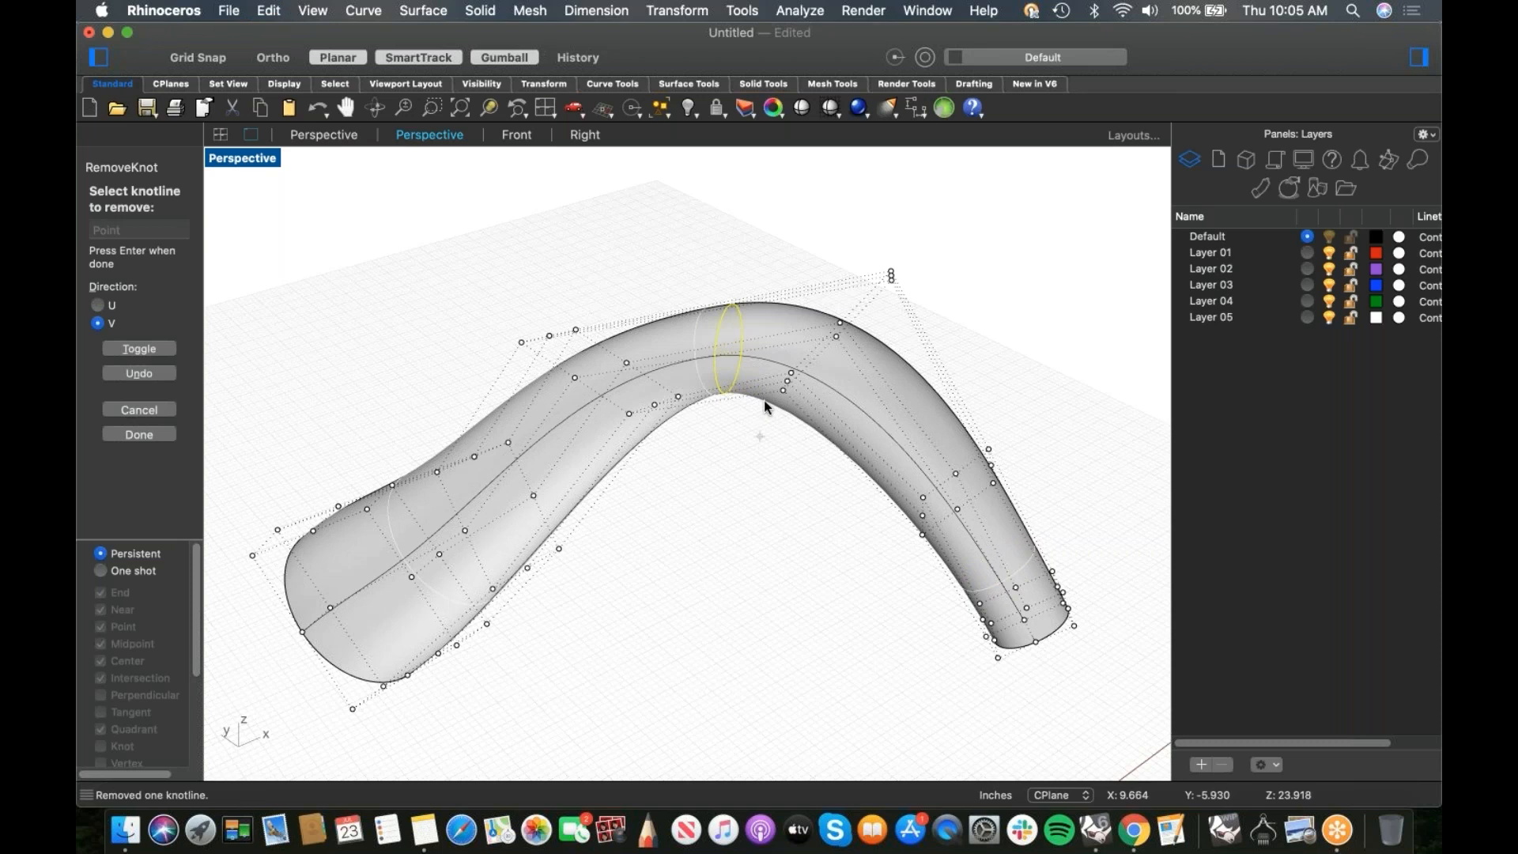
key("super+z")
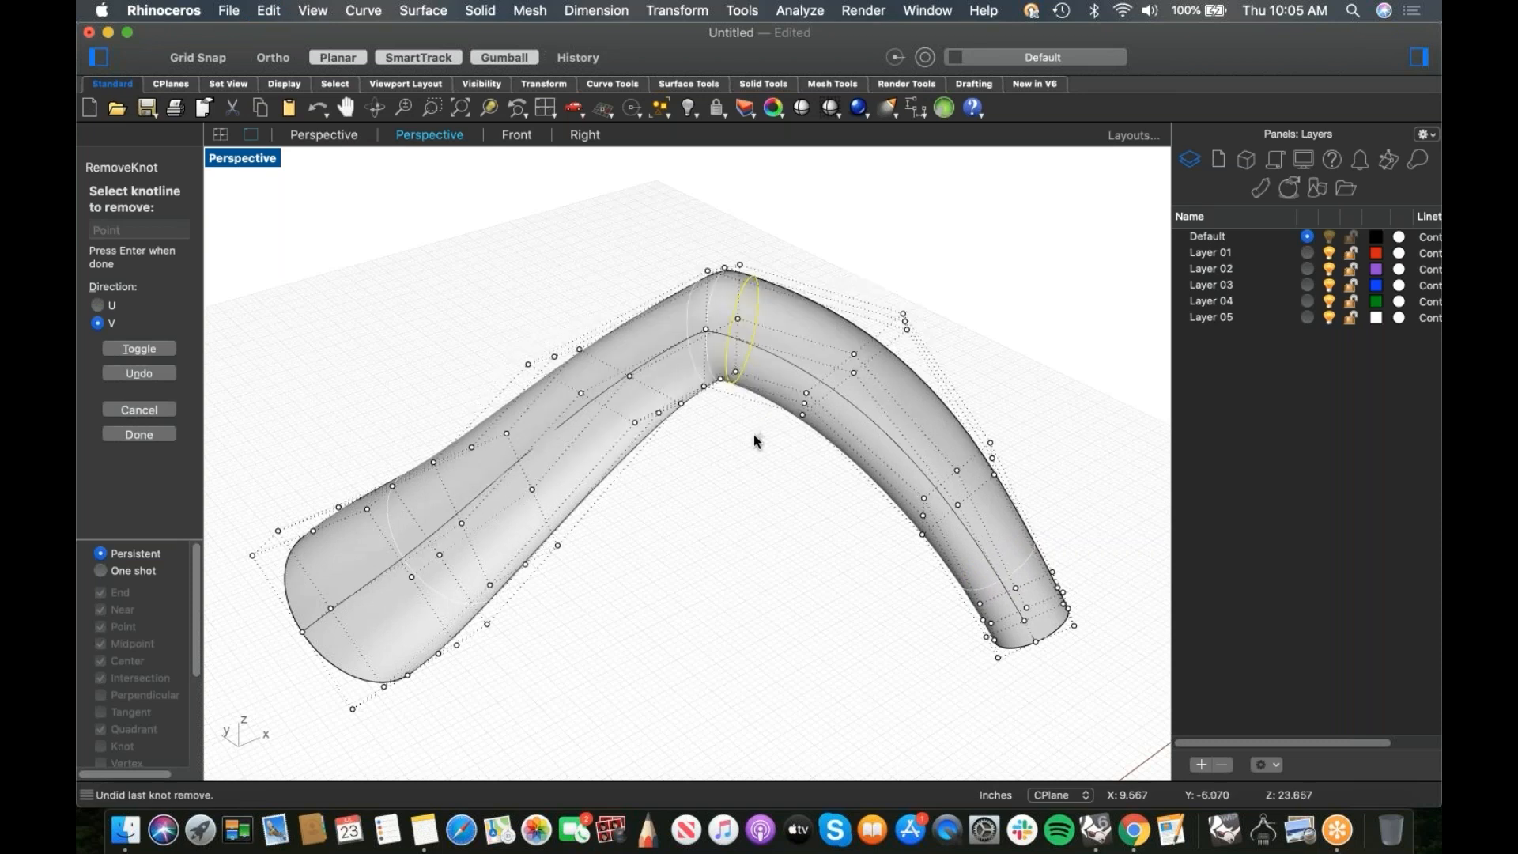
Step: Remove the remaining knotline on the arm near the block and finish the knot removal
left_click(510, 547)
mouse_move(678, 536)
right_mouse_down()
mouse_move(698, 511)
mouse_move(667, 508)
mouse_move(668, 532)
right_mouse_up()
right_click_drag(855, 586, 827, 436)
key("Return")
Step: Select the eight surface control points just outside the handlebar bend and shift them slightly downward
left_click_drag(740, 256, 982, 477)
mouse_move(983, 423)
right_mouse_down()
mouse_move(998, 408)
mouse_move(983, 403)
right_mouse_up()
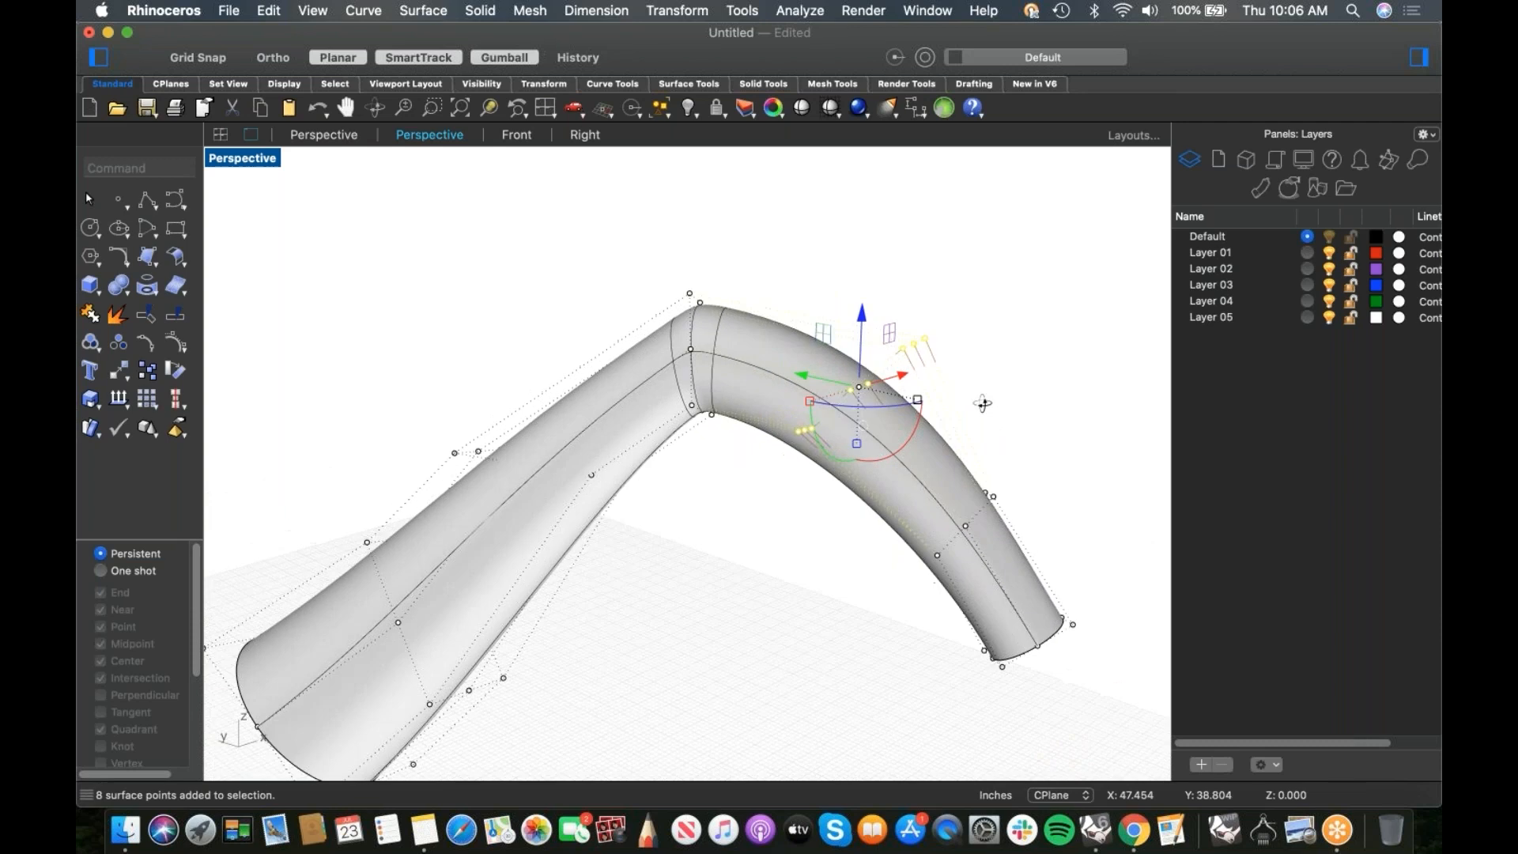
right_click_drag(891, 378, 771, 340)
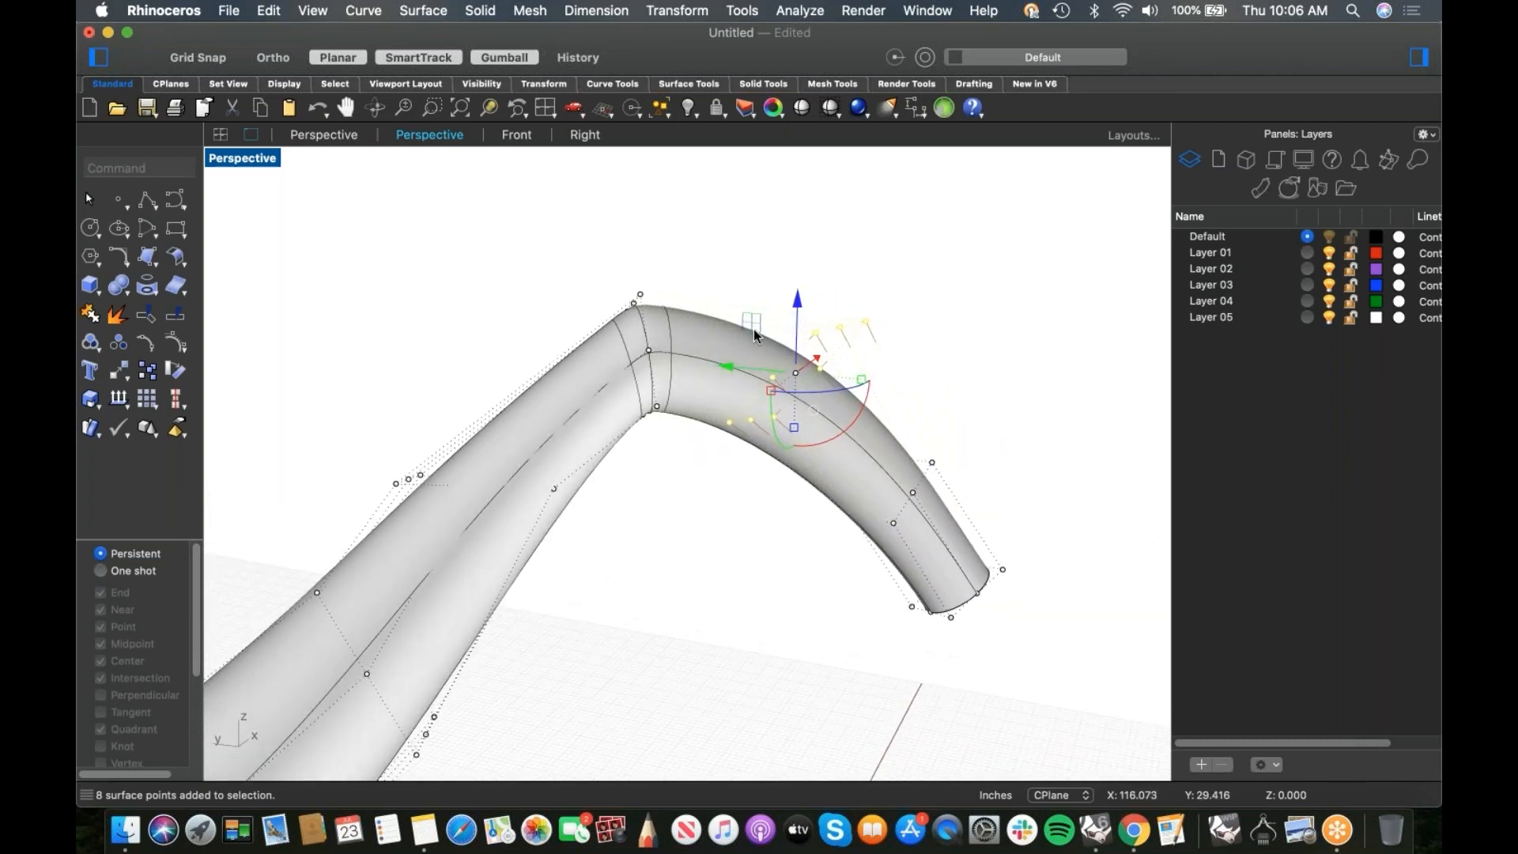
left_click_drag(743, 351, 771, 384)
Step: Select the next ring of control points toward the grip end and shift it slightly to smooth the curve
left_click(796, 548)
right_click_drag(795, 549, 862, 541)
left_click_drag(862, 541, 1017, 438)
right_click_drag(1032, 509, 870, 443)
left_click_drag(858, 443, 827, 434)
left_click(740, 478)
Step: Move the control points at the handlebar's open grip end slightly sideways and show the hidden tricycle parts again
right_click_drag(741, 478, 628, 537)
left_click_drag(955, 720, 632, 583)
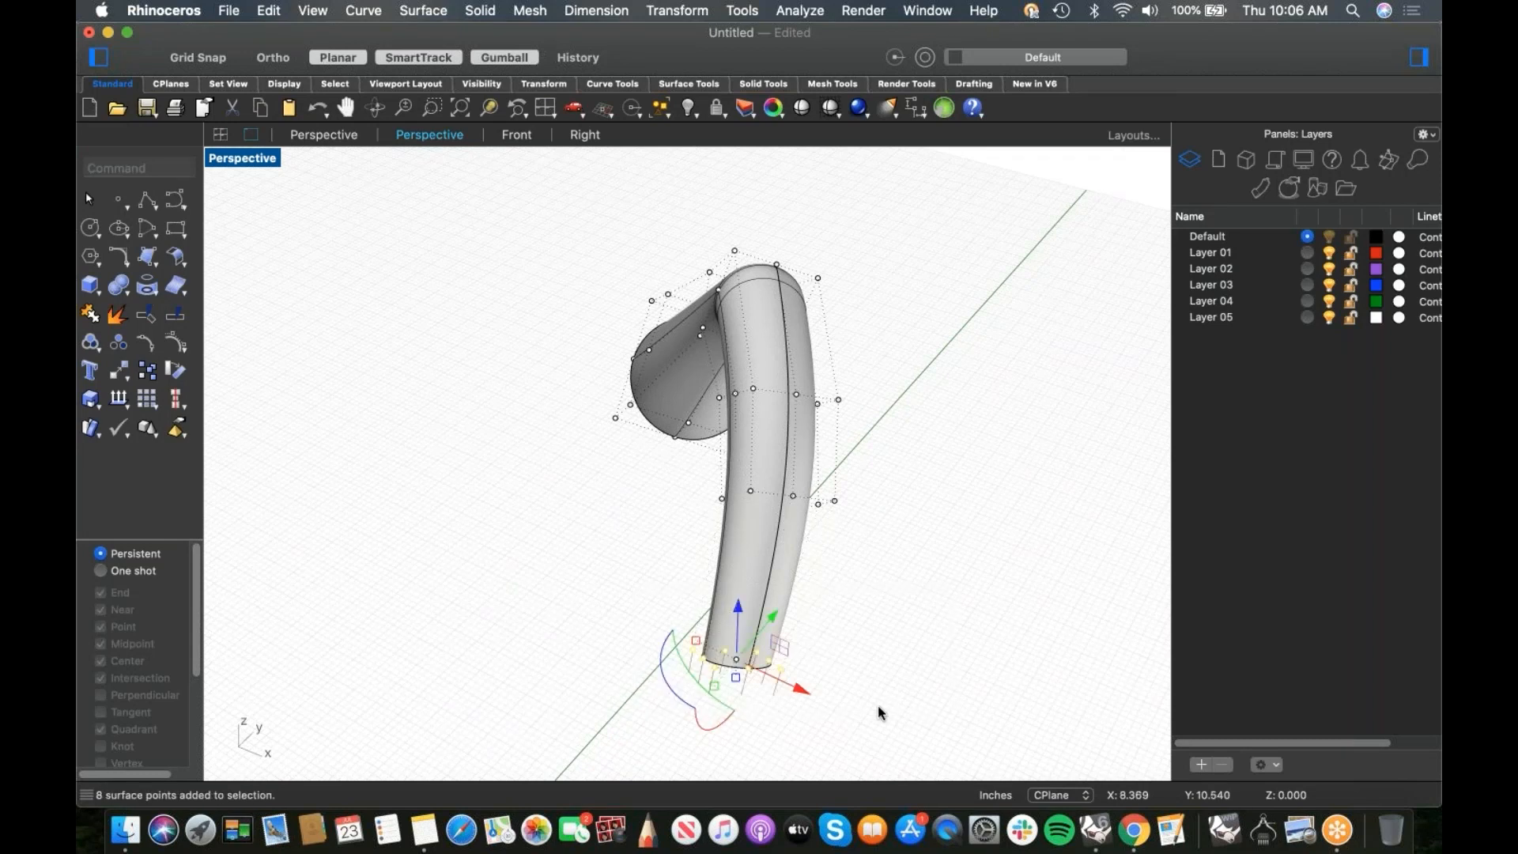
left_click_drag(736, 660, 807, 641)
right_click_drag(807, 641, 698, 478)
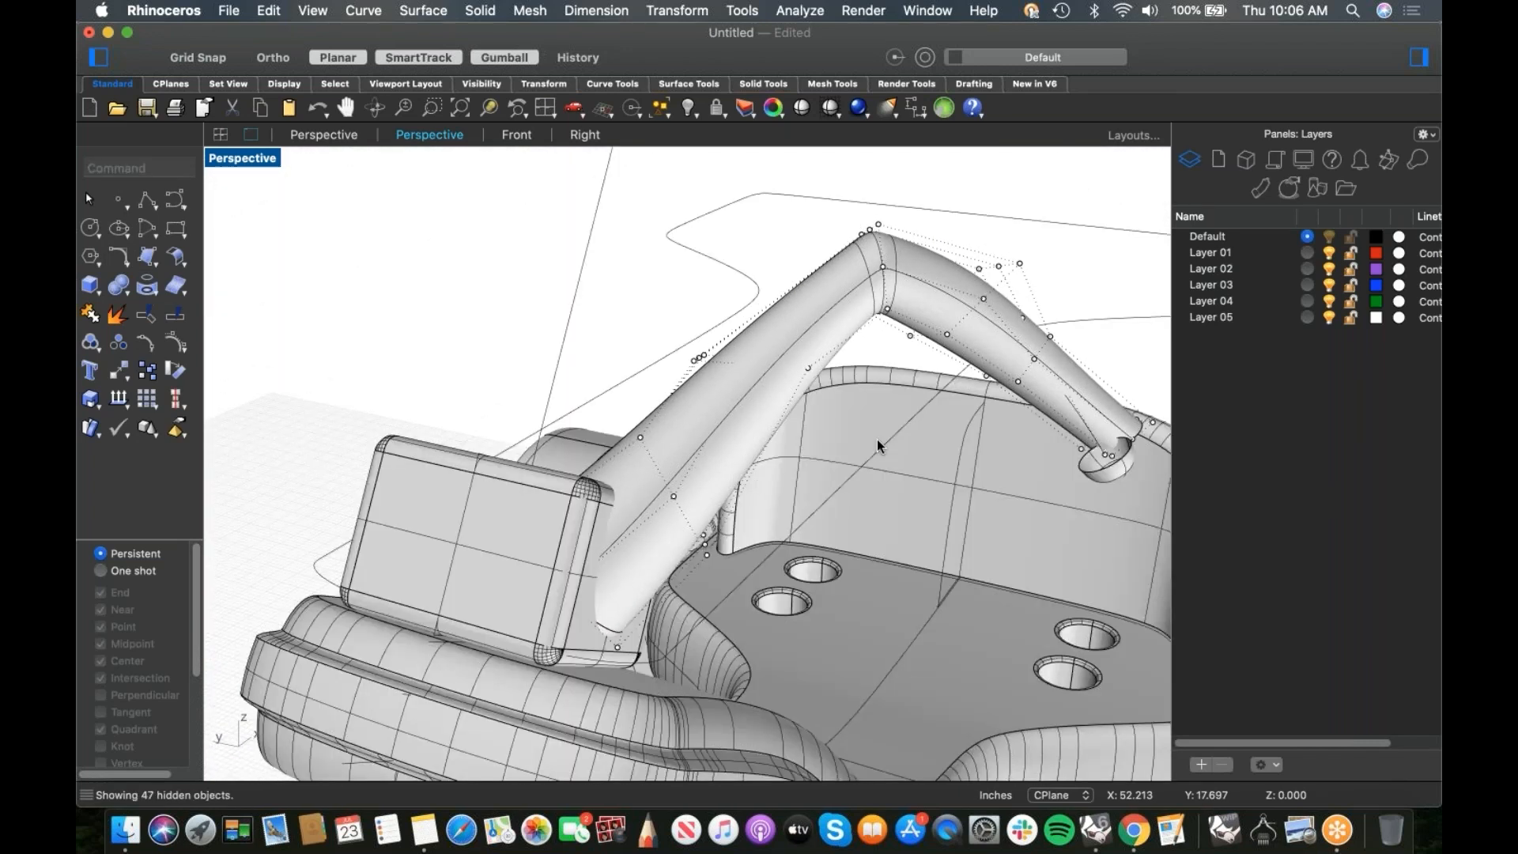
Step: Mirror a copy of the handlebar surface across the tricycle's lengthwise centre line
right_click_drag(841, 488, 709, 478)
scroll(607, 587, "up", 5)
left_click(601, 595)
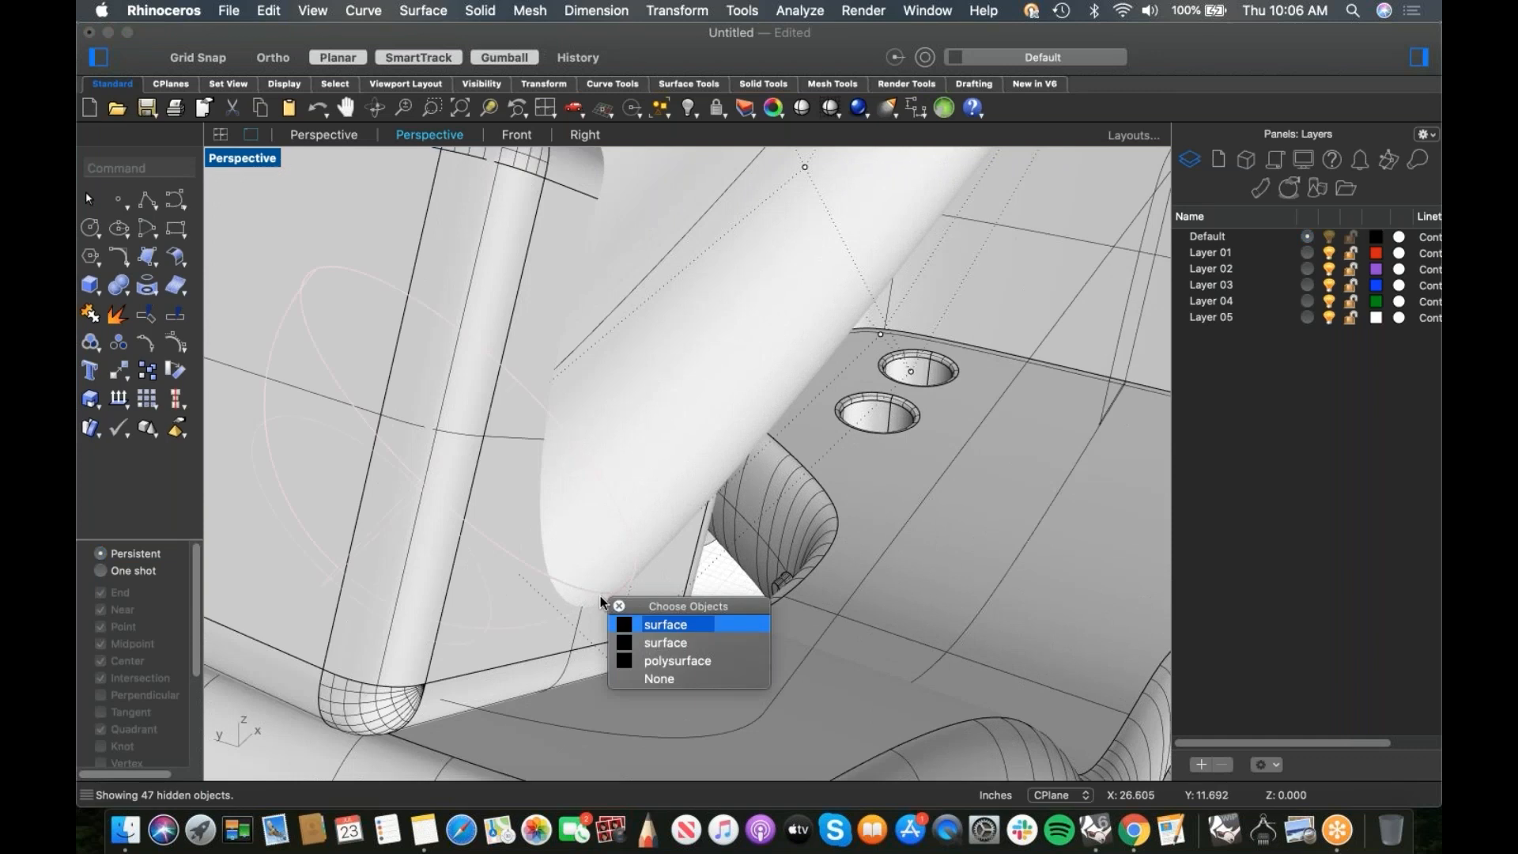
key("Return")
scroll(728, 528, "down", 5)
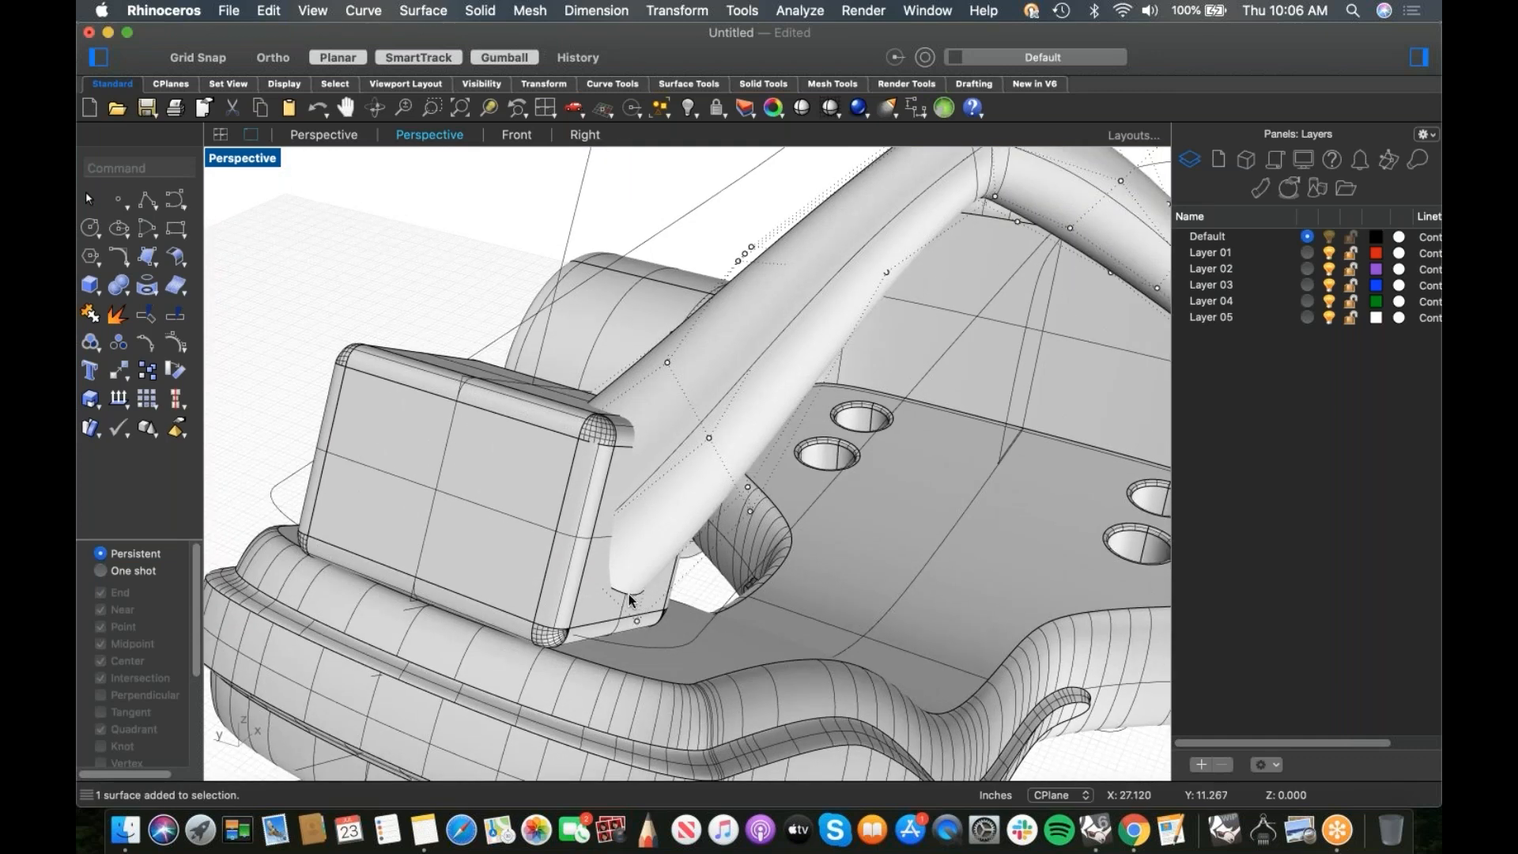
right_click_drag(645, 585, 625, 532)
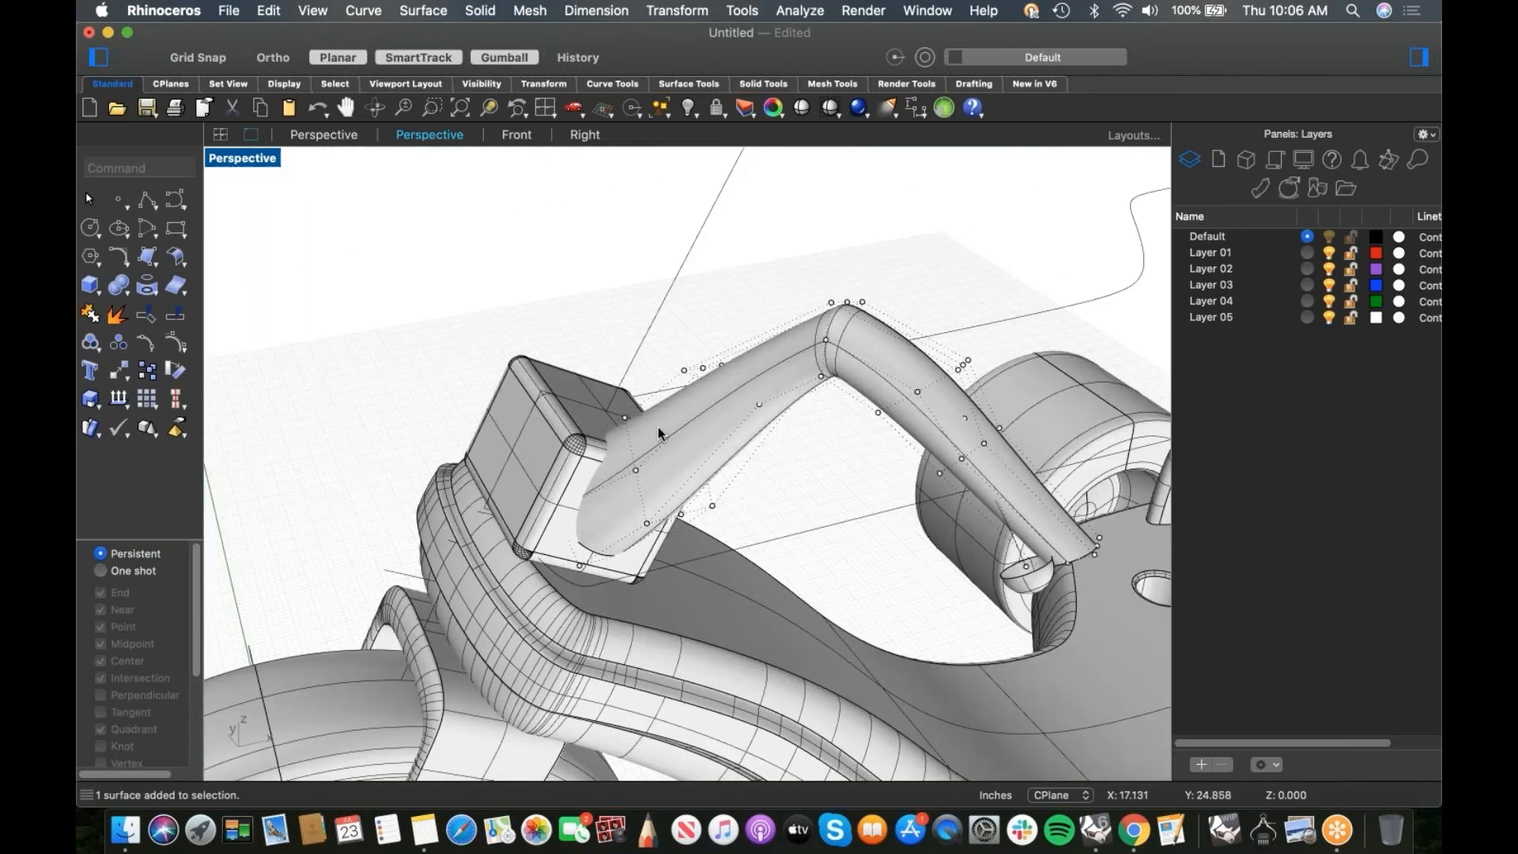
right_click_drag(636, 457, 710, 463)
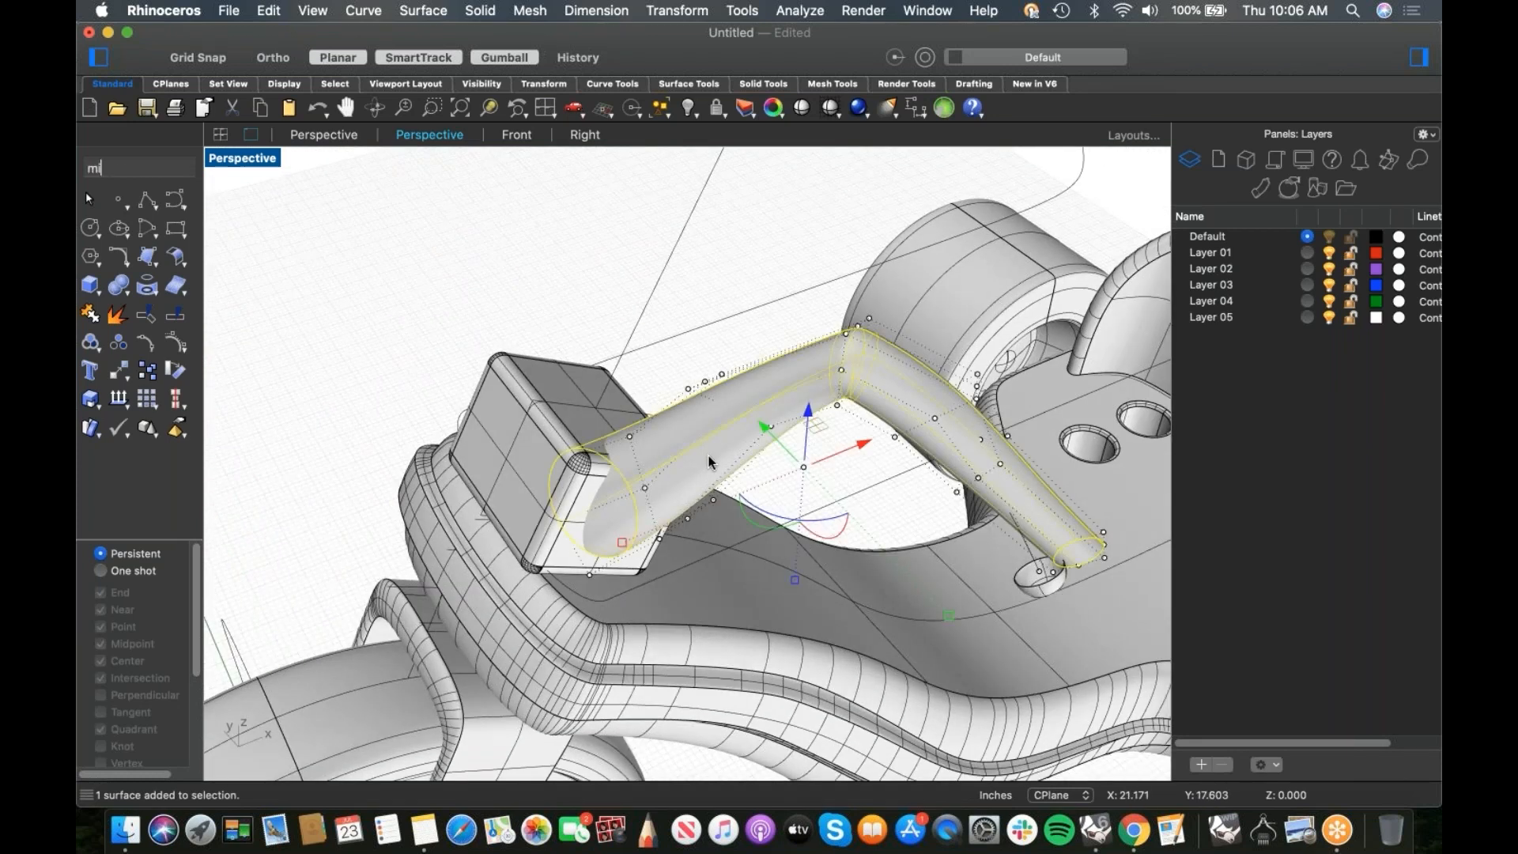
type("irror")
key("Return")
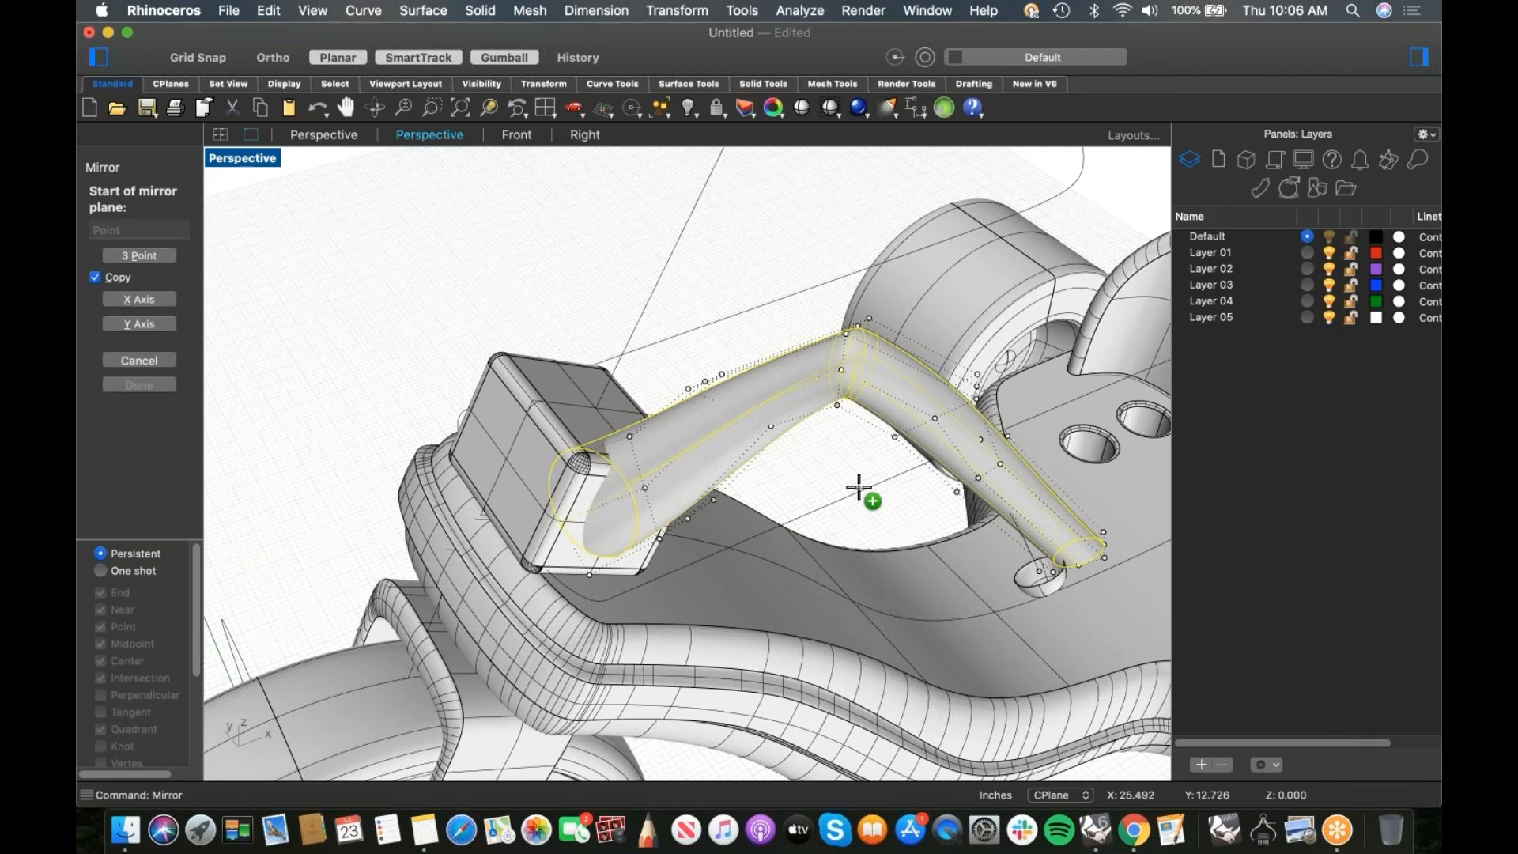
key("Return")
left_click(1013, 509, "shift")
left_click(764, 299)
Step: Delete the rounded stem block between the two handlebar arms
mouse_move(506, 397)
right_mouse_down()
mouse_move(587, 420)
mouse_move(736, 404)
mouse_move(732, 377)
mouse_move(509, 400)
mouse_move(554, 378)
mouse_move(451, 420)
mouse_move(478, 405)
right_mouse_up()
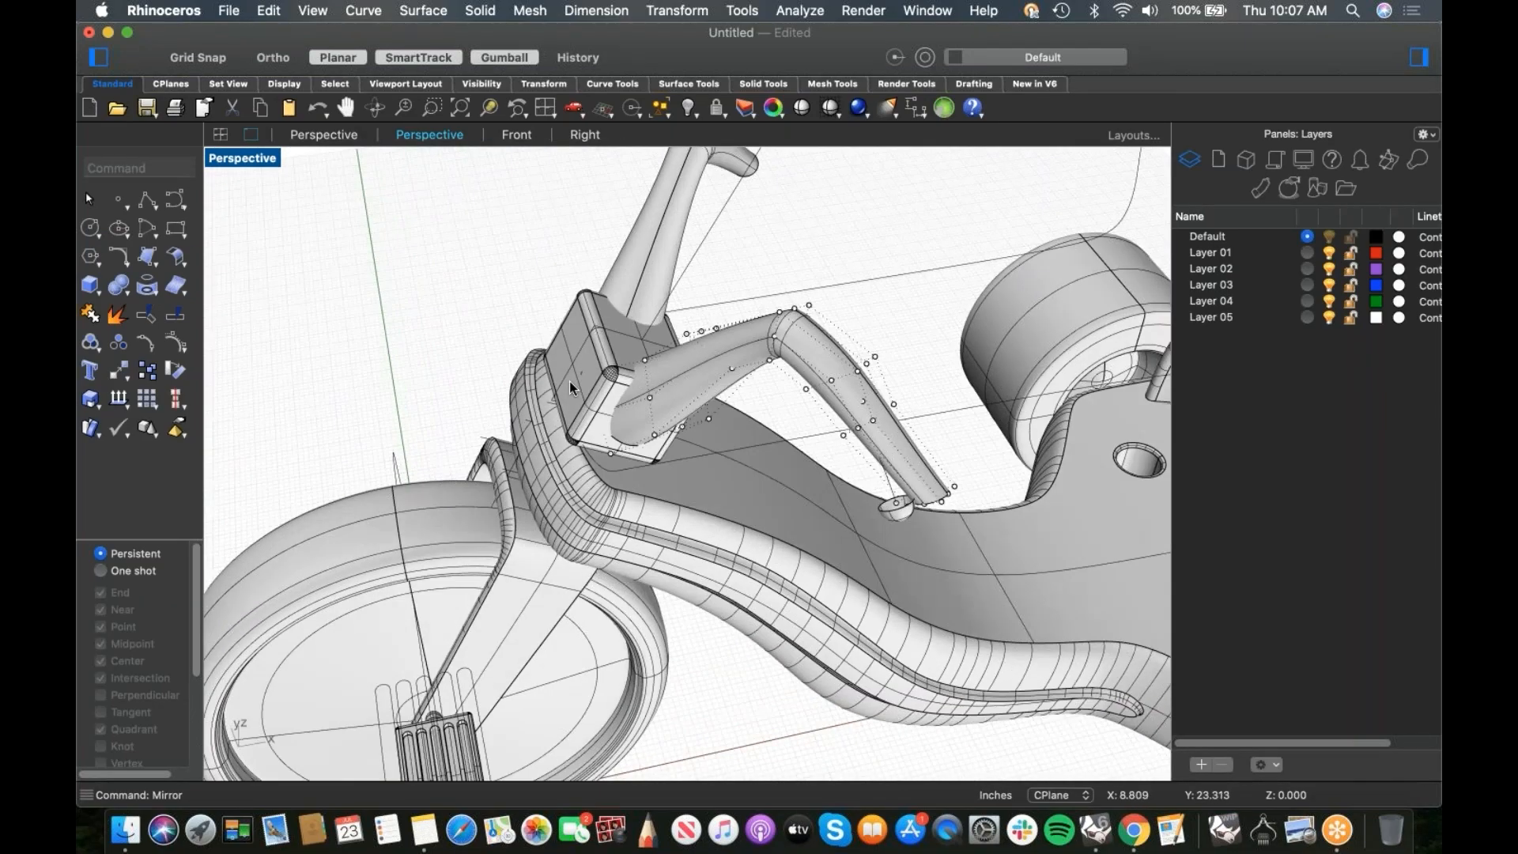
scroll(571, 381, "up", 6)
left_click(586, 378)
key("Delete")
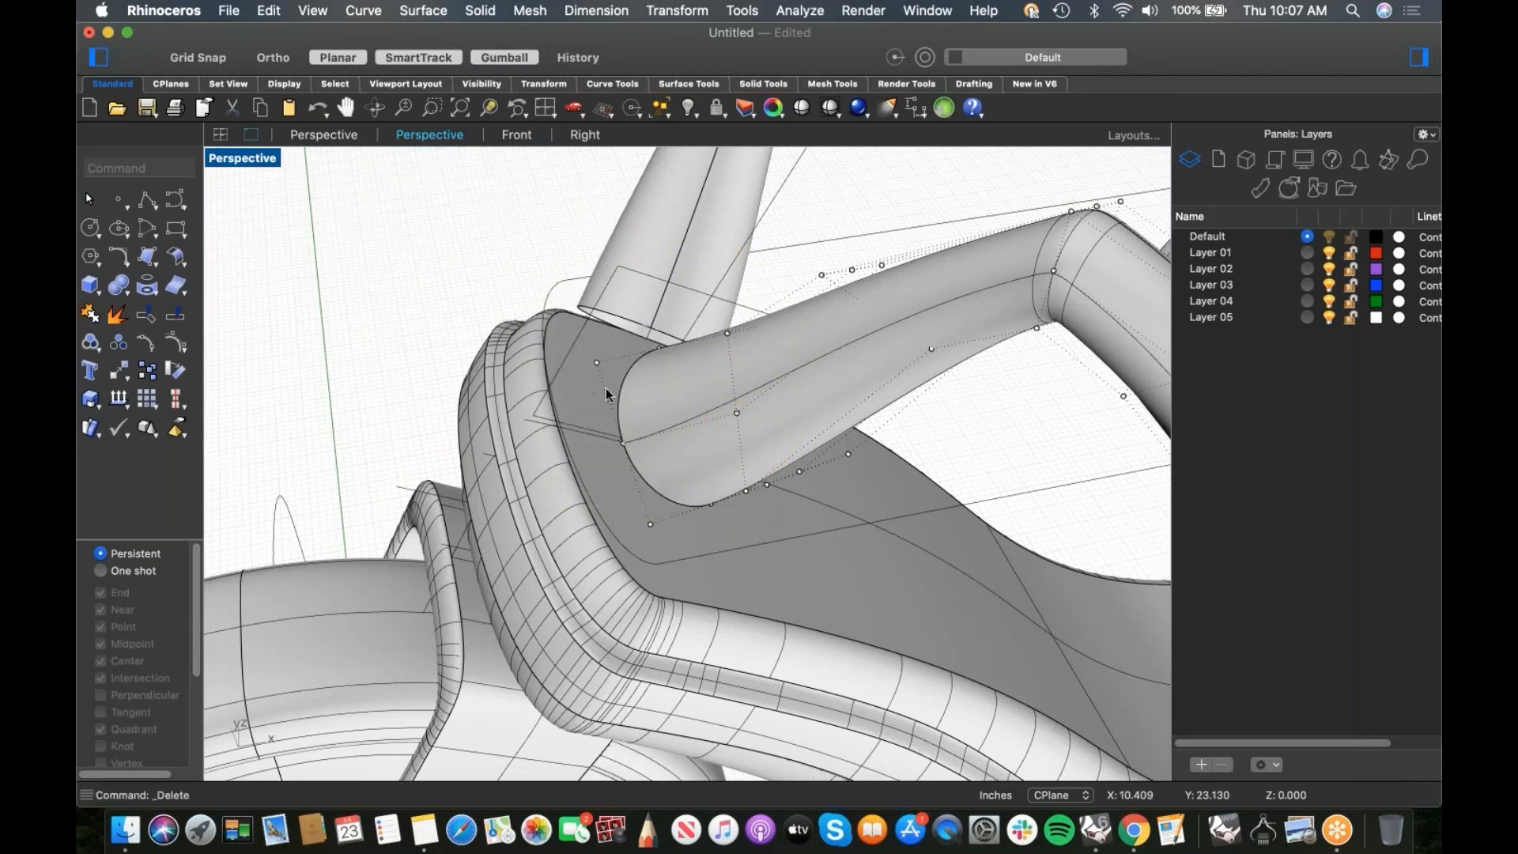
Step: Duplicate the outline edge of the body's flat upper surface as a curve
scroll(612, 383, "down", 7)
right_click_drag(568, 448, 505, 528)
scroll(934, 452, "up", 5)
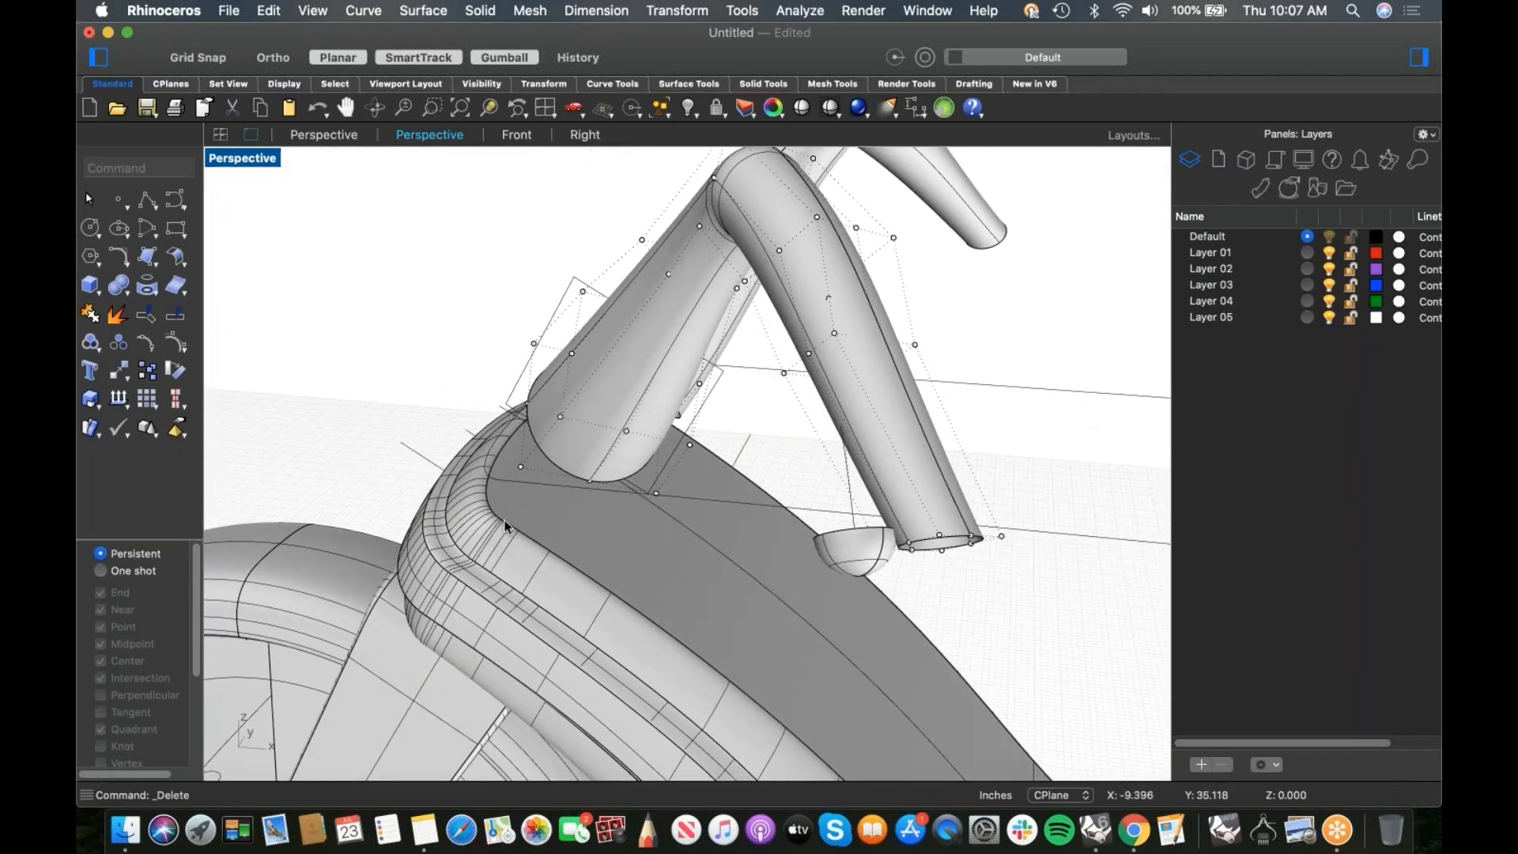
left_click(155, 295)
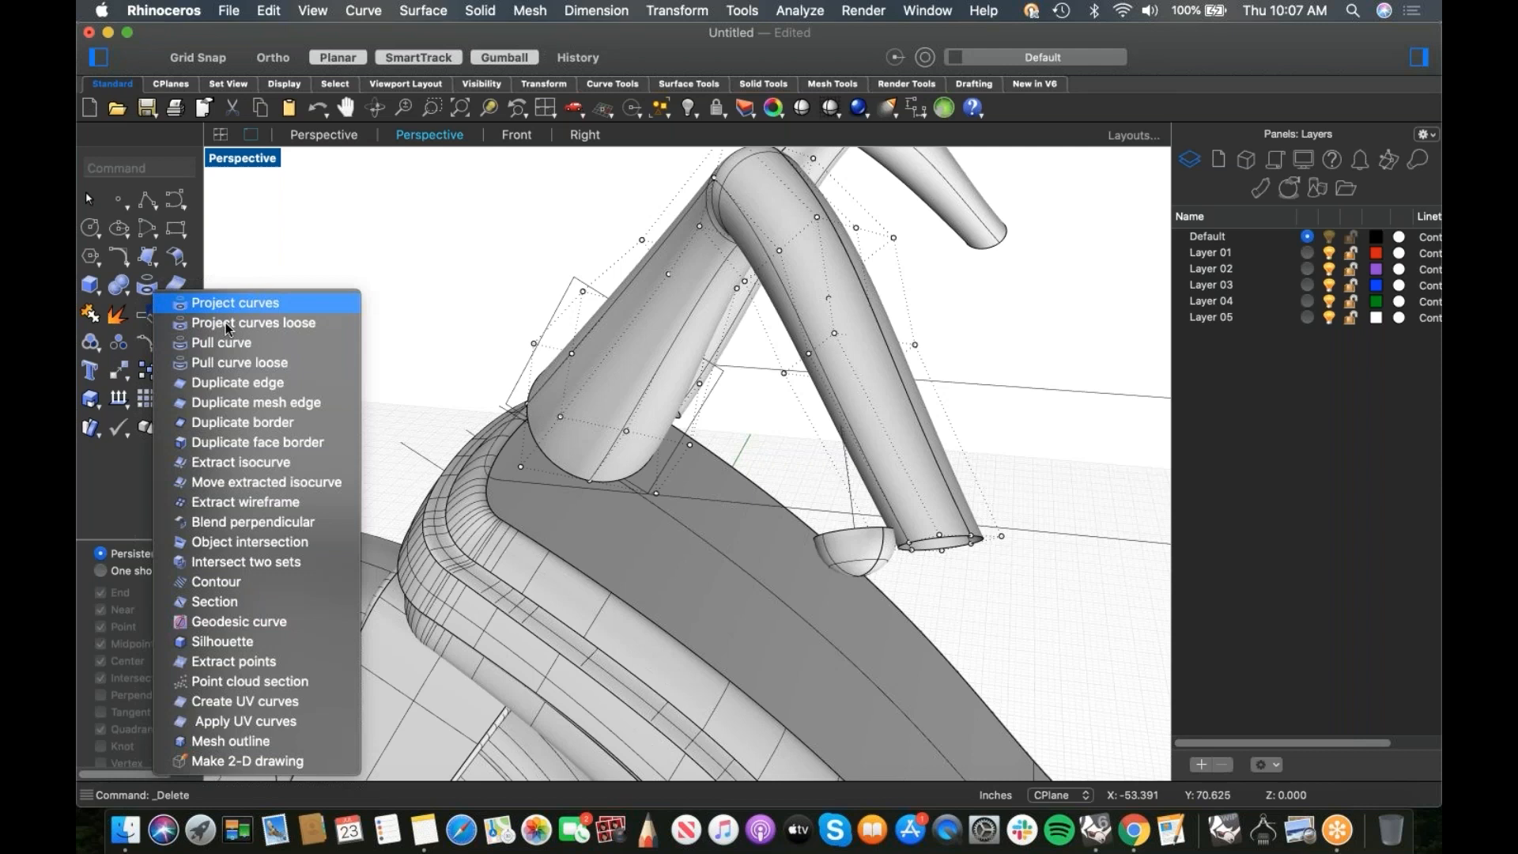
left_click(230, 382)
left_click(515, 528)
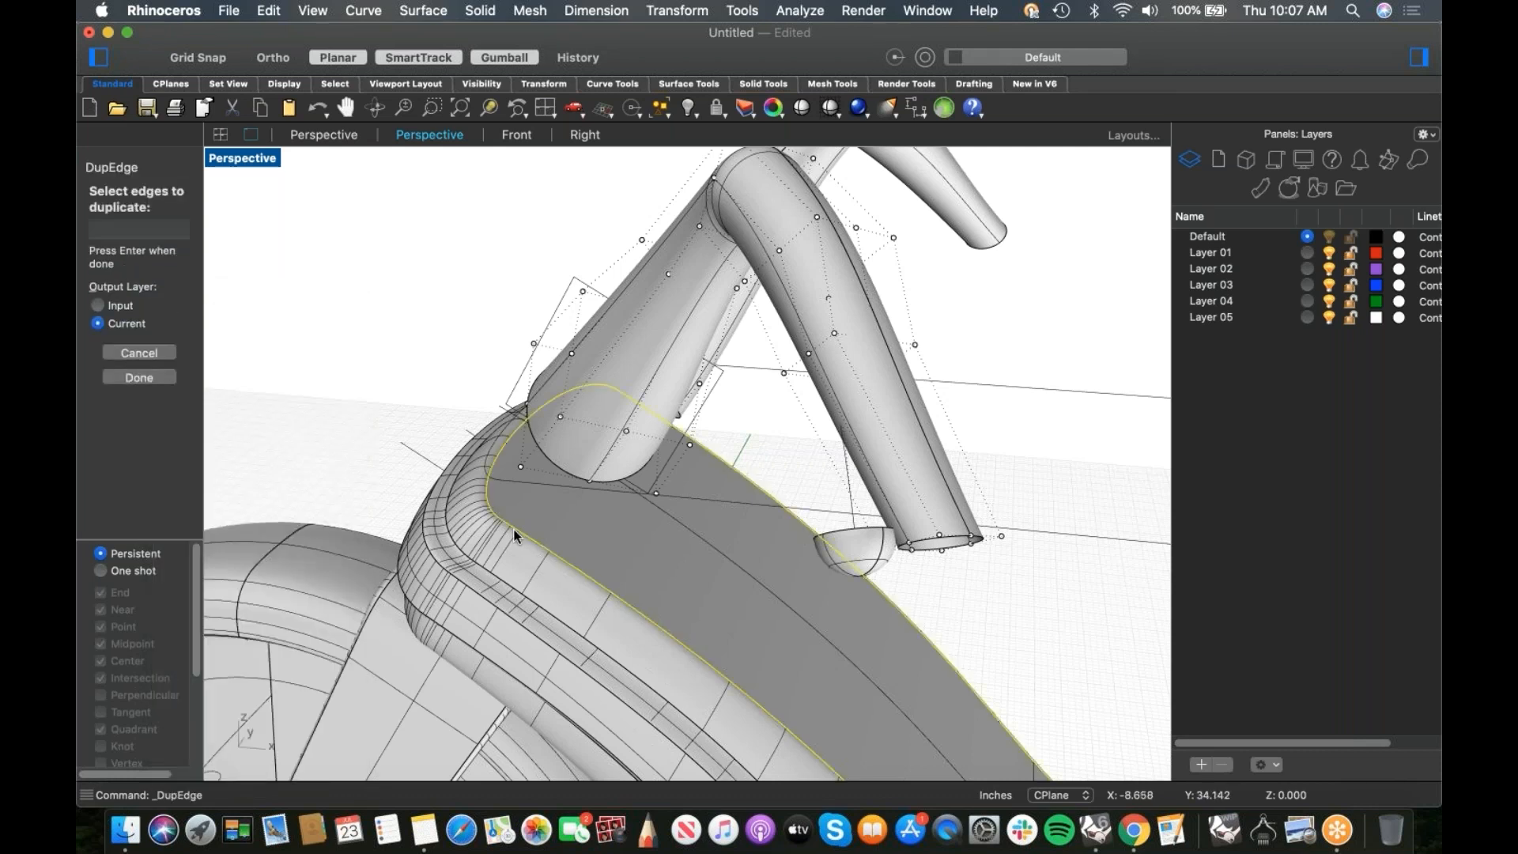
Step: Hide everything except the handlebar surfaces and the duplicated outline curve
left_click(647, 389)
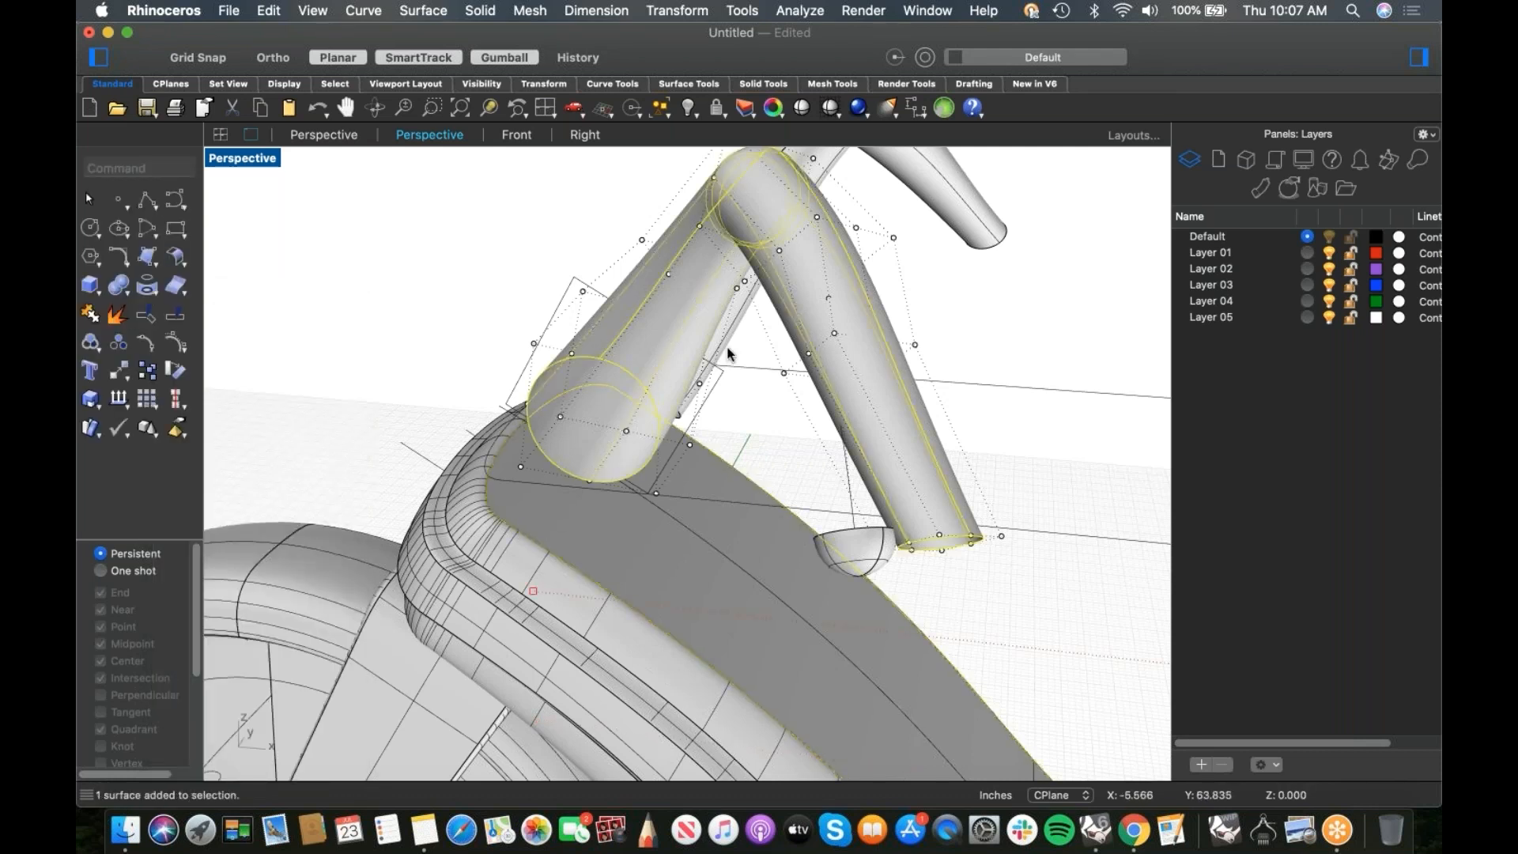
key("super+h")
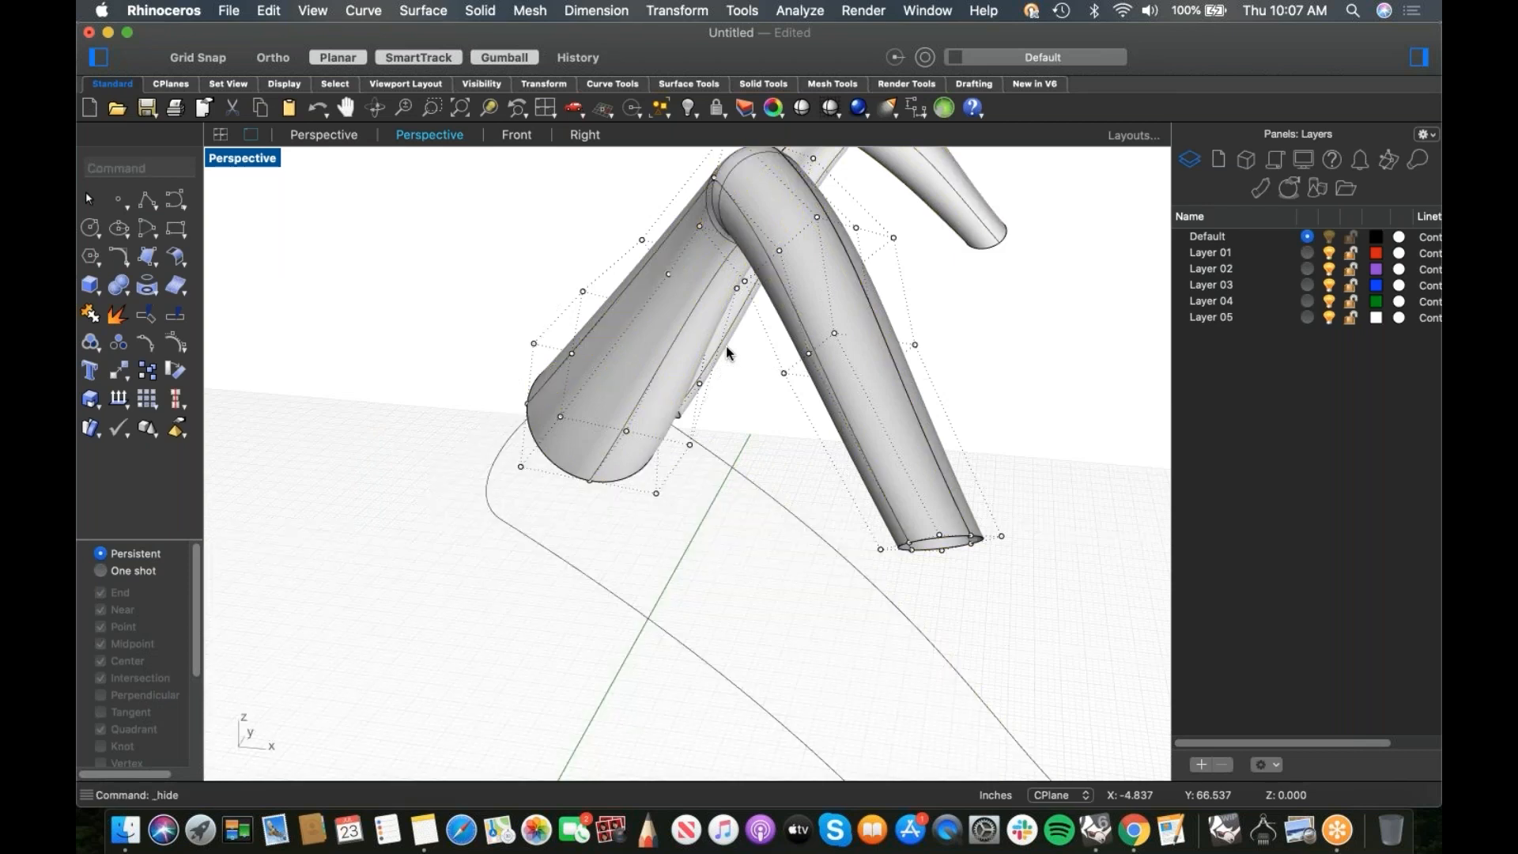
right_click_drag(687, 491, 581, 524)
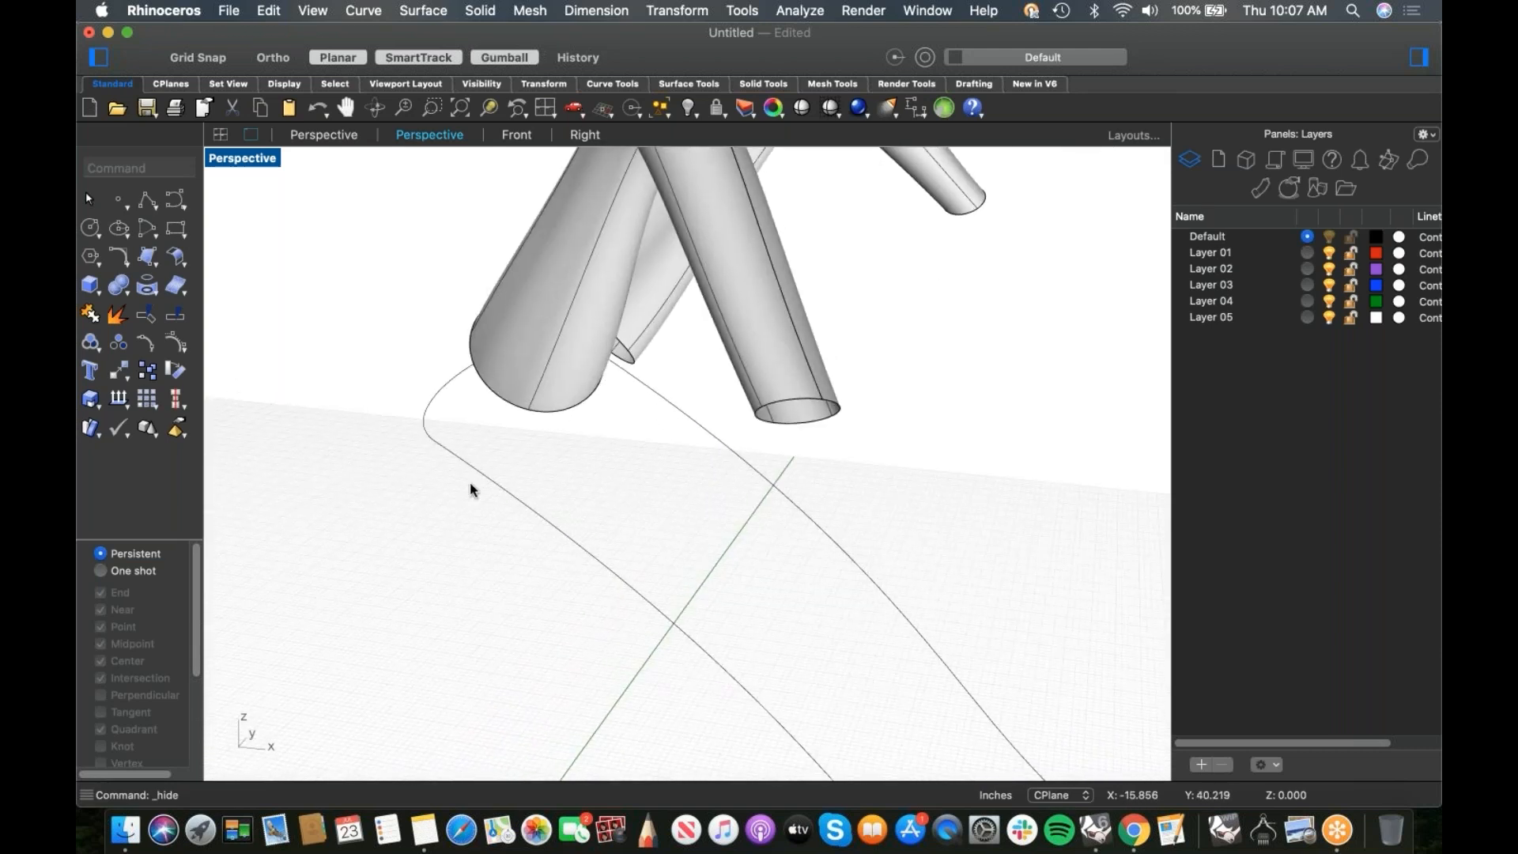
Step: In the Top view, draw a straight line across the full width of the outline, just behind the handlebar bases
type("top")
key("Return")
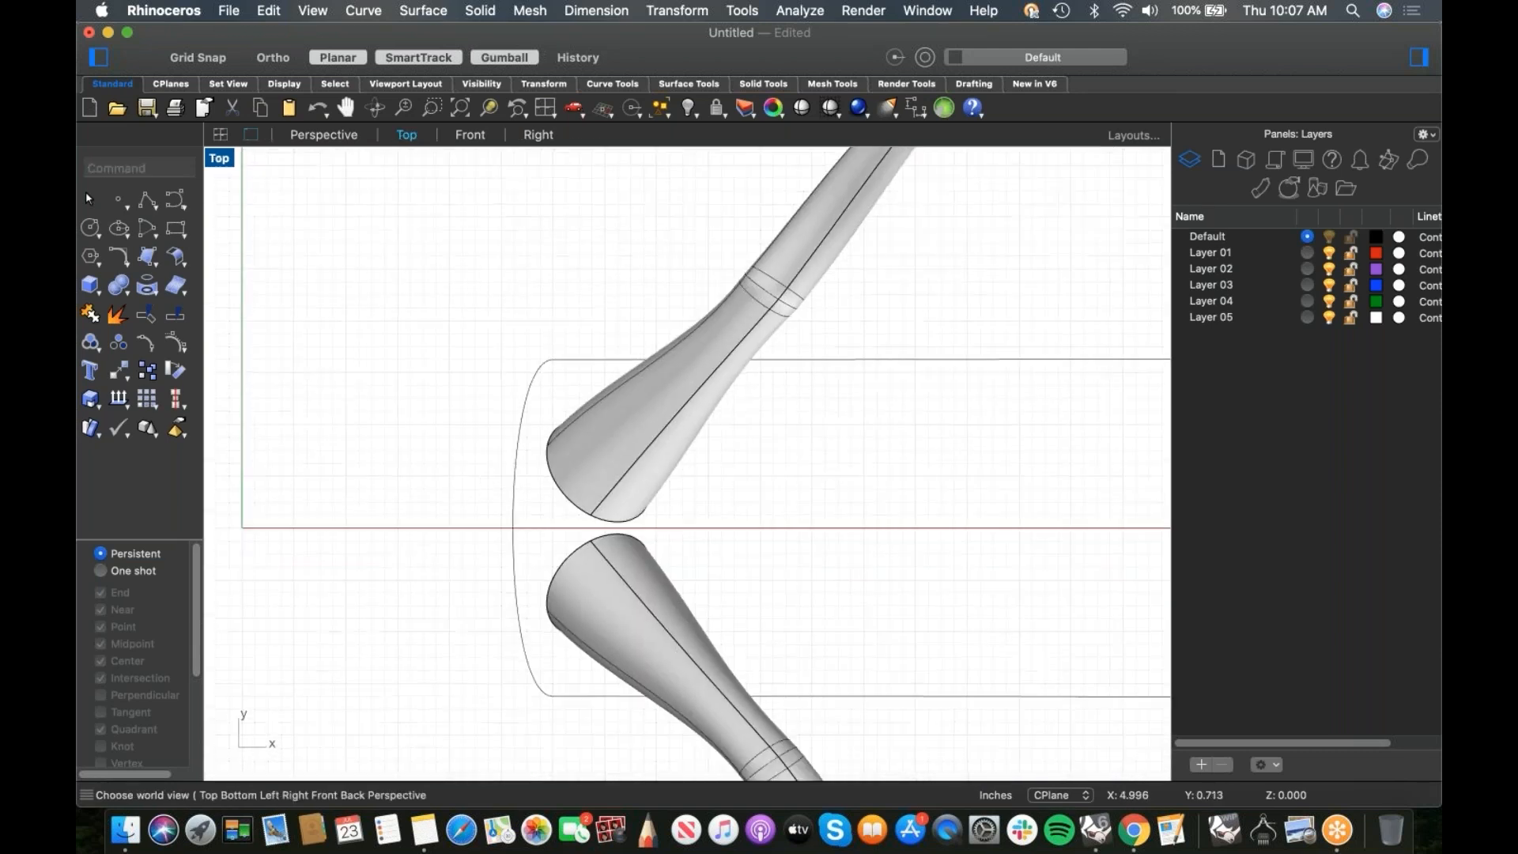
left_click(146, 200)
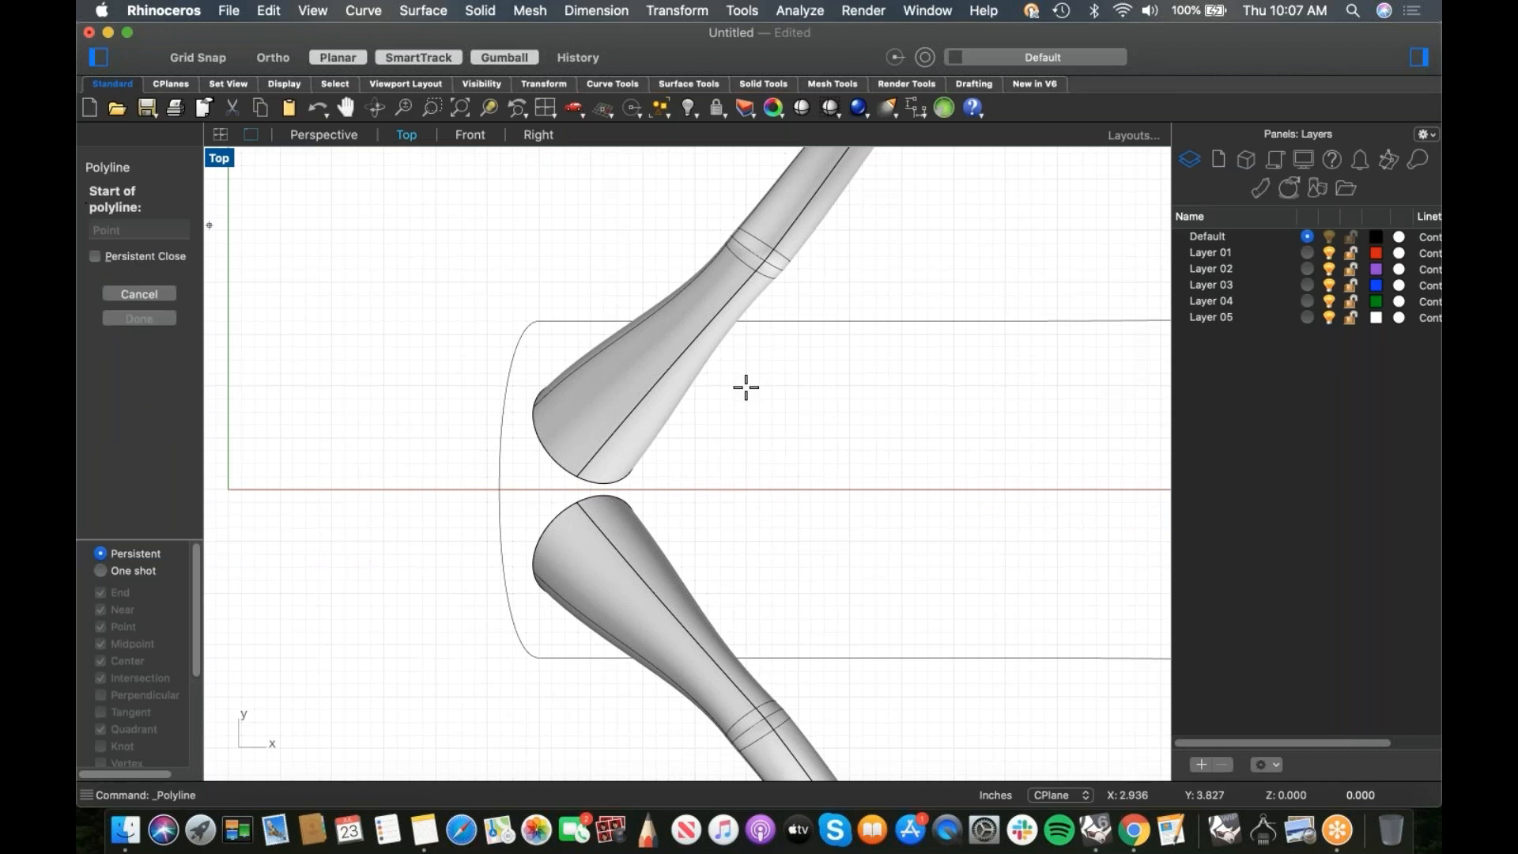
left_click(702, 300)
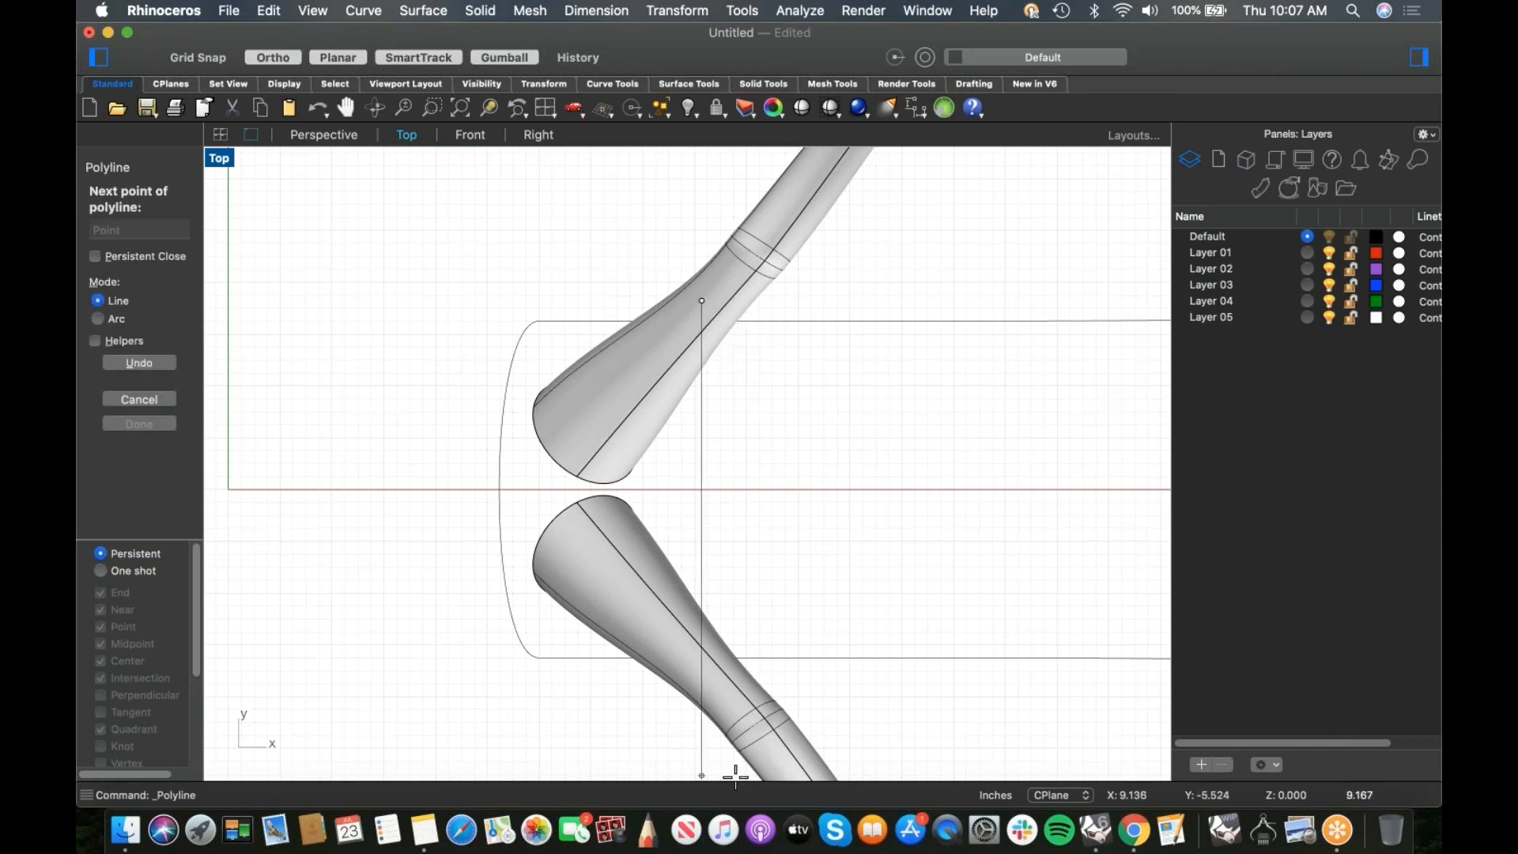
left_click(702, 732, "shift")
key("Return")
Step: Trim away the long rear part of the outline curve using the straight line as the cutter
left_click(701, 732)
type("trim")
key("Return")
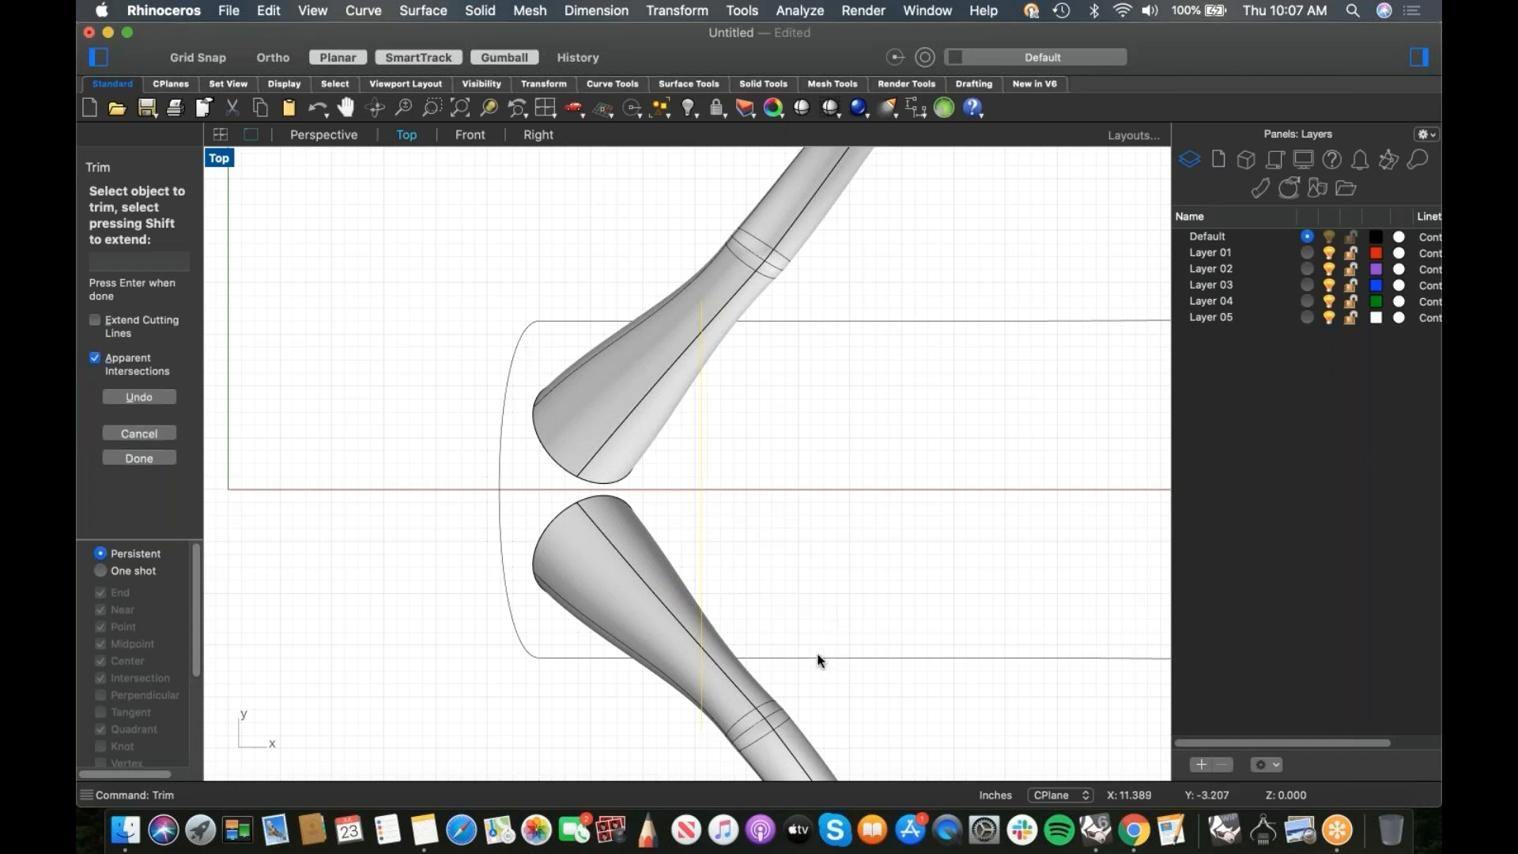
key("Escape")
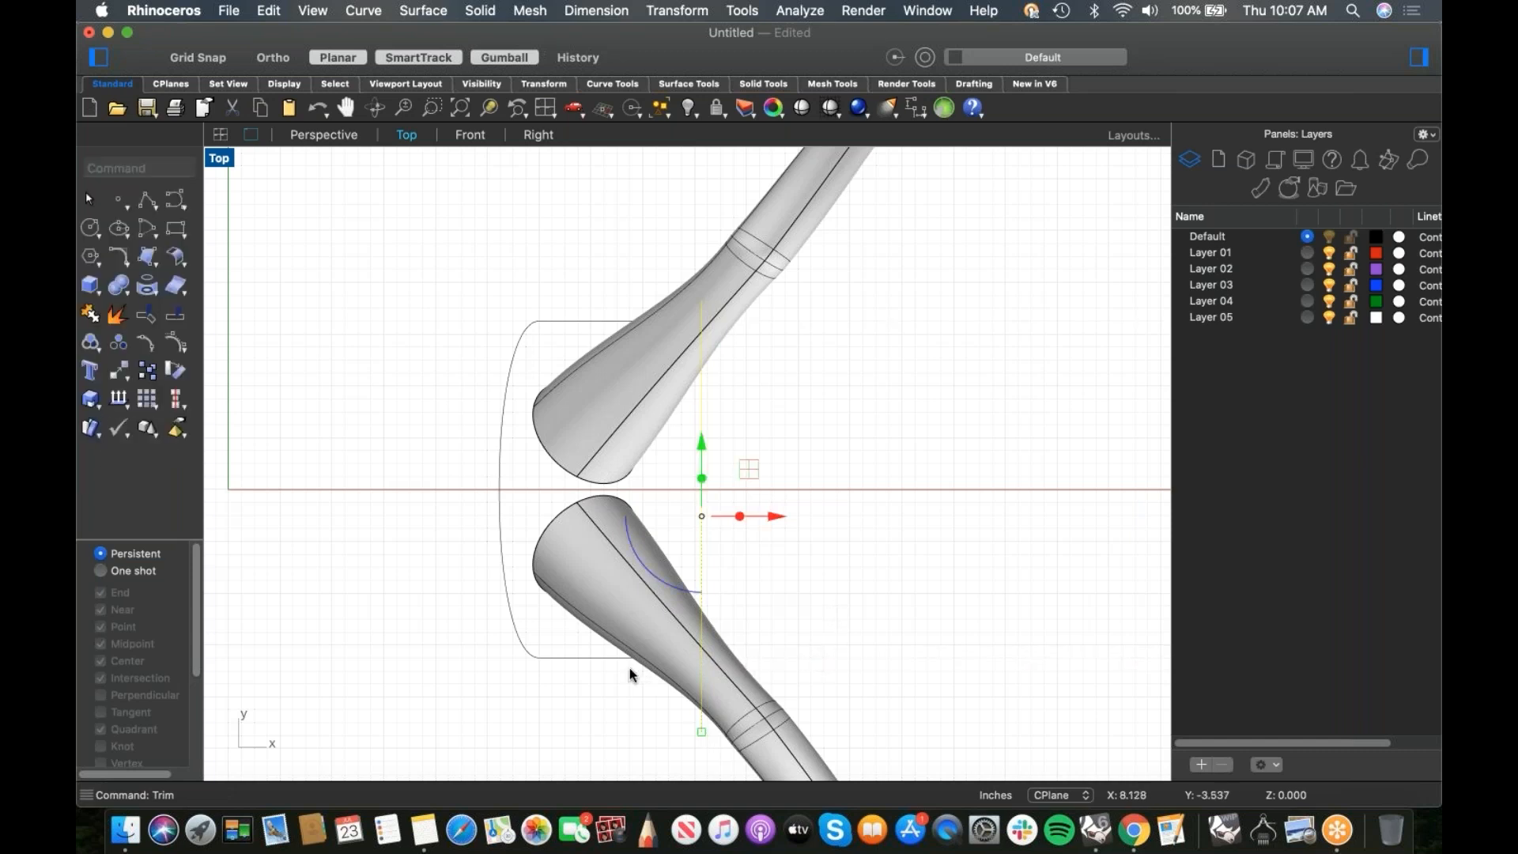
key("Escape")
Step: Scale the remaining U-shaped curve slightly narrower across its width
left_click(591, 658)
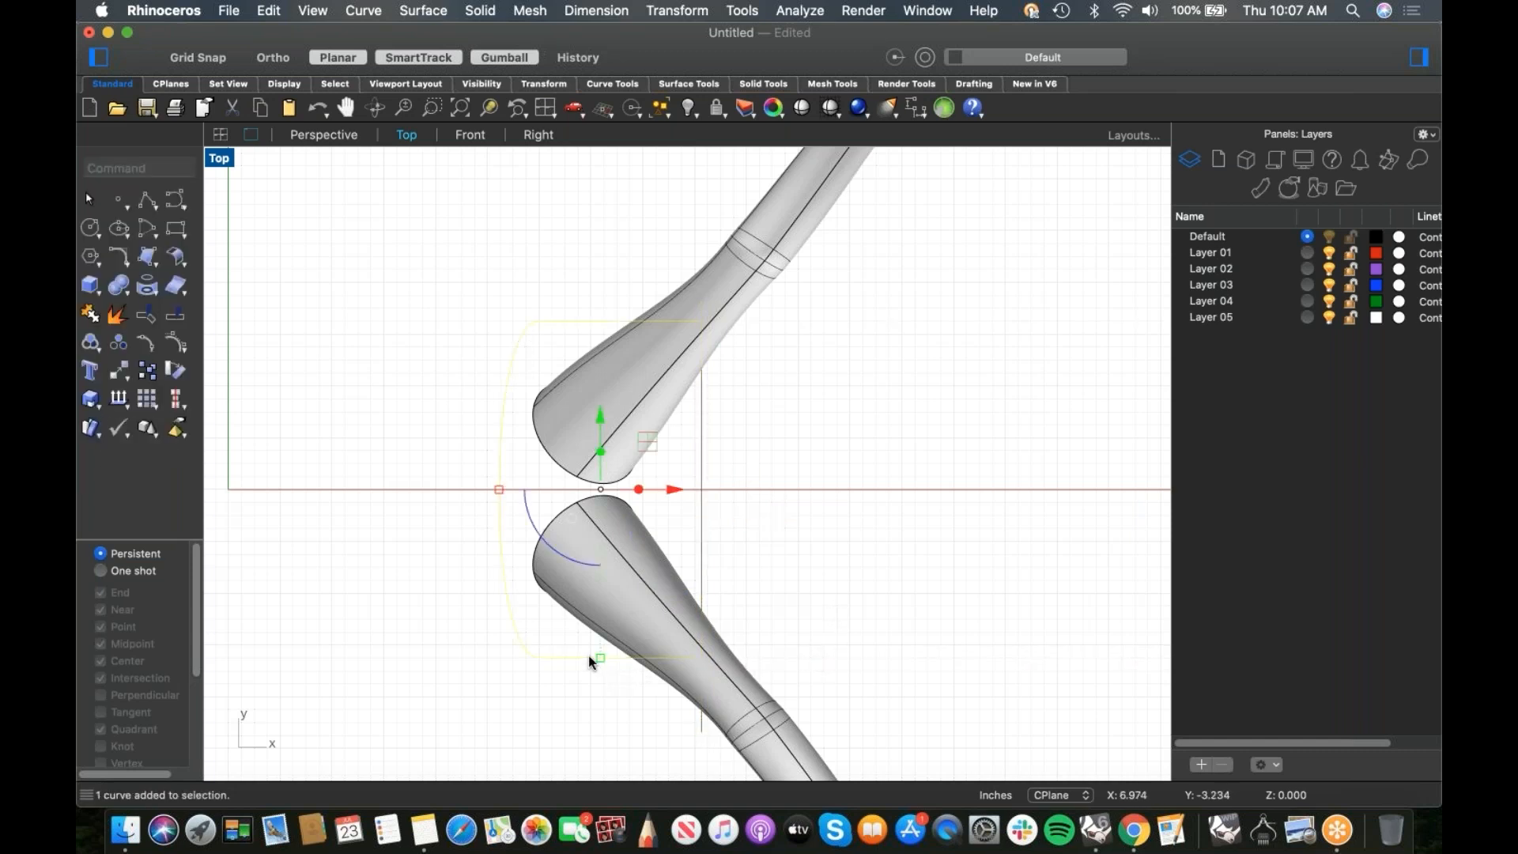
left_click_drag(598, 657, 593, 625)
key("Escape")
key("F4")
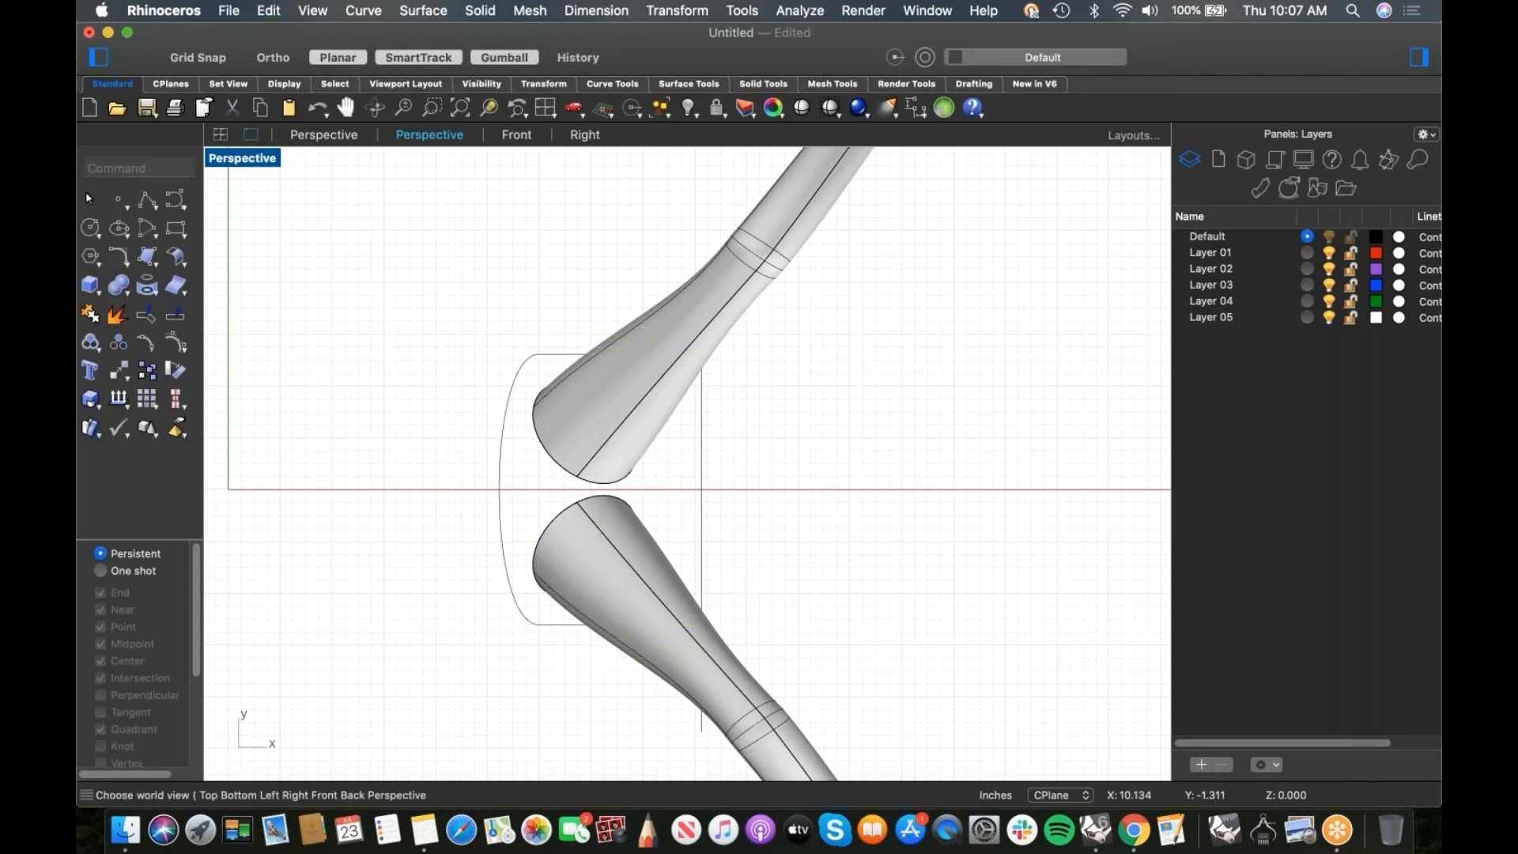
Step: Close the open ends of the U-shaped curve with a symmetrically shortened adjustable blend curve using Tangency at both ends
scroll(623, 407, "up", 6)
right_click_drag(624, 407, 694, 424)
middle_click(694, 424)
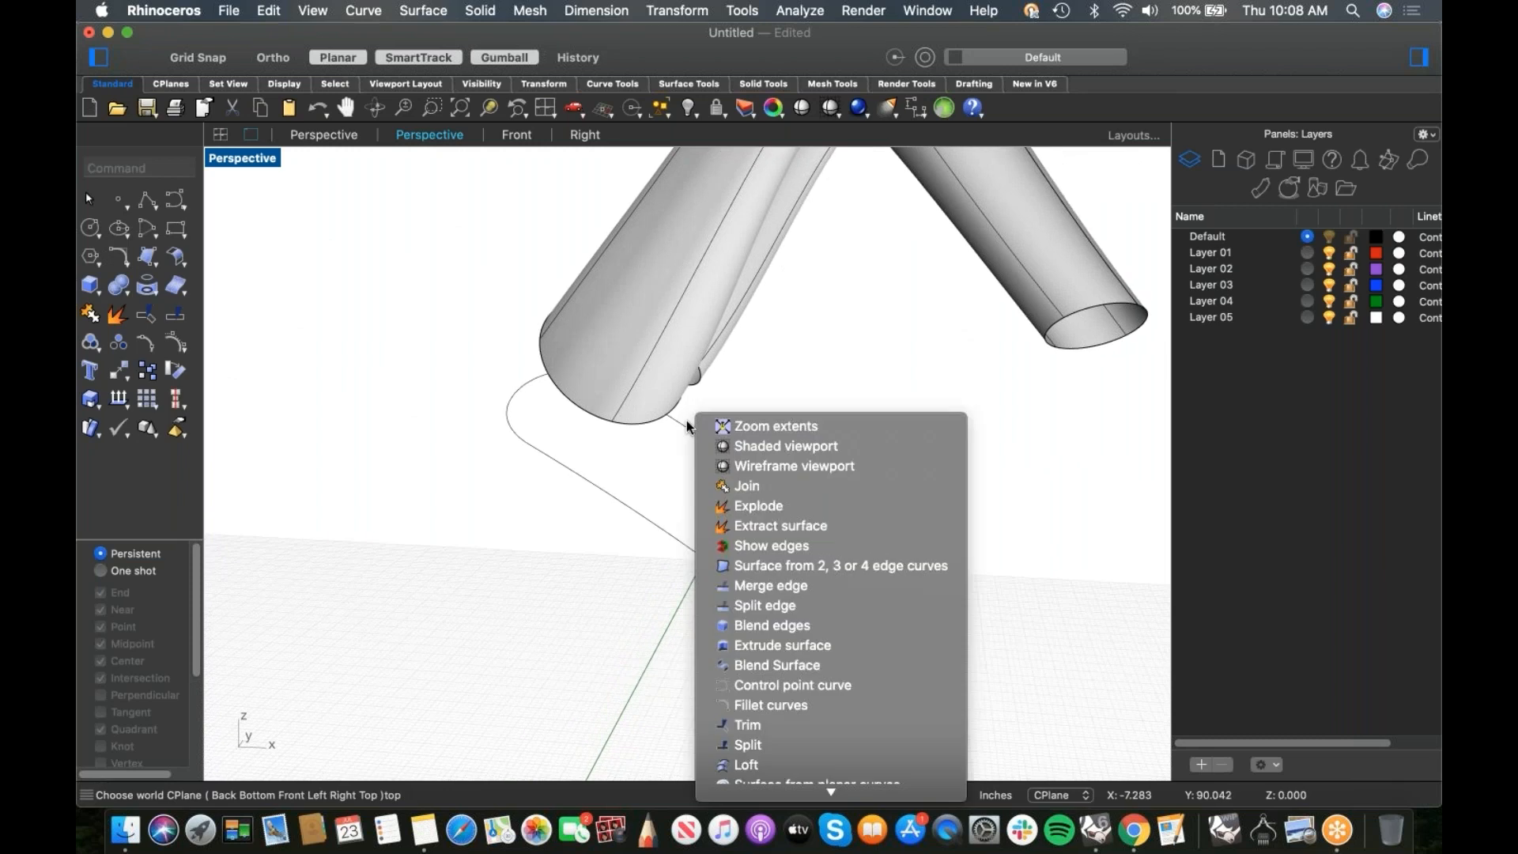
left_click(126, 267)
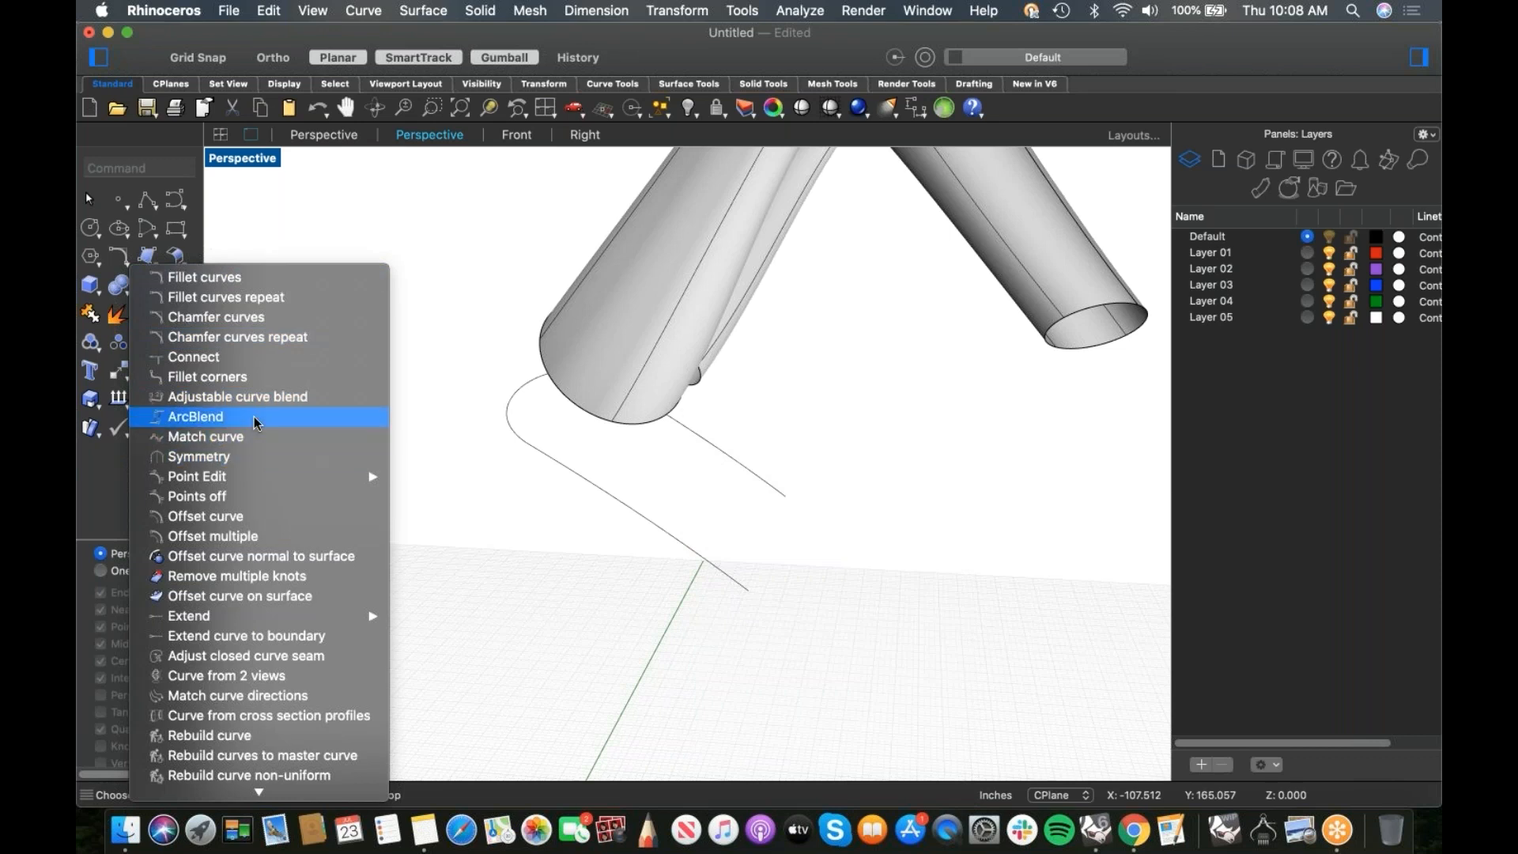
left_click(255, 408)
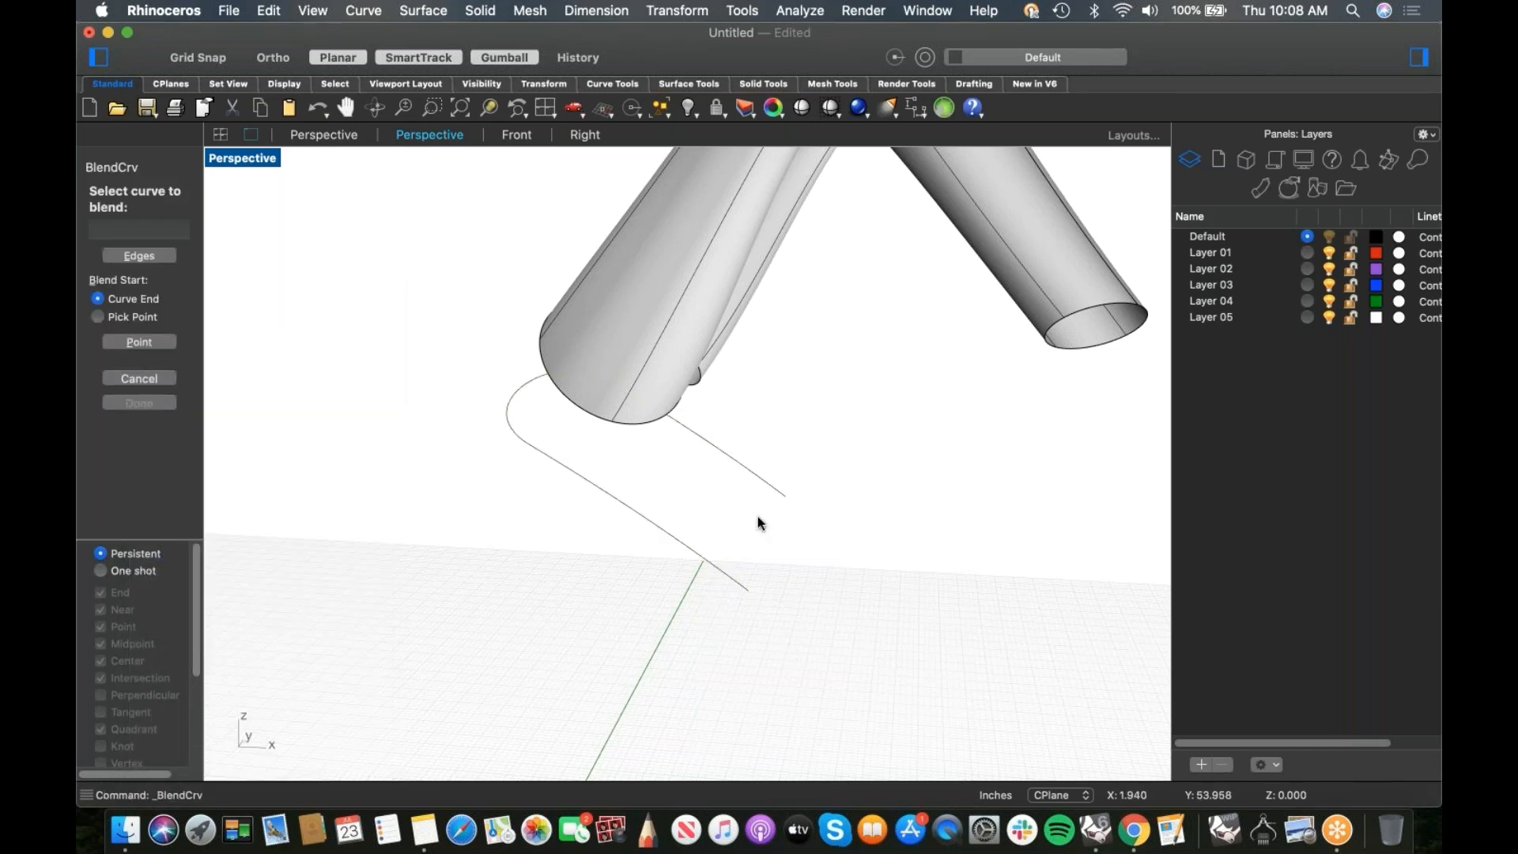
left_click(771, 495)
left_click(735, 582)
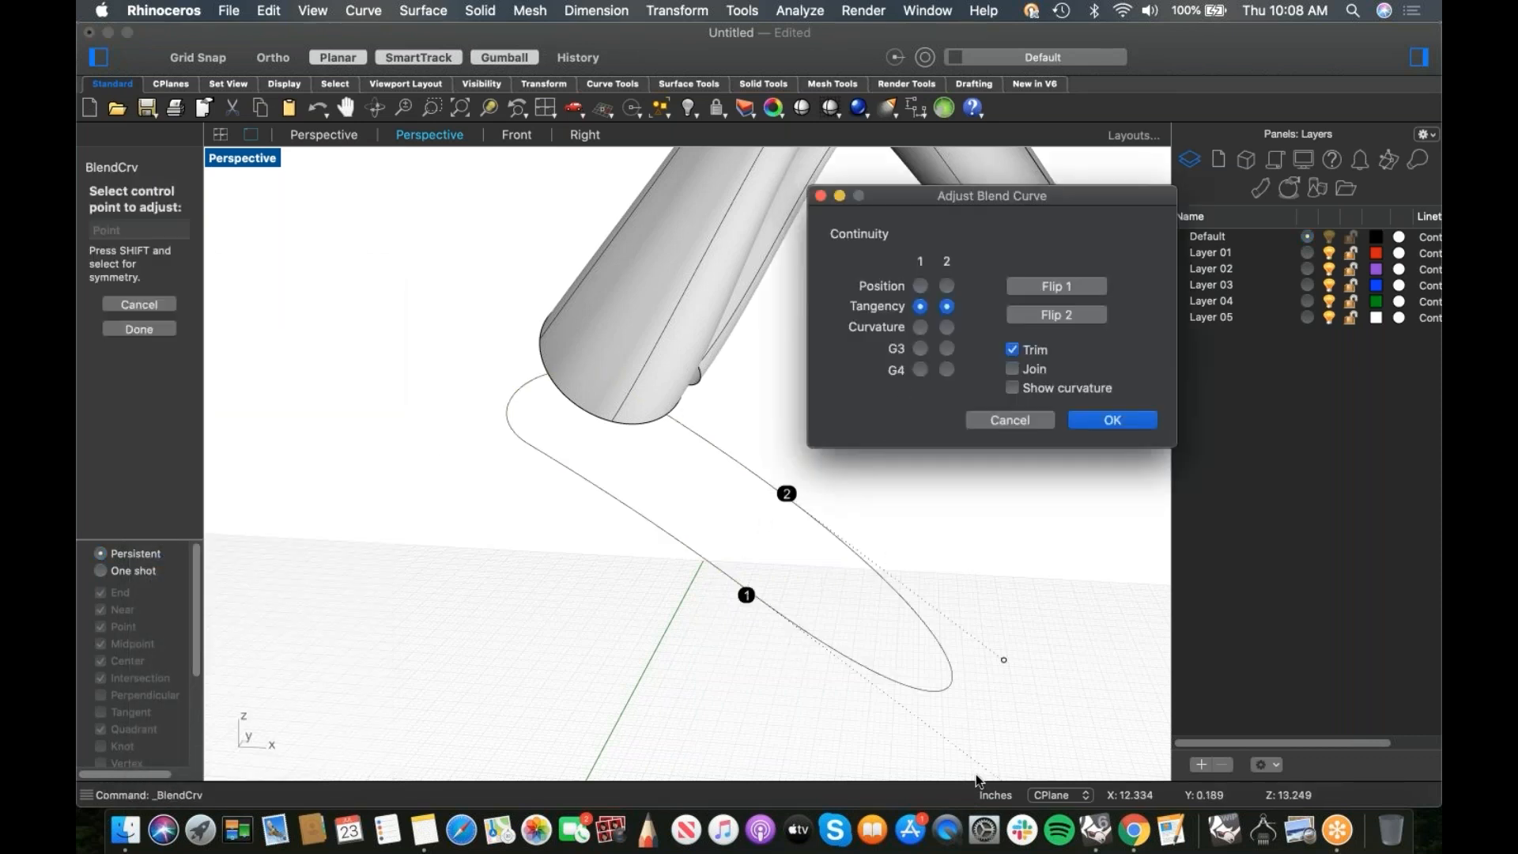
left_click(978, 657)
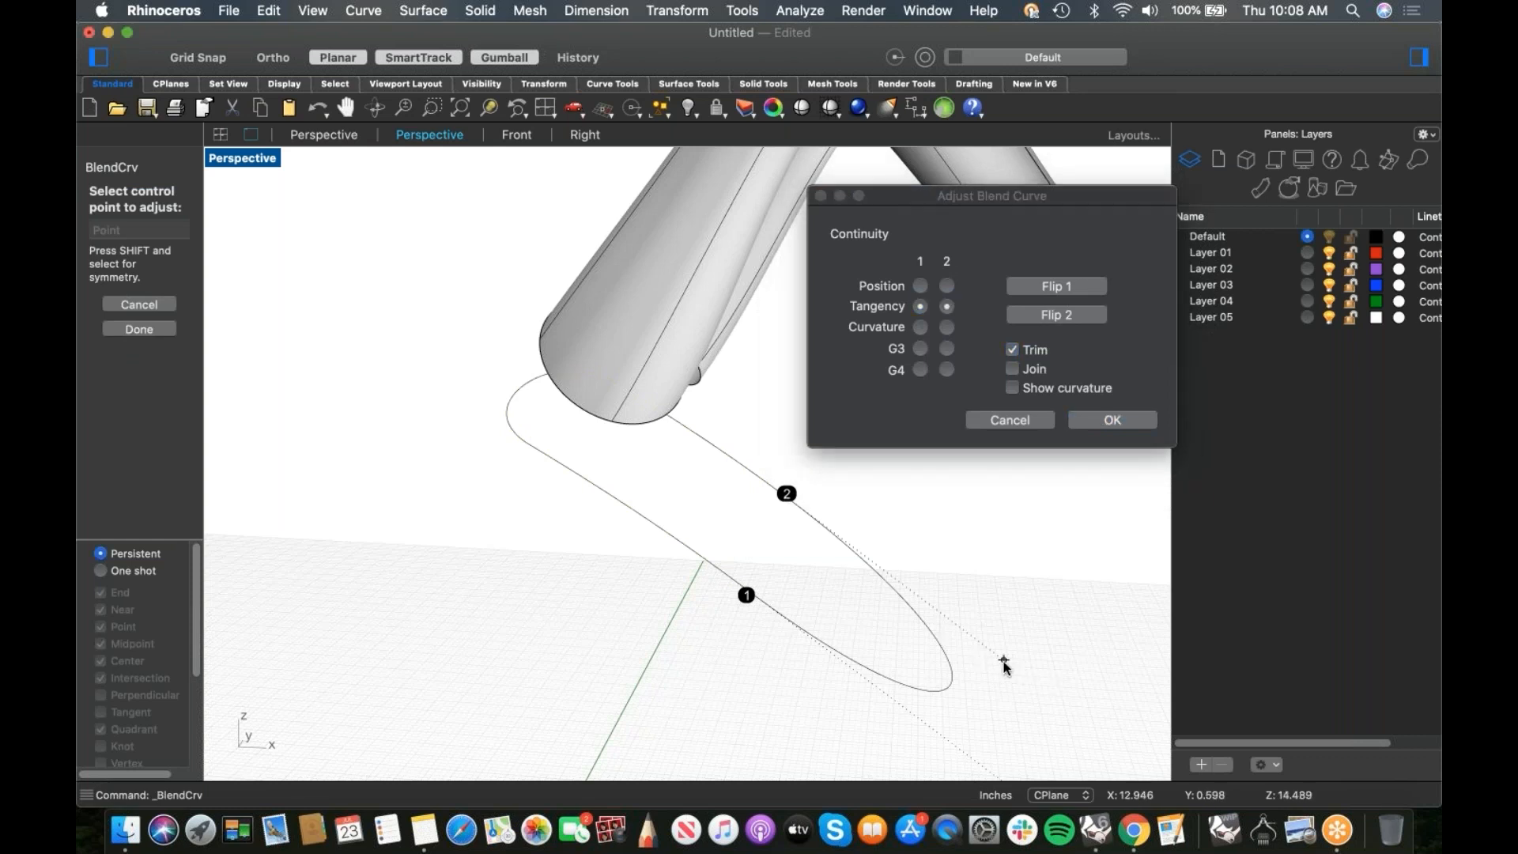
left_click(1004, 661, "shift")
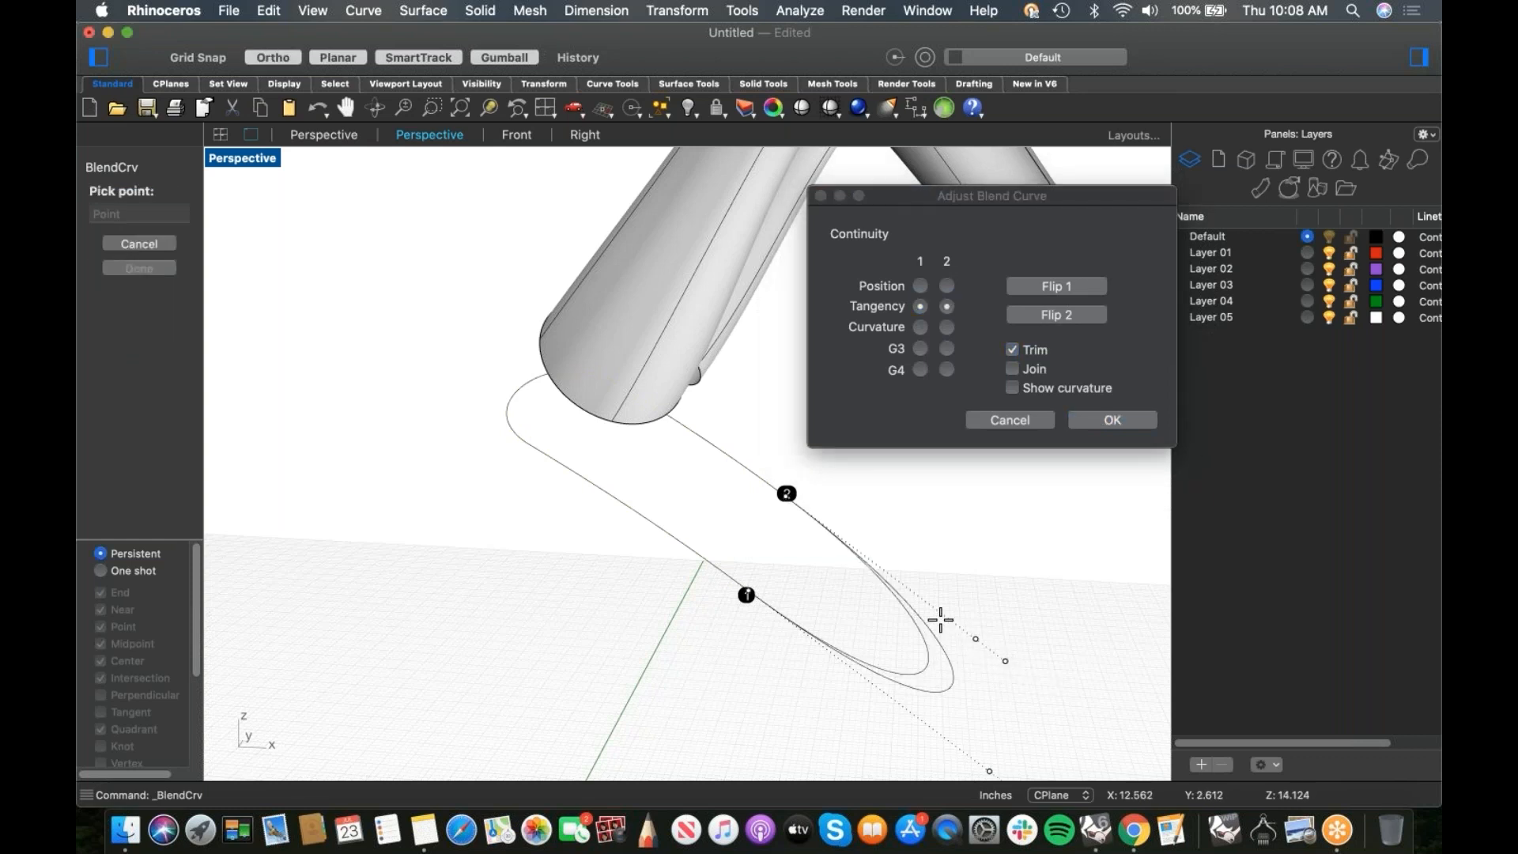
left_click(816, 538)
left_click(1116, 424)
Step: Extrude the closed outline about 3.6 inches upward along the slope of the handlebar bases
right_click_drag(687, 593, 734, 628)
left_click_drag(710, 645, 706, 647)
right_click_drag(705, 647, 559, 431)
left_click_drag(595, 525, 728, 348)
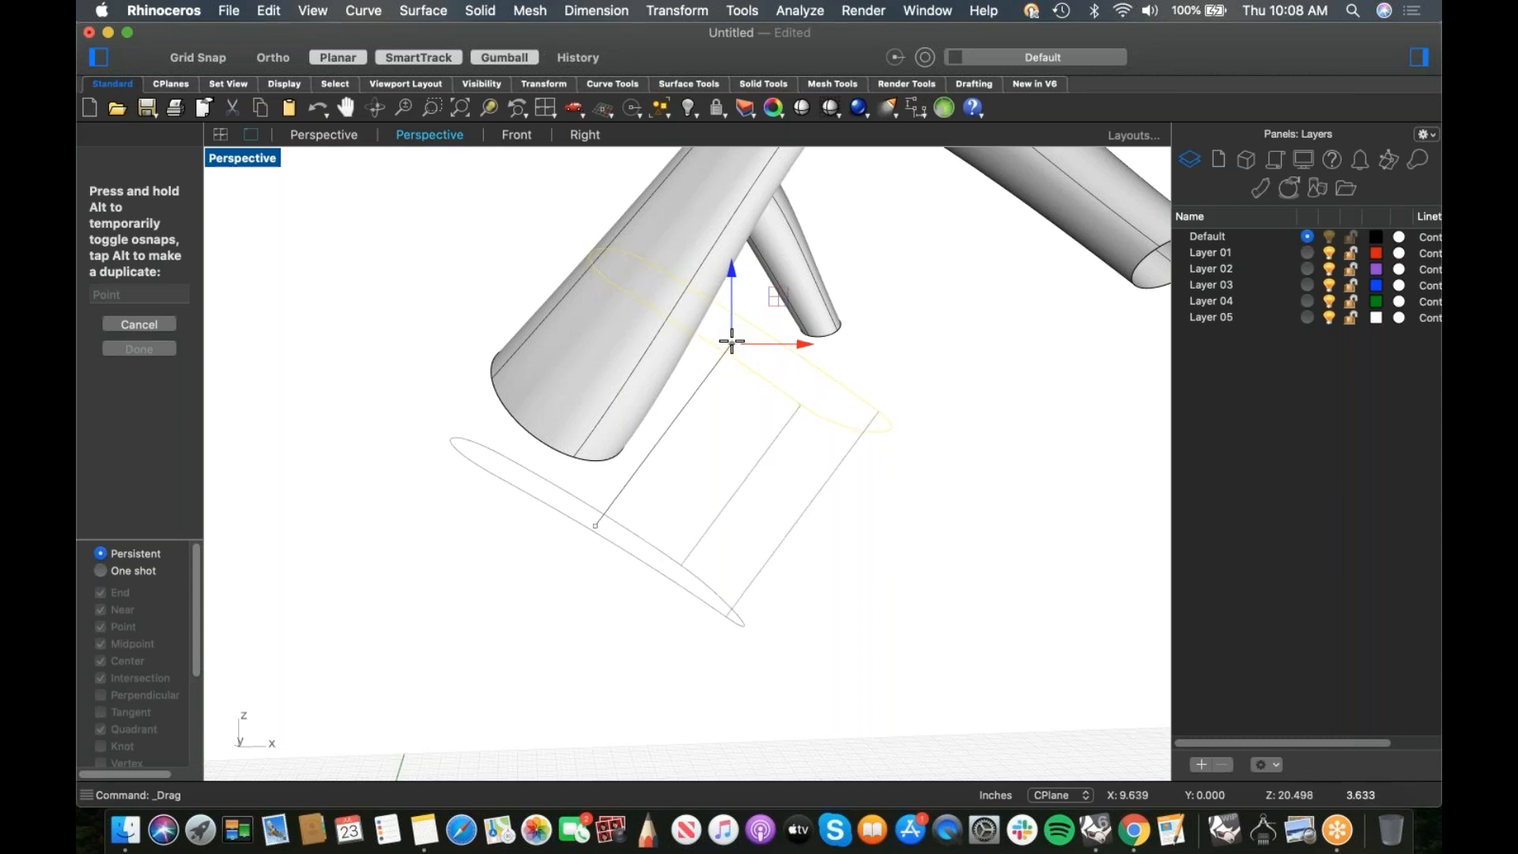
left_click_drag(734, 338, 735, 337)
left_click(845, 514)
Step: Show the hidden tricycle parts again around the new stem extrusion
right_click_drag(593, 440, 557, 427)
scroll(674, 481, "down", 4)
scroll(669, 468, "up", 3)
mouse_move(669, 469)
right_mouse_down()
mouse_move(725, 505)
mouse_move(672, 535)
mouse_move(737, 529)
mouse_move(726, 579)
mouse_move(694, 559)
mouse_move(568, 598)
mouse_move(529, 580)
mouse_move(596, 566)
mouse_move(605, 538)
right_mouse_up()
key("alt+super+h")
Step: Try to scale the main stem surface lengthwise with the gumball tilted to its slope, and undo the scaling
scroll(677, 562, "down", 5)
scroll(606, 535, "up", 5)
left_click(610, 535)
left_click_drag(514, 526, 503, 520, "super")
left_click_drag(409, 381, 432, 395)
key("super+z")
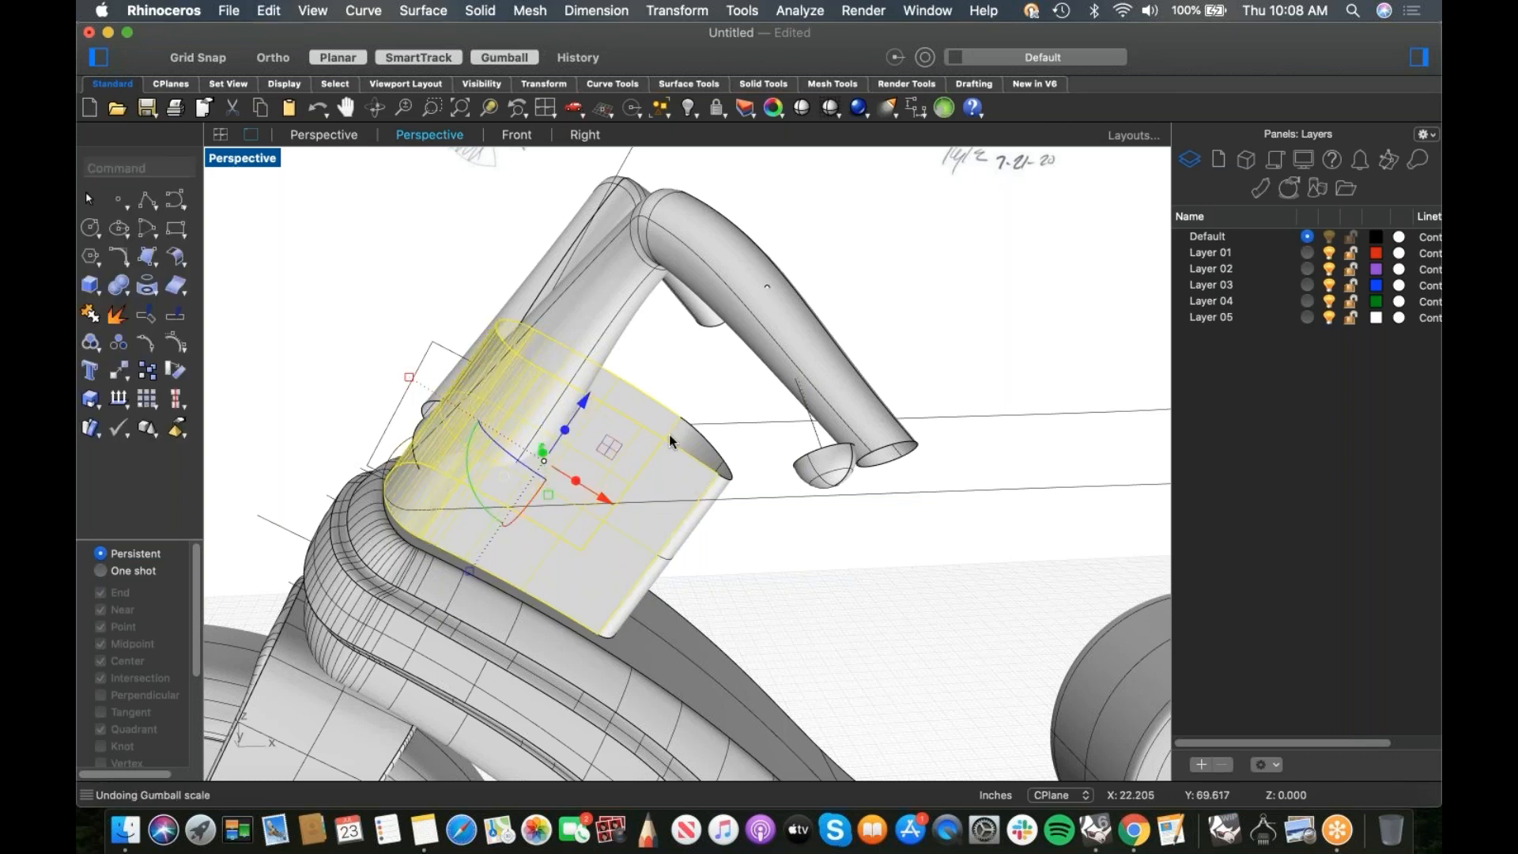
Step: Join the stem's main wall and its rounded rear wall into one polysurface
left_click(688, 440, "shift")
key("super+j")
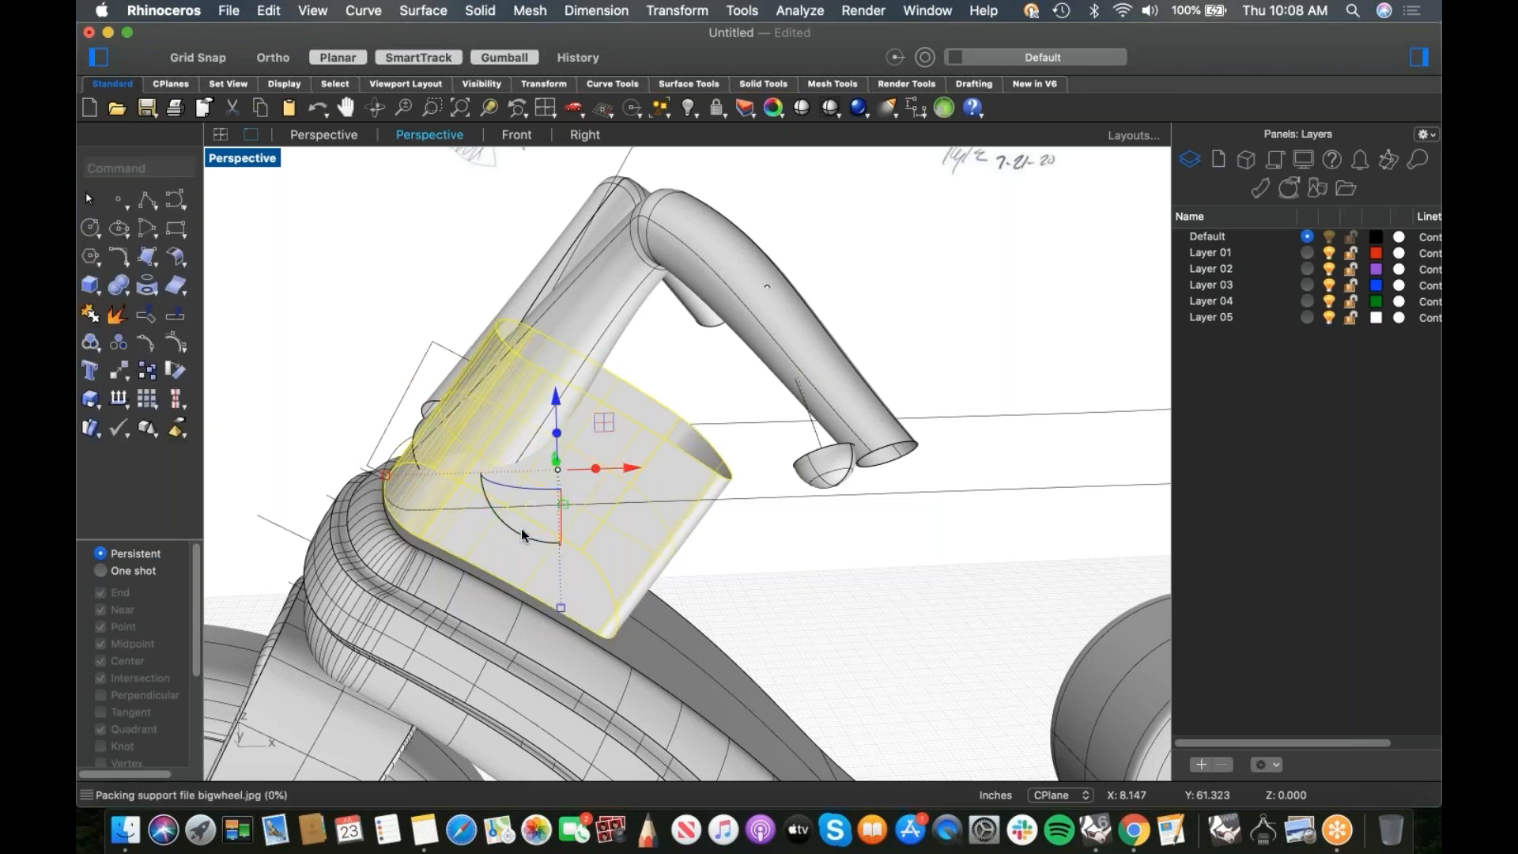
Step: Align the gumball with the stem's slope, then shorten the stem lengthwise and slide it toward the tricycle's front
left_click_drag(521, 534, 512, 518, "super")
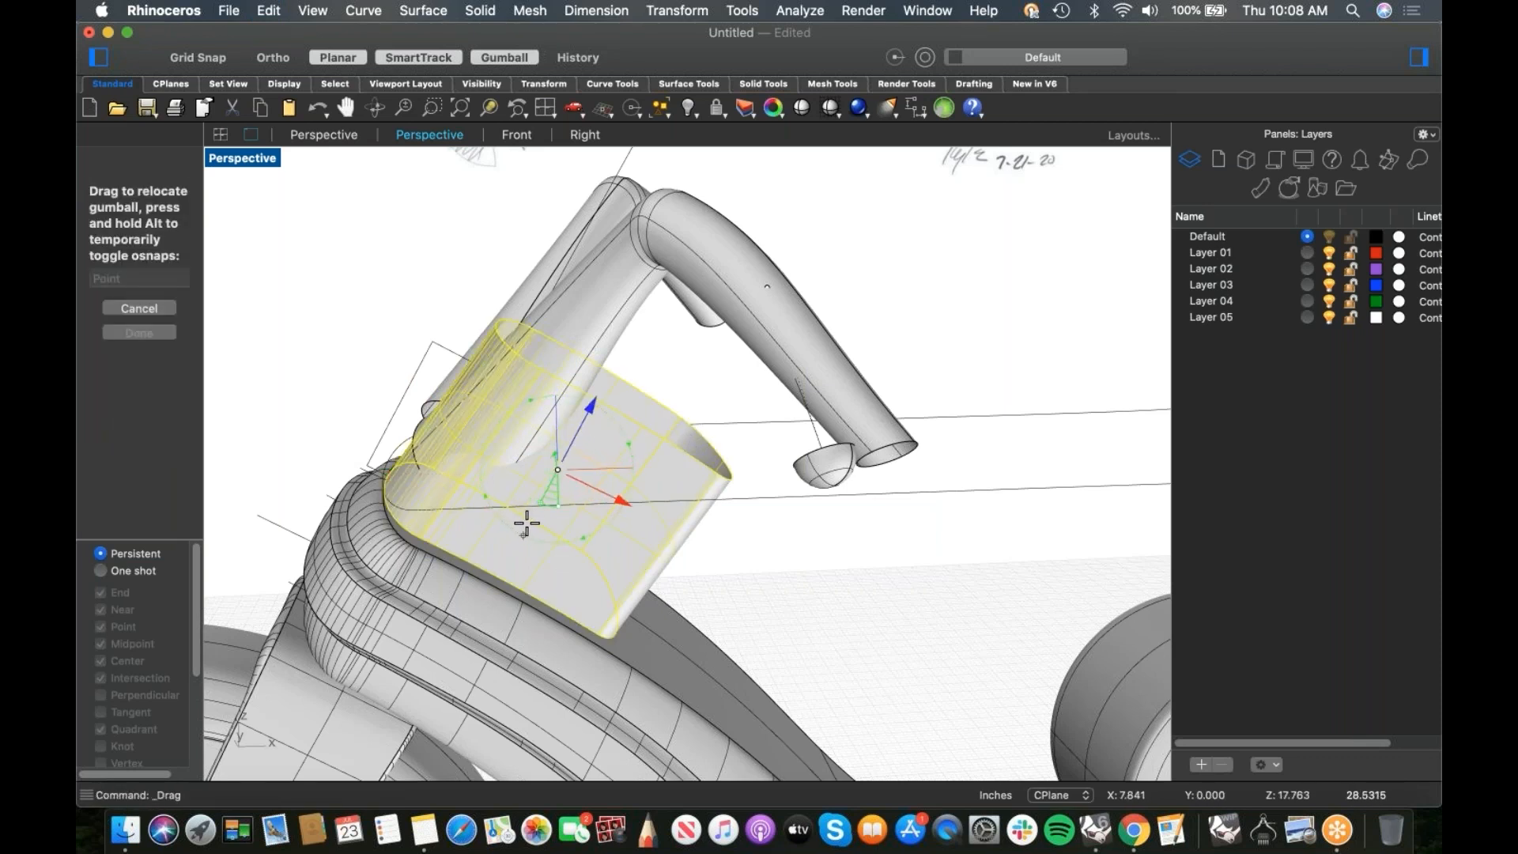
left_click_drag(525, 523, 530, 514, "super")
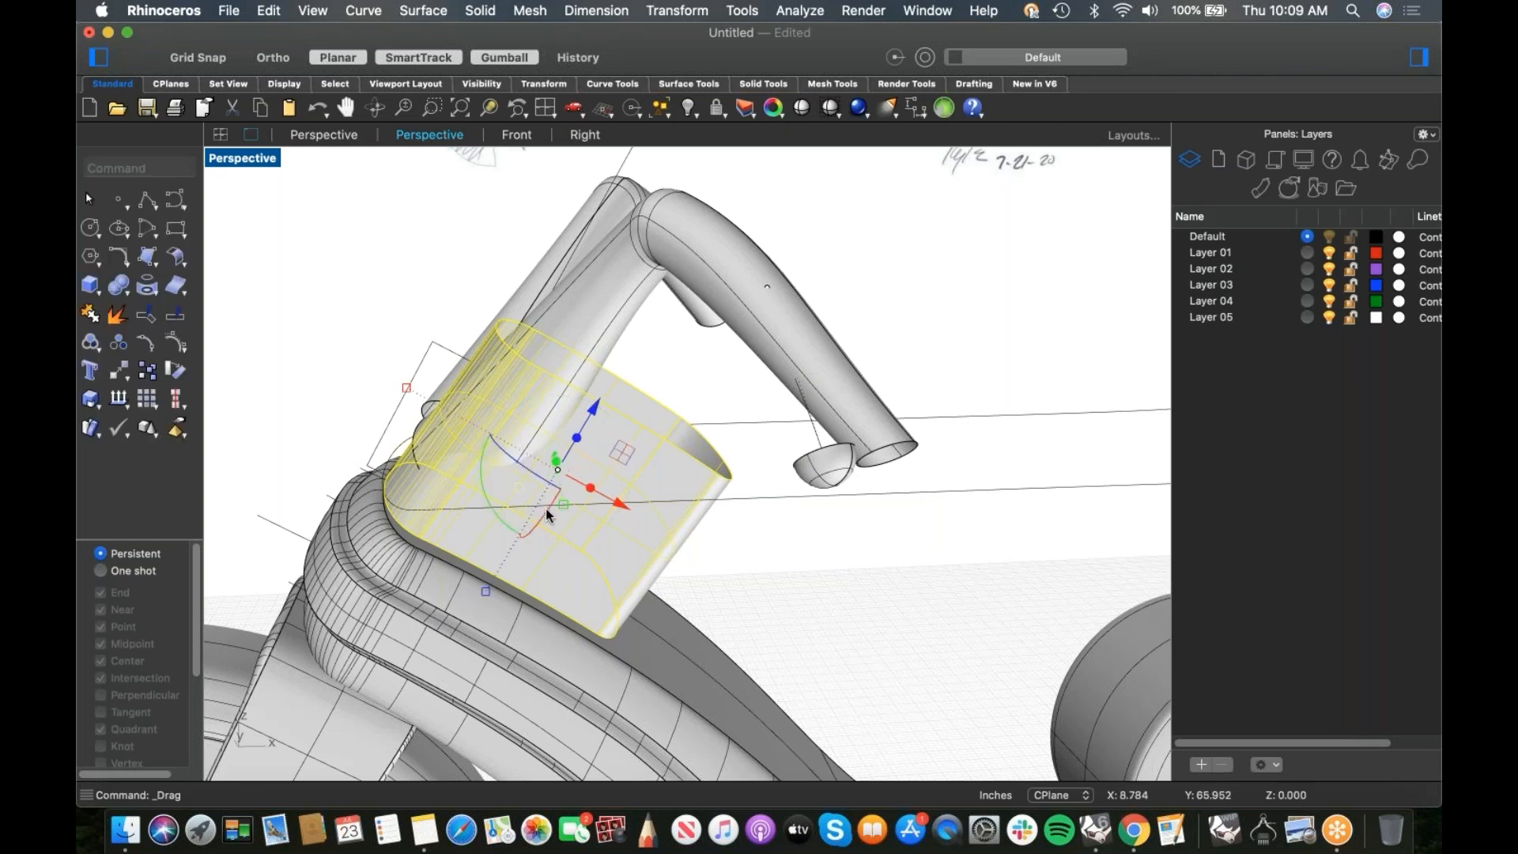
left_click_drag(411, 388, 450, 414)
left_click_drag(614, 498, 518, 464)
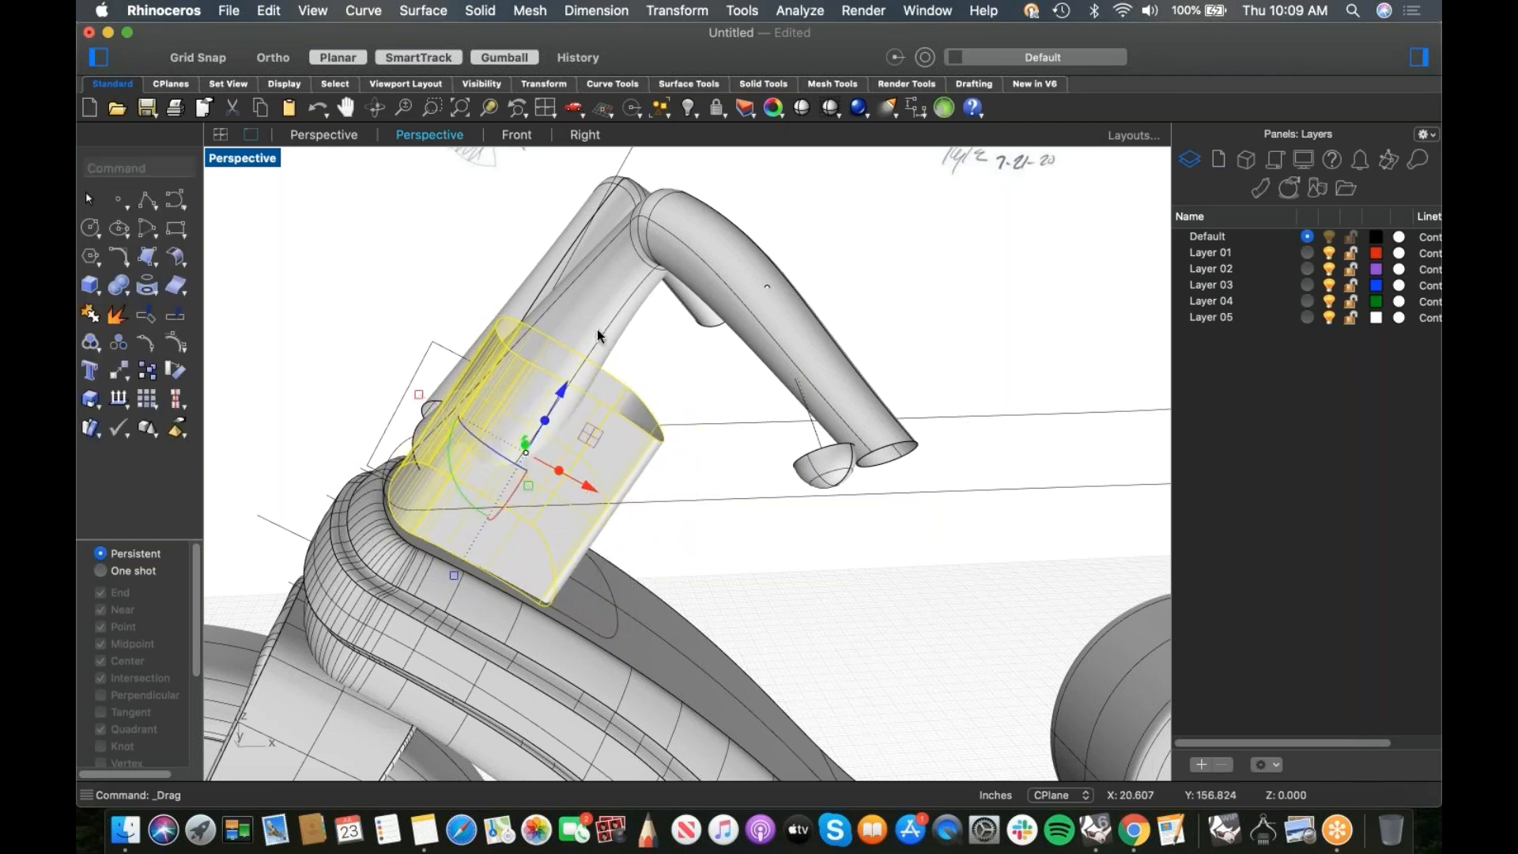
Step: Move both handlebar surfaces down together so that their bases sink into the stem
left_click(549, 288)
left_click(542, 290)
left_click(529, 292, "shift")
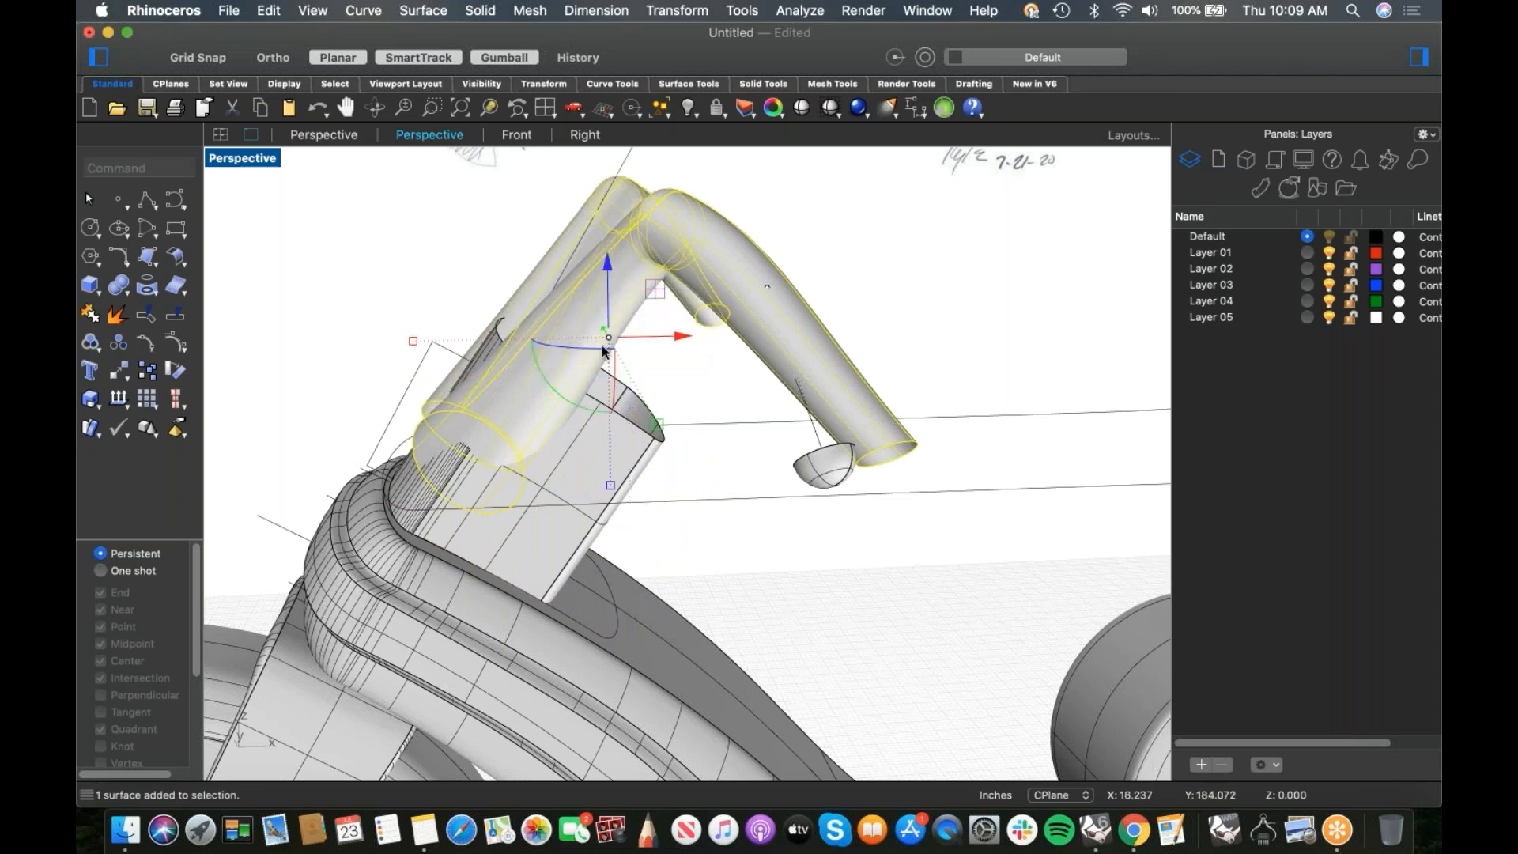
left_click_drag(648, 289, 597, 387)
left_click(329, 307)
Step: In the Front view, draw a four-point arched control point curve across the stem, sloping down past its rear edge
right_click_drag(333, 311, 647, 358)
key("ctrl+F2")
right_click_drag(636, 373, 669, 377)
scroll(669, 378, "up", 4)
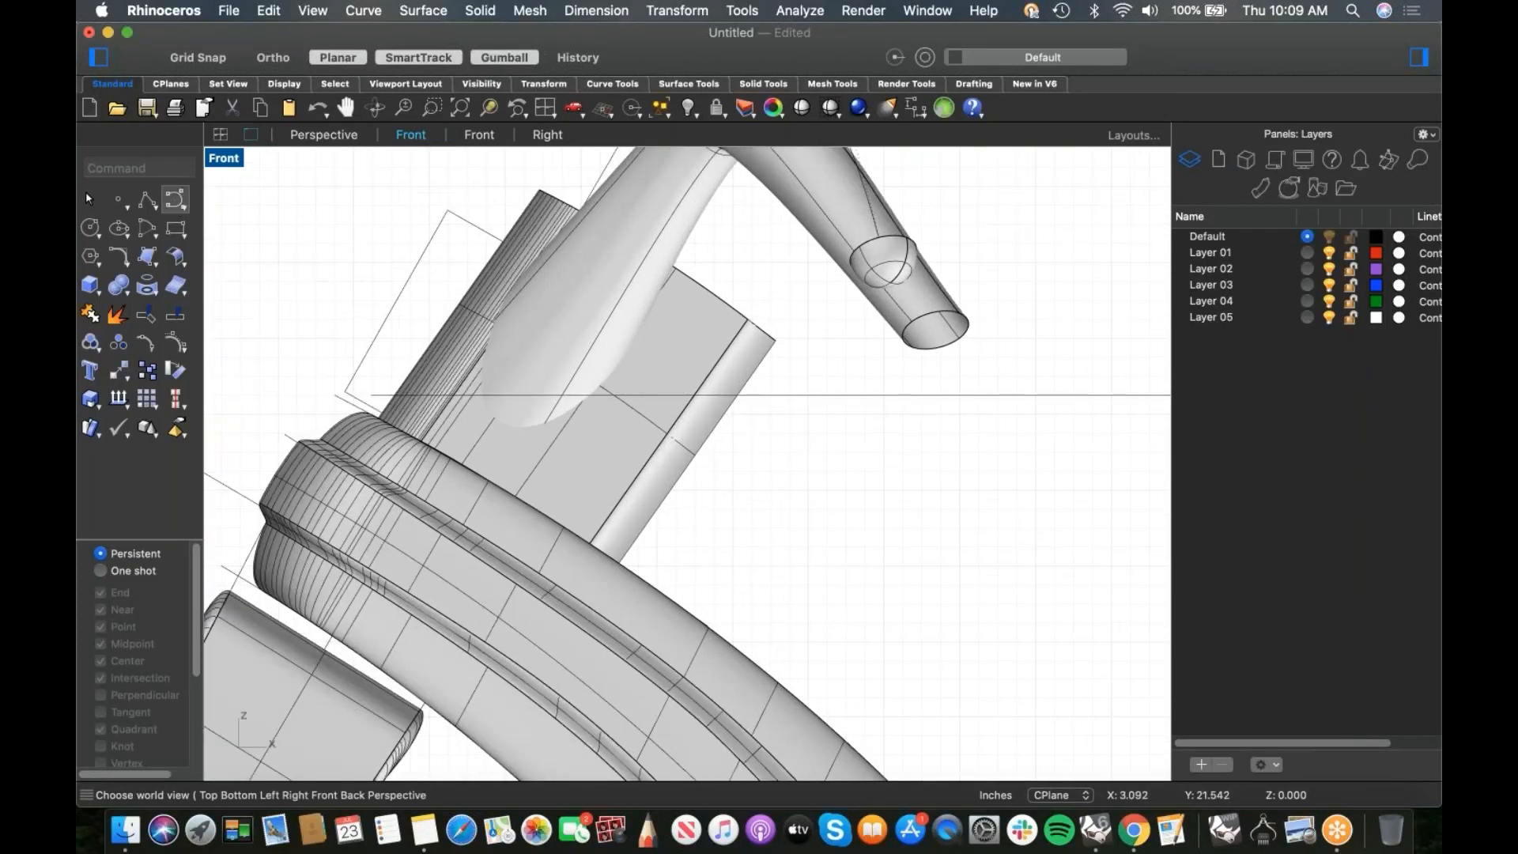
left_click(177, 201)
left_click(400, 292)
left_click(541, 306)
left_click(668, 360)
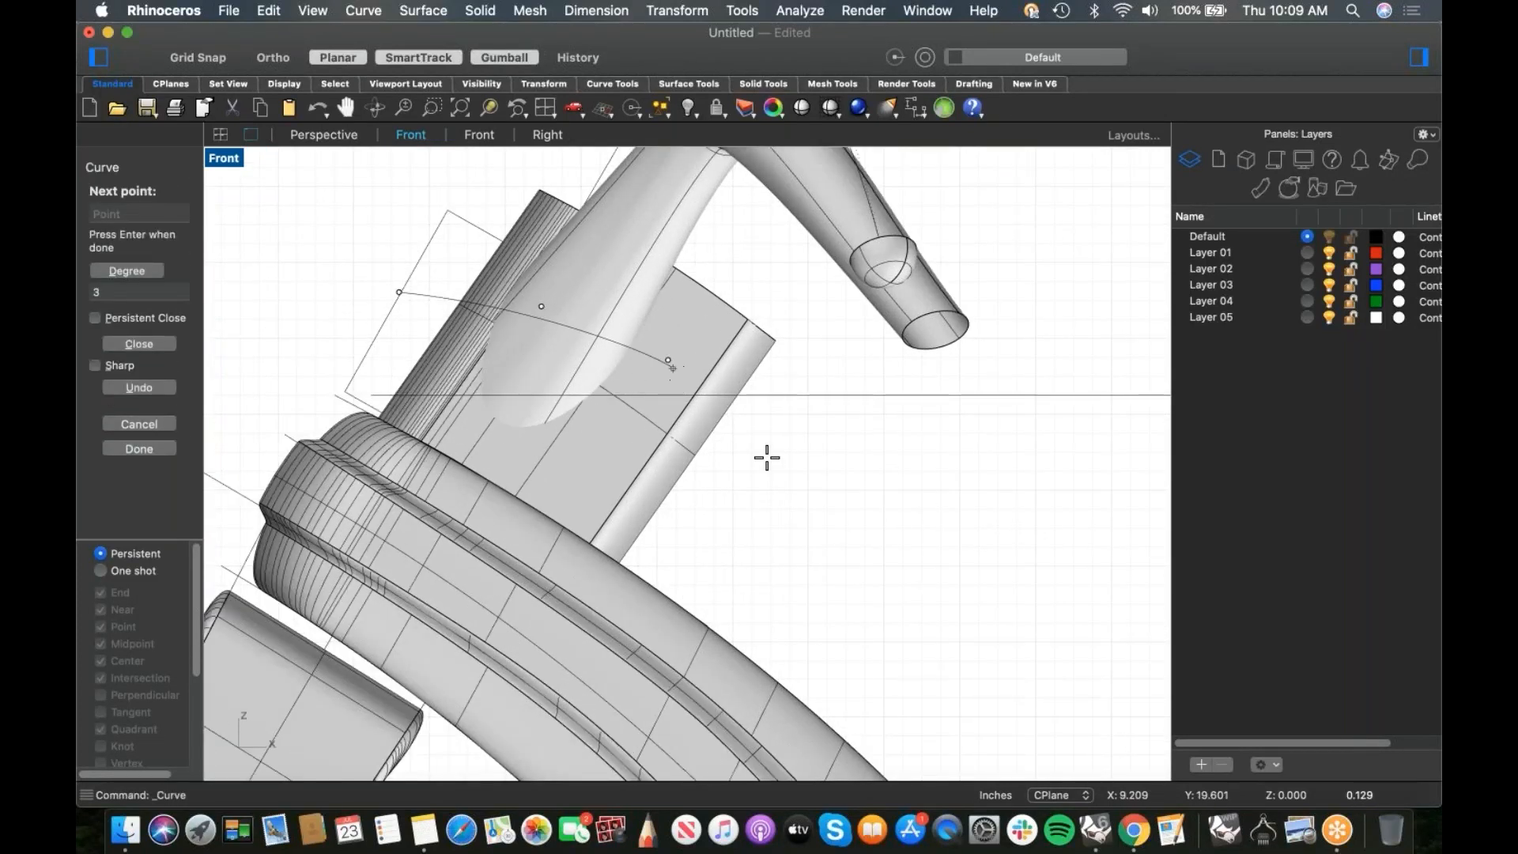
left_click(844, 567)
key("Return")
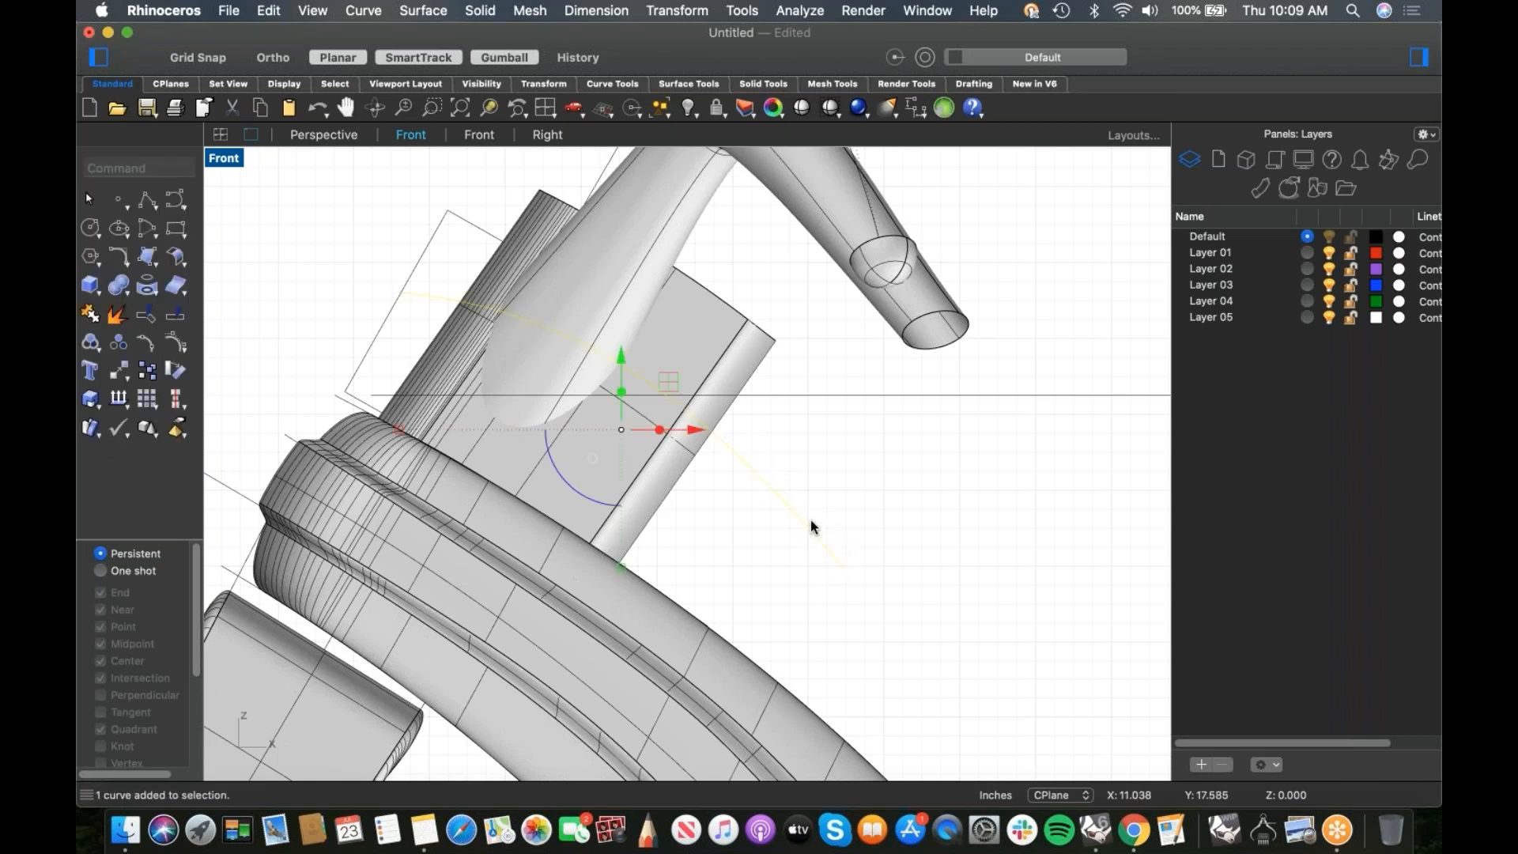
Step: Extrude the arched curve sideways into a surface that spans the full width of the stem
key("ctrl+super+p")
right_click_drag(729, 533, 709, 492)
scroll(709, 492, "up", 5)
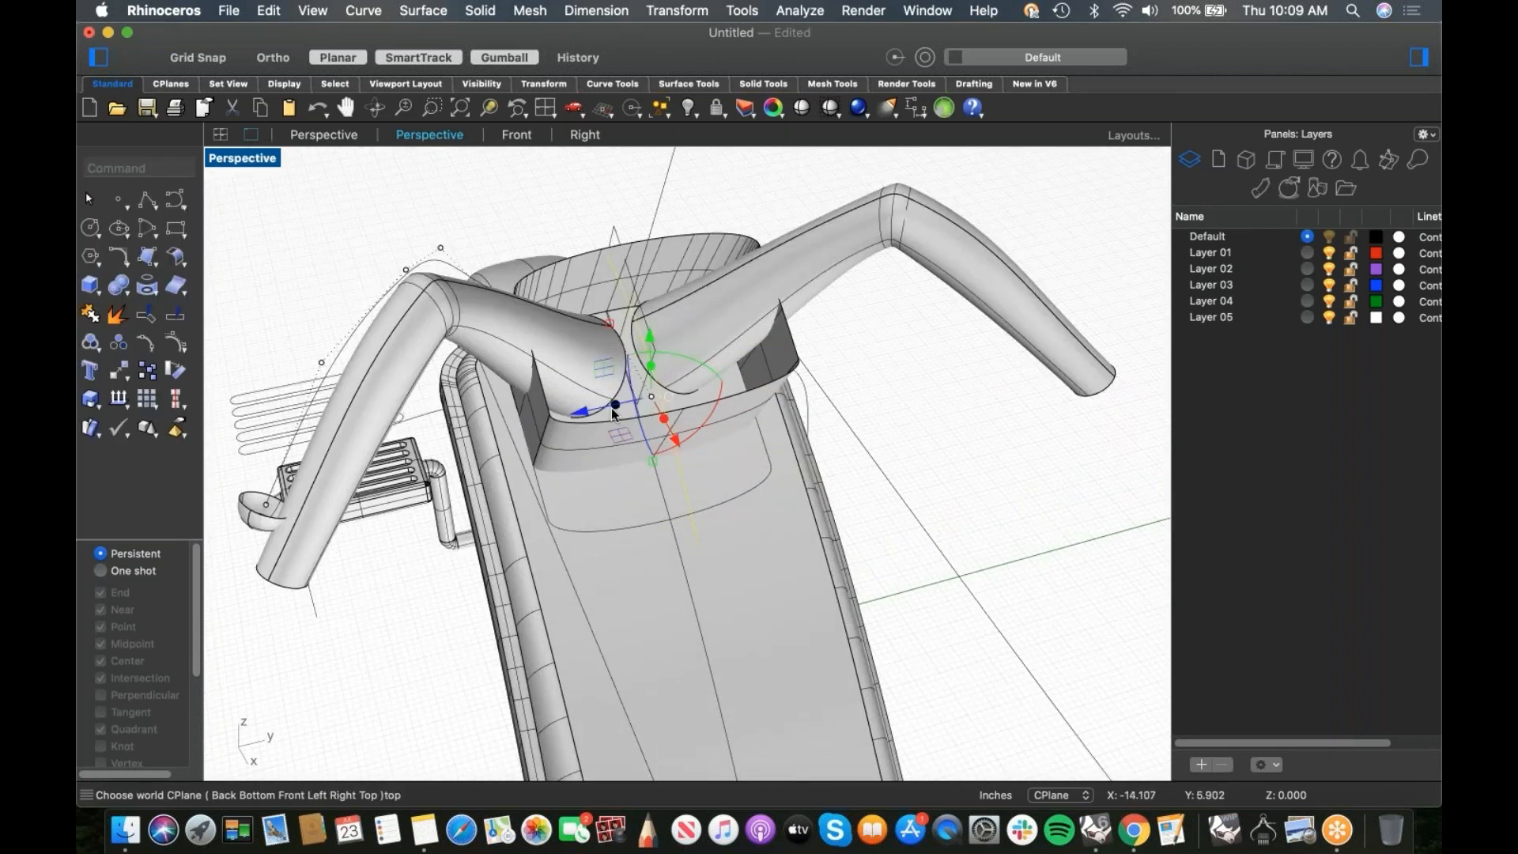
left_click_drag(613, 405, 468, 438)
right_click_drag(810, 534, 814, 443)
scroll(648, 431, "up", 7)
Step: Trim the stem walls above the arched surface and the parts of that surface outside the stem
left_click(650, 440)
left_click(688, 463)
type("trim")
key("Return")
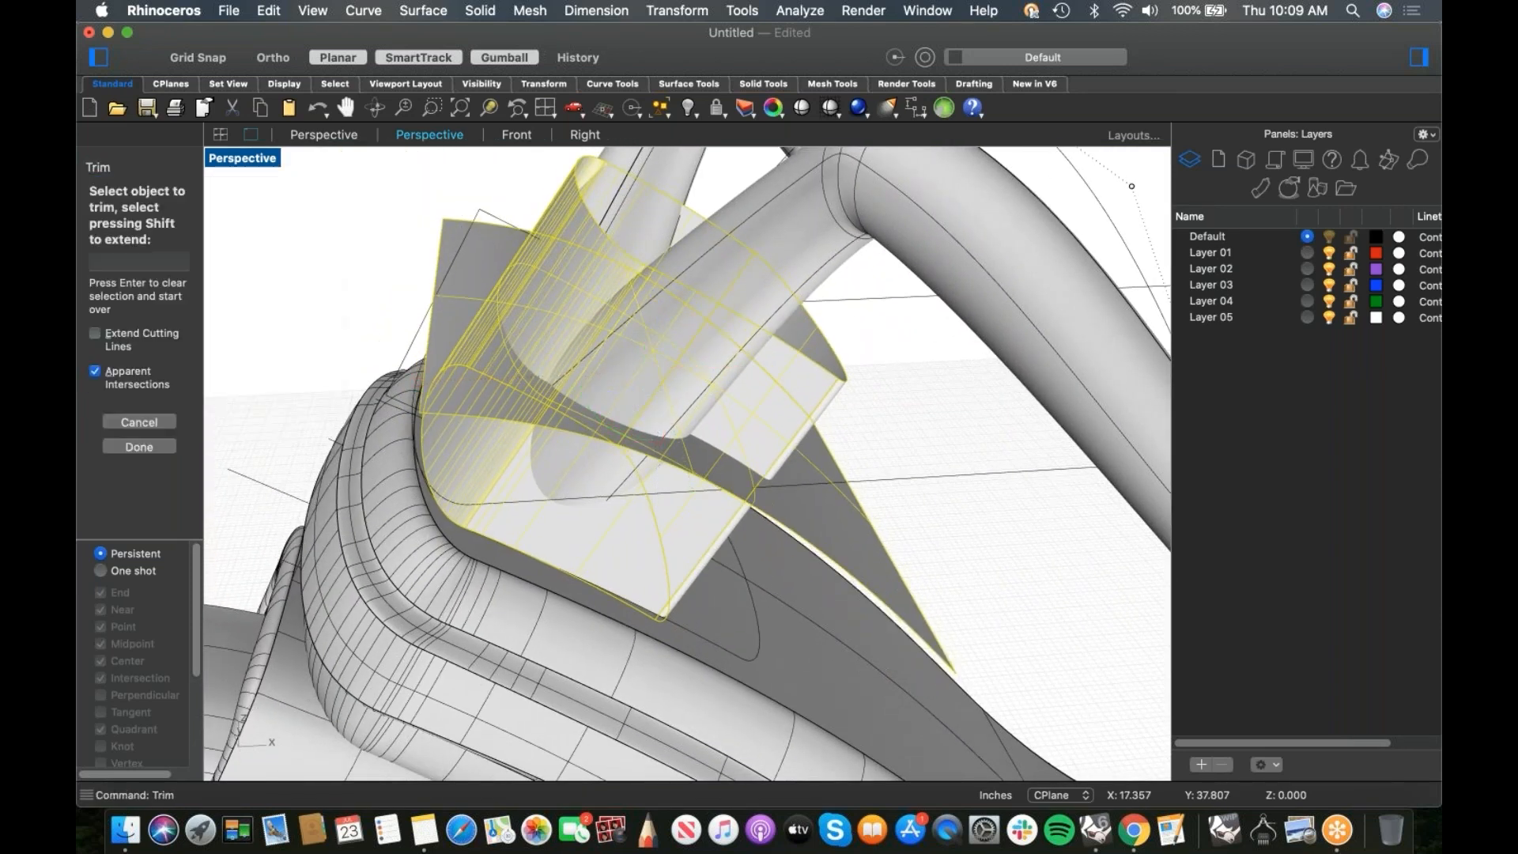
left_click(819, 467)
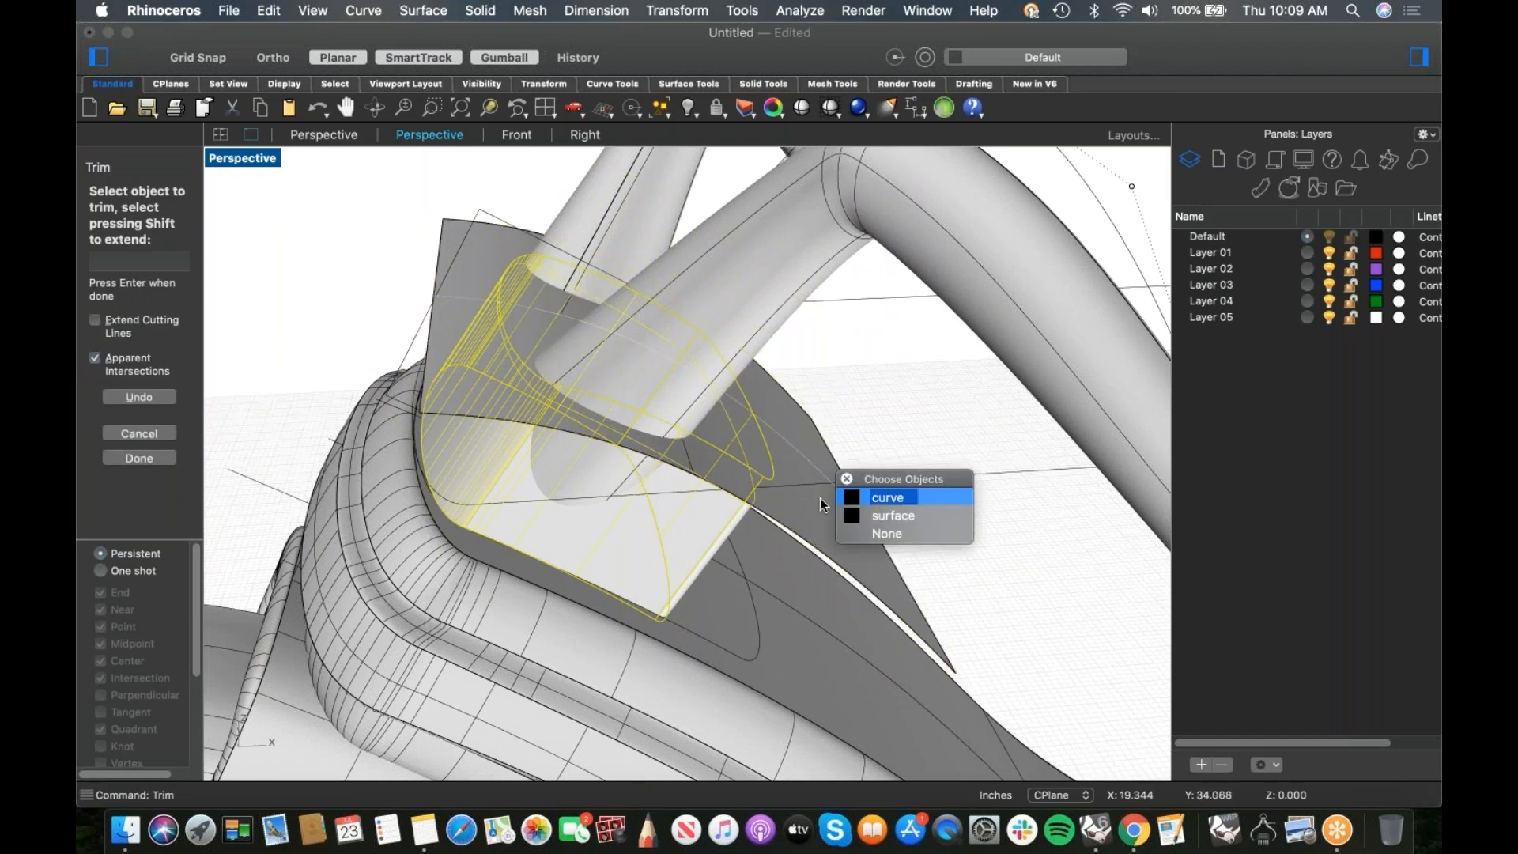
left_click(822, 497)
key("Escape")
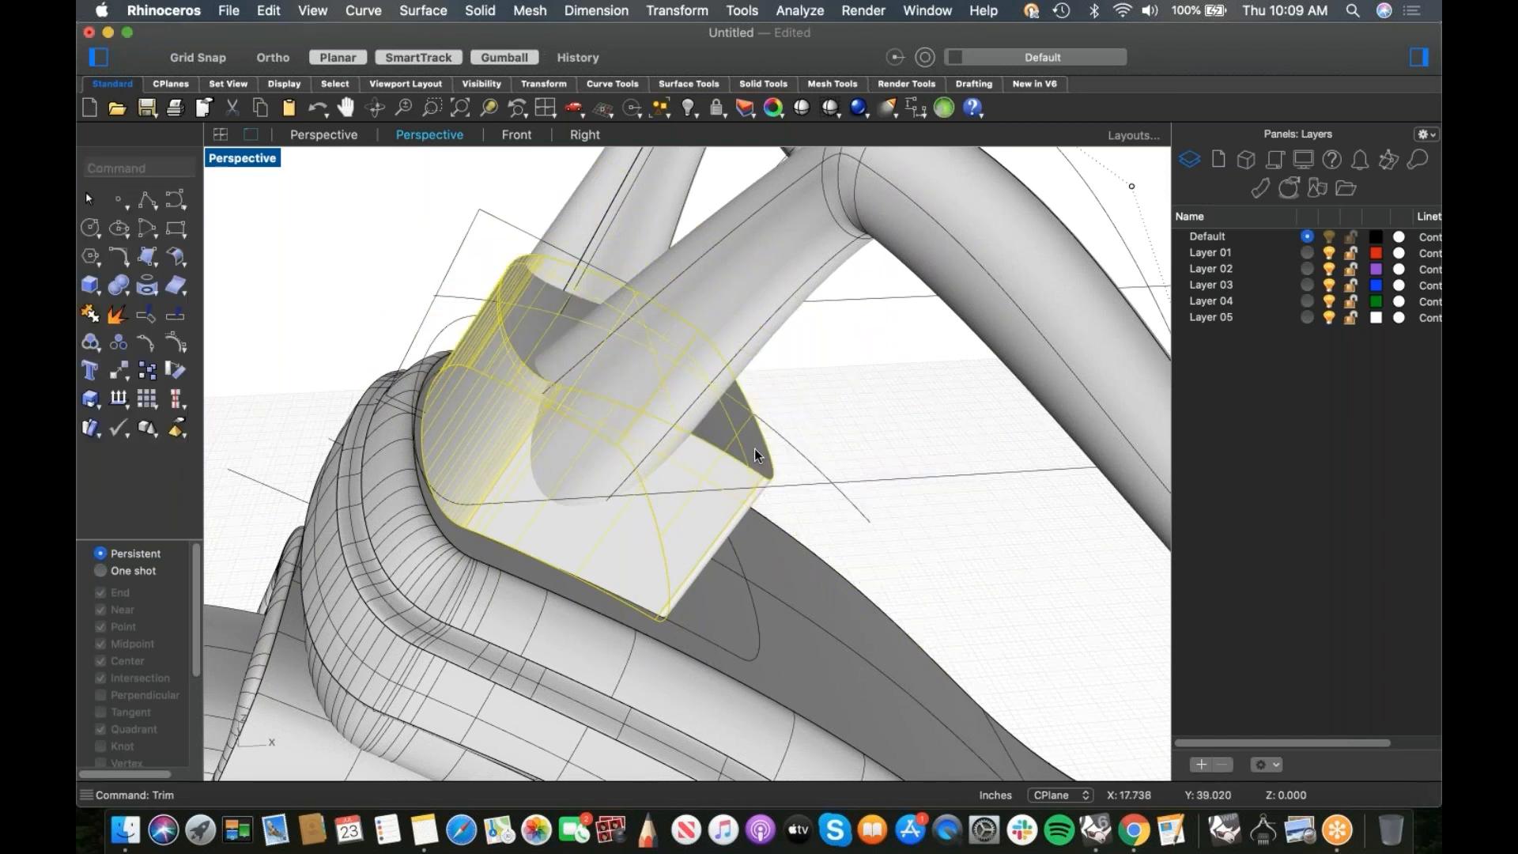
Step: Join the trimmed stem walls and the arched cap surface into one polysurface
left_click(720, 499)
type("join")
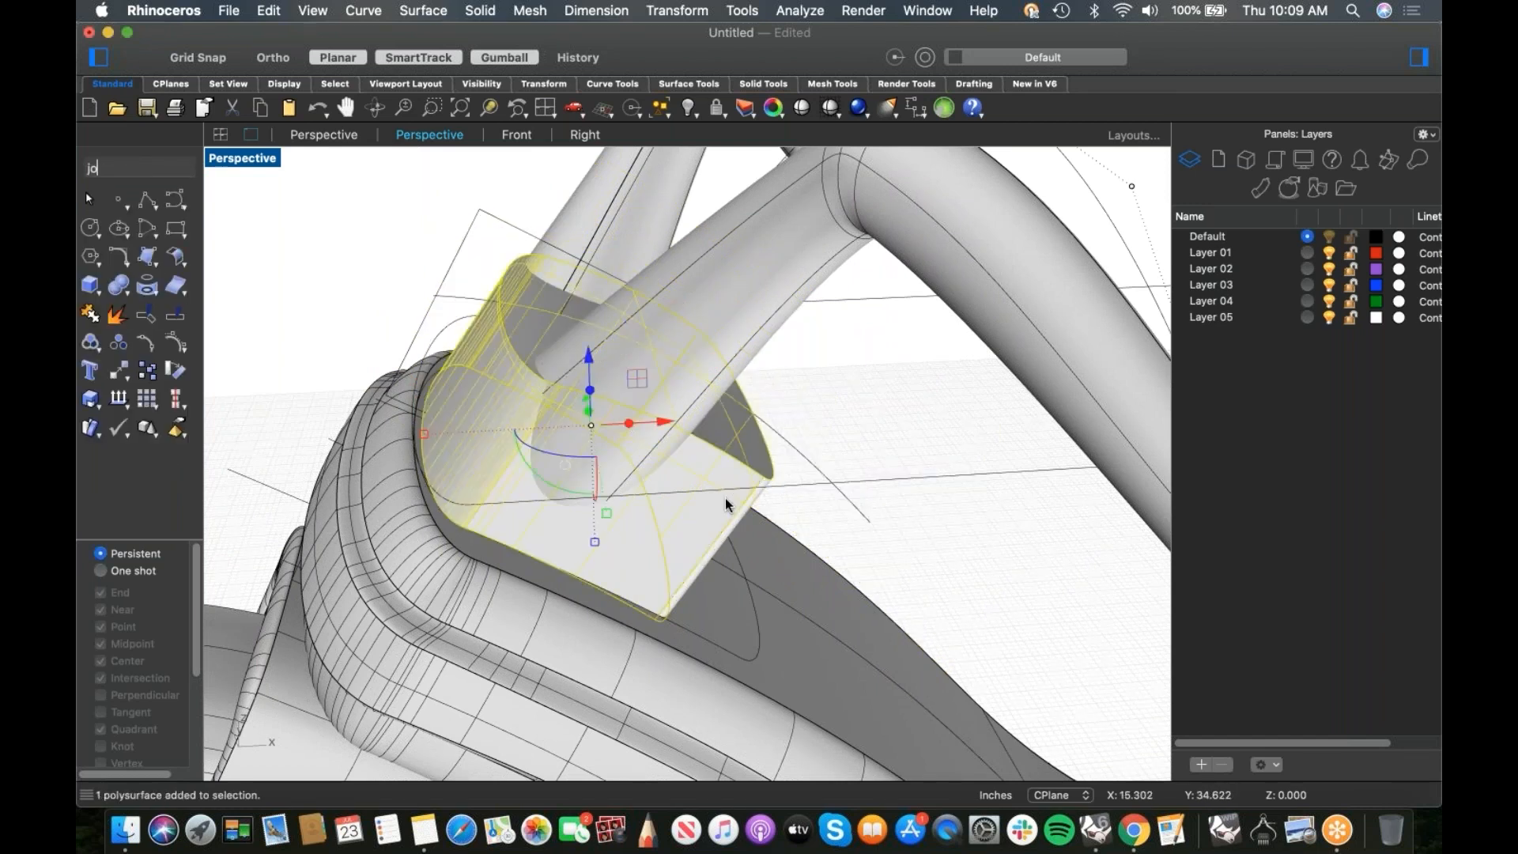
key("Return")
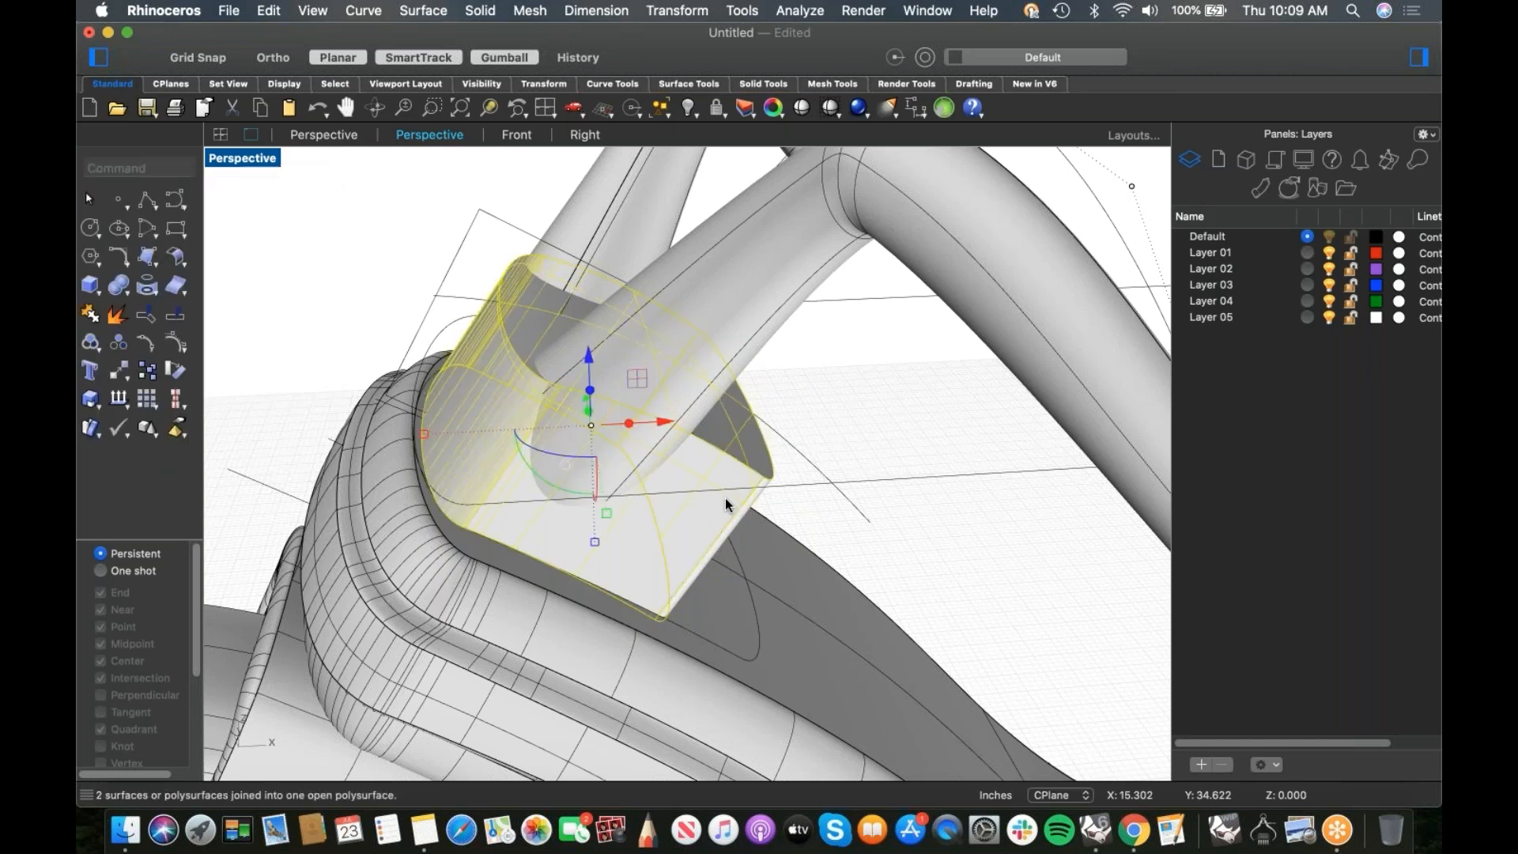
Step: Isolate the joined stem polysurface by hiding all other objects
key("ctrl+h")
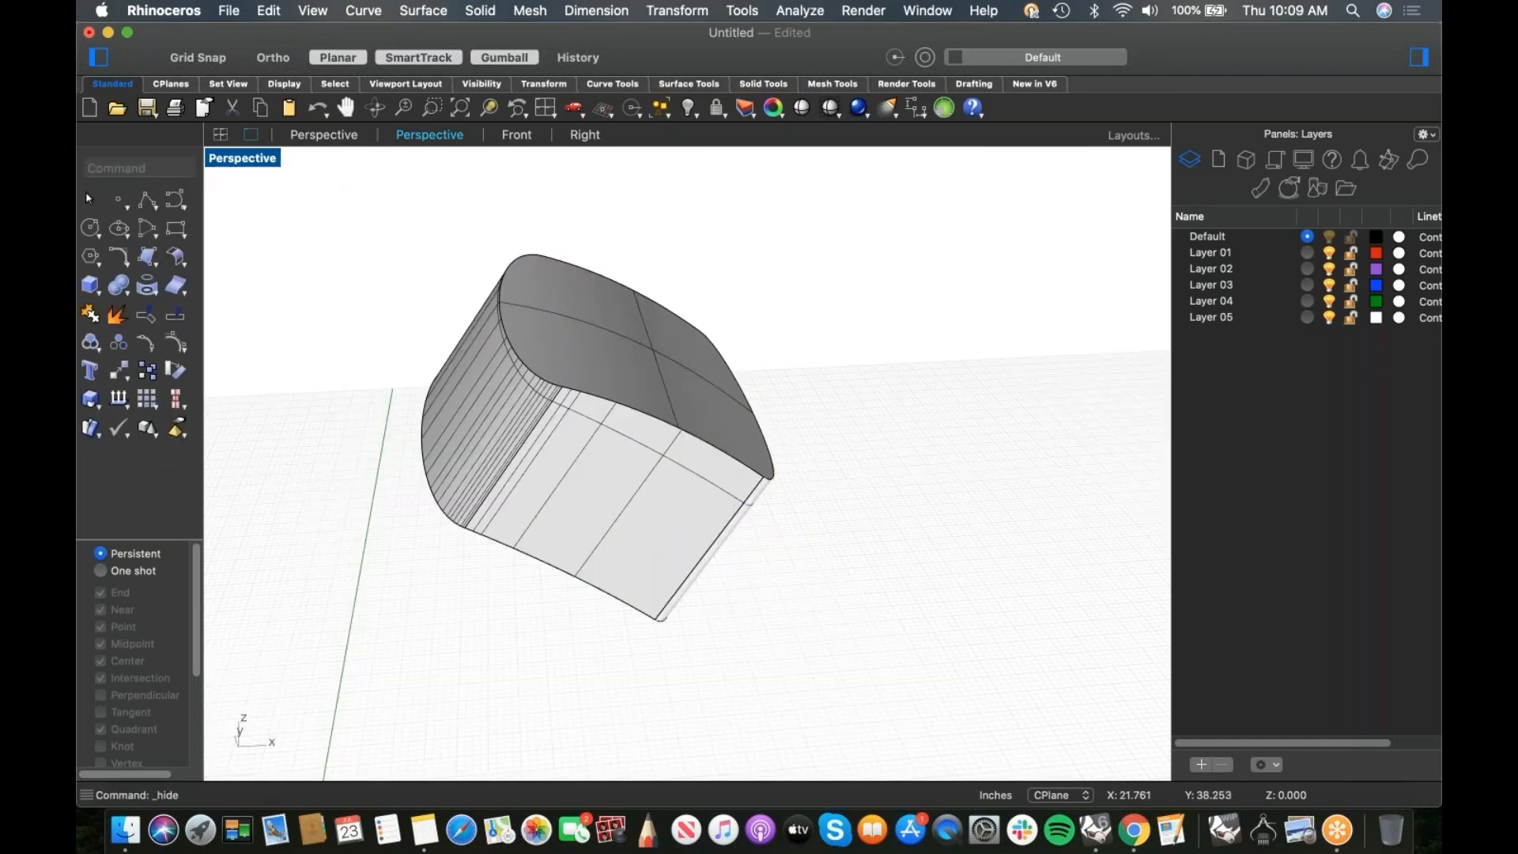
right_click_drag(778, 427, 736, 432)
scroll(558, 432, "up", 5)
right_click_drag(557, 432, 537, 428)
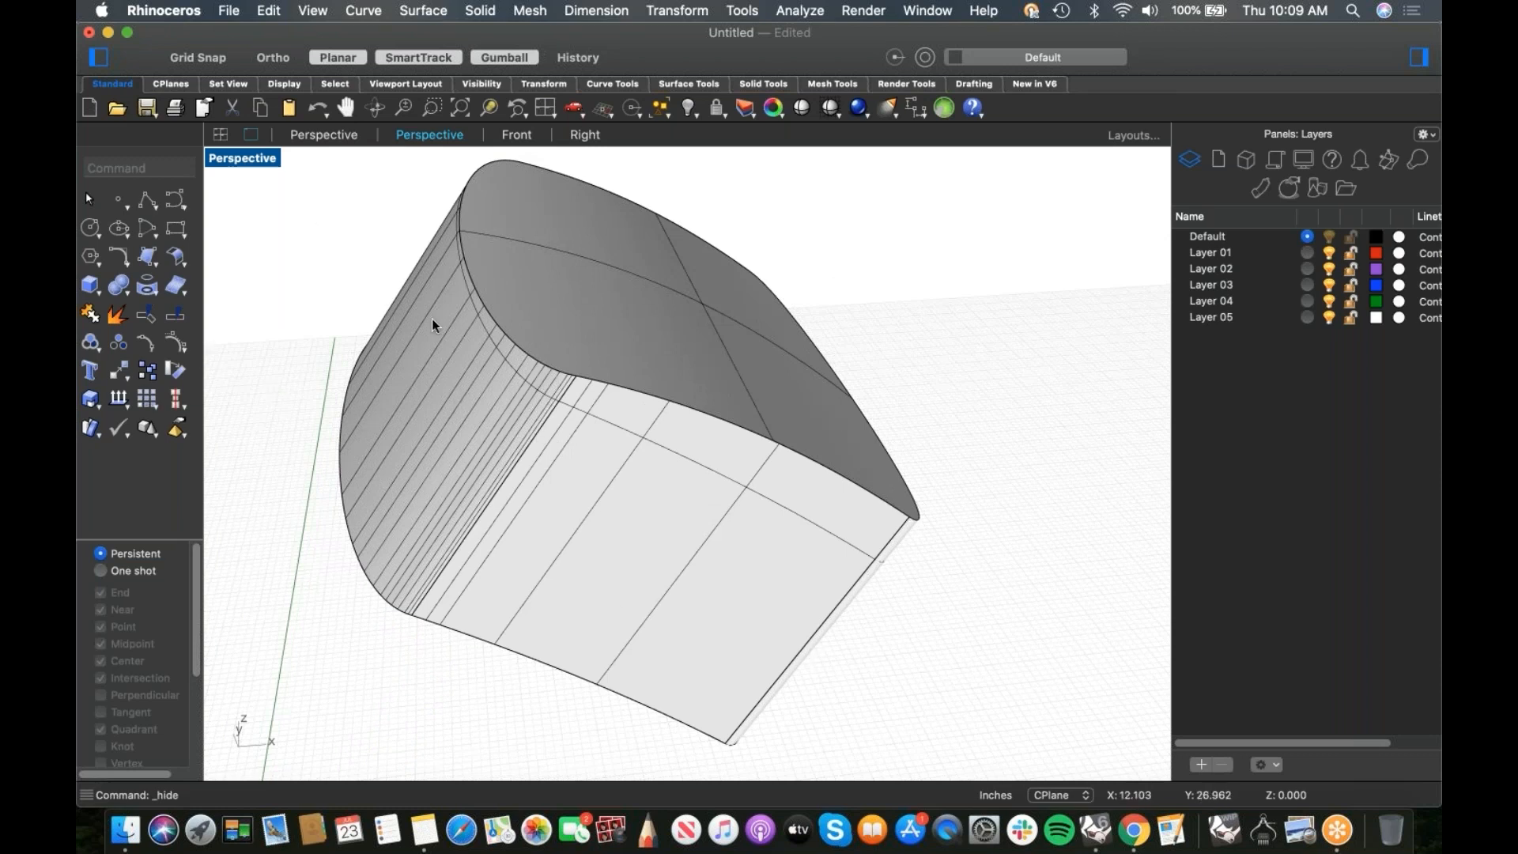
Step: Try to blend the individually picked edges around the stem's arched cap, and undo the blend
left_click(130, 293)
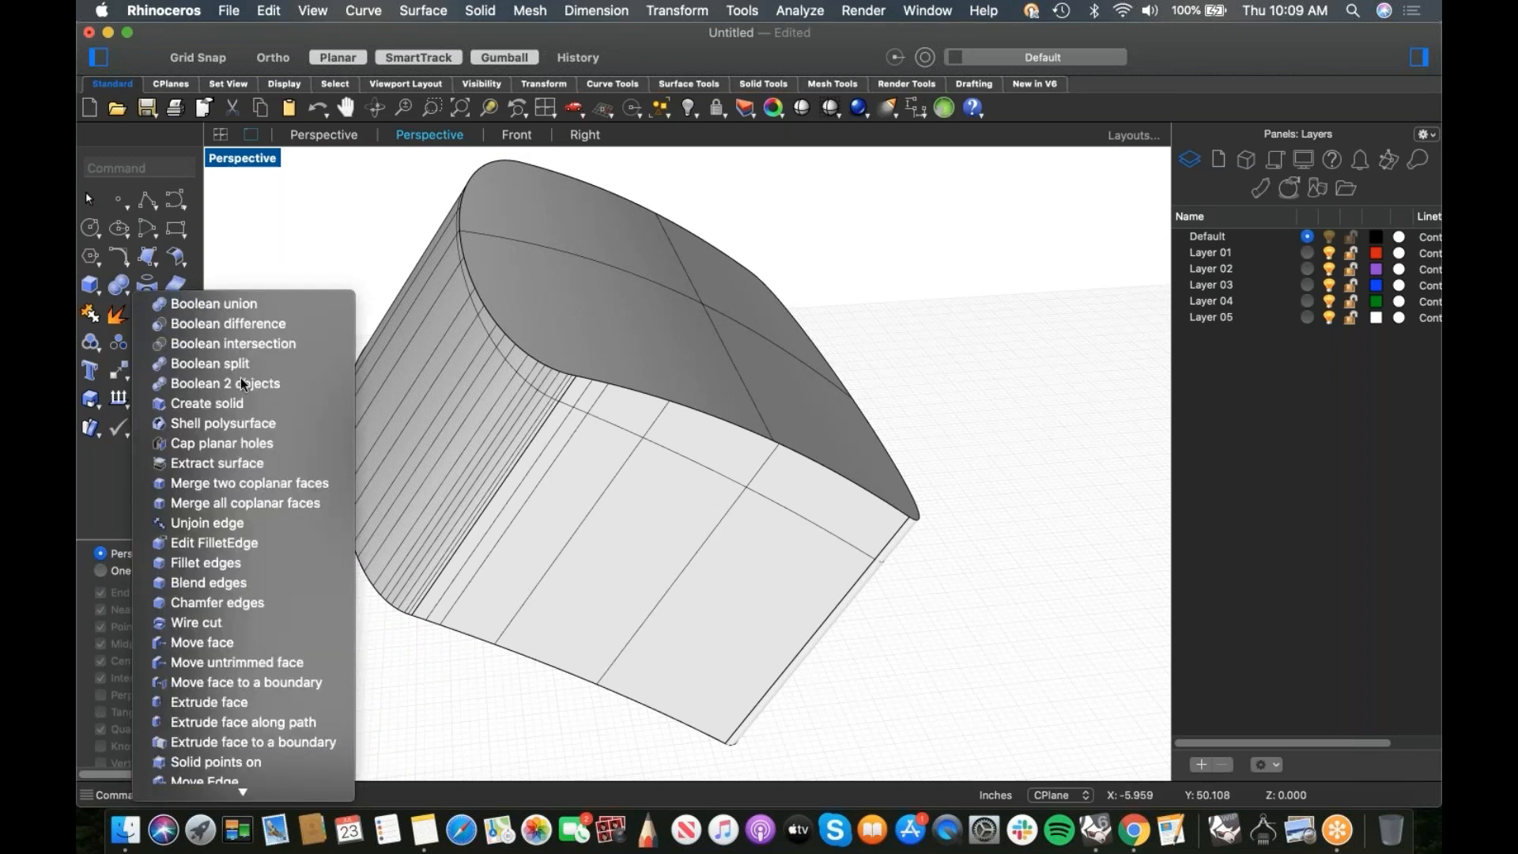
left_click(304, 581)
left_click(544, 366)
left_click(581, 377)
left_click(918, 487)
left_click(716, 248)
key("Return")
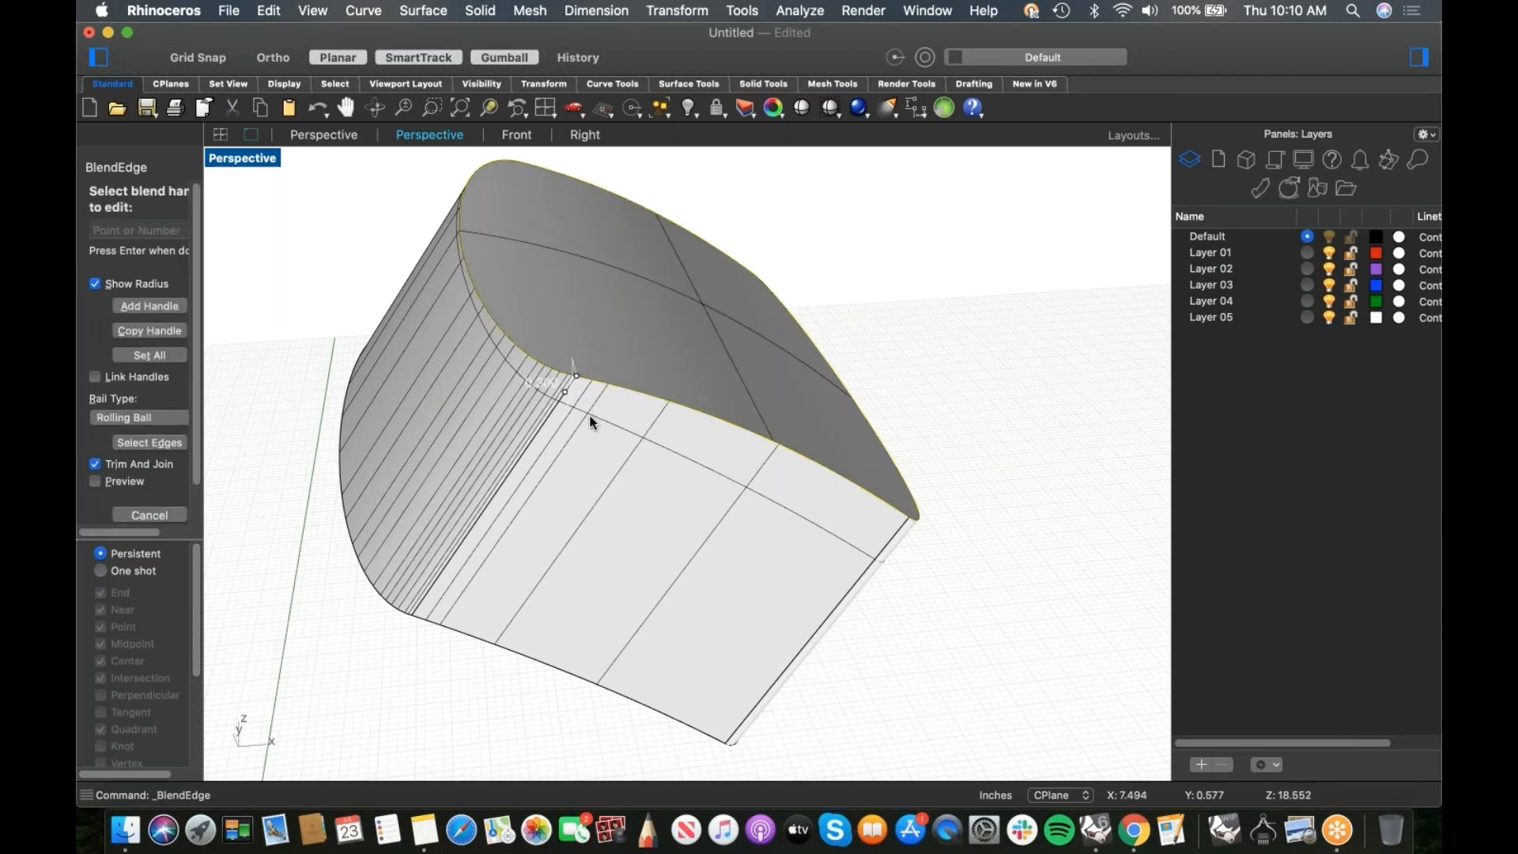
key("Return")
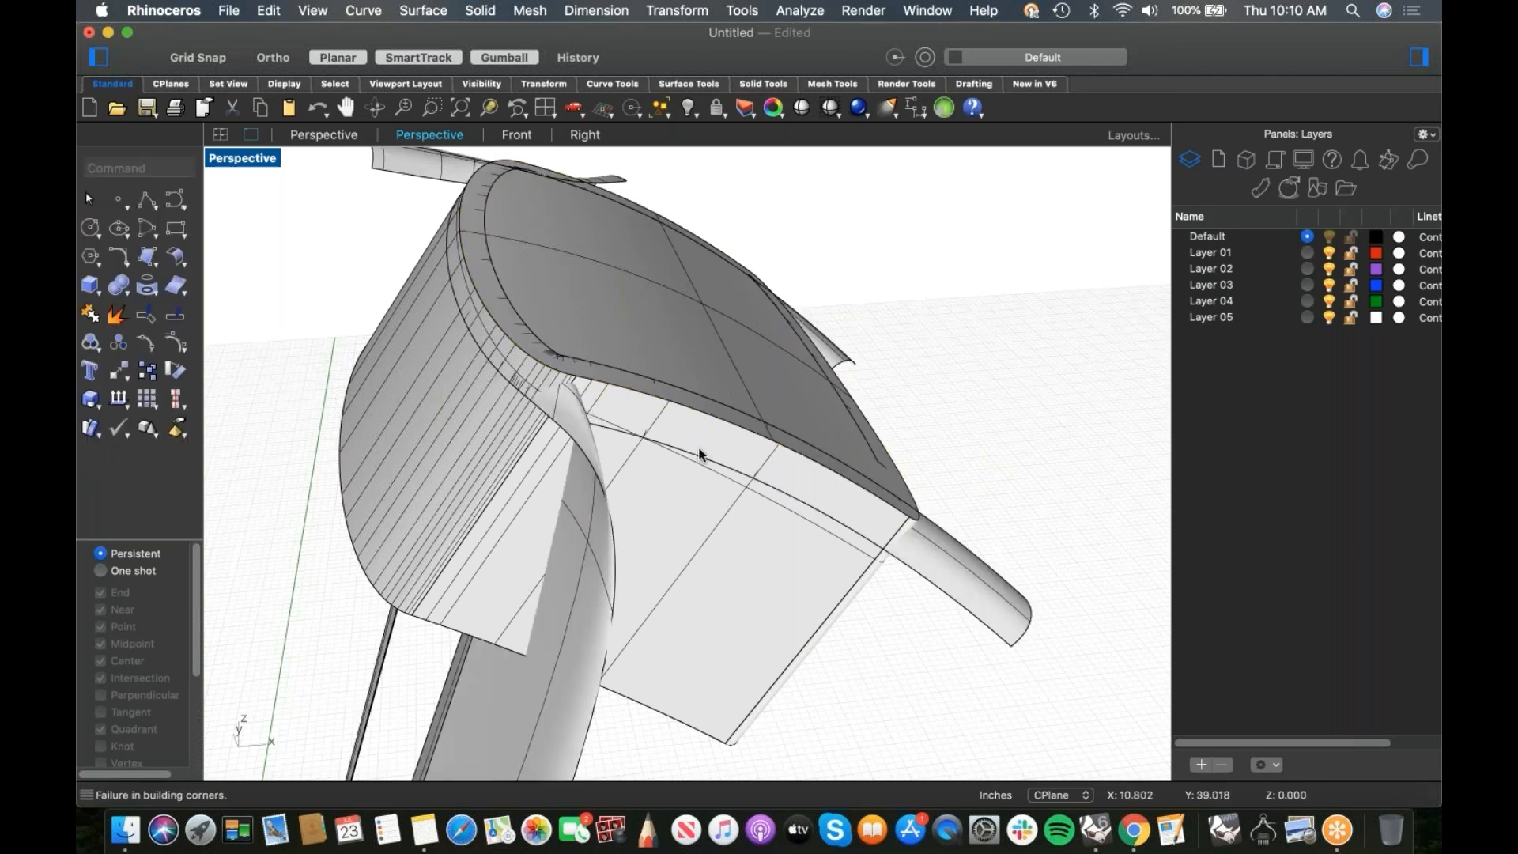
key("super+z")
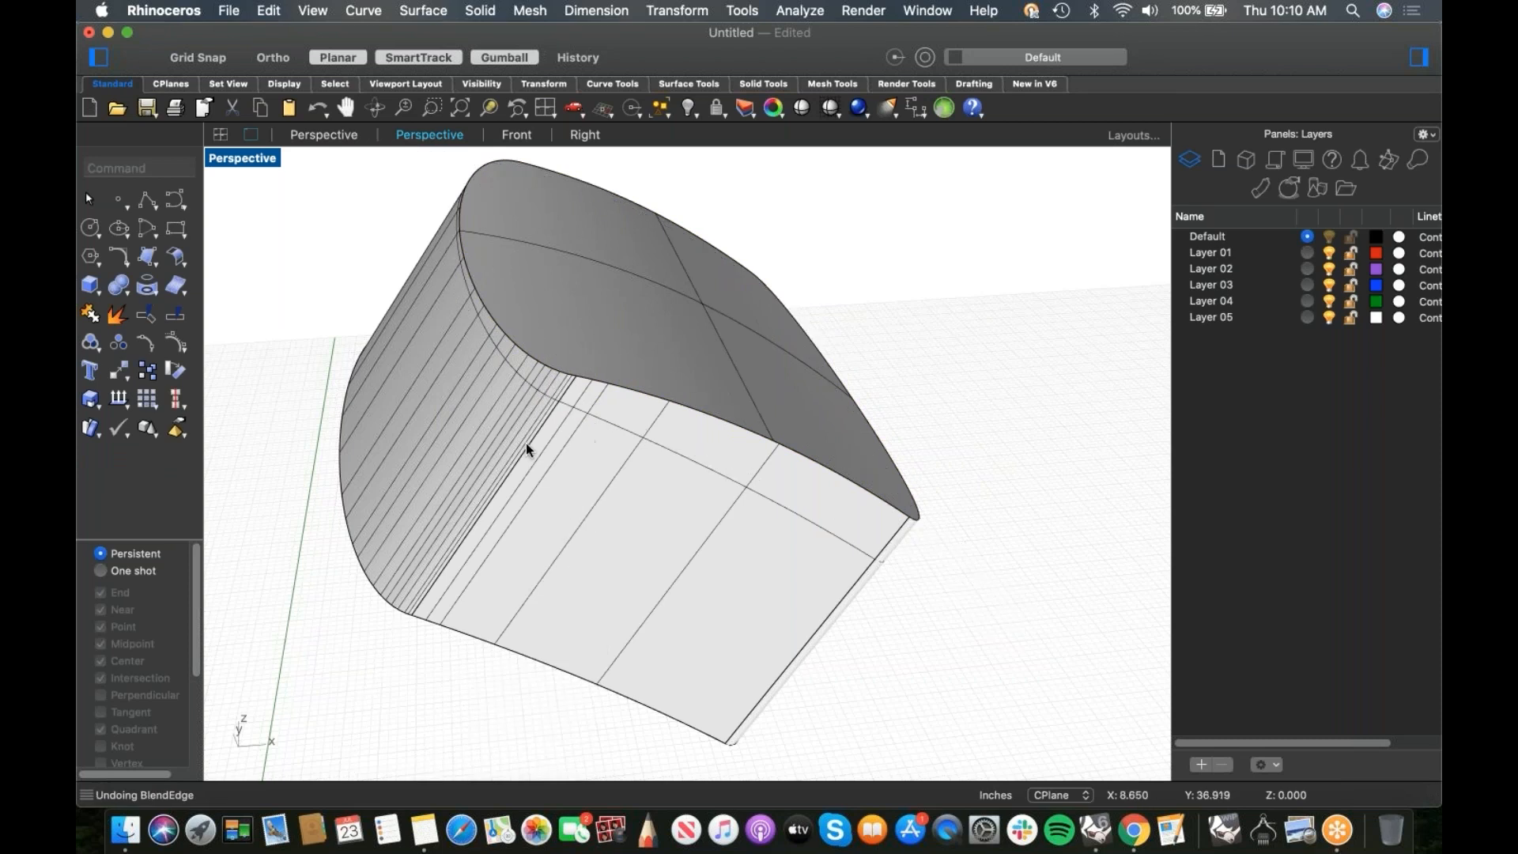
Step: Start an edge blend with radius 0.3 on the tangent edge chain around the stem cap, with the preview enabled
right_click(525, 443)
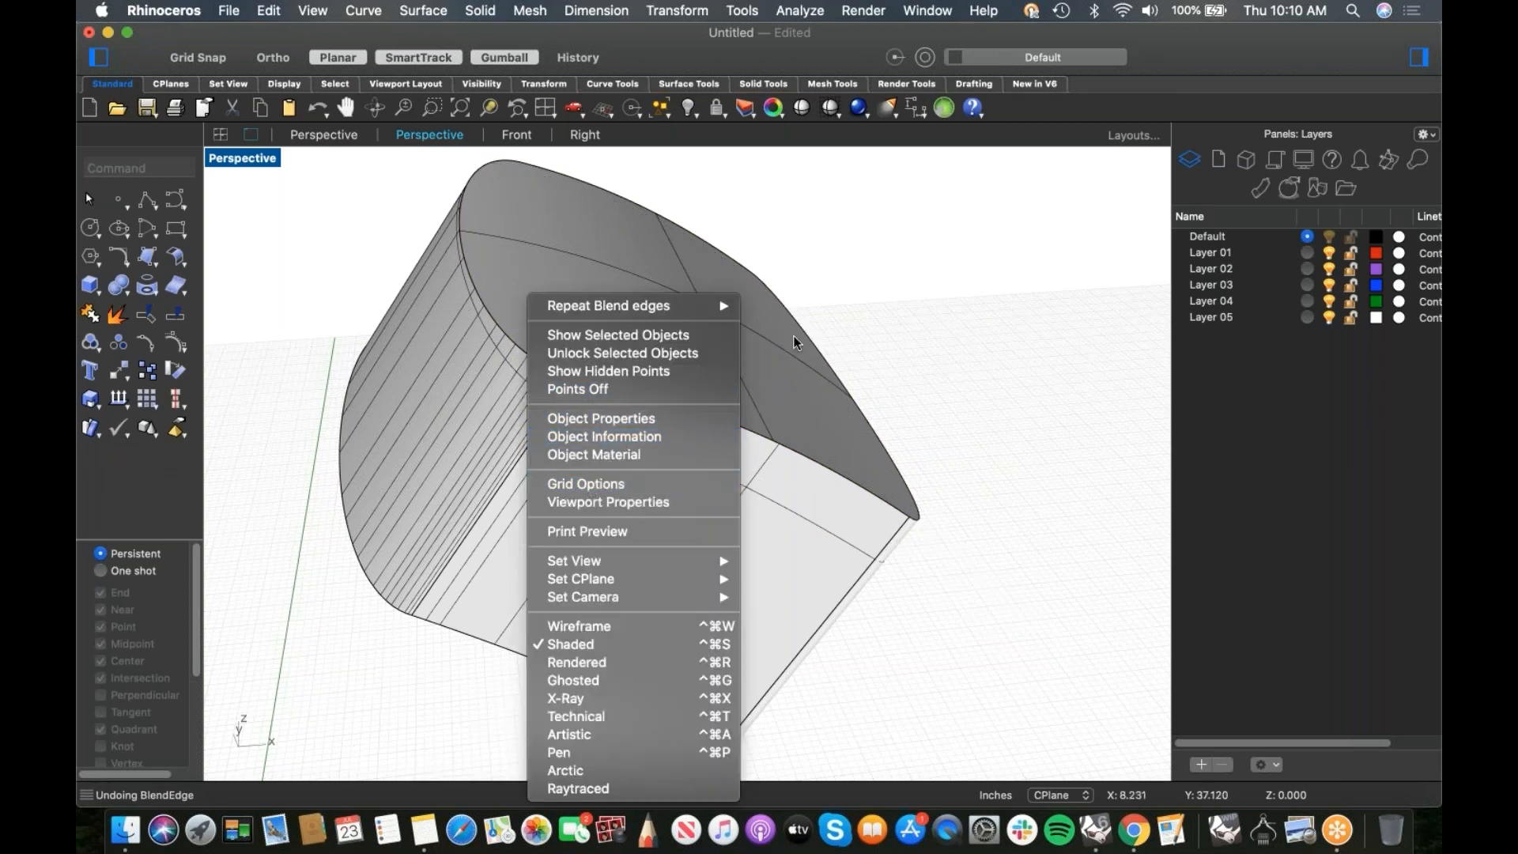
left_click(601, 306)
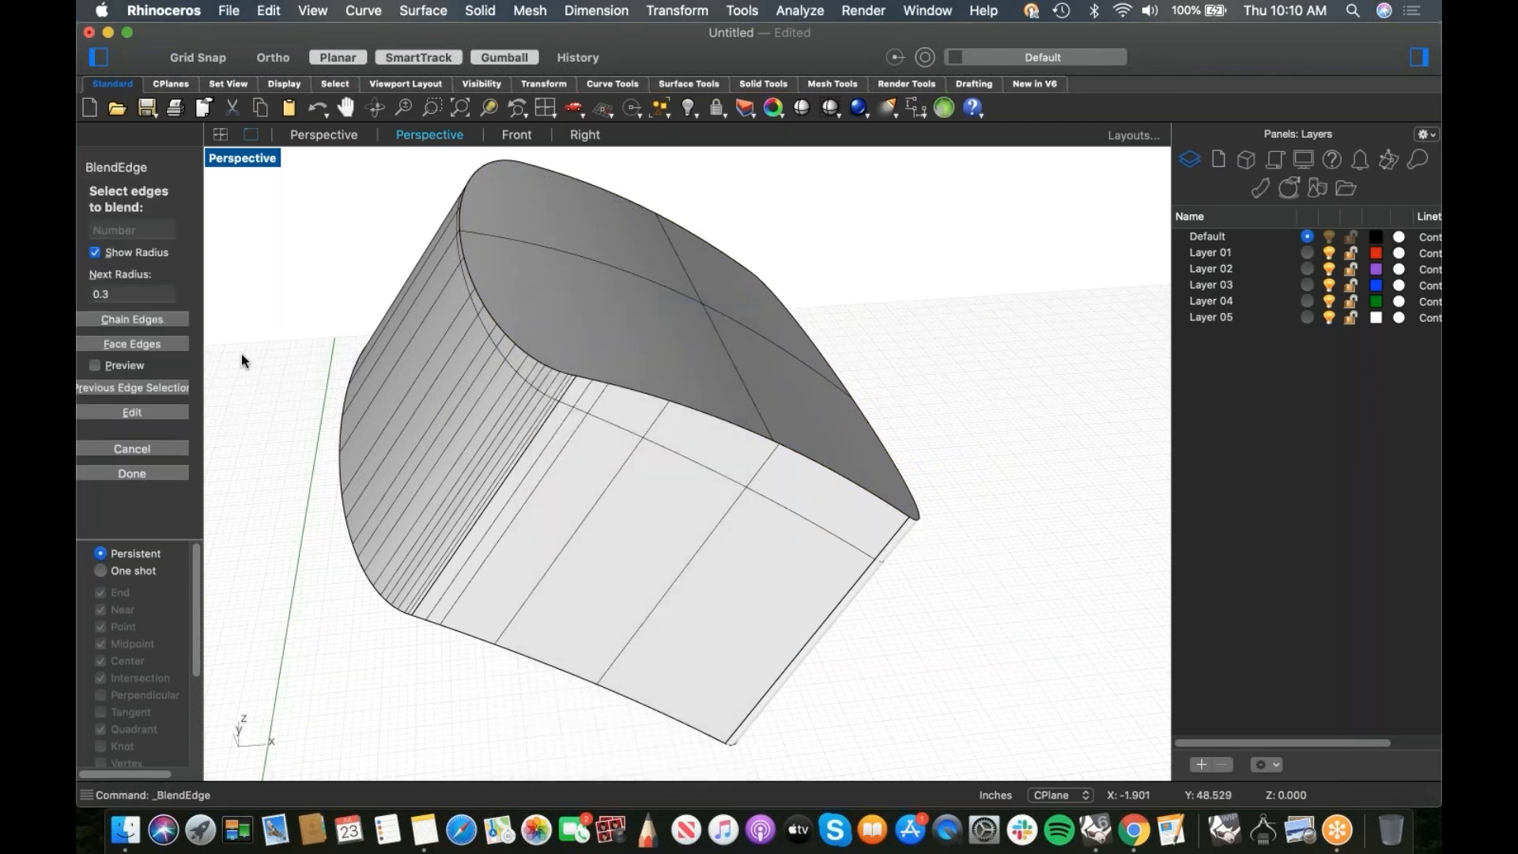
left_click(154, 320)
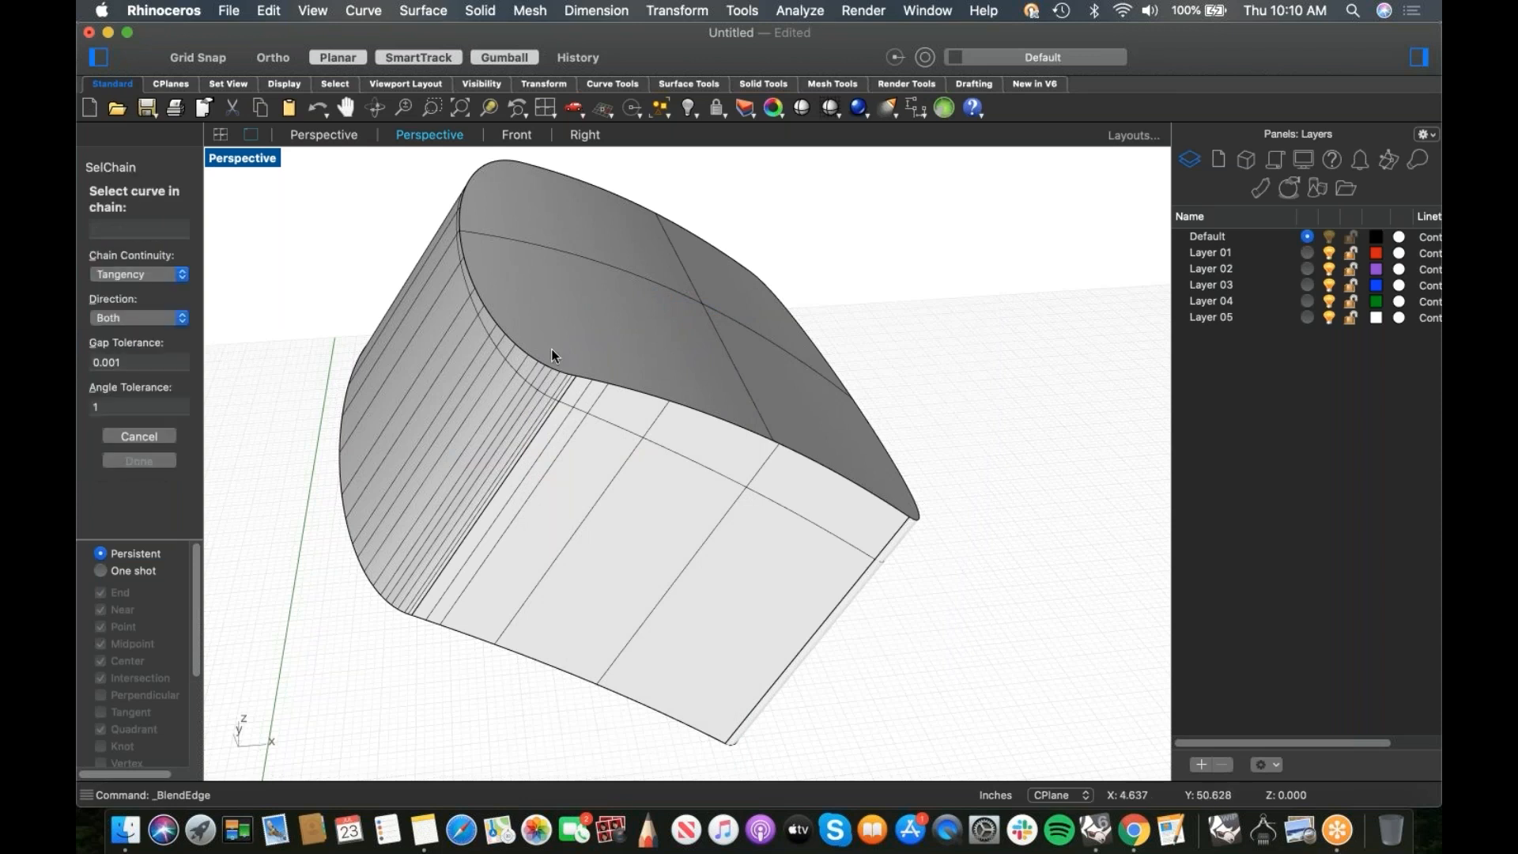
left_click(539, 357)
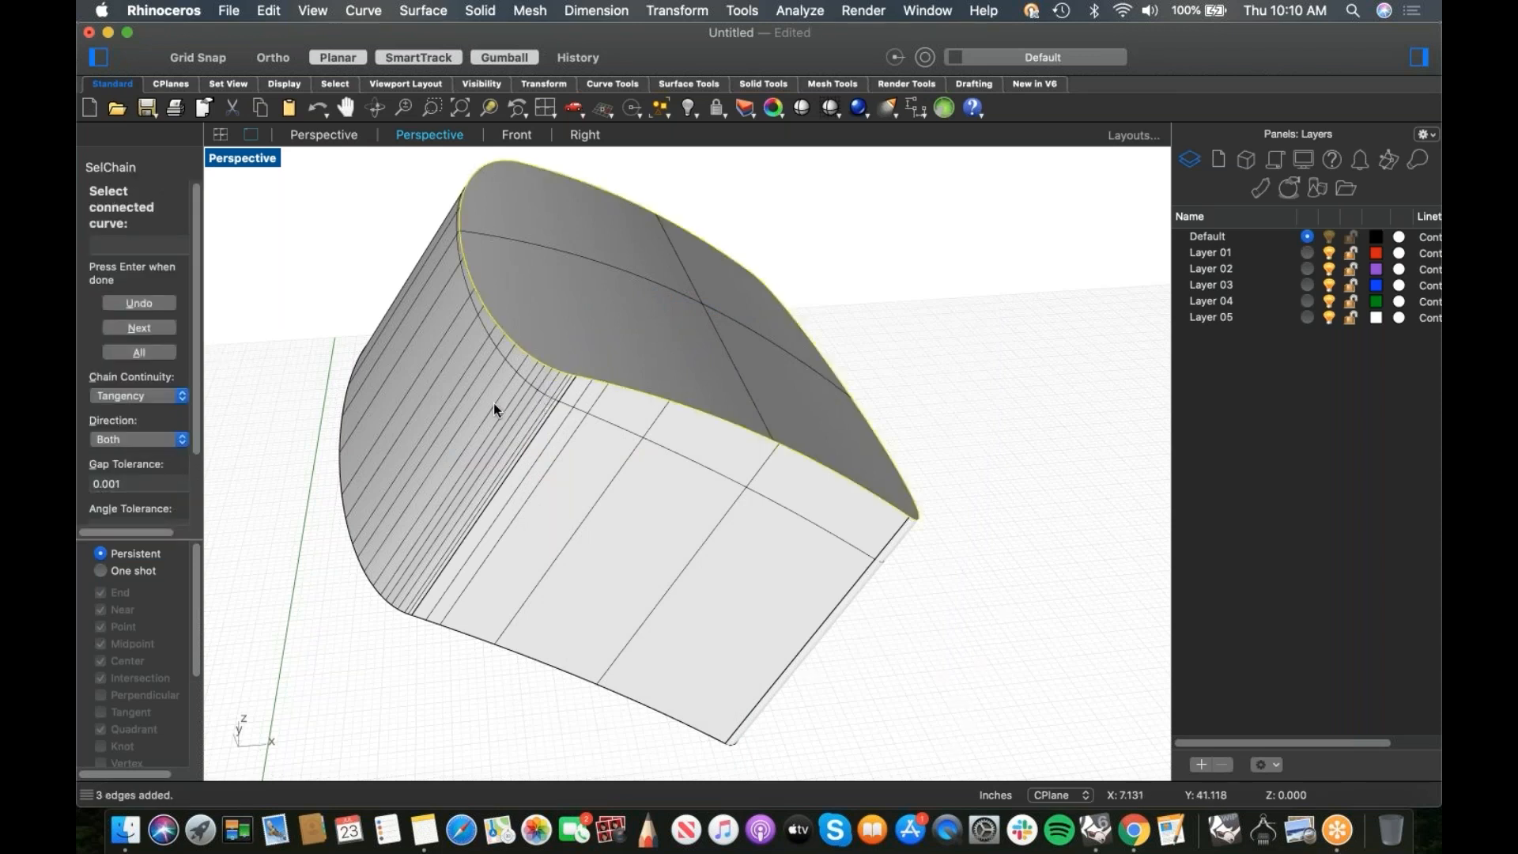
key("Return")
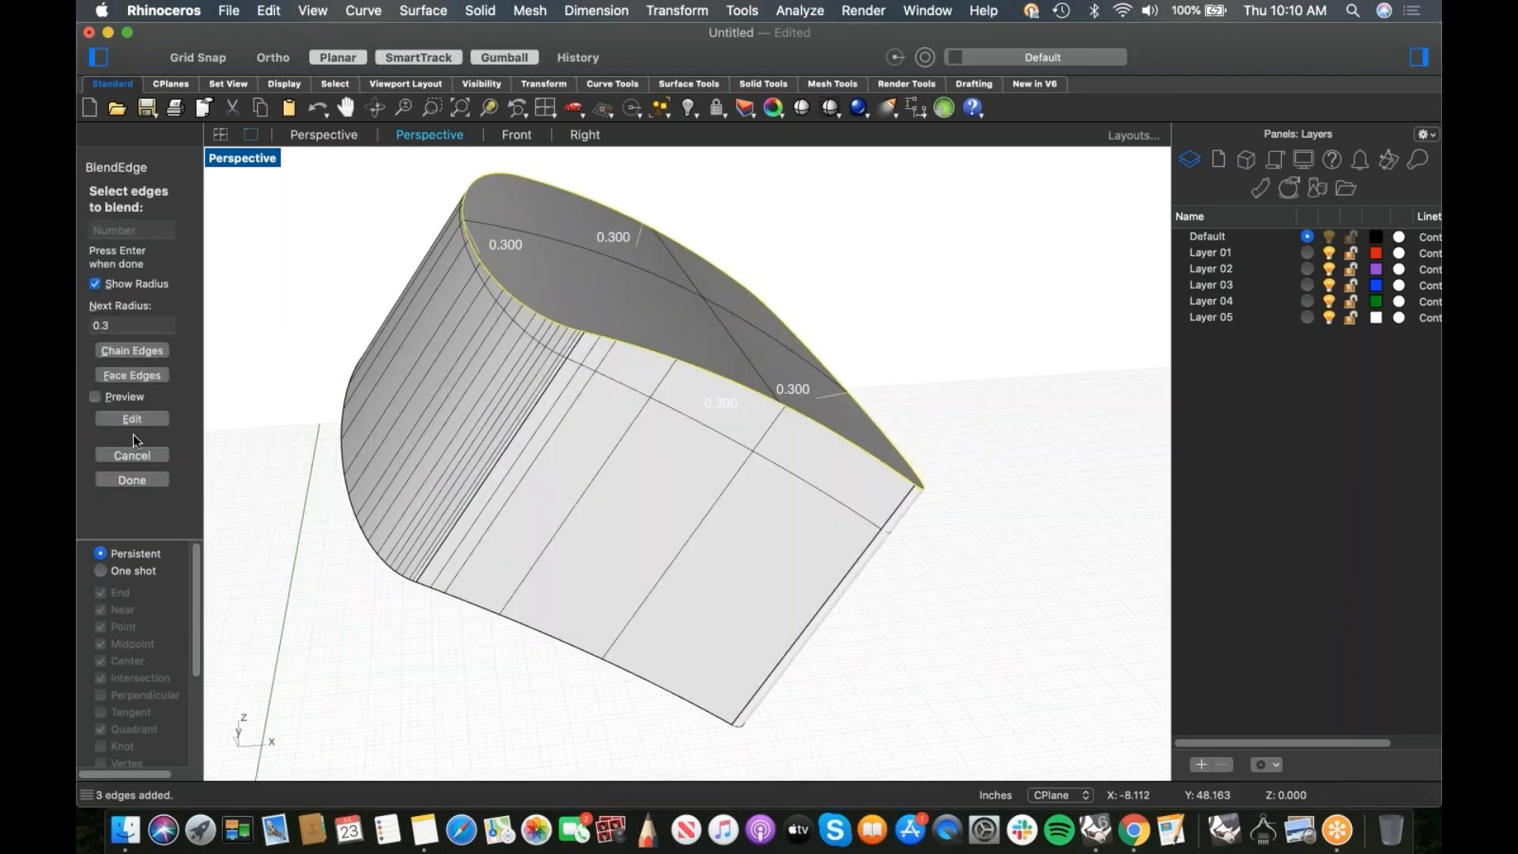
left_click(116, 397)
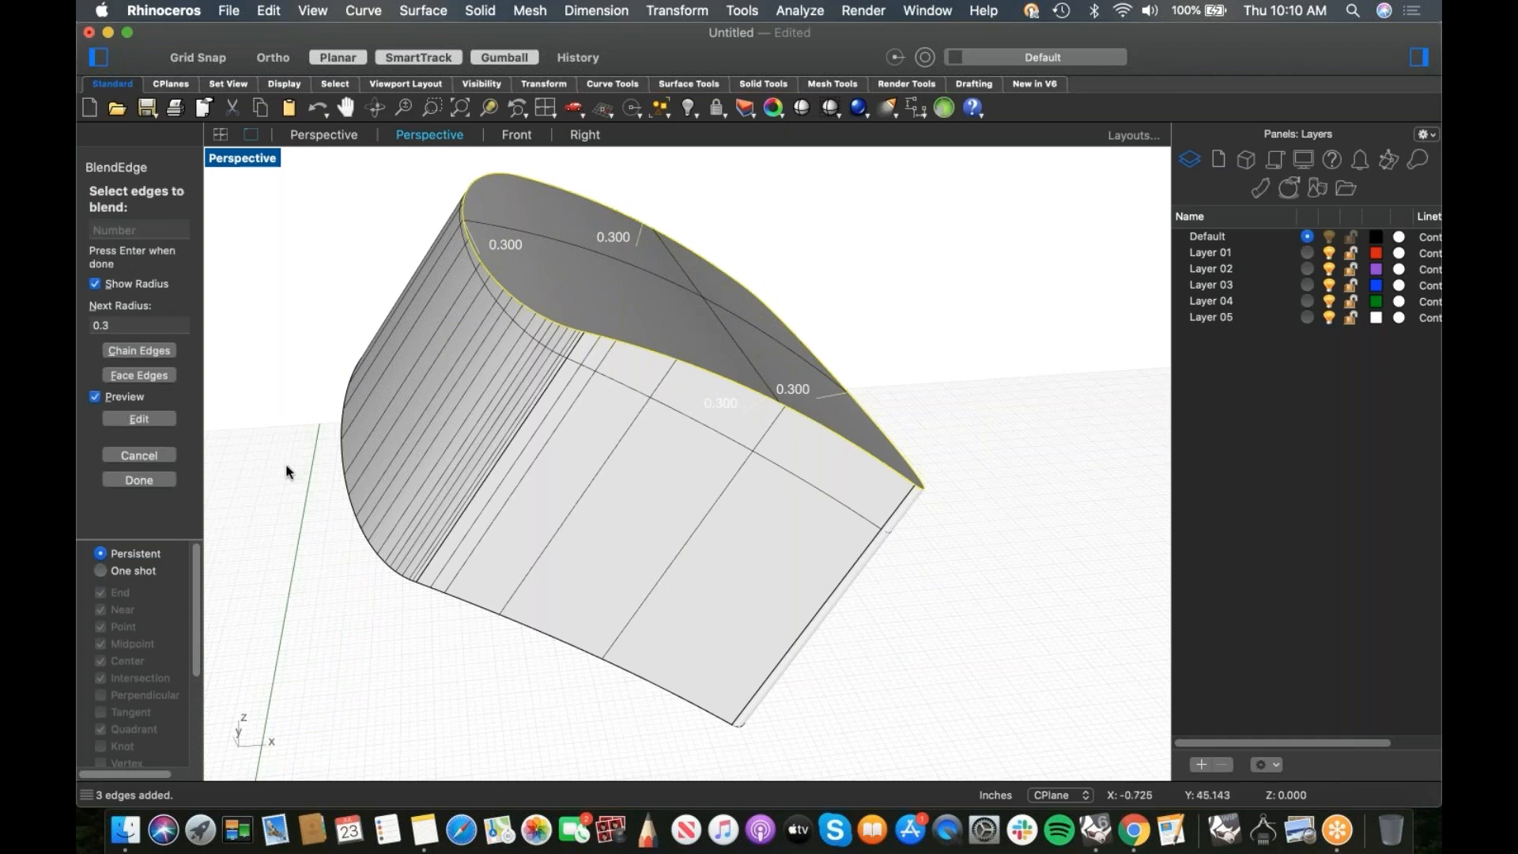
key("Return")
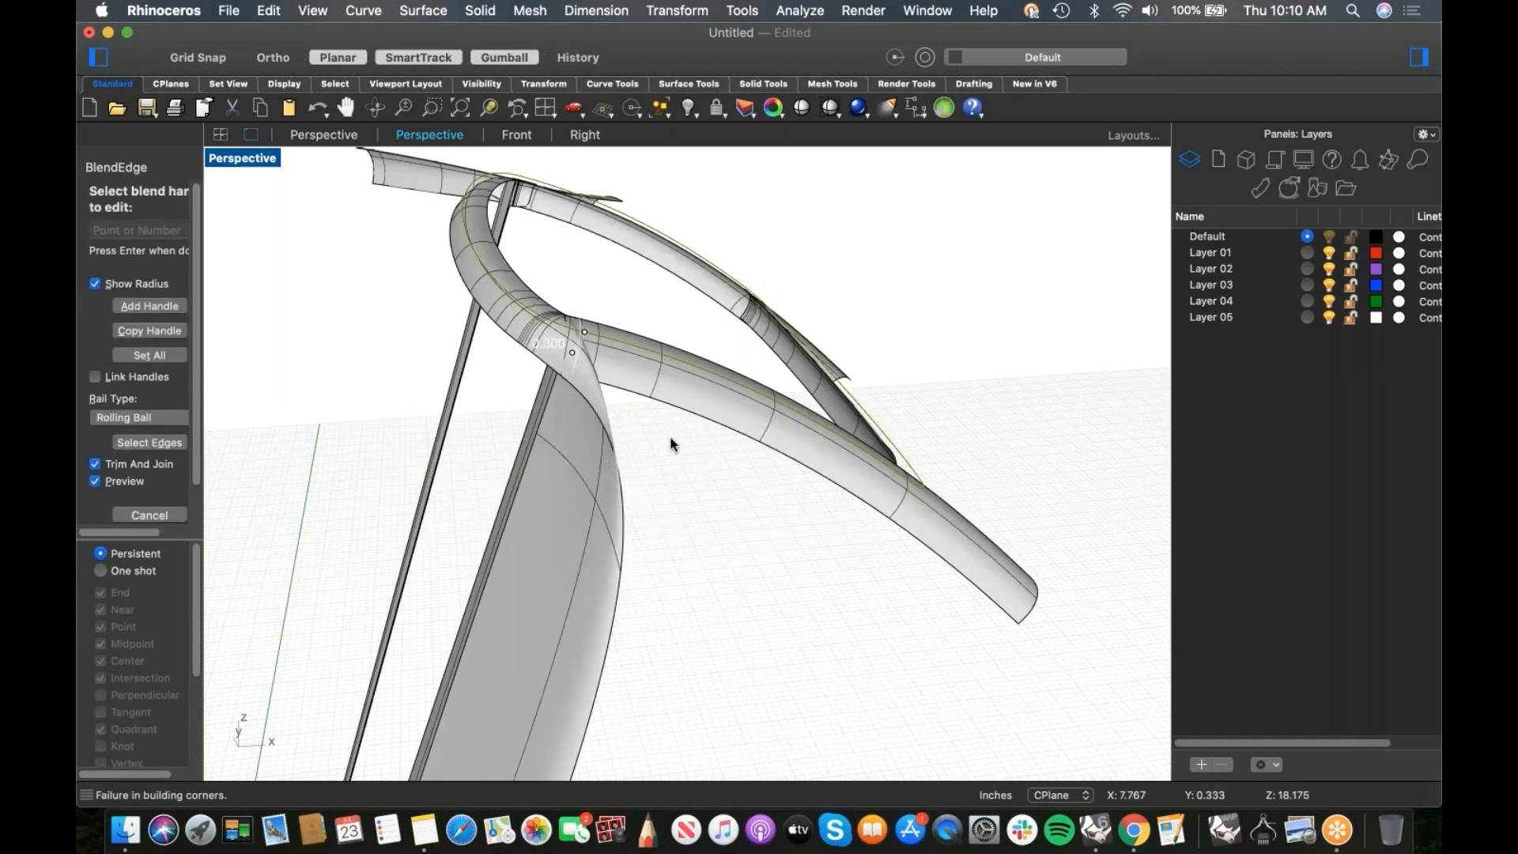
Step: Try a radius of 0.25 and a radius of 0.2 for all blend handles, inspecting the previewed corners
left_click(149, 355)
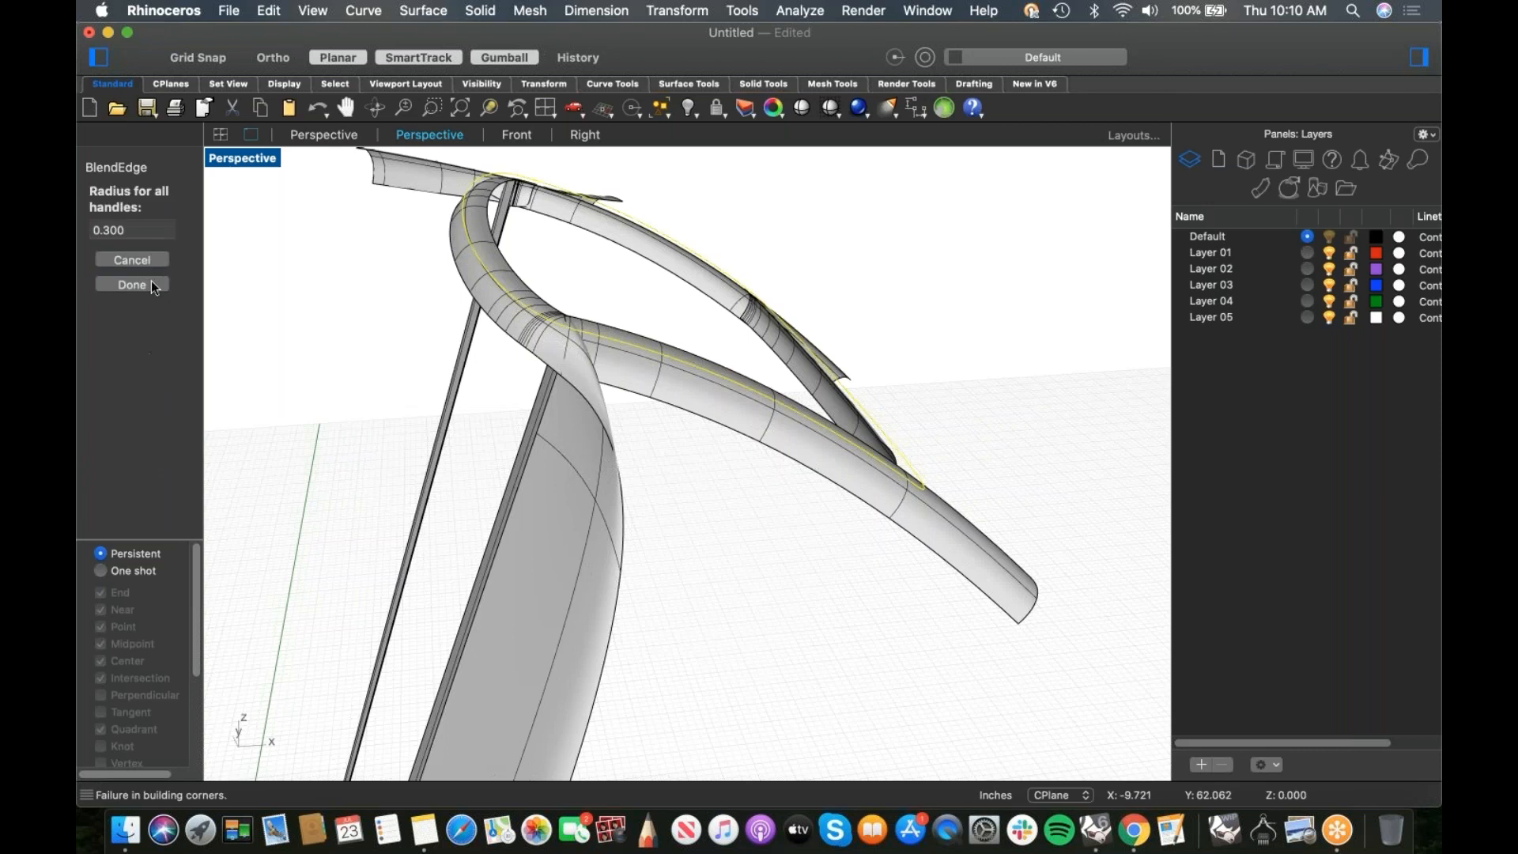
left_click(132, 227)
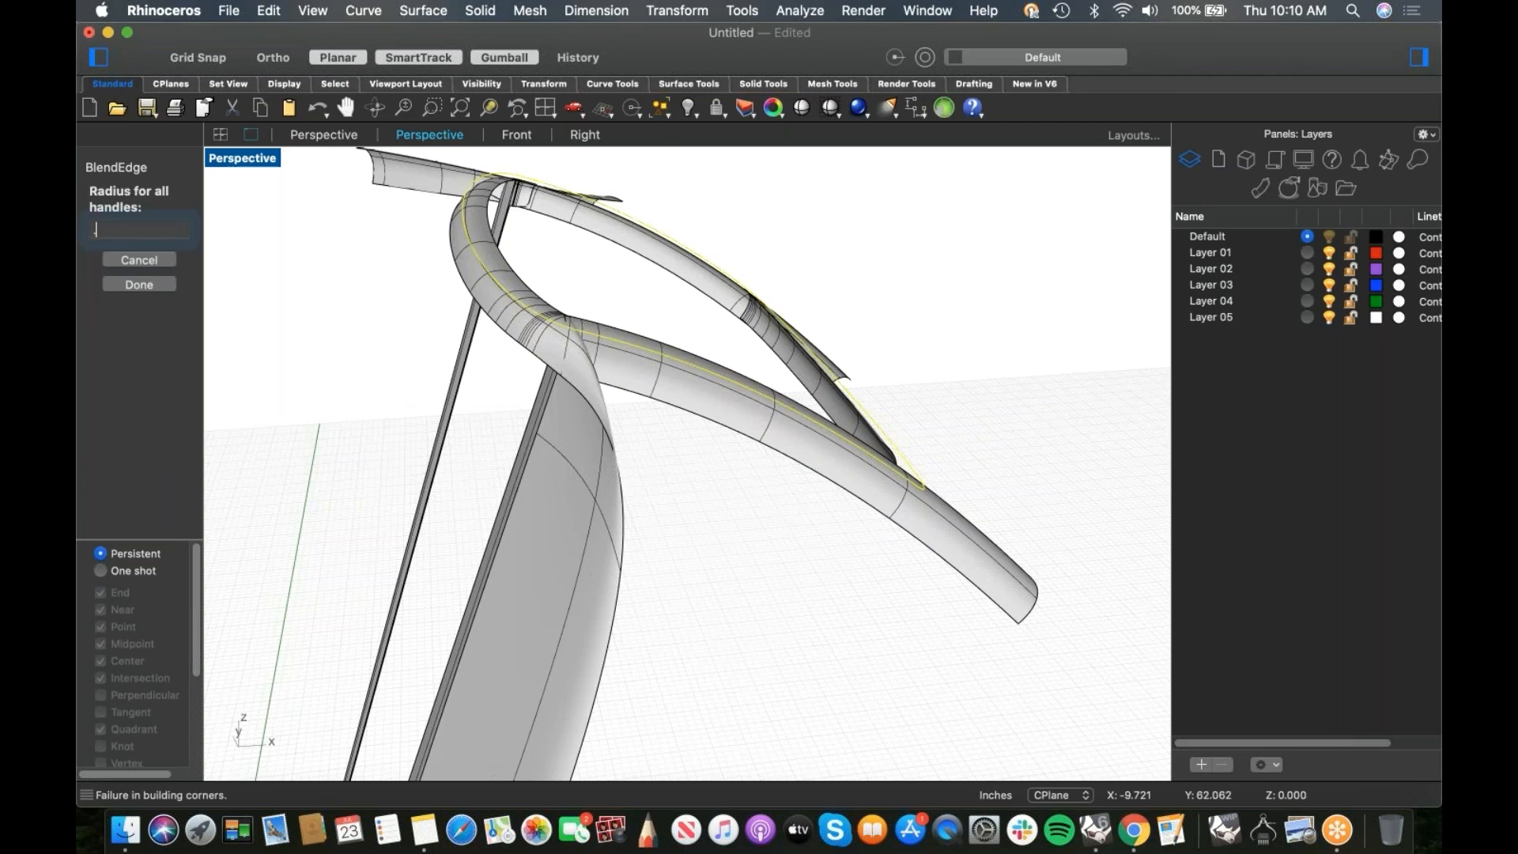
key("Return")
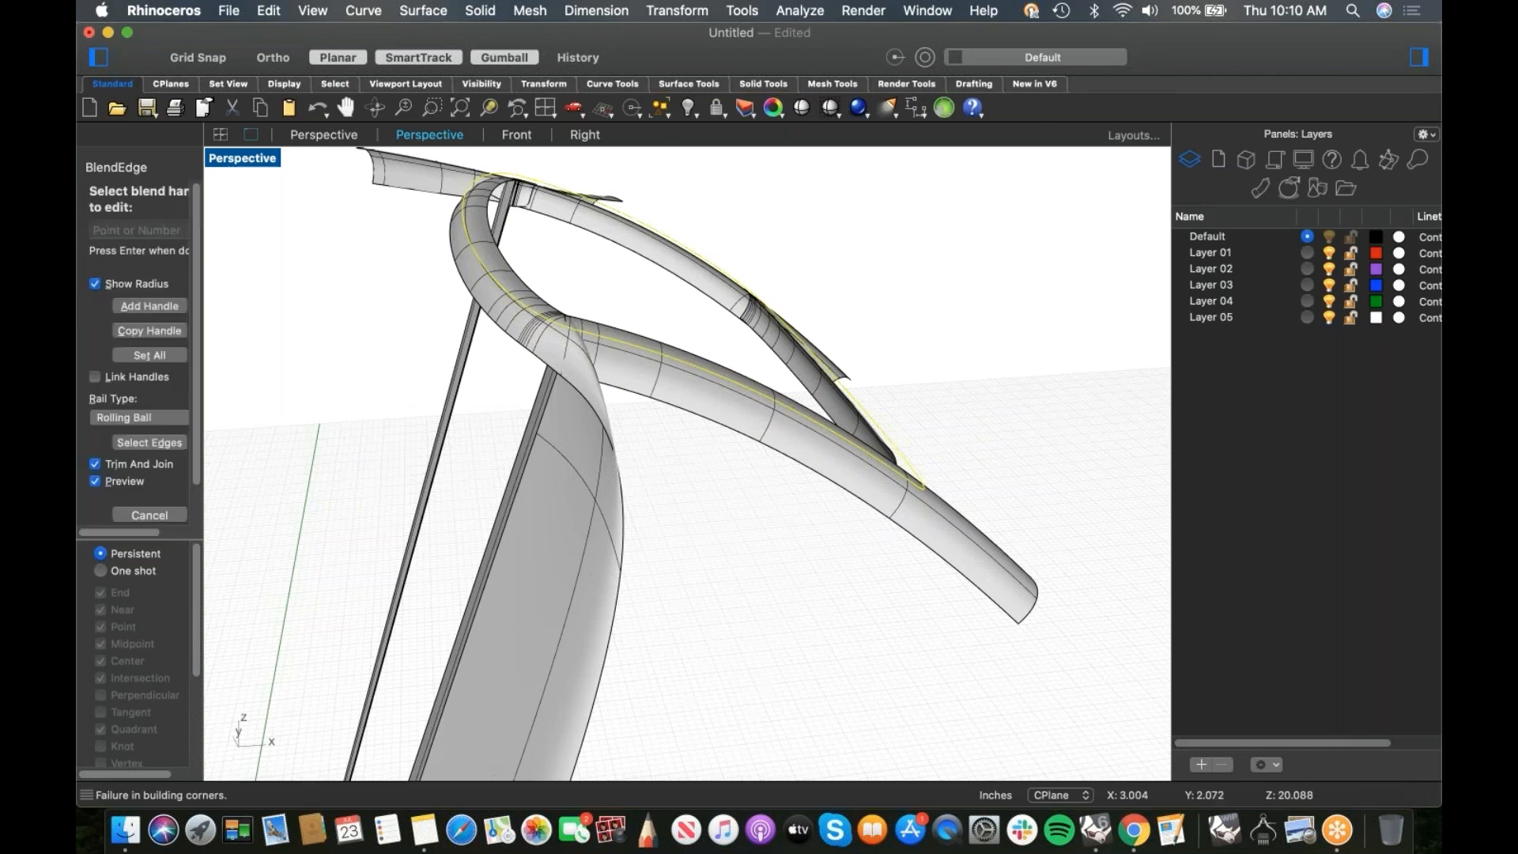
left_click(170, 356)
left_click(119, 231)
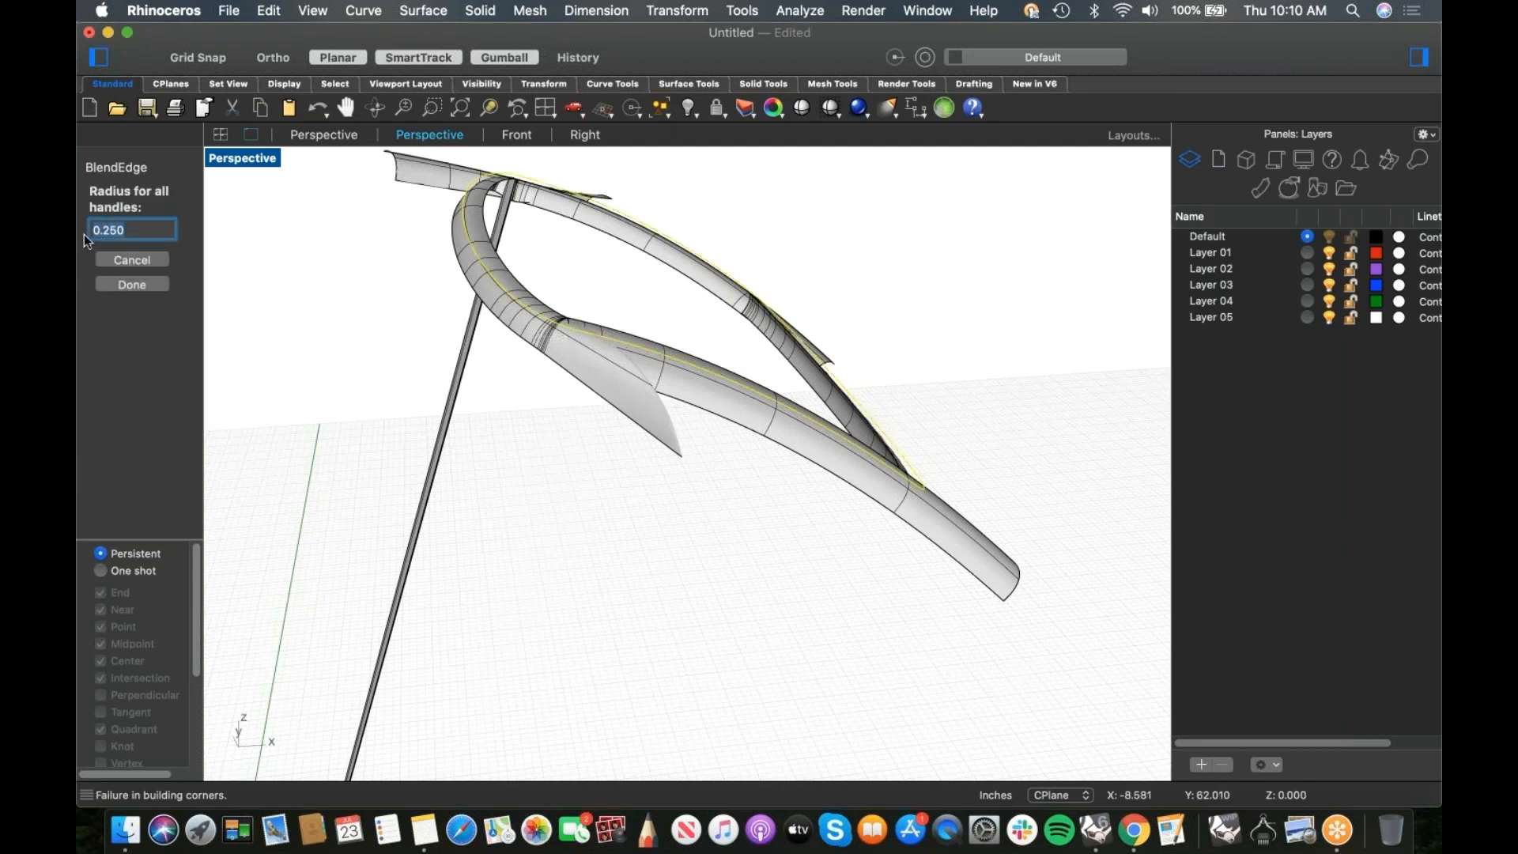
key("Return")
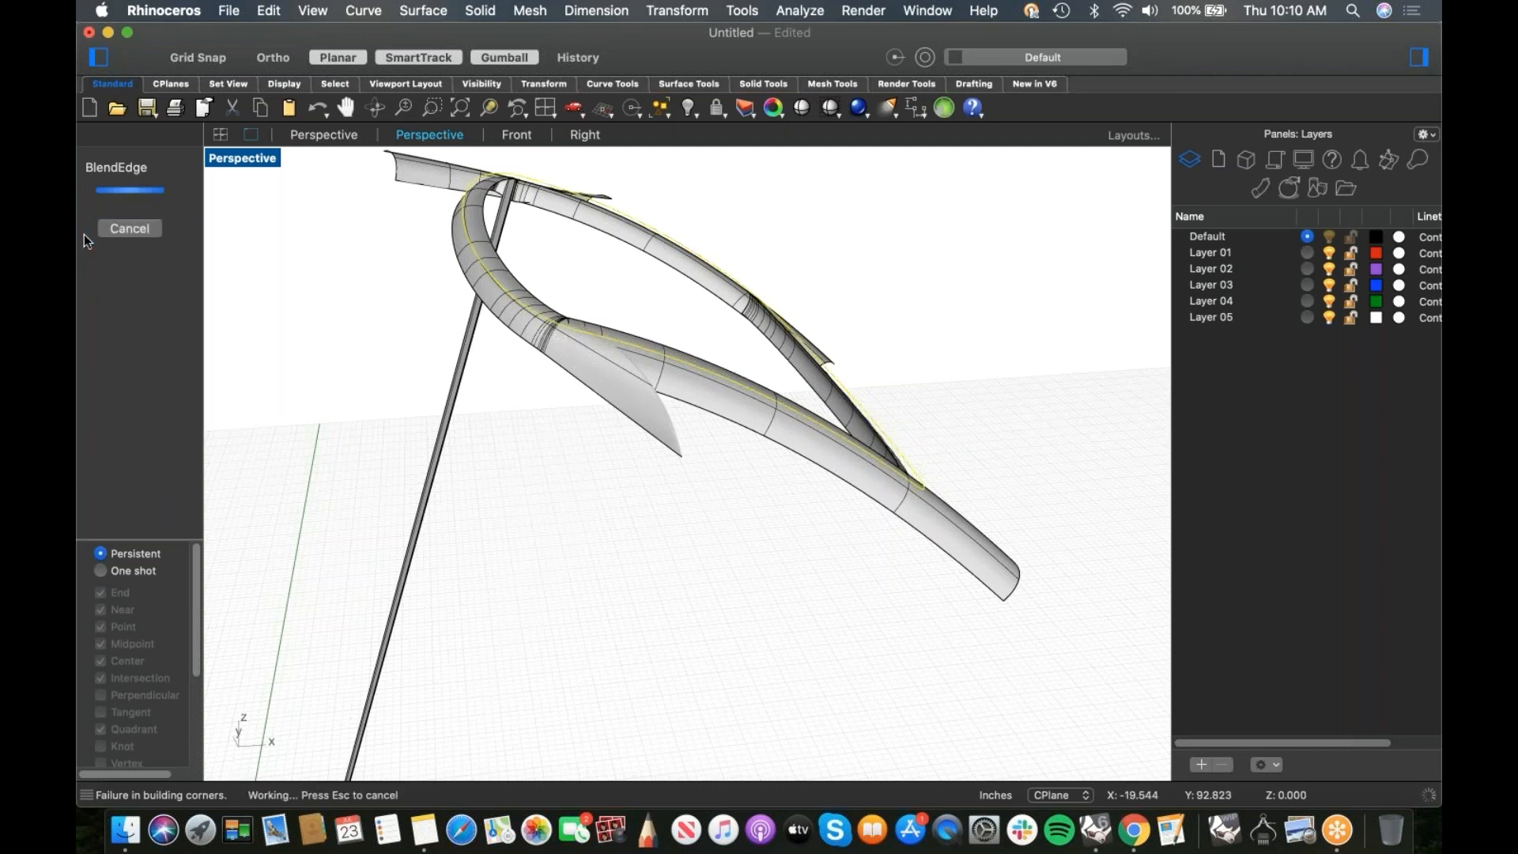
right_click_drag(615, 317, 541, 362)
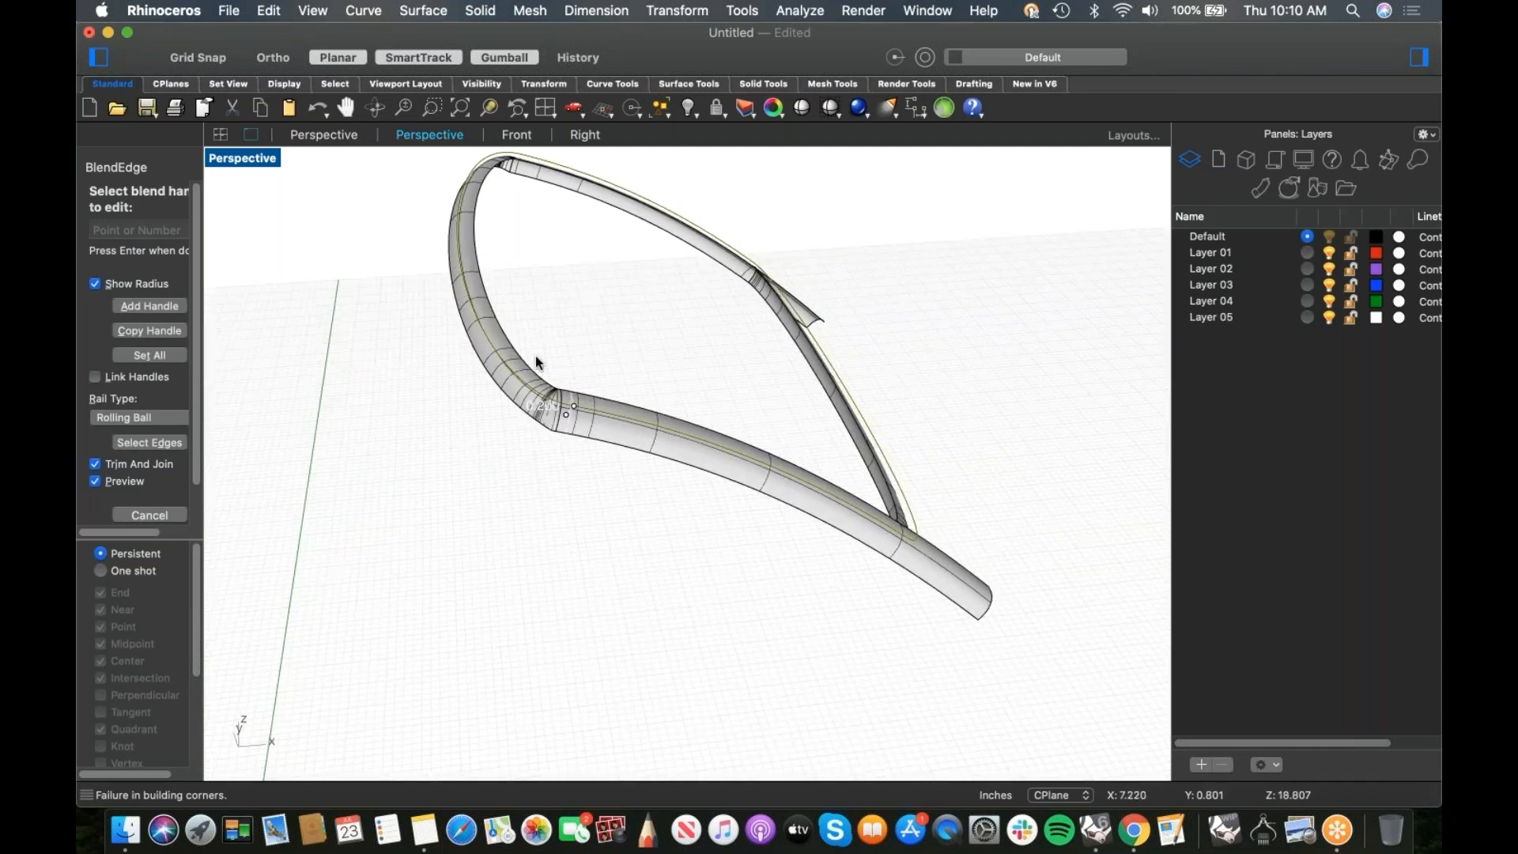
right_click_drag(666, 449, 514, 506)
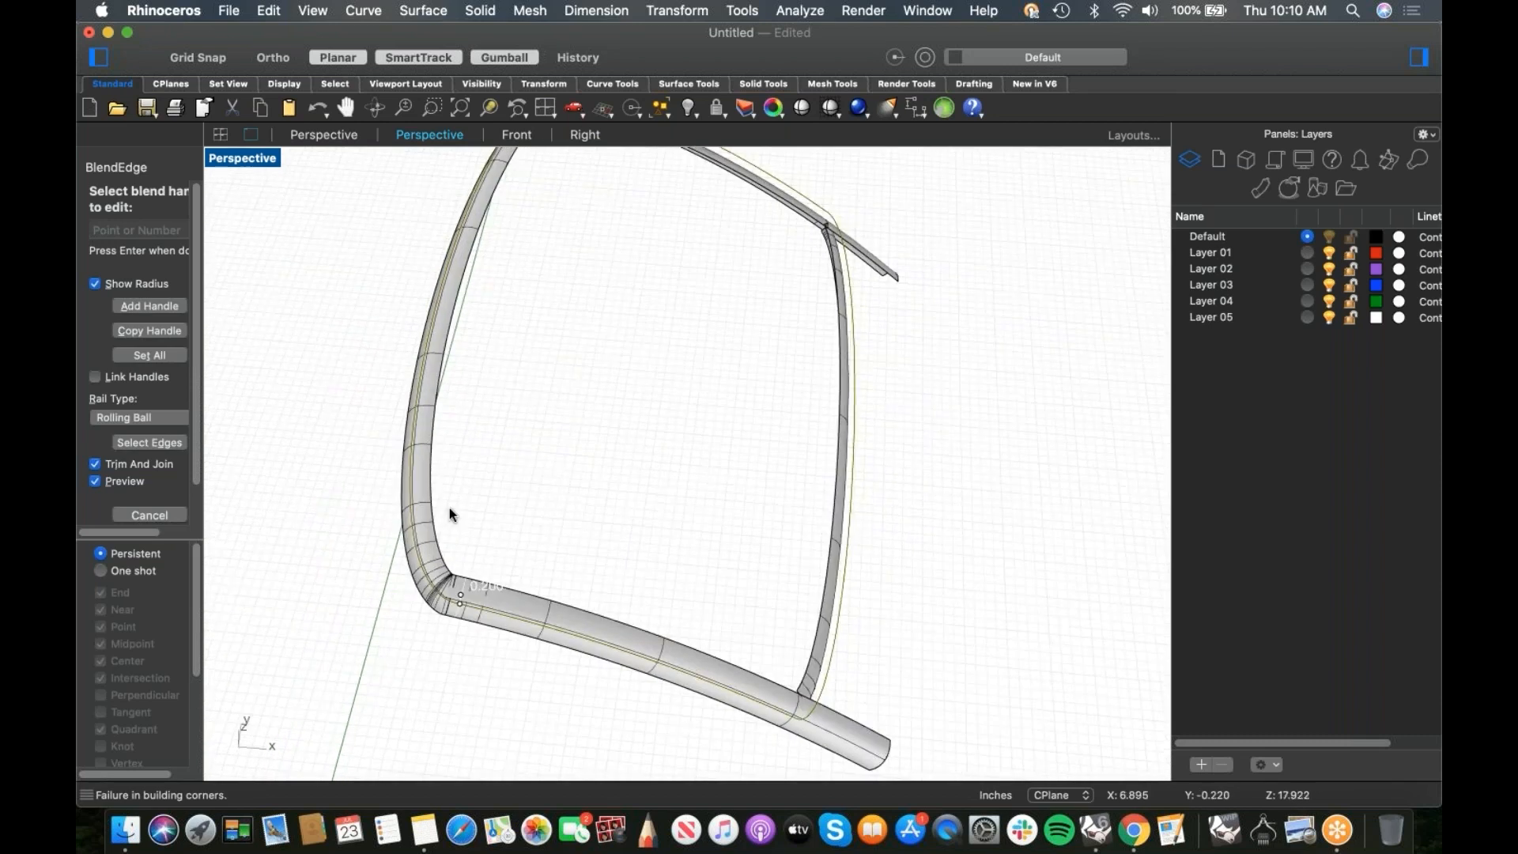
right_click_drag(494, 601, 268, 357)
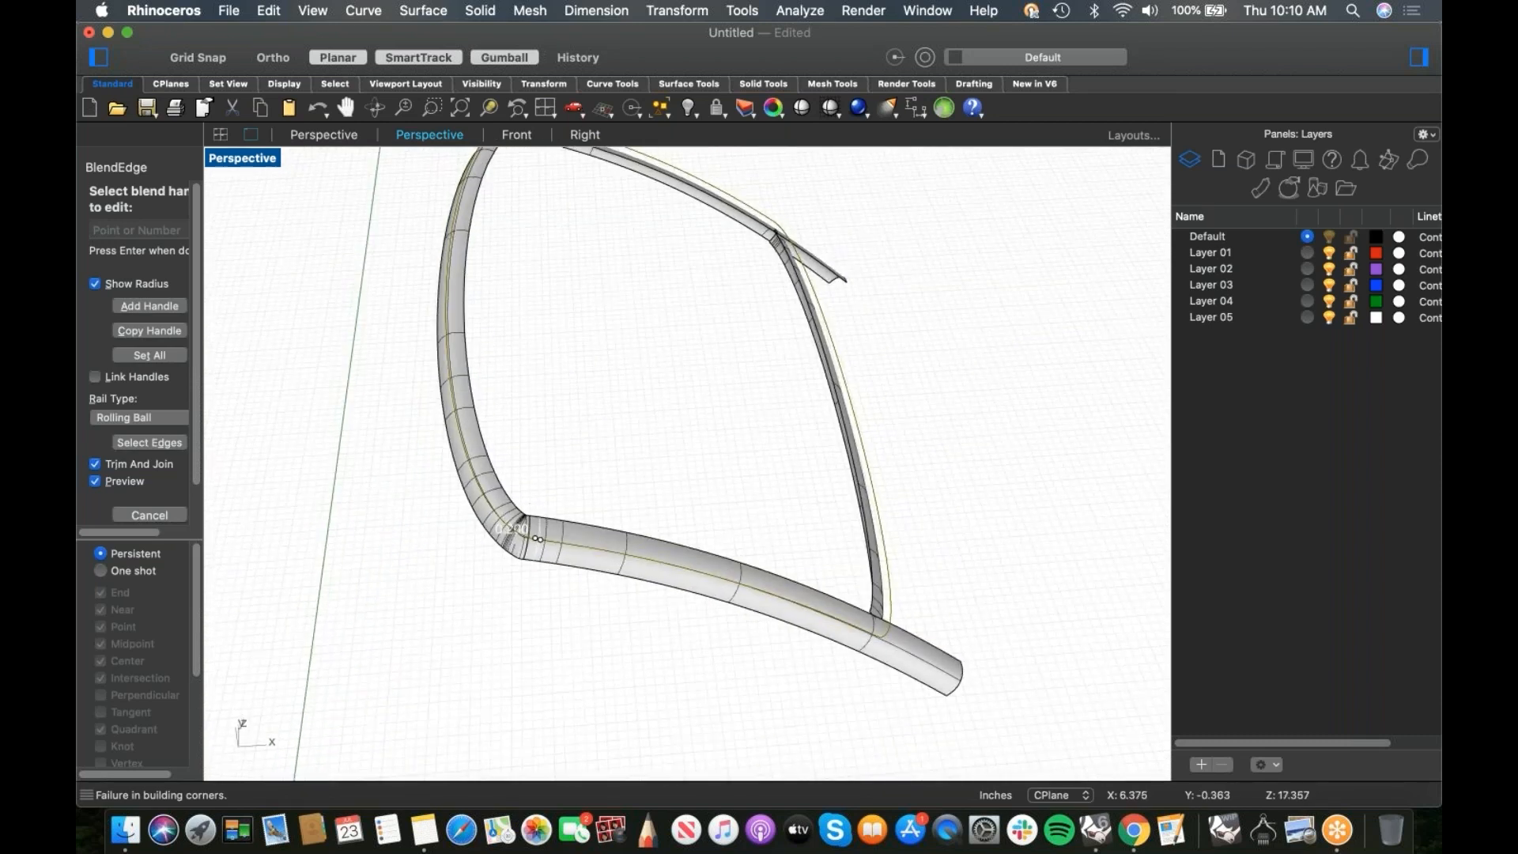
Step: Try radii of 0.15 and 0.1 for all blend handles, checking the previewed corners of the cap
left_click(149, 355)
left_click(120, 230)
type(".15")
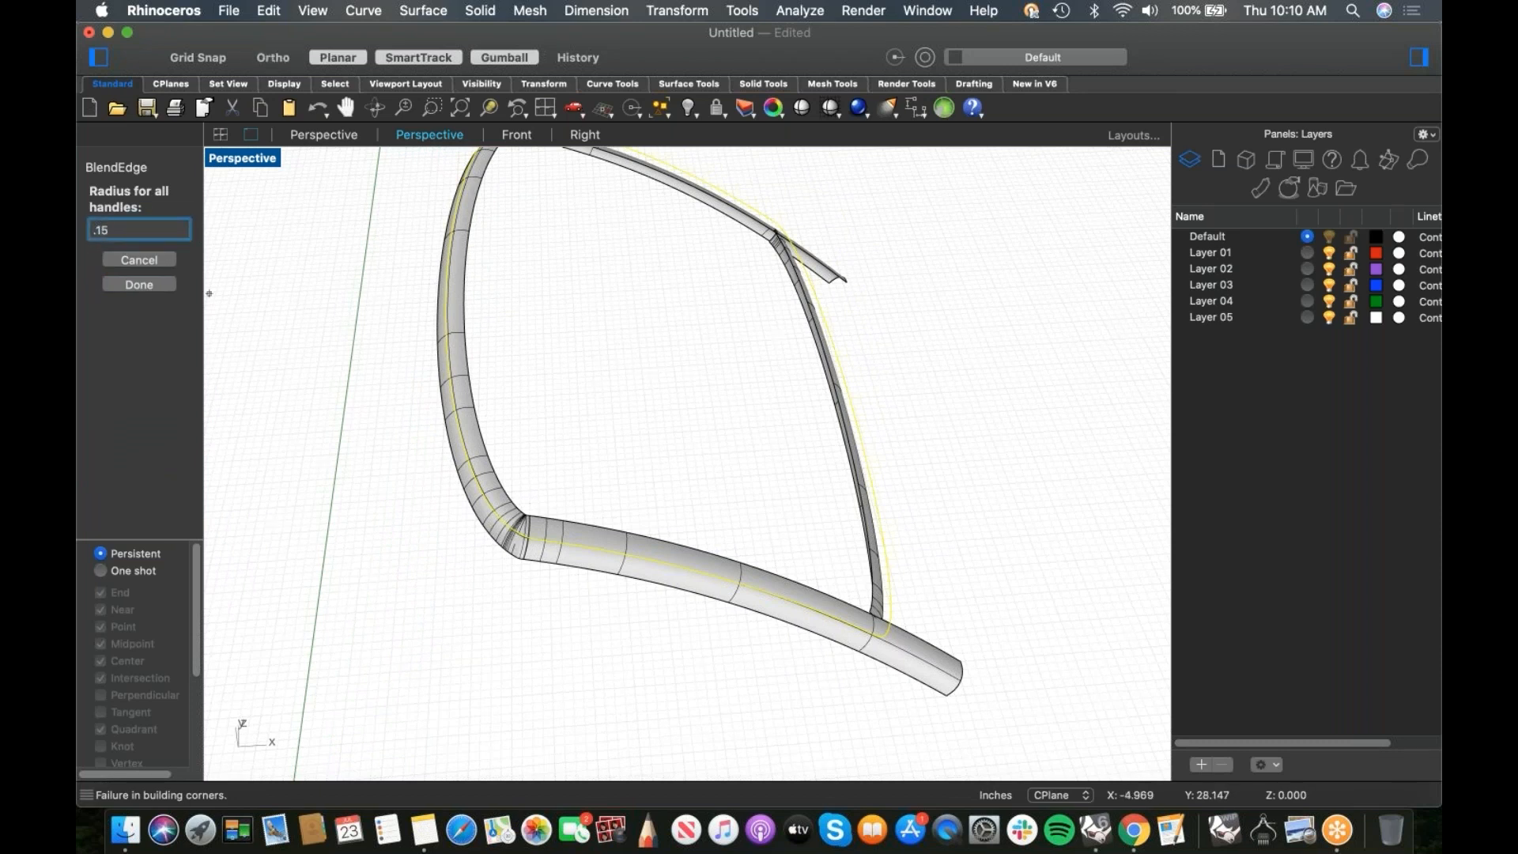
key("Return")
right_click_drag(702, 422, 848, 445)
scroll(848, 445, "up", 3)
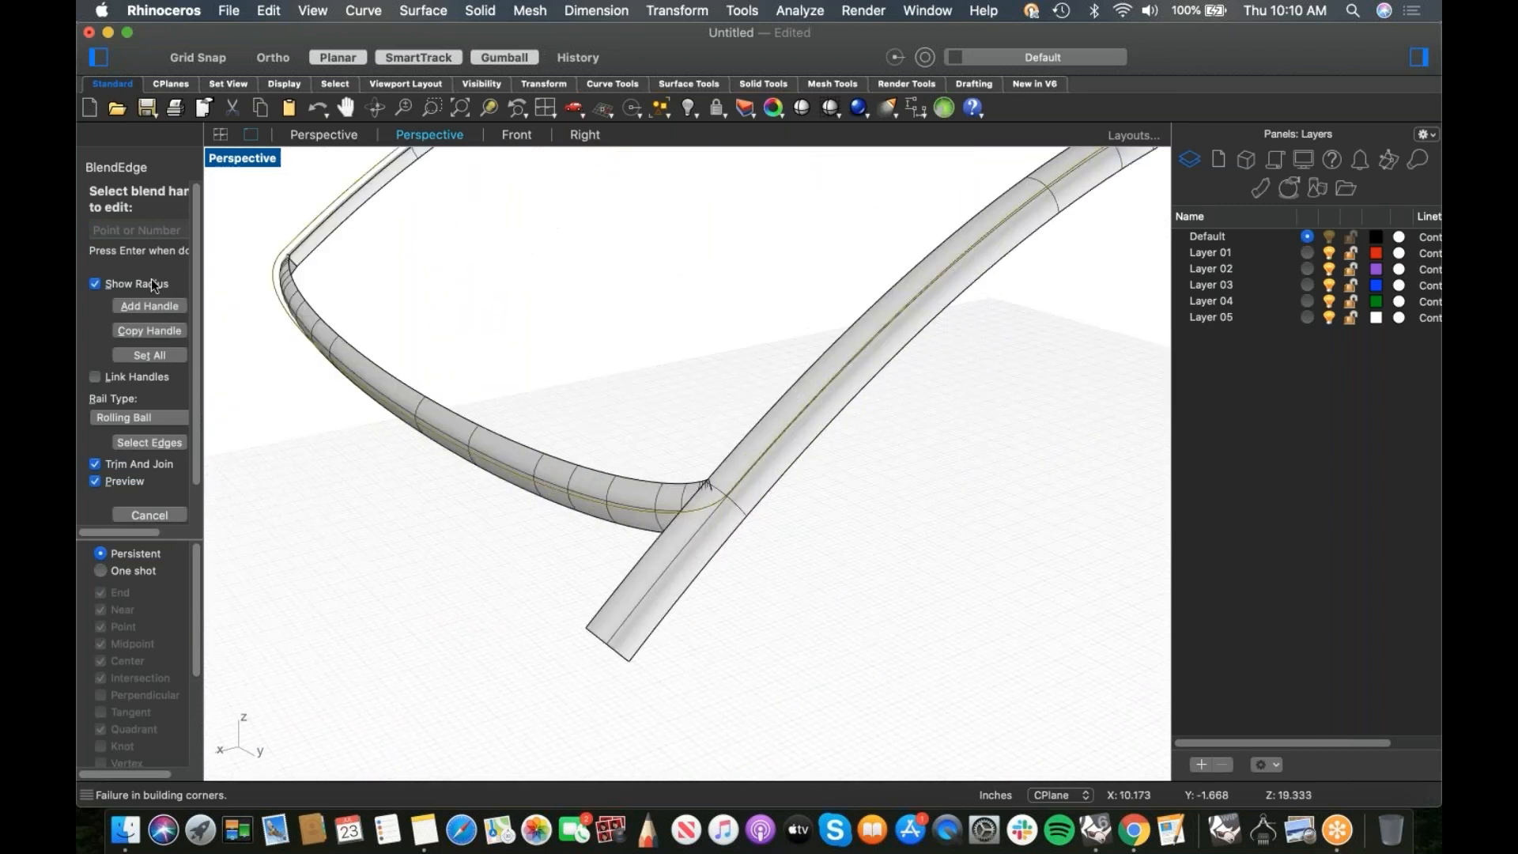
left_click(150, 355)
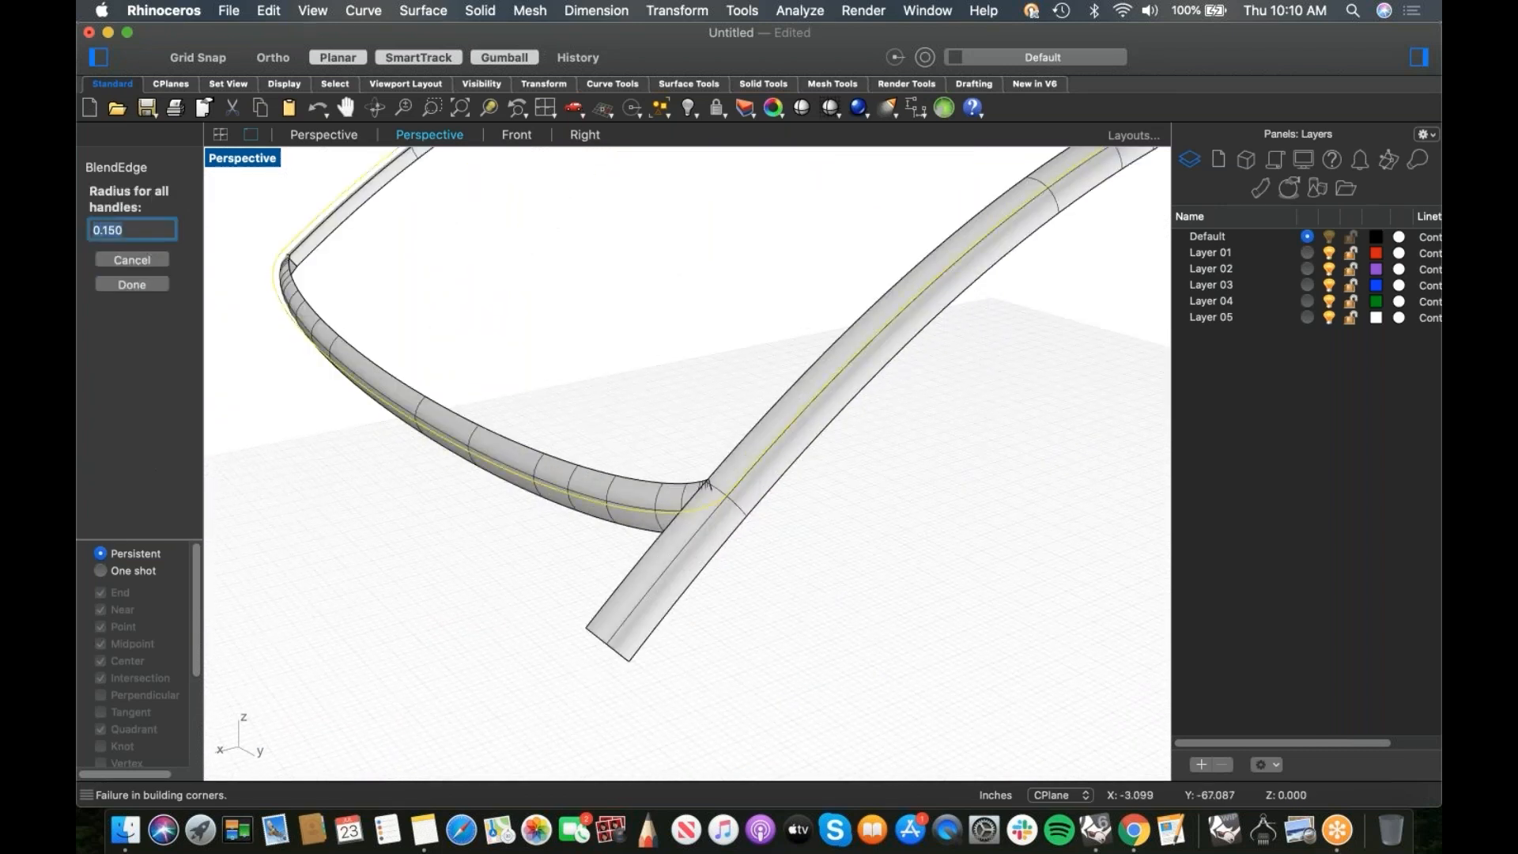
type("0.25")
key("Return")
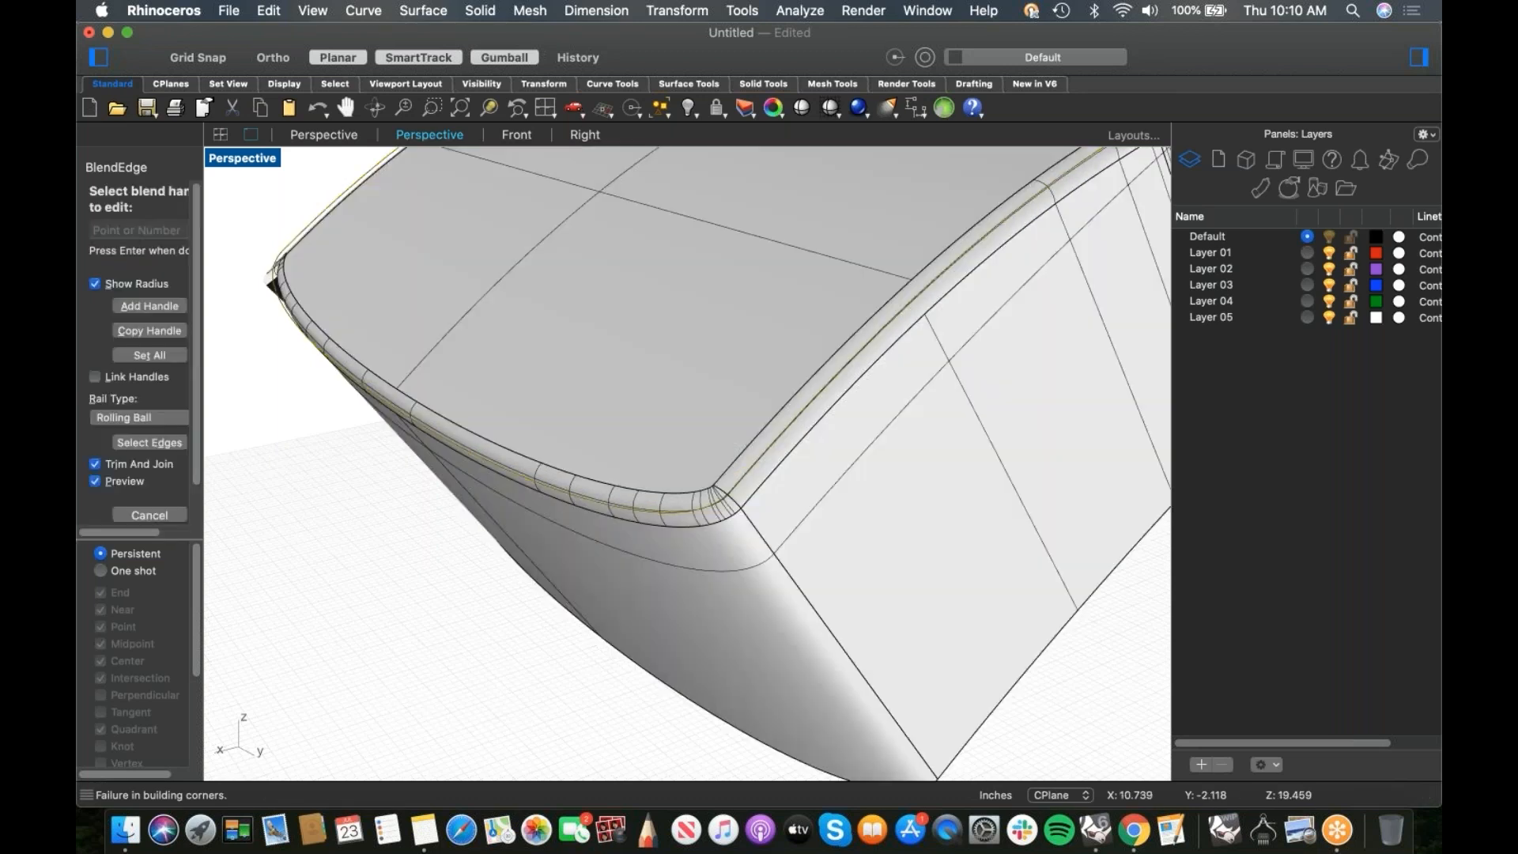
right_click_drag(572, 273, 429, 481)
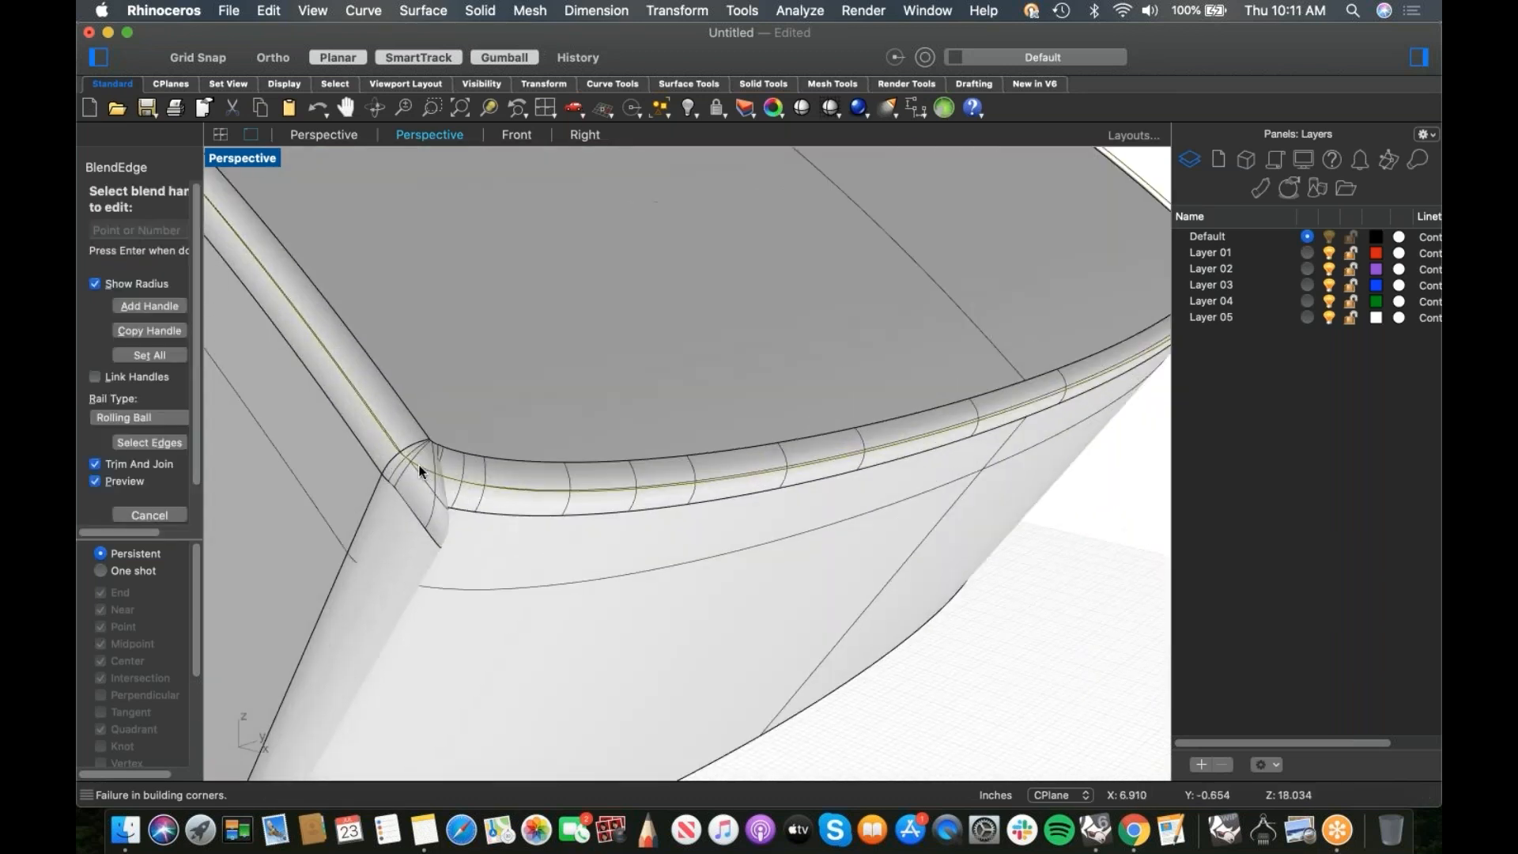
Step: Reduce the radius of all blend handles to less than 0.1 and complete the blend around the stem cap
left_click(150, 355)
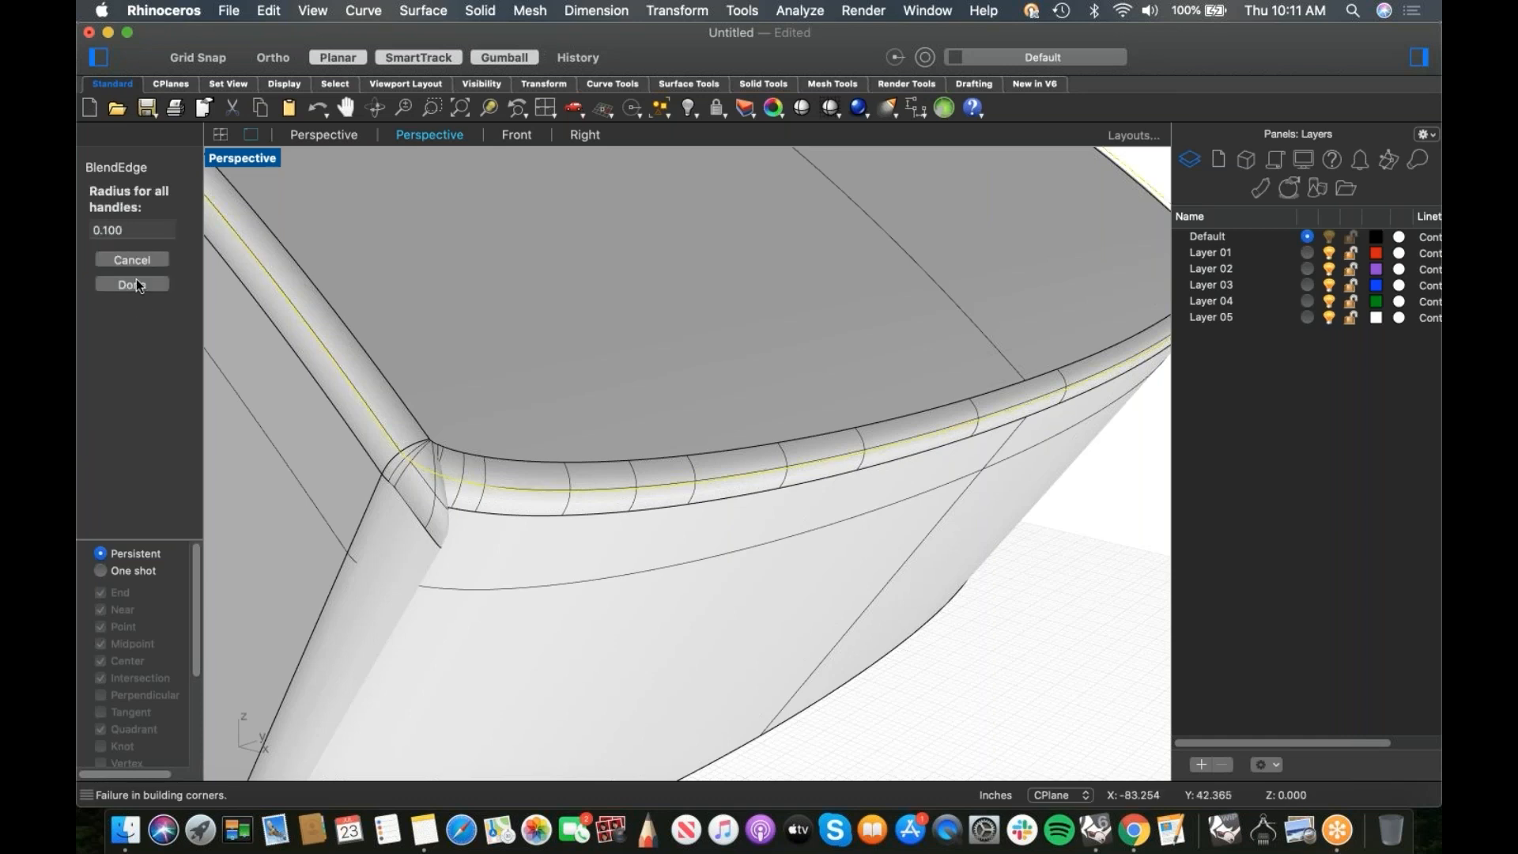
left_click(140, 234)
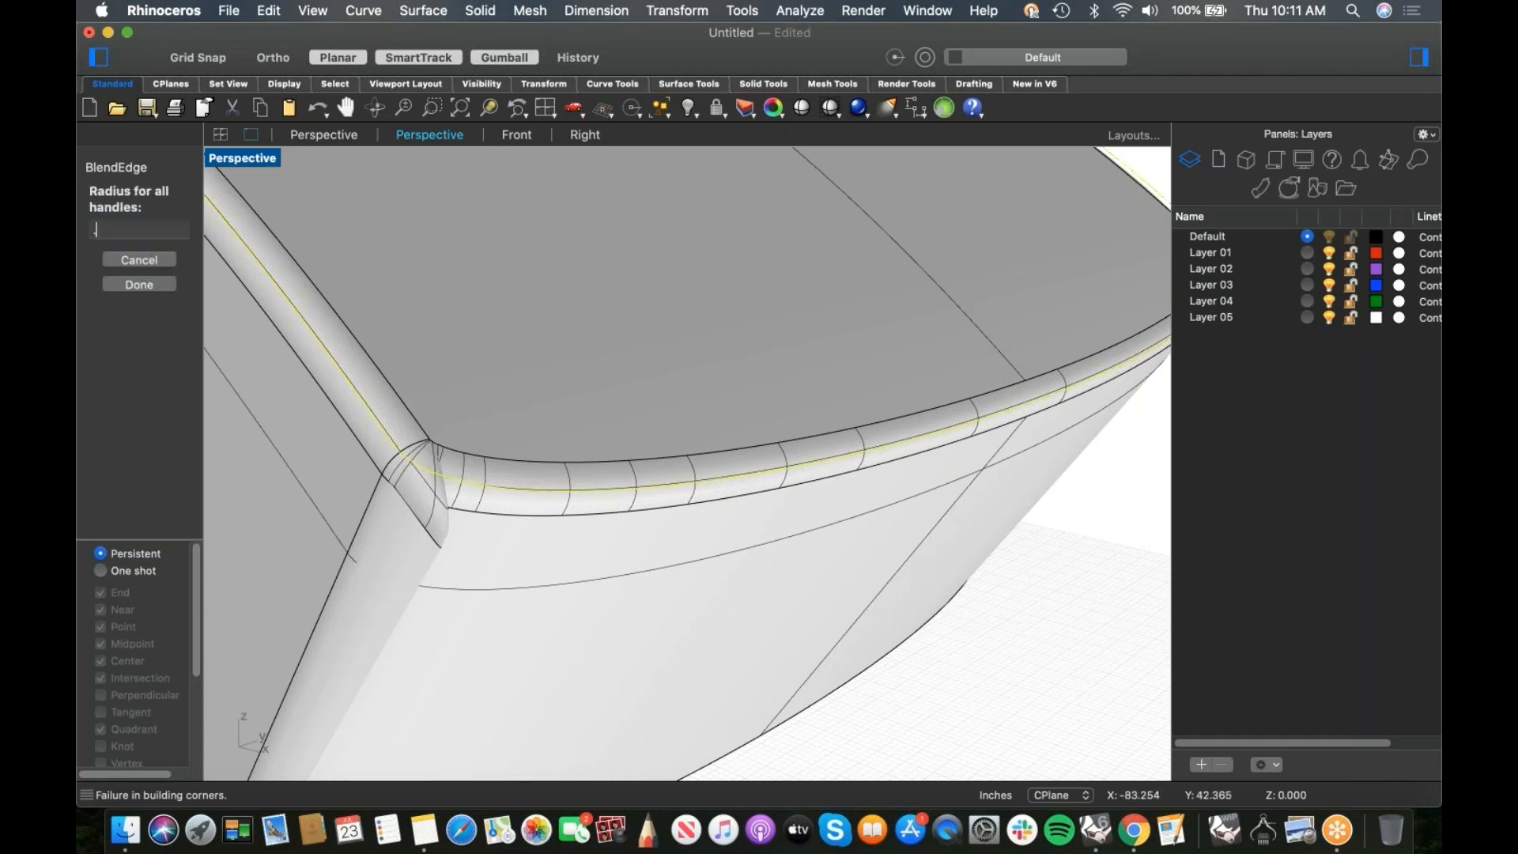
key("Return")
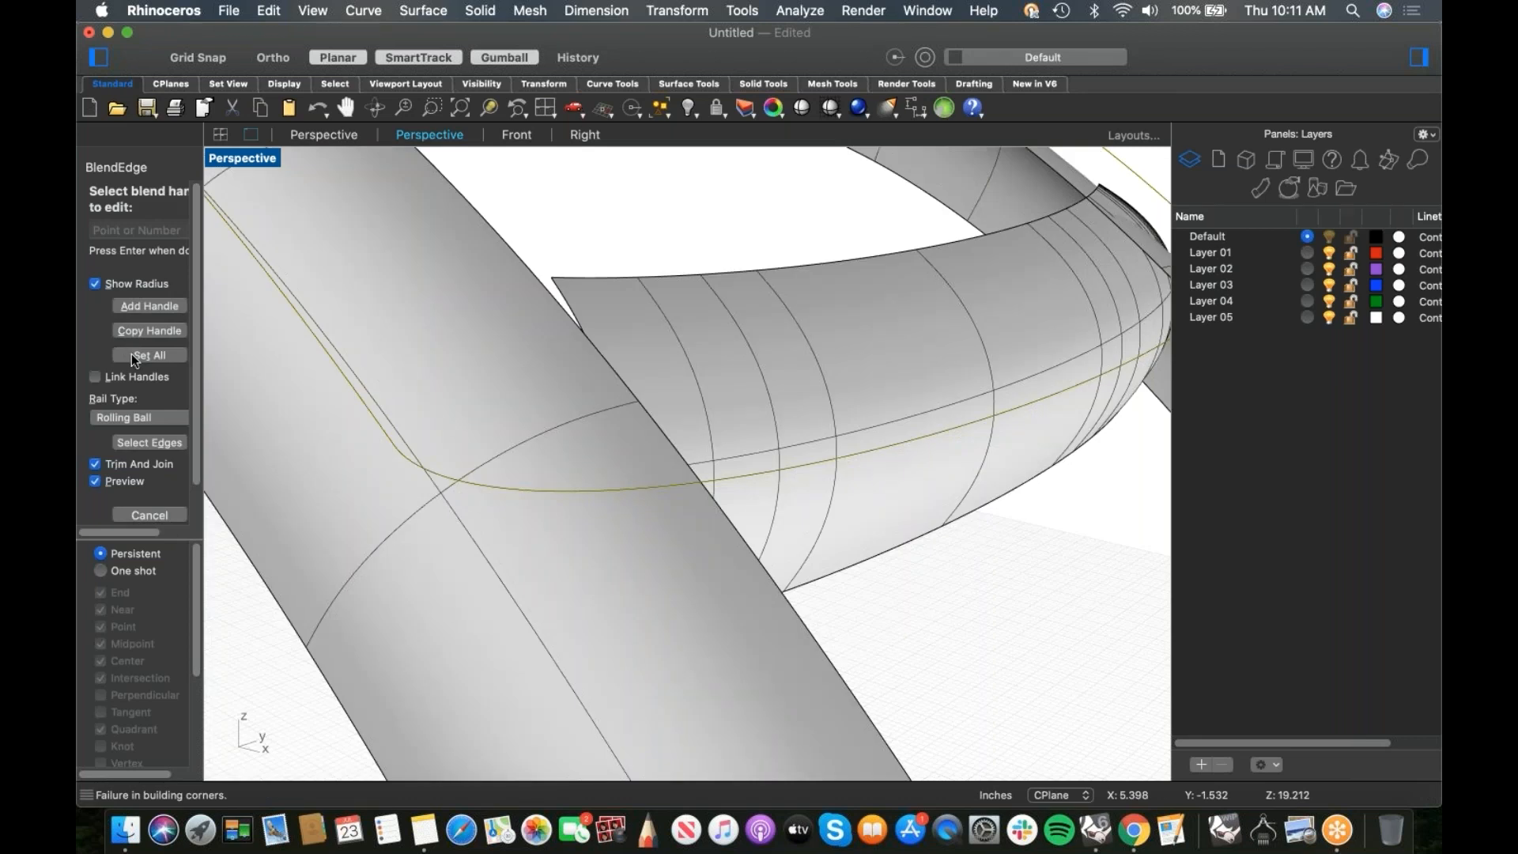
left_click(128, 349)
type("0.5")
key("Return")
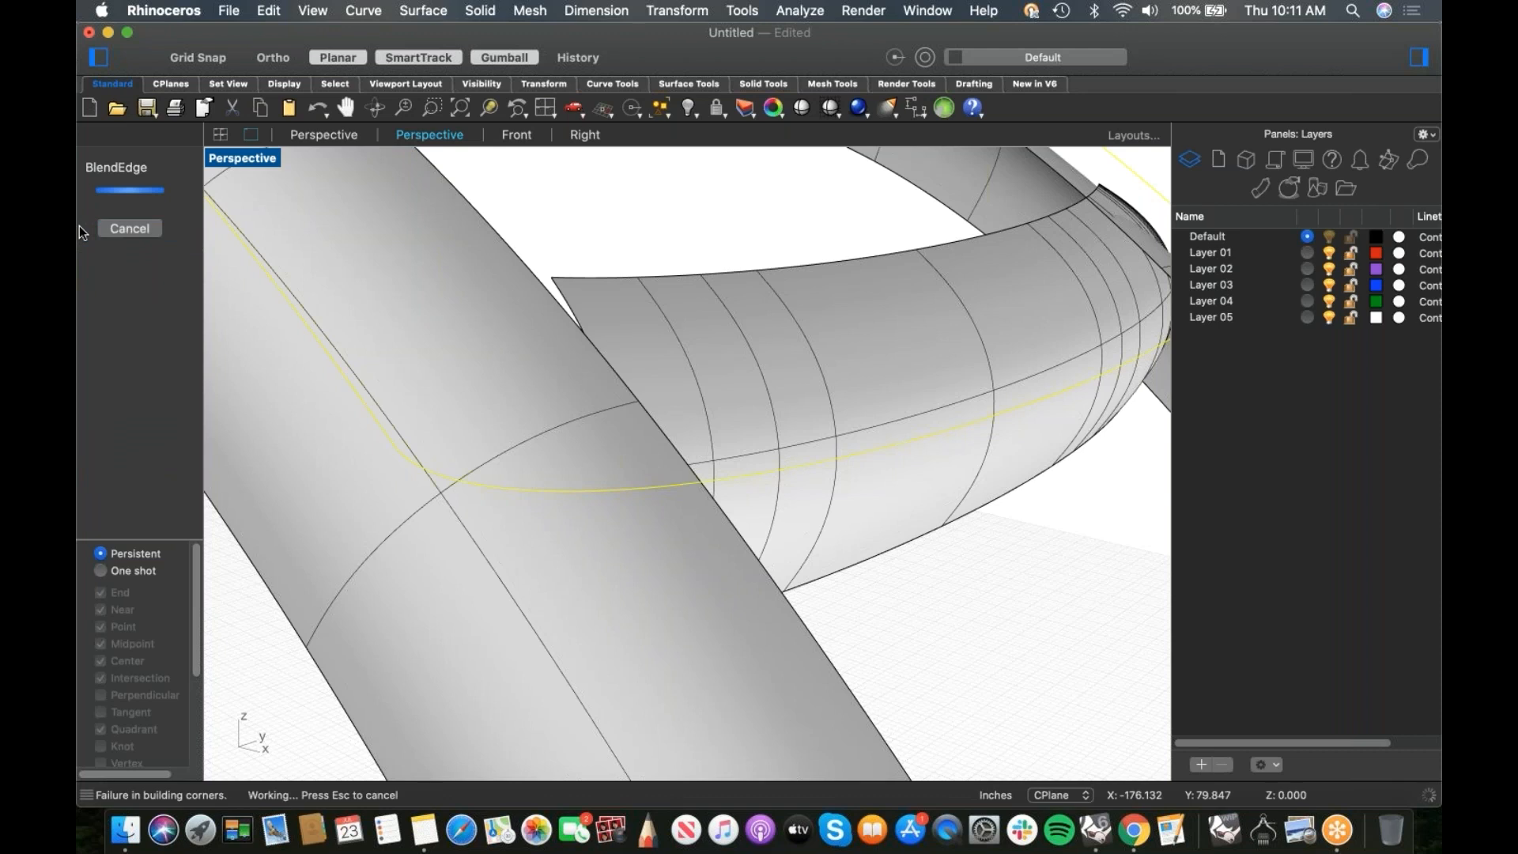
scroll(435, 339, "down", 10)
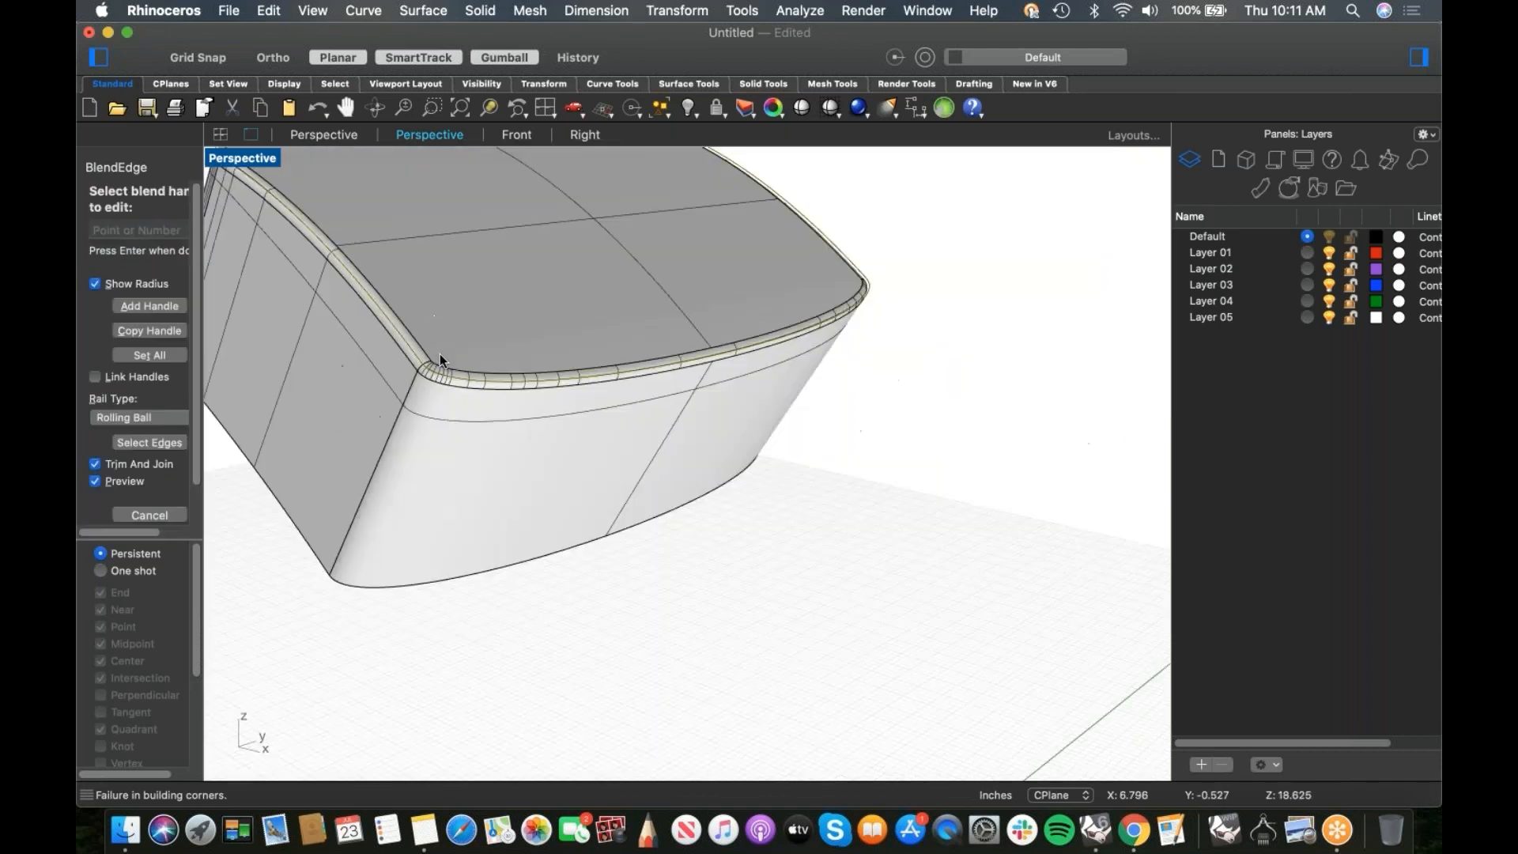
right_click_drag(532, 467, 332, 339)
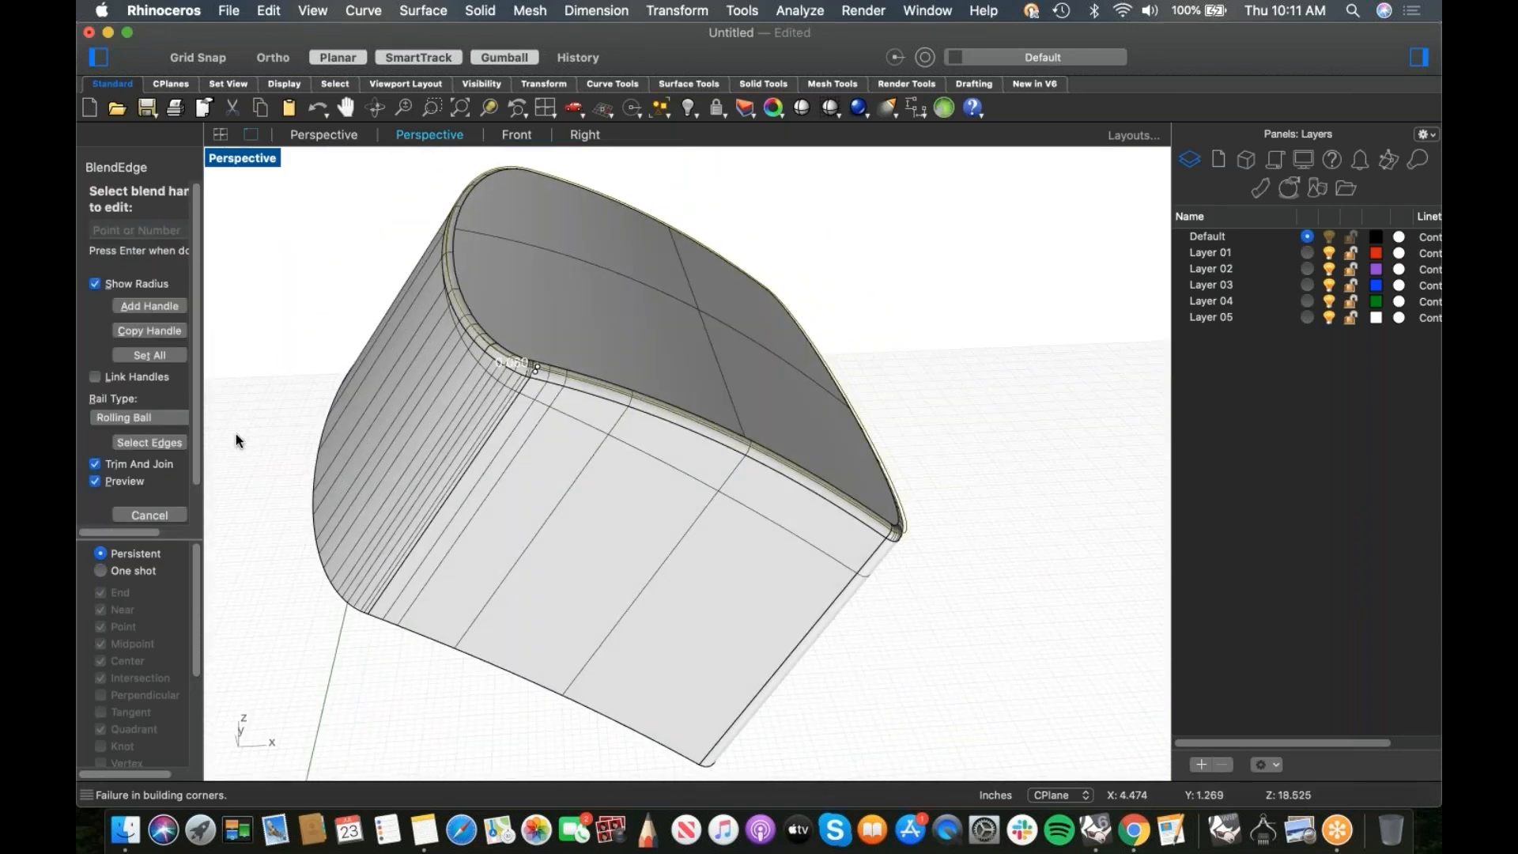
key("Return")
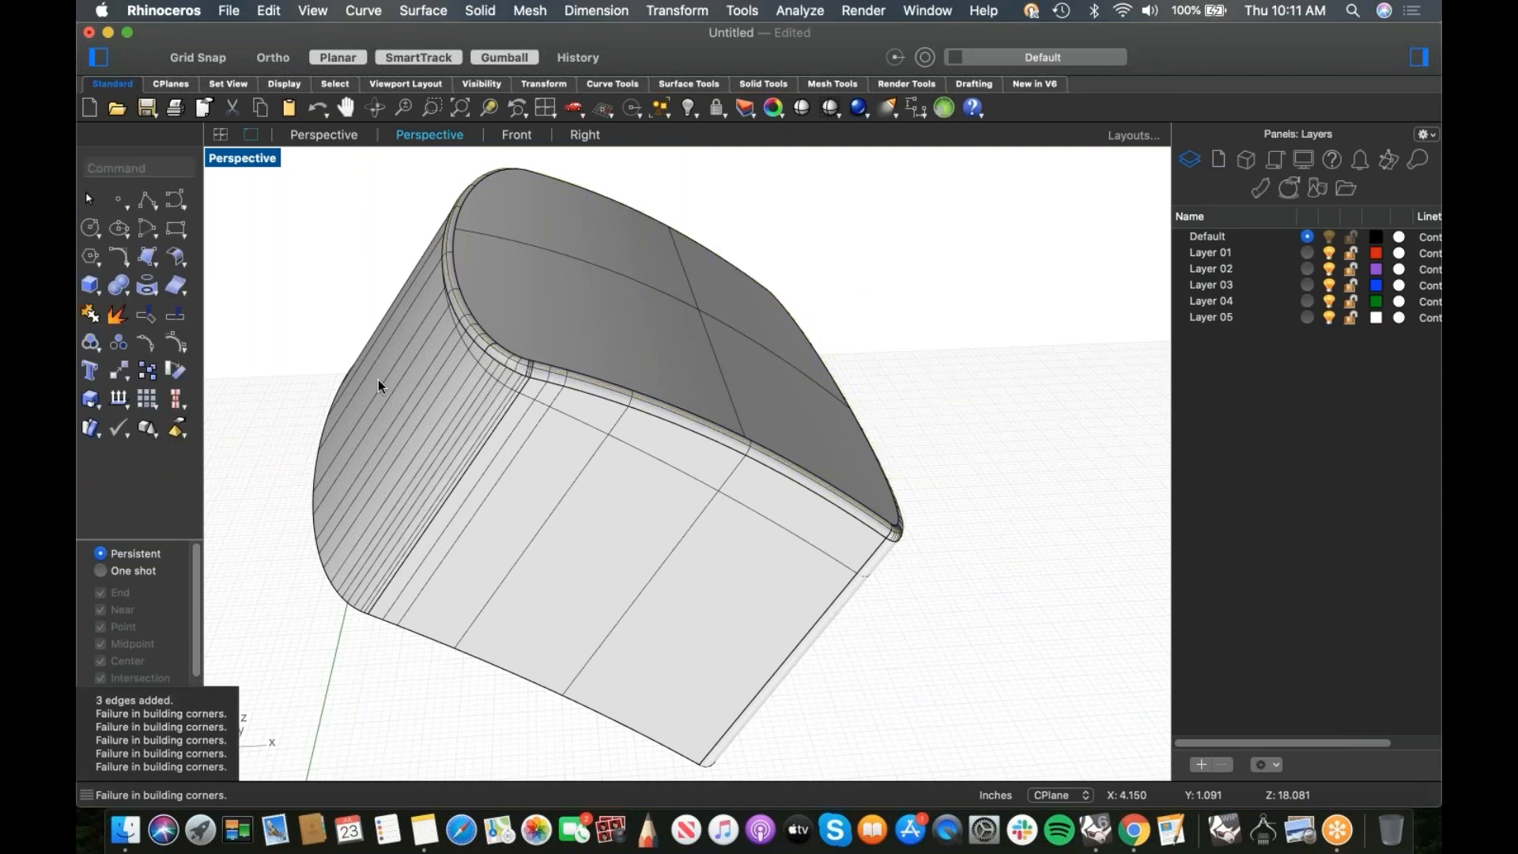
Step: Show the hidden tricycle parts again, and isolate the blended stem block in the Front view
key("super+alt+h")
right_click_drag(556, 392, 630, 478)
left_click(631, 483)
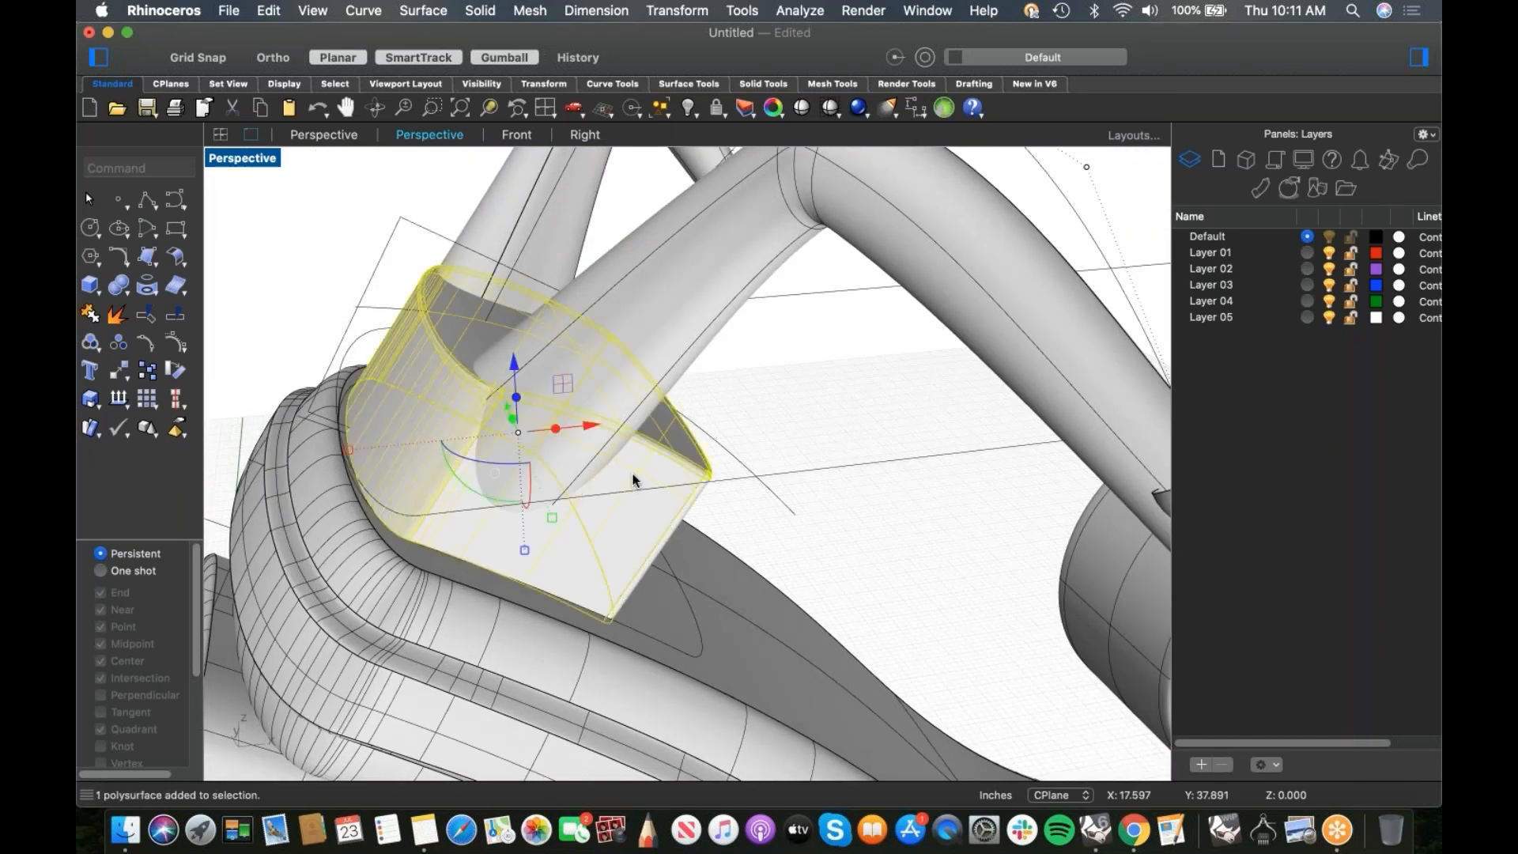
key("super+i")
key("super+h")
key("ctrl+F2")
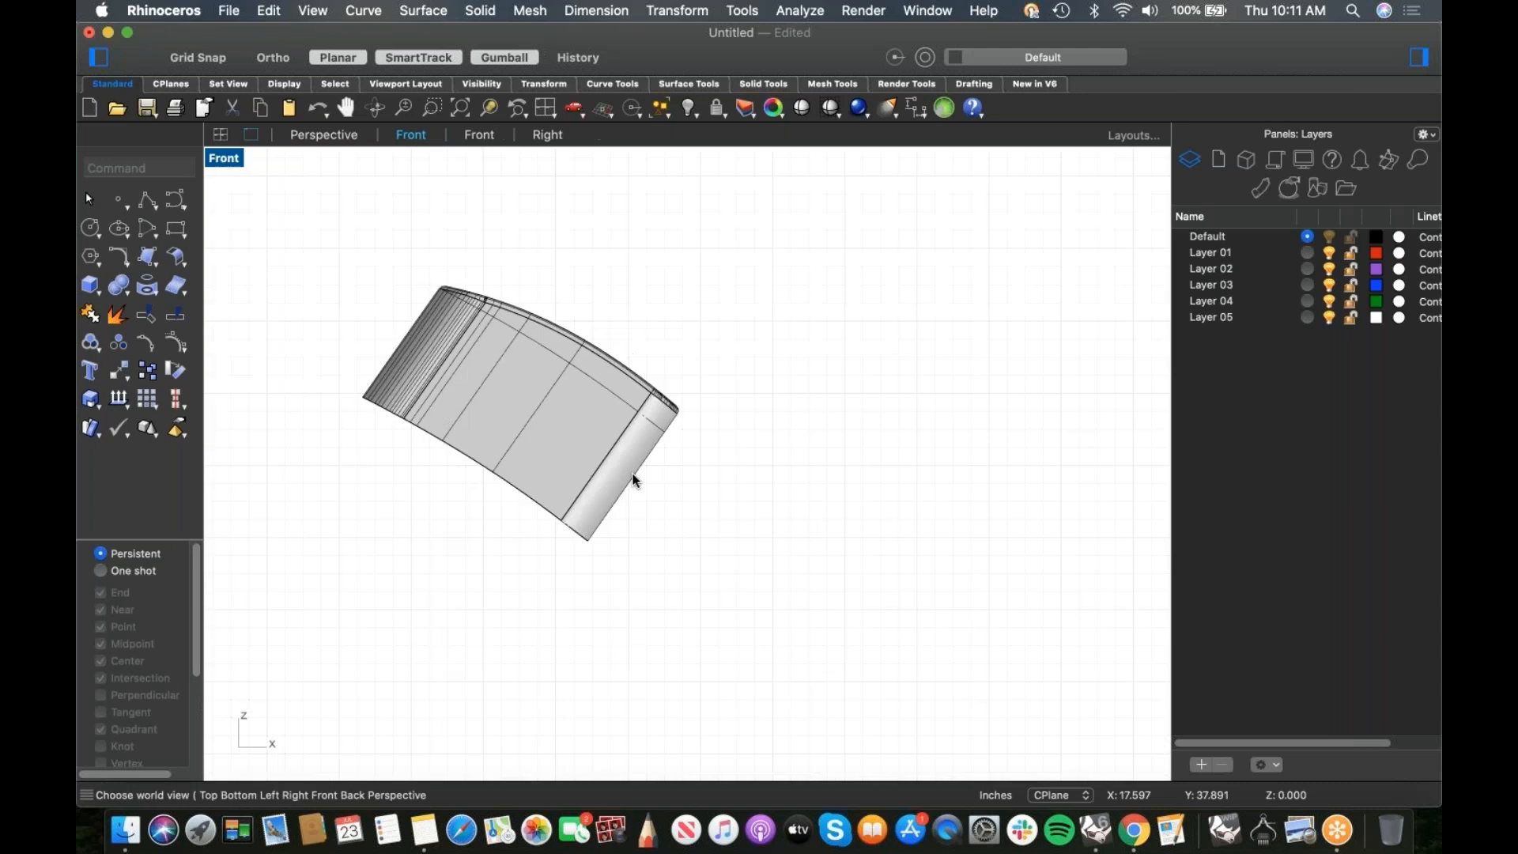
Step: Explode the stem block and delete the blended edge surfaces around its top, keeping the cap surface
scroll(534, 332, "up", 5)
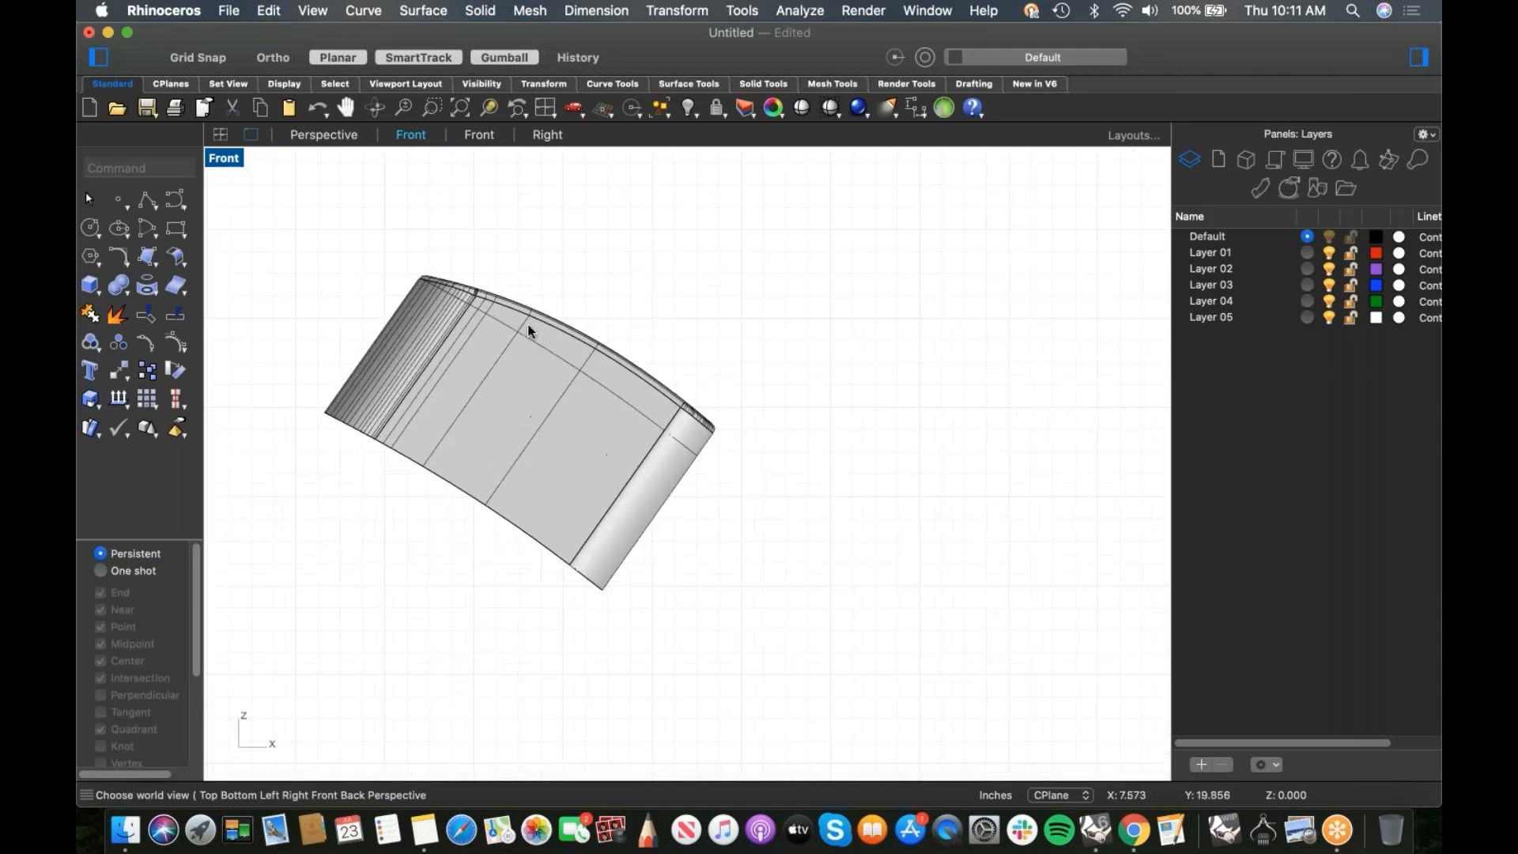
left_click(520, 401)
middle_click(523, 397)
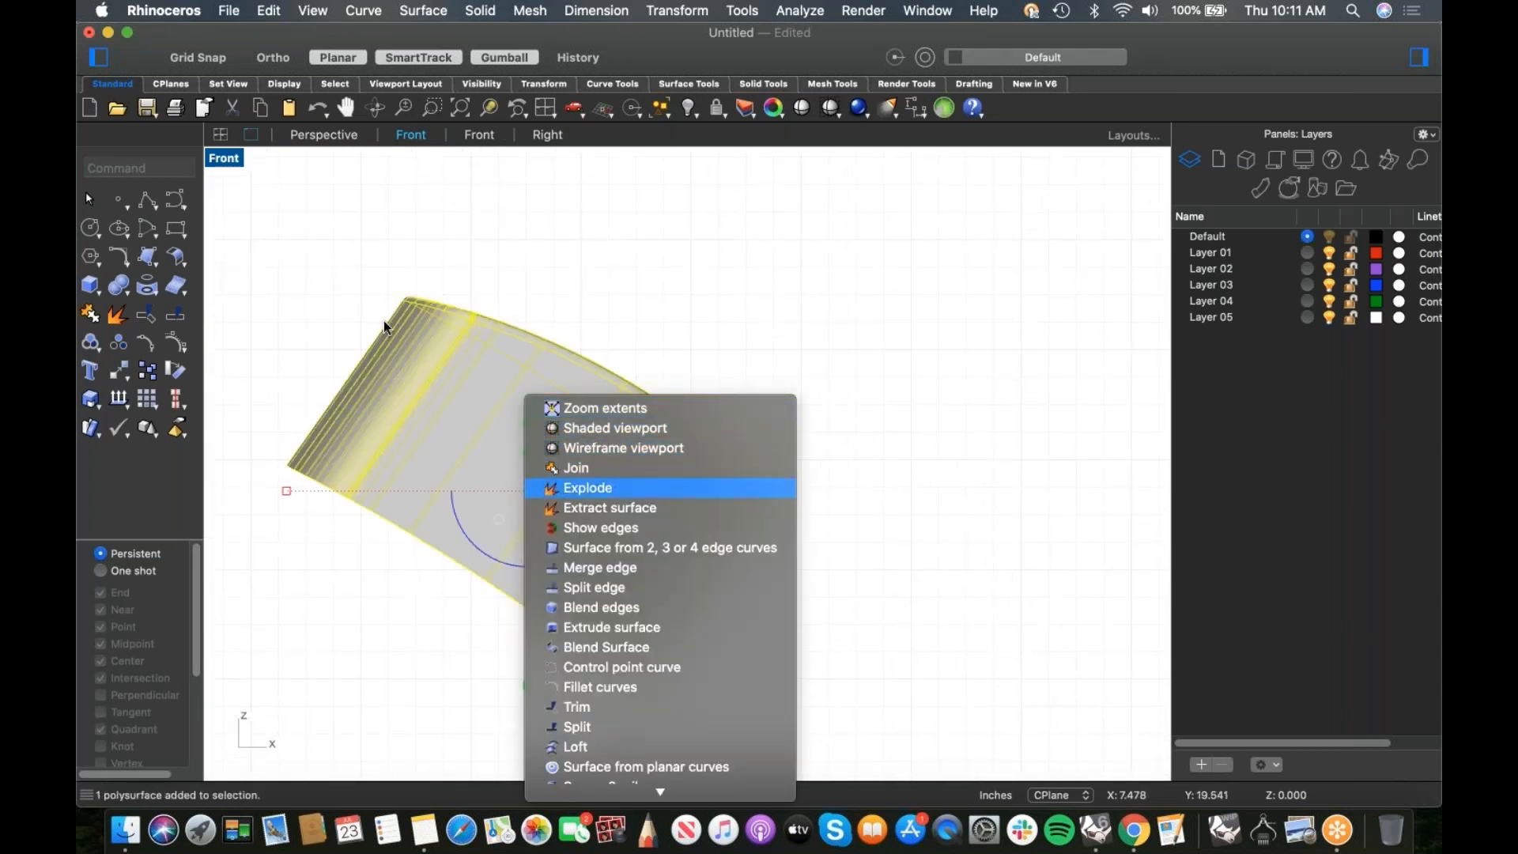
left_click(573, 487)
left_click_drag(322, 254, 907, 566)
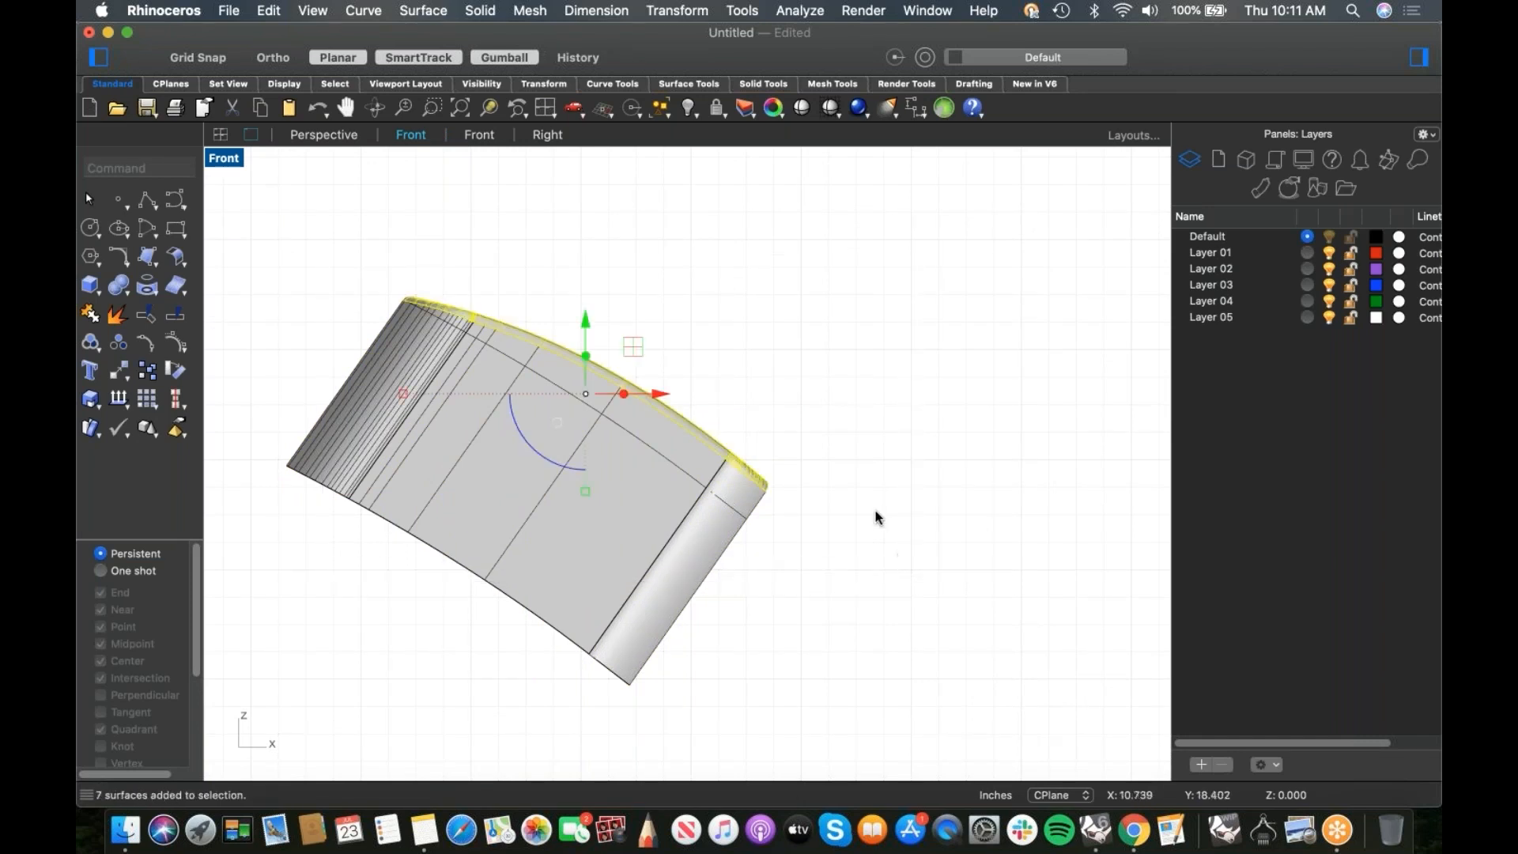
key("super+4")
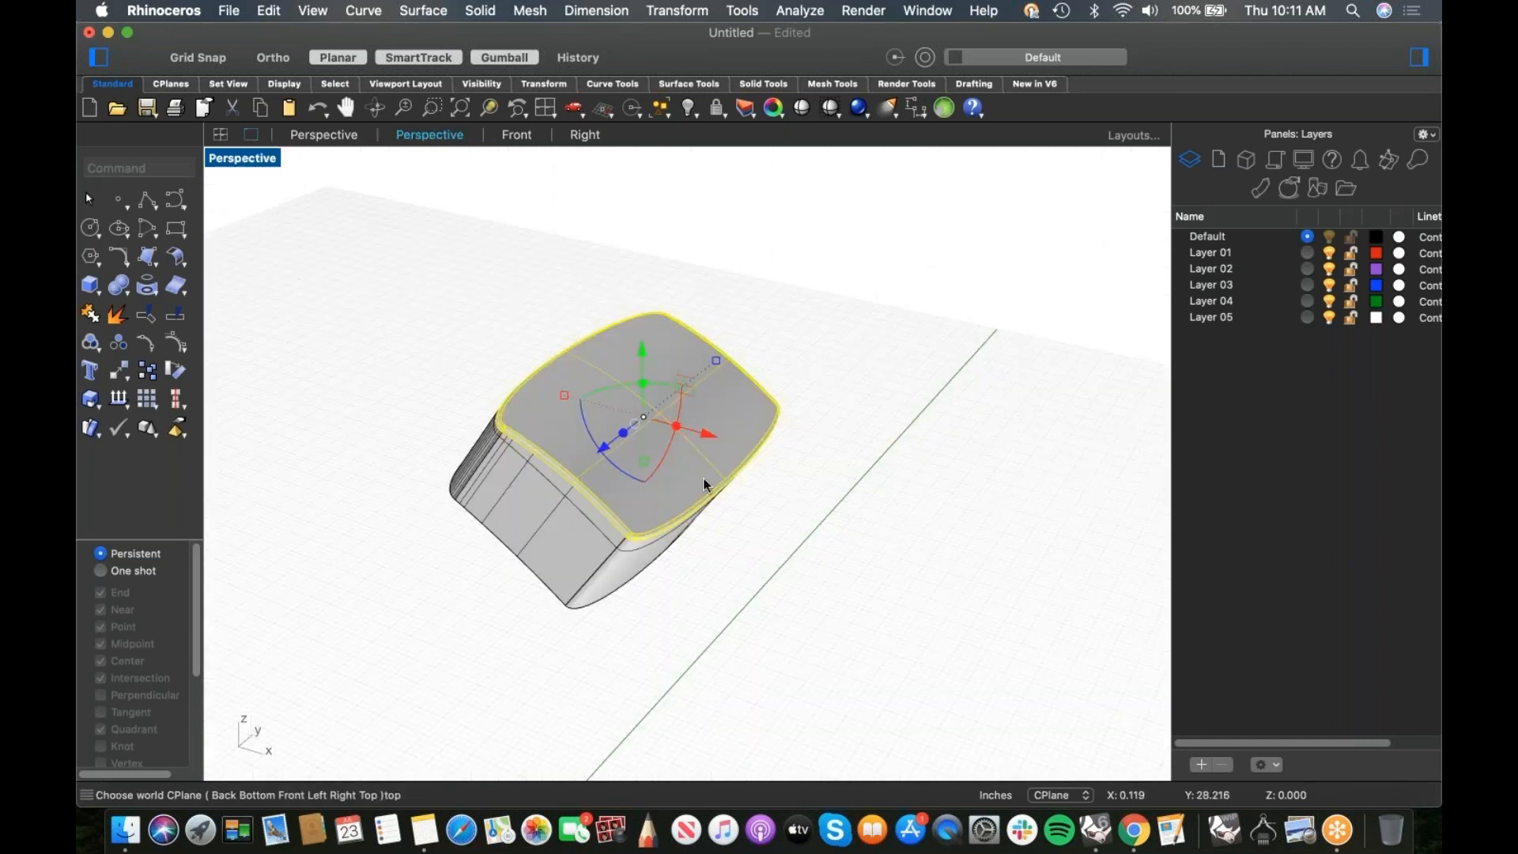
left_click(646, 491, "super")
key("Delete")
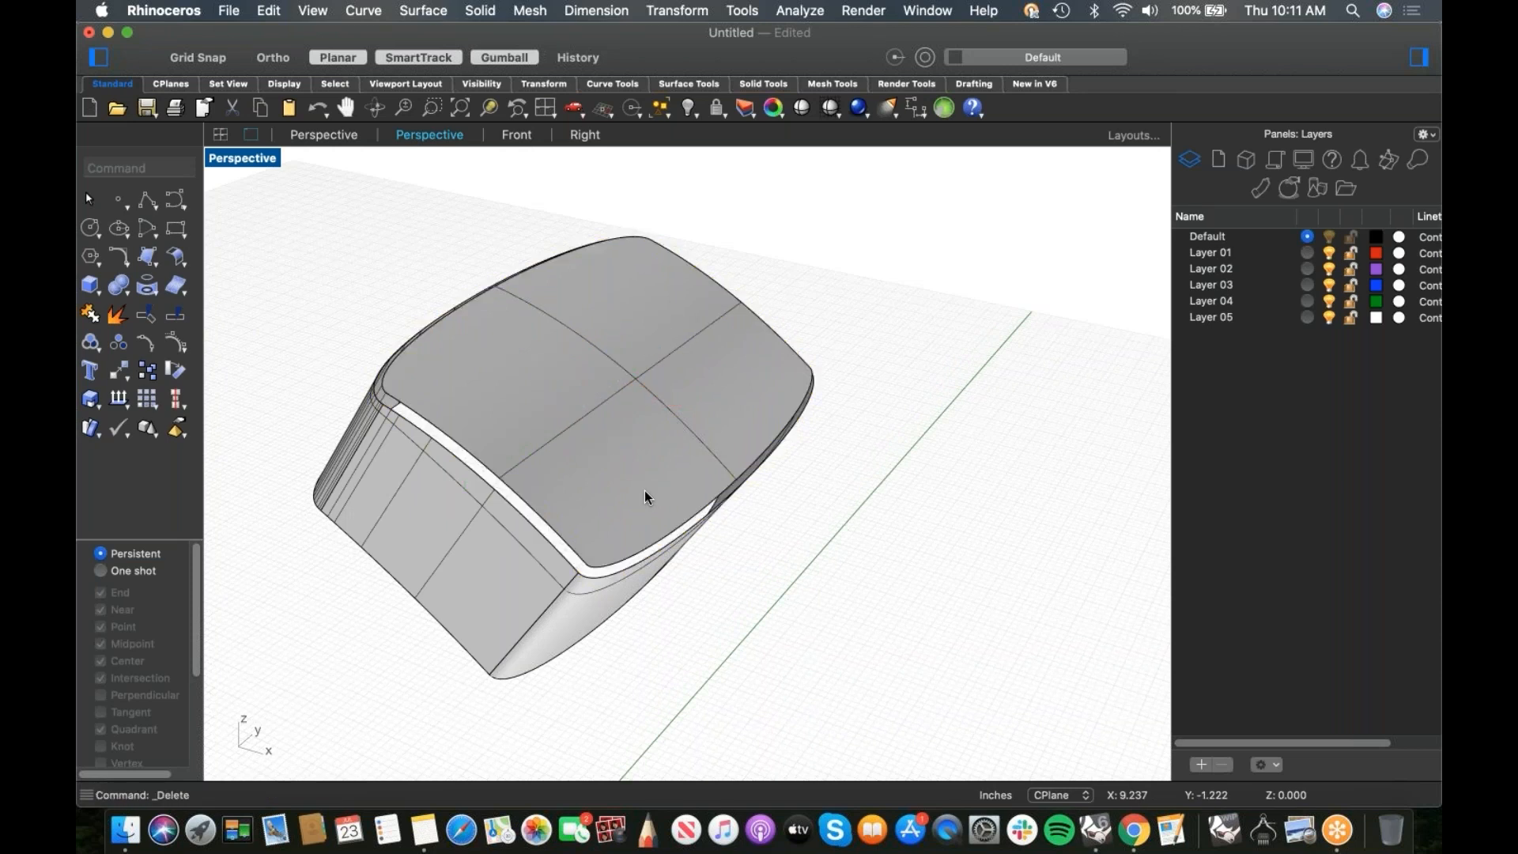
Step: In the Front view, draw a degree 3 control-point curve across the block below its upper edge, extending past both sides
key("super+2")
scroll(658, 453, "up", 5)
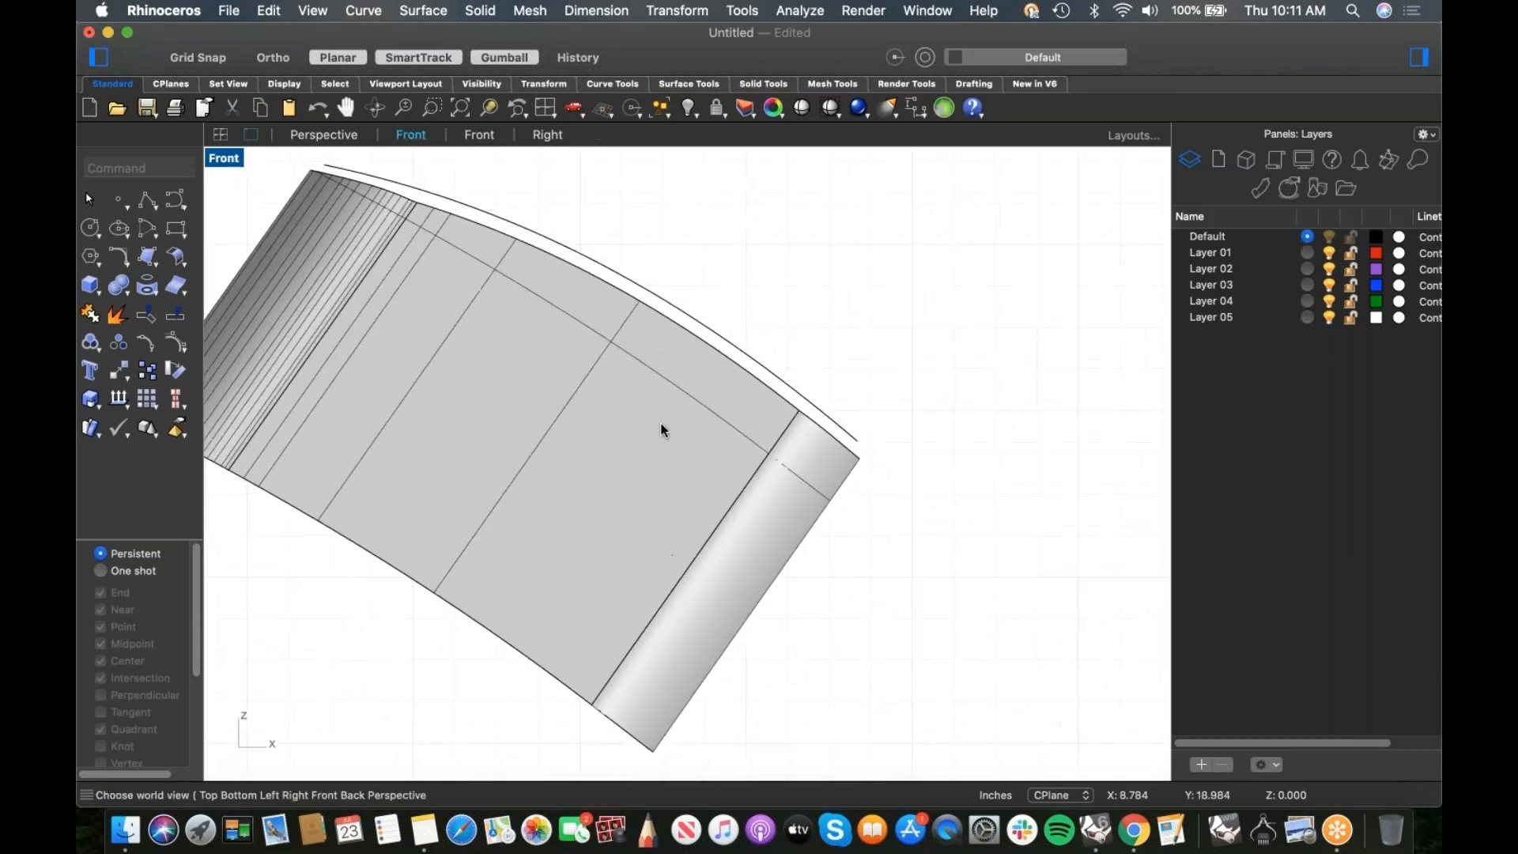
left_click(175, 204)
scroll(287, 237, "left", 2)
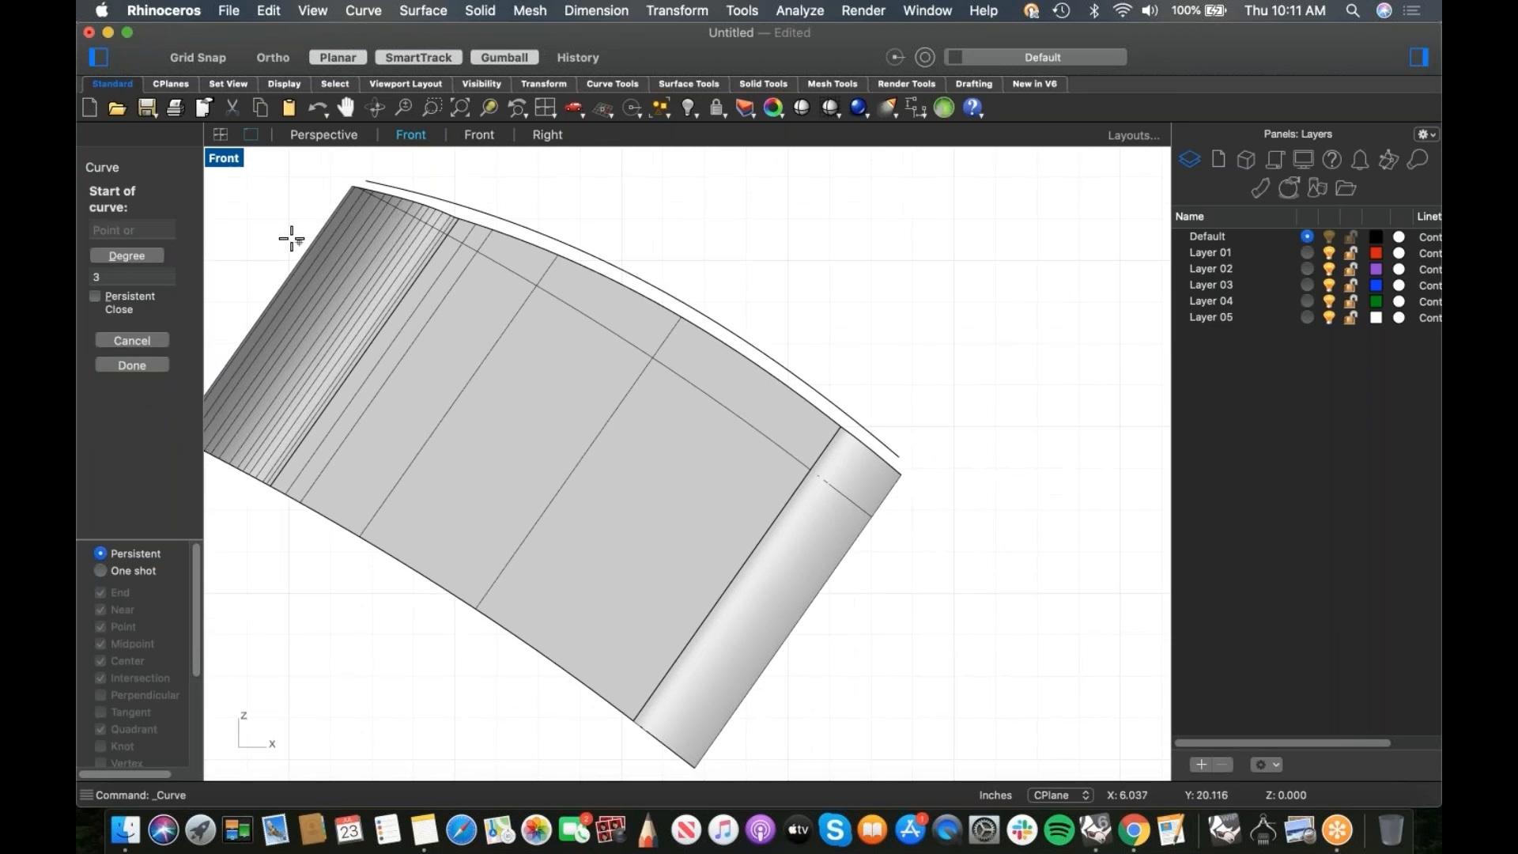
left_click(273, 235)
left_click(474, 266)
left_click(583, 327)
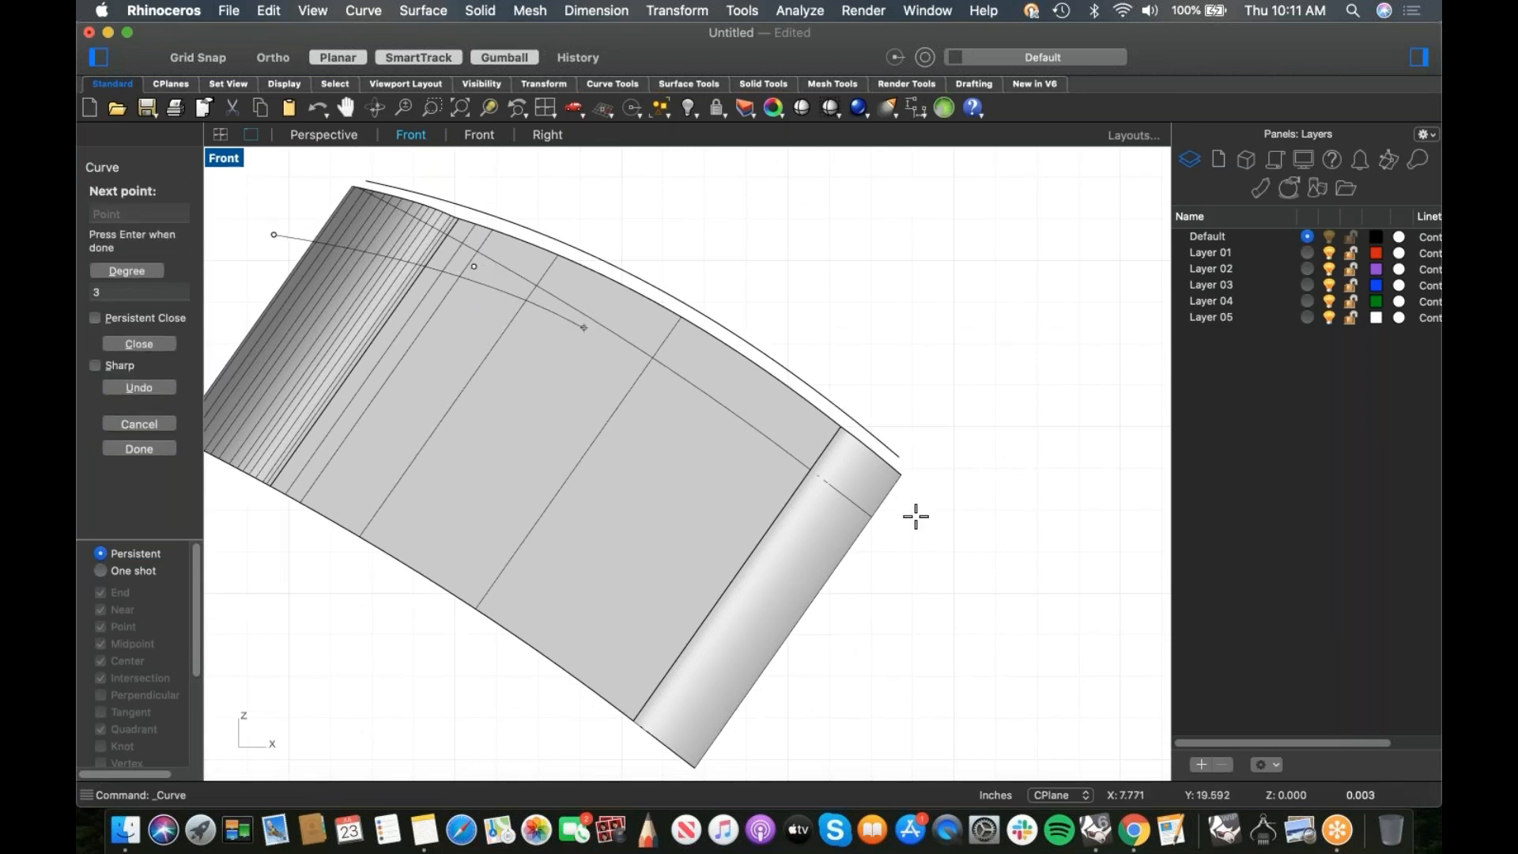
left_click(861, 526)
left_click(923, 589)
key("Return")
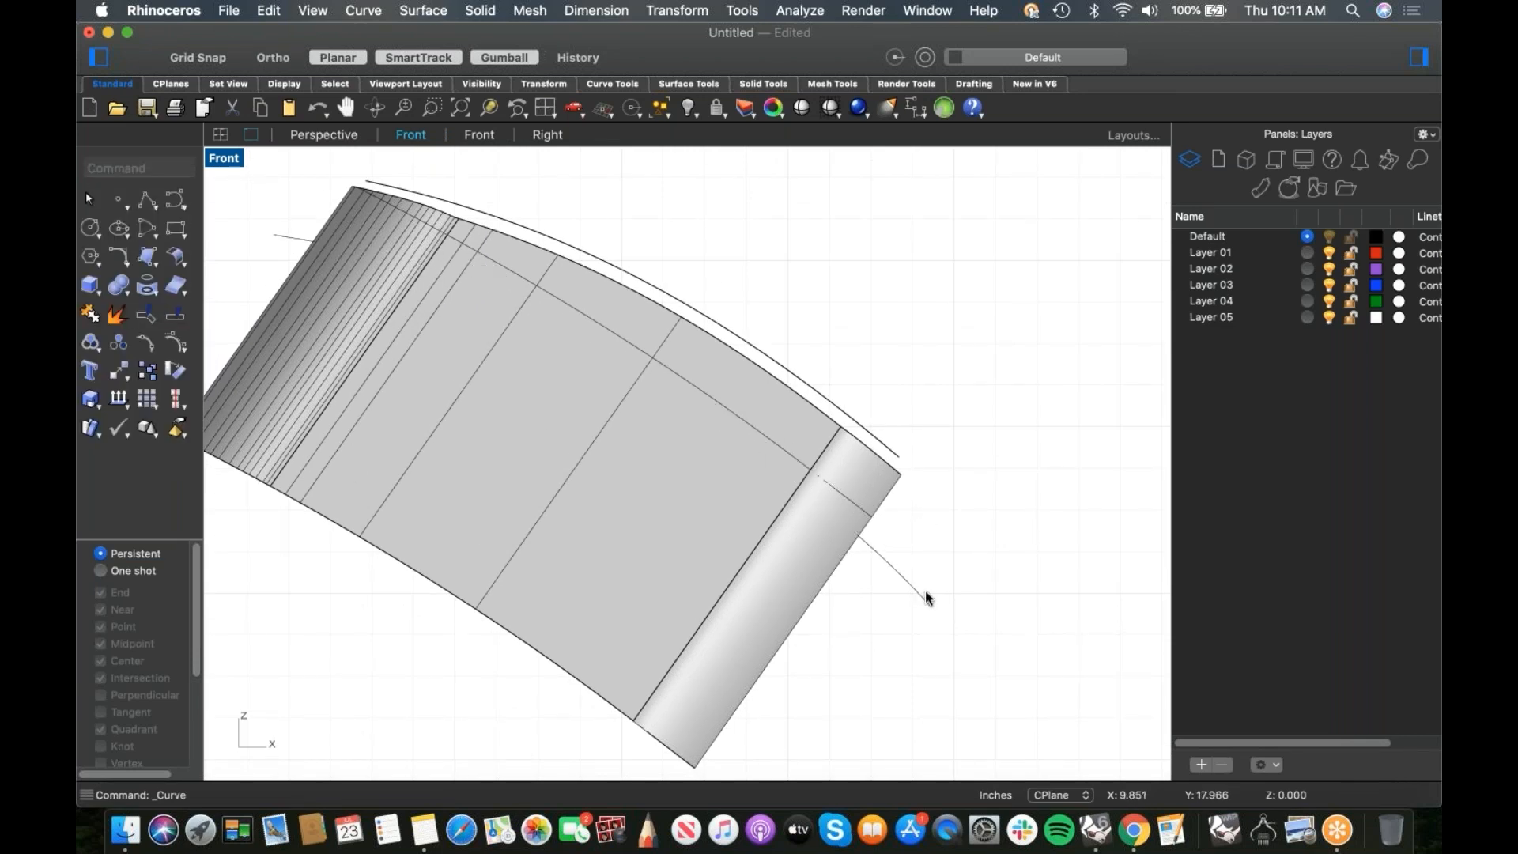
Step: Trim away the parts of the block's side walls above the new curve
type("trim")
key("Return")
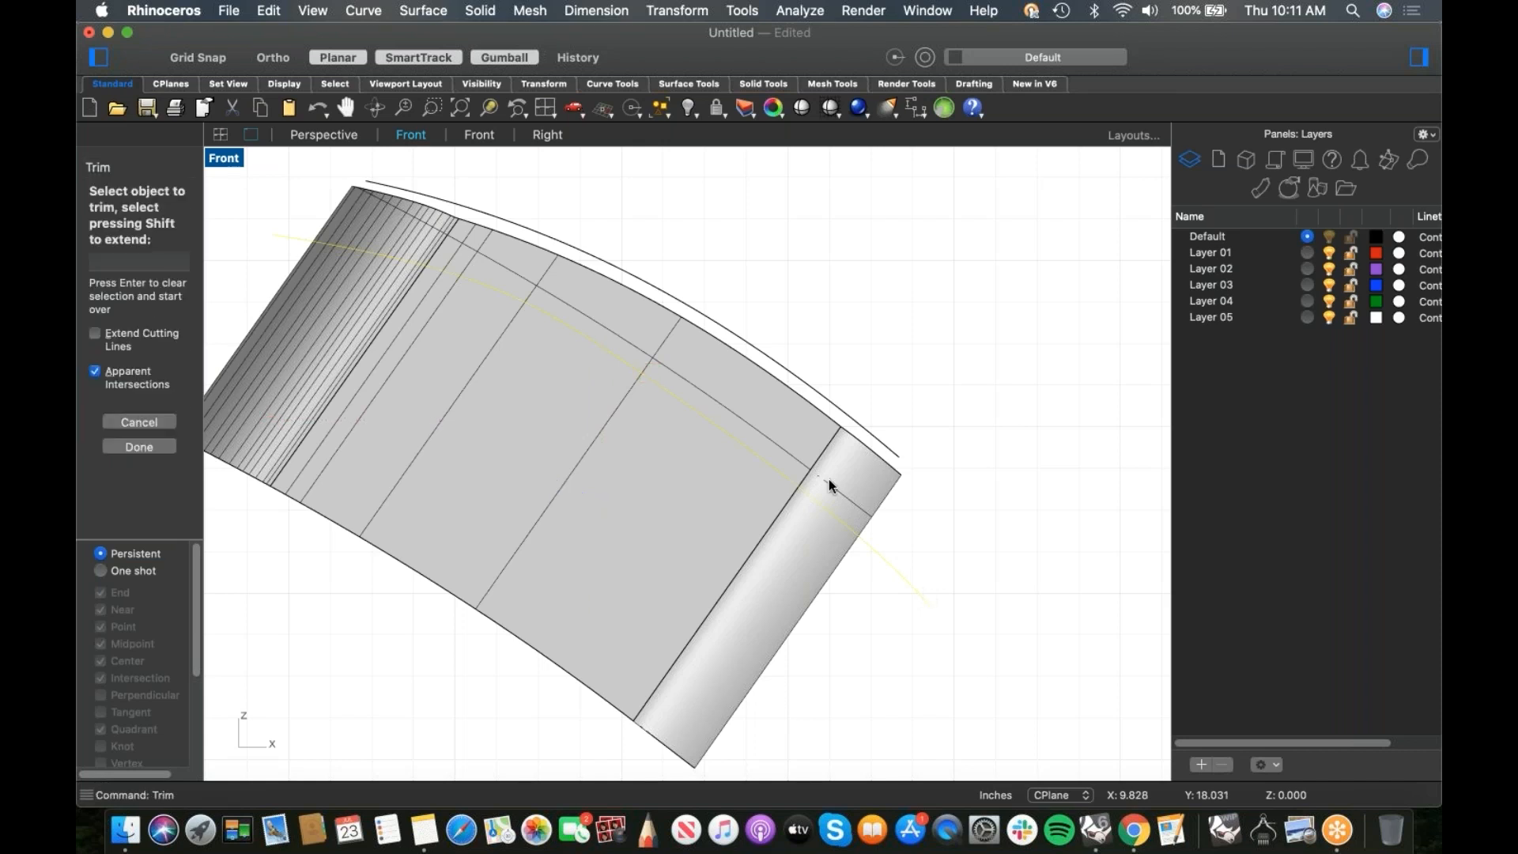
left_click(852, 490)
left_click(791, 440)
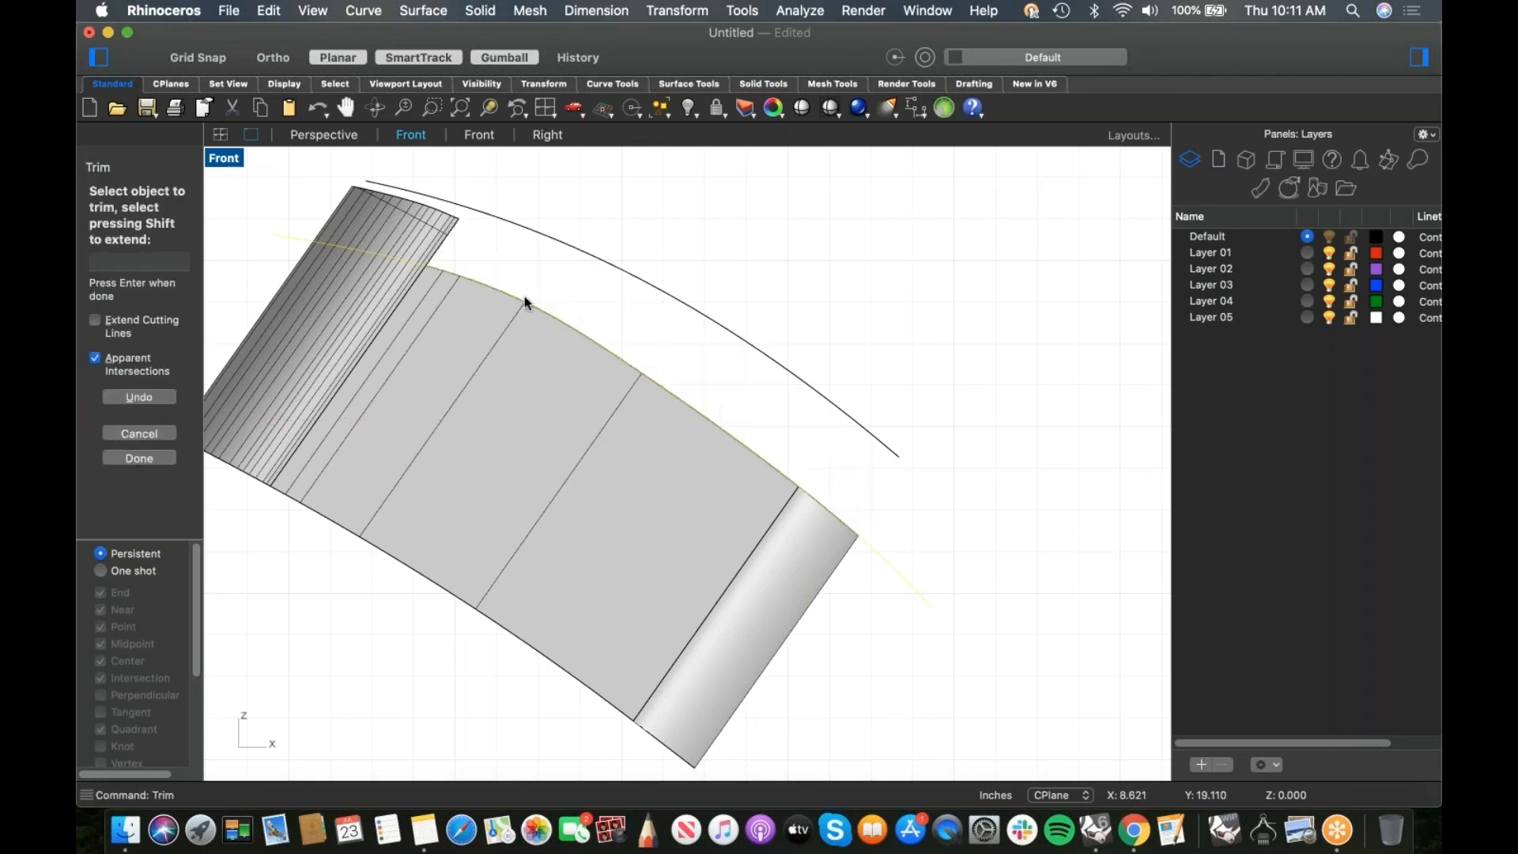
left_click(437, 253)
key("Return")
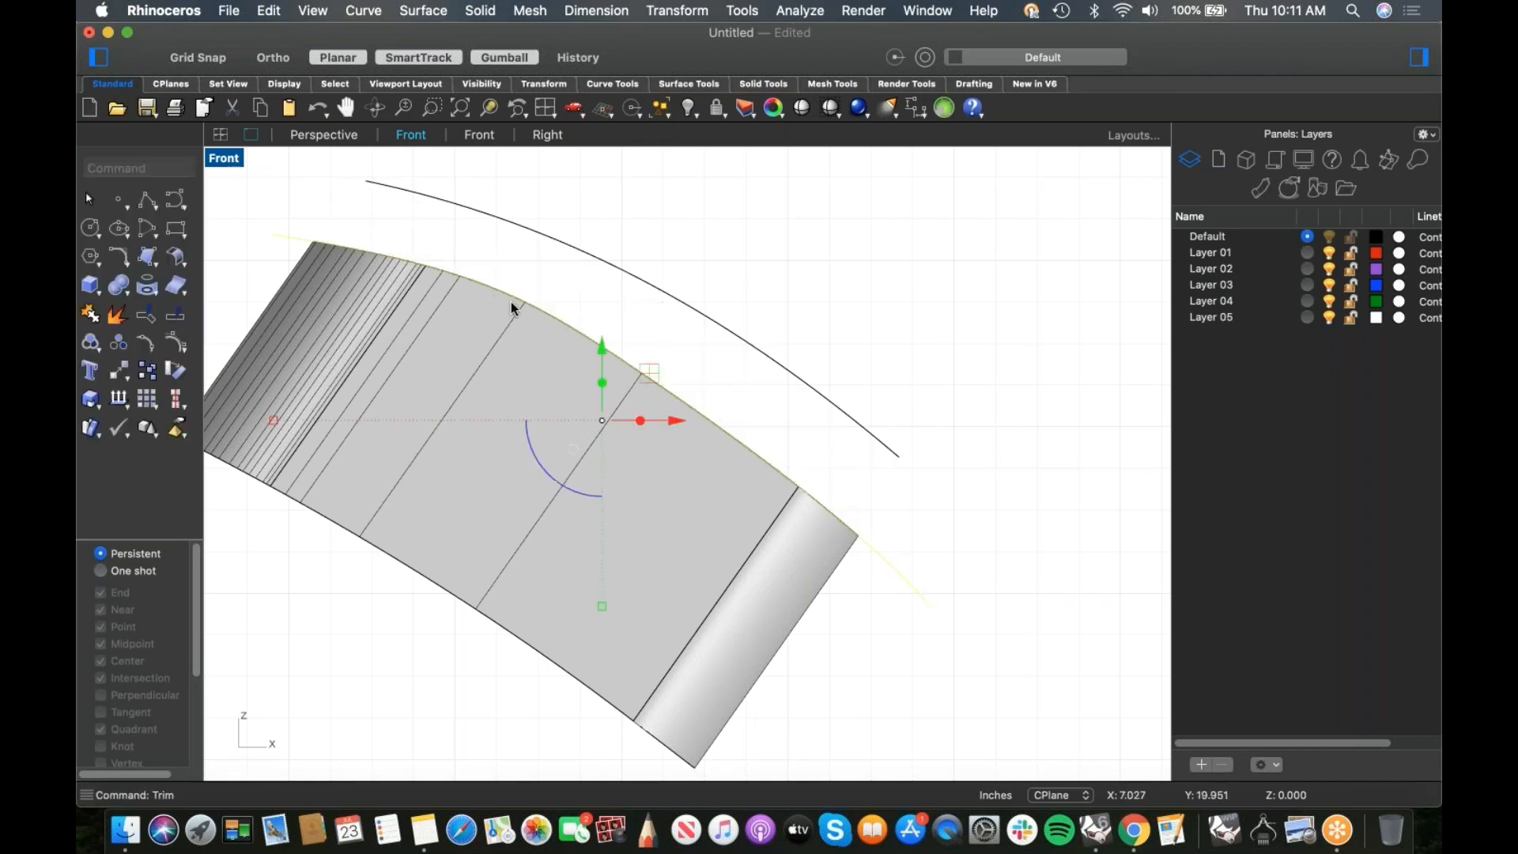
Step: Scale the cap surface down uniformly in the Top view and check the gap around it in Perspective
type("top")
key("Return")
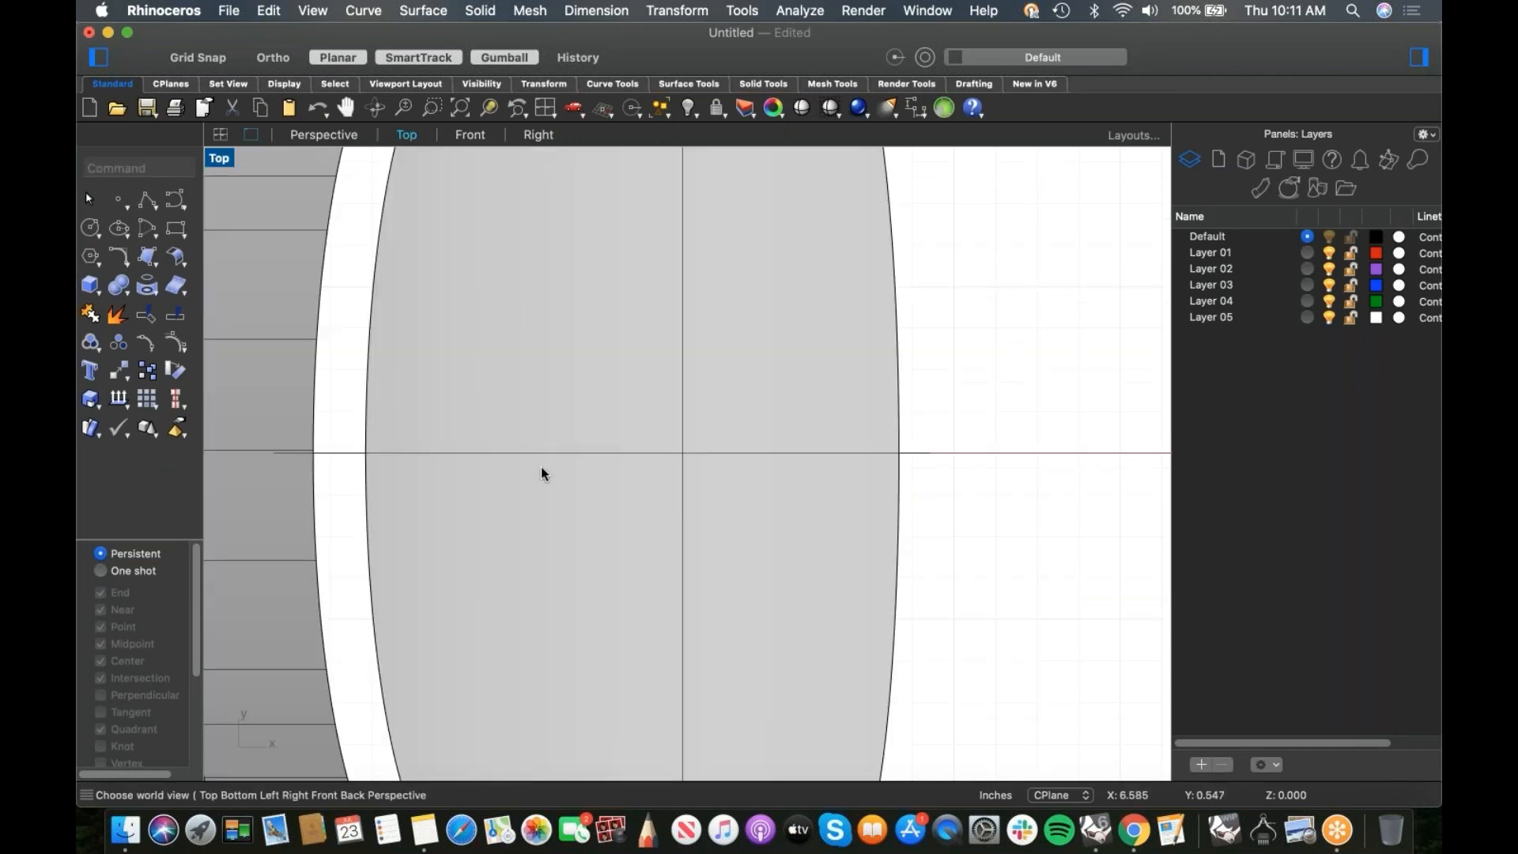
scroll(516, 430, "down", 5)
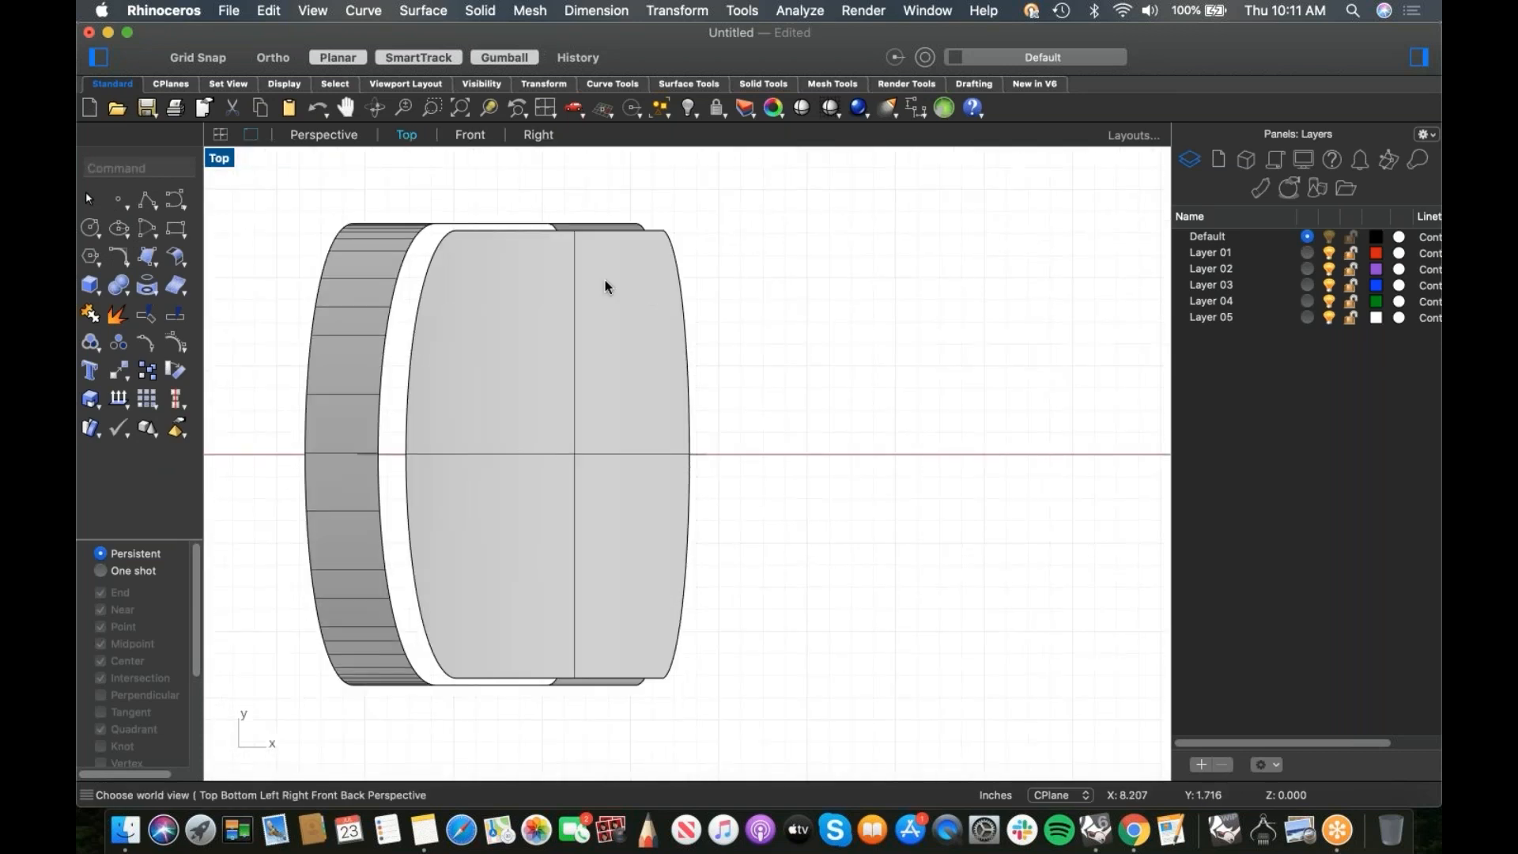
left_click(553, 481)
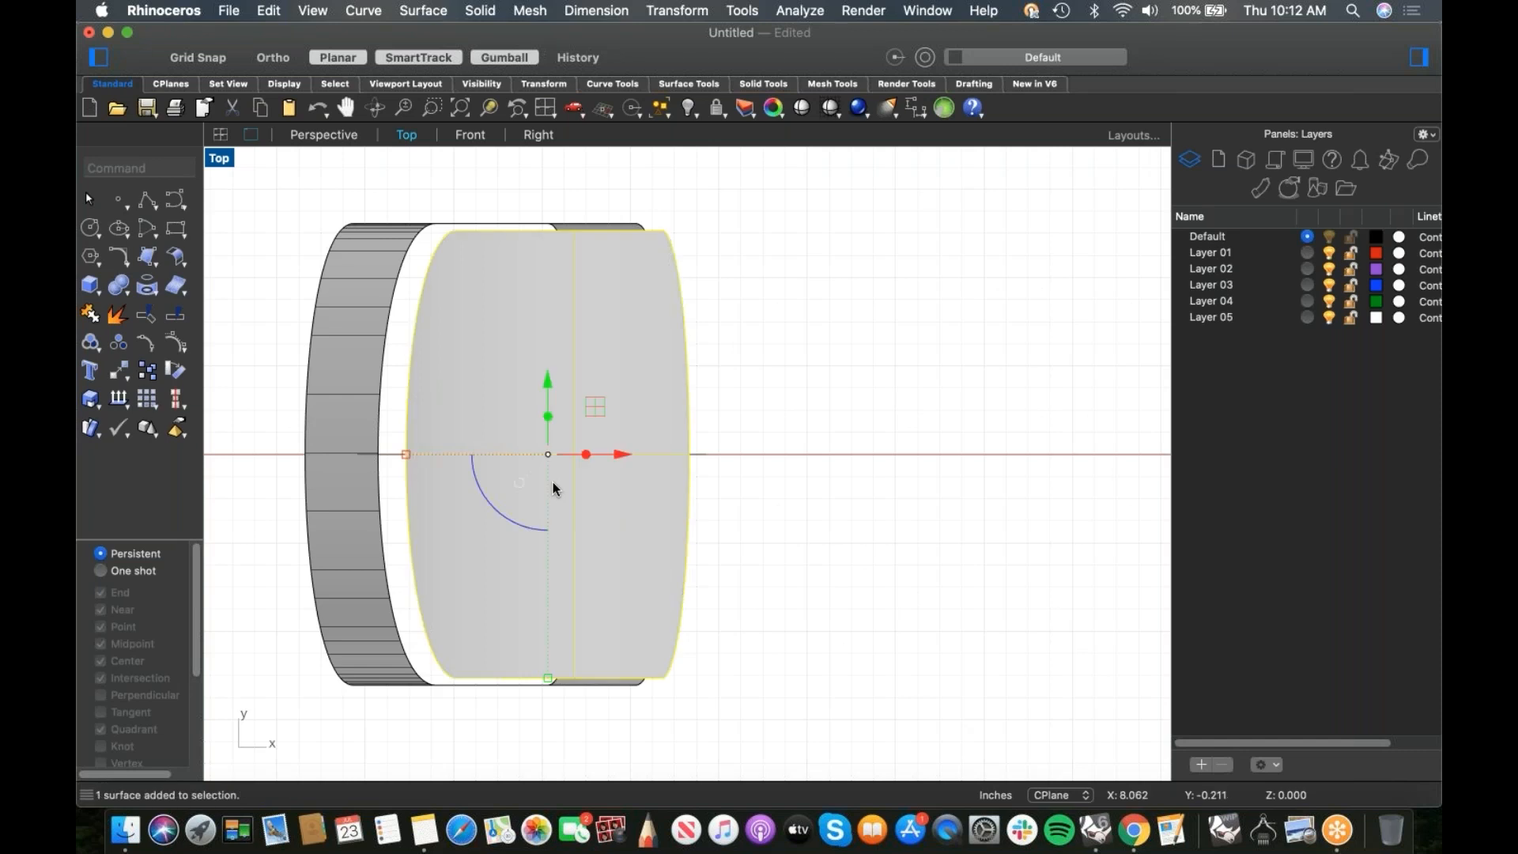
left_click_drag(546, 676, 551, 633, "shift")
left_click(755, 554)
key("ctrl+F4")
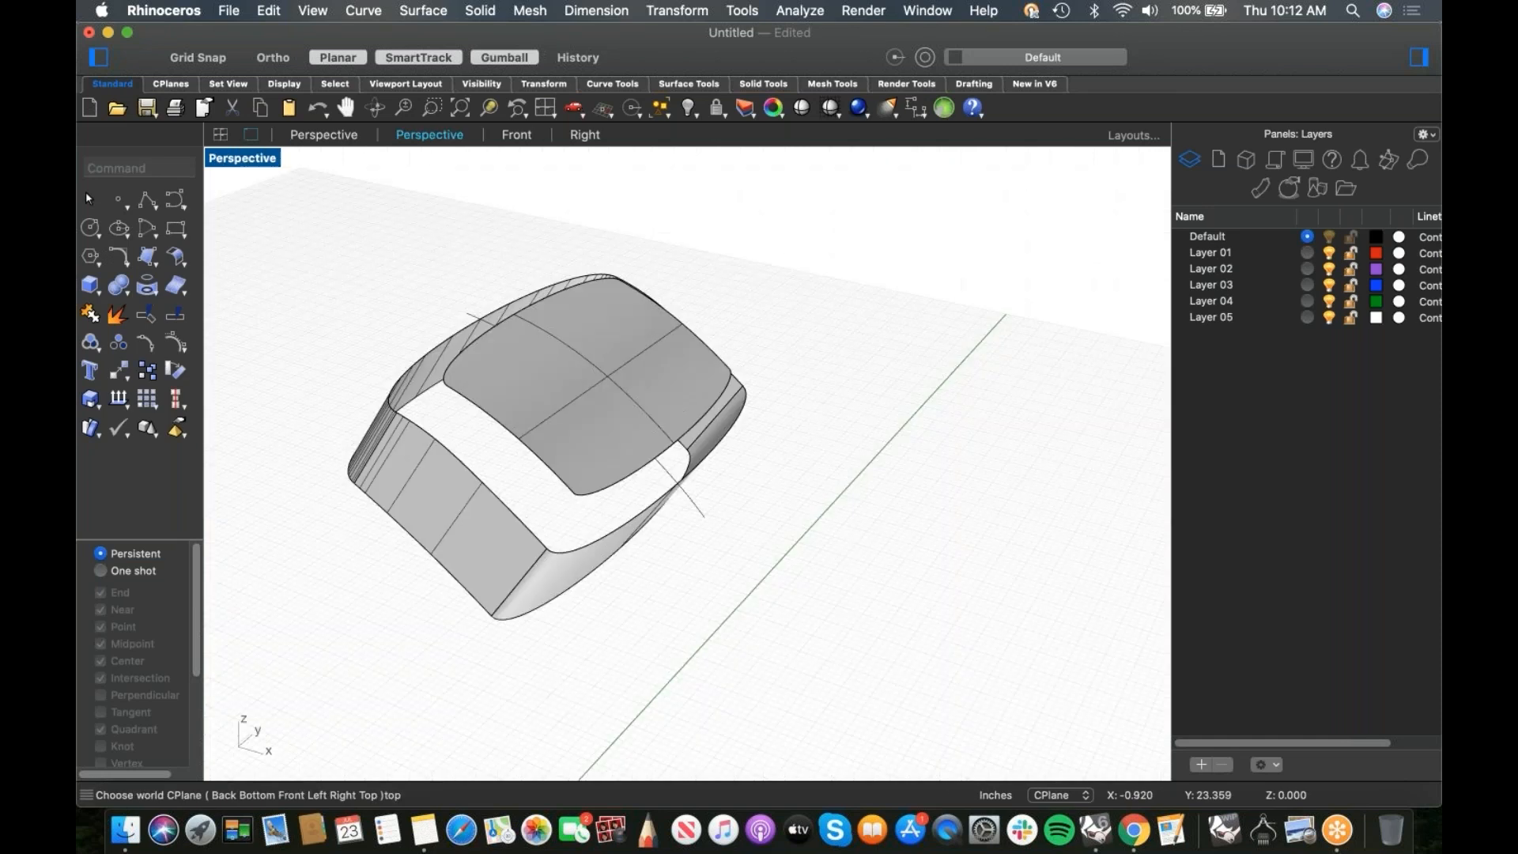
scroll(694, 531, "up", 4)
right_click_drag(640, 532, 595, 573)
right_click_drag(595, 572, 509, 457, "shift")
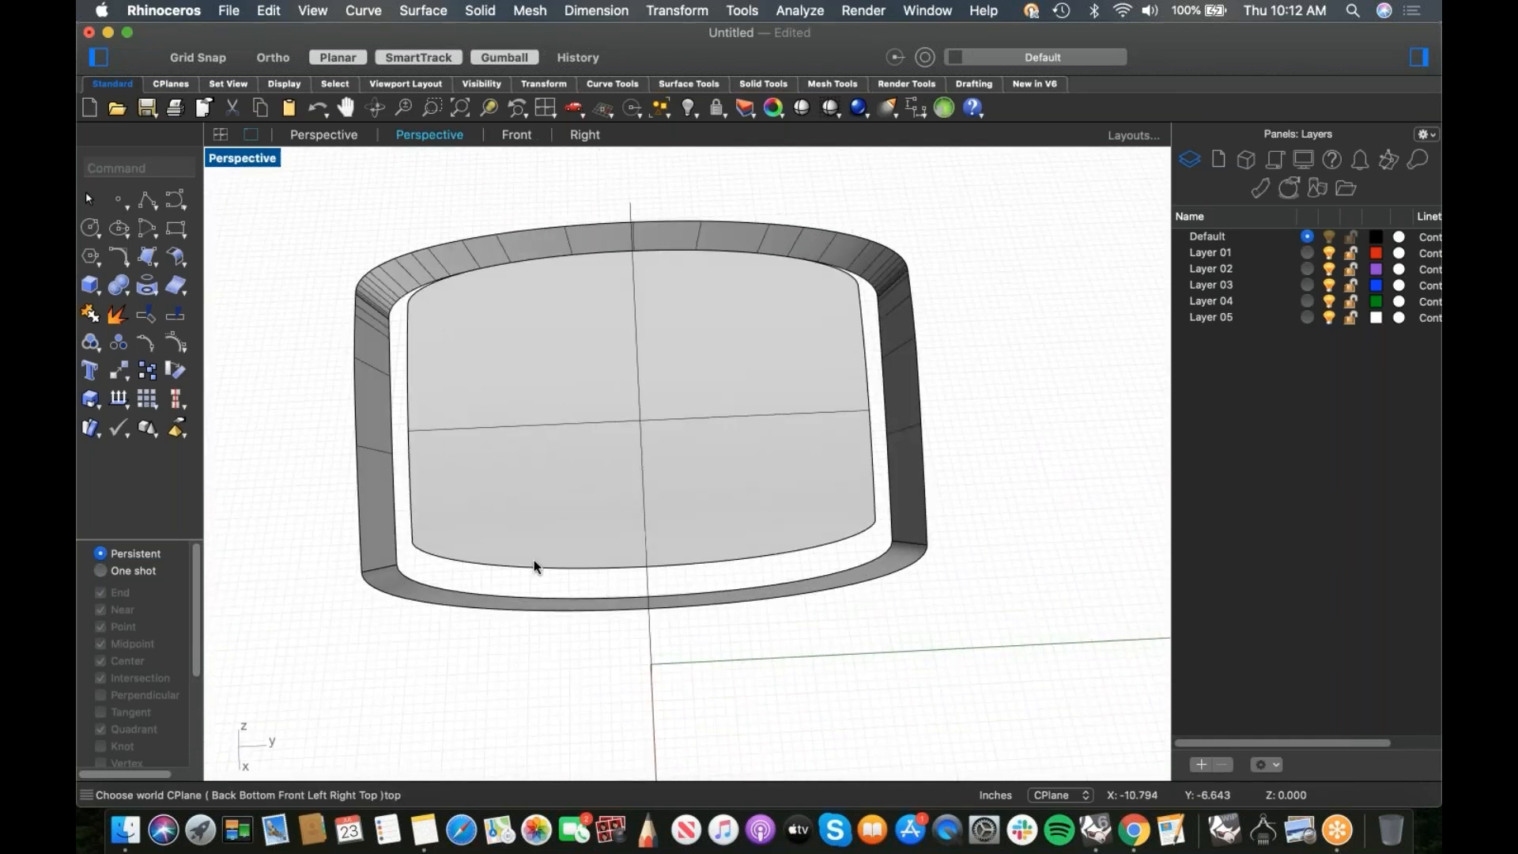
Step: Set the construction plane to the current Perspective view, looking down onto the top surface
mouse_move(771, 427)
right_mouse_down()
mouse_move(756, 451)
mouse_move(761, 431)
right_mouse_up()
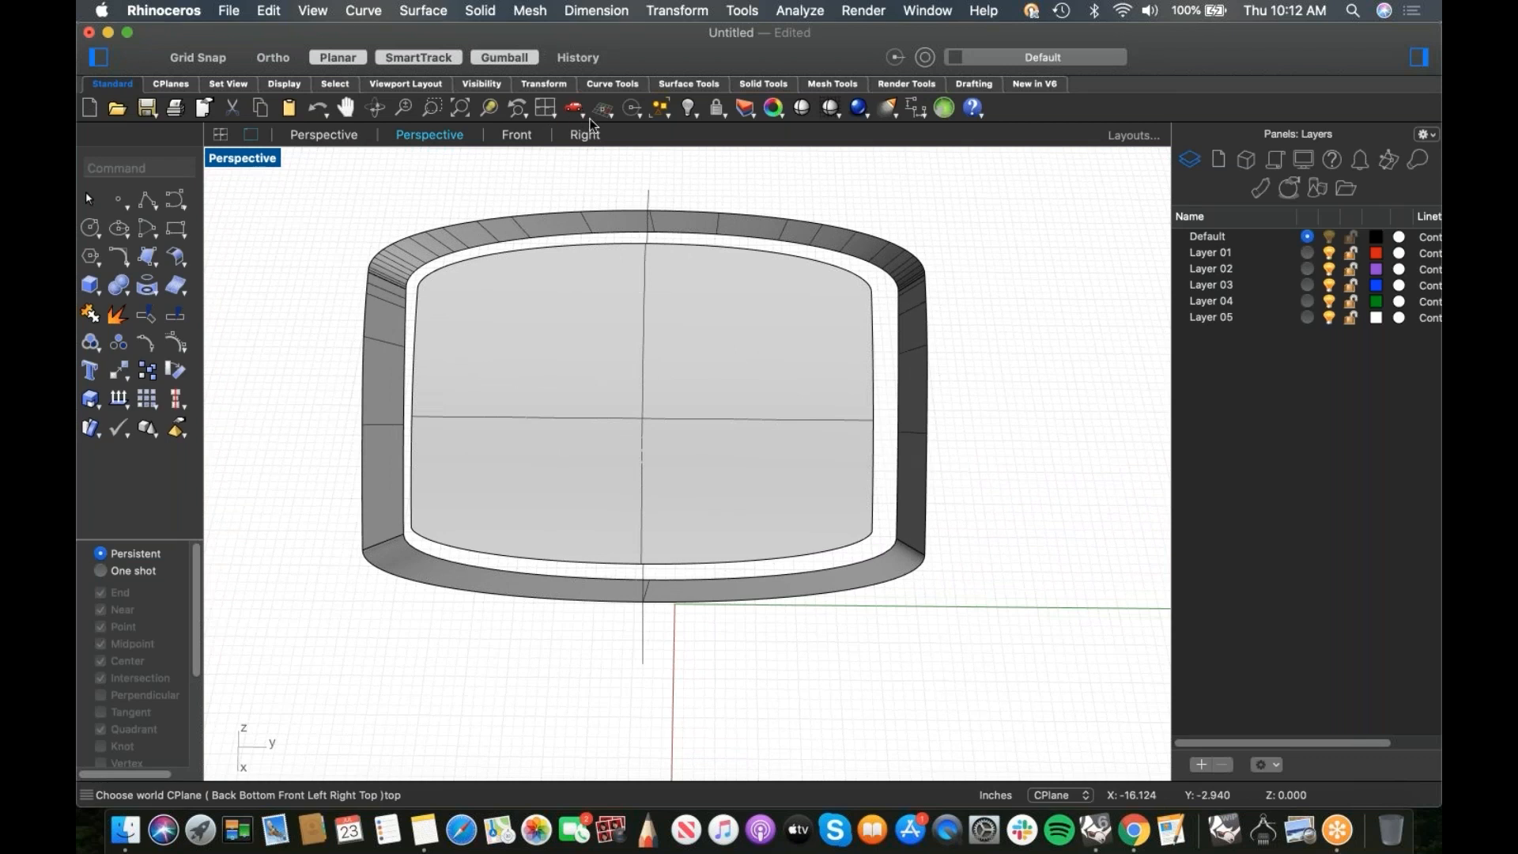
left_click(610, 116)
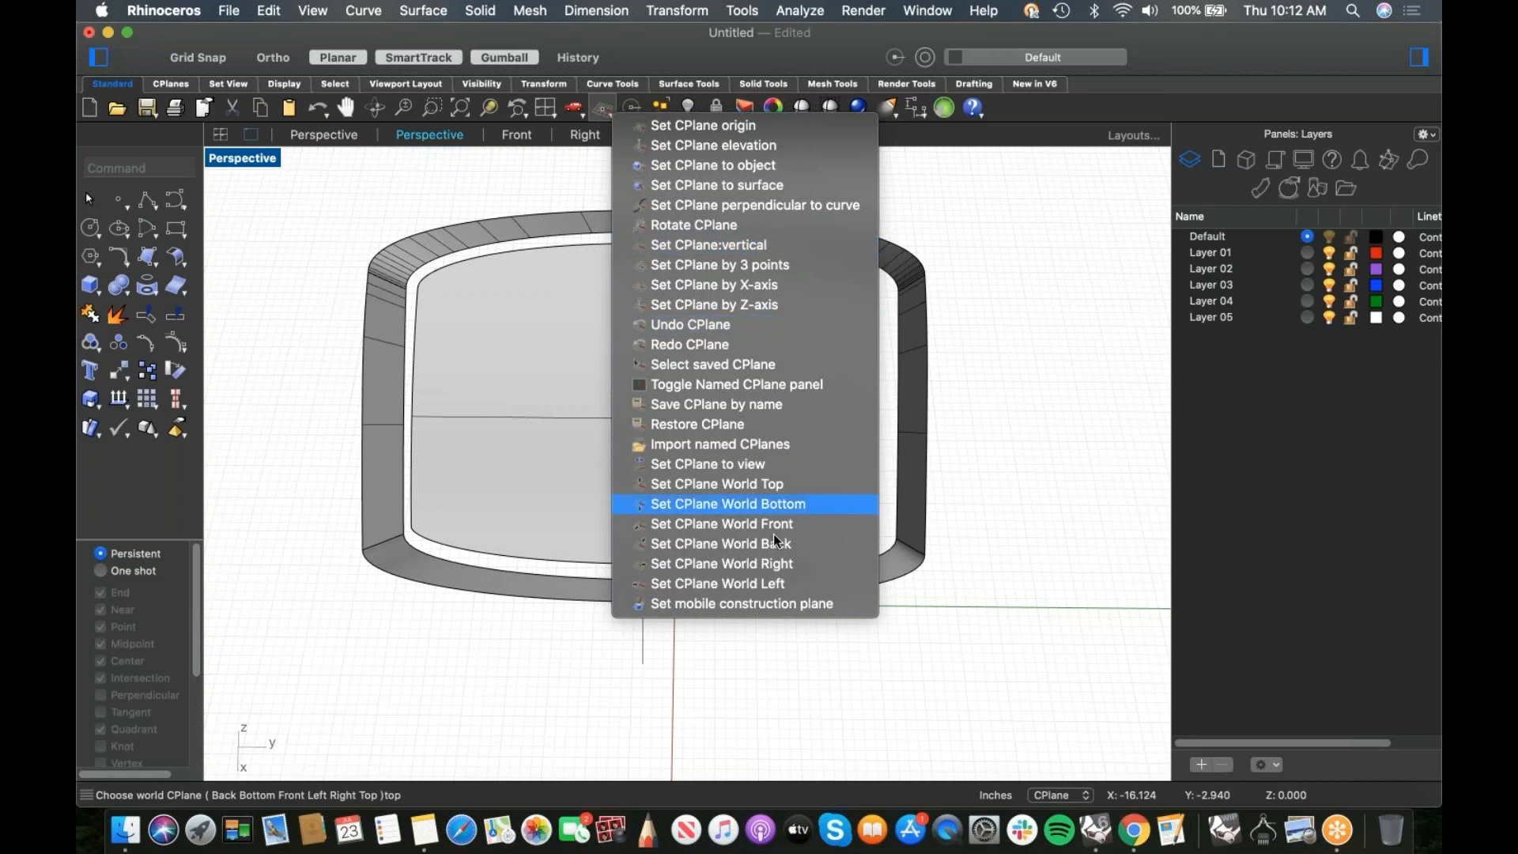
left_click(757, 467)
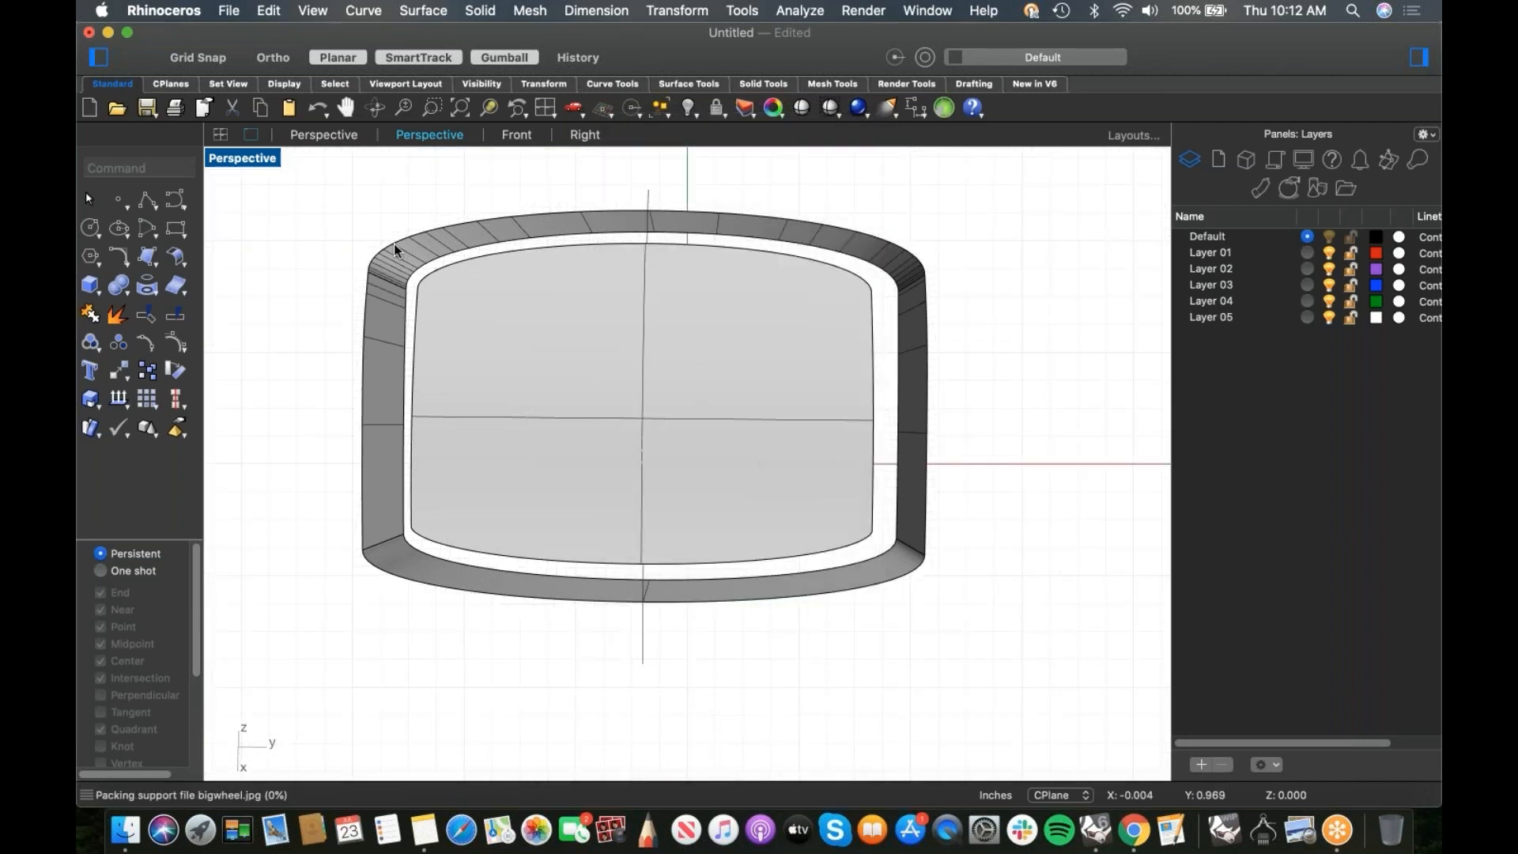
Step: Try a rounded rectangle centred on the middle of the top surface, and delete it
left_click(182, 236)
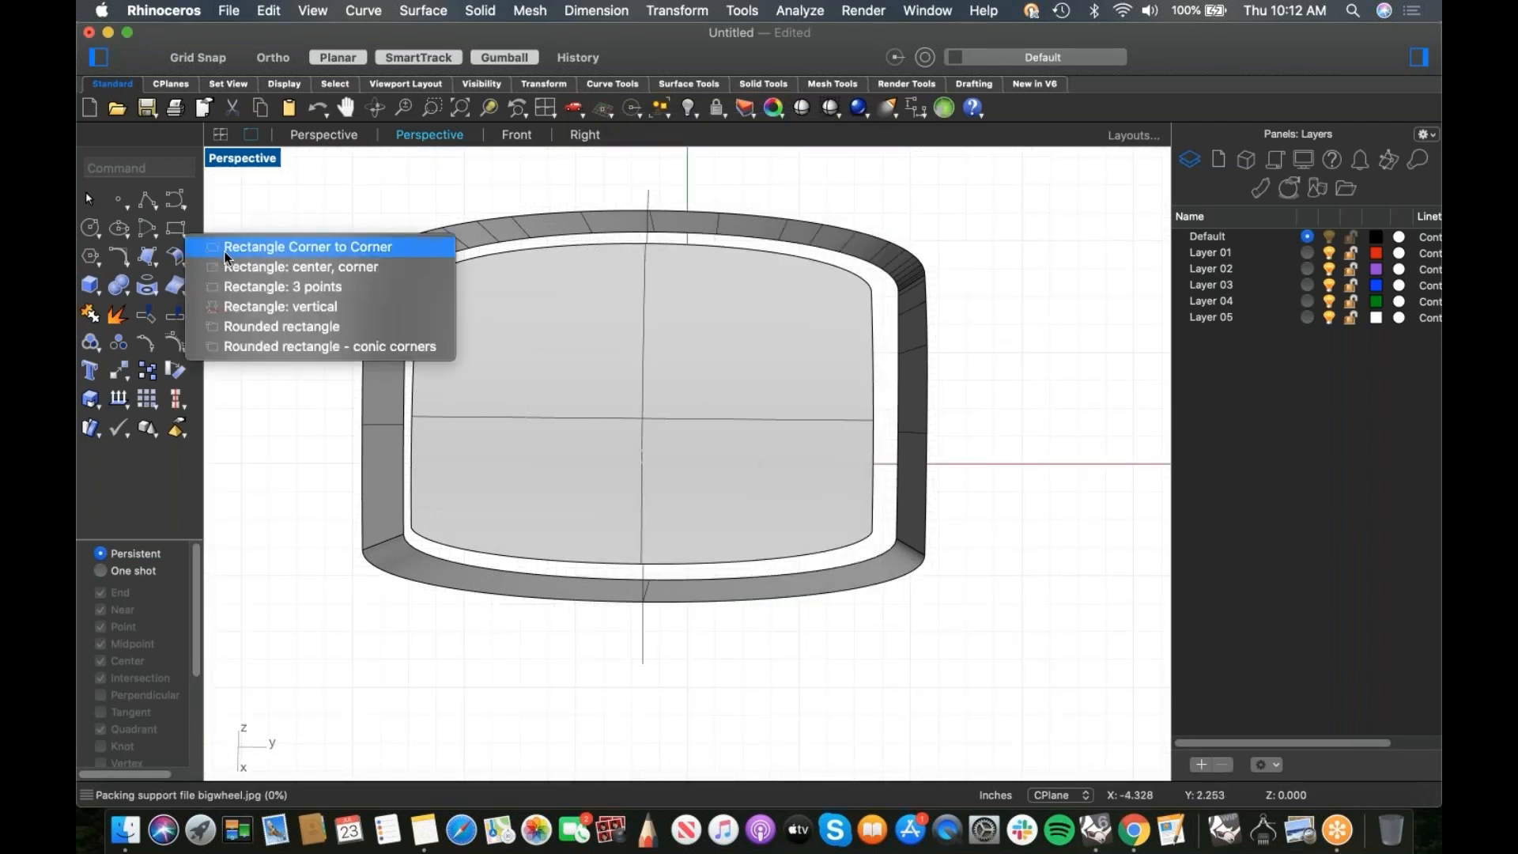
left_click(236, 267)
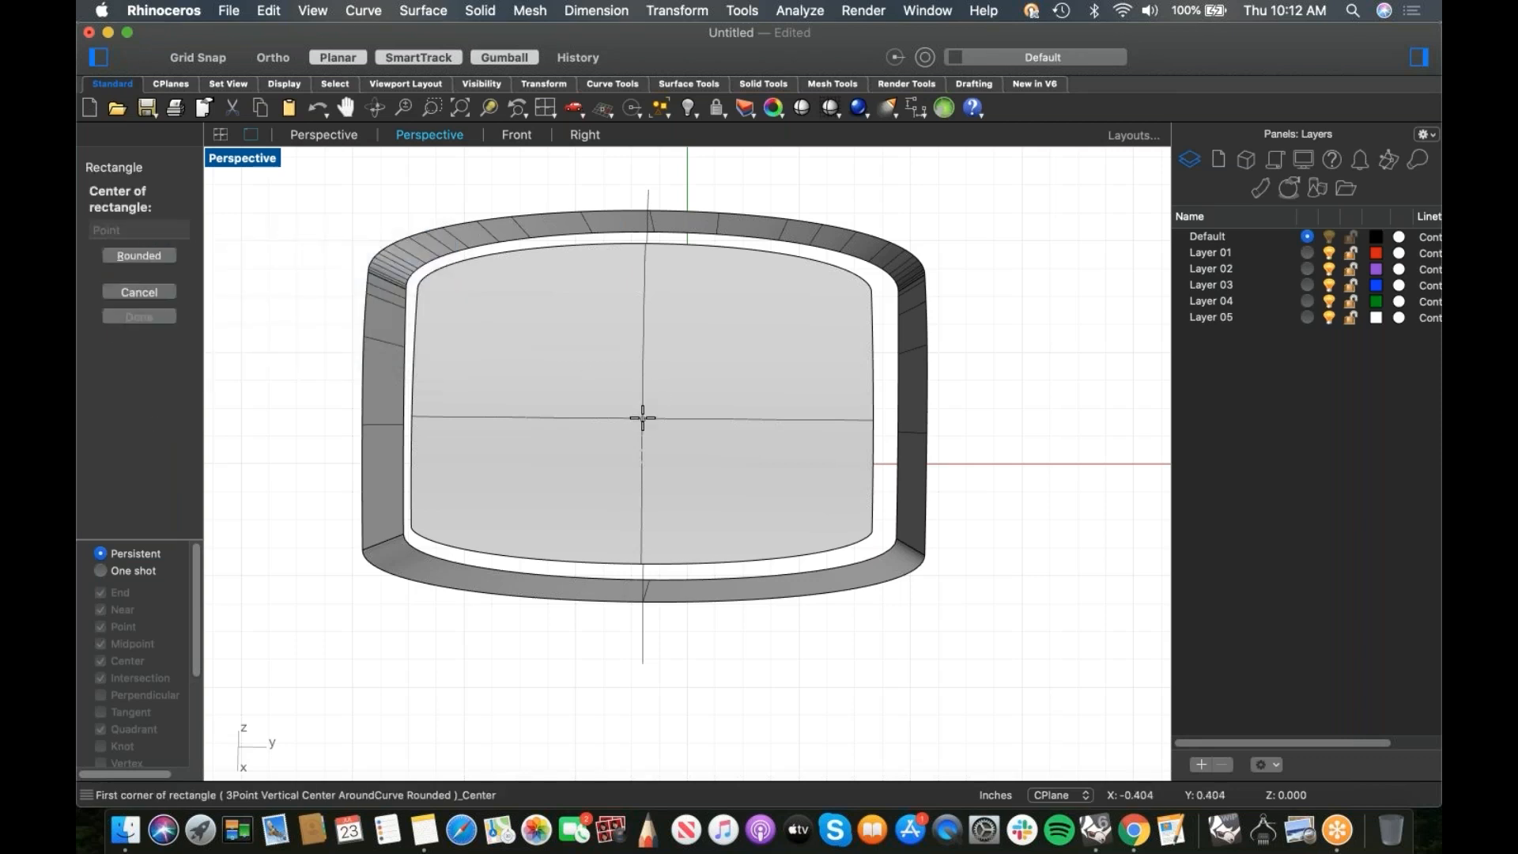
left_click(642, 417)
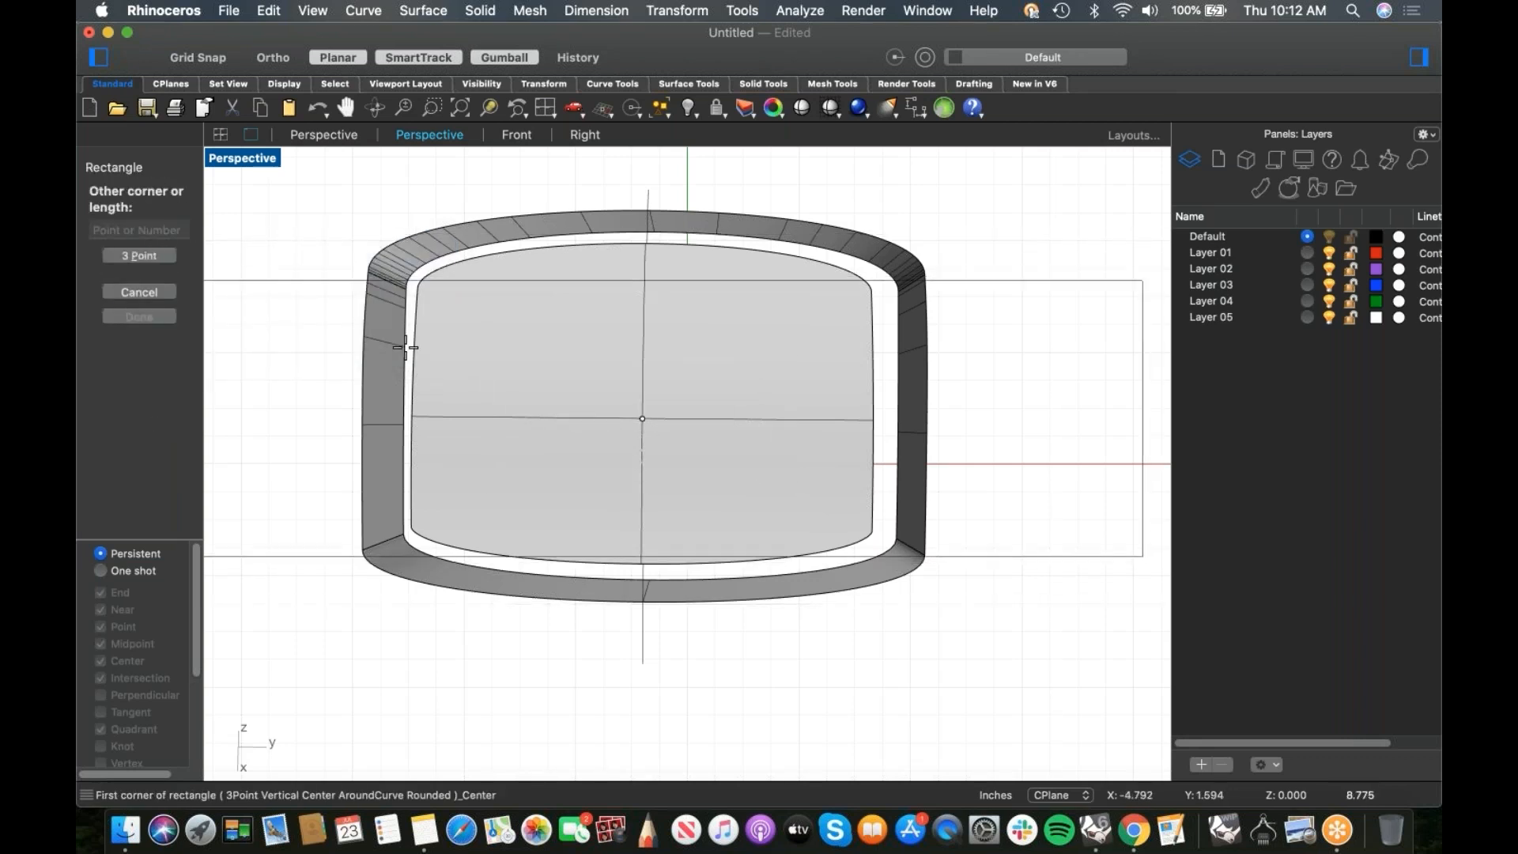
left_click(845, 530)
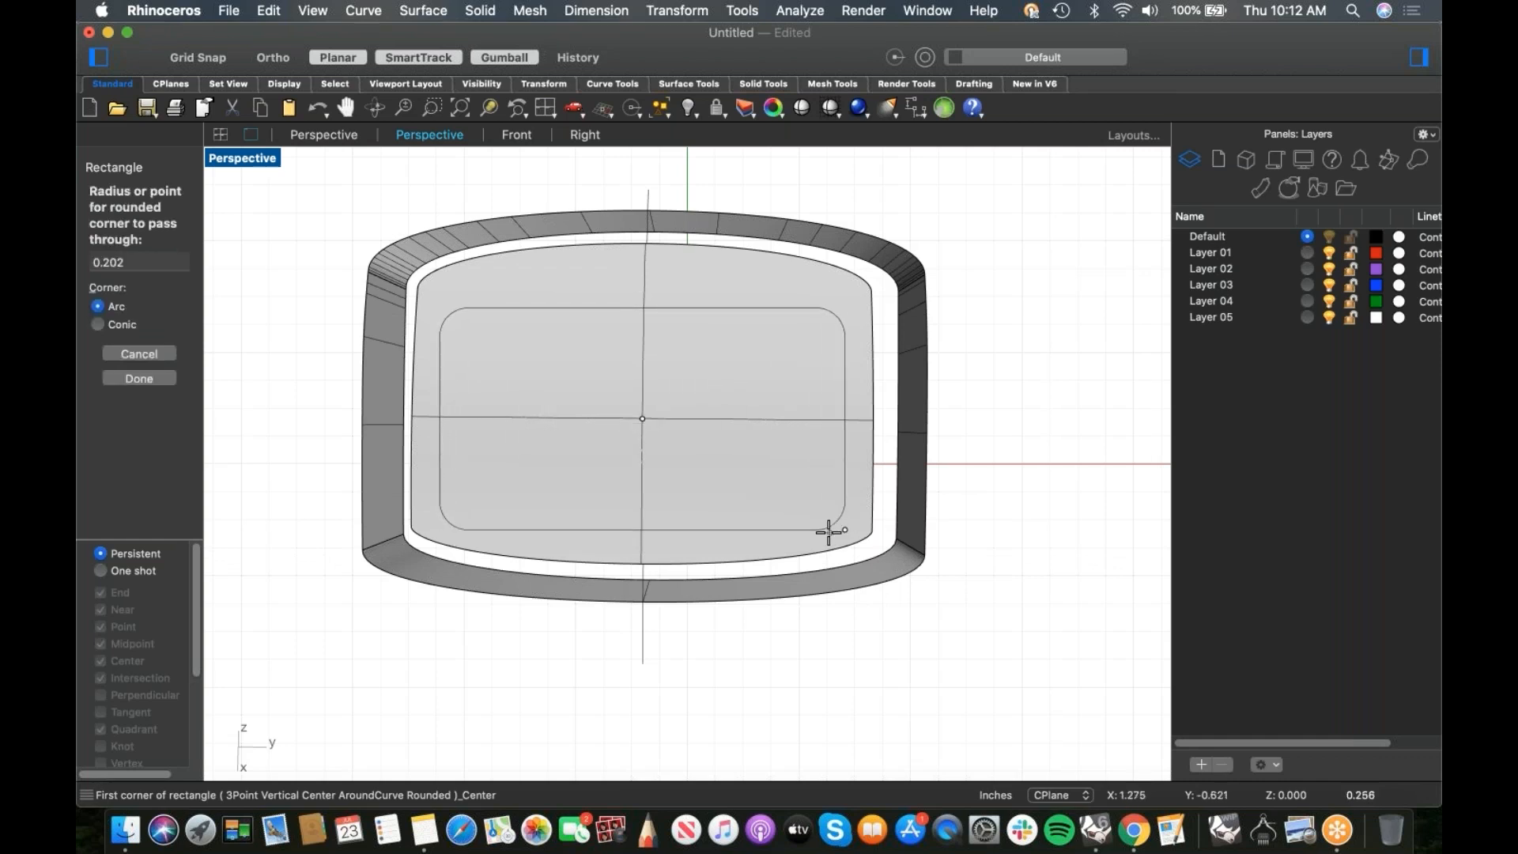
left_click(829, 531)
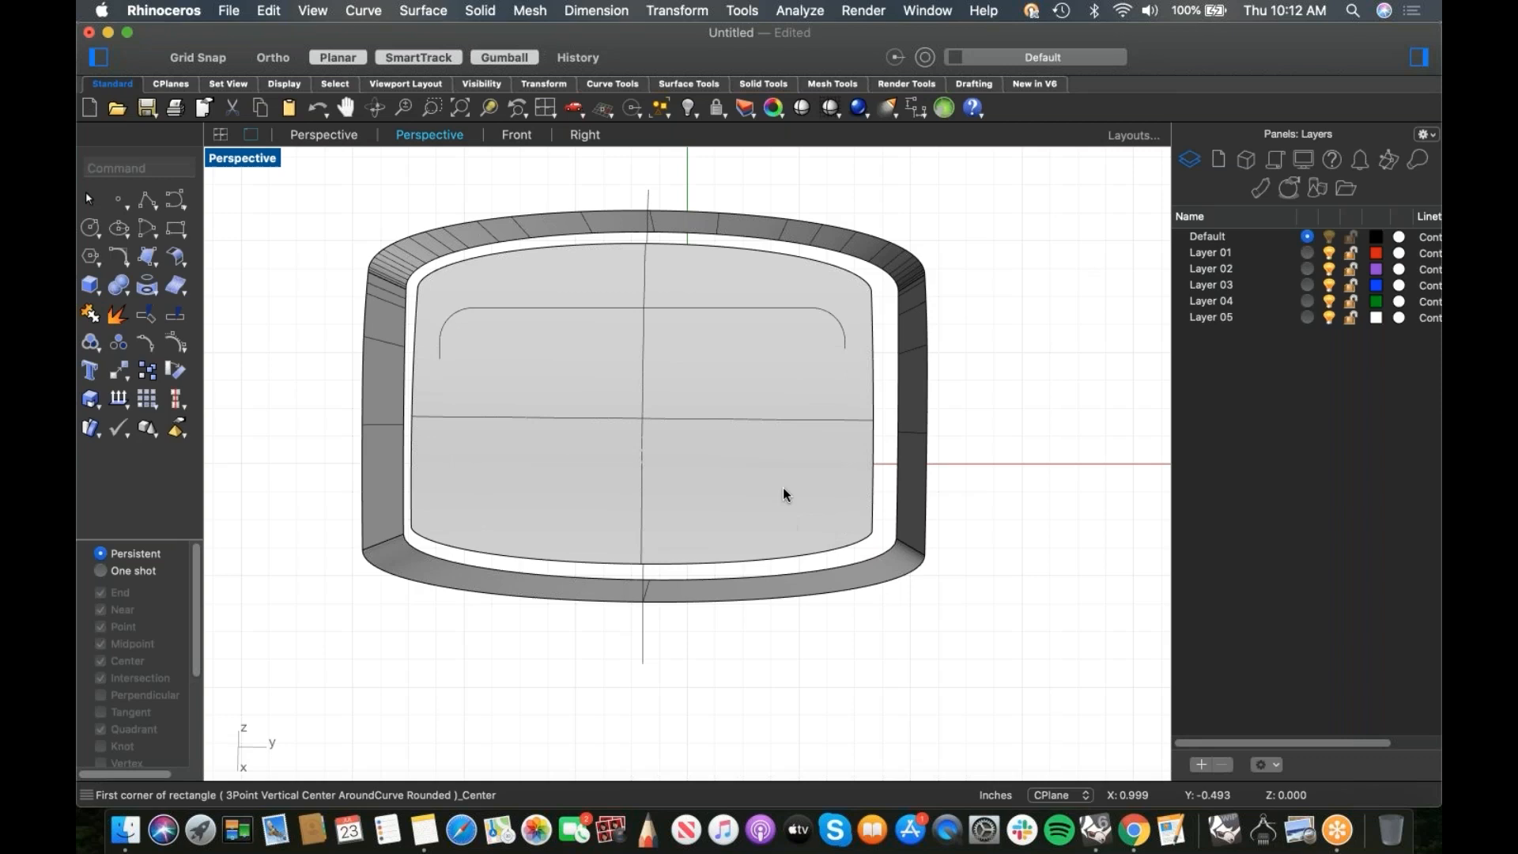
left_click(721, 313)
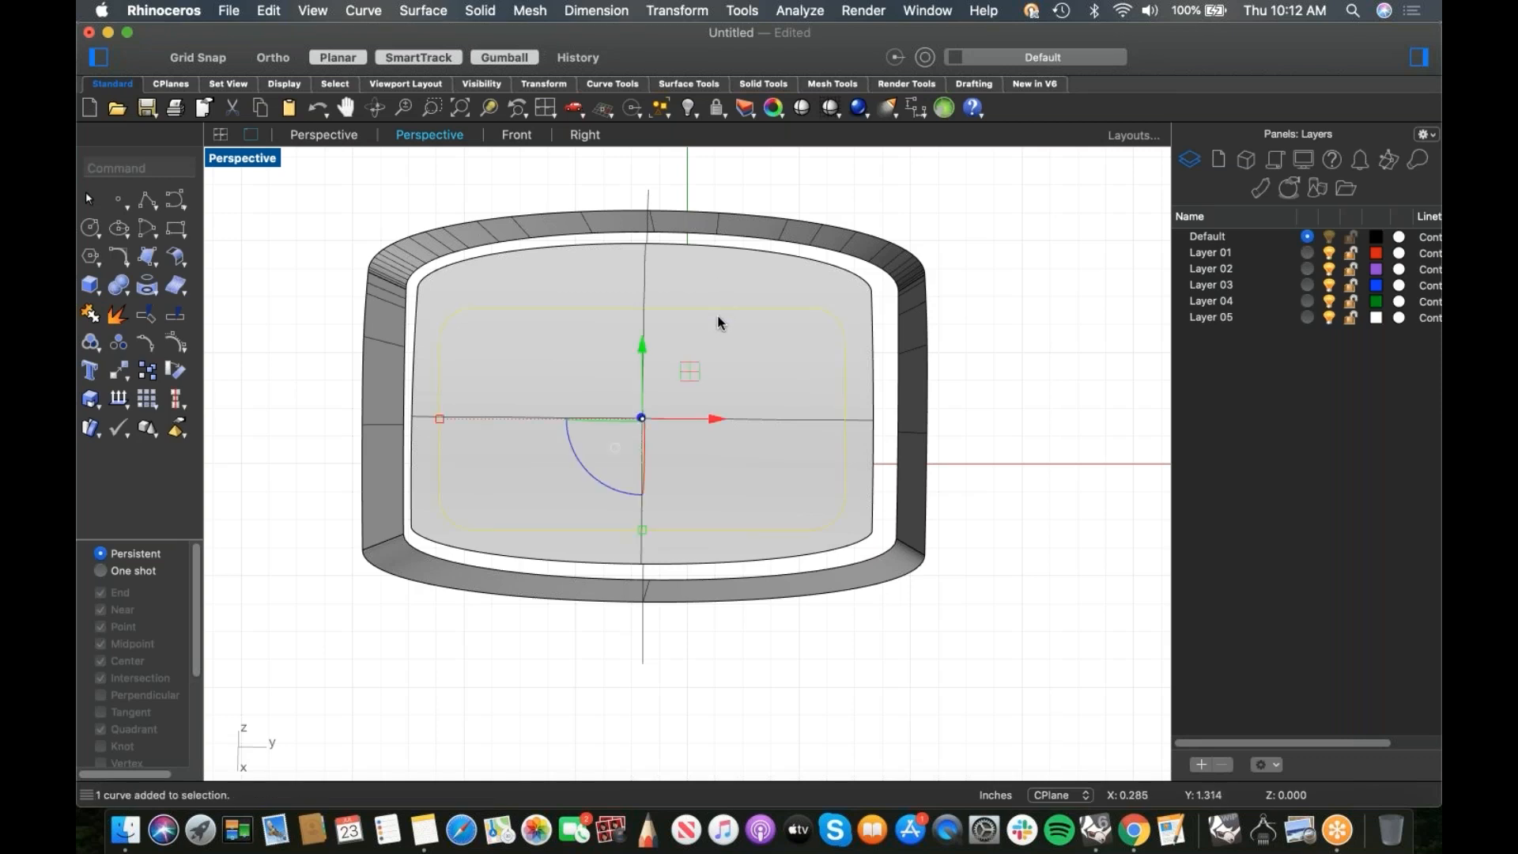
key("Delete")
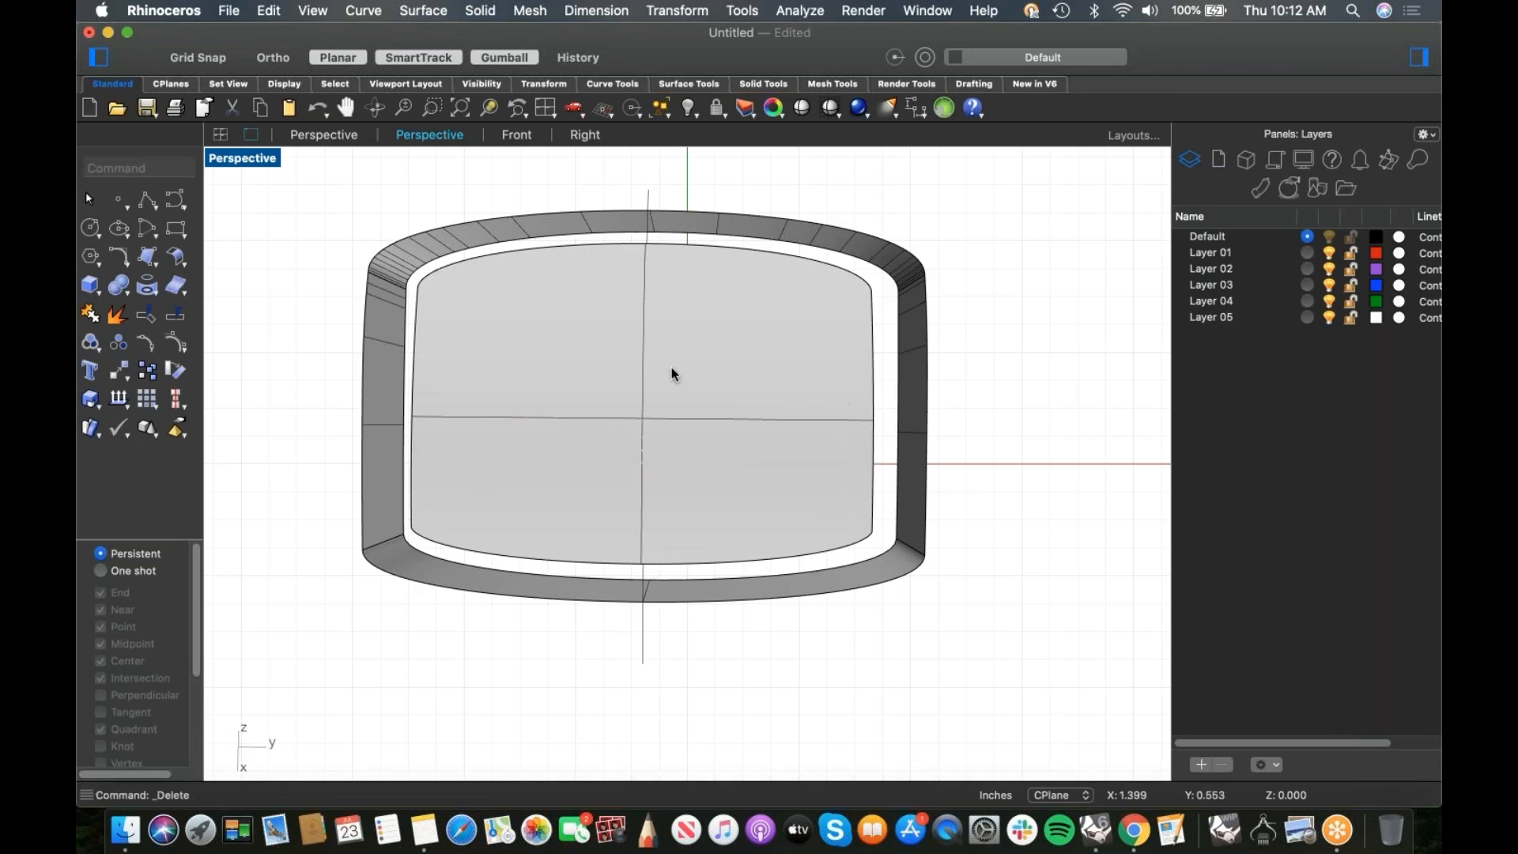
Step: Draw an open degree 3 control point curve tracing half of a rounded outline inside the top surface, starting and ending near its centre line
left_click(179, 201)
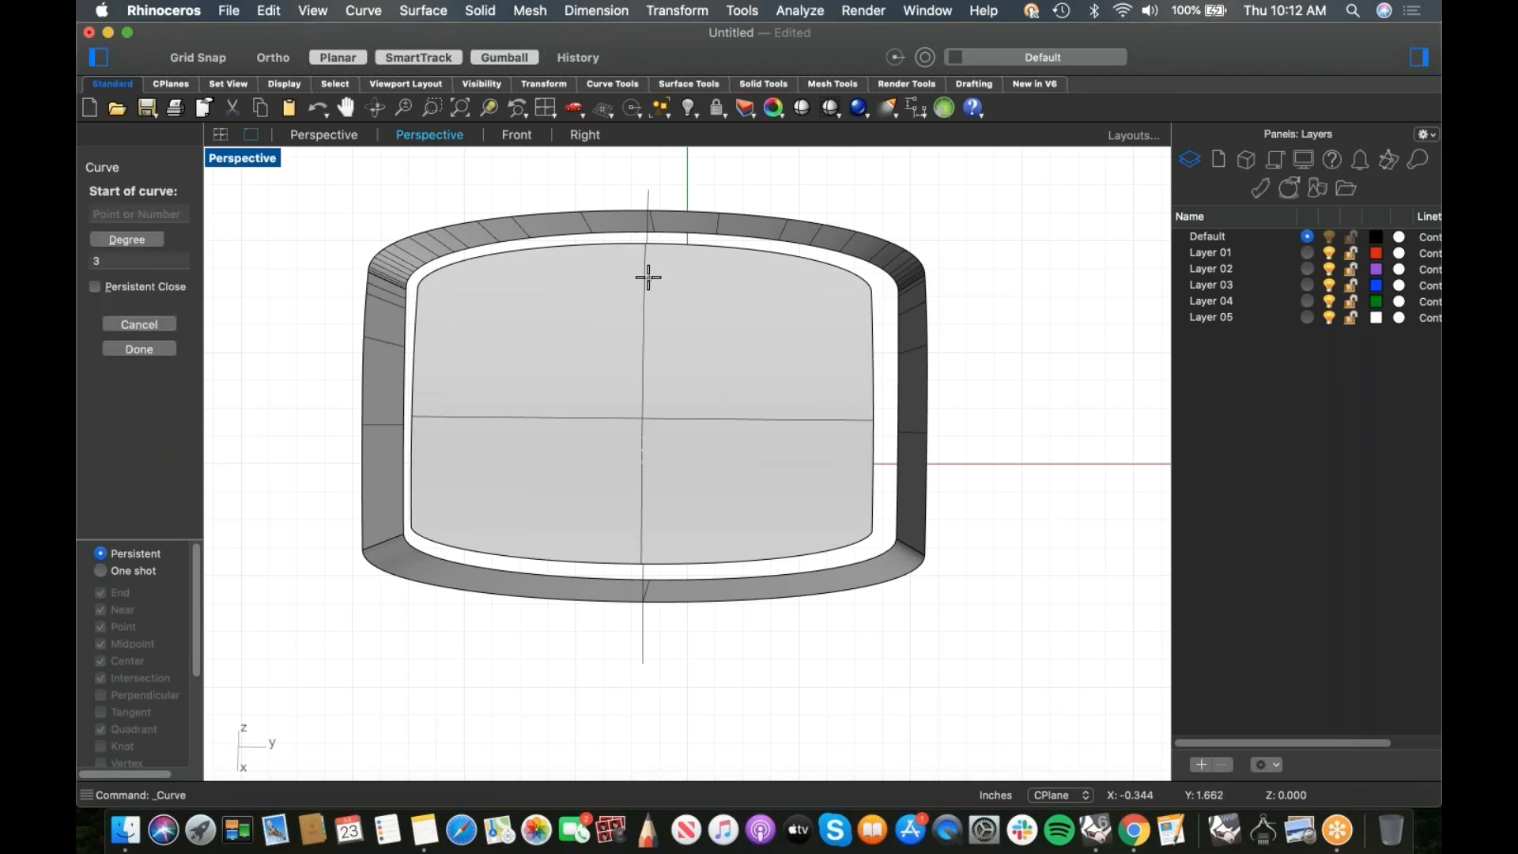
left_click(654, 276)
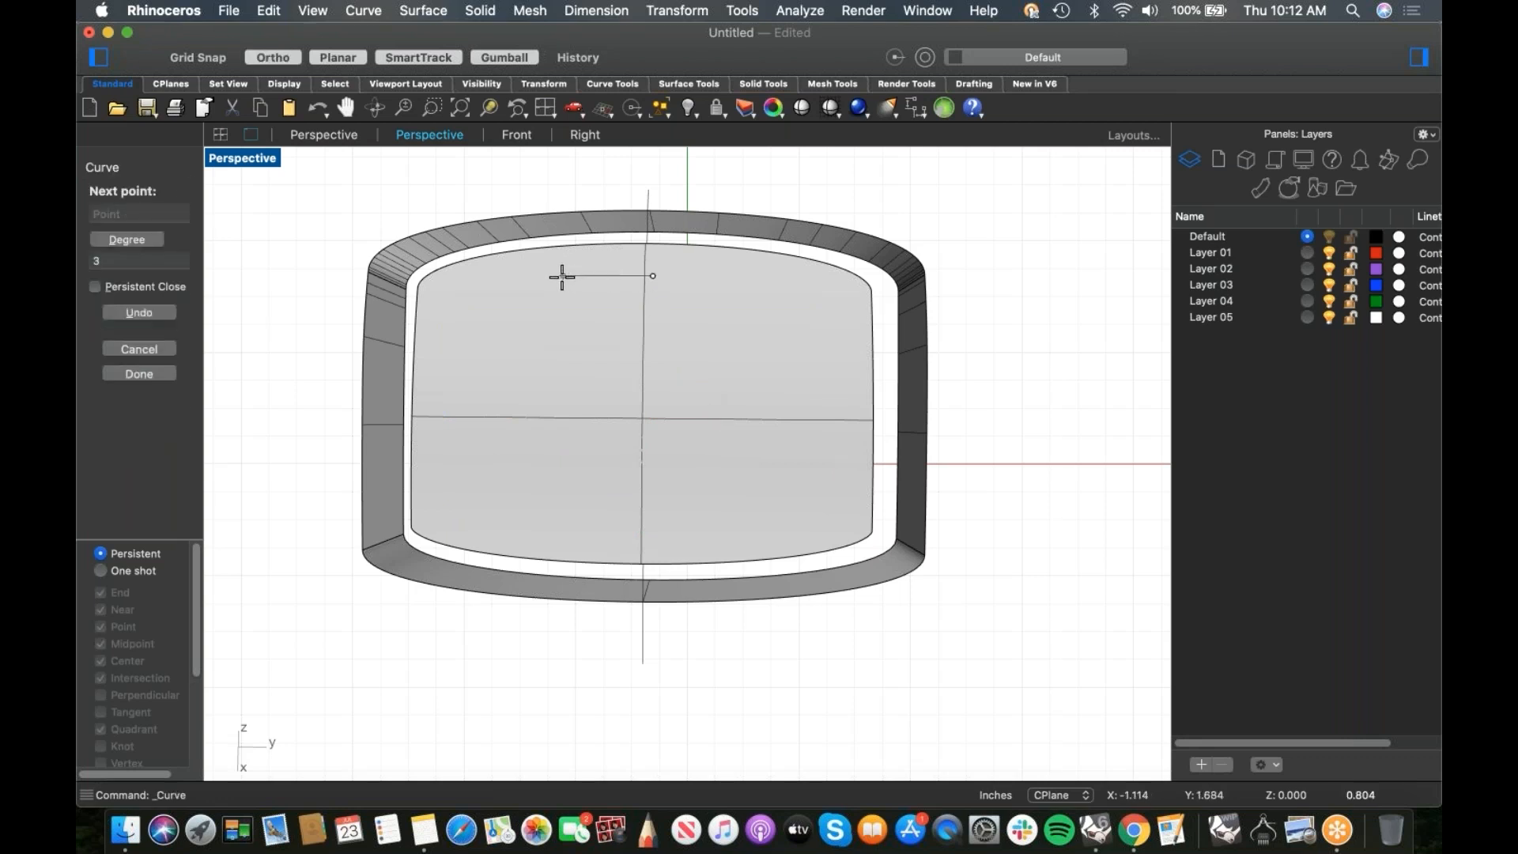
left_click(563, 276)
left_click(482, 293)
left_click(456, 304)
left_click(441, 325)
left_click(442, 452)
left_click(444, 496)
left_click(456, 516)
left_click(487, 527)
left_click(588, 537)
left_click(663, 535)
key("Return")
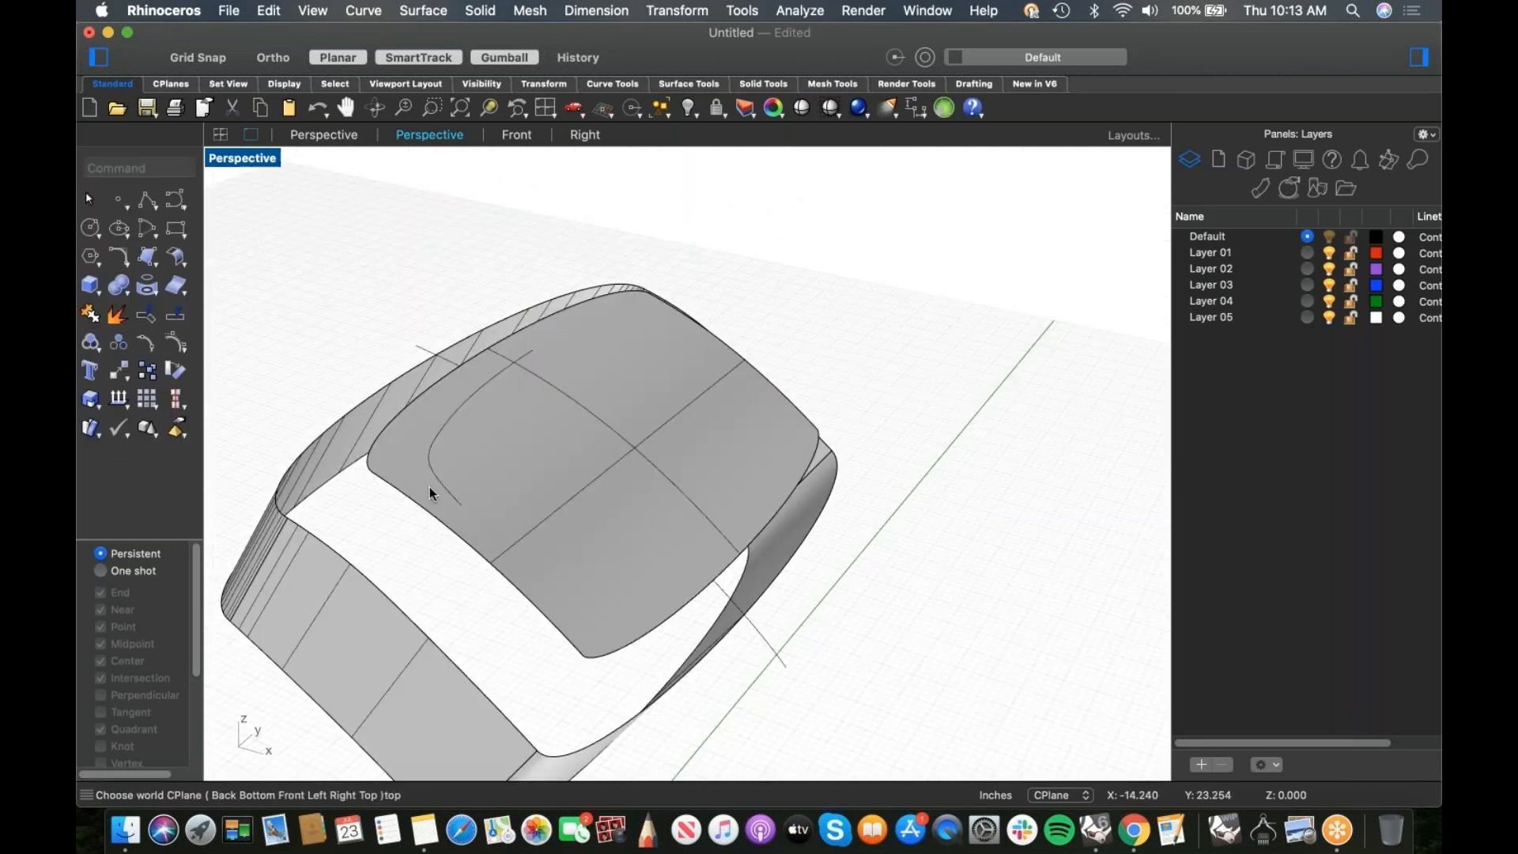
Step: Mirror a copy of the half-outline curve about a plane starting at the origin 0 to form the other half
left_click(443, 476)
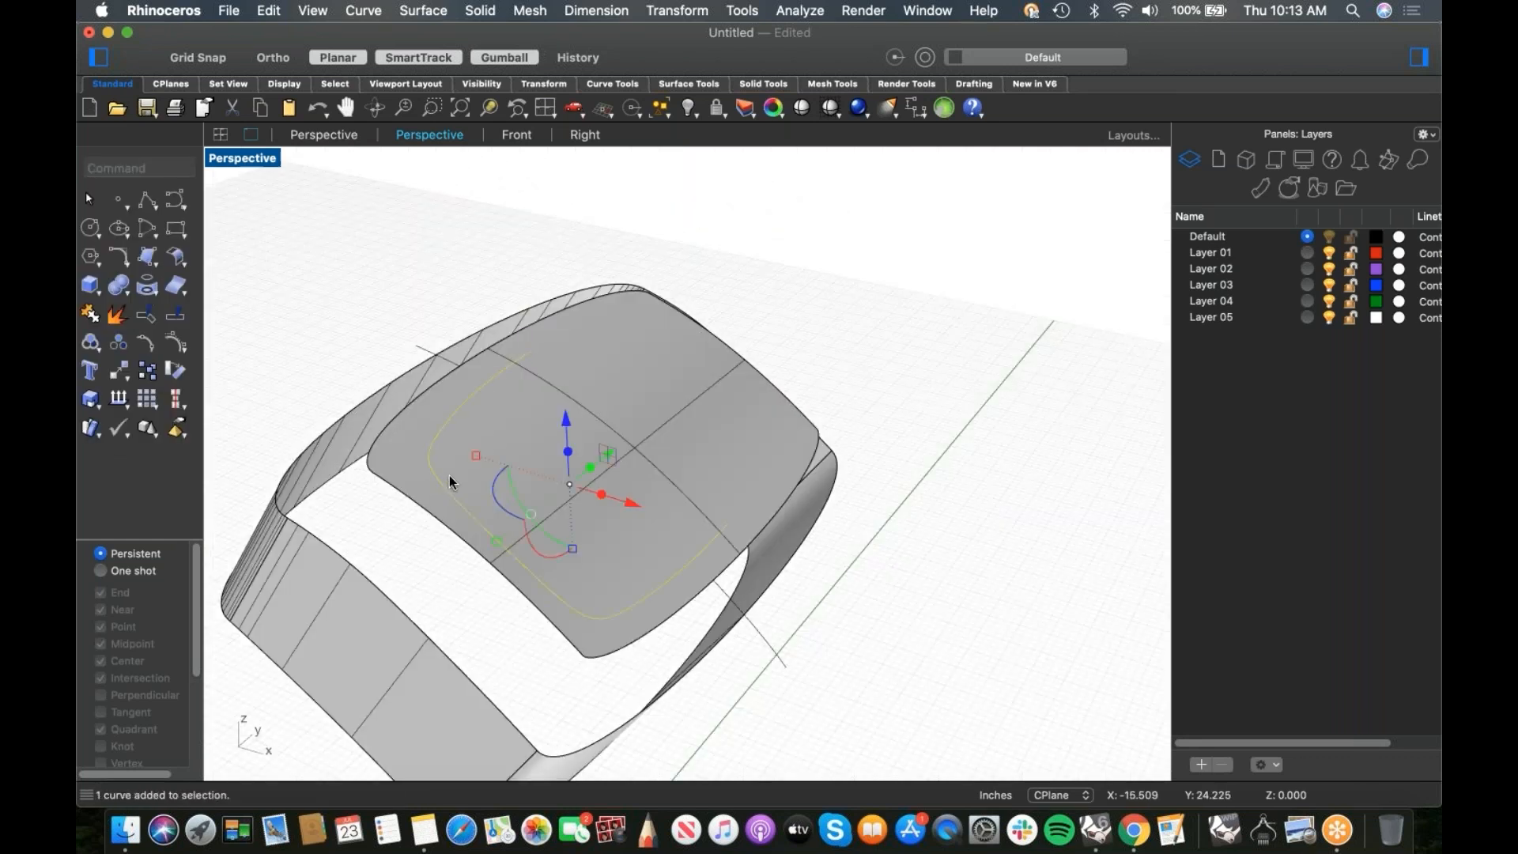
type("mi")
key("Return")
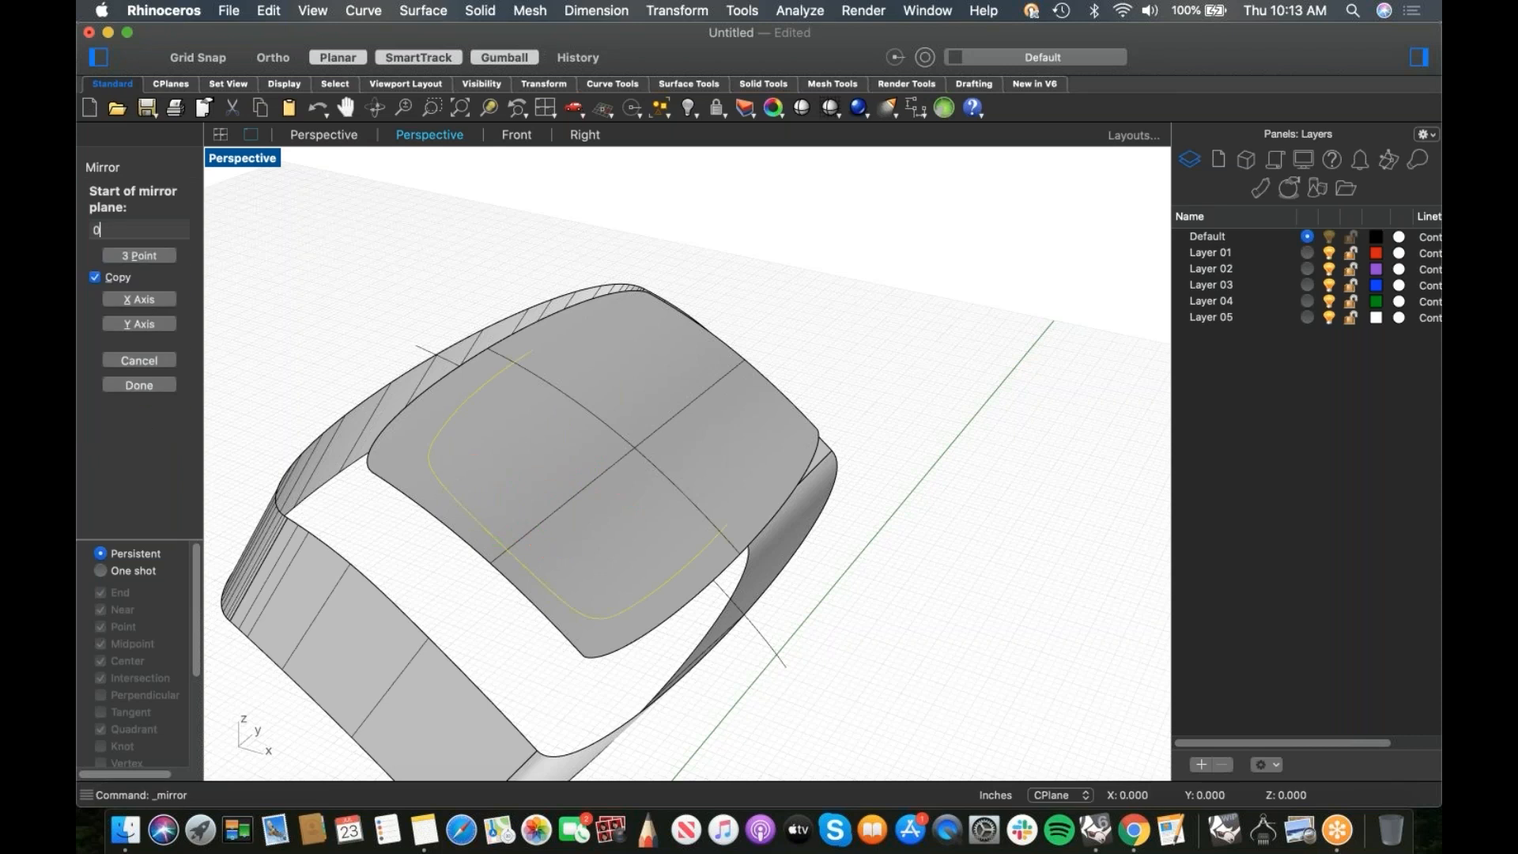
type("0")
key("Return")
scroll(674, 400, "down", 5)
key("shift")
scroll(577, 604, "down", 5)
left_click(477, 600)
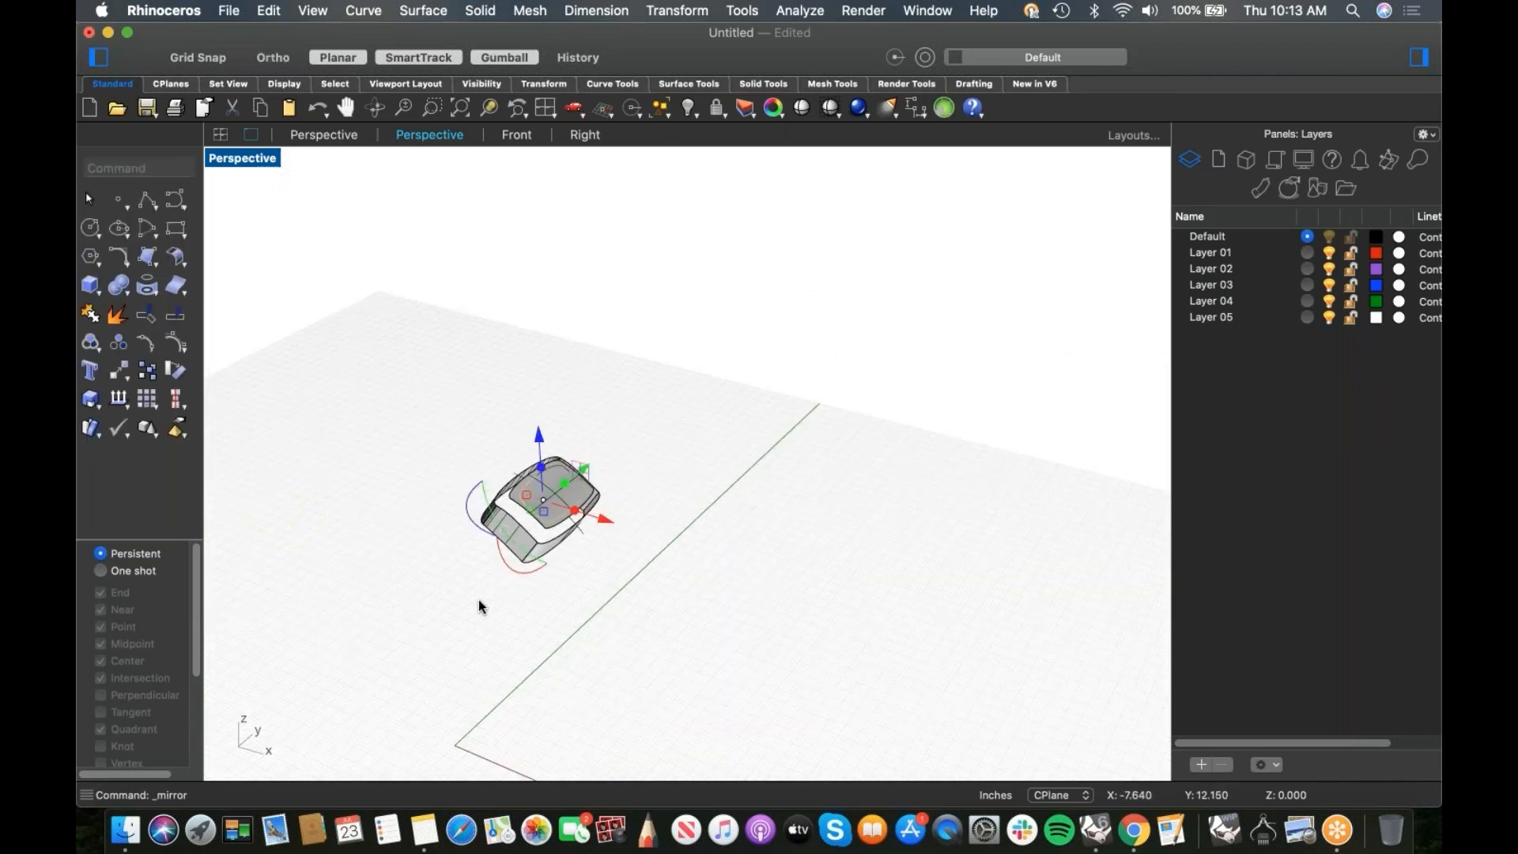
scroll(556, 509, "up", 10)
Step: Match the two outline curves at one pair of ends with Tangency continuity, preserved Position at the other end and Average Curves
left_click(492, 323)
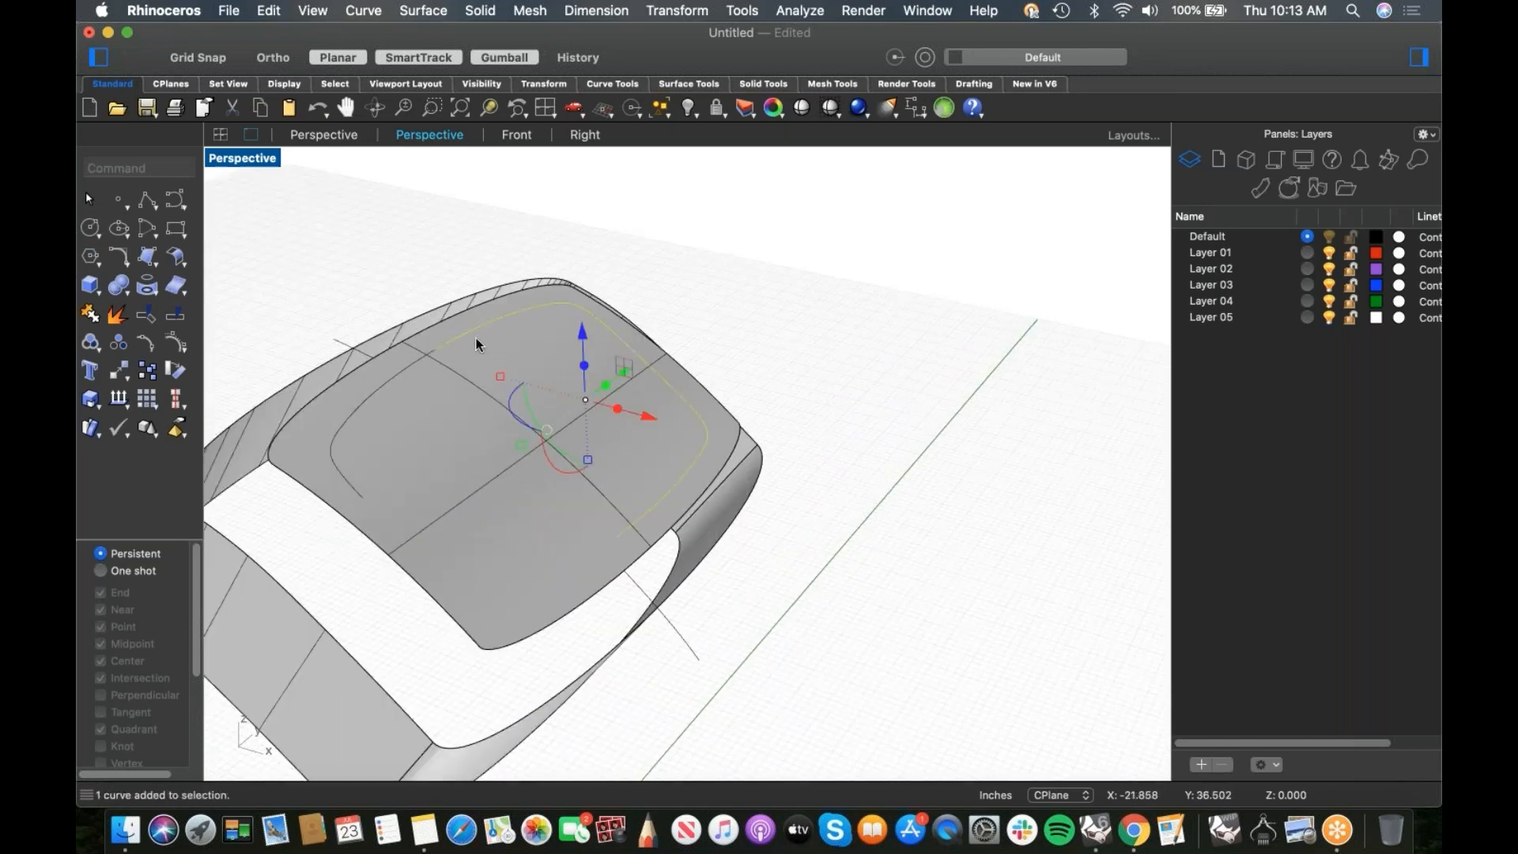
left_click(433, 358, "shift")
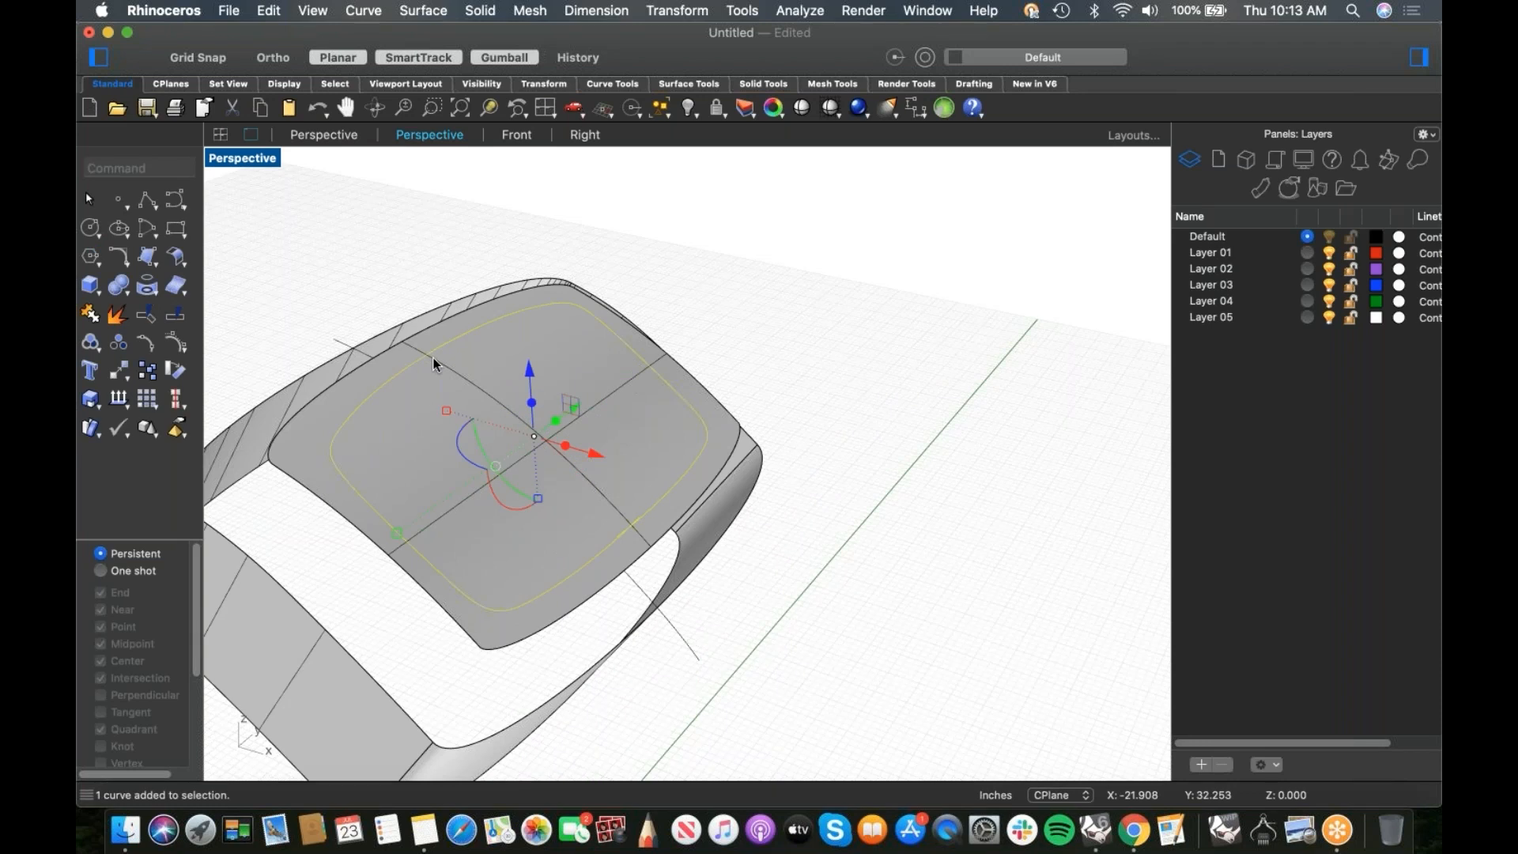
left_click(764, 278)
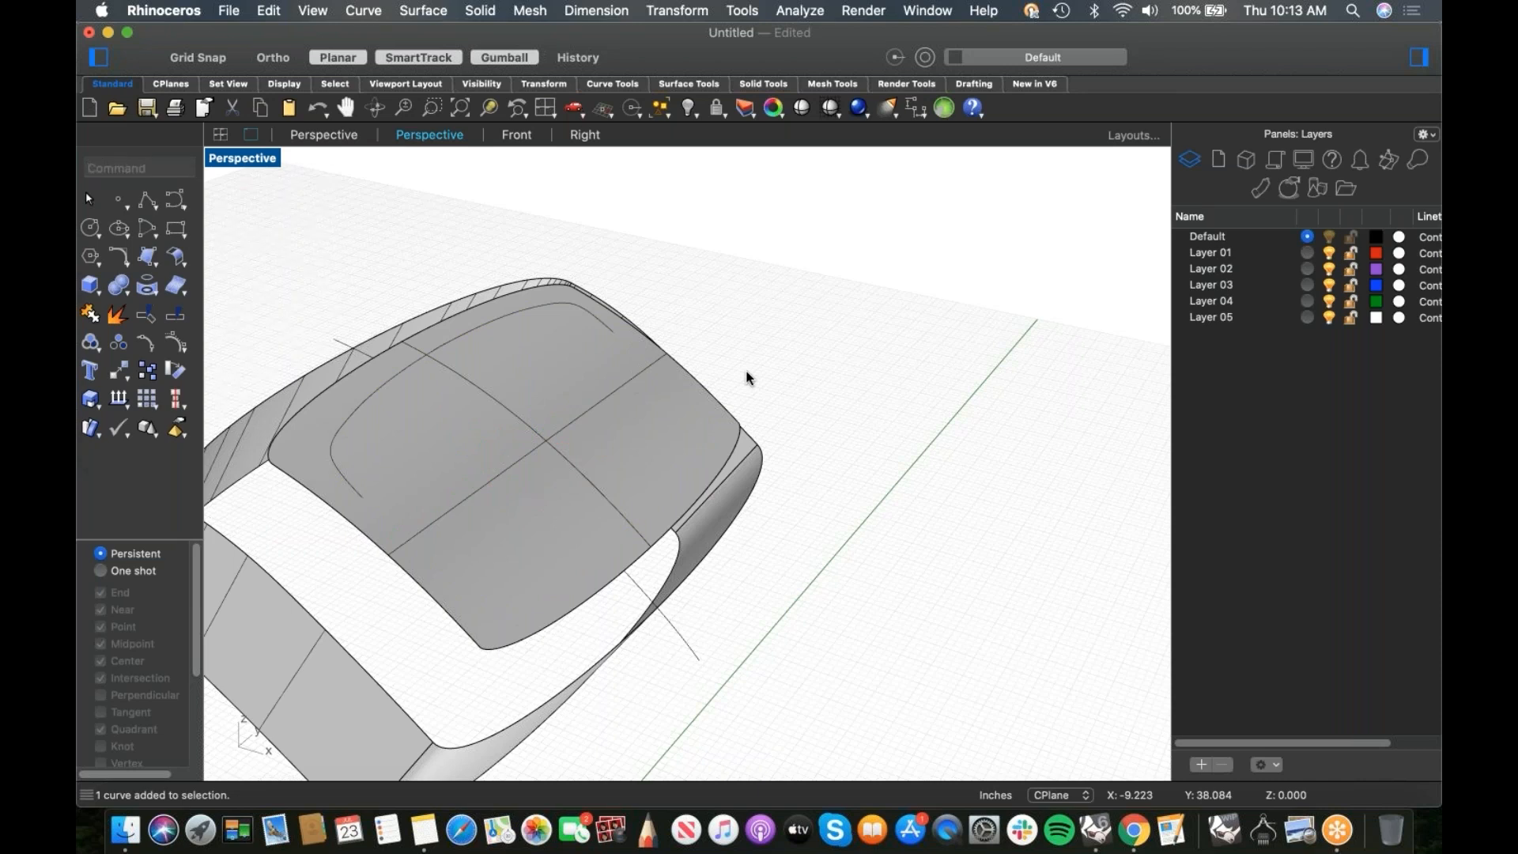
key("Return")
left_click(424, 363)
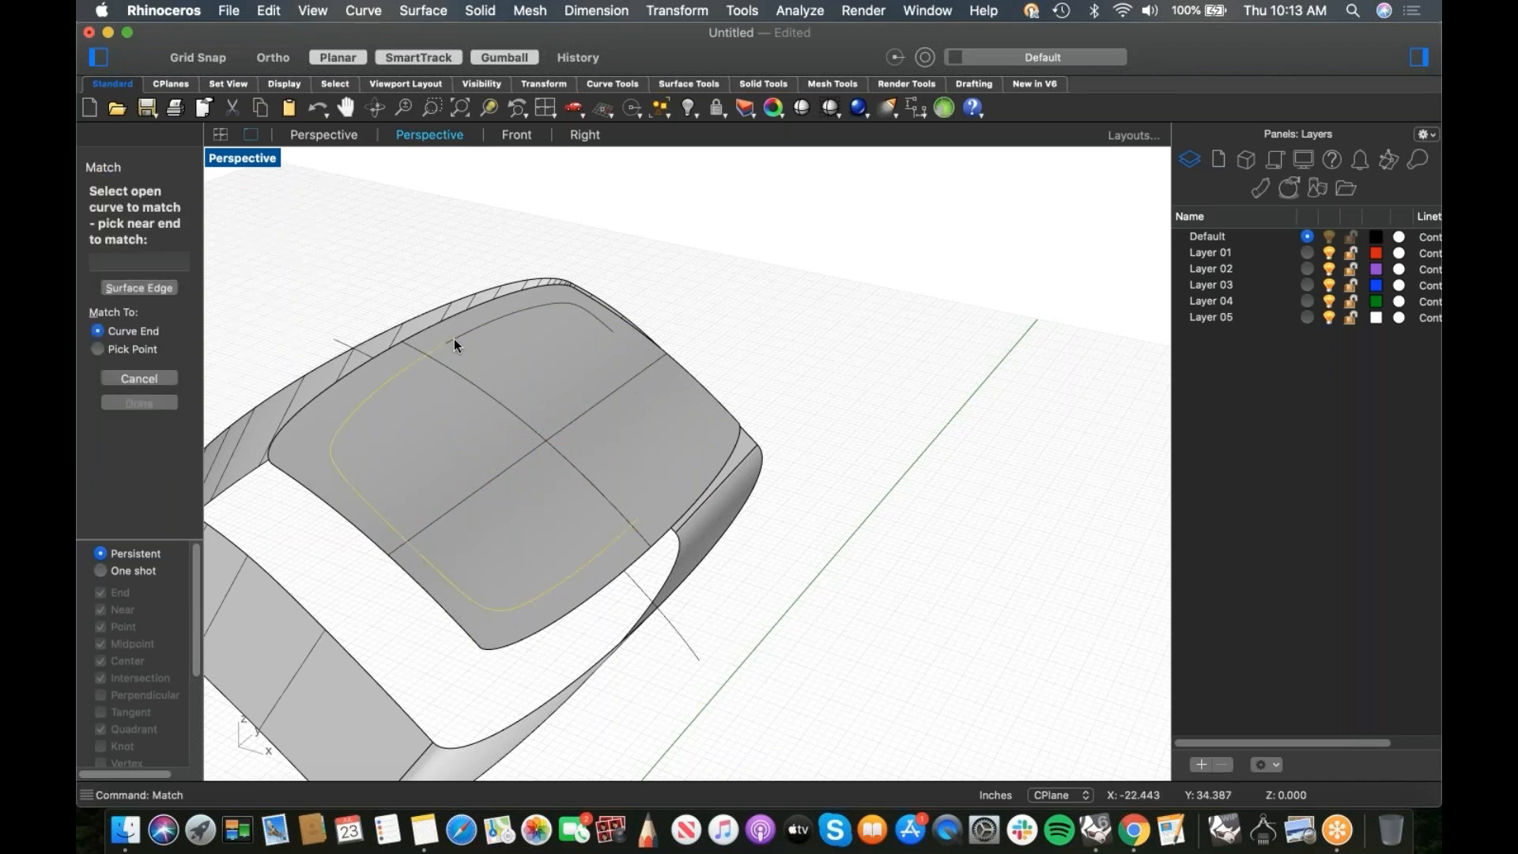
left_click(455, 338)
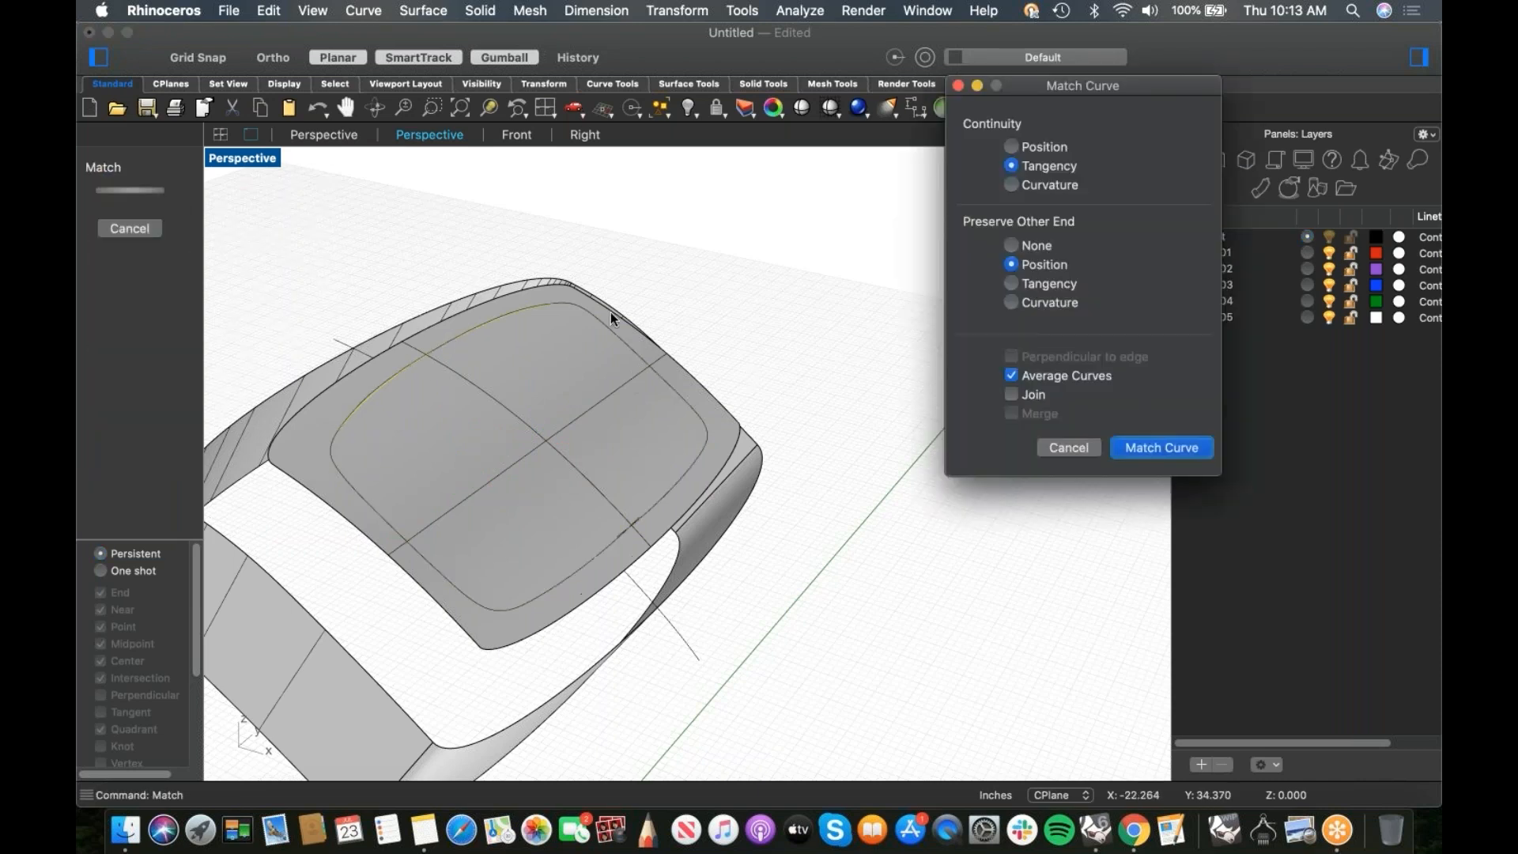
left_click(1137, 440)
right_click(818, 576)
left_click(870, 306)
left_click(607, 562)
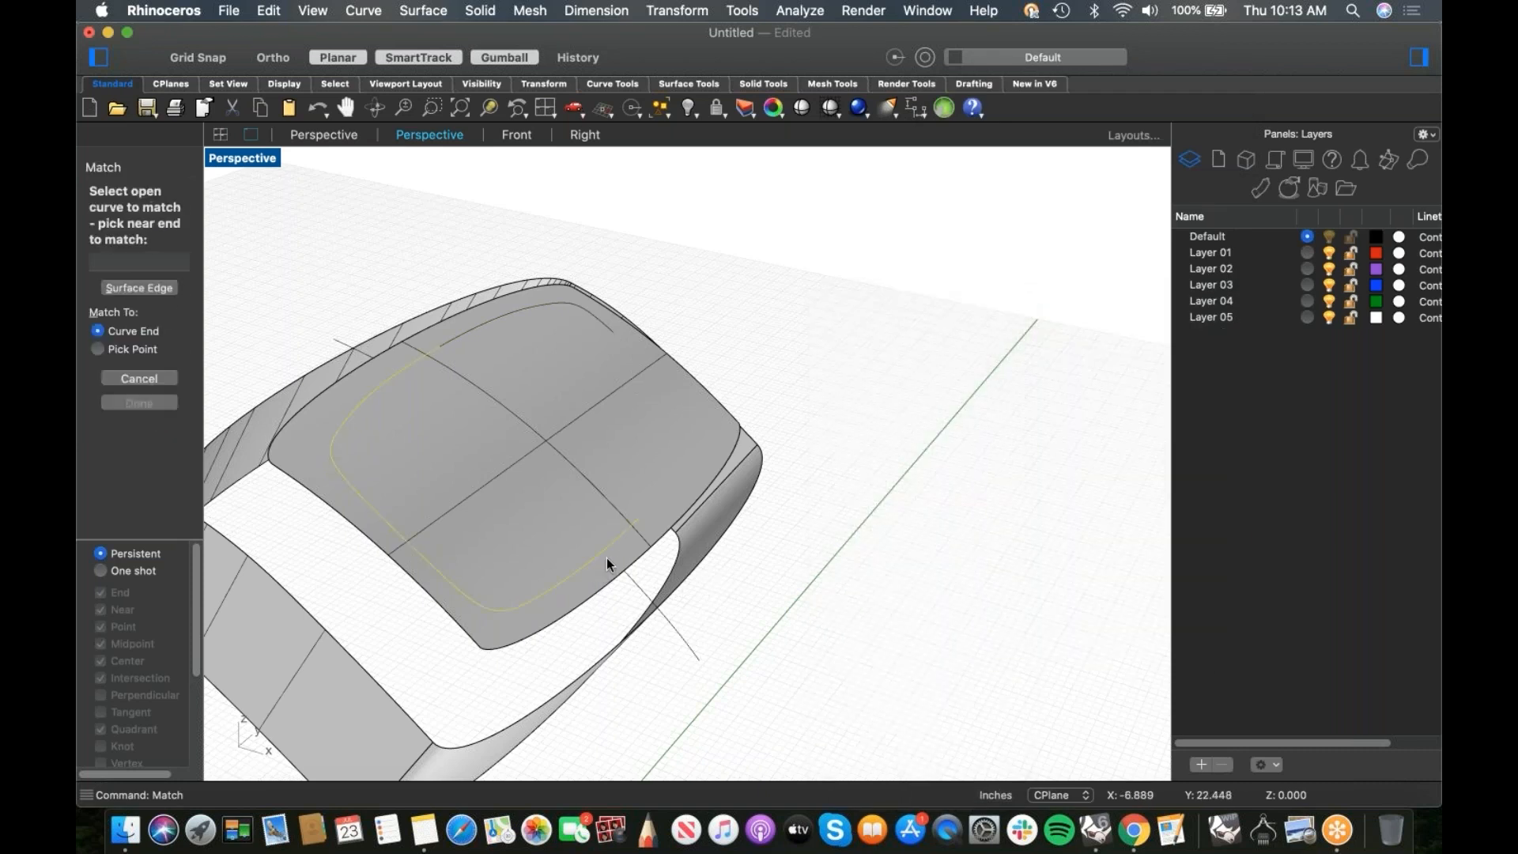
left_click(654, 512)
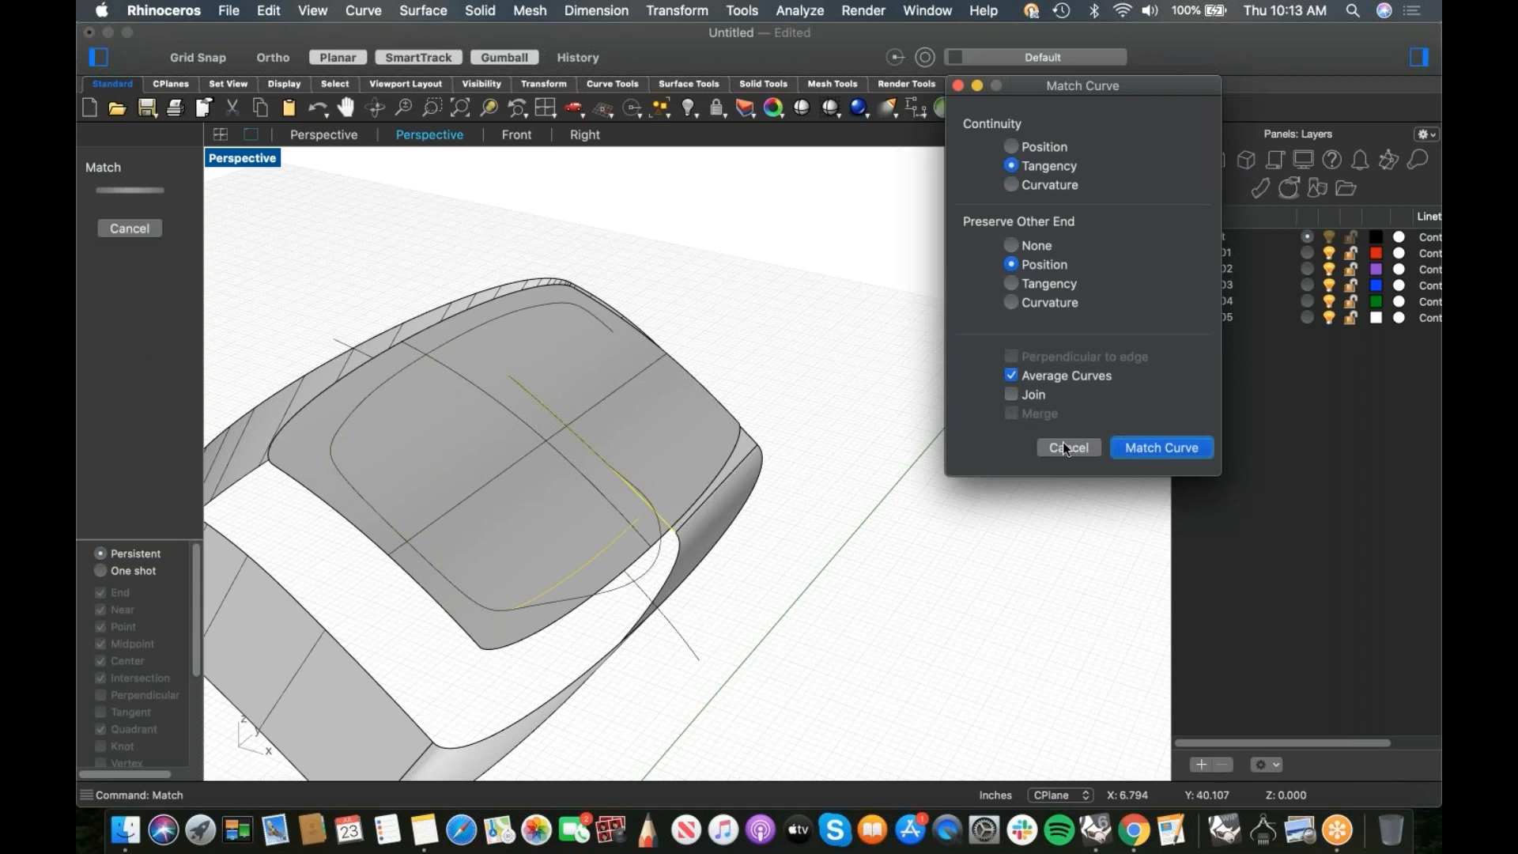
left_click(1127, 448)
Step: Switch the viewport to wireframe and match the remaining ends of the two outline curves with Tangency continuity and Average Curves
middle_click(416, 249)
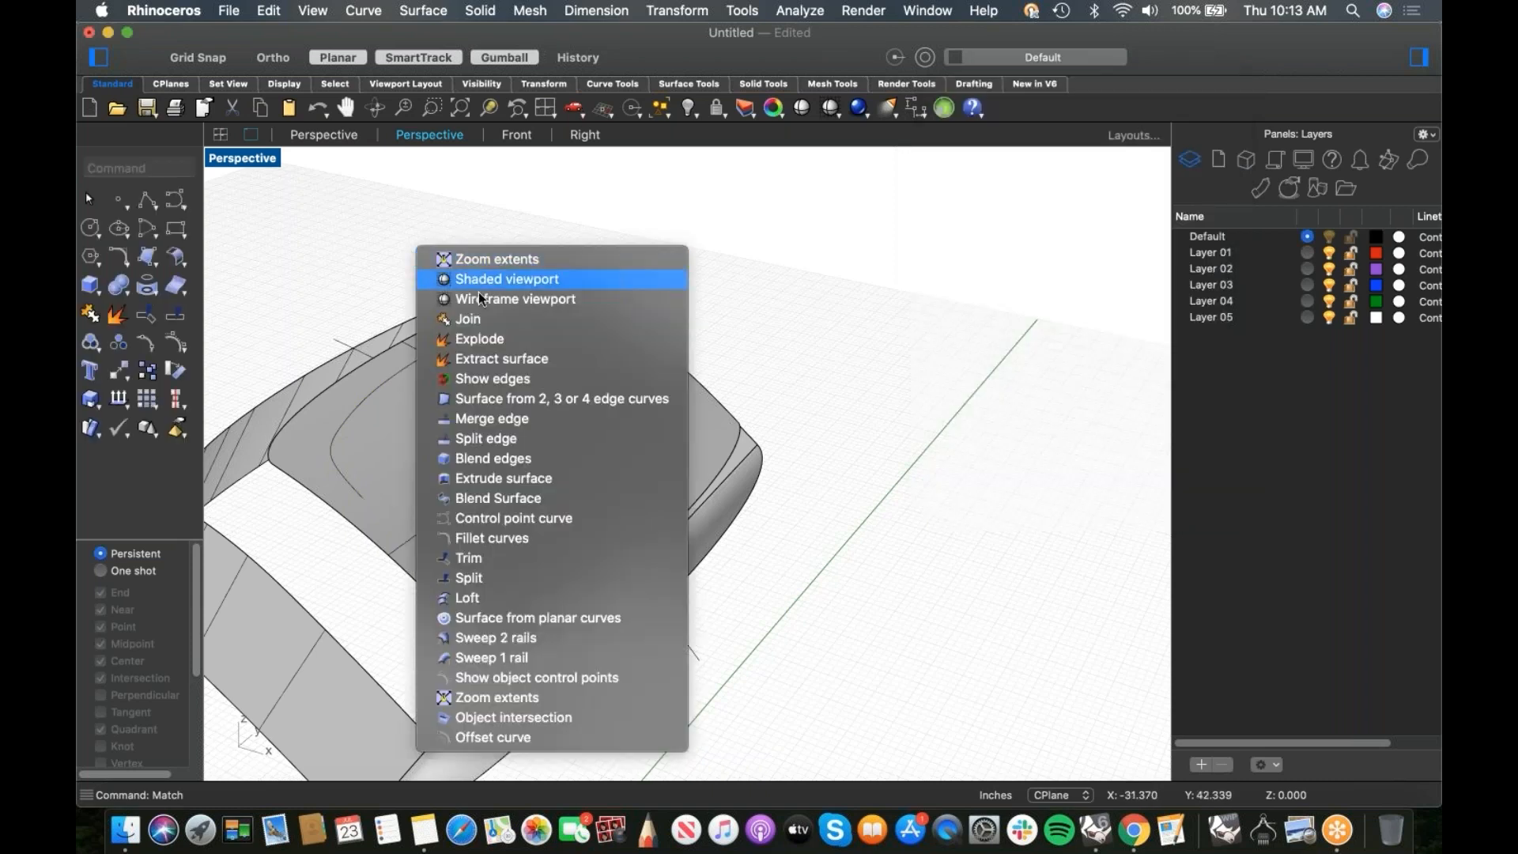
left_click(486, 300)
scroll(611, 542, "up", 5)
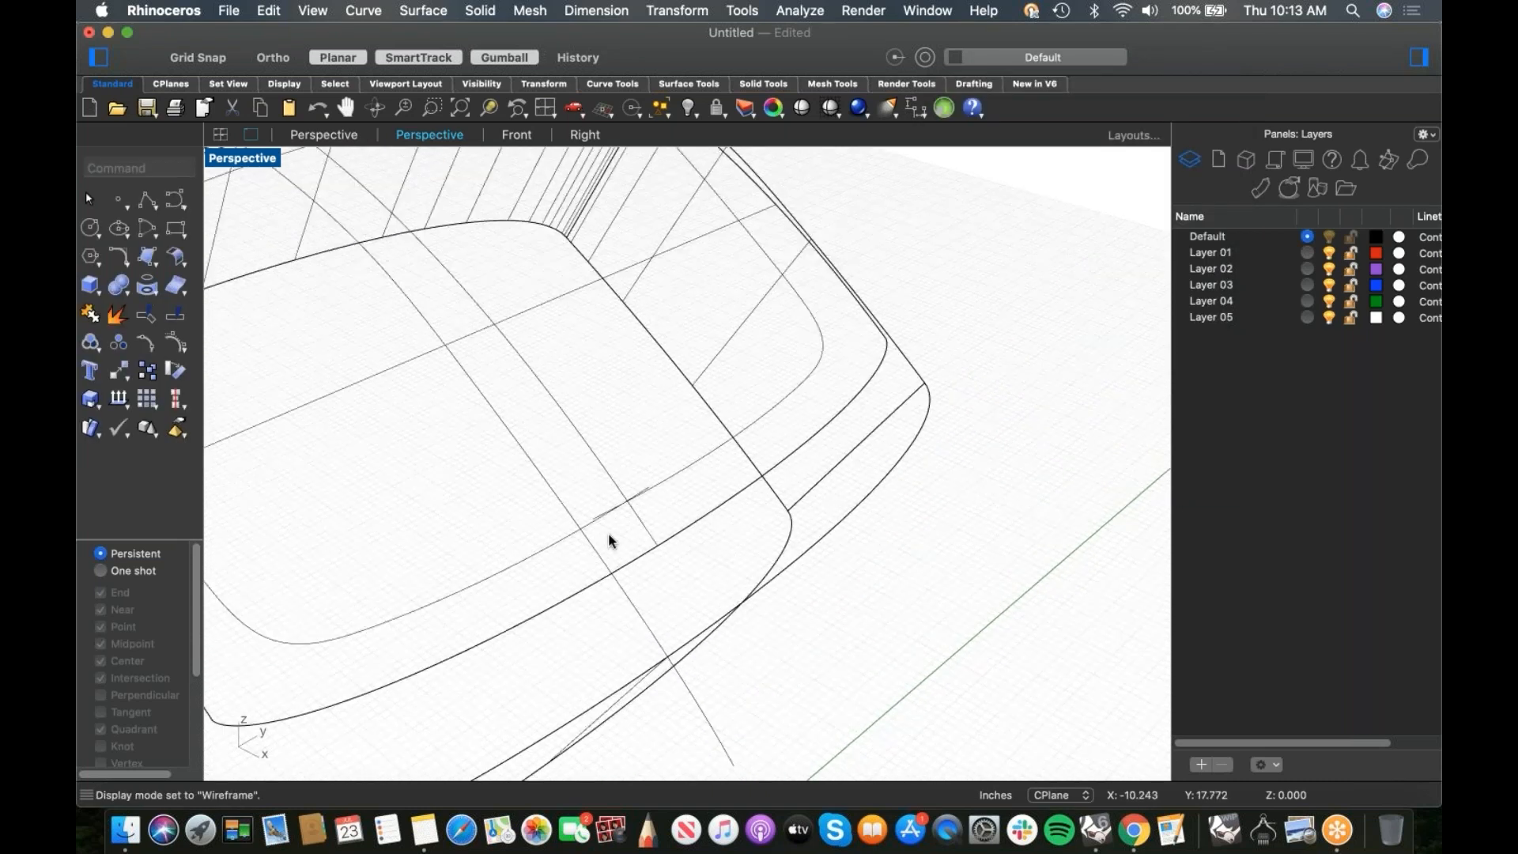
type("Match")
key("Return")
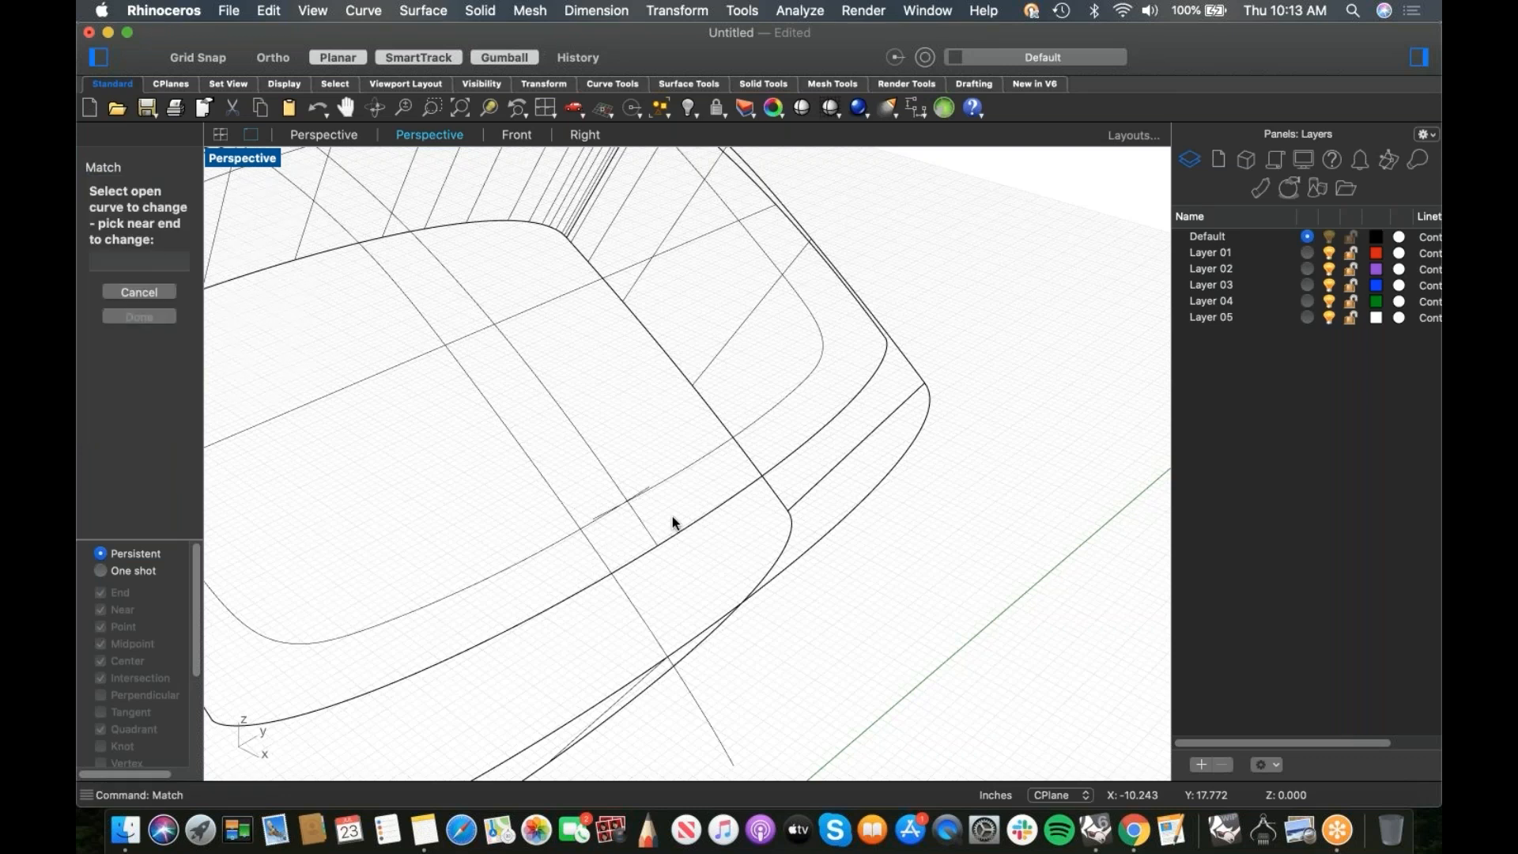
left_click(633, 506)
left_click(669, 473)
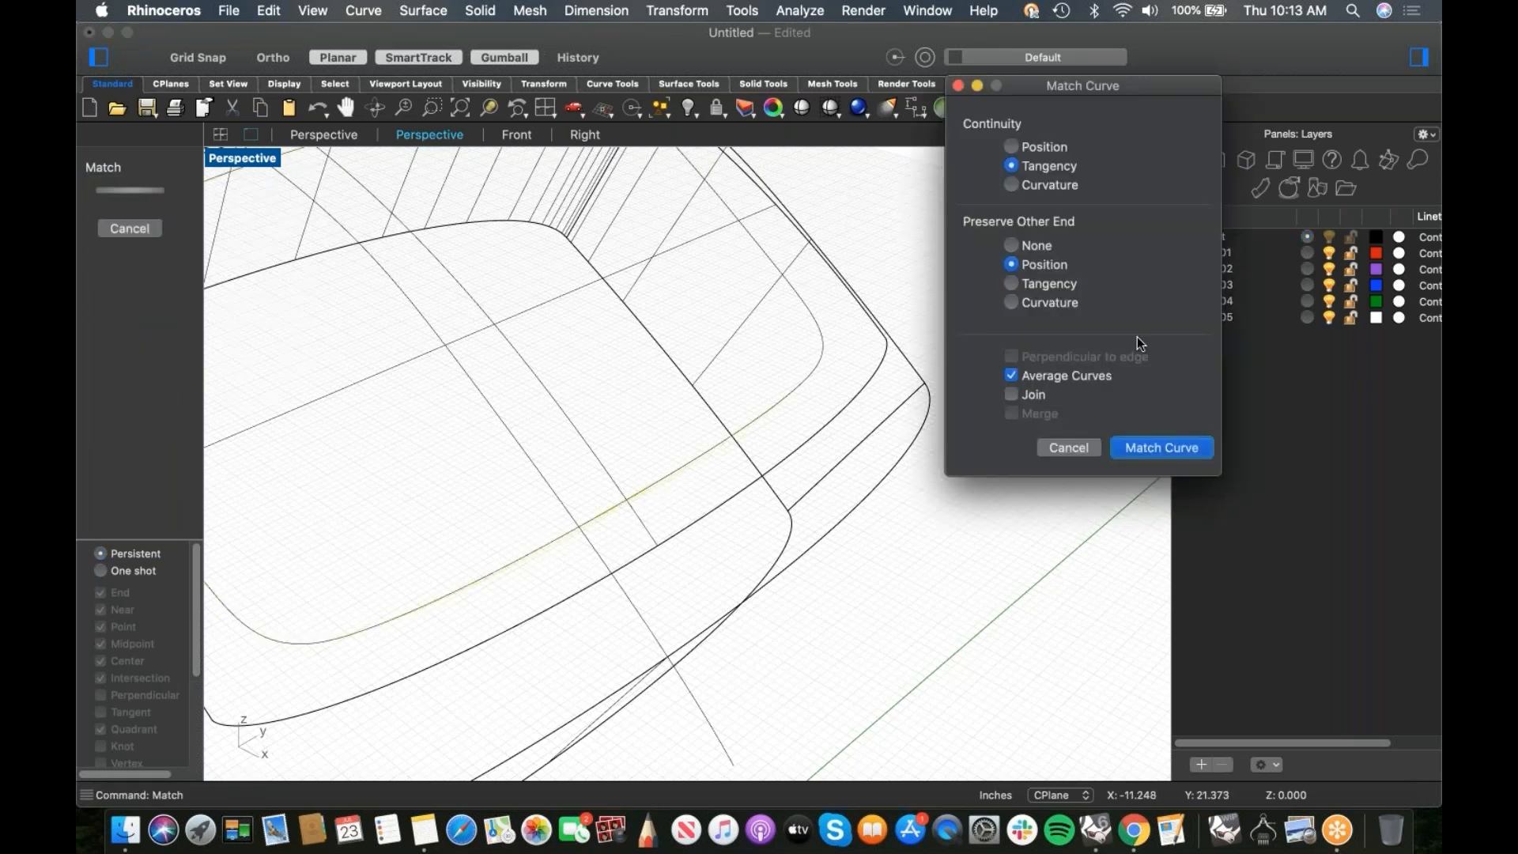
left_click(1160, 447)
Step: Trim away the part of the top surface outside the outline curves and return the viewport to shaded display
scroll(790, 514, "down", 4)
left_click(674, 534)
type("Tri")
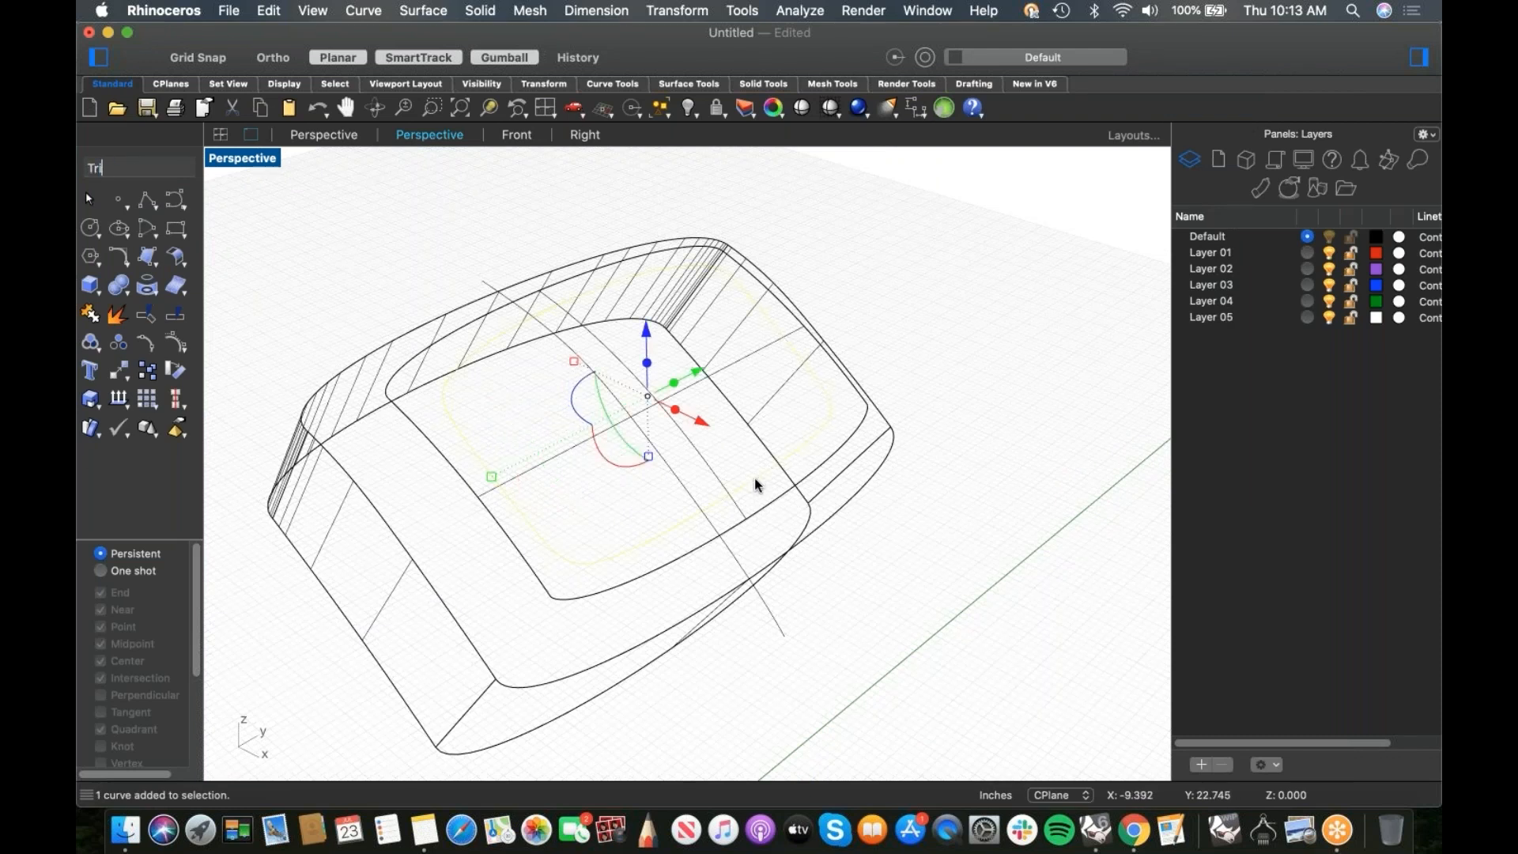
type("m")
key("Return")
left_click(518, 552)
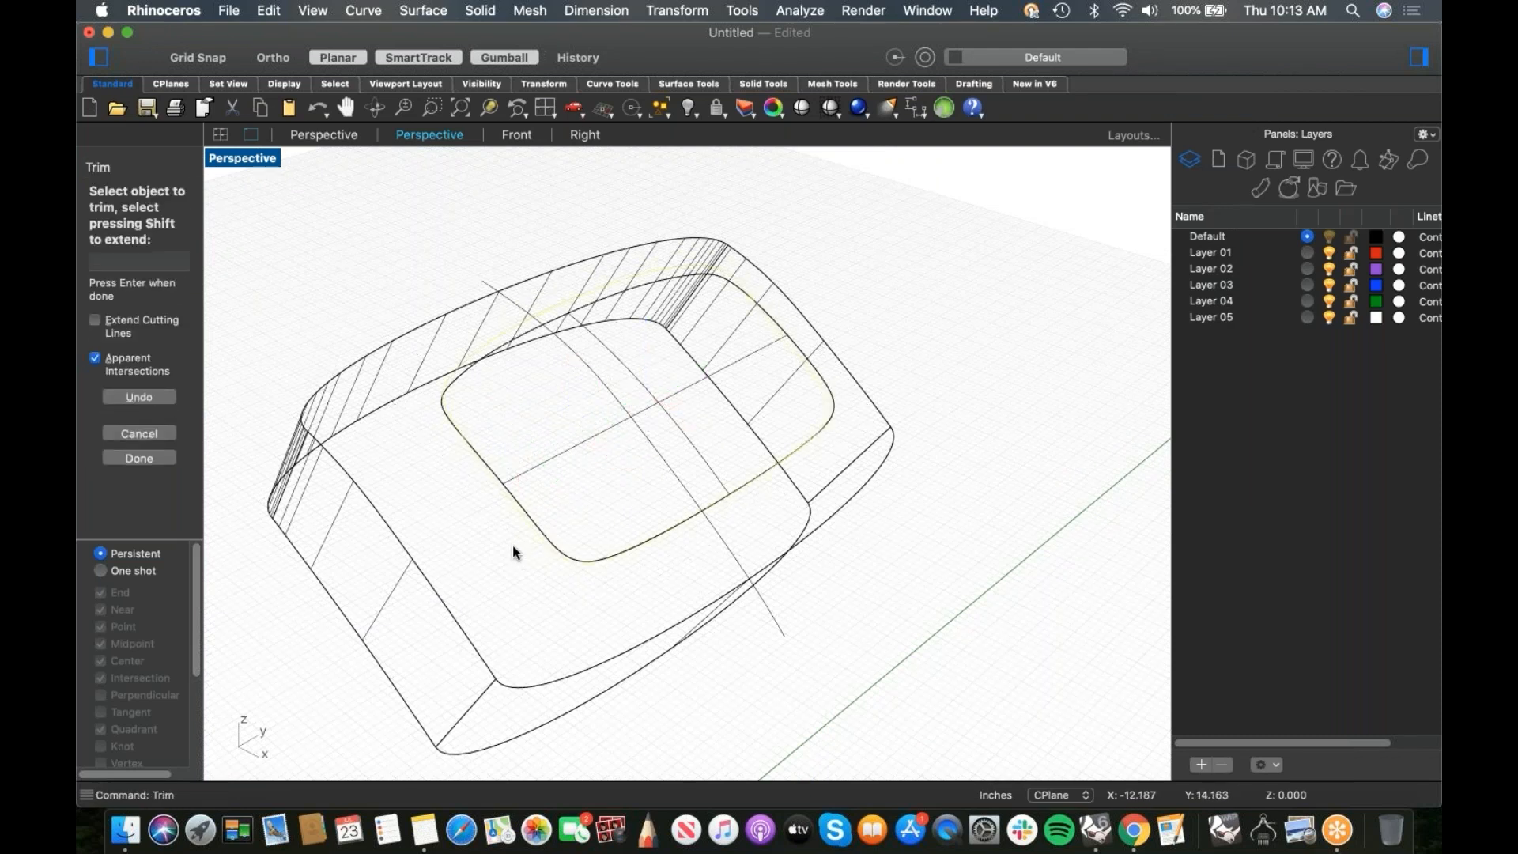
right_click(520, 541)
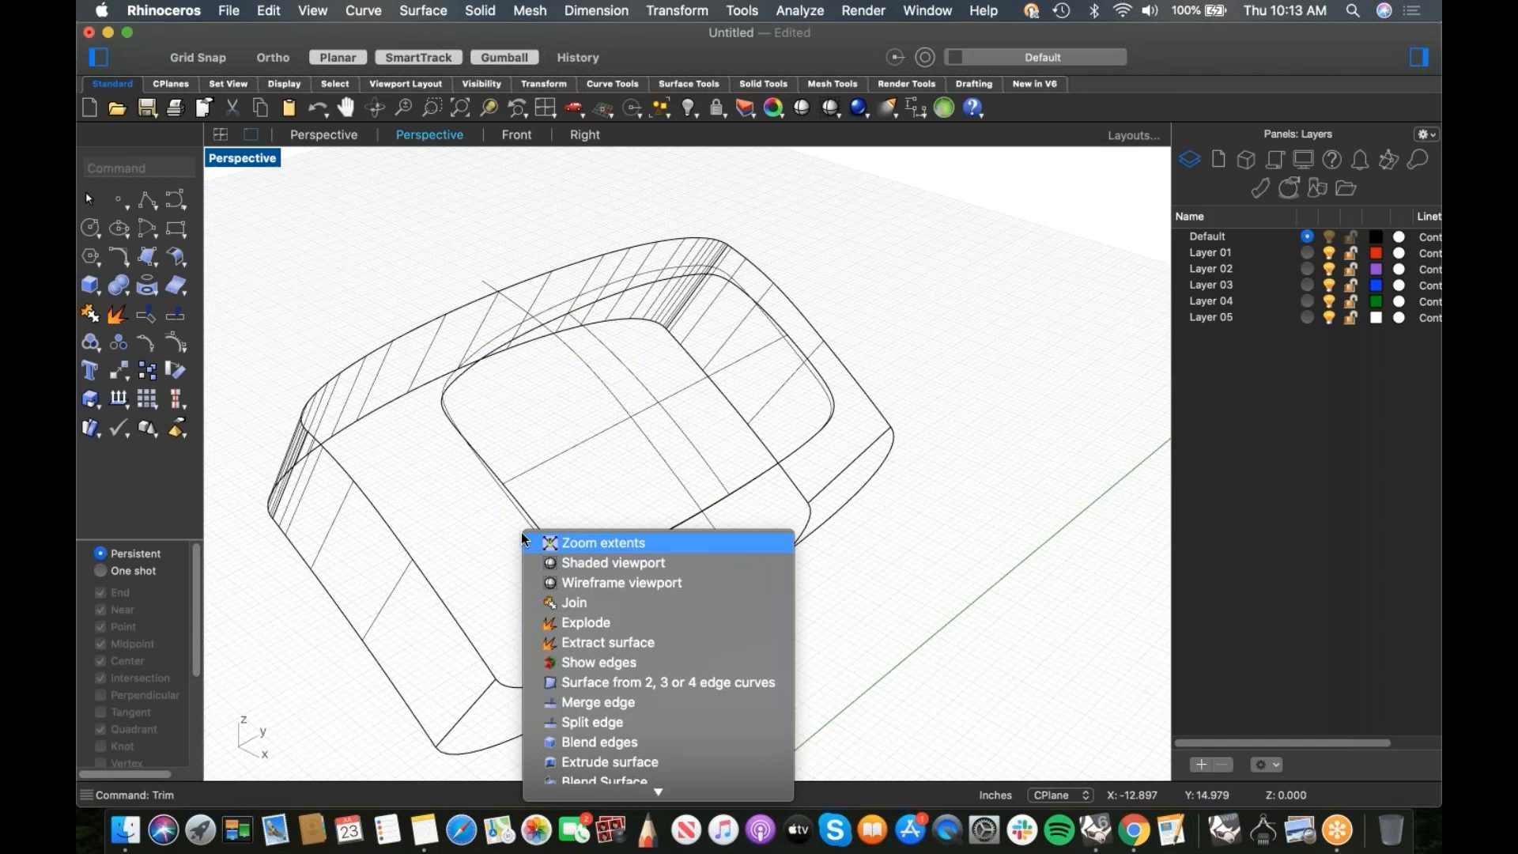
left_click(567, 557)
mouse_move(534, 528)
right_mouse_down()
mouse_move(559, 518)
mouse_move(563, 534)
right_mouse_up()
Step: Blend the side wall's closed upper edge to the trimmed top surface's edge with Tangency at both ends and blend values of 1.000
right_click(563, 534)
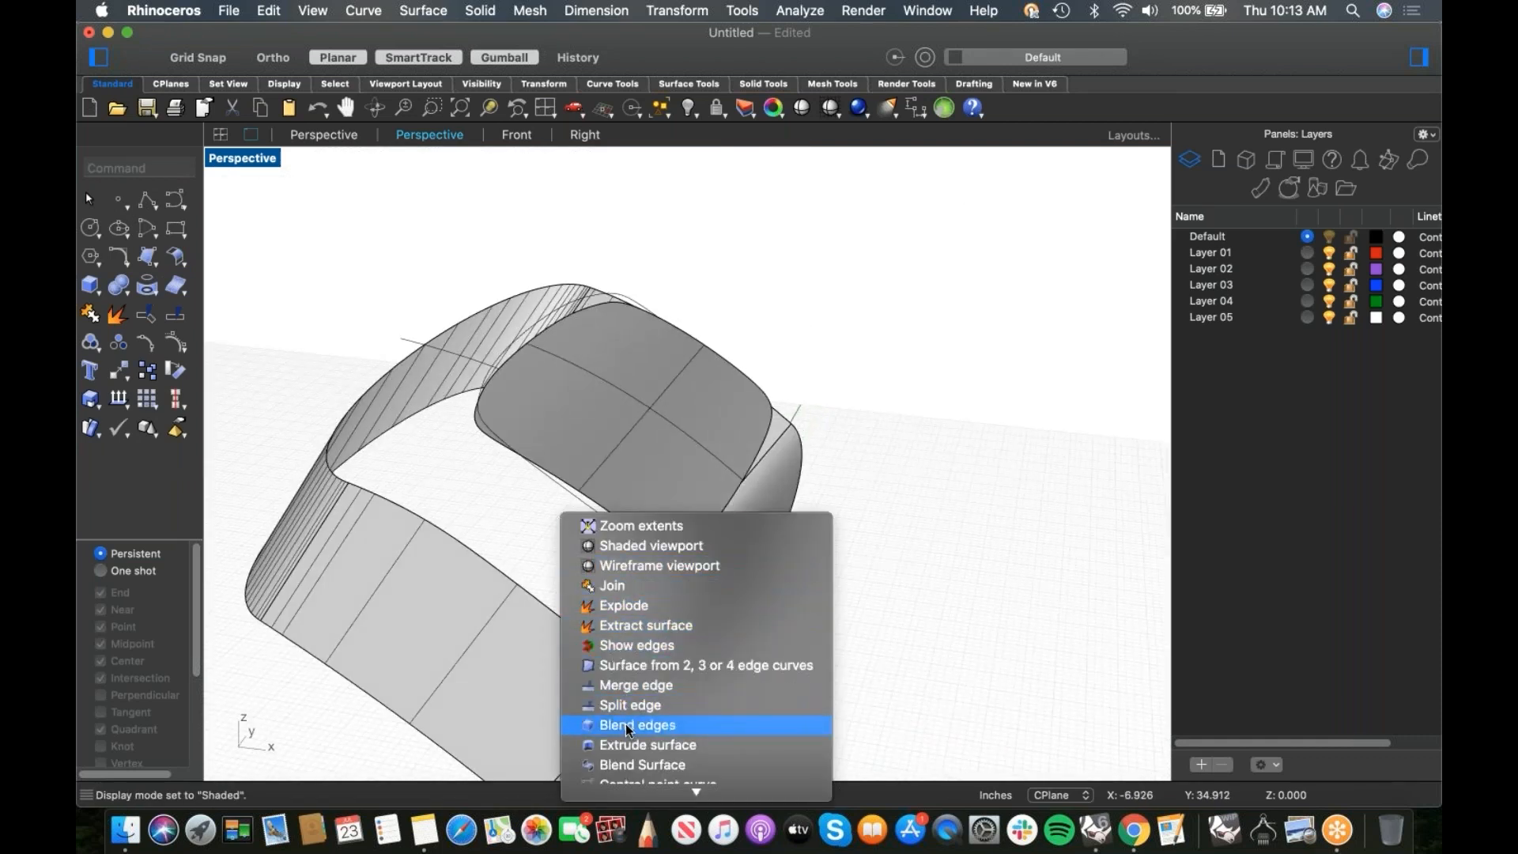
left_click(620, 763)
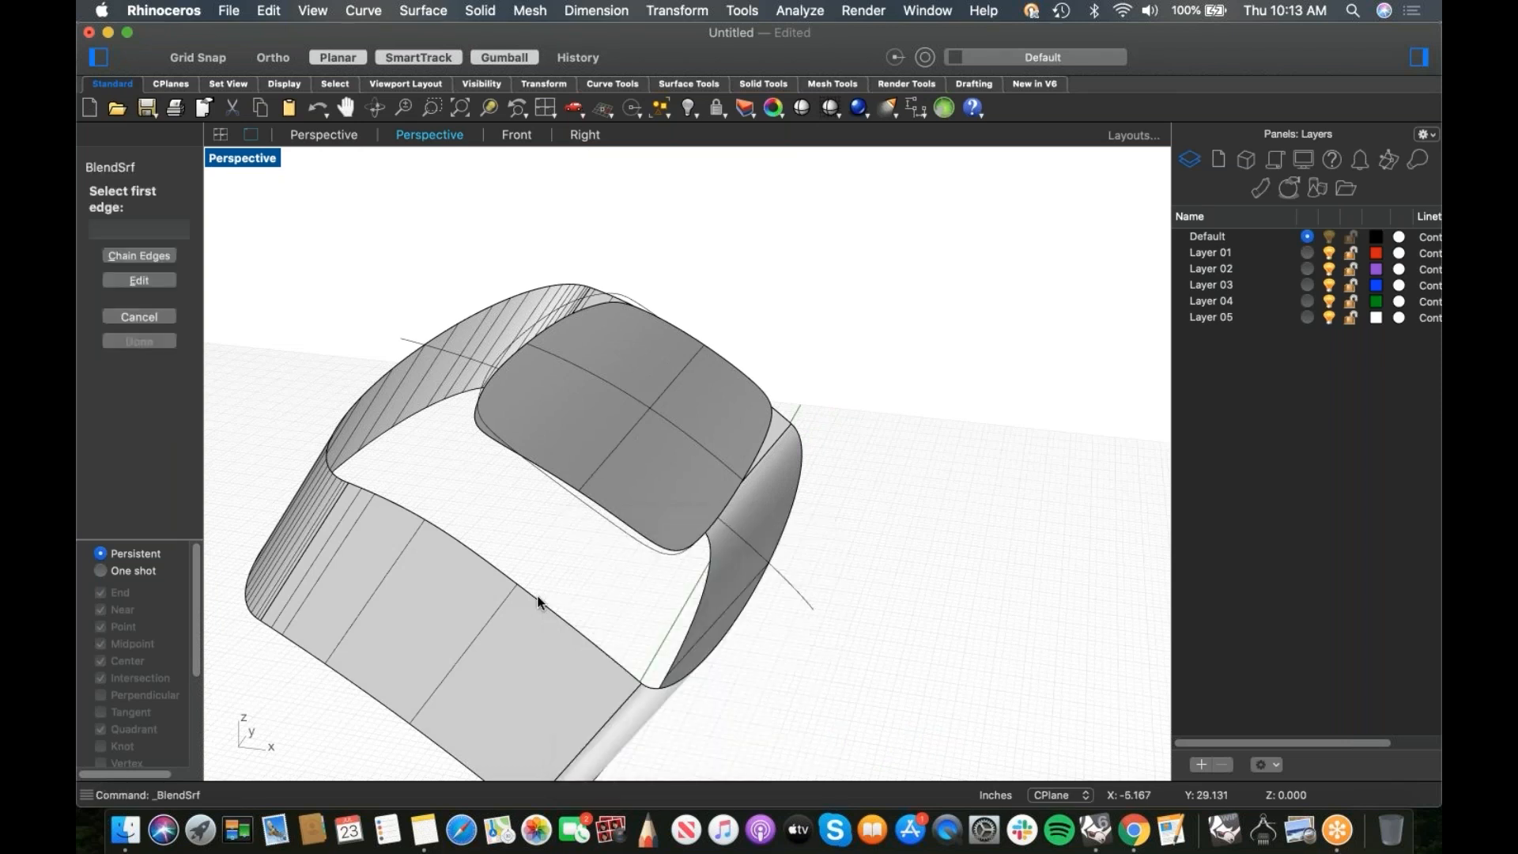
left_click(174, 256)
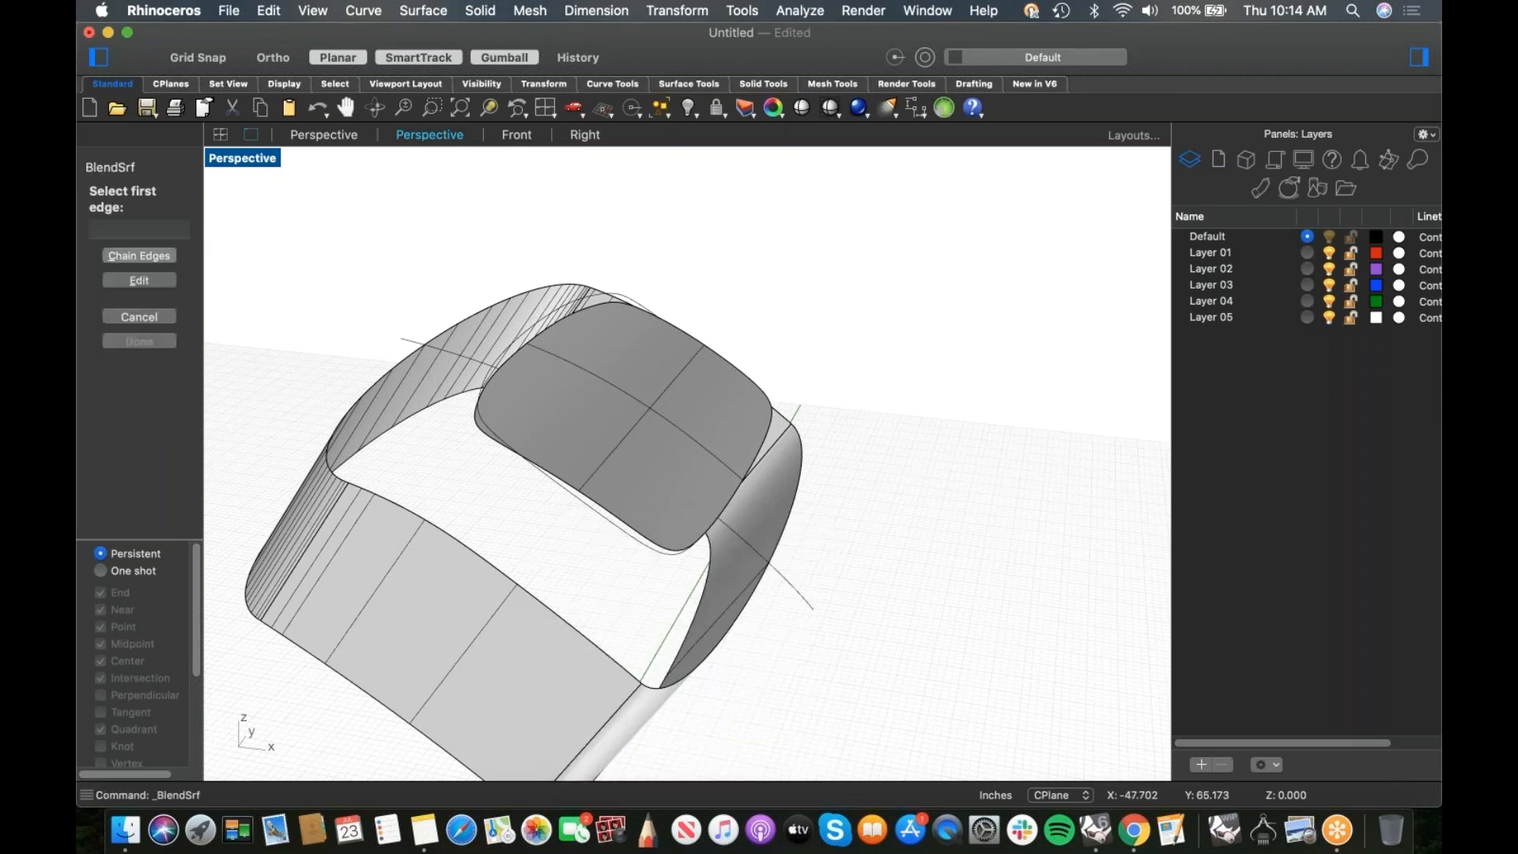
left_click(464, 546)
left_click(581, 494)
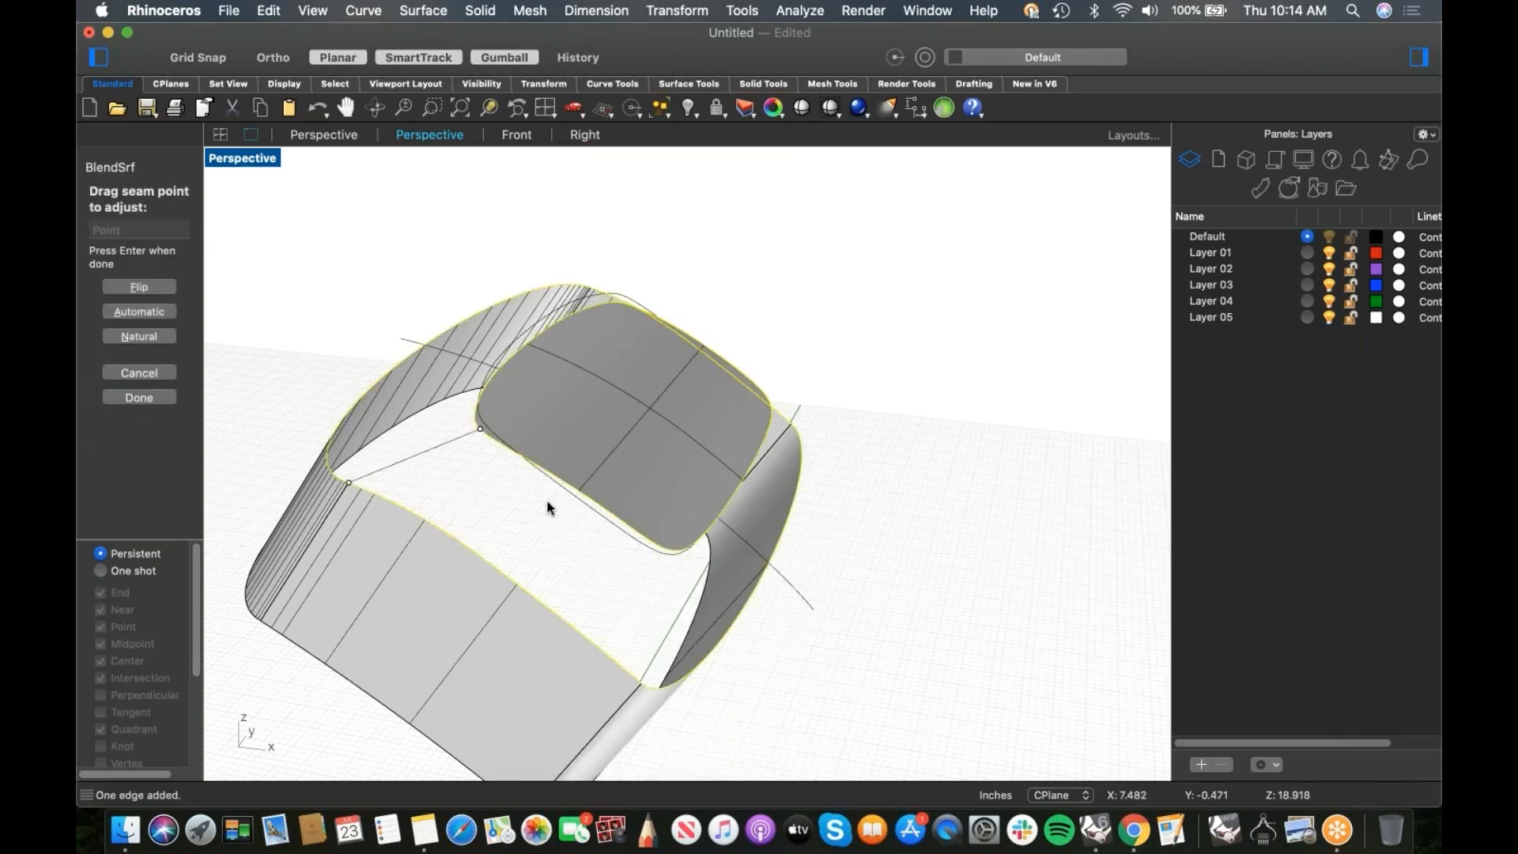
key("Return")
right_click_drag(529, 538, 586, 497)
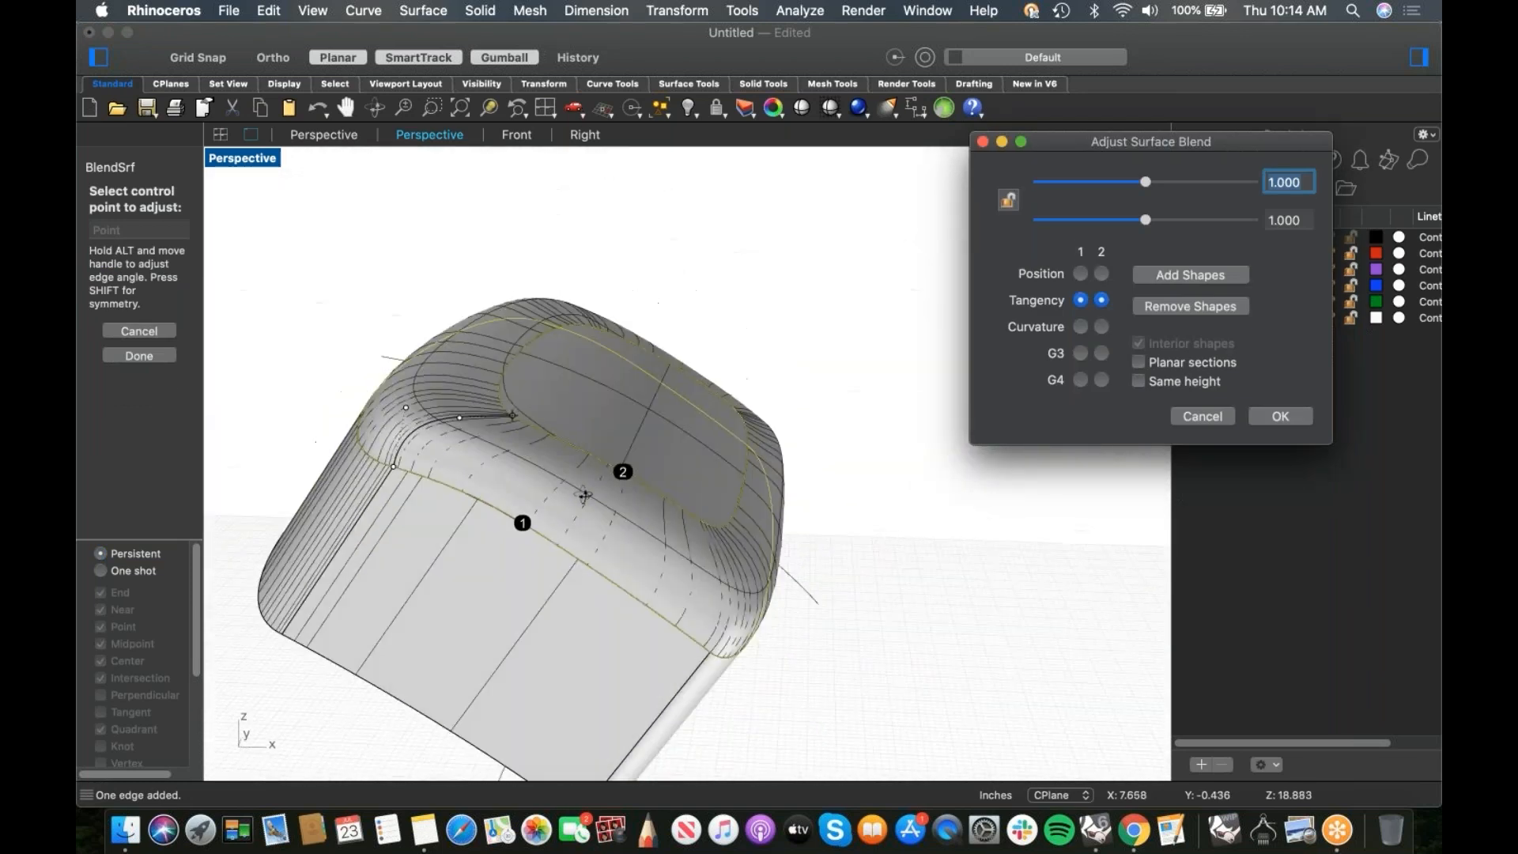
left_click(1260, 425)
Step: Join all the surfaces of the rounded block into one polysurface and show the hidden objects
right_click_drag(773, 366, 807, 312)
left_click_drag(806, 311, 430, 678)
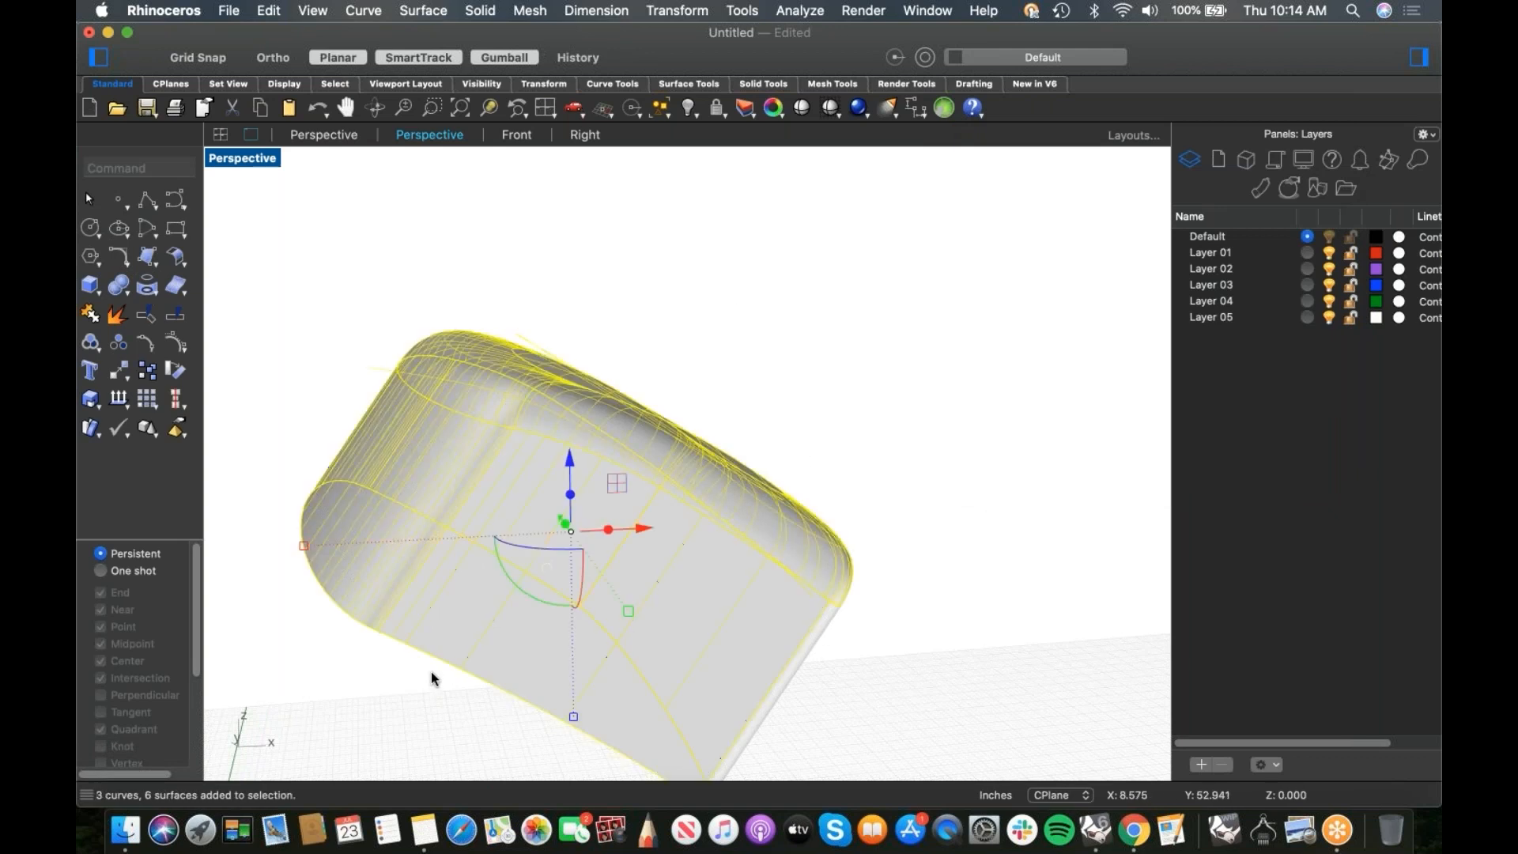
type("Show")
key("Return")
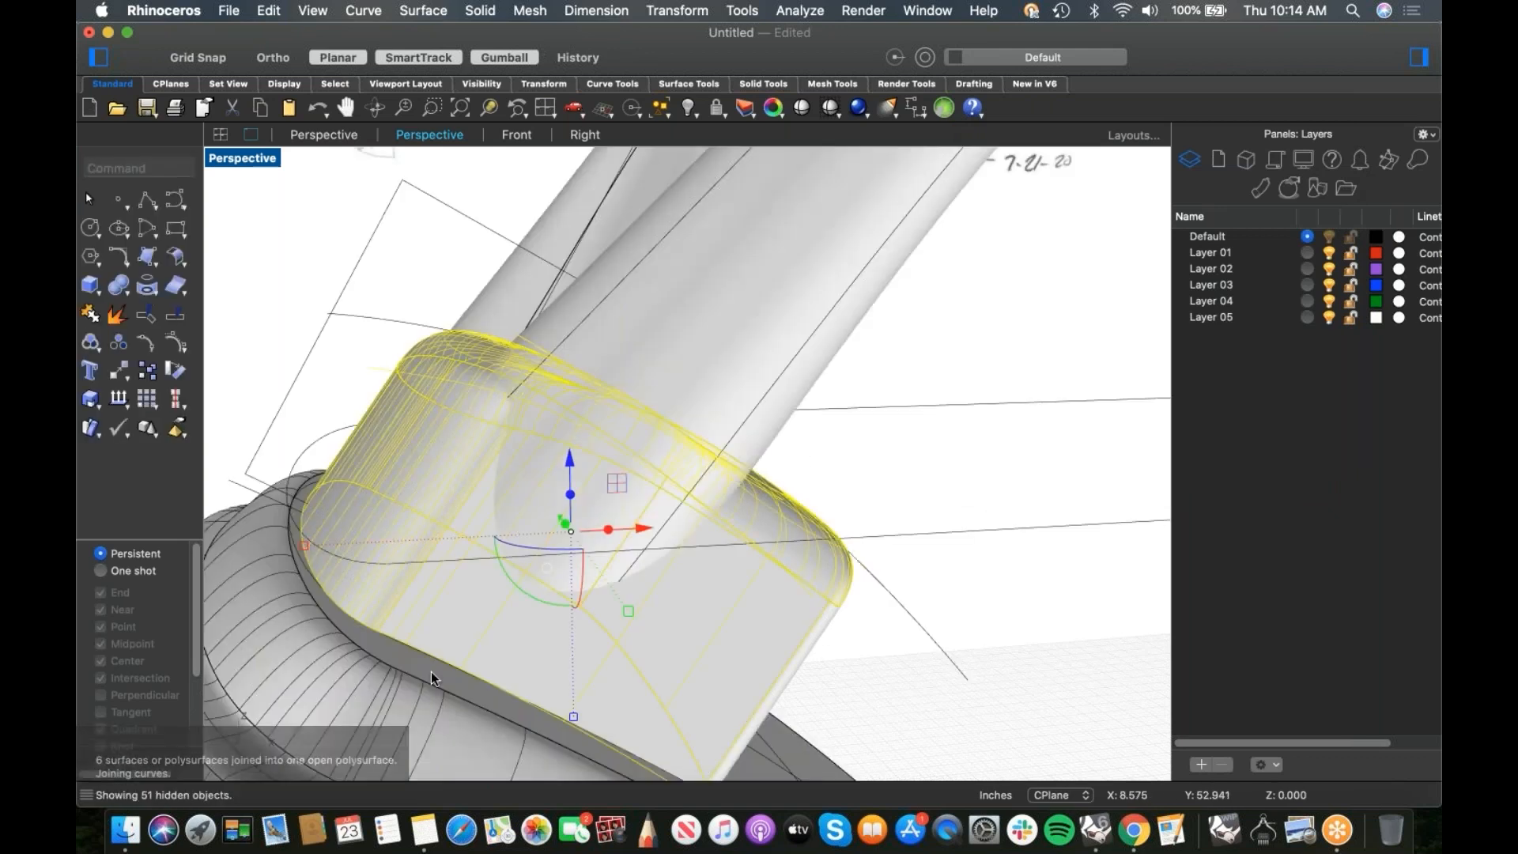
scroll(668, 563, "down", 3)
right_click_drag(667, 563, 652, 291)
key("Escape")
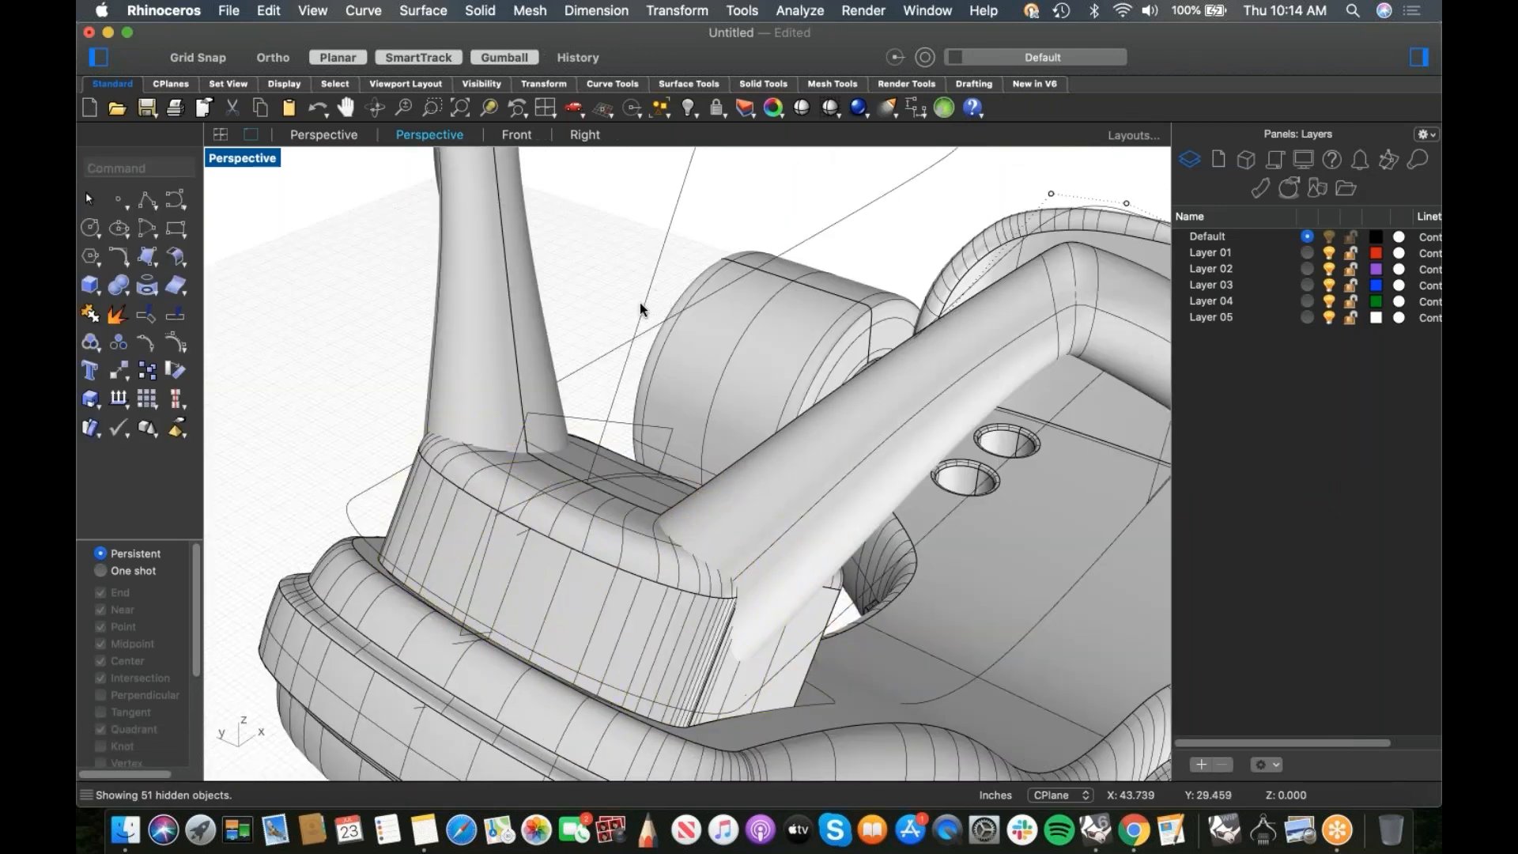
Step: Isolate the rounded block and the two arms by hiding every other object
left_click(518, 347)
left_click(763, 522, "shift")
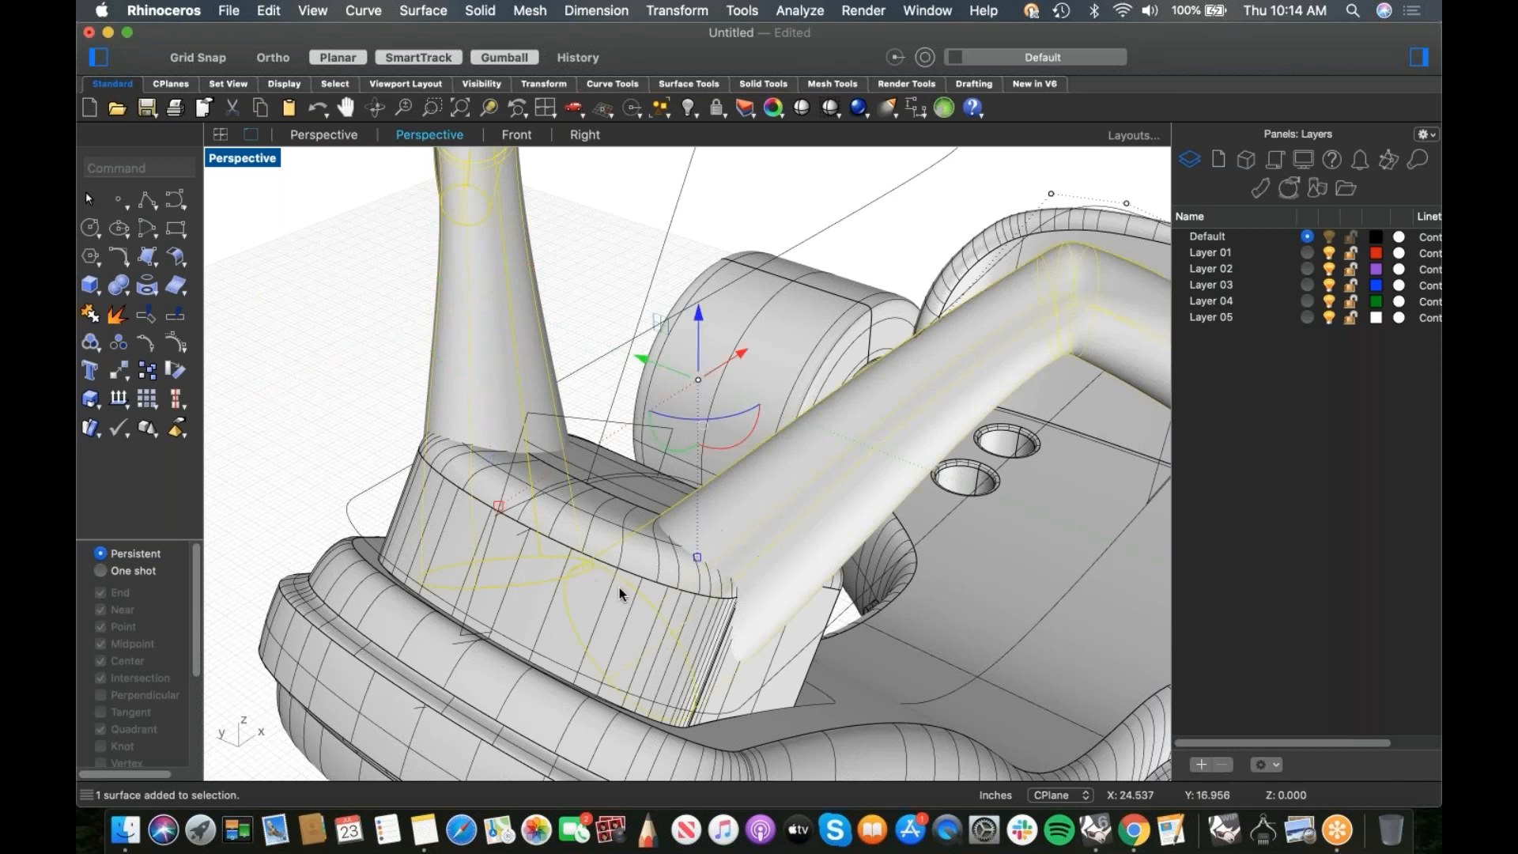
left_click(590, 547, "shift")
key("super+i")
key("super+h")
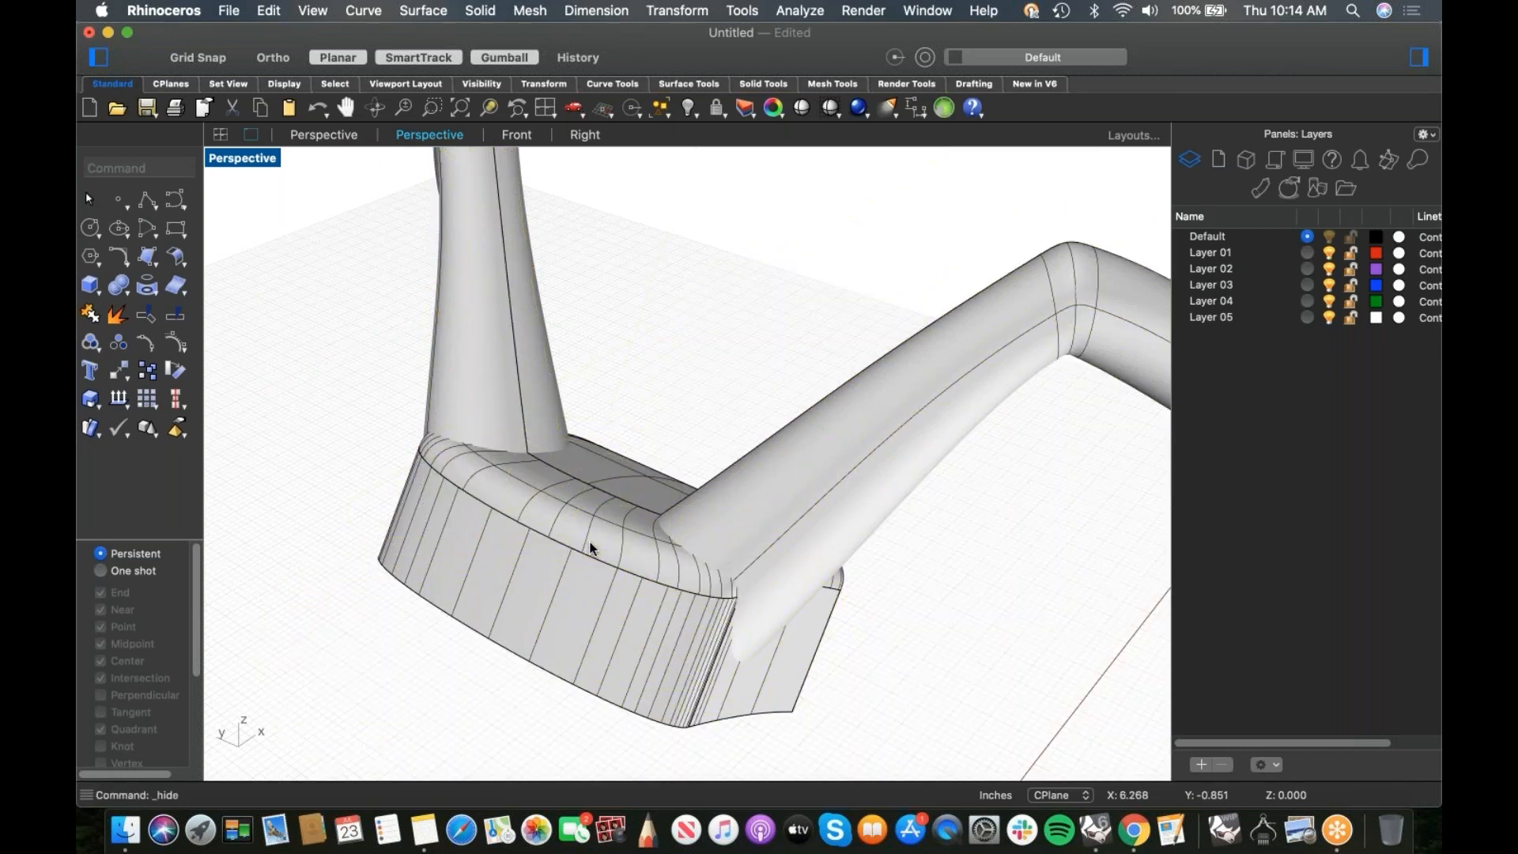
Step: Try to Boolean union the rounded block with the two arms, and undo the attempt
mouse_move(578, 492)
right_mouse_down()
mouse_move(537, 473)
mouse_move(571, 475)
right_mouse_up()
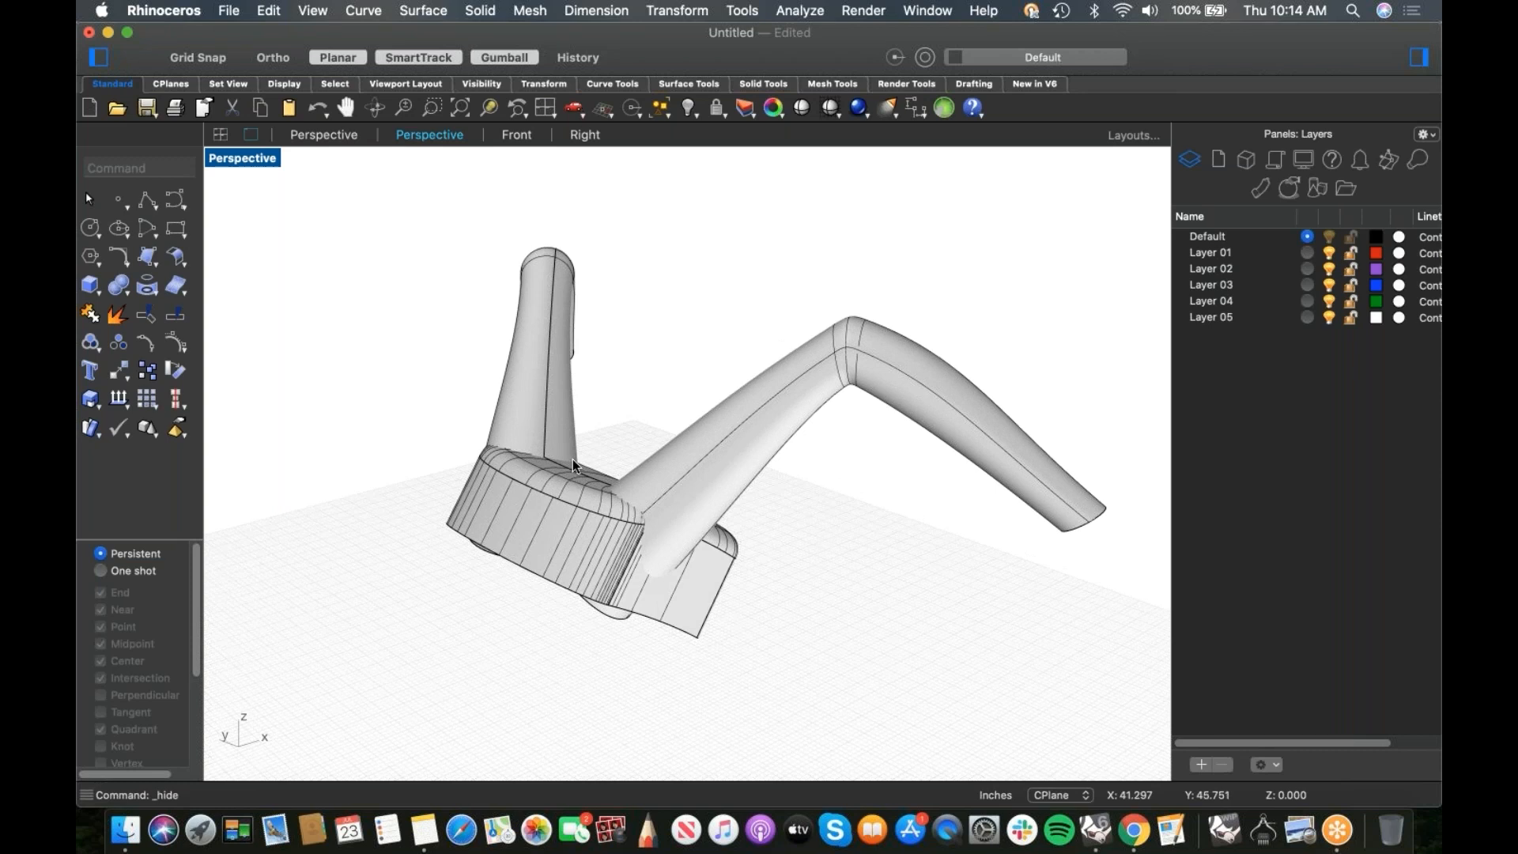
right_click_drag(573, 458, 574, 475)
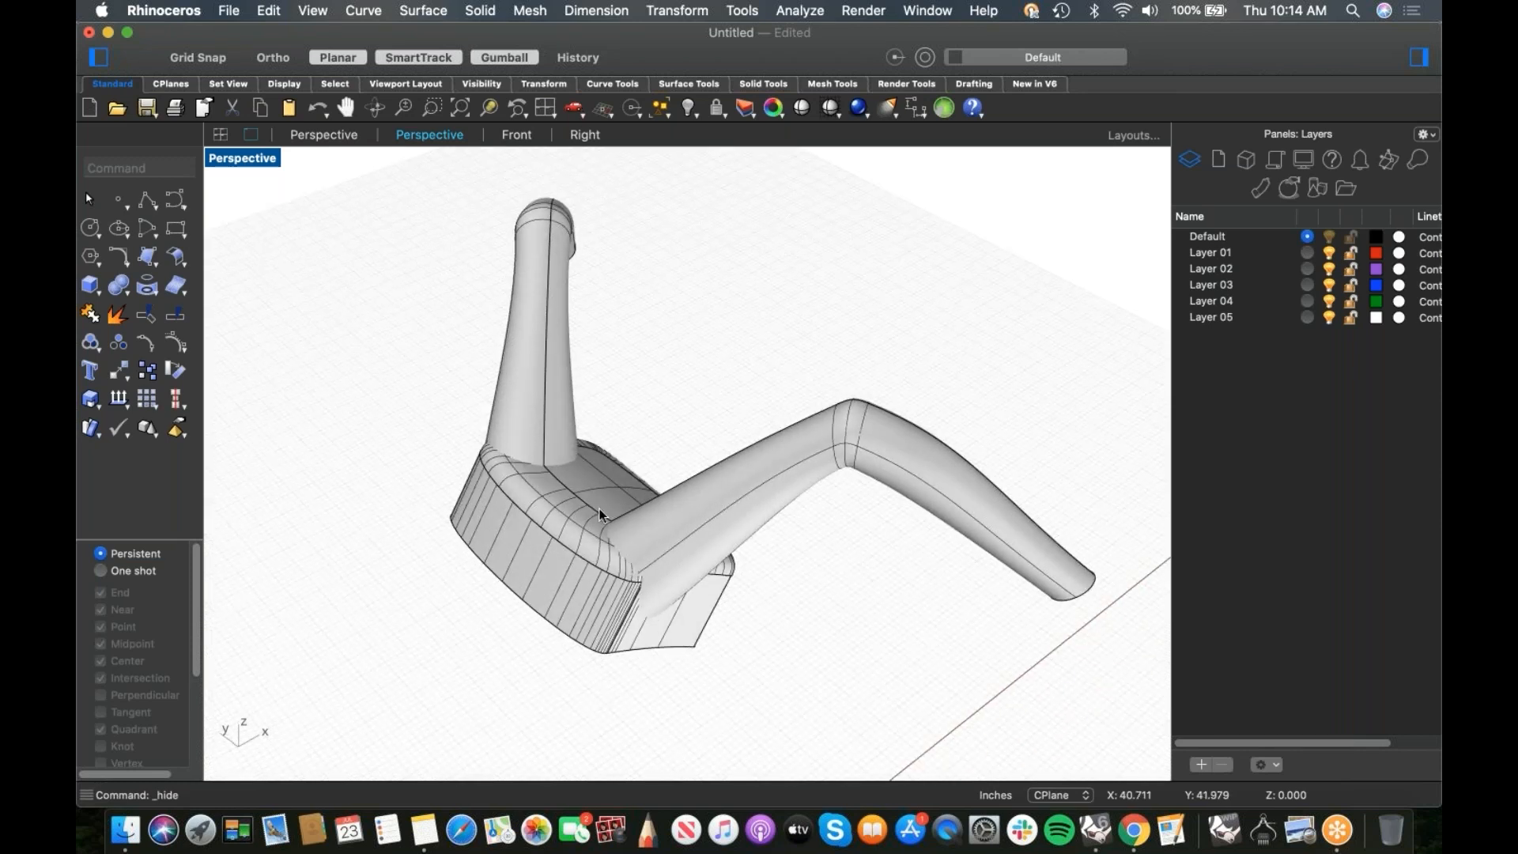
scroll(581, 471, "up", 2)
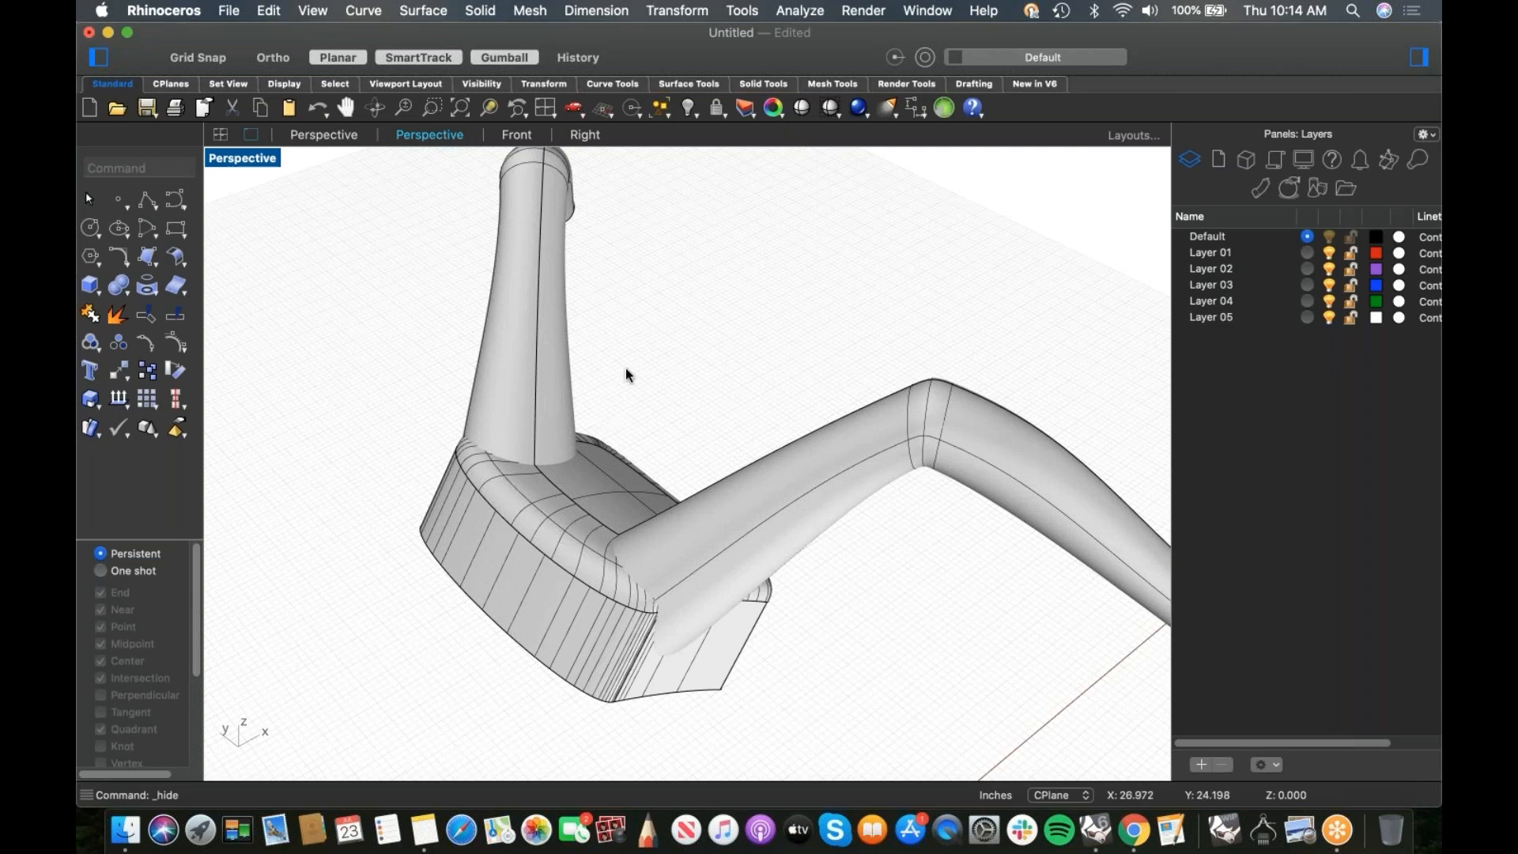
right_click_drag(669, 573, 682, 531)
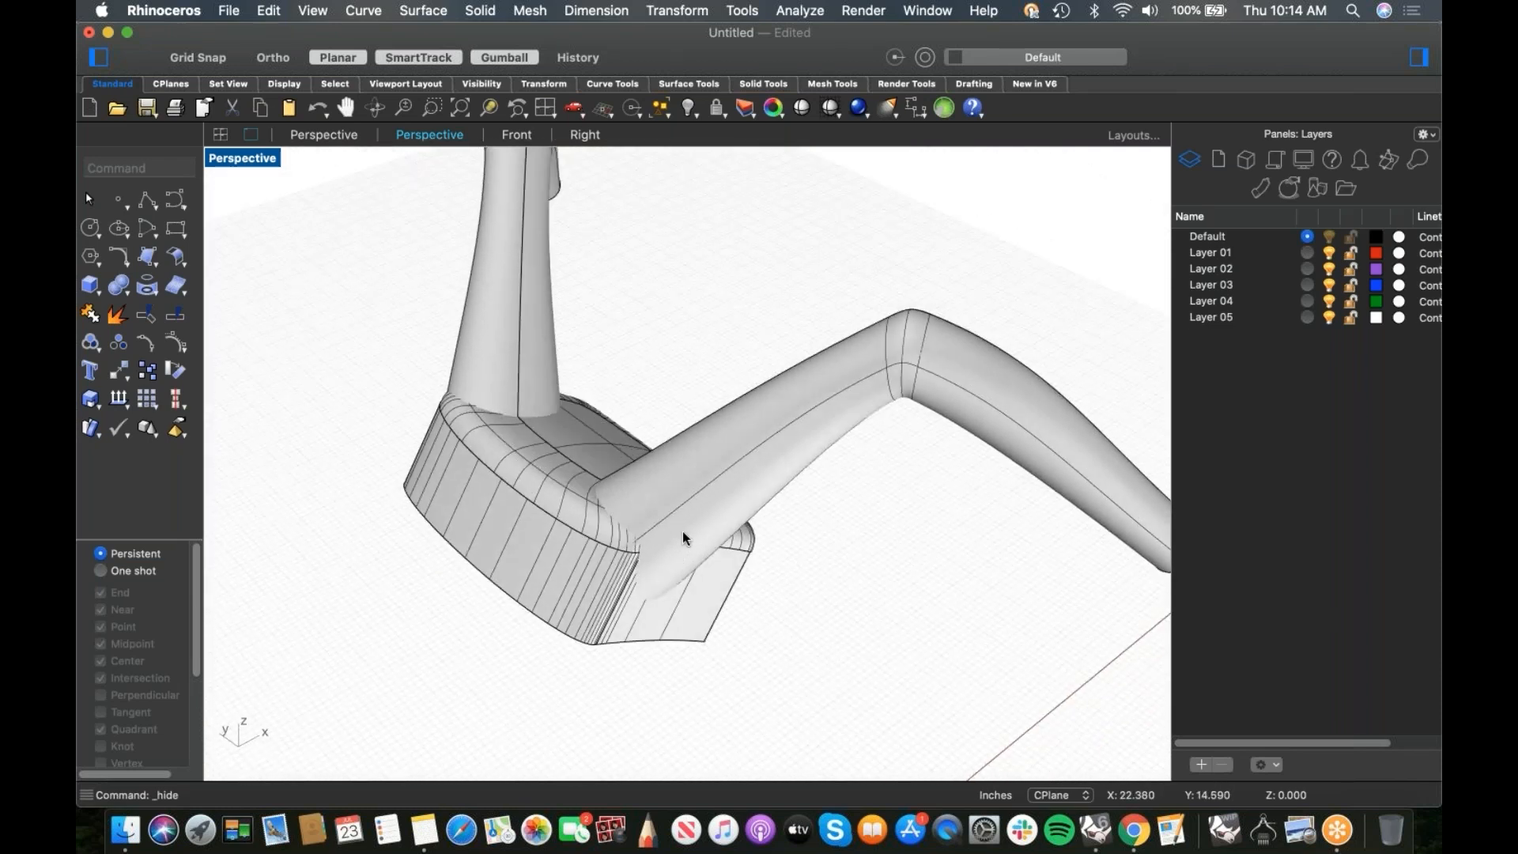
left_click(546, 465)
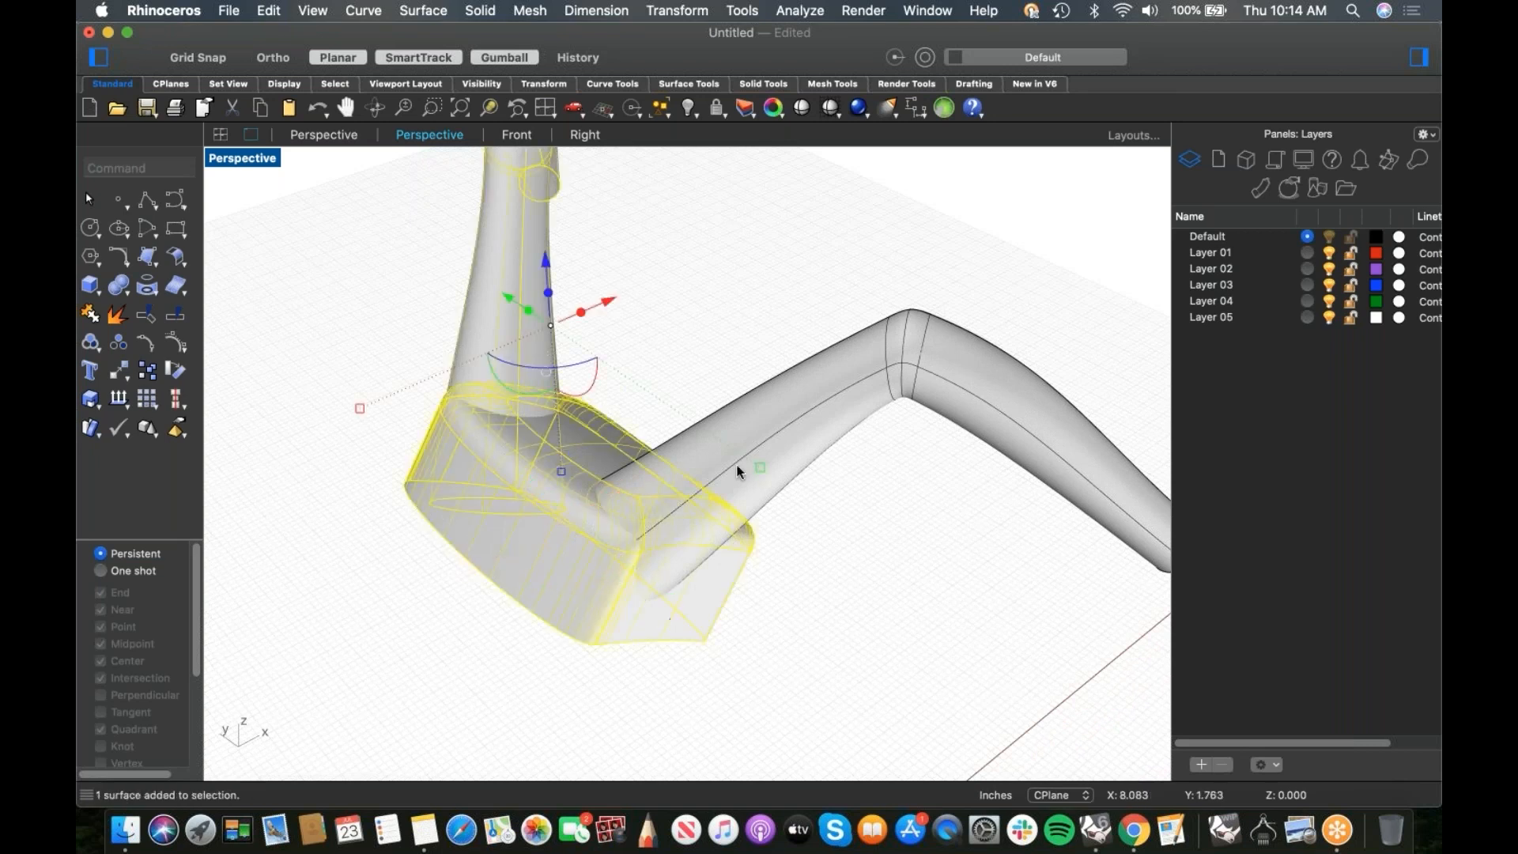
left_click(596, 451, "shift")
left_click(123, 290)
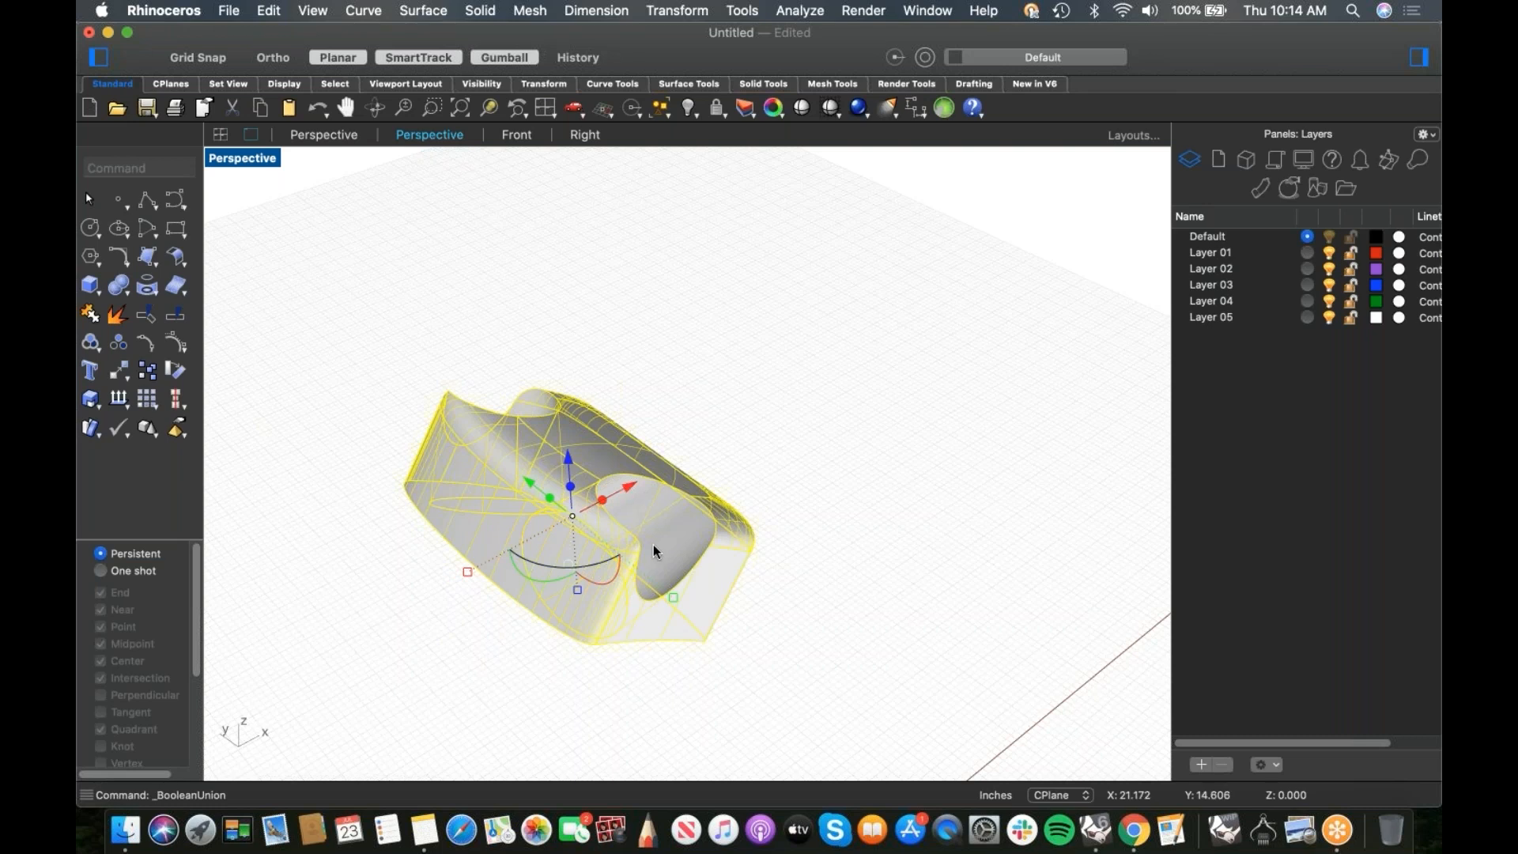
key("super+z")
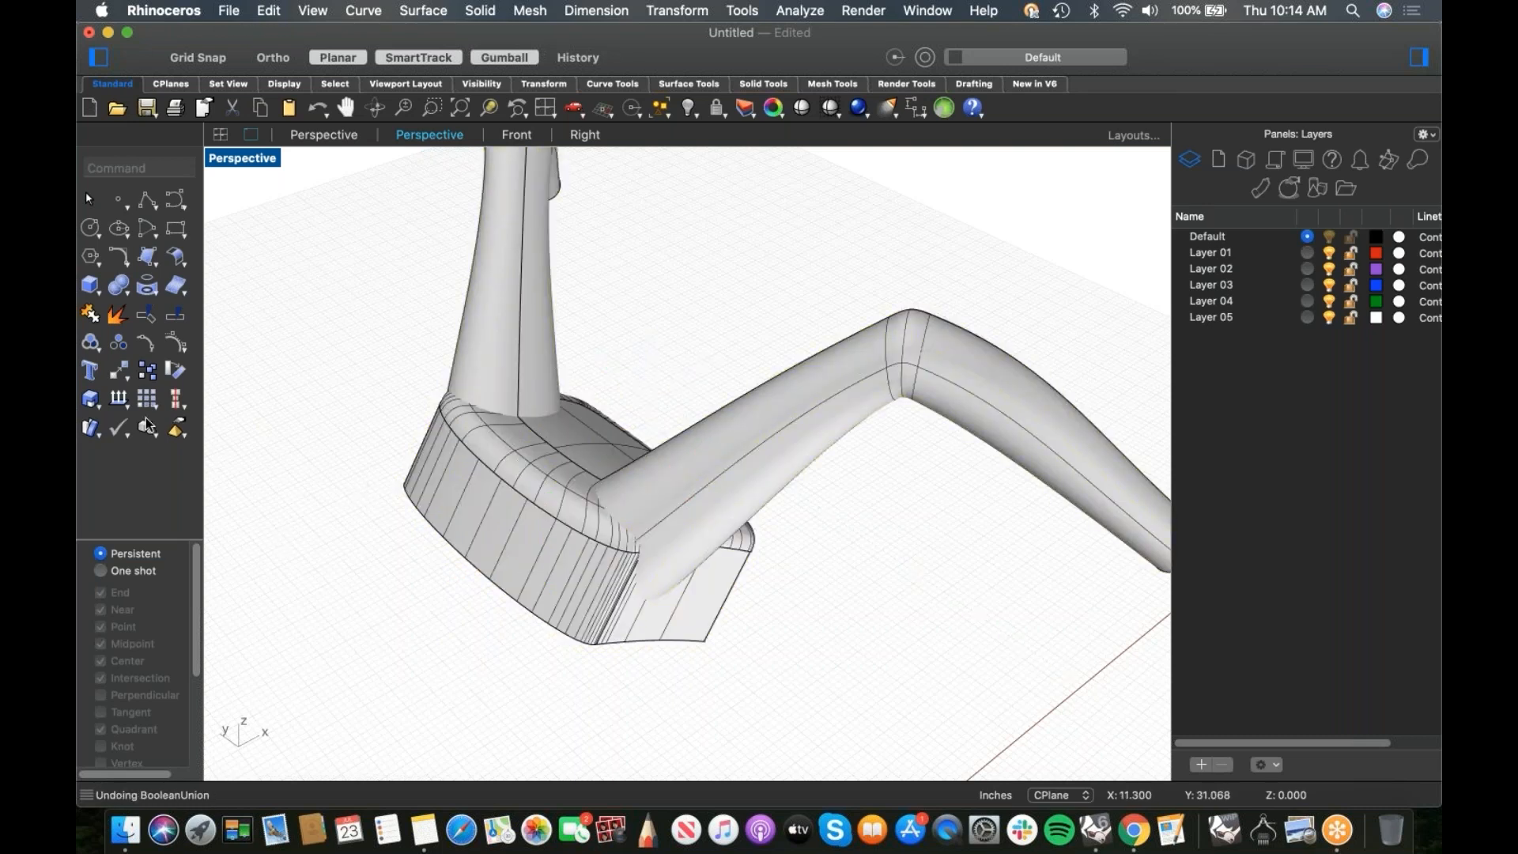
Step: Check the surface direction of the bent arm with the Dir command
left_click(132, 401)
left_click(752, 433)
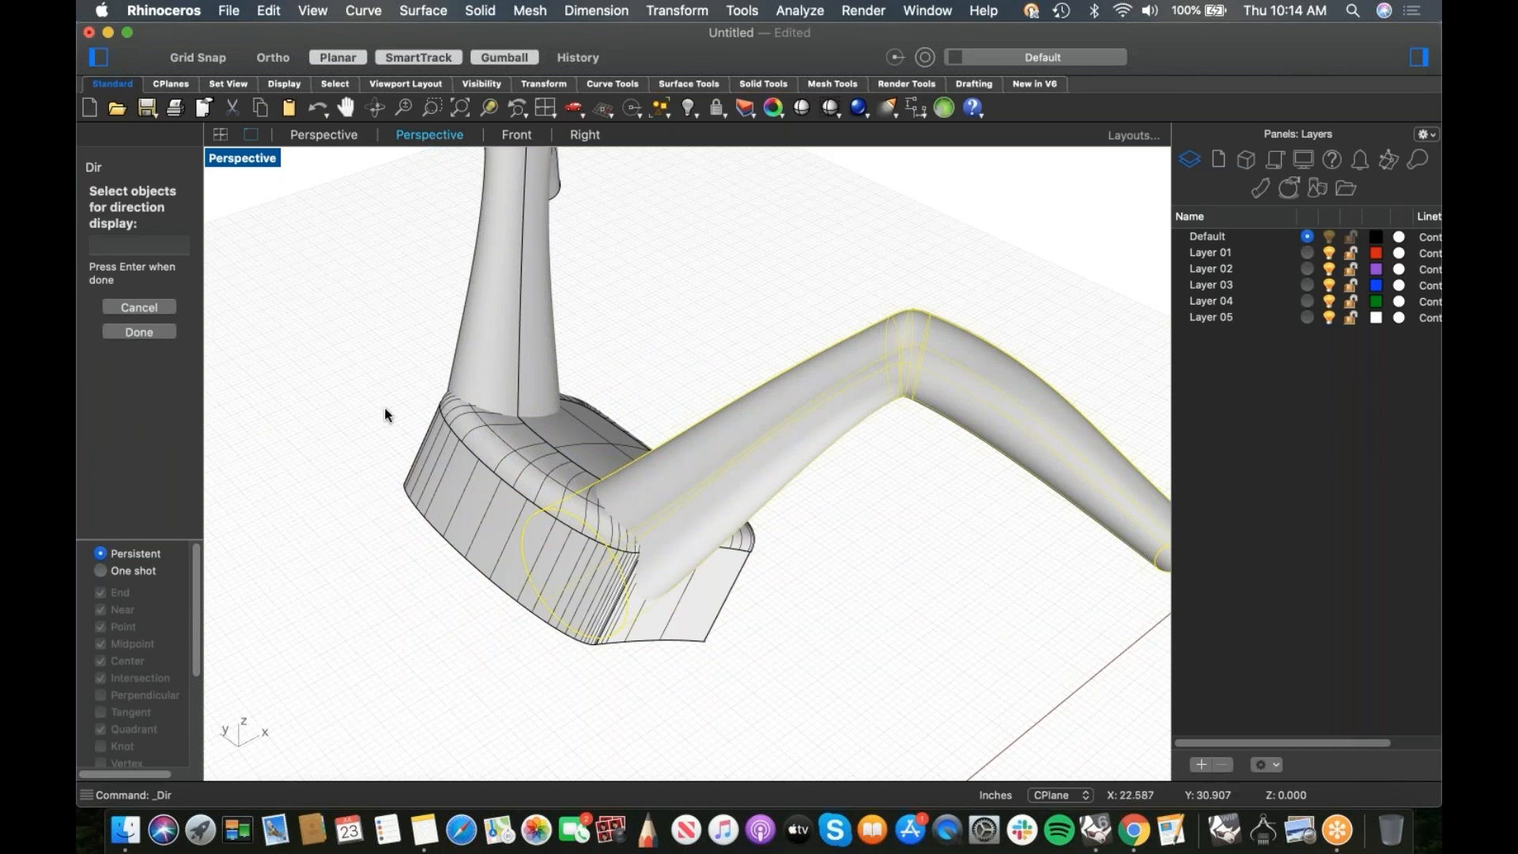
right_click_drag(729, 486, 625, 506, "shift")
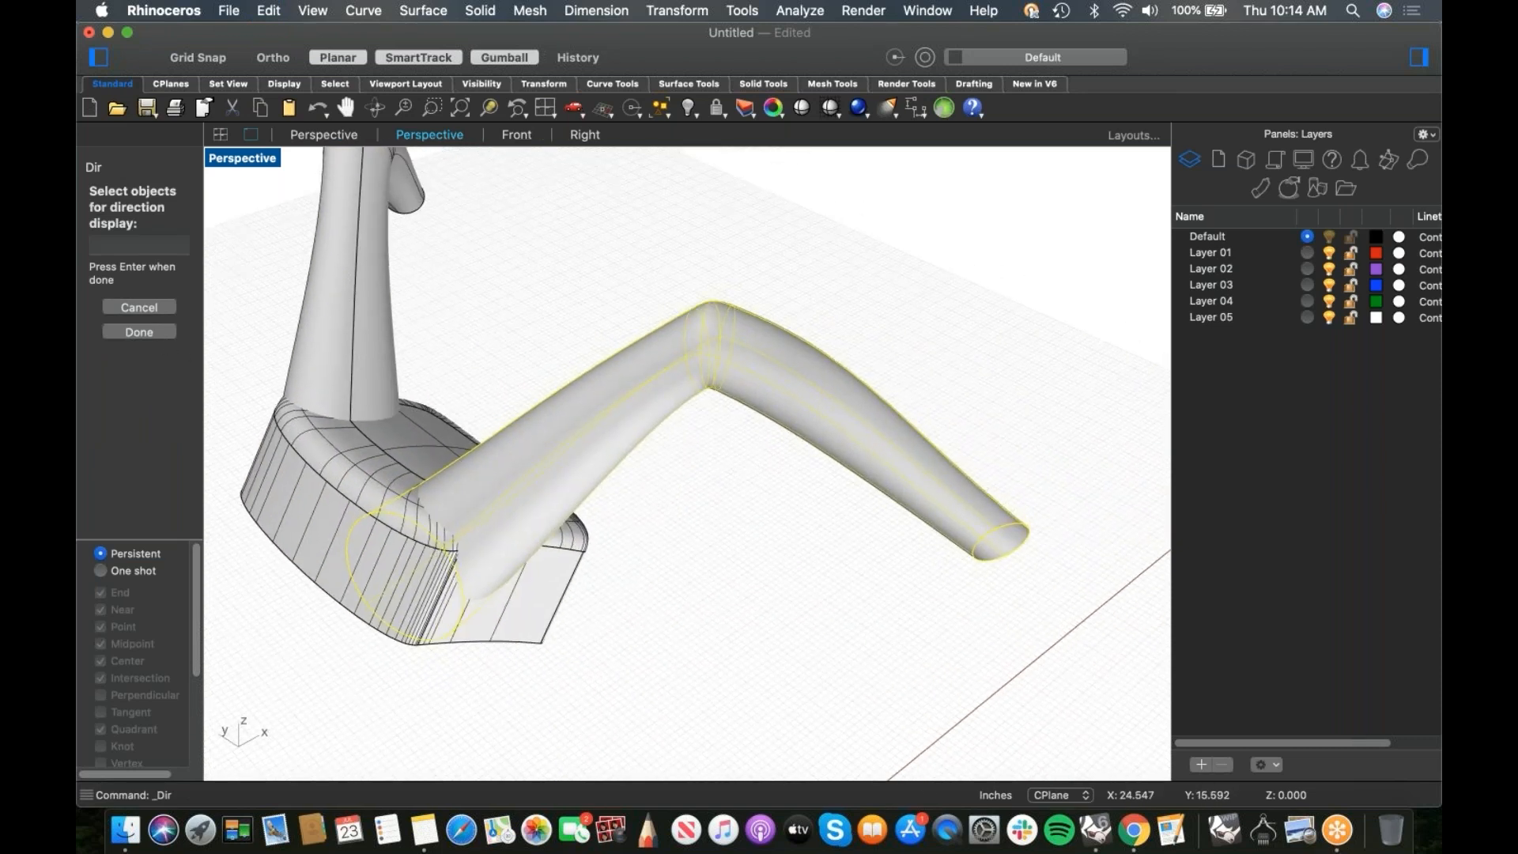
key("Return")
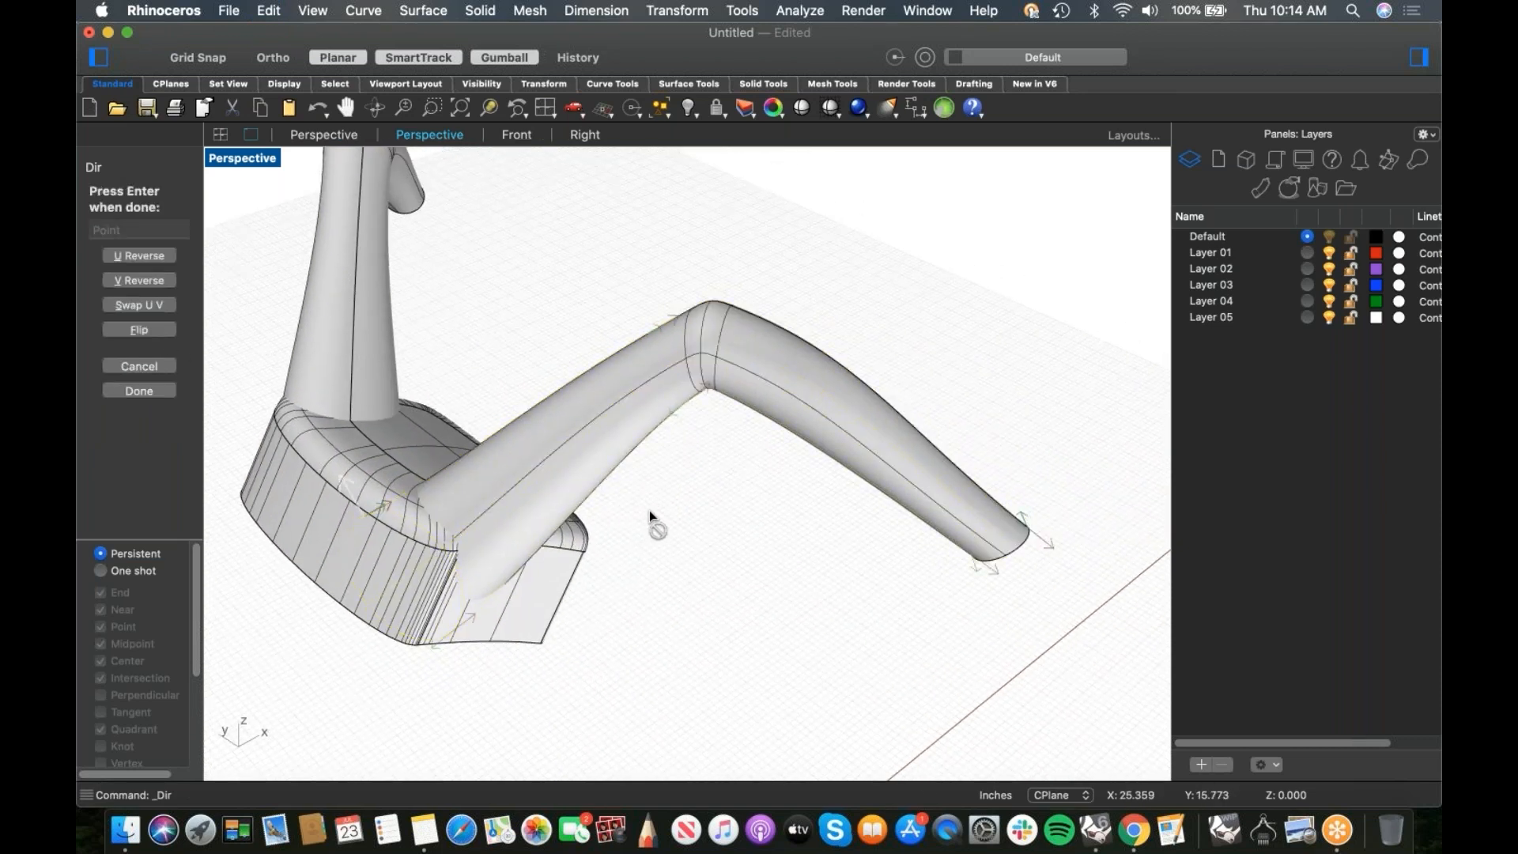
mouse_move(667, 509)
right_mouse_down()
mouse_move(668, 491)
mouse_move(719, 461)
mouse_move(677, 510)
right_mouse_up()
key("Return")
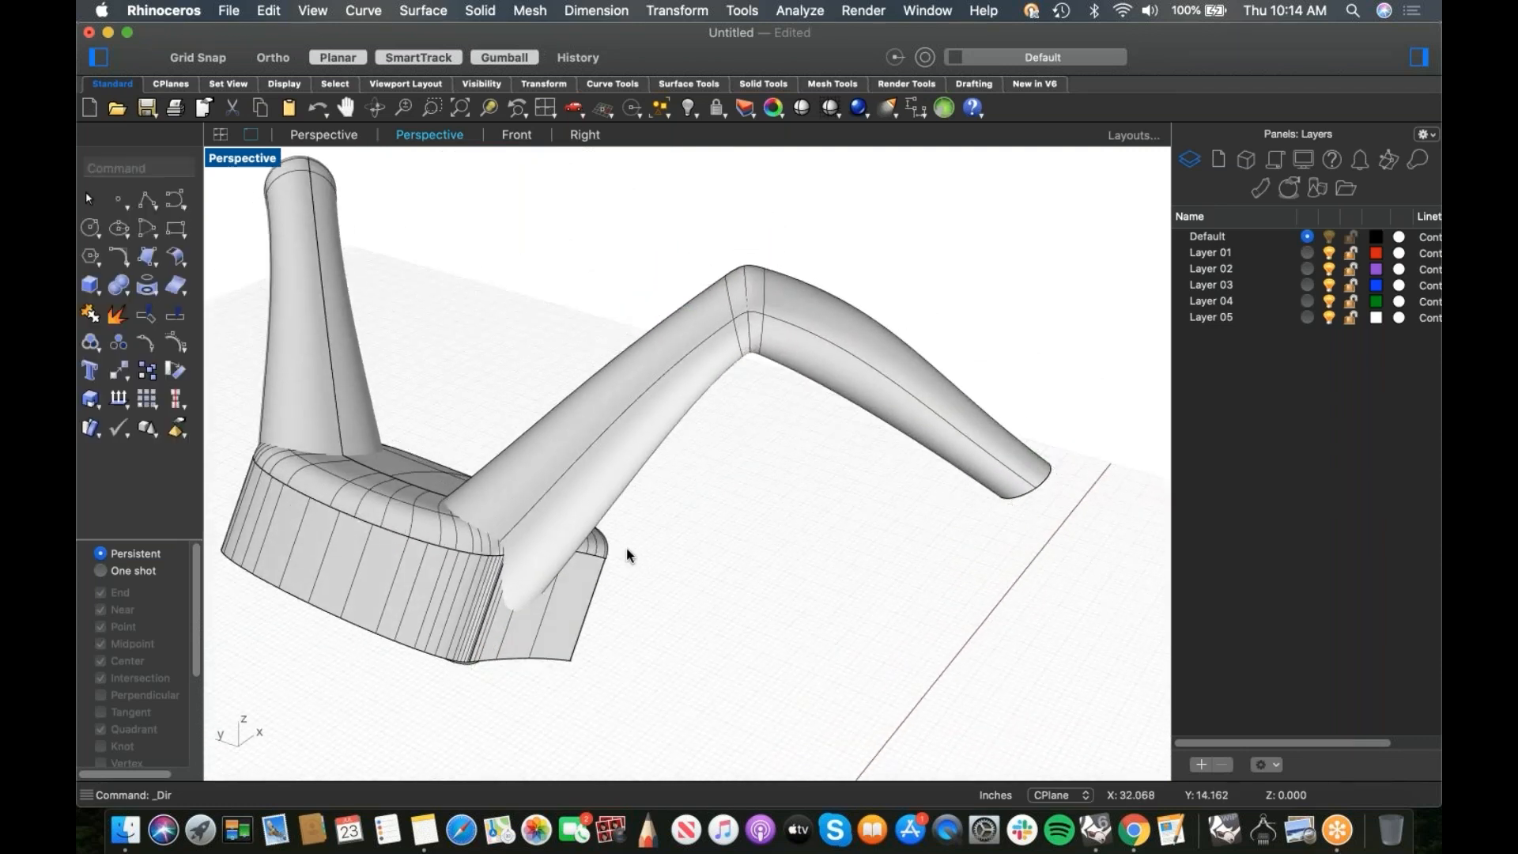
Step: Flip the surface normals of the rounded block with the Dir command
left_click(586, 589)
right_click(686, 574)
left_click(779, 315)
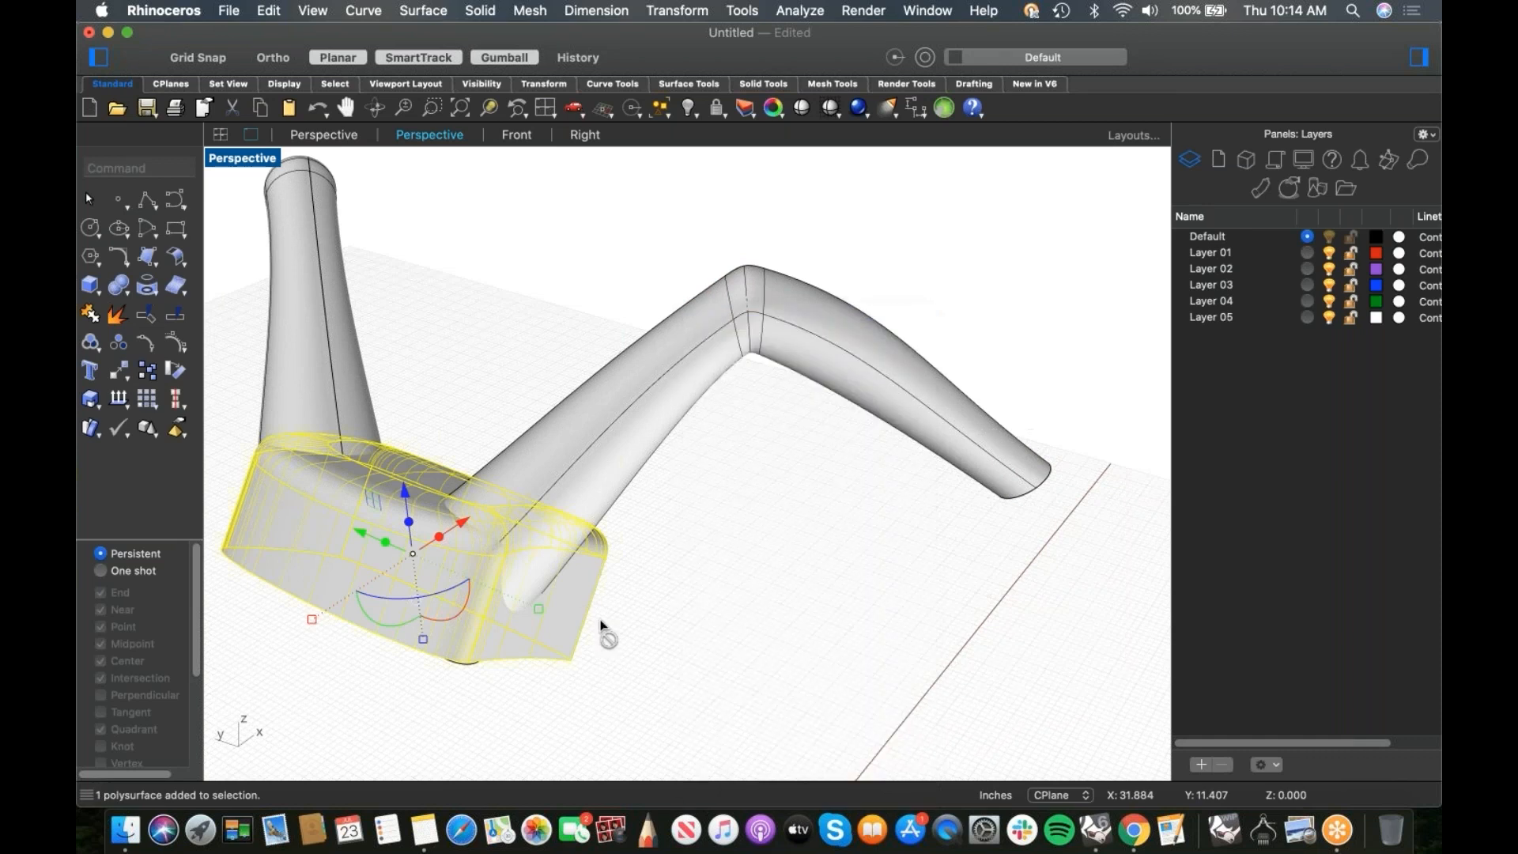
right_click_drag(630, 614, 637, 619)
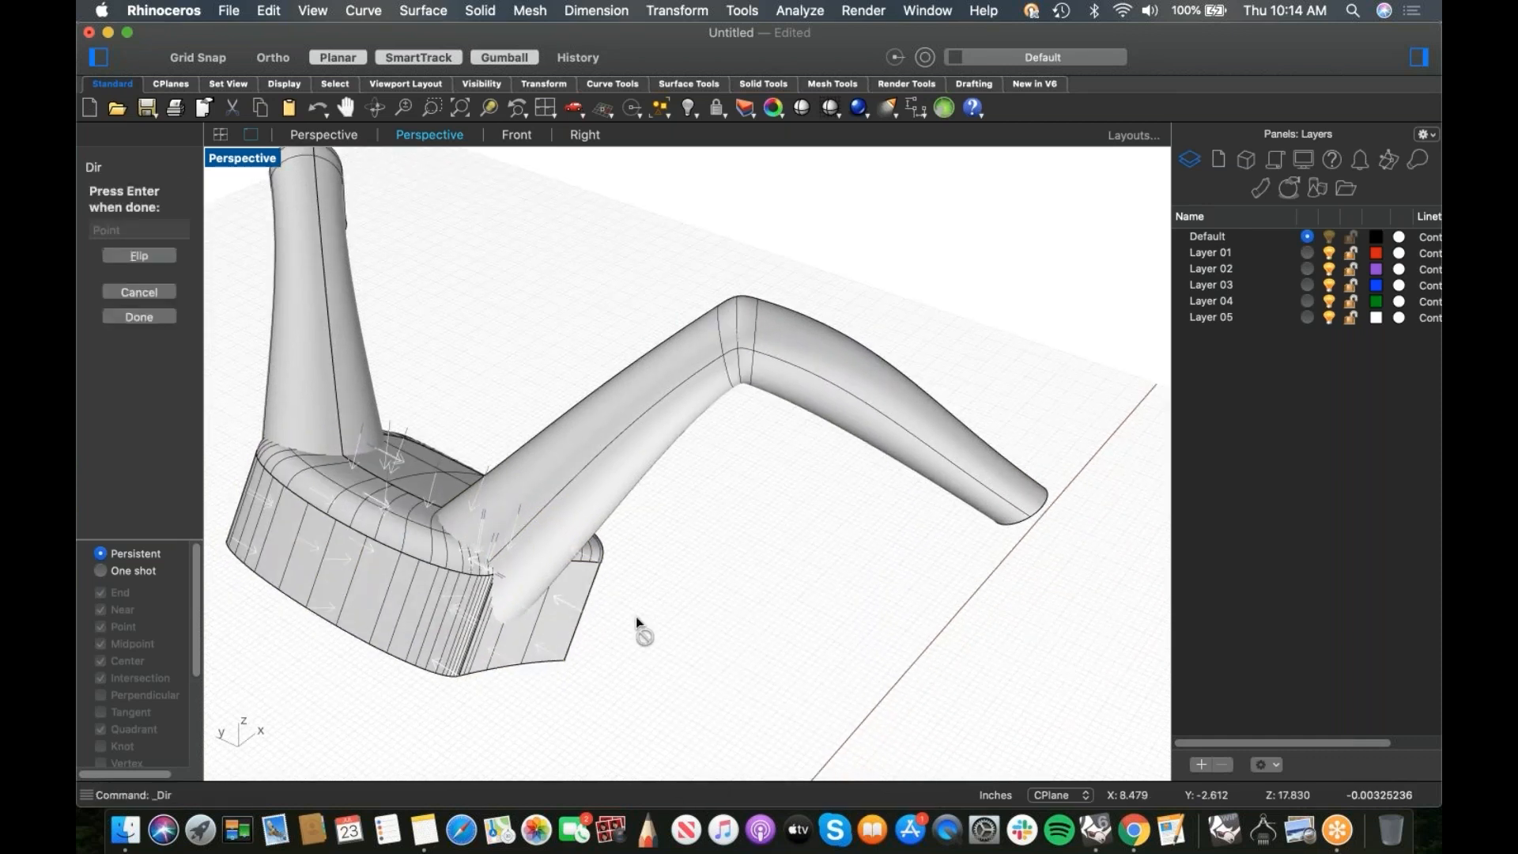
type("flip")
key("Return")
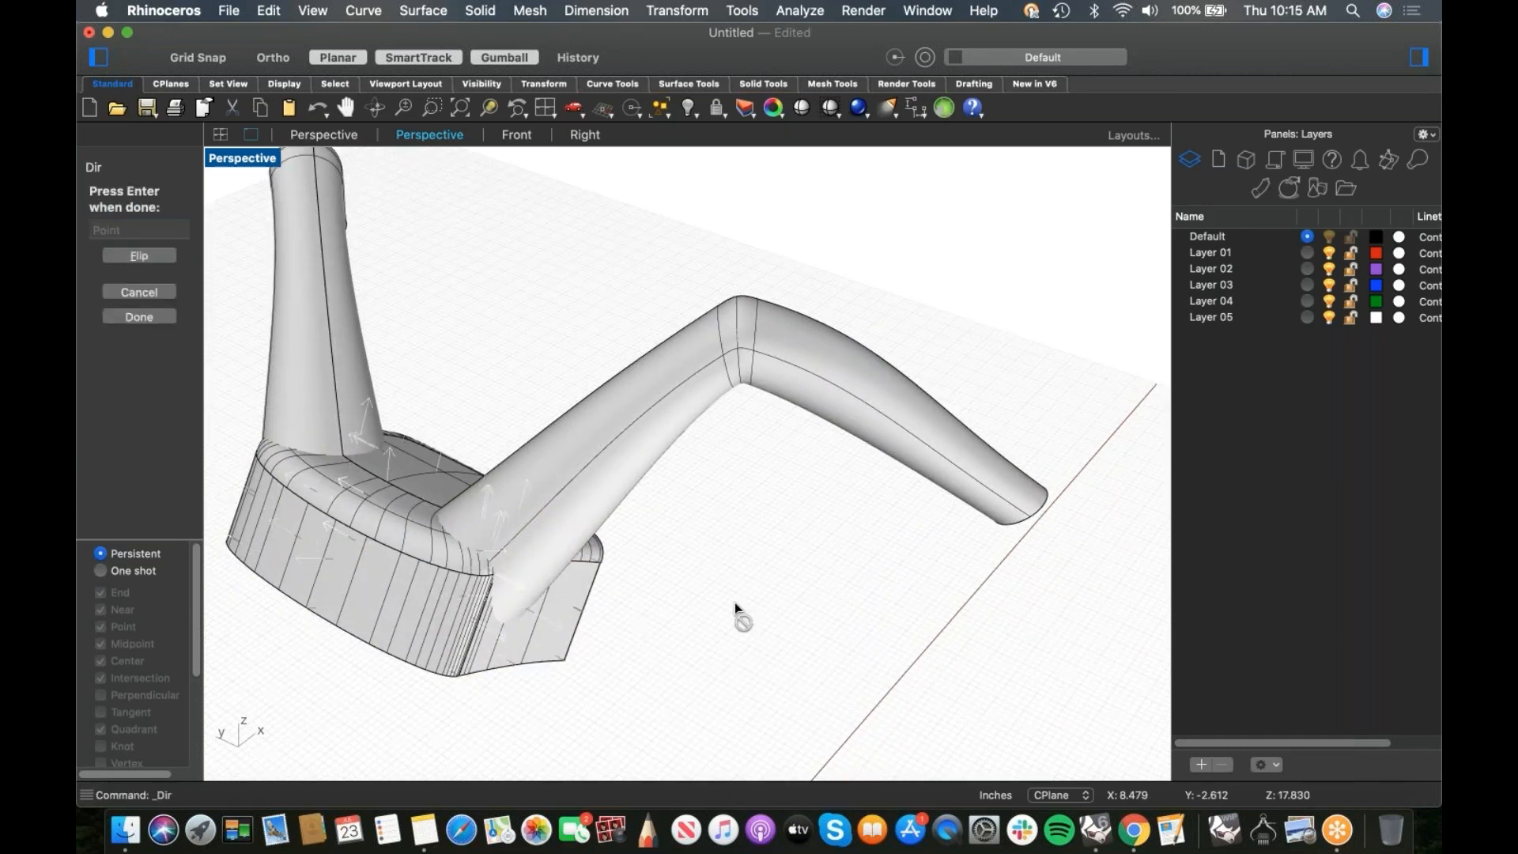
right_click(780, 590)
Step: Boolean union the rounded block with both arms
left_click(320, 336, "shift")
left_click(654, 456, "shift")
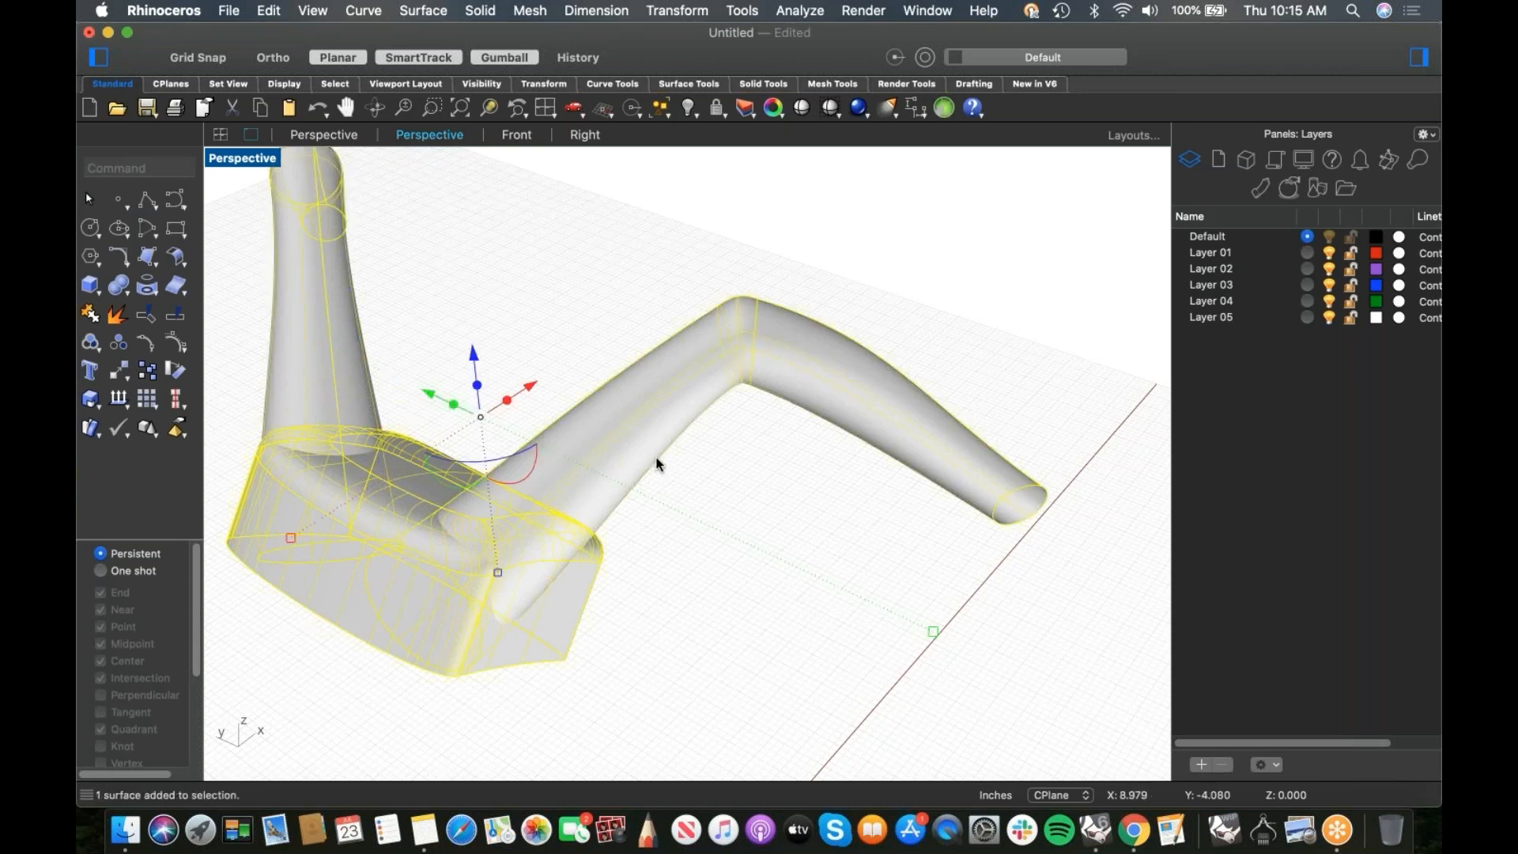
left_click(149, 337)
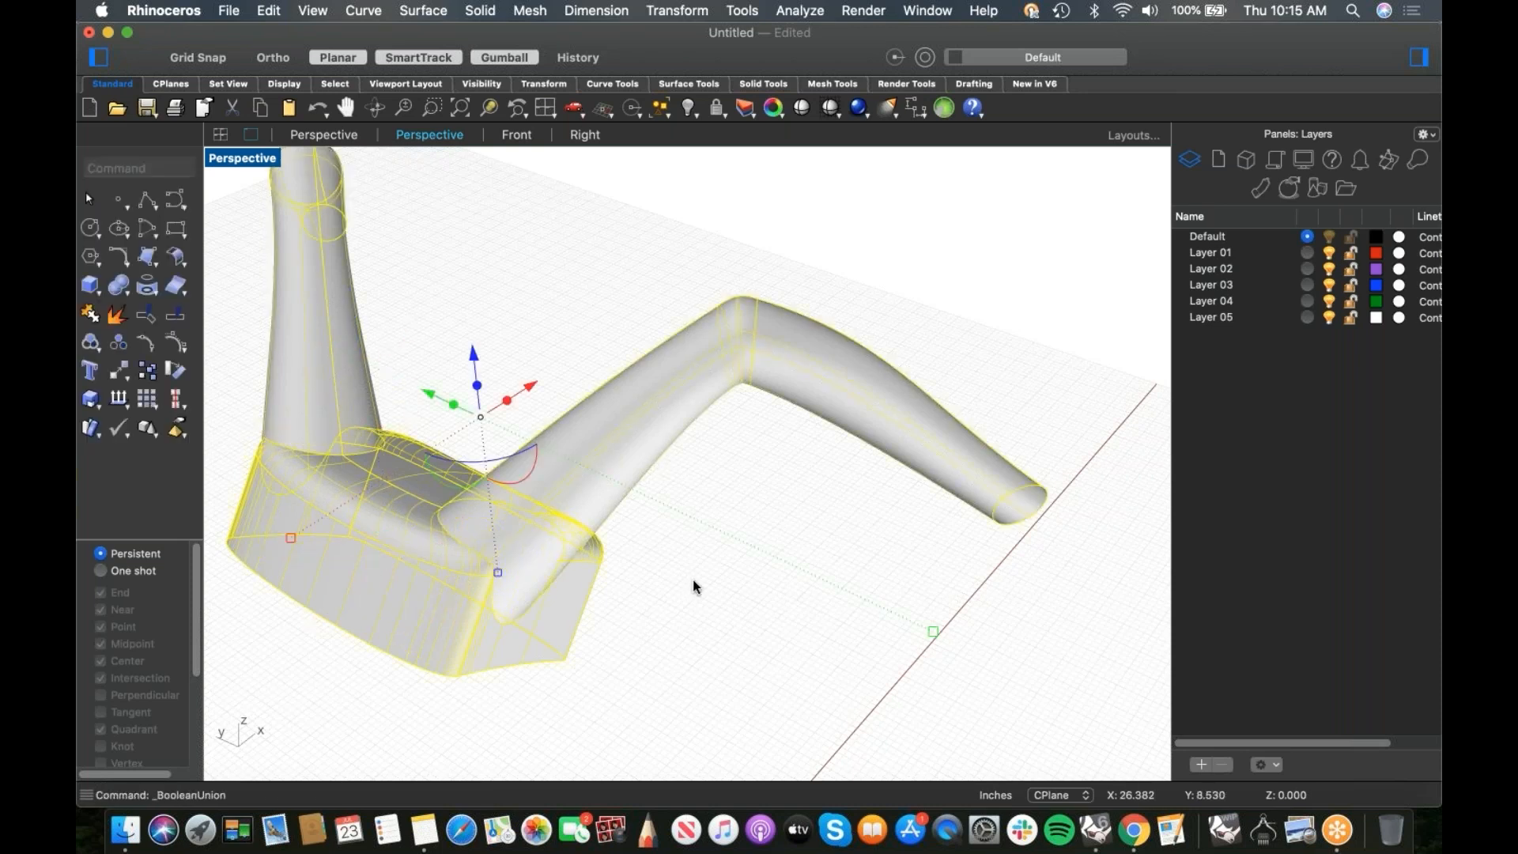
Step: Create a flat-capped pipe with a small radius along the closed intersection edge where the bent arm meets the rounded block
scroll(757, 553, "up", 3)
right_click_drag(767, 561, 573, 508)
scroll(554, 522, "up", 3)
scroll(542, 503, "up", 5)
scroll(542, 503, "down", 4)
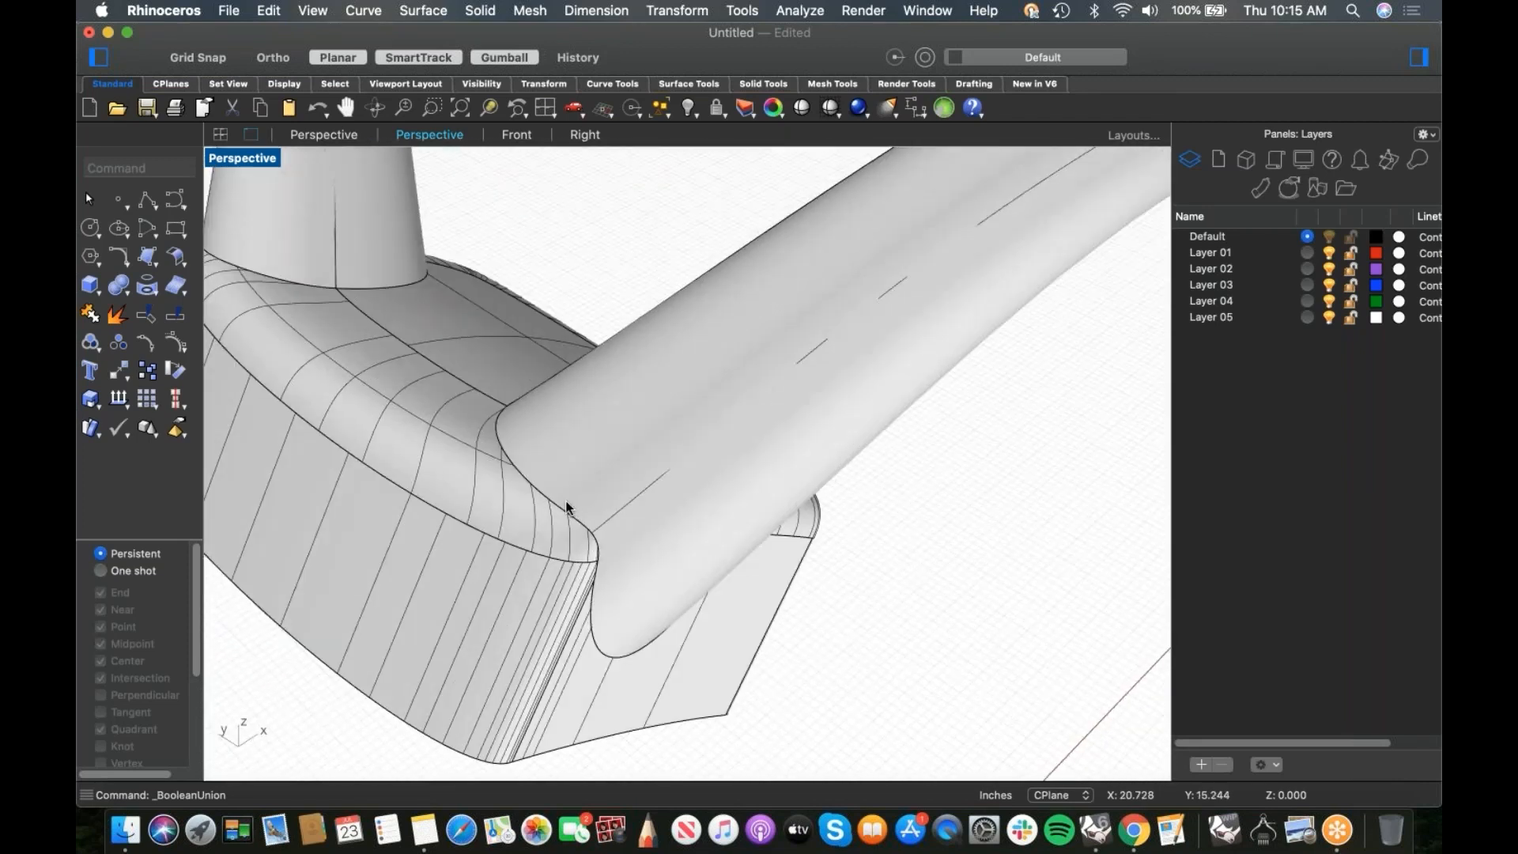
left_click(126, 291)
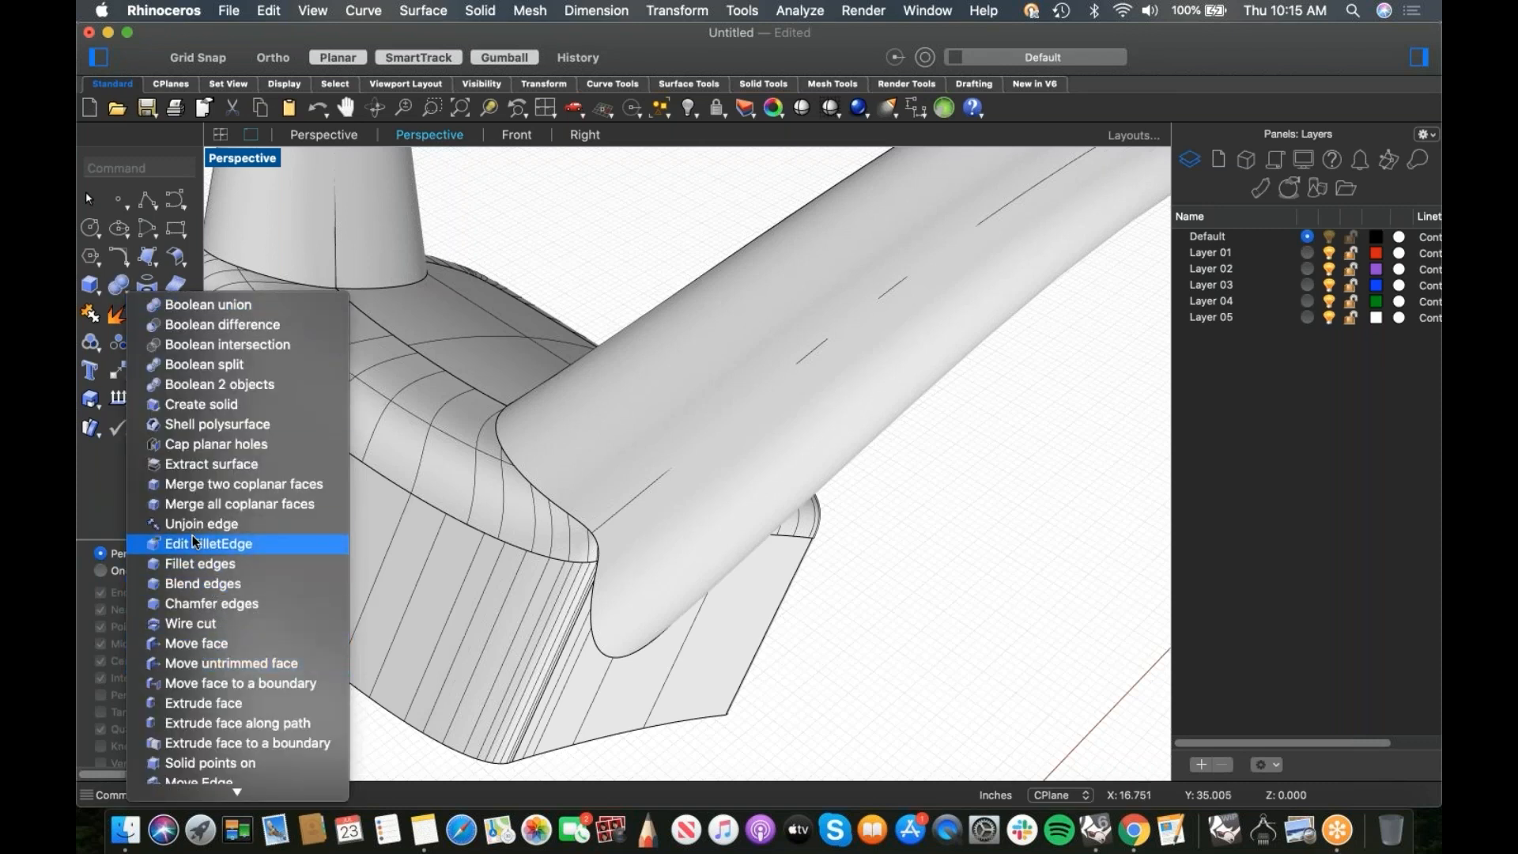
left_click(558, 228)
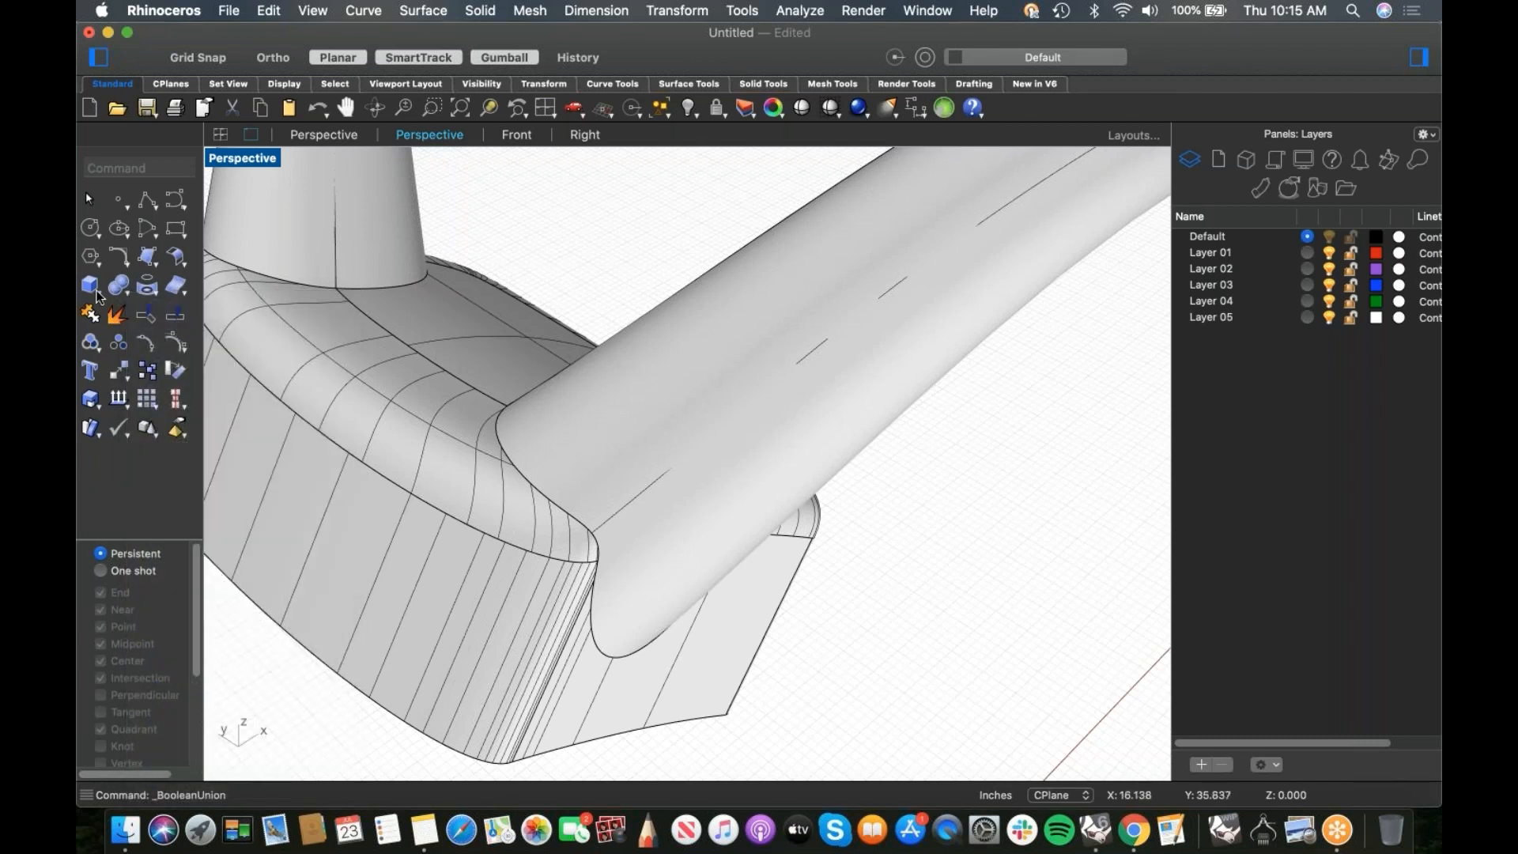
left_click(98, 295)
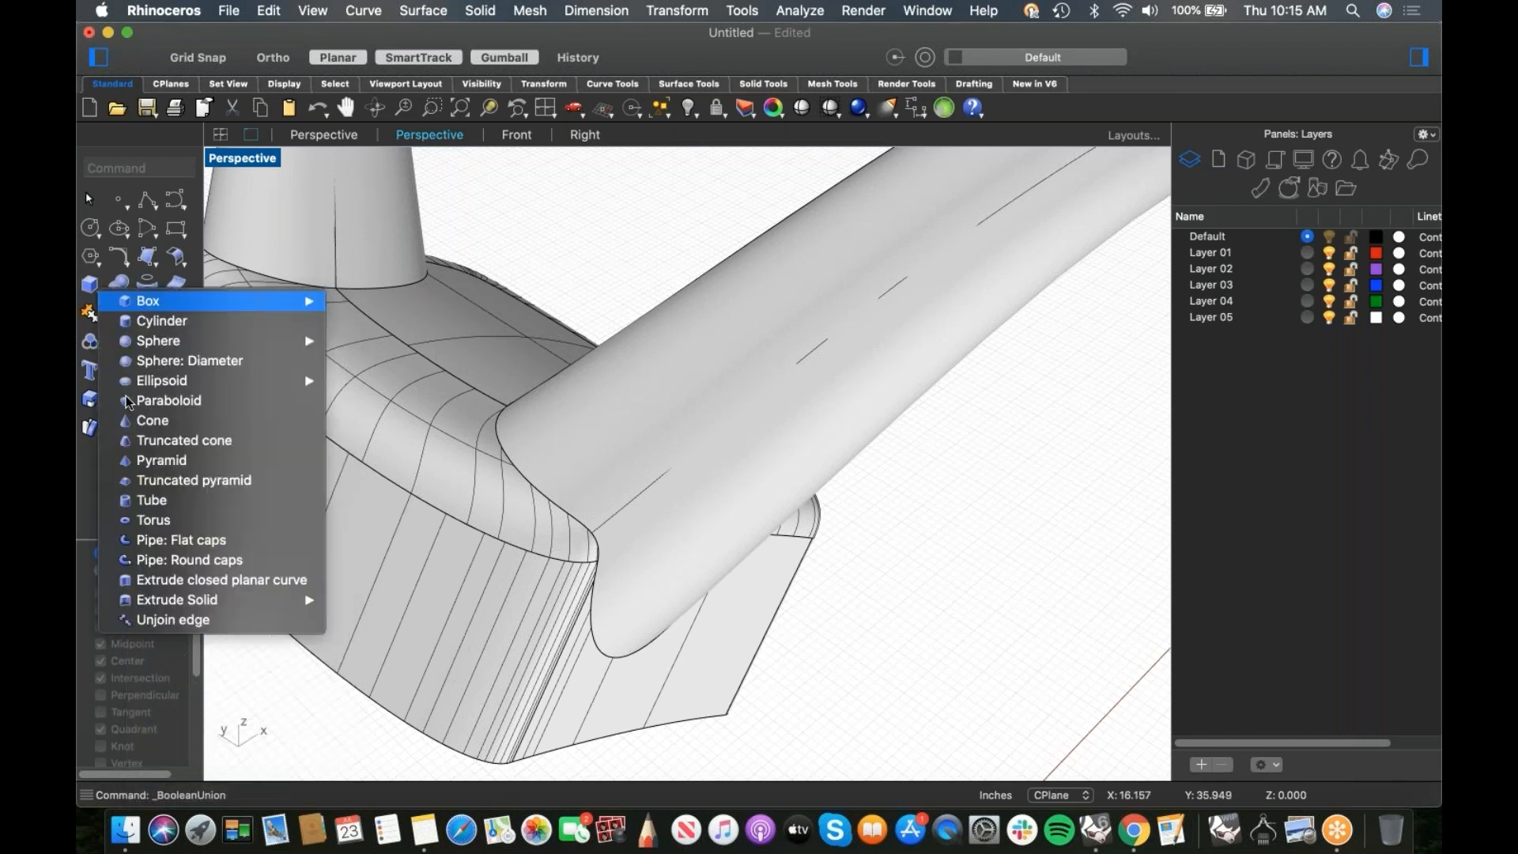
left_click(164, 543)
left_click(145, 242)
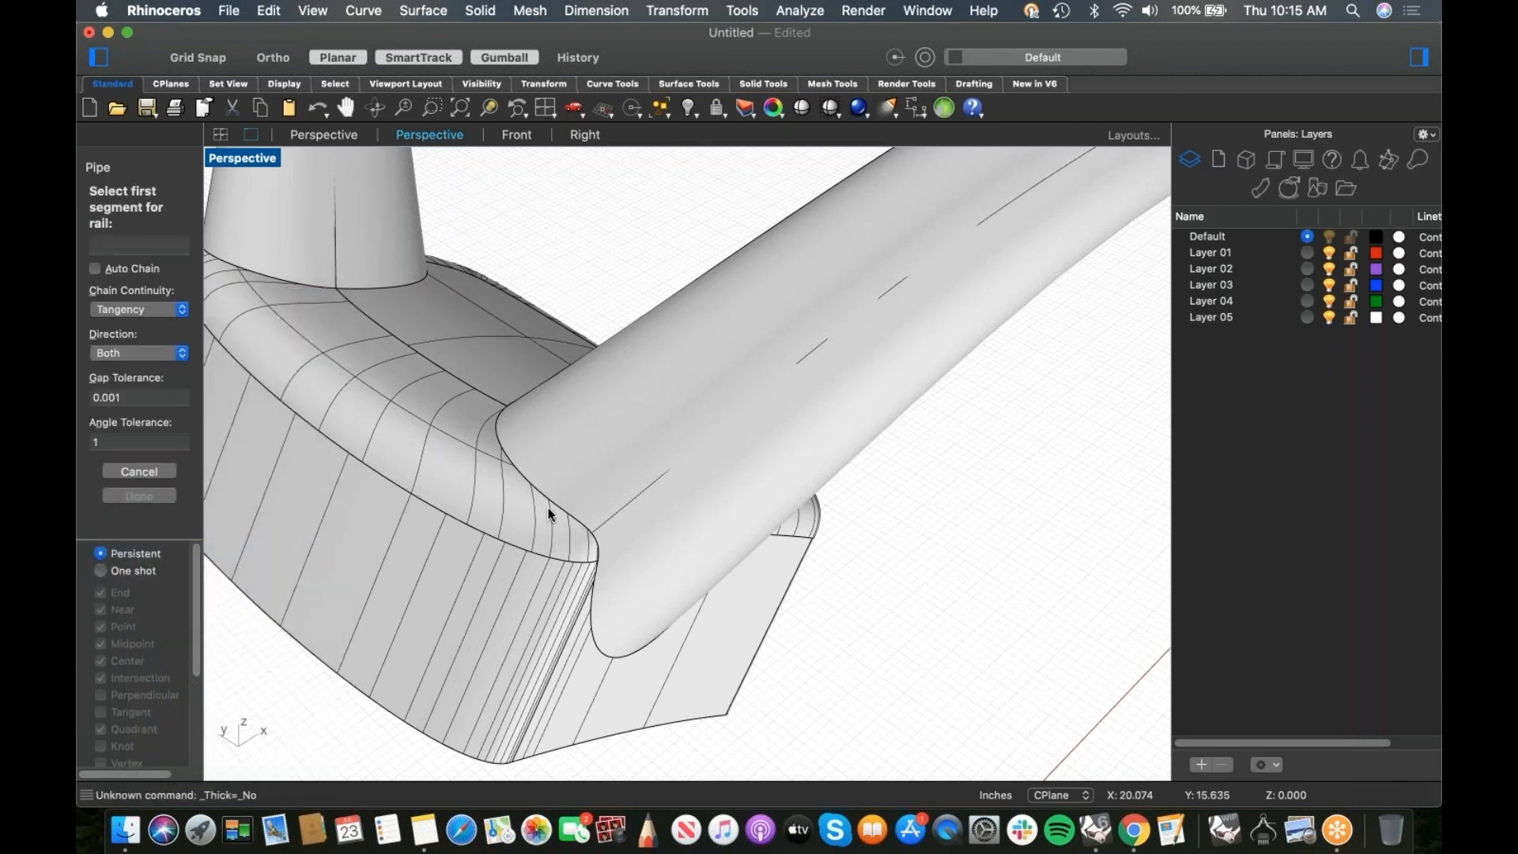
left_click(549, 504)
left_click(589, 597)
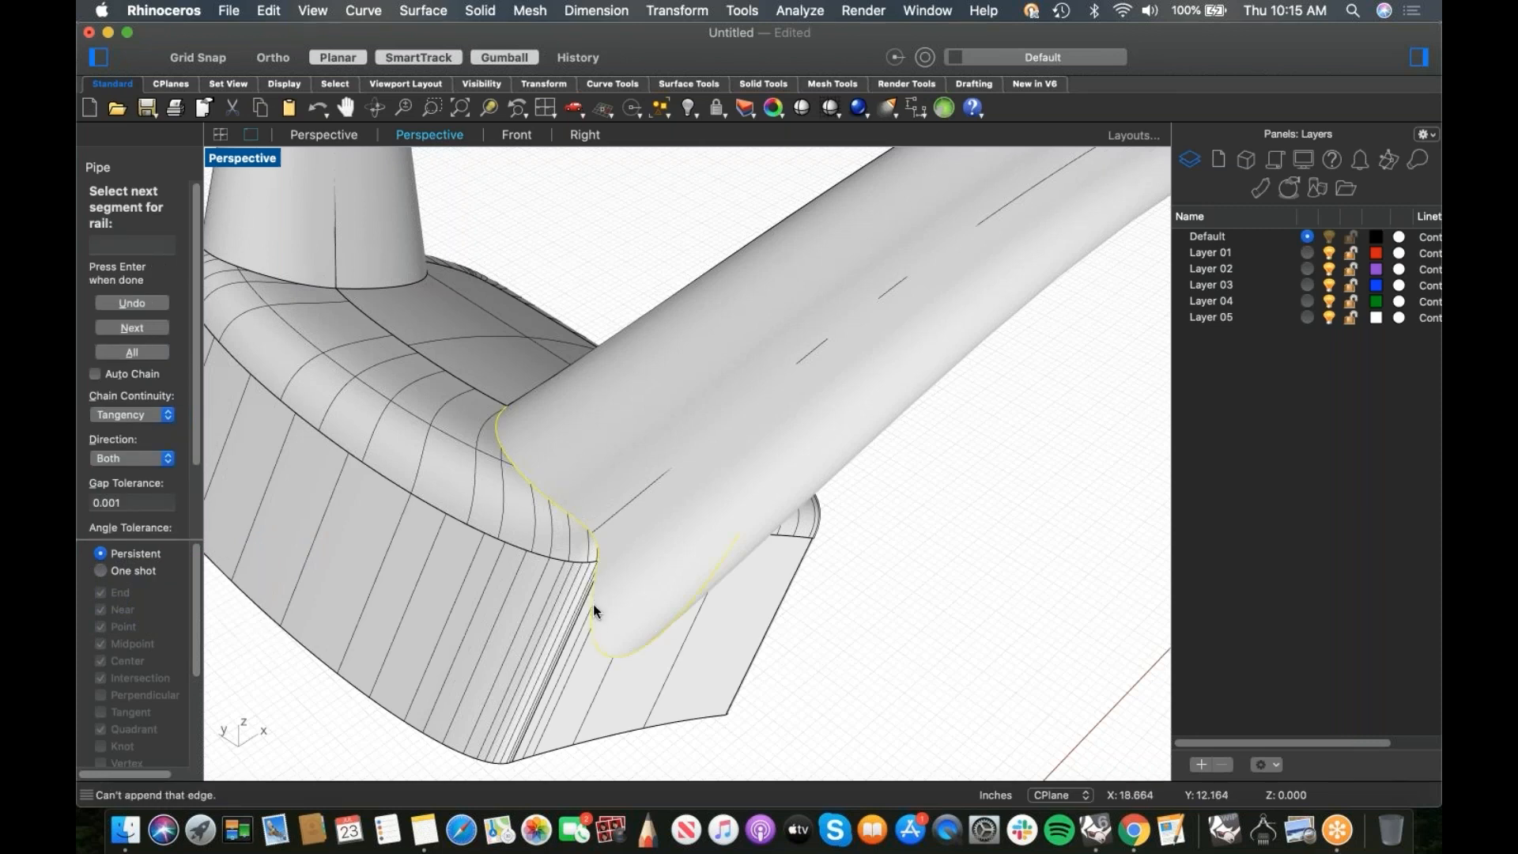
right_click_drag(637, 586, 471, 451)
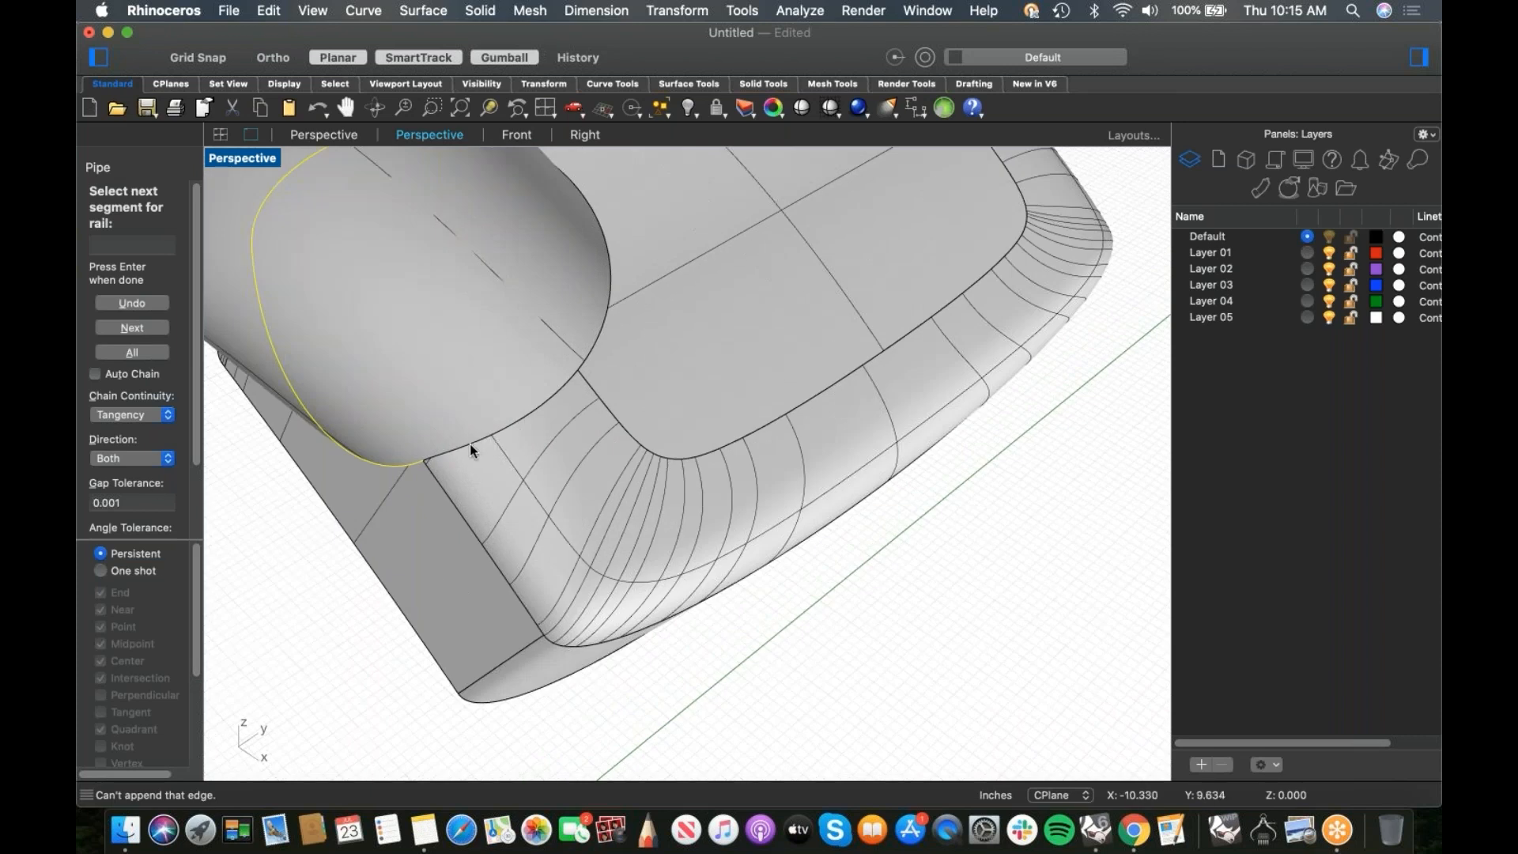
key("Return")
right_click_drag(661, 363, 625, 317)
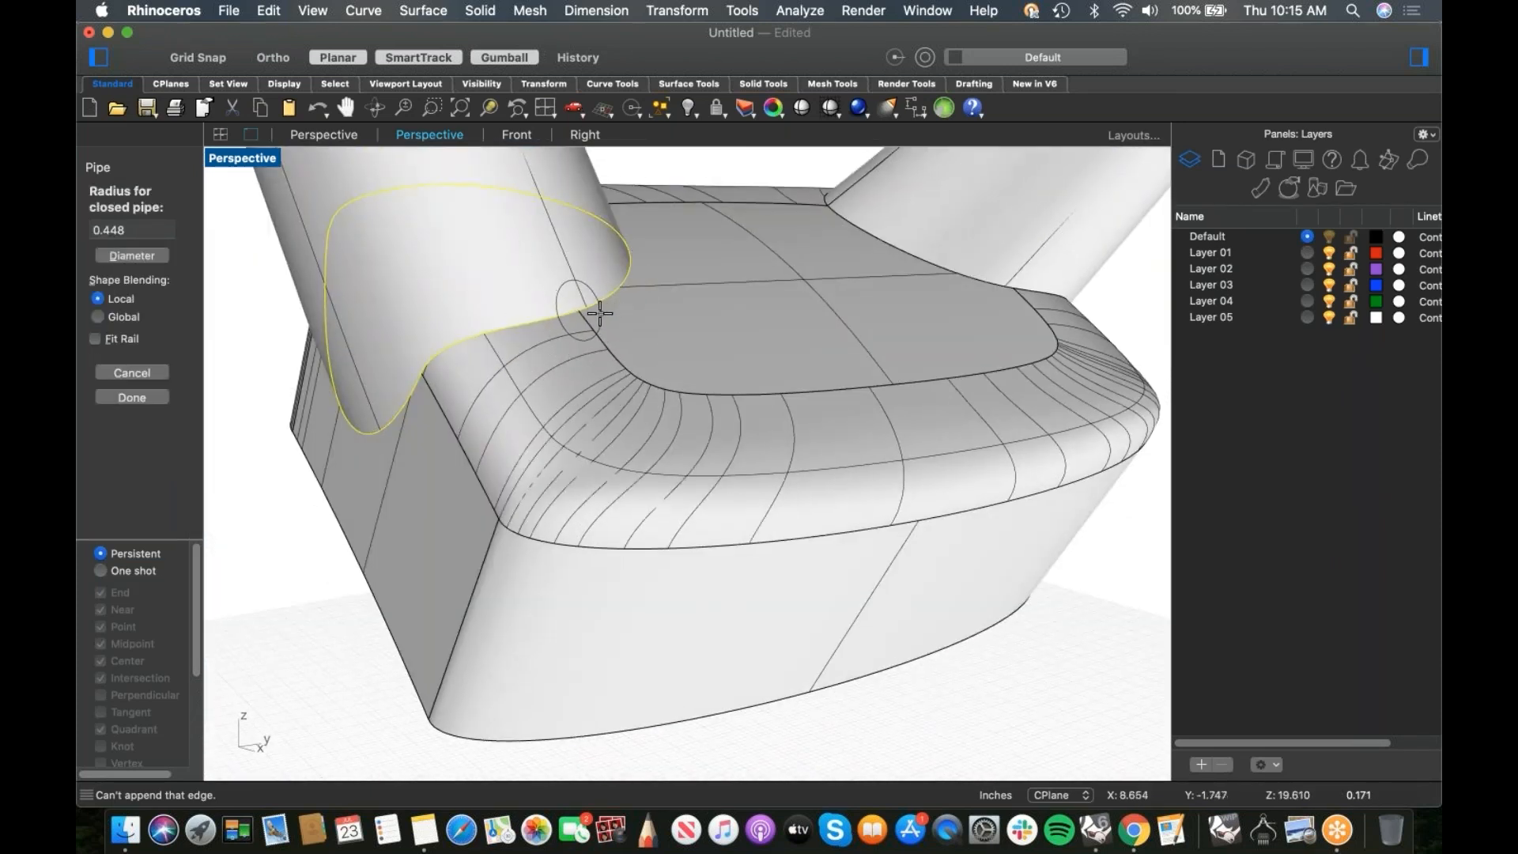
left_click(602, 314)
key("Return")
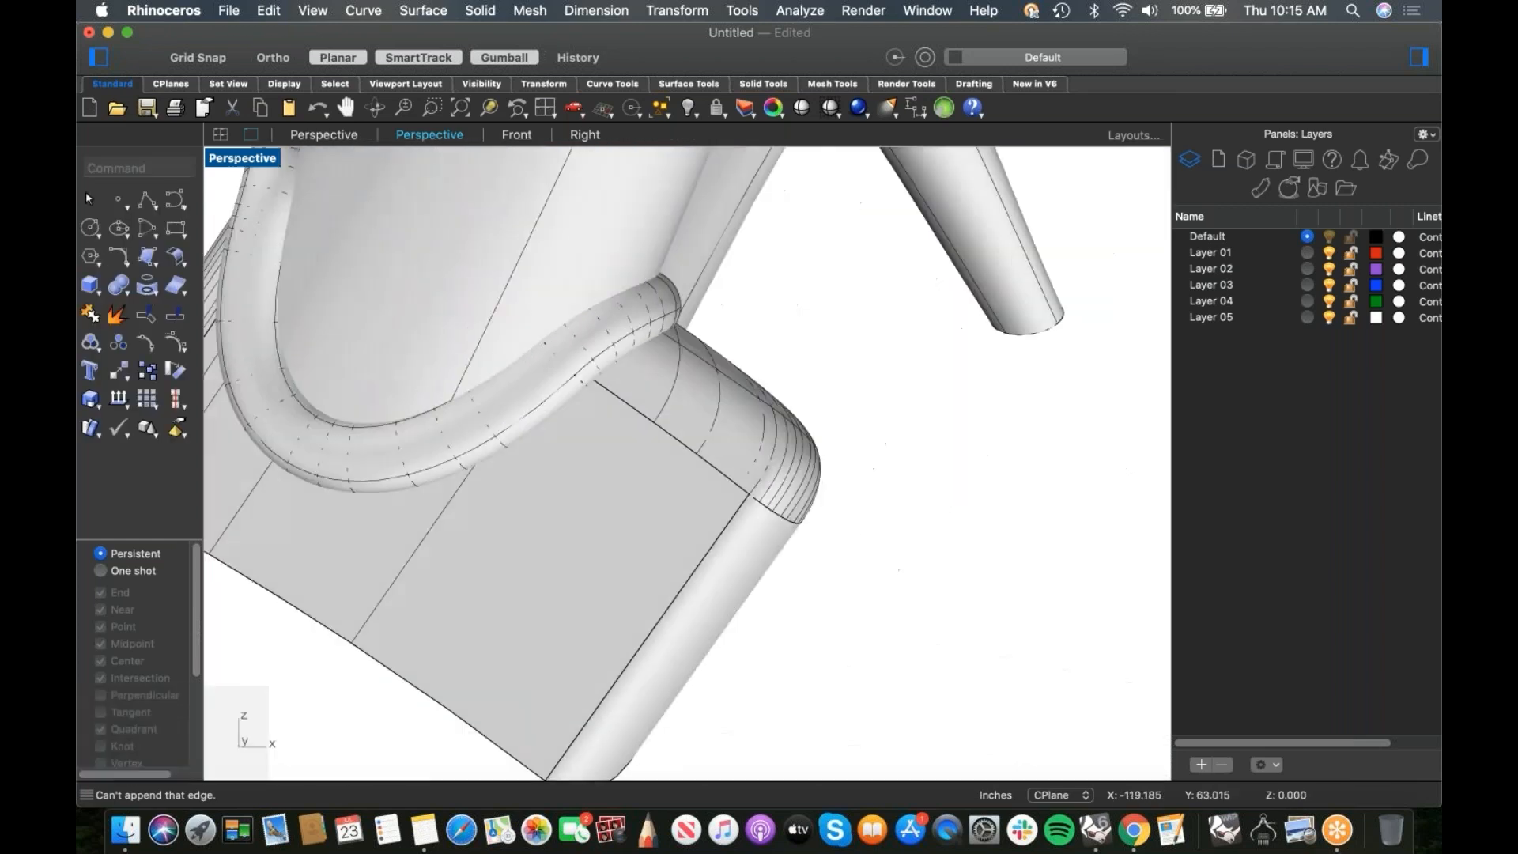
Step: Trim the united body along the joint with the pipe as cutting object, removing the strip inside the pipe
right_click_drag(649, 474, 668, 389)
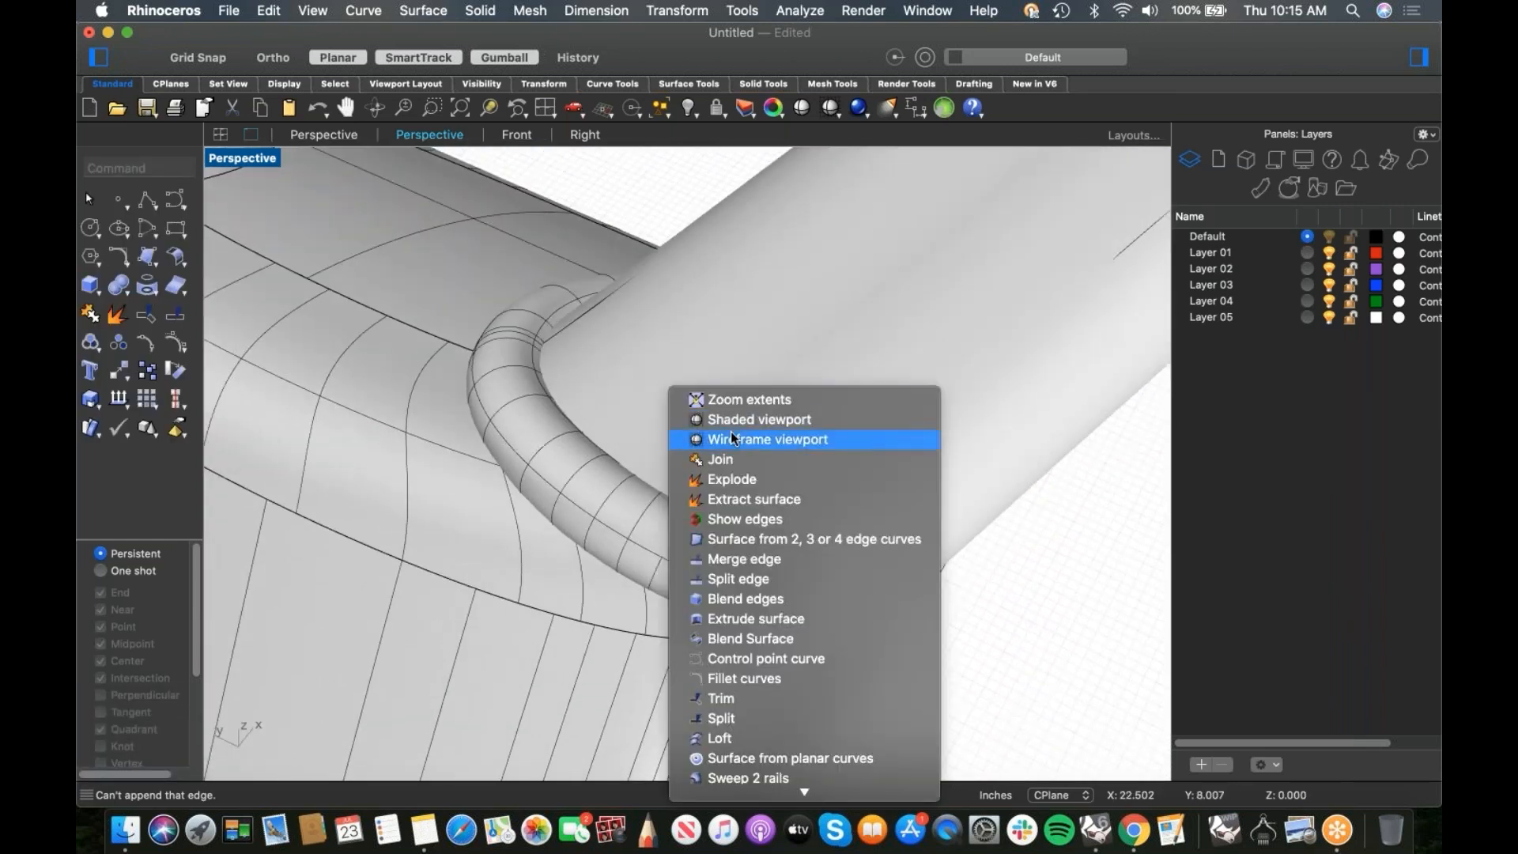
key("Return")
left_click(572, 465)
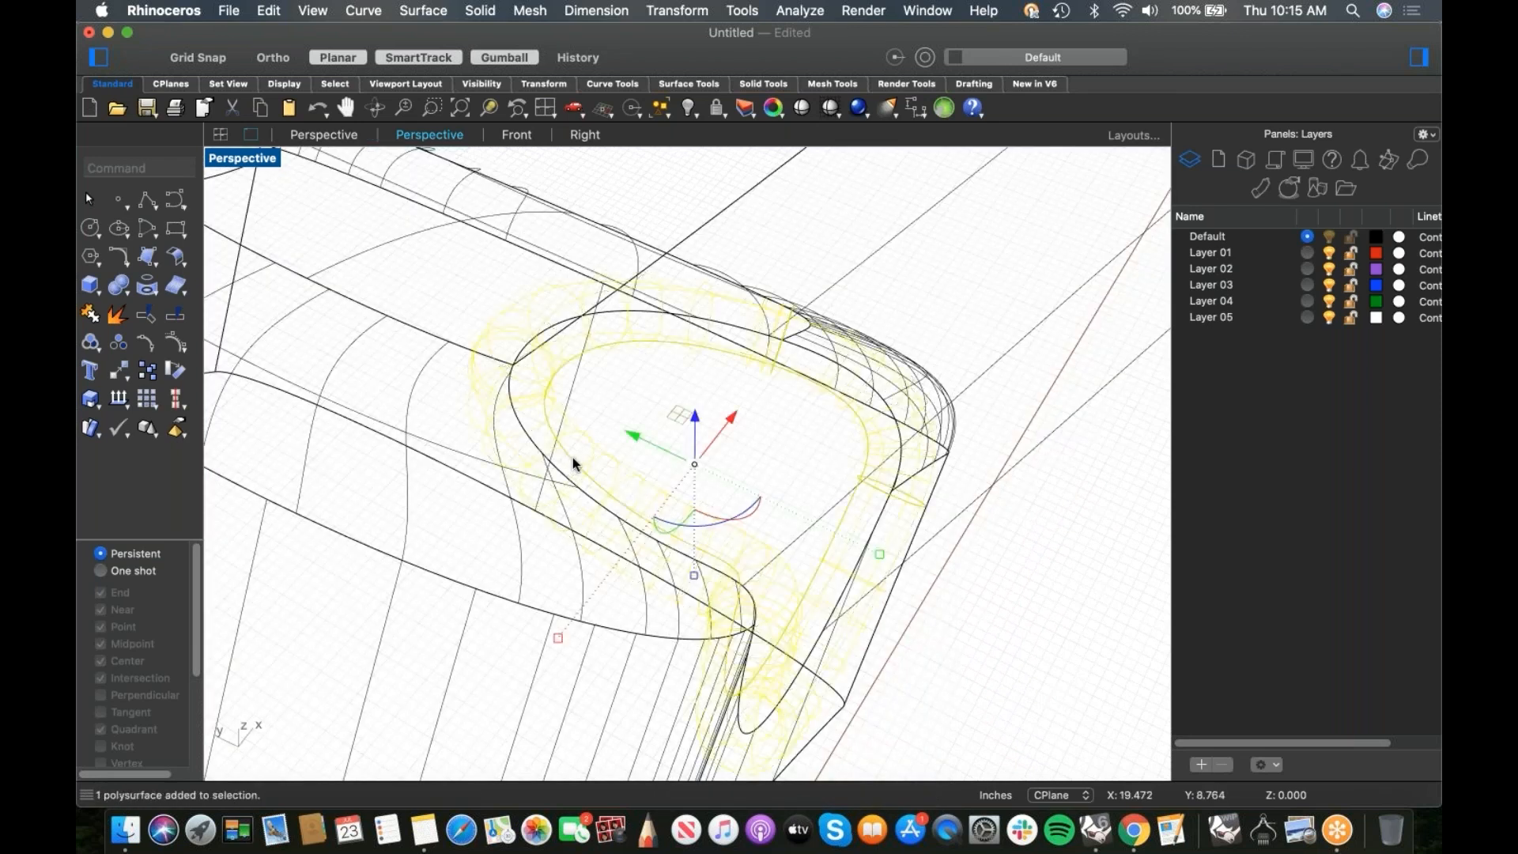
key("super+t")
left_click(561, 475)
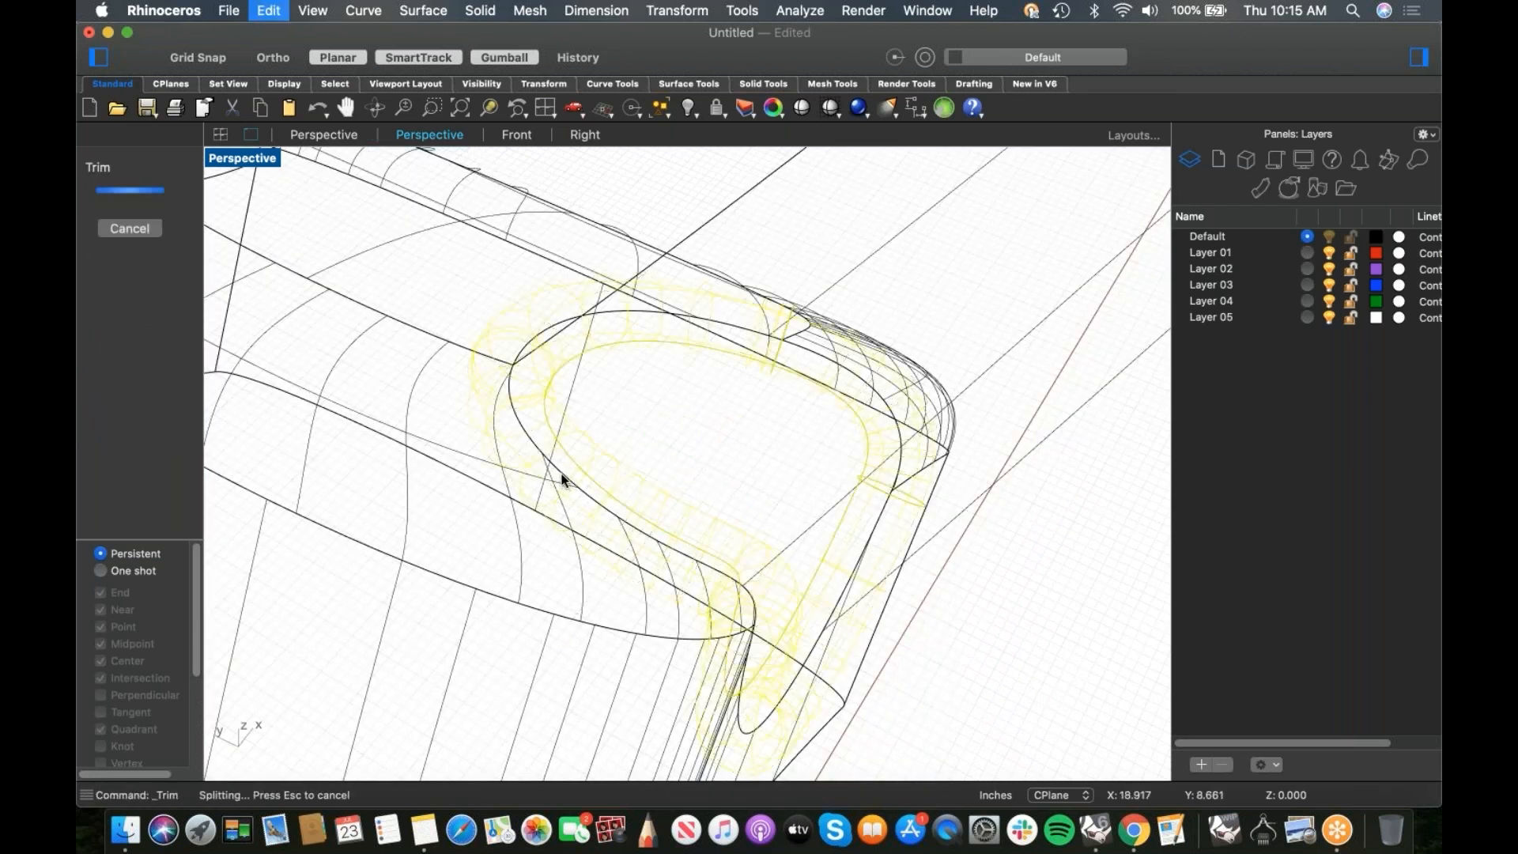
left_click(558, 471)
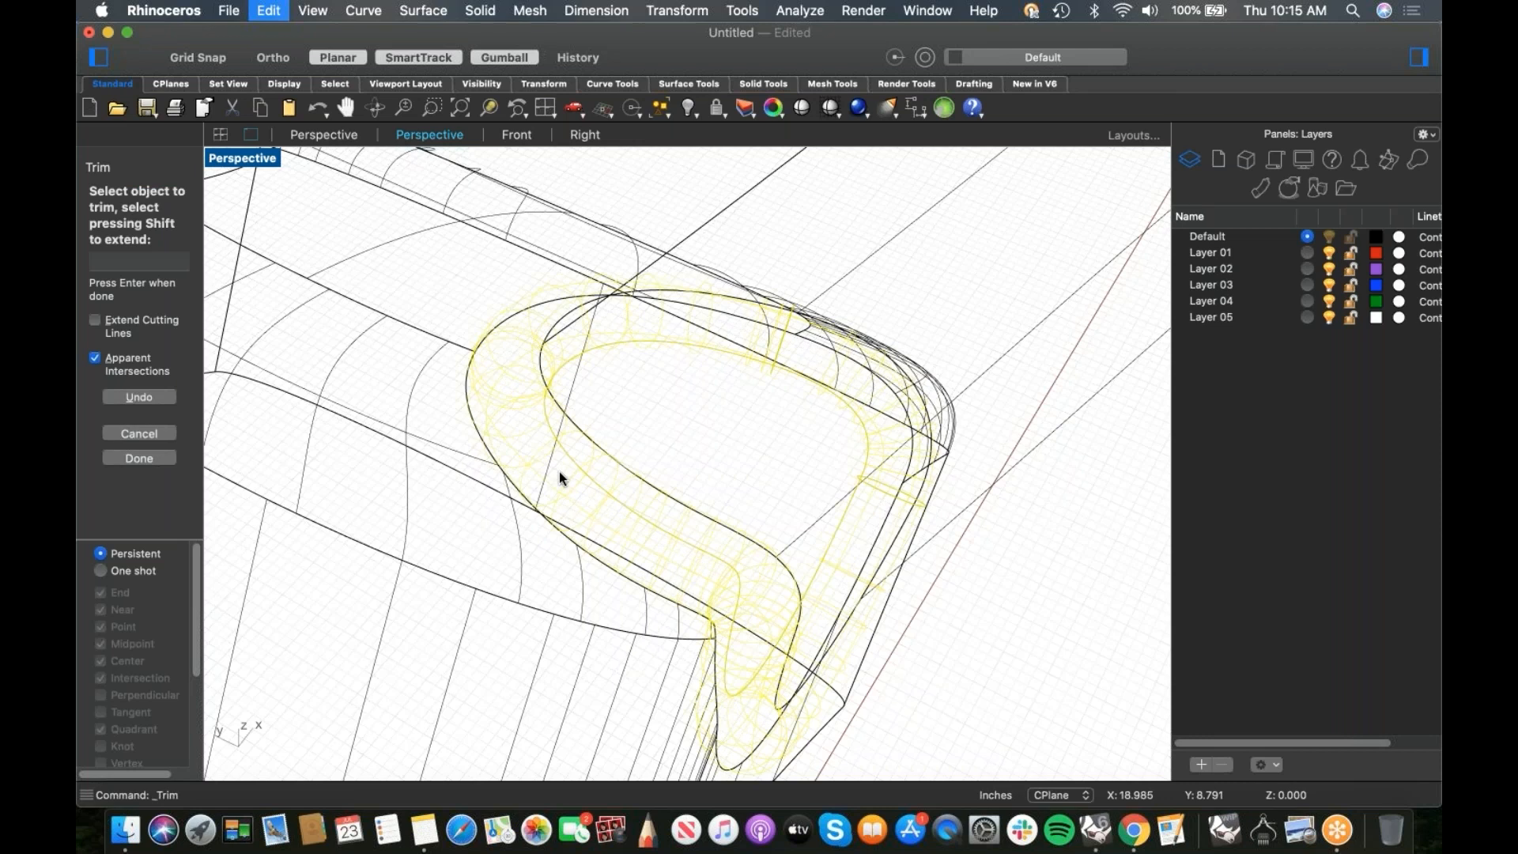
key("Return")
Step: Delete the pipe and return the viewport to shaded display
left_click(577, 470)
key("Delete")
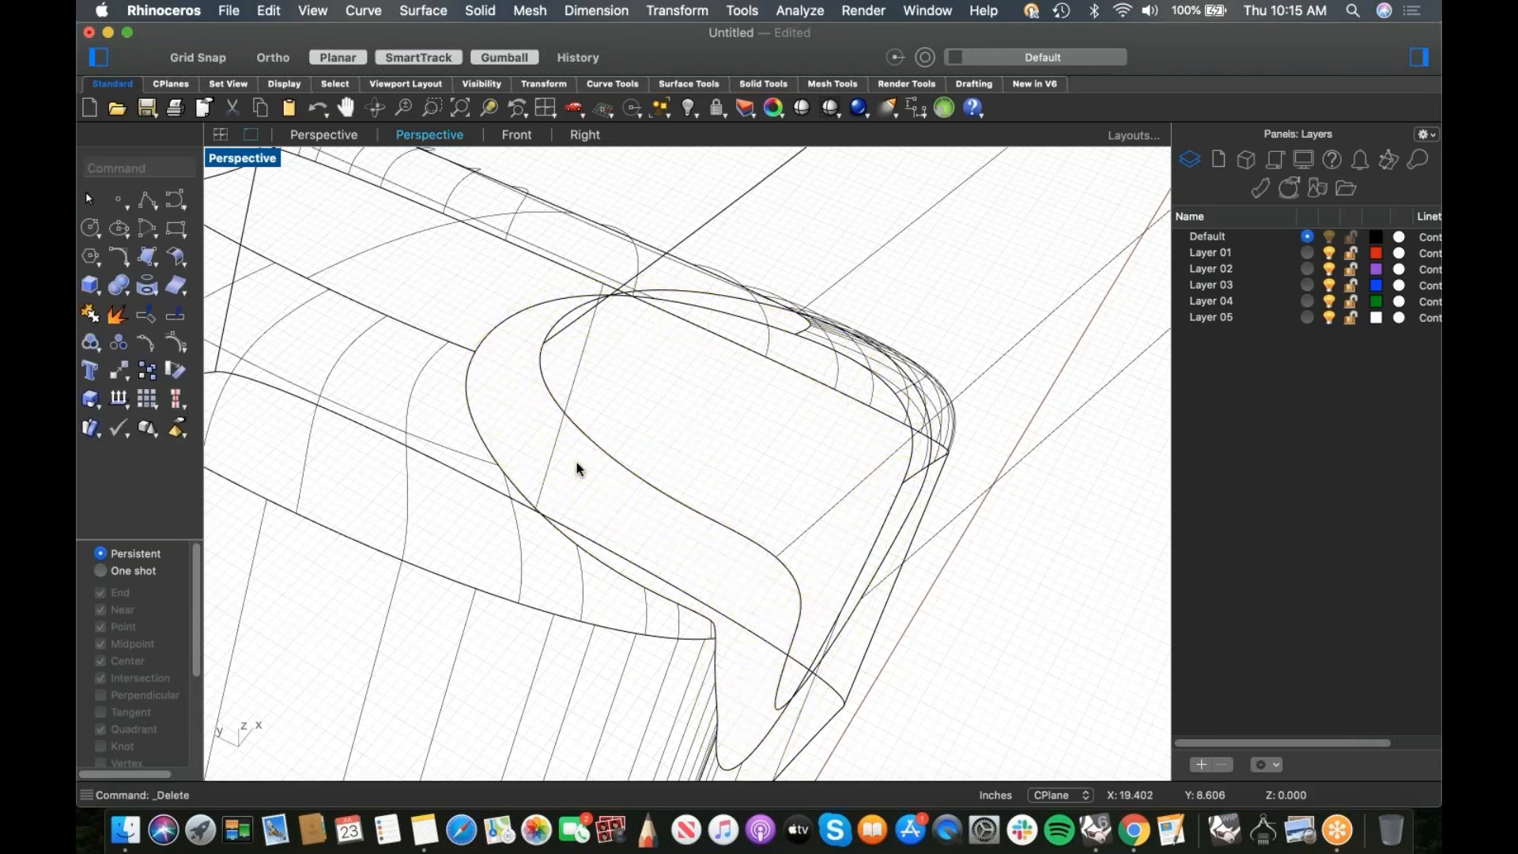
middle_click(577, 470)
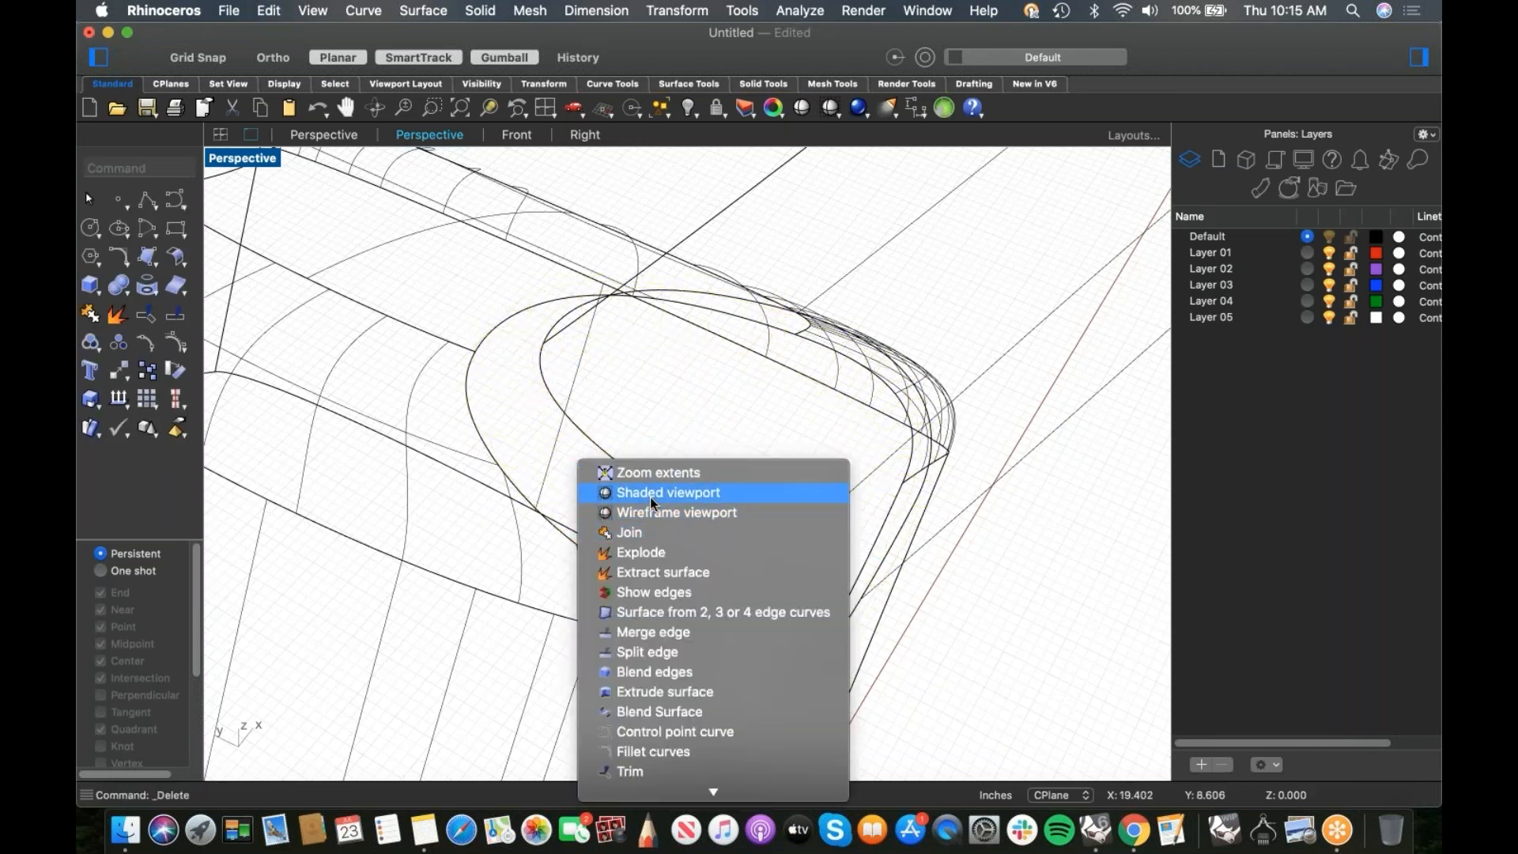
left_click(650, 493)
Step: Split the block's trimmed edges at one point on each side of the sharp corner beside the joint gap
mouse_move(627, 461)
right_mouse_down()
mouse_move(577, 420)
mouse_move(525, 410)
mouse_move(532, 396)
mouse_move(458, 393)
mouse_move(671, 395)
right_mouse_up()
scroll(543, 410, "up", 10)
scroll(588, 408, "down", 6)
scroll(642, 392, "up", 5)
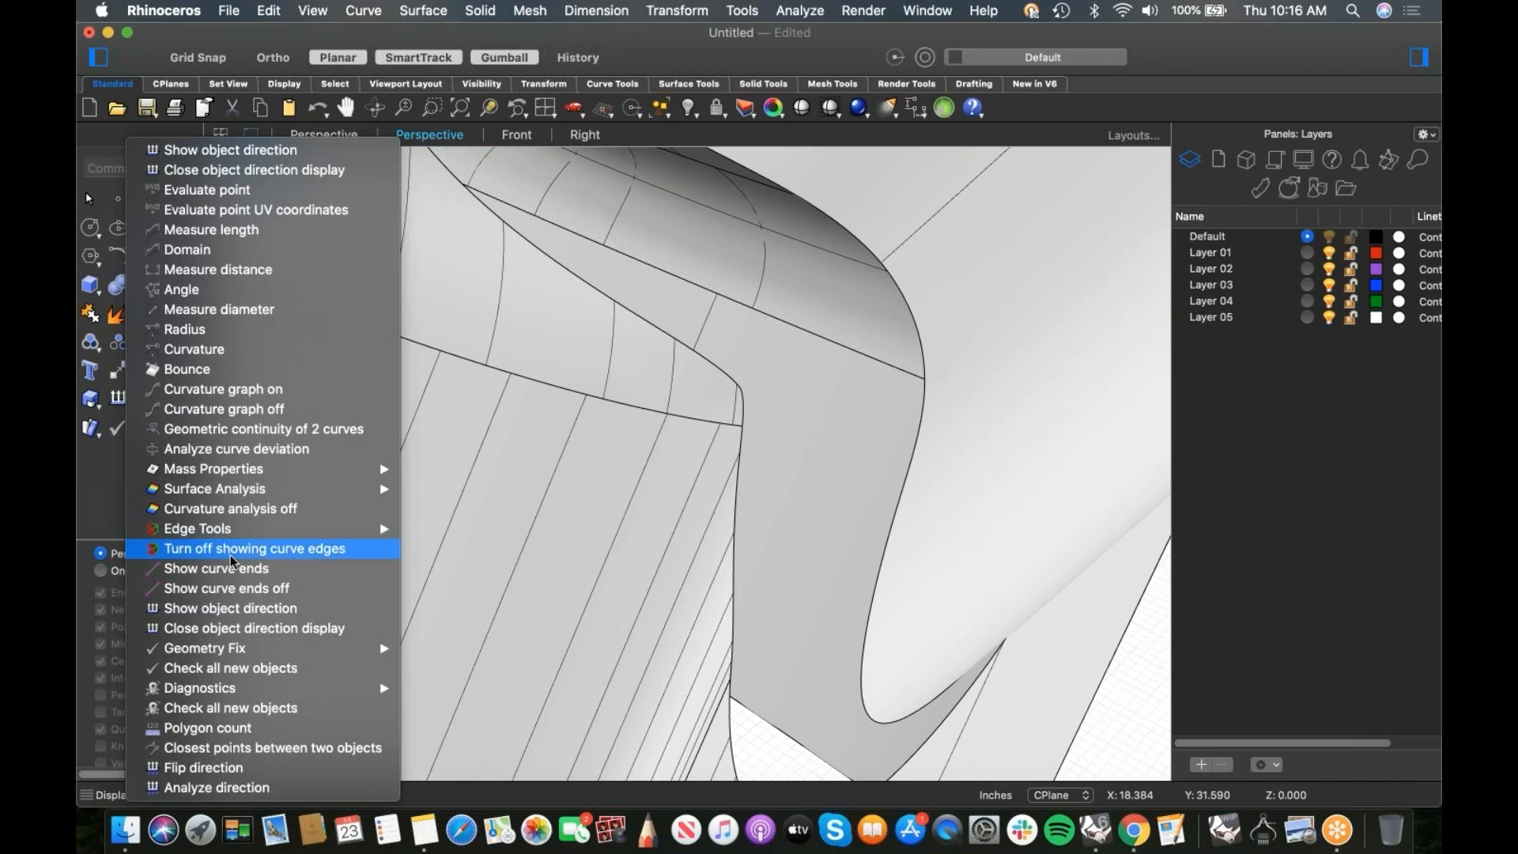
mouse_move(241, 532)
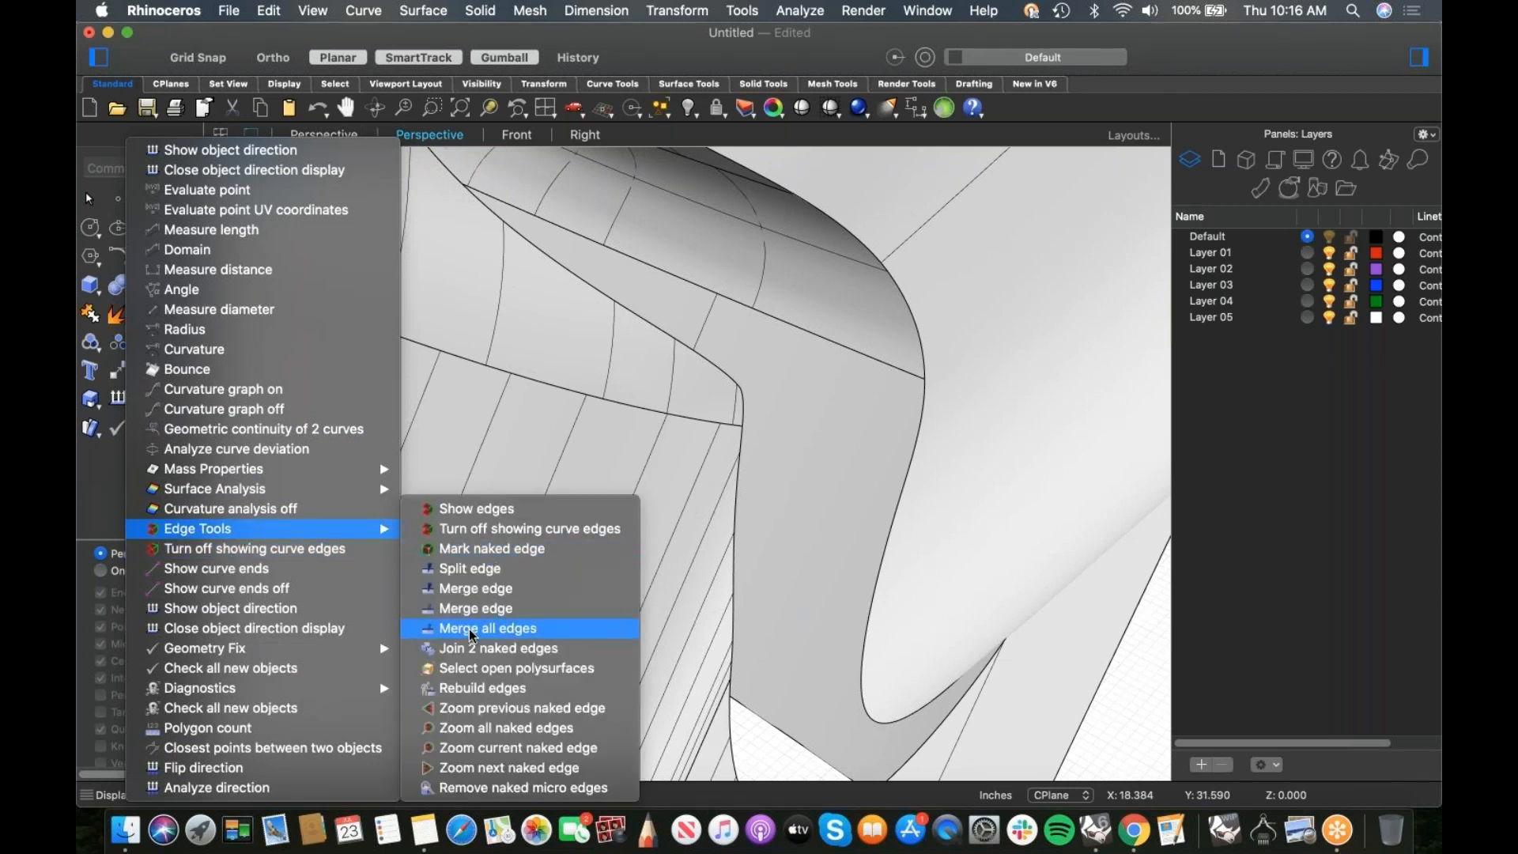
left_click(475, 569)
left_click(653, 325)
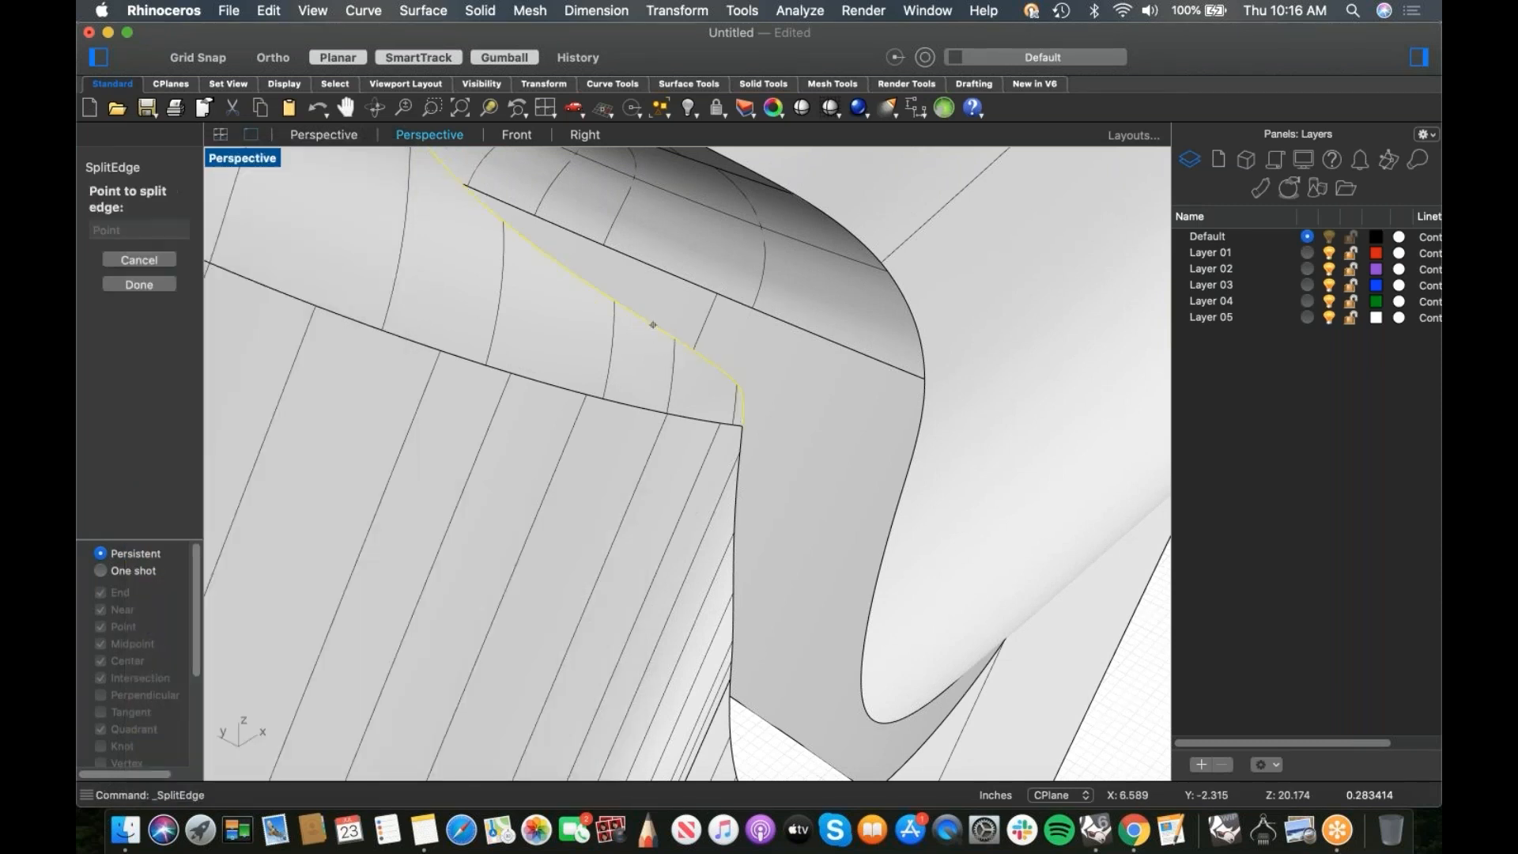
left_click(661, 338)
right_click(700, 454)
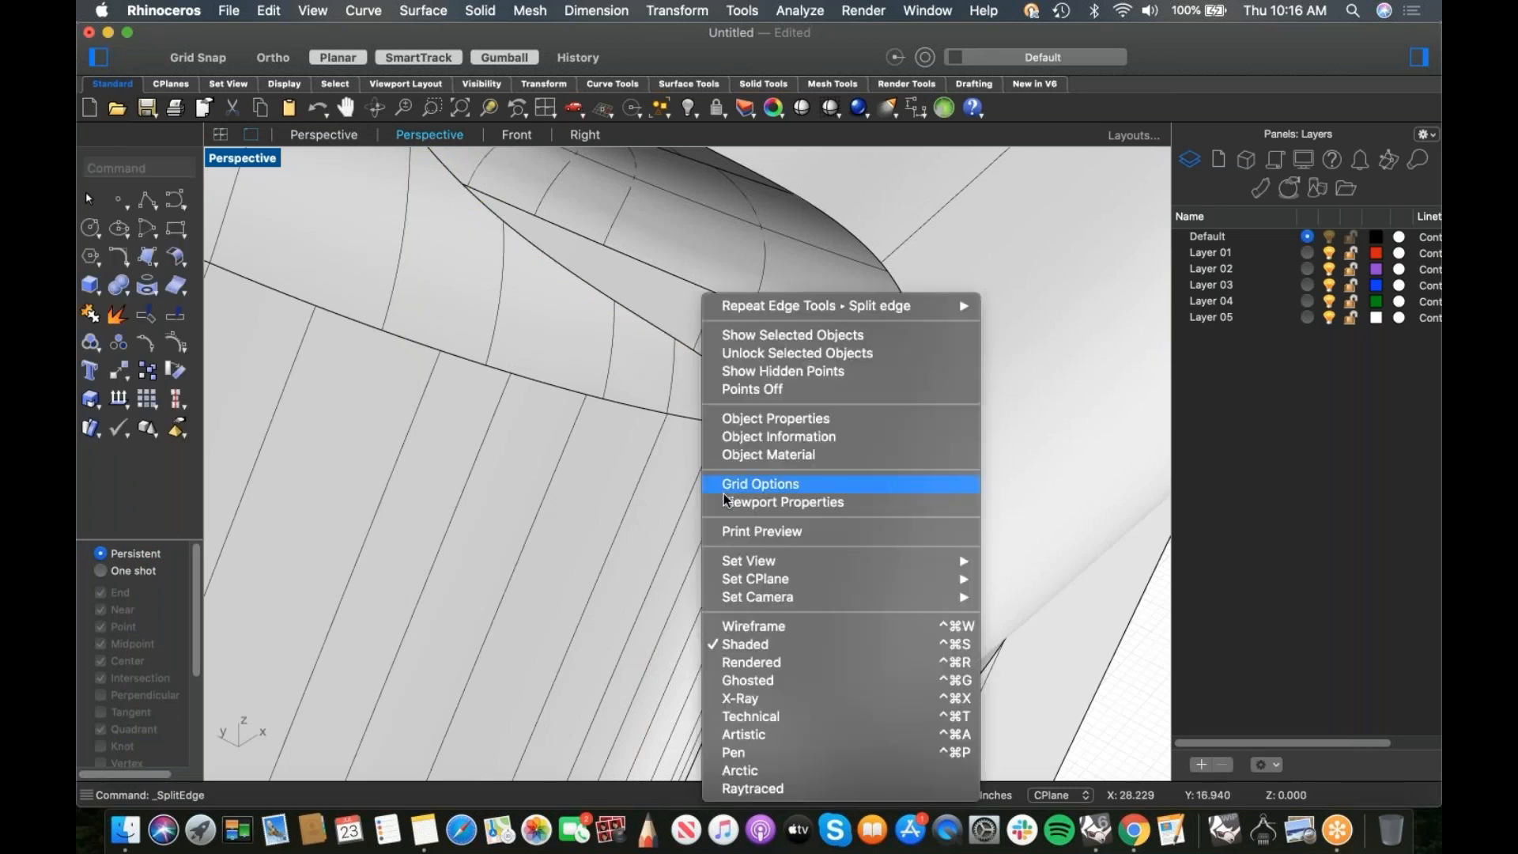
left_click(815, 307)
left_click(736, 495)
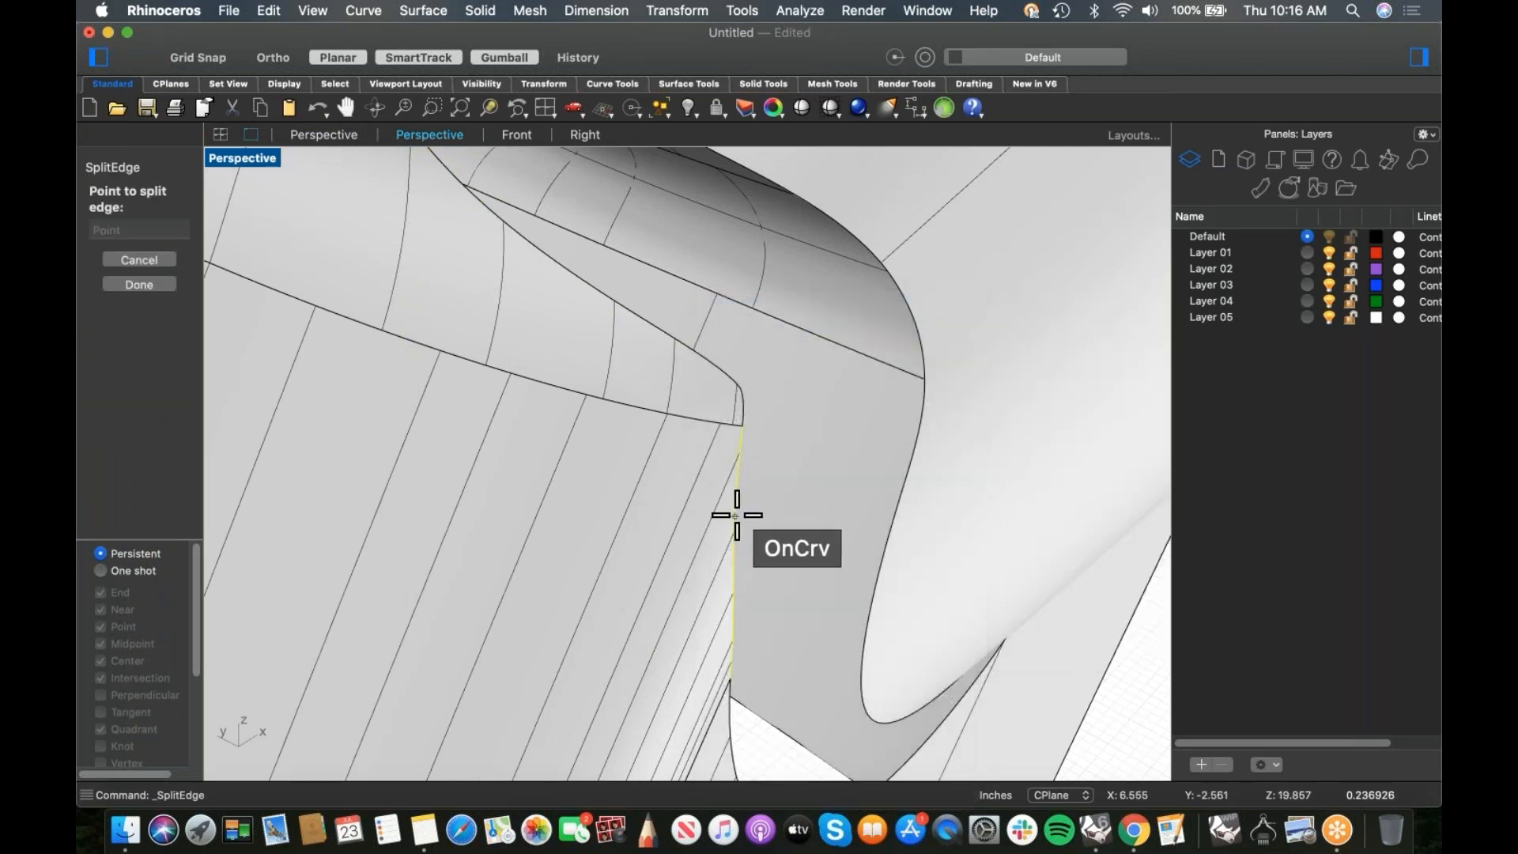
left_click(736, 515)
right_click(755, 491)
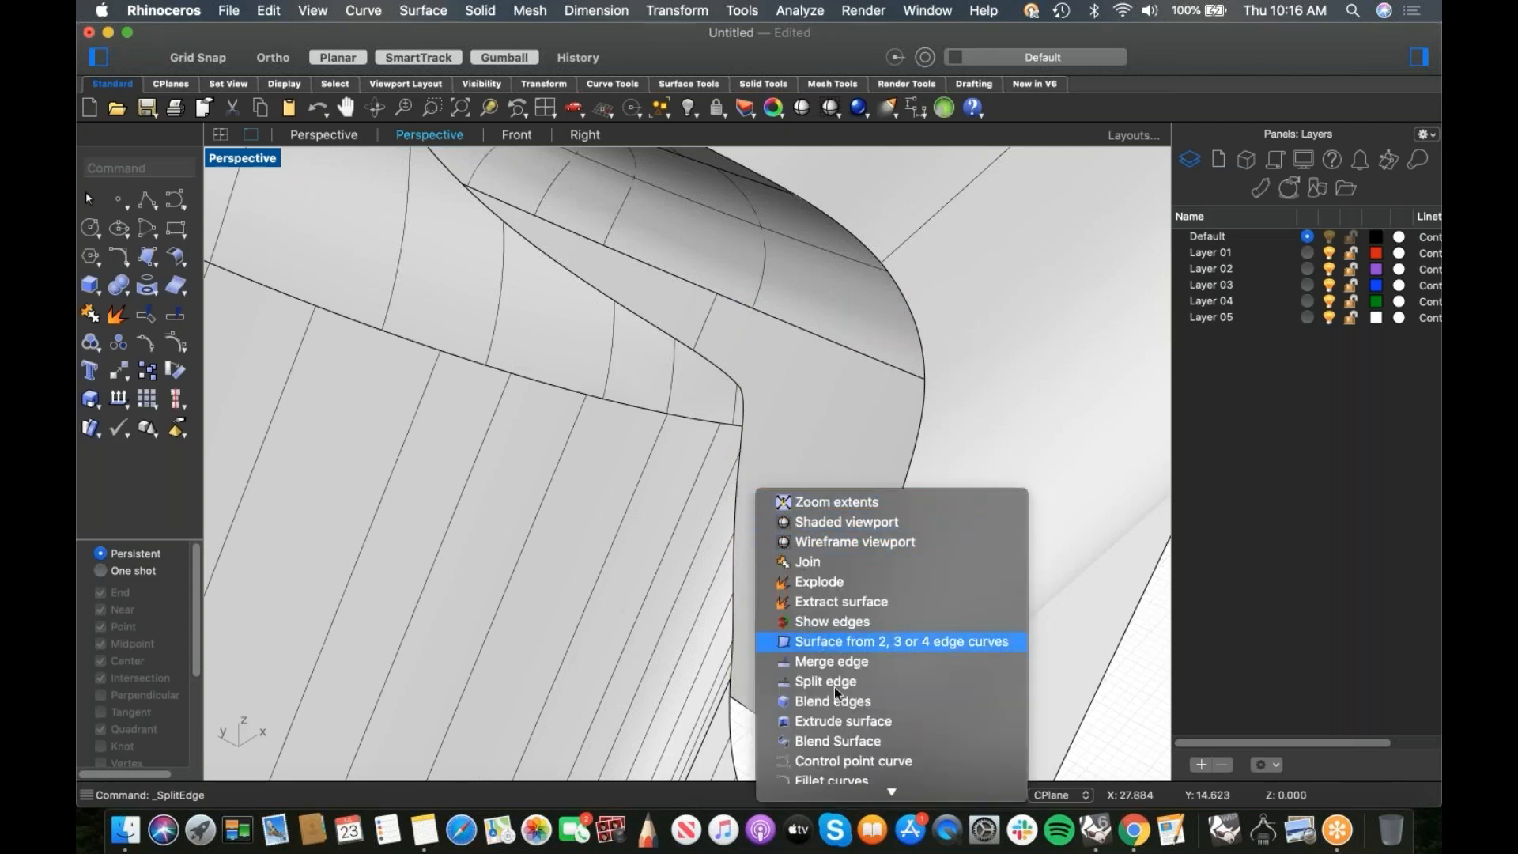
Step: Create an adjustable blend curve with tangency at both ends between the two split edges, bridging the sharp corner
left_click(122, 264)
left_click(122, 263)
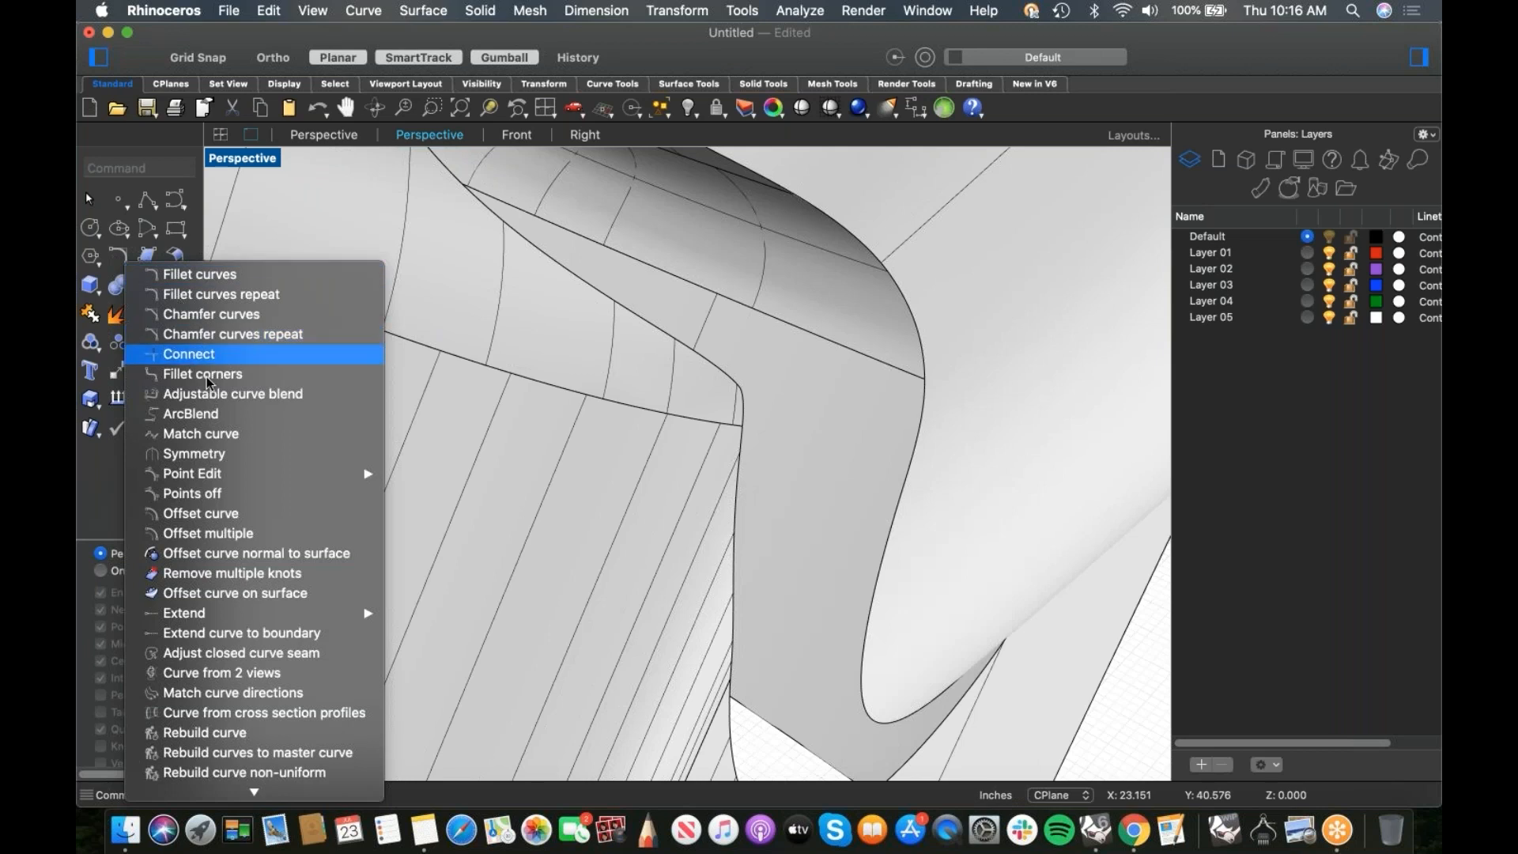
left_click(224, 395)
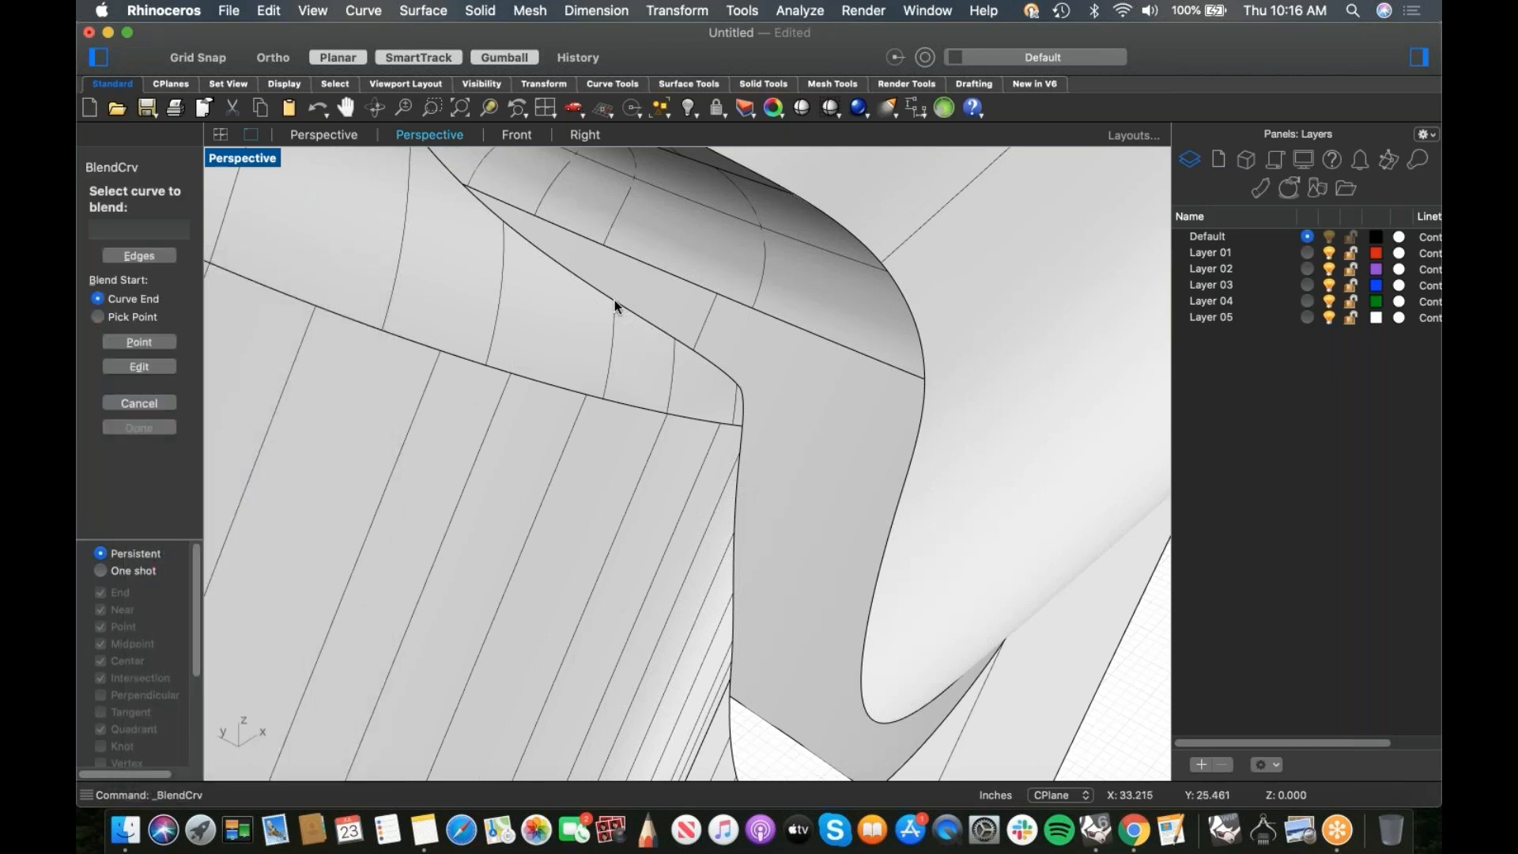
left_click(734, 535)
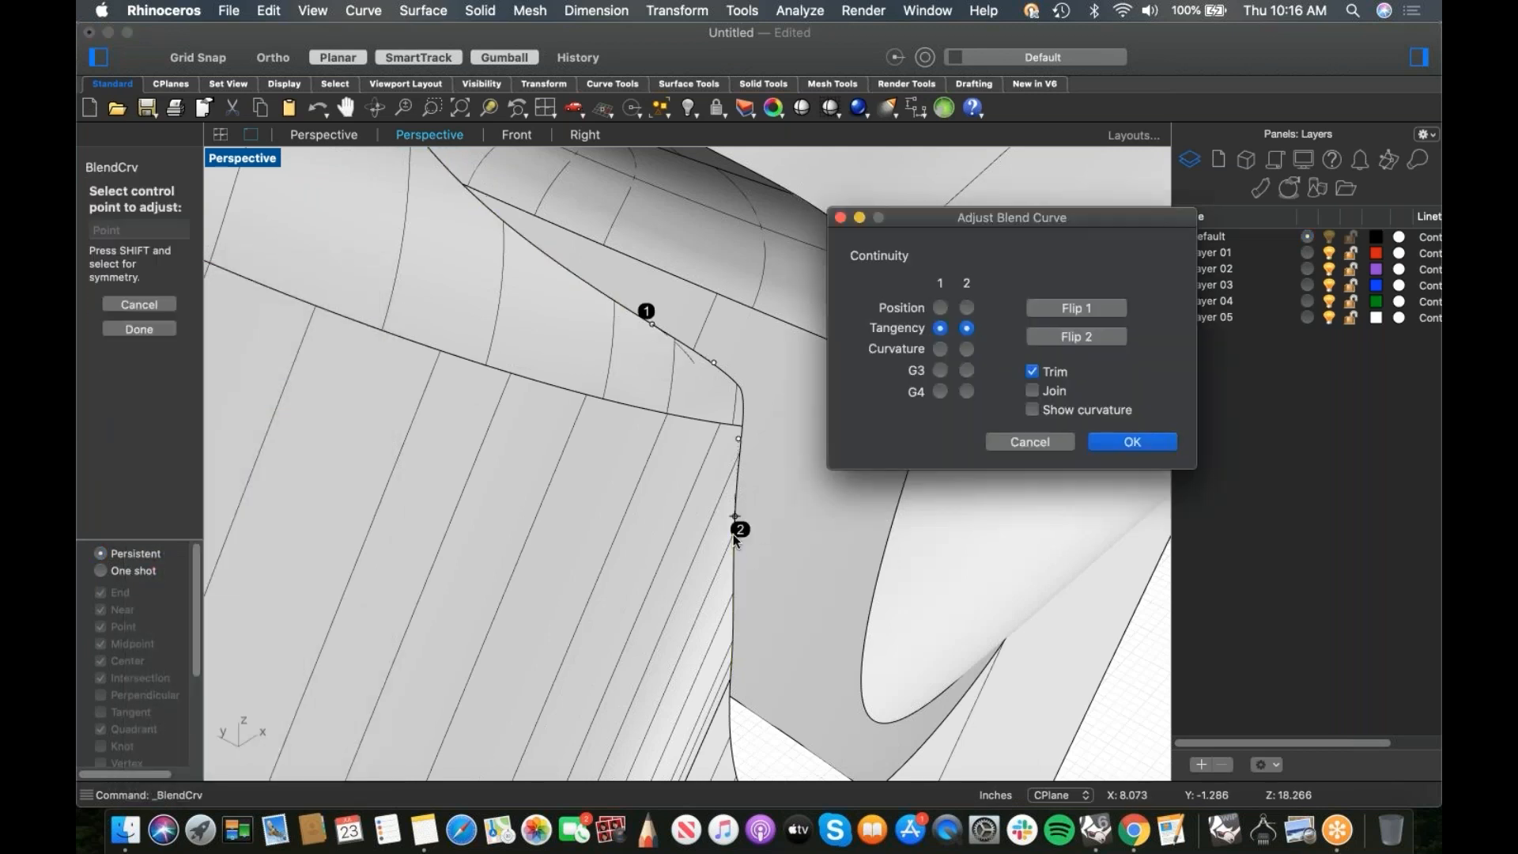
left_click(1092, 447)
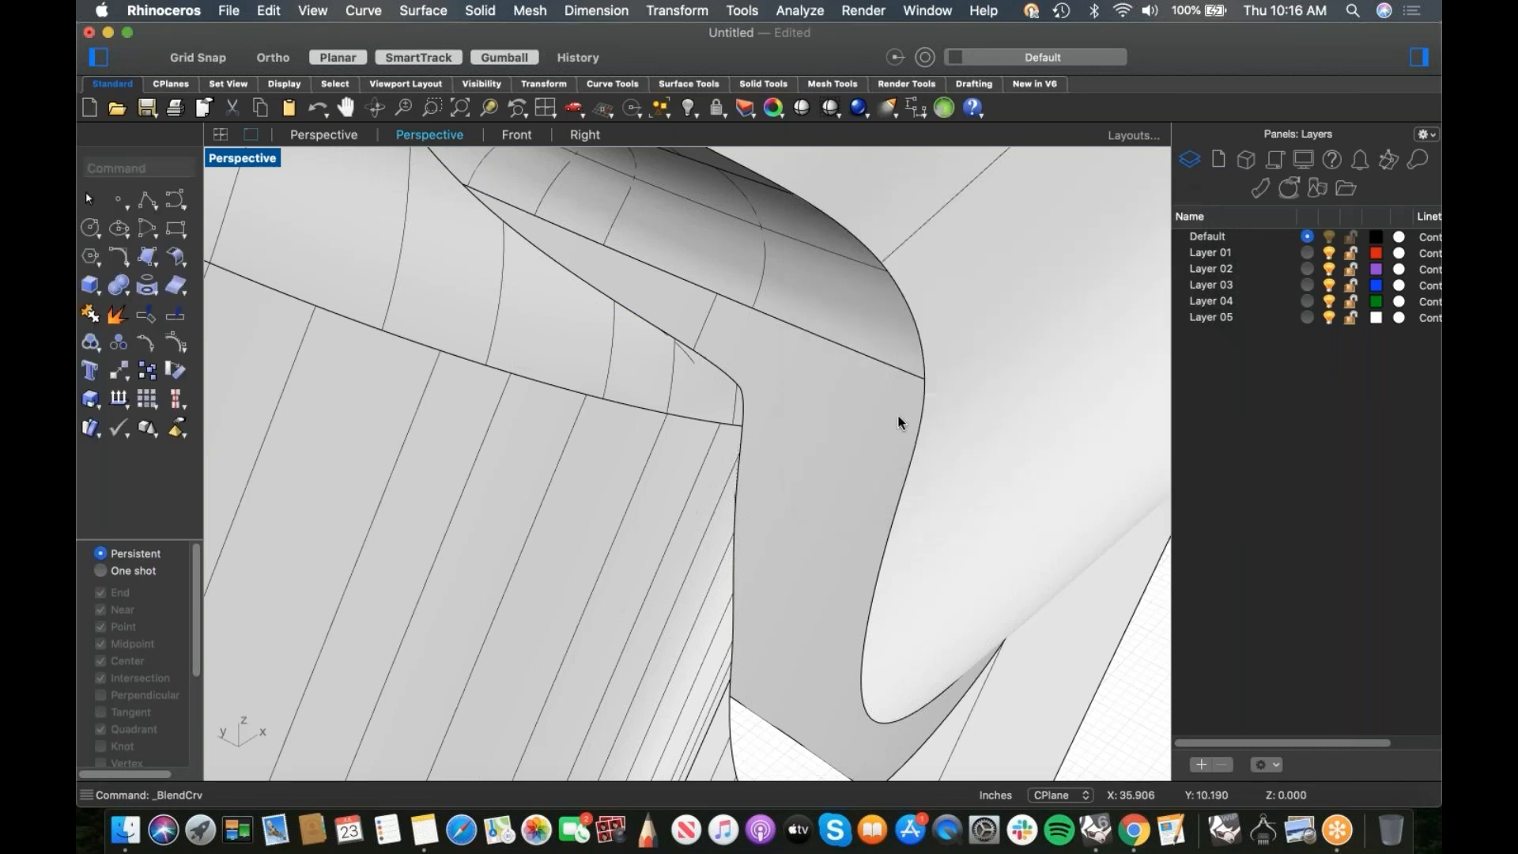
Step: Try to trim the block's sharp corner with the blend curve in the perspective view
left_click(693, 365)
left_click(744, 390)
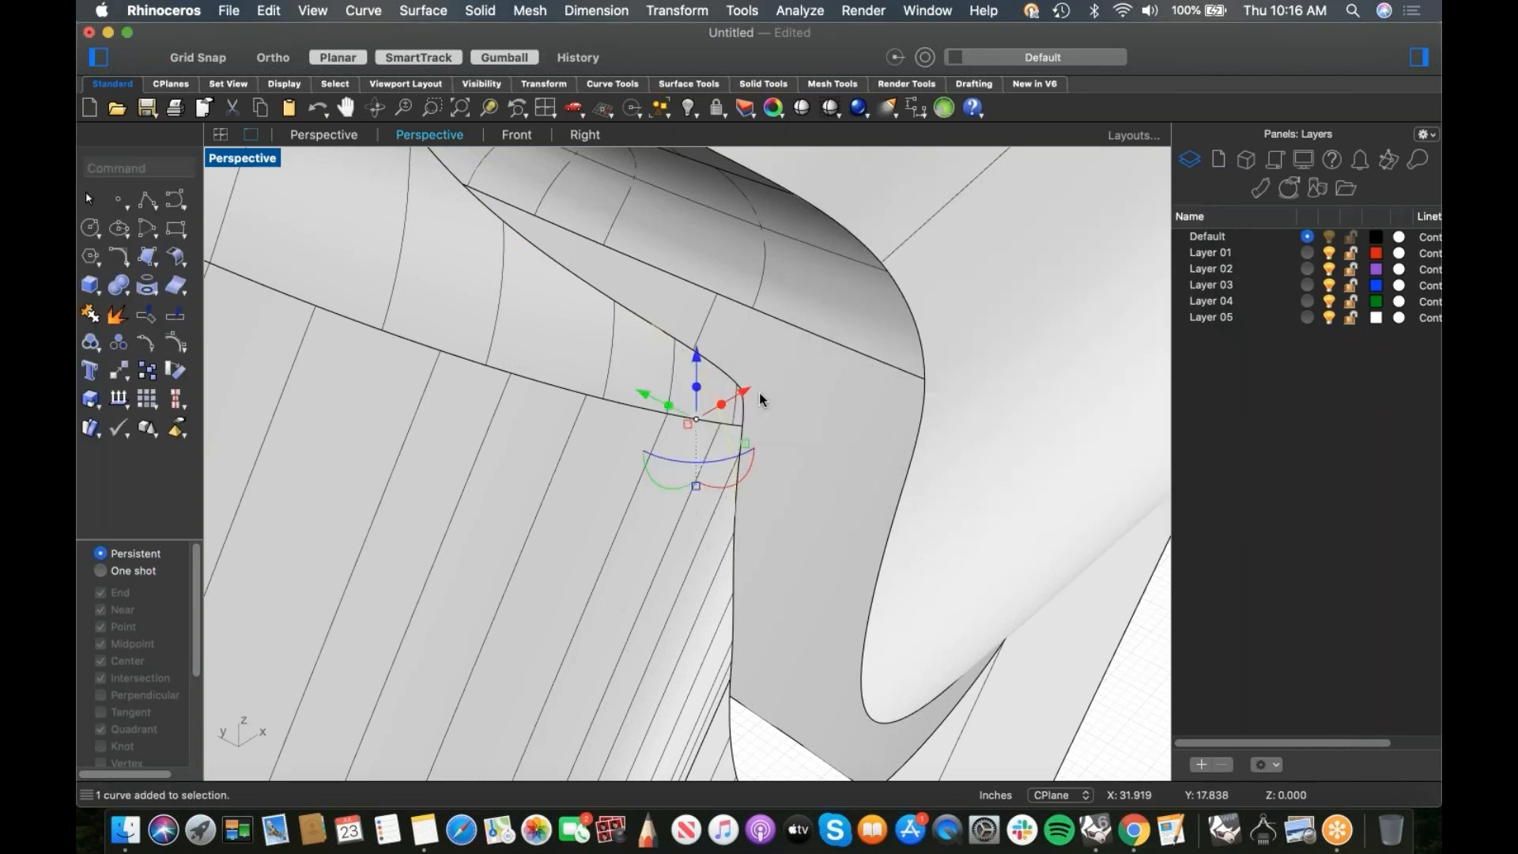
type("trim")
key("Return")
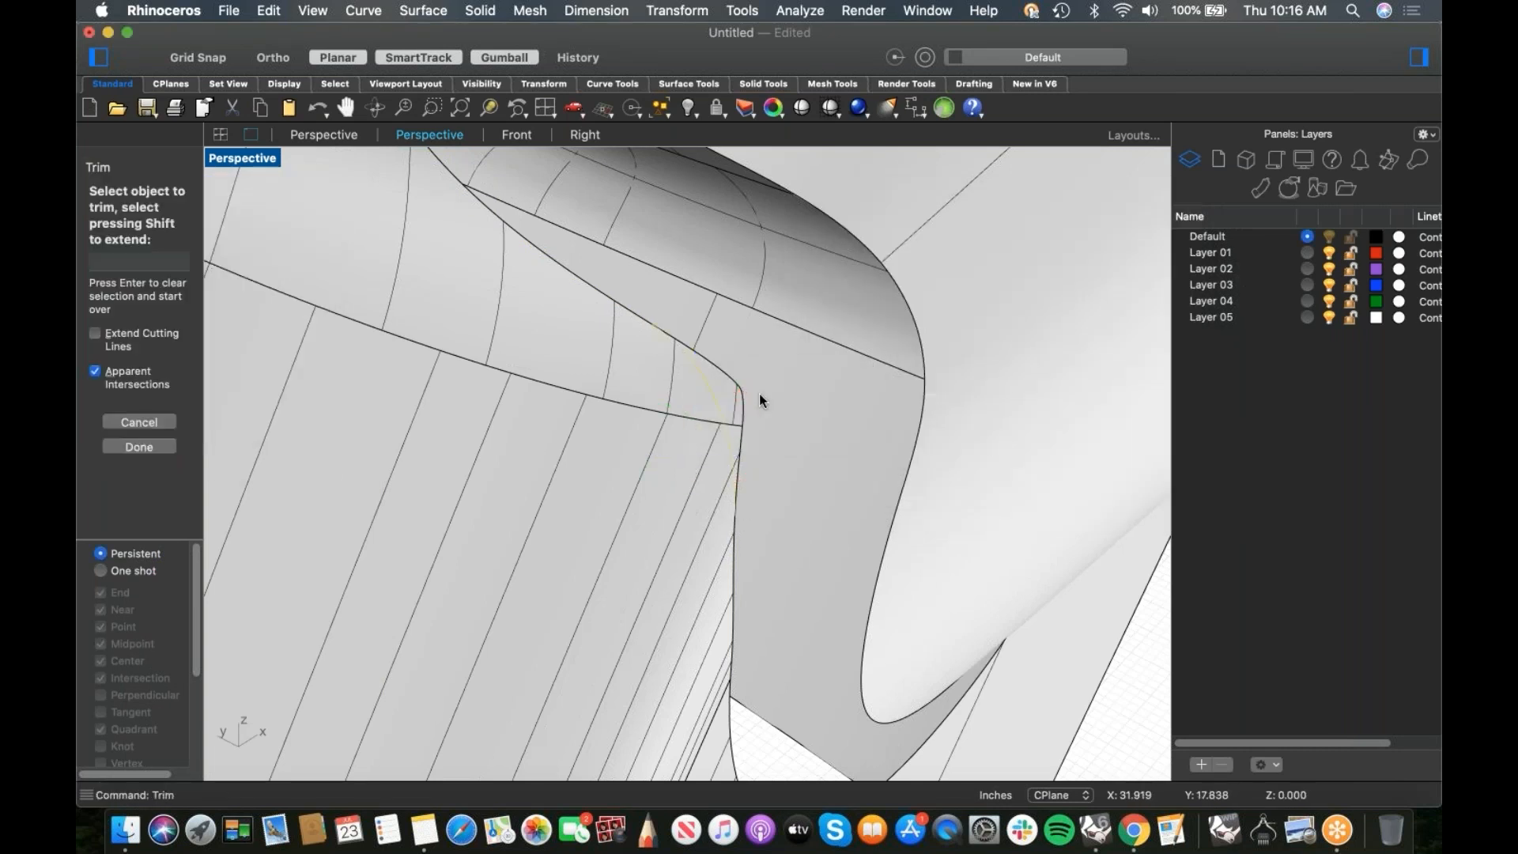
left_click(734, 402)
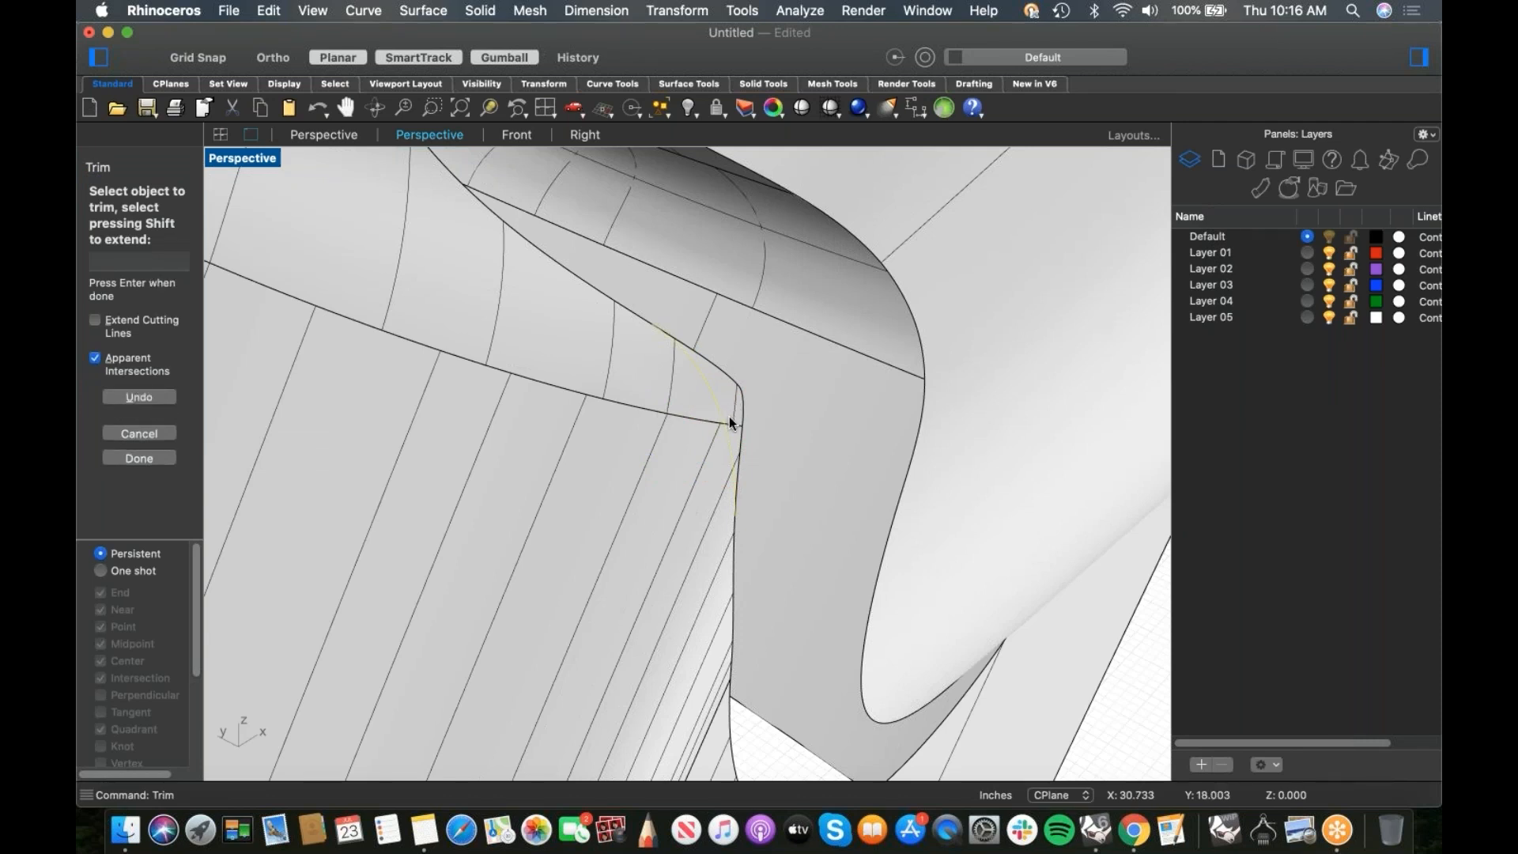
Step: Trim the sharp corner off the block's opening with the blend curve as cutter in the Front view
mouse_move(728, 423)
right_mouse_down()
mouse_move(753, 424)
mouse_move(733, 443)
right_mouse_up()
type("Front")
key("Return")
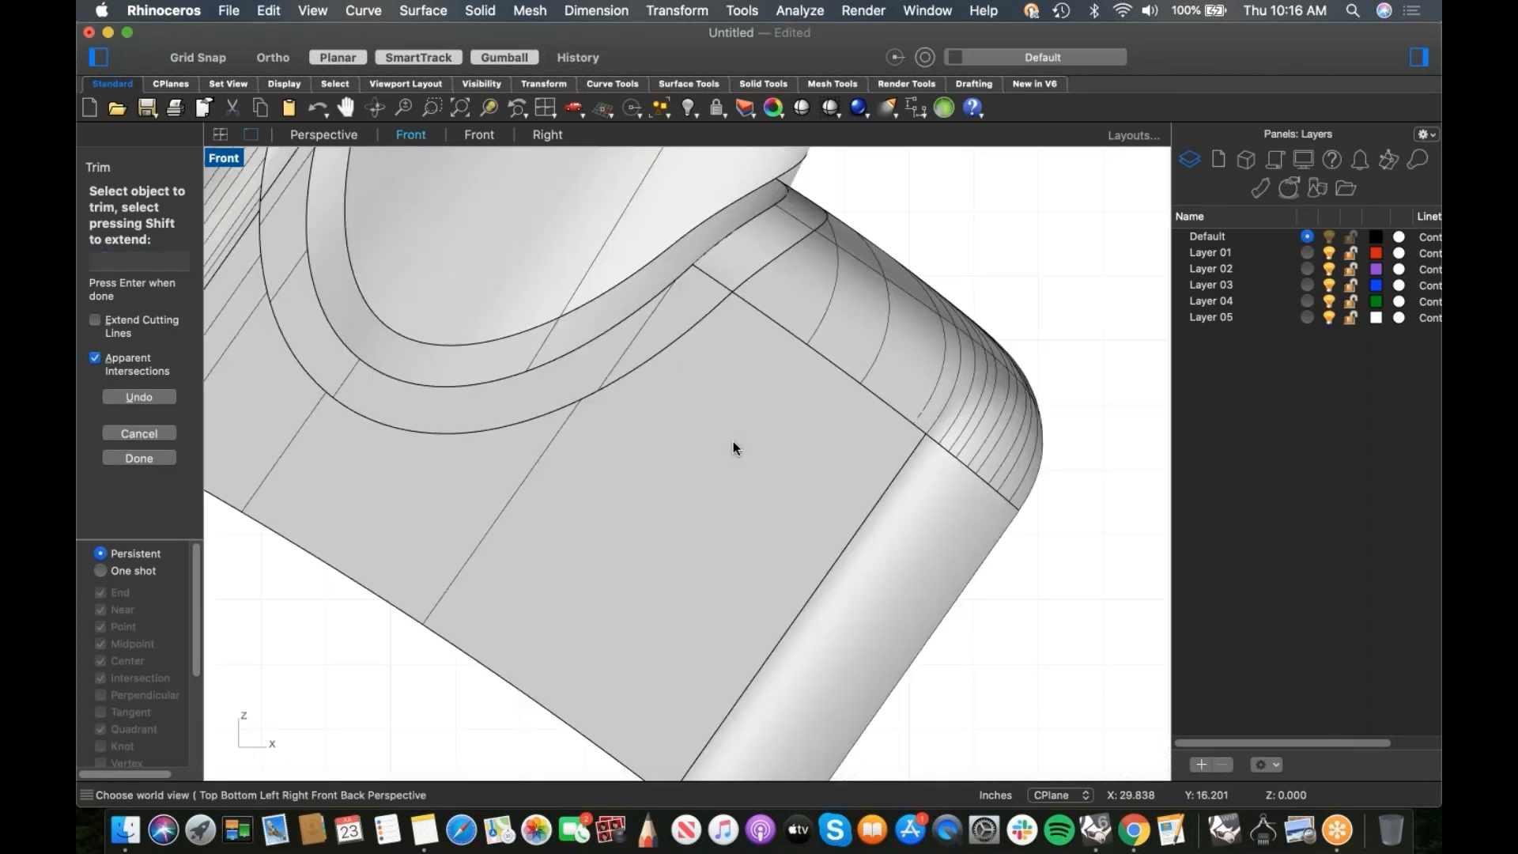
right_click_drag(733, 441, 829, 633)
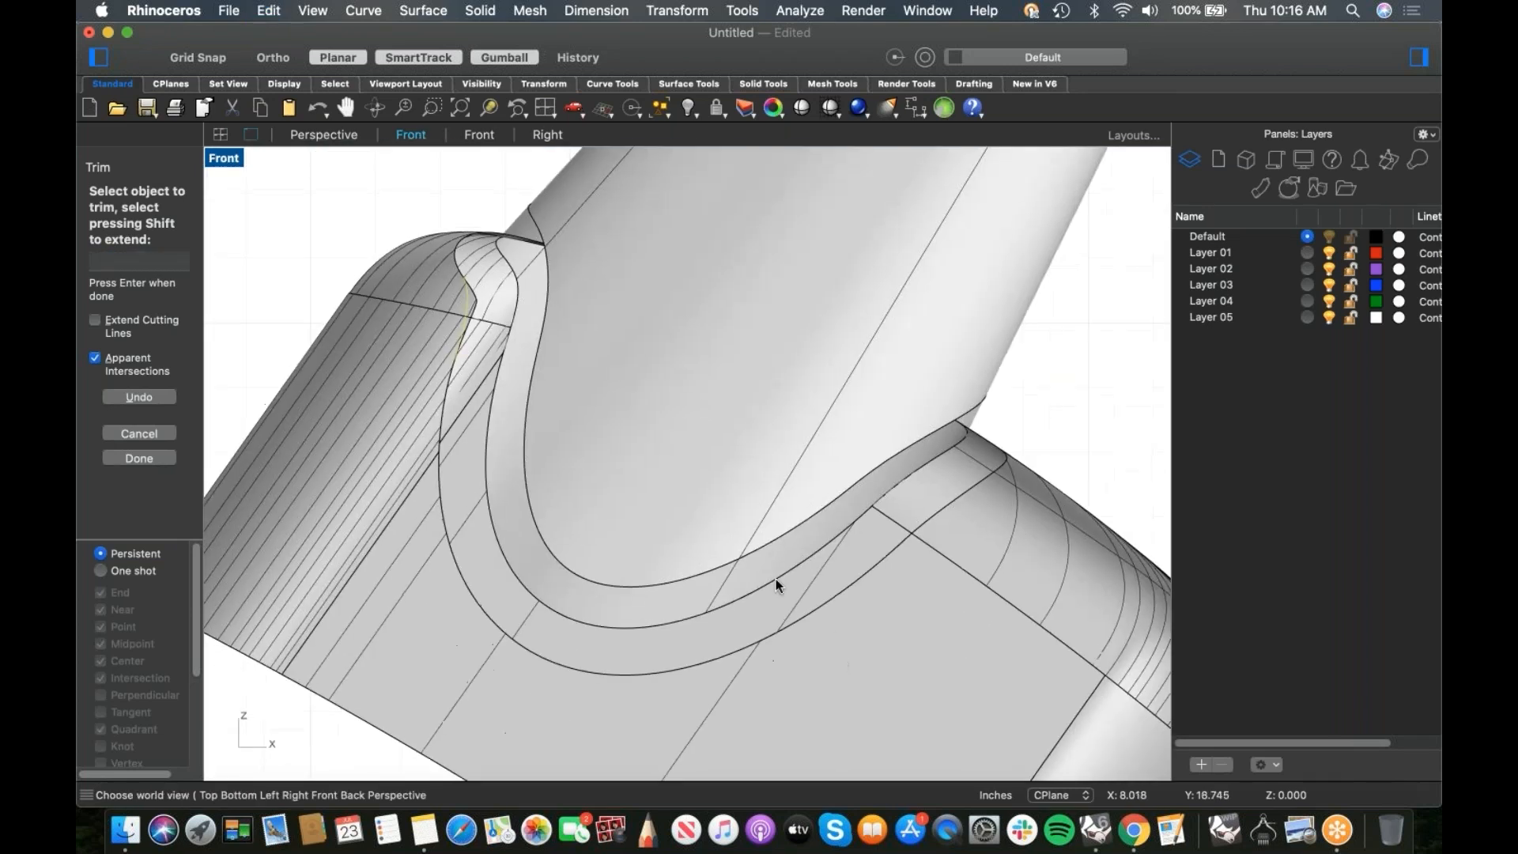
scroll(491, 348, "up", 5)
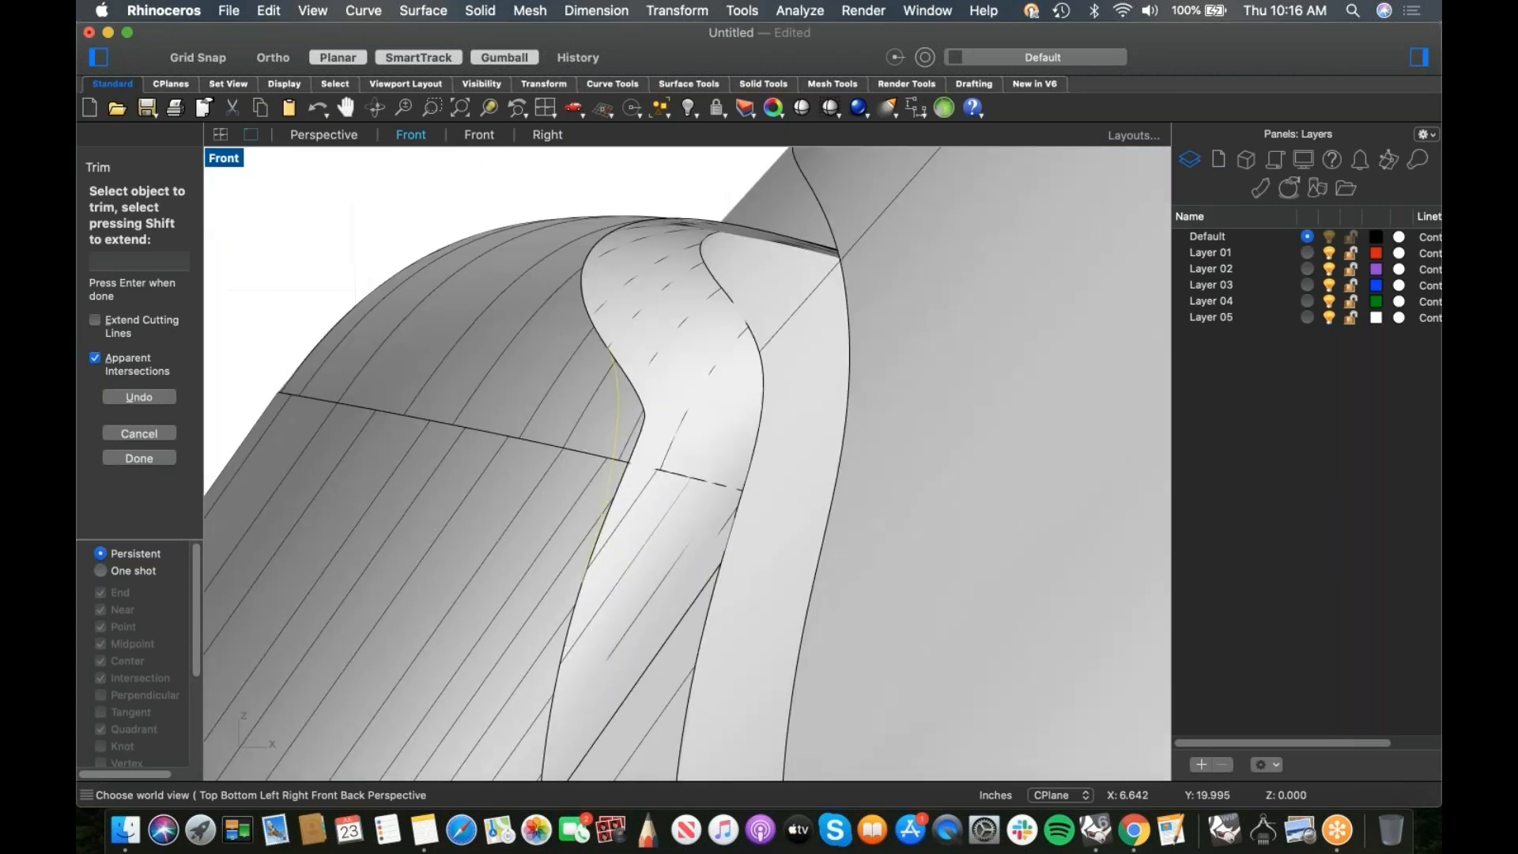
key("Return")
key("Delete")
left_click(620, 384)
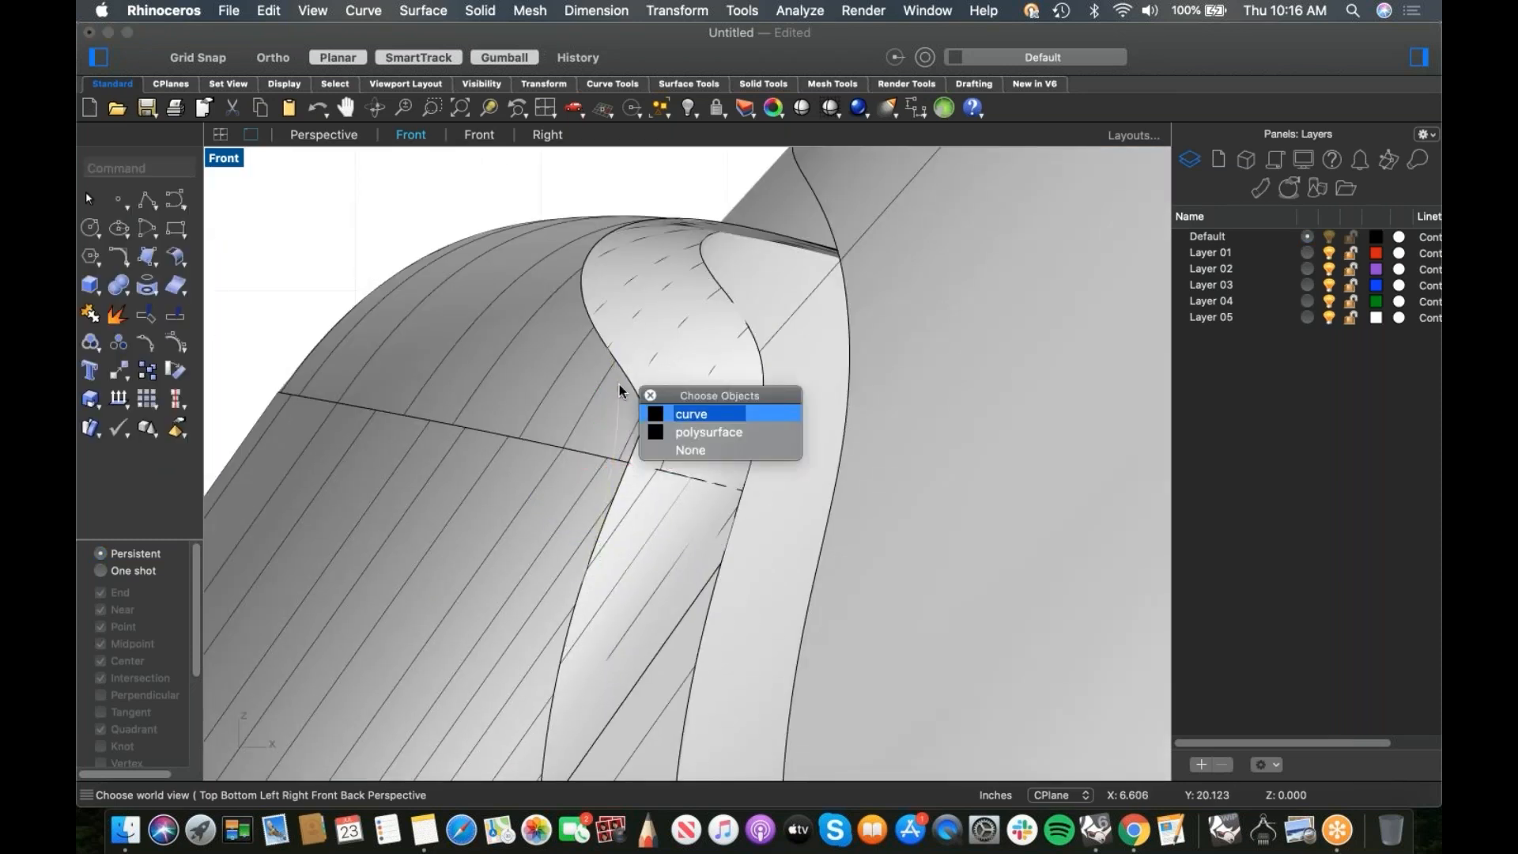
left_click(675, 414)
key("Return")
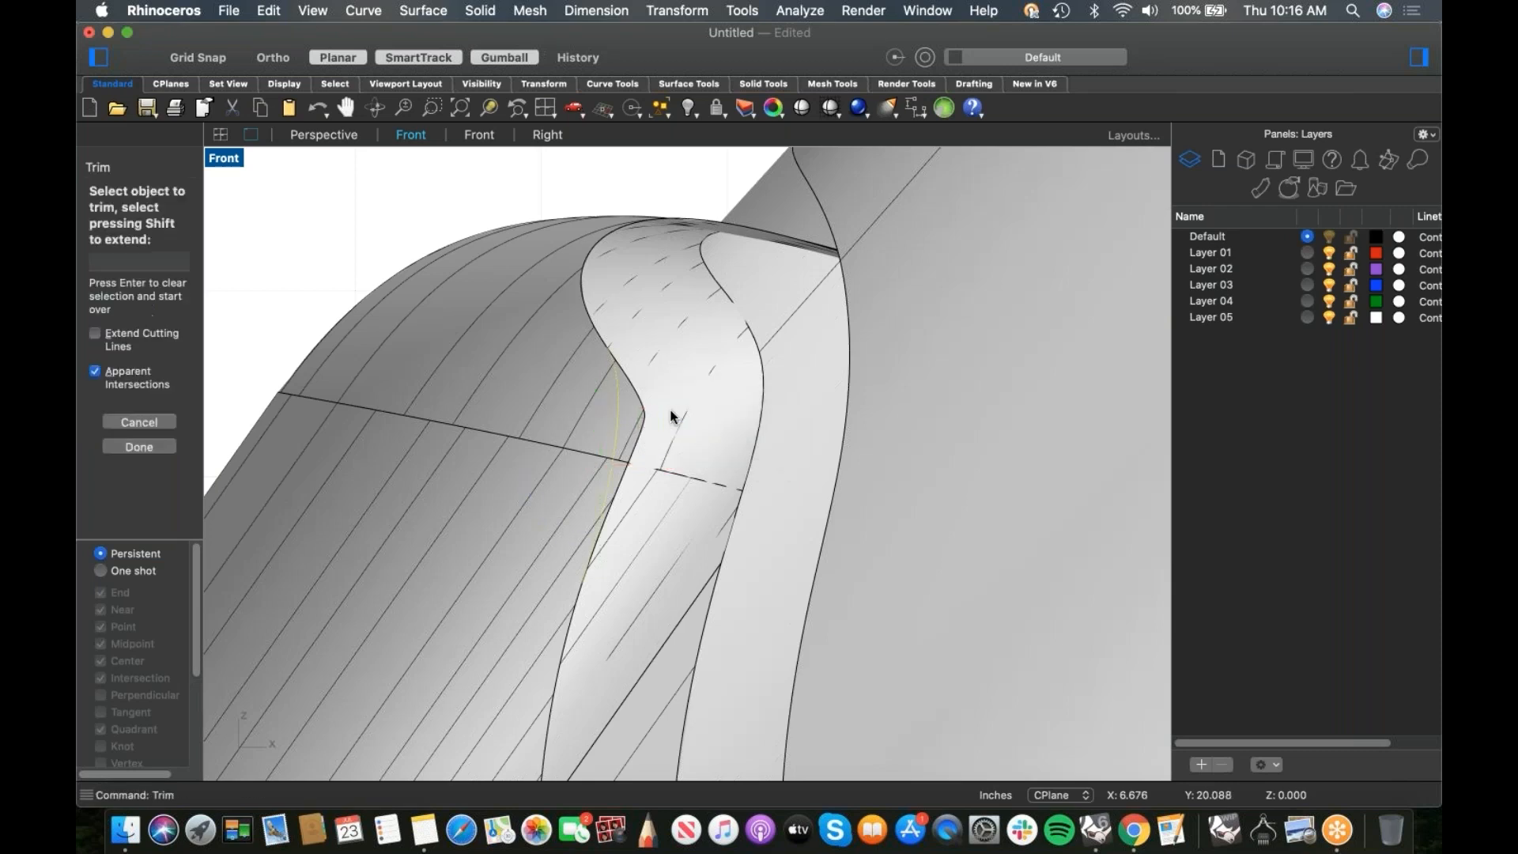
left_click(631, 431)
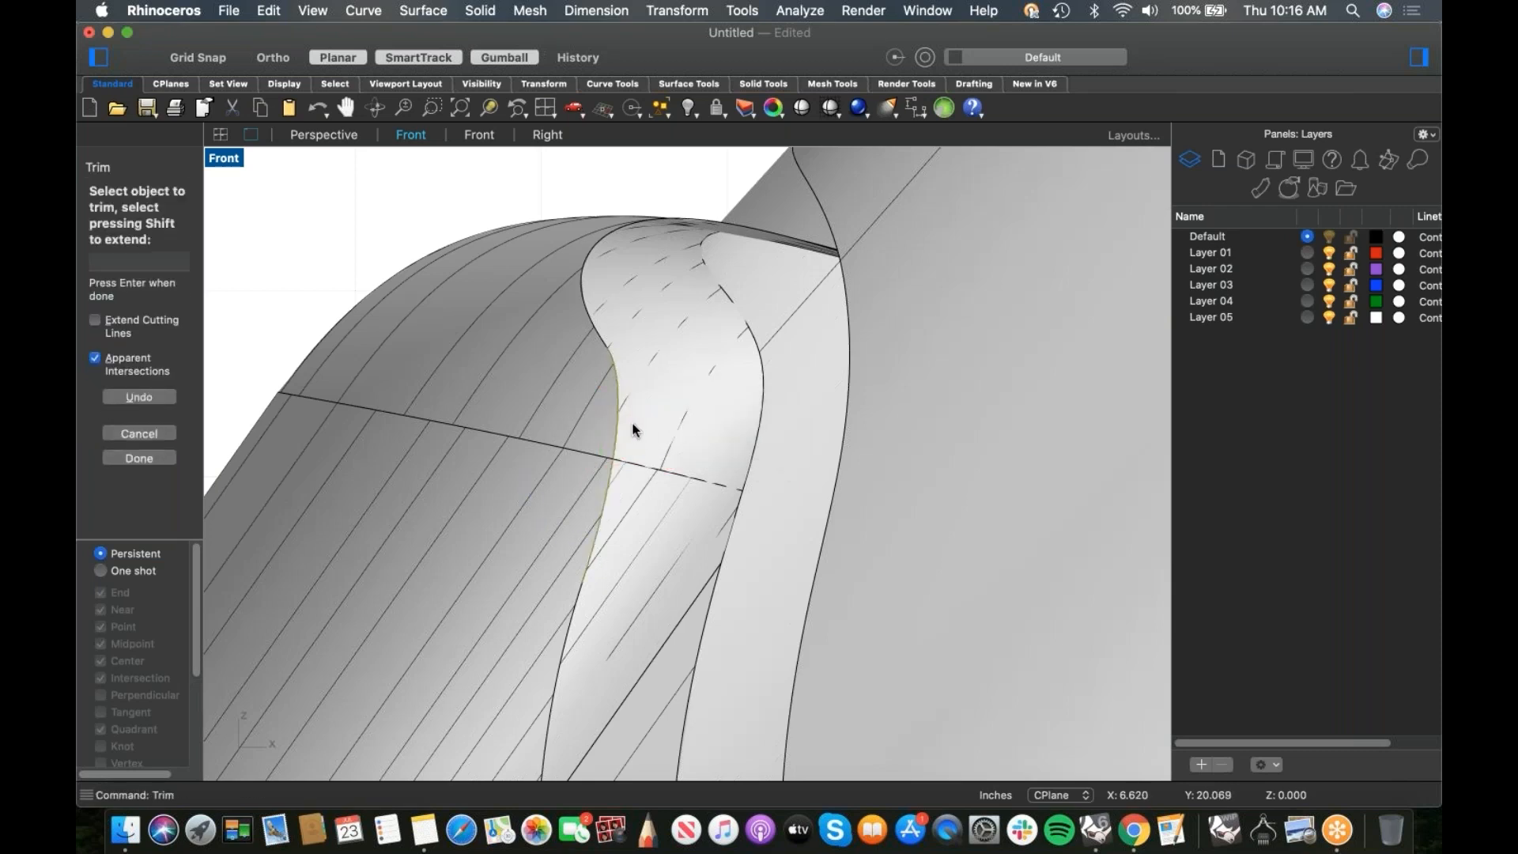
key("Escape")
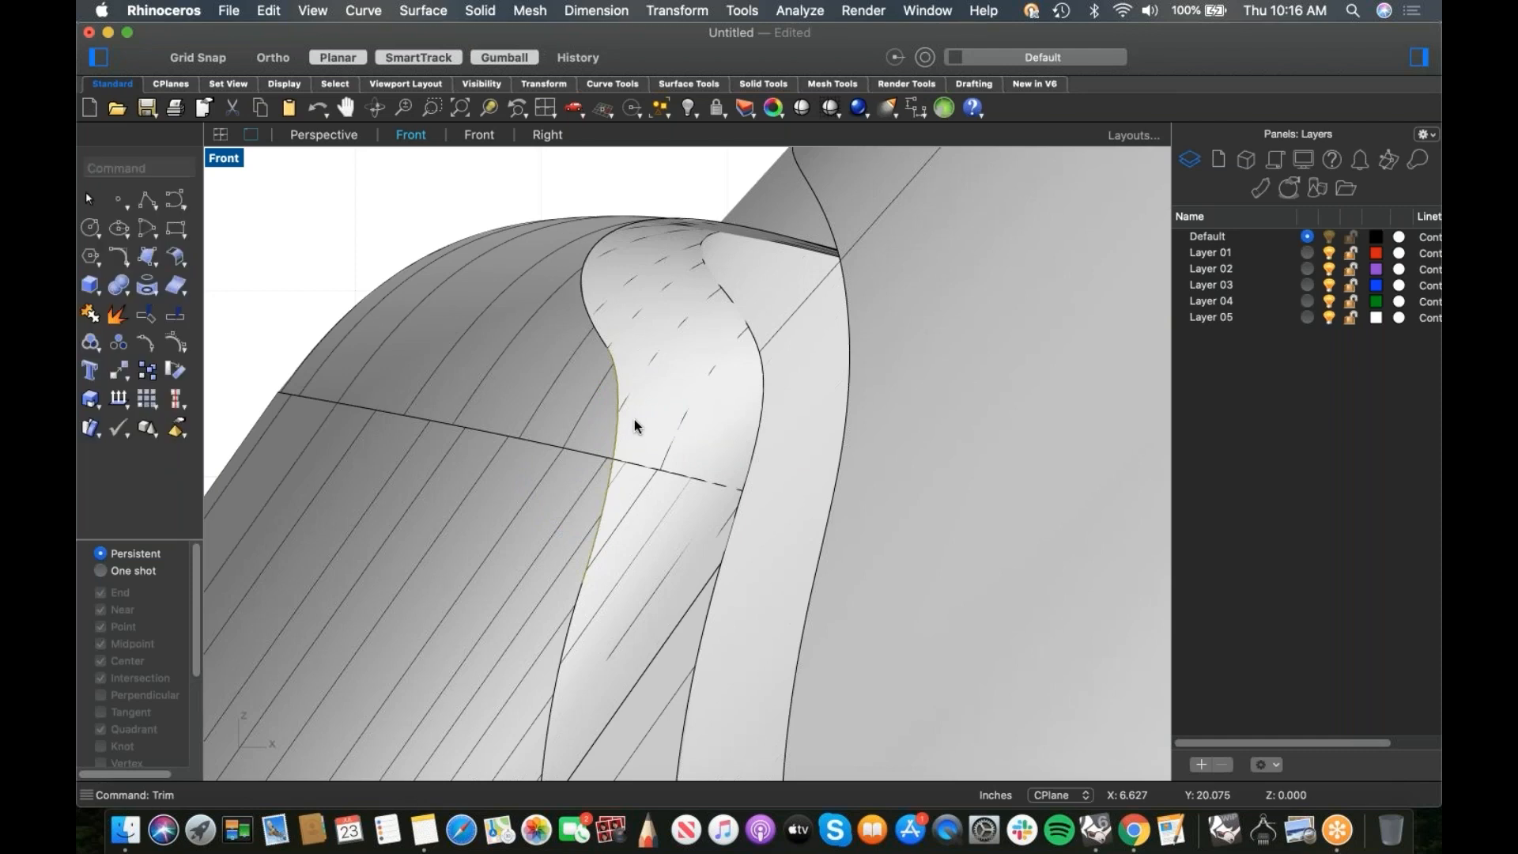
Step: Back in perspective, start a surface blend between the chained opening edges on the block and the bent arm's trimmed edge
key("F4")
right_click_drag(648, 474, 752, 526)
scroll(752, 525, "down", 5)
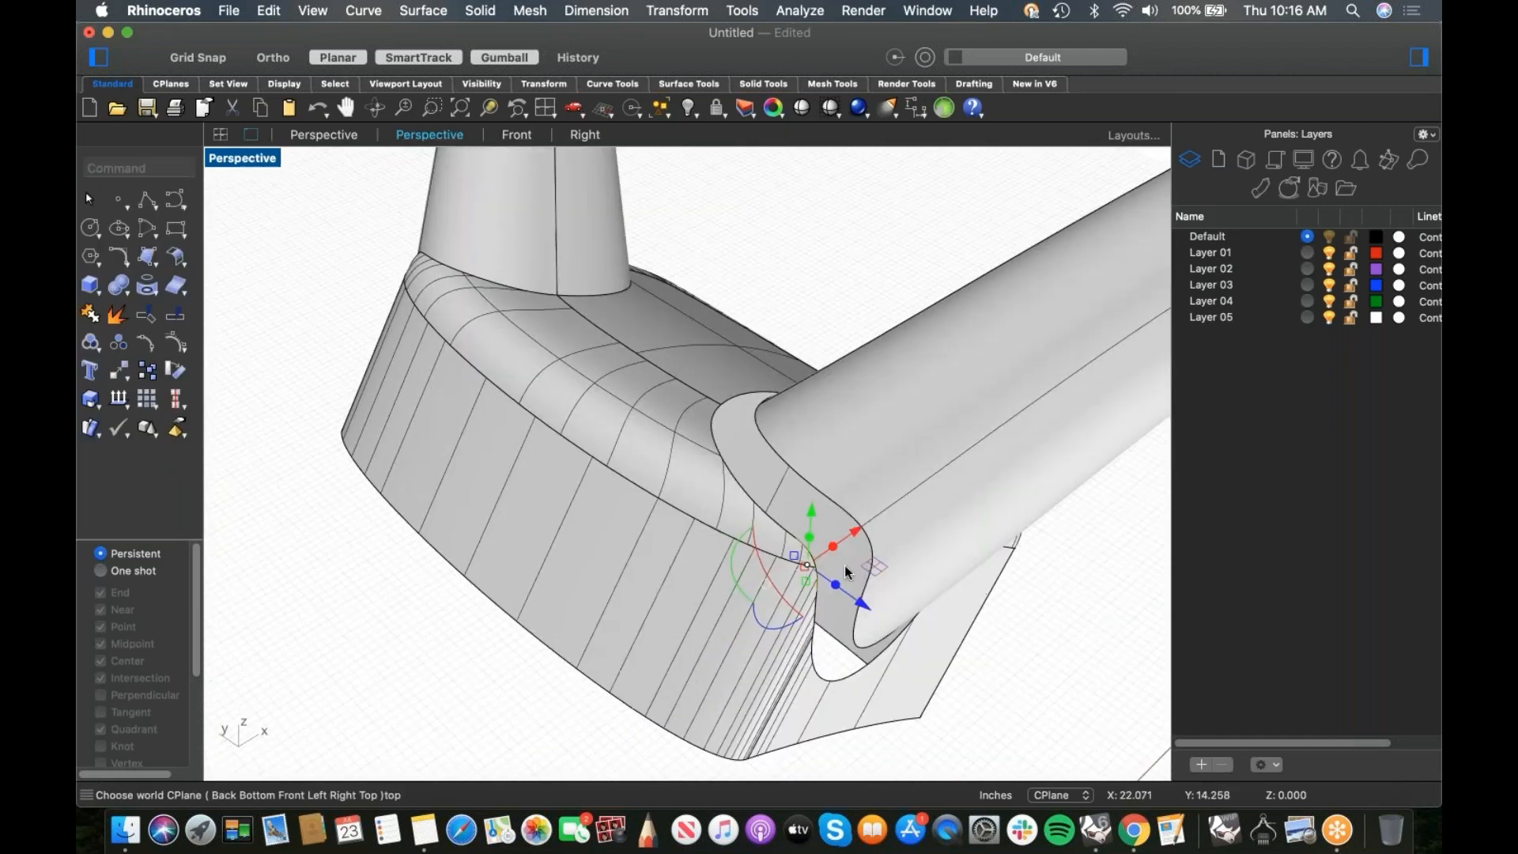
scroll(755, 527, "up", 7)
key("Escape")
right_click_drag(648, 417, 610, 409)
scroll(610, 408, "down", 4)
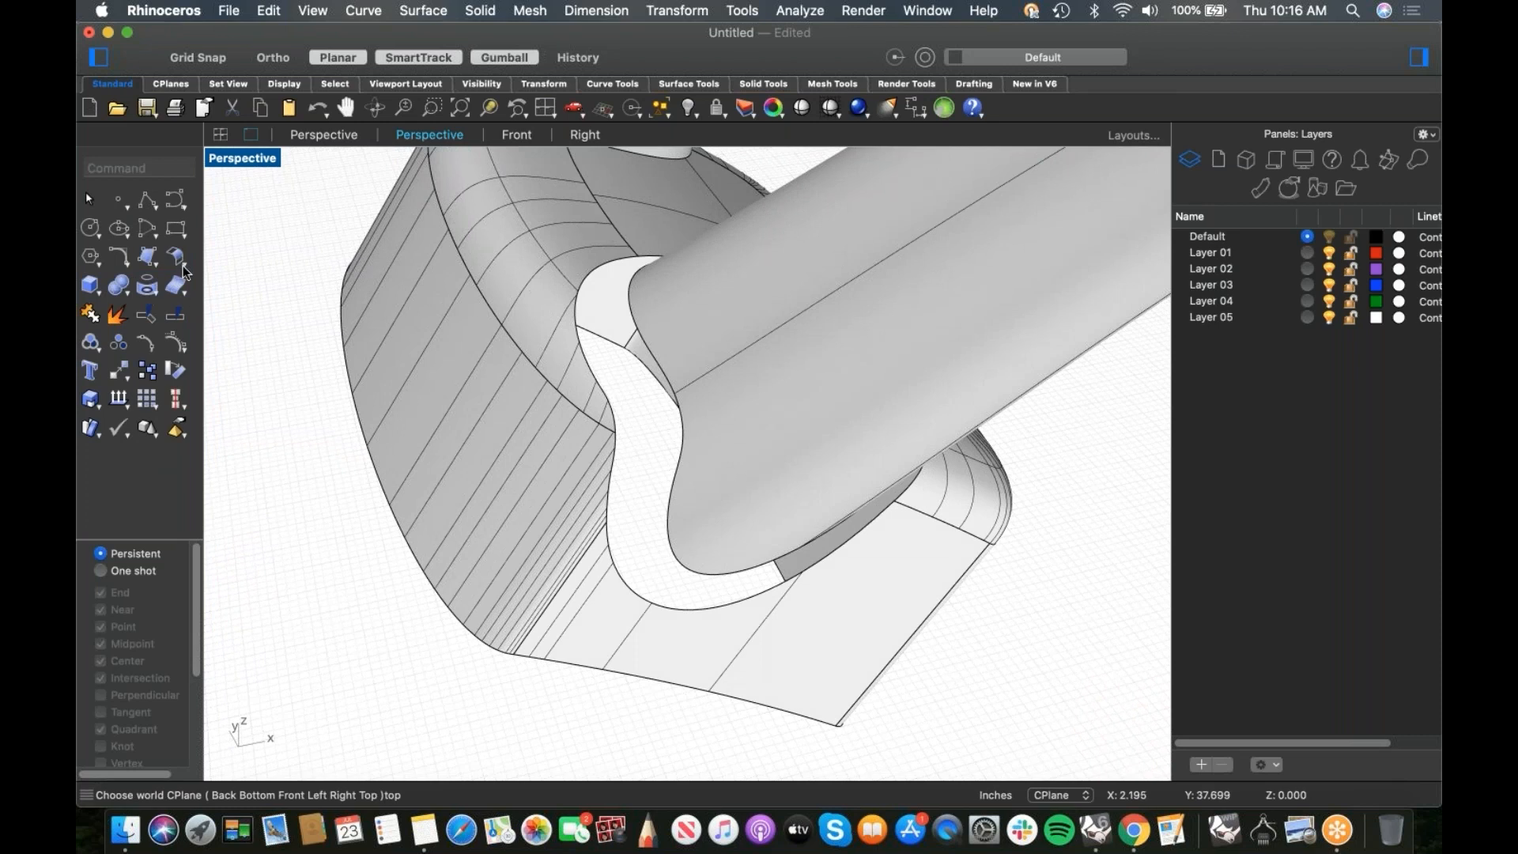
left_click(184, 267)
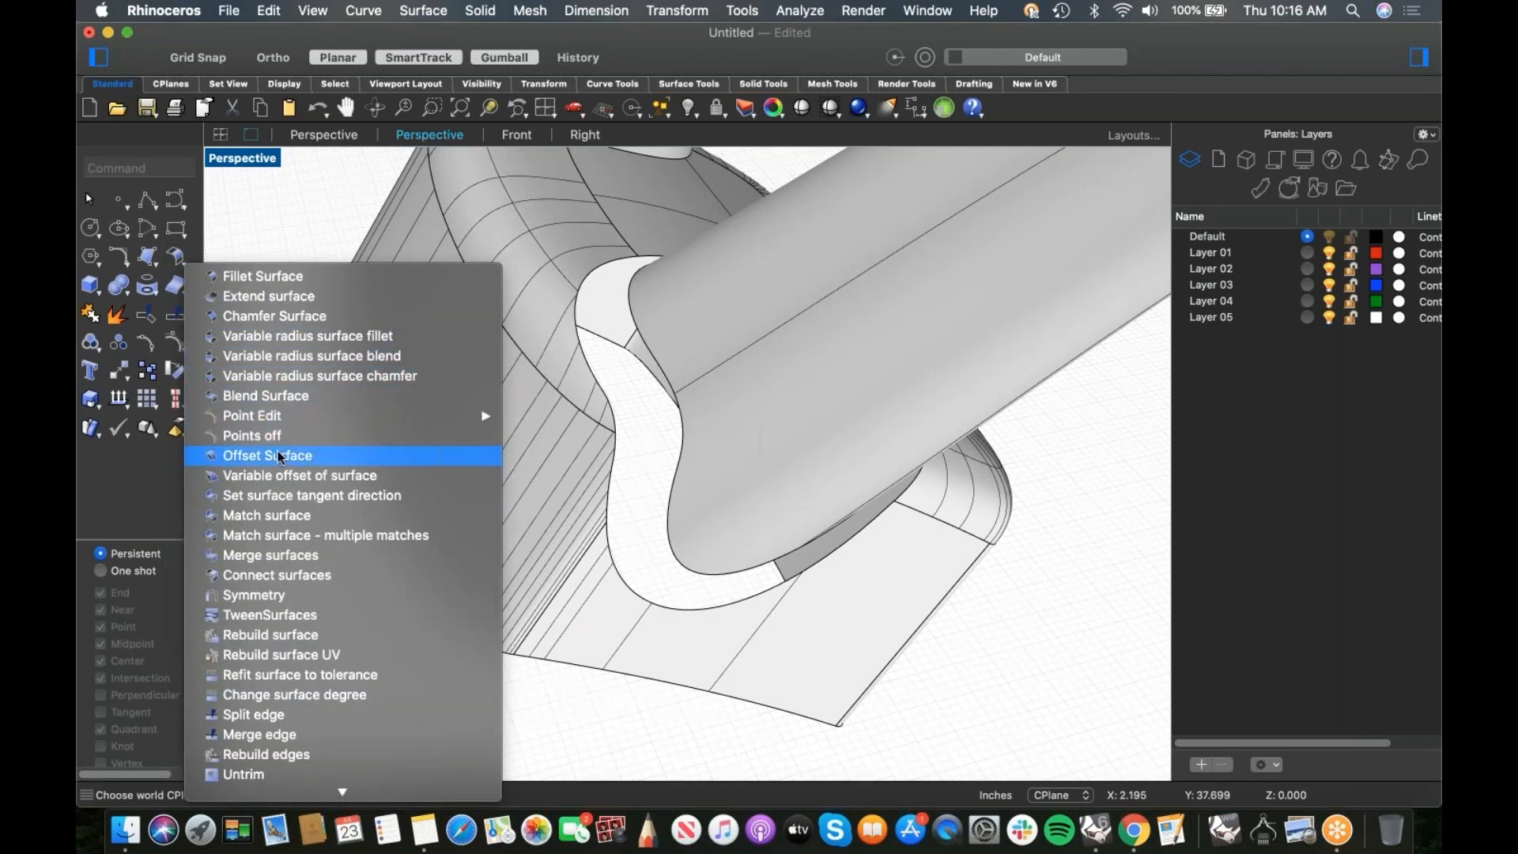
left_click(265, 396)
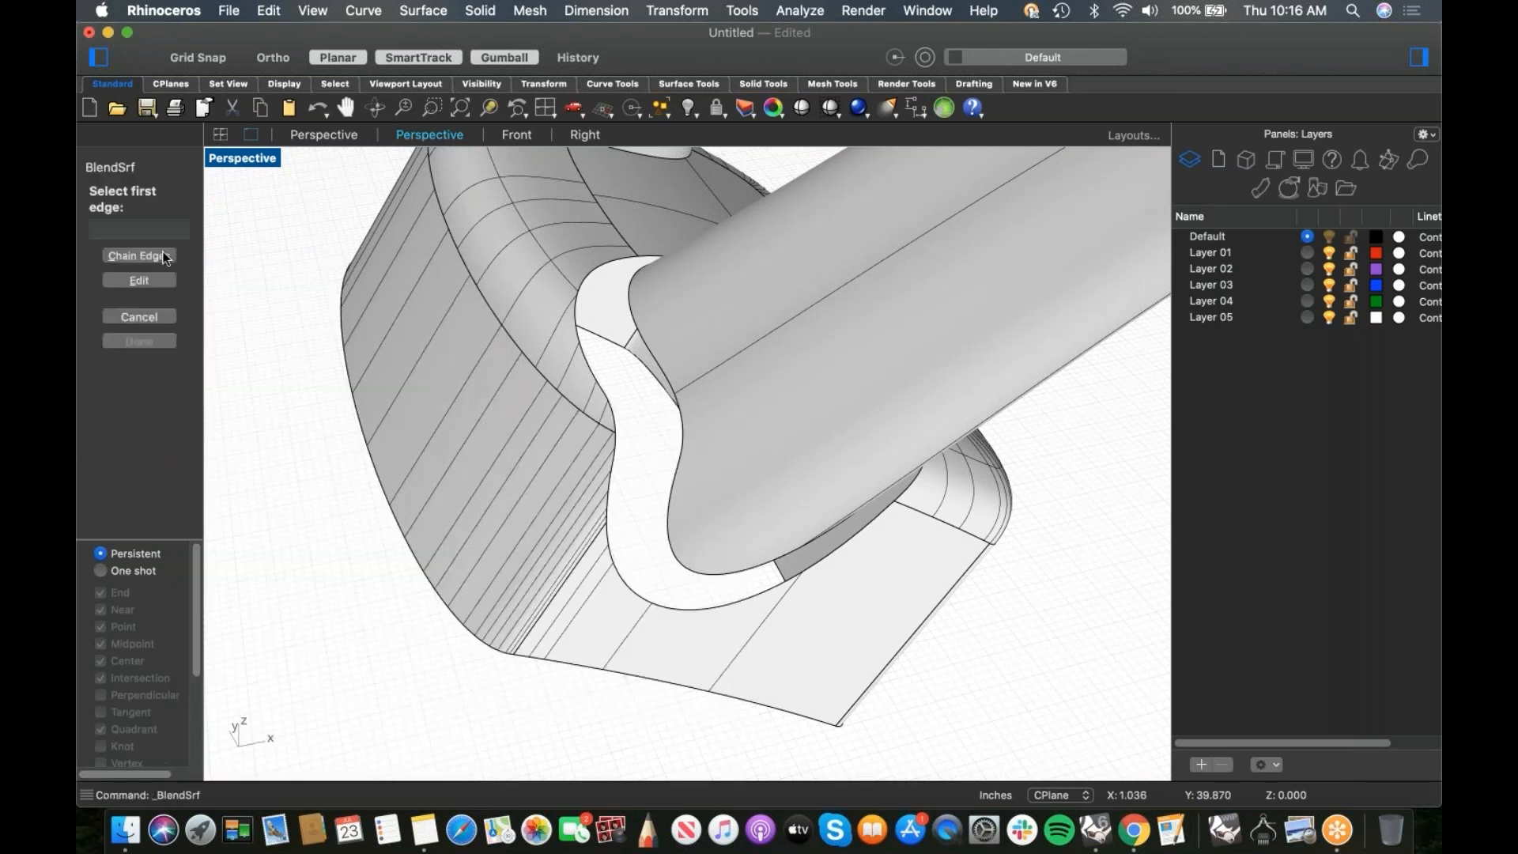
left_click(170, 256)
left_click(587, 393)
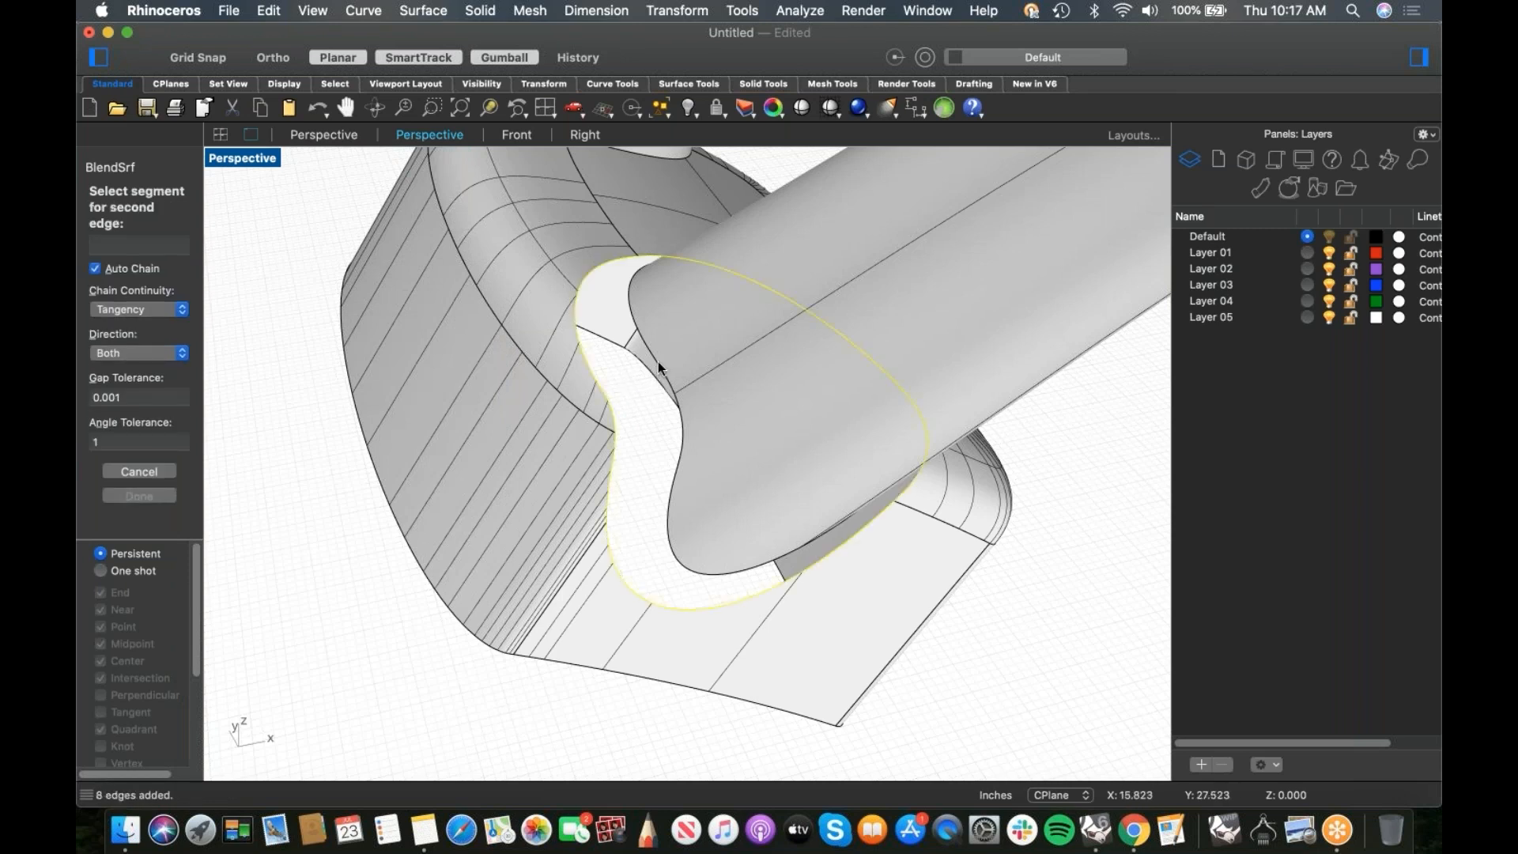
left_click(649, 384)
key("Return")
Step: Add extra cross-section shapes between the two edges at several places around the surface blend
right_click_drag(707, 488, 681, 433)
left_click(1211, 296)
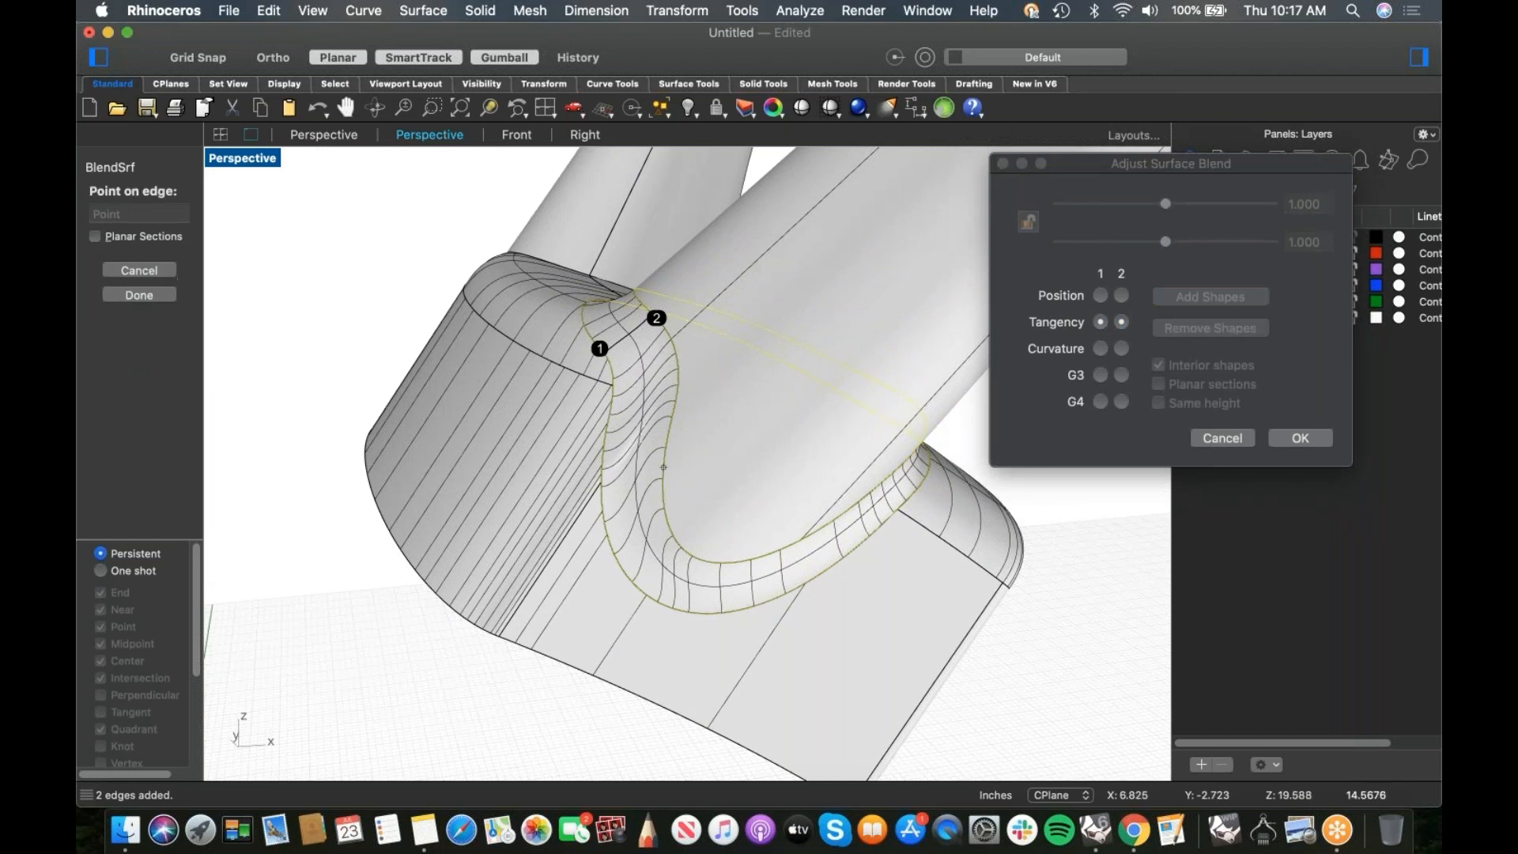
left_click(609, 474)
left_click(830, 529)
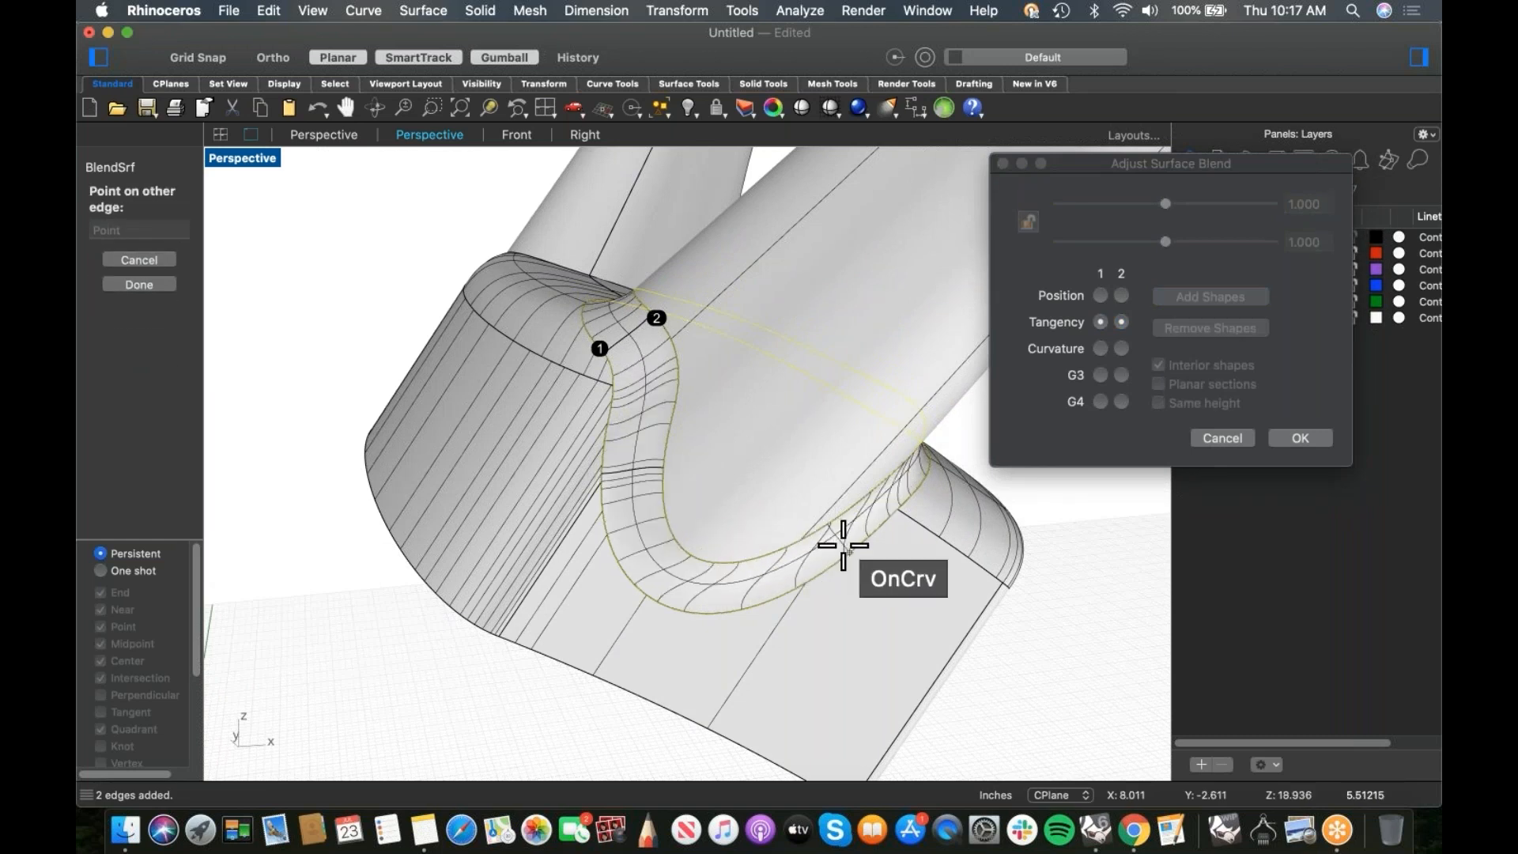
left_click(857, 556)
right_click_drag(867, 557, 633, 530)
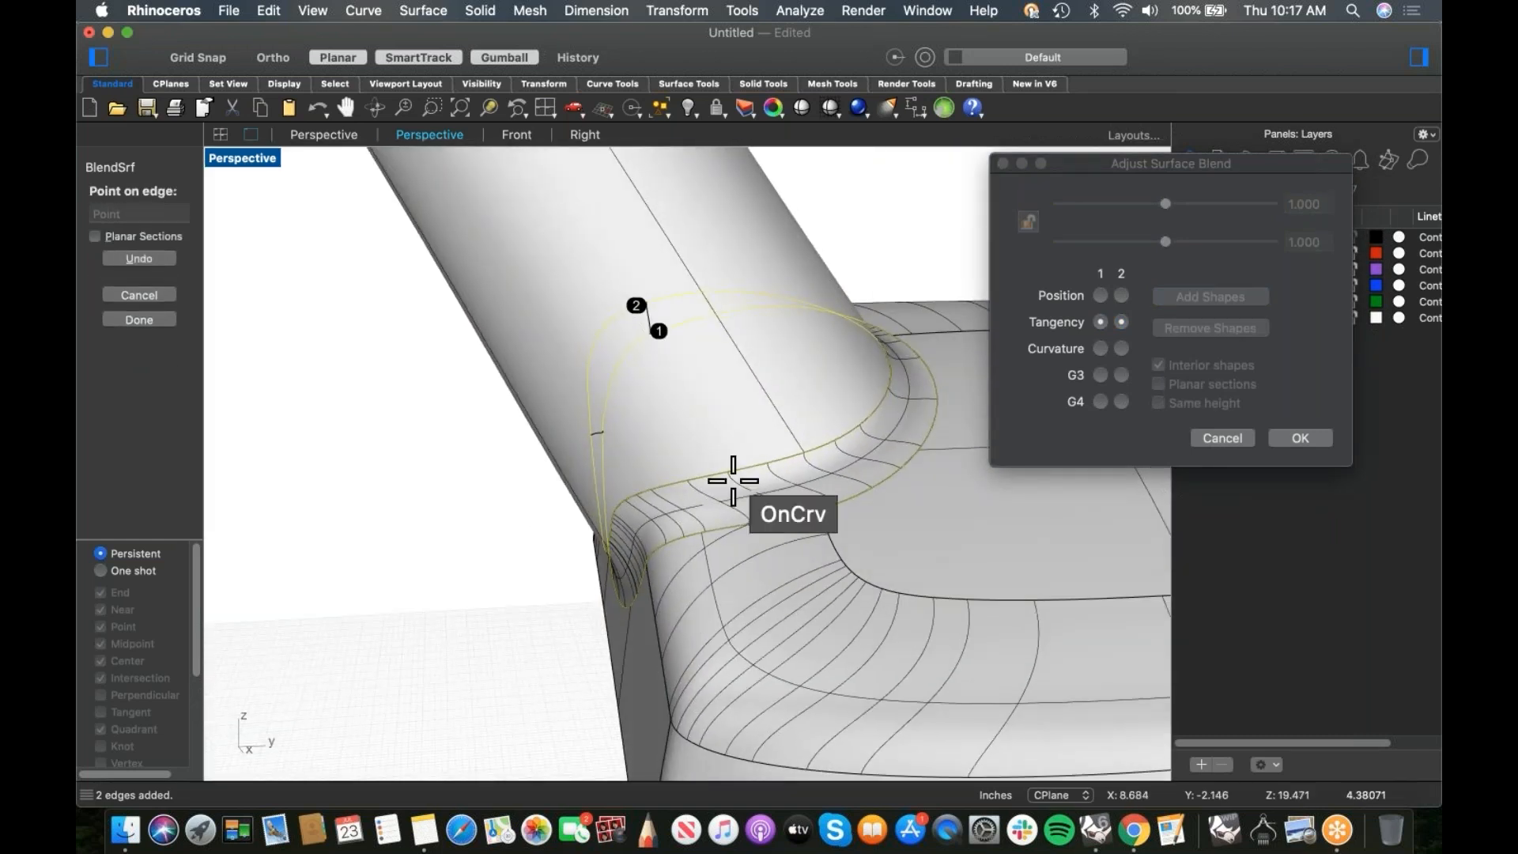
left_click(745, 501)
left_click(813, 515)
right_click_drag(813, 515, 609, 563)
key("Return")
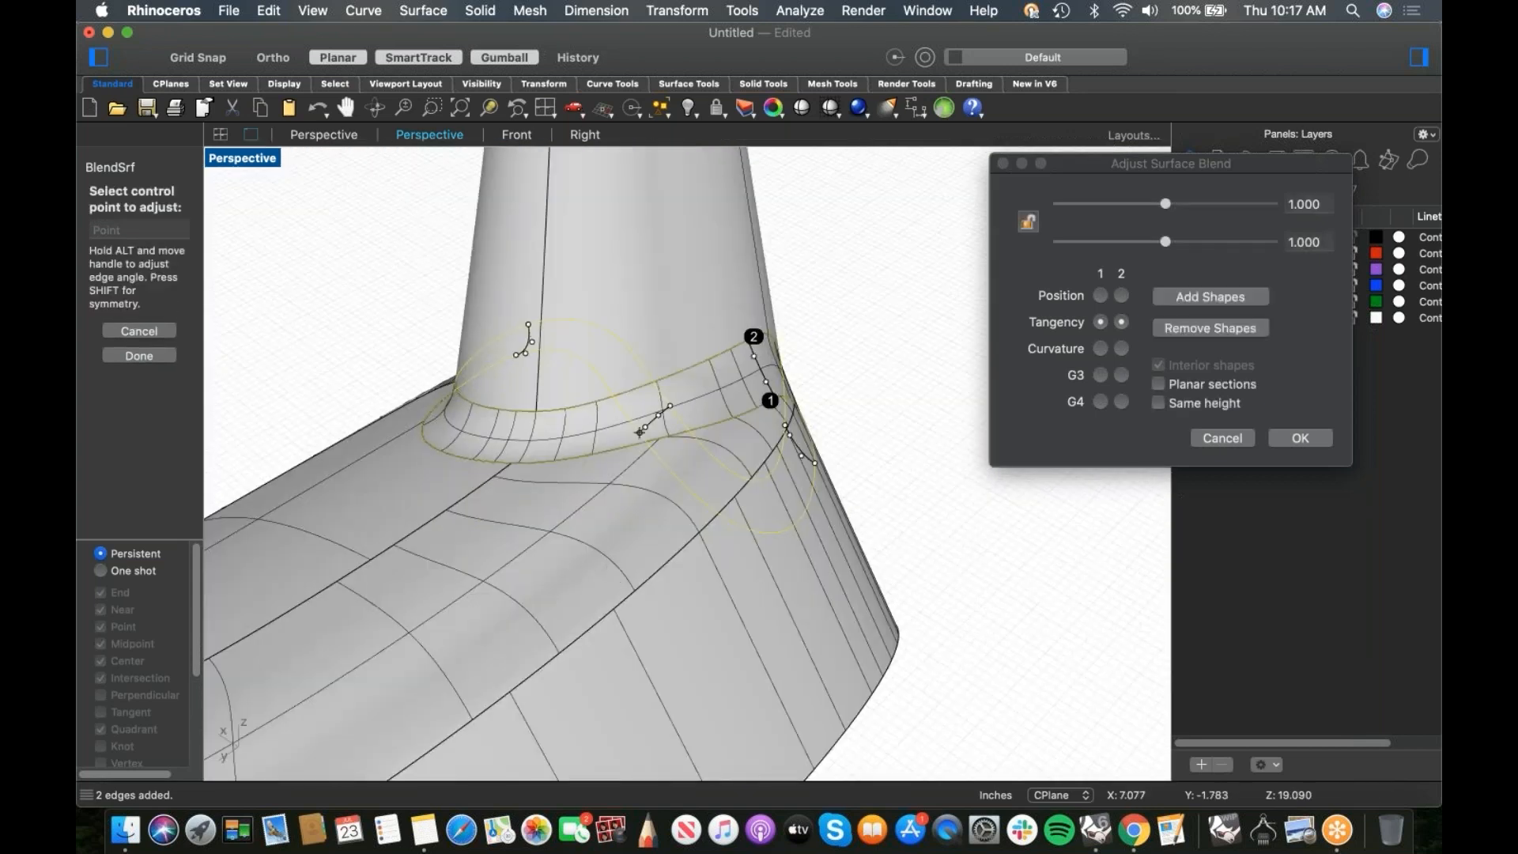
Step: Accept the surface blend and join the block, the blend and the bent arm into one polysurface
left_click(1289, 441)
right_click_drag(791, 443, 824, 301)
left_click_drag(824, 301, 645, 529)
key("super+j")
left_click(308, 542)
Step: Cap the bent arm's open end with a Patch using 10 U spans, 10 V spans and Adjust tangency
scroll(525, 525, "down", 5)
right_click_drag(525, 525, 601, 368)
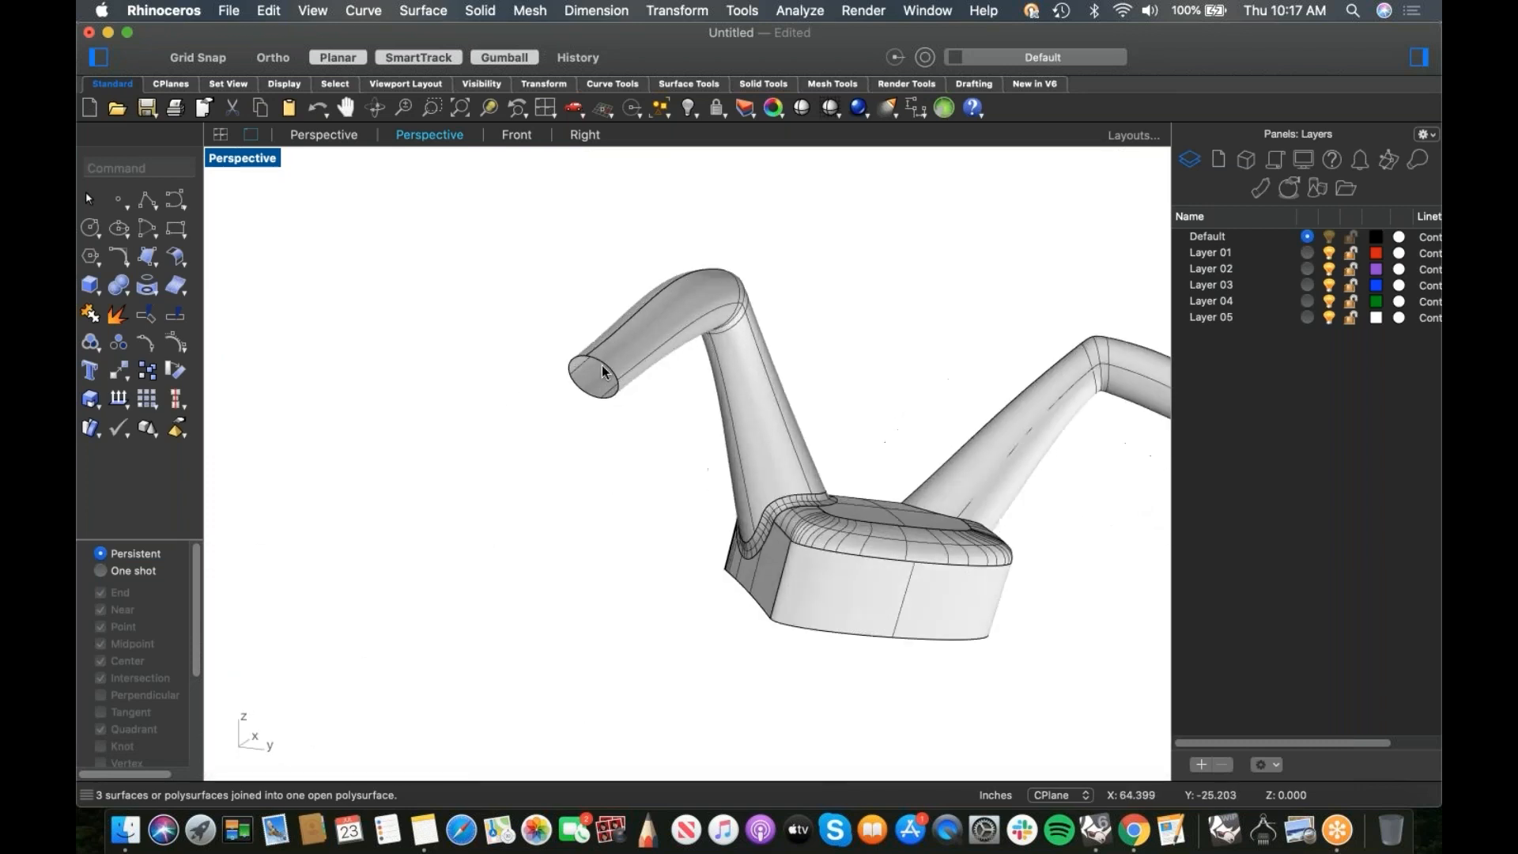
scroll(580, 444, "up", 5)
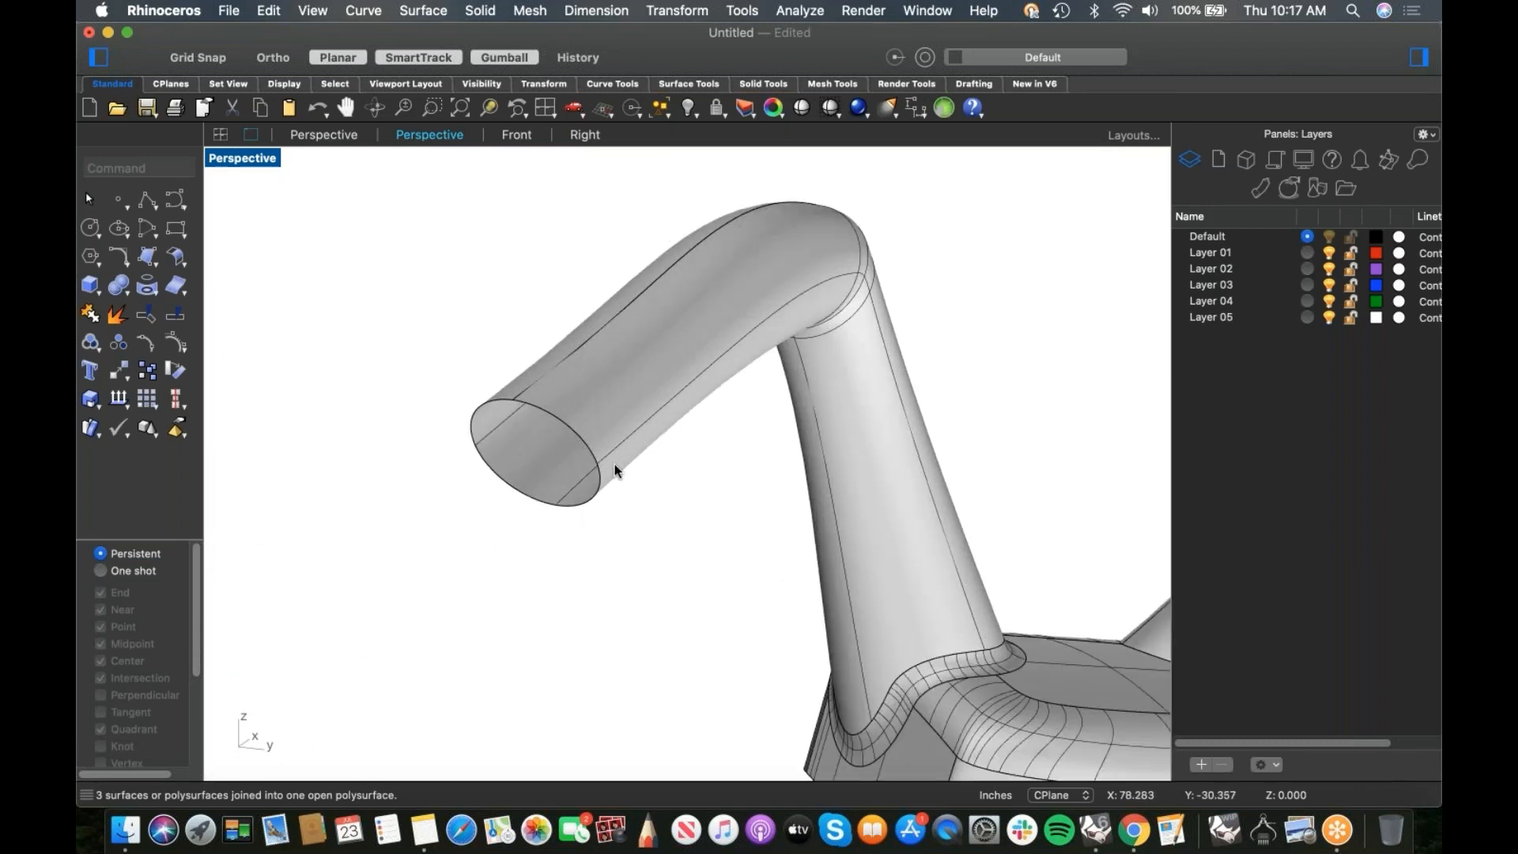
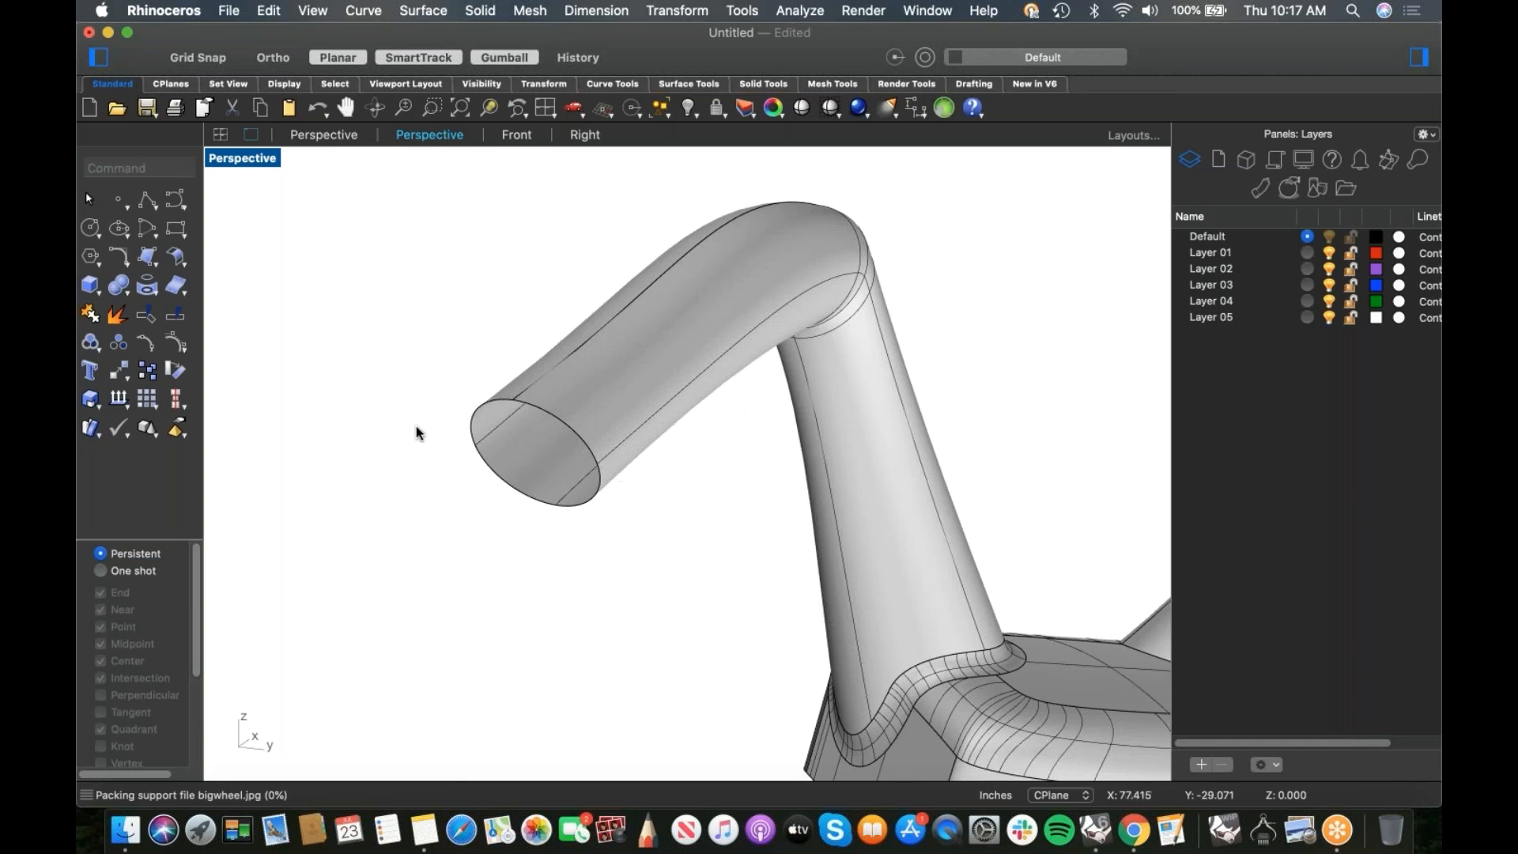
left_click(155, 260)
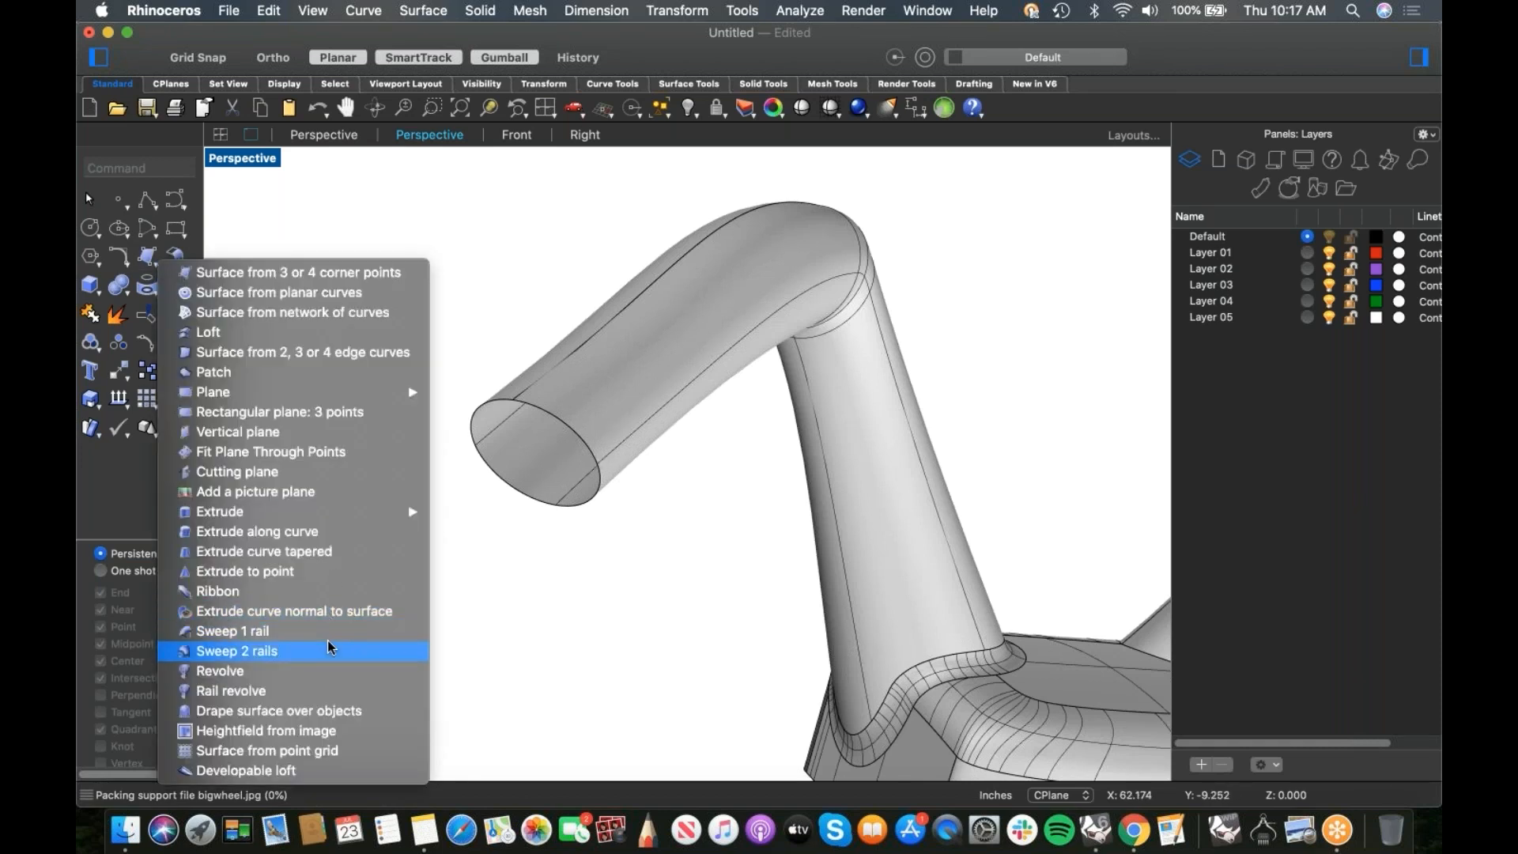
left_click(250, 375)
left_click(497, 478)
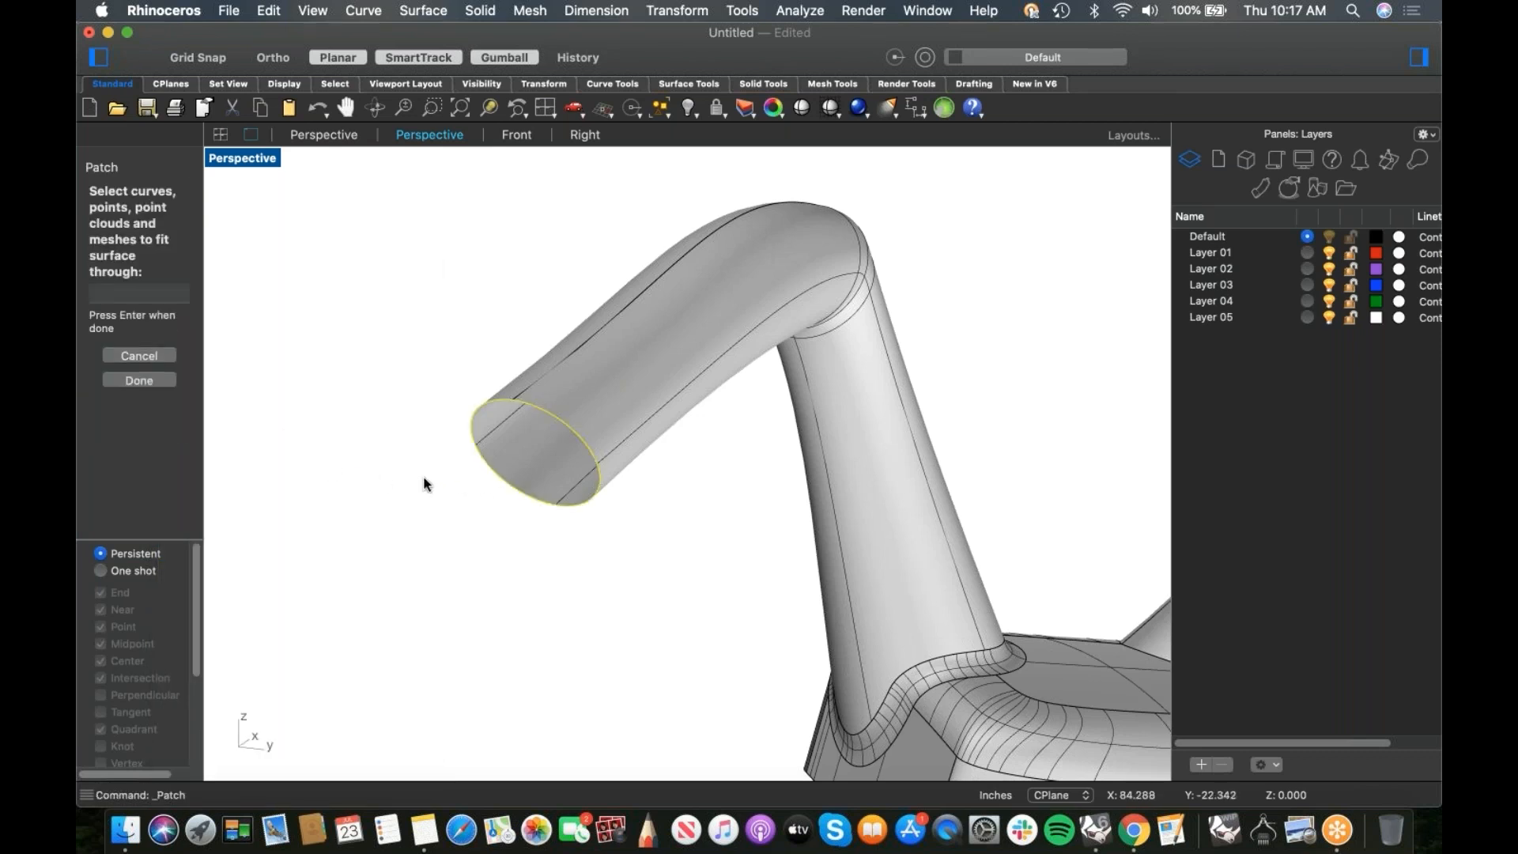
right_click_drag(424, 482, 422, 472)
key("Return")
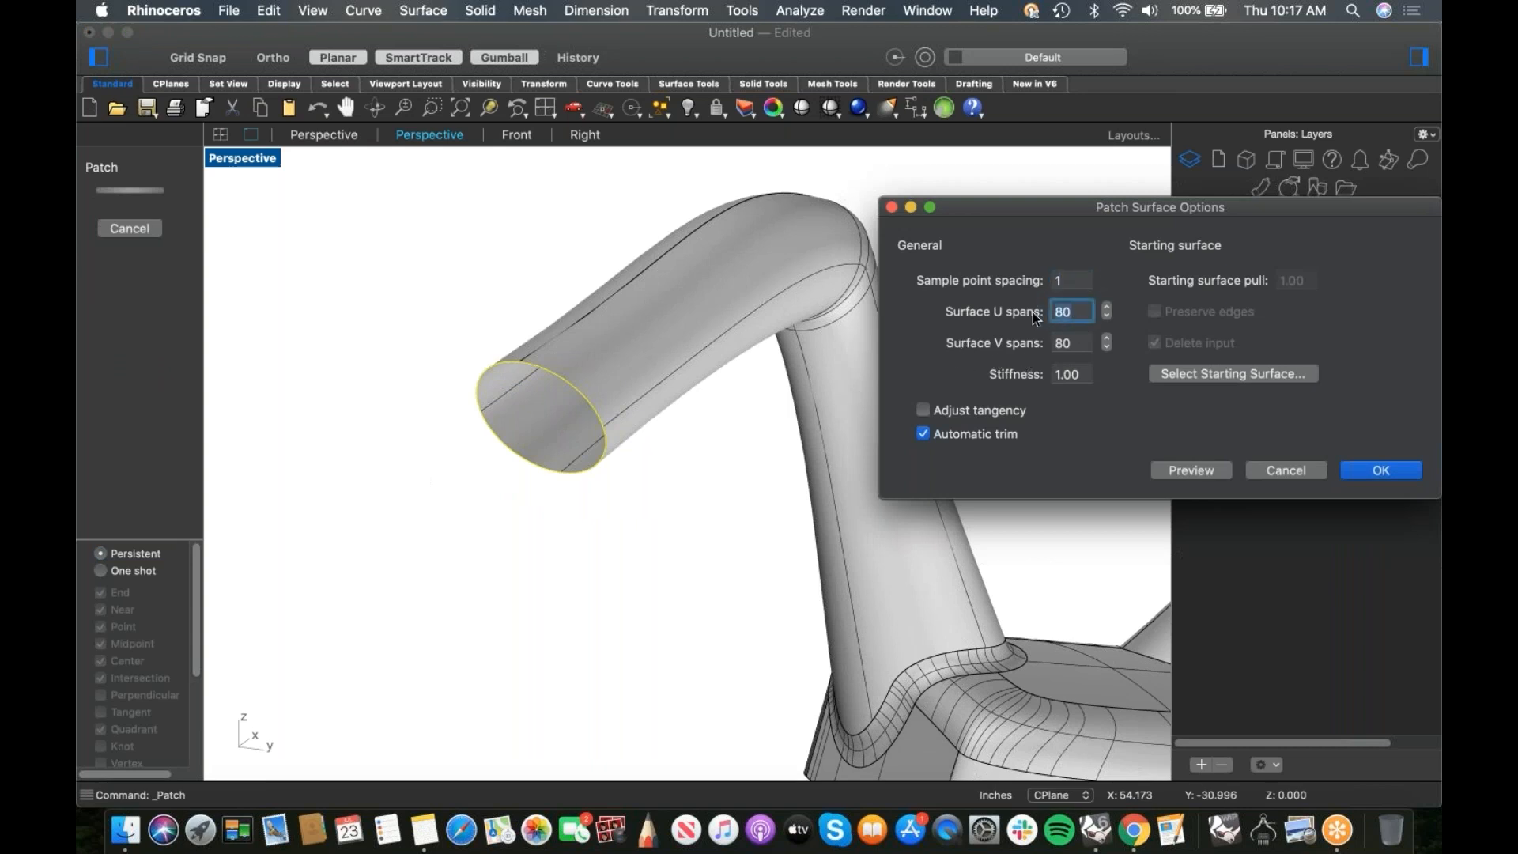
key("Tab")
left_click(1209, 471)
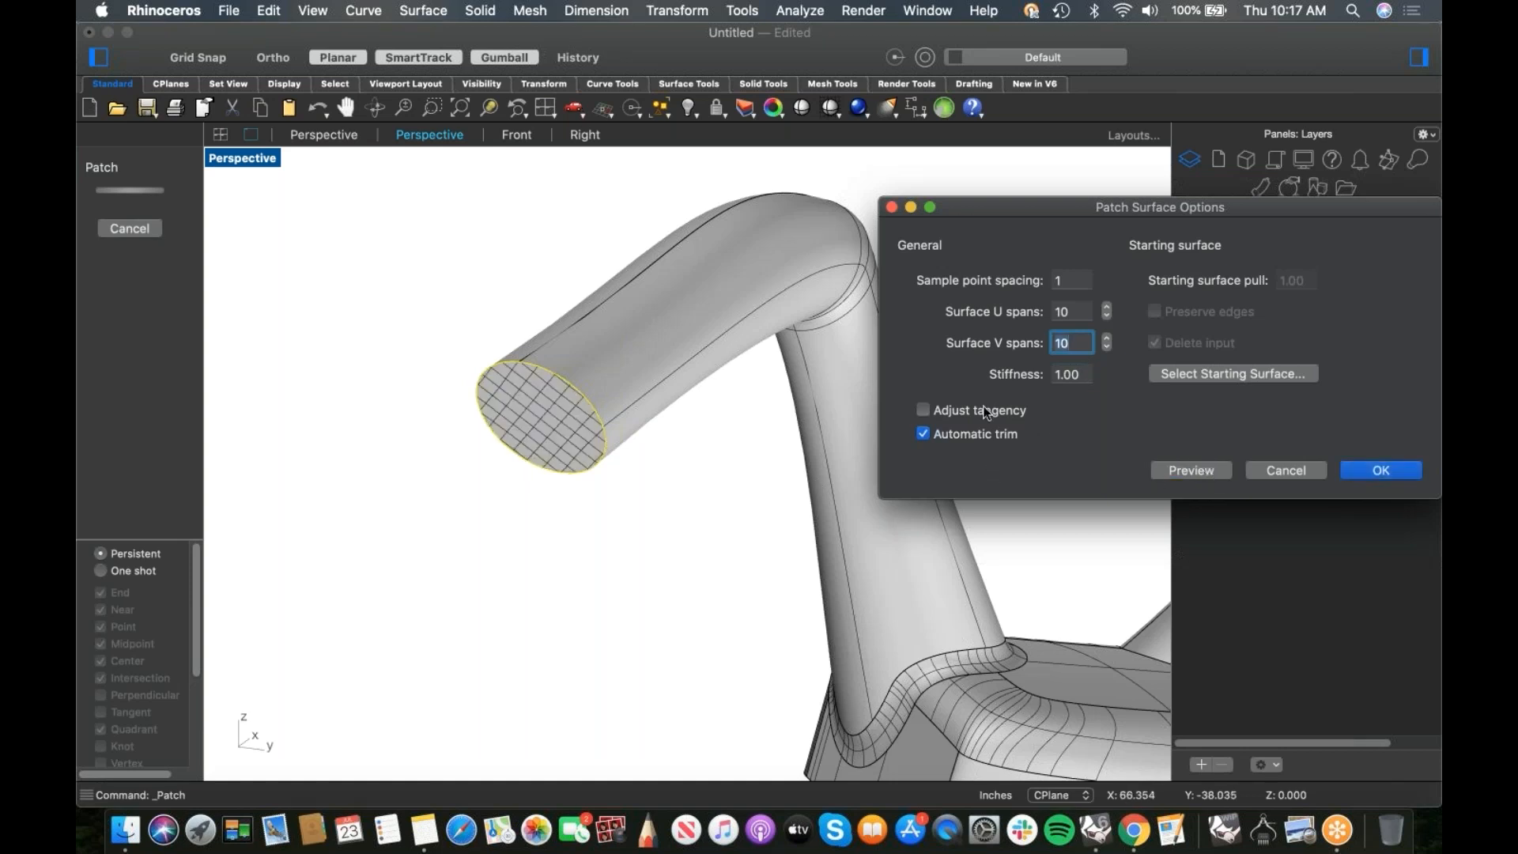
left_click(1199, 468)
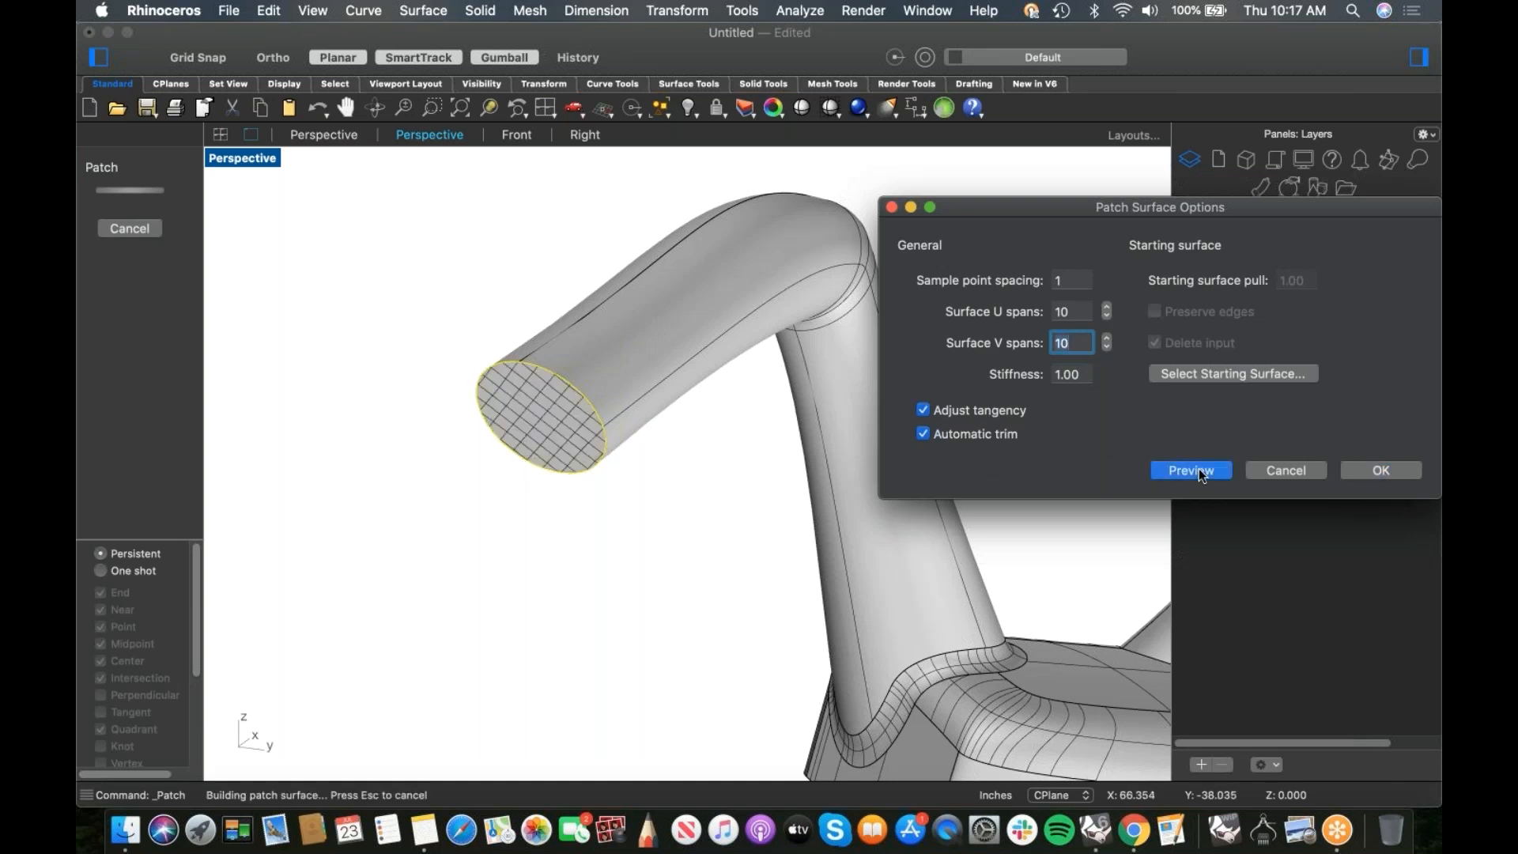
mouse_move(624, 477)
right_mouse_down()
mouse_move(600, 495)
mouse_move(613, 486)
right_mouse_up()
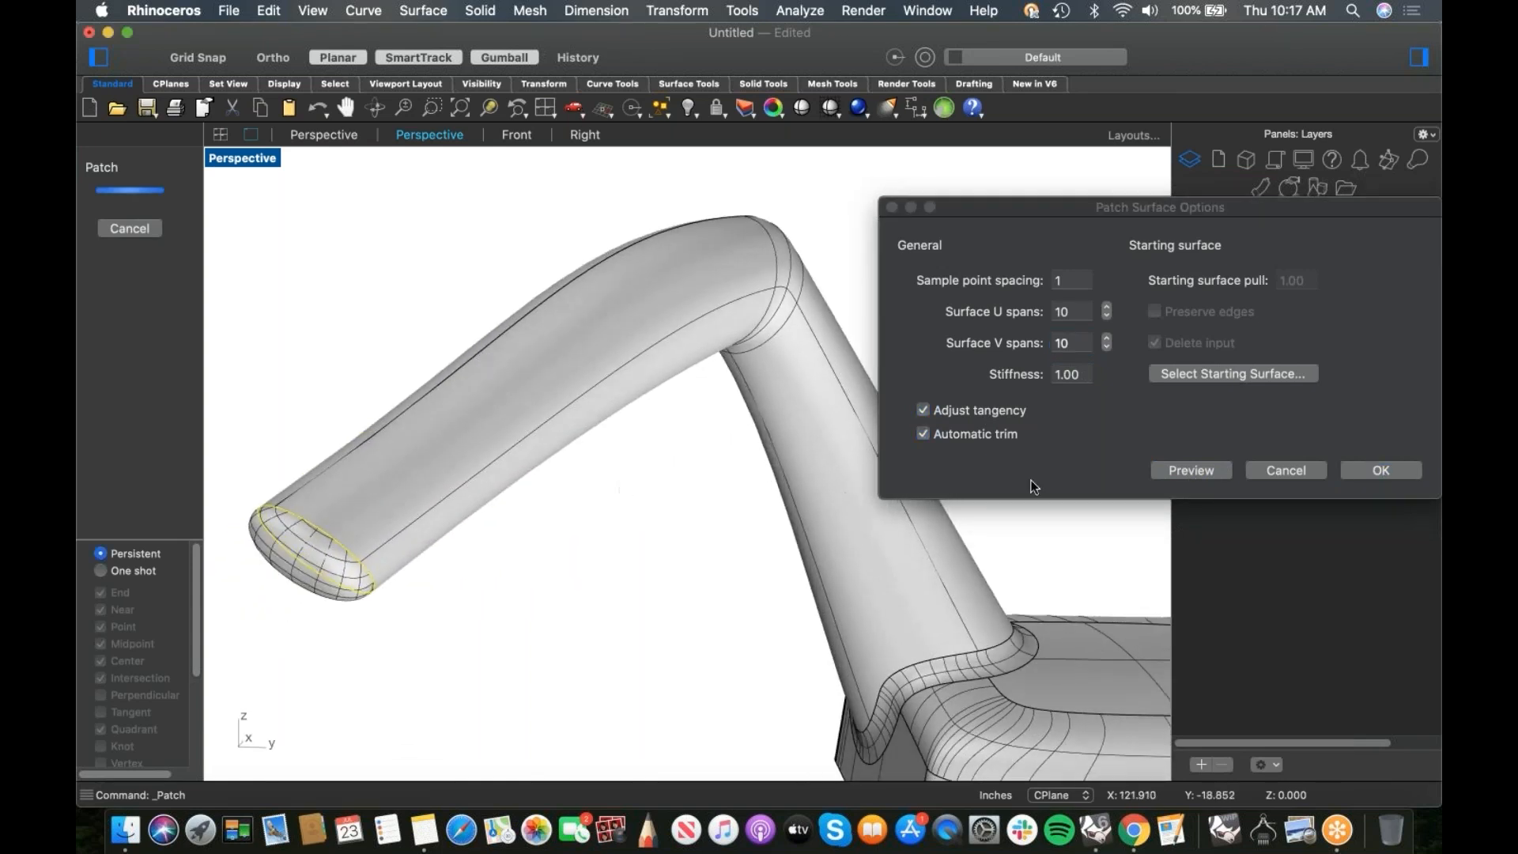
left_click(1380, 471)
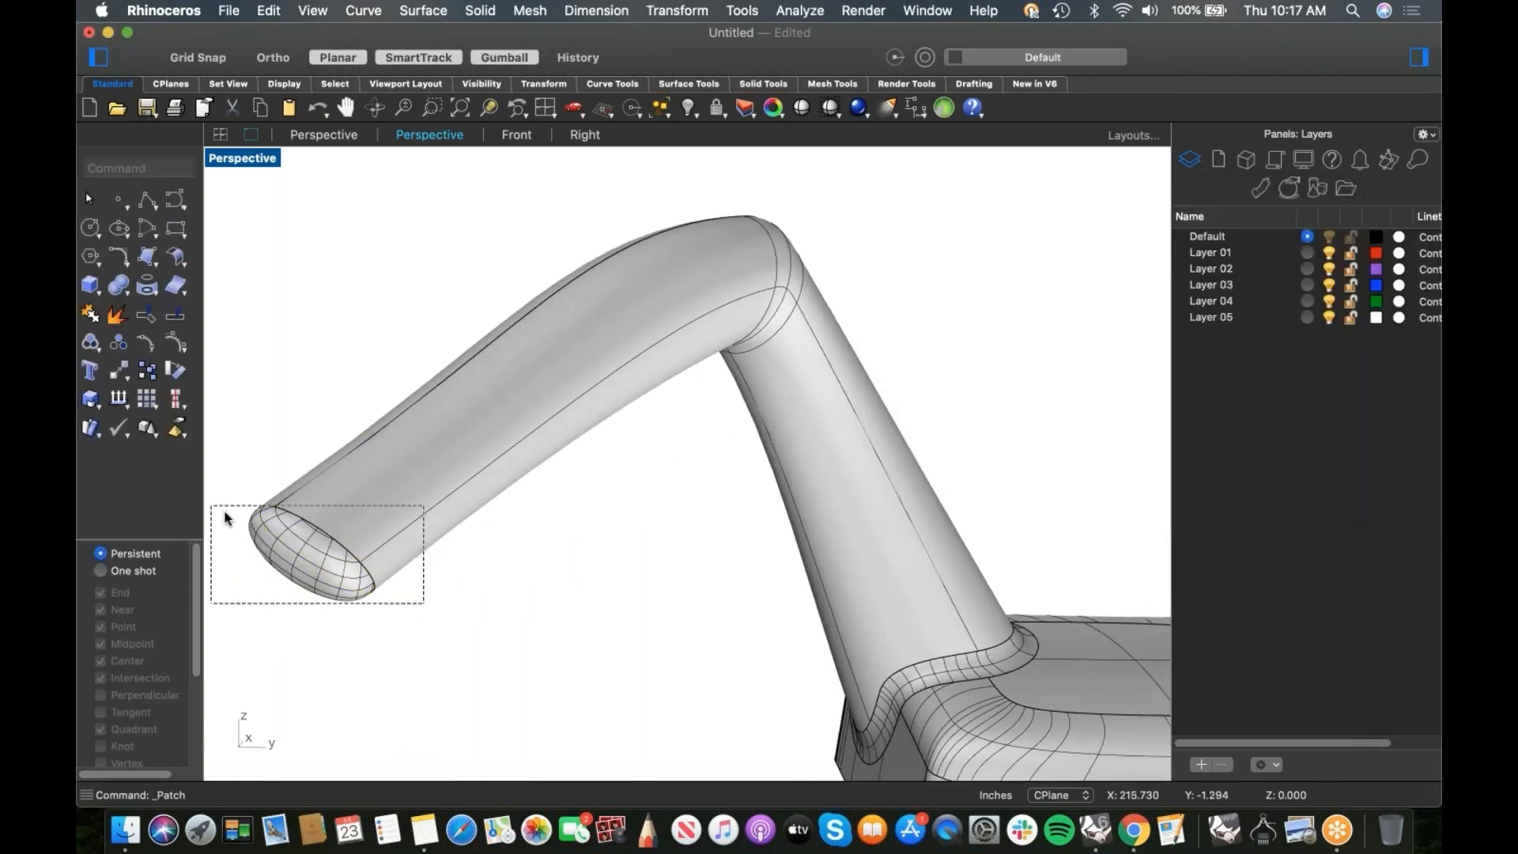
Step: Select everything and join the end cap to the arm's polysurface
key("super+a")
key("super+j")
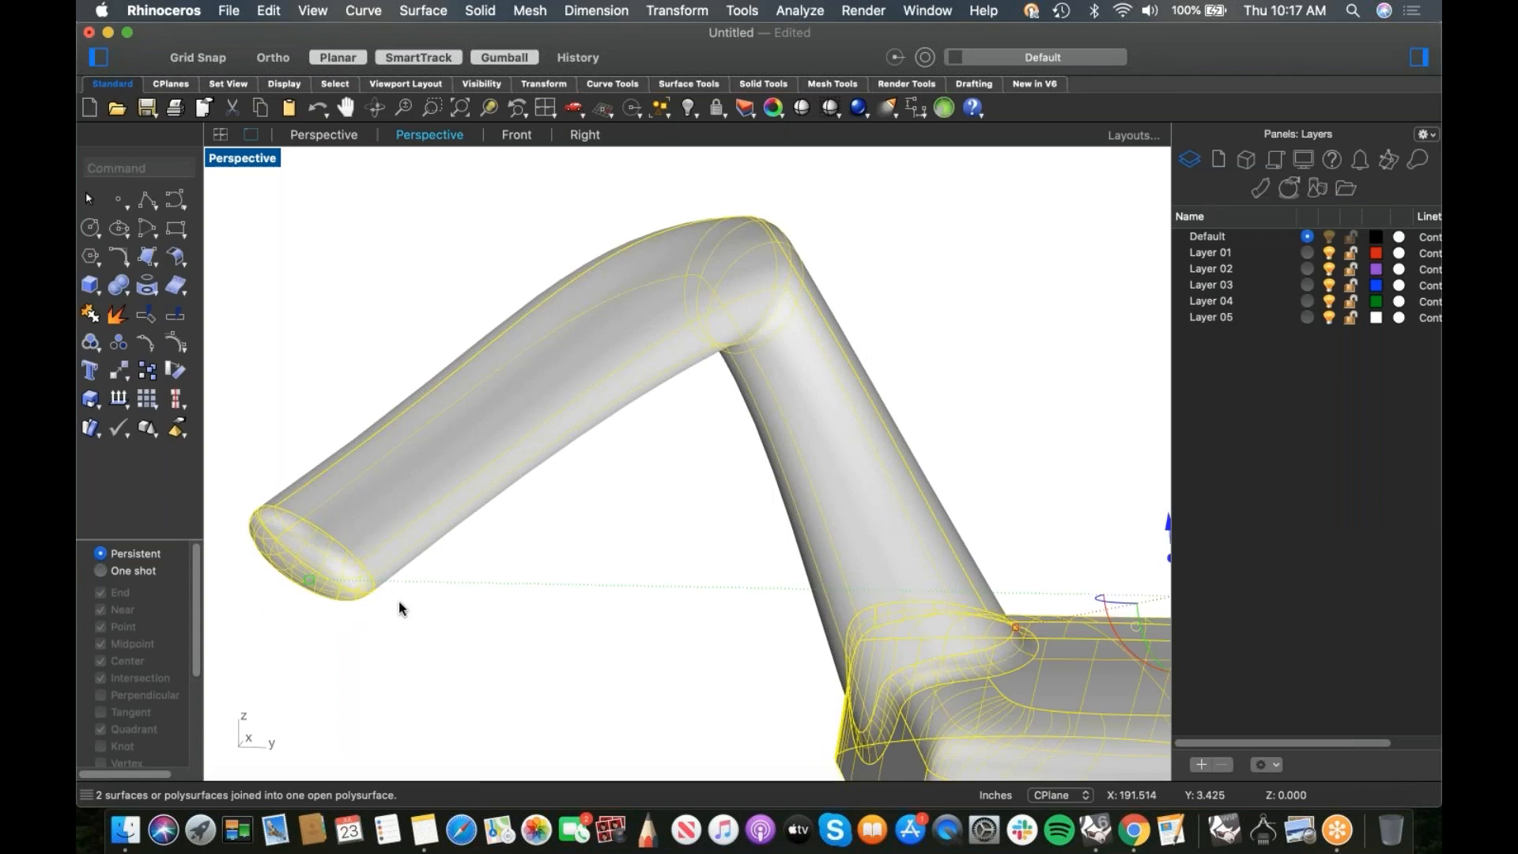
left_click(383, 666)
right_click_drag(382, 667, 502, 567)
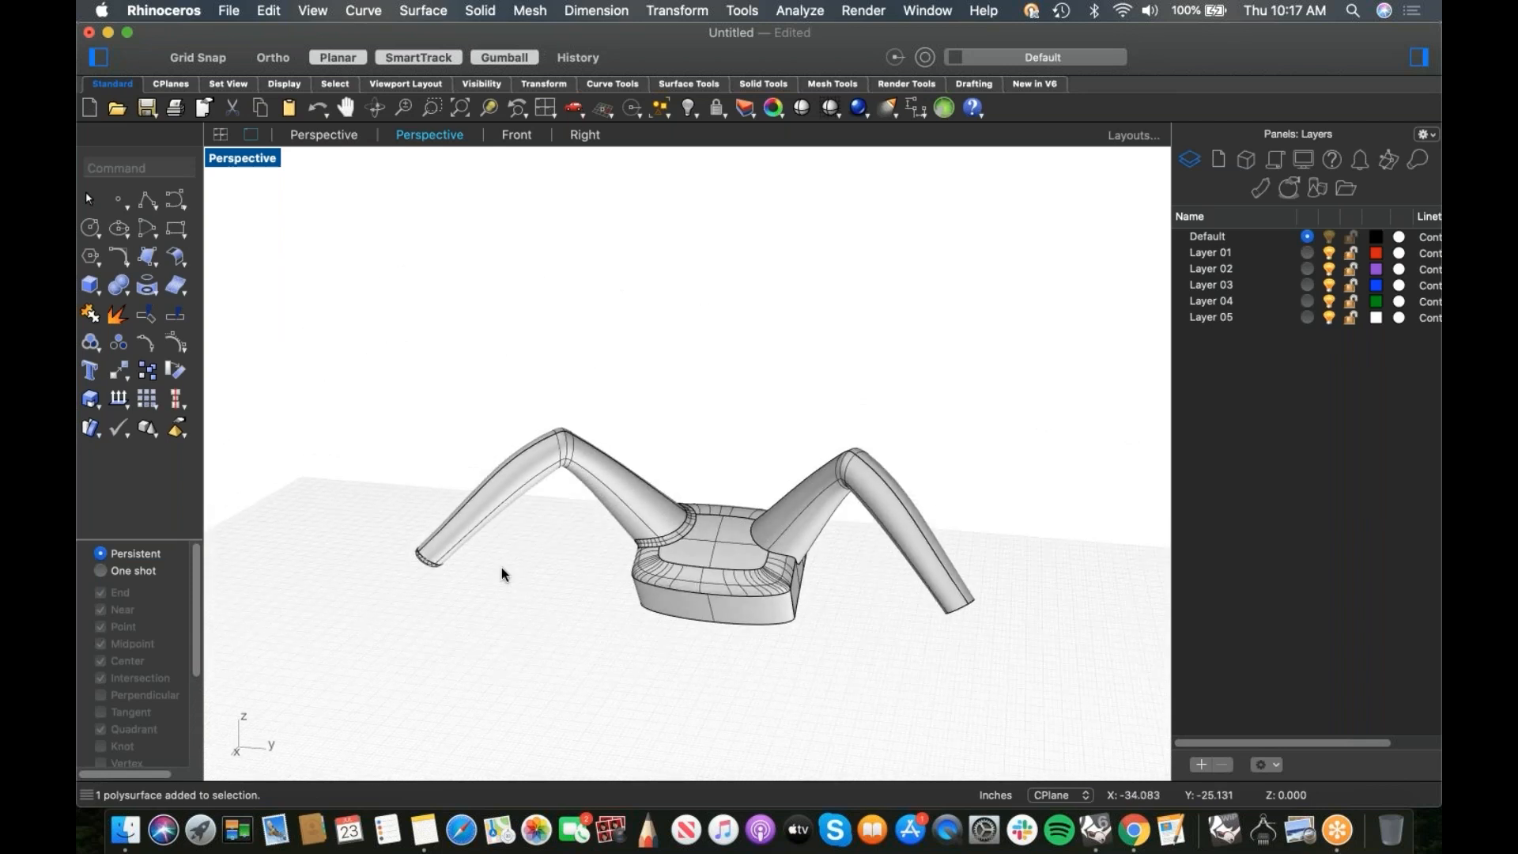
Step: In the Top view, draw a straight line from the origin along the X axis past the block
key("Return")
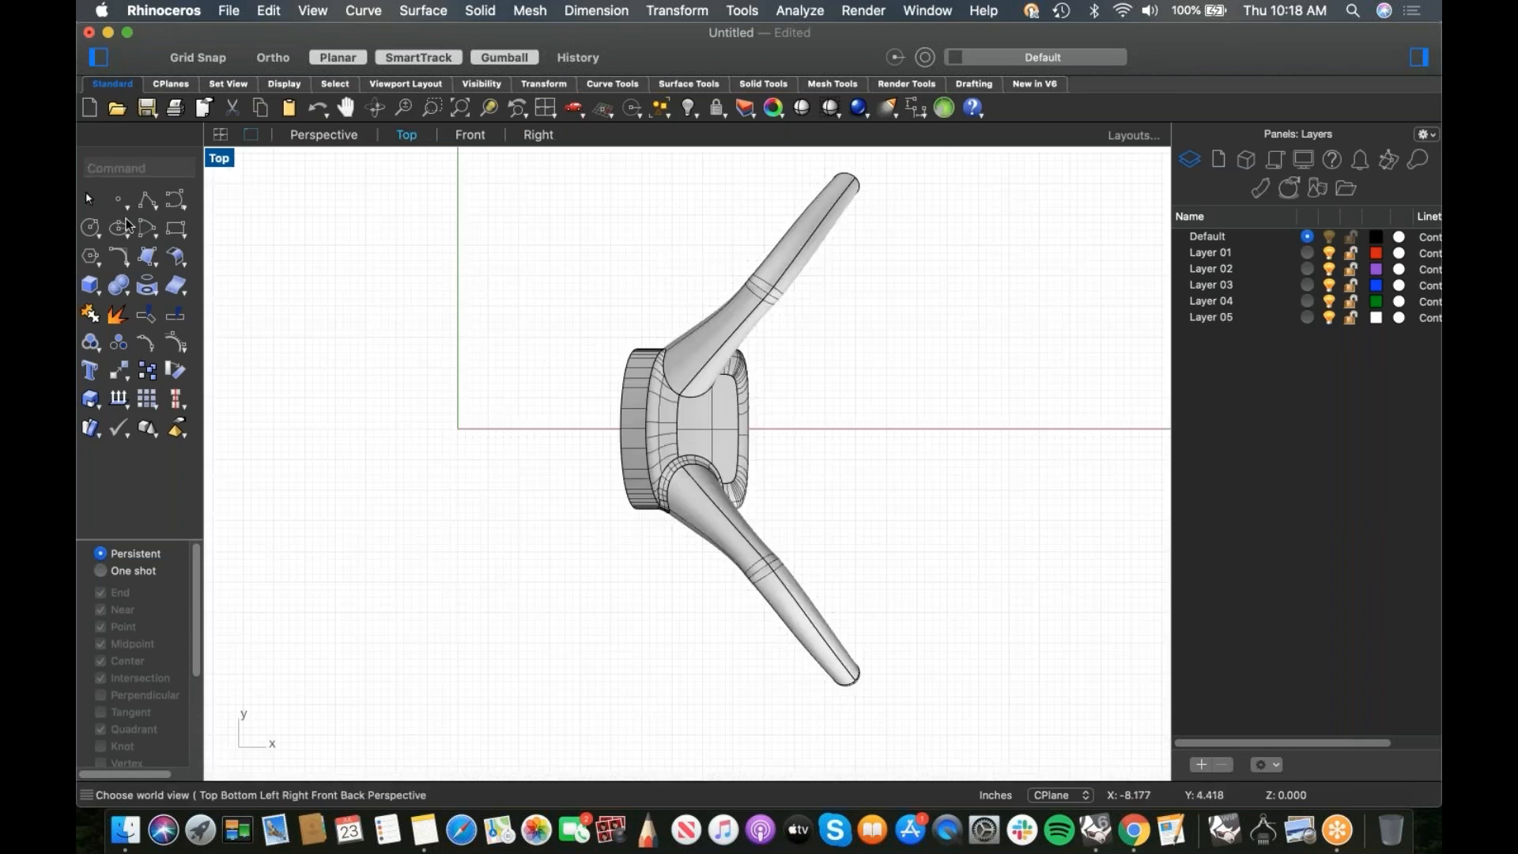
left_click(146, 201)
left_click(458, 429)
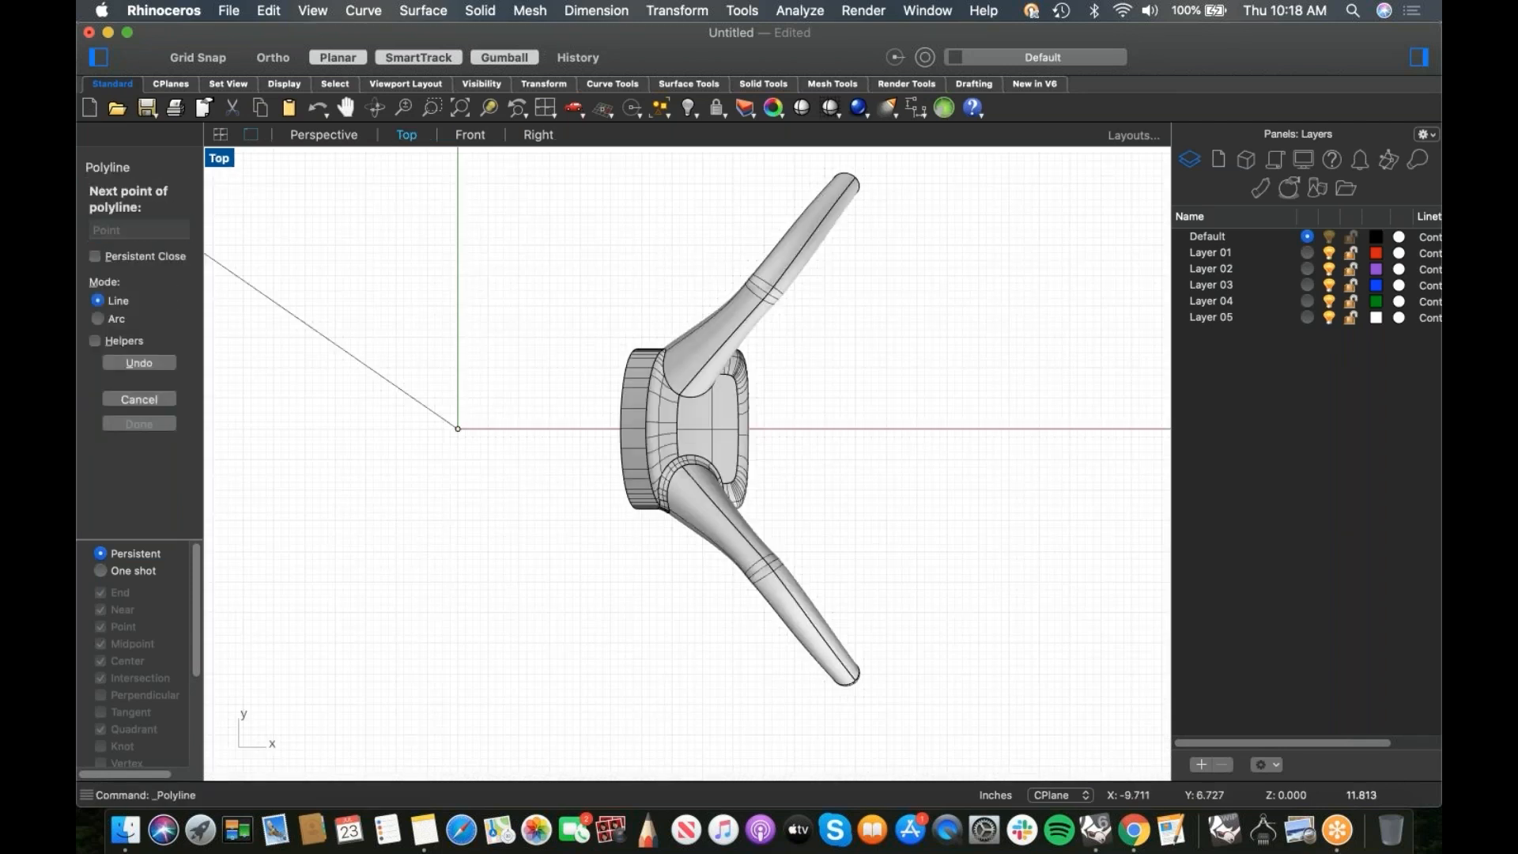
left_click(886, 407)
key("Return")
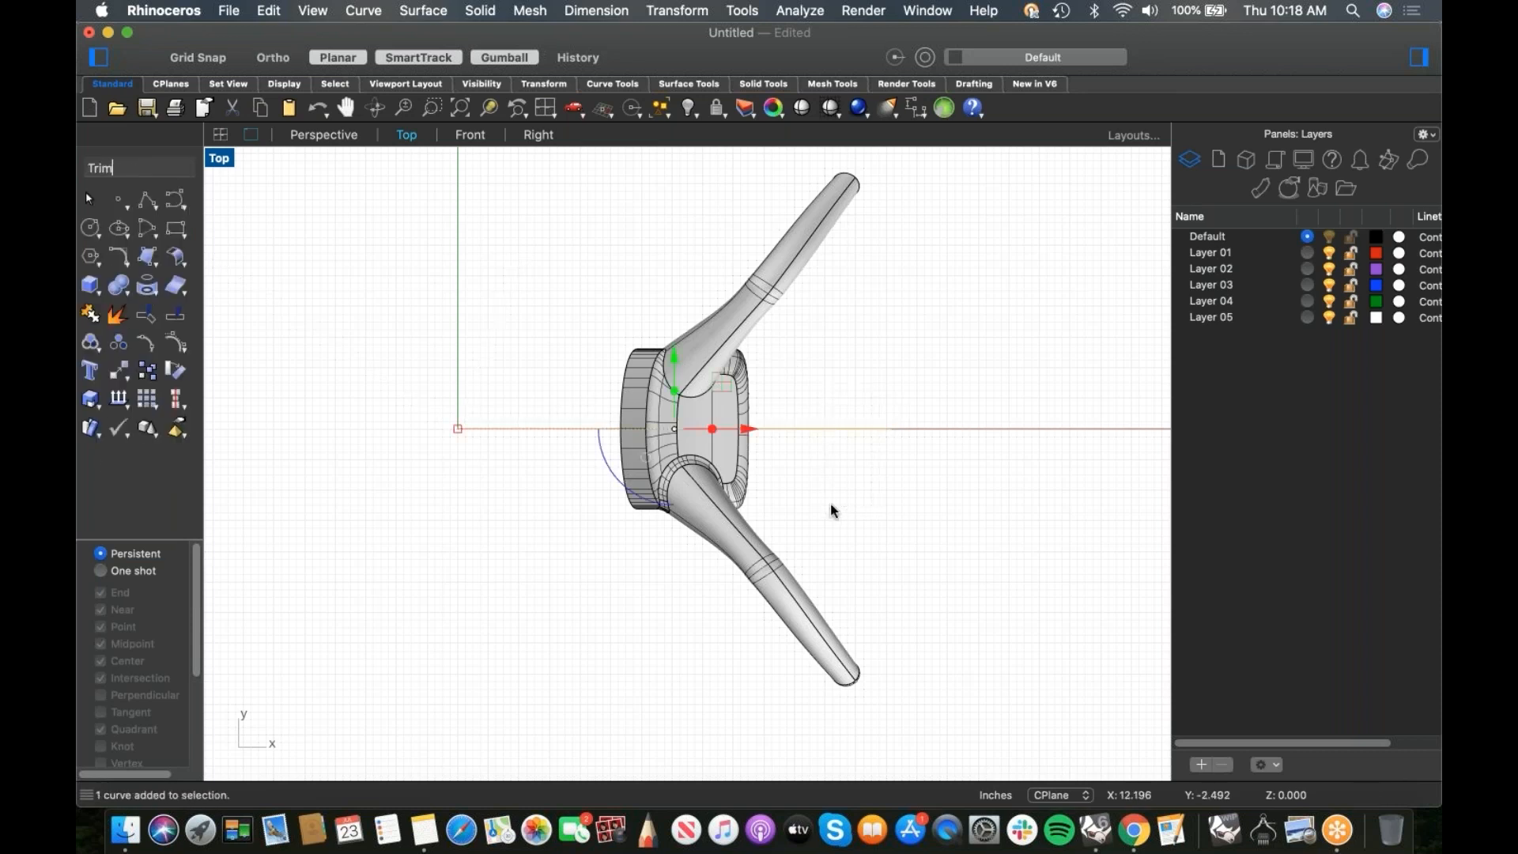
Step: Trim away the half of the handlebar on the positive Y side, with the line as cutter
type("trim")
key("Return")
left_click(726, 405)
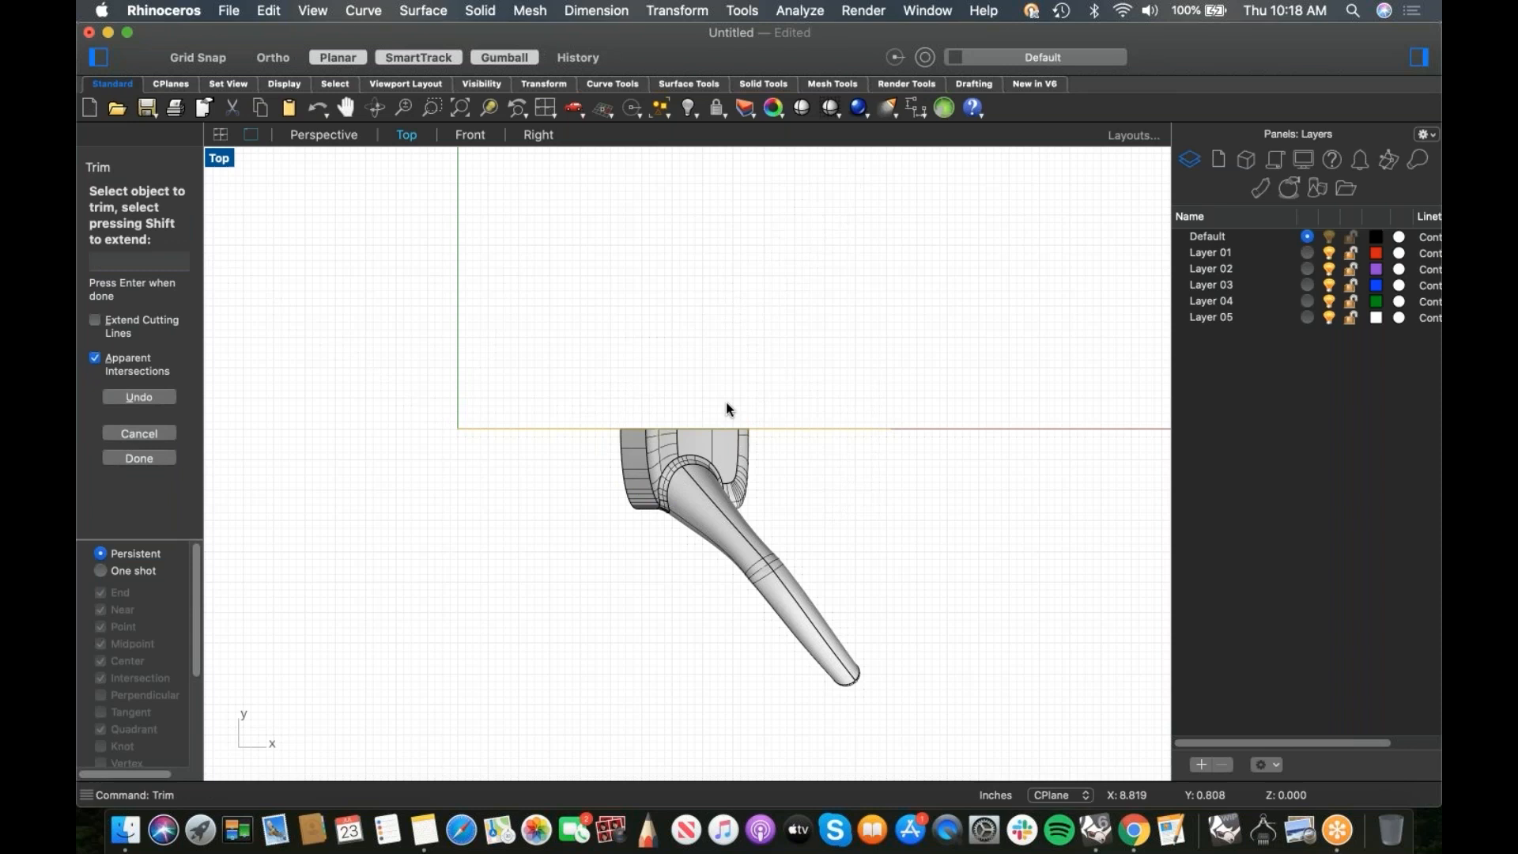
key("Return")
Step: Mirror the remaining handlebar half across the X axis, keeping the original
left_click(736, 496)
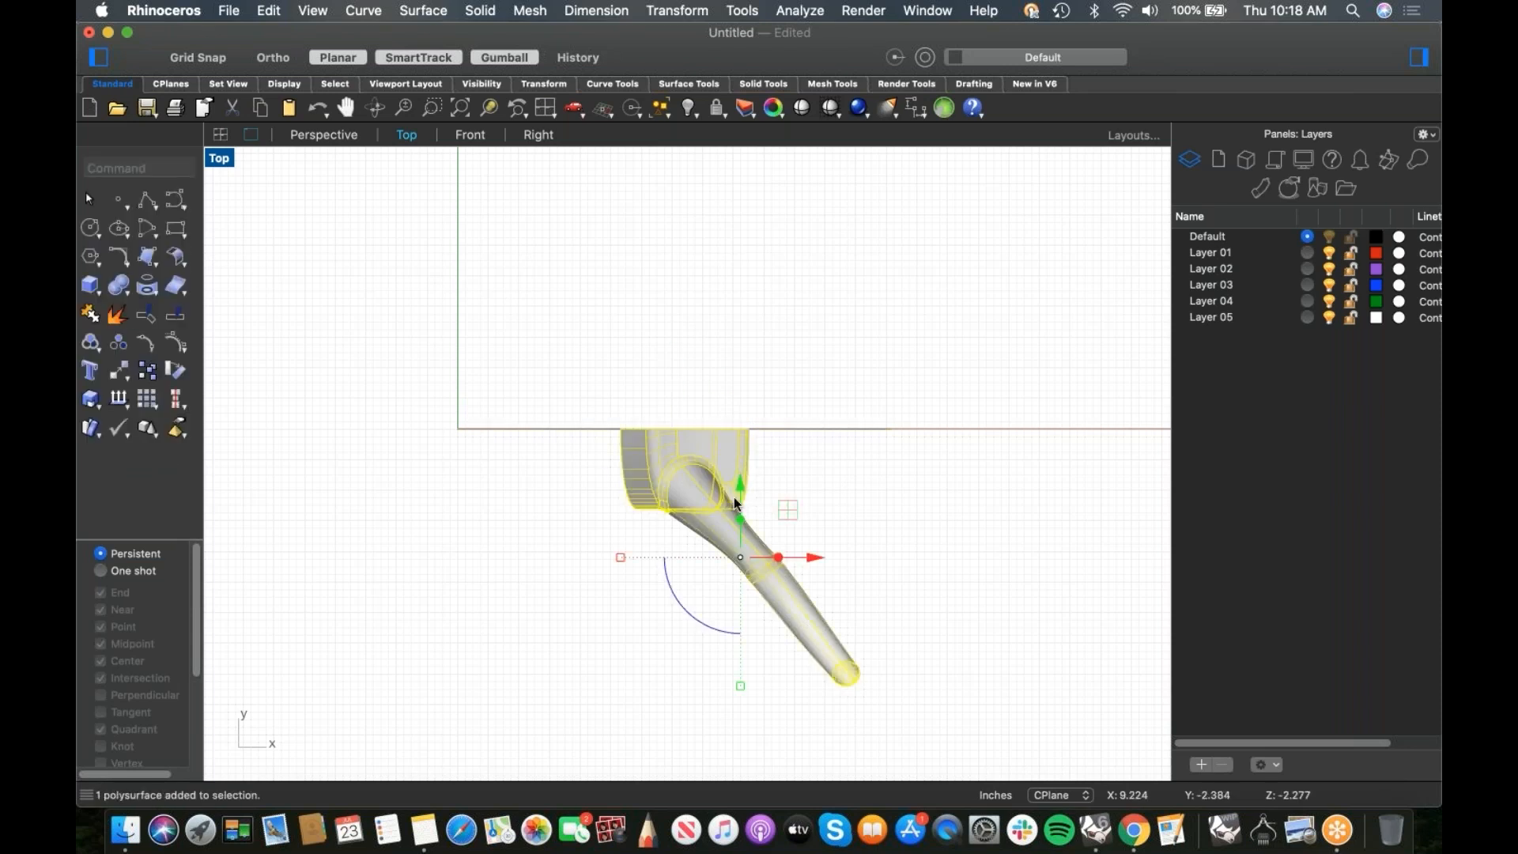
type("mirror")
key("Return")
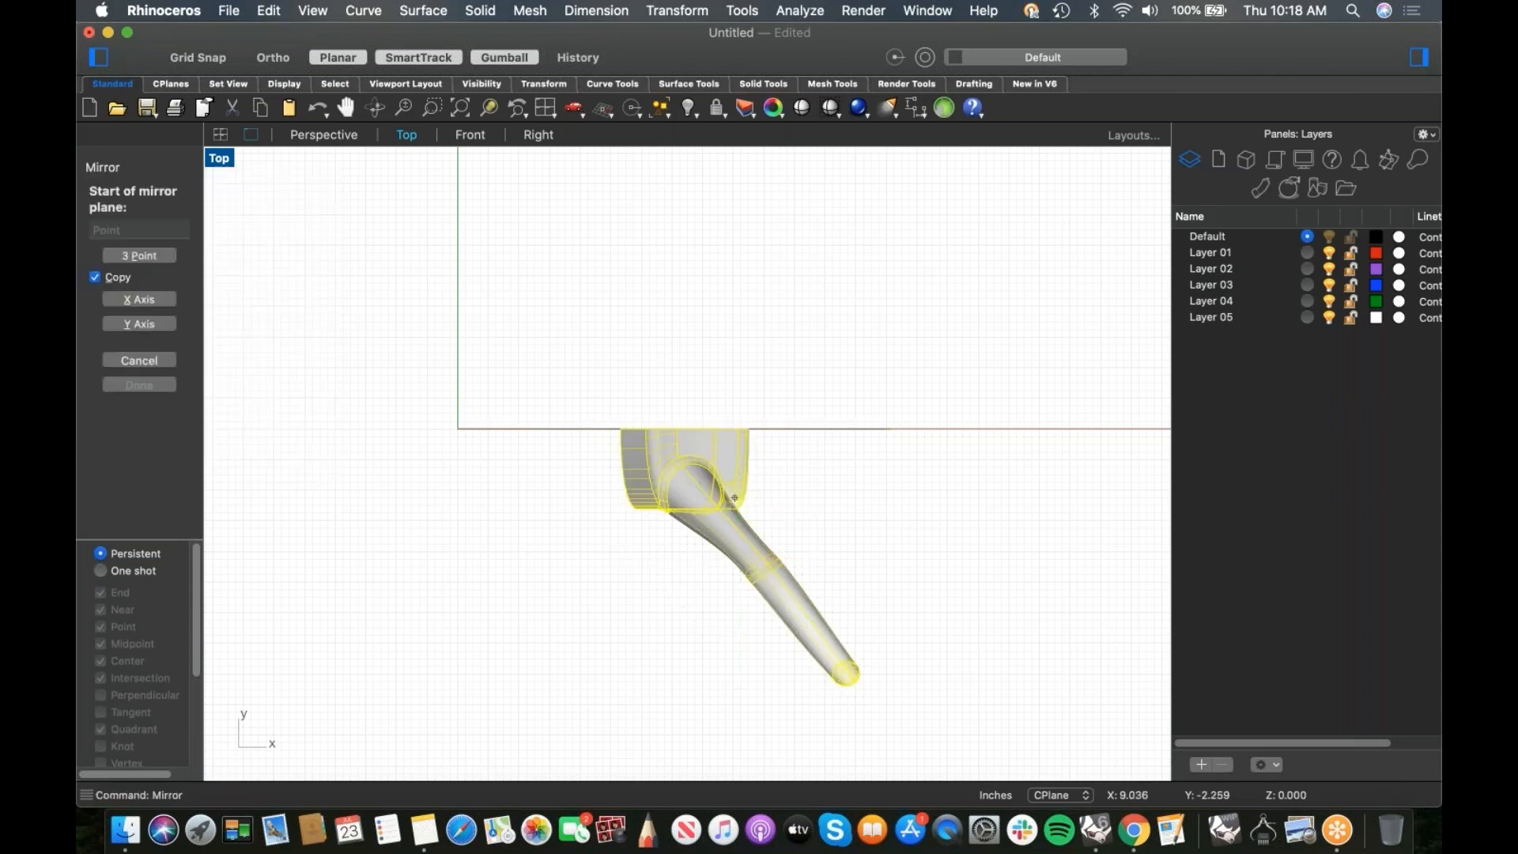
left_click(685, 429)
left_click(783, 429)
Step: Join the two mirrored handlebar halves and return to the perspective view
left_click_drag(795, 387, 635, 477)
type("join")
key("Return")
type("d")
key("Return")
left_click(572, 418)
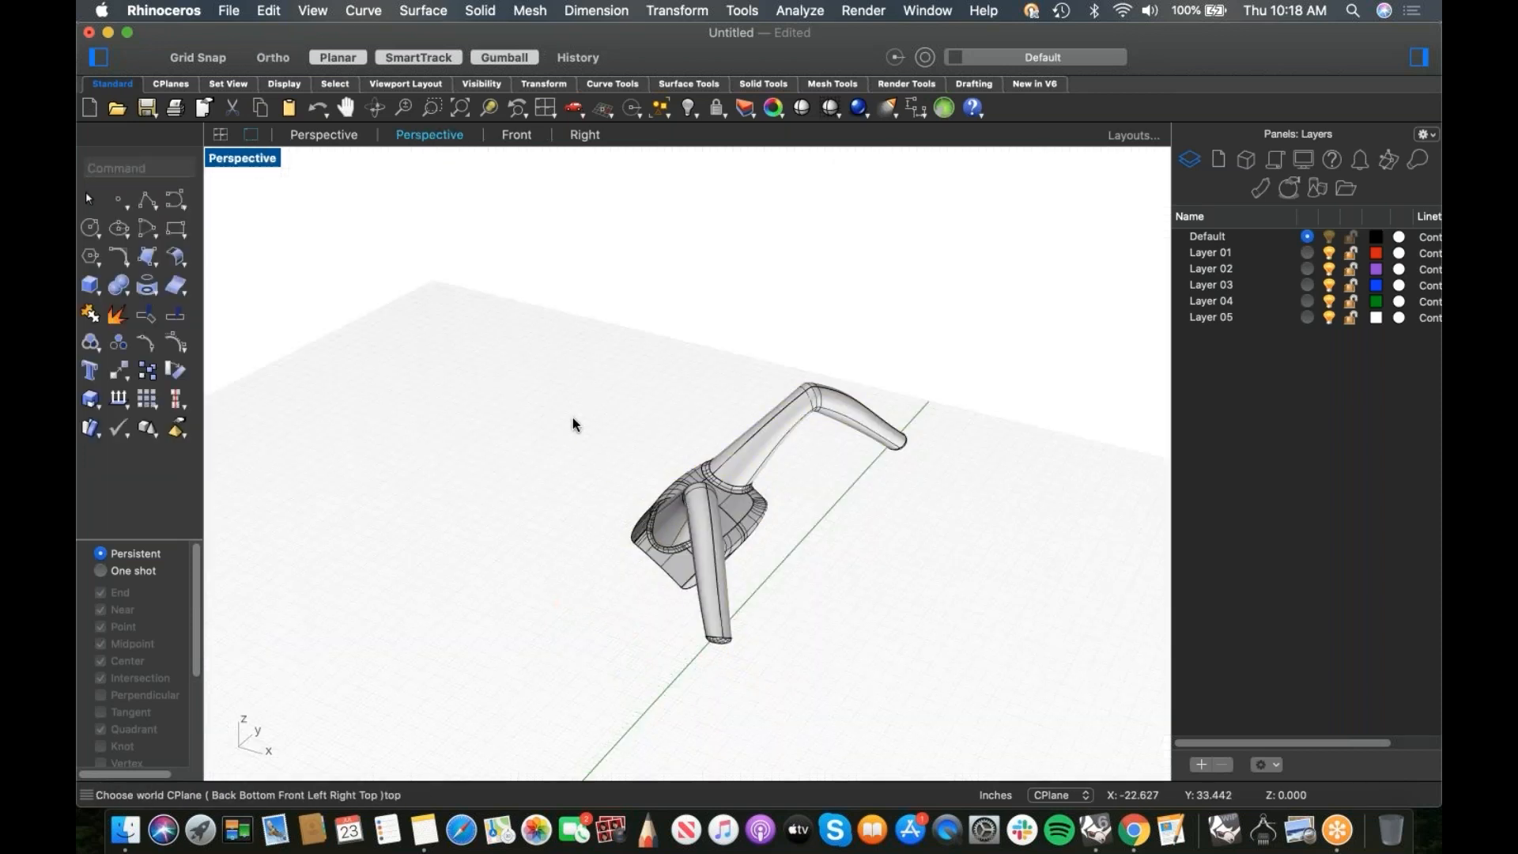
Step: Show all hidden objects and bring the whole tricycle and its reference sketch into view
key("ctrl+alt+h")
mouse_move(705, 513)
right_mouse_down()
mouse_move(838, 546)
mouse_move(729, 429)
mouse_move(761, 531)
mouse_move(650, 496)
mouse_move(653, 541)
mouse_move(786, 538)
right_mouse_up()
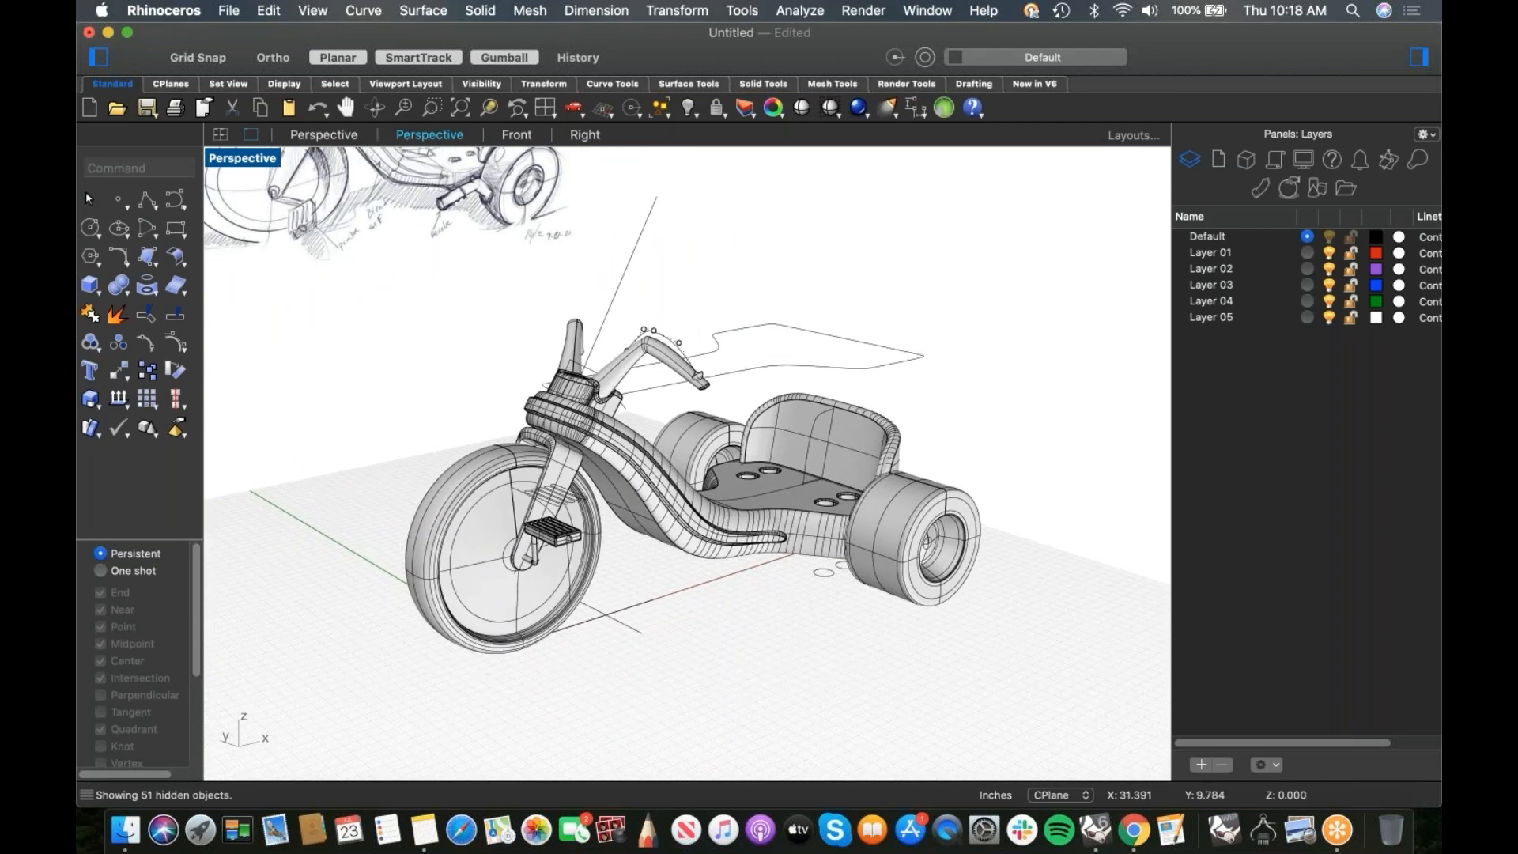
right_click_drag(724, 535, 756, 624, "shift")
scroll(752, 598, "down", 2)
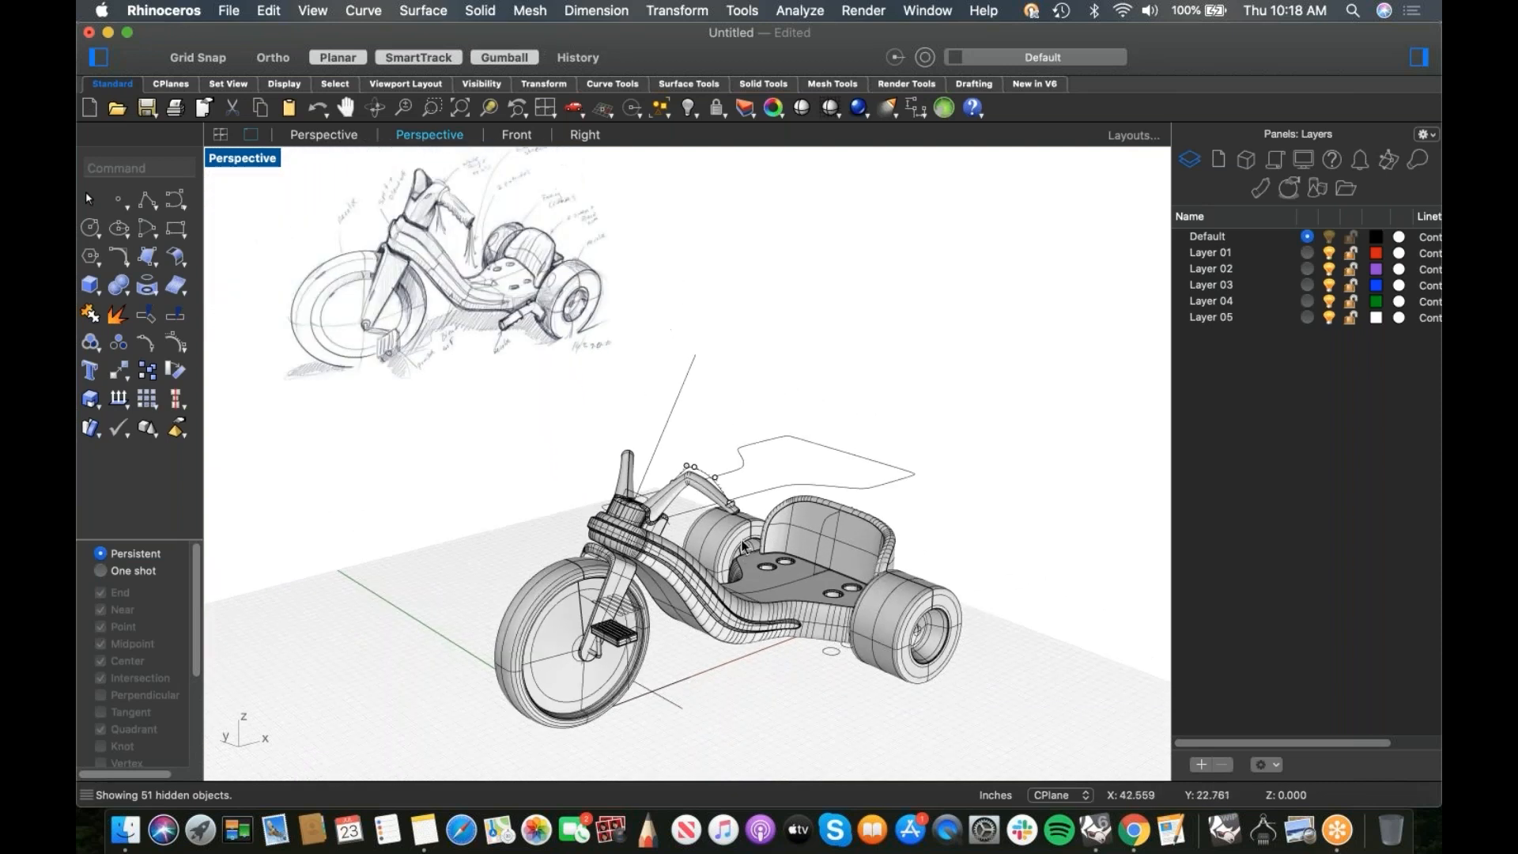
Step: Delete the leftover construction geometry beside the handlebar's grip end
scroll(737, 510, "up", 14)
left_click(691, 378)
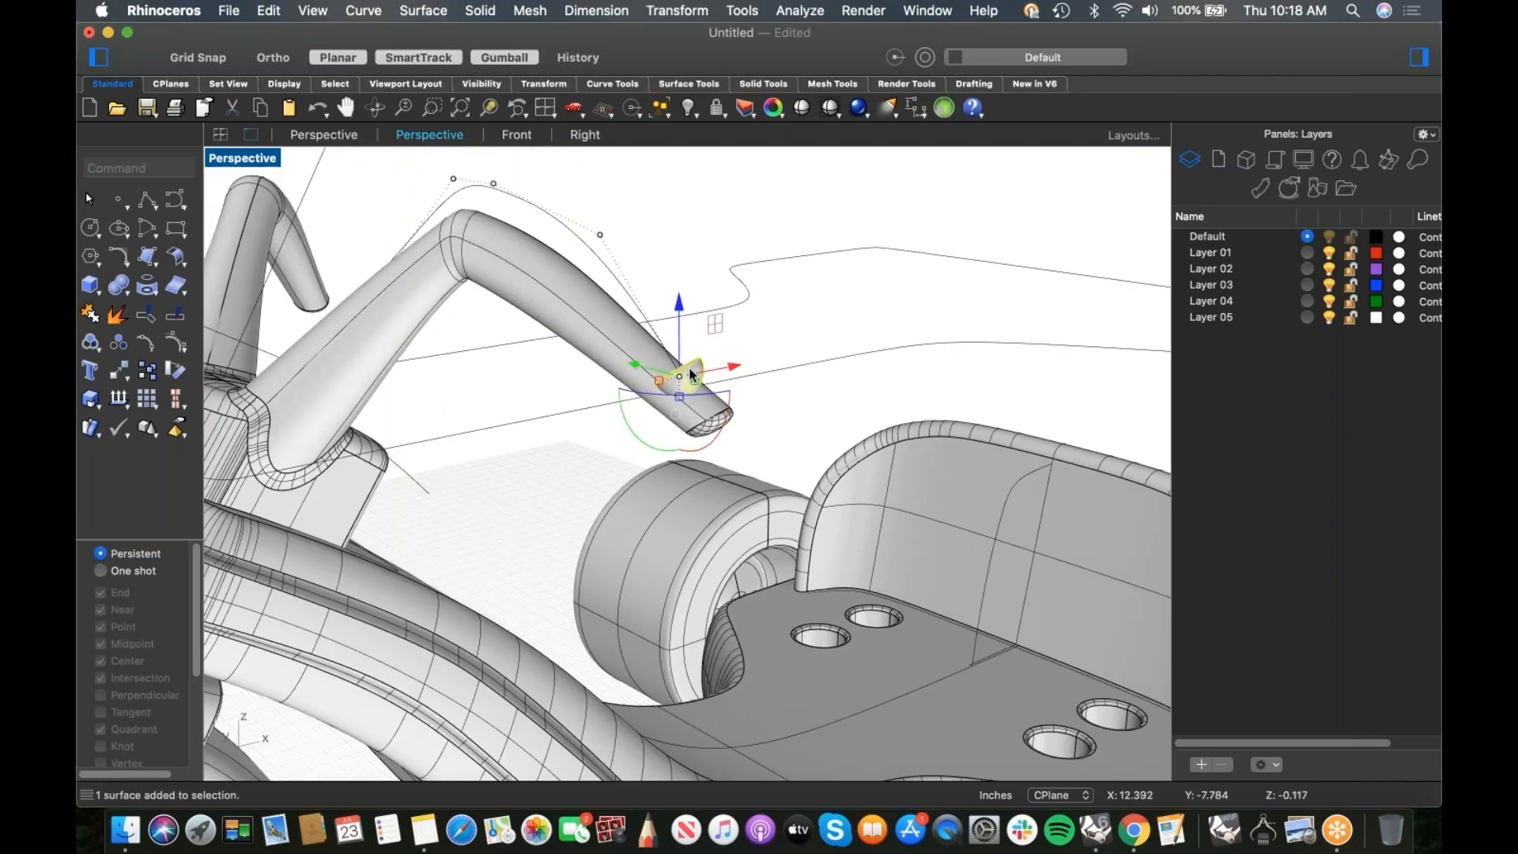
key("Escape")
left_click(657, 332)
key("Delete")
Step: Draw a control point curve from the grip's end cap, hanging downward with an outward bulge in the Front view
scroll(790, 471, "down", 3)
scroll(775, 462, "up", 5)
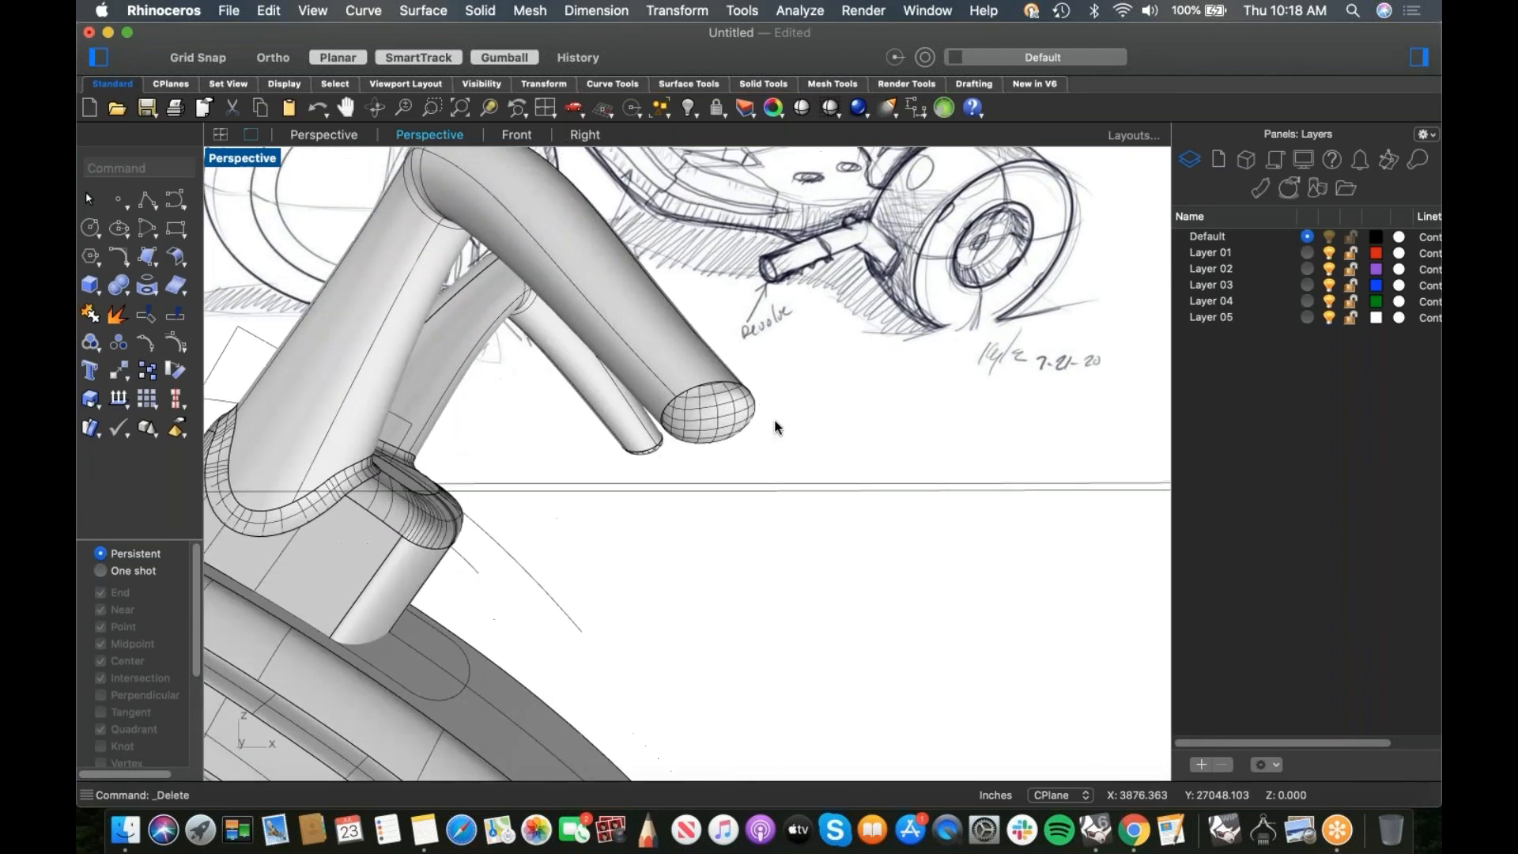
scroll(775, 457, "up", 2)
left_click(174, 200)
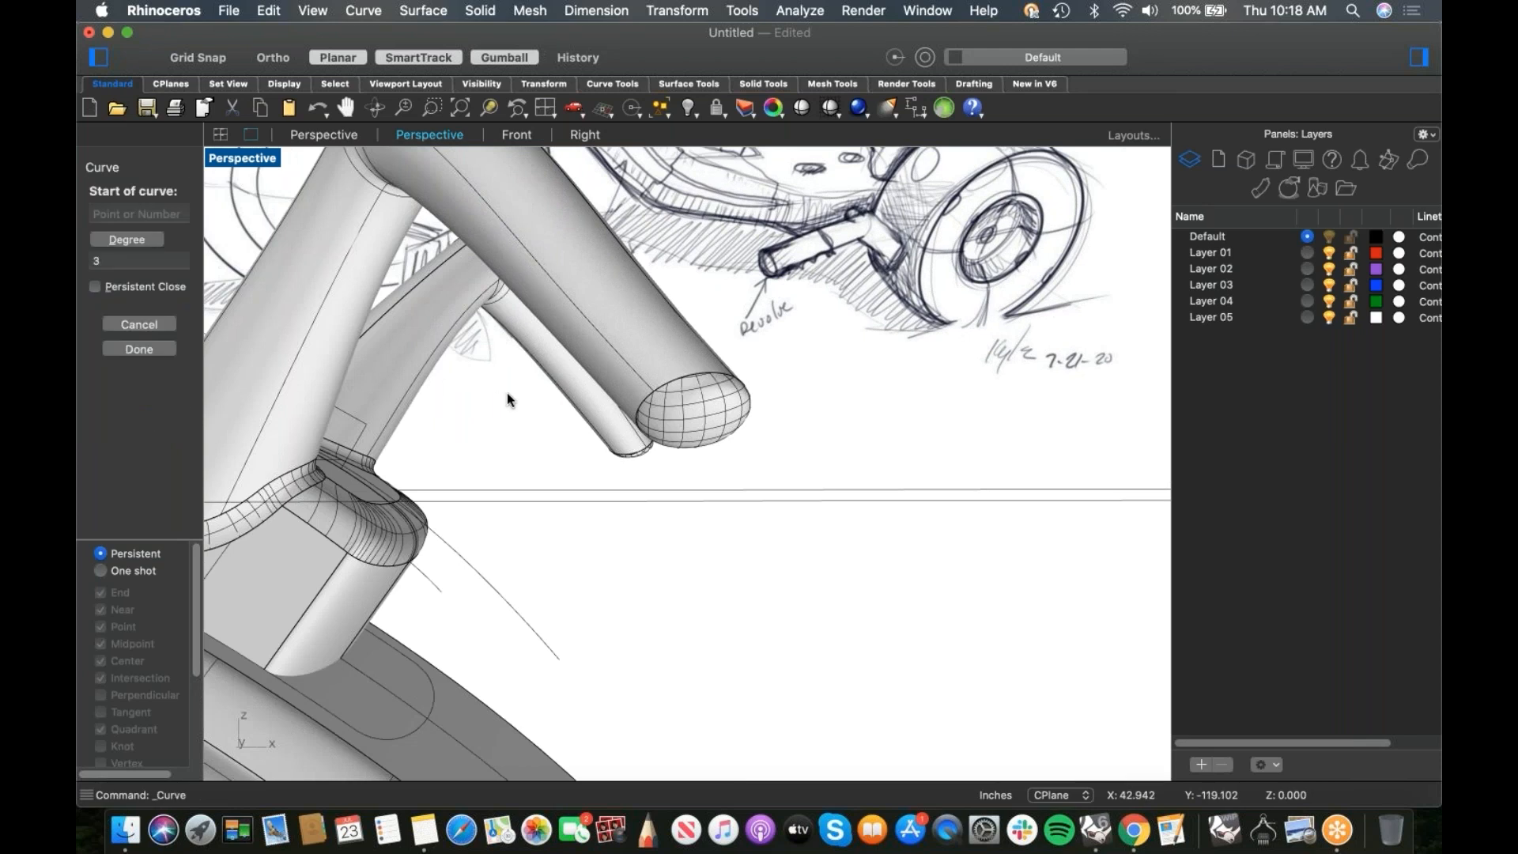
left_click(690, 382)
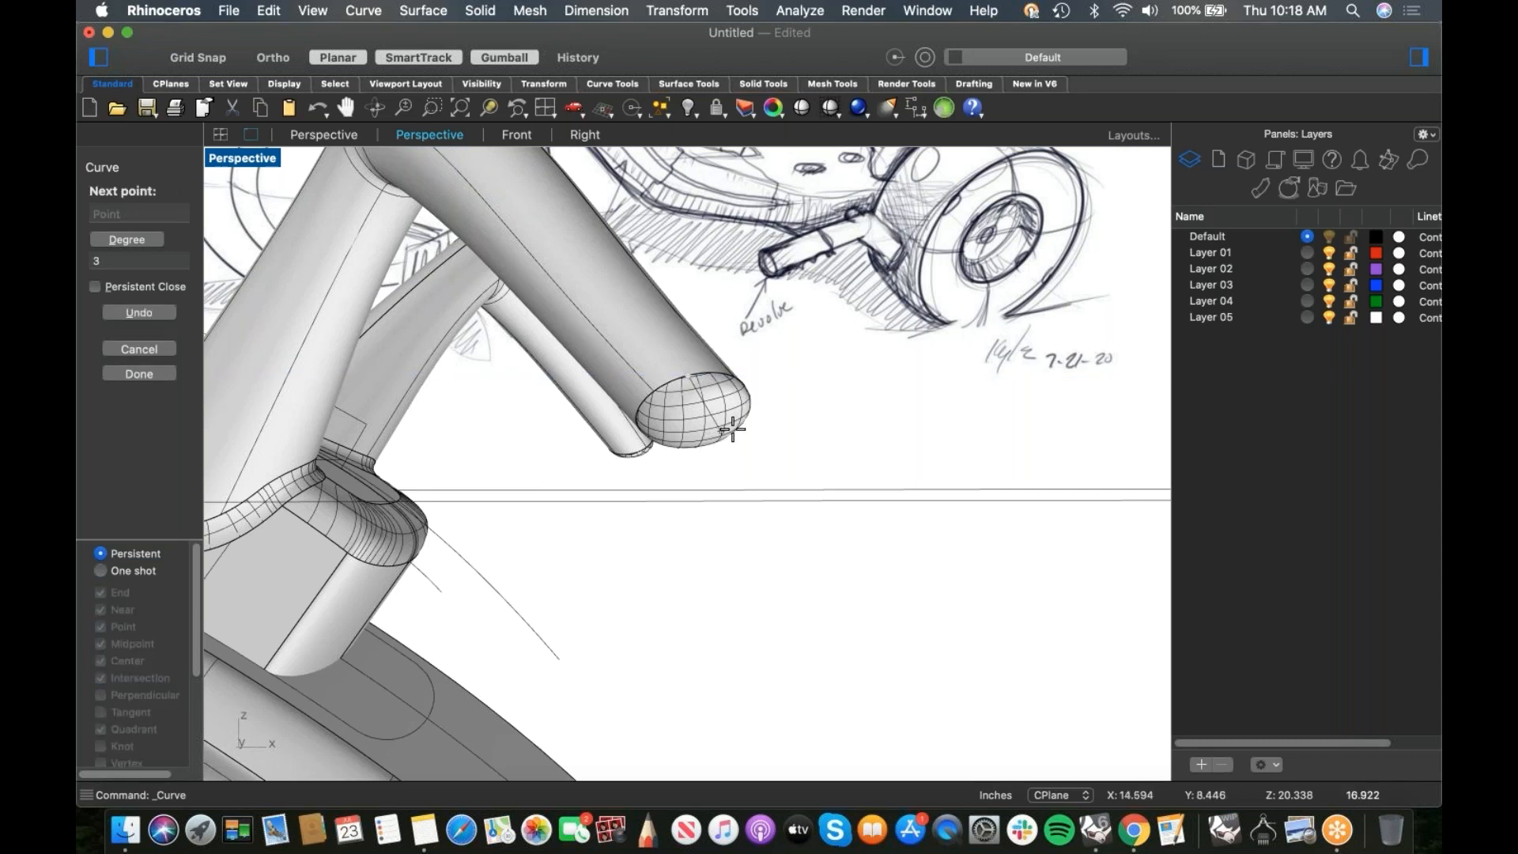
key("ctrl+F2")
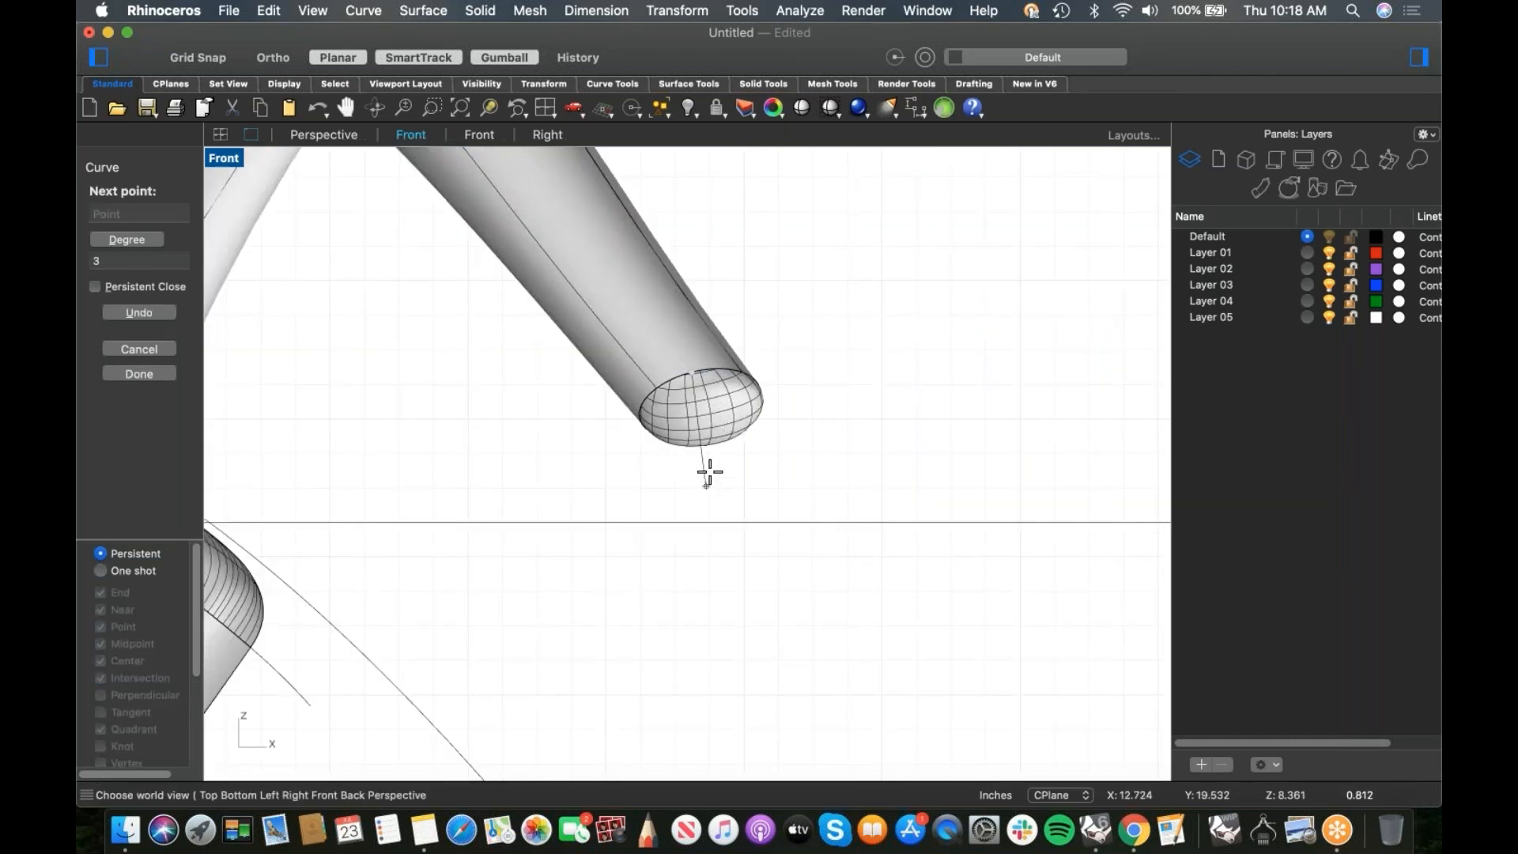
scroll(706, 483, "down", 6)
left_click(731, 473)
left_click(767, 531)
left_click(749, 559)
left_click(723, 595)
left_click(719, 659)
left_click(719, 690)
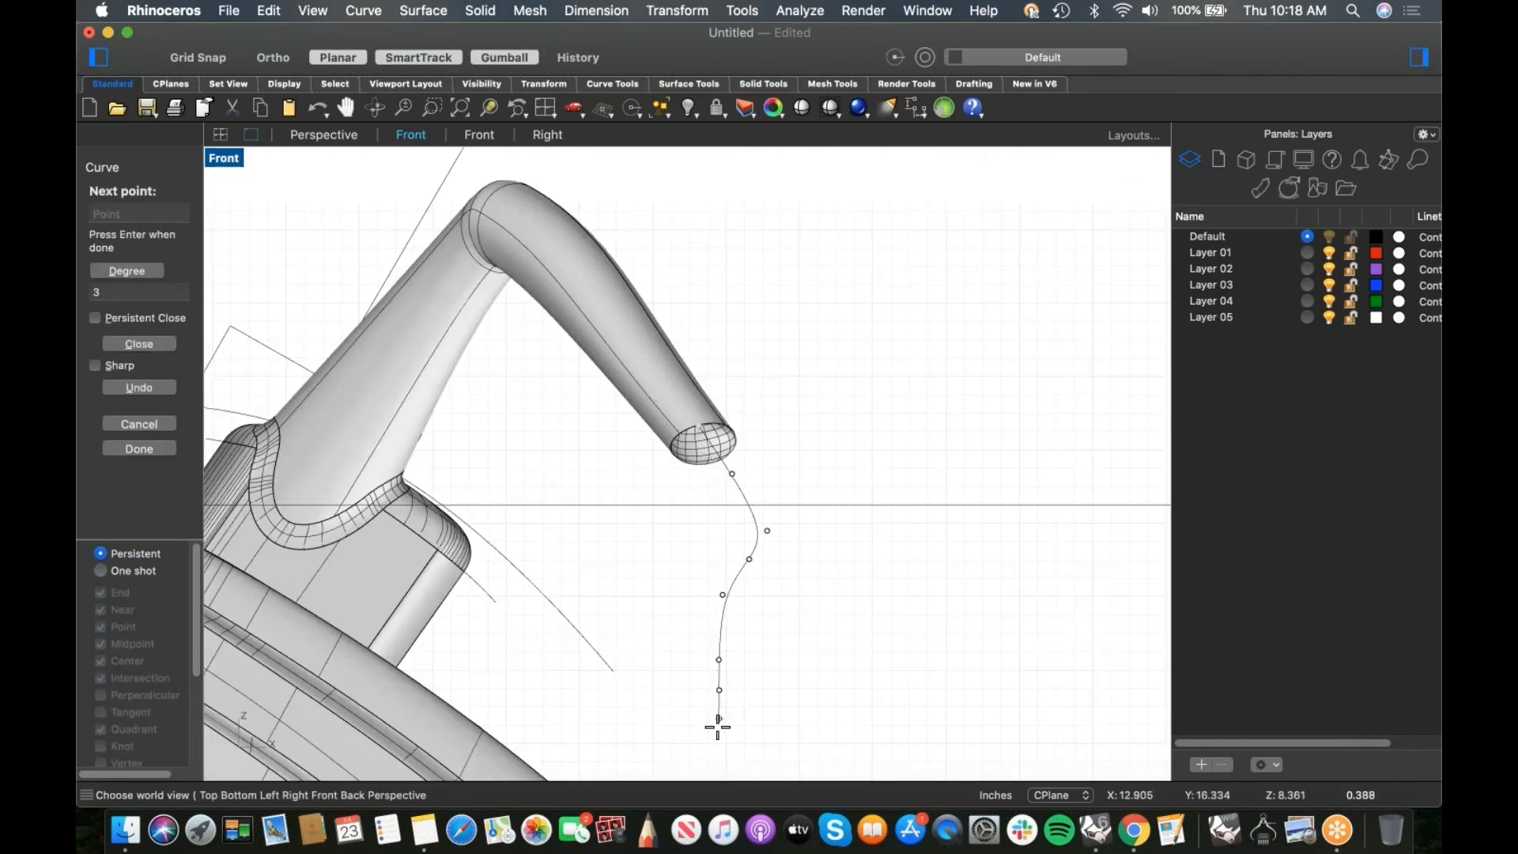
key("Return")
Step: Turn on the hanging curve's control points and delete the two points that form the outward bulge
left_click(719, 654)
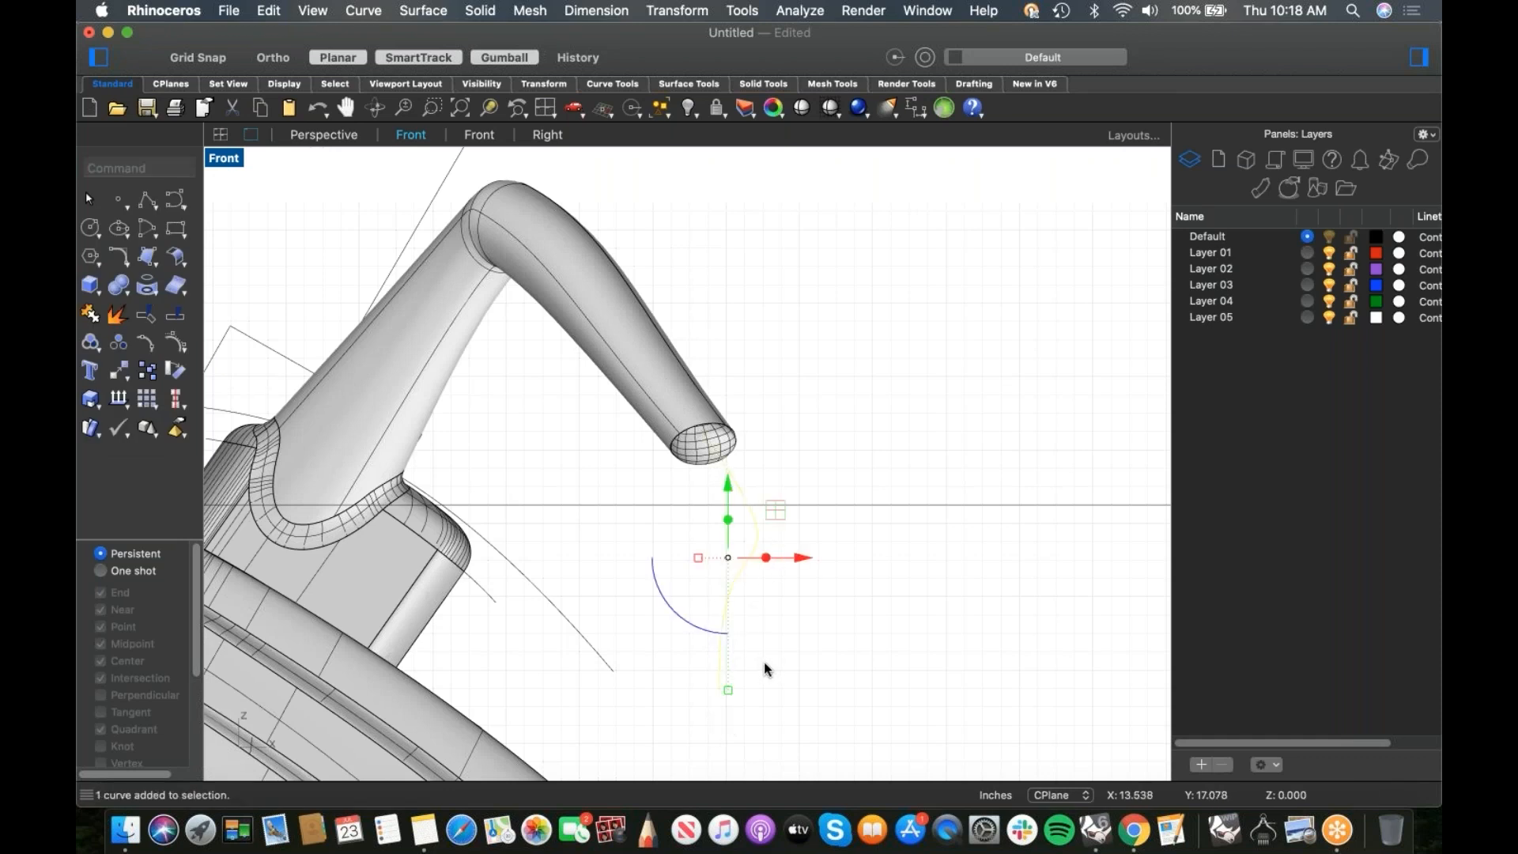
right_click(764, 662)
left_click(825, 511)
left_click(760, 534)
left_click(125, 339)
left_click_drag(729, 509, 824, 583)
key("Delete")
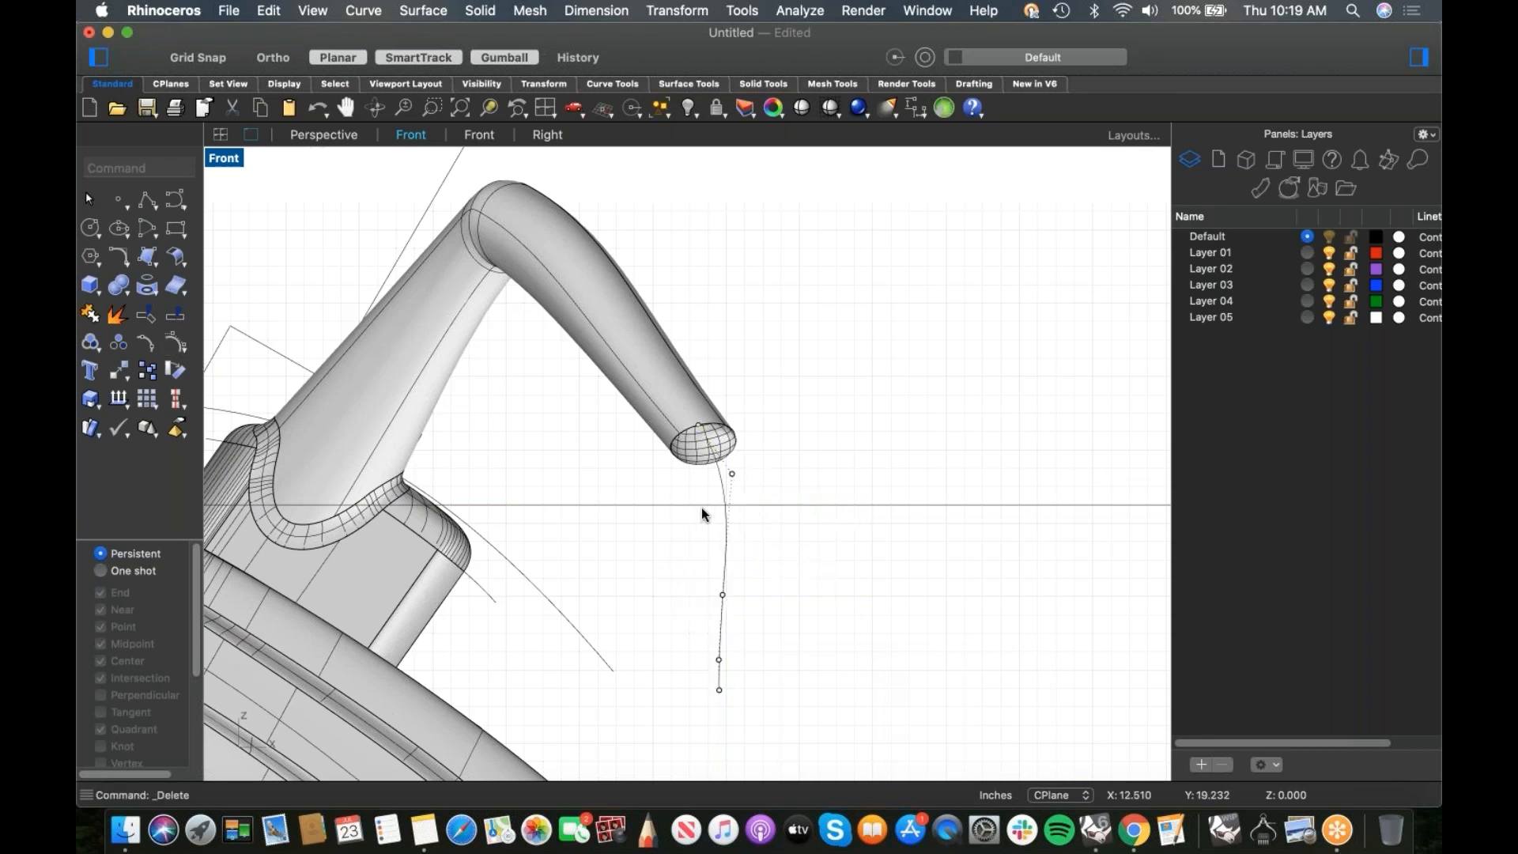
key("Escape")
Step: Move the hanging curve in the Front view against the grip's end cap and check it in perspective
left_click(726, 519)
left_click_drag(760, 512, 712, 574)
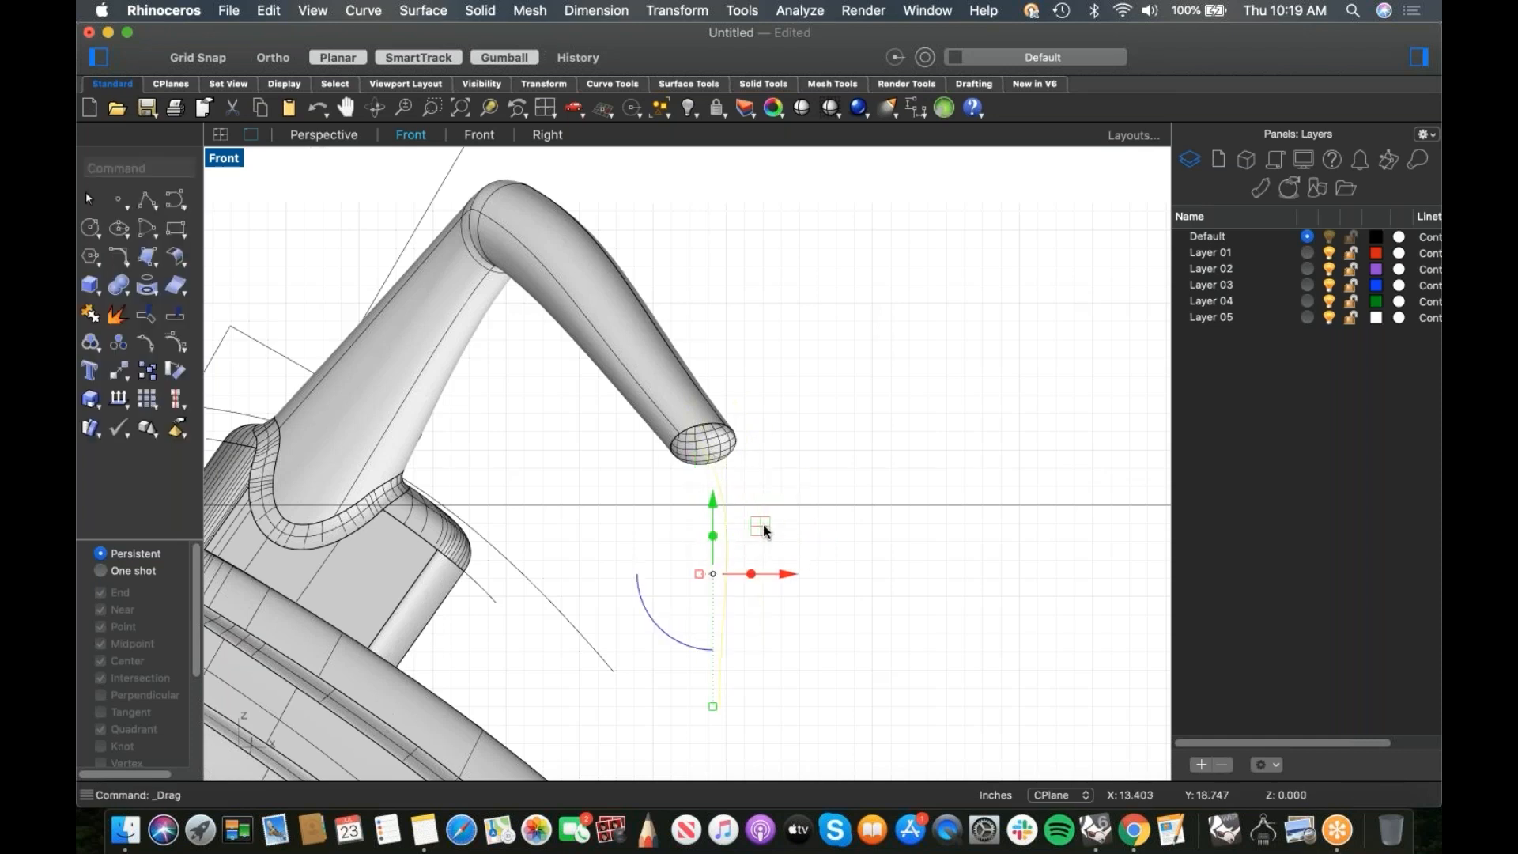
key("super+4")
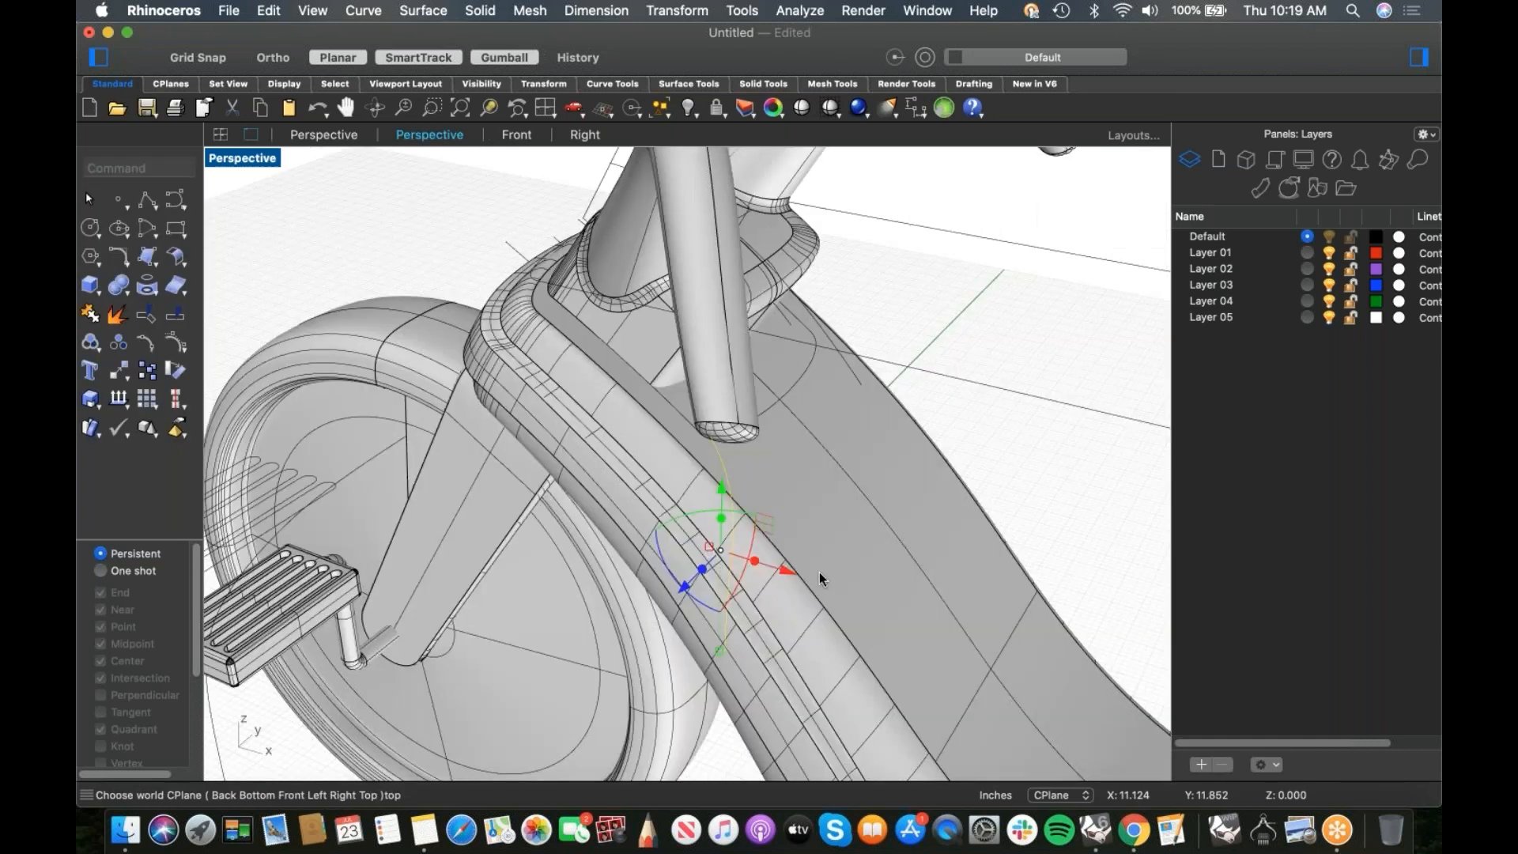
right_click_drag(748, 529, 522, 440)
Step: In the Top view, rotate the hanging curve to follow the arm's direction and move it onto the grip's end cap
key("Return")
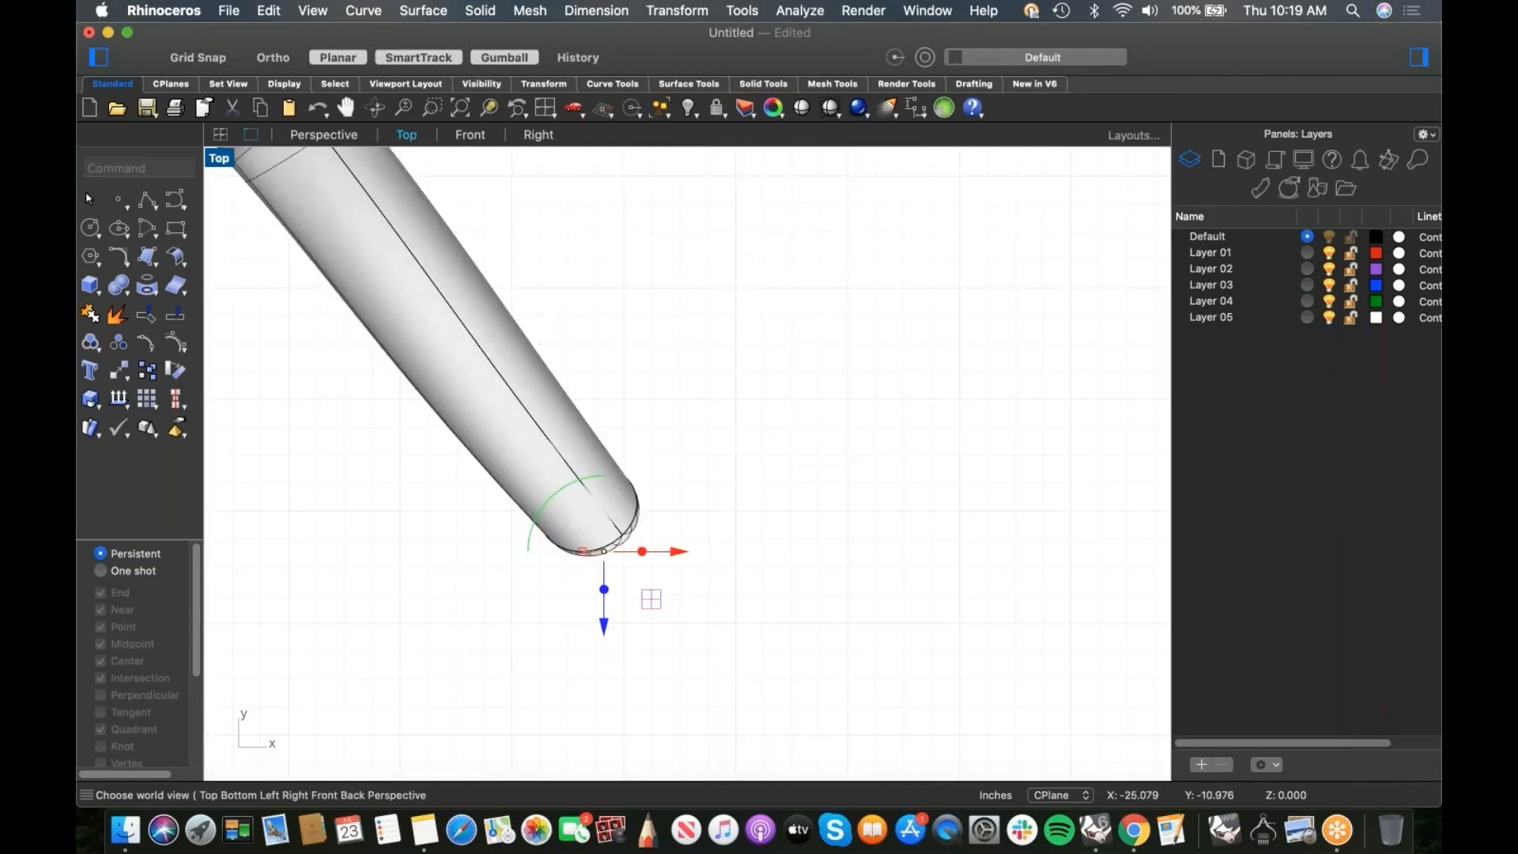
left_click(759, 601)
left_click(627, 553)
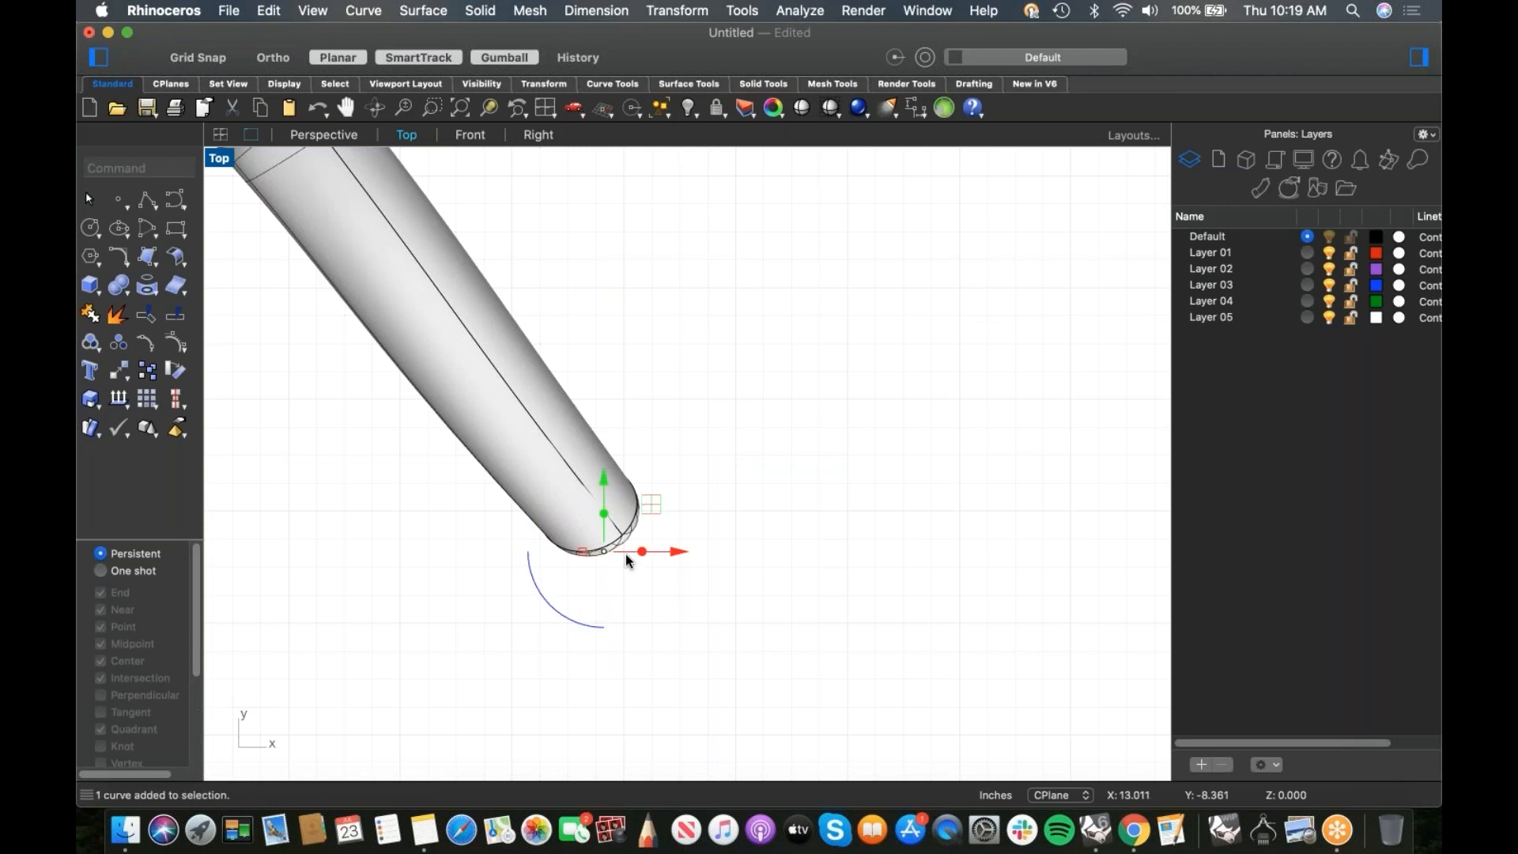
left_click(558, 610)
left_click(621, 554)
left_click_drag(547, 601, 539, 595)
left_click_drag(669, 567, 639, 566)
left_click_drag(629, 546, 619, 539)
left_click(757, 652)
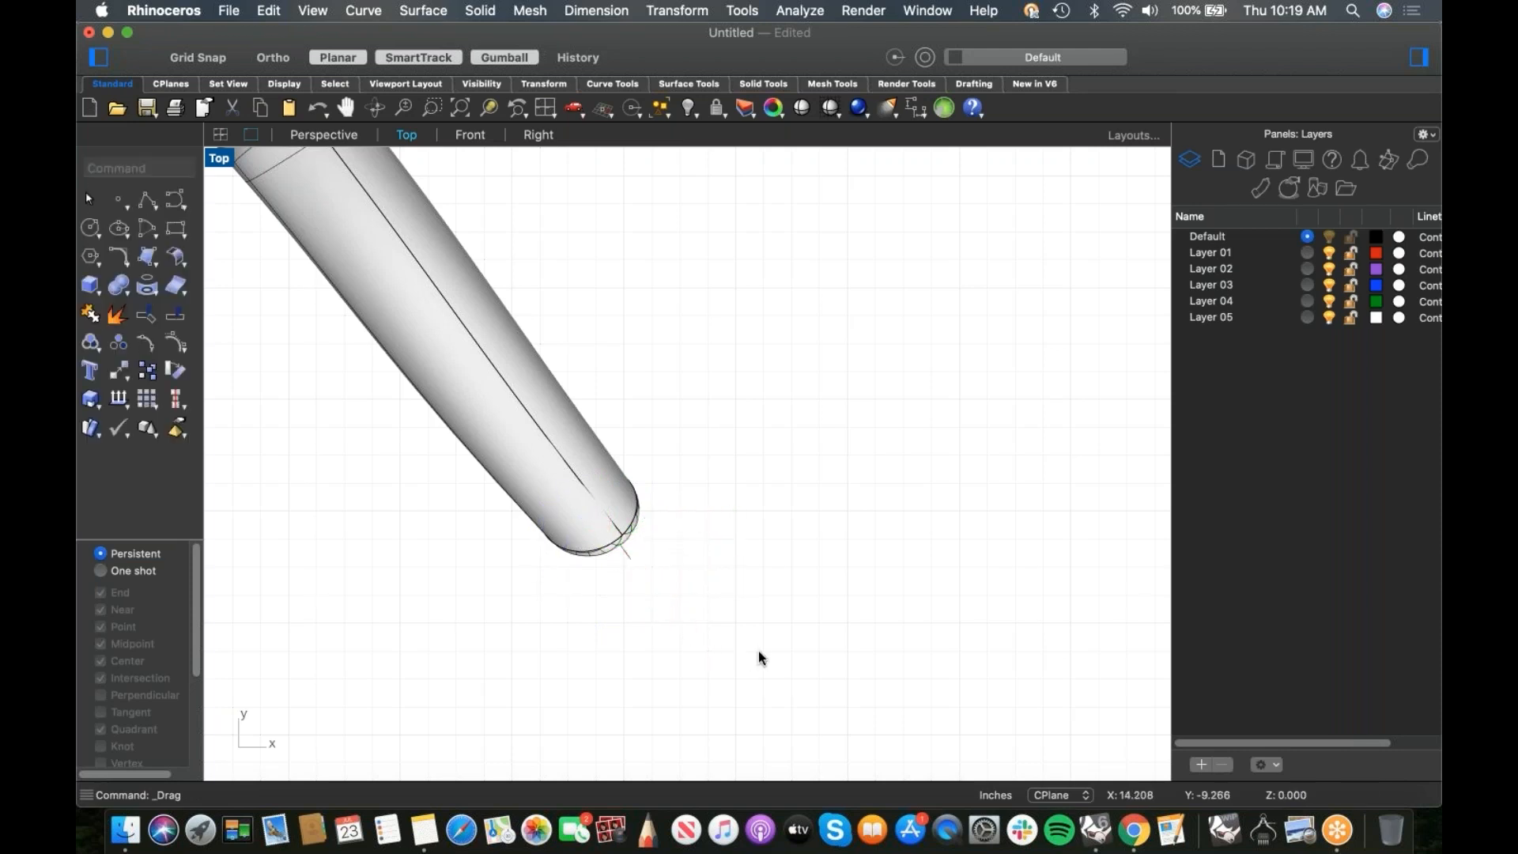
Step: Return to the perspective view and check how the hanging curve meets the grip's end cap
type("pp")
key("Return")
type("p")
key("Return")
mouse_move(779, 529)
right_mouse_down()
mouse_move(861, 485)
mouse_move(786, 521)
right_mouse_up()
scroll(754, 469, "up", 5)
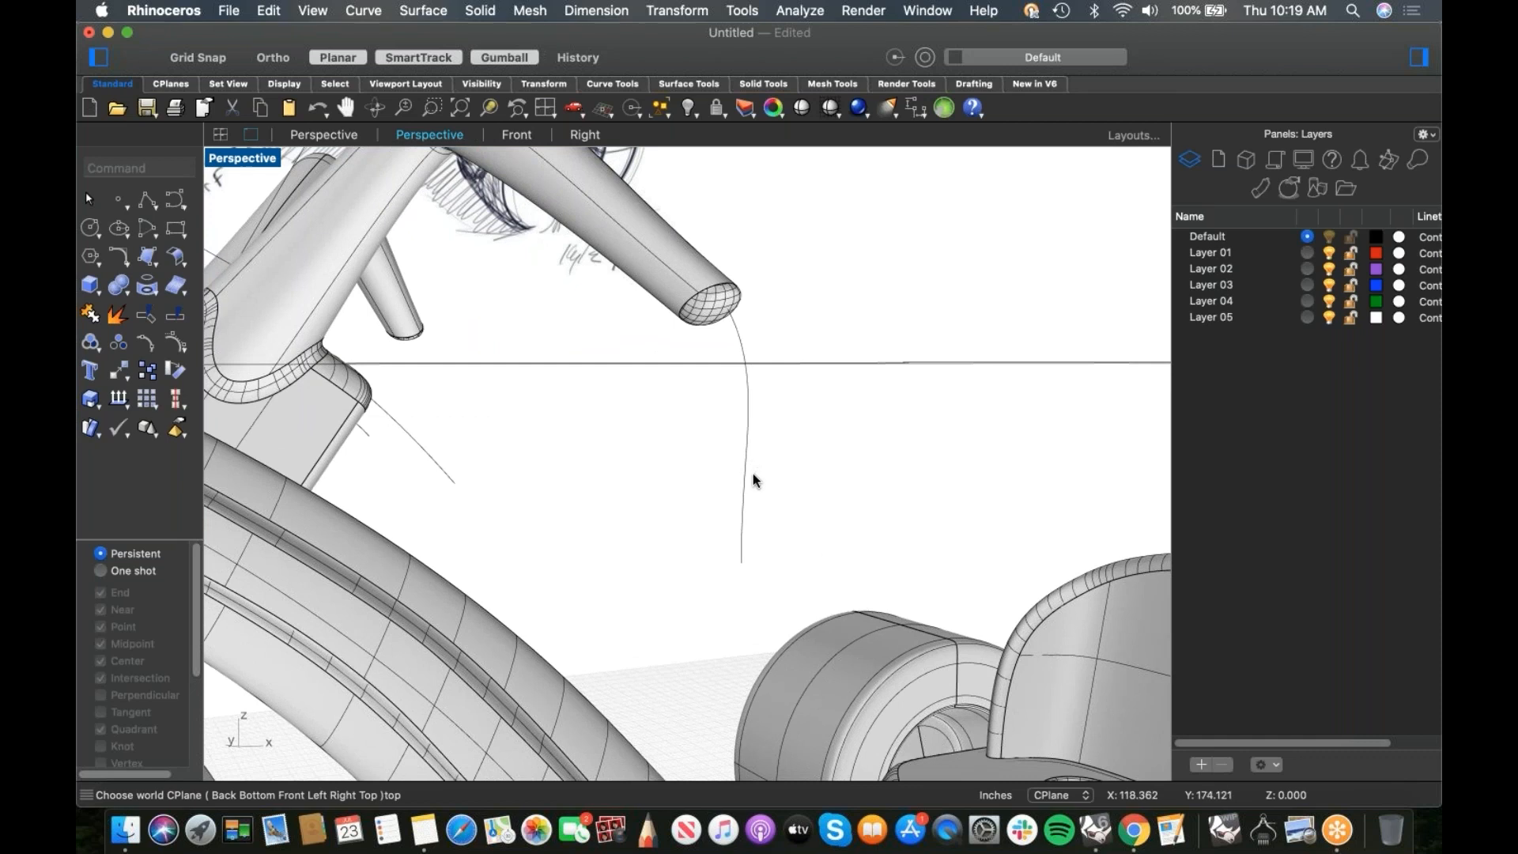
Step: Pipe the hanging curve with round caps and a radius of about 0.12 inches
left_click(744, 476)
left_click(90, 285)
key("Escape")
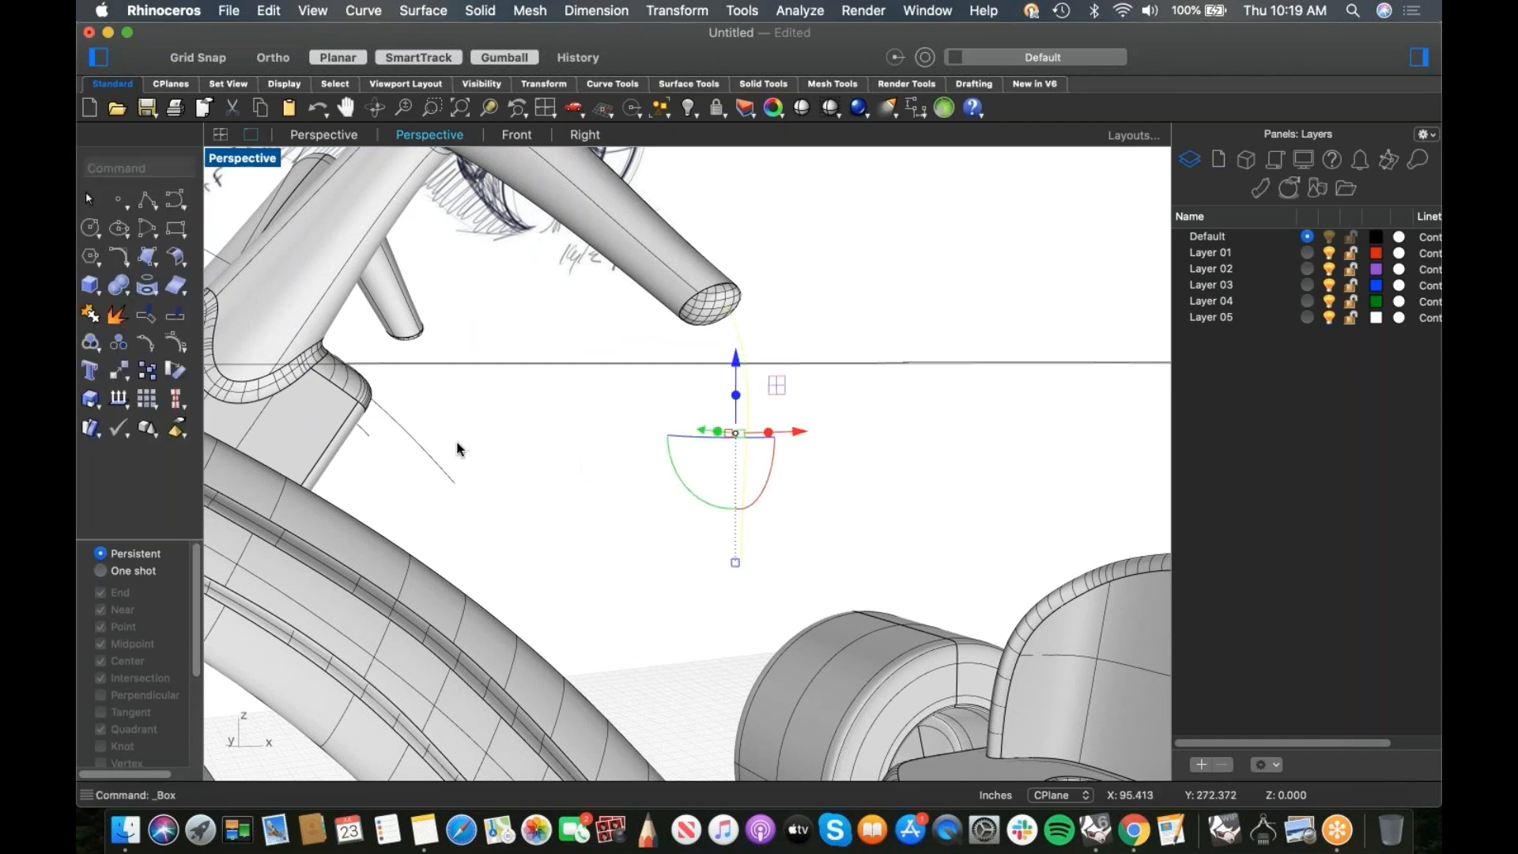
key("Return")
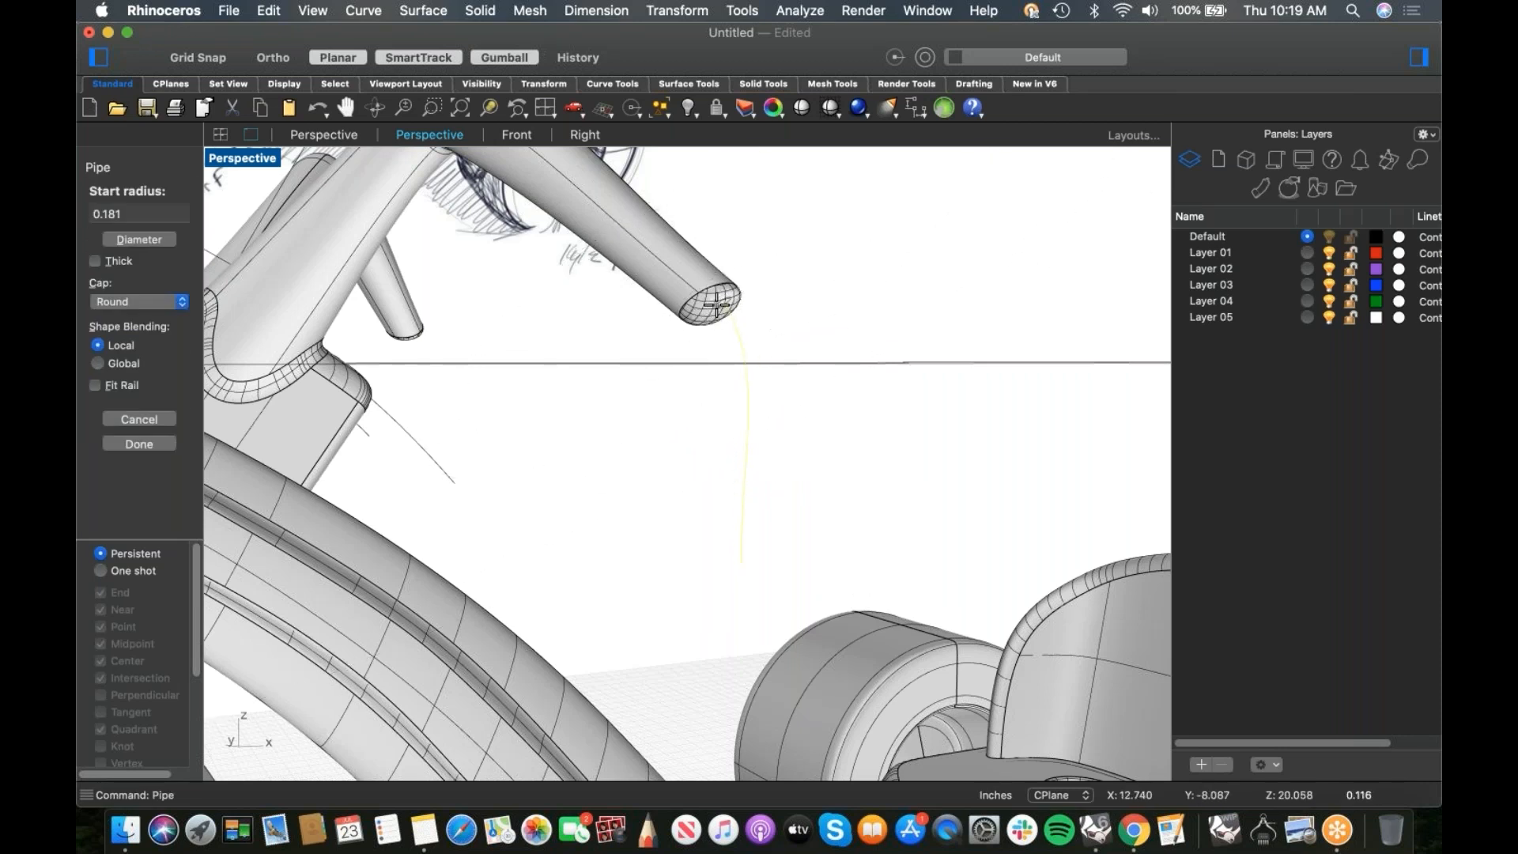
left_click(716, 303)
key("Return")
key("Return")
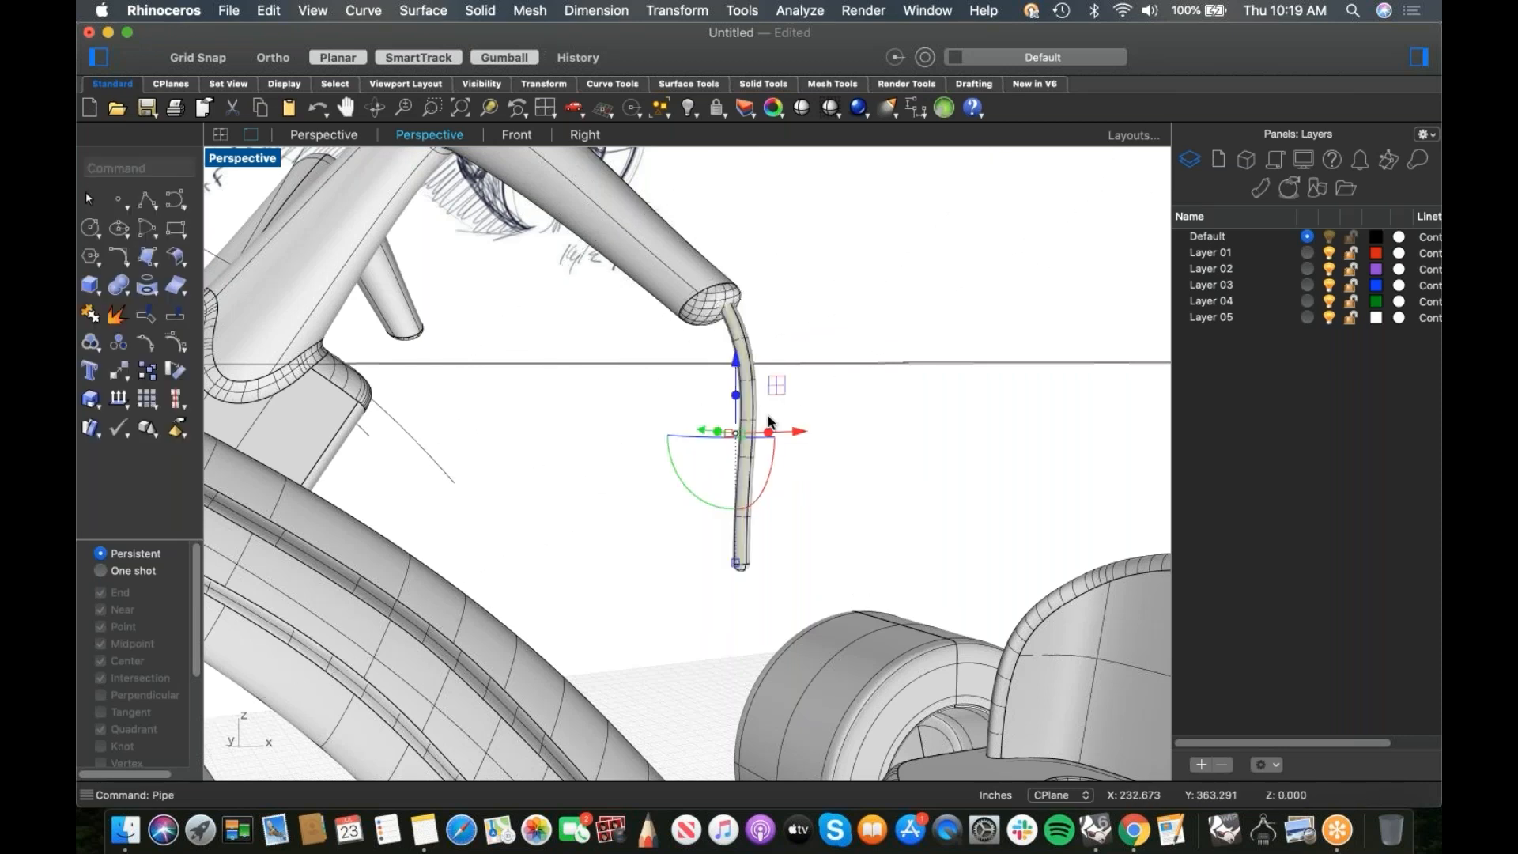
Step: Select the pipe's polysurface and make three copies of it side by side to form a bundle of four strands
left_click(817, 450)
left_click(748, 449)
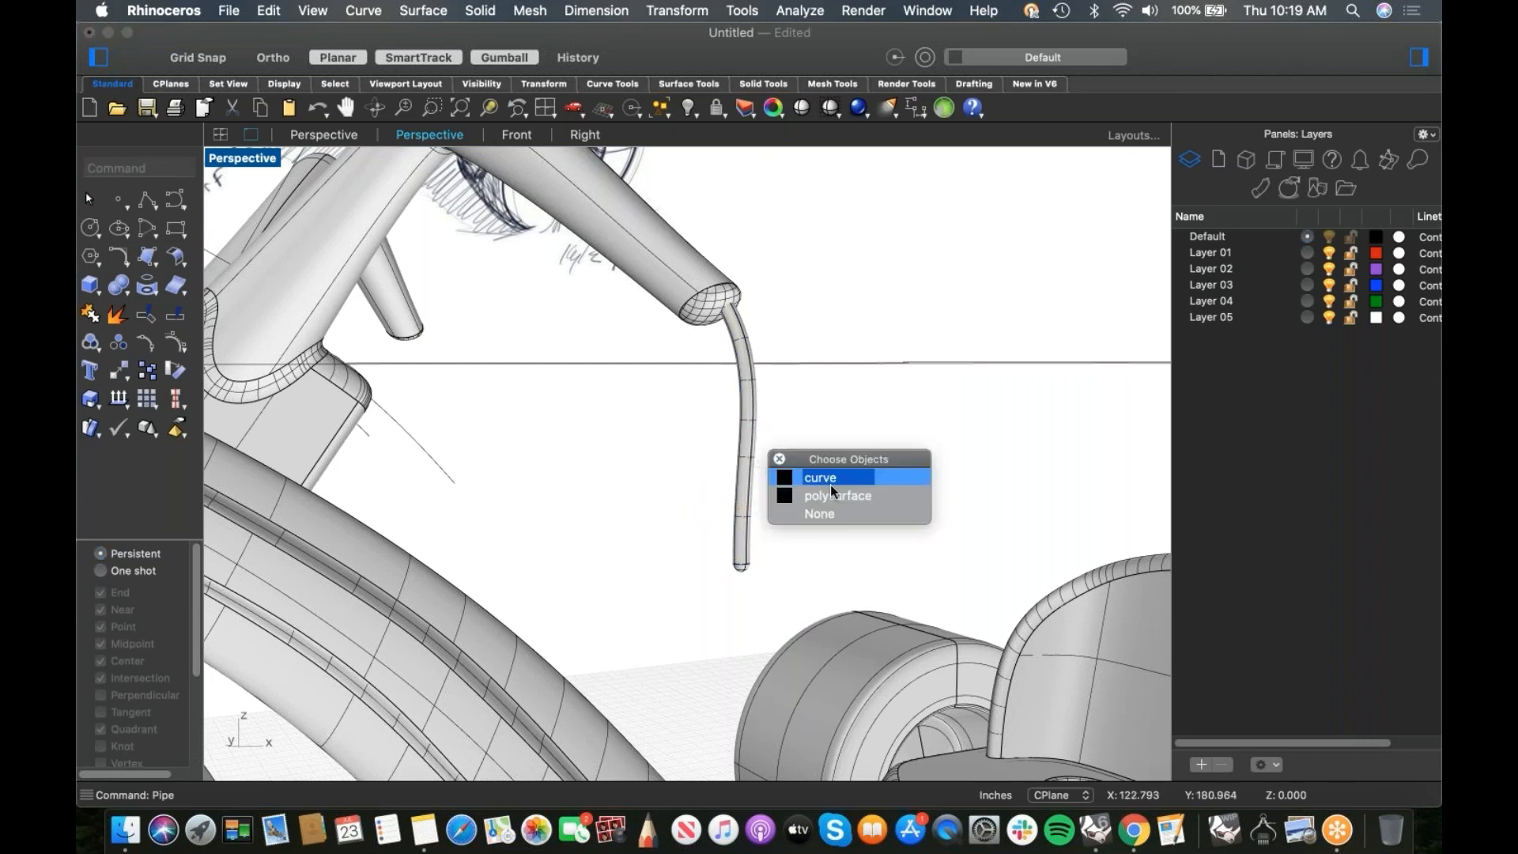
left_click(839, 492)
right_click_drag(813, 477, 678, 437)
mouse_move(678, 437)
left_mouse_down()
mouse_move(762, 440)
mouse_move(686, 438)
mouse_move(746, 441)
mouse_move(704, 451)
mouse_move(771, 435)
mouse_move(698, 447)
left_mouse_up()
key("alt")
key("alt")
key("alt")
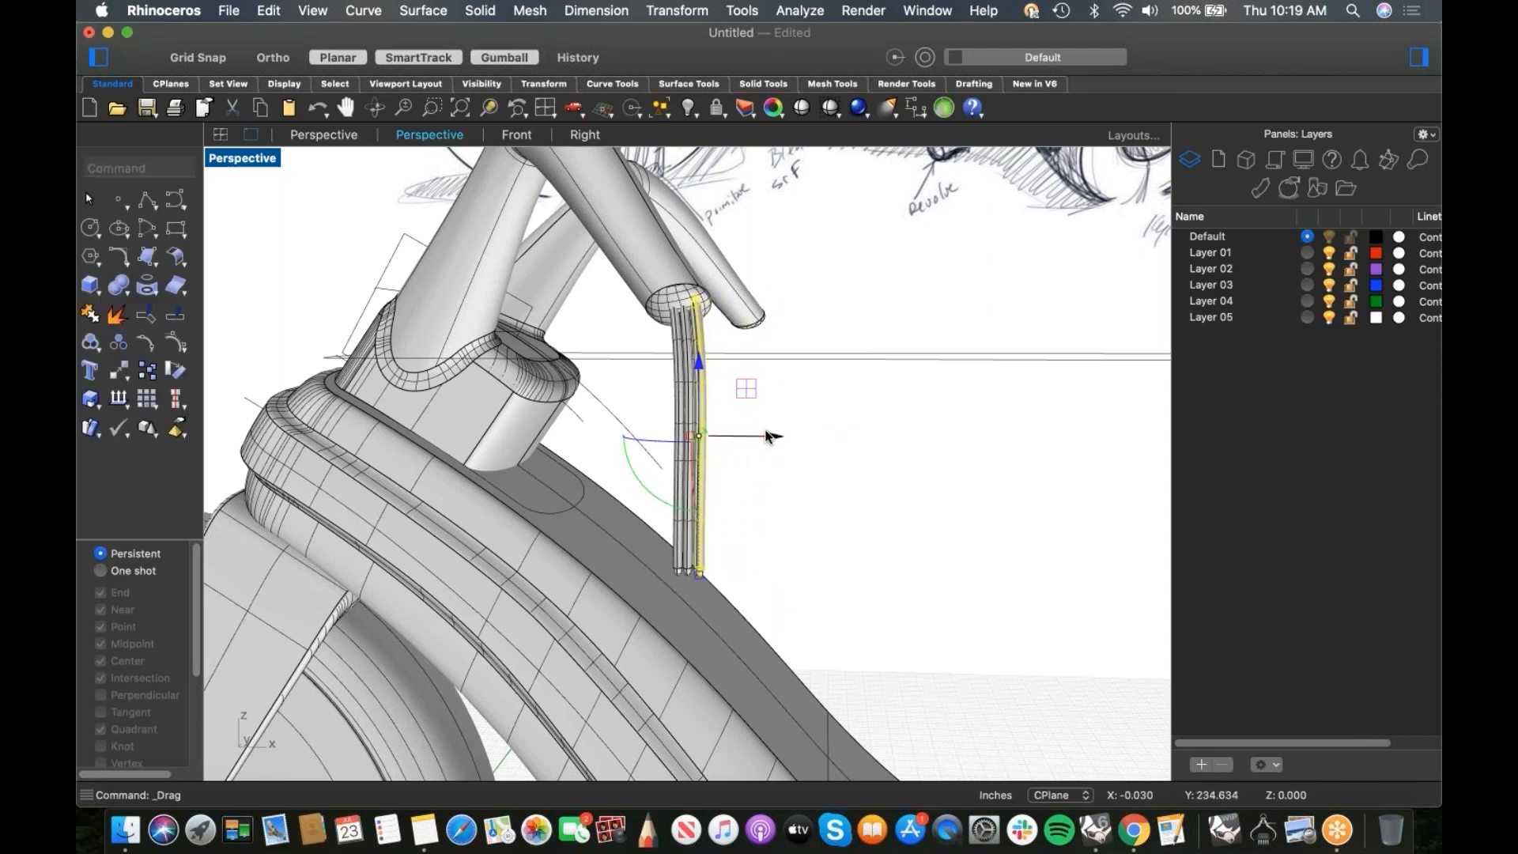
key("Escape")
Step: Isolate the four strands and their guide curve from the rest of the tricycle
scroll(725, 480, "up", 3)
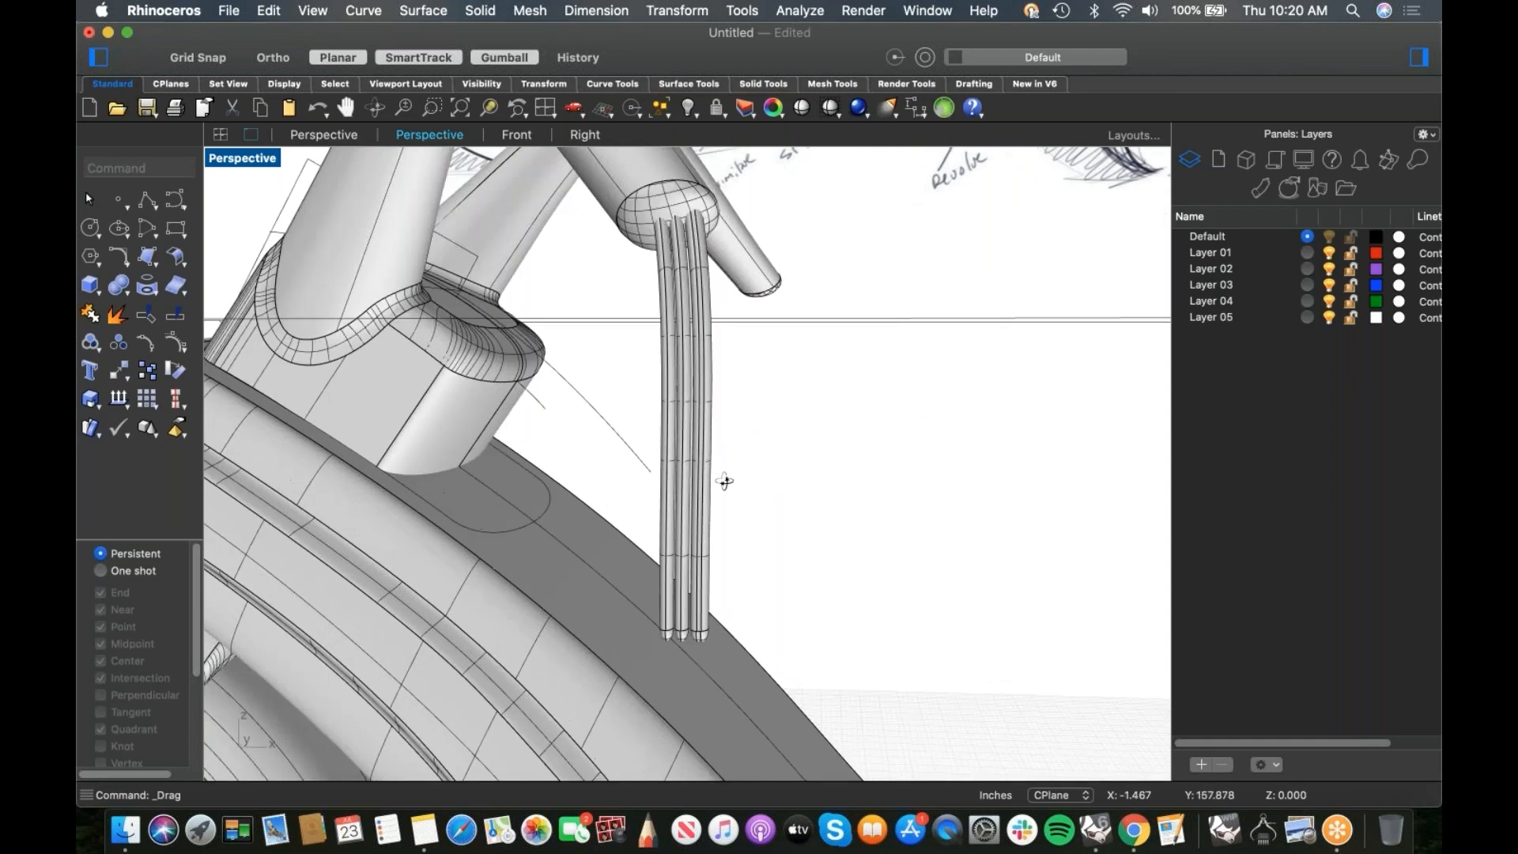
scroll(725, 481, "down", 3)
left_click_drag(814, 414, 633, 459)
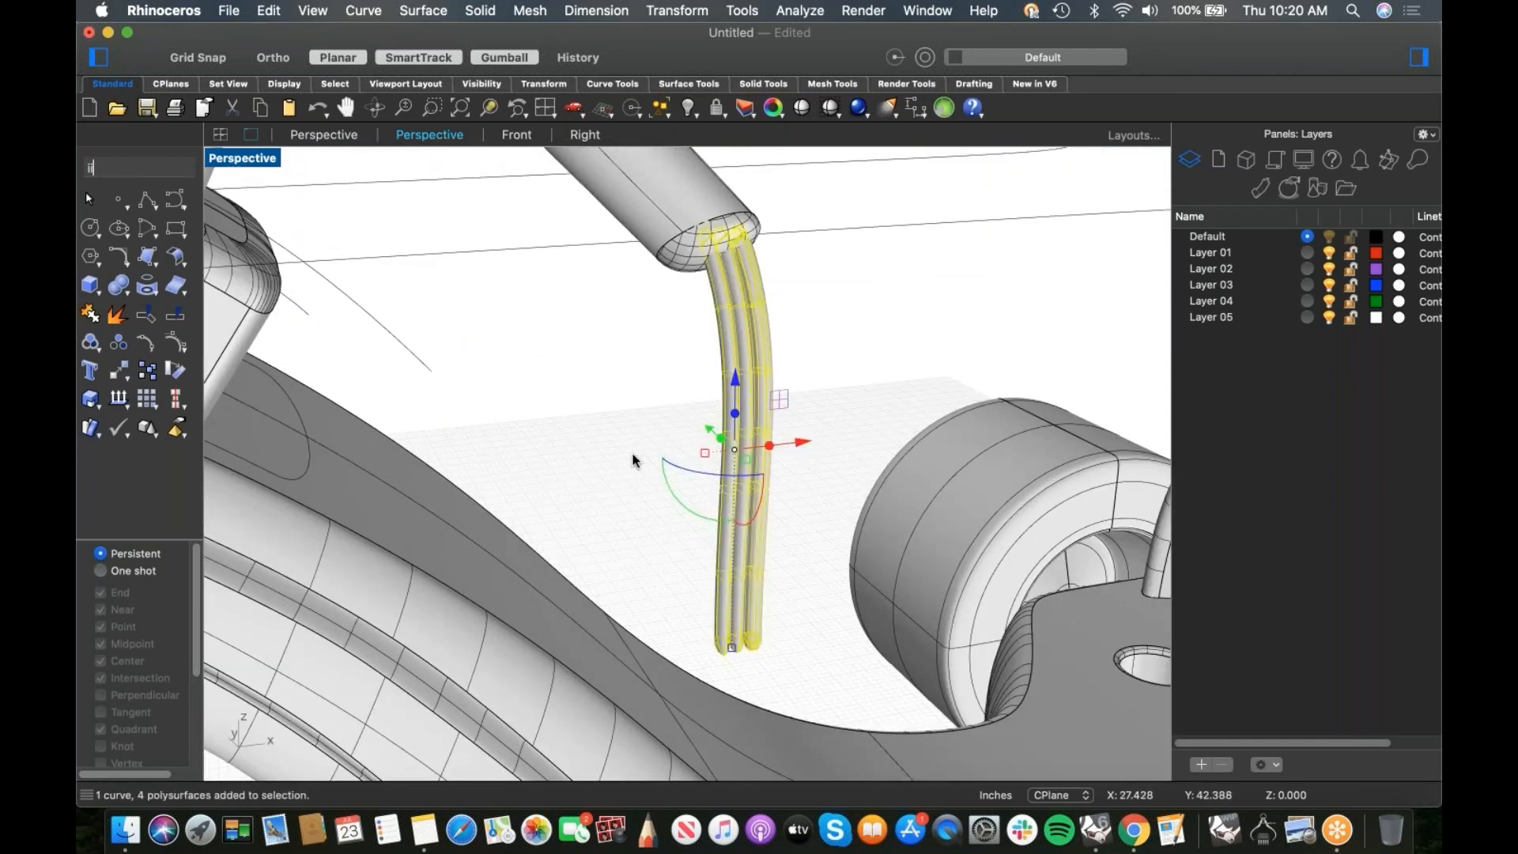
type("i")
key("Return")
Step: Explode the four strands and delete the round caps at their upper ends
left_click_drag(789, 410, 447, 491)
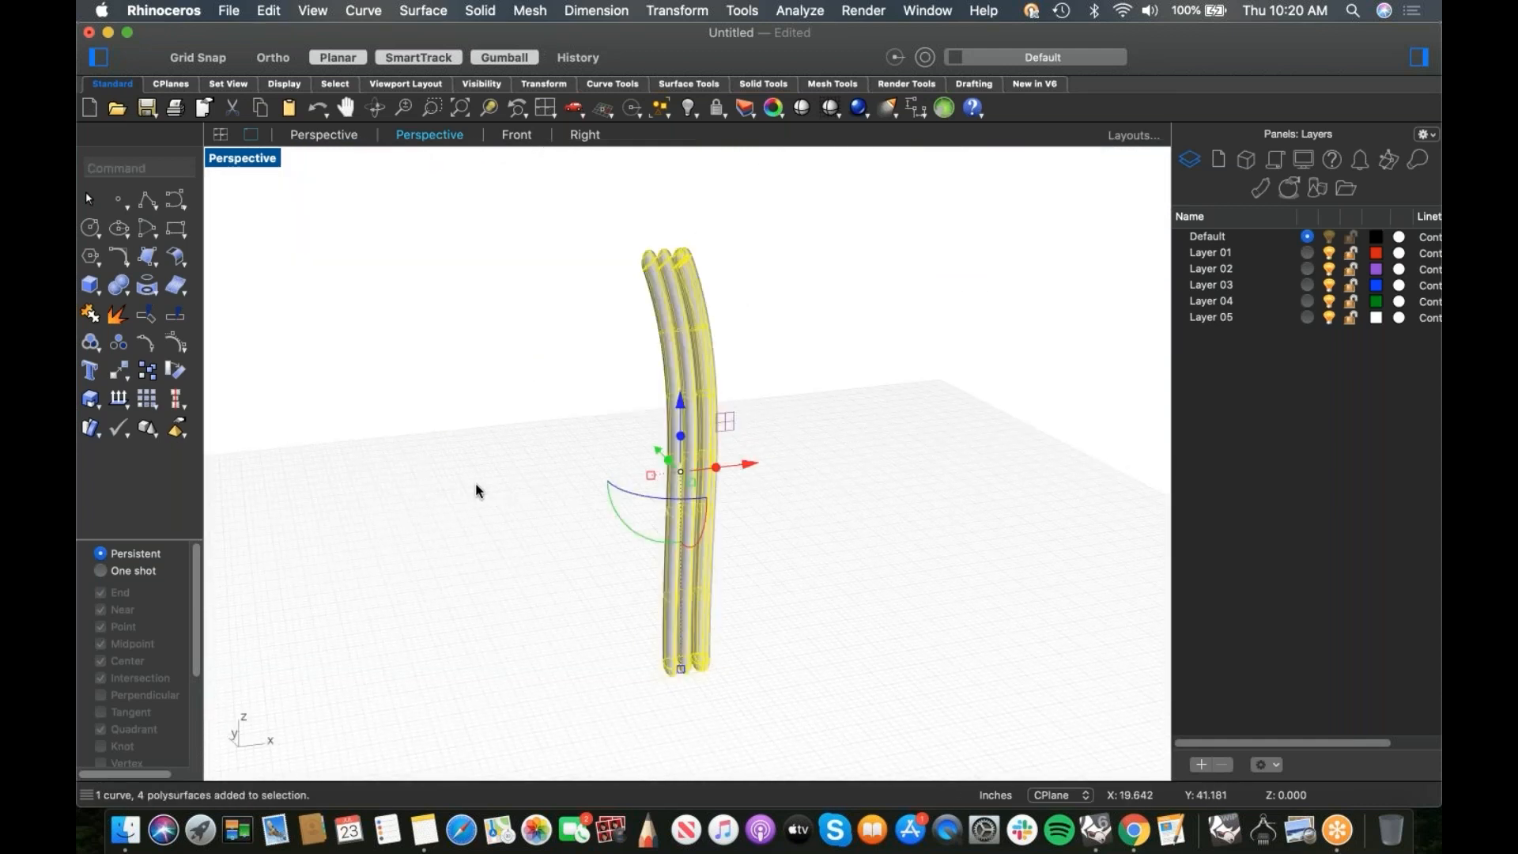
right_click(477, 491)
left_click(534, 573)
left_click_drag(546, 231, 905, 332)
key("Delete")
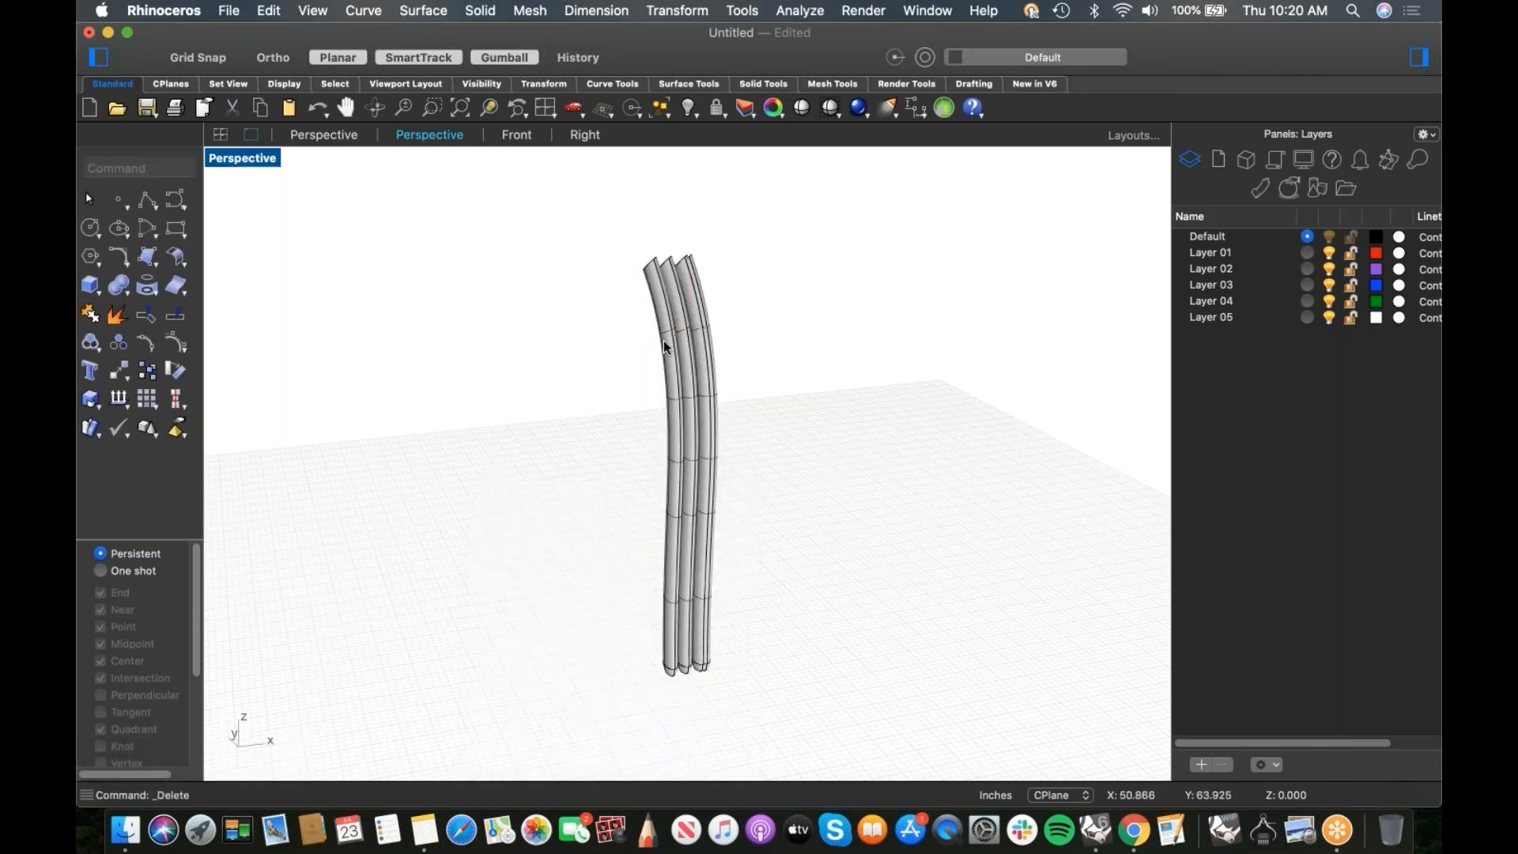
Step: Turn on the strands' control points, scale the top rows inward to gather the upper ends, and slightly adjust the bottom rows
key("super+a")
left_click(181, 344)
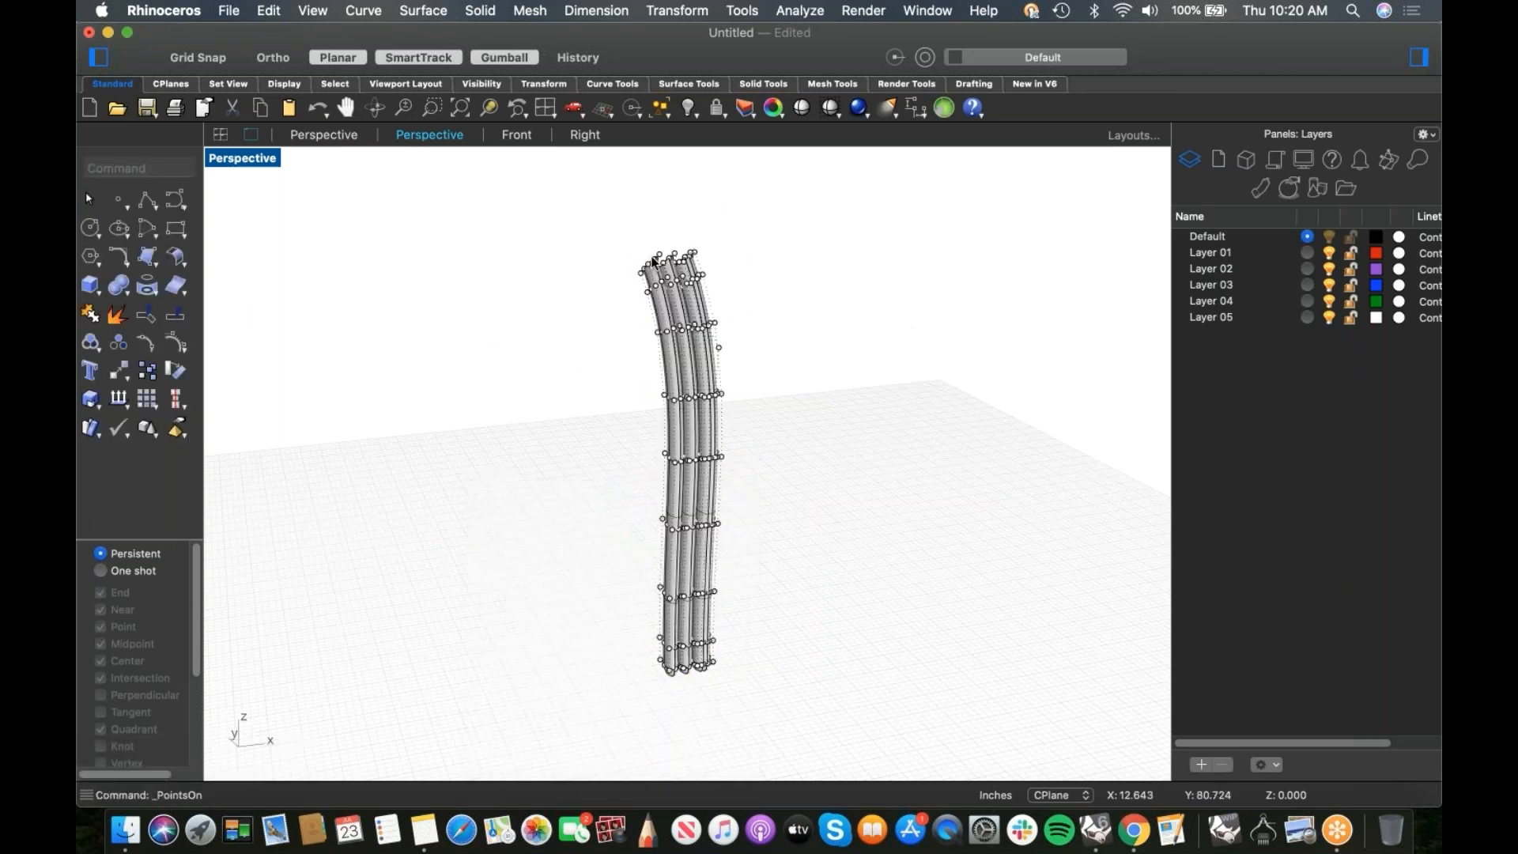
left_click_drag(607, 230, 759, 372)
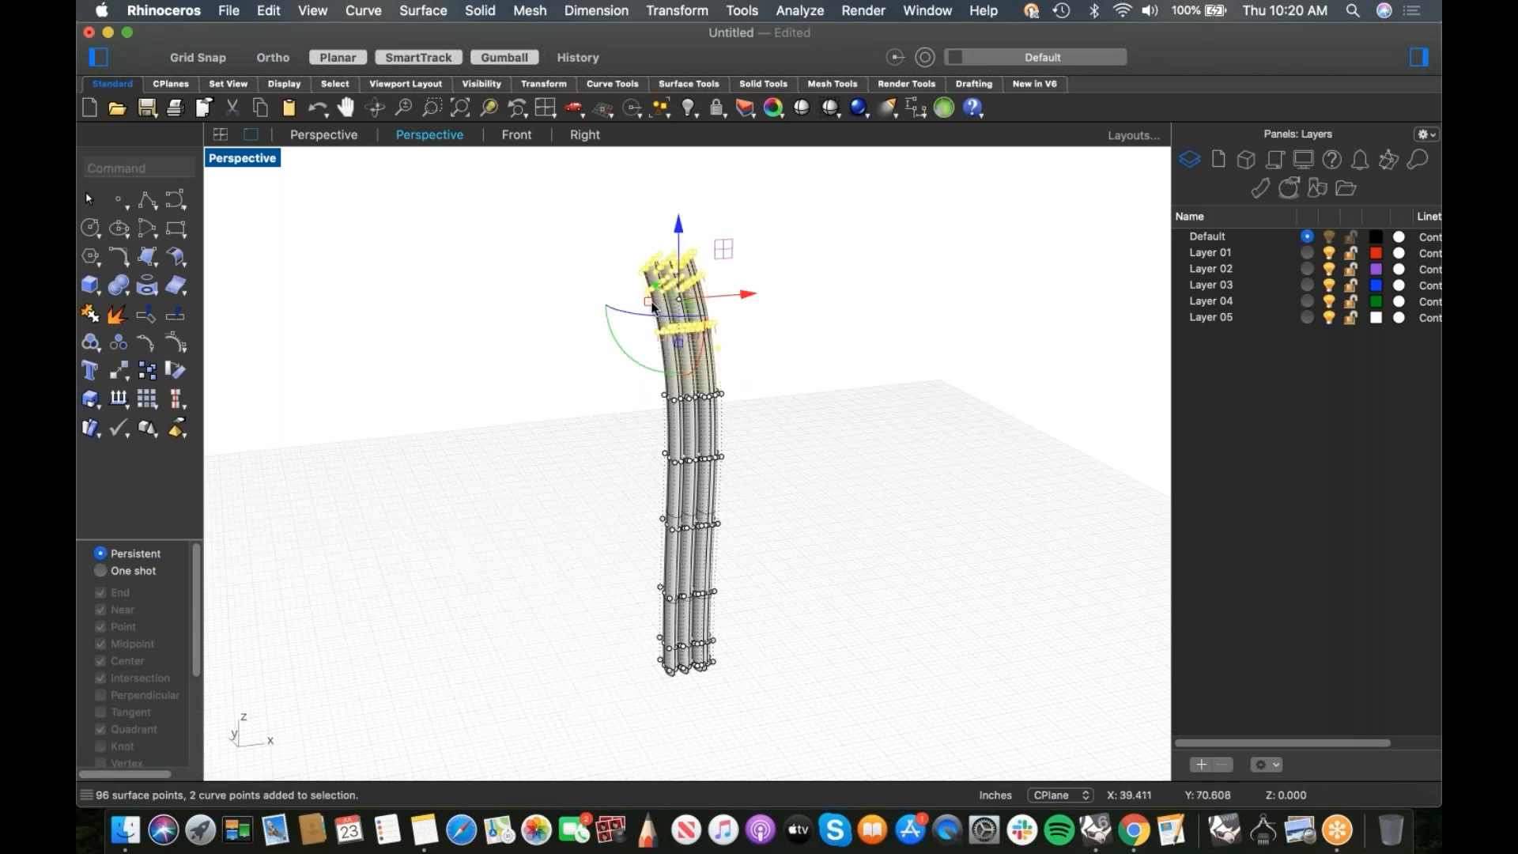
left_click_drag(655, 301, 668, 305, "shift")
left_click(573, 552)
left_click_drag(593, 567, 787, 704)
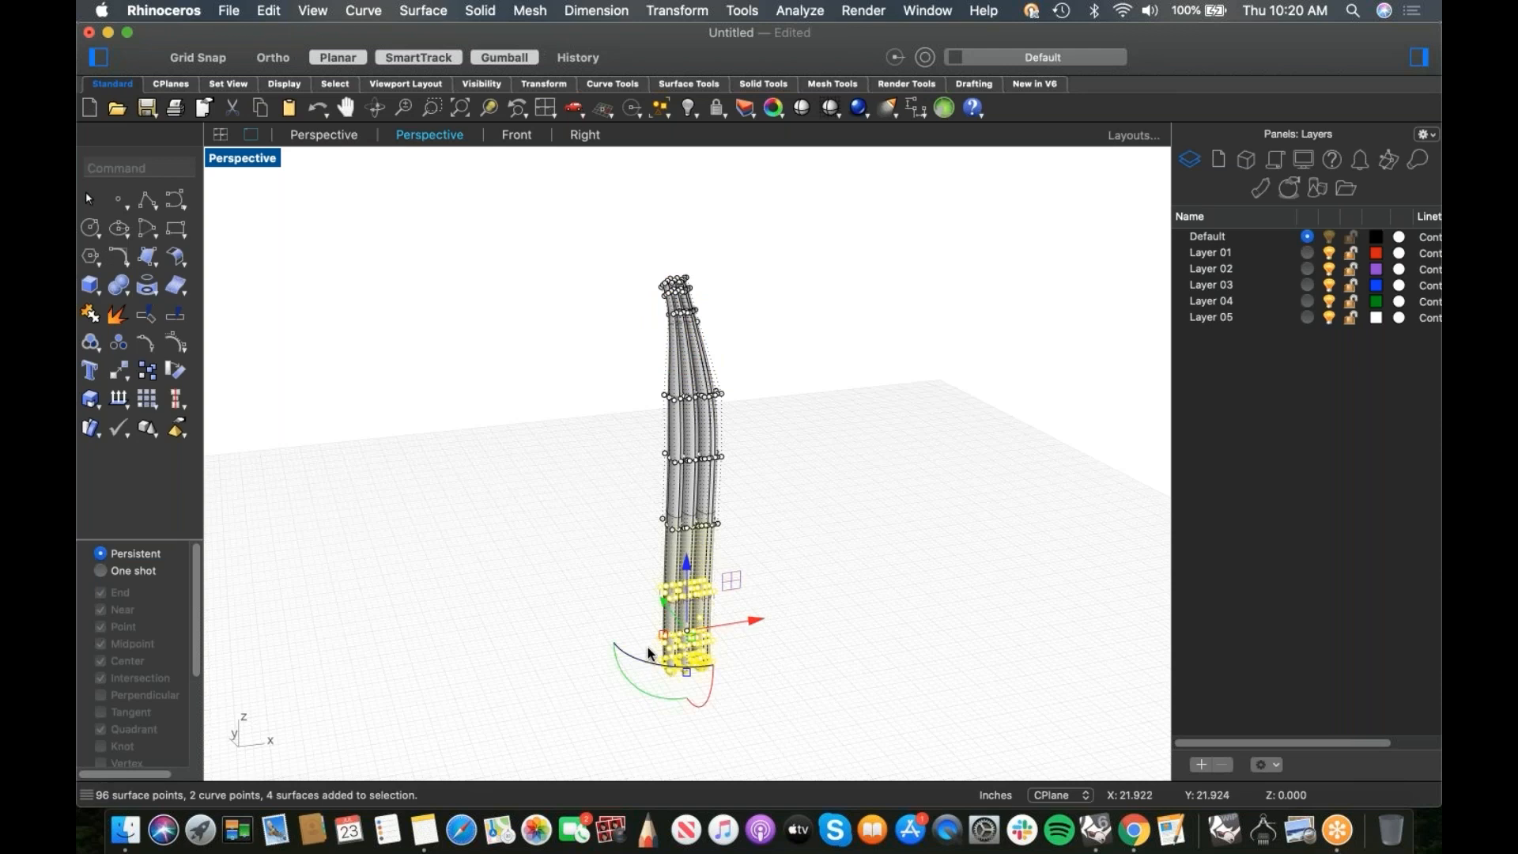
left_click_drag(653, 637, 661, 642)
left_click(598, 625)
right_click_drag(598, 625, 639, 628)
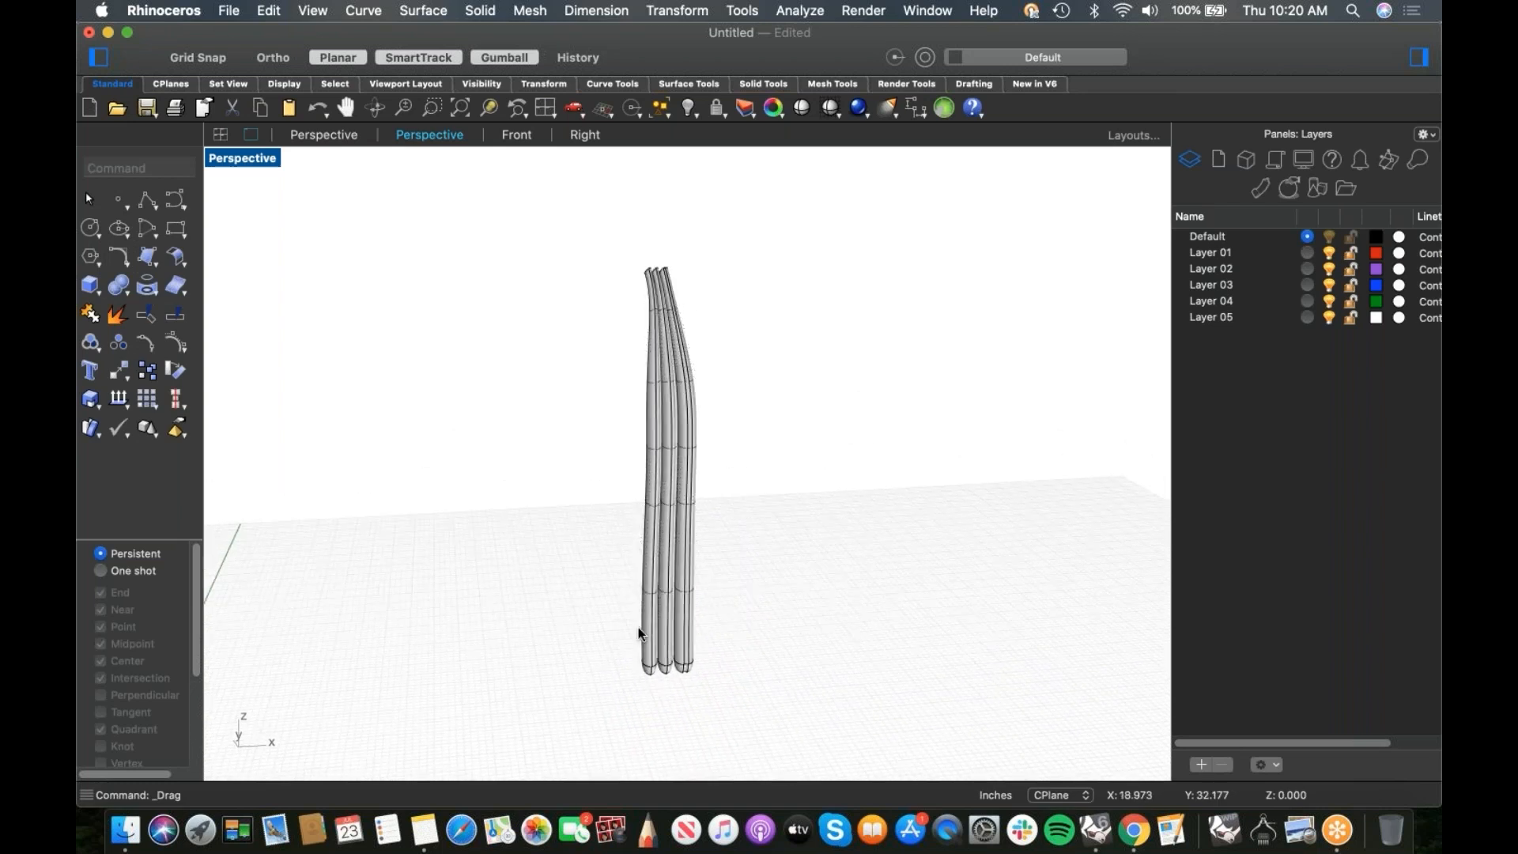
Step: Show the control points of one outer strand and shift its lower and middle rows to bend it away from the bundle
left_click(639, 632)
right_click(624, 643)
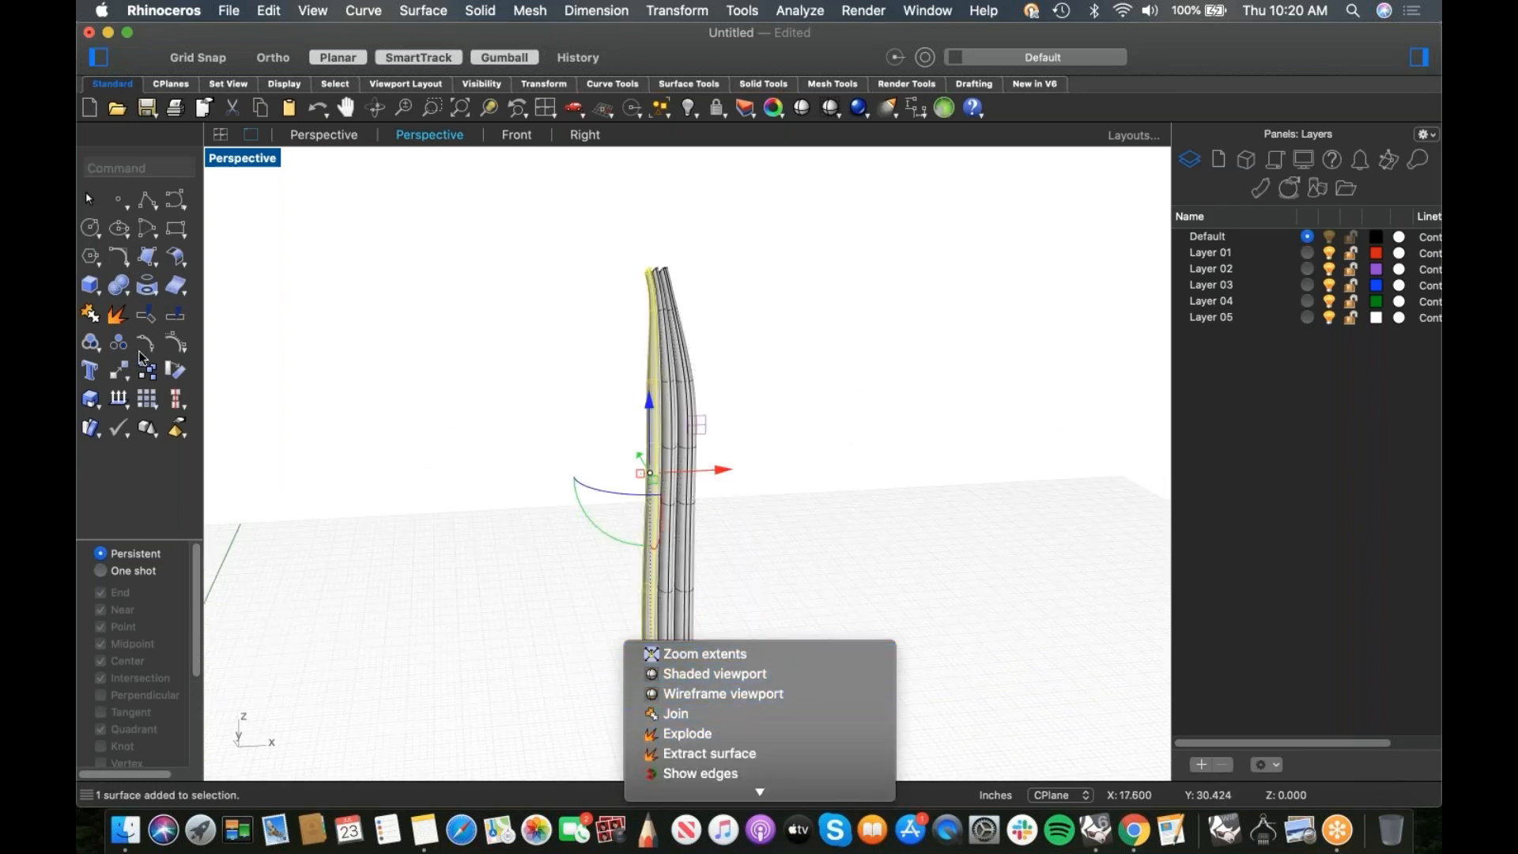
left_click(182, 351)
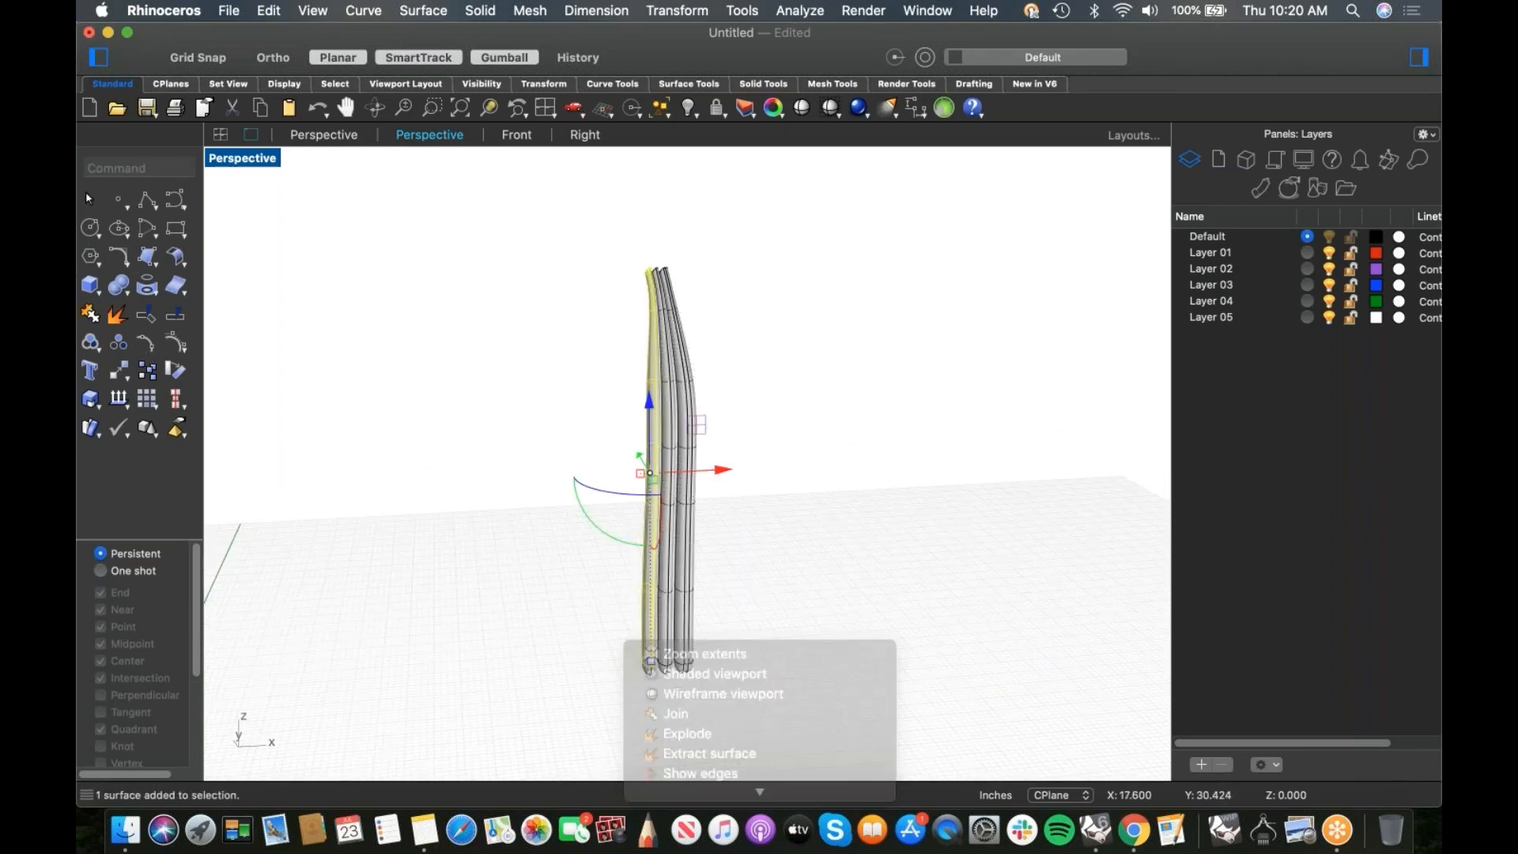
left_click(182, 343)
left_click_drag(688, 680, 597, 570)
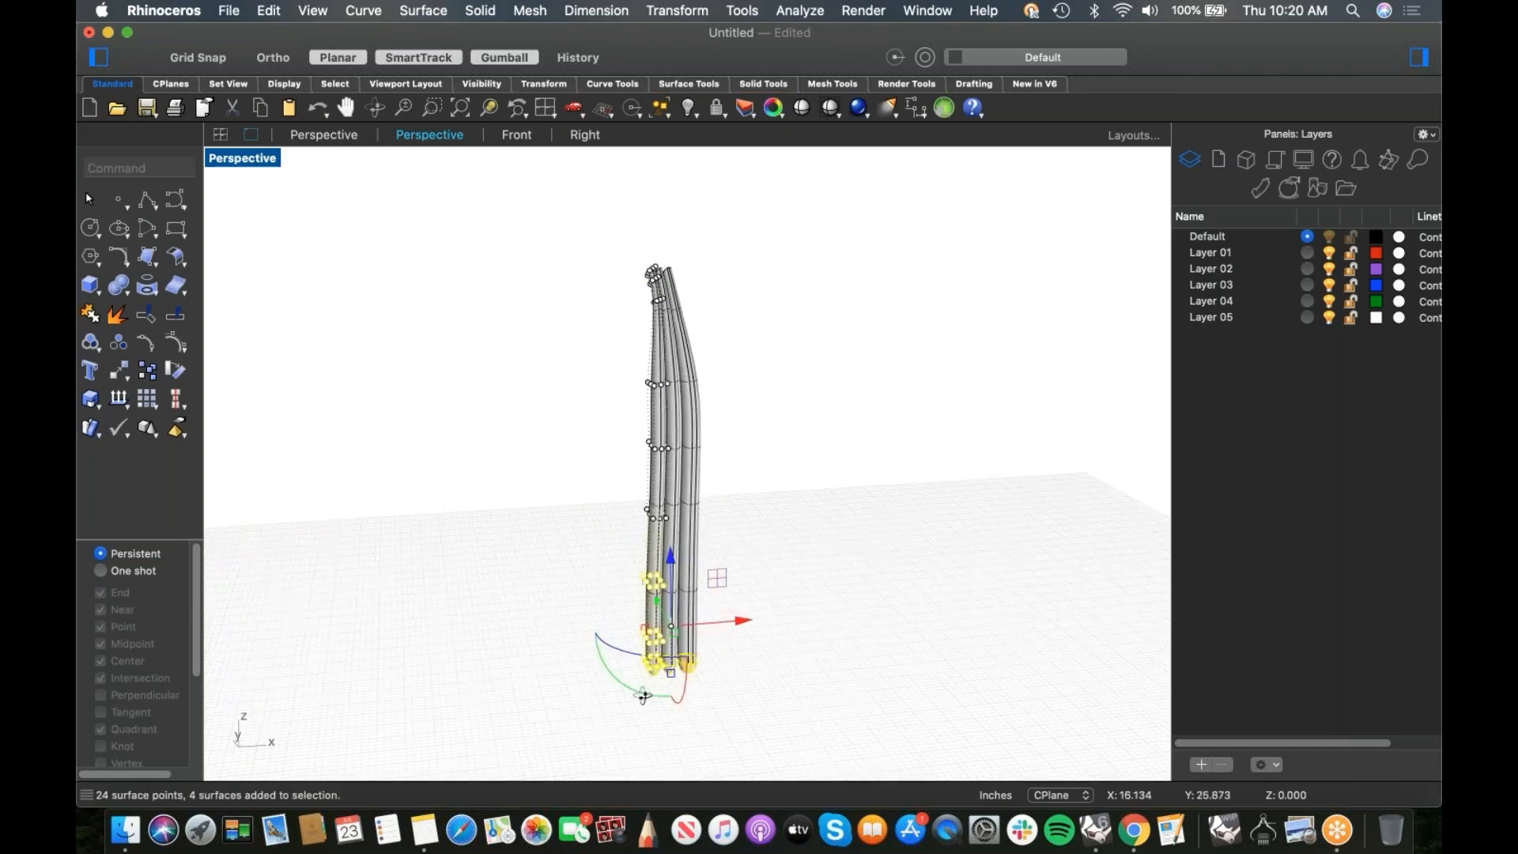
right_click_drag(695, 661, 726, 654)
mouse_move(701, 608)
left_mouse_down()
mouse_move(672, 598)
mouse_move(715, 612)
left_mouse_up()
left_click_drag(688, 484, 935, 595)
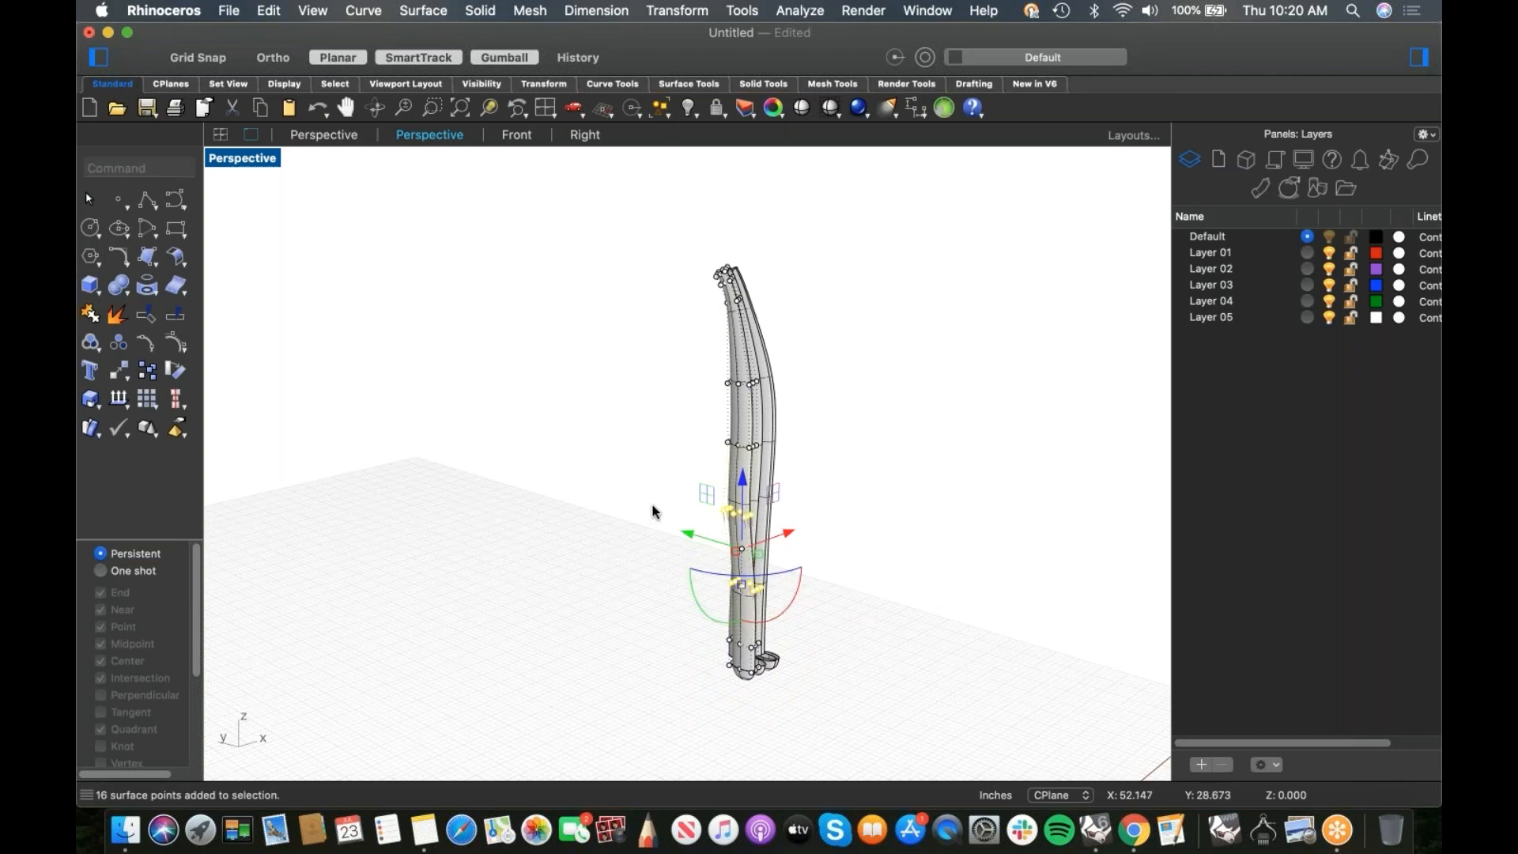
mouse_move(687, 534)
left_mouse_down()
mouse_move(669, 529)
mouse_move(706, 538)
left_mouse_up()
left_click(675, 567)
mouse_move(692, 578)
right_mouse_down()
mouse_move(726, 581)
mouse_move(712, 580)
right_mouse_up()
key("Escape")
Step: Turn on the control points of a second strand and move its middle rows to give it a different bend
left_click(711, 580)
left_click(316, 385)
right_click_drag(757, 476, 729, 477)
left_click(727, 475)
left_click(734, 447)
left_click(182, 344)
right_click_drag(519, 538, 601, 511)
left_click_drag(735, 475, 857, 676)
left_click_drag(779, 595, 700, 545)
left_click(694, 561)
Step: Move the lower control points of the second strand slightly to the side
left_click(640, 594)
left_click_drag(641, 595, 871, 690)
mouse_move(748, 643)
left_mouse_down()
mouse_move(700, 637)
mouse_move(734, 642)
left_mouse_up()
left_click(867, 630)
right_click_drag(867, 630, 733, 575)
left_click(733, 574)
scroll(750, 595, "up", 5)
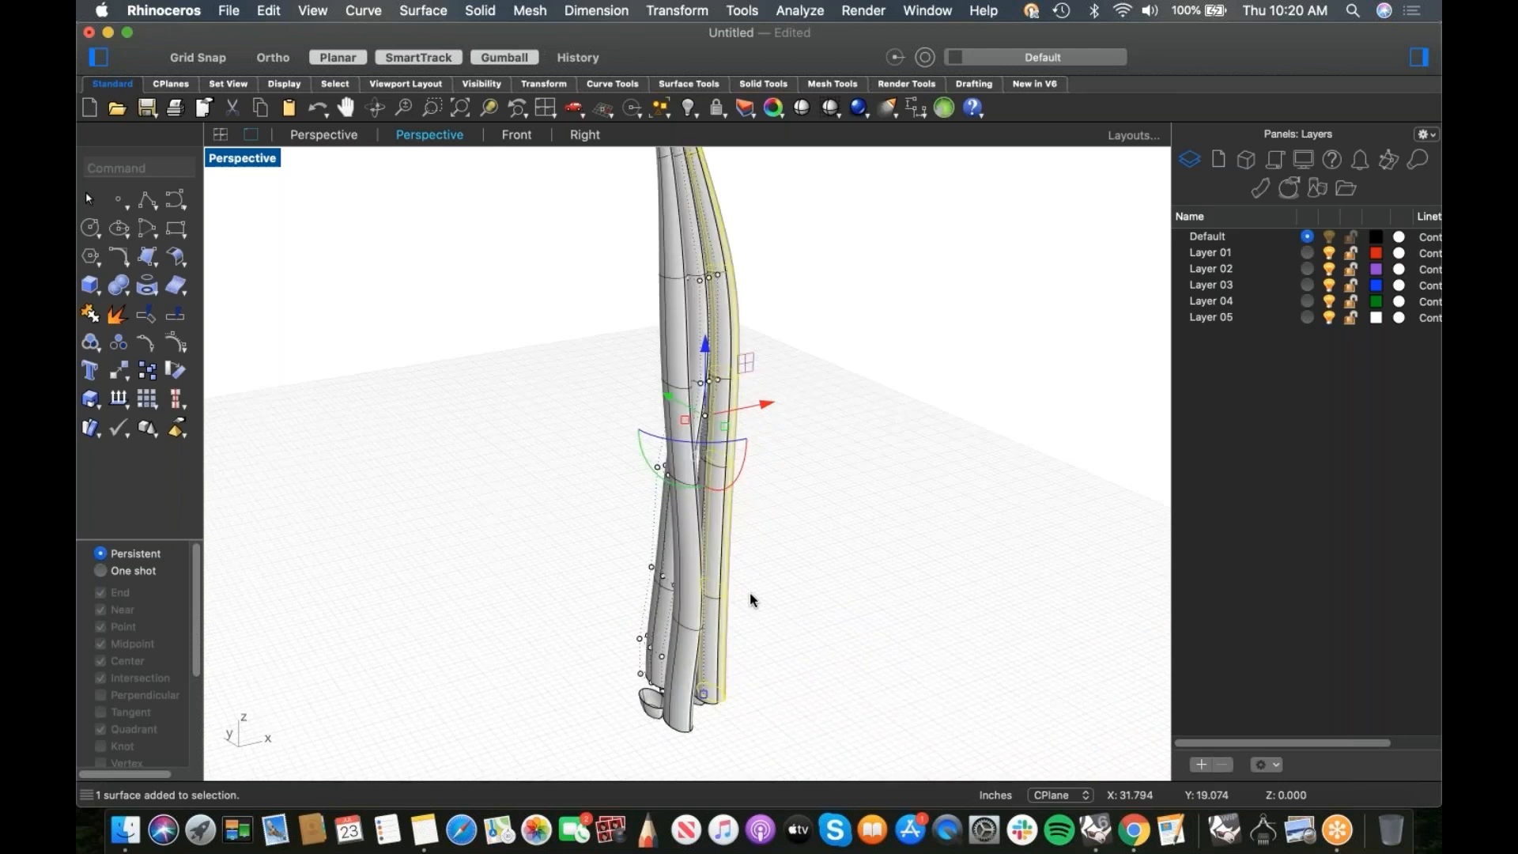
left_click(713, 577)
left_click(175, 345)
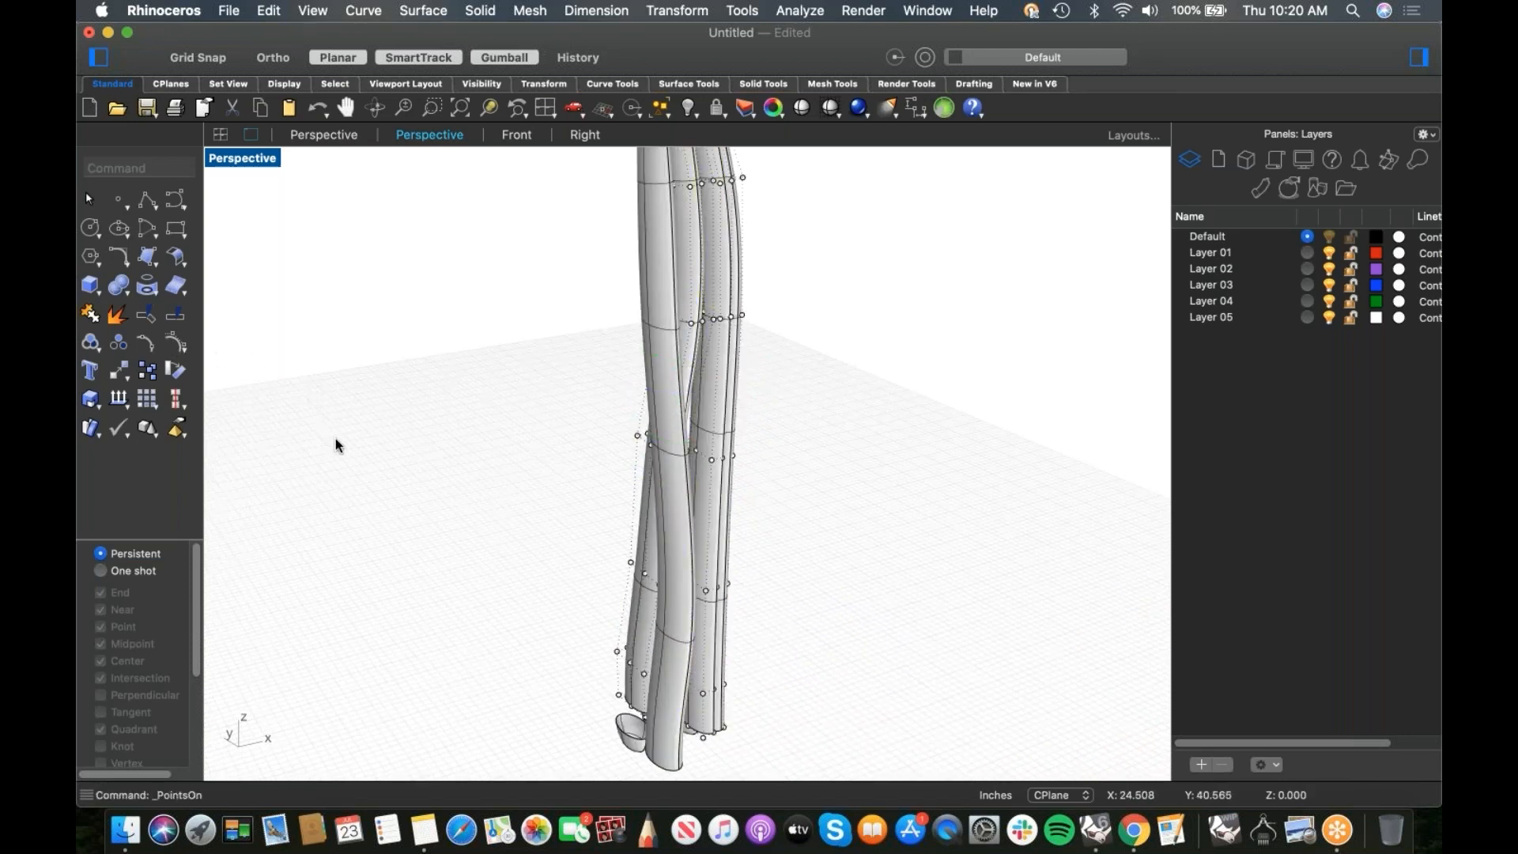
key("Escape")
Step: Show the control points of a third strand and offset its middle rows in separate moves to curve it
left_click(701, 505)
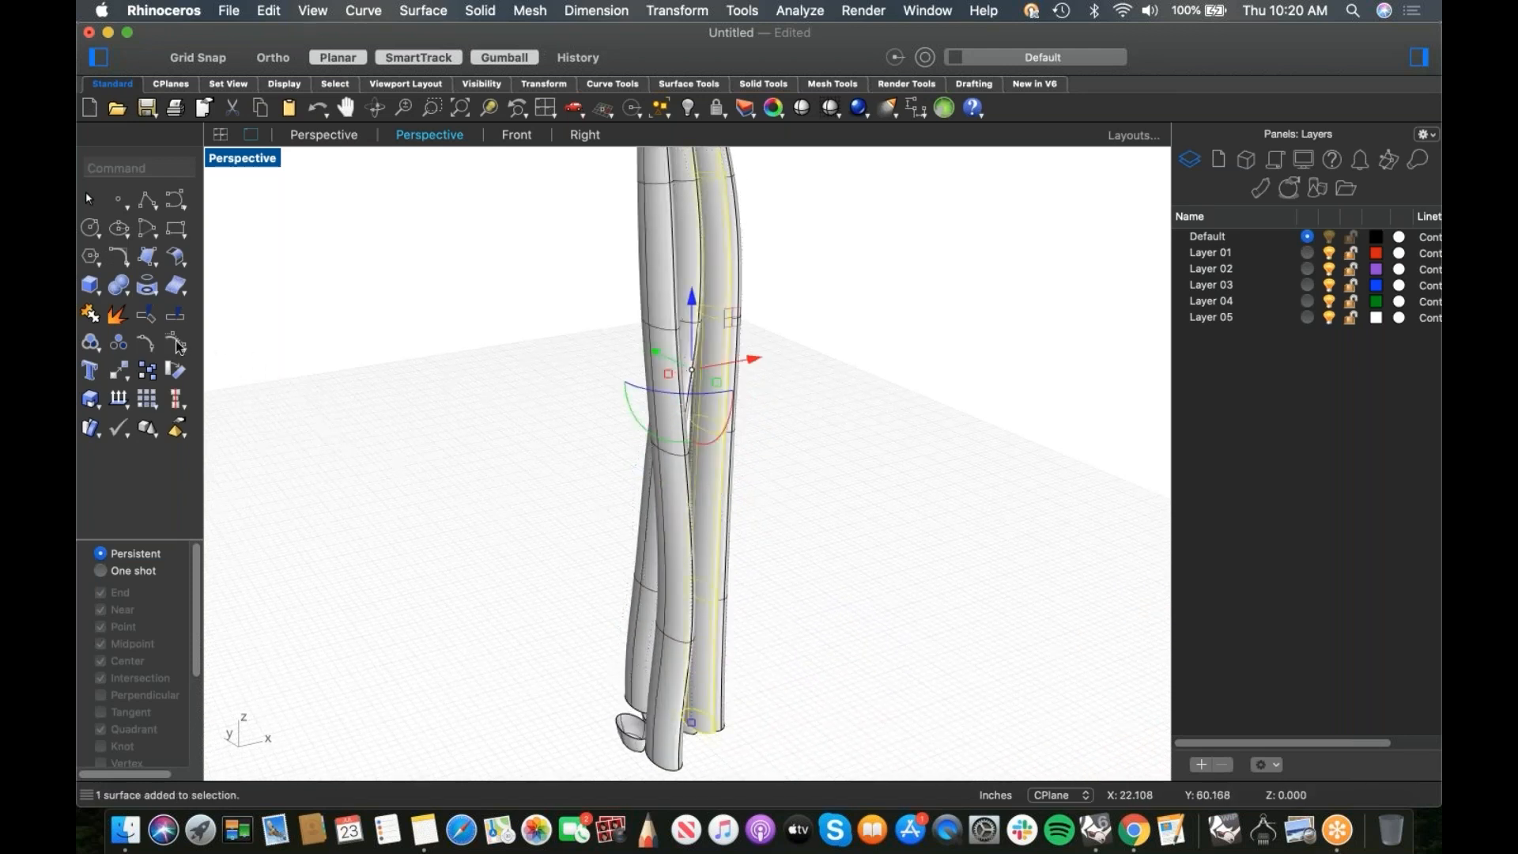
left_click(176, 345)
right_click_drag(458, 529, 590, 447)
left_click_drag(590, 431, 828, 518)
left_click_drag(706, 431, 734, 439)
left_click_drag(533, 513, 942, 632)
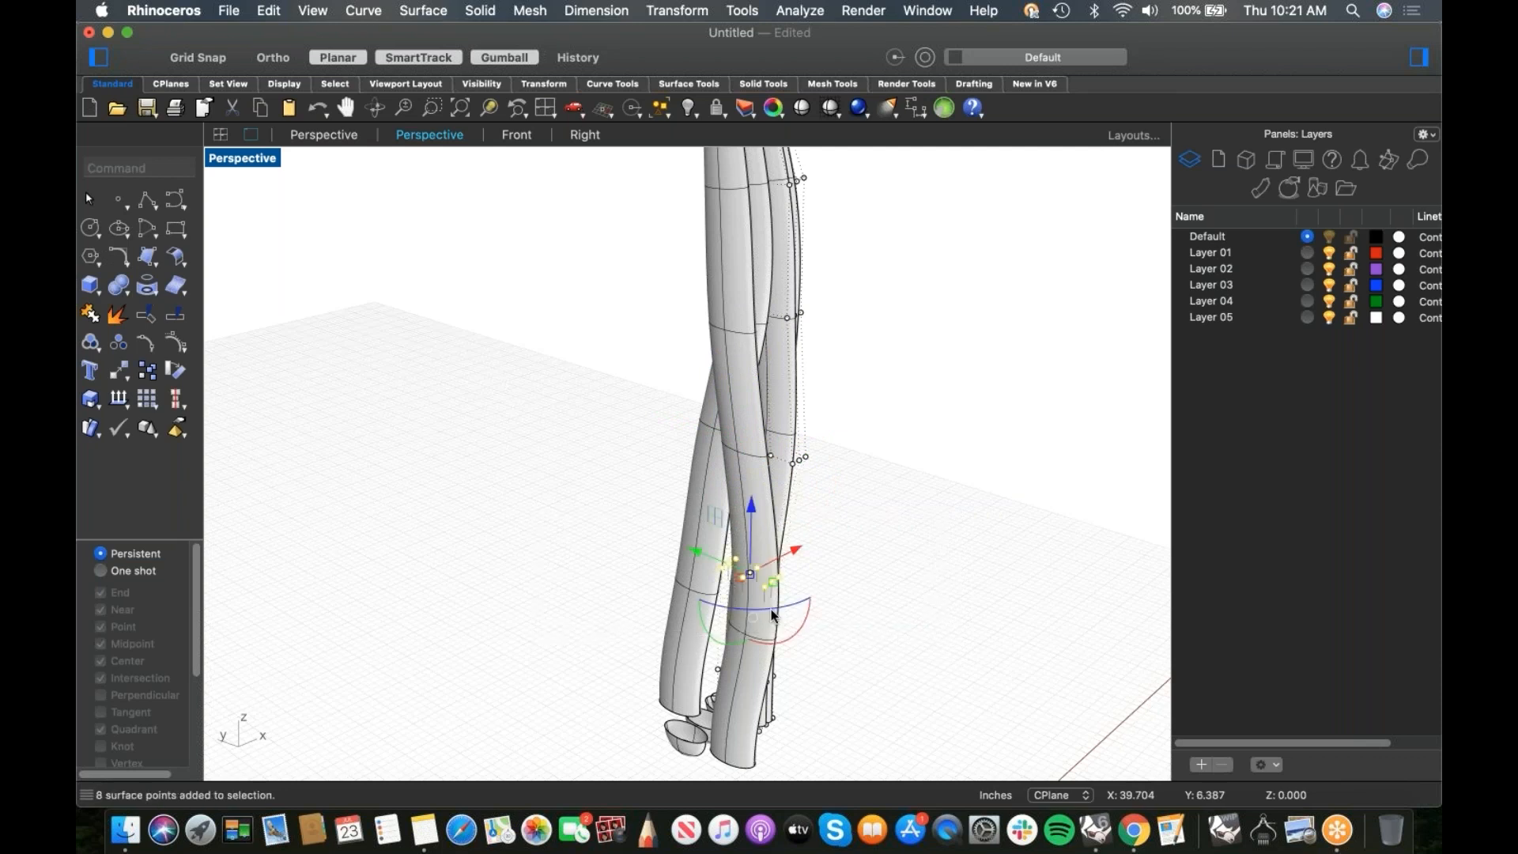
left_click_drag(696, 551, 722, 562)
Step: Shift the third strand's bottom control points, then fine-tune its whole lower half from another angle
left_click_drag(596, 641, 956, 783)
left_click_drag(662, 640, 699, 657)
left_click(667, 574)
right_click_drag(667, 573, 599, 526)
left_click_drag(594, 507, 936, 776)
mouse_move(781, 650)
left_mouse_down()
mouse_move(755, 644)
mouse_move(790, 645)
left_mouse_up()
Step: Turn off the control points and delete the four loose caps below the strands
left_click(848, 592)
key("Escape")
left_click_drag(596, 671, 949, 745)
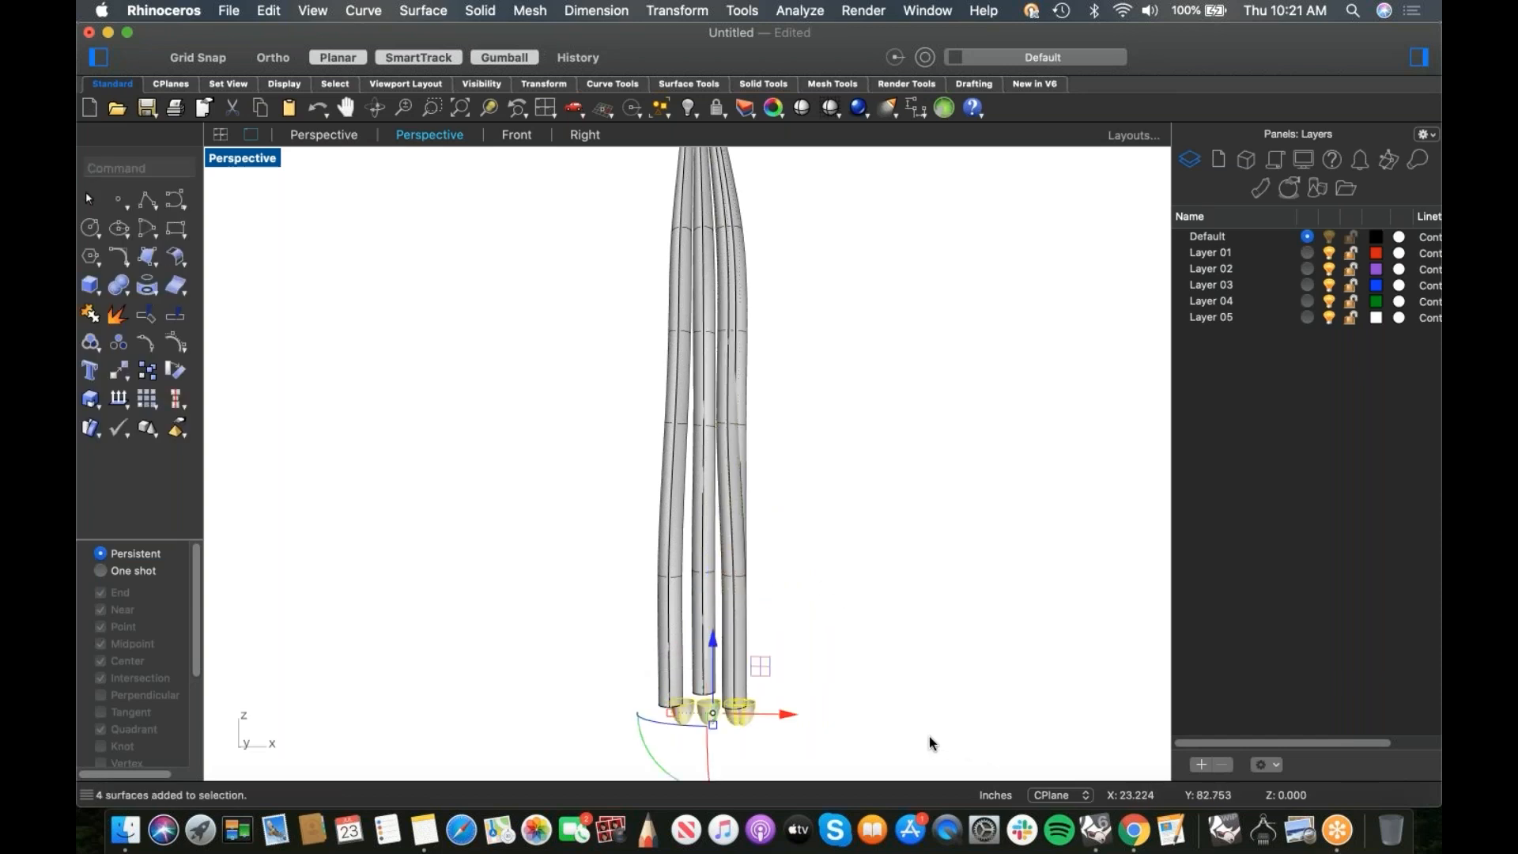
key("Delete")
Step: Show the control points of the last strand and pull its middle points outward into a bulge
left_click(748, 451)
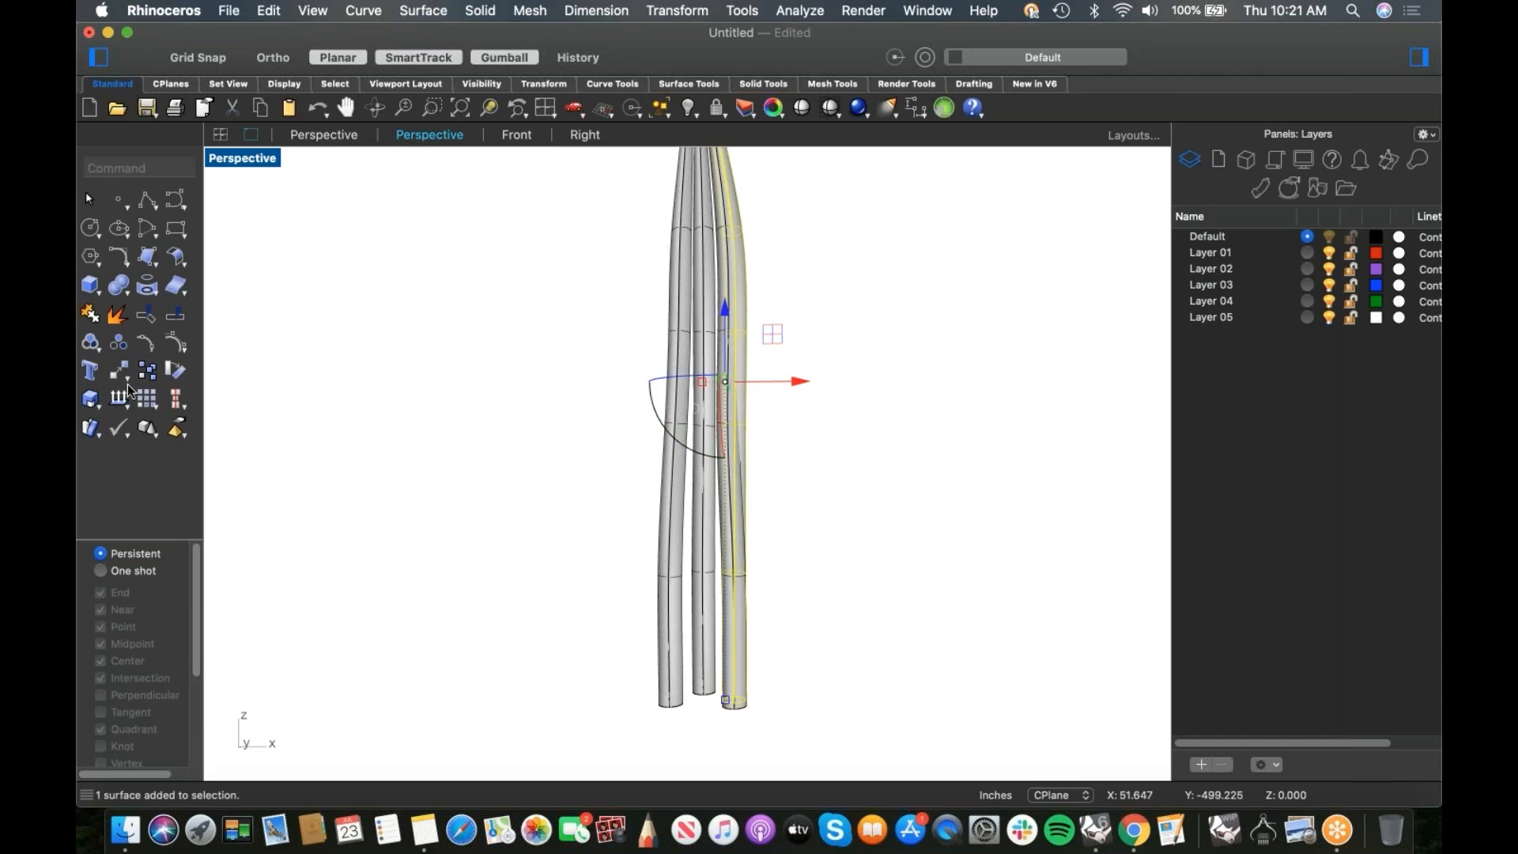
left_click(179, 347)
left_click_drag(619, 348, 827, 500)
left_click_drag(808, 446, 852, 445)
left_click(656, 538)
left_click_drag(491, 501, 700, 561)
Step: Adjust the last strand's lower rows outward, check the spread of the strands, and turn off the control points
left_click_drag(558, 513, 821, 583)
mouse_move(814, 560)
left_mouse_down()
mouse_move(886, 561)
mouse_move(819, 561)
left_mouse_up()
left_click_drag(479, 595, 909, 710)
left_click_drag(732, 690, 776, 682)
left_click(838, 618)
scroll(838, 615, "down", 2)
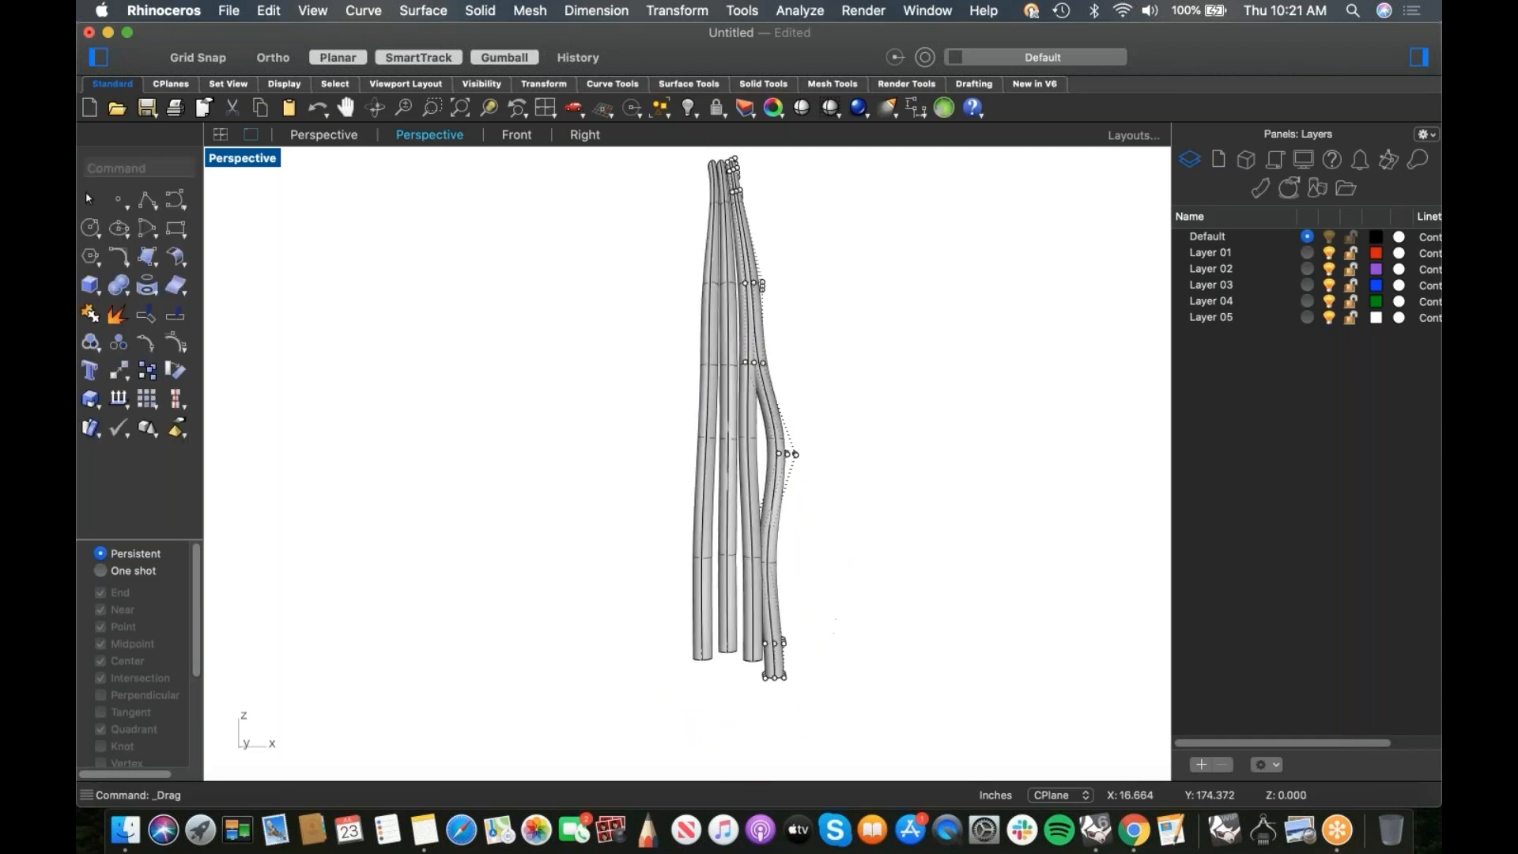
right_click_drag(836, 625, 822, 680)
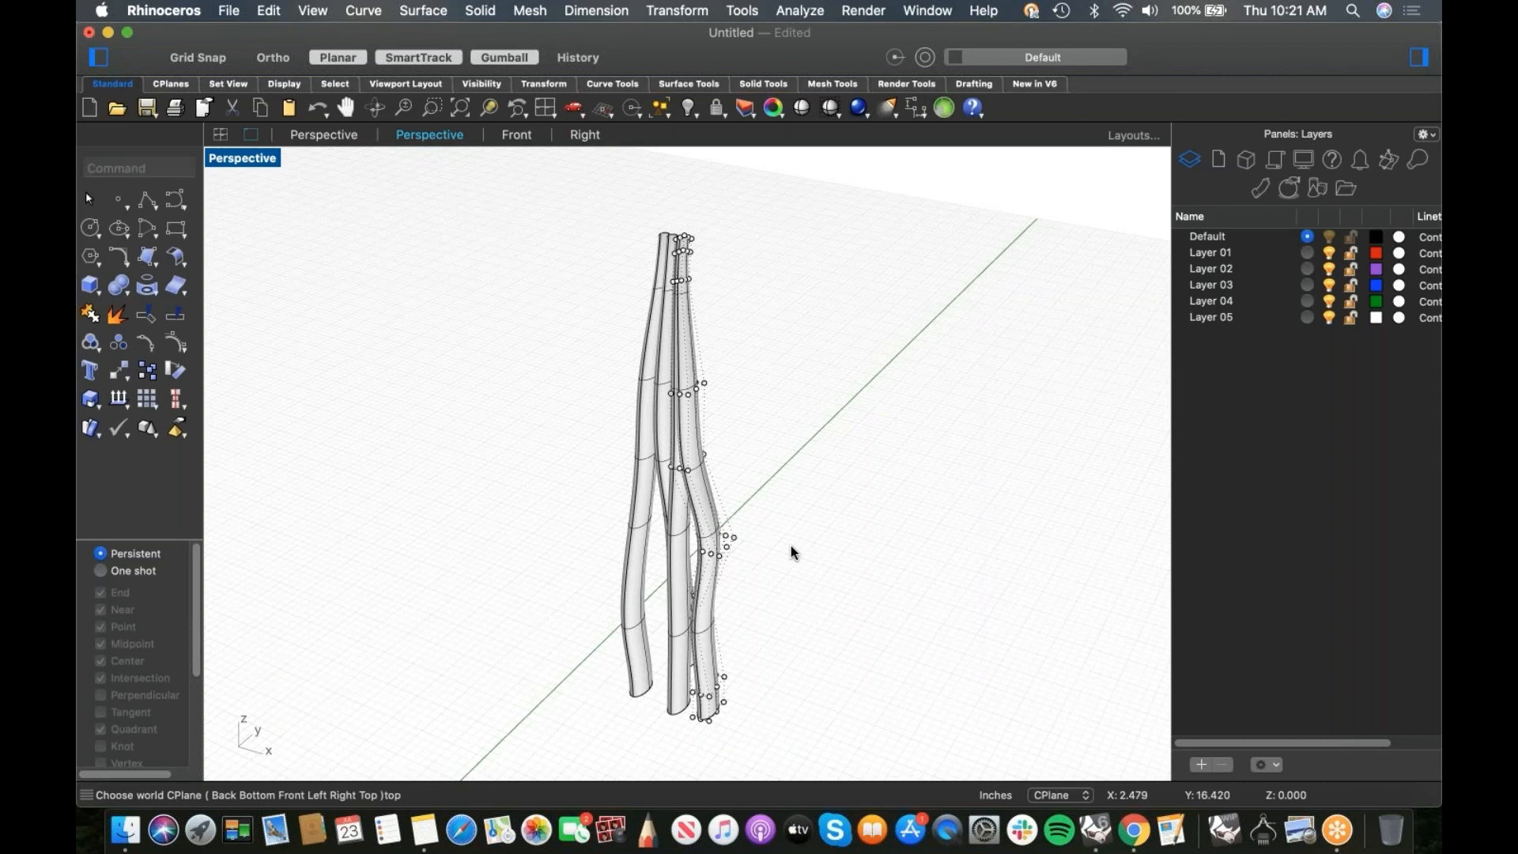
key("Escape")
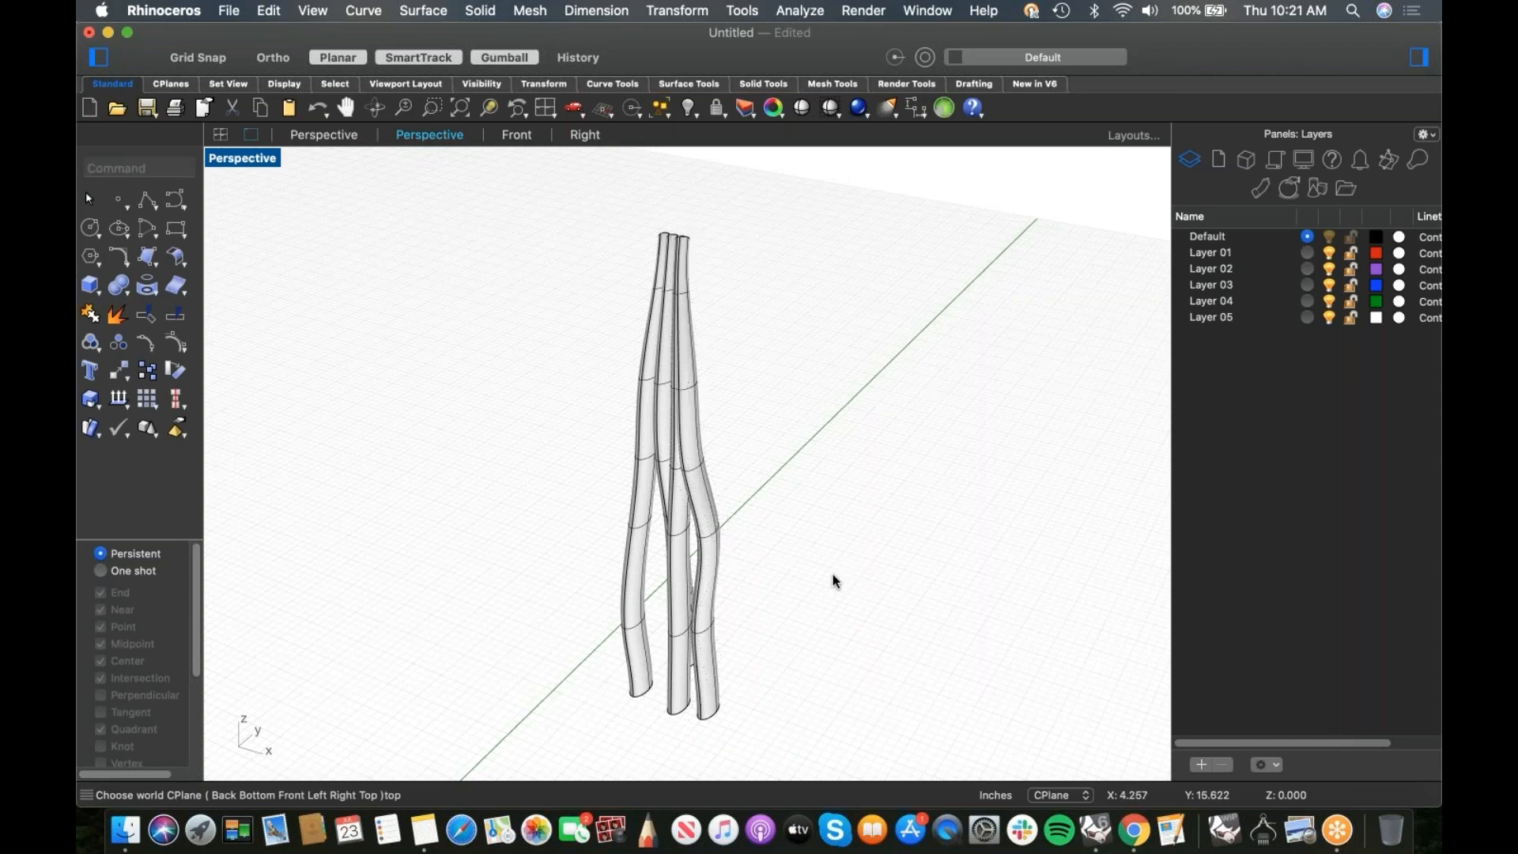
Step: Bring back the hidden tricycle parts and move the whole tassel with its curve onto the grip's end cap
key("ctrl+alt+h")
scroll(818, 418, "down", 6)
right_click_drag(819, 418, 909, 356)
left_click_drag(829, 364, 733, 408)
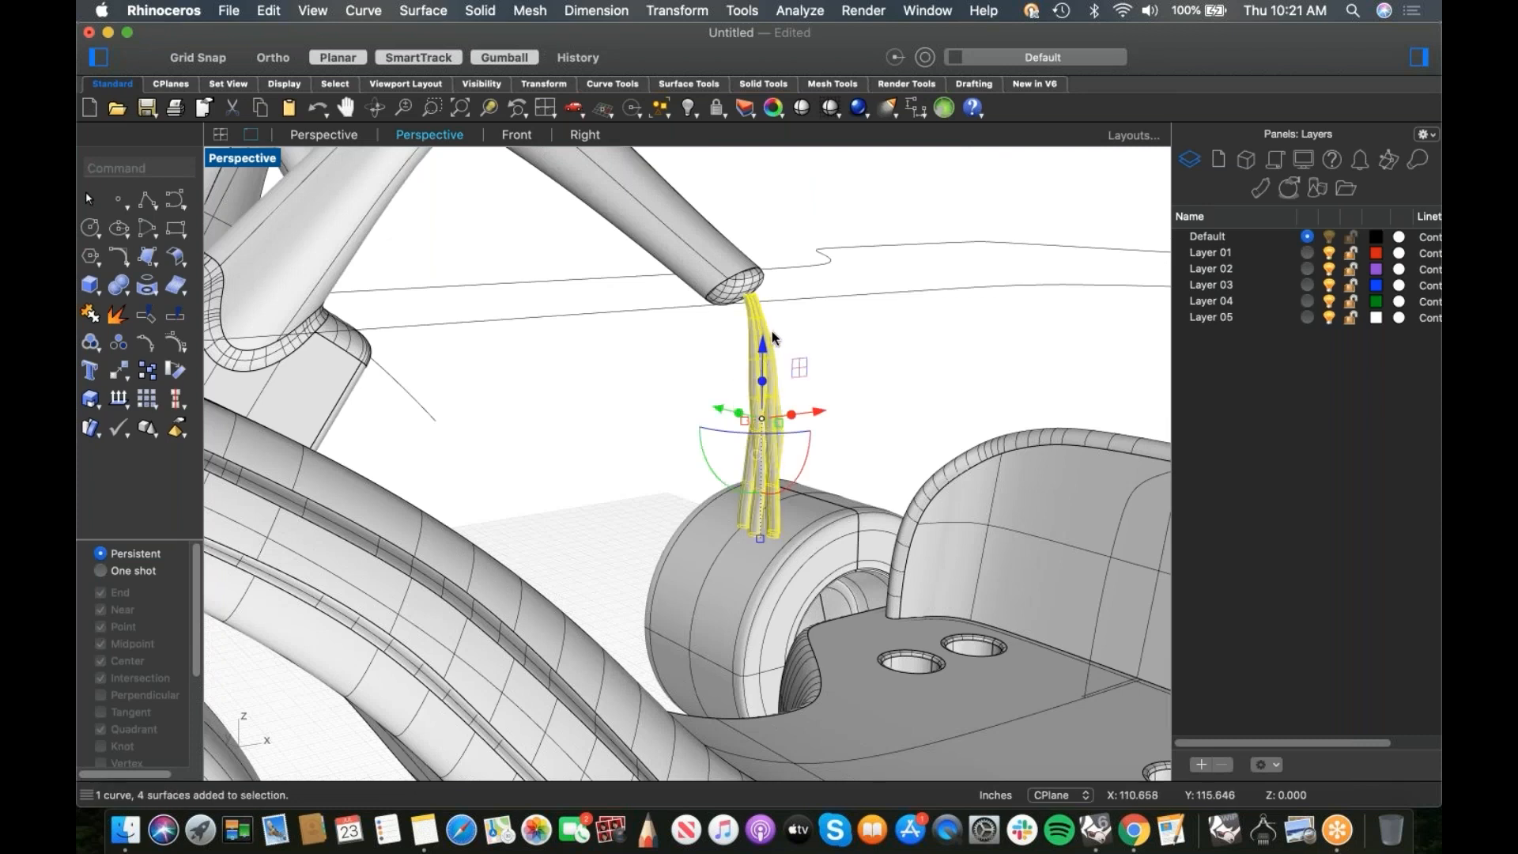
scroll(772, 332, "up", 6)
right_click_drag(793, 349, 816, 352)
right_click_drag(645, 443, 655, 444)
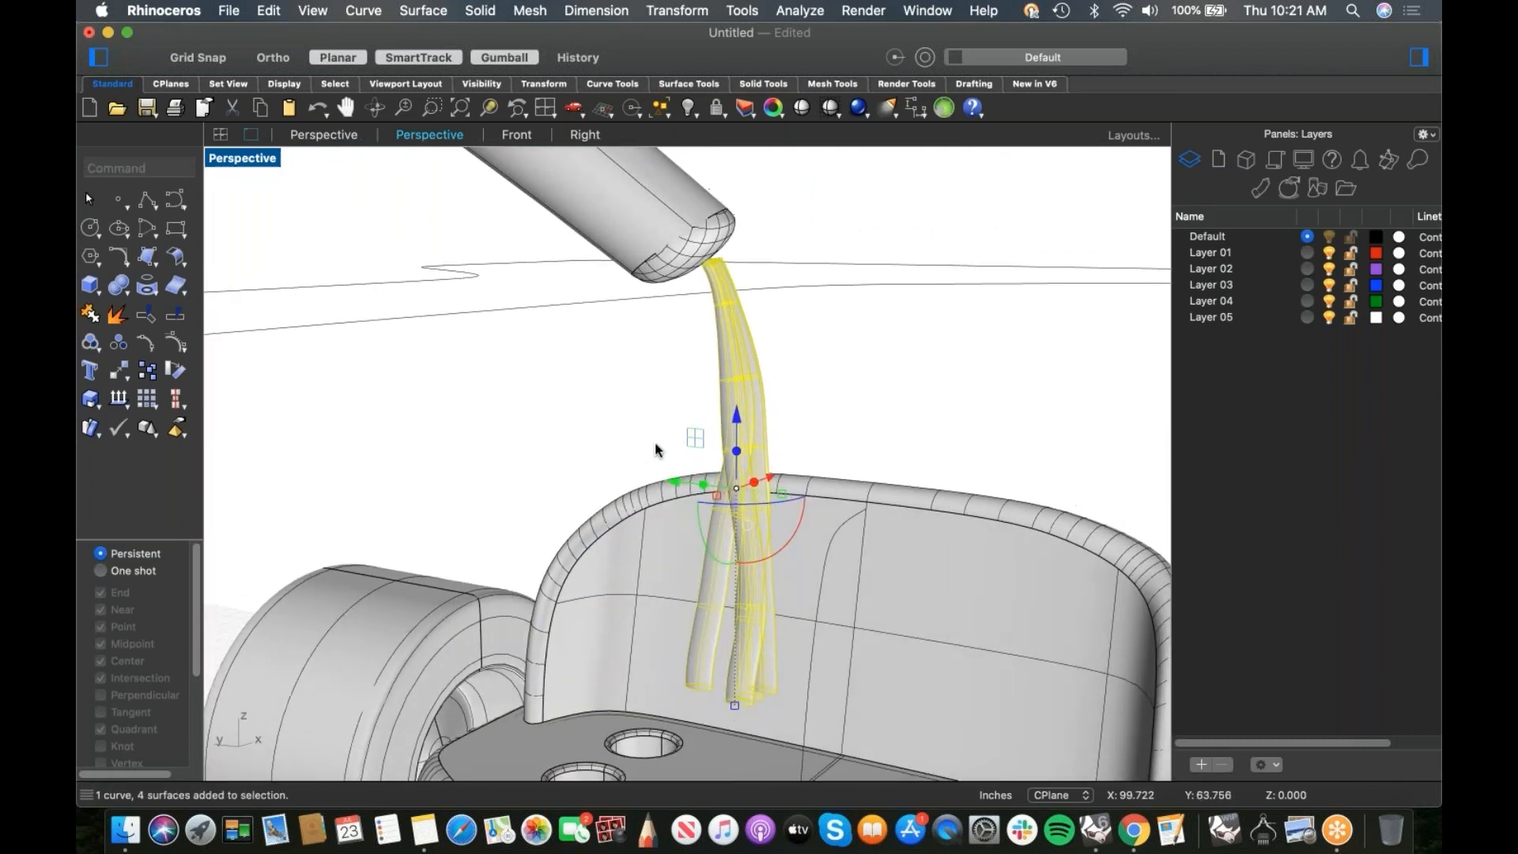
left_click_drag(695, 435, 663, 467)
scroll(660, 465, "down", 6)
Step: Mirror the tassel to the opposite grip across a line starting at origin 0 along the X axis
right_click_drag(660, 466, 776, 453, "shift")
type("mi")
key("Return")
type("0")
key("Return")
scroll(776, 453, "down", 6)
left_click(861, 552)
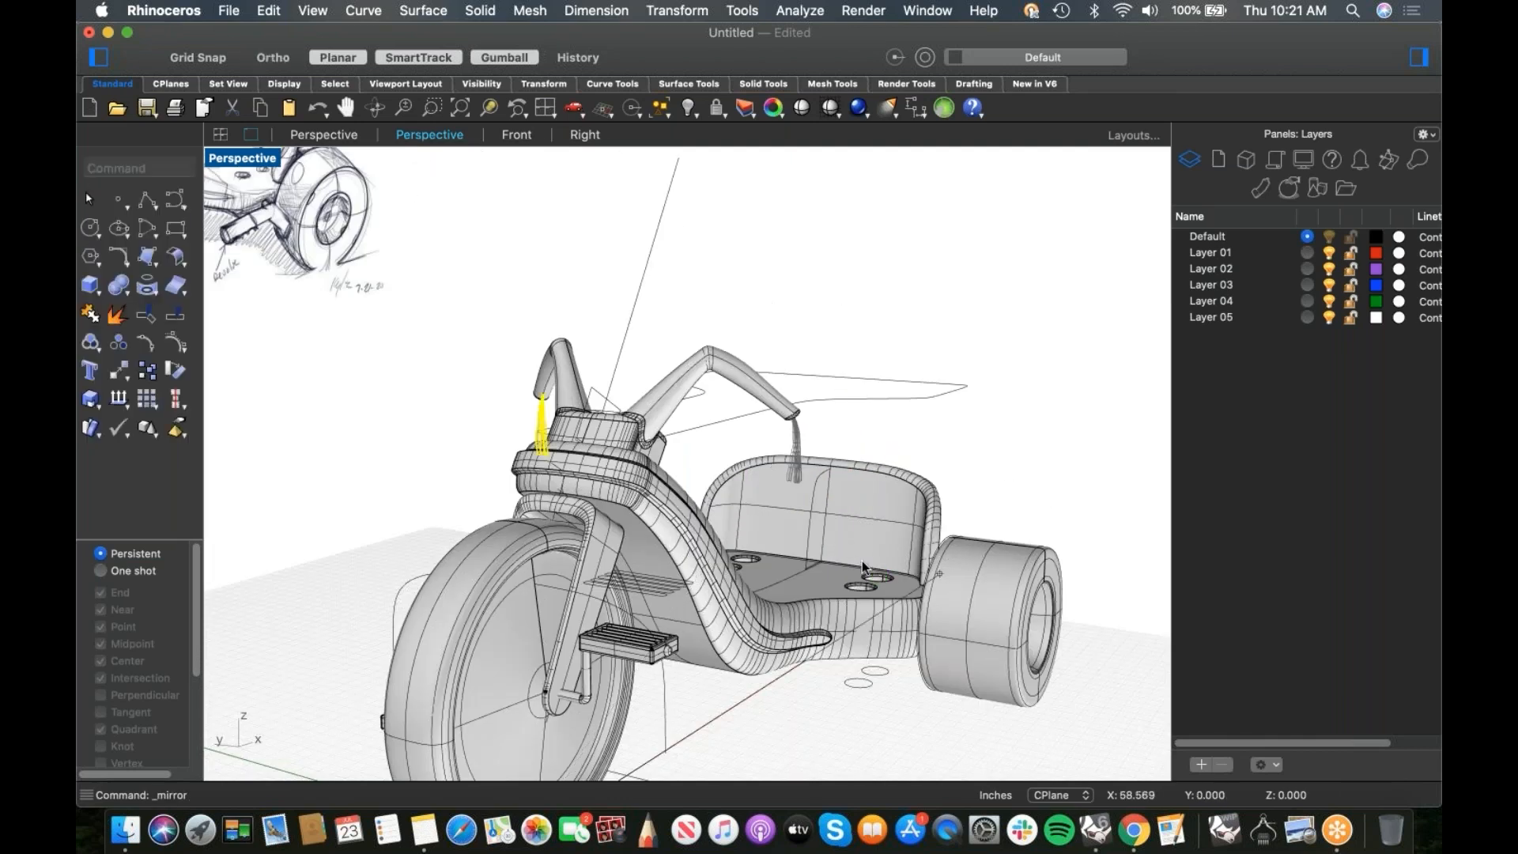
Step: Apply CageEdit to the mirrored tassel using a bounding box cage with 4 points and degree 3 in each direction
scroll(747, 400, "up", 5)
scroll(747, 400, "up", 3)
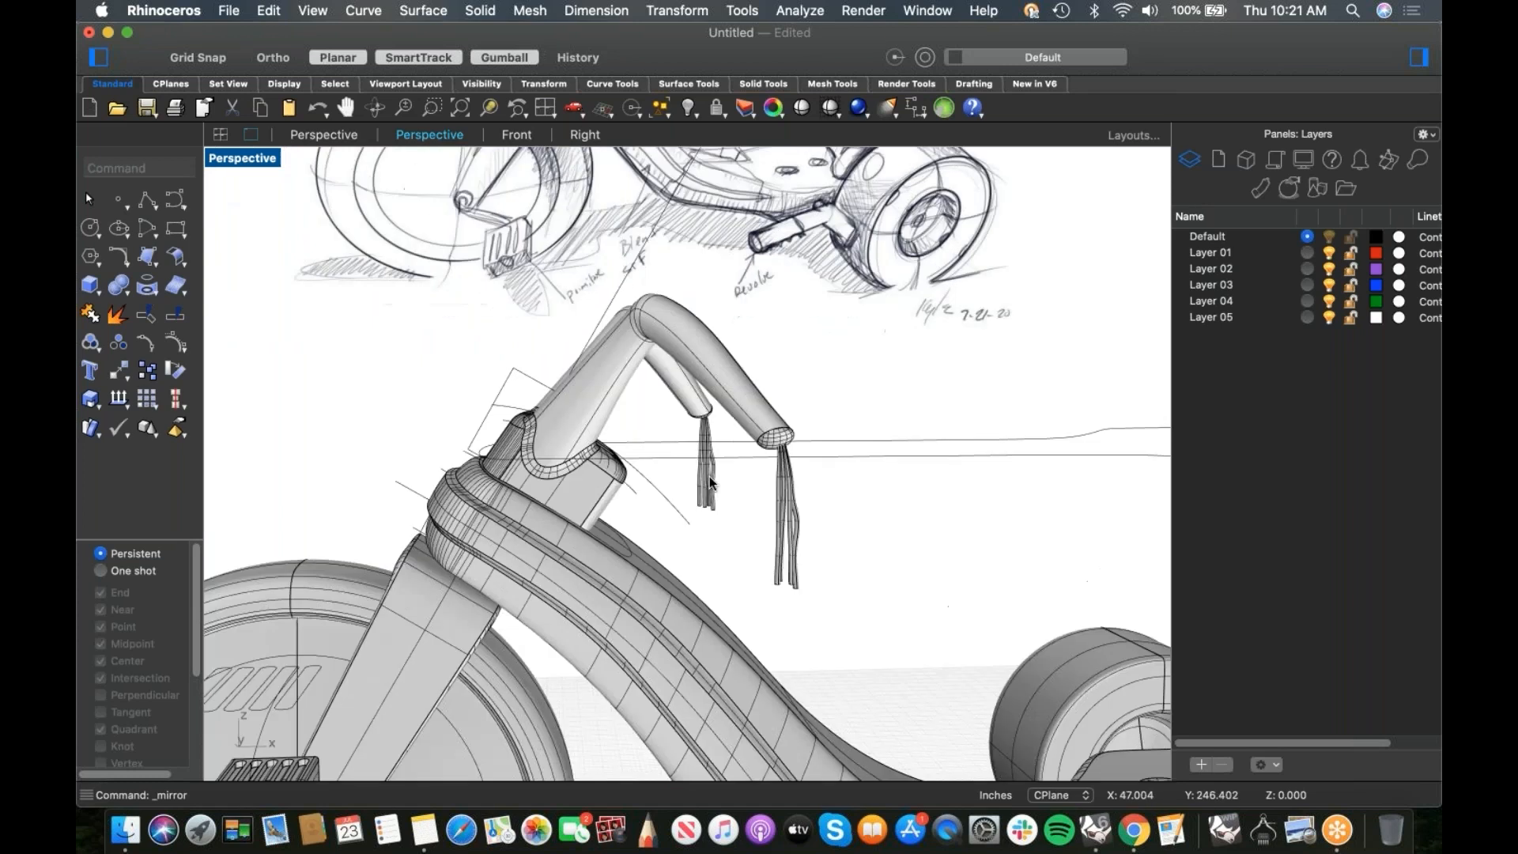
scroll(736, 502, "up", 5)
left_click(665, 478)
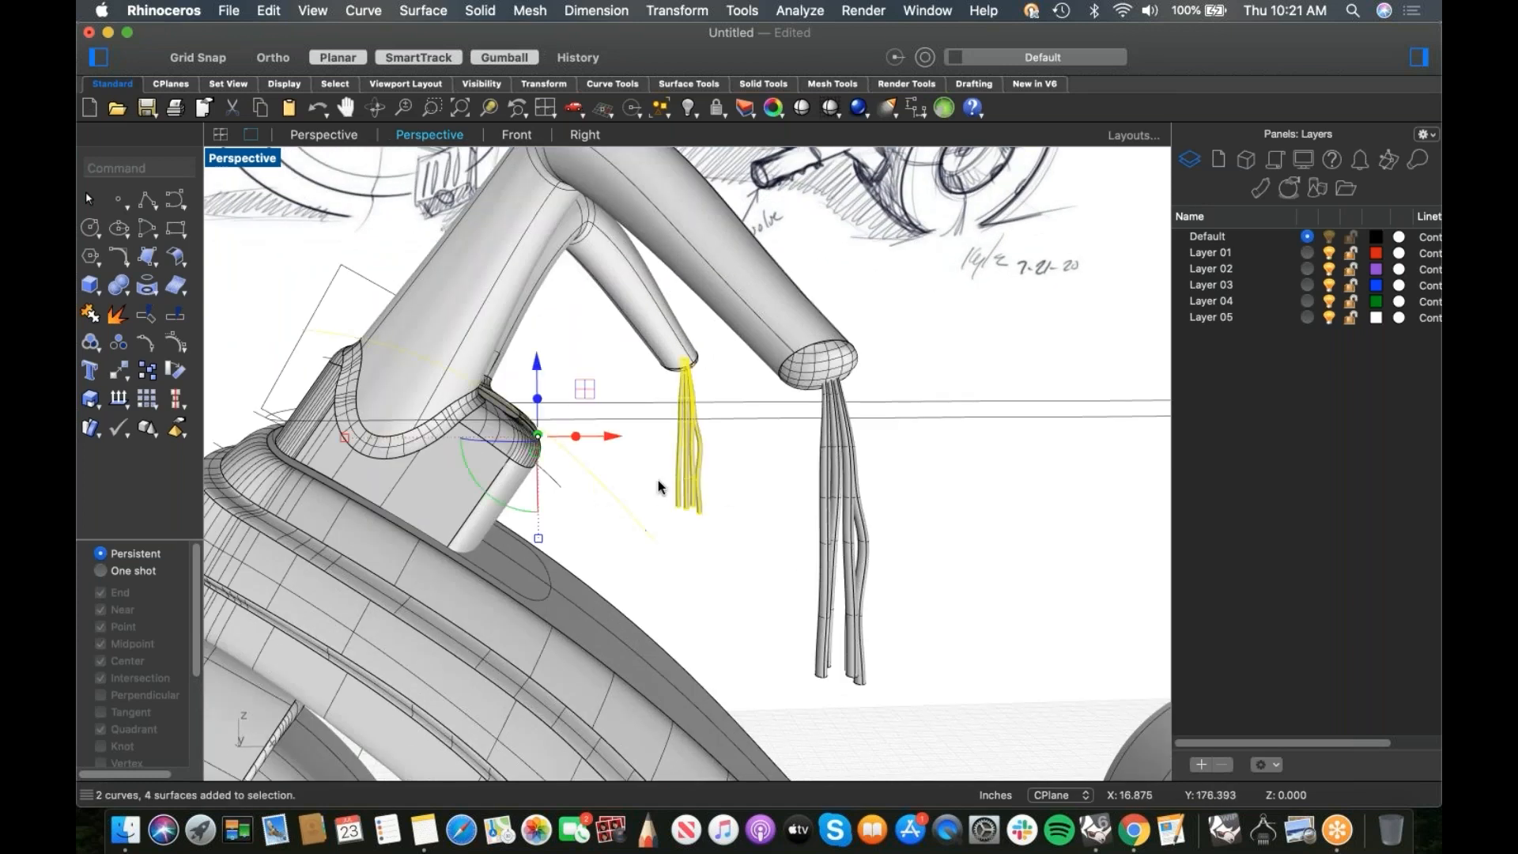
scroll(762, 498, "up", 3)
scroll(762, 495, "up", 3)
left_click(761, 459)
left_click_drag(773, 445, 667, 457)
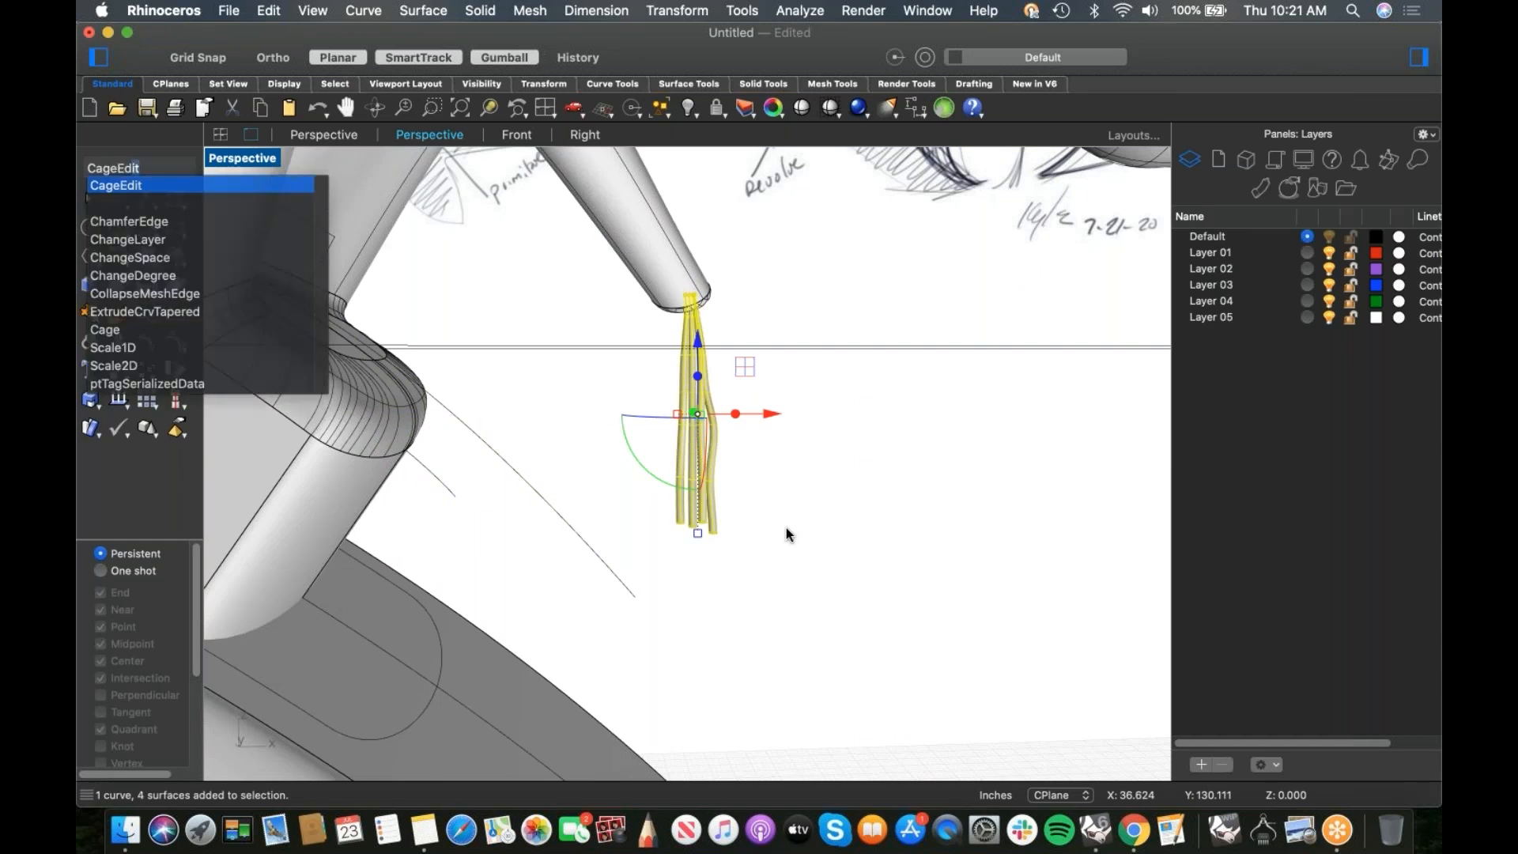
key("Return")
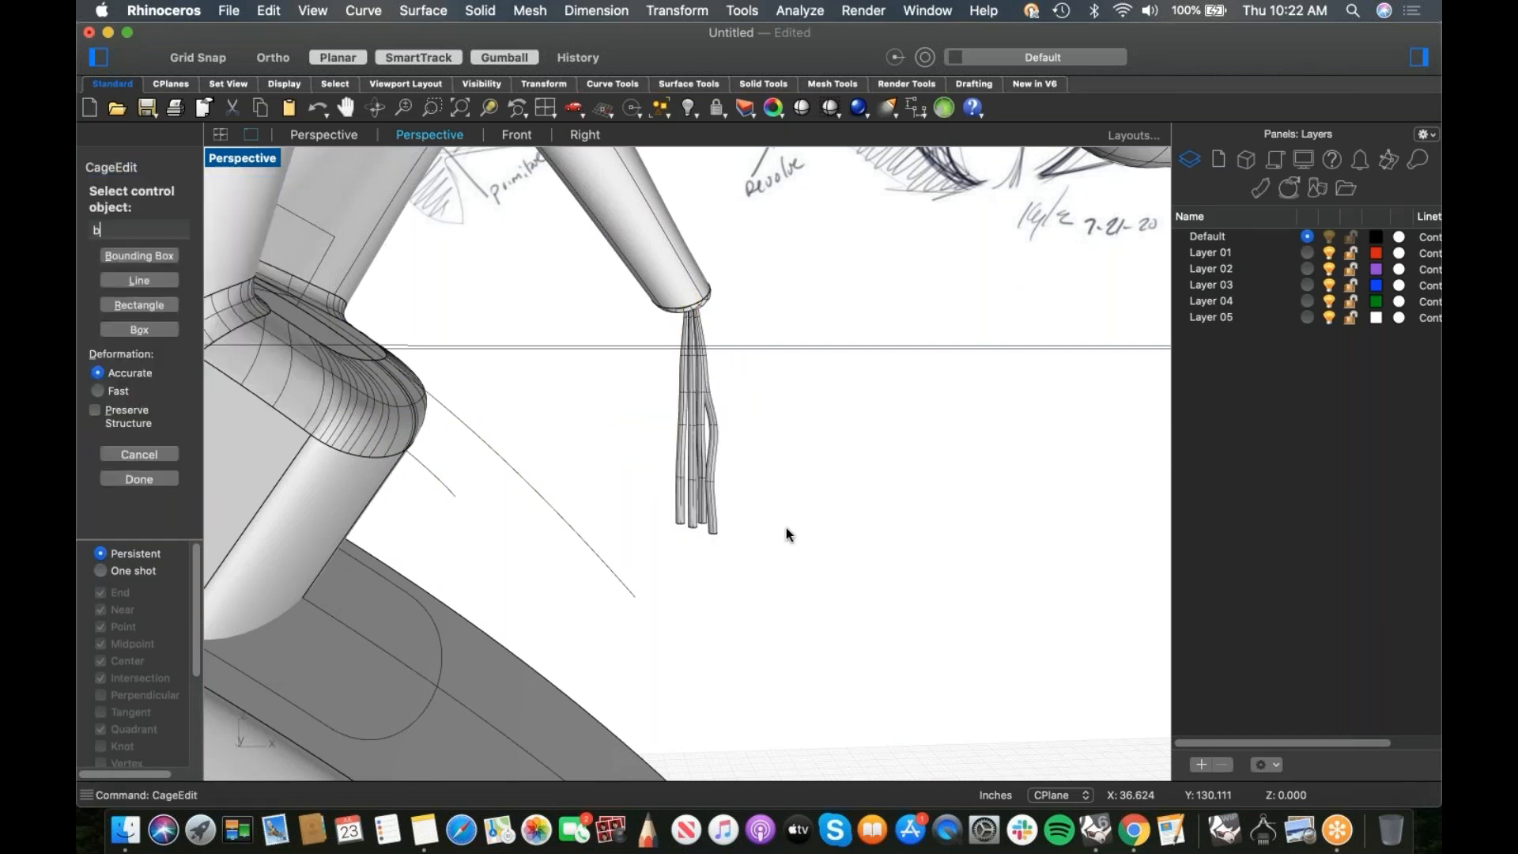
key("Return")
key("Return")
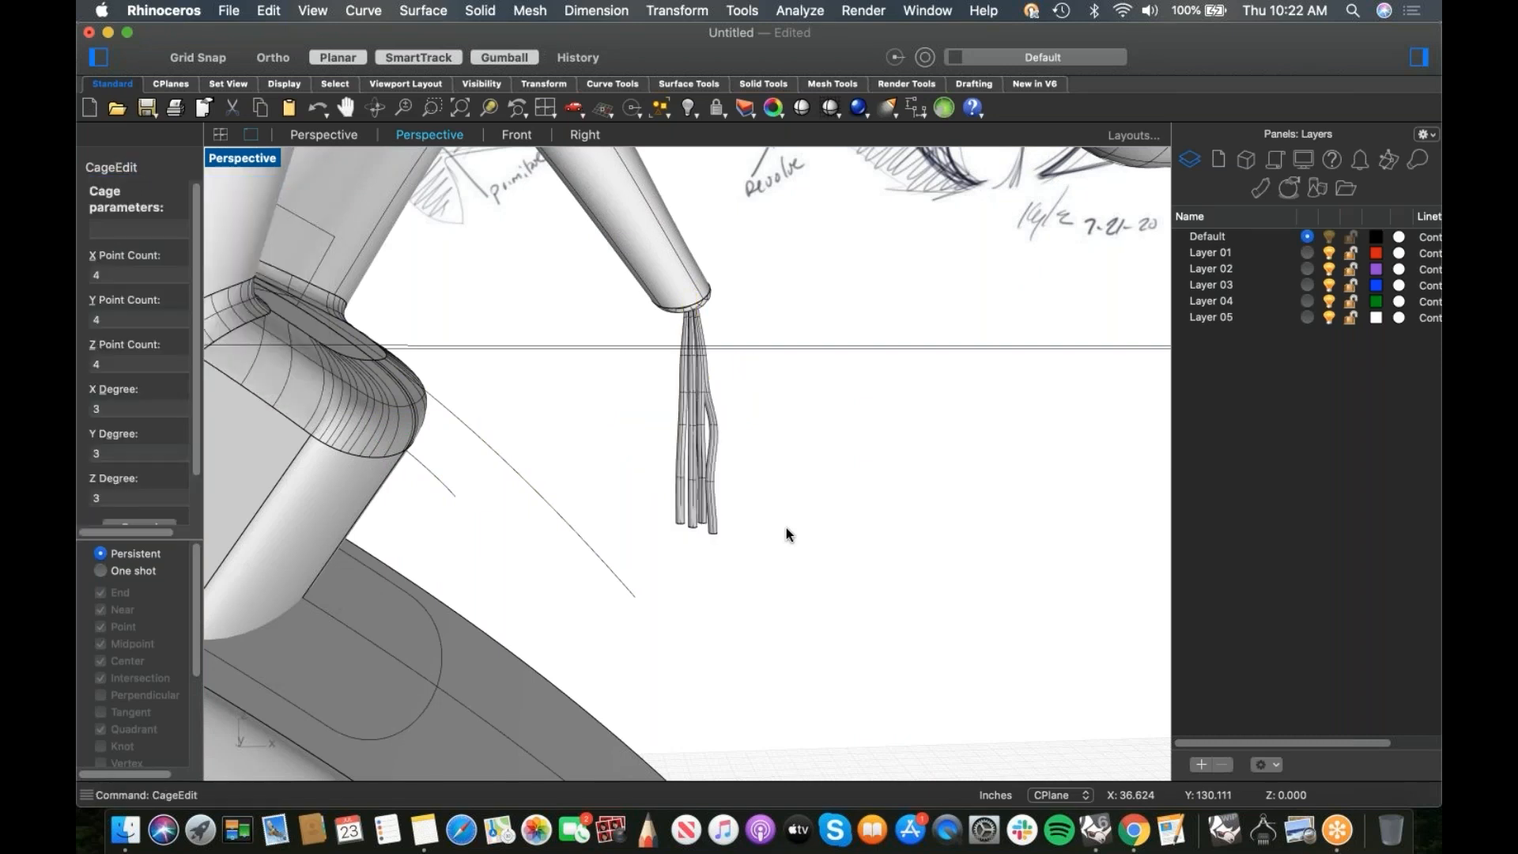
key("Return")
key("Return")
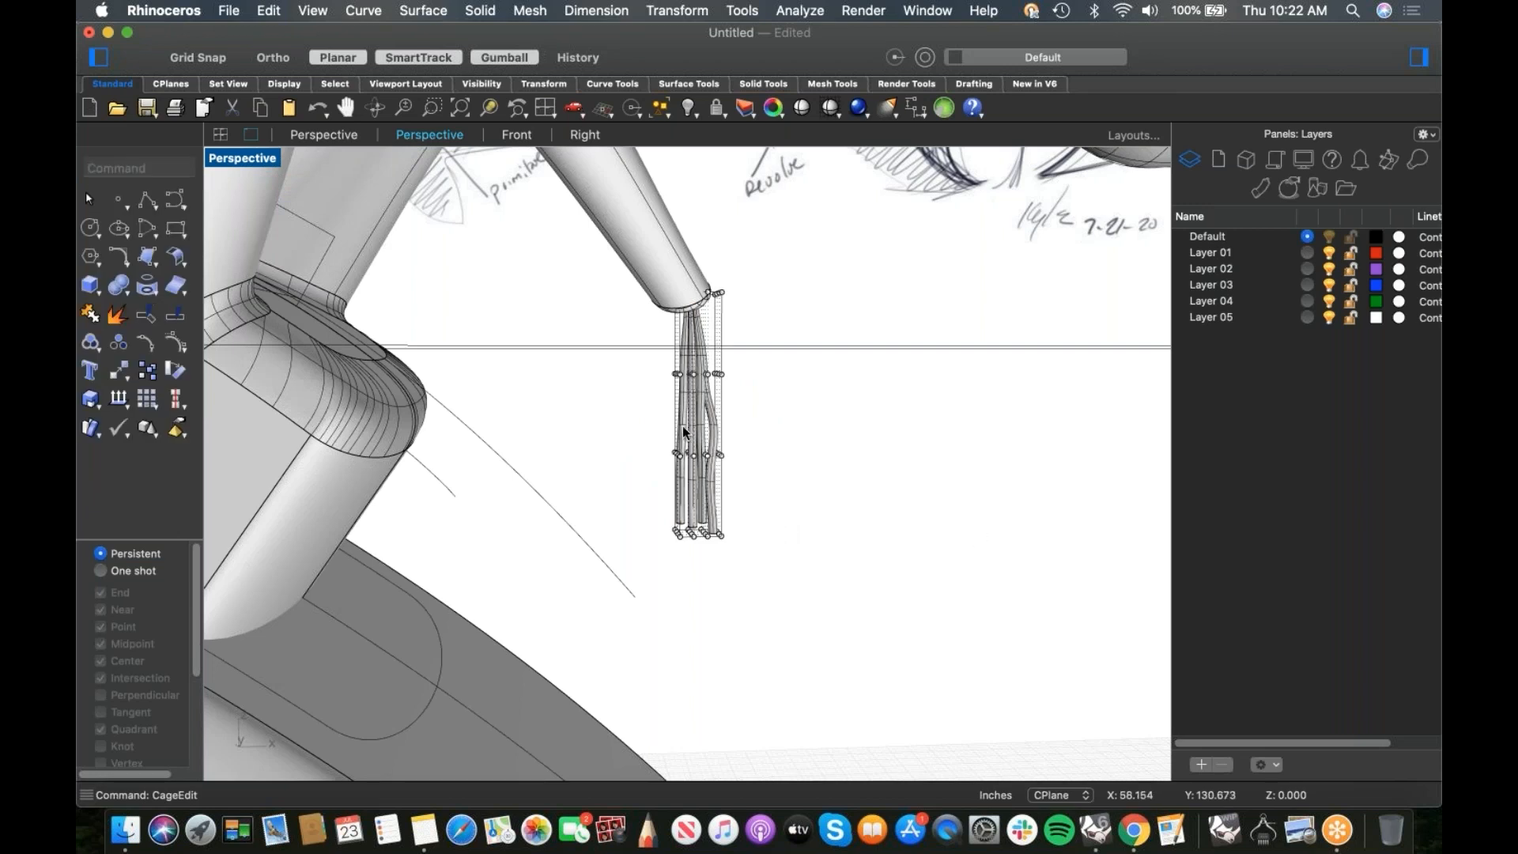
Step: Bend the mirrored tassel by moving its lower groups of cage points, and delete the editing cage
left_click_drag(650, 427, 798, 593)
left_click_drag(744, 446, 759, 423)
left_click(857, 511)
left_click_drag(665, 478, 829, 567)
left_click_drag(787, 510, 672, 530)
left_click(714, 472)
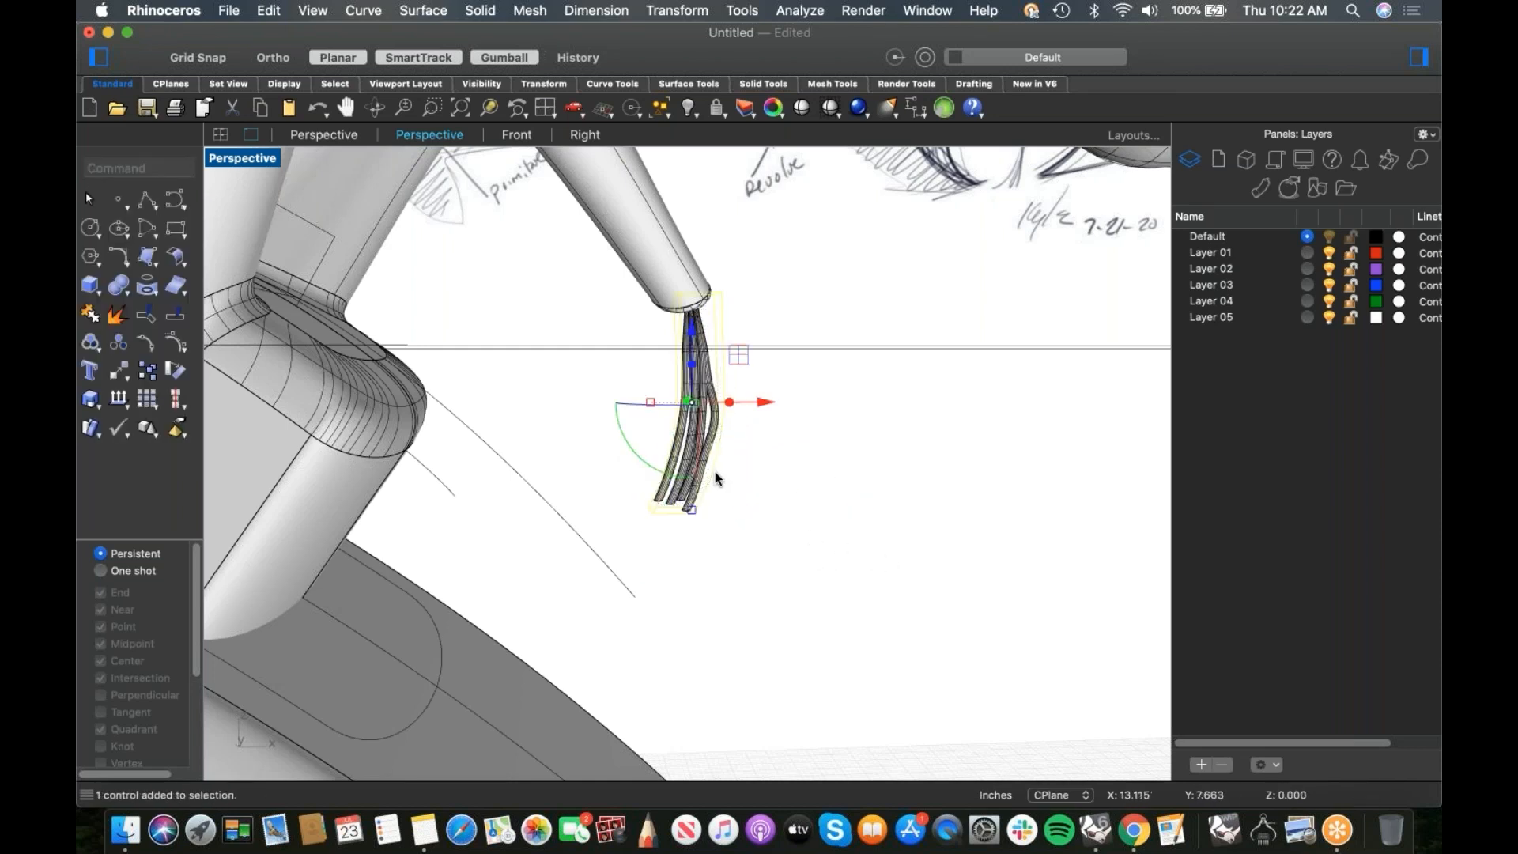
key("Delete")
Step: Select all leftover construction curves in the tricycle model and delete them
type("4")
key("Return")
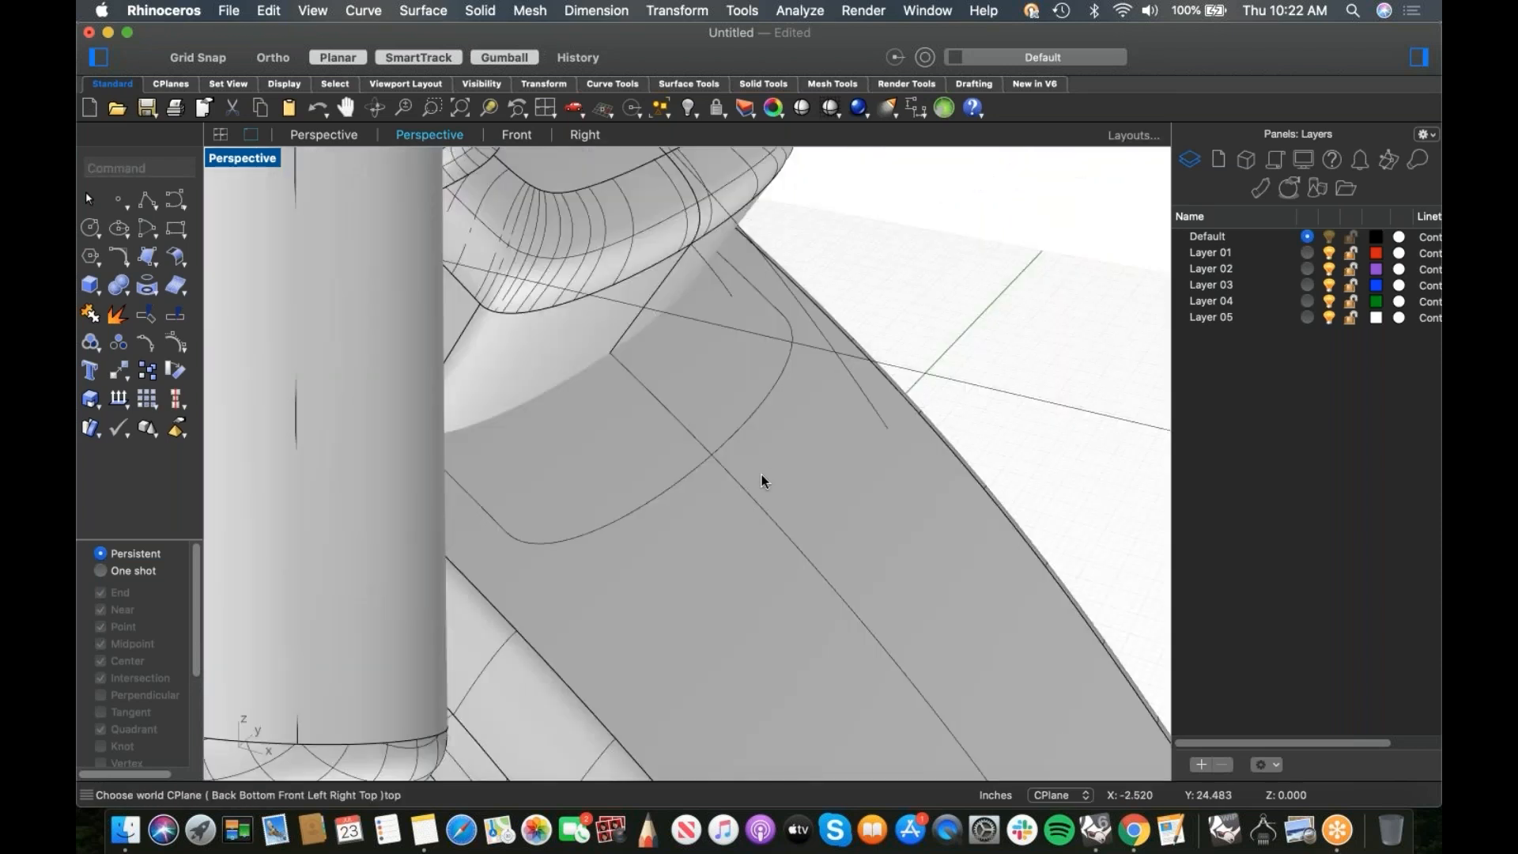
scroll(769, 473, "down", 5)
mouse_move(796, 474)
right_mouse_down()
mouse_move(813, 439)
mouse_move(807, 479)
mouse_move(612, 416)
mouse_move(650, 412)
mouse_move(744, 449)
mouse_move(736, 498)
mouse_move(700, 507)
right_mouse_up()
scroll(807, 466, "down", 4)
scroll(801, 445, "down", 3)
scroll(797, 467, "down", 5)
key("Return")
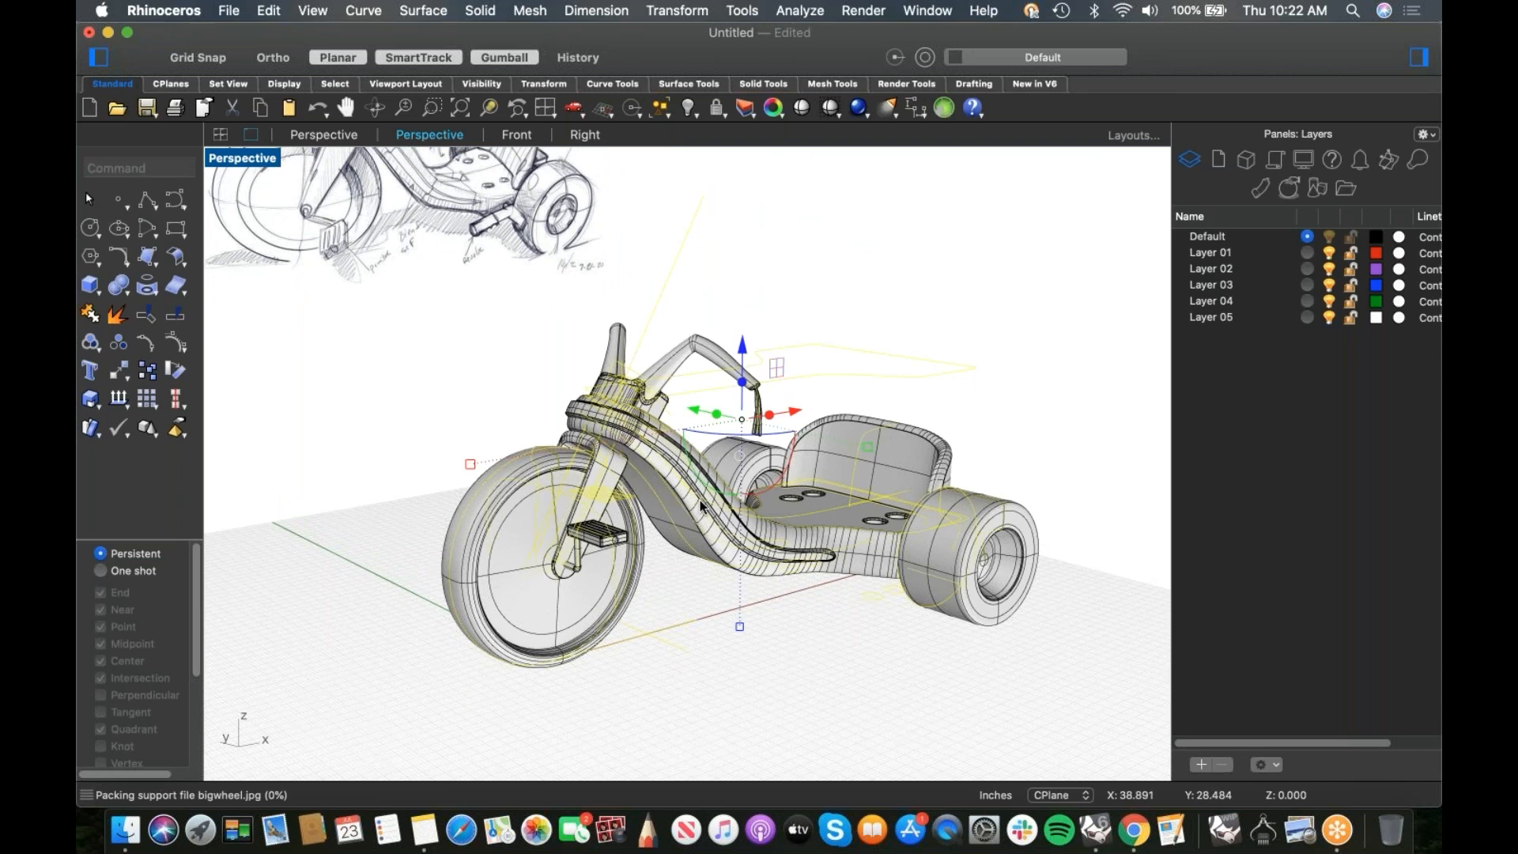
key("Delete")
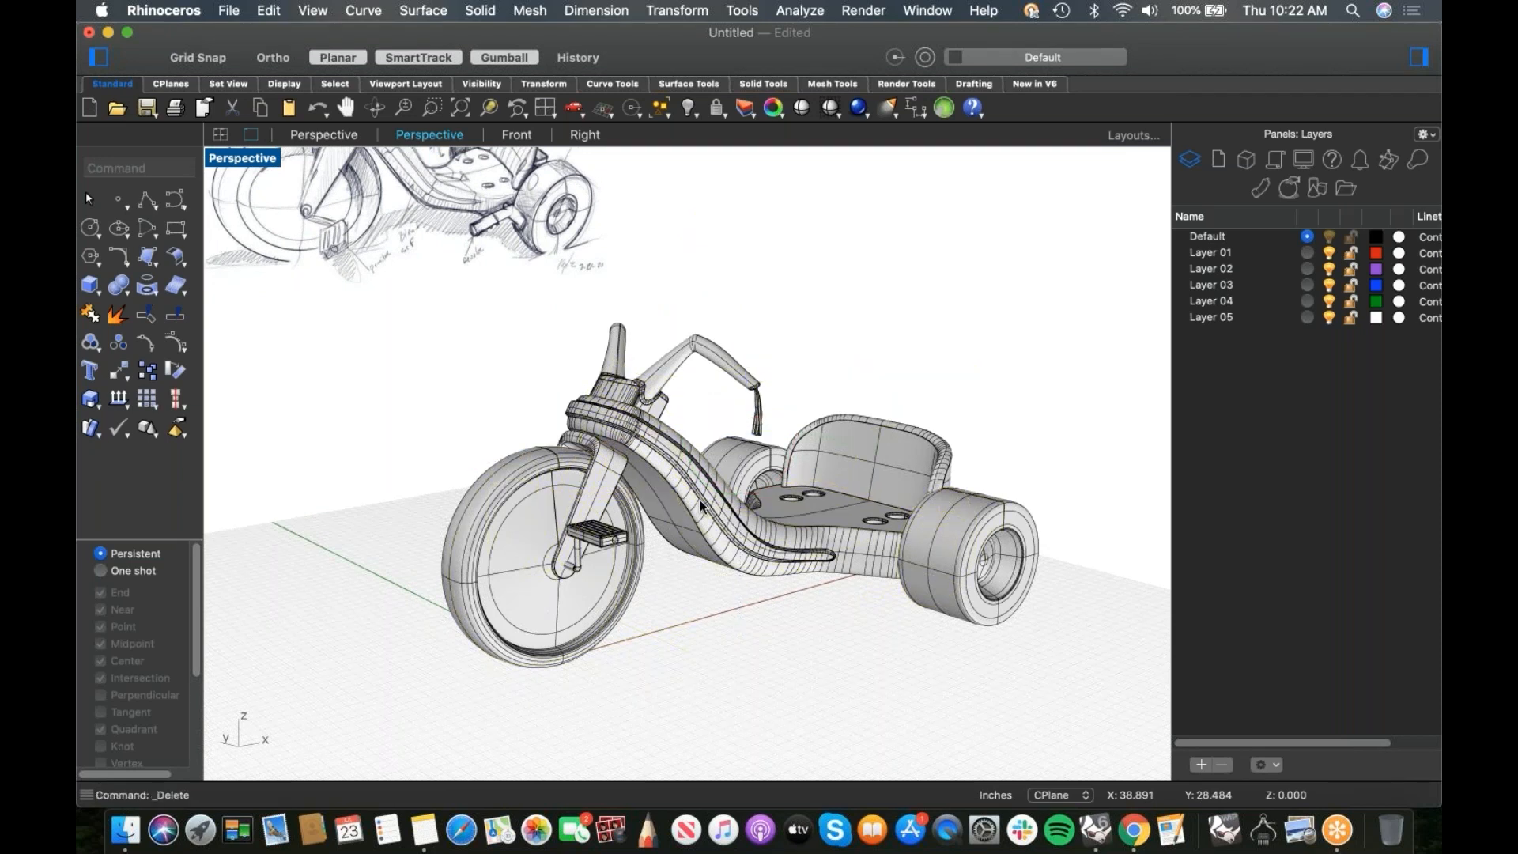
Step: Save the model to the Desktop as bigwheel.3dm
left_click(229, 11)
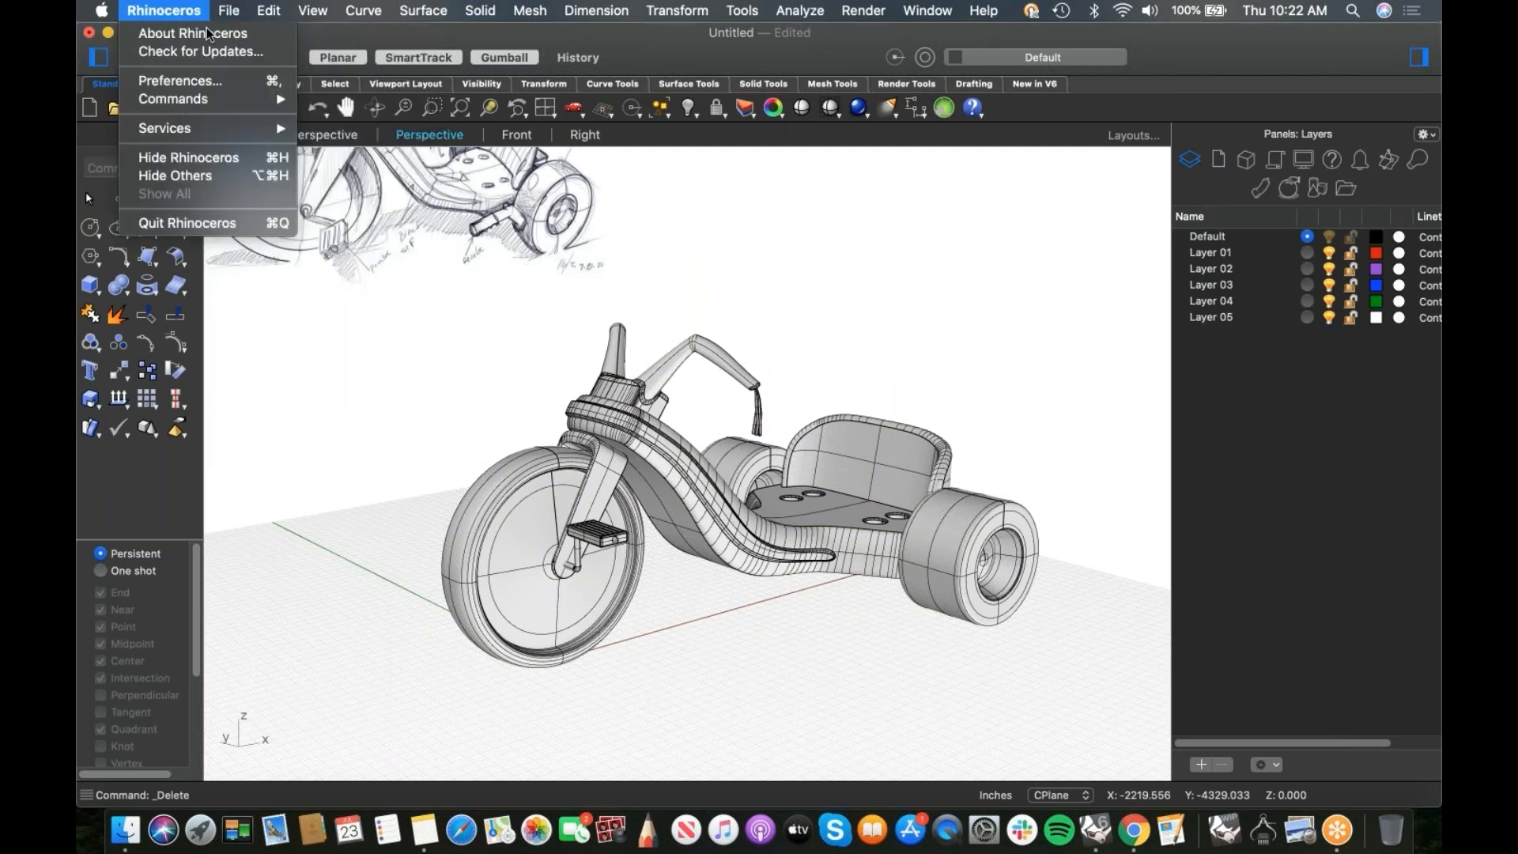
left_click(250, 135)
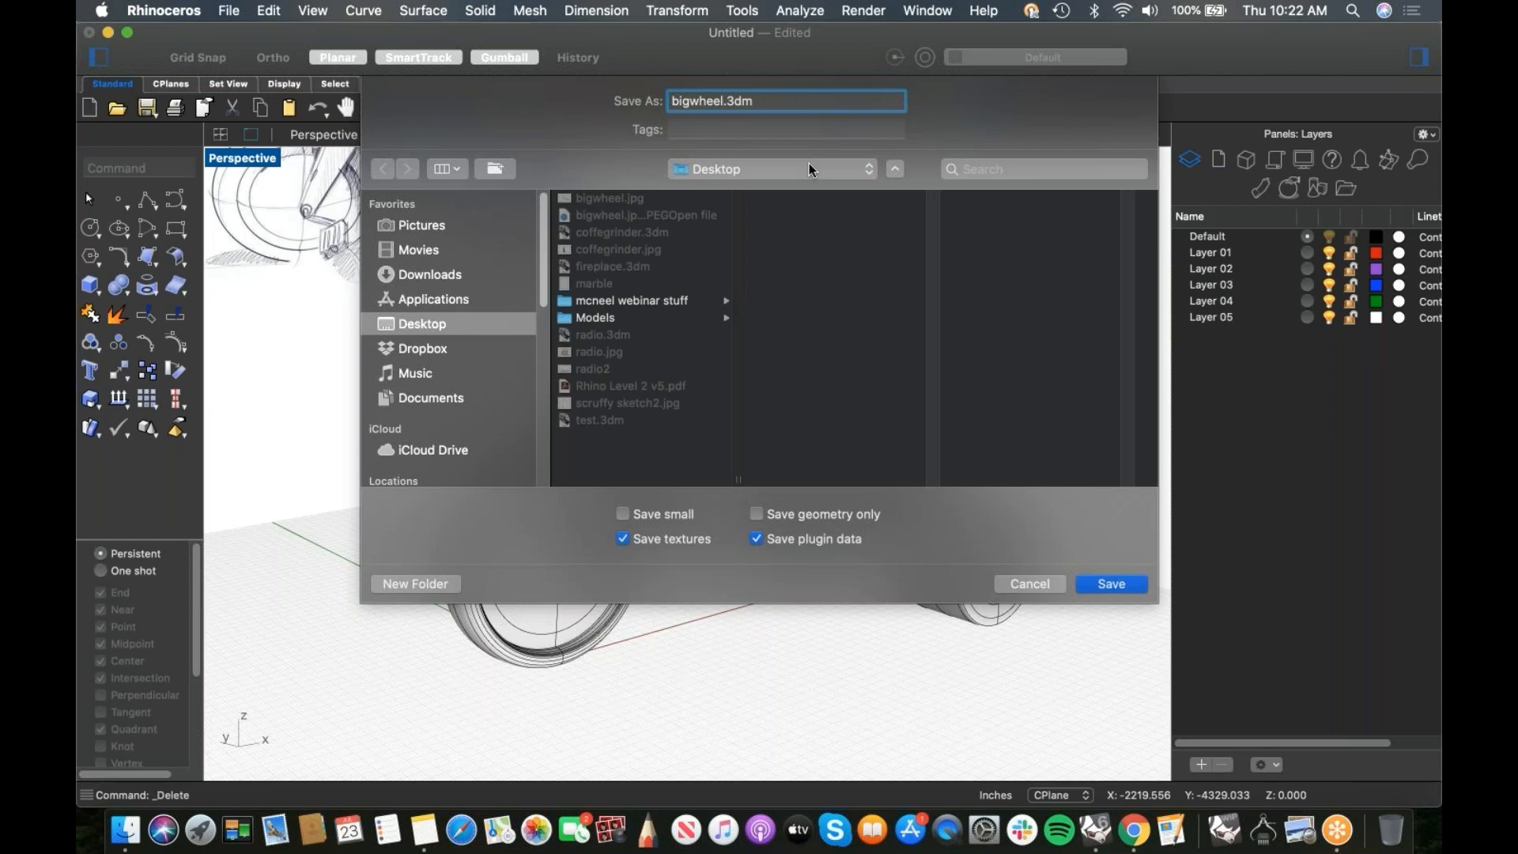
key("Return")
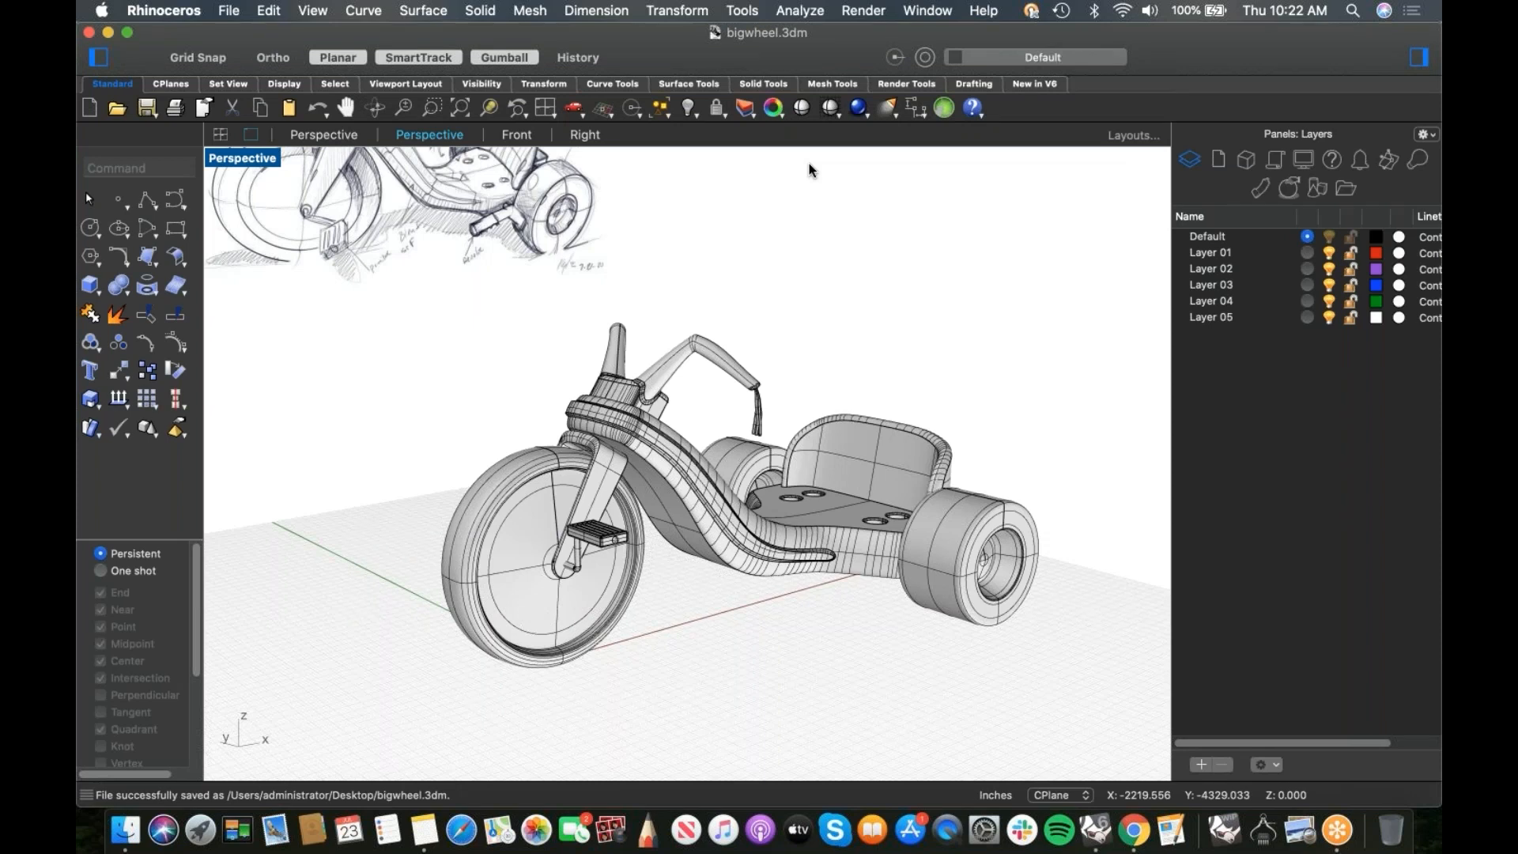
Step: Draw a polyline beside the front wheel with a 10-inch horizontal segment constrained by Ortho and an angled second segment, trying a 15-inch length constraint
key("ctrl+F2")
right_click_drag(833, 229, 1065, 274)
left_click(149, 202)
left_click(373, 460)
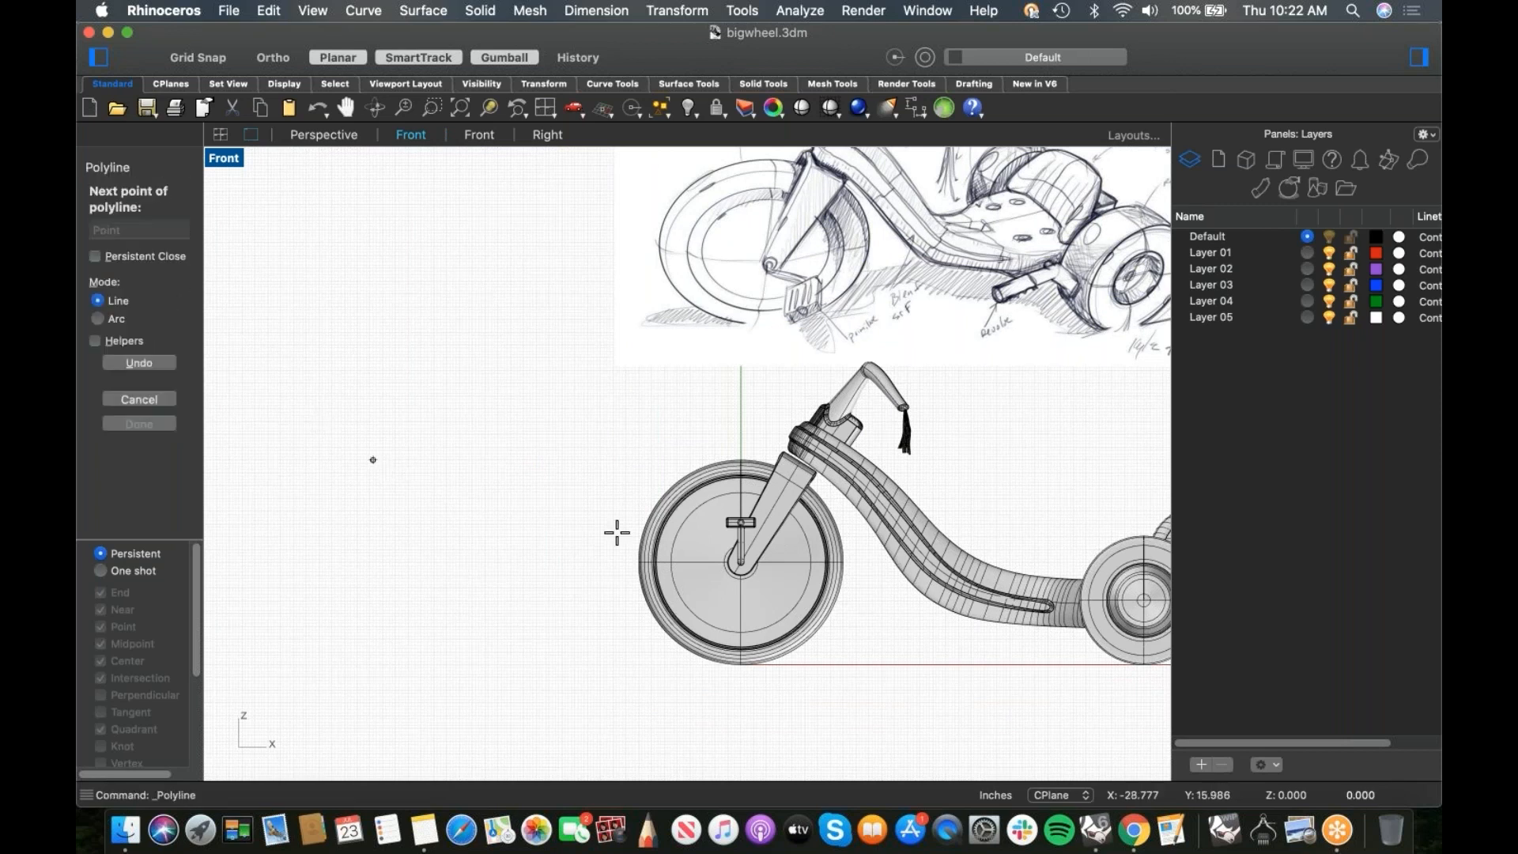
type("10")
key("Return")
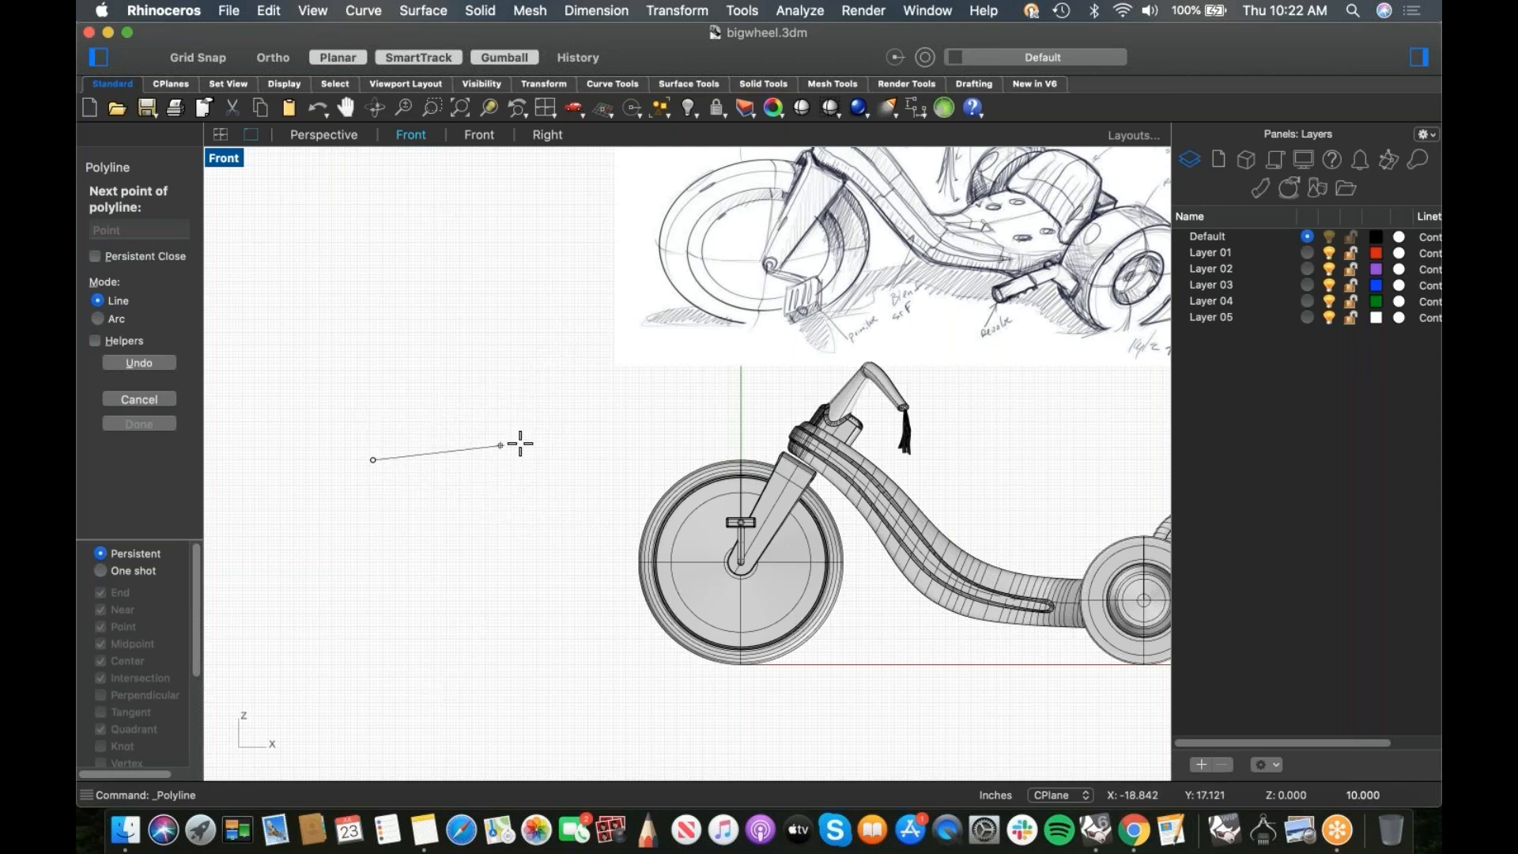
key("F8")
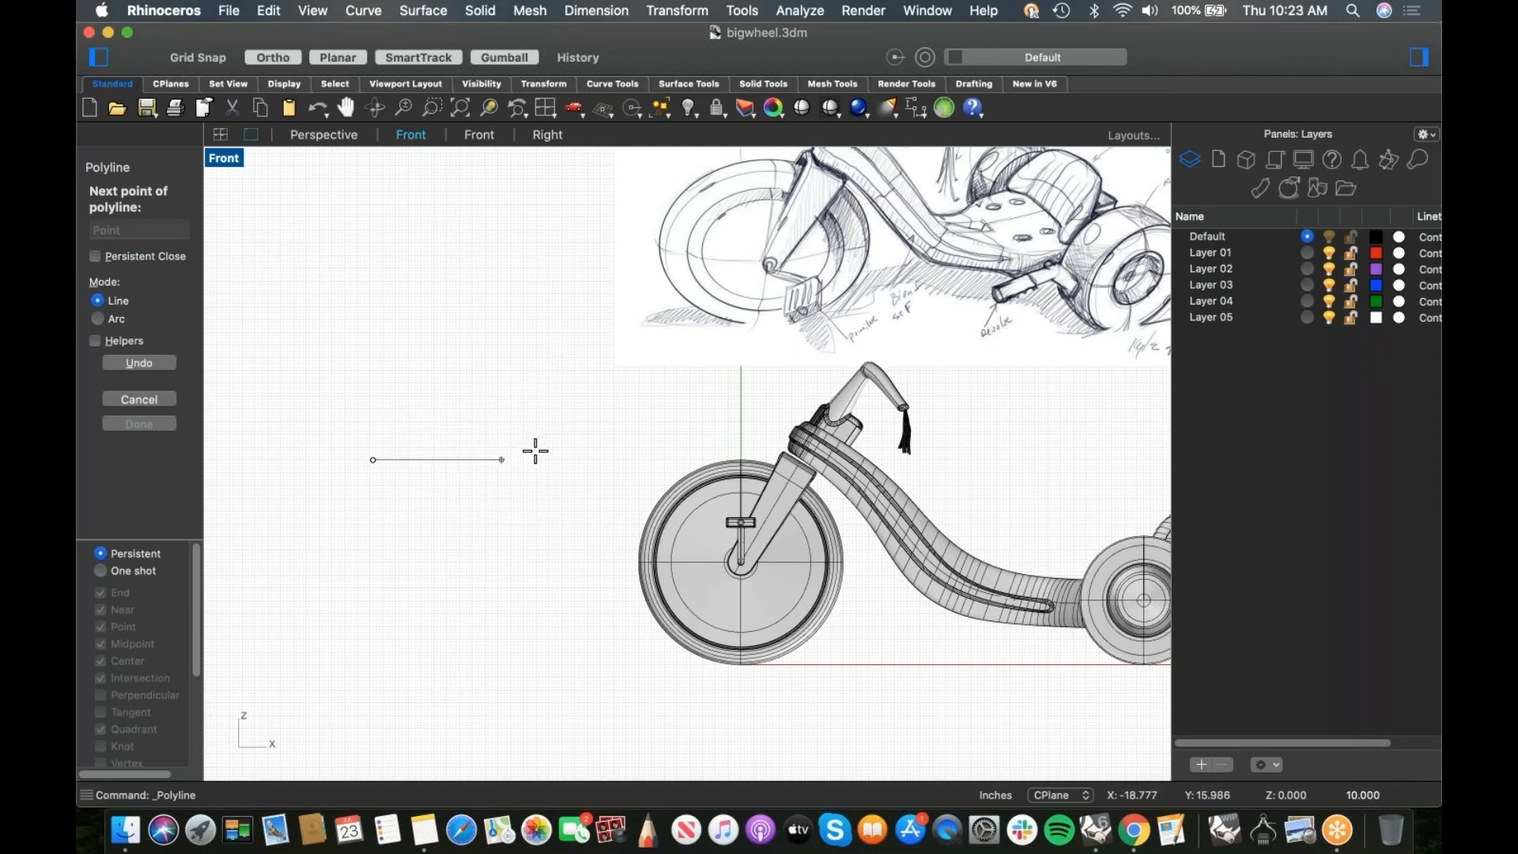
left_click(536, 451)
key("F8")
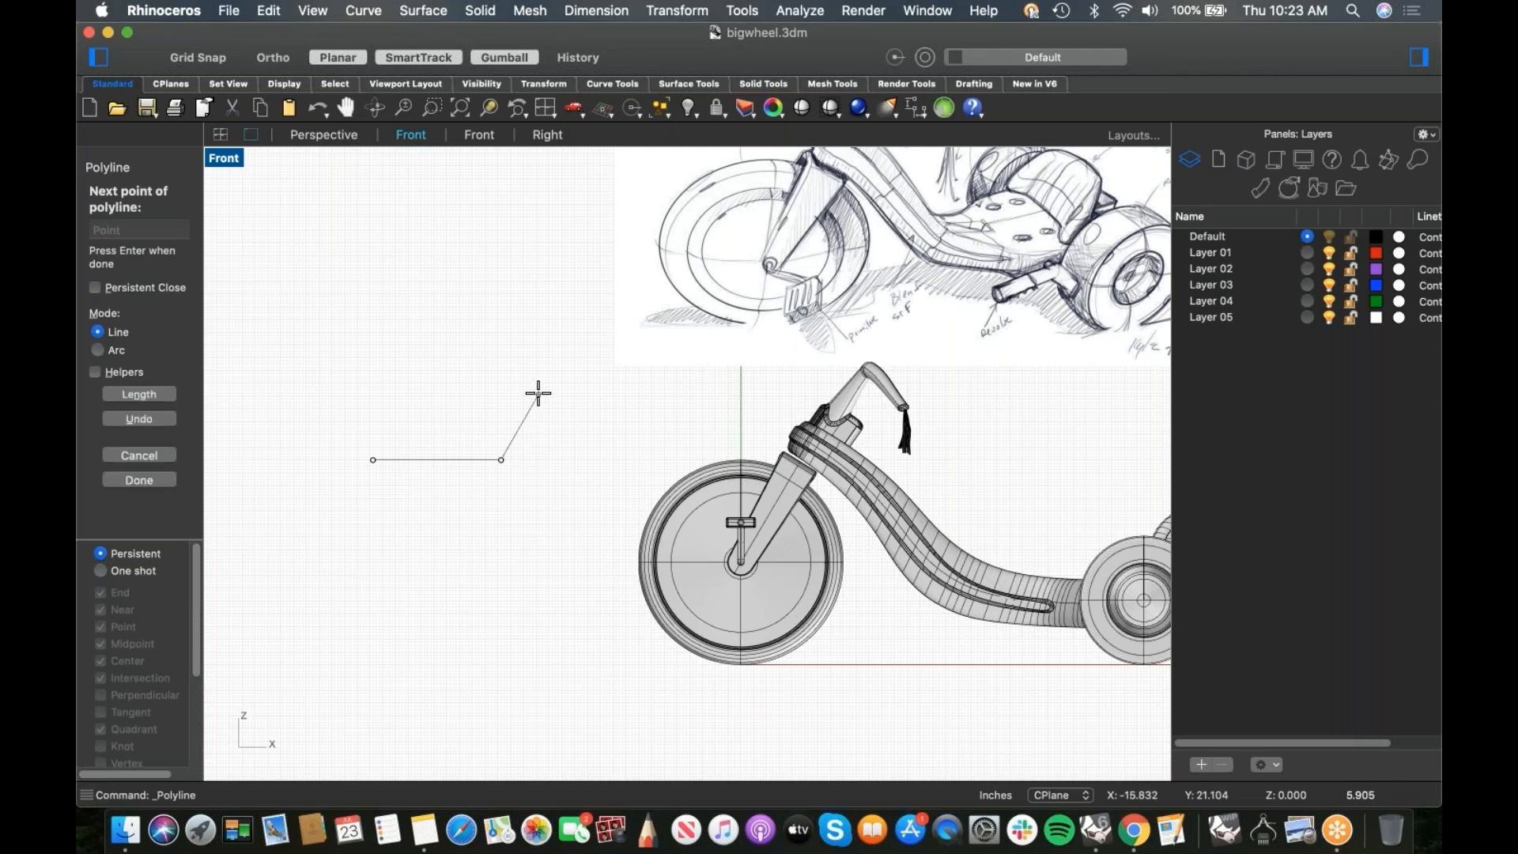
type("15")
key("Return")
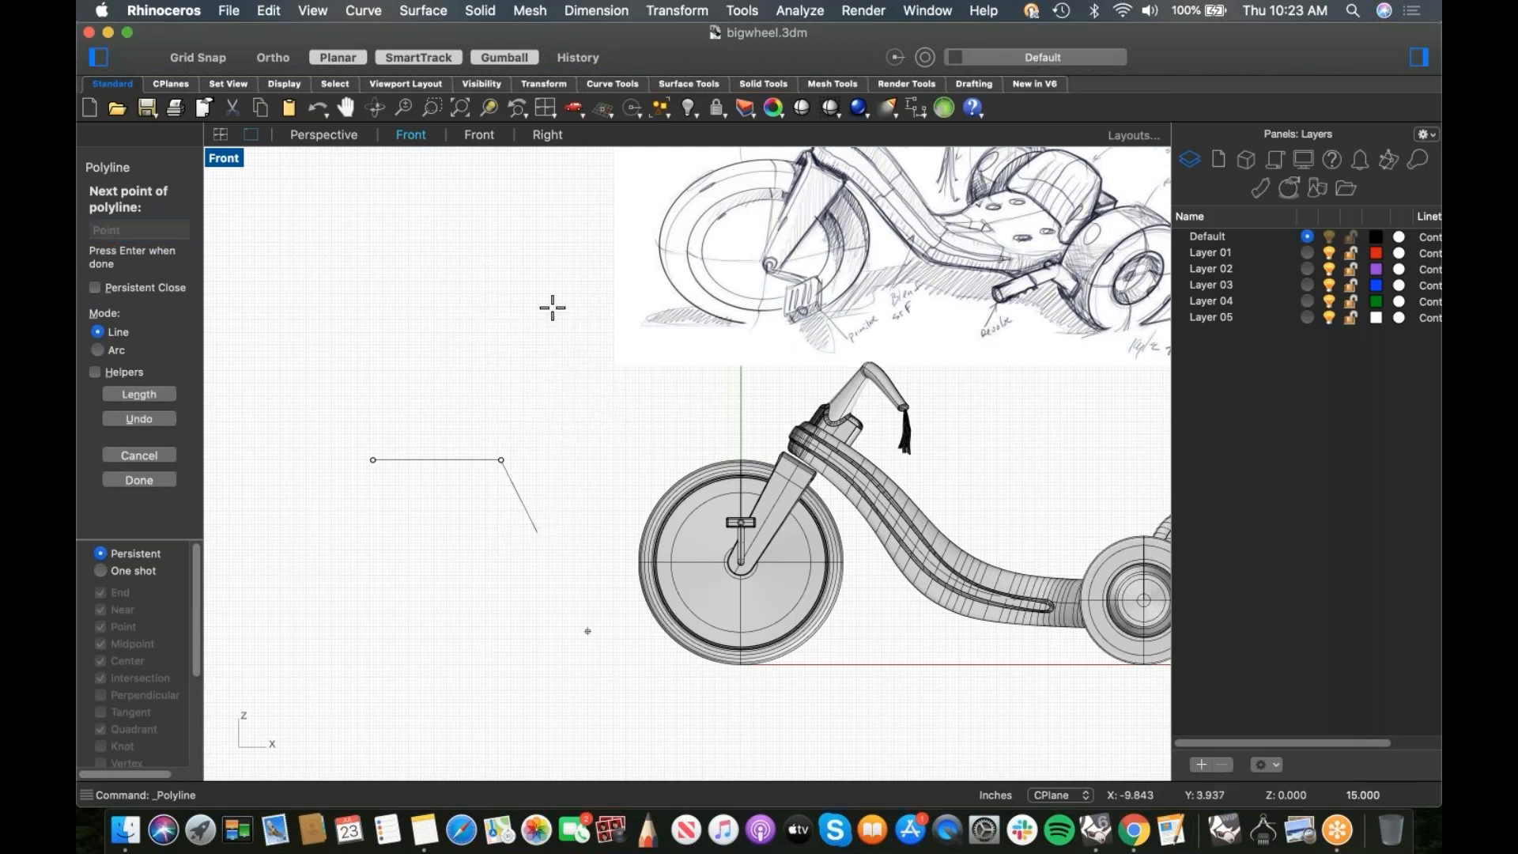
left_click(443, 278)
left_click(665, 384)
key("Return")
Step: Try to rotate the polyline about its corner point, and delete the polyline
left_click(502, 454)
type("rotate")
key("Return")
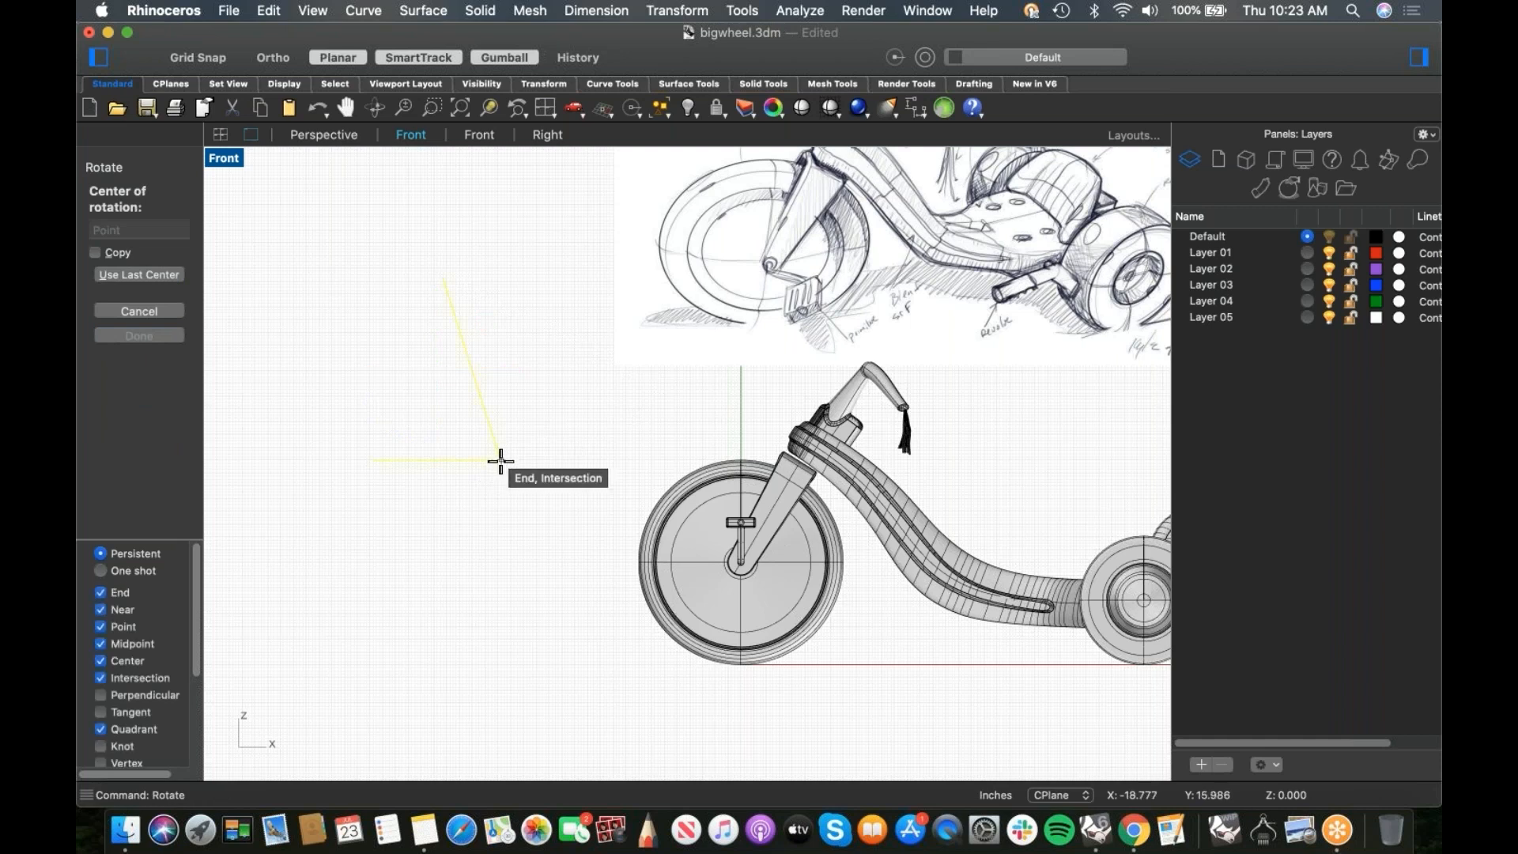
left_click(501, 461)
left_click(106, 229)
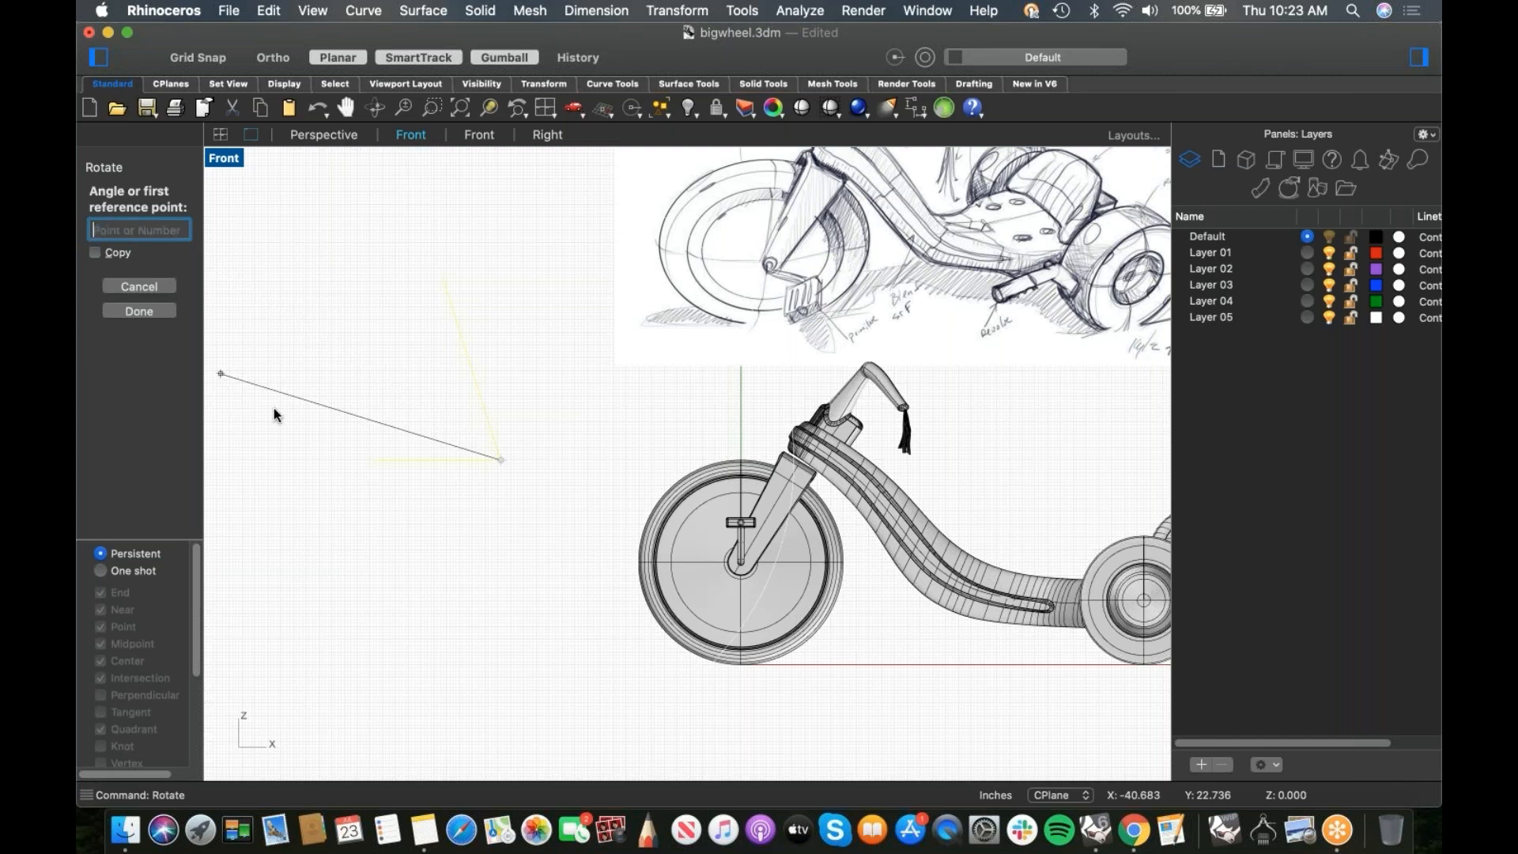
key("Return")
left_click_drag(497, 412, 429, 495)
key("Delete")
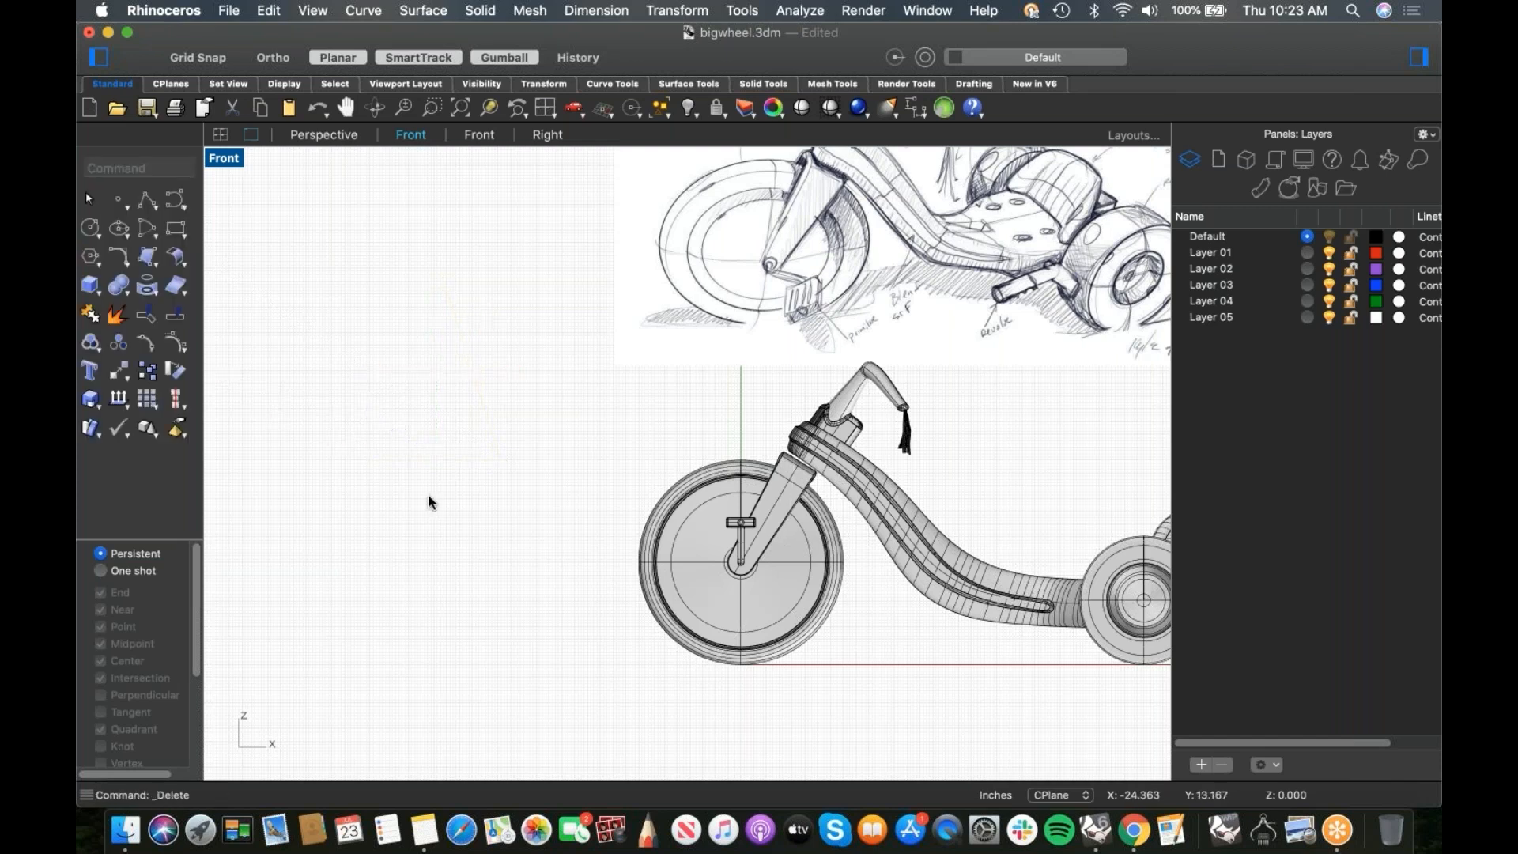
Step: Isolate the front fork in the Perspective view by hiding all other objects
key("ctrl+super+p")
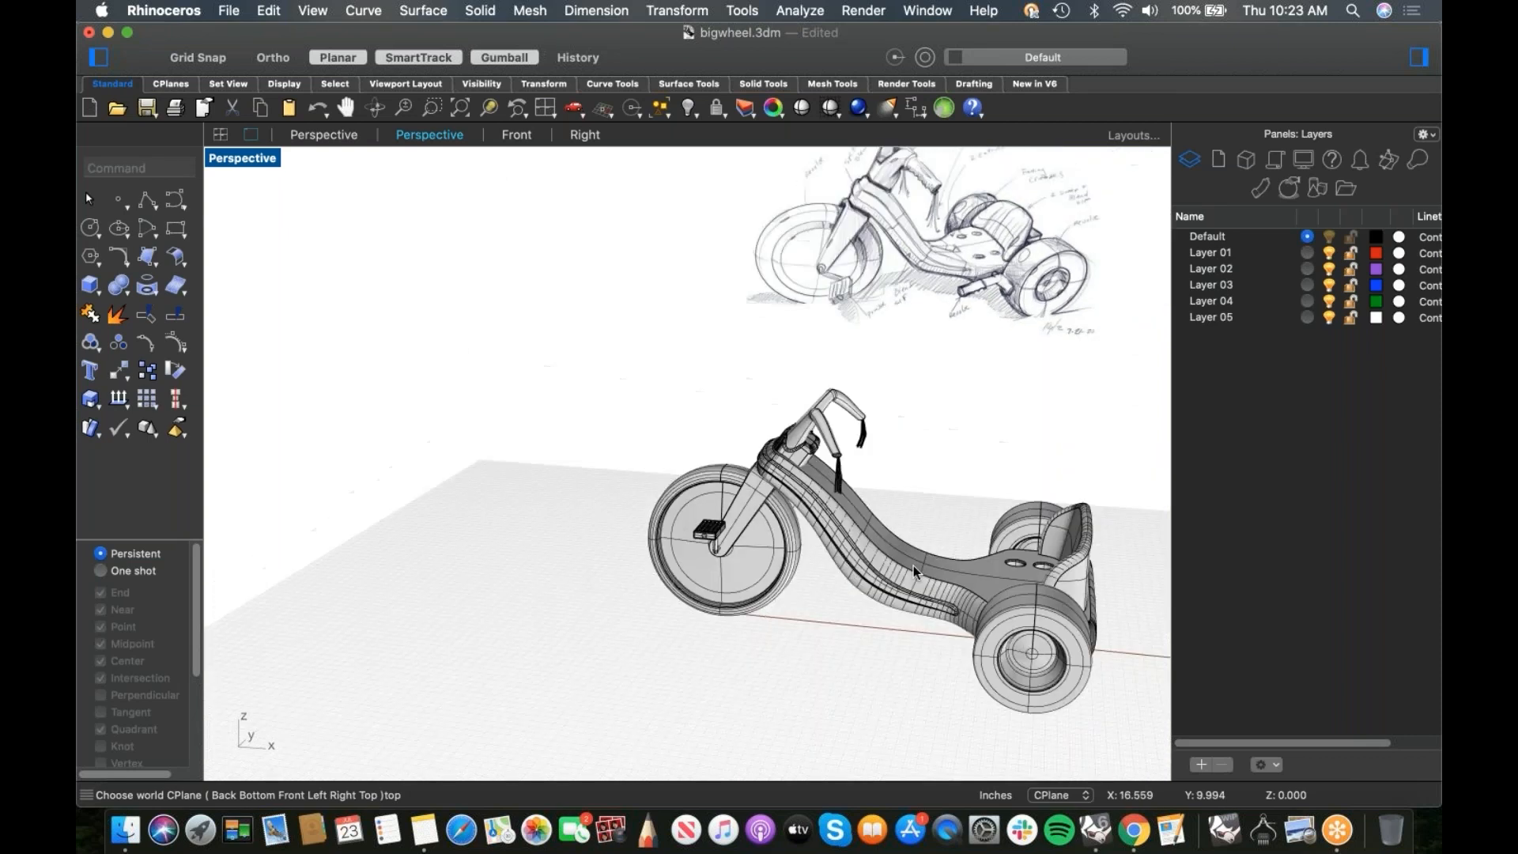
scroll(715, 424, "up", 5)
left_click(734, 524)
type("ih")
key("Return")
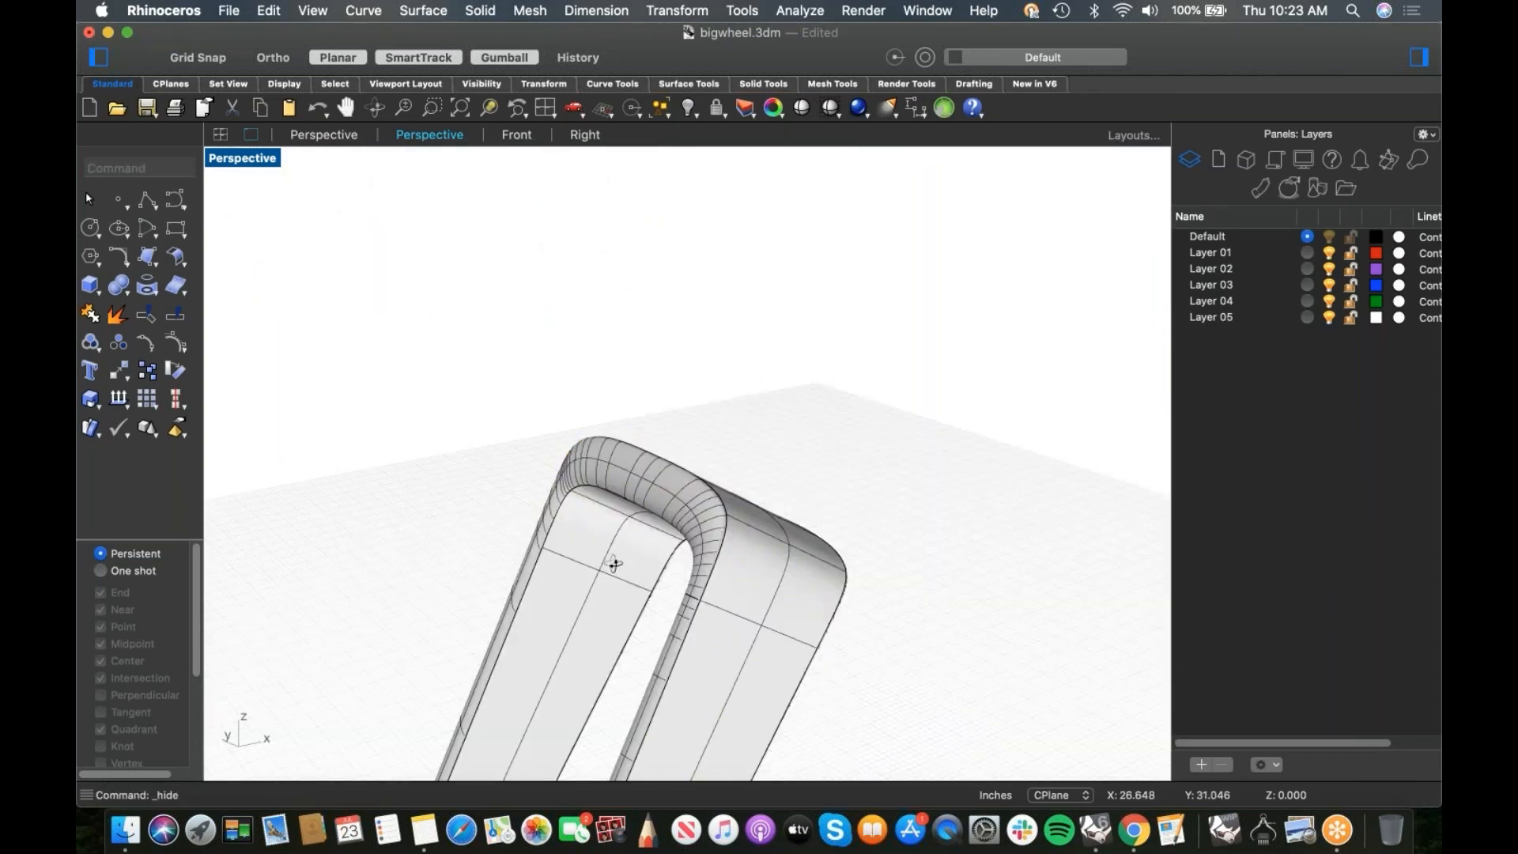
Step: Draw a circle about 2 inches in diameter centered on the edge of the fork's top face
right_click_drag(614, 563, 572, 536)
scroll(572, 537, "up", 5)
right_click_drag(481, 540, 397, 488)
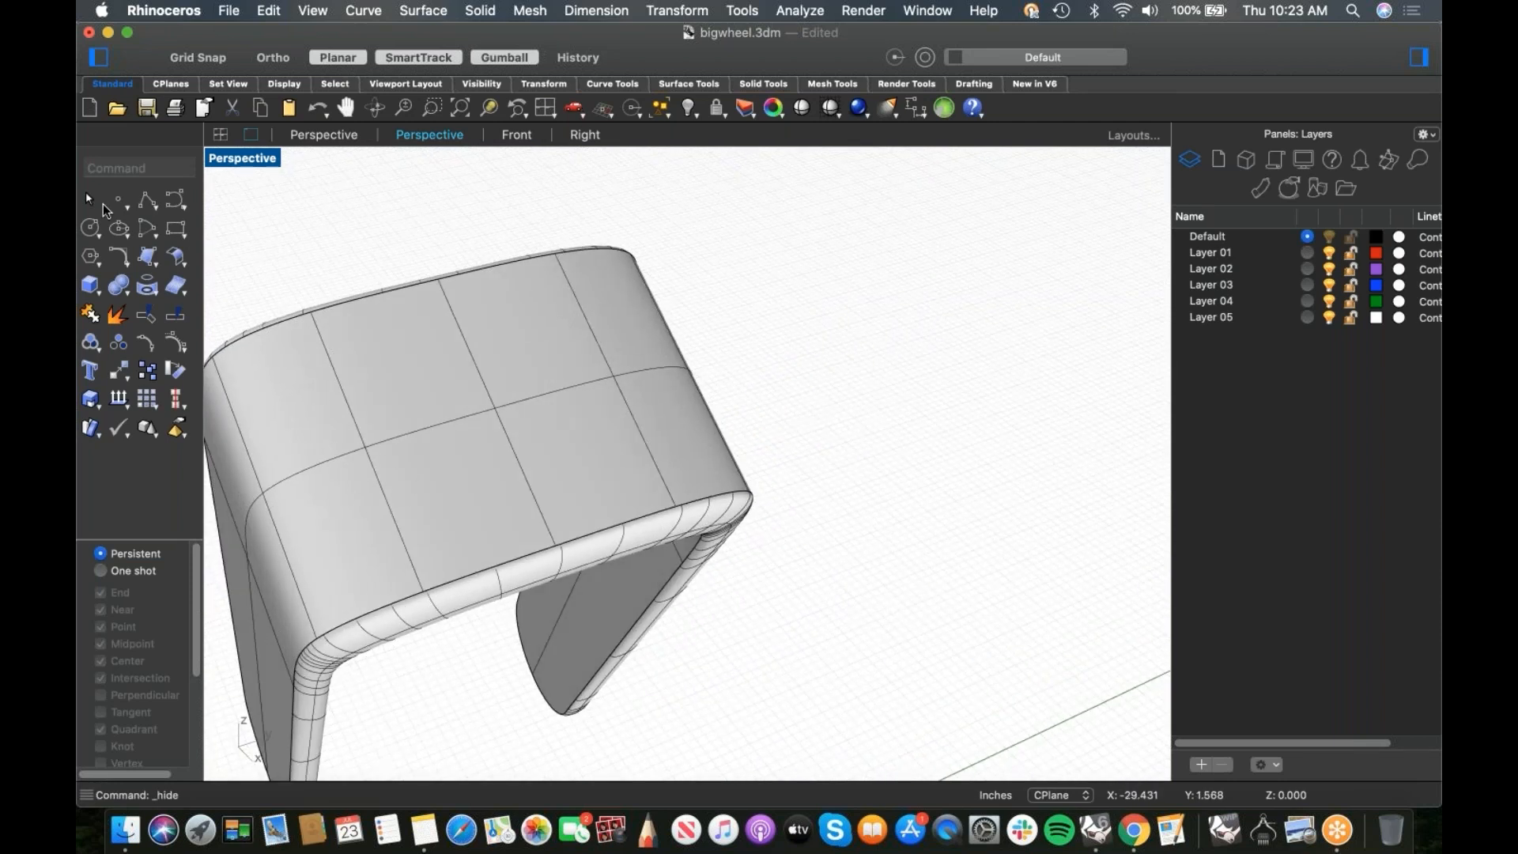
left_click(93, 228)
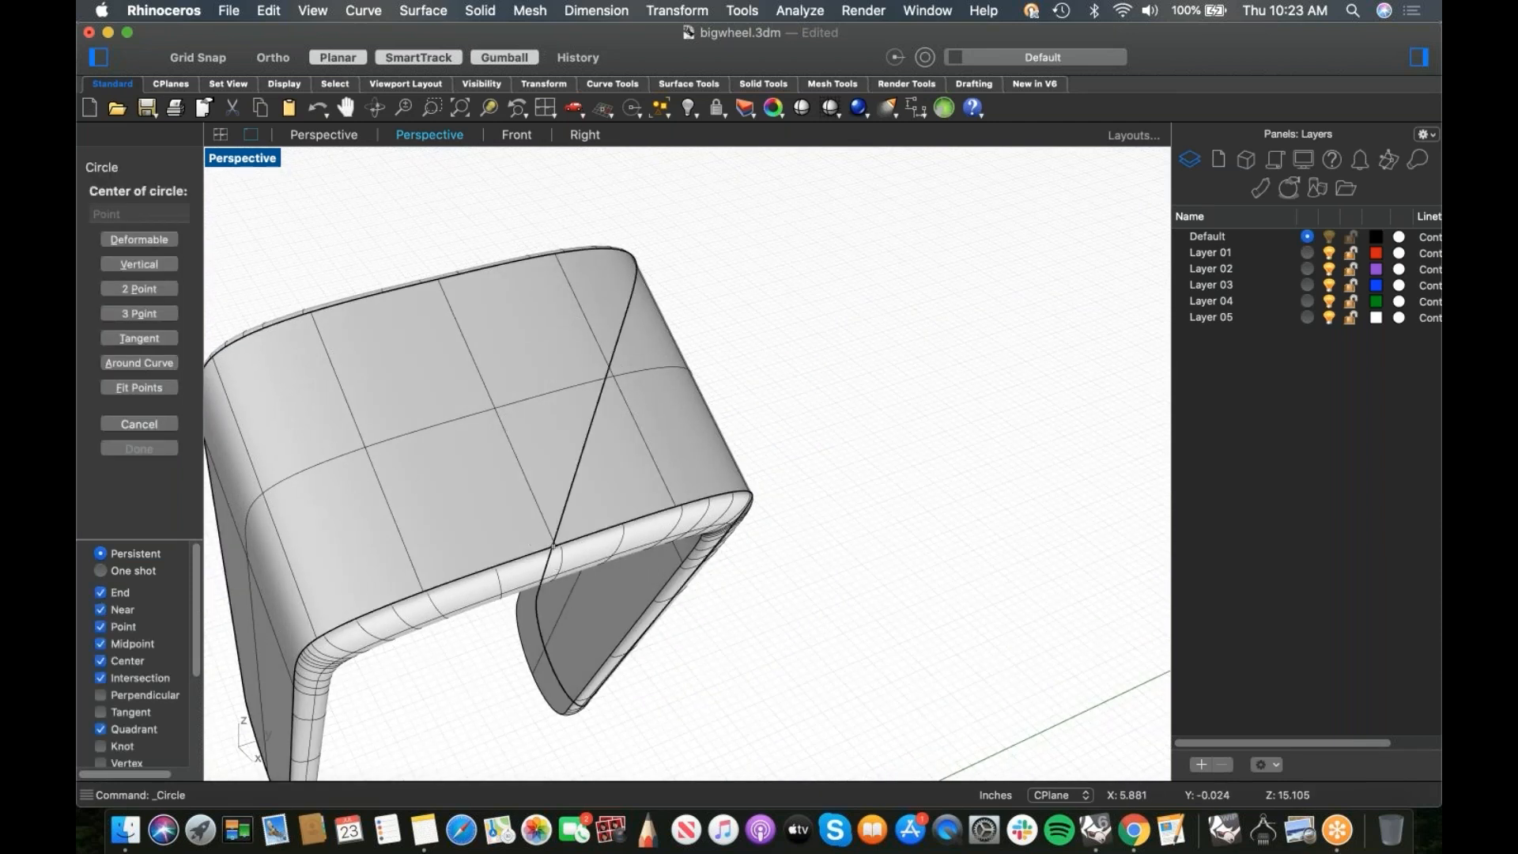
right_click_drag(527, 553, 503, 499)
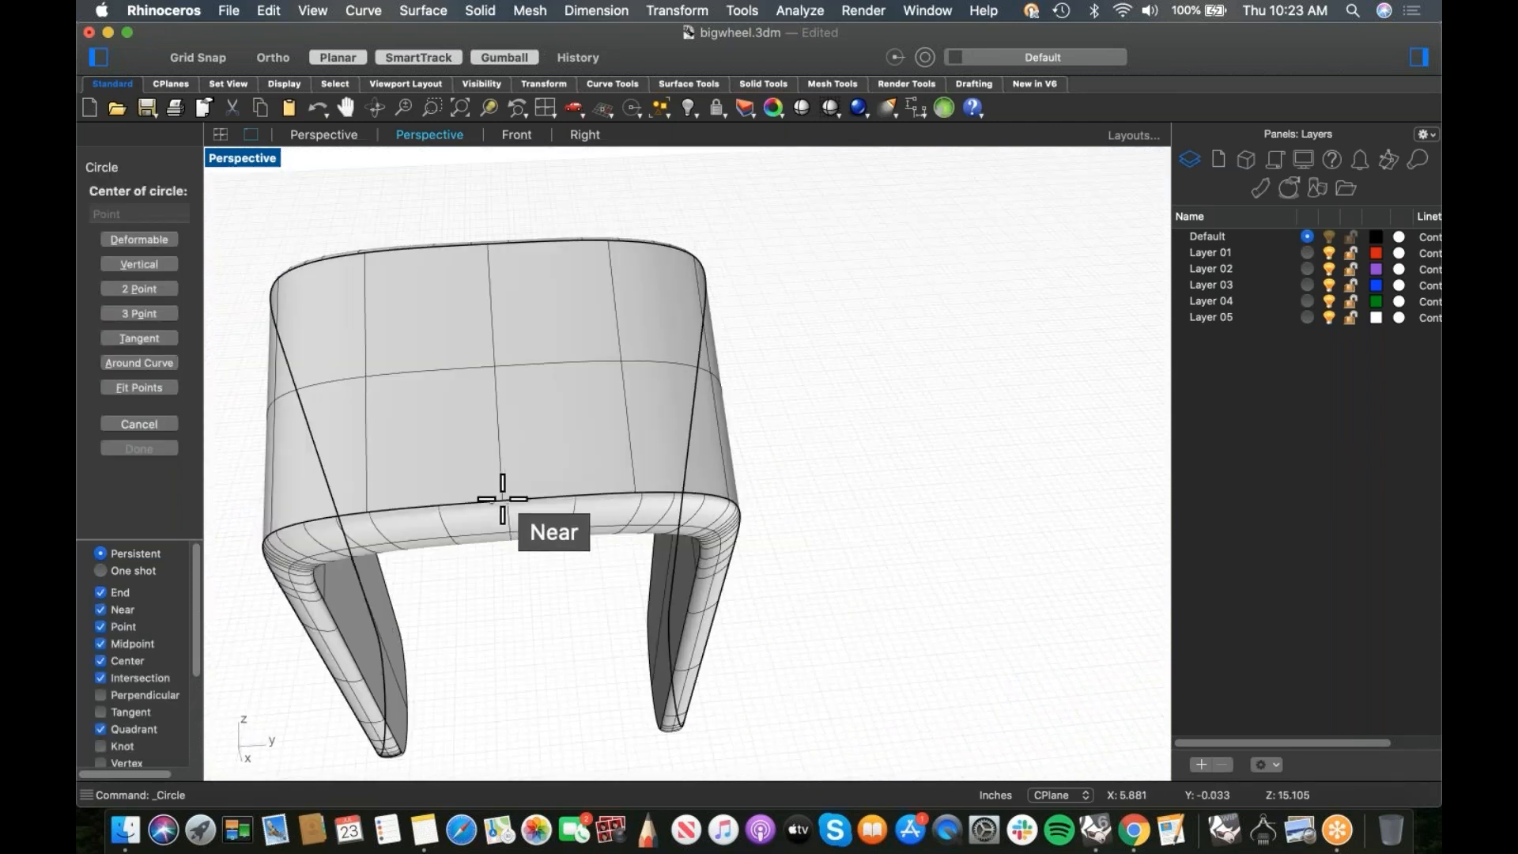
left_click(503, 499)
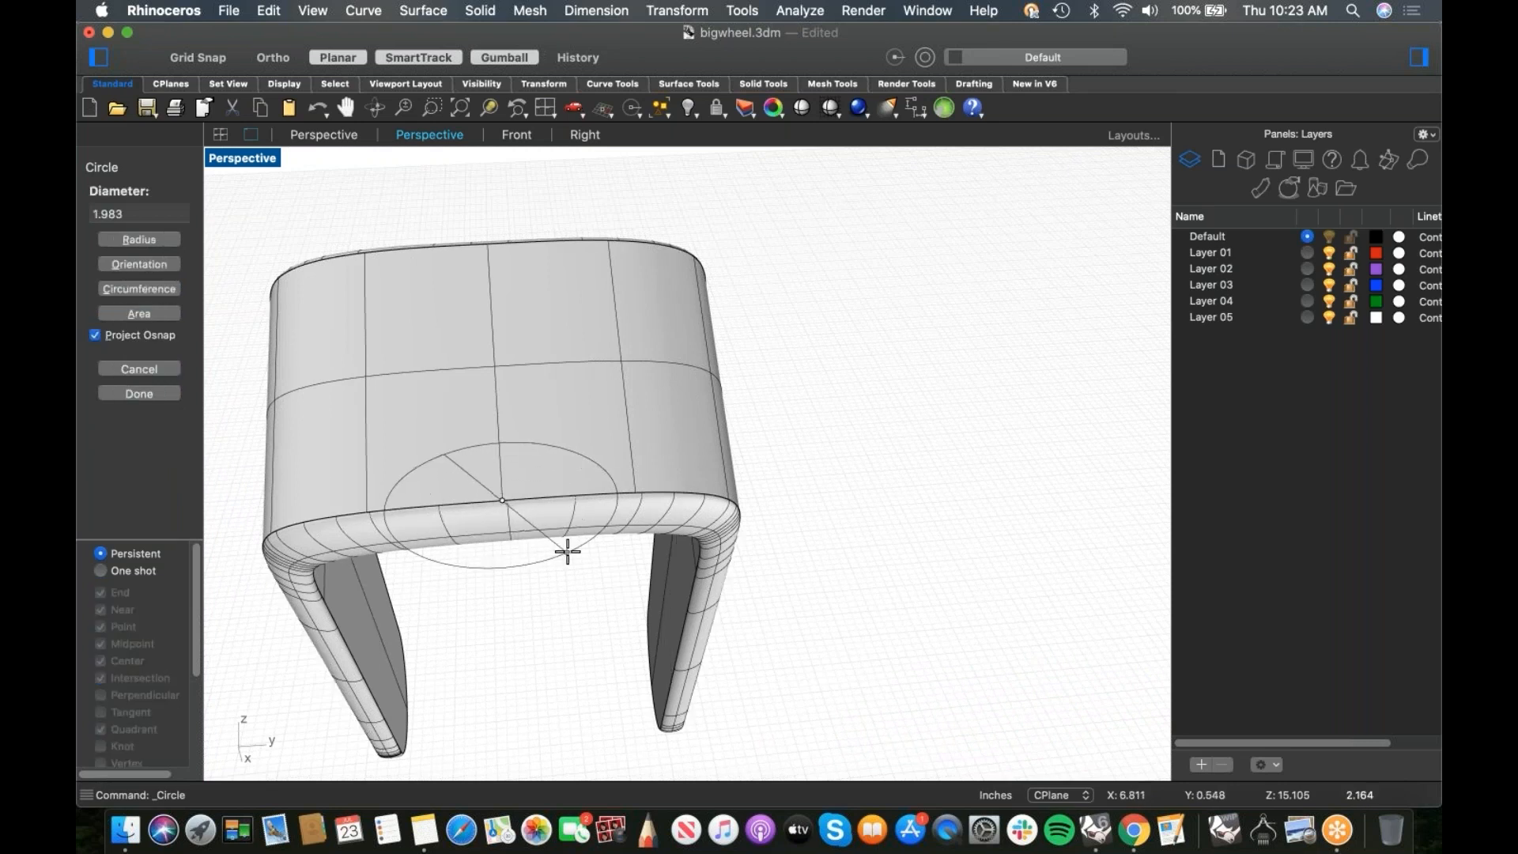
left_click(548, 555)
Step: In the Front view, tilt the circle to the fork's slope, center it on the top face and extrude it upward along the fork's axis
left_click(548, 557)
key("ctrl+super+f")
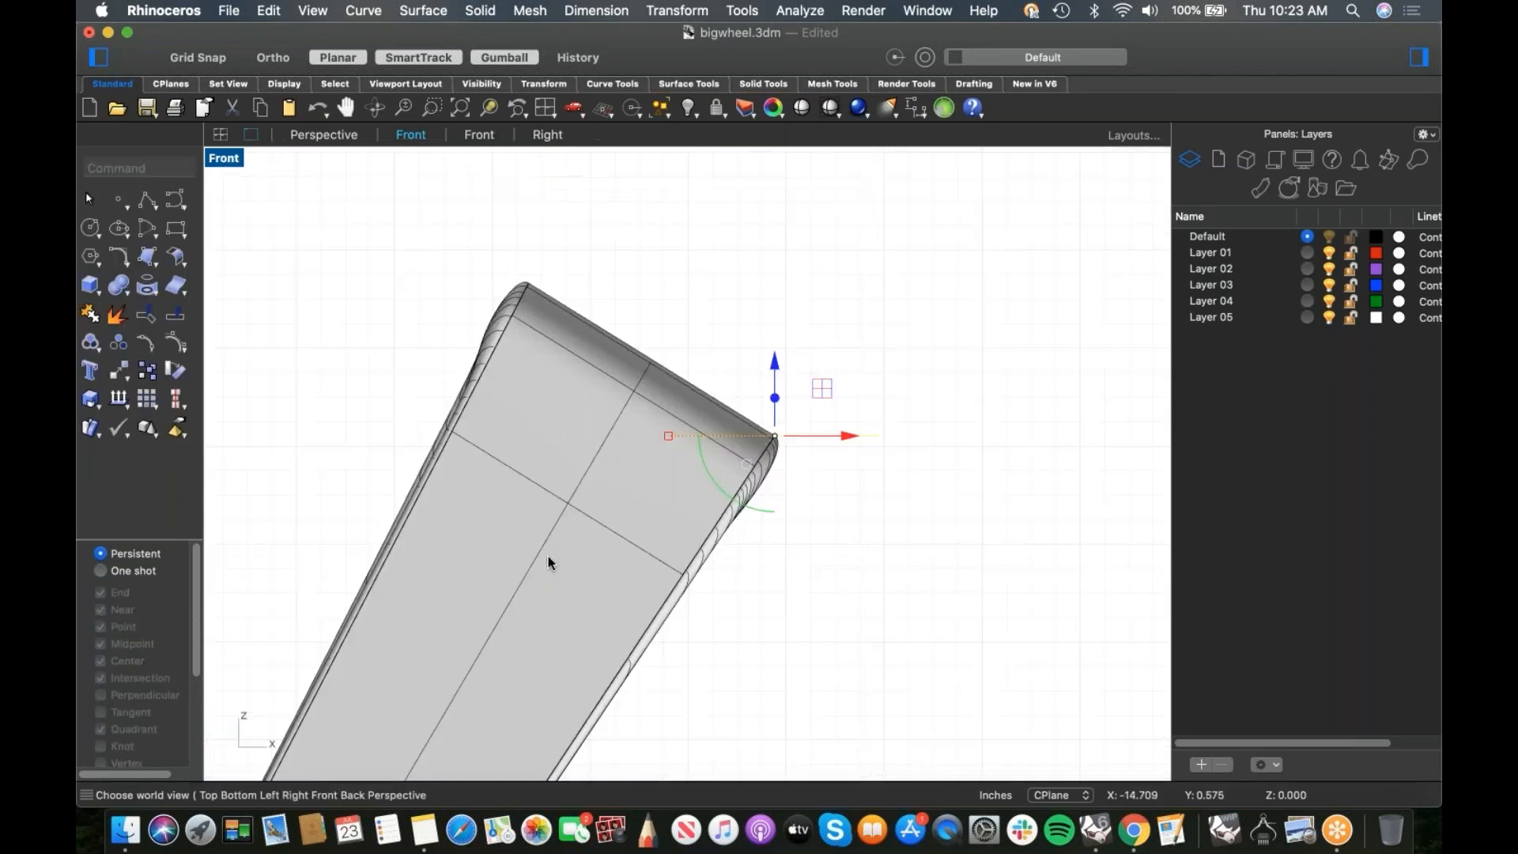
left_click_drag(759, 510, 718, 519)
left_click_drag(836, 475, 657, 383)
left_click_drag(677, 326, 767, 166)
Step: Move the cylindrical post slightly down into the fork and bring back the hidden tricycle parts
left_click(669, 363)
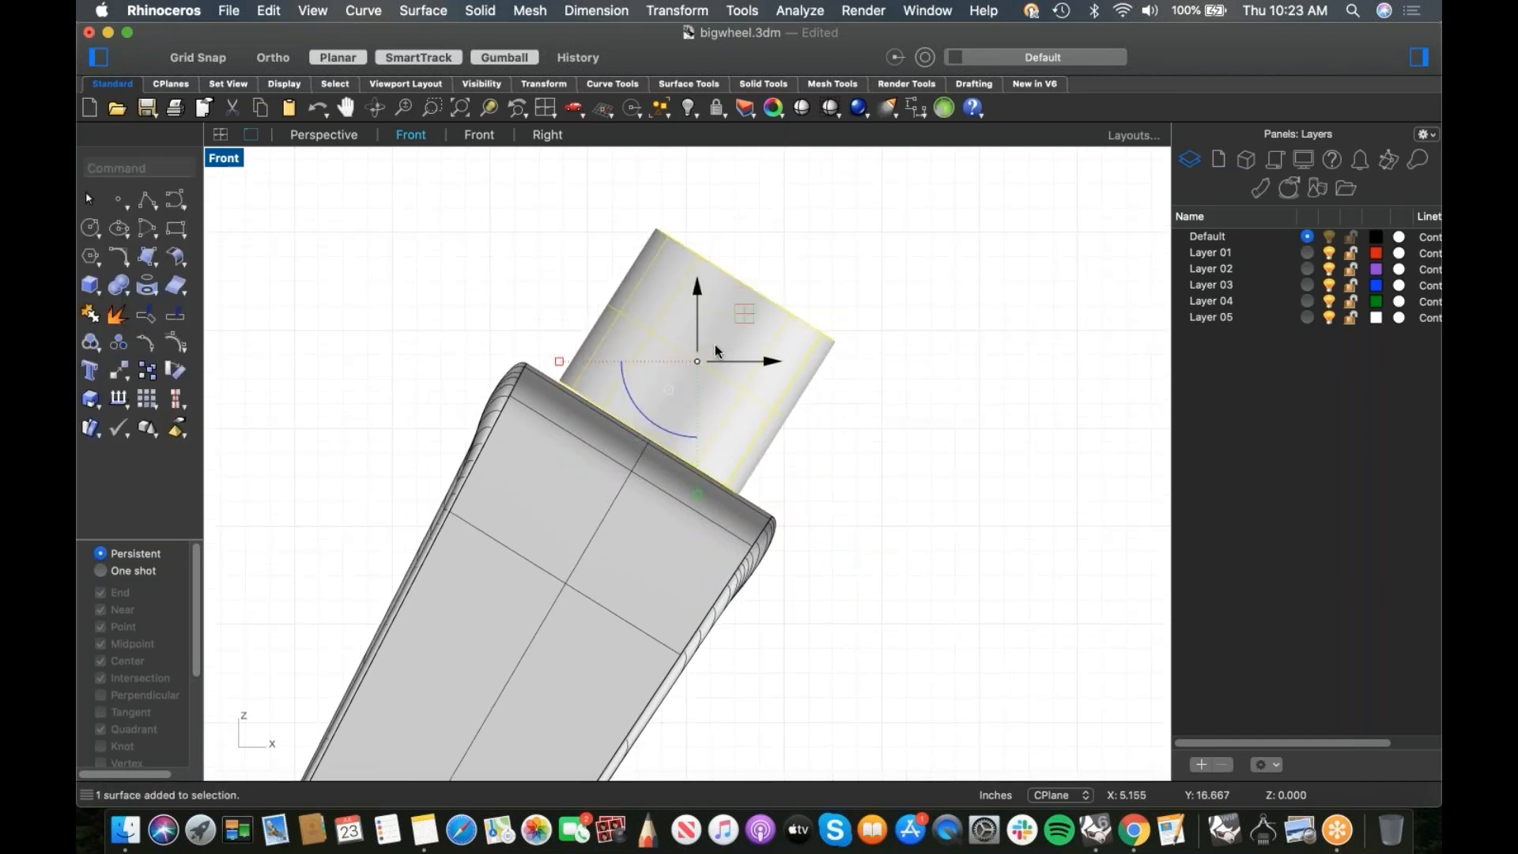
left_click_drag(698, 362, 690, 382)
left_click(845, 489)
key("super+alt+h")
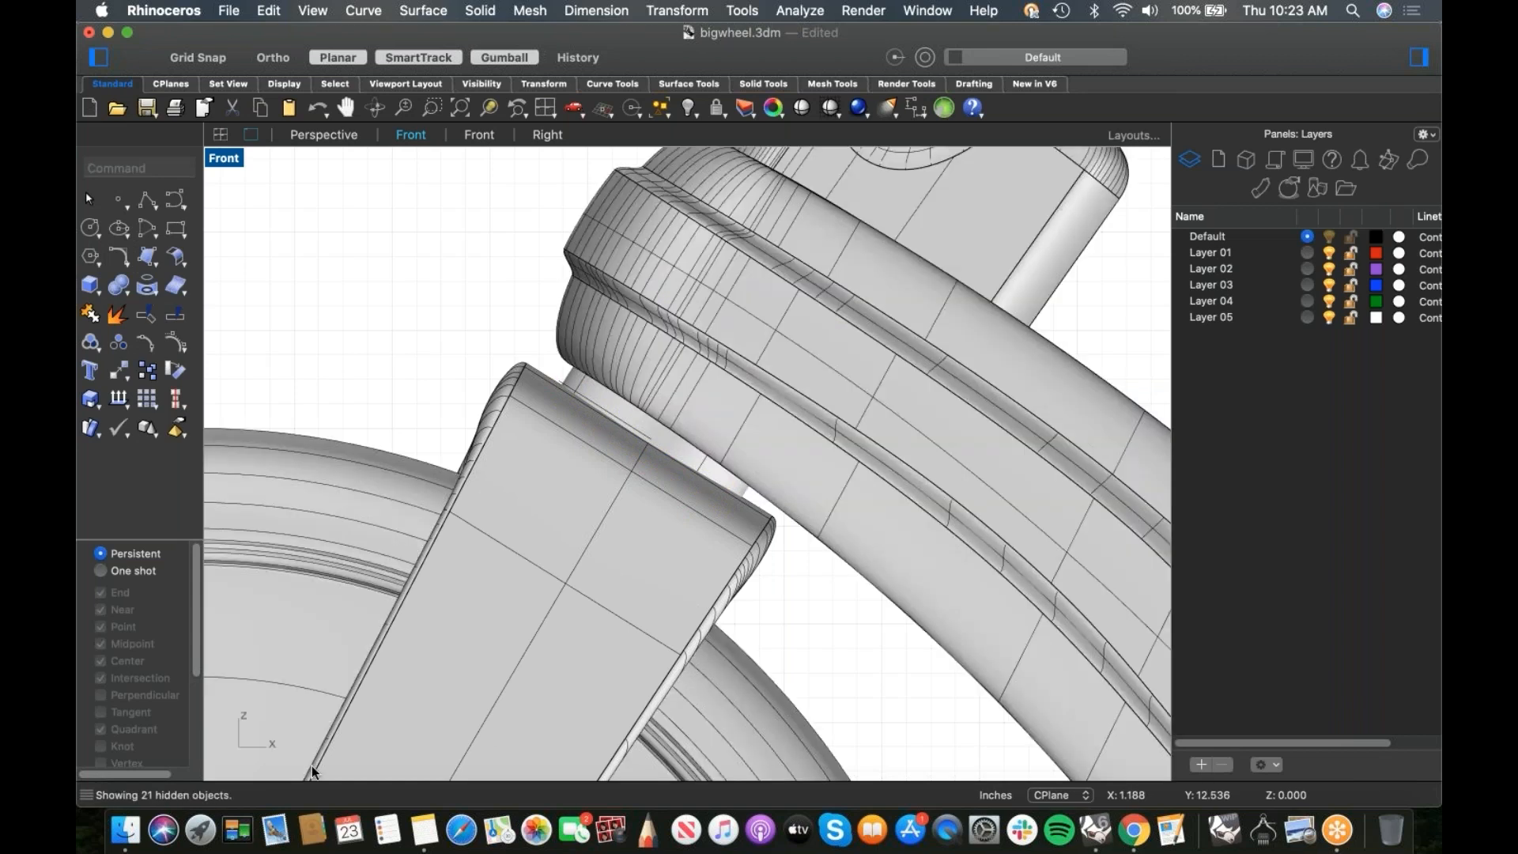
key("ctrl+super+p")
scroll(562, 542, "down", 10)
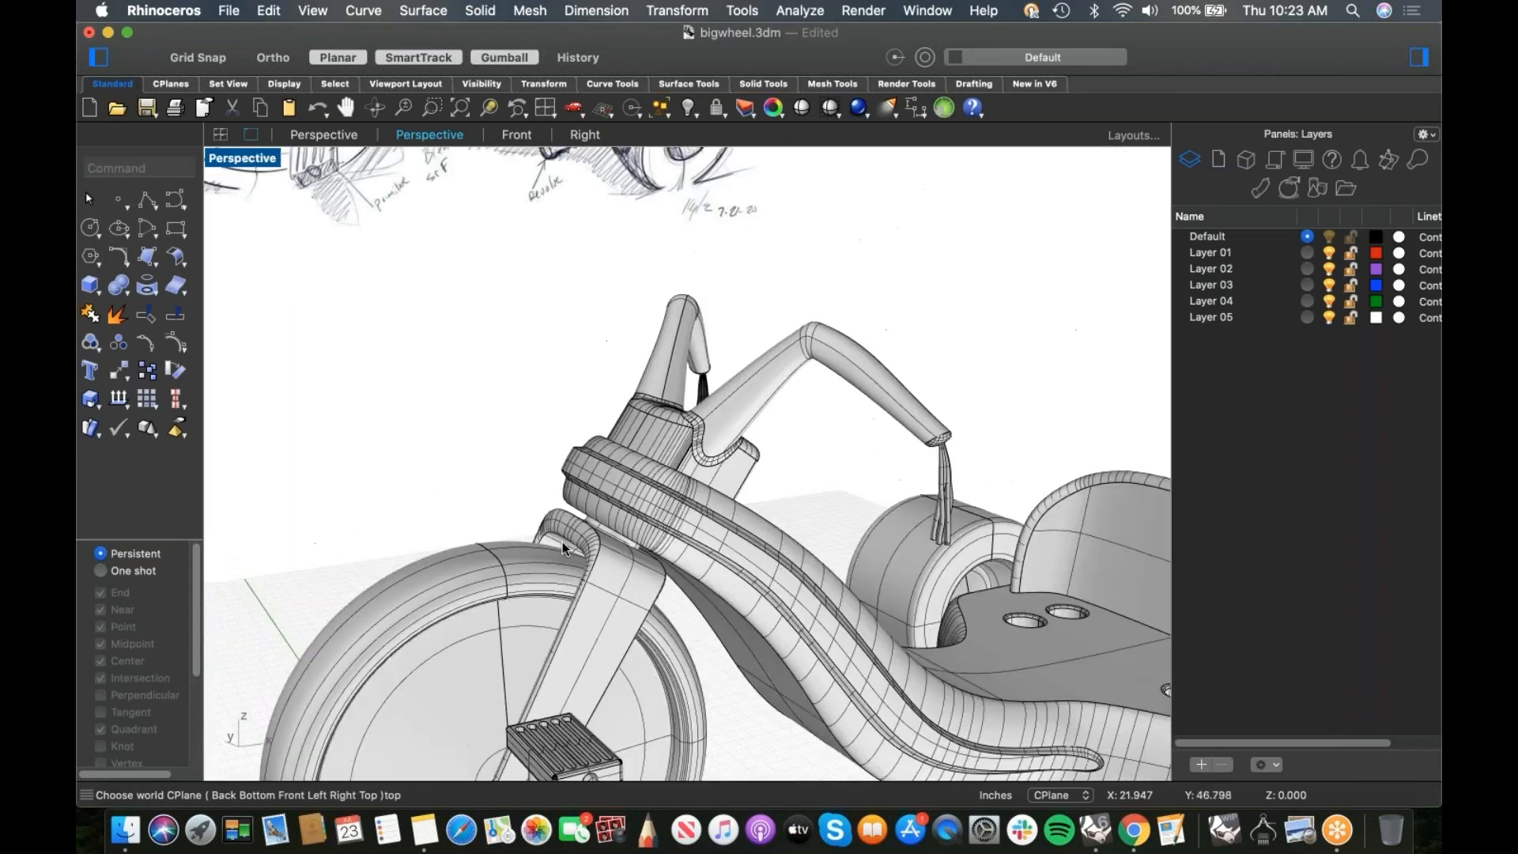
scroll(565, 497, "down", 10)
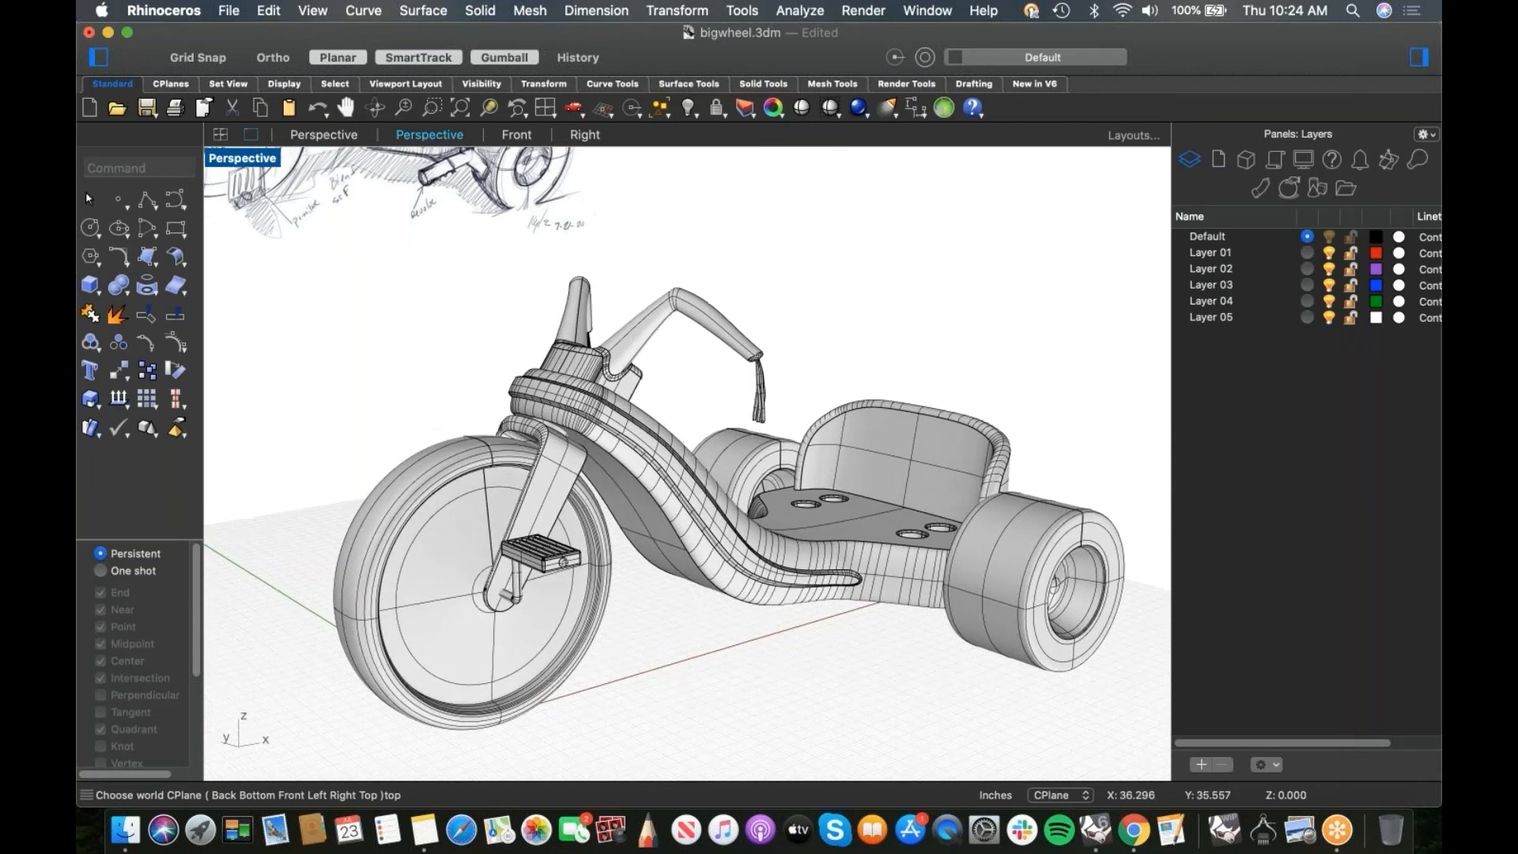
Step: Hide the reference sketch picture behind the tricycle
left_click(477, 220)
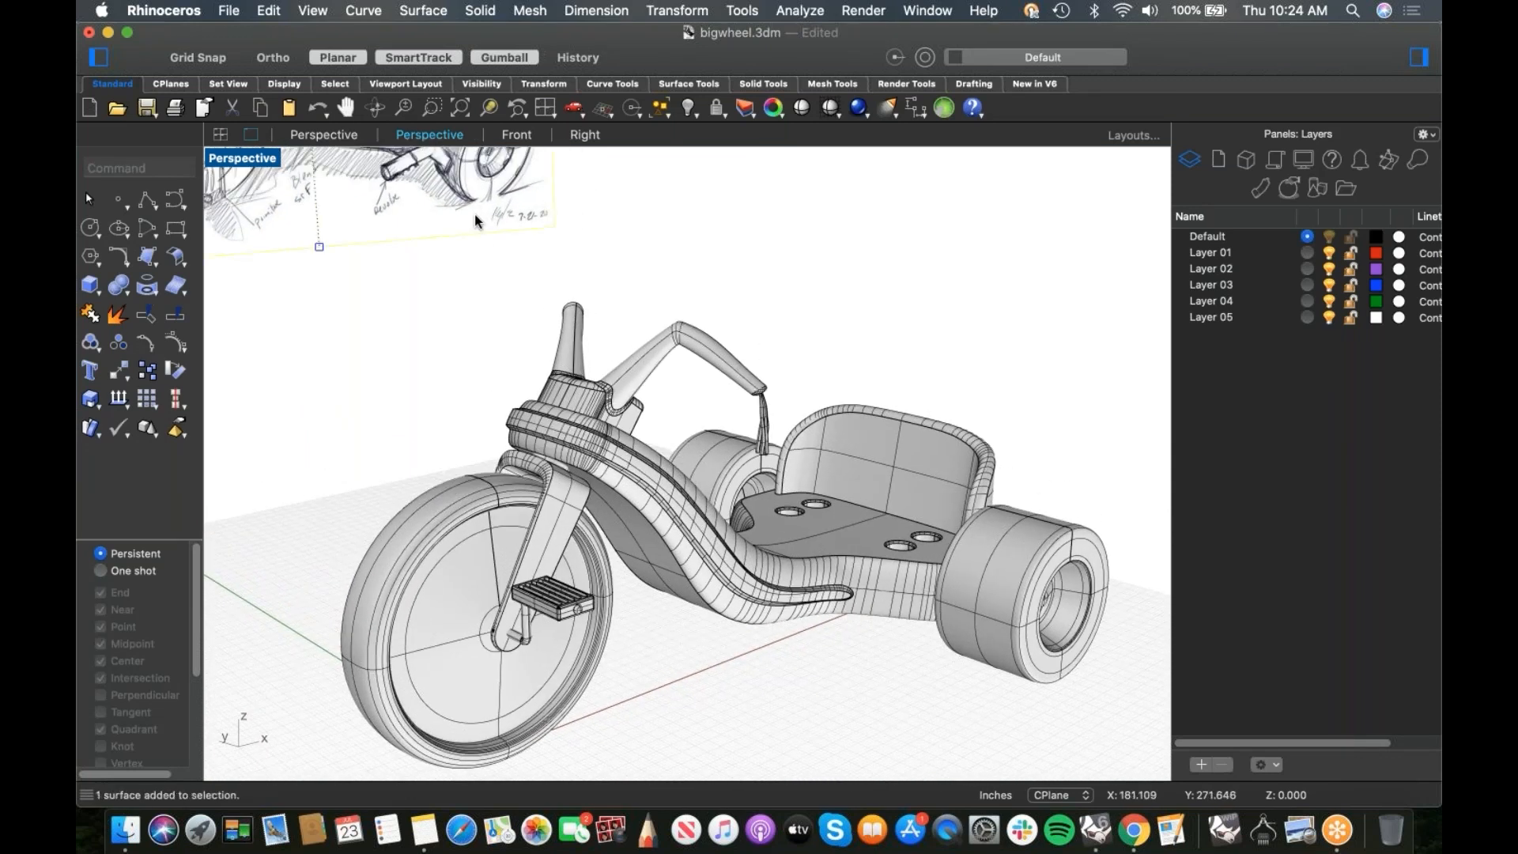
key("super+h")
scroll(468, 227, "down", 2)
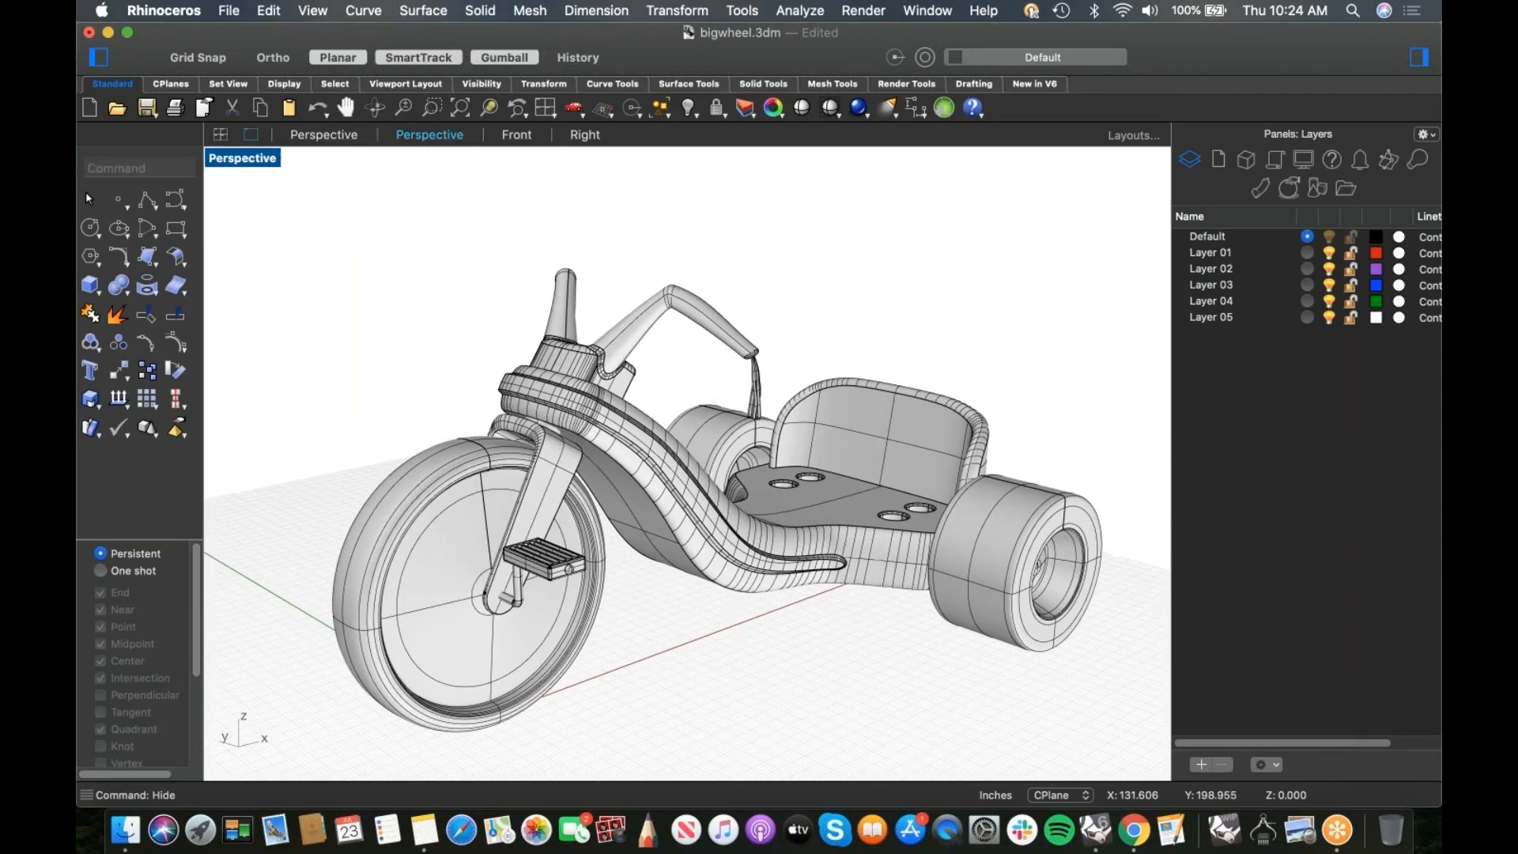
scroll(578, 410, "down", 2)
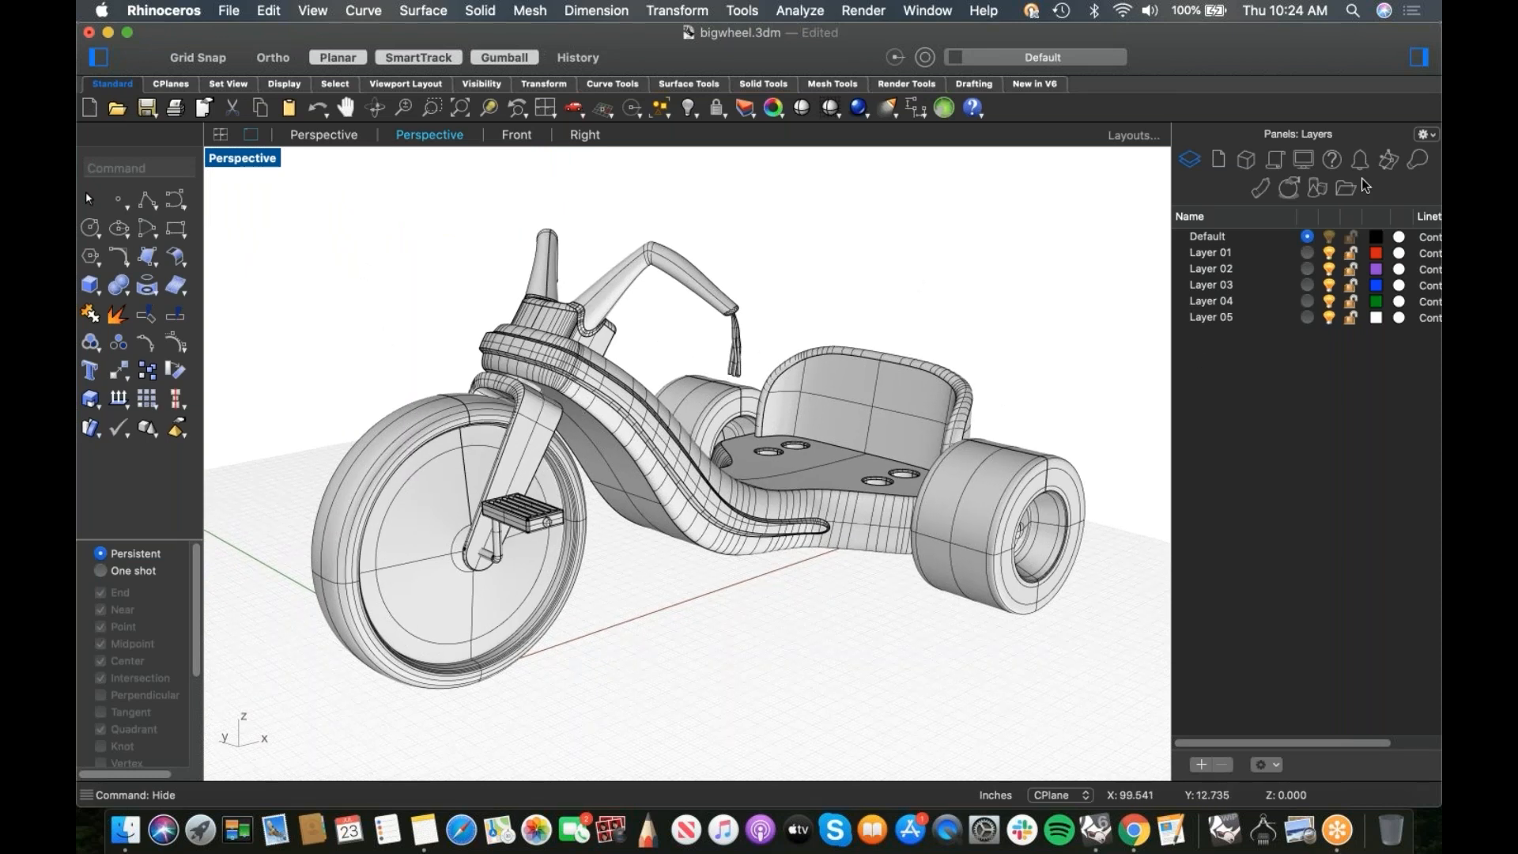
Step: Create a Plastic material and set its color to light orange
left_click(1264, 189)
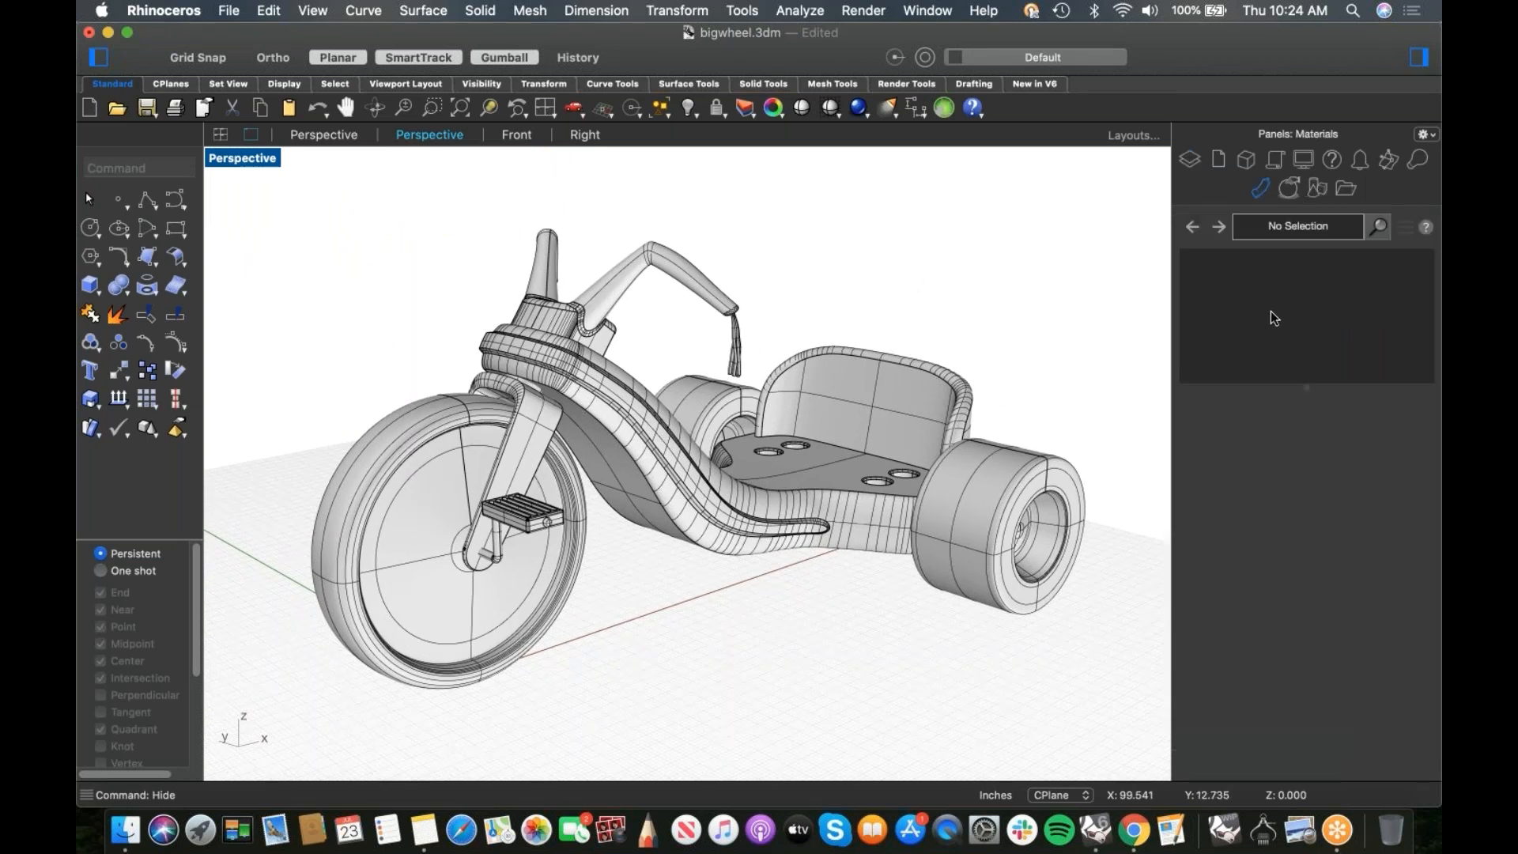
left_click(1192, 298)
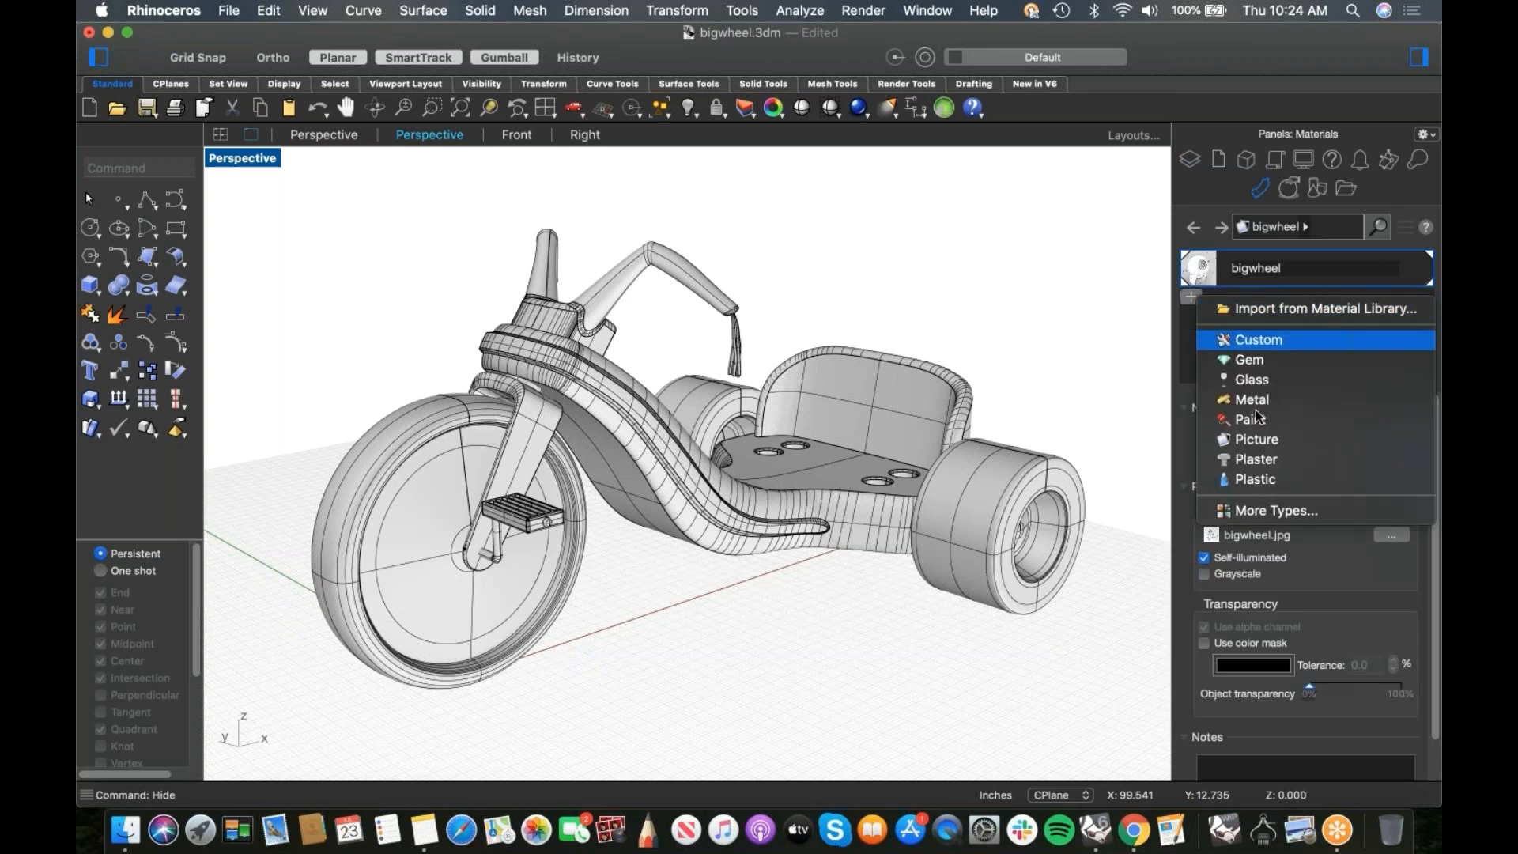
left_click(1266, 480)
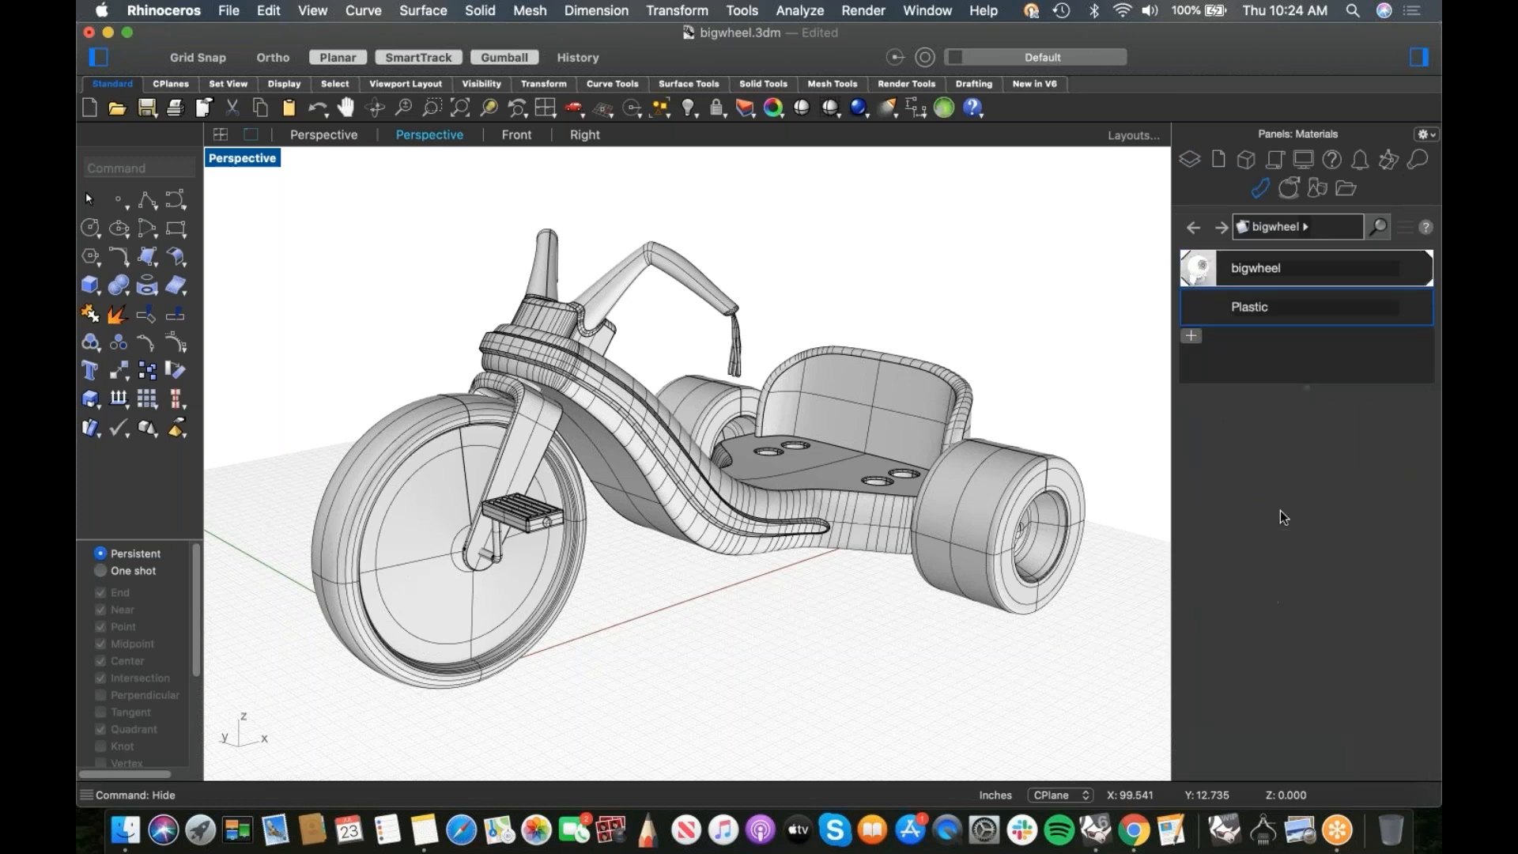
left_click(1308, 514)
mouse_move(215, 600)
left_mouse_down()
mouse_move(249, 586)
mouse_move(241, 600)
left_mouse_up()
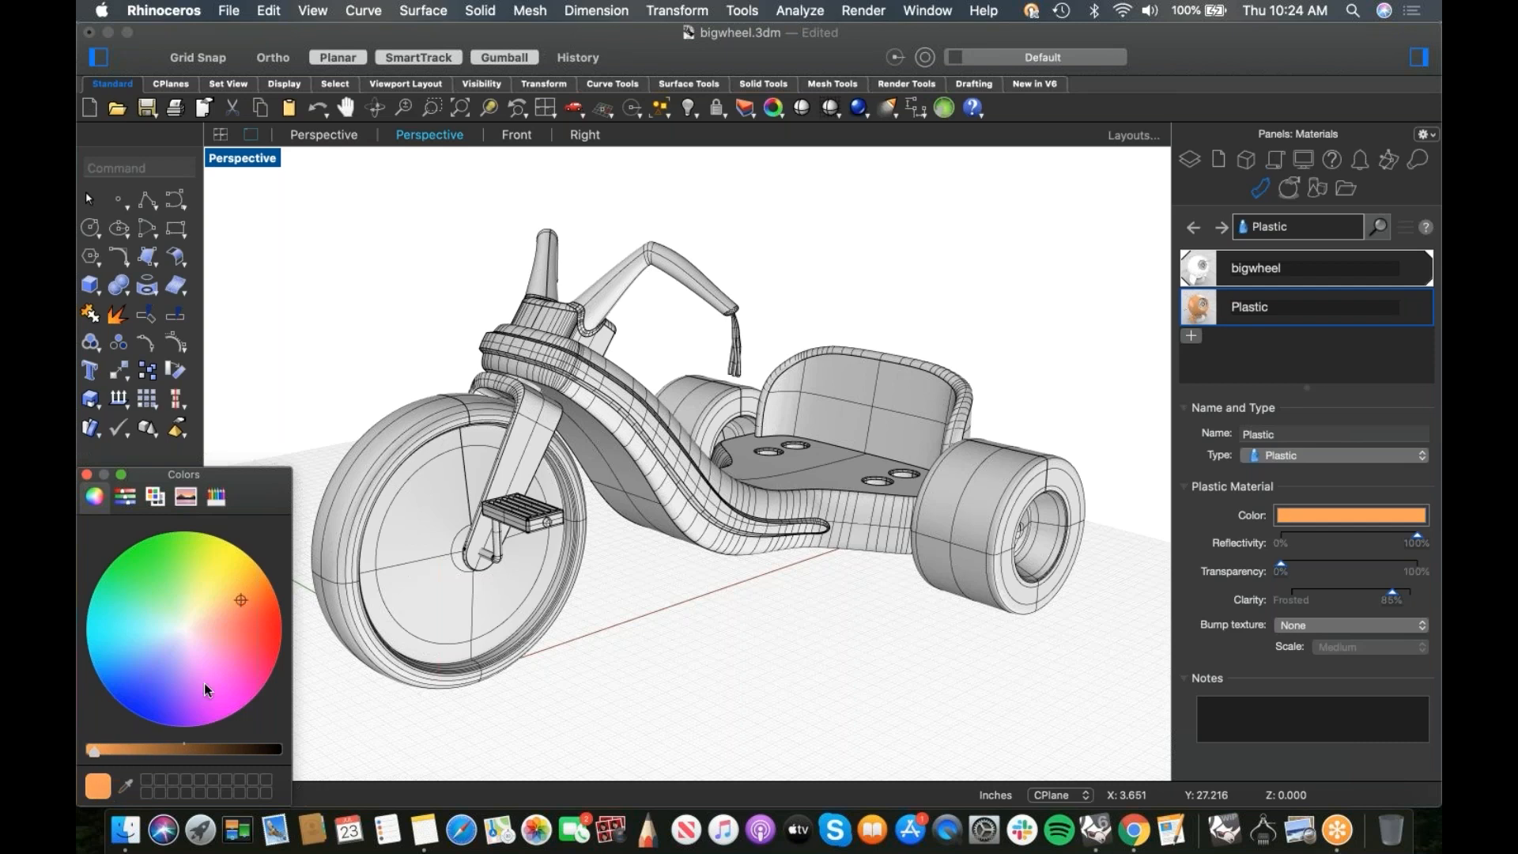
left_click(87, 474)
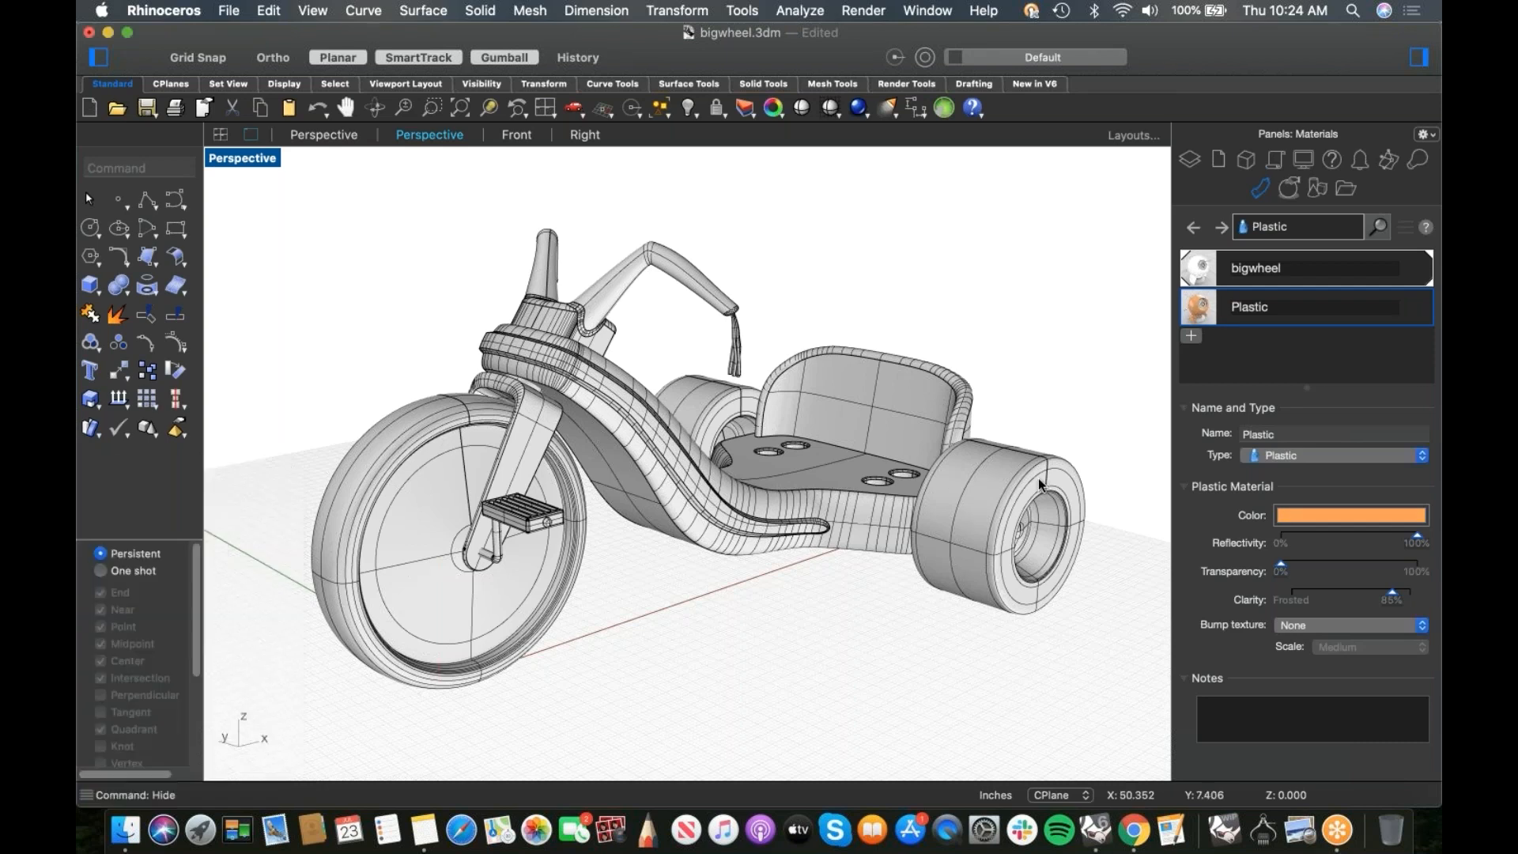
Step: Assign the orange Plastic material to the tricycle's main body
left_click(1202, 314)
left_click_drag(909, 637, 830, 536)
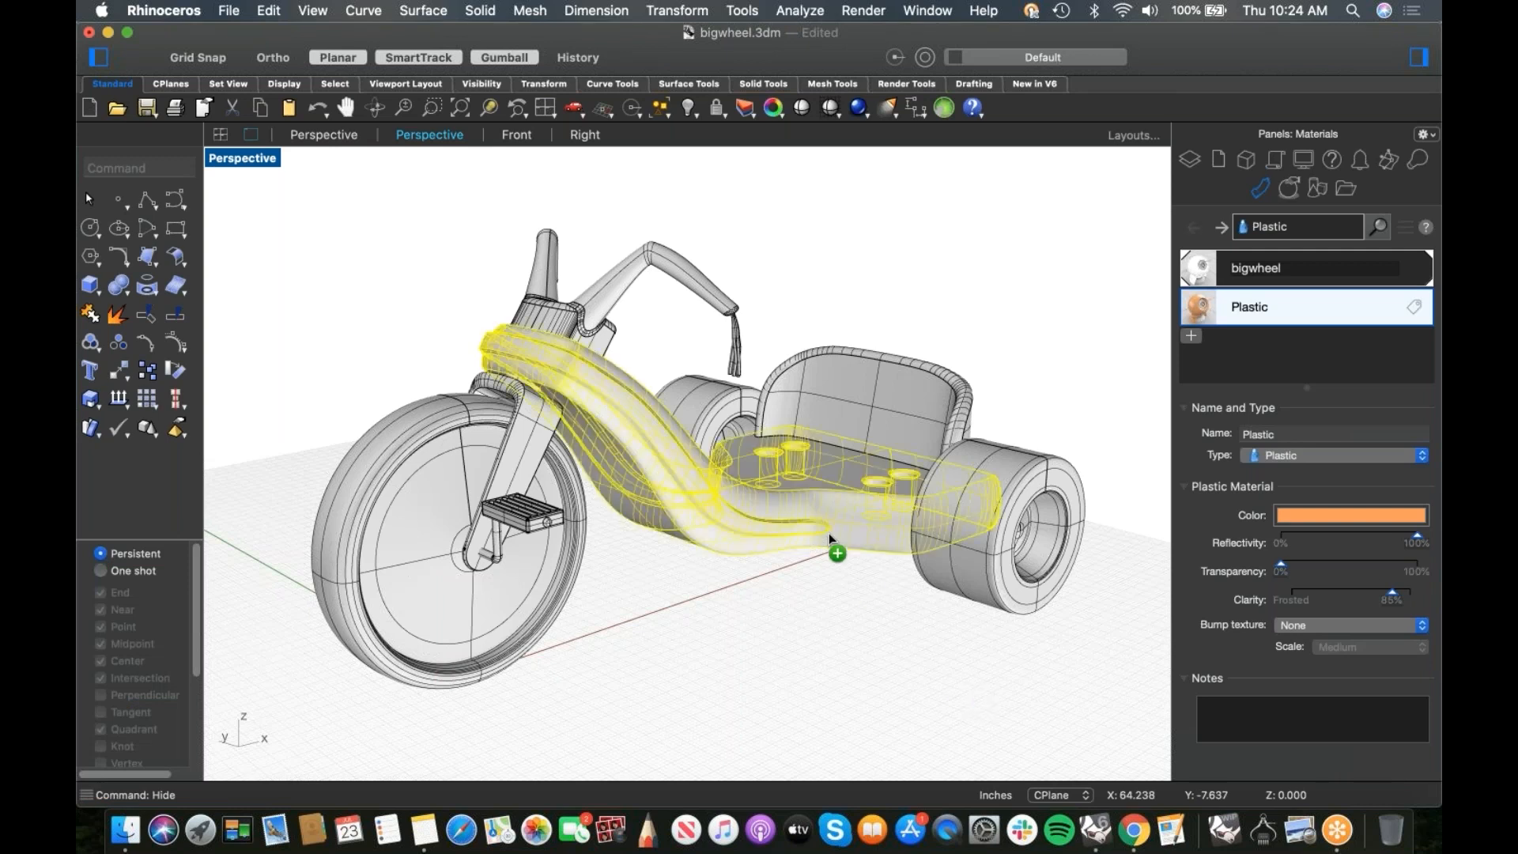
Step: Apply the orange plastic to the main body and create a second Plastic material colored black
left_click_drag(834, 601, 837, 605)
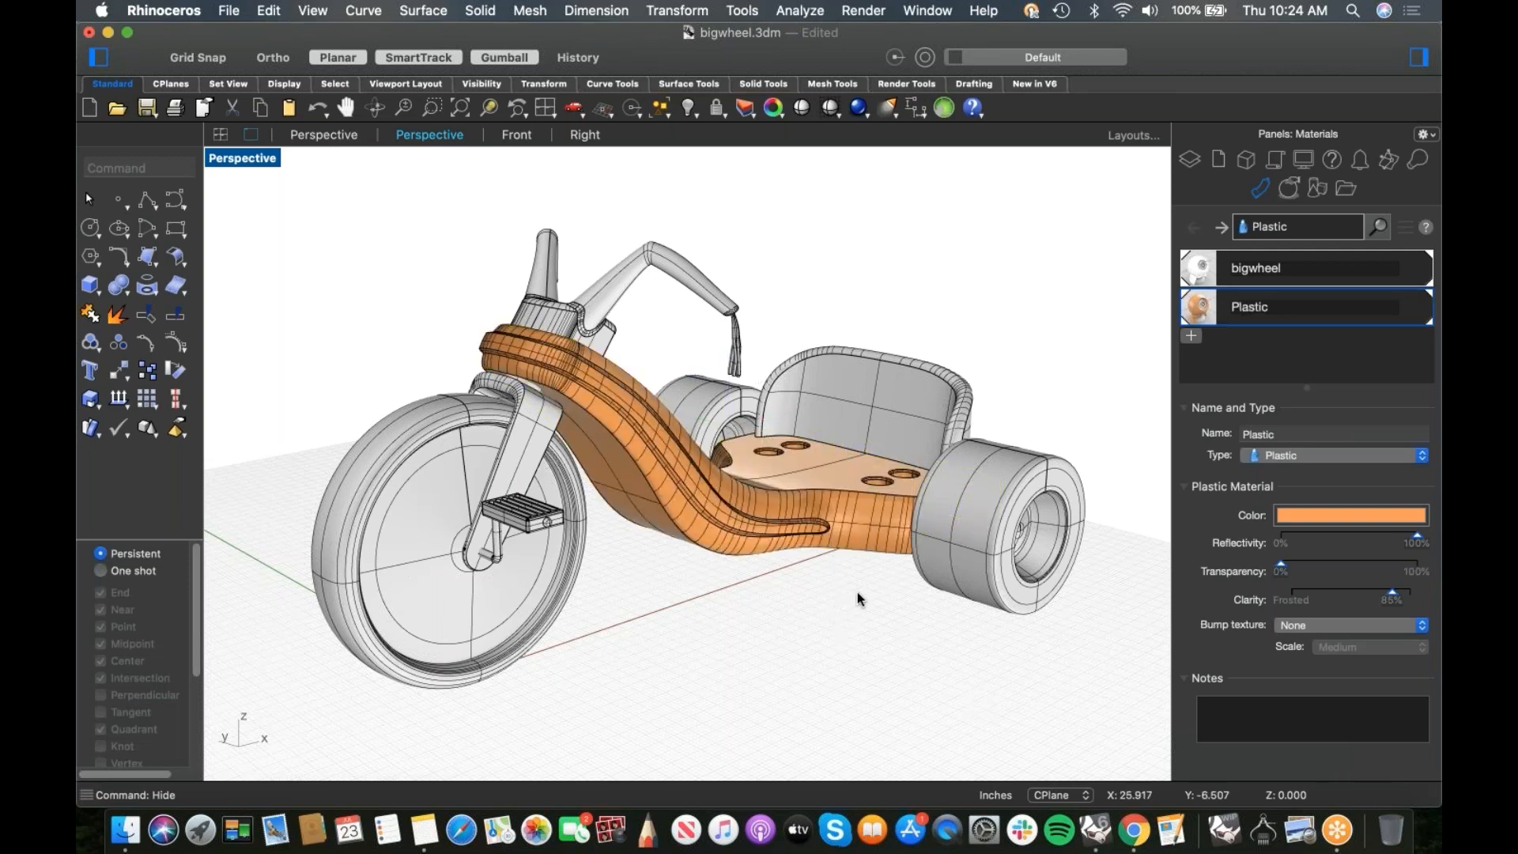
left_click(1191, 335)
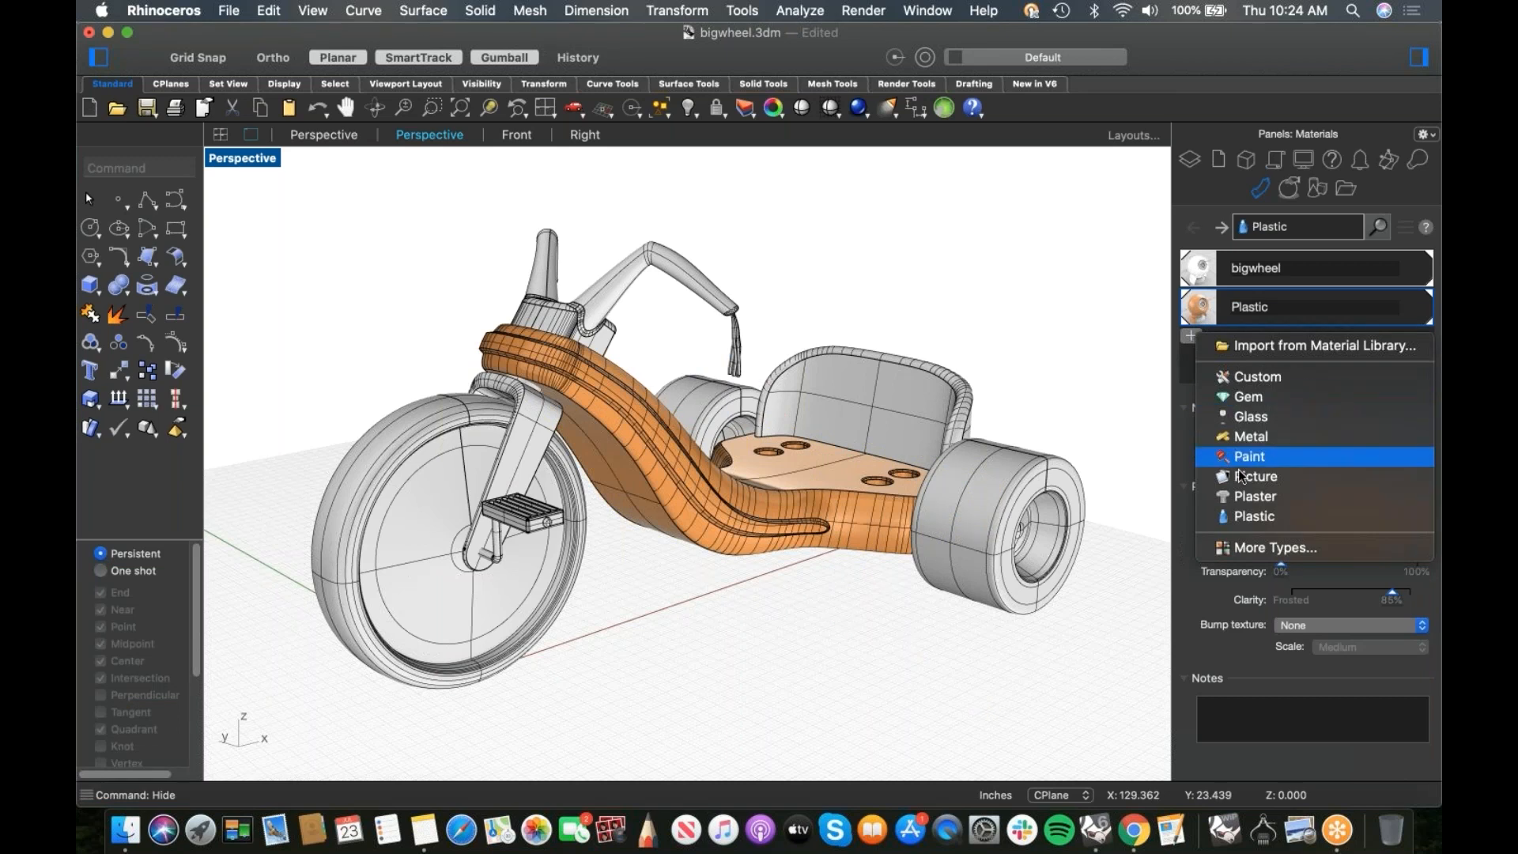
left_click(1254, 517)
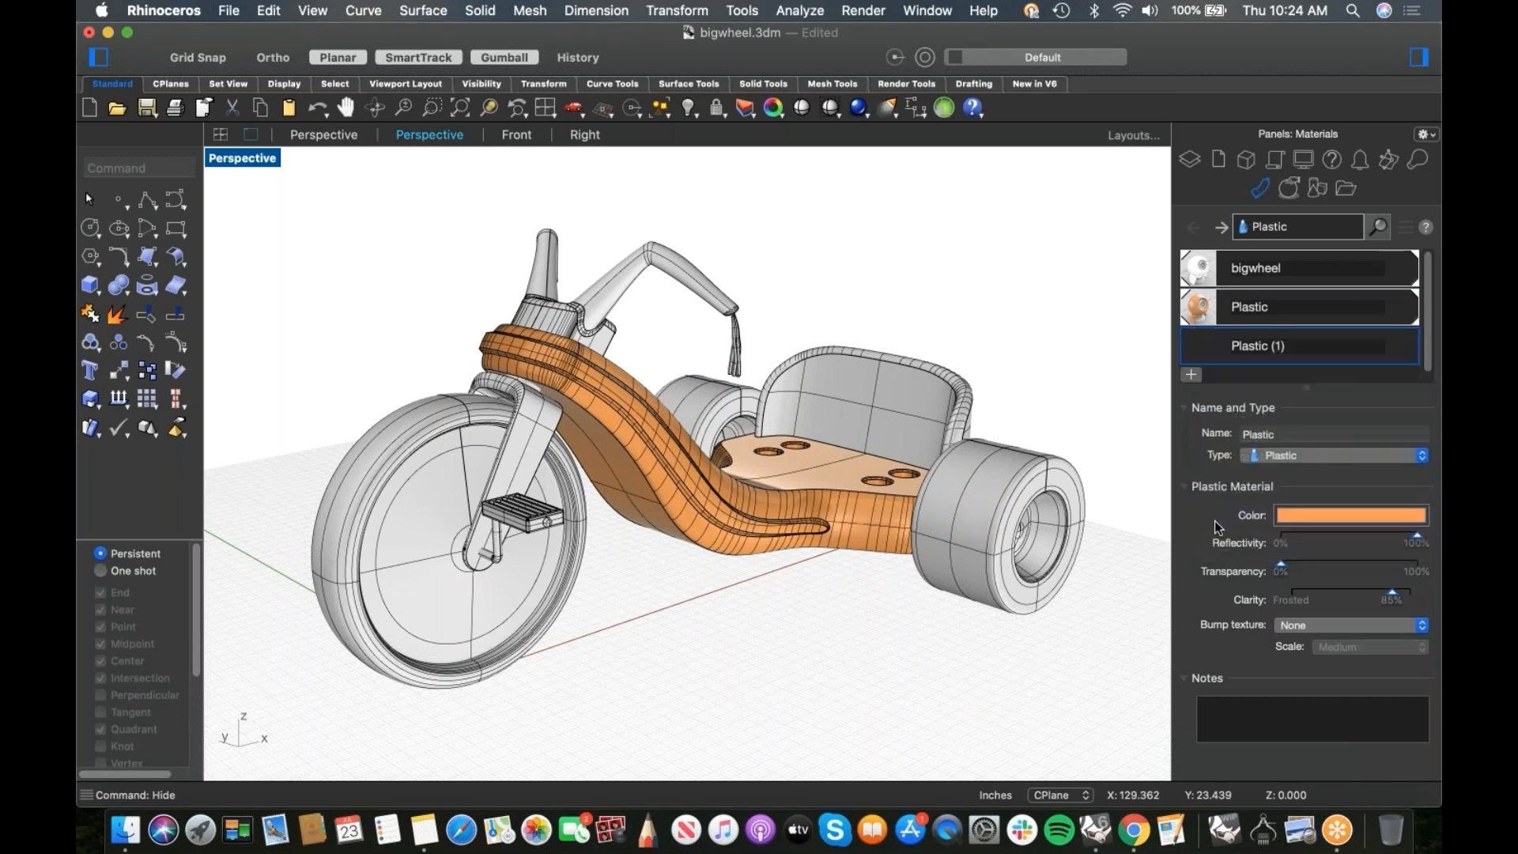
left_click(1310, 516)
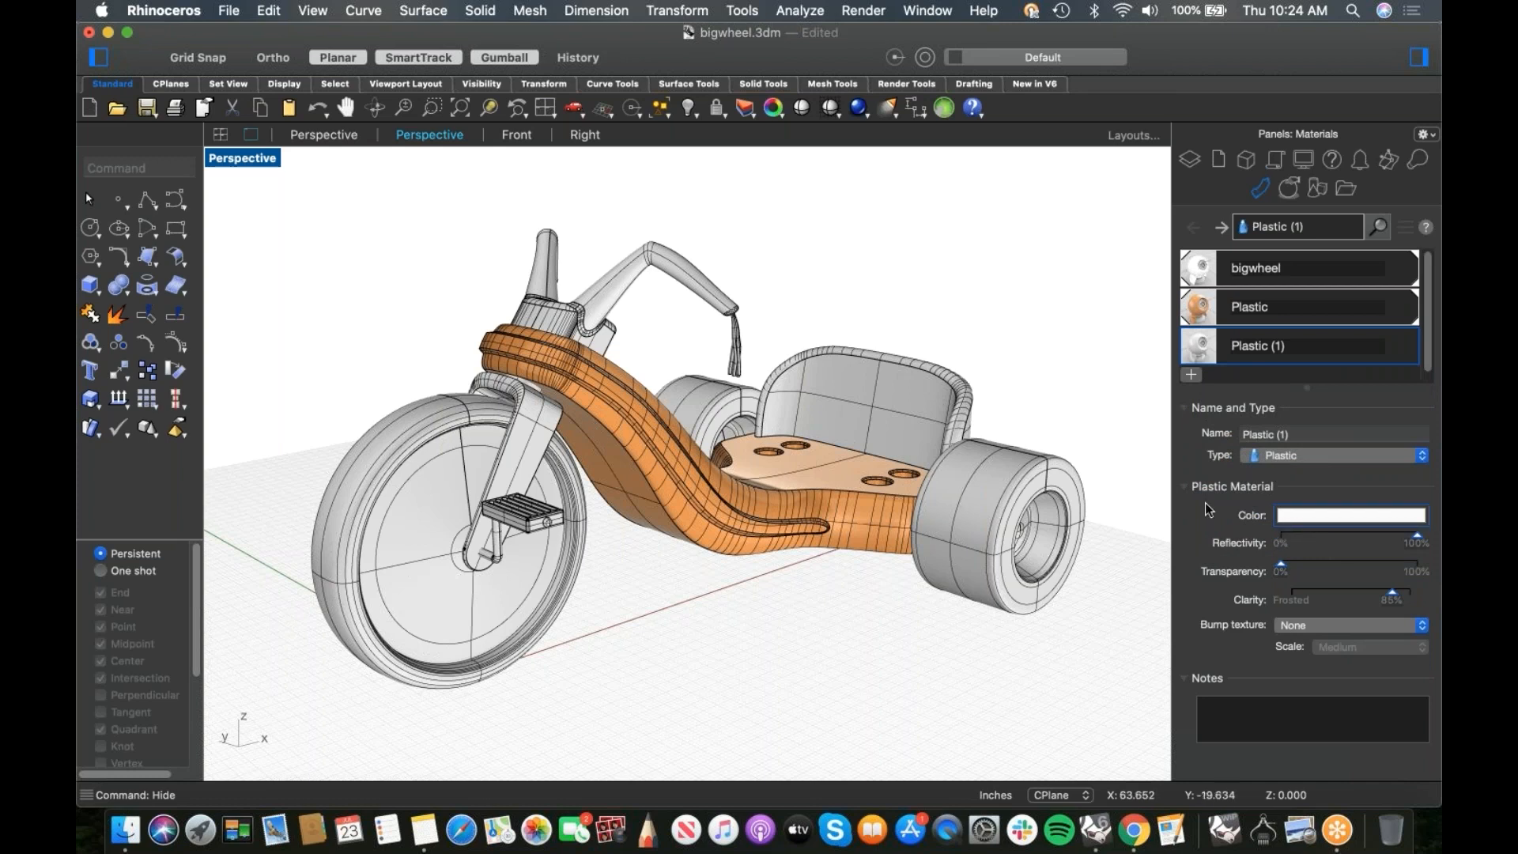
left_click_drag(255, 755, 330, 752)
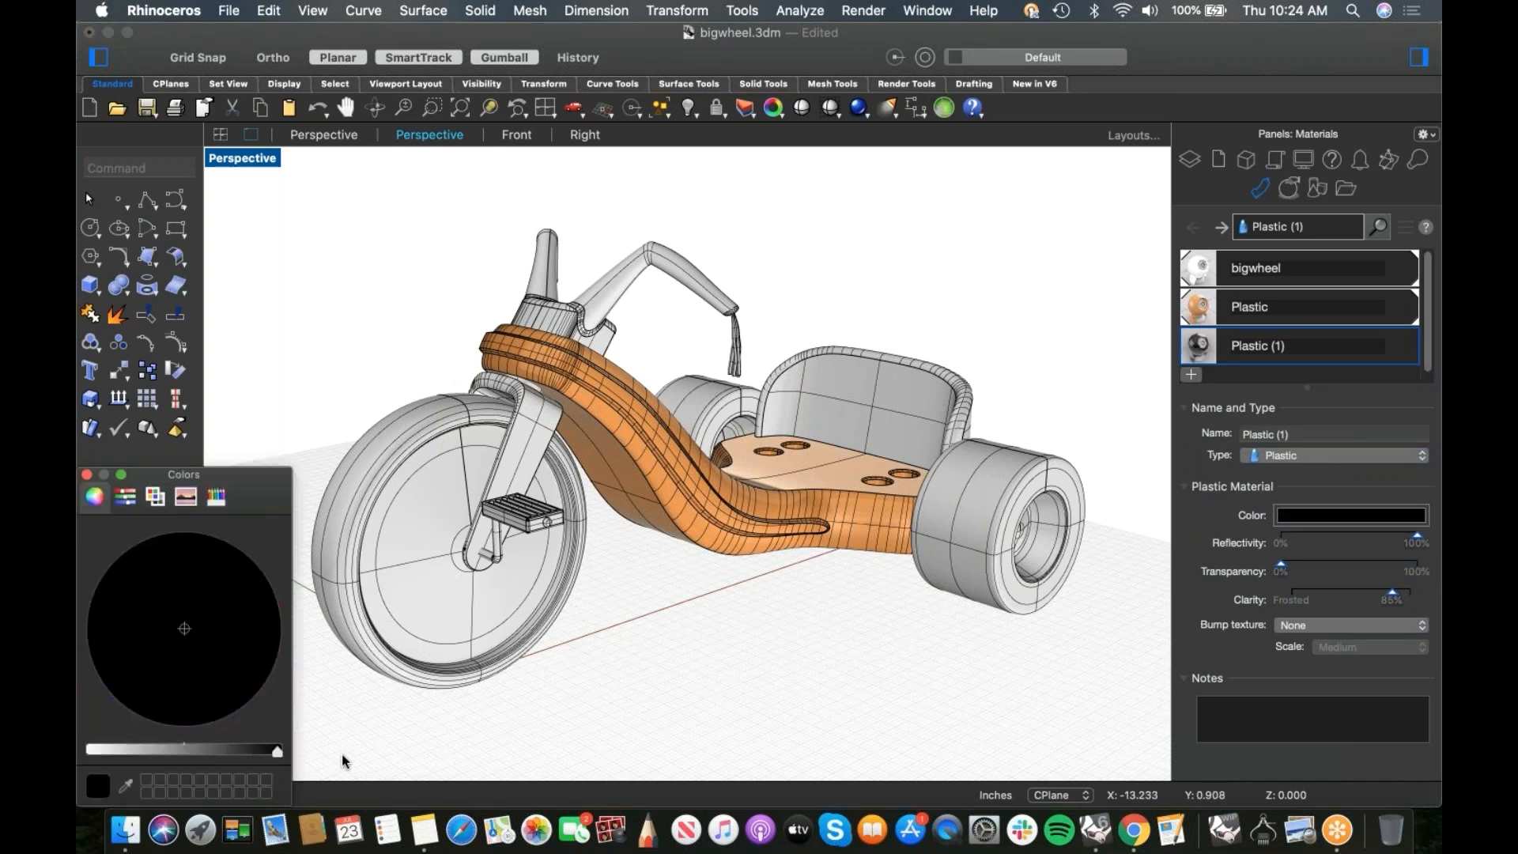
Step: Assign the black plastic to both rear wheels and the front wheel, and close the color picker
left_click(1200, 351)
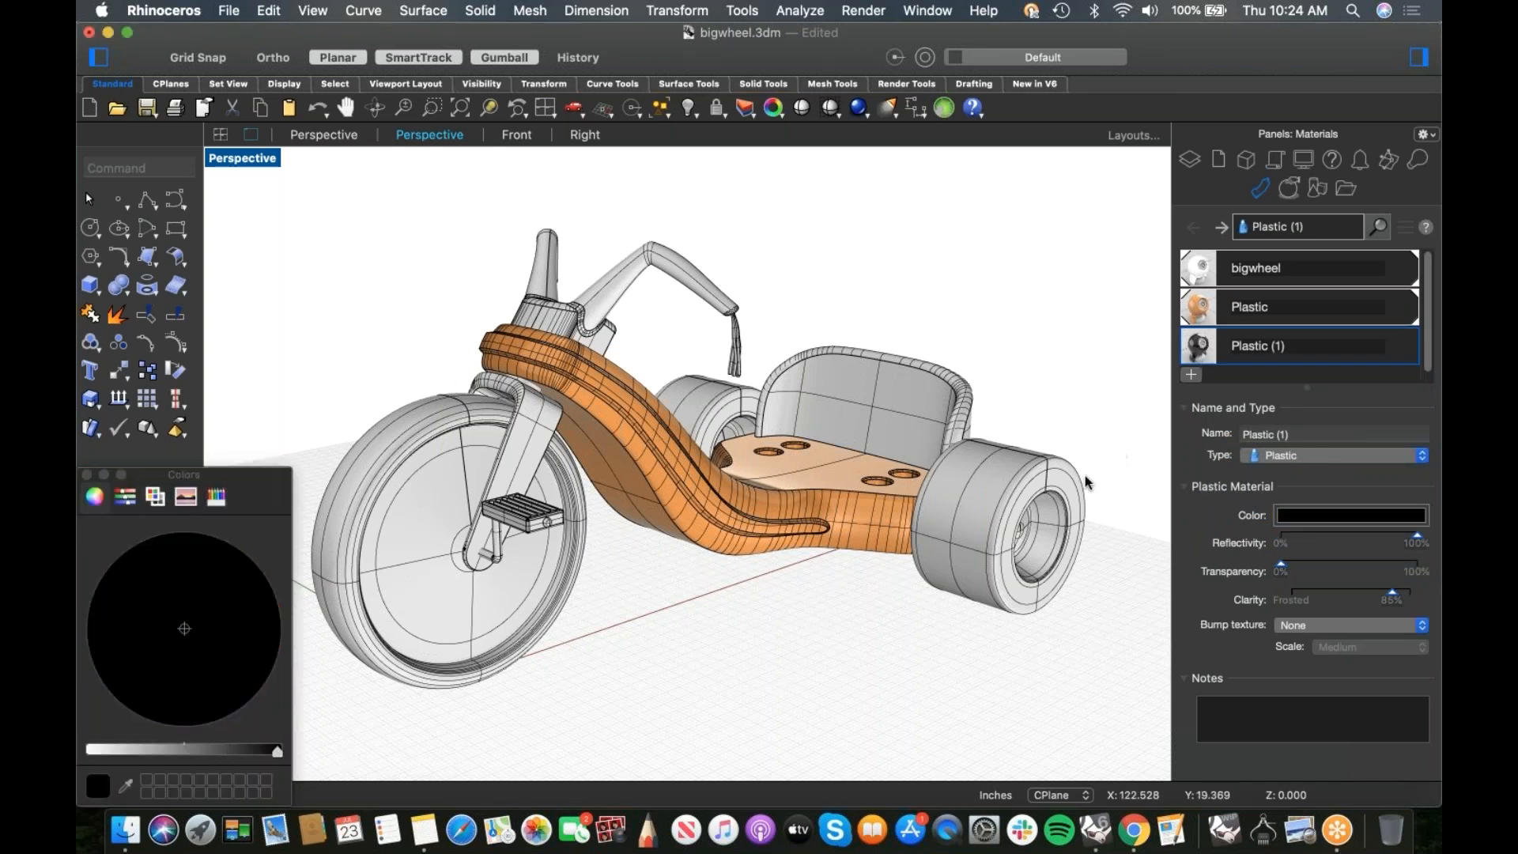
left_click_drag(1063, 496, 1078, 471)
left_click_drag(632, 384, 716, 431)
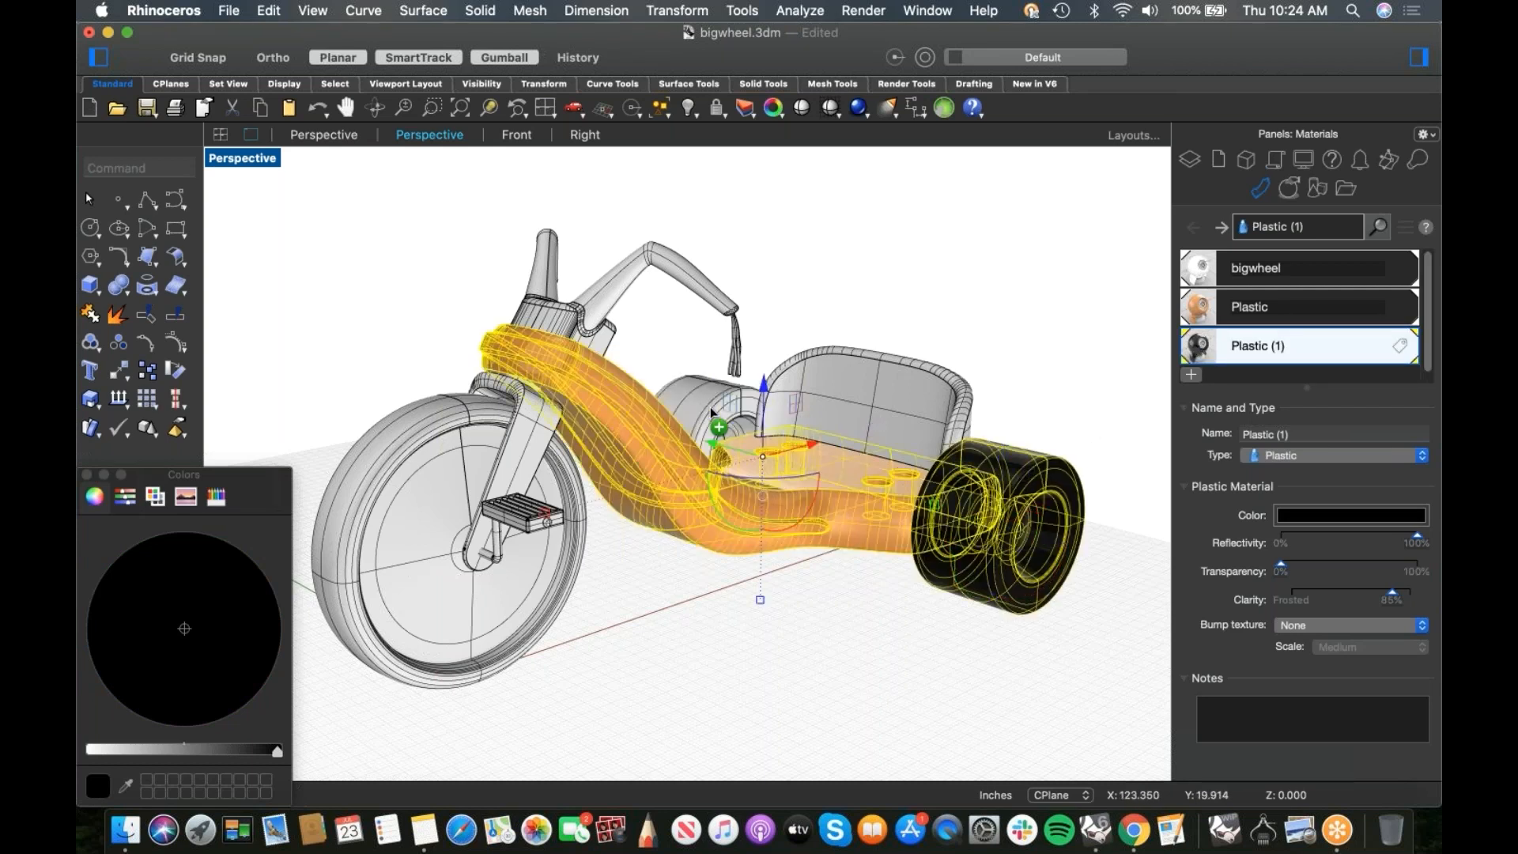
left_click_drag(765, 594, 569, 627)
left_click(597, 635)
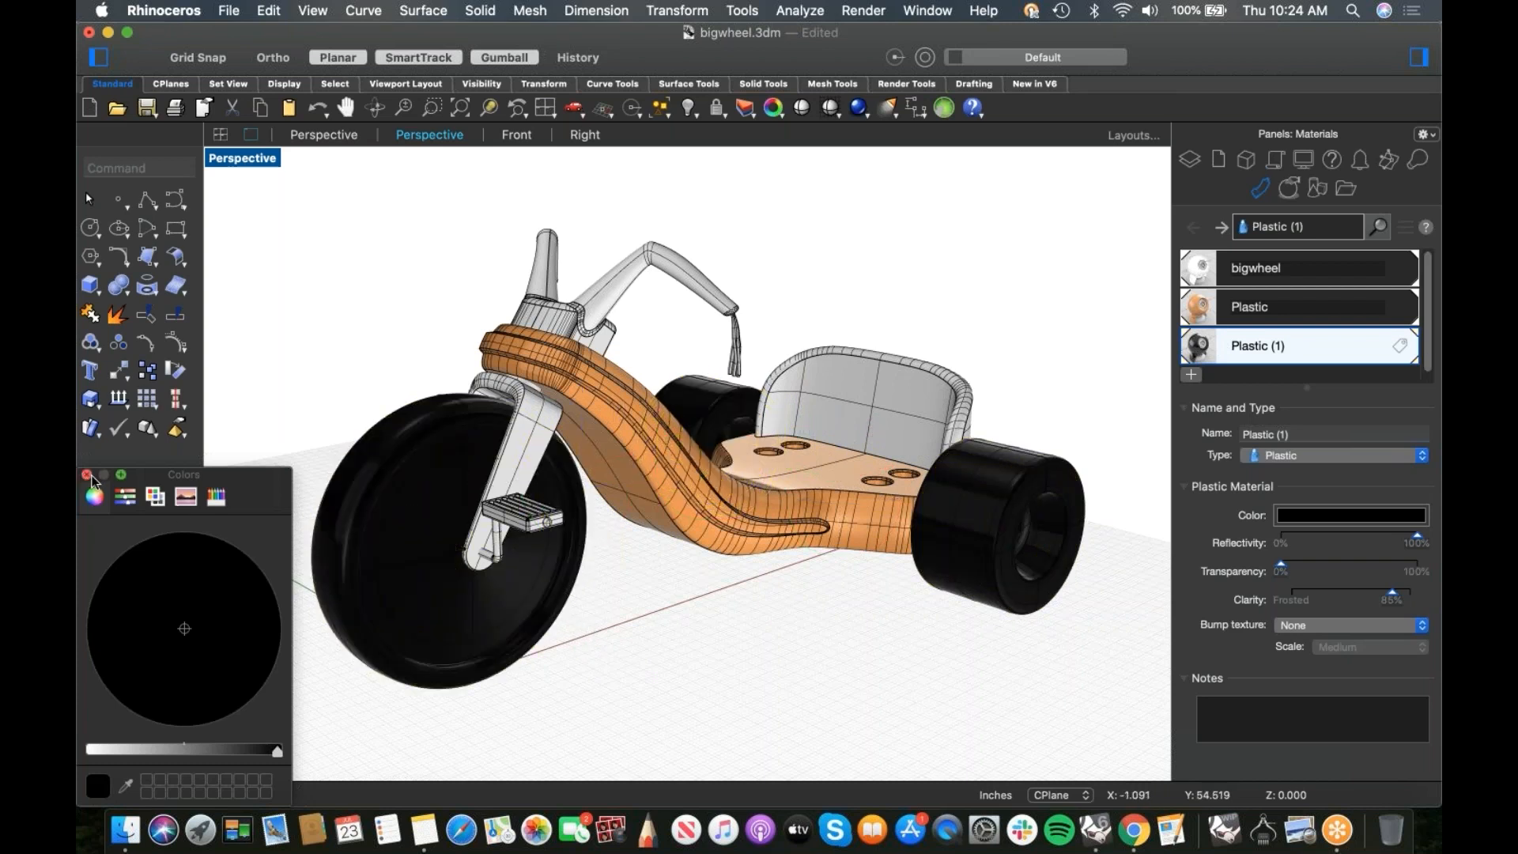
left_click(598, 641)
left_click(87, 474)
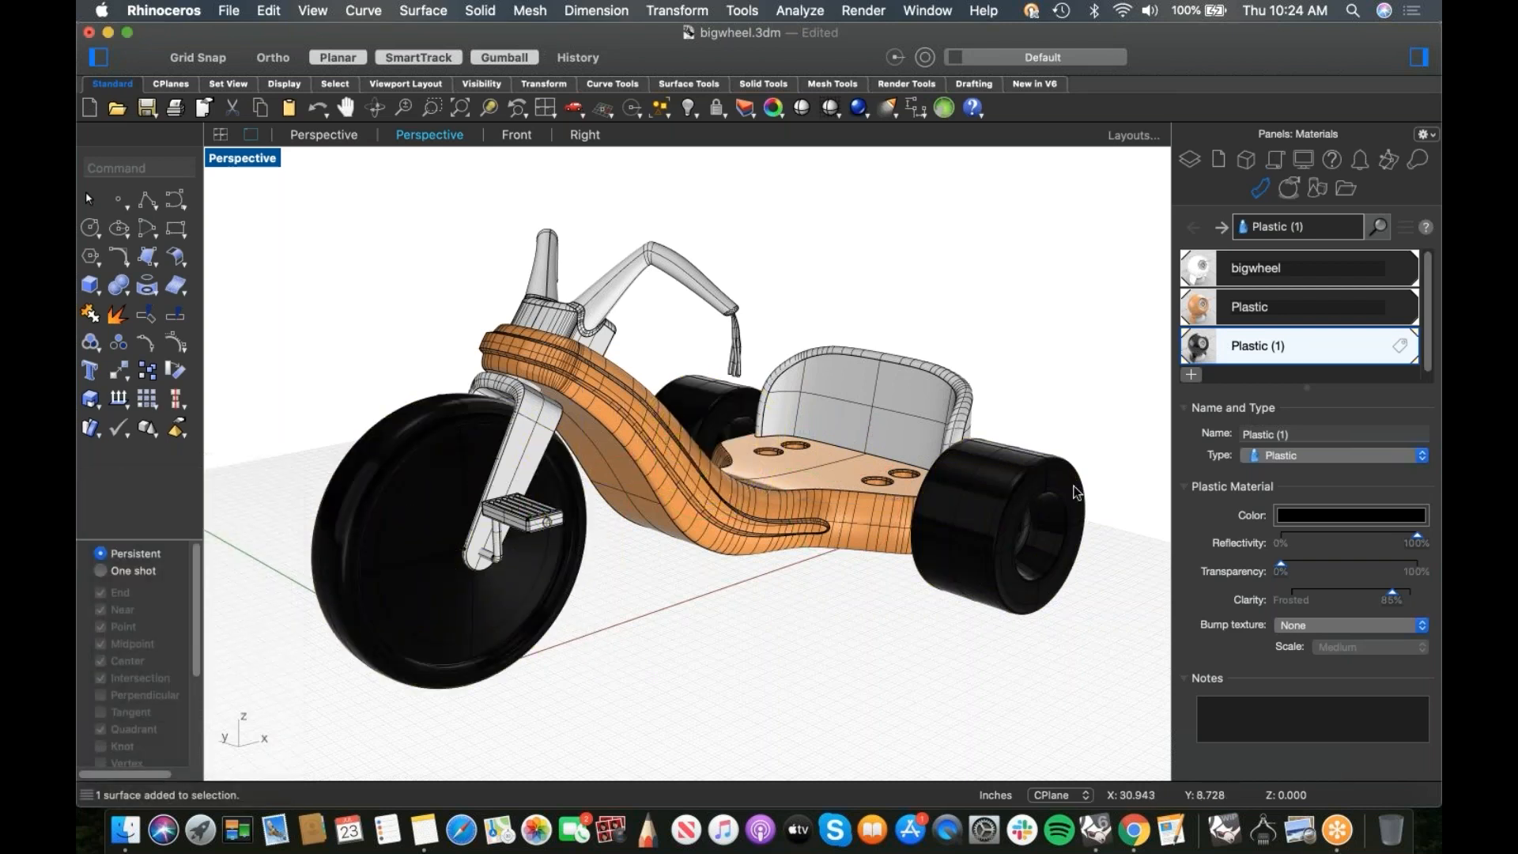
Step: Add a new Plaster material and change its type to Plastic
left_click(1196, 376)
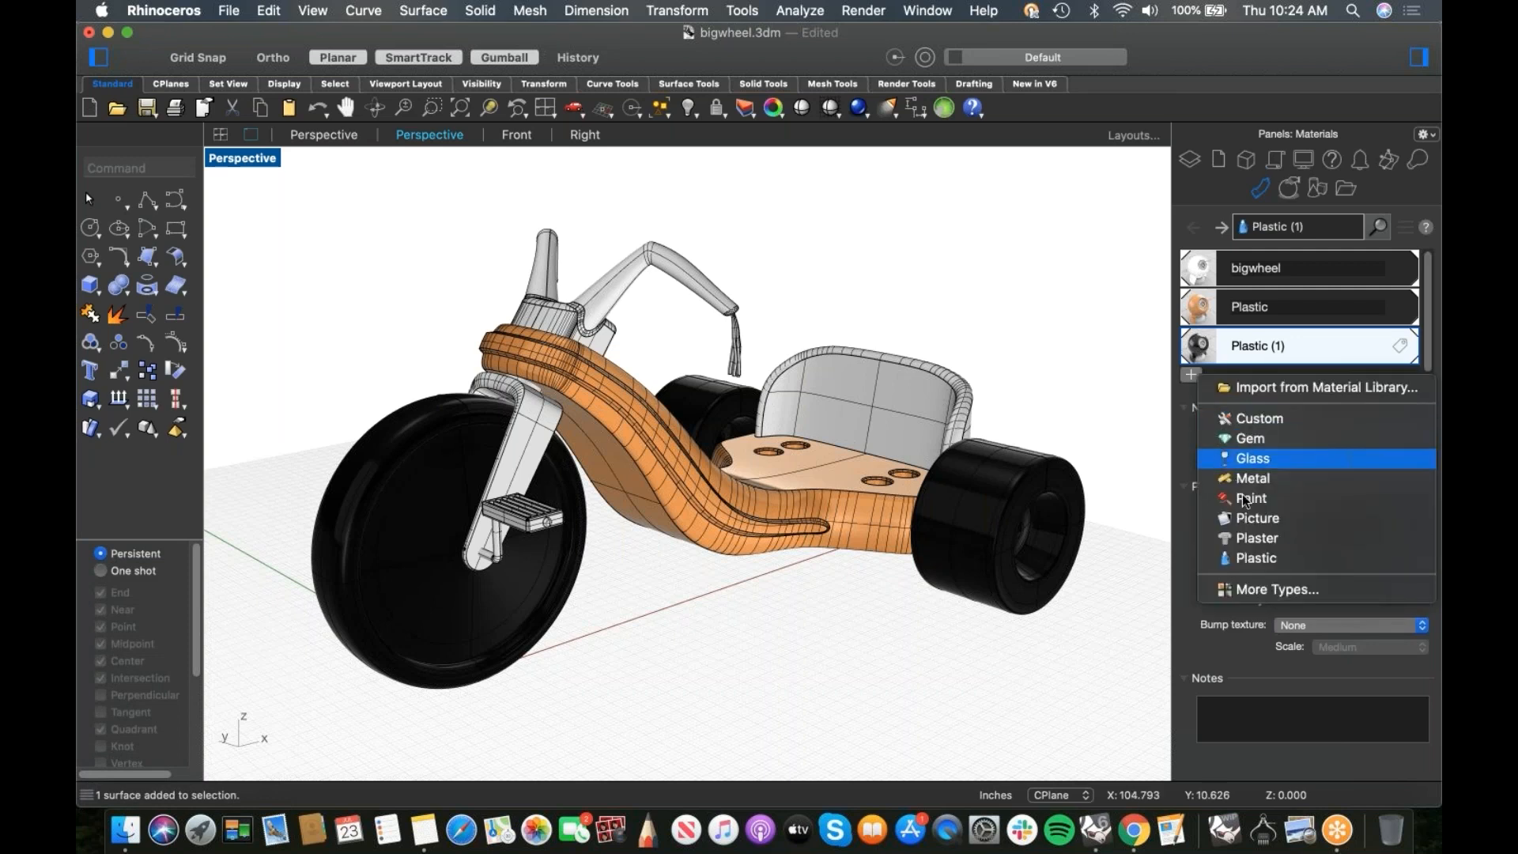
left_click(1259, 539)
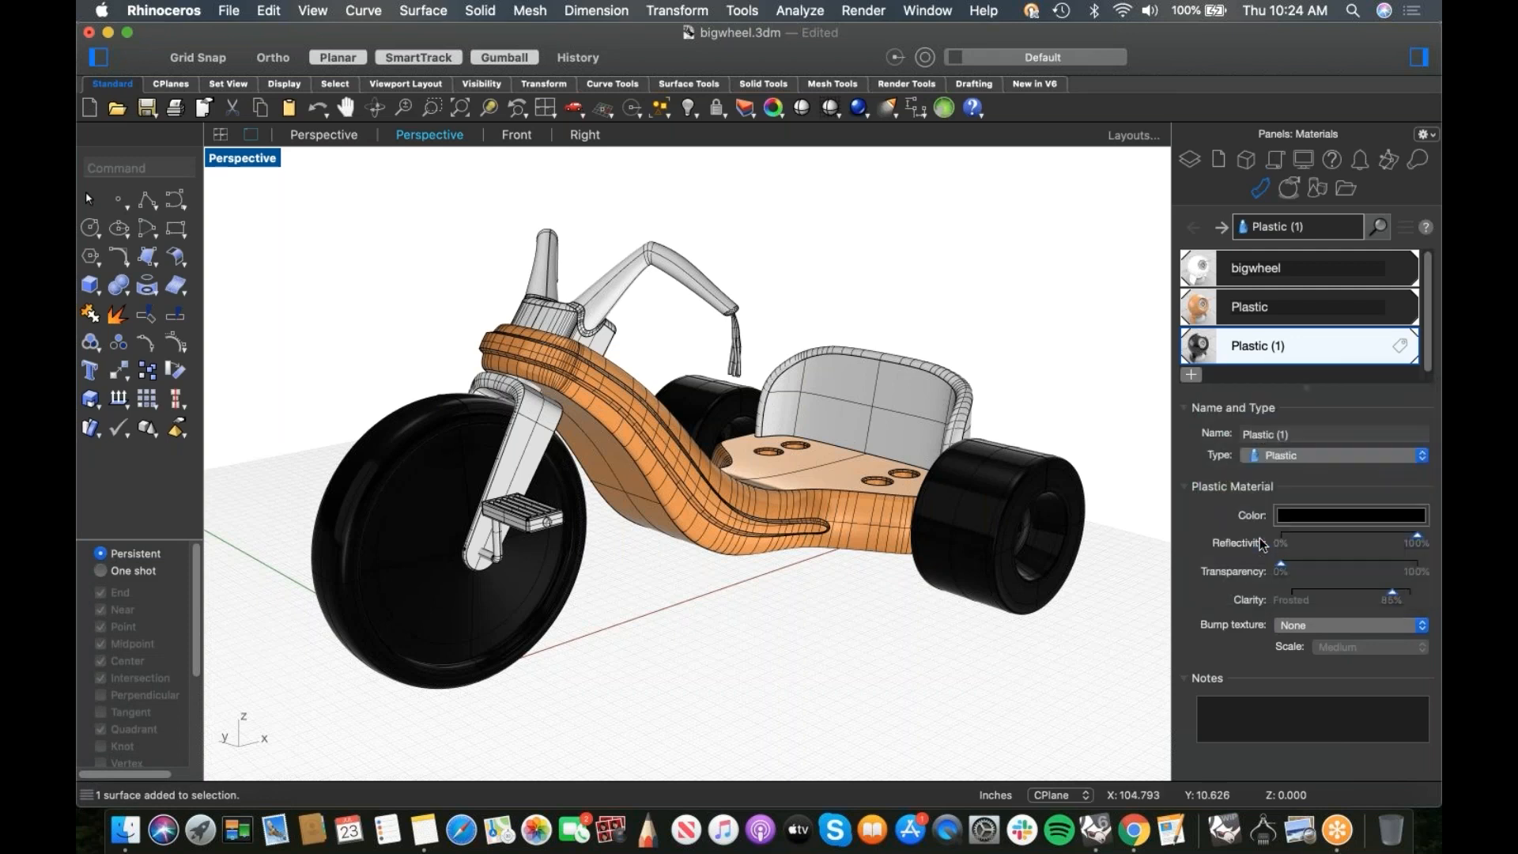
scroll(1430, 346, "down", 2)
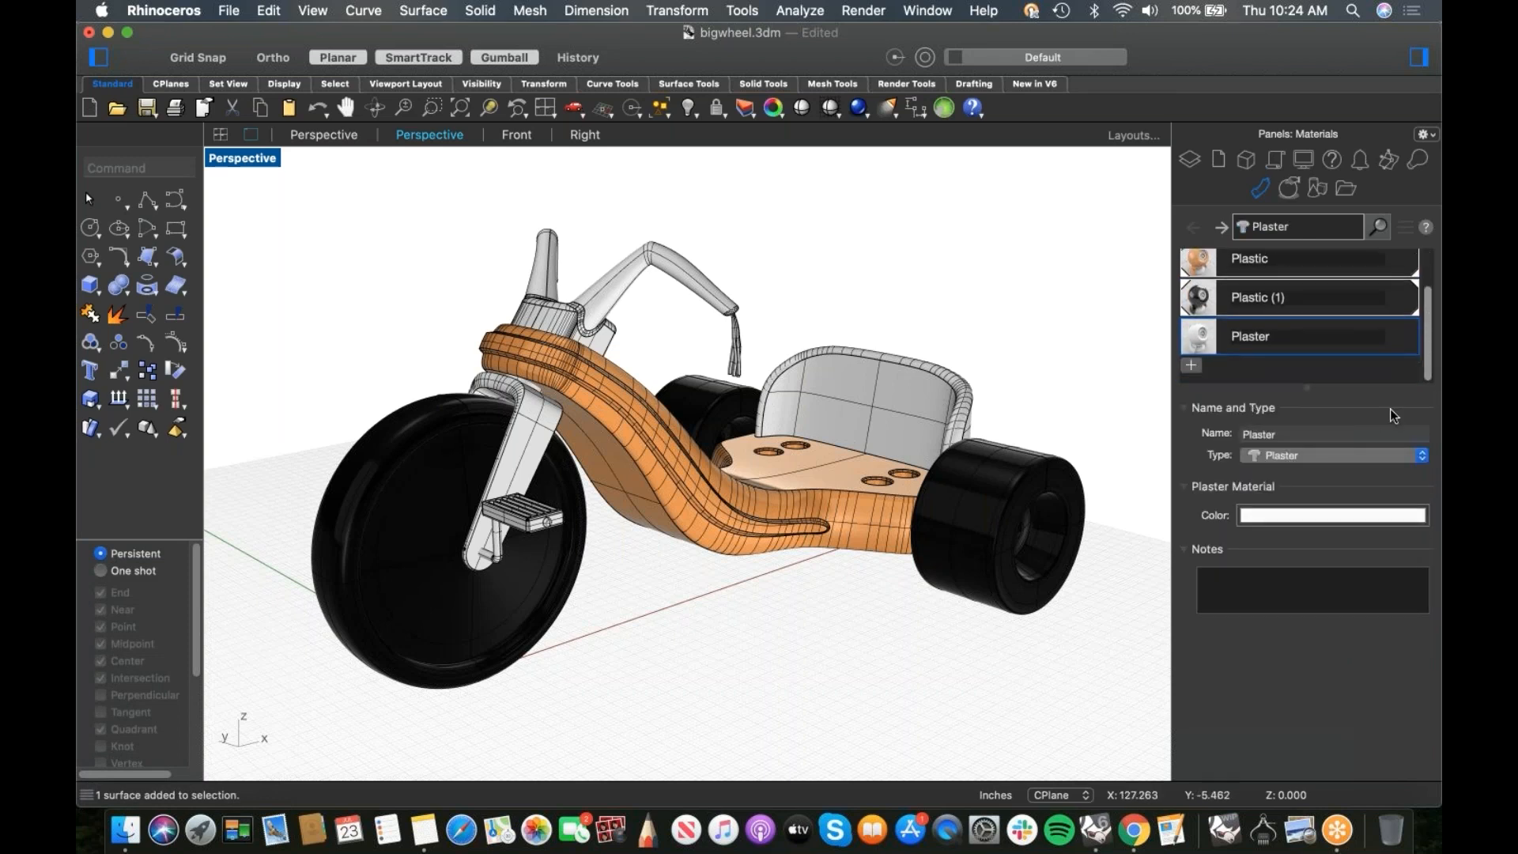
left_click(1346, 457)
left_click(1283, 477)
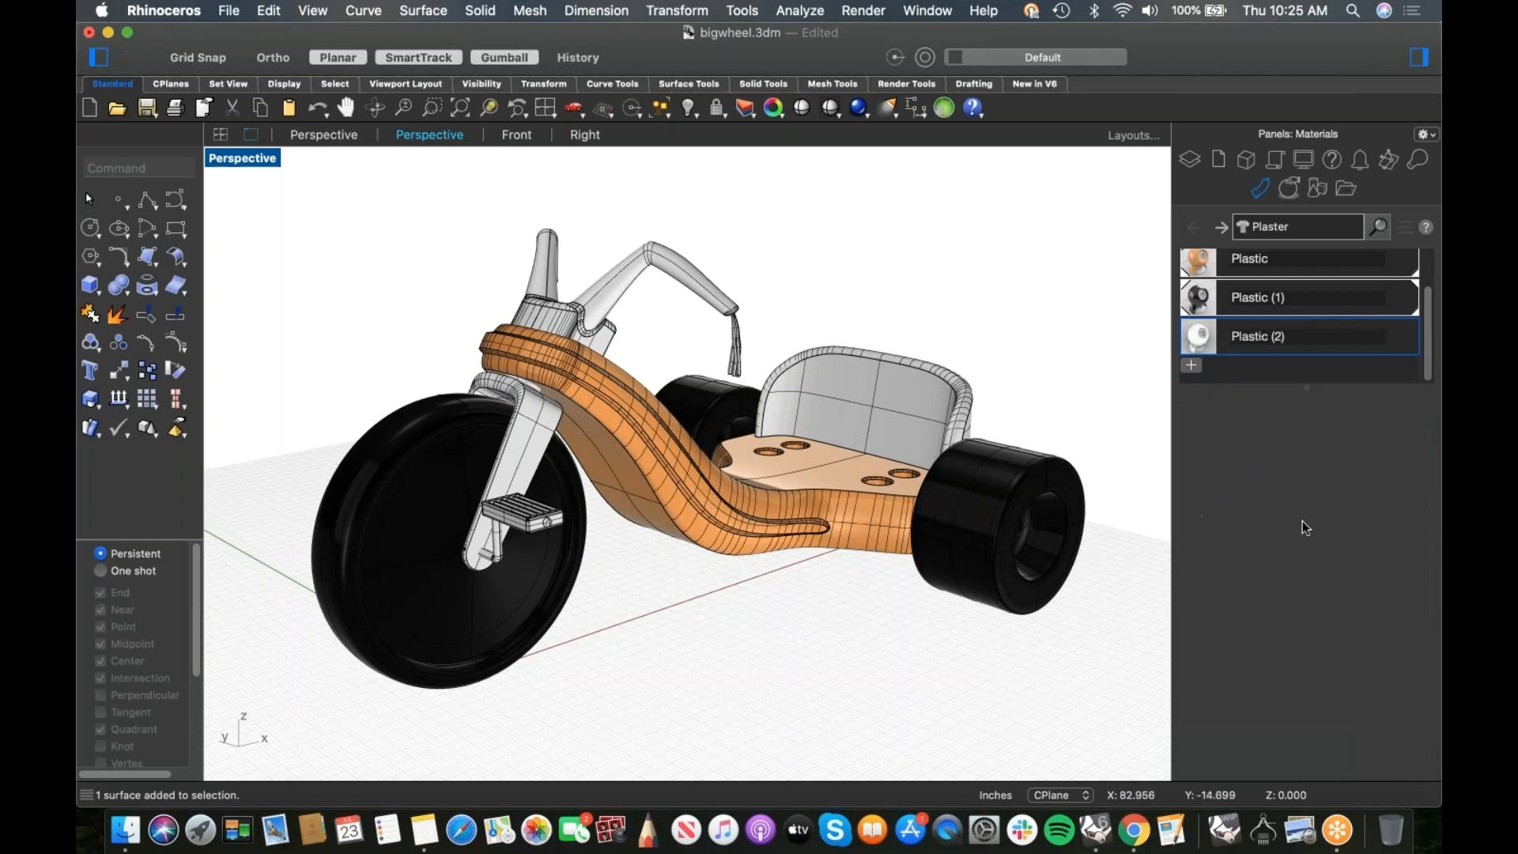
Step: Set the newest plastic's color to bright sky blue and assign it to the tricycle's seat
left_click(1298, 519)
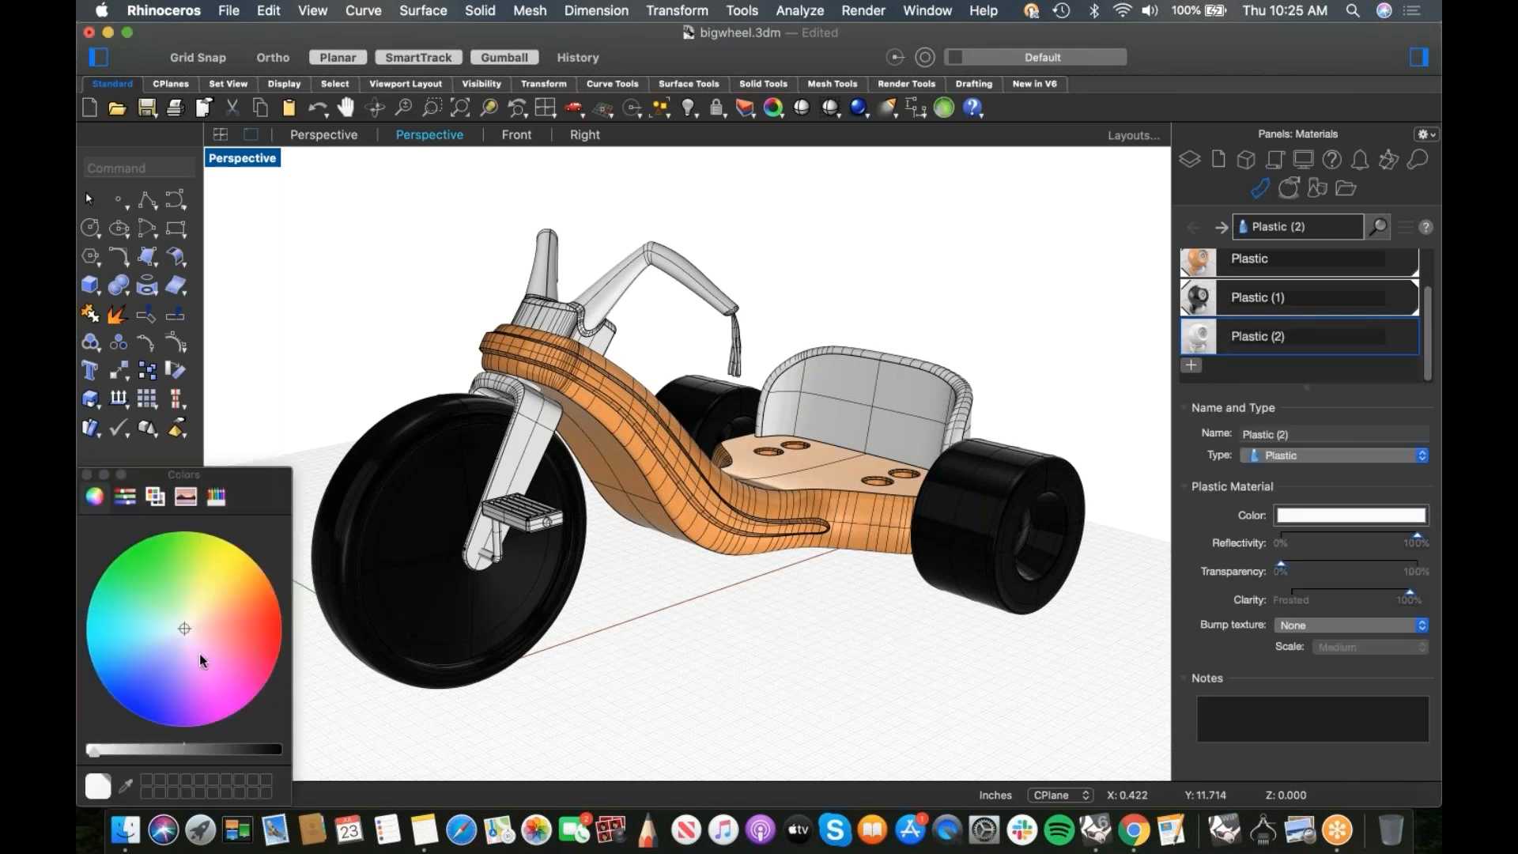
left_click_drag(144, 647, 117, 647)
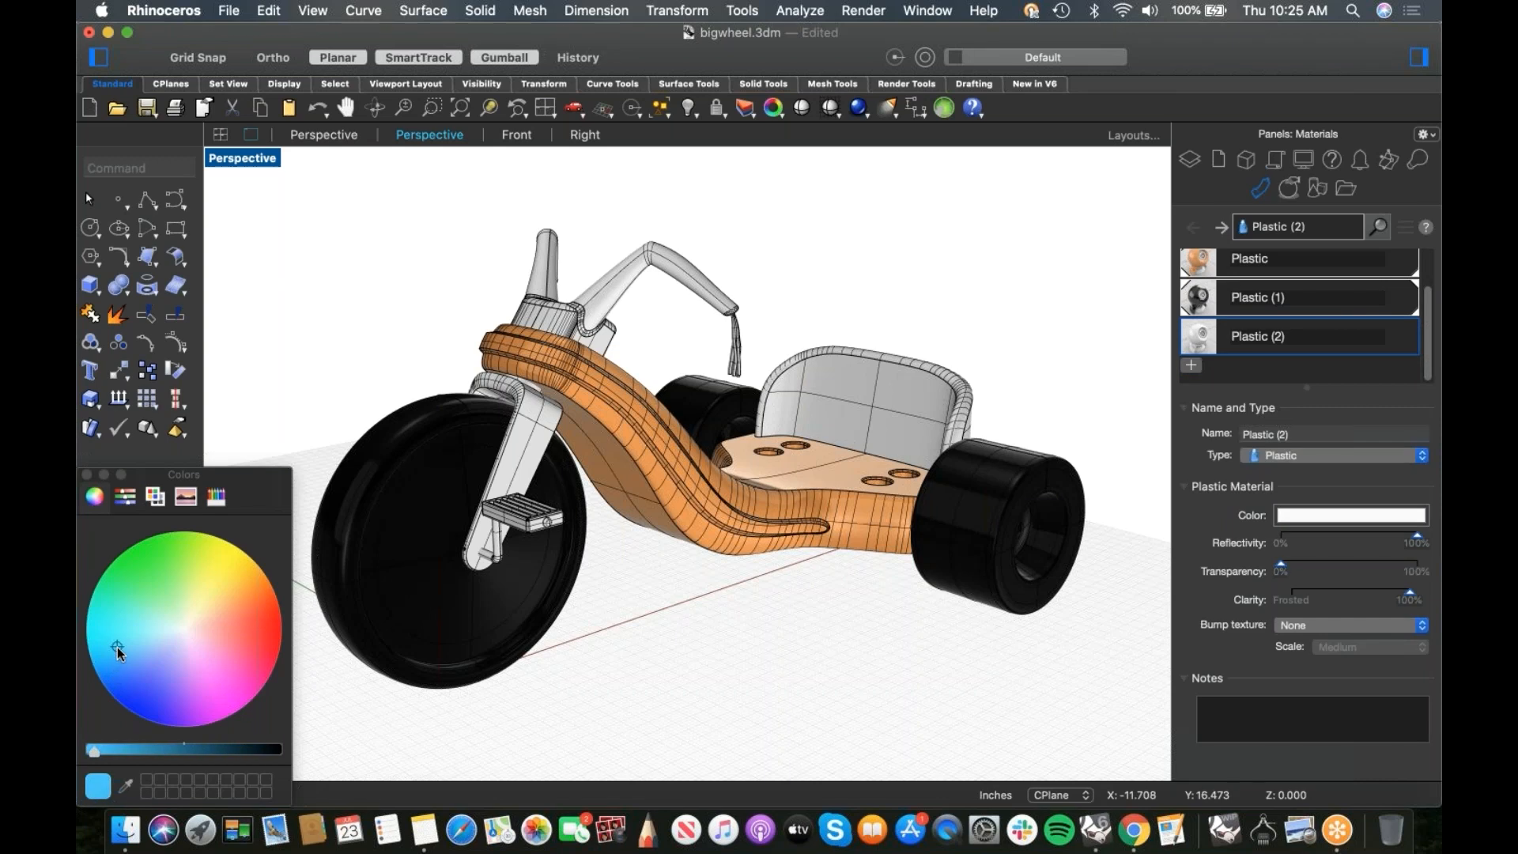
left_click(88, 475)
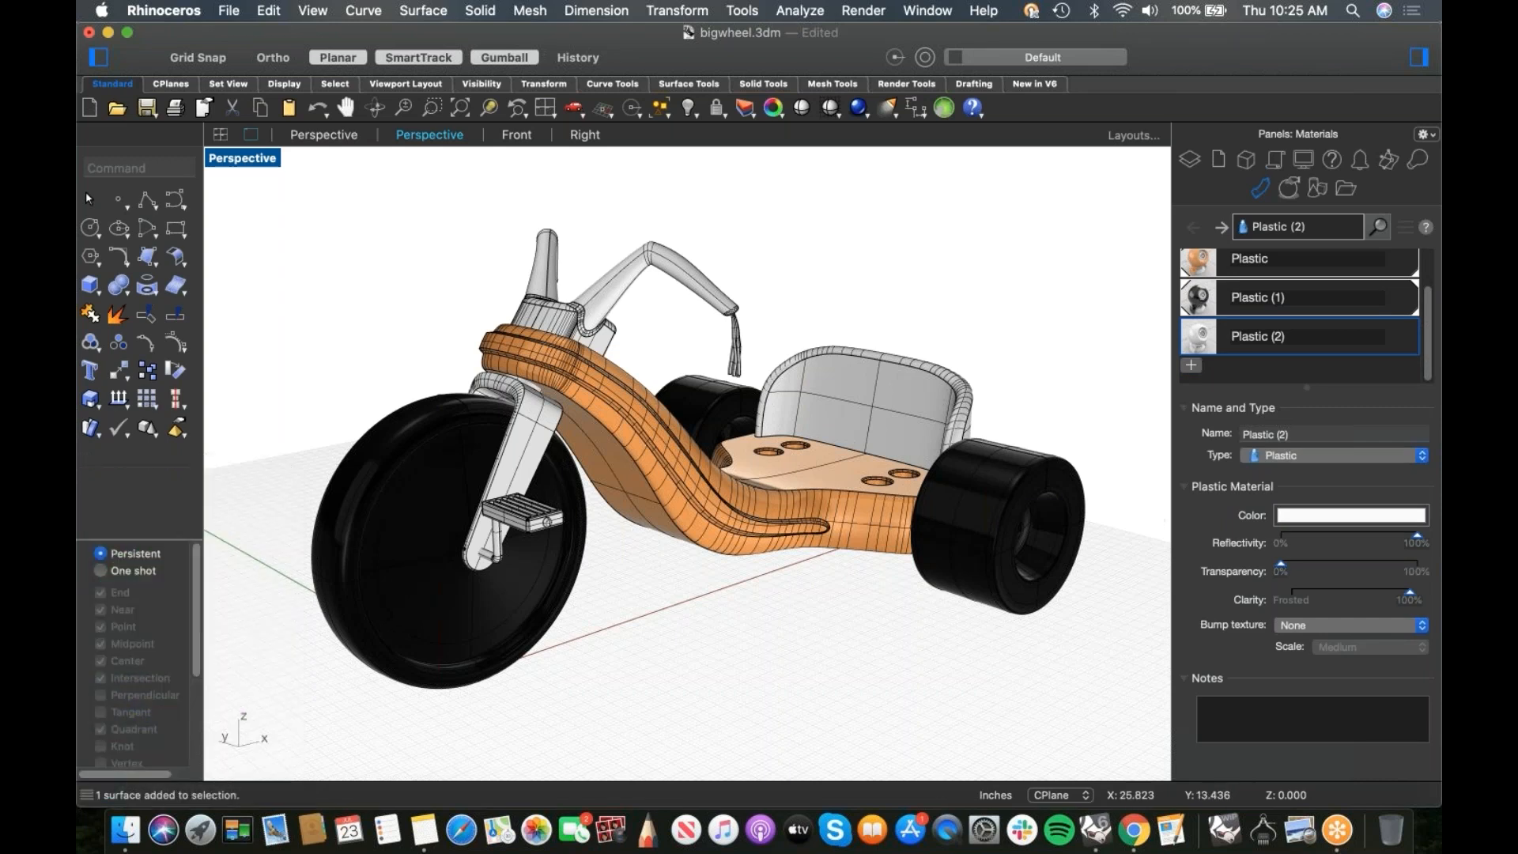
left_click(1285, 515)
left_click(124, 642)
left_click_drag(106, 642, 102, 643)
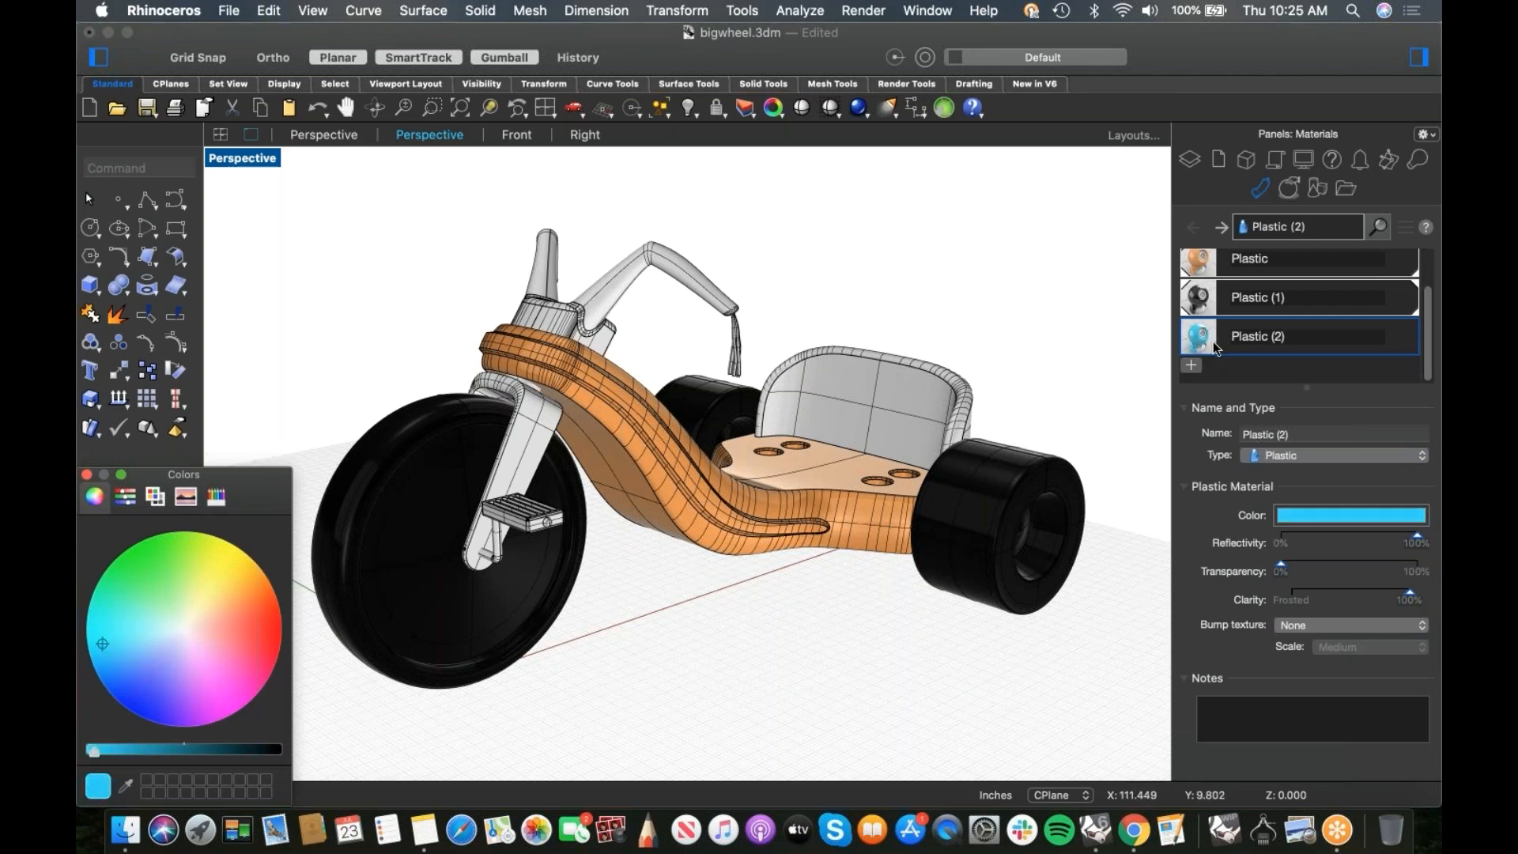
left_click(1019, 366)
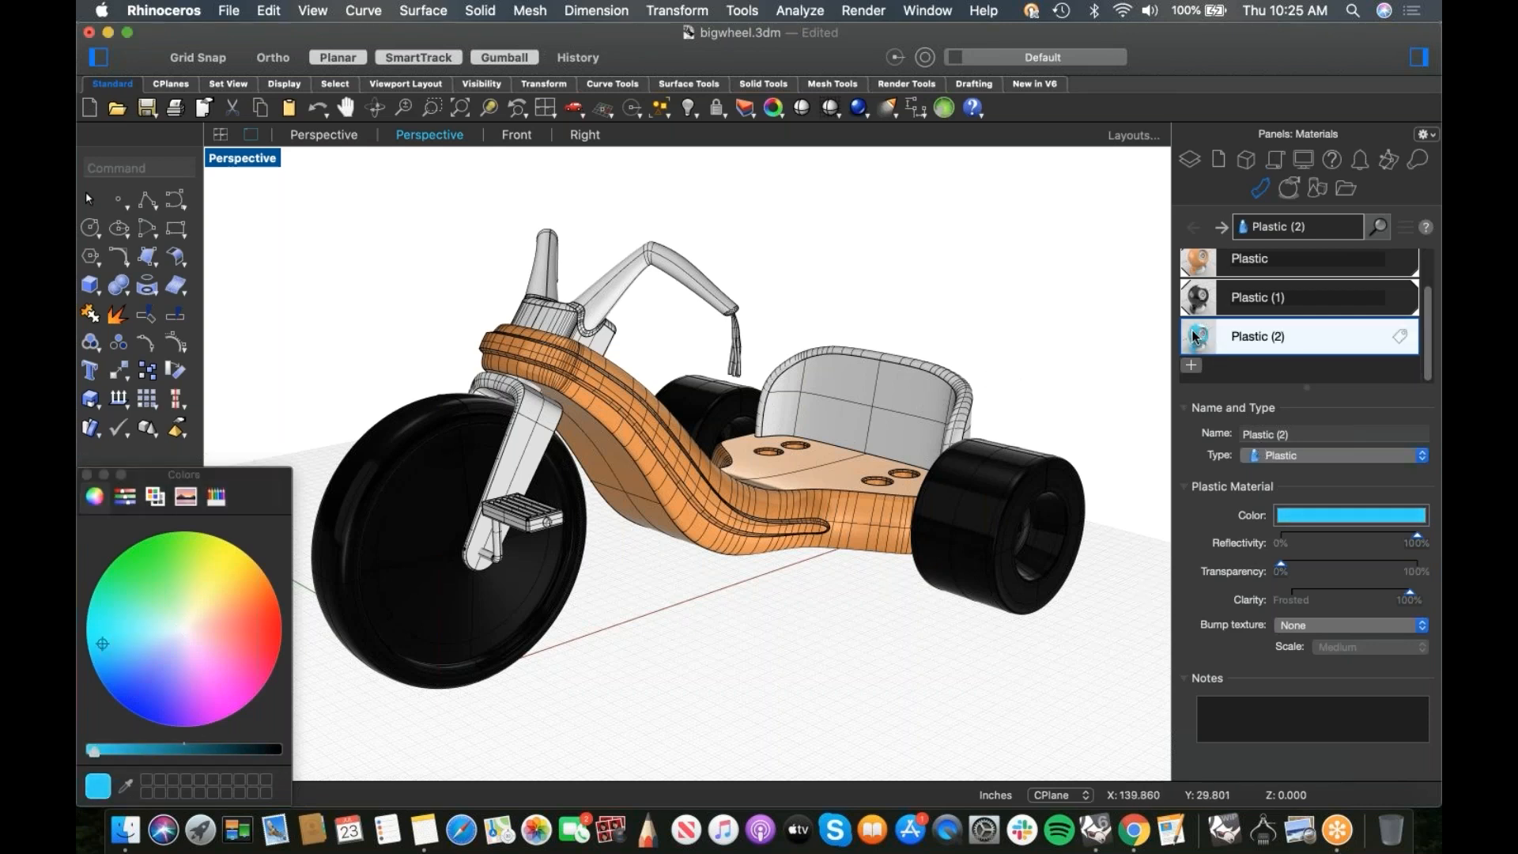
left_click_drag(907, 419, 910, 422)
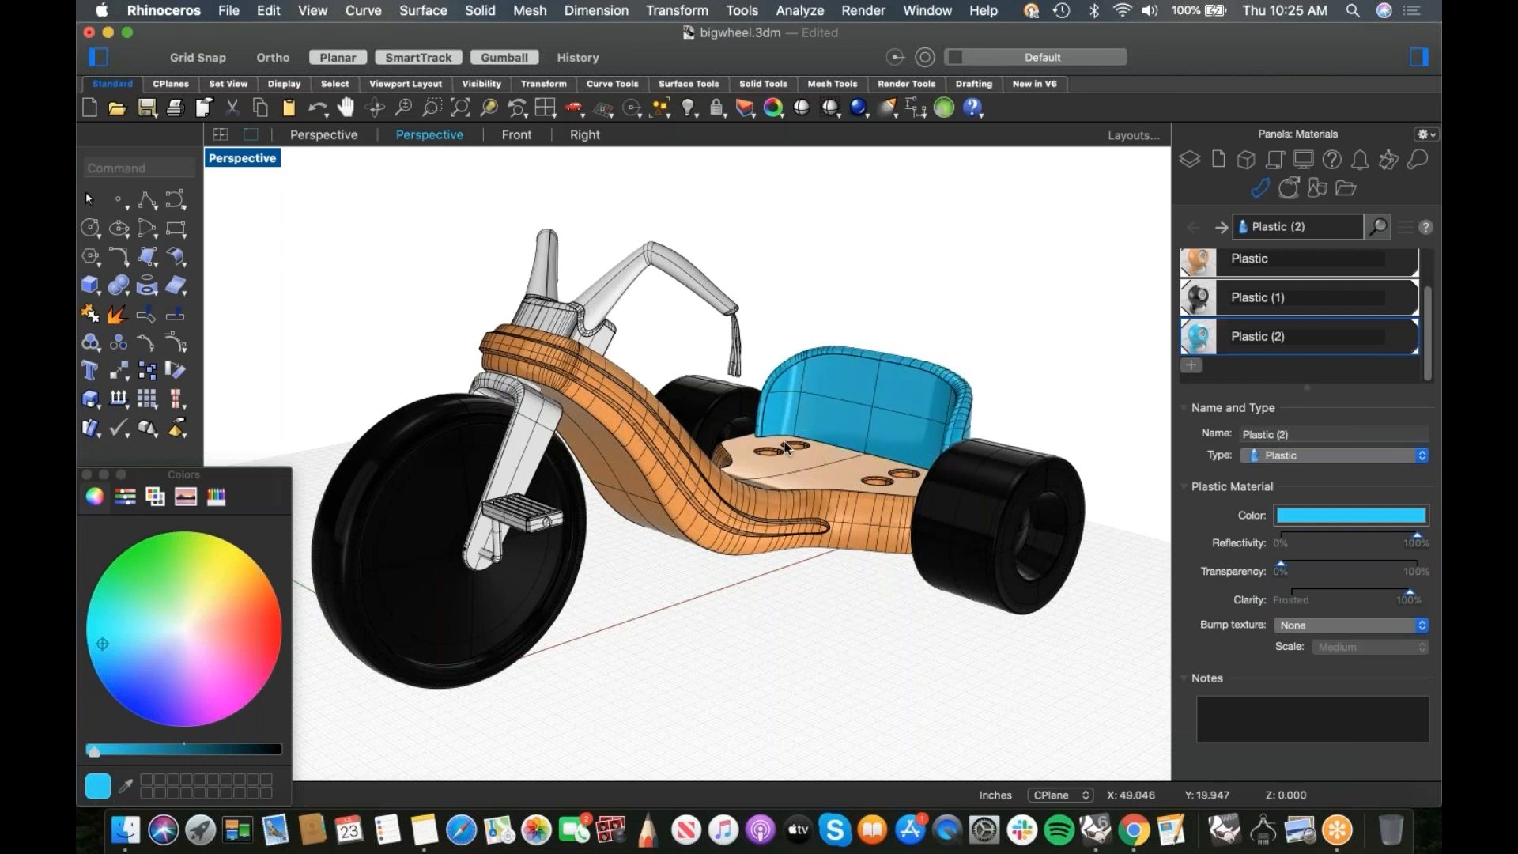
Step: Create another Plastic material and set its color to golden yellow
left_click(1190, 368)
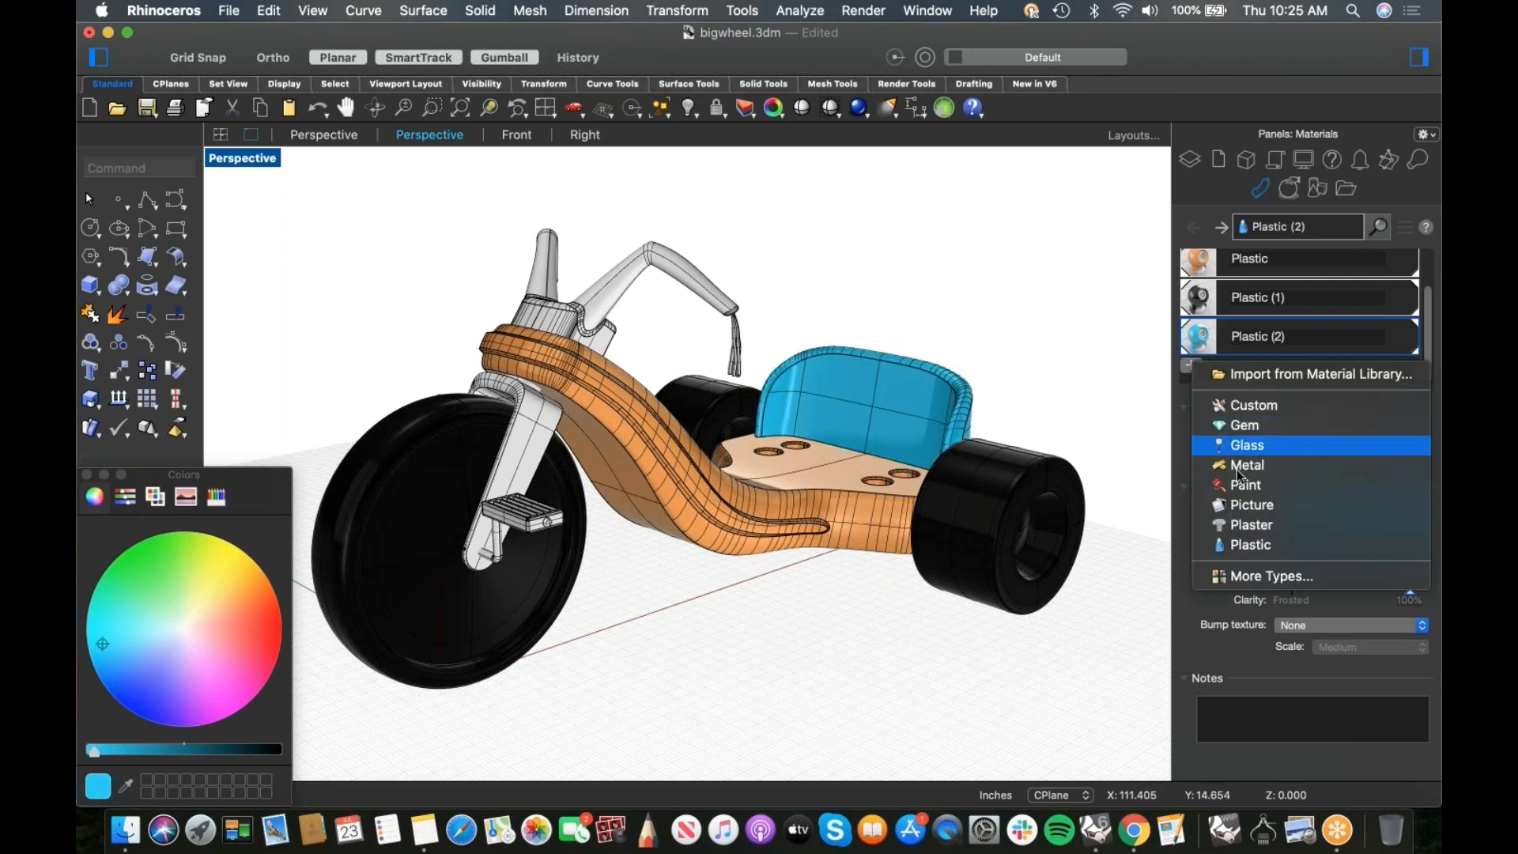
left_click(1257, 543)
left_click(1308, 519)
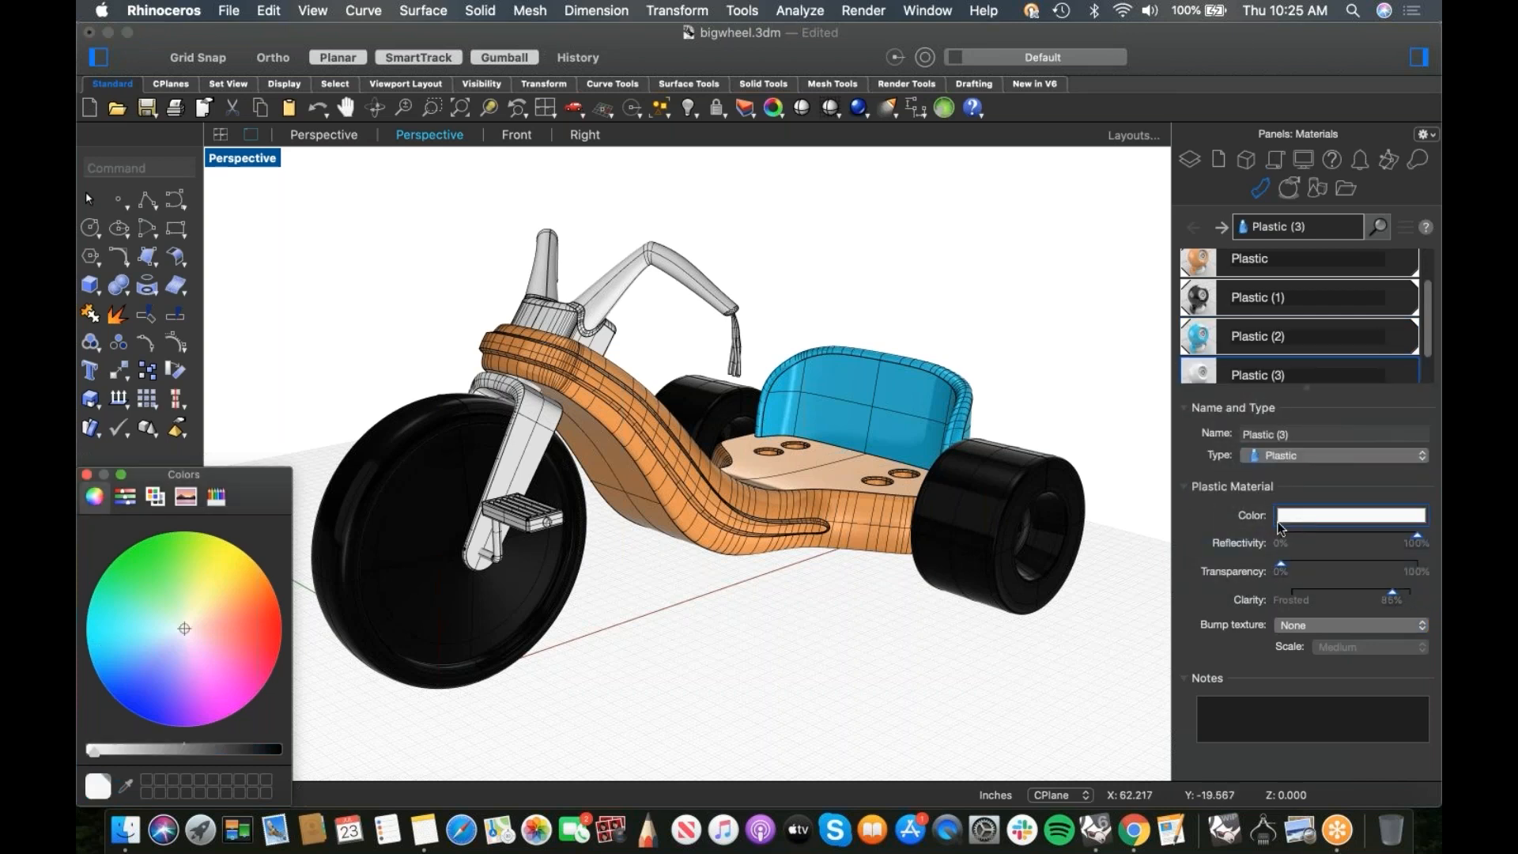
left_click(209, 578)
left_click(233, 569)
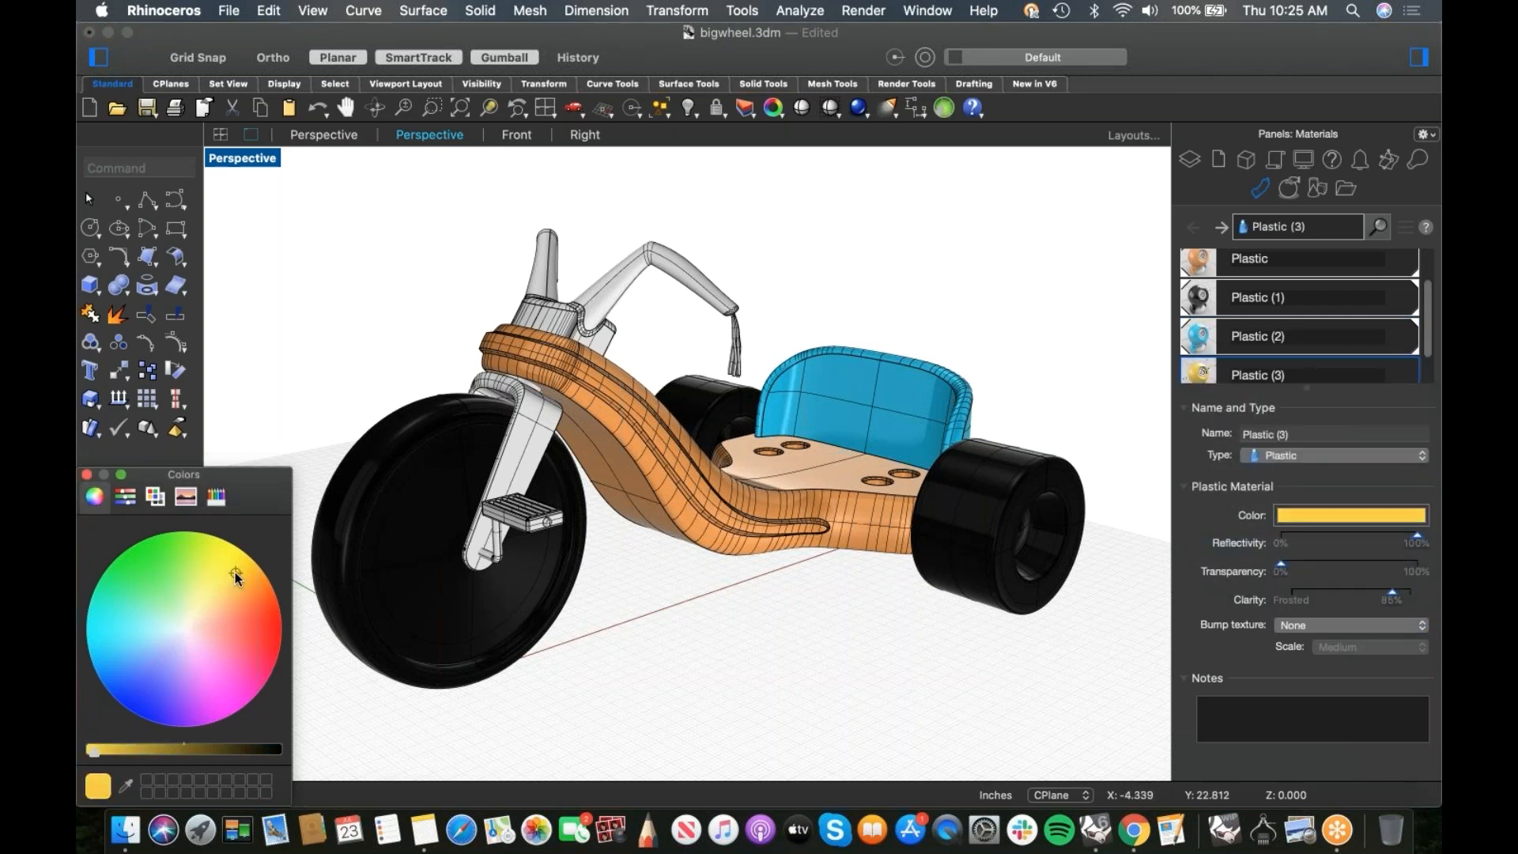
left_click(230, 567)
Step: Assign the yellow plastic to the front fork and the handlebars
left_click_drag(1200, 370, 524, 425)
left_click(1188, 377)
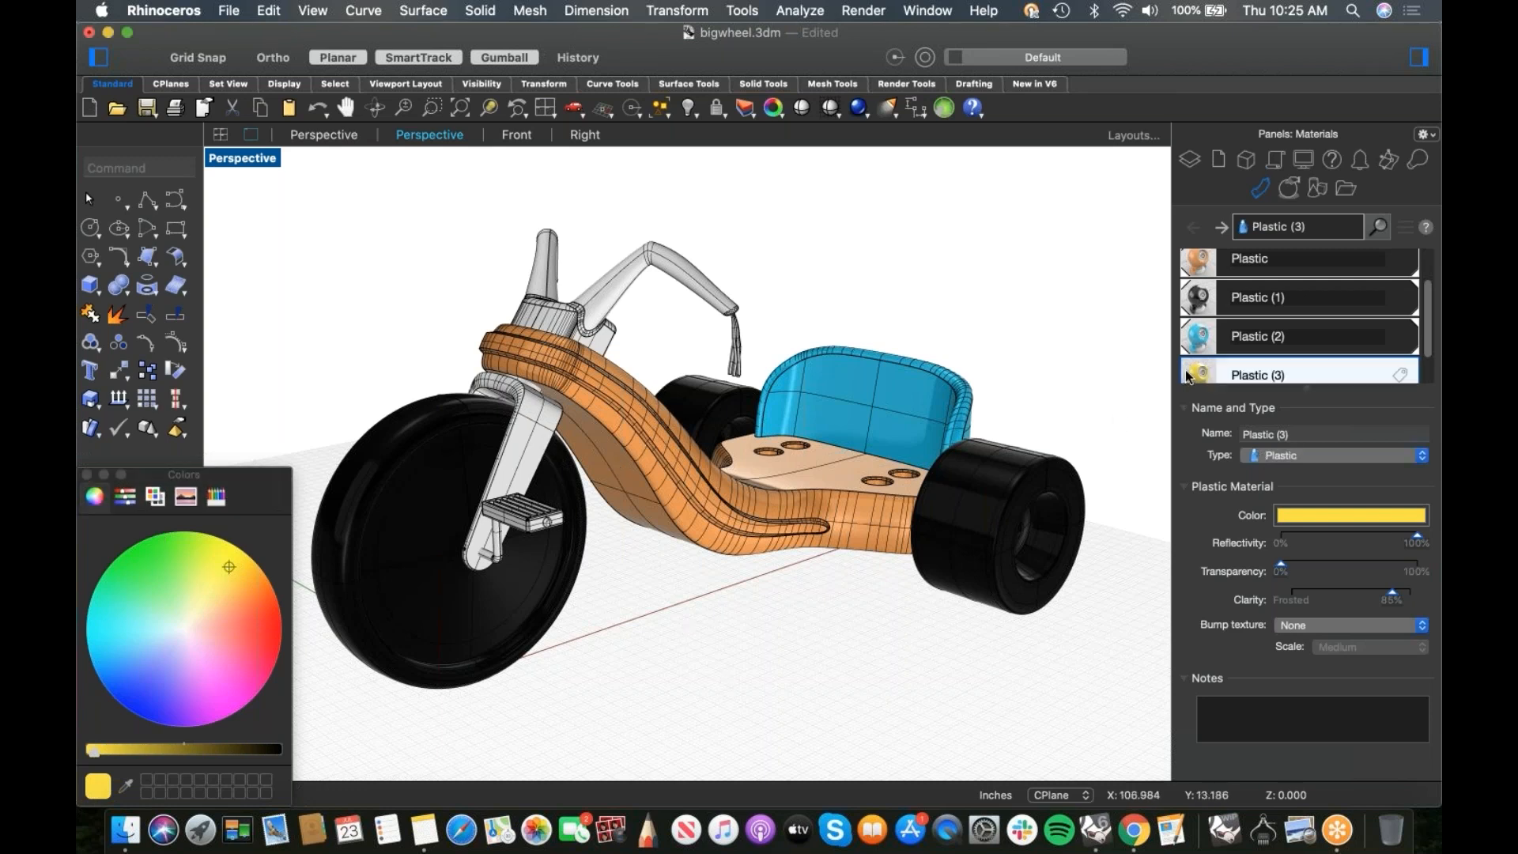
left_click_drag(600, 480, 558, 451)
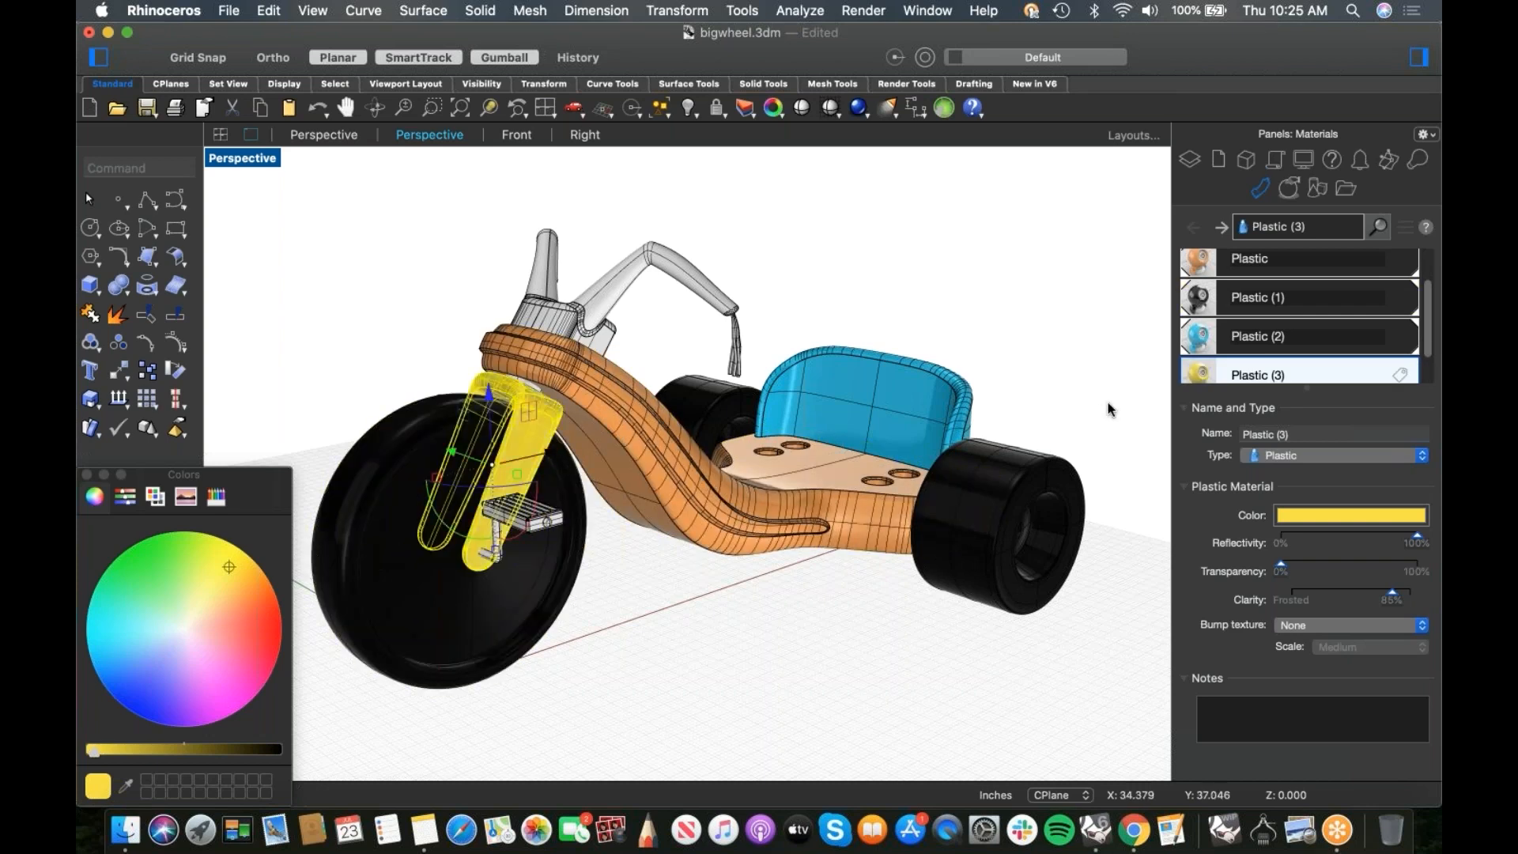
left_click_drag(1200, 371, 724, 294)
left_click(803, 310)
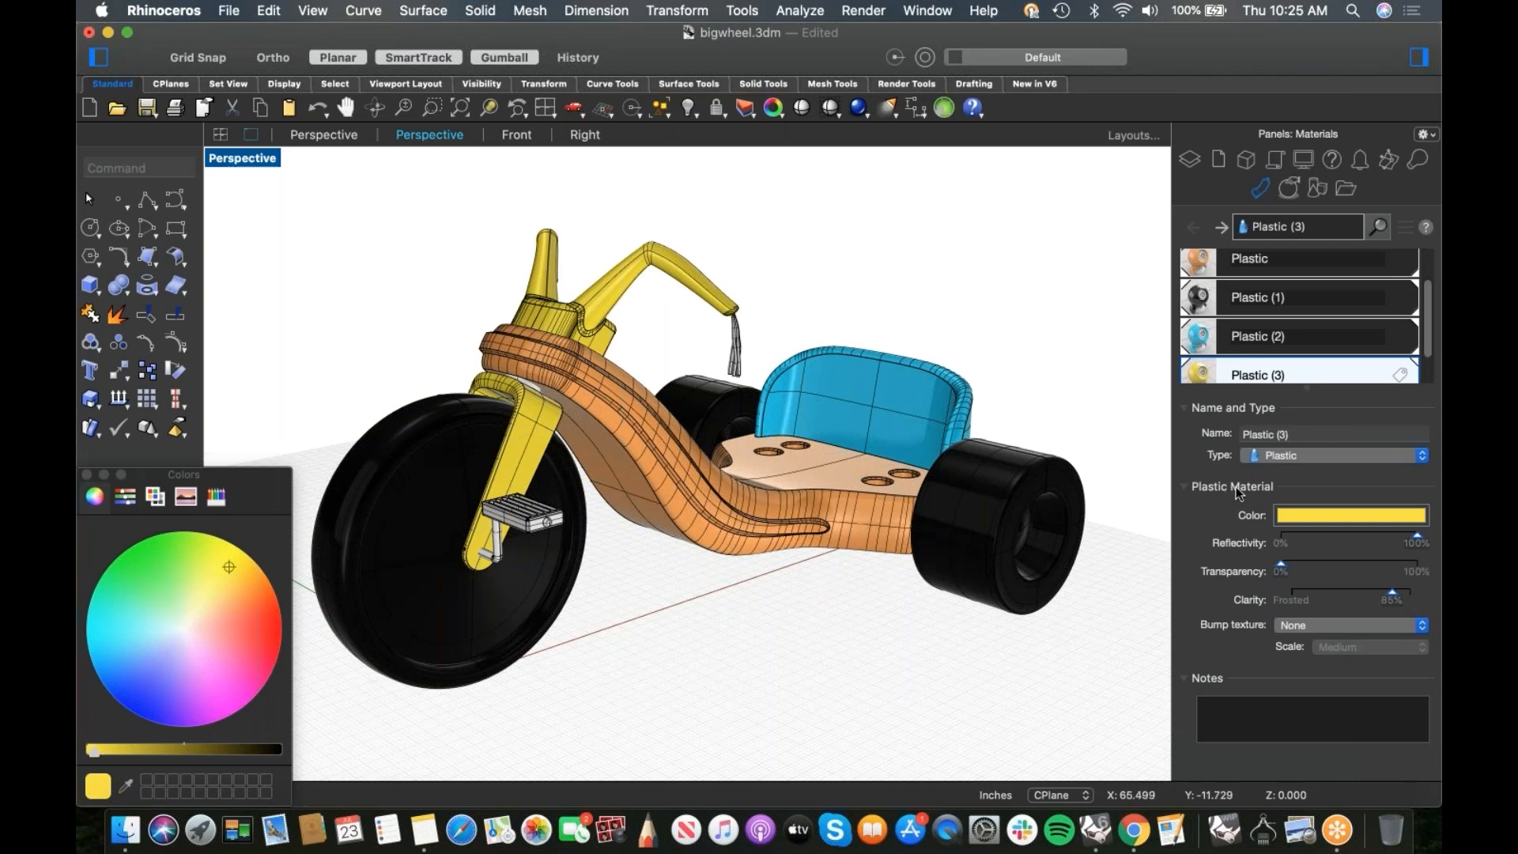
Step: Create a Metal material and assign it to the pedal crank, and assign the blue plastic to the pedal
scroll(1265, 348, "down", 2)
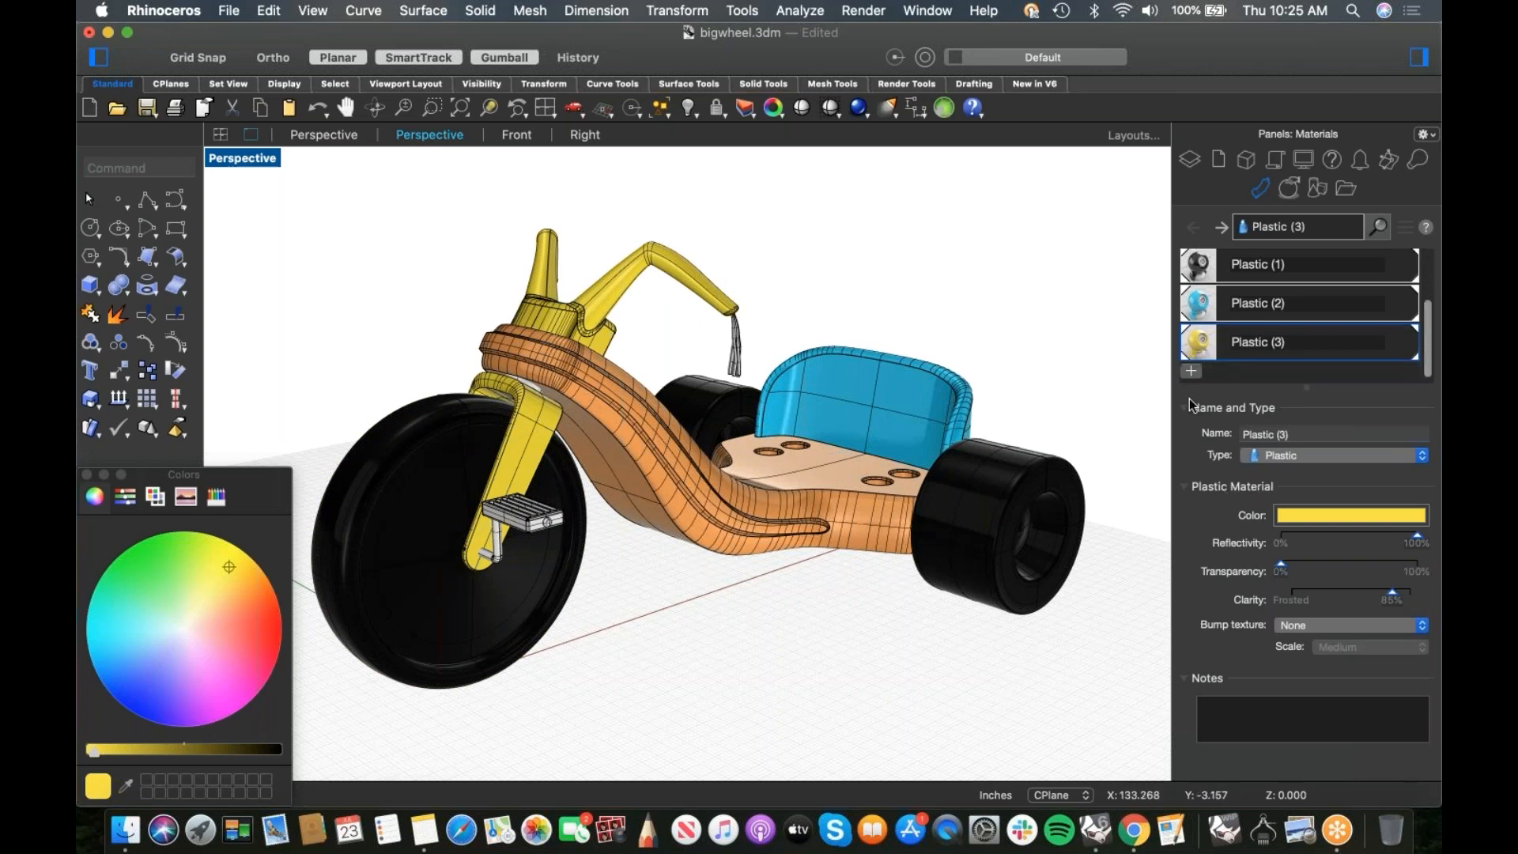
left_click(1190, 373)
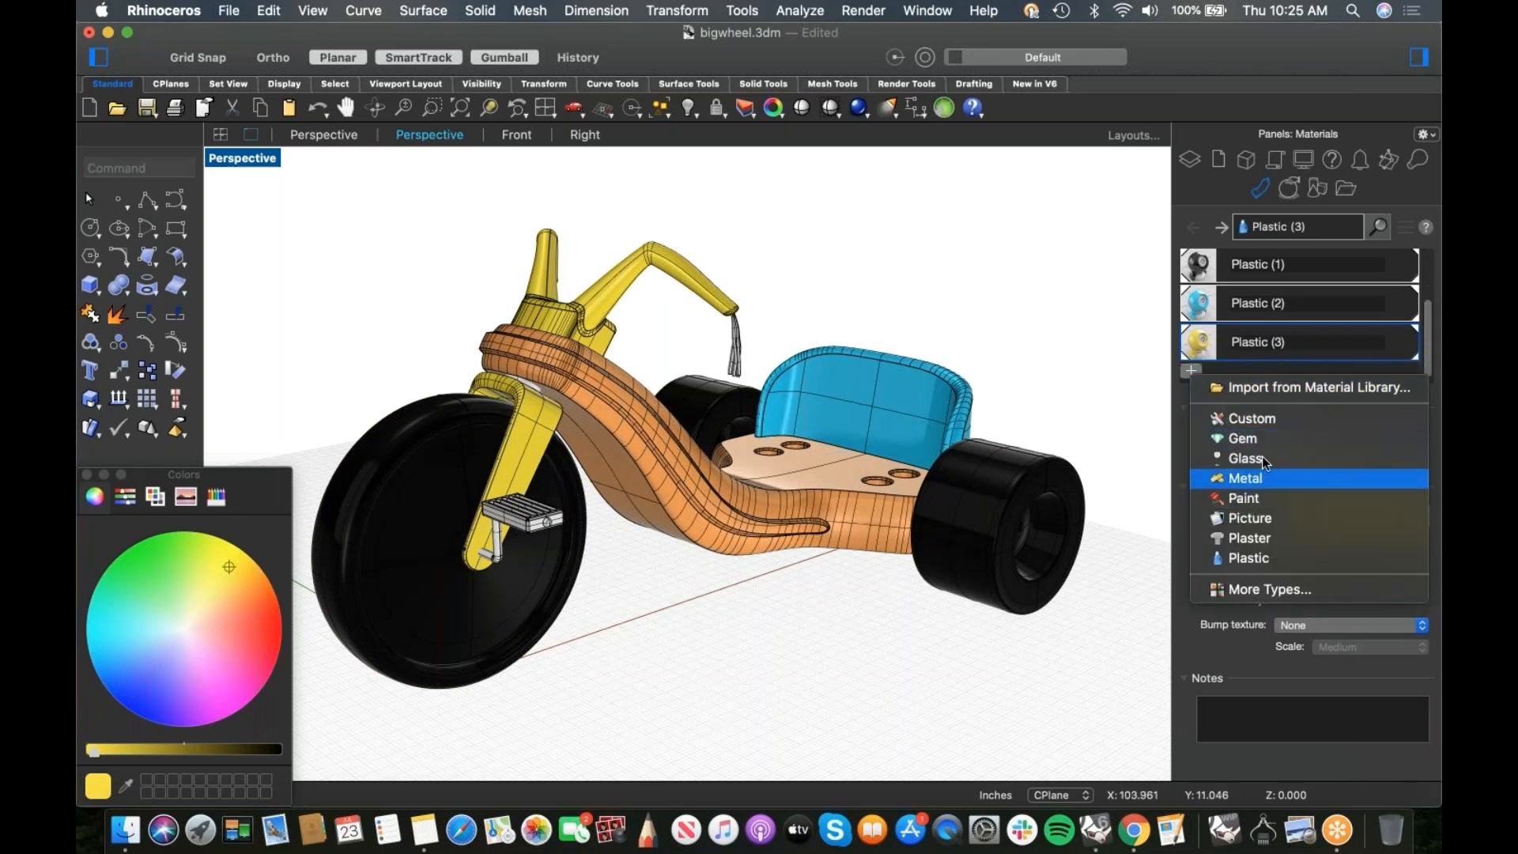
left_click(1271, 478)
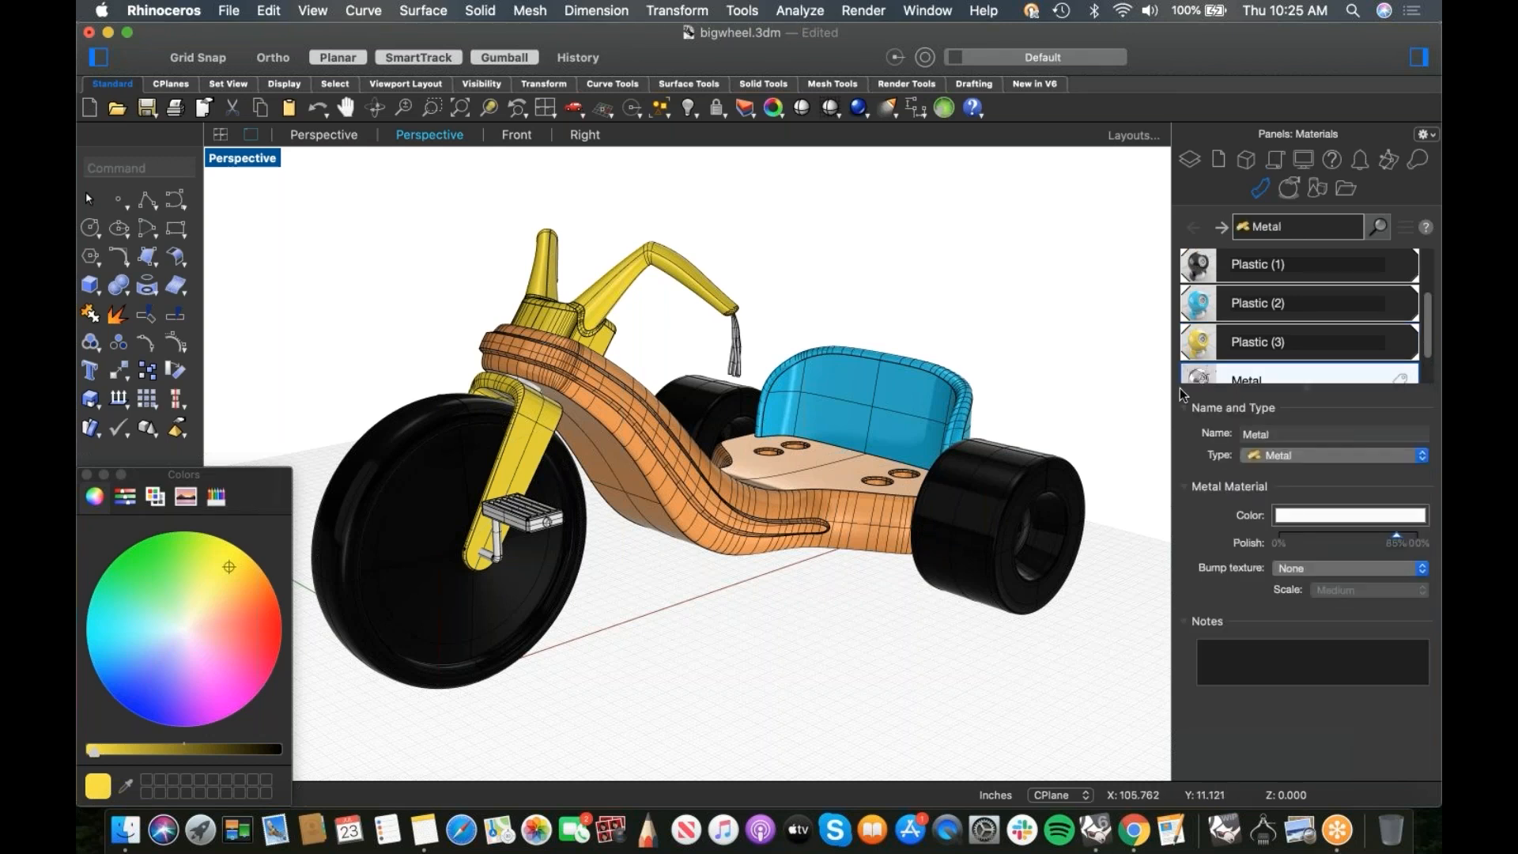
left_click_drag(497, 568, 498, 569)
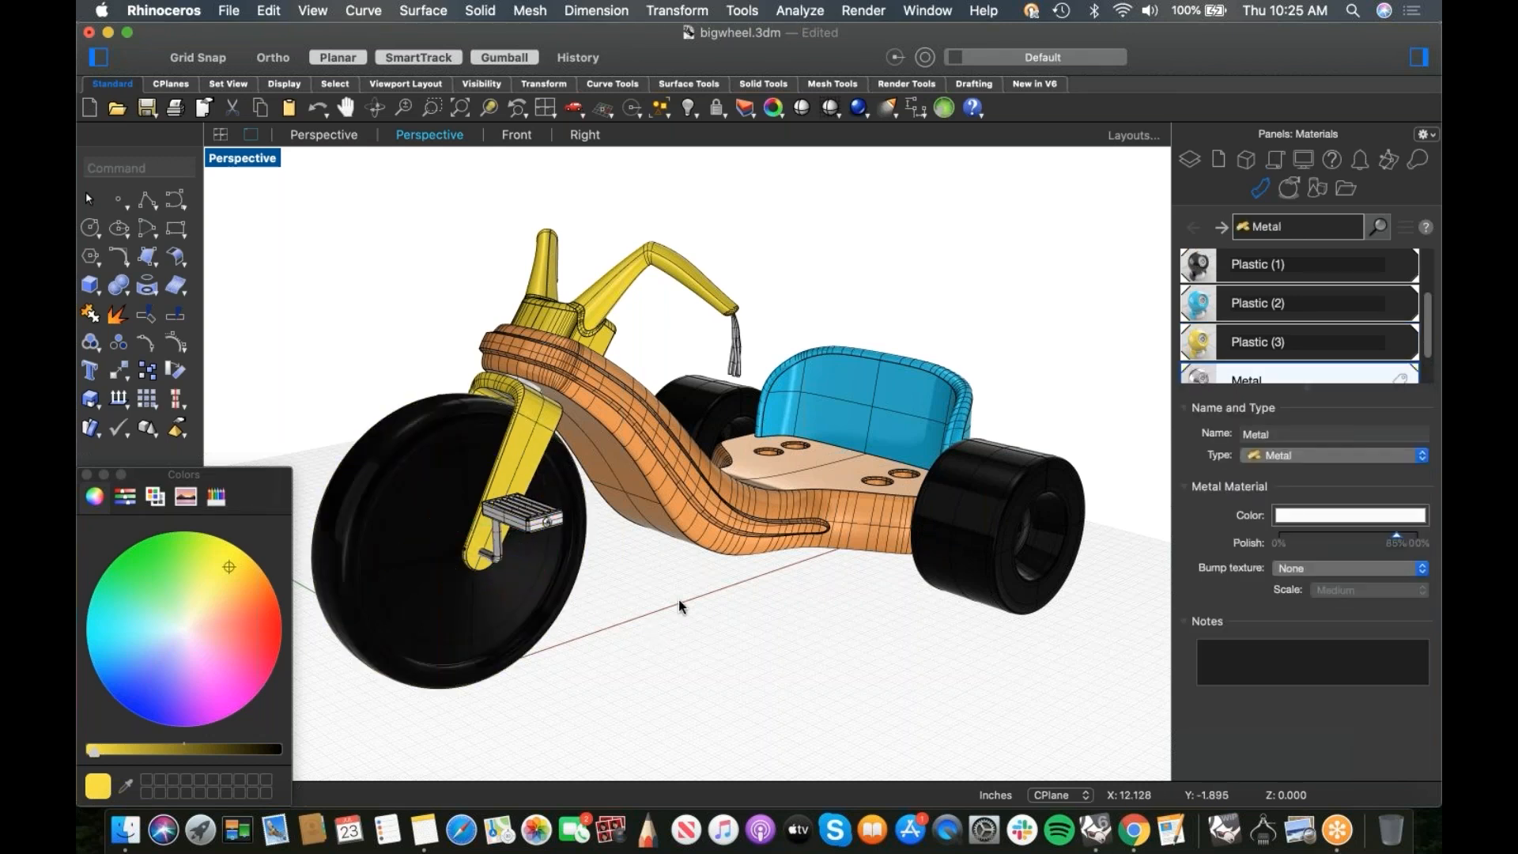
left_click_drag(1265, 304, 533, 534)
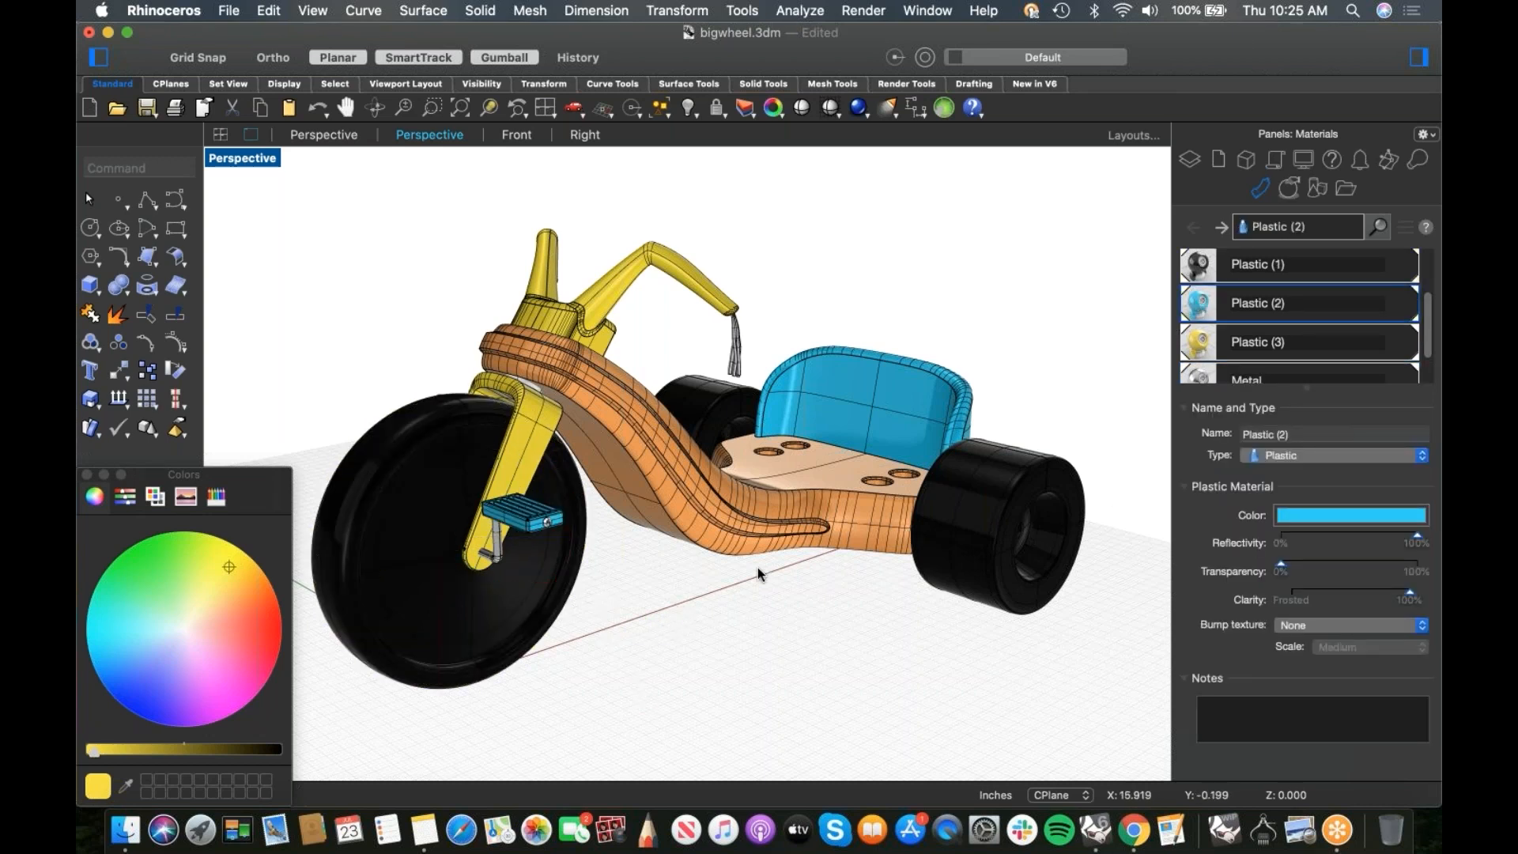
Step: Create another Plastic material and set its color to bright red
scroll(1241, 360, "down", 2)
left_click(1191, 368)
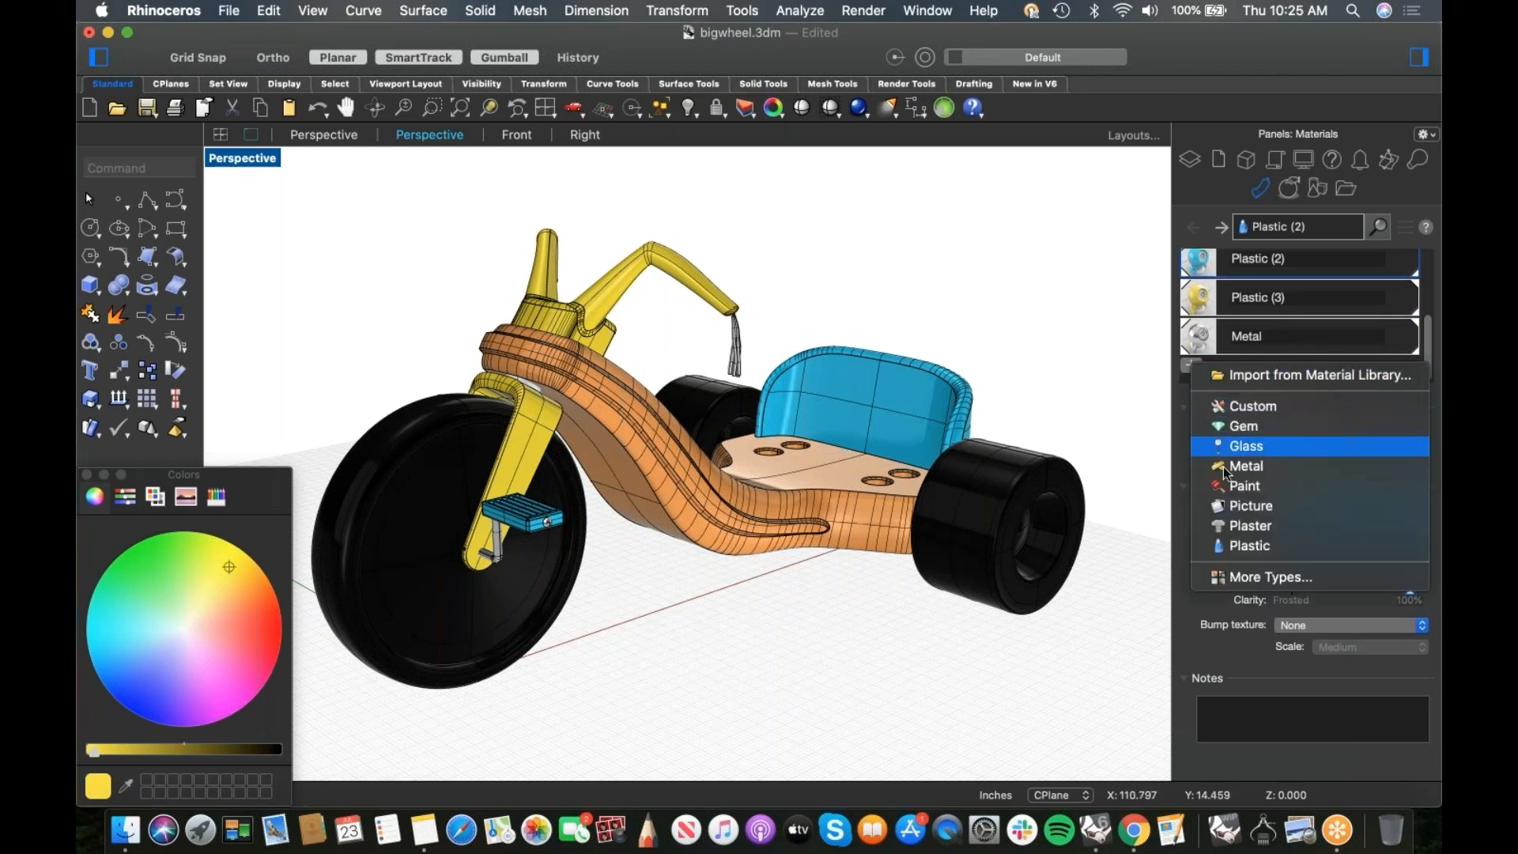
left_click(1249, 544)
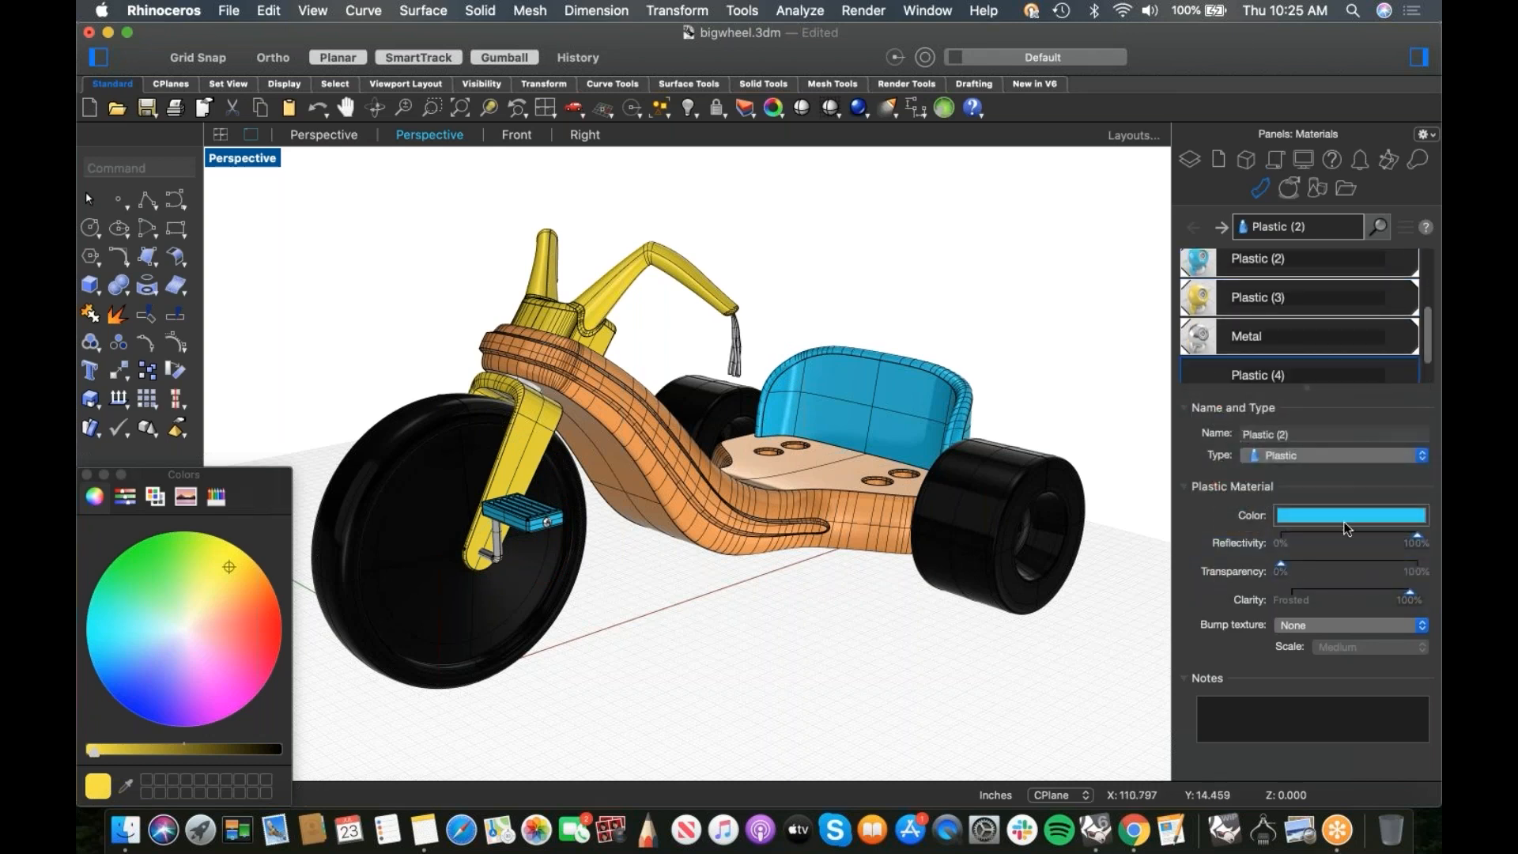
left_click(284, 624)
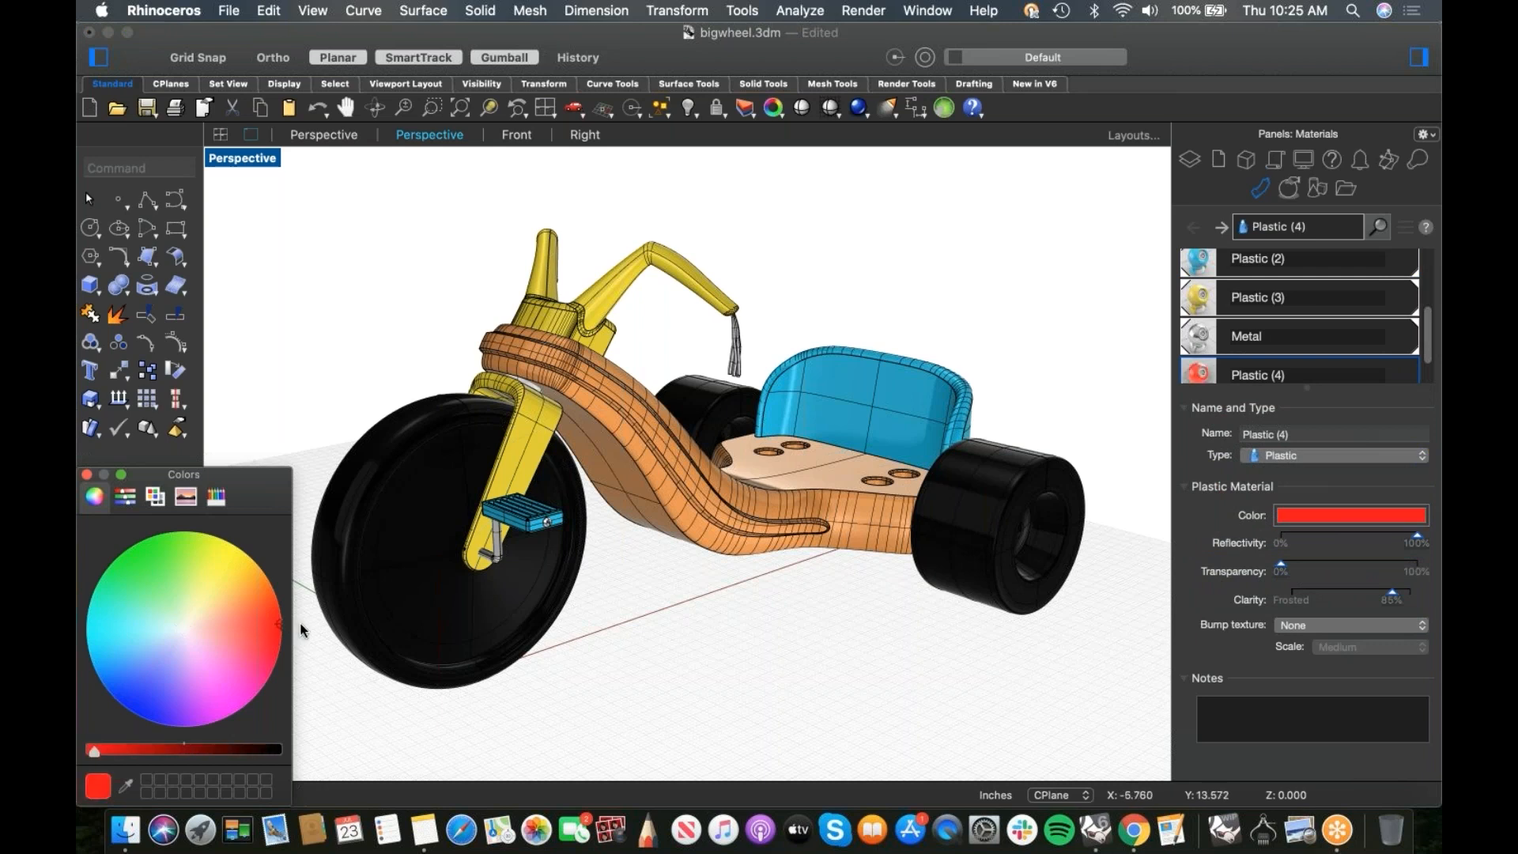
Step: Assign the red plastic to the tassels on both handlebar ends
left_click(734, 352)
scroll(764, 358, "up", 5)
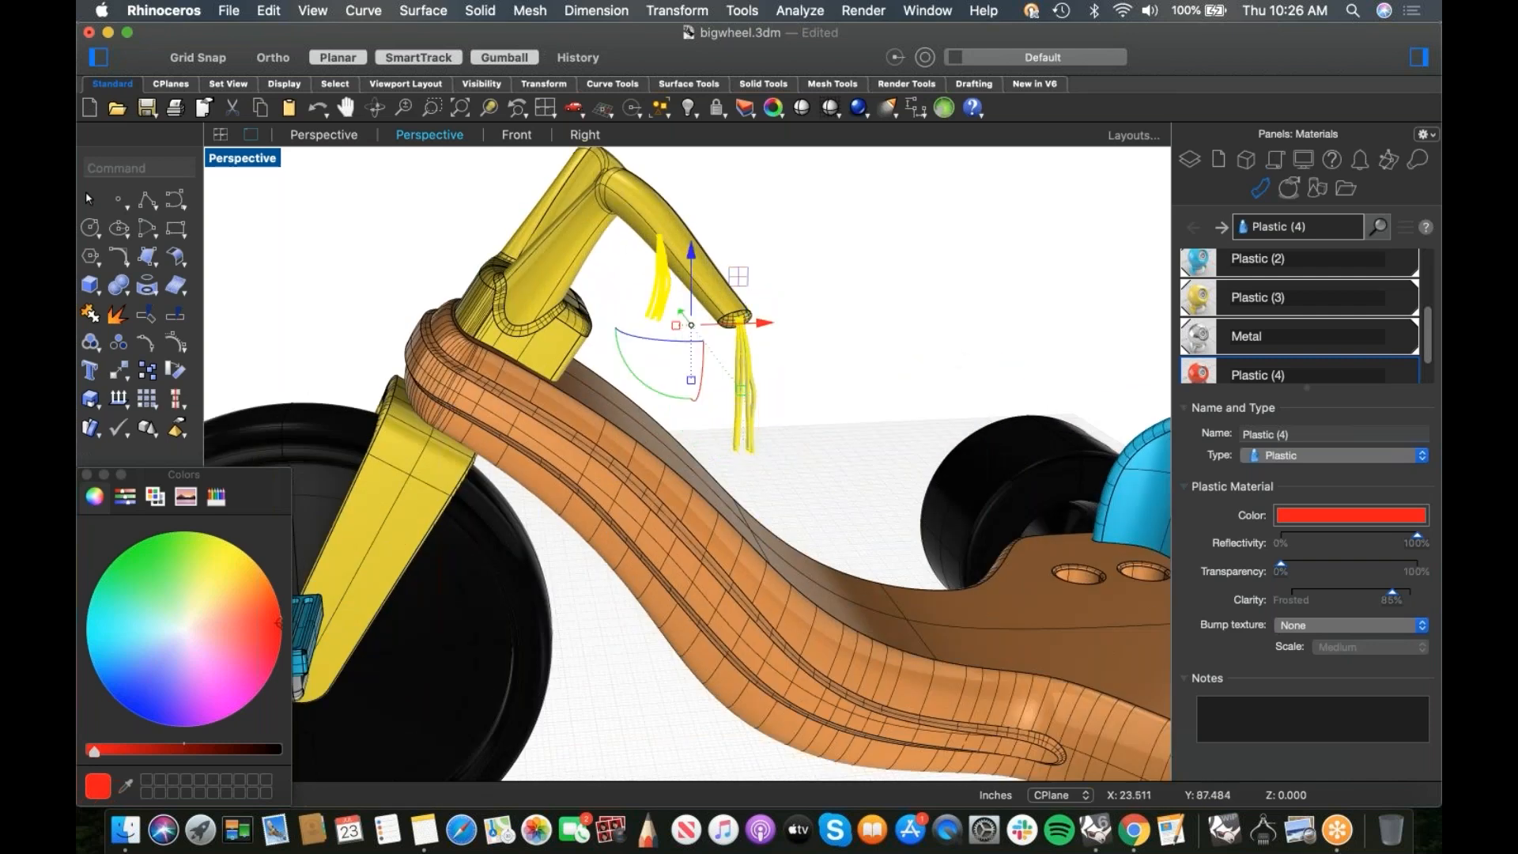
right_click(1307, 375)
left_click(1147, 193)
scroll(829, 377, "down", 10)
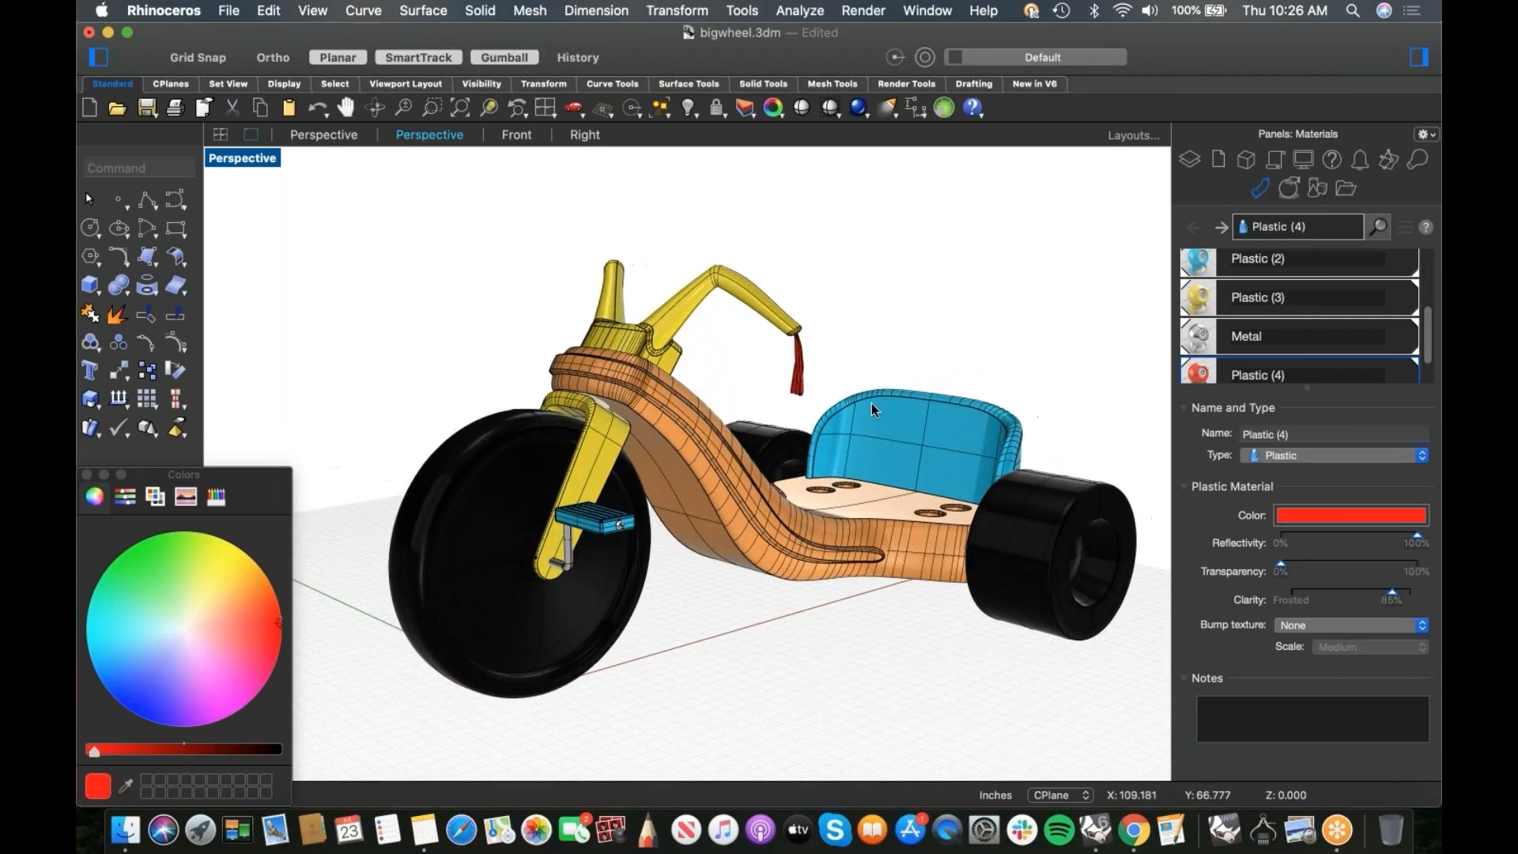
Step: Assign the yellow plastic to the unpainted white piece between the top of the front fork and the orange body
left_click(515, 632)
key("Escape")
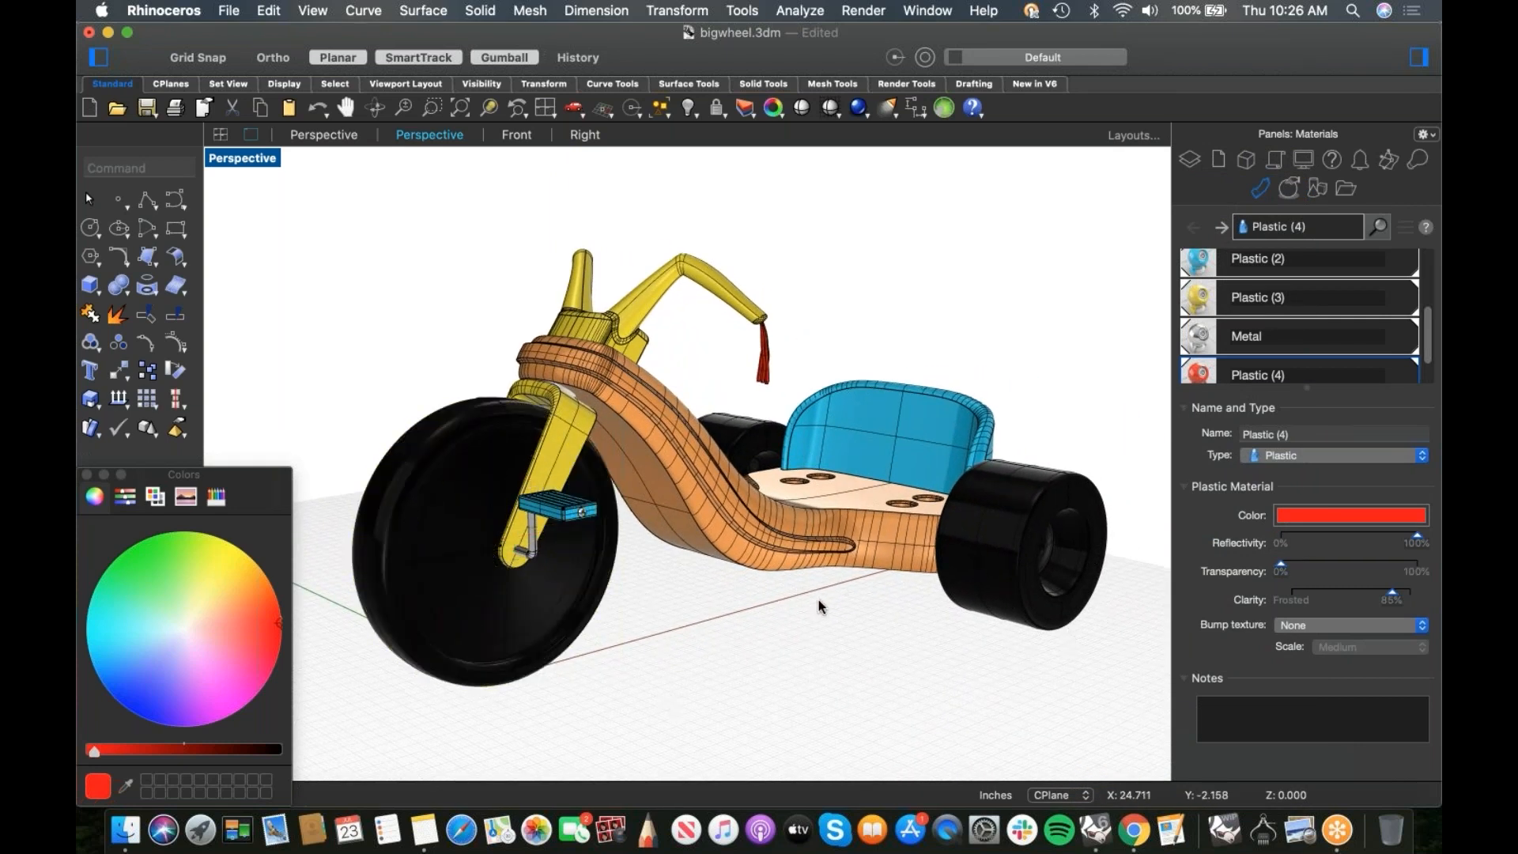
scroll(572, 391, "up", 8)
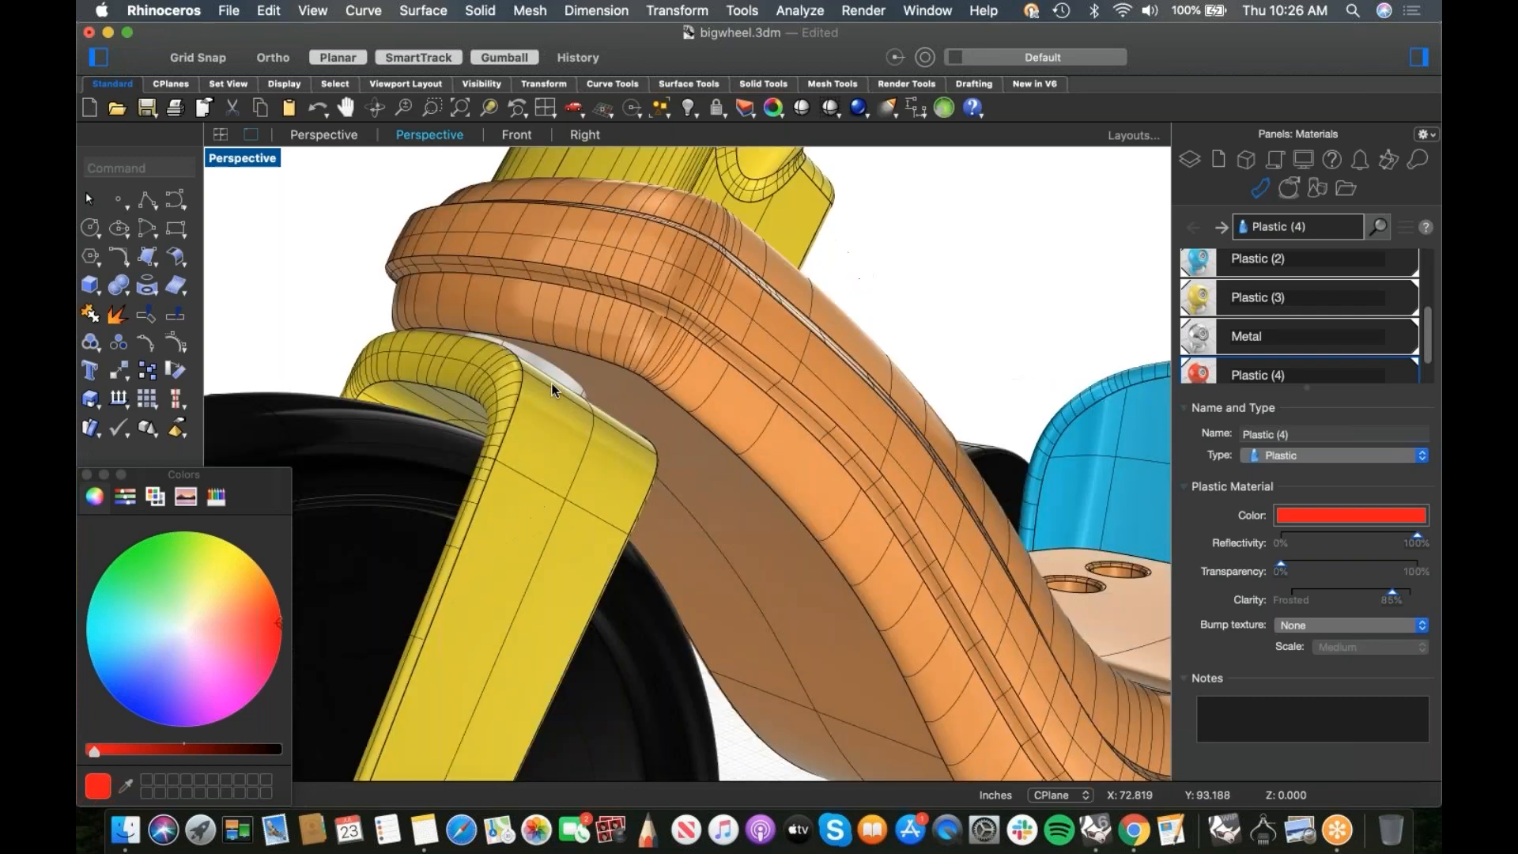
left_click(553, 367)
left_click(621, 415)
left_click(1285, 297)
right_click(1284, 296)
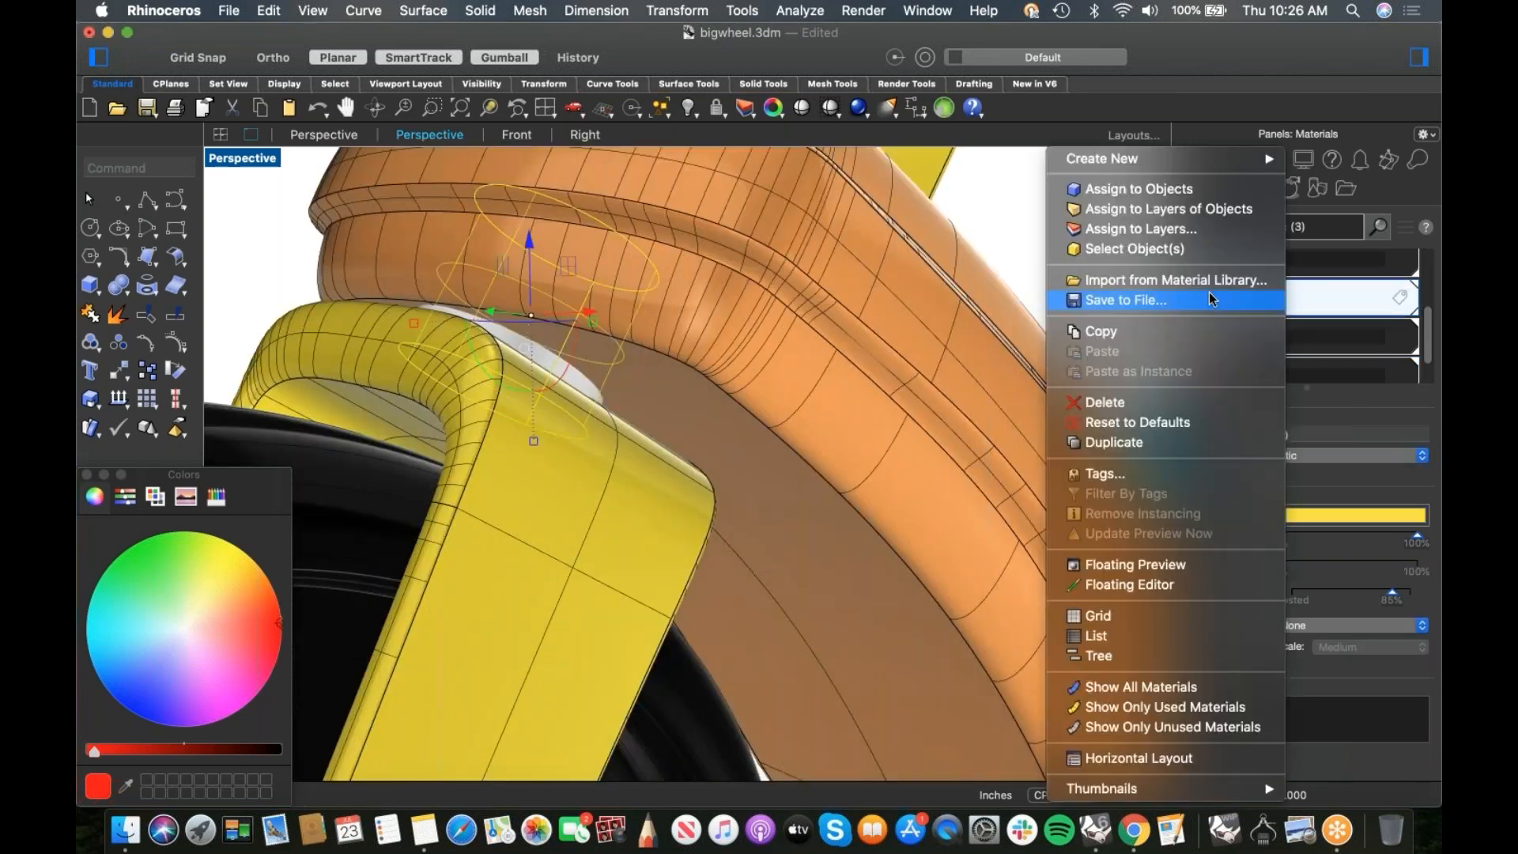
left_click(1099, 188)
Step: Switch the Perspective viewport to the Rendered display mode and check the materials on the whole tricycle
scroll(952, 346, "down", 10)
right_click_drag(979, 405, 528, 499)
left_click(443, 518)
scroll(514, 538, "up", 3)
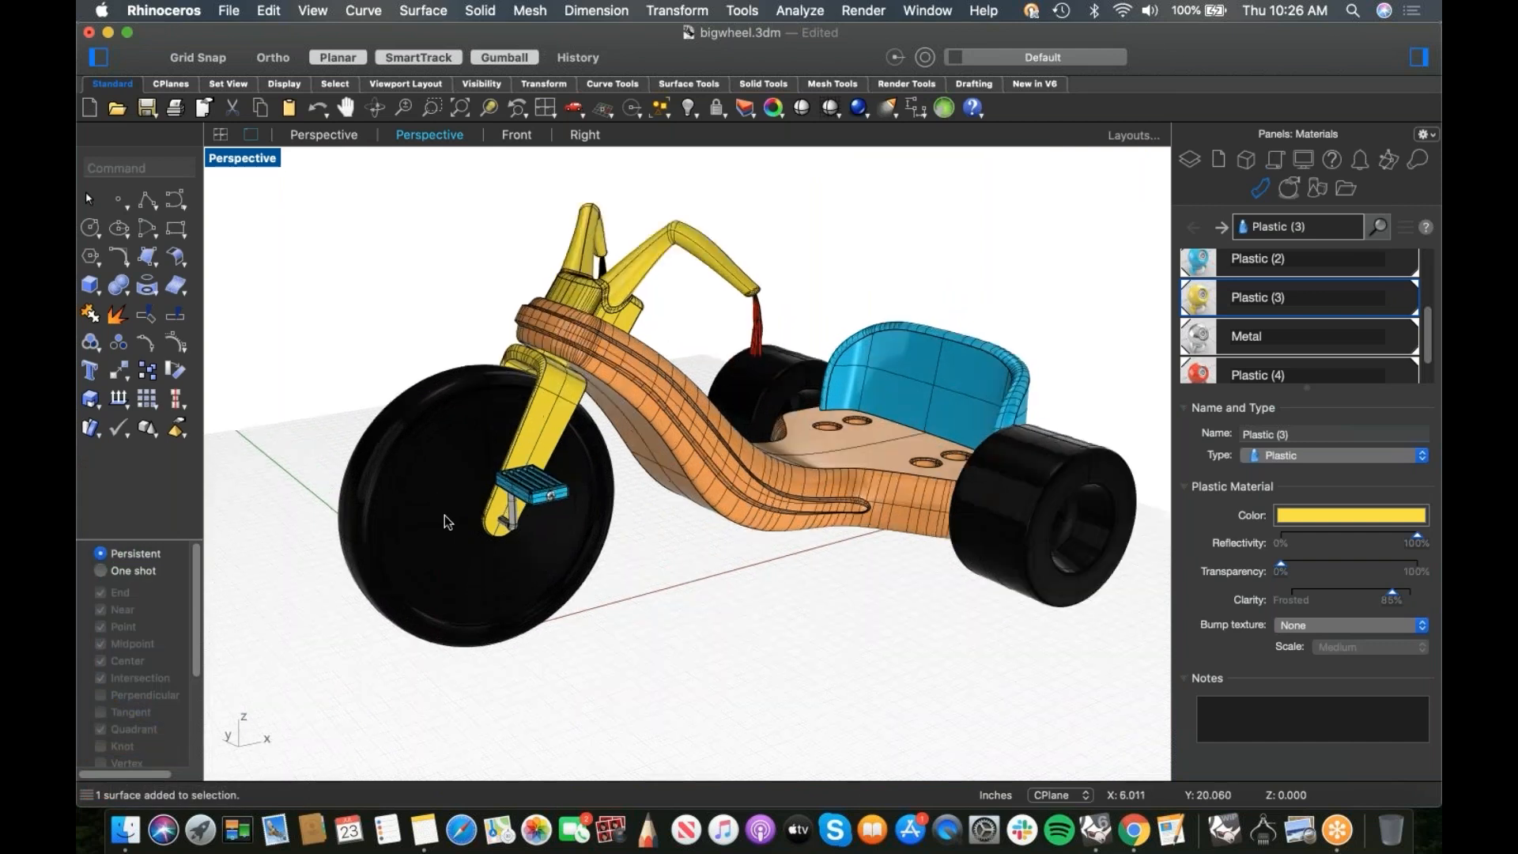
right_click_drag(537, 545, 615, 547)
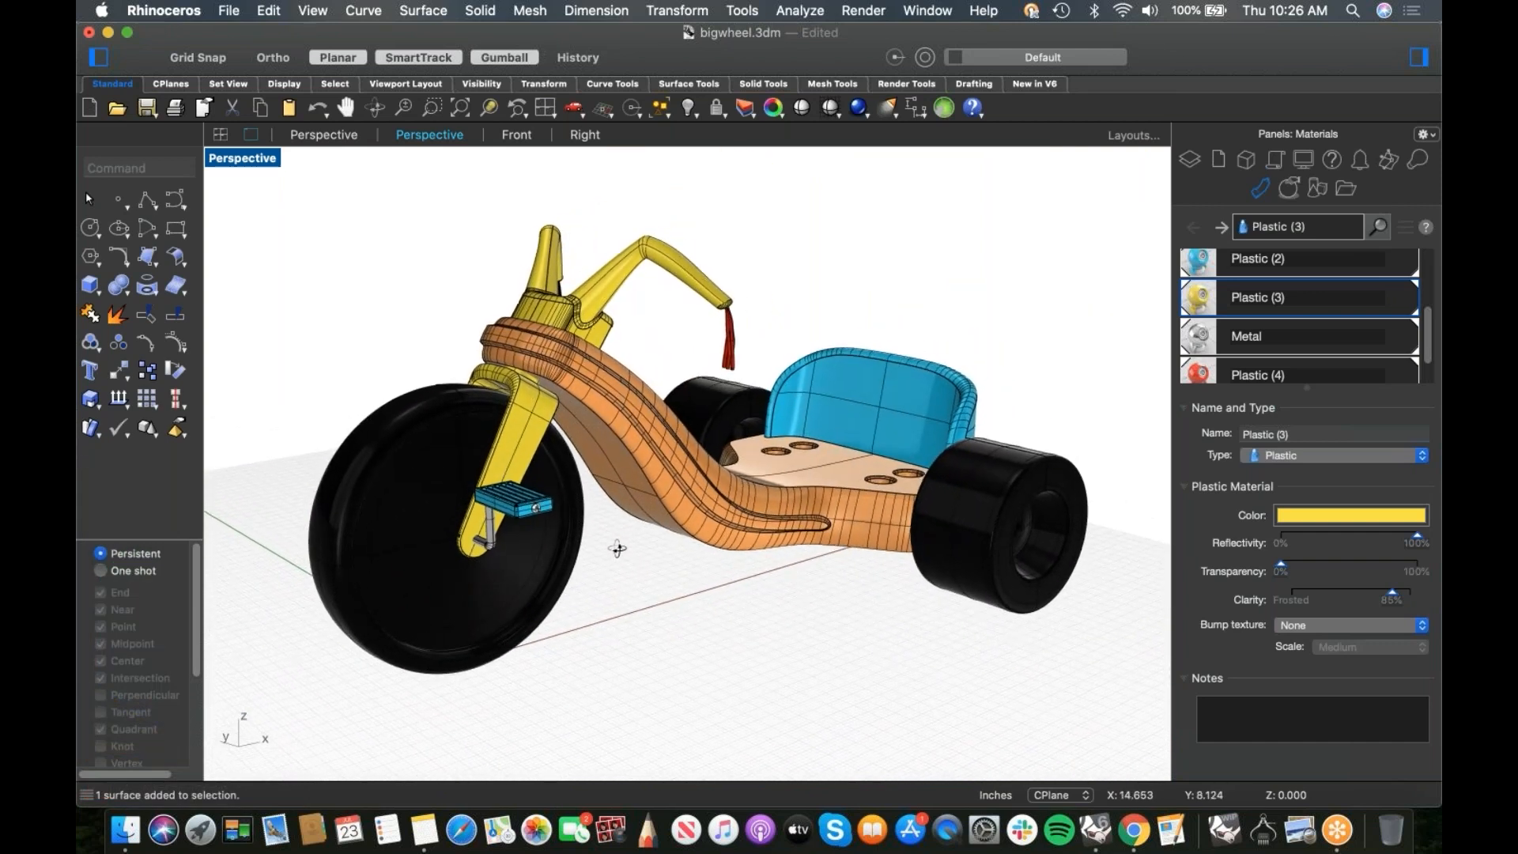
left_click(255, 156)
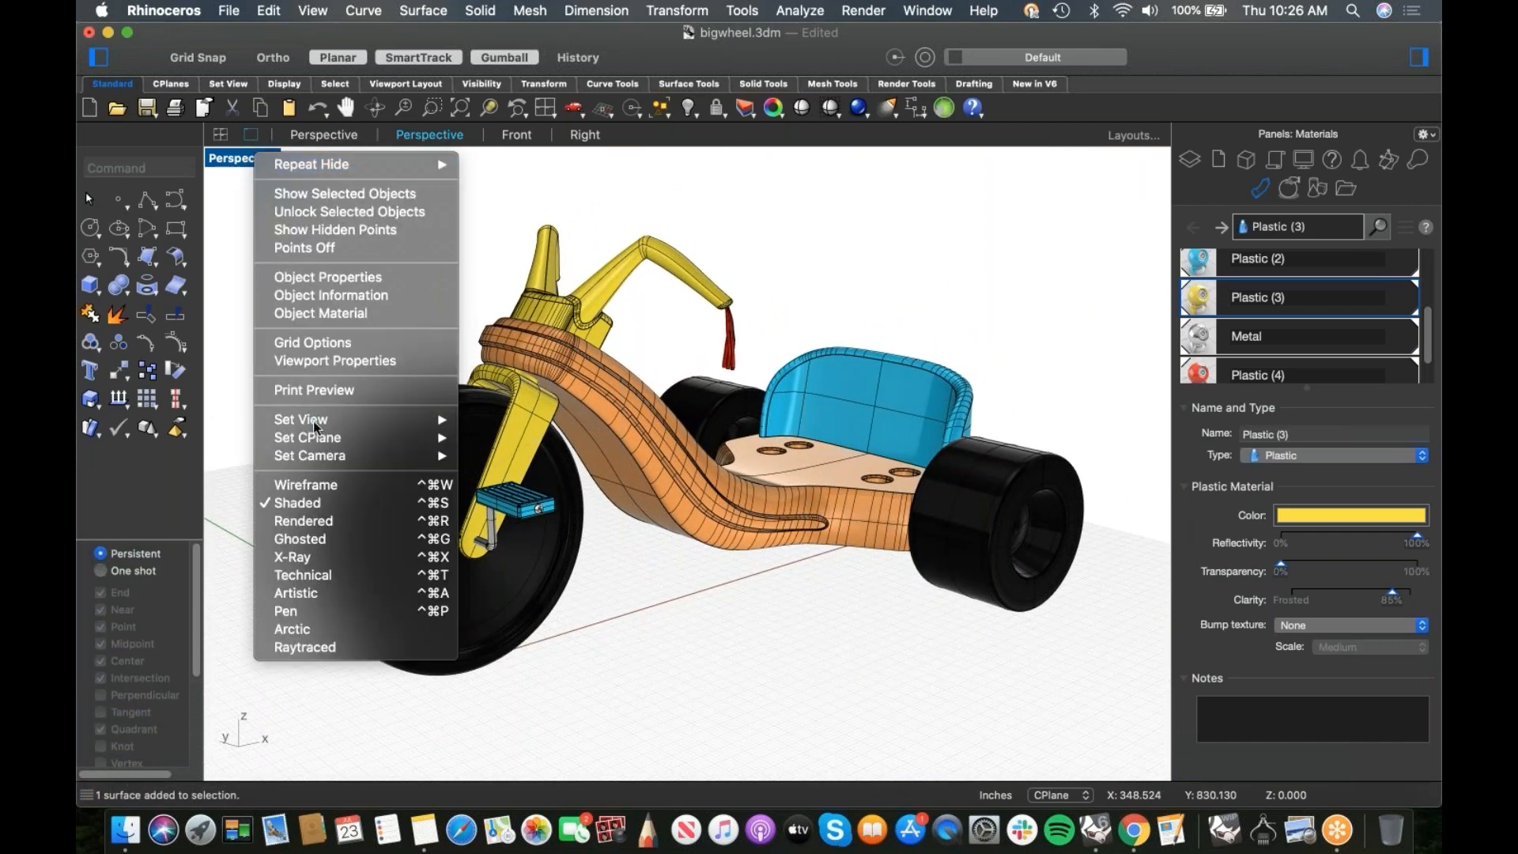
left_click(313, 520)
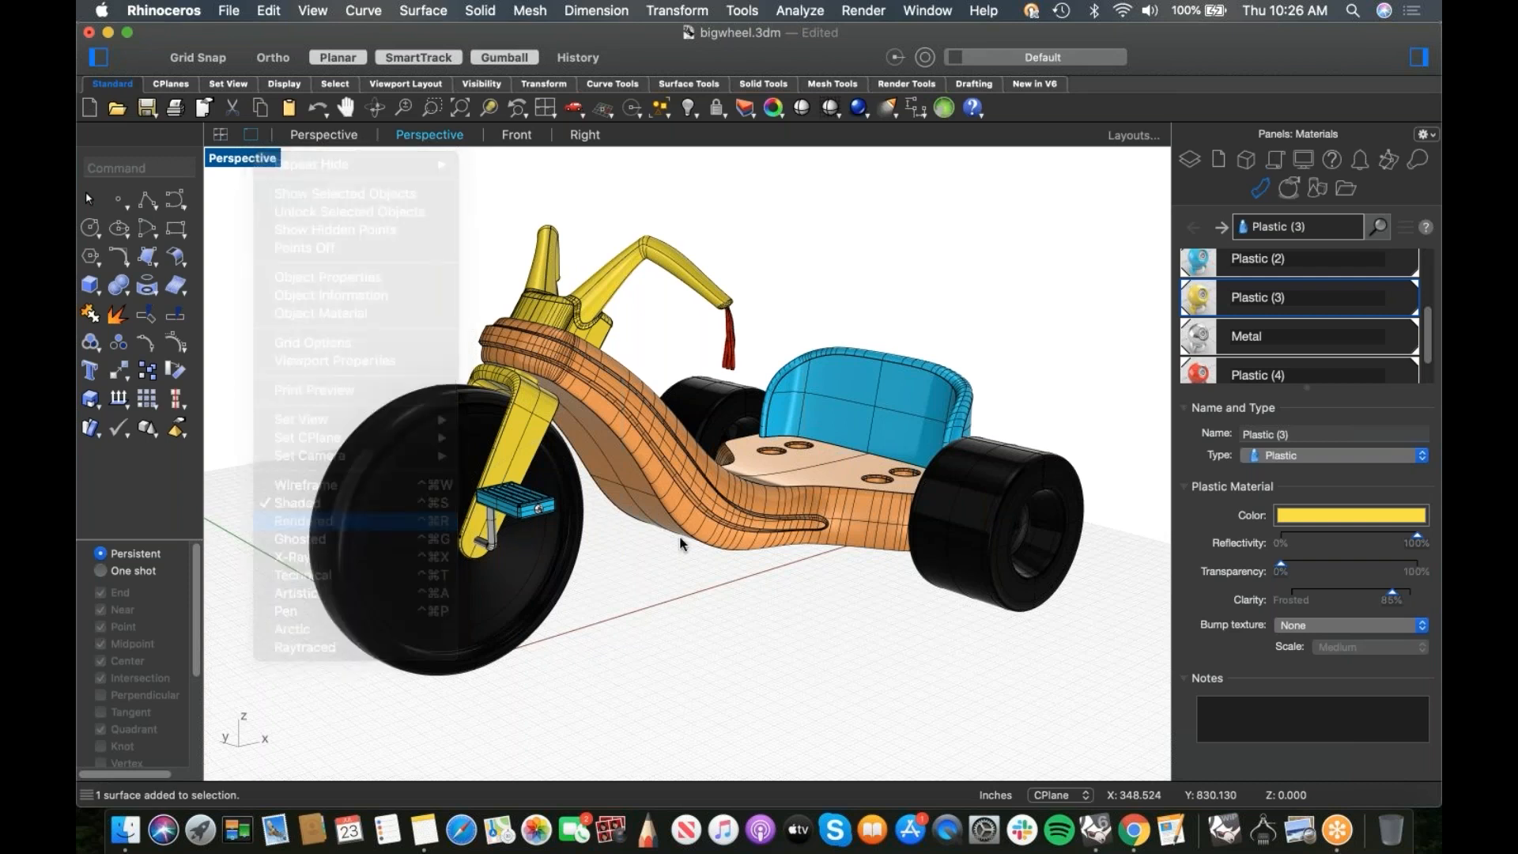
scroll(769, 567, "right", 5)
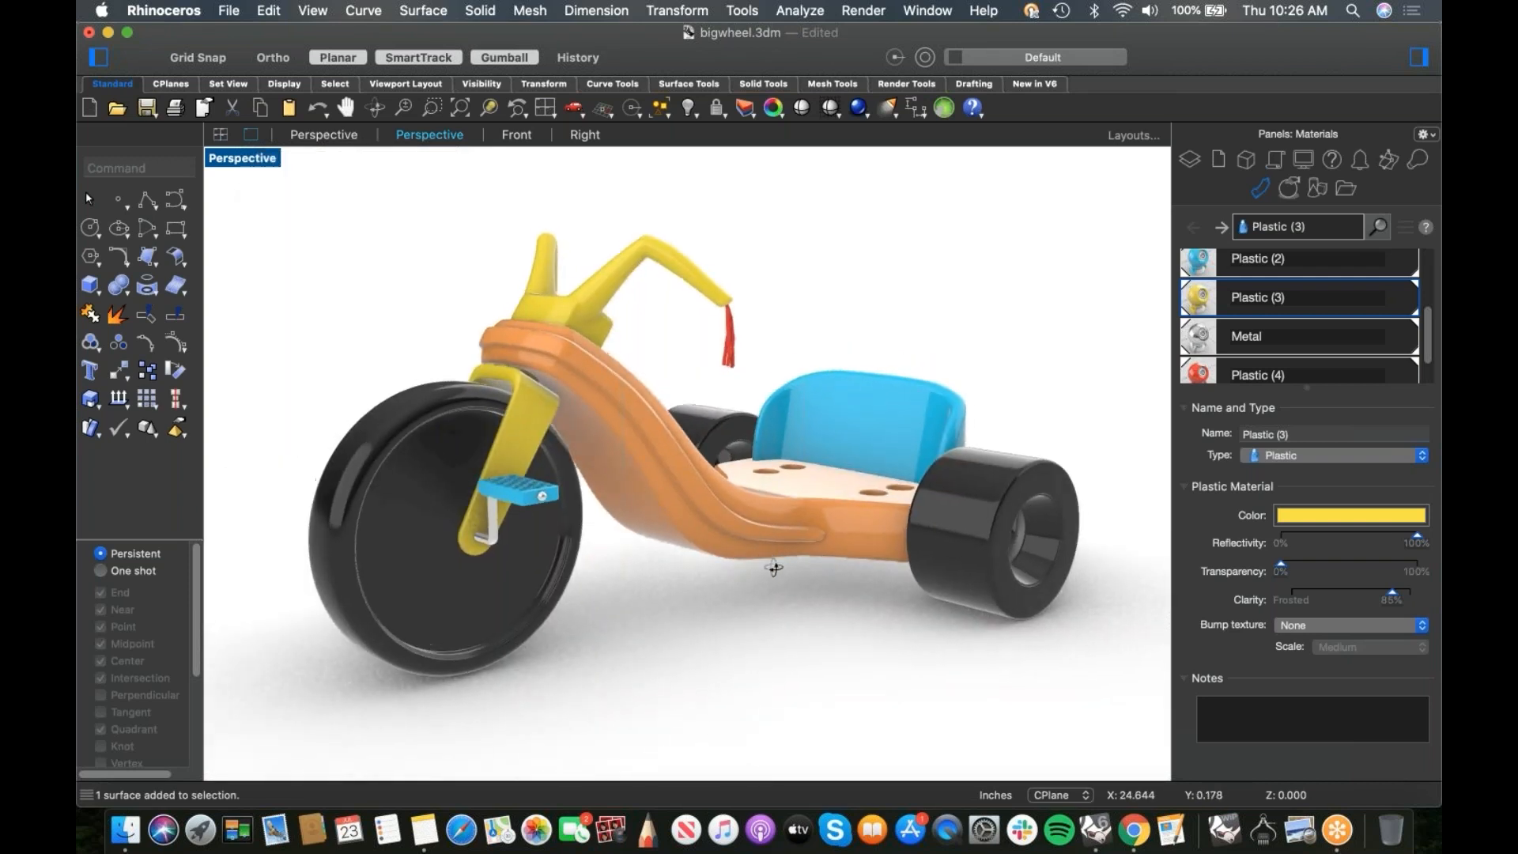
scroll(767, 572, "right", 5)
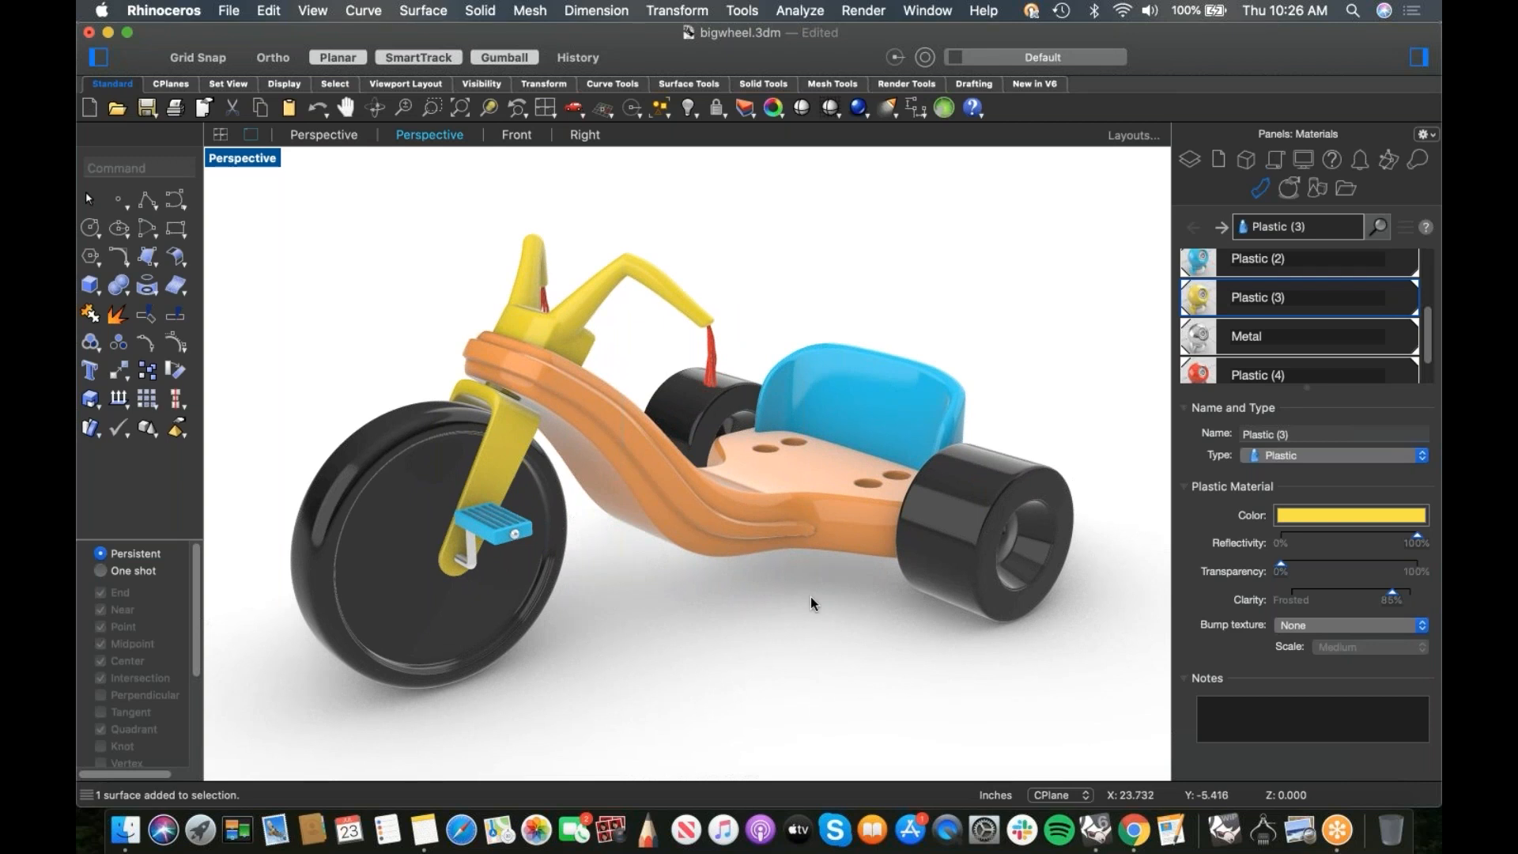
Step: Isolate the rear wheel nearest the viewer and bring its recessed hub into close view
left_click(941, 607)
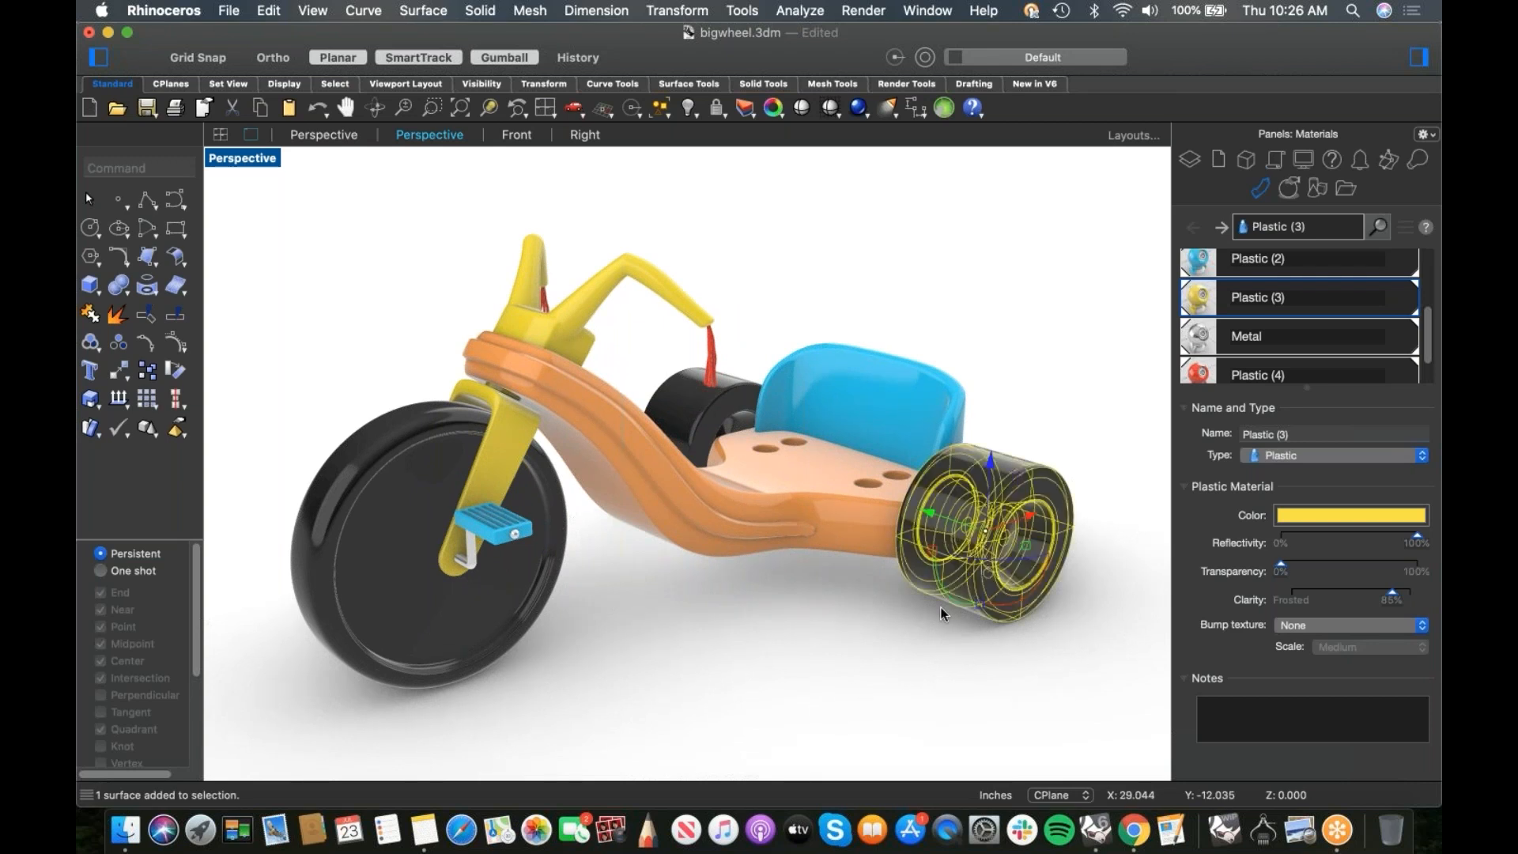
key("super+shift+h")
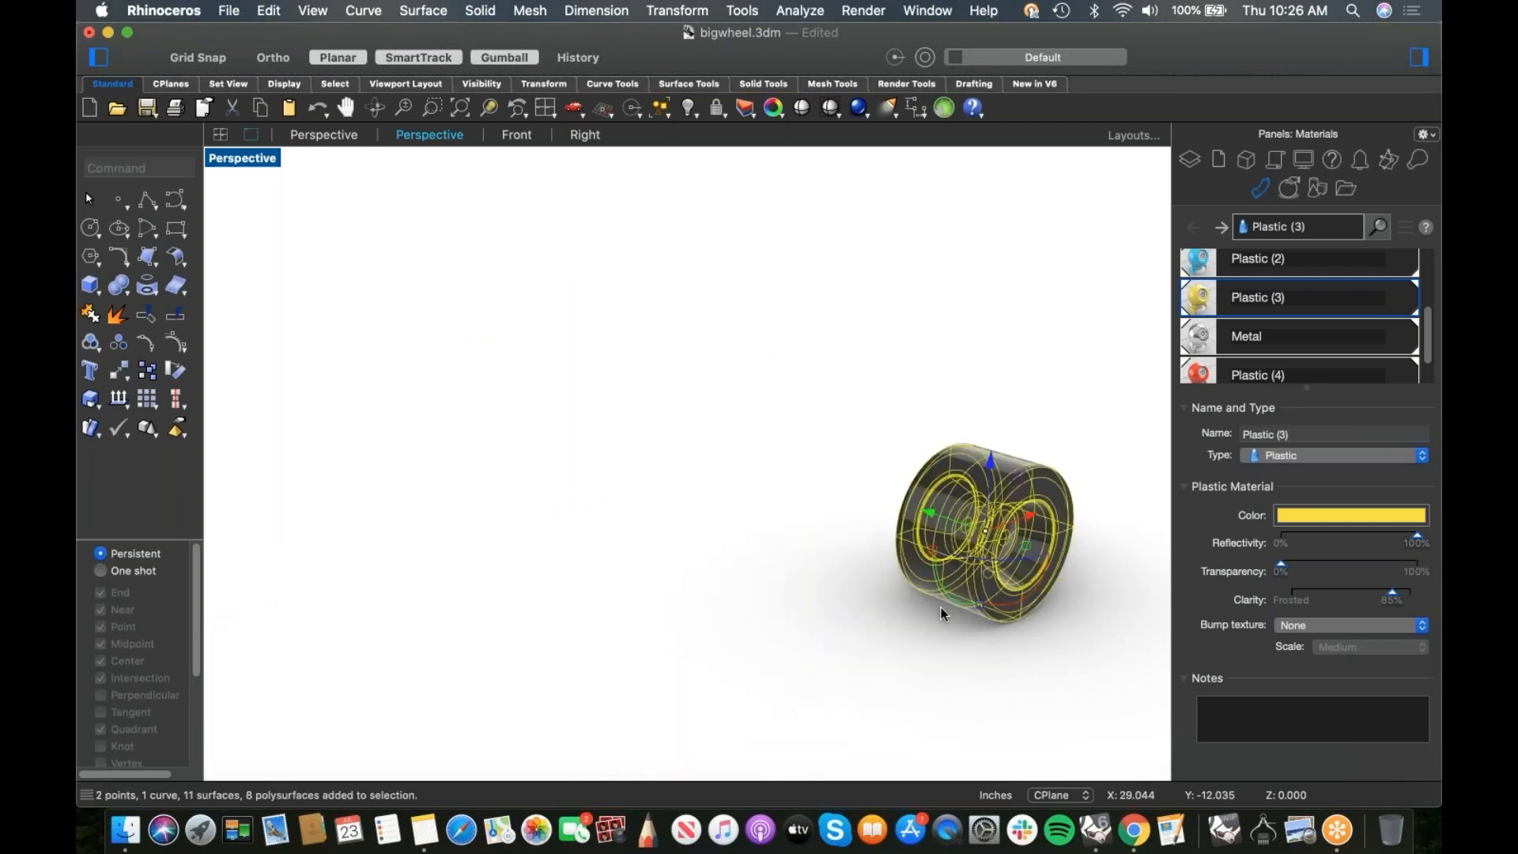
right_click_drag(941, 614, 606, 559)
scroll(527, 562, "up", 6)
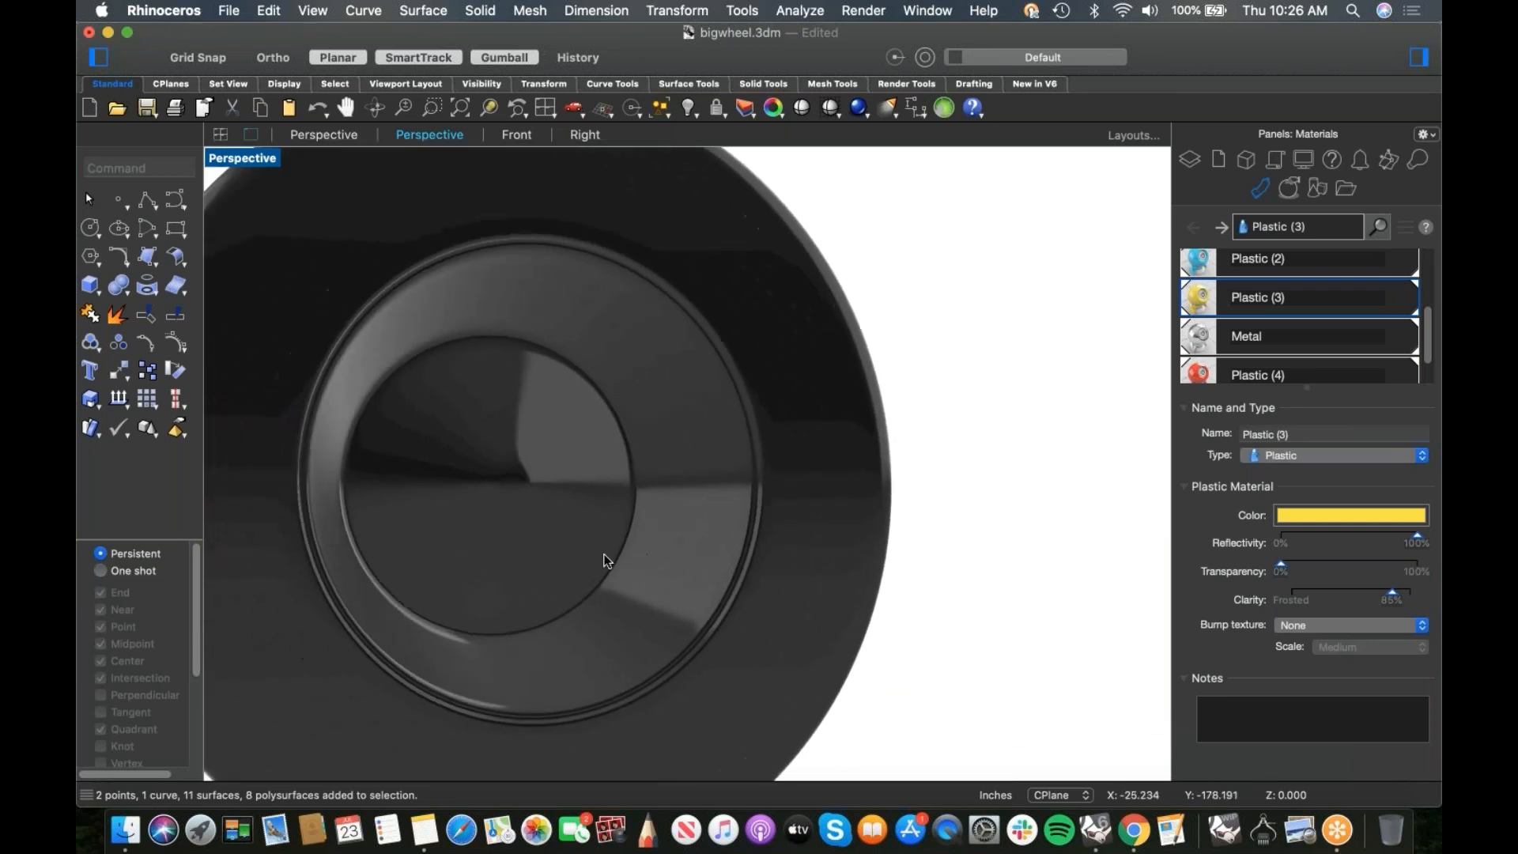
Step: Split the isolated rear wheel's surface along a U-direction isocurve at the outer rim of the hub
left_click(668, 573)
left_click(983, 532)
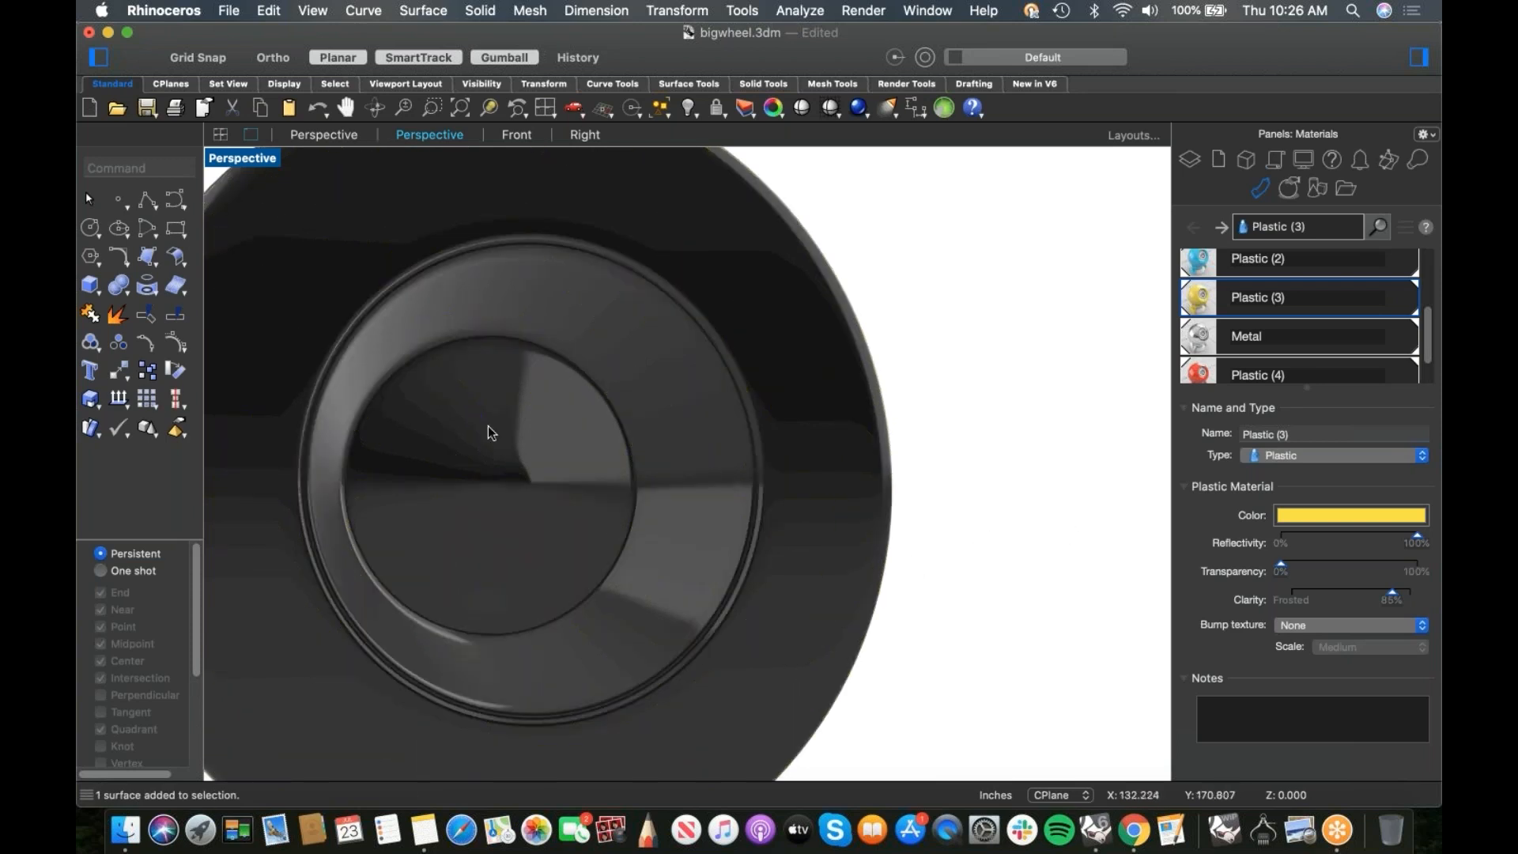
left_click(175, 316)
left_click(139, 282)
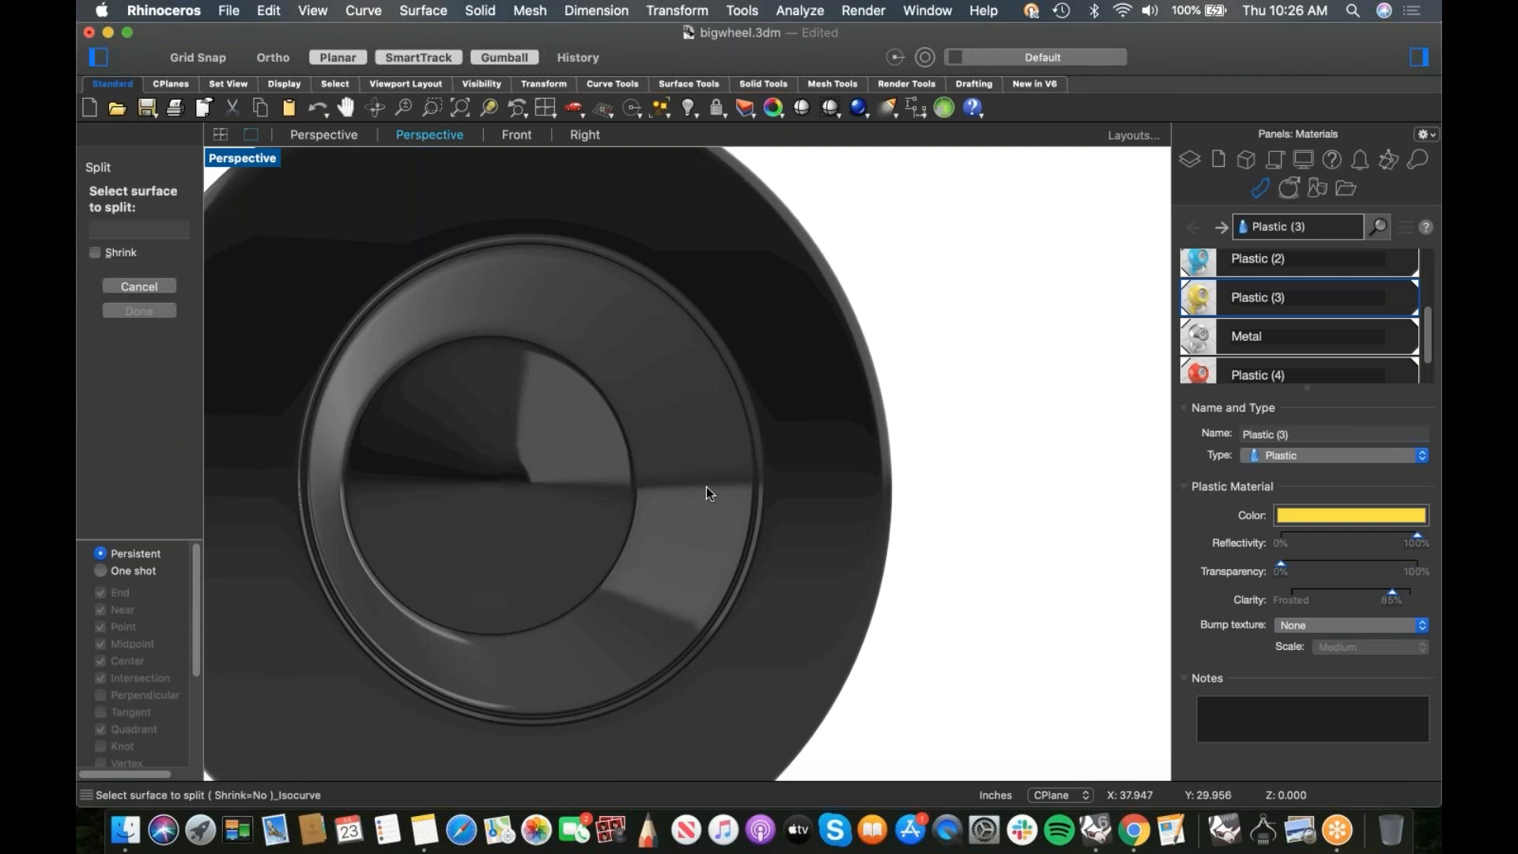
left_click(747, 502)
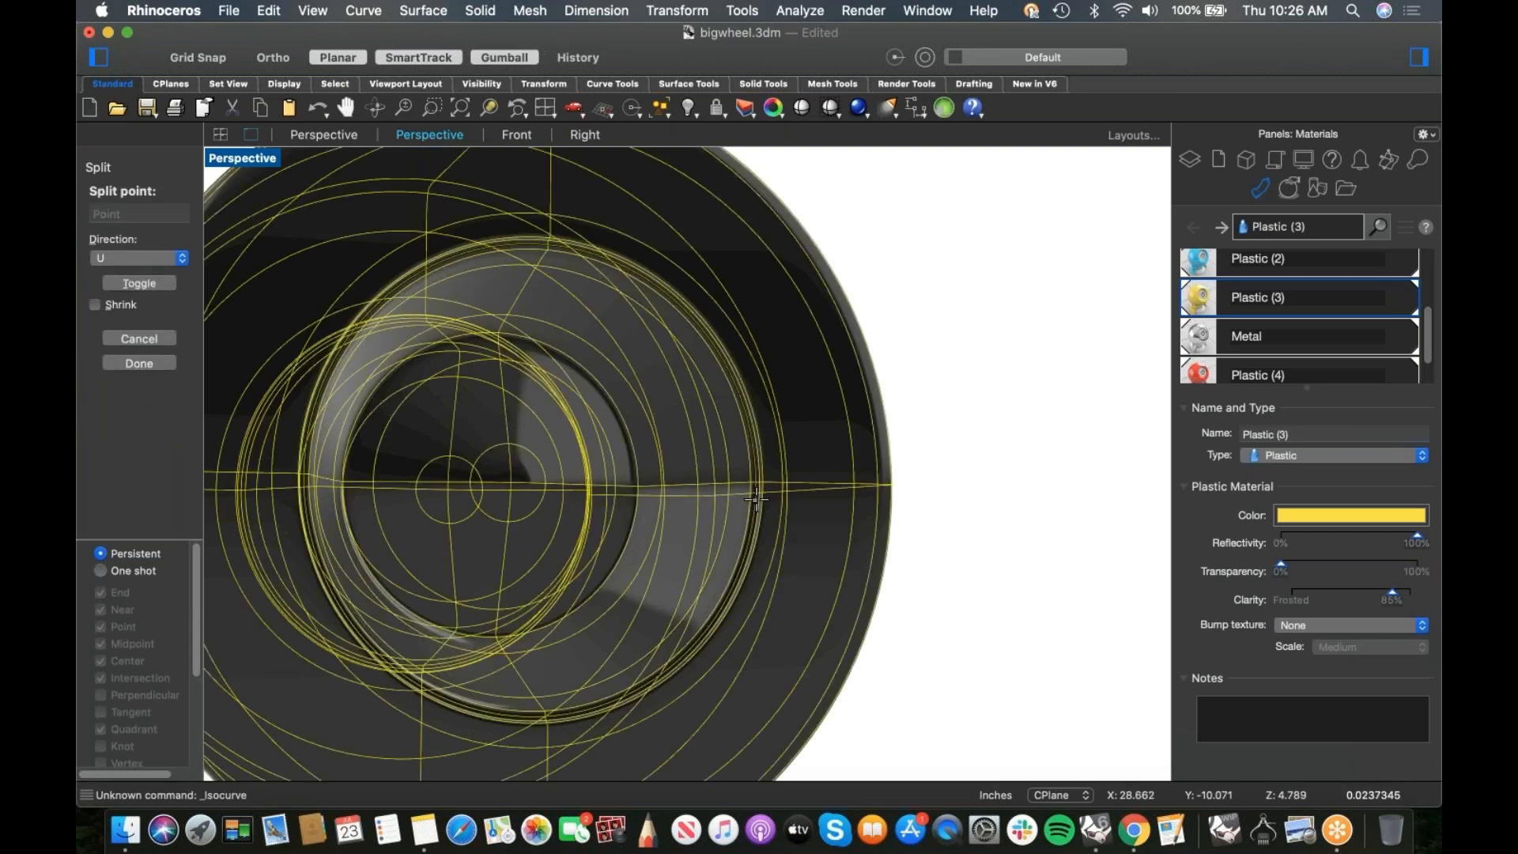
left_click(763, 500)
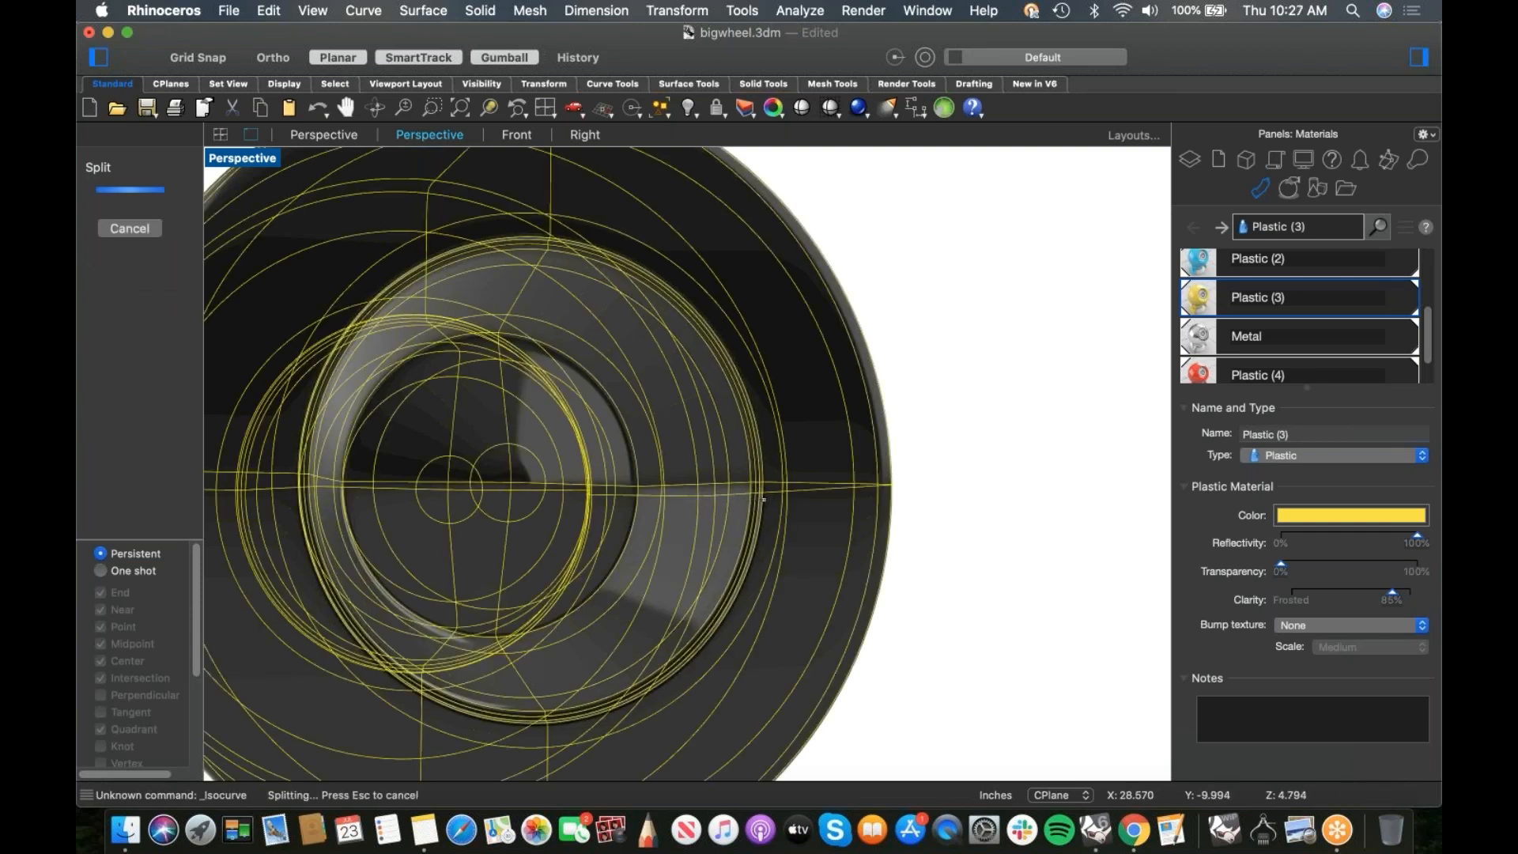
Step: Create a new Plastic material for the split-off hub and set its color to medium gray
left_click(732, 514)
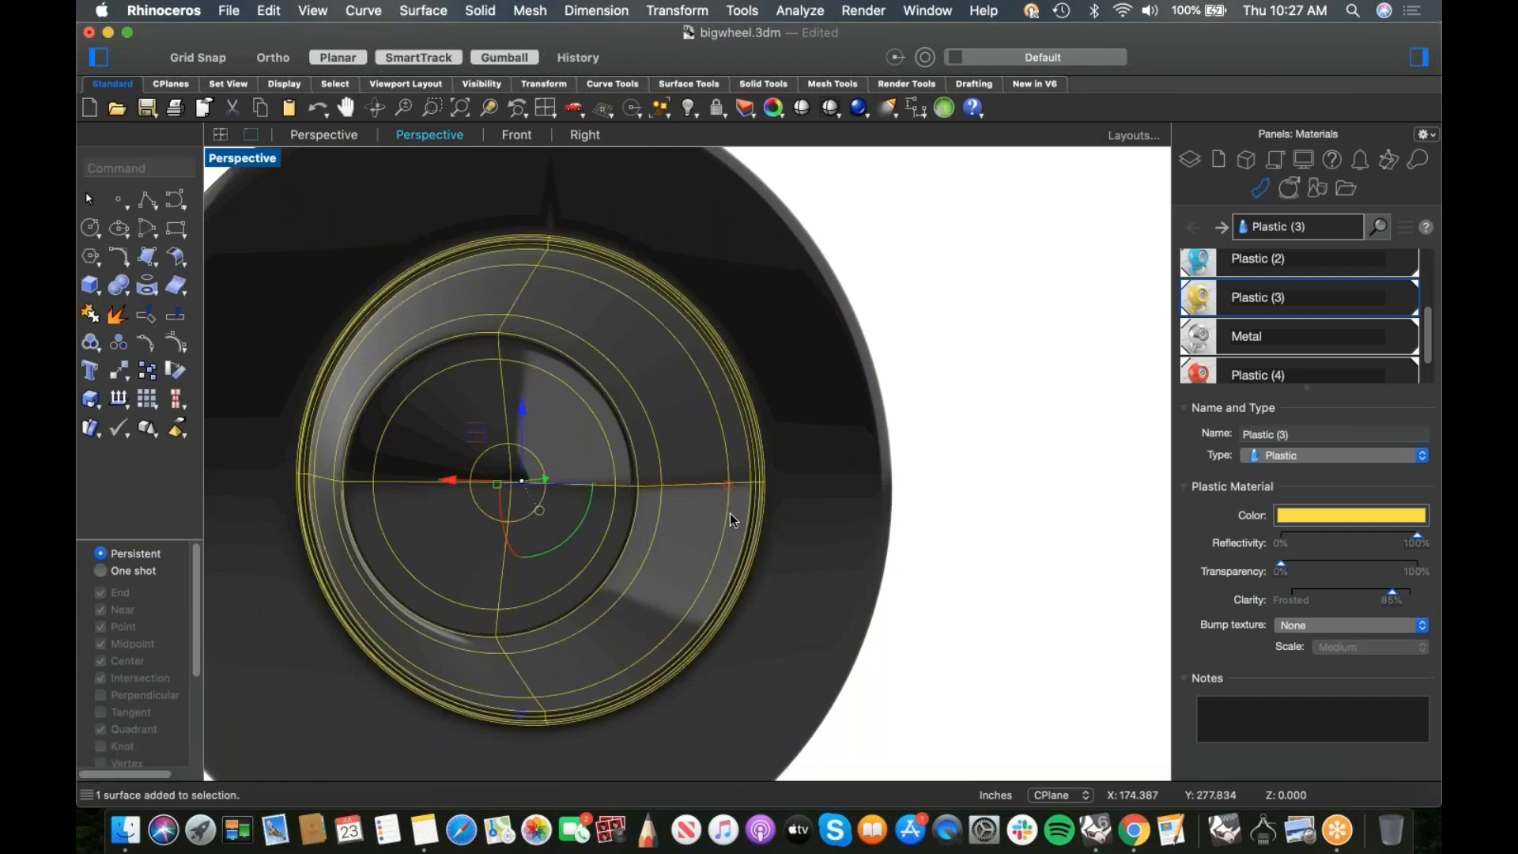
scroll(1422, 338, "down", 1)
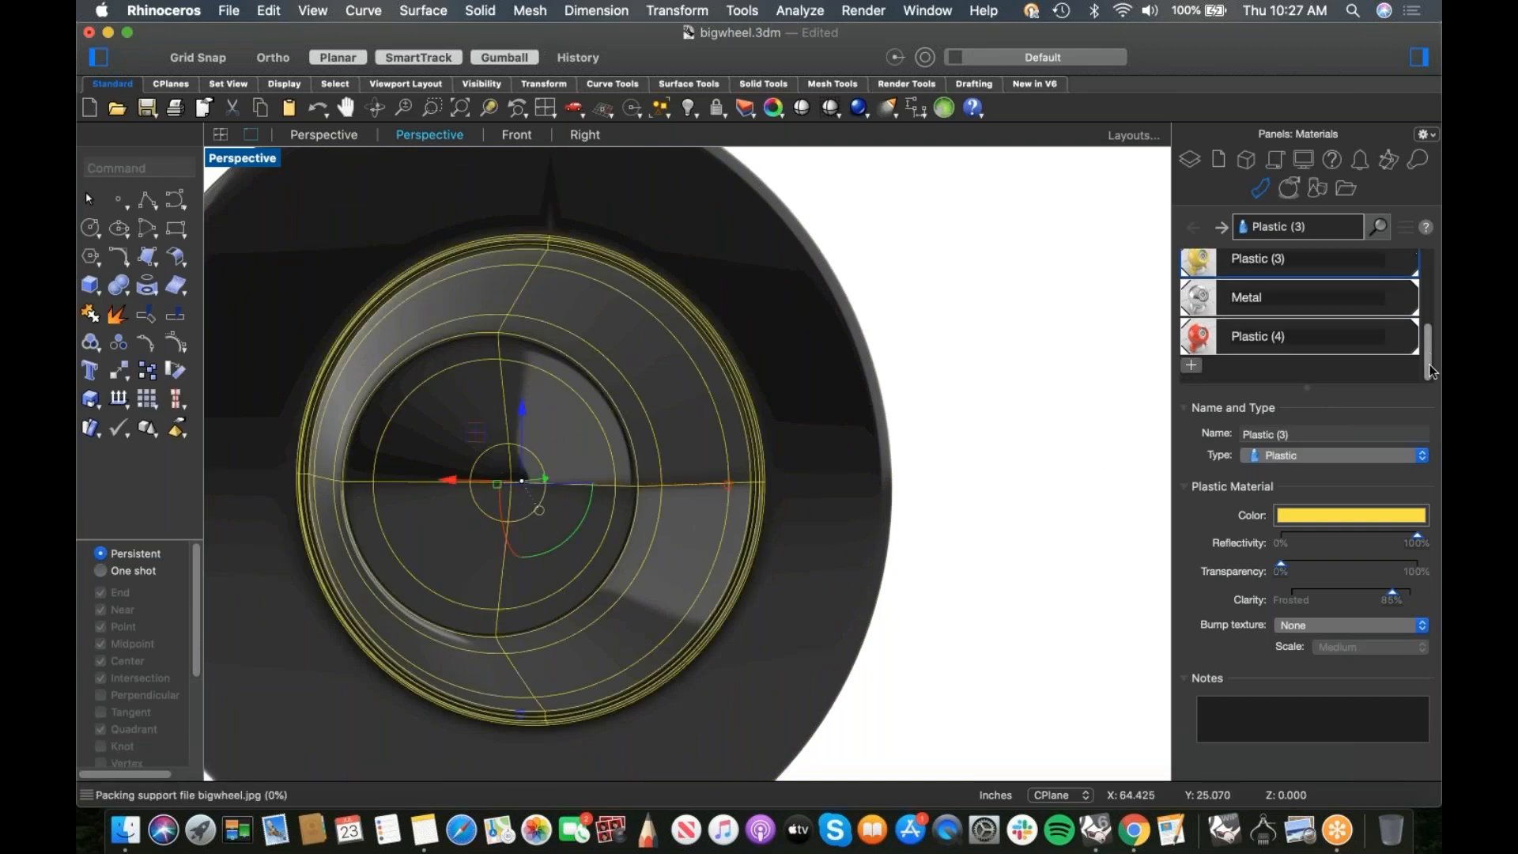
left_click(1187, 366)
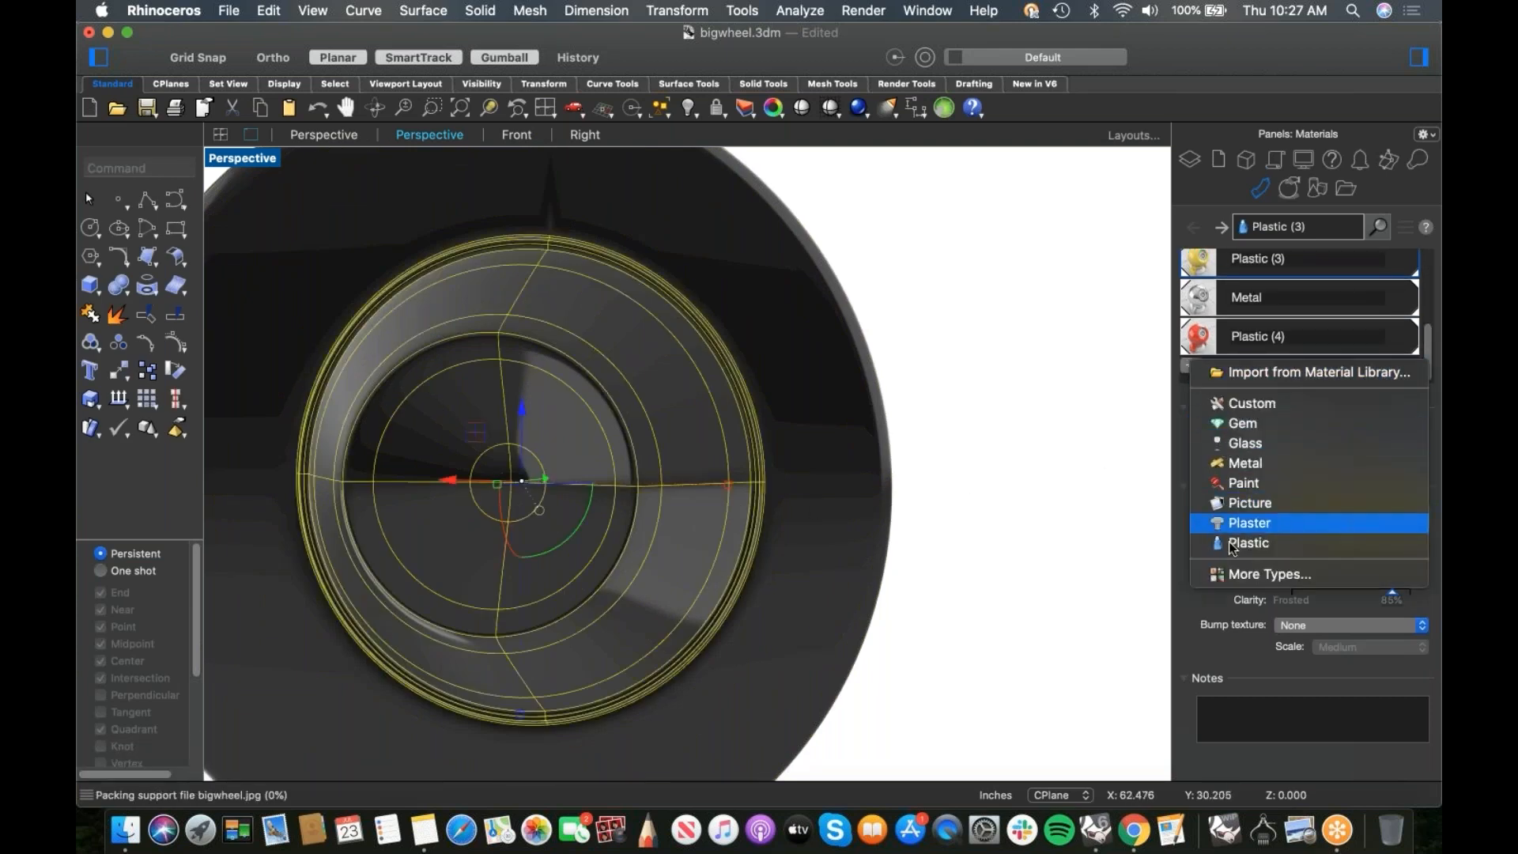
left_click(1233, 542)
left_click(1297, 522)
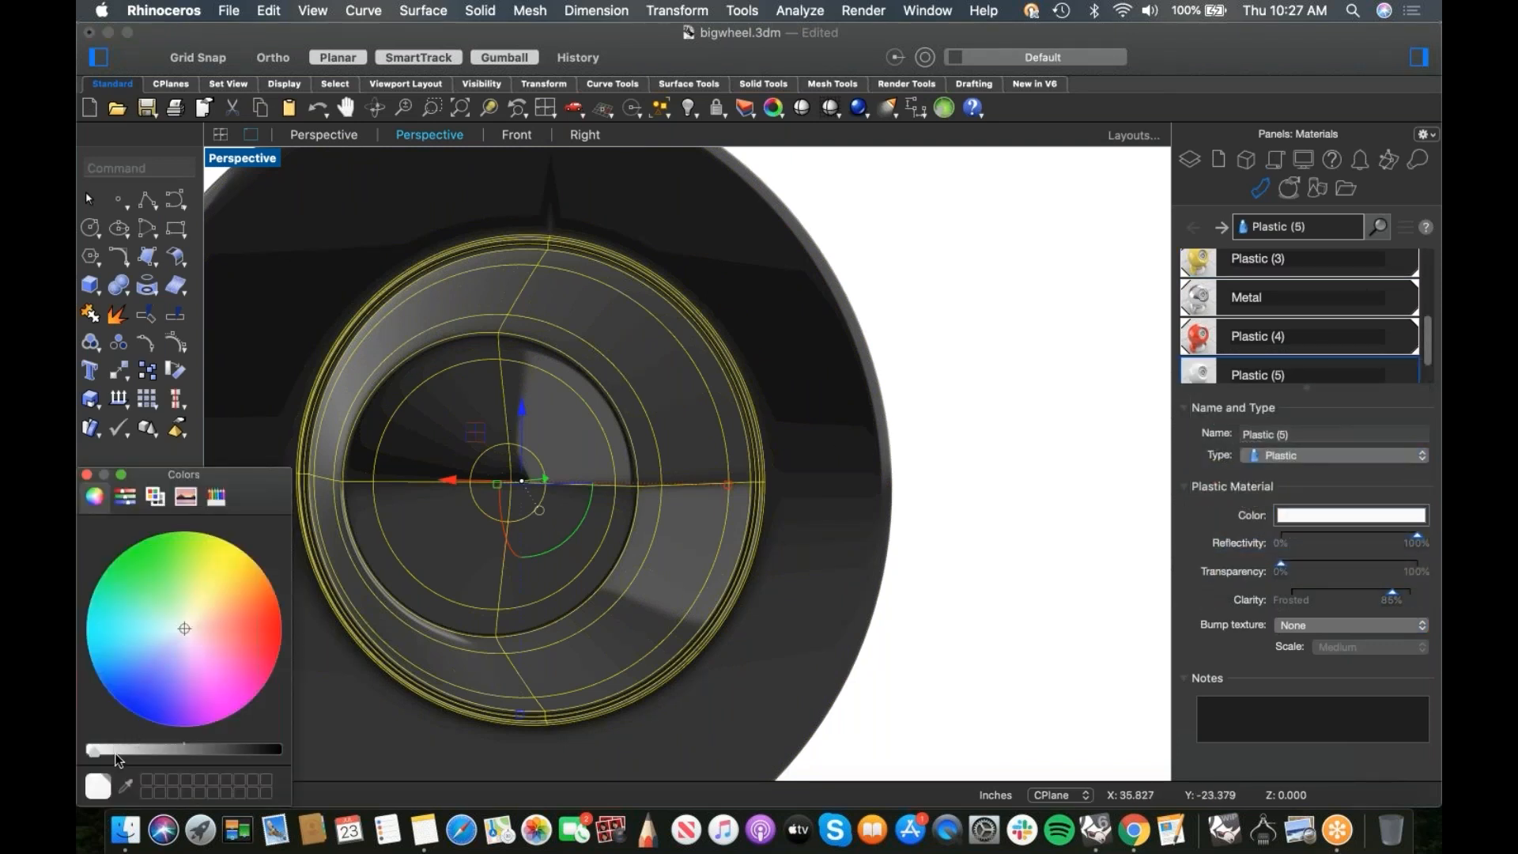
left_click(117, 752)
left_click_drag(128, 751, 164, 752)
Step: Assign the gray plastic to the split-off hub of the isolated rear wheel
left_click(1207, 375)
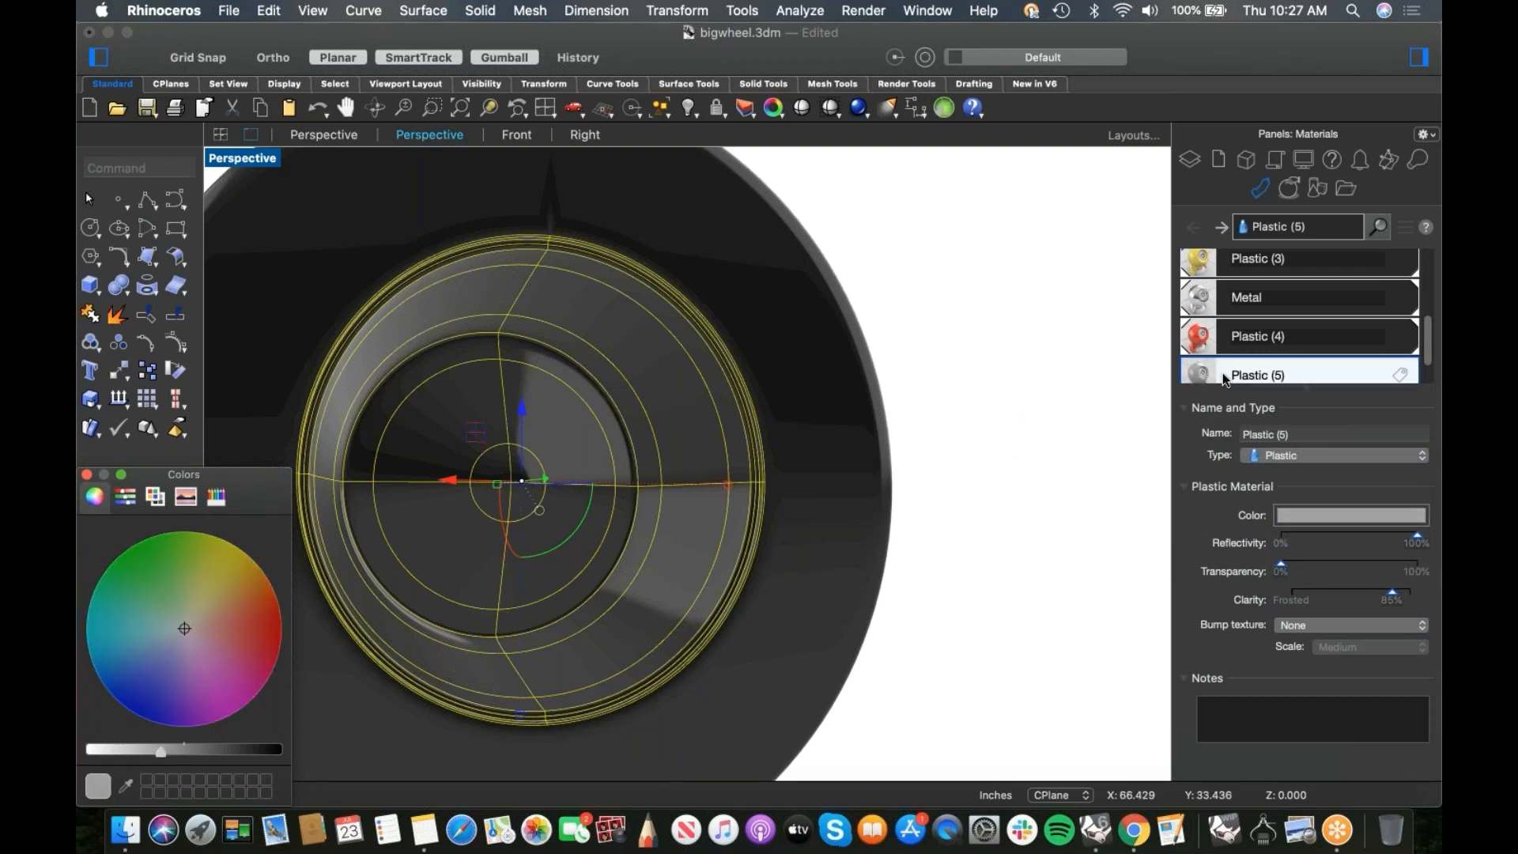
right_click(1207, 375)
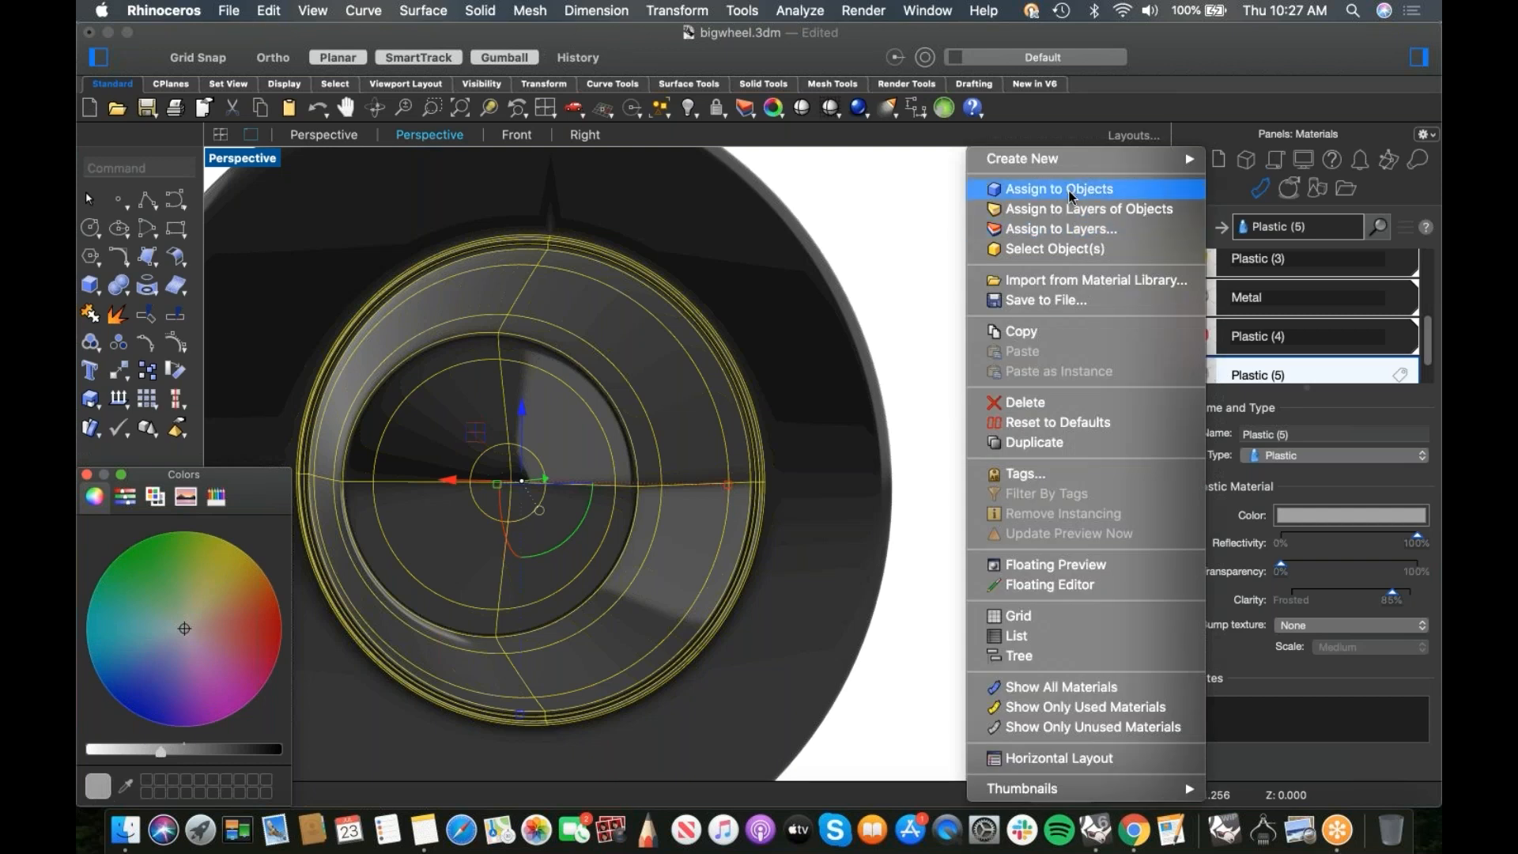
left_click(1058, 198)
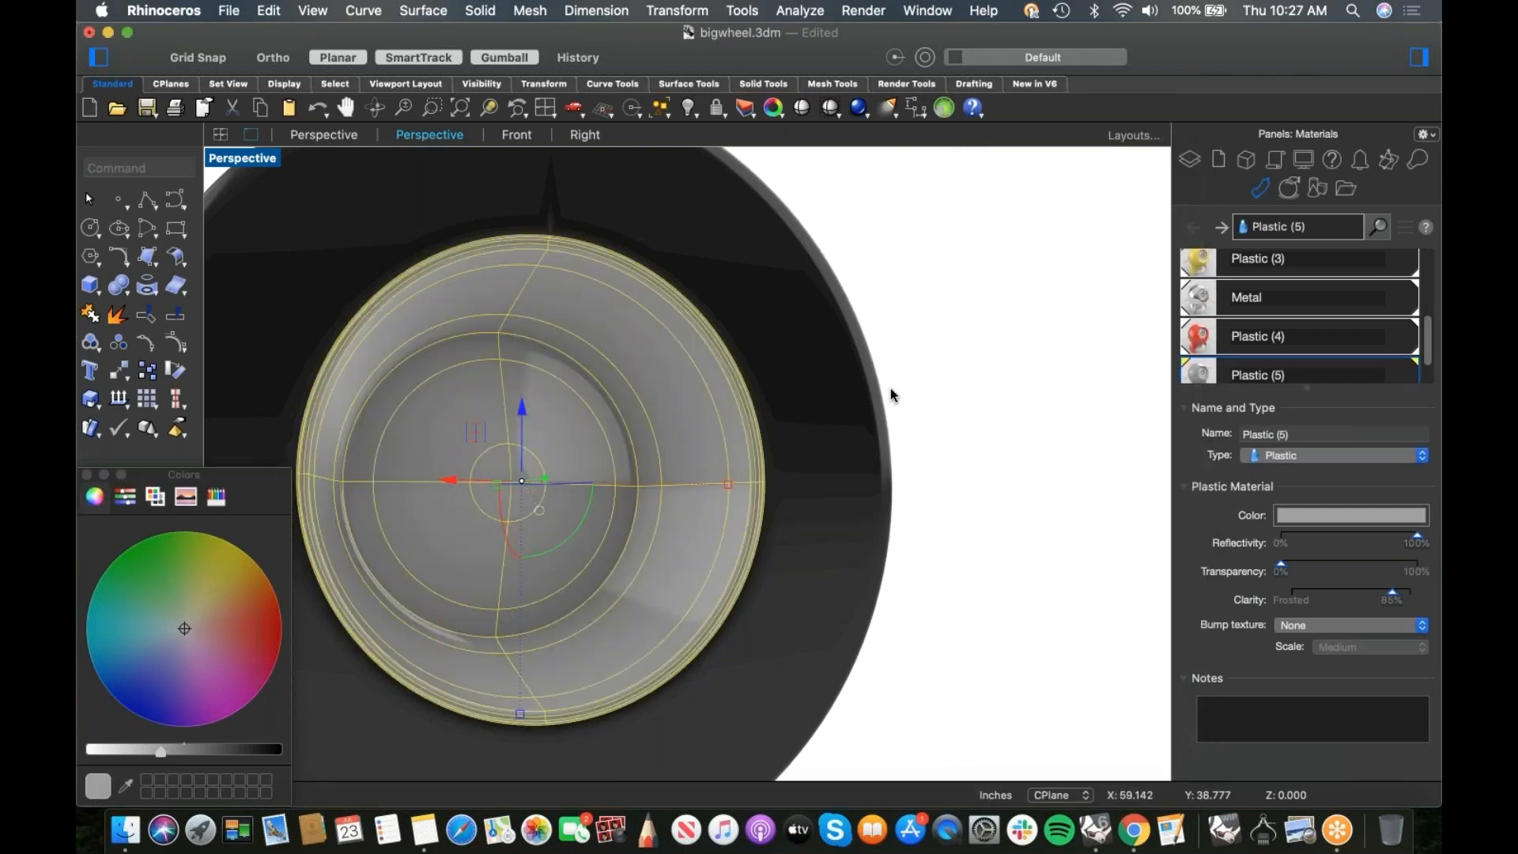
Step: Show the hidden tricycle parts again
scroll(882, 416, "down", 5)
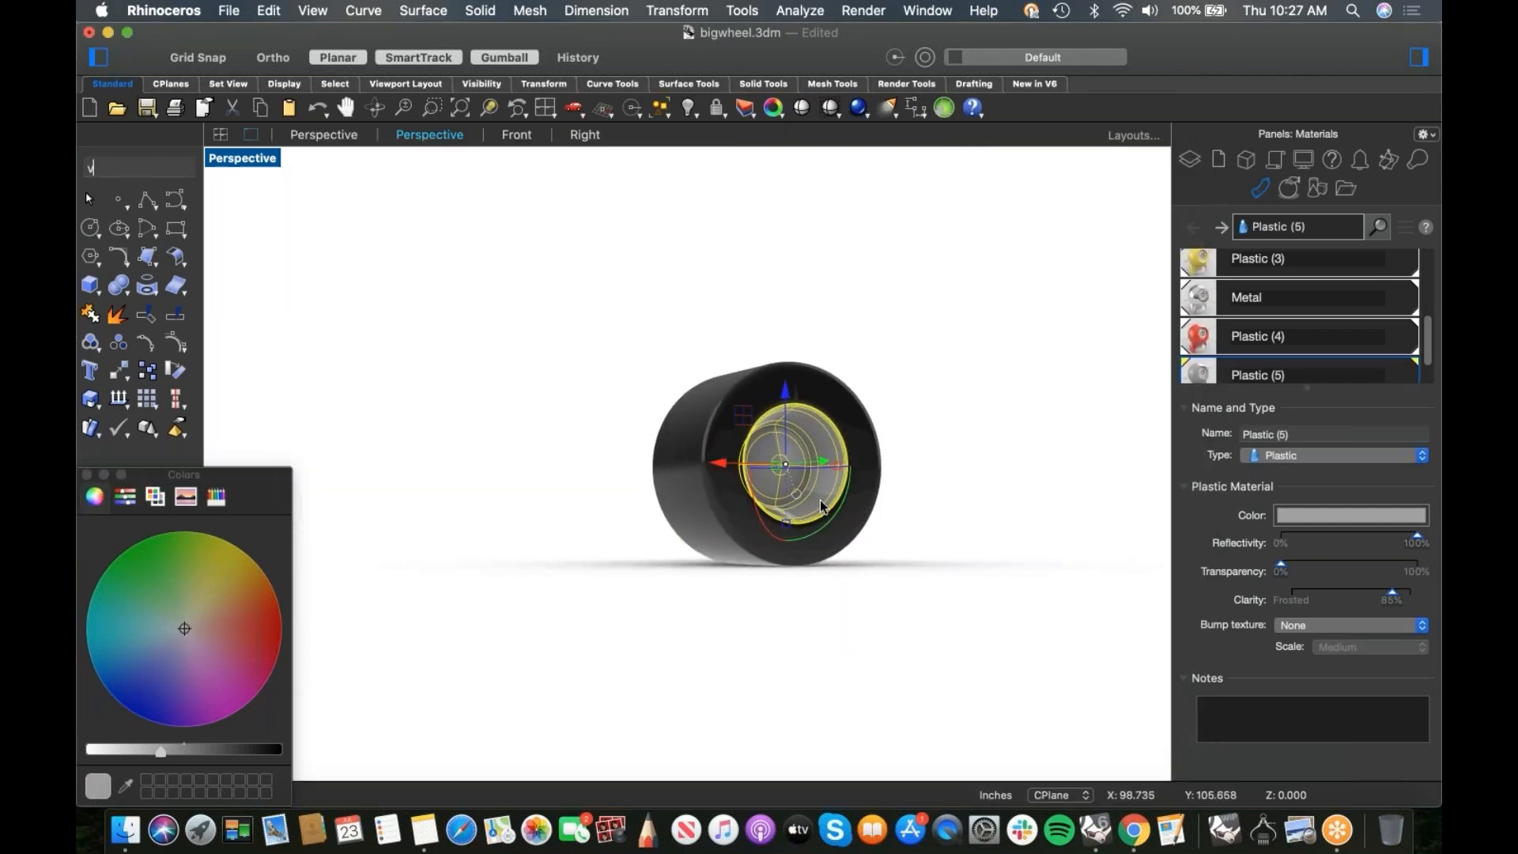
scroll(819, 500, "up", 5)
left_click(465, 474)
right_click_drag(465, 474, 909, 521)
Step: Split the other rear wheel's surface along a U-direction isocurve at the outer rim of its hub
right_click_drag(620, 519, 989, 538)
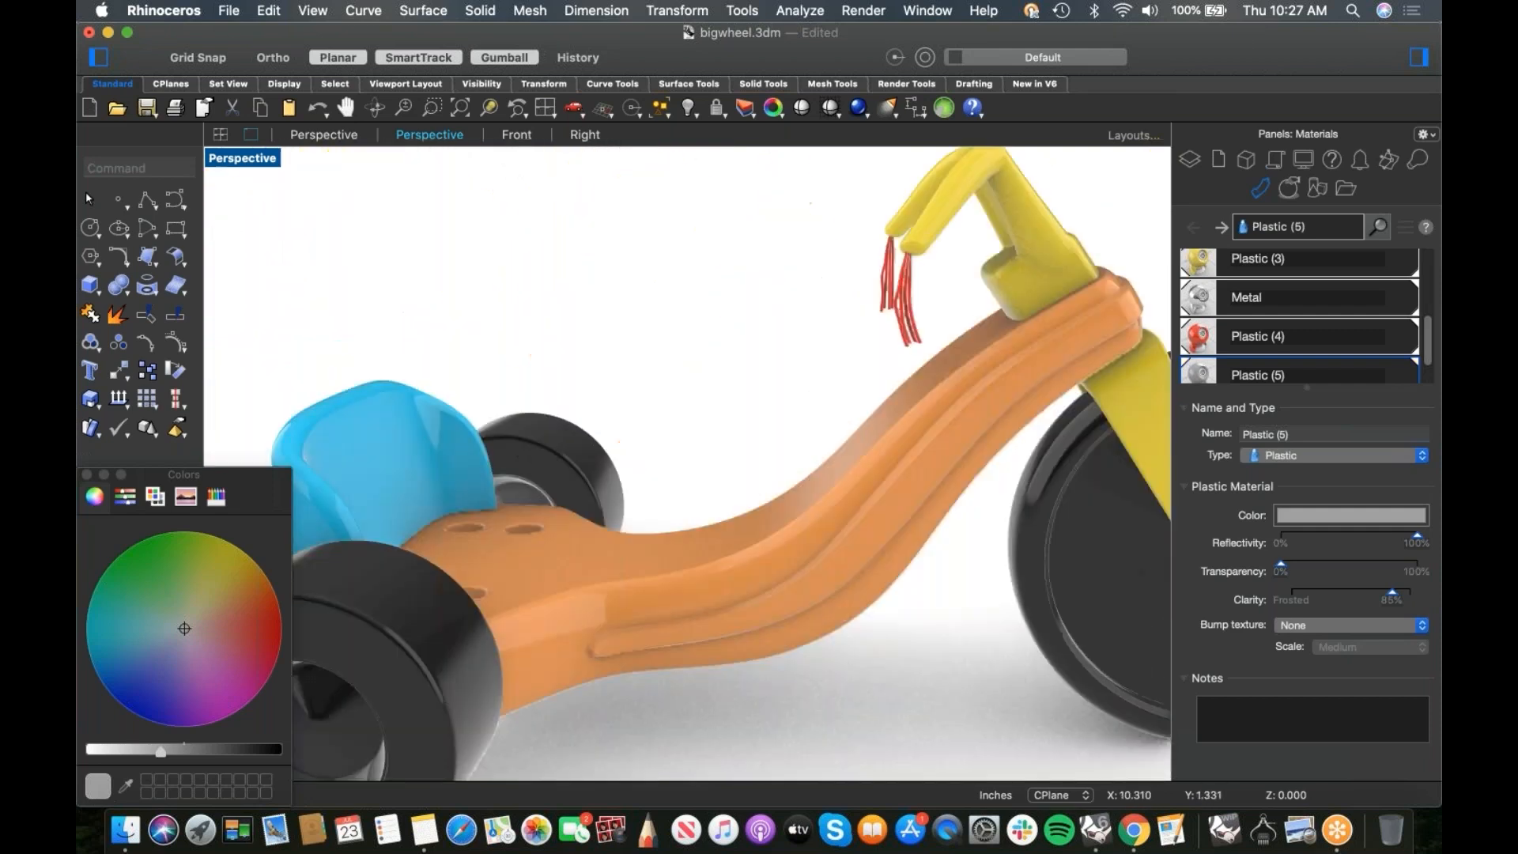
right_click_drag(698, 529, 828, 469)
scroll(830, 468, "up", 5)
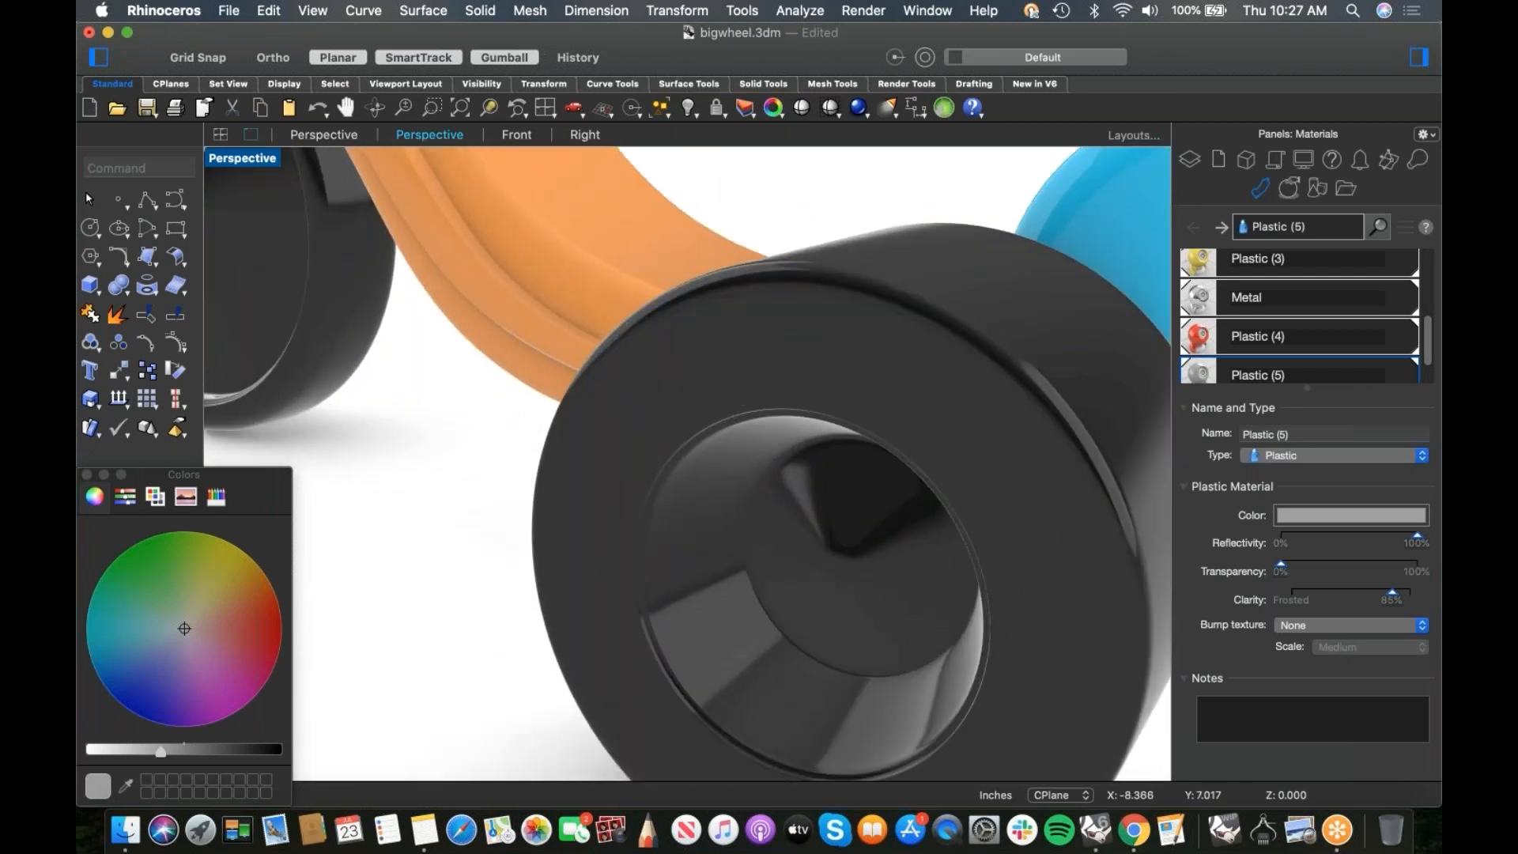
left_click(176, 317)
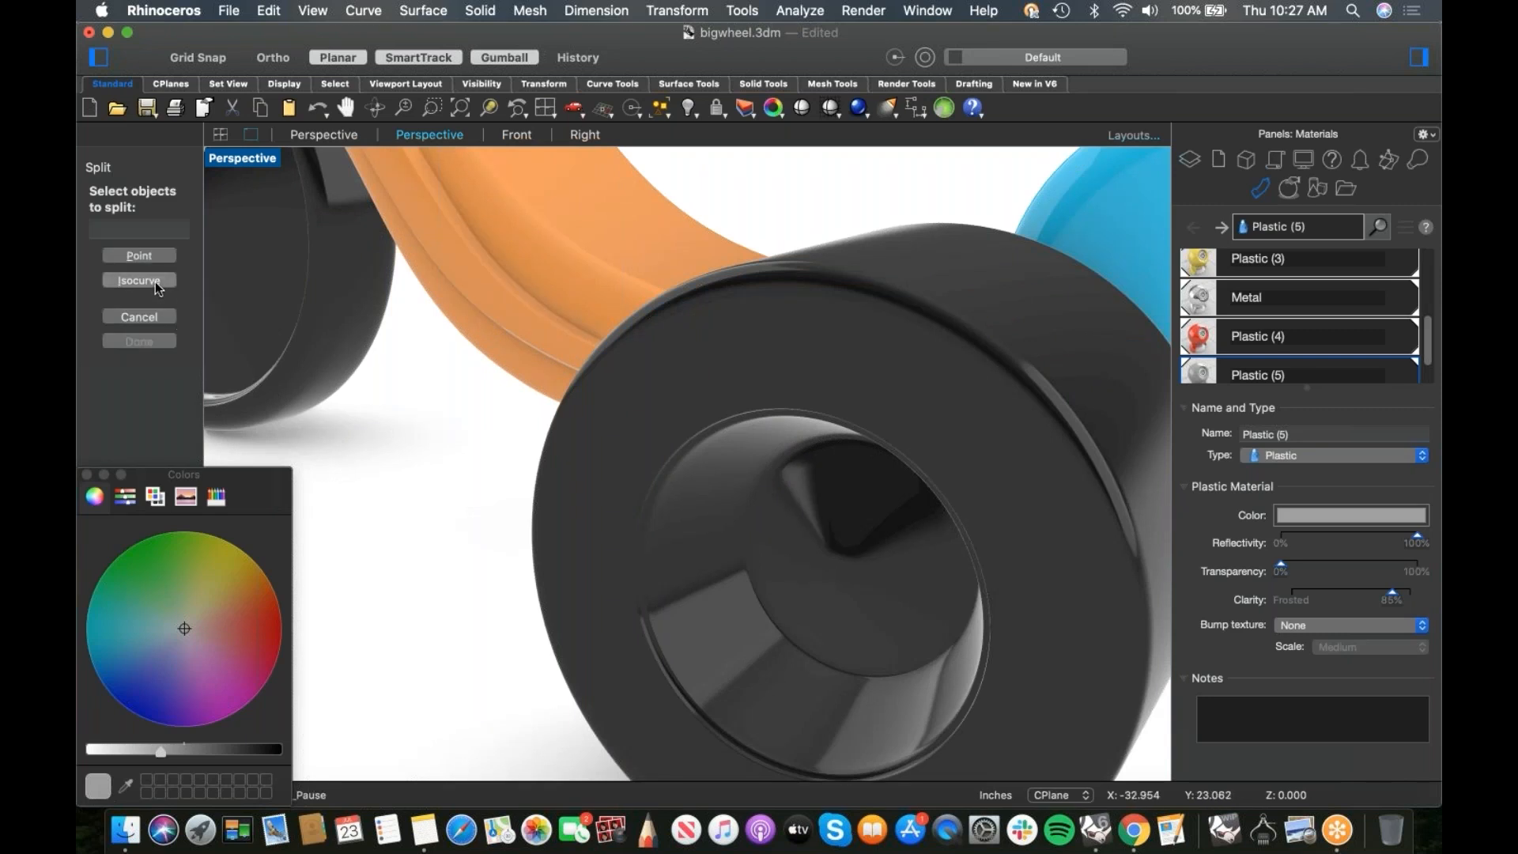
left_click(959, 555)
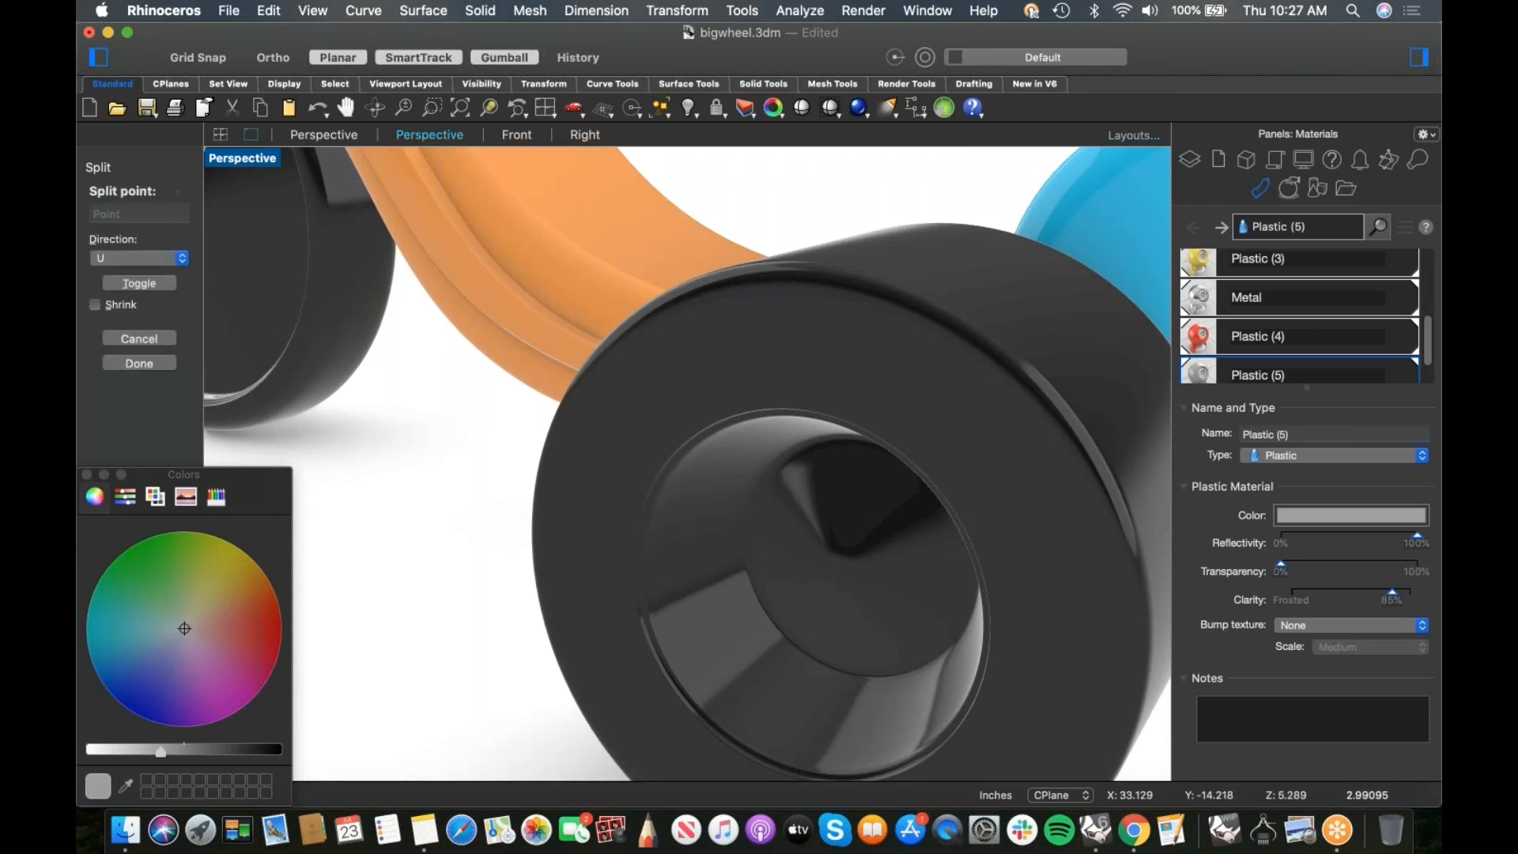
left_click(983, 561)
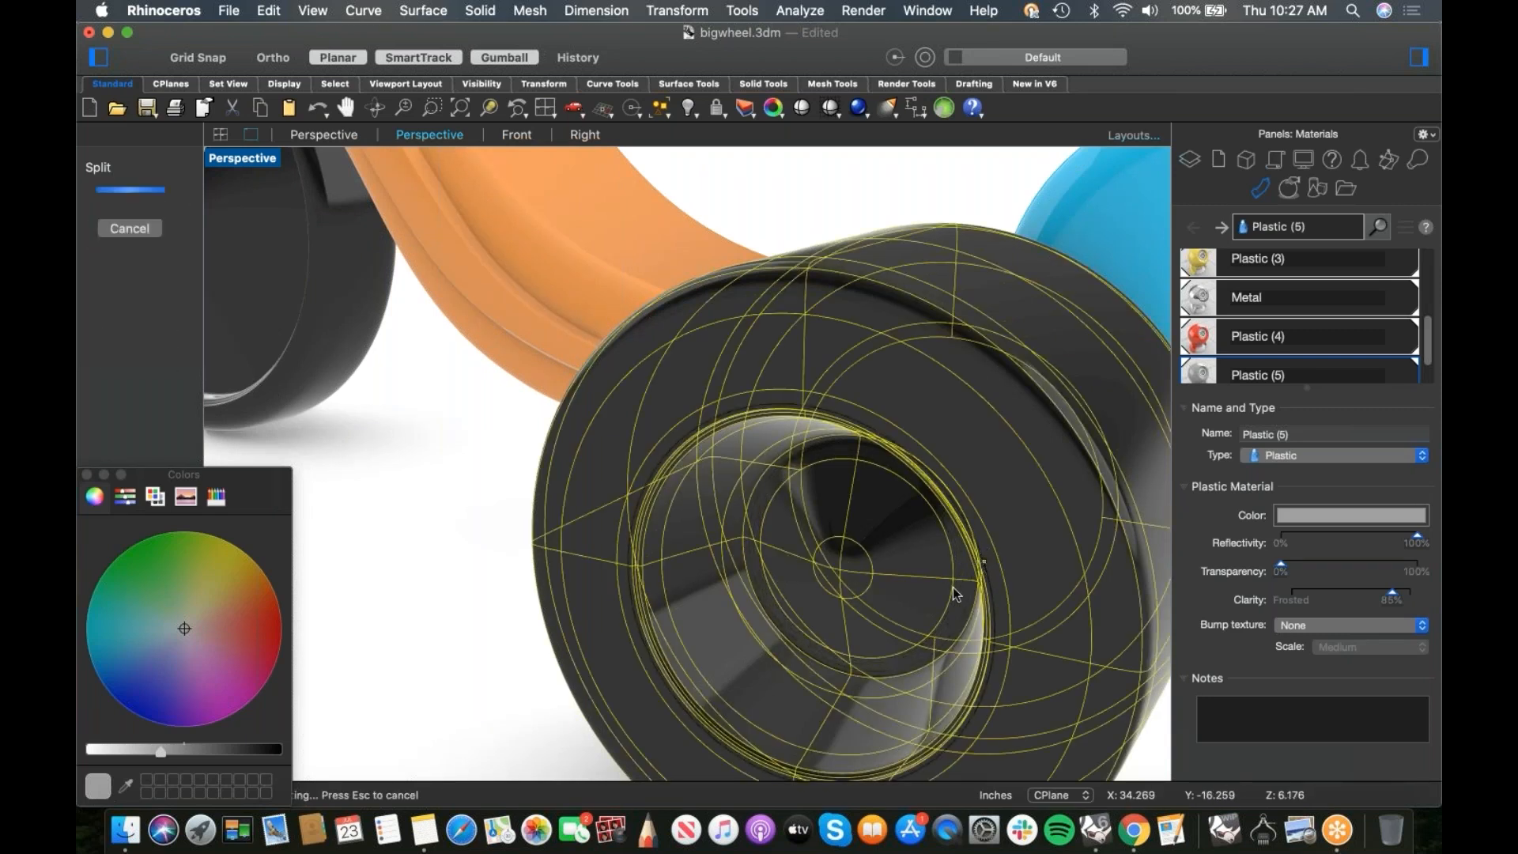
key("Return")
Step: Assign the gray plastic to the split-off hub of the second rear wheel and clear the selection
left_click(960, 596)
right_click(1213, 376)
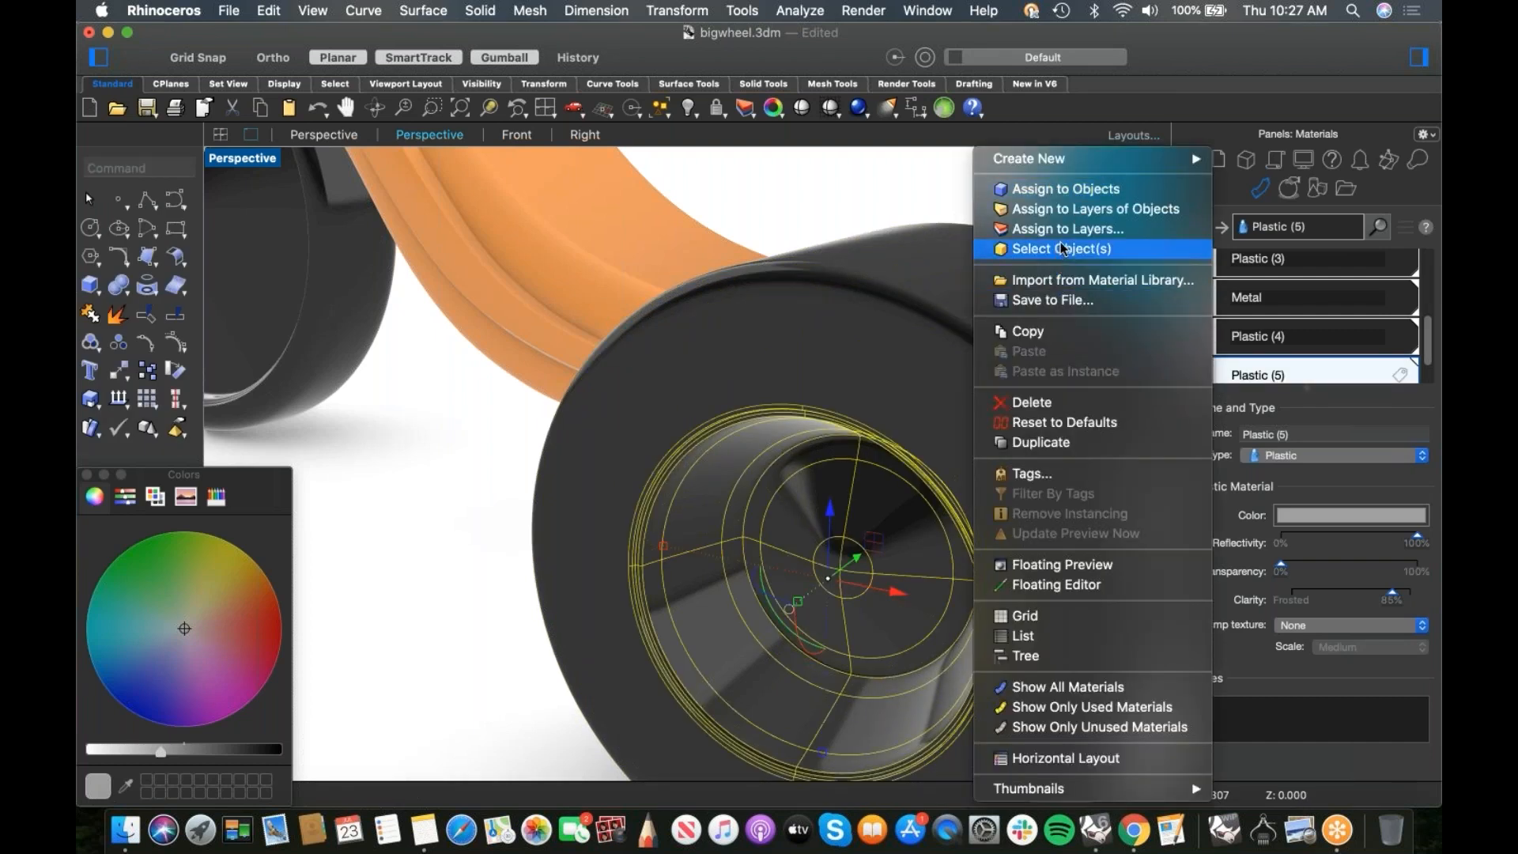
left_click(1075, 188)
key("Escape")
Step: Split the front wheel's surface along a U-direction isocurve where the inner disc meets the tire
scroll(732, 518, "down", 9)
right_click_drag(733, 519, 790, 565, "shift")
right_click_drag(340, 442, 585, 468)
right_click_drag(814, 509, 1091, 546, "shift")
right_click_drag(474, 507, 527, 532)
right_click_drag(614, 559, 694, 579, "shift")
left_click(176, 317)
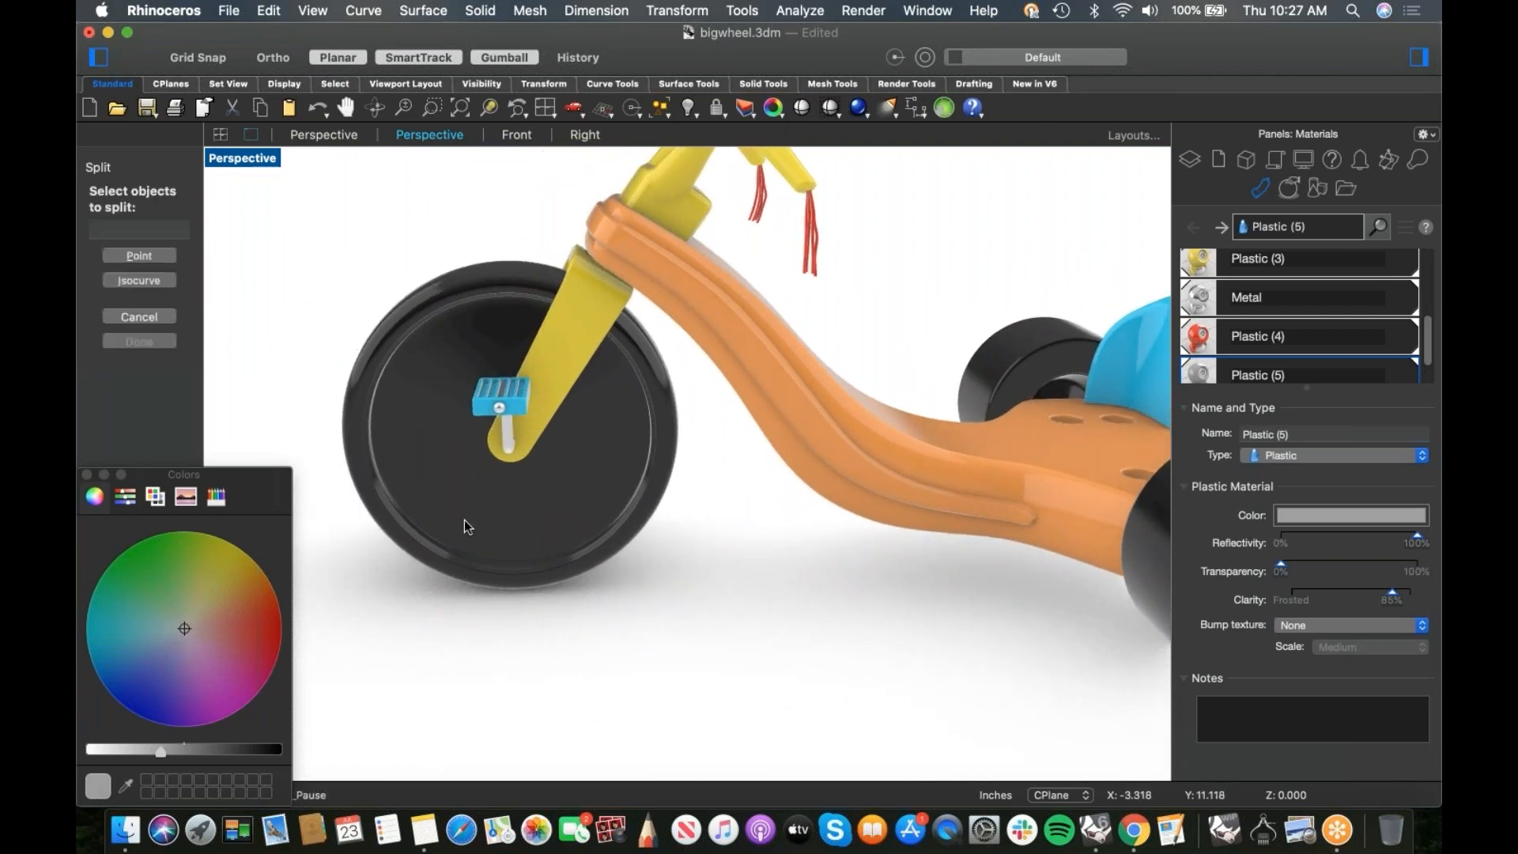
left_click(460, 527)
left_click(149, 314)
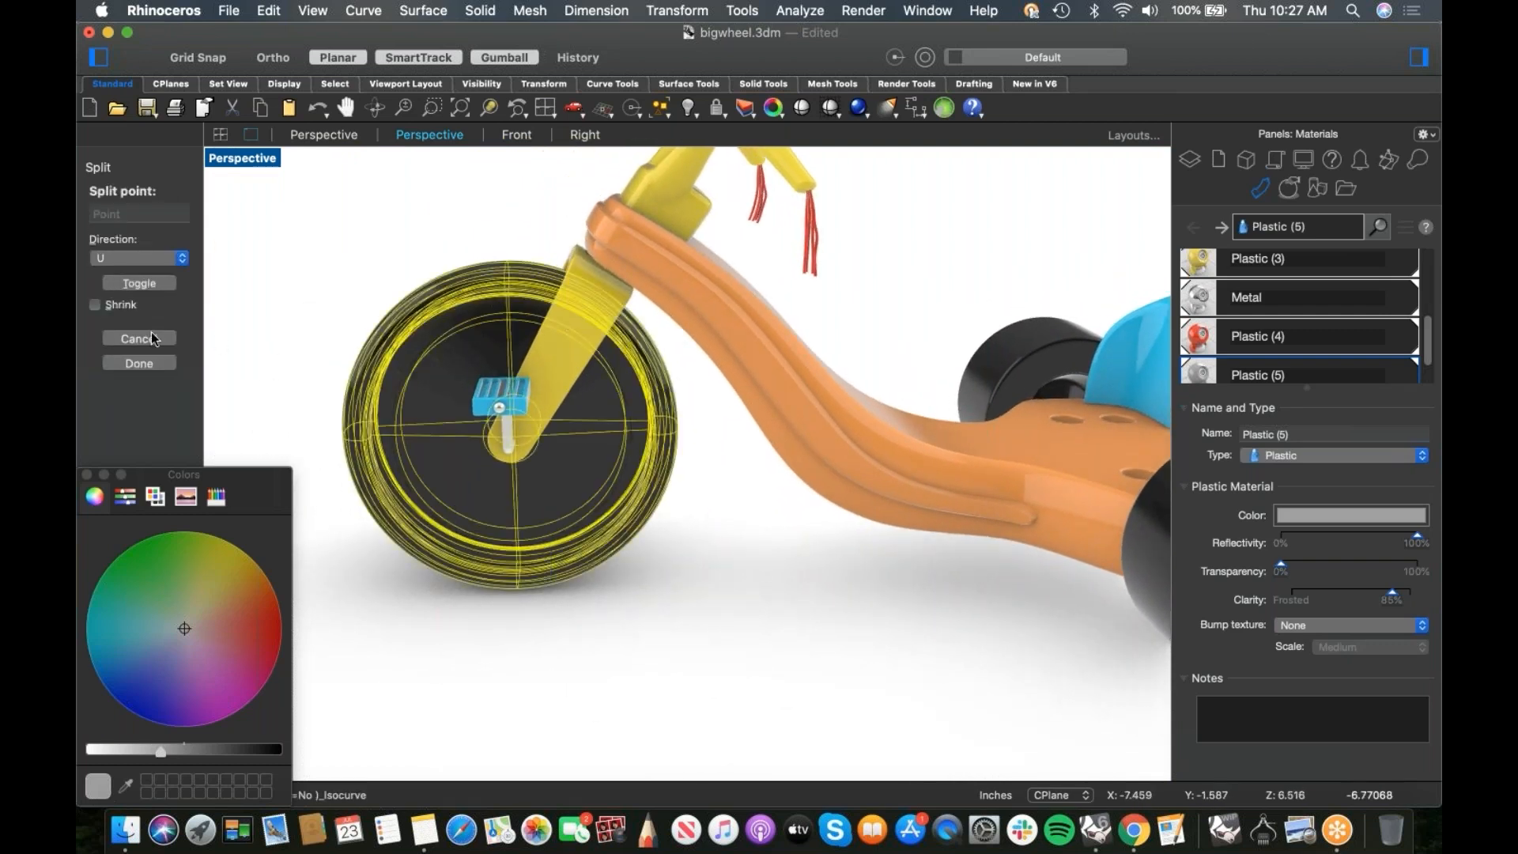
right_click_drag(449, 522, 511, 515)
scroll(510, 443, "up", 5)
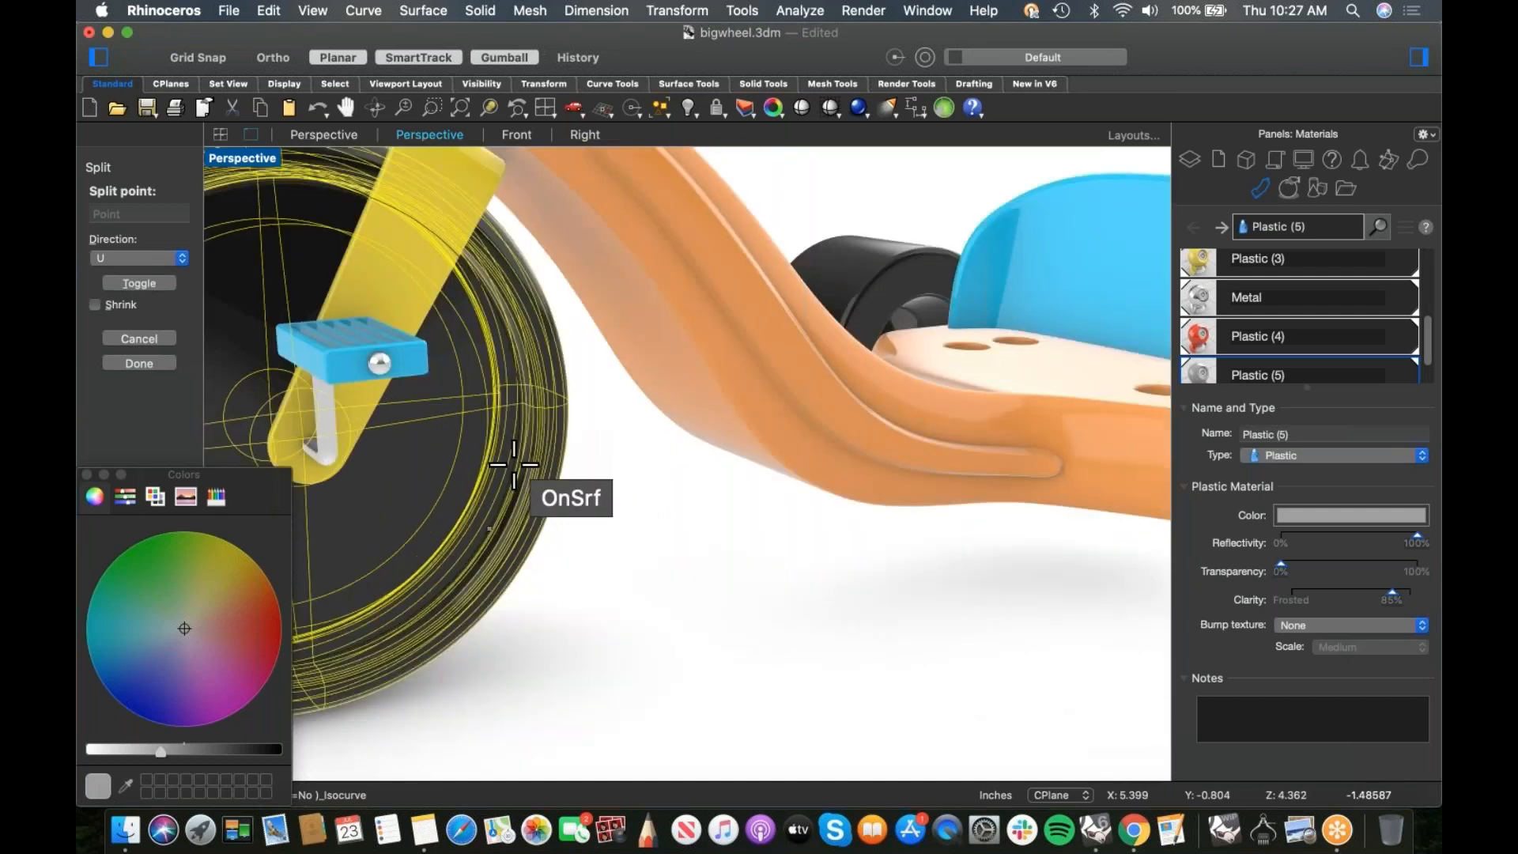
left_click(558, 431)
key("Return")
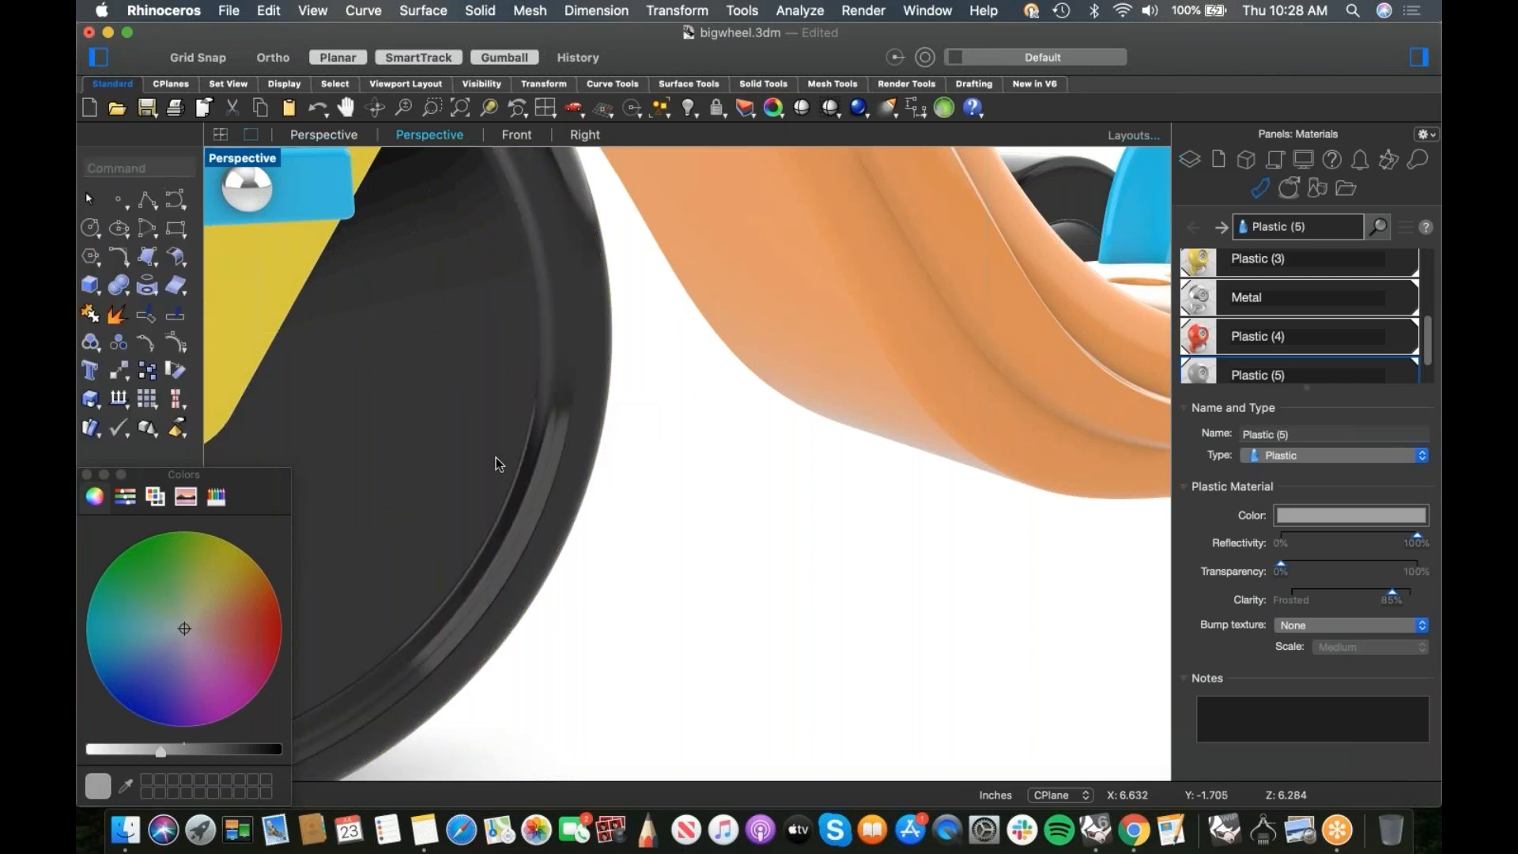
Step: Assign the gray plastic material to the split-off inner disc of the front wheel and close the color picker
right_click(1263, 380)
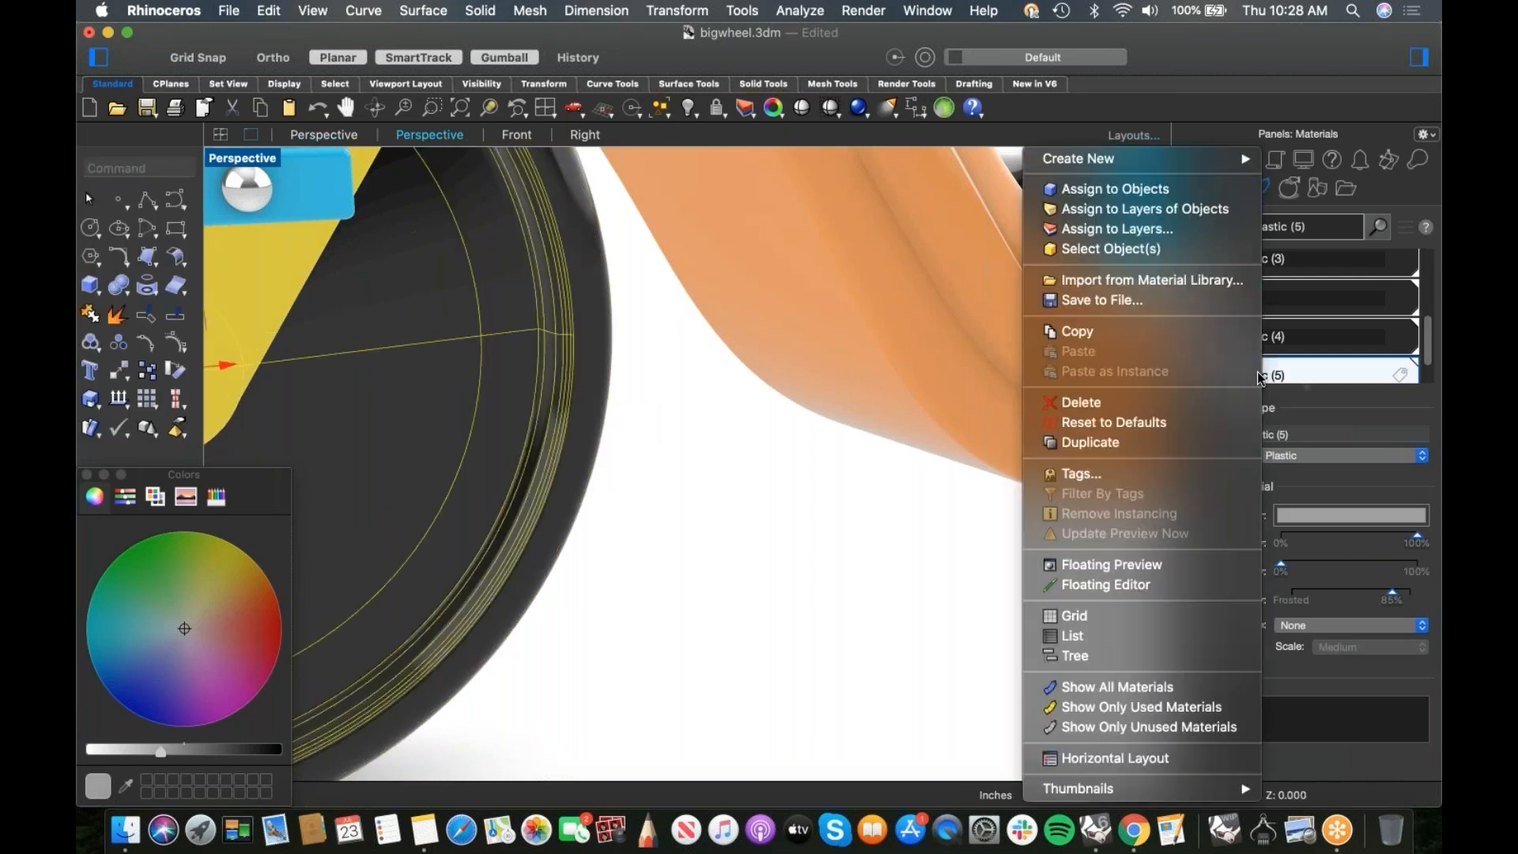
left_click(1147, 191)
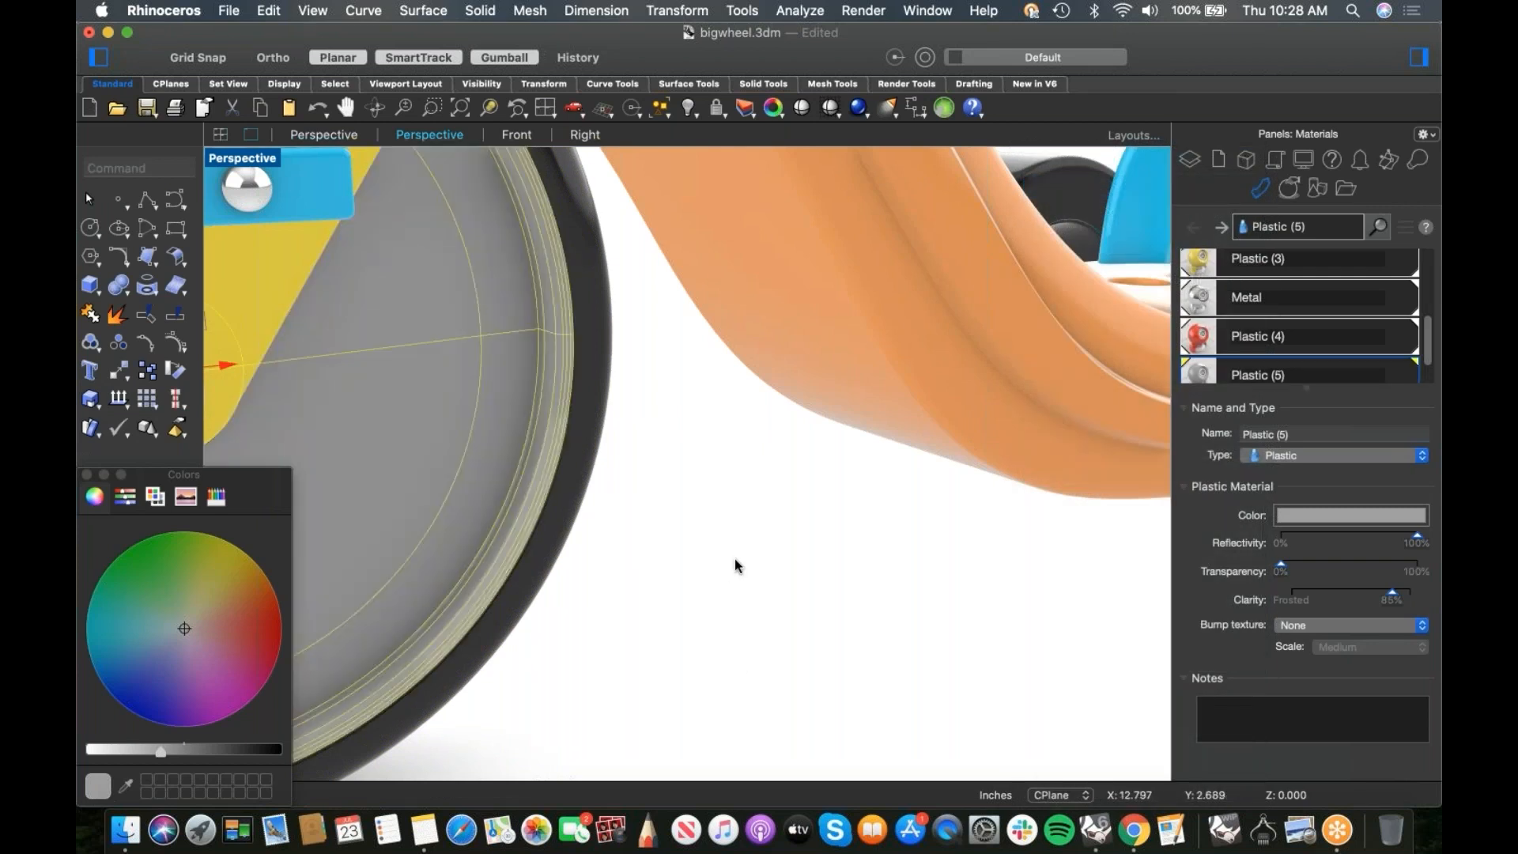
scroll(736, 557, "down", 3)
scroll(739, 556, "down", 10)
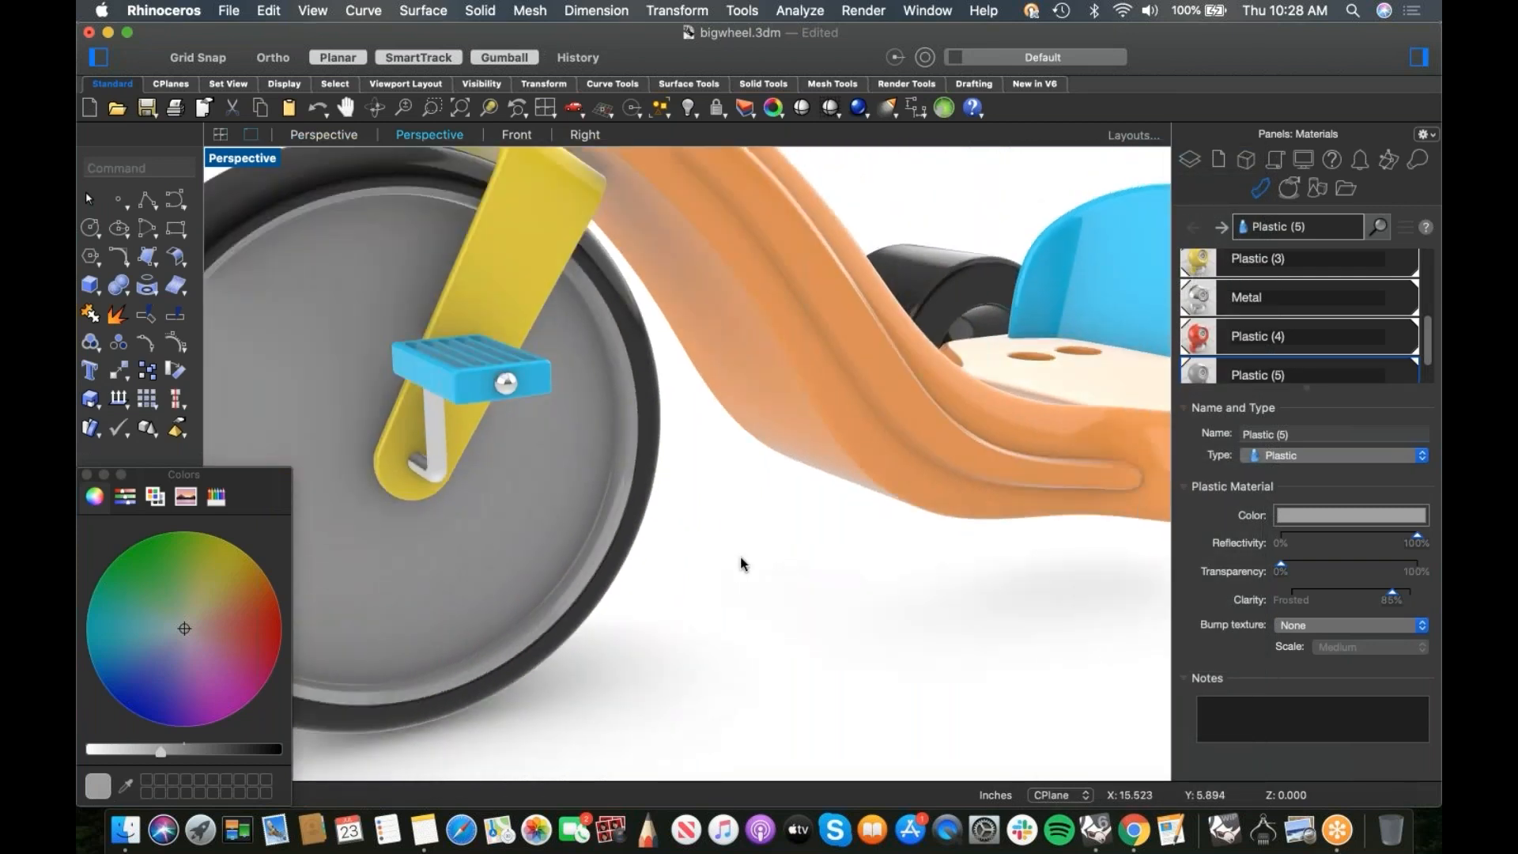
right_click_drag(698, 551, 710, 605)
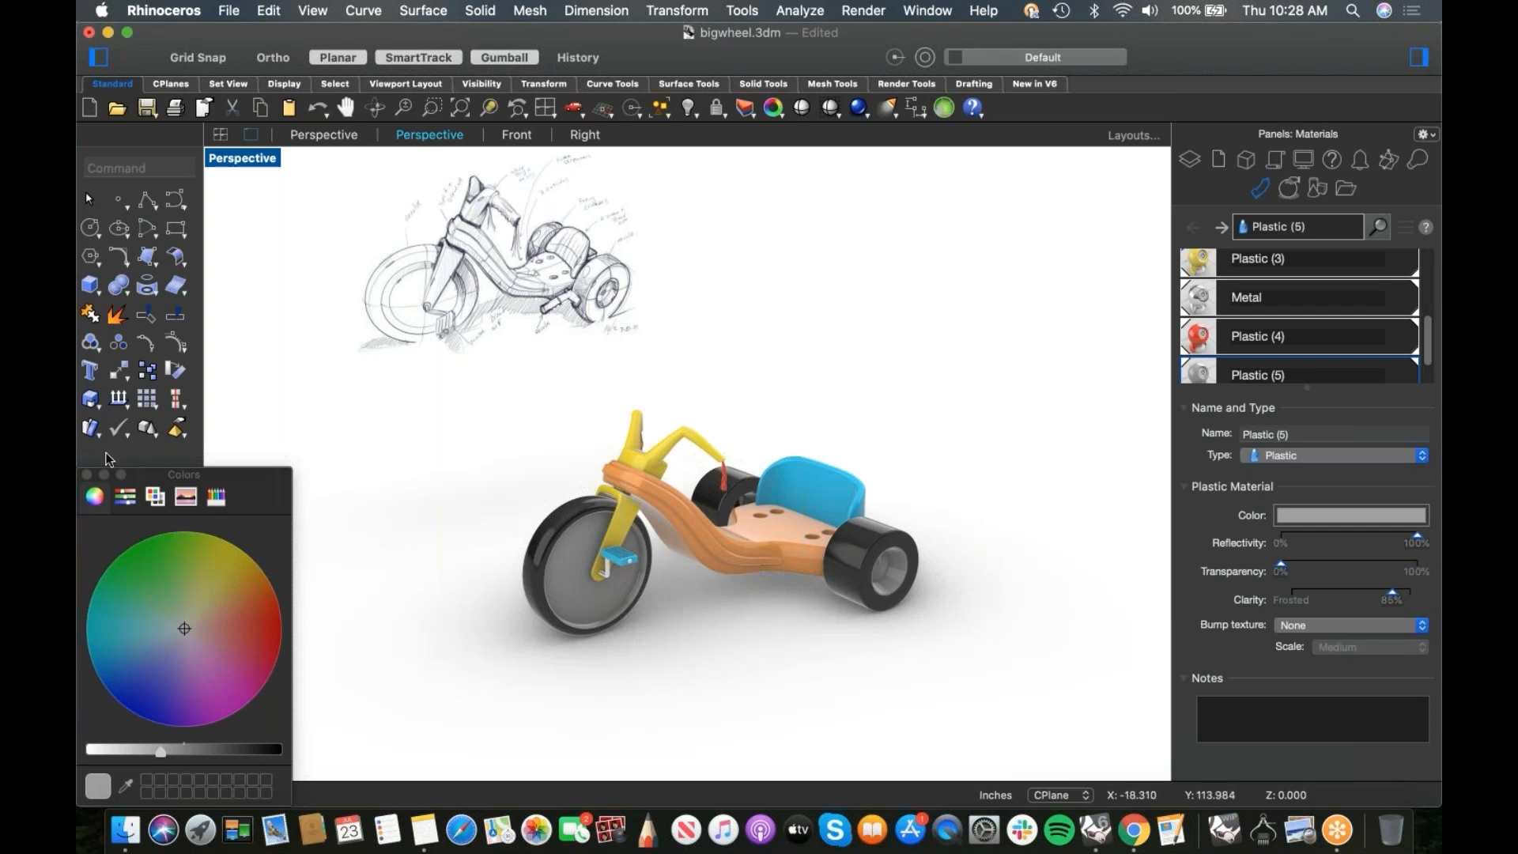
left_click(87, 474)
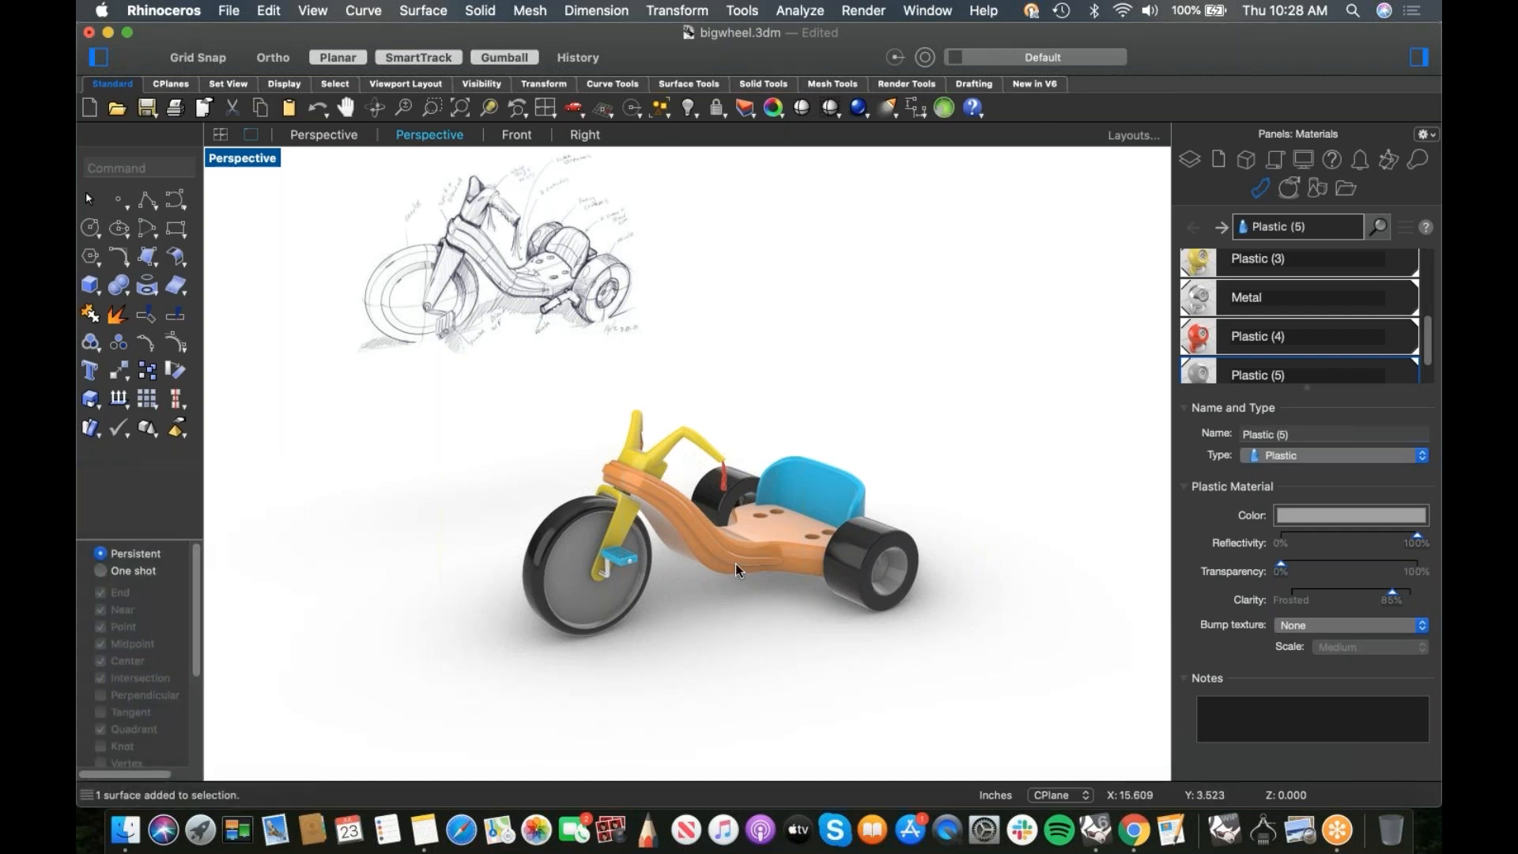
scroll(676, 555, "up", 5)
scroll(695, 558, "up", 2)
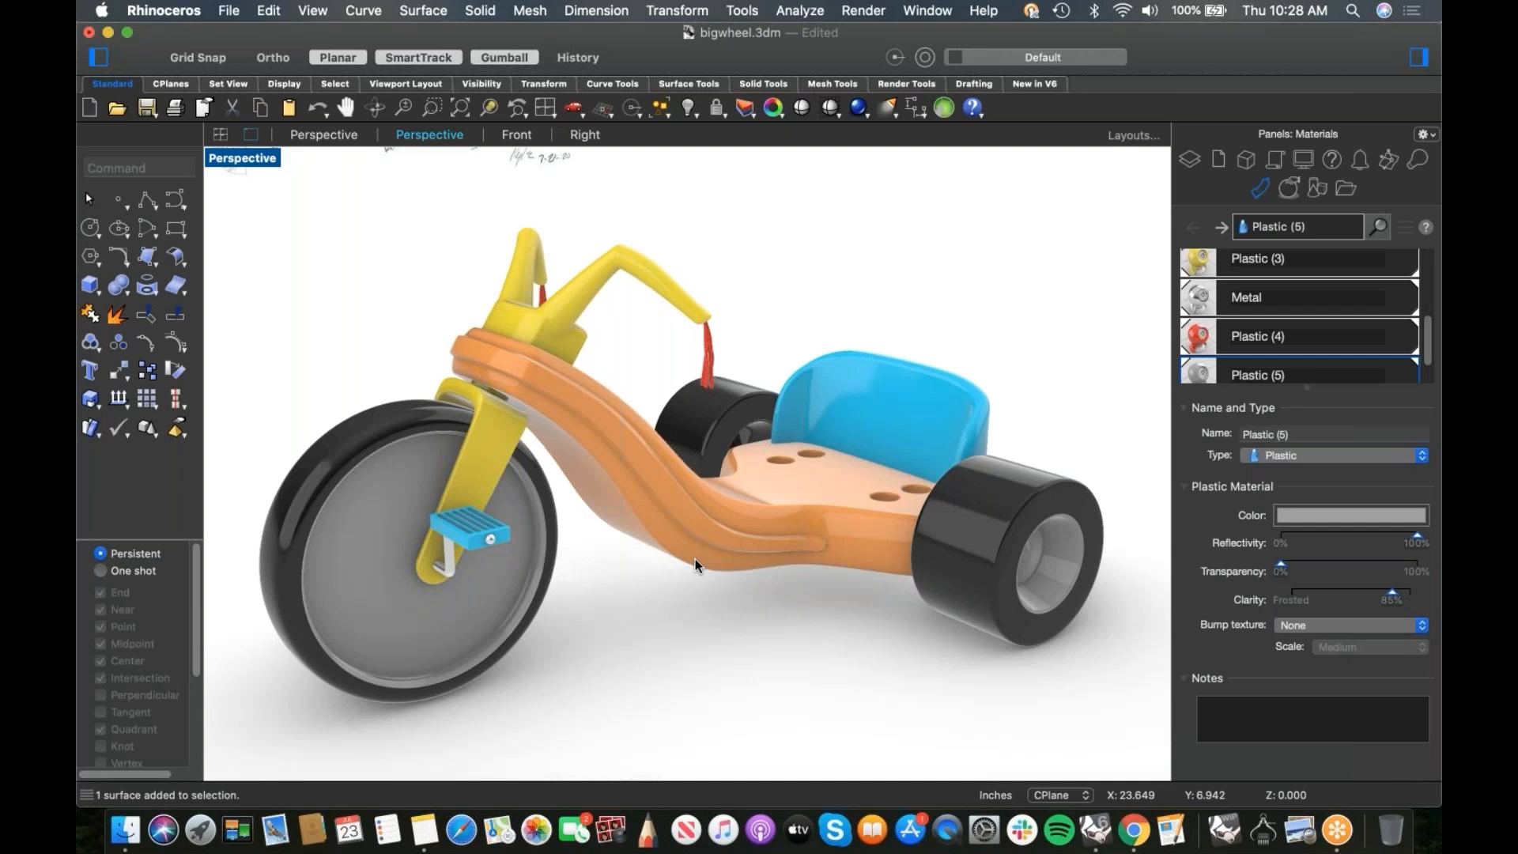
Step: Select the open polysurfaces with SelOpenPolysrf to check the model, and save the file
type("selOpe")
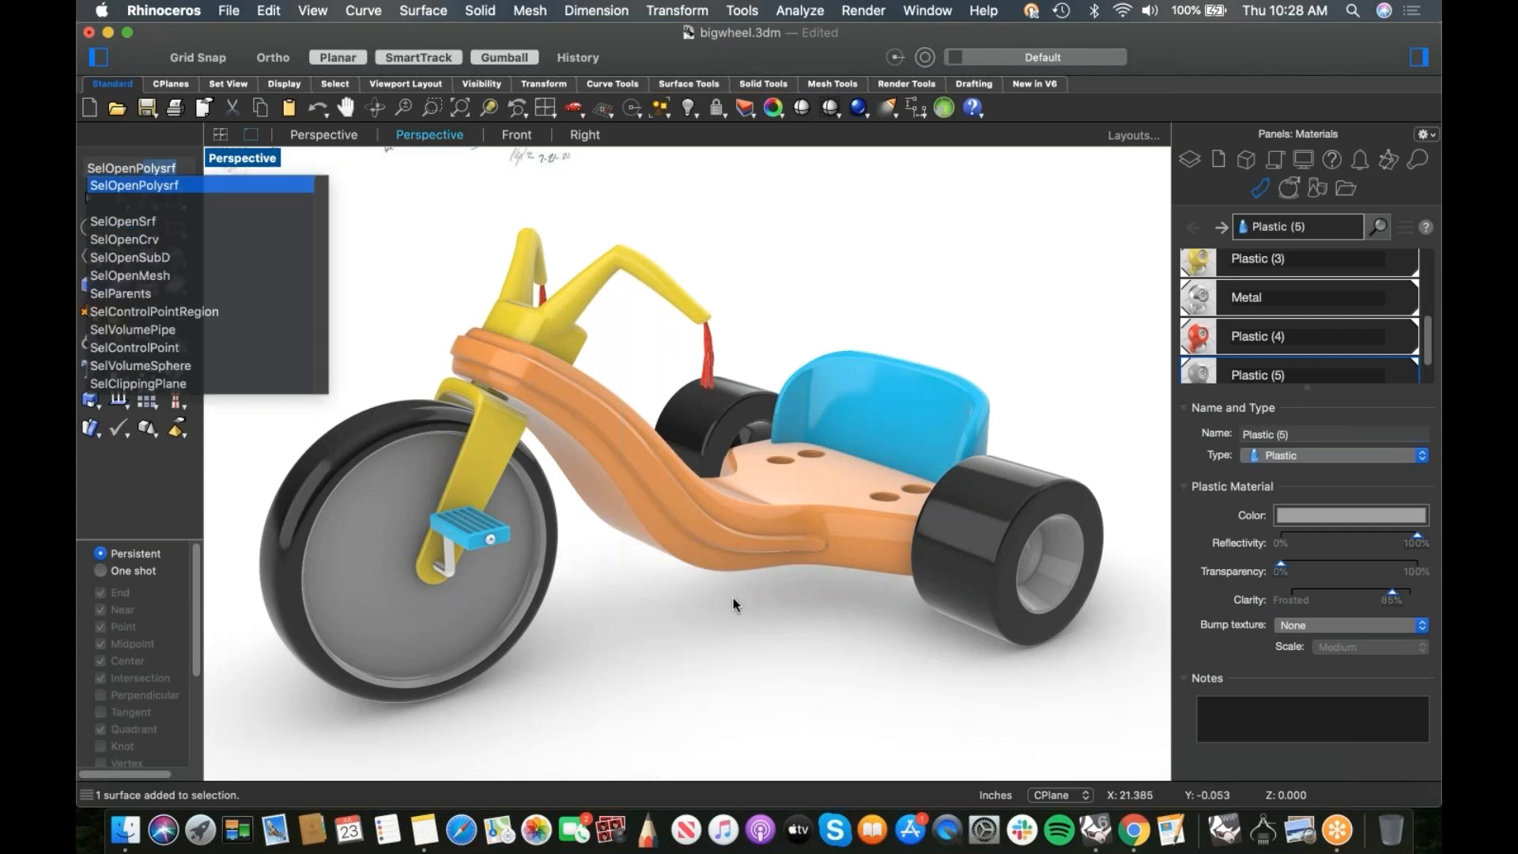
key("Return")
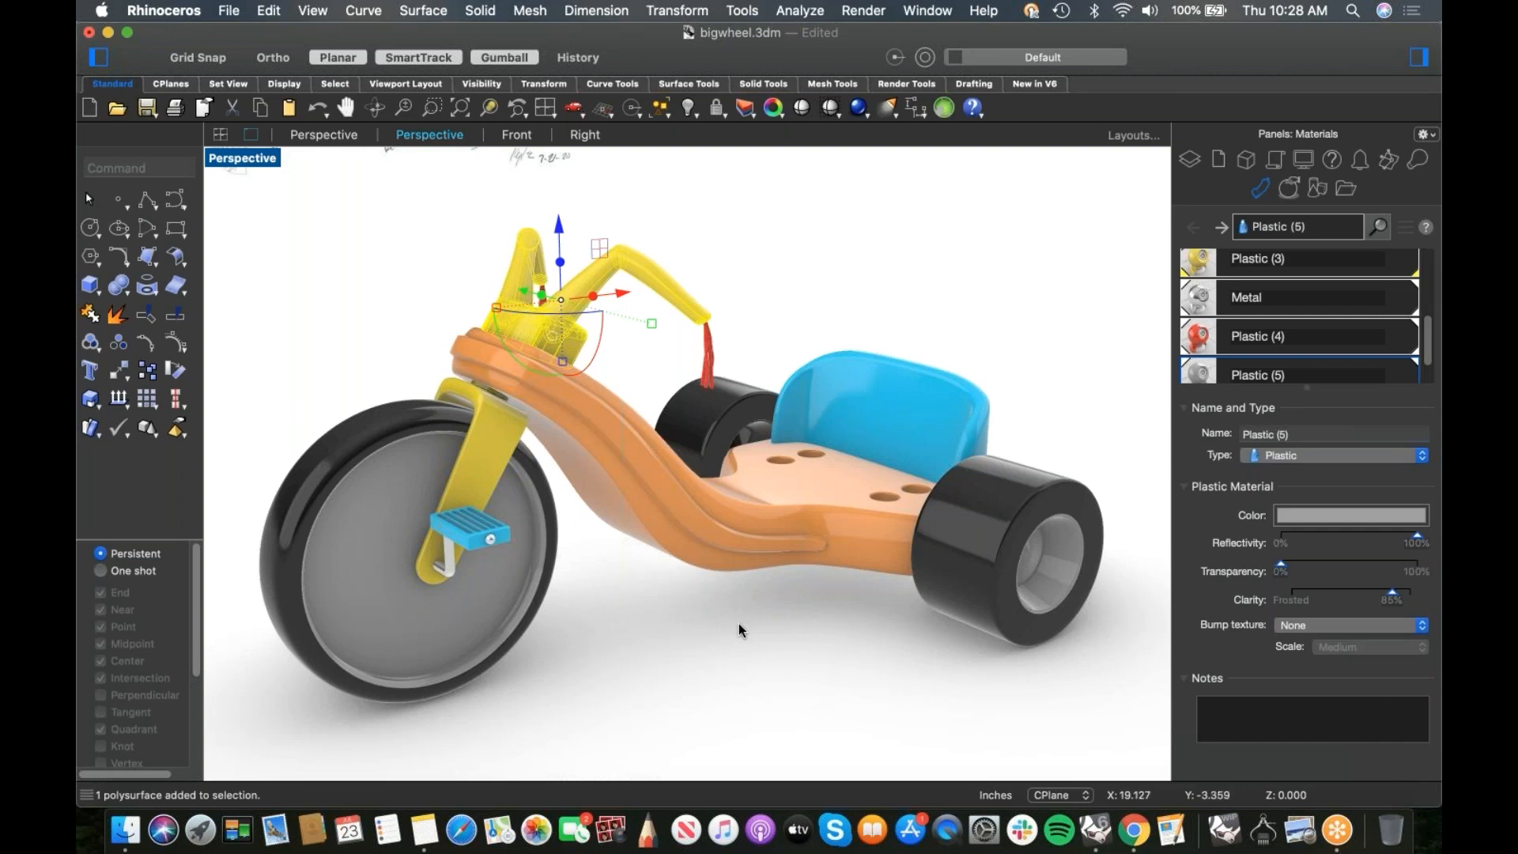
key("super+s")
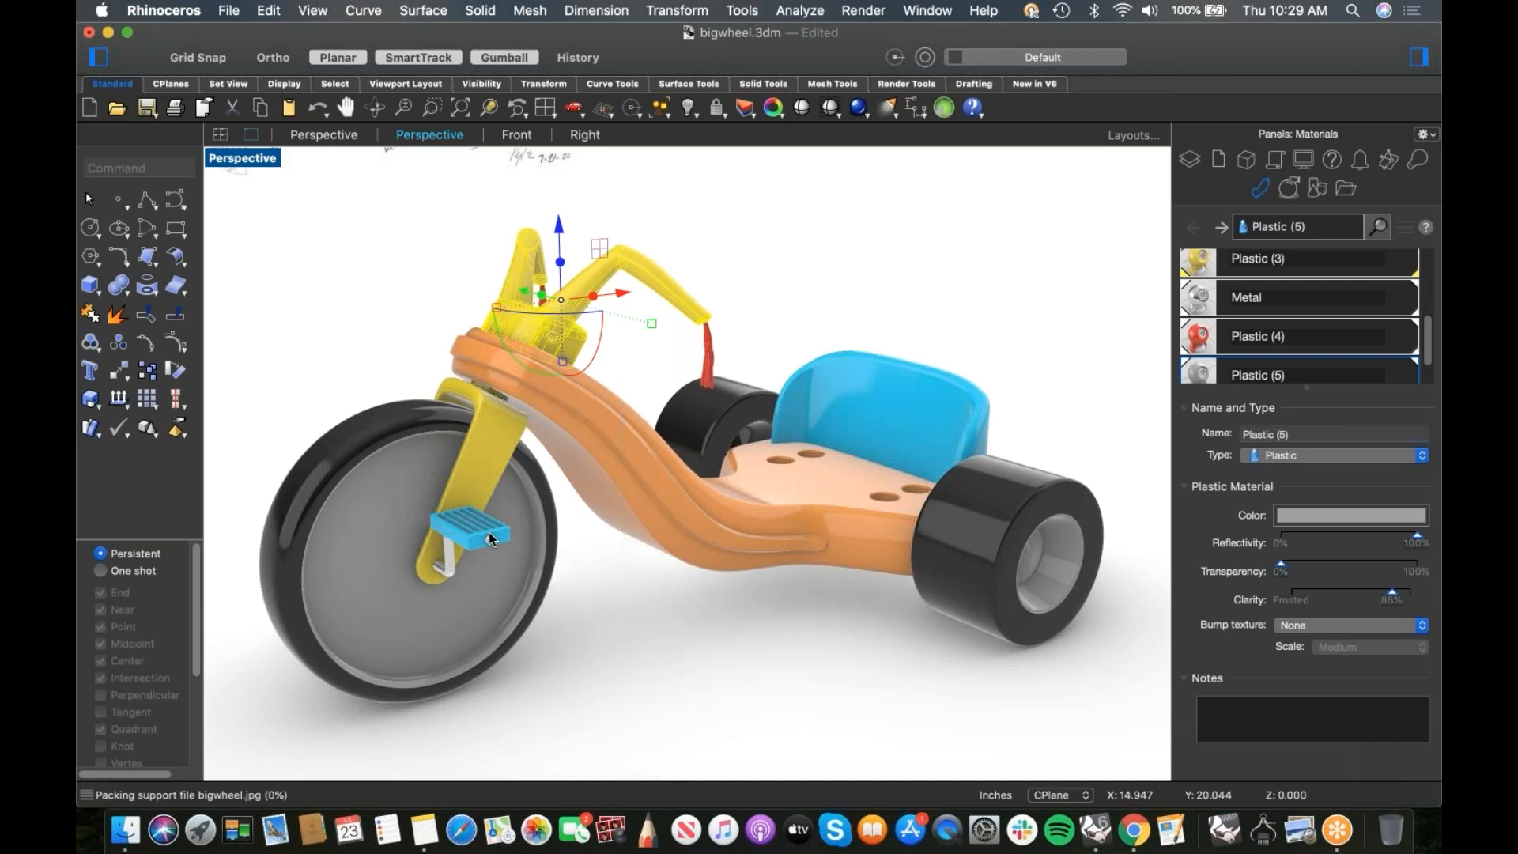
left_click(634, 599)
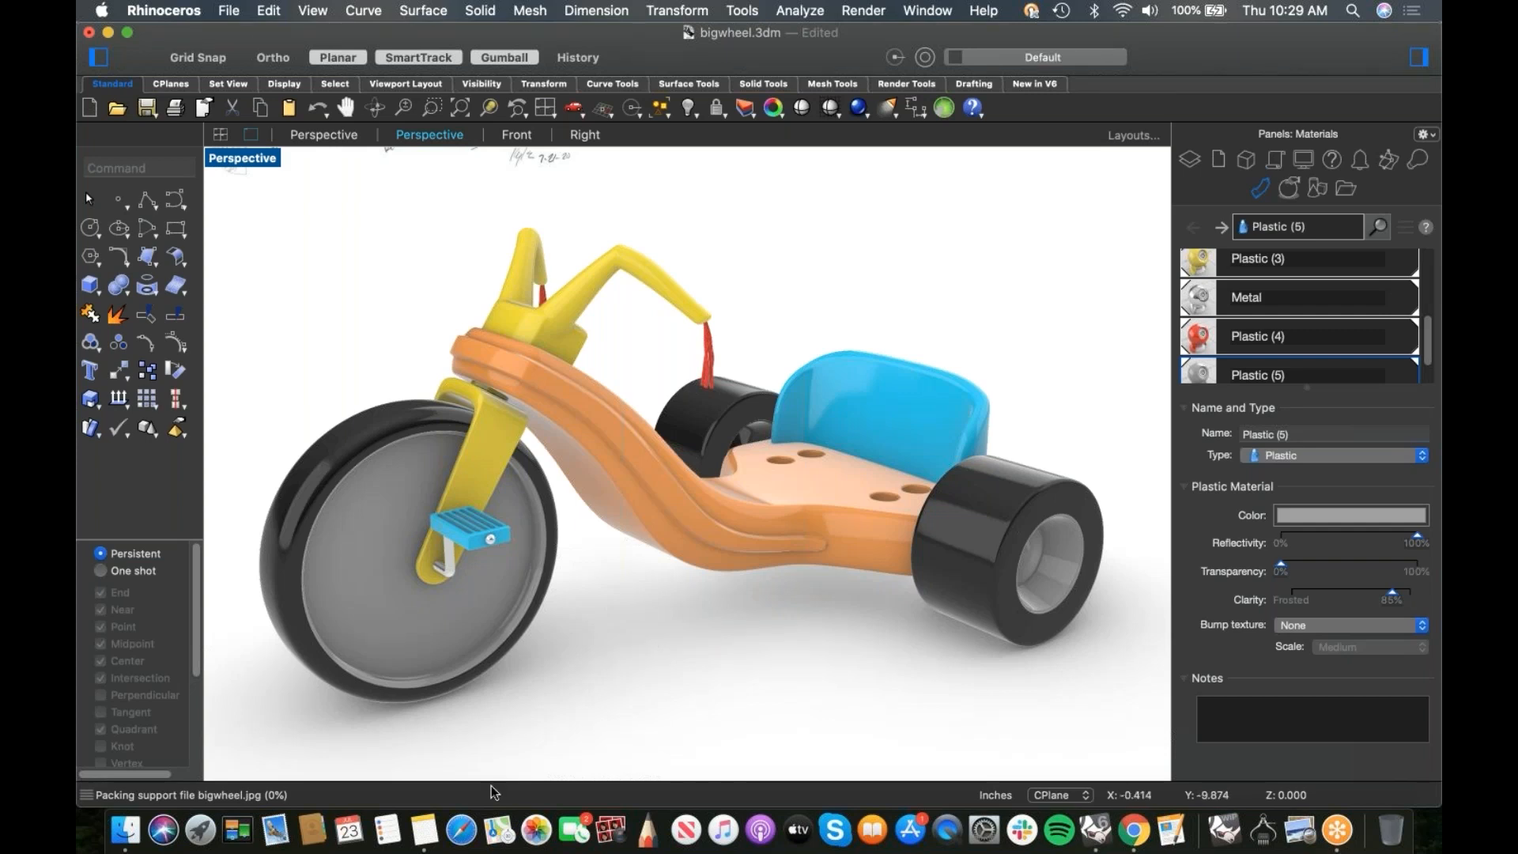
Step: Switch to Chrome and look through the playlists and uploads on the Rhinoceros3d YouTube channel
left_click(1127, 830)
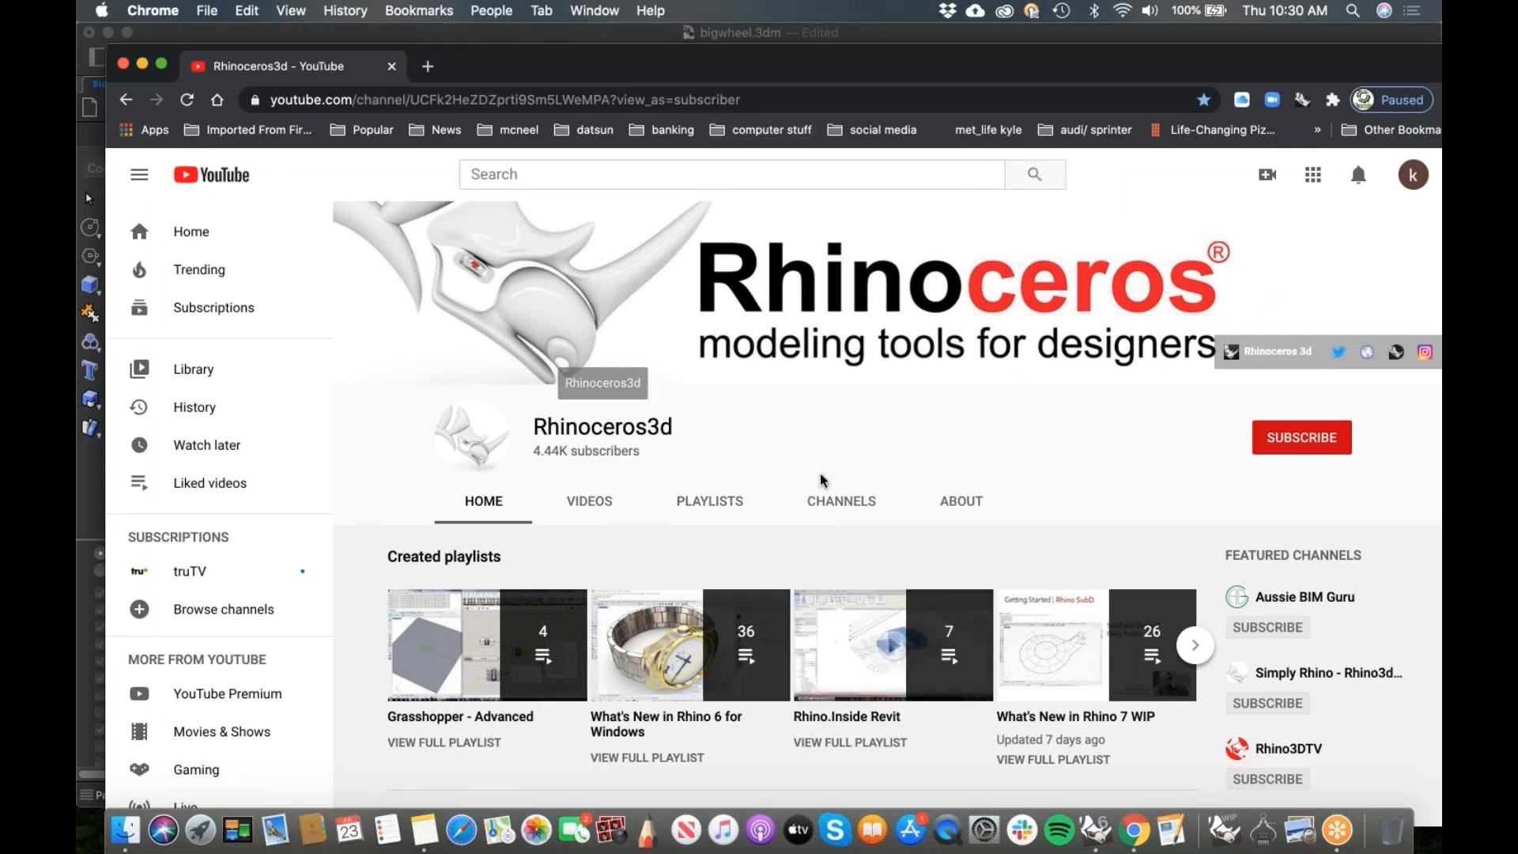
scroll(771, 490, "down", 5)
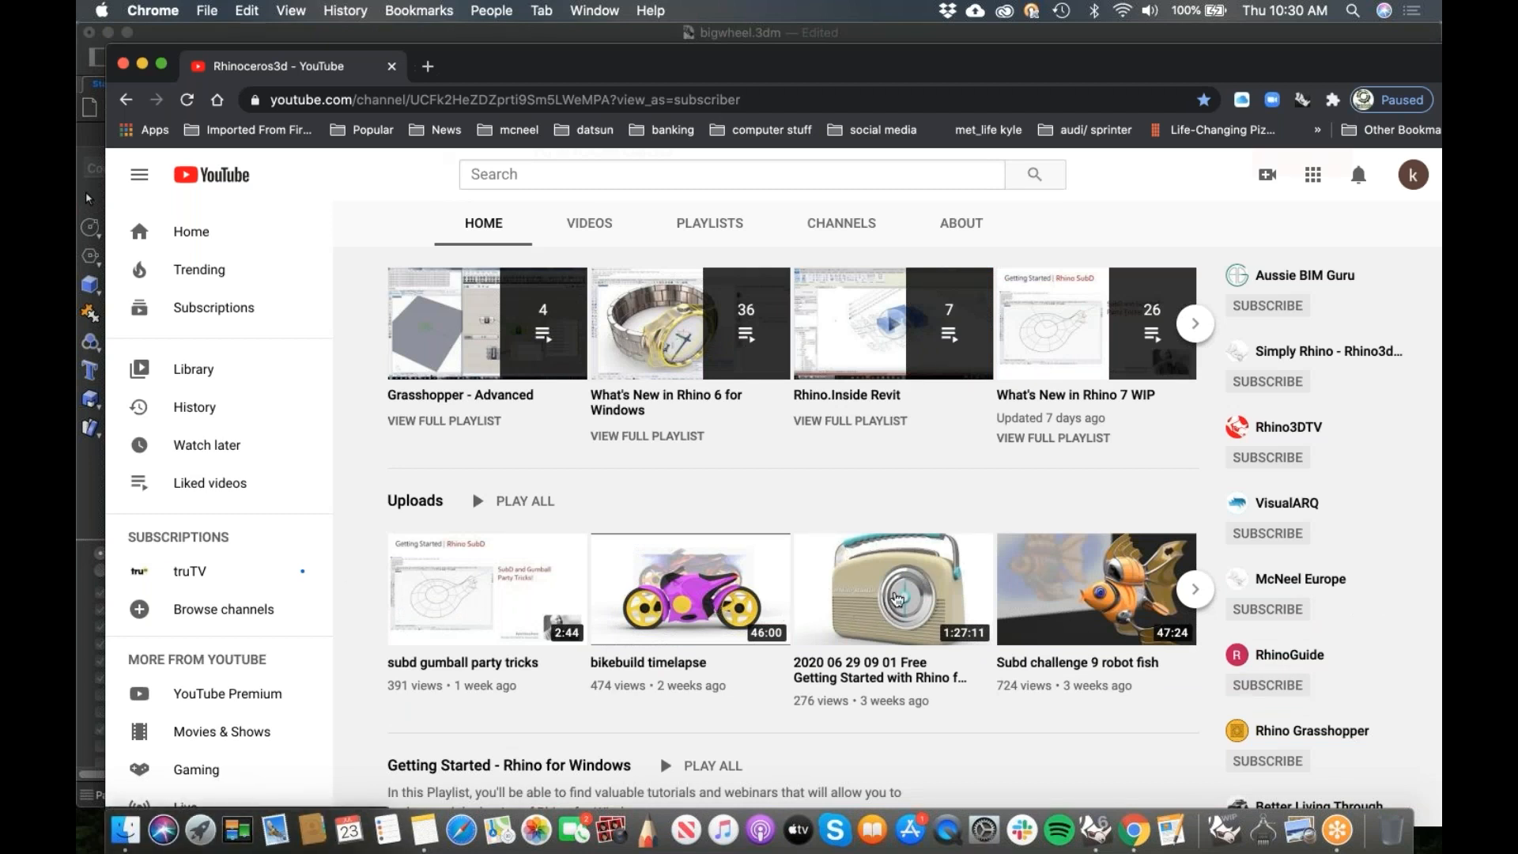
scroll(880, 593, "down", 1)
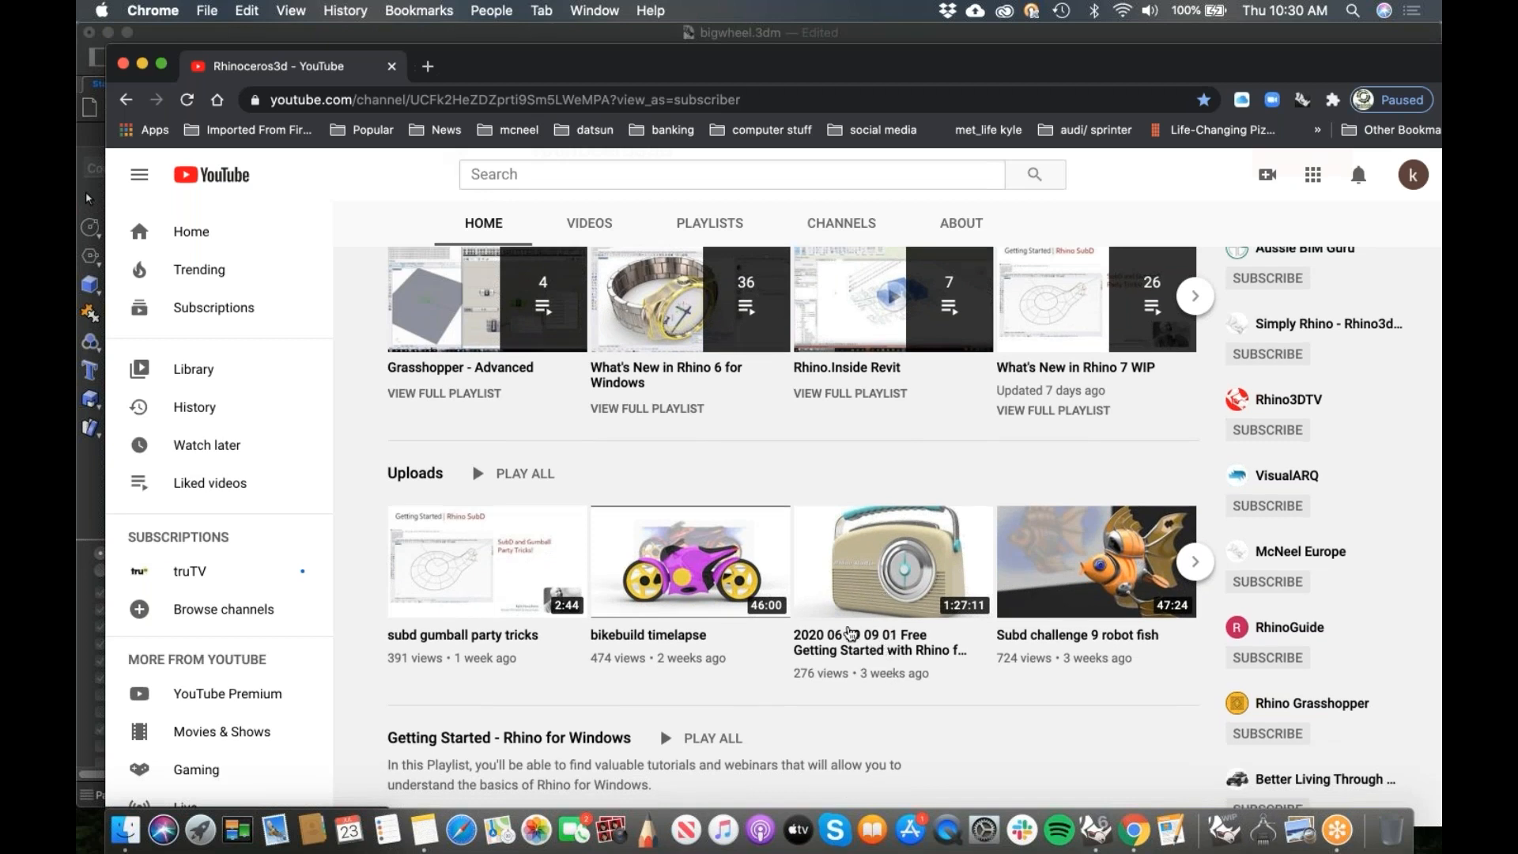
scroll(840, 641, "down", 5)
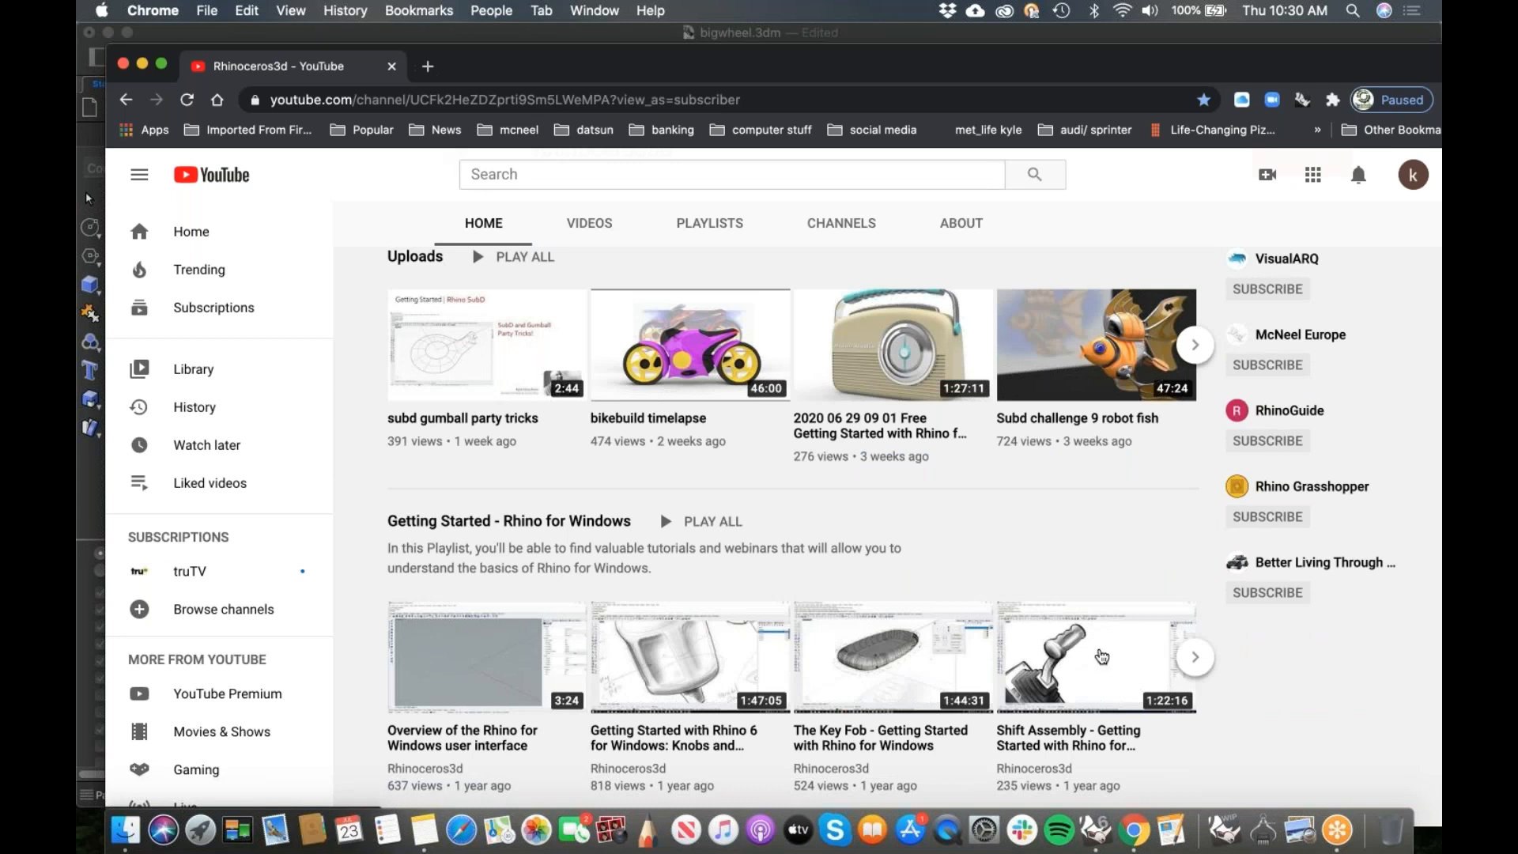
scroll(665, 576, "down", 10)
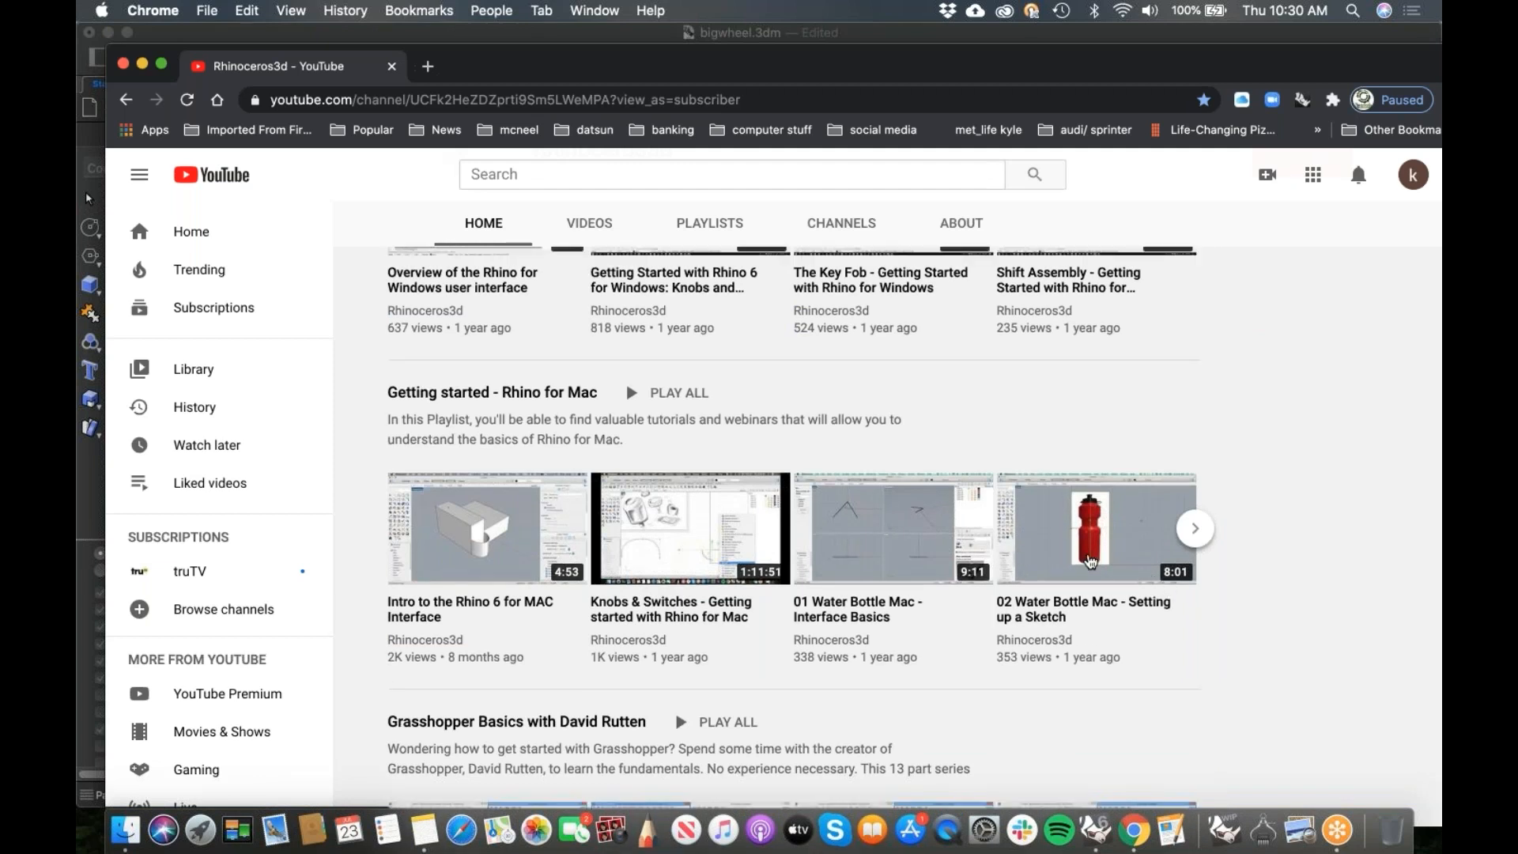
scroll(1089, 560, "up", 1)
scroll(1083, 557, "up", 10)
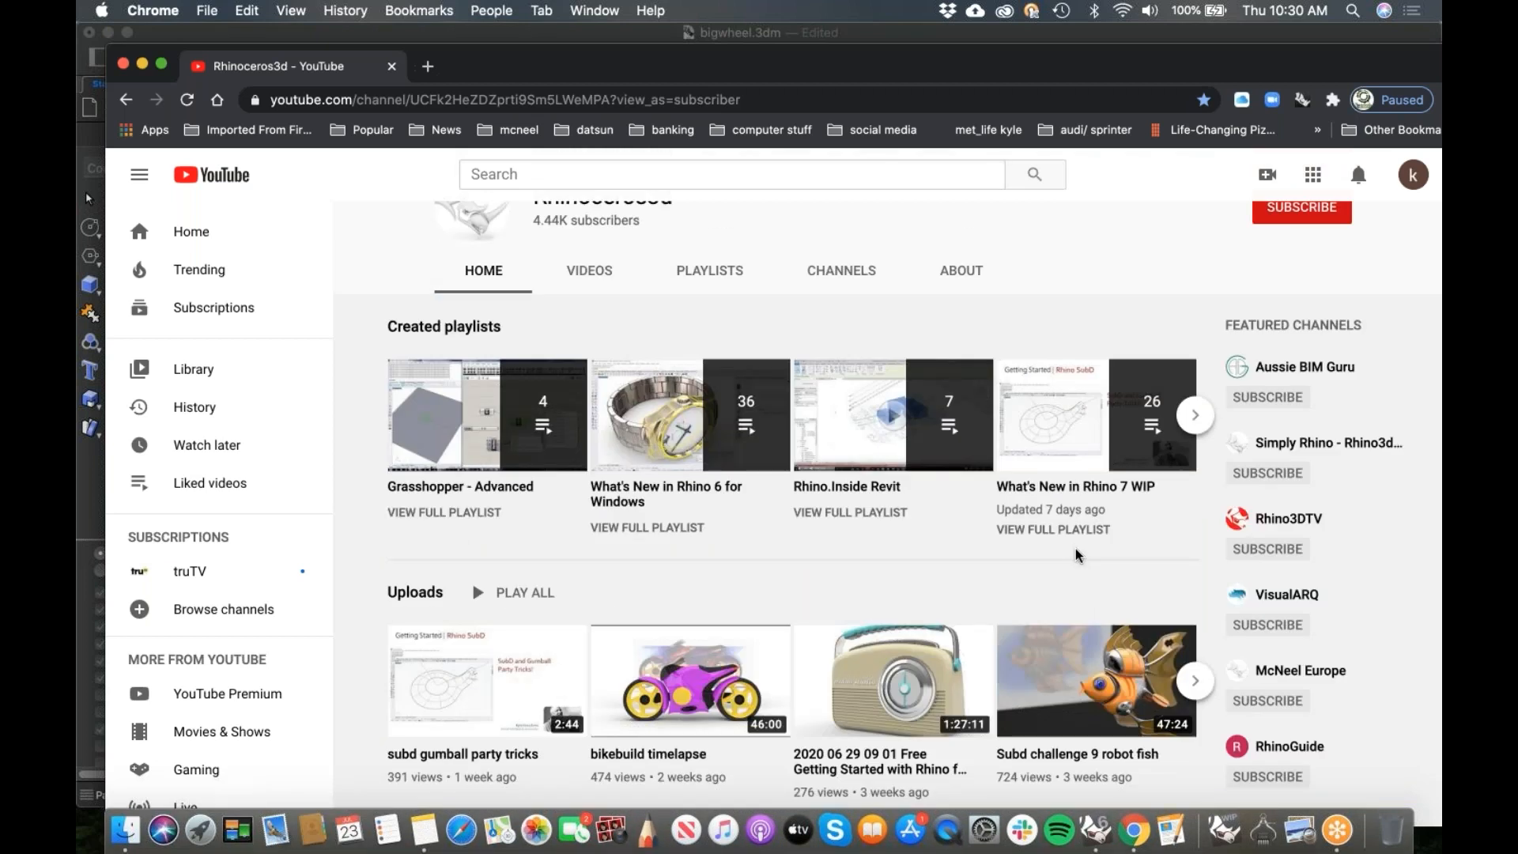
scroll(1032, 559, "down", 3)
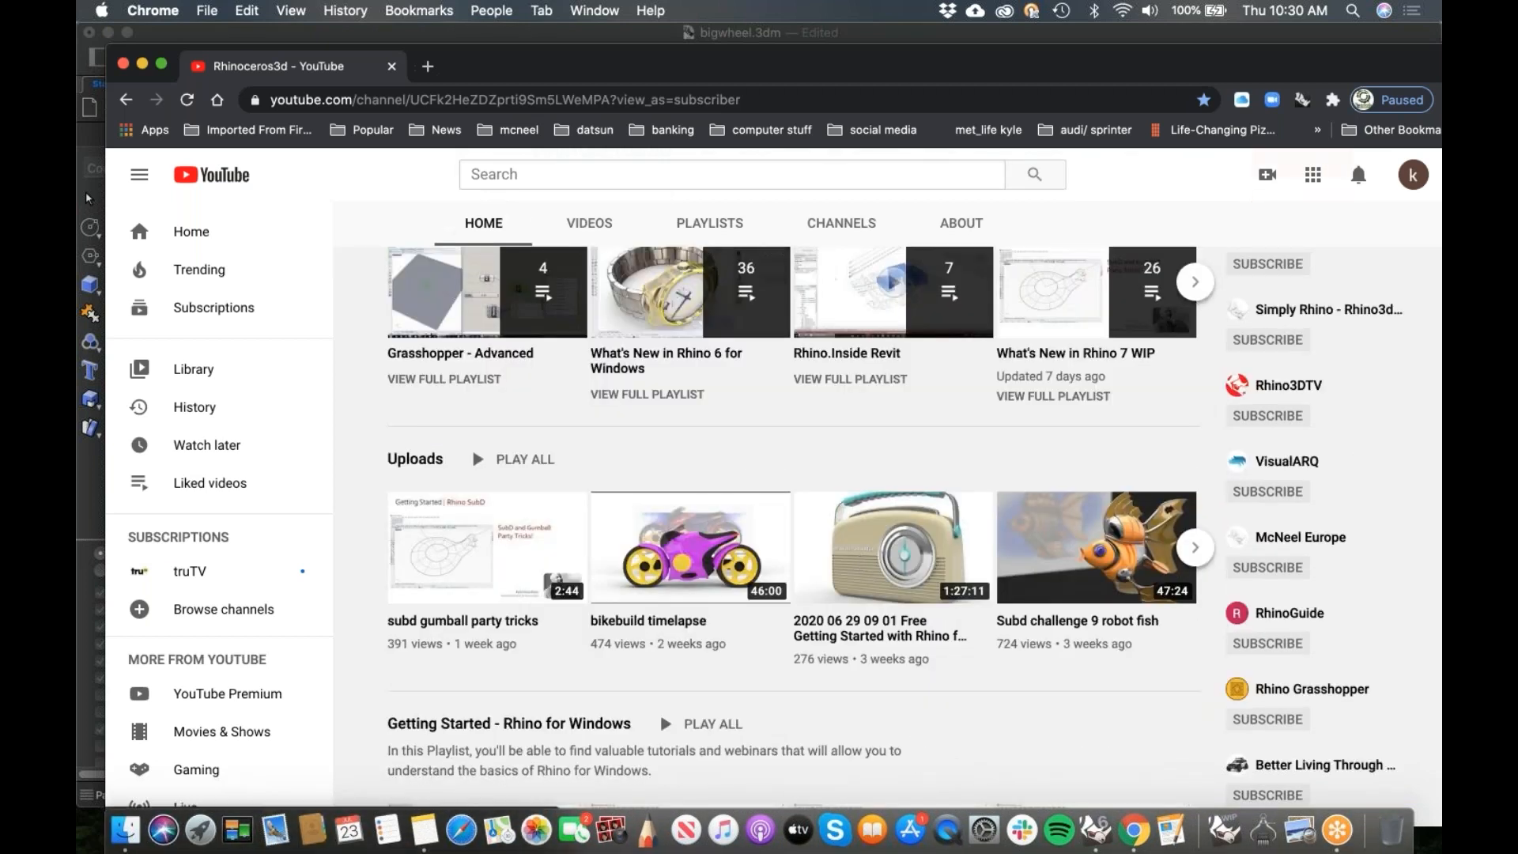
Step: Open the bookmarked Rhino Vimeo page and look through the Rhino Tutorials videos
left_click(519, 130)
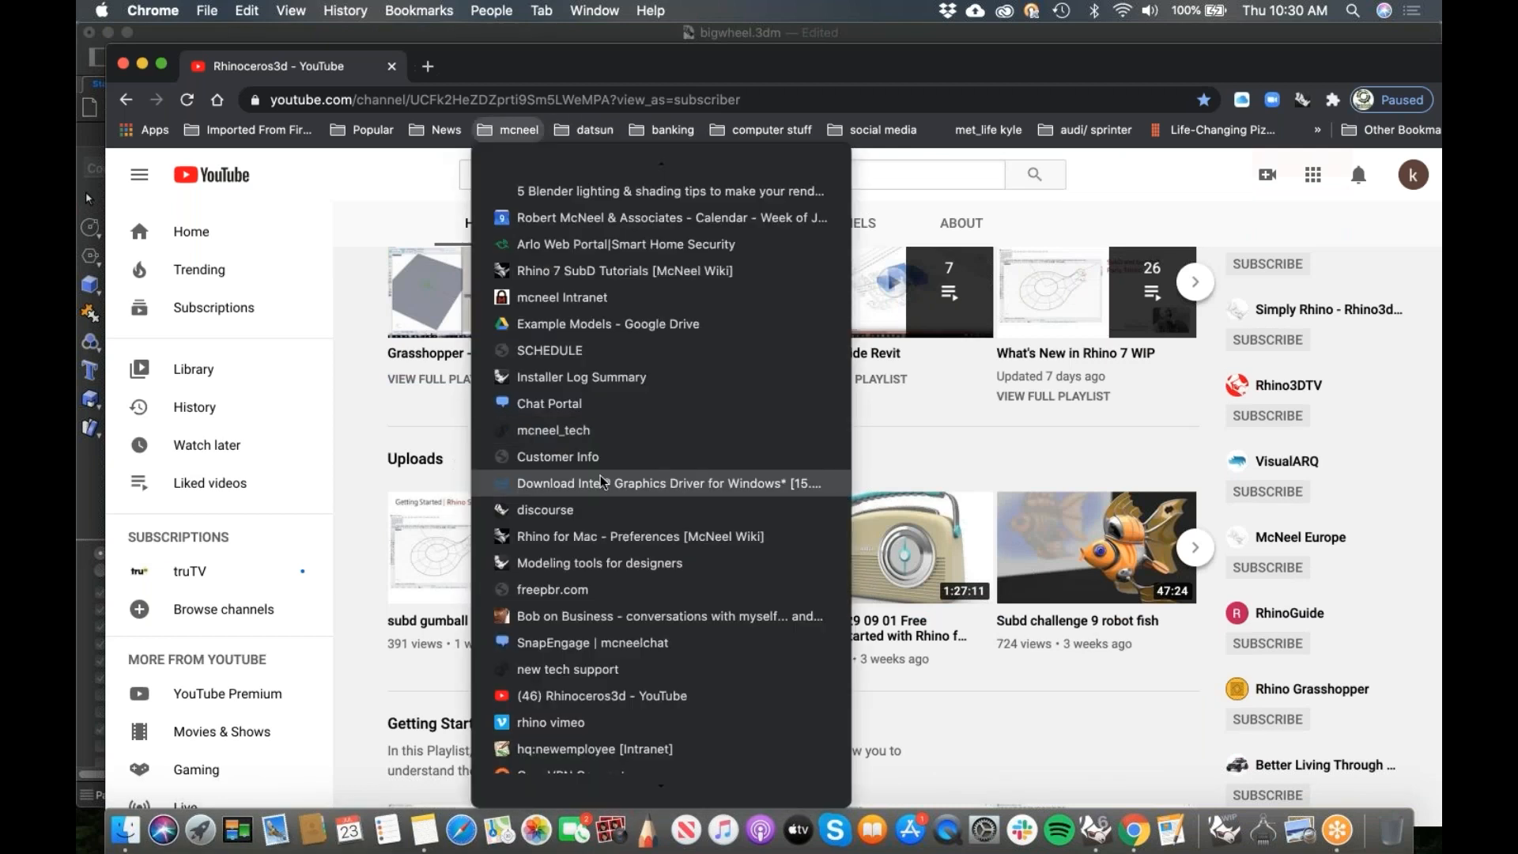
left_click(556, 725)
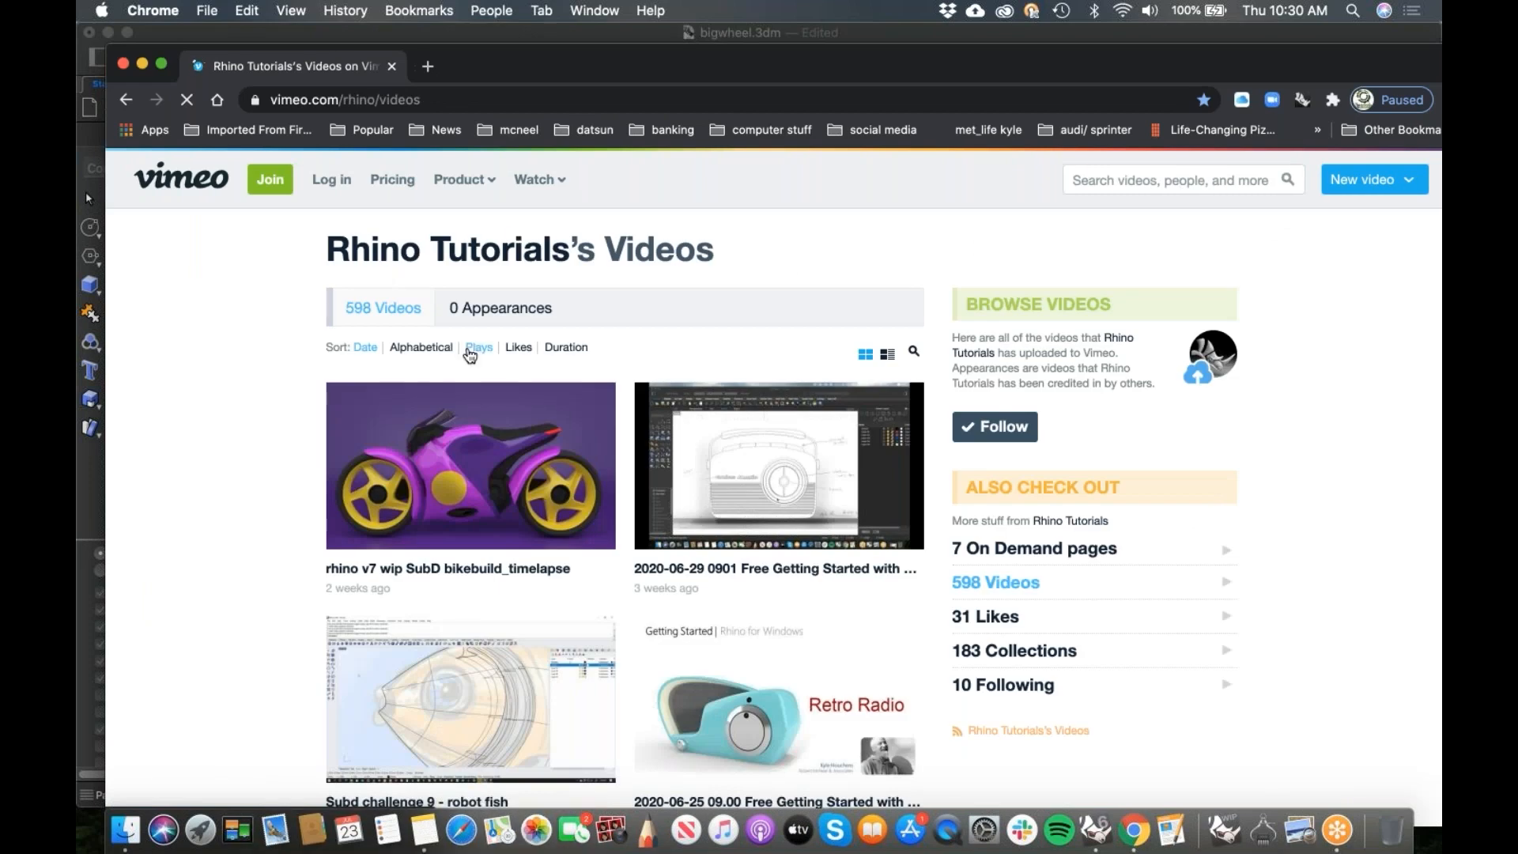
scroll(369, 534, "down", 1)
scroll(369, 534, "down", 15)
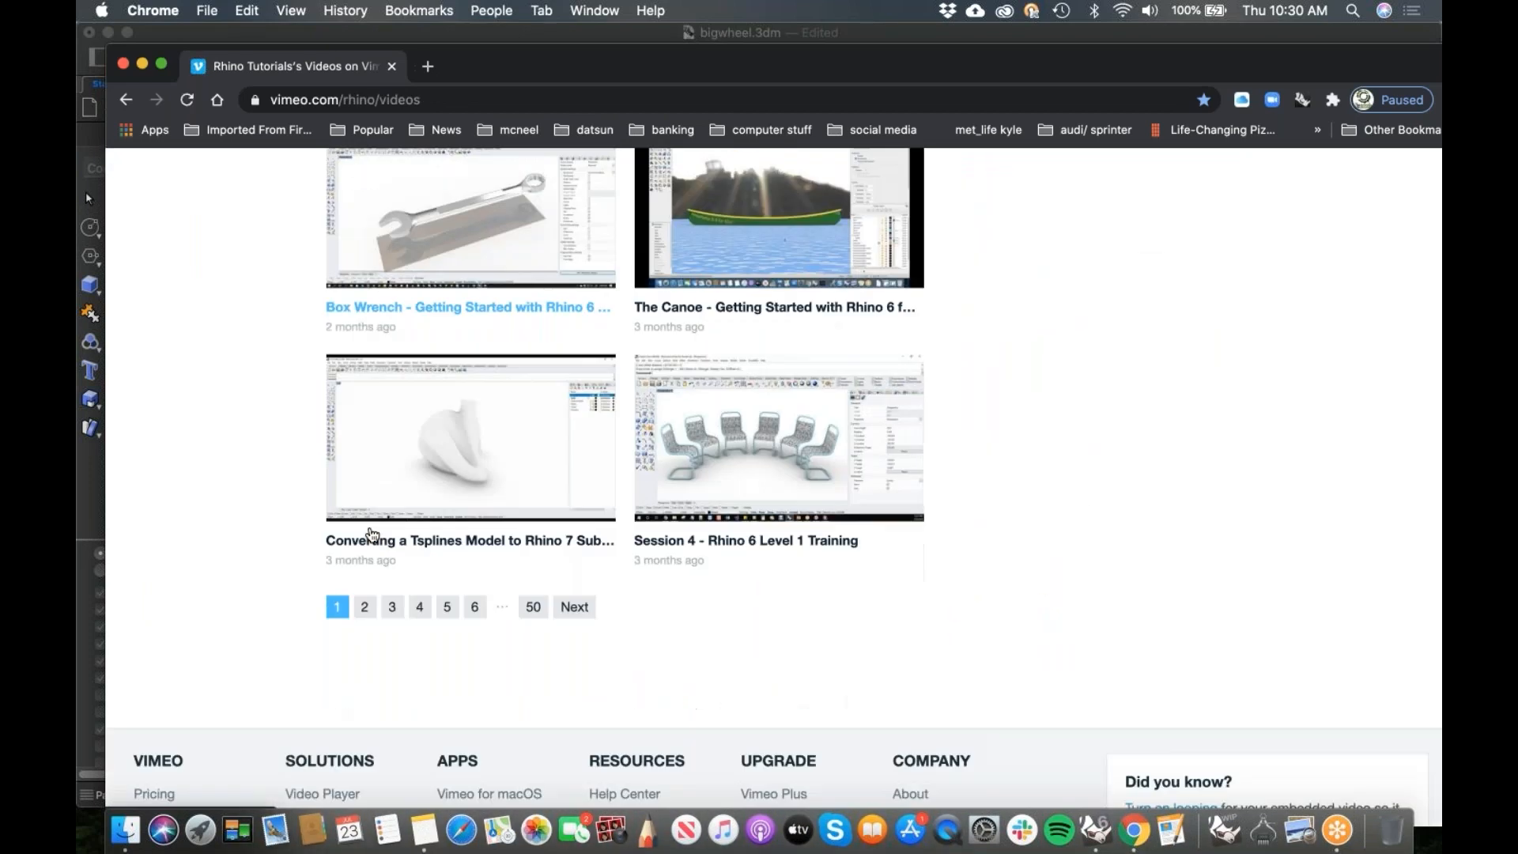
scroll(372, 535, "up", 8)
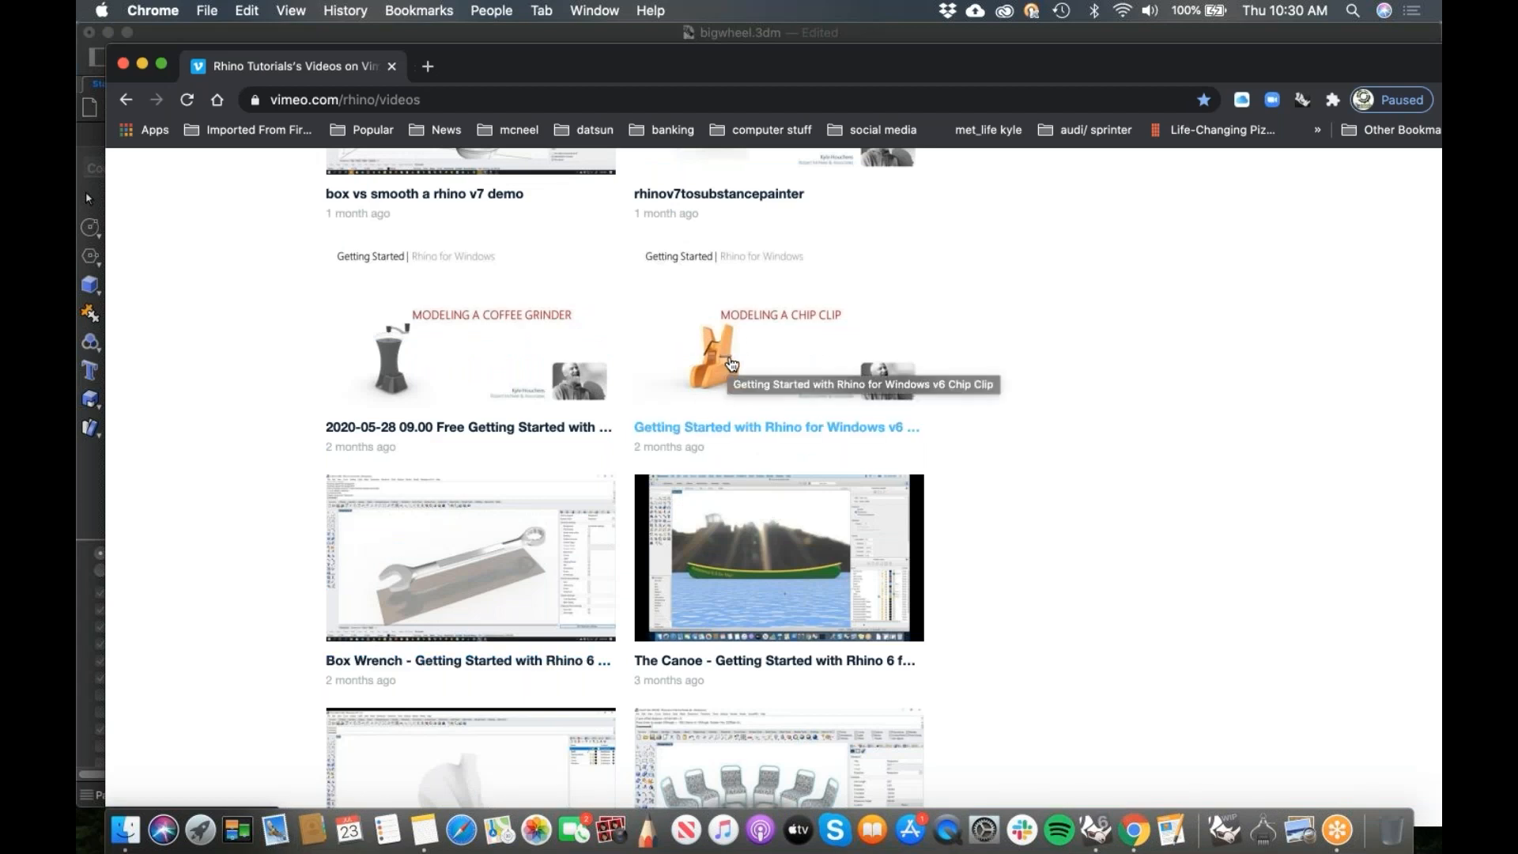
scroll(742, 433, "up", 15)
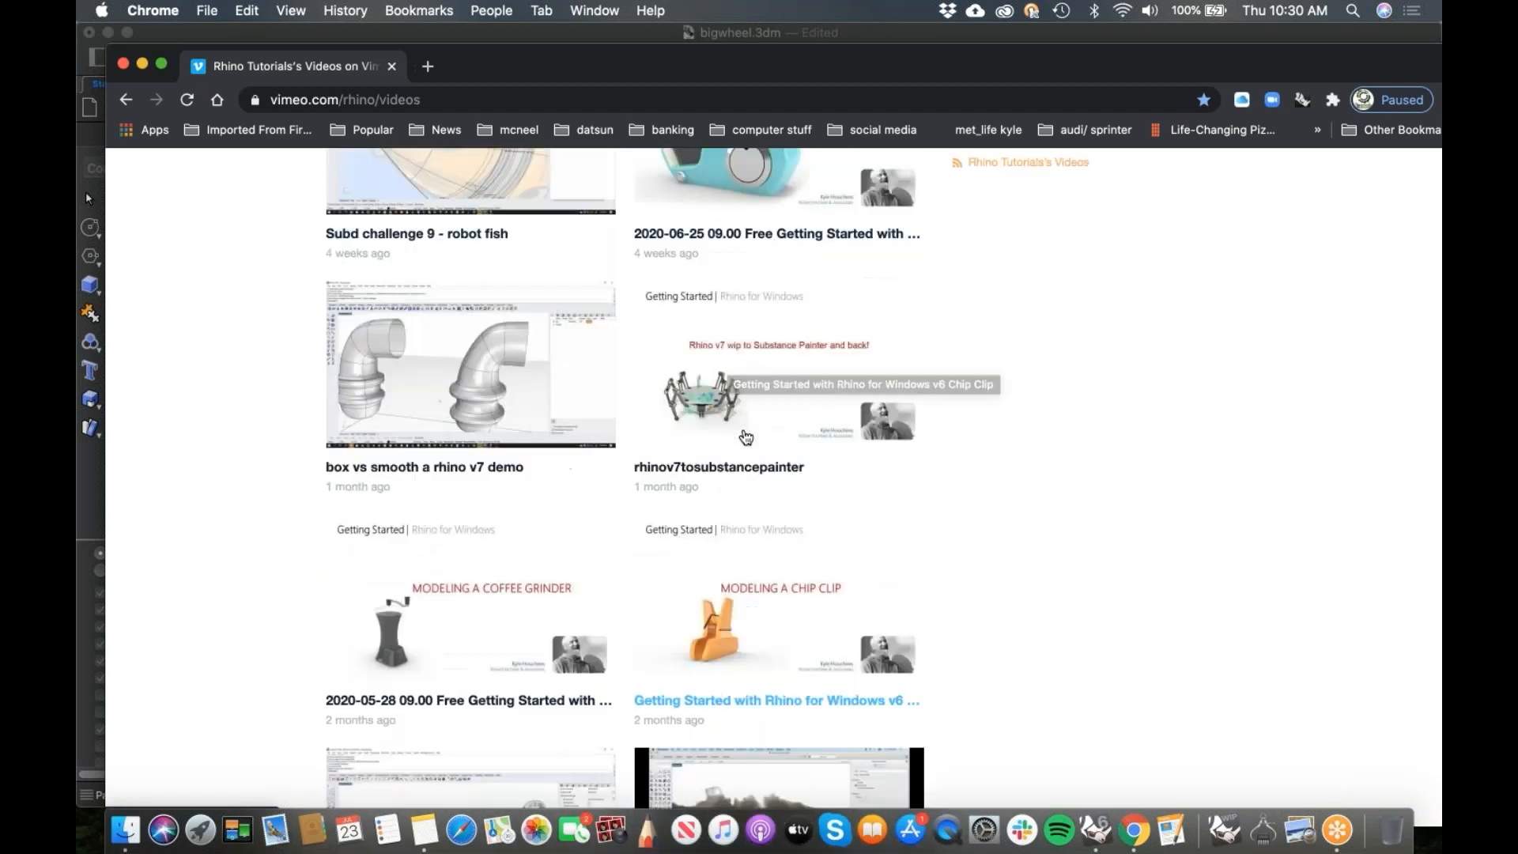
scroll(744, 440, "down", 3)
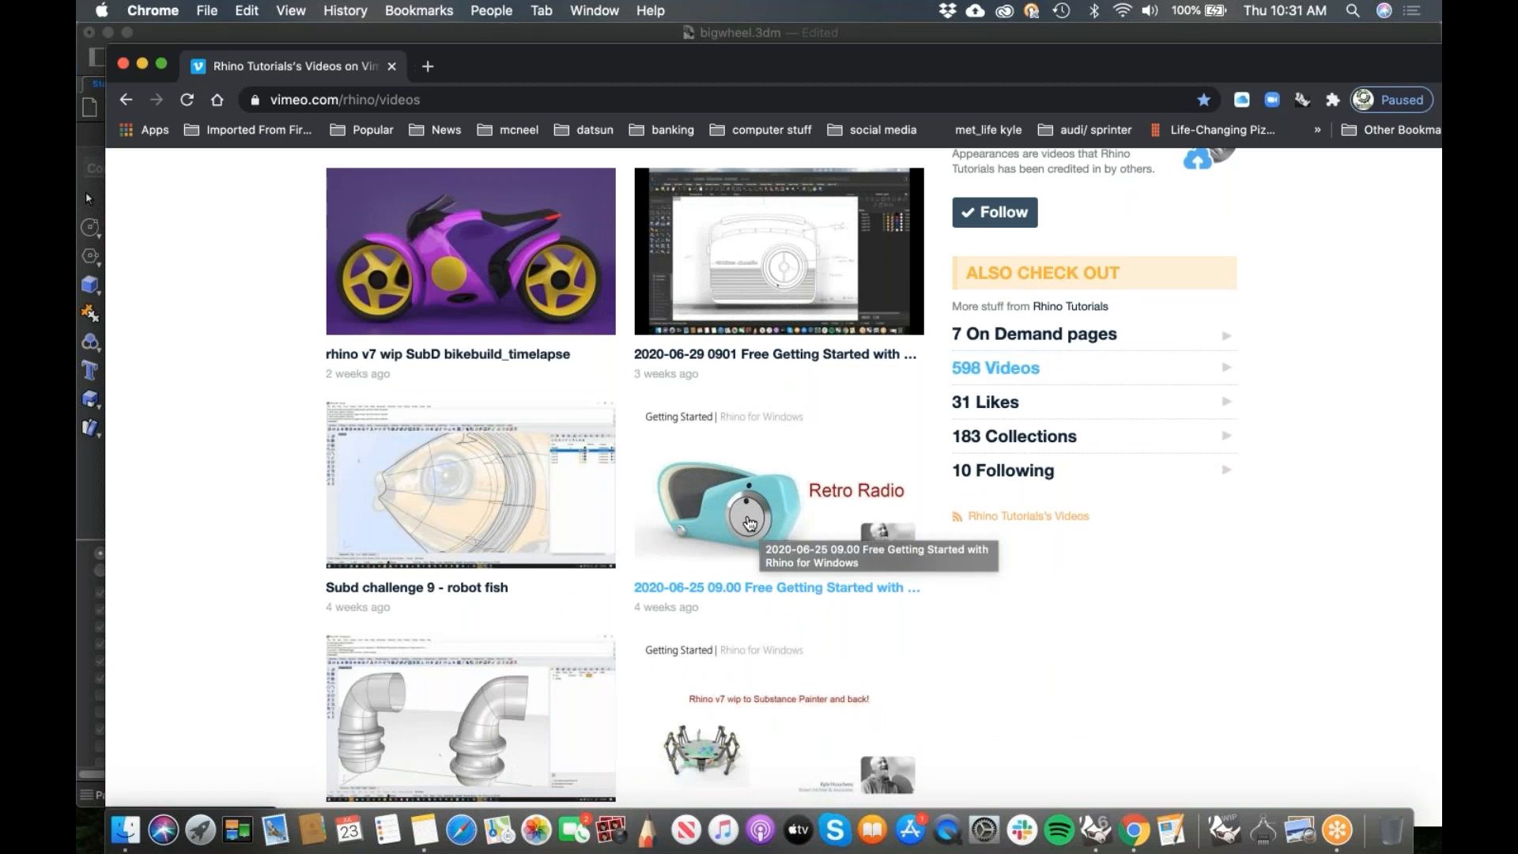
Step: Select the Vimeo page's address, go back to the YouTube channel page and minimize the browser
left_click(435, 104)
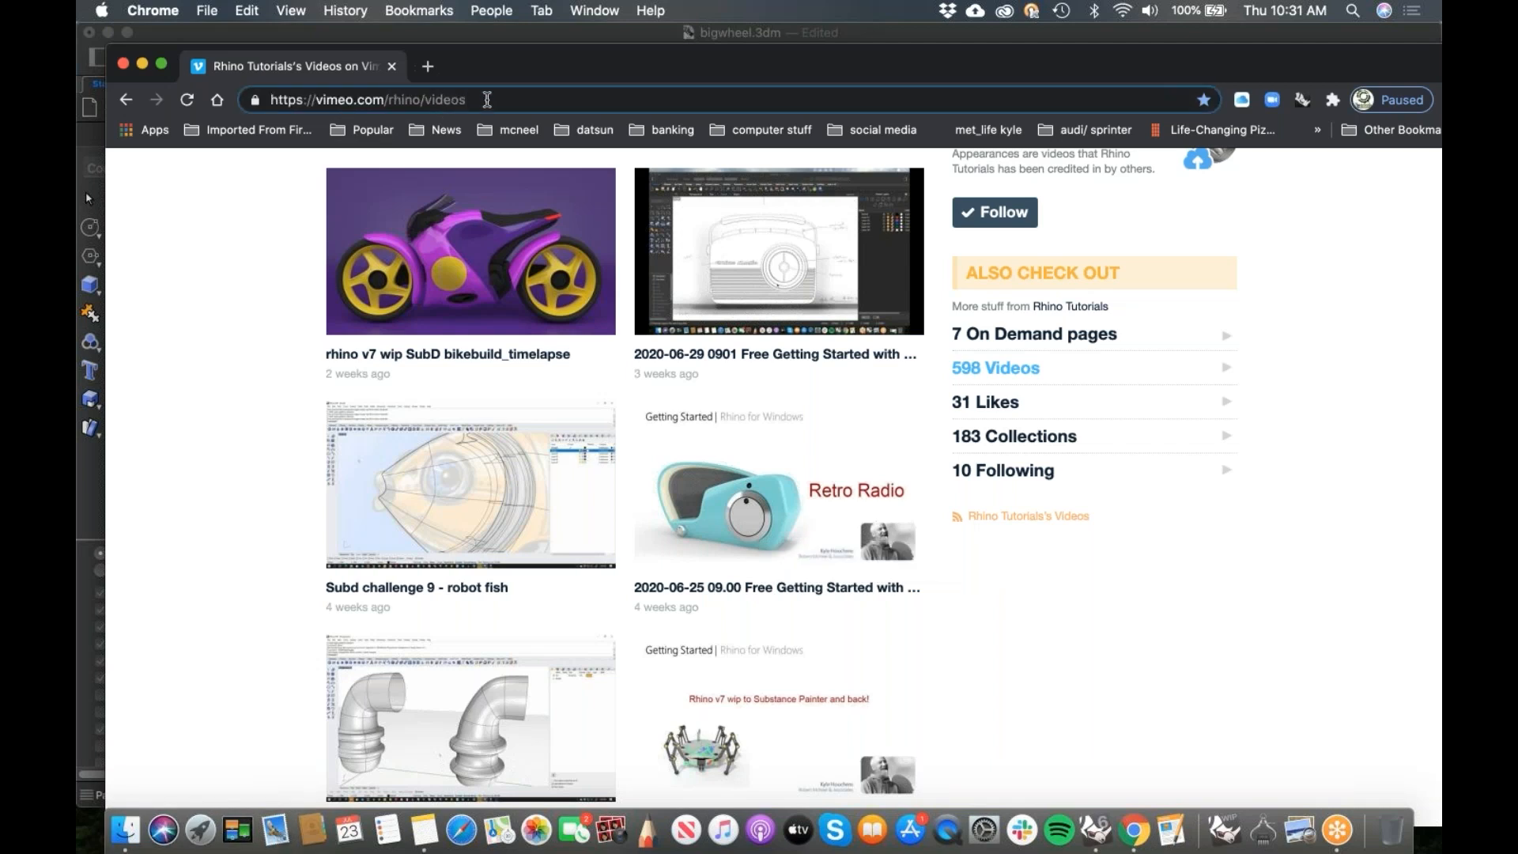
left_click_drag(487, 104, 268, 106)
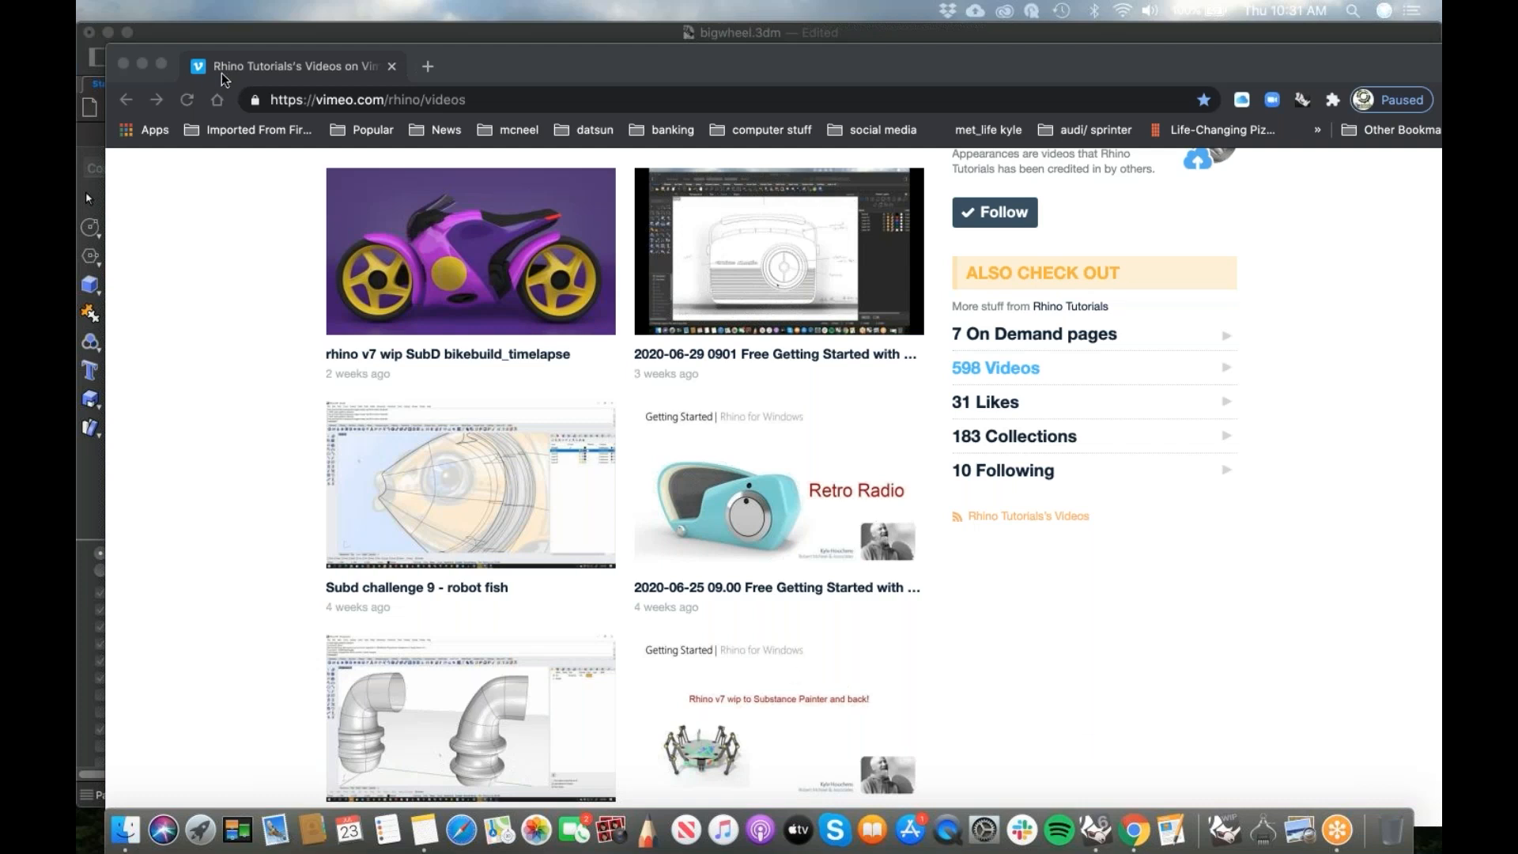
left_click(125, 101)
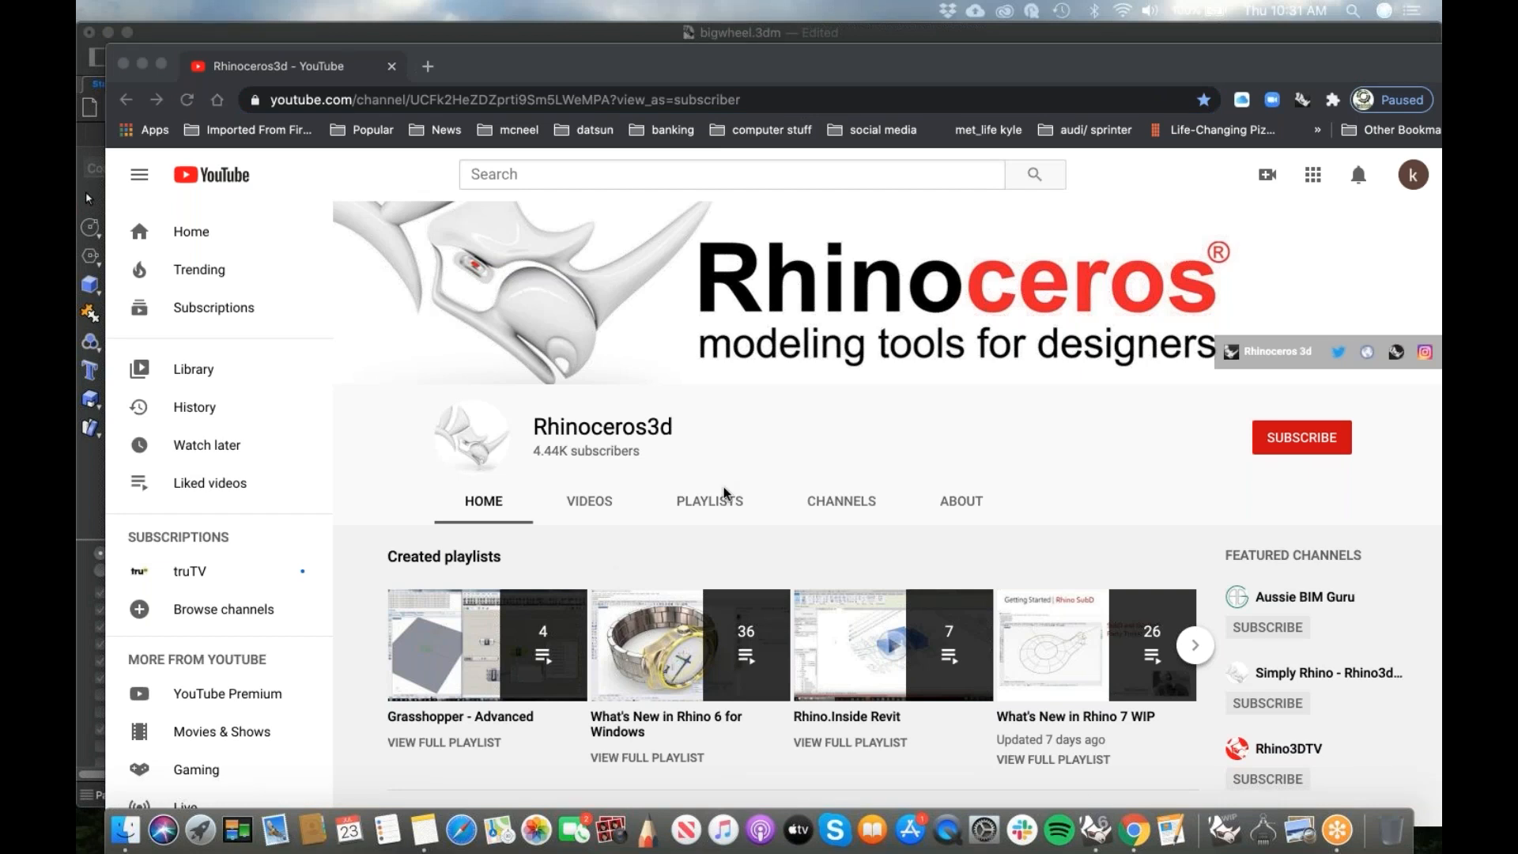
left_click(142, 64)
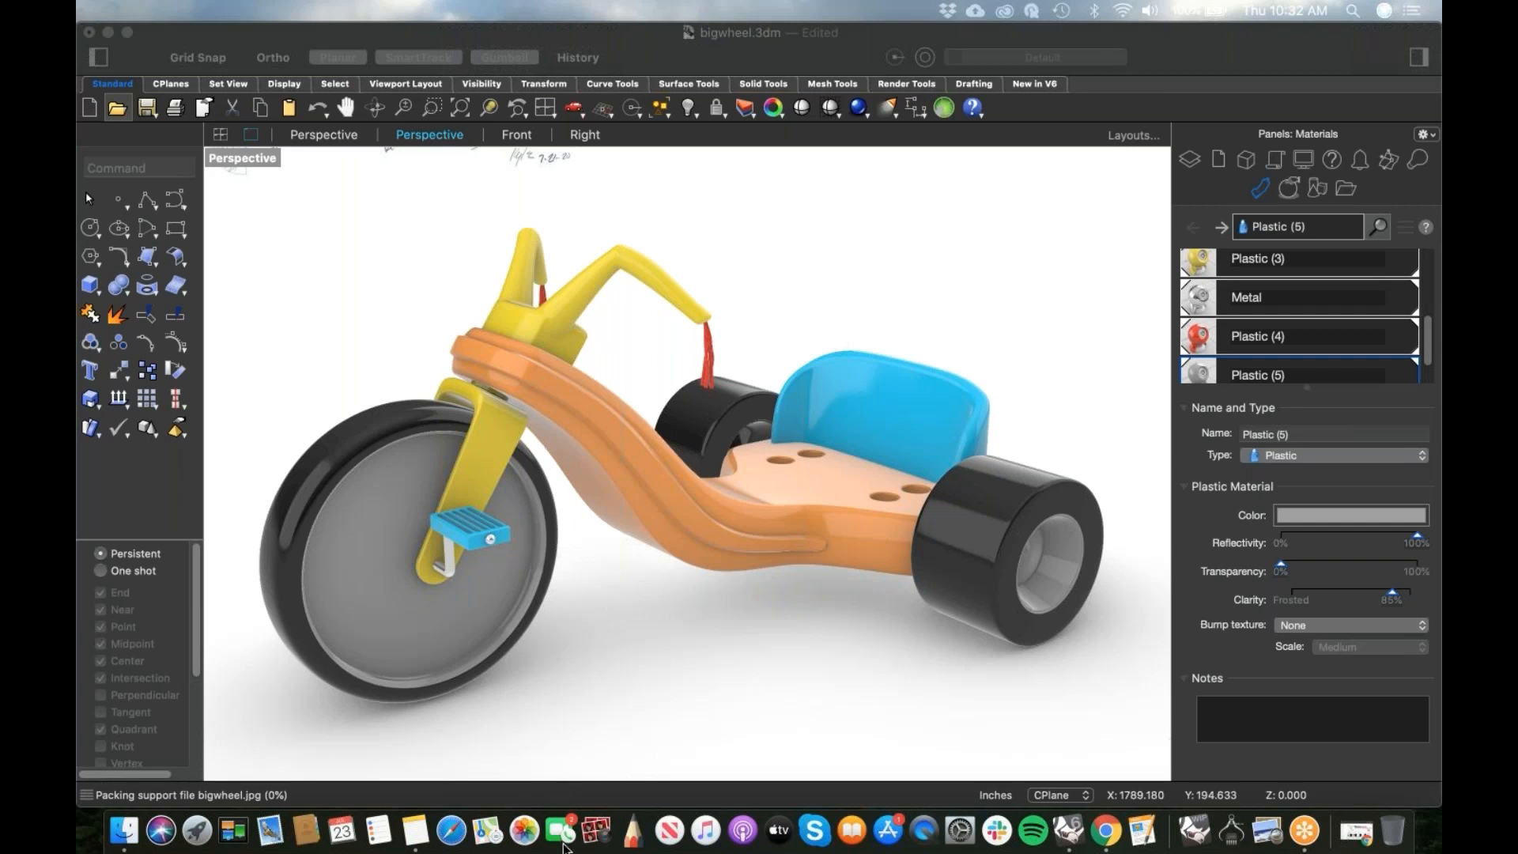
Step: Switch to Chrome, open the Rhino website from the bookmarks and view the on-demand classes in its learning section
left_click(1106, 830)
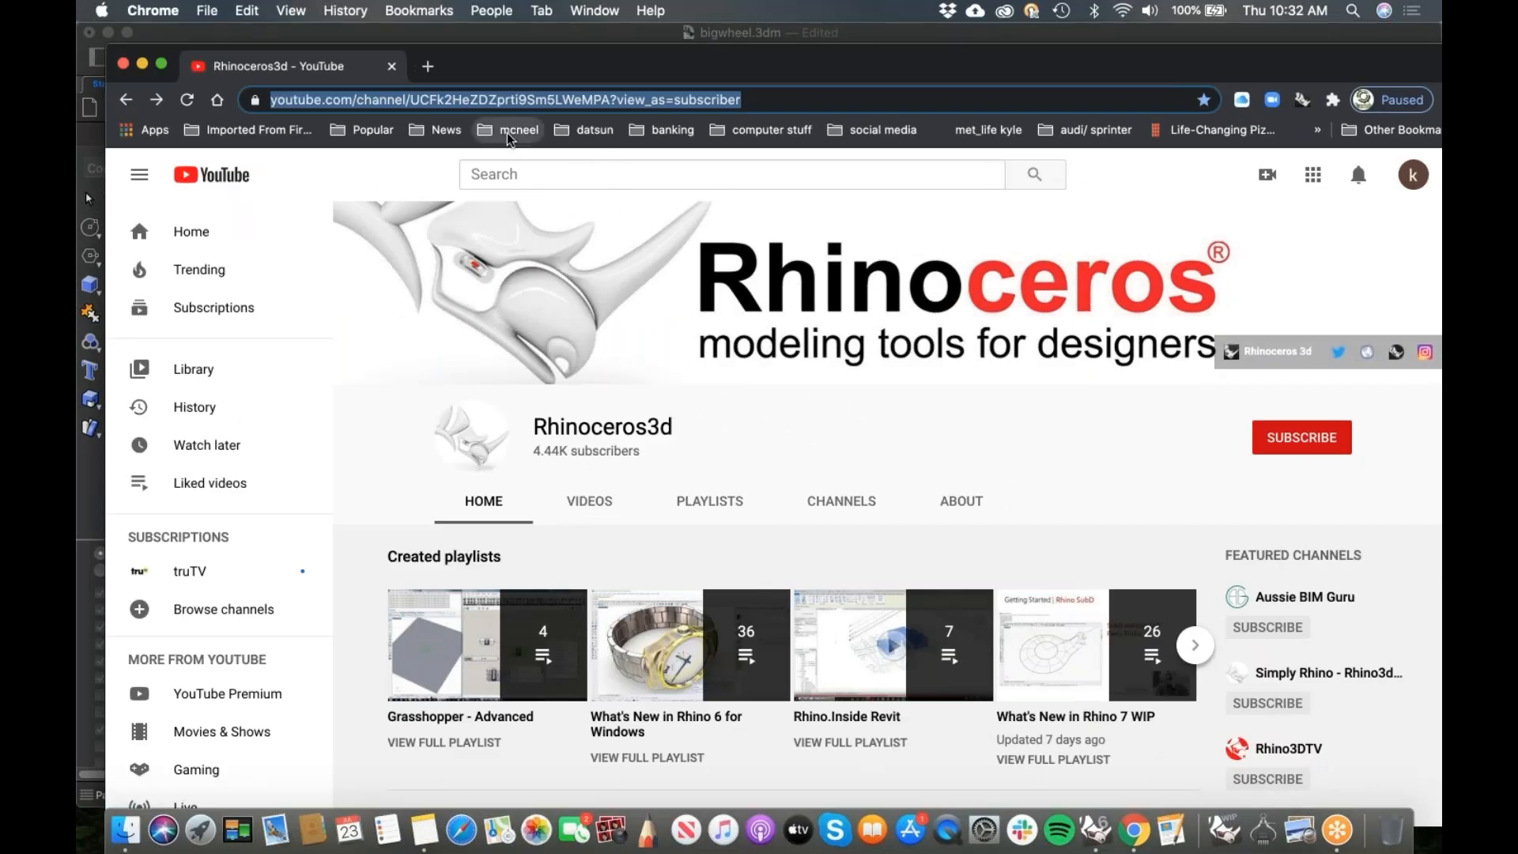
left_click(514, 131)
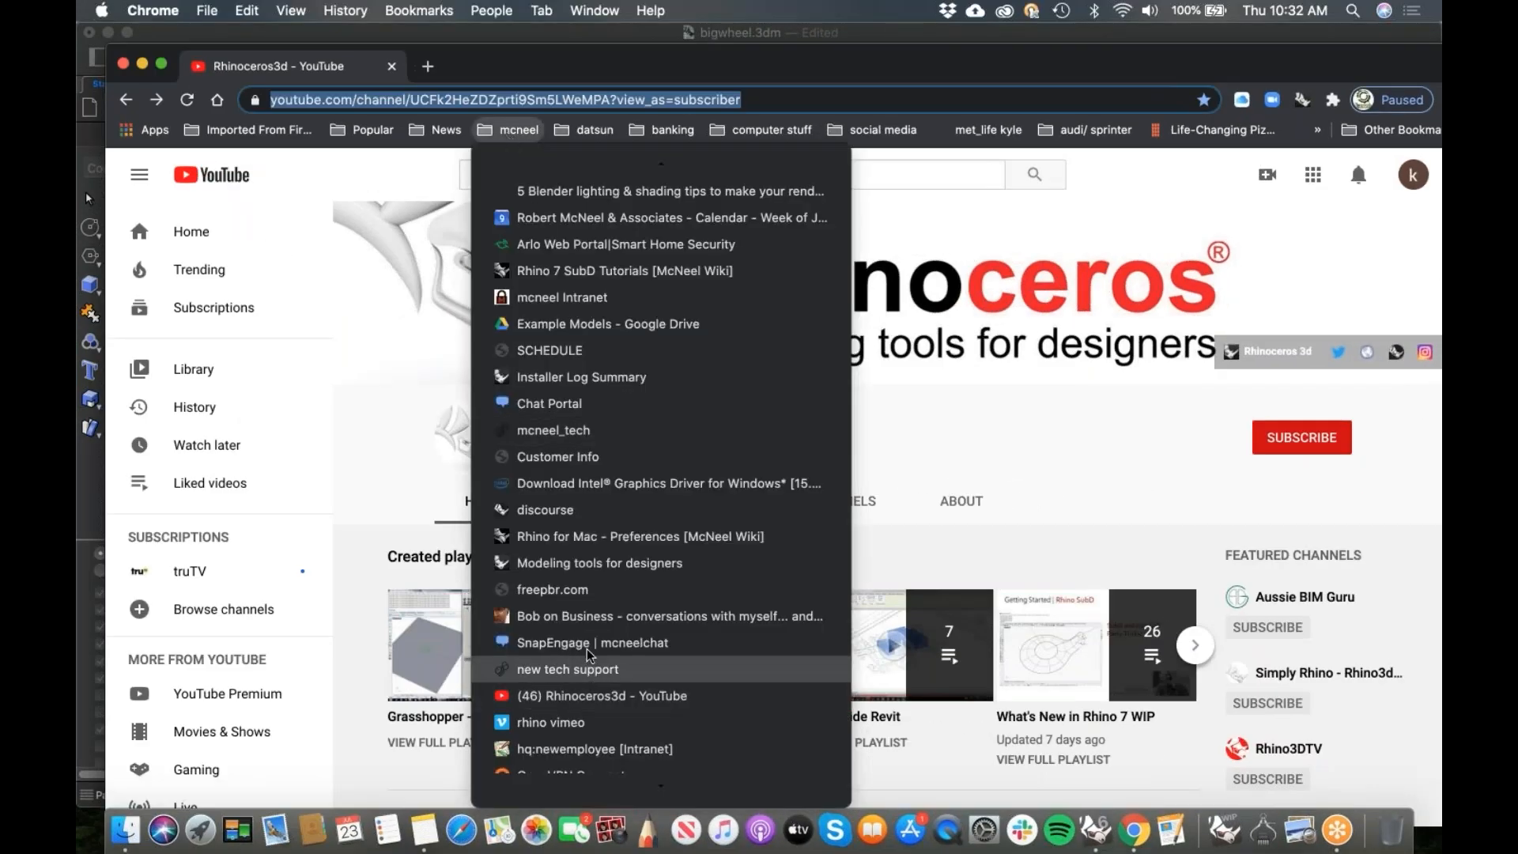
left_click(594, 565)
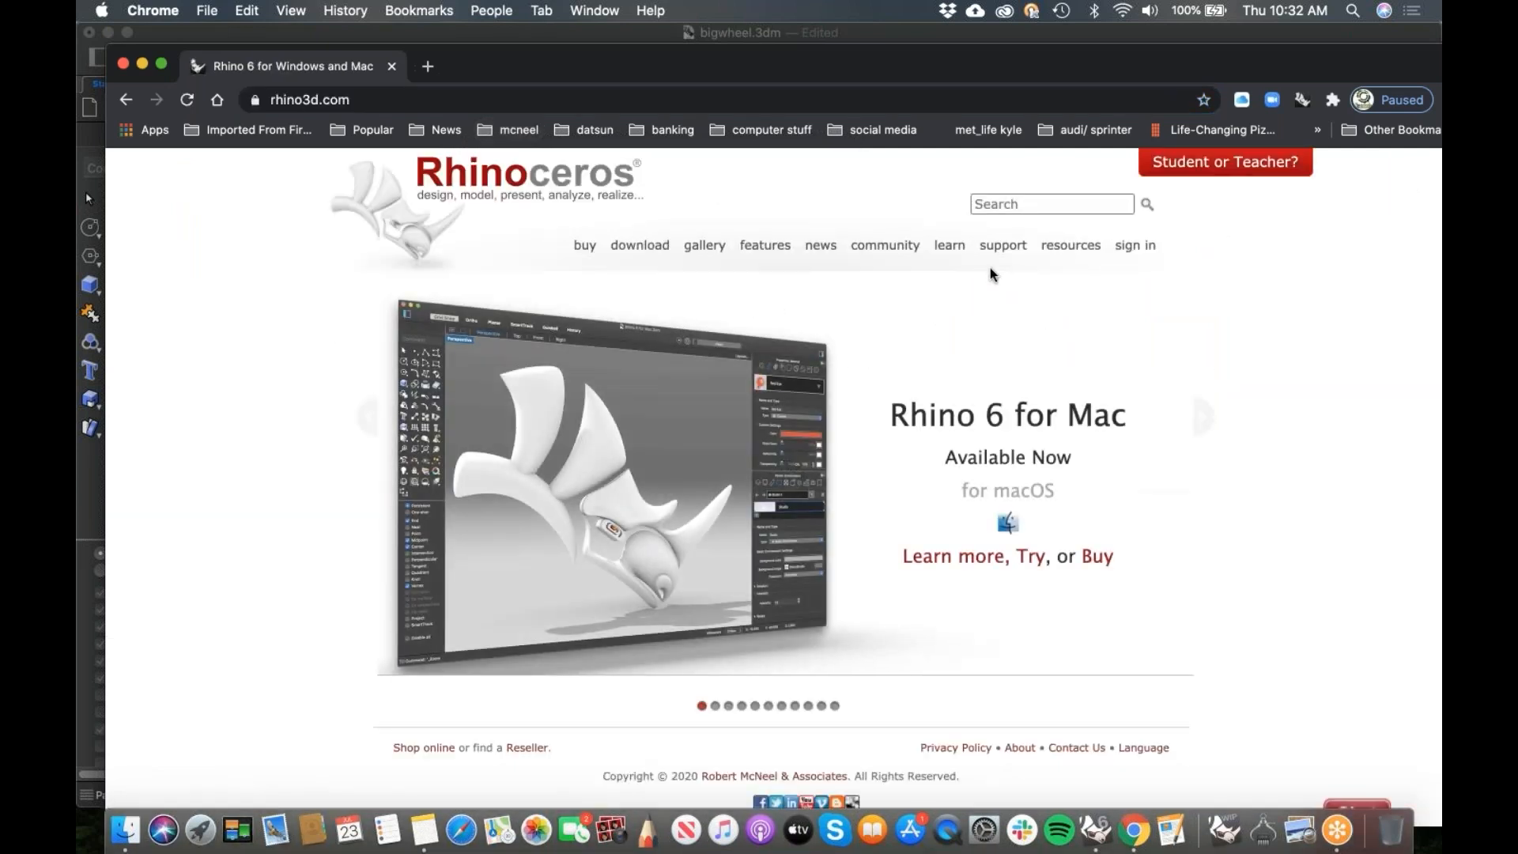
left_click(1003, 245)
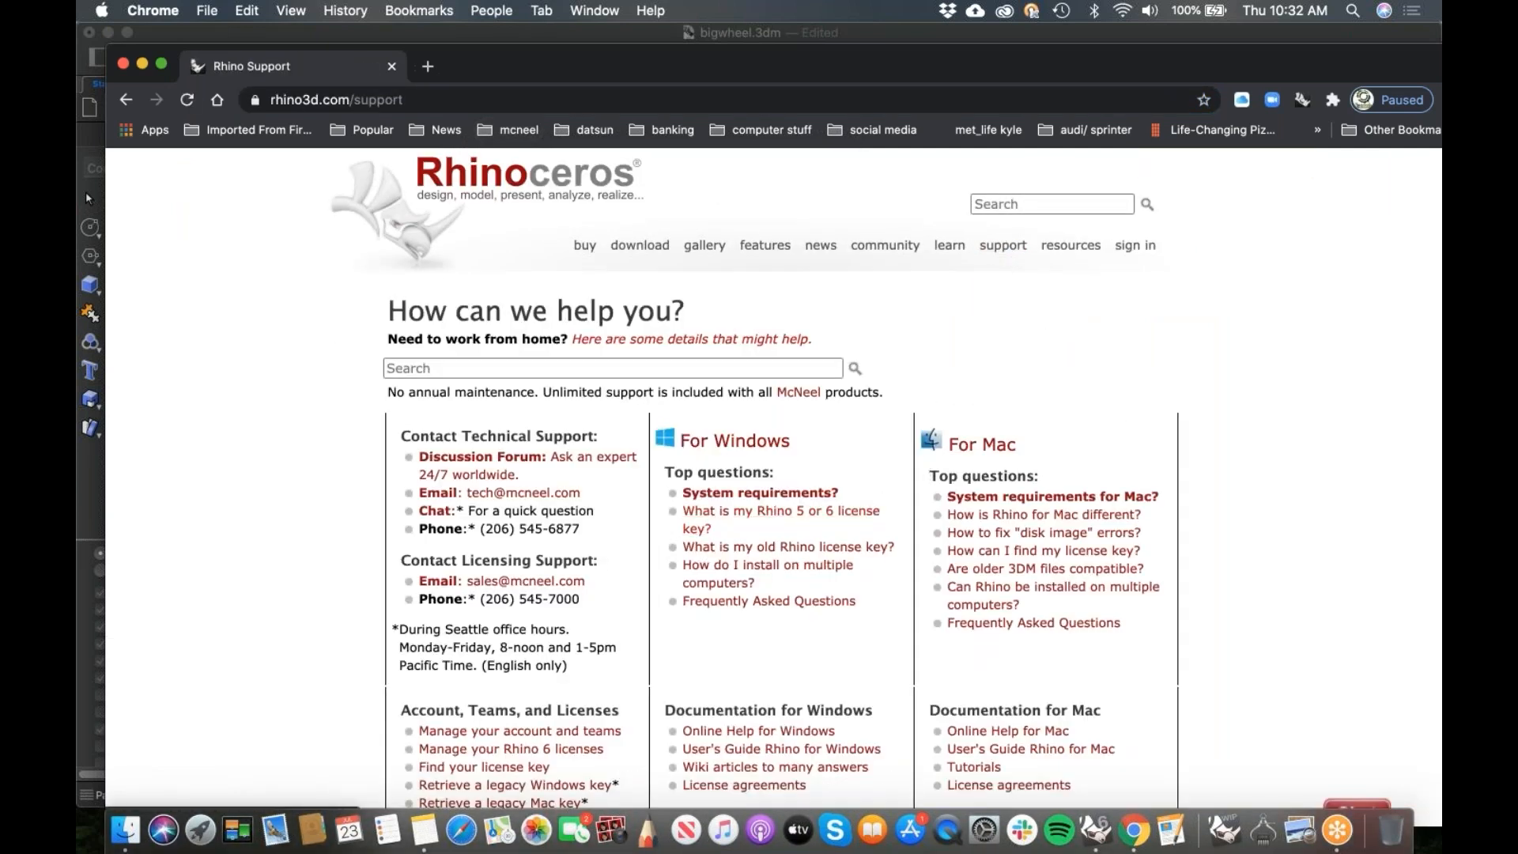
left_click(941, 246)
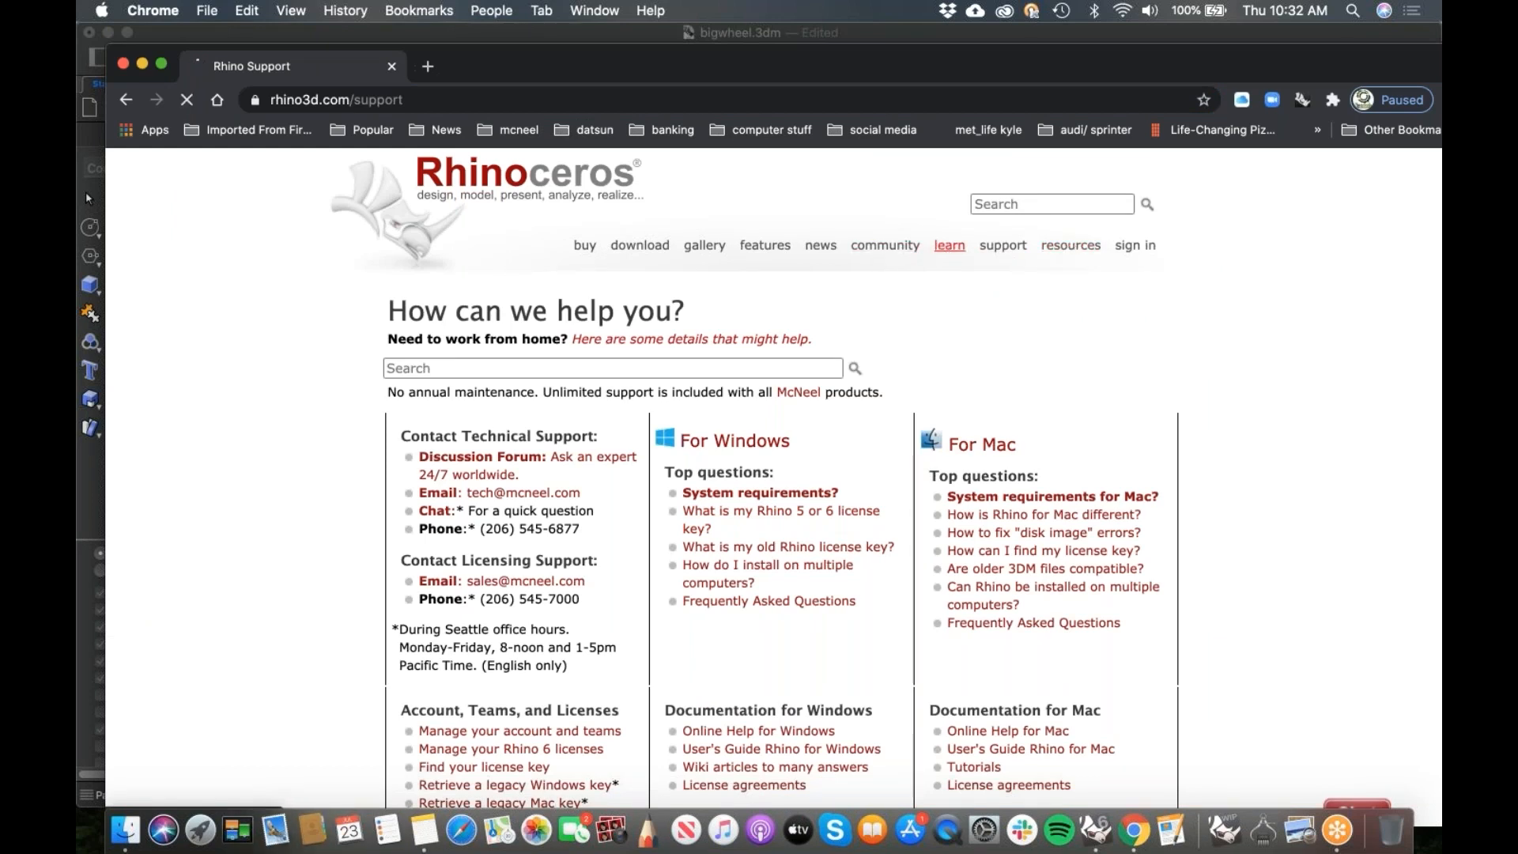
left_click(489, 697)
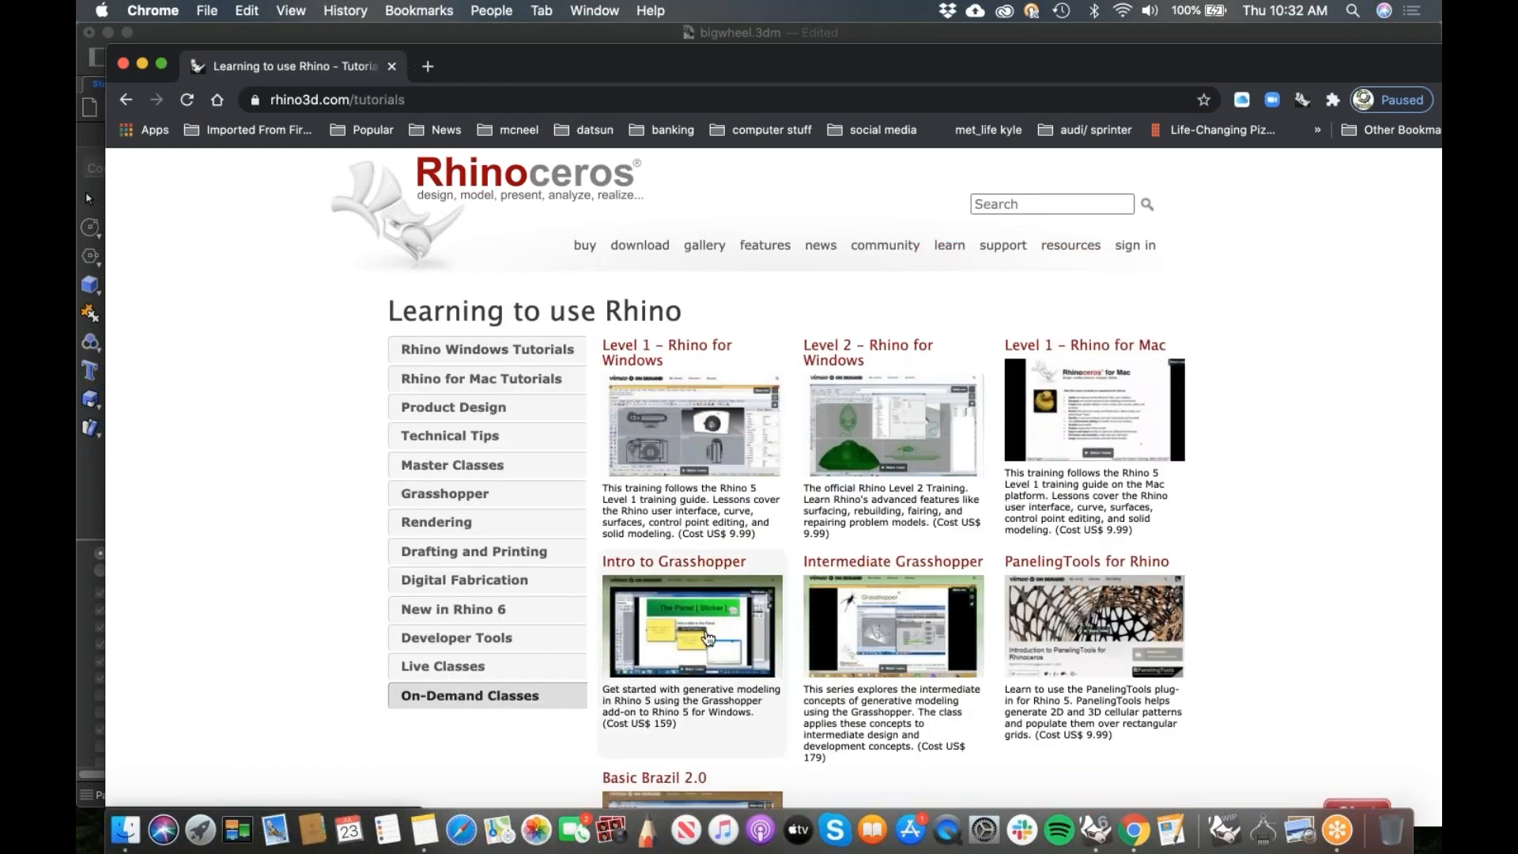
scroll(958, 595, "down", 1)
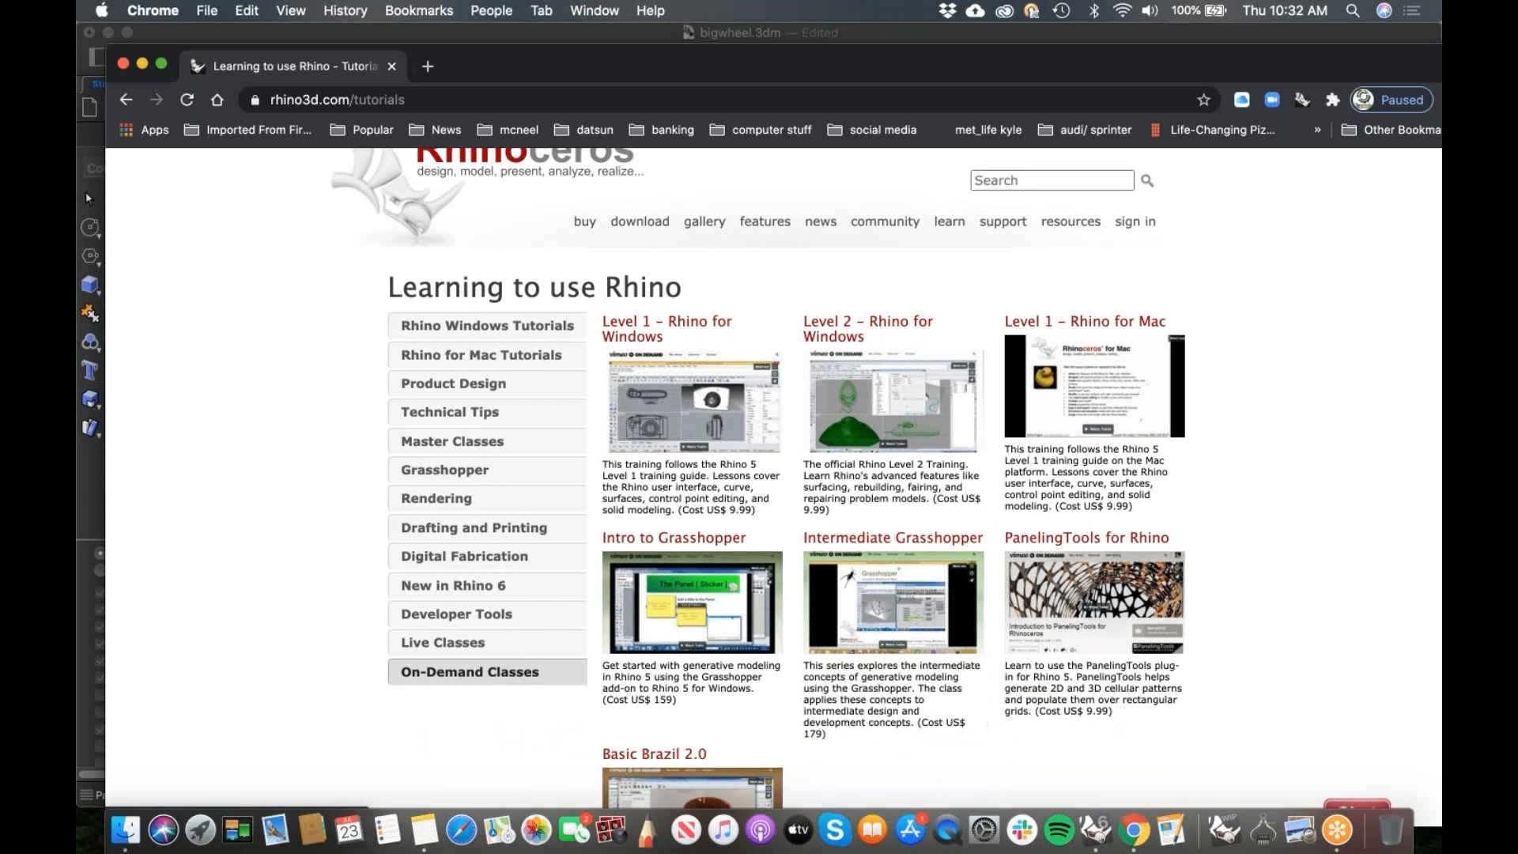
Step: View the available dates of the free live Getting Started classes for Mac and Windows, and minimize the browser
left_click(508, 650)
left_click(1079, 409)
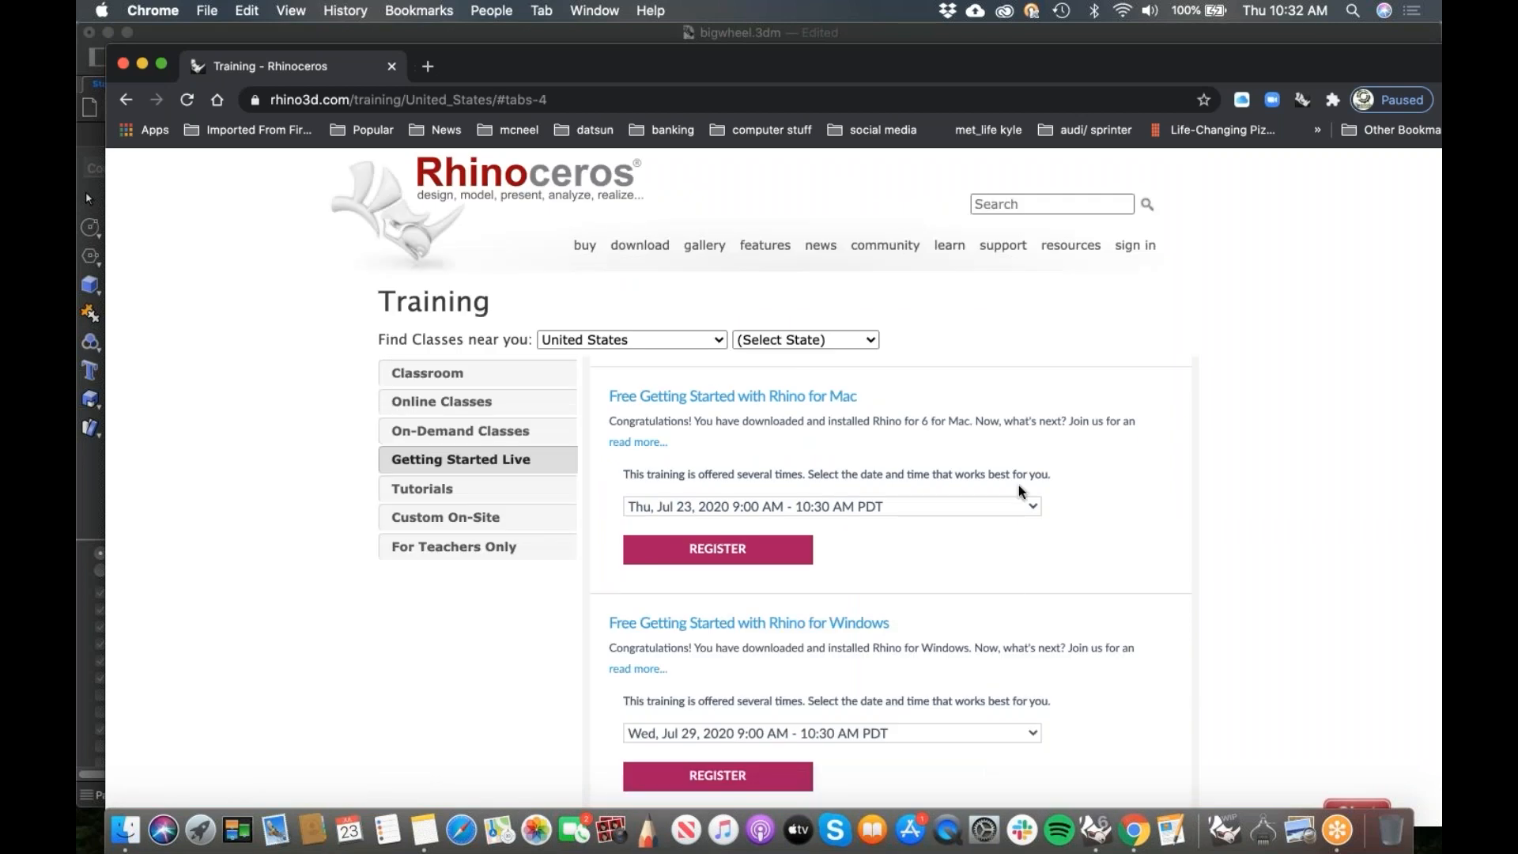
scroll(1018, 486, "down", 1)
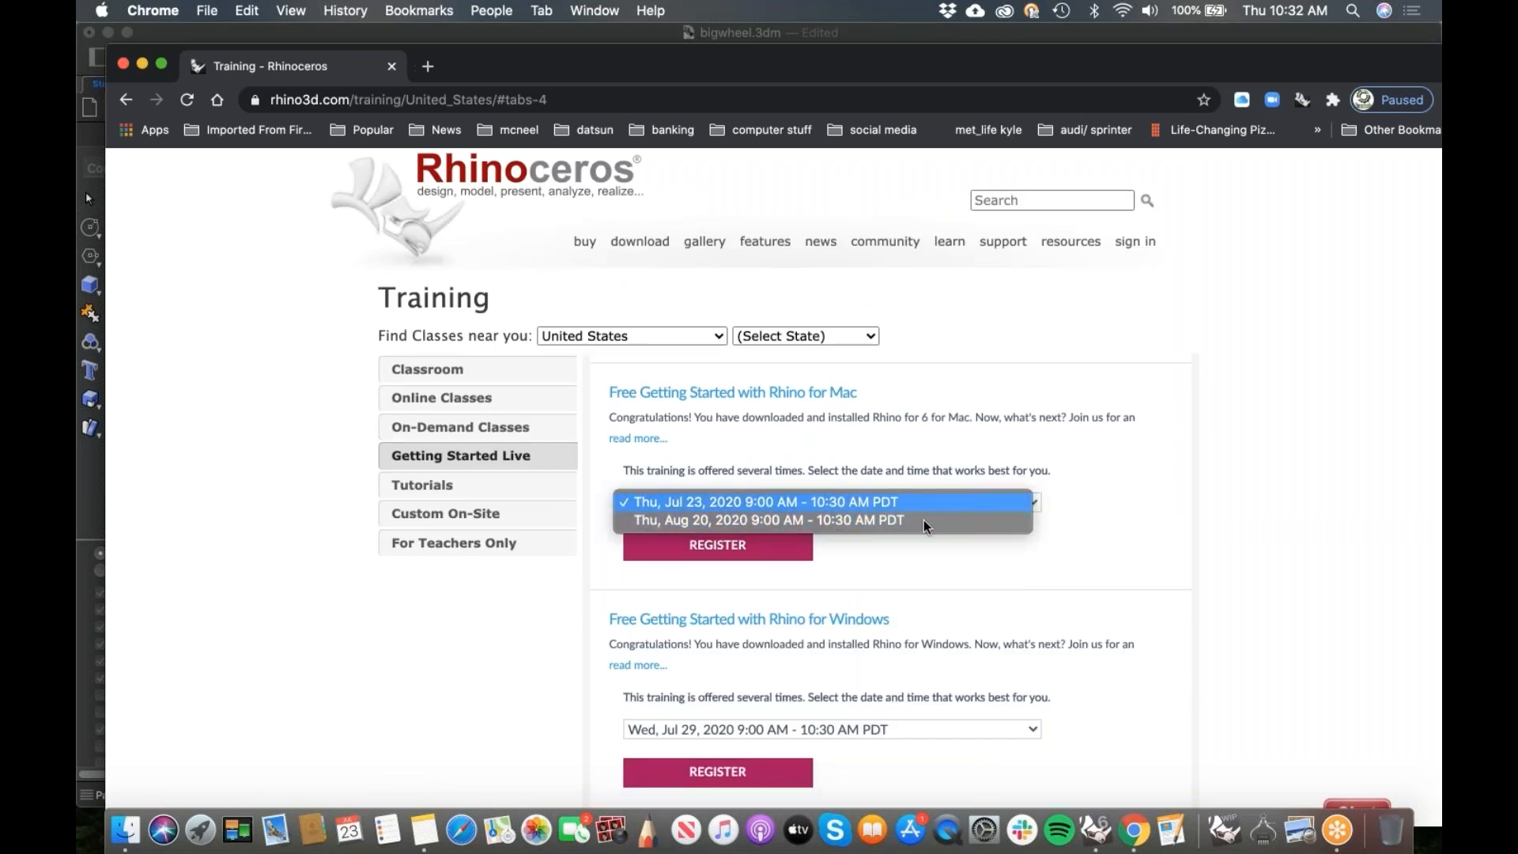
left_click(1163, 542)
left_click(992, 728)
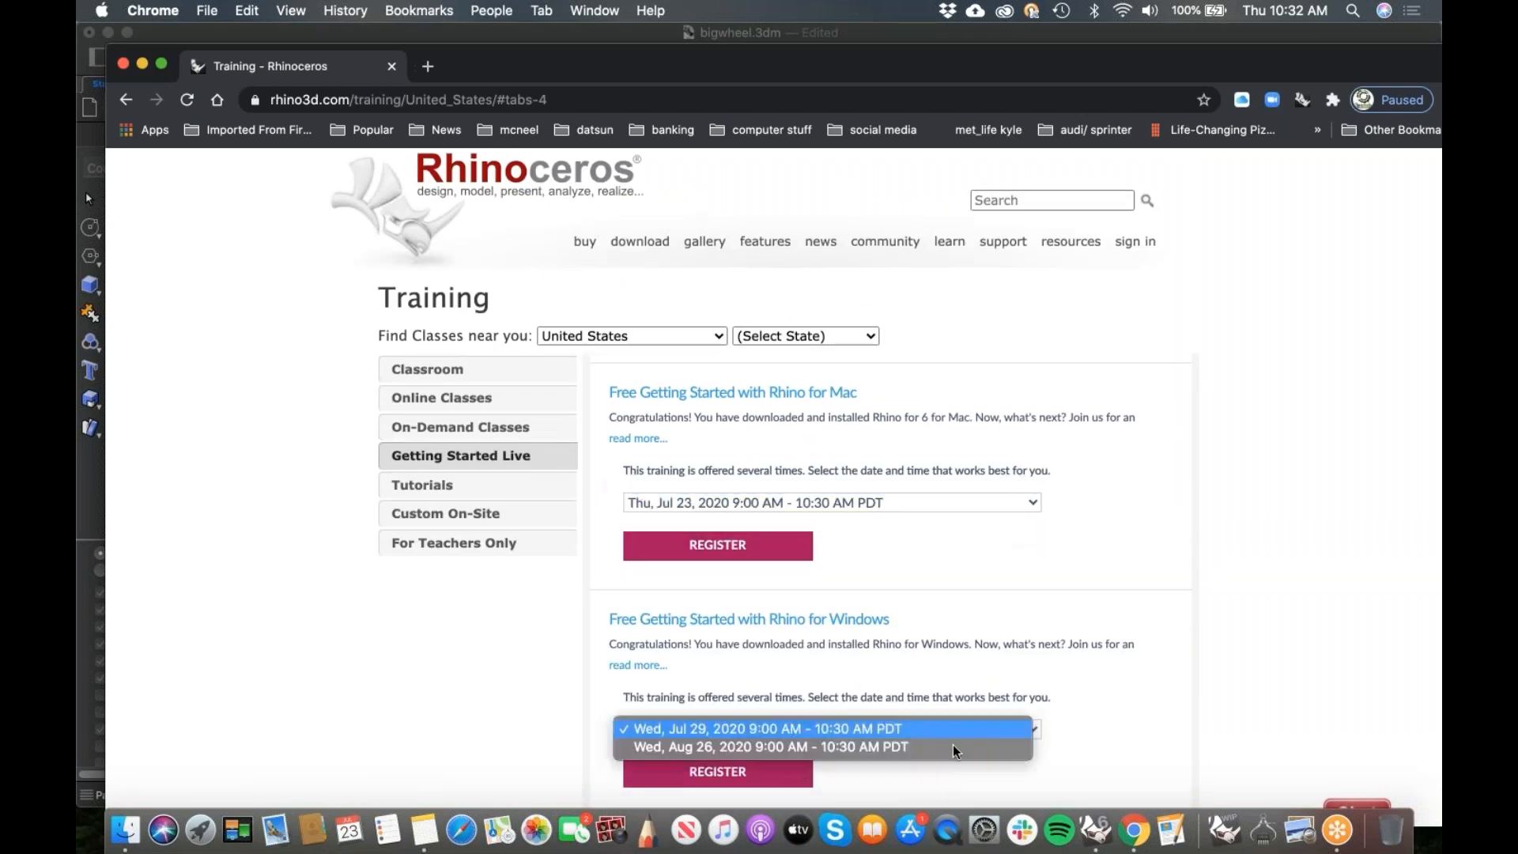
left_click(1170, 592)
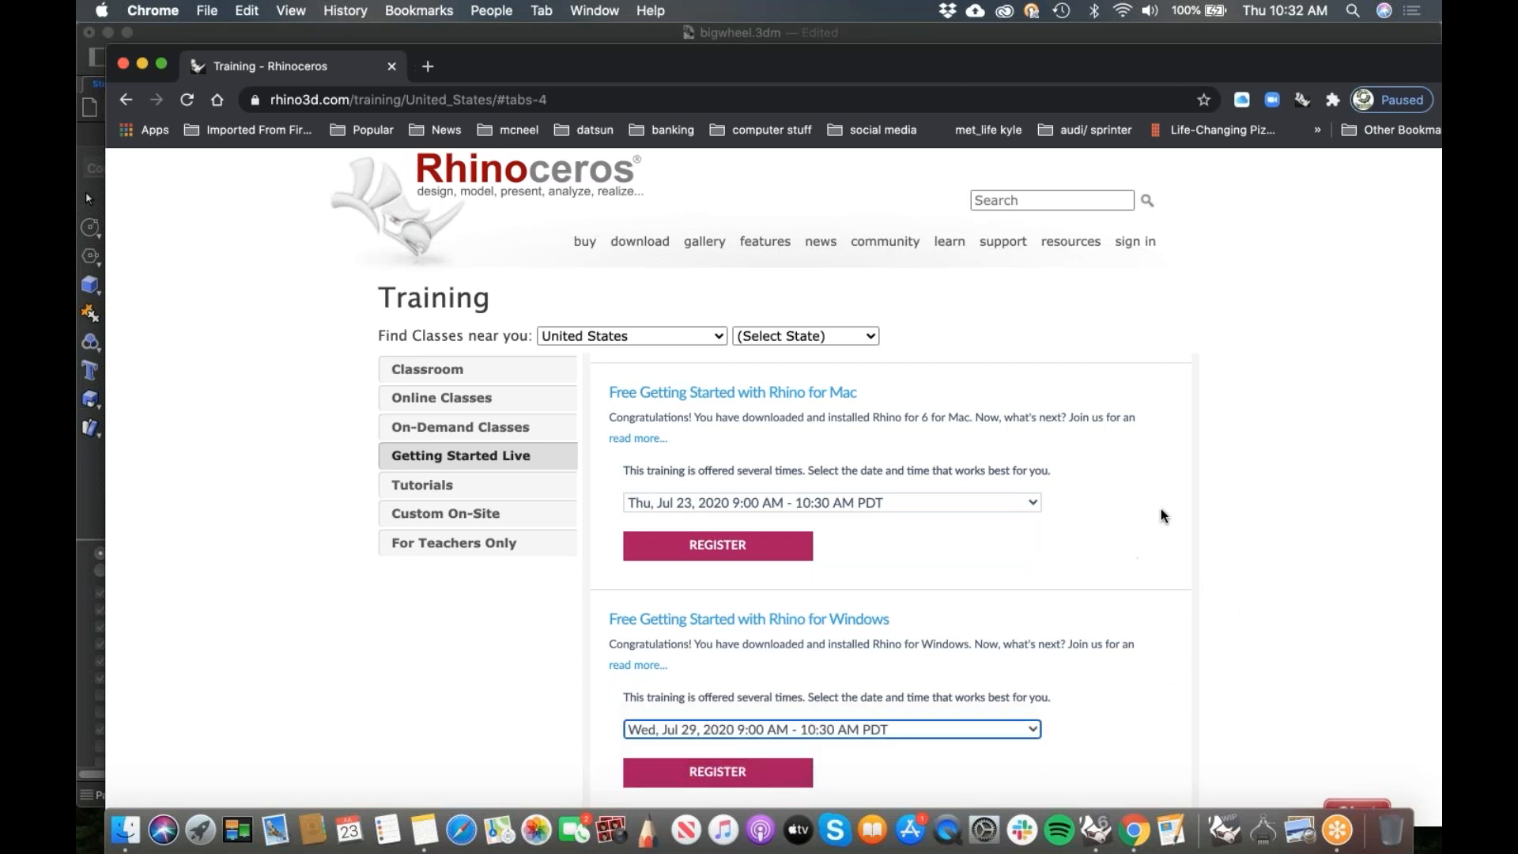
left_click(578, 102)
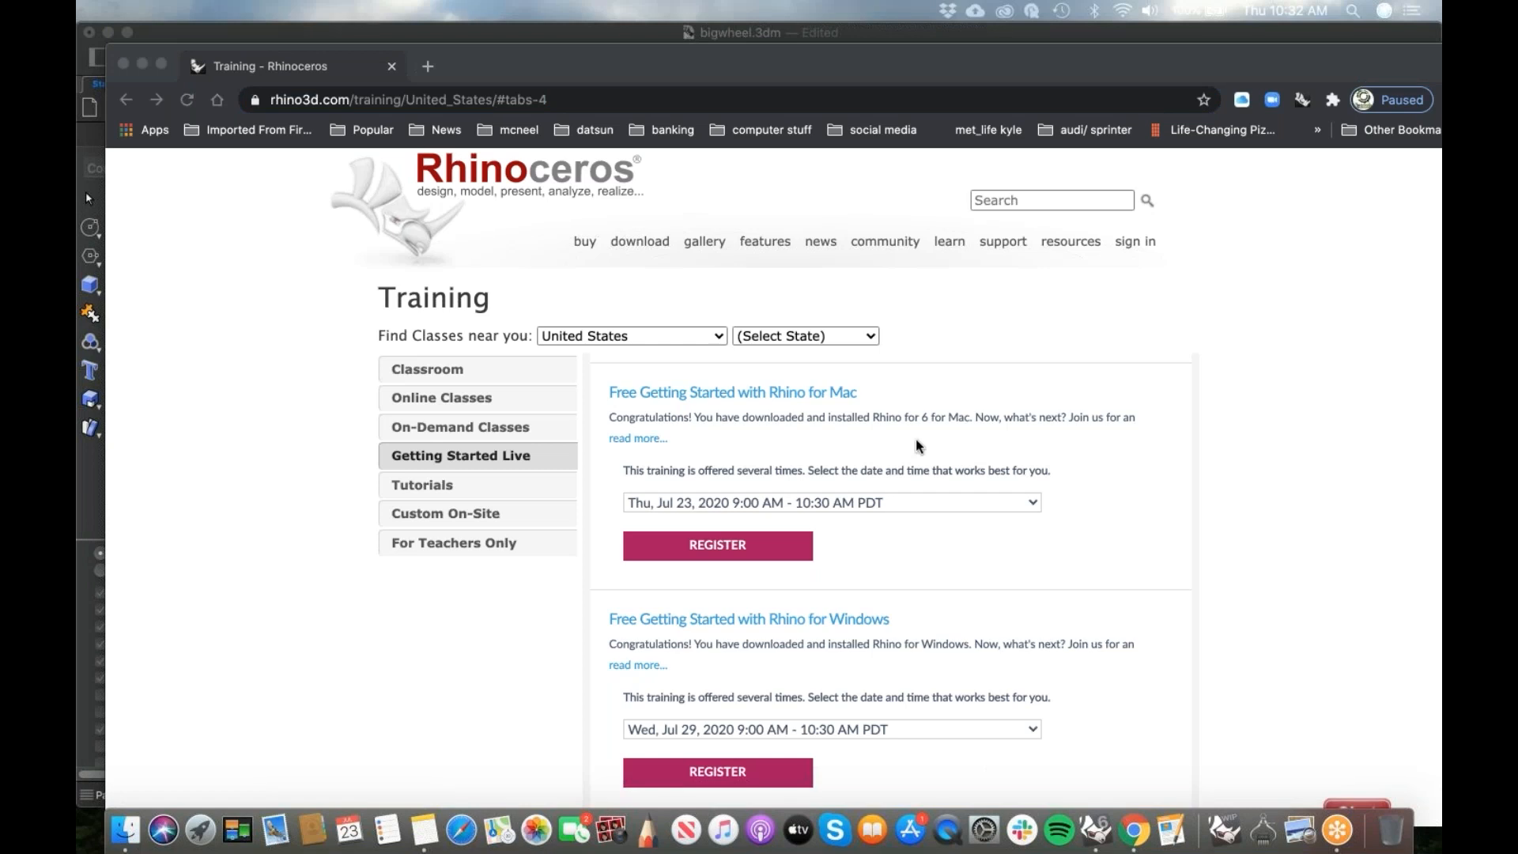
left_click(143, 64)
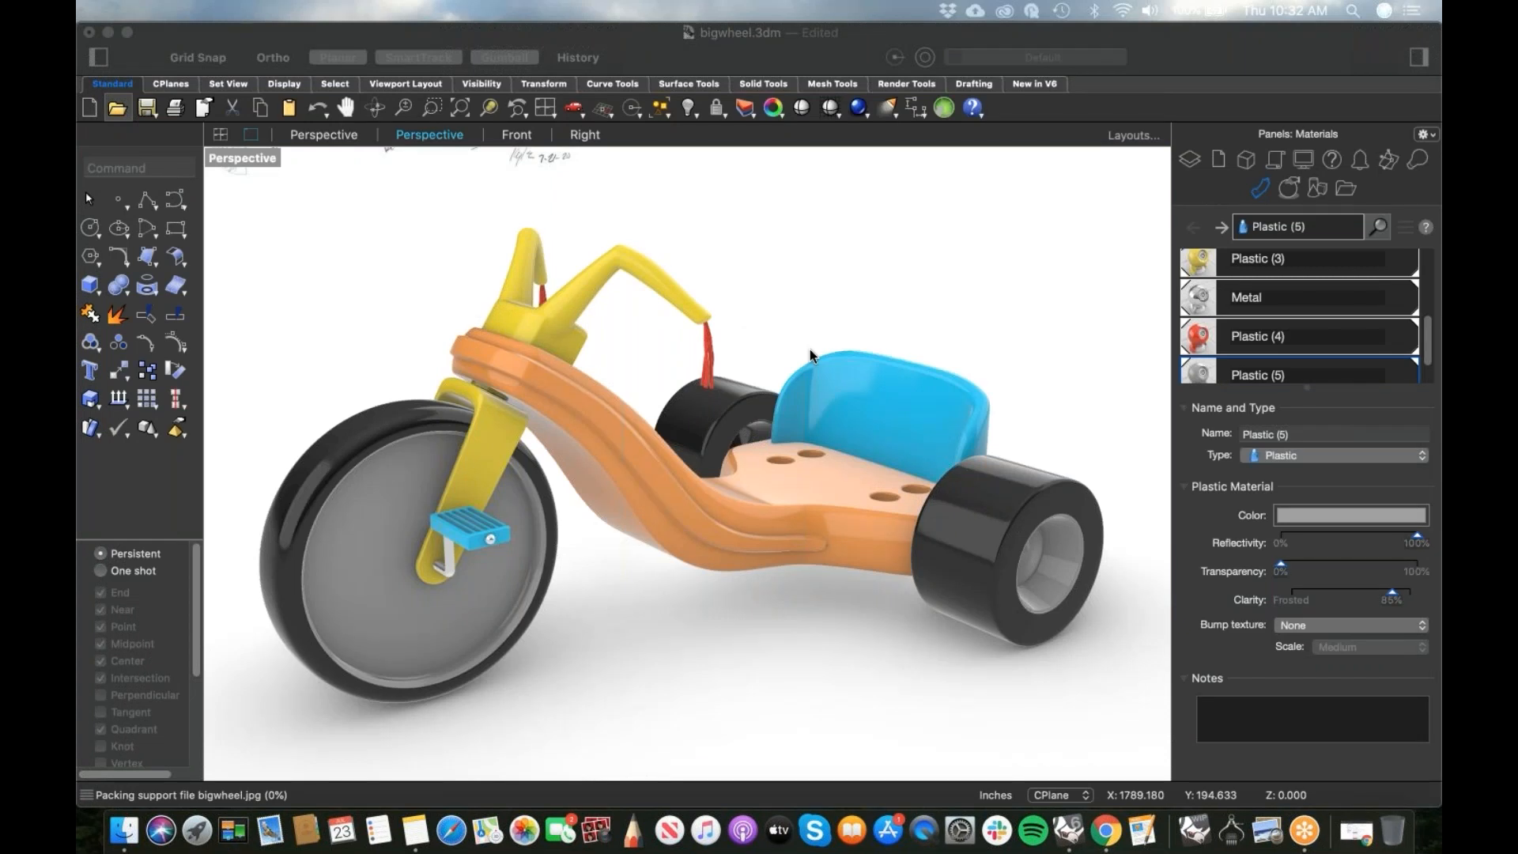